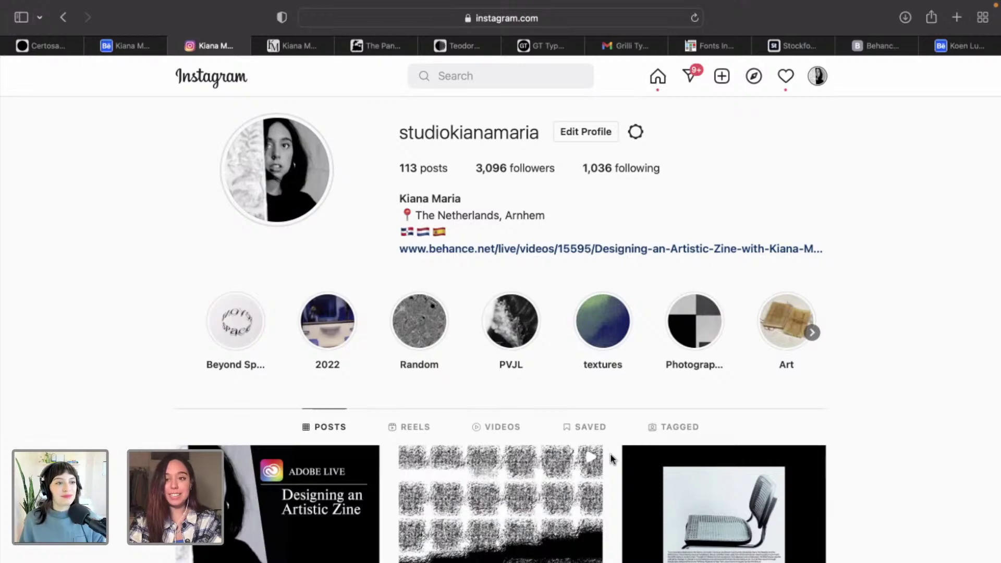
# Browse the Instagram profile's post grid from the Adobe Live announcement down to the Flower Market and Lost posters.
pyautogui.scroll(-2, 611, 457)
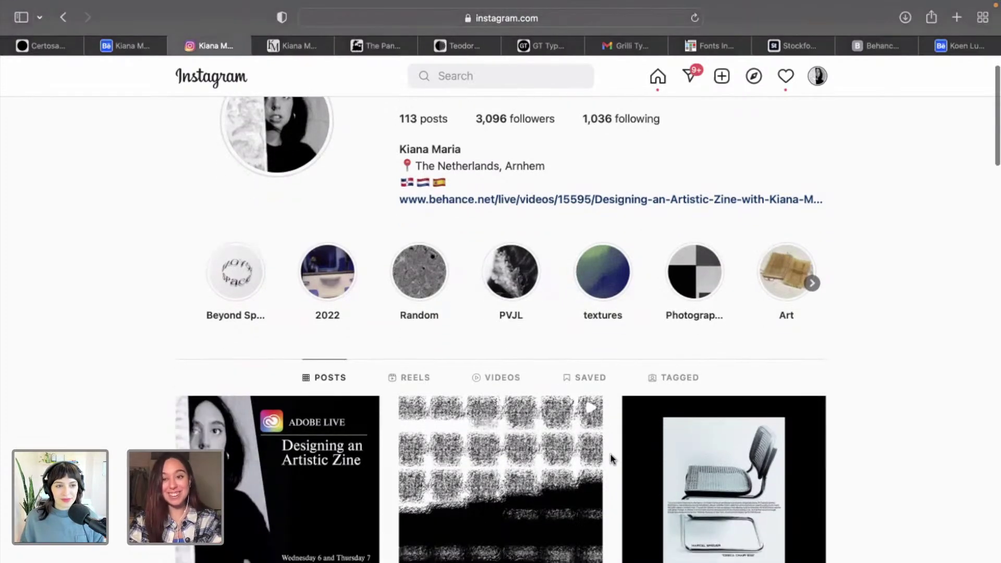
pyautogui.scroll(-2, 611, 459)
pyautogui.scroll(4, 612, 459)
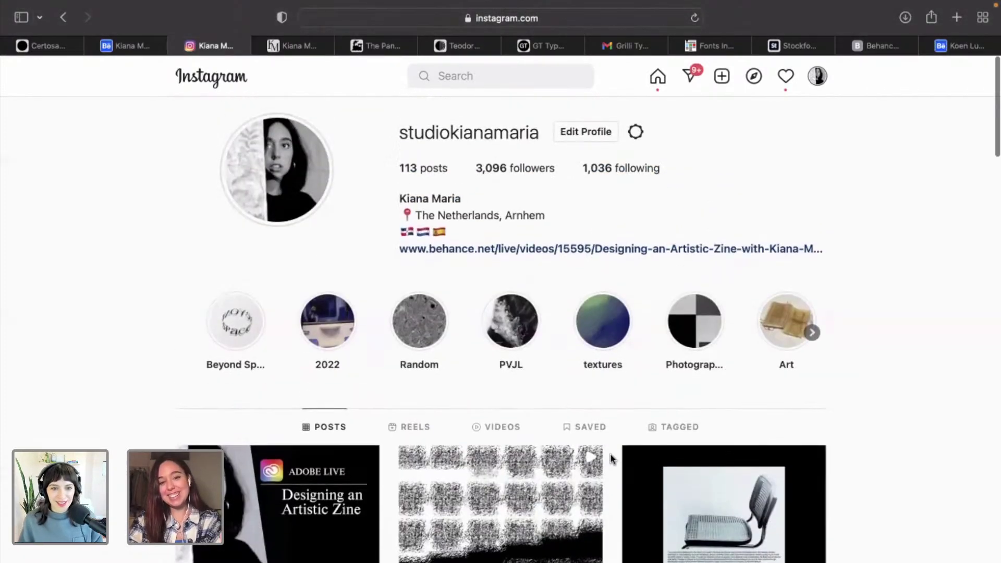
pyautogui.scroll(-2, 611, 458)
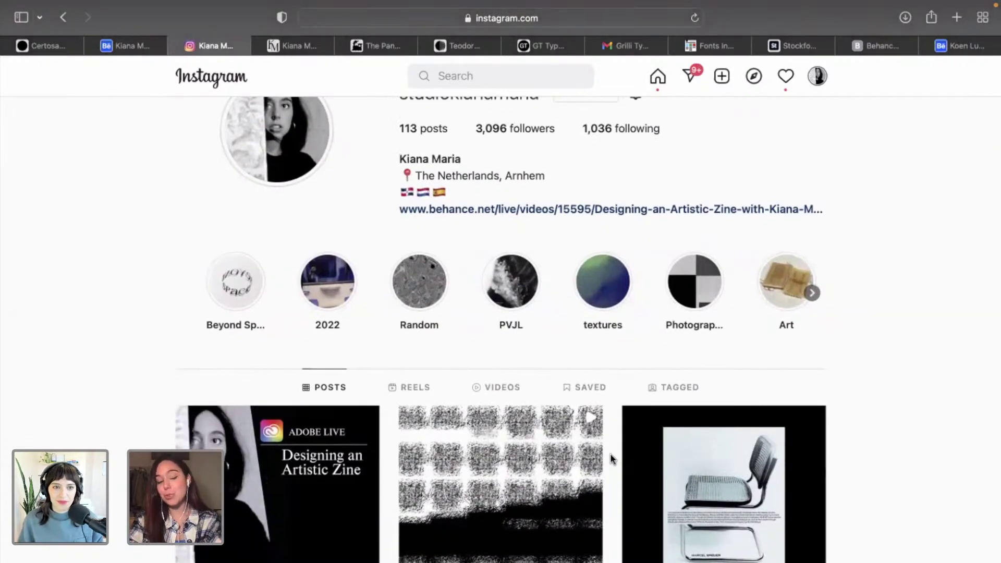
pyautogui.scroll(-2, 611, 458)
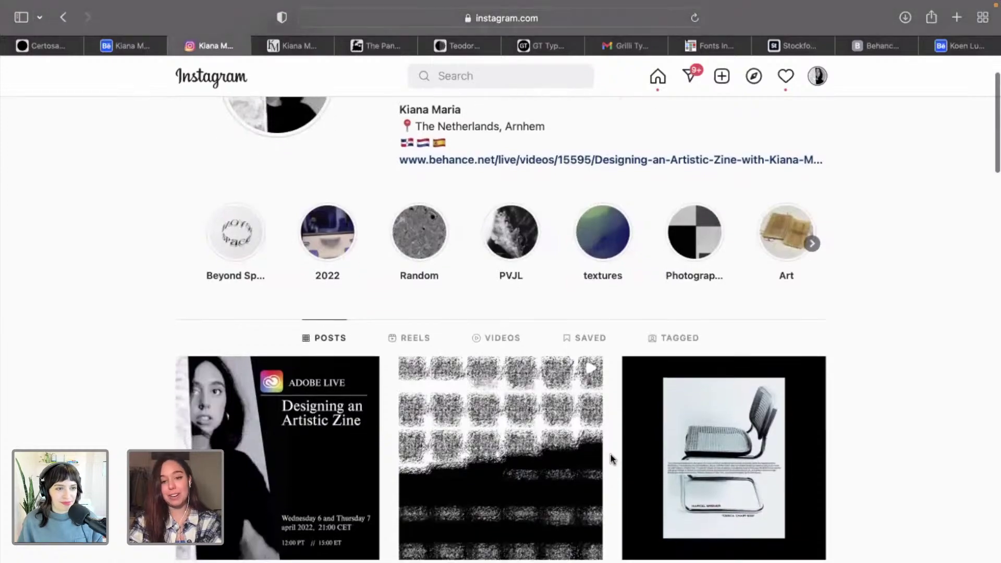
pyautogui.scroll(-20, 611, 458)
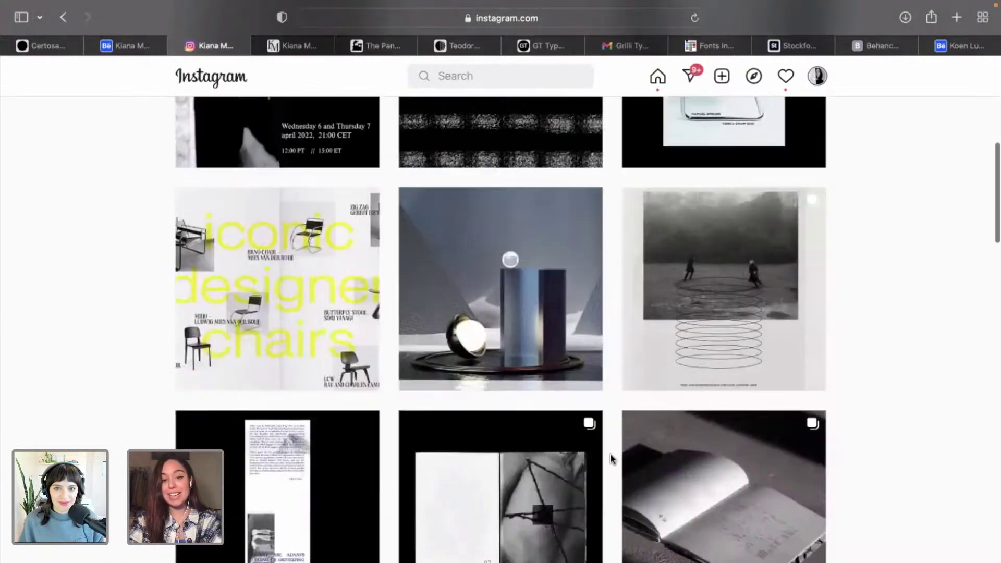
pyautogui.scroll(15, 611, 458)
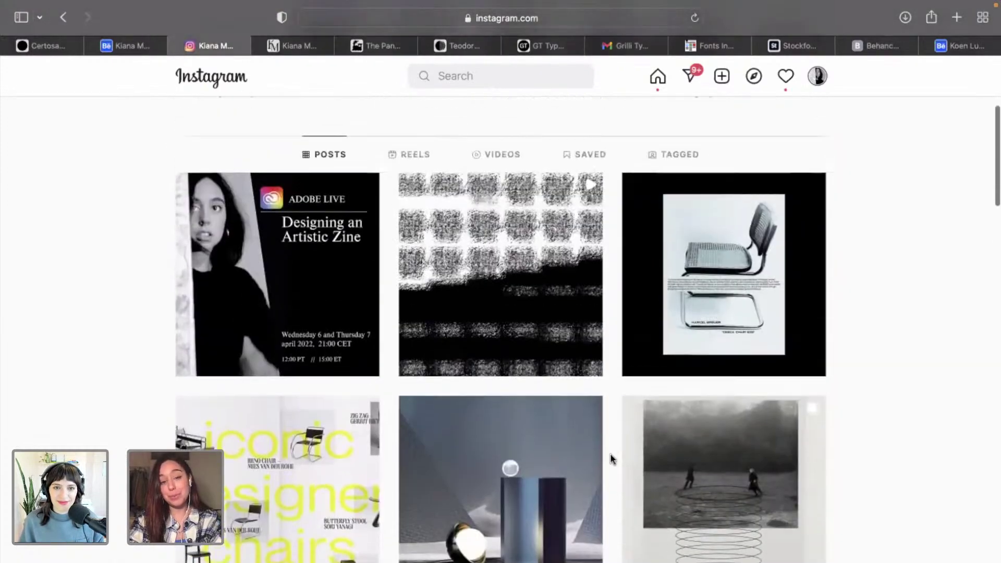
pyautogui.scroll(-12, 611, 458)
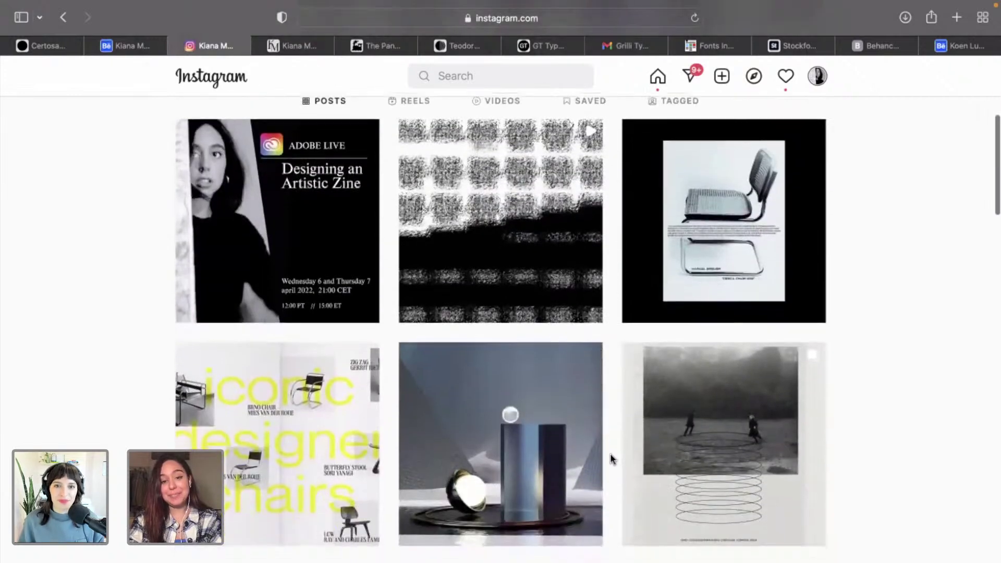
pyautogui.scroll(-2, 610, 453)
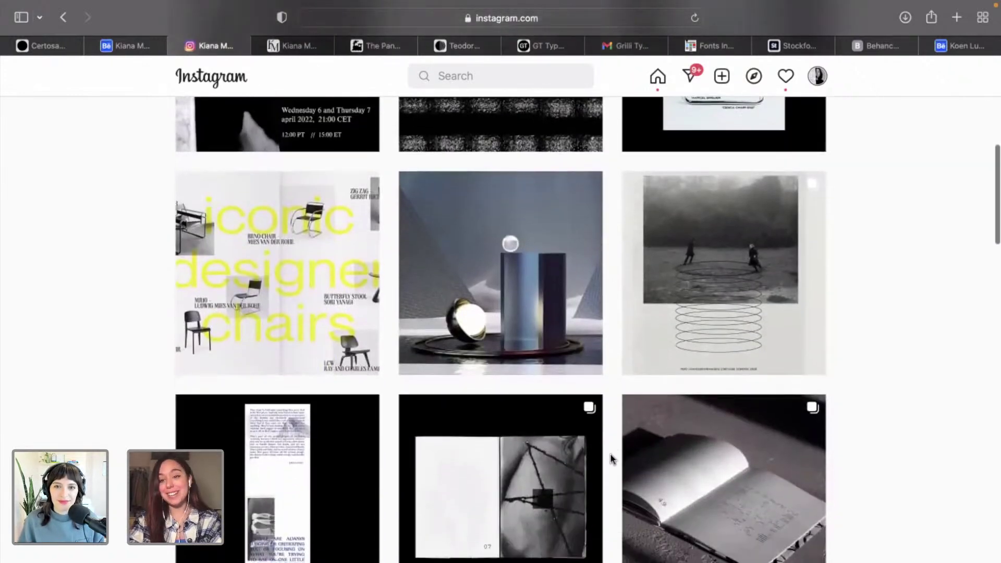
pyautogui.scroll(-5, 610, 454)
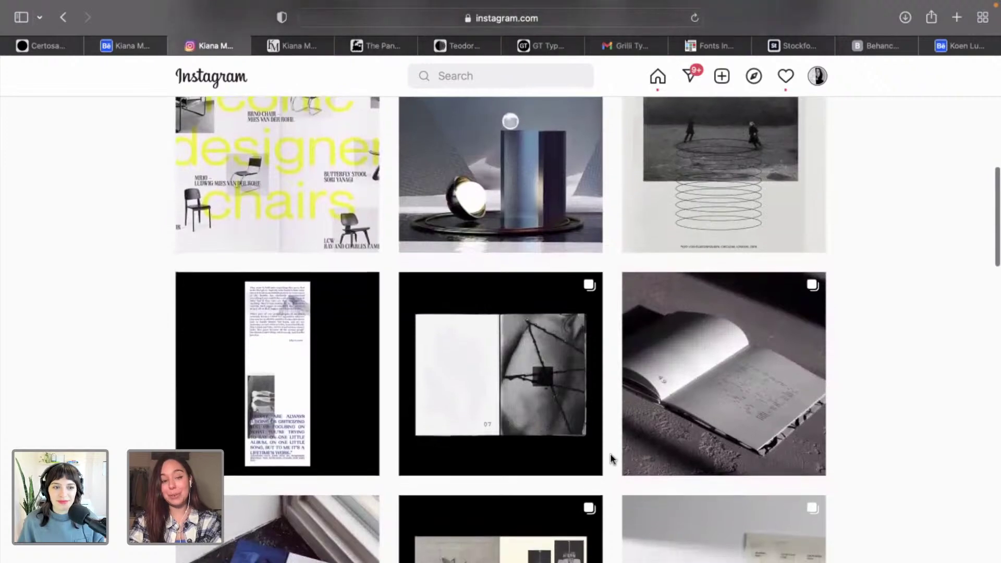
pyautogui.scroll(-12, 610, 452)
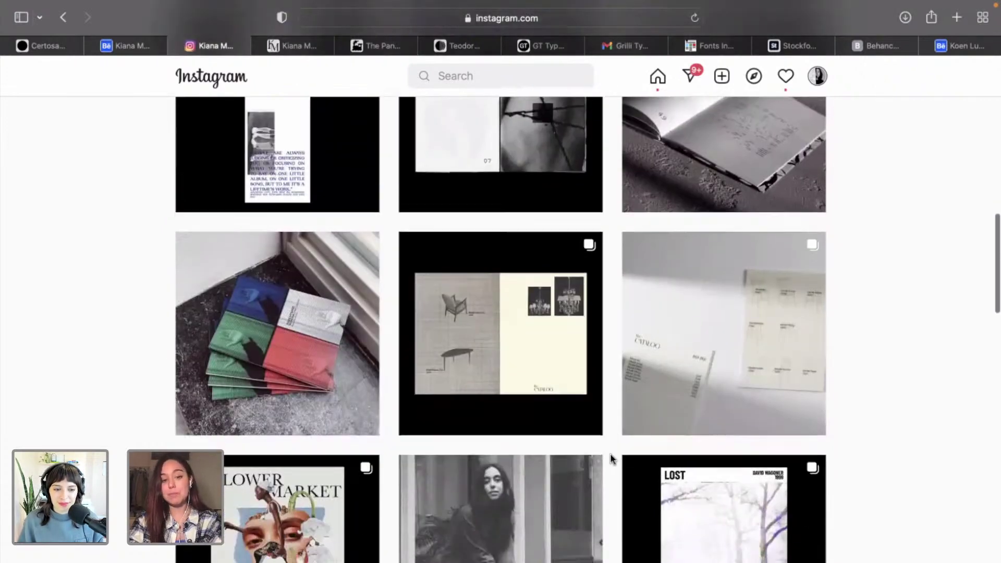
pyautogui.scroll(-9, 610, 453)
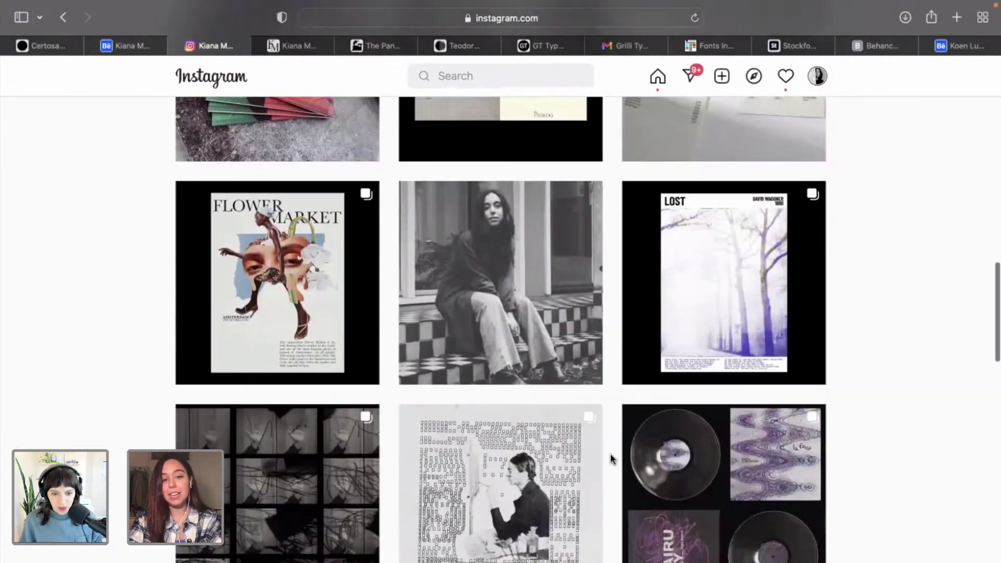
pyautogui.scroll(-1, 610, 452)
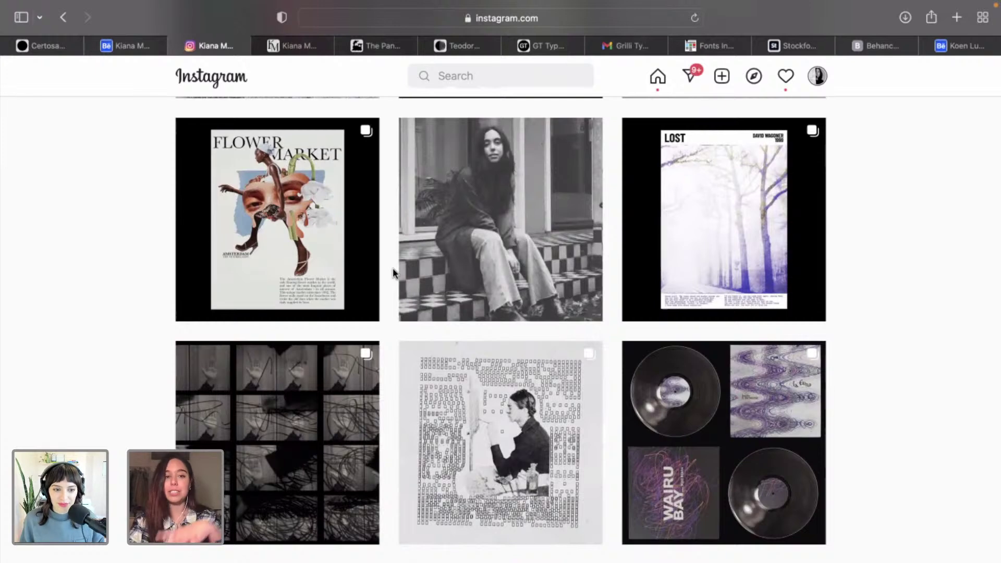
# View the Flower Market poster post and its next image, then return to the post grid in a maximized browser window.
pyautogui.click(313, 191)
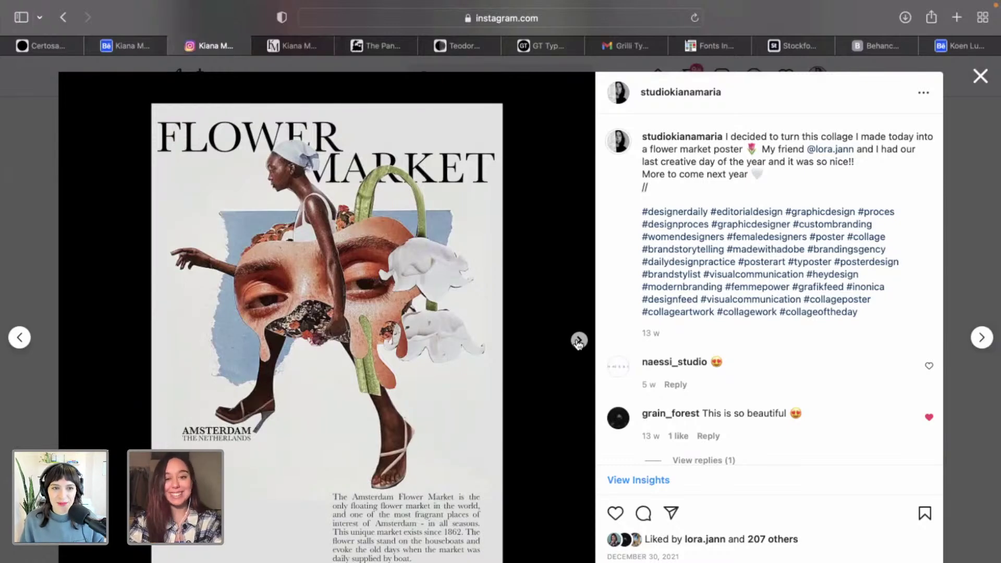
pyautogui.click(578, 342)
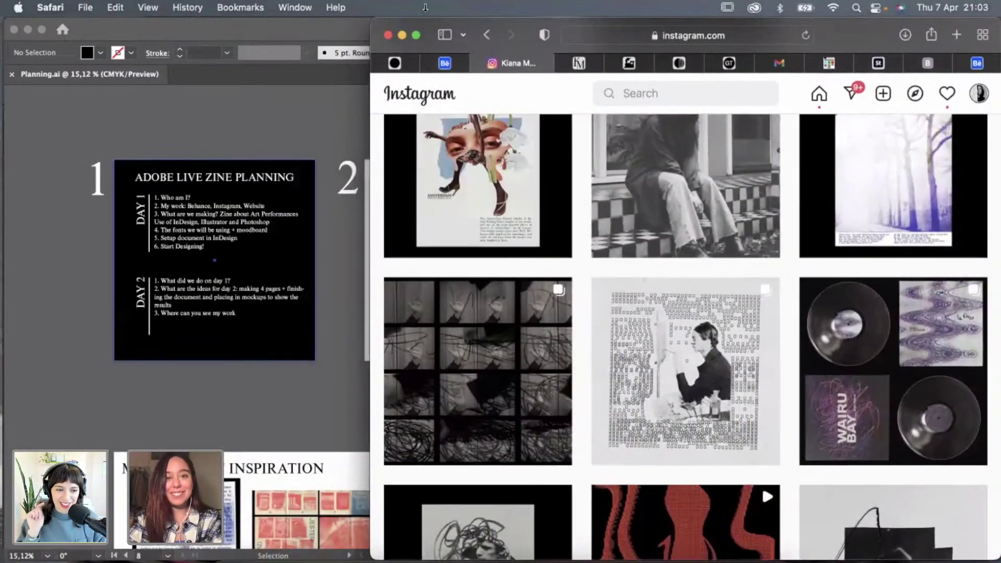
pyautogui.click(416, 35)
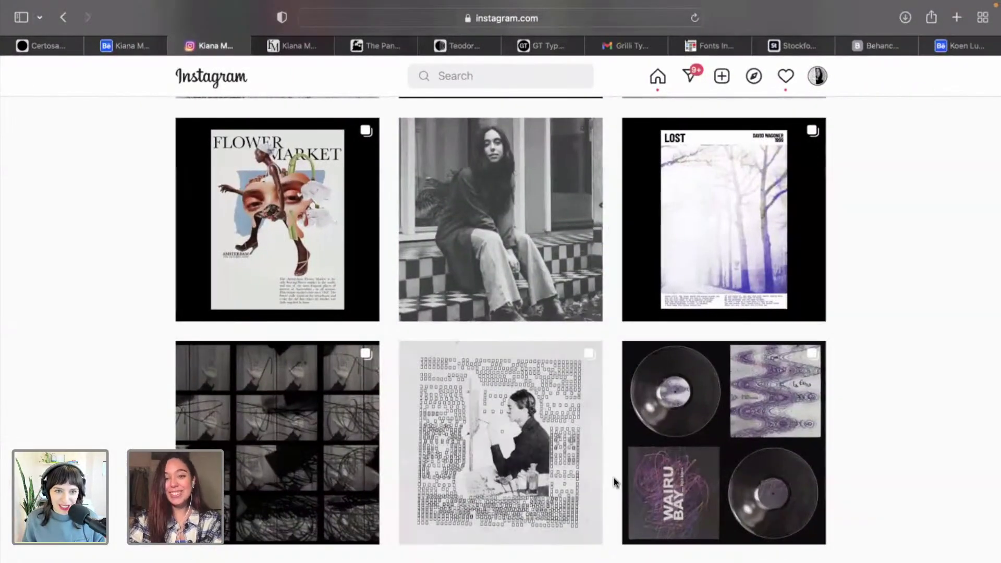
# Open the hand-and-scribble film strip post, view its second slide, and close the post.
pyautogui.scroll(-4, 613, 476)
pyautogui.scroll(1, 613, 476)
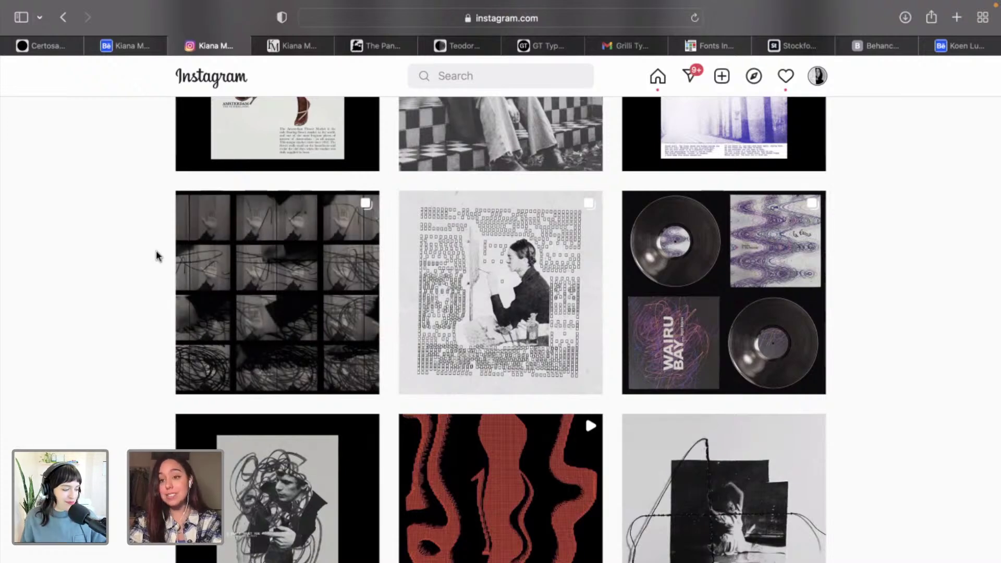
pyautogui.click(267, 237)
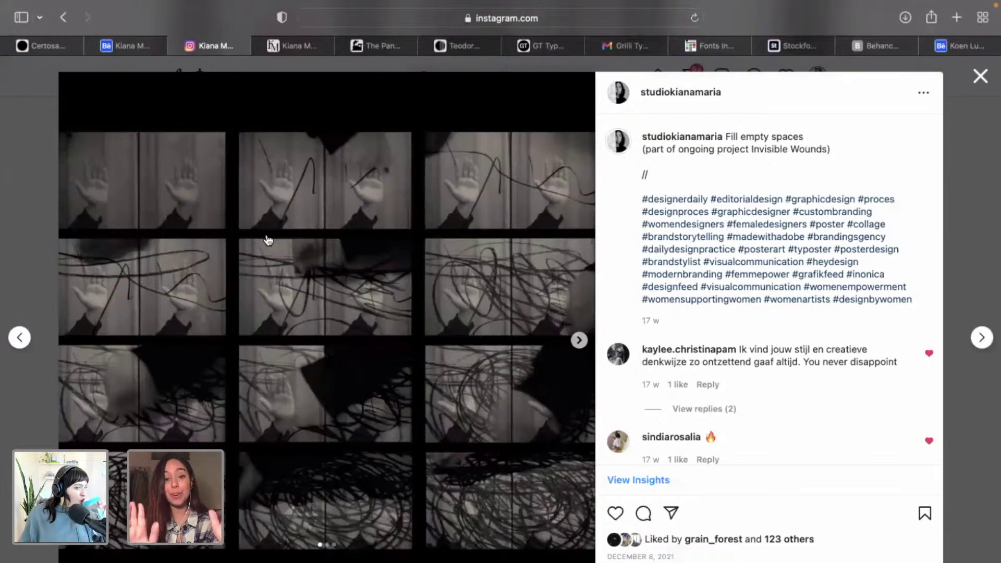
pyautogui.click(579, 340)
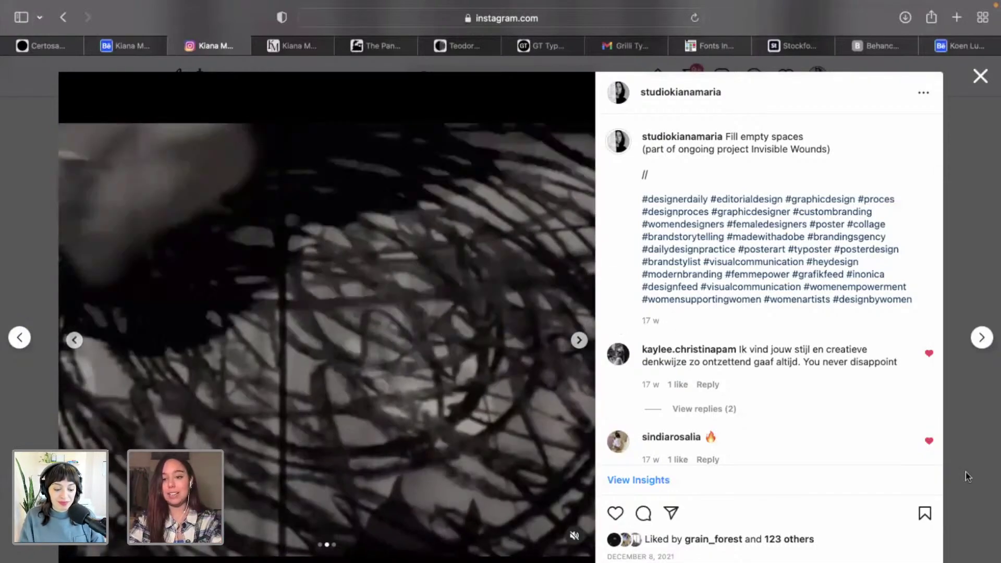
pyautogui.click(968, 476)
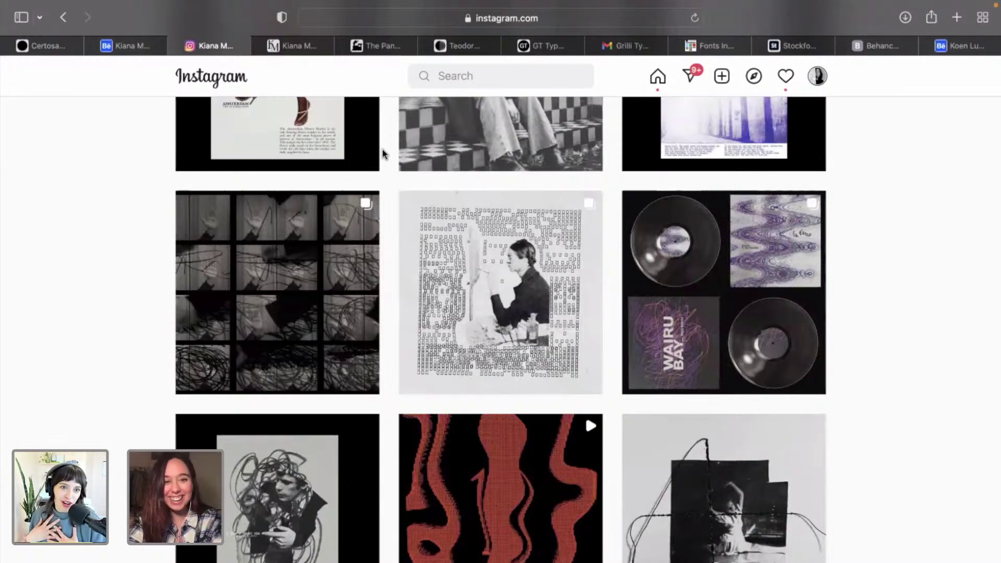
# Switch to the designer's portfolio website and look through the Onzichtbare wonden helen and Season Four Identity projects.
pyautogui.click(299, 49)
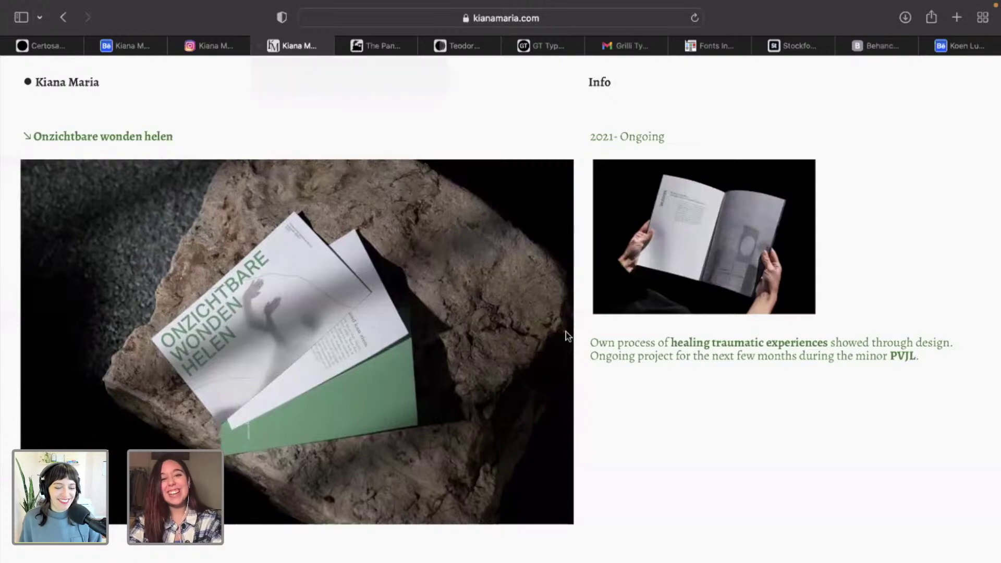
pyautogui.scroll(-1, 582, 365)
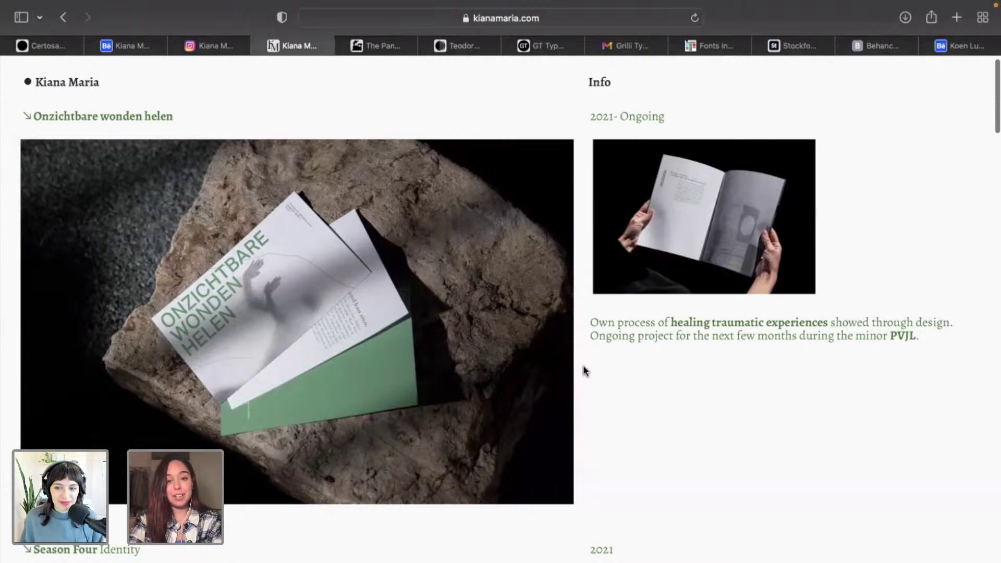
pyautogui.scroll(-1, 582, 377)
pyautogui.scroll(2, 583, 376)
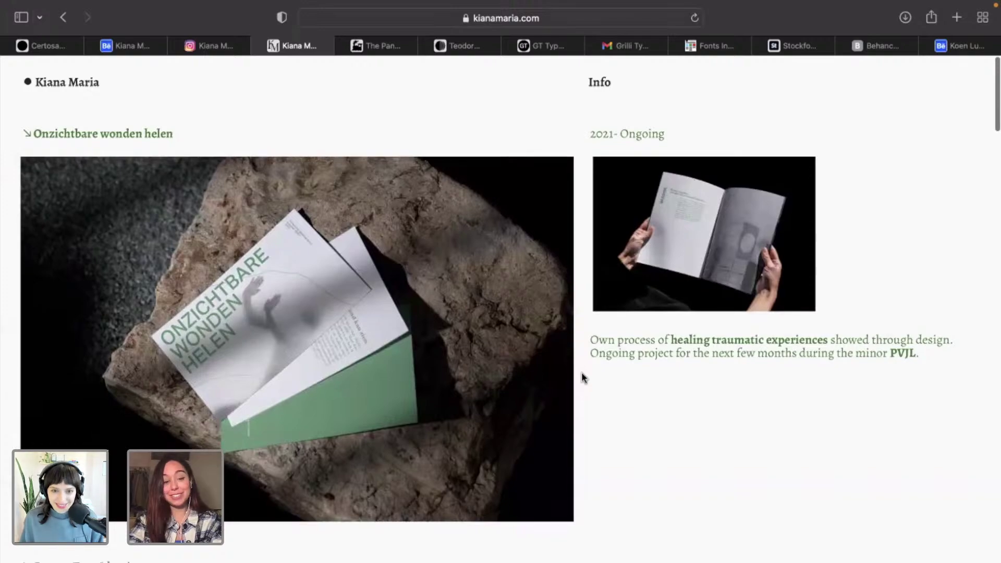
pyautogui.scroll(-2, 581, 373)
pyautogui.scroll(-15, 581, 375)
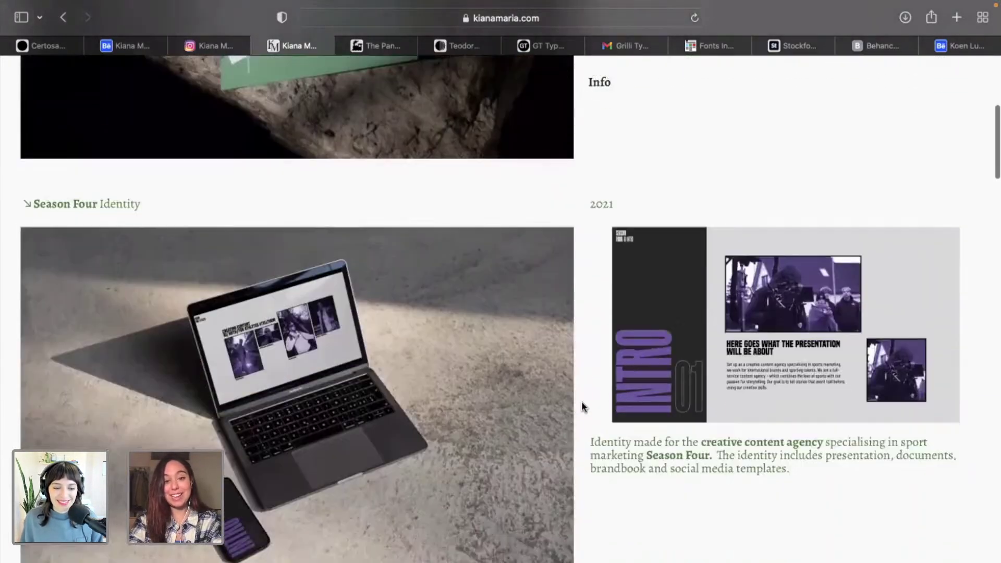
pyautogui.scroll(-16, 563, 342)
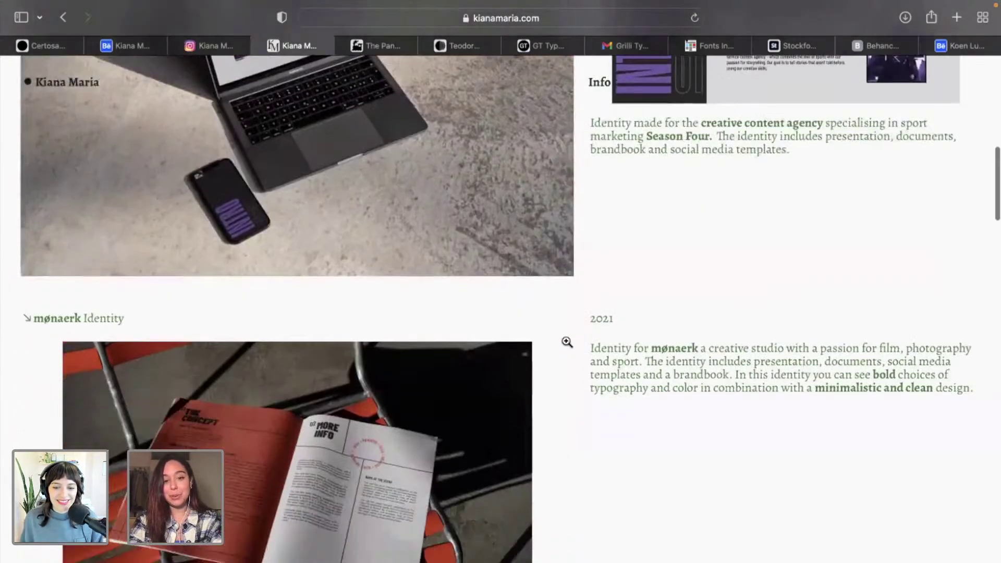
# Go through the mønaerk Identity project's image slideshow and continue toward the Come Home book design.
pyautogui.click(521, 351)
pyautogui.click(545, 351)
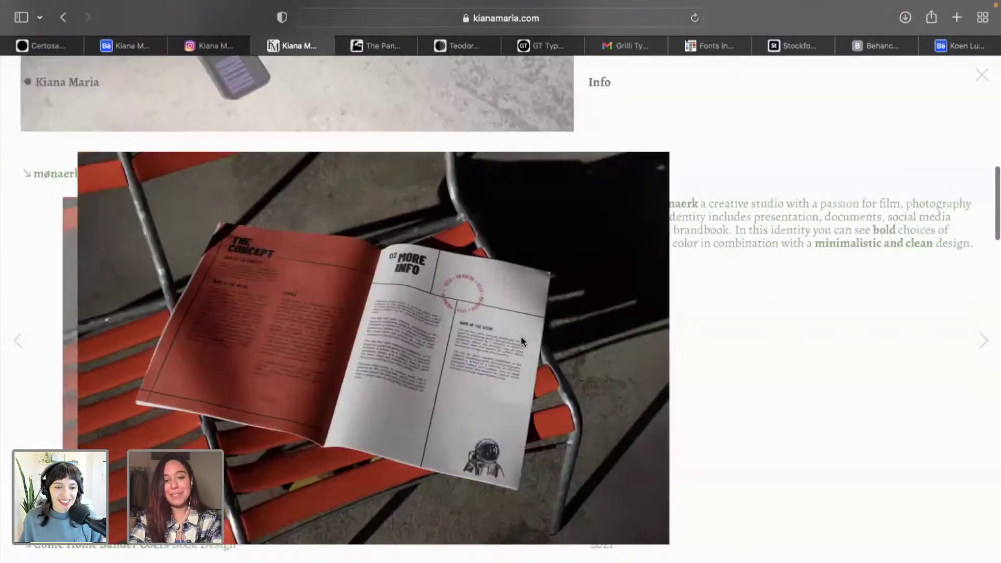
pyautogui.click(556, 354)
pyautogui.click(557, 355)
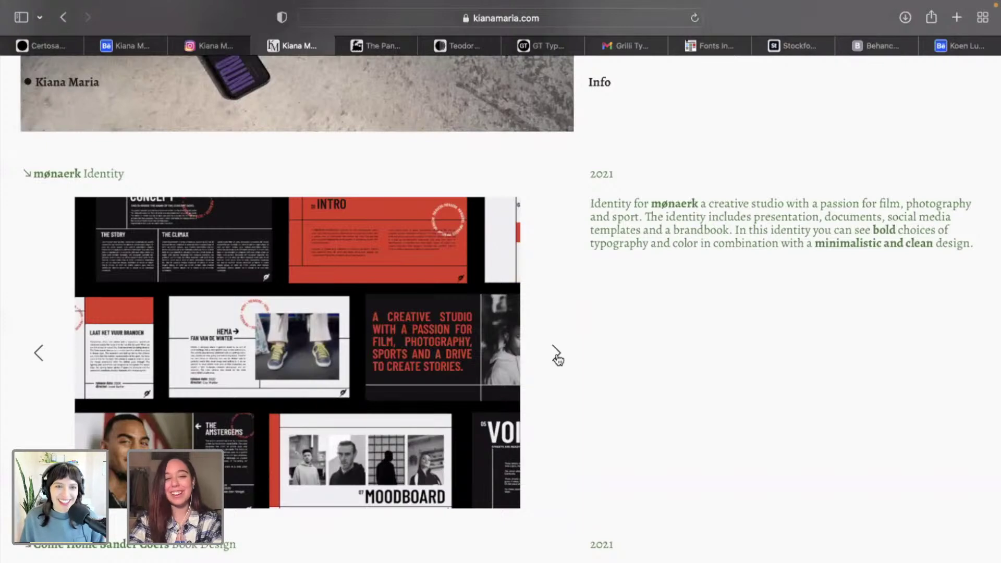
pyautogui.click(556, 355)
pyautogui.click(556, 354)
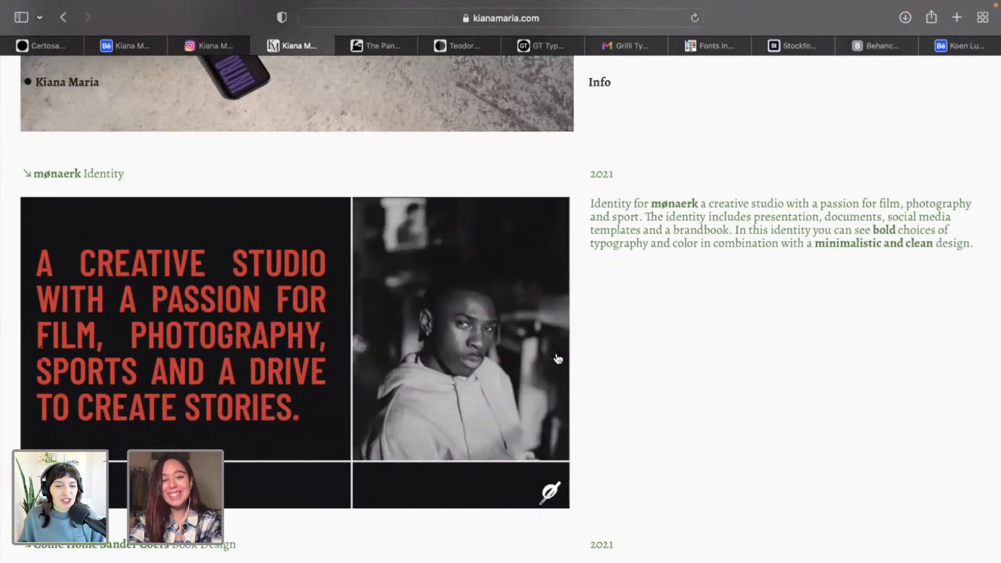
pyautogui.click(557, 354)
pyautogui.scroll(-3, 587, 406)
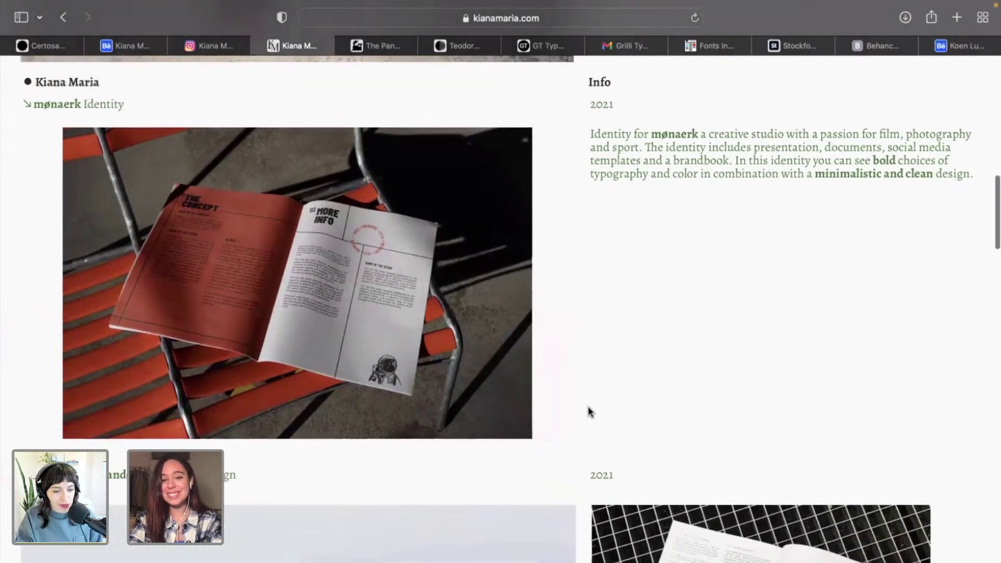
pyautogui.scroll(-2, 589, 433)
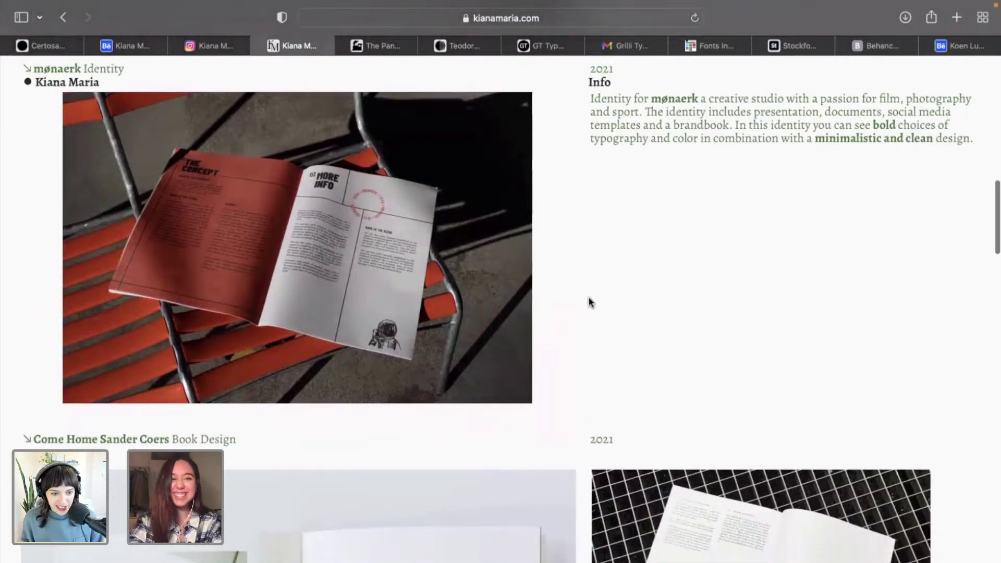
# Switch to Adobe Illustrator and examine the Adobe Live Zine Planning artboard in Planning.ai up close.
pyautogui.press('super+Tab')
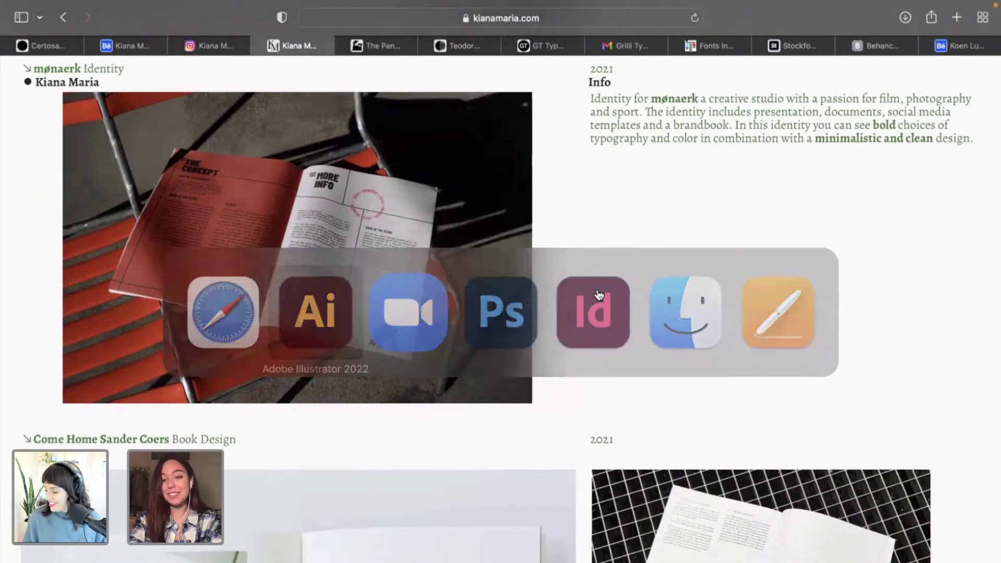
pyautogui.scroll(1, 532, 257)
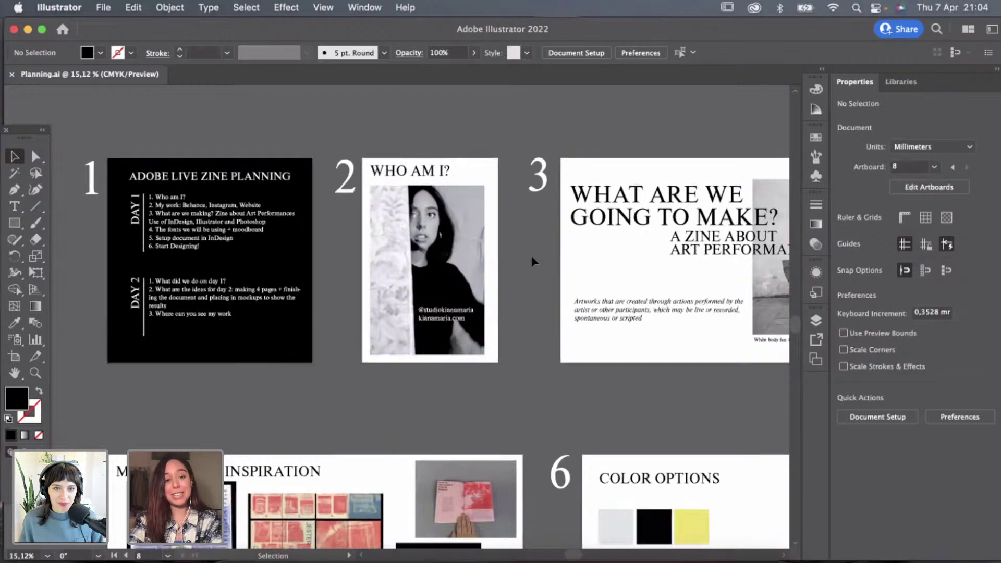
pyautogui.hscroll(-3, 531, 257)
pyautogui.scroll(2, 533, 260)
pyautogui.hscroll(-3, 464, 172)
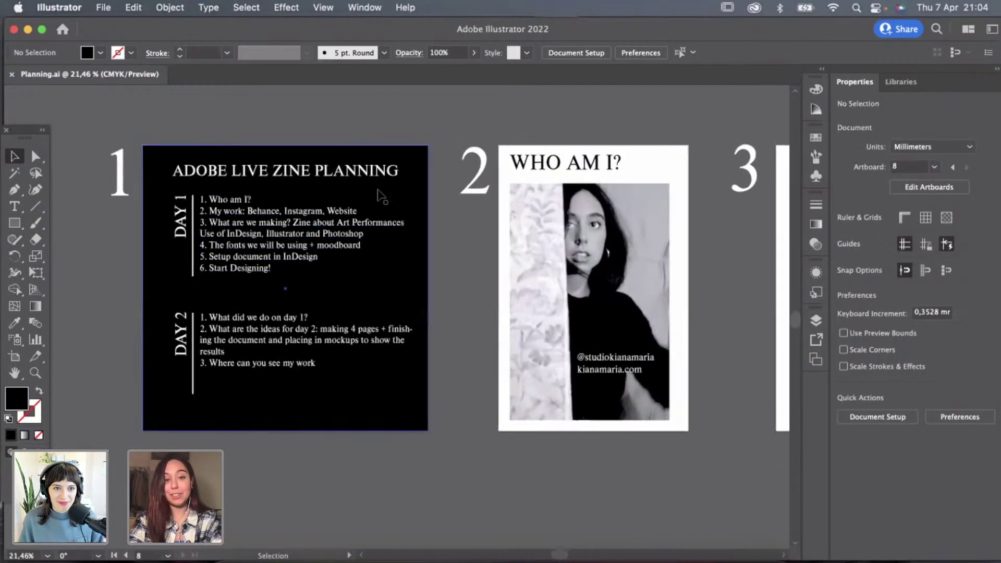
pyautogui.scroll(1, 456, 149)
pyautogui.hscroll(-2, 456, 149)
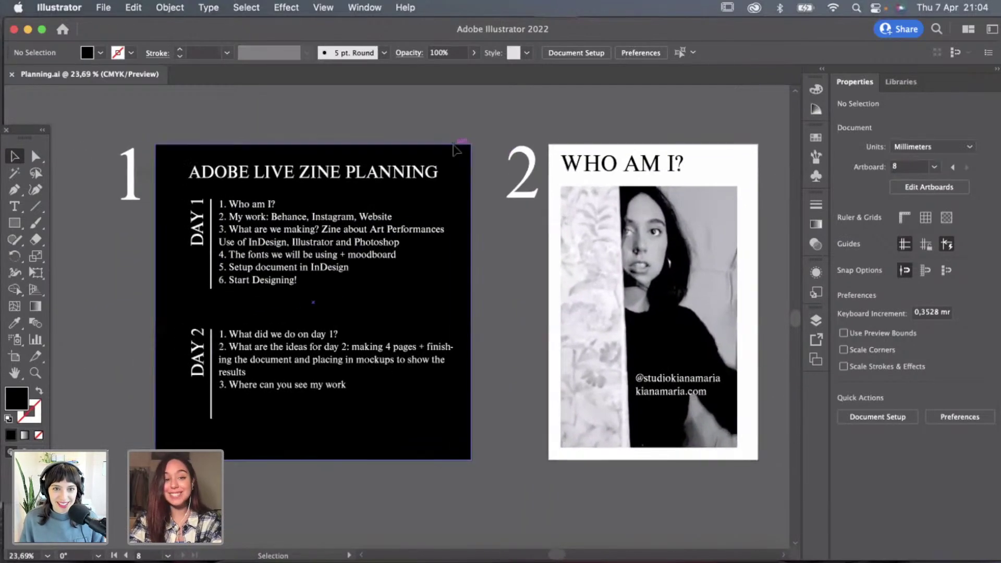
pyautogui.scroll(1, 497, 124)
pyautogui.hscroll(-2, 496, 123)
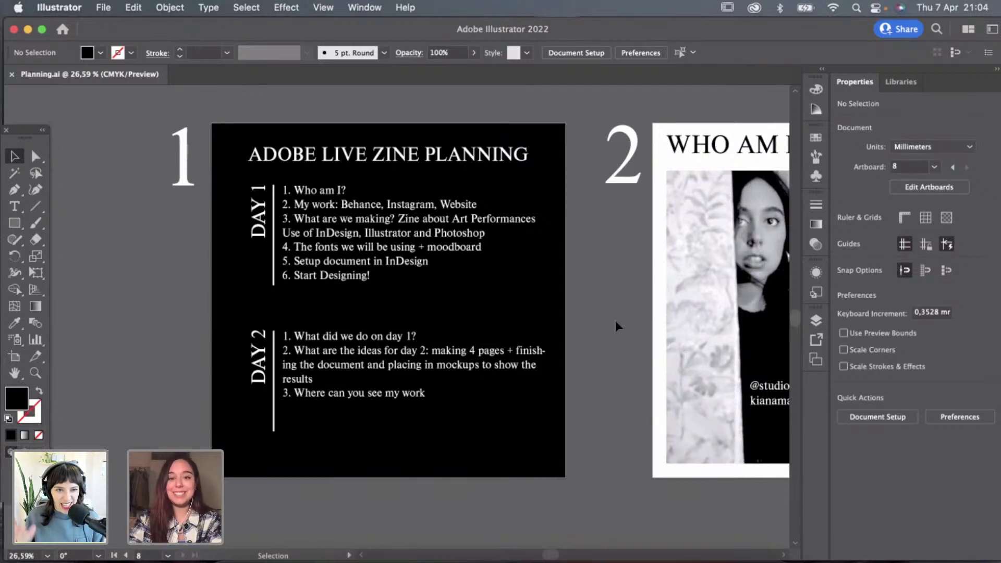
pyautogui.scroll(1, 617, 326)
pyautogui.hscroll(-1, 616, 326)
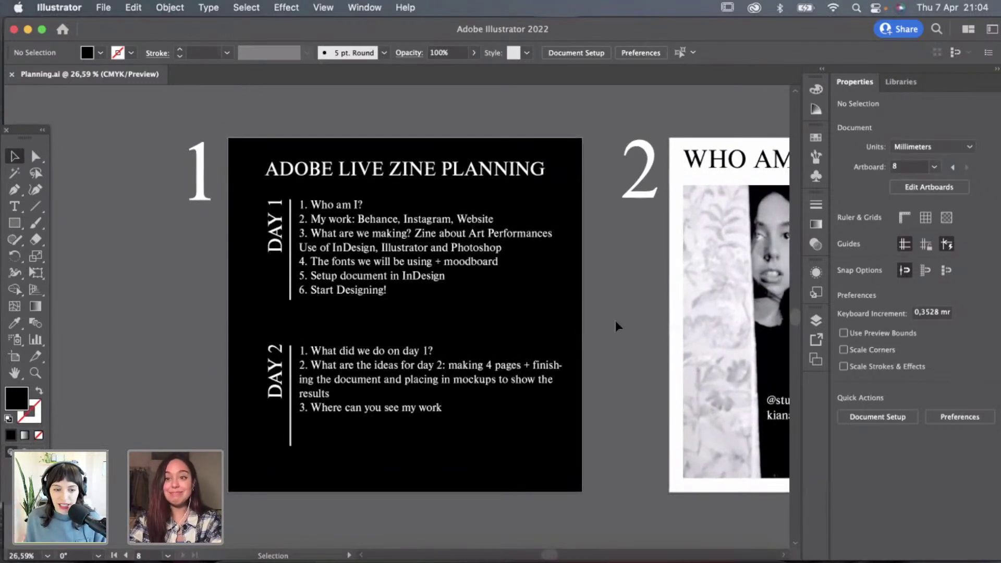
pyautogui.scroll(1, 616, 325)
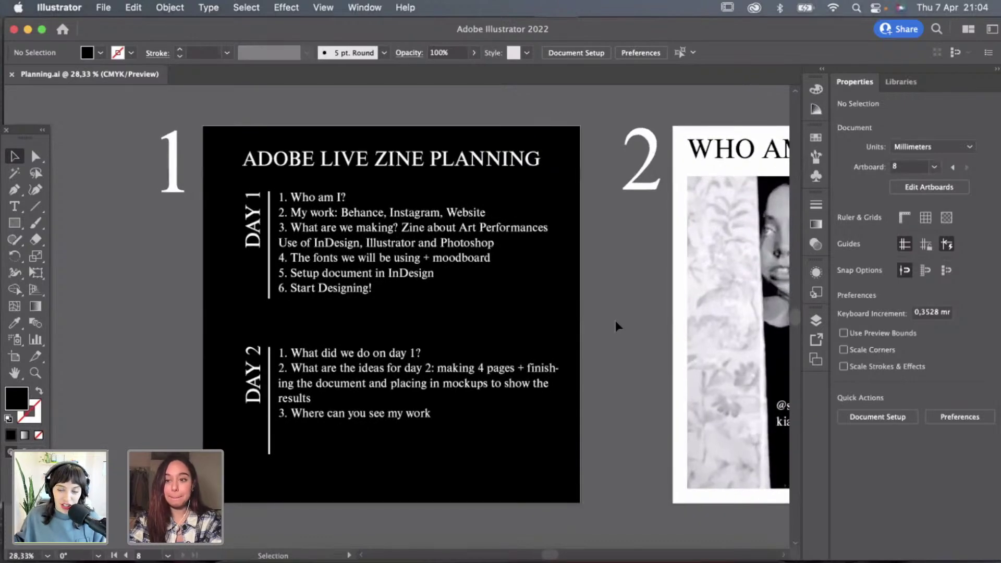
pyautogui.scroll(-1, 617, 326)
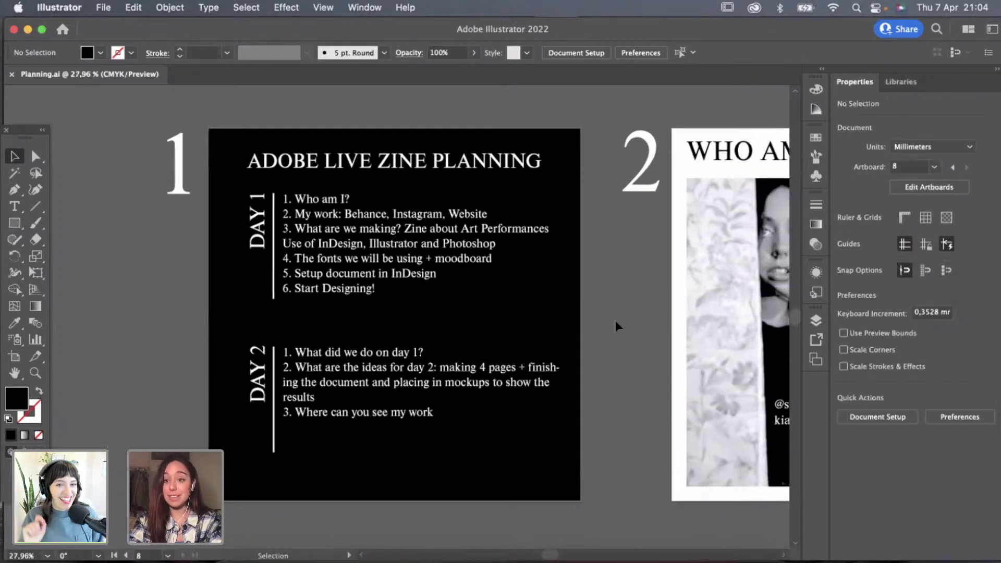
pyautogui.hscroll(-1, 617, 326)
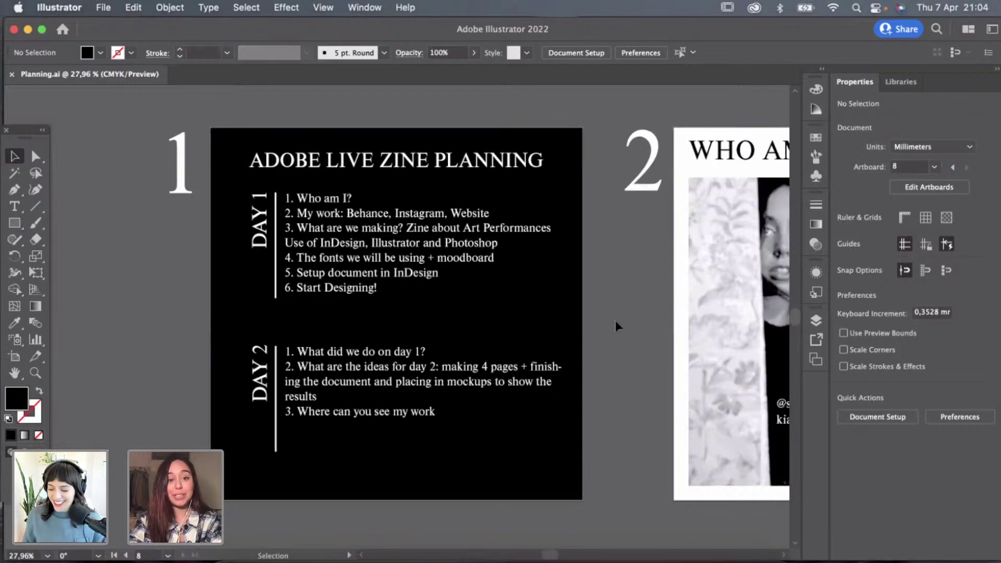
pyautogui.hscroll(-2, 616, 326)
pyautogui.scroll(-1, 616, 325)
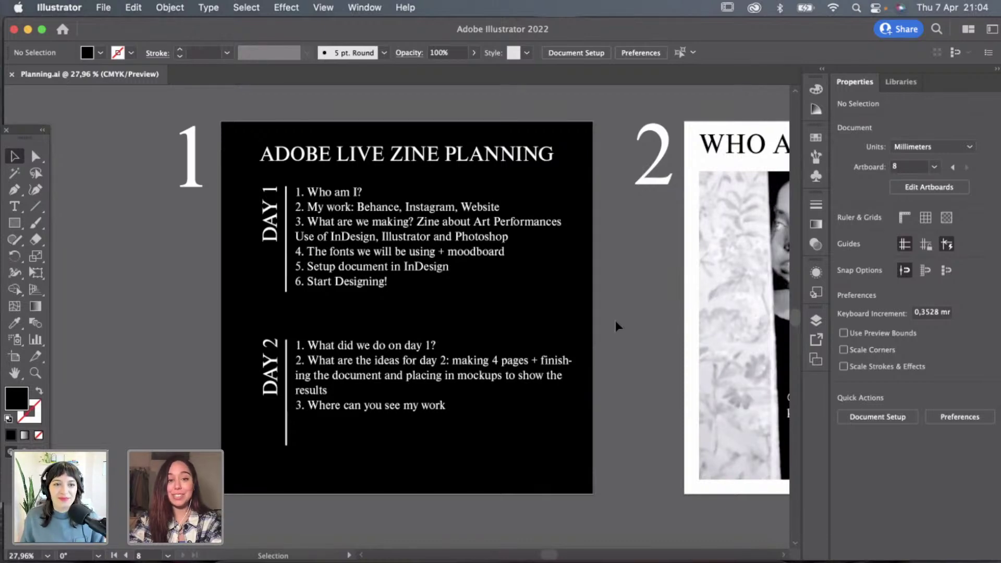
pyautogui.scroll(-2, 616, 326)
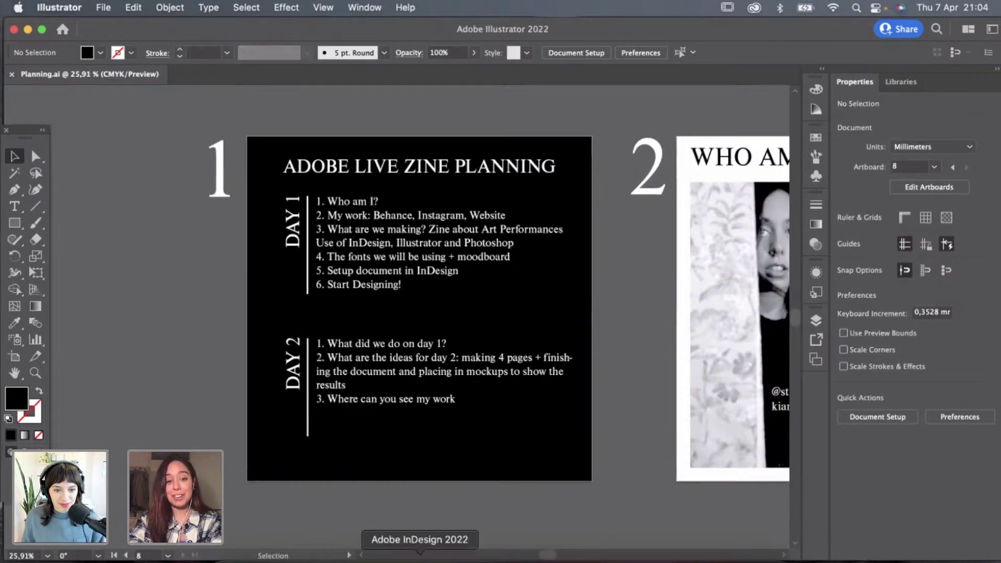
# Switch to Adobe InDesign, go to the ART PERFORMANCE spread in Perform.indd, and show it without guides in Preview mode.
pyautogui.click(419, 561)
pyautogui.scroll(-3, 450, 518)
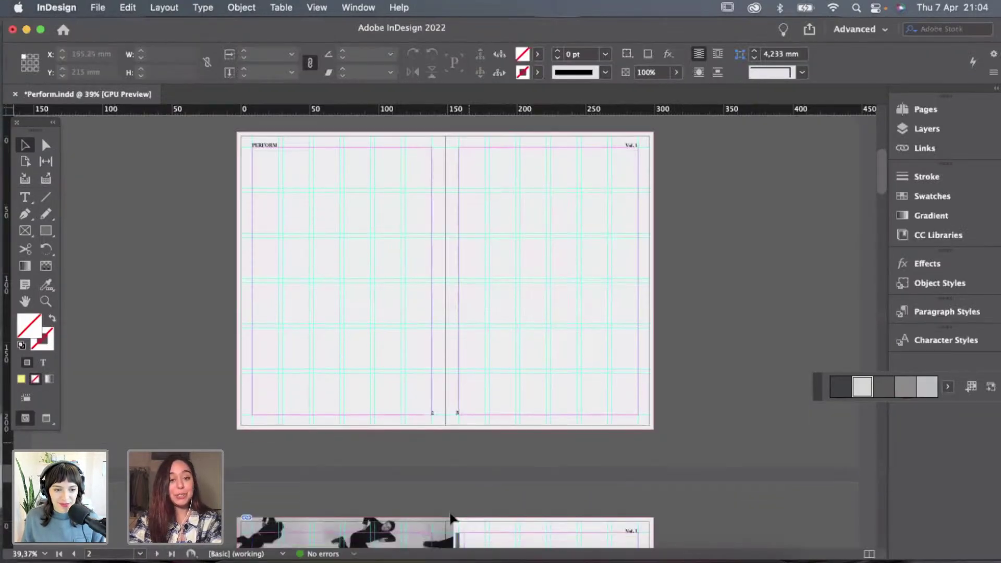
pyautogui.scroll(2, 461, 480)
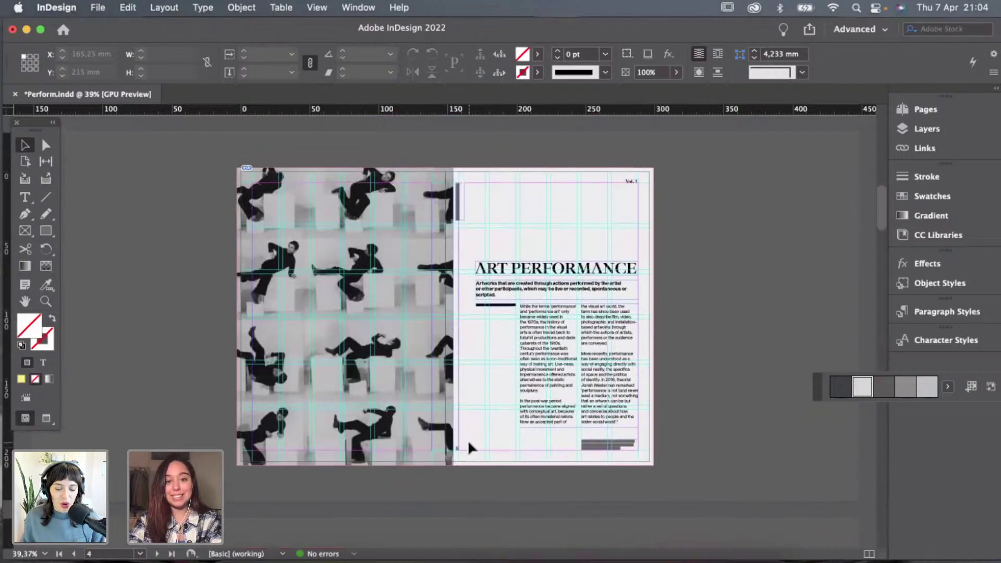
pyautogui.press('w')
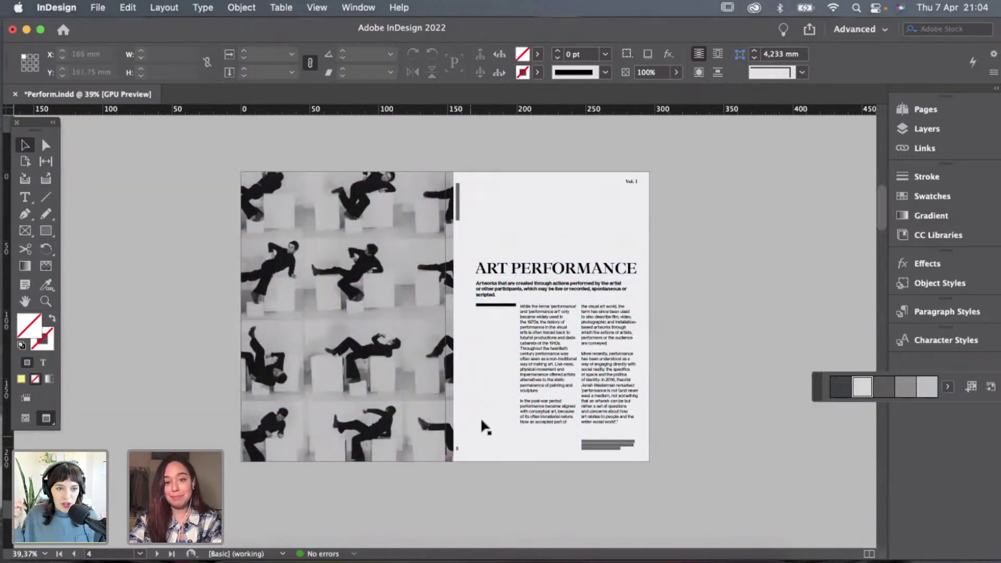
# Display the ART PERFORMANCE spread full screen in Presentation screen mode.
pyautogui.click(317, 7)
pyautogui.moveTo(392, 269)
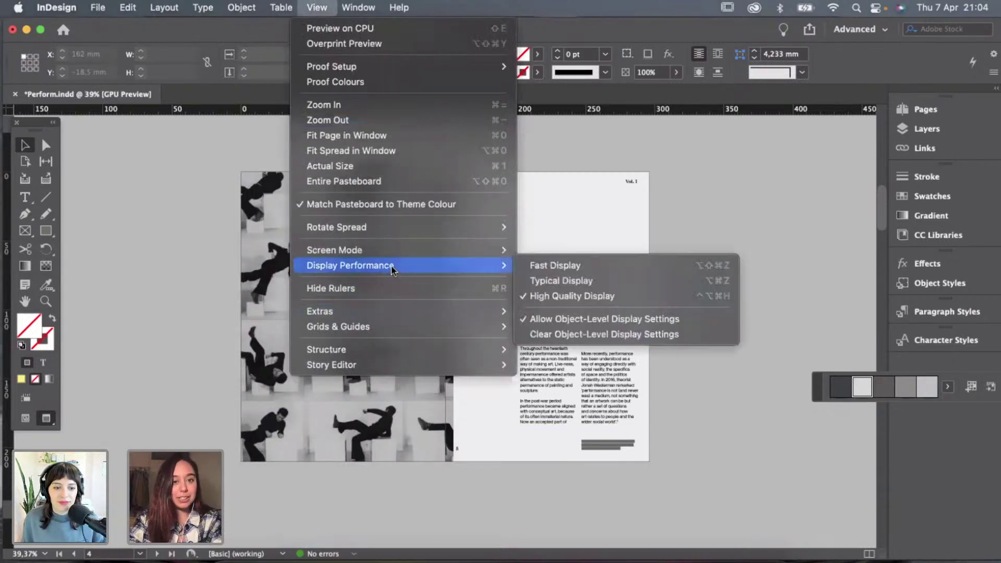
pyautogui.moveTo(407, 246)
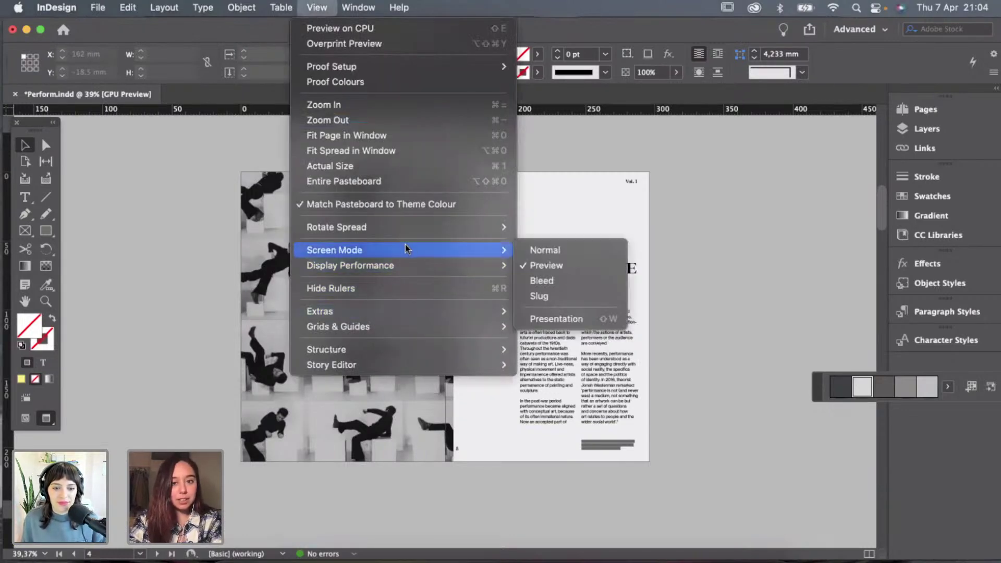
pyautogui.click(547, 314)
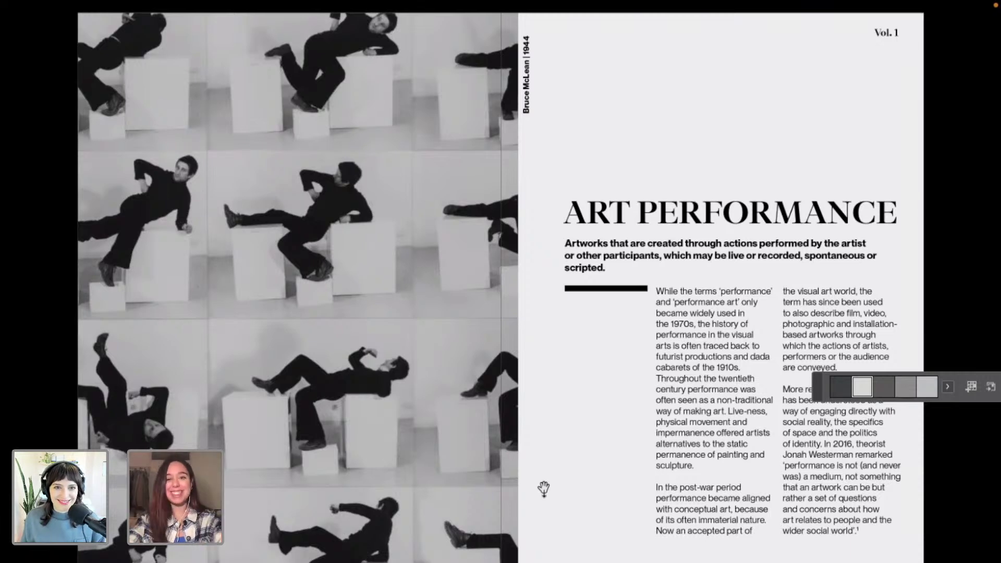
# Page forward through the presented zine, past the Rebecca Horn, Klaus Rinke and MASKULIN spreads, to the yellow Caroline Denervaud spread.
pyautogui.click(533, 513)
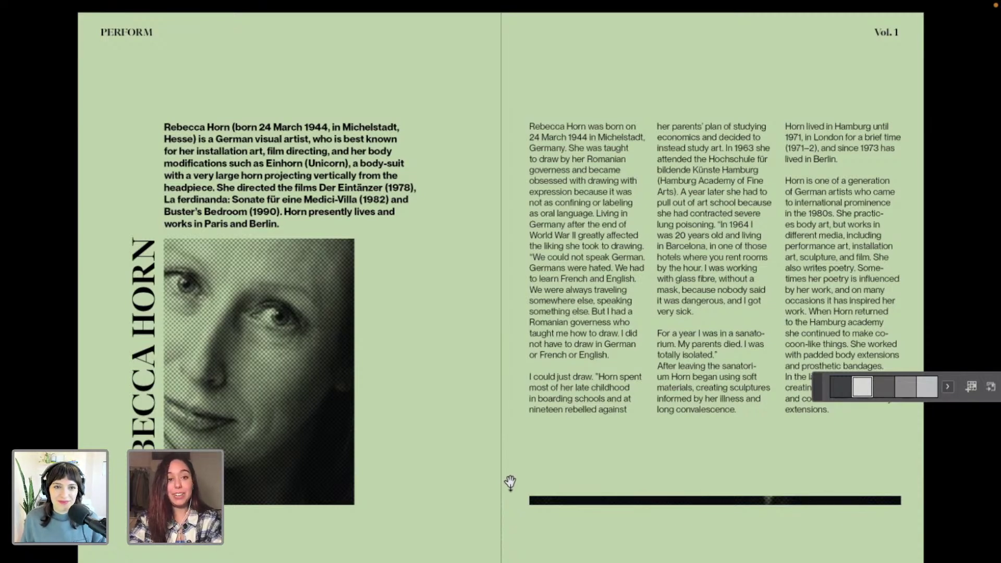
pyautogui.press('Right')
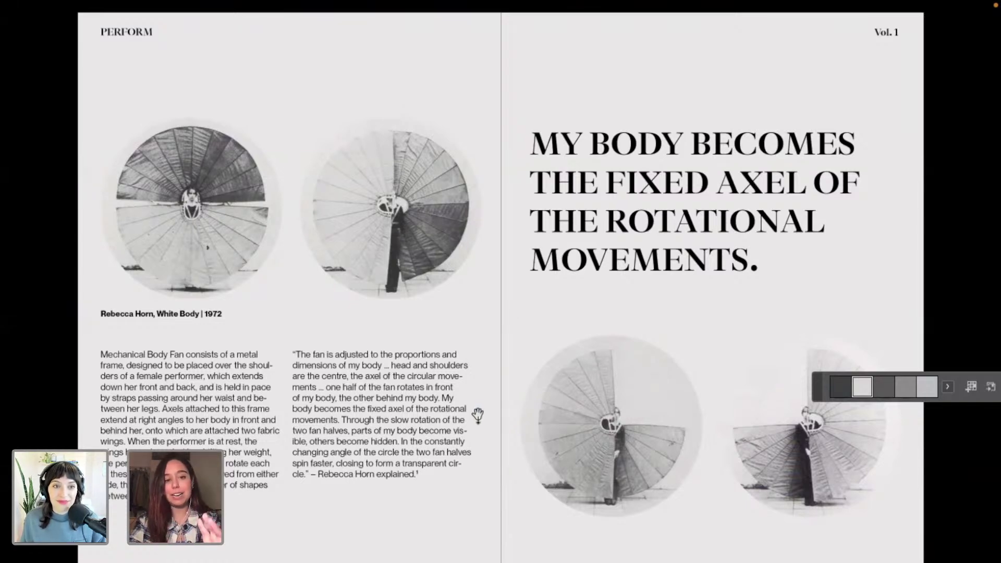
pyautogui.click(485, 456)
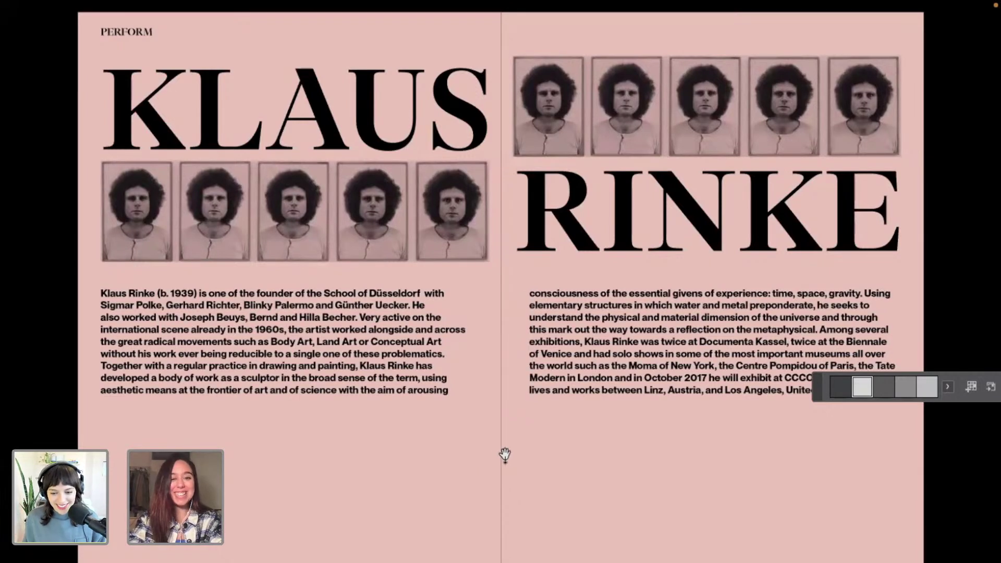
pyautogui.click(496, 194)
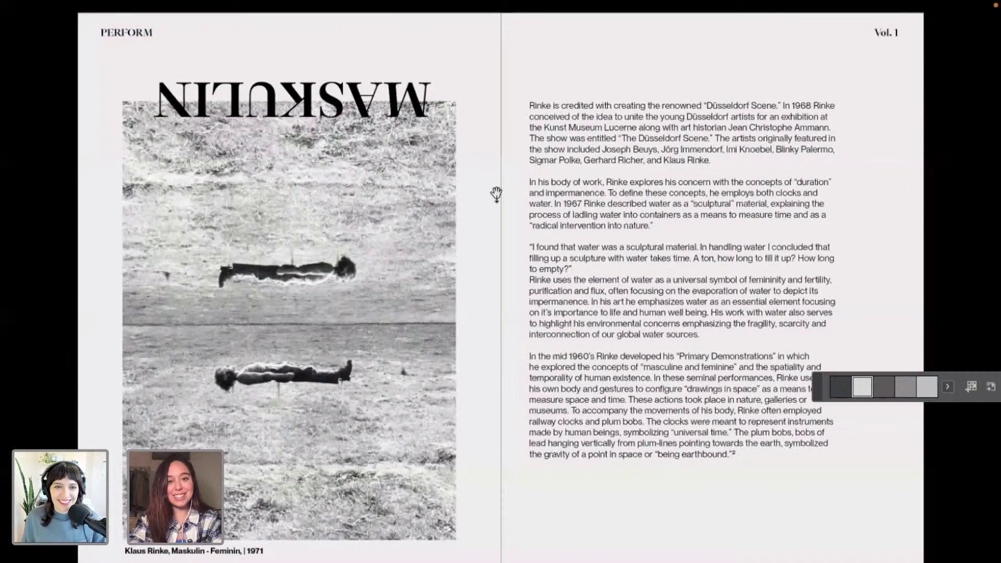
pyautogui.click(500, 85)
pyautogui.click(501, 32)
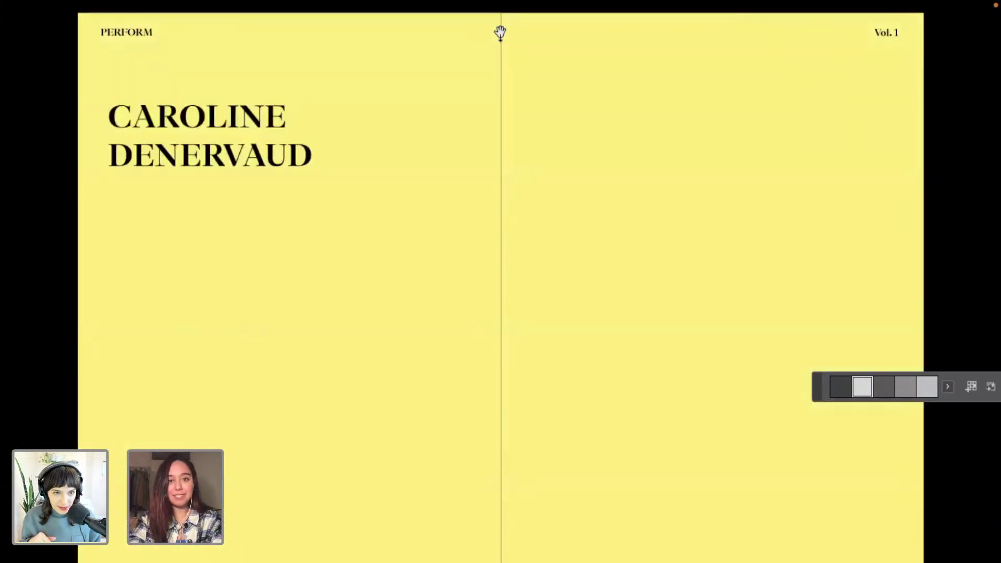
# Return to the MASKULIN spread, leave Presentation mode, and inspect the spread up close before viewing it at 50%.
pyautogui.press('Left')
pyautogui.press('Left')
pyautogui.press('Right')
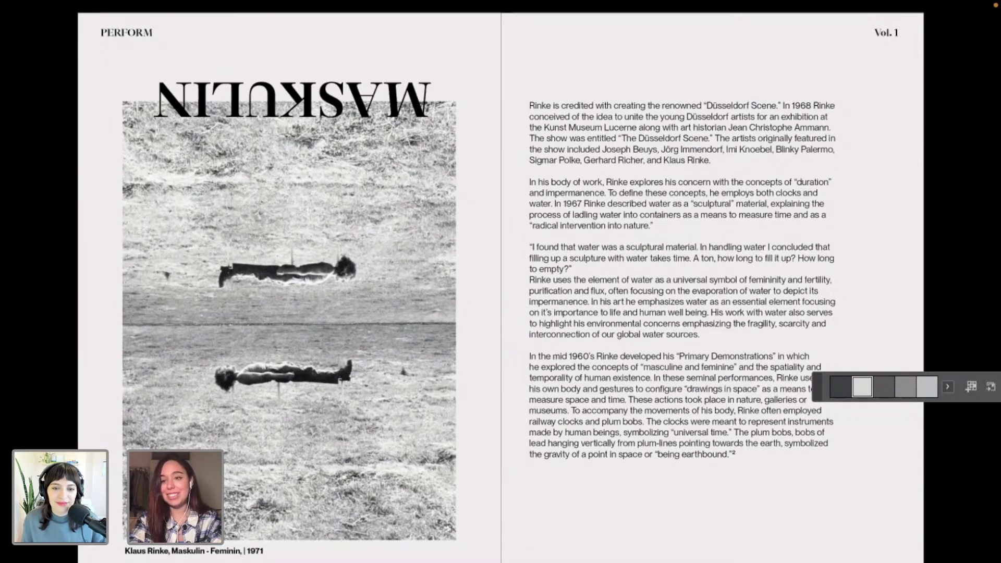
pyautogui.press('Escape')
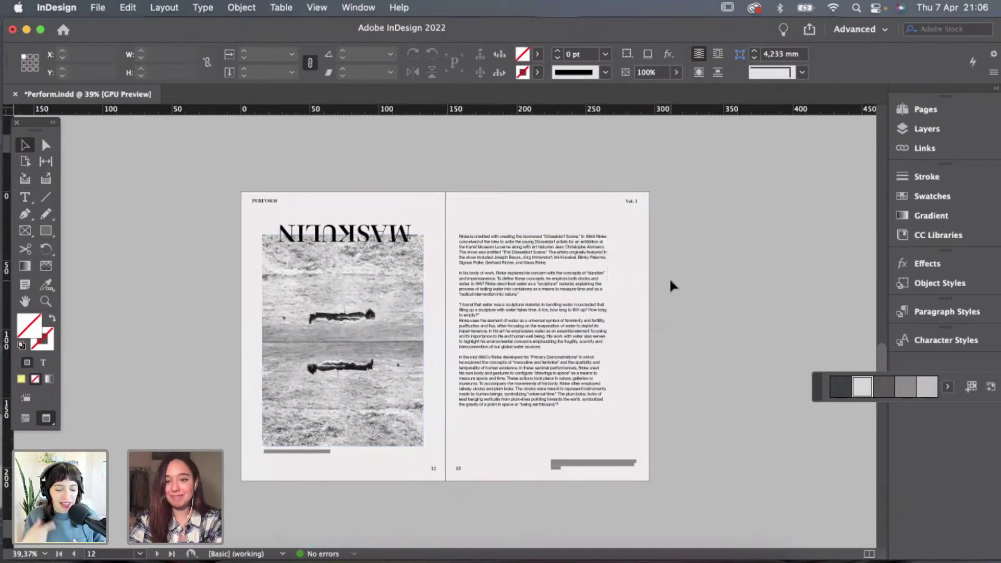
pyautogui.press('super+equal')
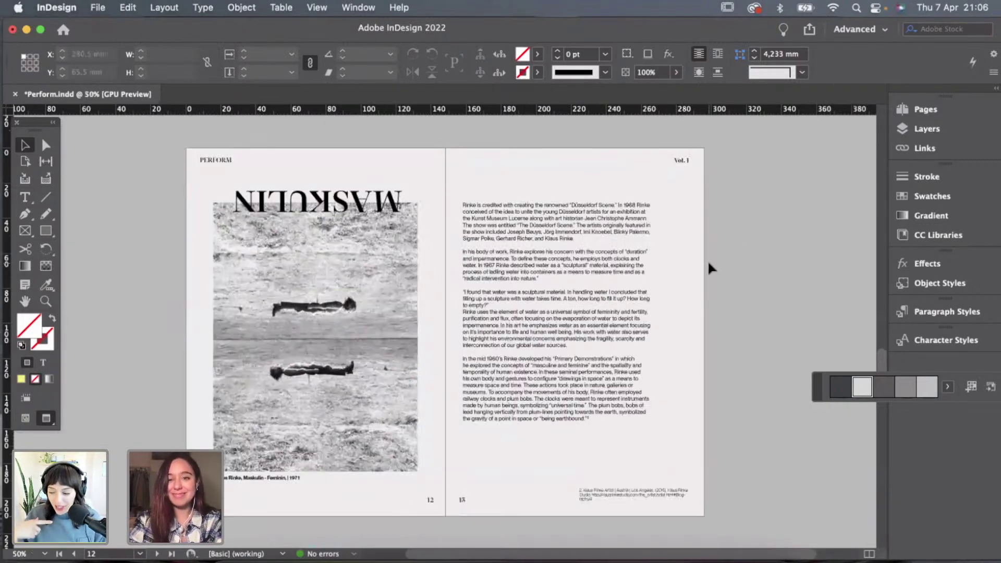
pyautogui.press('super+equal')
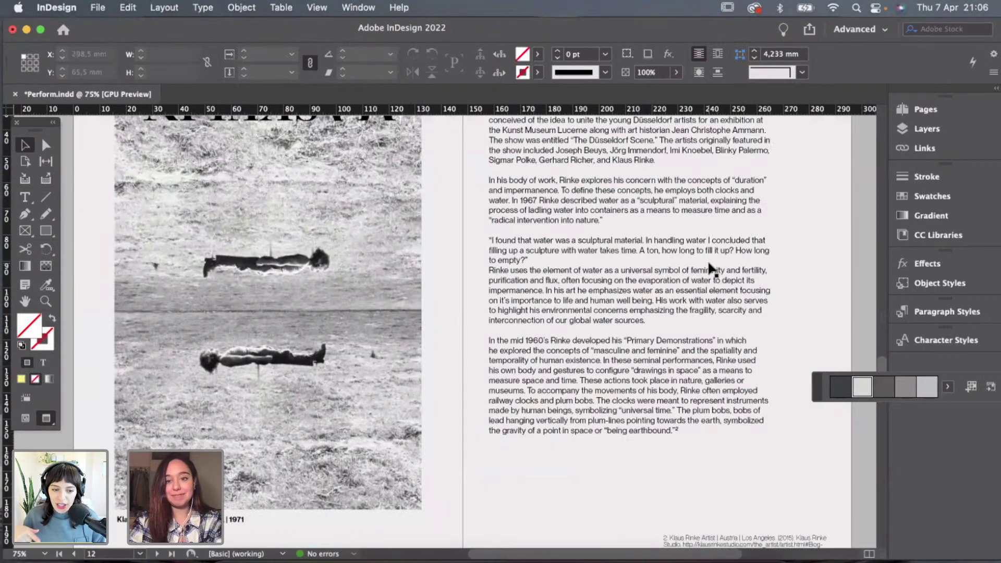
pyautogui.press('super+minus')
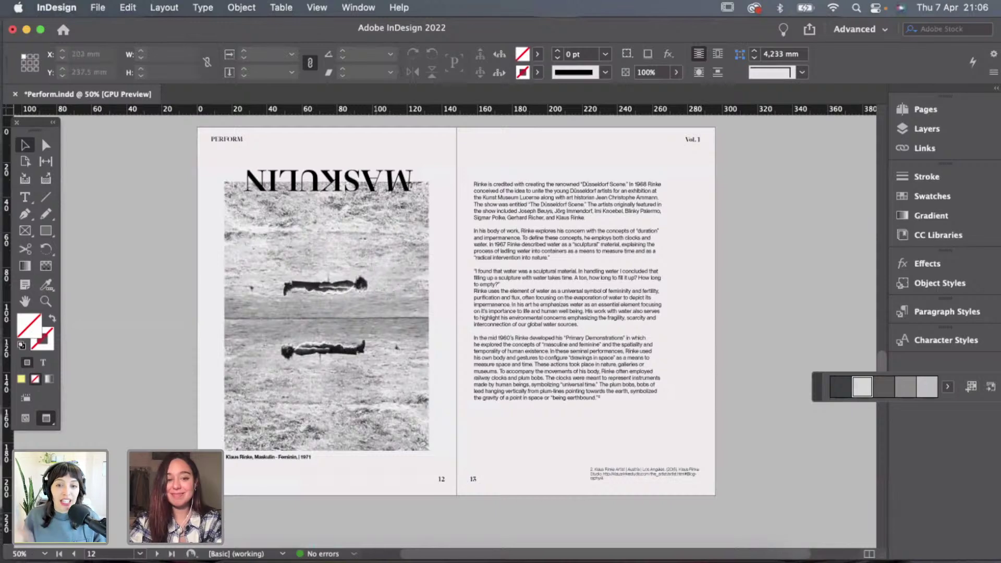
# Switch to Adobe Illustrator and look across the planning artboards from the zine planning overview to COLOR OPTIONS.
pyautogui.click(381, 556)
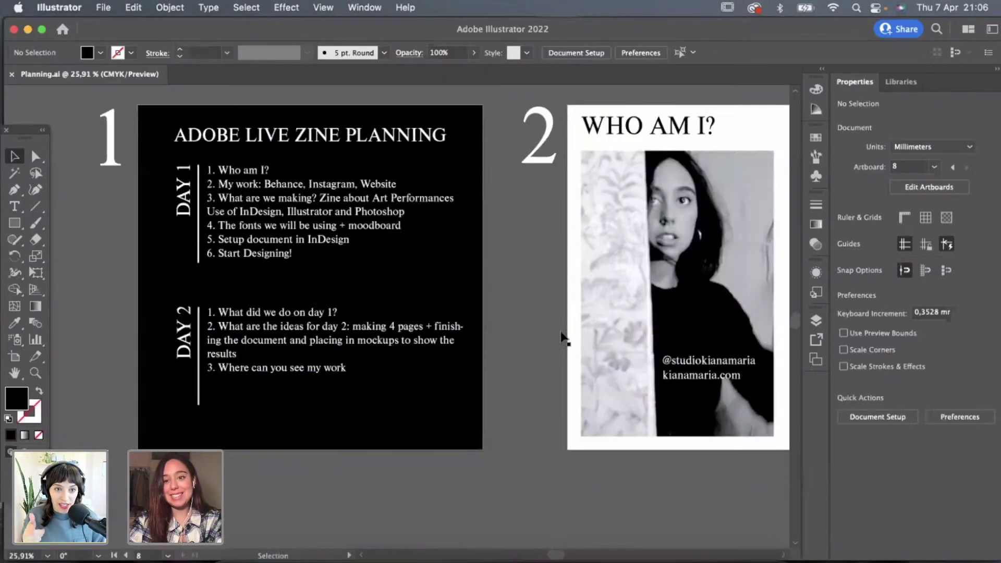
pyautogui.scroll(-3, 563, 338)
pyautogui.hscroll(3, 626, 344)
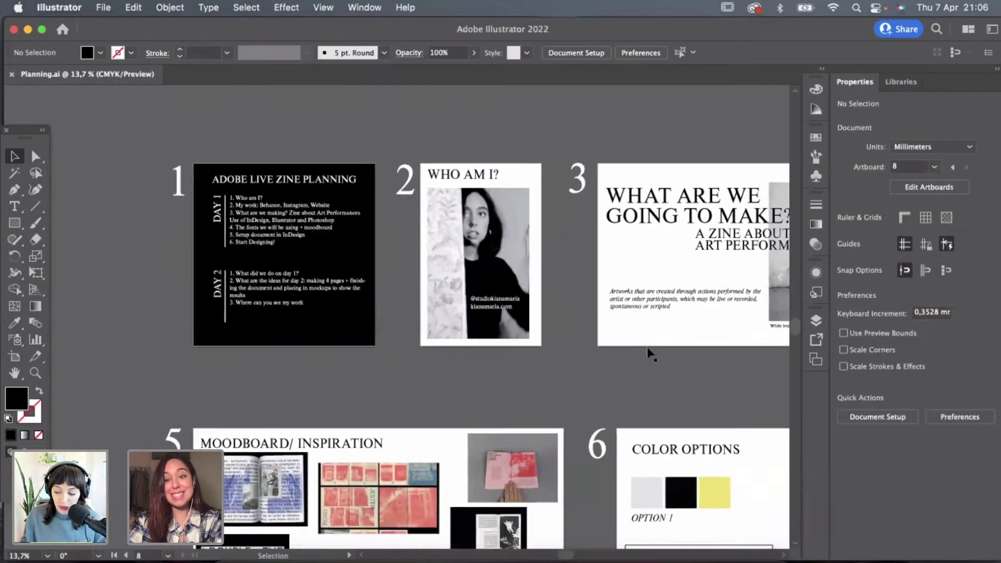
pyautogui.hscroll(5, 649, 354)
pyautogui.scroll(-2, 649, 354)
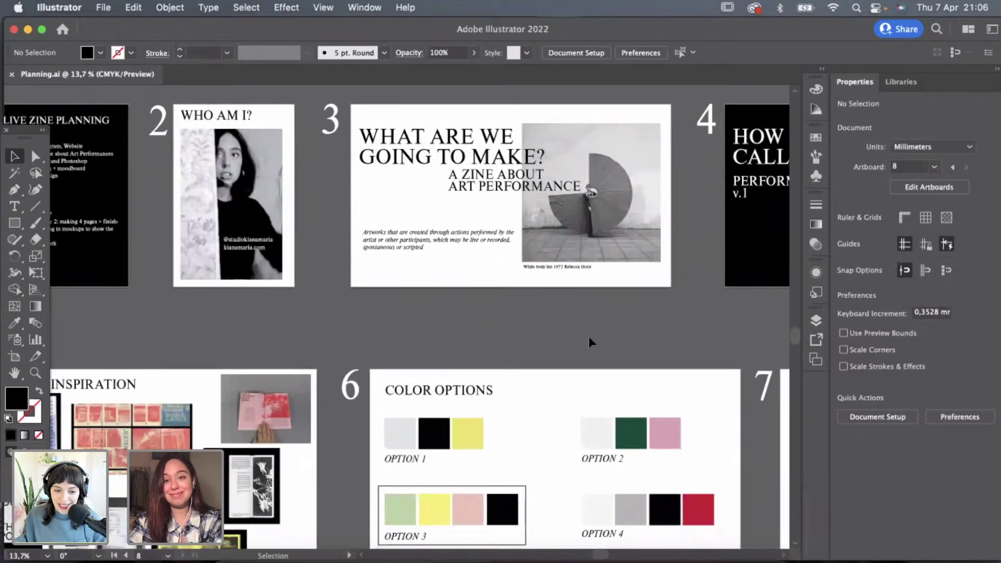
pyautogui.scroll(-3, 591, 340)
pyautogui.hscroll(2, 592, 340)
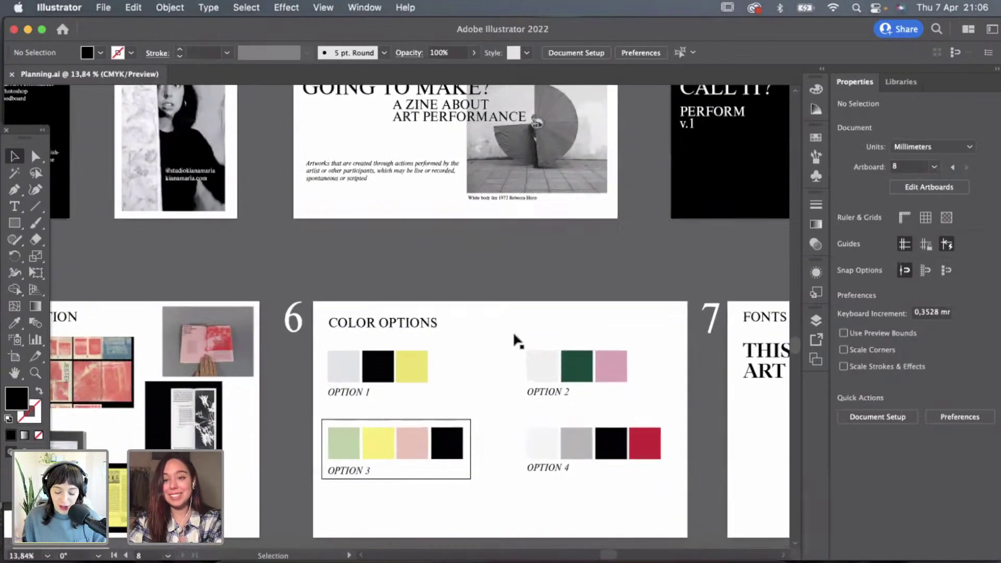
# Examine the COLOR OPTIONS artboard in Planning.ai, focusing on the framed OPTION 3 palette.
pyautogui.scroll(2, 516, 340)
pyautogui.scroll(-1, 508, 336)
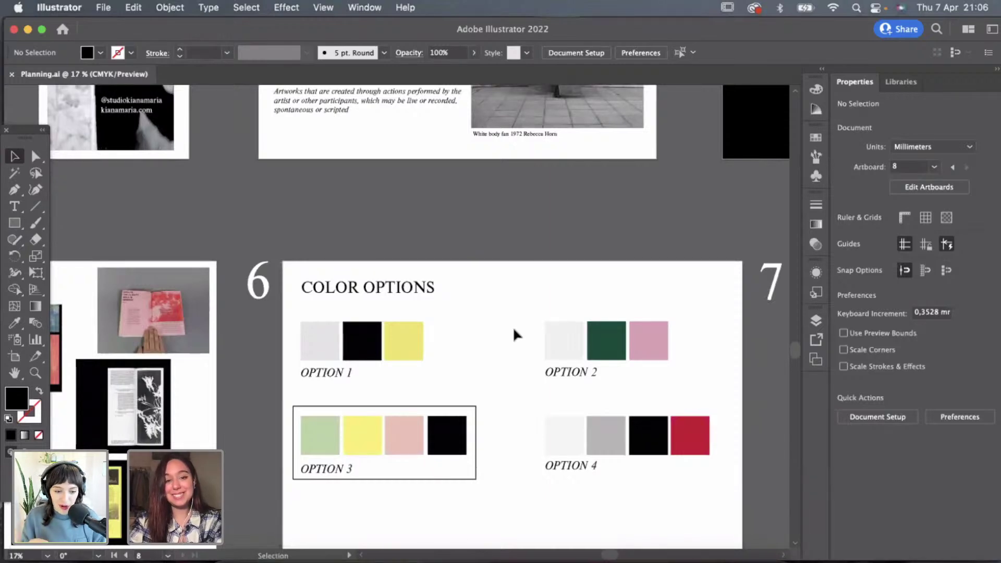
pyautogui.scroll(-1, 512, 377)
pyautogui.scroll(-2, 514, 378)
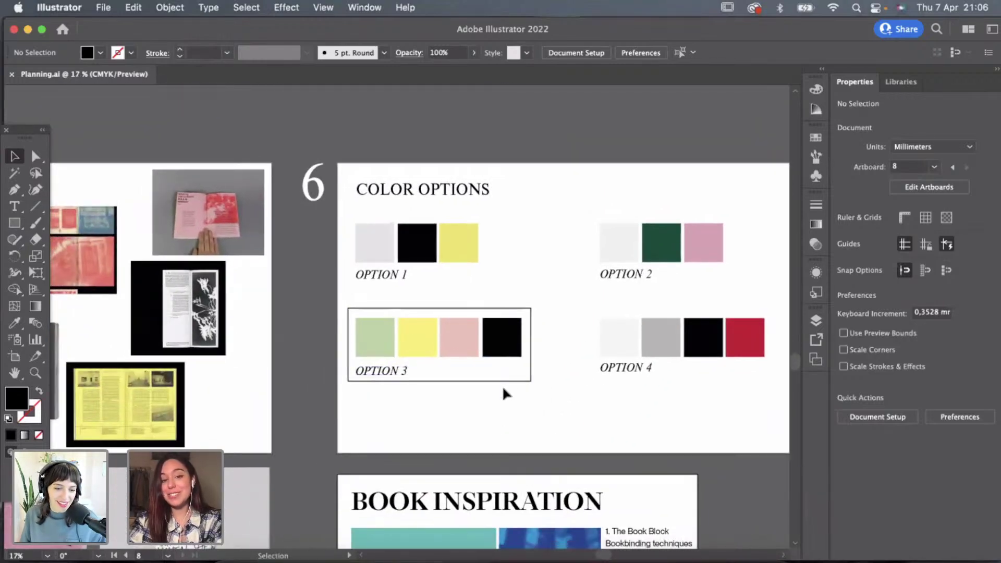
pyautogui.scroll(2, 503, 399)
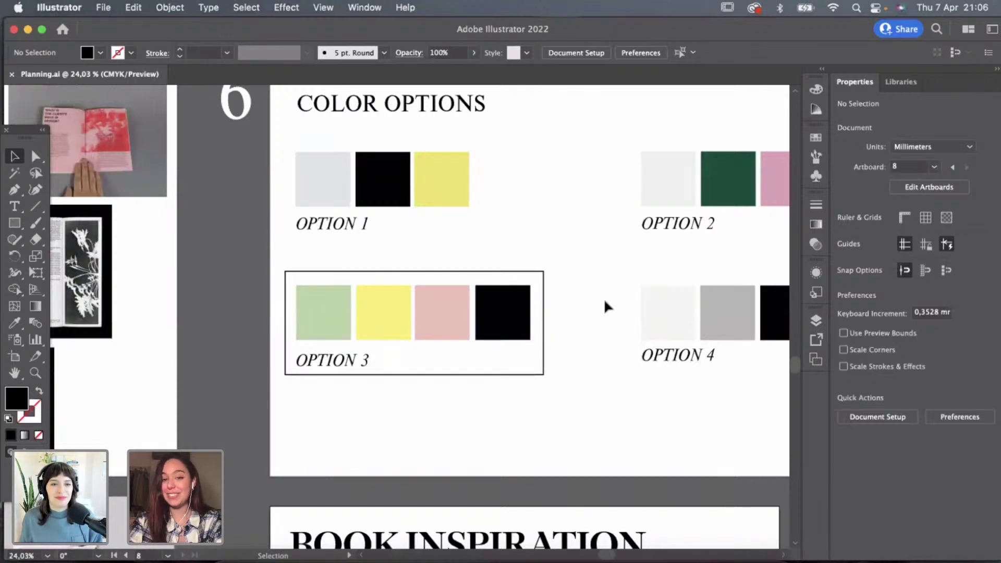
pyautogui.scroll(-2, 606, 306)
pyautogui.scroll(-1, 587, 291)
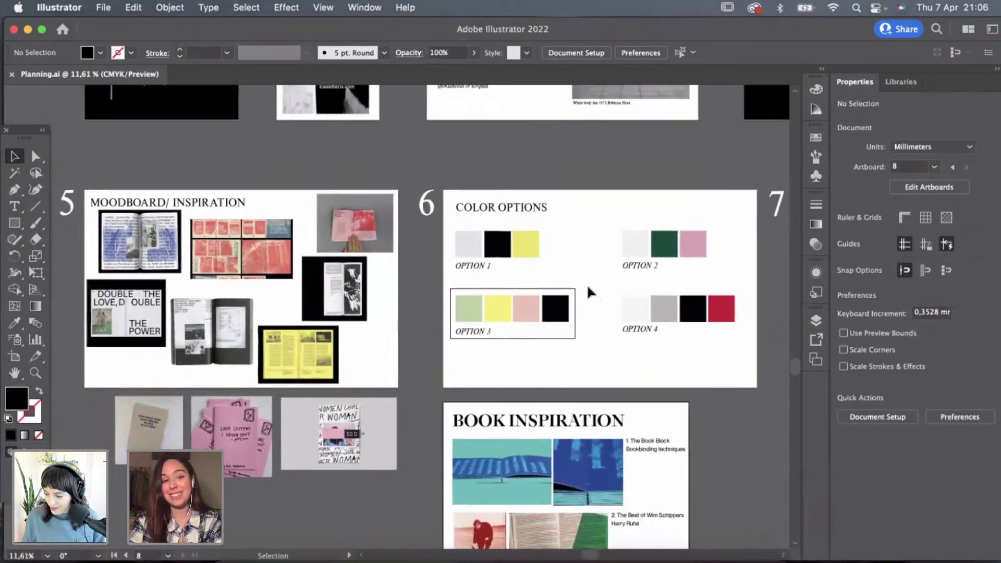
pyautogui.scroll(2, 574, 282)
# Switch back to Adobe InDesign and review the MASKULIN spread and the pink KLAUS RINKE spread before it.
pyautogui.press('super+Tab')
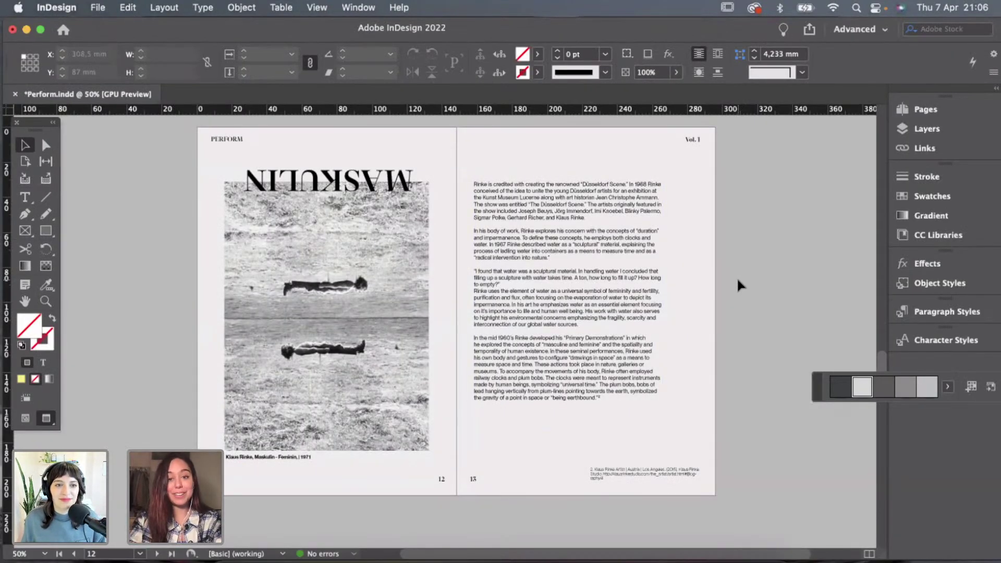
pyautogui.scroll(1, 737, 277)
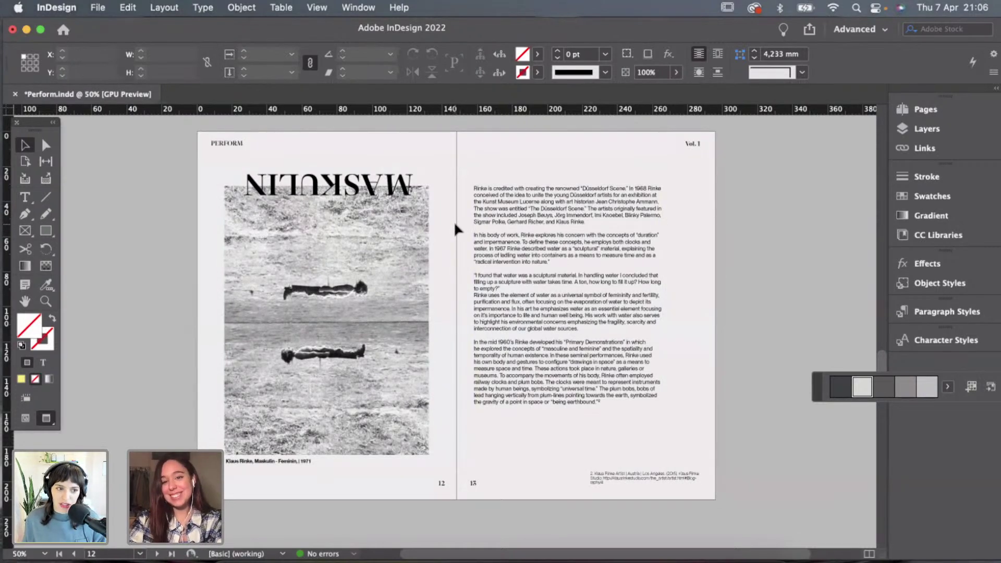
pyautogui.scroll(1, 455, 229)
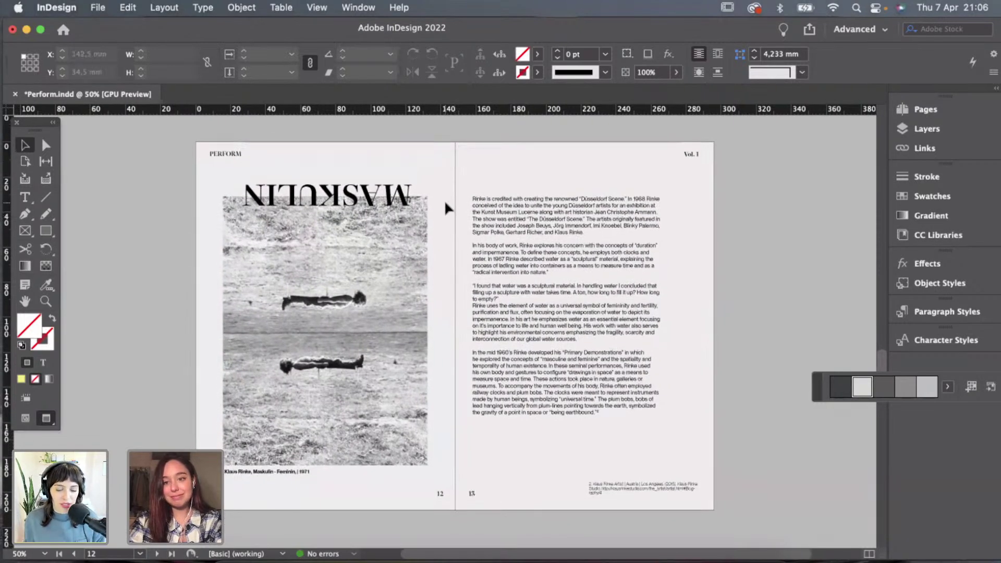
pyautogui.scroll(-1, 445, 203)
pyautogui.scroll(10, 445, 199)
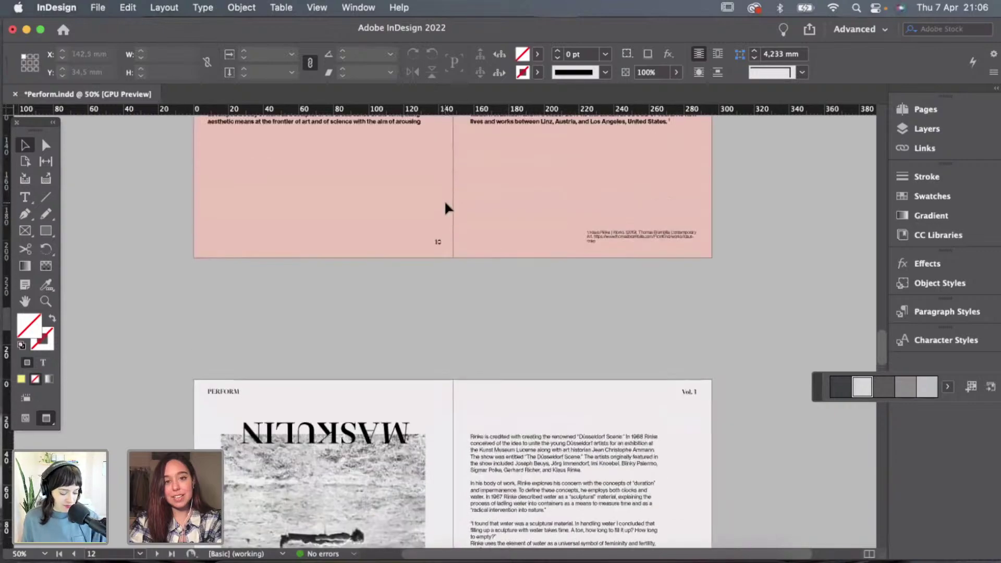
pyautogui.scroll(-10, 445, 203)
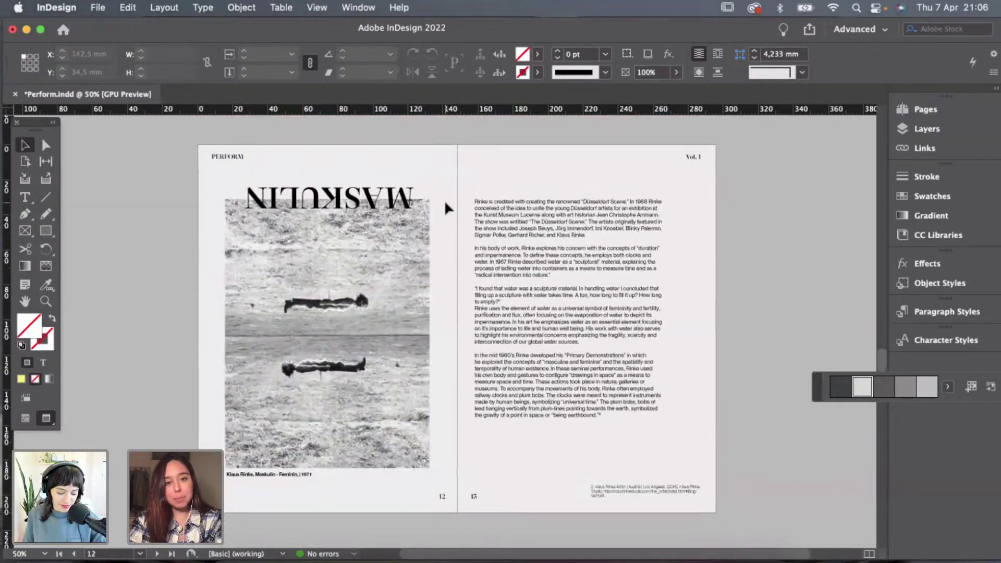
pyautogui.scroll(10, 443, 184)
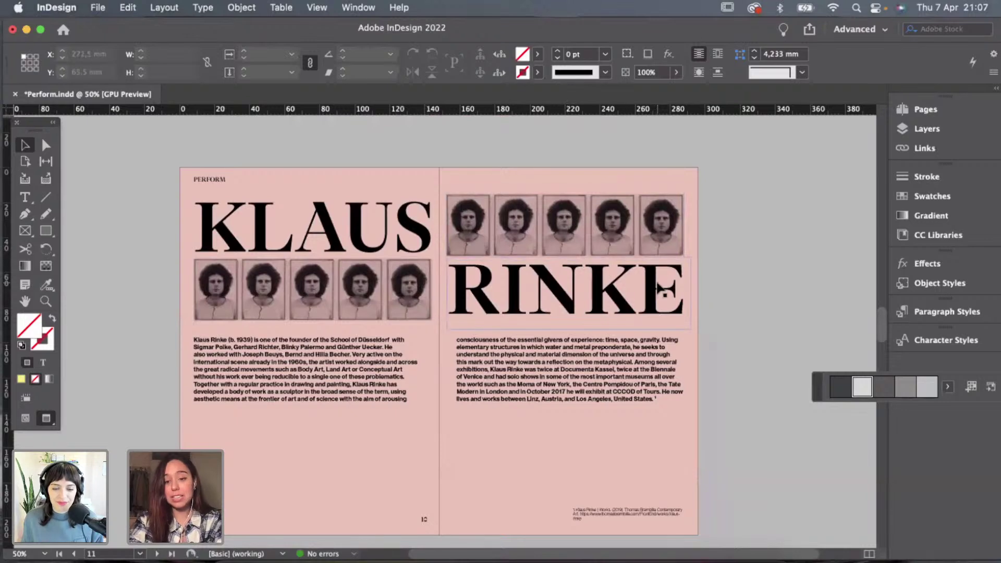
# Inspect the KLAUS RINKE spread up close and look back over the rotational-movements quote spread and the green REBECCA HORN spread.
pyautogui.press('super+equal')
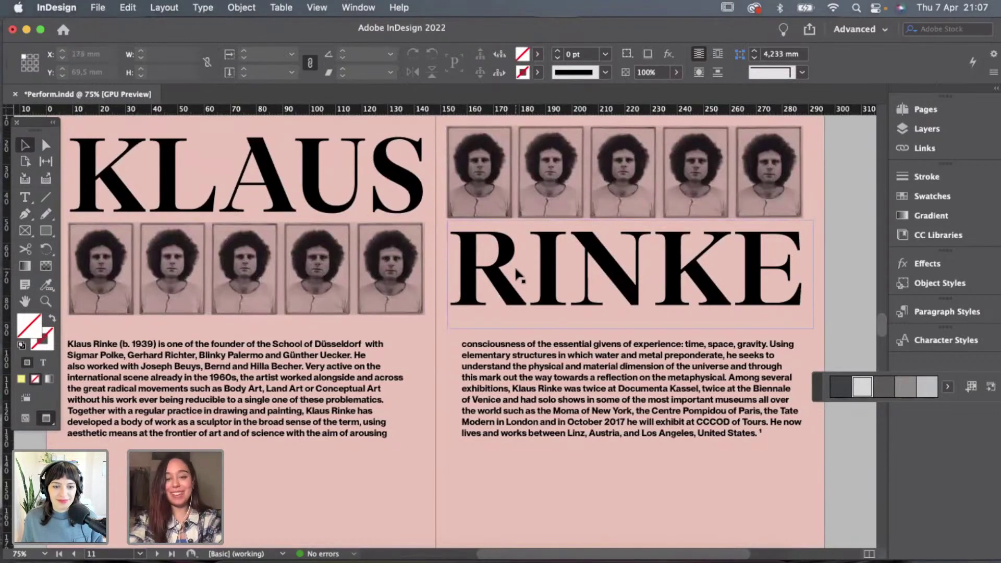
pyautogui.press('super+minus')
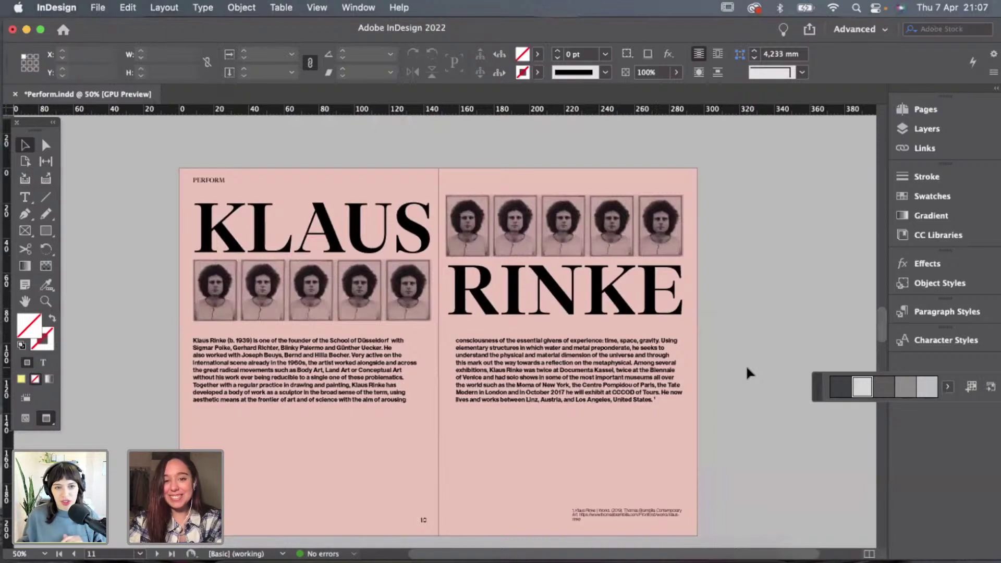
pyautogui.scroll(-1, 746, 365)
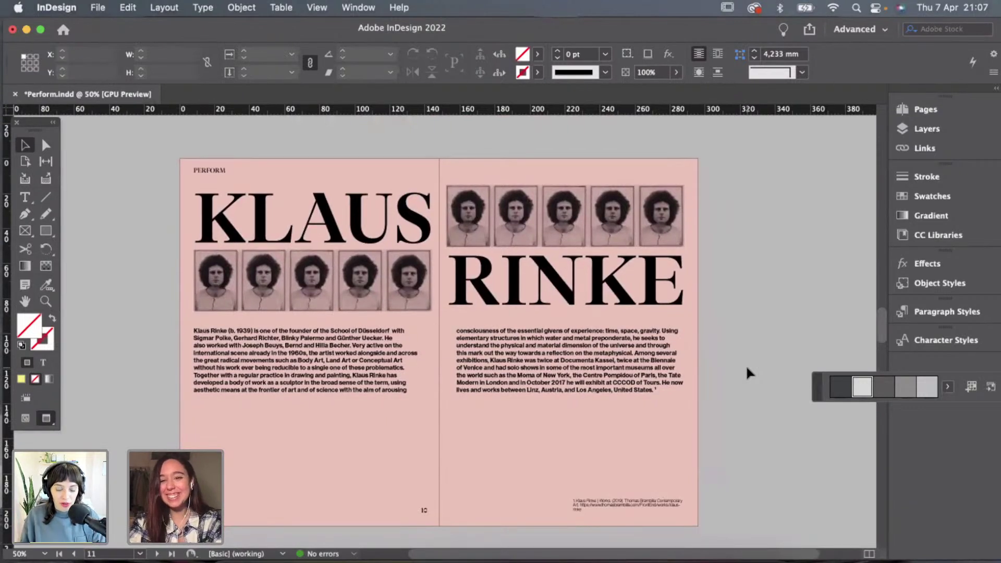
pyautogui.scroll(-3, 746, 365)
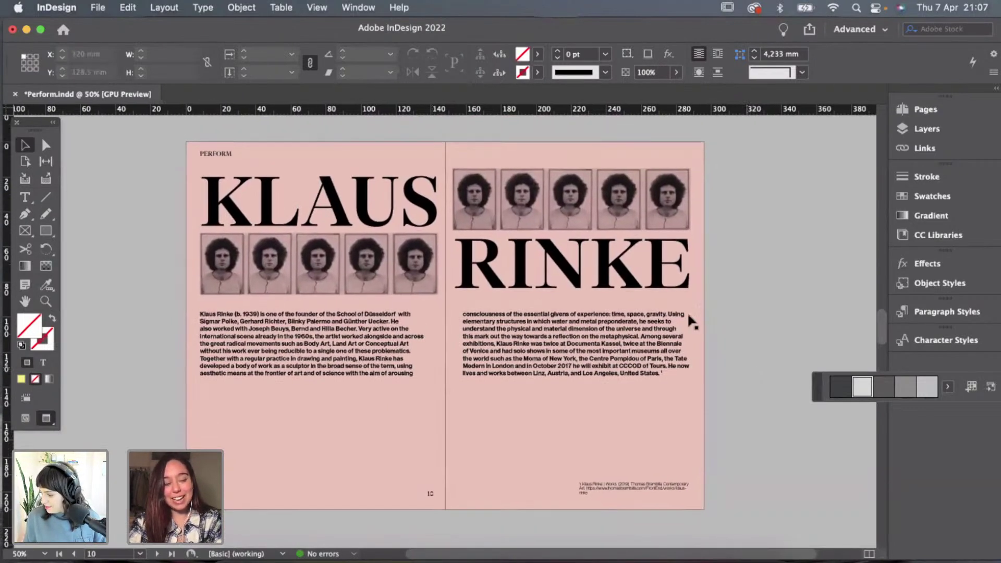
pyautogui.press('super+minus')
pyautogui.scroll(10, 688, 316)
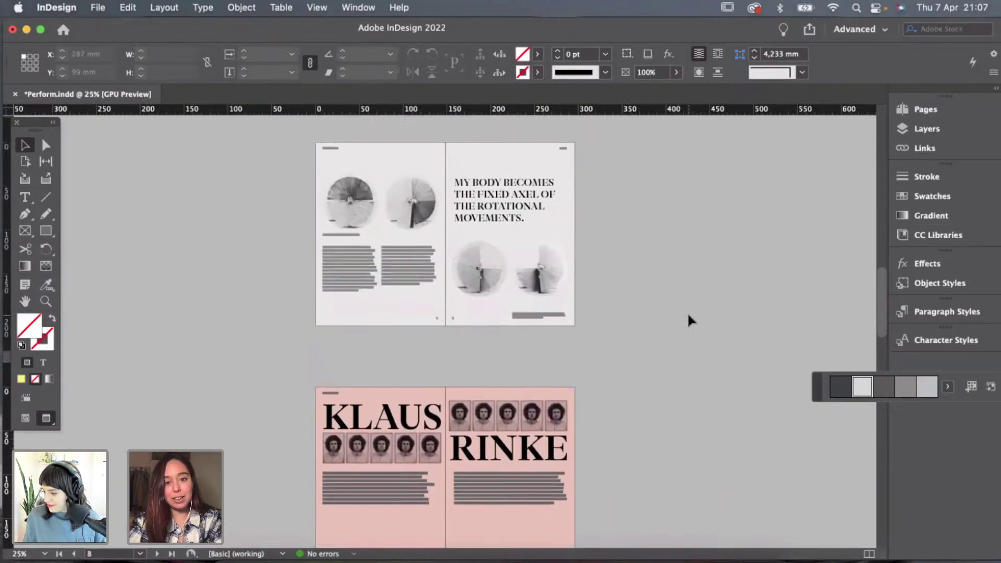
pyautogui.scroll(10, 620, 261)
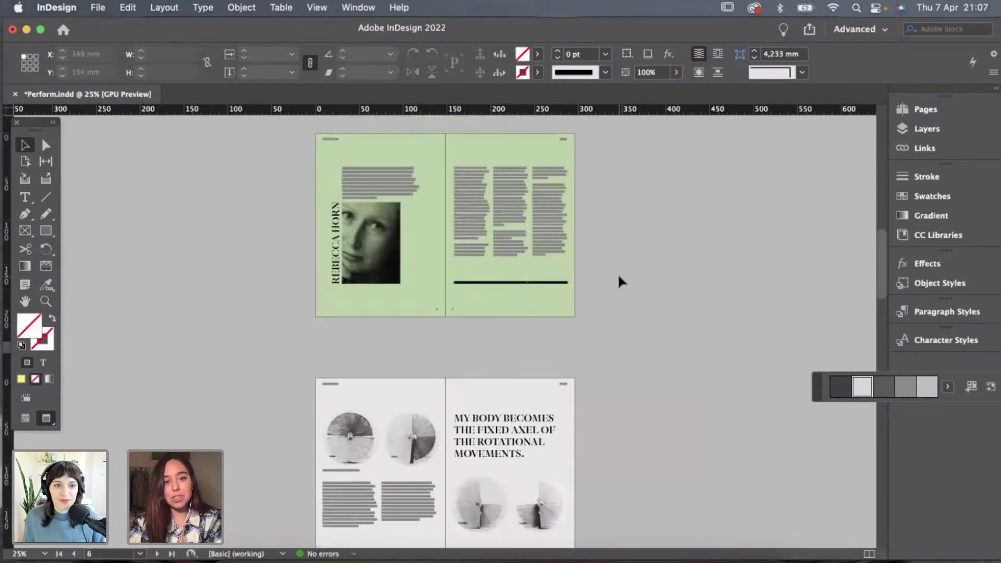
pyautogui.scroll(1, 619, 280)
pyautogui.scroll(-1, 619, 277)
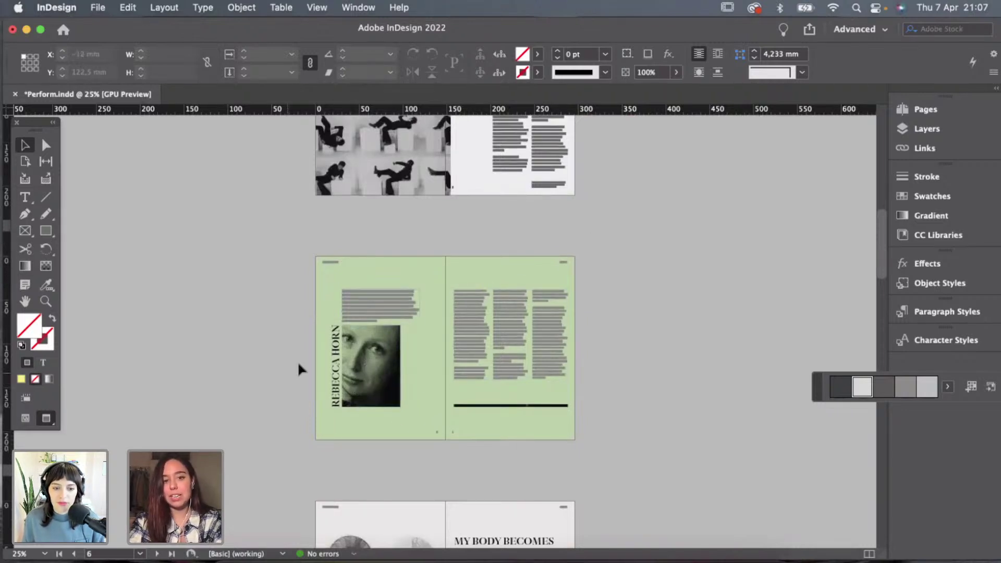
# Review the spreads around KLAUS RINKE again and examine the MASKULIN spread at 75% before viewing it whole at 50%.
pyautogui.scroll(-1, 453, 430)
pyautogui.scroll(-10, 452, 426)
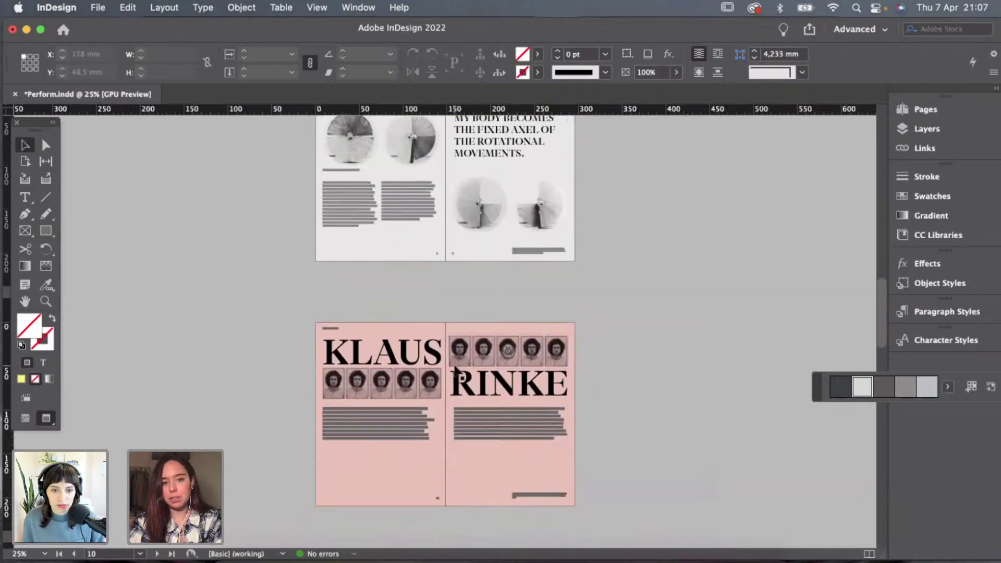
pyautogui.press('super+equal')
pyautogui.scroll(-12, 454, 367)
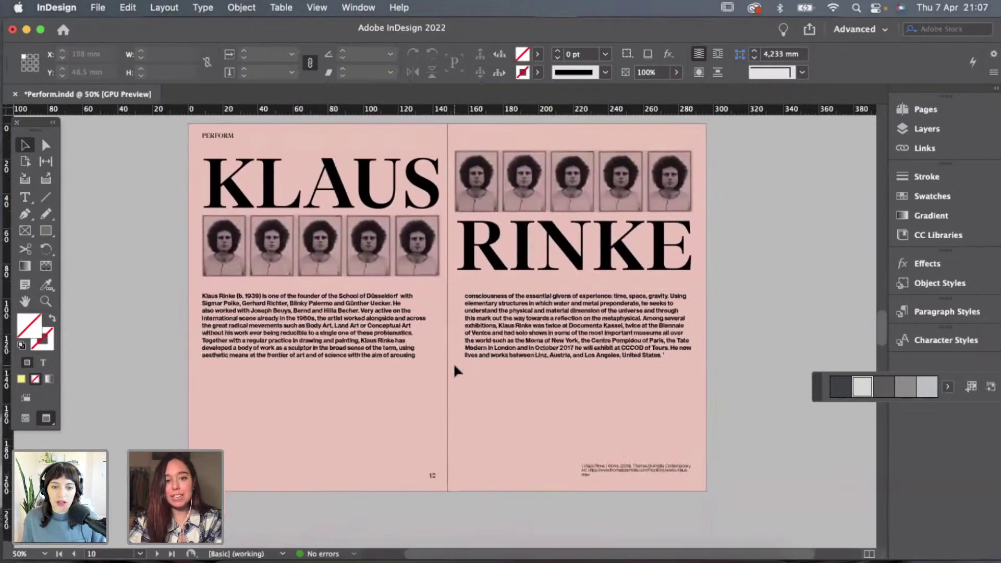
pyautogui.scroll(2, 455, 367)
pyautogui.scroll(20, 387, 318)
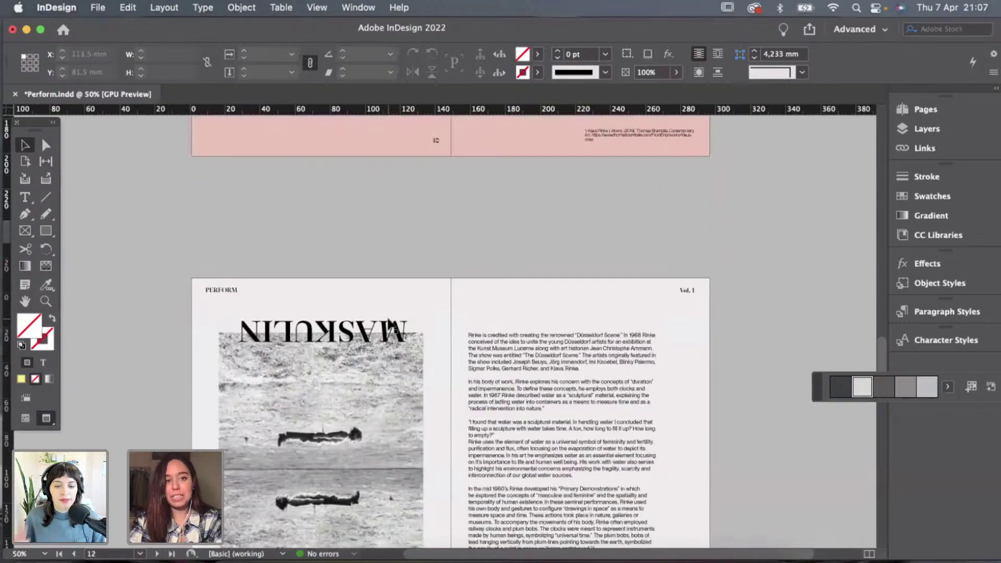
pyautogui.scroll(-16, 387, 315)
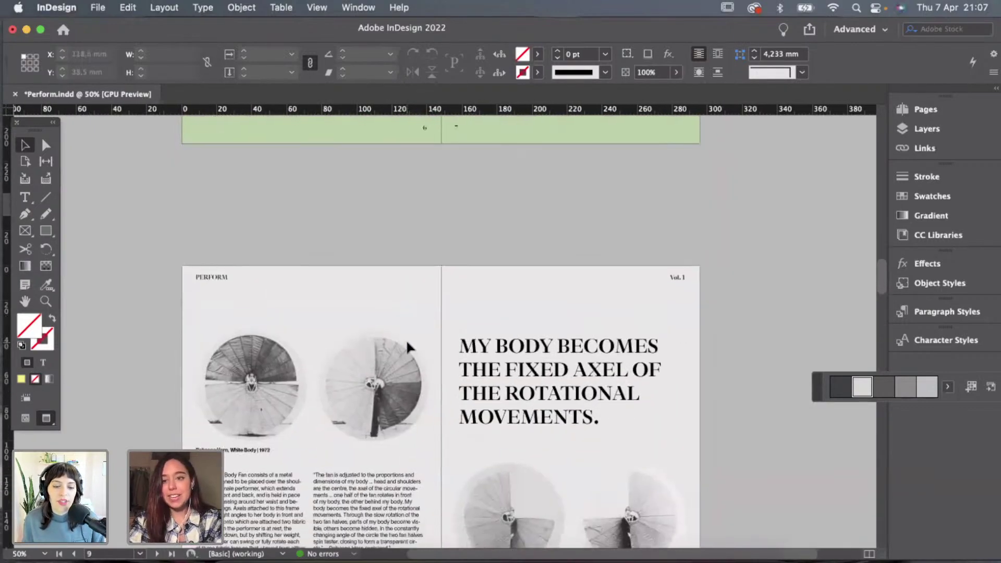
pyautogui.scroll(-10, 407, 344)
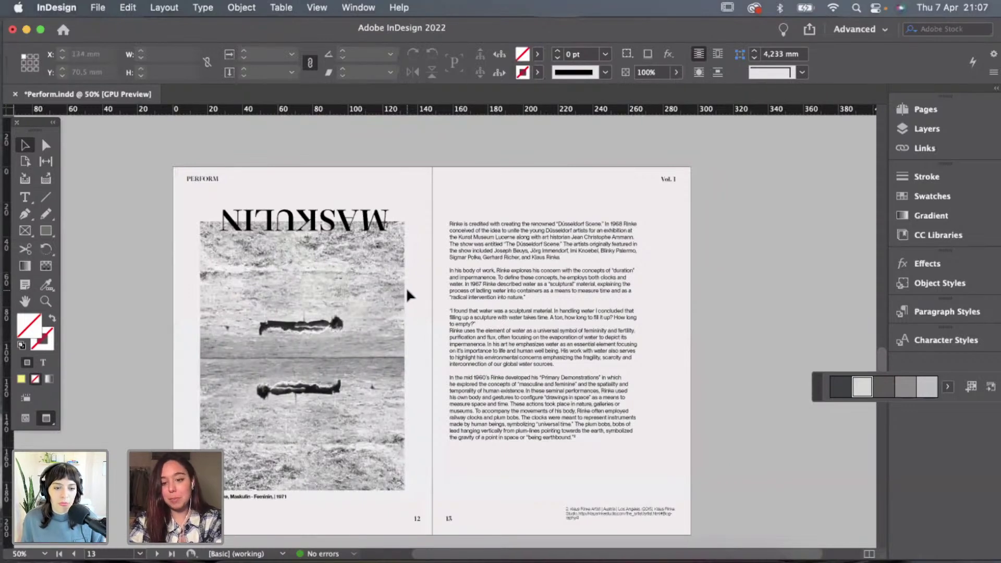
pyautogui.press('super+equal')
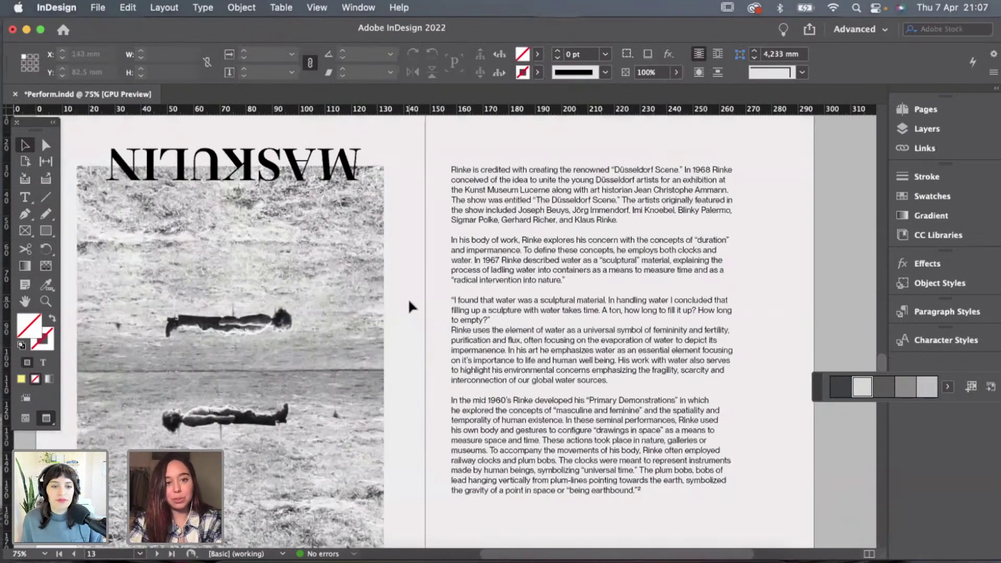
pyautogui.scroll(-2, 408, 298)
pyautogui.press('super+minus')
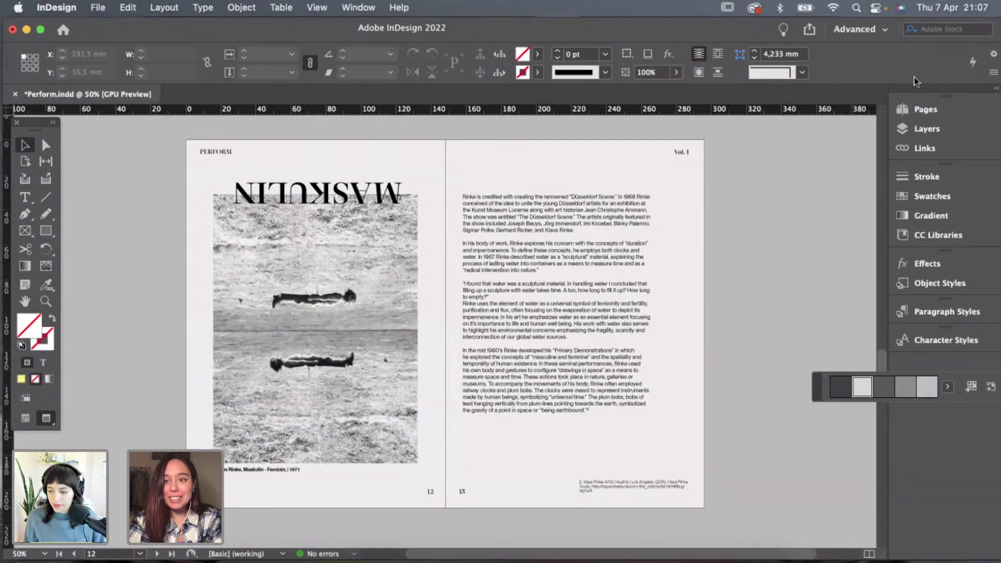
# Apply the F-Parent pages to both pages of the MASKULIN spread, pages 12 and 13.
pyautogui.click(928, 111)
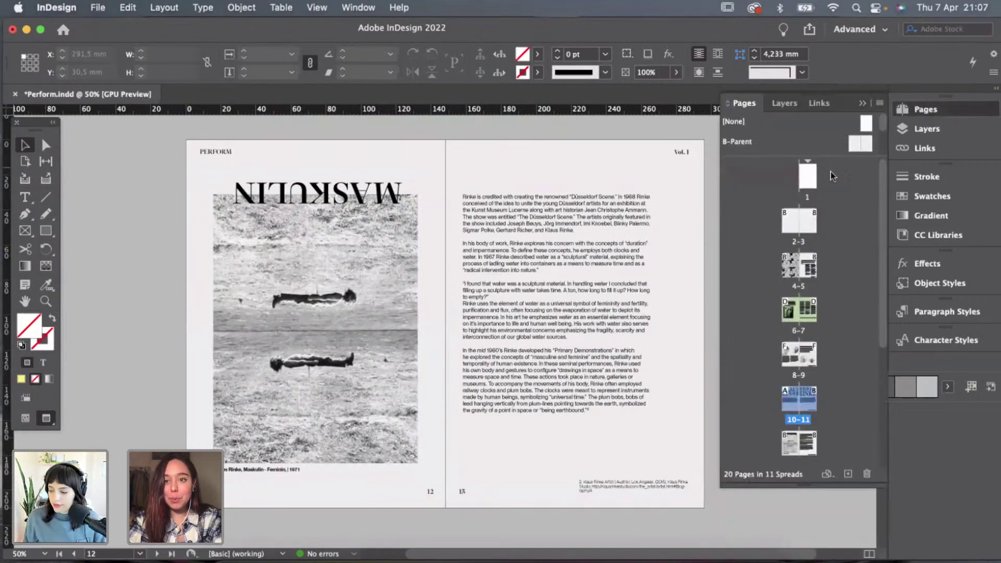
pyautogui.scroll(-3, 863, 150)
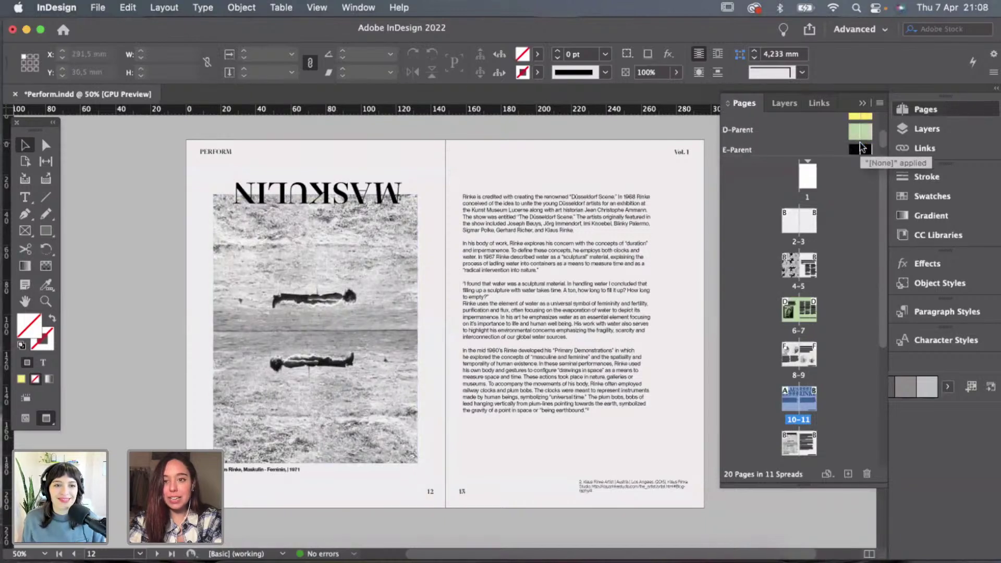
pyautogui.scroll(-2, 861, 147)
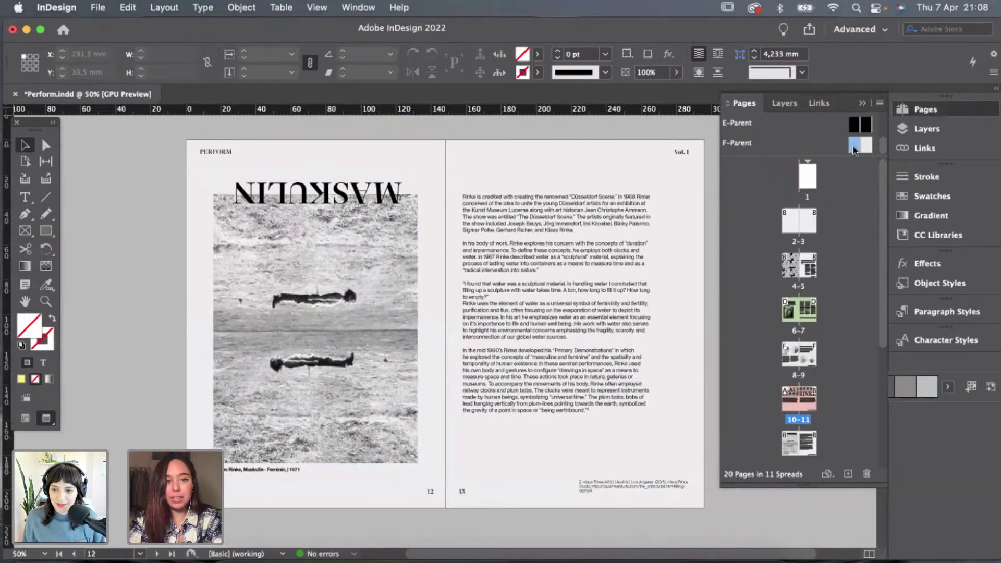
pyautogui.moveTo(856, 146); pyautogui.dragTo(791, 444)
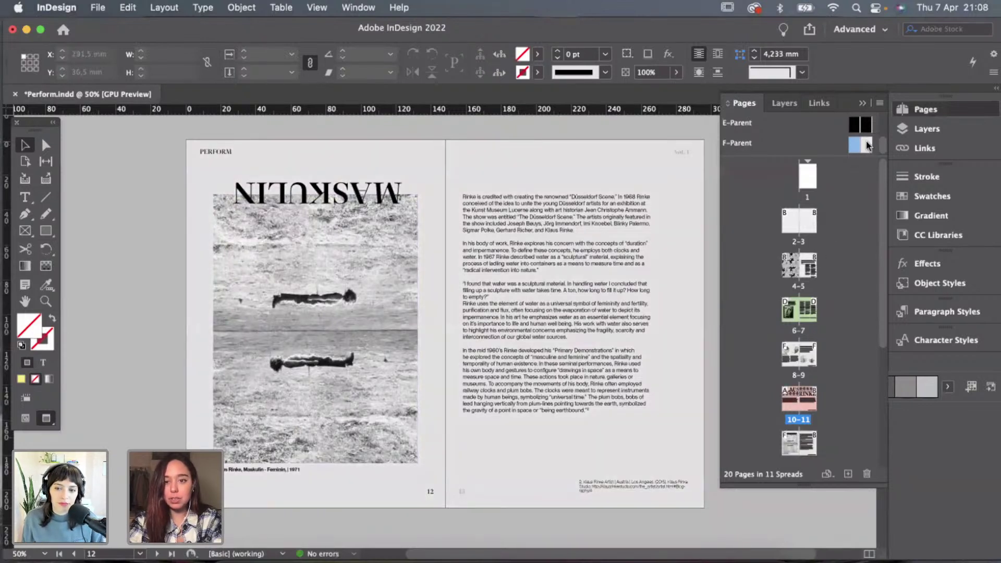
pyautogui.moveTo(865, 143); pyautogui.dragTo(807, 449)
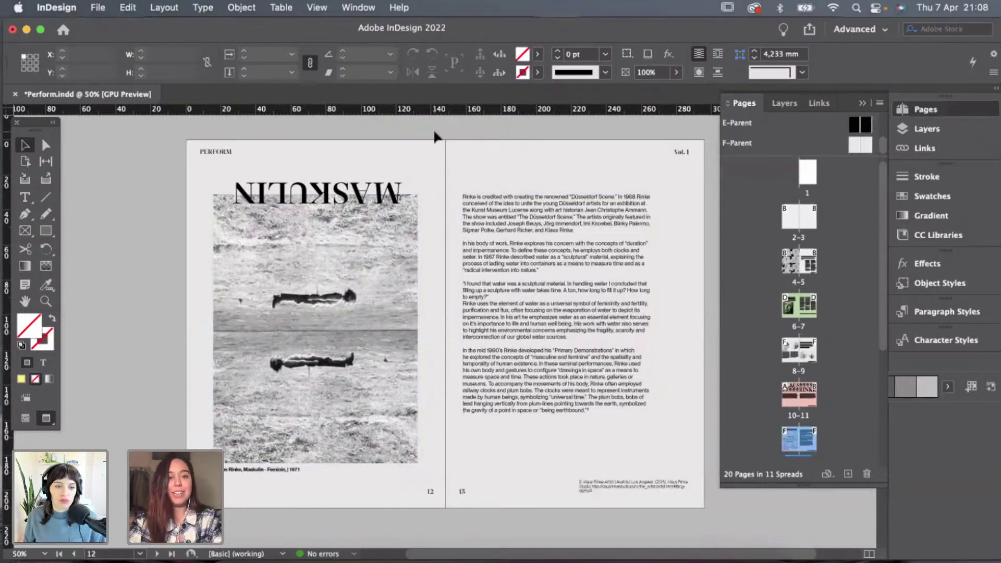
# Examine the MASKULIN spread, checking the photo and its caption up close and the overall layout of both pages.
pyautogui.scroll(2, 435, 135)
pyautogui.scroll(-2, 435, 136)
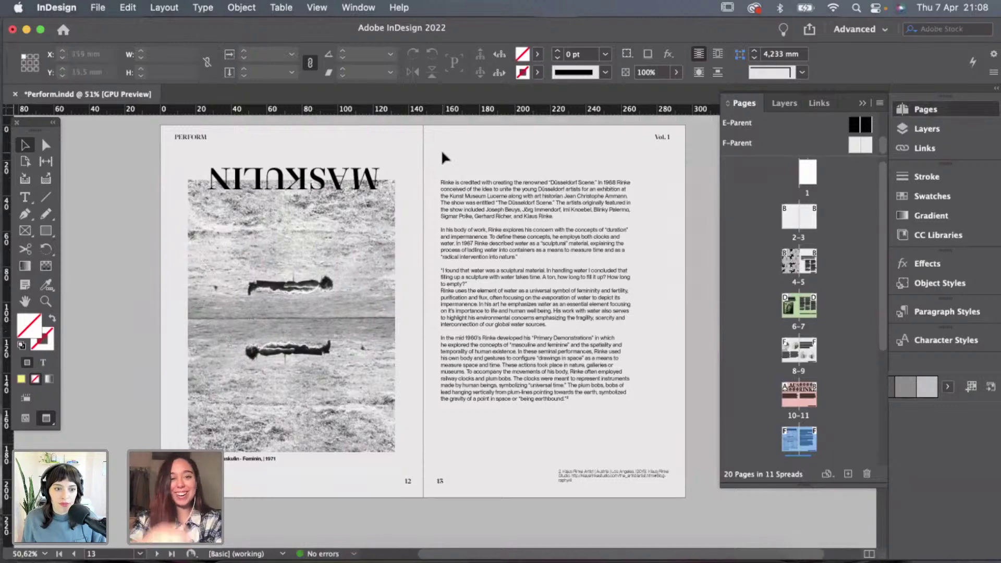
pyautogui.scroll(2, 441, 149)
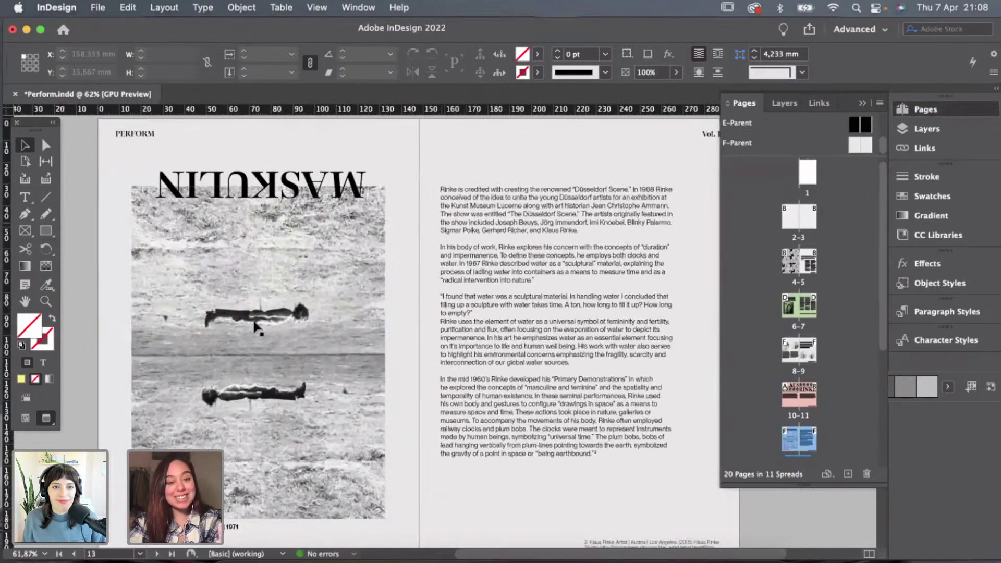
pyautogui.scroll(-2, 402, 278)
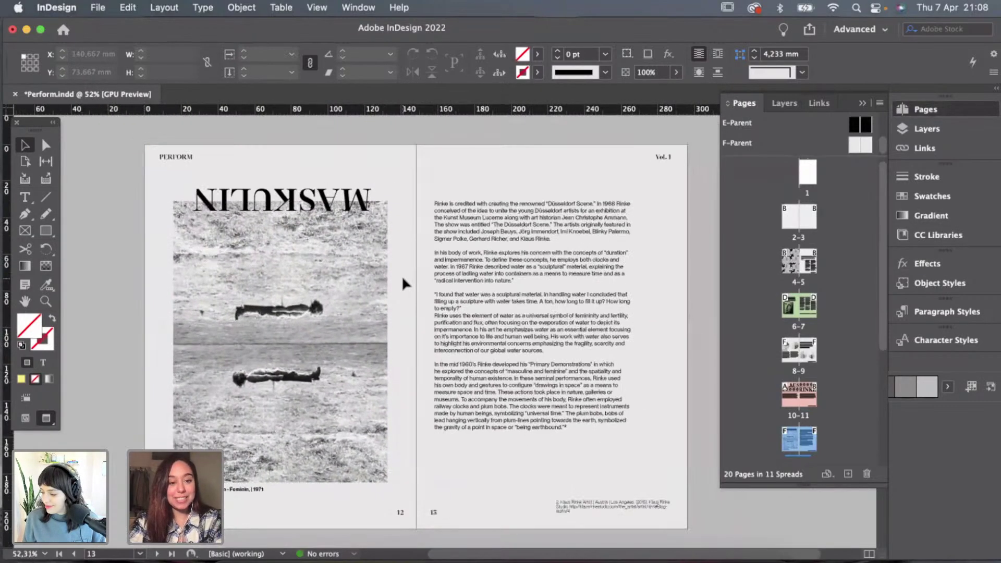
pyautogui.scroll(2, 402, 279)
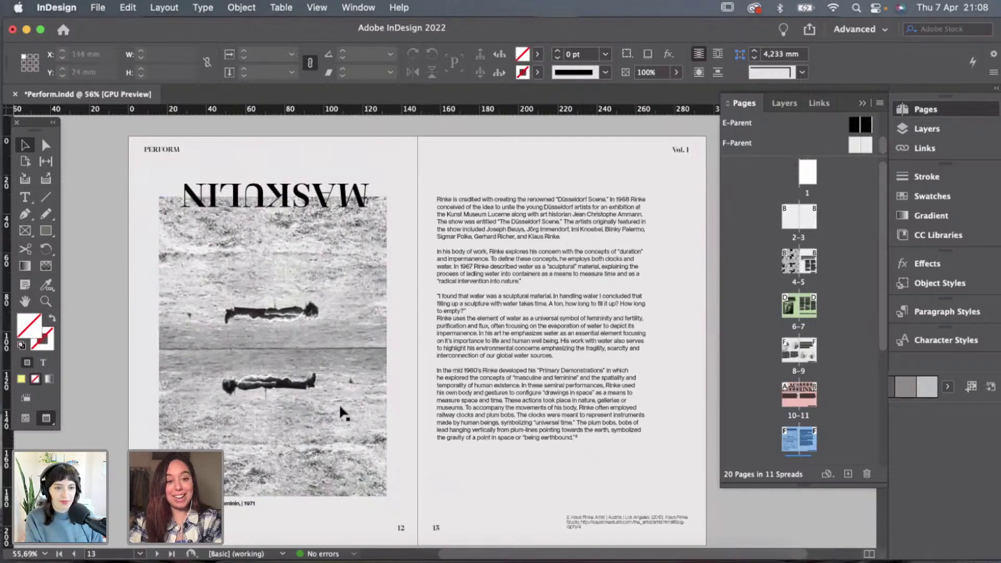
pyautogui.scroll(5, 257, 440)
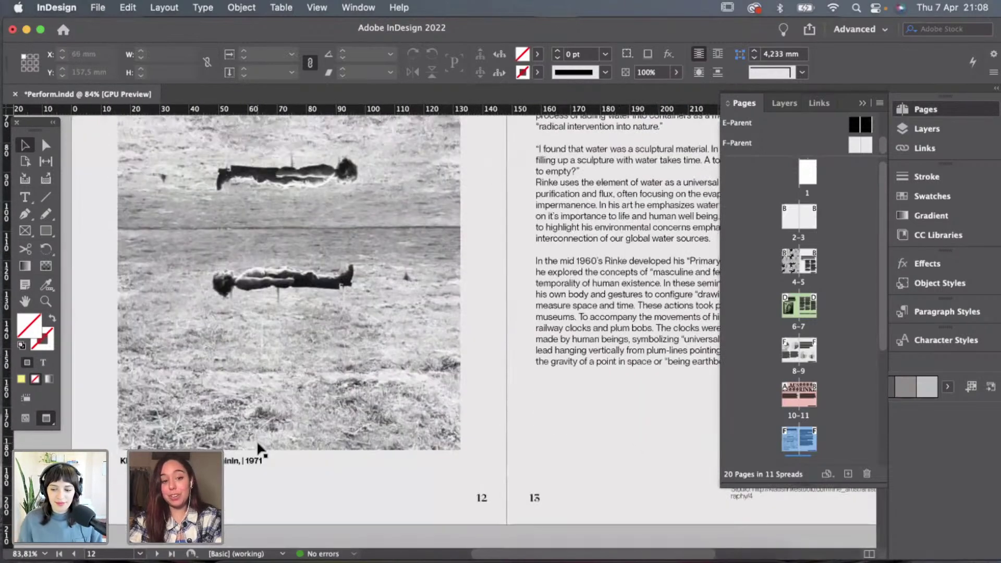
pyautogui.scroll(-5, 257, 440)
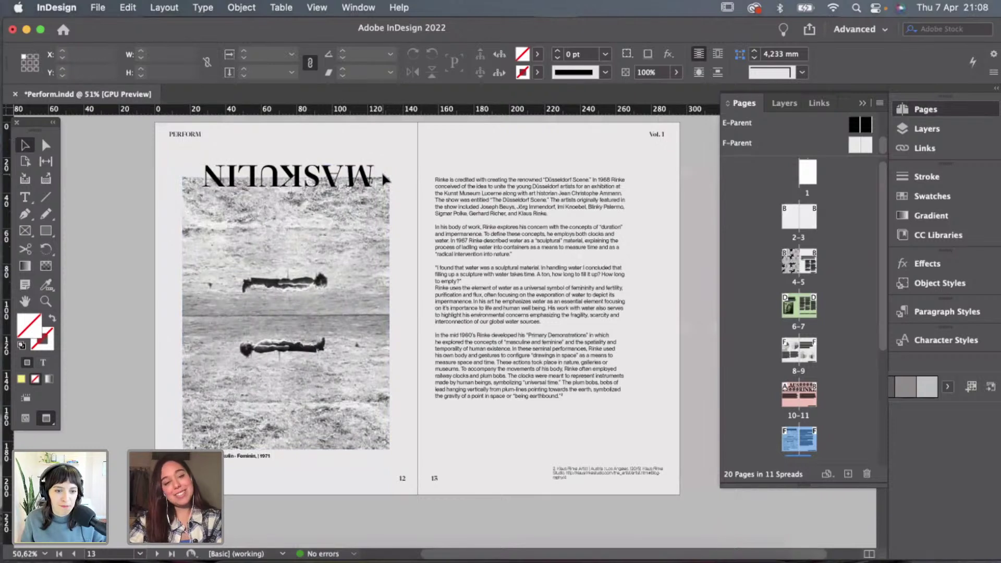
# Rotate the MASKULIN title upright to 0° and move it over the upper part of the page 12 photo.
pyautogui.click(342, 180)
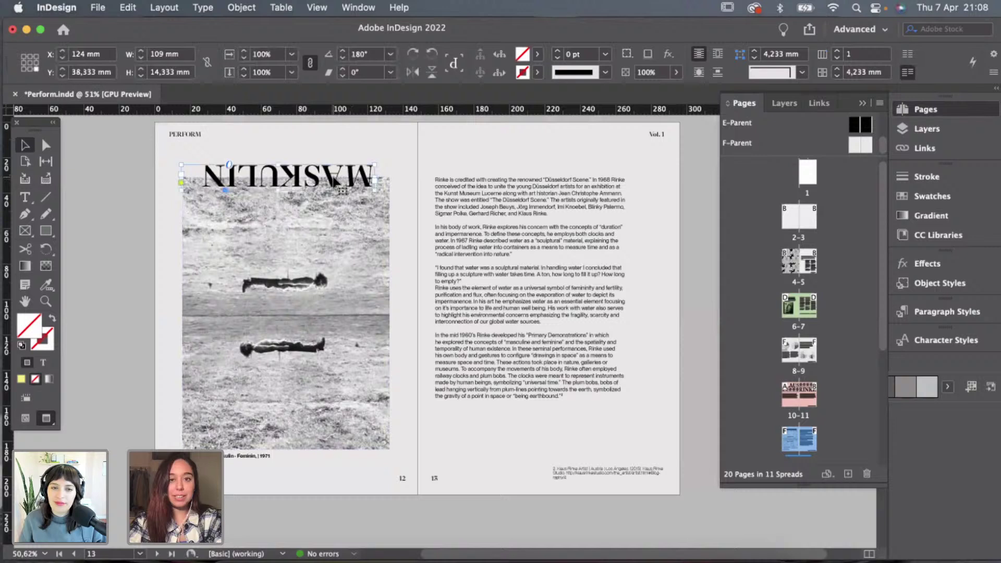
pyautogui.click(415, 53)
pyautogui.click(414, 54)
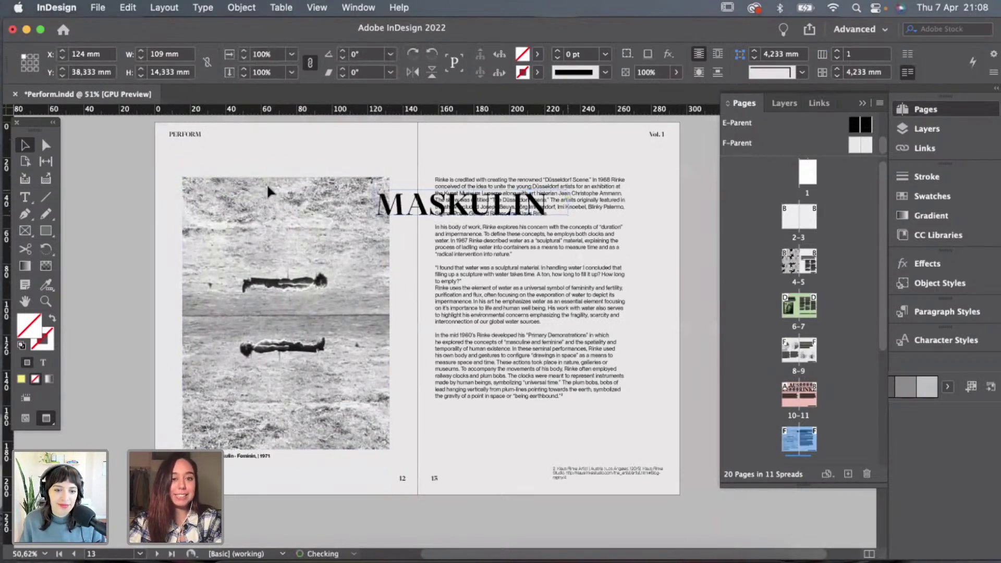
pyautogui.moveTo(403, 209); pyautogui.dragTo(309, 211)
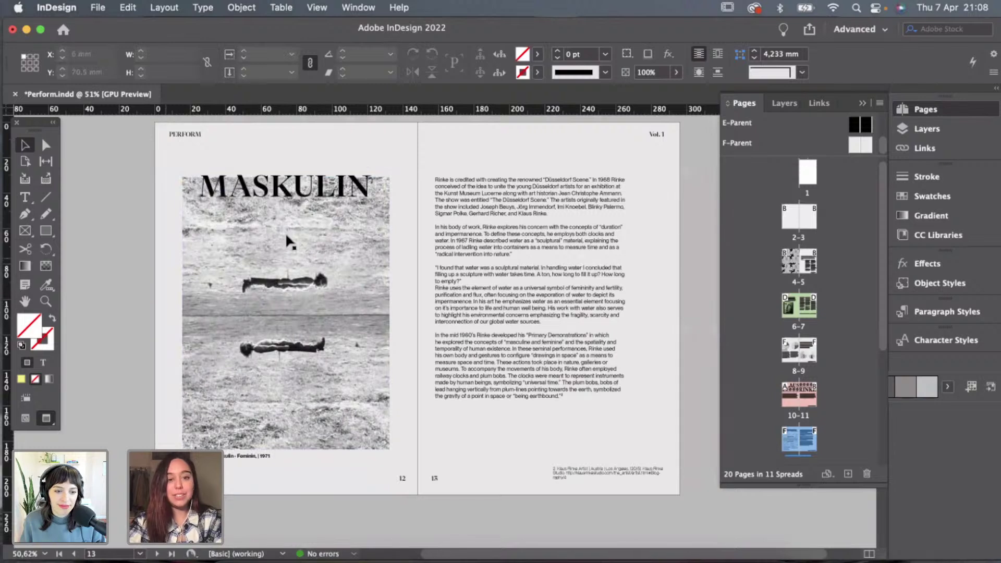
# Turn the MASKULIN title upside down at 180° and position it across the photo's upper edge.
pyautogui.click(371, 175)
pyautogui.click(412, 55)
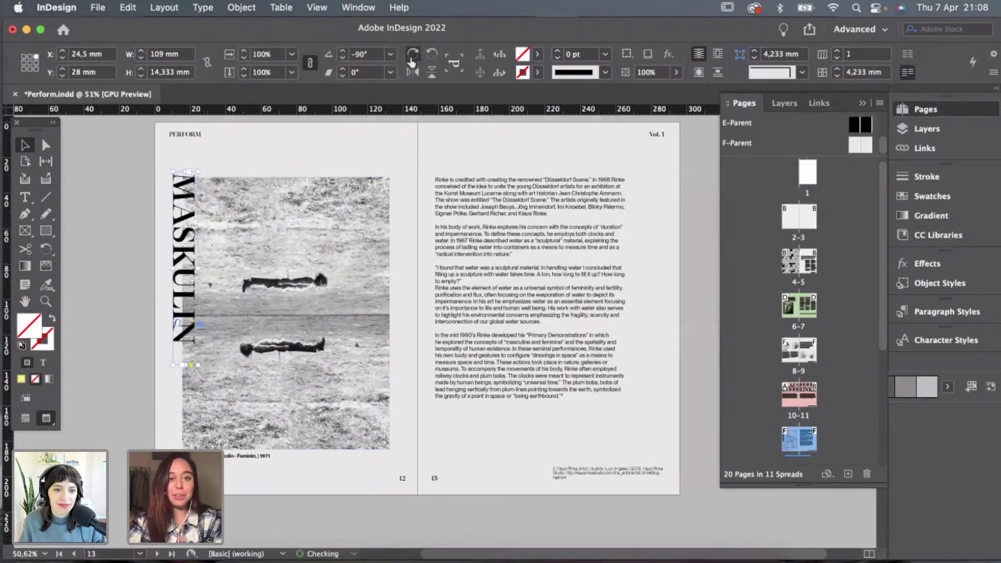
pyautogui.click(412, 55)
pyautogui.moveTo(160, 165); pyautogui.dragTo(350, 188)
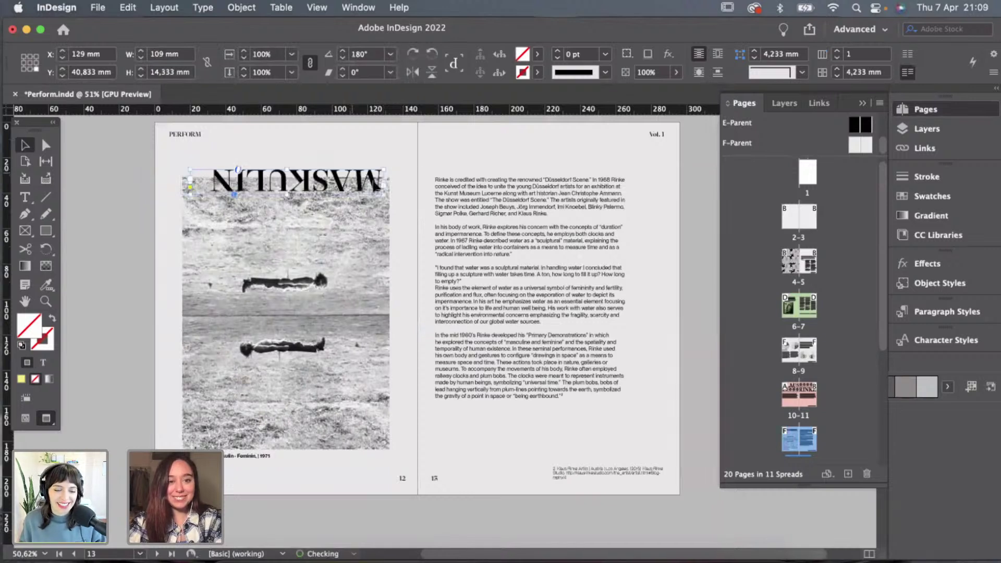
# Undo the recent rotations and moves of the MASKULIN title, and redo them all.
pyautogui.press('super+z')
pyautogui.press('super+z')
pyautogui.press('super+z')
pyautogui.press('super+z')
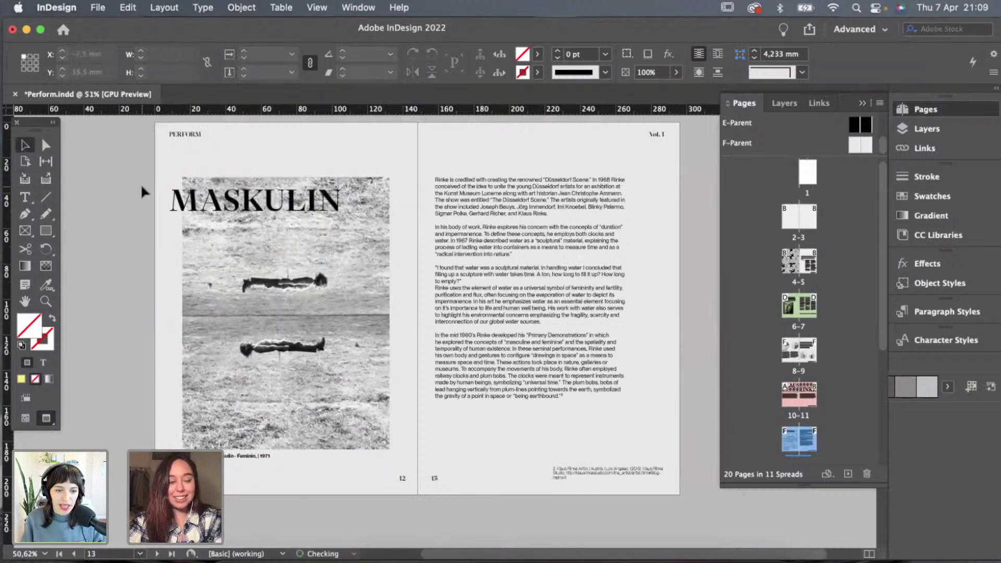
pyautogui.press('super+shift+z')
pyautogui.press('super+shift+z')
pyautogui.press('super+shift+z')
pyautogui.press('super+shift+z')
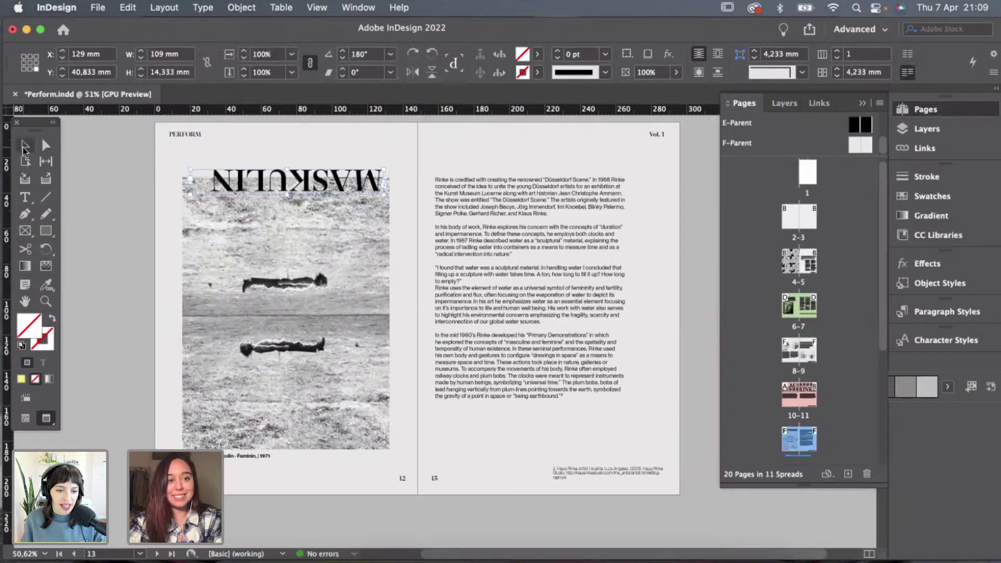
# Widen the MASKULIN title frame to 117 mm so both of its sides line up with the photo's edges.
pyautogui.scroll(3, 303, 156)
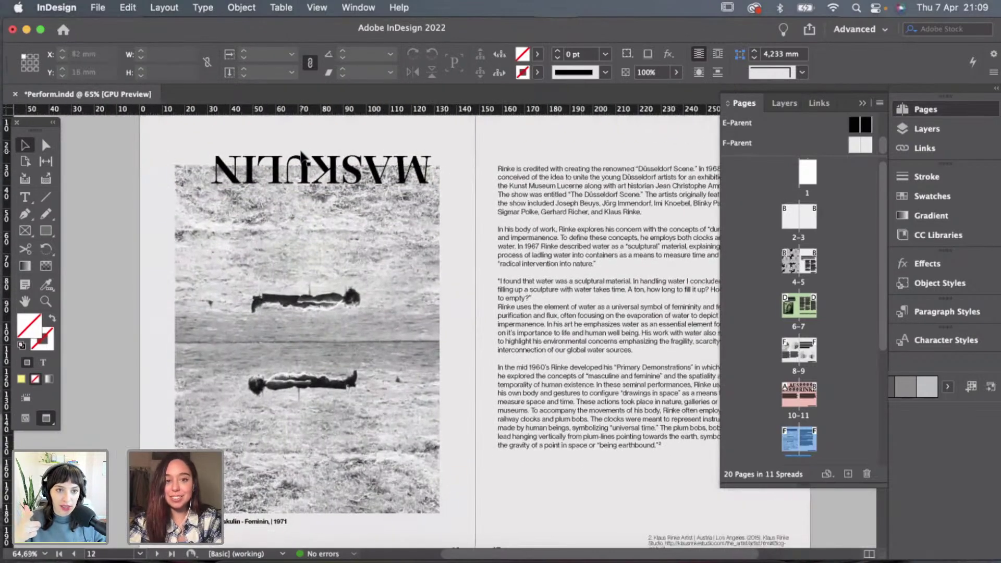
pyautogui.click(254, 186)
pyautogui.moveTo(185, 172); pyautogui.dragTo(174, 174)
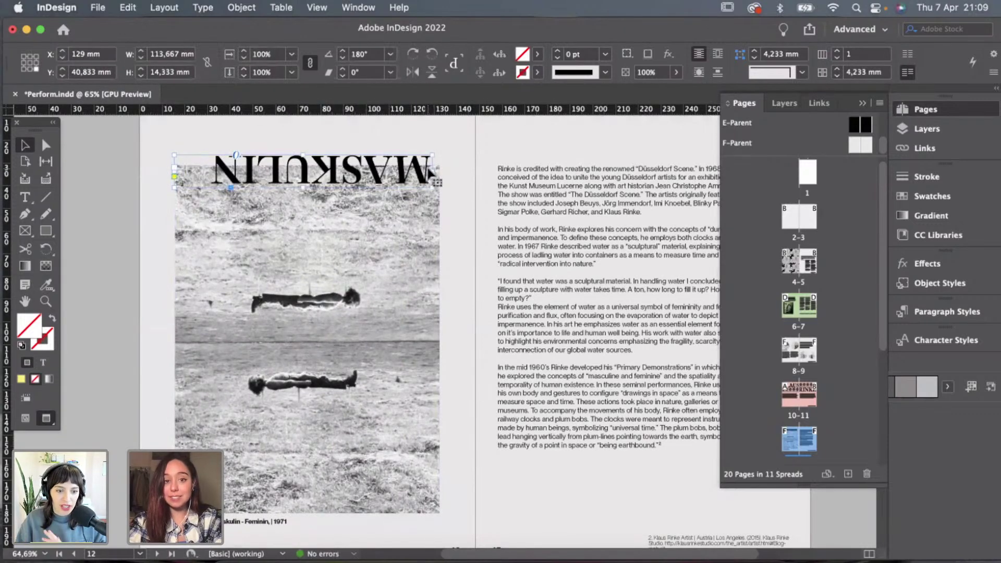
pyautogui.moveTo(434, 173); pyautogui.dragTo(465, 188)
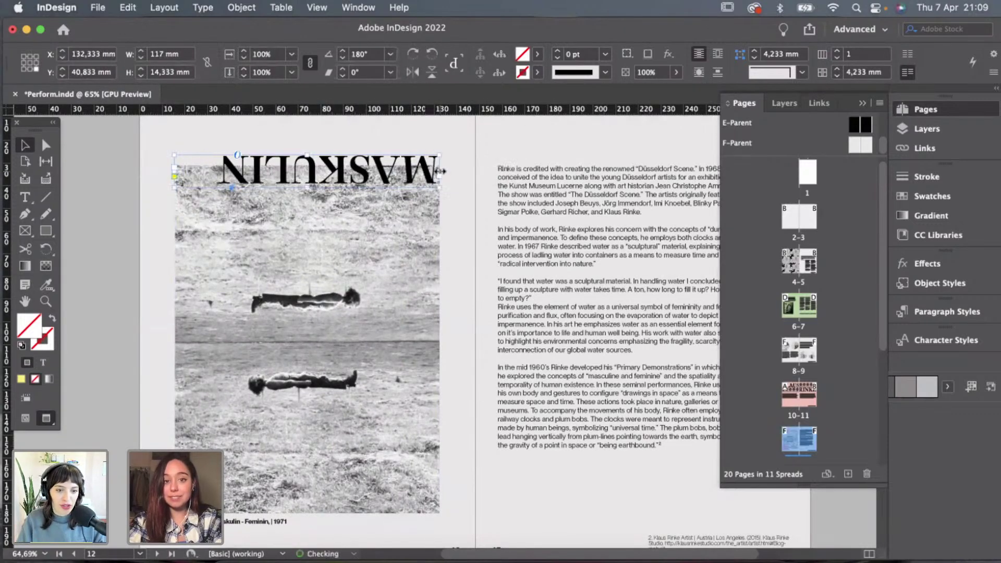
# Review the zine's neighbouring spreads from the Rebecca Horn pages through the Klaus Rinke pages back to MASKULIN.
pyautogui.click(465, 188)
pyautogui.press('super+alt+0')
pyautogui.scroll(15, 464, 187)
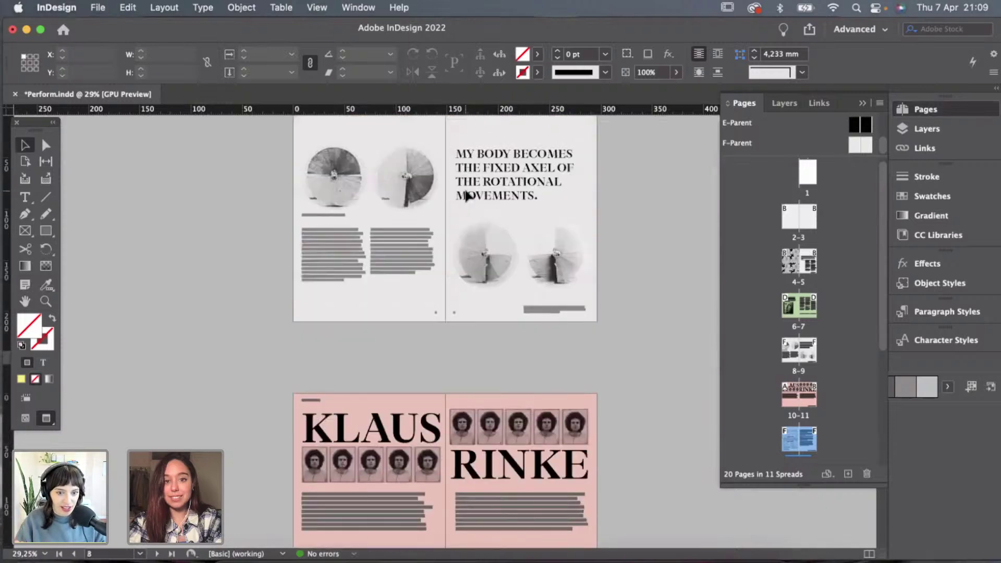
pyautogui.scroll(10, 465, 188)
pyautogui.scroll(3, 464, 196)
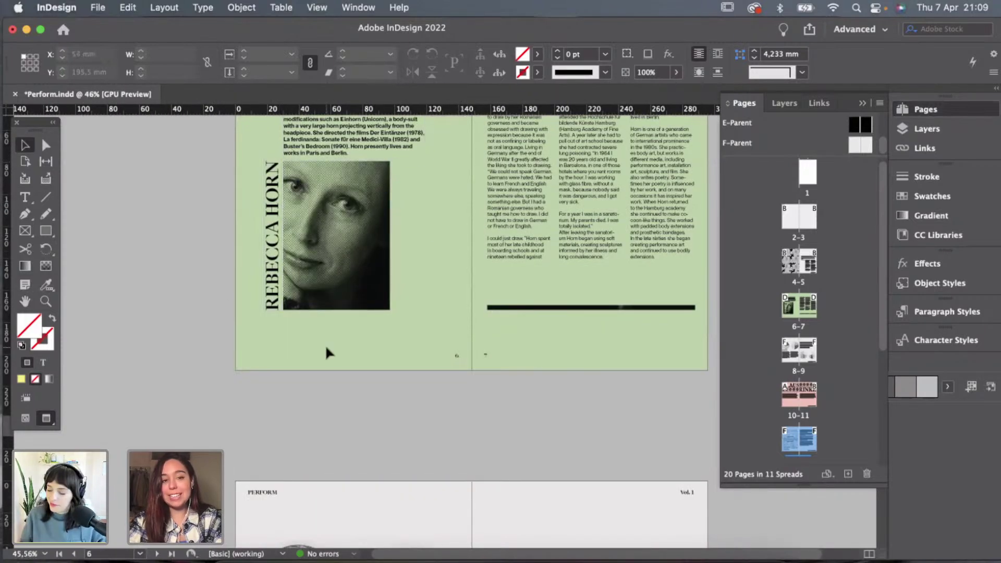
pyautogui.scroll(-12, 325, 349)
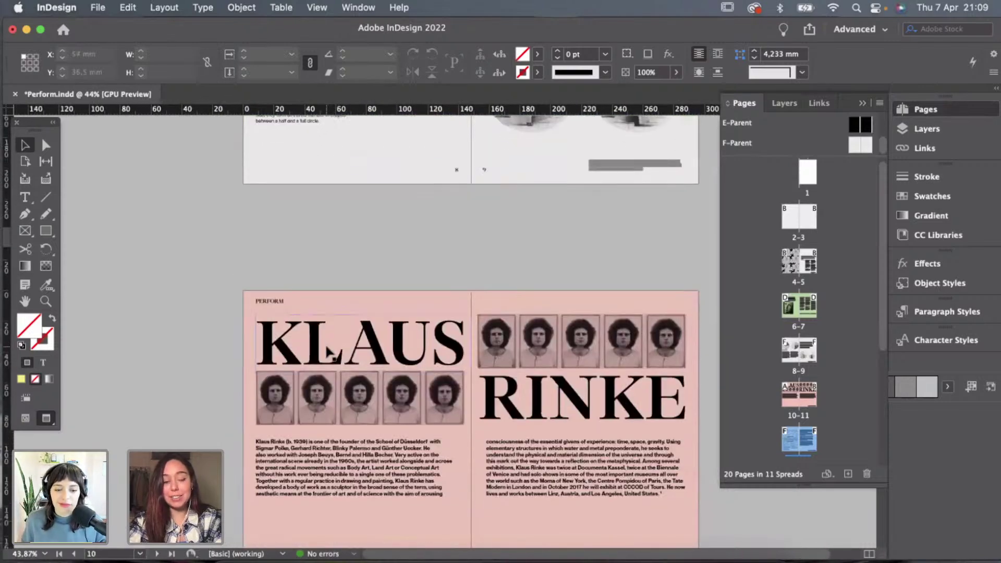
pyautogui.scroll(-10, 327, 353)
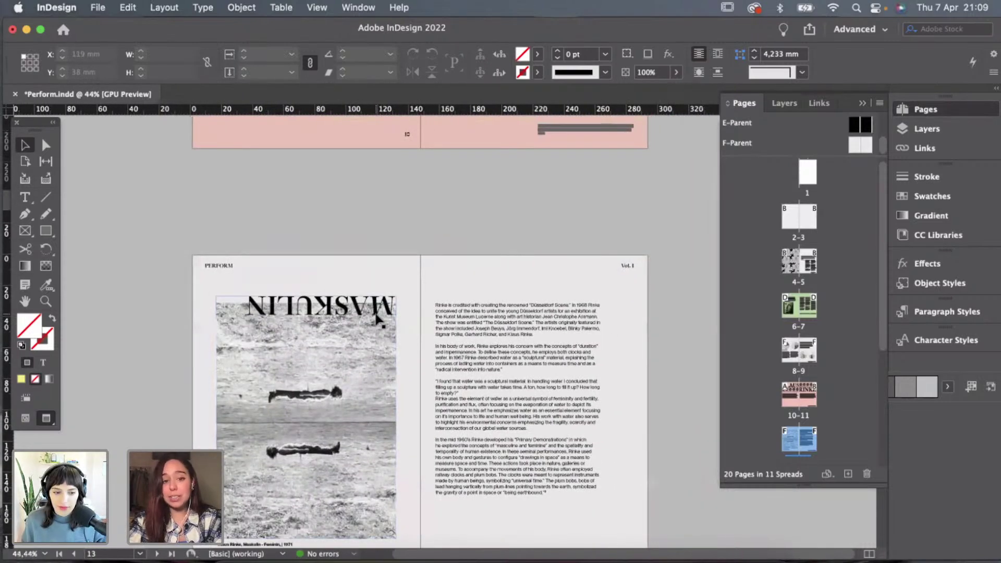
# Increase the MASKULIN title's font size to 52 pt and enlarge its frame to about 121.7 × 23.2 mm to fit the text.
pyautogui.scroll(3, 377, 319)
pyautogui.doubleClick(188, 294)
pyautogui.moveTo(188, 294); pyautogui.dragTo(432, 290)
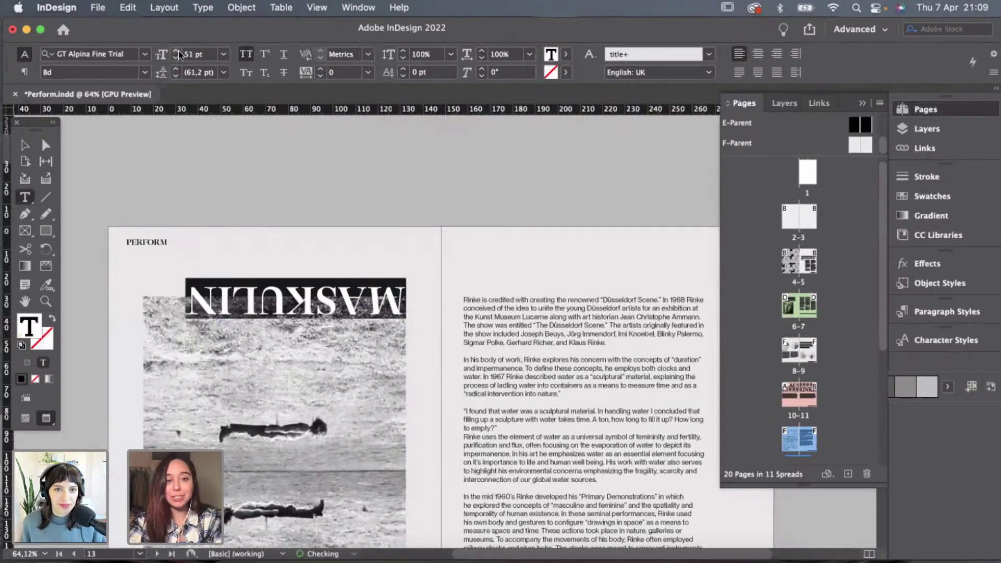
pyautogui.click(178, 52)
pyautogui.click(44, 146)
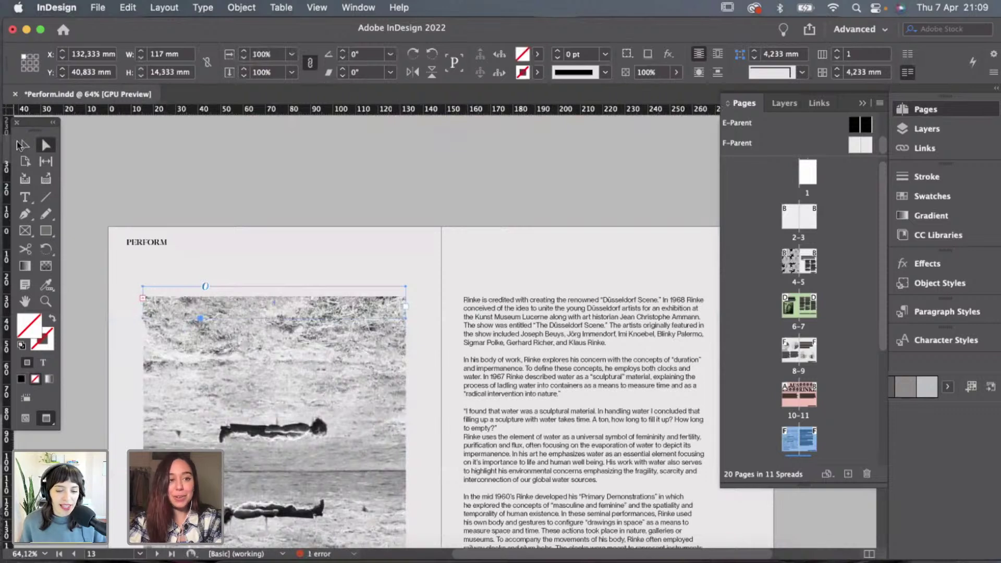
pyautogui.click(22, 145)
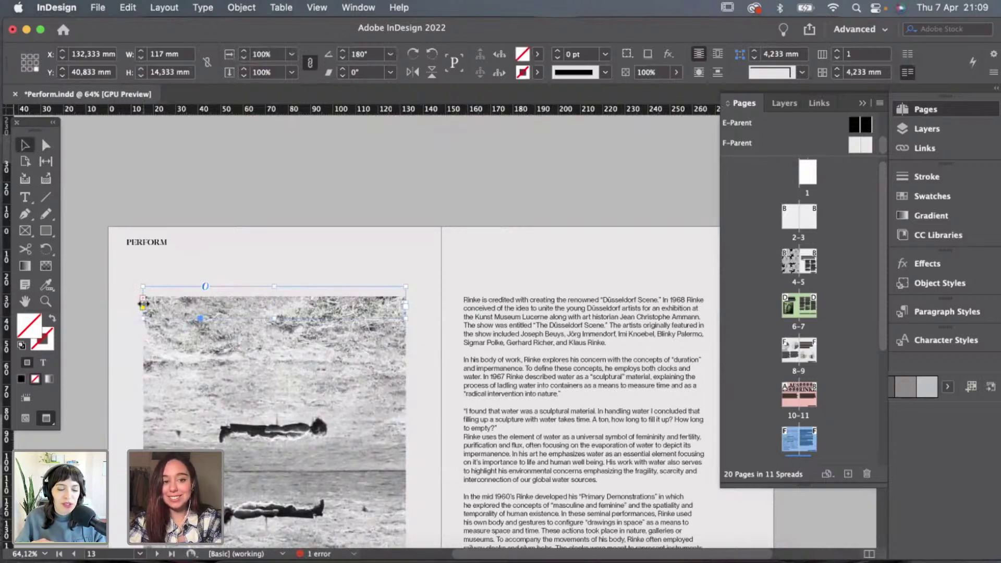
pyautogui.moveTo(143, 304); pyautogui.dragTo(132, 304)
pyautogui.moveTo(271, 288); pyautogui.dragTo(270, 267)
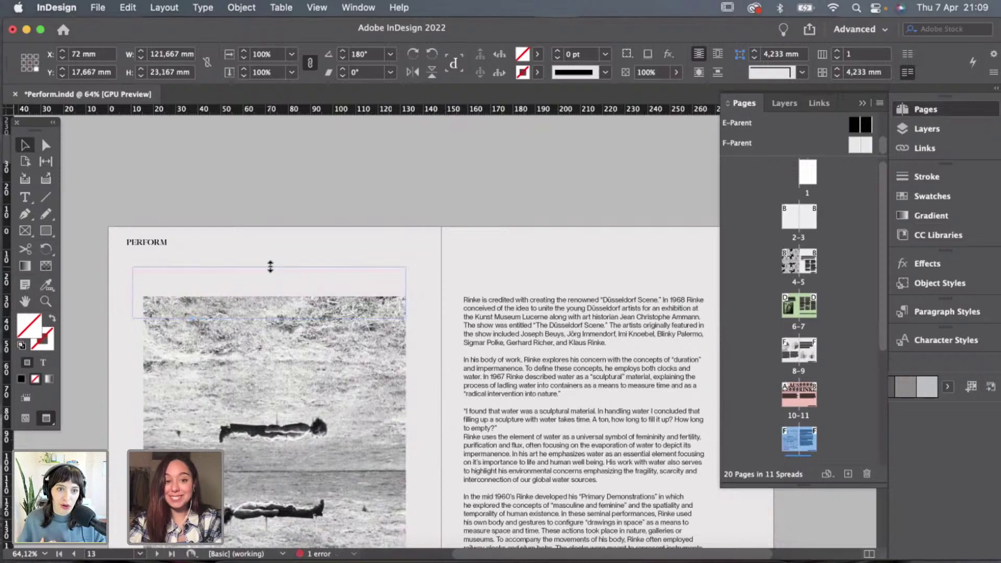
# Enlarge the MASKULIN title text to 60 pt so the word spans the full width of the photo.
pyautogui.doubleClick(213, 305)
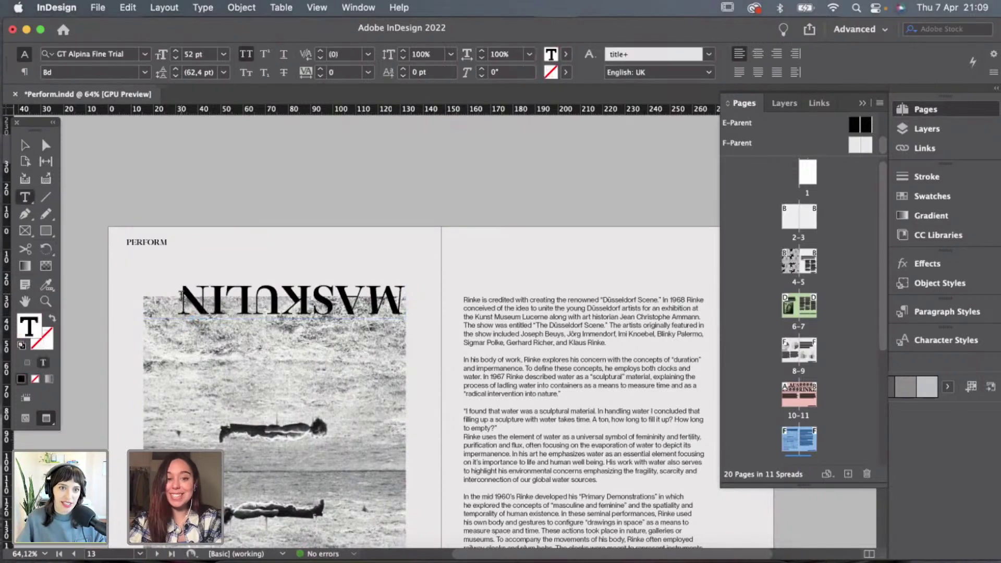
pyautogui.moveTo(182, 296); pyautogui.dragTo(417, 305)
pyautogui.click(177, 51)
pyautogui.click(177, 51)
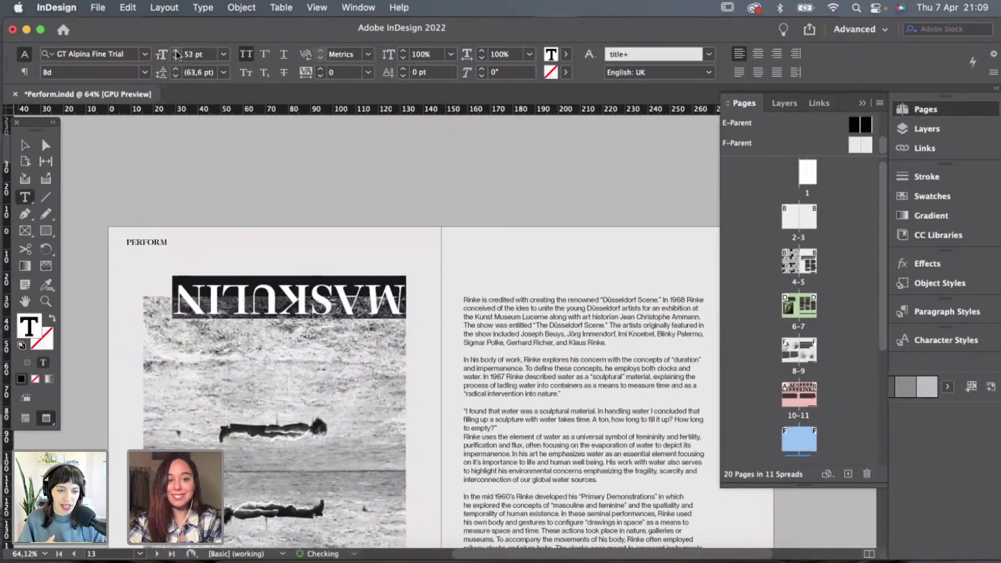
pyautogui.click(177, 51)
pyautogui.click(177, 51)
pyautogui.click(177, 51)
pyautogui.click(177, 51)
pyautogui.click(177, 52)
pyautogui.click(176, 51)
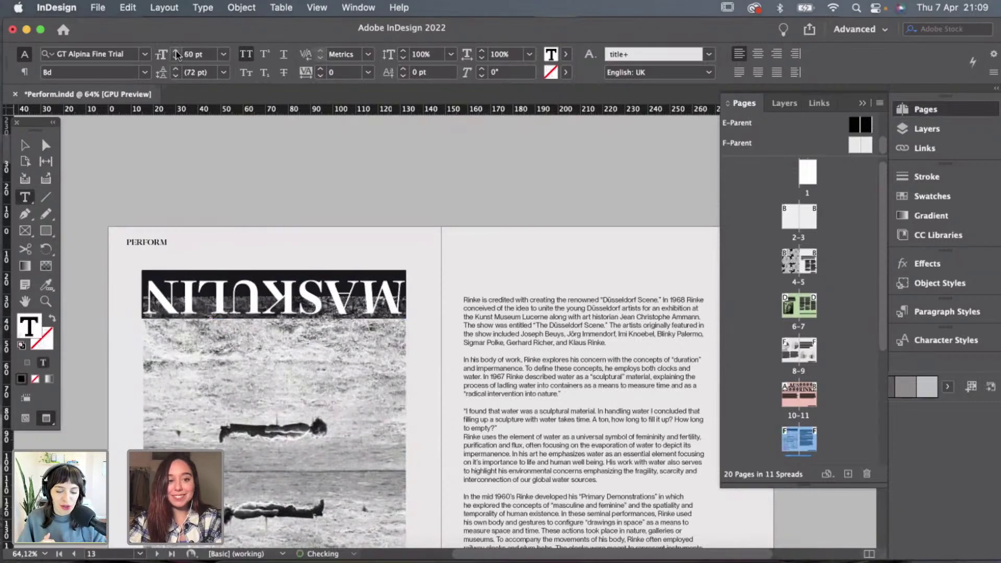
pyautogui.press('Escape')
pyautogui.click(338, 239)
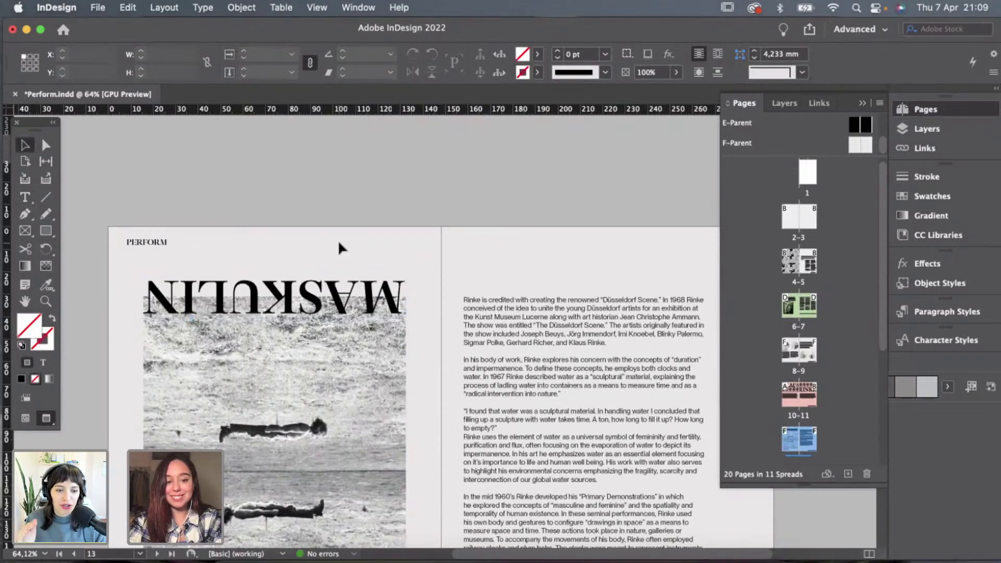
# Show the layout guides and narrow the MASKULIN title frame to 117.333 mm to match the photo's side edge.
pyautogui.scroll(-2, 338, 240)
pyautogui.scroll(2, 338, 240)
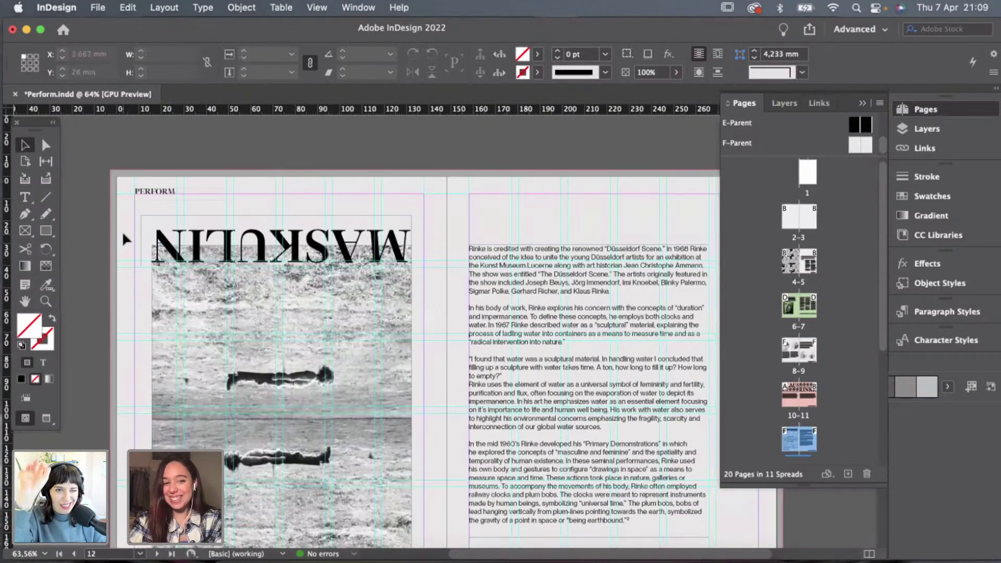
pyautogui.click(140, 242)
pyautogui.moveTo(141, 243); pyautogui.dragTo(142, 242)
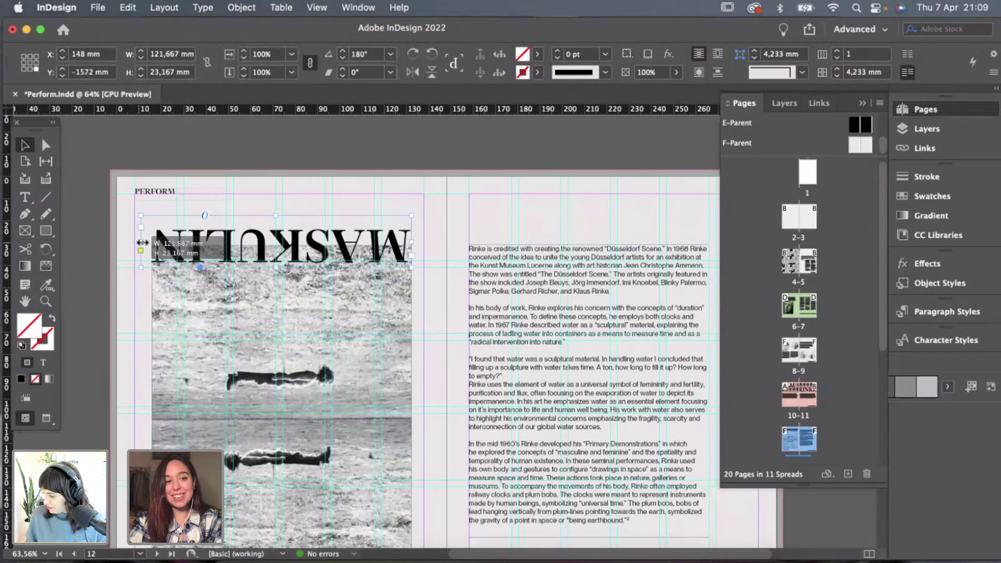
pyautogui.scroll(-2, 144, 245)
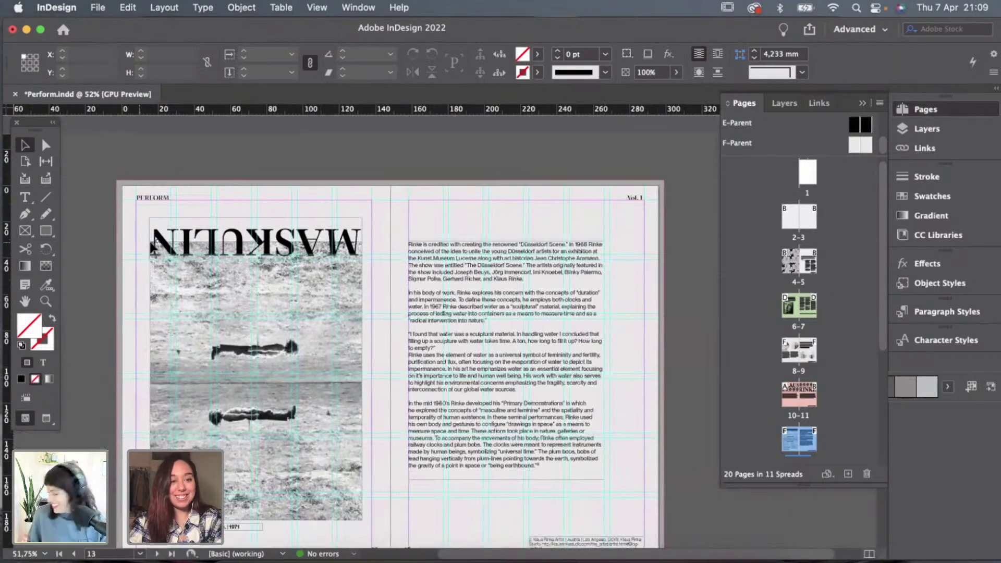
# Move the MASKULIN title, photo and caption together about 2 mm to the left, and preview the spread without guides.
pyautogui.click(153, 247)
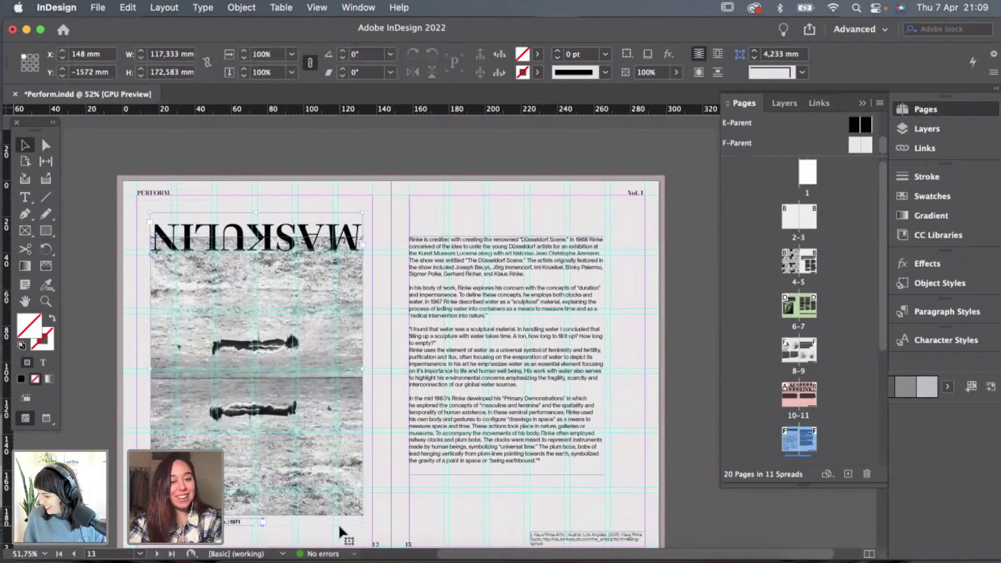
pyautogui.moveTo(311, 462); pyautogui.dragTo(328, 443)
pyautogui.click(381, 417)
pyautogui.press('w')
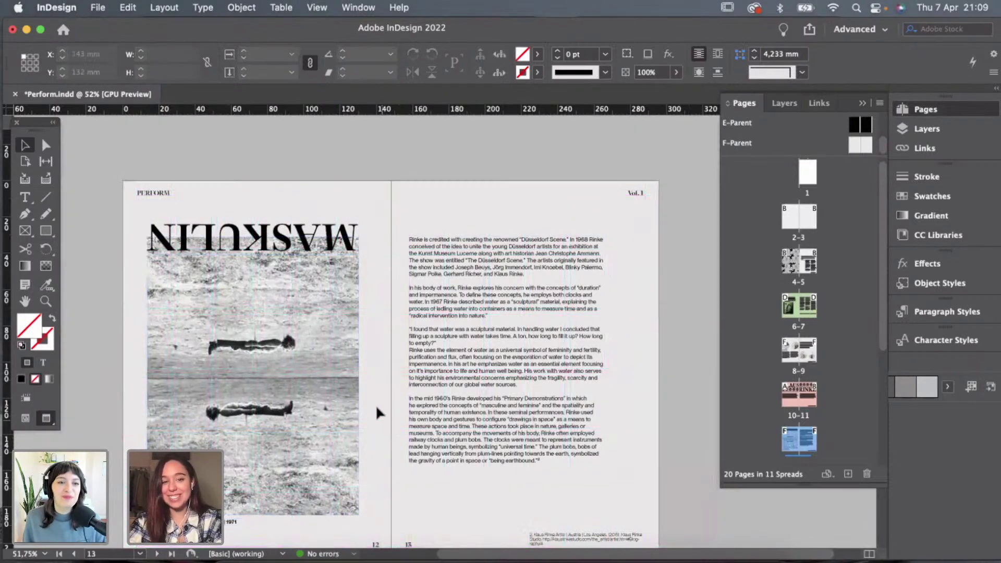
# Show the guides and move the photo caption down to the bottom margin of page 12, at Y 194.5 mm.
pyautogui.scroll(-5, 375, 400)
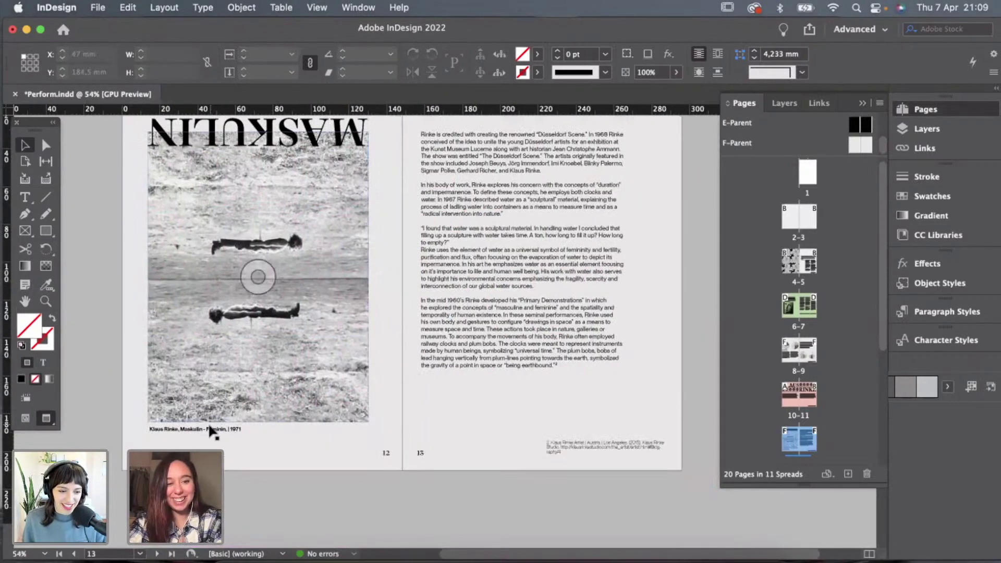
pyautogui.press('w')
pyautogui.moveTo(209, 426); pyautogui.dragTo(210, 446)
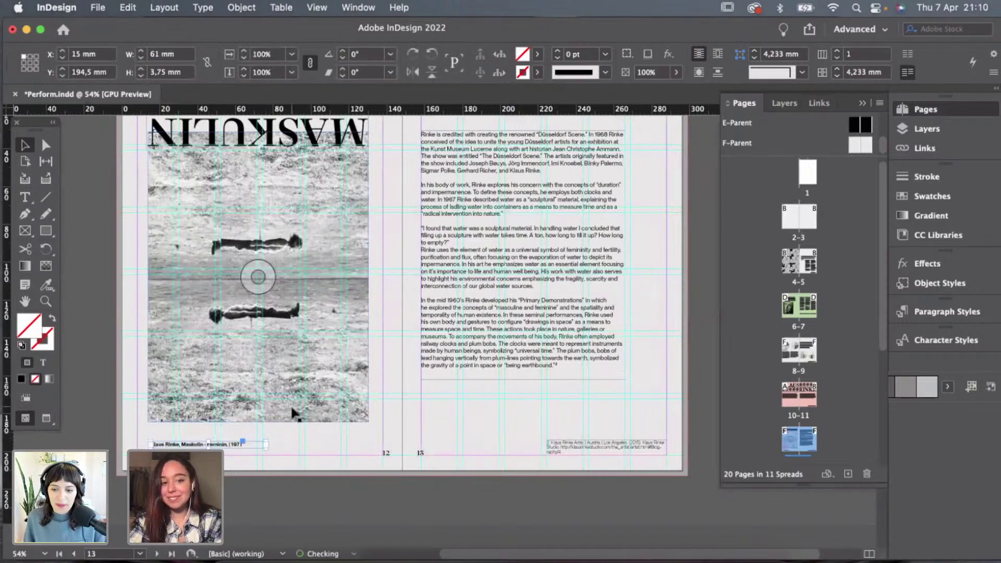
# Duplicate the MASKULIN title, rotate the copy upright to 0° and place it across the photo's lower edge.
pyautogui.click(336, 138)
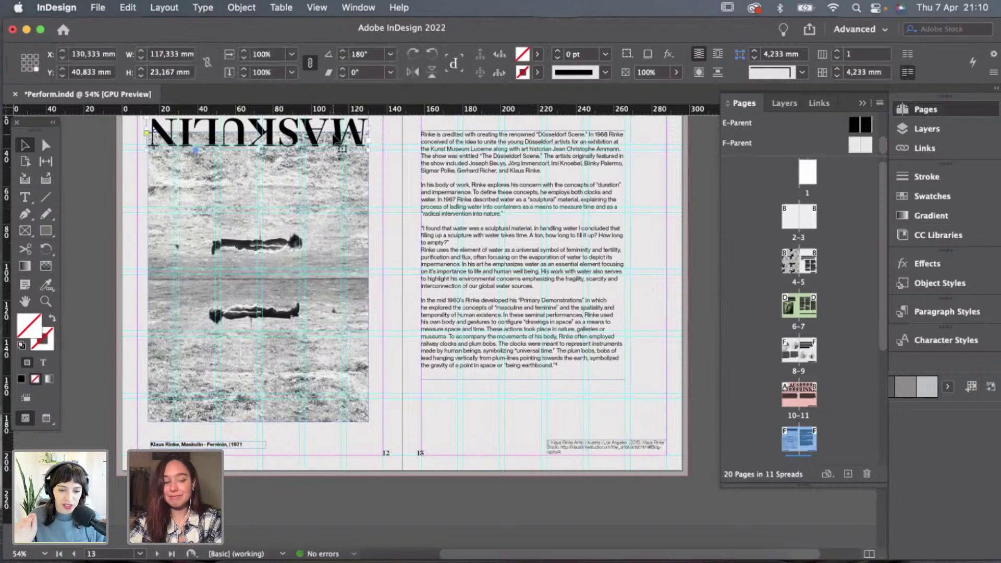
pyautogui.moveTo(335, 138); pyautogui.dragTo(343, 385)
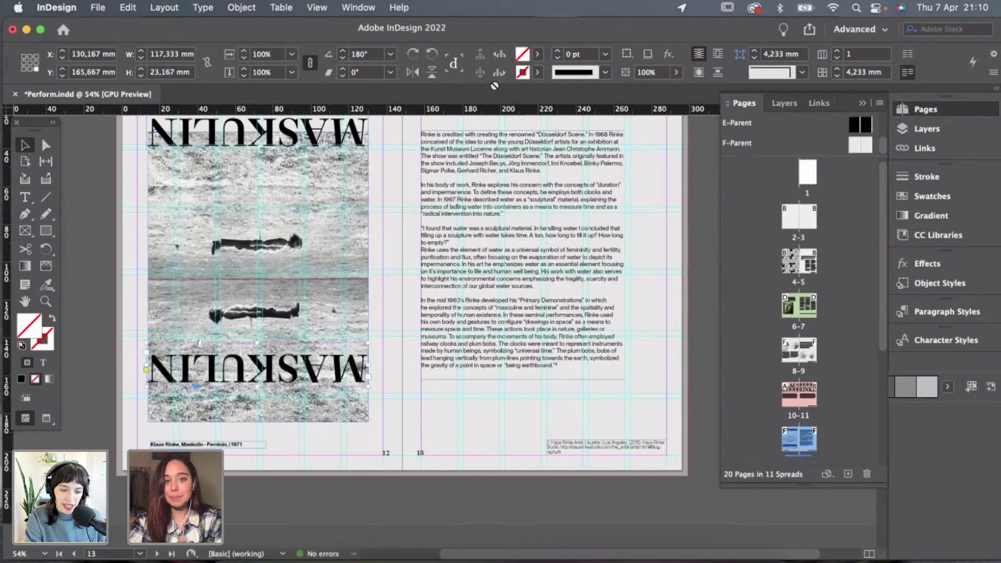
pyautogui.click(412, 54)
pyautogui.click(412, 54)
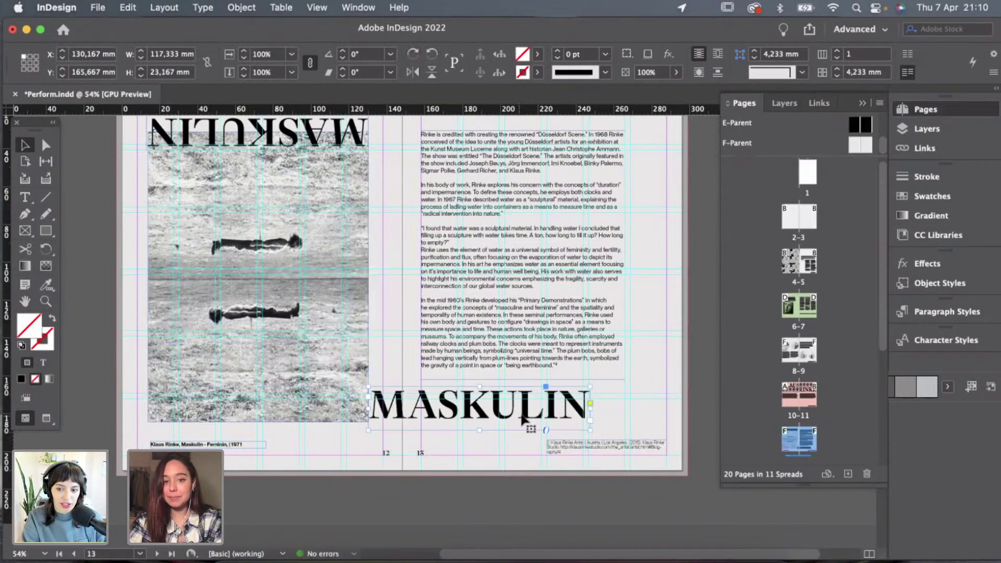
pyautogui.moveTo(534, 417); pyautogui.dragTo(334, 419)
pyautogui.click(410, 413)
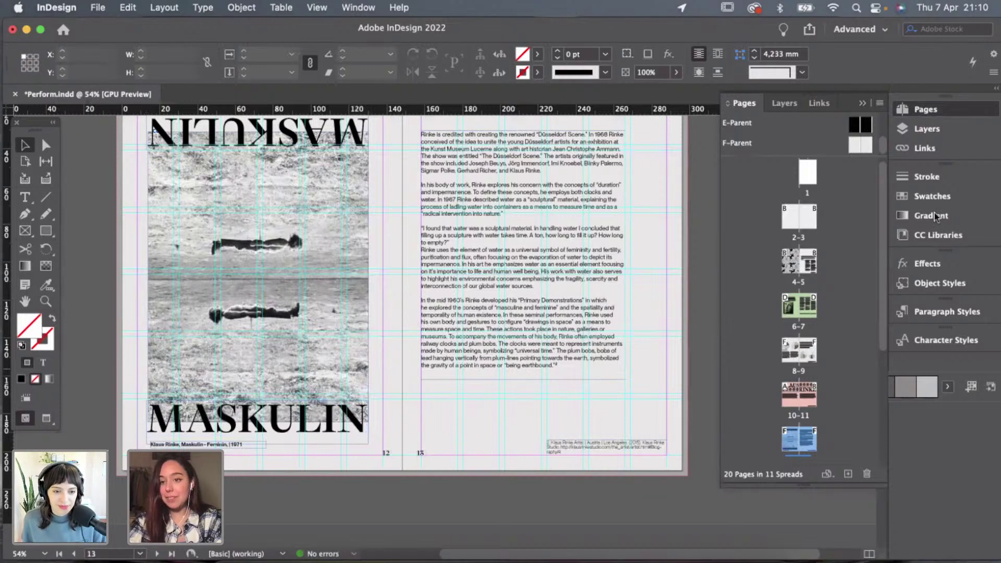
# Examine which character styles are applied to the body text, the source note and the image caption.
pyautogui.click(965, 344)
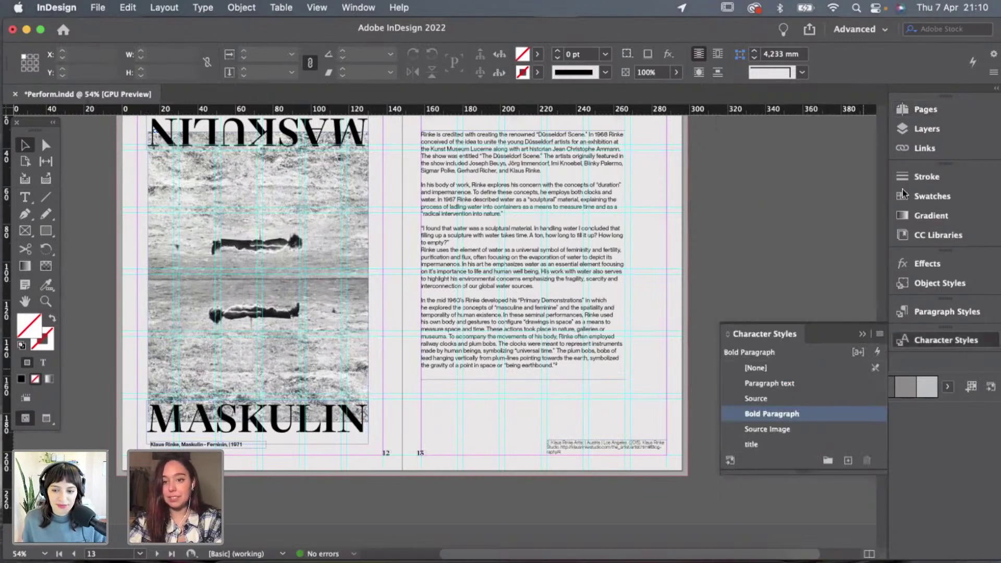
pyautogui.doubleClick(529, 329)
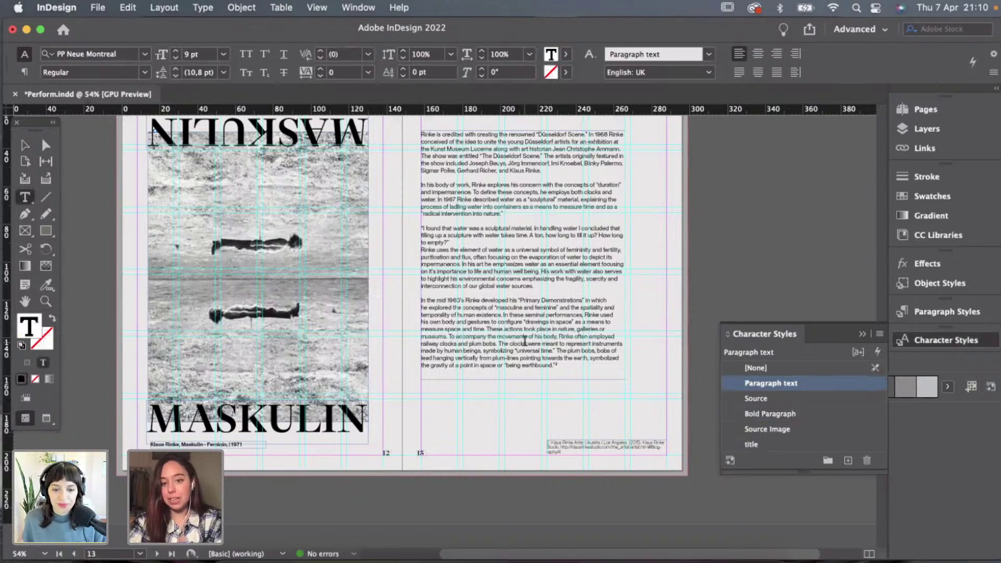
pyautogui.click(598, 450)
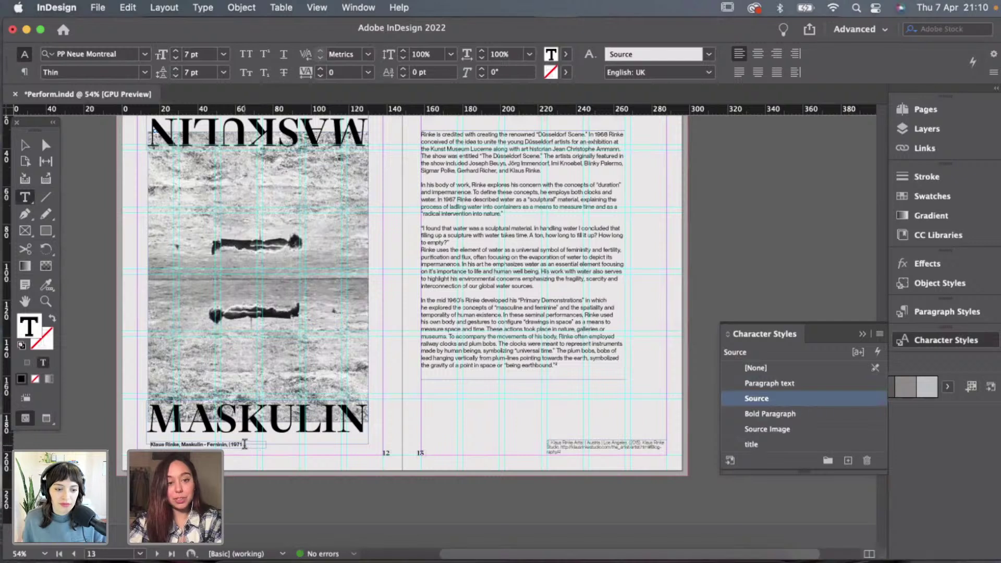
pyautogui.moveTo(244, 444); pyautogui.dragTo(142, 443)
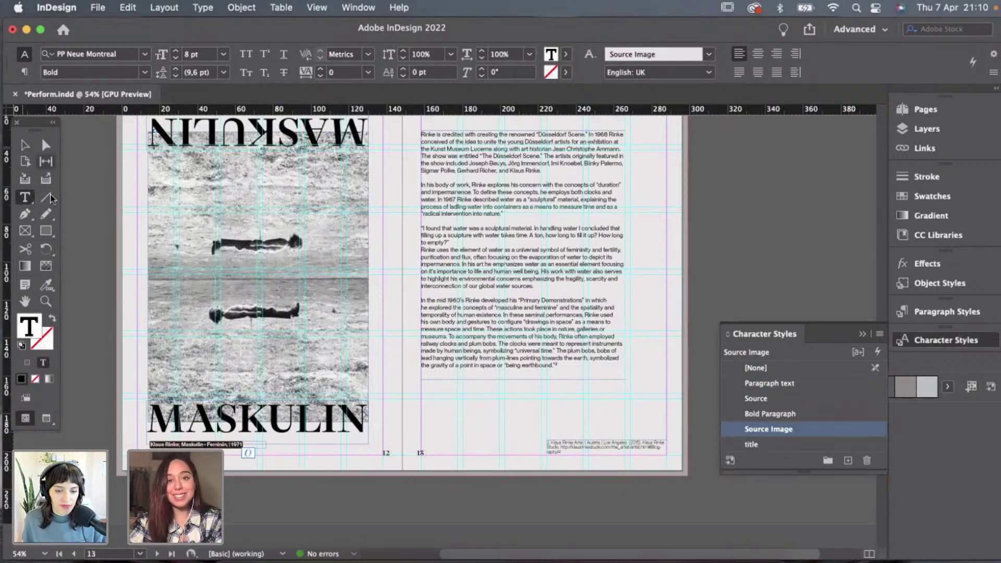
pyautogui.click(25, 145)
pyautogui.click(71, 235)
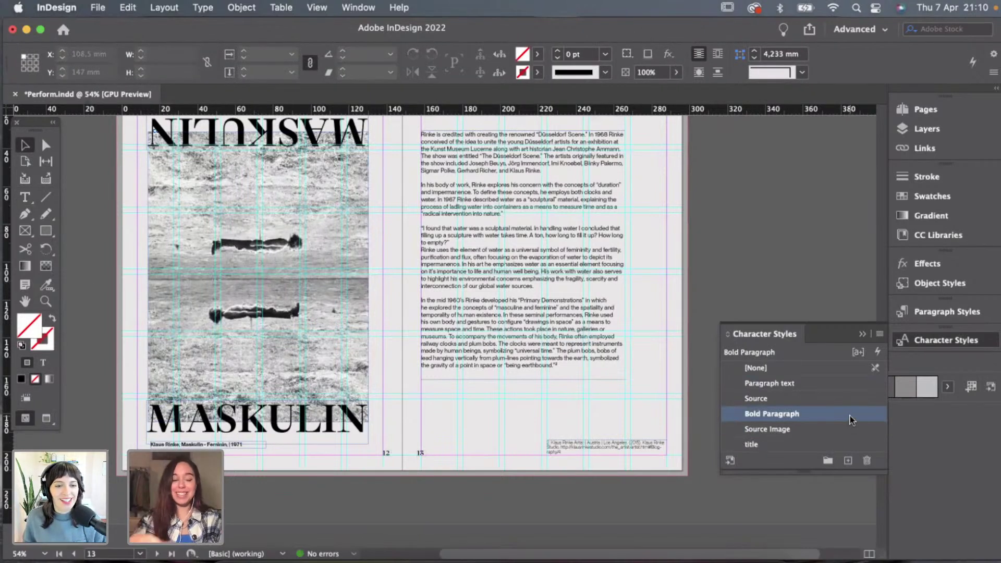
# Replace the text of the upright title copy at the photo's lower edge with FEMININ.
pyautogui.doubleClick(366, 417)
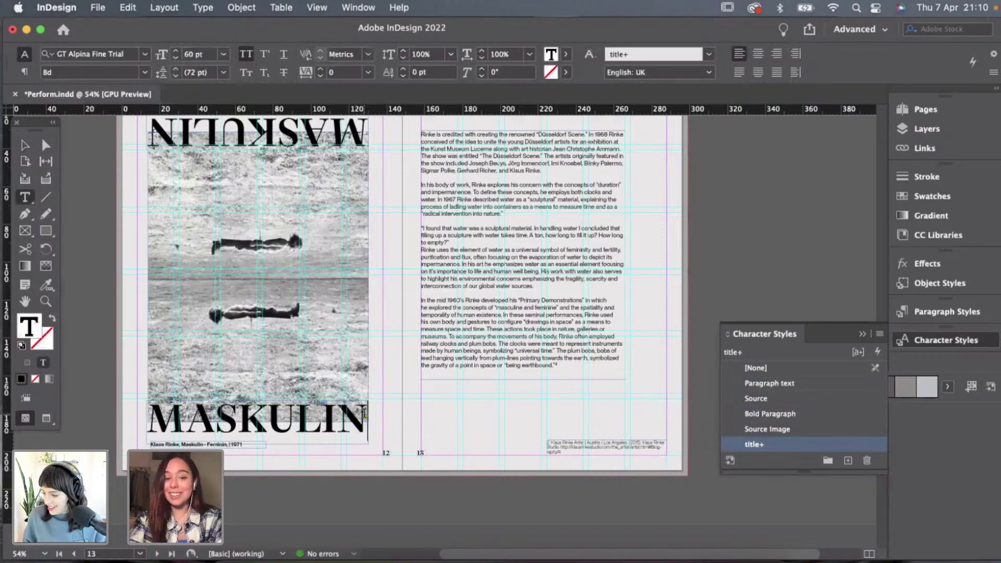
pyautogui.moveTo(361, 419); pyautogui.dragTo(116, 420)
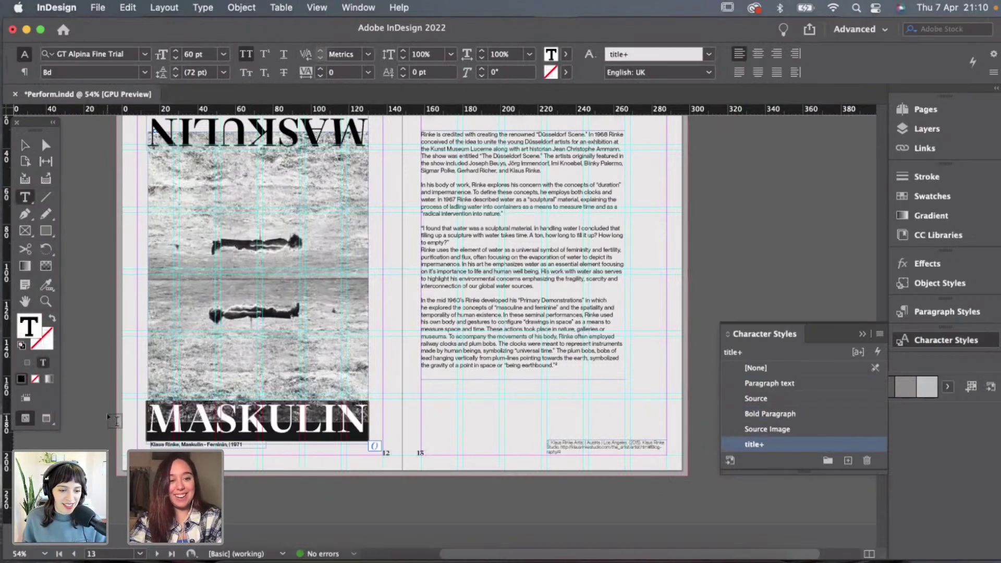
pyautogui.scroll(3, 154, 412)
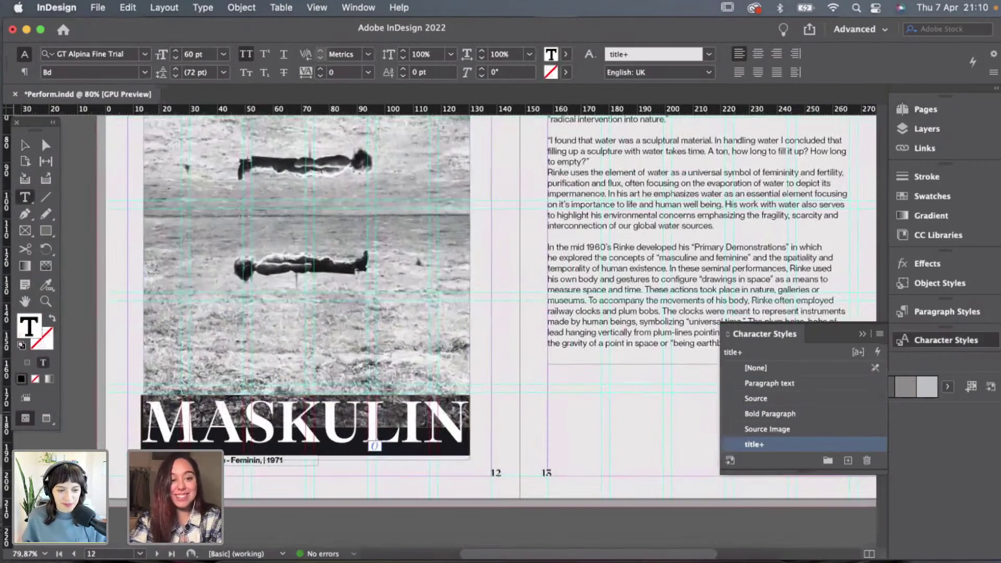
pyautogui.write('FEMININ')
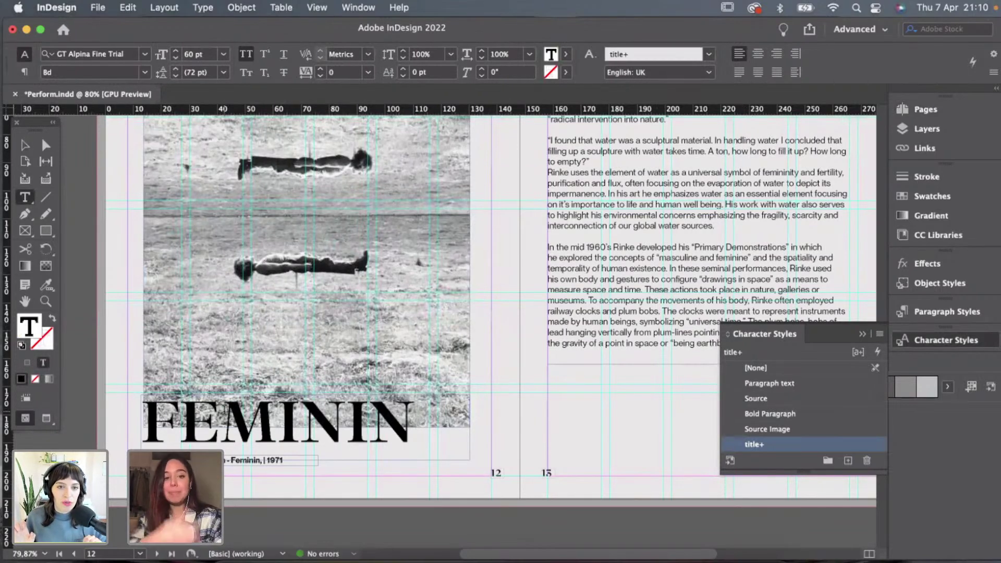
# Centre-align the FEMININ title within its frame below the photo.
pyautogui.scroll(-3, 420, 400)
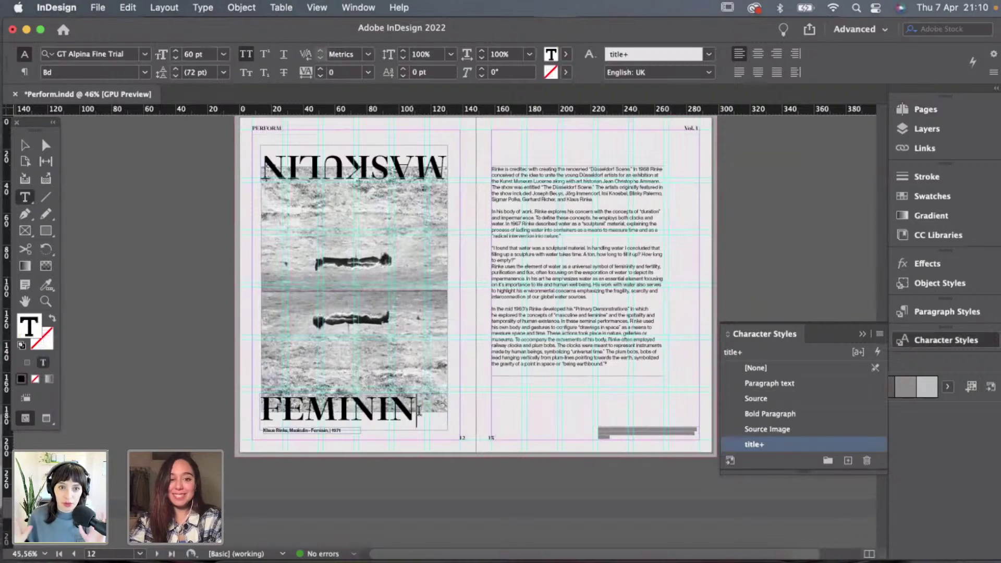
pyautogui.moveTo(419, 411); pyautogui.dragTo(254, 410)
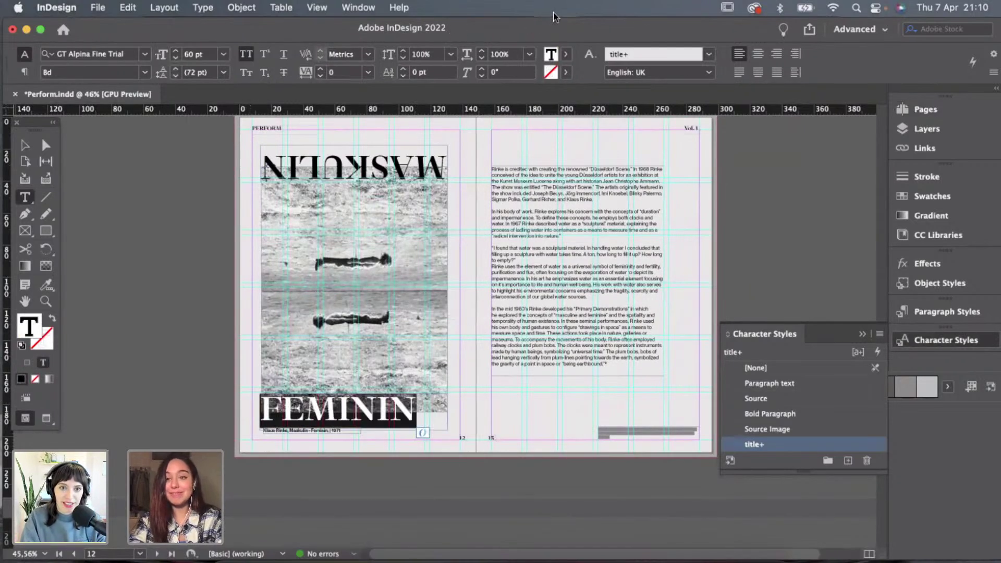
pyautogui.click(758, 55)
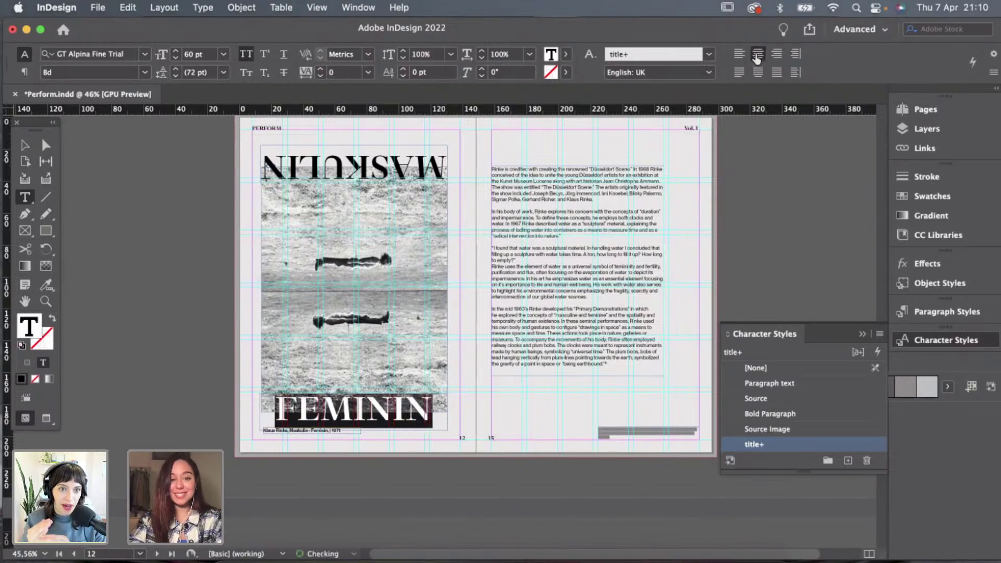
# Review the spread with the MASKULIN and FEMININ titles in preview mode, without guides or frame edges.
pyautogui.click(25, 146)
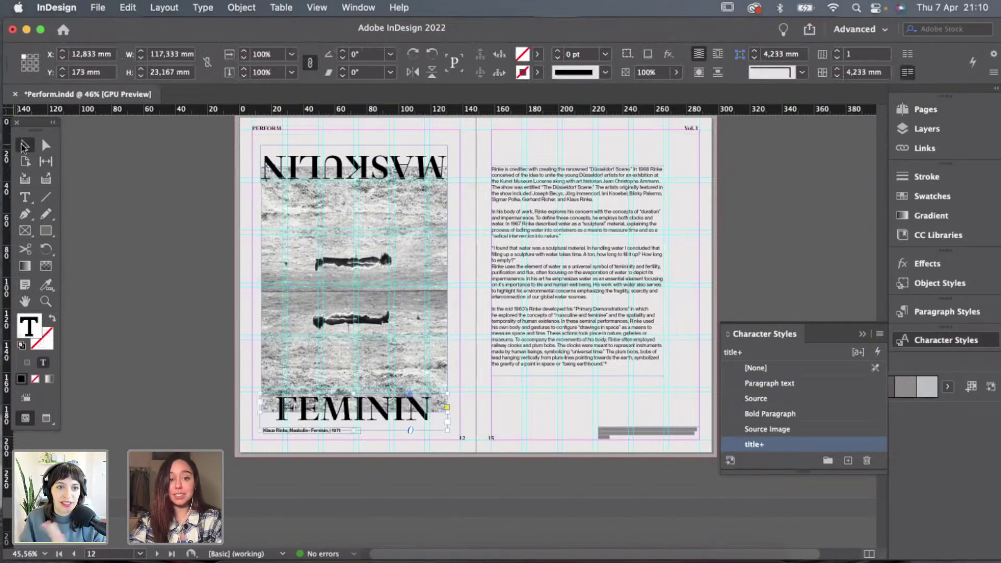
pyautogui.click(468, 371)
pyautogui.scroll(2, 469, 371)
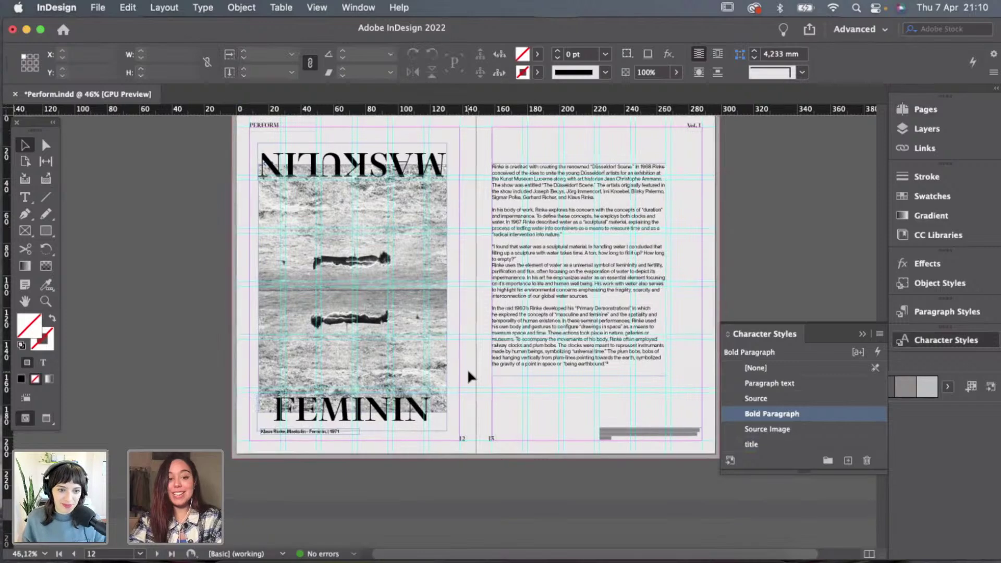
pyautogui.press('w')
pyautogui.scroll(-2, 467, 368)
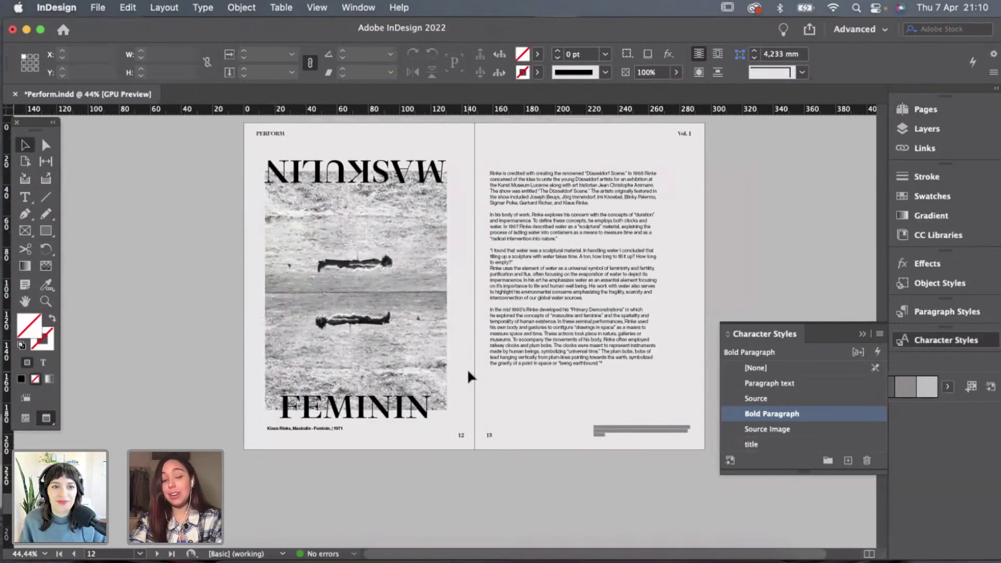
pyautogui.scroll(5, 468, 371)
pyautogui.scroll(-3, 468, 371)
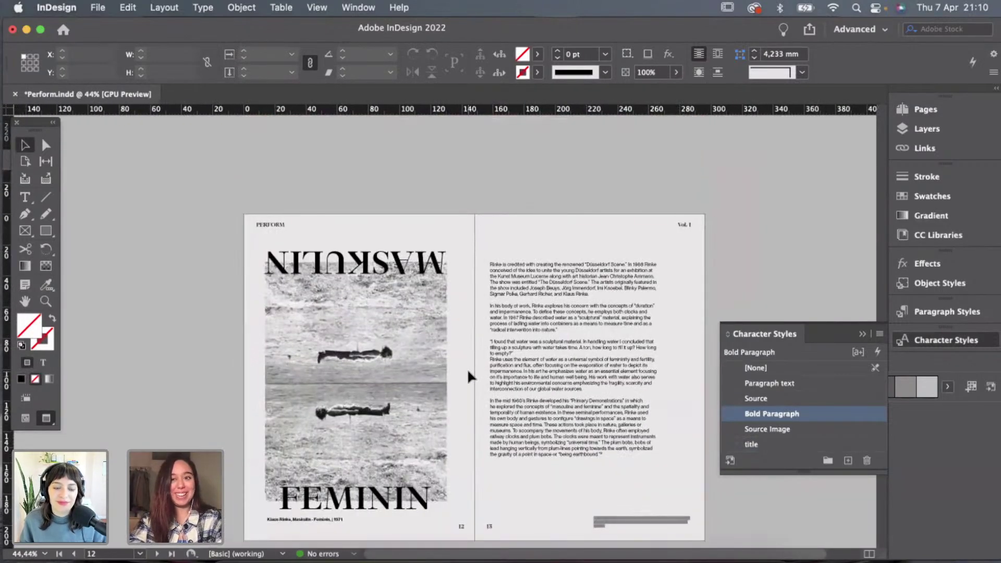
pyautogui.scroll(2, 468, 368)
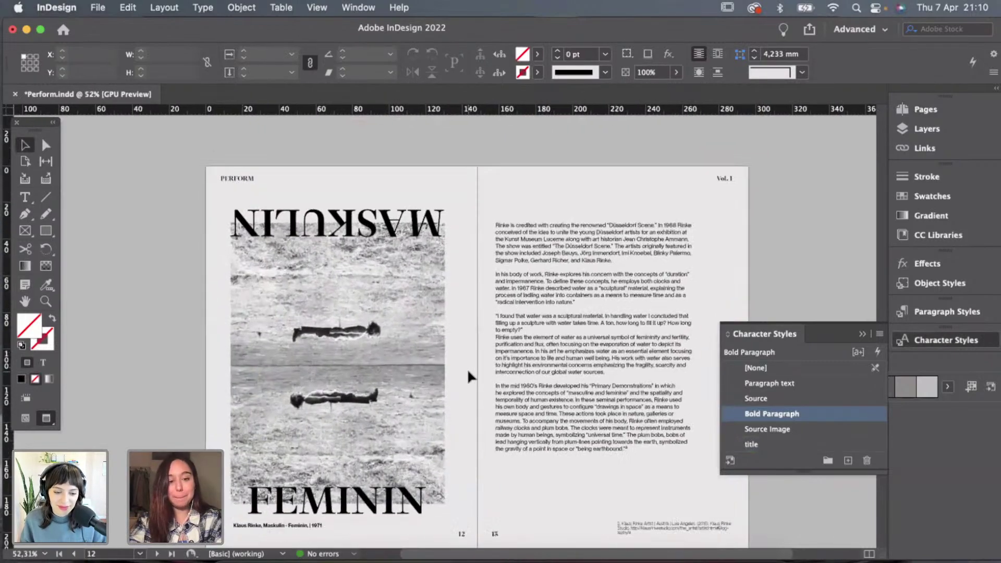
# Nudge the FEMININ title down to Y 173.75 mm and shorten its text frame to a height of 17.25 mm.
pyautogui.click(388, 456)
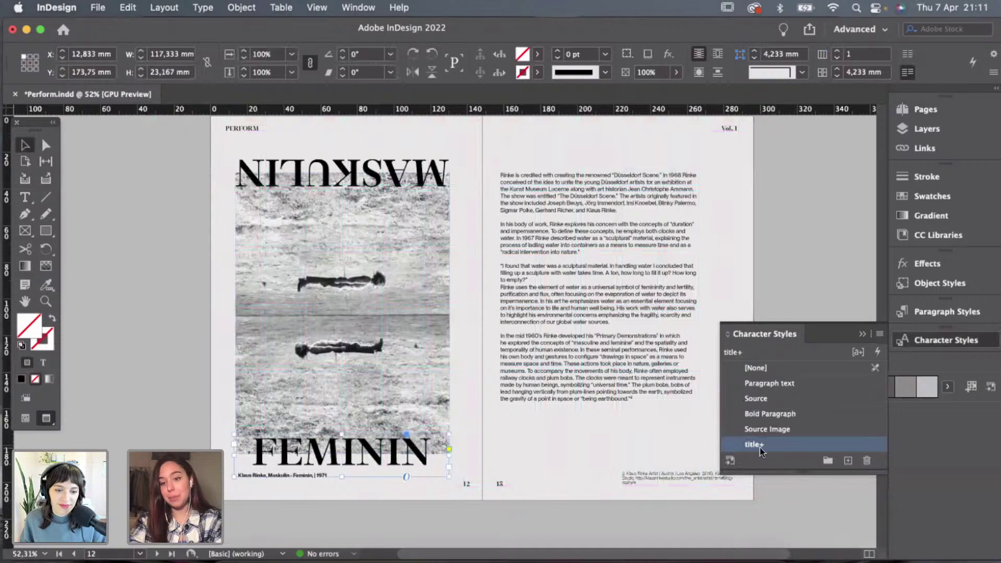
pyautogui.scroll(2, 365, 443)
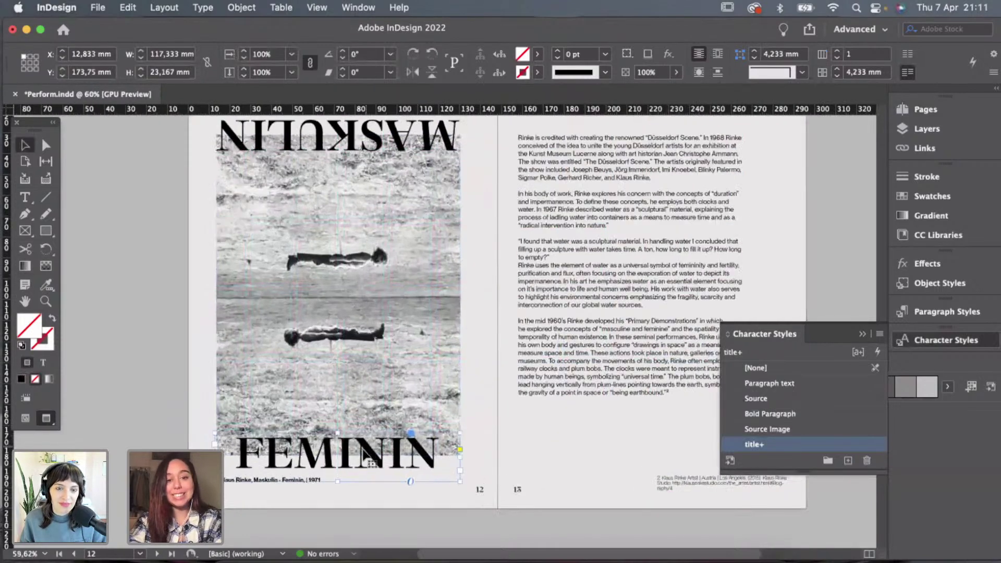
pyautogui.moveTo(335, 485); pyautogui.dragTo(334, 471)
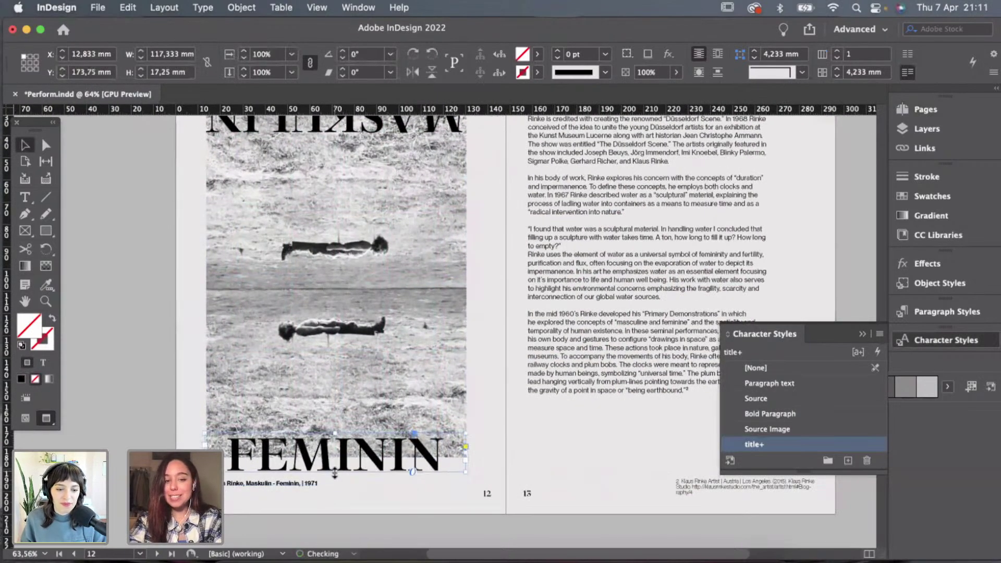
pyautogui.click(382, 492)
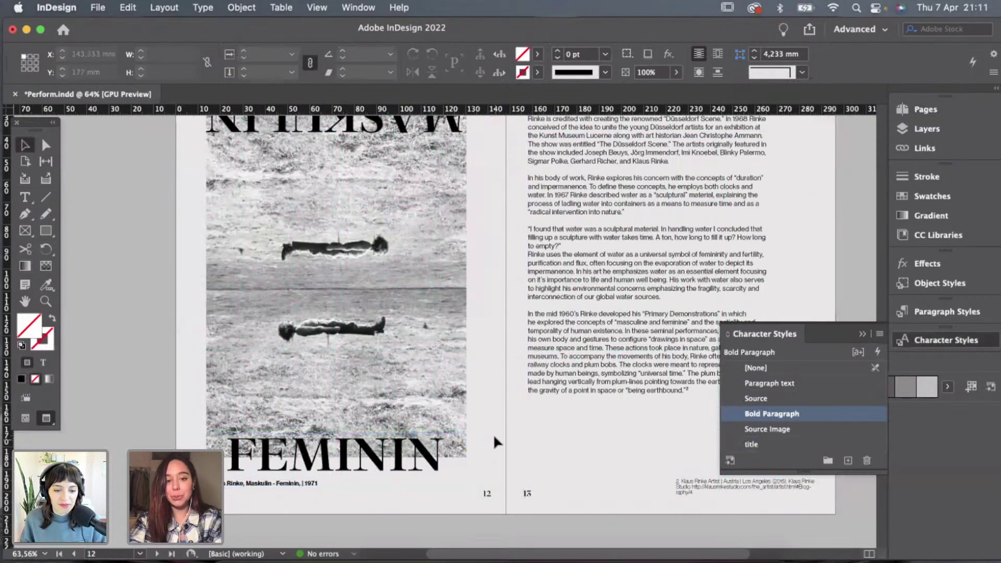
pyautogui.scroll(-2, 494, 436)
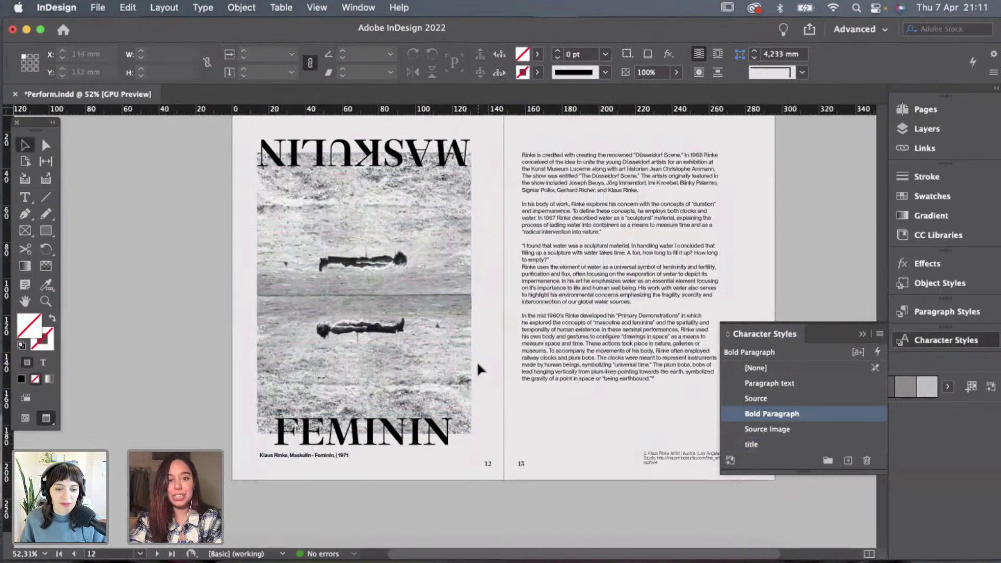
# Move the photo together with both titles up by about 3 mm on the left page.
pyautogui.click(420, 157)
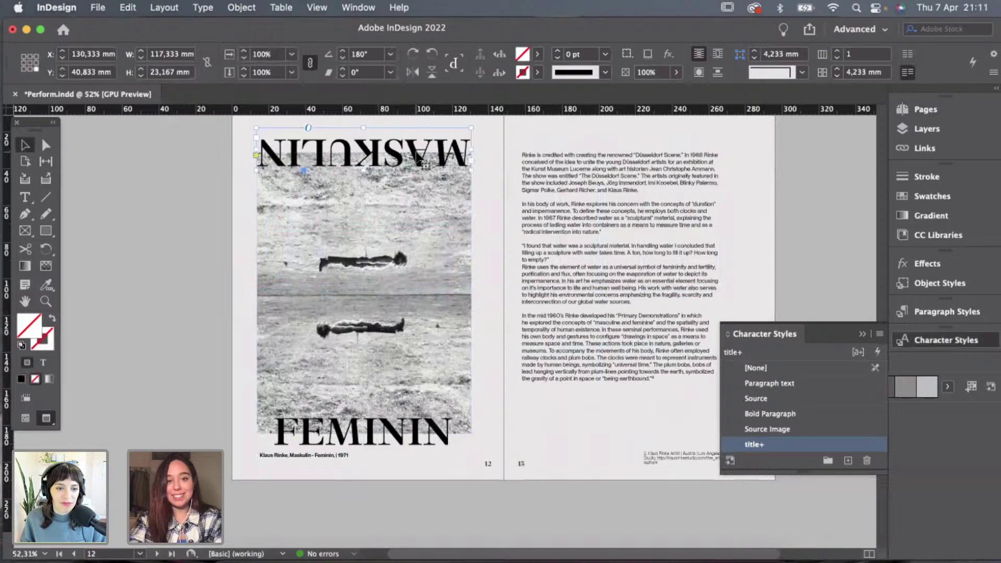
pyautogui.click(488, 207)
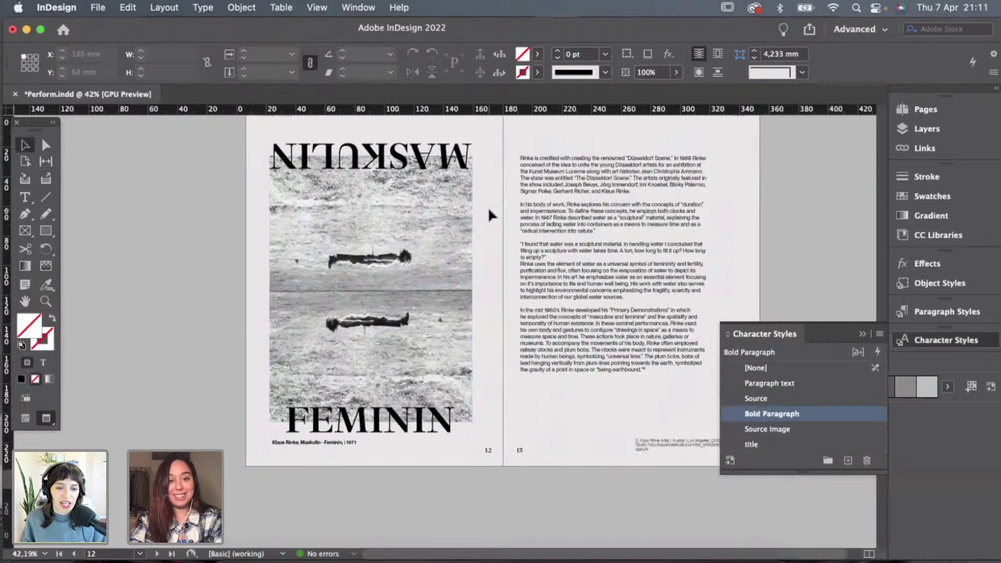
pyautogui.scroll(-2, 238, 164)
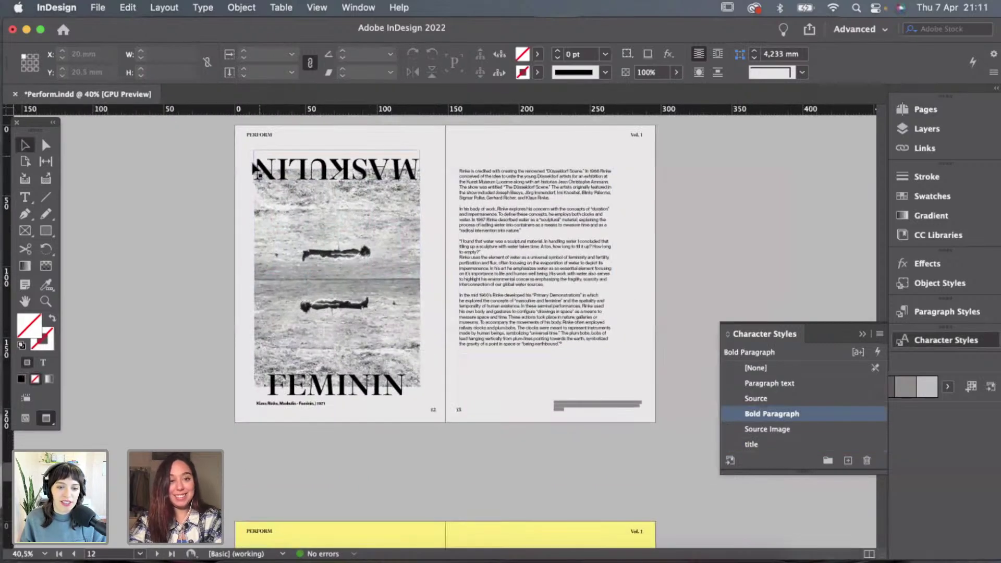
pyautogui.click(415, 390)
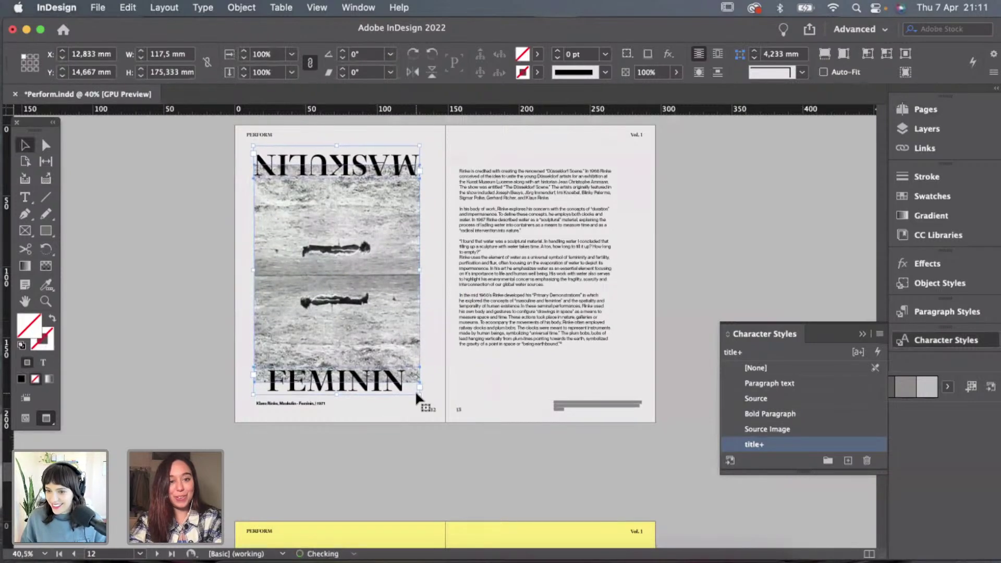
pyautogui.click(444, 359)
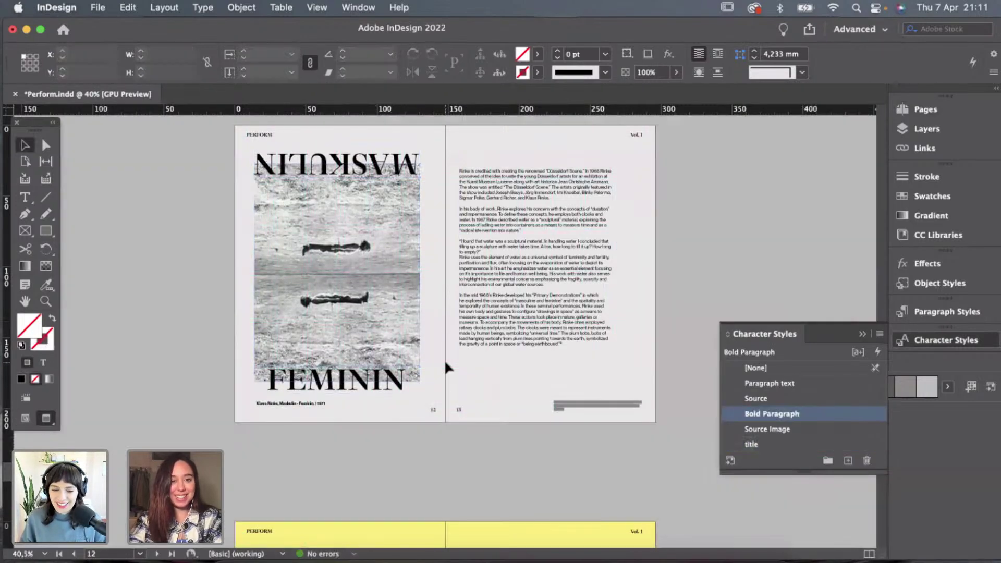
# Rotate the image caption 90° counterclockwise and place it along the photo's right edge, aligned with the photo's lower corner.
pyautogui.scroll(2, 445, 359)
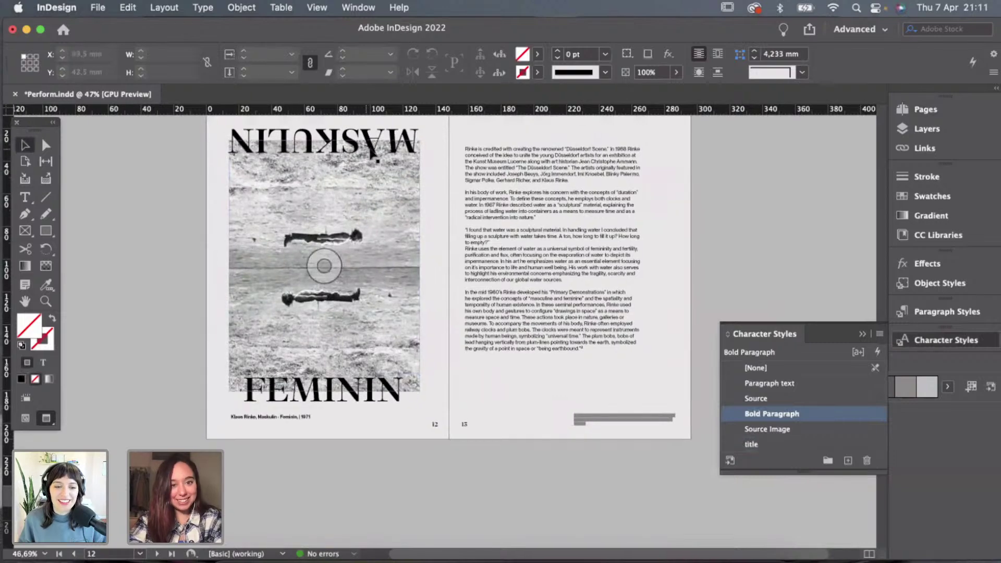
pyautogui.scroll(1, 254, 412)
pyautogui.click(253, 420)
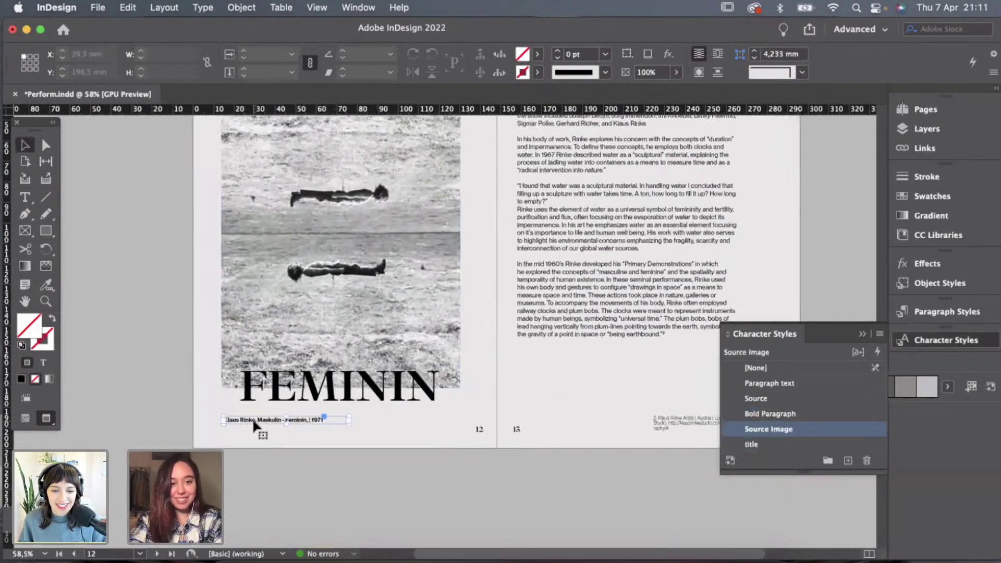
pyautogui.scroll(-1, 282, 414)
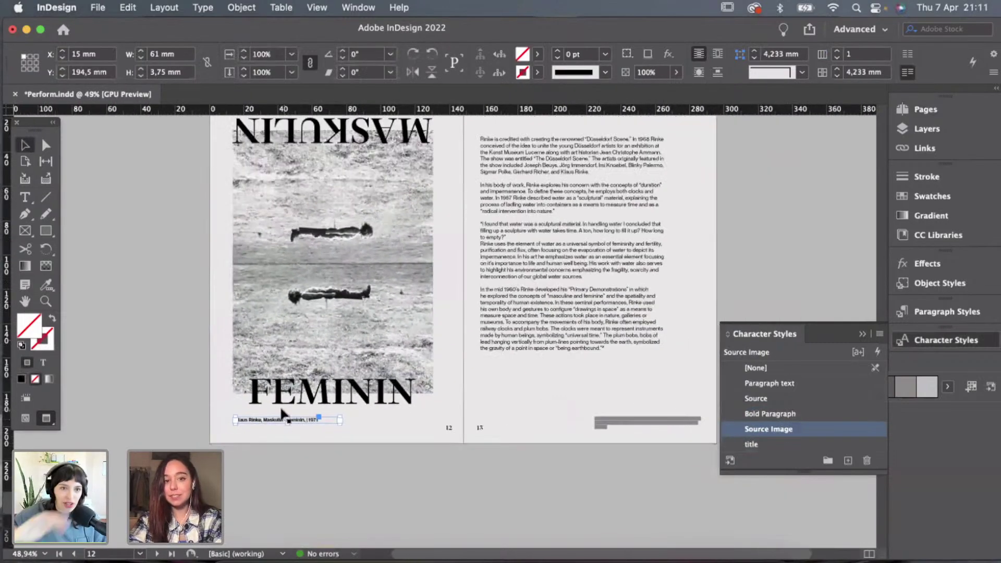
pyautogui.click(433, 59)
pyautogui.moveTo(242, 402); pyautogui.dragTo(438, 371)
pyautogui.click(448, 374)
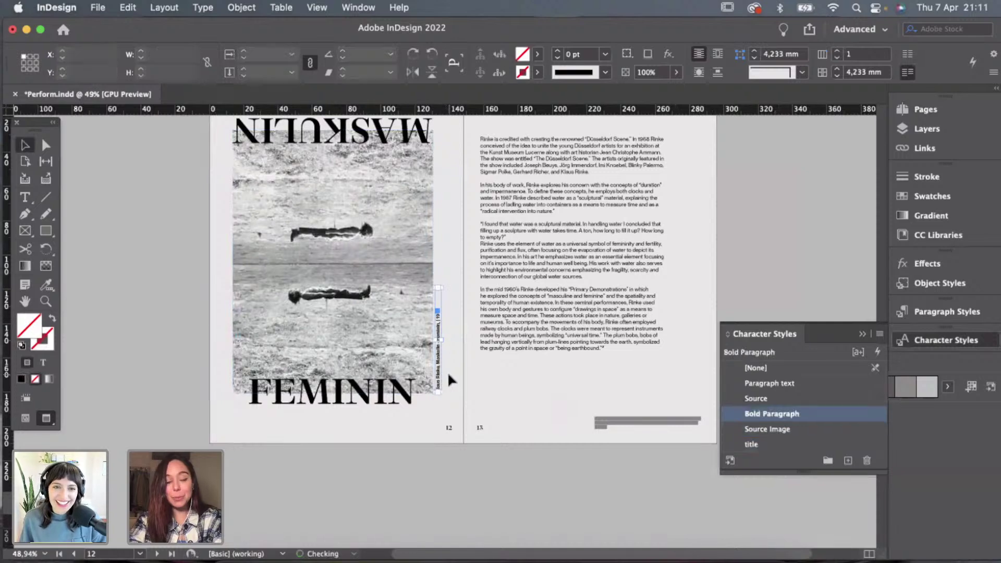
# Examine the vertical caption beside the photo and compare the spread with the preceding pink KLAUS RINKE spread.
pyautogui.scroll(5, 447, 371)
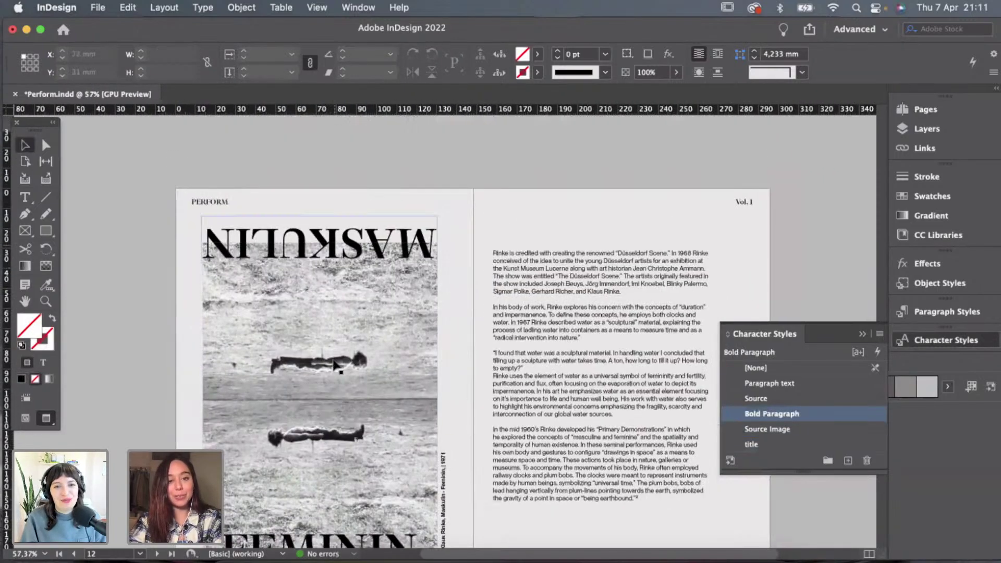
pyautogui.scroll(-4, 334, 365)
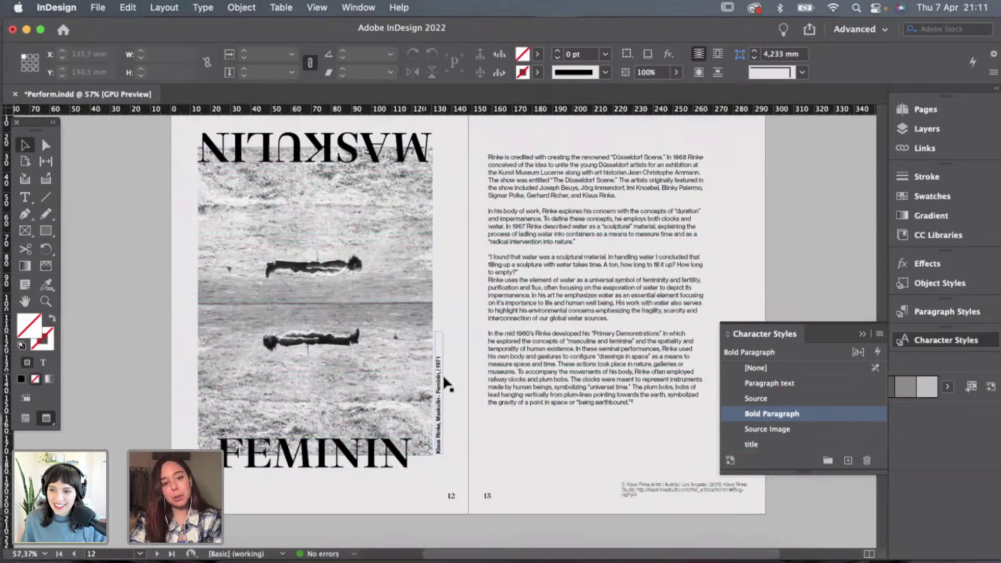
pyautogui.click(441, 380)
pyautogui.click(466, 390)
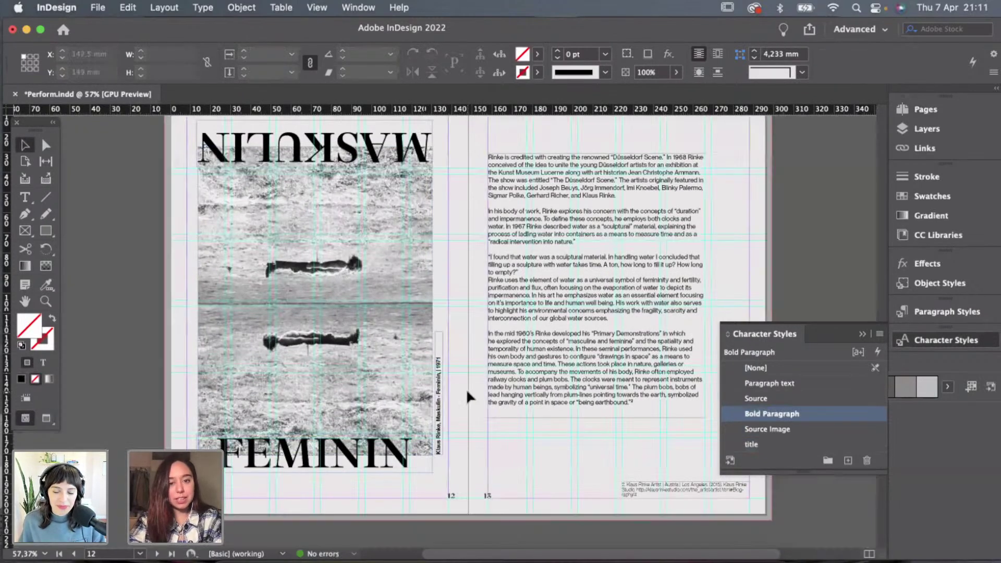
pyautogui.scroll(-2, 467, 394)
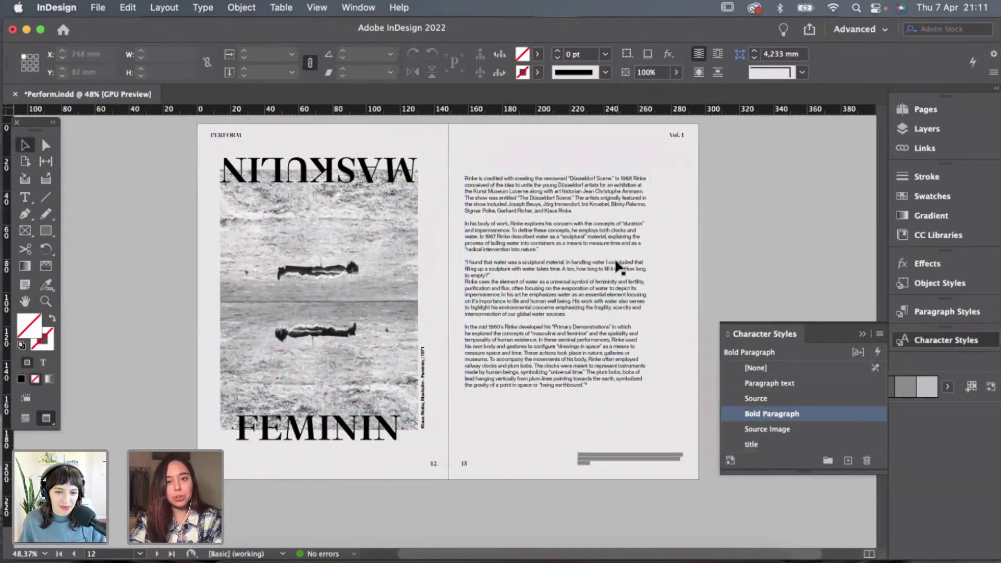
pyautogui.scroll(-1, 617, 268)
pyautogui.scroll(6, 617, 268)
pyautogui.scroll(2, 616, 268)
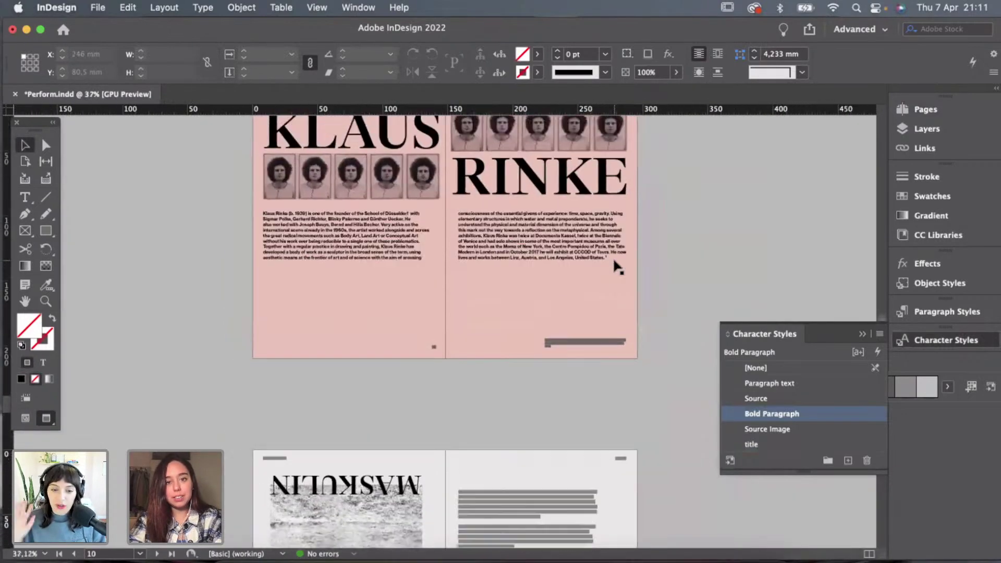
pyautogui.scroll(-4, 616, 266)
pyautogui.scroll(-2, 615, 263)
pyautogui.scroll(2, 616, 266)
pyautogui.scroll(2, 614, 269)
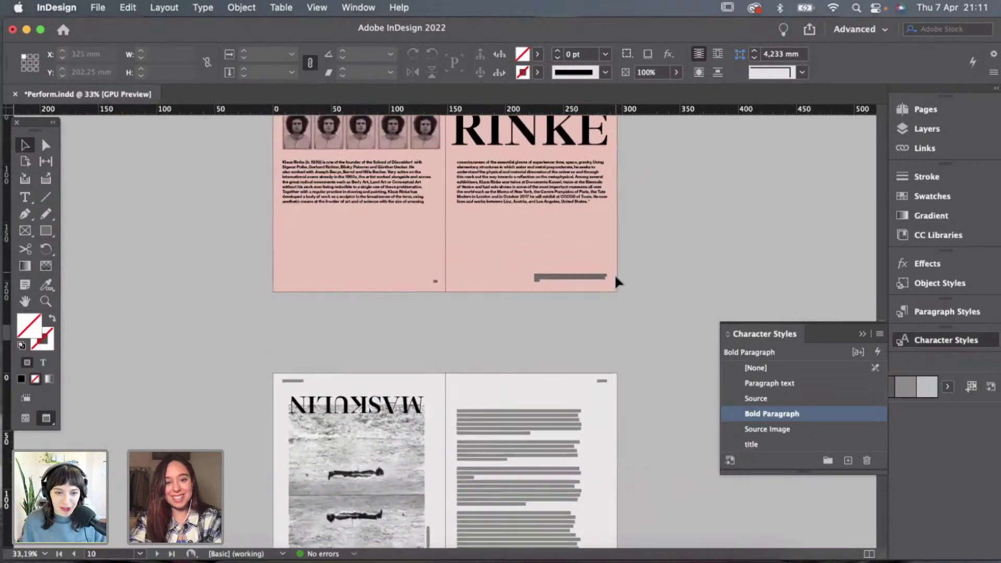
pyautogui.scroll(-3, 617, 279)
# Move the body text frame on the right page up to Y 28 mm and split it into two columns.
pyautogui.press('w')
pyautogui.scroll(2, 519, 358)
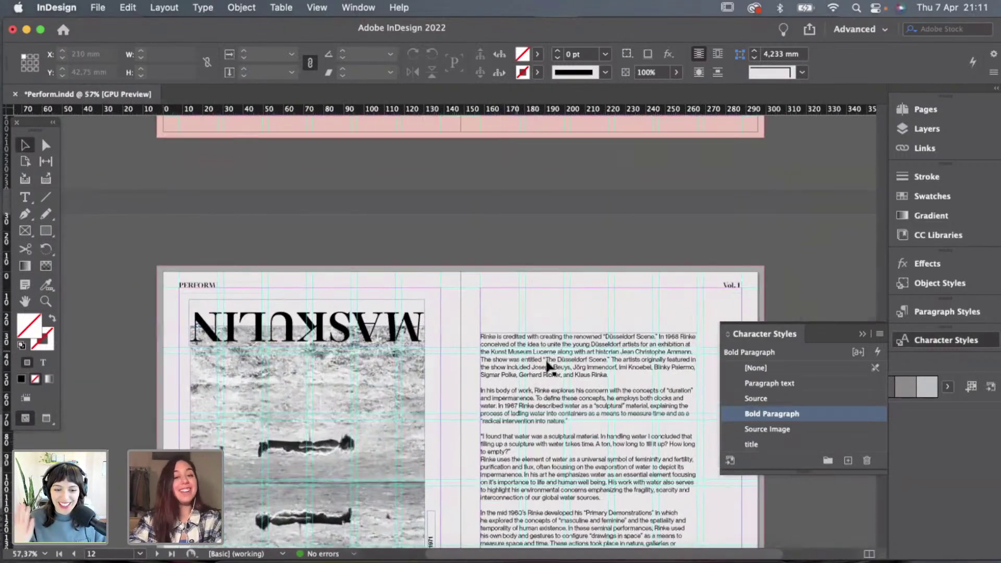
pyautogui.moveTo(548, 356); pyautogui.dragTo(554, 351)
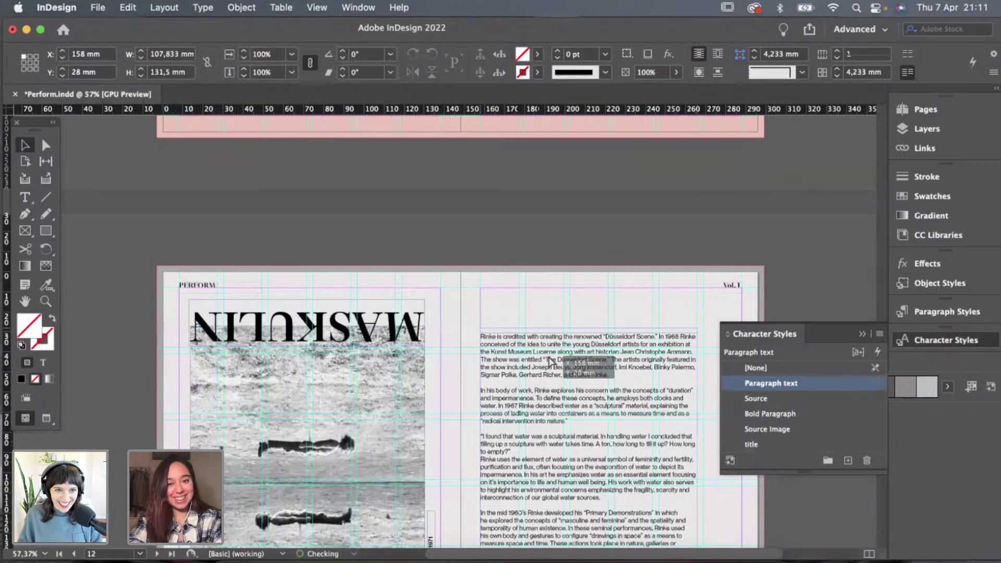
pyautogui.scroll(-2, 570, 314)
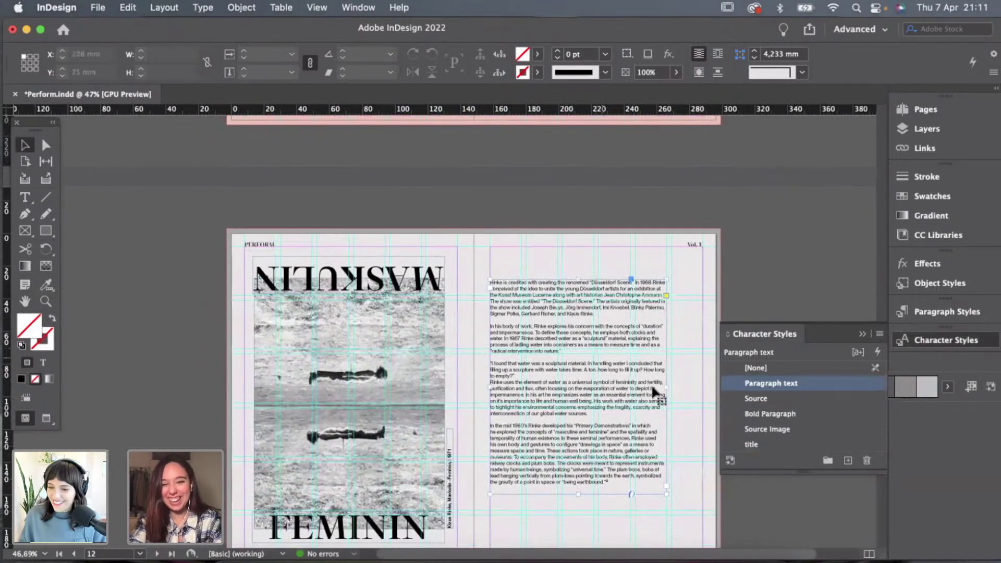
pyautogui.press('w')
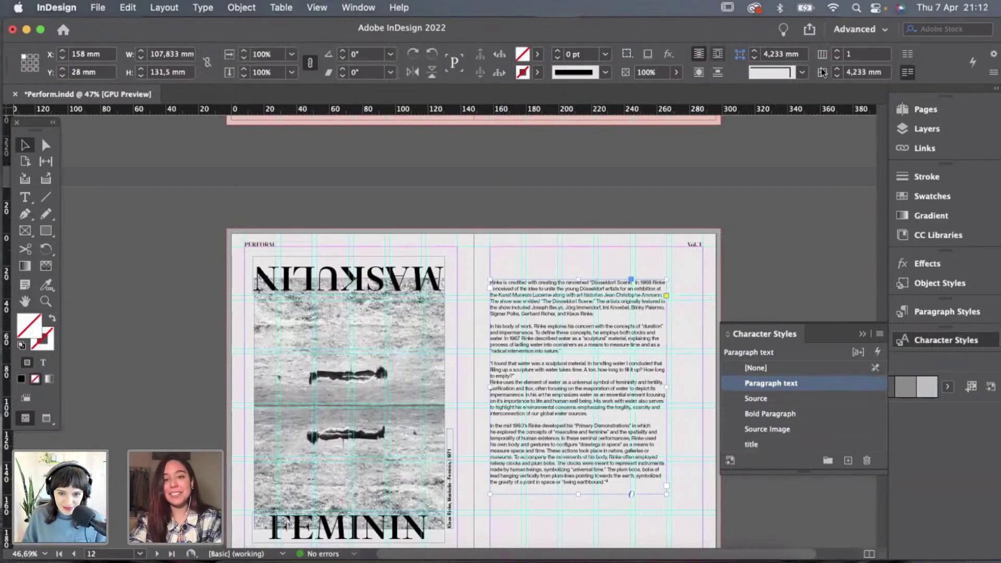
pyautogui.click(838, 51)
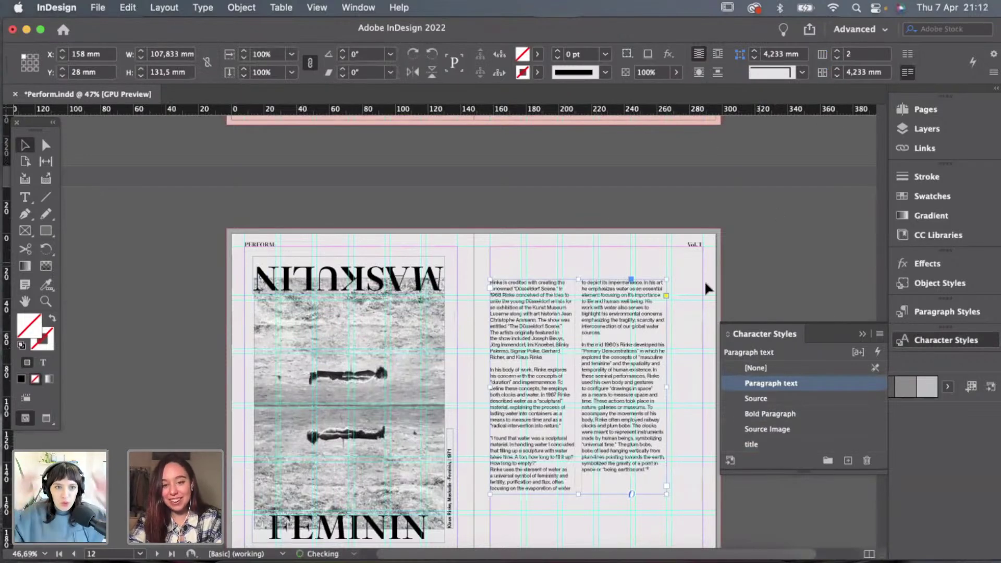
pyautogui.click(705, 286)
pyautogui.press('w')
pyautogui.scroll(2, 705, 287)
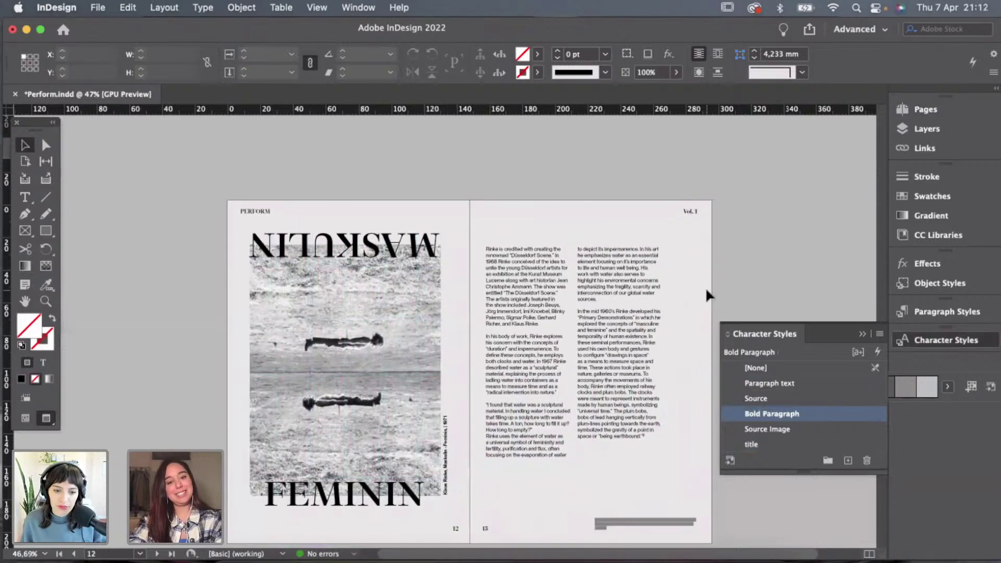
pyautogui.press('w')
pyautogui.press('w')
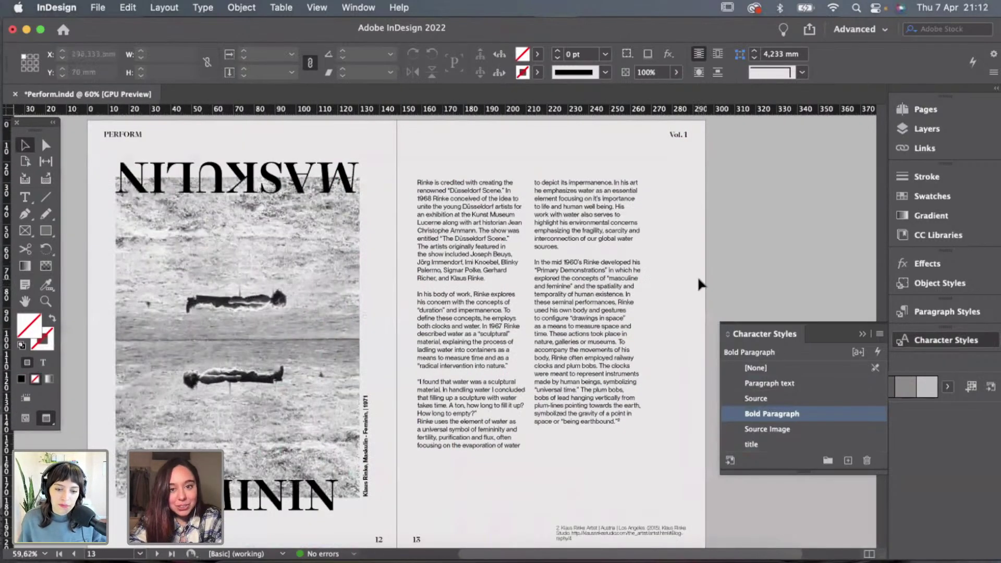
# Move the two-column body text frame down to Y 54 mm on the right page.
pyautogui.click(558, 399)
pyautogui.press('w')
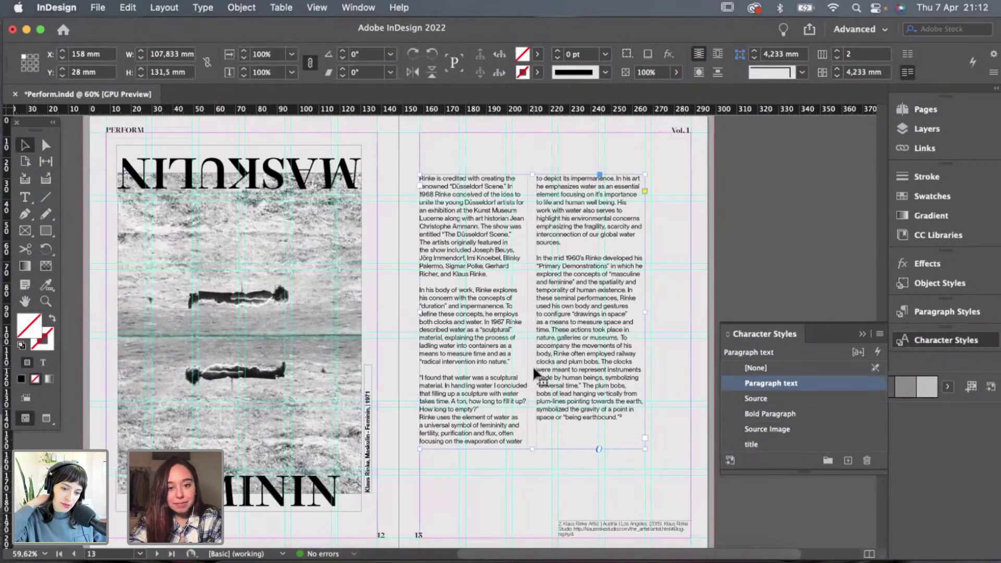
pyautogui.moveTo(533, 365); pyautogui.dragTo(536, 423)
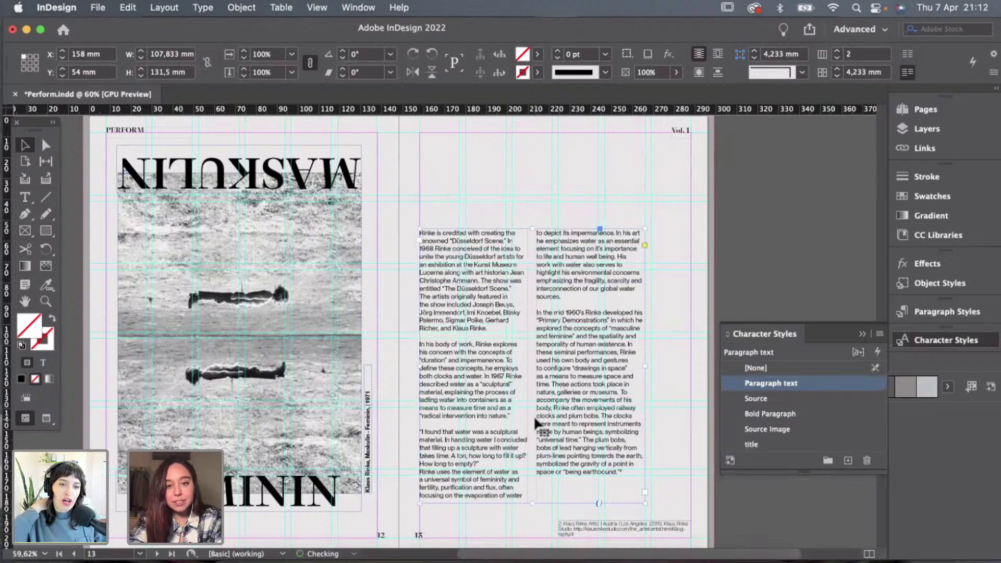
pyautogui.press('w')
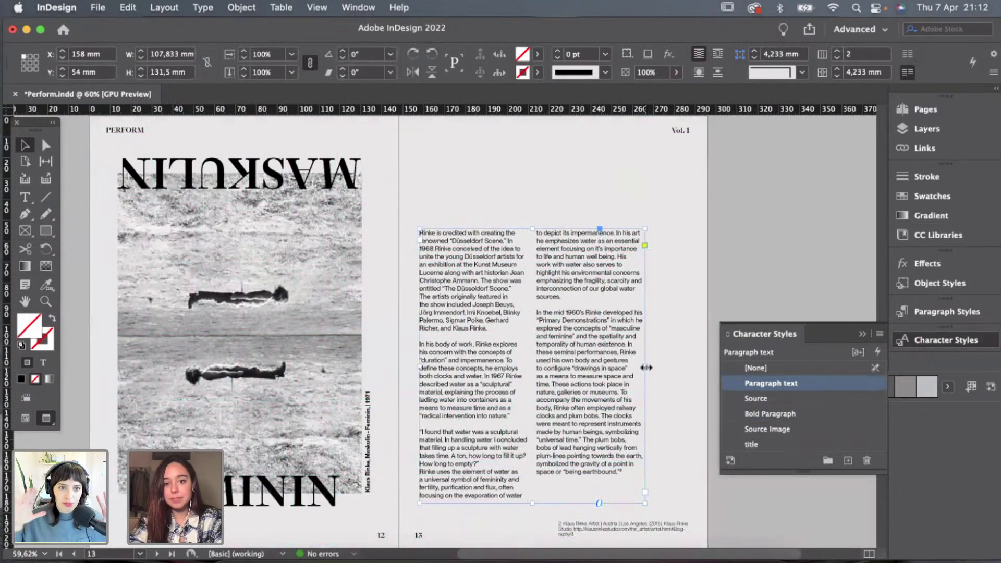
# Widen the two-column body text frame to 130 mm, out to the right page's outer margin, and preview the spread.
pyautogui.press('w')
pyautogui.moveTo(647, 368); pyautogui.dragTo(695, 369)
pyautogui.moveTo(692, 370); pyautogui.dragTo(694, 369)
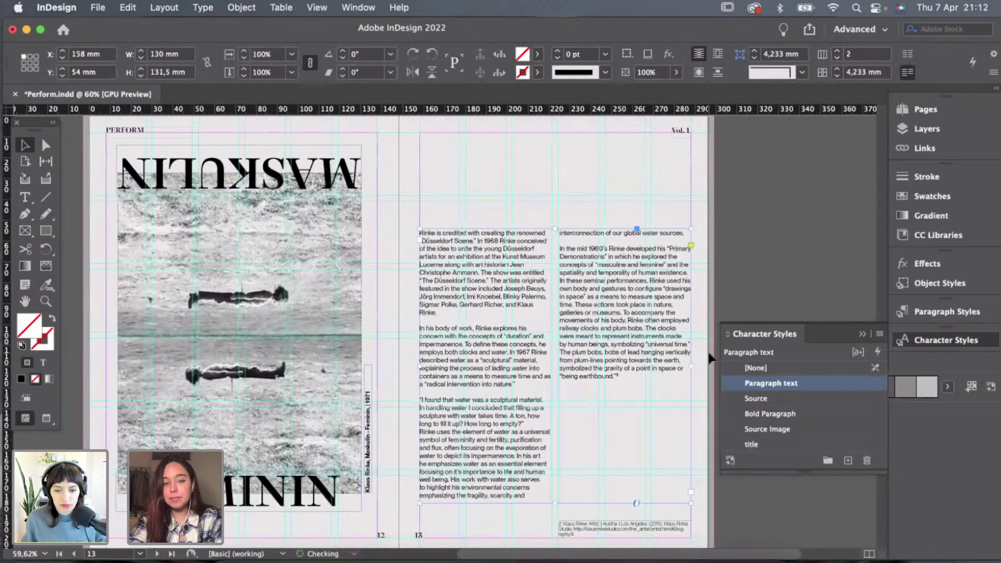
pyautogui.click(708, 357)
pyautogui.press('w')
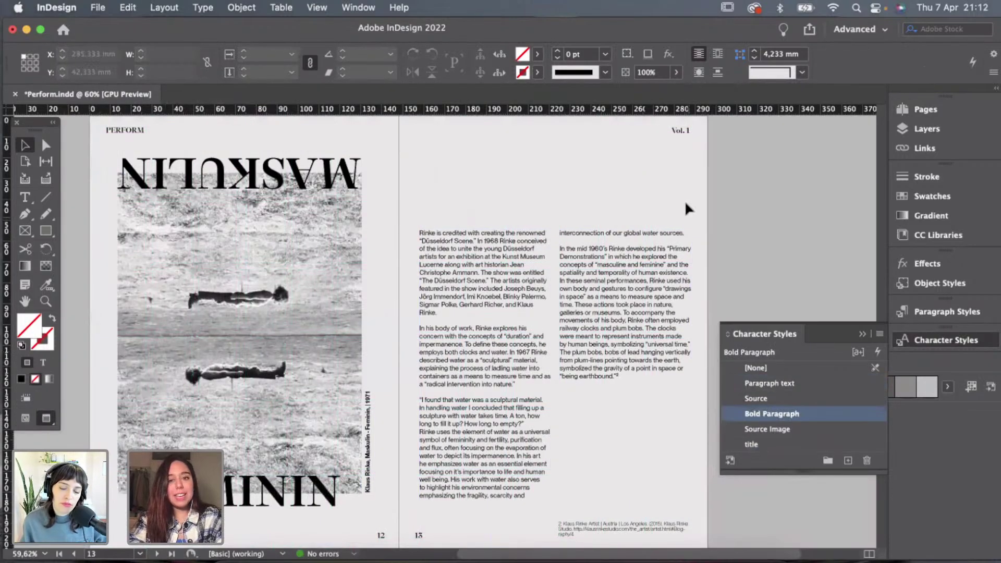
pyautogui.scroll(3, 684, 200)
pyautogui.scroll(-3, 685, 204)
pyautogui.press('w')
pyautogui.scroll(-2, 567, 241)
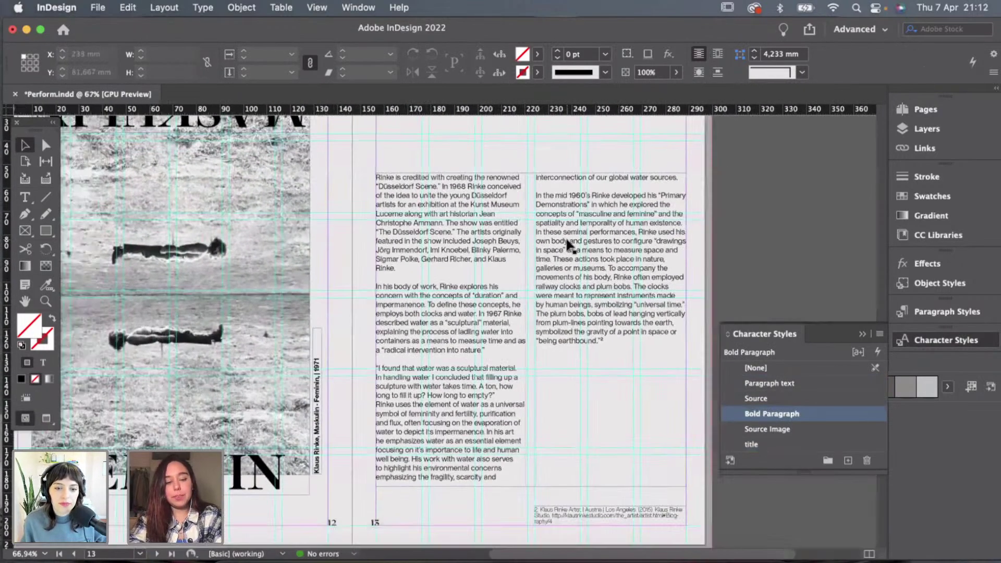
# Undo the body text frame's widening, its move down to Y 54 mm and its split into two columns.
pyautogui.press('super+z')
pyautogui.press('super+z')
pyautogui.press('super+z')
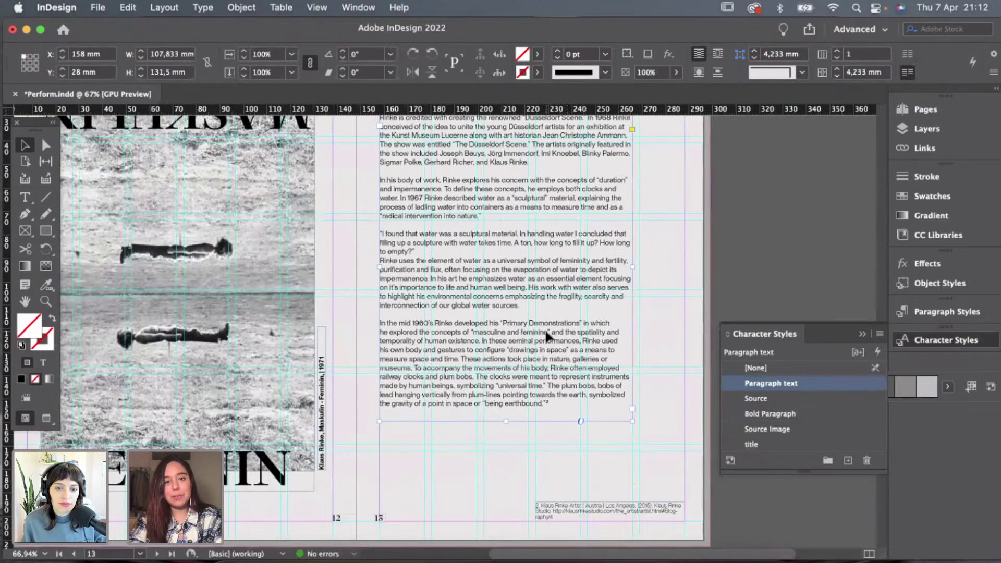
pyautogui.click(664, 298)
pyautogui.scroll(2, 664, 298)
pyautogui.scroll(-3, 664, 298)
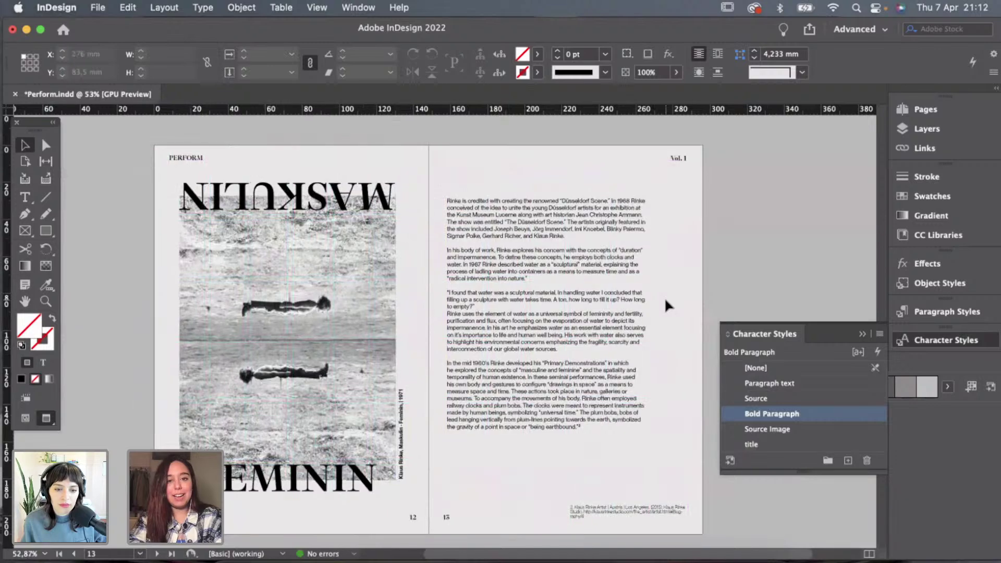
pyautogui.scroll(1, 664, 297)
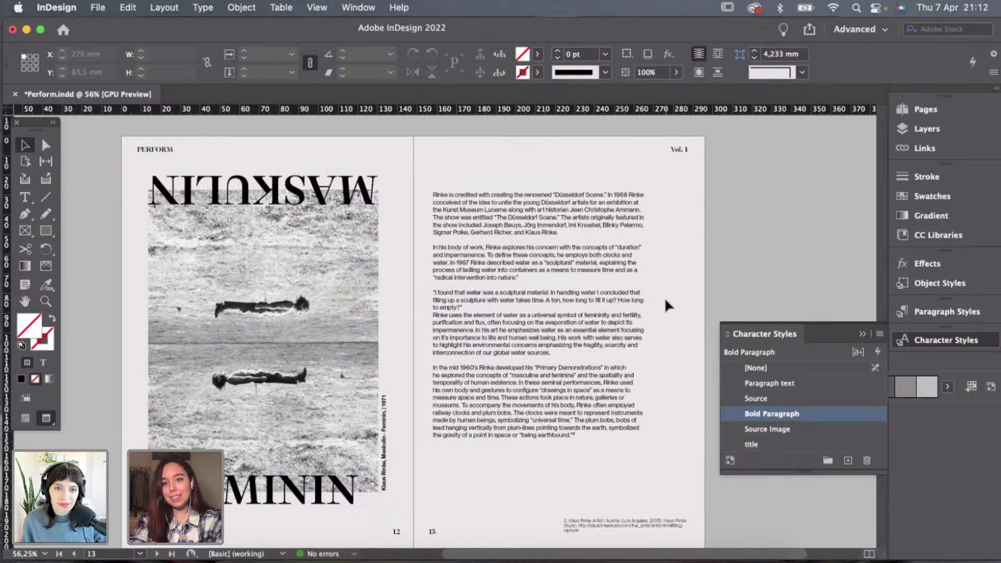
# Narrow the single-column body text frame to 85.667 mm and extend its lower edge to a height of 156.5 mm.
pyautogui.click(625, 293)
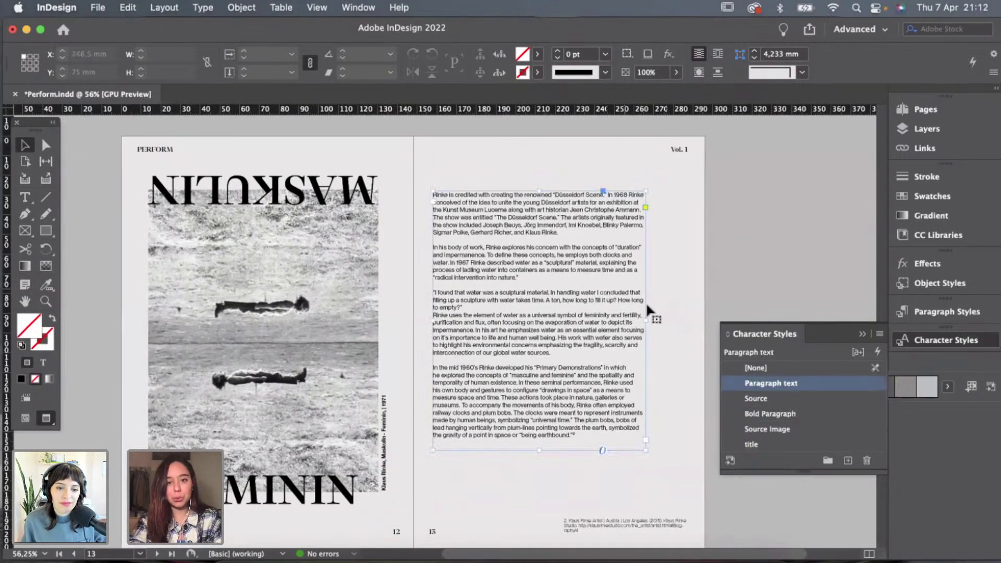
pyautogui.moveTo(647, 323); pyautogui.dragTo(636, 331)
pyautogui.press('super+z')
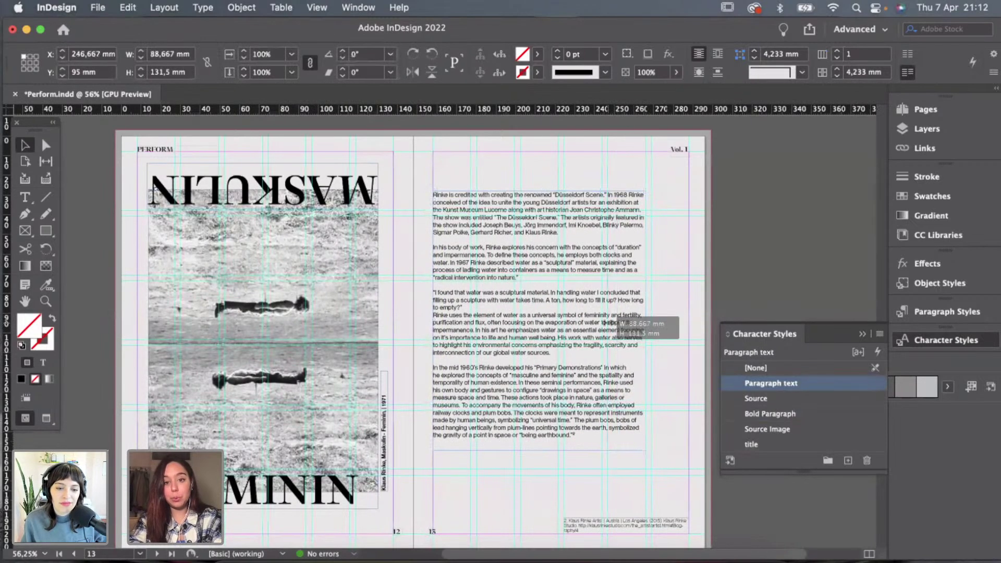
pyautogui.press('super+z')
pyautogui.click(523, 434)
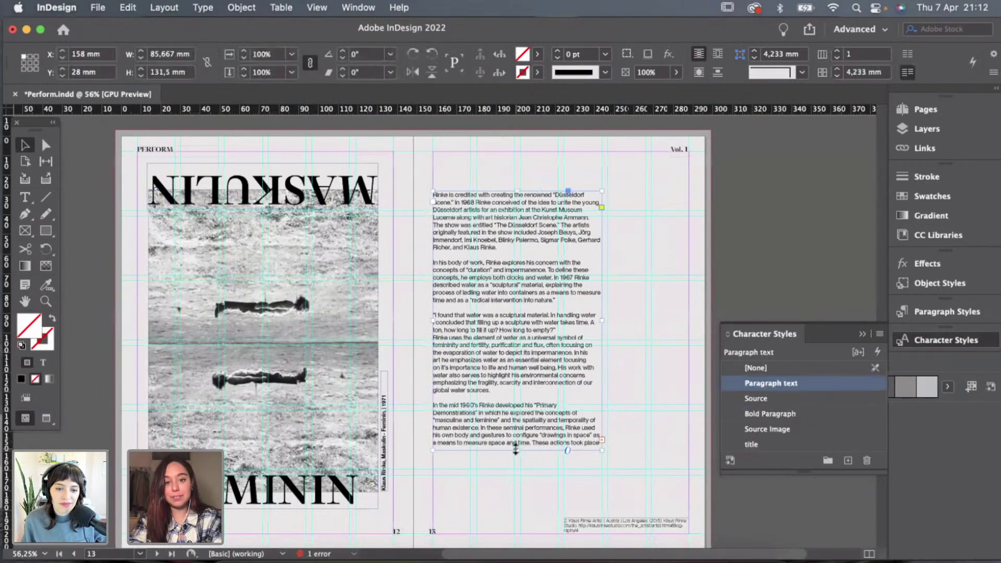
pyautogui.moveTo(516, 481); pyautogui.dragTo(516, 505)
pyautogui.press('w')
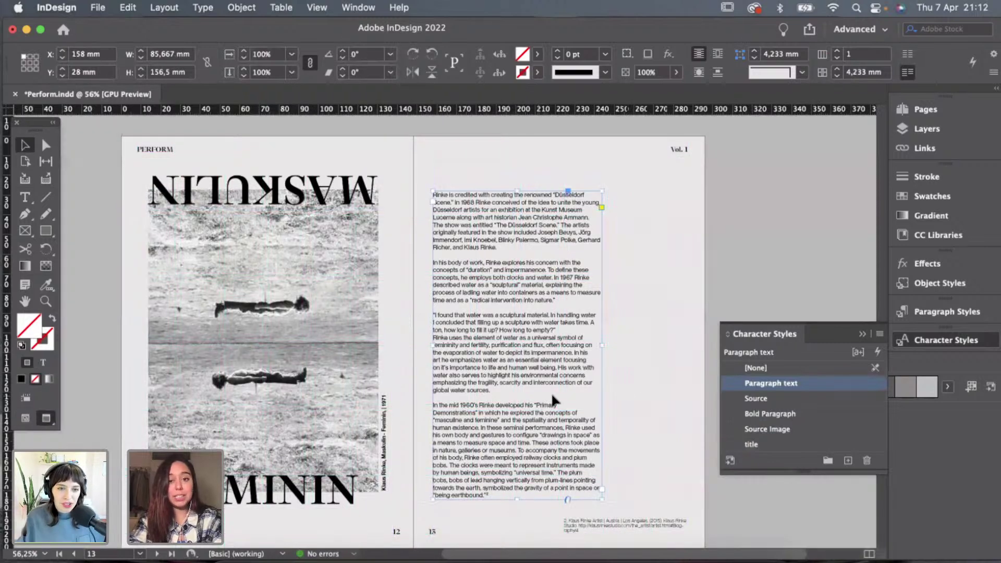
pyautogui.click(630, 384)
pyautogui.scroll(-2, 628, 379)
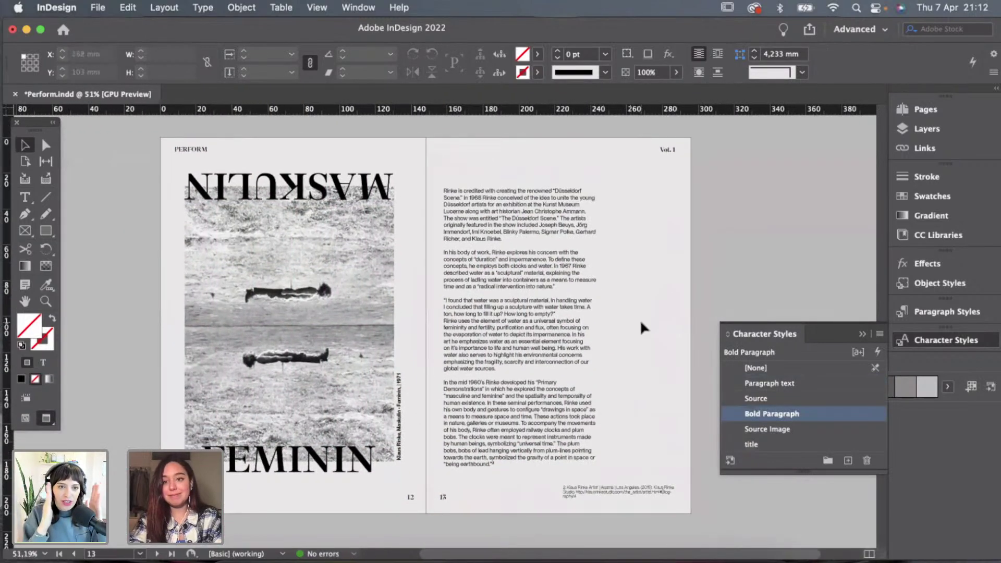
pyautogui.scroll(2, 641, 323)
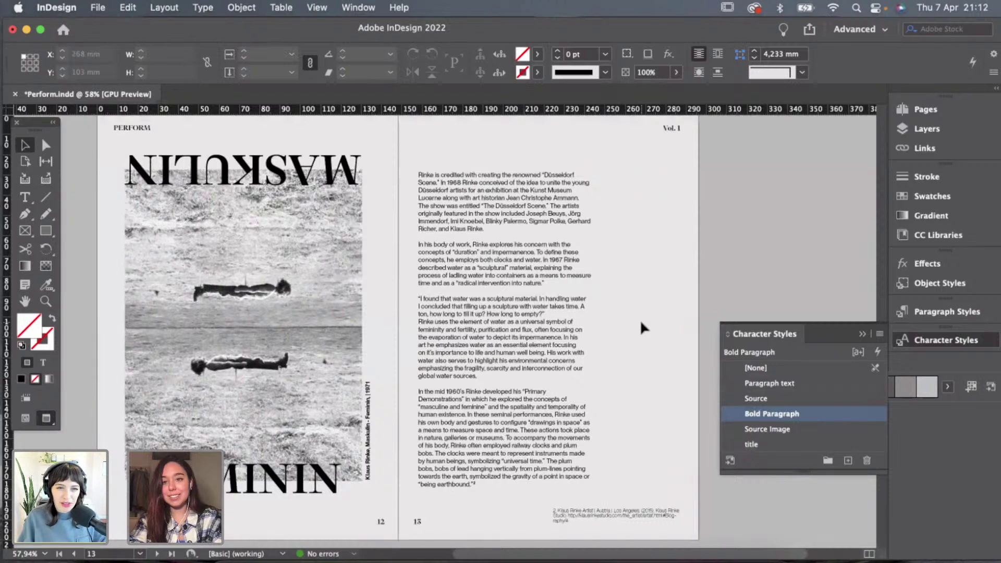
pyautogui.press('w')
pyautogui.press('w')
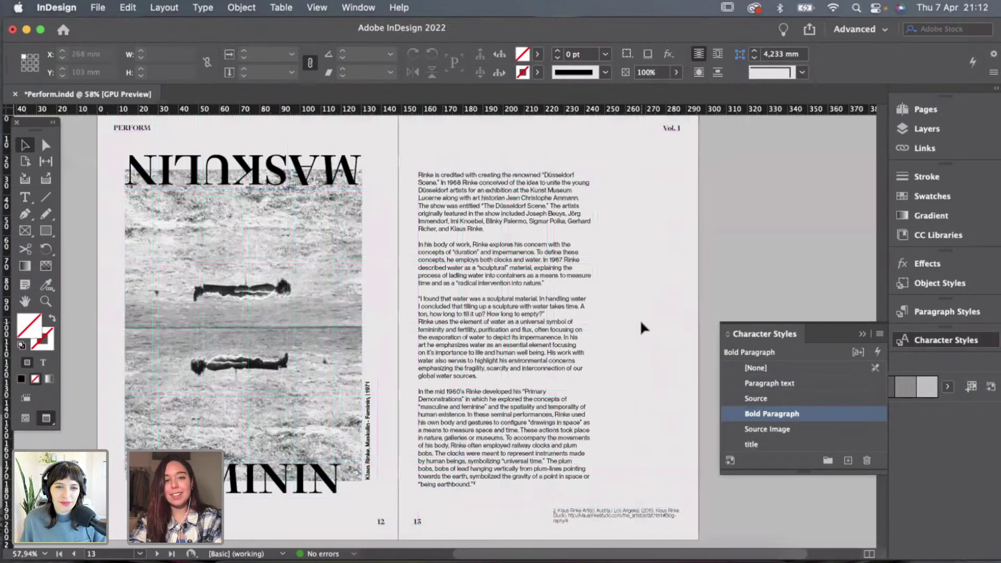
# Widen the body text frame to 122.5 mm and split it into two columns.
pyautogui.click(553, 290)
pyautogui.moveTo(593, 329); pyautogui.dragTo(667, 329)
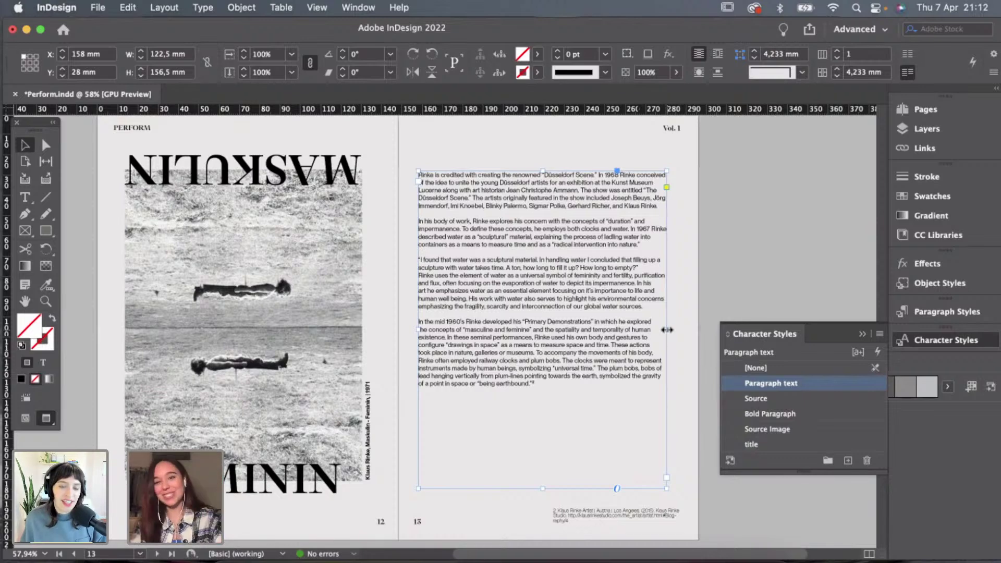
pyautogui.scroll(3, 680, 308)
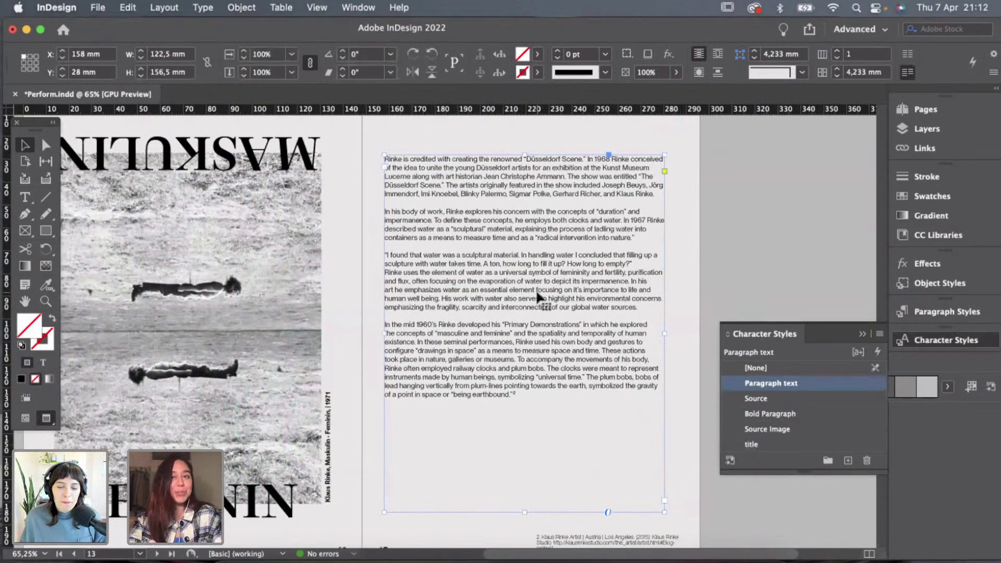
pyautogui.click(837, 51)
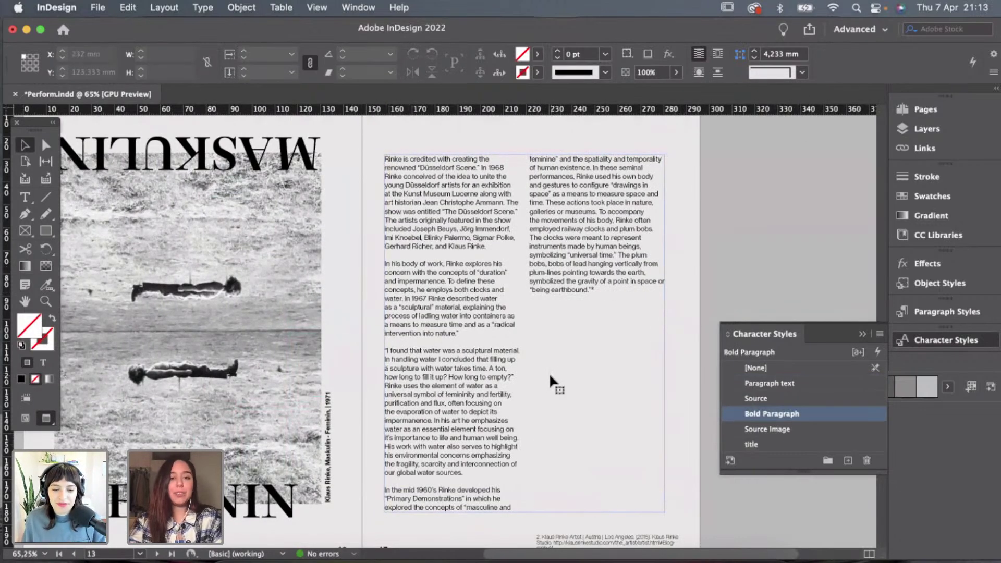
# Shorten the body text frame so its last paragraph moves entirely into the second column, and delete the blank line above that paragraph.
pyautogui.moveTo(525, 514); pyautogui.dragTo(525, 499)
pyautogui.click(525, 499)
pyautogui.press('w')
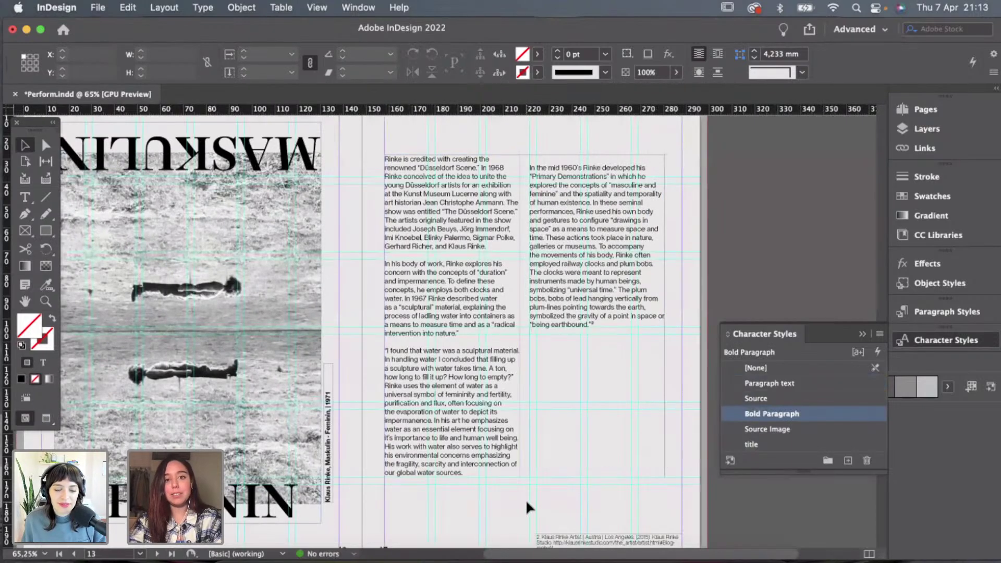
pyautogui.doubleClick(531, 166)
pyautogui.click(525, 178)
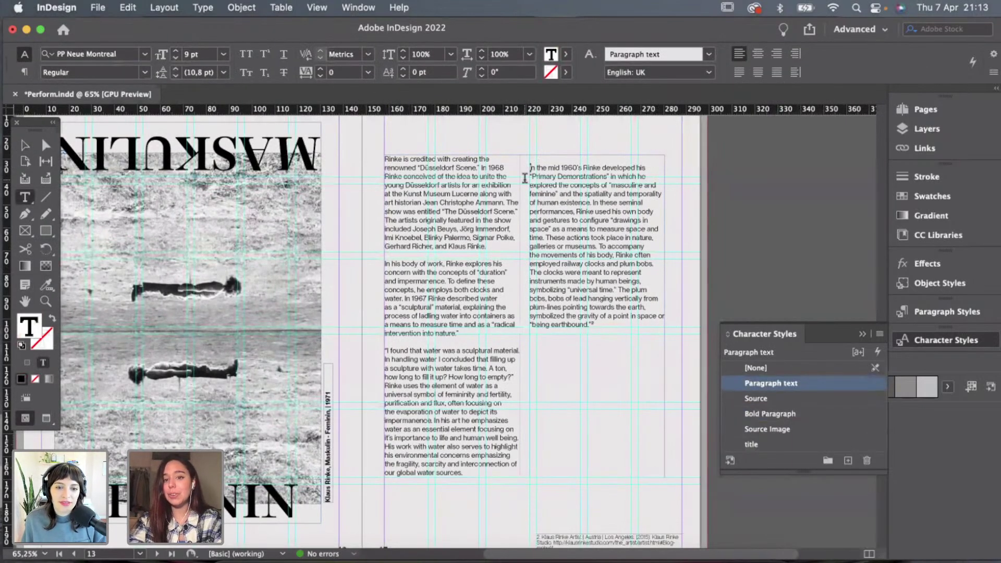
pyautogui.press('BackSpace')
pyautogui.press('Escape')
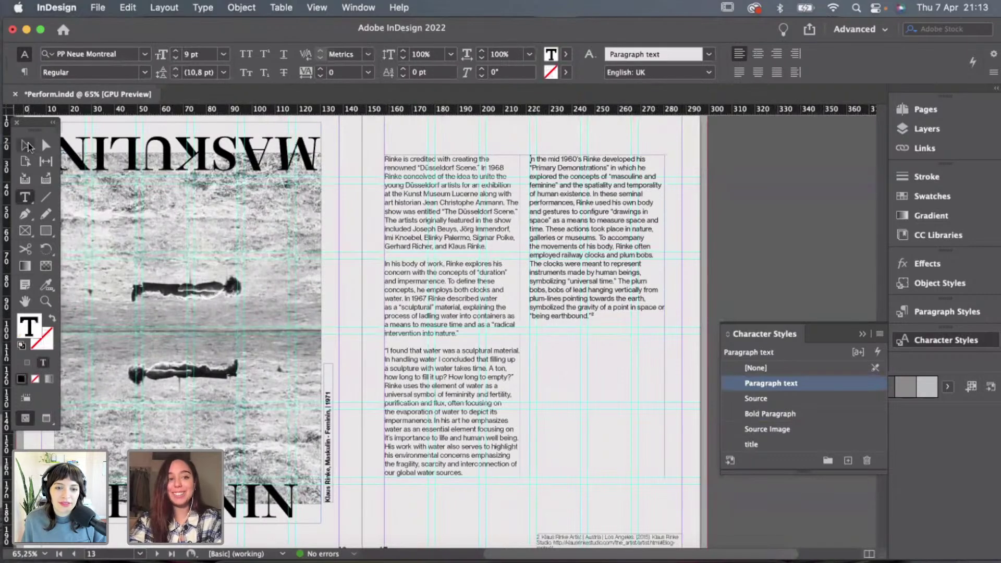
pyautogui.click(453, 138)
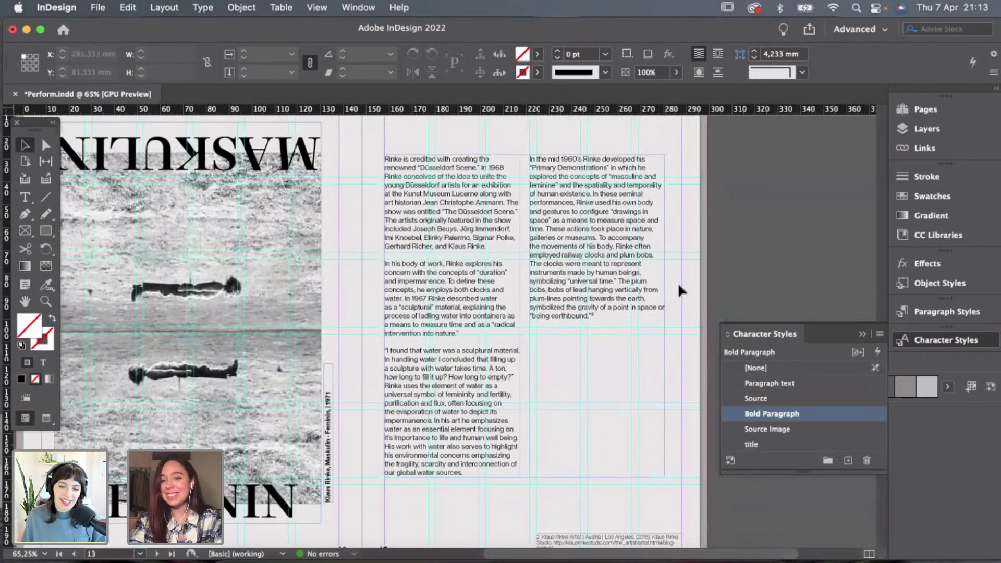
pyautogui.press('w')
pyautogui.press('super+alt+0')
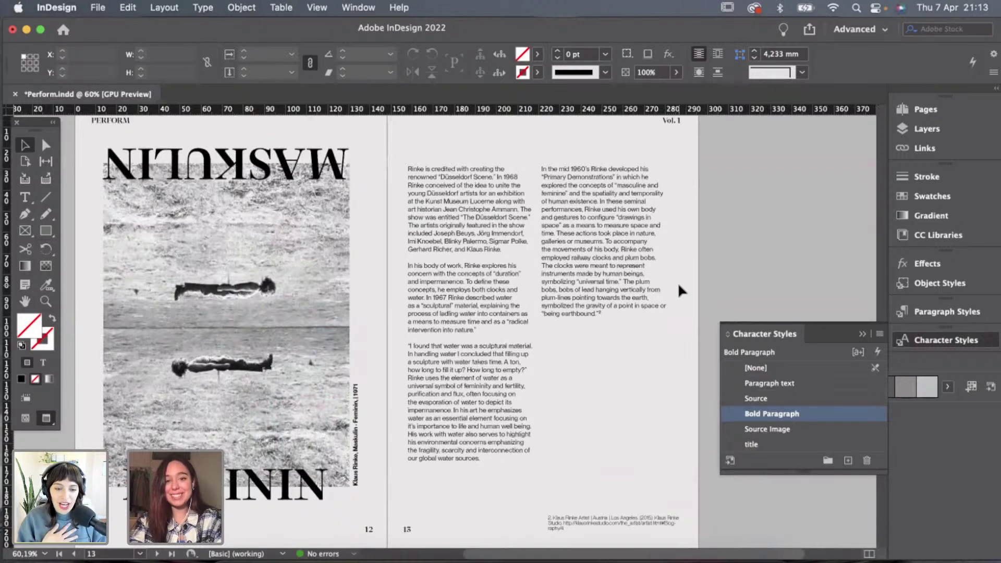
# Compare the spread's two-column text with the three-column text on the green REBECCA HORN spread and the pink KLAUS RINKE spread.
pyautogui.scroll(1, 678, 283)
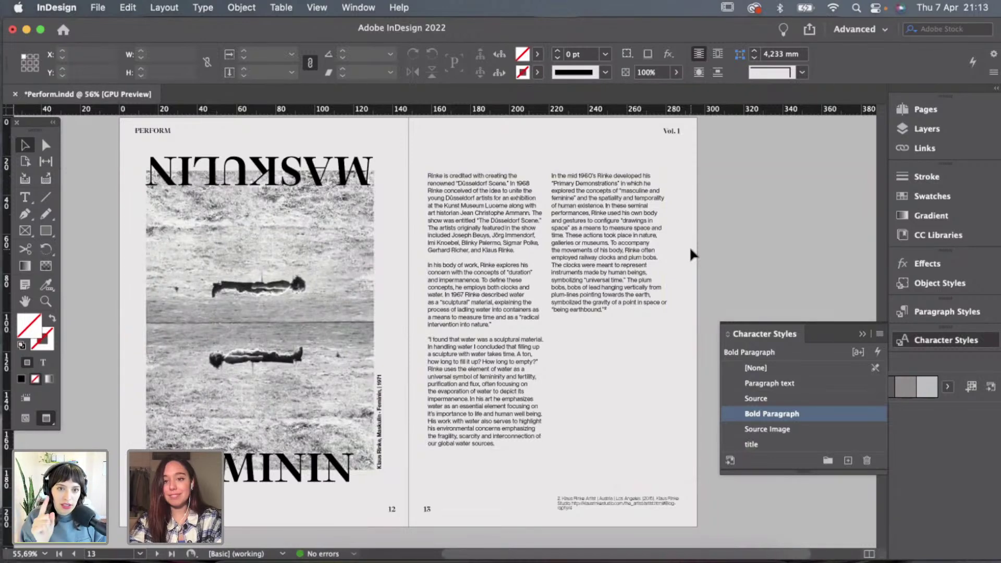
pyautogui.scroll(3, 690, 250)
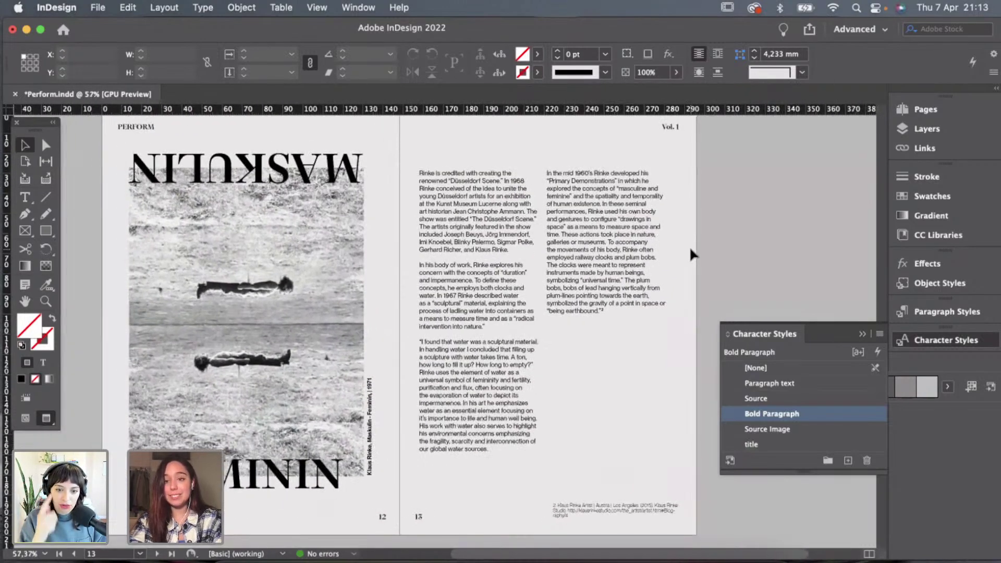
pyautogui.scroll(-5, 690, 250)
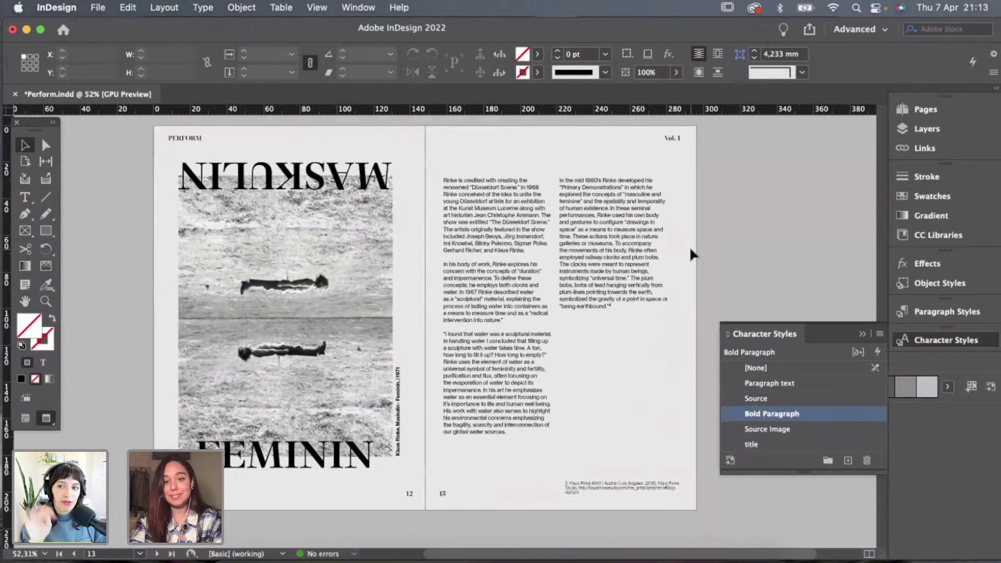
pyautogui.scroll(-5, 690, 250)
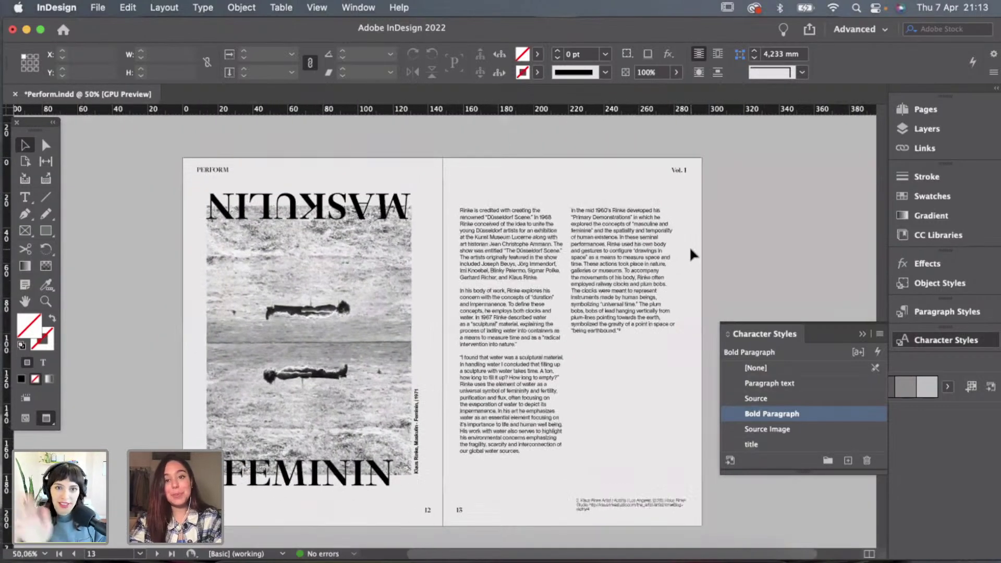
pyautogui.scroll(10, 690, 250)
pyautogui.scroll(15, 690, 246)
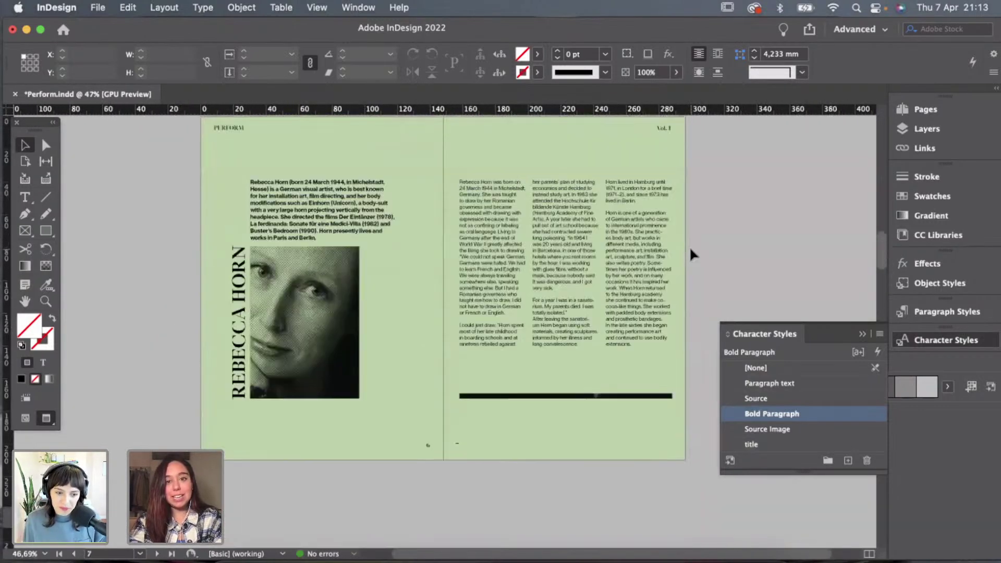
pyautogui.scroll(3, 690, 139)
pyautogui.scroll(5, 690, 138)
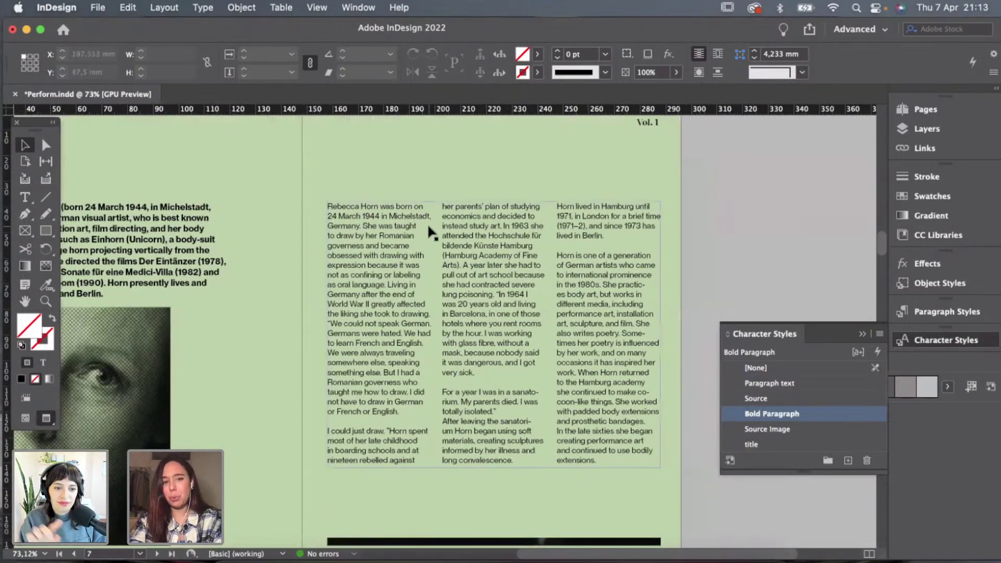
pyautogui.scroll(-2, 432, 245)
pyautogui.scroll(-20, 433, 250)
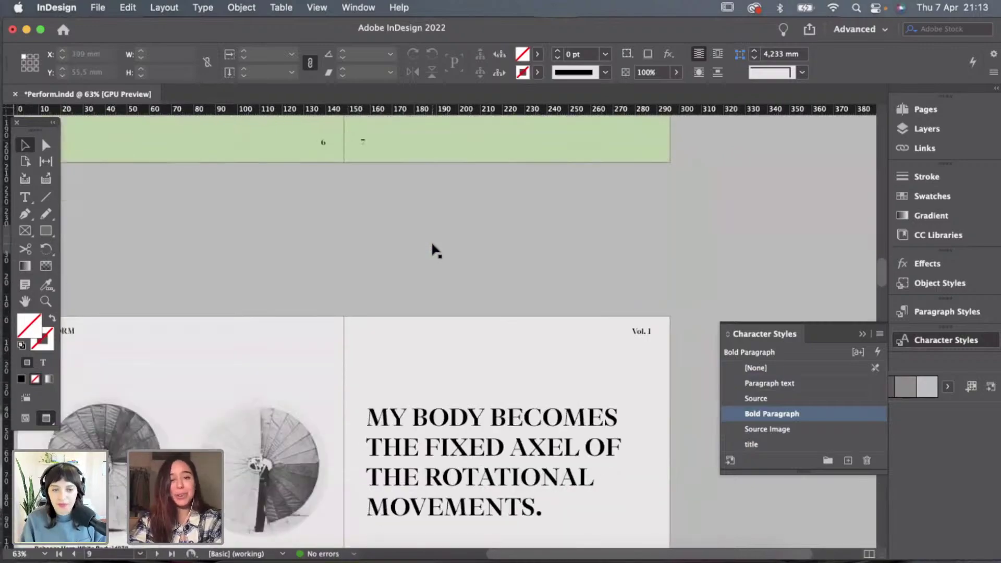
pyautogui.scroll(-15, 435, 250)
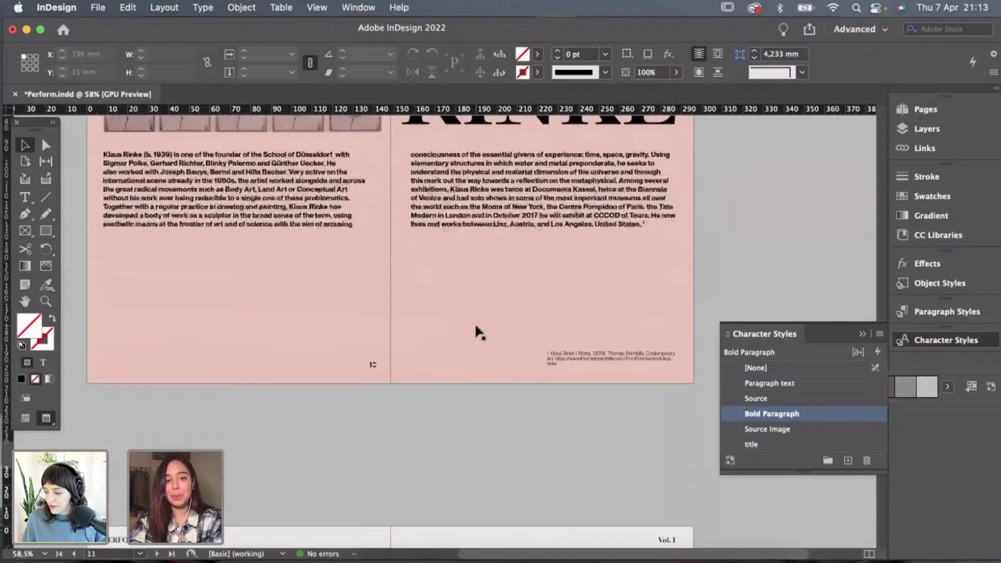
pyautogui.scroll(2, 613, 366)
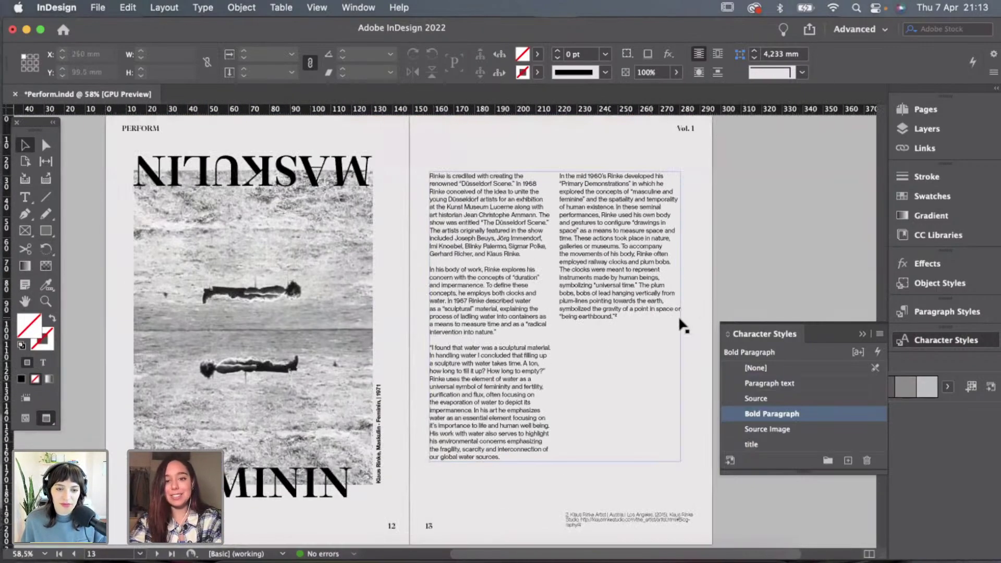
# Shorten the two-column body text frame to a height of 108.333 mm so the text is balanced across both columns.
pyautogui.click(562, 462)
pyautogui.moveTo(556, 463); pyautogui.dragTo(556, 392)
pyautogui.click(561, 422)
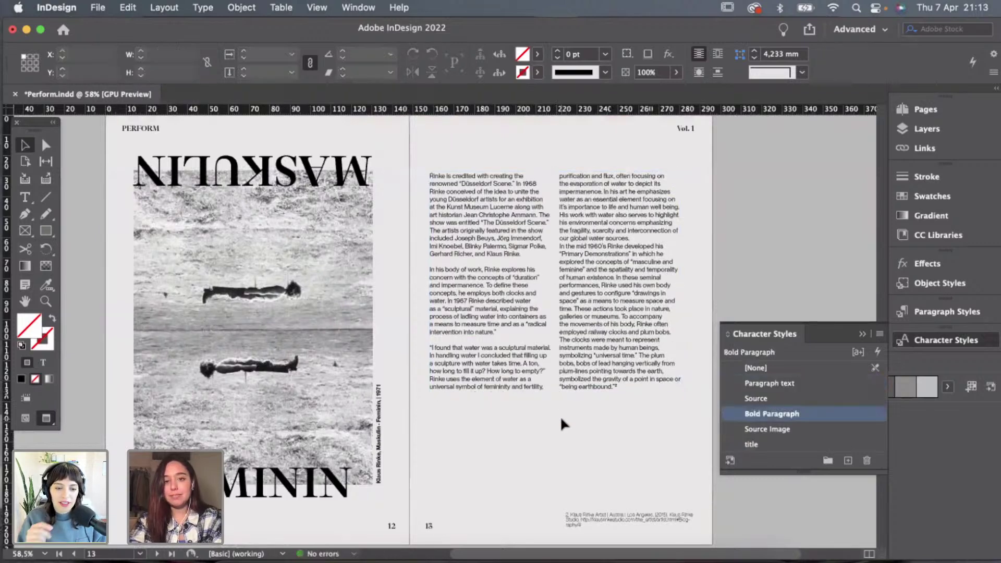
pyautogui.press('w')
pyautogui.press('w')
pyautogui.scroll(-3, 560, 415)
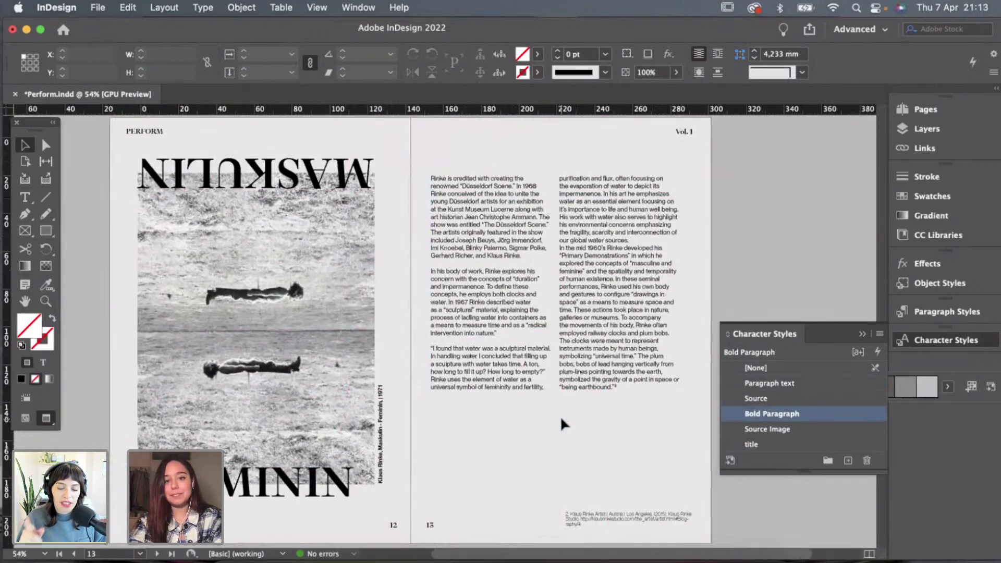
# Move the two-column body text frame down to Y 73.667 mm on the right page and preview the spread without guides.
pyautogui.press('w')
pyautogui.click(557, 402)
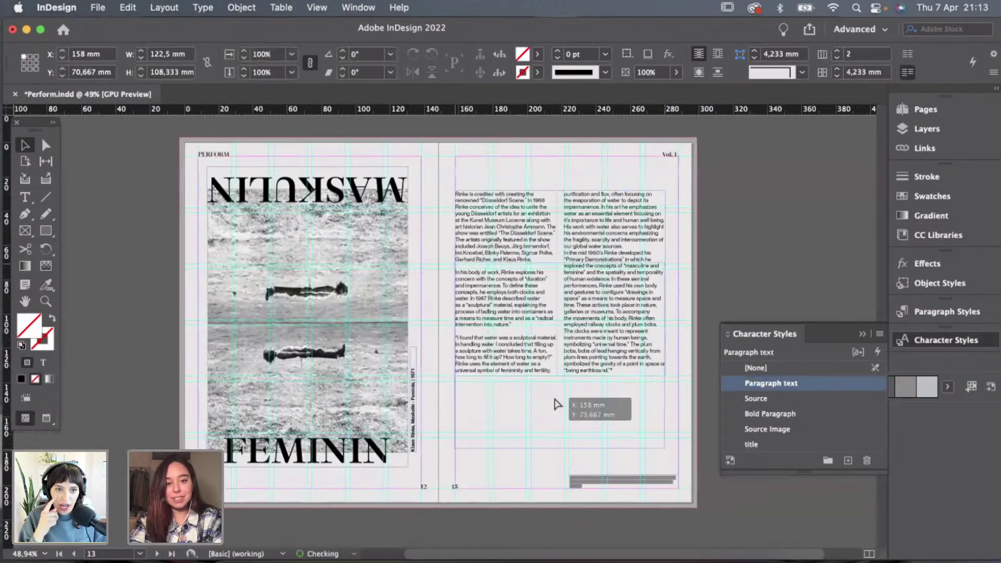
pyautogui.moveTo(557, 403); pyautogui.dragTo(557, 481)
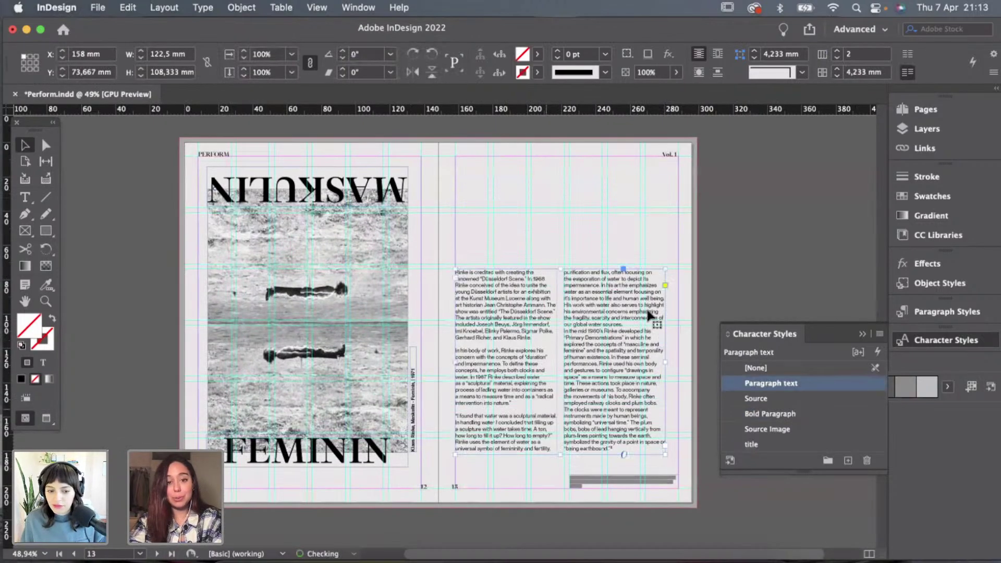
pyautogui.press('w')
pyautogui.click(592, 244)
pyautogui.press('w')
pyautogui.press('w')
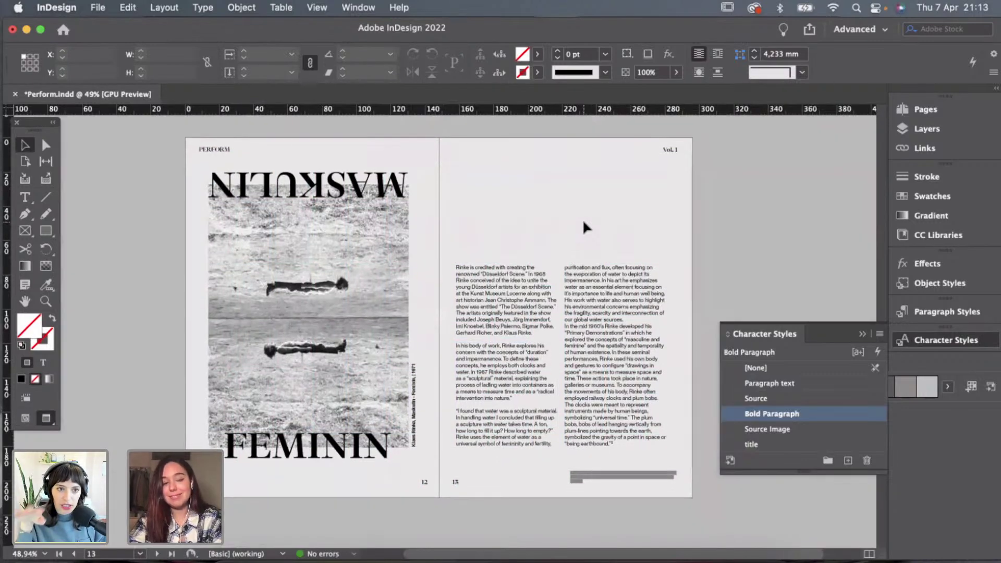
# Set the gutter between the two columns of the body text frame on the right page to 3 mm.
pyautogui.click(607, 293)
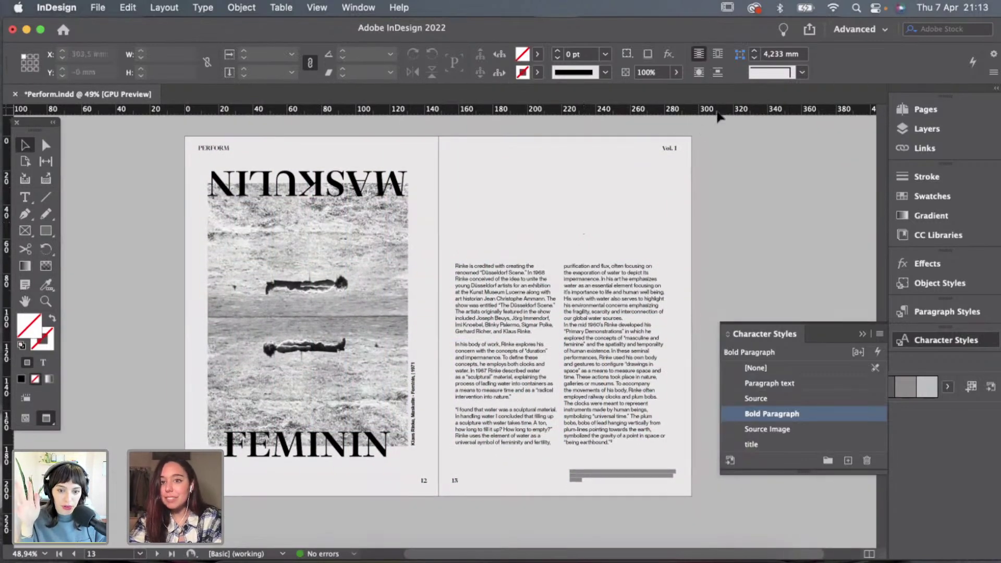
pyautogui.press('w')
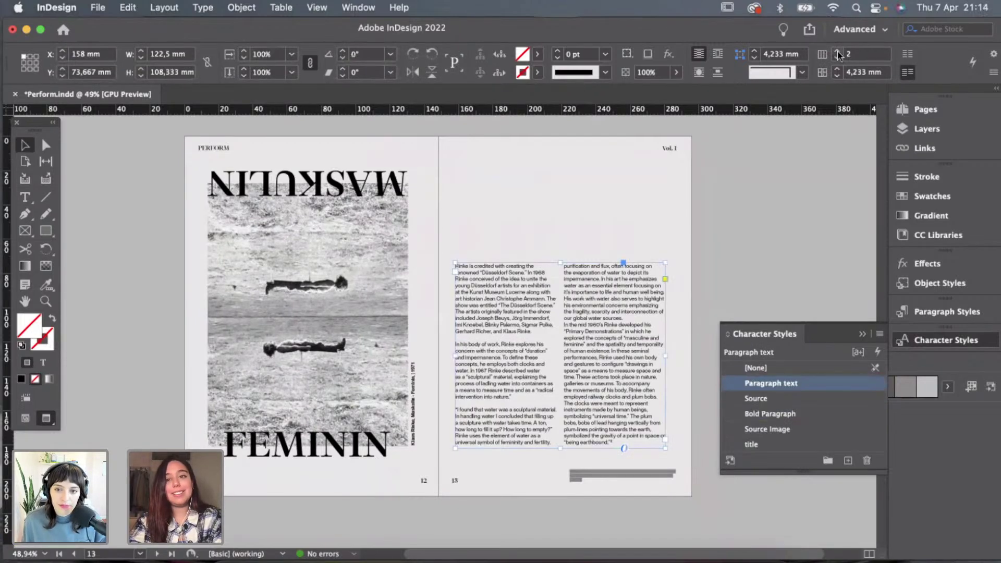
pyautogui.press('w')
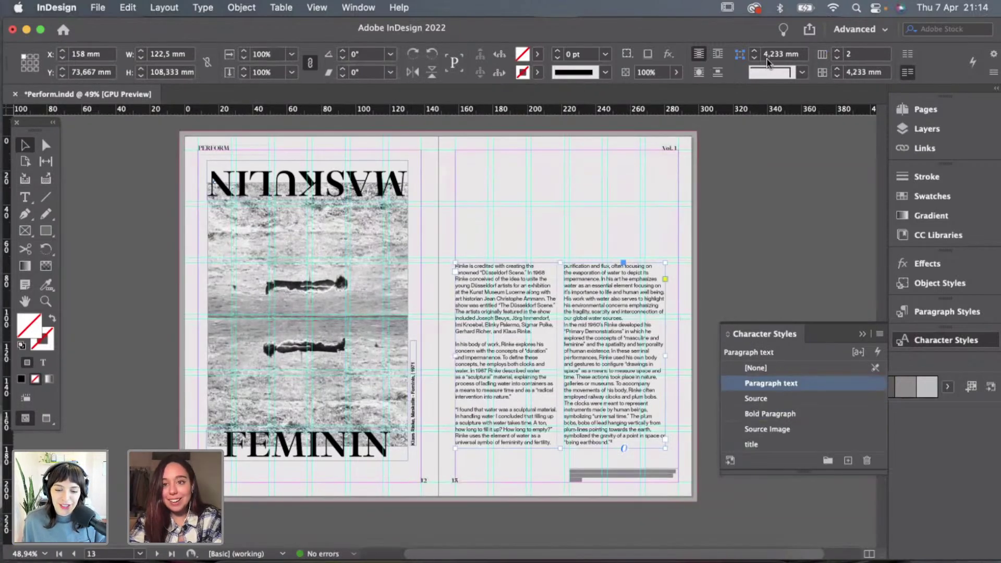
pyautogui.click(836, 77)
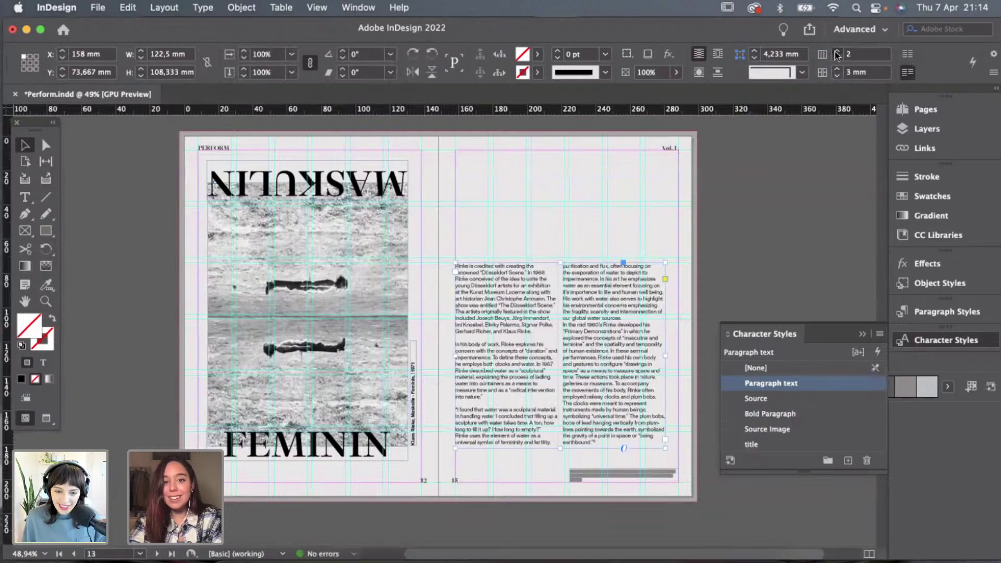
# Try the body text in five columns with the frame widened to 130 mm, and preview the spread without guides.
pyautogui.click(836, 52)
pyautogui.click(836, 52)
pyautogui.click(836, 52)
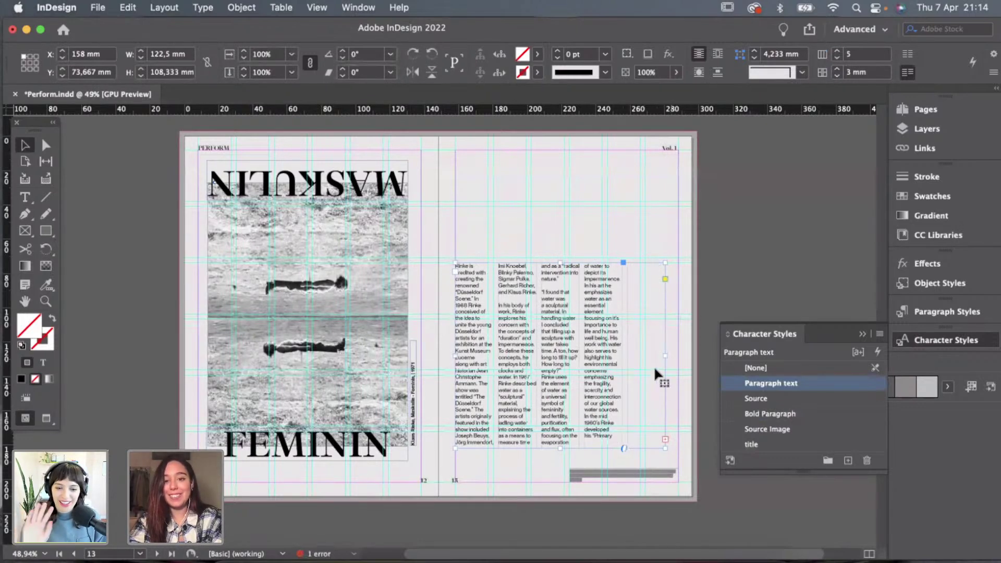
pyautogui.moveTo(665, 359); pyautogui.dragTo(677, 359)
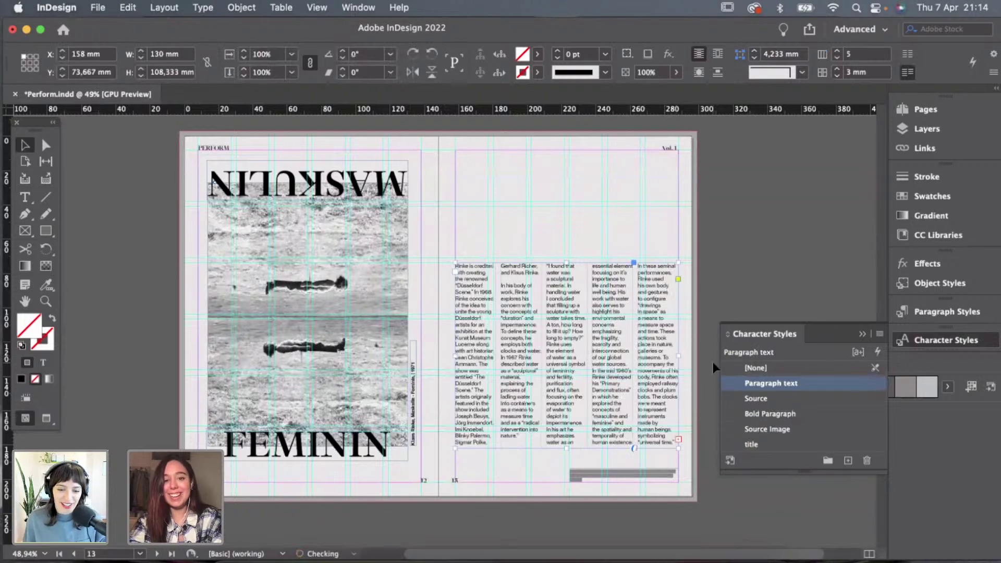
pyautogui.click(712, 362)
pyautogui.press('w')
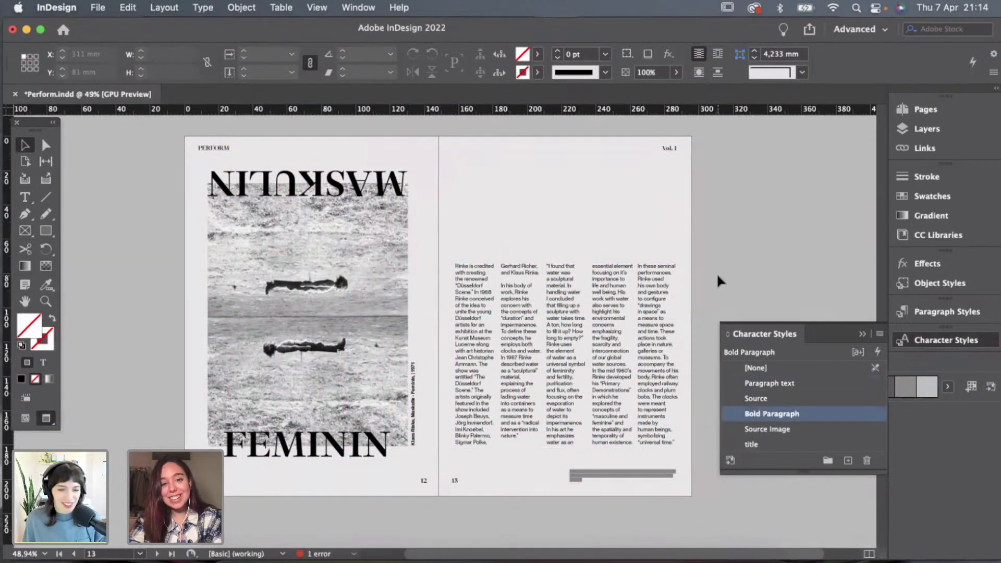
# Undo the frame widening and the column changes to go back to two columns.
pyautogui.press('super+z')
pyautogui.press('super+z')
pyautogui.press('super+z')
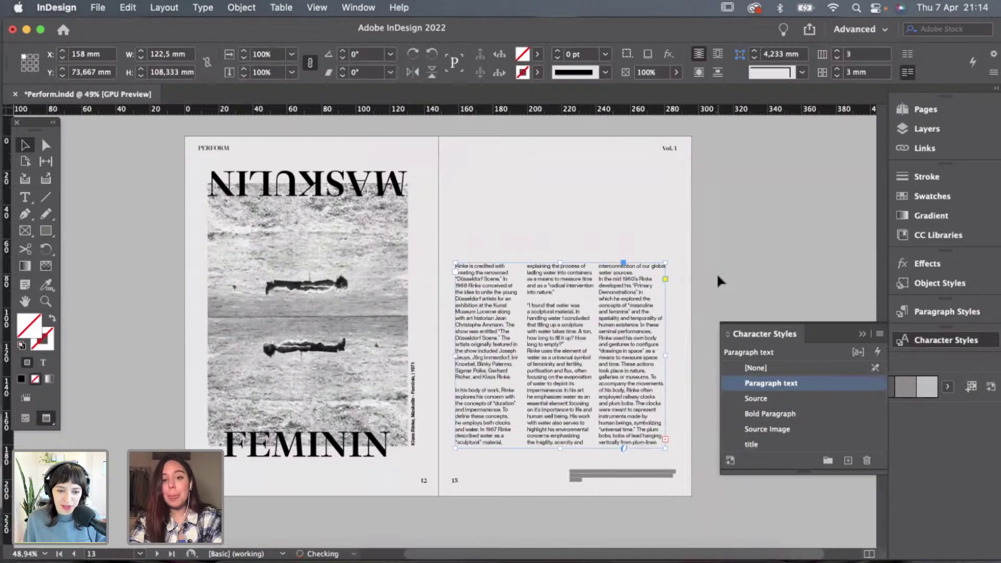
pyautogui.press('super+z')
pyautogui.click(685, 252)
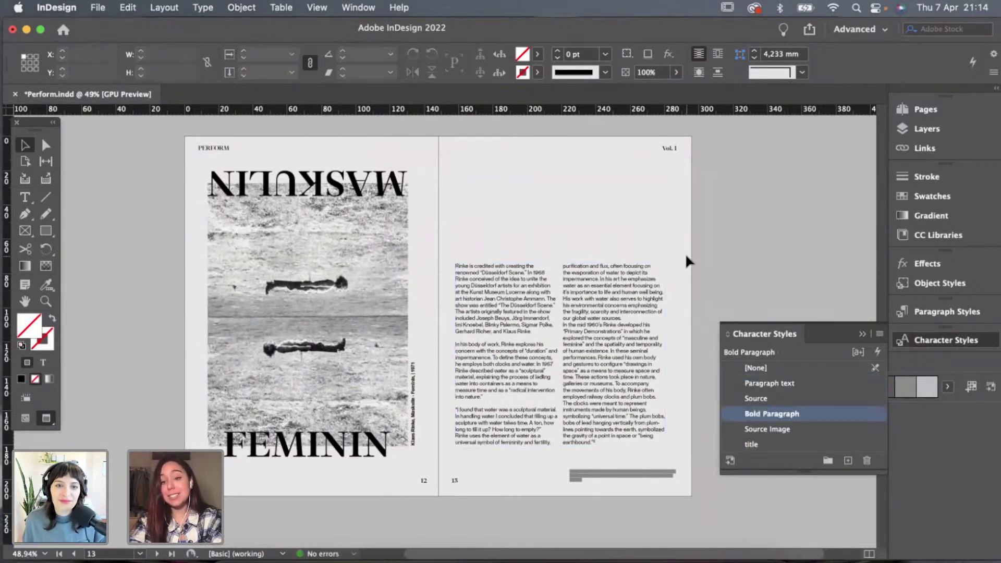
# Widen the two-column body text frame to 130 mm so it reaches the right page's outer margin.
pyautogui.press('w')
pyautogui.press('w')
pyautogui.scroll(2, 683, 250)
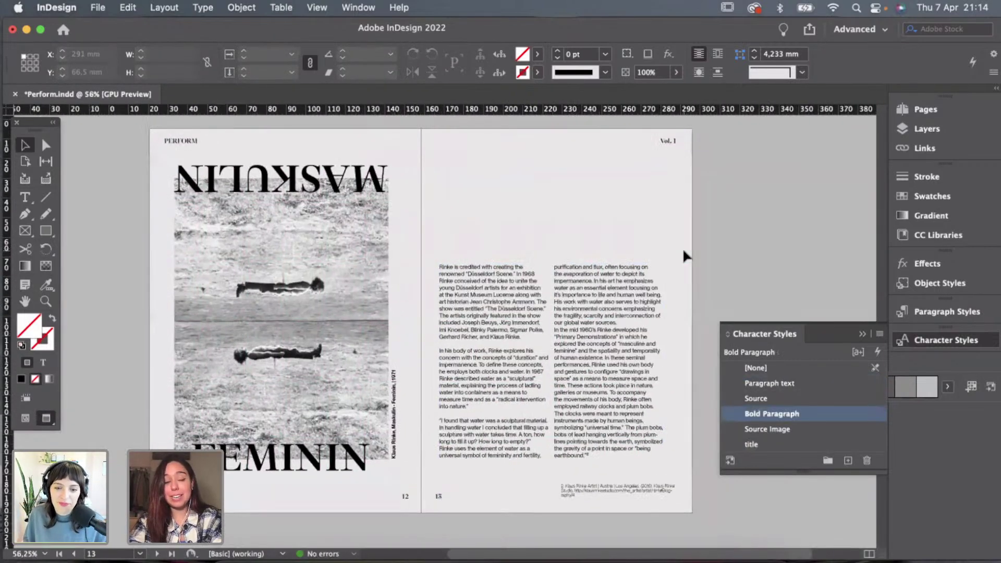
pyautogui.scroll(-3, 683, 250)
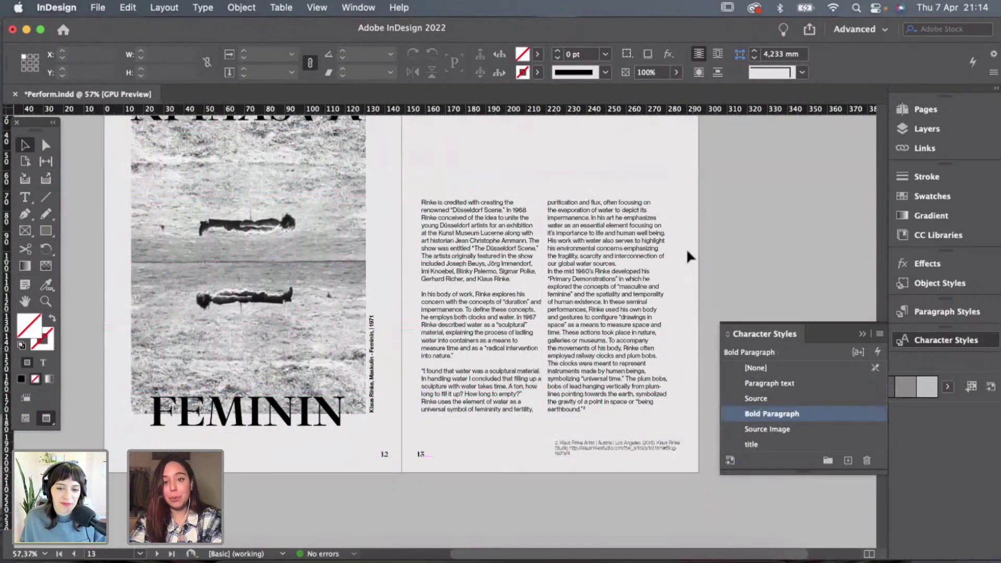
pyautogui.scroll(2, 686, 245)
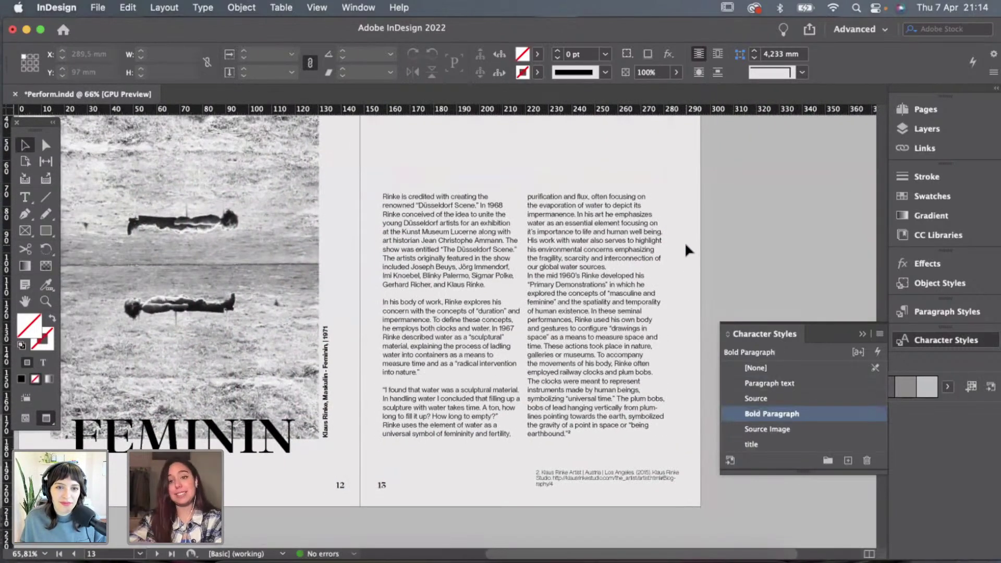
pyautogui.press('w')
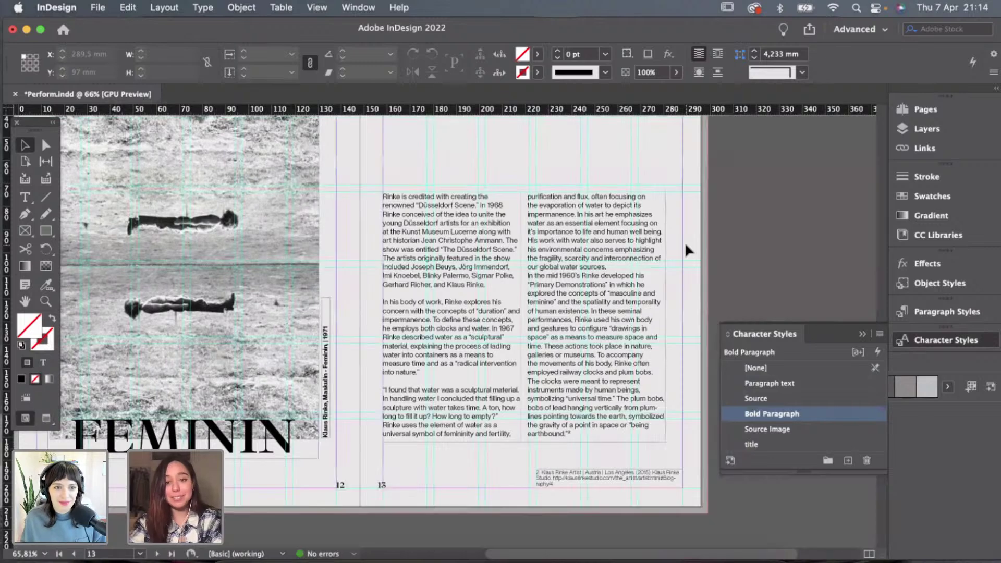
pyautogui.scroll(2, 684, 242)
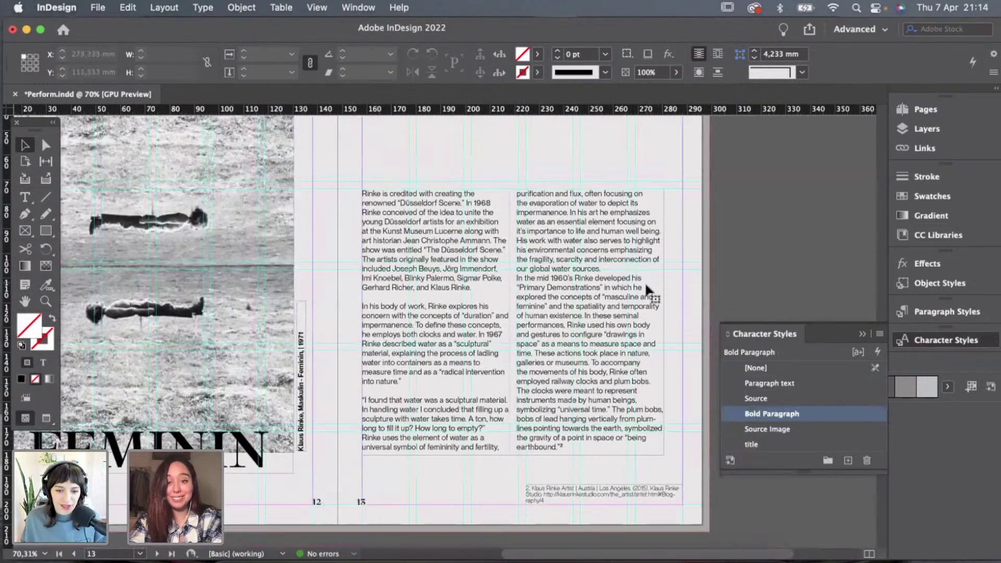
pyautogui.click(645, 282)
pyautogui.moveTo(661, 325); pyautogui.dragTo(683, 325)
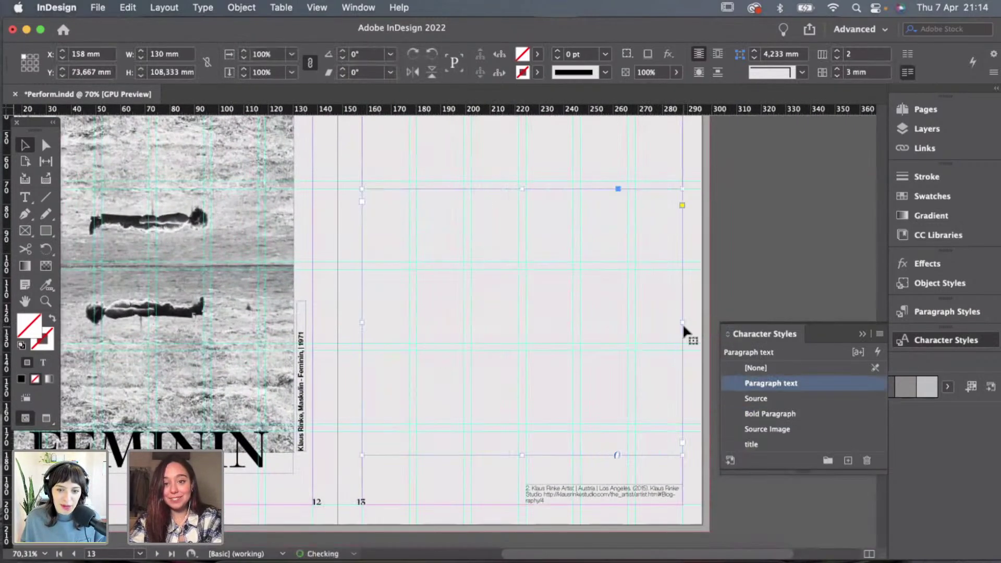
# Preview the MASKULIN/FEMININ spread without guides and examine how the widened two-column text sits on the right page.
pyautogui.press('w')
pyautogui.scroll(-2, 683, 323)
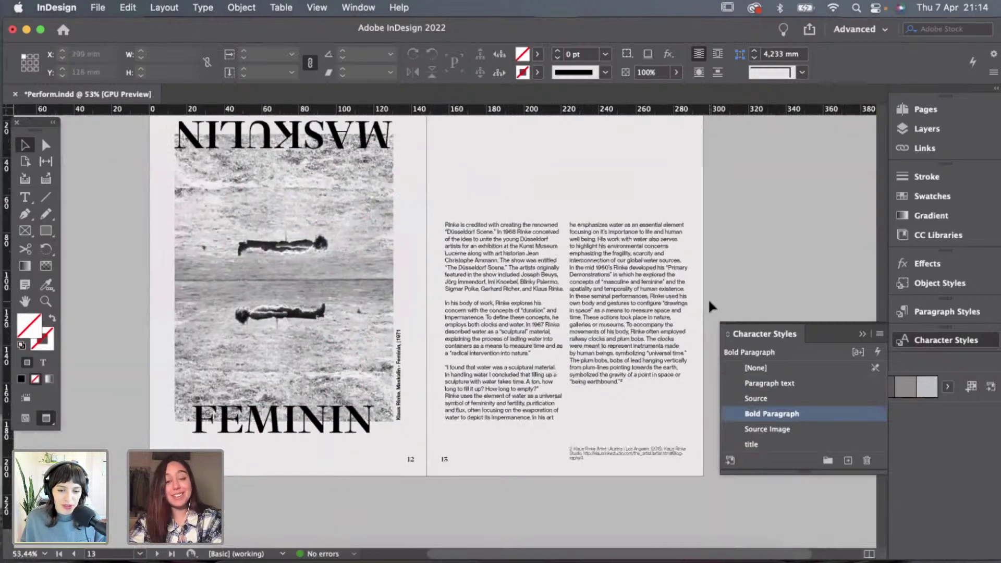
pyautogui.scroll(-1, 708, 298)
pyautogui.scroll(-1, 712, 265)
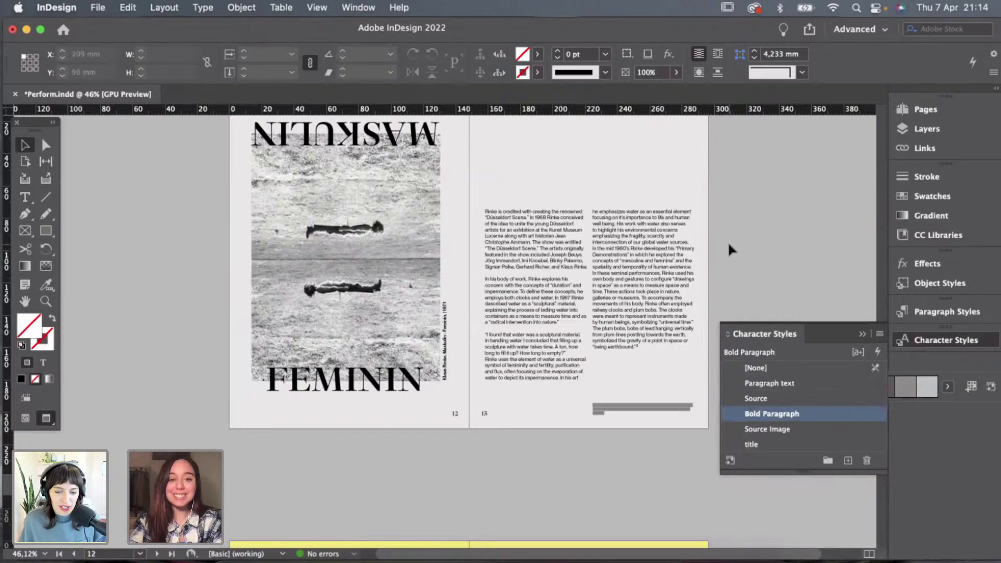
pyautogui.scroll(-1, 728, 242)
pyautogui.scroll(2, 728, 242)
pyautogui.scroll(2, 584, 177)
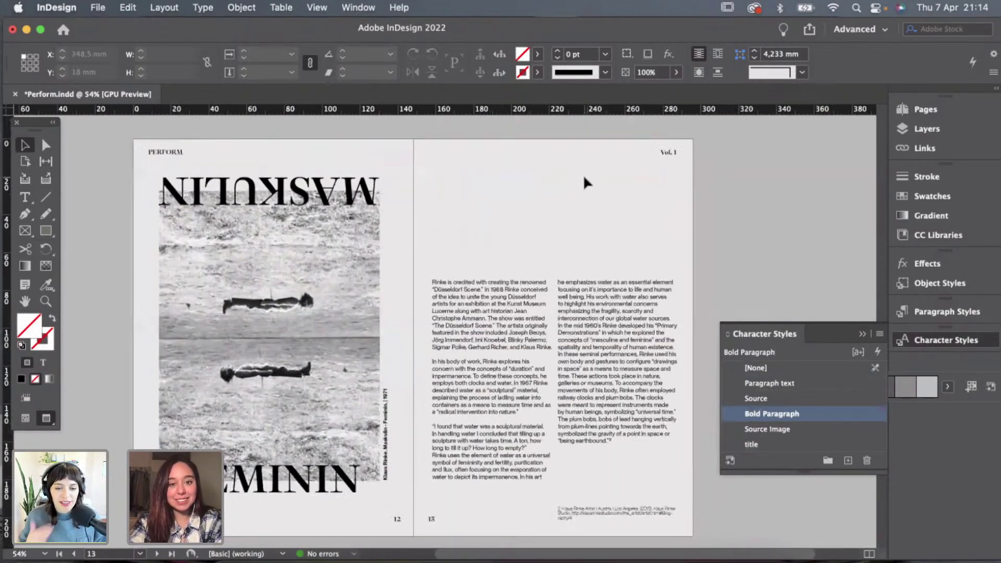
pyautogui.scroll(-1, 584, 177)
pyautogui.scroll(-1, 584, 177)
pyautogui.scroll(1, 583, 174)
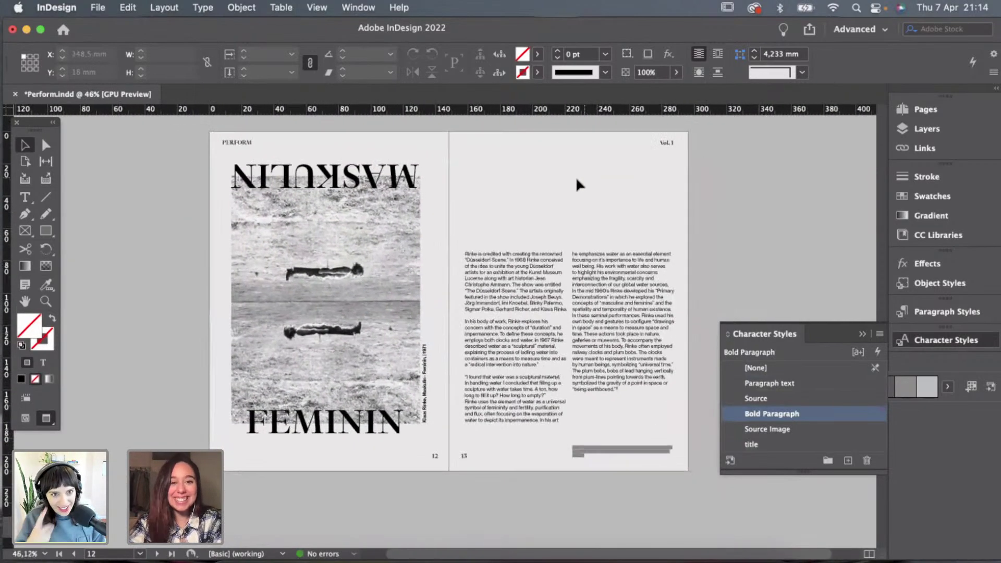
# Place a duplicate of the beach photo on the right page at X 158 mm, Y 44.5 mm.
pyautogui.click(384, 240)
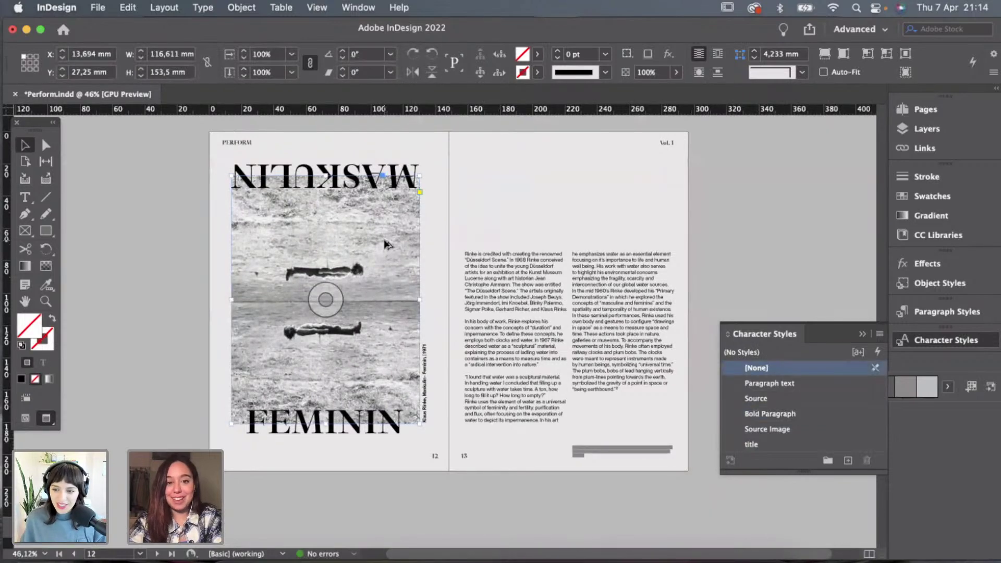
pyautogui.moveTo(384, 241); pyautogui.dragTo(616, 271)
pyautogui.press('w')
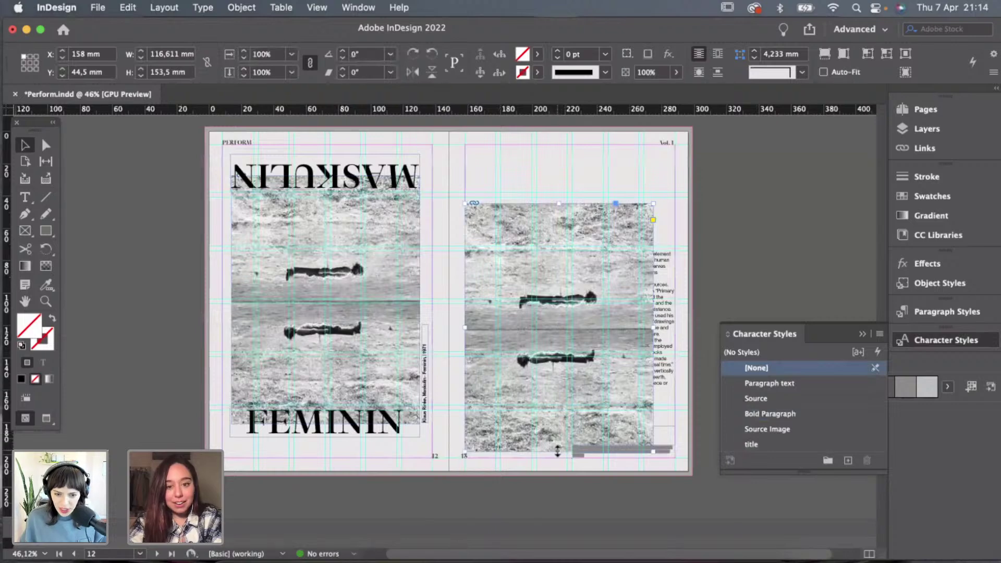
# Crop the duplicated photo to a thin strip 3 mm high and move it up to Y 37.833 mm.
pyautogui.moveTo(557, 452); pyautogui.dragTo(581, 183)
pyautogui.scroll(5, 581, 183)
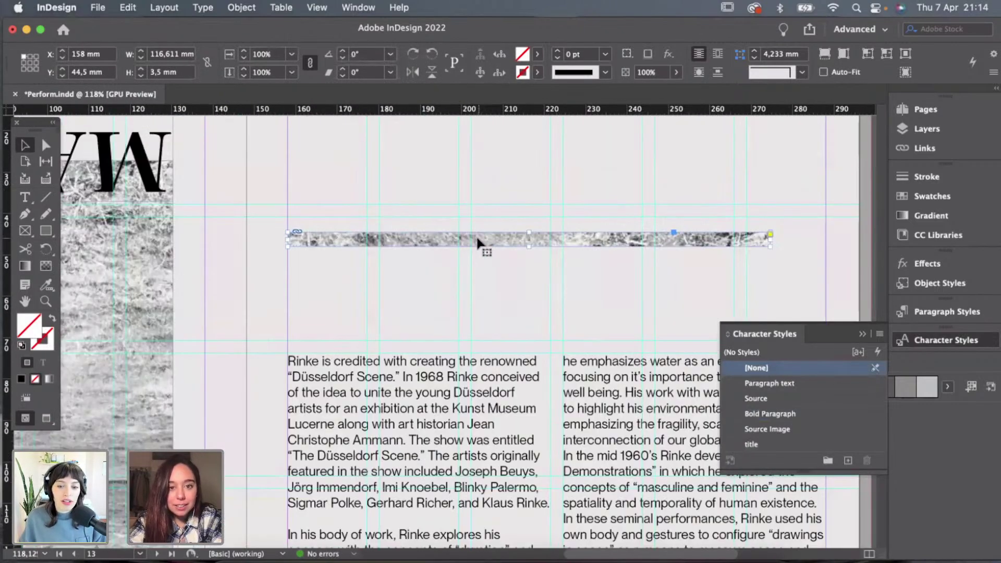
pyautogui.moveTo(477, 234); pyautogui.dragTo(531, 215)
pyautogui.scroll(-2, 710, 248)
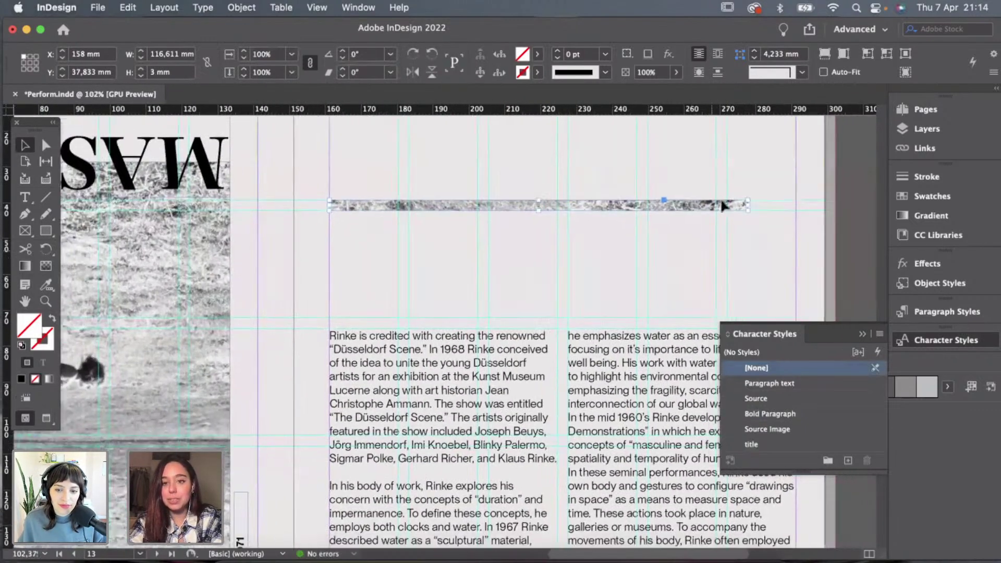
# Widen the photo strip to 130 mm, up to the outer margin, and fill its frame proportionally.
pyautogui.moveTo(714, 186); pyautogui.dragTo(760, 187)
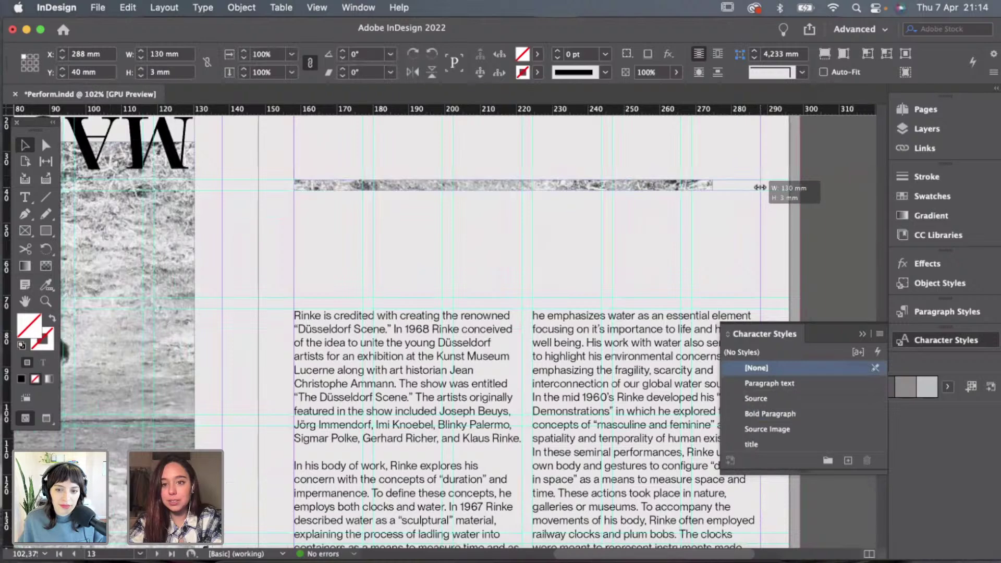
pyautogui.press('w')
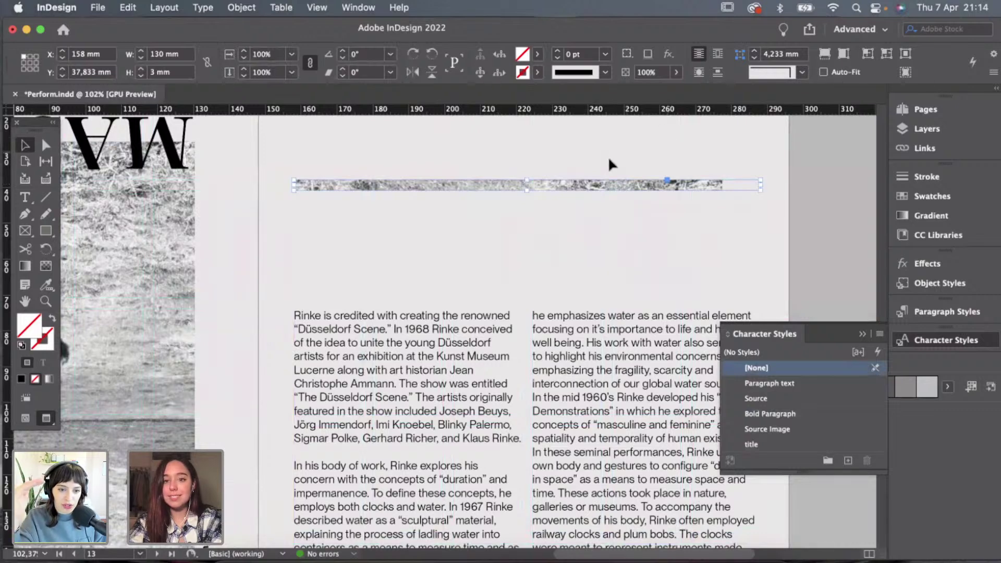
pyautogui.click(826, 54)
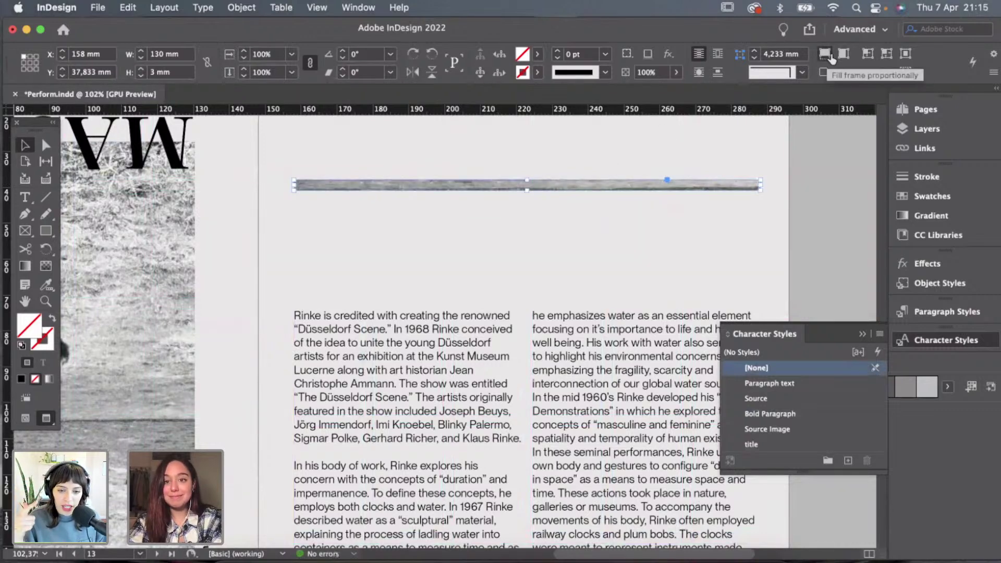
pyautogui.click(574, 143)
# Move the photo strip down to just above the two-column body text and preview the spread without guides.
pyautogui.scroll(-4, 574, 143)
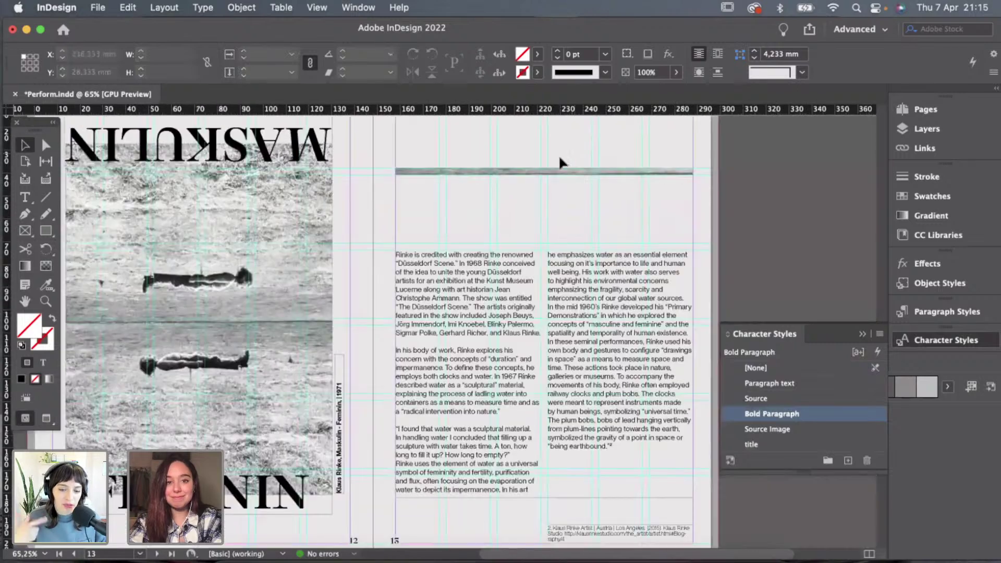
pyautogui.moveTo(552, 172); pyautogui.dragTo(552, 236)
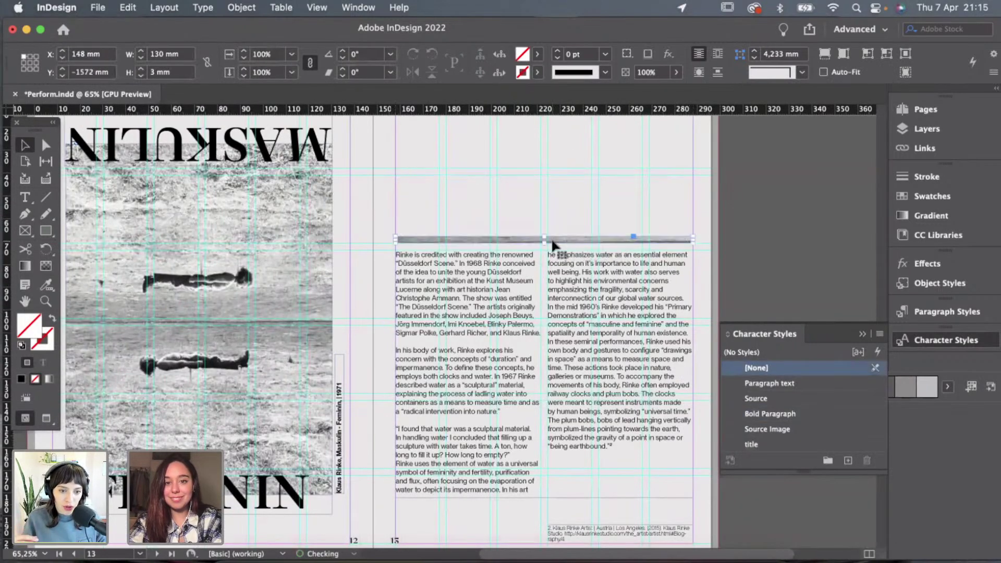
pyautogui.click(595, 208)
pyautogui.scroll(-3, 595, 207)
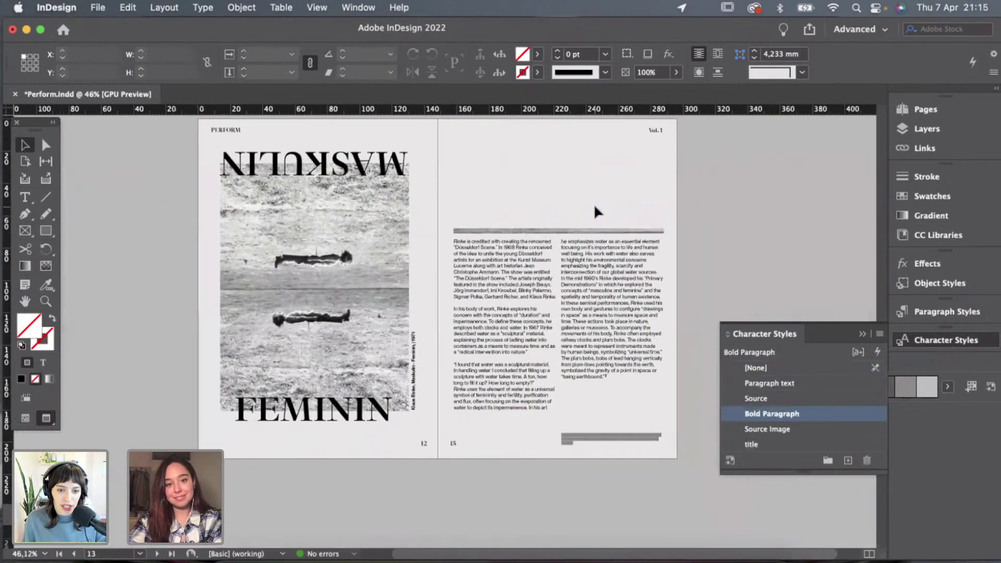
pyautogui.scroll(2, 595, 207)
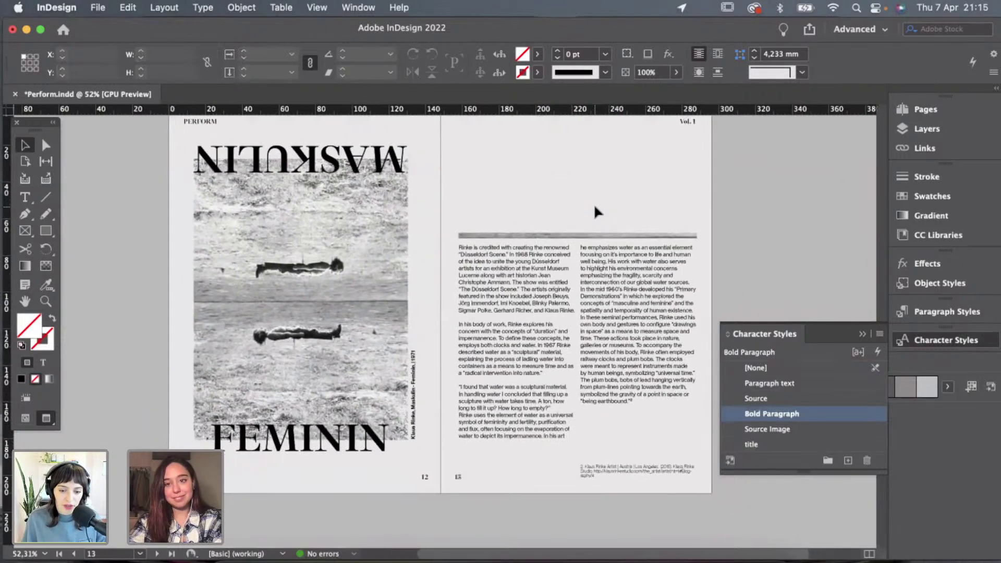
pyautogui.press('w')
pyautogui.scroll(-1, 594, 203)
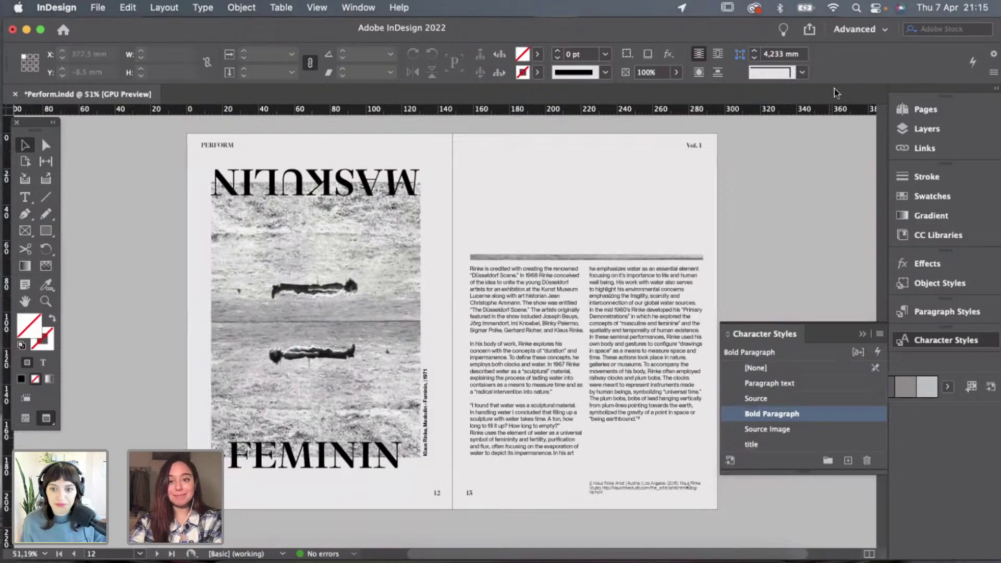
# Compare the photo strip layout with the black bar below the three-column text on the green REBECCA HORN spread.
pyautogui.scroll(-1, 518, 240)
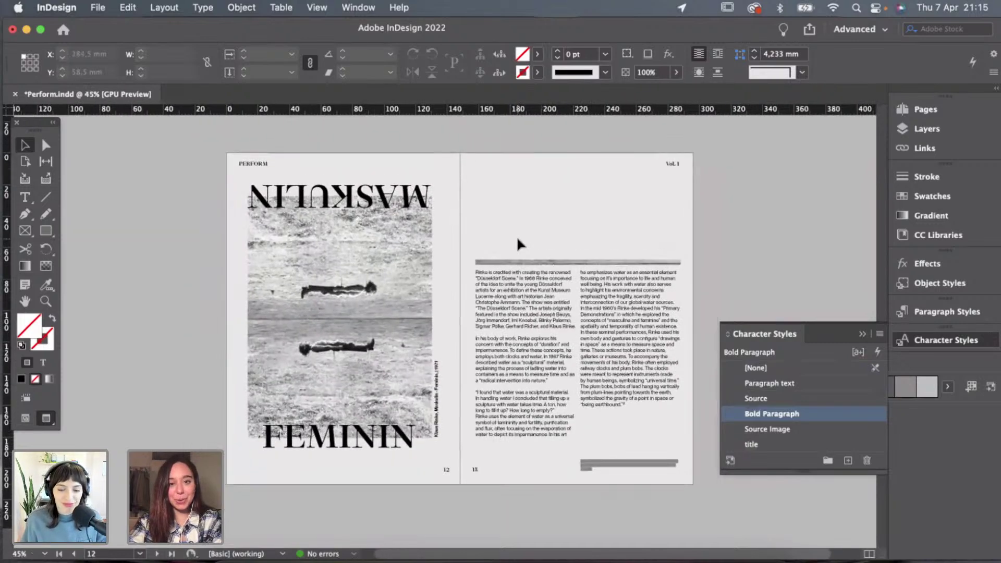
pyautogui.scroll(10, 517, 241)
pyautogui.scroll(15, 517, 235)
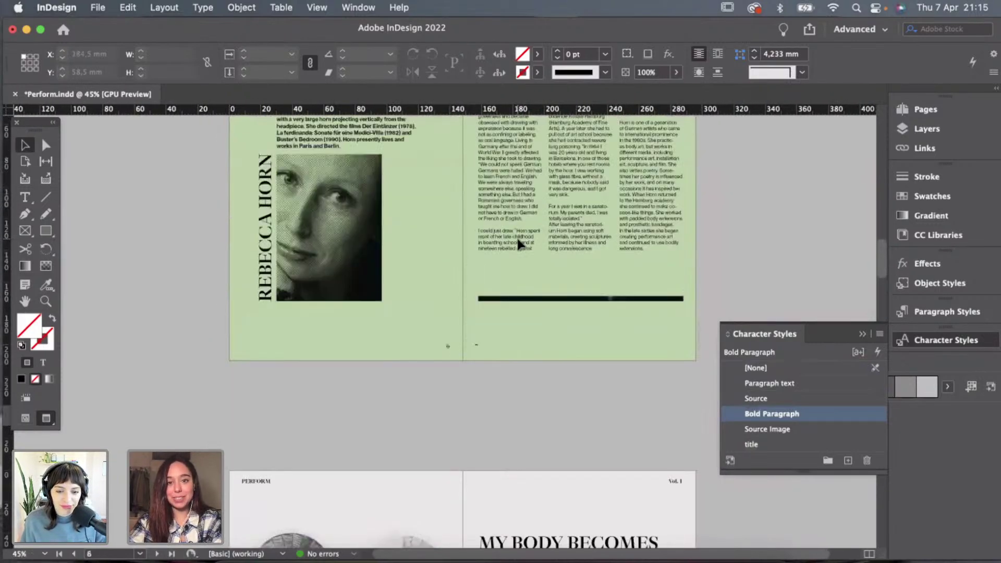
pyautogui.scroll(1, 555, 250)
pyautogui.scroll(-5, 555, 249)
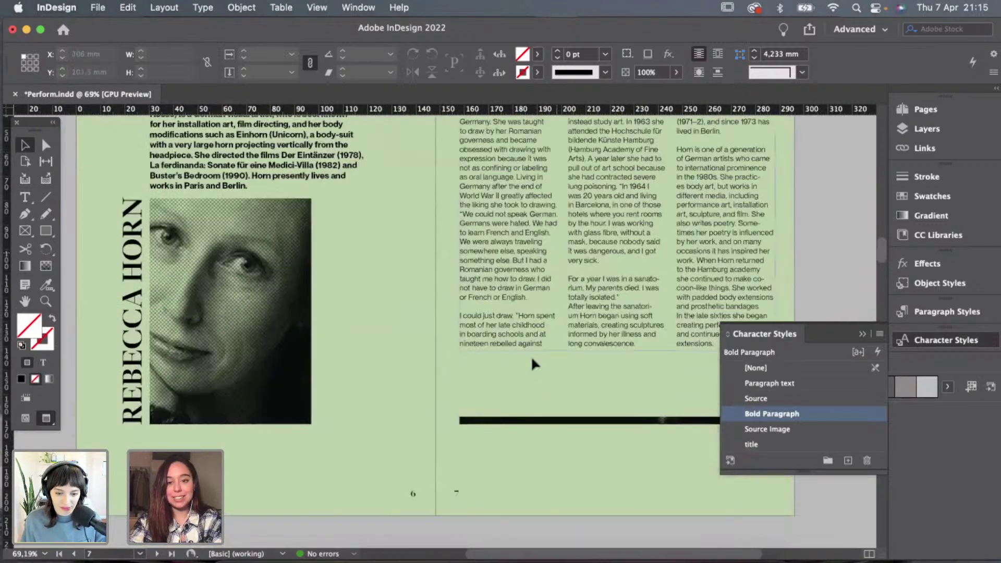
pyautogui.scroll(-1, 531, 355)
pyautogui.scroll(3, 530, 356)
pyautogui.hscroll(1, 531, 355)
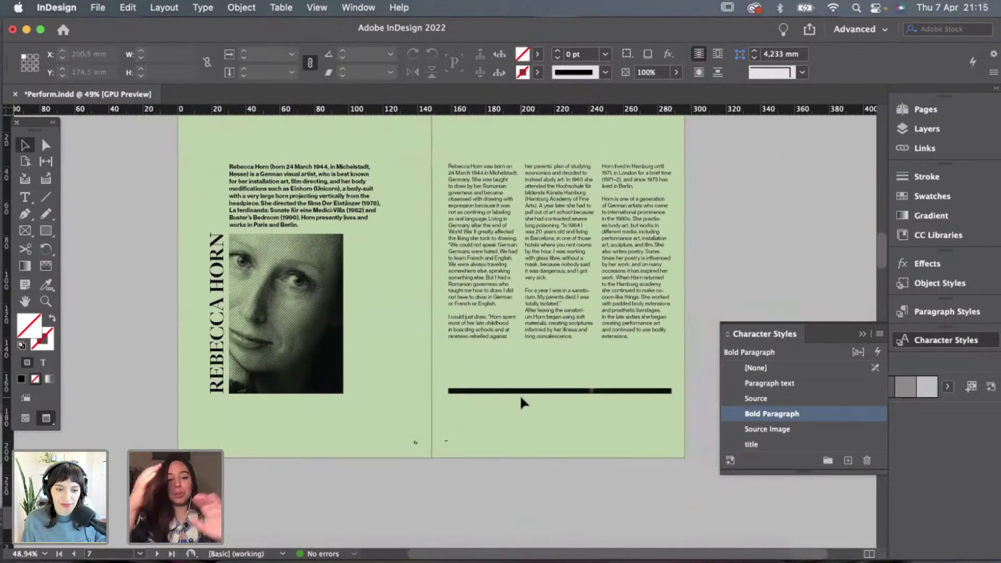
# Delete the thin photo strip above the two-column body text on the MASKULIN/FEMININ spread.
pyautogui.scroll(-2, 521, 395)
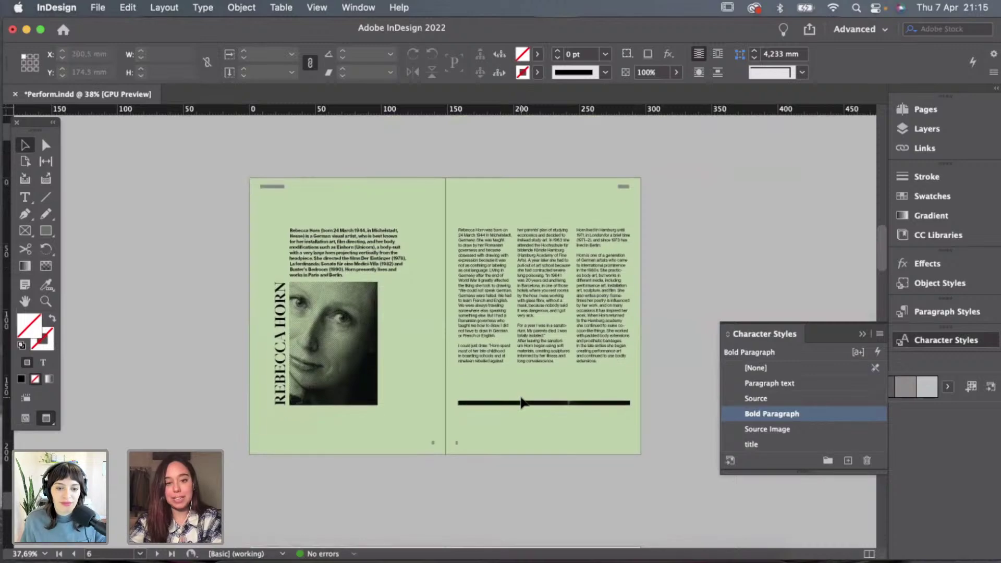
pyautogui.scroll(-5, 520, 395)
pyautogui.scroll(-15, 521, 394)
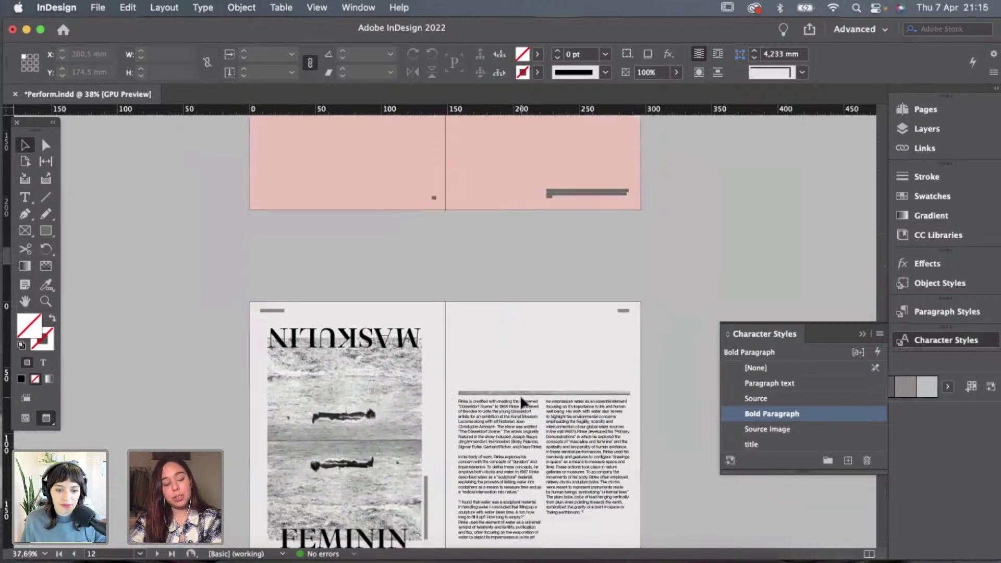
pyautogui.scroll(2, 531, 366)
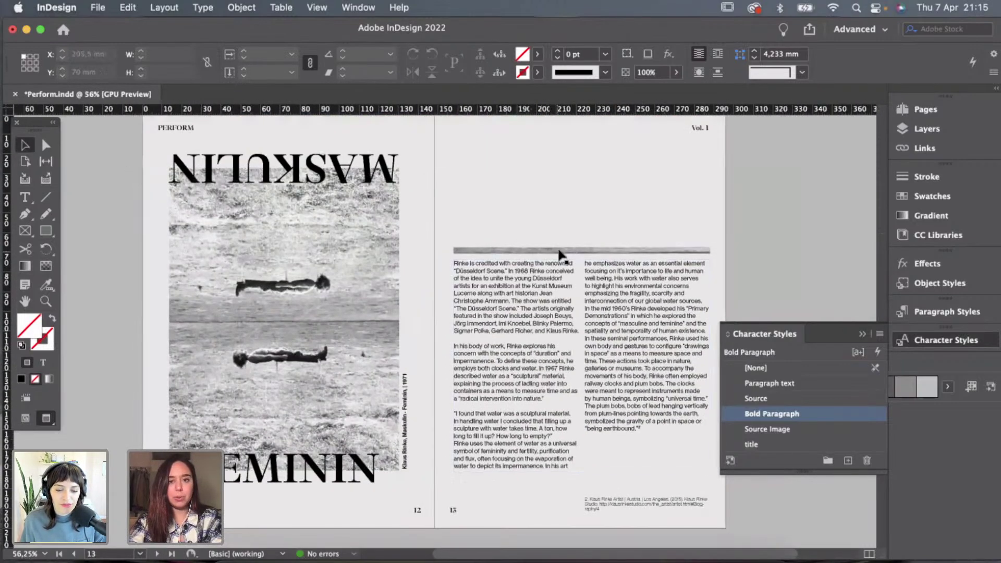
pyautogui.click(559, 252)
pyautogui.click(558, 246)
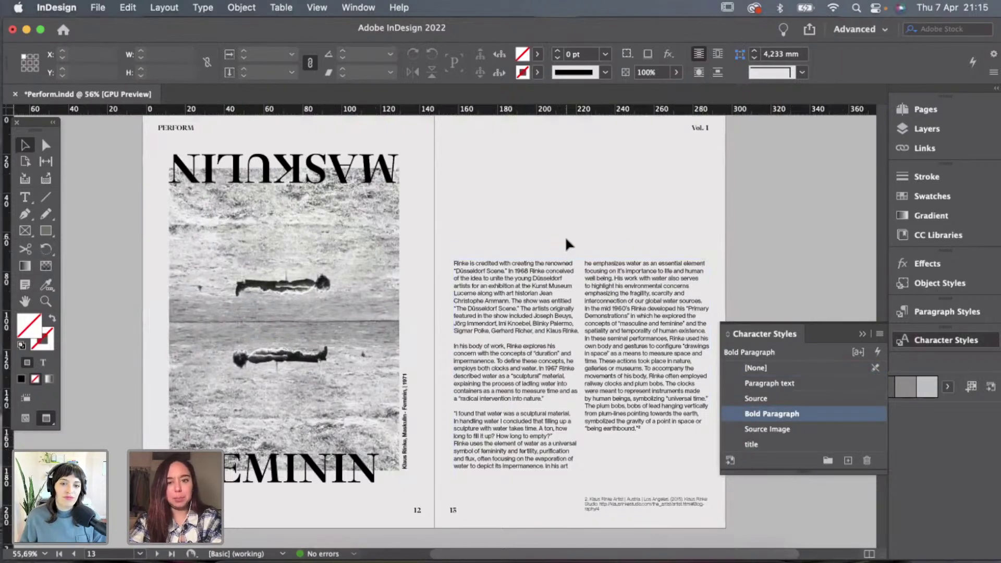
# Move the source note on page 13 up below the second text column and preview the page without guides.
pyautogui.scroll(-1, 564, 236)
pyautogui.scroll(1, 626, 316)
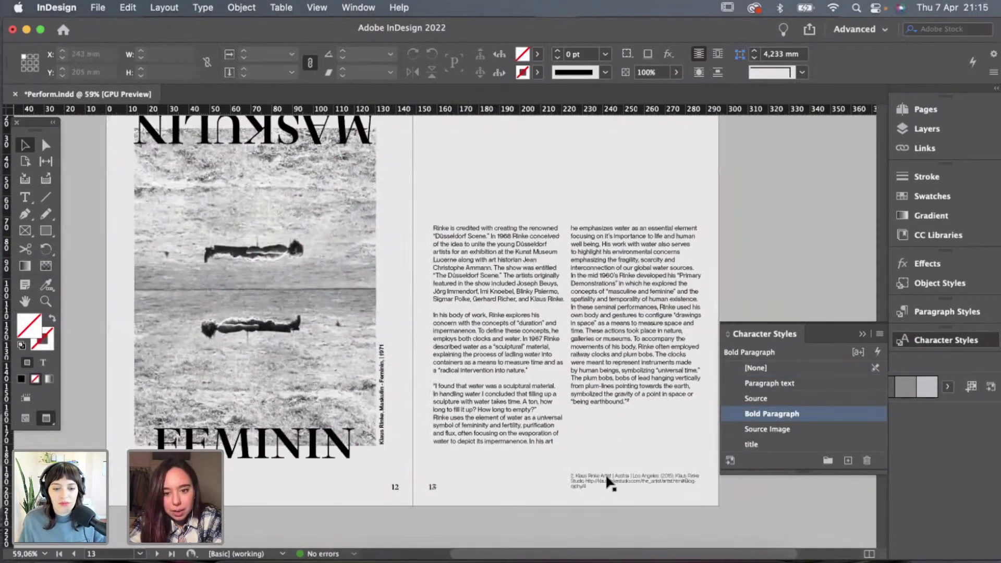
pyautogui.scroll(1, 610, 482)
pyautogui.moveTo(610, 483); pyautogui.dragTo(609, 415)
pyautogui.click(639, 465)
pyautogui.hscroll(5, 639, 465)
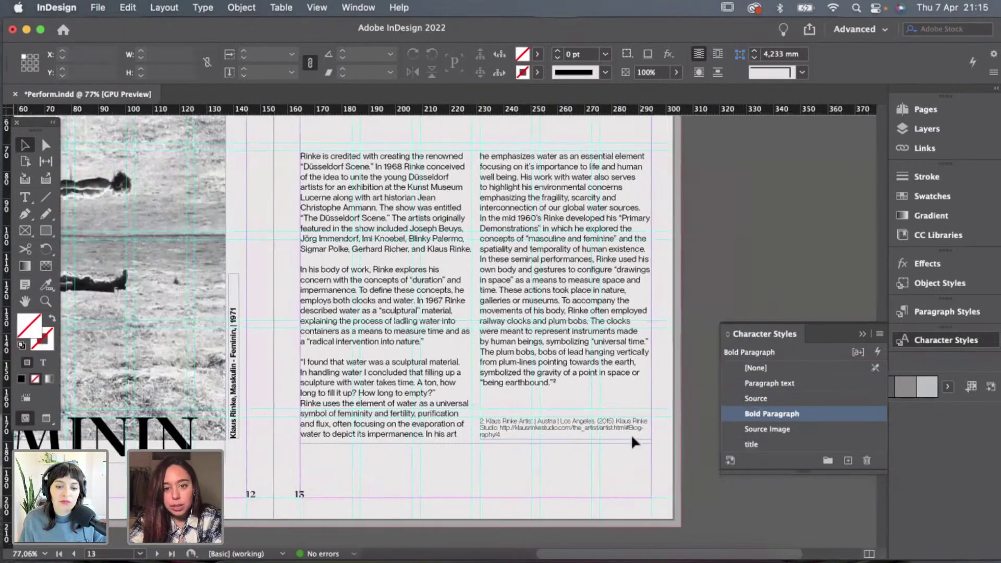
pyautogui.press('w')
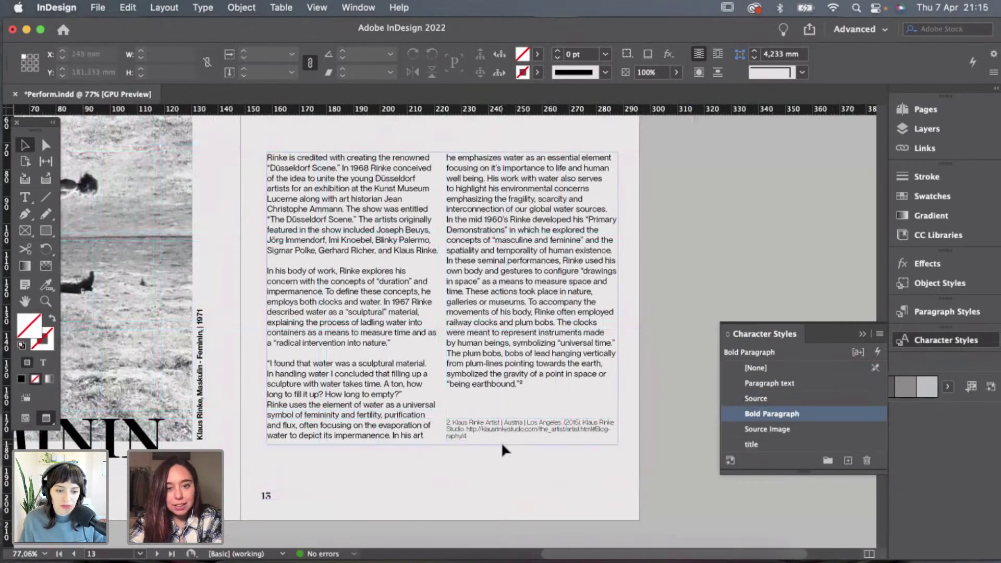
# Nudge the source note down slightly toward the body text's last line and preview the whole spread without guides.
pyautogui.scroll(-1, 516, 464)
pyautogui.scroll(4, 482, 426)
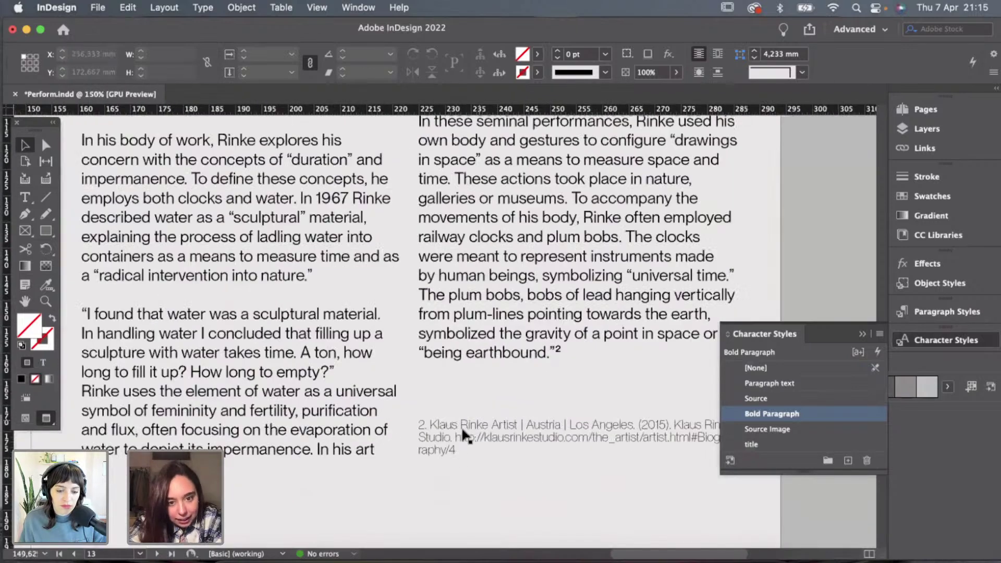
pyautogui.press('w')
pyautogui.click(446, 427)
pyautogui.press('Down')
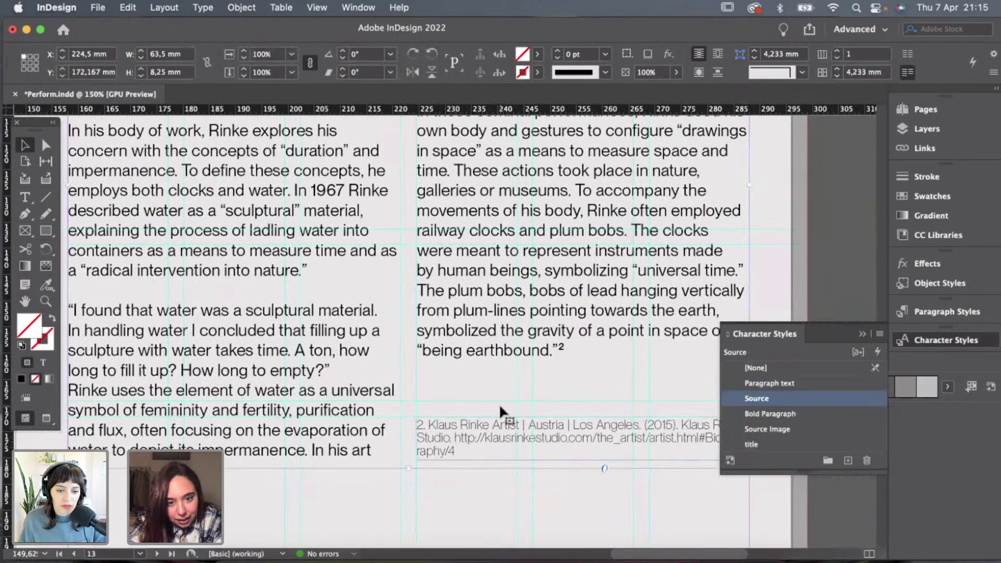
pyautogui.scroll(-1, 499, 404)
pyautogui.click(511, 474)
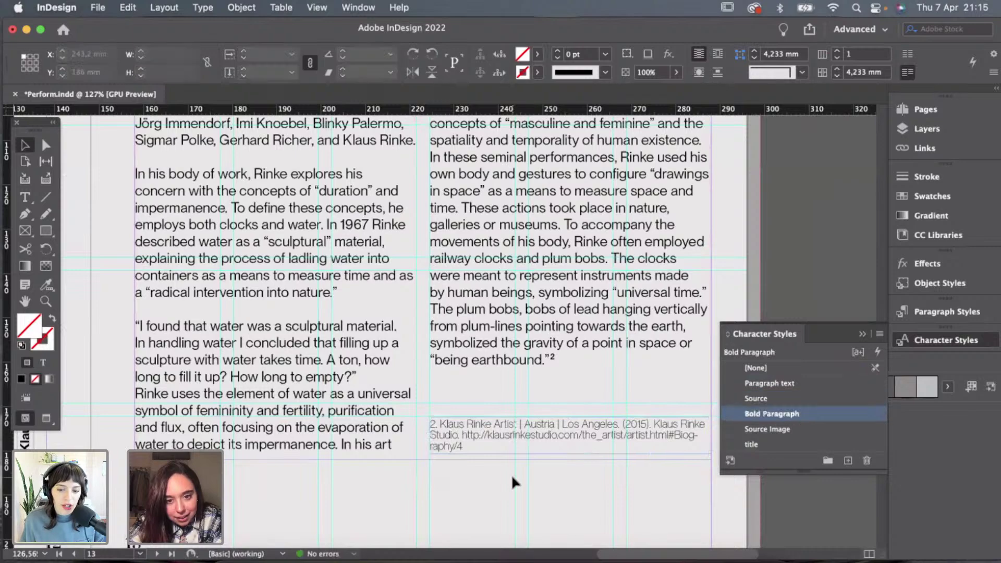
pyautogui.press('w')
pyautogui.scroll(-5, 511, 474)
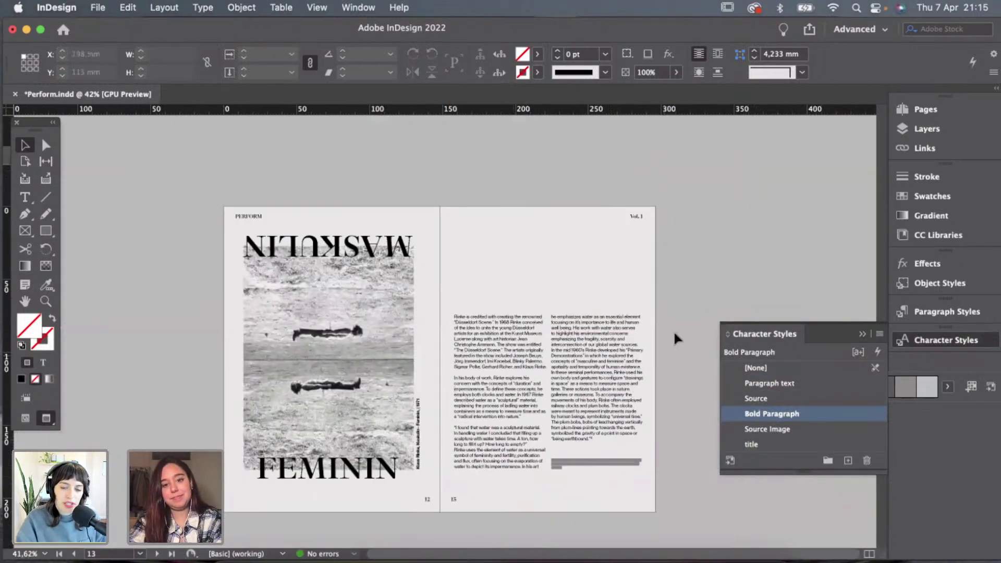
pyautogui.scroll(2, 676, 339)
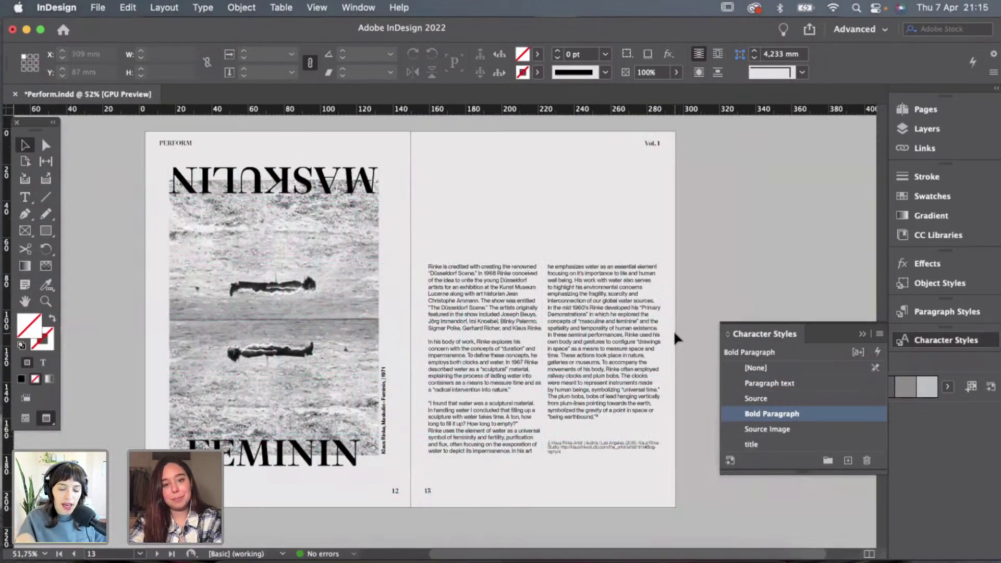
pyautogui.scroll(1, 674, 334)
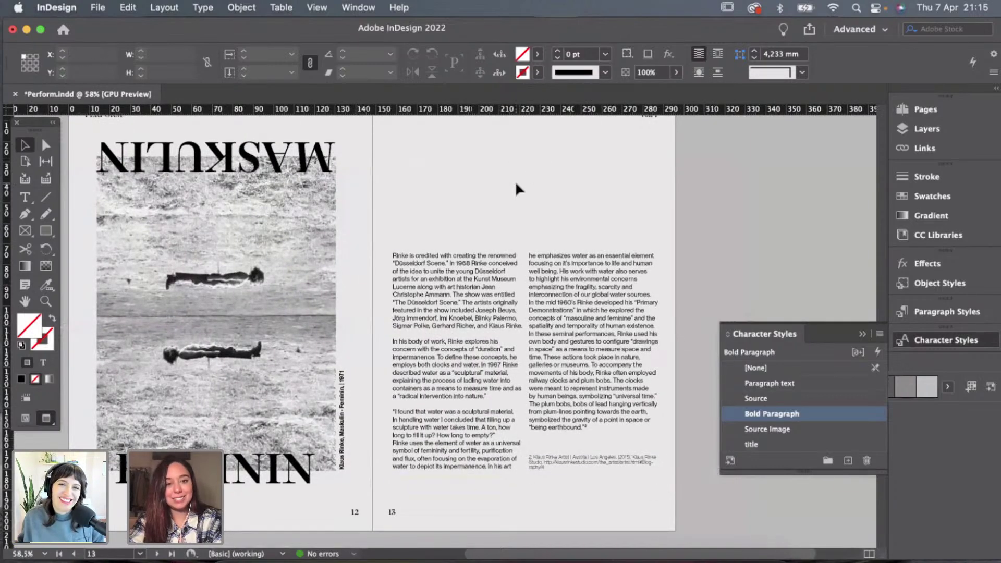
pyautogui.scroll(-2, 515, 183)
pyautogui.scroll(3, 516, 182)
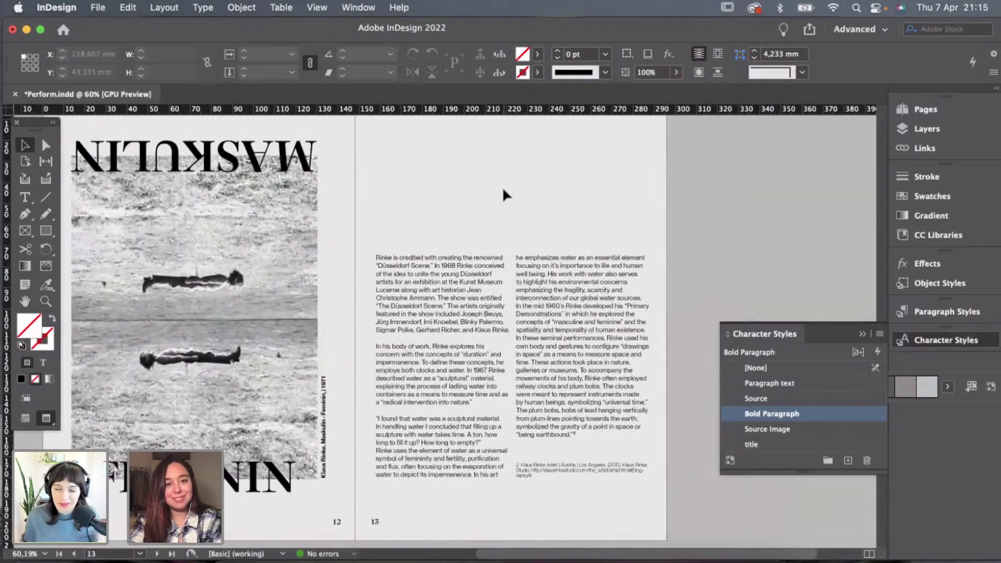
pyautogui.scroll(-2, 502, 187)
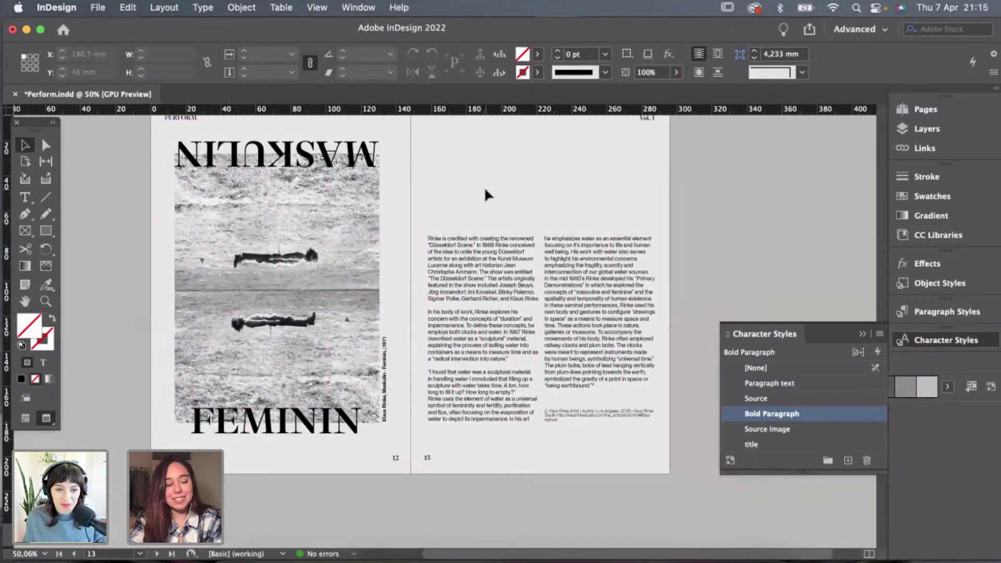
pyautogui.scroll(-2, 484, 186)
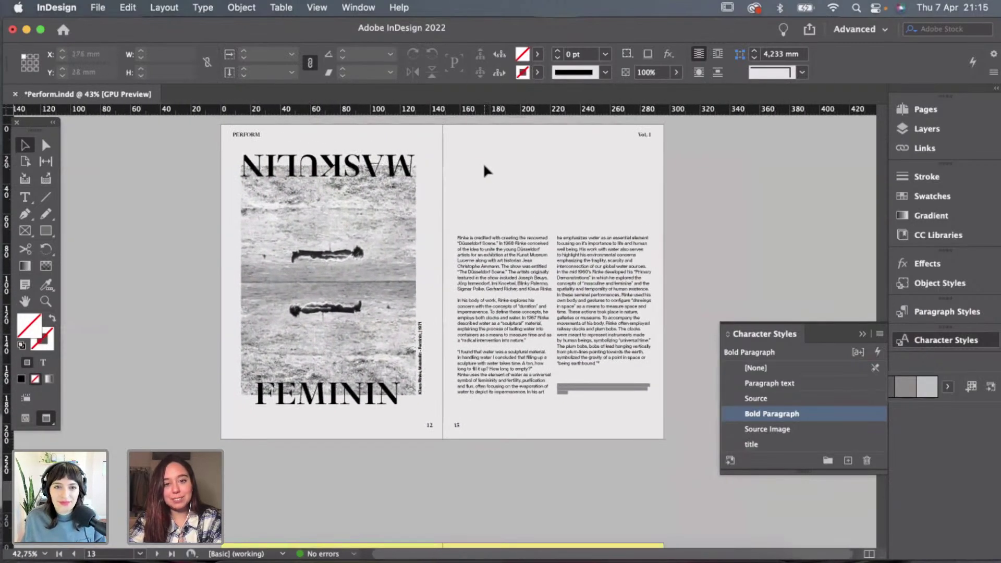
pyautogui.scroll(-1, 504, 176)
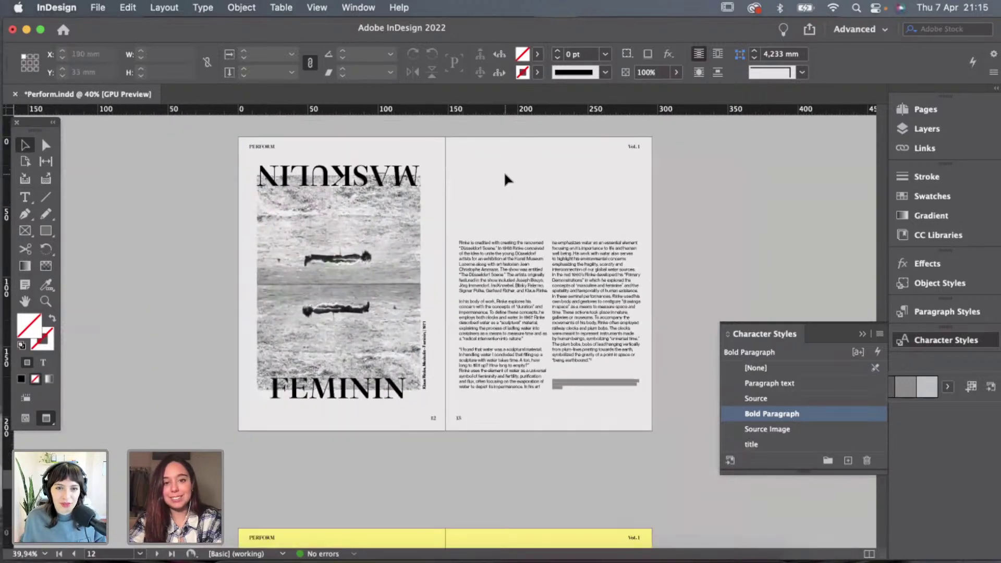
pyautogui.scroll(1, 504, 171)
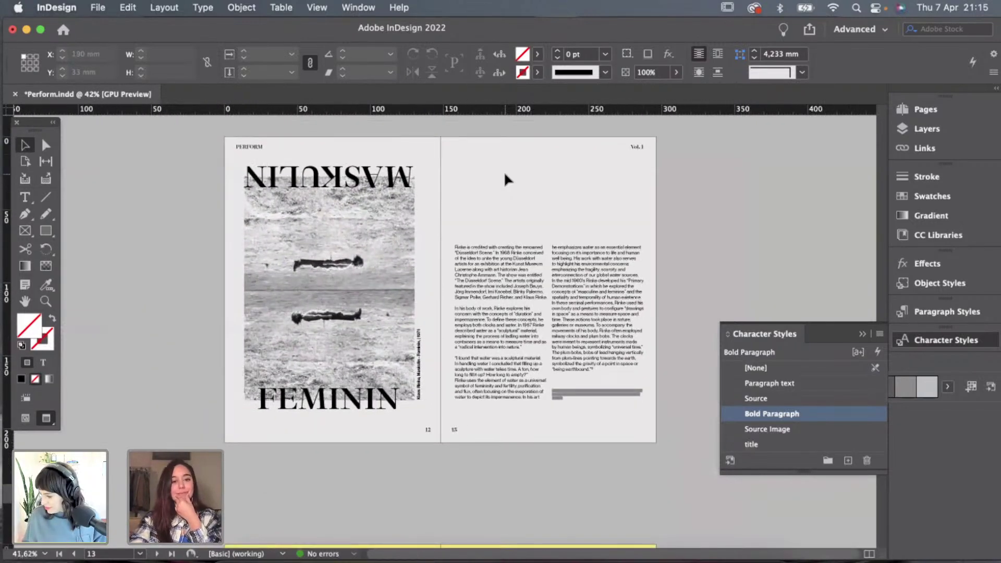
# Compare the MASKULIN/FEMININ spread's layout and source note placement with the preceding pink KLAUS RINKE spread.
pyautogui.scroll(3, 503, 171)
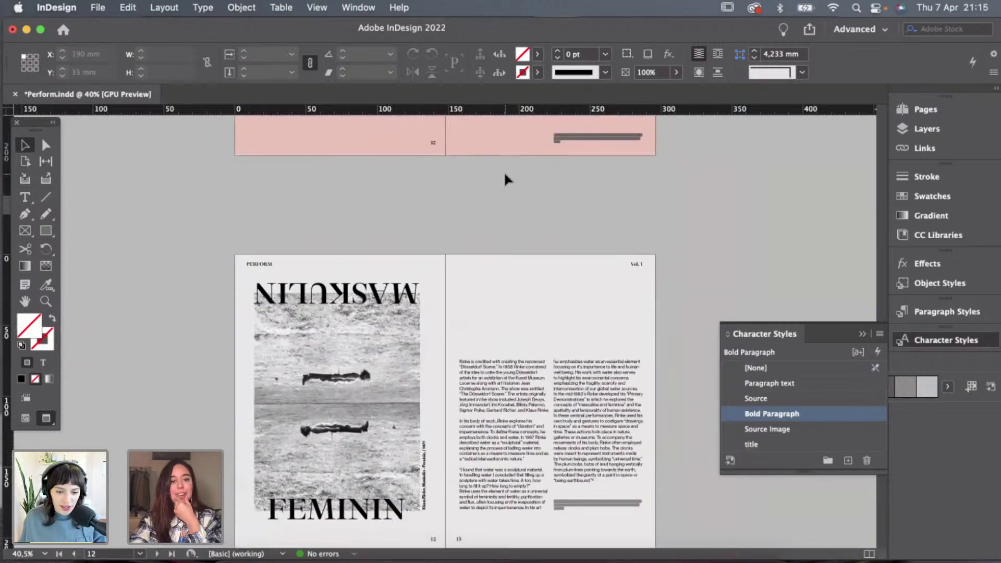
pyautogui.scroll(-3, 505, 171)
pyautogui.scroll(-2, 505, 170)
pyautogui.scroll(8, 505, 170)
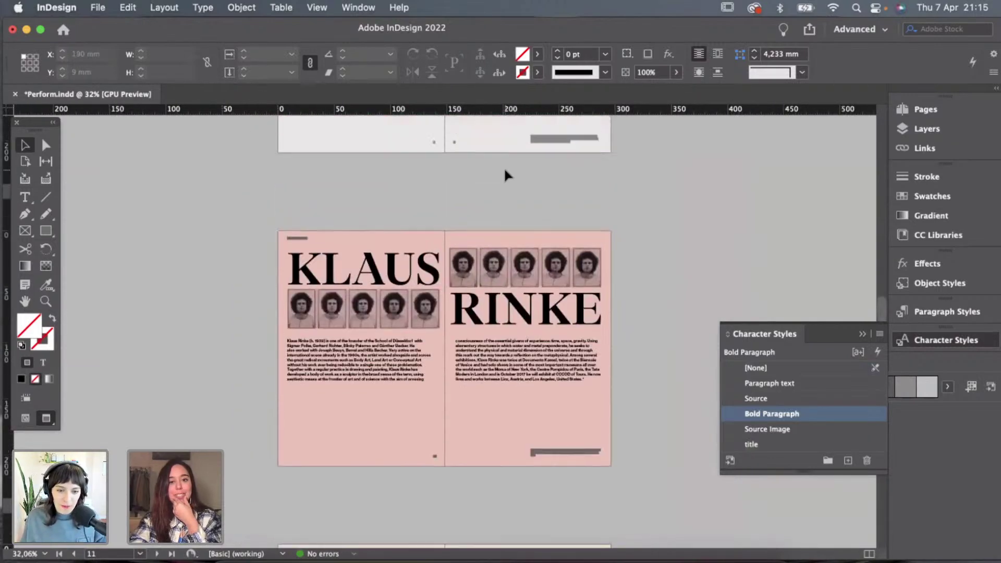
pyautogui.scroll(-10, 505, 172)
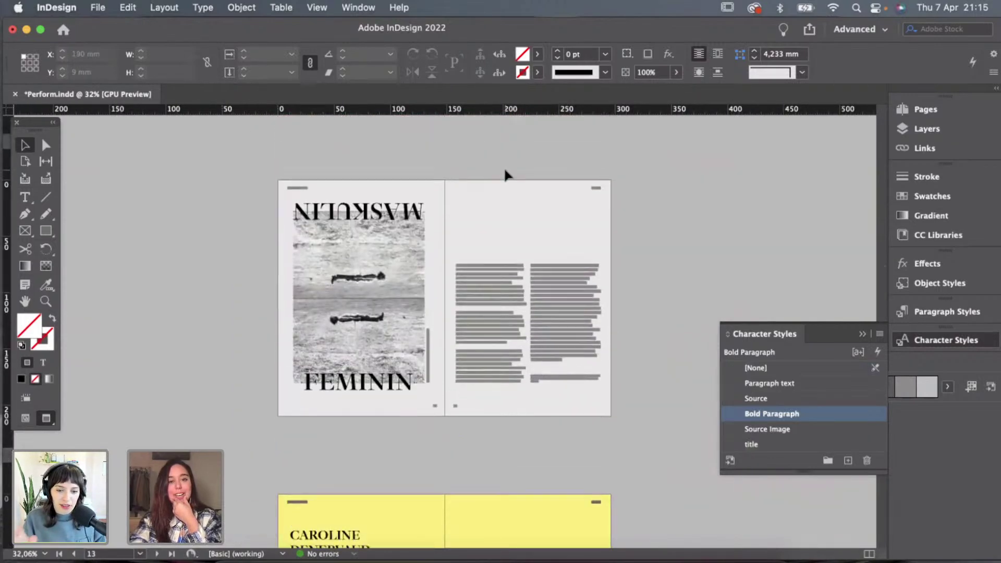
pyautogui.scroll(4, 505, 171)
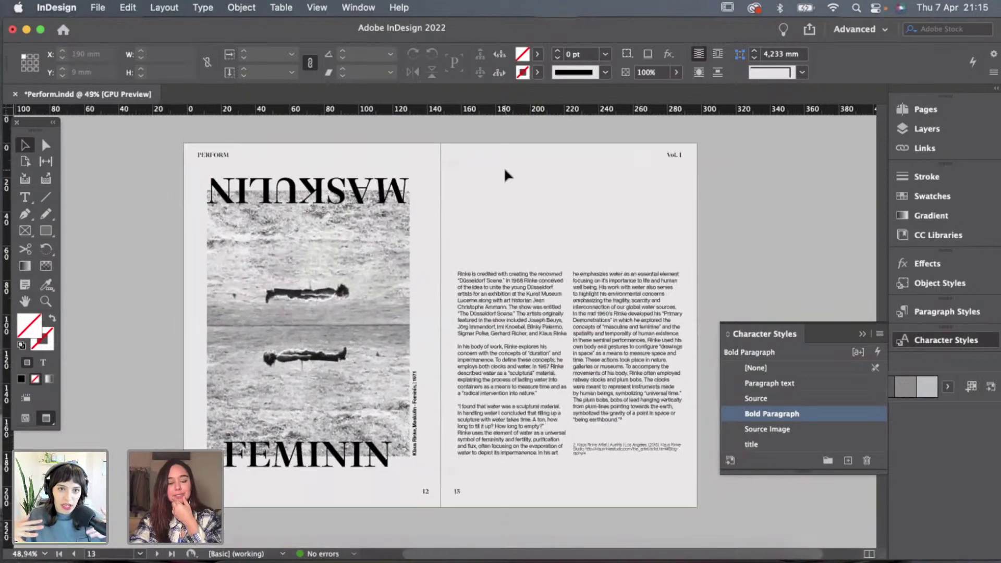
pyautogui.scroll(-1, 504, 168)
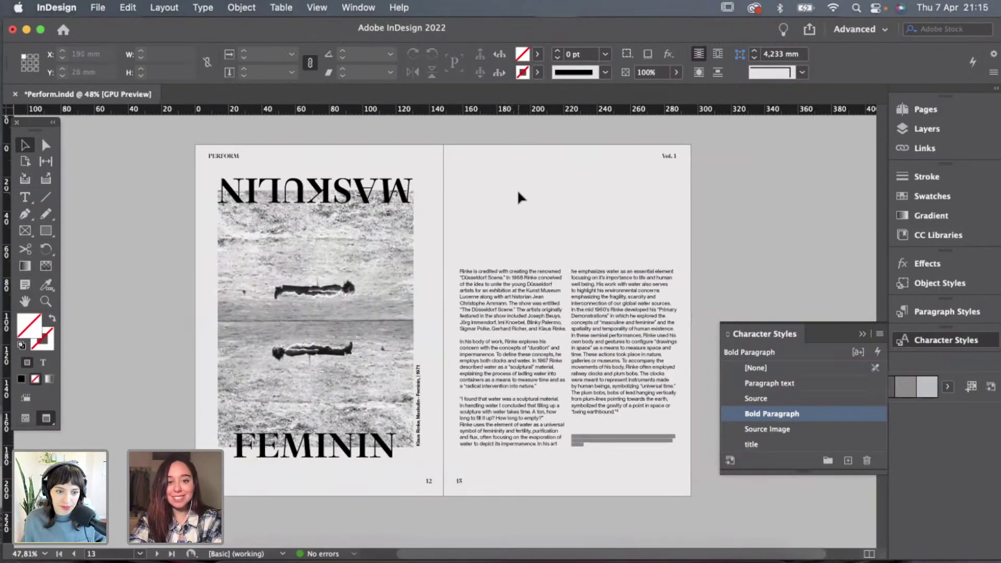
pyautogui.scroll(1, 518, 194)
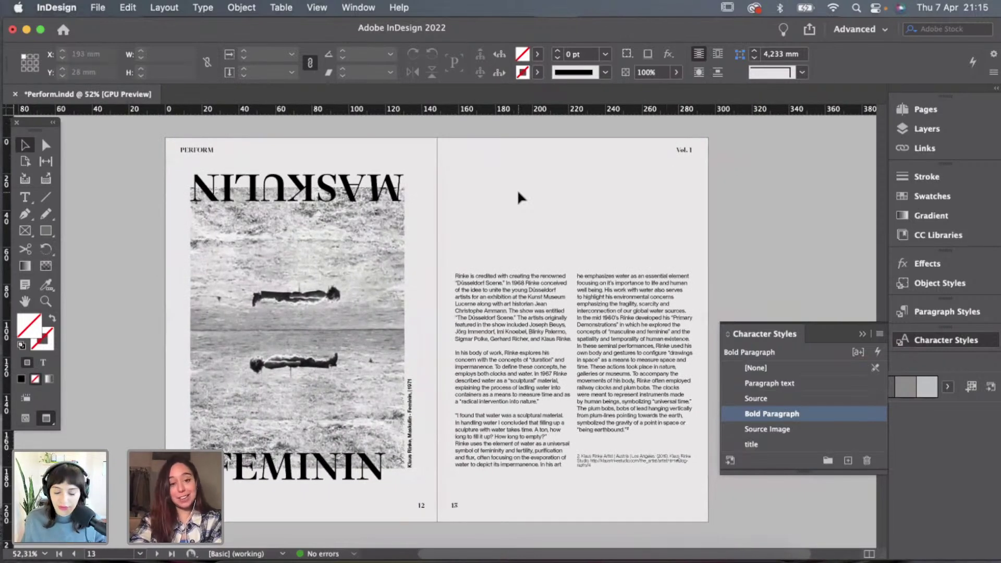
pyautogui.scroll(-2, 526, 188)
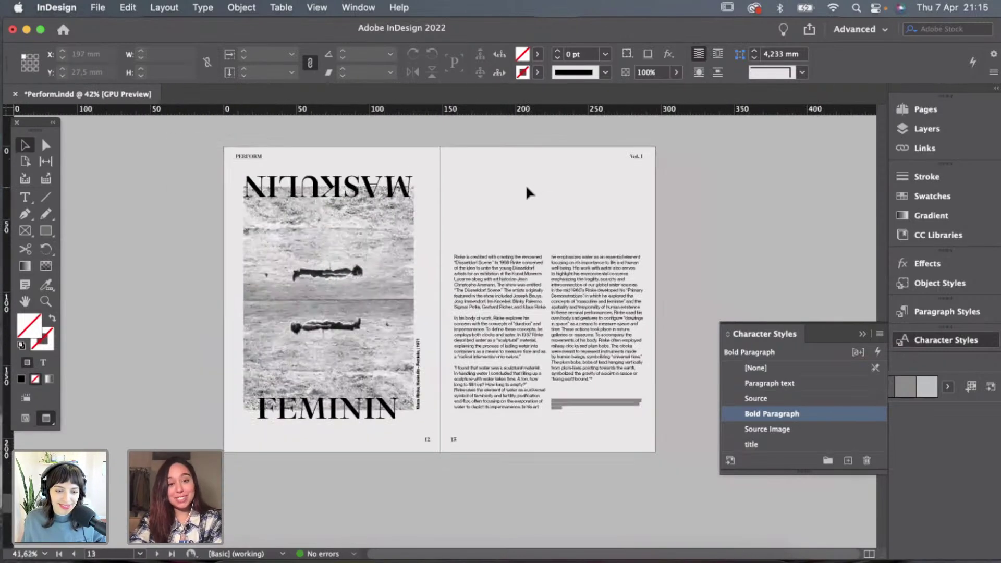
pyautogui.scroll(4, 526, 184)
pyautogui.scroll(-3, 526, 183)
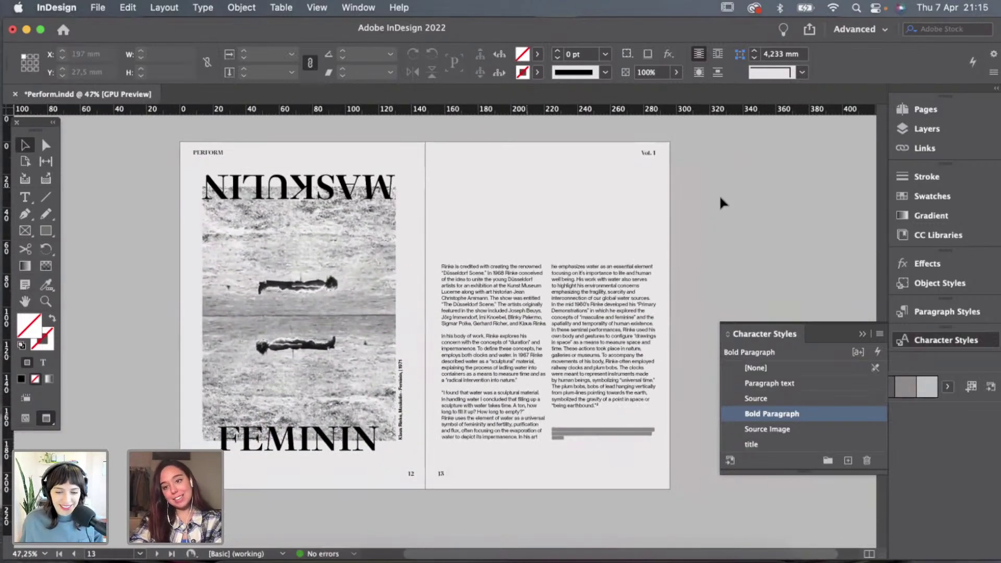
pyautogui.scroll(5, 571, 175)
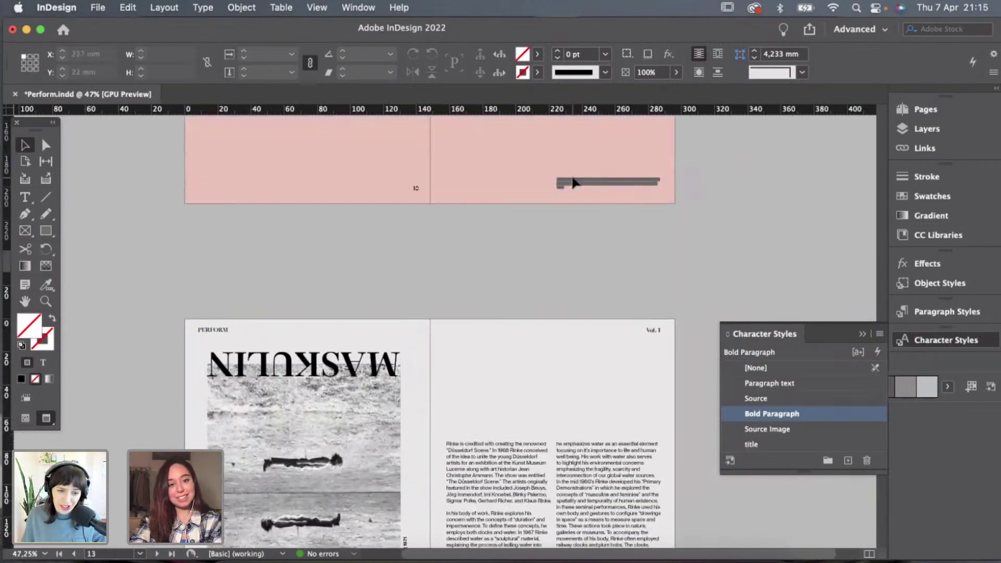
pyautogui.scroll(-9, 572, 177)
pyautogui.scroll(4, 572, 180)
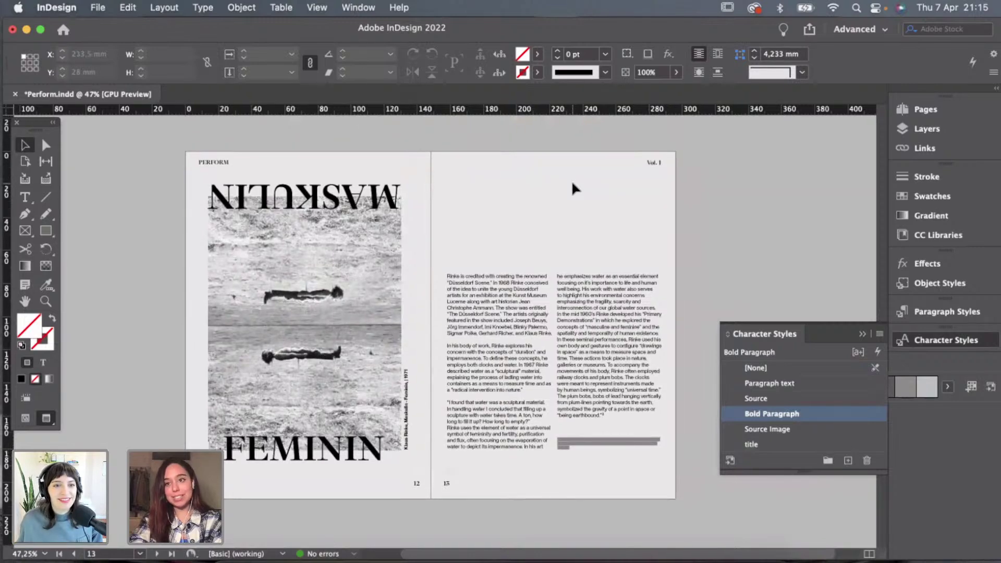
# Compare the two-column layout with the earlier spread headed MY BODY BECOMES THE FIXED AXEL OF THE ROTATIONAL MOVEMENTS.
pyautogui.scroll(20, 572, 180)
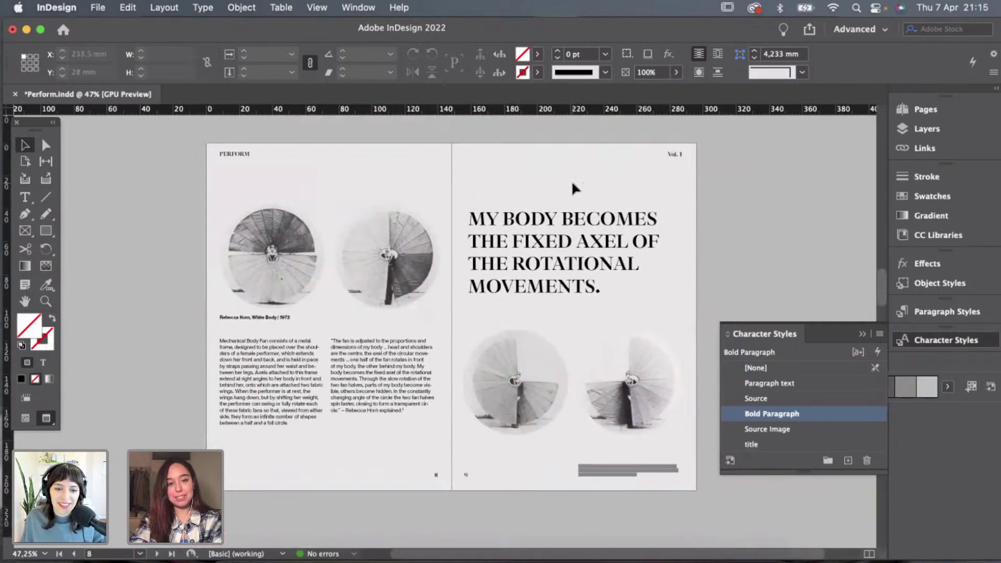
pyautogui.scroll(1, 572, 180)
pyautogui.hscroll(2, 658, 233)
pyautogui.hscroll(-1, 653, 239)
pyautogui.scroll(-1, 652, 239)
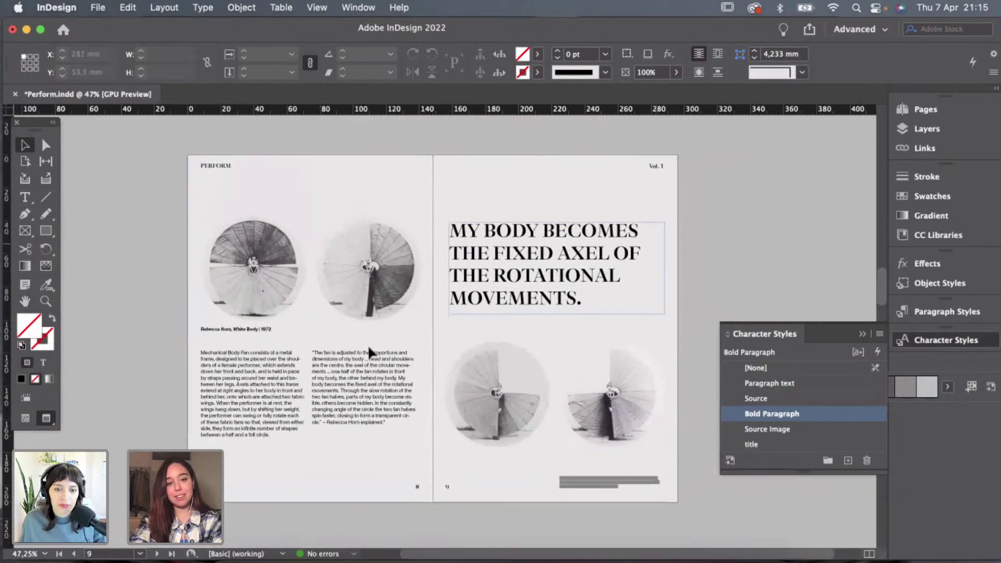
pyautogui.scroll(-18, 255, 499)
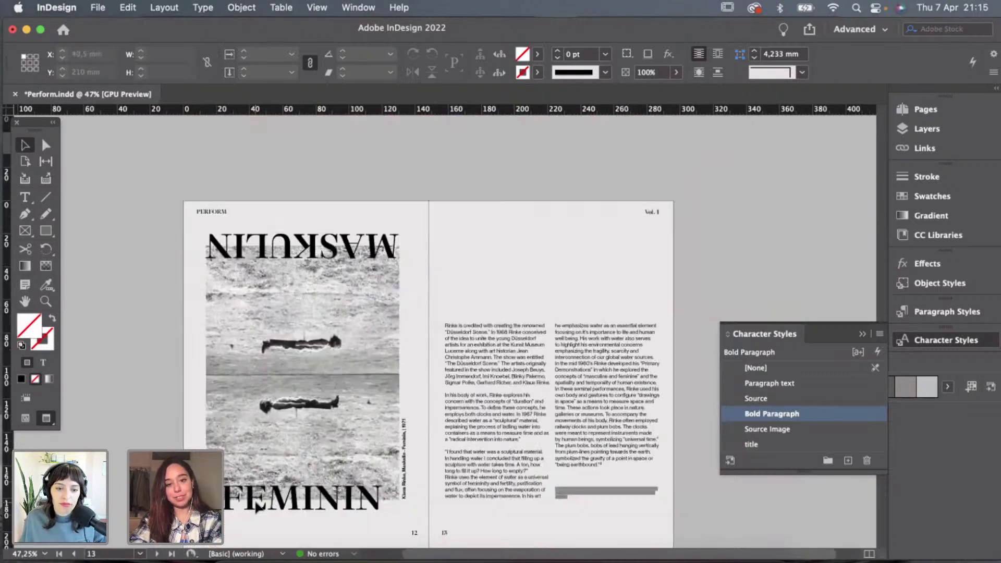
pyautogui.scroll(-4, 255, 503)
pyautogui.scroll(-1, 706, 241)
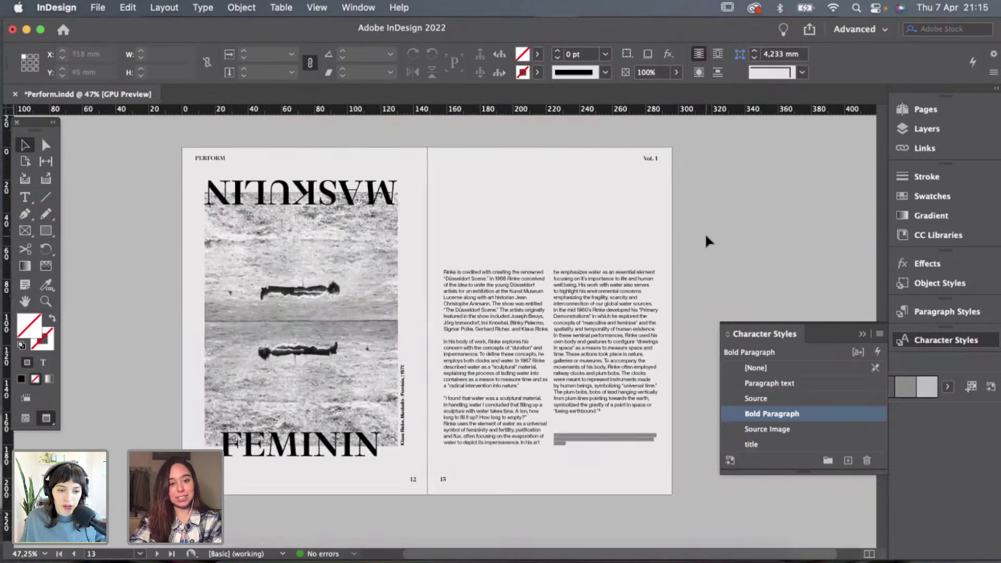
# Nudge the vertical caption beside the MASKULIN/FEMININ photo two increments to the right, away from the image.
pyautogui.scroll(3, 438, 313)
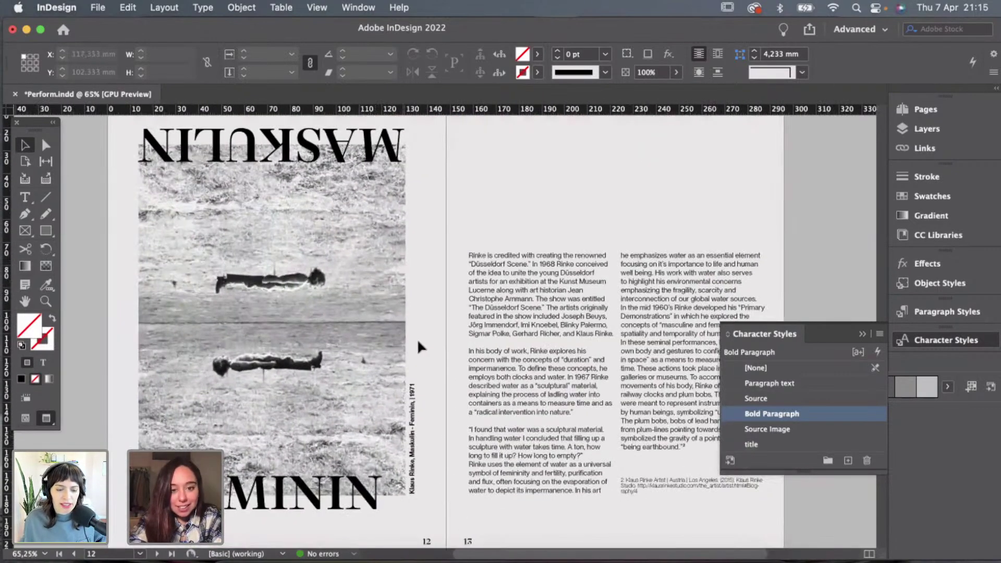
pyautogui.click(416, 429)
pyautogui.press('Right')
pyautogui.press('Right')
pyautogui.click(430, 432)
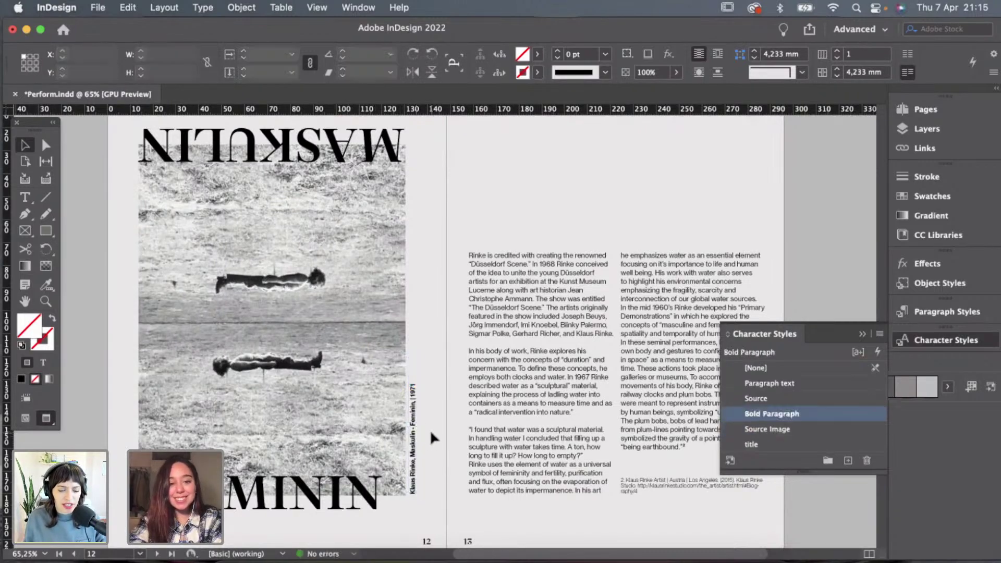
pyautogui.scroll(-4, 431, 437)
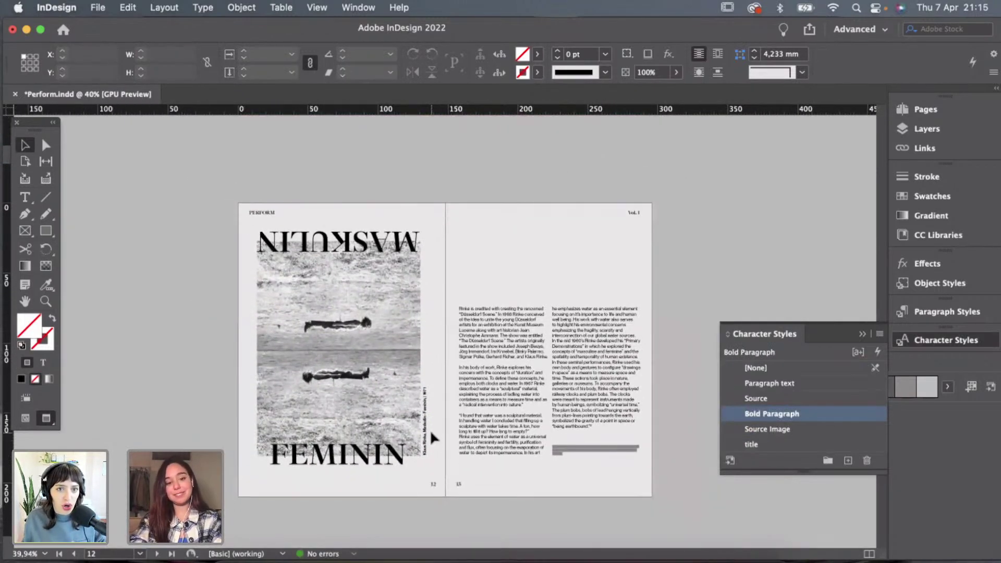
# Check the MASKULIN/FEMININ spread with and without guides, and move on to the yellow CAROLINE DENERVAUD spread.
pyautogui.press('w')
pyautogui.press('w')
pyautogui.scroll(1, 439, 399)
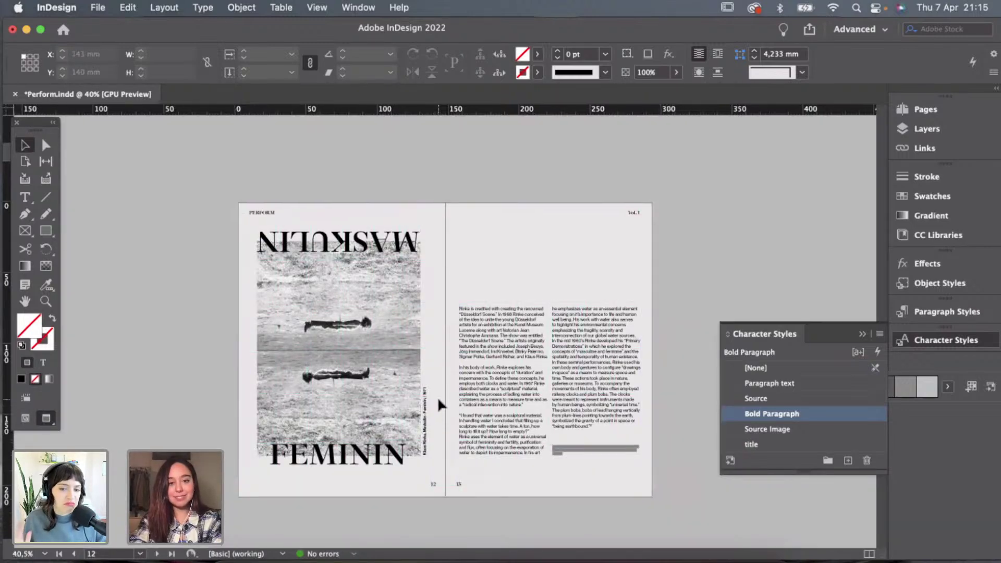
pyautogui.scroll(1, 438, 400)
pyautogui.press('w')
pyautogui.press('w')
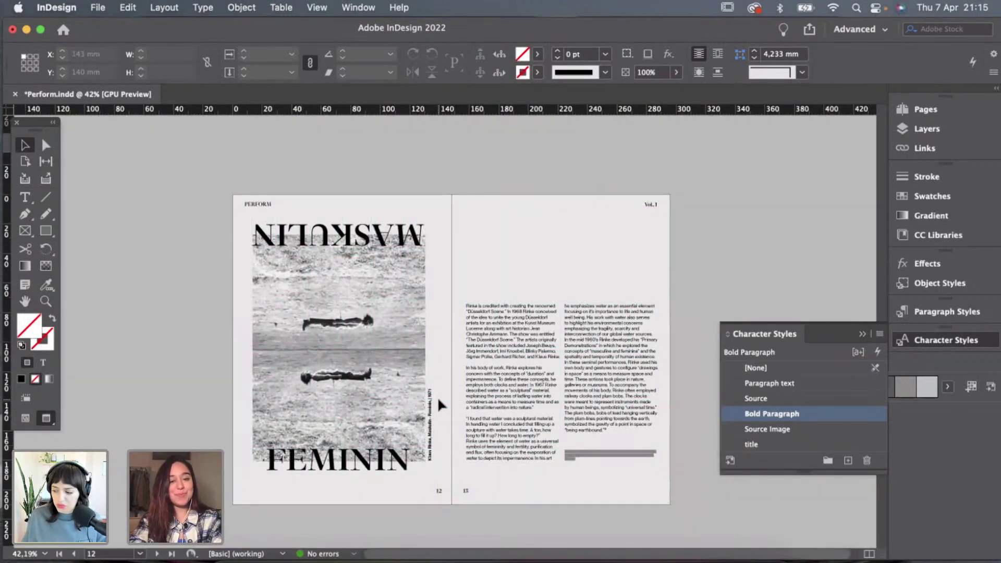
pyautogui.scroll(-10, 438, 399)
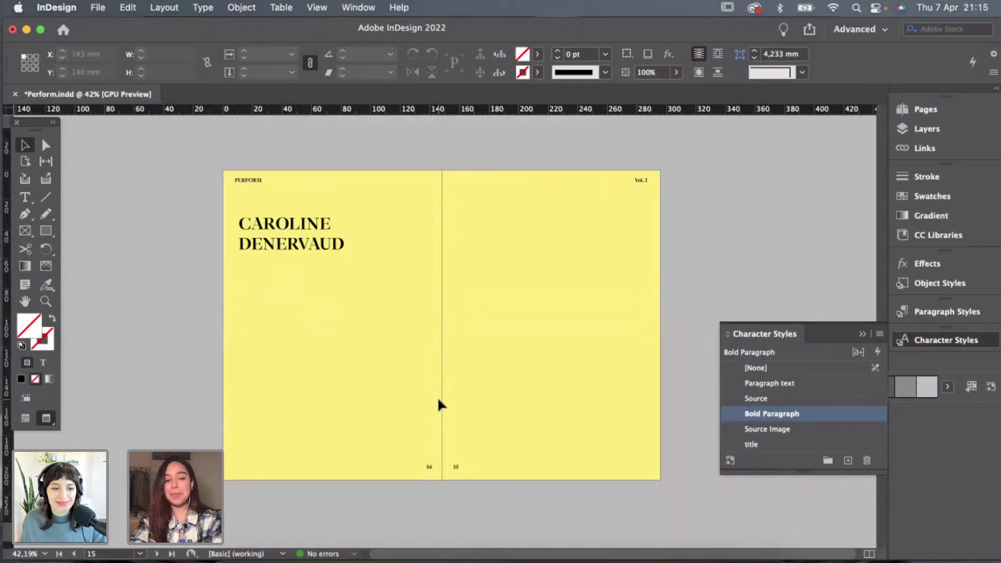
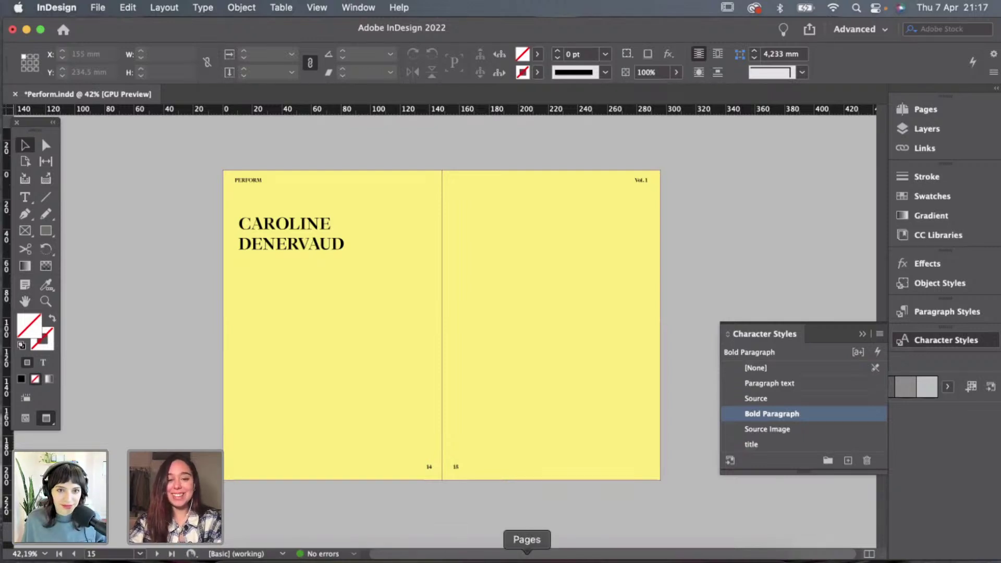
pyautogui.scroll(5, 308, 250)
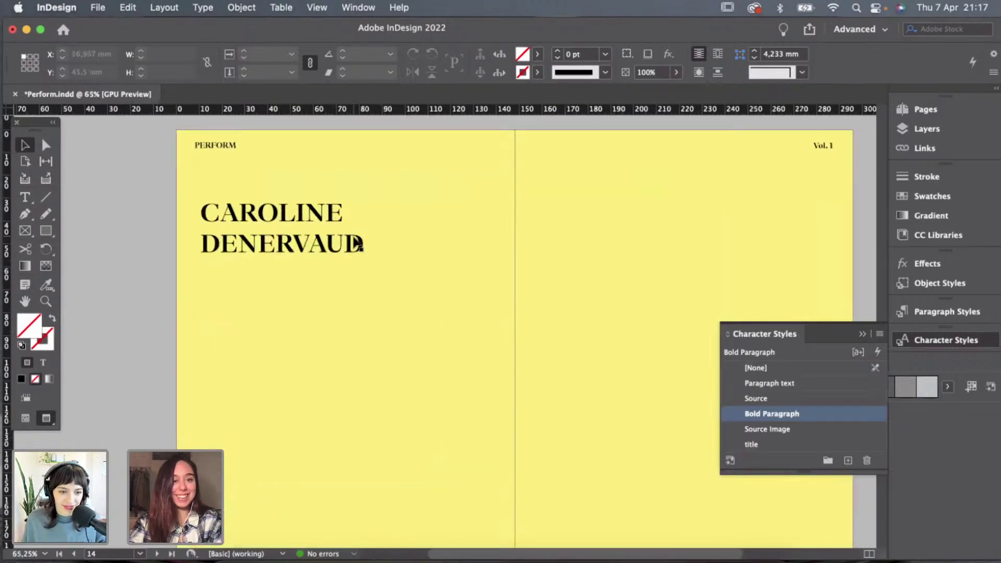
pyautogui.click(399, 237)
pyautogui.moveTo(403, 239)
pyautogui.mouseDown()
pyautogui.moveTo(457, 239)
pyautogui.moveTo(391, 240)
pyautogui.mouseUp()
pyautogui.click(470, 241)
pyautogui.click(453, 242)
pyautogui.click(420, 243)
# Switch to the browser and look through the studio's Instagram feed for the yellow WASSILY / B3 chair post.
pyautogui.press('super+Tab')
pyautogui.press('super+Tab')
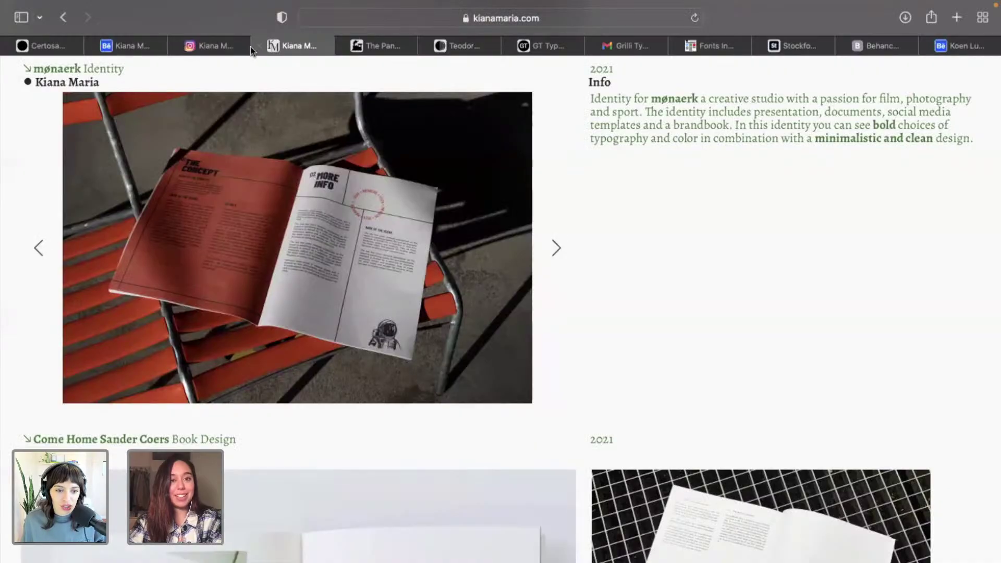
pyautogui.click(219, 47)
pyautogui.scroll(-10, 433, 304)
pyautogui.scroll(-15, 428, 304)
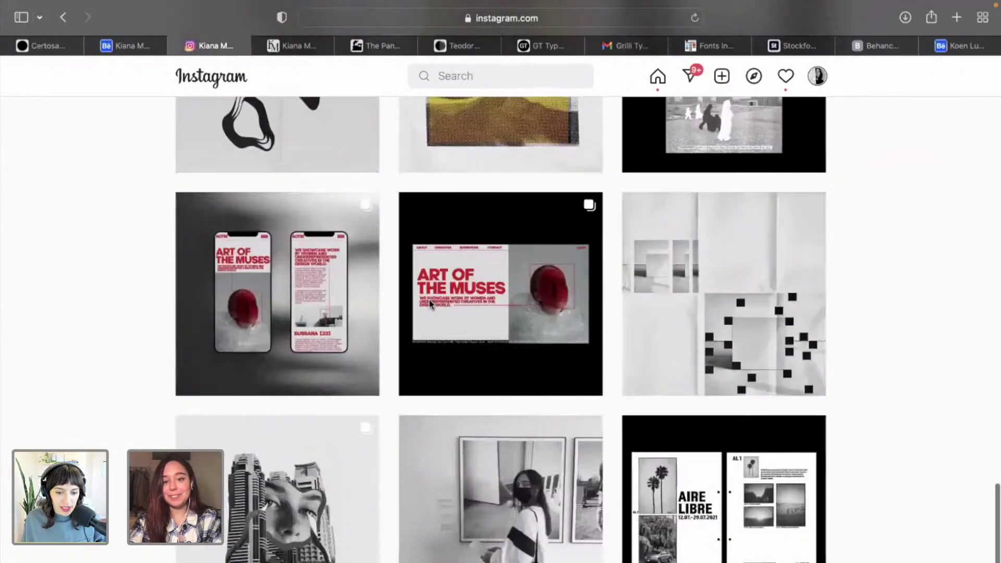
pyautogui.scroll(-20, 572, 368)
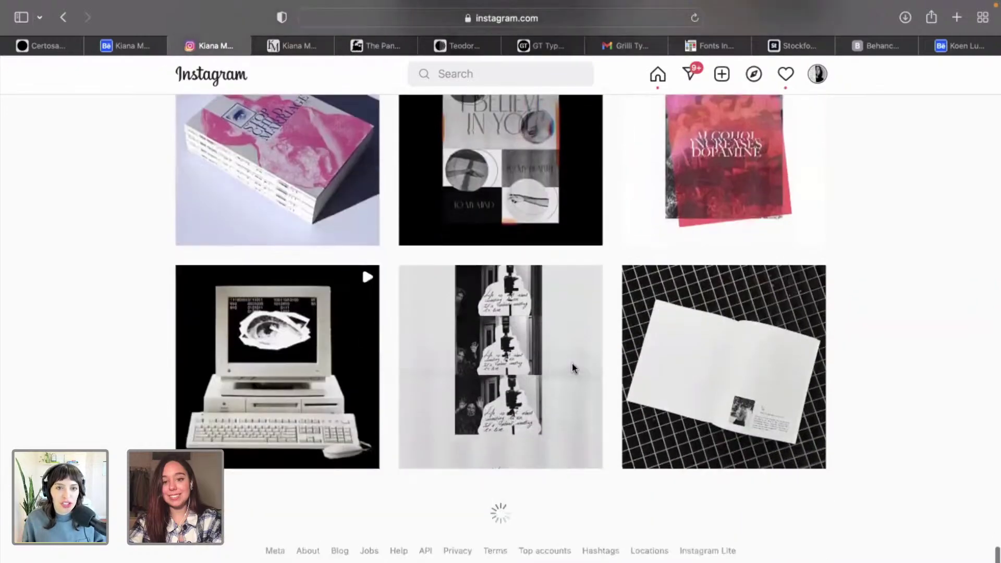
pyautogui.scroll(-3, 688, 437)
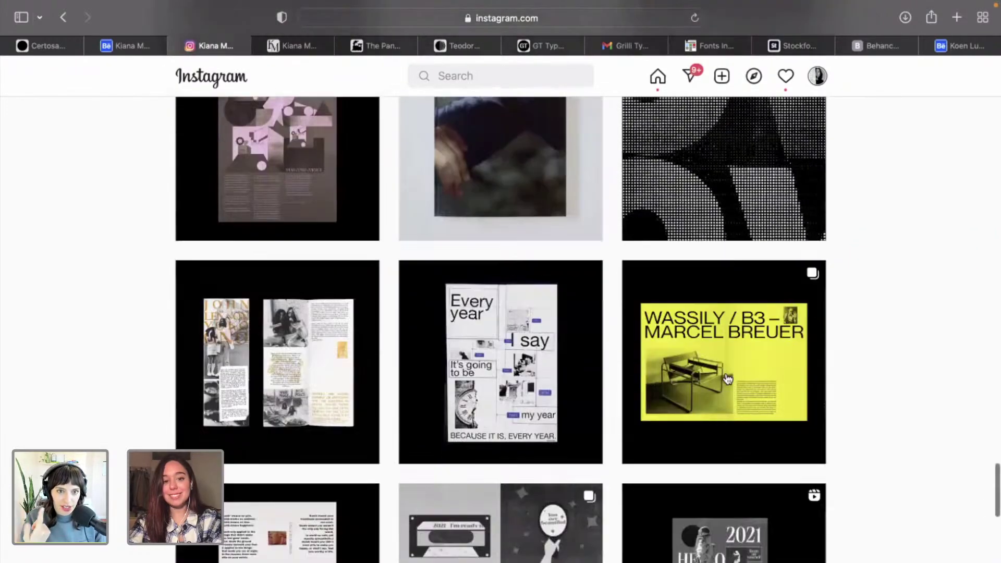
# Open the WASSILY / B3 – MARCEL BREUER post and compare the title layouts of its yellow chair spreads.
pyautogui.click(735, 336)
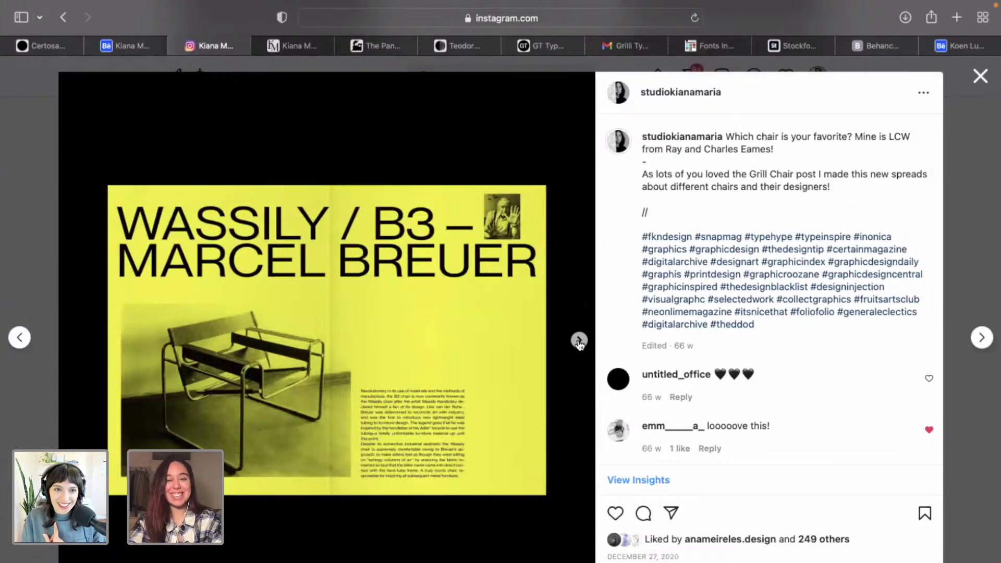
pyautogui.click(579, 340)
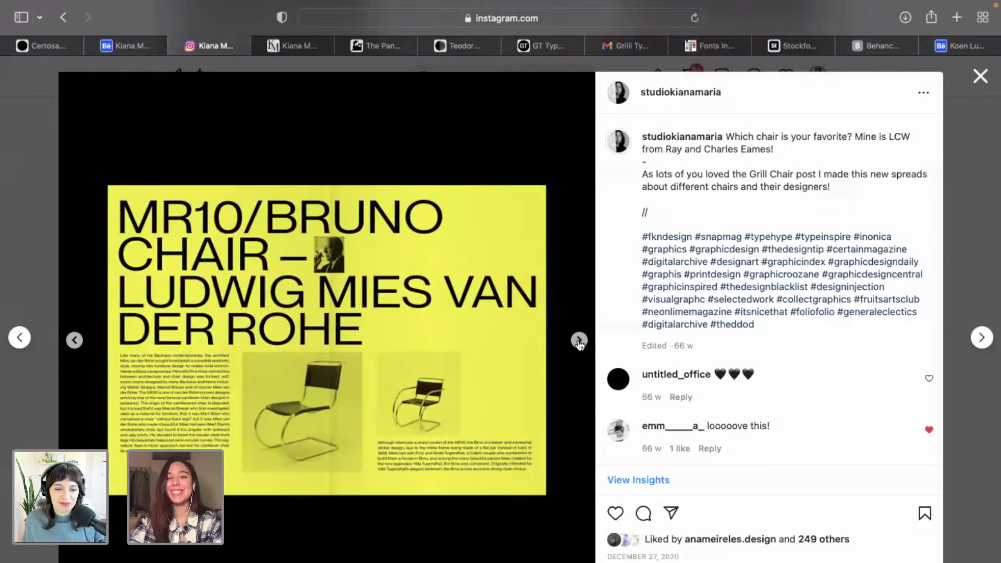
pyautogui.click(579, 340)
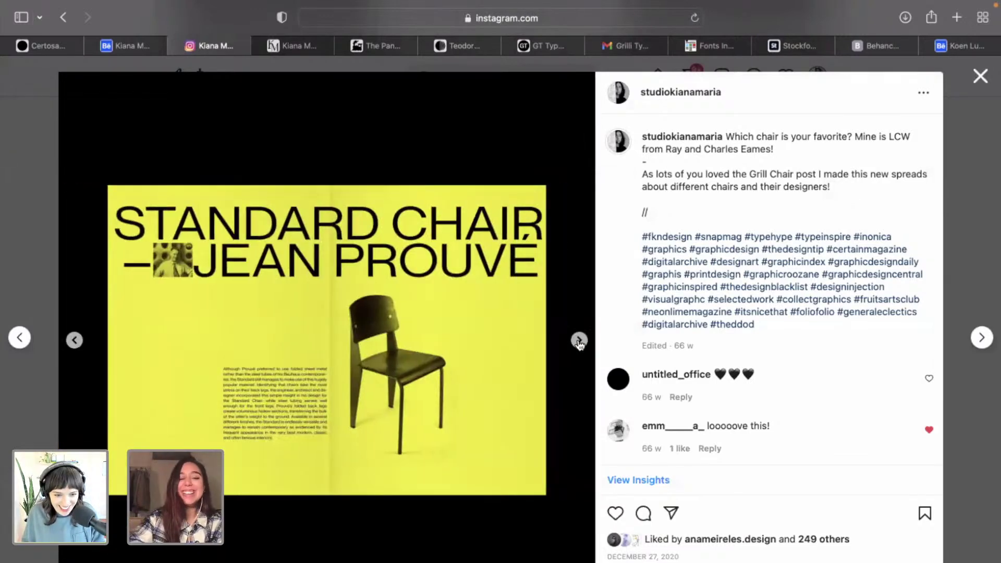
pyautogui.click(75, 340)
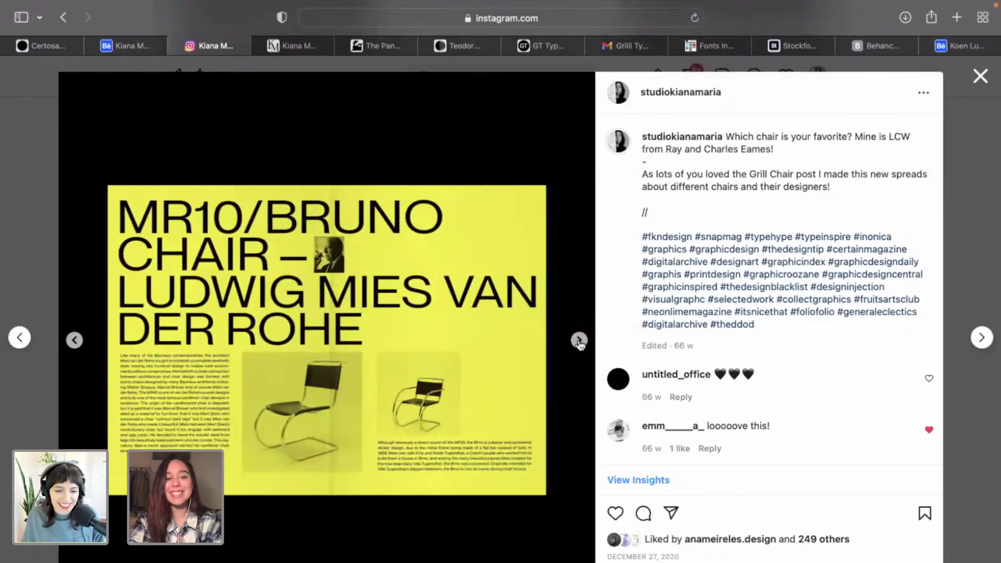
pyautogui.click(579, 340)
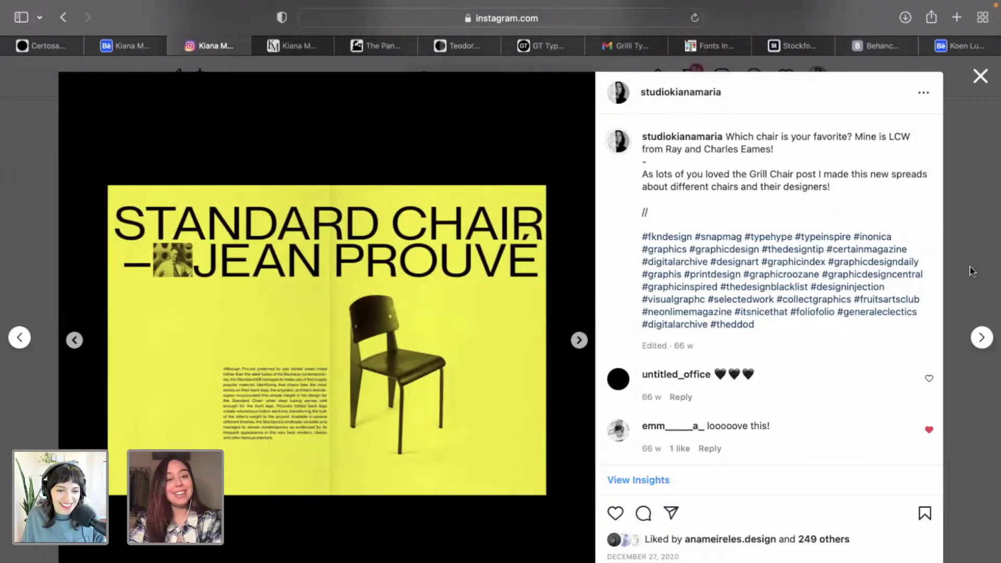
pyautogui.click(970, 267)
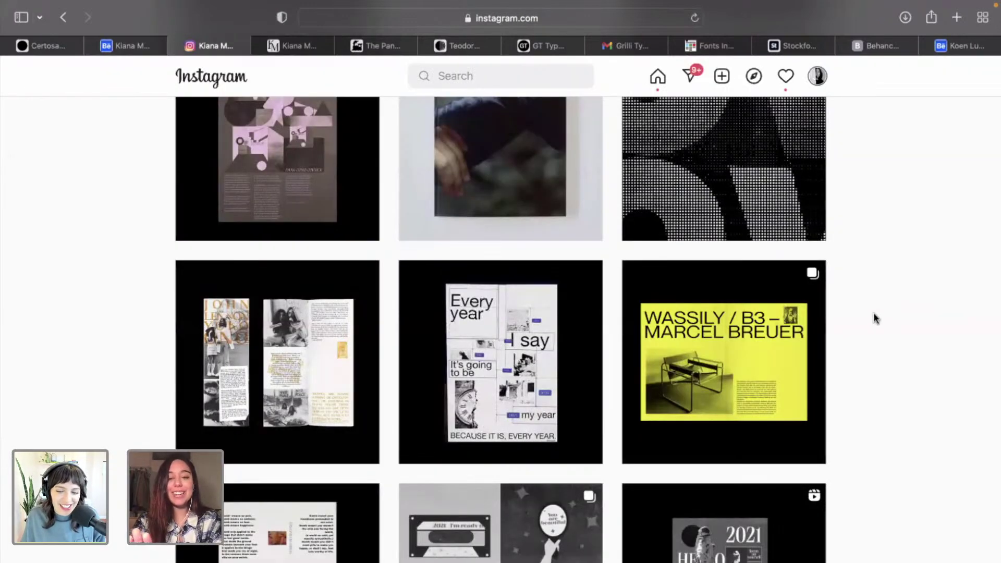
# Switch back to InDesign and, with guides shown, move the CAROLINE DENERVAUD title to the left page's margin at about X 8 mm, Y 28.4 mm.
pyautogui.press('super+Tab')
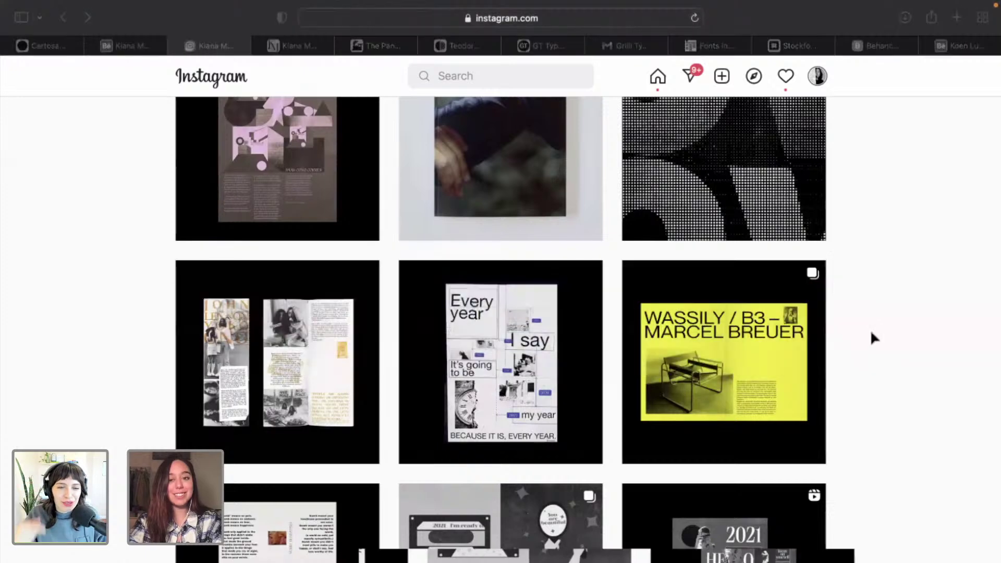
pyautogui.scroll(4, 661, 319)
pyautogui.hscroll(2, 661, 319)
pyautogui.press('super+Tab')
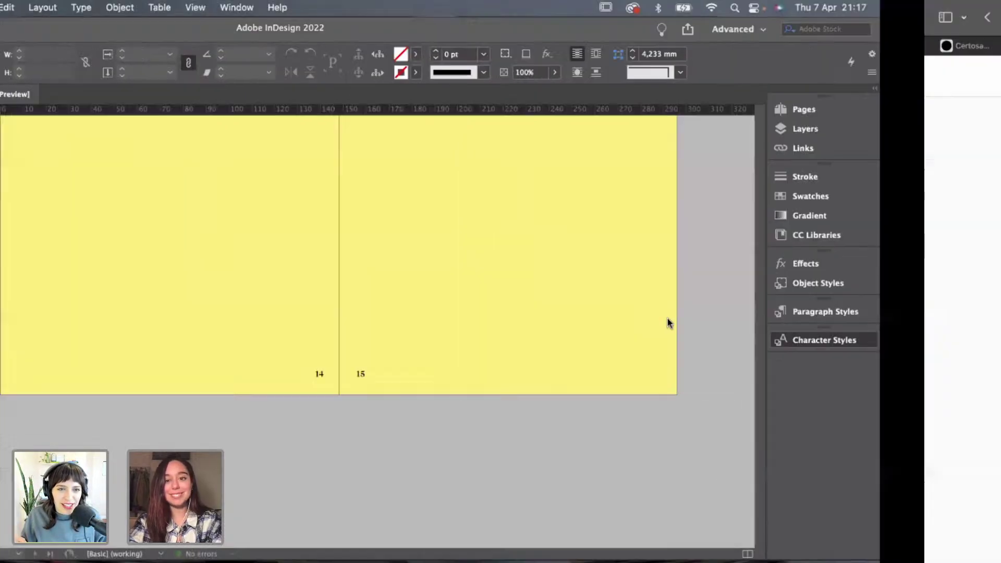
pyautogui.click(714, 334)
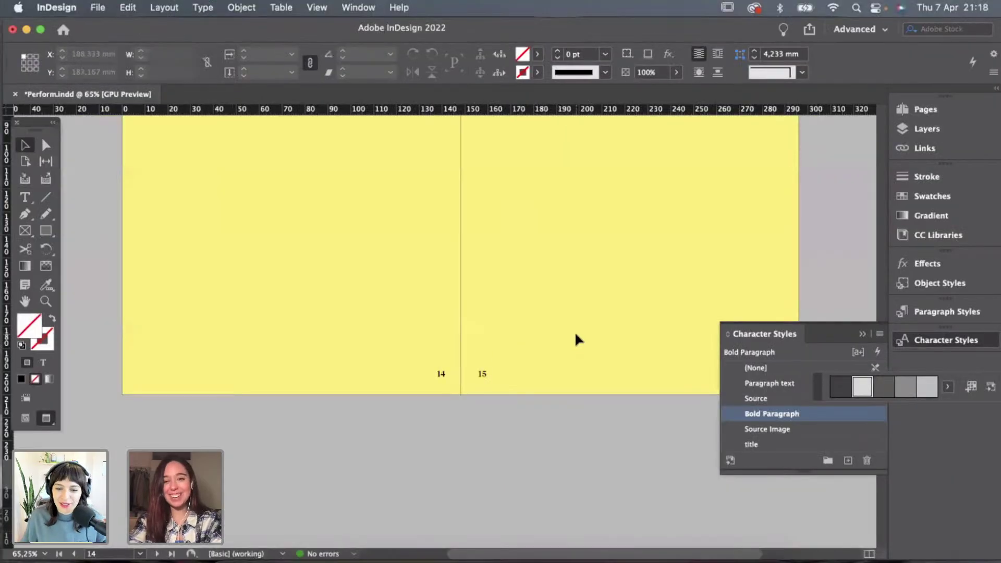
pyautogui.scroll(5, 575, 335)
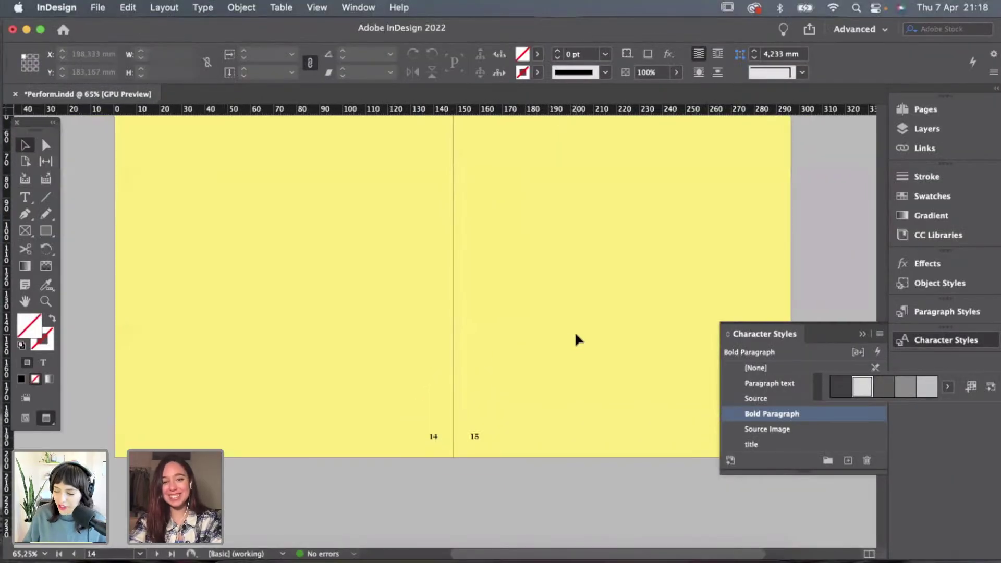
pyautogui.scroll(-1, 576, 334)
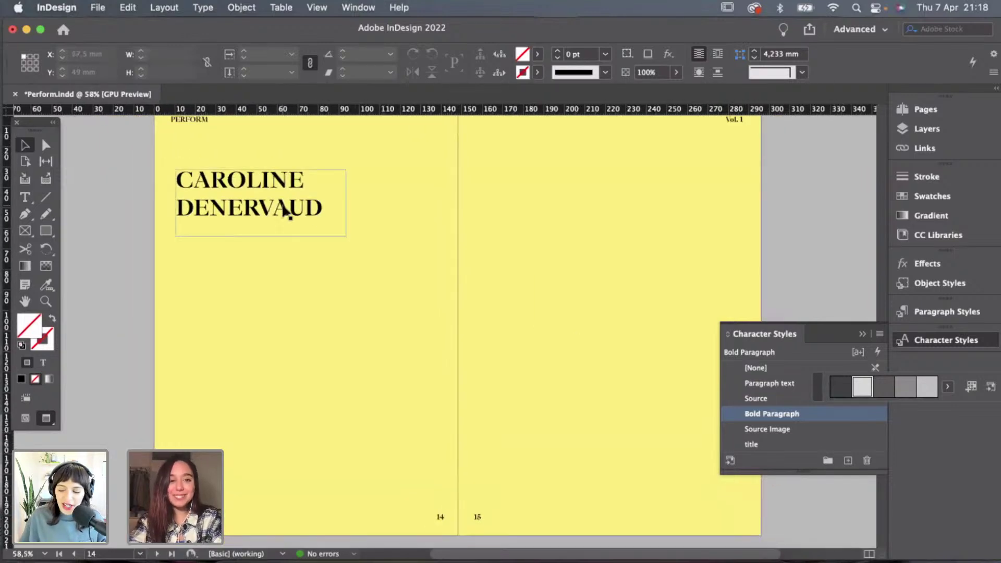
pyautogui.scroll(3, 286, 205)
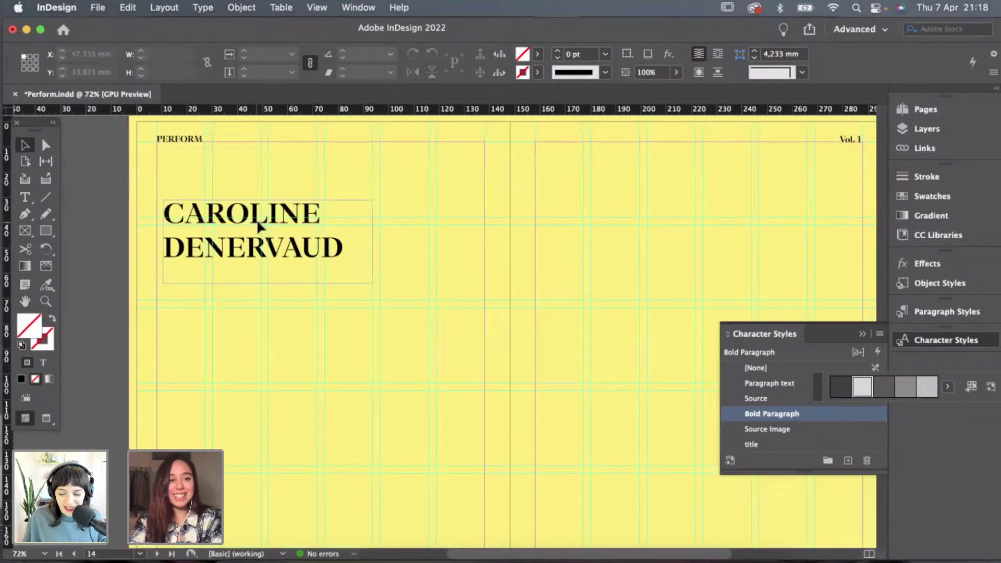
pyautogui.moveTo(261, 226); pyautogui.dragTo(257, 220)
# Switch to the Art performance document in Pages and select the name Caroline Denervaud in the section 3 heading.
pyautogui.click(527, 561)
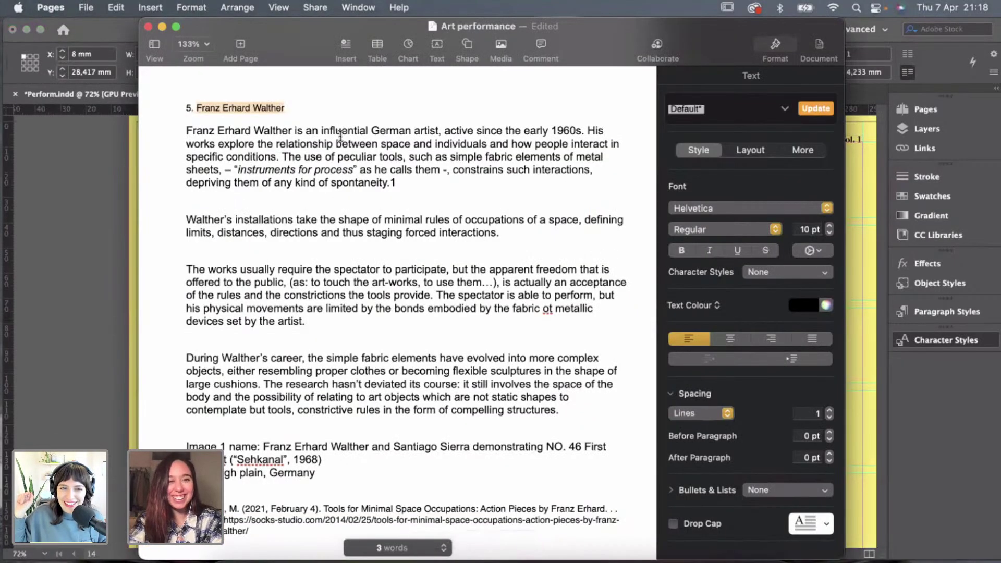
pyautogui.click(281, 108)
pyautogui.scroll(15, 277, 107)
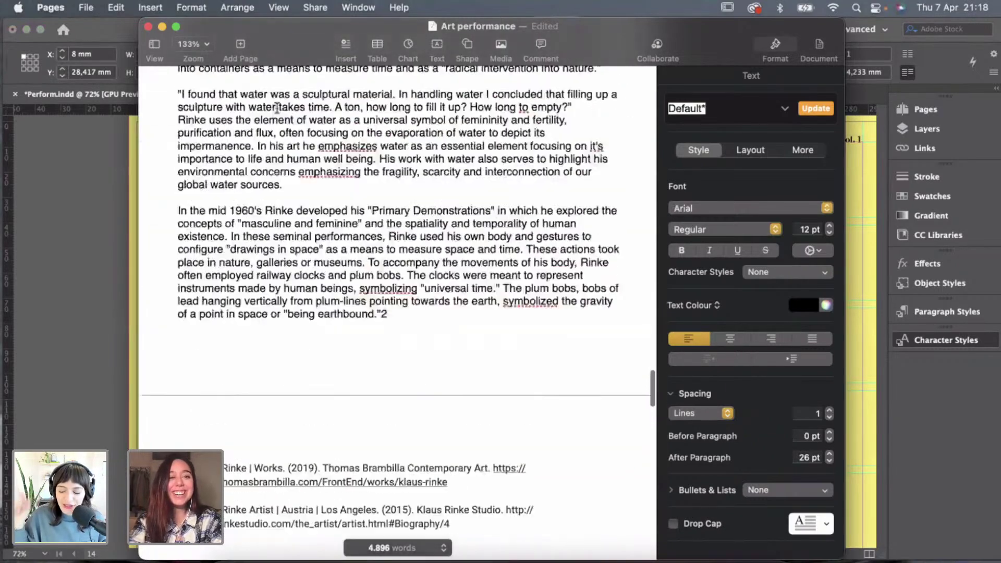
pyautogui.scroll(20, 277, 108)
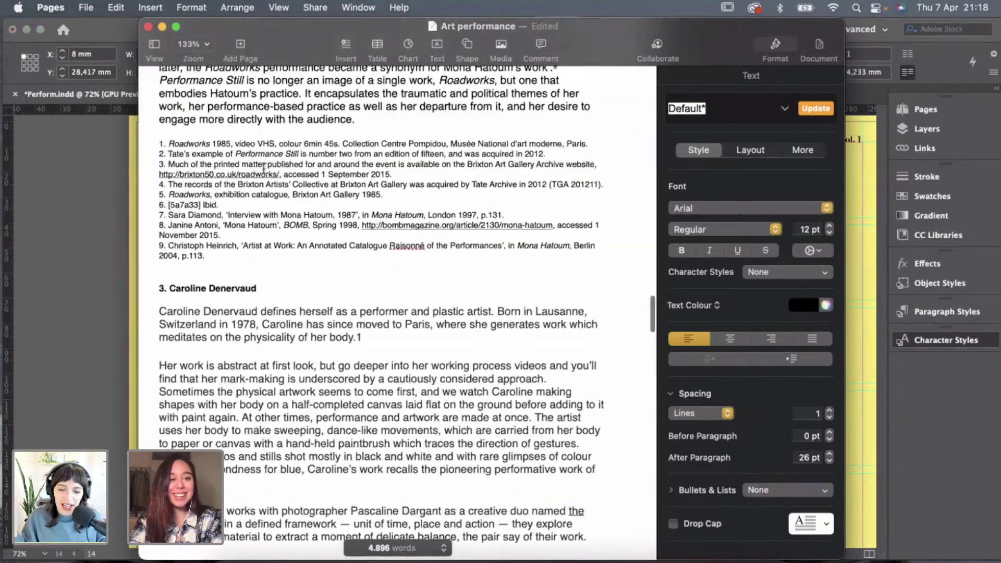
pyautogui.scroll(-2, 263, 168)
pyautogui.moveTo(267, 249)
pyautogui.mouseDown()
pyautogui.moveTo(170, 251)
pyautogui.moveTo(266, 249)
pyautogui.mouseUp()
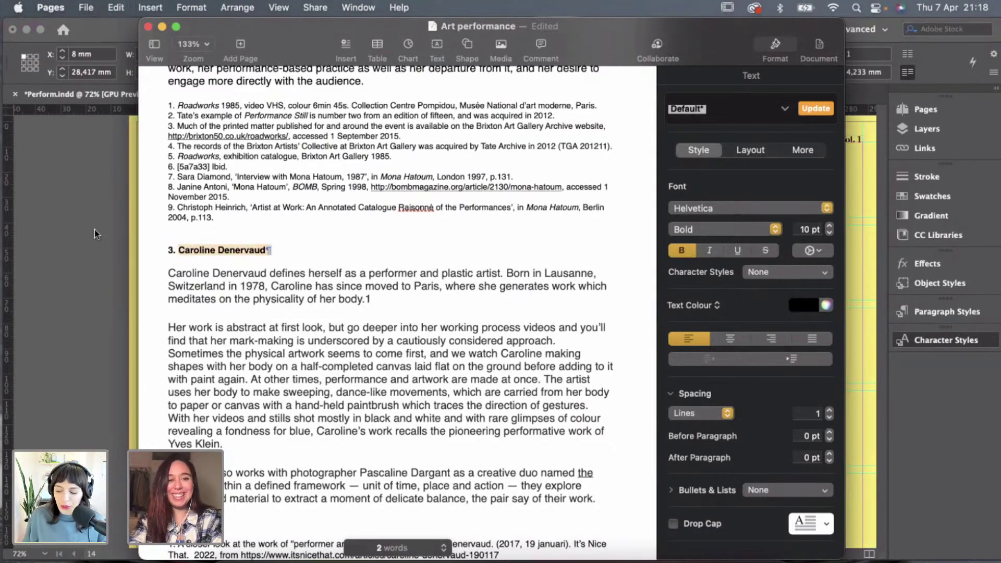
# Switch back to InDesign and check the text formatting of the complete CAROLINE DENERVAUD title.
pyautogui.click(112, 233)
pyautogui.doubleClick(280, 241)
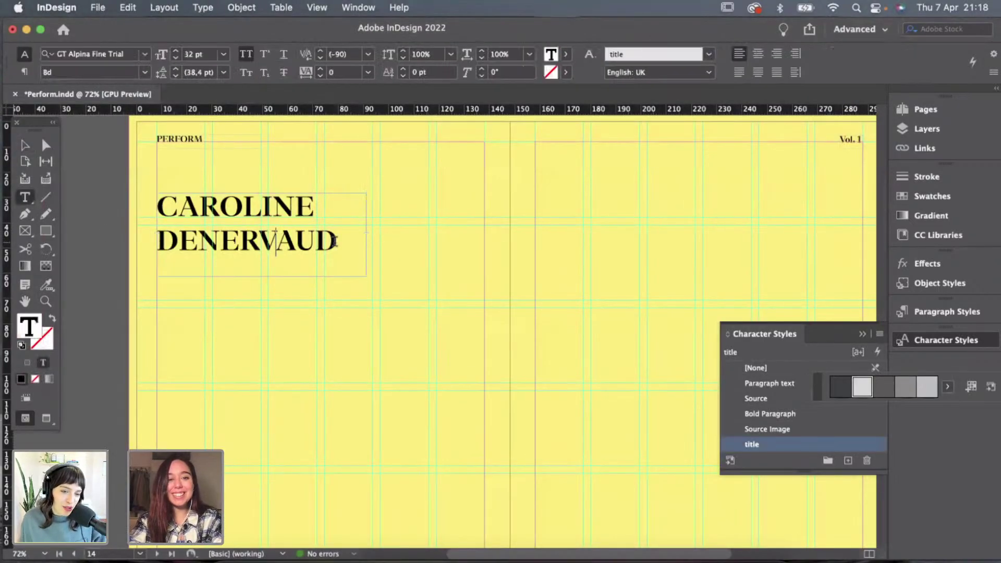
pyautogui.moveTo(344, 243); pyautogui.dragTo(151, 208)
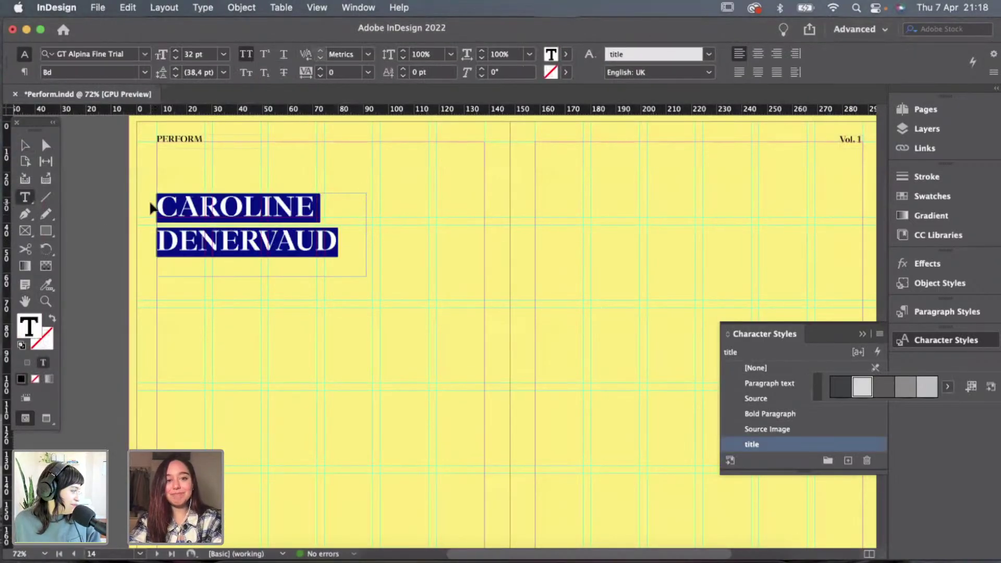
pyautogui.click(151, 208)
pyautogui.click(25, 145)
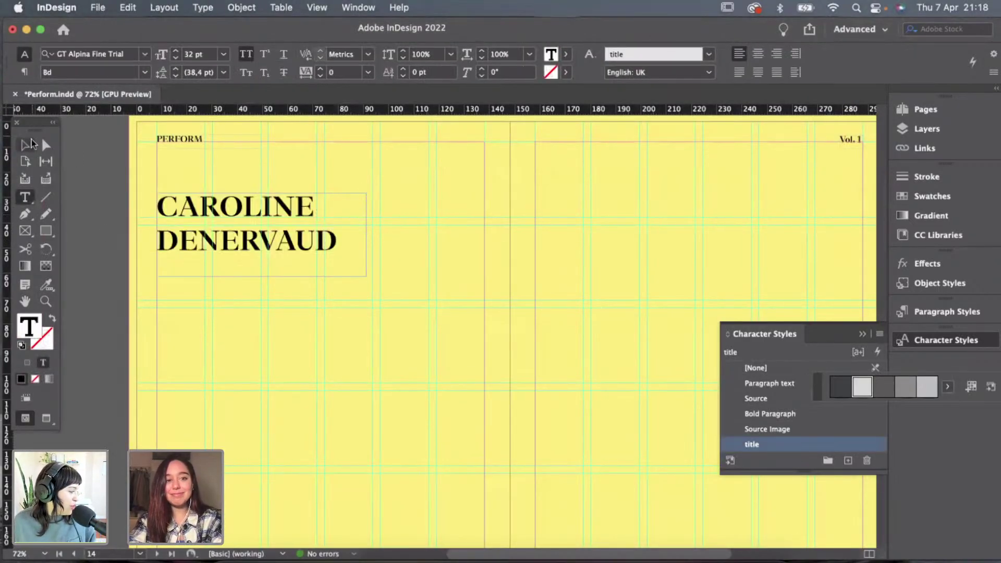
pyautogui.click(83, 180)
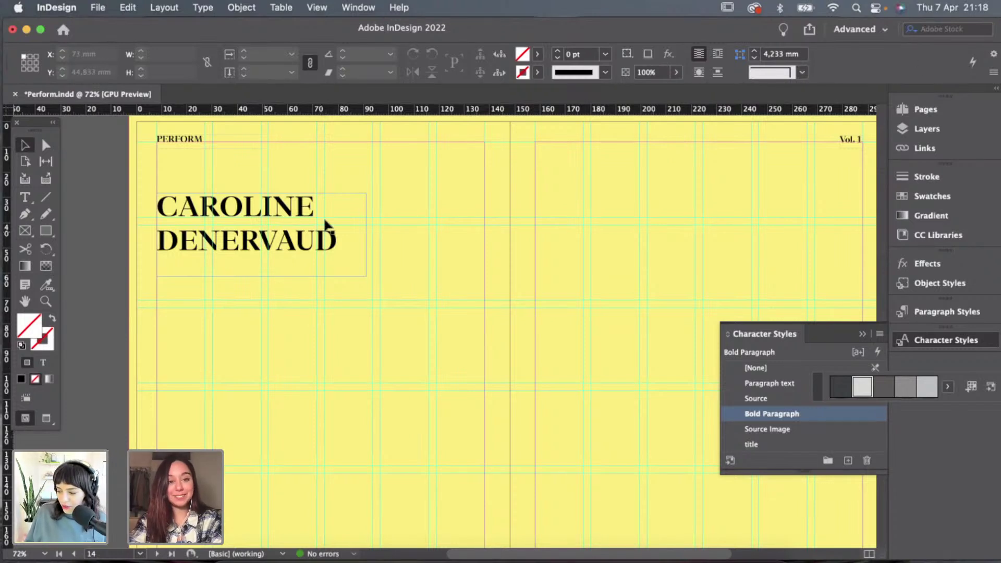
# Set the leading of both lines of the CAROLINE DENERVAUD title to 39 pt.
pyautogui.doubleClick(339, 237)
pyautogui.press('super+a')
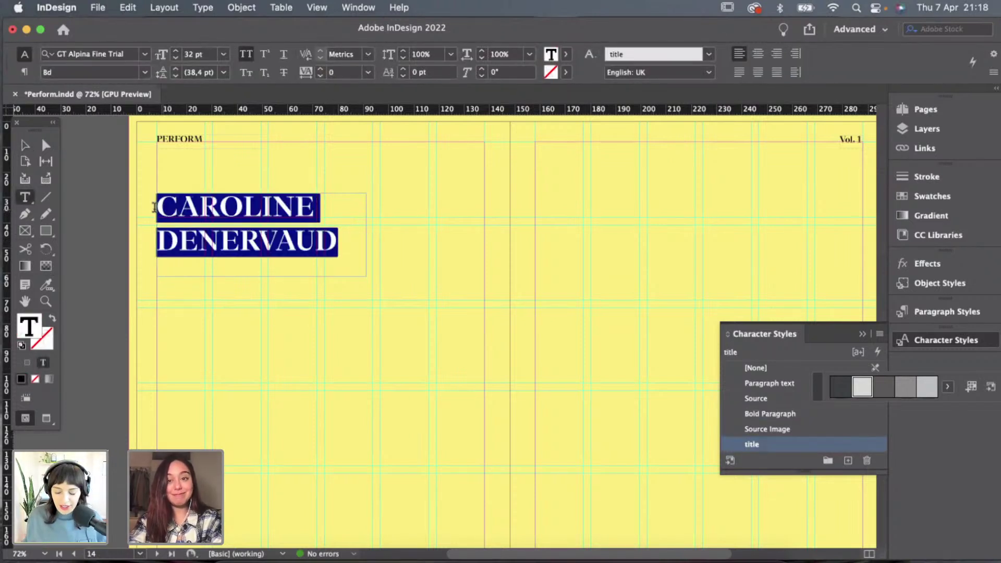
pyautogui.click(176, 76)
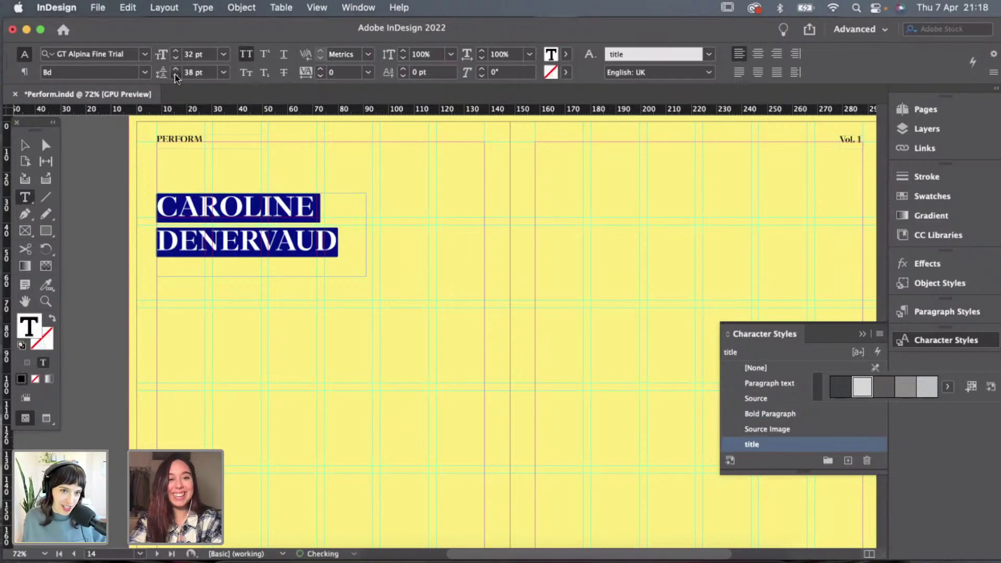
pyautogui.click(176, 69)
pyautogui.click(175, 70)
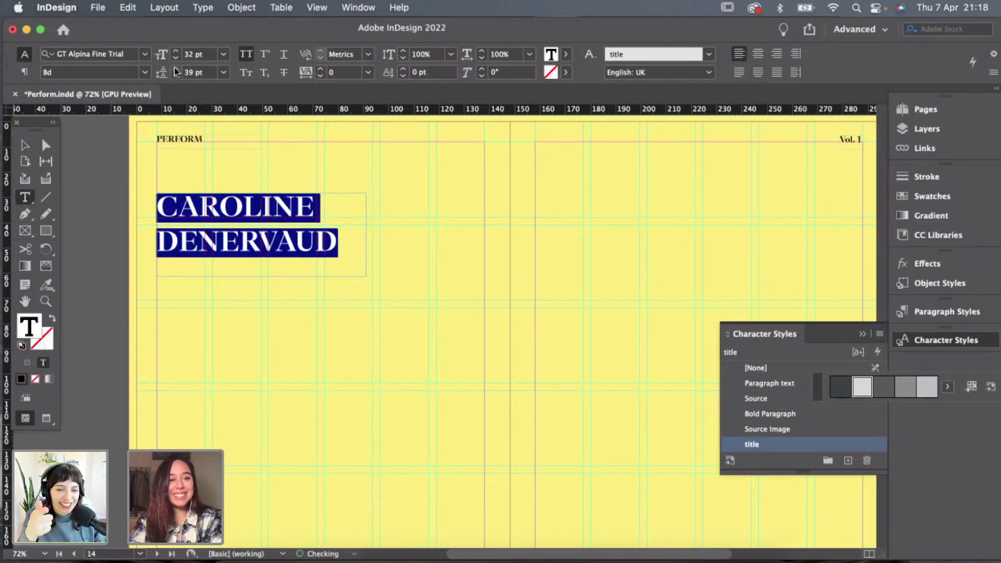
pyautogui.press('Escape')
pyautogui.click(117, 224)
pyautogui.press('super+0')
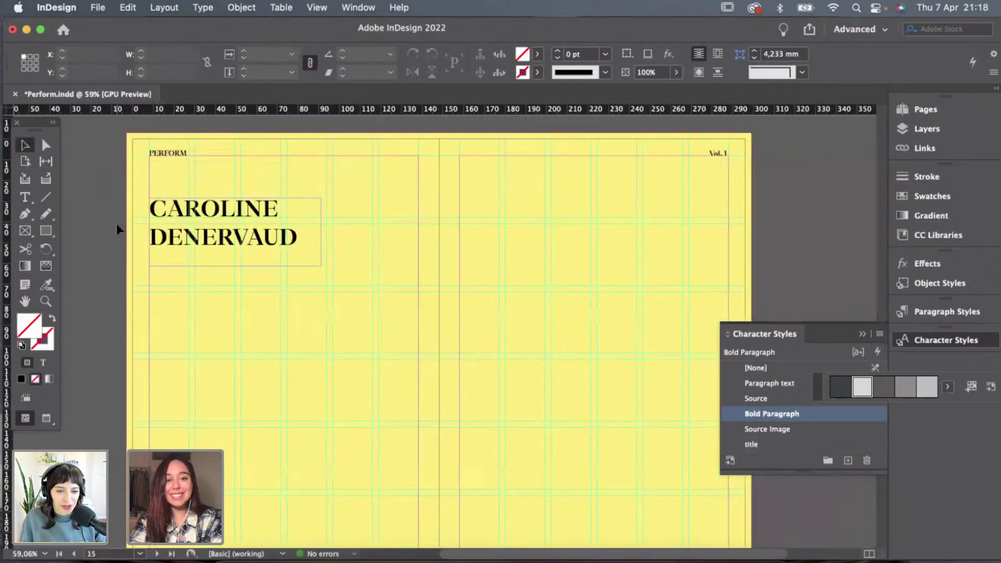
pyautogui.scroll(2, 117, 224)
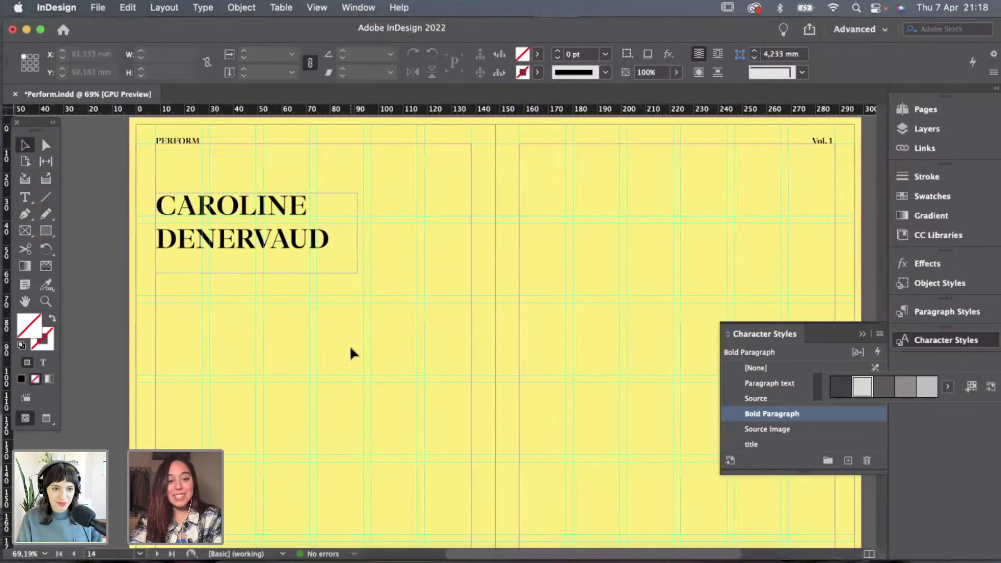
pyautogui.scroll(-2, 358, 347)
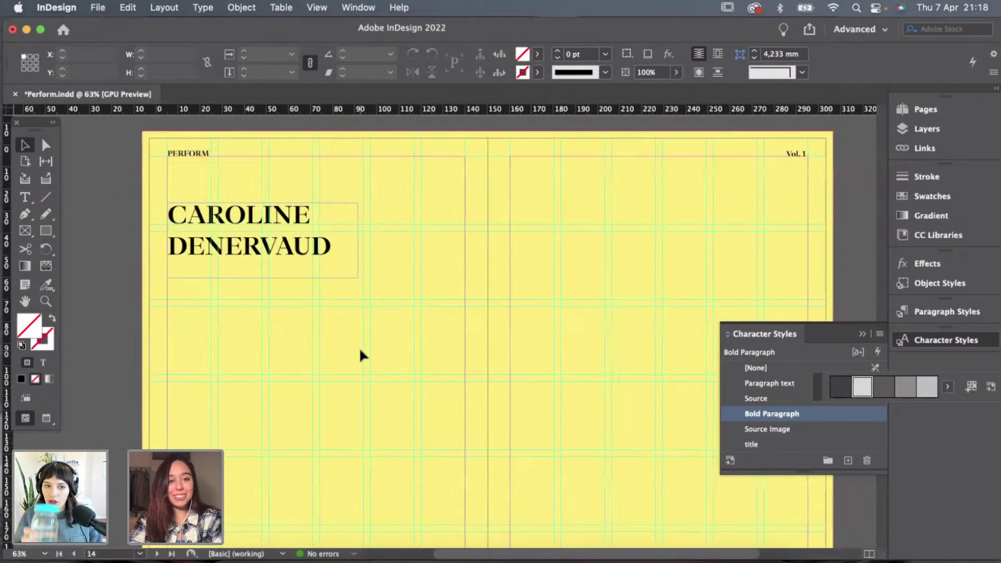
# Draw an empty image frame below the CAROLINE DENERVAUD title at X 8 mm, Y 63.5 mm, about 82.3 by 98.5 mm.
pyautogui.click(29, 232)
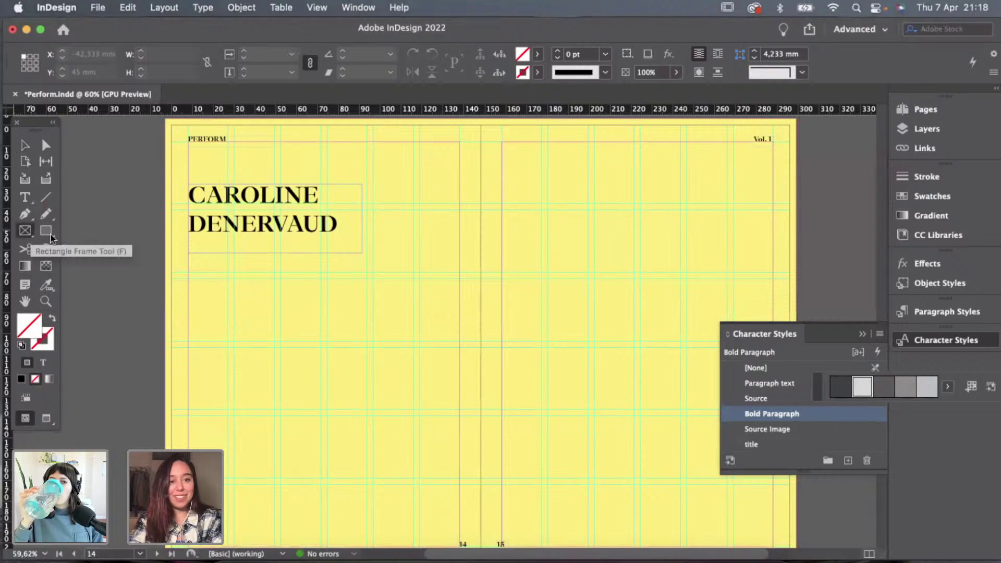
pyautogui.moveTo(189, 257); pyautogui.dragTo(367, 463)
pyautogui.click(25, 146)
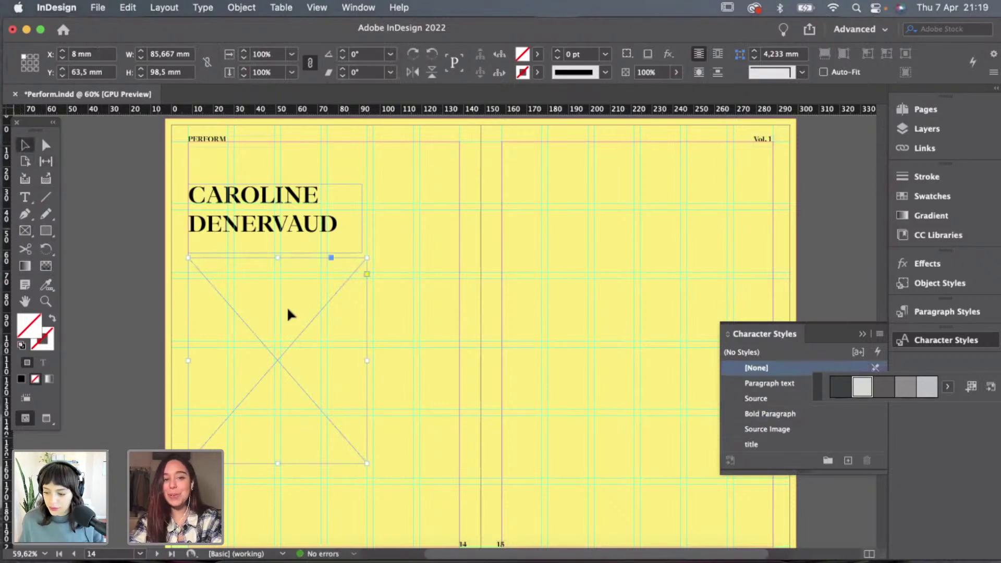
pyautogui.moveTo(365, 359); pyautogui.dragTo(360, 358)
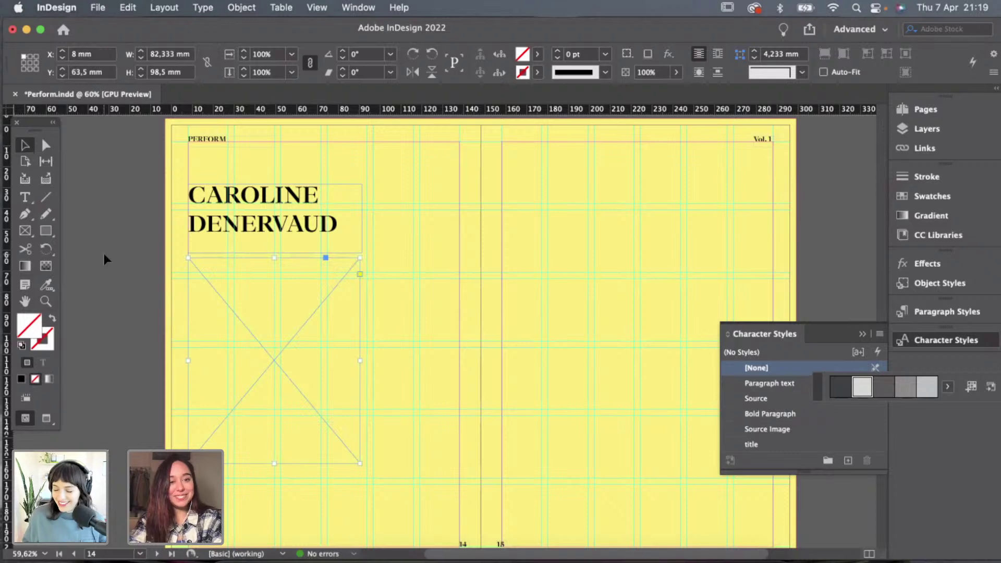
# Switch to Finder and open the "3. Caroline Denervaud" folder inside the Adobe Live Images folder.
pyautogui.click(258, 557)
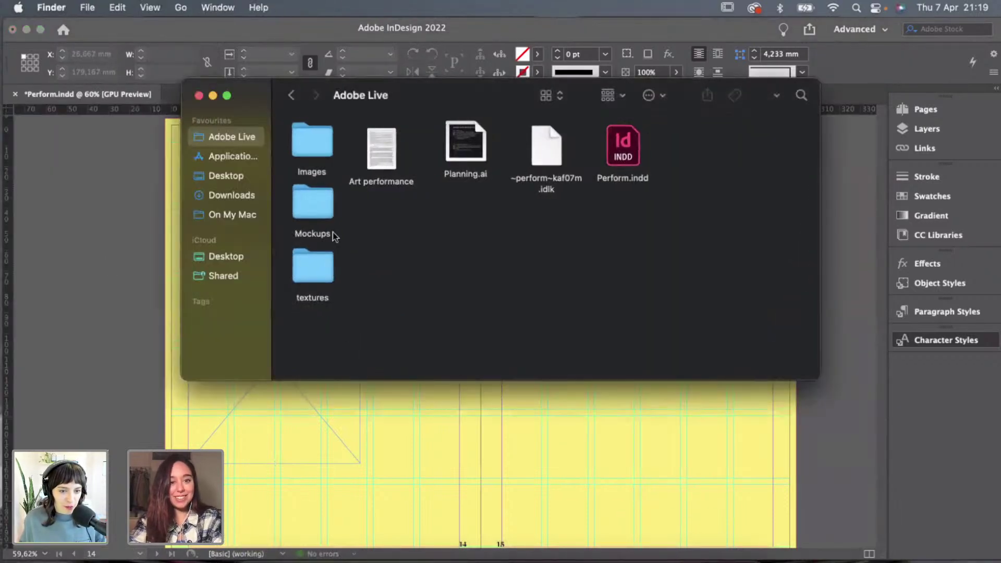
pyautogui.doubleClick(312, 152)
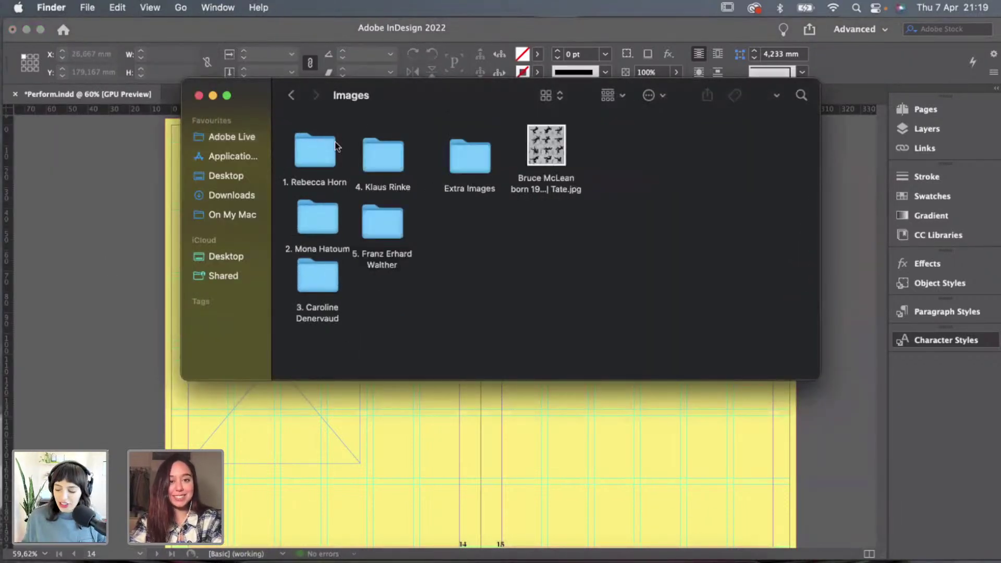
pyautogui.doubleClick(317, 154)
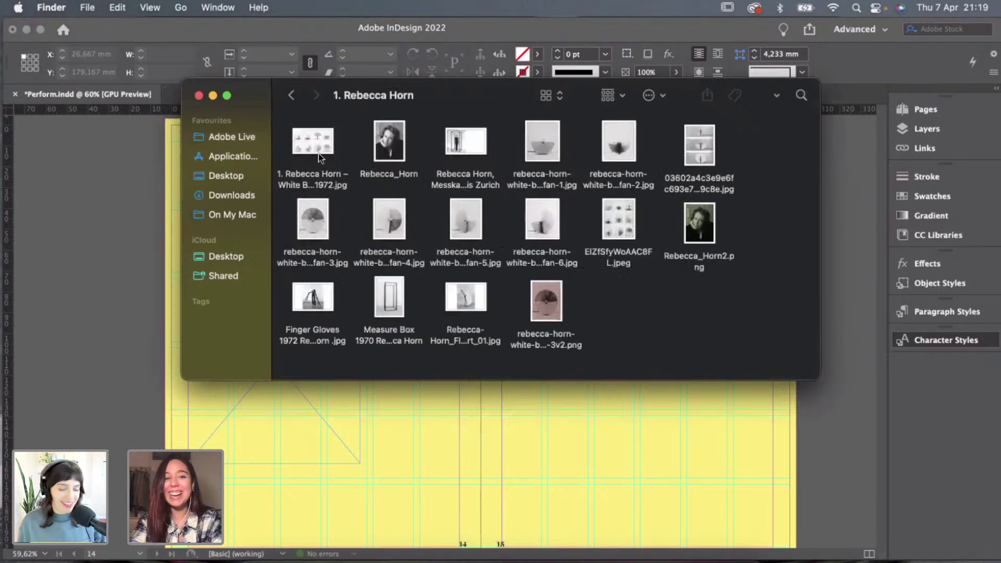
pyautogui.click(288, 97)
pyautogui.doubleClick(306, 282)
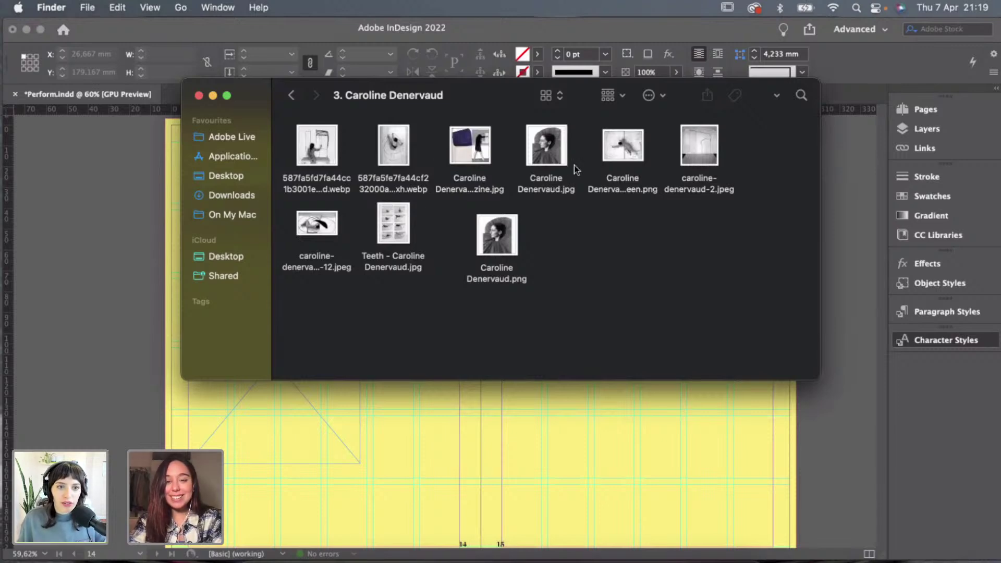
# Preview the Sight Unseen painting PNG and examine the frames of Teeth - Caroline Denervaud.jpg as image candidates.
pyautogui.click(617, 155)
pyautogui.press('space')
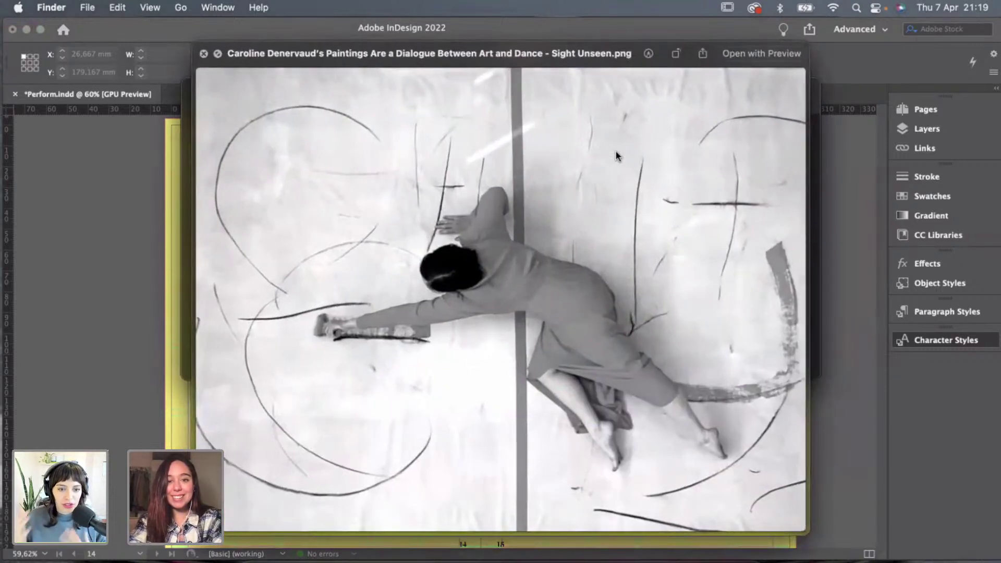
pyautogui.press('space')
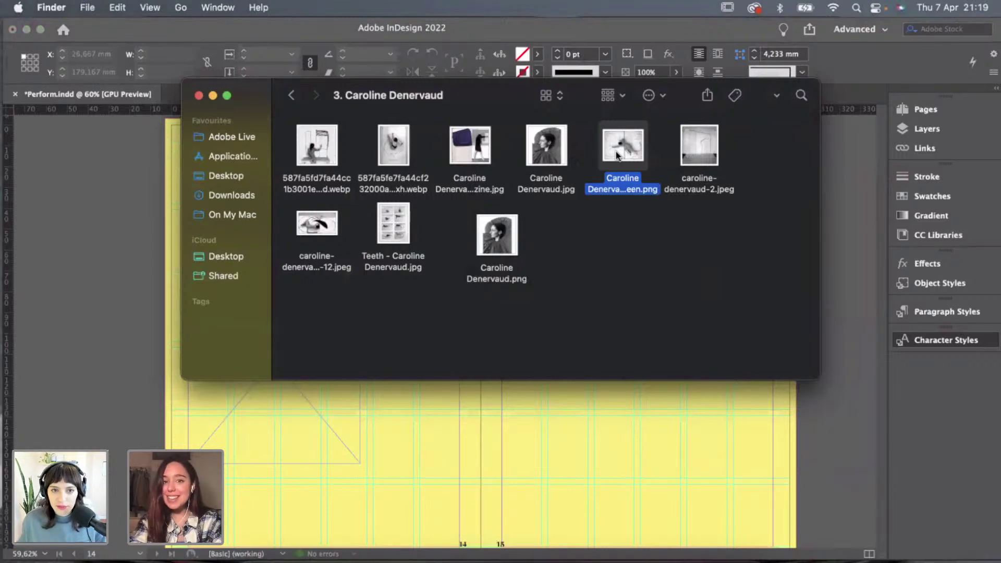
pyautogui.press('space')
pyautogui.press('space')
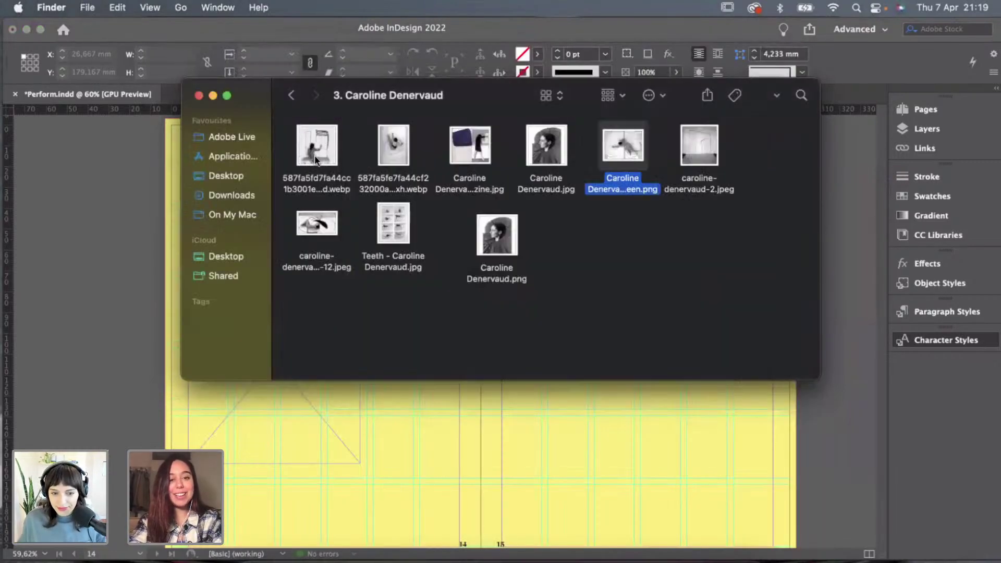
pyautogui.click(391, 227)
pyautogui.press('space')
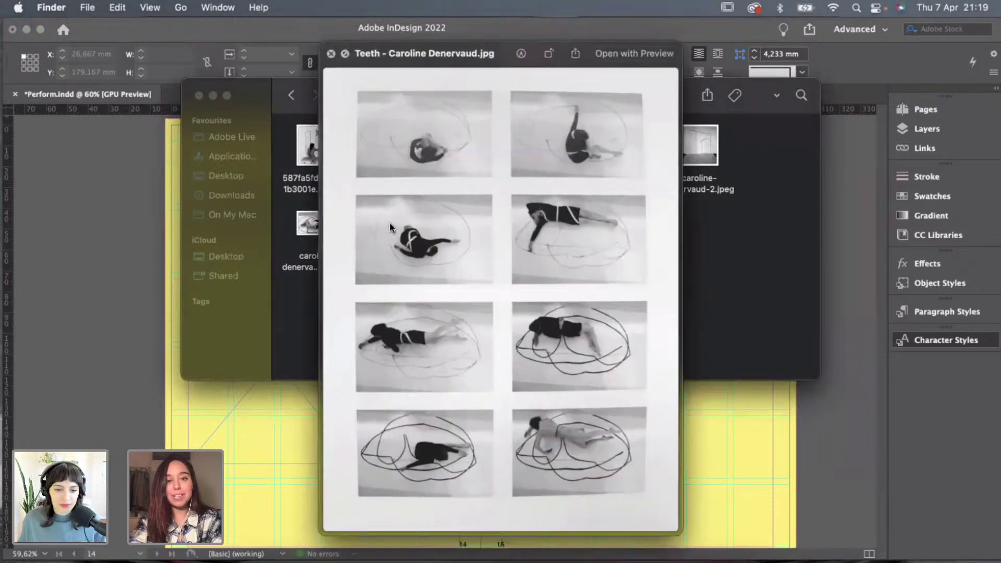
pyautogui.scroll(3, 511, 318)
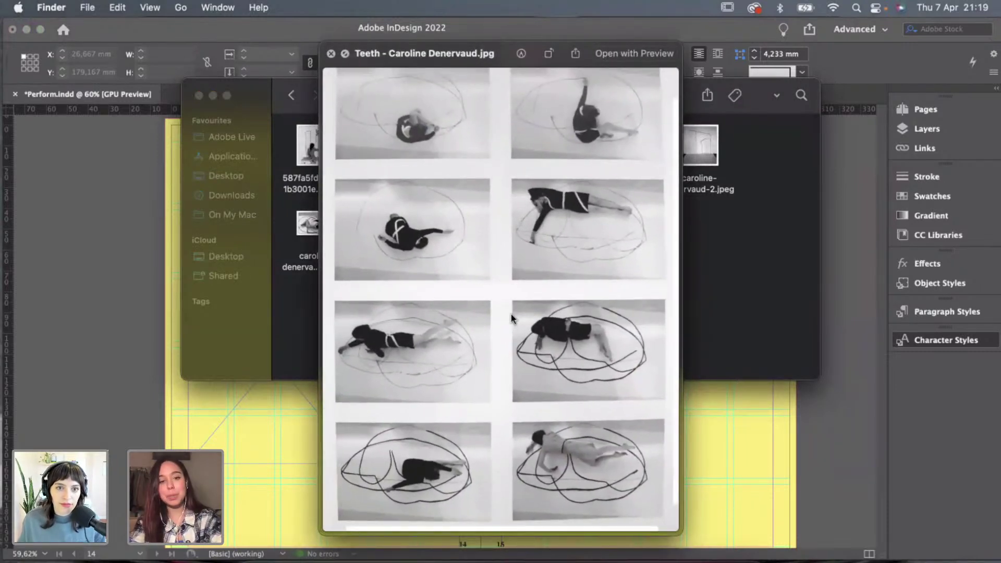
pyautogui.scroll(-3, 512, 318)
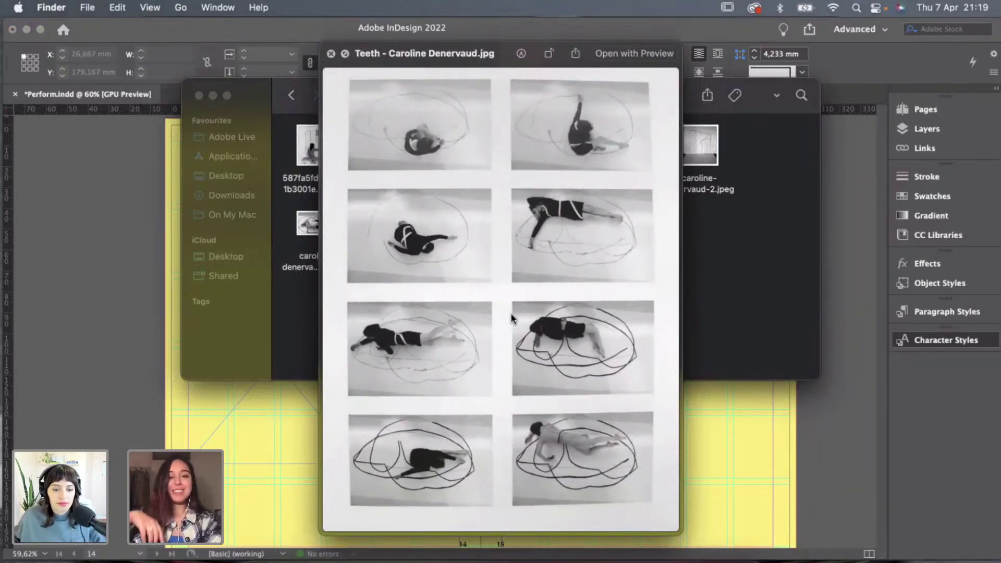
pyautogui.press('space')
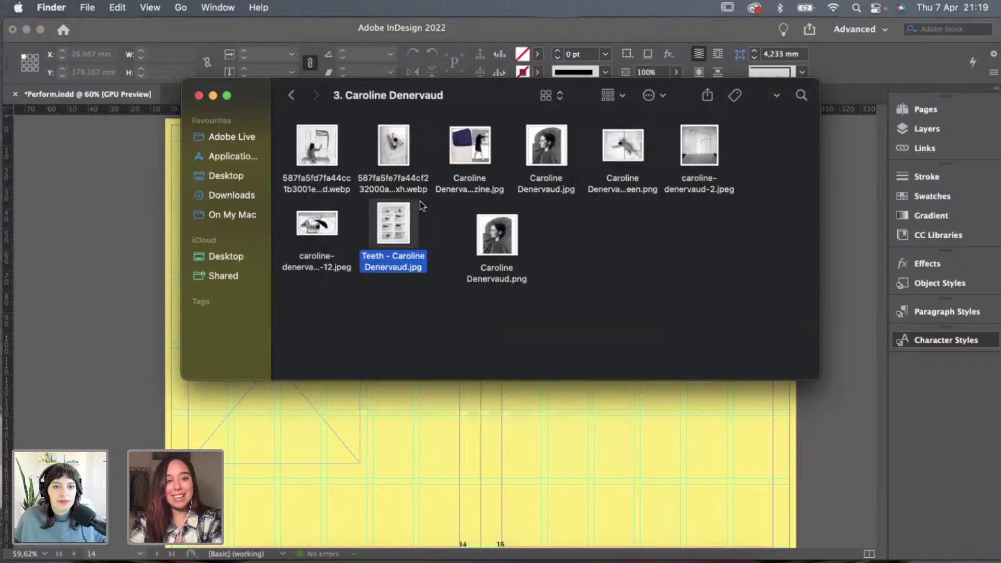
# Compare the first WebP image, the artist drawing from a bench, with the Teeth - Caroline Denervaud.jpg sequence.
pyautogui.click(315, 152)
pyautogui.press('space')
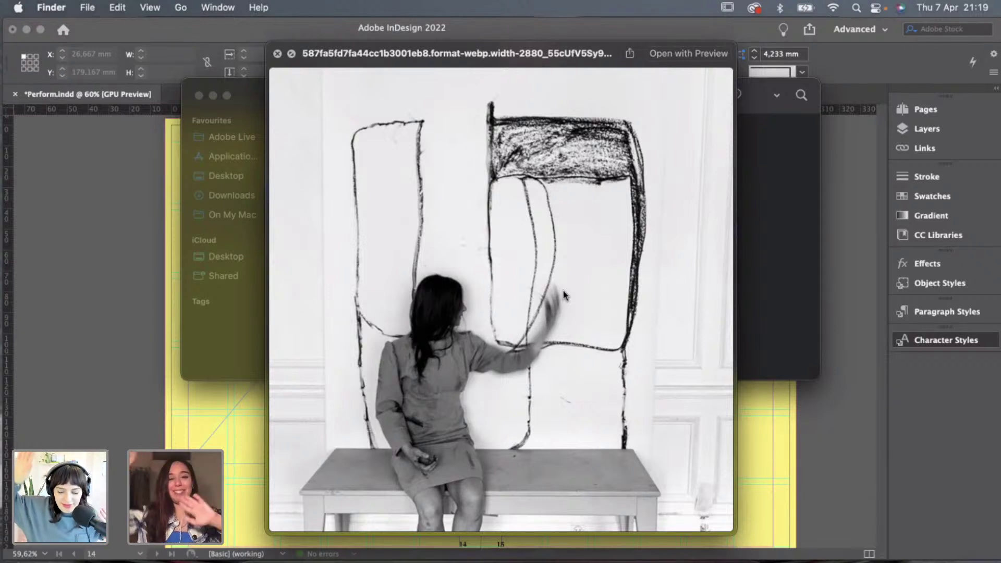
pyautogui.press('space')
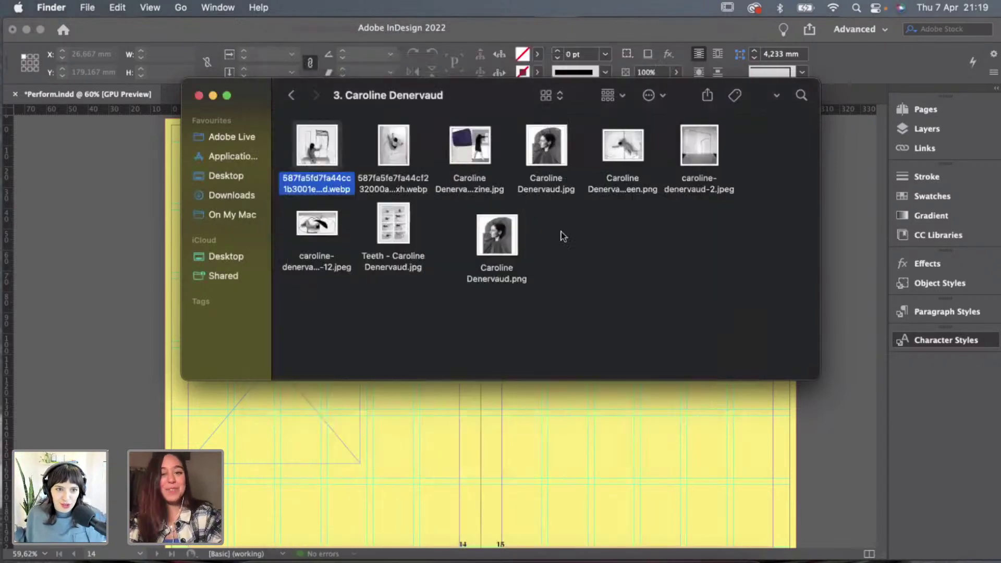
pyautogui.click(406, 224)
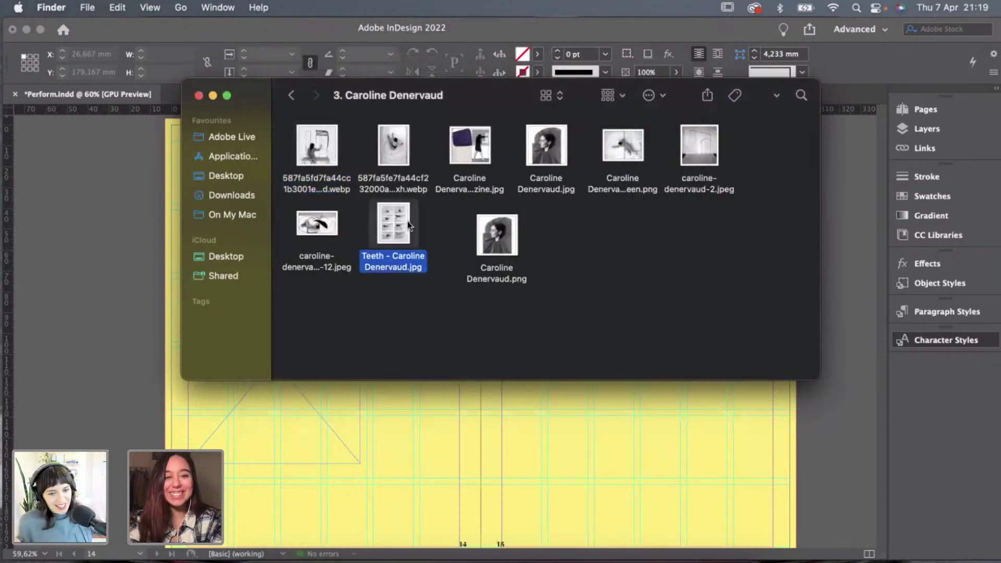
pyautogui.press('space')
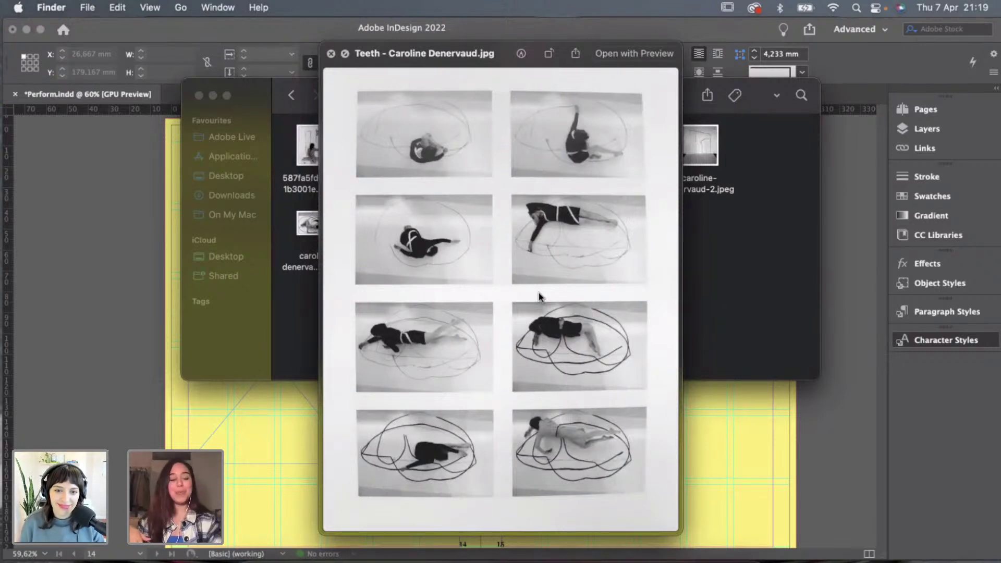
pyautogui.press('space')
pyautogui.press('space')
pyautogui.press('space')
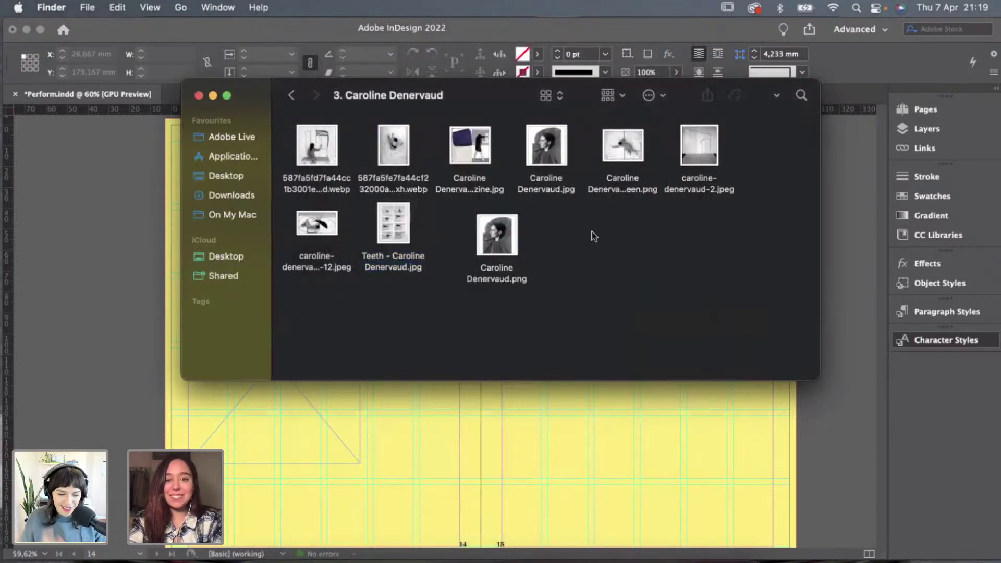
# Preview the "Paintings Are a Dialogue Between Art and Dance - Sight Unseen" PNG again to judge its composition.
pyautogui.click(629, 152)
pyautogui.press('space')
pyautogui.press('space')
pyautogui.press('space')
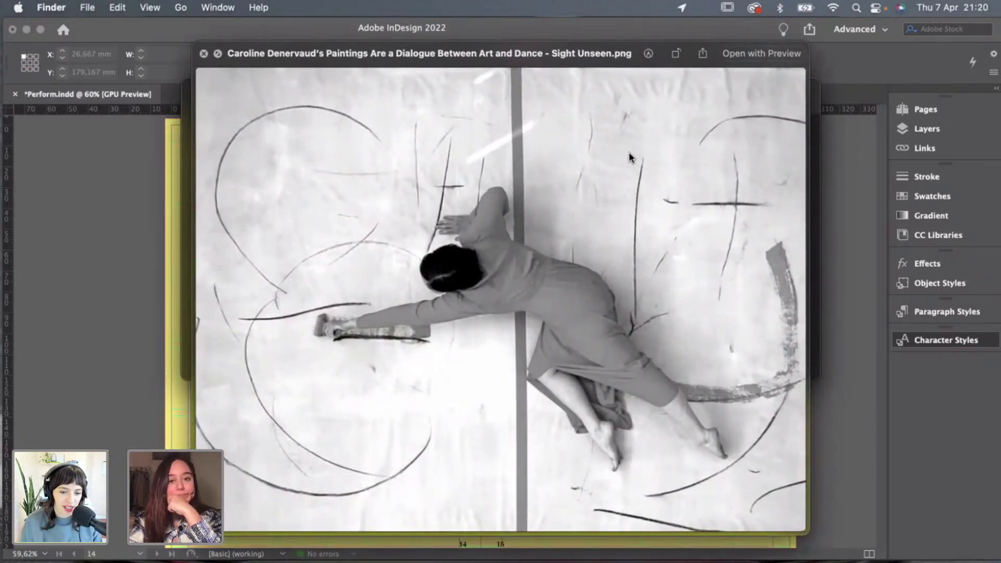
pyautogui.press('space')
pyautogui.press('space')
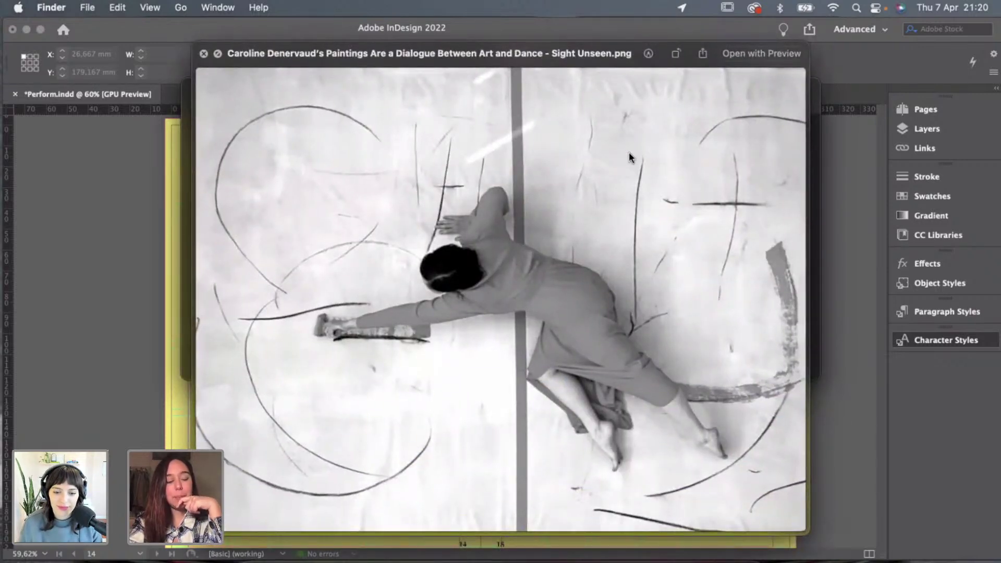
pyautogui.press('space')
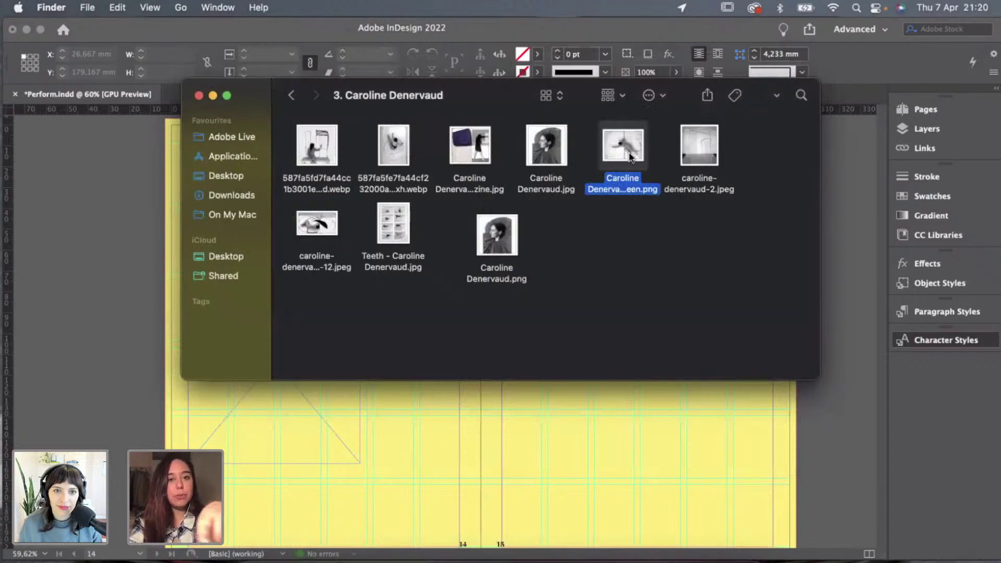
# Preview the second WebP image of the artist on a circular drawing and the portrait Caroline Denervaud.jpg.
pyautogui.click(405, 148)
pyautogui.press('space')
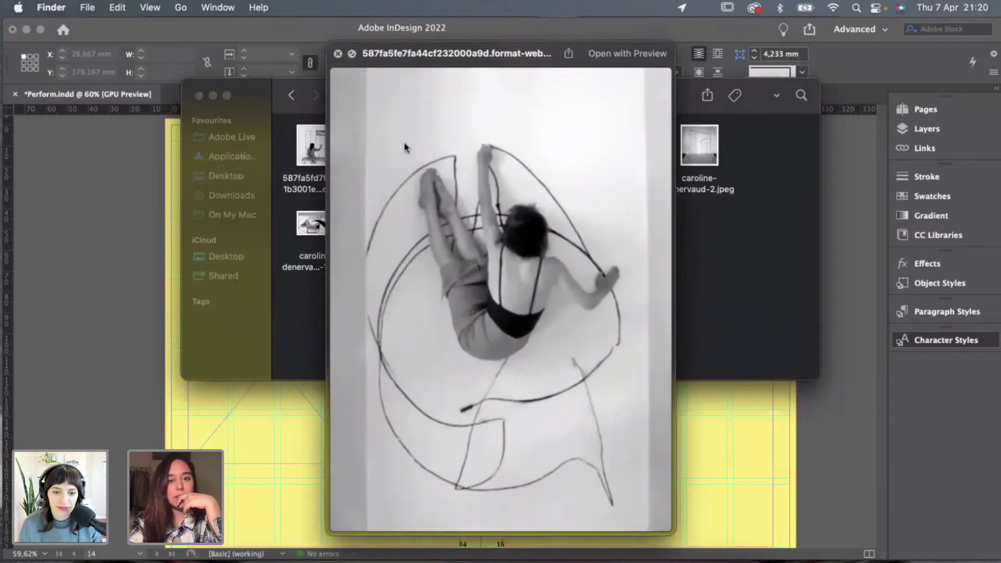
pyautogui.press('Left')
pyautogui.press('space')
pyautogui.click(547, 148)
pyautogui.press('space')
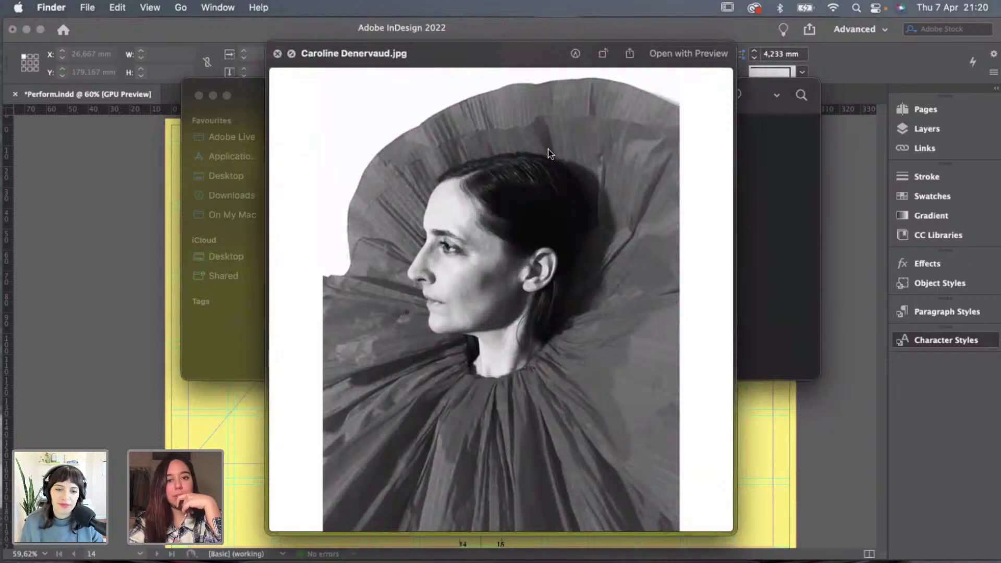
pyautogui.press('space')
# Check the Sight Unseen PNG once more and place it into the empty frame below the title in InDesign.
pyautogui.click(619, 151)
pyautogui.press('space')
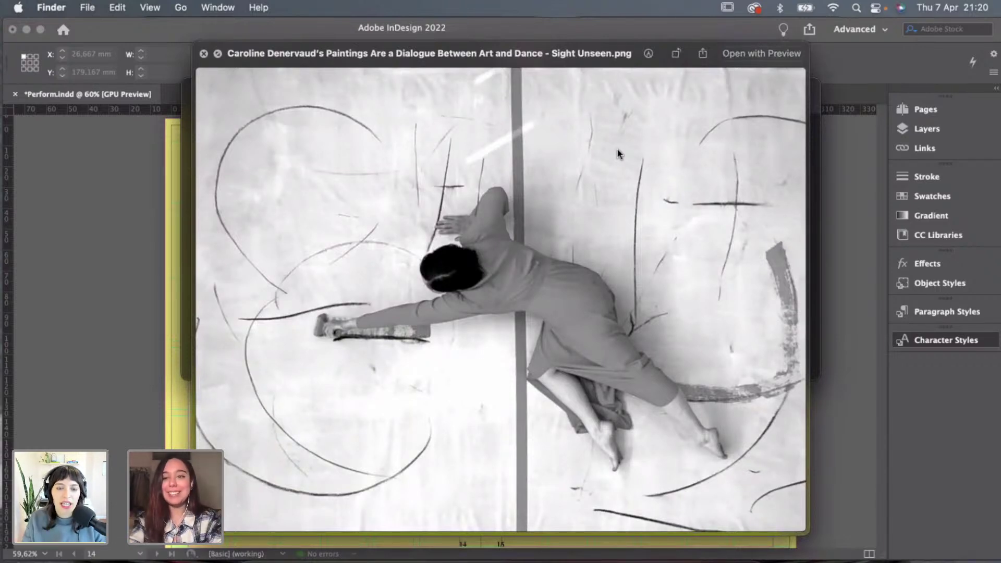
pyautogui.press('space')
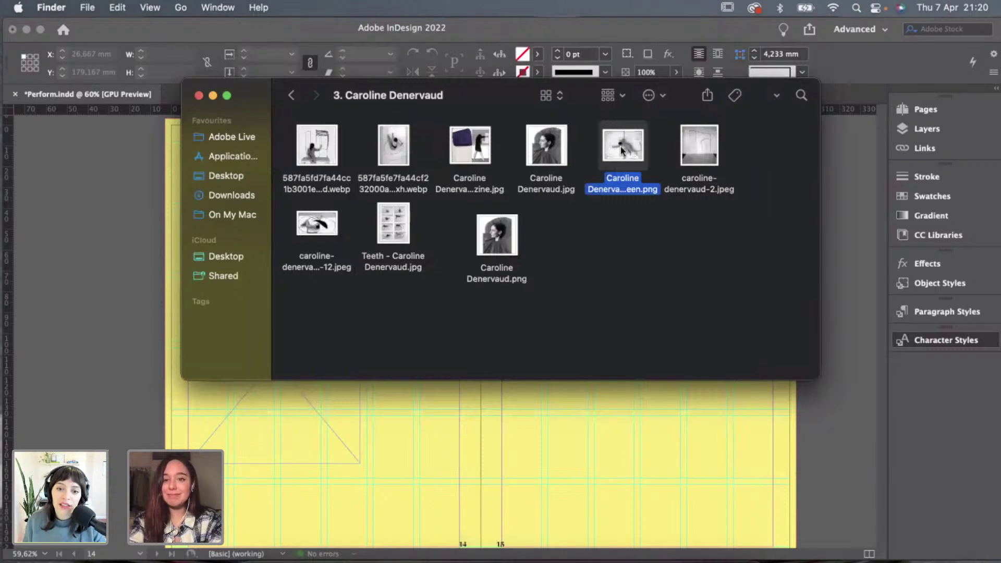
pyautogui.rightClick(621, 151)
pyautogui.click(651, 239)
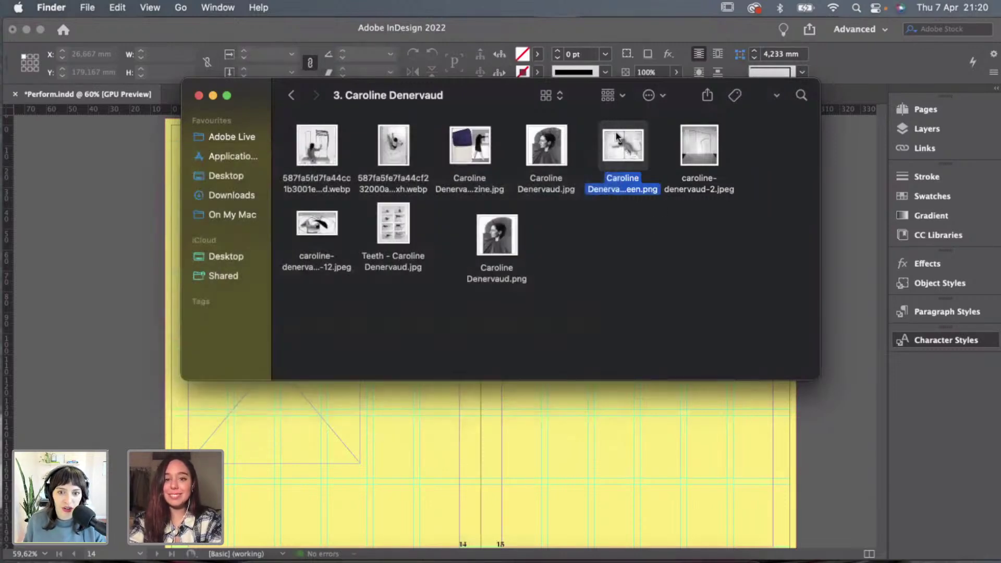
pyautogui.moveTo(453, 285); pyautogui.dragTo(295, 410)
pyautogui.click(315, 408)
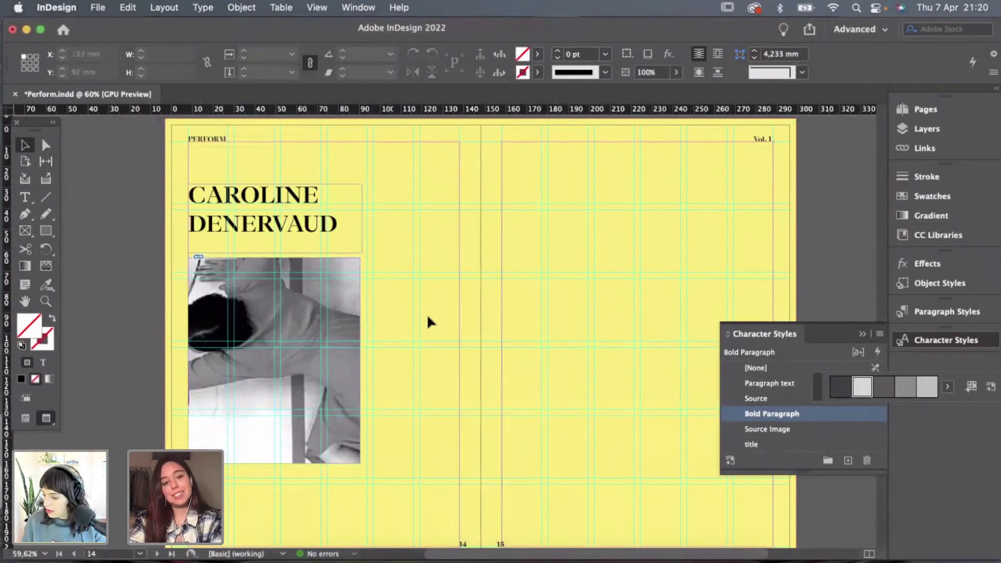
# Widen the photo frame across both pages to about 260.8 mm and shift the photo inside it towards the right page.
pyautogui.scroll(-3, 427, 322)
pyautogui.click(351, 329)
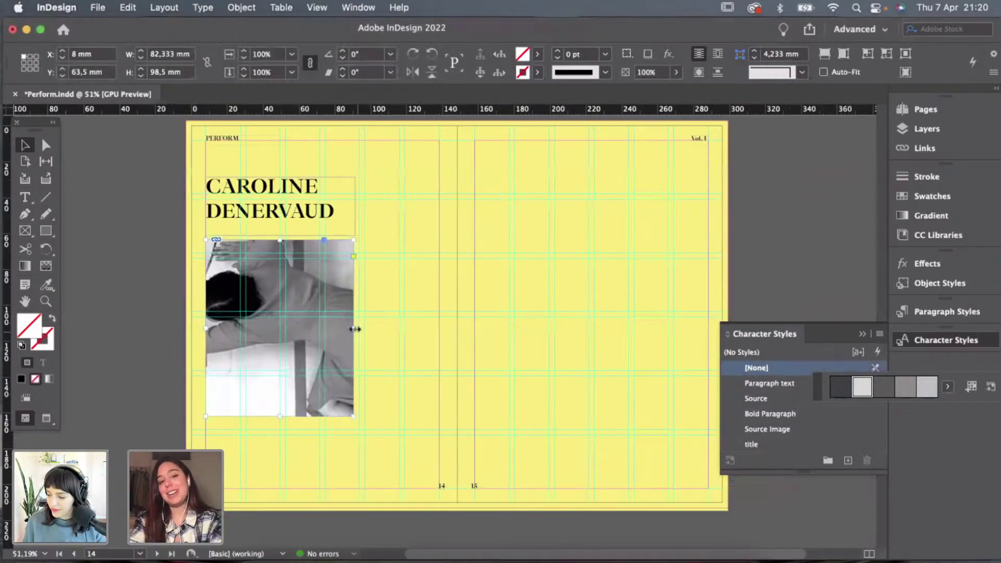
pyautogui.moveTo(352, 328); pyautogui.dragTo(672, 328)
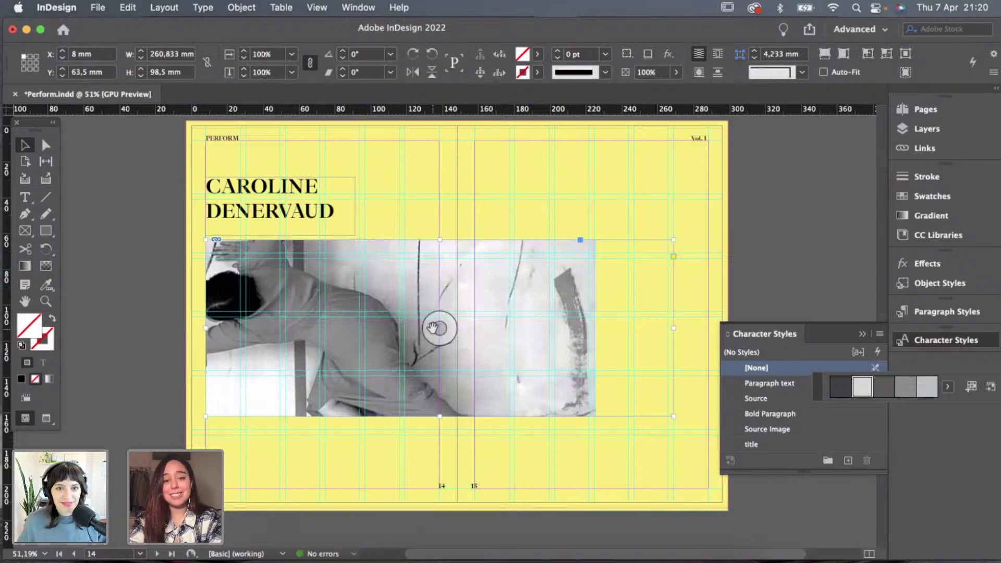
pyautogui.moveTo(436, 328); pyautogui.dragTo(515, 329)
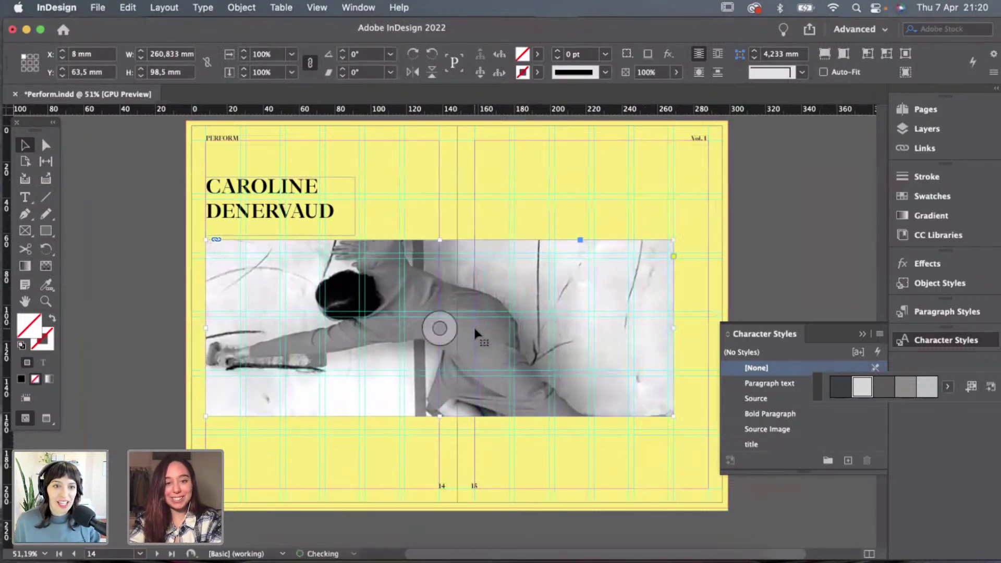
pyautogui.press('super+minus')
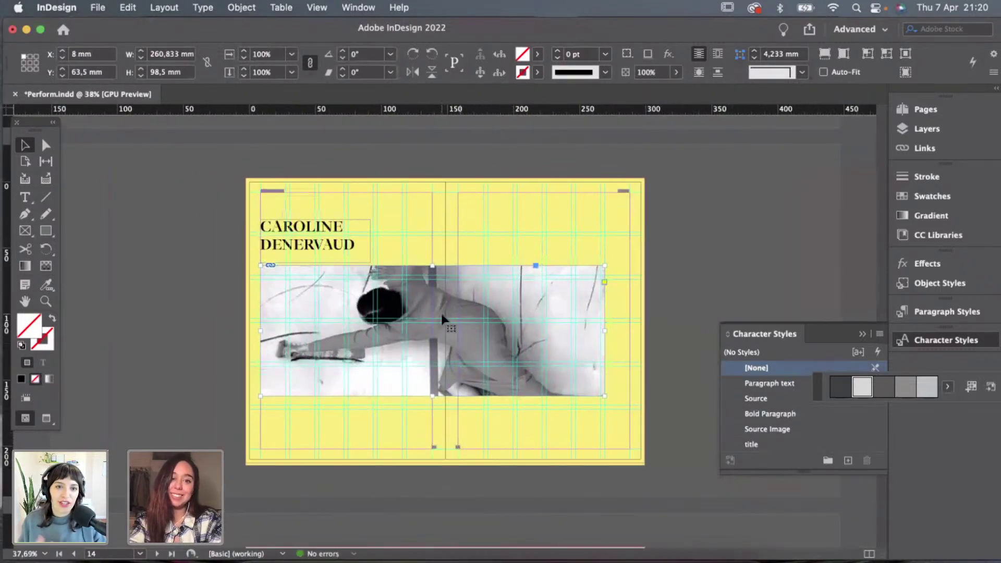
pyautogui.click(484, 223)
# Scale the photo inside its frame to about 66.5% and move it to about X+ 26.18 mm, Y+ -46.286 mm, checking the spread in preview.
pyautogui.scroll(3, 485, 223)
pyautogui.click(424, 358)
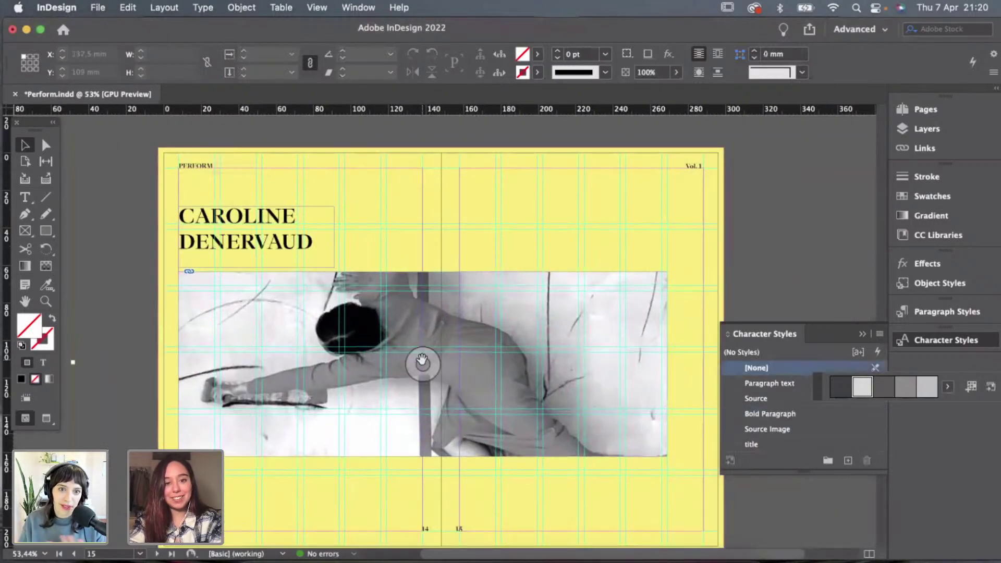
pyautogui.press('alt+super+comma')
pyautogui.press('alt+super+comma')
pyautogui.press('alt+super+comma')
pyautogui.press('alt+super+comma')
pyautogui.press('alt+super+comma')
pyautogui.press('alt+super+comma')
pyautogui.press('alt+super+comma')
pyautogui.press('alt+super+comma')
pyautogui.moveTo(423, 358); pyautogui.dragTo(467, 353)
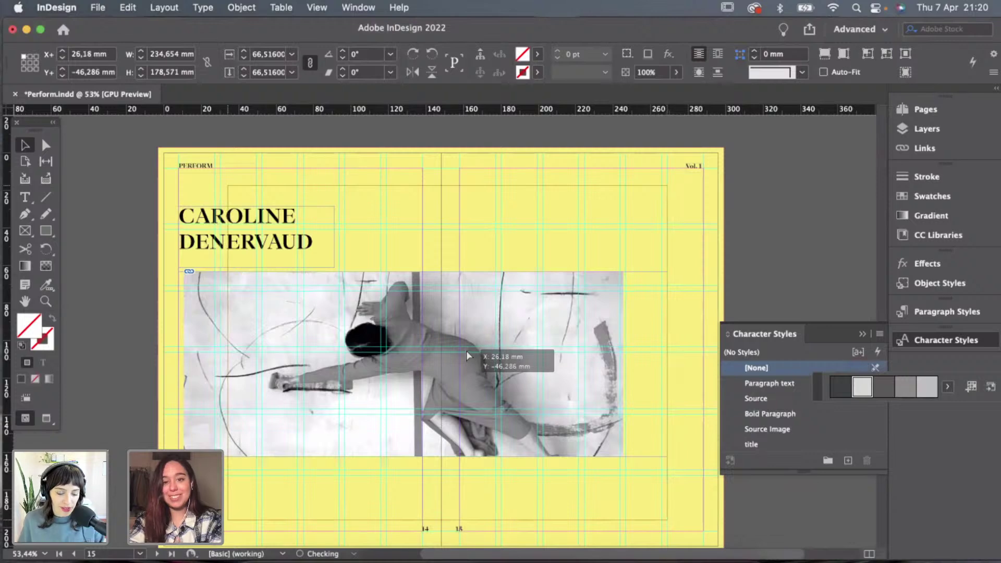
pyautogui.click(702, 349)
pyautogui.press('w')
pyautogui.press('w')
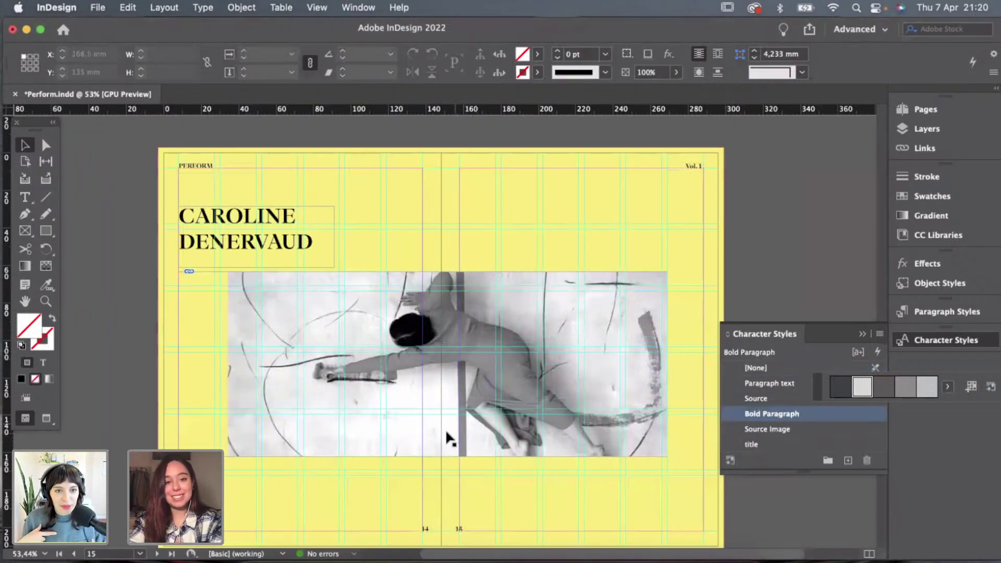
# Extend the photo frame's lower edge to make it about 108.7 mm high and check the spread in preview.
pyautogui.click(439, 448)
pyautogui.moveTo(424, 456); pyautogui.dragTo(425, 474)
pyautogui.press('w')
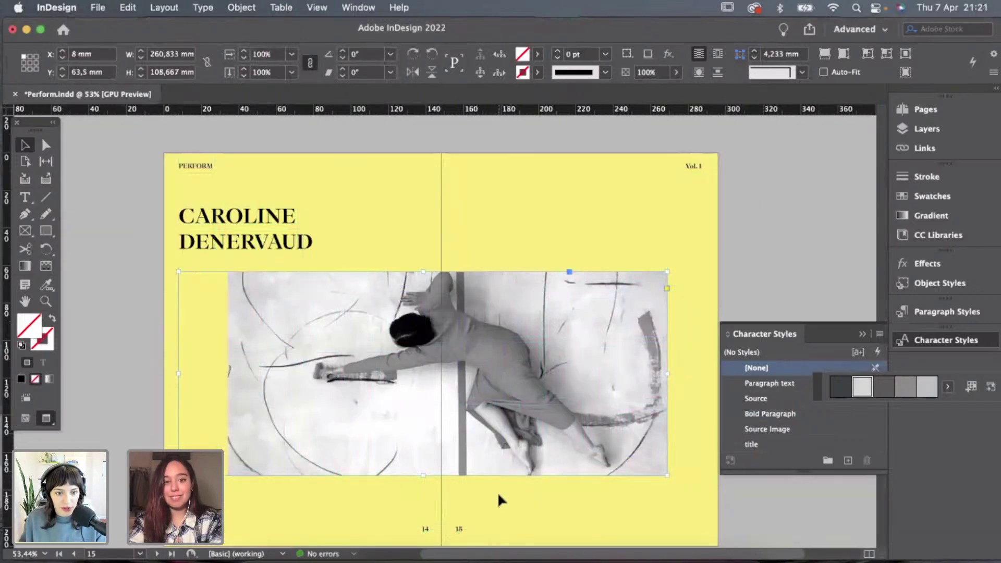
pyautogui.click(498, 493)
pyautogui.scroll(-1, 497, 493)
# Move the photo frame to X -4 mm, trim its empty left side to X 23 mm and about 233.8 mm width, and preview the spread.
pyautogui.moveTo(502, 357); pyautogui.dragTo(478, 347)
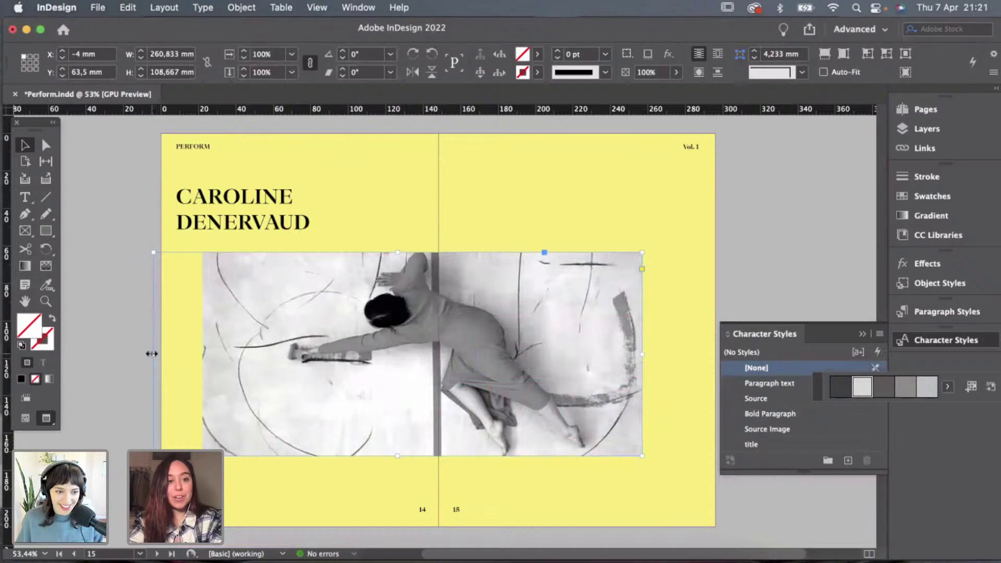
pyautogui.moveTo(154, 351); pyautogui.dragTo(203, 351)
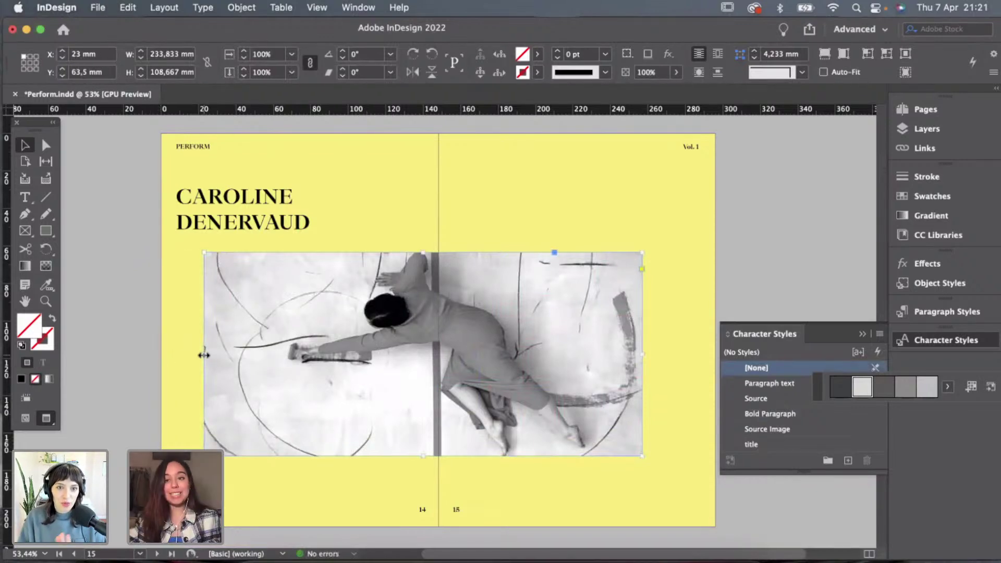
pyautogui.click(531, 206)
pyautogui.press('w')
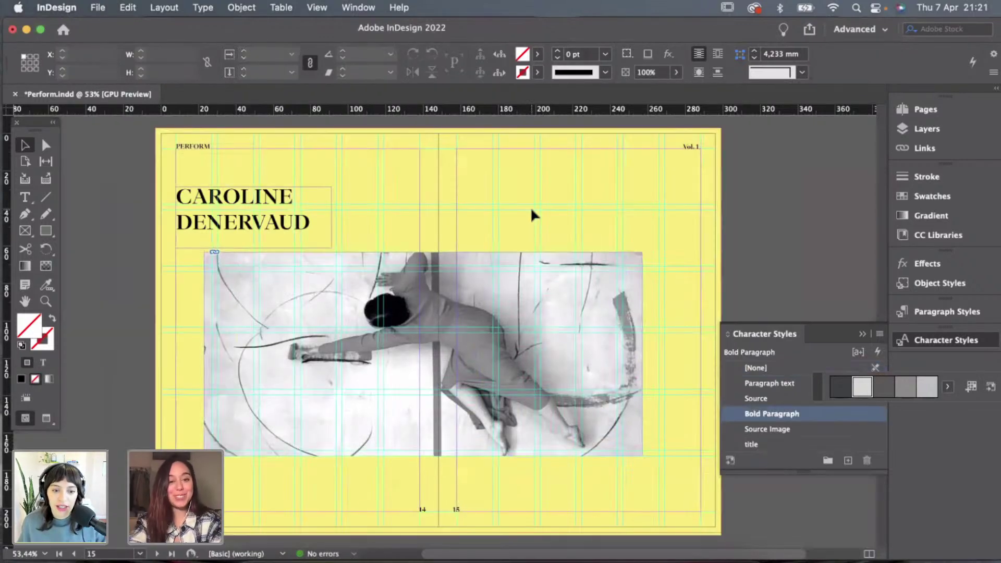
pyautogui.press('w')
pyautogui.scroll(-1, 587, 255)
pyautogui.press('w')
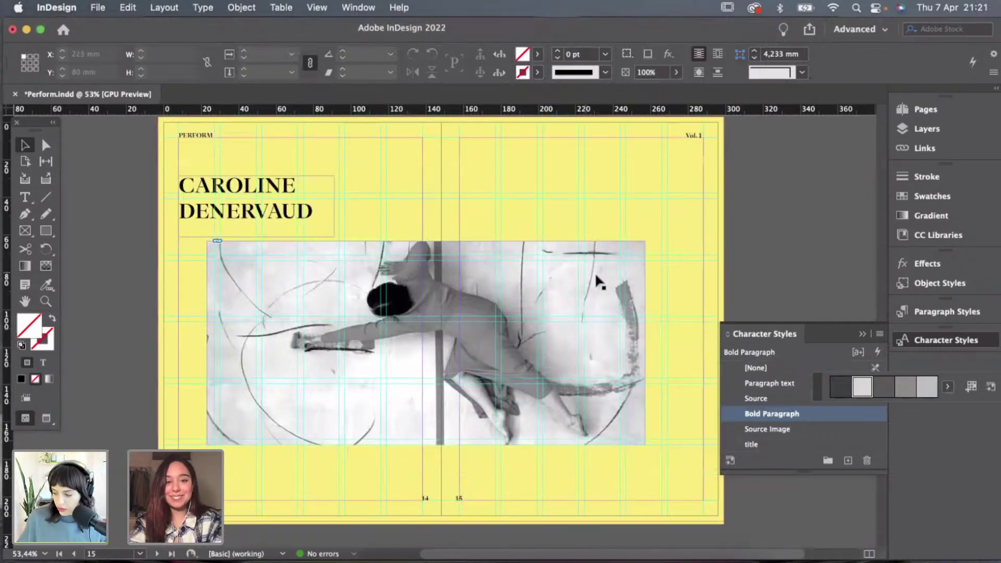
# Fit the photo proportionally inside its frame and enlarge it to about 64%, at about X+ 4.167 mm, Y+ -42.956 mm.
pyautogui.click(422, 342)
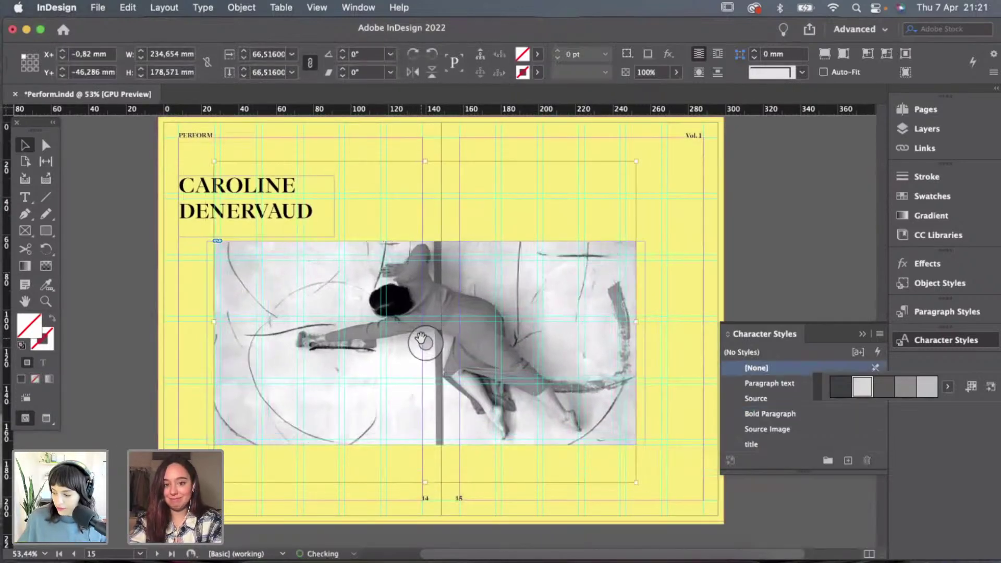
pyautogui.press('super+alt+shift+e')
pyautogui.moveTo(425, 336); pyautogui.dragTo(427, 343)
pyautogui.press('super+period')
pyautogui.press('super+period')
pyautogui.press('super+period')
pyautogui.press('super+period')
pyautogui.press('super+period')
pyautogui.press('super+period')
pyautogui.press('super+period')
pyautogui.press('super+period')
pyautogui.press('super+period')
pyautogui.press('super+period')
pyautogui.press('super+period')
pyautogui.press('super+period')
pyautogui.press('super+period')
pyautogui.press('super+period')
pyautogui.press('super+period')
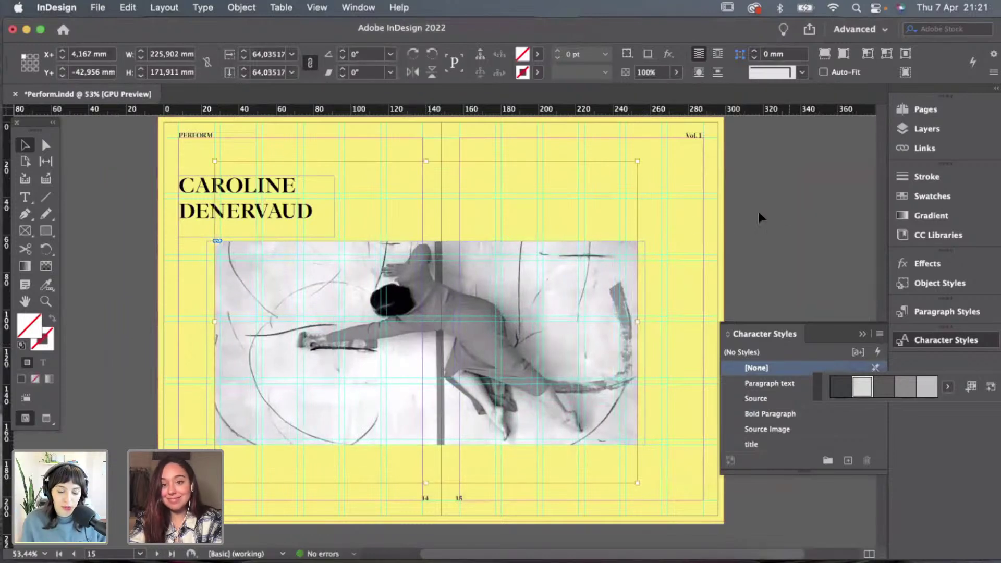
# Review the CAROLINE DENERVAUD spread in preview, examining the photo's crop and its placement across both pages.
pyautogui.click(692, 220)
pyautogui.press('w')
pyautogui.scroll(3, 691, 247)
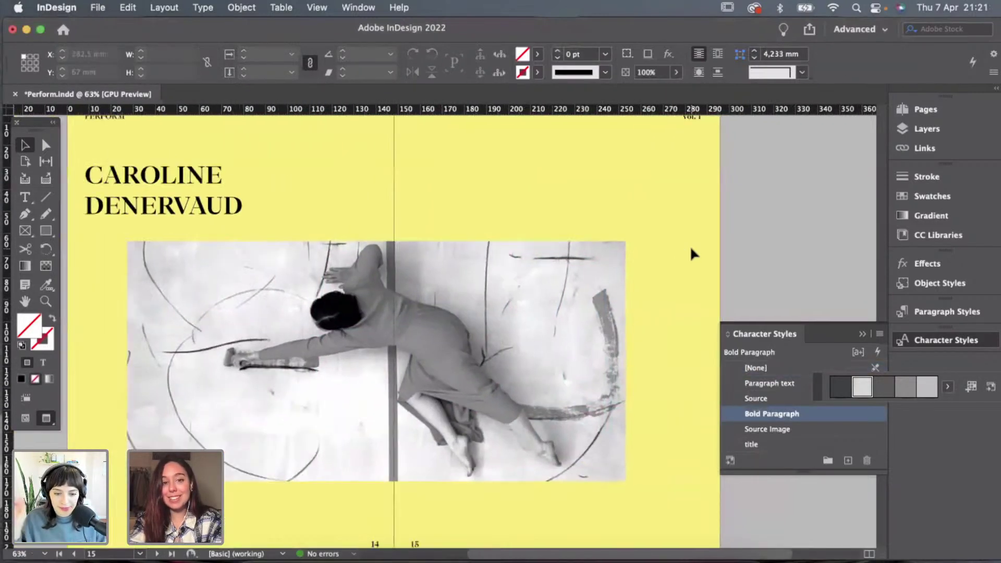
pyautogui.scroll(-3, 691, 246)
pyautogui.click(543, 354)
pyautogui.moveTo(419, 450); pyautogui.dragTo(418, 450)
pyautogui.click(682, 335)
pyautogui.scroll(-2, 682, 336)
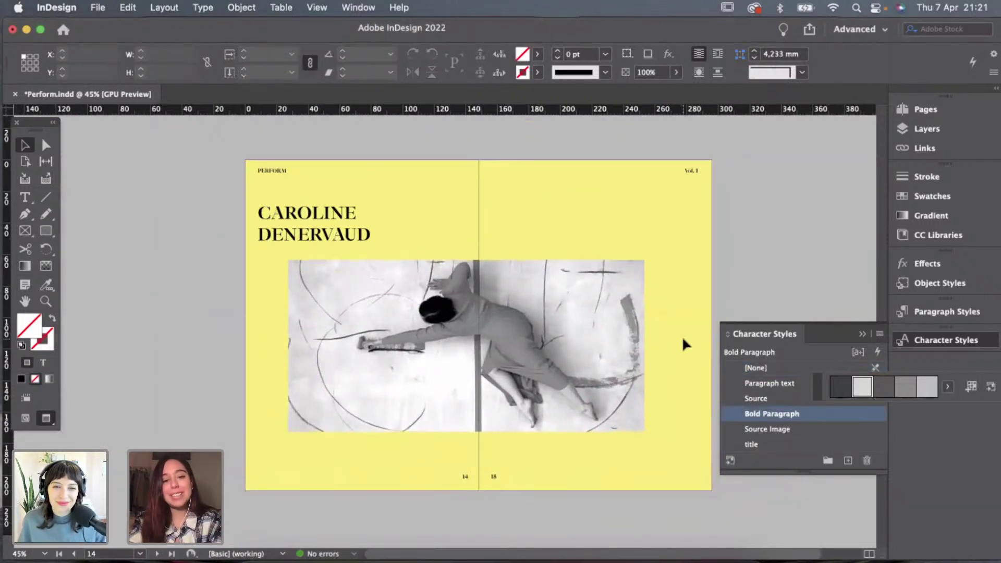
pyautogui.scroll(-2, 682, 334)
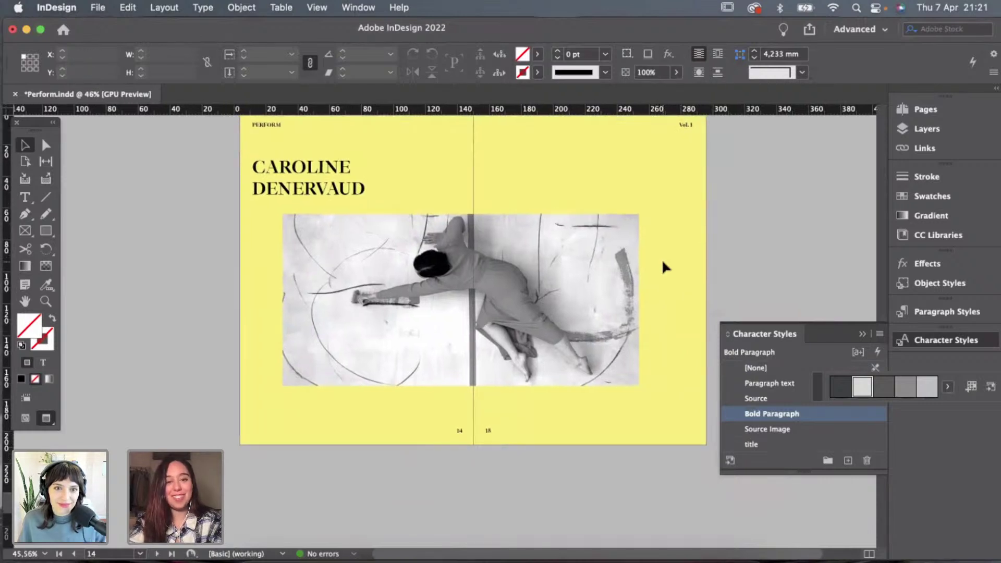
pyautogui.scroll(3, 661, 258)
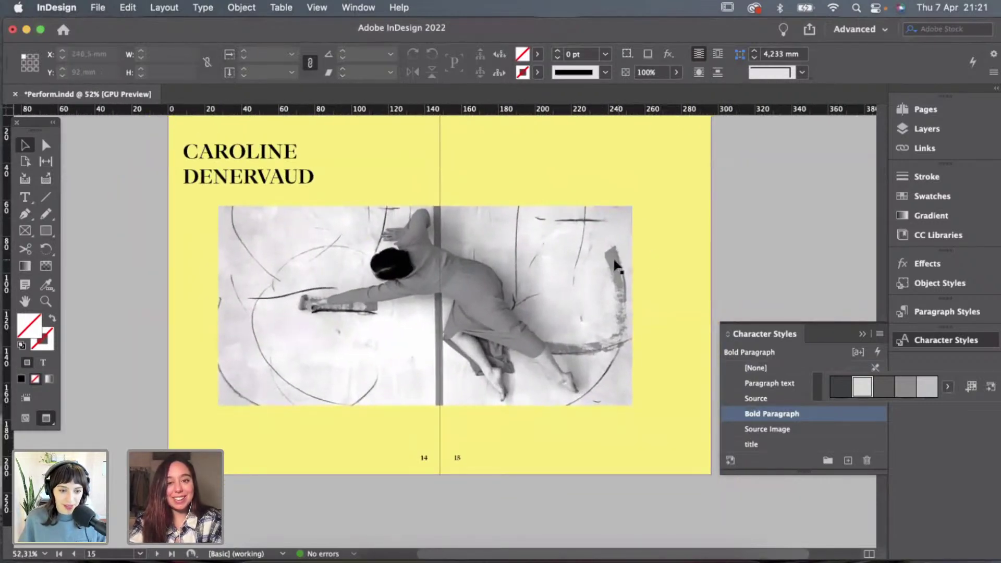
# Widen the photo frame to 259 mm by extending its right edge towards the outer margin of page 15.
pyautogui.click(617, 265)
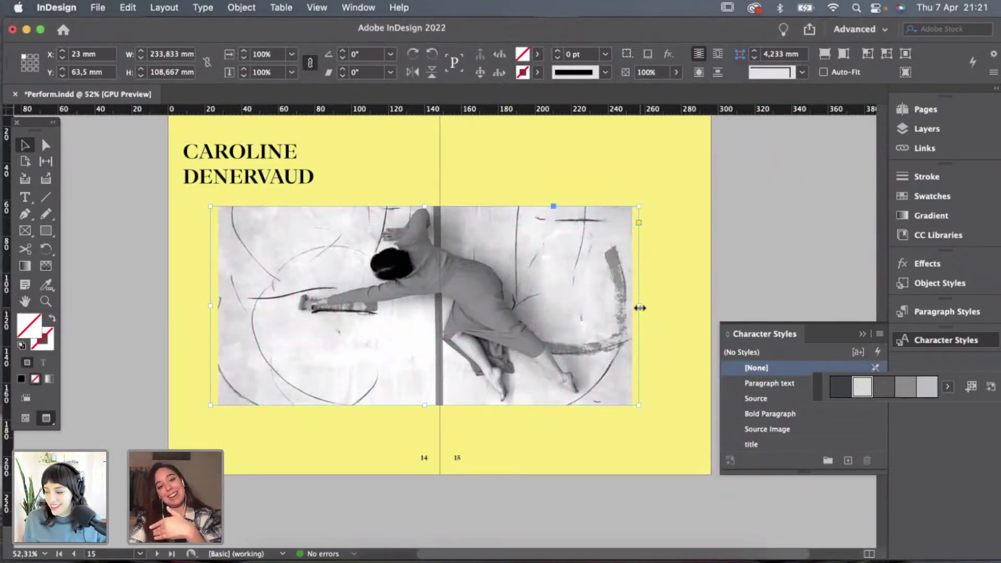
pyautogui.moveTo(639, 306); pyautogui.dragTo(686, 302)
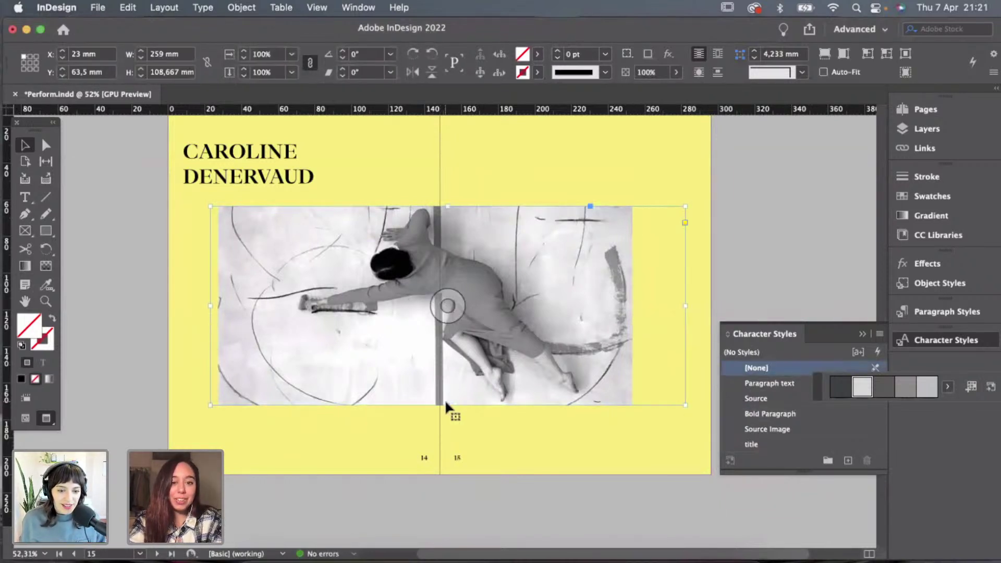
# Crop the photo frame on the spread from its lower edge to a height of about 73 mm and check it in preview.
pyautogui.moveTo(446, 405); pyautogui.dragTo(447, 339)
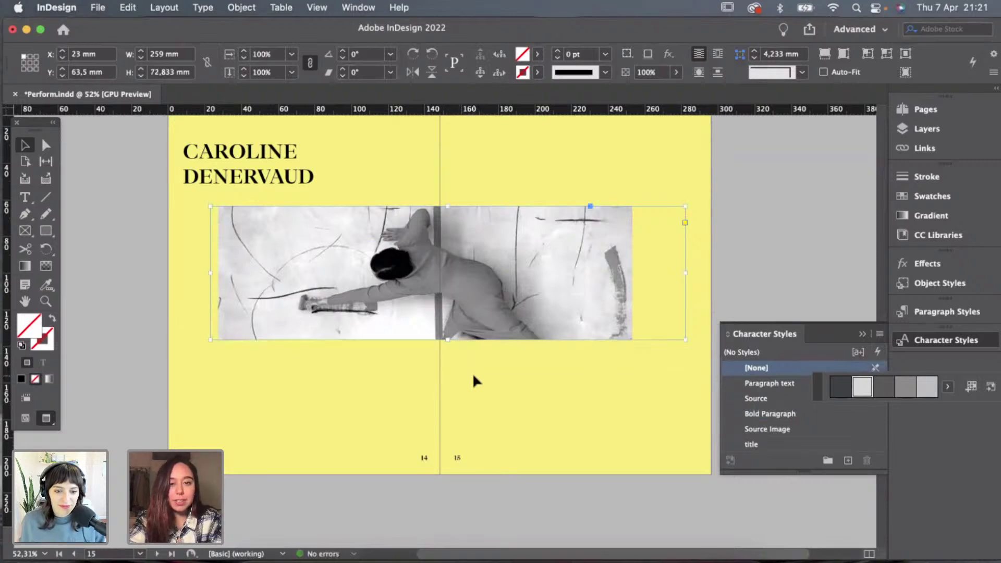
pyautogui.click(472, 372)
pyautogui.press('w')
pyautogui.press('w')
pyautogui.scroll(3, 473, 372)
pyautogui.hscroll(2, 472, 372)
pyautogui.scroll(2, 472, 372)
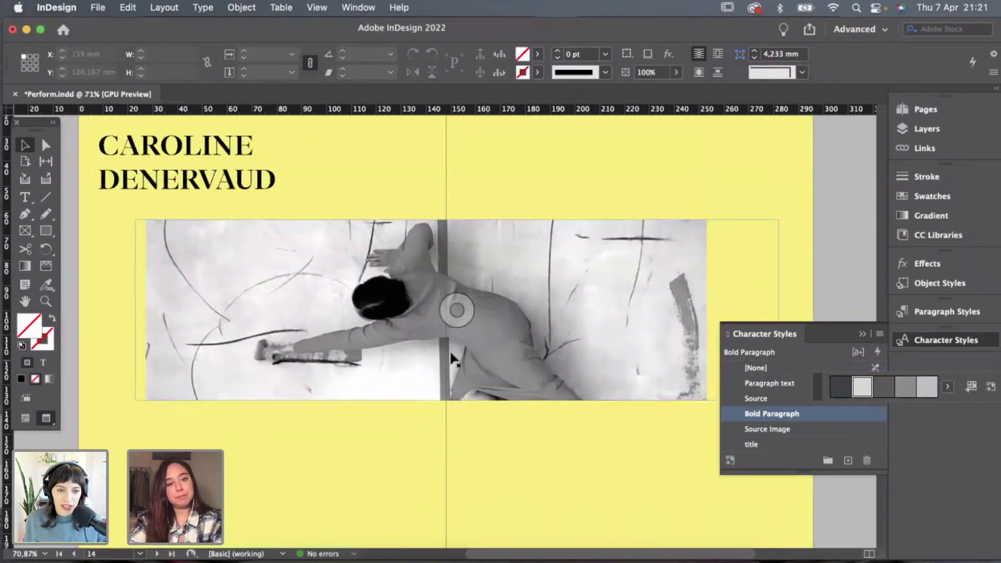
# Enlarge the image inside its frame to about 69% scale and preview the crop.
pyautogui.click(457, 310)
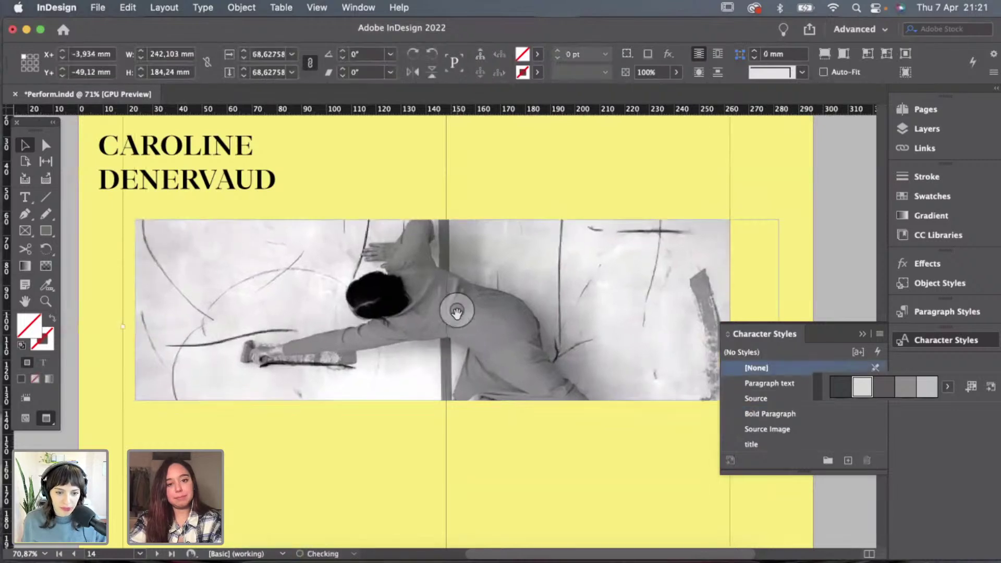
pyautogui.click(766, 141)
pyautogui.press('w')
pyautogui.press('w')
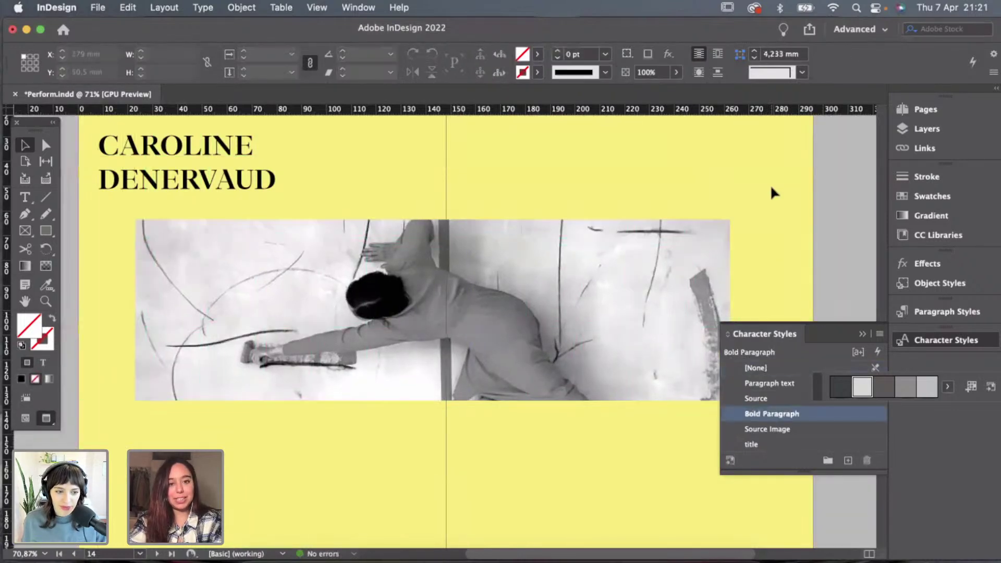
# Extend the photo frame's left side to the left page margin, making the frame 274 mm wide.
pyautogui.scroll(-3, 771, 184)
pyautogui.click(407, 263)
pyautogui.press('w')
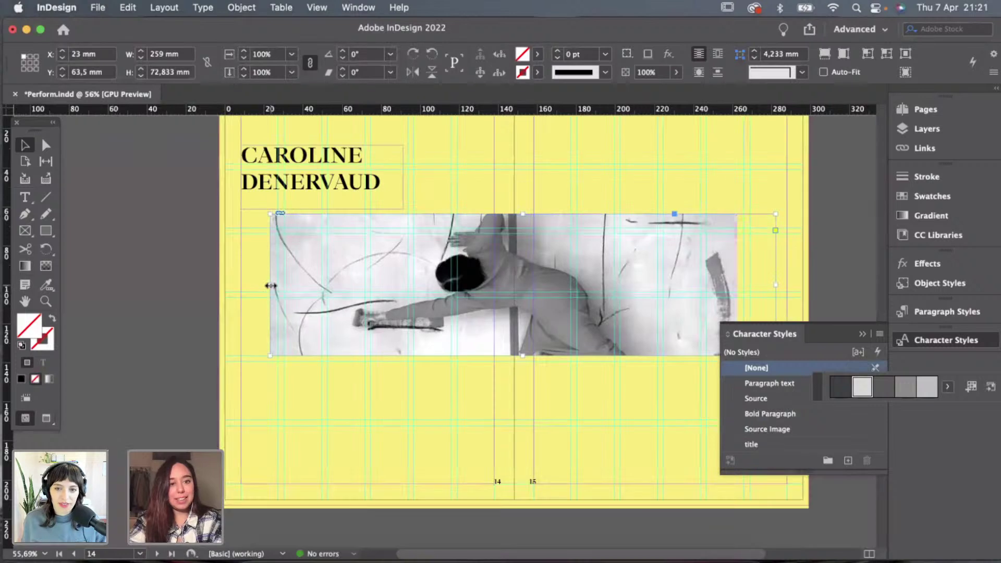
pyautogui.moveTo(269, 285); pyautogui.dragTo(239, 285)
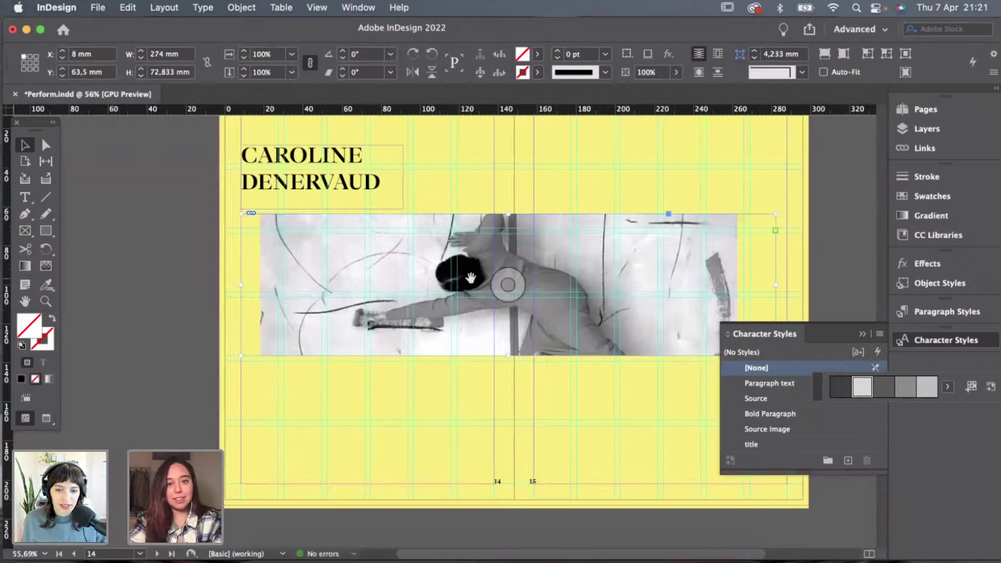
pyautogui.click(689, 183)
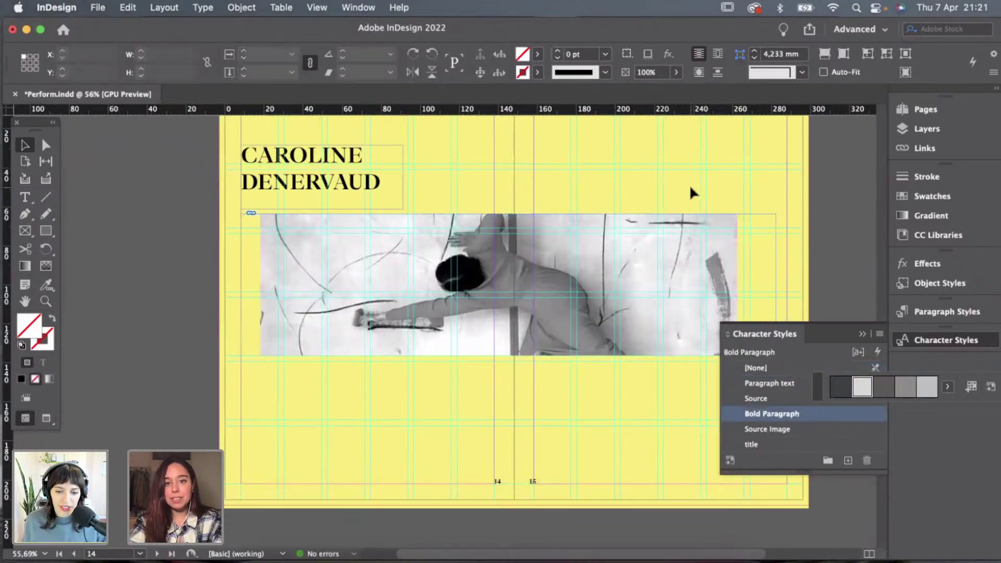
# Shift the image rightward inside its frame and extend the frame to the right page margin, 280 mm wide.
pyautogui.press('super+0')
pyautogui.click(480, 280)
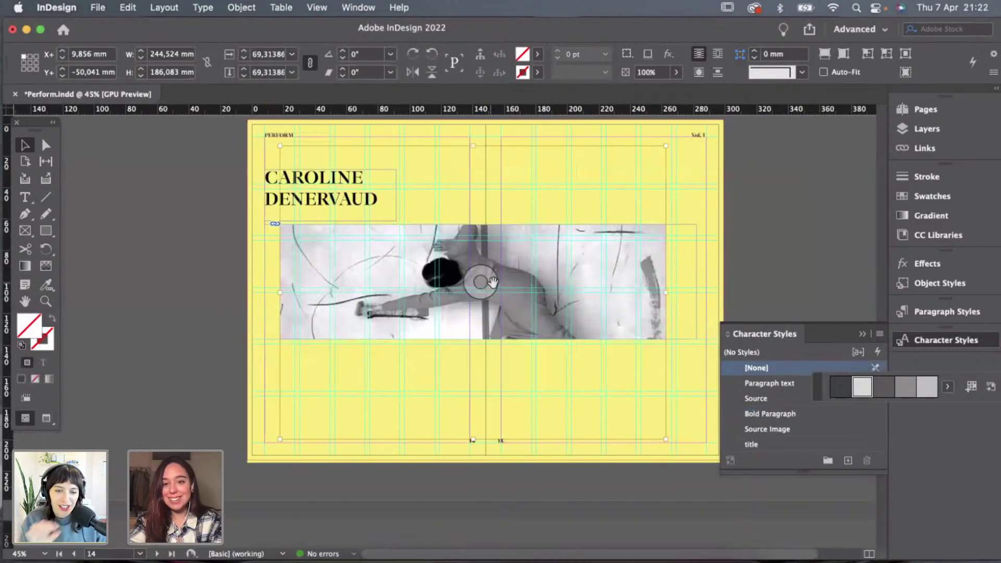
pyautogui.moveTo(482, 282); pyautogui.dragTo(523, 286)
pyautogui.click(730, 269)
pyautogui.click(676, 258)
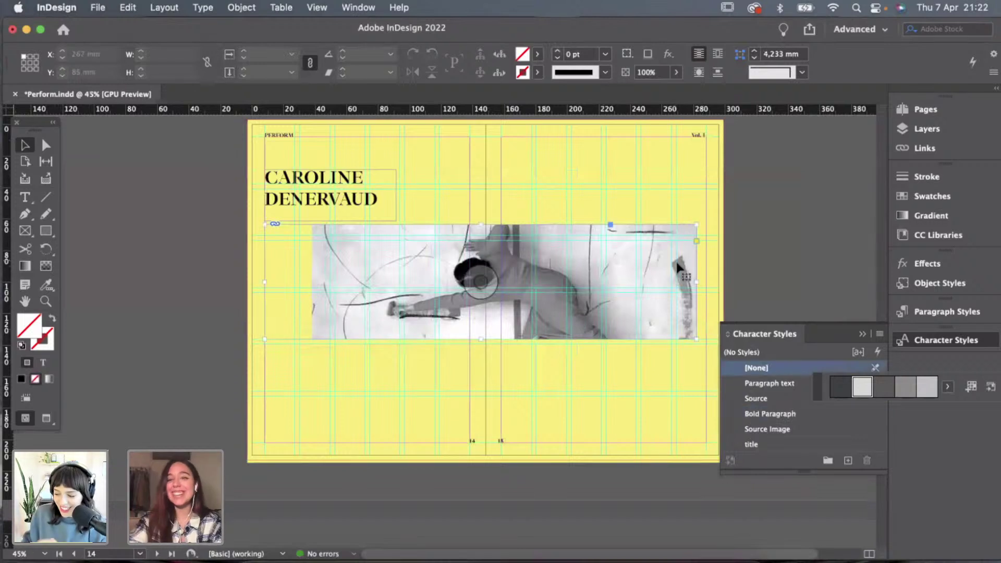
pyautogui.click(699, 283)
pyautogui.click(719, 283)
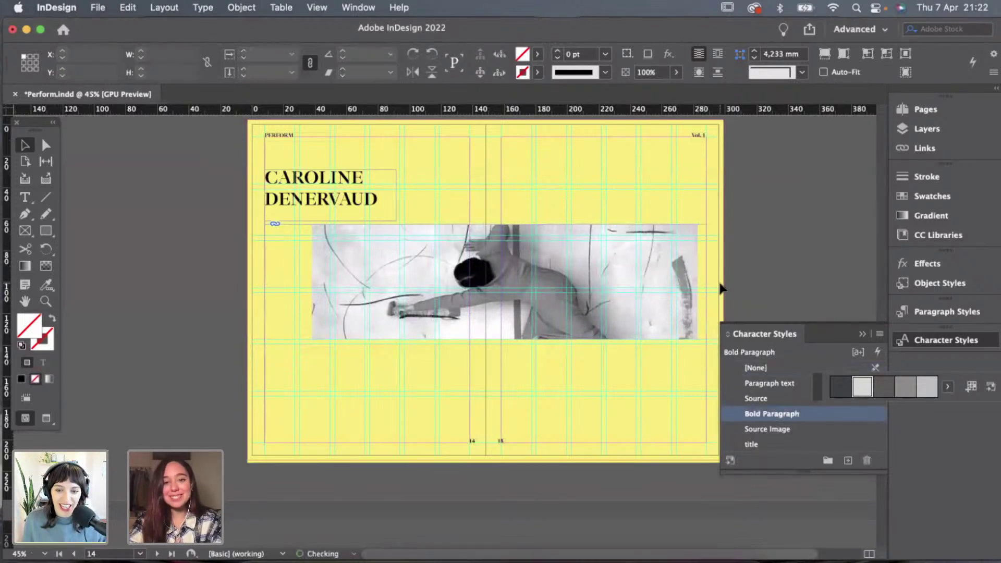
# Move the photo frame left to X -3 mm and slide the image inside it until its left edge meets the left margin.
pyautogui.press('w')
pyautogui.moveTo(560, 280); pyautogui.dragTo(542, 281)
pyautogui.moveTo(450, 284); pyautogui.dragTo(417, 284)
pyautogui.click(708, 267)
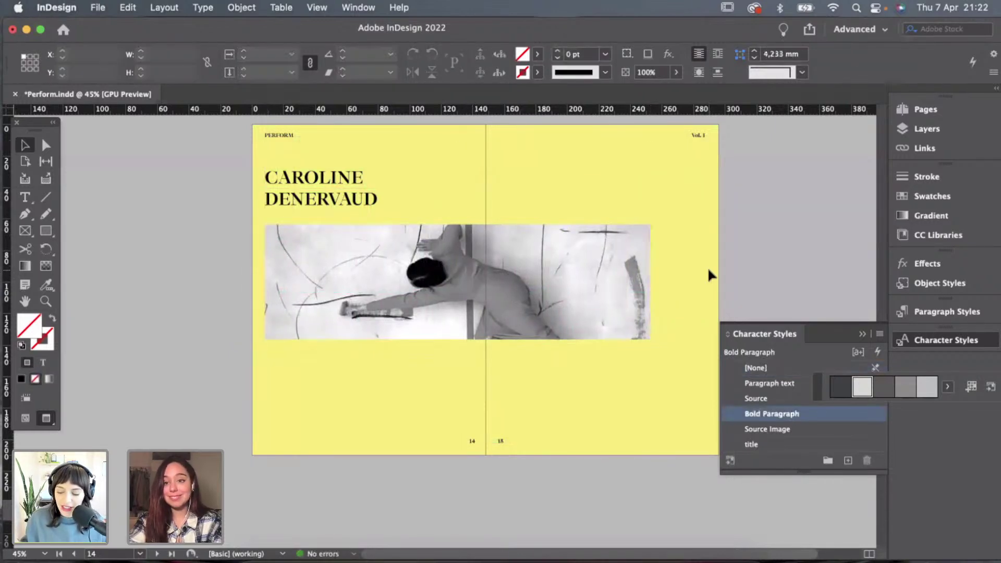
pyautogui.press('w')
pyautogui.press('w')
pyautogui.scroll(-2, 708, 267)
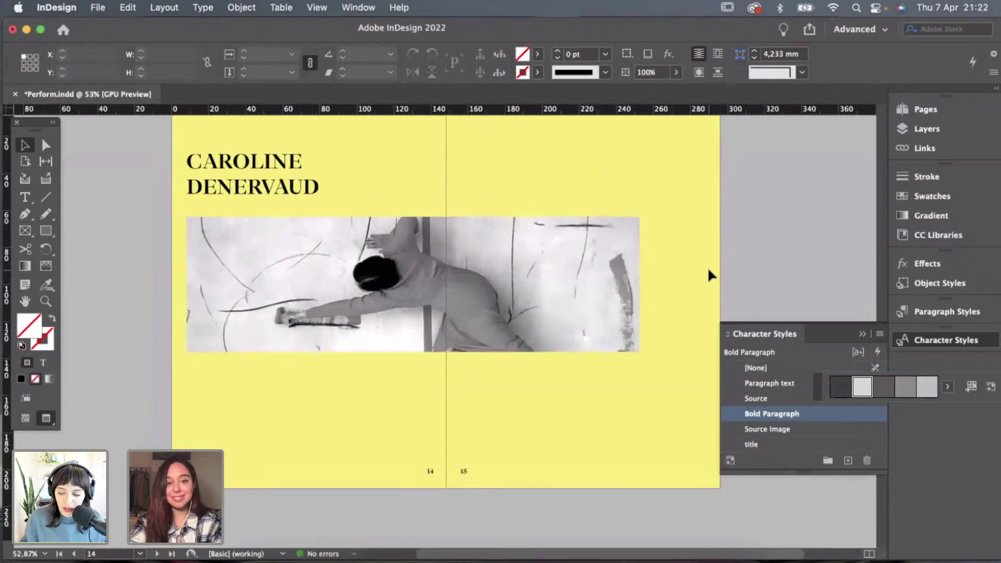
pyautogui.click(626, 263)
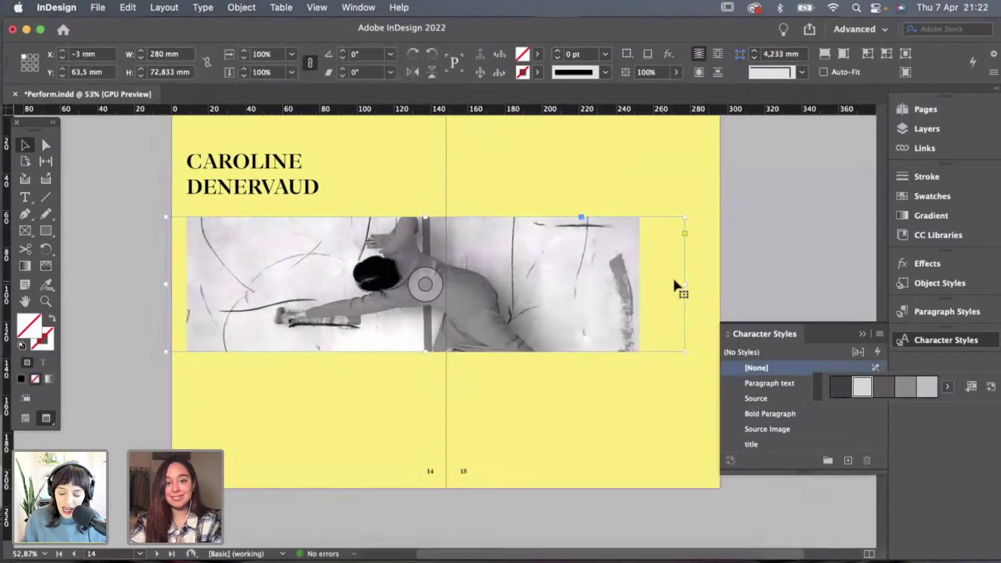
pyautogui.click(722, 287)
# Widen the artist-name title frame so the title fits on one line, and place it just above the photo at the left margin.
pyautogui.scroll(2, 693, 252)
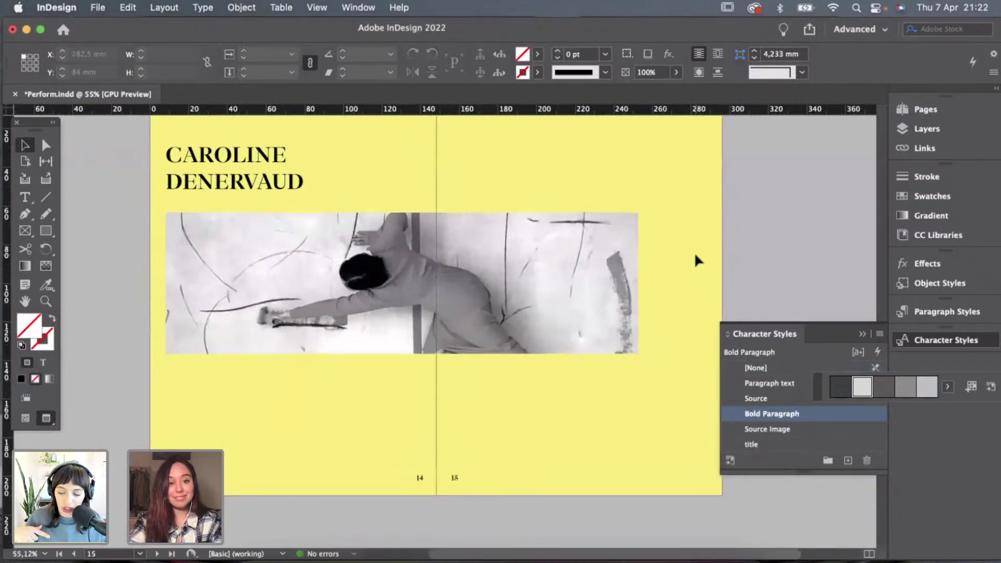
pyautogui.scroll(1, 290, 205)
pyautogui.click(290, 203)
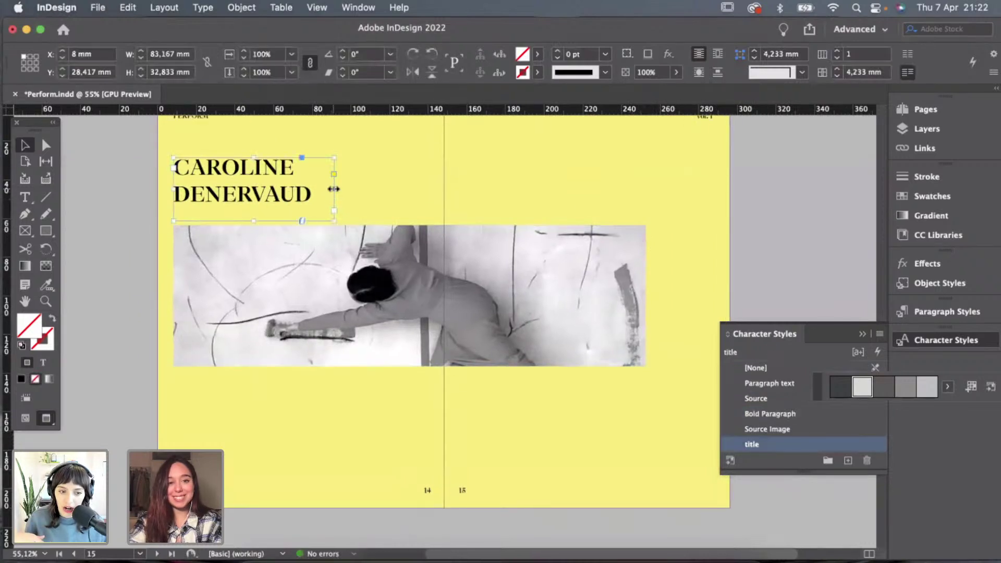
pyautogui.moveTo(334, 189); pyautogui.dragTo(491, 187)
pyautogui.press('w')
pyautogui.moveTo(380, 172); pyautogui.dragTo(173, 192)
# Reduce the artist-name title's font size to 30 pt.
pyautogui.doubleClick(436, 192)
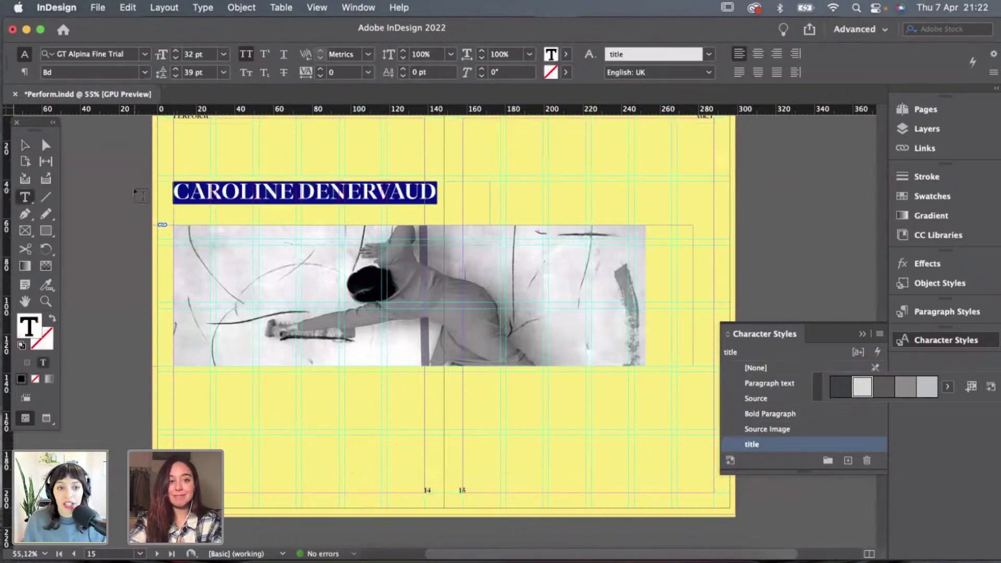
pyautogui.click(176, 59)
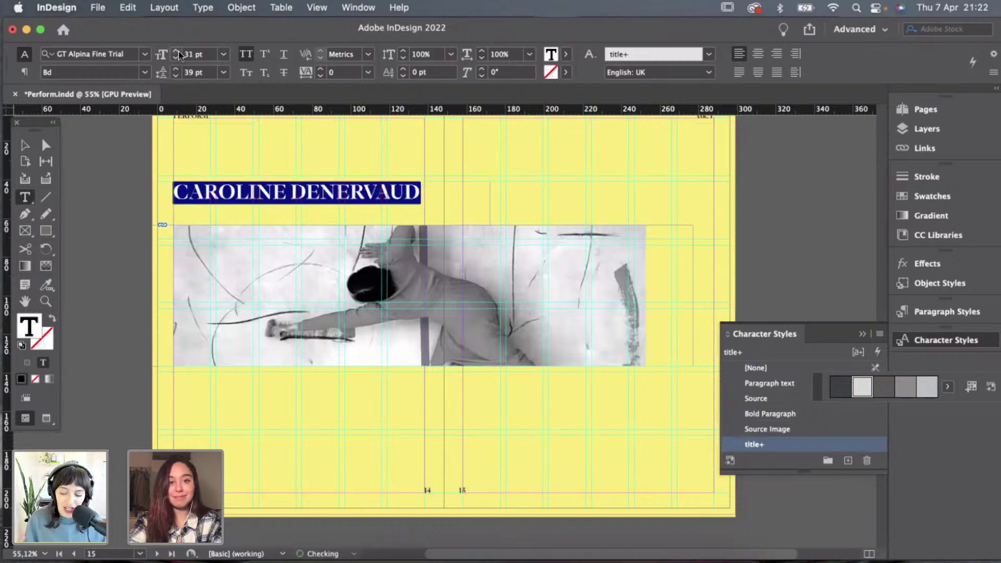
pyautogui.click(176, 60)
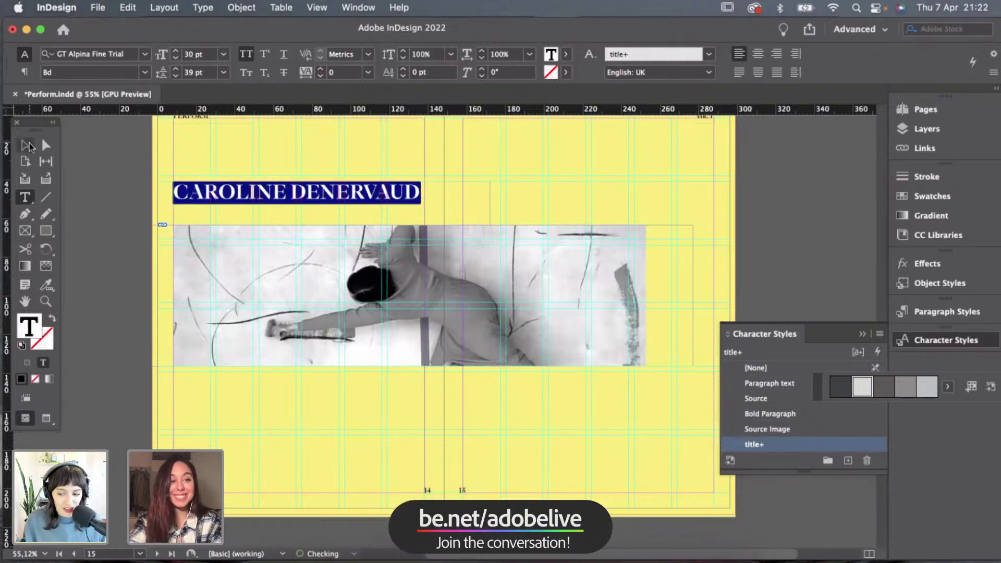
pyautogui.click(27, 146)
pyautogui.press('w')
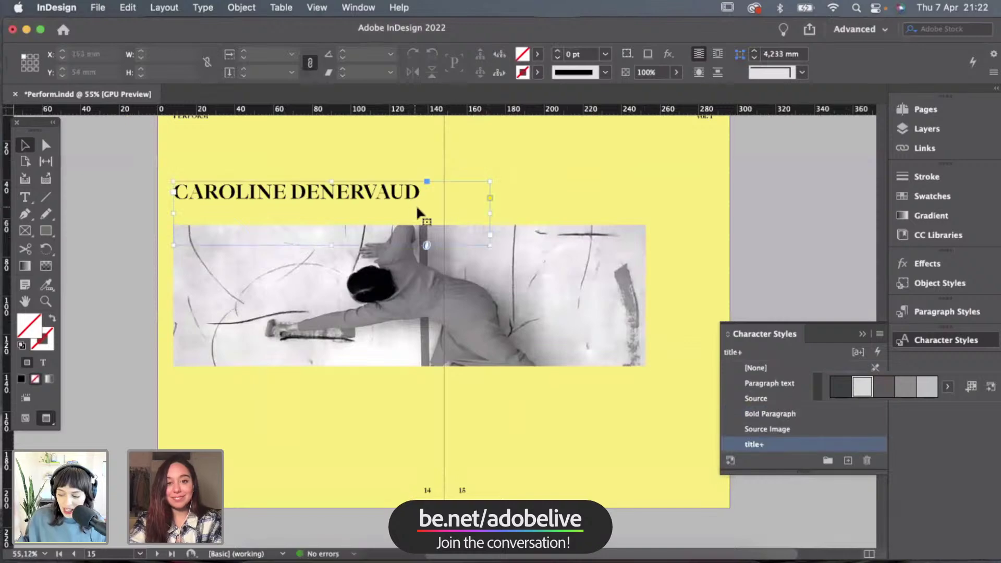
# Shrink the title's text frame to about 130 mm wide and 13 mm high so it fits closely around the single line.
pyautogui.press('w')
pyautogui.moveTo(491, 245); pyautogui.dragTo(427, 212)
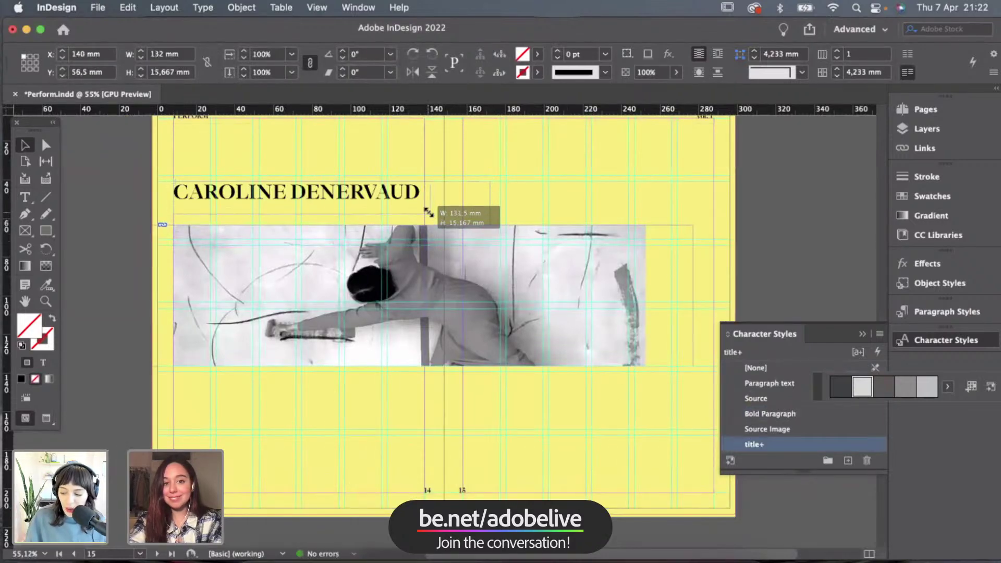
pyautogui.click(515, 202)
pyautogui.press('w')
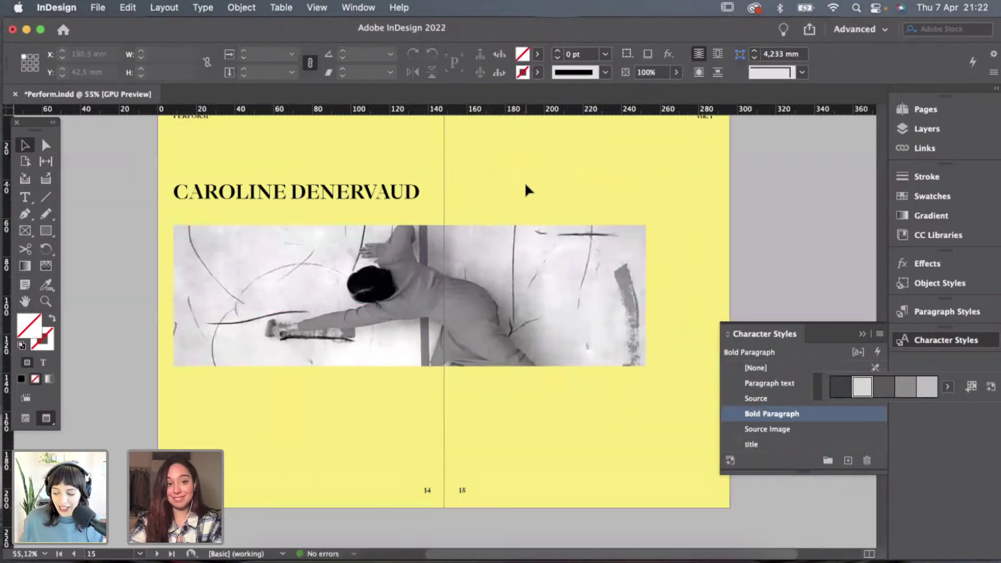
# Move the title up to X 8 mm, Y 28.5 mm, resting on the horizontal guide, and check the spread in preview.
pyautogui.press('w')
pyautogui.click(386, 241)
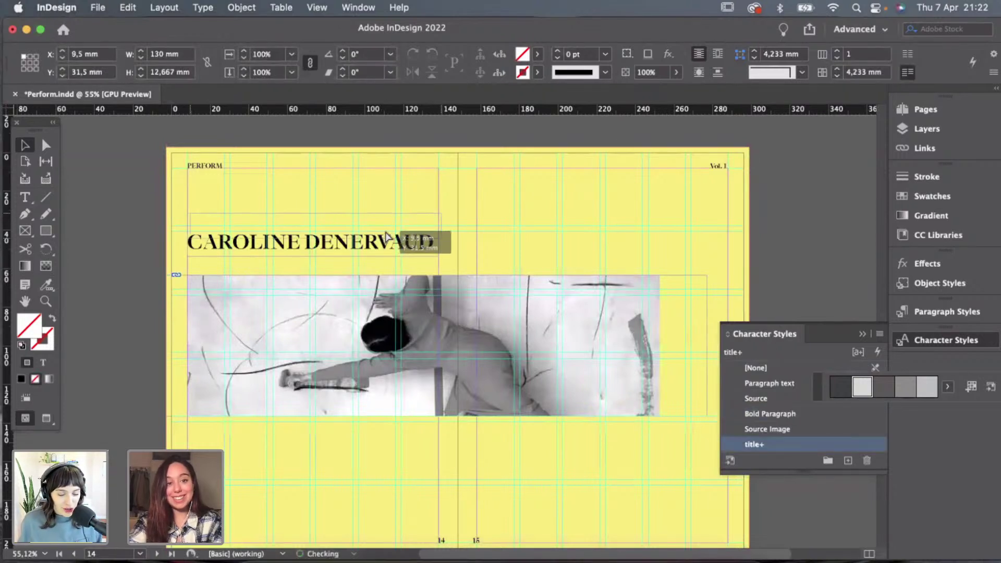
pyautogui.moveTo(386, 237); pyautogui.dragTo(385, 226)
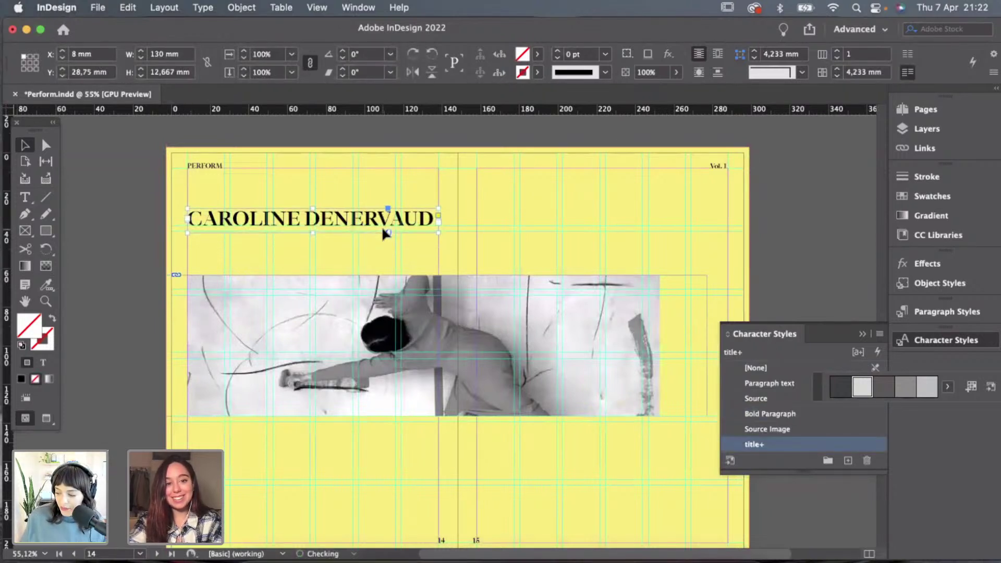
pyautogui.press('Up')
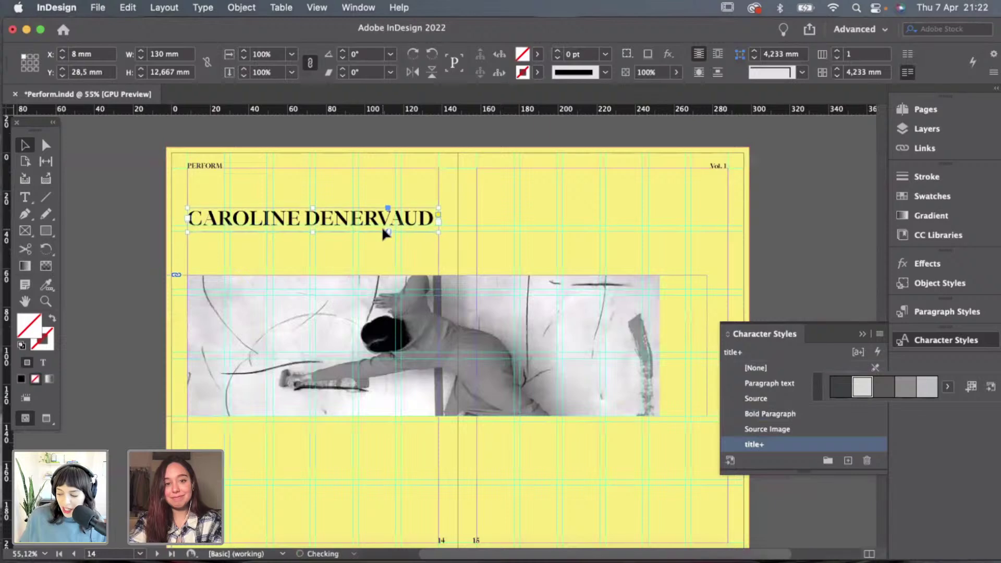
pyautogui.click(412, 246)
pyautogui.press('w')
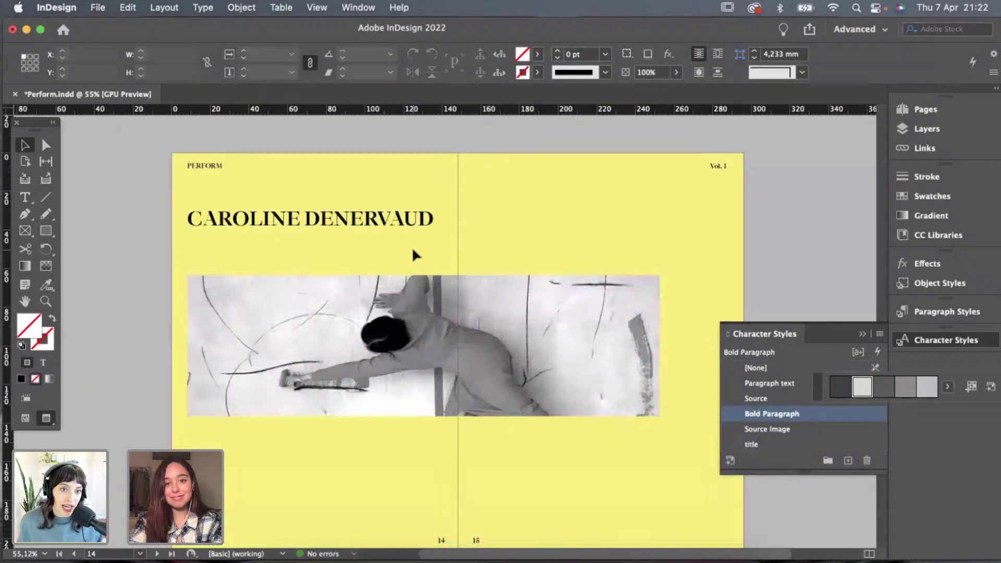
pyautogui.press('w')
pyautogui.scroll(-2, 481, 239)
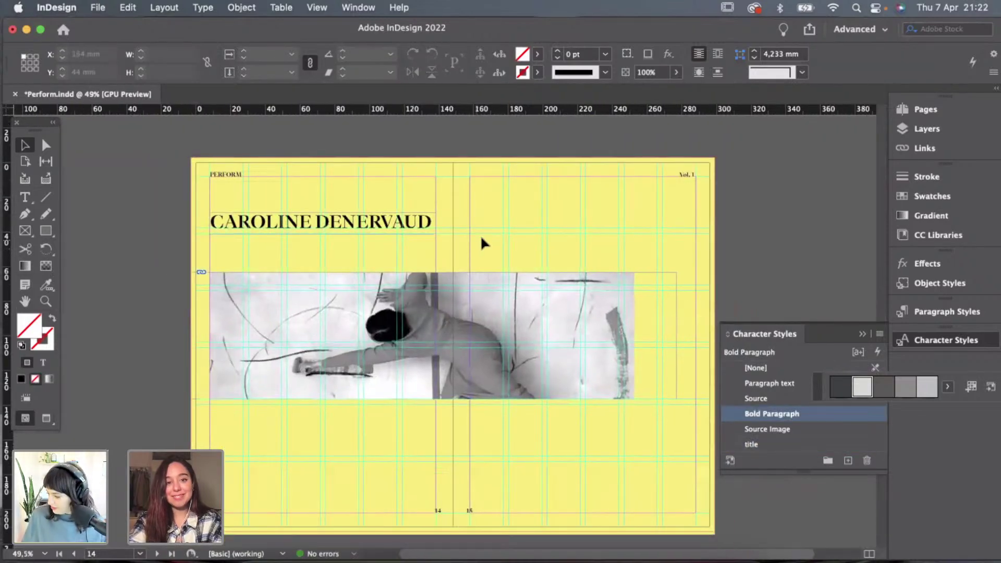
pyautogui.press('w')
pyautogui.scroll(2, 480, 235)
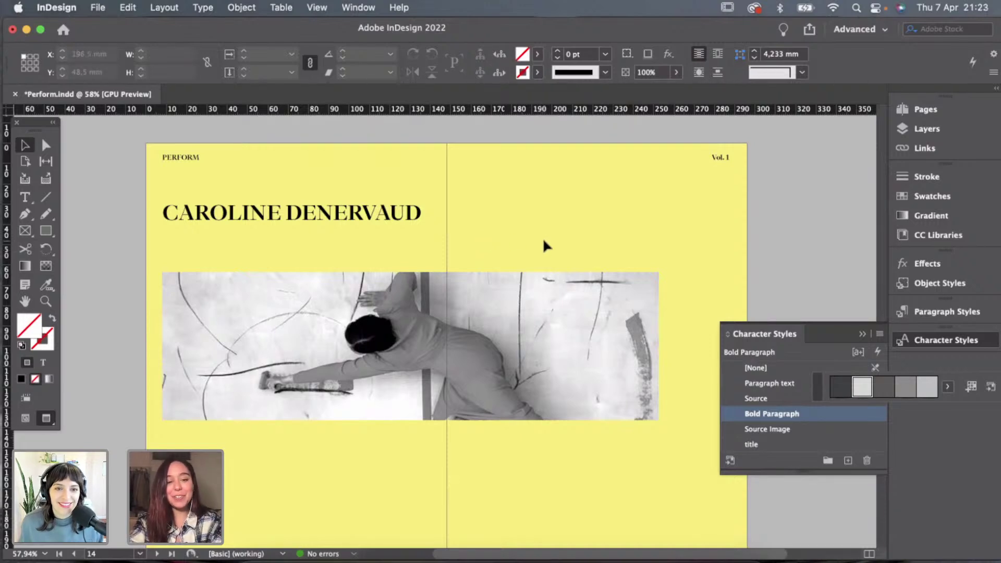
# Move the photo frame up closer to the title, to Y 52 mm, and check the spacing in preview.
pyautogui.press('w')
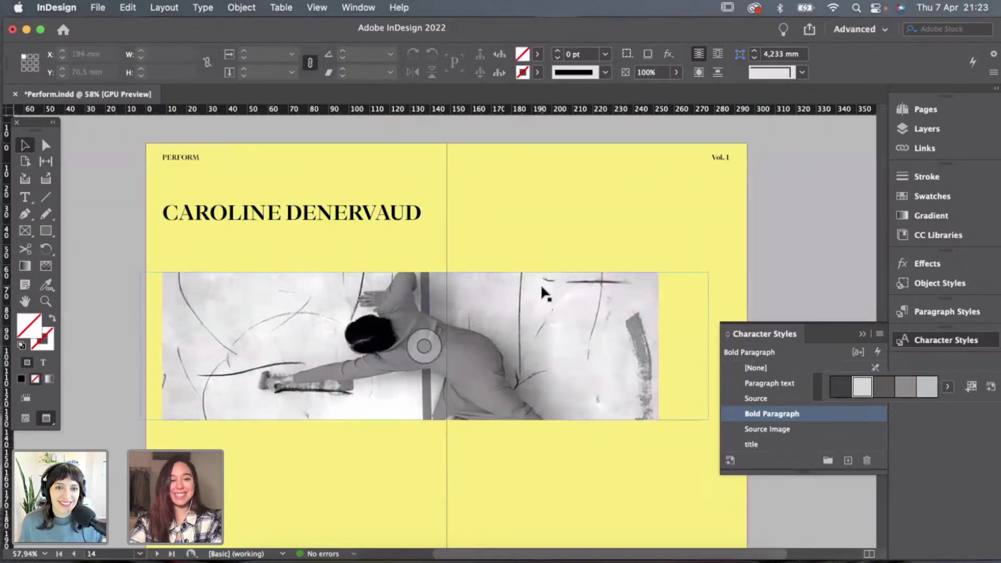
pyautogui.click(528, 301)
pyautogui.moveTo(528, 302); pyautogui.dragTo(530, 280)
pyautogui.press('w')
pyautogui.click(572, 189)
pyautogui.press('w')
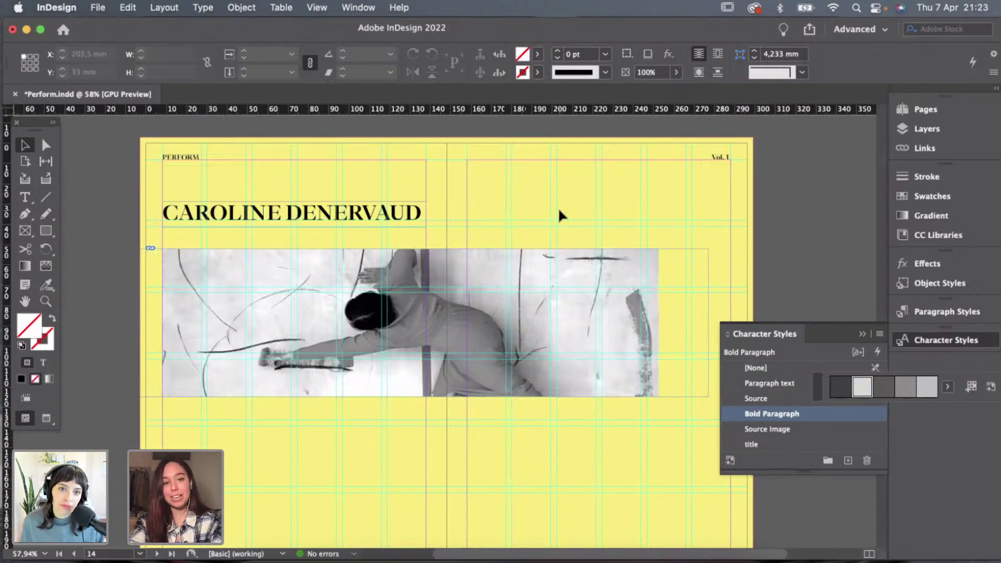
# Open the spread's photo for editing in Adobe Photoshop 2022.
pyautogui.click(495, 318)
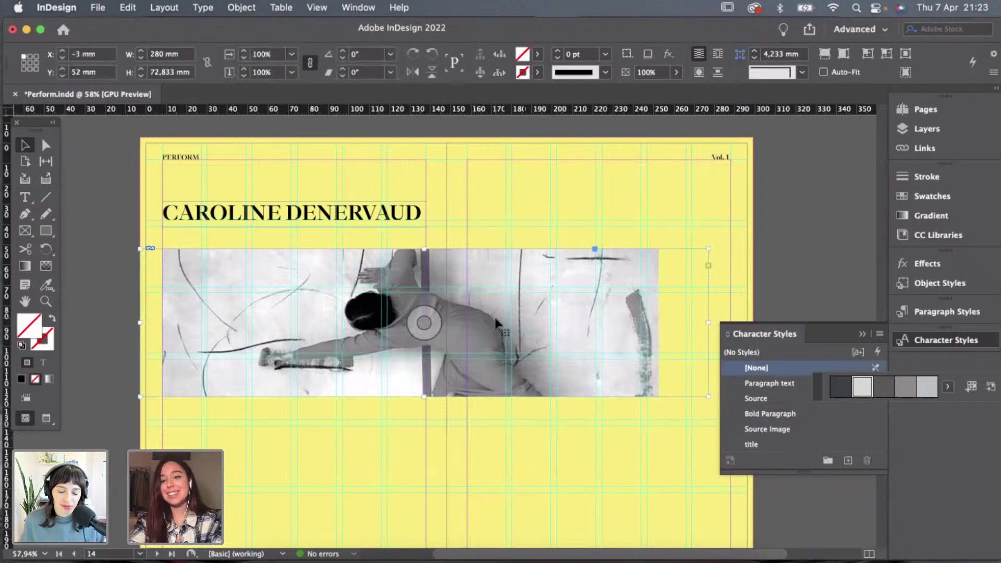
pyautogui.rightClick(495, 317)
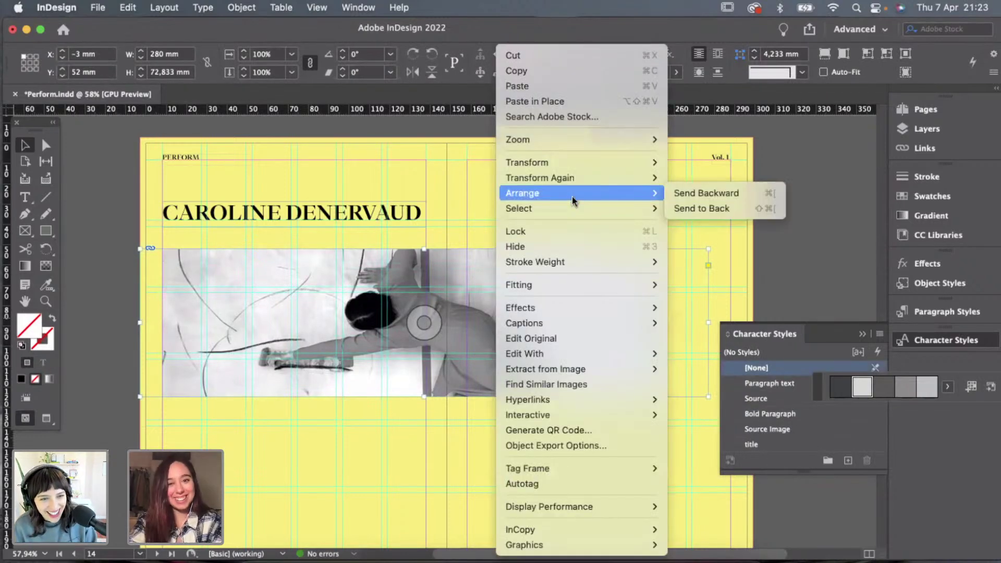
pyautogui.moveTo(541, 366)
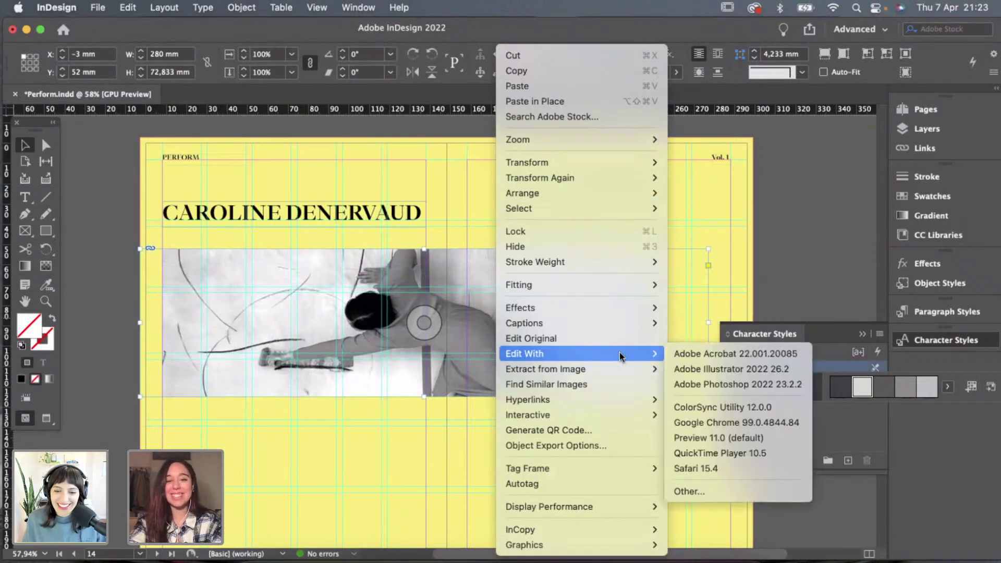
pyautogui.click(732, 386)
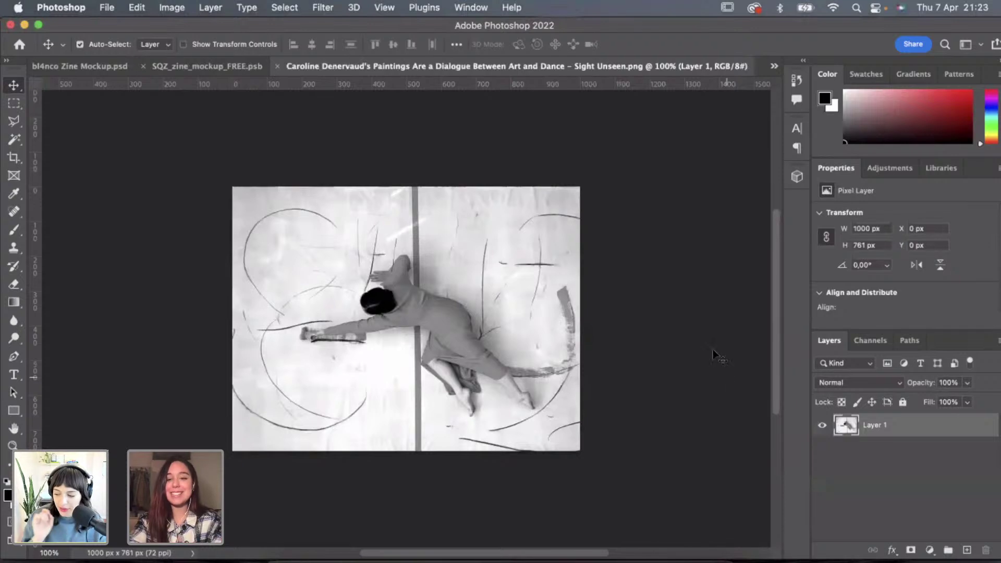
pyautogui.click(324, 8)
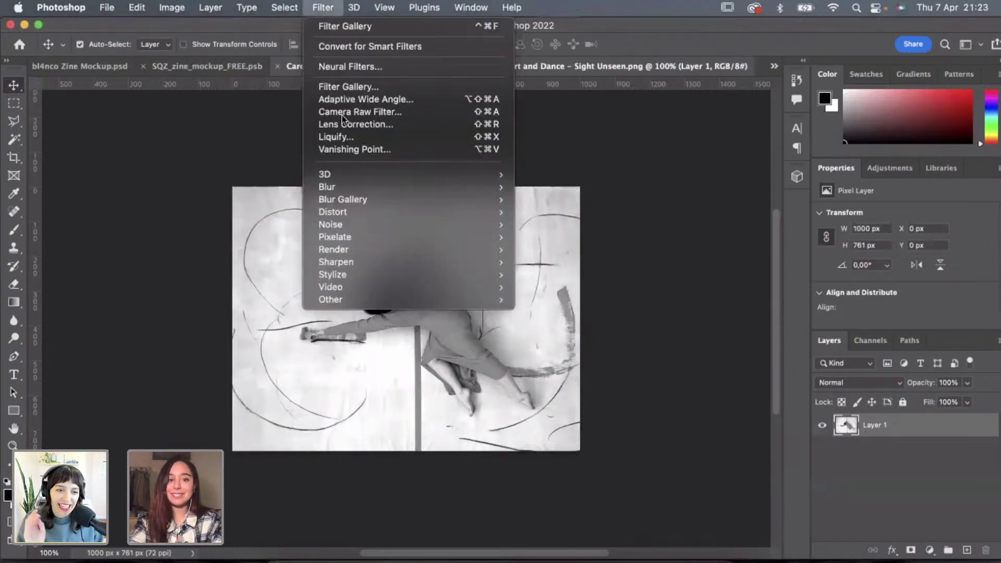
pyautogui.click(373, 91)
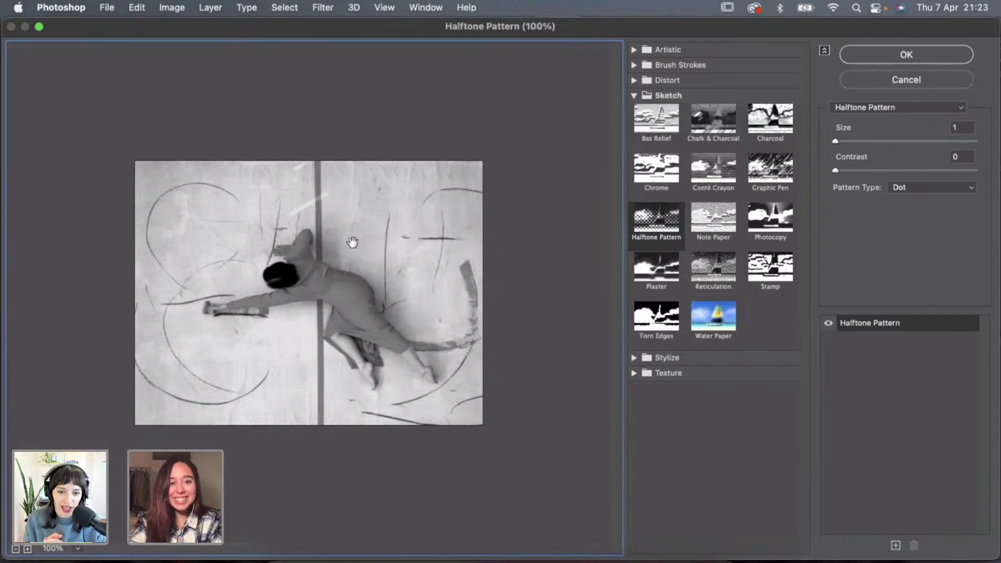
pyautogui.click(850, 171)
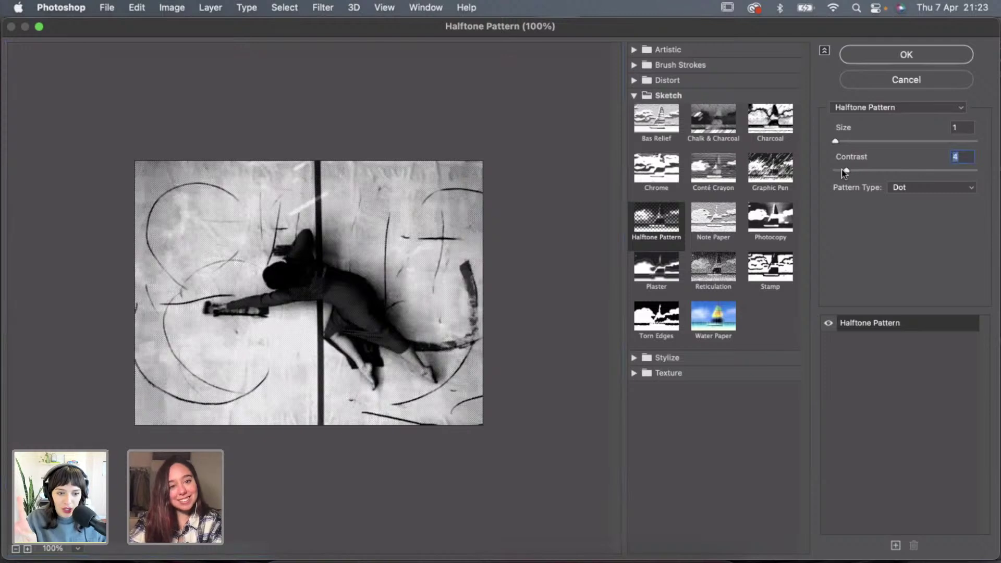
pyautogui.moveTo(842, 170); pyautogui.dragTo(837, 170)
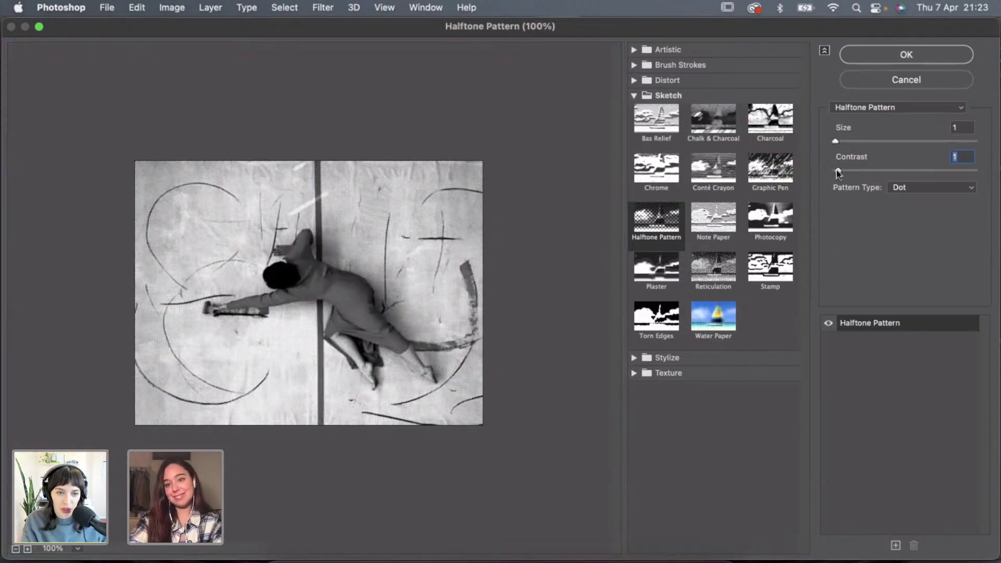
pyautogui.click(907, 81)
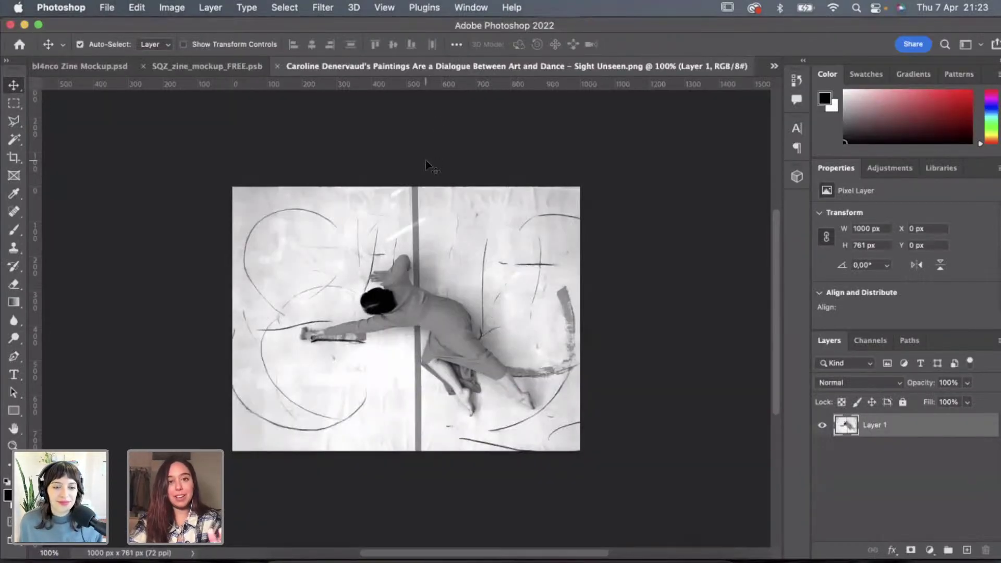
# Bring up the Halftone Pattern filter for the photo in the Filter Gallery and inspect its dots up close.
pyautogui.click(314, 13)
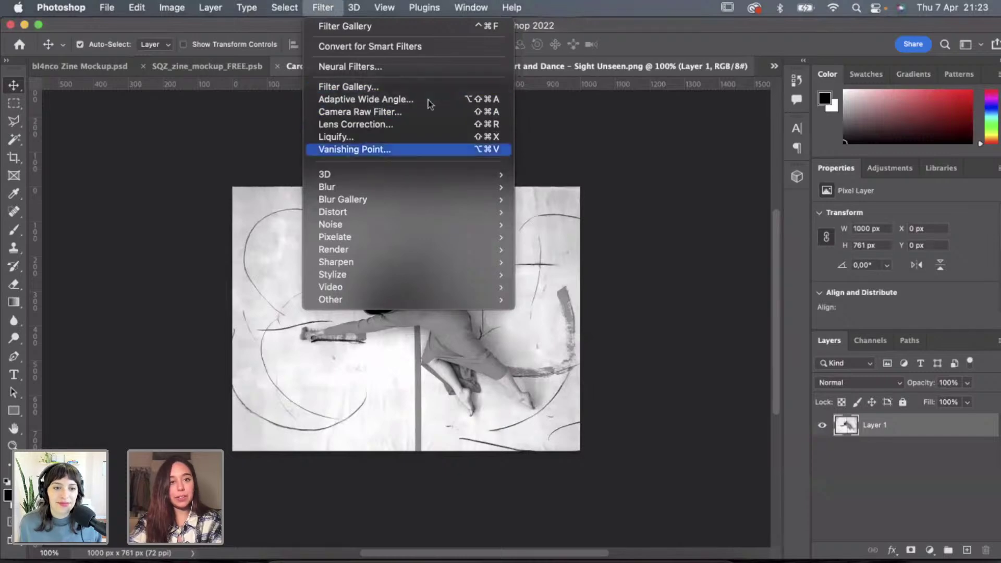
pyautogui.click(430, 89)
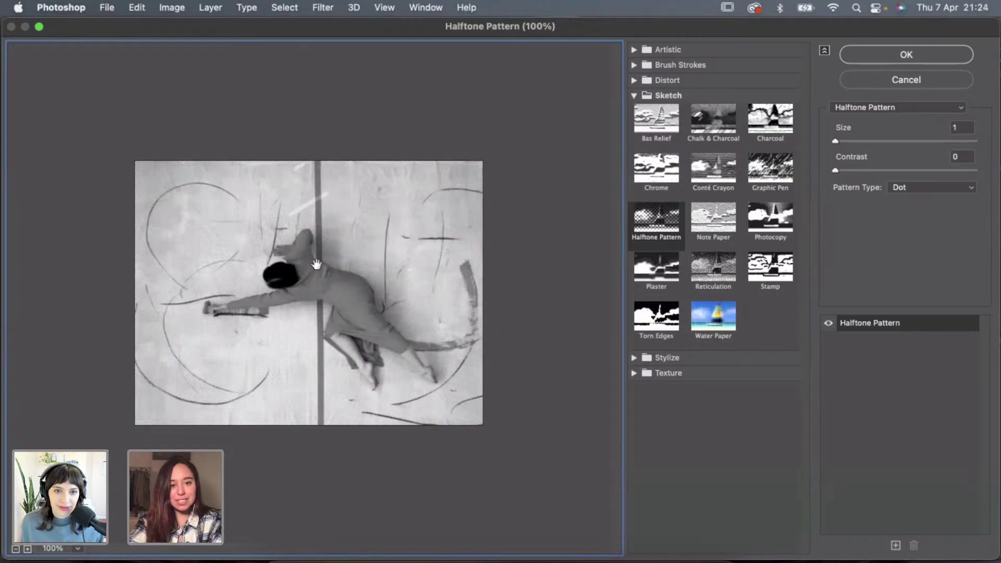
pyautogui.click(28, 549)
pyautogui.click(28, 549)
pyautogui.click(27, 549)
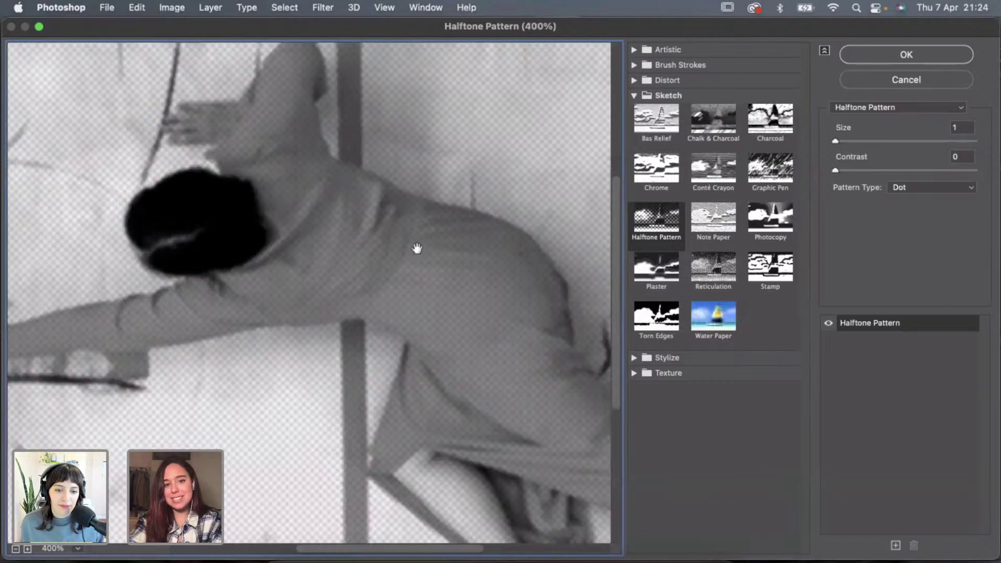
pyautogui.click(16, 550)
pyautogui.click(16, 549)
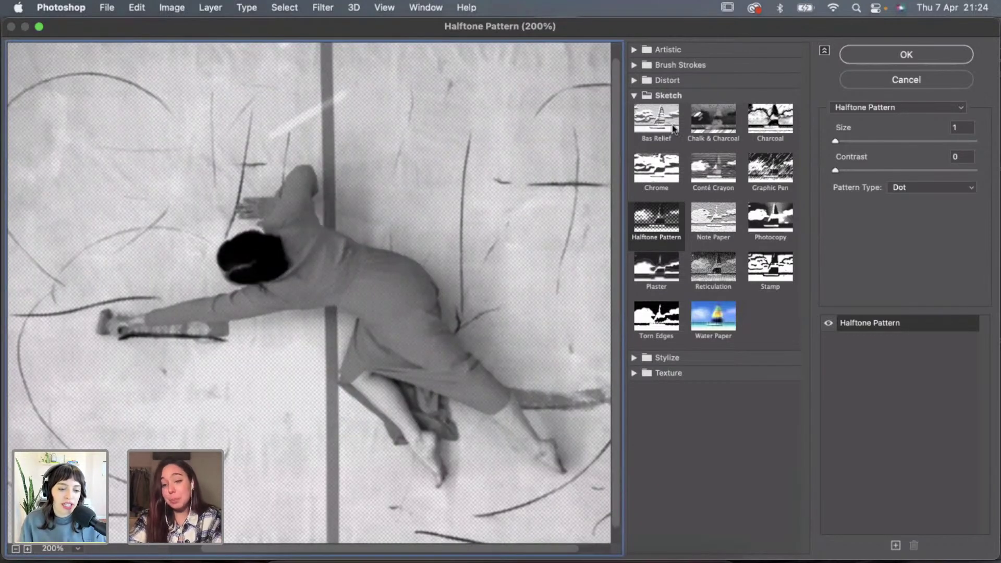
# Apply the Halftone Pattern with size 1, contrast 0 and pattern type Dot, and save the image.
pyautogui.moveTo(836, 171); pyautogui.dragTo(836, 171)
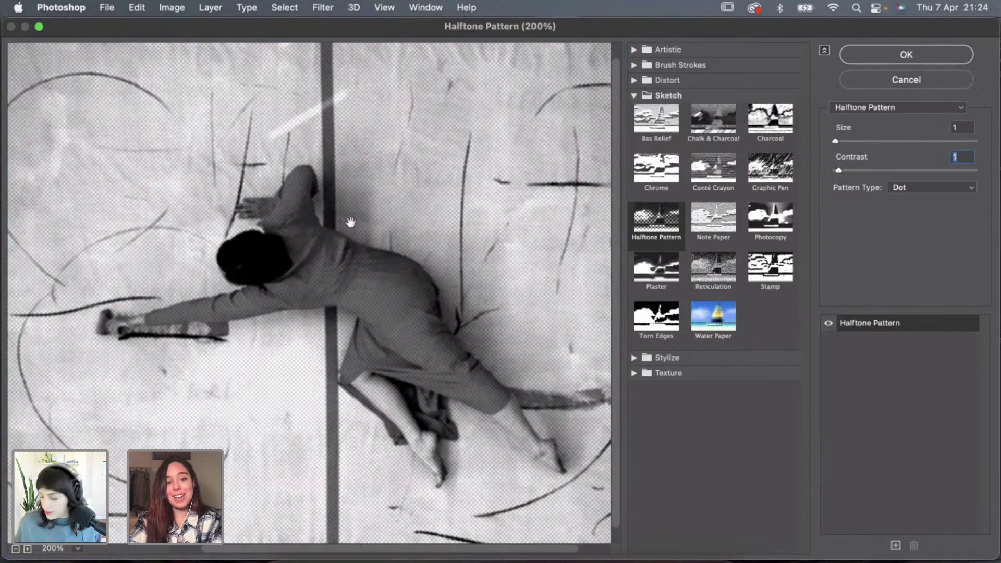
pyautogui.click(15, 550)
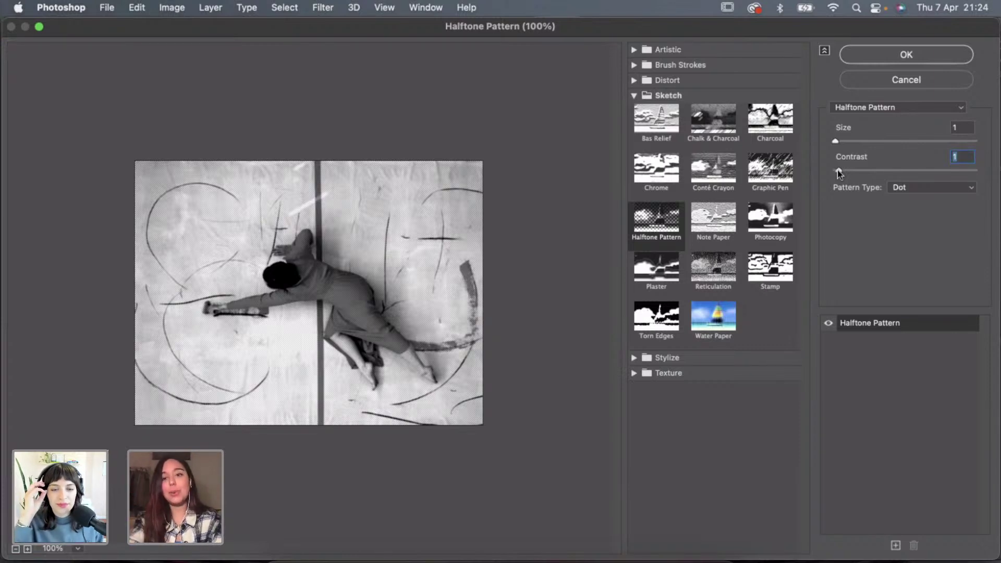
pyautogui.moveTo(837, 170); pyautogui.dragTo(834, 170)
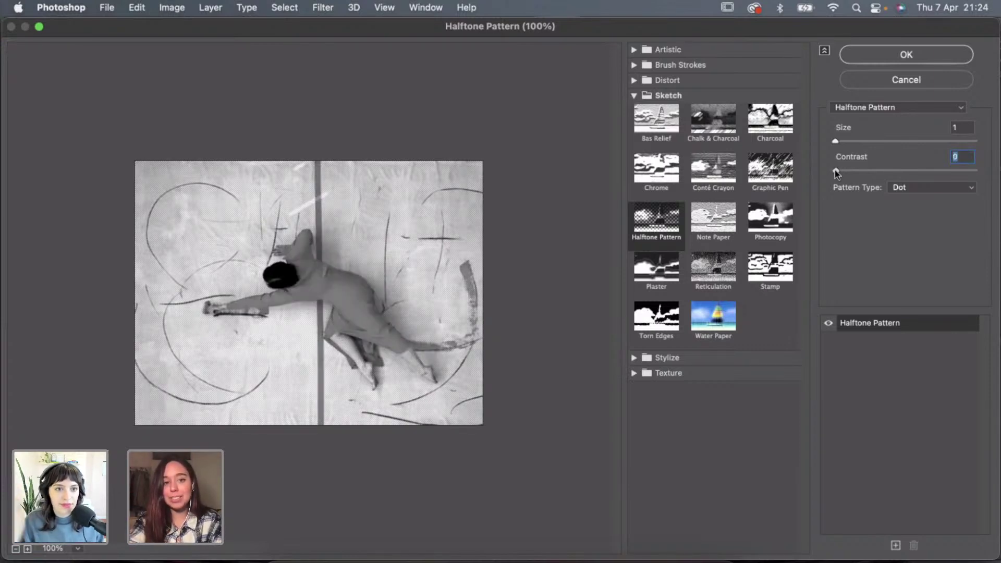
pyautogui.click(887, 55)
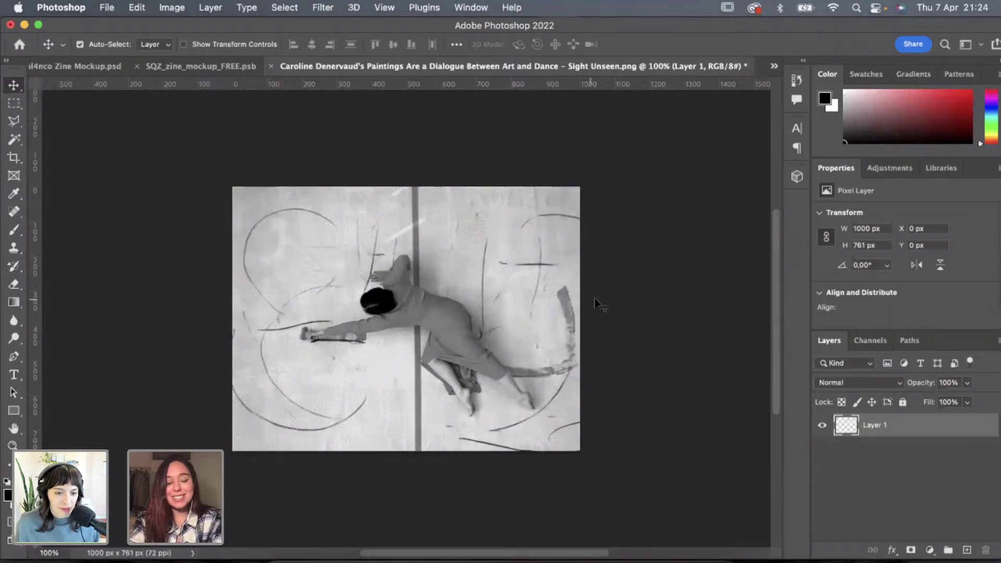
pyautogui.press('super+s')
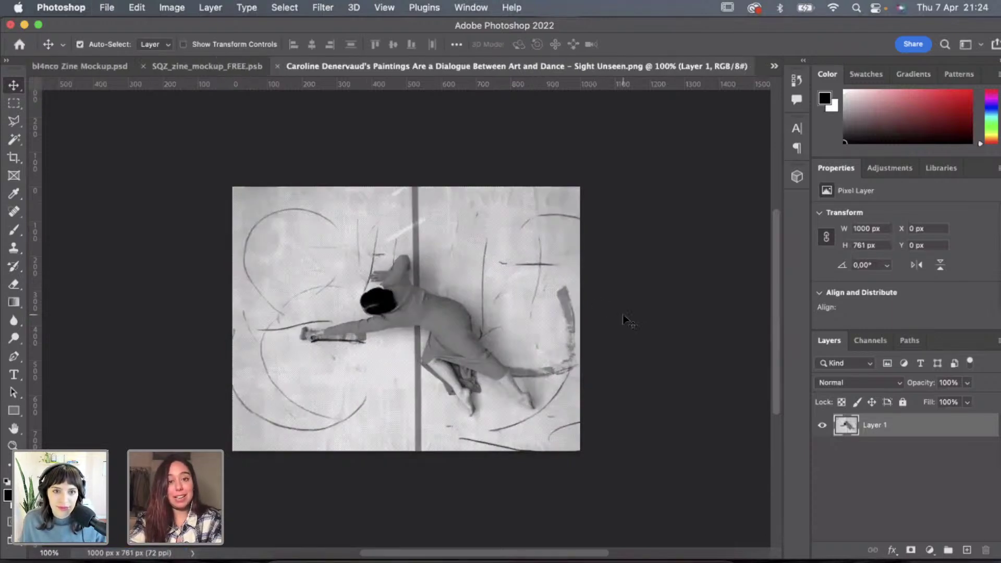
# Switch to InDesign and check the filtered photo on the spread, with and without preview.
pyautogui.press('super+Tab')
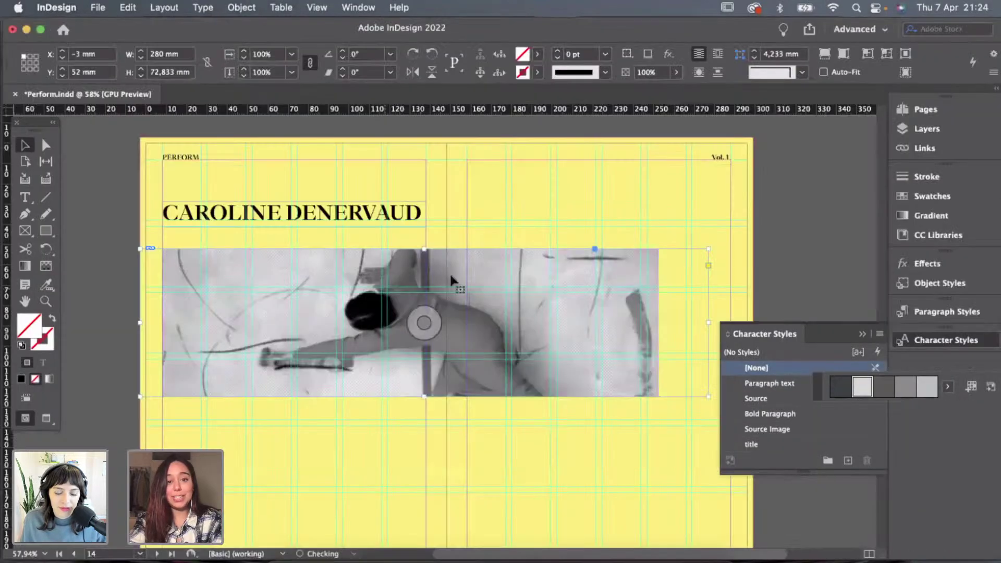
pyautogui.scroll(5, 470, 269)
pyautogui.scroll(-10, 467, 270)
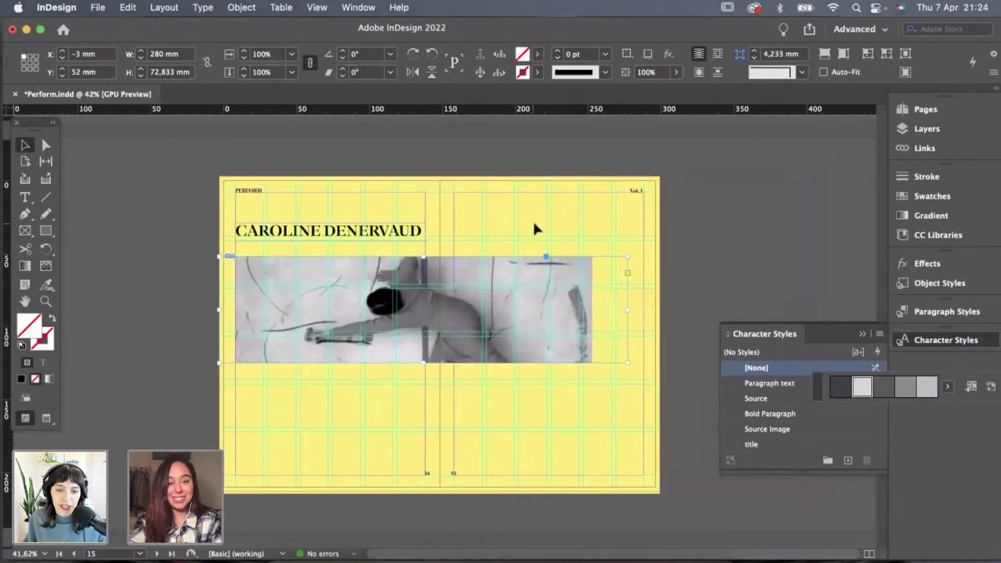
pyautogui.click(553, 229)
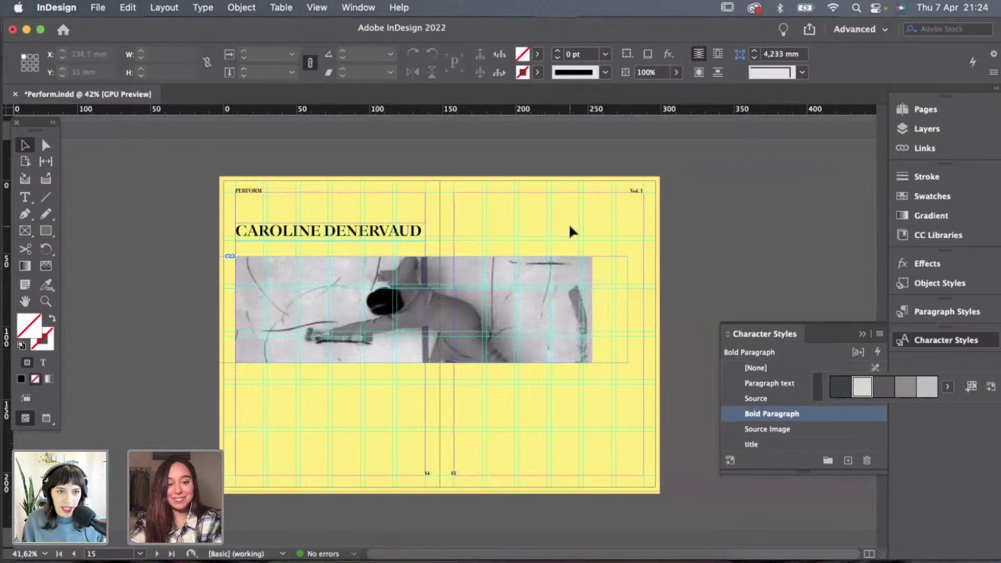
pyautogui.press('w')
pyautogui.press('w')
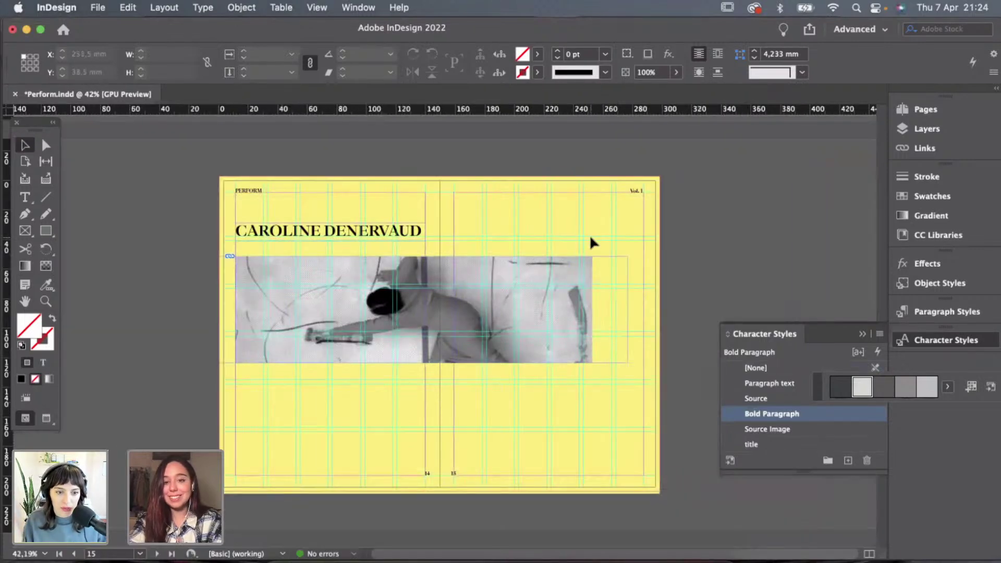
pyautogui.scroll(2, 589, 233)
pyautogui.press('w')
pyautogui.press('w')
# Narrow the photo frame from its right edge to 256.5 mm wide and check the spread in preview.
pyautogui.click(635, 329)
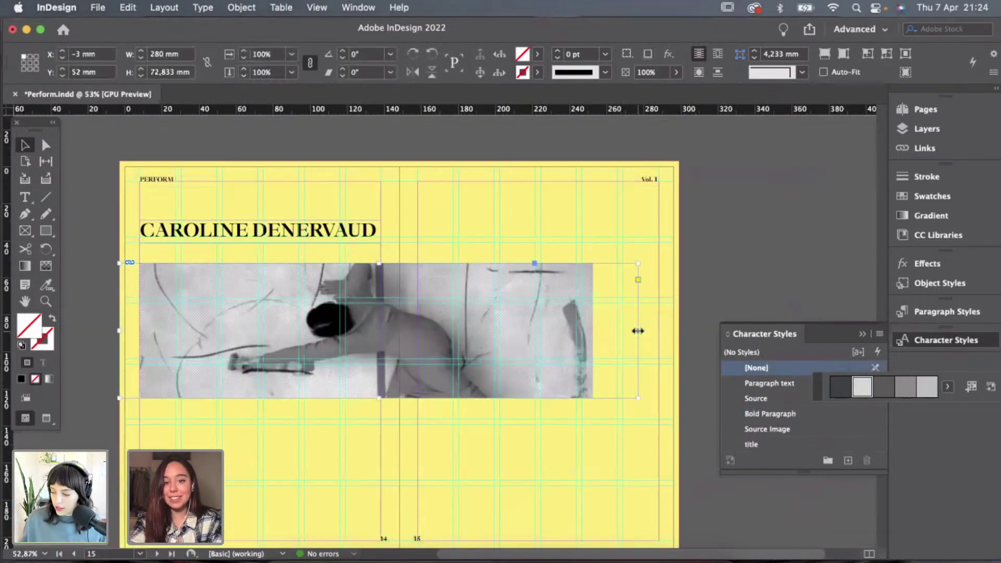
pyautogui.moveTo(638, 330); pyautogui.dragTo(594, 332)
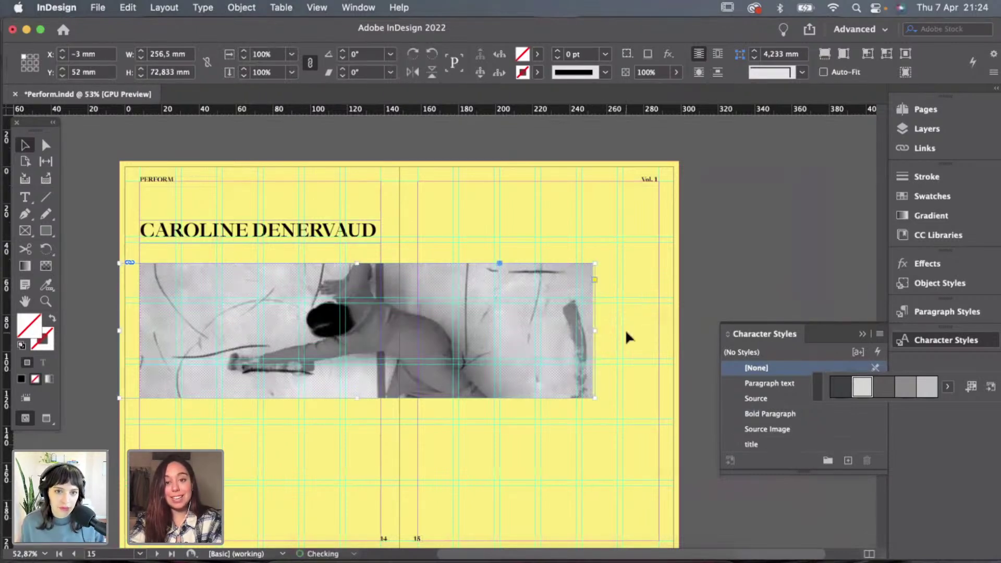
pyautogui.click(625, 329)
pyautogui.press('w')
pyautogui.press('w')
pyautogui.scroll(-2, 624, 304)
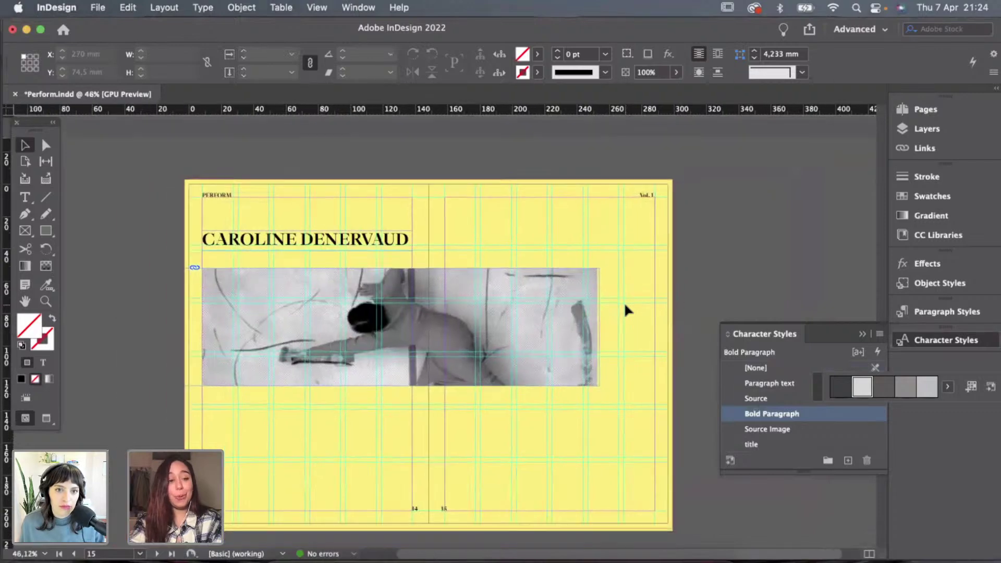
# Pull the photo frame's left edge in to X 8 mm, flush with the margin and the visible image.
pyautogui.press('w')
pyautogui.doubleClick(217, 296)
pyautogui.press('w')
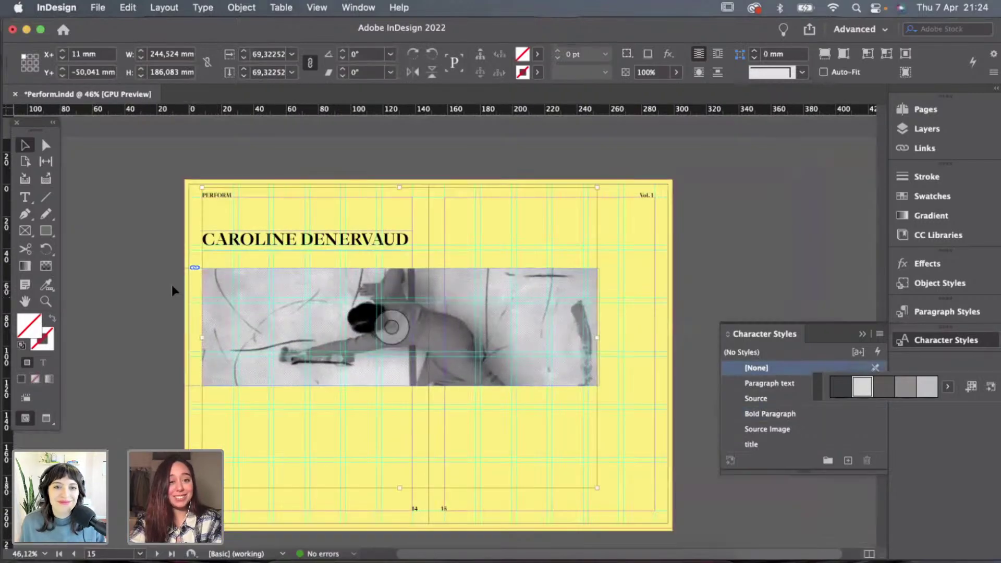
pyautogui.click(171, 285)
pyautogui.click(187, 297)
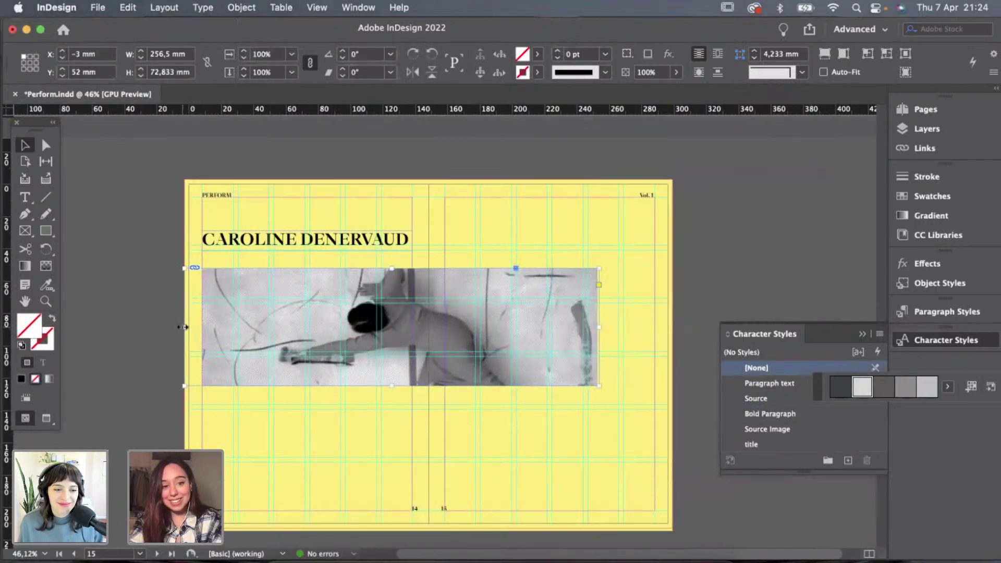
pyautogui.moveTo(184, 328); pyautogui.dragTo(202, 328)
pyautogui.click(186, 311)
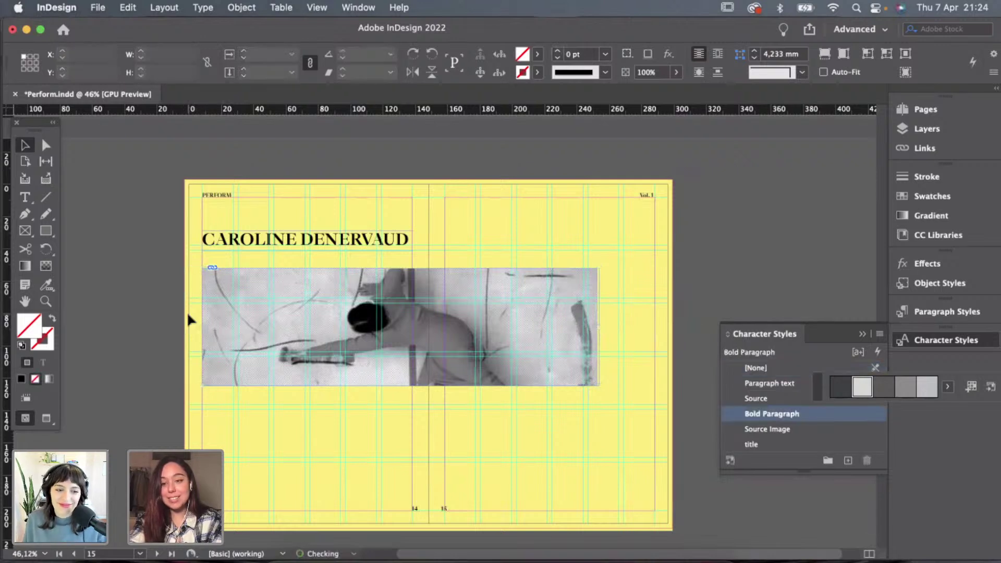
# Draw a rectangle of about 245.5 × 73 mm exactly over the photo and try to fill it with black.
pyautogui.click(51, 232)
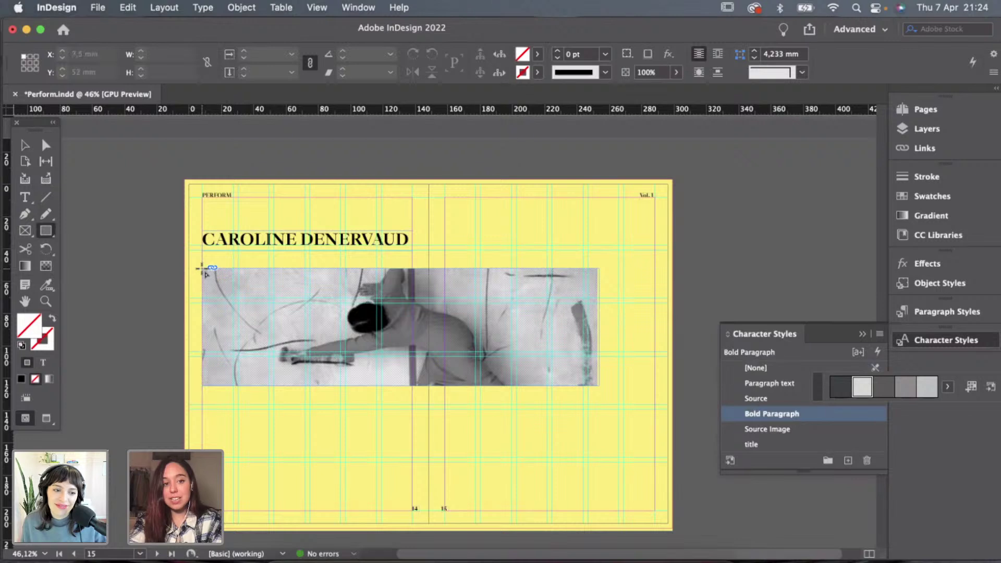
pyautogui.moveTo(202, 269); pyautogui.dragTo(597, 386)
pyautogui.click(46, 288)
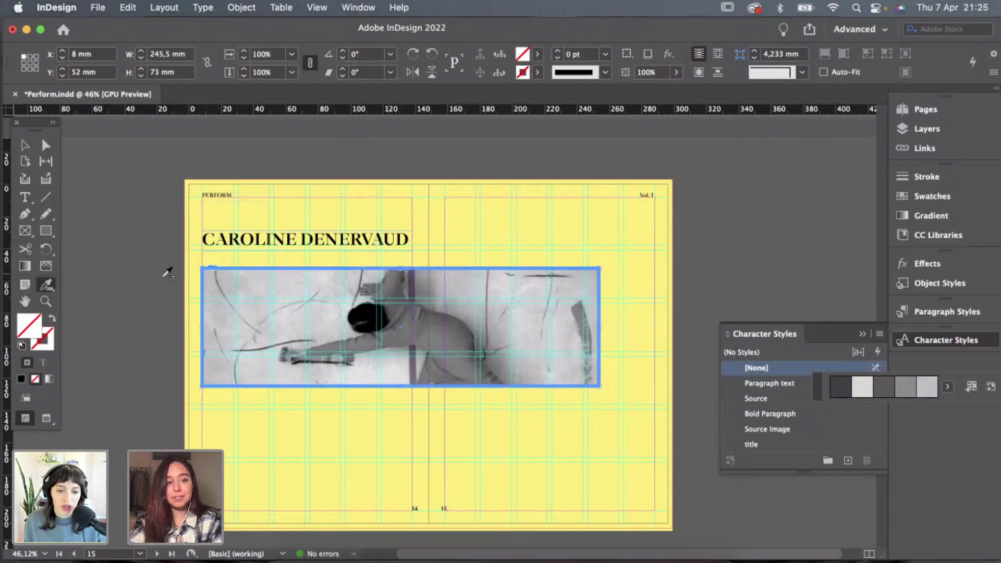
pyautogui.doubleClick(35, 330)
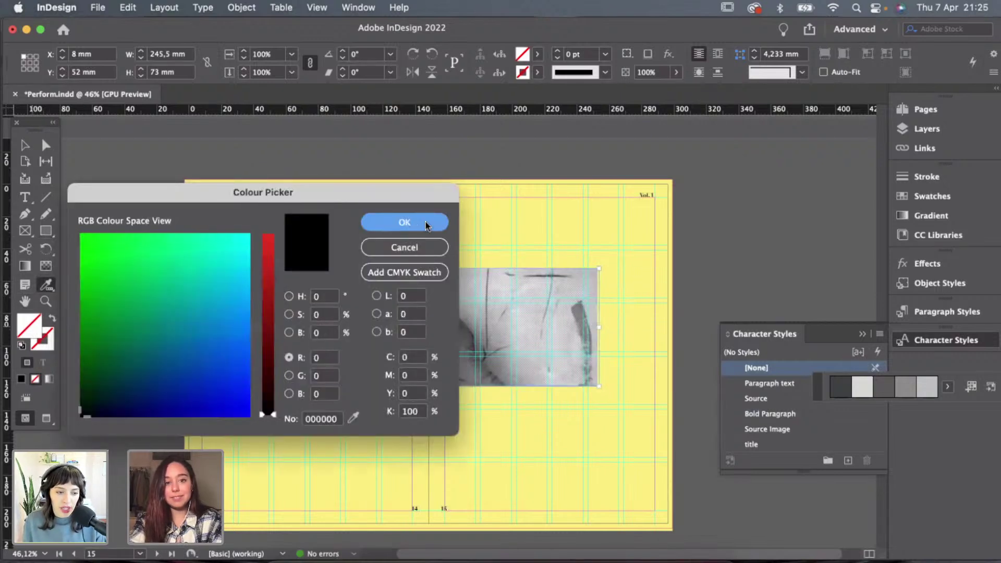
pyautogui.click(427, 226)
pyautogui.click(26, 147)
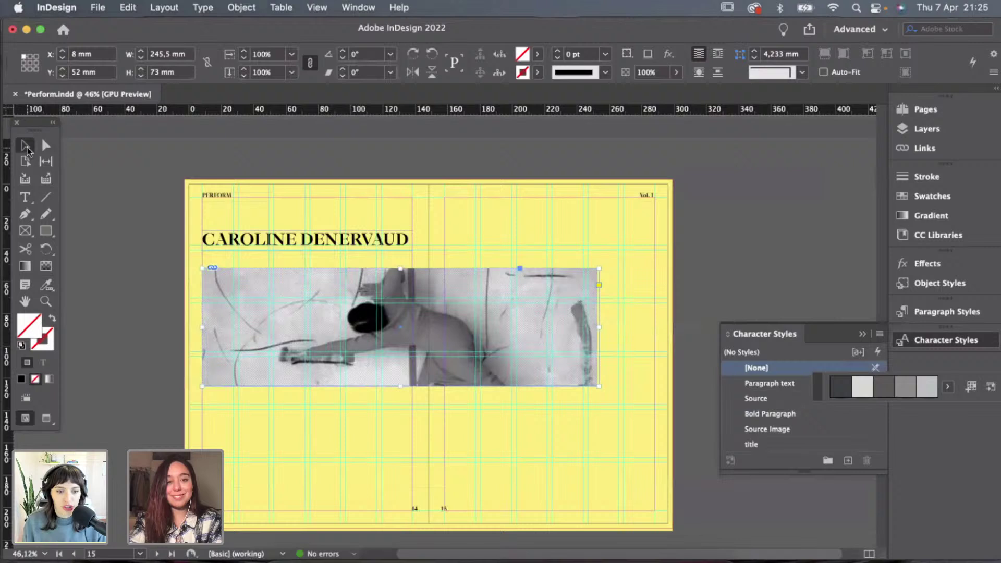
# Try to give the photo frame a fill colour through the Colour Picker, using black or the dark grey 303030.
pyautogui.click(514, 344)
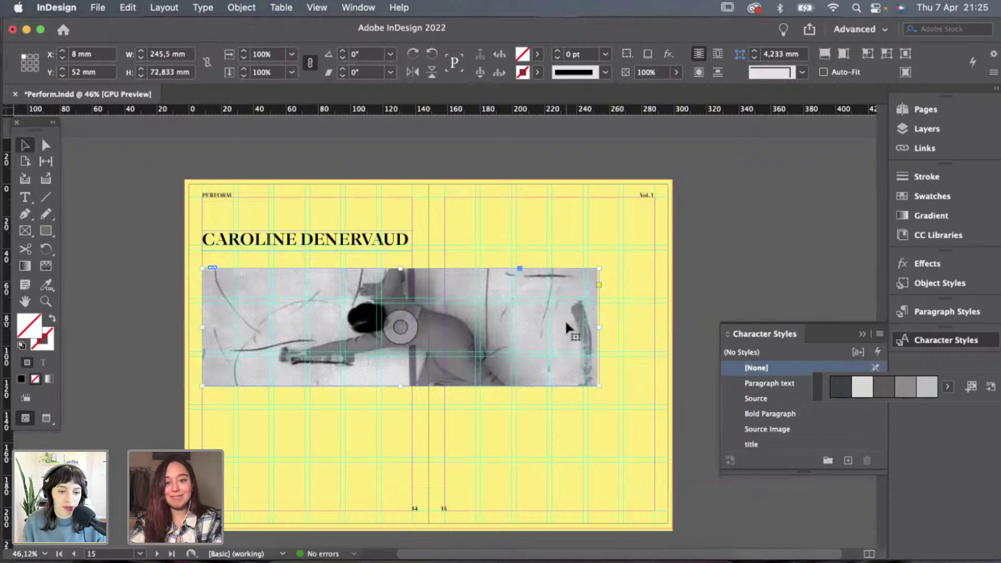
pyautogui.doubleClick(32, 327)
pyautogui.click(417, 221)
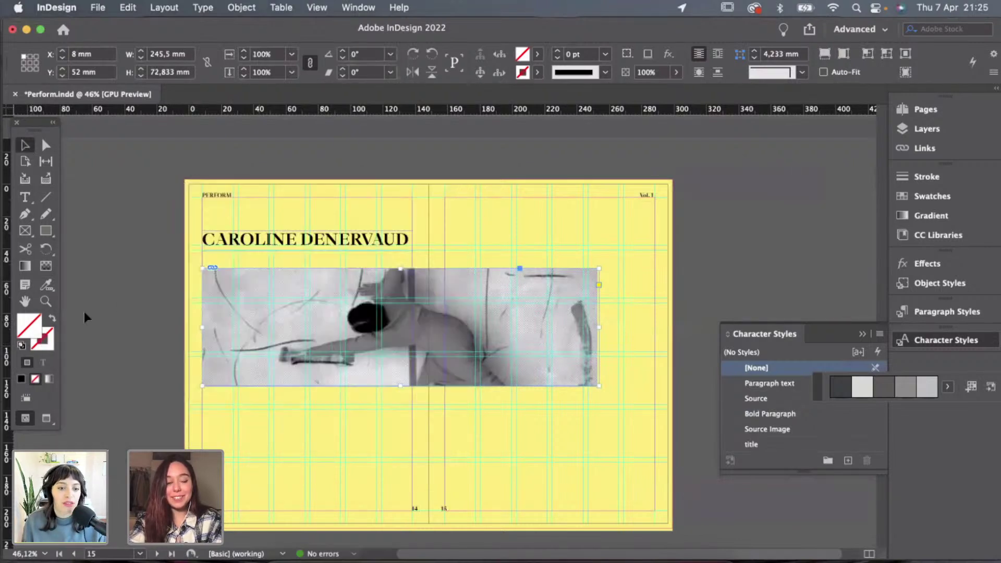
pyautogui.doubleClick(32, 328)
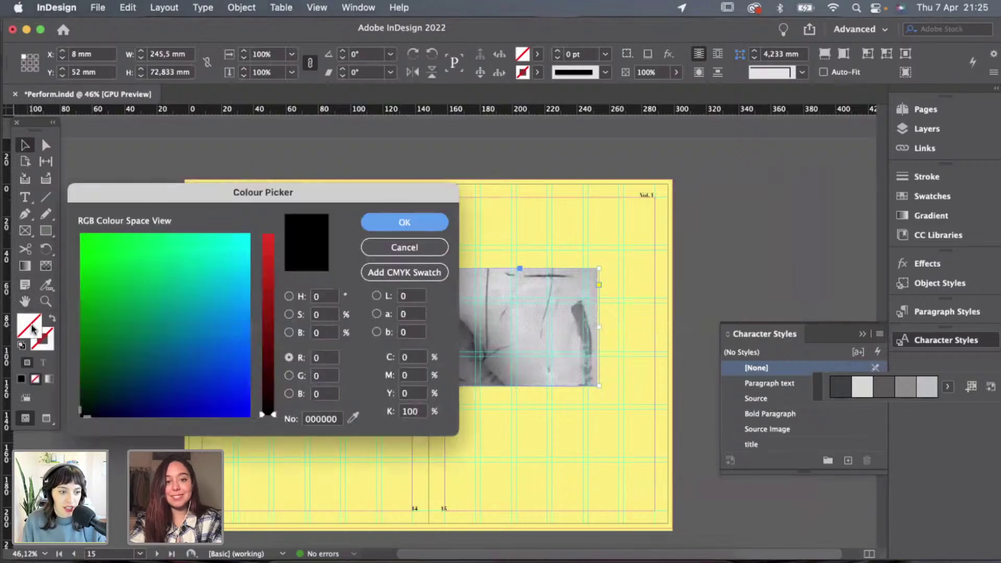
pyautogui.click(358, 414)
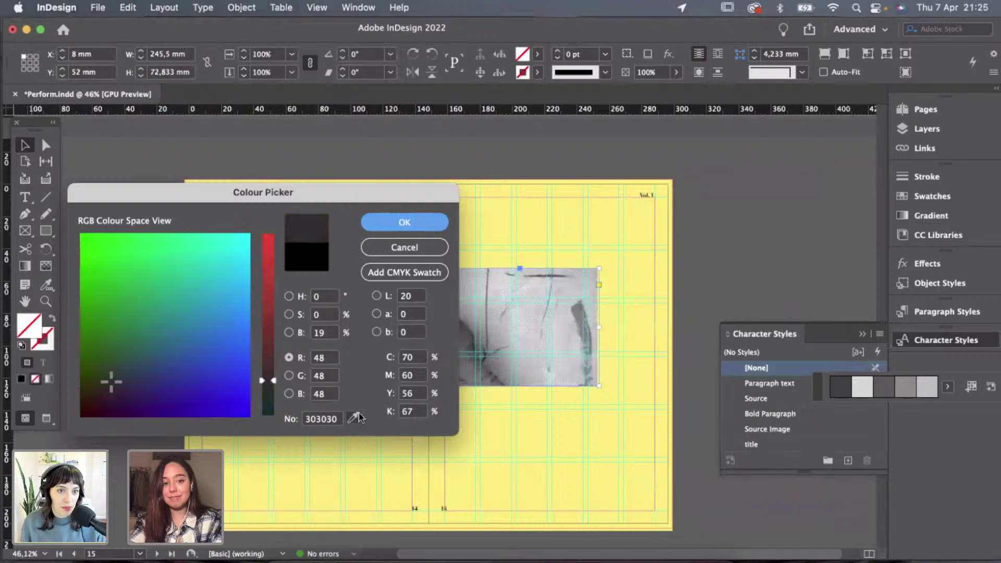
pyautogui.click(411, 250)
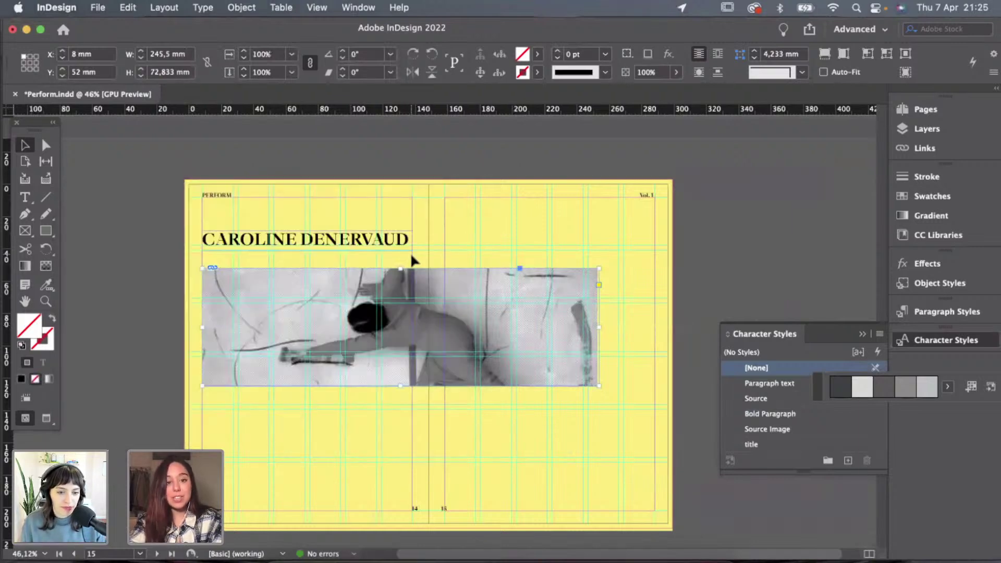
# Fill the photo frame with the yellow swatch c4m0y69k0 copy from the Zine Adobe colour group.
pyautogui.press('super+equal')
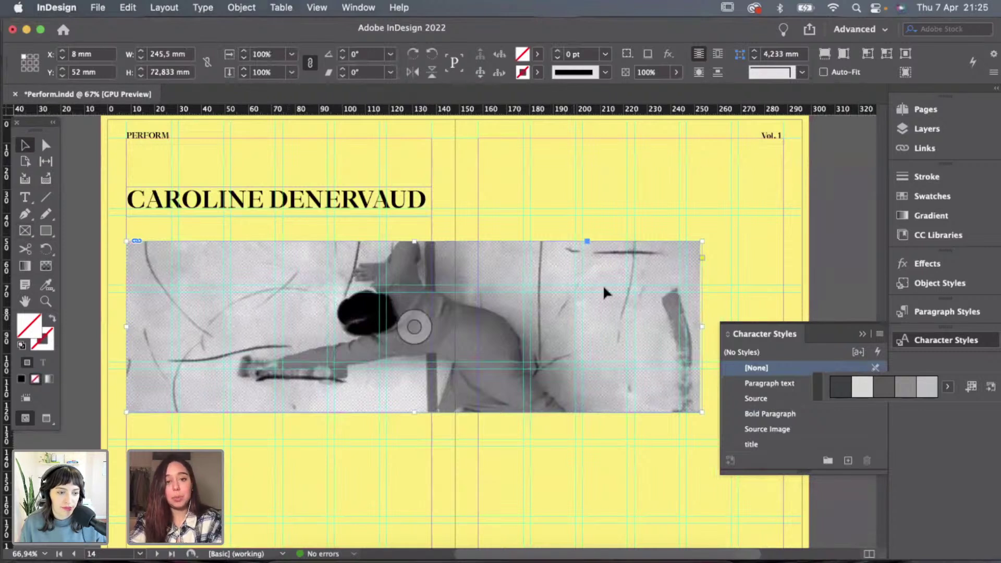
pyautogui.click(538, 54)
pyautogui.scroll(-3, 480, 177)
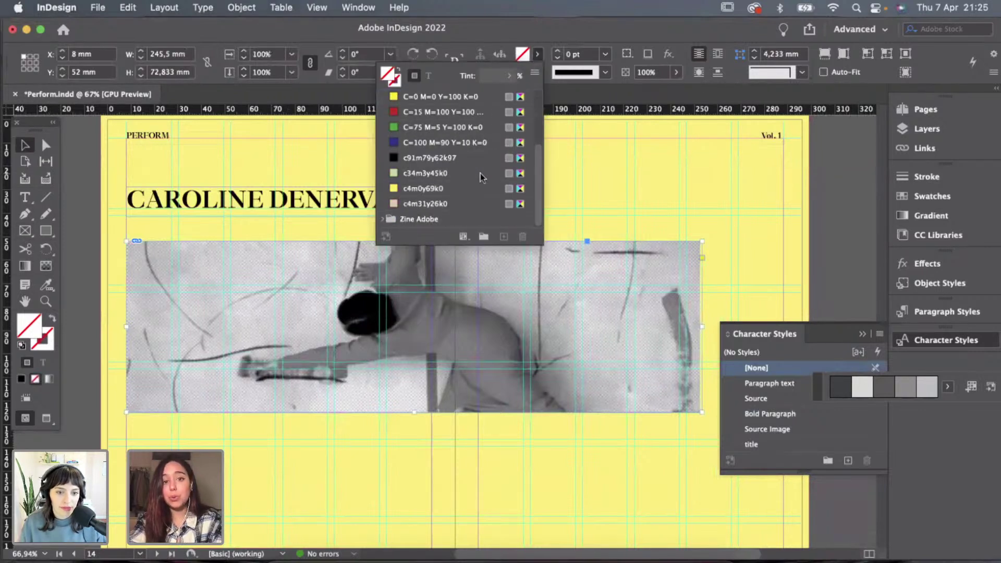
pyautogui.click(384, 218)
pyautogui.scroll(-3, 429, 194)
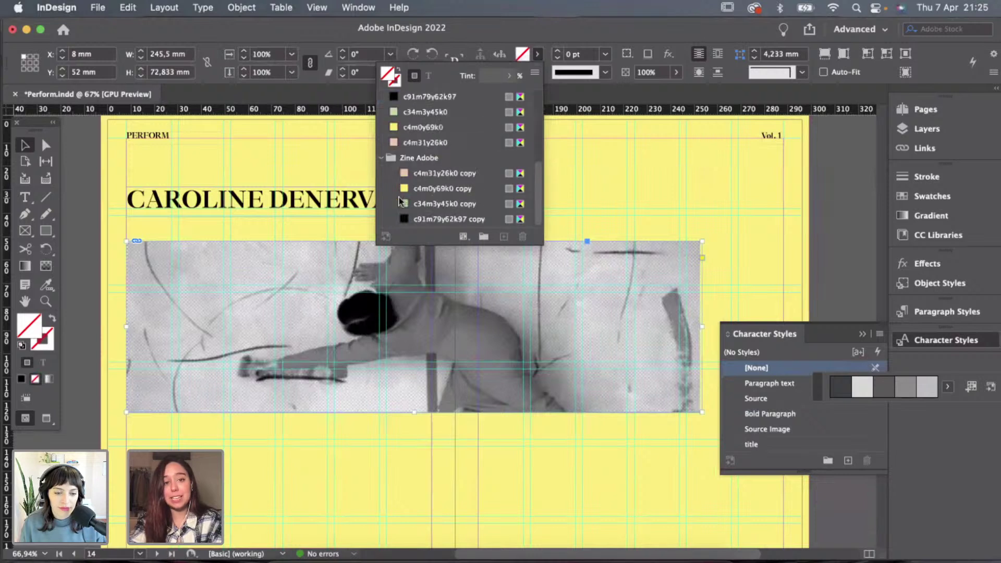
pyautogui.click(438, 189)
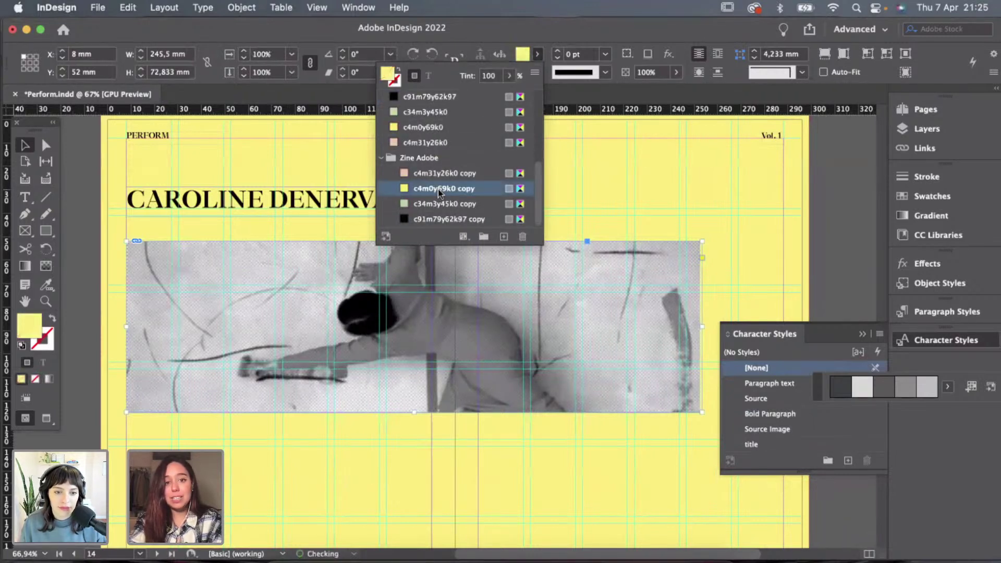
pyautogui.click(538, 54)
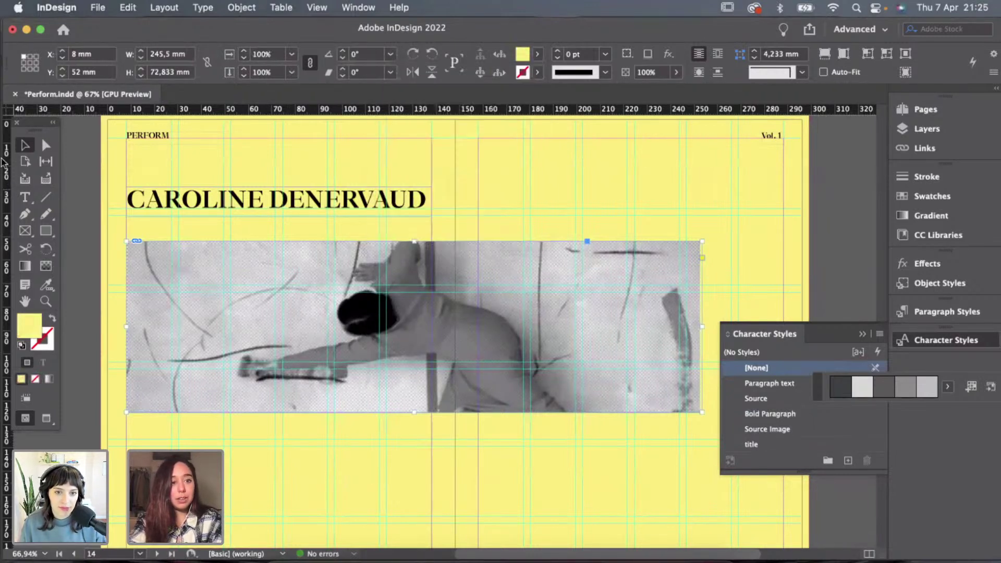
# Narrow the photo frame to 244 mm and pull the unfilled overlay rectangle's right edge in to 204 mm wide.
pyautogui.moveTo(561, 295)
pyautogui.mouseDown()
pyautogui.moveTo(469, 288)
pyautogui.moveTo(560, 294)
pyautogui.mouseUp()
pyautogui.moveTo(703, 326)
pyautogui.mouseDown()
pyautogui.moveTo(671, 326)
pyautogui.moveTo(695, 326)
pyautogui.mouseUp()
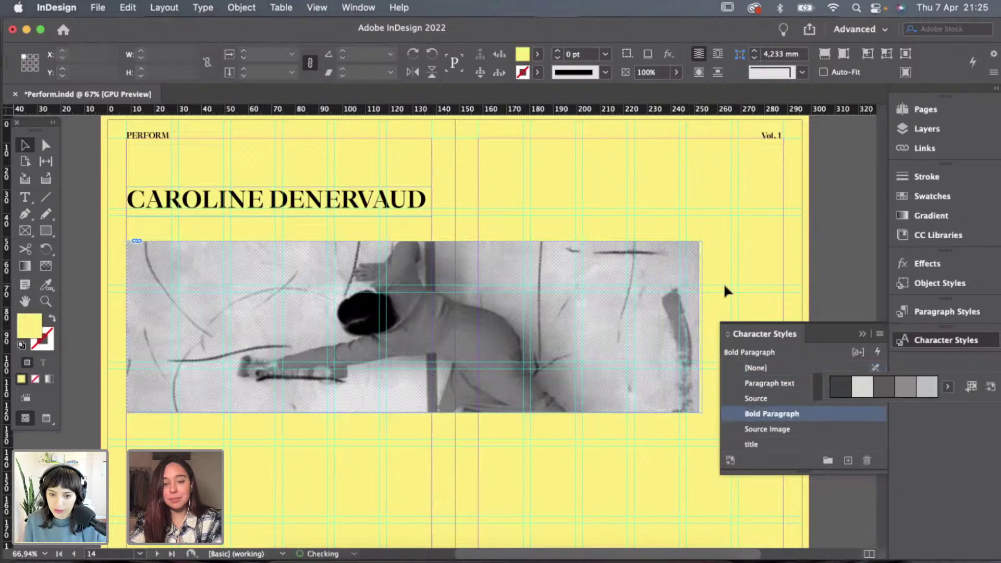
pyautogui.click(701, 308)
pyautogui.moveTo(702, 318); pyautogui.dragTo(604, 329)
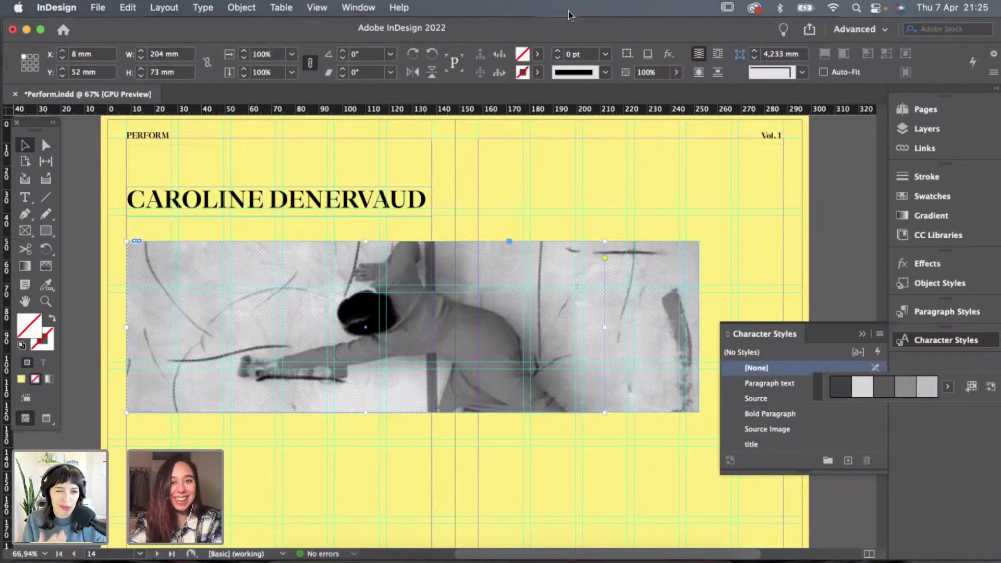
# Fill the overlay rectangle with the Zine Adobe swatch c4m0y69k0 copy and widen it to 244 mm to cover the photo.
pyautogui.click(537, 54)
pyautogui.scroll(-3, 463, 170)
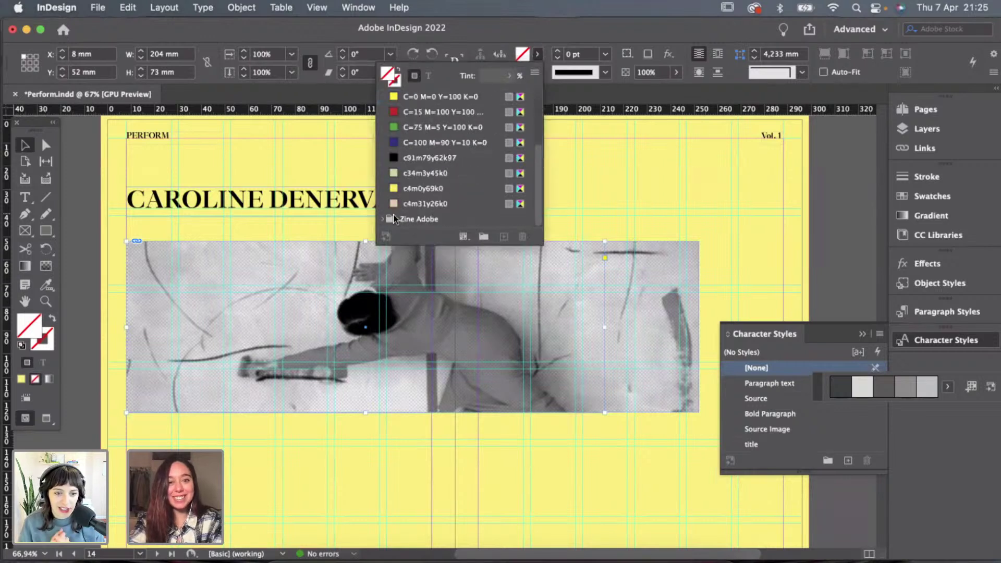
pyautogui.click(382, 219)
pyautogui.scroll(-3, 414, 208)
pyautogui.click(431, 192)
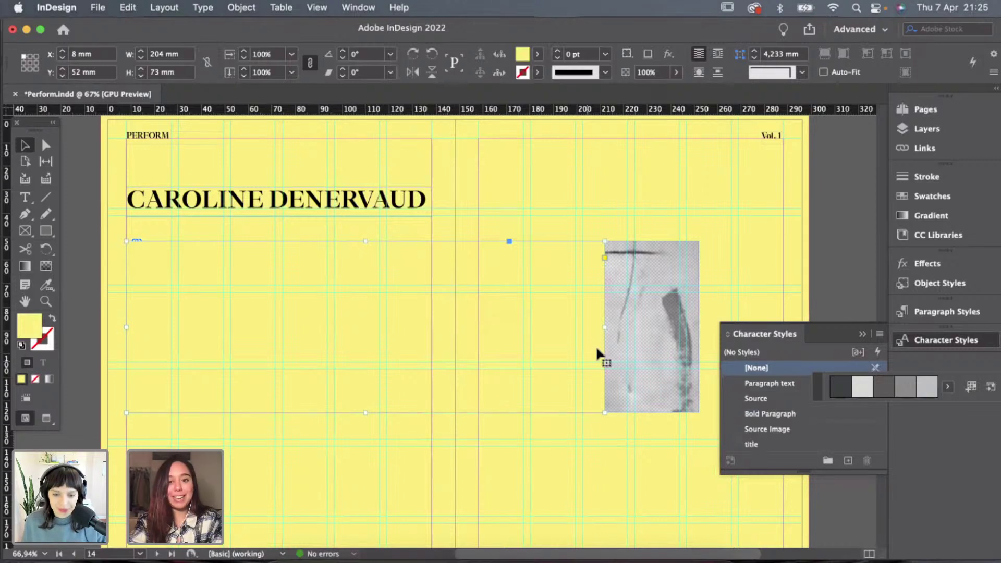
pyautogui.moveTo(605, 327); pyautogui.dragTo(699, 327)
# Set the yellow rectangle's transparency blending mode to Multiply, keeping the effects dialog clear of the photo.
pyautogui.click(672, 58)
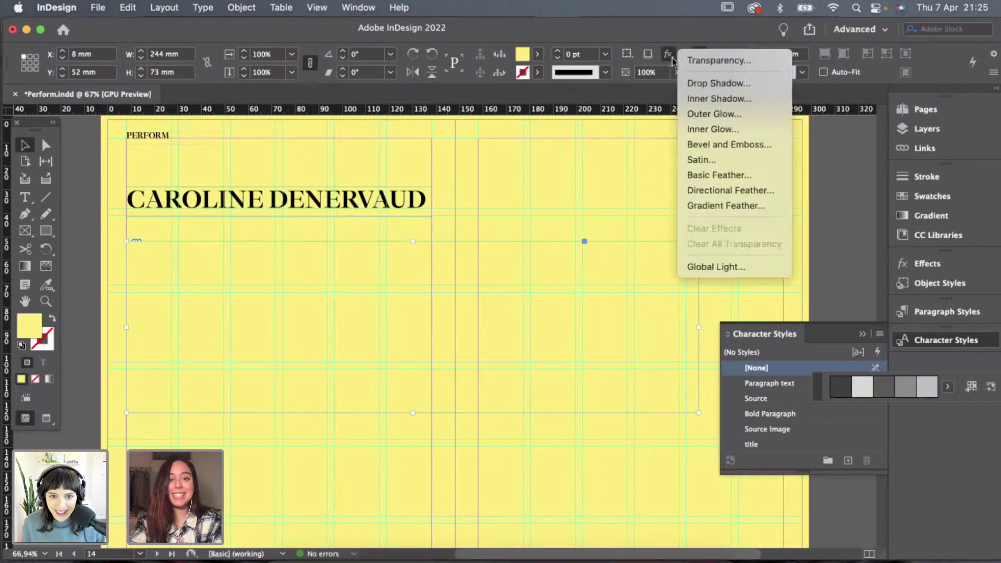
pyautogui.click(722, 61)
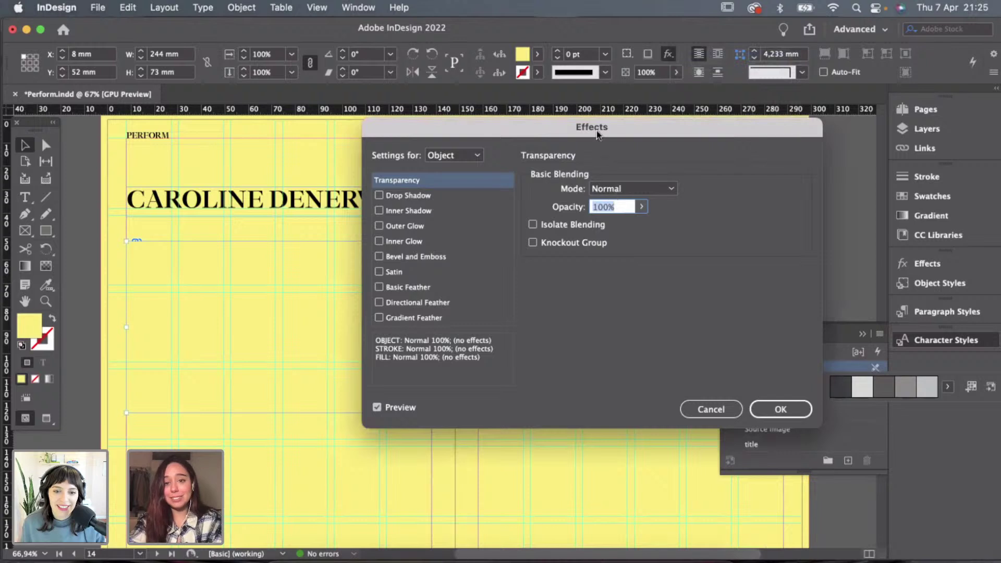
pyautogui.moveTo(597, 135); pyautogui.dragTo(683, 134)
pyautogui.click(699, 187)
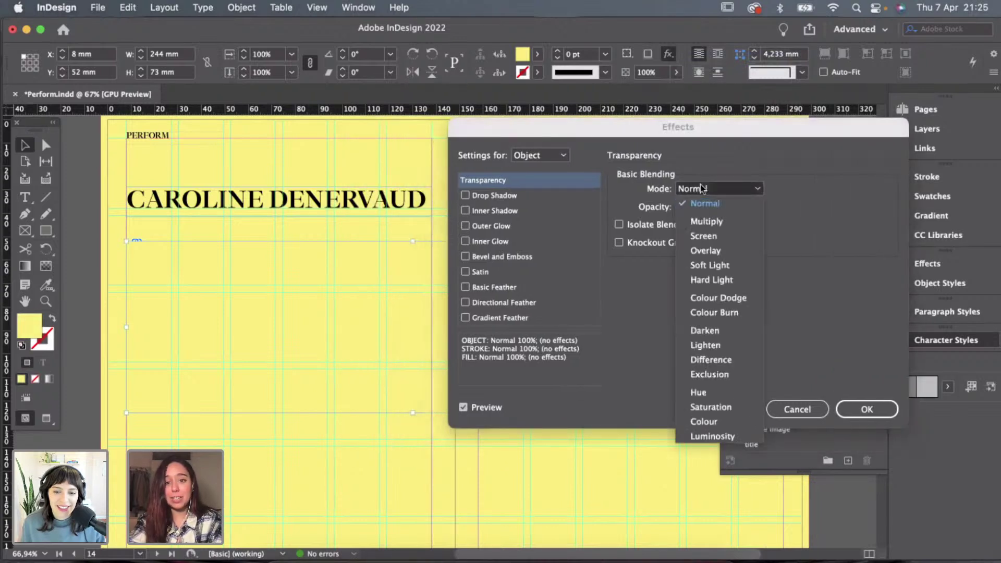
pyautogui.click(708, 221)
pyautogui.moveTo(618, 135); pyautogui.dragTo(647, 78)
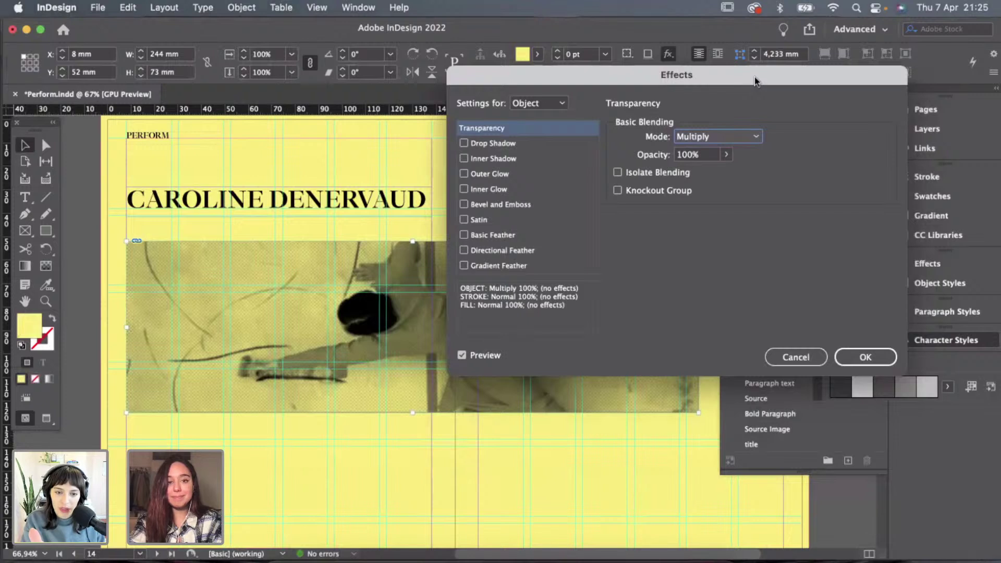
pyautogui.moveTo(755, 81); pyautogui.dragTo(697, 77)
# Compare the Soft Light, Colour Dodge and Darken blending modes on the rectangle and return to Multiply.
pyautogui.click(656, 134)
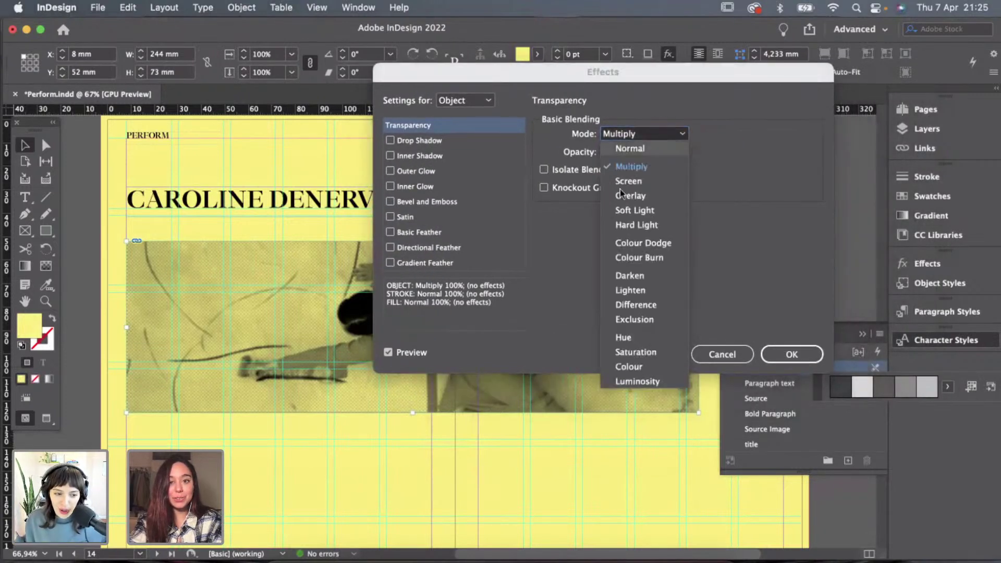
pyautogui.click(629, 211)
pyautogui.click(631, 134)
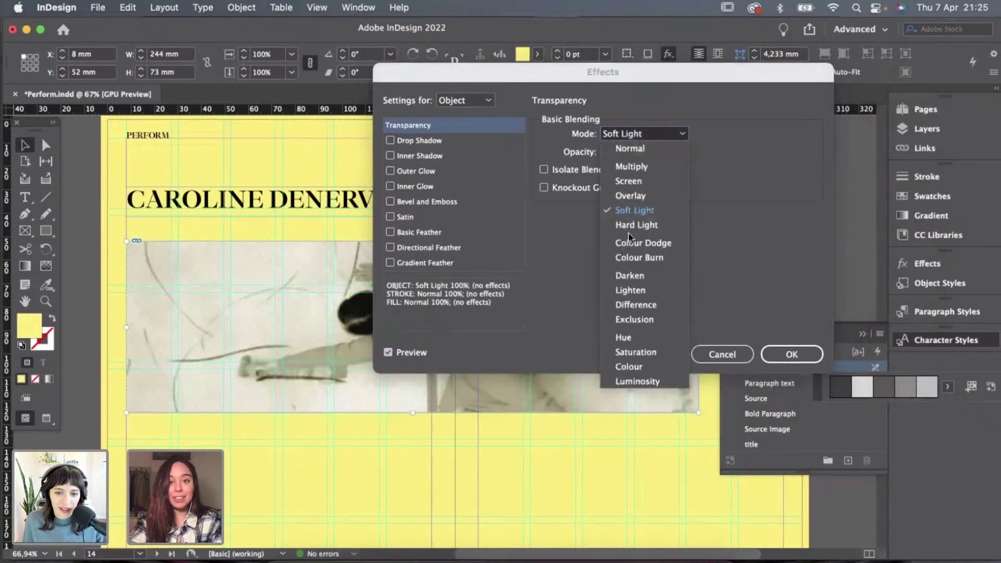
pyautogui.click(630, 243)
pyautogui.click(636, 134)
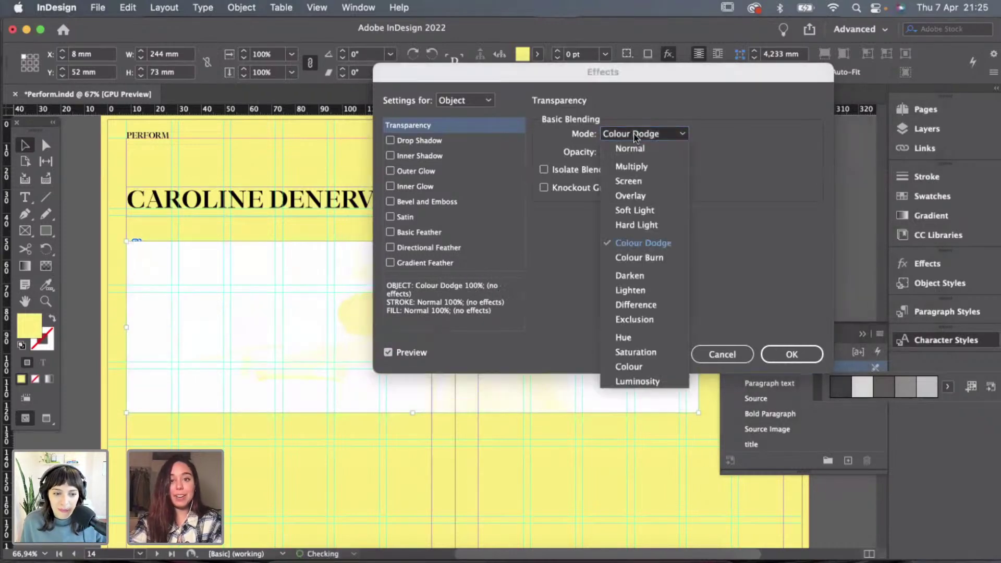
pyautogui.click(627, 283)
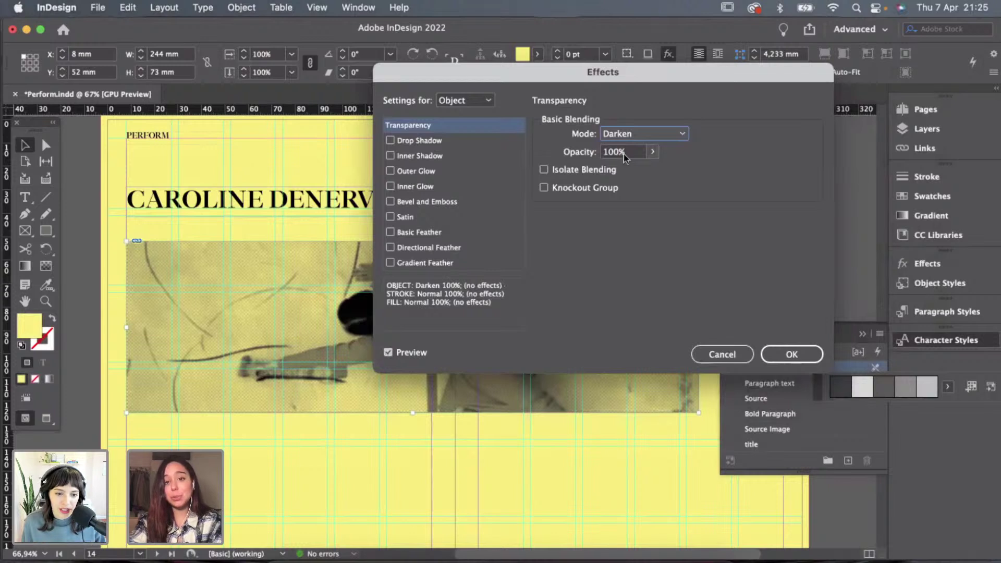
pyautogui.click(638, 134)
pyautogui.click(634, 164)
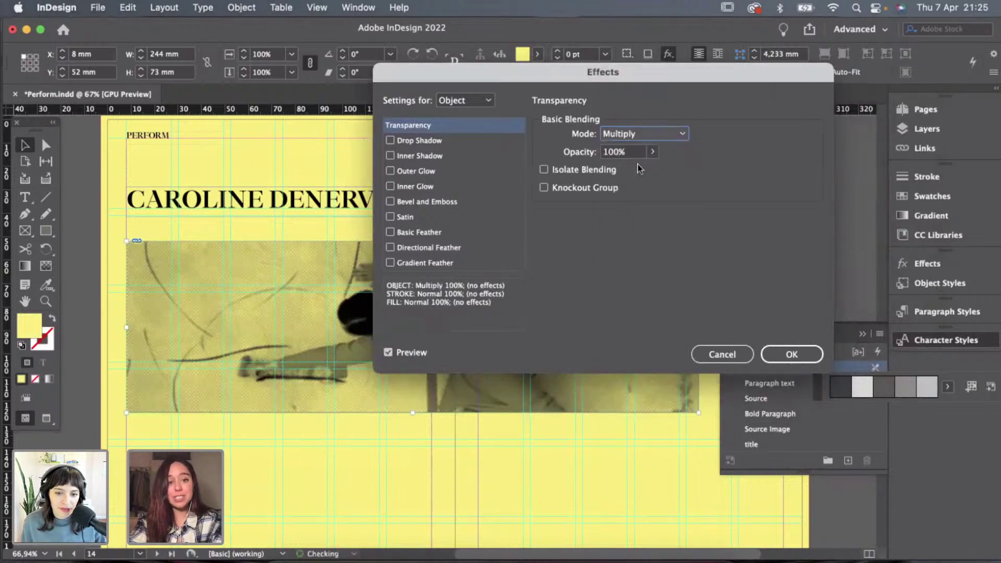
# Try 75% opacity for the Multiply rectangle, return it to 100% and apply the effect.
pyautogui.click(790, 353)
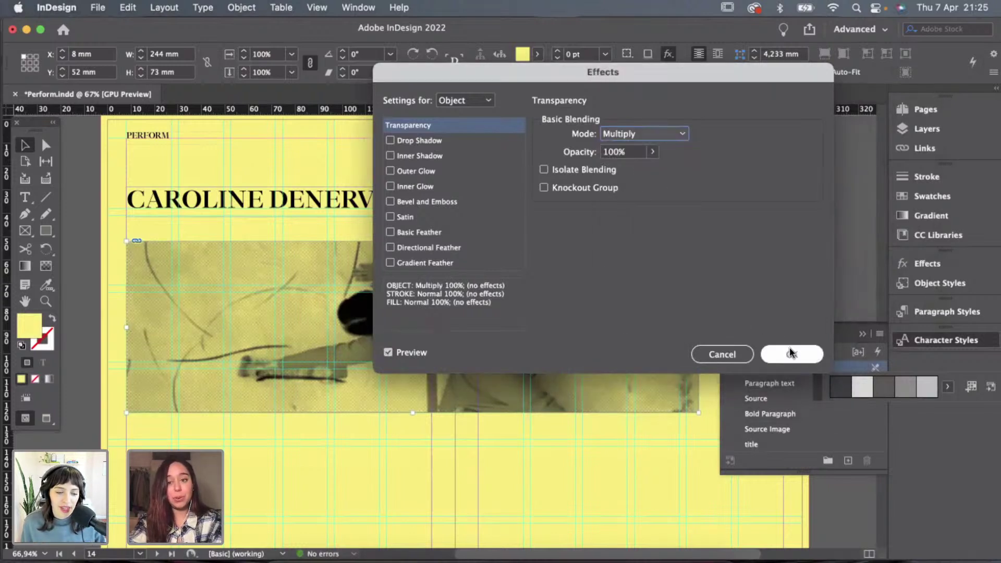
pyautogui.click(652, 152)
pyautogui.click(636, 170)
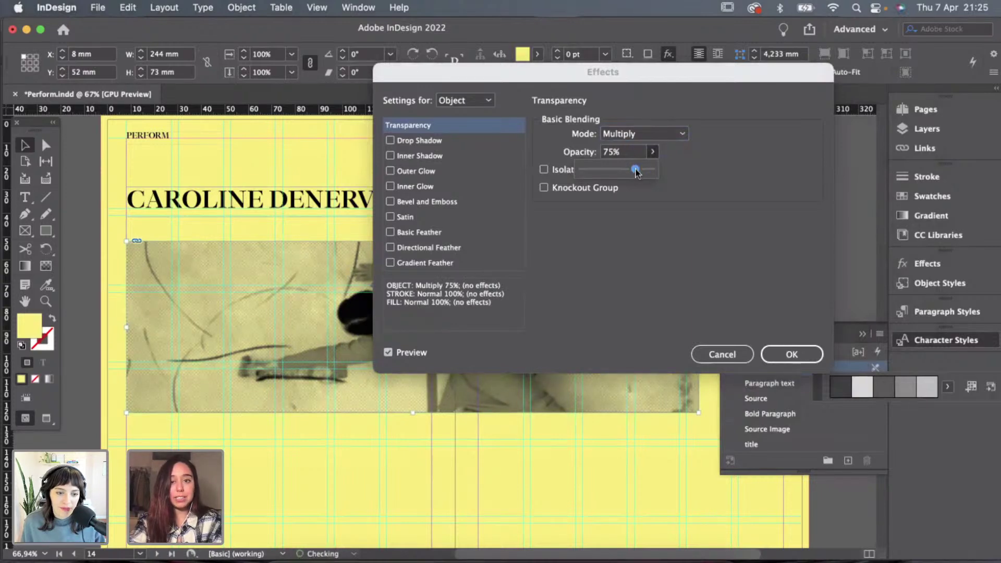
pyautogui.moveTo(636, 170); pyautogui.dragTo(709, 183)
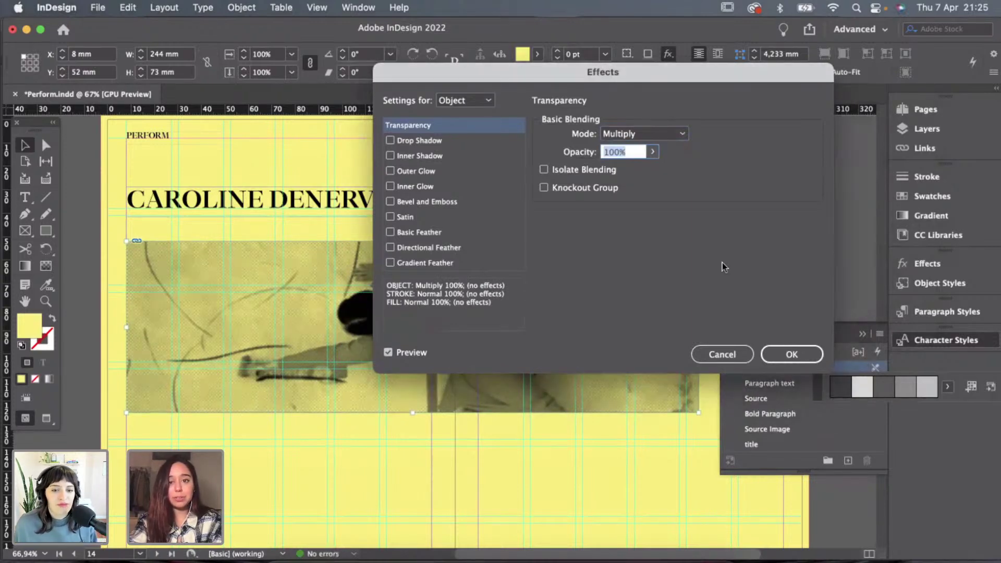
pyautogui.click(791, 355)
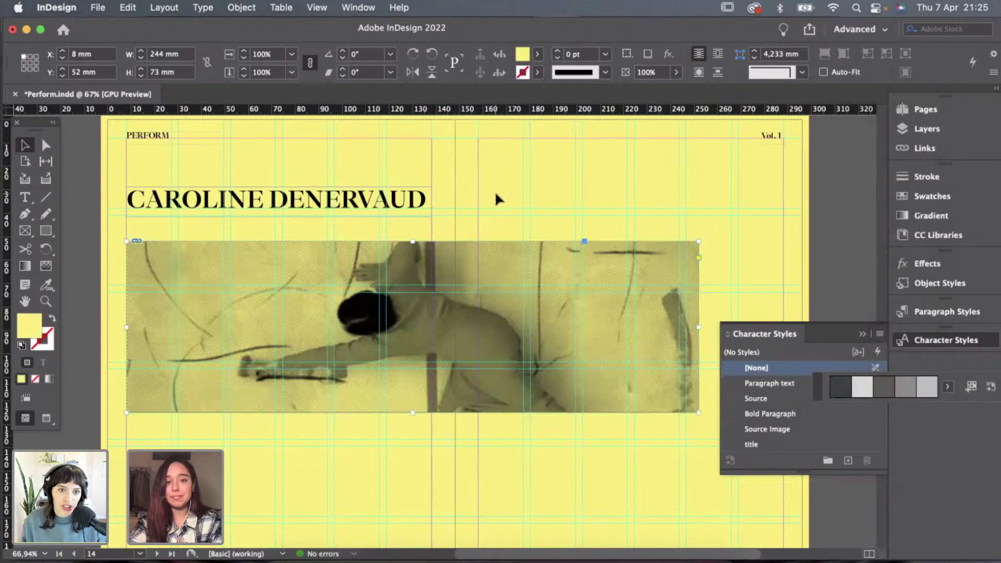
# Deselect the rectangle, switch to Photoshop to save the edited black-and-white photo PNG, and return to InDesign.
pyautogui.click(536, 198)
pyautogui.press('super+Tab')
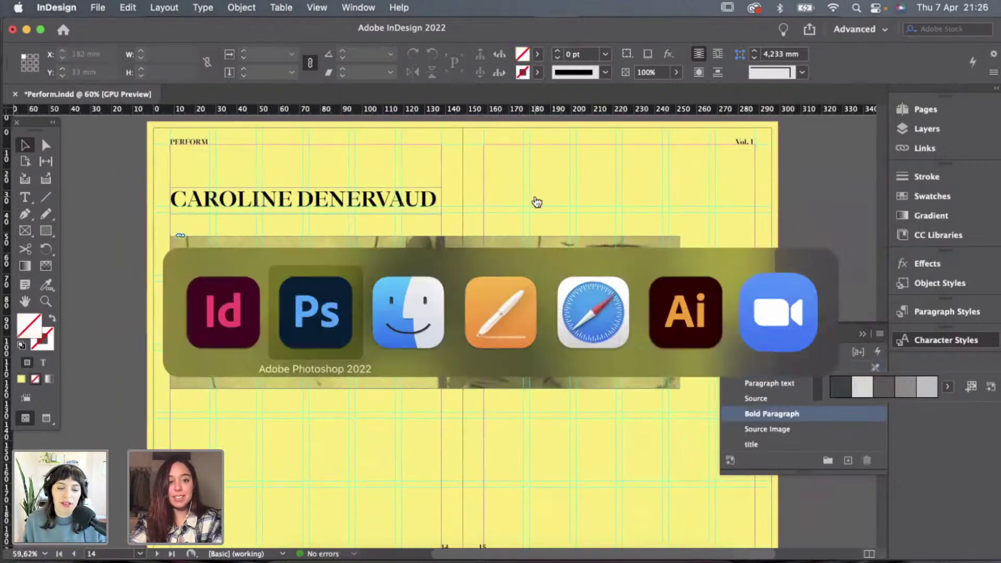
pyautogui.press('super+shift+l')
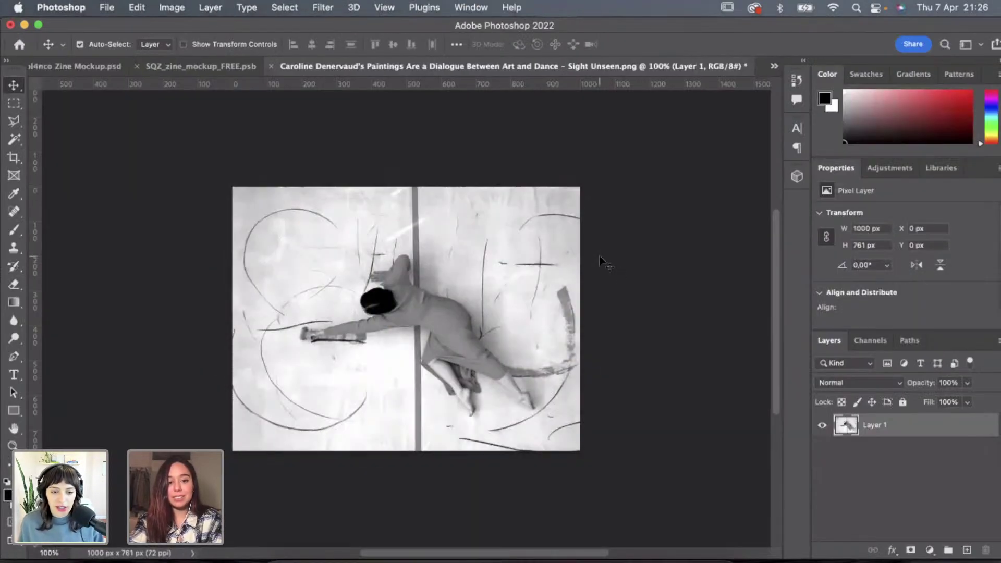
pyautogui.press('super+s')
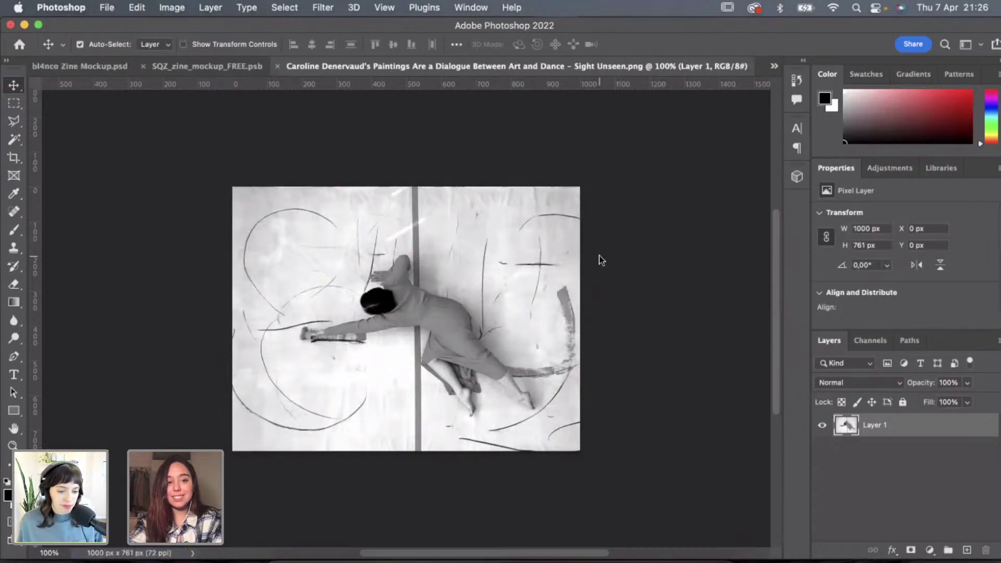
pyautogui.press('super+Tab')
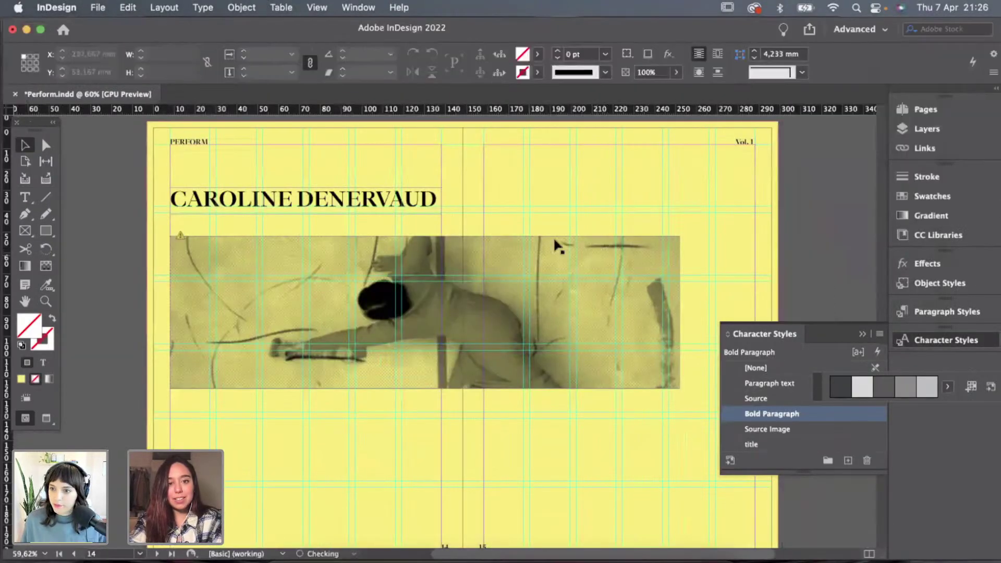
# Pull the yellow rectangle's right edge inward to uncover a strip of the photo, and select the photo frame beneath.
pyautogui.scroll(3, 589, 207)
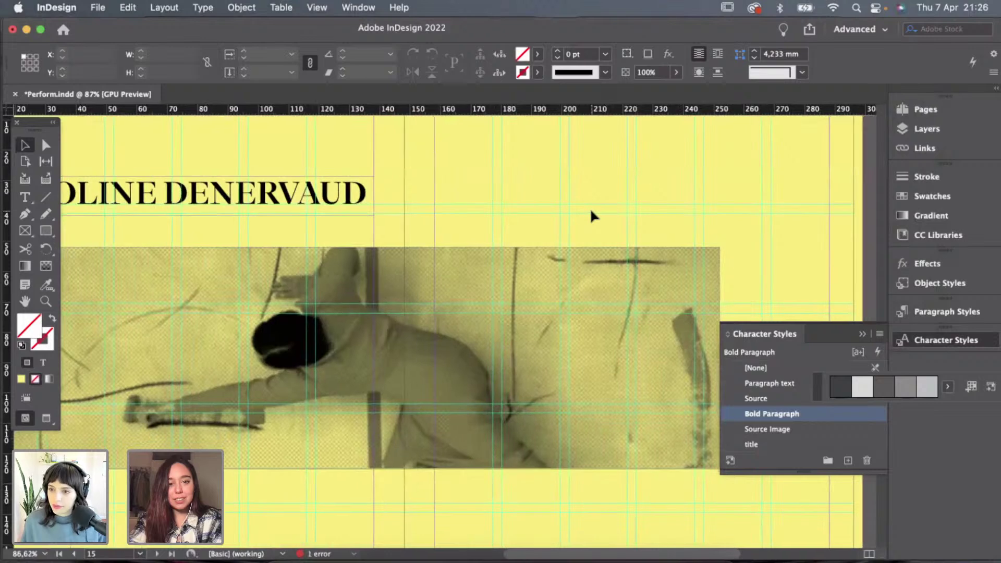
pyautogui.scroll(-3, 590, 208)
pyautogui.click(675, 314)
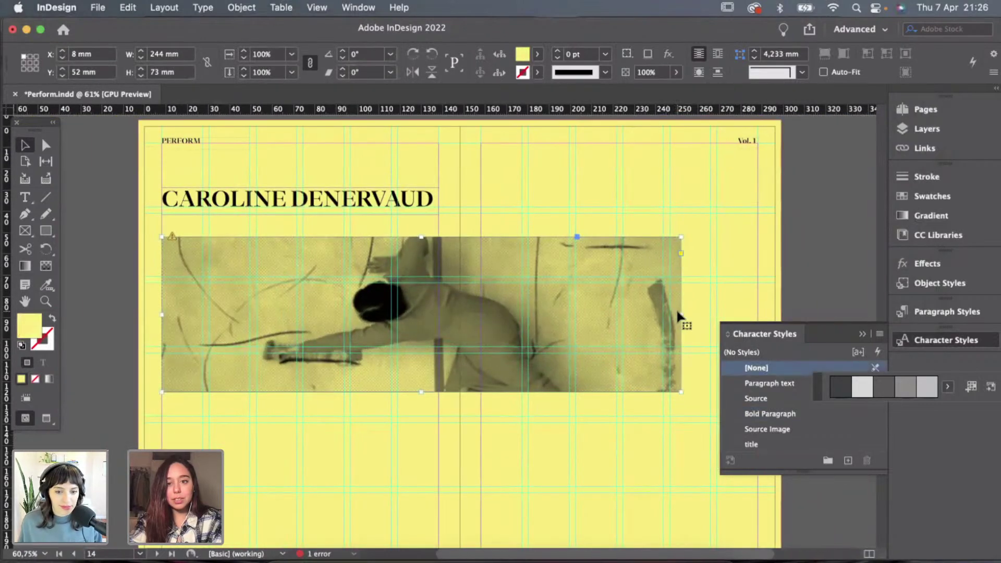
pyautogui.moveTo(680, 315); pyautogui.dragTo(655, 316)
pyautogui.click(707, 292)
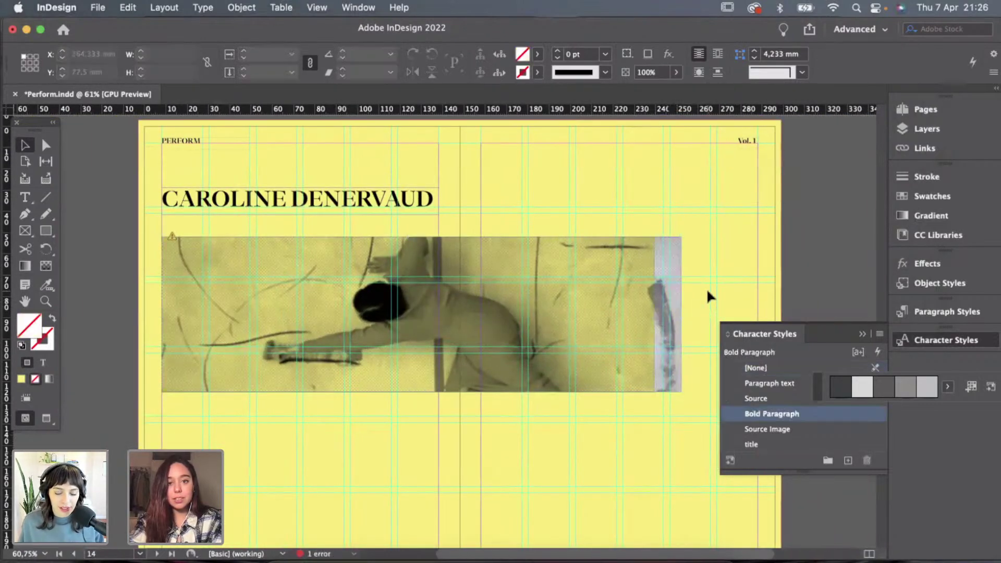
pyautogui.click(665, 302)
# Switch to Photoshop to check the file commands for the photo, and return to InDesign.
pyautogui.press('super+Tab')
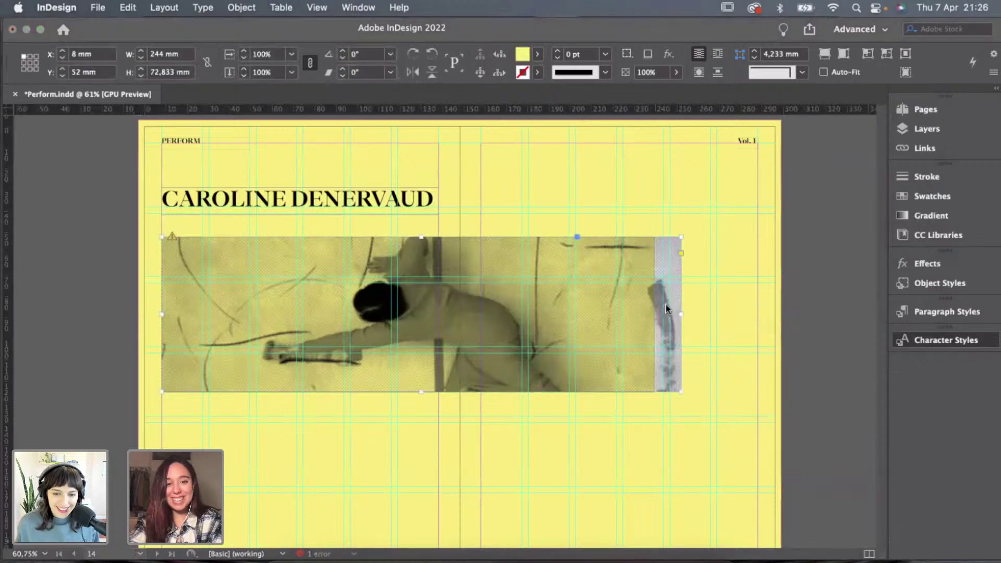
pyautogui.click(647, 304)
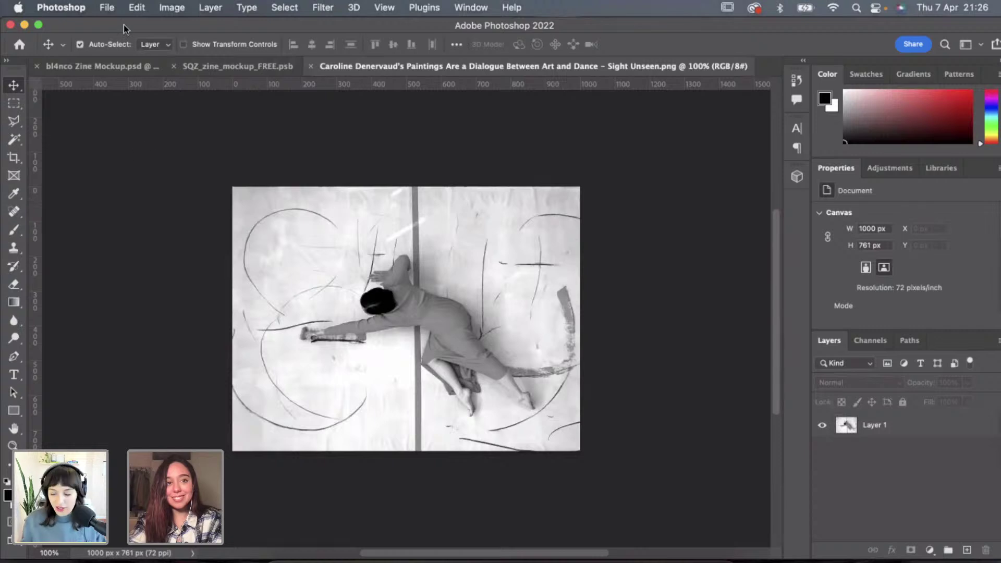
pyautogui.click(108, 8)
pyautogui.press('super+Tab')
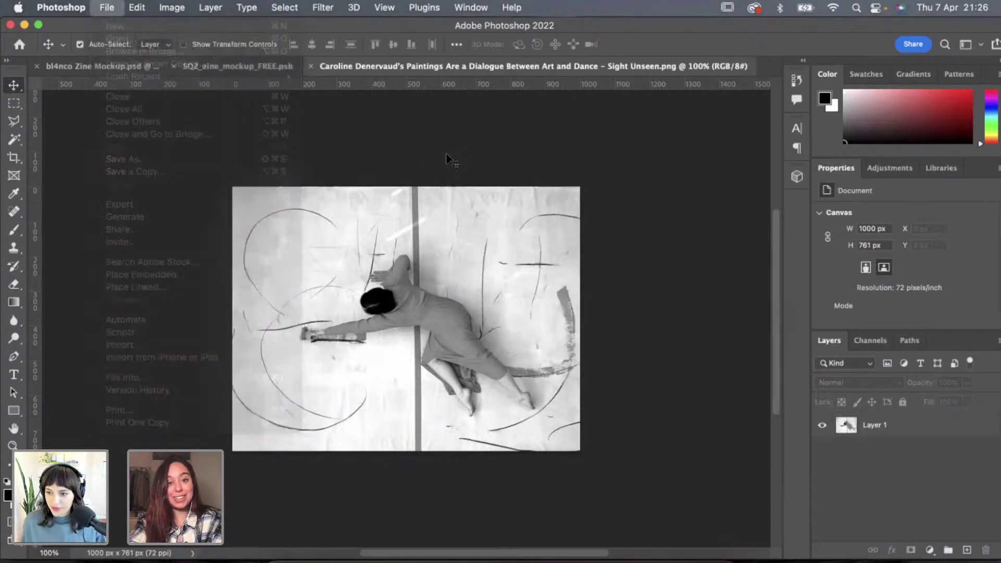
# Widen the yellow rectangle back to the photo's right edge and deselect it.
pyautogui.press('super+shift+a')
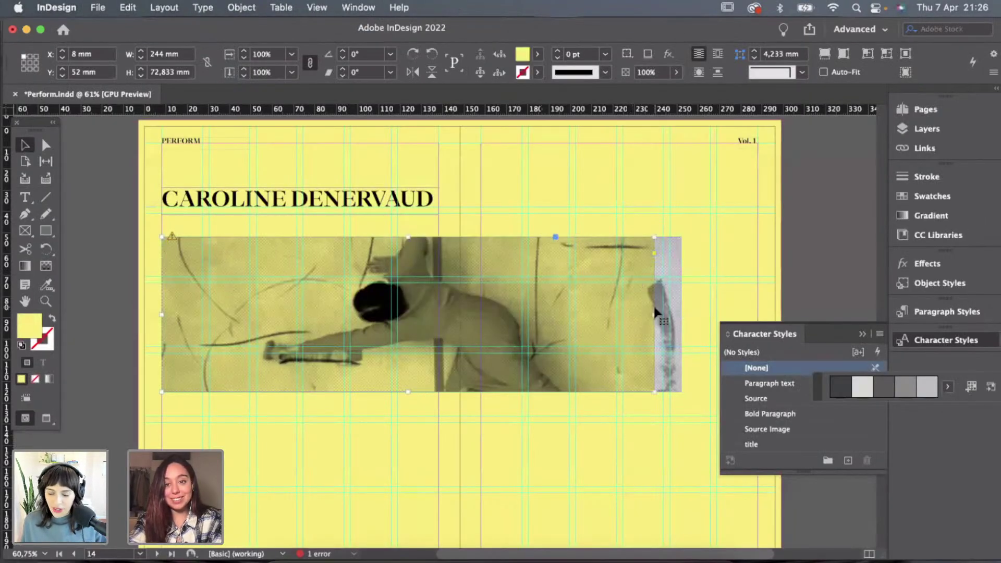
pyautogui.click(648, 313)
pyautogui.moveTo(682, 315); pyautogui.dragTo(682, 315)
pyautogui.click(687, 306)
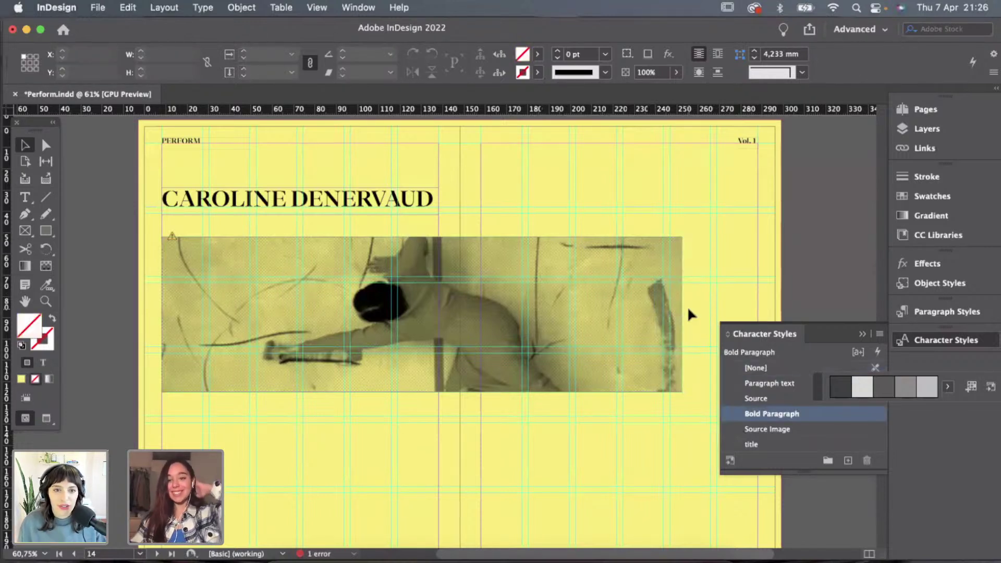
# Switch to Photoshop and export the black-and-white photo as a new PNG, adding "2." before its existing file name.
pyautogui.press('super+Tab')
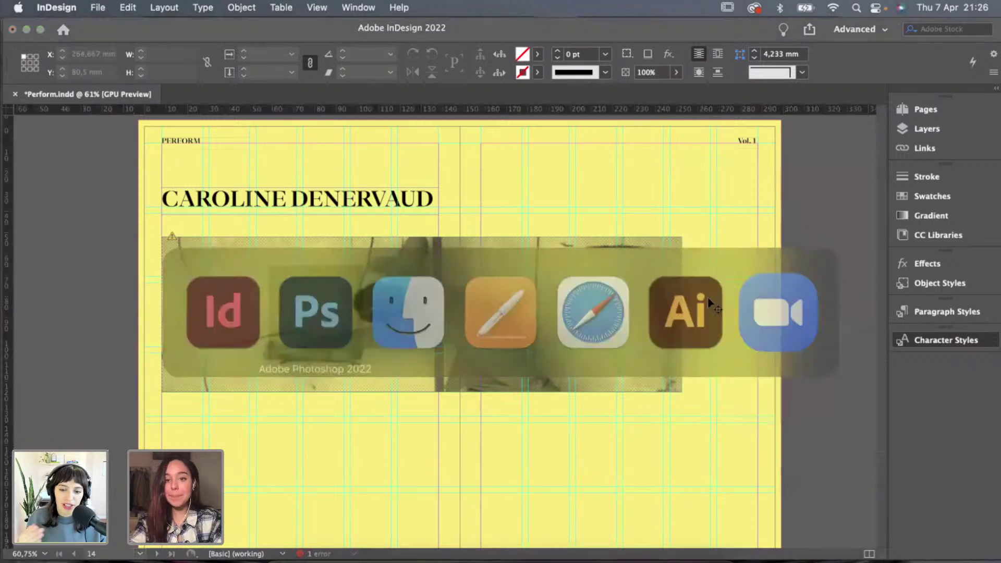
pyautogui.click(107, 8)
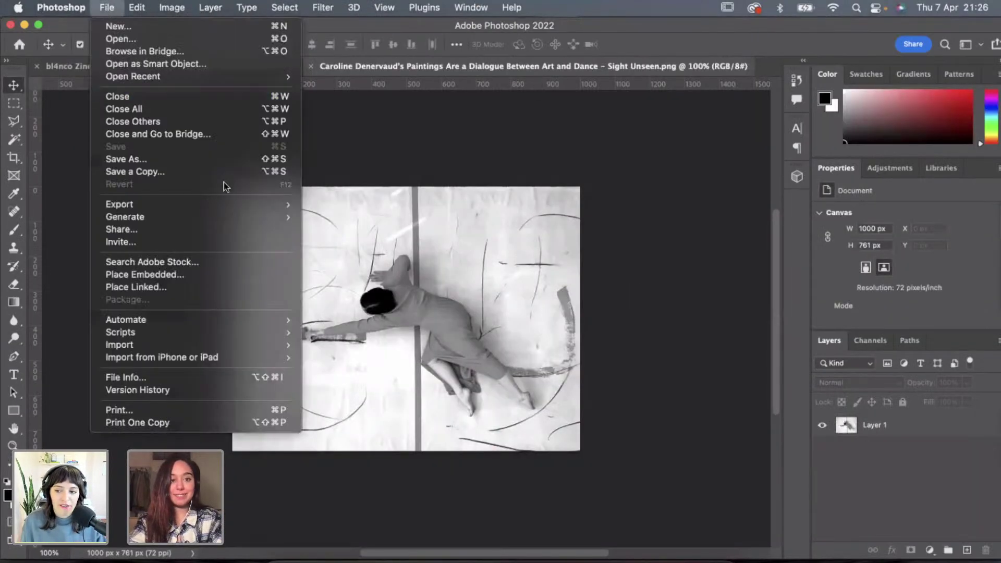
pyautogui.moveTo(235, 204)
pyautogui.click(342, 205)
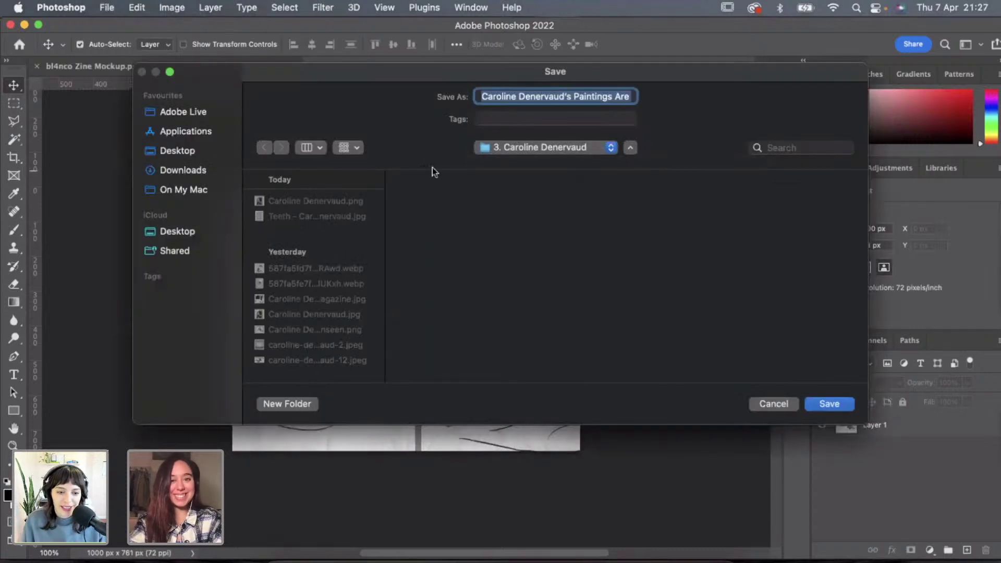
pyautogui.click(485, 97)
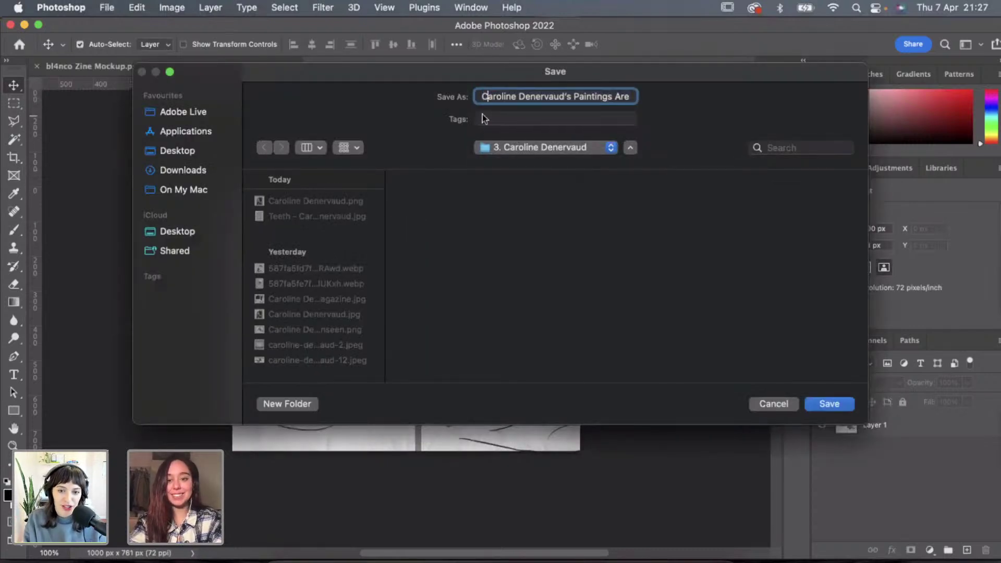
pyautogui.write('2.')
pyautogui.press('Return')
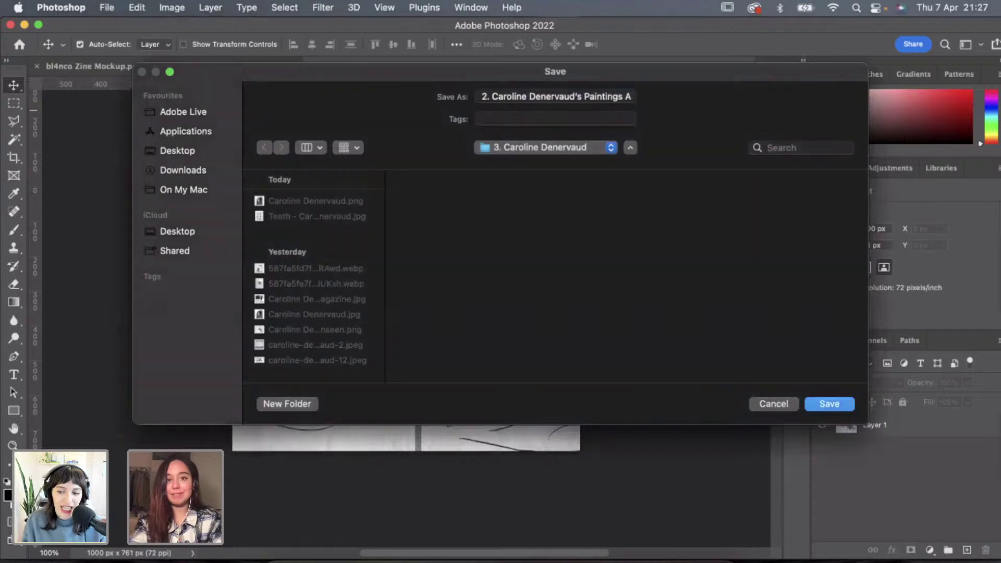
# Return to InDesign, narrow the yellow rectangle to uncover the photo's right strip, and replace the photo with the "2." PNG from Finder.
pyautogui.press('super+Tab')
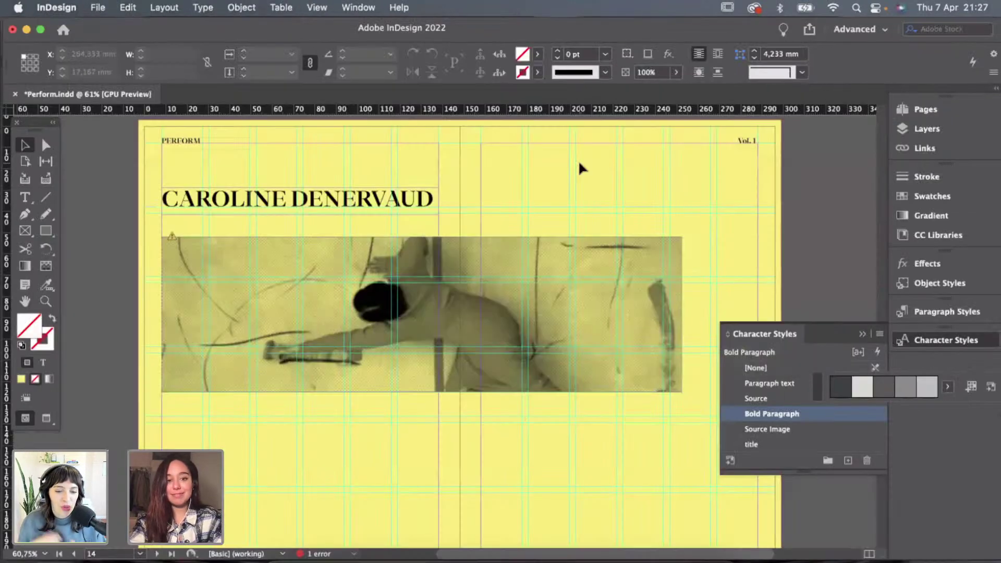
pyautogui.click(506, 297)
pyautogui.moveTo(681, 315)
pyautogui.mouseDown()
pyautogui.moveTo(629, 317)
pyautogui.moveTo(679, 334)
pyautogui.mouseUp()
pyautogui.click(287, 545)
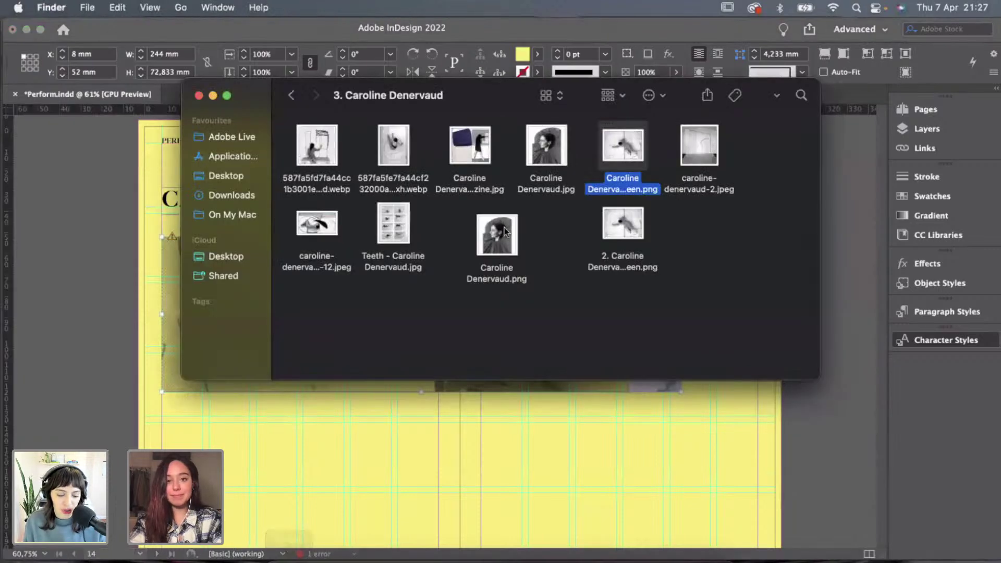
pyautogui.moveTo(690, 104); pyautogui.dragTo(407, 193)
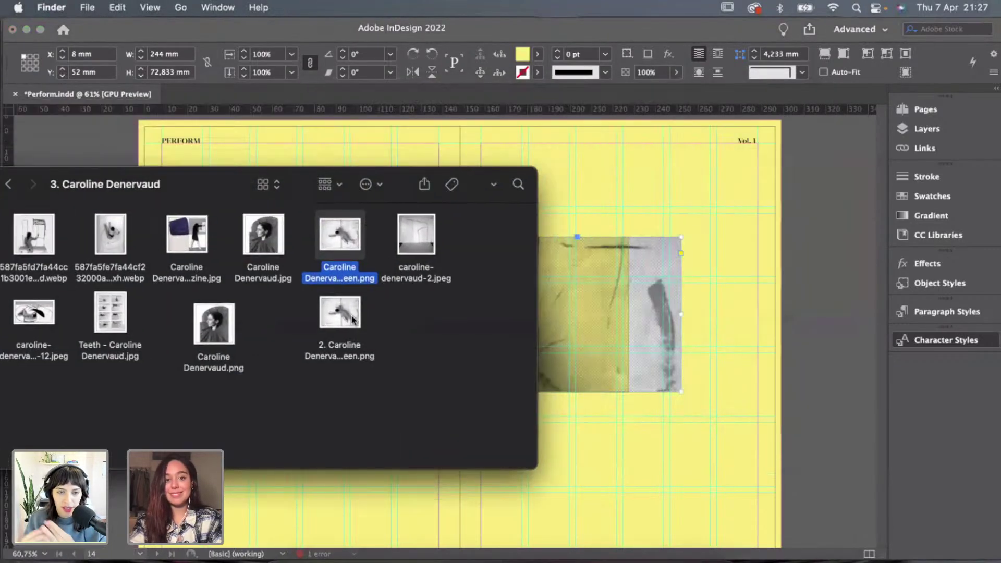
pyautogui.moveTo(346, 319); pyautogui.dragTo(654, 303)
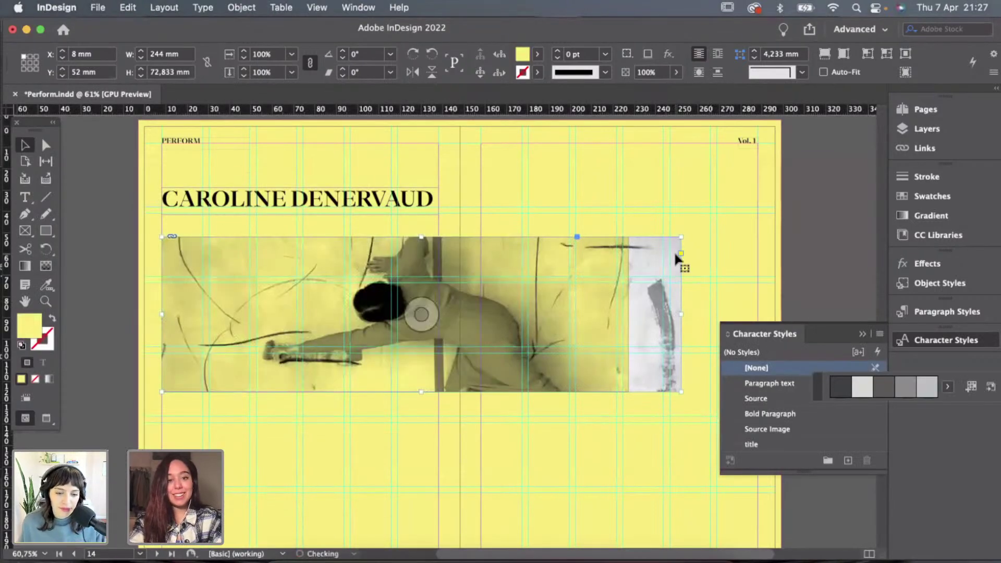
# Widen the yellow rectangle back to the photo's right edge and deselect it.
pyautogui.click(578, 197)
pyautogui.click(607, 283)
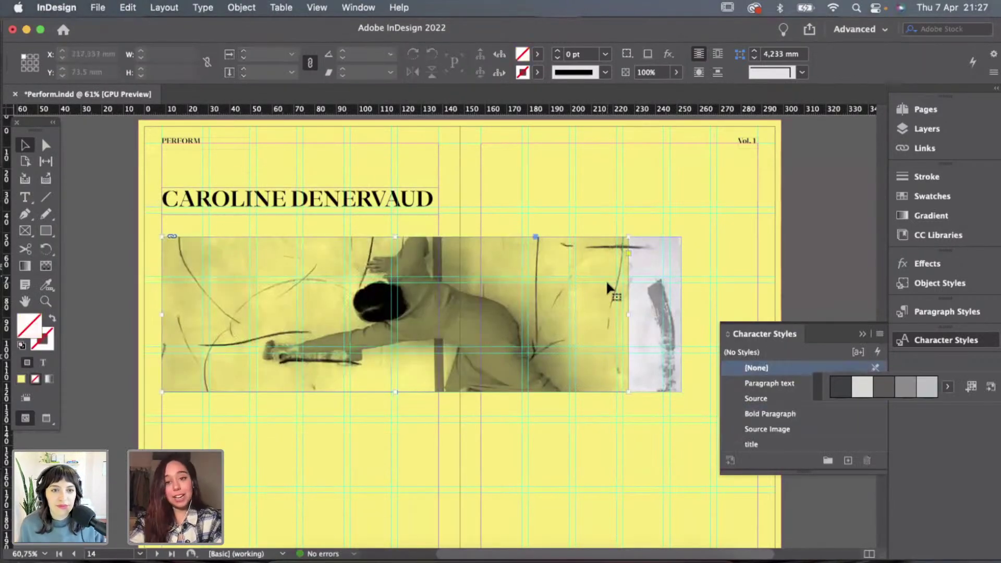
pyautogui.moveTo(628, 315); pyautogui.dragTo(681, 315)
pyautogui.click(717, 313)
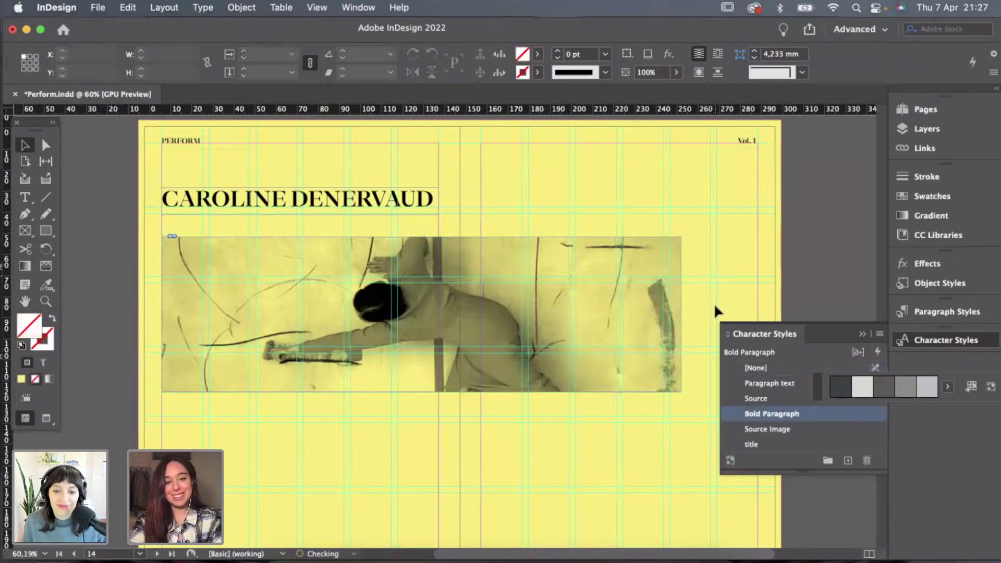
# Try to line up the yellow rectangle's bottom edge with the photo's bottom edge.
pyautogui.scroll(-1, 717, 313)
pyautogui.click(453, 344)
pyautogui.scroll(3, 453, 344)
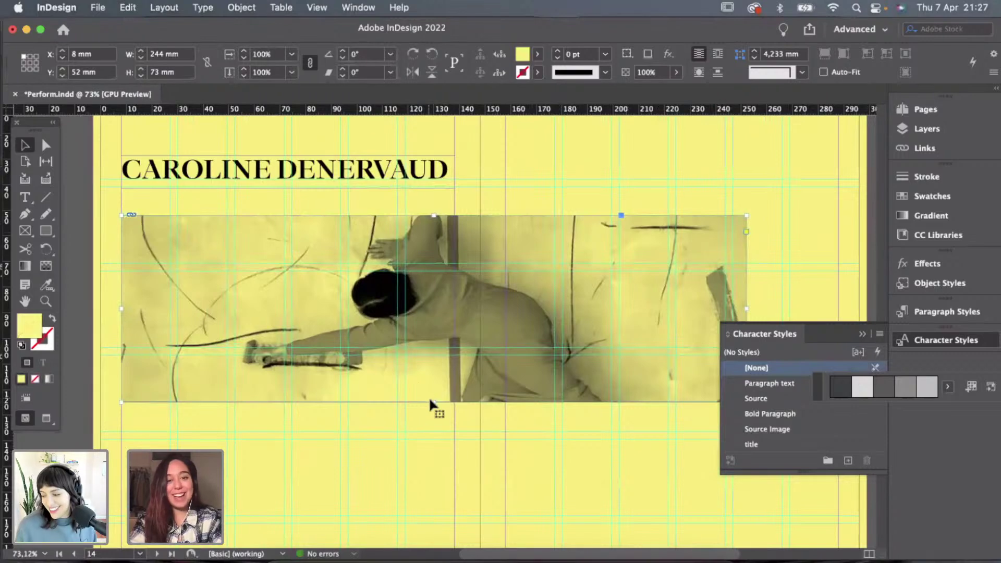
pyautogui.moveTo(433, 401)
pyautogui.mouseDown()
pyautogui.moveTo(443, 385)
pyautogui.moveTo(447, 409)
pyautogui.mouseUp()
pyautogui.scroll(2, 436, 401)
pyautogui.click(475, 423)
pyautogui.scroll(-2, 474, 423)
pyautogui.click(484, 422)
pyautogui.scroll(-2, 484, 421)
pyautogui.scroll(2, 471, 391)
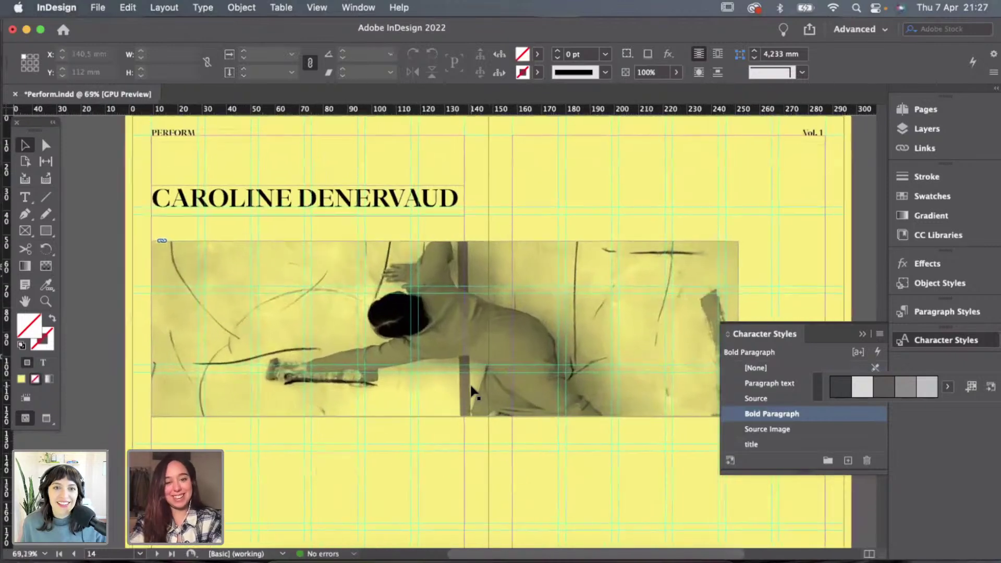
# Raise the yellow rectangle's bottom edge to make it 72.5 mm high, and preview the spread without guides.
pyautogui.click(454, 378)
pyautogui.scroll(-1, 453, 378)
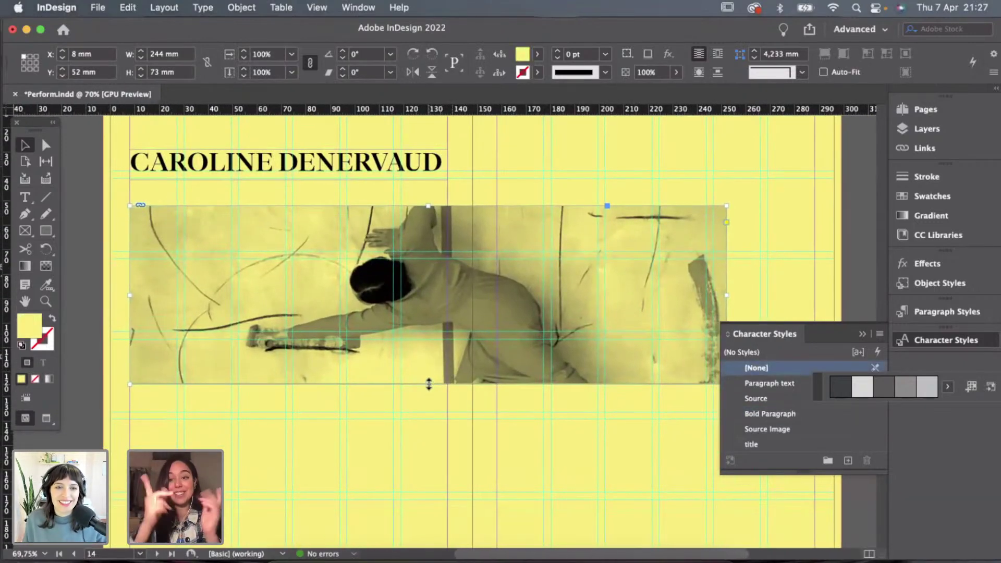
pyautogui.moveTo(428, 382)
pyautogui.mouseDown()
pyautogui.moveTo(424, 391)
pyautogui.moveTo(431, 382)
pyautogui.mouseUp()
pyautogui.click(466, 406)
pyautogui.scroll(-2, 465, 403)
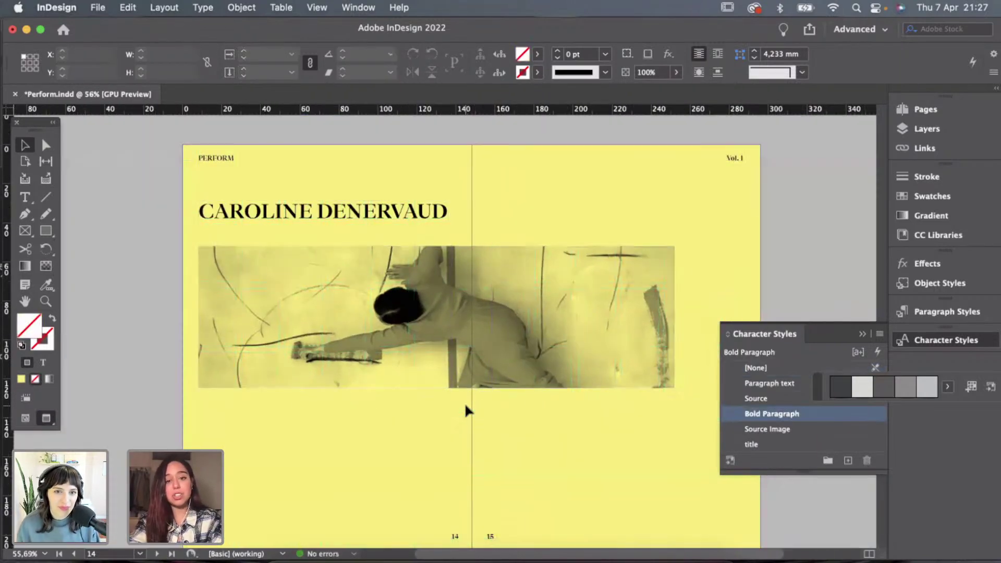
# Lower the yellow rectangle's bottom edge to make it 73 mm high and deselect it.
pyautogui.scroll(5, 437, 368)
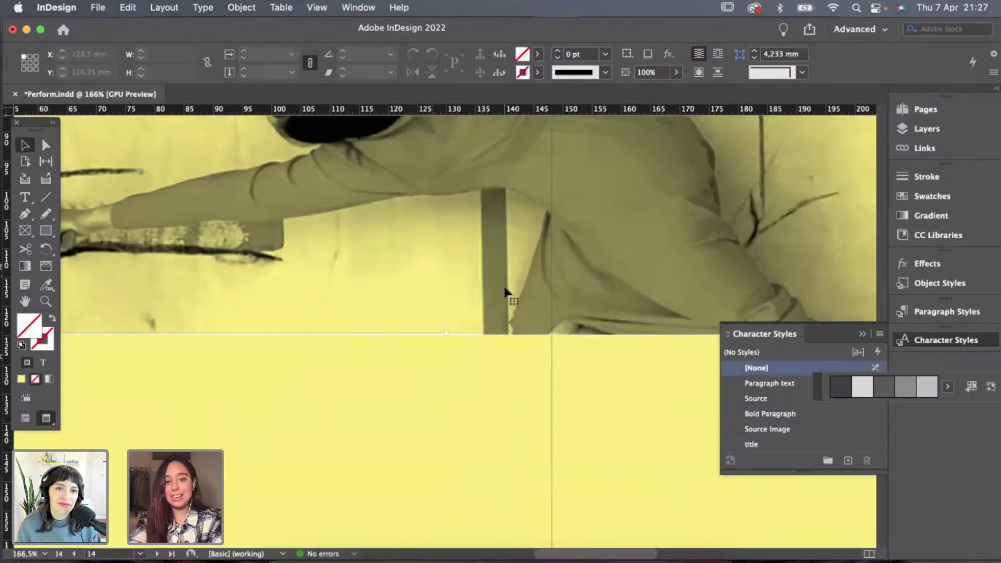
pyautogui.click(451, 332)
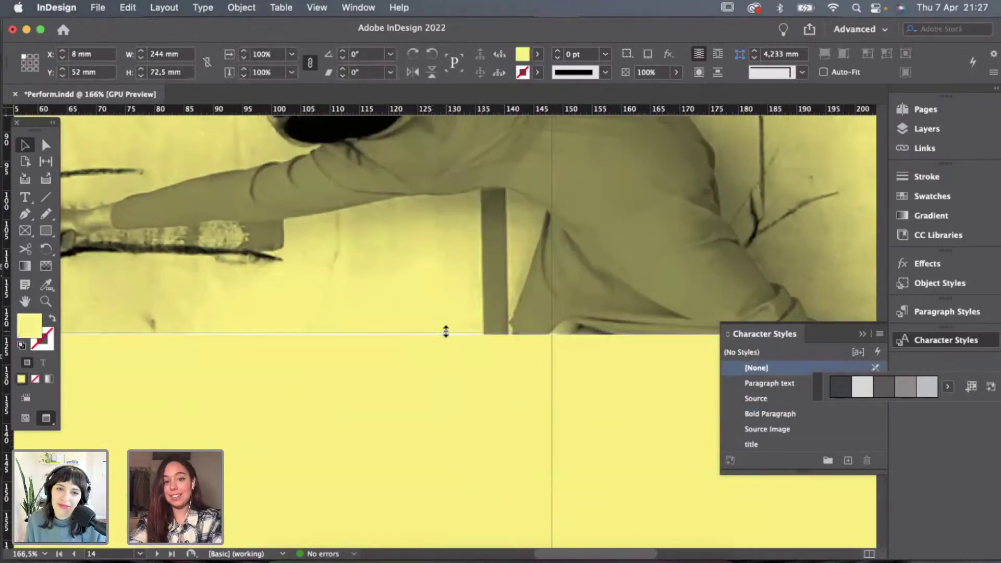
pyautogui.moveTo(446, 332); pyautogui.dragTo(446, 336)
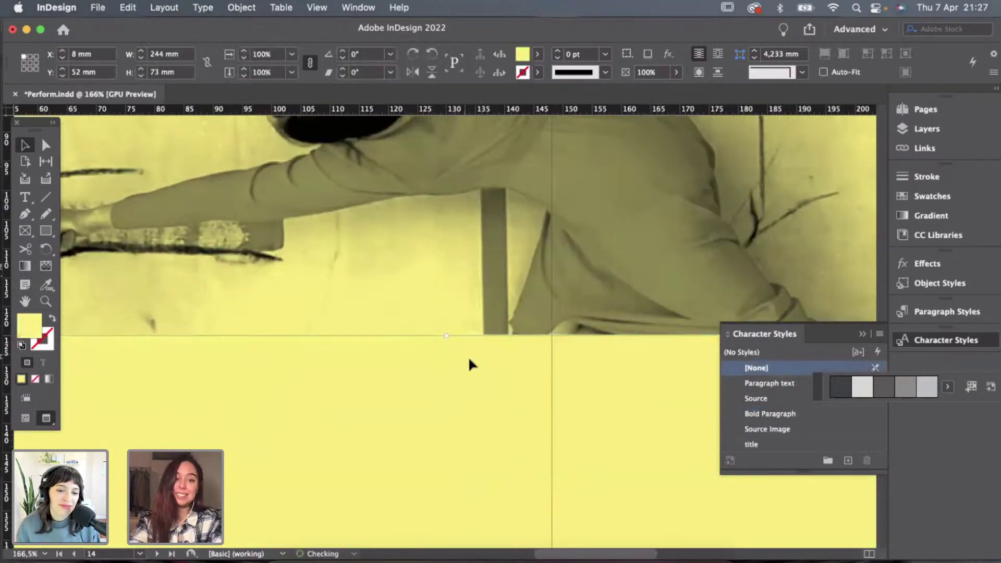
pyautogui.click(469, 355)
# Fine-tune the yellow rectangle's bottom edge to a height of 72.875 mm and check the whole spread.
pyautogui.scroll(2, 468, 355)
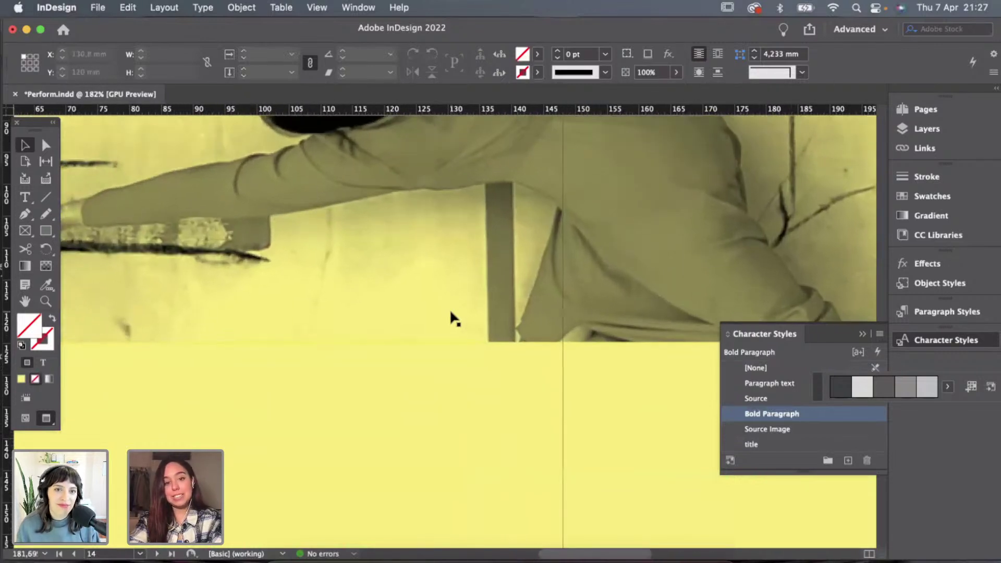
pyautogui.click(444, 340)
pyautogui.moveTo(445, 342); pyautogui.dragTo(445, 342)
pyautogui.click(474, 379)
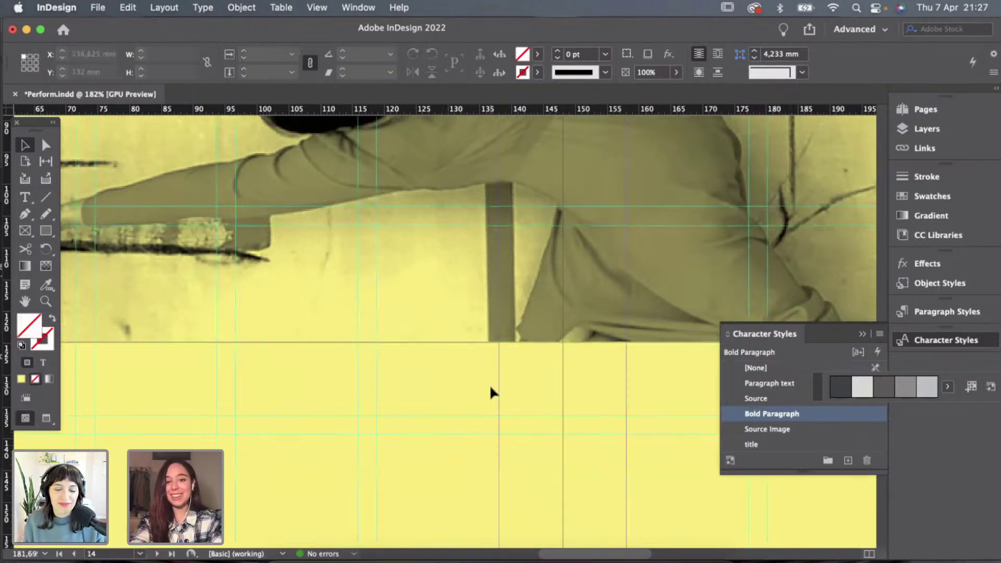
pyautogui.scroll(-5, 491, 389)
pyautogui.hscroll(2, 490, 387)
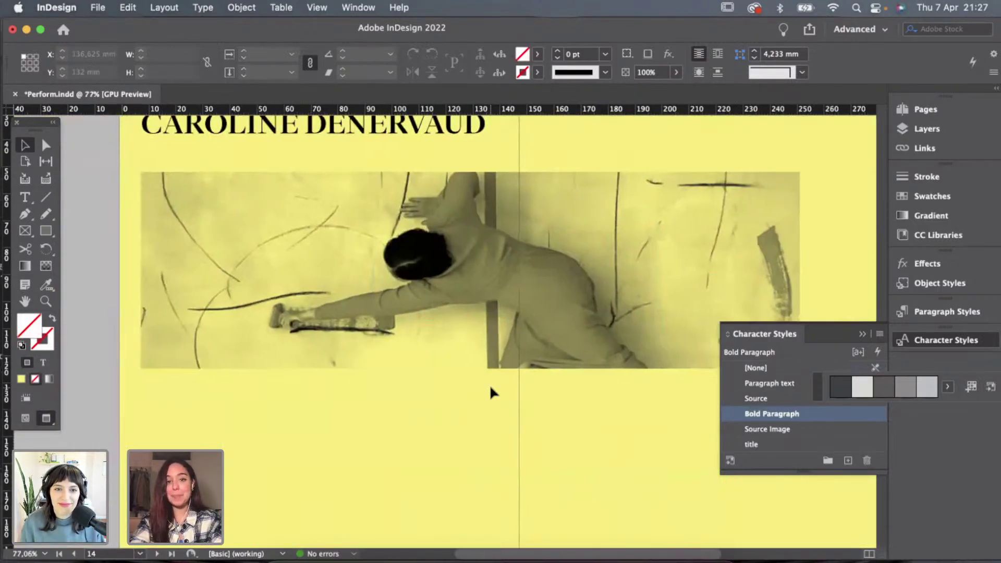
pyautogui.scroll(-3, 490, 386)
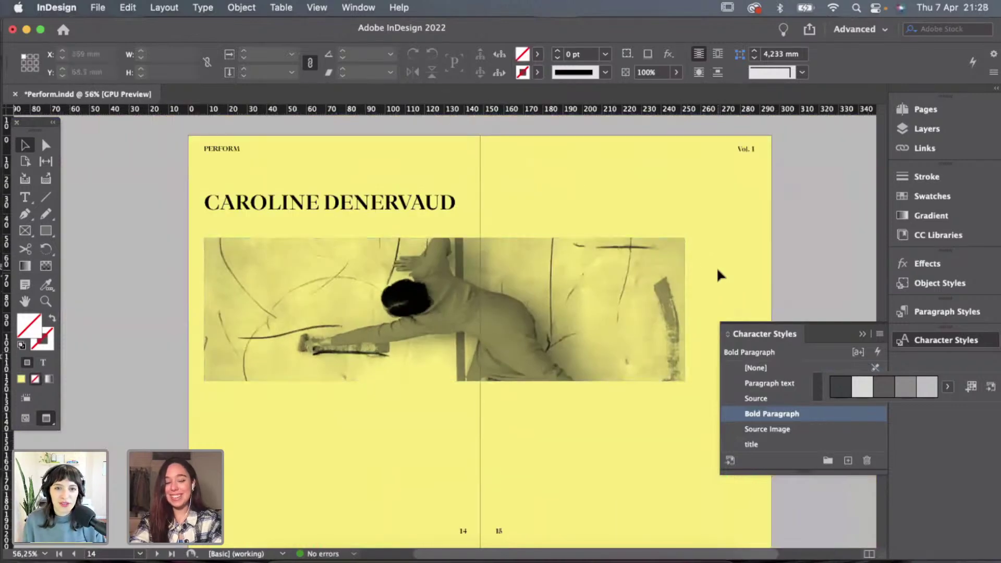
# Show the guides again and move the artist-name title down to Y 35.75 mm, just above the photo.
pyautogui.click(321, 326)
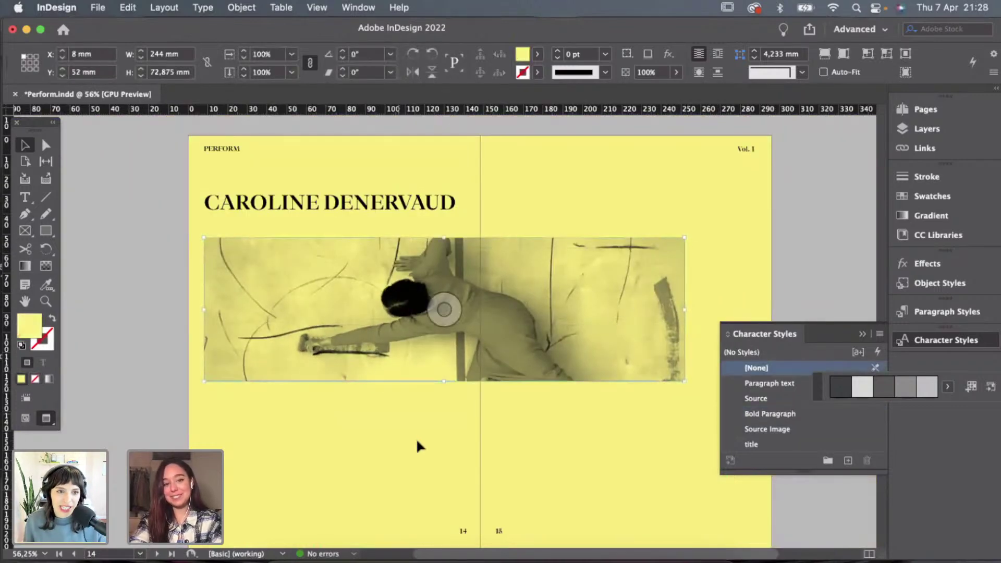
pyautogui.click(417, 441)
pyautogui.press('w')
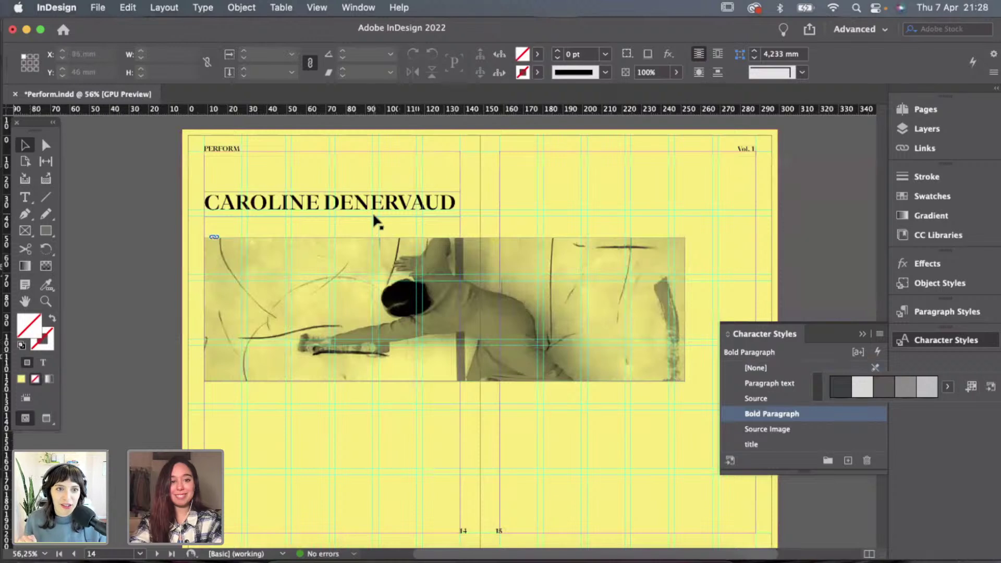
pyautogui.moveTo(374, 215); pyautogui.dragTo(372, 231)
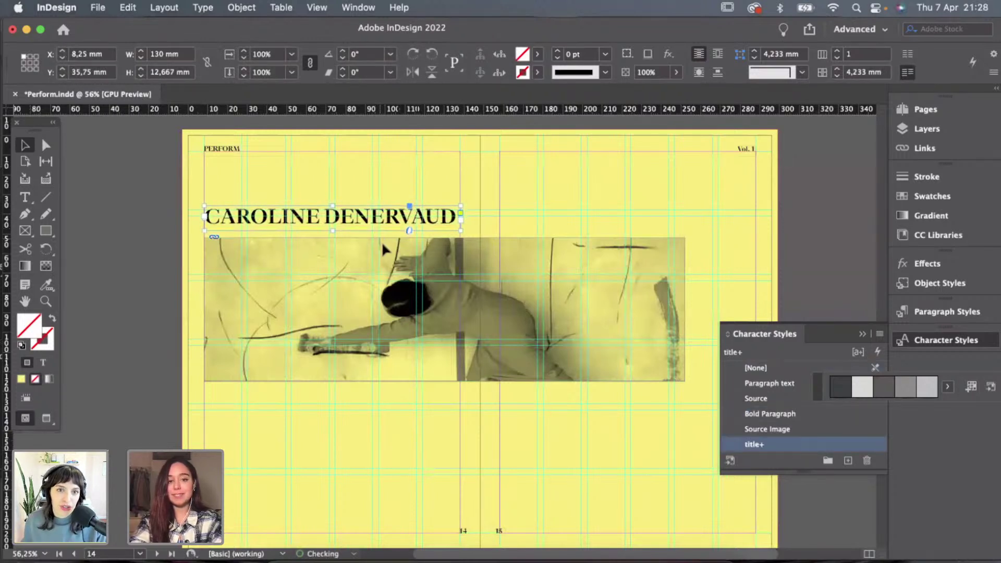
pyautogui.click(421, 437)
# Switch to Pages, copy the three body paragraphs under heading 3 about the artist, and return to InDesign.
pyautogui.press('super+Tab')
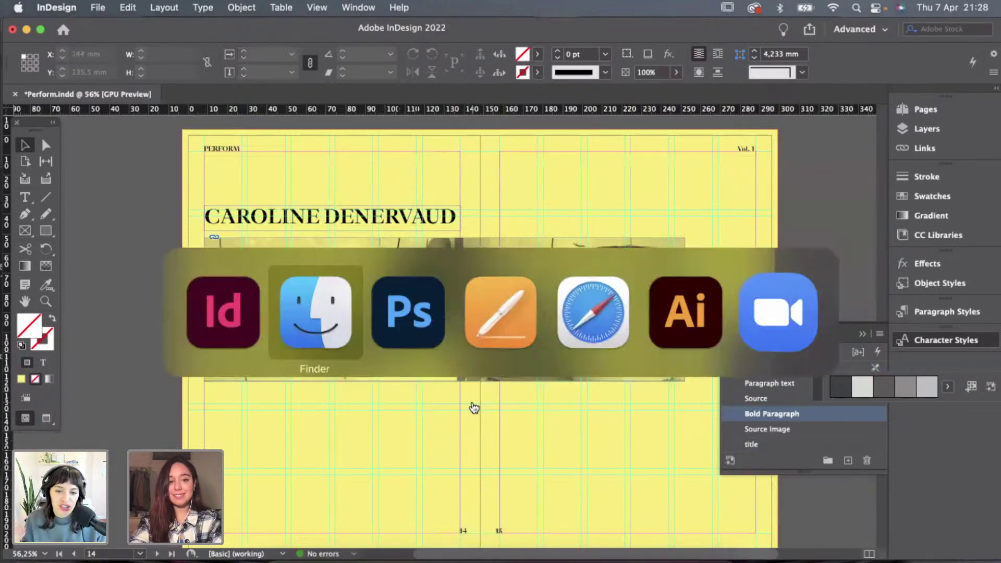
pyautogui.press('super+Tab')
pyautogui.press('super+Tab')
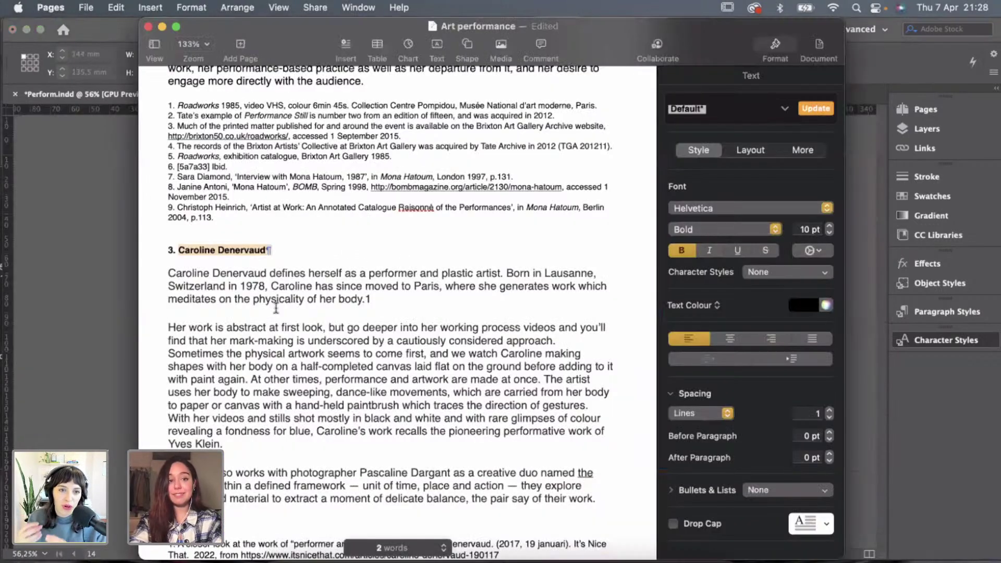
pyautogui.click(277, 308)
pyautogui.scroll(-3, 365, 339)
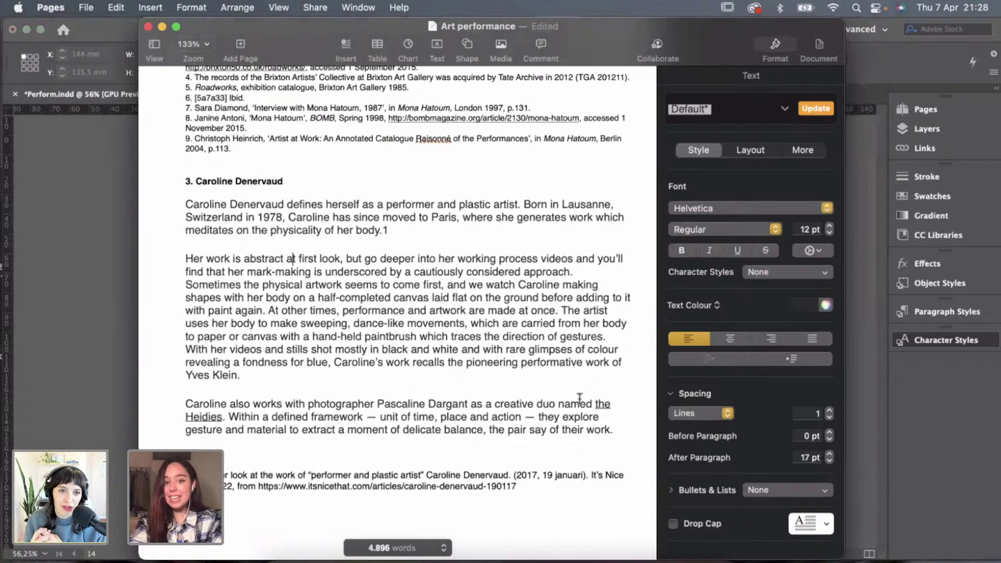
pyautogui.moveTo(588, 425); pyautogui.dragTo(165, 203)
pyautogui.press('super+c')
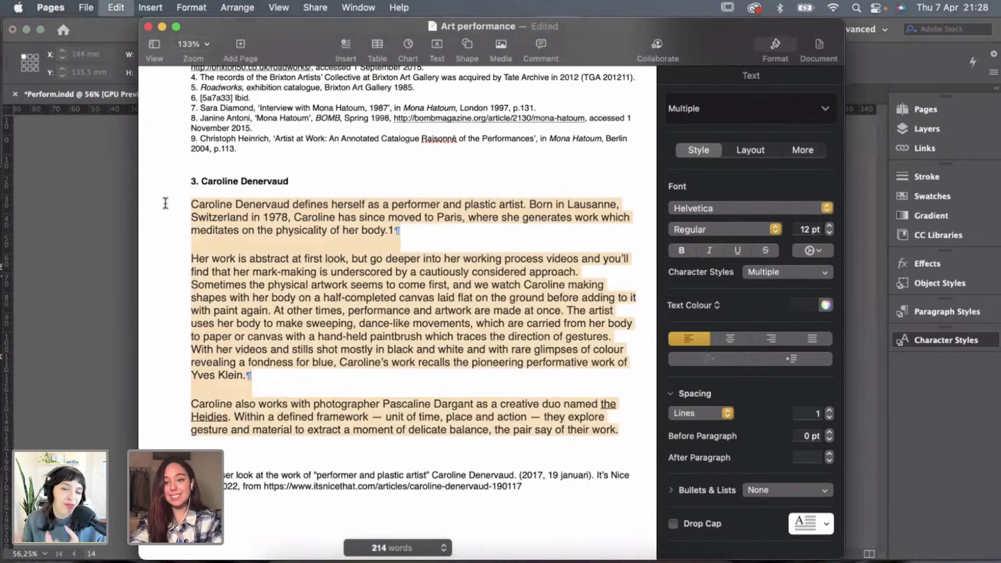
pyautogui.click(85, 219)
# Extend the title frame down to the bottom margin, 166.25 mm high, and duplicate it onto the right page at X 158 mm.
pyautogui.click(428, 229)
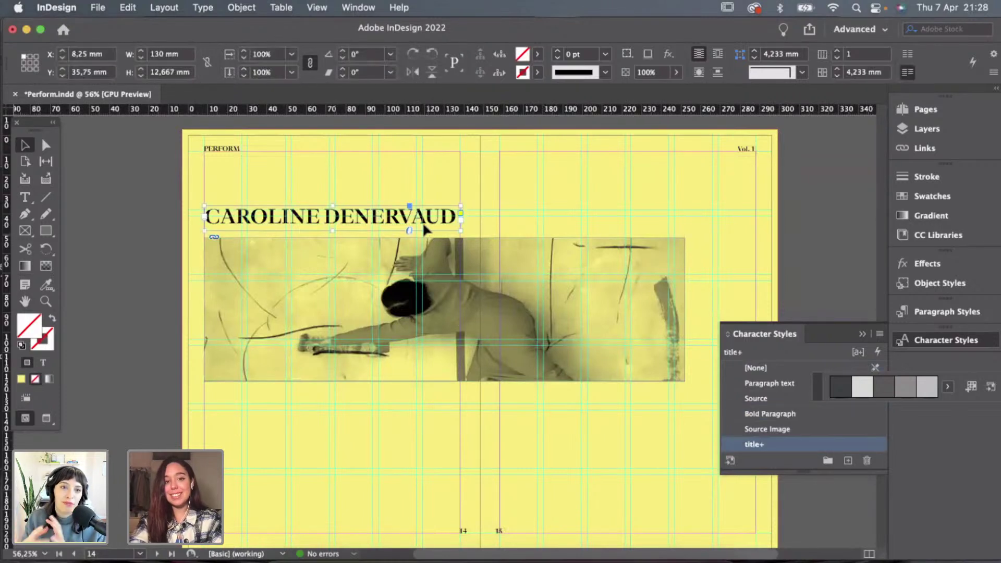
pyautogui.moveTo(333, 232); pyautogui.dragTo(333, 533)
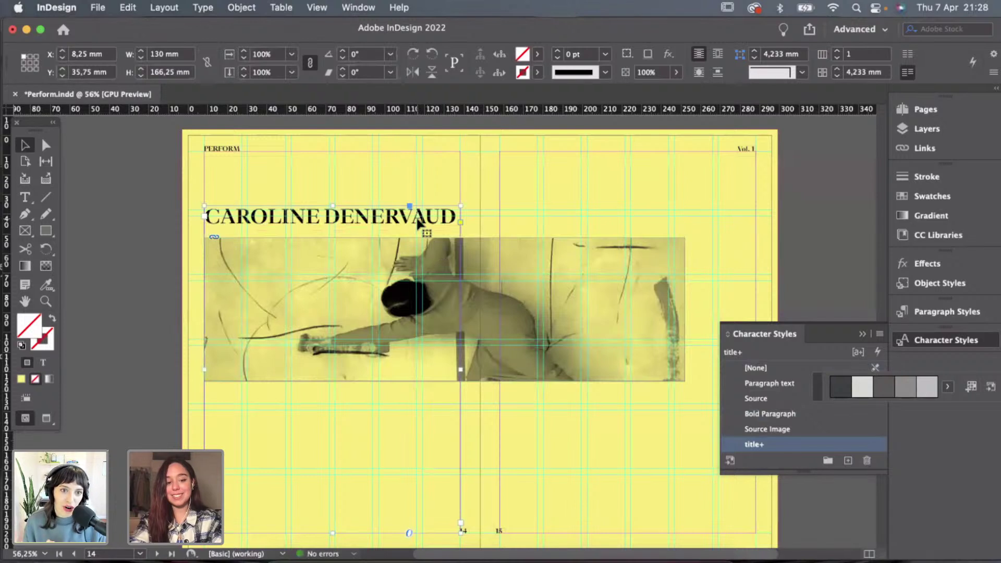
pyautogui.moveTo(418, 219); pyautogui.dragTo(714, 223)
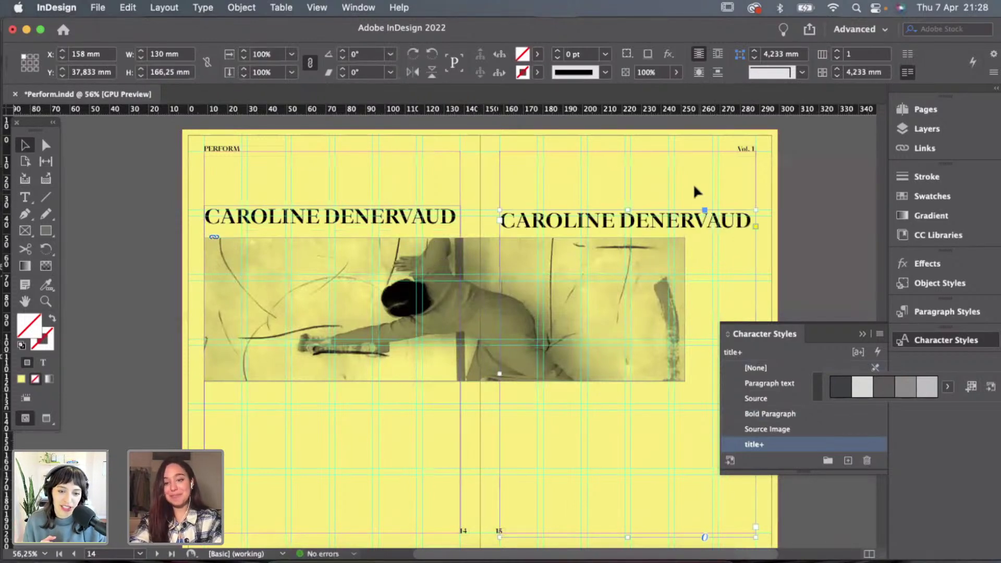
# Replace the duplicated title text on the right page with the copied artist paragraphs and leave text editing.
pyautogui.tripleClick(720, 219)
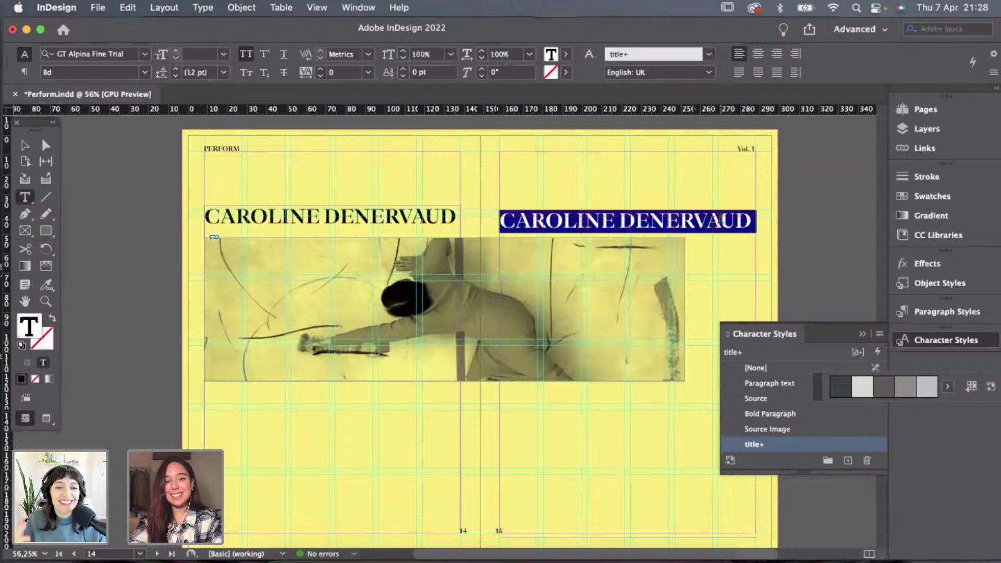
pyautogui.scroll(-1, 720, 219)
pyautogui.click(716, 217)
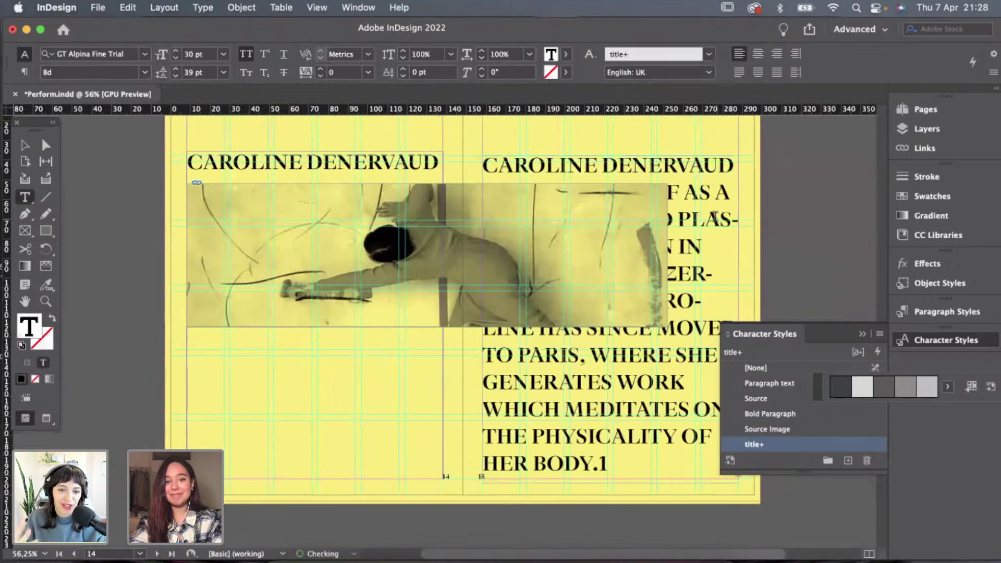
pyautogui.press('Escape')
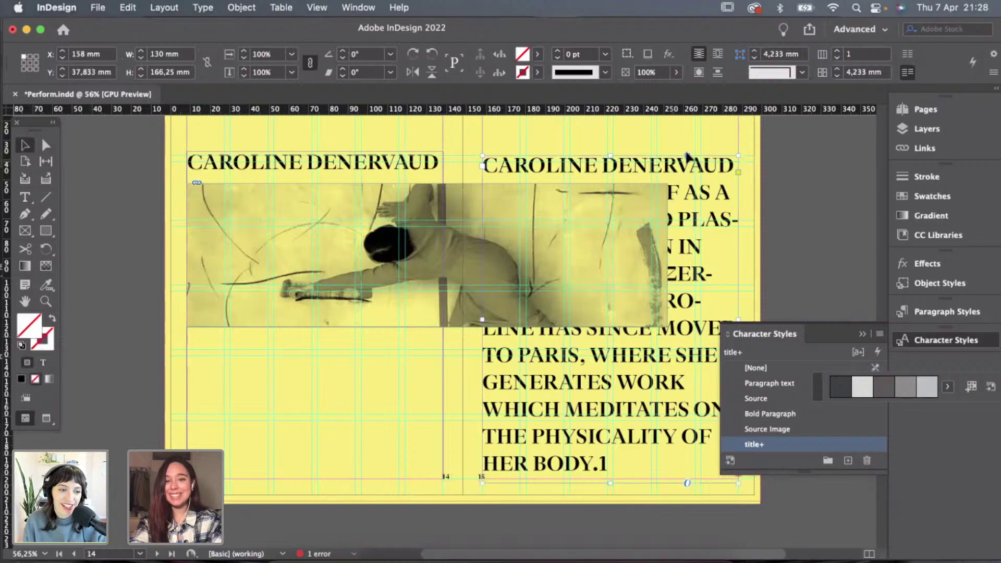
# Bring the large body-text frame to the front and move it from the right page onto the left page over the photo.
pyautogui.scroll(-2, 709, 151)
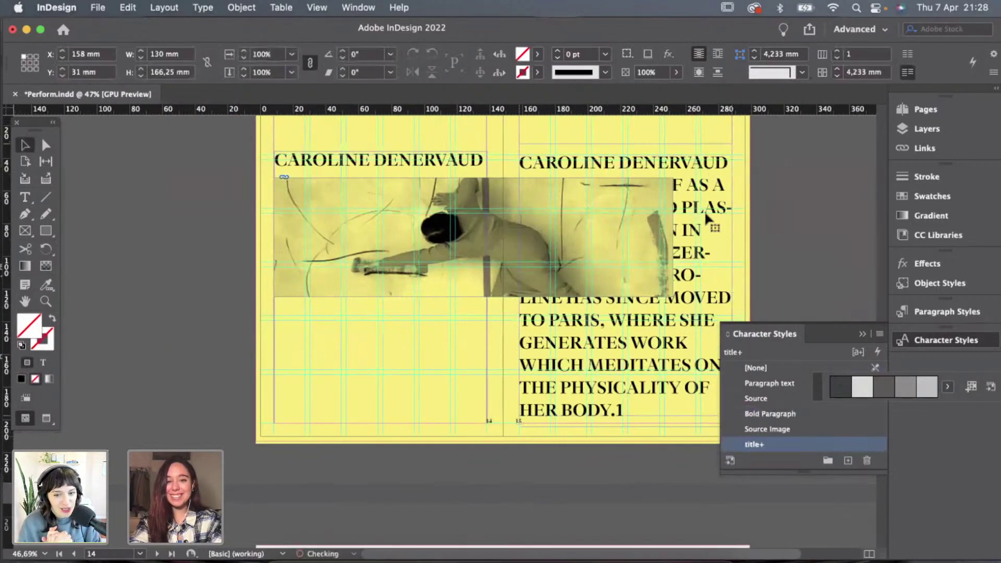
pyautogui.rightClick(705, 213)
pyautogui.moveTo(753, 258)
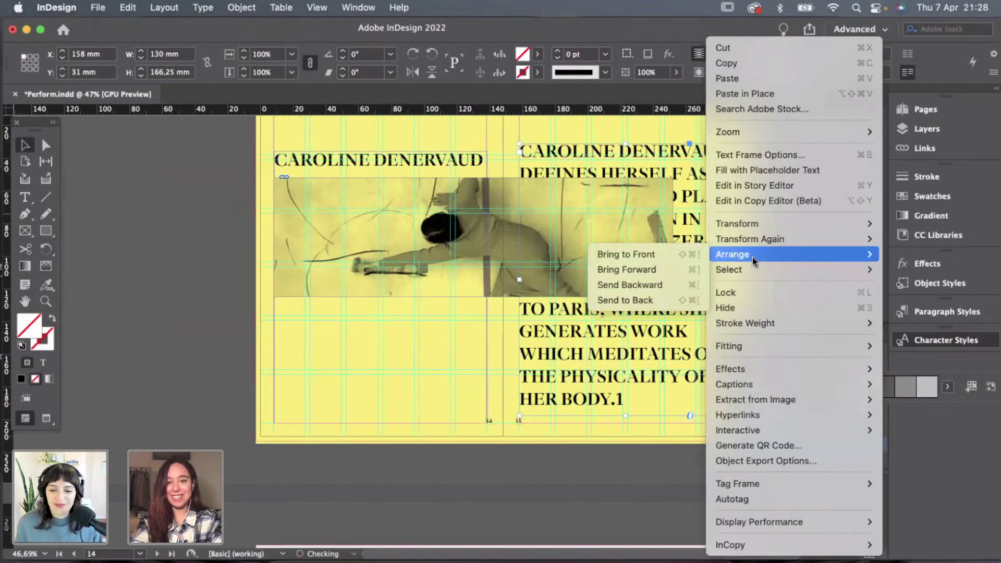
pyautogui.click(676, 255)
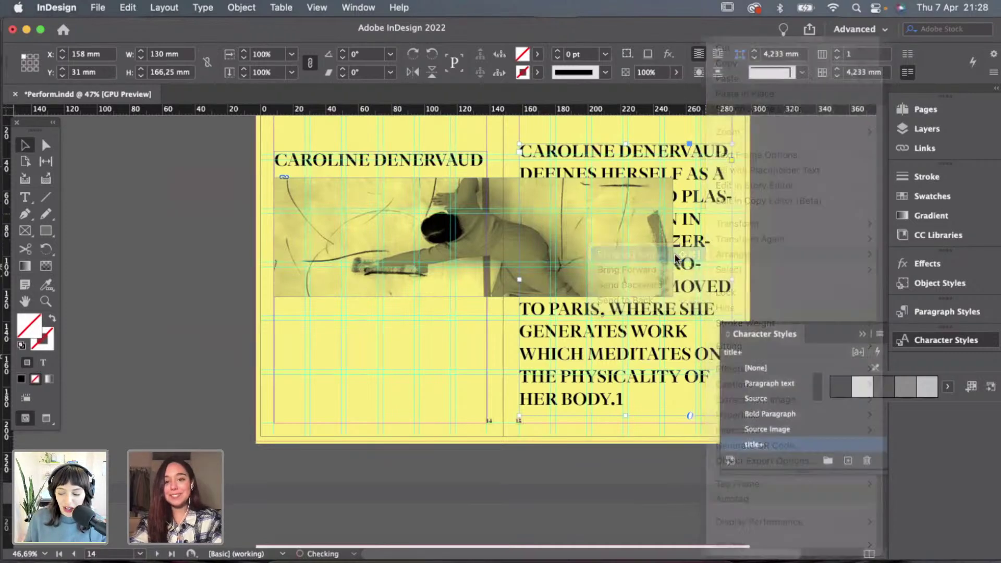
pyautogui.moveTo(649, 245); pyautogui.dragTo(449, 261)
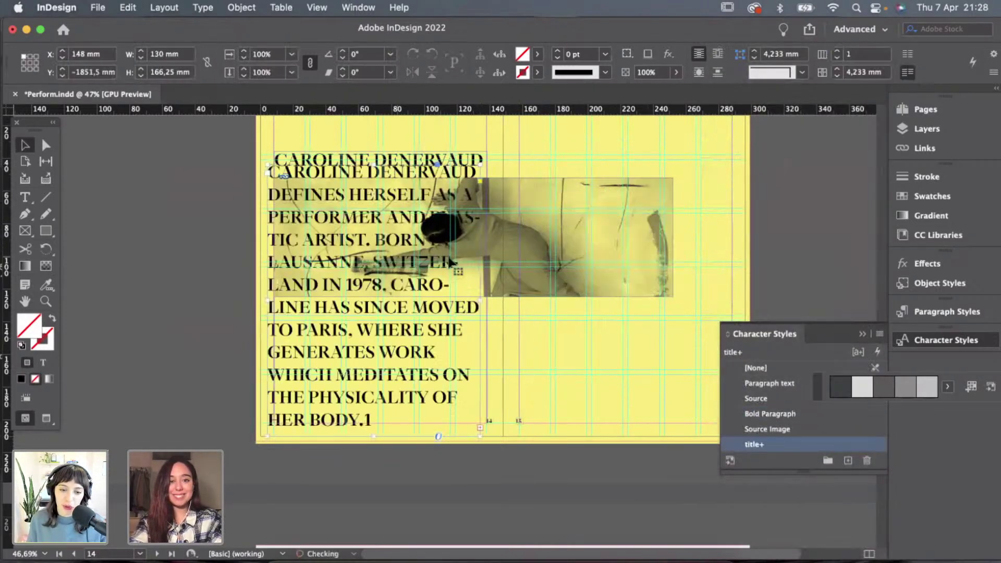
# Move the artist-name title to the right page at X 182 mm, Y 32 mm, and align the body-text frame at X 8 mm, Y 30 mm.
pyautogui.scroll(2, 566, 164)
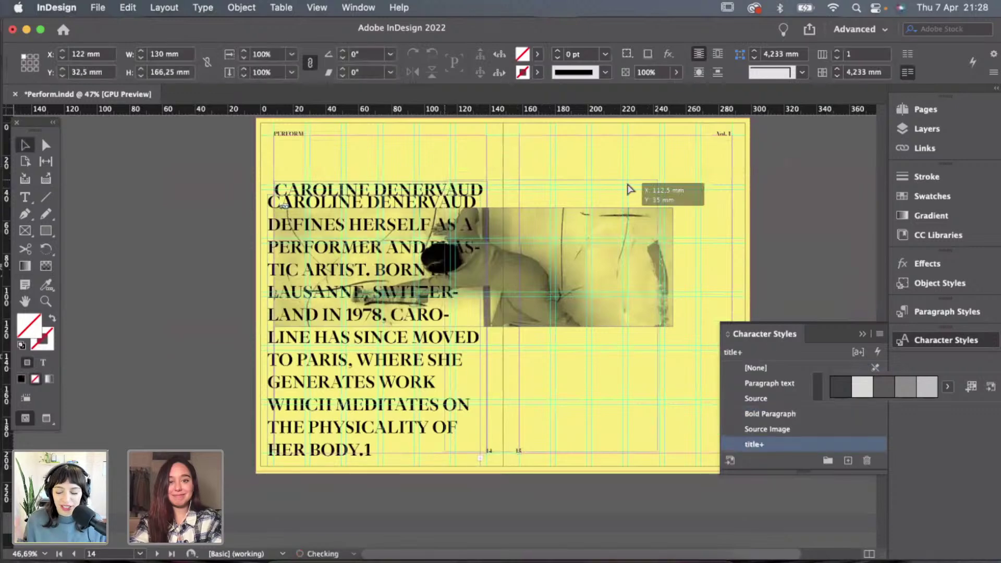
pyautogui.moveTo(630, 188); pyautogui.dragTo(683, 188)
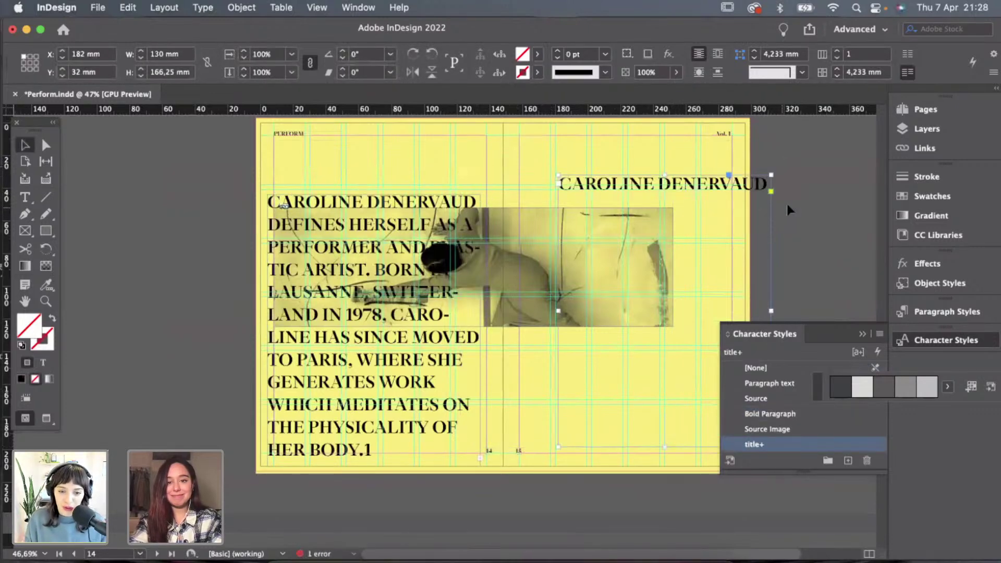
pyautogui.click(764, 212)
pyautogui.press('w')
pyautogui.click(401, 273)
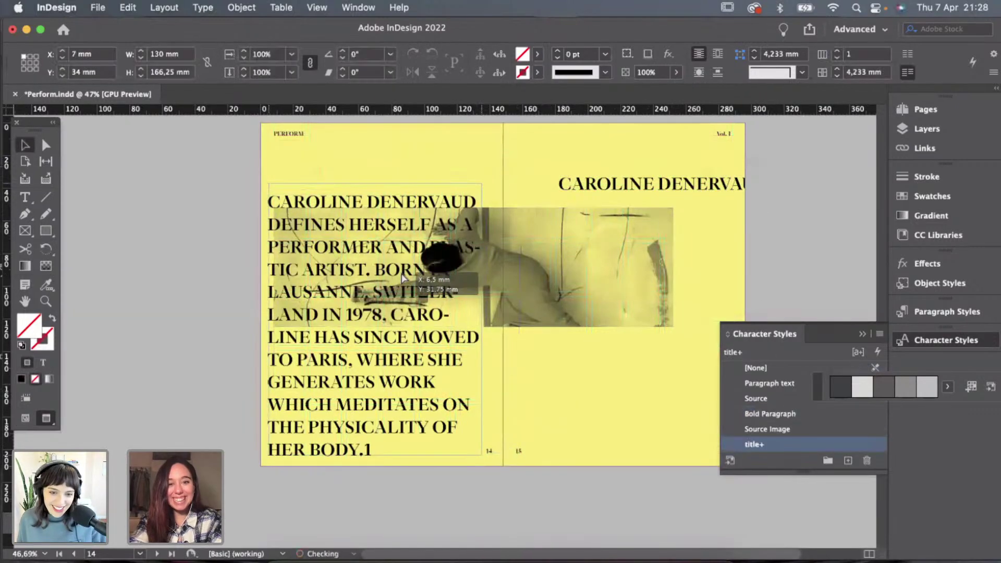
pyautogui.moveTo(402, 274); pyautogui.dragTo(408, 262)
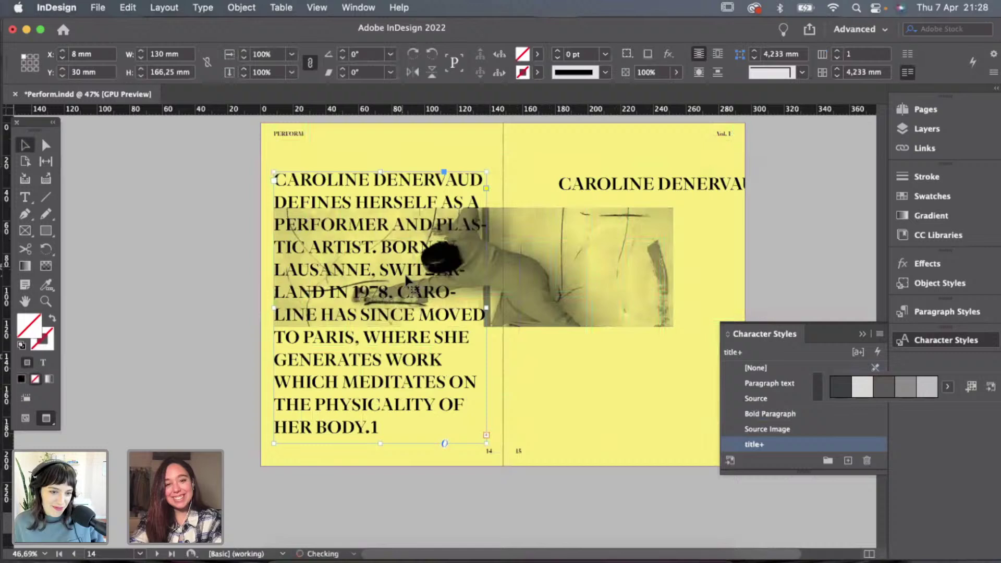
# Remove the large body-text frame from the left page.
pyautogui.click(527, 249)
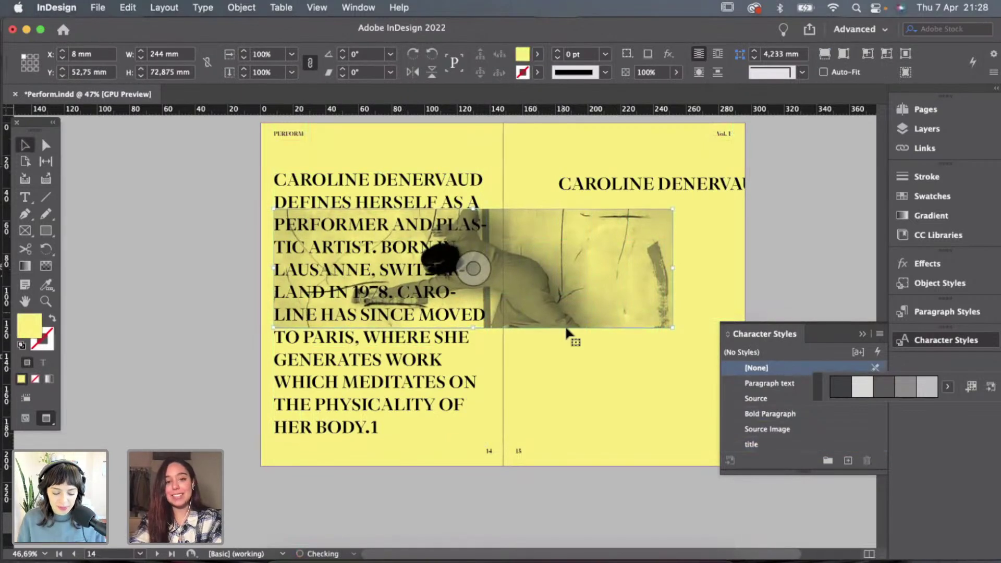
pyautogui.click(591, 364)
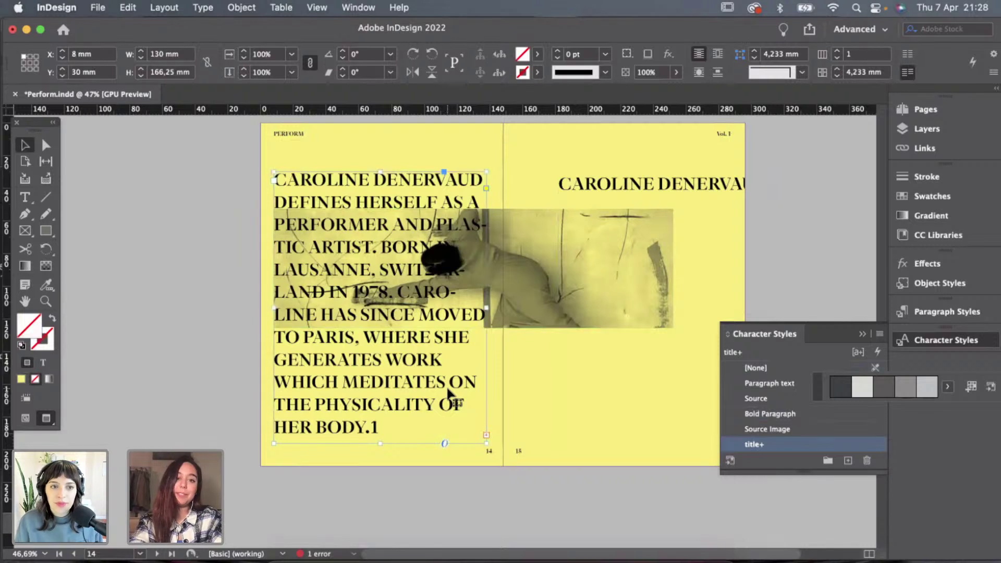
pyautogui.press('super+z')
pyautogui.press('super+z')
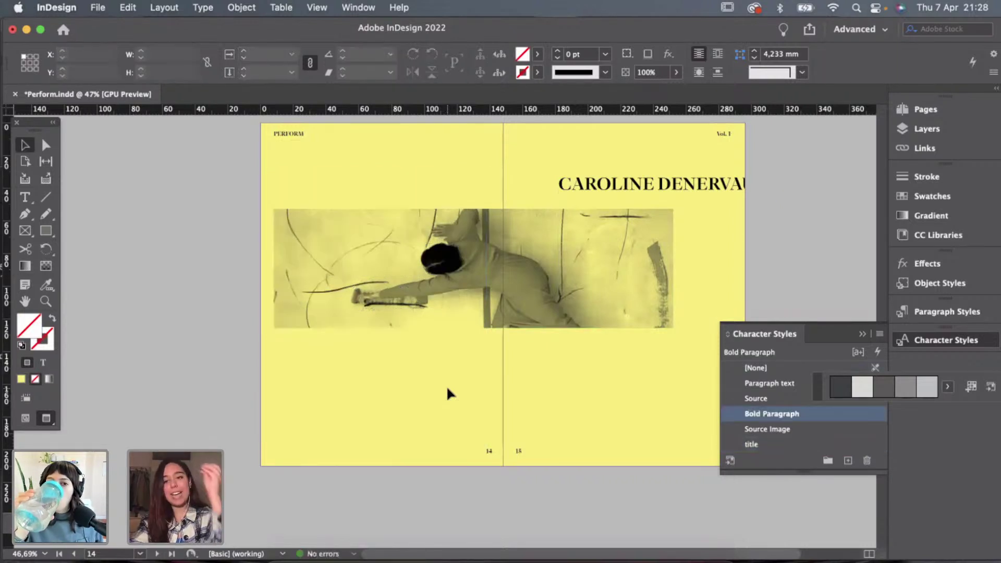
pyautogui.press('super+shift+z')
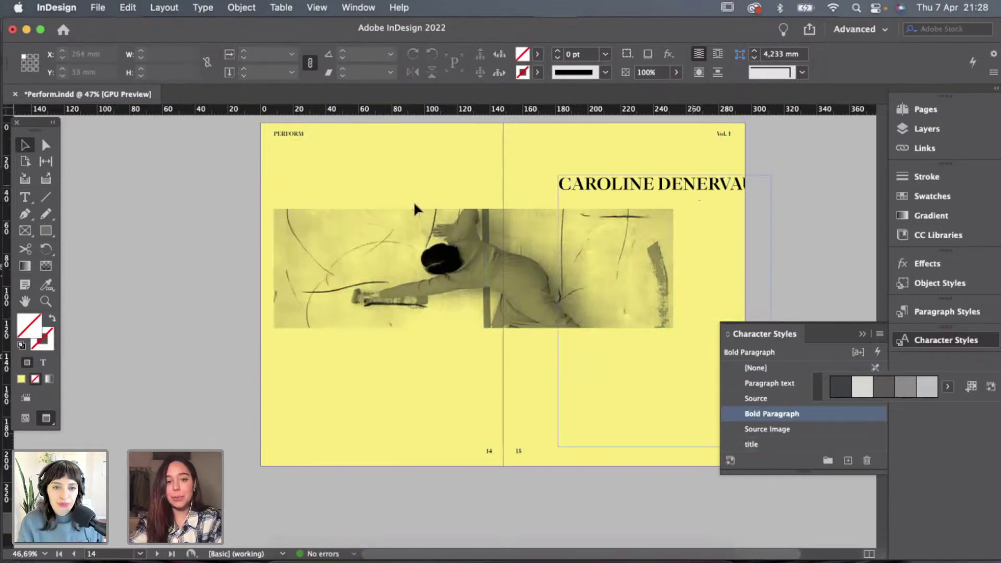
# Move the artist-name title back above the photo at X 8 mm, Y 40.833 mm, shorten its frame to the title line, and preview the spread.
pyautogui.moveTo(646, 186); pyautogui.dragTo(339, 211)
pyautogui.scroll(3, 371, 204)
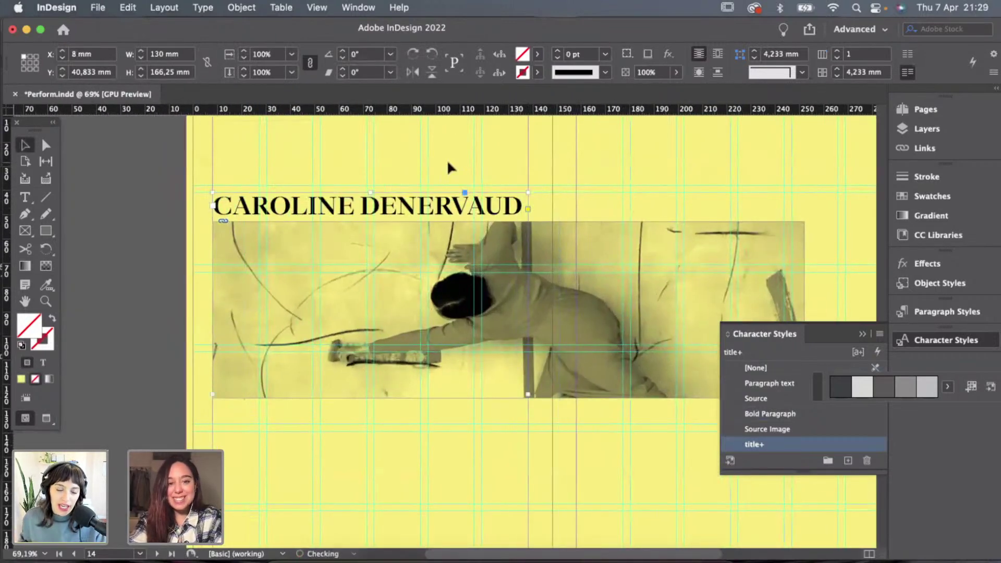
pyautogui.scroll(-2, 448, 166)
pyautogui.moveTo(392, 519); pyautogui.dragTo(430, 231)
pyautogui.click(573, 197)
pyautogui.press('w')
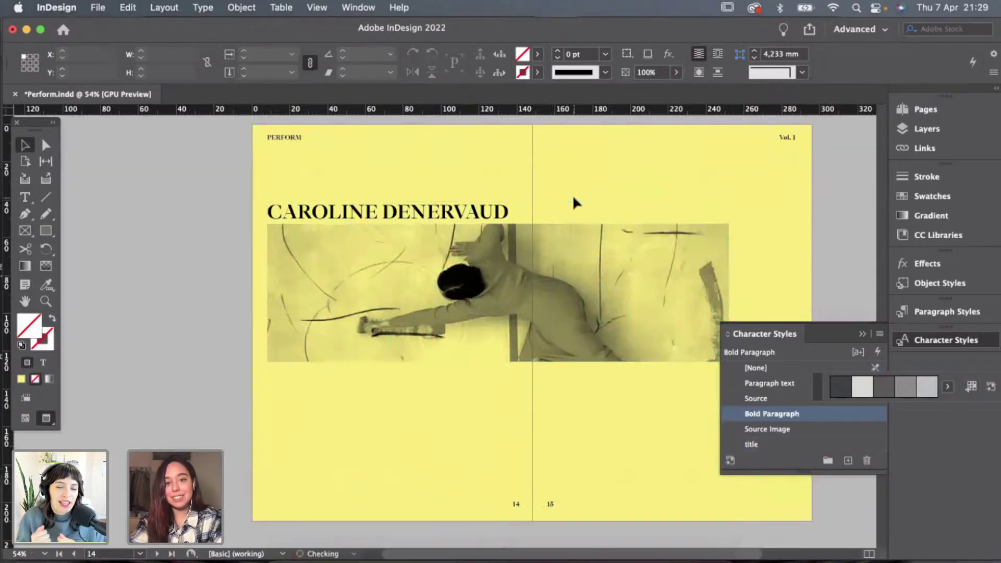
# Draw a text frame about 94 mm wide and 61 mm high on the right page, just below the photo at its inner margin.
pyautogui.scroll(3, 573, 195)
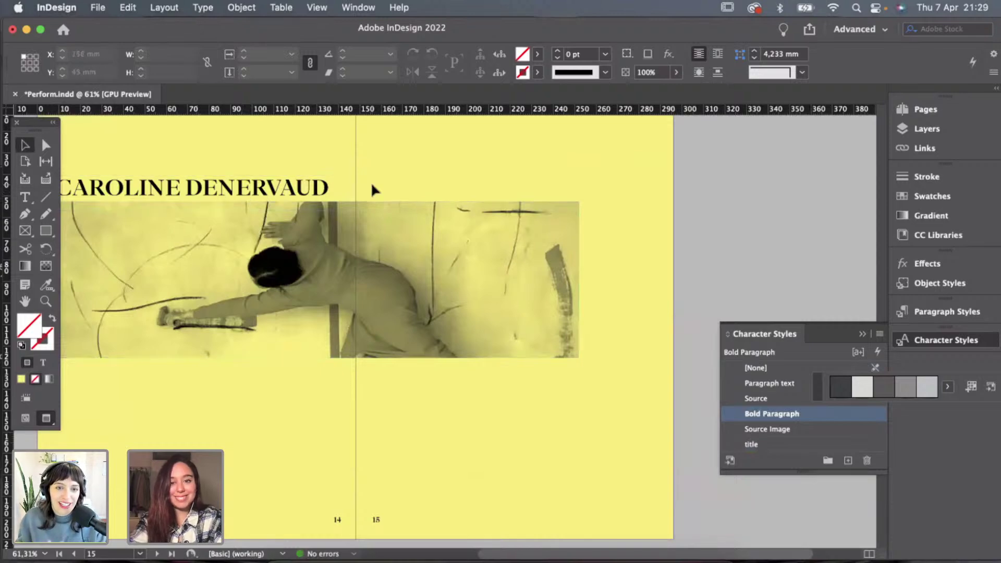
pyautogui.scroll(-3, 371, 185)
pyautogui.click(30, 199)
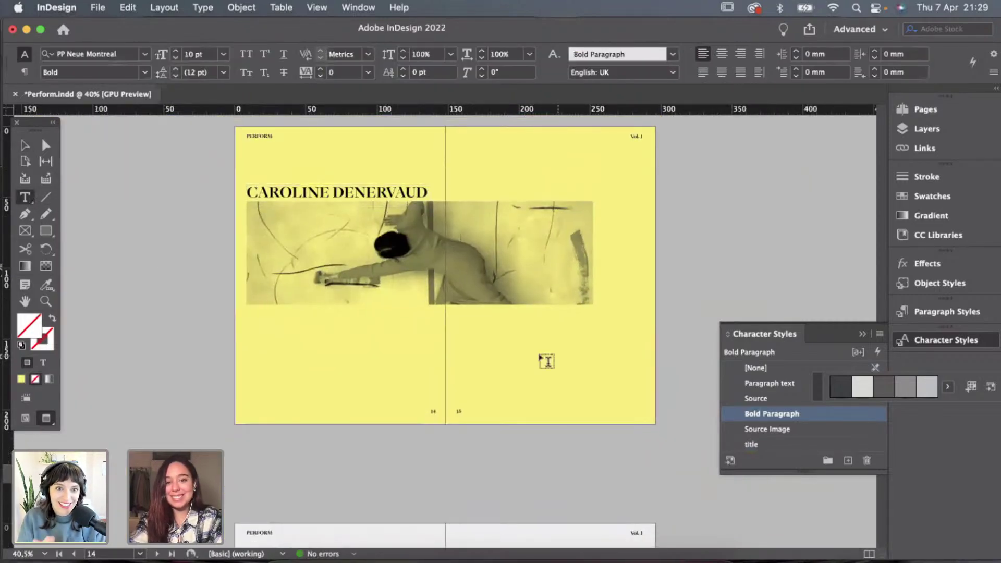
pyautogui.scroll(4, 543, 360)
pyautogui.moveTo(371, 267); pyautogui.dragTo(633, 431)
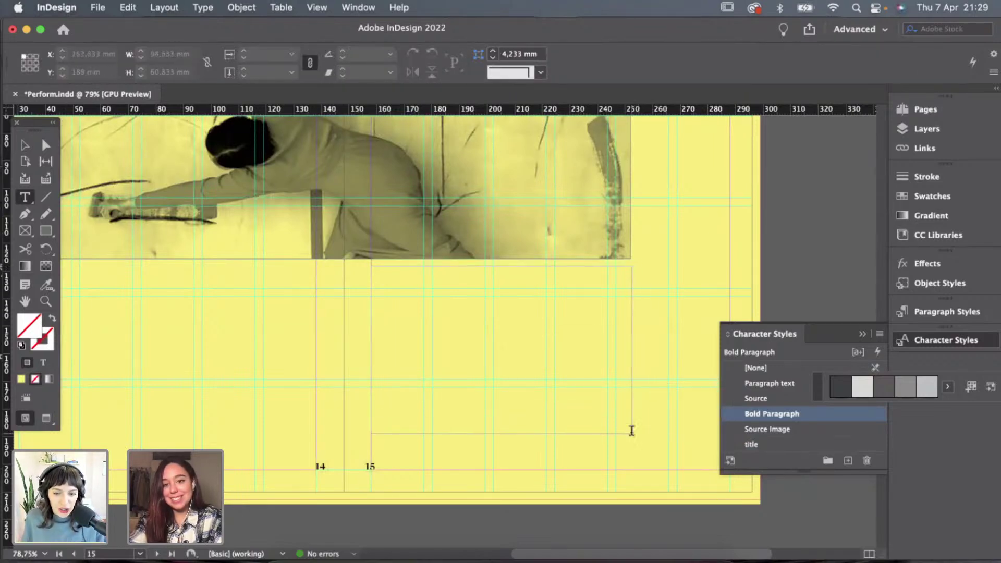
# Switch to Pages, copy only the first paragraph under heading 3, and paste it into the new InDesign text frame.
pyautogui.click(580, 557)
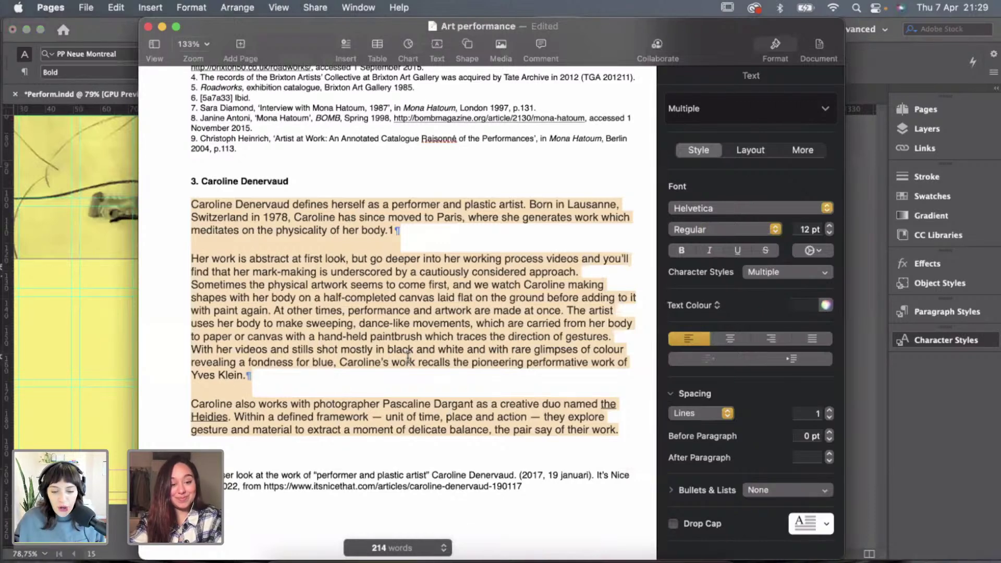
pyautogui.click(386, 231)
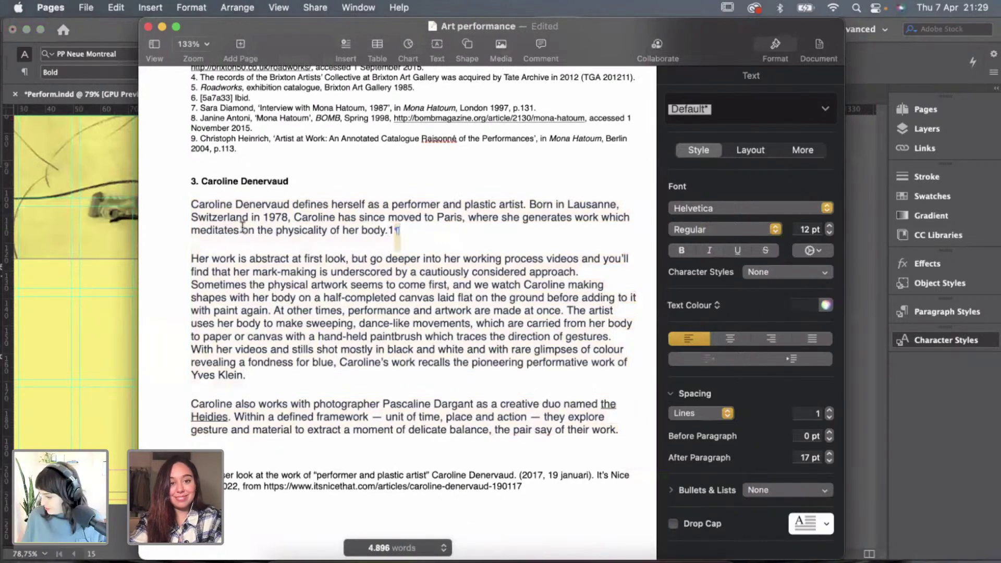
pyautogui.moveTo(396, 232); pyautogui.dragTo(178, 202)
pyautogui.press('super+c')
pyautogui.press('super+Tab')
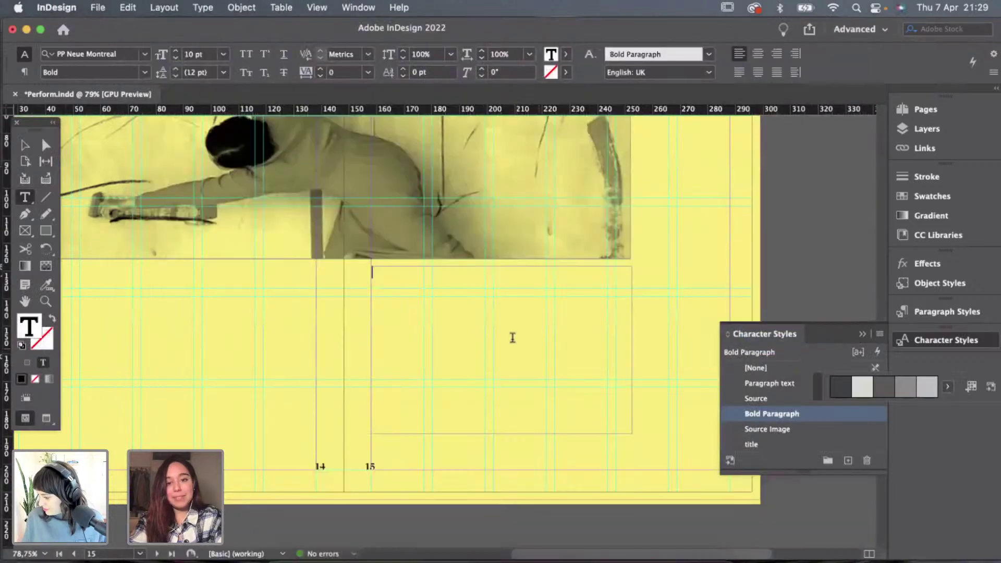
pyautogui.press('super+v')
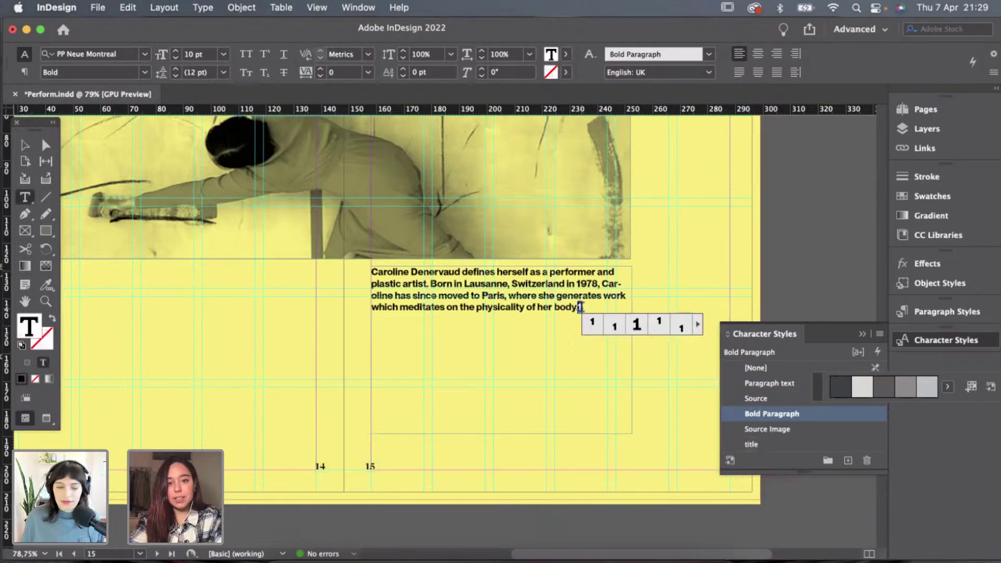
# Make the footnote number 1 at the end of the pasted paragraph superscript and leave text editing.
pyautogui.scroll(2, 576, 293)
pyautogui.scroll(1, 576, 292)
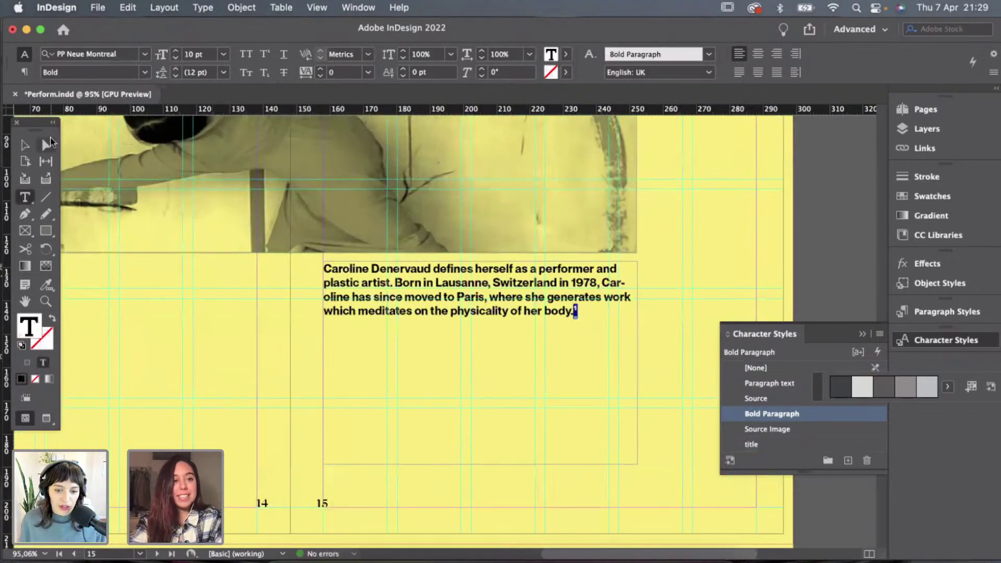
pyautogui.press('Escape')
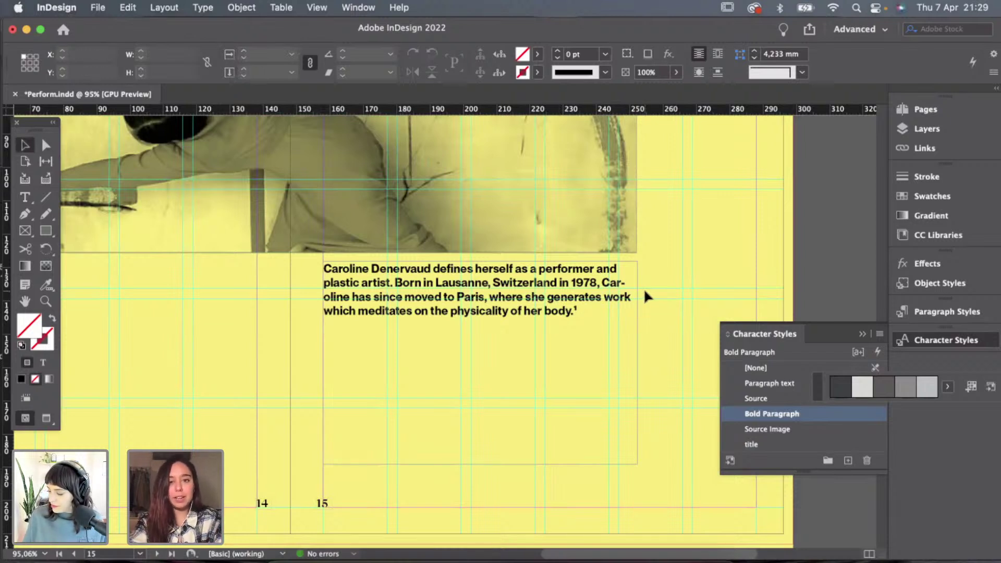
# Turn off hyphenation for the whole introductory paragraph and deselect the text frame.
pyautogui.doubleClick(589, 284)
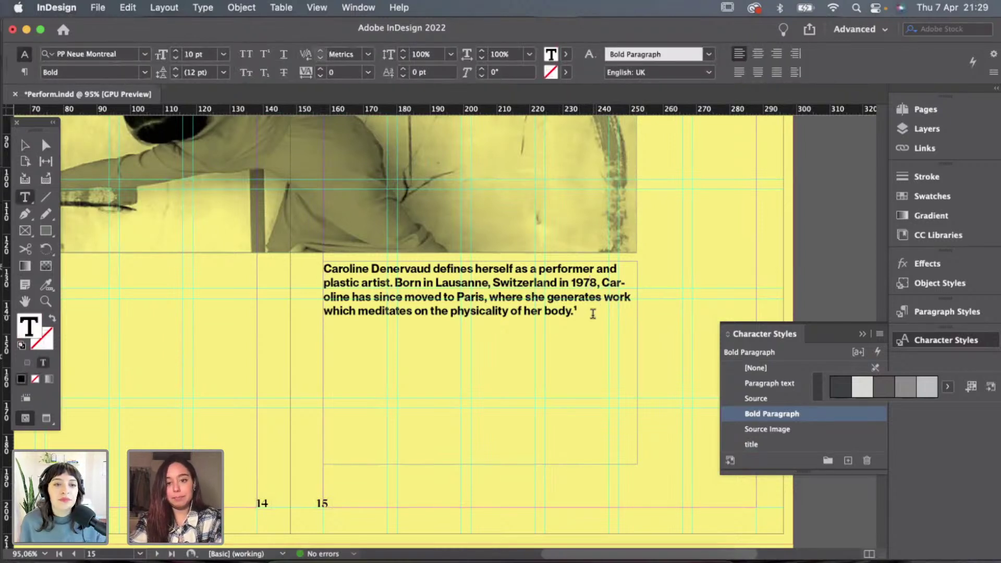
pyautogui.moveTo(589, 312); pyautogui.dragTo(316, 263)
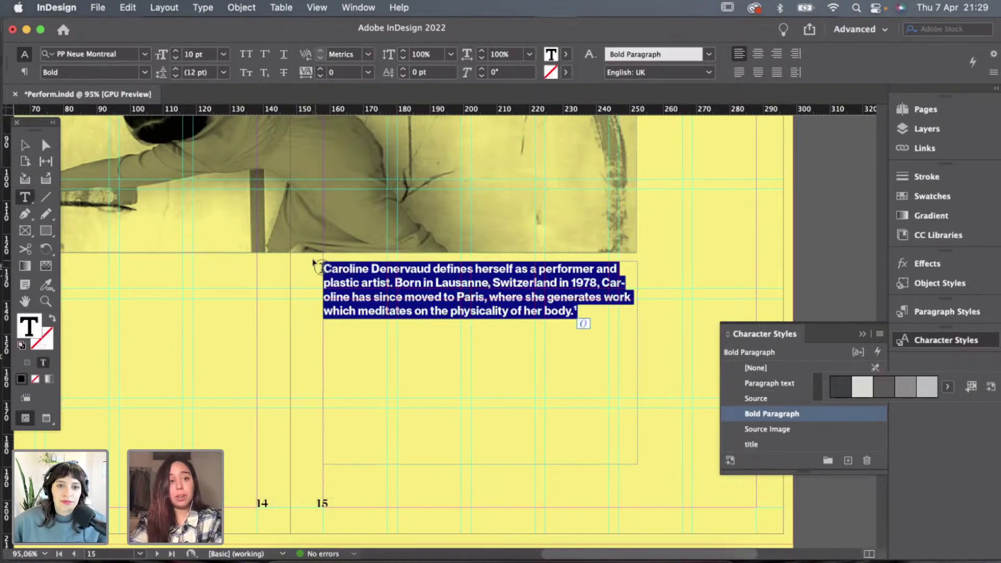
pyautogui.click(25, 72)
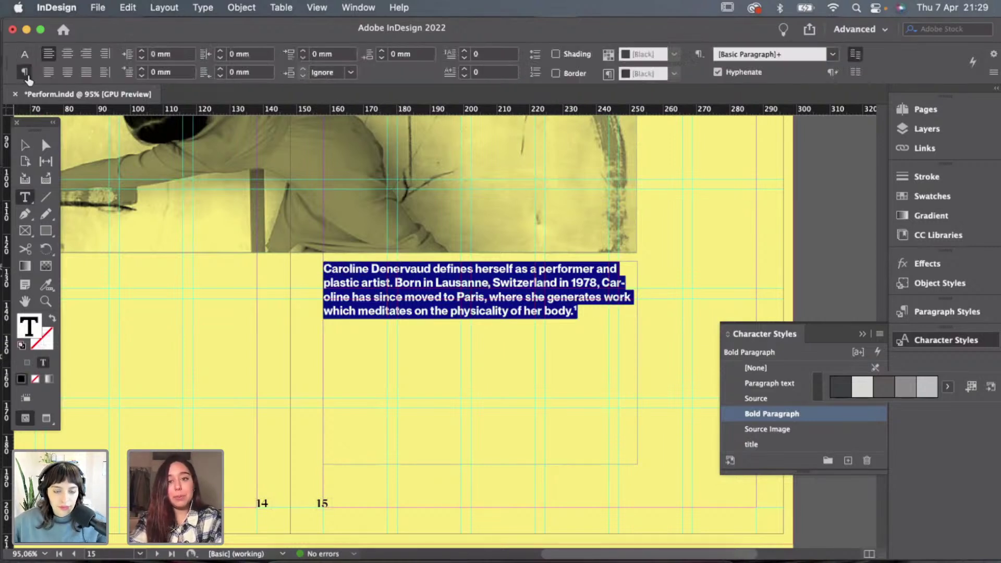
pyautogui.click(719, 73)
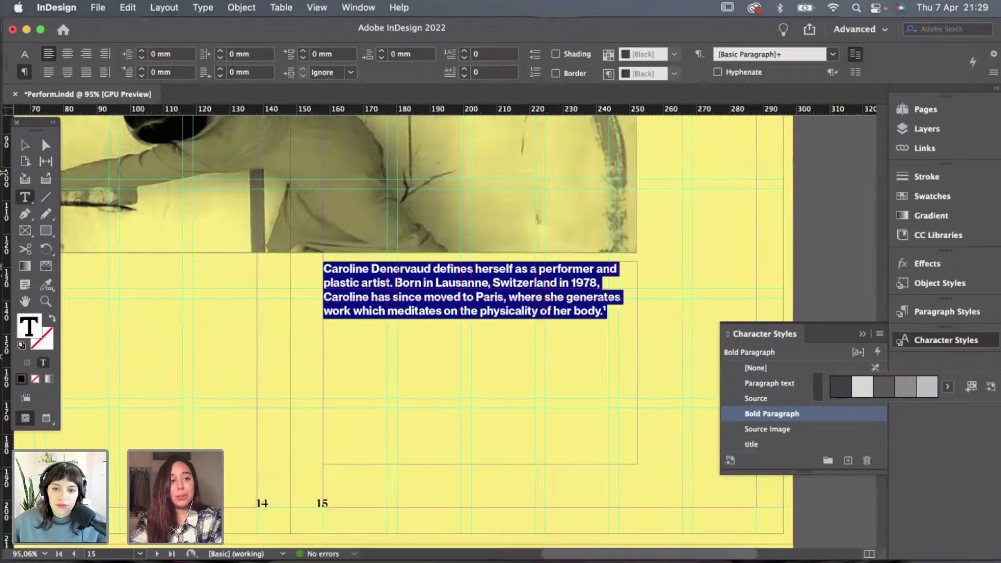
pyautogui.press('Escape')
pyautogui.click(185, 303)
pyautogui.press('super+minus')
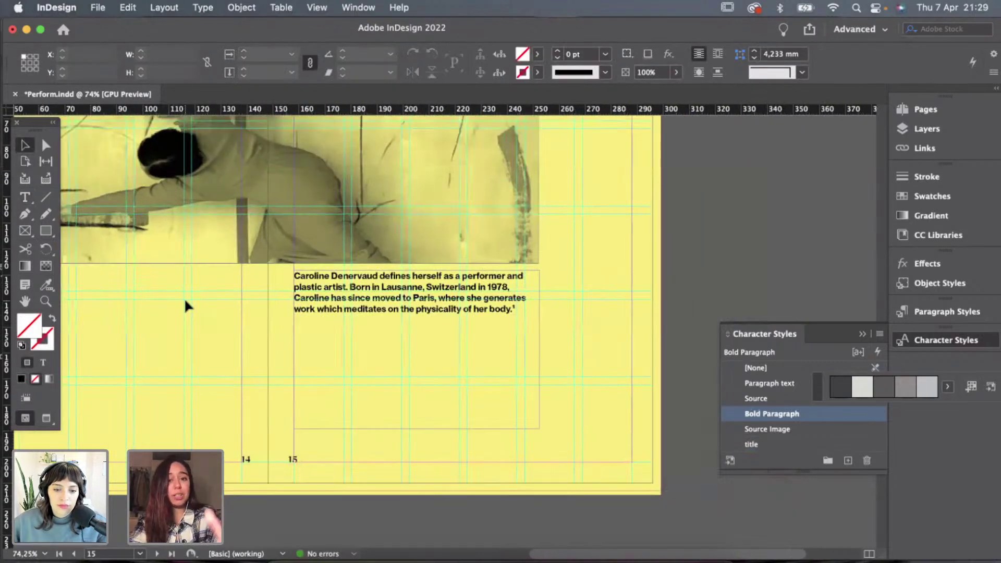
# Shorten the introductory text frame so that it ends just below its last line of text.
pyautogui.scroll(-1, 186, 300)
pyautogui.hscroll(-2, 471, 328)
pyautogui.scroll(2, 471, 328)
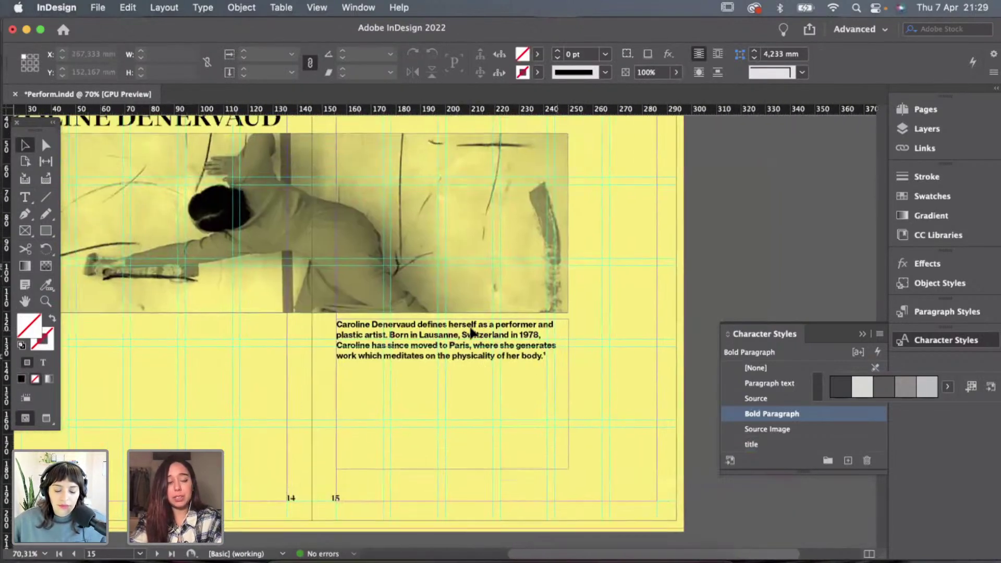
pyautogui.scroll(2, 471, 331)
pyautogui.scroll(-1, 556, 328)
pyautogui.hscroll(-1, 615, 360)
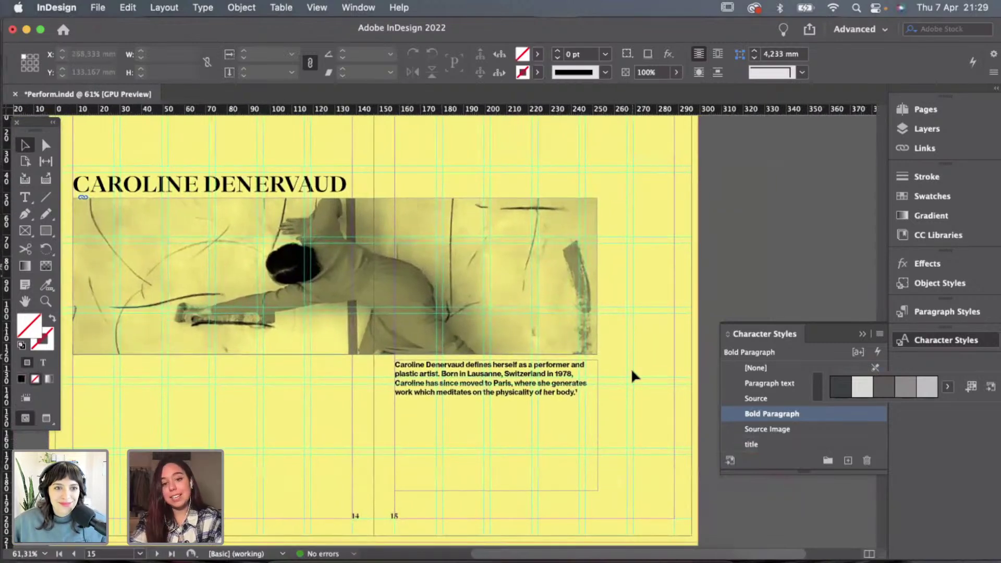
pyautogui.scroll(1, 631, 367)
pyautogui.click(492, 491)
pyautogui.moveTo(488, 498); pyautogui.dragTo(490, 401)
# Preview the whole spread without guides and examine the balance of title, photo and introductory text.
pyautogui.click(652, 399)
pyautogui.press('w')
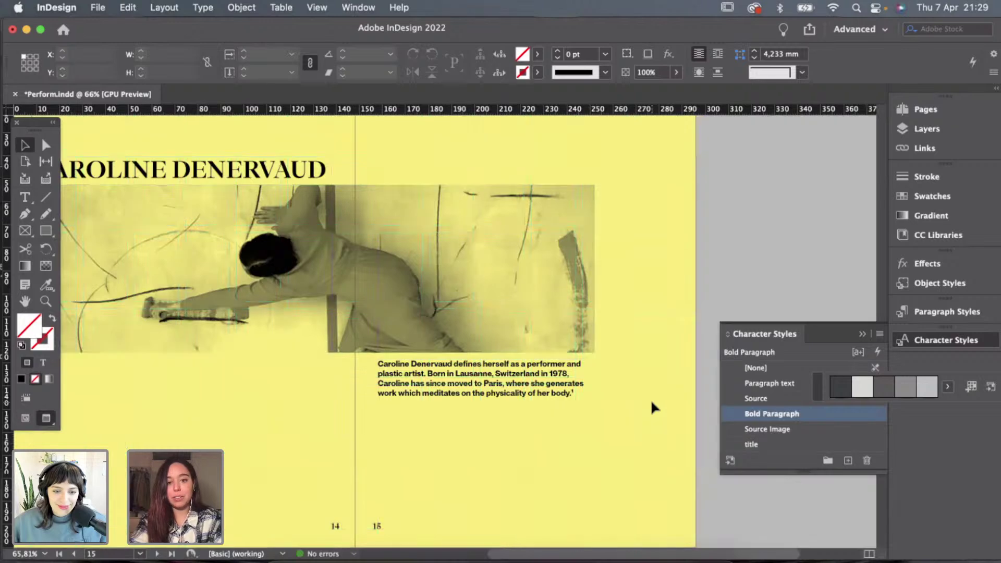
pyautogui.press('super+alt+0')
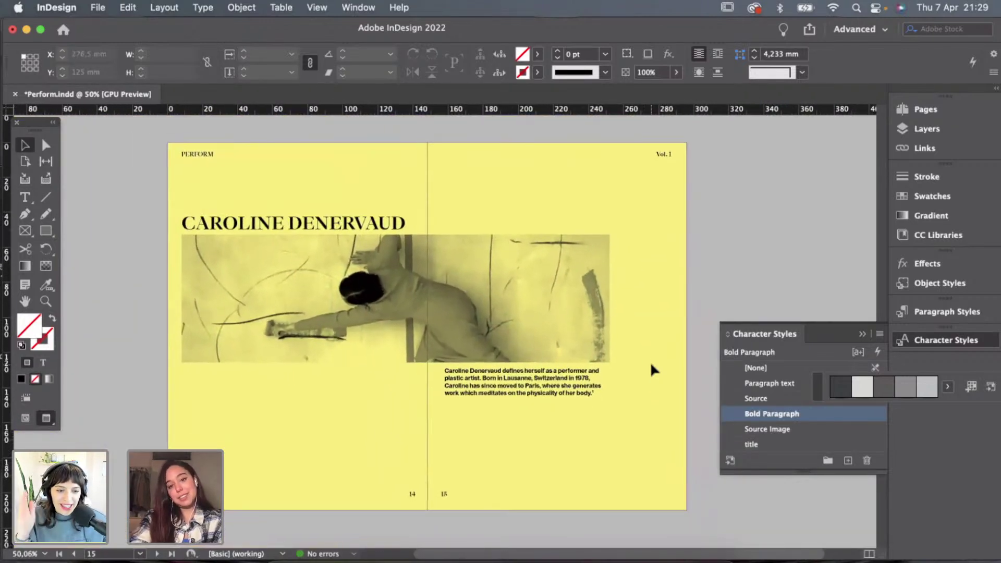
pyautogui.scroll(-1, 652, 366)
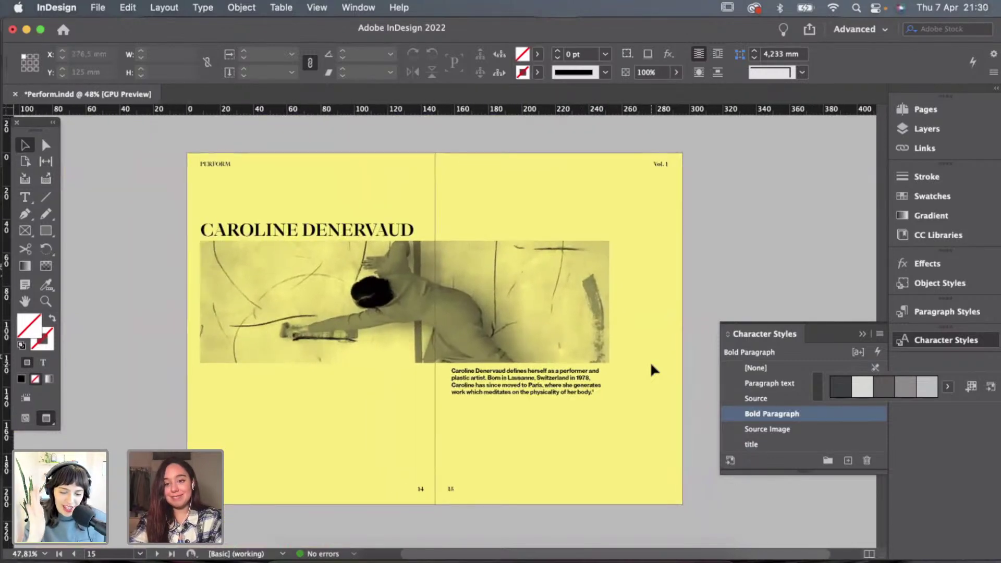
pyautogui.scroll(1, 651, 365)
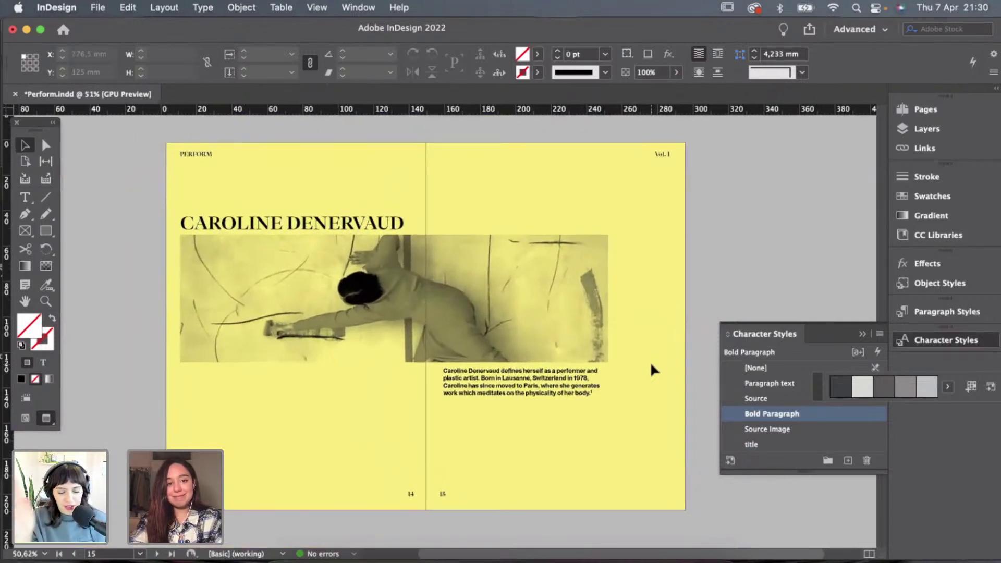
pyautogui.scroll(-1, 652, 367)
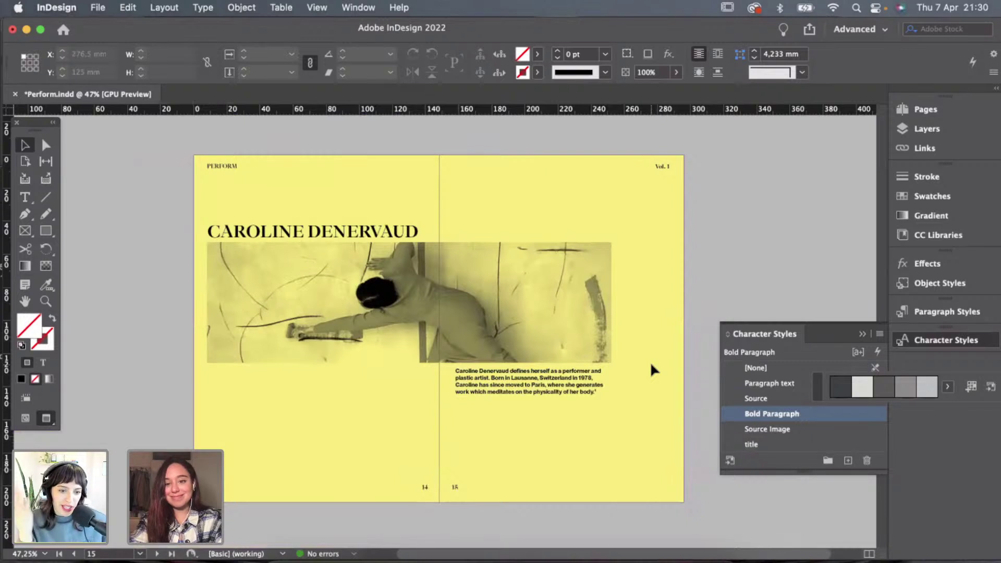
# Compare the yellow spread's title, photo and text arrangement with the earlier pink, white and green artist spreads.
pyautogui.scroll(1, 665, 313)
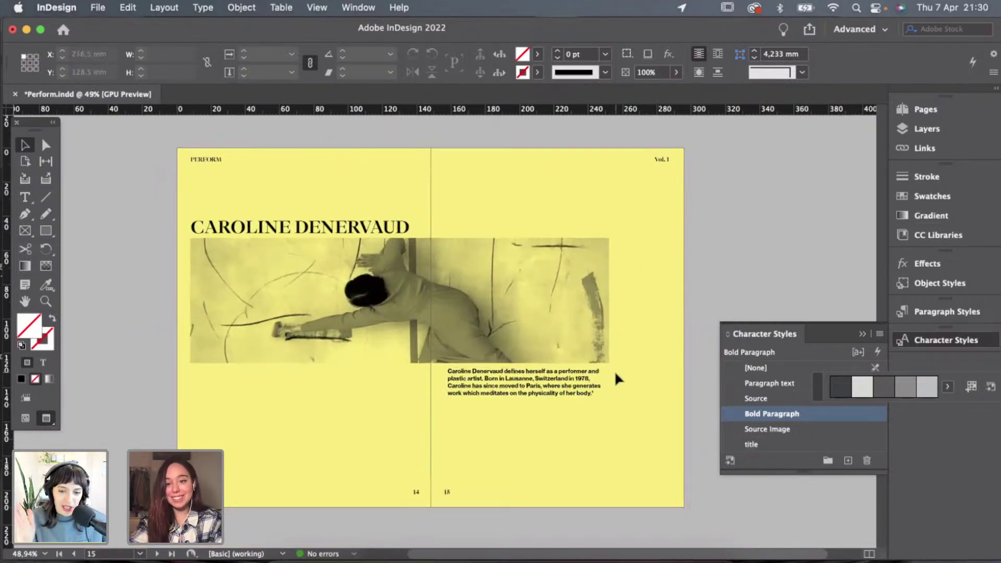
pyautogui.scroll(-1, 618, 331)
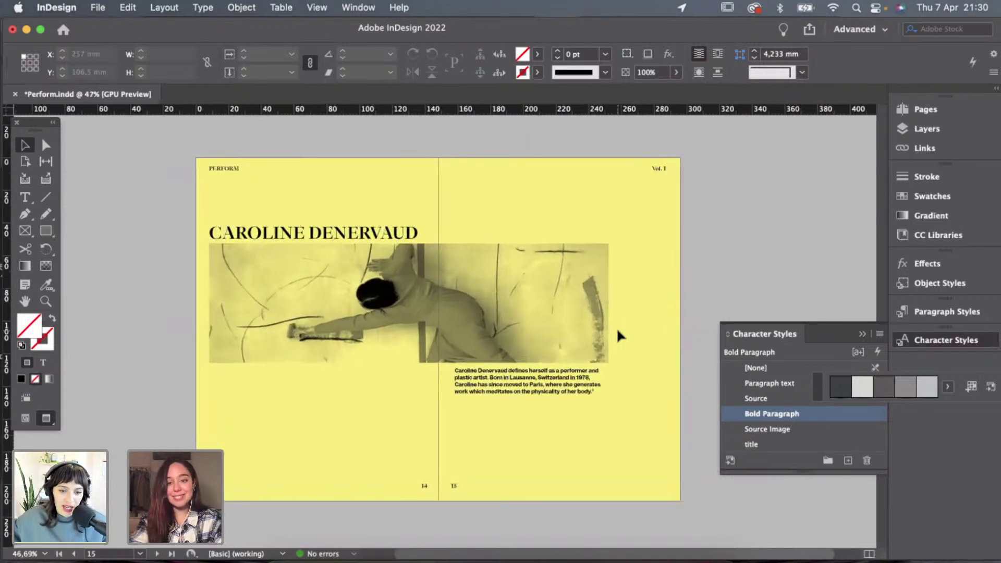
pyautogui.scroll(1, 617, 335)
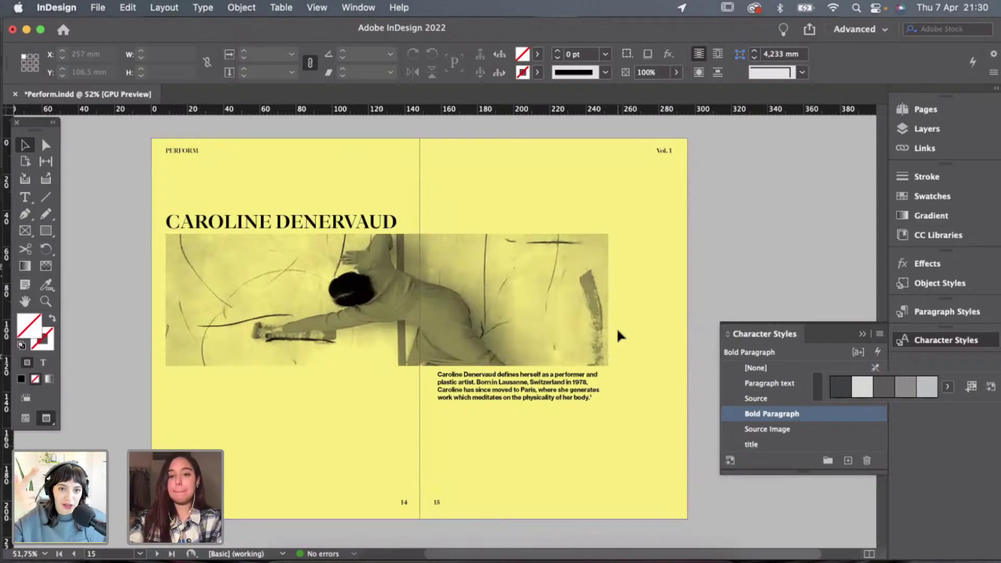
pyautogui.scroll(-1, 617, 331)
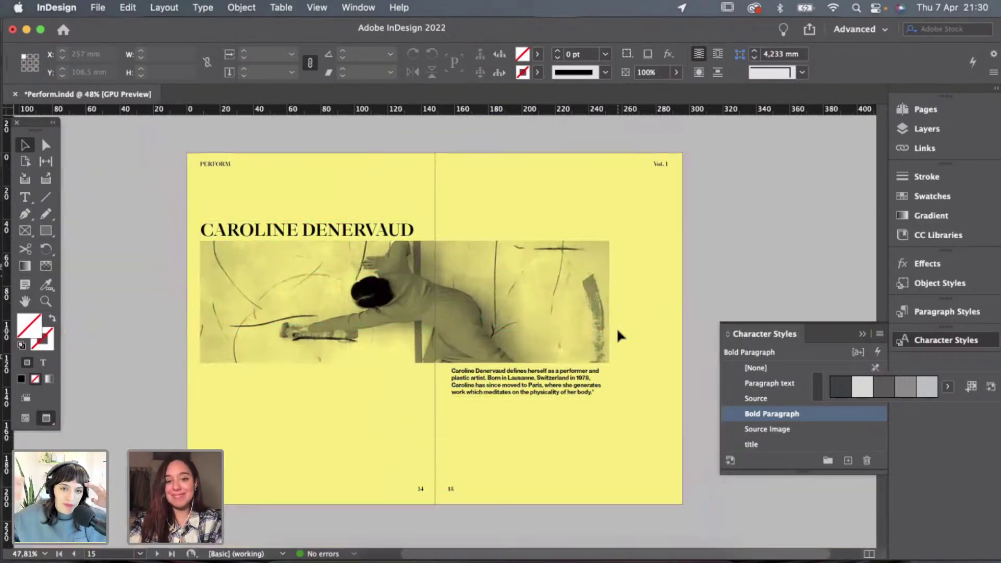
pyautogui.scroll(-1, 618, 335)
pyautogui.scroll(5, 617, 335)
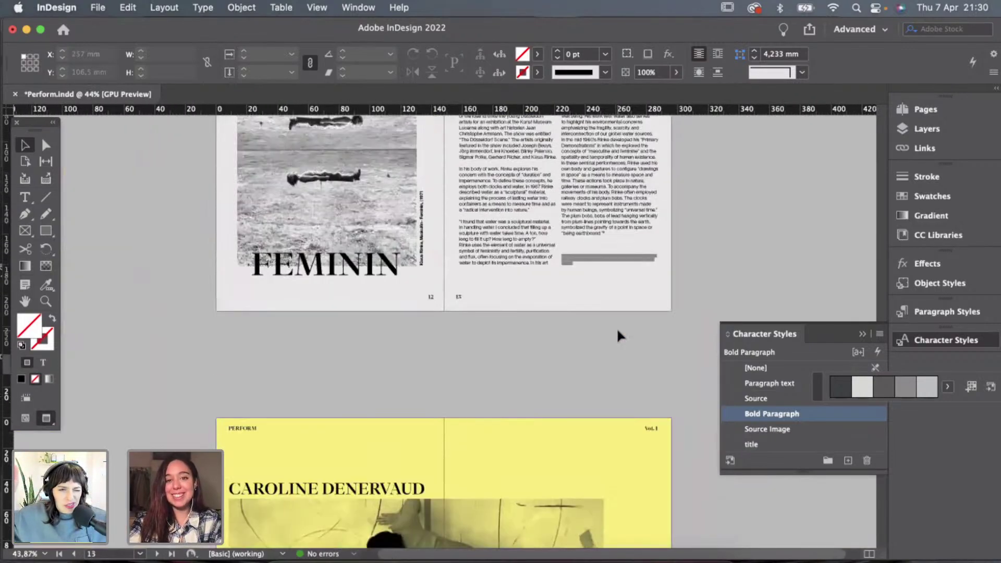
pyautogui.scroll(6, 616, 327)
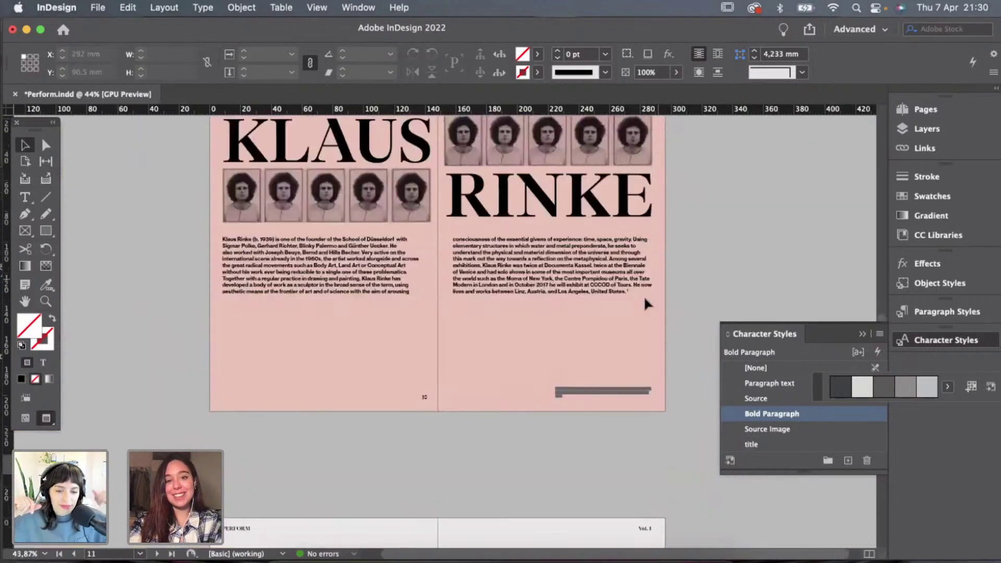
pyautogui.scroll(-1, 373, 360)
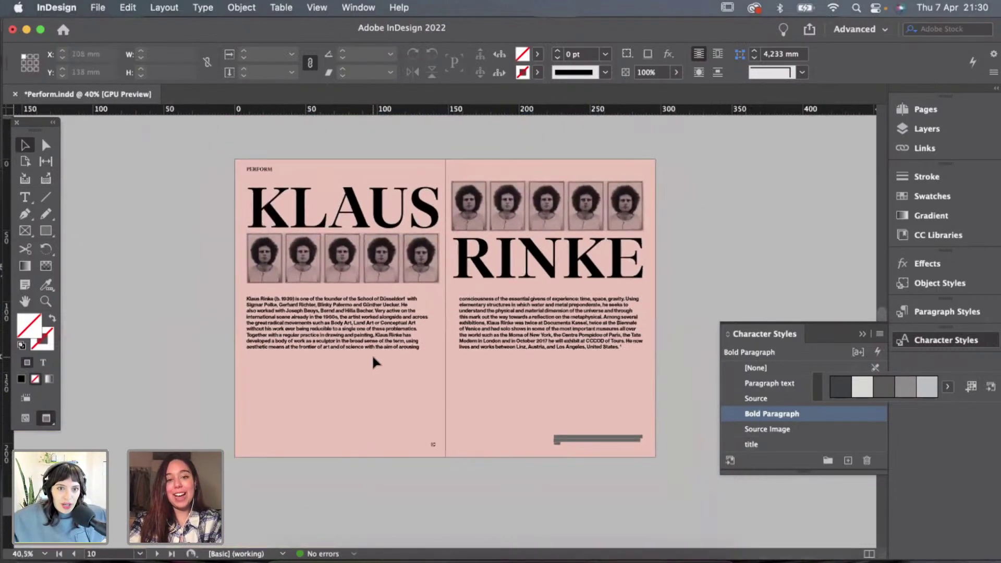
pyautogui.scroll(-1, 374, 361)
pyautogui.scroll(-10, 373, 361)
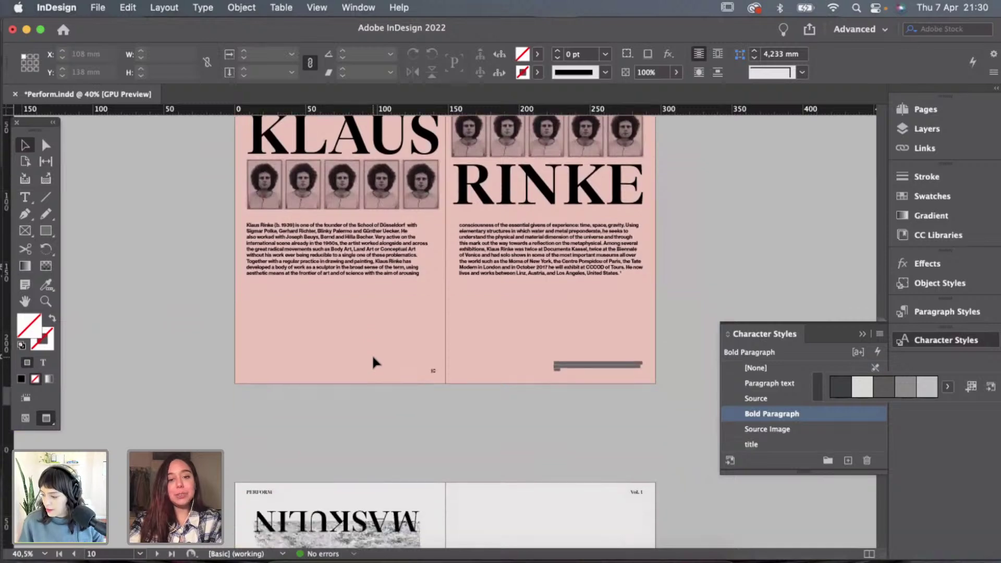
pyautogui.scroll(2, 374, 360)
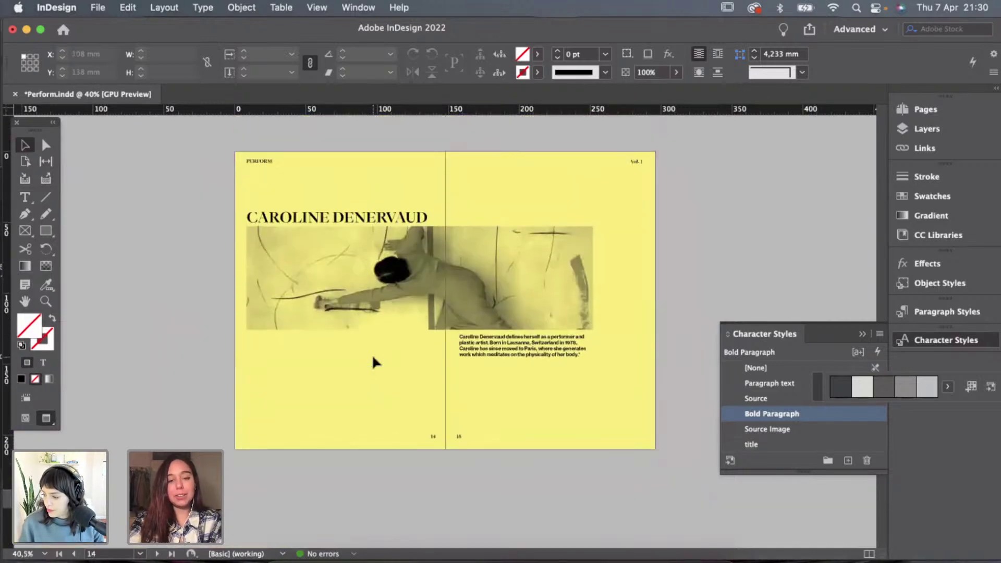
pyautogui.scroll(10, 374, 359)
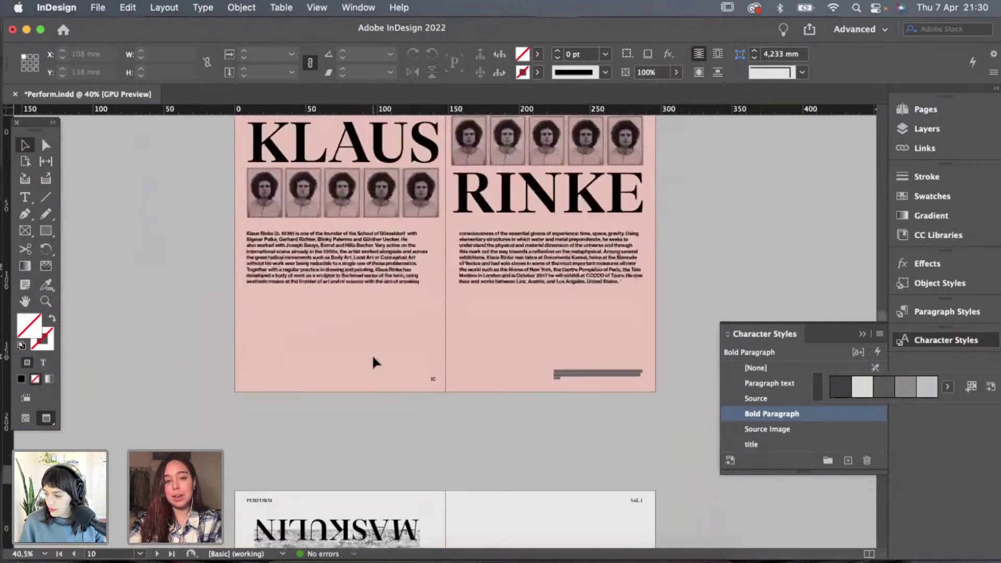
pyautogui.scroll(8, 374, 361)
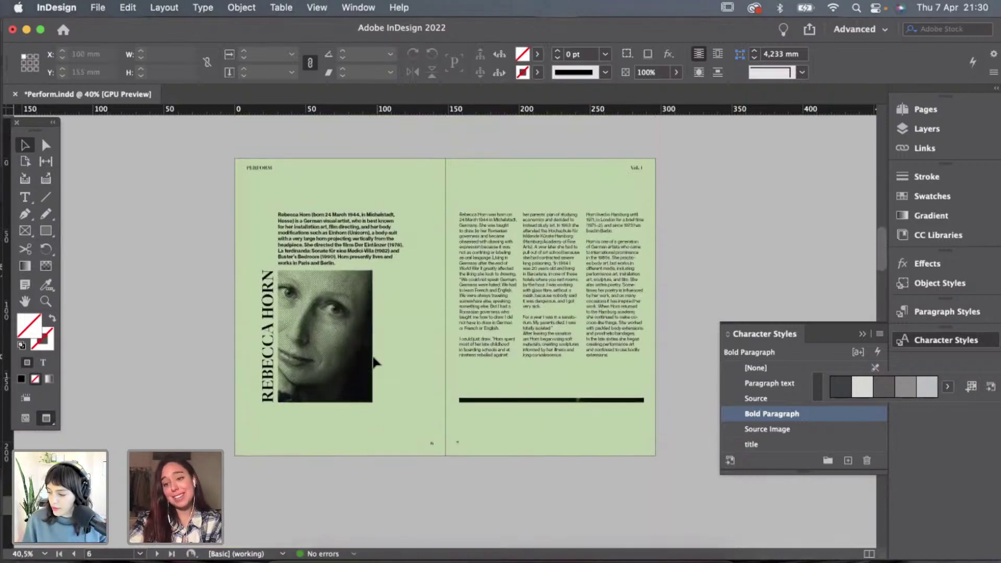
pyautogui.scroll(-3, 374, 365)
pyautogui.scroll(1, 376, 383)
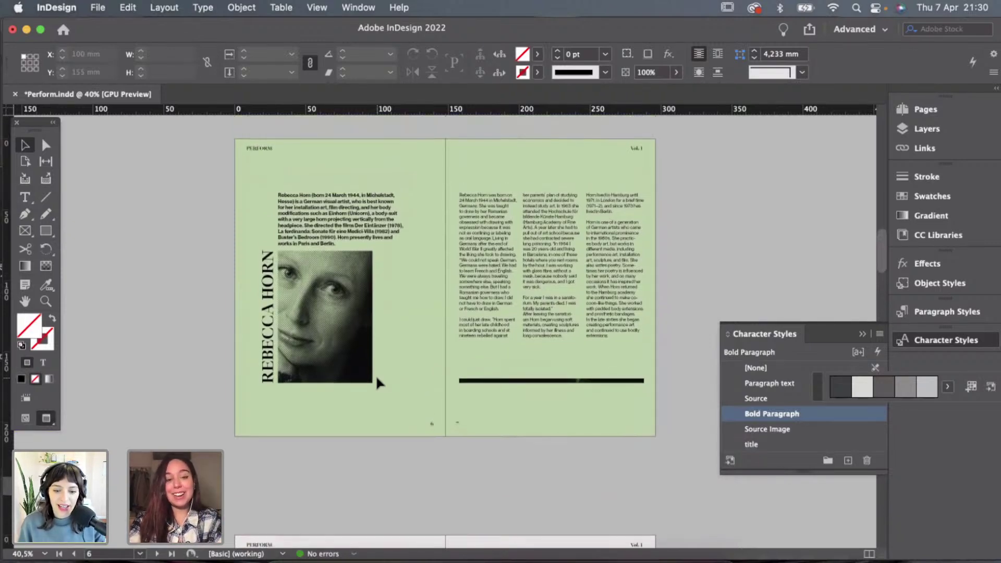
pyautogui.scroll(-8, 377, 379)
pyautogui.scroll(-3, 376, 381)
pyautogui.scroll(2, 377, 380)
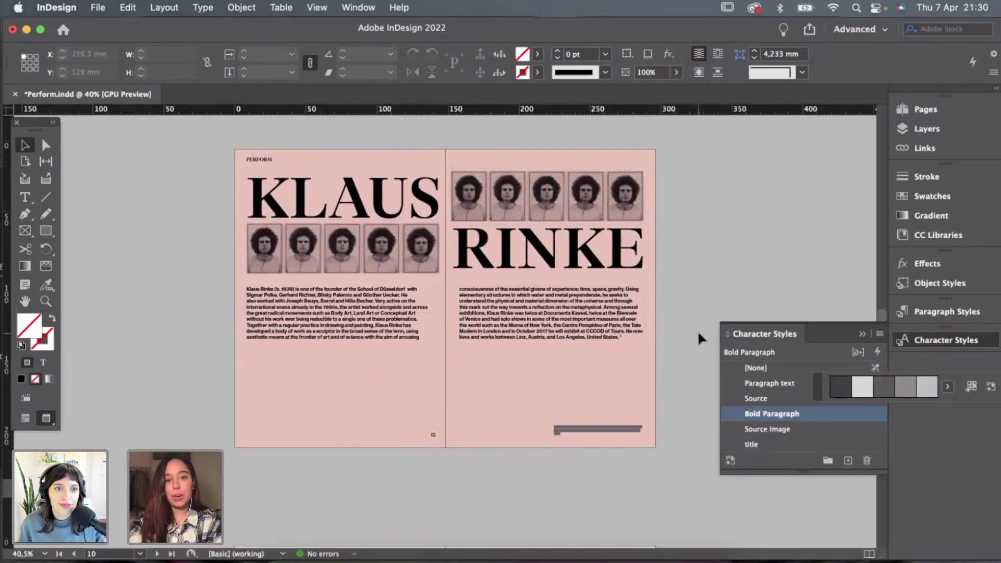
pyautogui.scroll(-6, 699, 339)
pyautogui.scroll(-3, 697, 330)
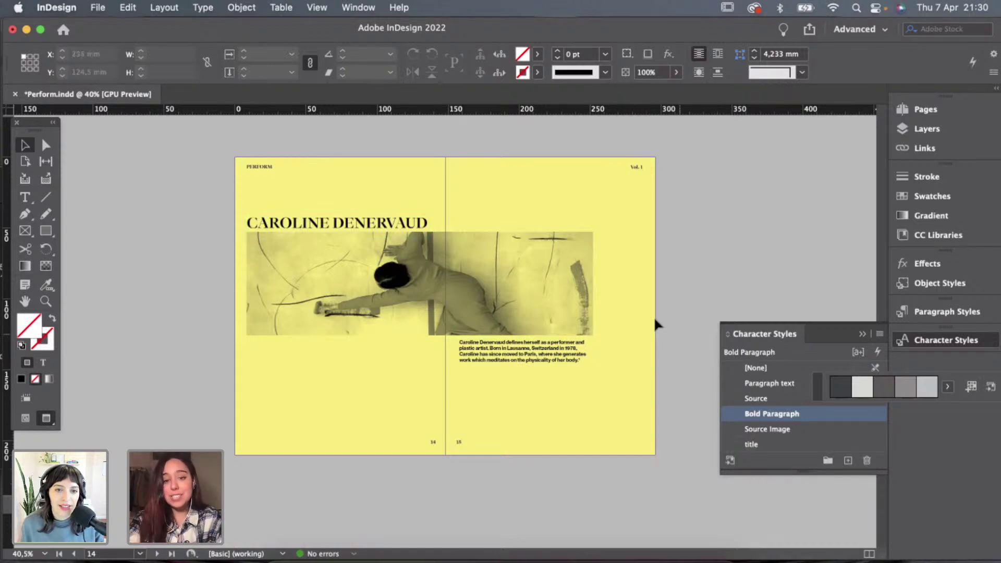
# Copy the source note from page 11 of the pink Klaus Rinke spread and paste it in place on page 15.
pyautogui.scroll(3, 654, 315)
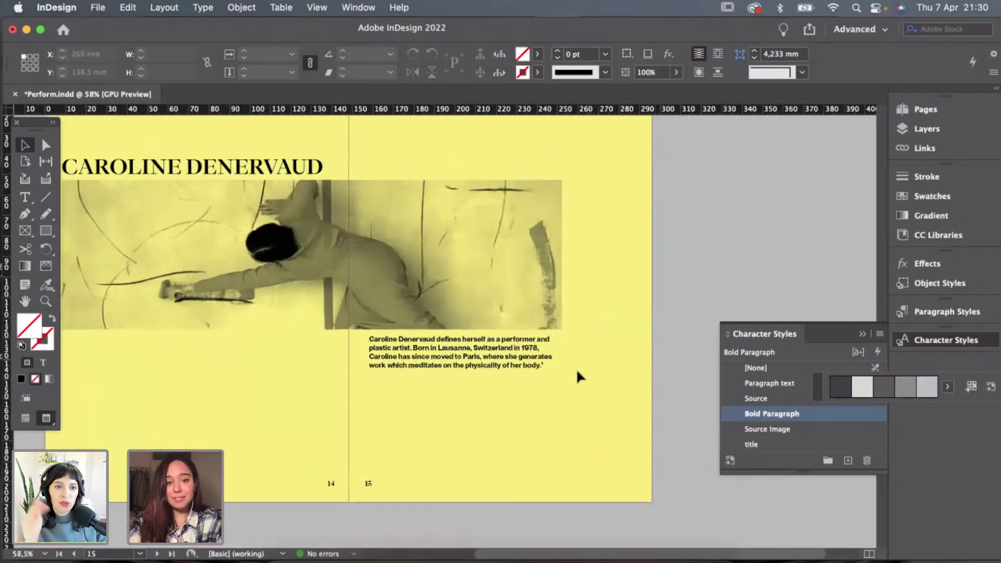
pyautogui.scroll(4, 517, 336)
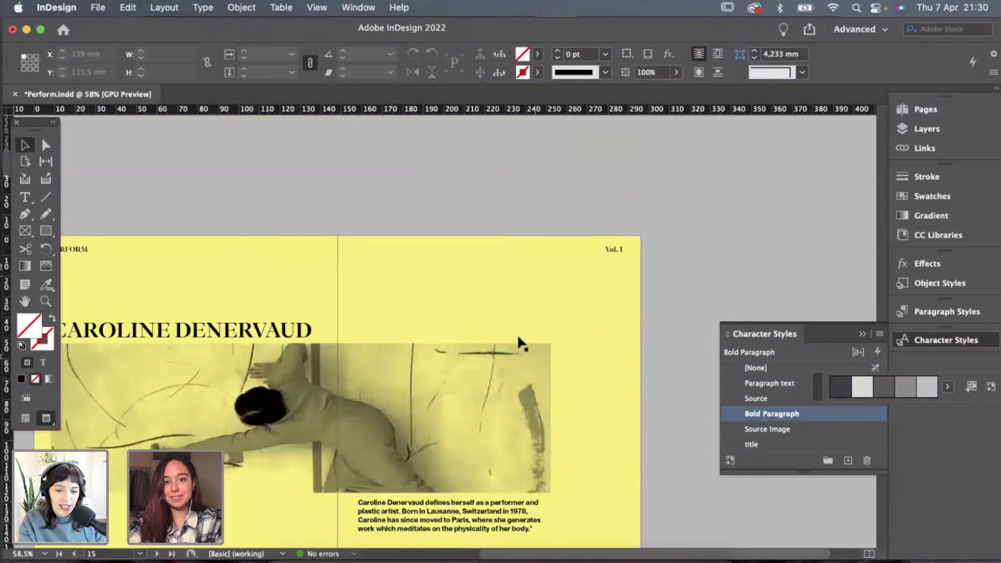
pyautogui.scroll(15, 521, 345)
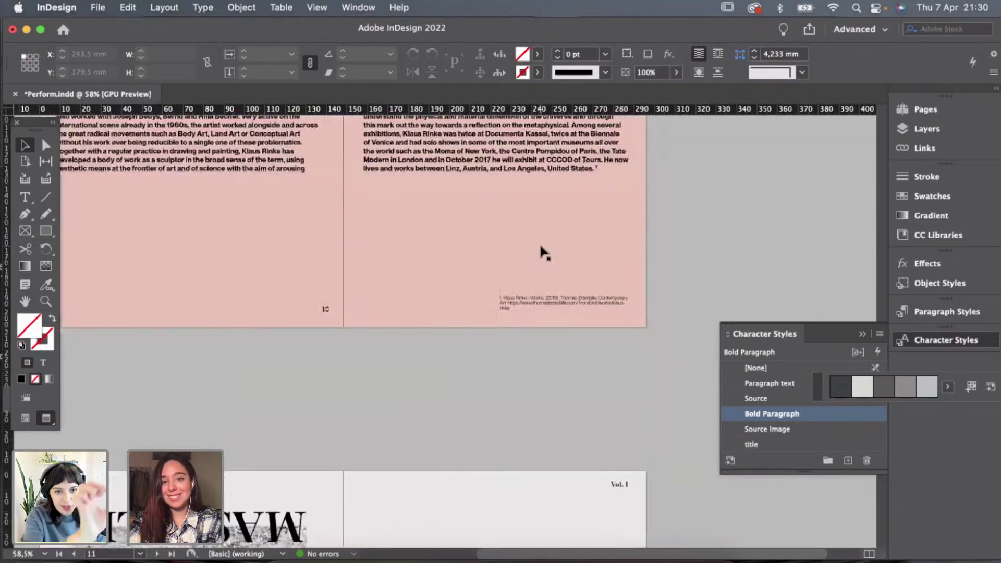
pyautogui.scroll(5, 542, 253)
pyautogui.click(545, 424)
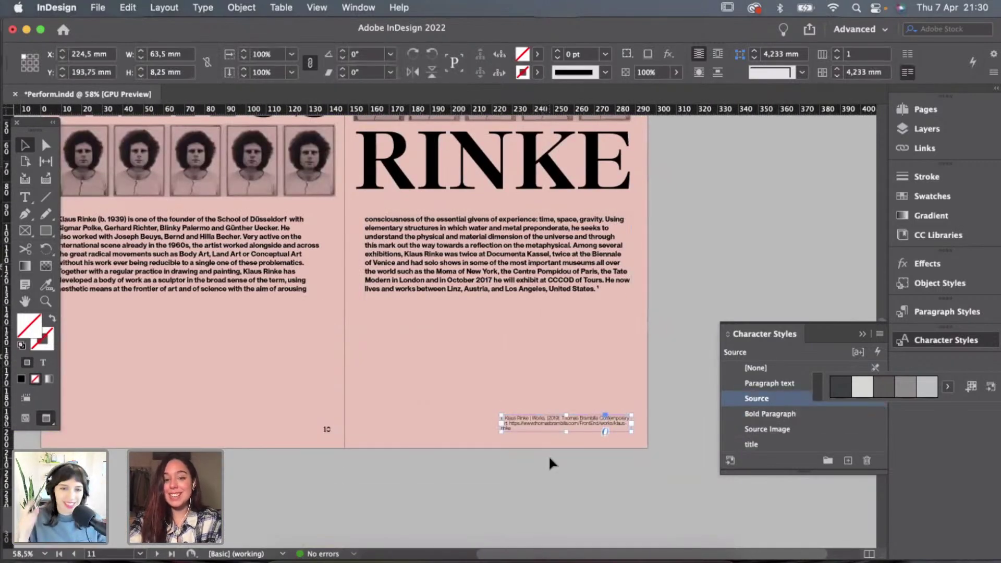
pyautogui.scroll(-15, 550, 457)
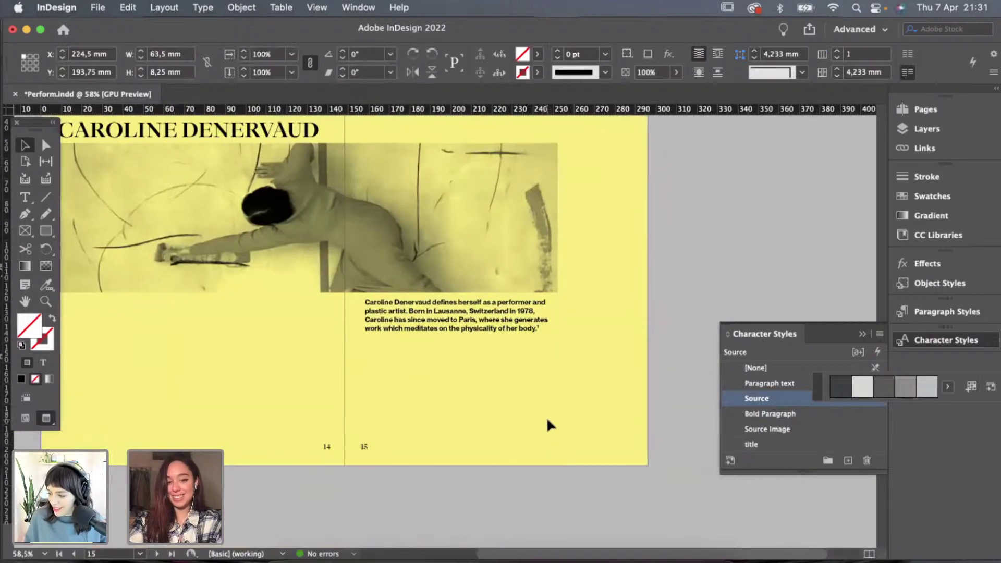
pyautogui.rightClick(546, 417)
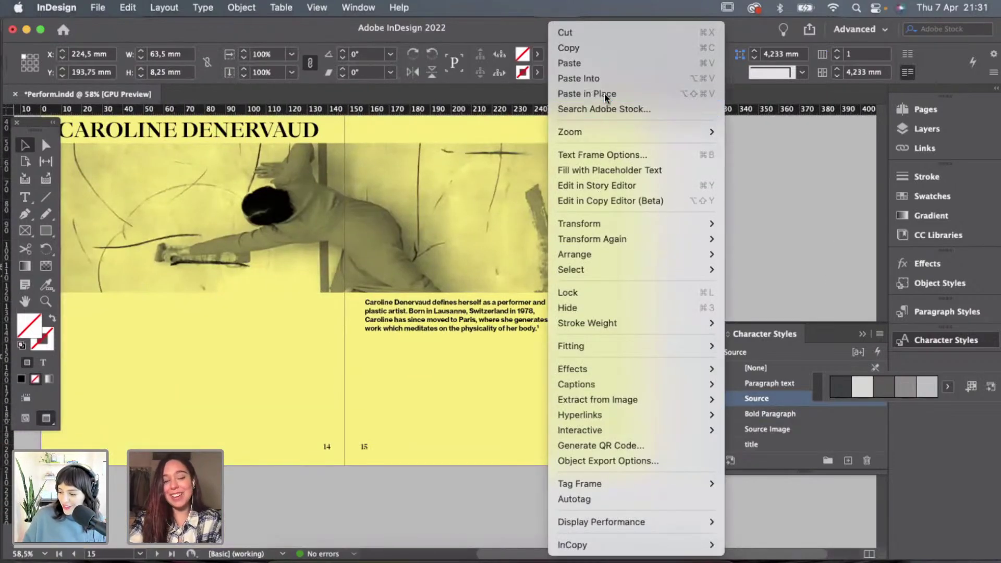
pyautogui.click(587, 94)
pyautogui.click(514, 422)
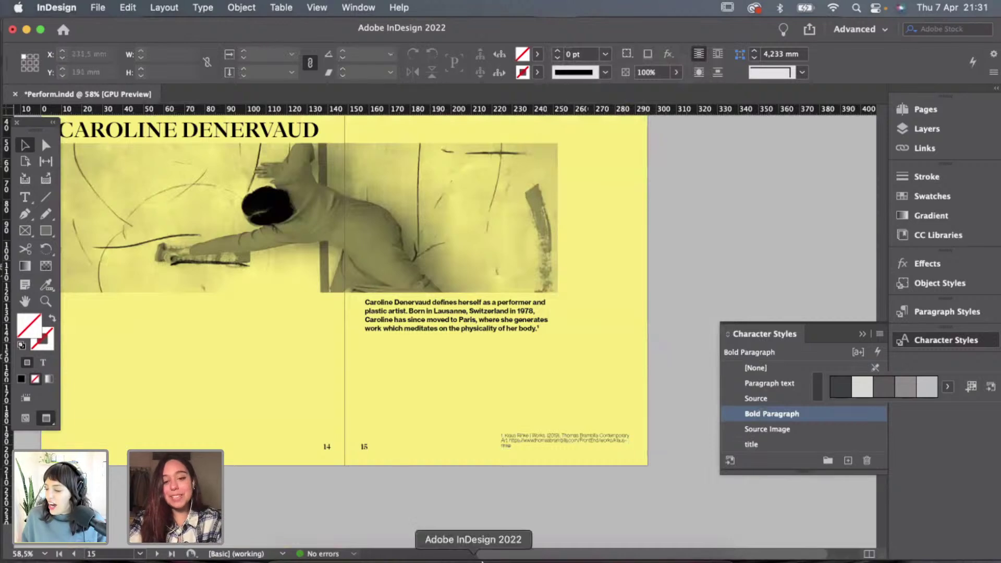
# Switch to the Pages document, copy the source reference below the Caroline Denervaud text, and return to the InDesign layout.
pyautogui.click(579, 560)
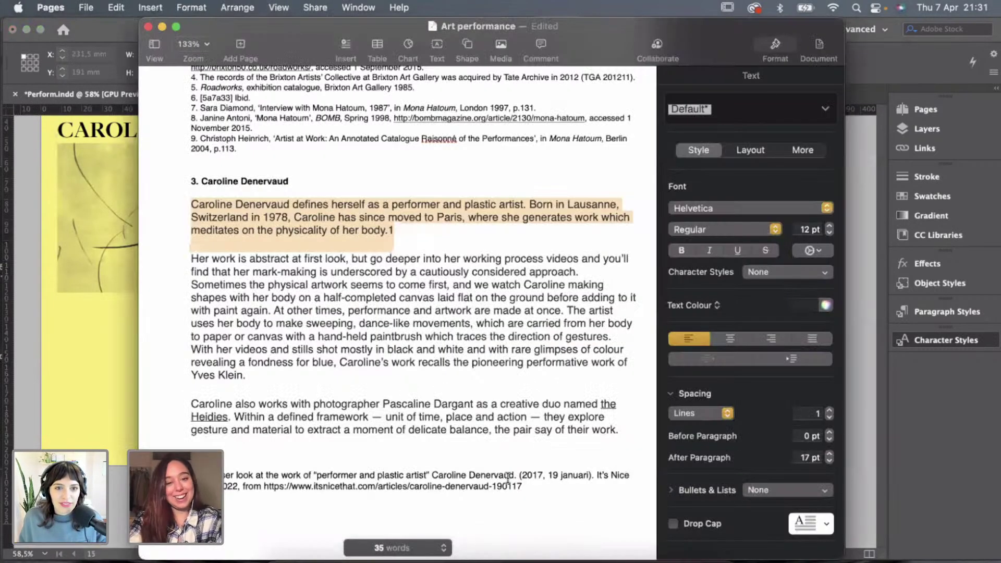
pyautogui.tripleClick(507, 478)
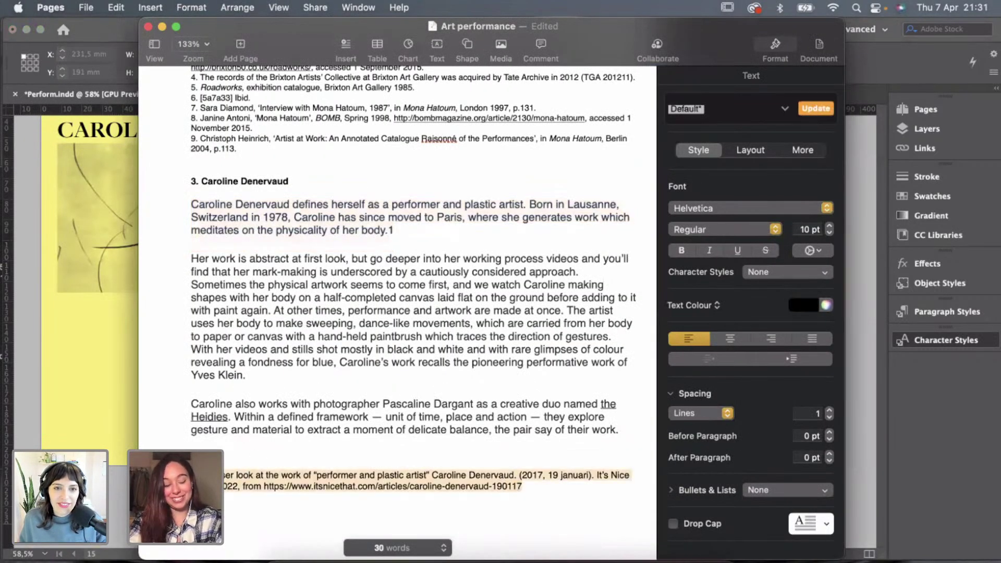
pyautogui.click(108, 424)
# Replace the Klaus Rinke source note on page 15 with the copied Caroline Denervaud reference and add a space after its number.
pyautogui.scroll(5, 558, 440)
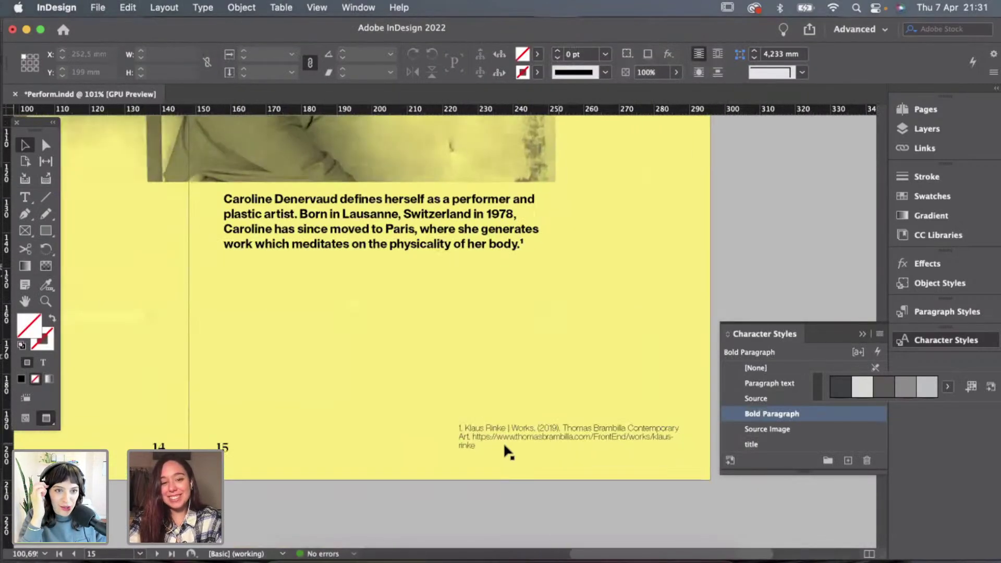
pyautogui.doubleClick(497, 439)
pyautogui.scroll(3, 495, 439)
pyautogui.moveTo(476, 447); pyautogui.dragTo(431, 418)
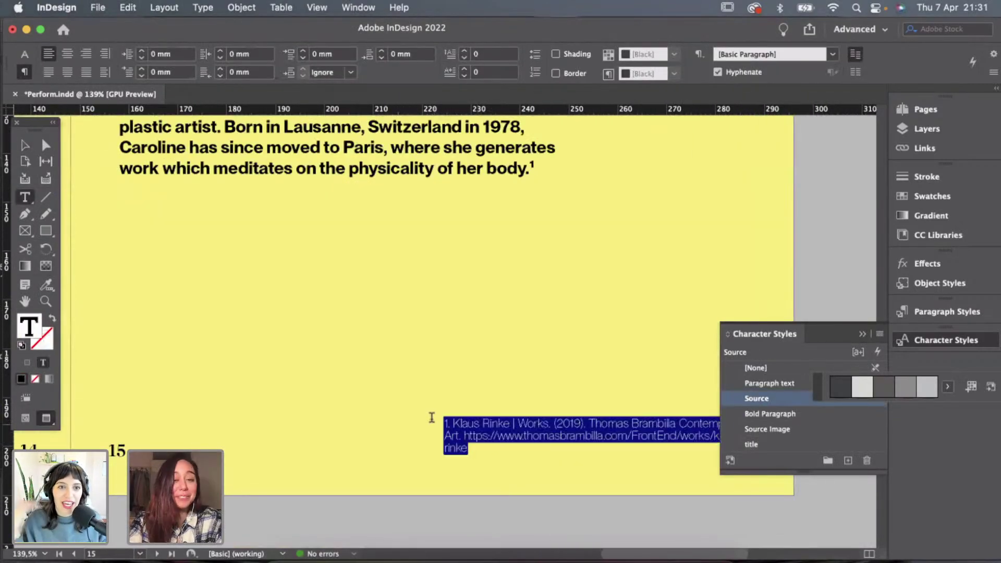
pyautogui.press('super+v')
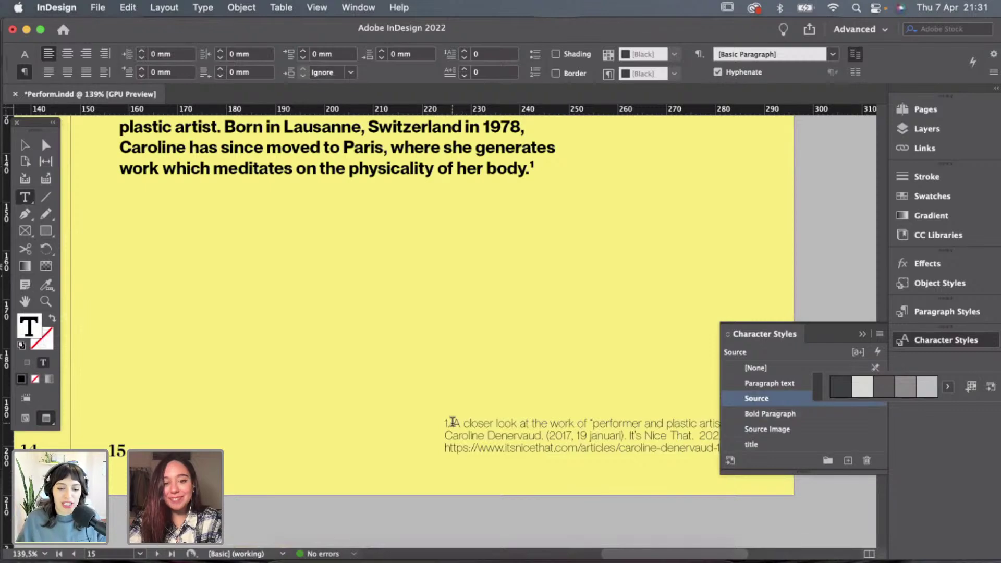
pyautogui.click(452, 423)
pyautogui.scroll(-2, 453, 422)
pyautogui.hscroll(1, 452, 422)
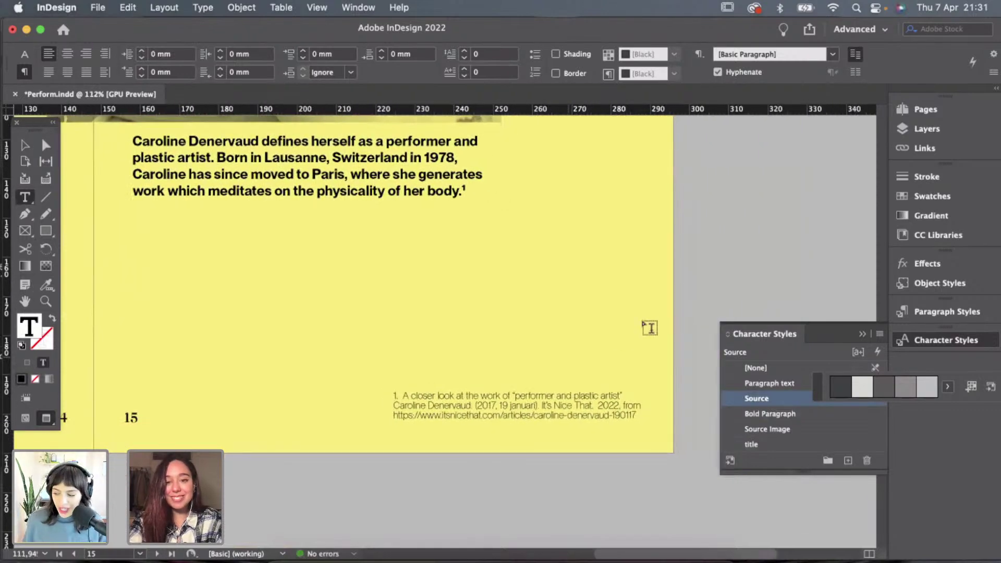
# Extend the source note frame to 9.75 mm high and move it down to Y 194.75 mm, aligning the text with the bottom margin.
pyautogui.click(25, 145)
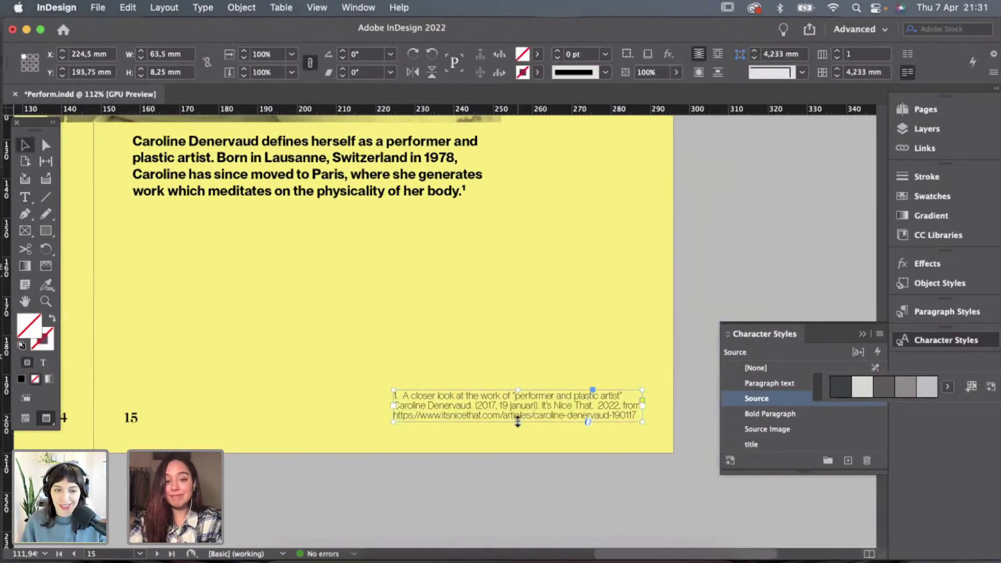
pyautogui.click(541, 442)
pyautogui.press('w')
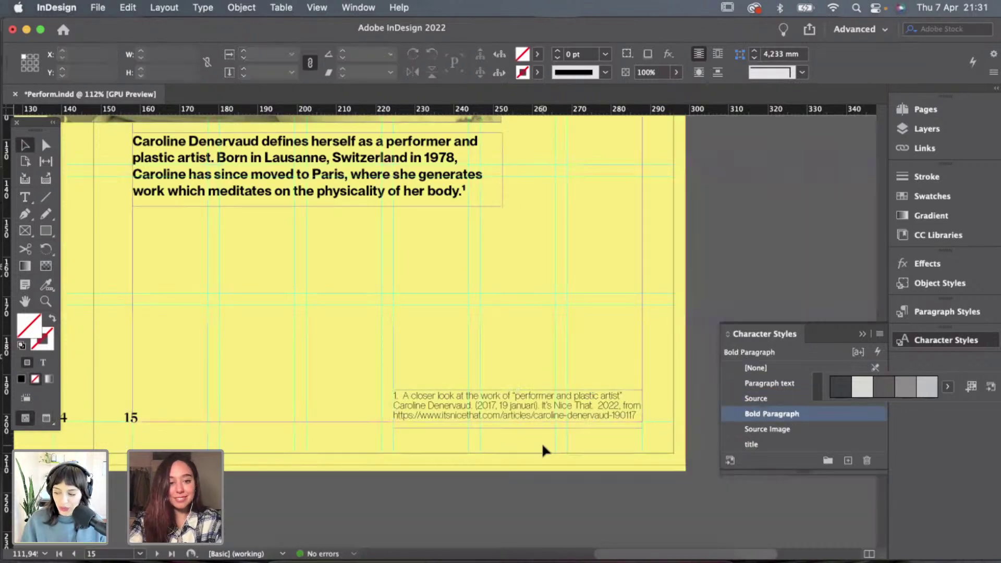
pyautogui.click(552, 412)
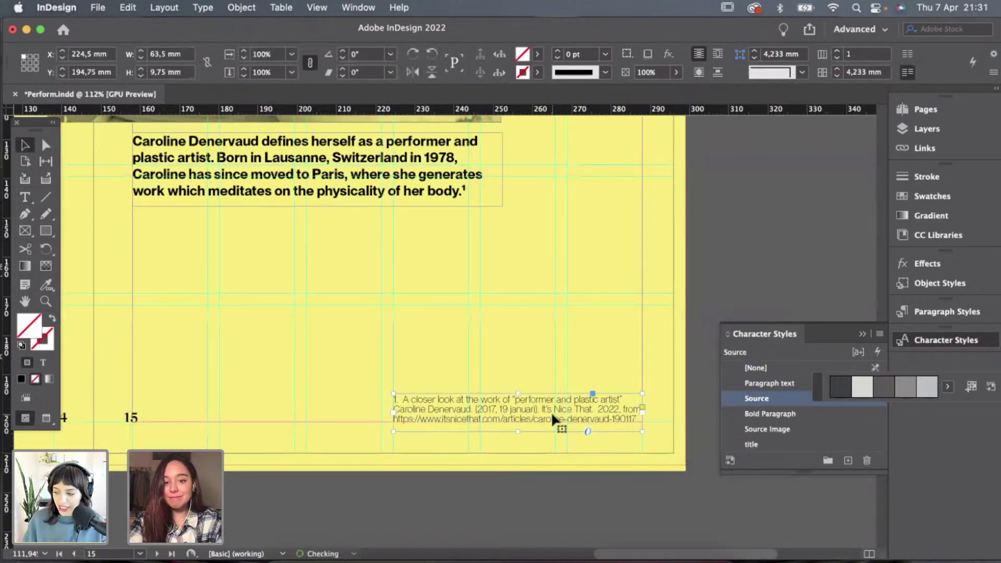
# Preview the spread without guides and examine the source note's placement relative to the title, photo and introductory text.
pyautogui.click(587, 365)
pyautogui.press('w')
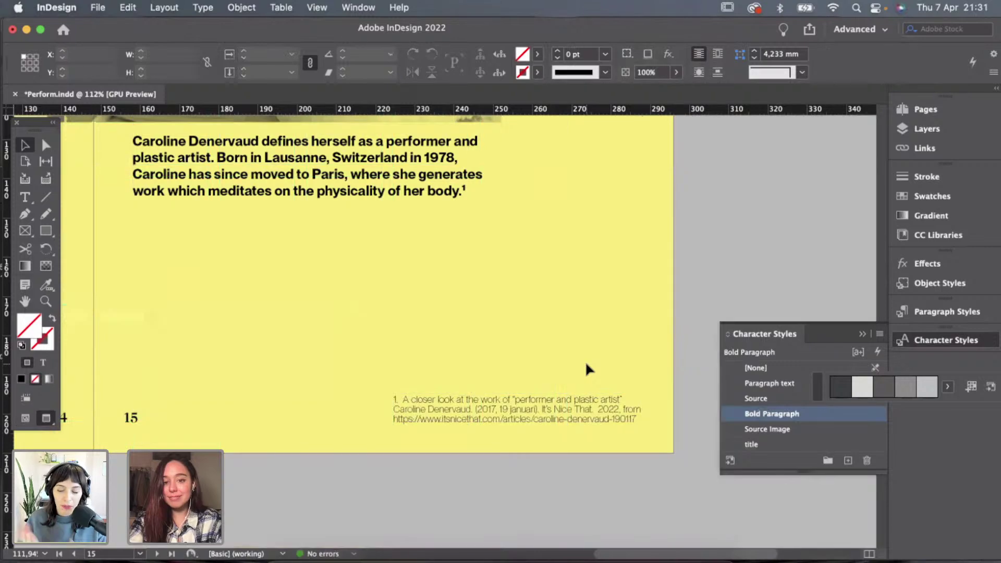
pyautogui.scroll(-2, 586, 365)
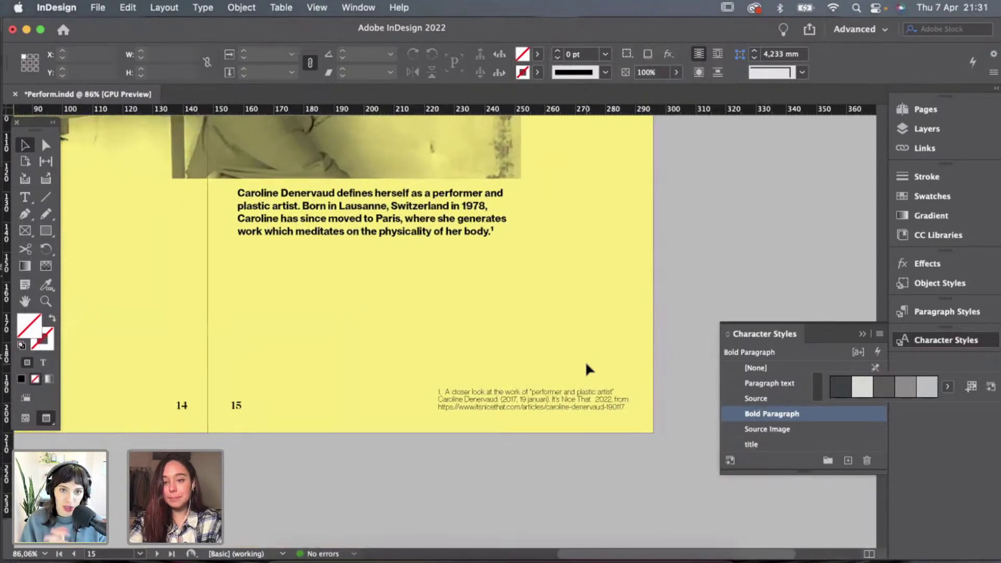
pyautogui.scroll(-3, 586, 369)
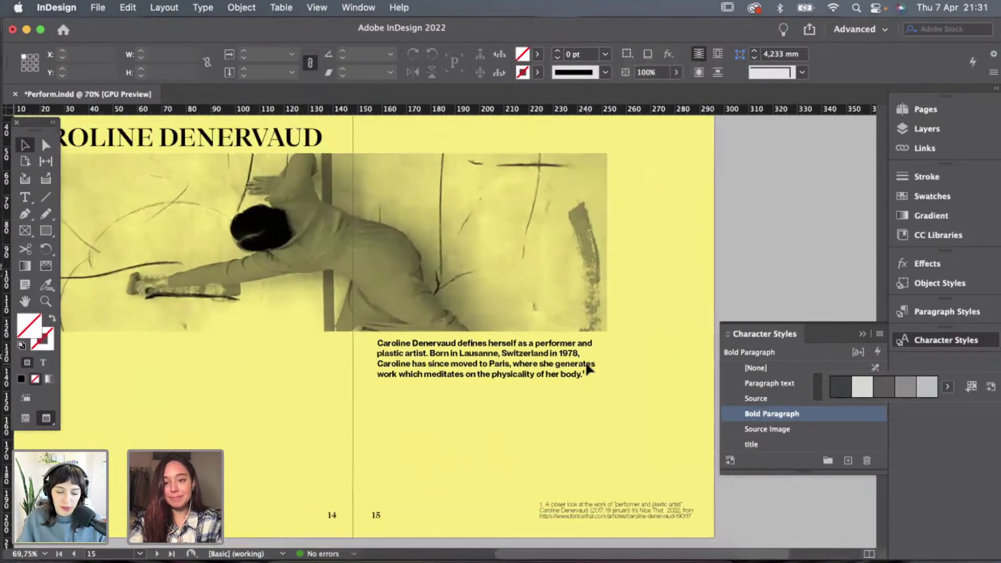
pyautogui.scroll(-1, 586, 368)
pyautogui.scroll(-1, 587, 369)
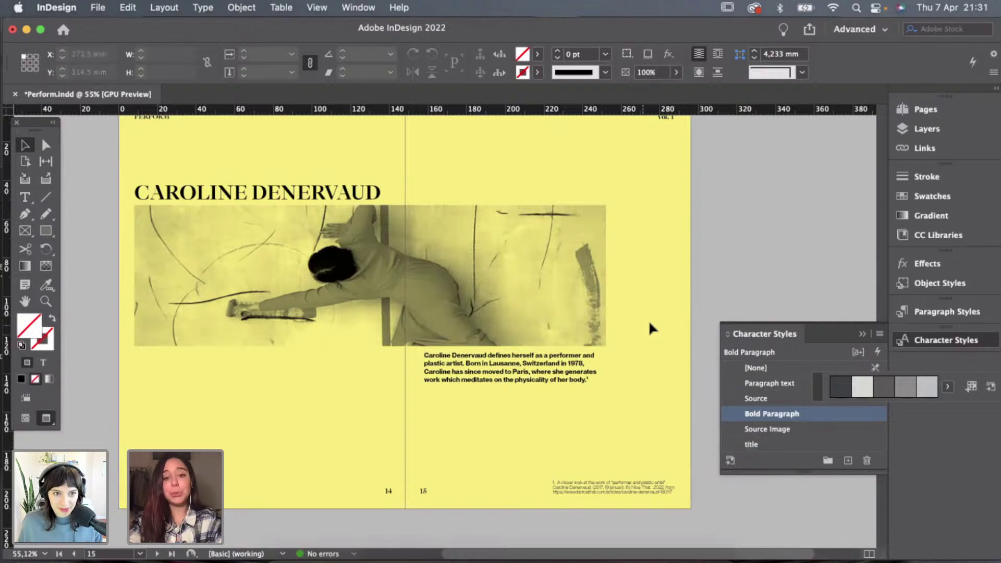
pyautogui.scroll(-1, 653, 292)
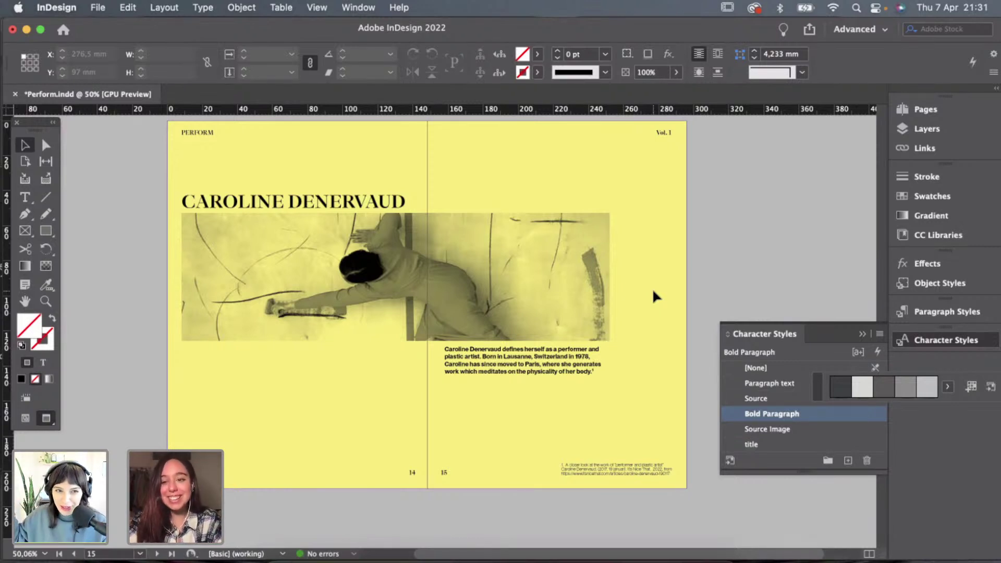
# Move the source note on page 15 directly below the bold introductory paragraph, left-aligned with it at X 158 mm, Y 150.25 mm.
pyautogui.scroll(-1, 653, 292)
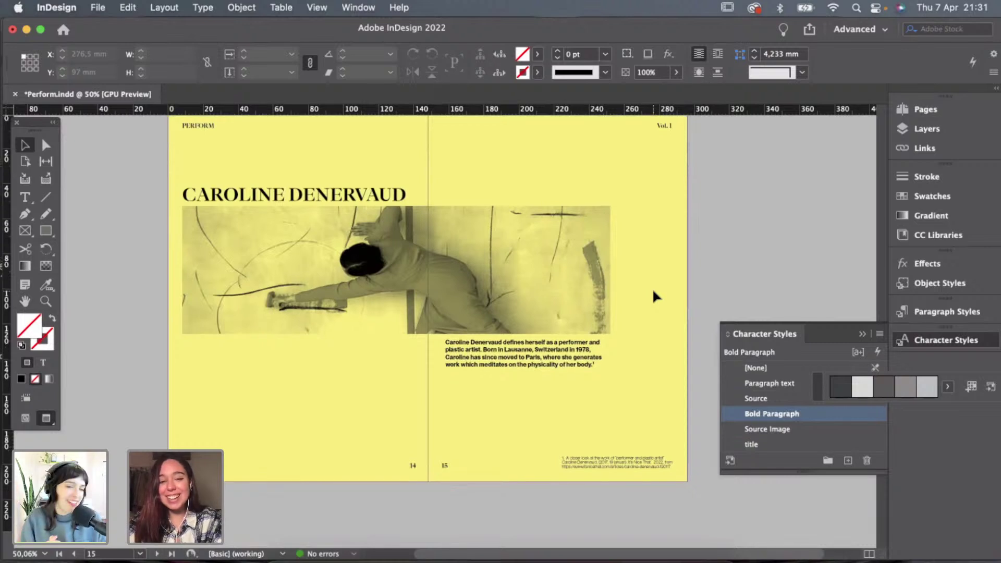
pyautogui.scroll(-1, 654, 292)
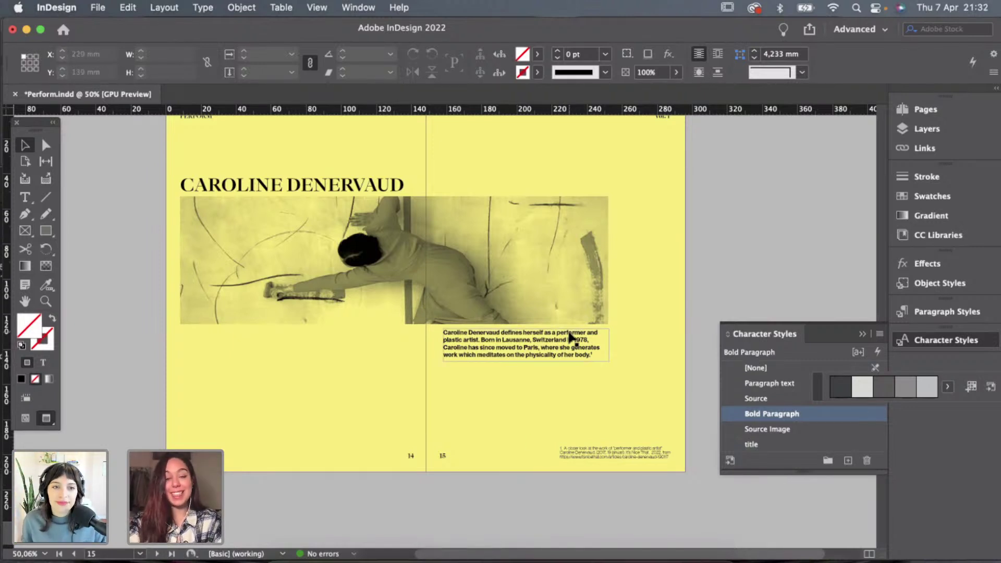
pyautogui.scroll(3, 633, 417)
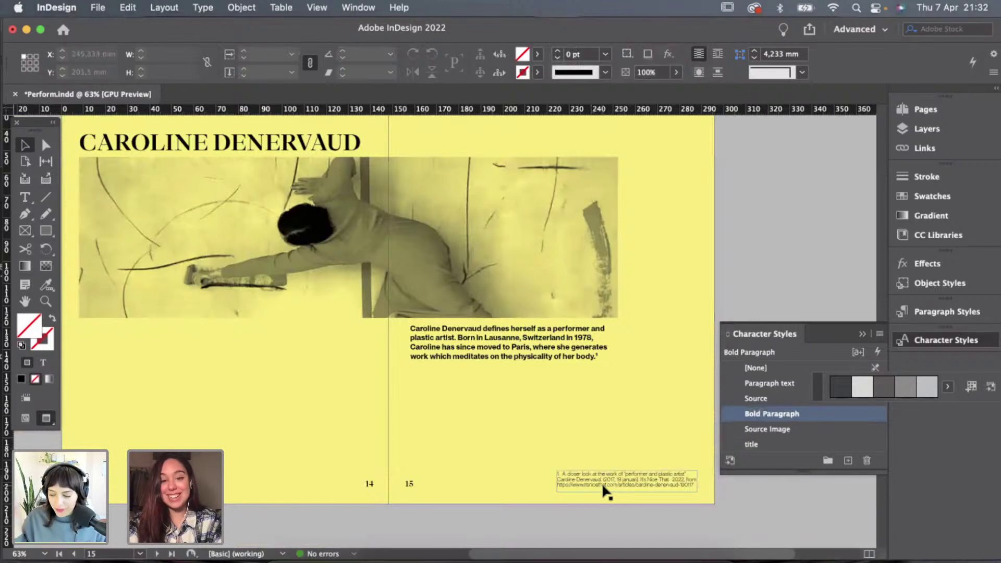
pyautogui.moveTo(606, 493); pyautogui.dragTo(443, 377)
pyautogui.press('w')
pyautogui.scroll(2, 459, 400)
pyautogui.scroll(1, 451, 395)
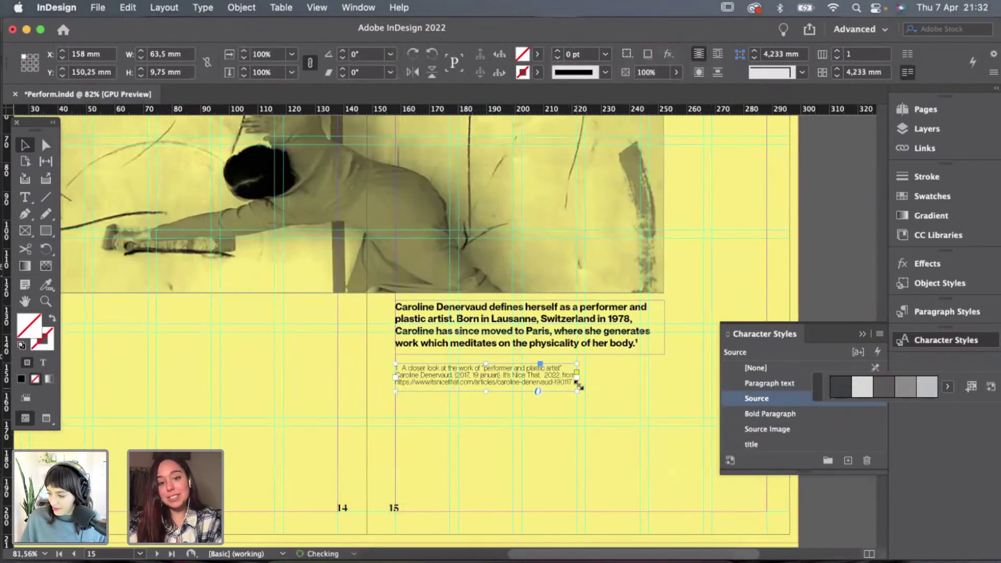
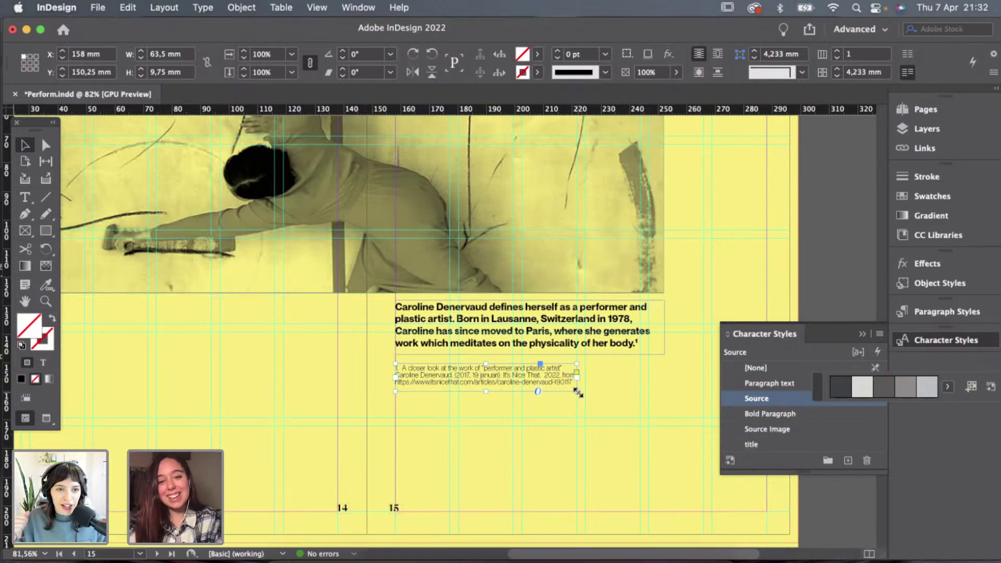
# Try widening the source note frame to 94.25 mm to match the introductory paragraph and preview the spread without guides.
pyautogui.moveTo(576, 392); pyautogui.dragTo(670, 389)
pyautogui.click(693, 384)
pyautogui.press('w')
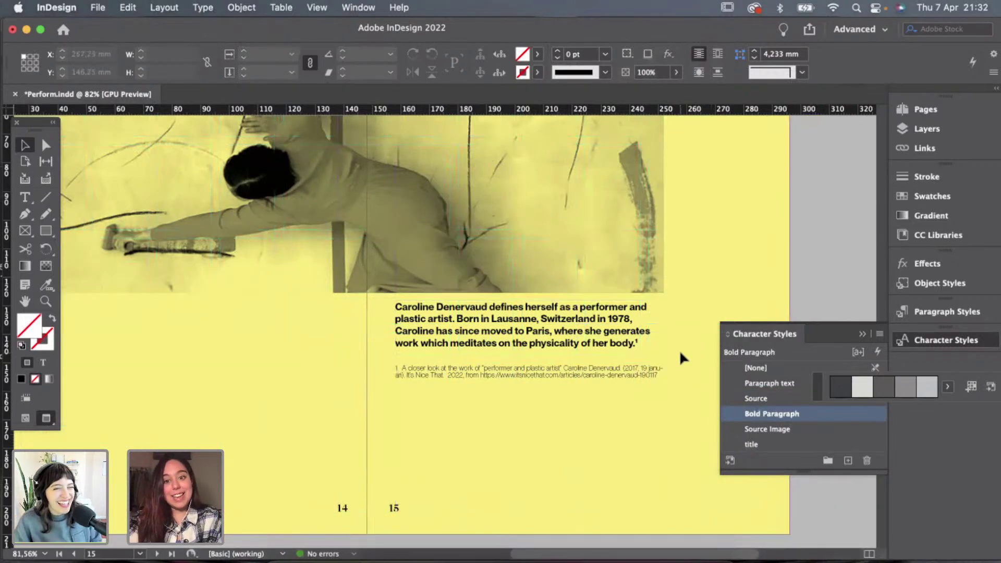
pyautogui.press('w')
pyautogui.scroll(3, 680, 349)
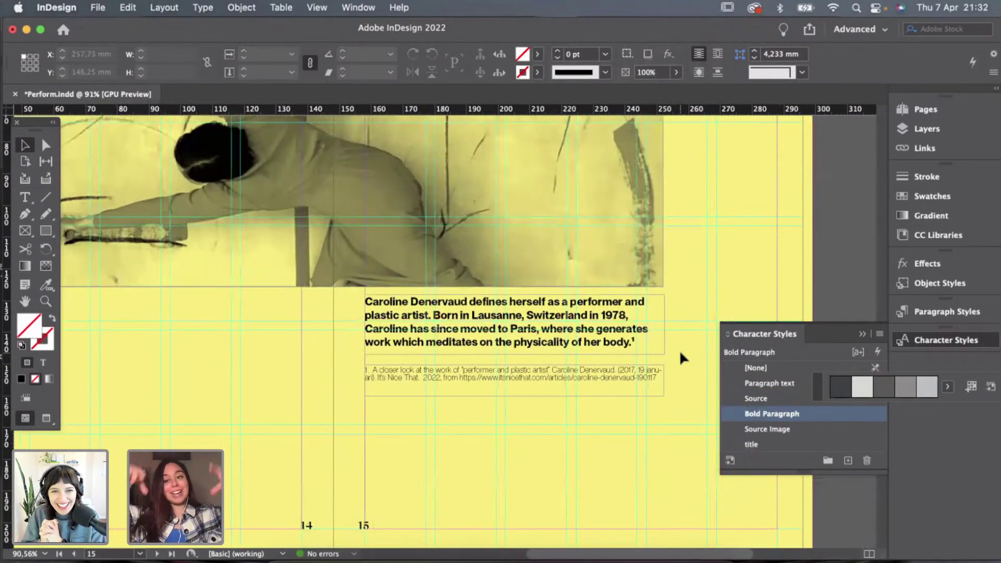
pyautogui.scroll(2, 681, 354)
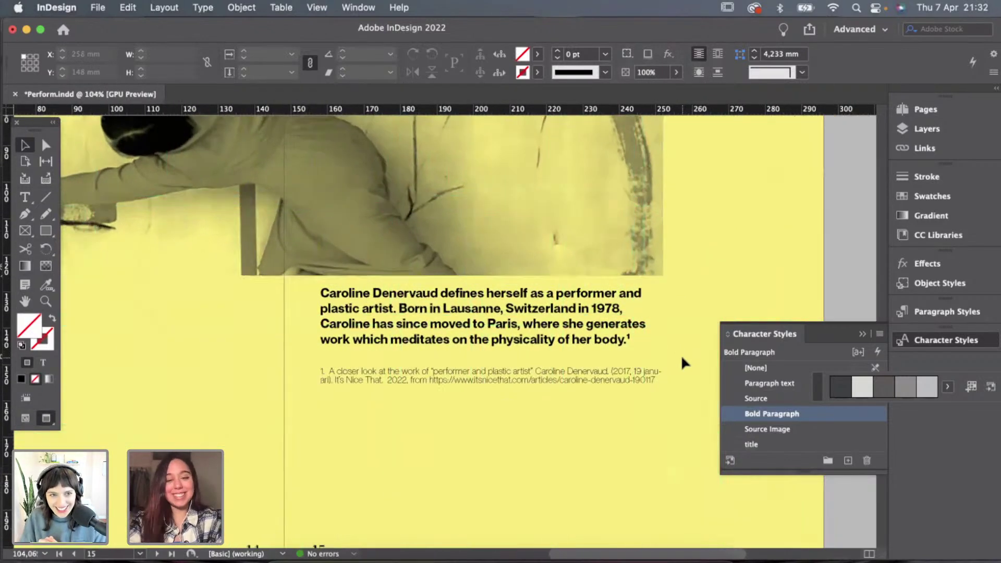
pyautogui.press('w')
pyautogui.press('w')
# Narrow the source note frame back to 63.5 mm and move it up against the introductory paragraph's frame.
pyautogui.click(599, 383)
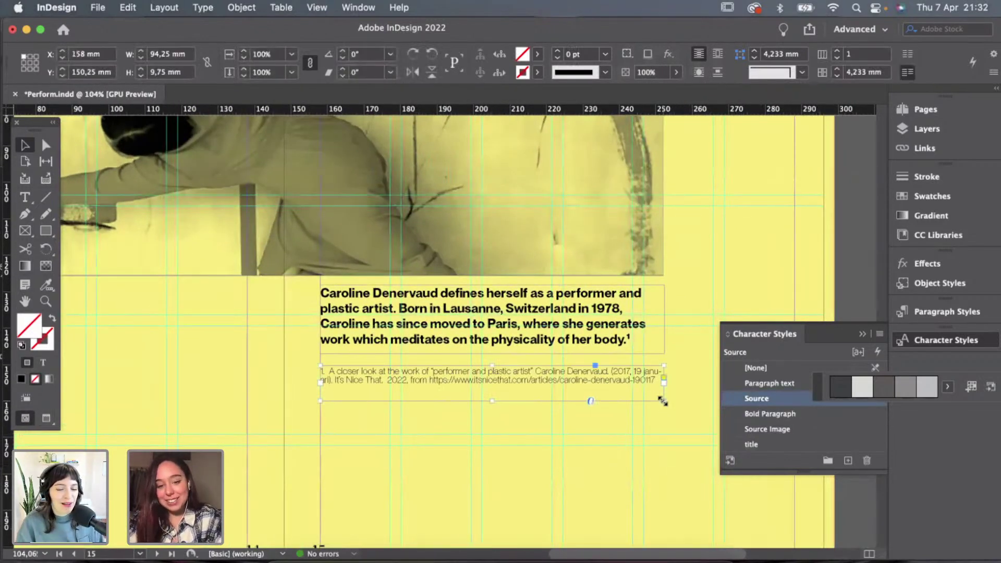
pyautogui.doubleClick(662, 399)
pyautogui.click(654, 399)
pyautogui.scroll(-3, 648, 390)
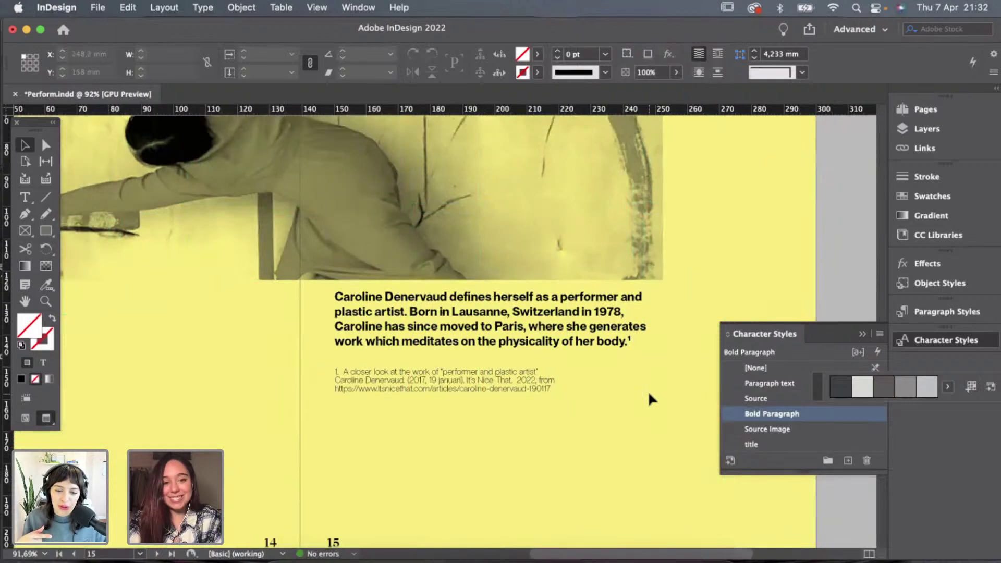
pyautogui.click(513, 380)
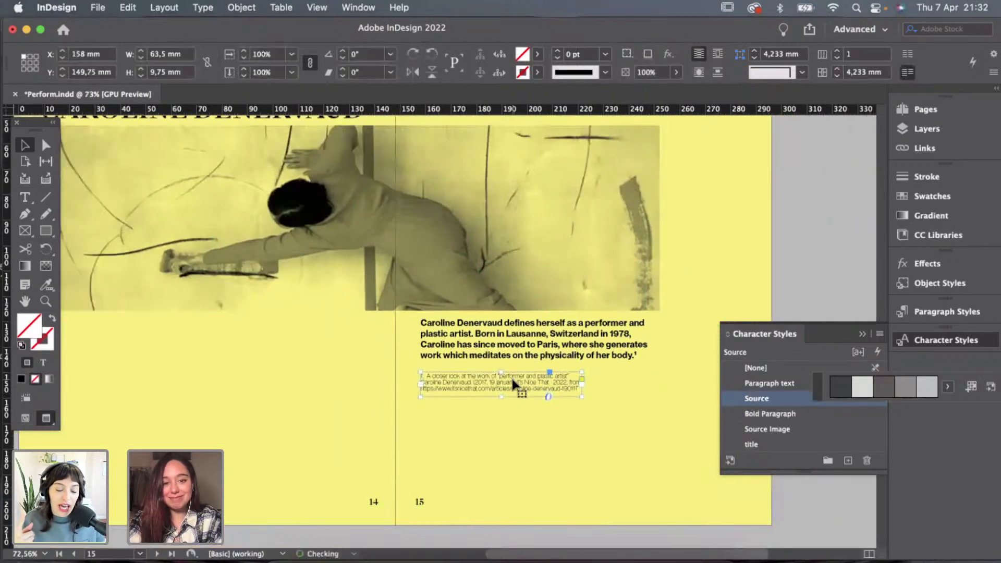
pyautogui.click(602, 424)
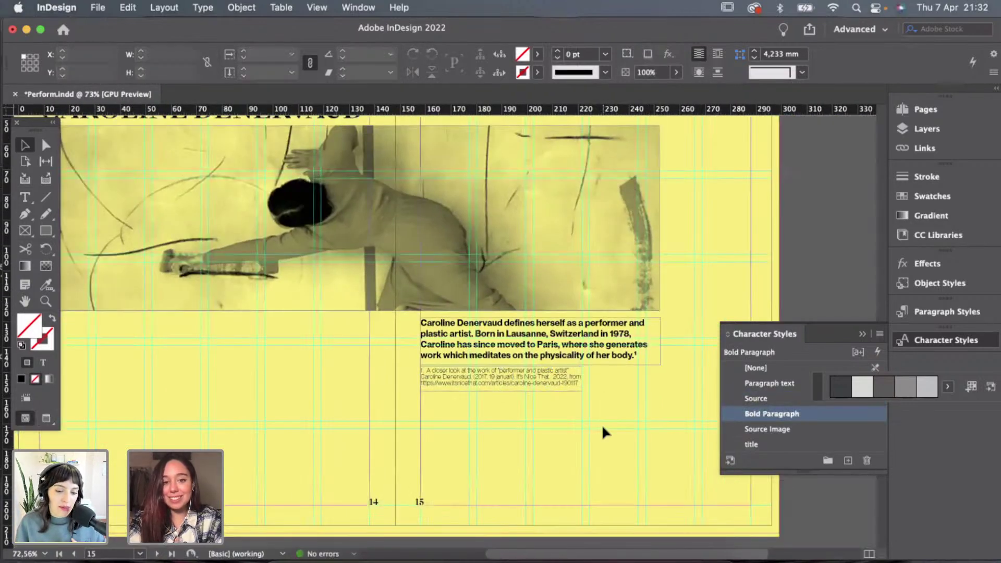
# Copy the vertical image credit from page 12 and paste it along the outer edge of the photo on page 15.
pyautogui.scroll(-1, 602, 424)
pyautogui.scroll(-2, 602, 424)
pyautogui.scroll(10, 602, 424)
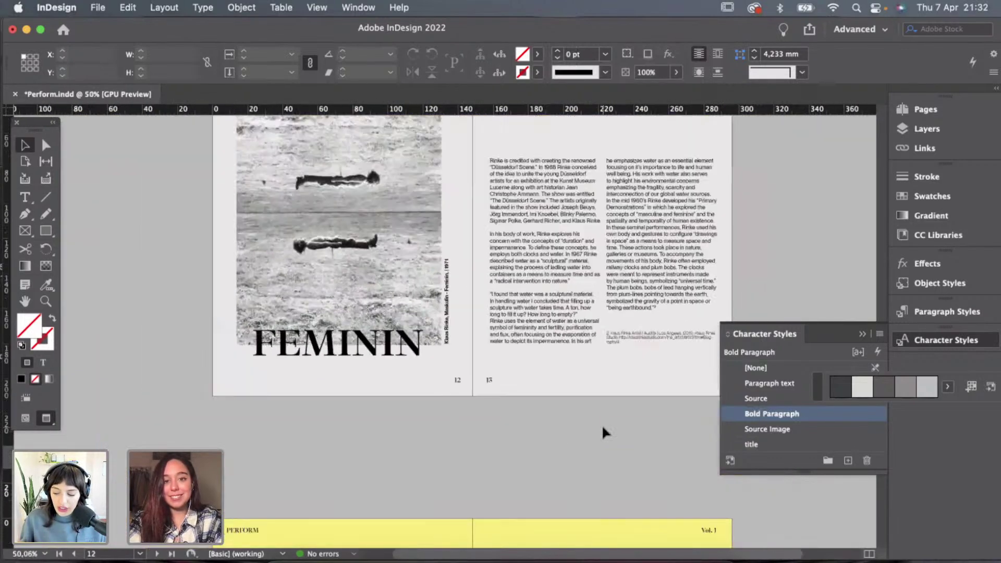
pyautogui.click(448, 313)
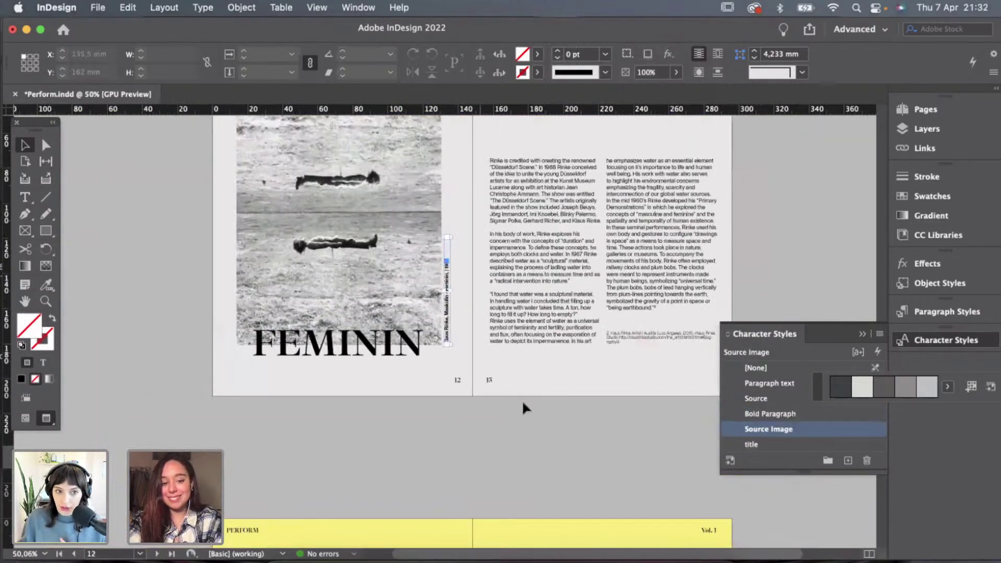
pyautogui.scroll(-10, 524, 402)
pyautogui.scroll(2, 608, 276)
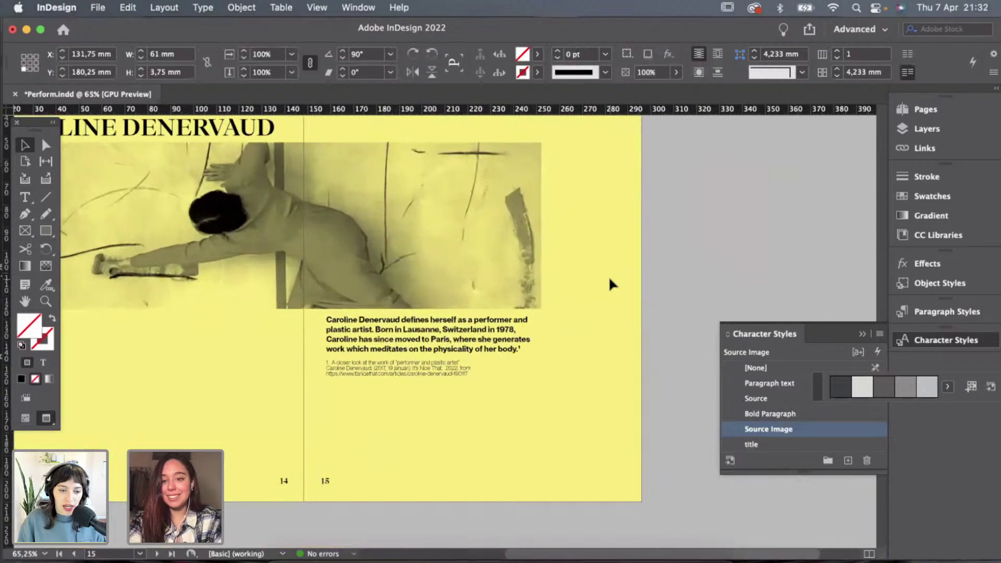
pyautogui.scroll(1, 595, 270)
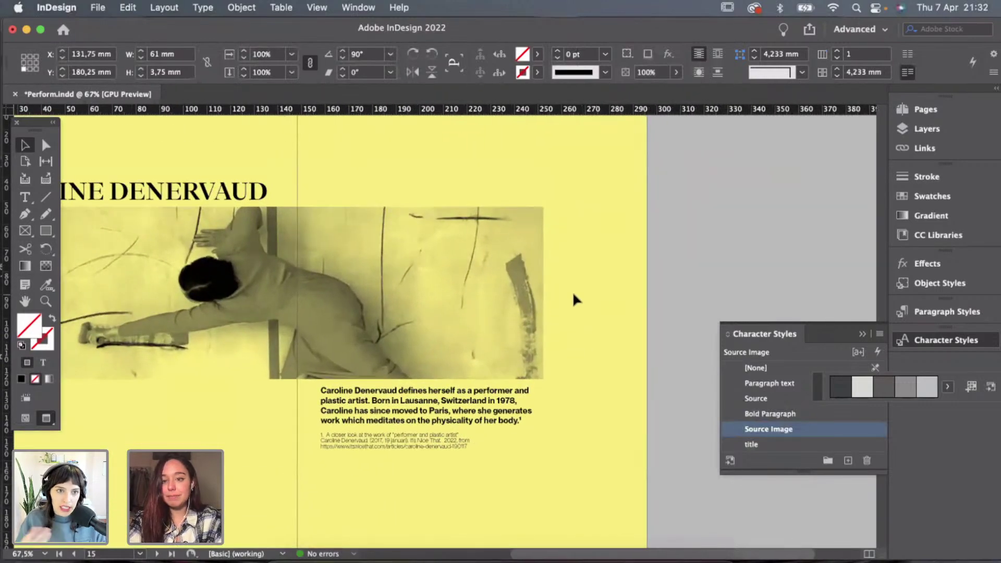
pyautogui.press('super+v')
pyautogui.moveTo(447, 325); pyautogui.dragTo(553, 296)
pyautogui.click(571, 296)
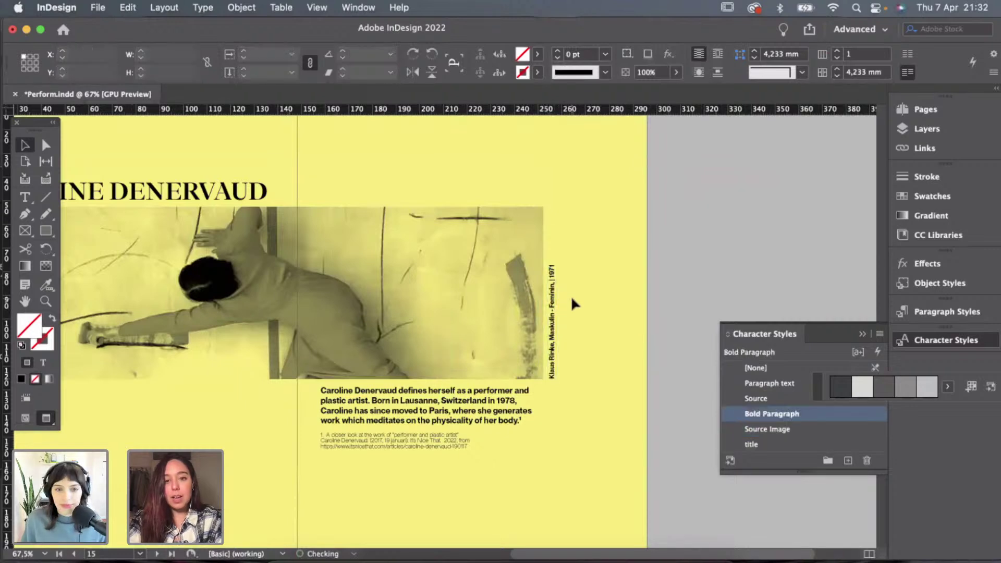
# Nudge the vertical image credit closer to the photo's edge, to X 252.75 mm, and check its placement.
pyautogui.scroll(2, 571, 295)
pyautogui.click(547, 334)
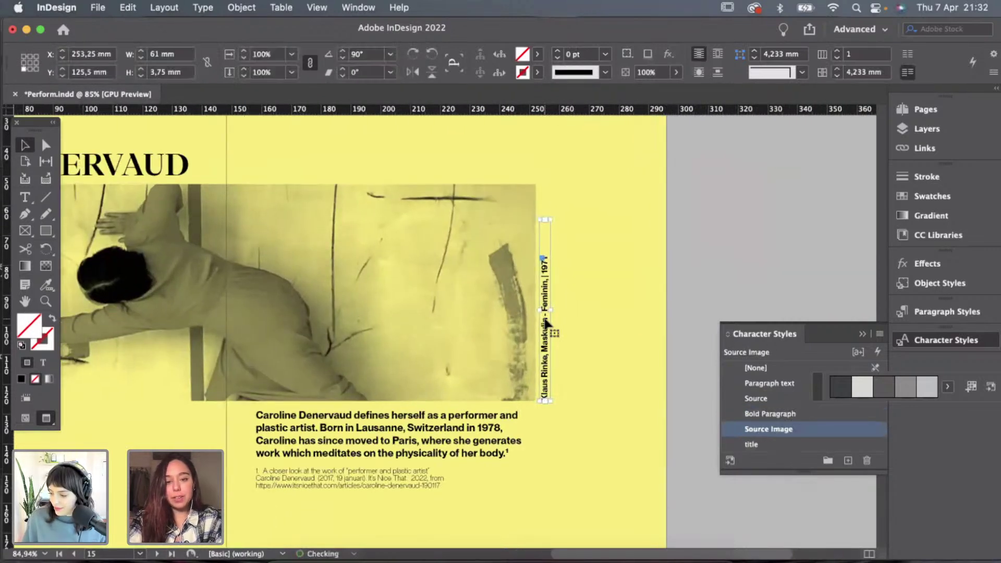
pyautogui.click(579, 323)
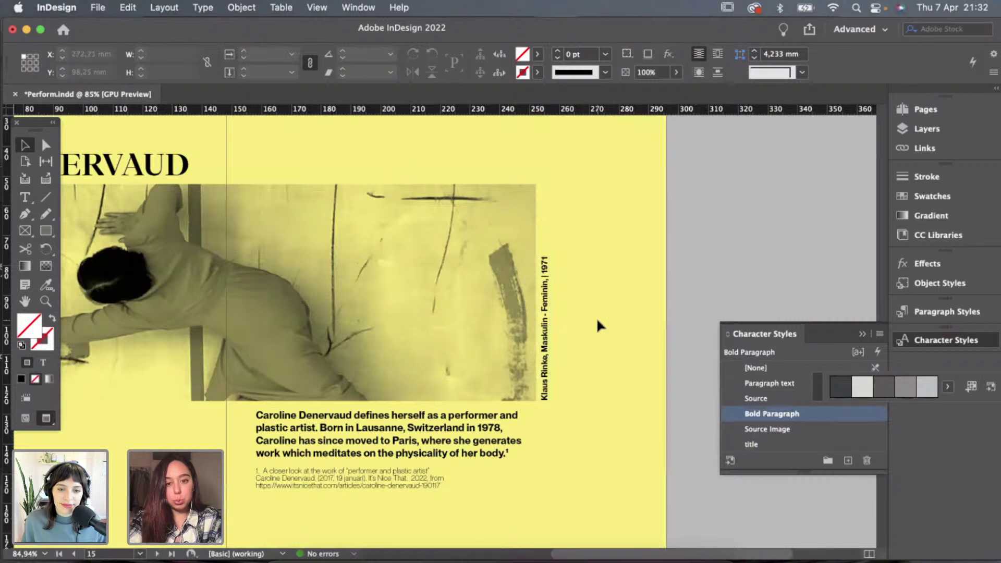
pyautogui.scroll(-1, 598, 326)
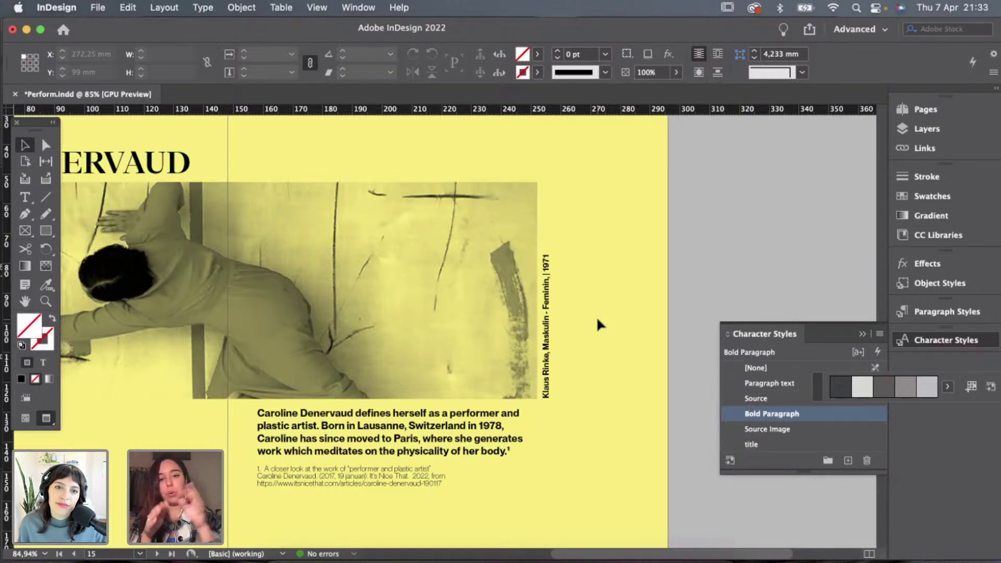
pyautogui.scroll(-4, 598, 321)
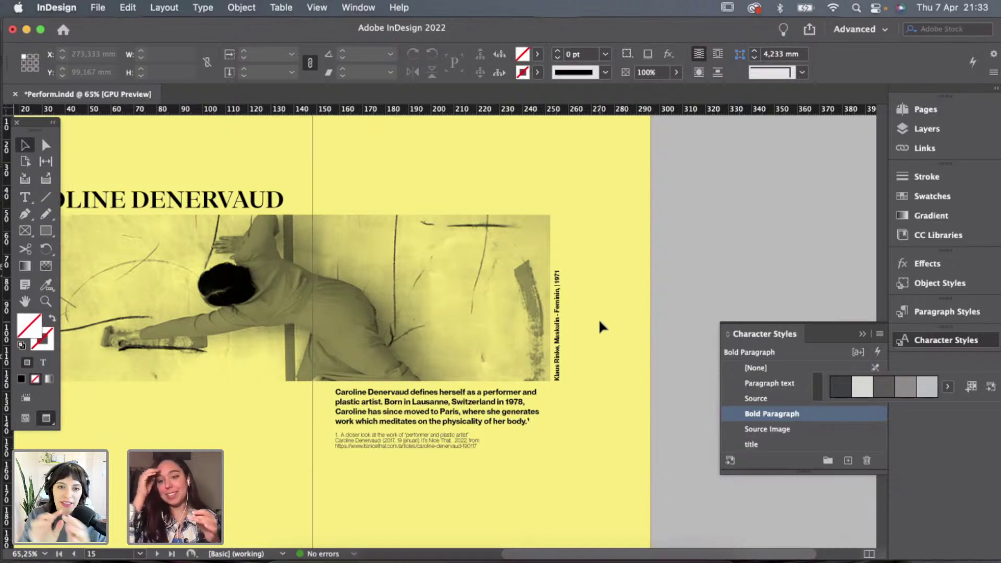
pyautogui.click(563, 308)
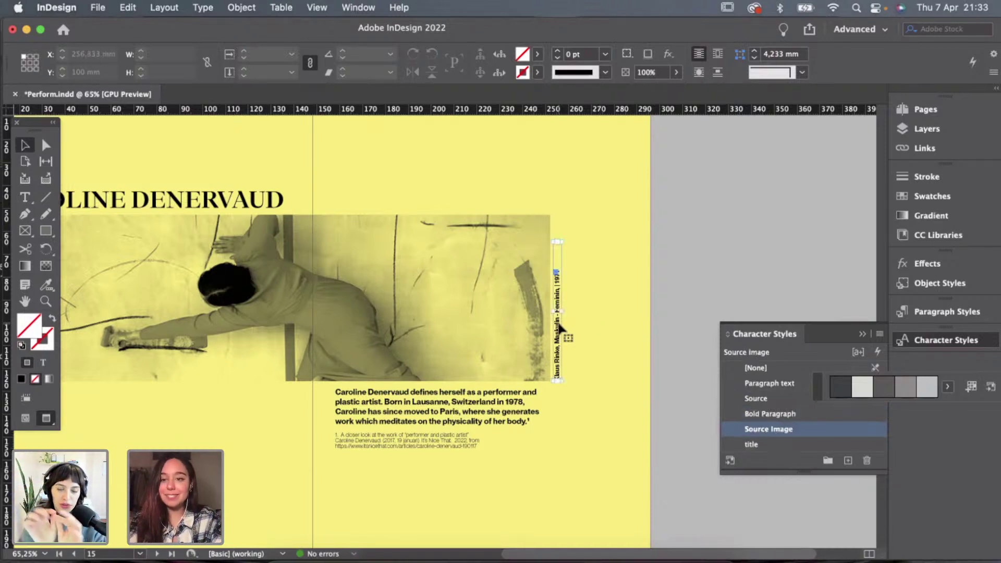
pyautogui.click(623, 348)
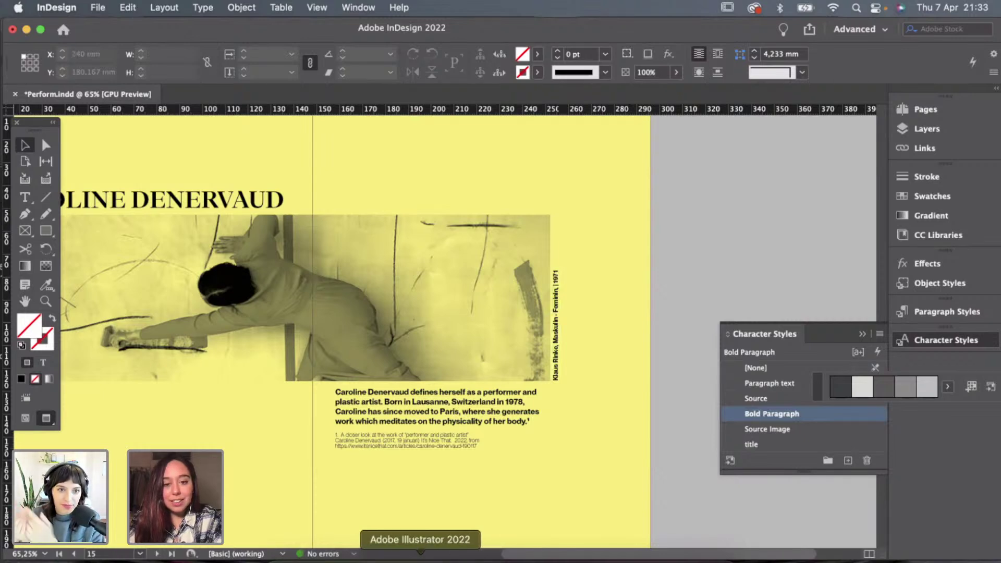
# Switch to the Illustrator planning file, examine the Book Block binding photos under Book Inspiration, and return to the InDesign layout.
pyautogui.click(424, 559)
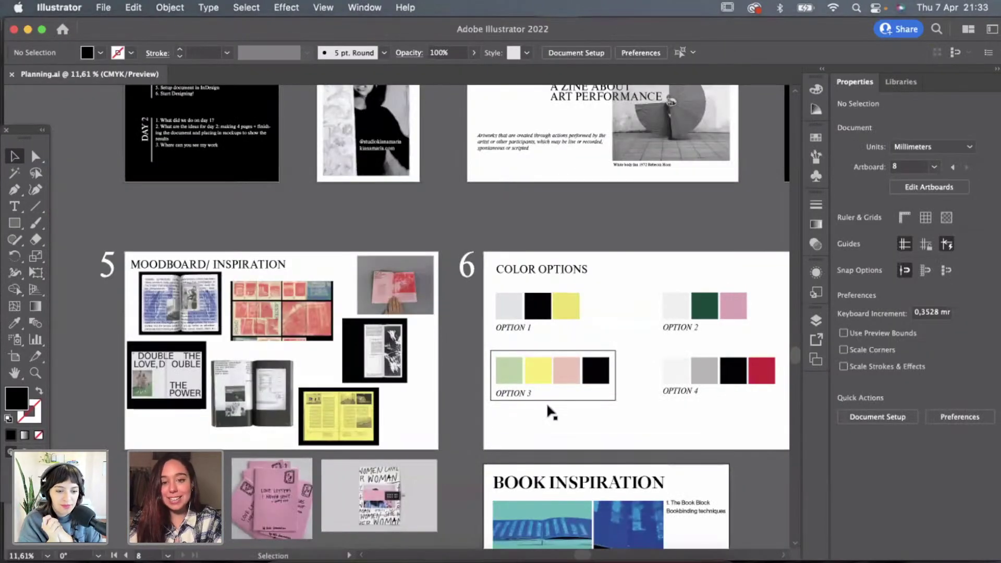
pyautogui.scroll(3, 547, 409)
pyautogui.scroll(10, 587, 438)
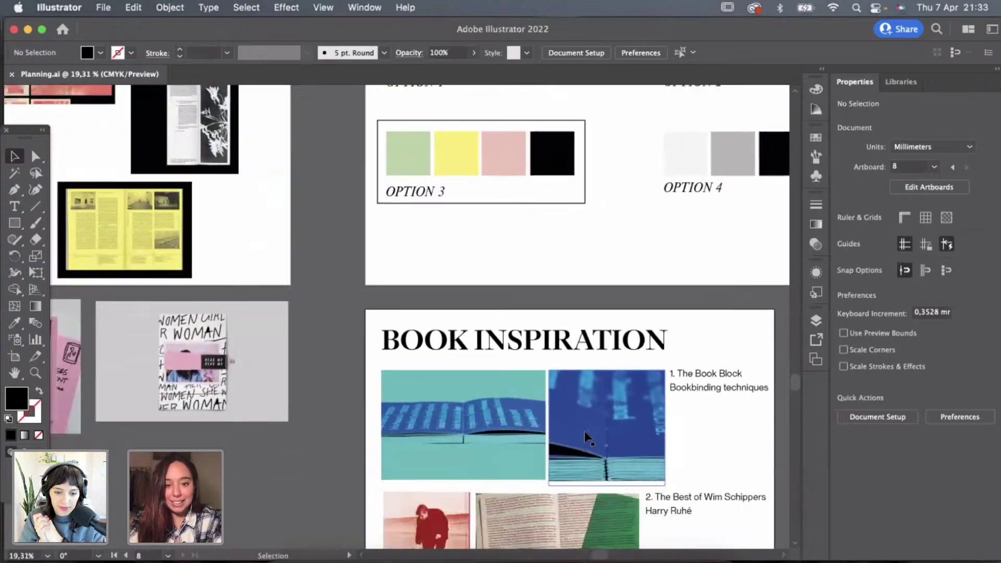
pyautogui.scroll(-5, 596, 416)
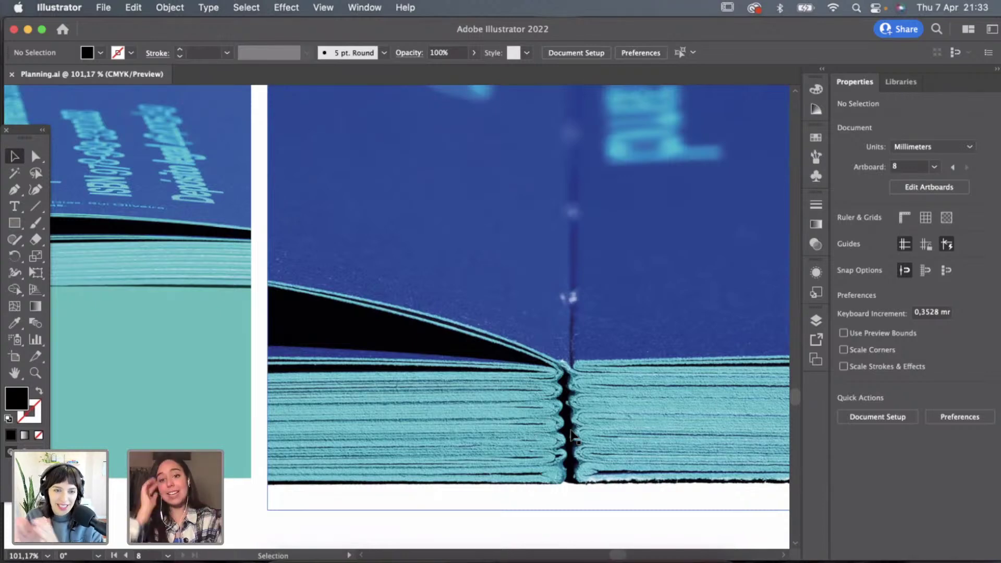
pyautogui.scroll(-5, 574, 435)
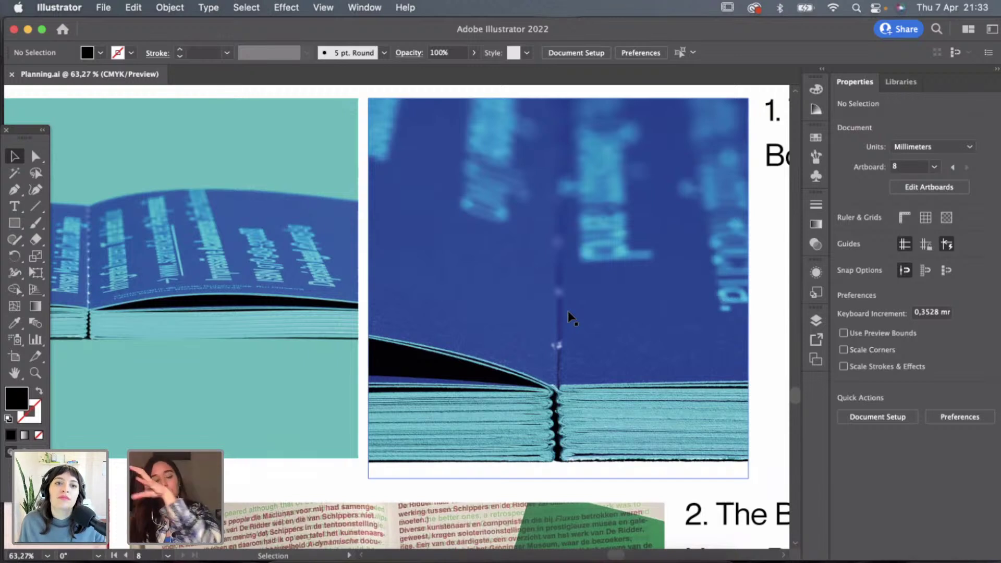
pyautogui.scroll(1, 567, 310)
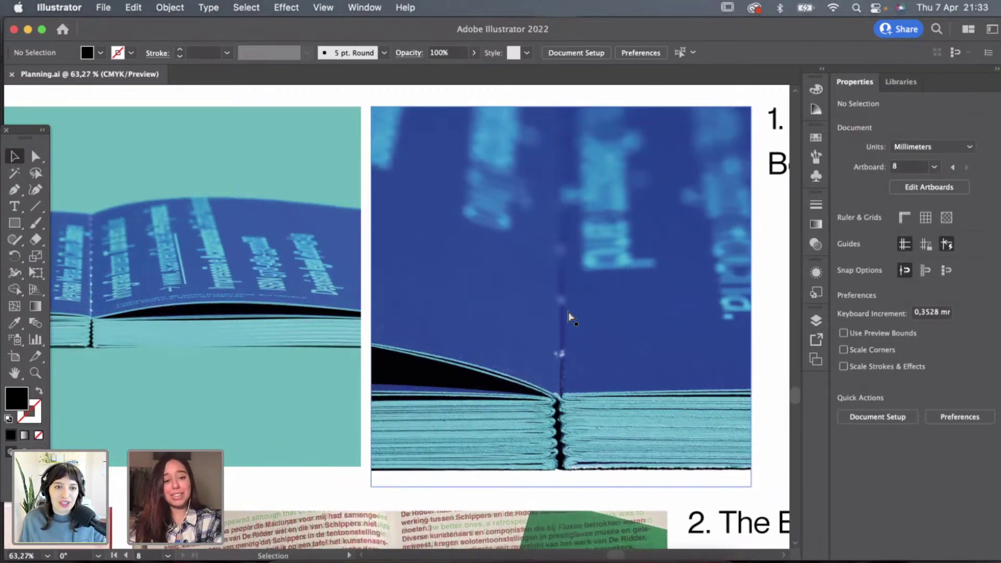
pyautogui.press('super+Tab')
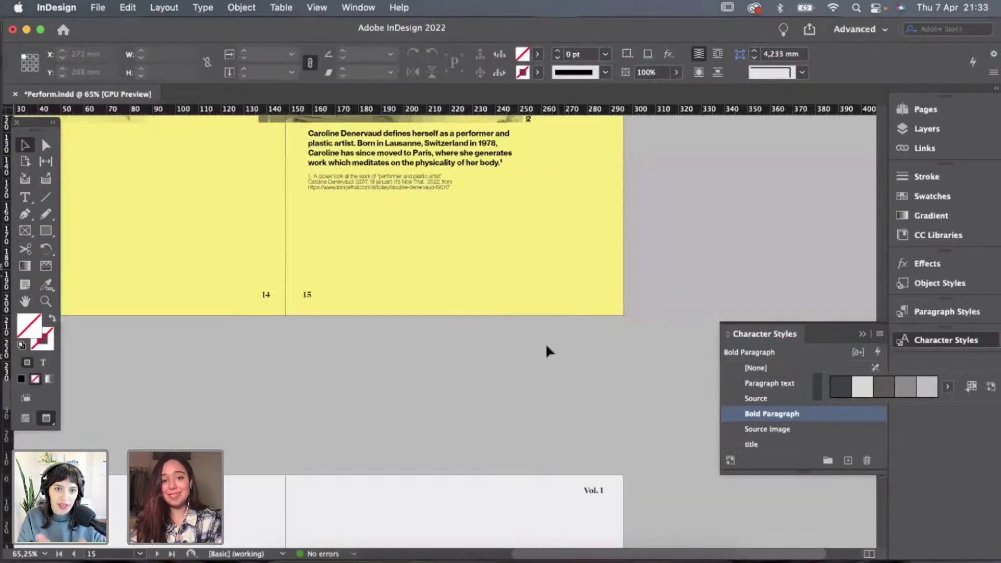
# Rotate the image credit to 0° and move it beneath the photo on page 14, aligned with its outer edge at X 8 mm.
pyautogui.scroll(-2, 546, 345)
pyautogui.scroll(8, 546, 344)
pyautogui.hscroll(-1, 577, 338)
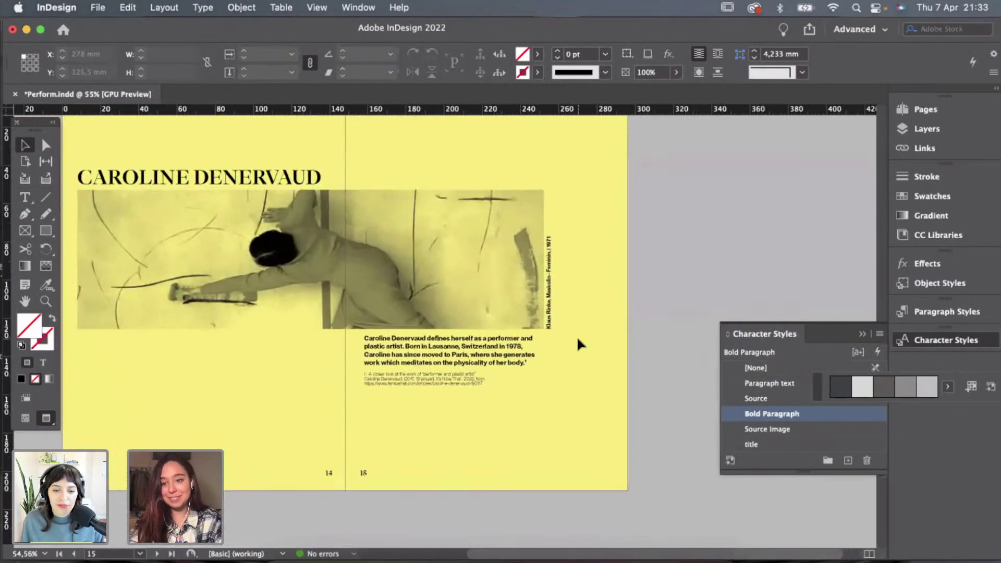
pyautogui.scroll(2, 621, 338)
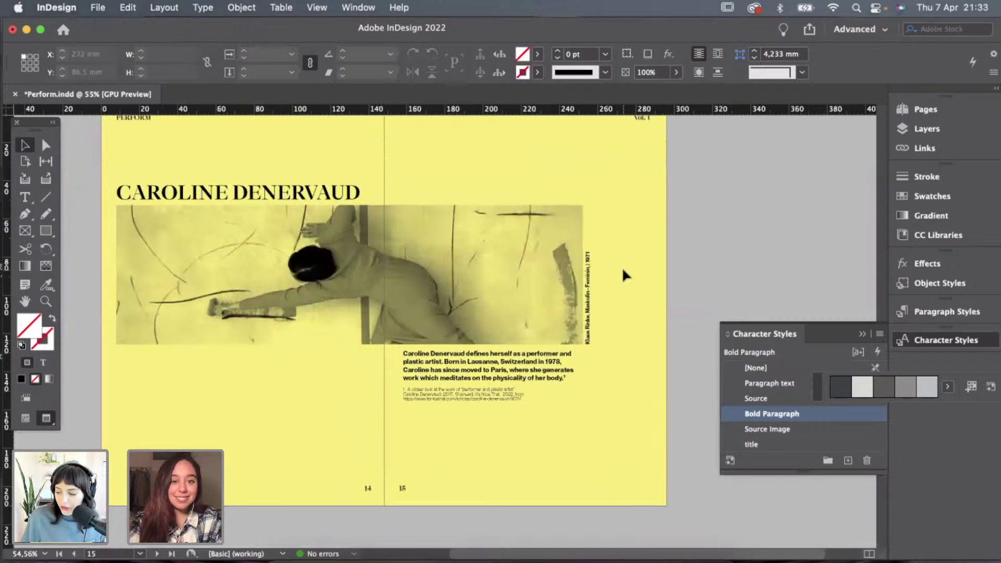
pyautogui.click(586, 292)
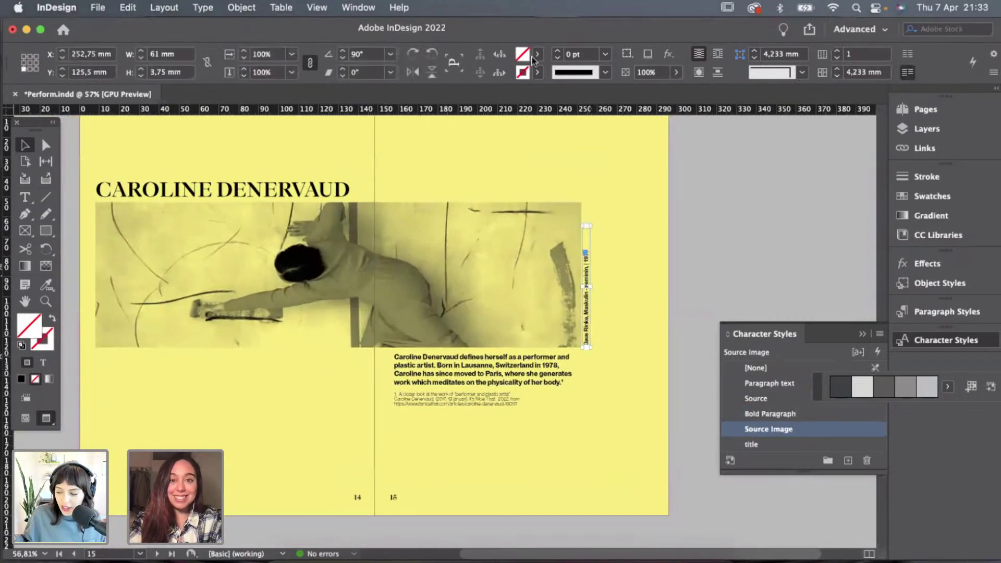
pyautogui.click(412, 54)
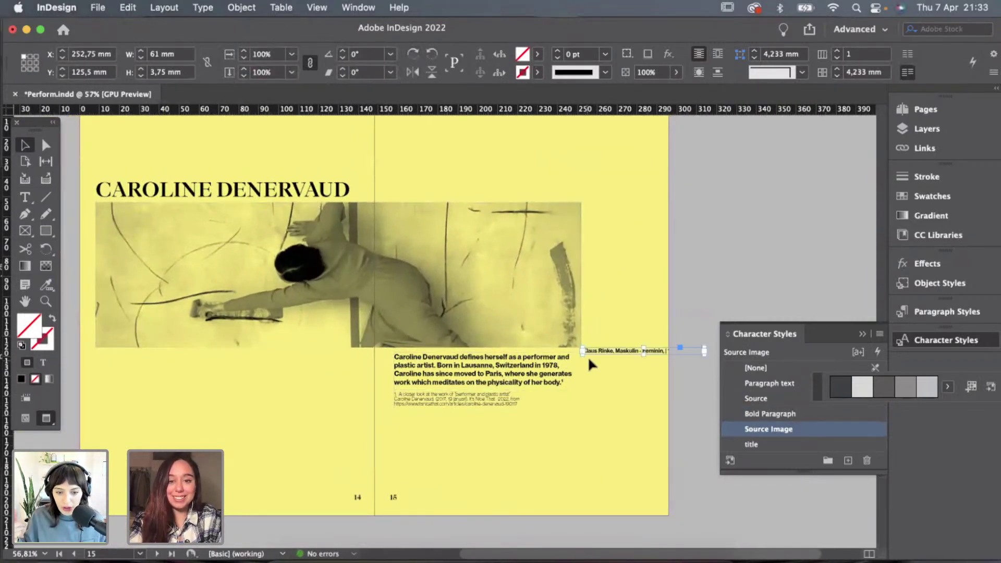
pyautogui.moveTo(601, 354); pyautogui.dragTo(116, 359)
# Nudge the horizontal image credit down to Y 127.5 mm to leave a small gap below the photo.
pyautogui.scroll(5, 167, 373)
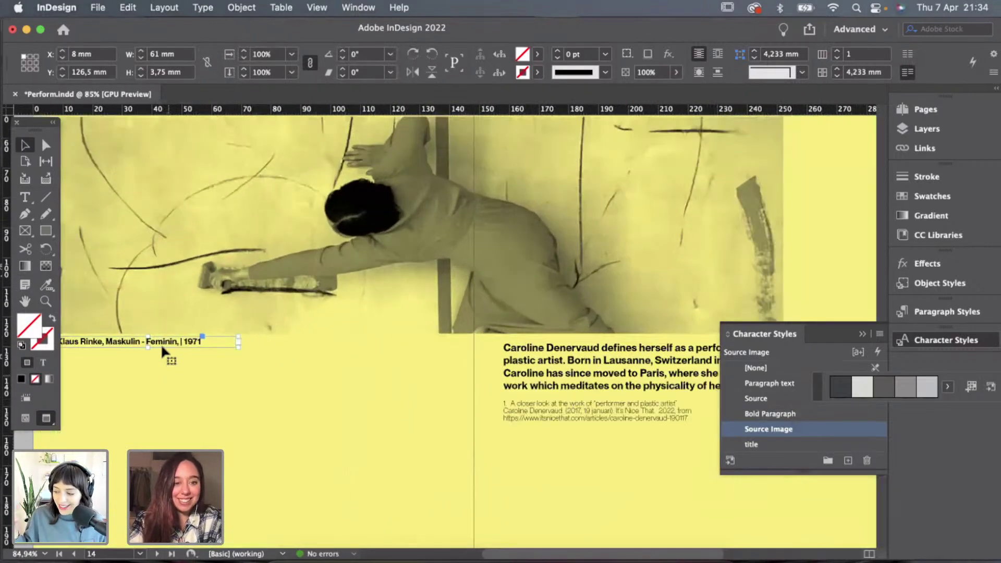
pyautogui.press('w')
pyautogui.press('Down')
pyautogui.press('Down')
pyautogui.press('Down')
pyautogui.press('Down')
pyautogui.press('Down')
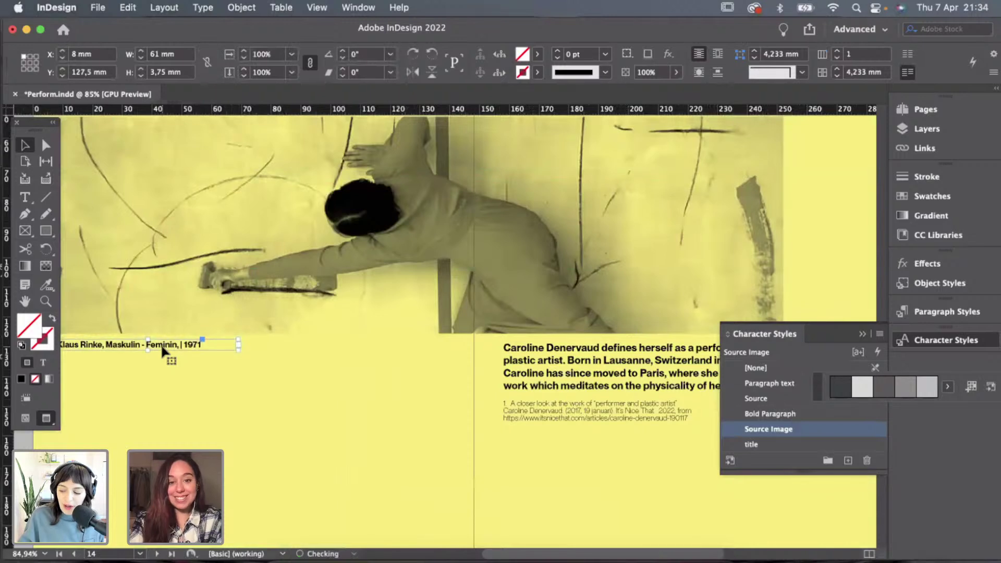
# Check the horizontal image credit and overall spread on pages 14–15 with and without guides.
pyautogui.click(239, 367)
pyautogui.press('w')
pyautogui.scroll(-3, 239, 367)
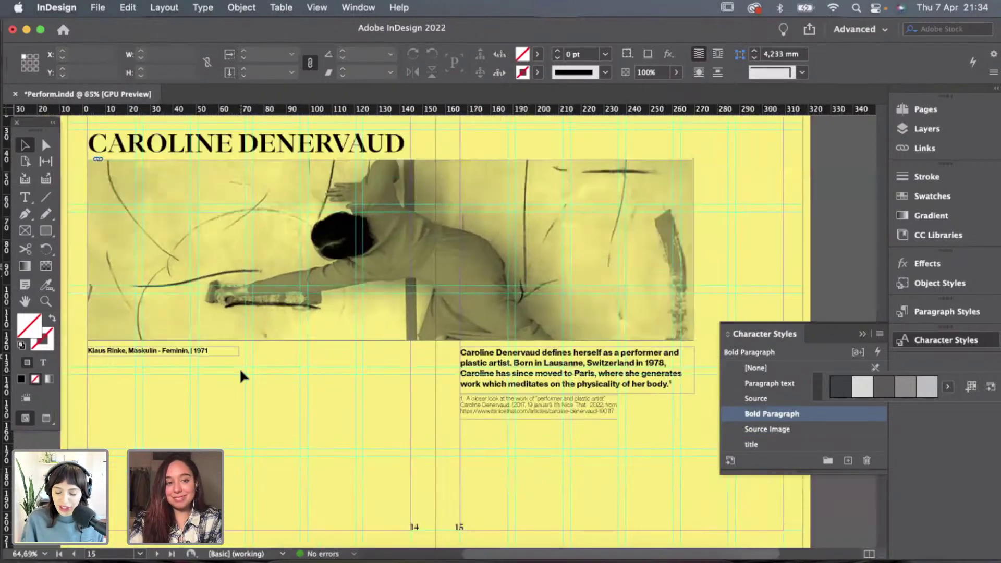
pyautogui.press('w')
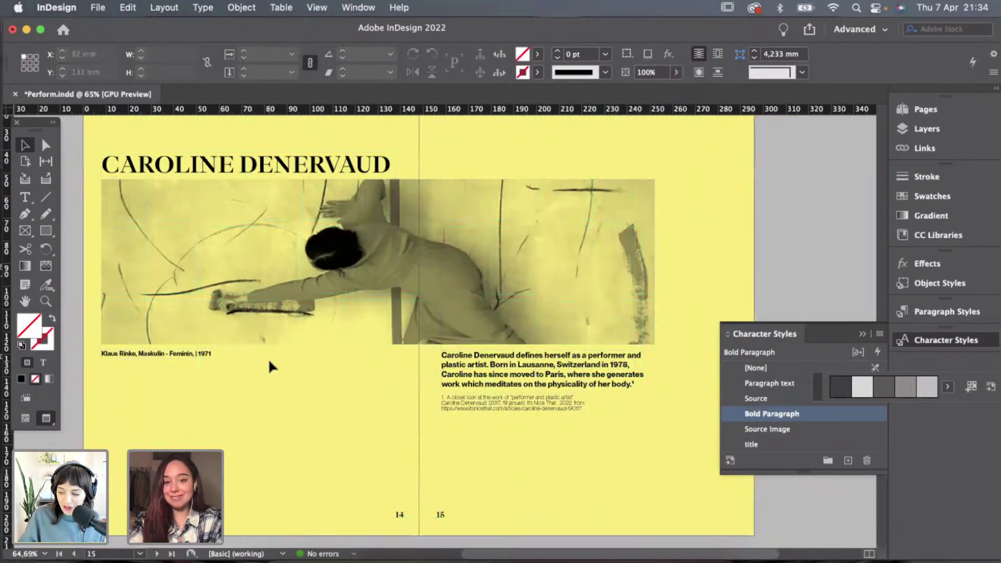
pyautogui.scroll(-2, 268, 359)
pyautogui.hscroll(2, 268, 358)
pyautogui.scroll(1, 268, 358)
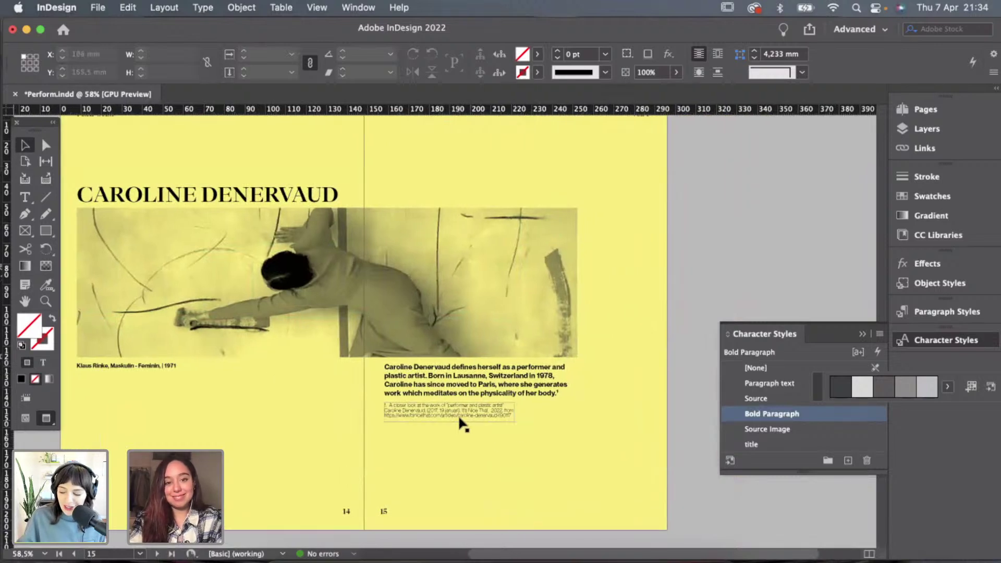
# Move the source note to the lower outer corner of page 15, at X 224.5 mm and Y 192.25 mm, and check it in preview.
pyautogui.press('w')
pyautogui.moveTo(453, 415); pyautogui.dragTo(454, 474)
pyautogui.click(562, 472)
pyautogui.press('w')
pyautogui.press('w')
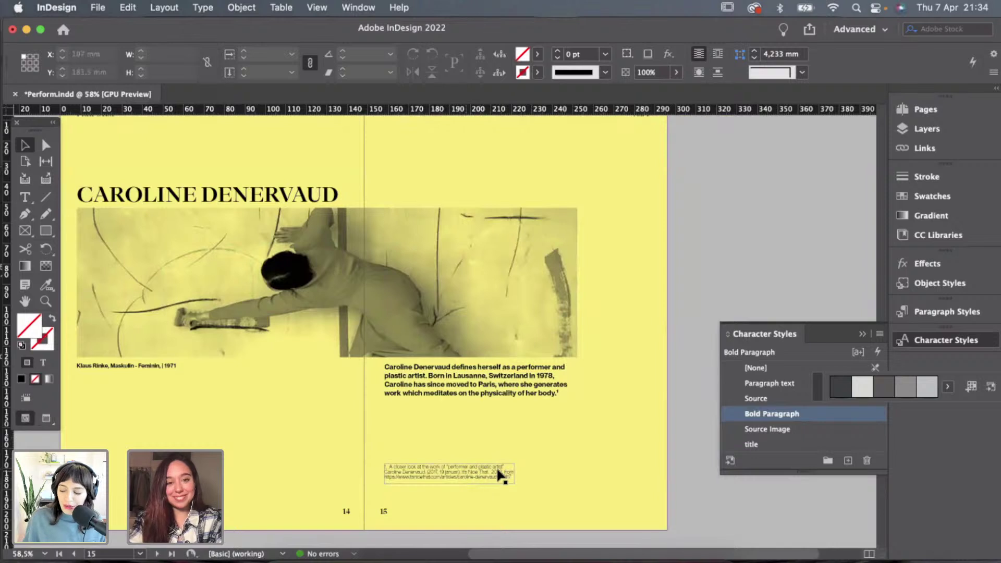
pyautogui.moveTo(472, 475); pyautogui.dragTo(609, 506)
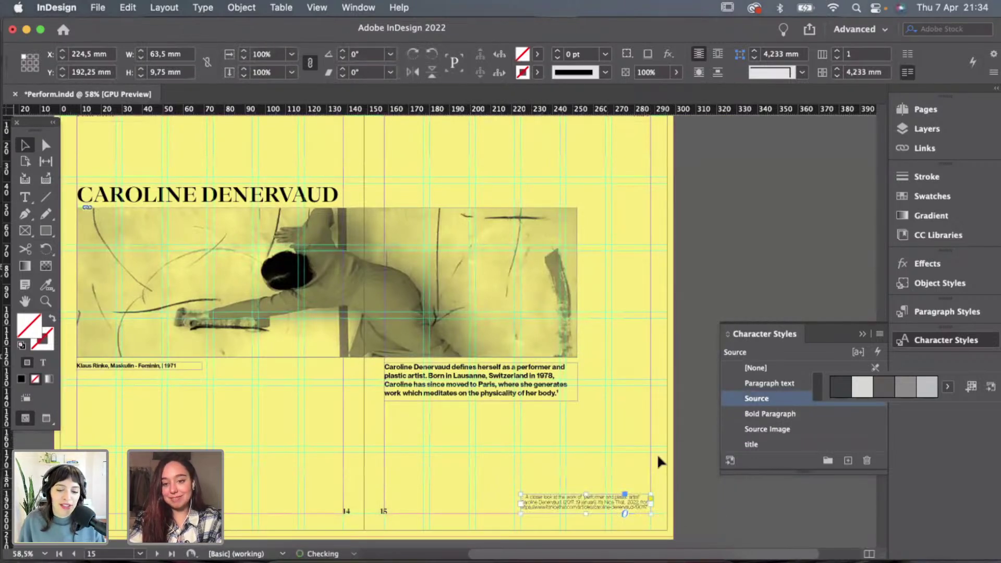
pyautogui.click(655, 452)
pyautogui.press('w')
pyautogui.press('w')
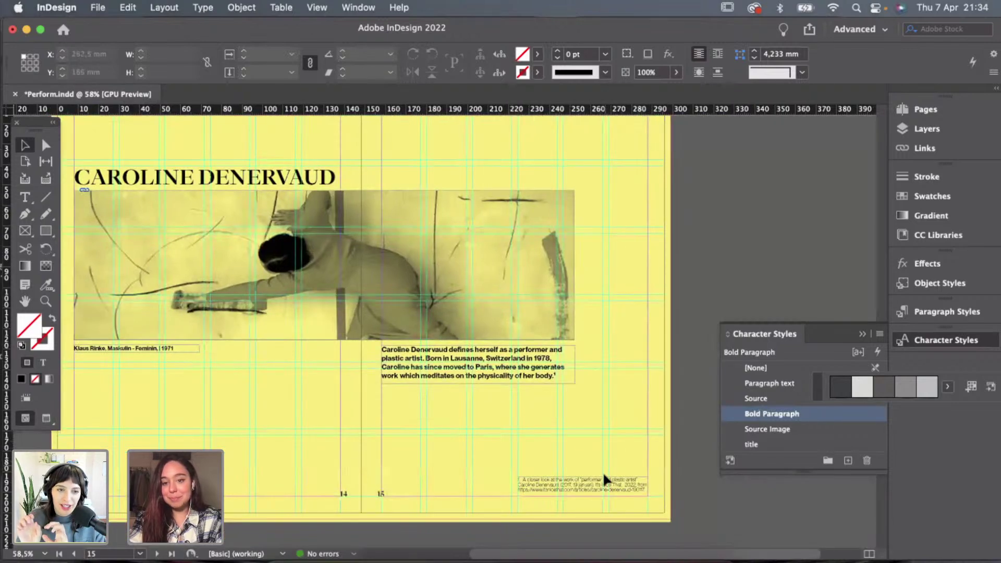
# Lower the source note slightly to Y 194 mm, near the bottom margin.
pyautogui.click(602, 483)
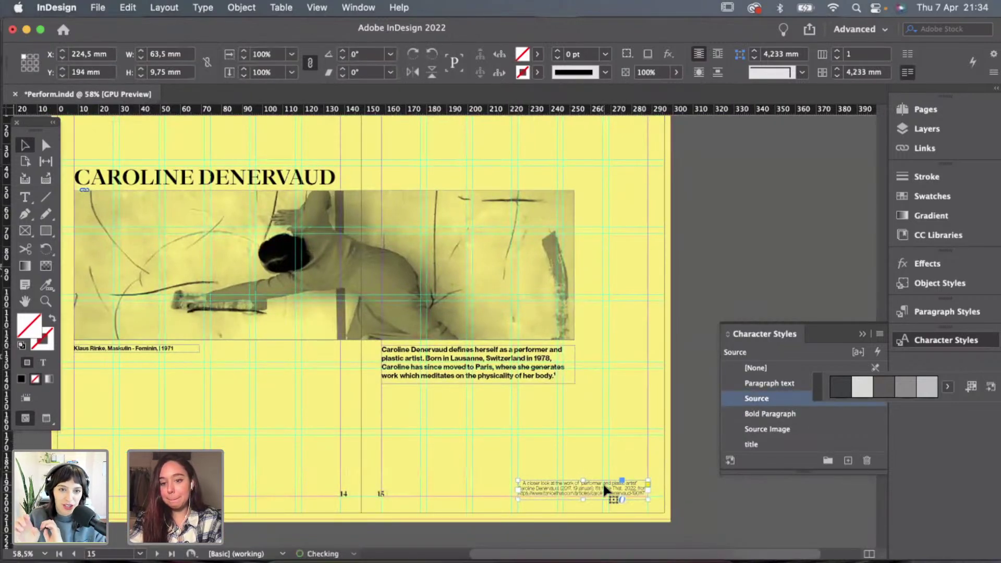
pyautogui.click(605, 437)
pyautogui.scroll(4, 605, 437)
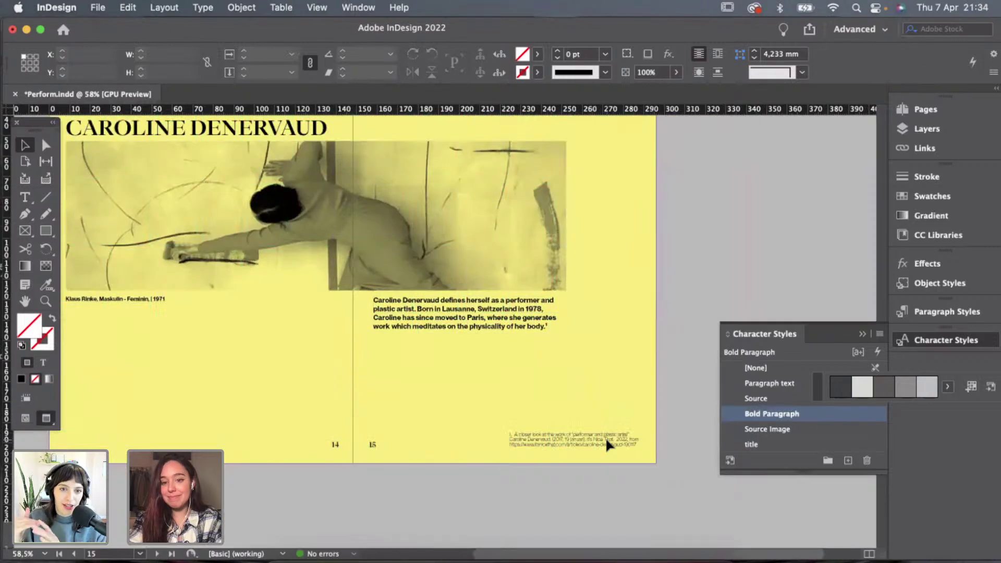
# Shorten the source note's frame to 8 mm high so its lower edge sits on the bottom margin.
pyautogui.click(590, 442)
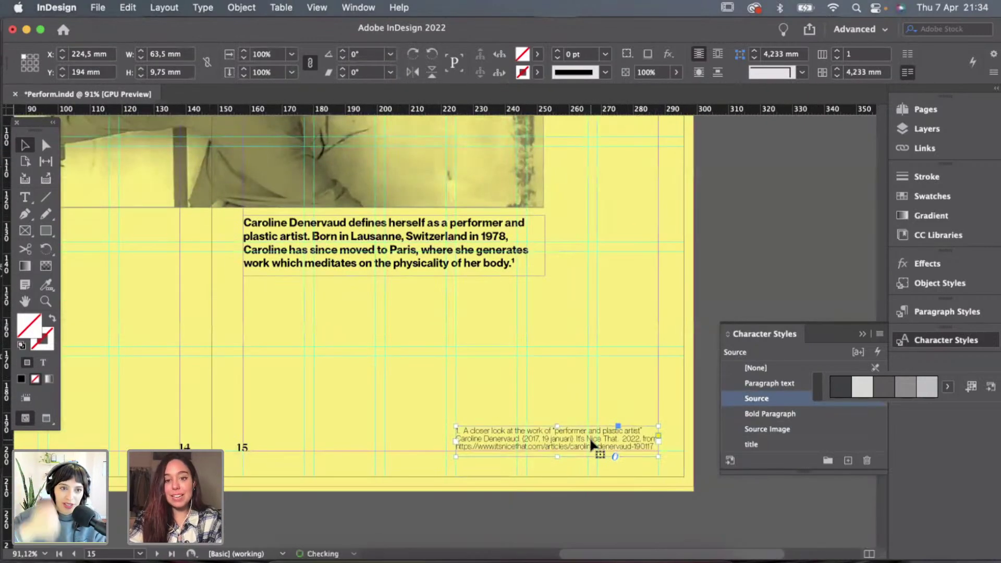
pyautogui.moveTo(558, 458); pyautogui.dragTo(558, 454)
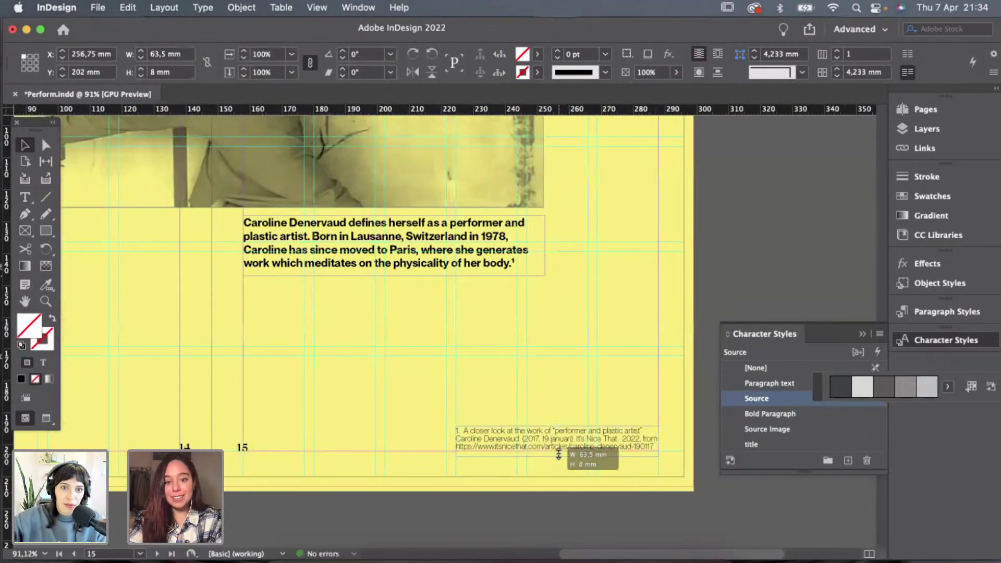
pyautogui.click(560, 390)
pyautogui.scroll(-2, 560, 390)
pyautogui.scroll(-3, 560, 391)
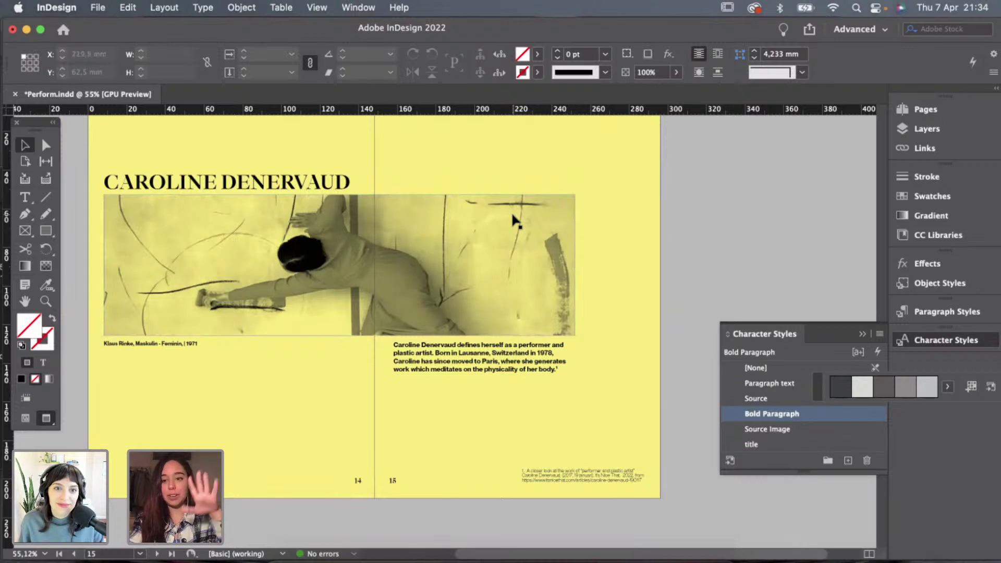
# Examine the title's placement above the photo and the overall balance of the Caroline Denervaud spread.
pyautogui.click(303, 182)
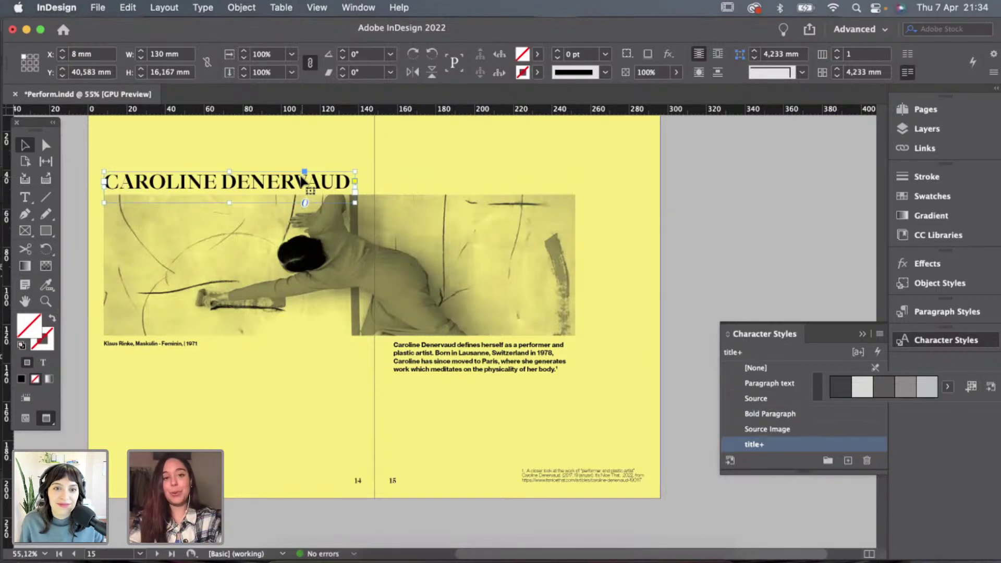
pyautogui.click(397, 183)
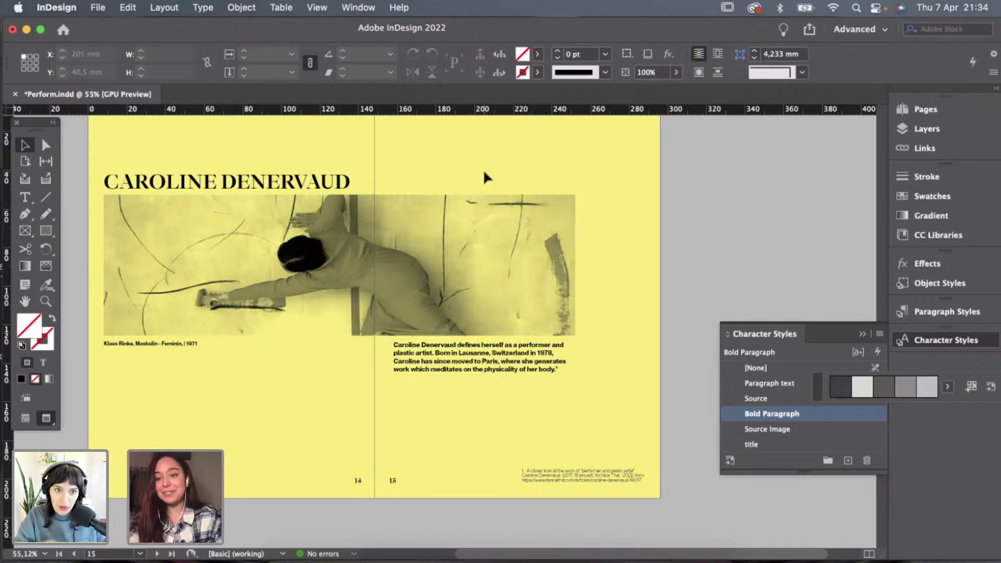
pyautogui.scroll(1, 483, 168)
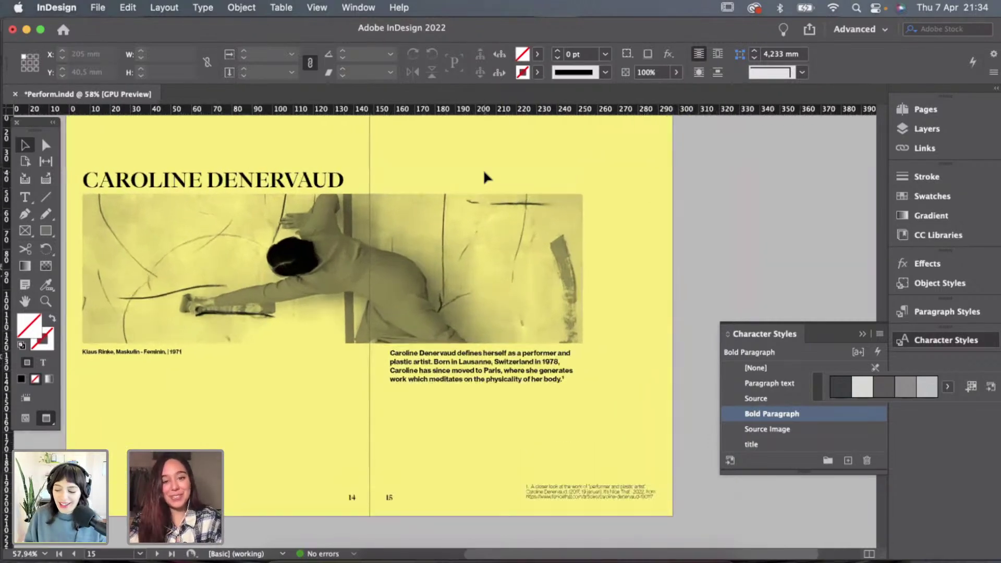
pyautogui.scroll(-1, 491, 172)
pyautogui.scroll(2, 500, 173)
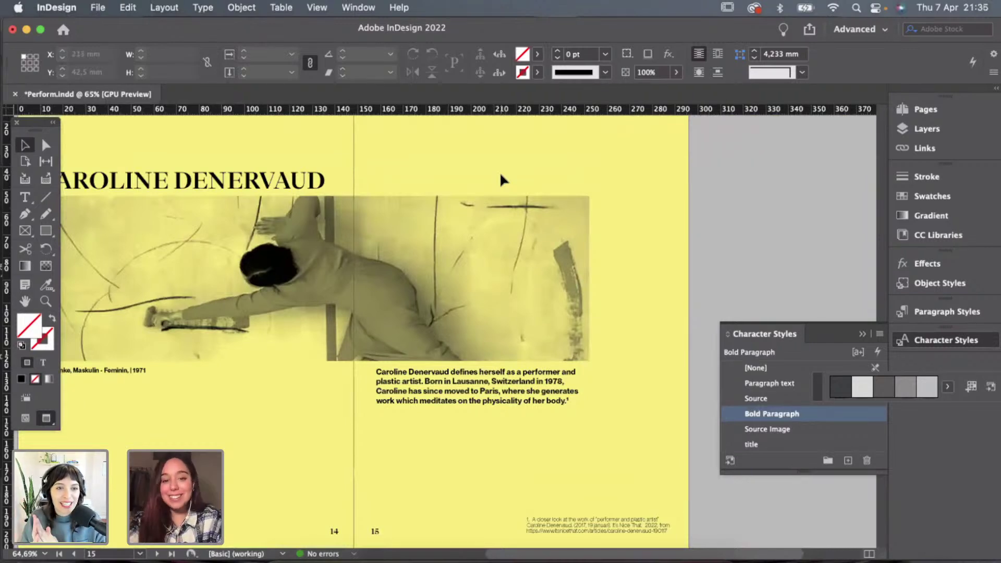
pyautogui.scroll(-2, 500, 171)
pyautogui.press('w')
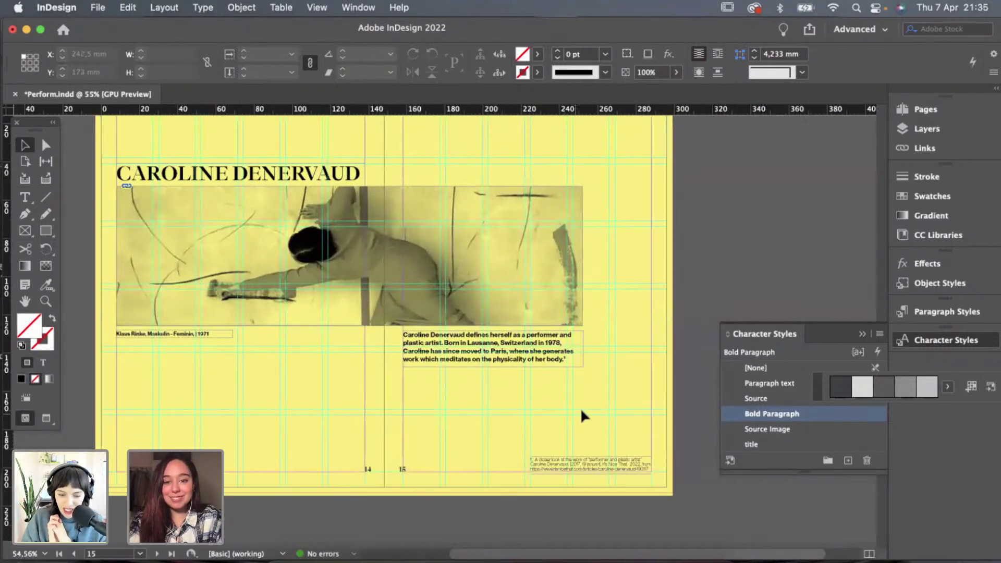
pyautogui.press('w')
pyautogui.scroll(3, 581, 410)
pyautogui.scroll(-1, 596, 436)
# Check the source note's alignment with the margins and page numbers, comparing the spread with guides shown and hidden.
pyautogui.click(595, 427)
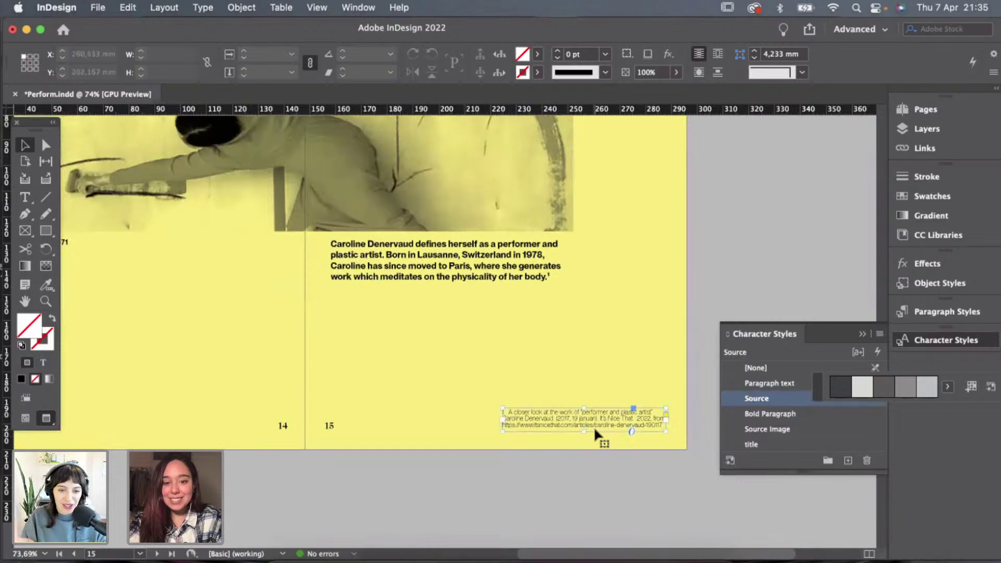
pyautogui.click(595, 363)
pyautogui.press('w')
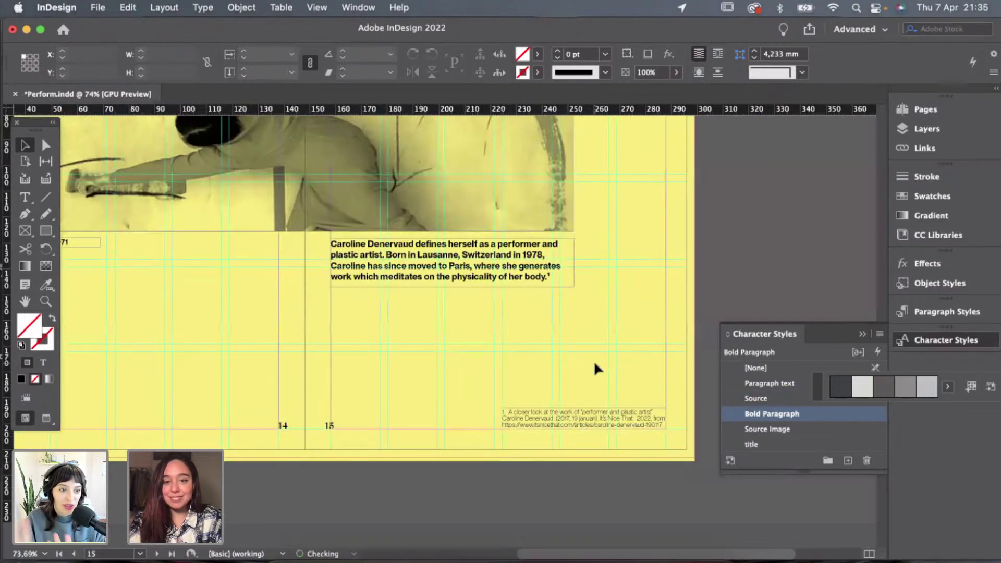
pyautogui.scroll(-3, 595, 364)
pyautogui.press('w')
pyautogui.press('w')
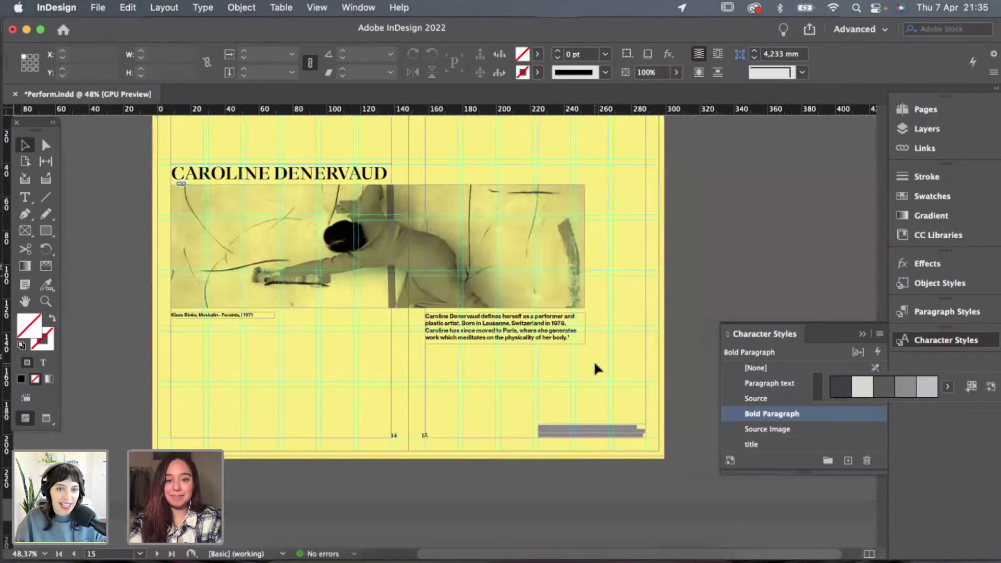
pyautogui.scroll(3, 595, 363)
pyautogui.press('w')
pyautogui.scroll(-2, 594, 368)
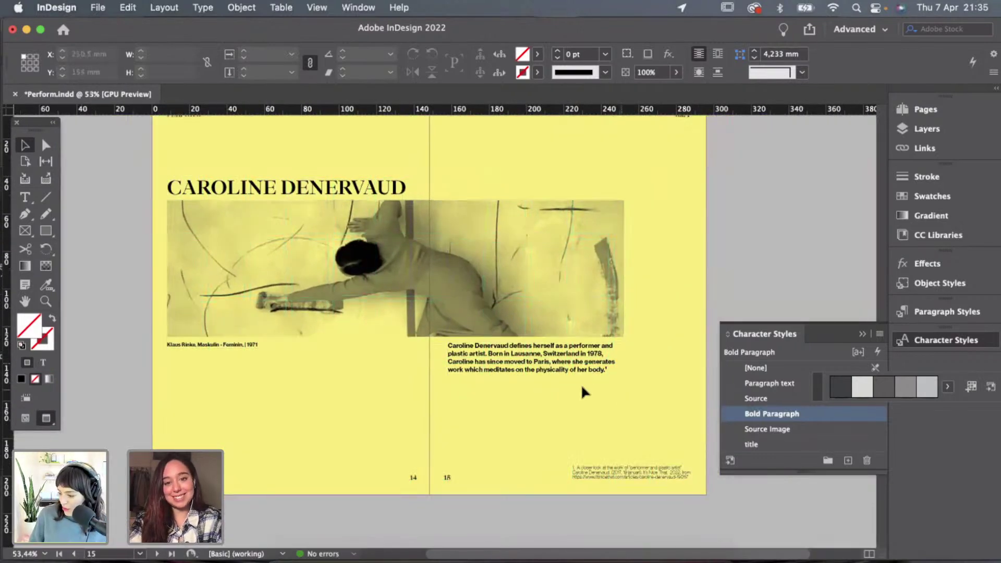
pyautogui.scroll(-1, 613, 397)
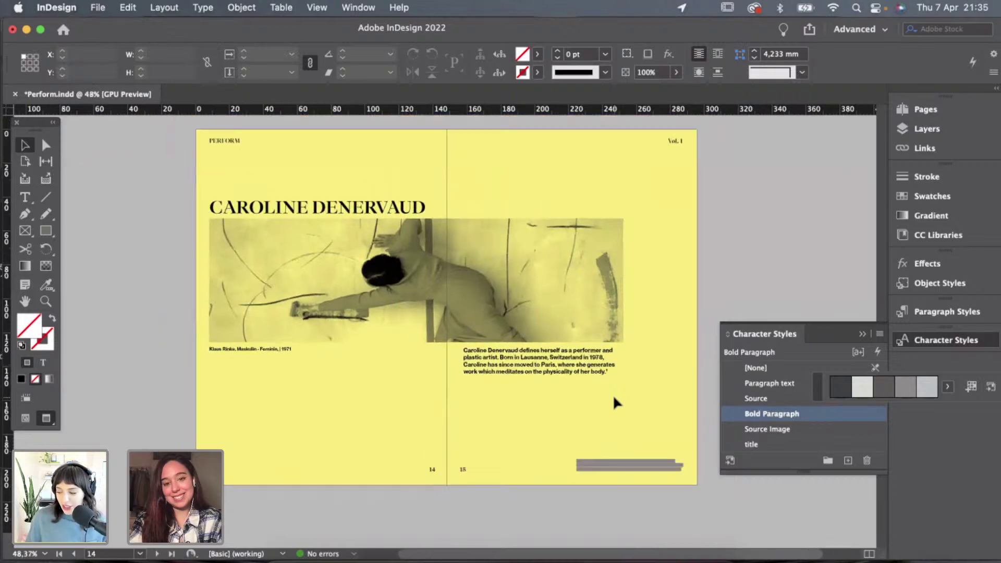
pyautogui.press('w')
pyautogui.press('w')
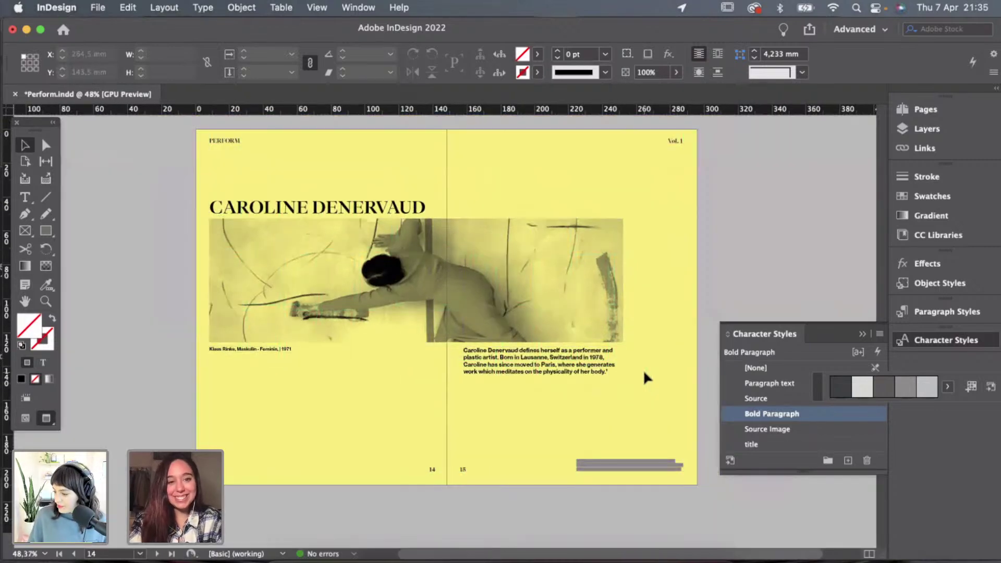
pyautogui.scroll(-2, 657, 360)
pyautogui.press('w')
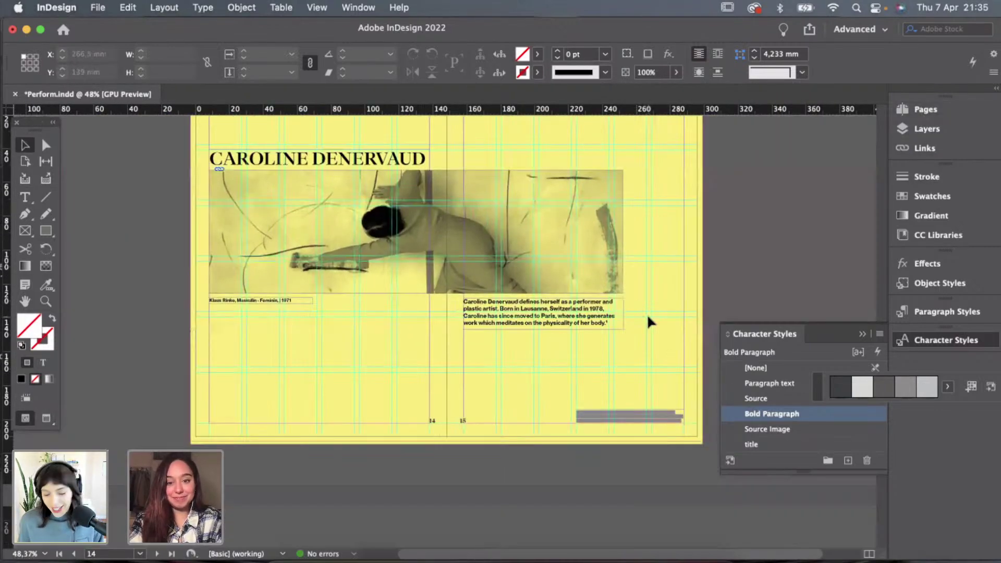
pyautogui.scroll(3, 647, 314)
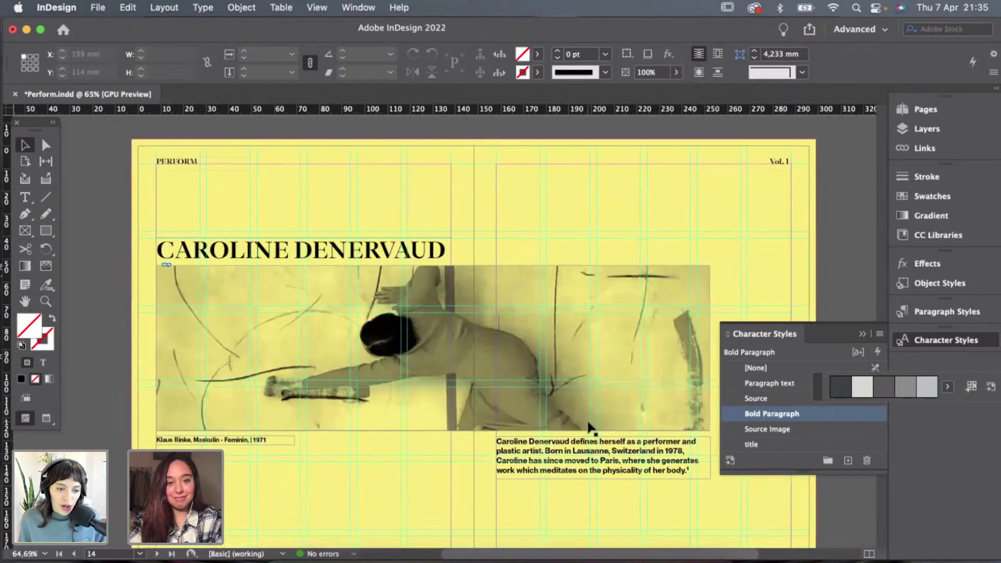
pyautogui.press('w')
pyautogui.scroll(-3, 588, 417)
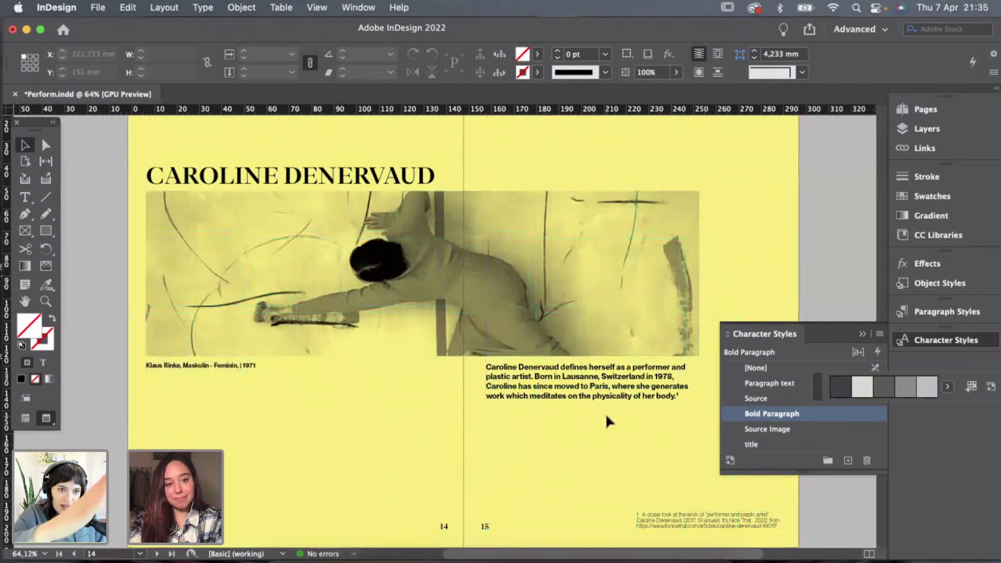
pyautogui.scroll(-3, 606, 413)
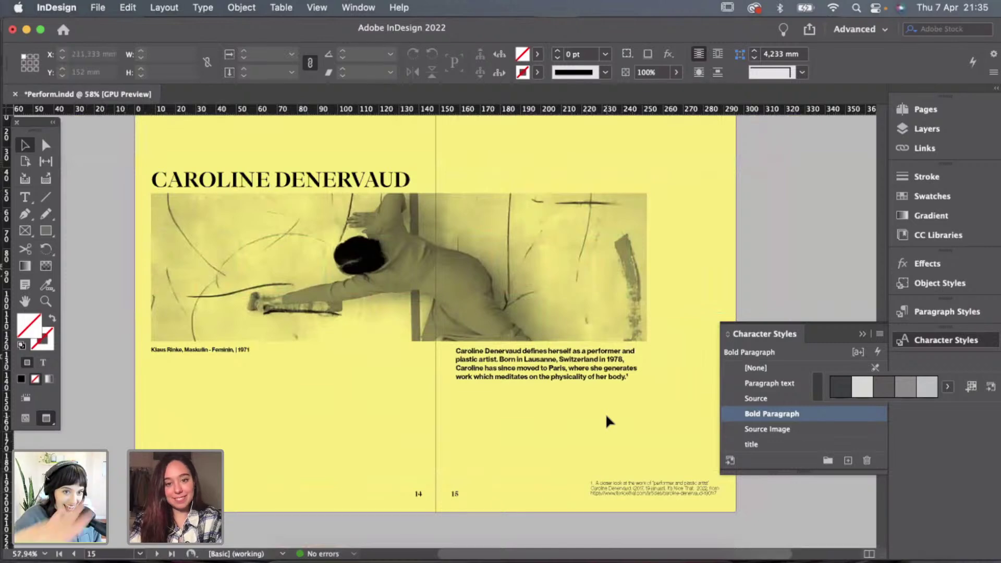
pyautogui.hscroll(1, 605, 413)
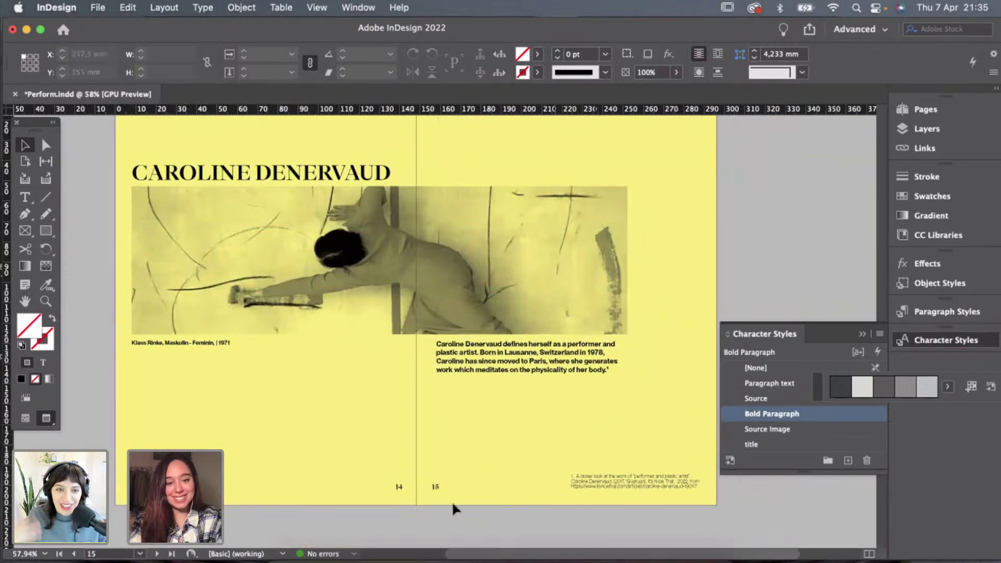
# Switch to the Pages manuscript and copy the Caroline Denervaud body text, from "Her work is abstract" to "say of their work".
pyautogui.click(581, 558)
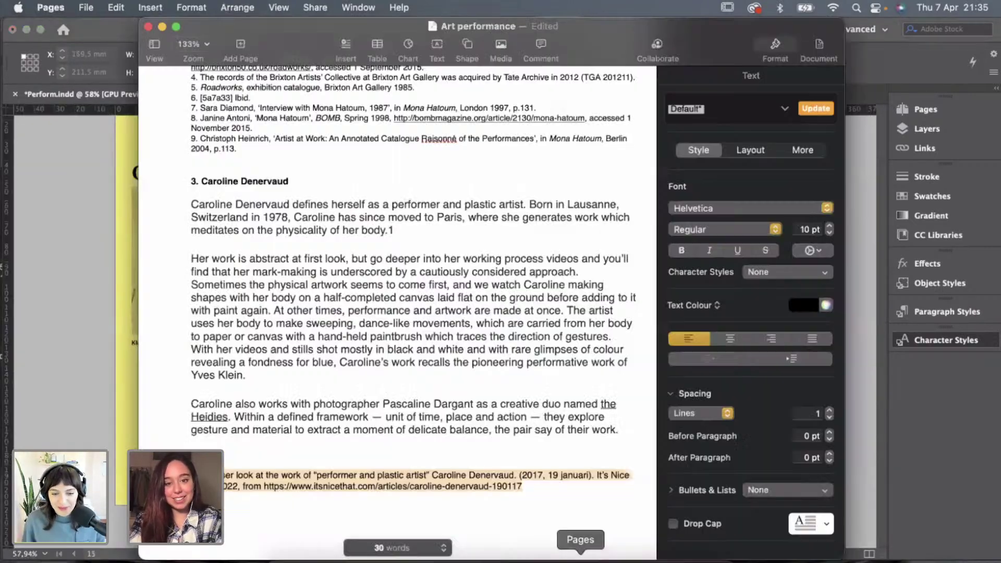
pyautogui.scroll(-5, 496, 354)
pyautogui.scroll(5, 496, 353)
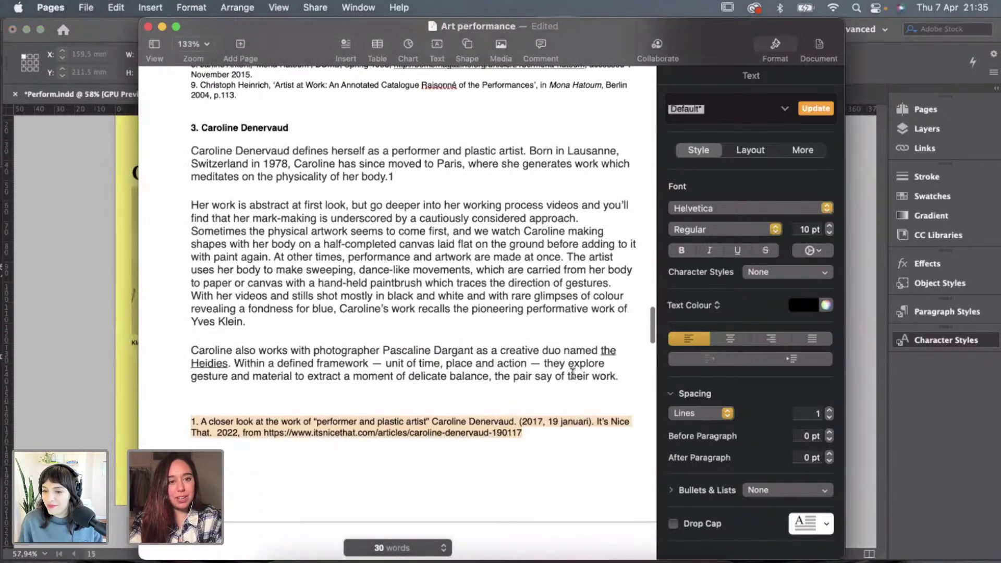
pyautogui.moveTo(623, 376); pyautogui.dragTo(176, 210)
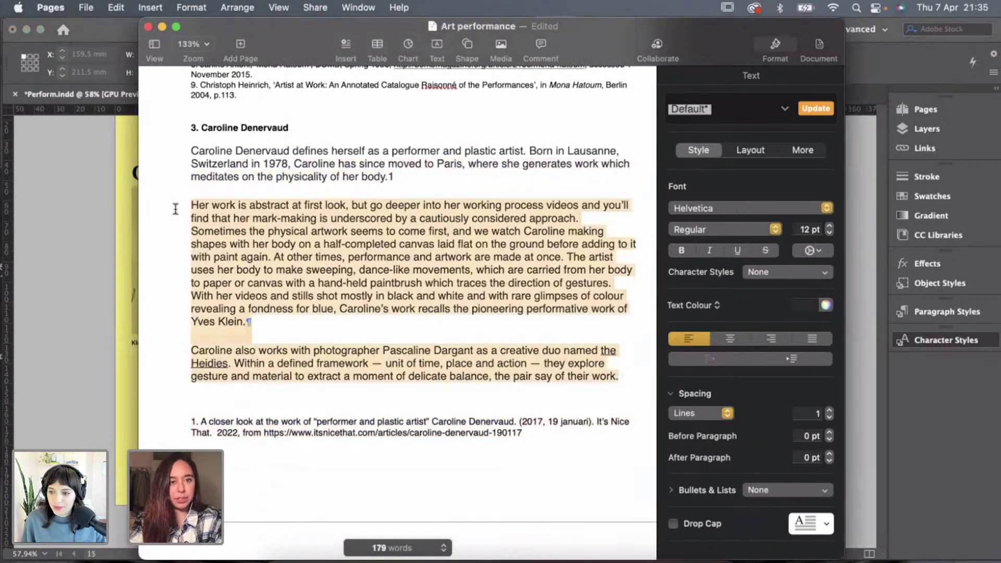
pyautogui.press('super+c')
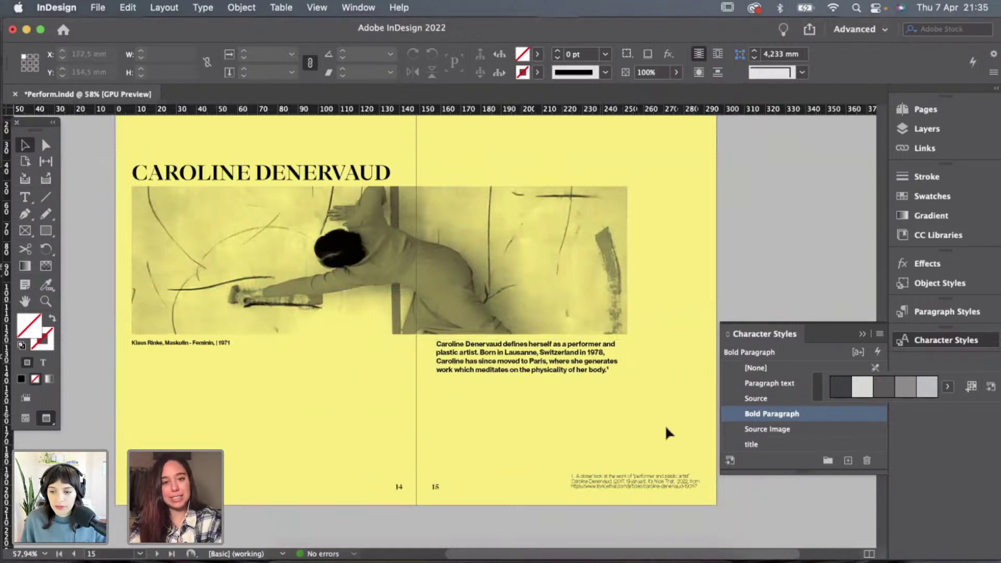
# Return to InDesign and duplicate the two-column body text frame from page 13 onto page 15, at X 156.5 mm and Y 122.5 mm.
pyautogui.scroll(-2, 665, 421)
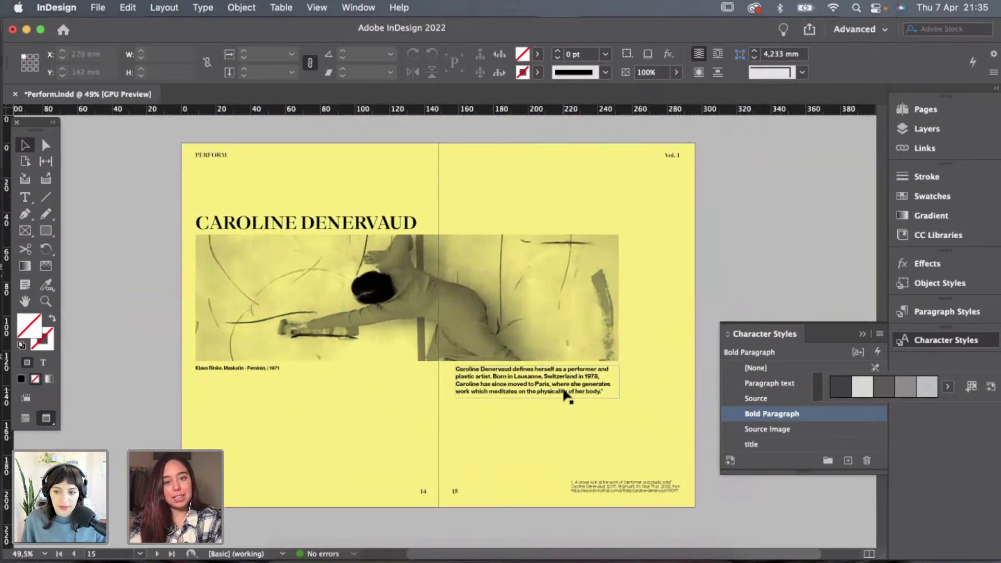
pyautogui.scroll(5, 567, 396)
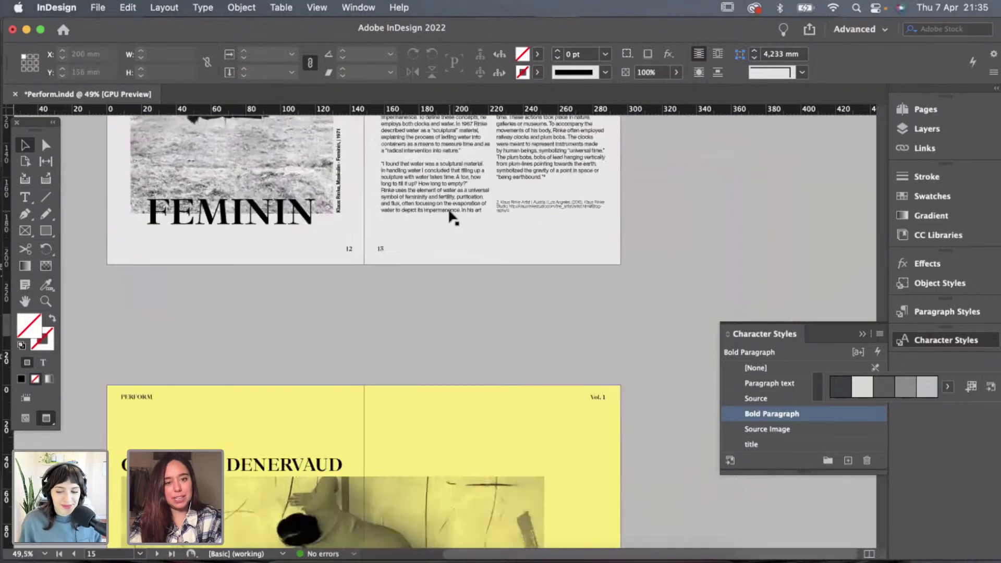
pyautogui.scroll(-5, 449, 211)
pyautogui.scroll(5, 449, 211)
pyautogui.scroll(-2, 449, 211)
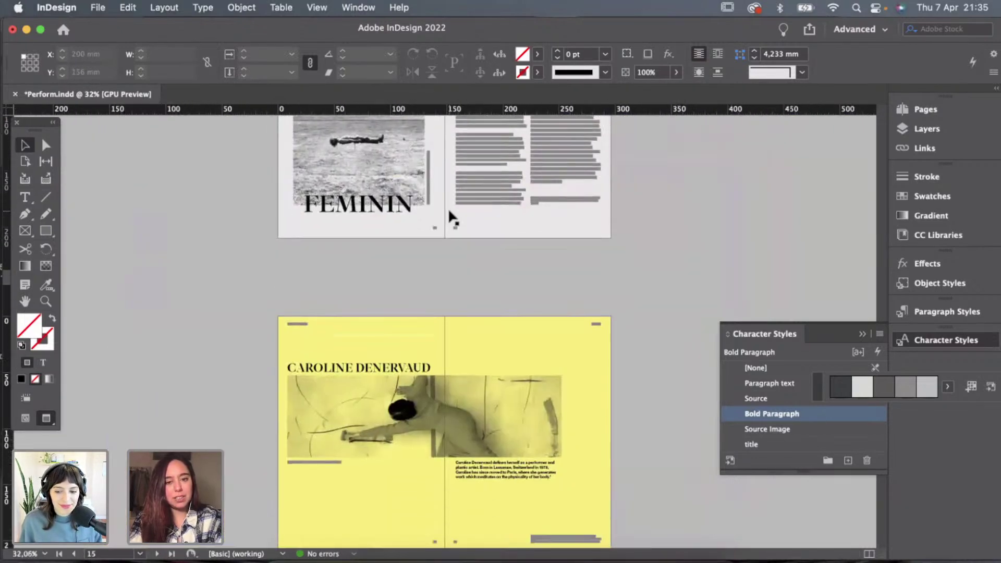
pyautogui.moveTo(487, 166); pyautogui.dragTo(486, 527)
pyautogui.press('super+equal')
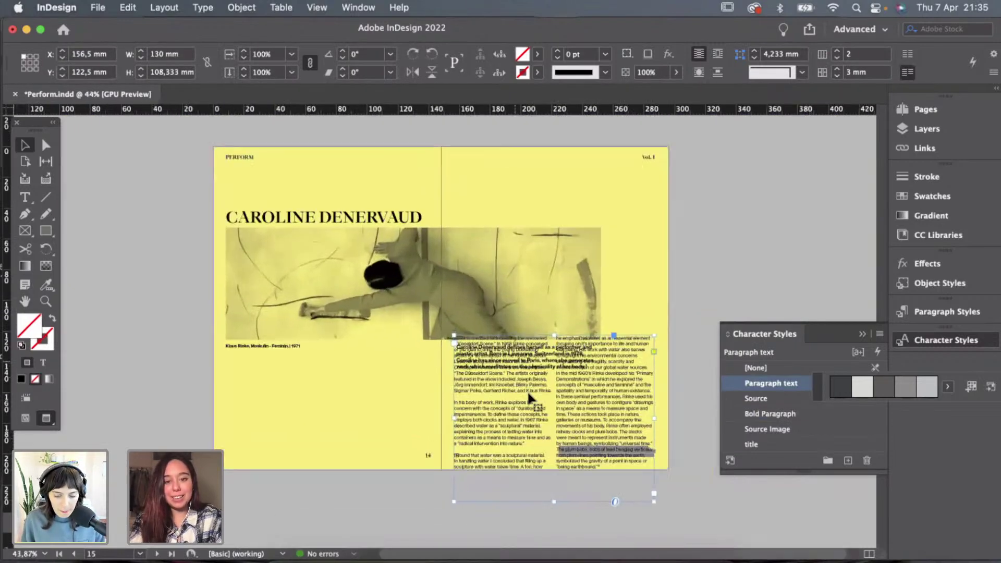
# Place the duplicated body text frame directly beneath the introduction, at X 158 mm and Y 147.833 mm, and shorten it to 54.167 mm high.
pyautogui.moveTo(527, 390)
pyautogui.mouseDown()
pyautogui.moveTo(524, 420)
pyautogui.moveTo(531, 378)
pyautogui.mouseUp()
pyautogui.press('super+equal')
pyautogui.scroll(-3, 570, 391)
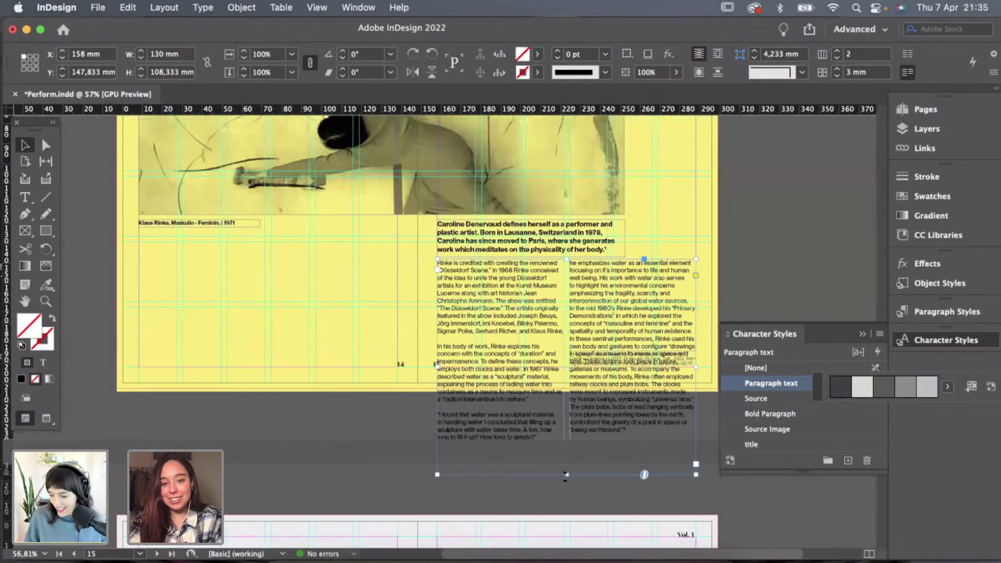
pyautogui.moveTo(566, 476); pyautogui.dragTo(565, 366)
# Replace all the text in the duplicated two-column frame with the copied Caroline Denervaud body text.
pyautogui.tripleClick(613, 331)
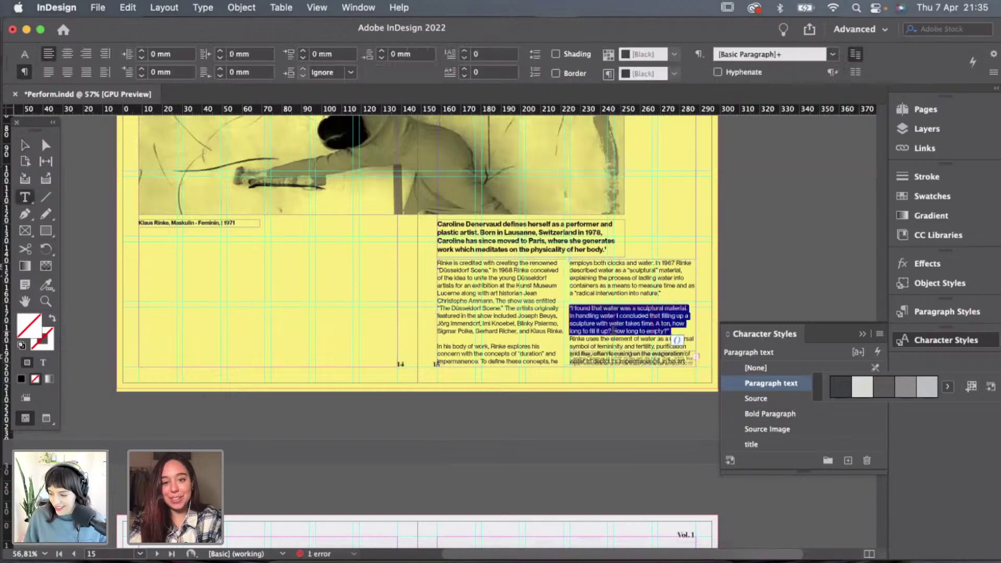
pyautogui.click(613, 330)
pyautogui.tripleClick(613, 330)
pyautogui.press('super+a')
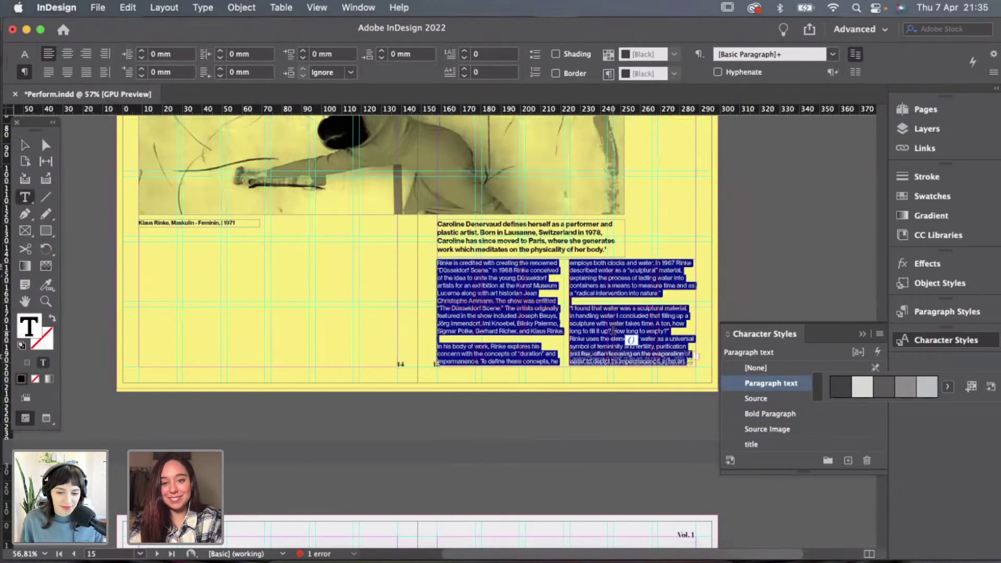
pyautogui.press('BackSpace')
pyautogui.press('super+v')
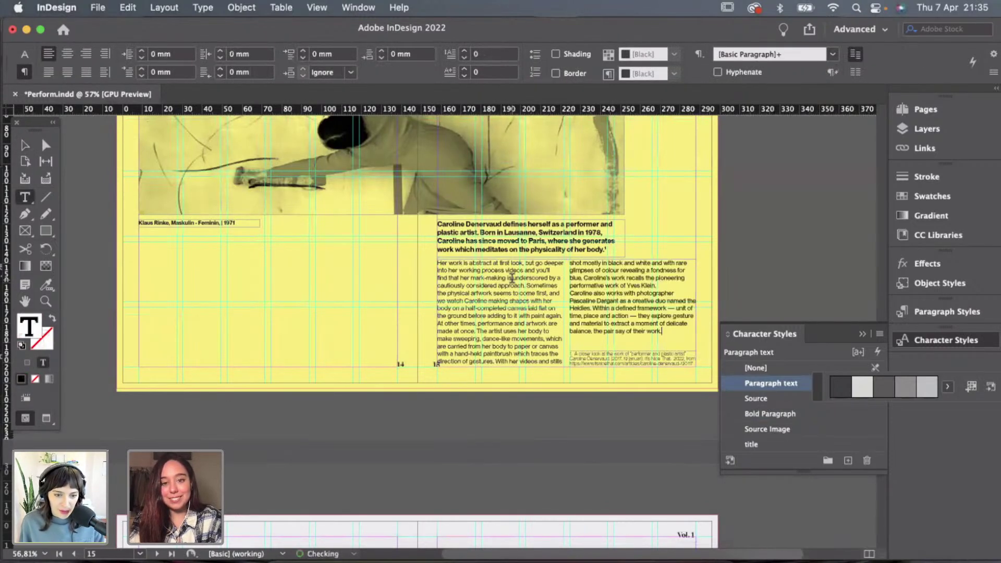
pyautogui.click(25, 145)
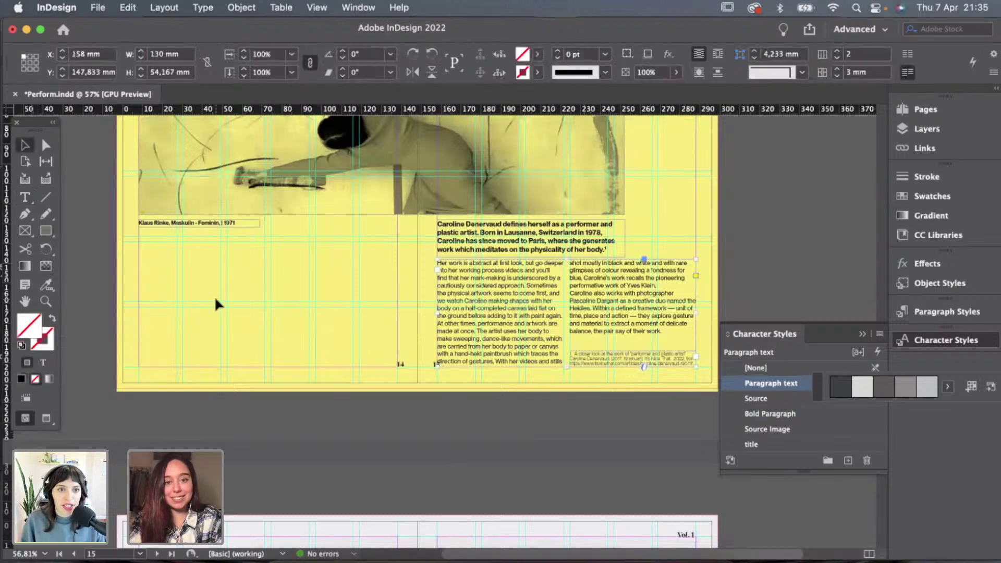
# Move the title, photo, image credit, introduction and body text up together to Y 23.083 mm, leaving the source note in place.
pyautogui.click(215, 296)
pyautogui.press('w')
pyautogui.press('super+alt+0')
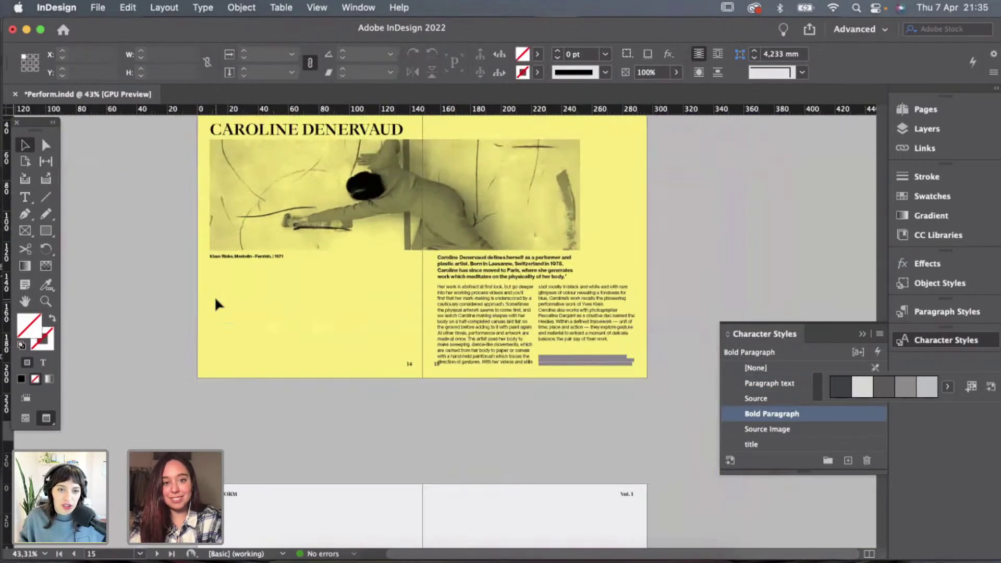
pyautogui.press('super+a')
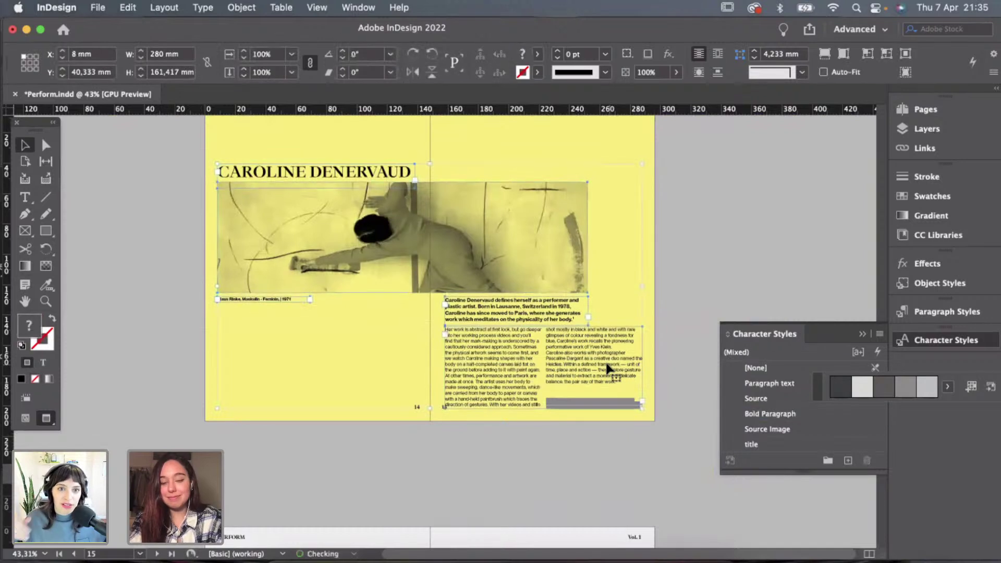
pyautogui.press('Up')
pyautogui.press('Up')
pyautogui.press('Up')
pyautogui.press('Up')
pyautogui.press('Up')
pyautogui.press('Up')
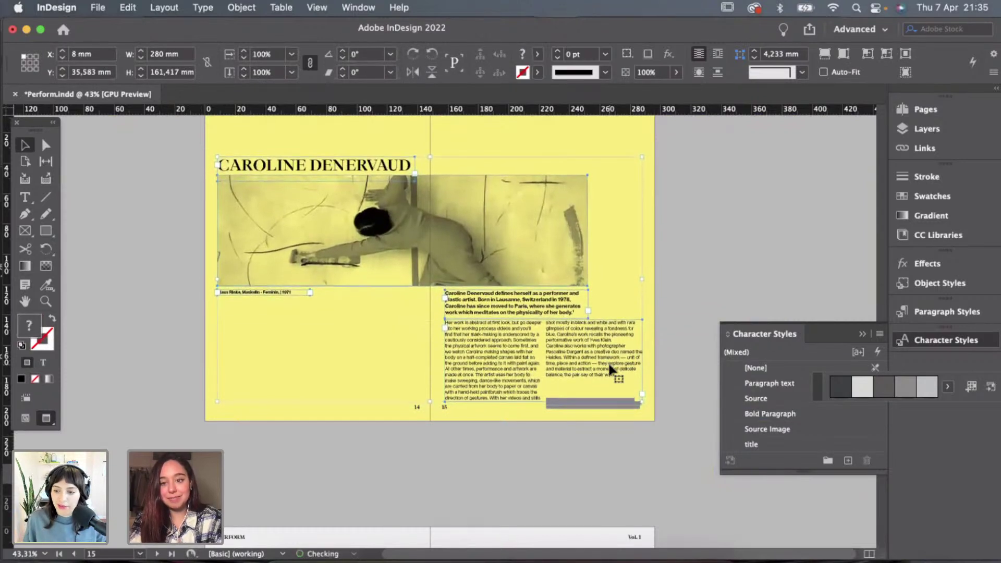
pyautogui.press('Up')
pyautogui.press('Up')
pyautogui.press('Up')
pyautogui.press('Up')
pyautogui.press('Up')
pyautogui.press('Up')
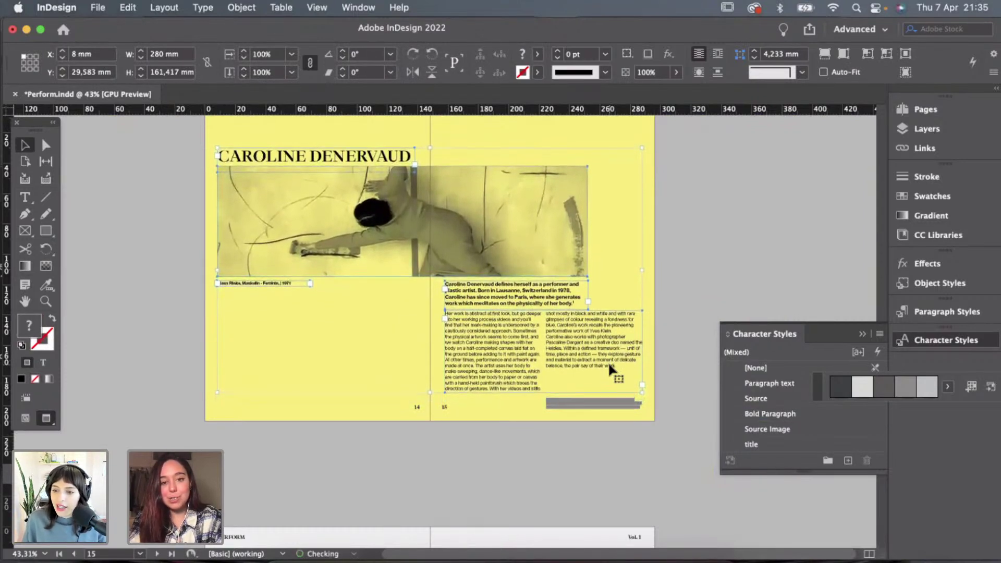
pyautogui.press('Up')
pyautogui.press('Up')
pyautogui.press('Up')
pyautogui.press('Up')
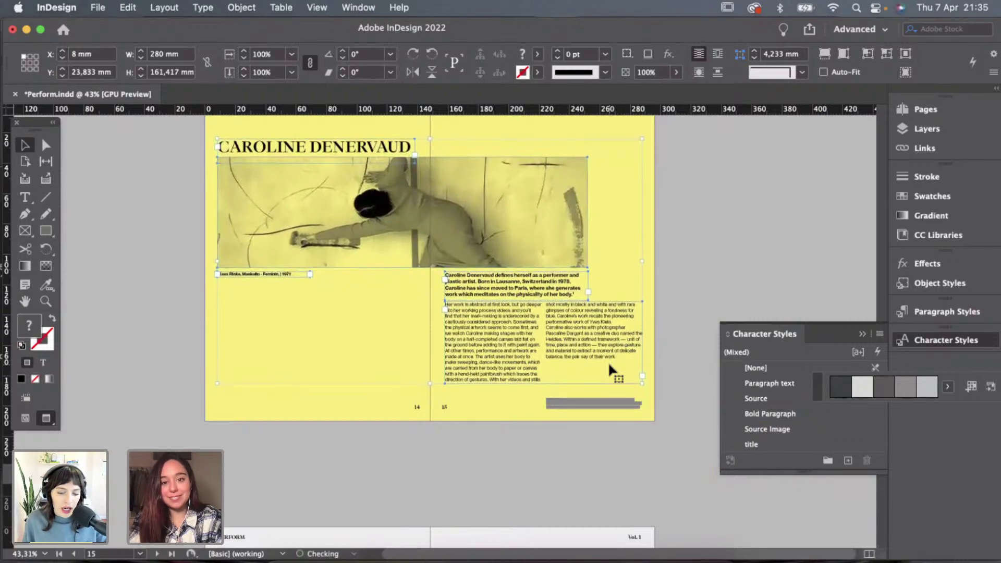
pyautogui.scroll(1, 608, 361)
pyautogui.scroll(2, 608, 361)
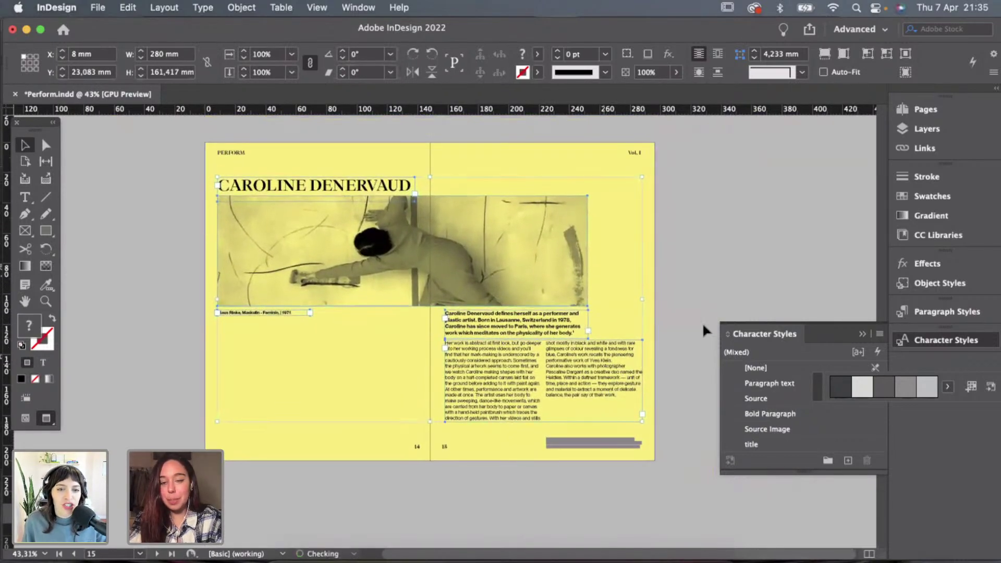
pyautogui.click(677, 294)
# Extend the body text frame to 55.667 mm high and insert a blank line before the paragraph starting "At other times".
pyautogui.scroll(2, 677, 294)
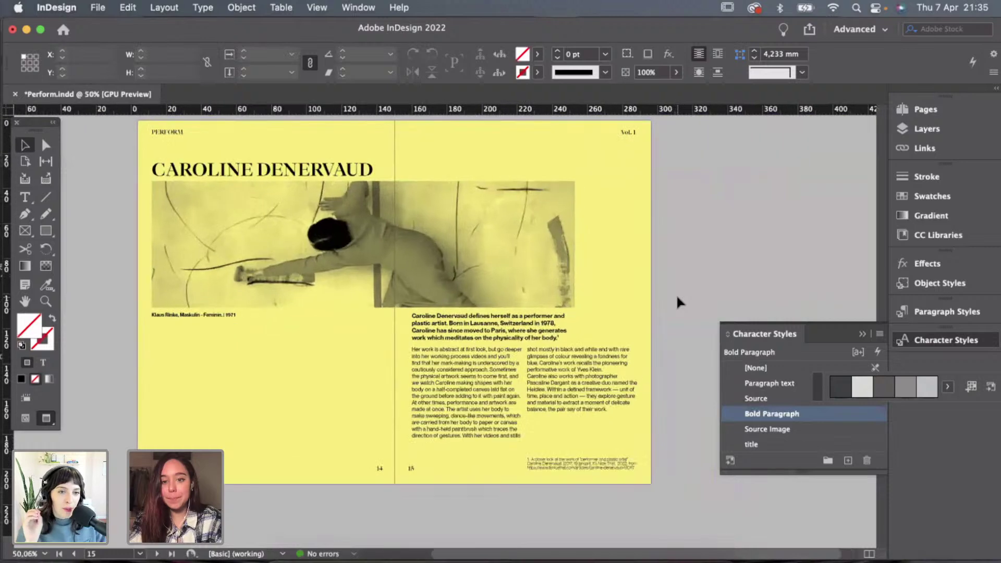
pyautogui.scroll(-1, 676, 294)
pyautogui.click(558, 405)
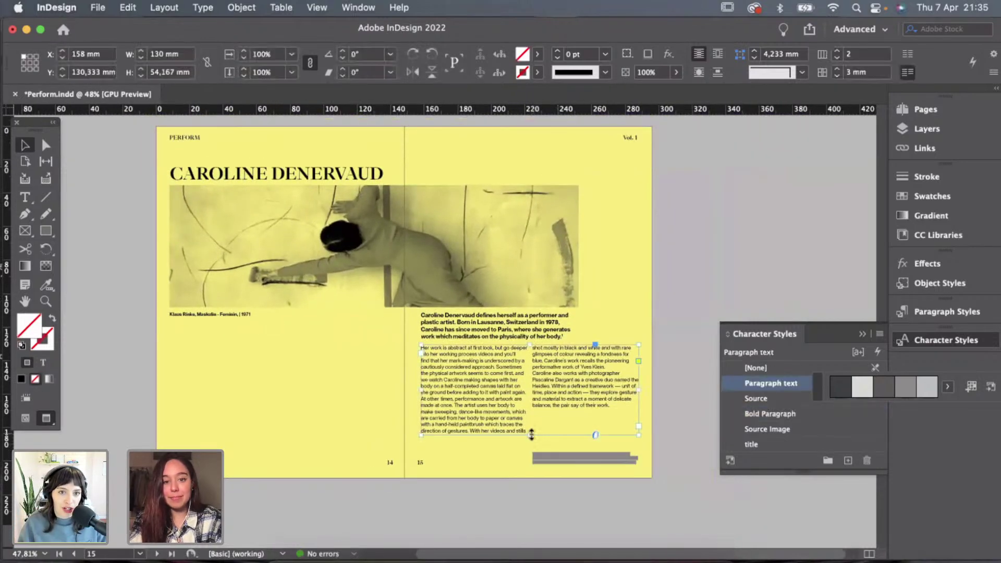
pyautogui.moveTo(531, 435); pyautogui.dragTo(532, 437)
pyautogui.scroll(3, 395, 380)
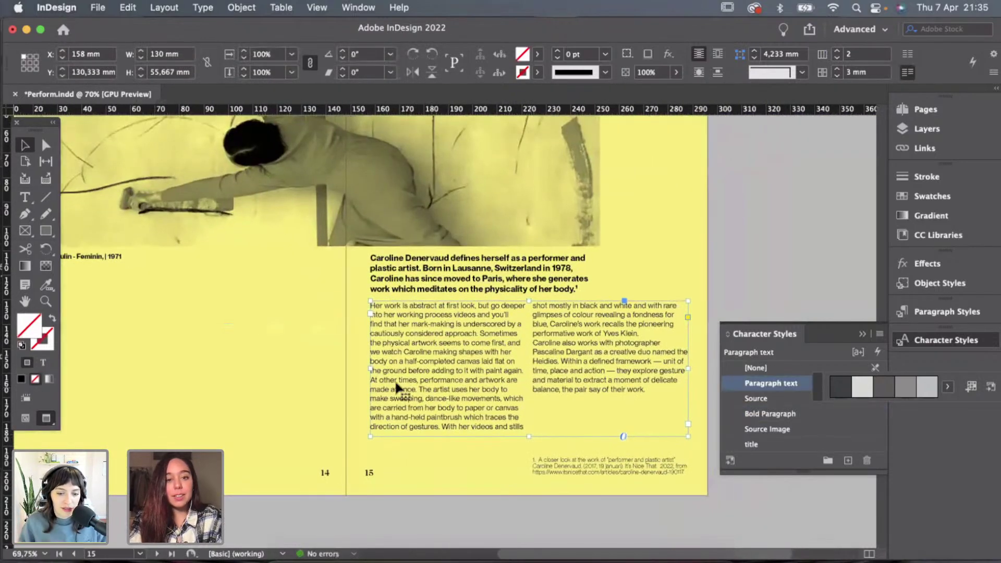
pyautogui.doubleClick(395, 380)
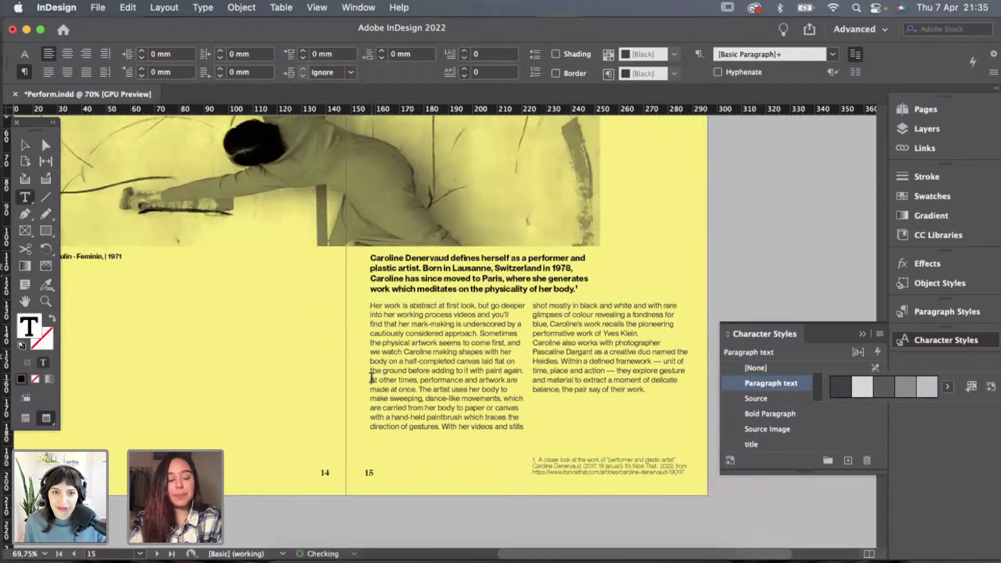
pyautogui.press('Return')
pyautogui.click(23, 148)
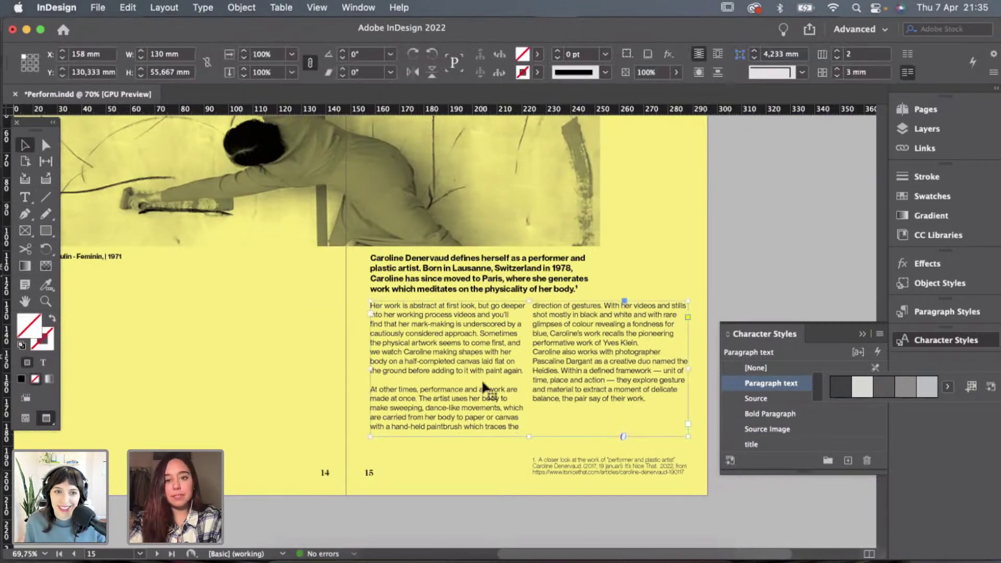
# Shorten the body text frame to 49.833 mm high so more text flows into the second column.
pyautogui.moveTo(528, 437); pyautogui.dragTo(531, 424)
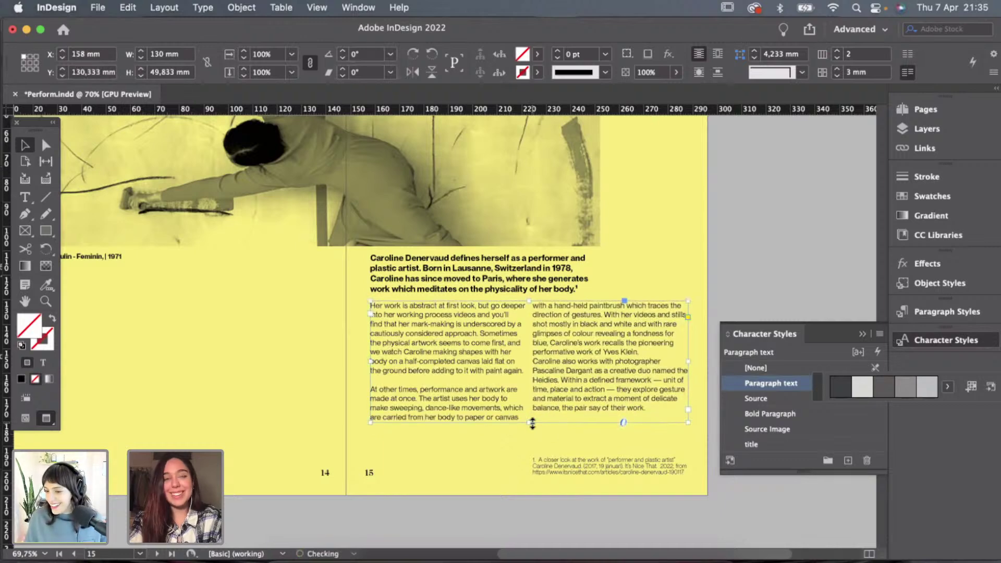
pyautogui.click(510, 449)
pyautogui.scroll(-3, 510, 449)
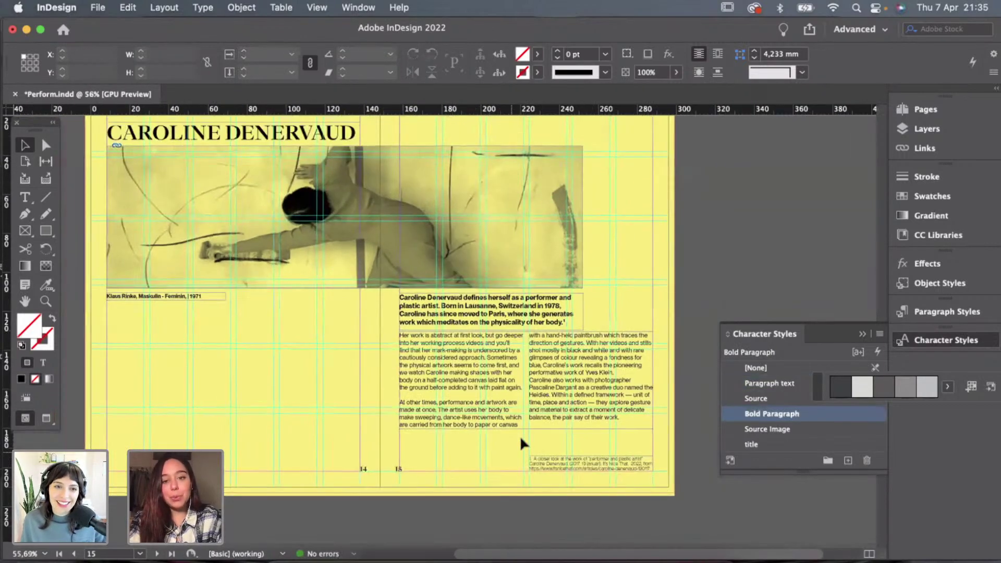
pyautogui.press('w')
# Move the body text frame down slightly to Y 131.083 mm to widen the gap below the introduction.
pyautogui.scroll(2, 659, 309)
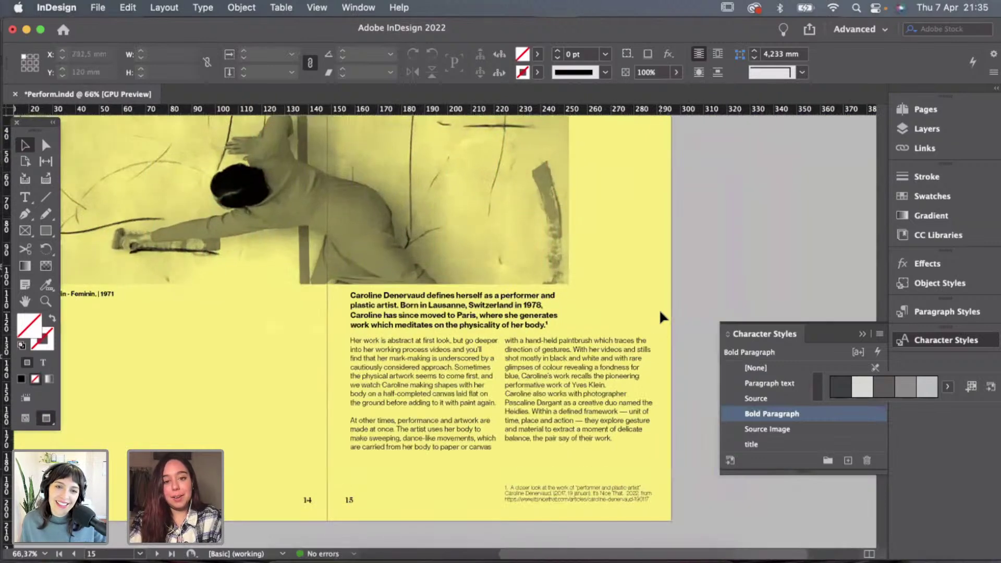
pyautogui.click(548, 406)
pyautogui.moveTo(548, 406); pyautogui.dragTo(547, 402)
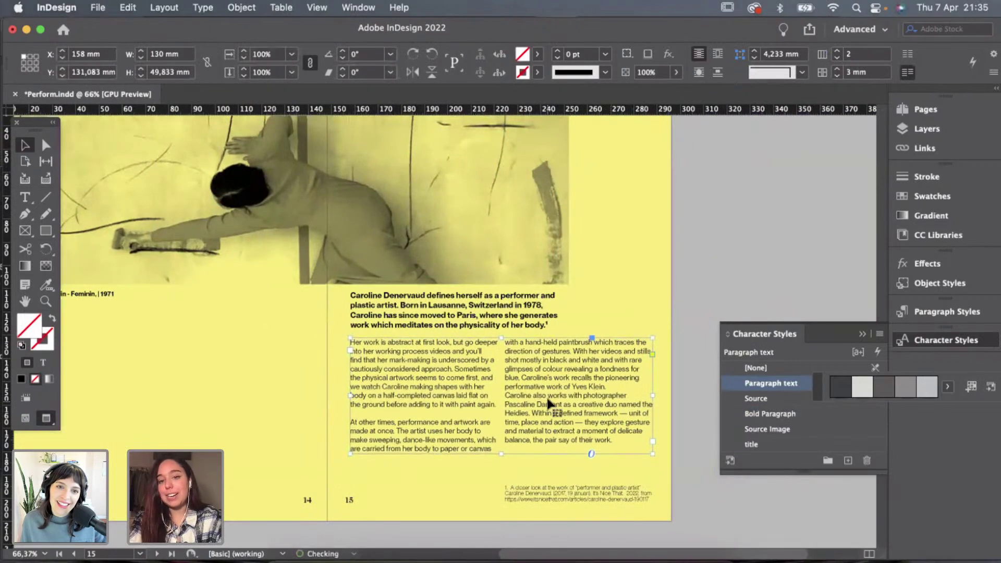
pyautogui.click(638, 318)
# Examine how the photo, introduction and body text align on the Caroline Denervaud spread, with guides shown and hidden.
pyautogui.scroll(-2, 638, 318)
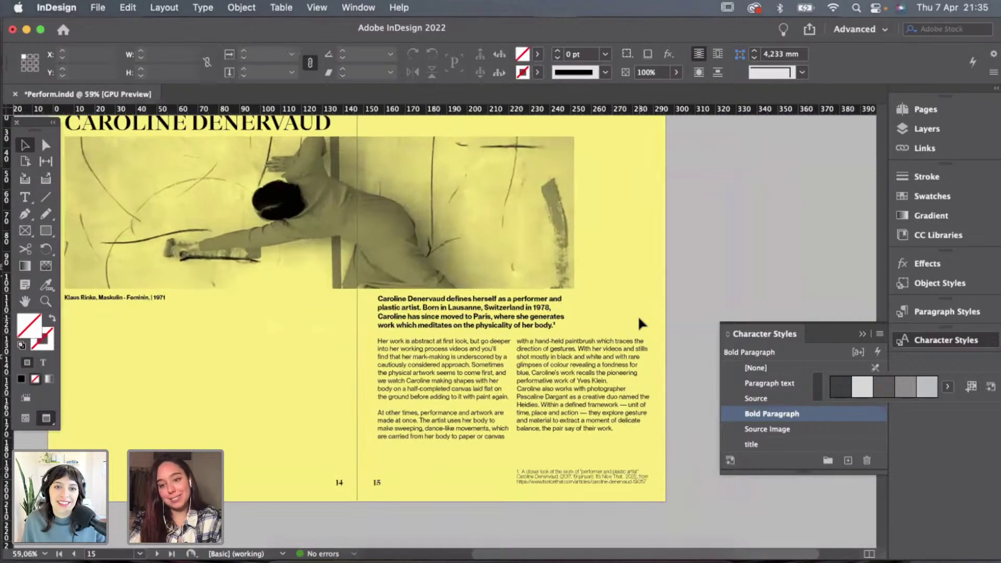
pyautogui.scroll(-2, 639, 319)
pyautogui.hscroll(-2, 665, 324)
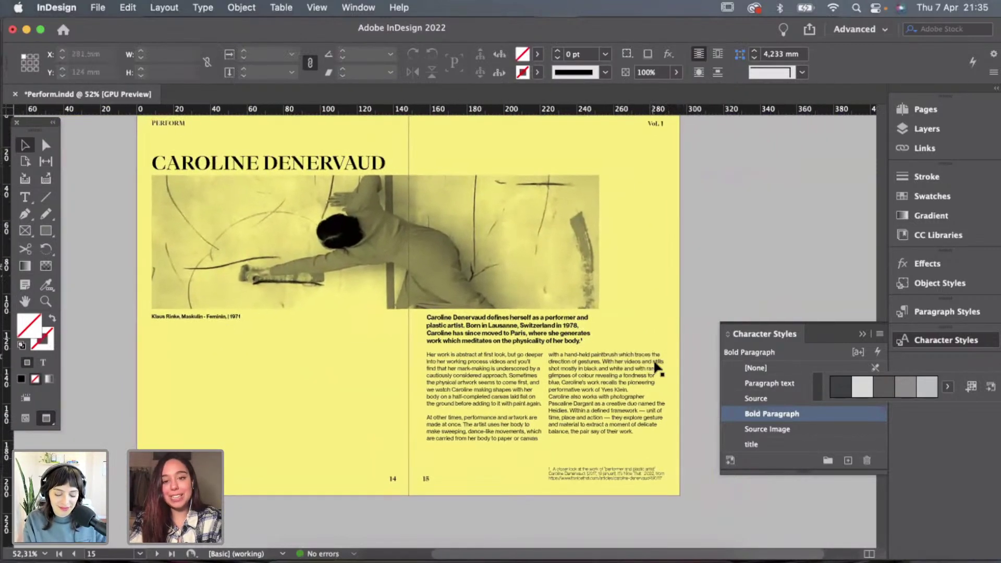
pyautogui.scroll(1, 668, 300)
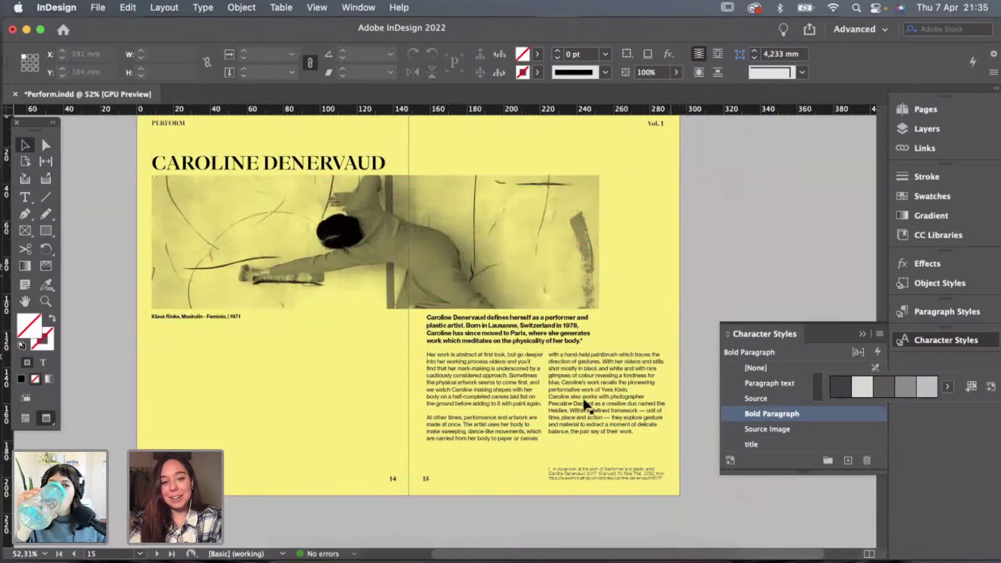
pyautogui.scroll(2, 585, 398)
pyautogui.click(557, 383)
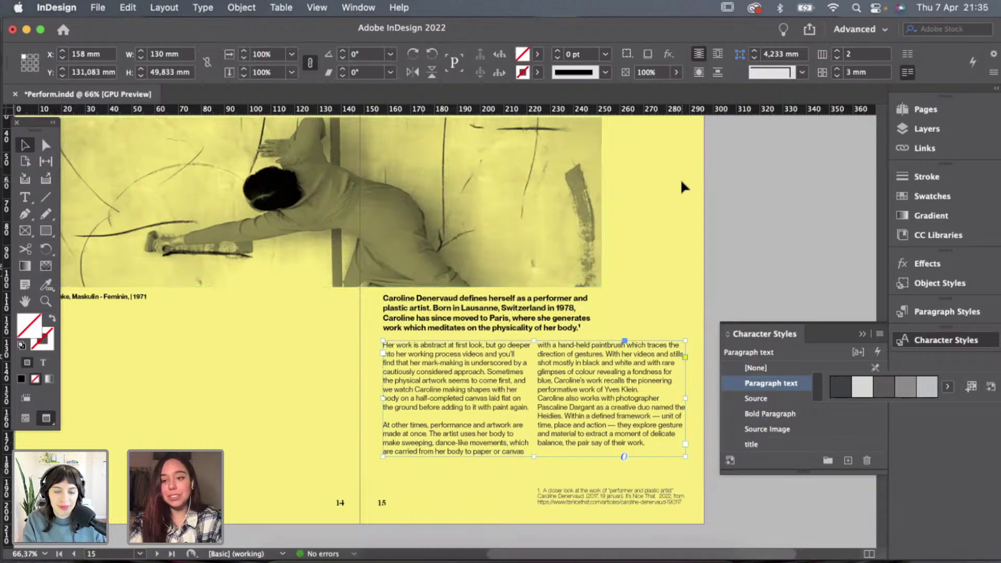
pyautogui.scroll(1, 631, 225)
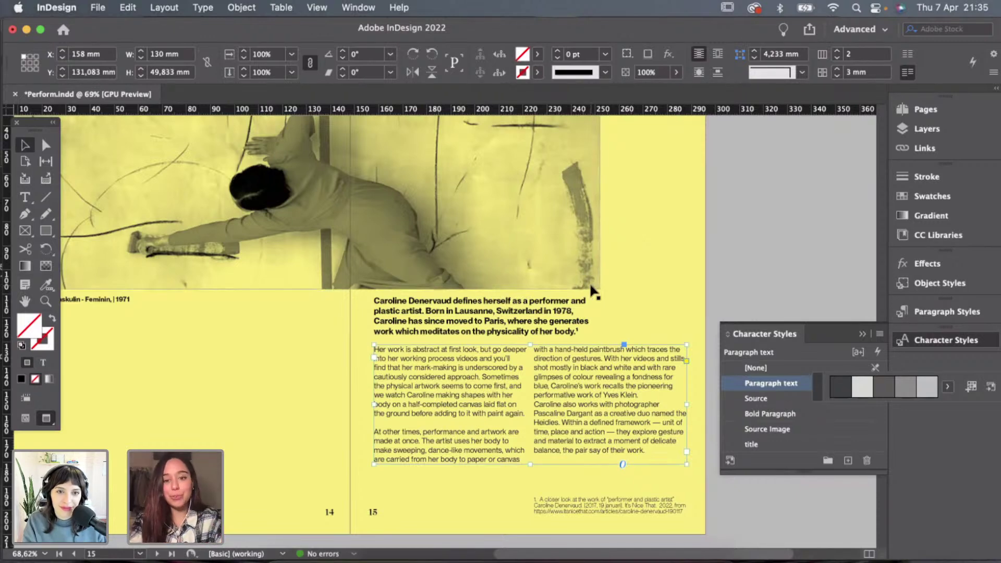
pyautogui.scroll(-2, 656, 300)
pyautogui.press('w')
pyautogui.scroll(-2, 651, 264)
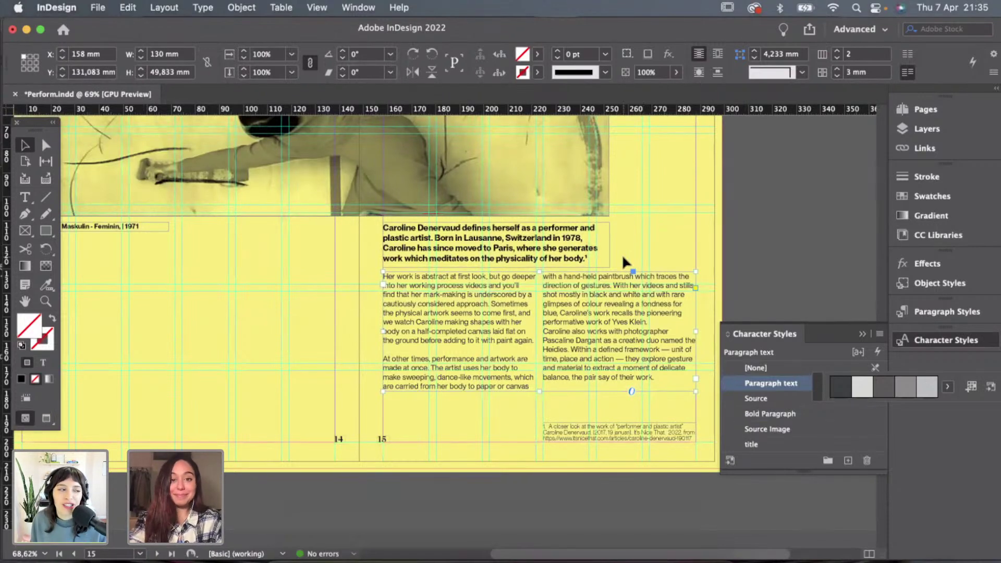
pyautogui.scroll(-2, 622, 256)
pyautogui.scroll(4, 623, 255)
pyautogui.press('w')
pyautogui.press('w')
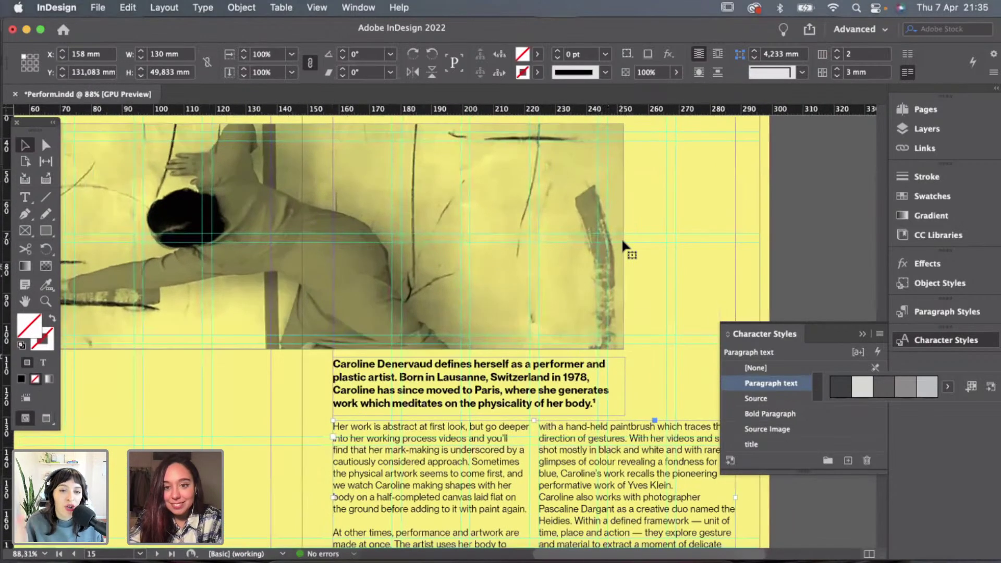
# Crop the photo frame's right edge inward to a width of about 239 mm, near the end of the introduction's lines.
pyautogui.click(621, 237)
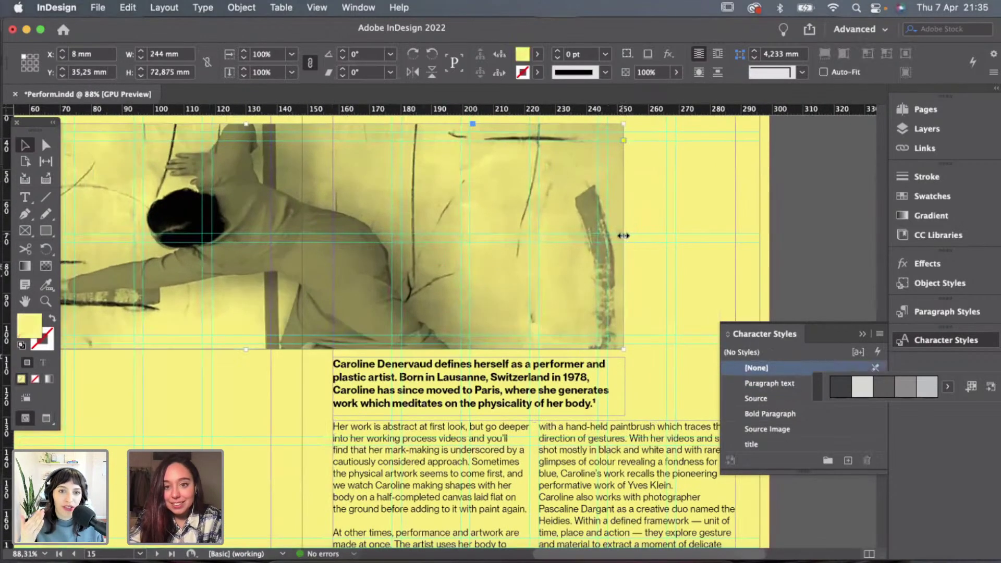
pyautogui.moveTo(621, 235); pyautogui.dragTo(608, 233)
pyautogui.click(589, 405)
pyautogui.click(612, 294)
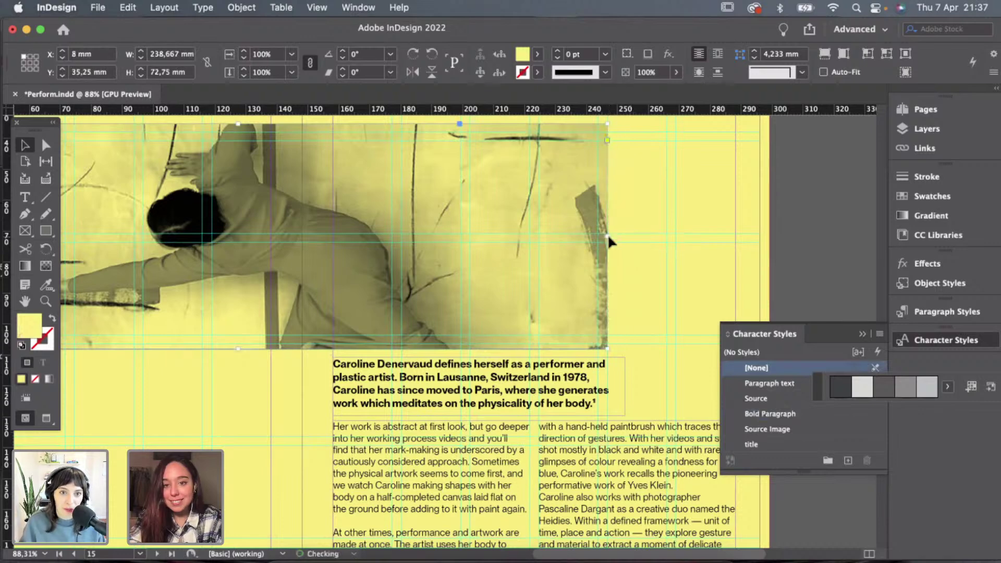
pyautogui.click(634, 268)
pyautogui.press('w')
pyautogui.press('w')
# Narrow the introduction text frame to 90 mm wide, keeping its line breaks.
pyautogui.click(634, 345)
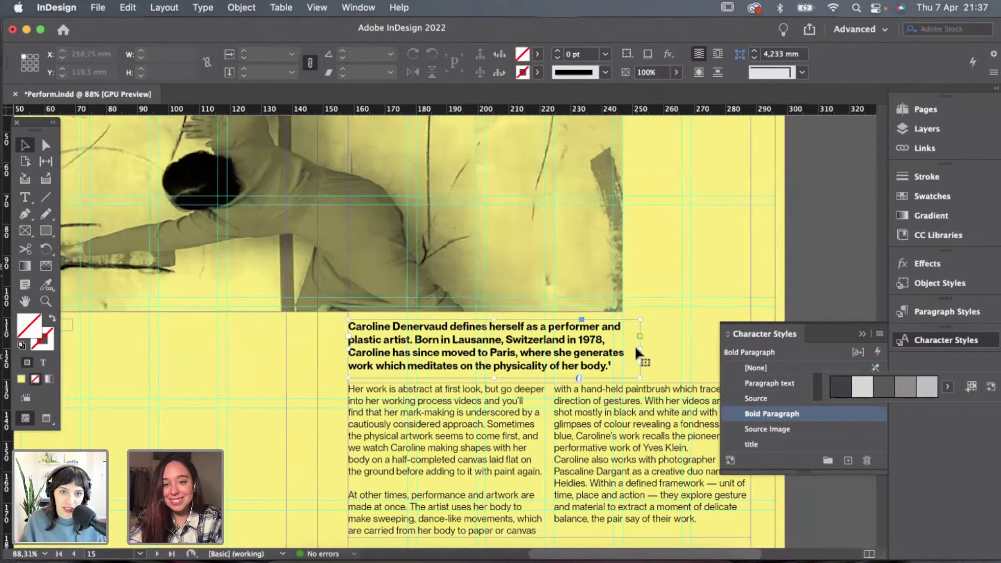
pyautogui.moveTo(640, 348); pyautogui.dragTo(626, 350)
pyautogui.scroll(-3, 626, 347)
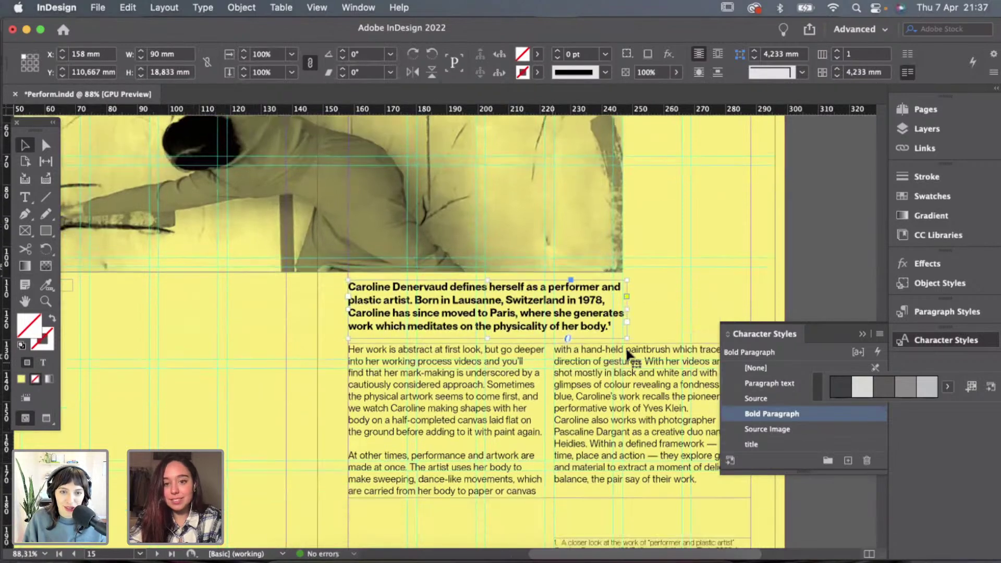
pyautogui.click(657, 301)
pyautogui.press('w')
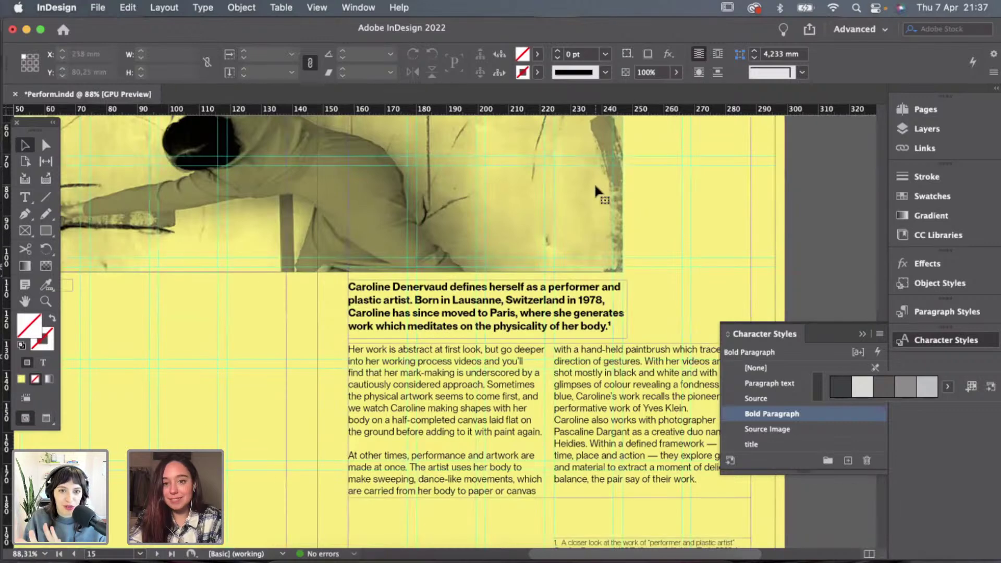
# Fine-tune the photo frame's right edge at high magnification to line up with the introduction frame's edge, and check the spread in preview.
pyautogui.click(593, 182)
pyautogui.press('w')
pyautogui.scroll(5, 593, 182)
pyautogui.moveTo(613, 277); pyautogui.dragTo(617, 278)
pyautogui.click(648, 267)
pyautogui.scroll(1, 643, 266)
pyautogui.scroll(2, 642, 267)
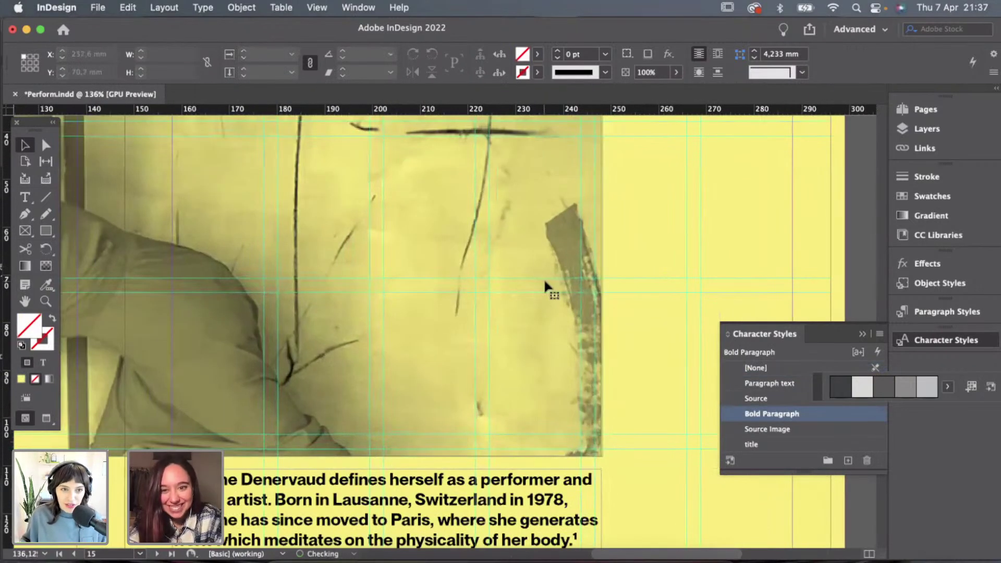
pyautogui.click(543, 277)
pyautogui.scroll(2, 637, 272)
pyautogui.moveTo(640, 283); pyautogui.dragTo(639, 282)
pyautogui.click(676, 277)
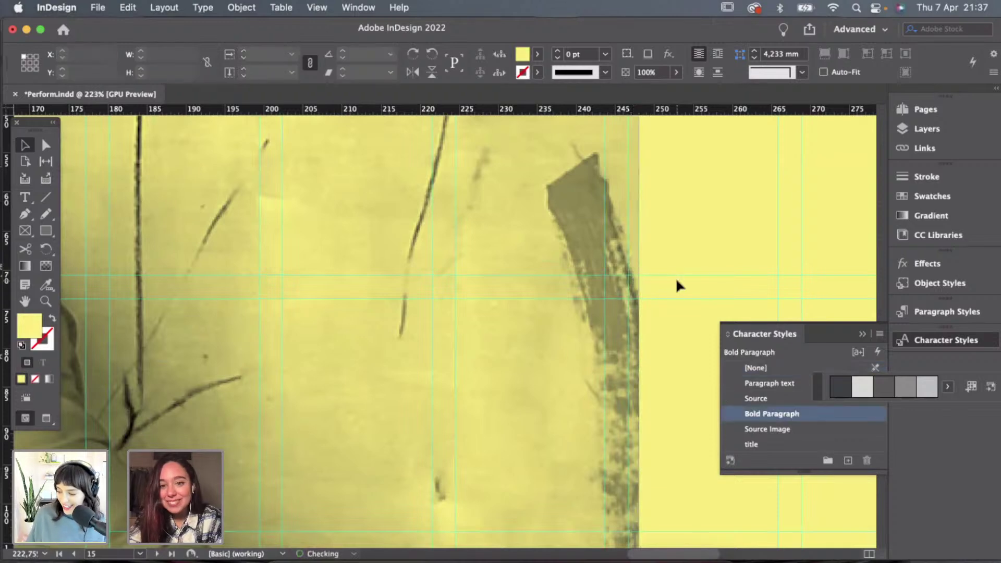
pyautogui.scroll(-4, 676, 276)
pyautogui.scroll(-5, 676, 276)
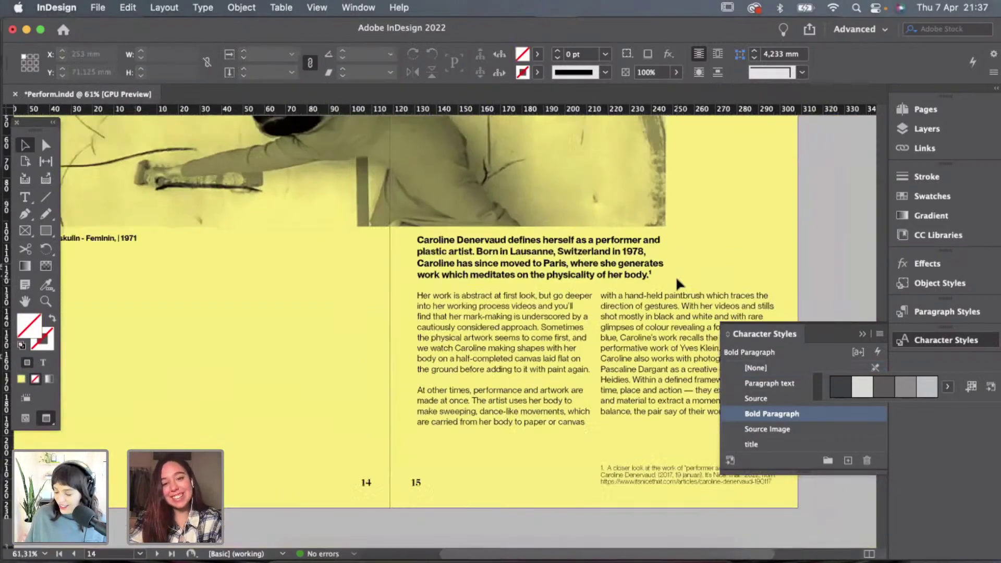
# Move the two-column body text frame down to widen the gap below the introduction, and check the spacing with guides shown and hidden.
pyautogui.scroll(2, 675, 277)
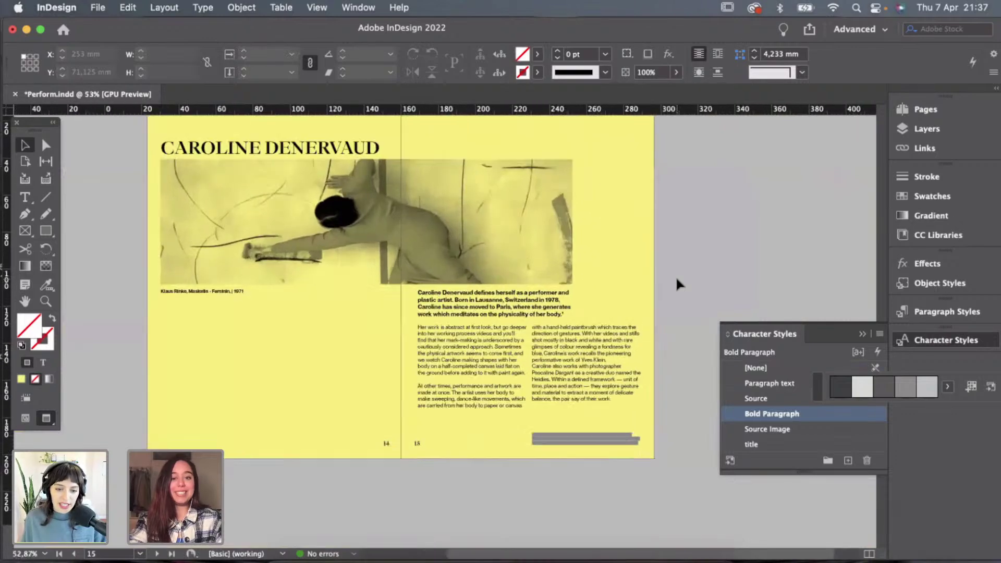
pyautogui.scroll(-2, 641, 270)
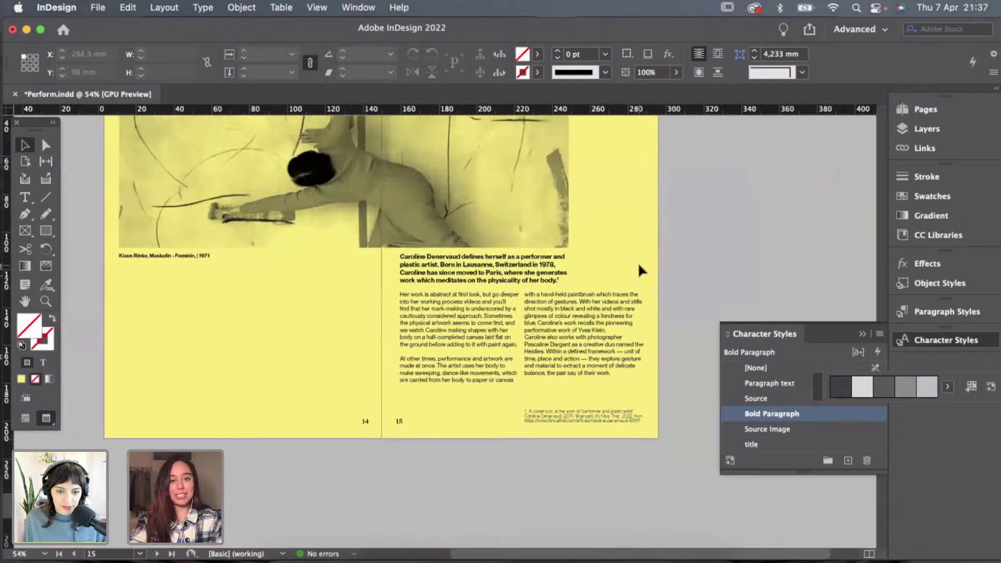
pyautogui.scroll(1, 642, 270)
pyautogui.click(443, 342)
pyautogui.press('Down')
pyautogui.press('Down')
pyautogui.press('Down')
pyautogui.press('Down')
pyautogui.press('Down')
pyautogui.press('Down')
pyautogui.press('Down')
pyautogui.press('Down')
pyautogui.press('Down')
pyautogui.press('Down')
pyautogui.press('Down')
pyautogui.press('Down')
pyautogui.press('Down')
pyautogui.press('Down')
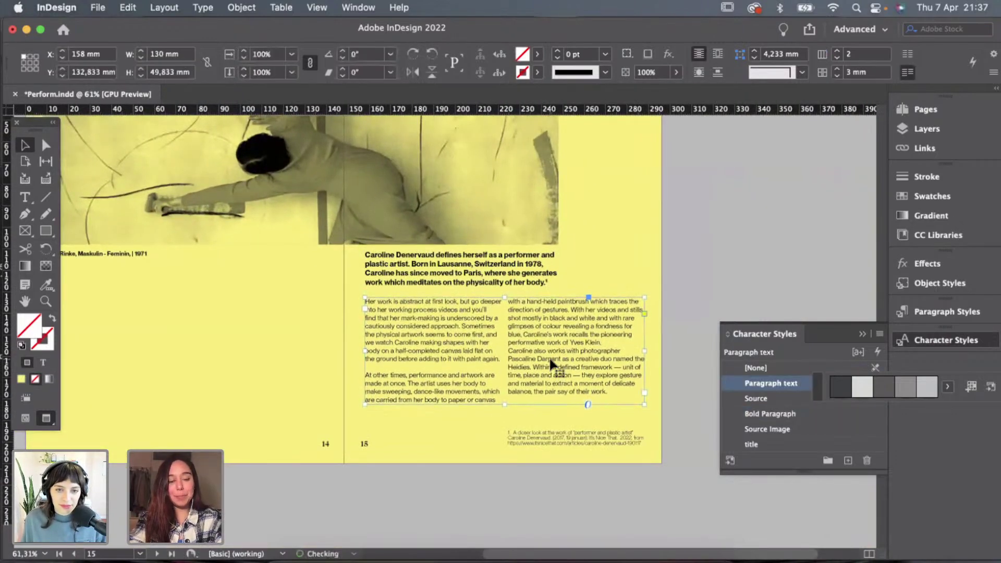
pyautogui.press('Down')
pyautogui.press('Down')
pyautogui.press('Down')
pyautogui.press('Down')
pyautogui.press('Down')
pyautogui.press('Down')
pyautogui.press('Down')
pyautogui.press('Down')
pyautogui.press('Down')
pyautogui.press('Down')
pyautogui.press('Down')
pyautogui.press('Down')
pyautogui.press('Down')
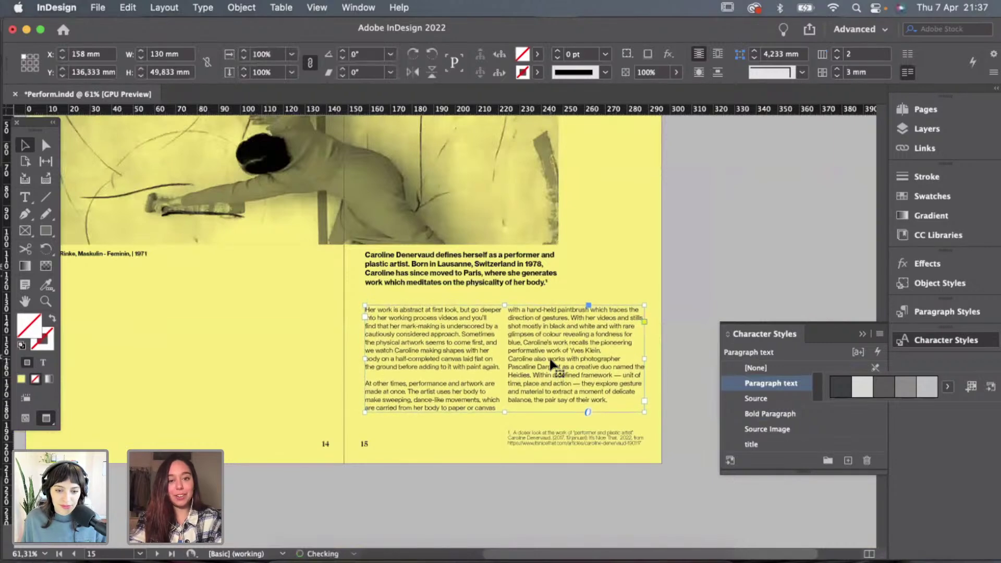
pyautogui.click(671, 295)
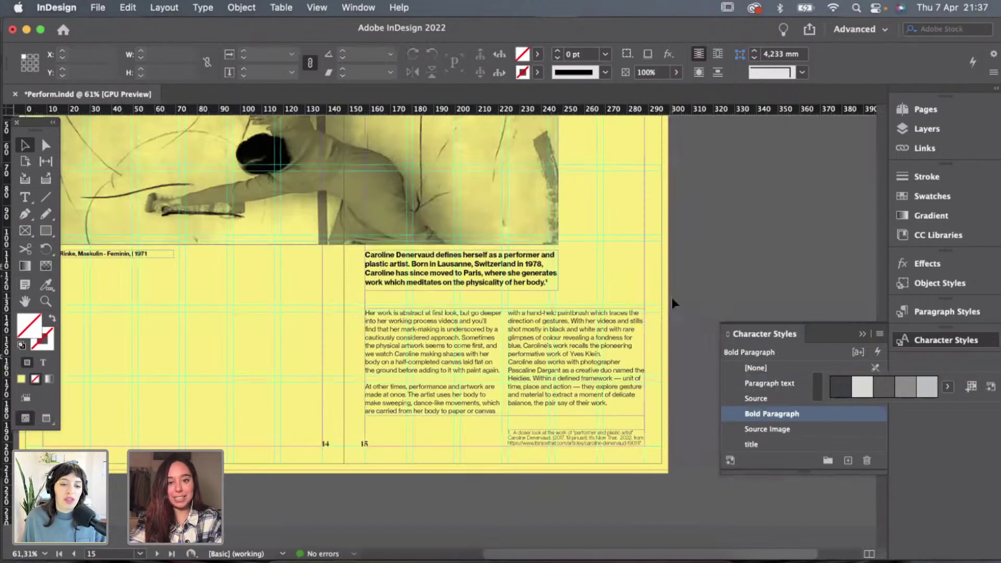
pyautogui.scroll(2, 671, 295)
pyautogui.hscroll(-2, 672, 295)
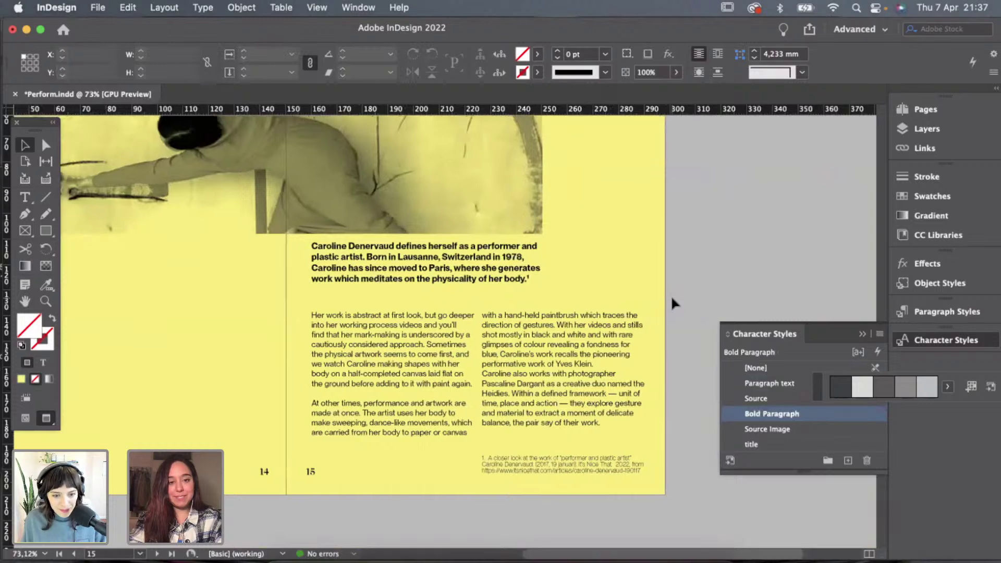
pyautogui.scroll(-2, 624, 282)
# Duplicate the Caroline Denervaud photo and place the copy below the original, across the lower half of the spread.
pyautogui.click(496, 261)
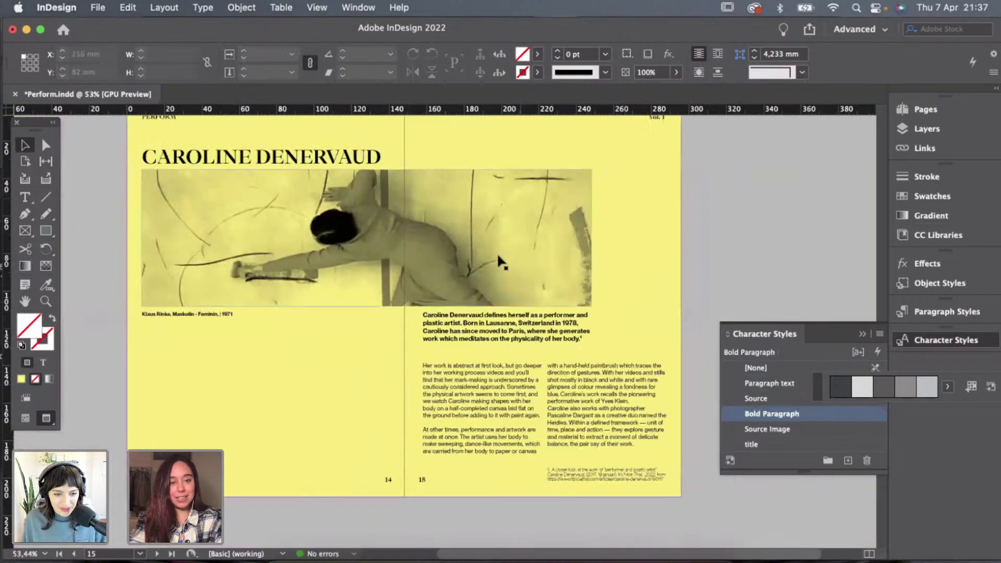
pyautogui.moveTo(497, 261); pyautogui.dragTo(348, 392)
pyautogui.press('x')
pyautogui.press('super+z')
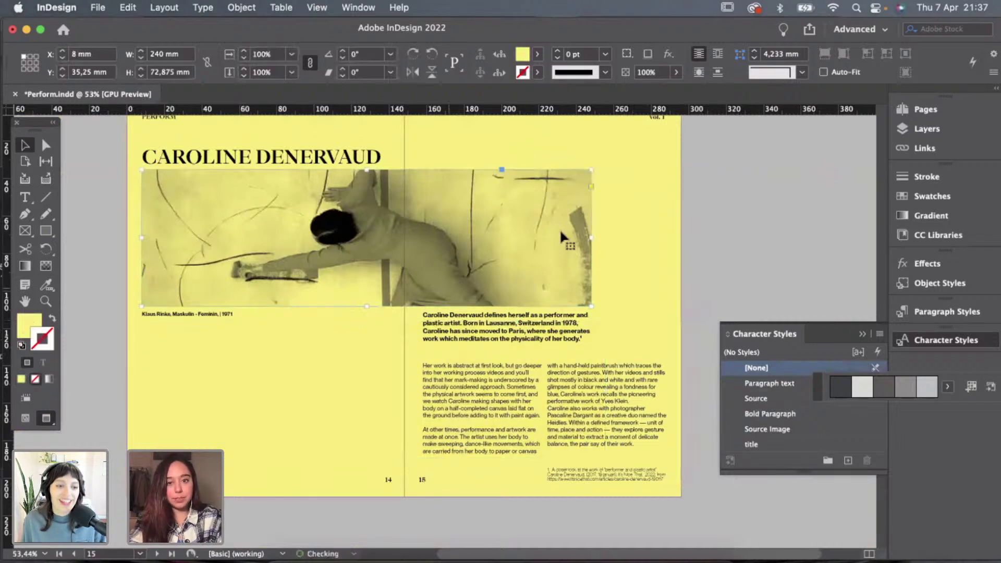
pyautogui.click(610, 230)
pyautogui.moveTo(630, 225); pyautogui.dragTo(453, 416)
pyautogui.rightClick(462, 254)
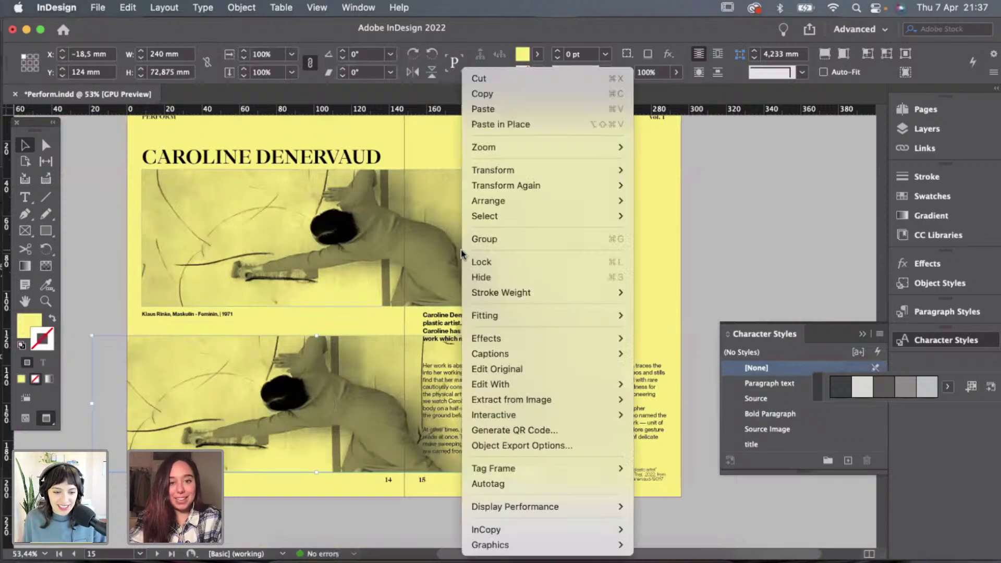
pyautogui.click(504, 239)
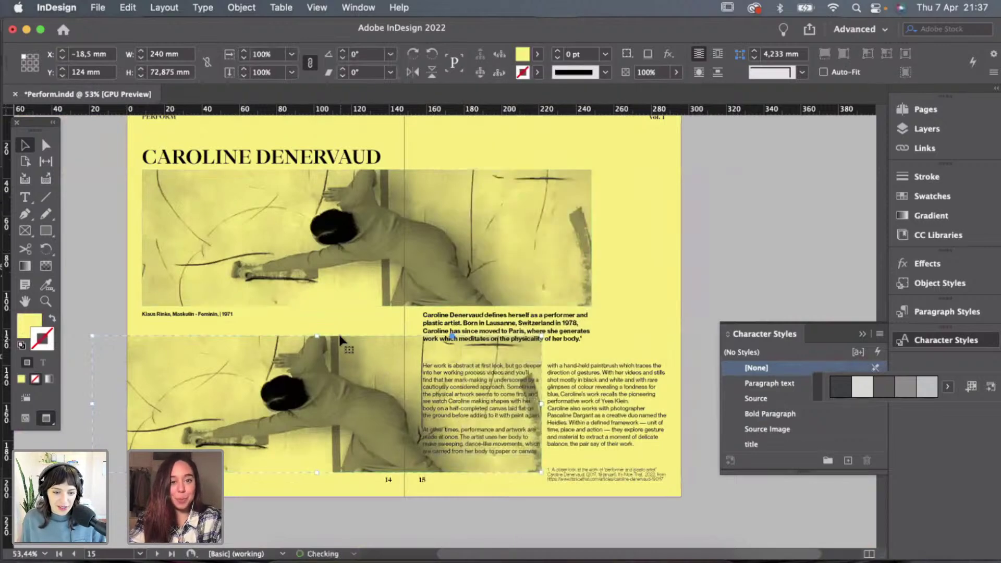
# Crop the copied photo to a strip about 12.3 mm high and move it between the introduction and the body text.
pyautogui.moveTo(317, 473); pyautogui.dragTo(574, 351)
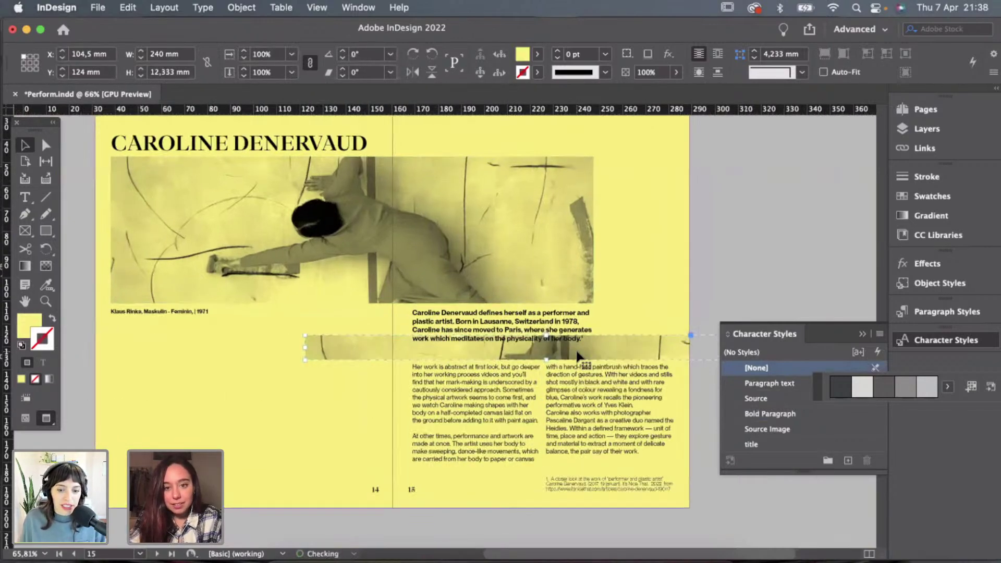
pyautogui.scroll(3, 574, 351)
pyautogui.moveTo(488, 355); pyautogui.dragTo(587, 368)
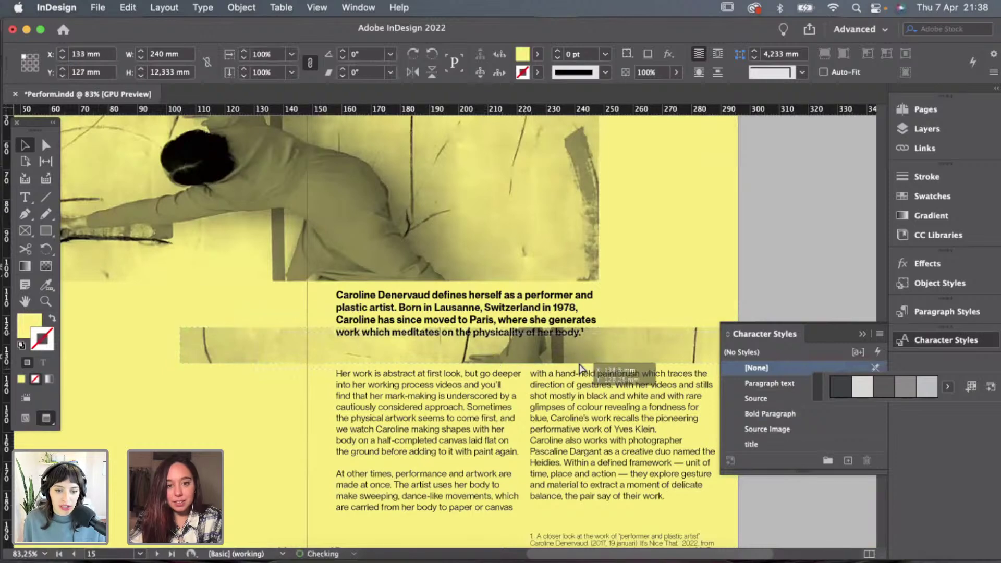
pyautogui.scroll(-3, 587, 368)
pyautogui.scroll(-4, 585, 361)
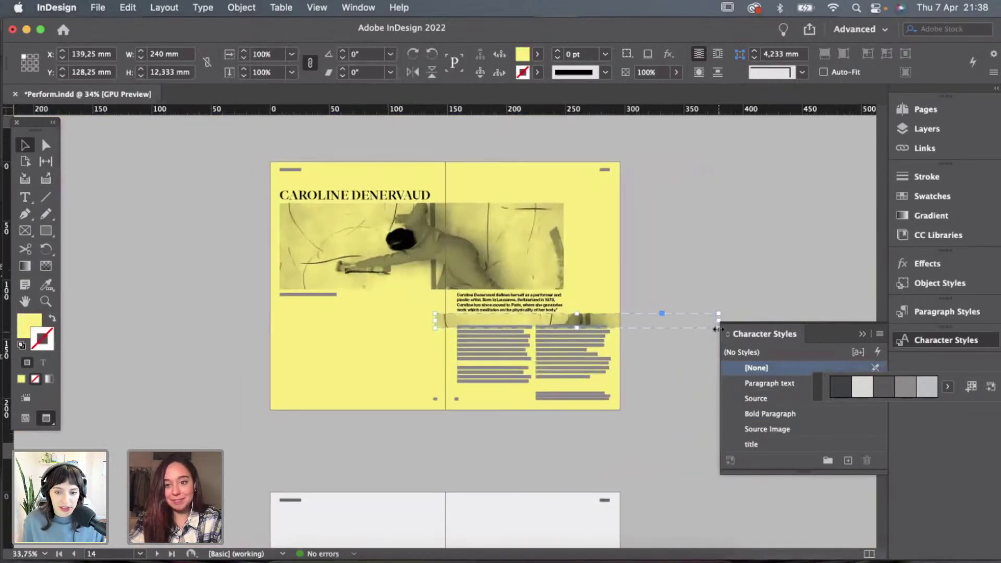
# Crop the image strip to about 129.6 mm wide and 4.5 mm high, and place it above the two body text columns.
pyautogui.moveTo(718, 329); pyautogui.dragTo(737, 395)
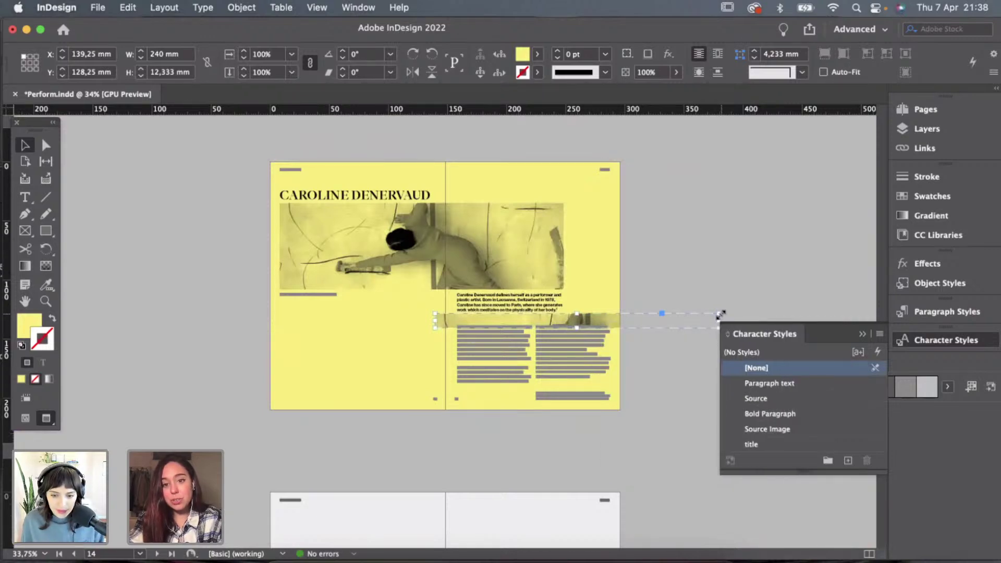
pyautogui.moveTo(720, 314); pyautogui.dragTo(590, 315)
pyautogui.scroll(5, 603, 301)
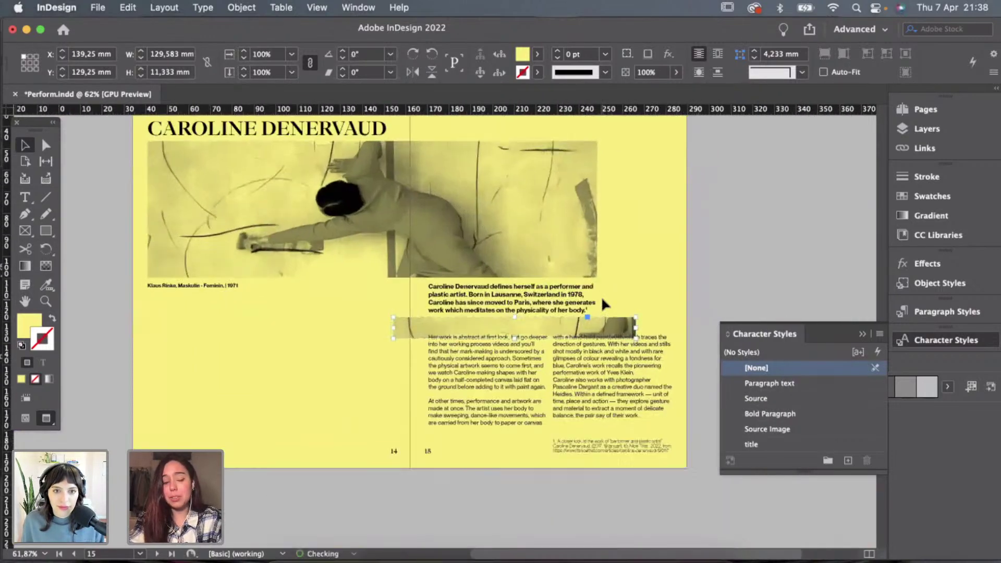
pyautogui.moveTo(475, 349); pyautogui.dragTo(495, 348)
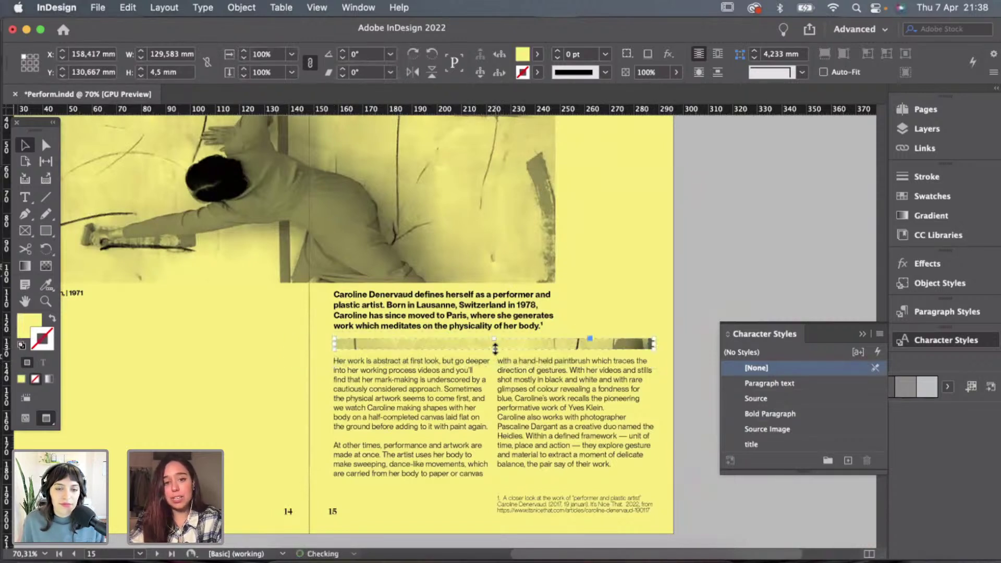
pyautogui.click(578, 298)
# Trim the image strip's upper edge down to a height of about 3.1 mm.
pyautogui.click(904, 135)
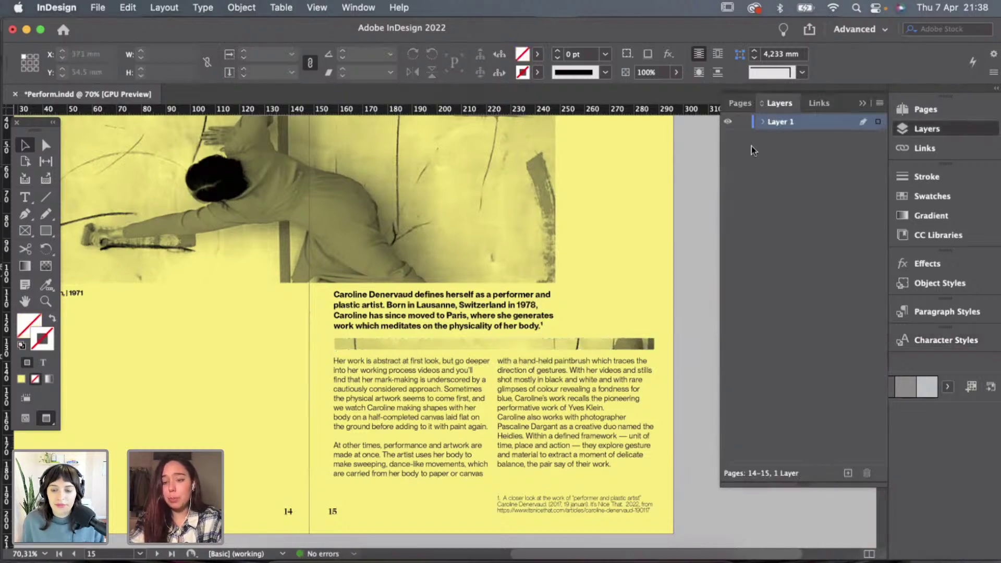
pyautogui.scroll(1, 656, 266)
pyautogui.scroll(3, 655, 263)
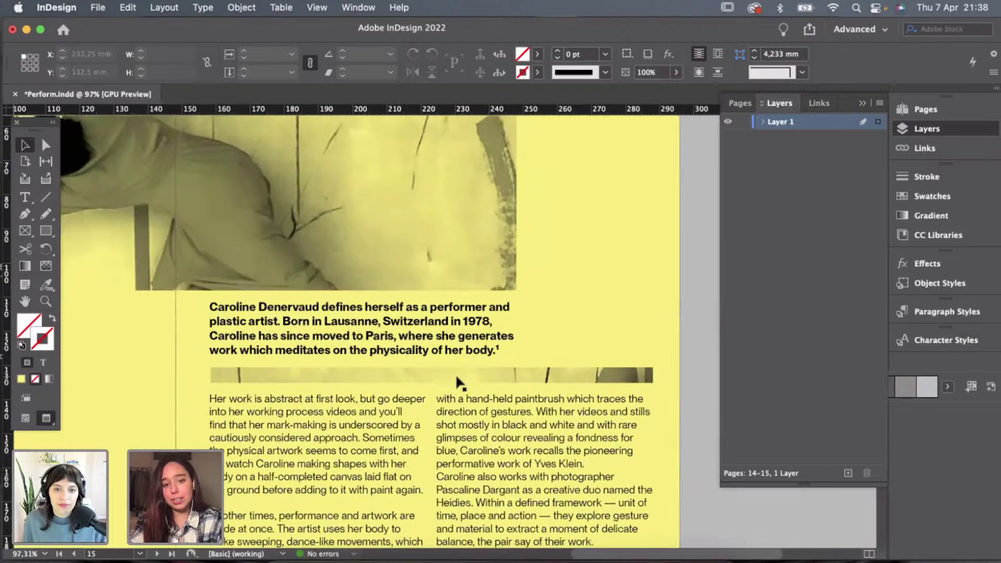
pyautogui.click(448, 372)
pyautogui.scroll(2, 405, 365)
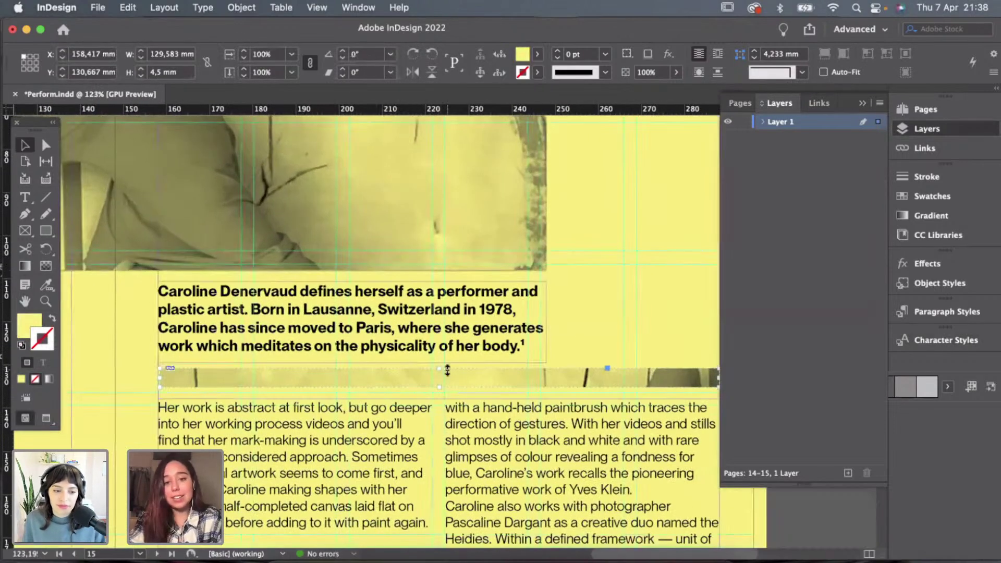
pyautogui.moveTo(438, 369); pyautogui.dragTo(440, 375)
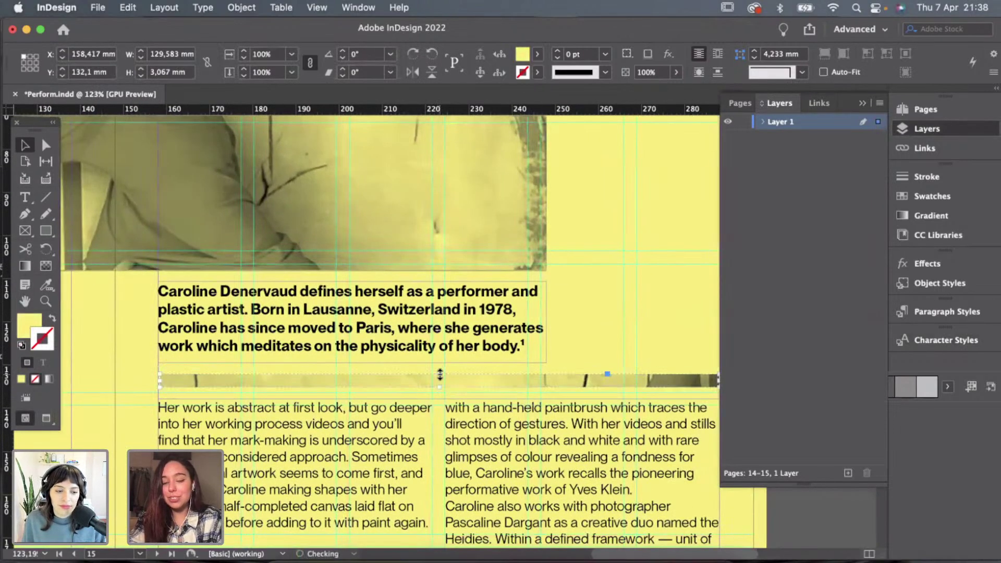
pyautogui.click(600, 336)
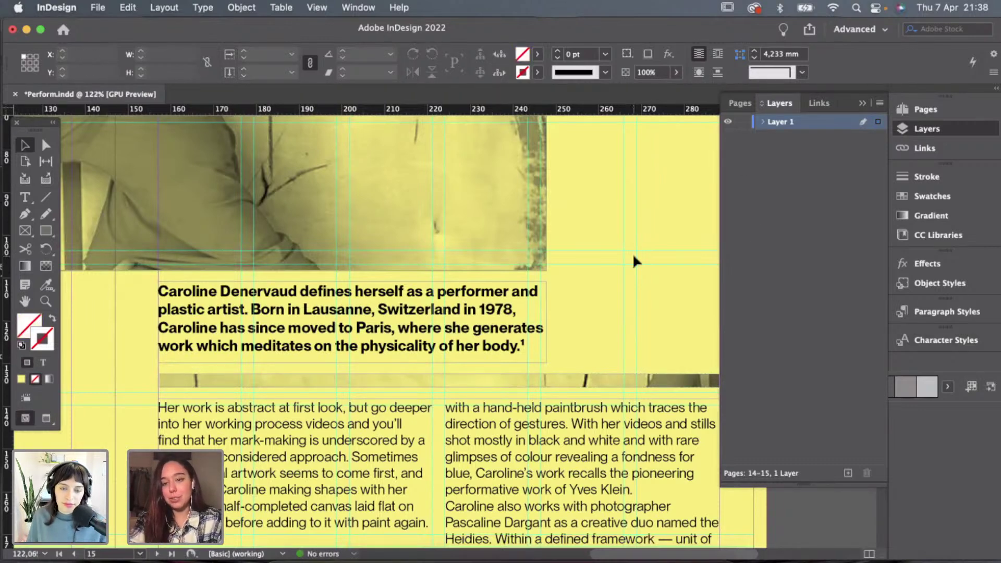
# Extend the image strip's left edge to the body text frame's edge, making it 130 mm wide, and check the spread in preview.
pyautogui.scroll(-3, 633, 253)
pyautogui.press('w')
pyautogui.press('w')
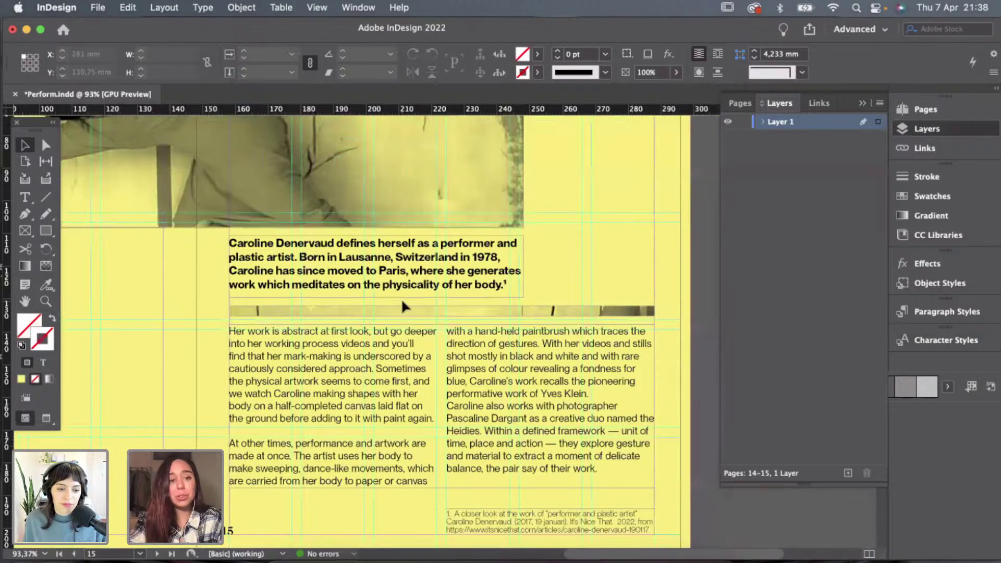
pyautogui.scroll(3, 402, 298)
pyautogui.click(146, 316)
pyautogui.moveTo(146, 316); pyautogui.dragTo(147, 317)
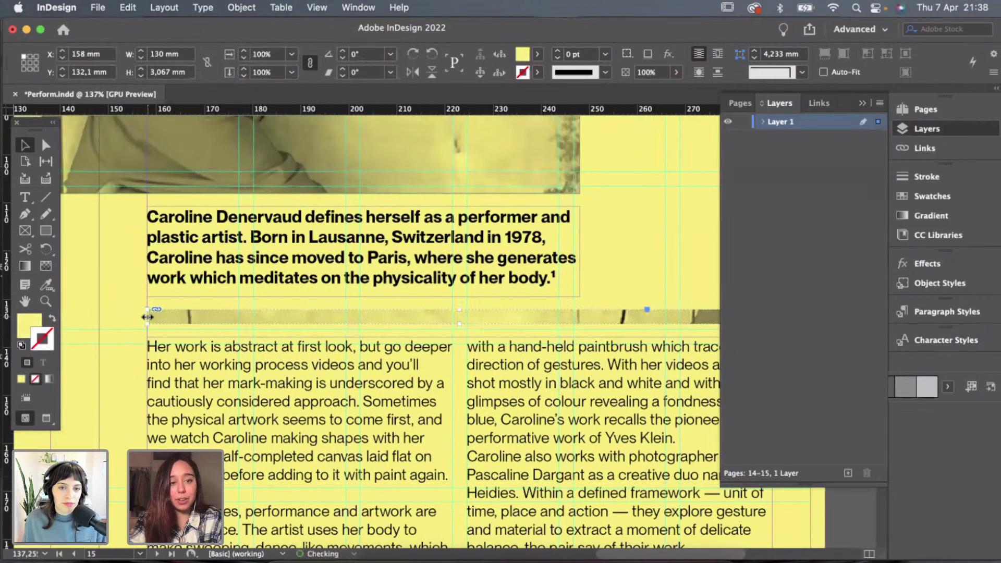
pyautogui.click(624, 292)
pyautogui.press('w')
pyautogui.scroll(-2, 624, 292)
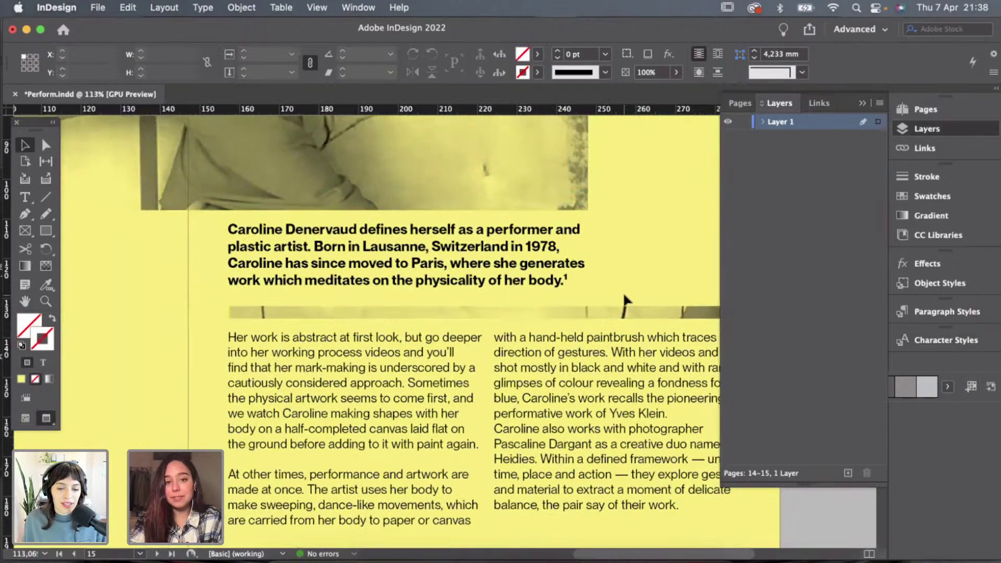
pyautogui.scroll(-5, 623, 292)
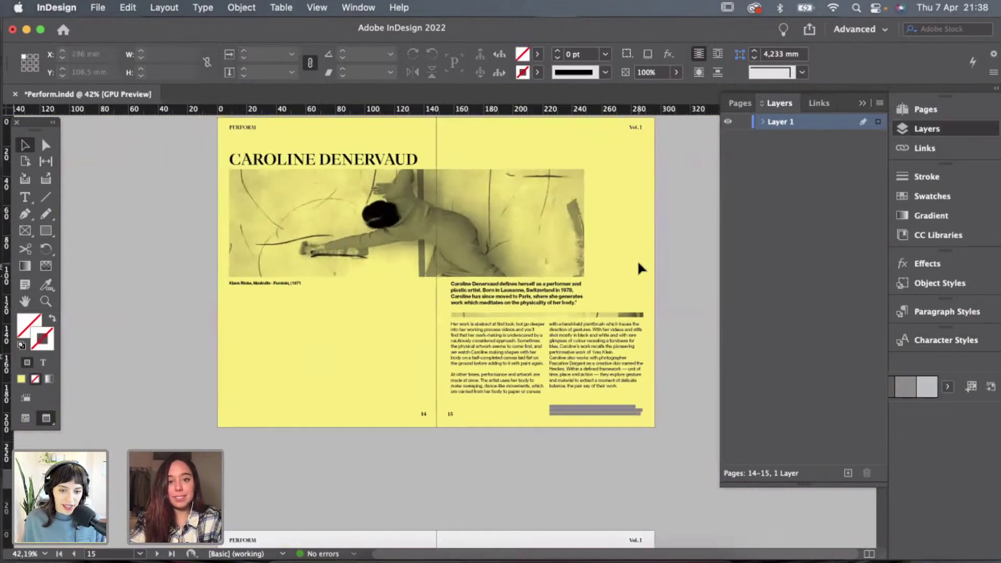
# Thin the image strip to about 2.7 mm high from its upper edge, and compare it with guides shown and hidden.
pyautogui.scroll(2, 638, 263)
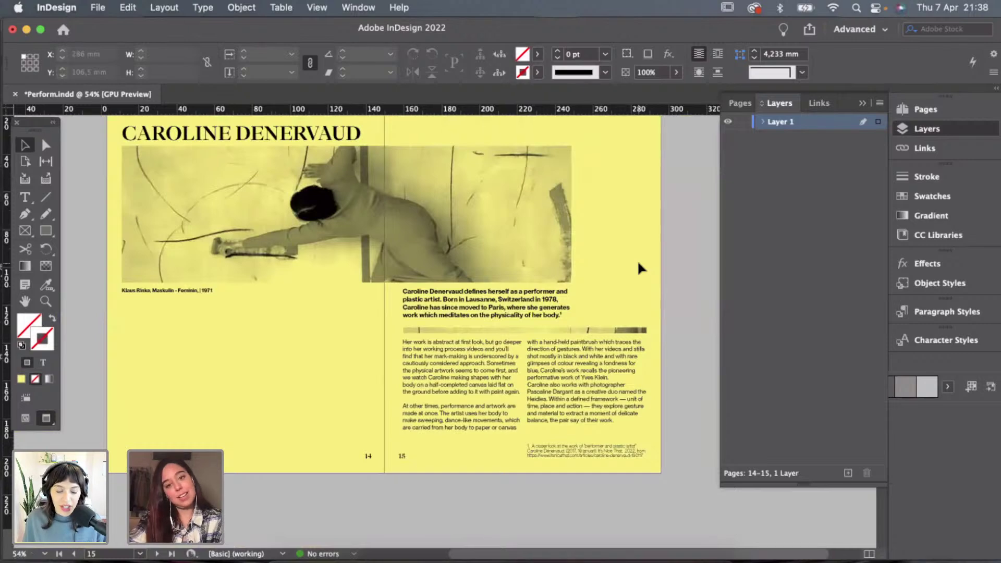
pyautogui.press('super+alt+0')
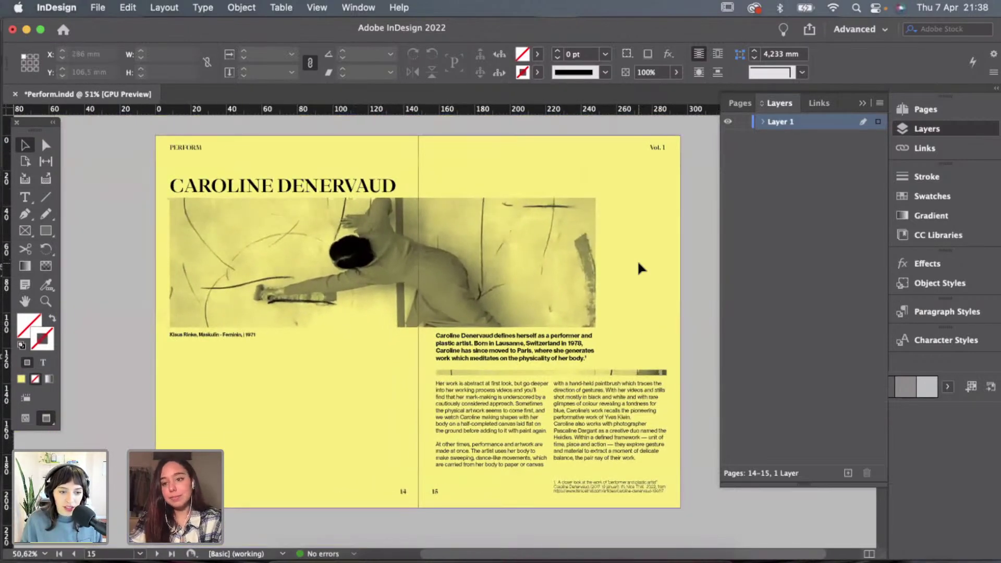
pyautogui.scroll(3, 638, 265)
pyautogui.scroll(2, 568, 299)
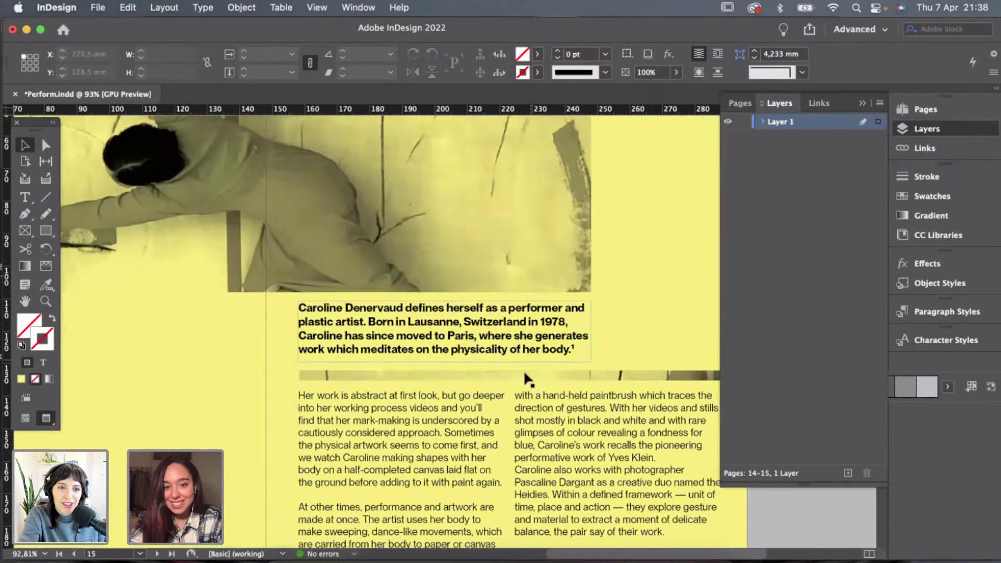
pyautogui.click(524, 372)
pyautogui.moveTo(510, 373); pyautogui.dragTo(510, 374)
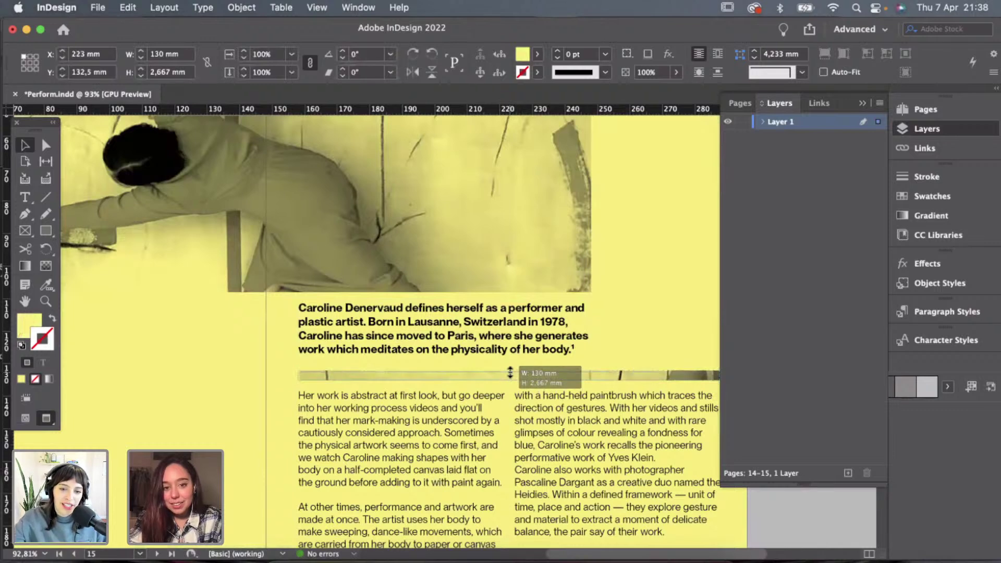
pyautogui.click(618, 342)
pyautogui.press('w')
pyautogui.press('w')
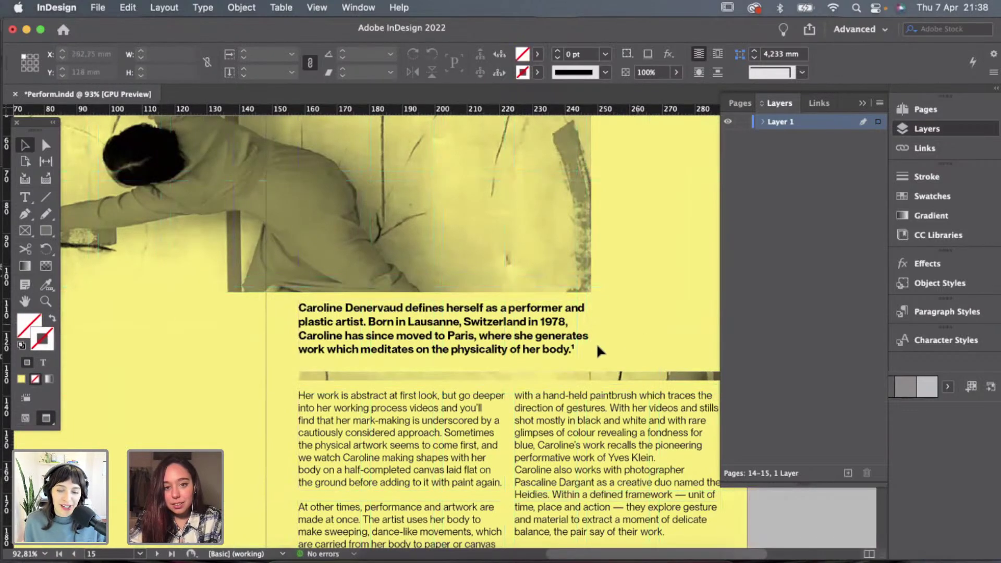
# Try extending the image strip up to the main photo's lower edge behind the introduction, and take the strip off the spread.
pyautogui.click(516, 379)
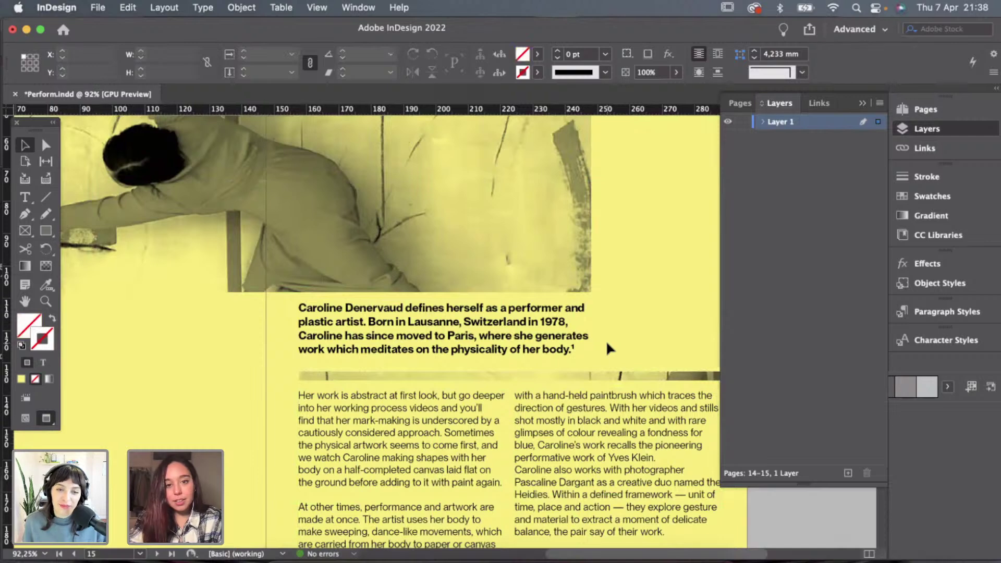
pyautogui.scroll(-2, 606, 340)
pyautogui.click(538, 366)
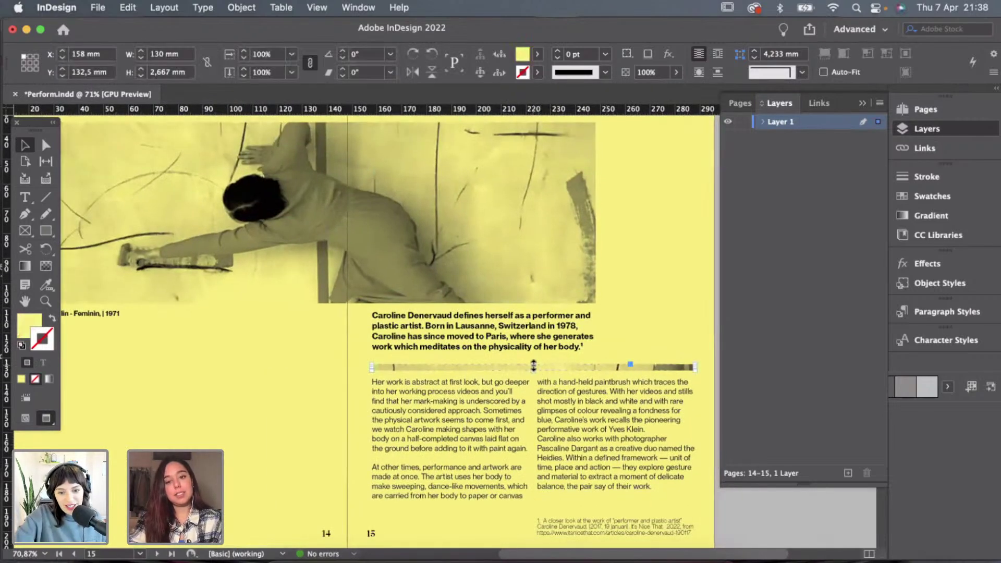
pyautogui.moveTo(533, 365); pyautogui.dragTo(535, 303)
pyautogui.click(652, 274)
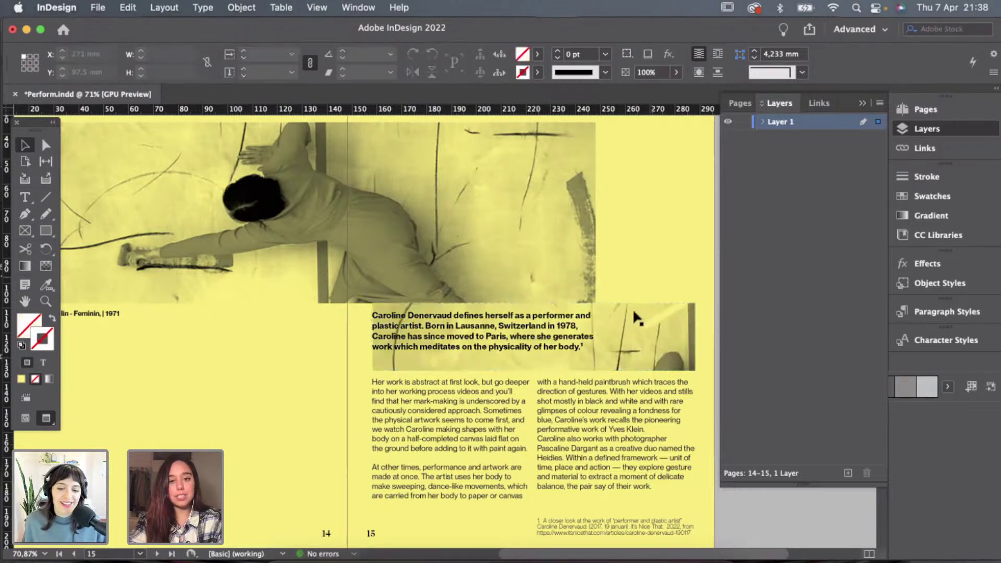
pyautogui.press('super+z')
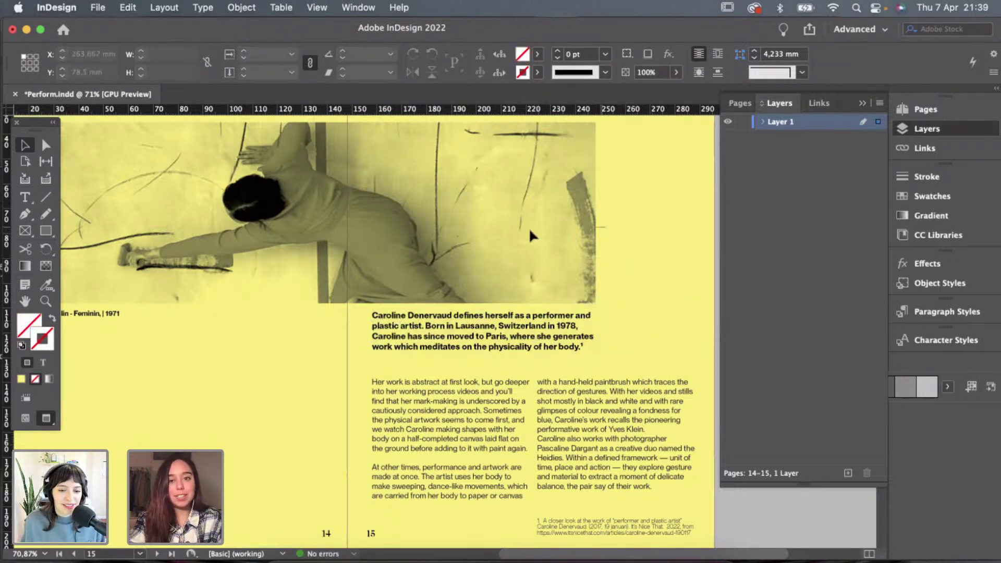
# Copy the main photo and paste the duplicate in place over the original.
pyautogui.click(505, 233)
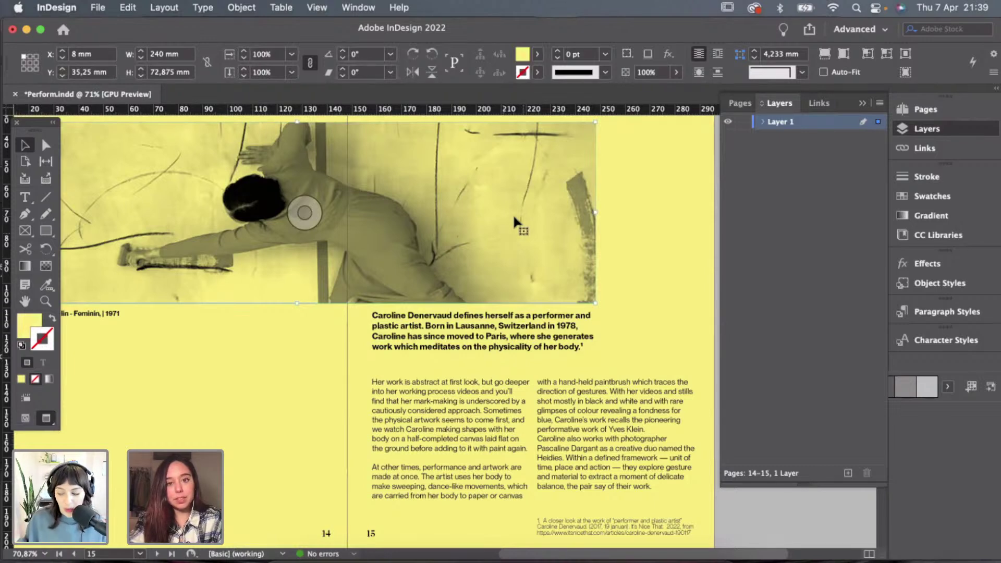
pyautogui.rightClick(512, 213)
pyautogui.moveTo(568, 218)
pyautogui.click(559, 239)
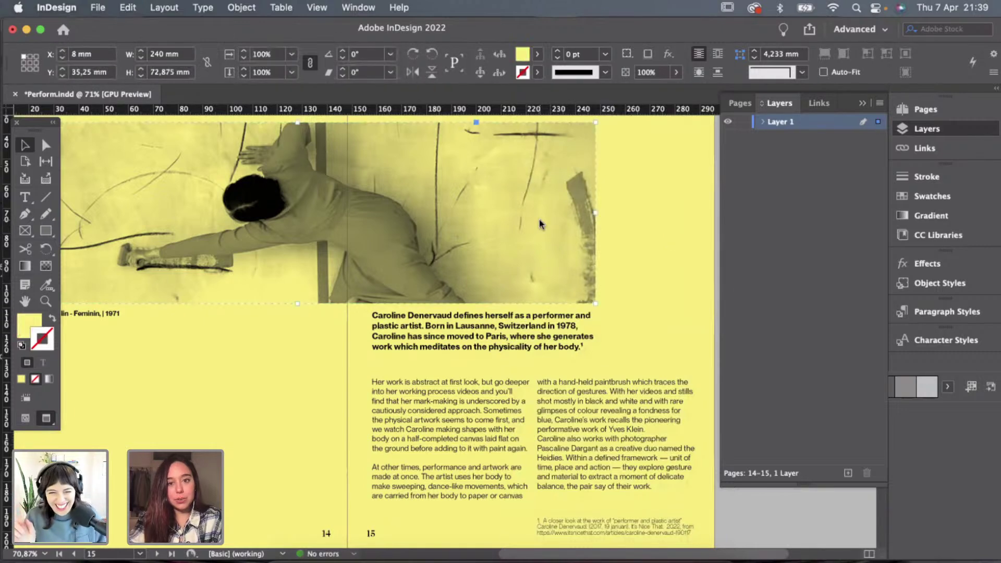
pyautogui.rightClick(540, 221)
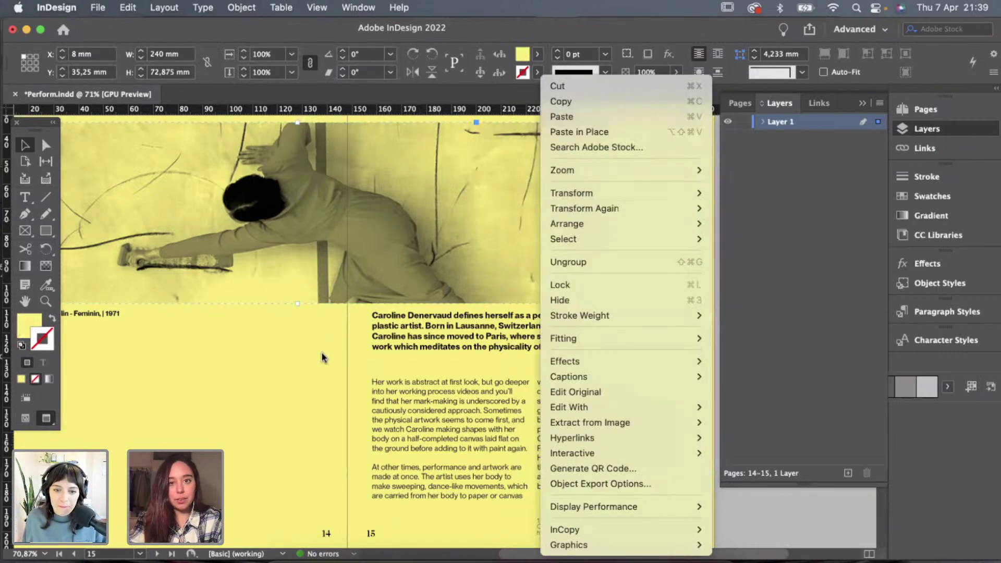
pyautogui.click(580, 131)
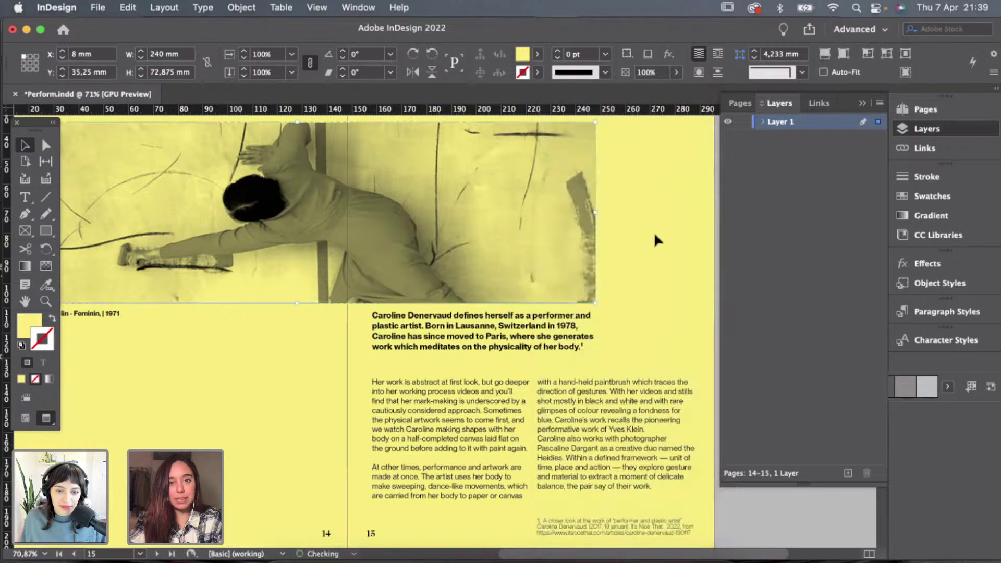
# Try extending the duplicate photo's frame to 280 mm wide and about 101.1 mm high with guides shown, and undo the resize.
pyautogui.click(453, 234)
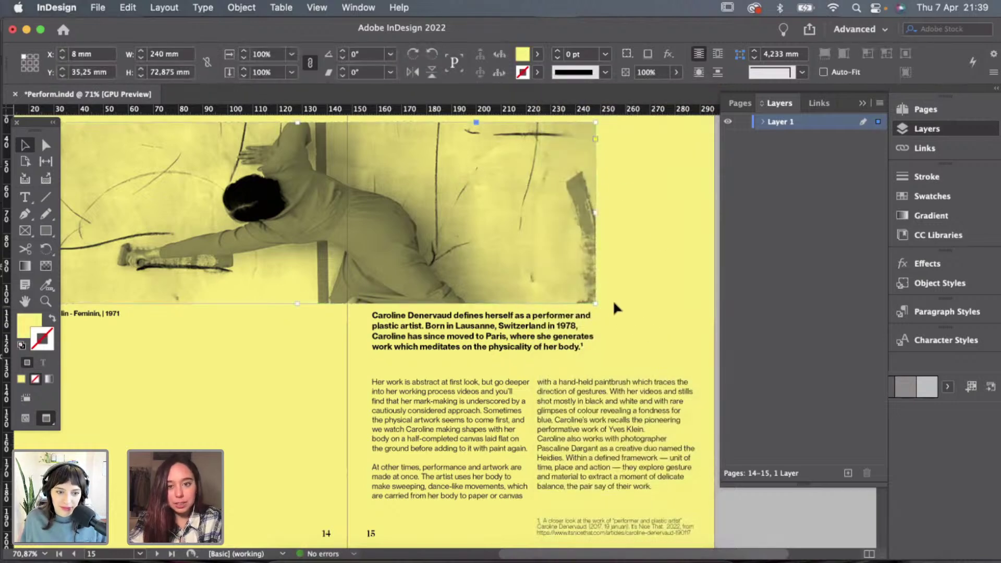
pyautogui.press('w')
pyautogui.moveTo(596, 303); pyautogui.dragTo(695, 374)
pyautogui.scroll(-2, 611, 338)
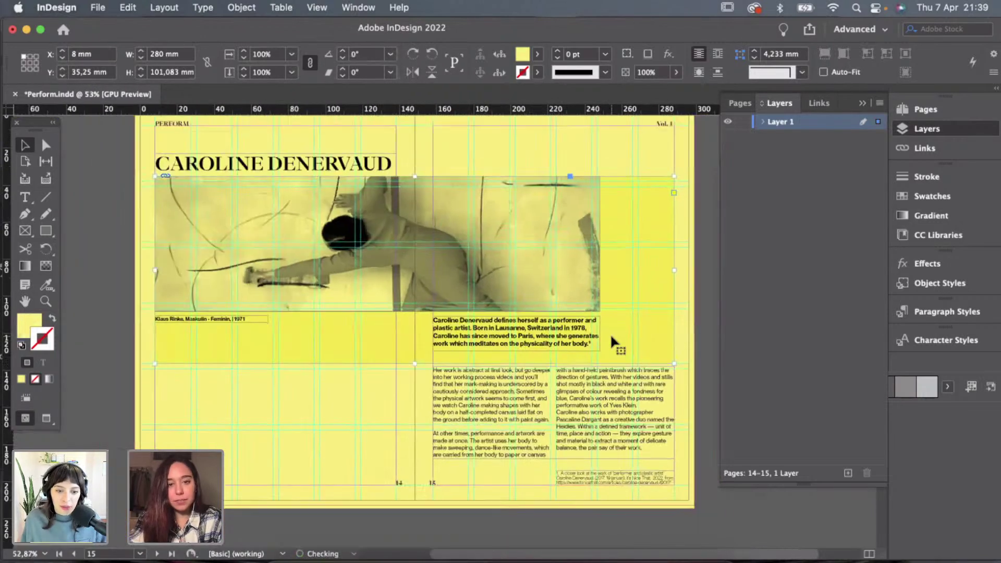
pyautogui.press('super+z')
pyautogui.moveTo(600, 244)
pyautogui.mouseDown()
pyautogui.moveTo(544, 243)
pyautogui.moveTo(600, 243)
pyautogui.mouseUp()
pyautogui.scroll(4, 533, 256)
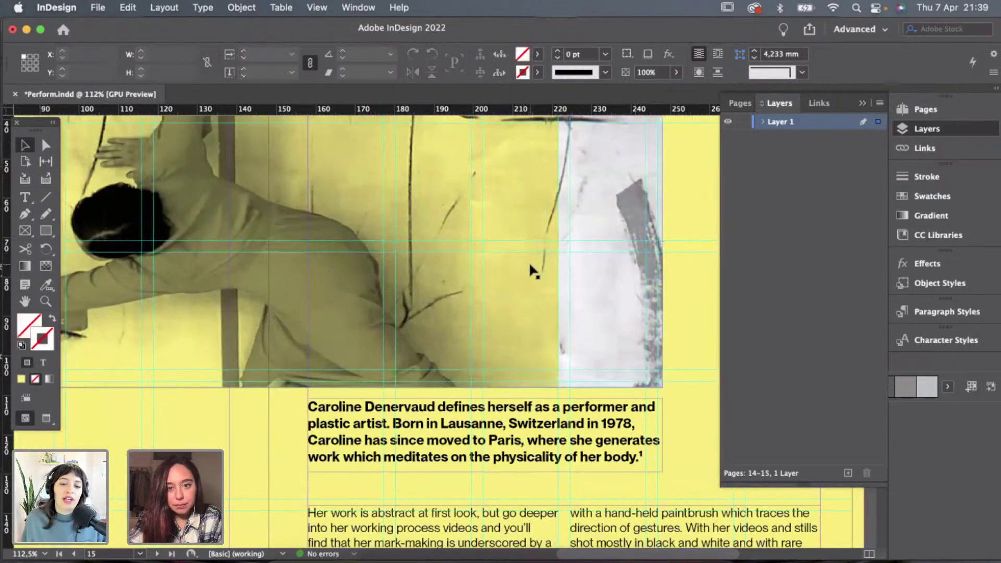
pyautogui.scroll(-2, 586, 254)
pyautogui.scroll(2, 586, 250)
pyautogui.hscroll(3, 586, 250)
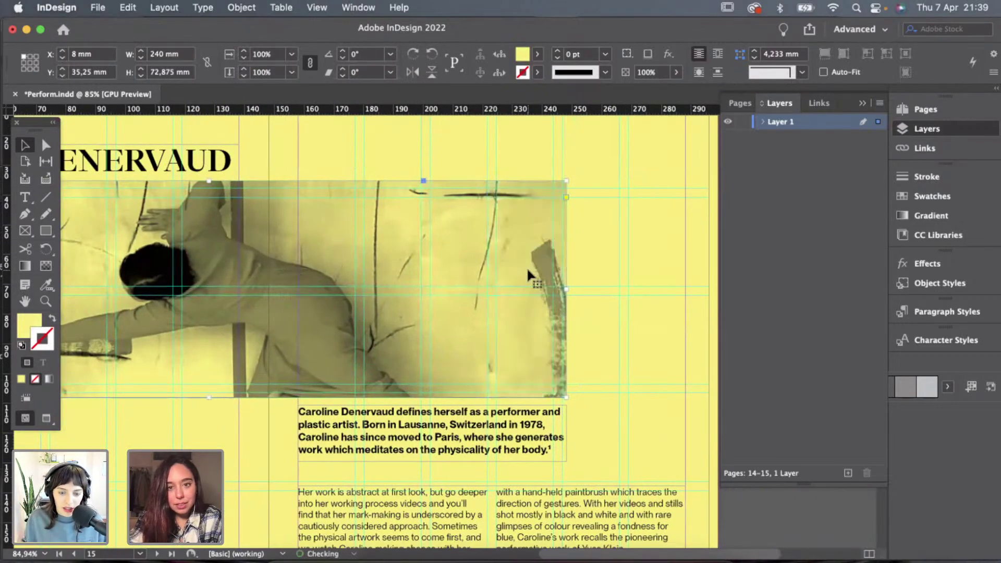
# Paste the copied photo in place once more over the main photo.
pyautogui.rightClick(491, 290)
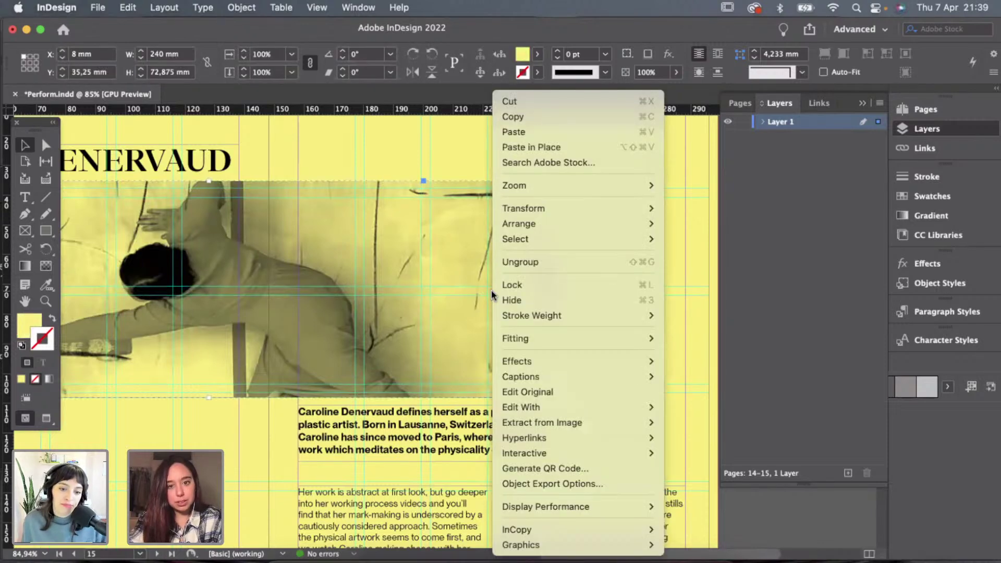
pyautogui.click(423, 154)
pyautogui.click(615, 235)
pyautogui.click(393, 250)
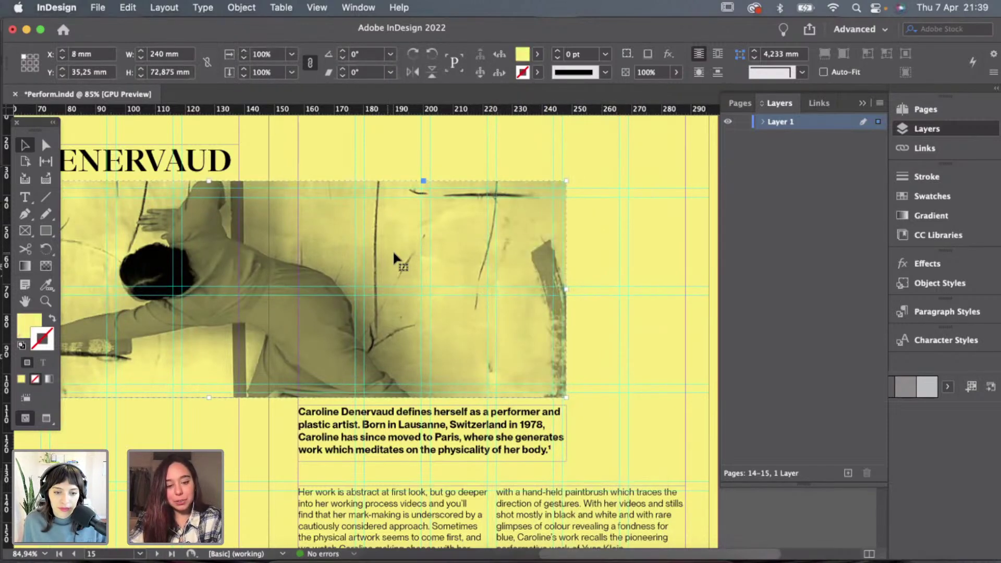
pyautogui.rightClick(435, 258)
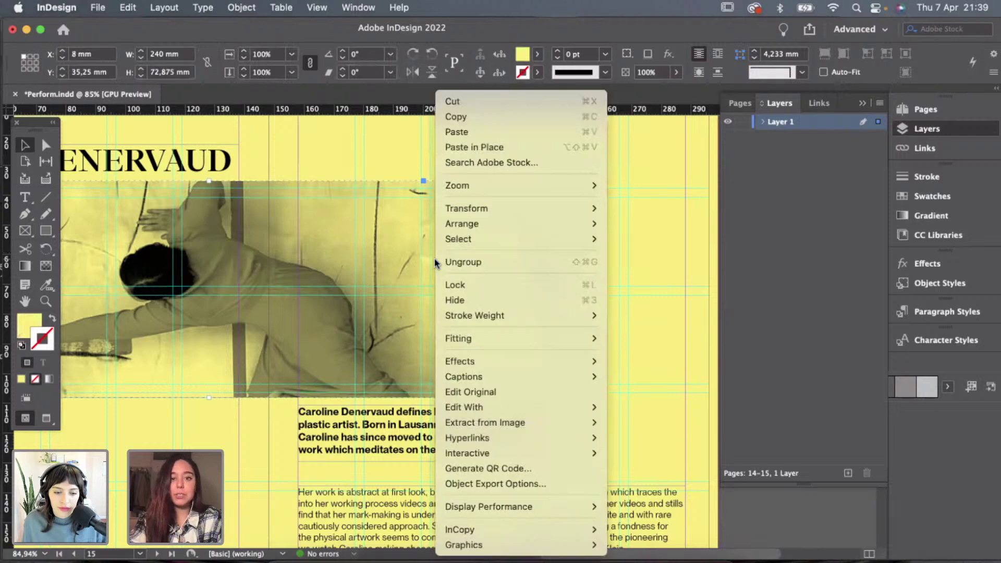
pyautogui.click(501, 150)
# Extend the pasted photo's frame to the outer margin and down to the body text, 280 mm wide and about 101.1 mm high.
pyautogui.moveTo(551, 280); pyautogui.dragTo(644, 280)
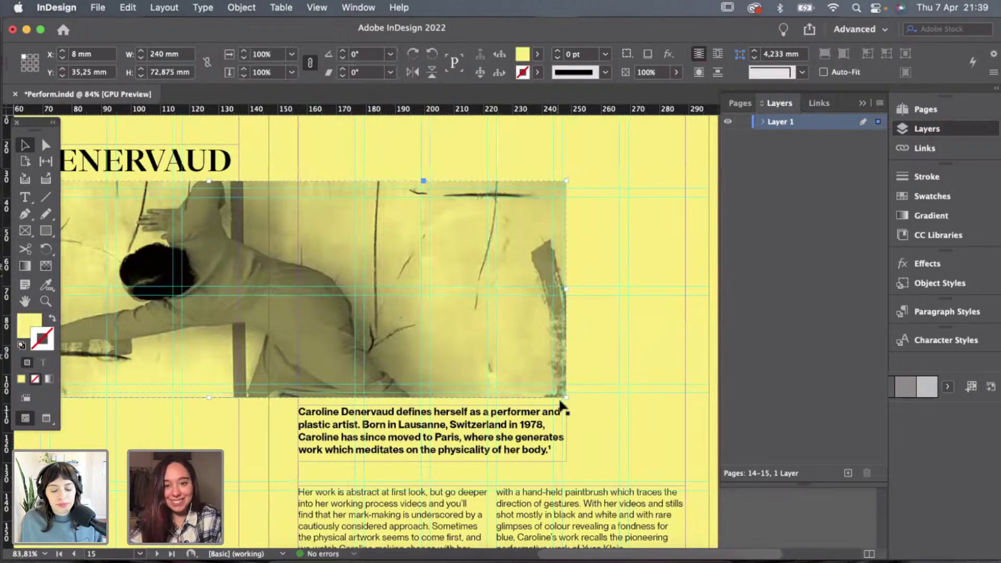
pyautogui.scroll(-5, 567, 360)
pyautogui.moveTo(508, 363); pyautogui.dragTo(592, 421)
pyautogui.scroll(-2, 592, 421)
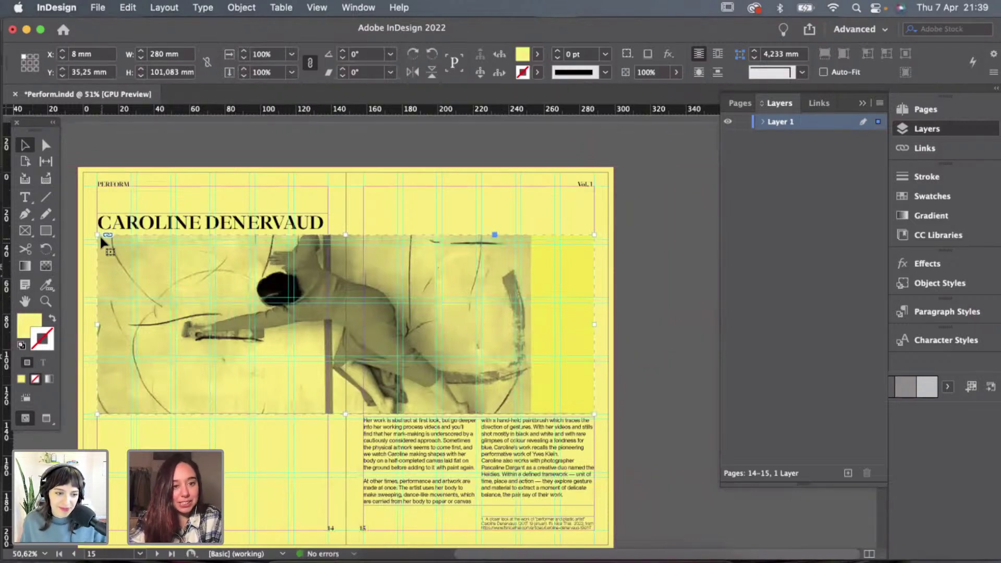
# Crop the pasted photo into a strip between introduction and body text, 130 mm wide and about 5.8 mm high.
pyautogui.moveTo(99, 234); pyautogui.dragTo(363, 397)
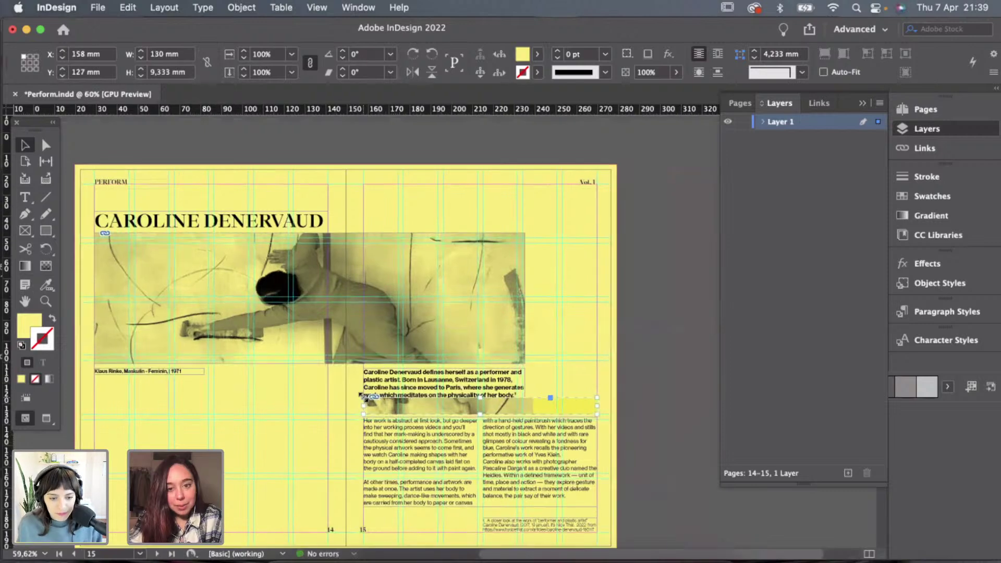
pyautogui.scroll(3, 481, 398)
pyautogui.moveTo(564, 397); pyautogui.dragTo(563, 408)
pyautogui.hscroll(1, 565, 415)
pyautogui.hscroll(3, 563, 412)
pyautogui.scroll(-2, 563, 411)
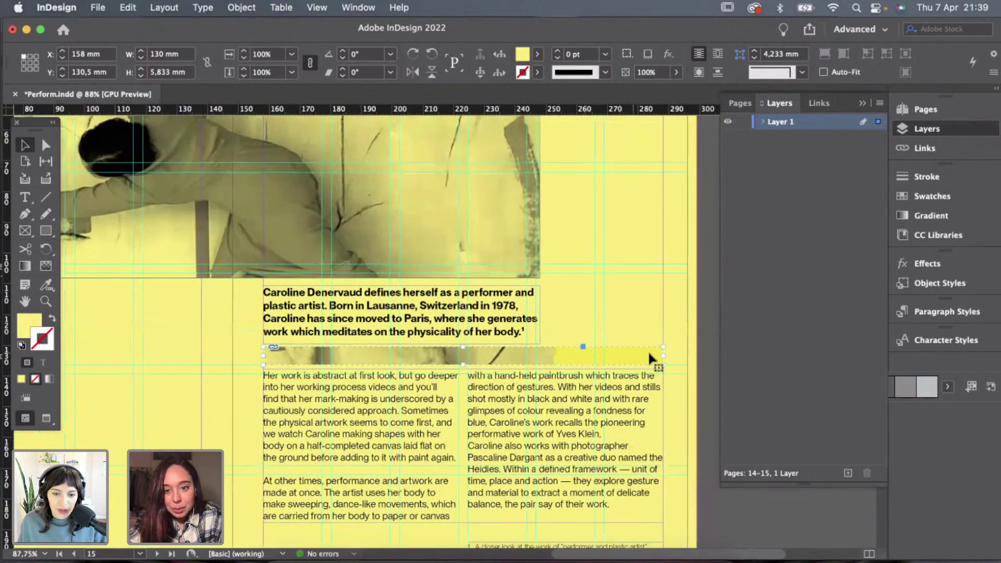
# Shorten the image strip to 90.25 mm wide so it ends level with the main photo, and inspect it up close.
pyautogui.moveTo(661, 358); pyautogui.dragTo(541, 356)
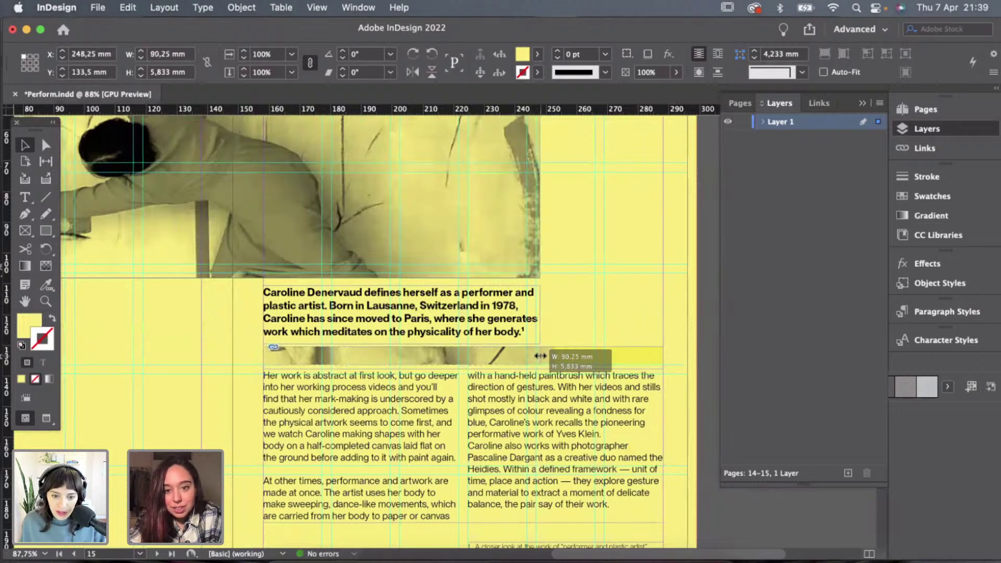
pyautogui.click(631, 323)
pyautogui.scroll(3, 630, 323)
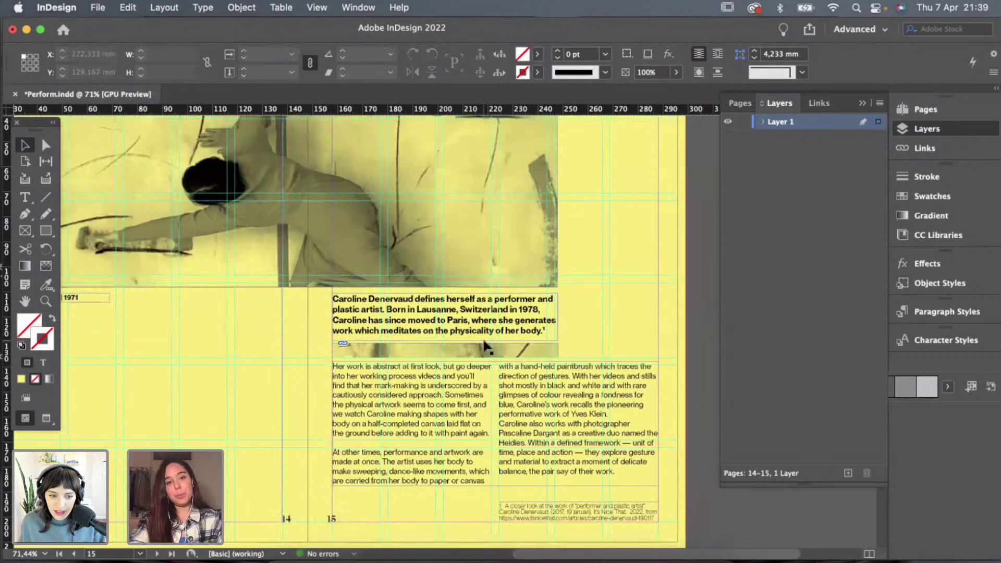
pyautogui.scroll(2, 620, 312)
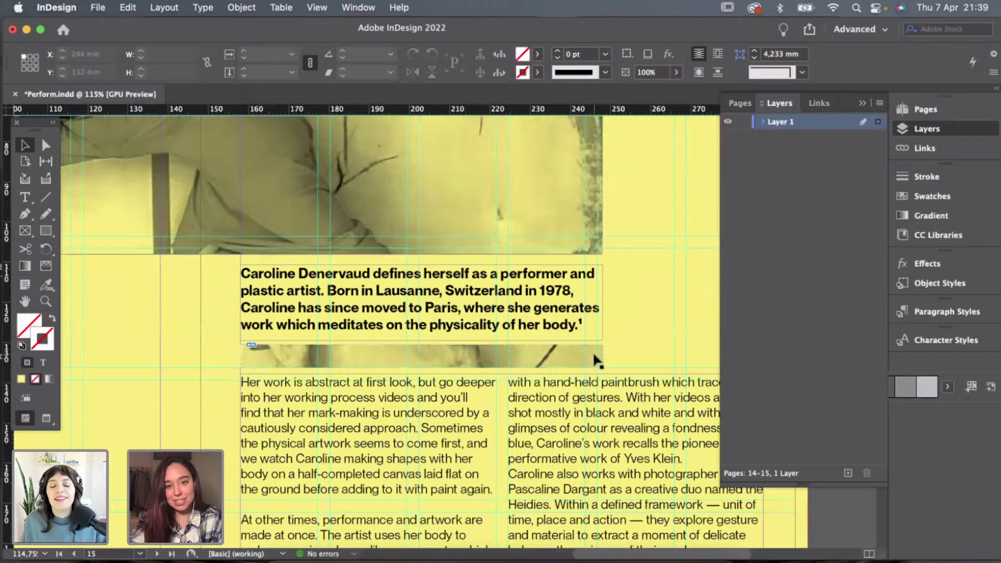
pyautogui.click(420, 355)
pyautogui.scroll(3, 422, 355)
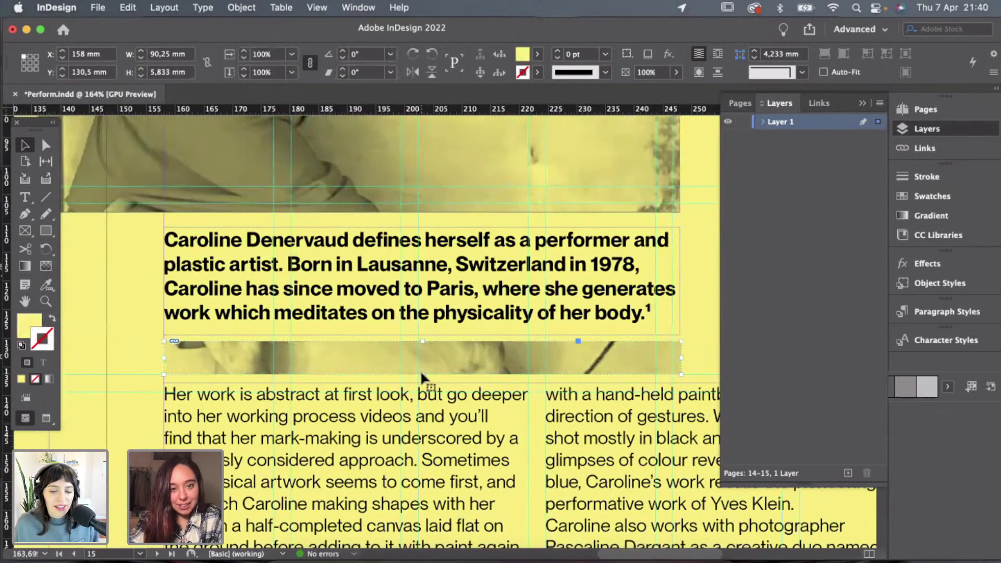
# Trim the top edge of the image strip below the intro paragraph so its height is 4.458 mm.
pyautogui.moveTo(423, 345); pyautogui.dragTo(422, 350)
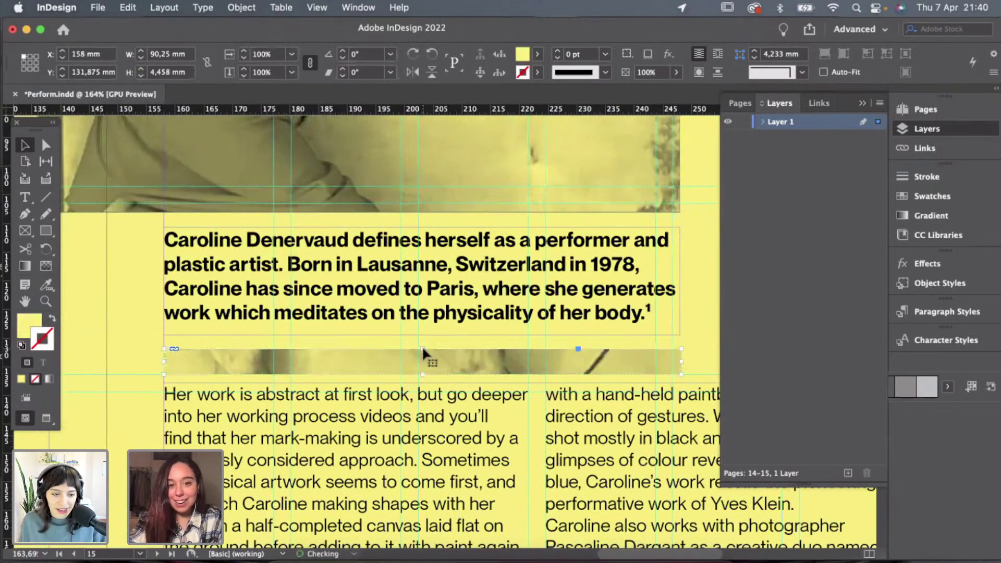
pyautogui.click(687, 332)
pyautogui.scroll(-6, 687, 328)
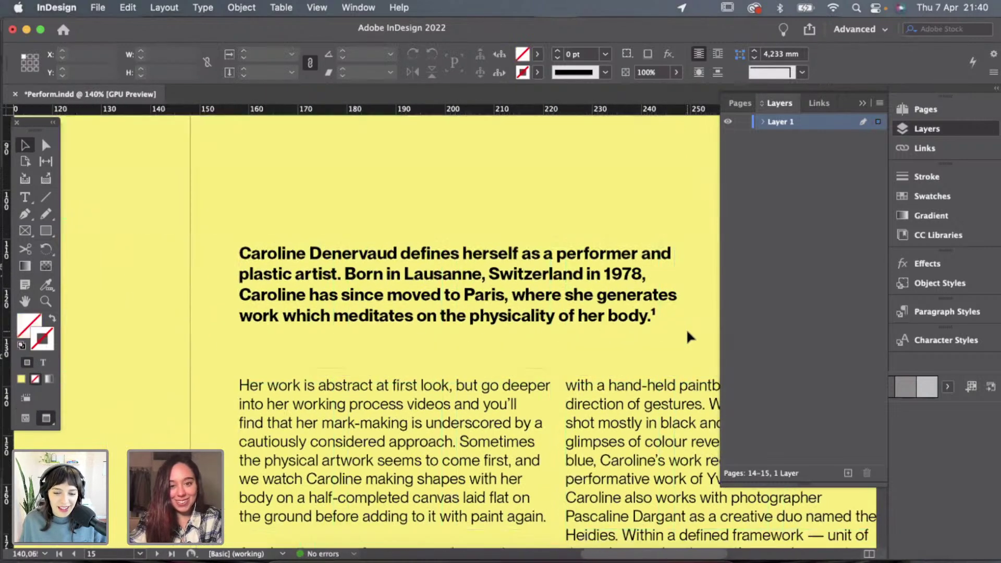
pyautogui.scroll(-3, 687, 329)
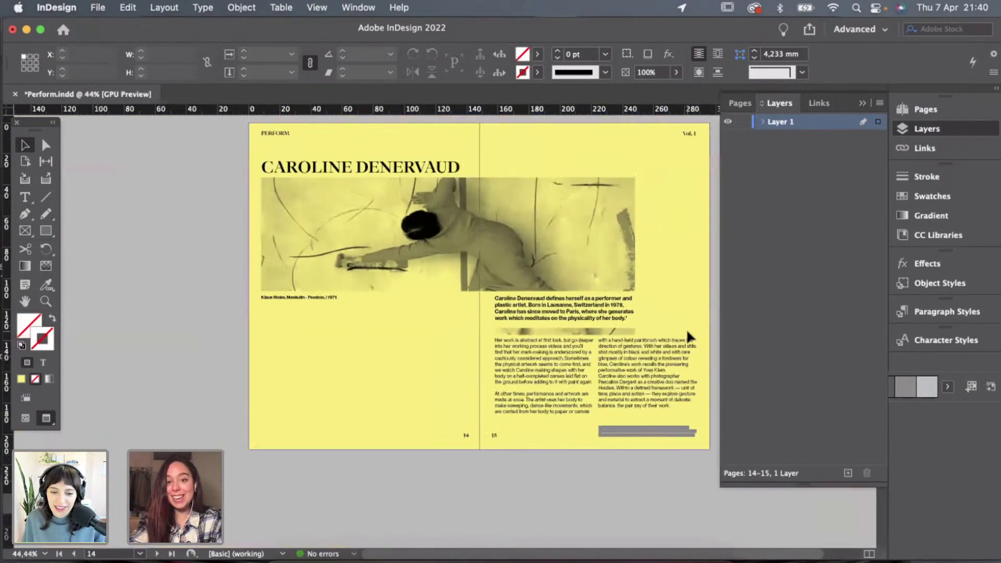
# Nudge the image strip up toward the intro paragraph to Y 130.625 mm.
pyautogui.scroll(6, 675, 308)
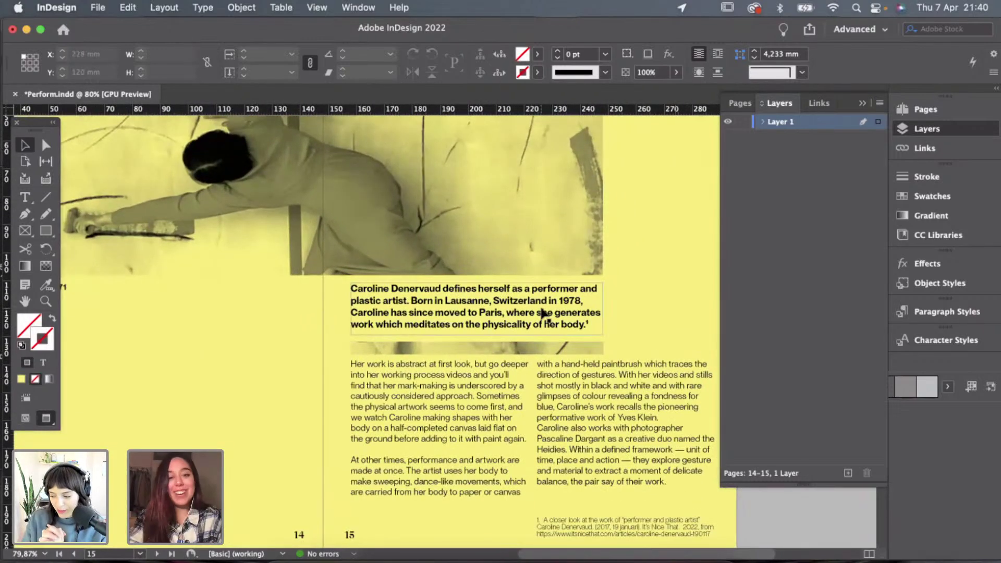
pyautogui.scroll(4, 546, 307)
pyautogui.click(459, 368)
pyautogui.press('Up')
pyautogui.press('Up')
pyautogui.press('Up')
pyautogui.press('Up')
pyautogui.press('Up')
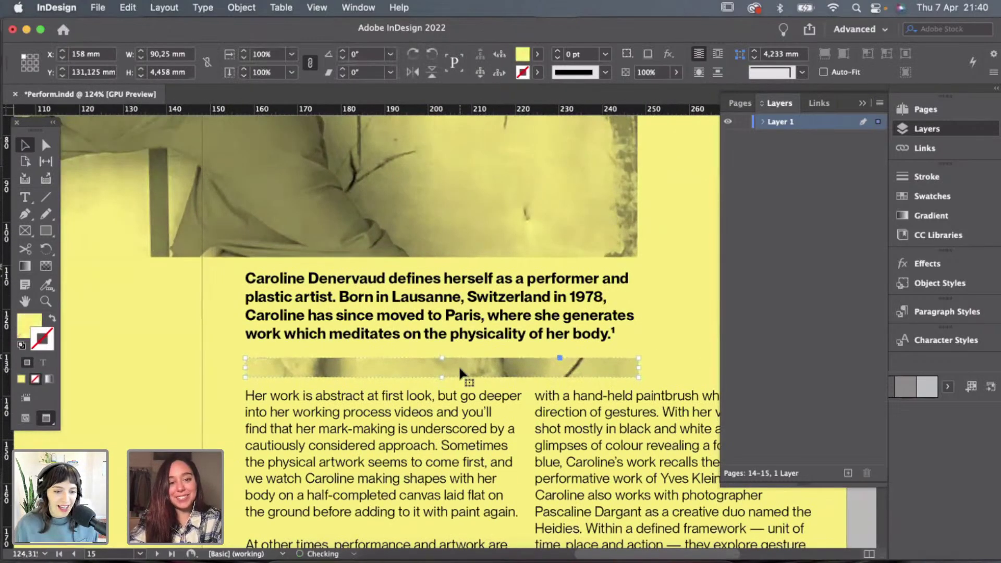
# Trim the bottom edge of the image strip so its height is 3.675 mm, and preview the spread.
pyautogui.scroll(4, 457, 355)
pyautogui.moveTo(435, 382); pyautogui.dragTo(435, 380)
pyautogui.click(460, 396)
pyautogui.press('w')
pyautogui.press('w')
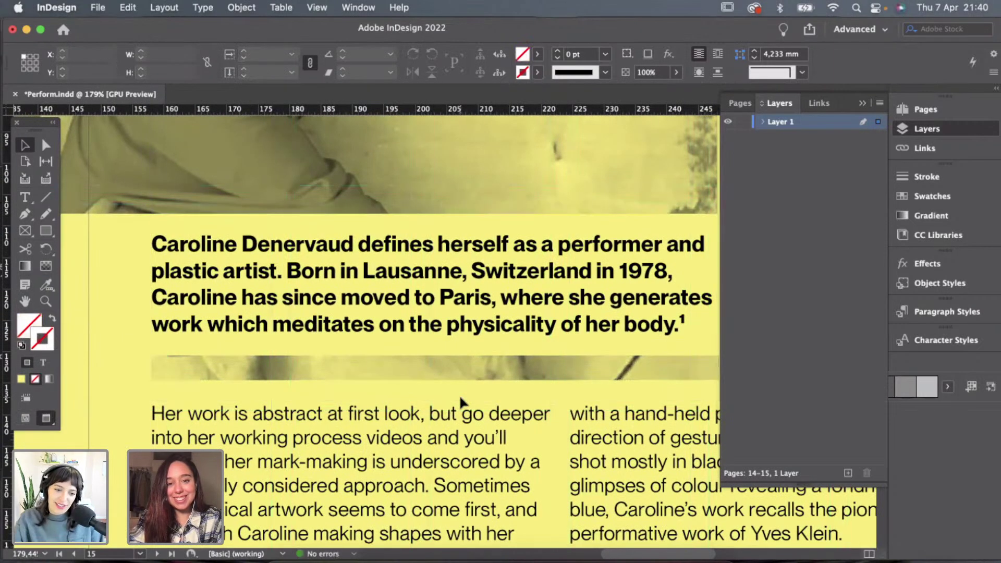
pyautogui.scroll(-3, 460, 402)
pyautogui.scroll(-3, 460, 401)
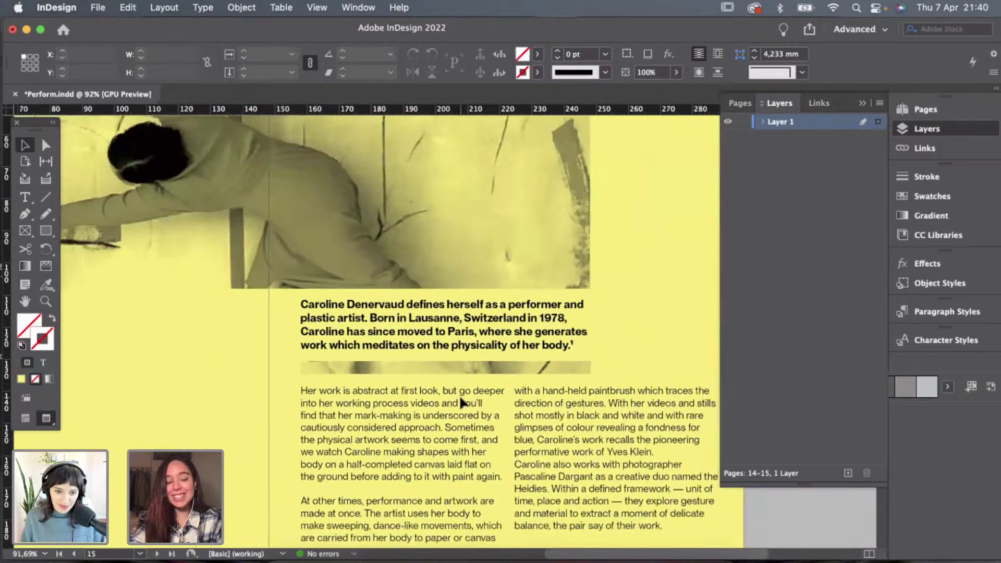
pyautogui.scroll(-2, 583, 268)
pyautogui.scroll(-2, 586, 265)
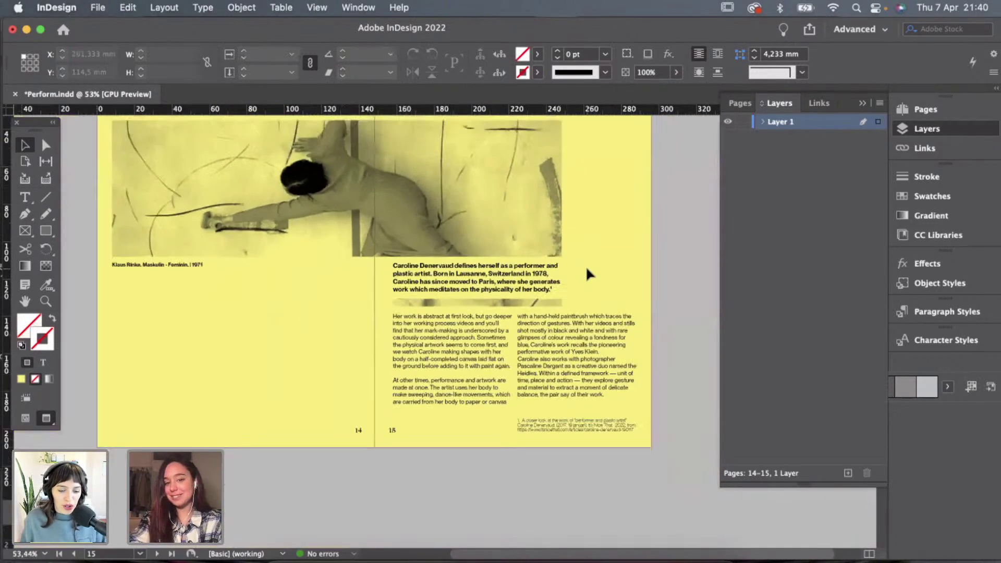
# Examine the image strip's height and its spacing between the intro paragraph and the body text.
pyautogui.scroll(2, 587, 265)
pyautogui.scroll(5, 494, 360)
pyautogui.scroll(2, 495, 360)
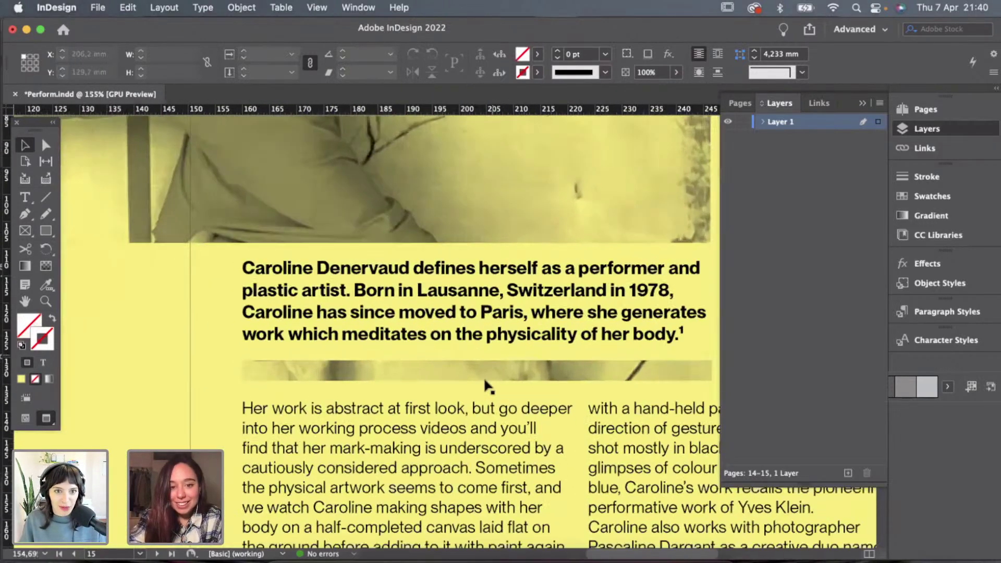
pyautogui.click(479, 377)
pyautogui.moveTo(476, 381); pyautogui.dragTo(476, 381)
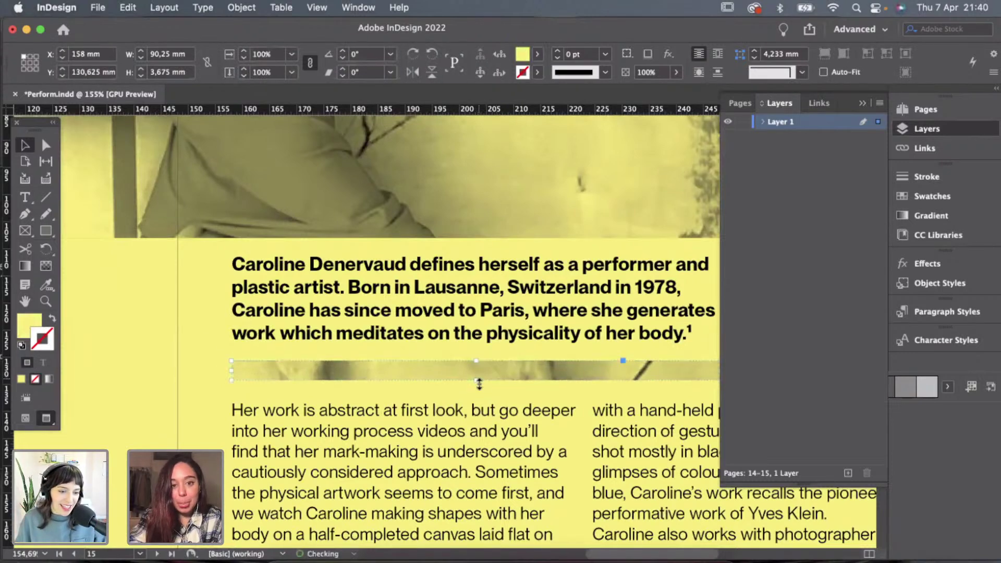
pyautogui.click(497, 389)
pyautogui.press('w')
pyautogui.scroll(-4, 496, 386)
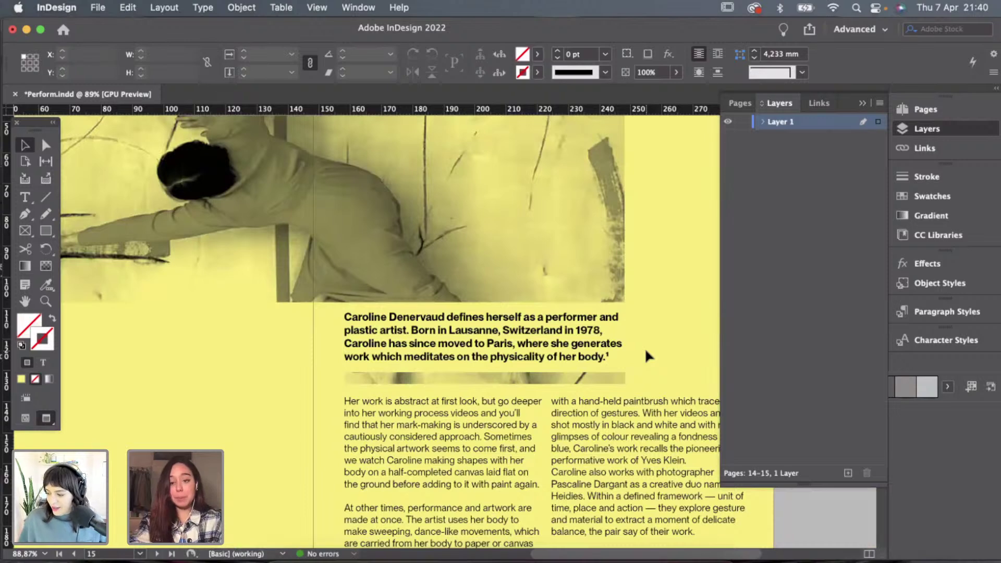
# Review the overall balance of spread 14–15, including the heading, main photo, image strip and text columns.
pyautogui.scroll(-2, 646, 351)
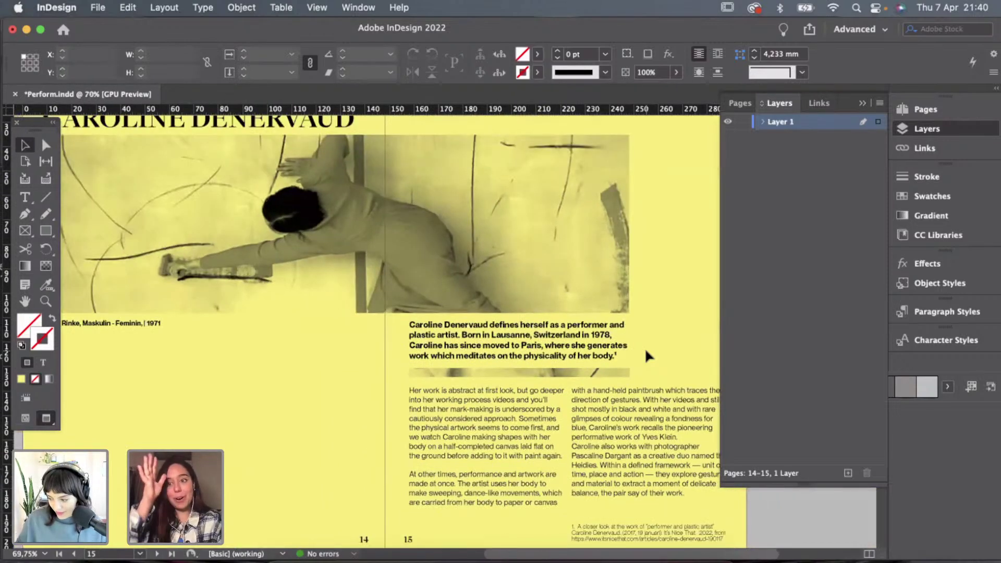
pyautogui.scroll(-1, 645, 351)
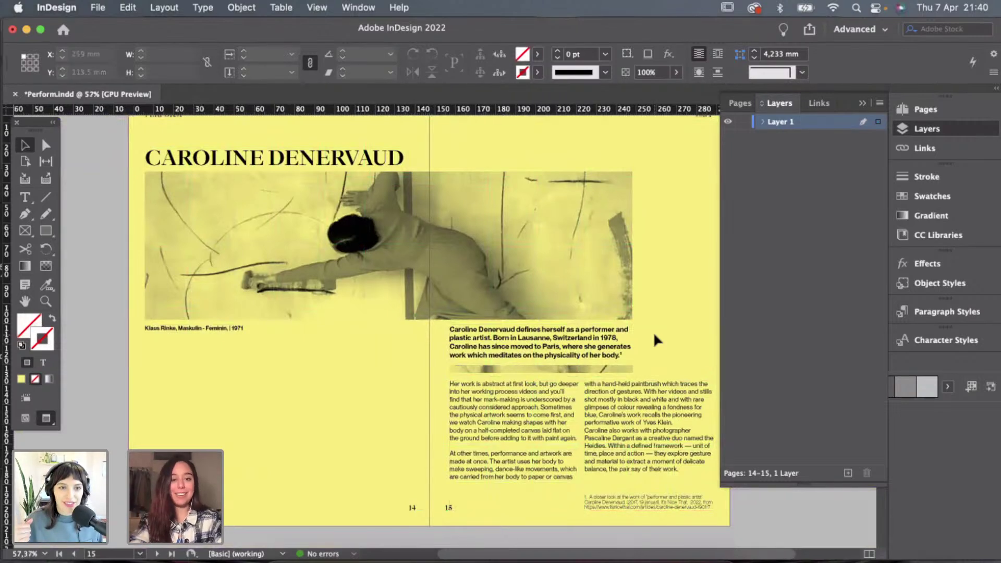
pyautogui.scroll(-2, 653, 332)
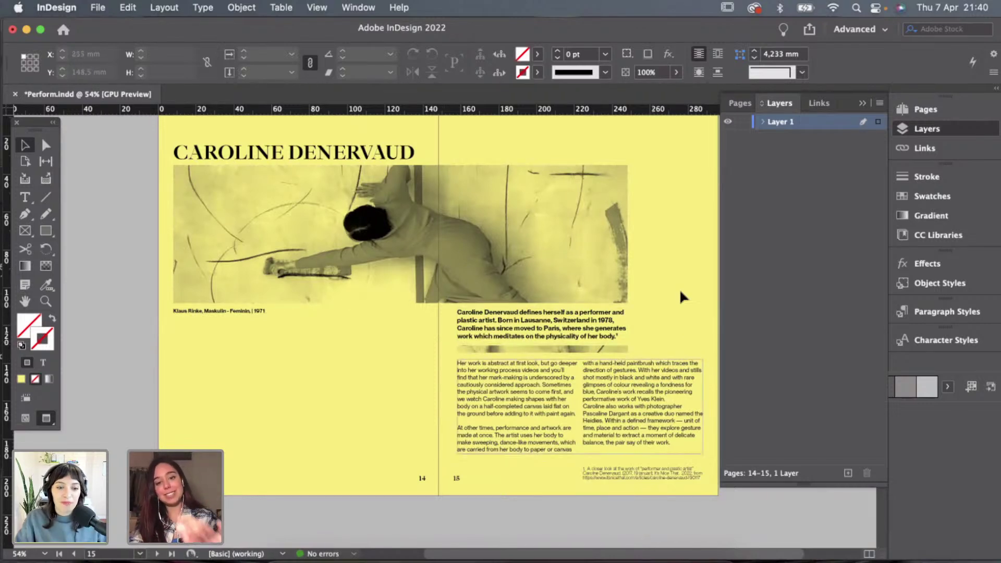
pyautogui.scroll(1, 680, 288)
pyautogui.scroll(-2, 681, 292)
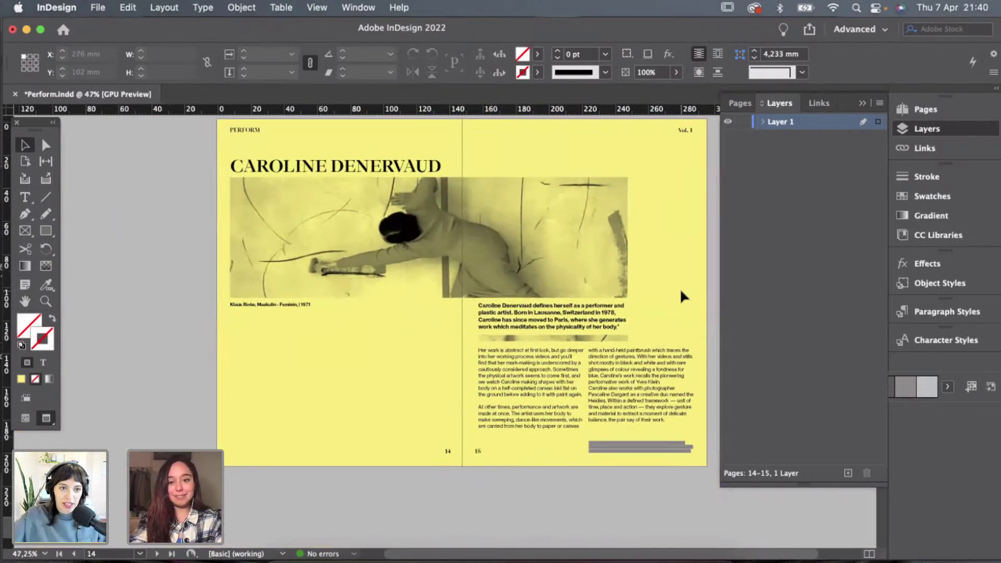
pyautogui.scroll(2, 681, 292)
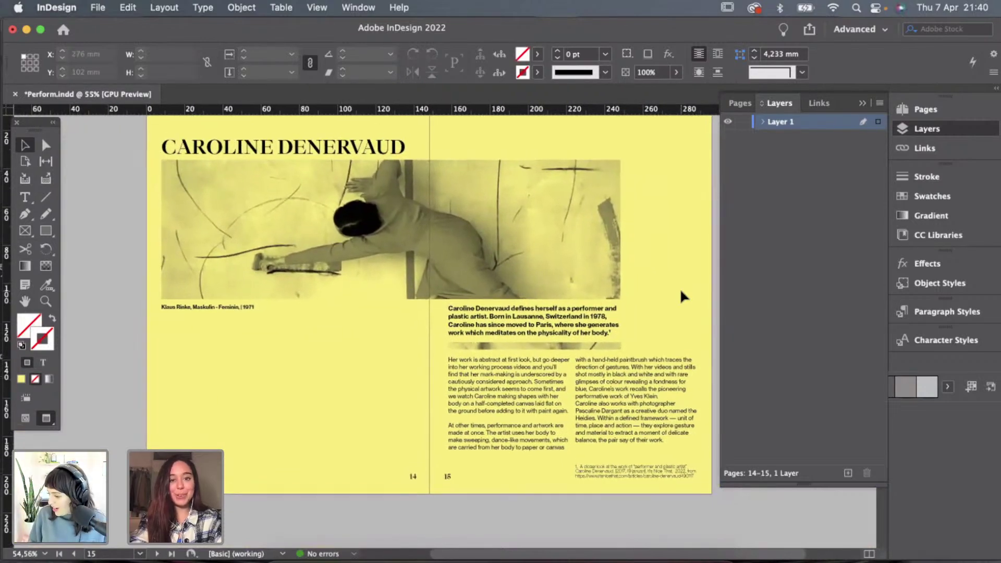
pyautogui.scroll(-2, 681, 292)
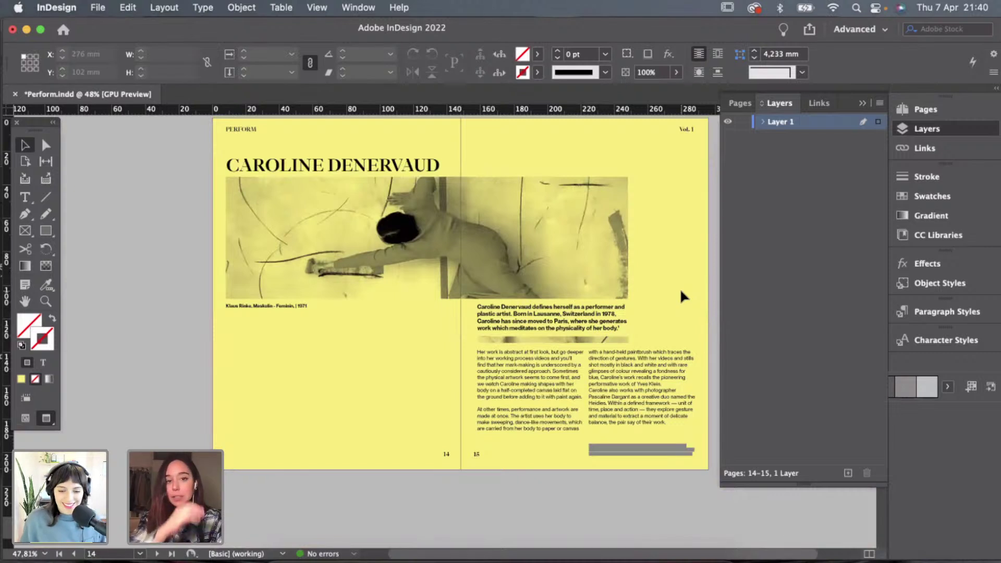
pyautogui.click(347, 172)
pyautogui.click(664, 260)
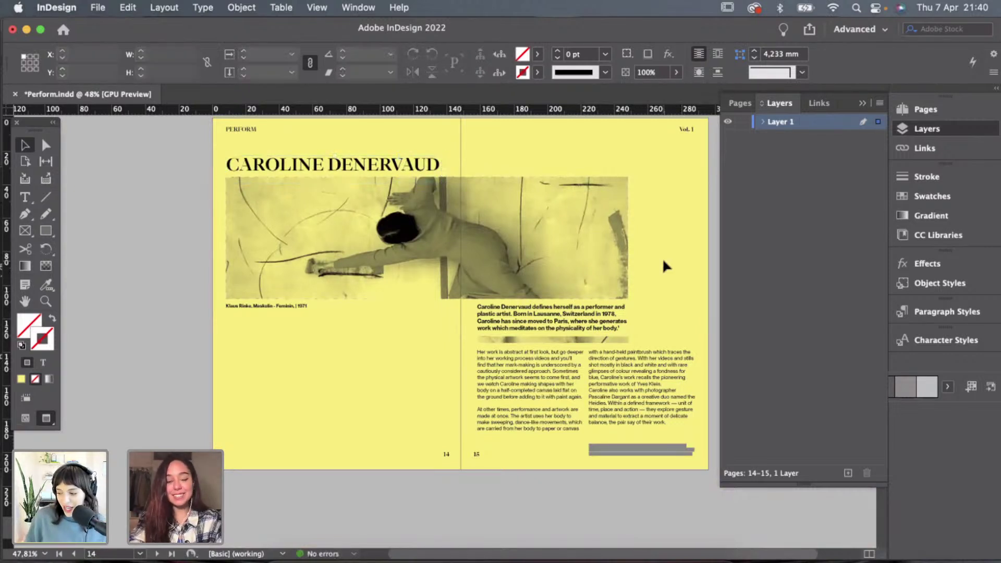
pyautogui.scroll(-2, 663, 261)
pyautogui.scroll(2, 663, 261)
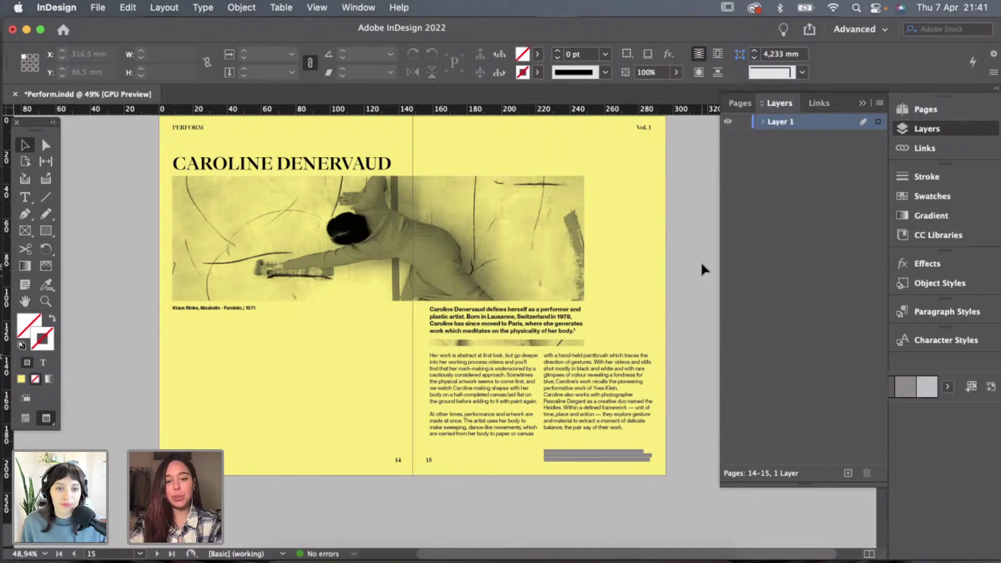
pyautogui.scroll(-2, 702, 265)
pyautogui.press('w')
pyautogui.press('w')
pyautogui.scroll(3, 603, 268)
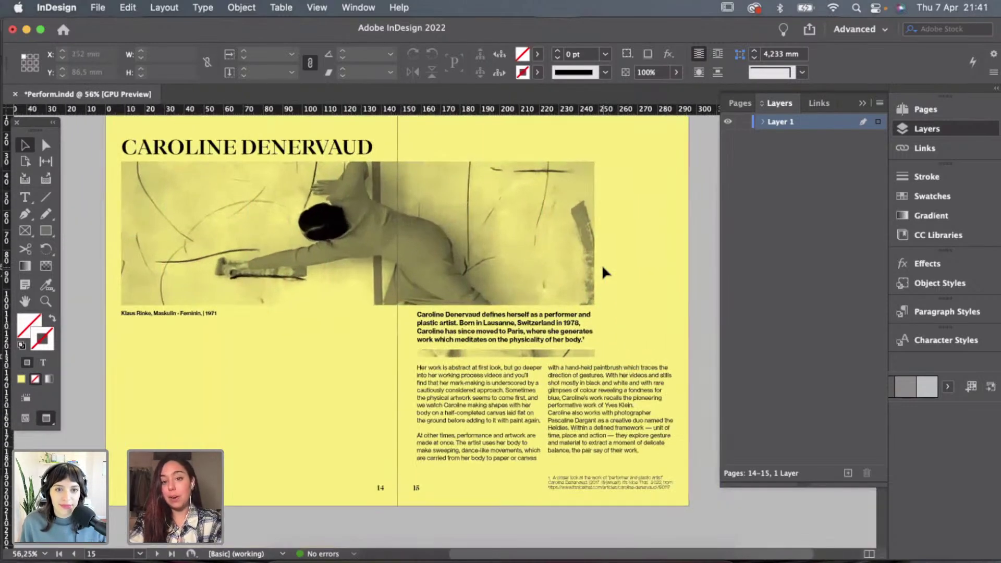
# Trim the bottom edge of the image strip so its height is 3.075 mm.
pyautogui.scroll(3, 602, 264)
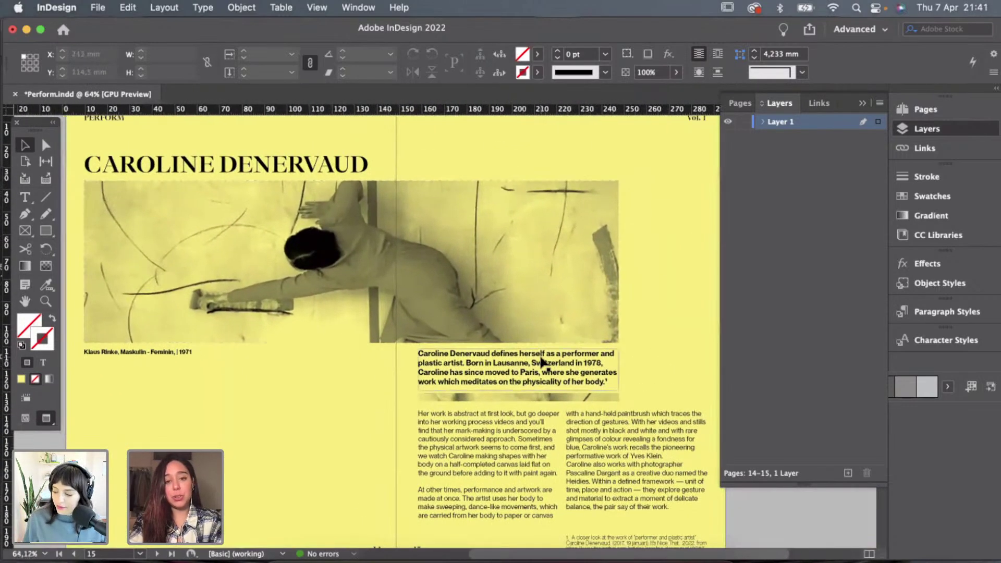
pyautogui.scroll(5, 542, 361)
pyautogui.click(520, 409)
pyautogui.scroll(2, 520, 408)
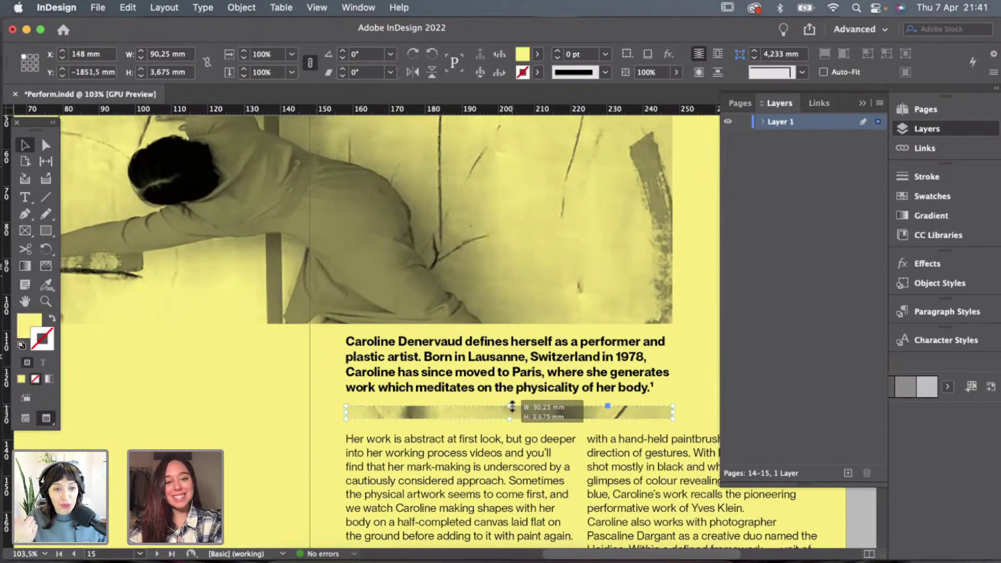
pyautogui.scroll(2, 511, 415)
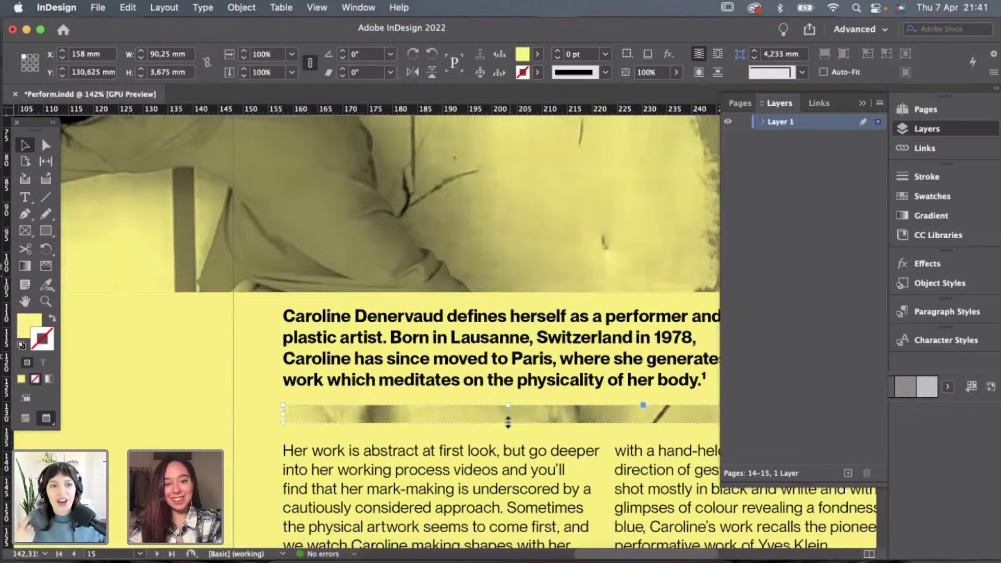
pyautogui.moveTo(507, 422); pyautogui.dragTo(508, 419)
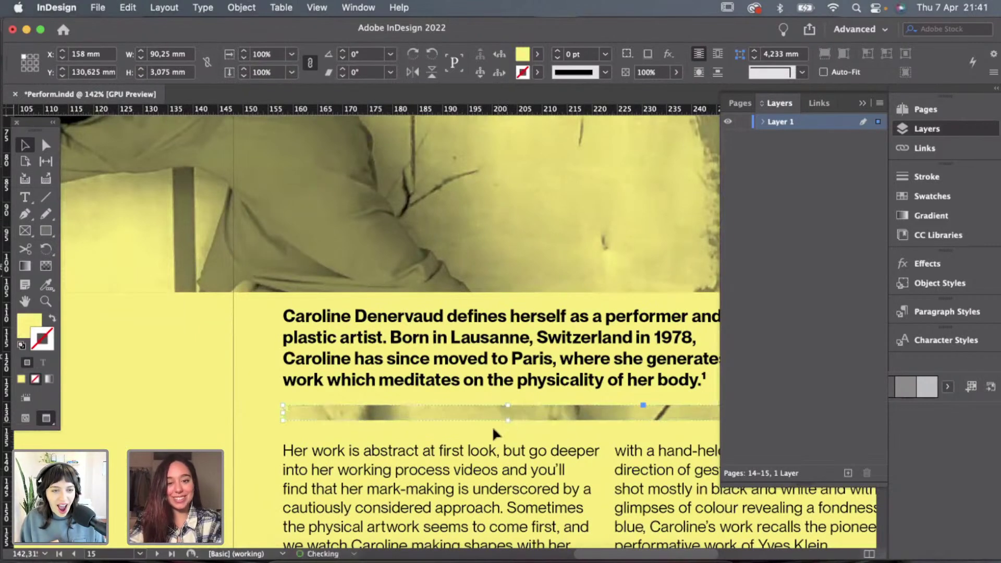
pyautogui.click(495, 427)
pyautogui.scroll(-3, 496, 428)
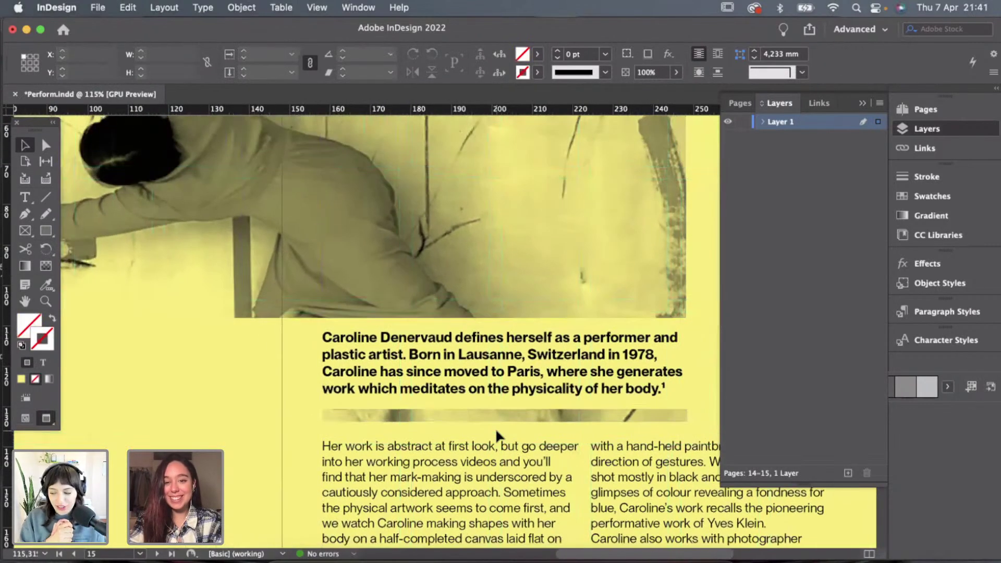
pyautogui.scroll(-2, 495, 427)
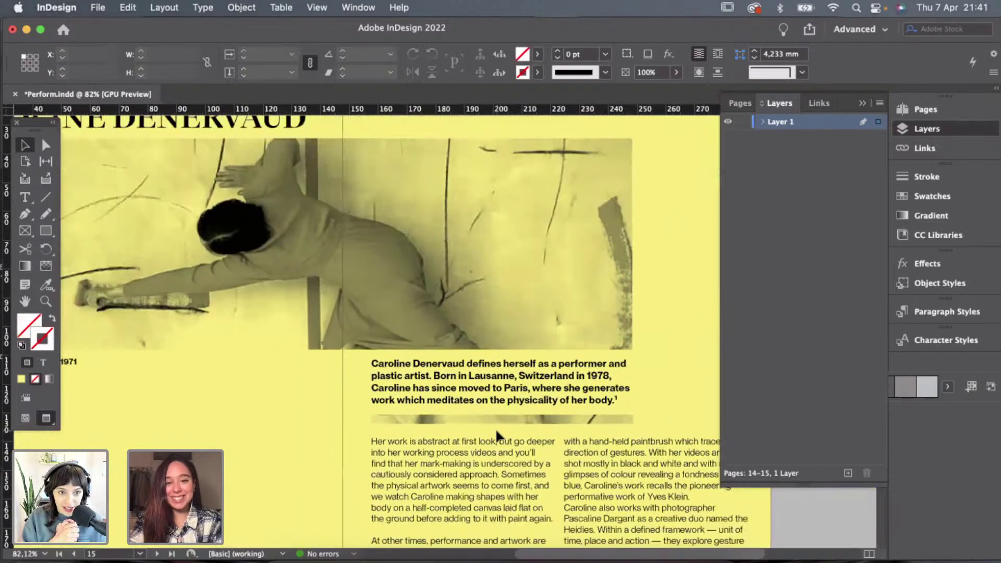
# Nudge the image strip down to Y 130.875 mm to even out the gaps around it.
pyautogui.click(591, 417)
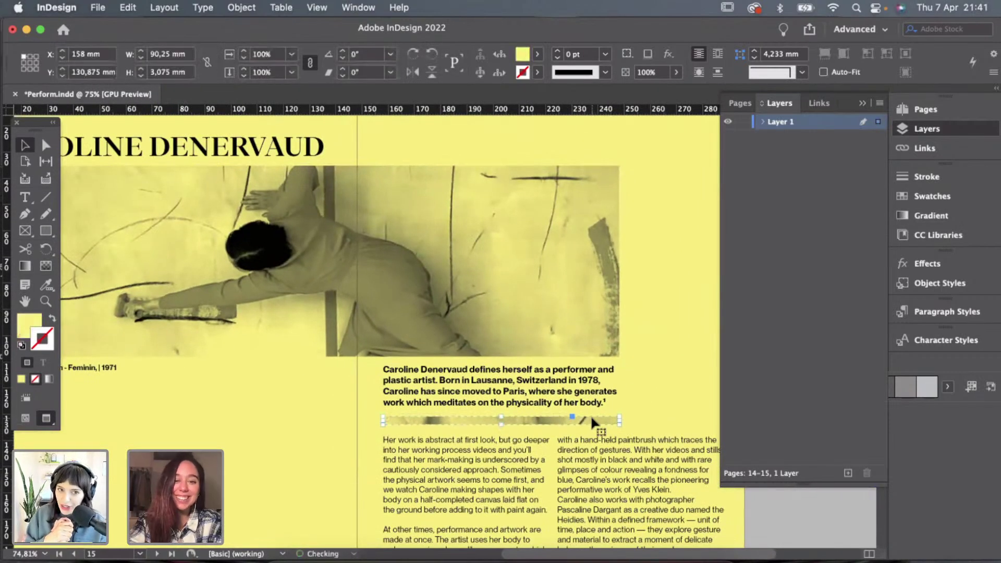
pyautogui.click(668, 414)
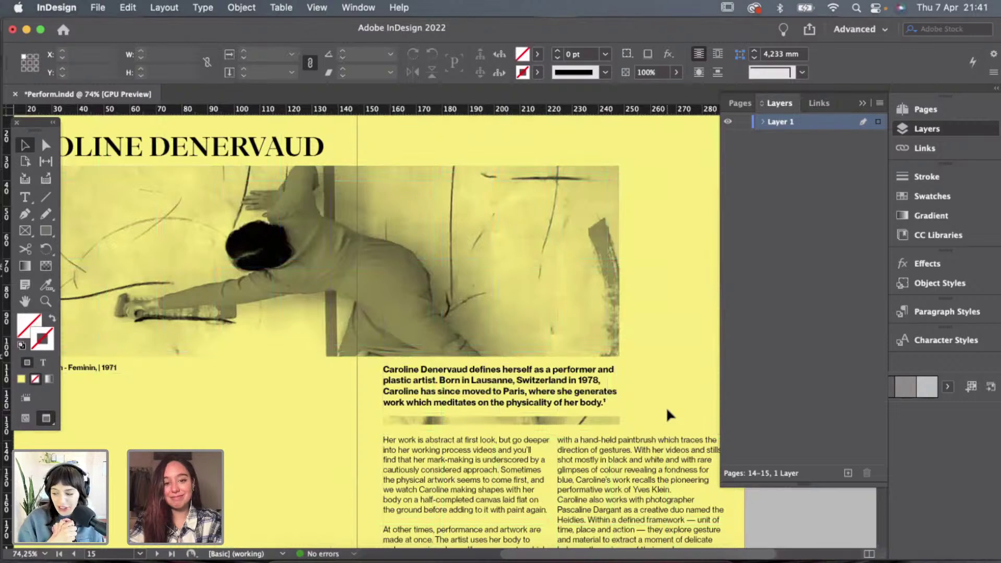
pyautogui.scroll(-1, 668, 415)
pyautogui.scroll(-1, 665, 407)
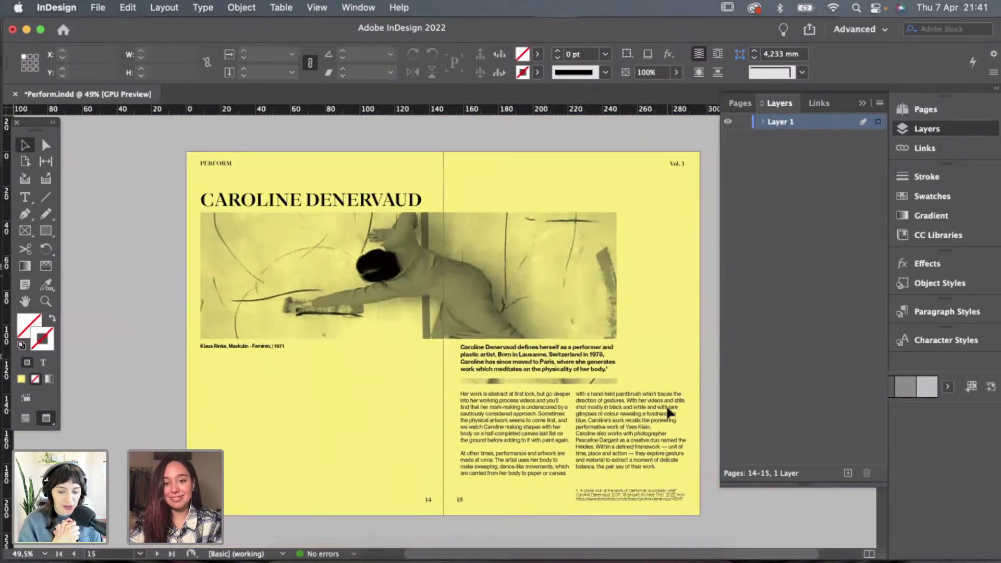
pyautogui.scroll(1, 691, 348)
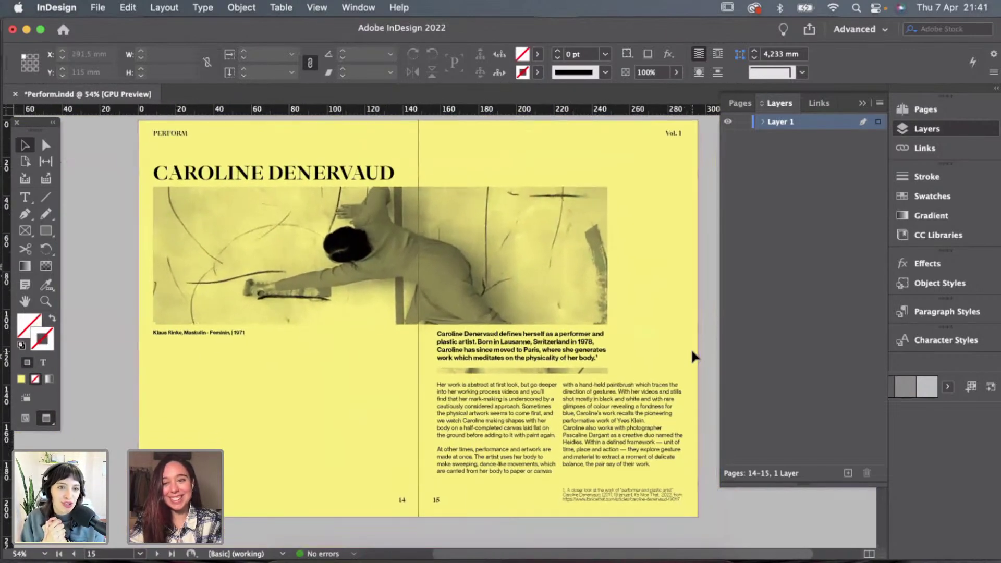
# Nudge the large heading above the main photo up to Y 21.833 mm and fit the spread in view.
pyautogui.click(324, 176)
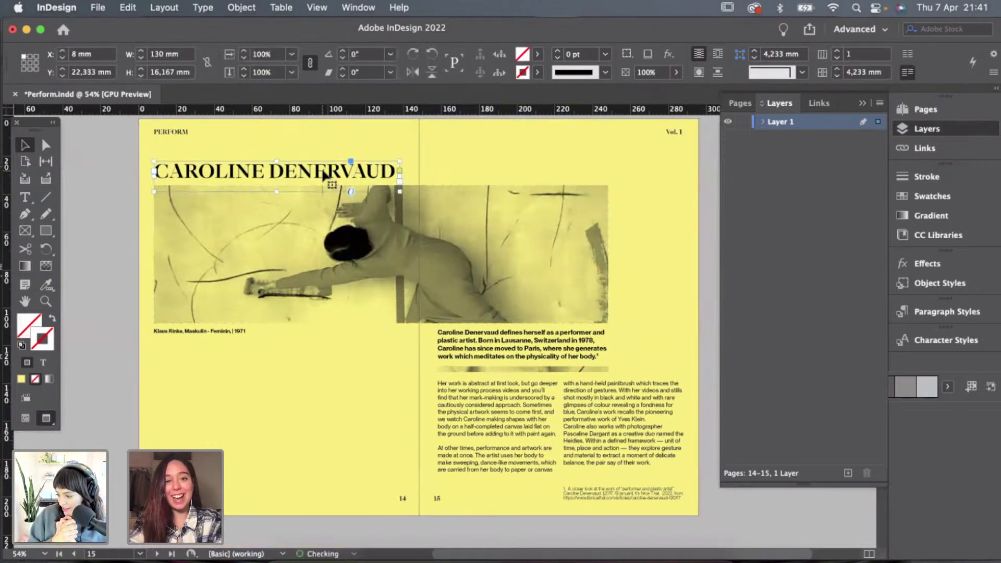
pyautogui.click(643, 244)
pyautogui.click(283, 178)
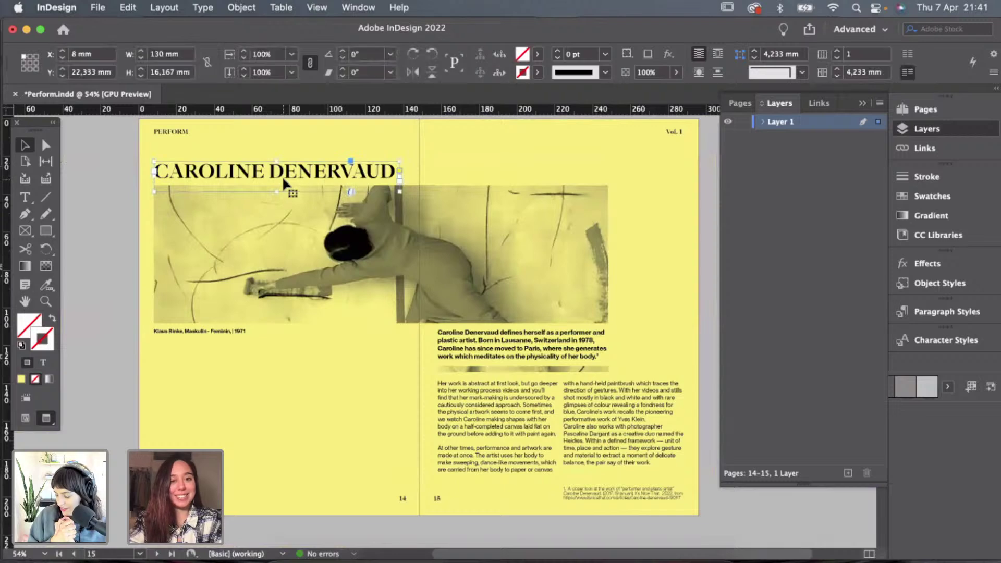
pyautogui.press('Up')
pyautogui.press('Up')
pyautogui.click(628, 241)
pyautogui.press('super+alt+0')
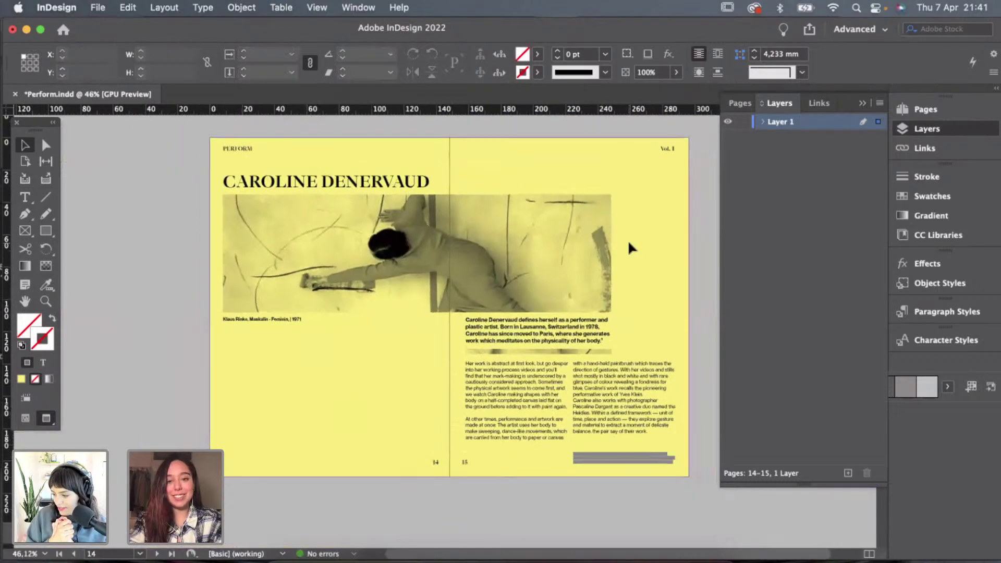
# Shorten the artist-name heading's text frame from its bottom edge to a height of 13.167 mm.
pyautogui.scroll(1, 629, 244)
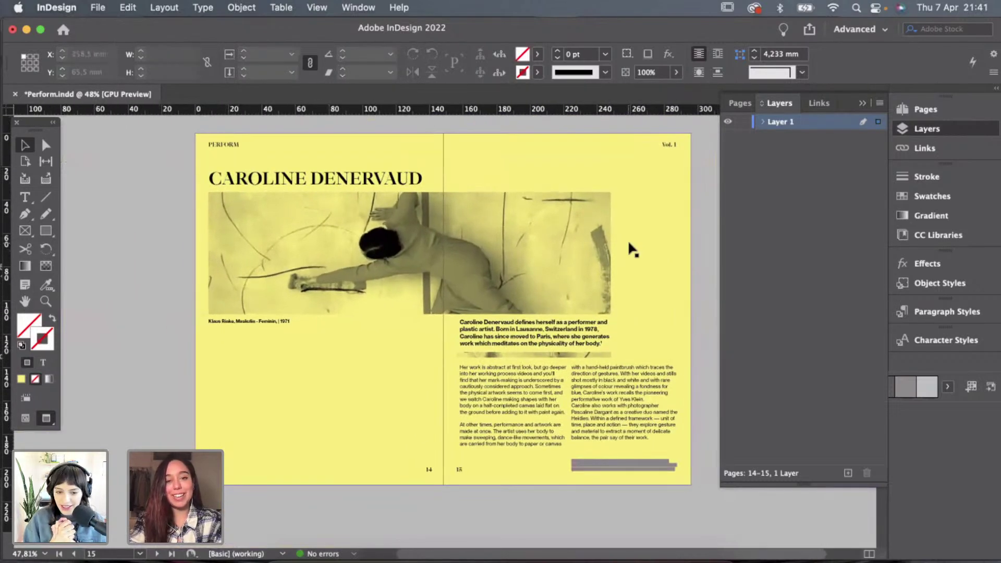
pyautogui.click(336, 183)
pyautogui.scroll(5, 324, 193)
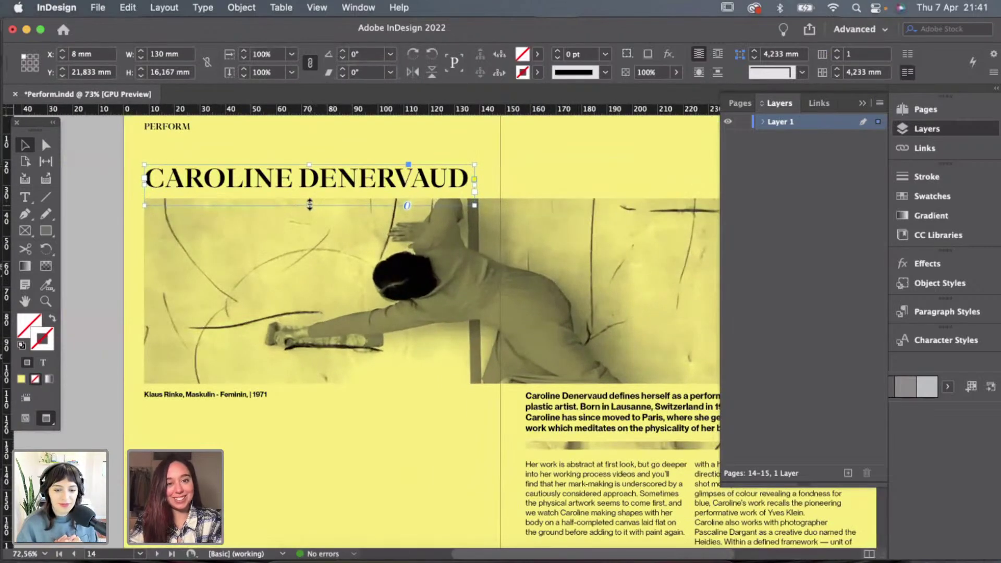
pyautogui.moveTo(310, 205); pyautogui.dragTo(310, 198)
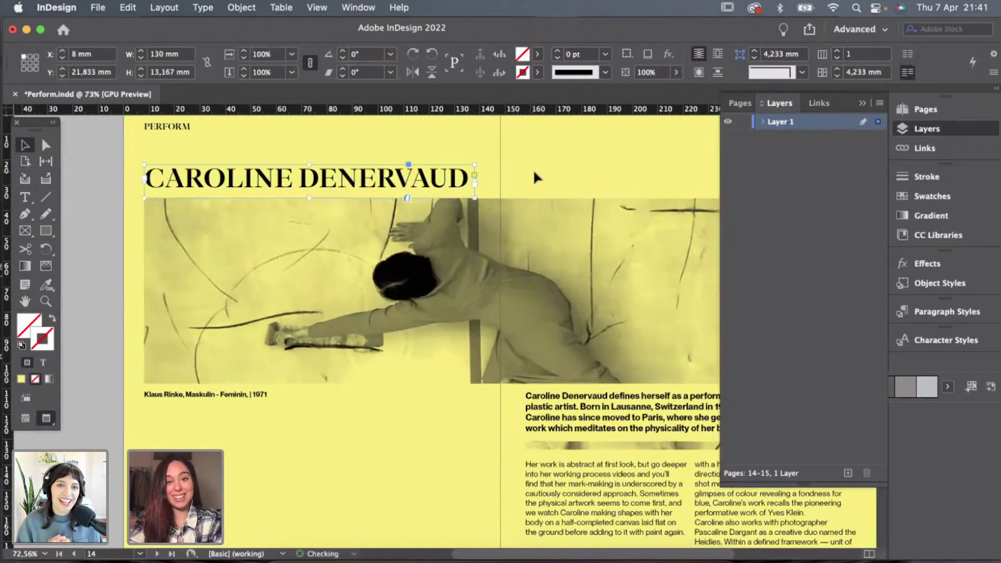
pyautogui.click(534, 174)
# Examine spread 14–15 with and without guides, comparing the heading, main photo, image strip and text column alignment.
pyautogui.scroll(-3, 534, 174)
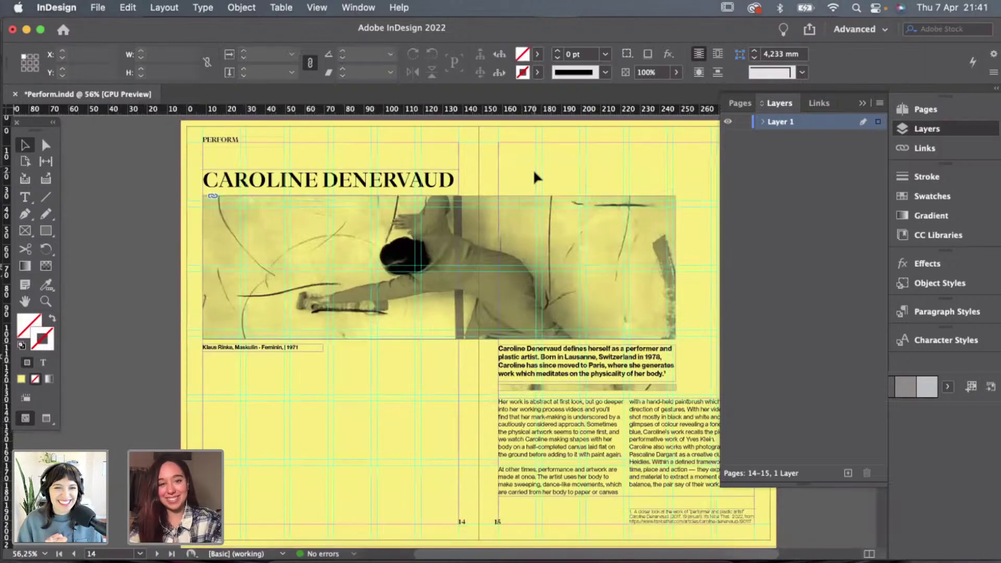
pyautogui.scroll(-1, 533, 168)
pyautogui.press('w')
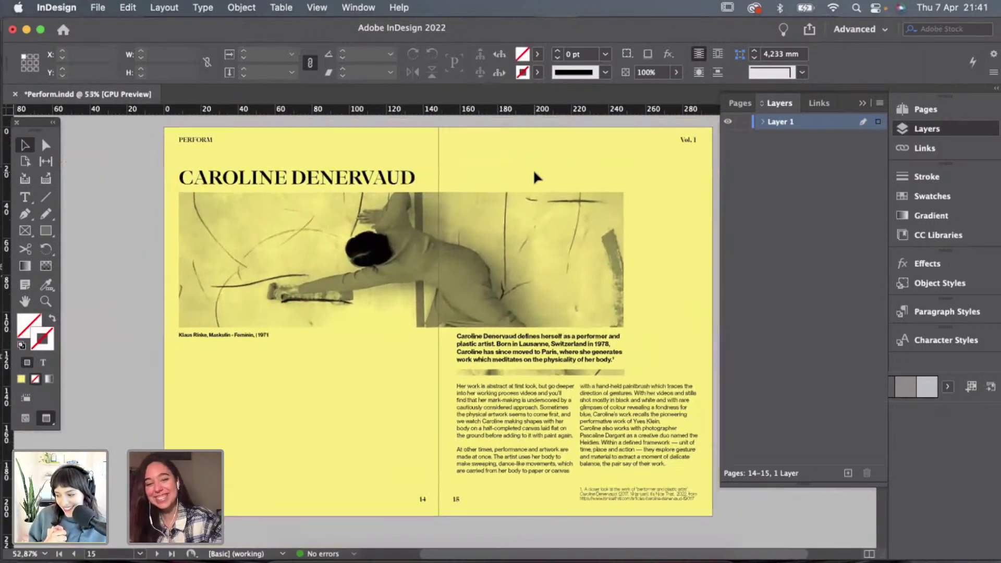
pyautogui.scroll(-2, 657, 279)
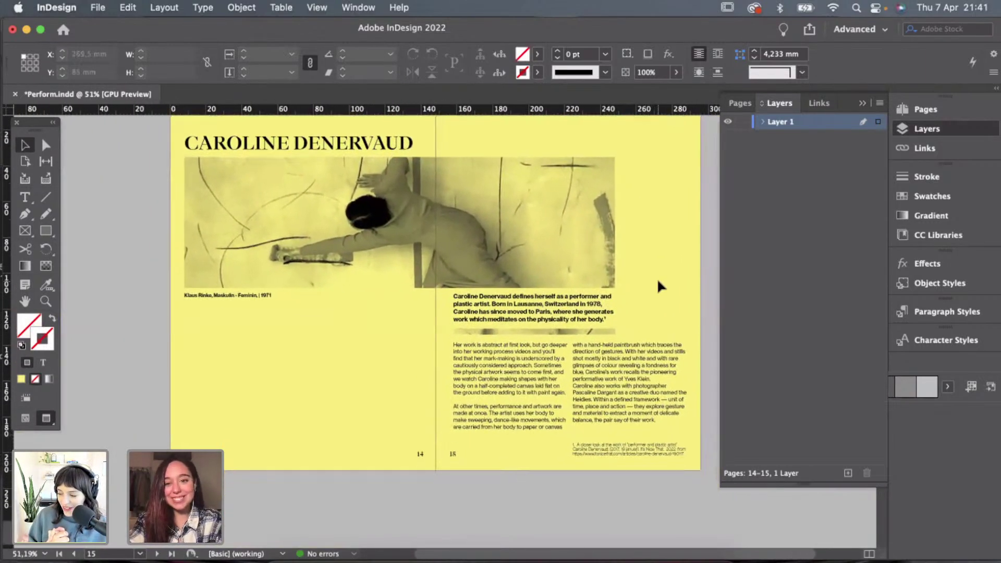
pyautogui.scroll(3, 643, 271)
pyautogui.press('w')
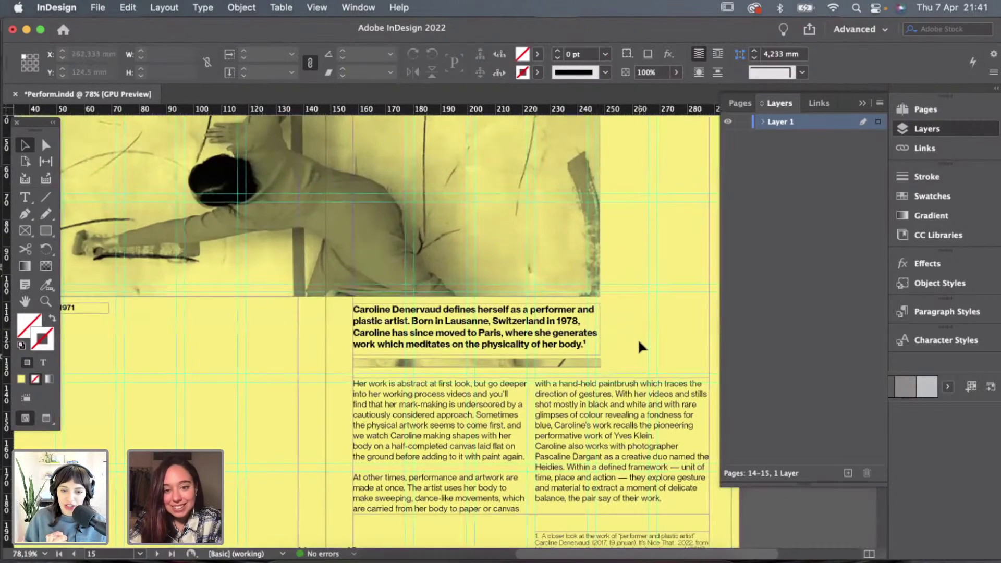
pyautogui.scroll(-3, 637, 339)
pyautogui.press('w')
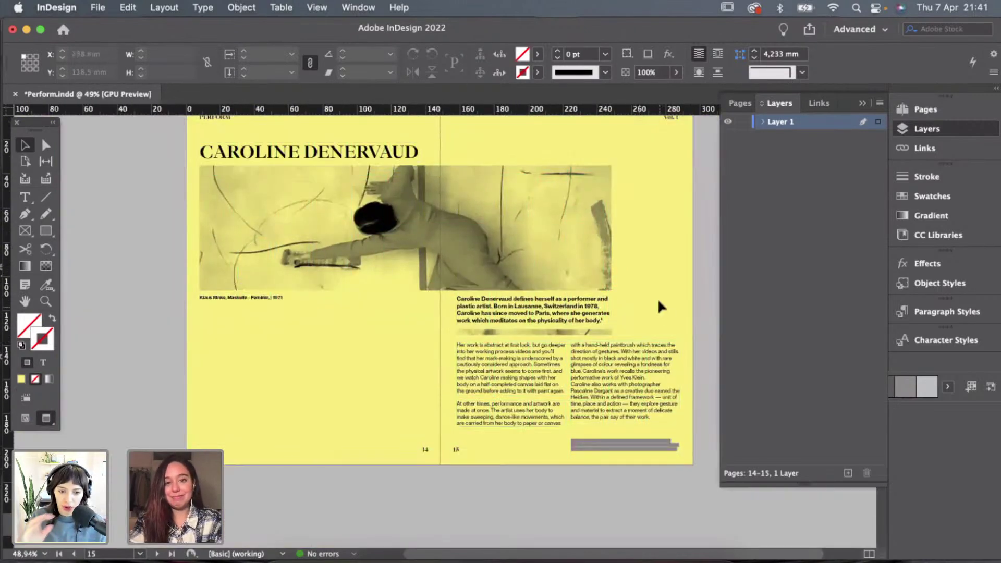
pyautogui.scroll(1, 659, 303)
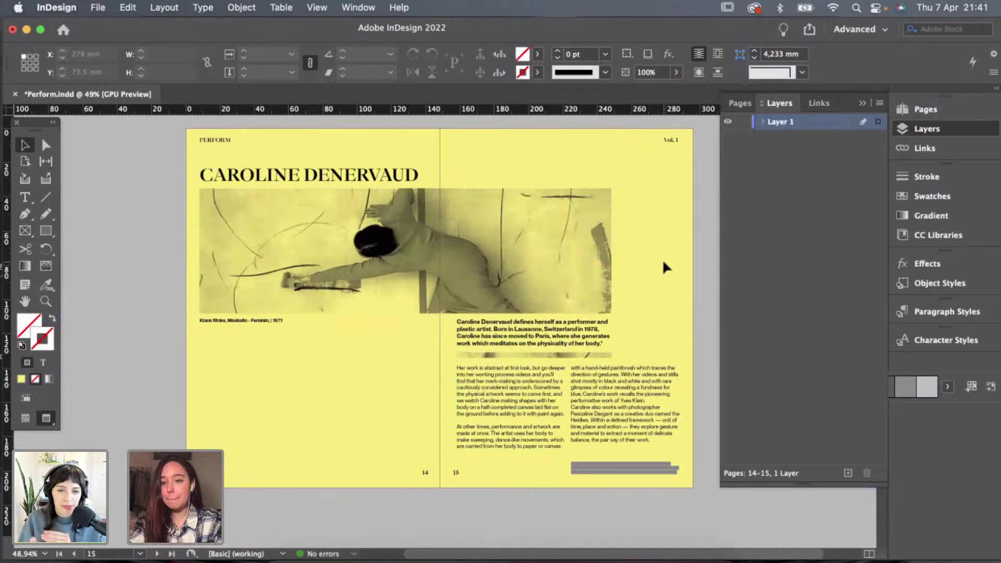
pyautogui.scroll(1, 664, 238)
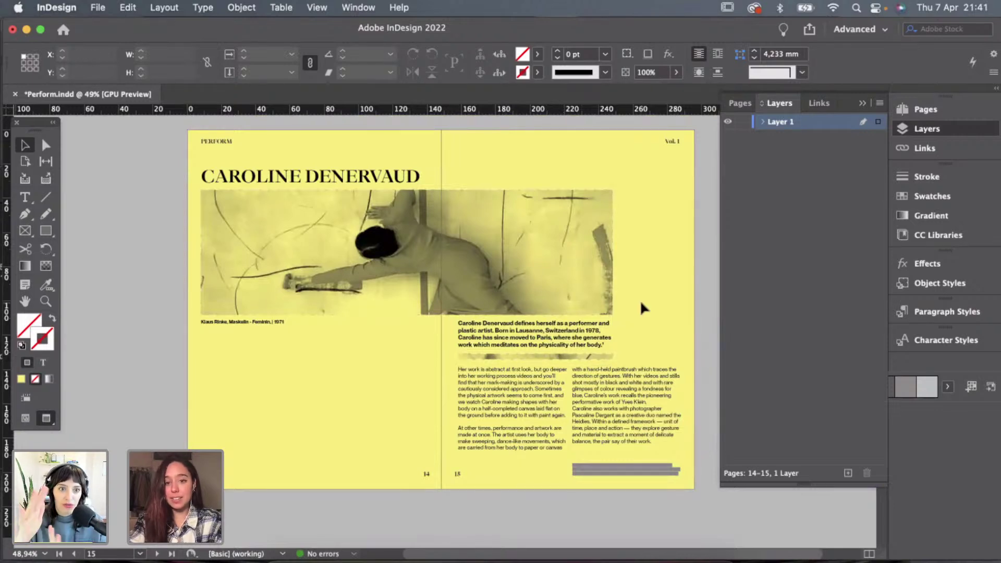
pyautogui.scroll(3, 640, 299)
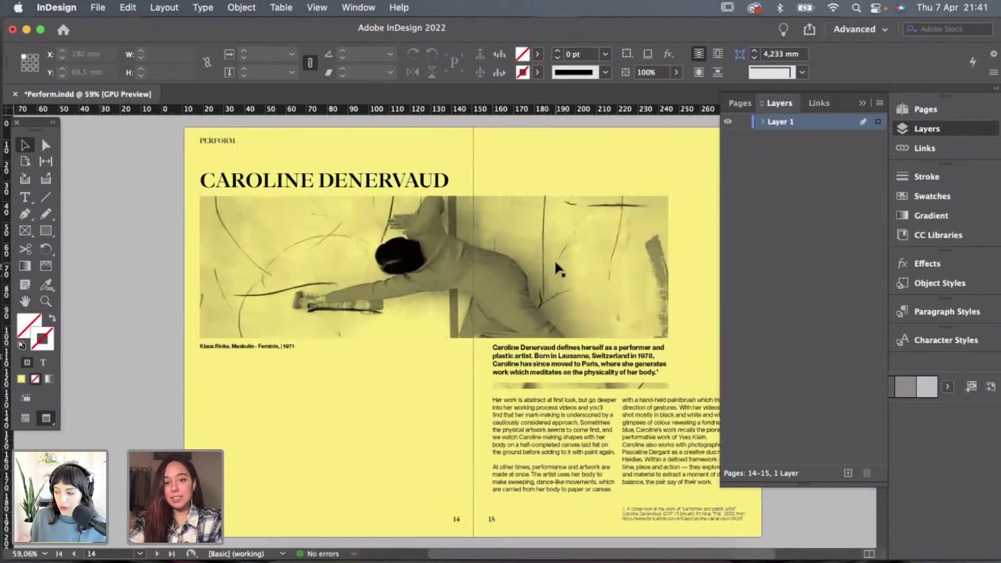
pyautogui.hscroll(2, 555, 258)
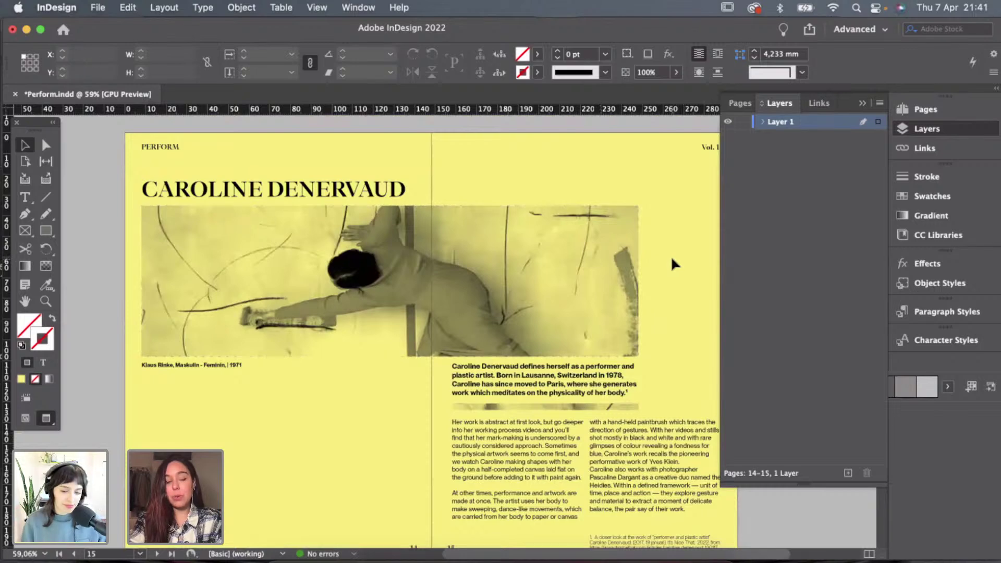
pyautogui.scroll(2, 671, 256)
# Copy the main photo across the spread and paste the duplicate in place.
pyautogui.click(548, 273)
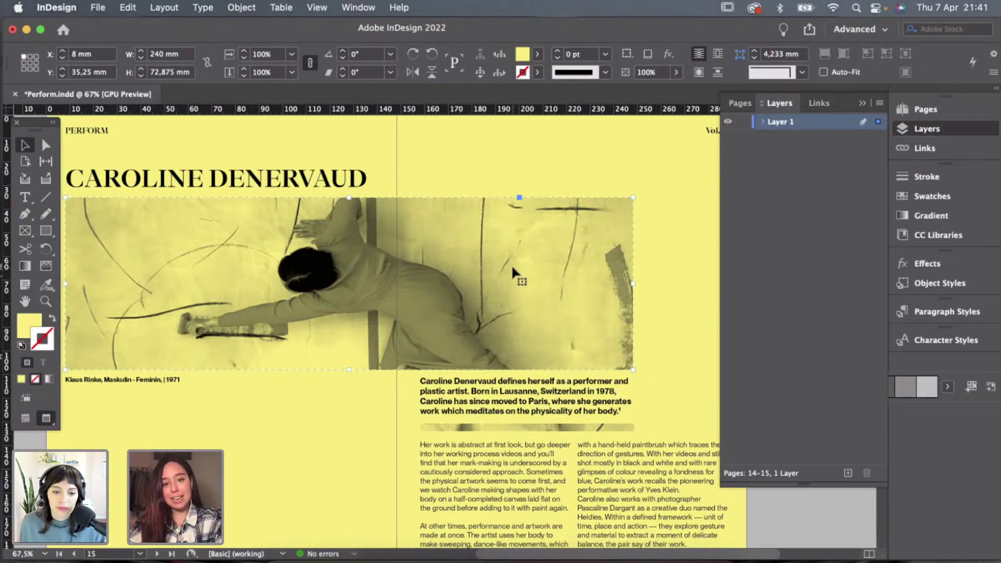
pyautogui.rightClick(493, 266)
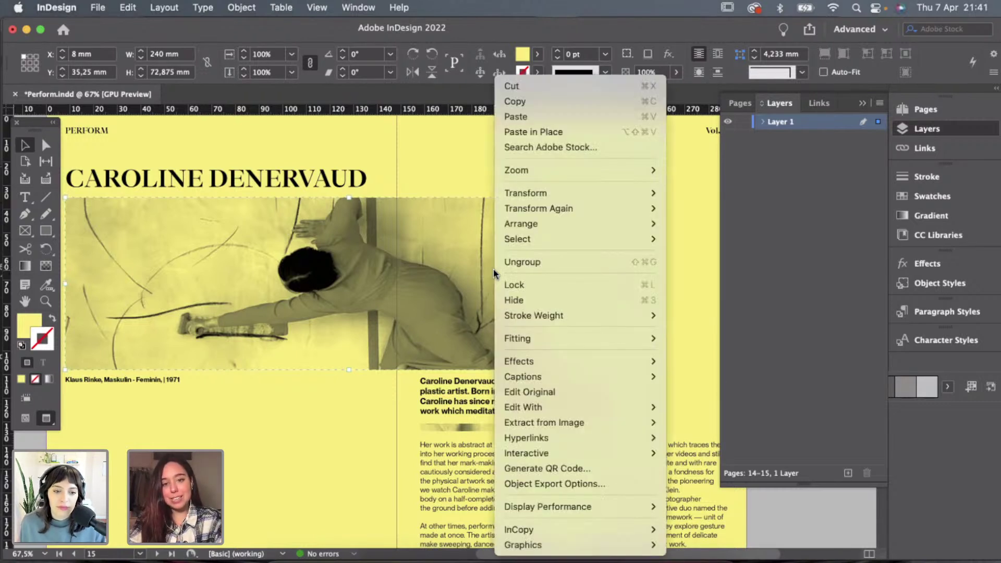
pyautogui.click(532, 102)
pyautogui.click(665, 268)
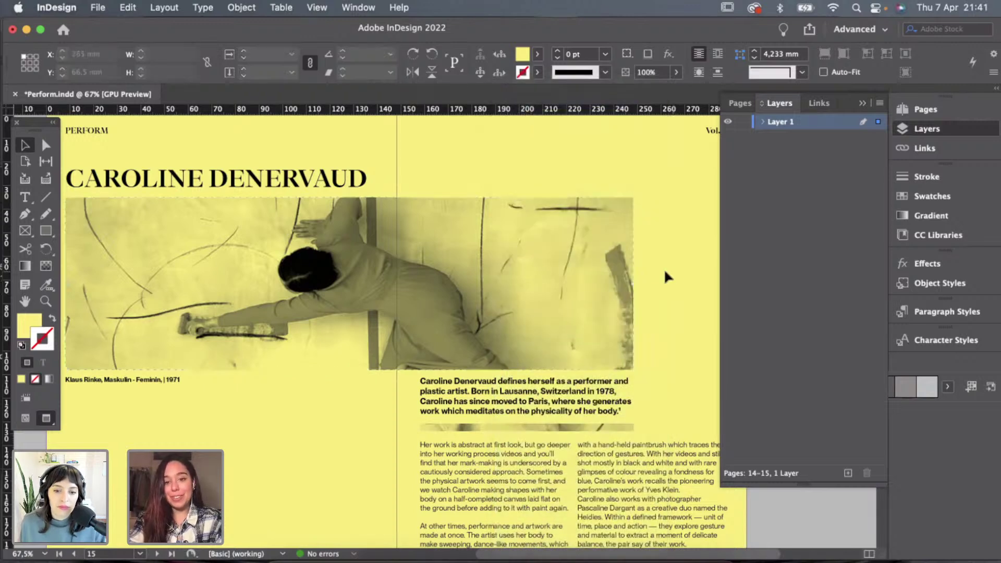
pyautogui.rightClick(665, 275)
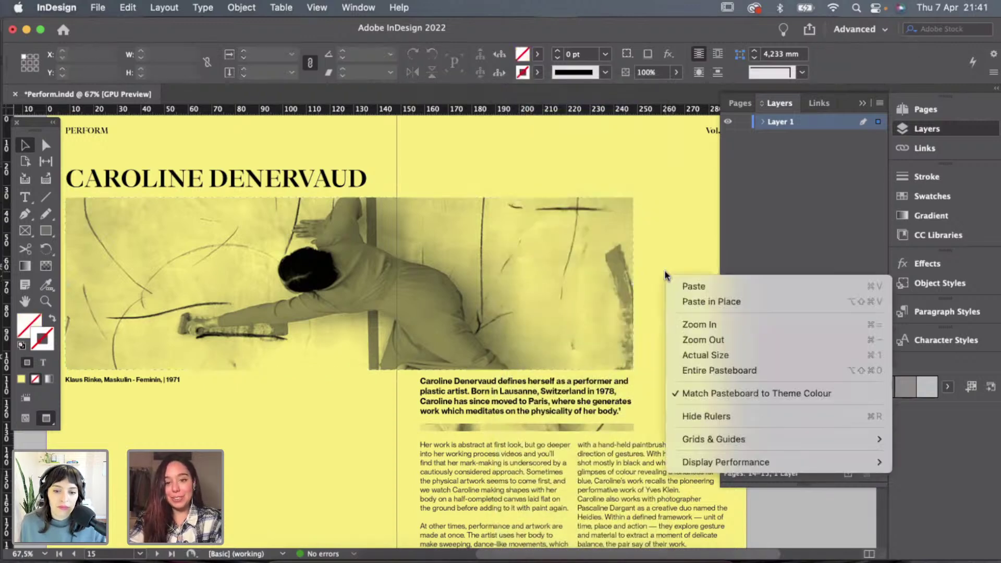
pyautogui.click(684, 301)
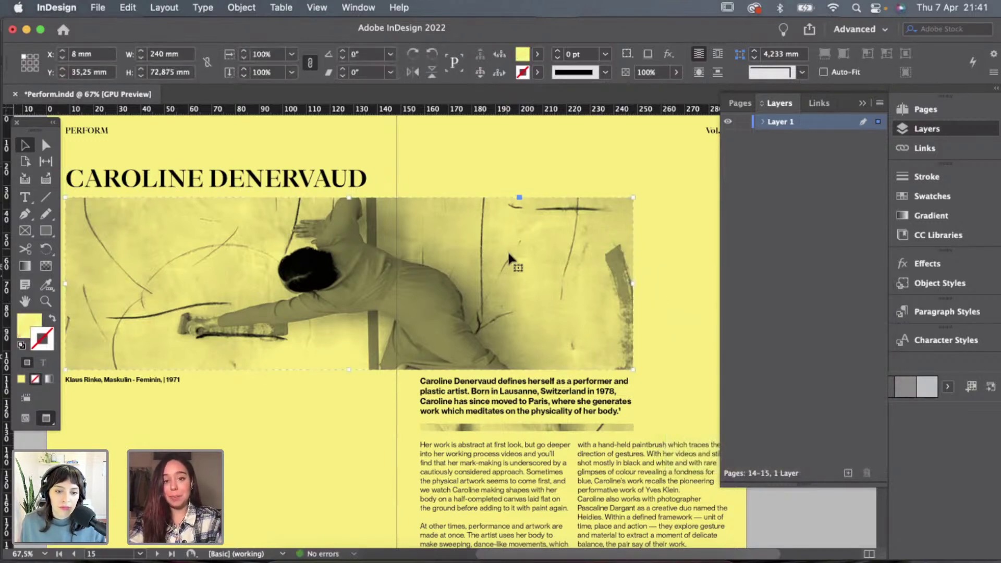
# Try moving the duplicated photo down to Y 49 mm and undo the move.
pyautogui.moveTo(518, 263); pyautogui.dragTo(518, 296)
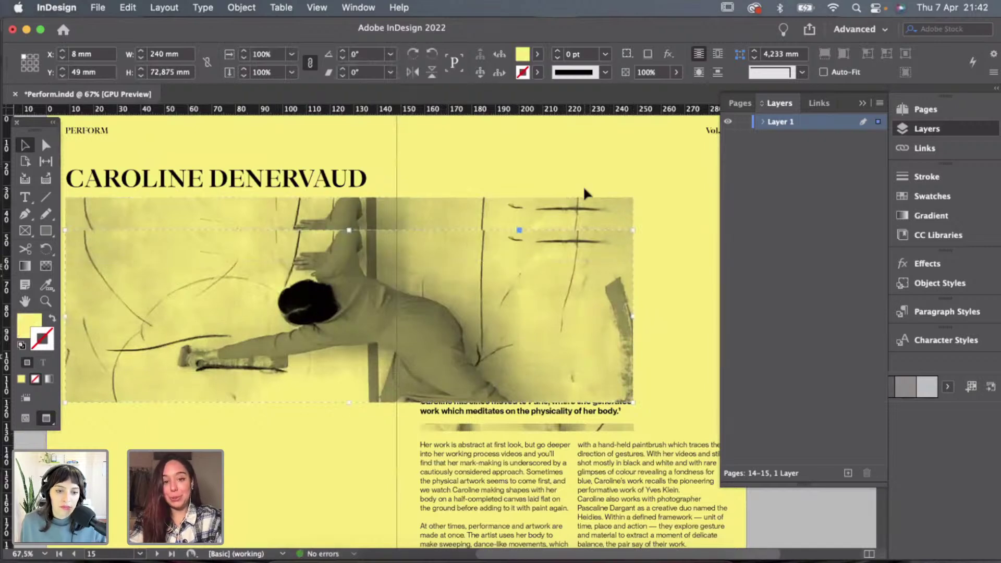
pyautogui.press('super+z')
pyautogui.scroll(-5, 338, 293)
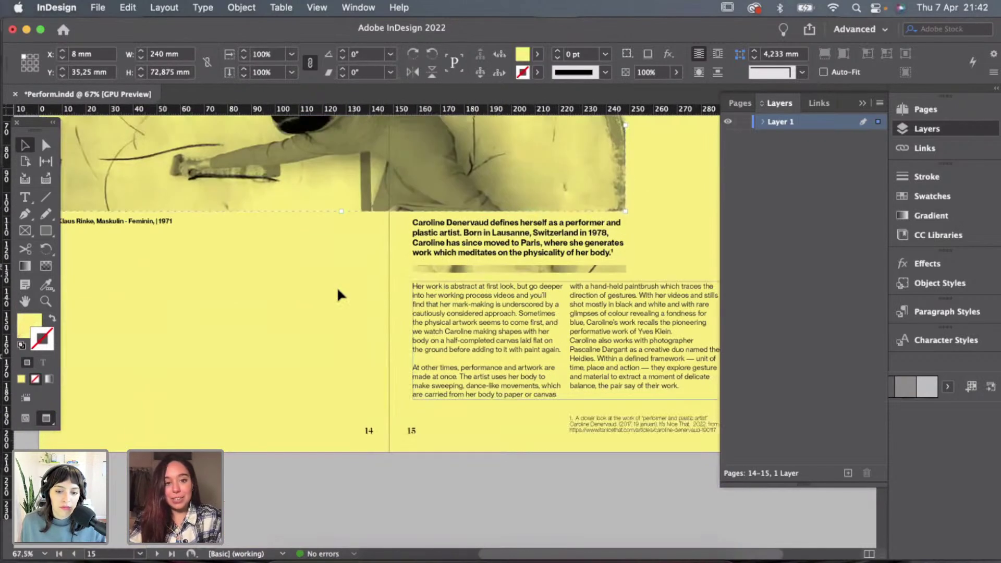
pyautogui.scroll(5, 337, 286)
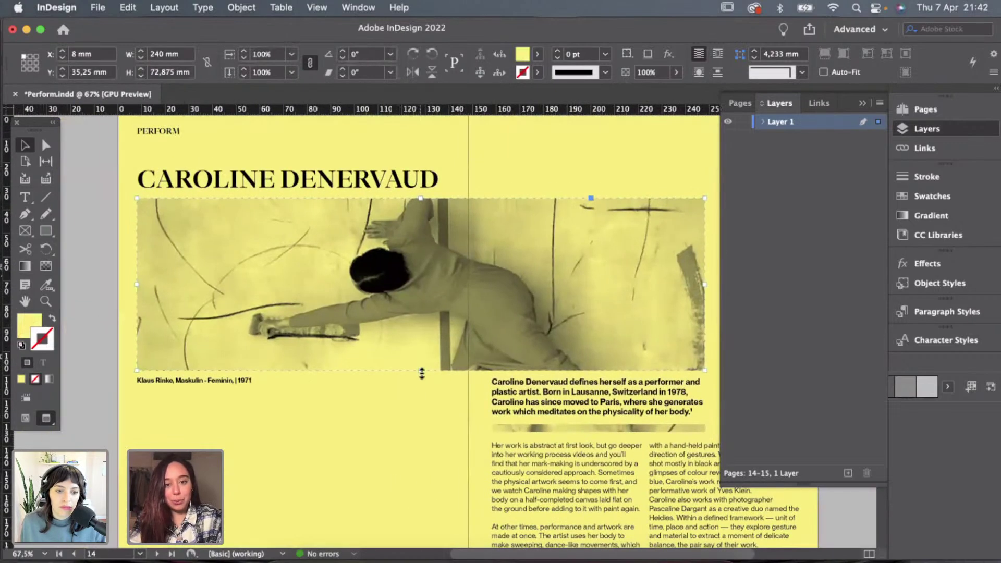
# Crop the duplicated photo to a 130 × 20.5 mm piece at Y 114 mm, below the caption on page 14.
pyautogui.moveTo(421, 372); pyautogui.dragTo(422, 433)
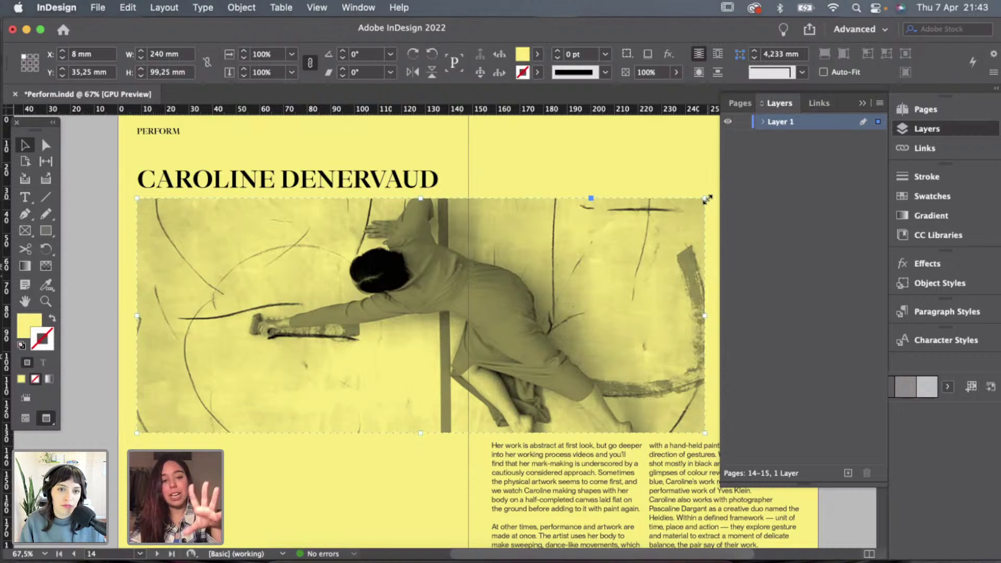
pyautogui.moveTo(707, 198); pyautogui.dragTo(433, 371)
pyautogui.click(390, 461)
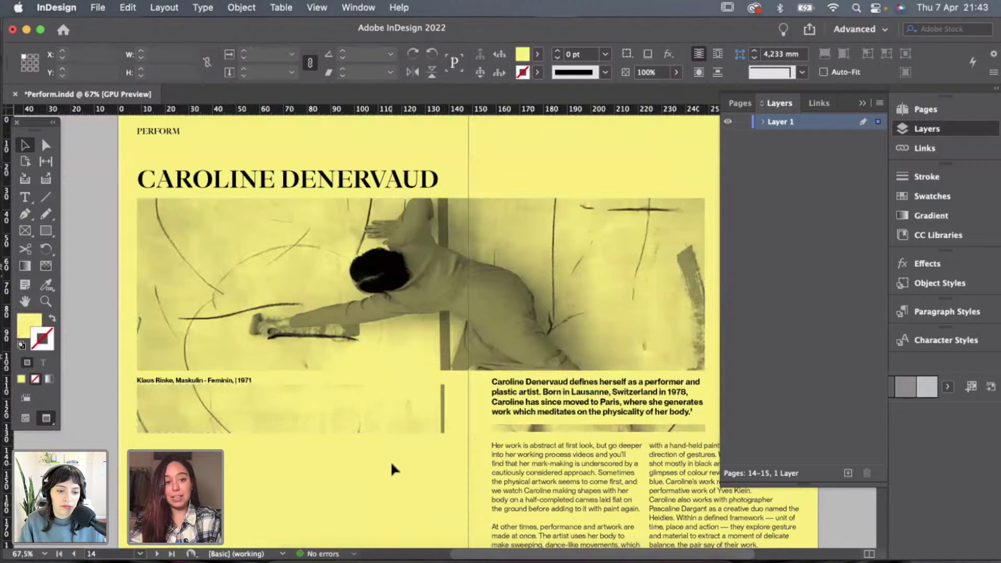
pyautogui.click(302, 391)
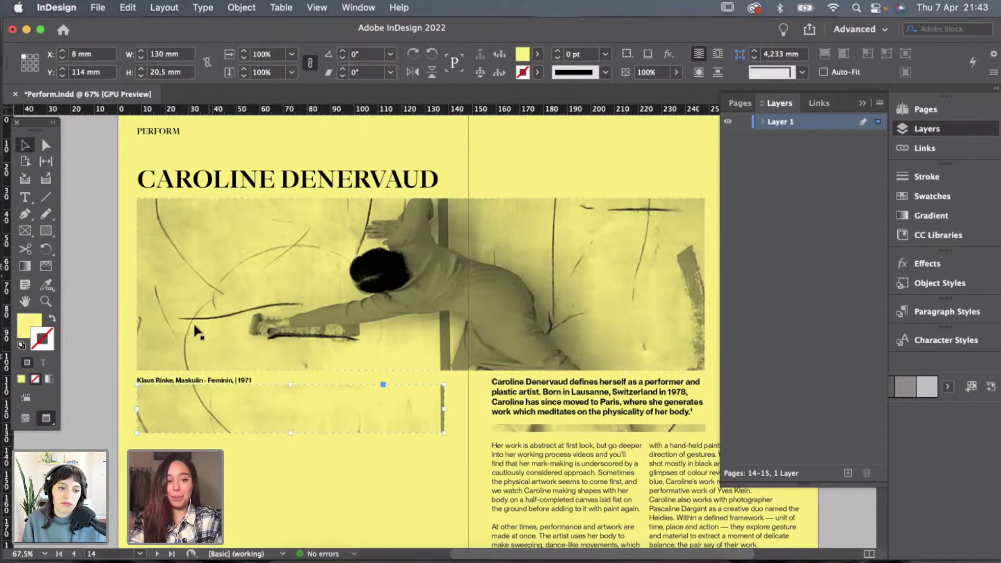
# Extend the cropped image piece on page 14 downward to a height of 55.167 mm and check it on the spread.
pyautogui.scroll(-3, 310, 445)
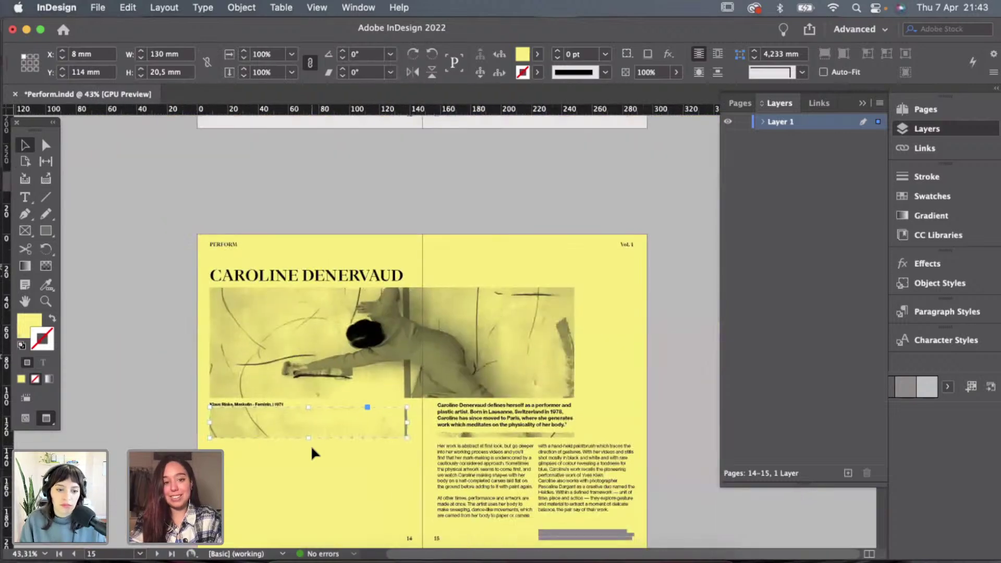
pyautogui.moveTo(308, 431); pyautogui.dragTo(318, 495)
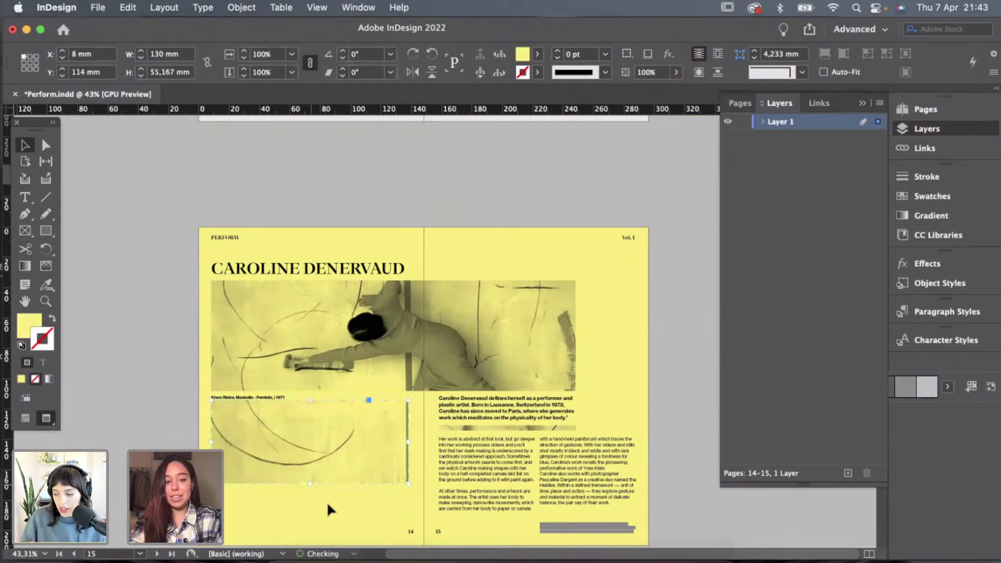
pyautogui.click(333, 508)
pyautogui.press('w')
pyautogui.press('w')
pyautogui.scroll(3, 333, 507)
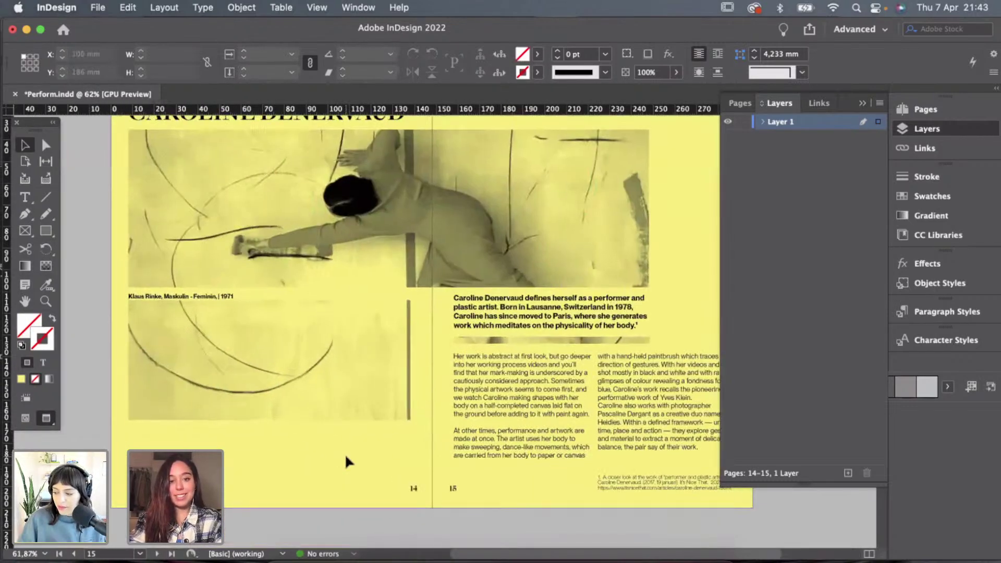
# Delete the cropped image piece below the caption on page 14 and save the document.
pyautogui.click(340, 390)
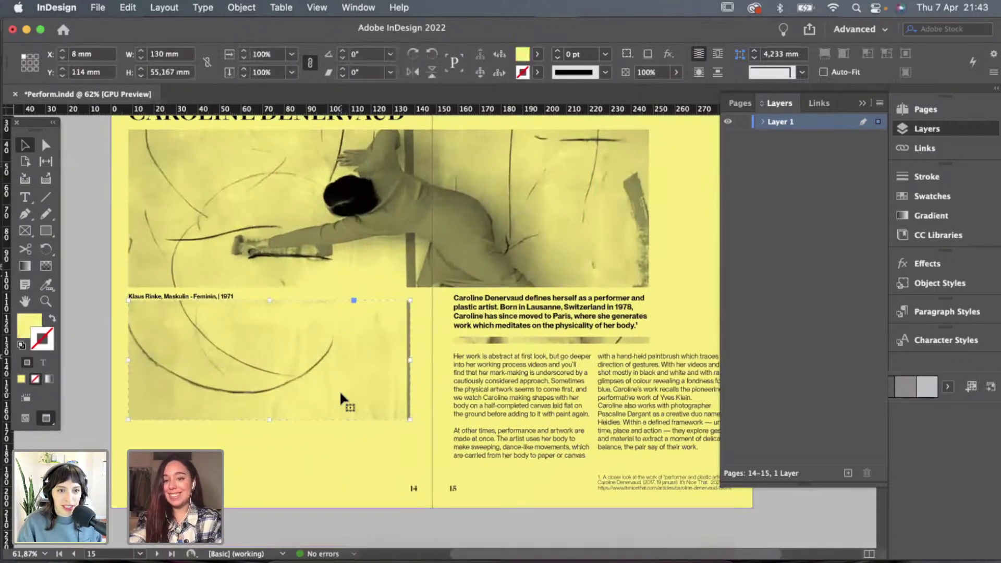
pyautogui.press('Delete')
pyautogui.scroll(2, 340, 390)
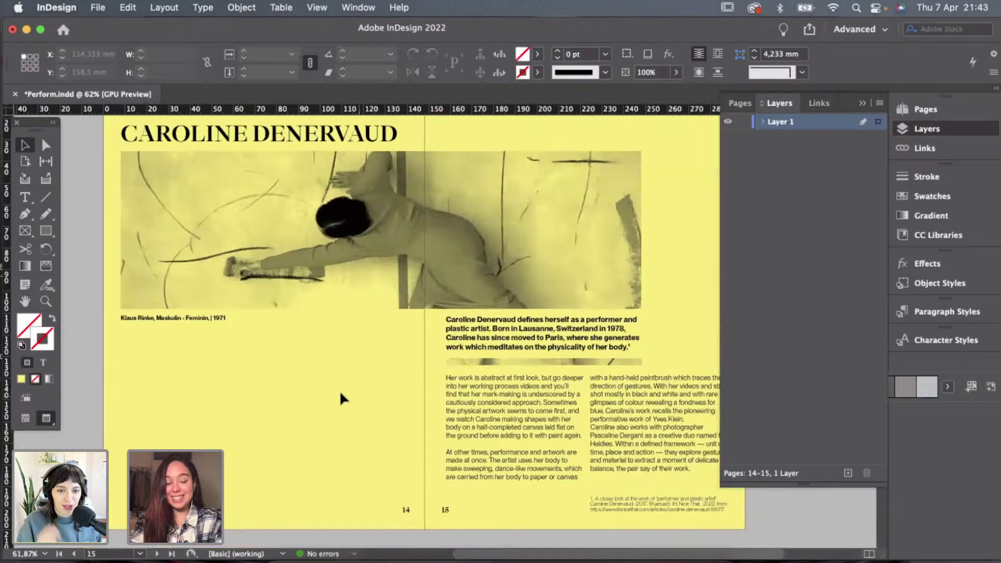
pyautogui.press('super+s')
pyautogui.scroll(-2, 359, 393)
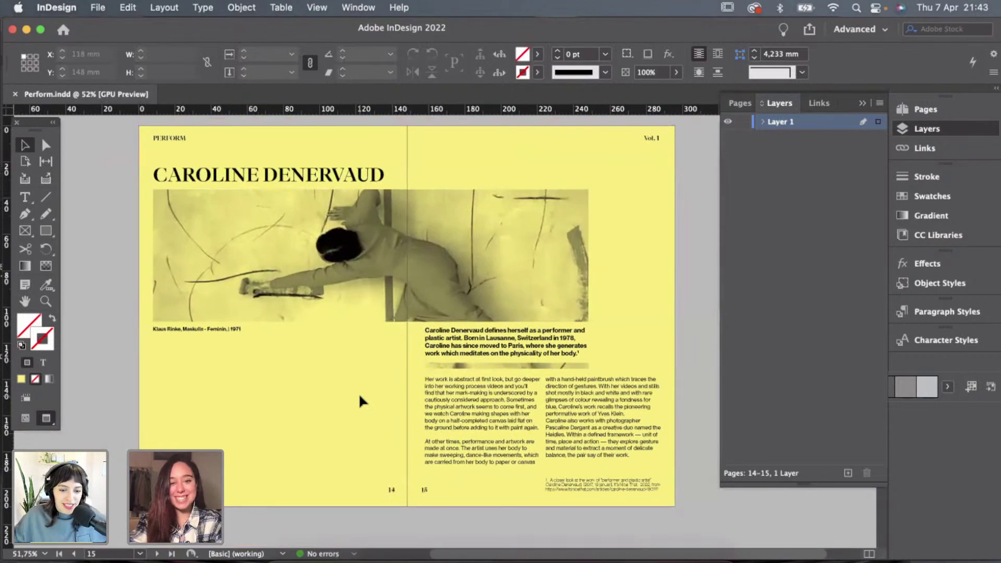
pyautogui.scroll(-10, 358, 392)
pyautogui.scroll(10, 360, 401)
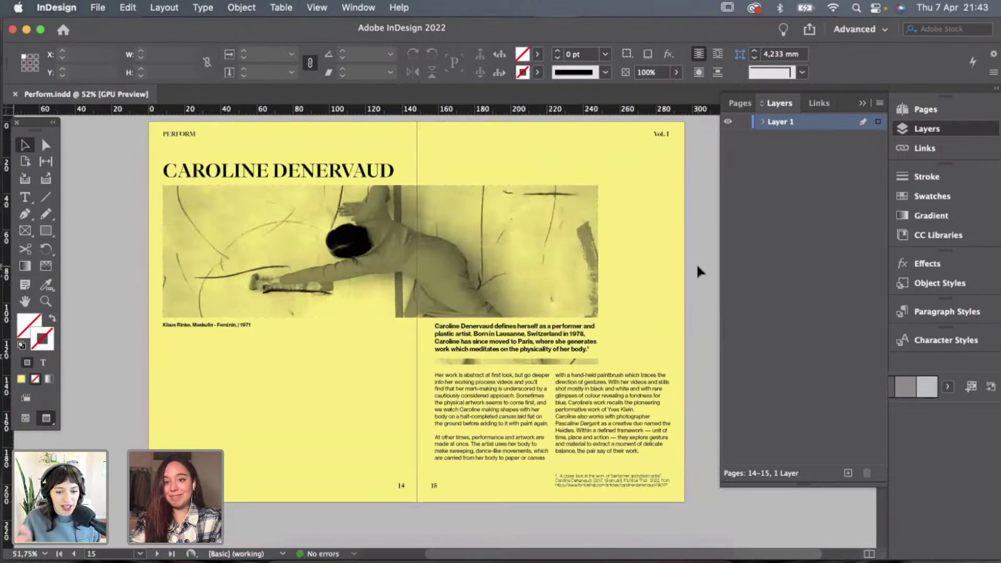
# Delete the surplus pages 17–20 at the end of the document.
pyautogui.click(740, 104)
pyautogui.scroll(-3, 762, 324)
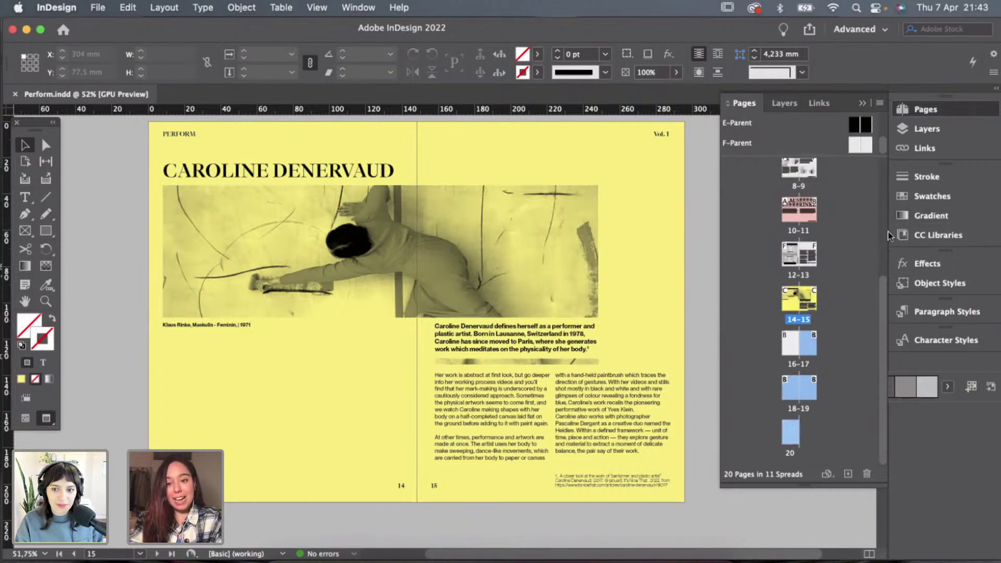
pyautogui.click(867, 474)
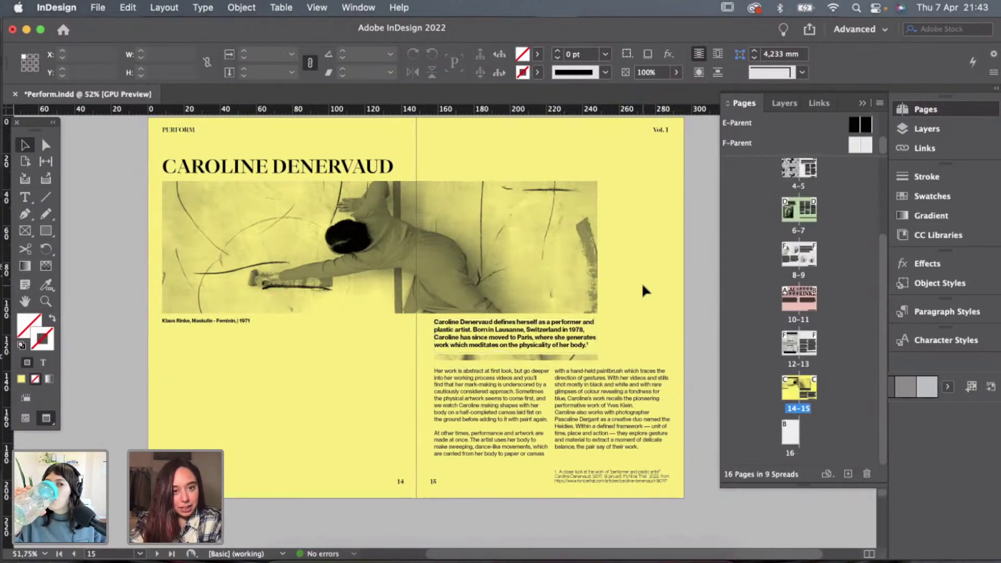
# Switch to Finder and copy the title part of the "2. Caroline Denervaud…" photo's file name, without the number and "Sight Unseen".
pyautogui.doubleClick(230, 321)
pyautogui.press('super+Tab')
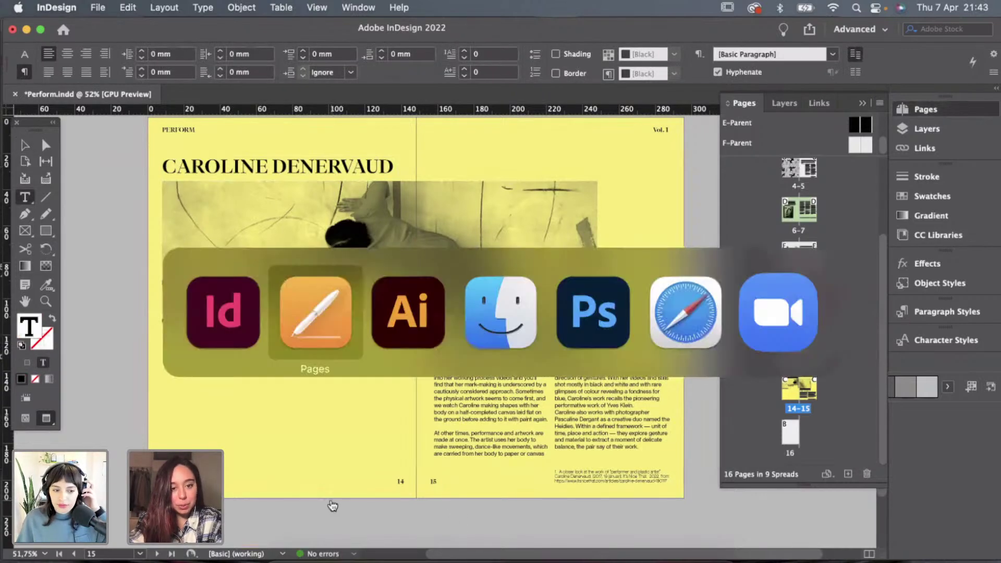
pyautogui.press('Escape')
pyautogui.click(289, 557)
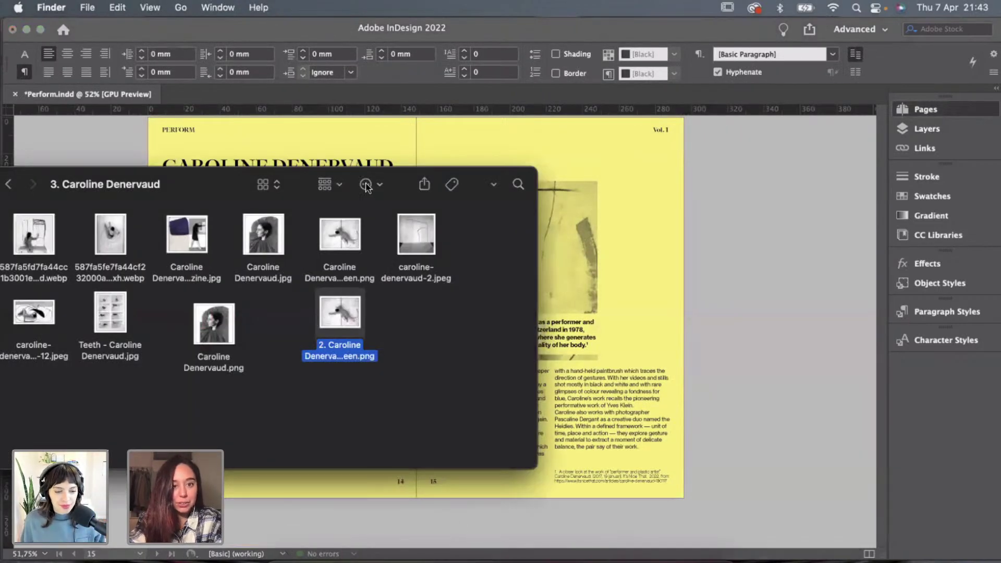
pyautogui.click(341, 354)
pyautogui.click(346, 365)
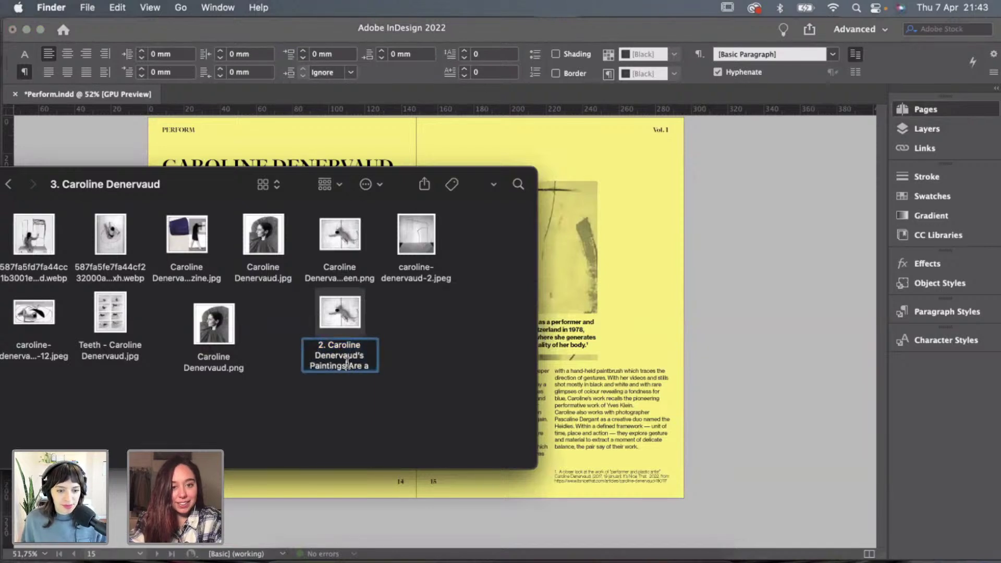
pyautogui.scroll(-3, 353, 365)
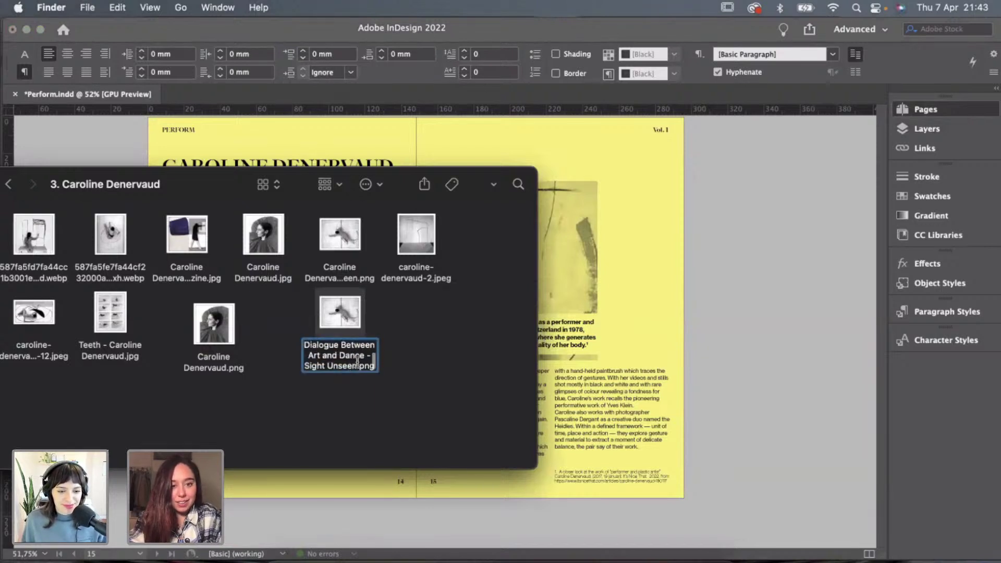
pyautogui.moveTo(360, 358); pyautogui.dragTo(307, 326)
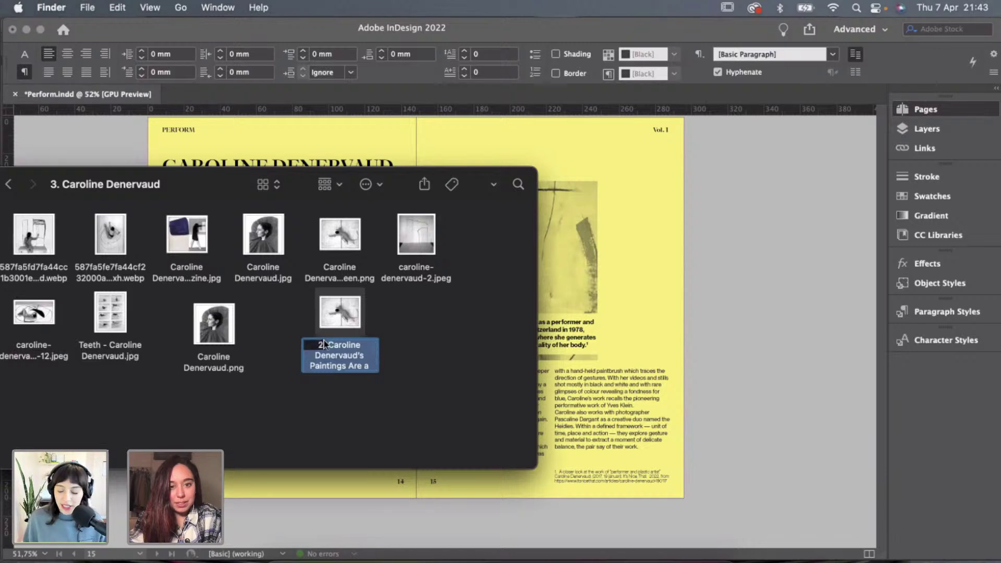
pyautogui.press('cmd+c')
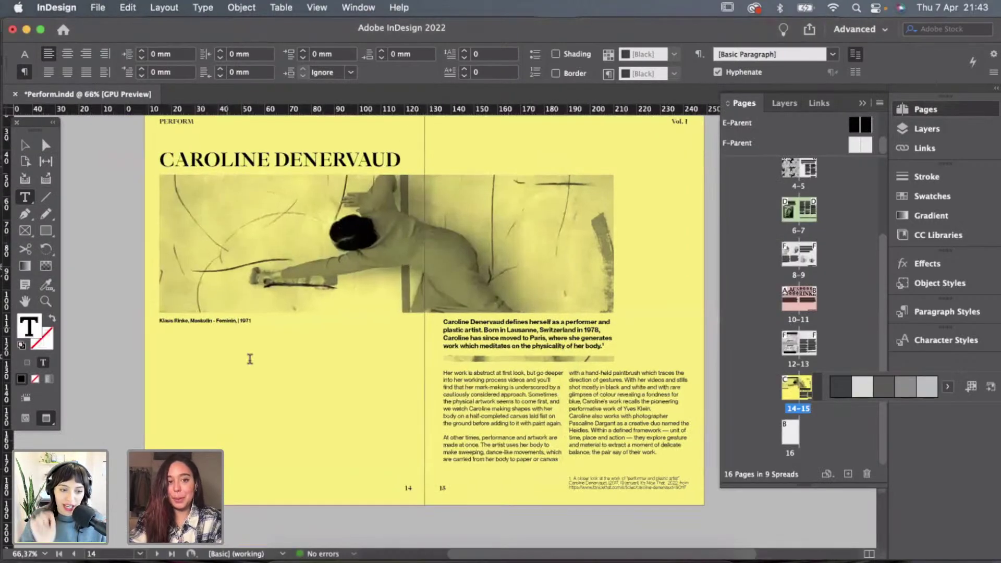
# Switch back to InDesign and replace the whole photo caption on page 14 with the copied title "Caroline Denervaud's Paintings Are a Dialogue Between Art and Dance".
pyautogui.scroll(5, 250, 359)
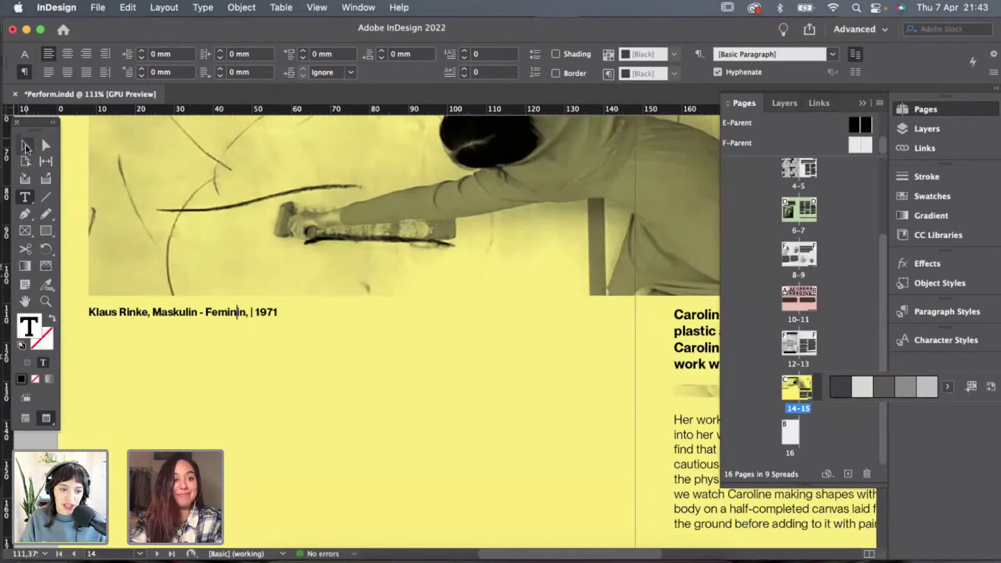
pyautogui.click(25, 145)
pyautogui.moveTo(325, 320); pyautogui.dragTo(518, 324)
pyautogui.doubleClick(276, 312)
pyautogui.press('super+a')
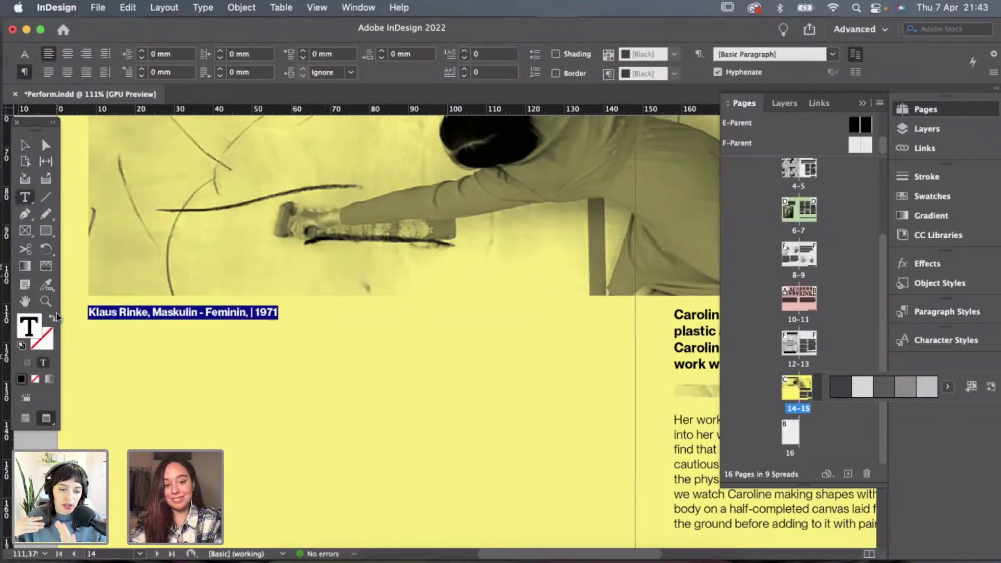
pyautogui.press('super+v')
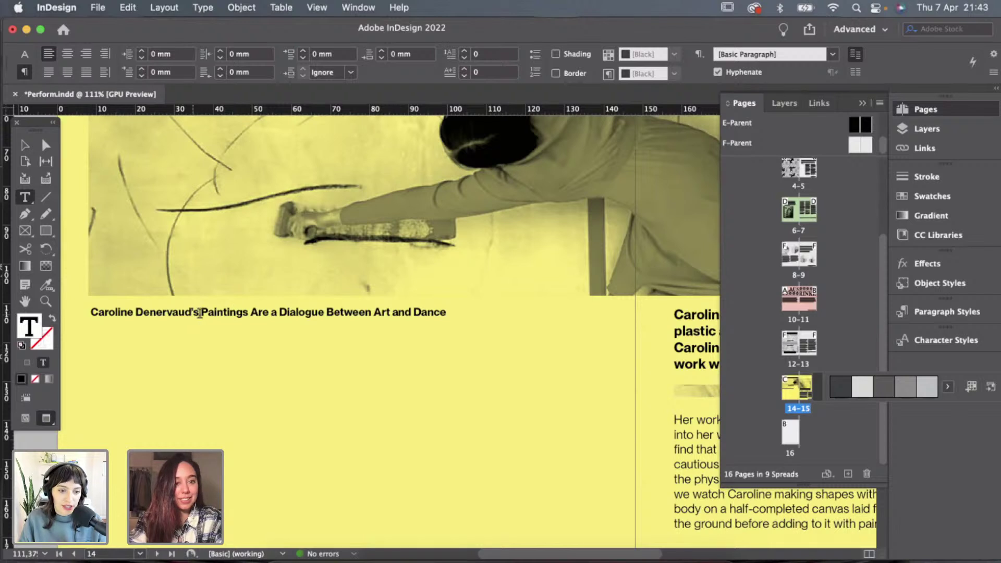
# Edit the page 14 caption to read "Caroline Denervaud, Paintings Are a Dialogue Between Art and Dance".
pyautogui.click(199, 313)
pyautogui.press('BackSpace')
pyautogui.press('BackSpace')
pyautogui.press('BackSpace')
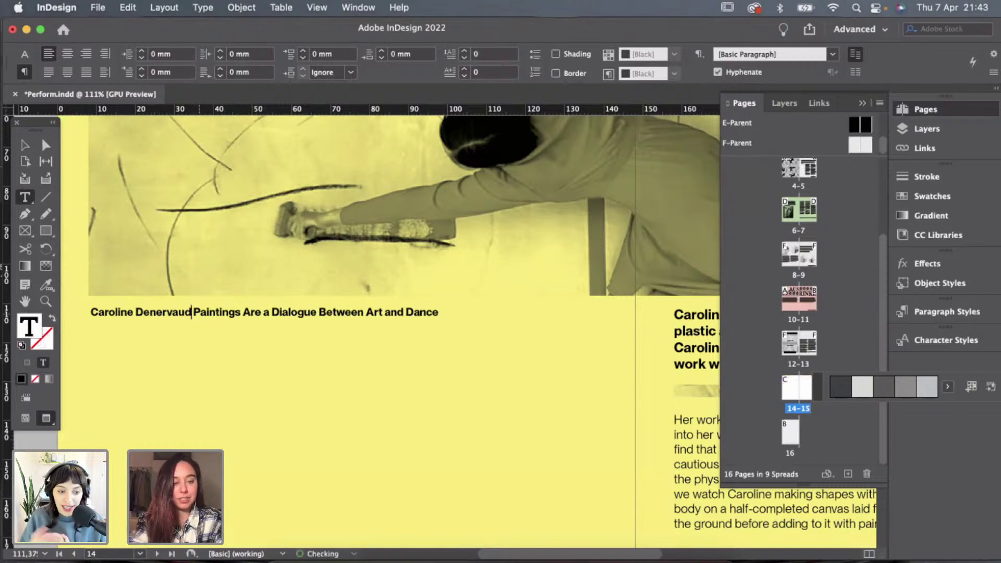
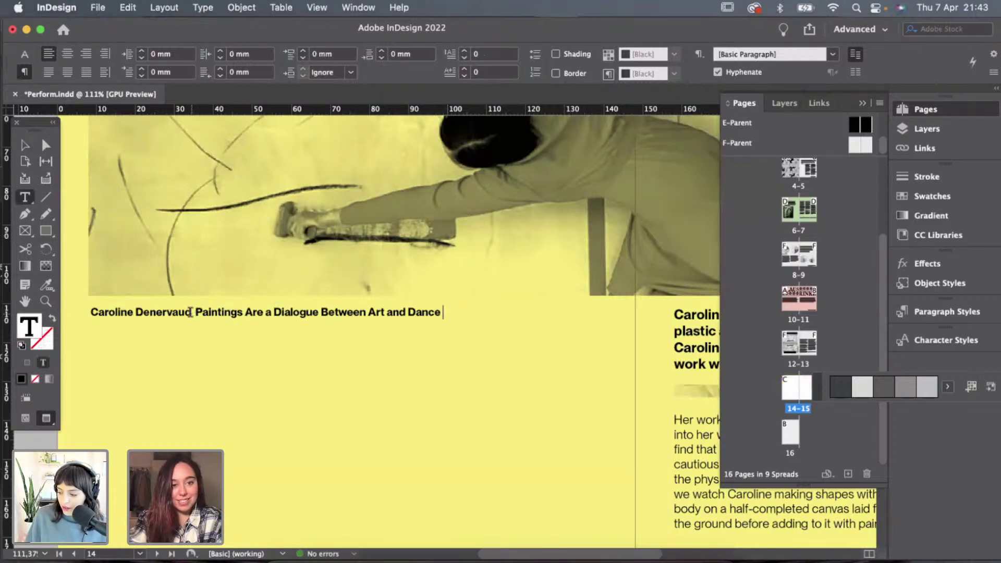
pyautogui.click(190, 312)
pyautogui.write(',')
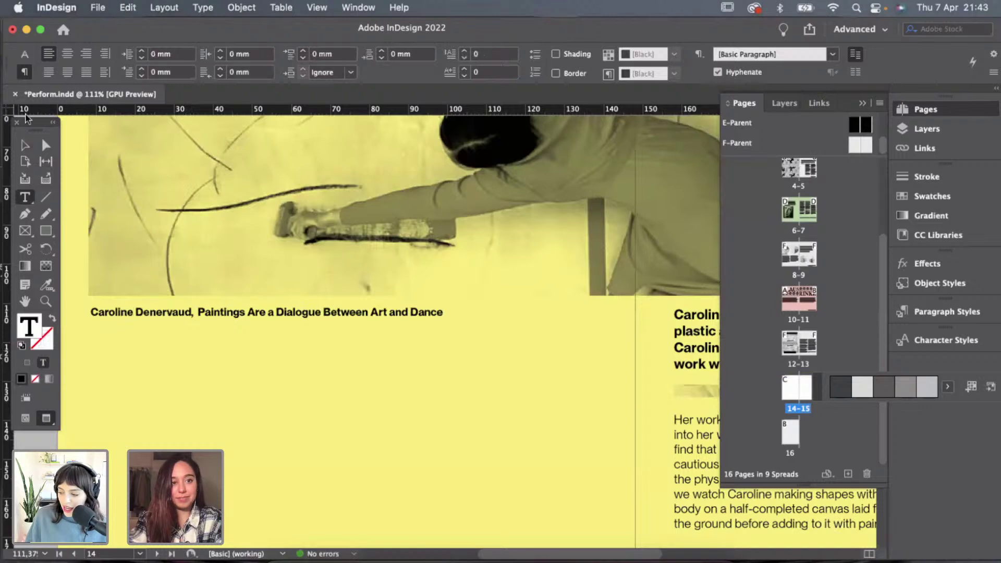
pyautogui.press('Escape')
pyautogui.click(308, 402)
pyautogui.scroll(-3, 309, 402)
pyautogui.scroll(2, 308, 397)
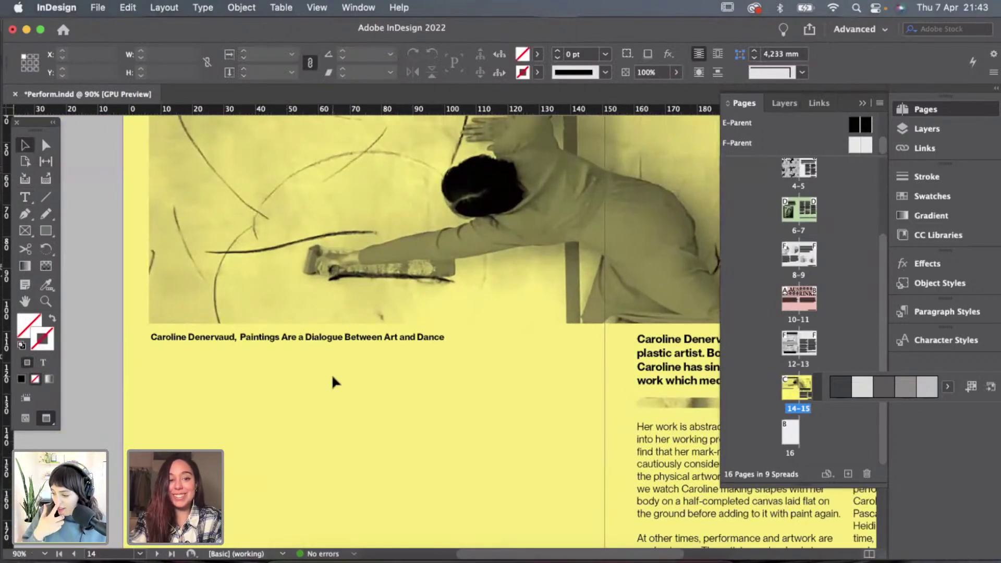
pyautogui.scroll(-2, 332, 374)
# Switch to Finder and check the photo's full file name again in the 3. Caroline Denervaud folder.
pyautogui.press('super+Tab')
pyautogui.click(346, 347)
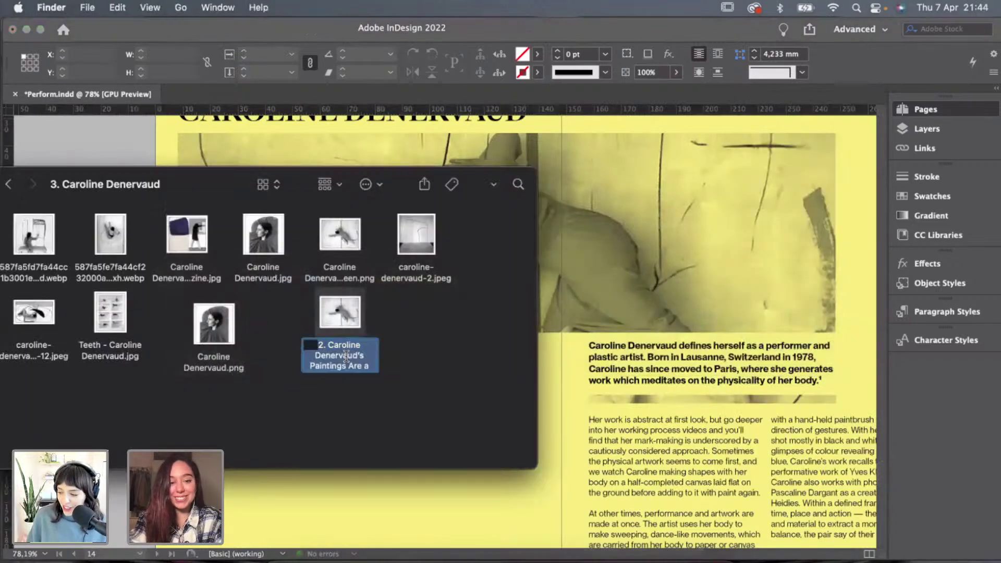
pyautogui.scroll(-2, 345, 355)
pyautogui.write('2. Caroline Denervaud - Sight Unseen')
pyautogui.press('Return')
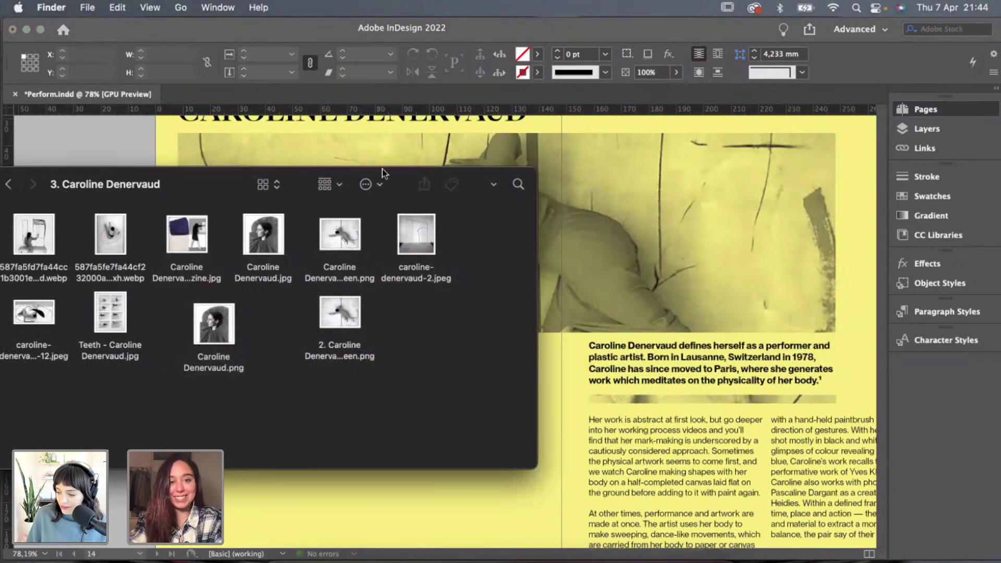
pyautogui.moveTo(383, 169); pyautogui.dragTo(516, 166)
pyautogui.click(483, 359)
pyautogui.click(493, 421)
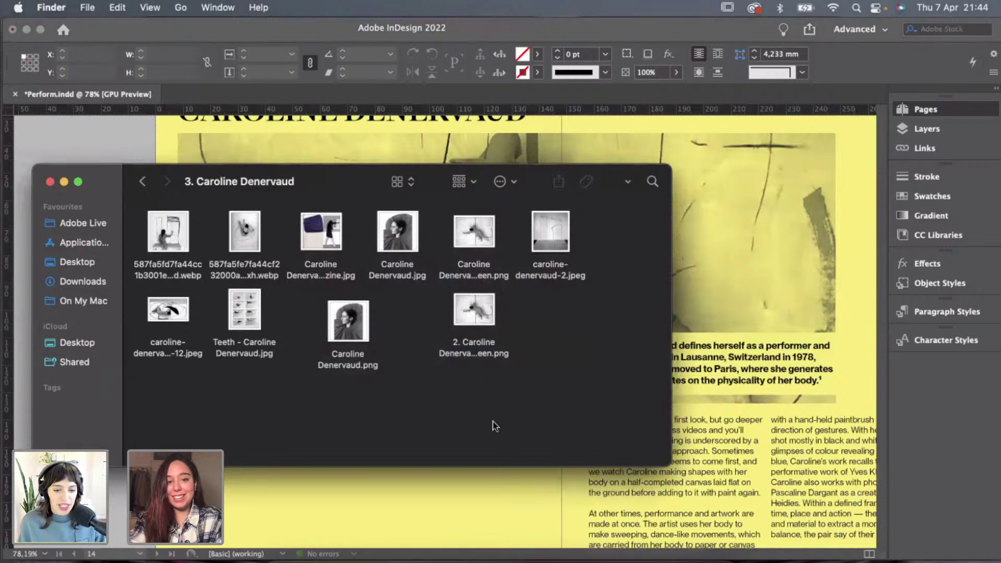
# Return to InDesign and check spread 14–15 against its guides and frame edges, ending in preview mode.
pyautogui.click(445, 528)
pyautogui.scroll(-3, 421, 456)
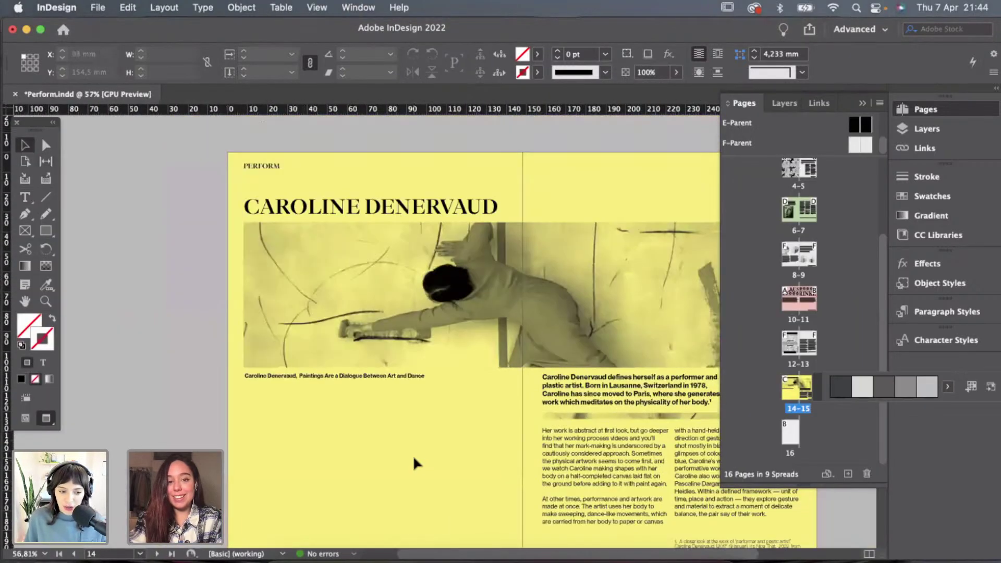
pyautogui.scroll(-2, 413, 455)
pyautogui.hscroll(2, 413, 455)
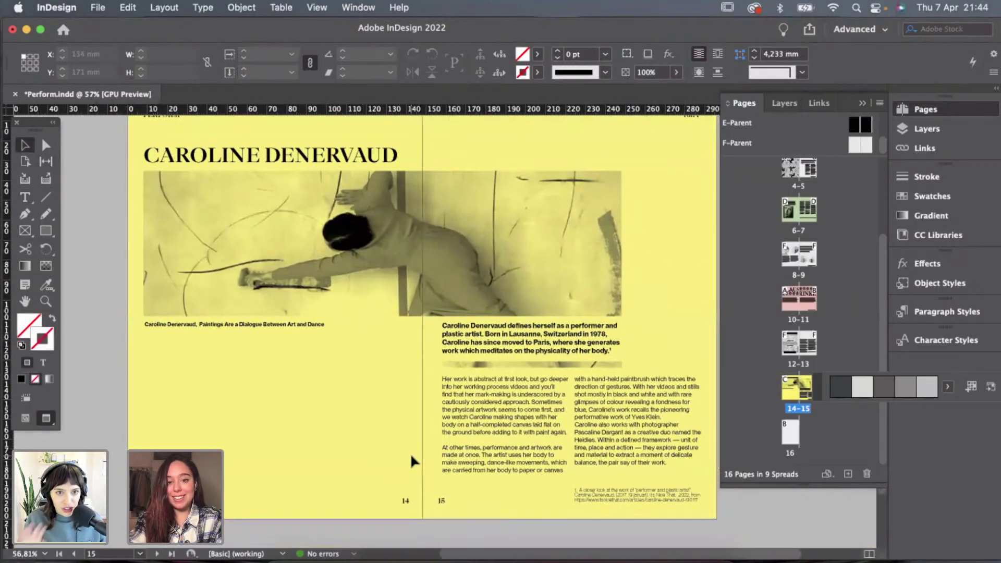
pyautogui.press('w')
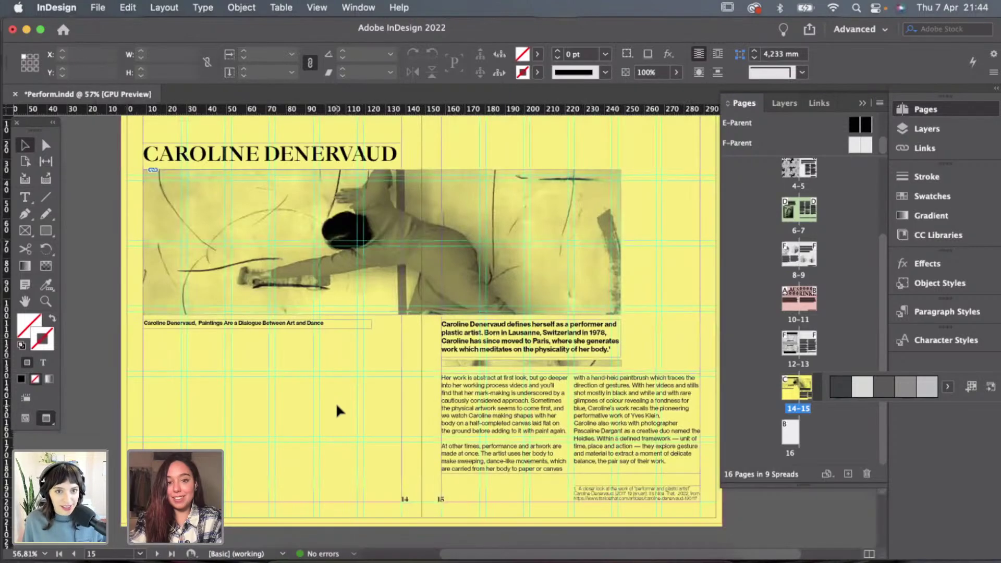
pyautogui.press('w')
# Review the magazine layout from the first page through to spread 14–15.
pyautogui.scroll(-10, 336, 402)
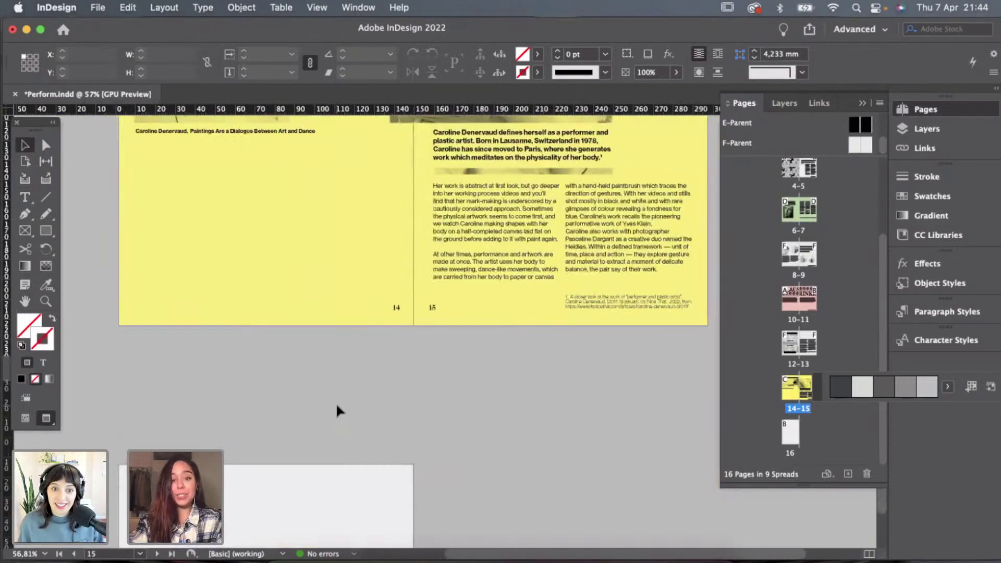
pyautogui.scroll(20, 336, 402)
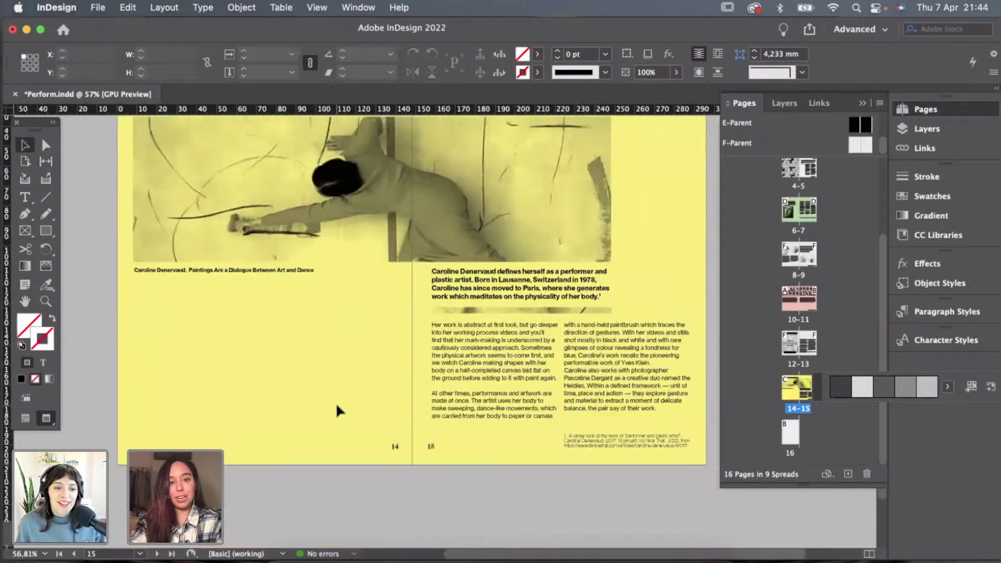
pyautogui.scroll(15, 336, 403)
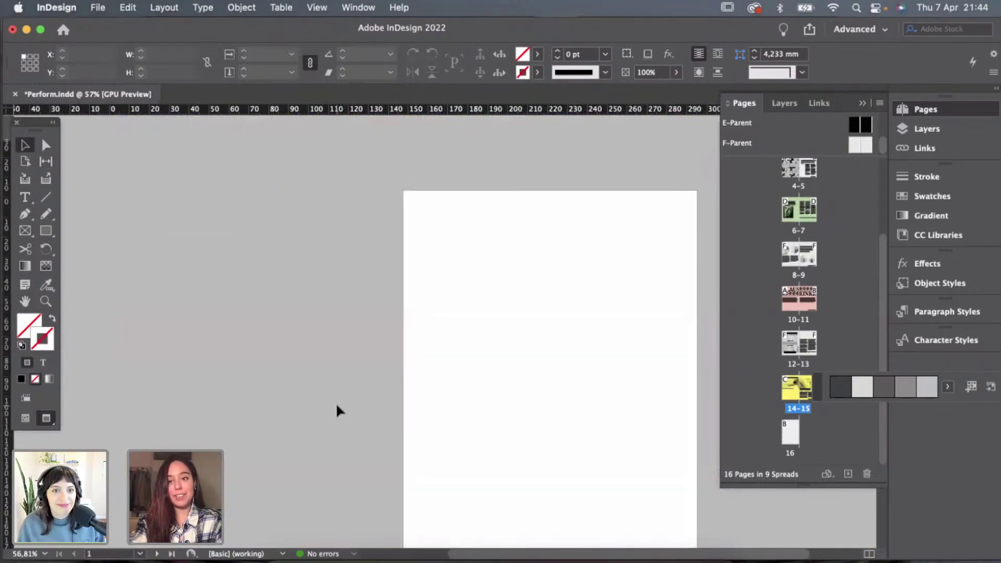
pyautogui.scroll(-14, 336, 403)
pyautogui.scroll(-15, 337, 408)
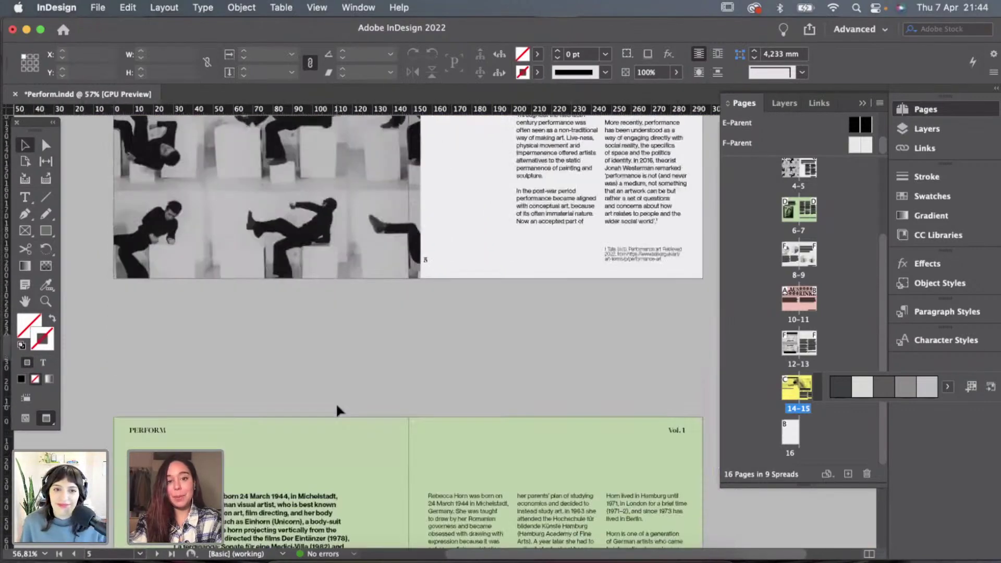
pyautogui.scroll(-15, 338, 410)
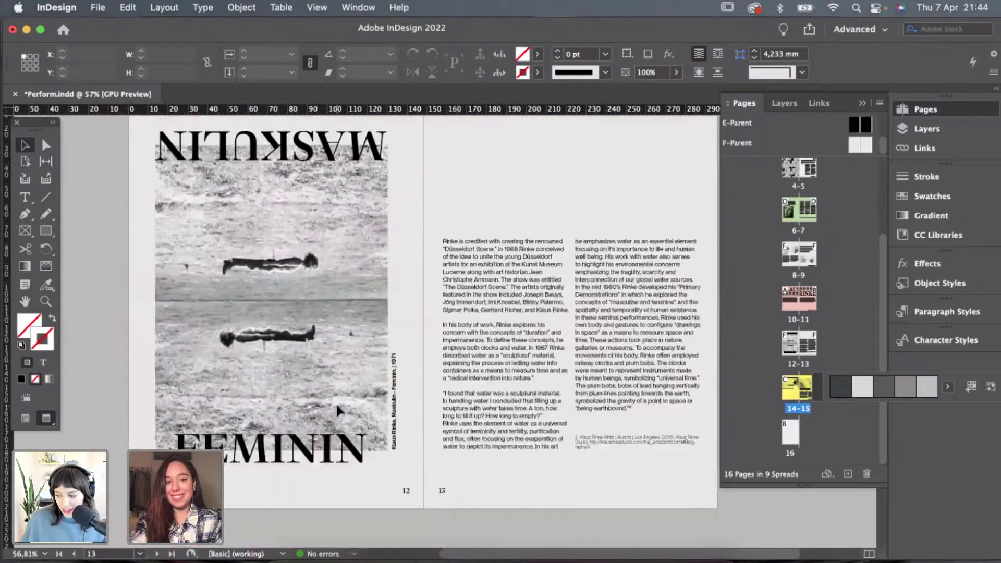
pyautogui.scroll(3, 336, 403)
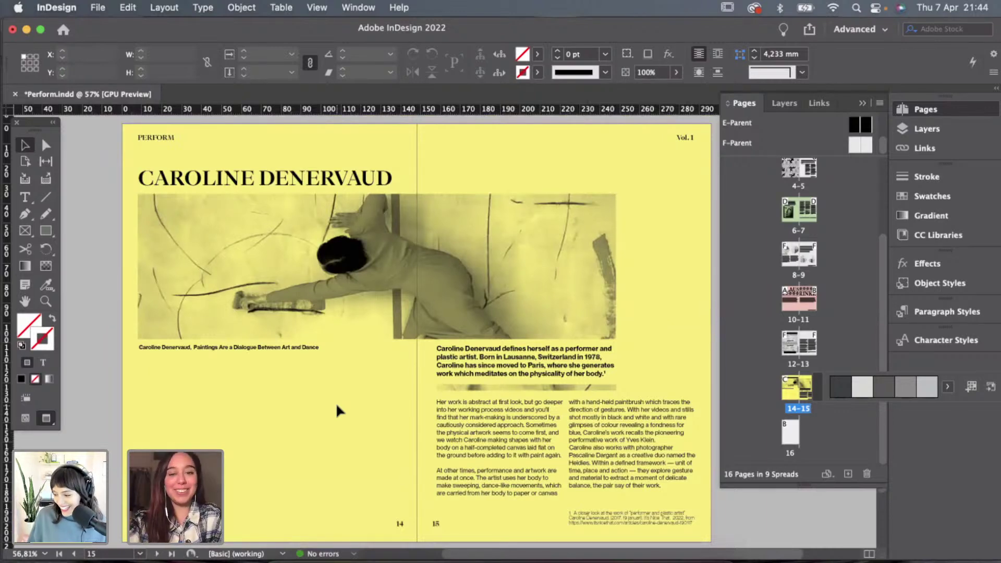
pyautogui.scroll(-3, 324, 415)
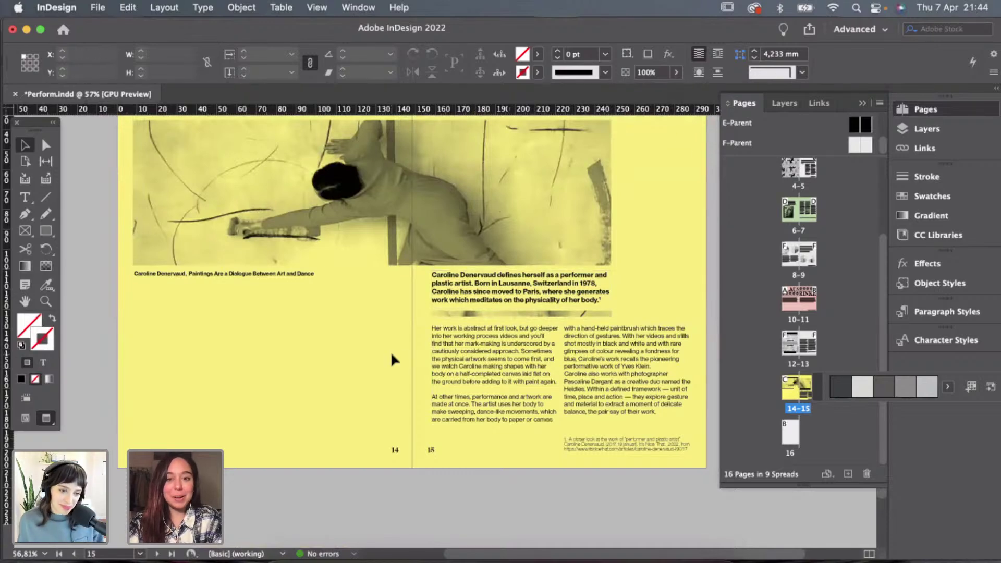
pyautogui.scroll(1, 391, 355)
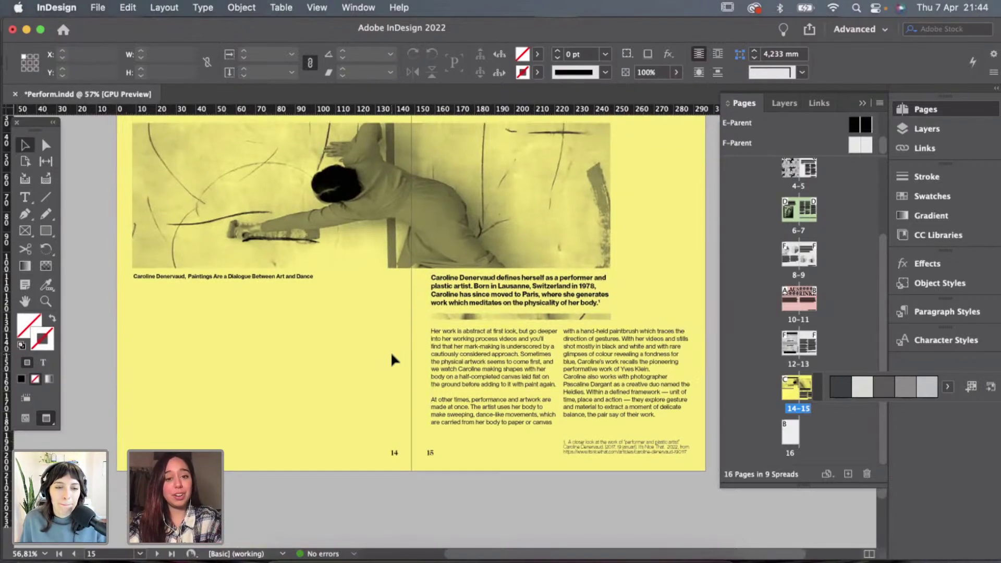
# Examine the earlier spreads again, focusing on blank spread 2–3 and the Art Performance spread 4–5.
pyautogui.scroll(20, 391, 356)
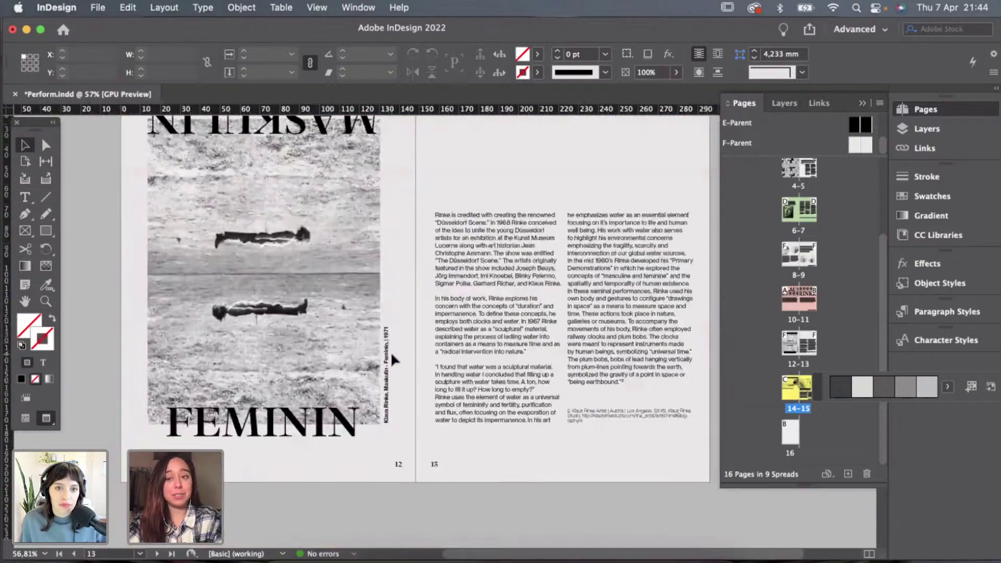
pyautogui.scroll(20, 390, 352)
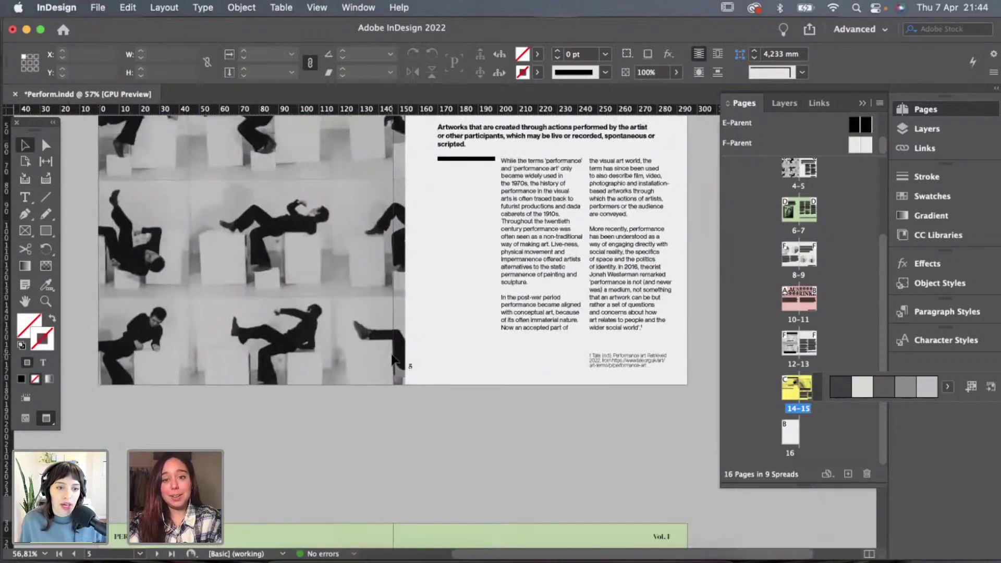
pyautogui.scroll(-10, 374, 428)
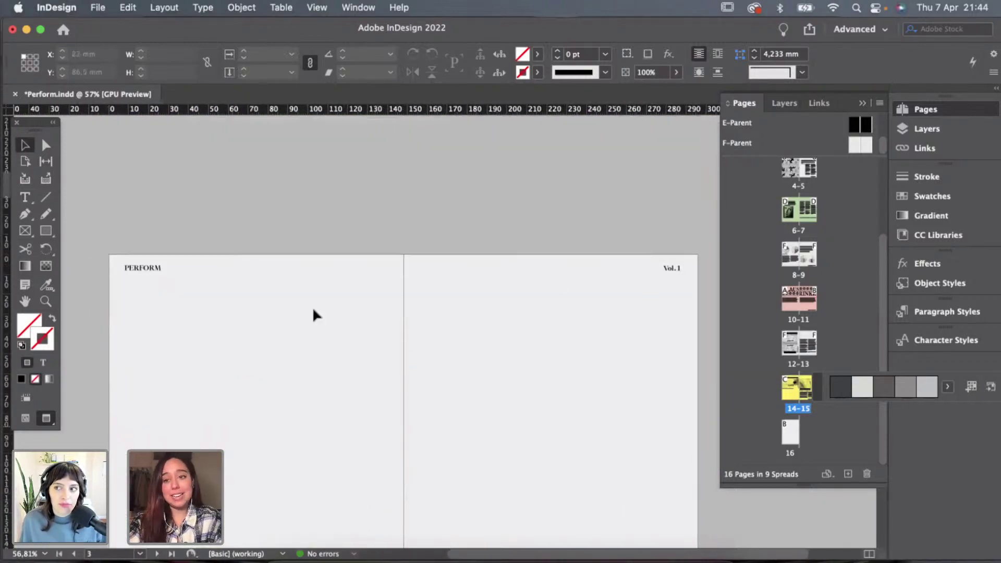
pyautogui.scroll(-5, 492, 366)
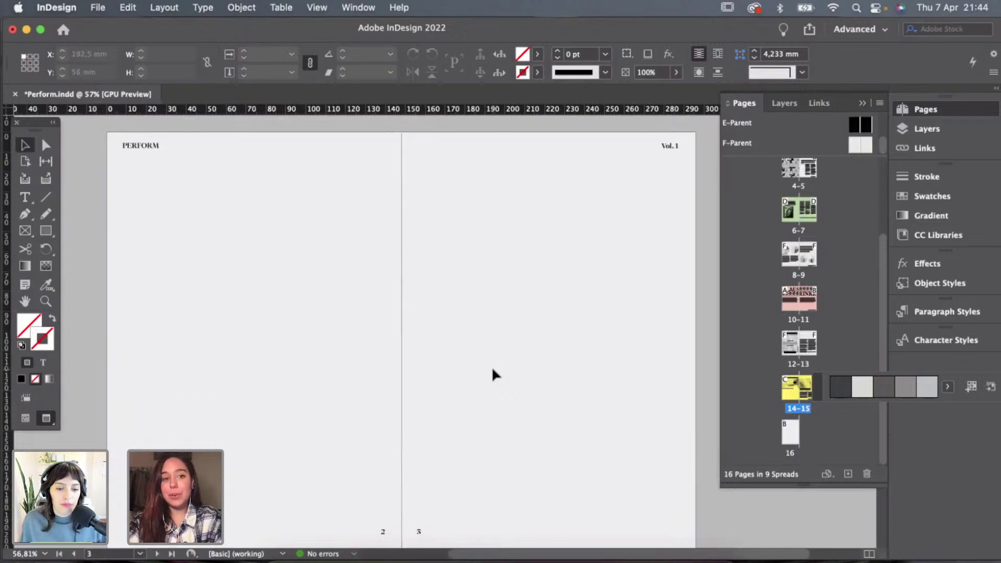
pyautogui.scroll(-1, 380, 339)
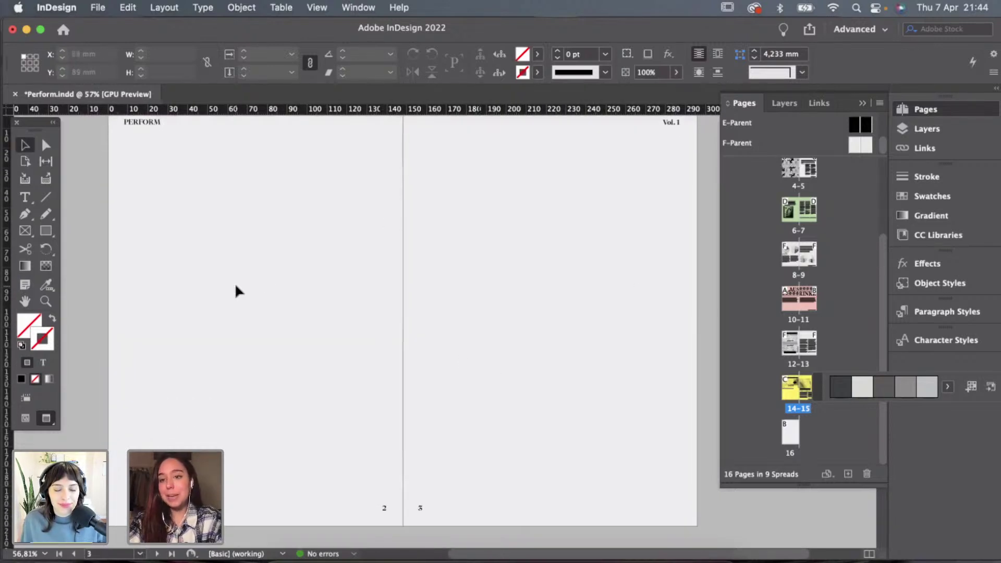
pyautogui.scroll(1, 235, 287)
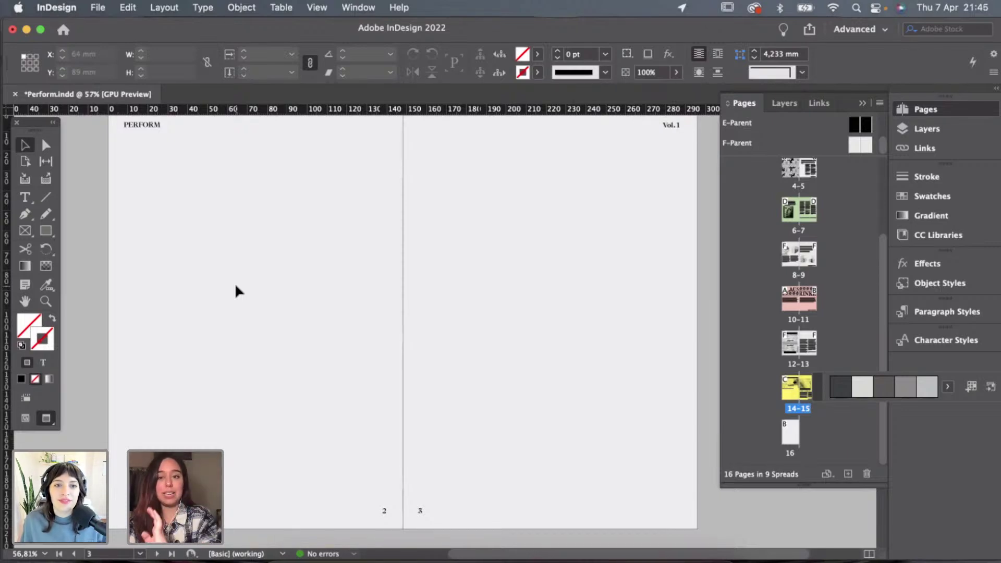
pyautogui.scroll(-2, 234, 282)
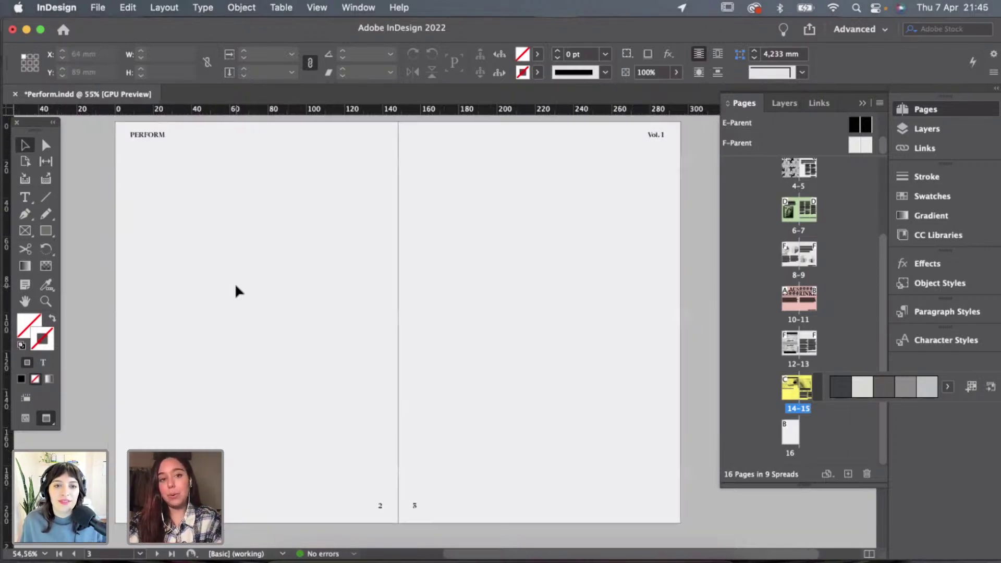
pyautogui.scroll(-5, 234, 283)
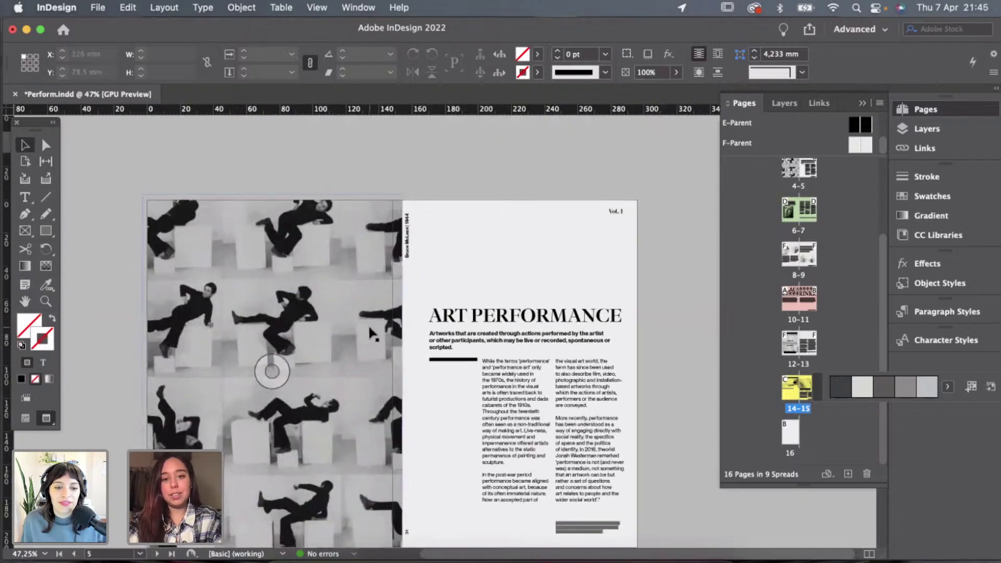
# Examine the Art Performance spread 4–5 and the blank spread 2–3 before it, comparing how much of each is designed.
pyautogui.scroll(-1, 407, 347)
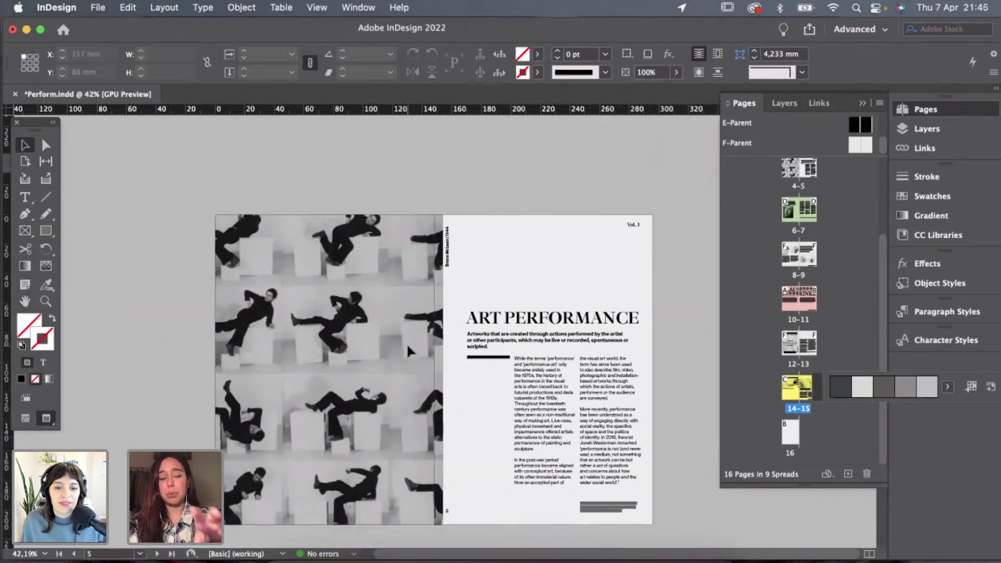
pyautogui.scroll(-3, 407, 342)
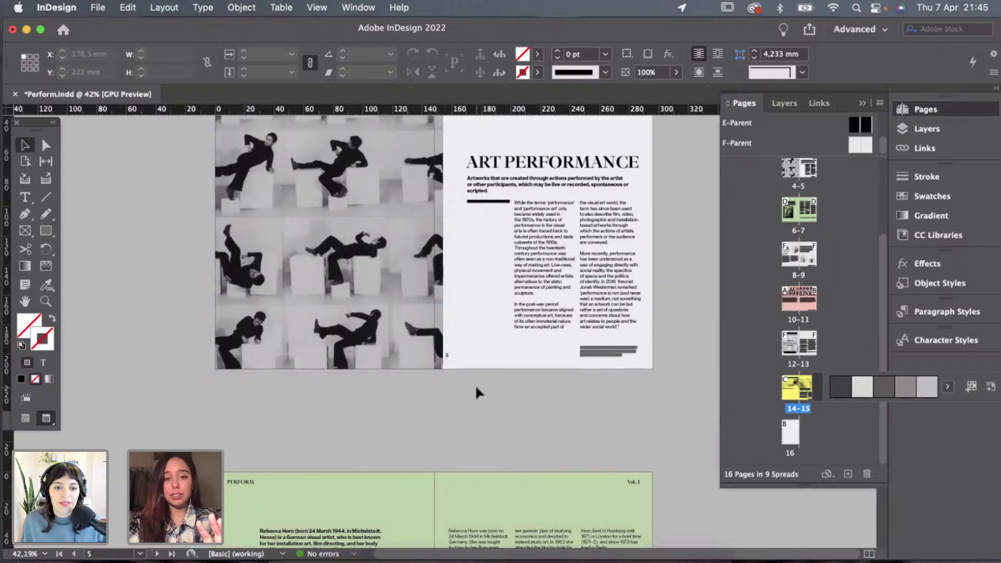
pyautogui.scroll(-1, 475, 383)
pyautogui.scroll(2, 487, 221)
pyautogui.scroll(4, 507, 186)
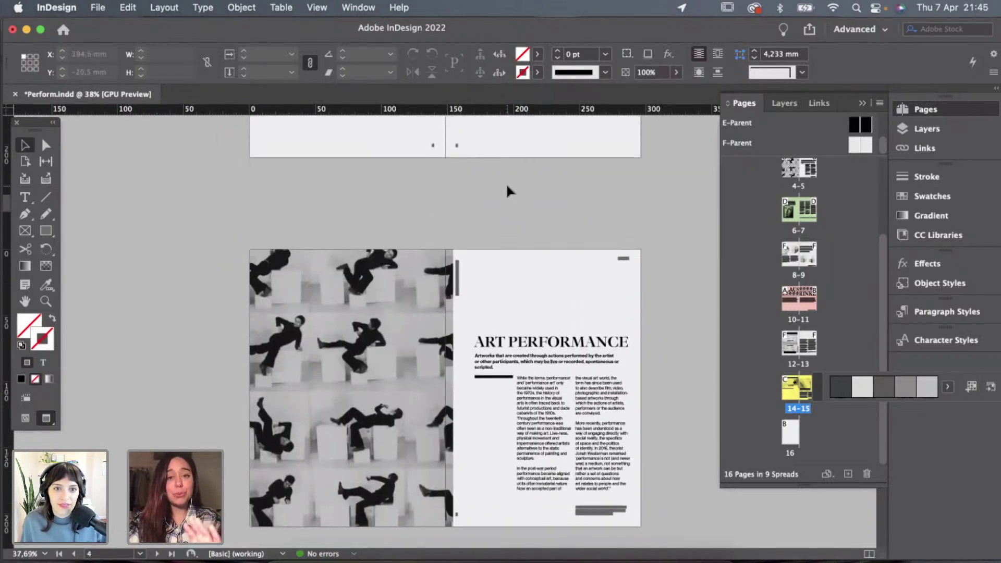
pyautogui.scroll(2, 505, 206)
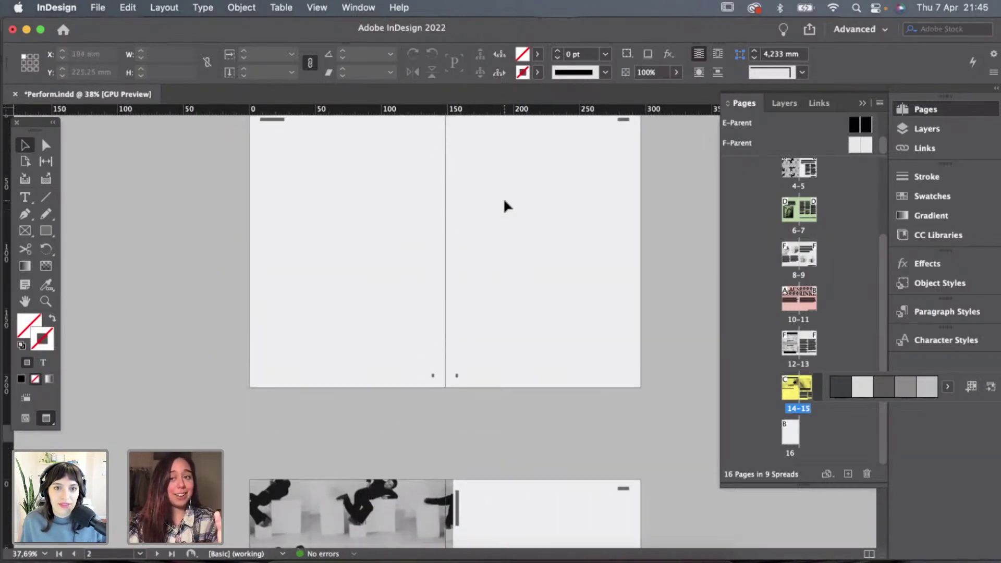
pyautogui.scroll(1, 505, 206)
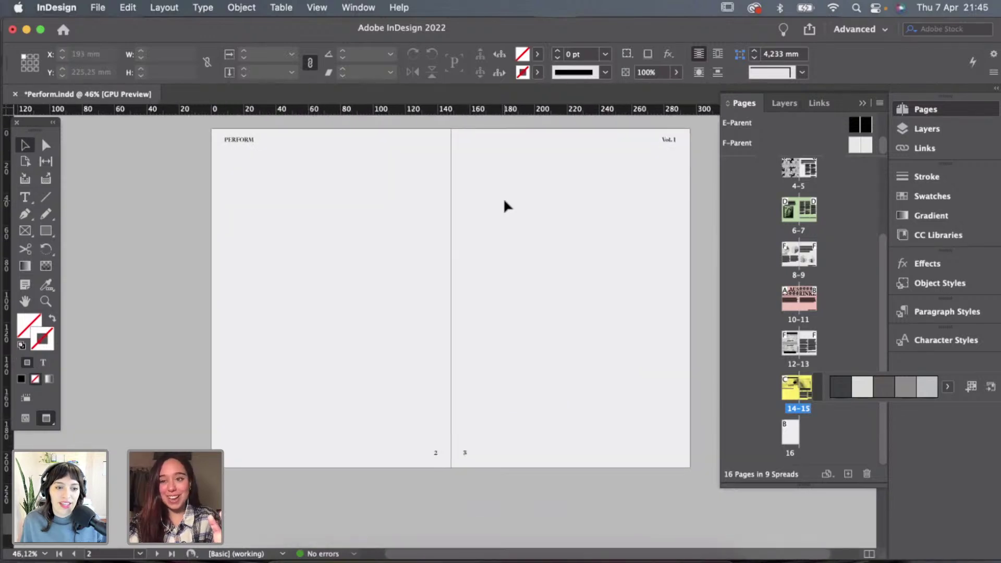
pyautogui.scroll(1, 505, 206)
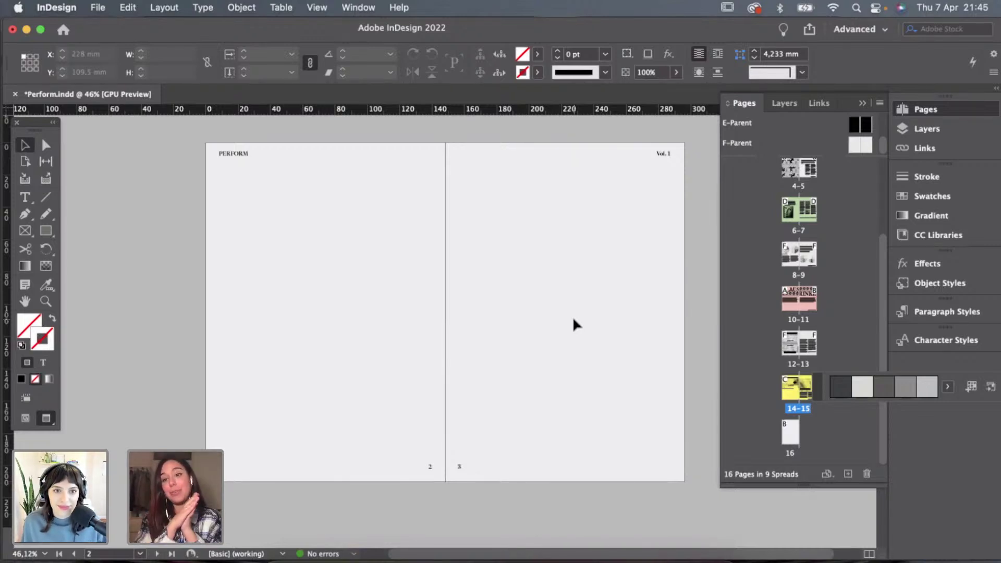
pyautogui.scroll(2, 295, 150)
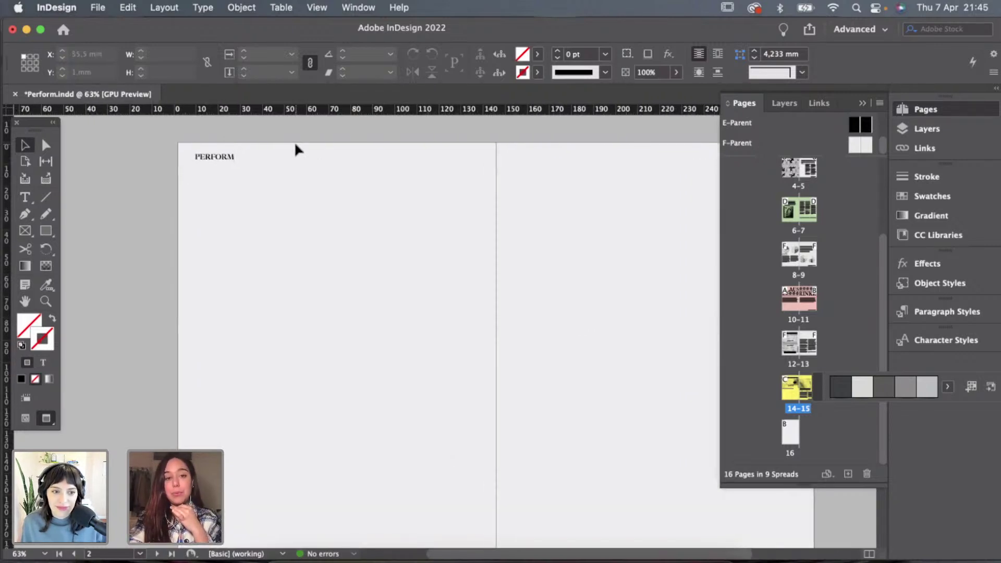
pyautogui.scroll(-3, 476, 254)
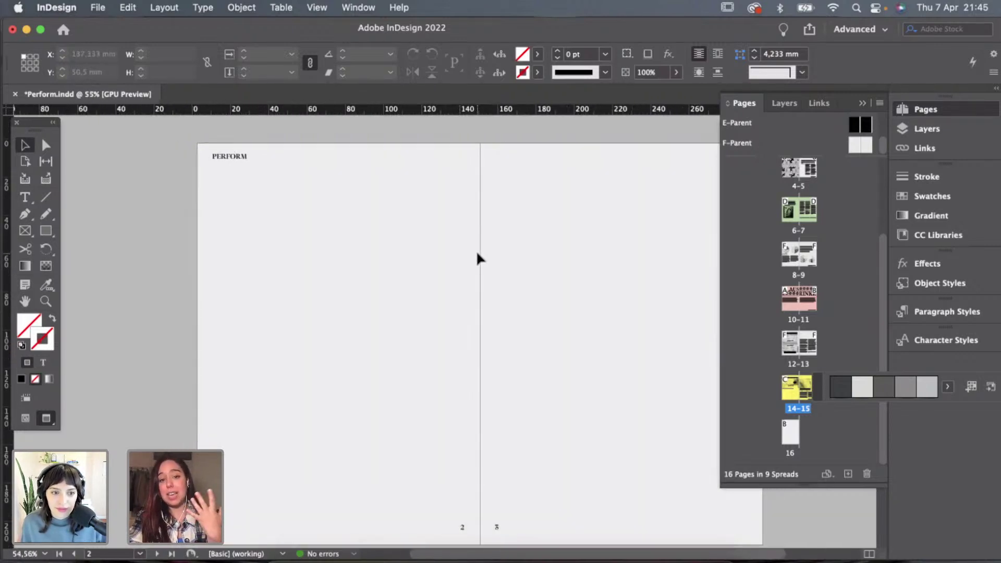
pyautogui.hscroll(2, 477, 255)
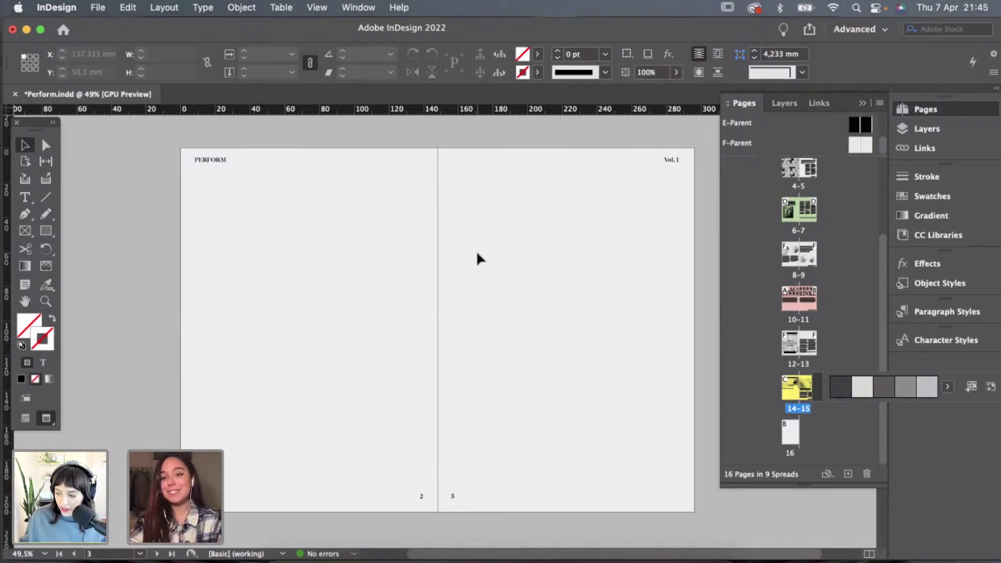
pyautogui.hscroll(-1, 439, 219)
# Copy the full-page black-and-white performance photo from spread 4–5 and paste it in place on spread 2–3.
pyautogui.scroll(-10, 439, 219)
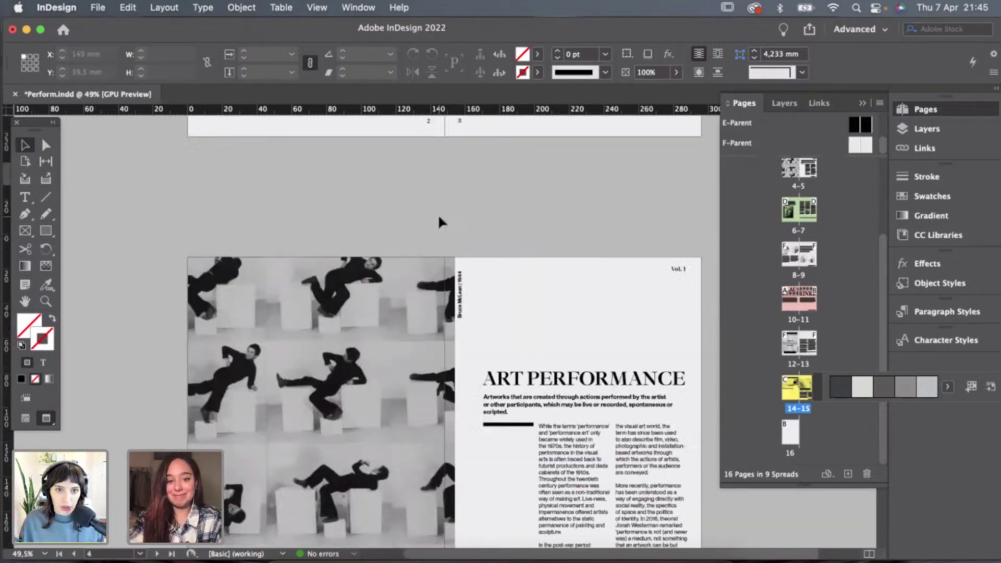
pyautogui.scroll(4, 432, 190)
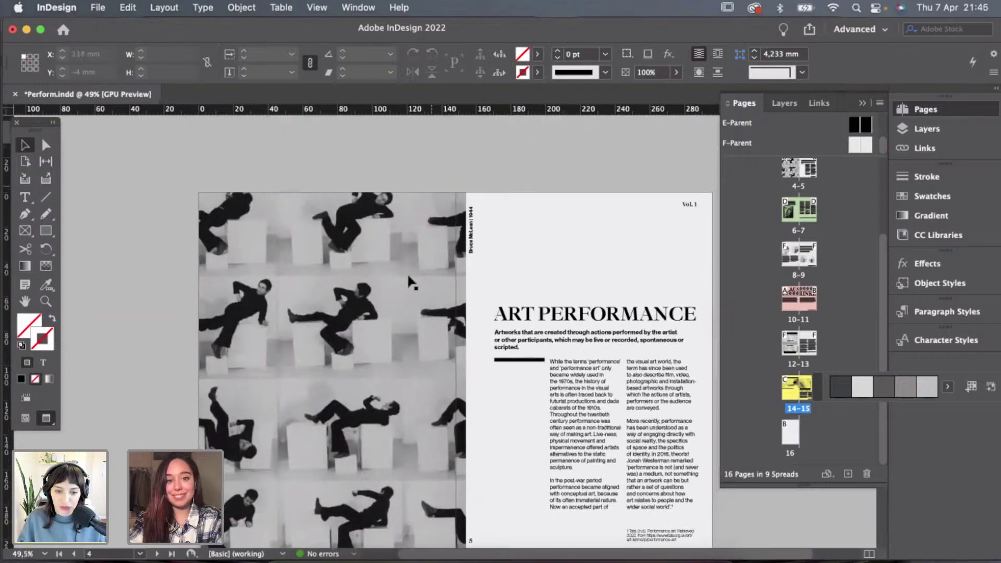
pyautogui.click(421, 306)
pyautogui.hotkey('alt', 'pageup')
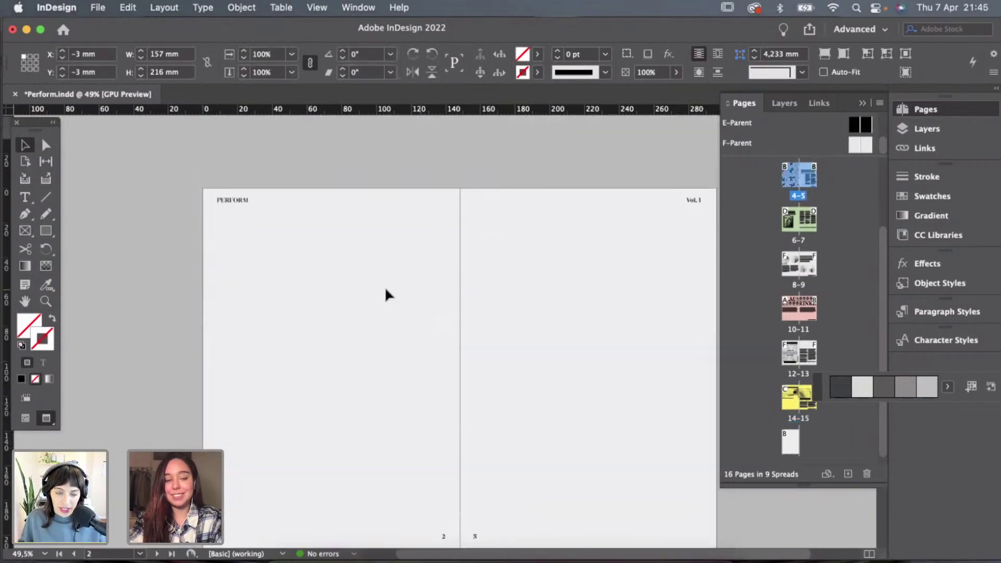
pyautogui.rightClick(352, 314)
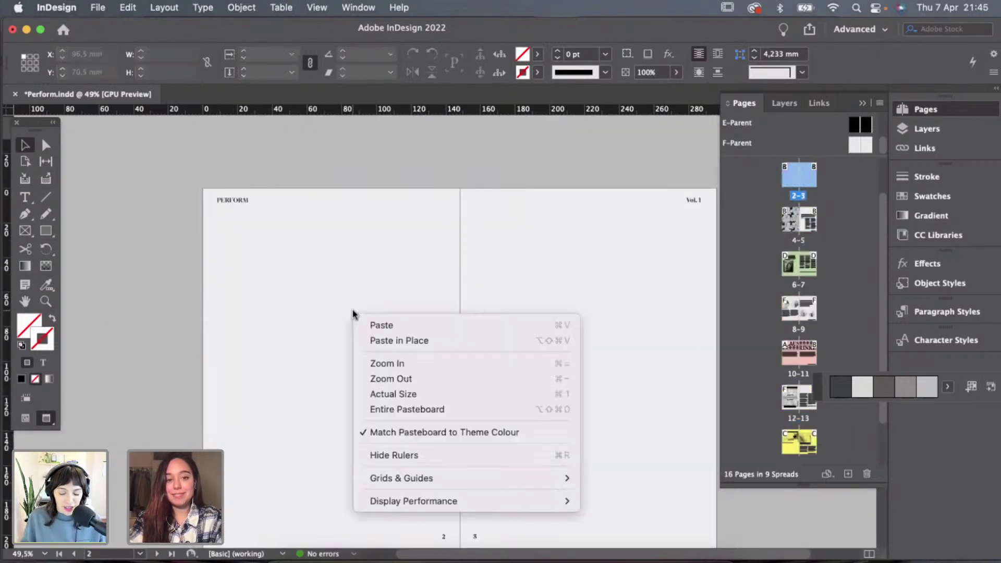
pyautogui.click(386, 338)
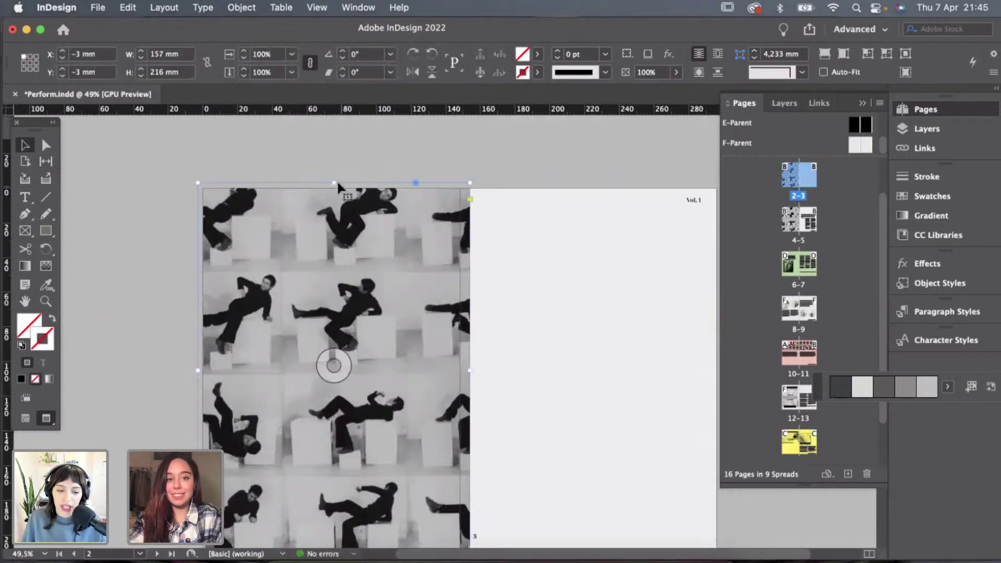
# Crop the pasted photo's frame on page 2 to about 57 × 96.5 mm around a single posing figure.
pyautogui.moveTo(334, 182); pyautogui.dragTo(359, 242)
pyautogui.scroll(-3, 359, 243)
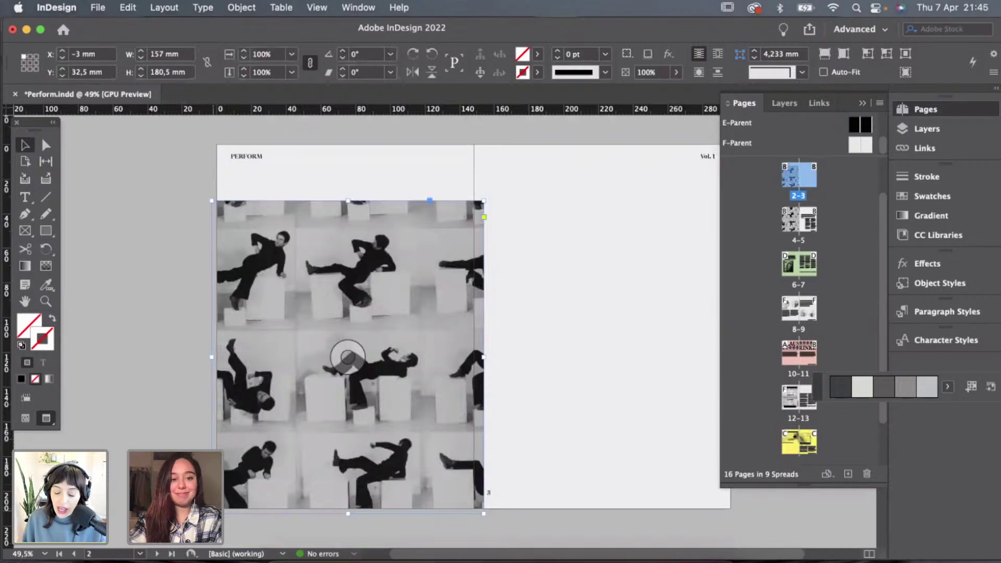
pyautogui.moveTo(212, 514); pyautogui.dragTo(302, 401)
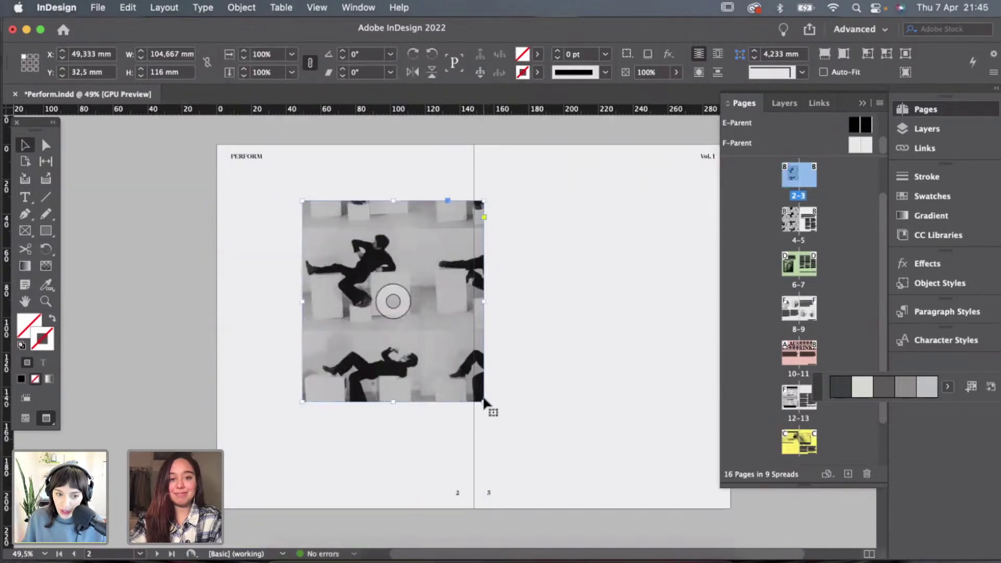
pyautogui.moveTo(484, 401); pyautogui.dragTo(402, 369)
pyautogui.click(489, 326)
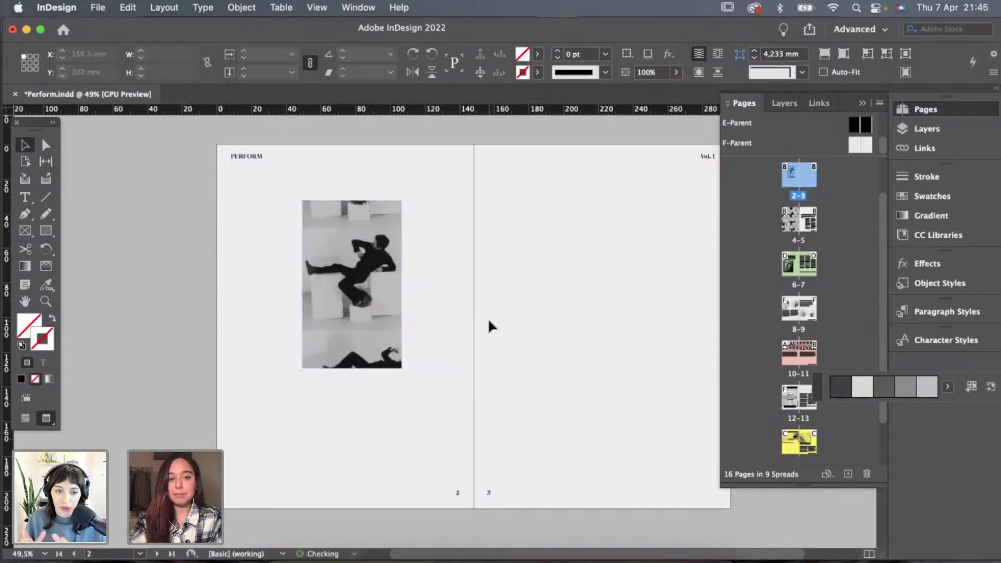
# Align the cropped photo to the guides at X 30.167 mm, Y 37.833 mm, enlarge its frame to 63.5 × 98.5 mm, and preview it.
pyautogui.click(390, 282)
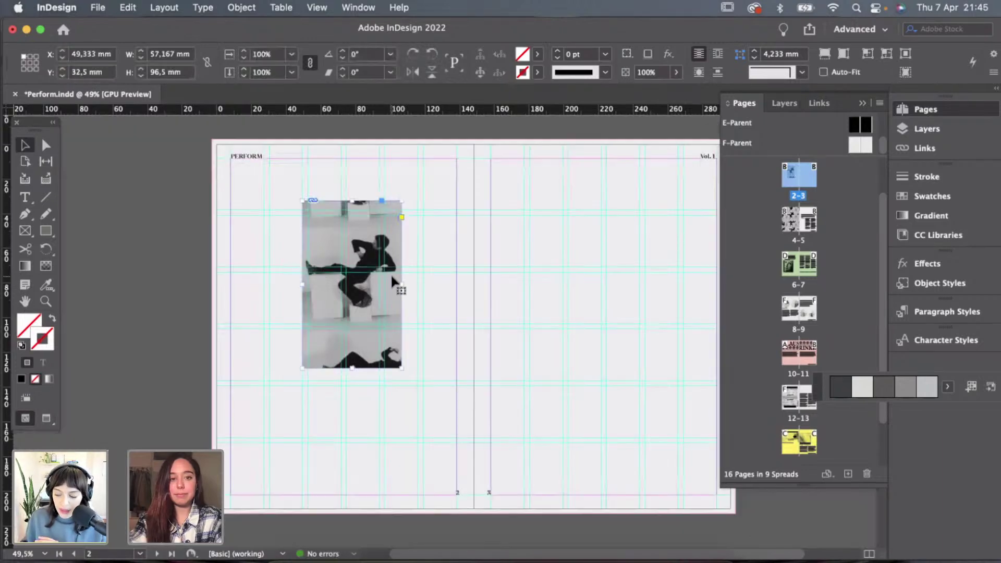
pyautogui.moveTo(392, 279); pyautogui.dragTo(354, 285)
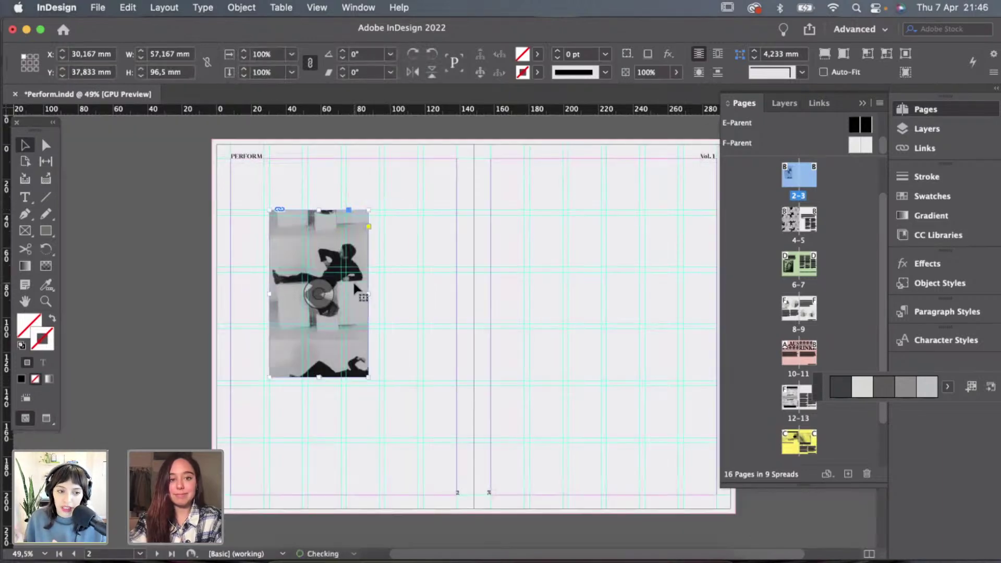
pyautogui.scroll(3, 355, 285)
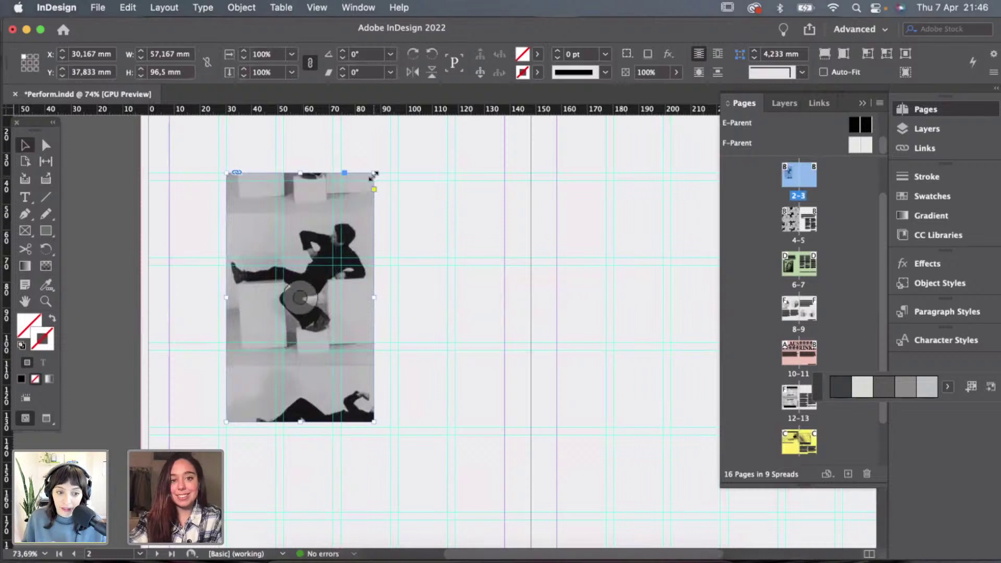
pyautogui.moveTo(375, 172); pyautogui.dragTo(390, 172)
pyautogui.click(419, 348)
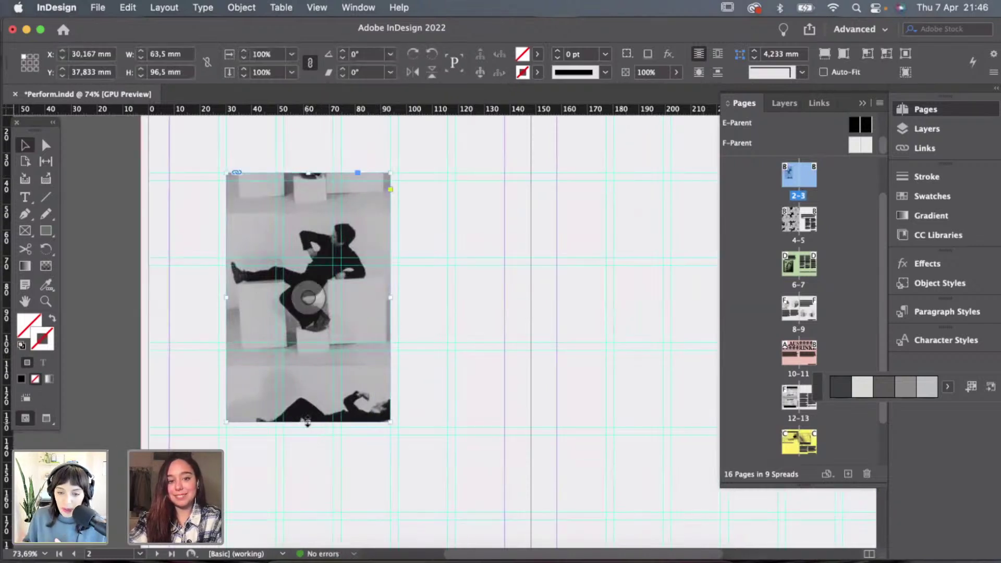
pyautogui.moveTo(305, 421); pyautogui.dragTo(307, 428)
pyautogui.press('w')
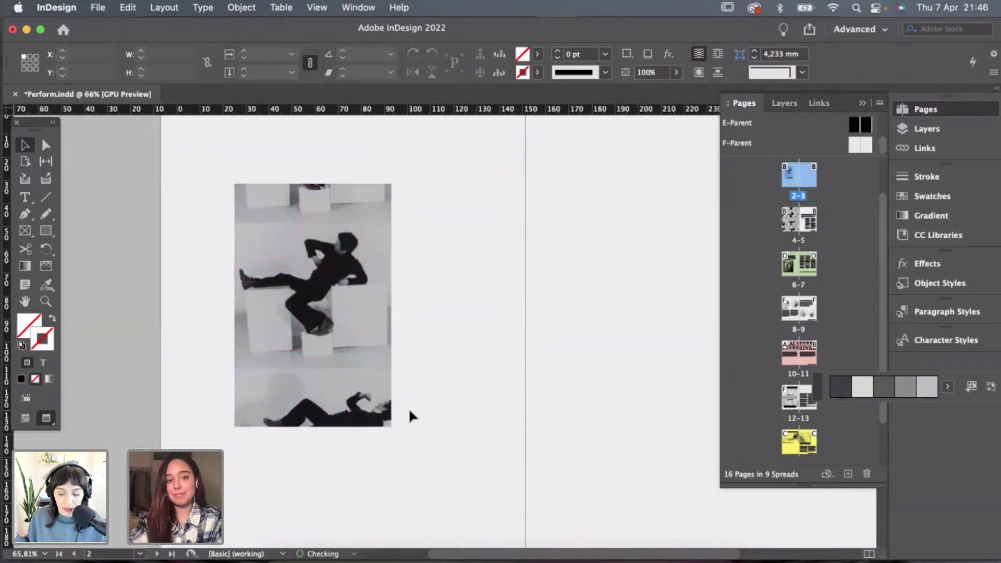
# Compare spread 2–3 with spread 4–5, then show the guides and move the cropped photo to page 2's outer margin at X 8 mm.
pyautogui.scroll(-3, 409, 407)
pyautogui.scroll(-5, 409, 408)
pyautogui.scroll(-5, 408, 408)
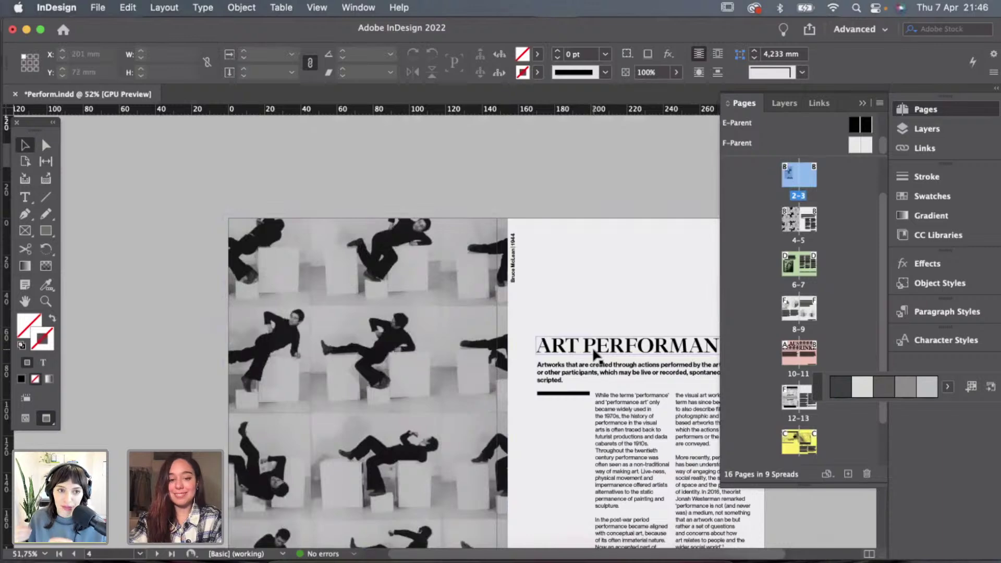
pyautogui.scroll(5, 540, 245)
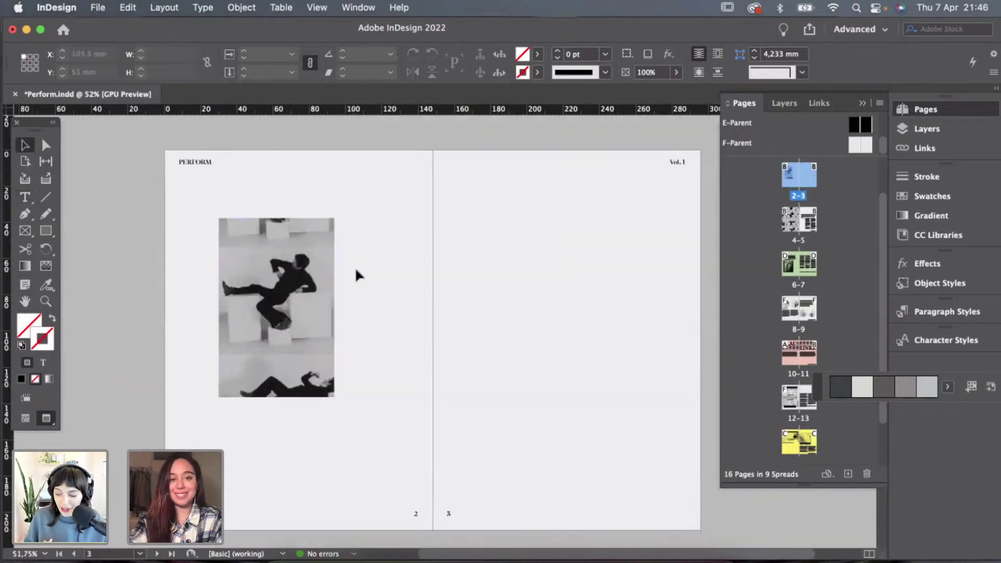
pyautogui.scroll(-2, 361, 271)
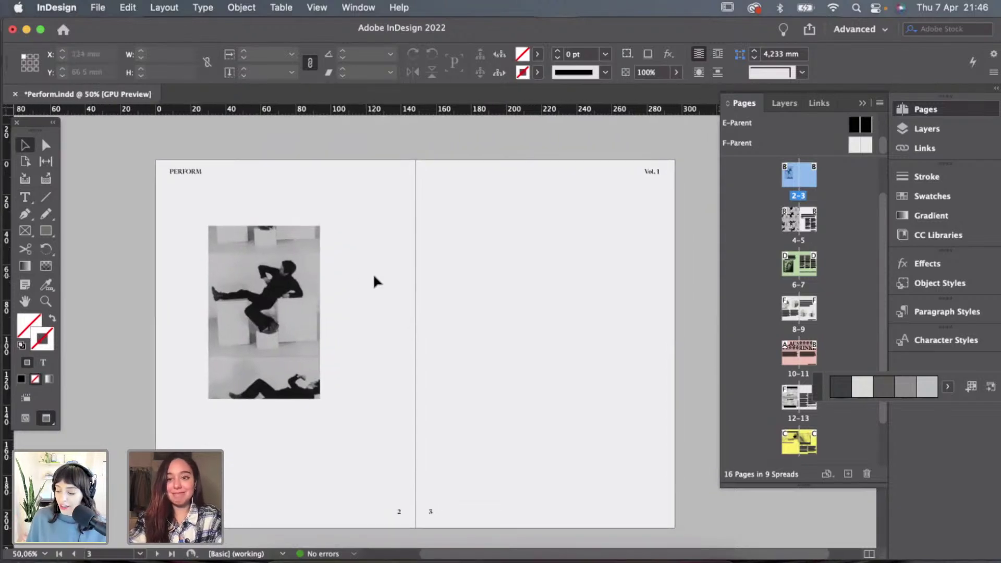
pyautogui.hscroll(1, 373, 273)
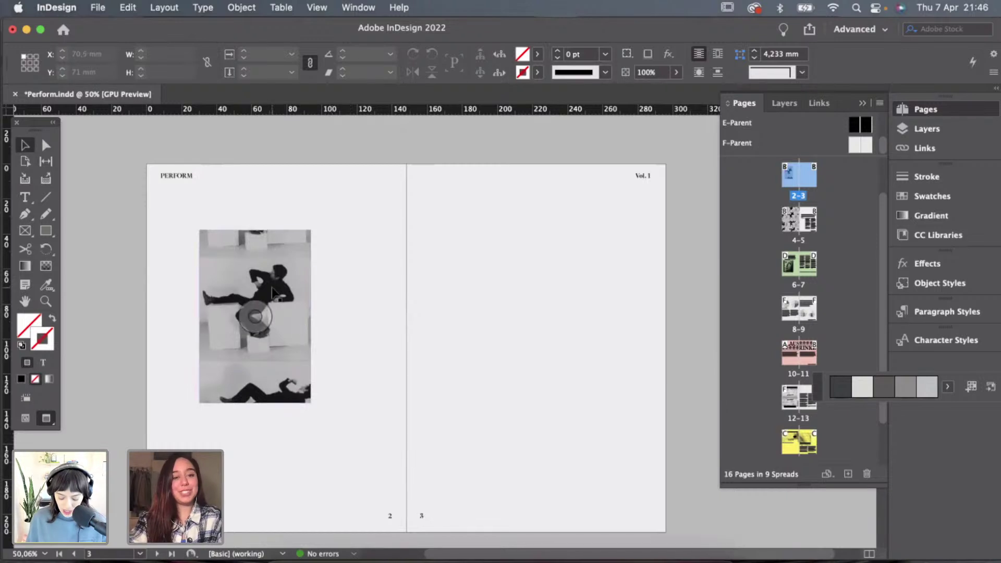
pyautogui.press('w')
pyautogui.moveTo(285, 284); pyautogui.dragTo(249, 284)
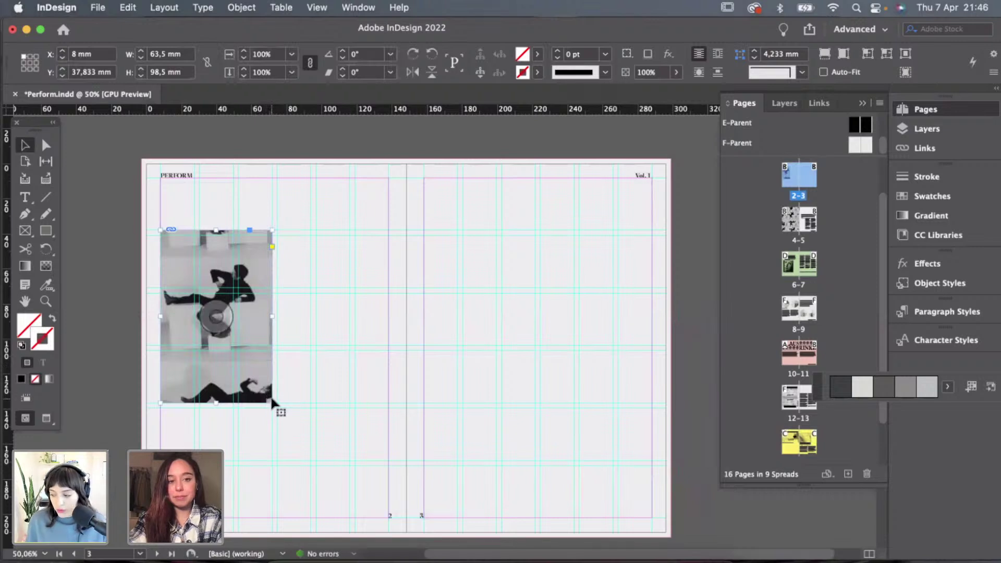
# Try shrinking the photo's frame slightly, and try placing a duplicate lower down beside the original on page 2.
pyautogui.moveTo(275, 402); pyautogui.dragTo(268, 391)
pyautogui.press('super+z')
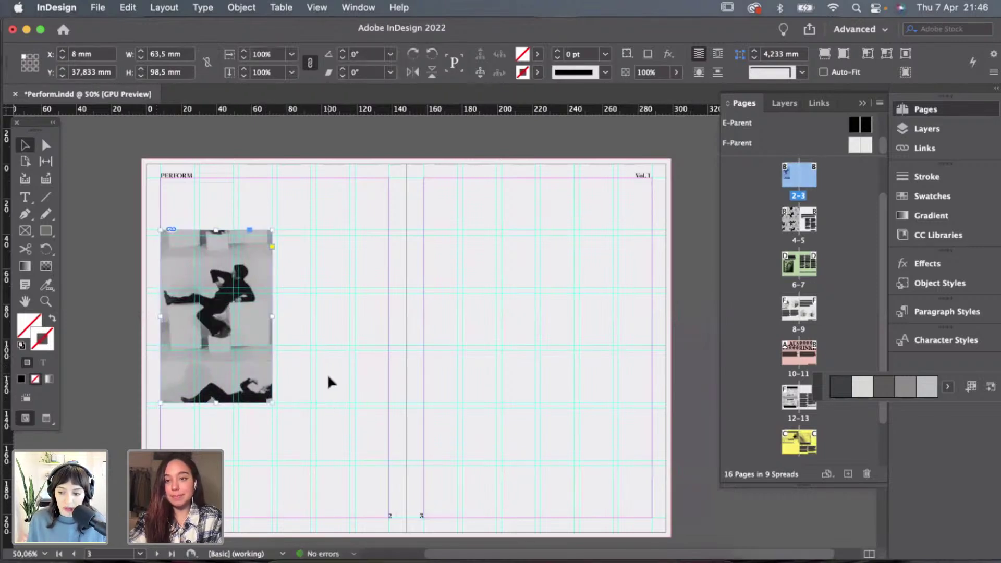
pyautogui.click(326, 374)
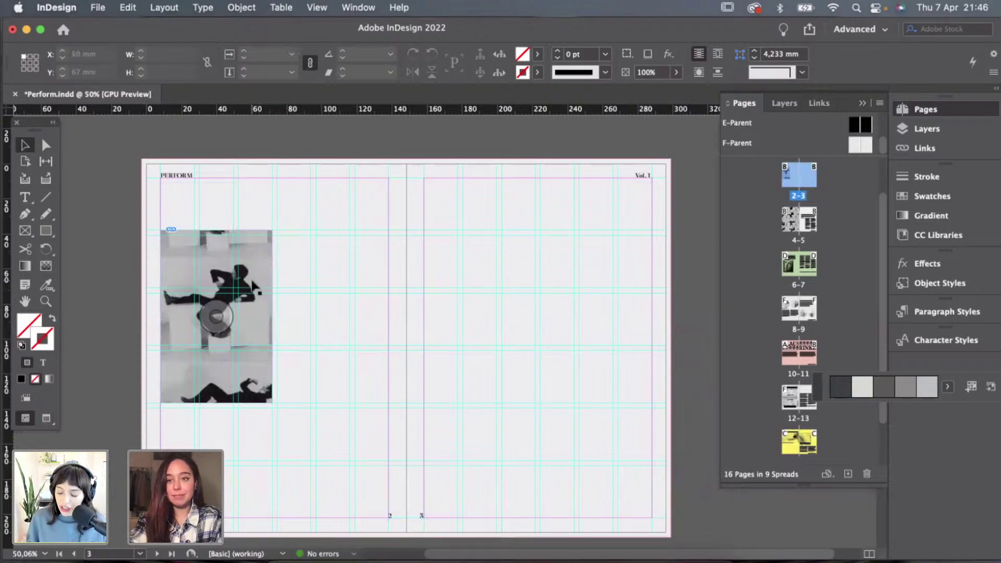
pyautogui.moveTo(253, 285); pyautogui.dragTo(372, 318)
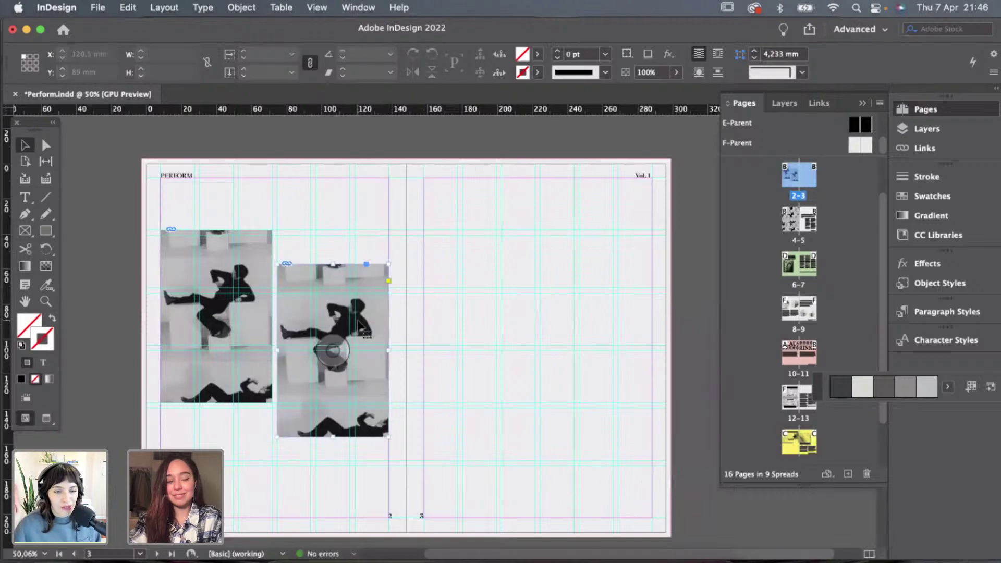
pyautogui.press('super+z')
# Copy the green-tinted portrait photo from spread 6–7 and paste it beside the cropped photo on spread 2–3.
pyautogui.scroll(-4, 358, 320)
pyautogui.scroll(-8, 358, 320)
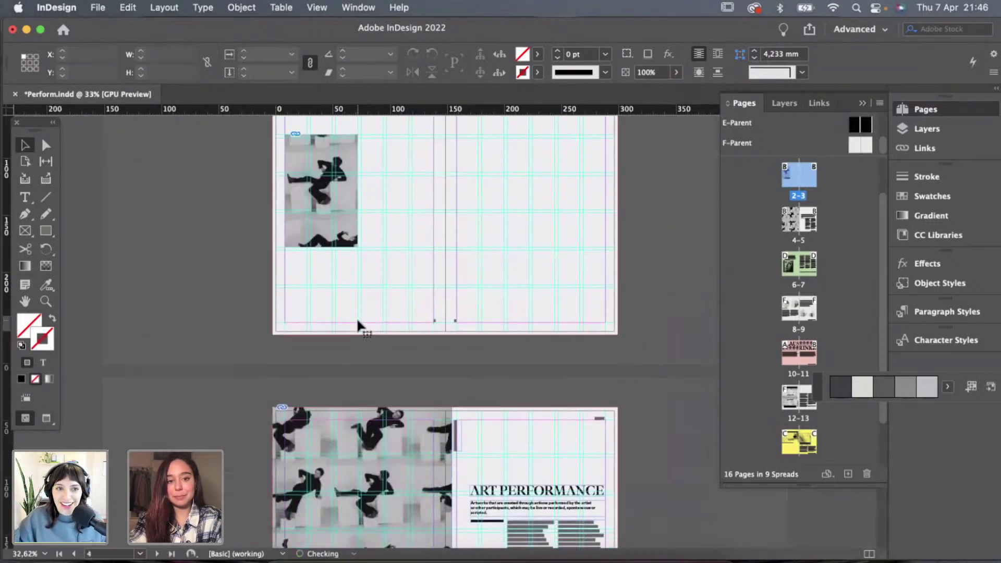
pyautogui.scroll(-8, 356, 317)
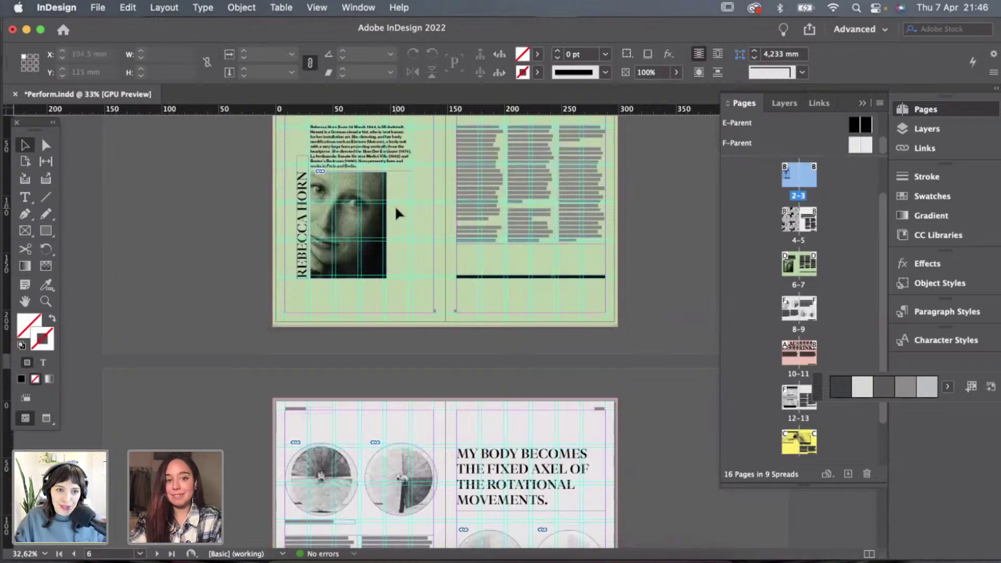
pyautogui.click(381, 212)
pyautogui.scroll(15, 420, 223)
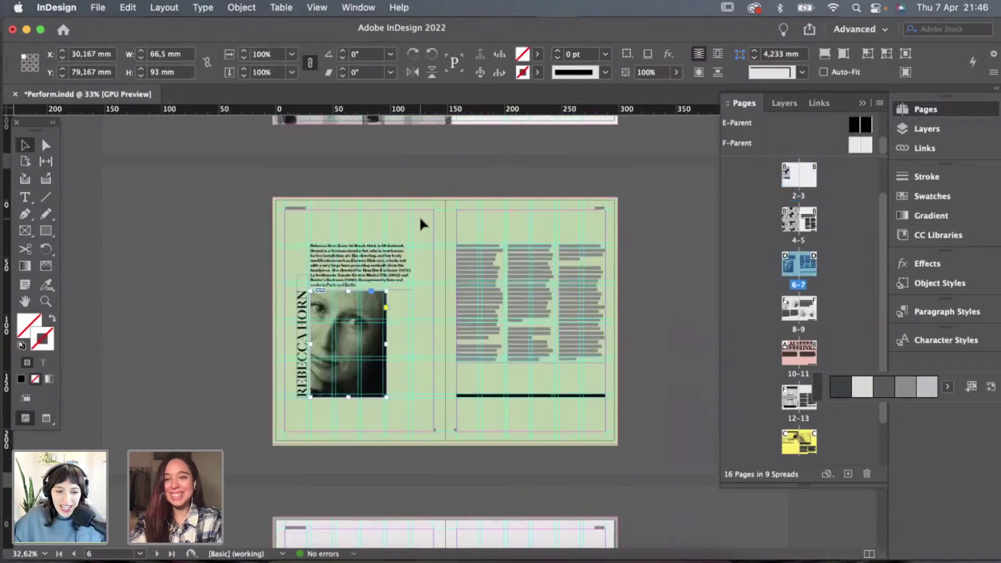
pyautogui.scroll(5, 384, 292)
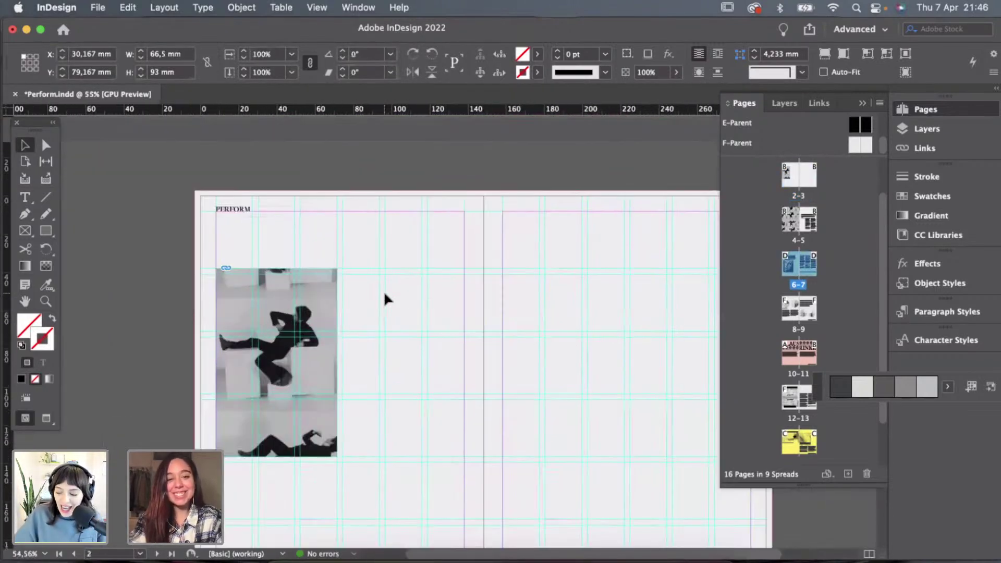
pyautogui.click(421, 330)
pyautogui.press('super+v')
pyautogui.scroll(-3, 424, 328)
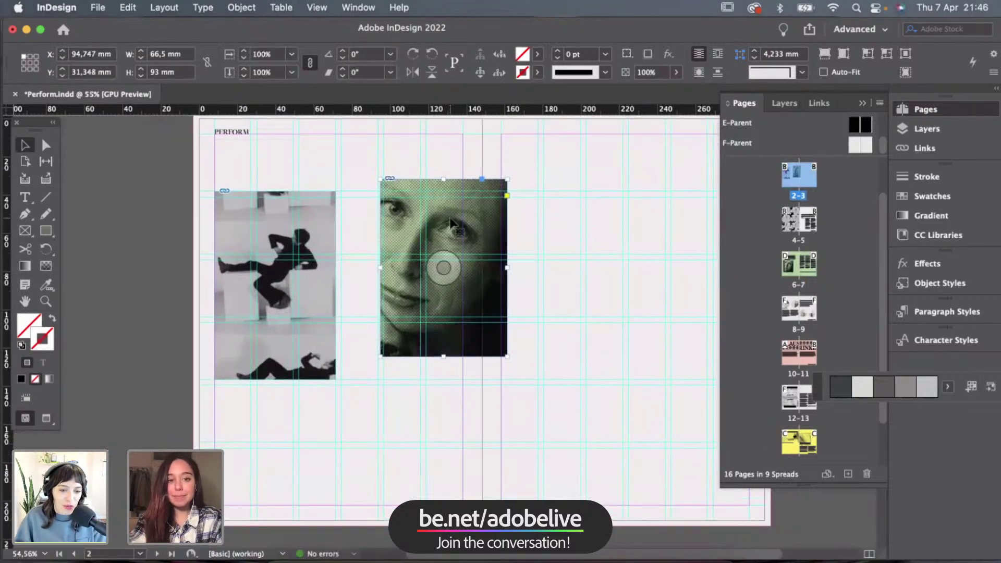
# Move the green portrait to X 74.5 mm, Y 70.667 mm on page 2, fit its frame to the guides, and preview the spread.
pyautogui.moveTo(451, 223); pyautogui.dragTo(415, 301)
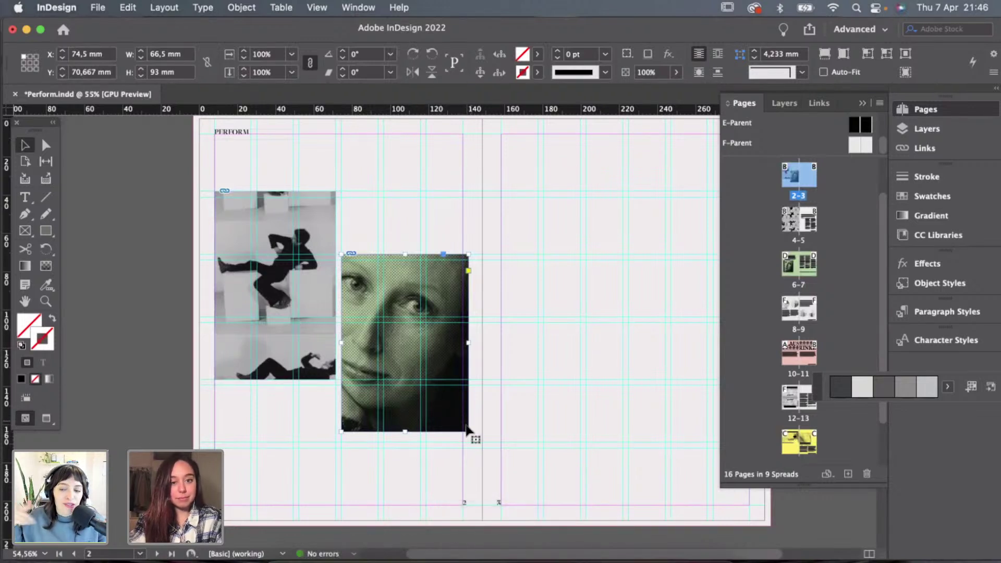
pyautogui.moveTo(468, 431); pyautogui.dragTo(462, 442)
pyautogui.click(543, 379)
pyautogui.press('w')
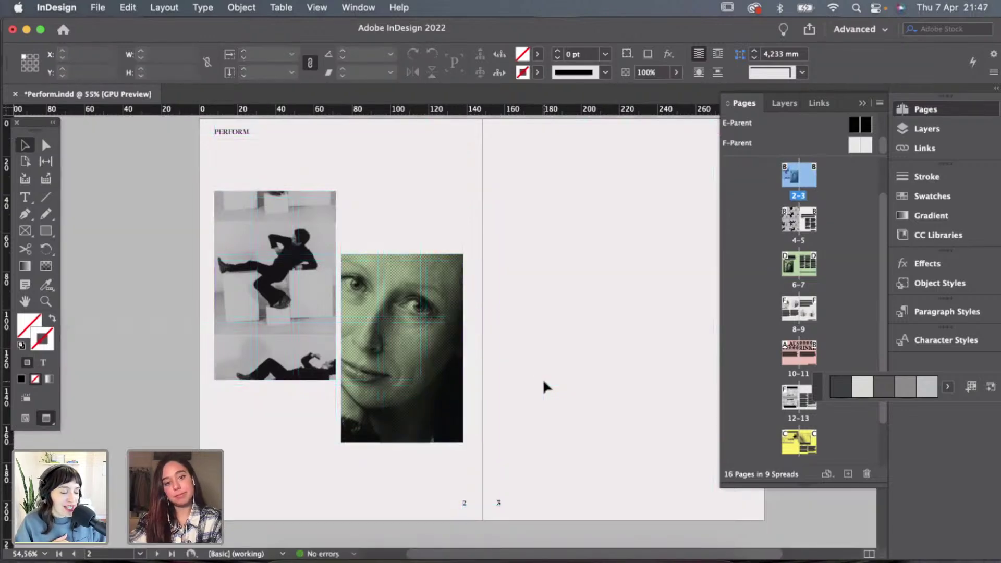
pyautogui.press('super+alt+0')
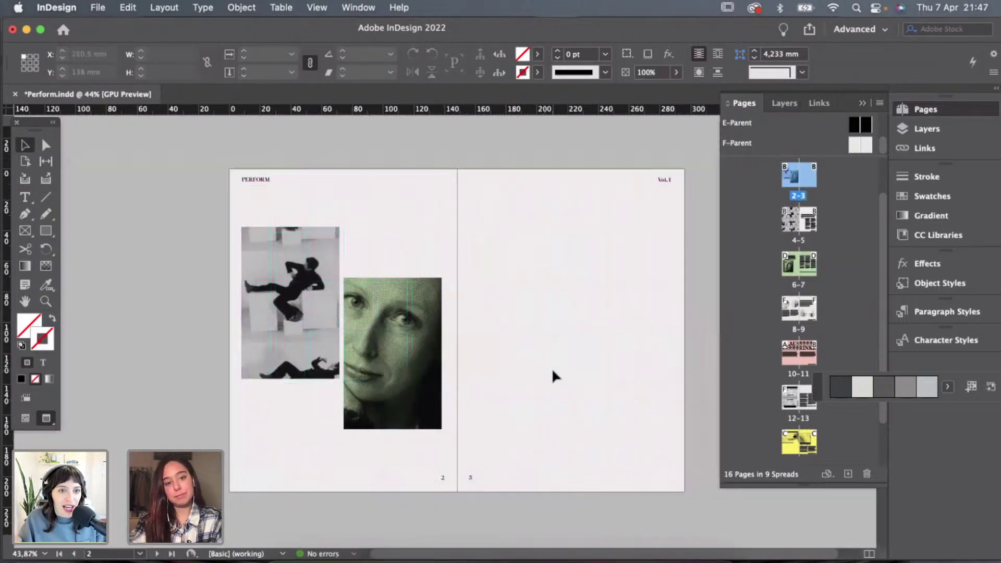
# Copy the strip of pink-tinted portraits from page 10 and return to spread 2–3.
pyautogui.scroll(-2, 551, 368)
pyautogui.scroll(-20, 552, 367)
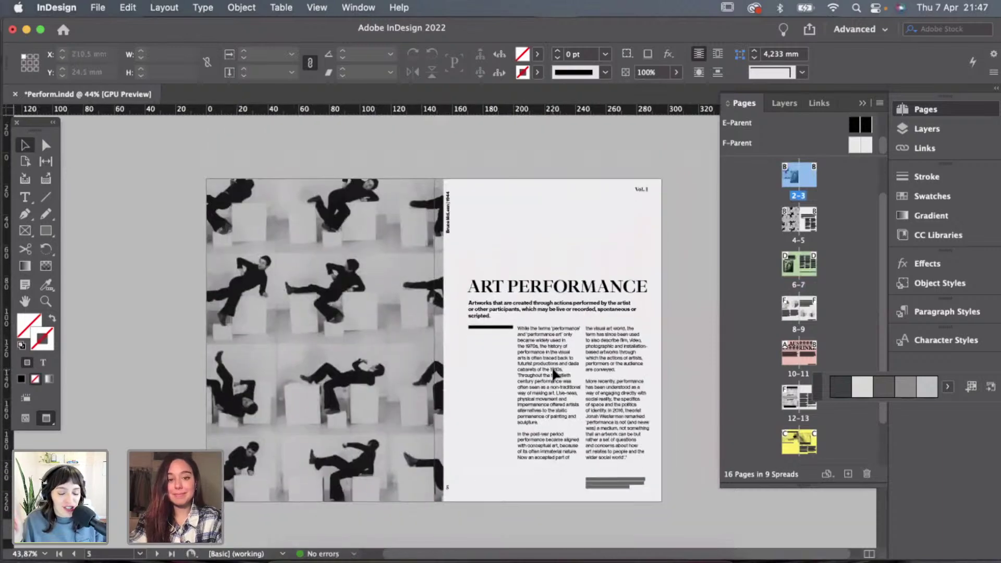
pyautogui.scroll(-15, 552, 366)
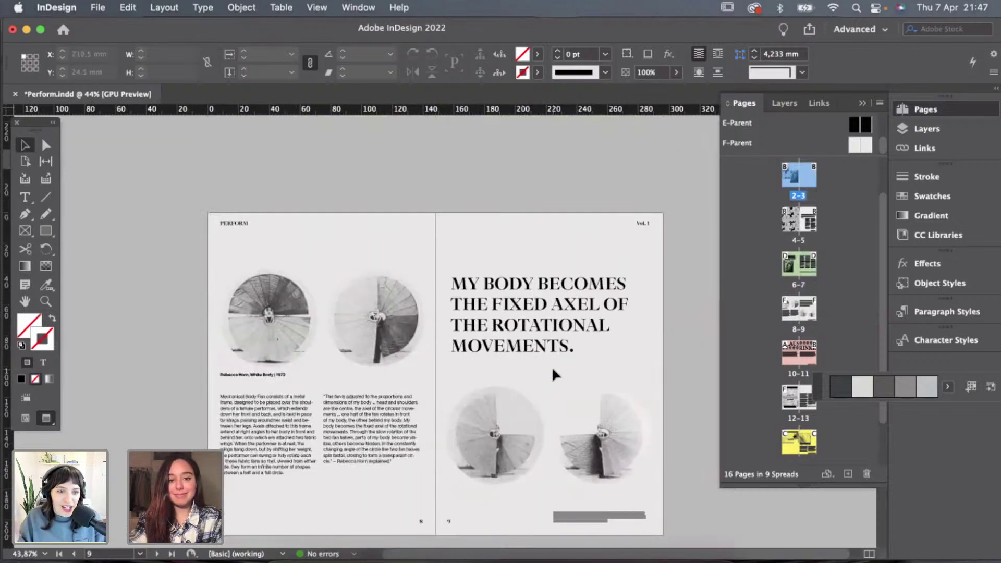
pyautogui.scroll(-4, 551, 366)
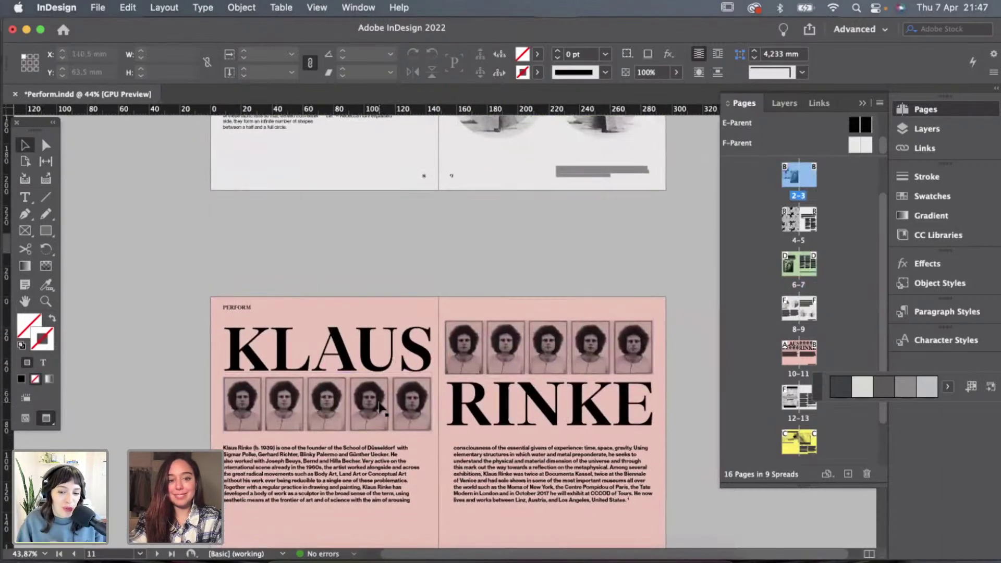
pyautogui.click(323, 388)
pyautogui.scroll(20, 490, 233)
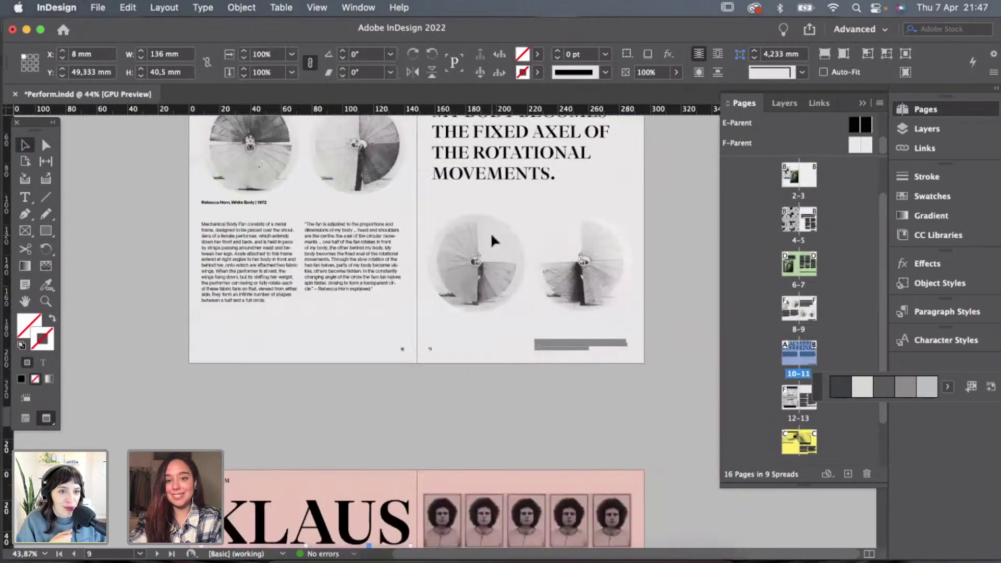
pyautogui.scroll(6, 492, 239)
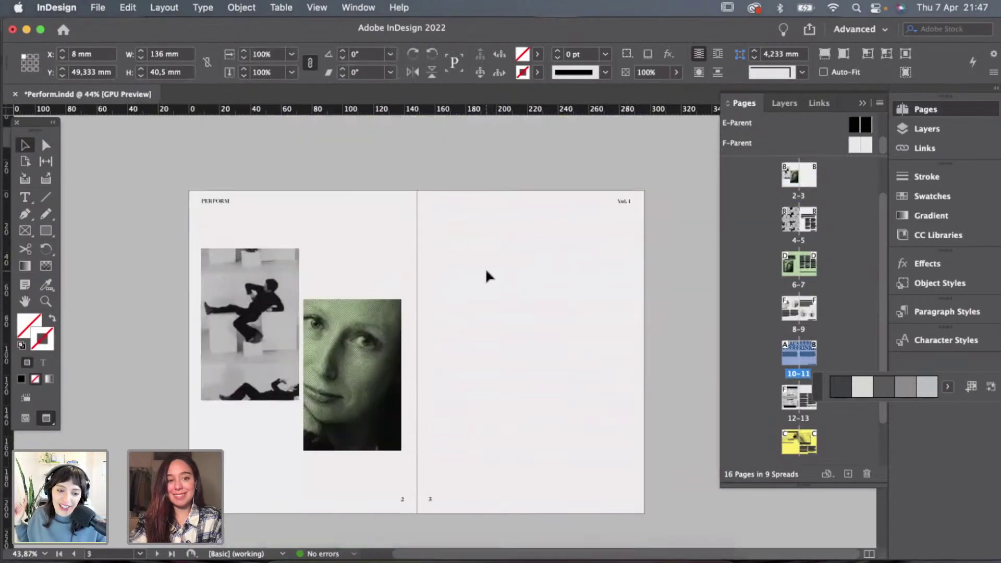
pyautogui.scroll(3, 485, 275)
# Examine how the two staggered photos on page 2 balance against the empty page 3.
pyautogui.click(304, 348)
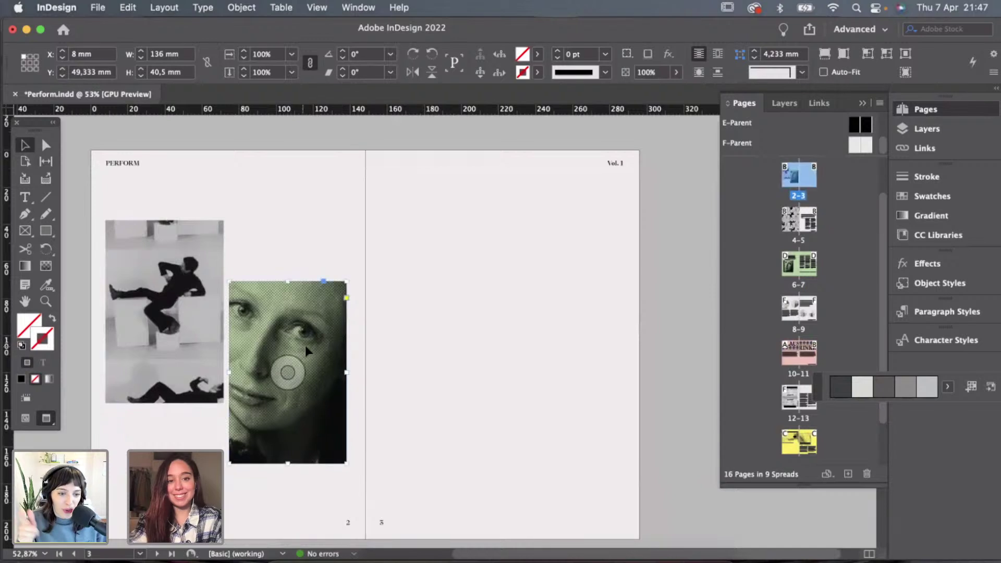
pyautogui.click(428, 312)
pyautogui.scroll(-2, 417, 307)
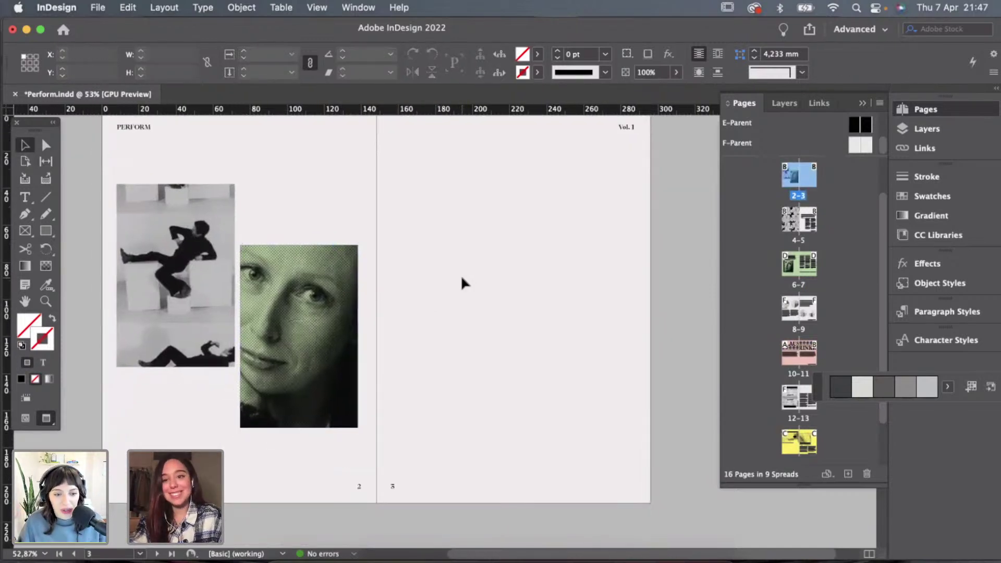
pyautogui.scroll(-2, 462, 278)
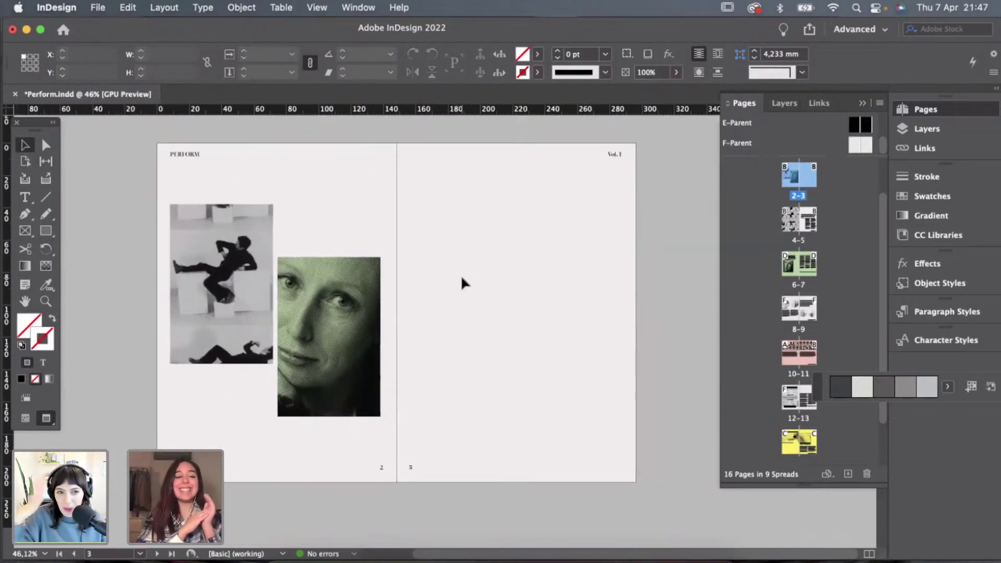
pyautogui.scroll(-2, 471, 269)
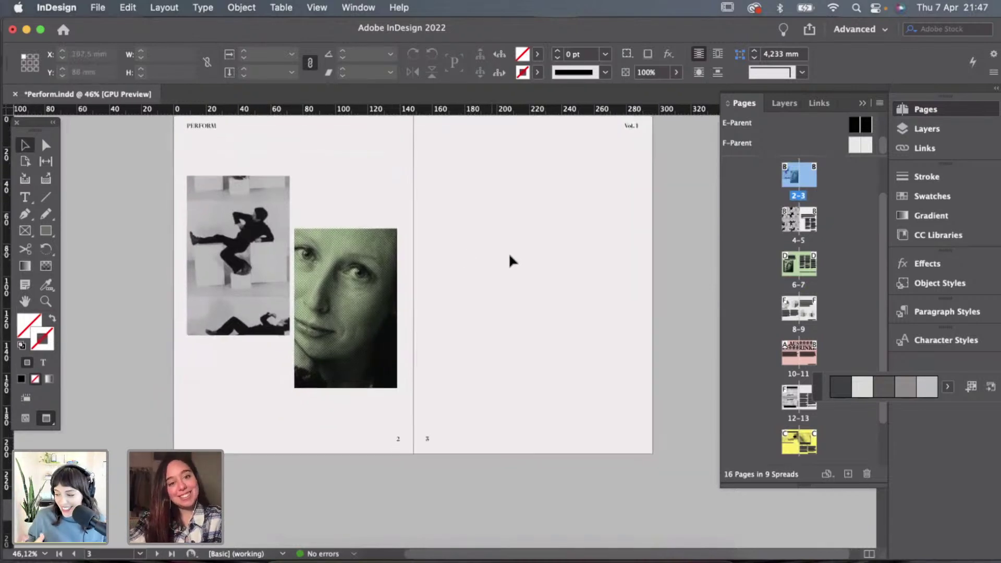
pyautogui.scroll(-2, 508, 256)
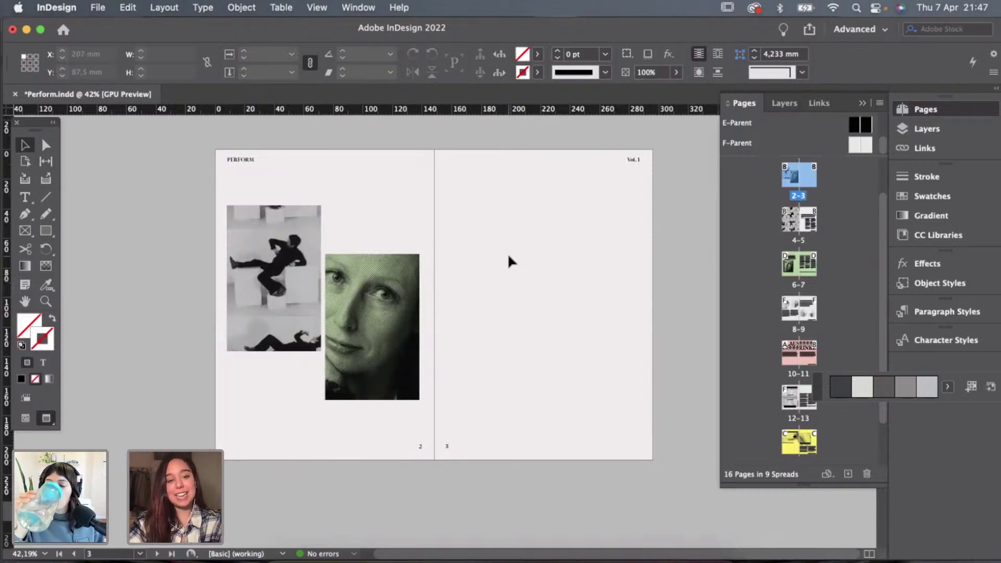
pyautogui.scroll(-1, 508, 252)
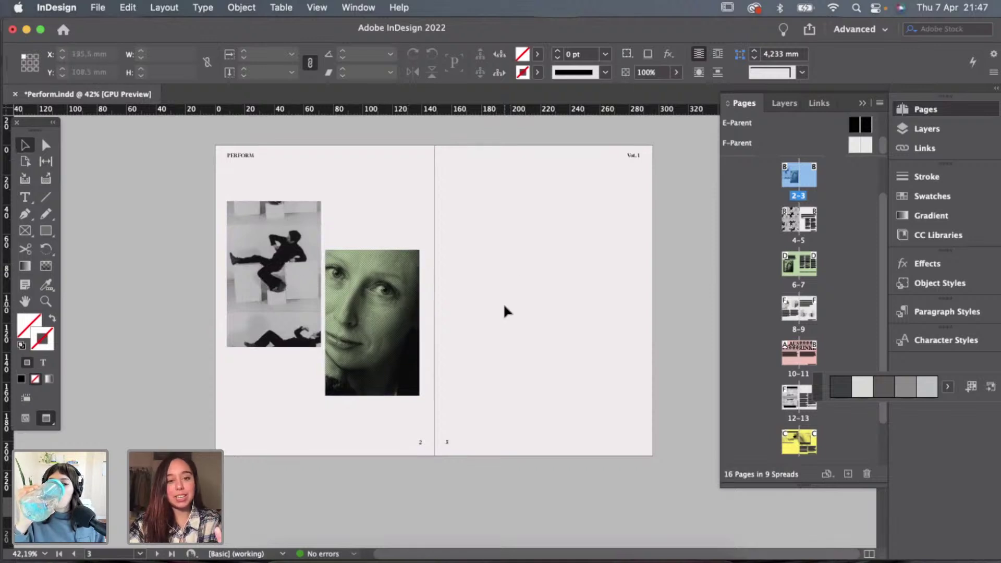
pyautogui.scroll(-1, 504, 306)
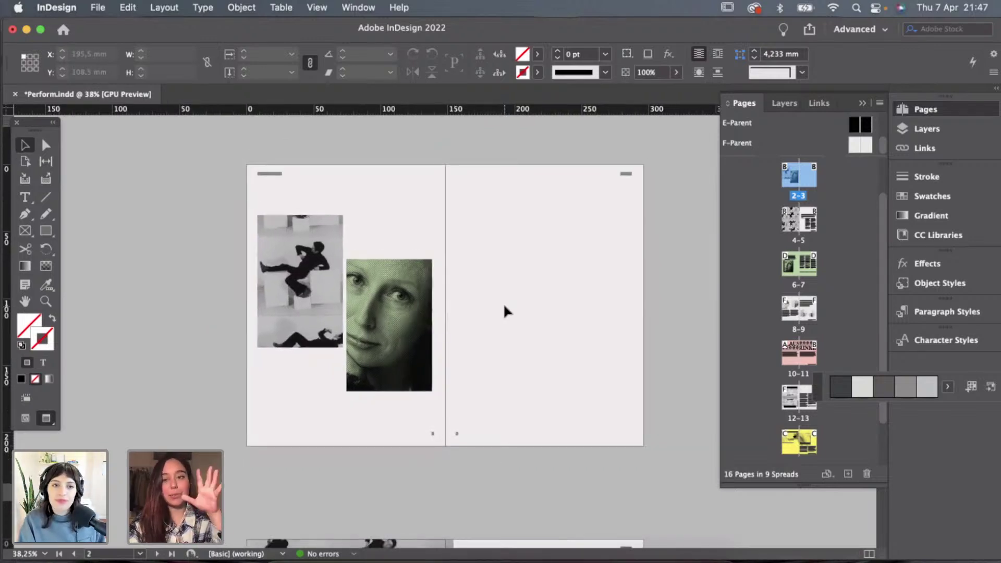
pyautogui.scroll(-2, 504, 306)
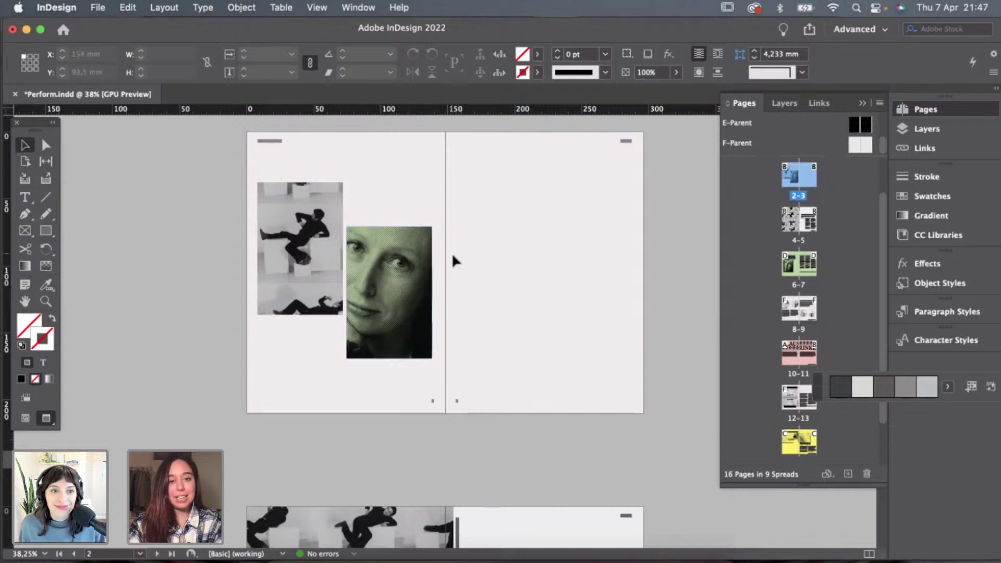
pyautogui.scroll(-1, 488, 265)
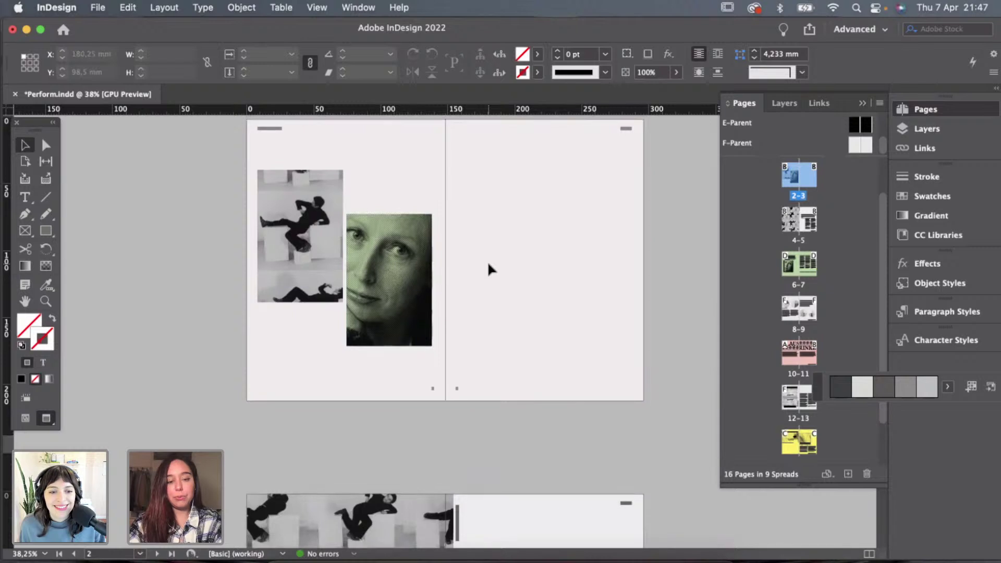
pyautogui.scroll(3, 488, 265)
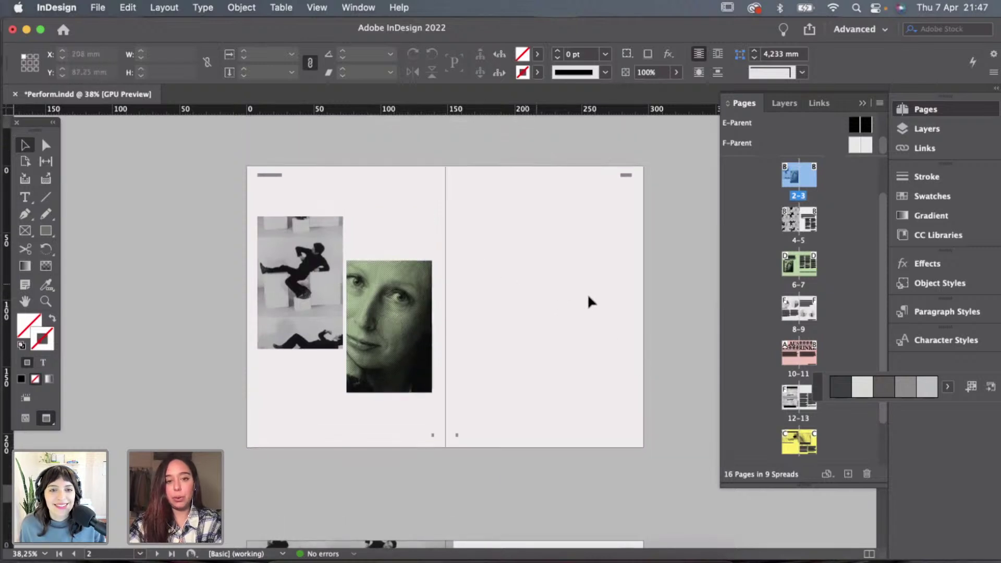
# Paste the pink portrait strip onto page 3, show the guides, and reshape its frame to 62.25 × 88.917 mm.
pyautogui.press('super+v')
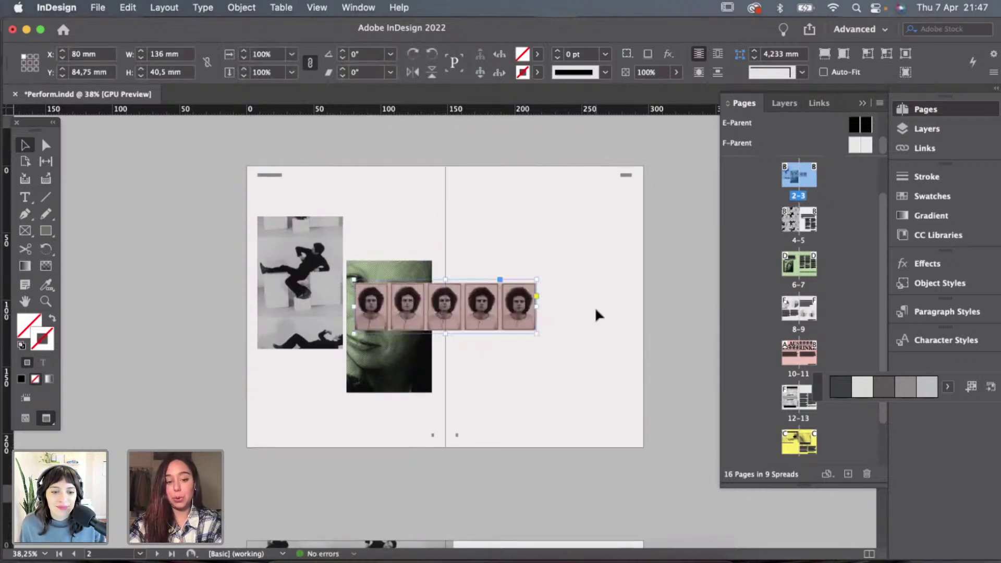
pyautogui.moveTo(444, 306); pyautogui.dragTo(546, 260)
pyautogui.press('w')
pyautogui.moveTo(644, 288); pyautogui.dragTo(545, 349)
pyautogui.click(571, 333)
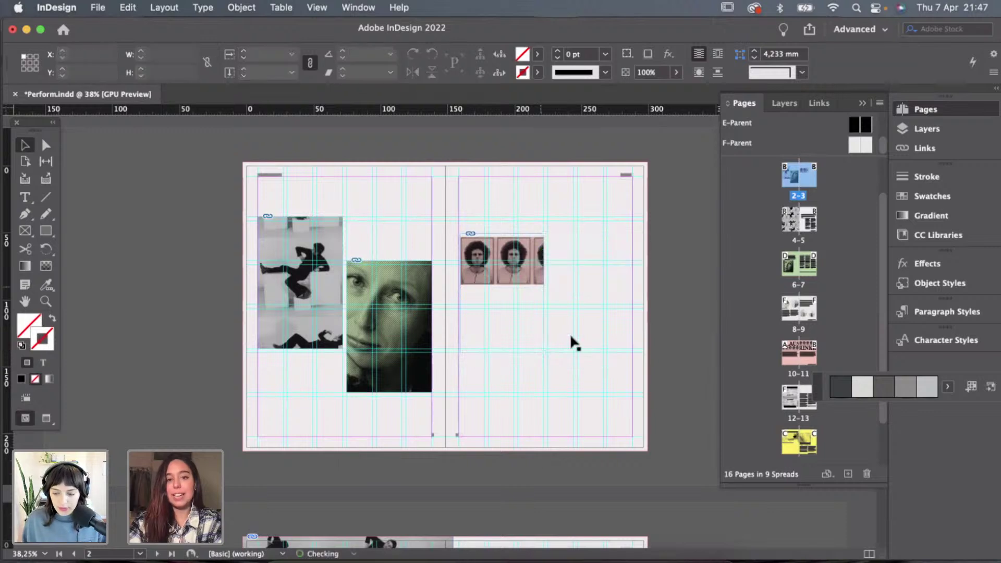
# Fill the page 3 frame proportionally with the pink image and adjust it so a single portrait covers the whole frame.
pyautogui.click(527, 263)
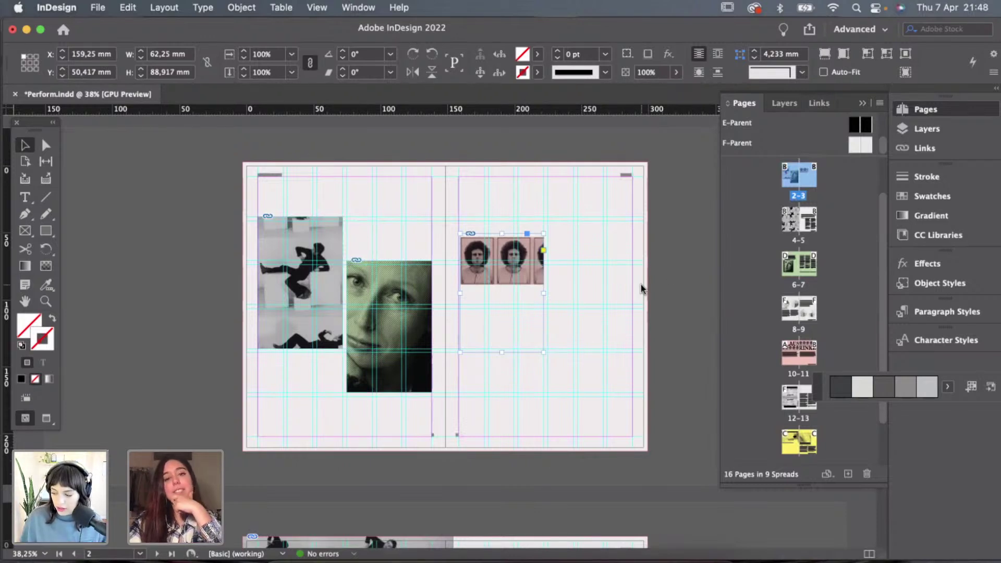
pyautogui.click(842, 56)
pyautogui.click(825, 55)
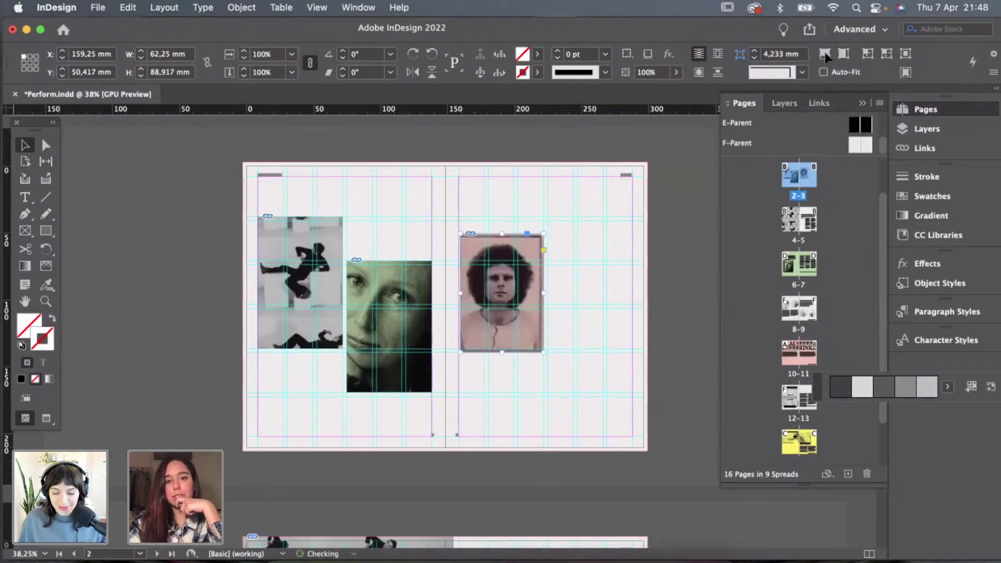
pyautogui.click(509, 294)
pyautogui.click(566, 429)
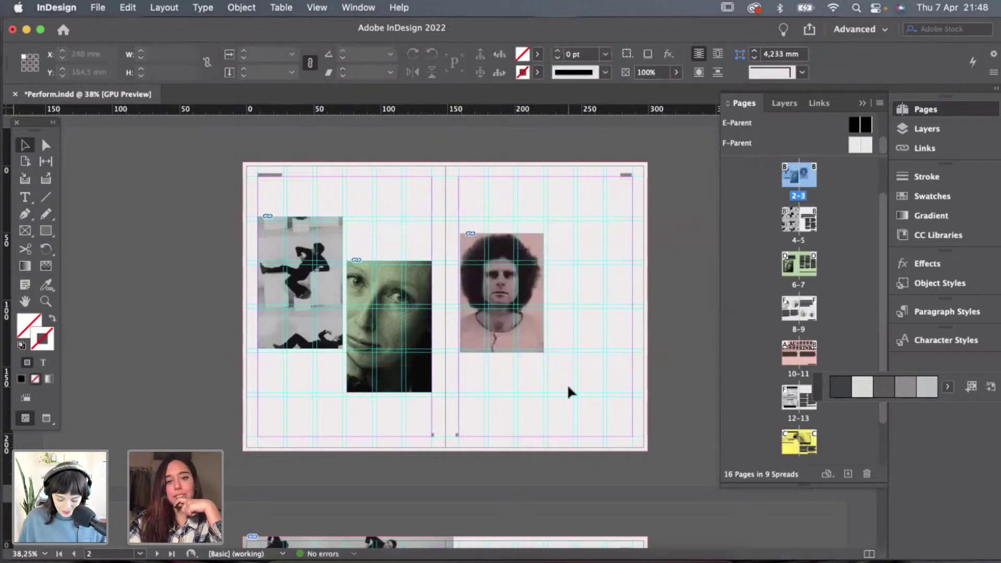
# Move the pink portrait to X 158 mm, Y 40.833 mm, enlarge its frame to the guides, and check it in preview.
pyautogui.scroll(-1, 568, 391)
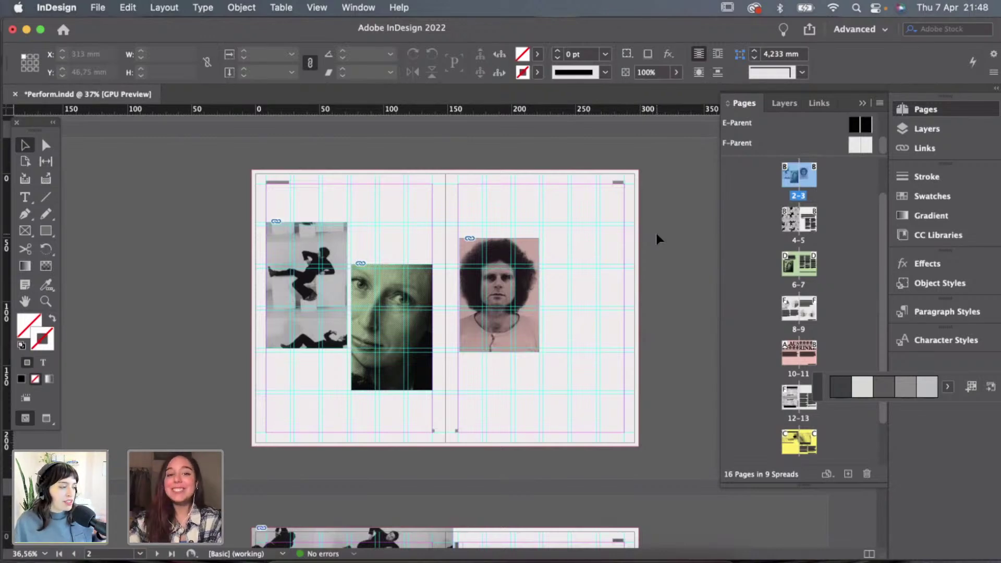
pyautogui.scroll(3, 608, 255)
pyautogui.scroll(1, 615, 270)
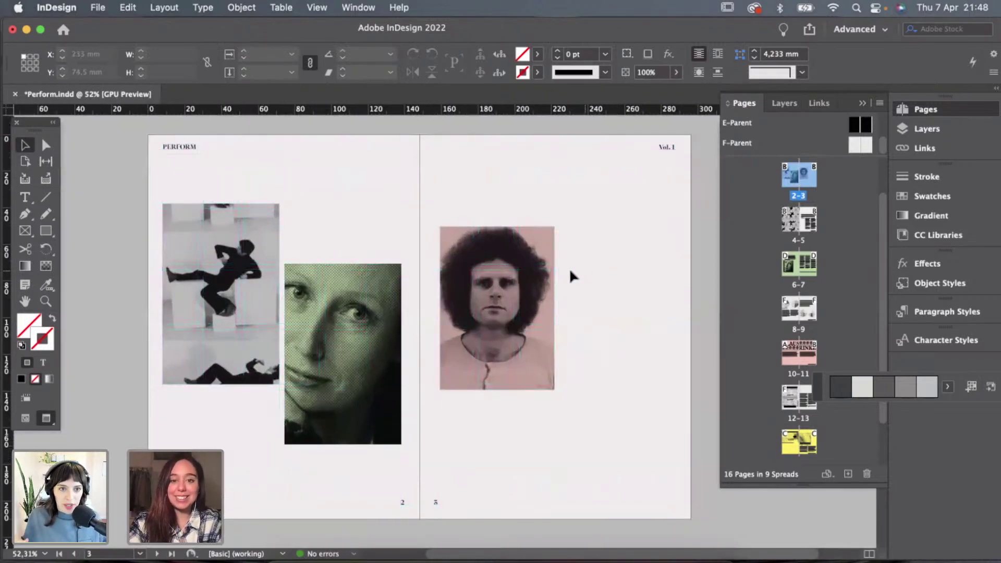
pyautogui.moveTo(510, 255); pyautogui.dragTo(510, 249)
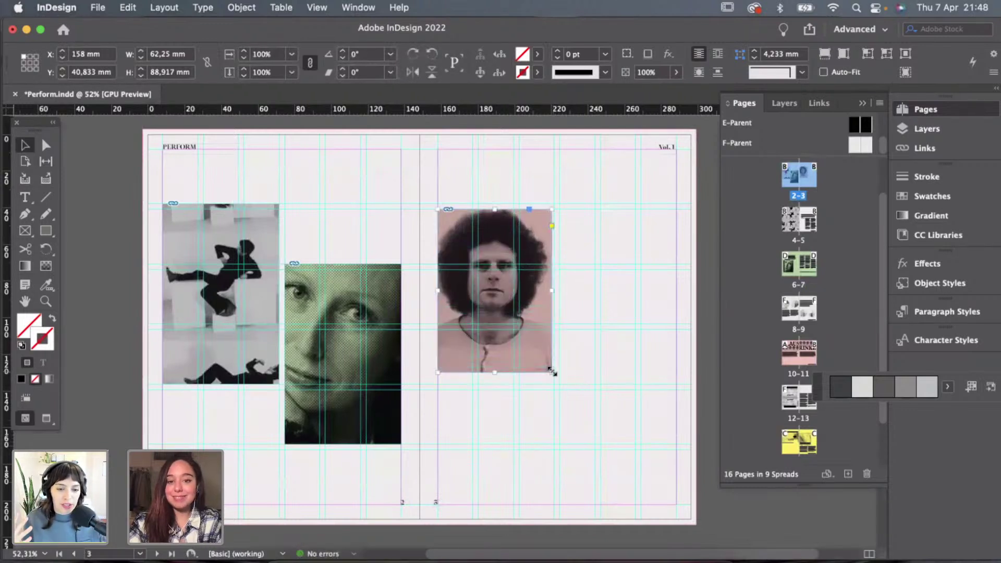
pyautogui.moveTo(551, 373); pyautogui.dragTo(554, 384)
pyautogui.click(580, 378)
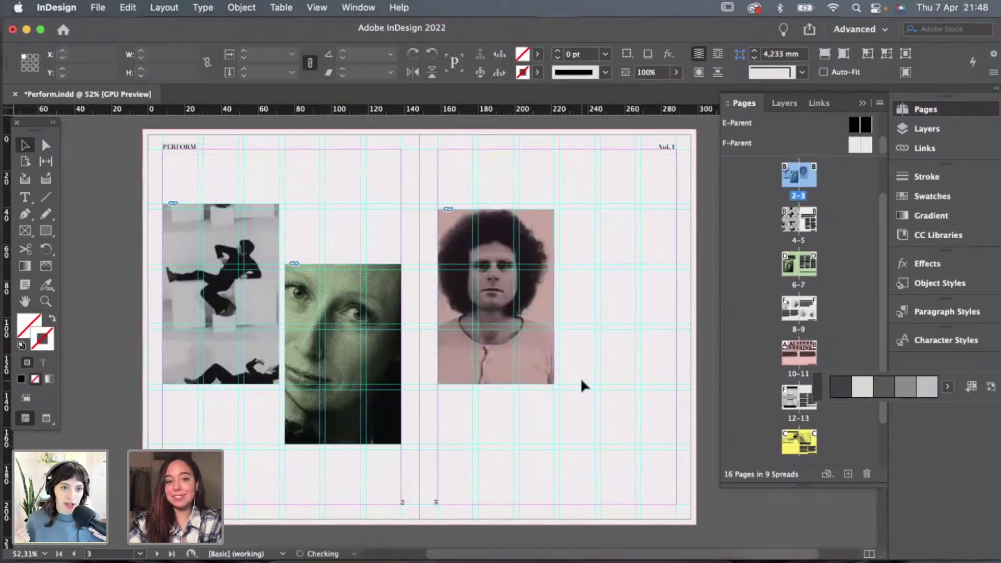
pyautogui.press('w')
pyautogui.press('w')
# Try enlarging the pink portrait to about 87.84% inside its frame, with the face cropped at the edge away from the spine.
pyautogui.moveTo(496, 292)
pyautogui.mouseDown()
pyautogui.moveTo(542, 297)
pyautogui.moveTo(488, 292)
pyautogui.mouseUp()
pyautogui.press('super+alt+period')
pyautogui.press('super+alt+period')
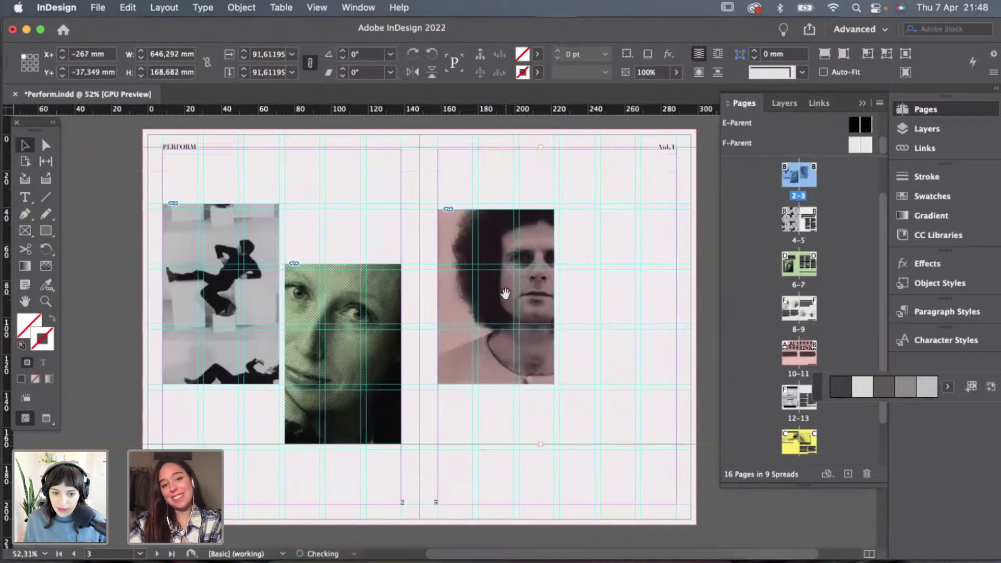
pyautogui.press('super+alt+comma')
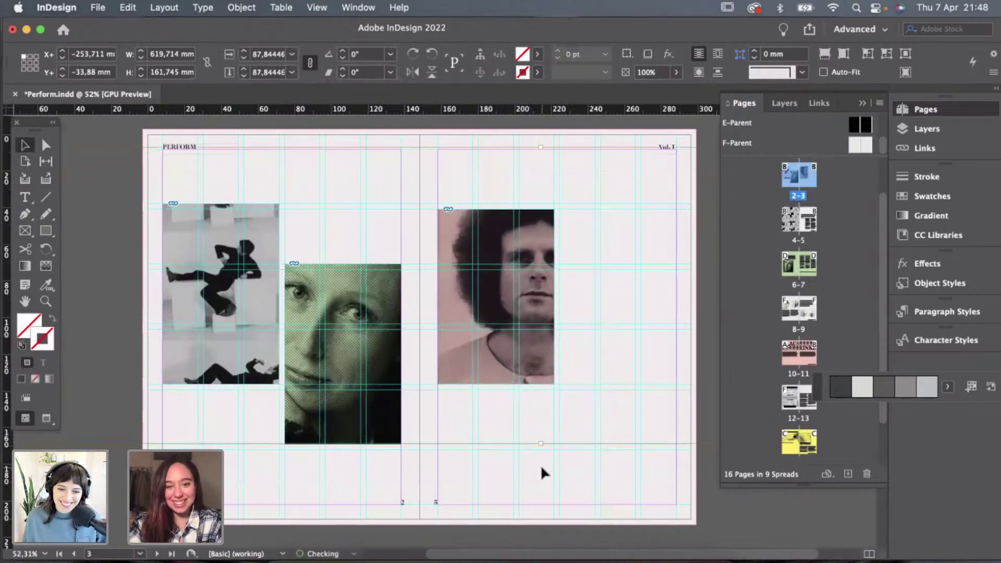
pyautogui.click(540, 464)
pyautogui.press('w')
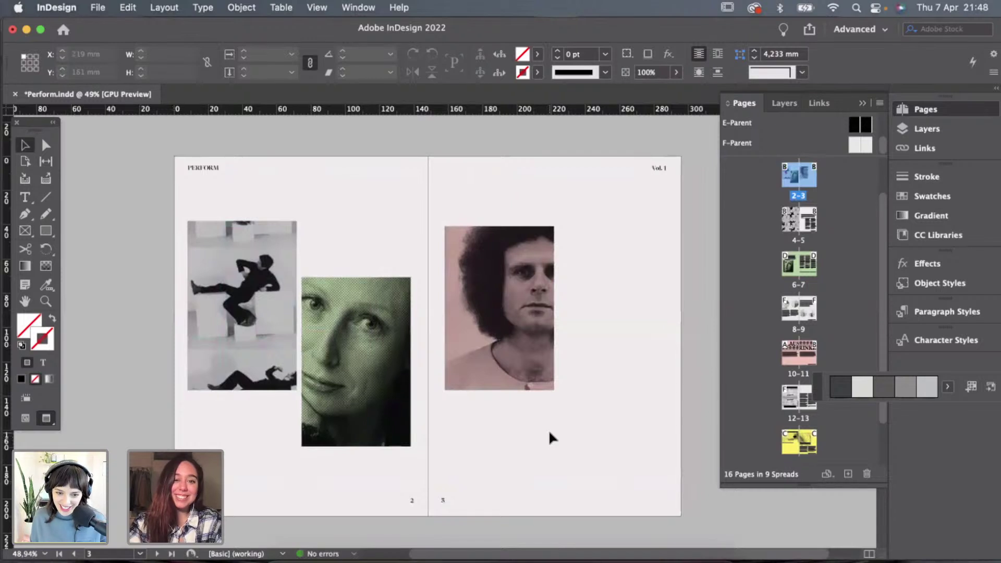
# Scale the pink portrait to about 76.73% and shift it inside its frame so the face sits against the spine-side edge.
pyautogui.scroll(-2, 549, 429)
pyautogui.moveTo(506, 318); pyautogui.dragTo(445, 329)
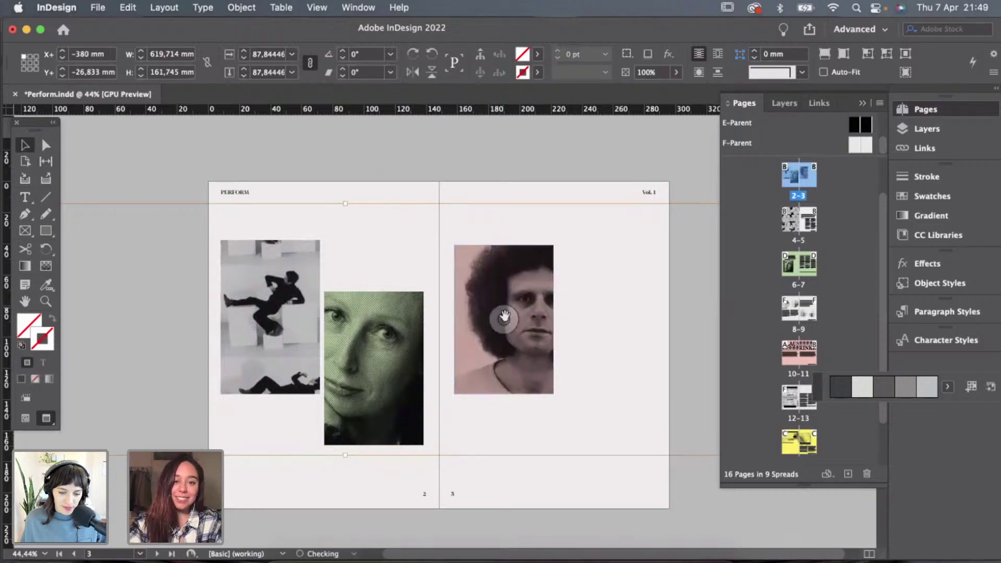
pyautogui.moveTo(503, 319)
pyautogui.mouseDown()
pyautogui.moveTo(527, 313)
pyautogui.moveTo(470, 323)
pyautogui.moveTo(522, 319)
pyautogui.mouseUp()
pyautogui.press('super+alt+shift+c')
pyautogui.press('super+alt+shift+e')
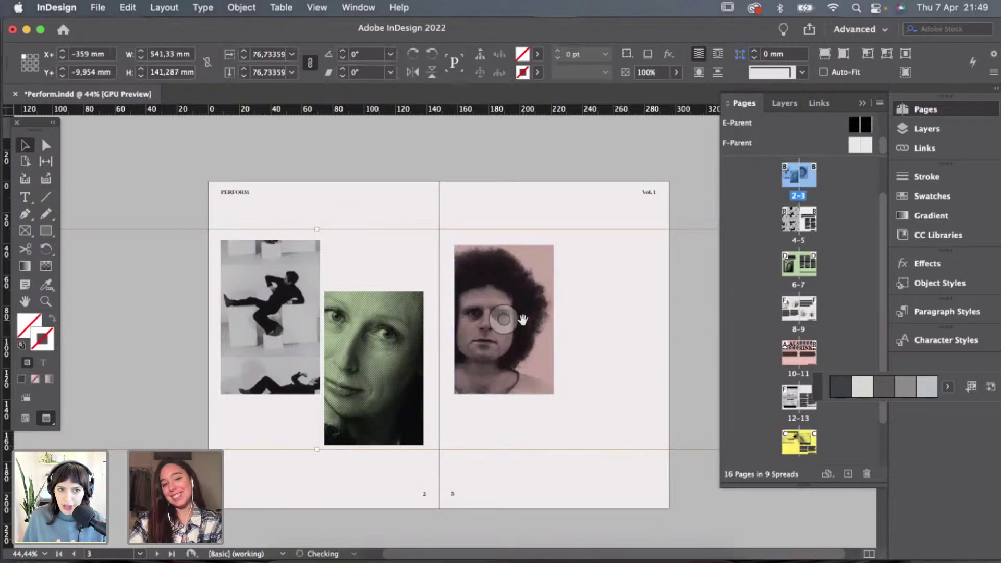
pyautogui.click(542, 455)
pyautogui.scroll(-1, 542, 455)
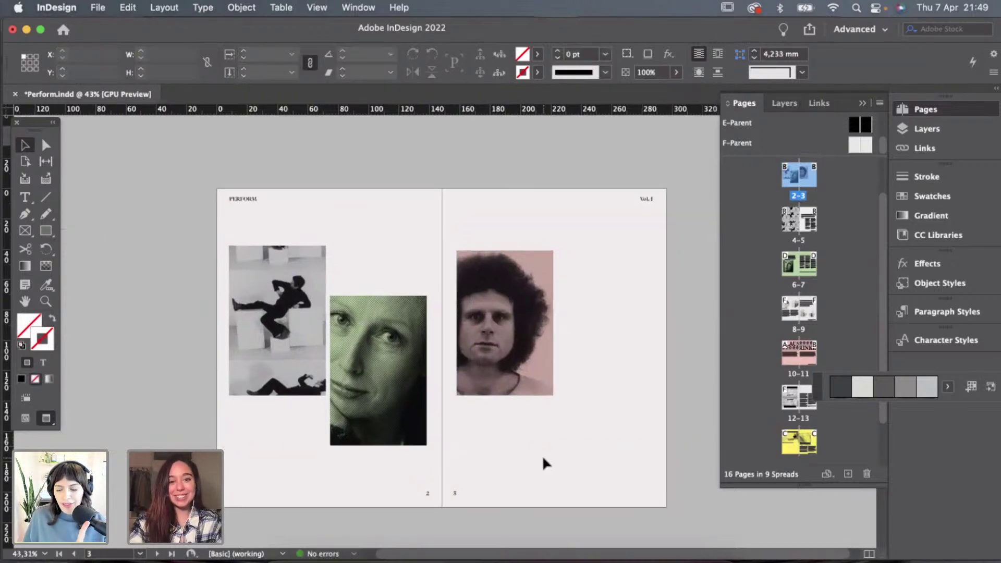
pyautogui.scroll(3, 562, 438)
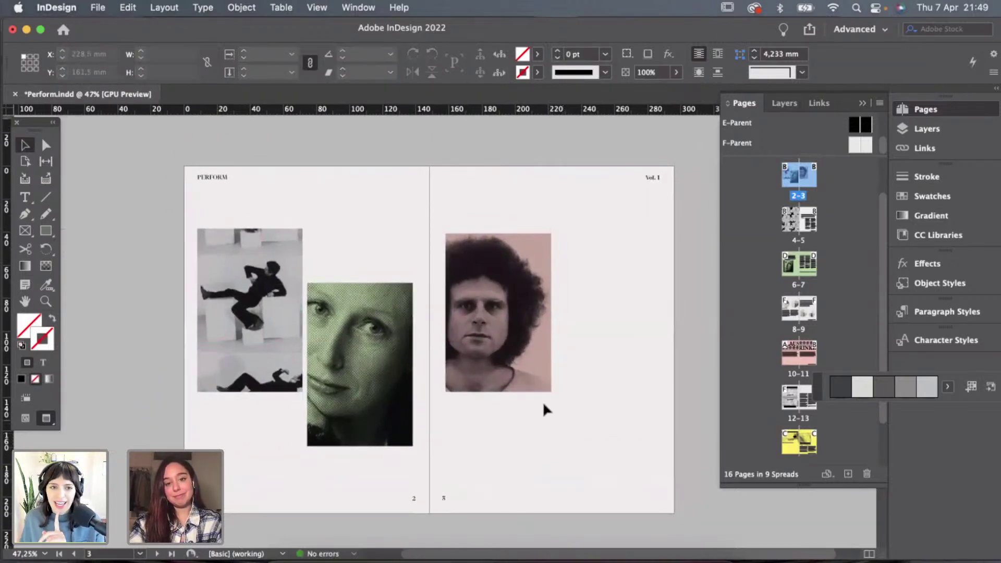
pyautogui.scroll(-2, 563, 420)
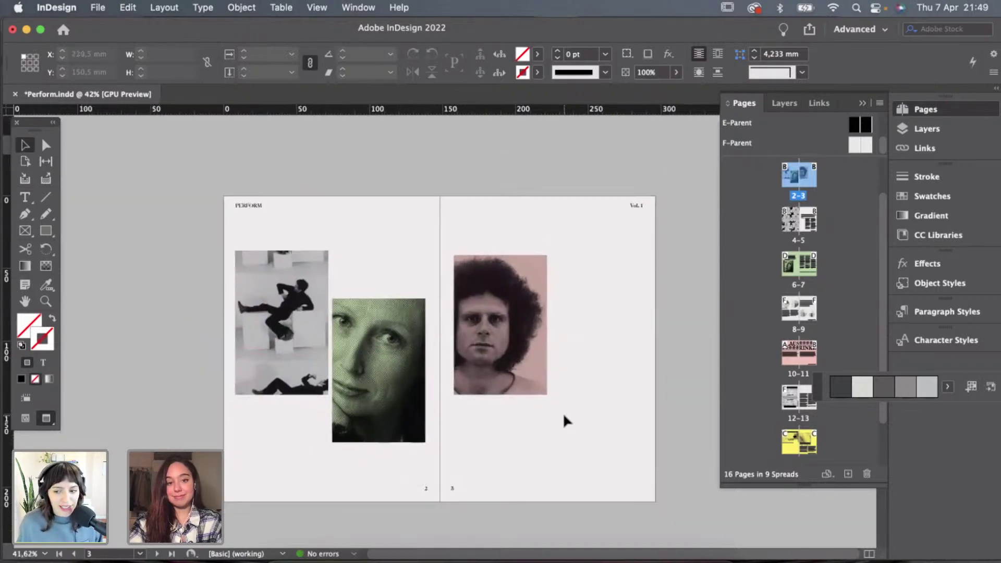
# Duplicate the pink portrait to X 224.5 mm, Y 73.667 mm on page 3 and compare the staggered layout with and without guides.
pyautogui.scroll(1, 565, 420)
pyautogui.scroll(-5, 569, 417)
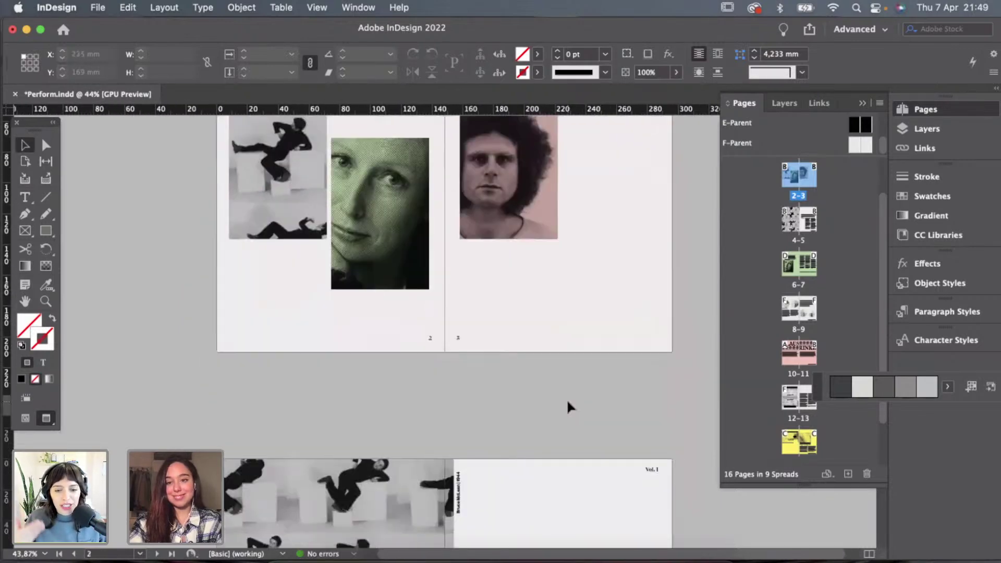
pyautogui.scroll(-3, 567, 399)
pyautogui.scroll(8, 566, 399)
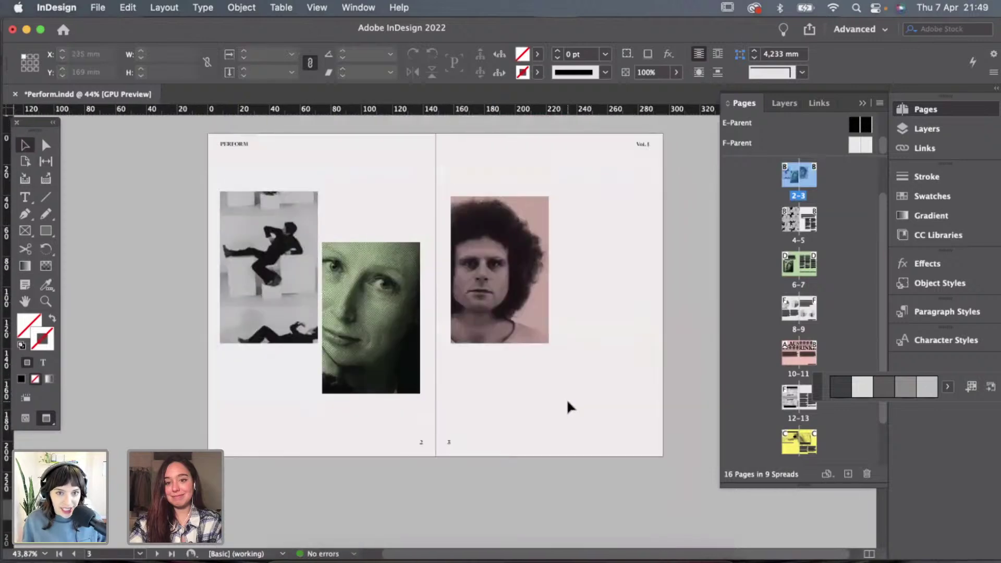
pyautogui.click(534, 241)
pyautogui.moveTo(534, 241); pyautogui.dragTo(631, 294)
pyautogui.press('w')
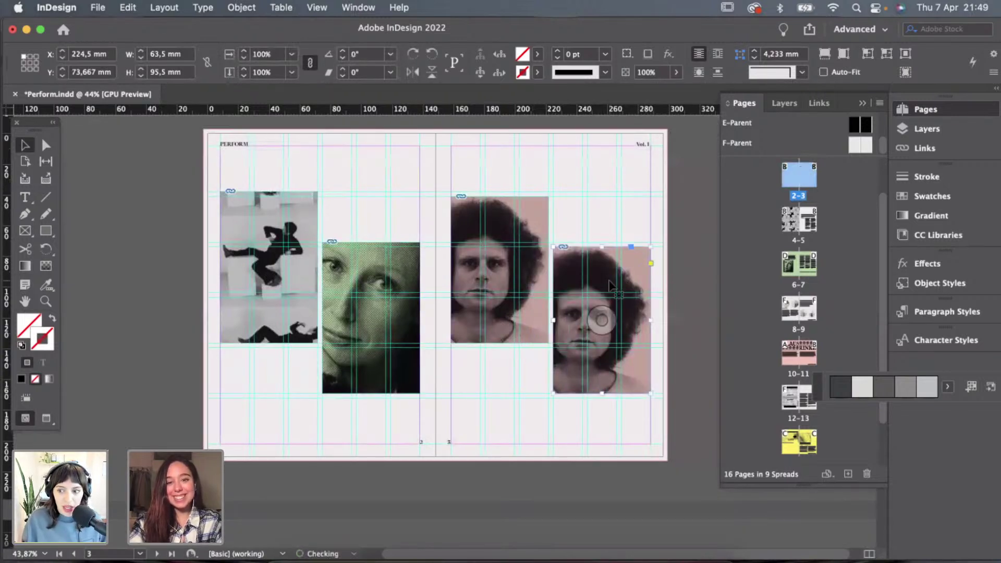
pyautogui.click(616, 215)
pyautogui.press('w')
pyautogui.press('w')
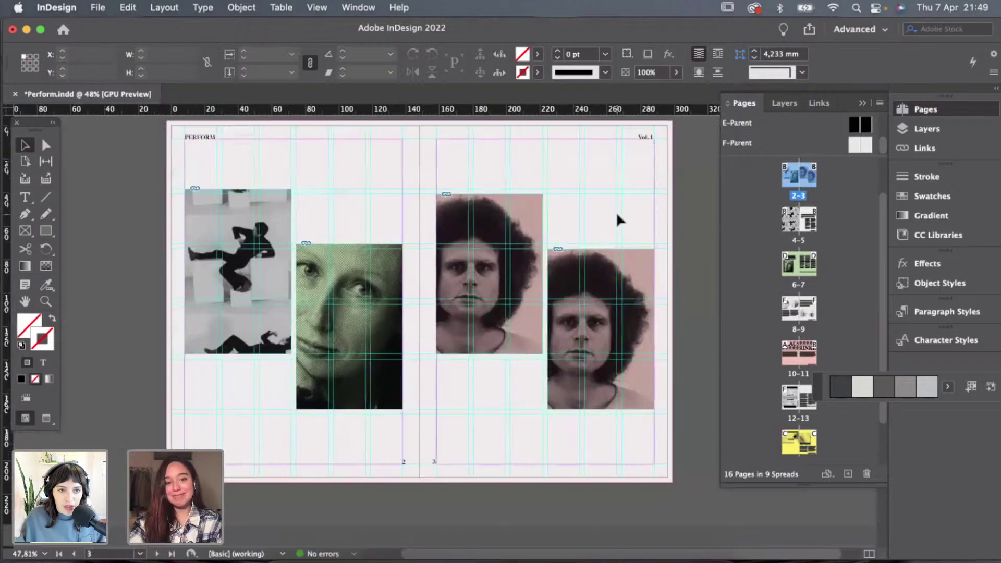
# Delete the duplicate pink portrait from page 3.
pyautogui.scroll(-2, 615, 212)
pyautogui.click(620, 255)
pyautogui.press('Delete')
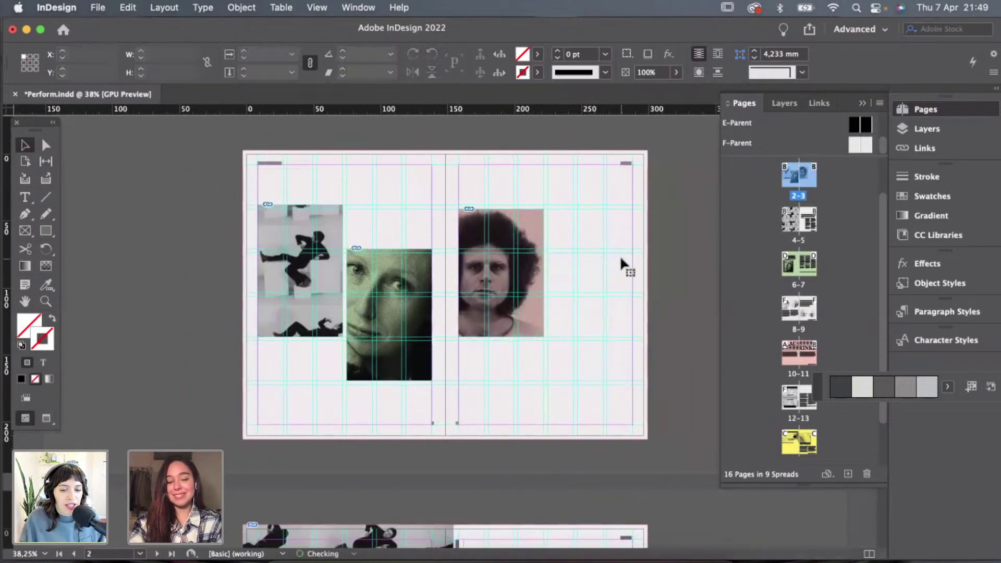
# Copy the wide yellow image from the yellow spread 14–15 and paste it onto spread 2–3.
pyautogui.scroll(-15, 621, 281)
pyautogui.scroll(-20, 623, 285)
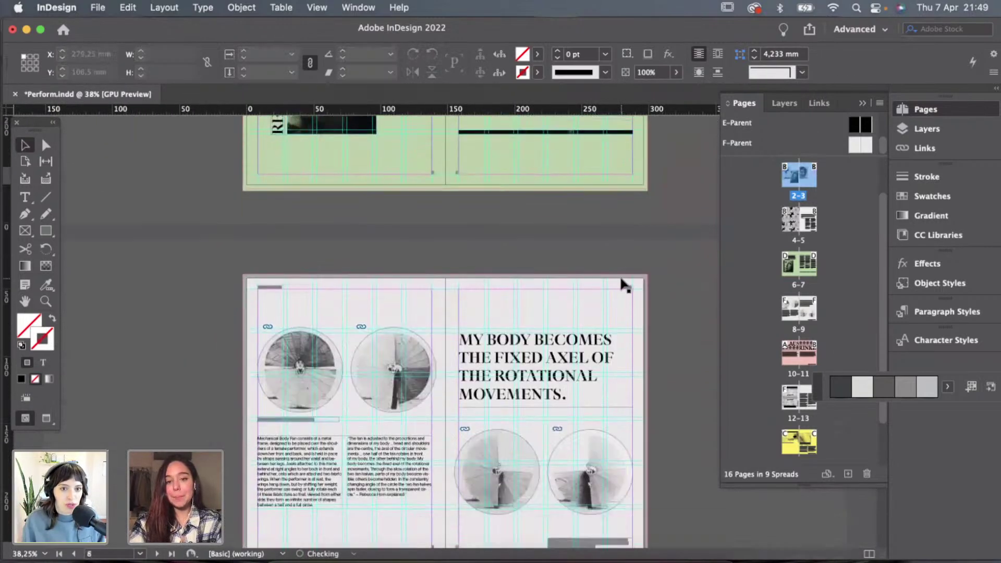
pyautogui.scroll(-7, 536, 409)
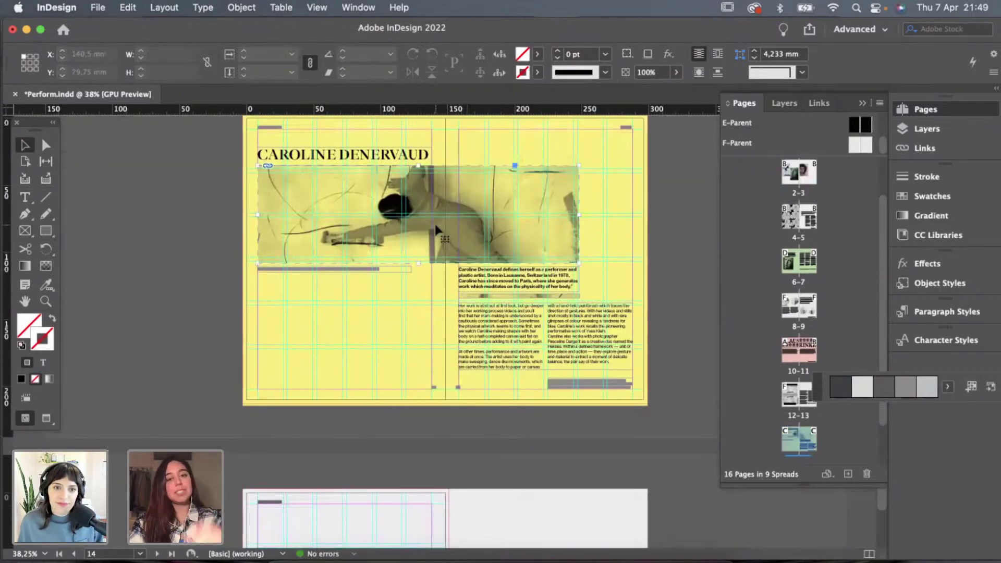
pyautogui.click(517, 228)
pyautogui.click(670, 188)
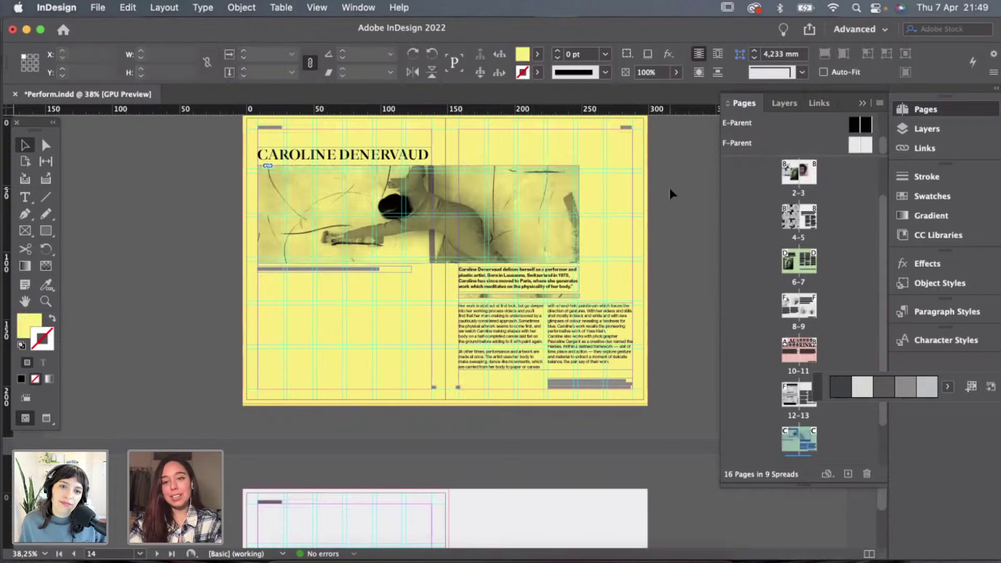
pyautogui.scroll(-2, 670, 187)
pyautogui.scroll(20, 669, 188)
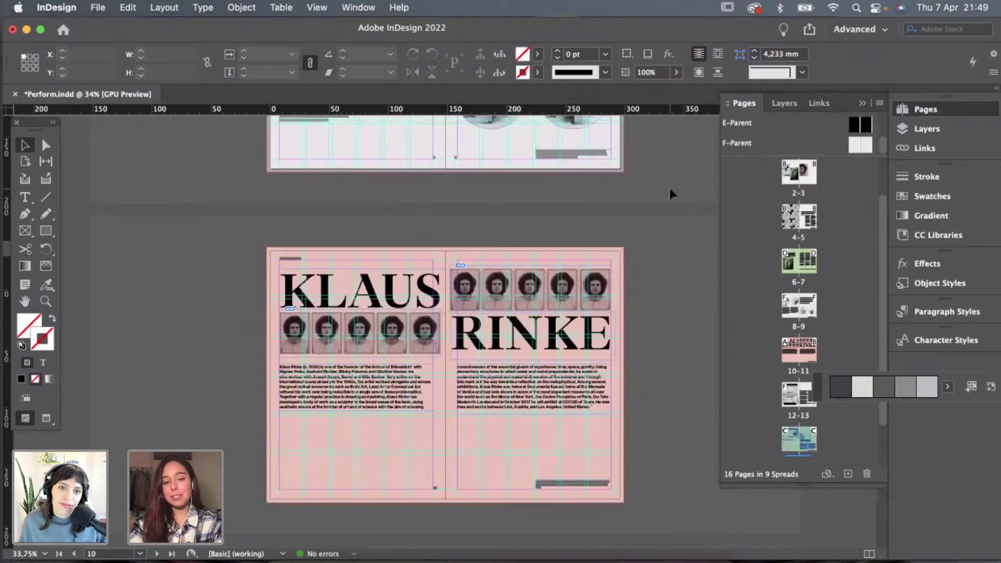
pyautogui.scroll(-5, 652, 264)
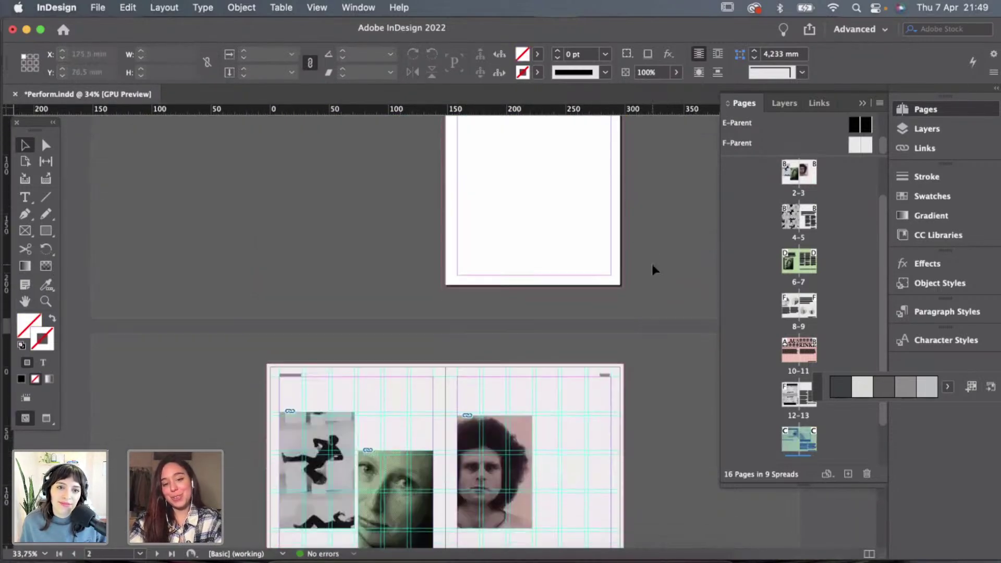
pyautogui.scroll(5, 631, 342)
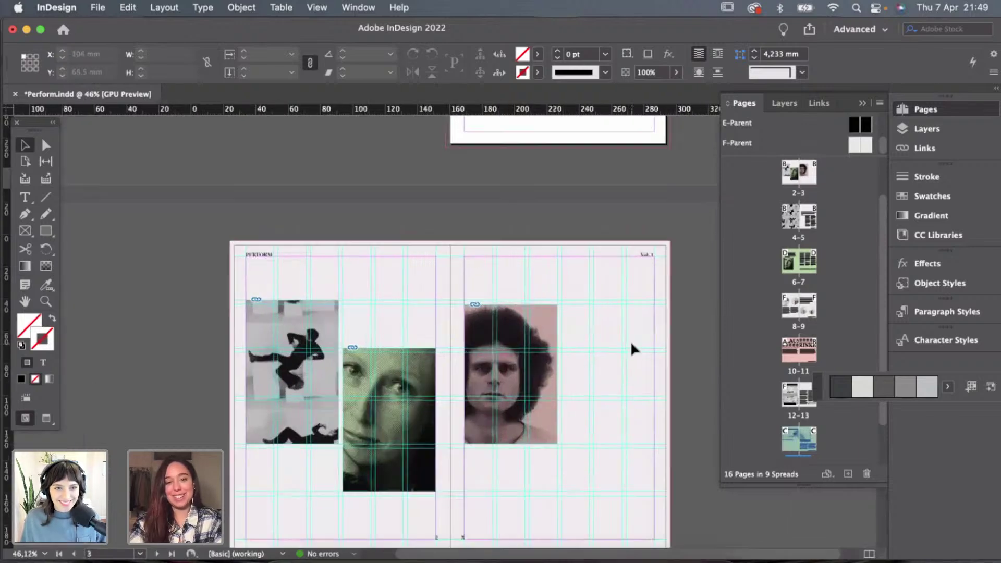
pyautogui.press('super+v')
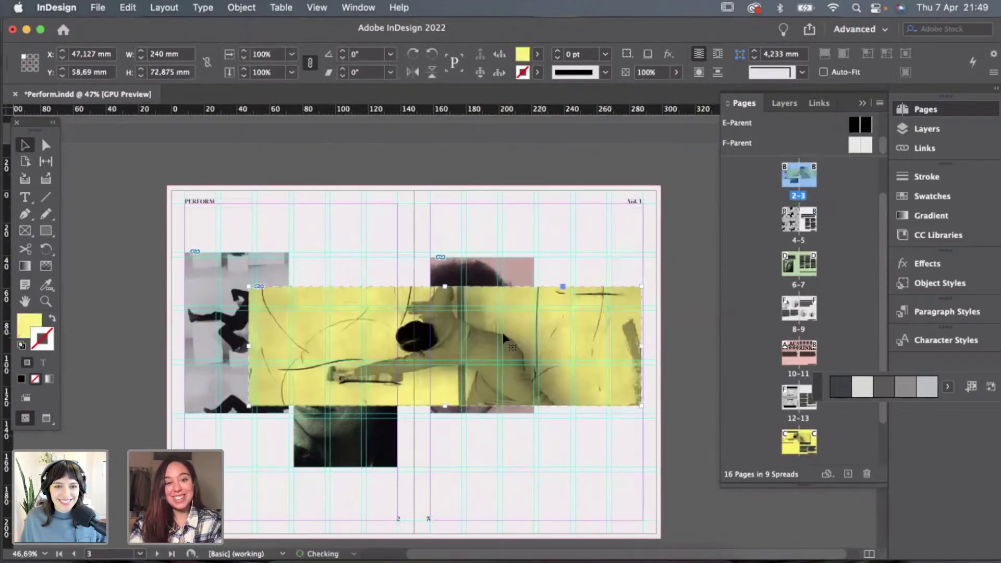
# Position the yellow image at X 224.5 mm, Y 73.667 mm and crop its frame to 63.5 mm wide at the page 3 margin.
pyautogui.moveTo(501, 334); pyautogui.dragTo(609, 356)
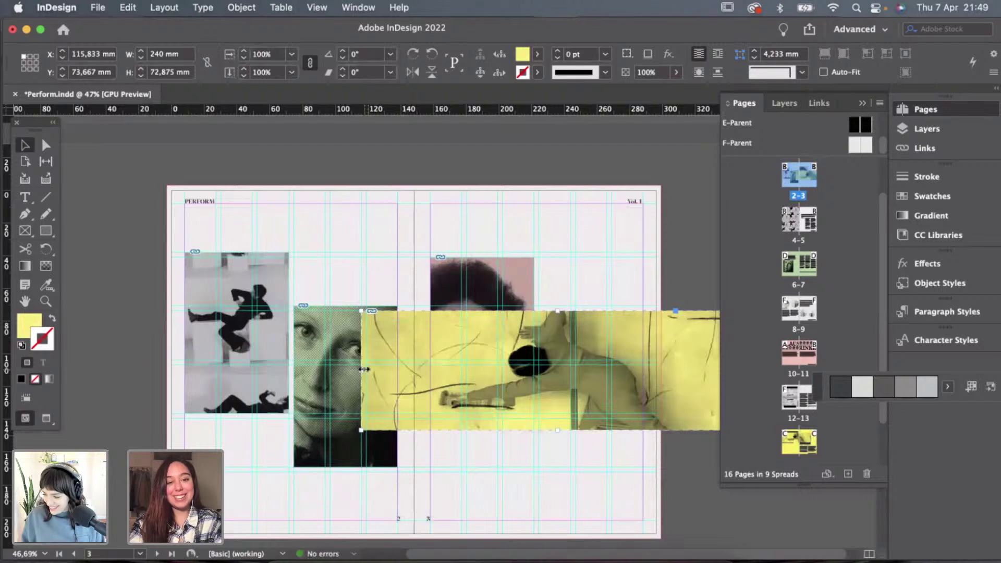
pyautogui.moveTo(363, 369); pyautogui.dragTo(539, 370)
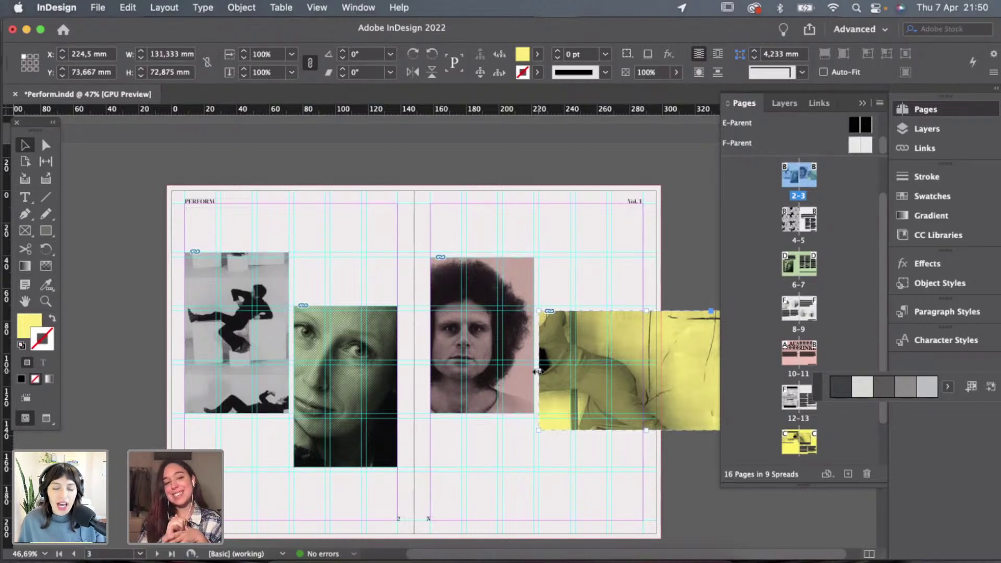
pyautogui.moveTo(530, 372); pyautogui.dragTo(565, 346)
pyautogui.click(601, 277)
pyautogui.scroll(-5, 601, 277)
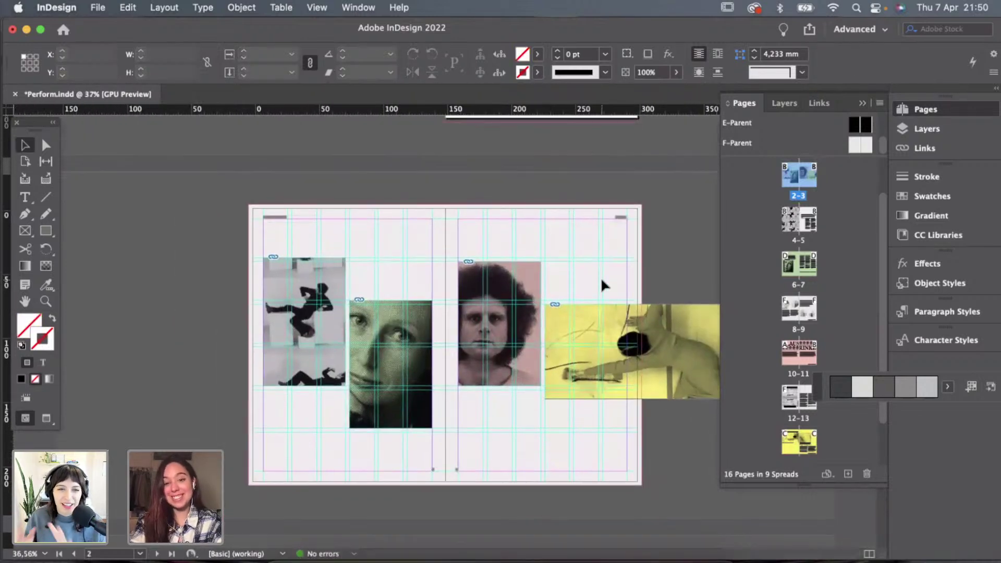
pyautogui.scroll(-3, 601, 282)
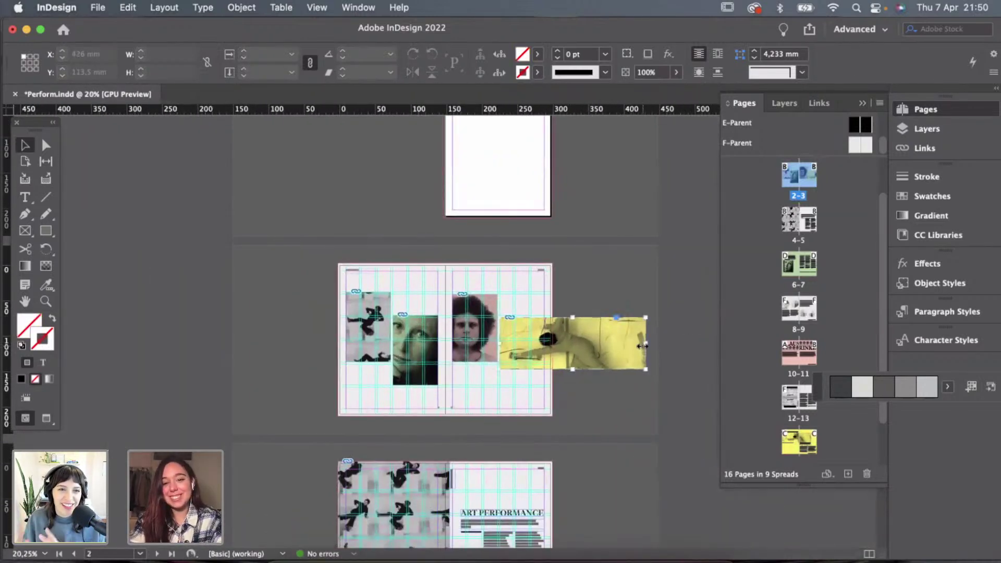
pyautogui.moveTo(642, 346); pyautogui.dragTo(548, 346)
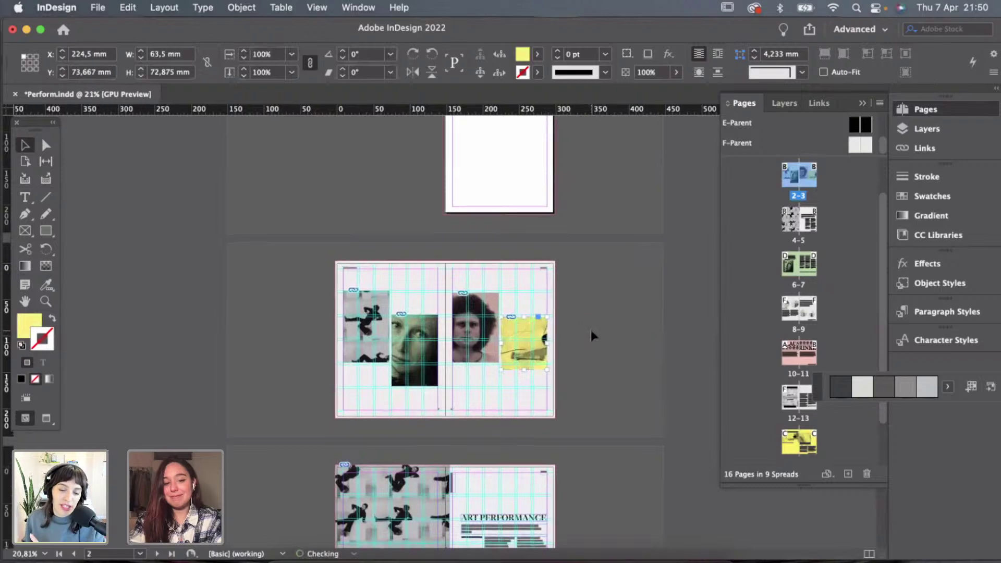
# Check the spread in preview and extend the yellow image's frame downward to a height of 81.833 mm.
pyautogui.scroll(5, 590, 327)
pyautogui.click(604, 280)
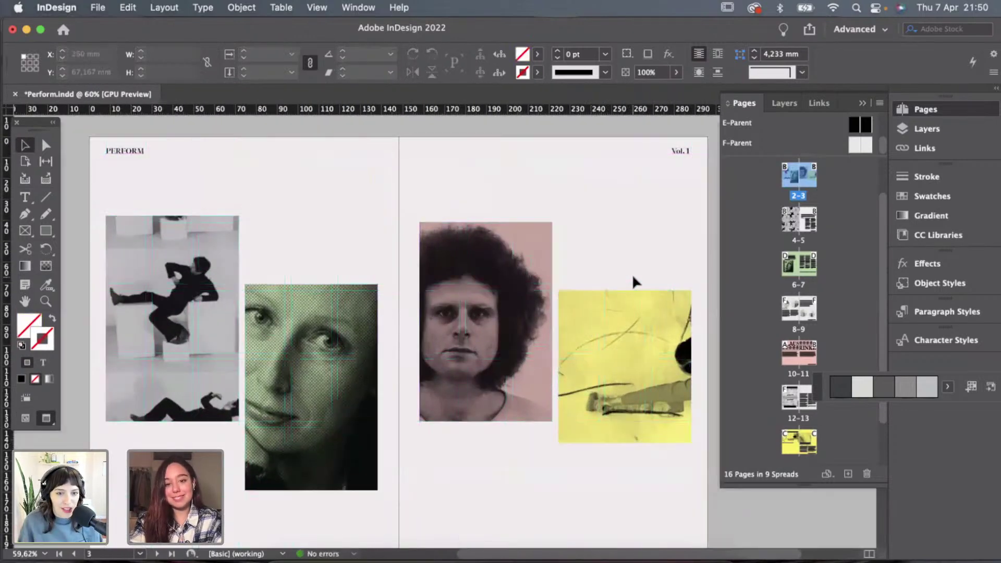
pyautogui.press('w')
pyautogui.click(625, 373)
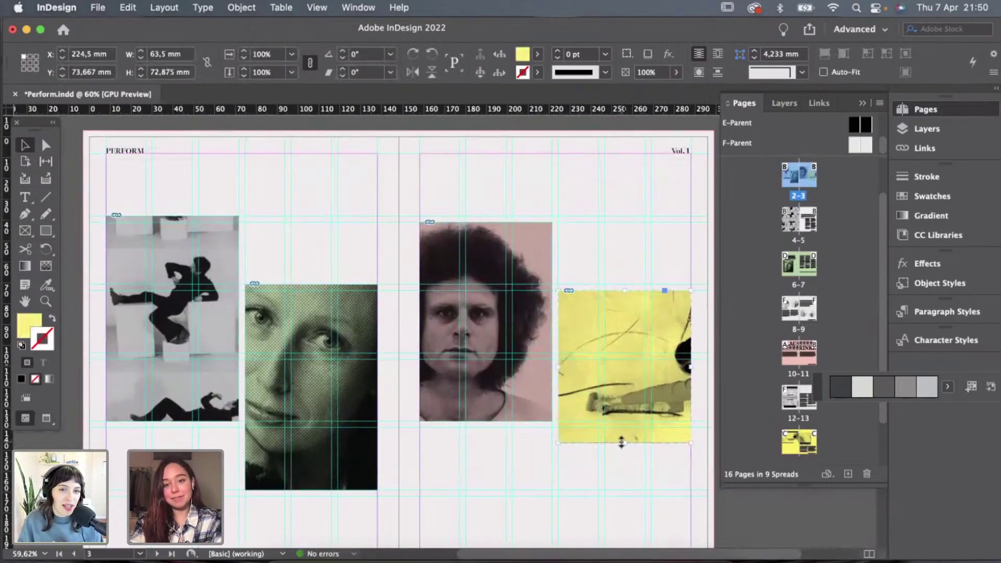
pyautogui.moveTo(622, 442)
pyautogui.mouseDown()
pyautogui.moveTo(621, 472)
pyautogui.moveTo(623, 461)
pyautogui.mouseUp()
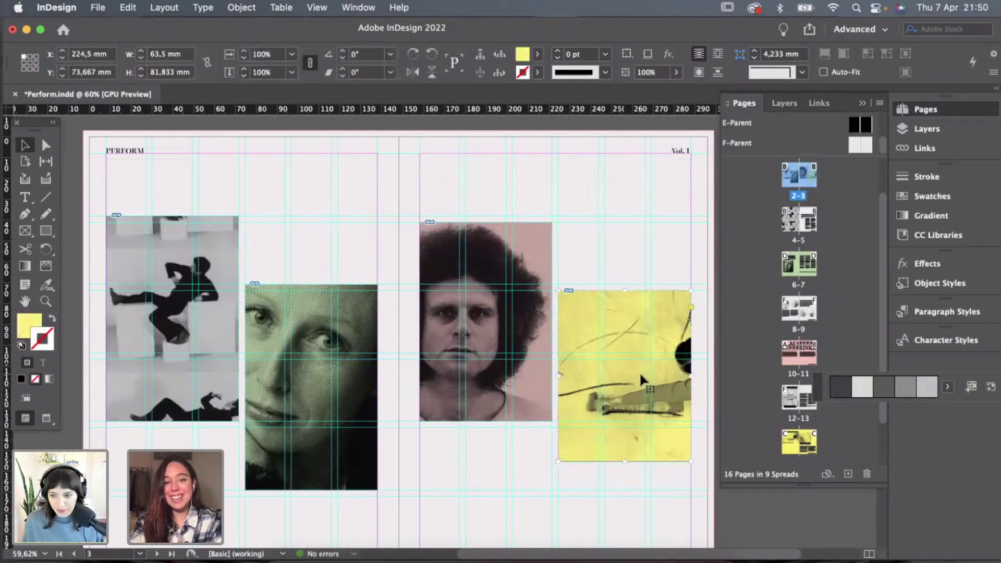
# Scale the yellow image down inside its frame so more of the figure, including the head and arm, fits the crop.
pyautogui.moveTo(641, 374)
pyautogui.mouseDown()
pyautogui.moveTo(578, 374)
pyautogui.moveTo(645, 386)
pyautogui.moveTo(634, 377)
pyautogui.mouseUp()
pyautogui.click(658, 380)
pyautogui.doubleClick(659, 378)
pyautogui.press('super+alt+comma')
pyautogui.press('super+alt+comma')
pyautogui.press('super+alt+comma')
pyautogui.press('super+alt+comma')
pyautogui.press('super+alt+comma')
pyautogui.press('super+alt+comma')
pyautogui.press('super+alt+comma')
pyautogui.press('super+alt+comma')
pyautogui.press('super+alt+comma')
pyautogui.press('super+alt+comma')
# Restore the yellow frame to X 224.5 mm, Y 73.667 mm around its image and check the whole spread in preview.
pyautogui.click(633, 270)
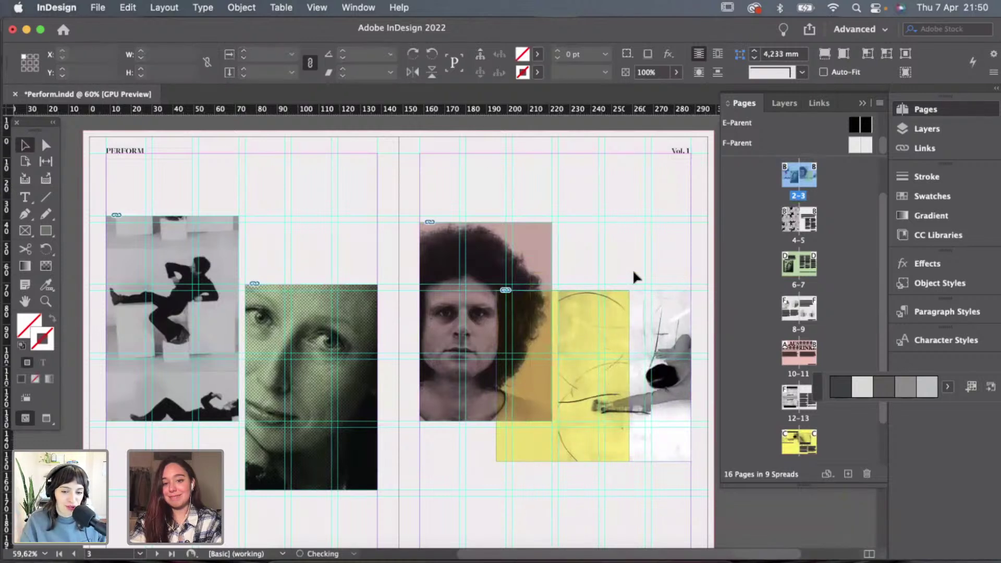
pyautogui.click(605, 337)
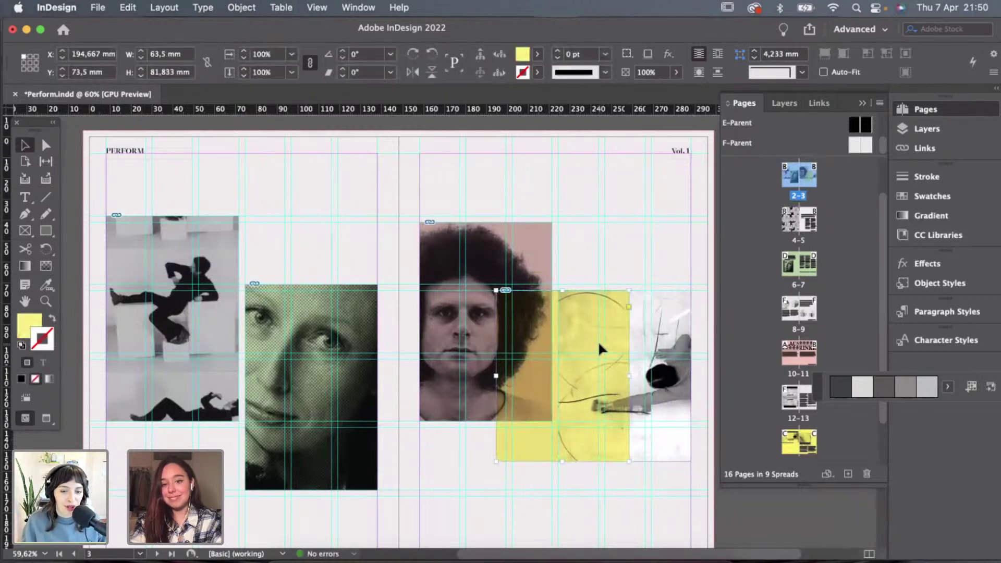
pyautogui.click(658, 348)
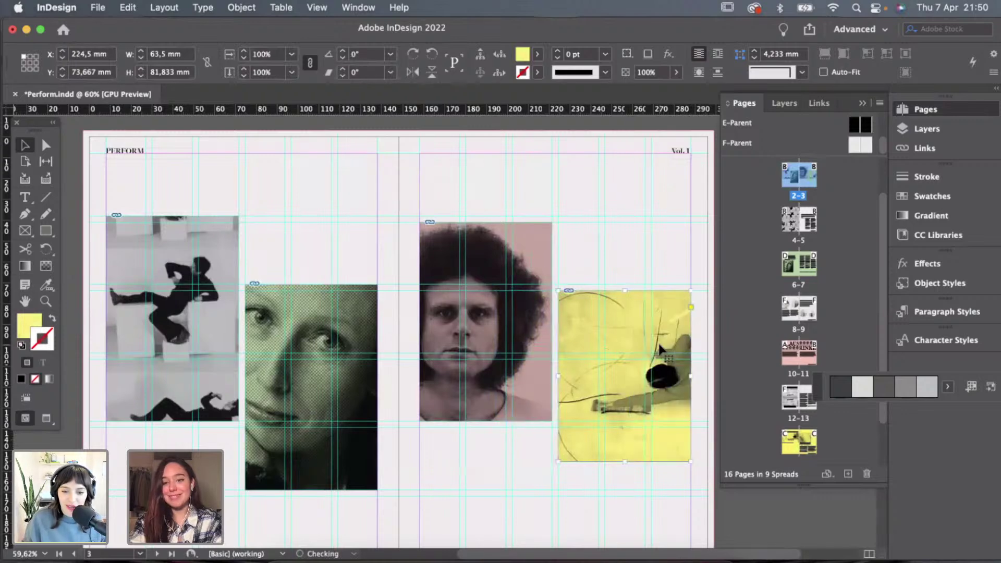
pyautogui.click(649, 221)
pyautogui.press('w')
pyautogui.press('super+alt+0')
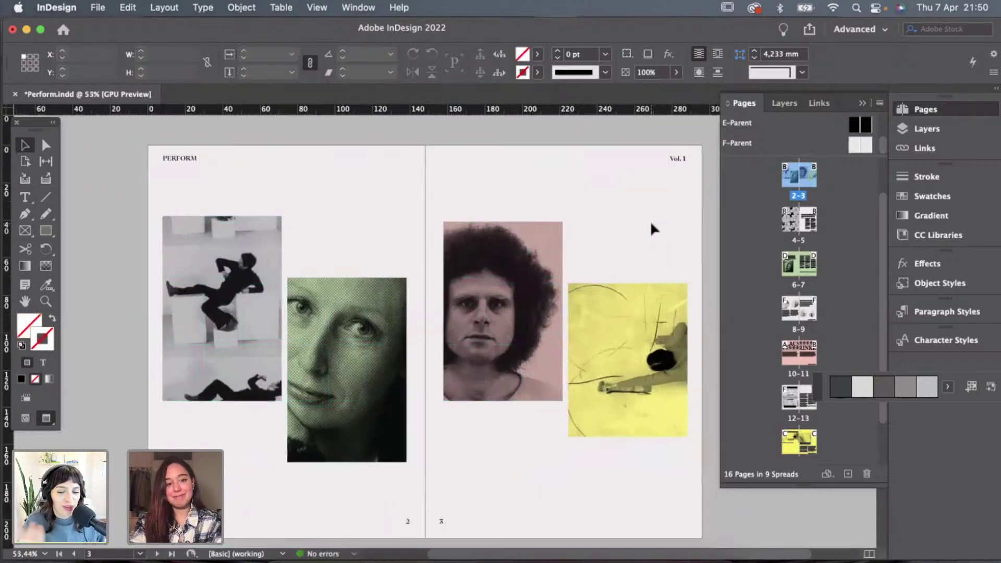
# Examine how the four images on spread 2–3 align with the layout grid and how they relate to spread 4–5.
pyautogui.hscroll(-1, 650, 223)
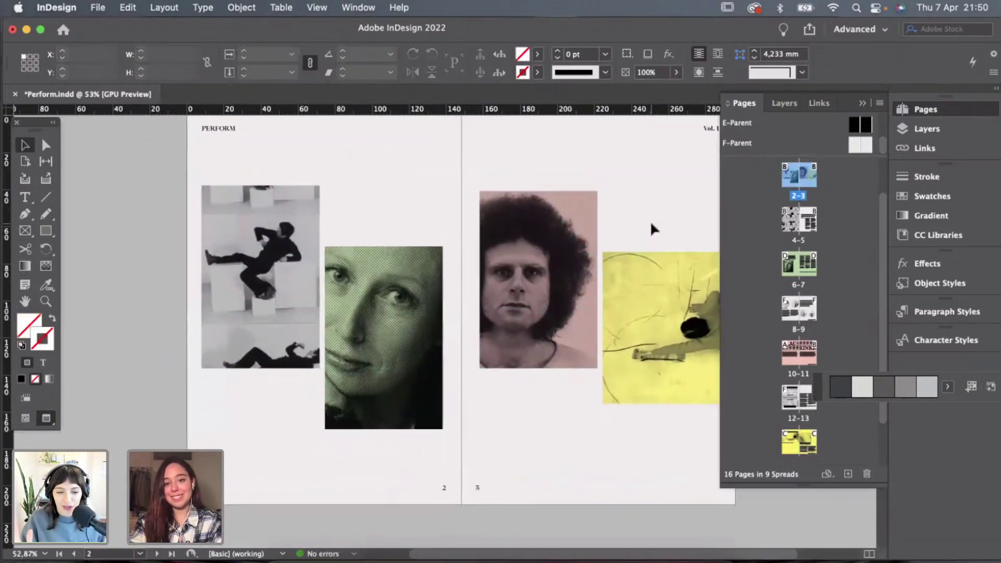
pyautogui.scroll(-2, 651, 223)
pyautogui.press('w')
pyautogui.scroll(1, 632, 219)
pyautogui.scroll(1, 631, 216)
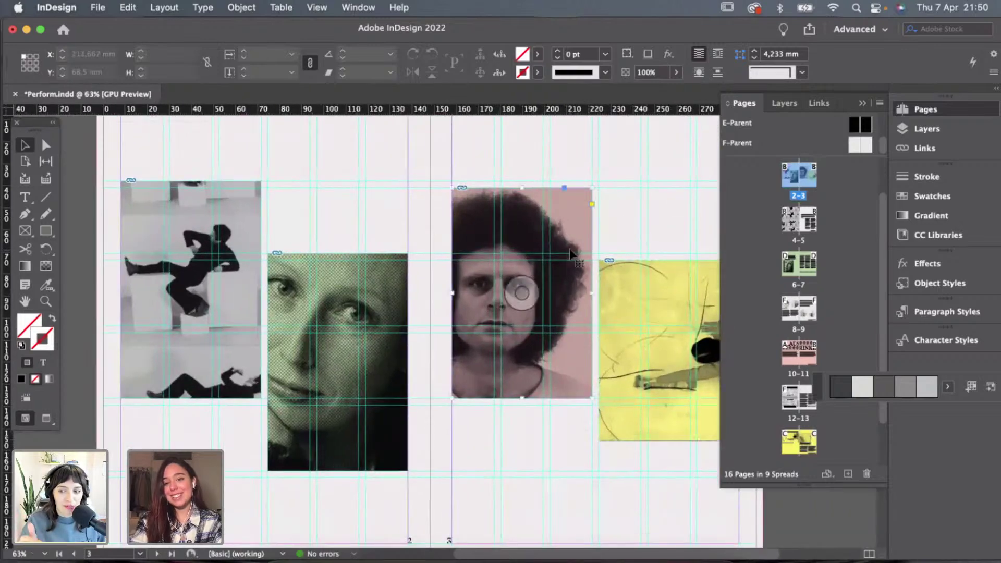
pyautogui.scroll(1, 604, 240)
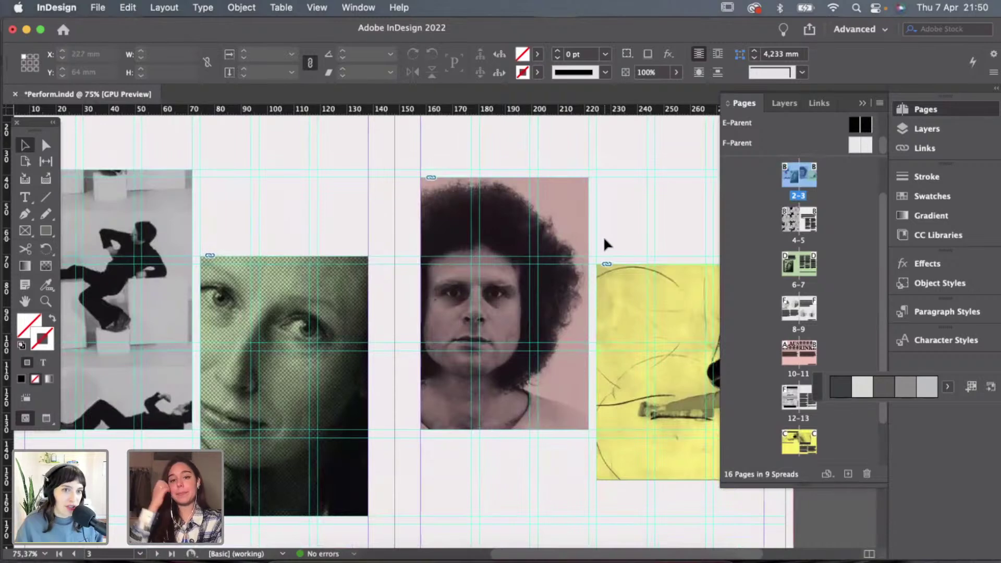
pyautogui.scroll(-1, 603, 235)
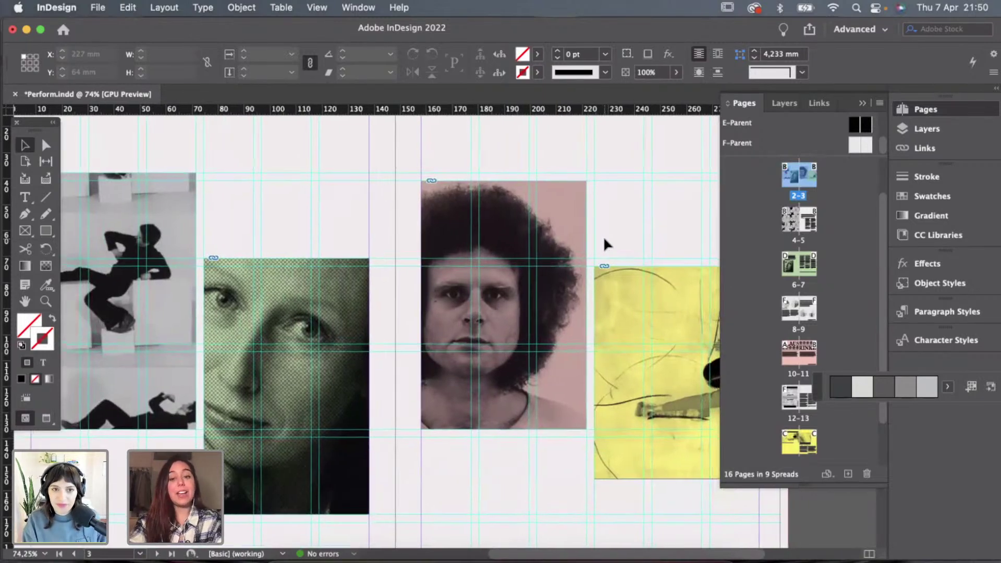
pyautogui.scroll(-1, 602, 233)
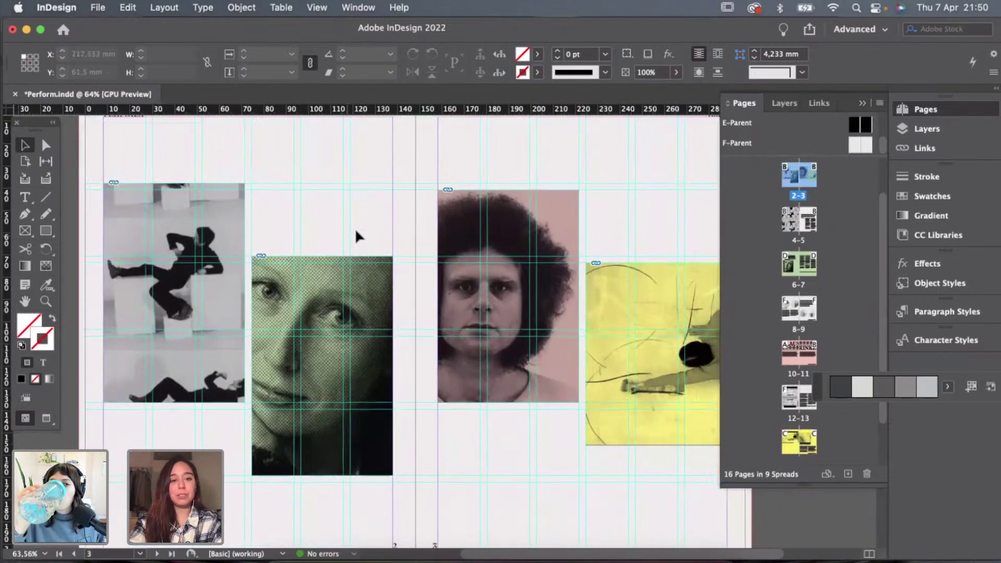
pyautogui.scroll(-1, 360, 232)
pyautogui.scroll(-10, 361, 232)
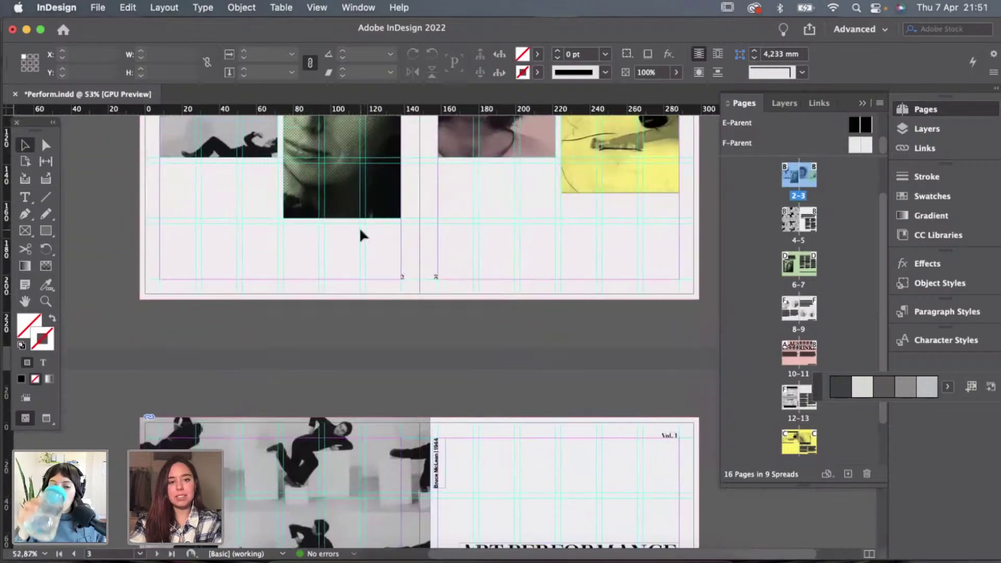
pyautogui.scroll(-4, 352, 313)
pyautogui.scroll(12, 352, 313)
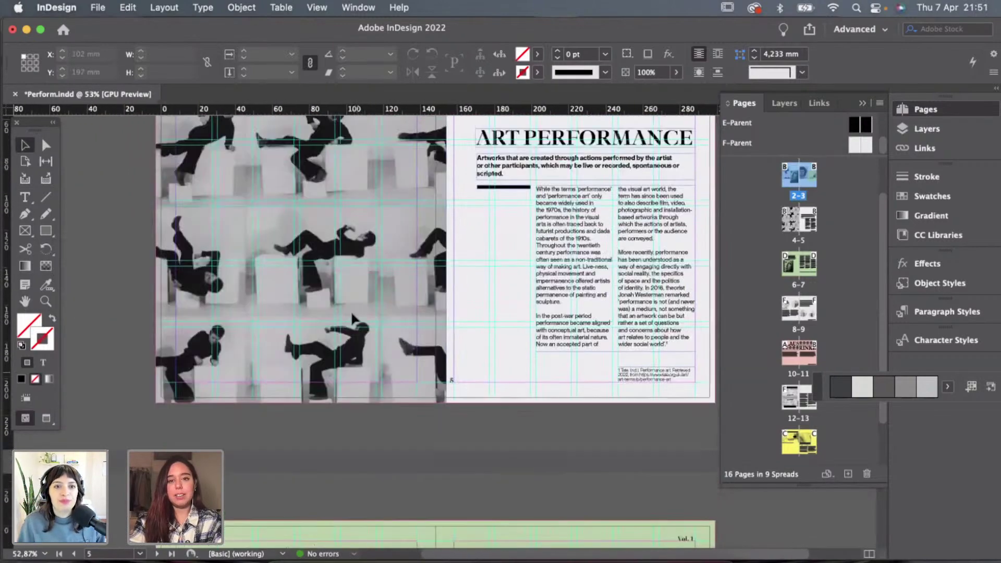
pyautogui.scroll(5, 469, 365)
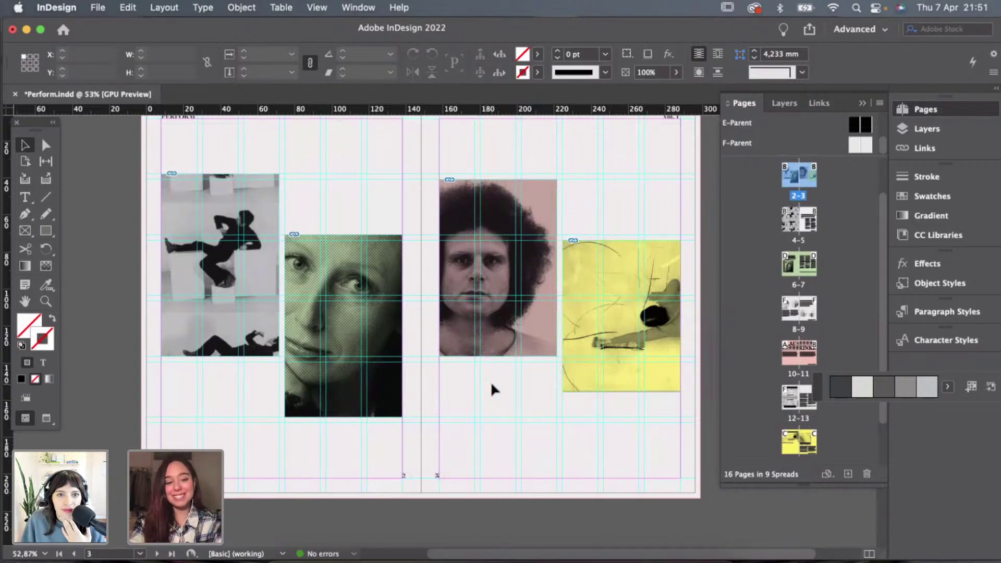
# Compare the four-image composition on spread 2–3 with guides hidden and shown, and pick out the green portrait.
pyautogui.press('w')
pyautogui.scroll(-2, 490, 380)
pyautogui.scroll(2, 490, 380)
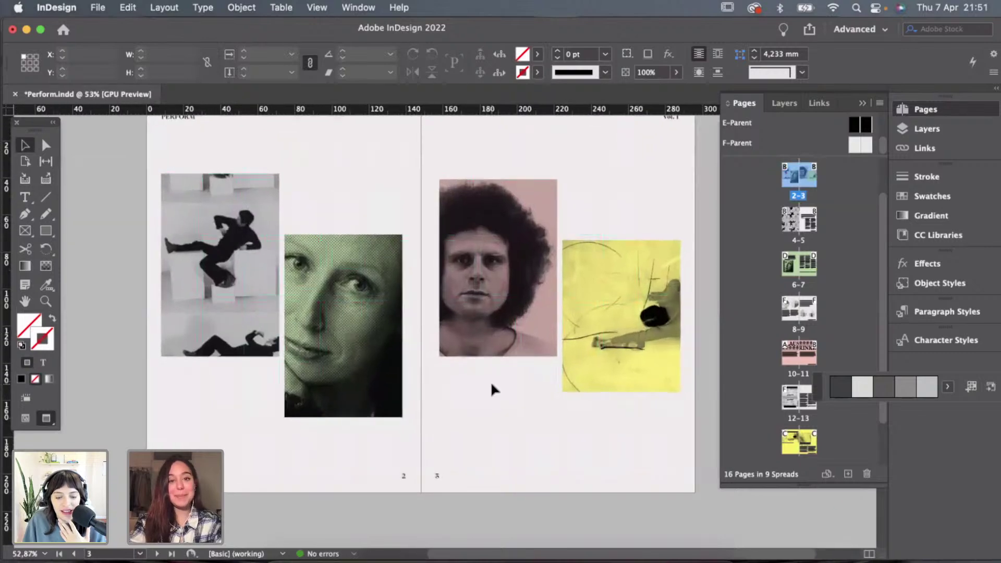
pyautogui.press('w')
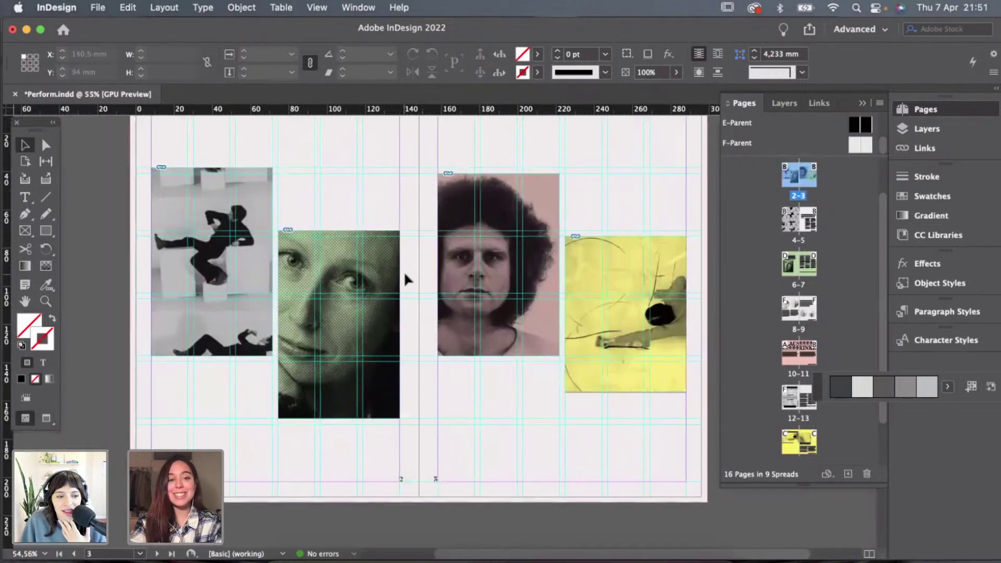
pyautogui.click(347, 238)
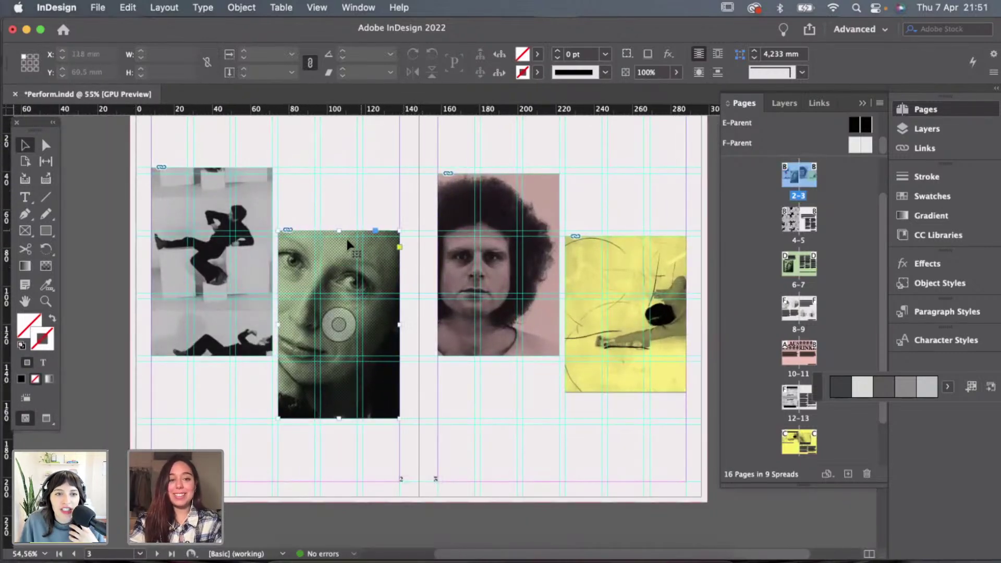
# Compare the four-image composition on spread 2–3 with the guides hidden and shown.
pyautogui.click(339, 218)
pyautogui.press('w')
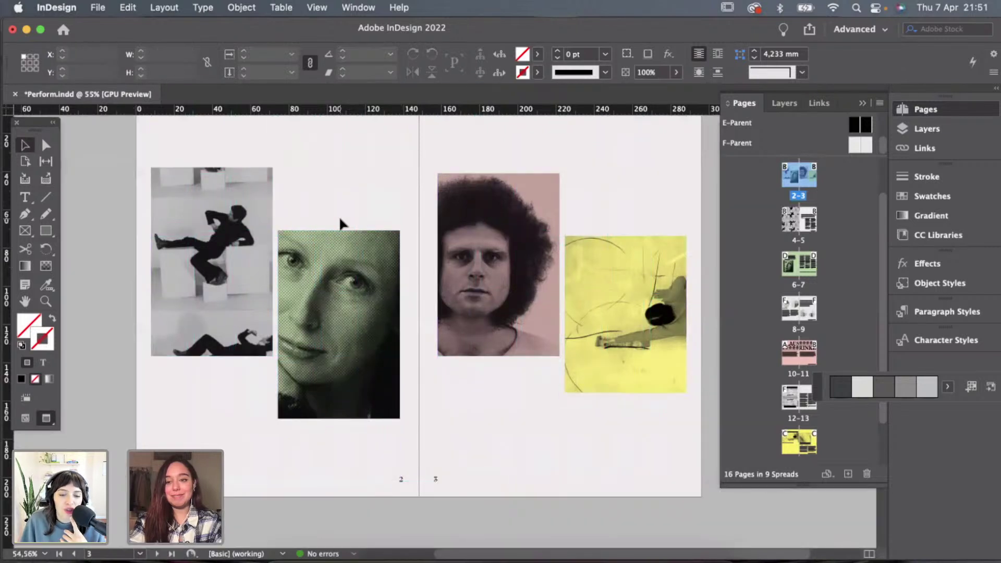
pyautogui.scroll(2, 339, 216)
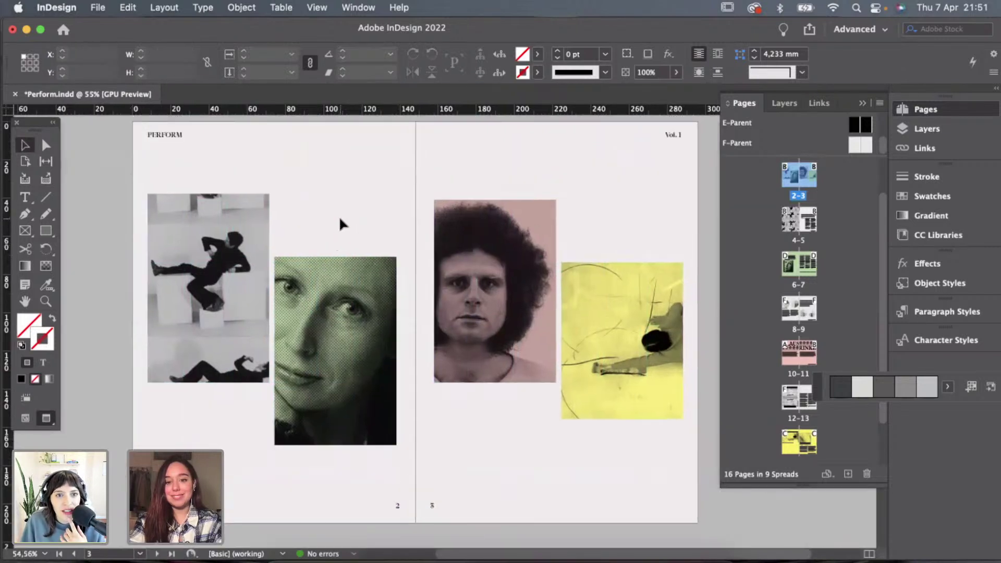
pyautogui.scroll(1, 427, 242)
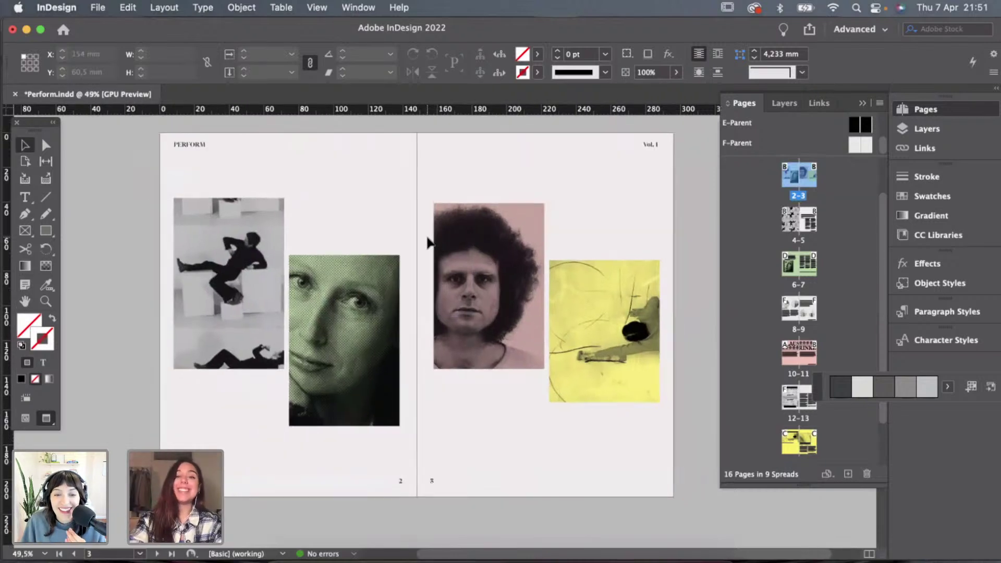
pyautogui.scroll(-2, 428, 242)
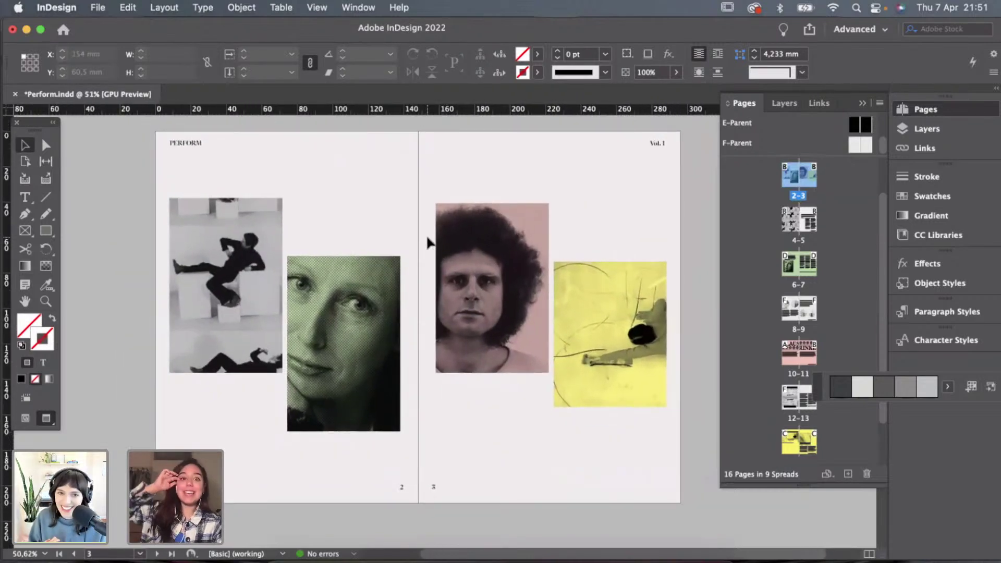
pyautogui.press('w')
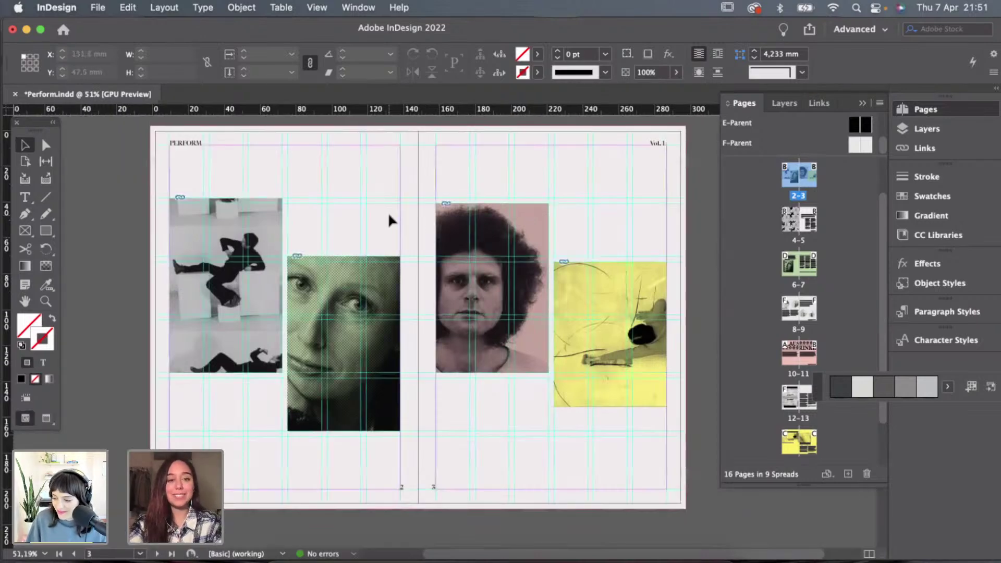
pyautogui.scroll(1, 388, 212)
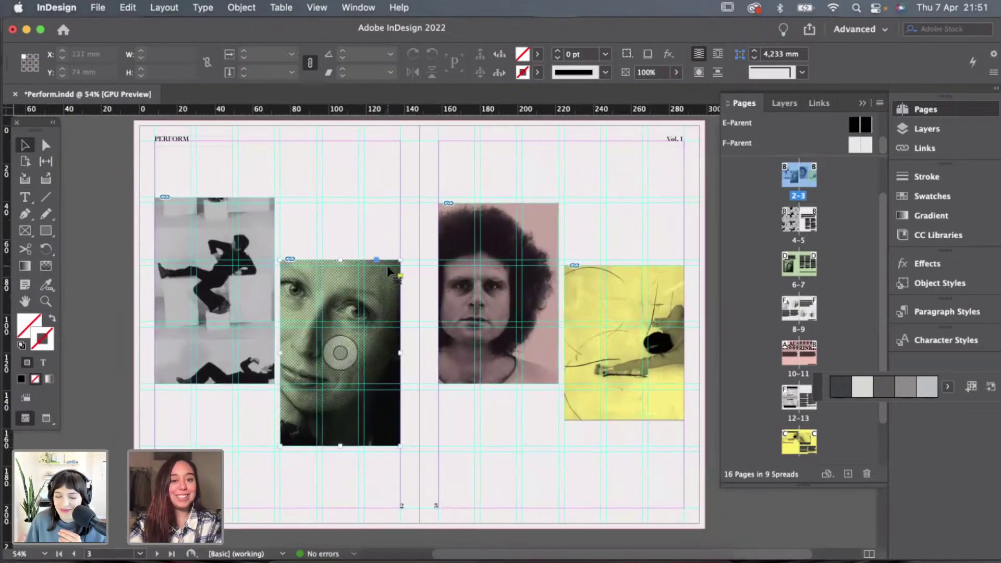
# Try to crop the green portrait to a small 28.333 × 29.833 mm area around one eye at X 96.667 mm, Y 73.667 mm.
pyautogui.click(397, 276)
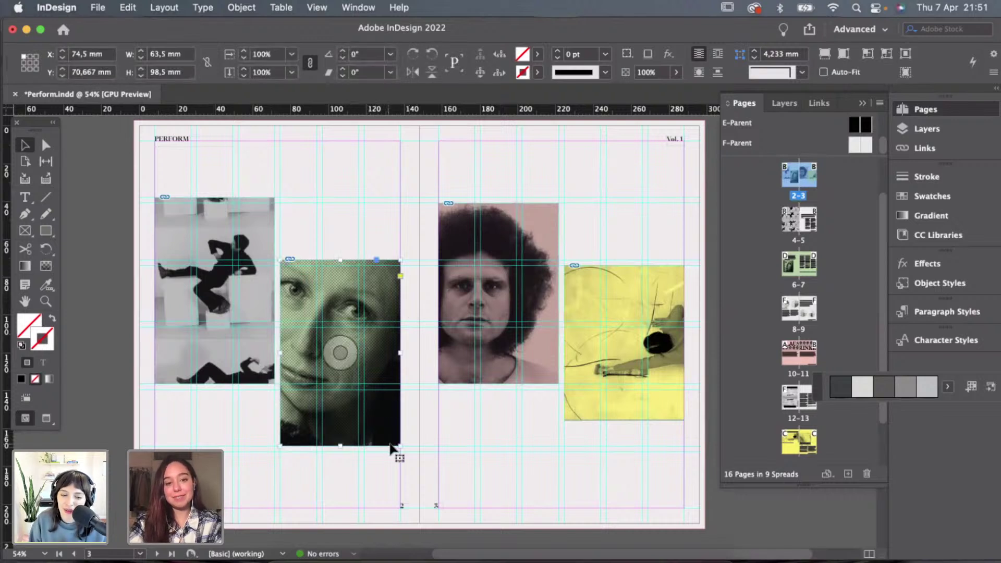
pyautogui.moveTo(399, 446); pyautogui.dragTo(364, 389)
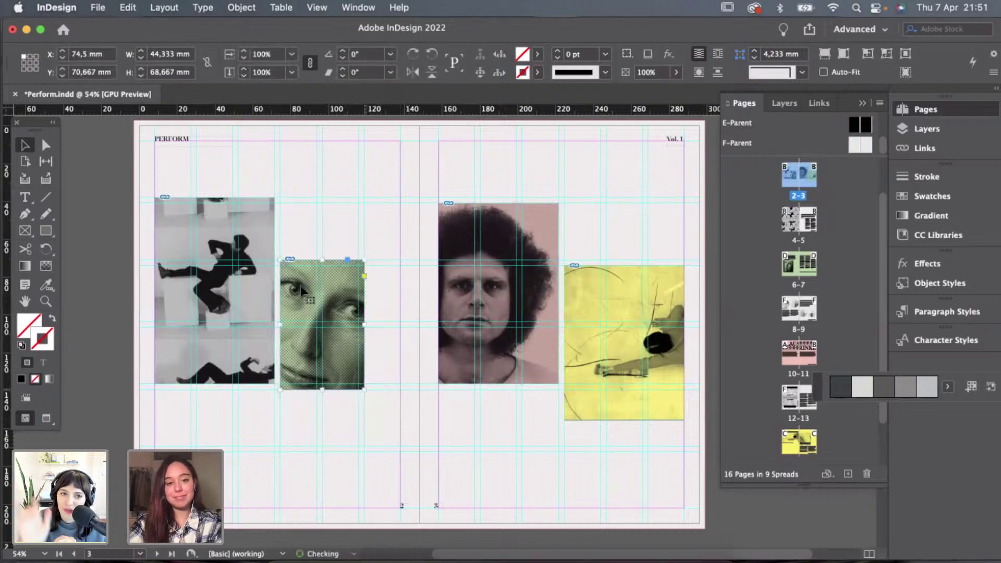
pyautogui.moveTo(286, 259); pyautogui.dragTo(322, 265)
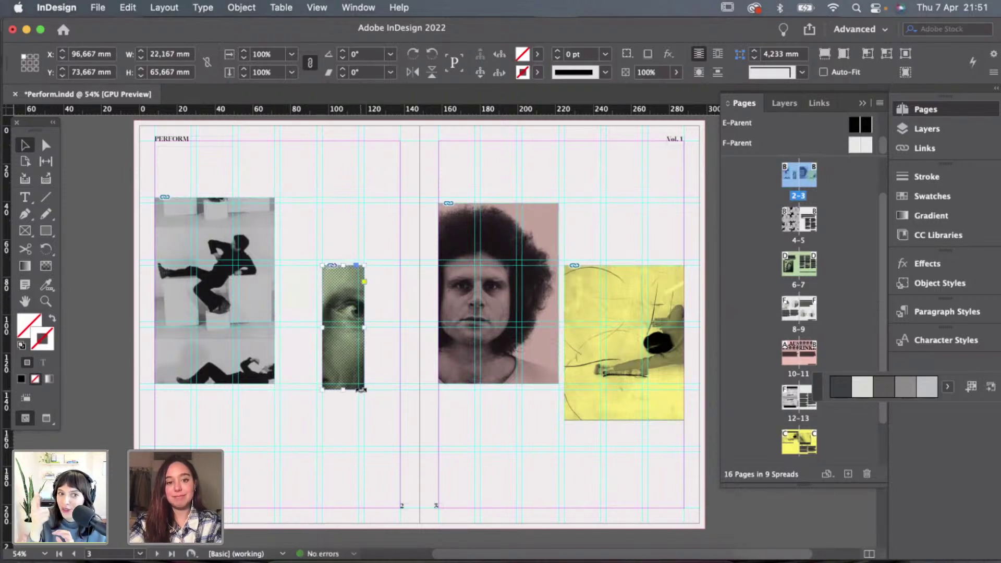
pyautogui.moveTo(362, 389); pyautogui.dragTo(377, 295)
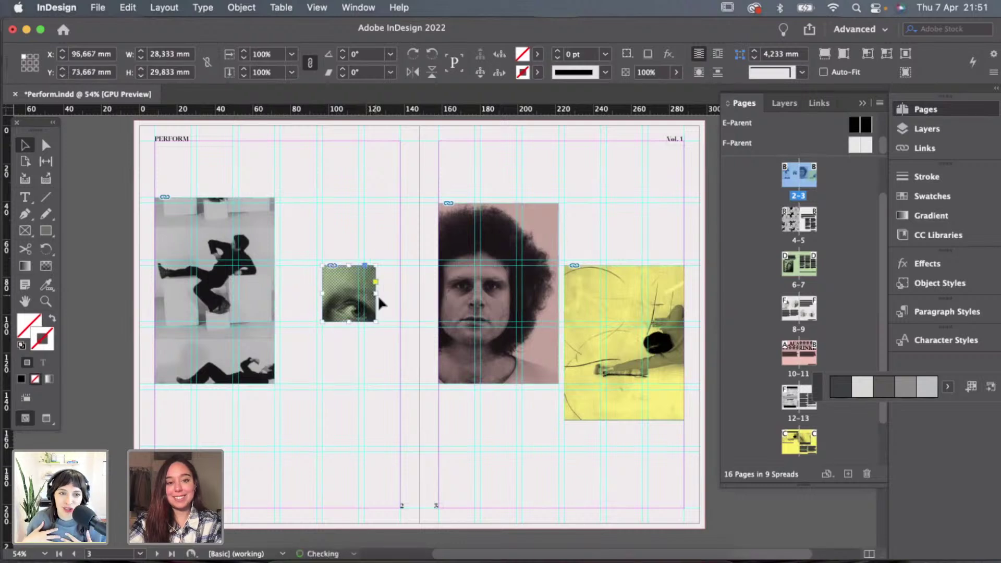
pyautogui.click(389, 306)
pyautogui.press('w')
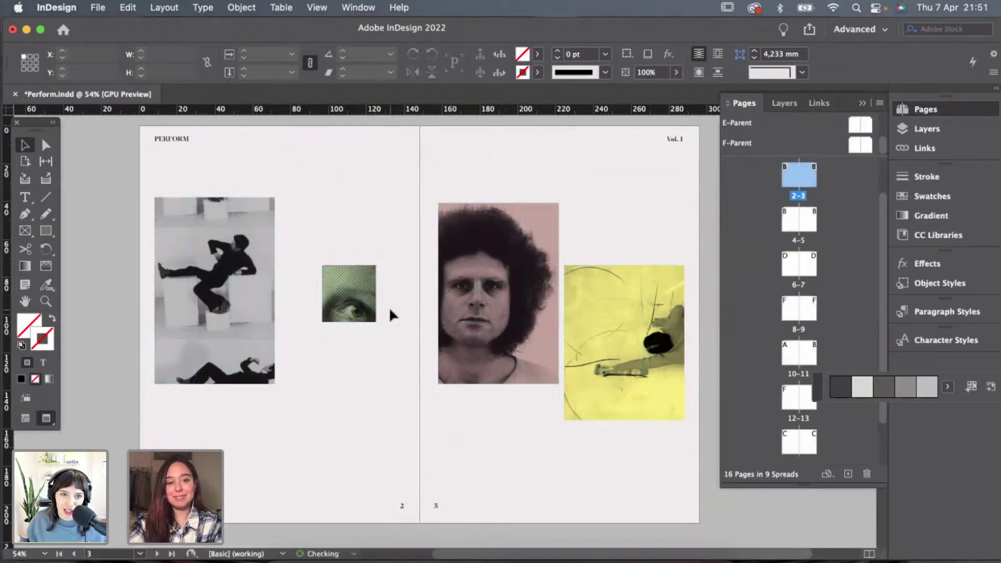
# Undo the successive crops of the green portrait and deselect it.
pyautogui.press('super+z')
pyautogui.press('super+z')
pyautogui.press('super+z')
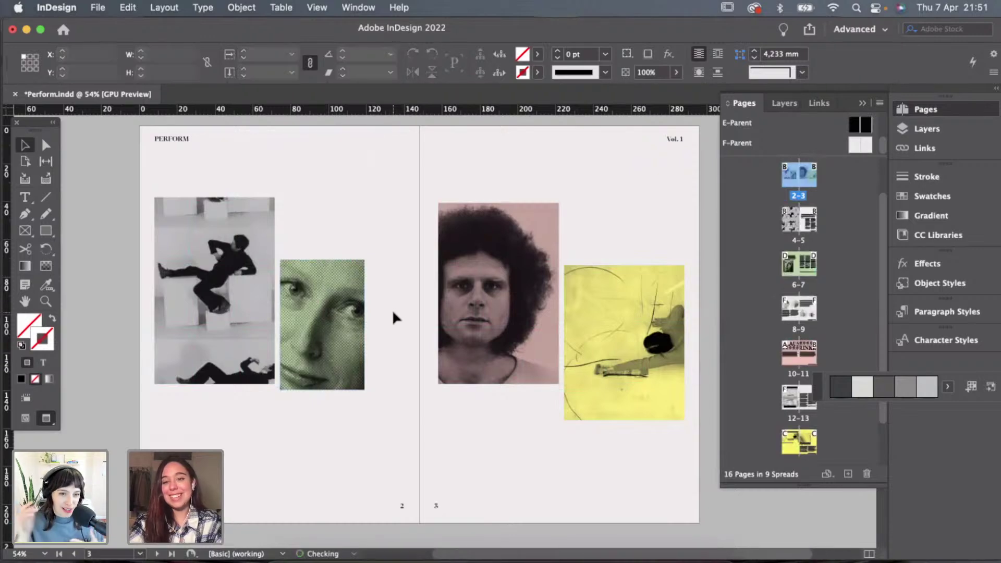
pyautogui.press('super+z')
pyautogui.click(411, 351)
# Copy the ART PERFORMANCE title from spread 4–5 onto page 2 and place it beneath the black-and-white image at X 8 mm, Y 139.333 mm.
pyautogui.scroll(-2, 411, 351)
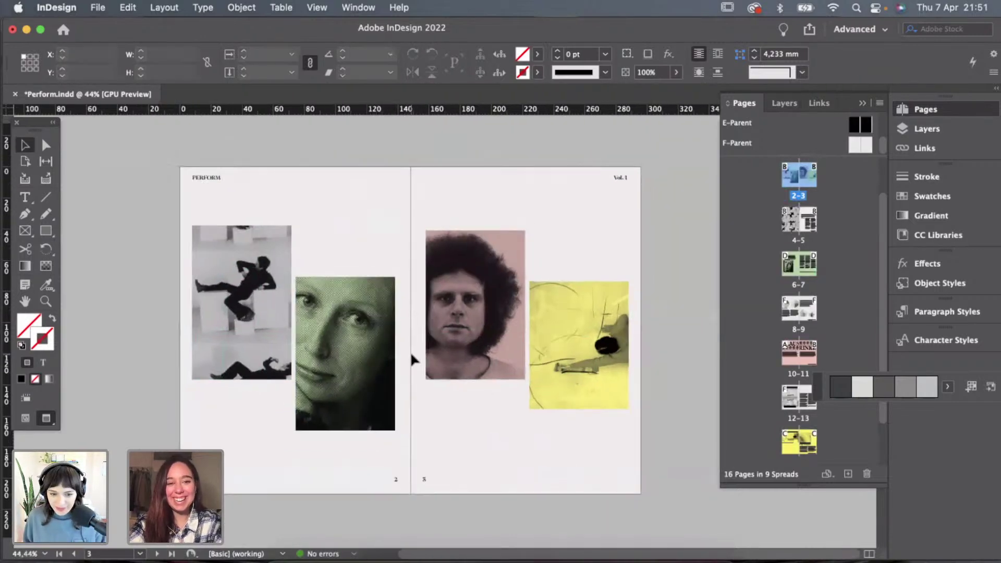
pyautogui.scroll(-10, 411, 350)
pyautogui.click(519, 314)
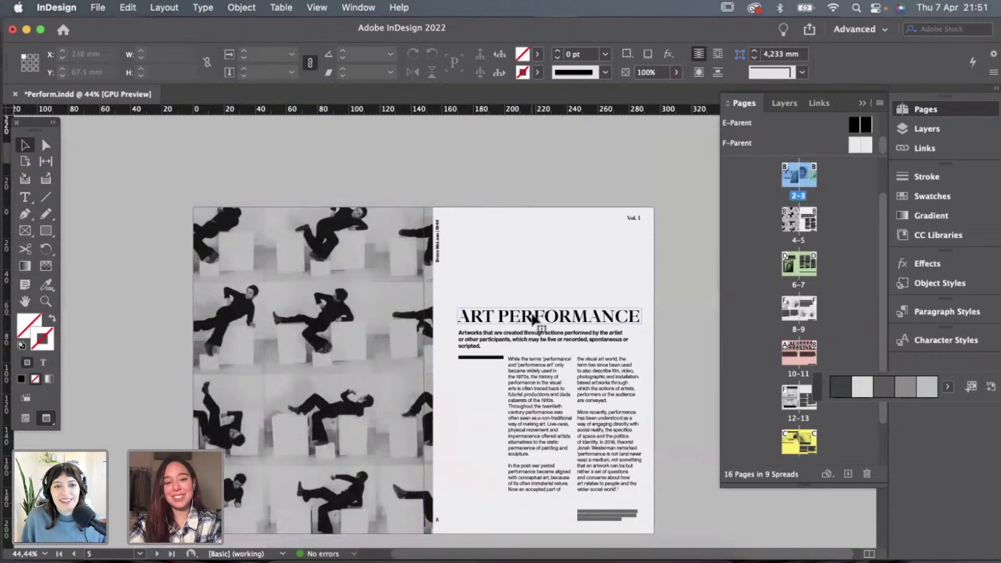
pyautogui.scroll(-3, 492, 312)
pyautogui.scroll(5, 490, 305)
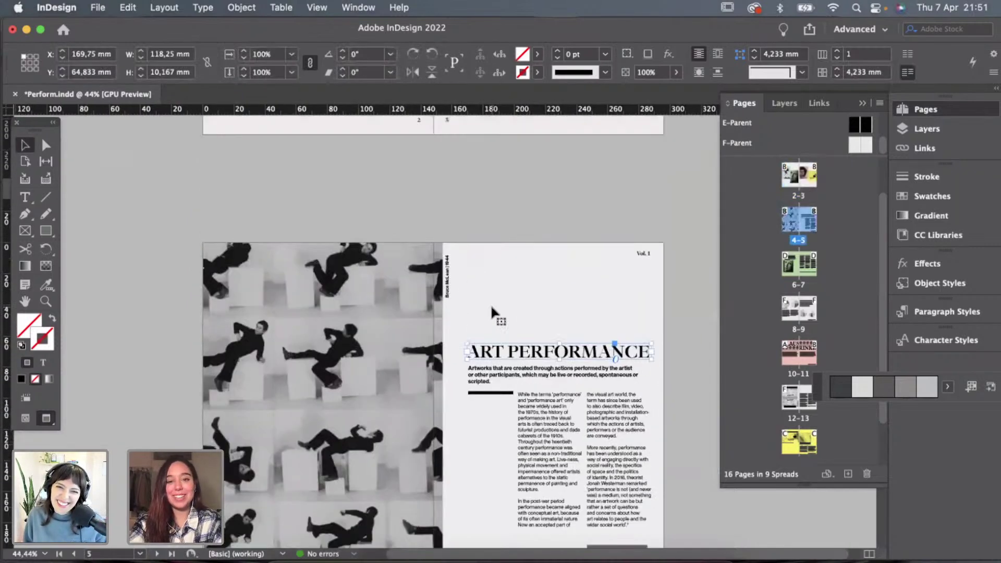
pyautogui.scroll(6, 378, 257)
pyautogui.hscroll(-1, 378, 256)
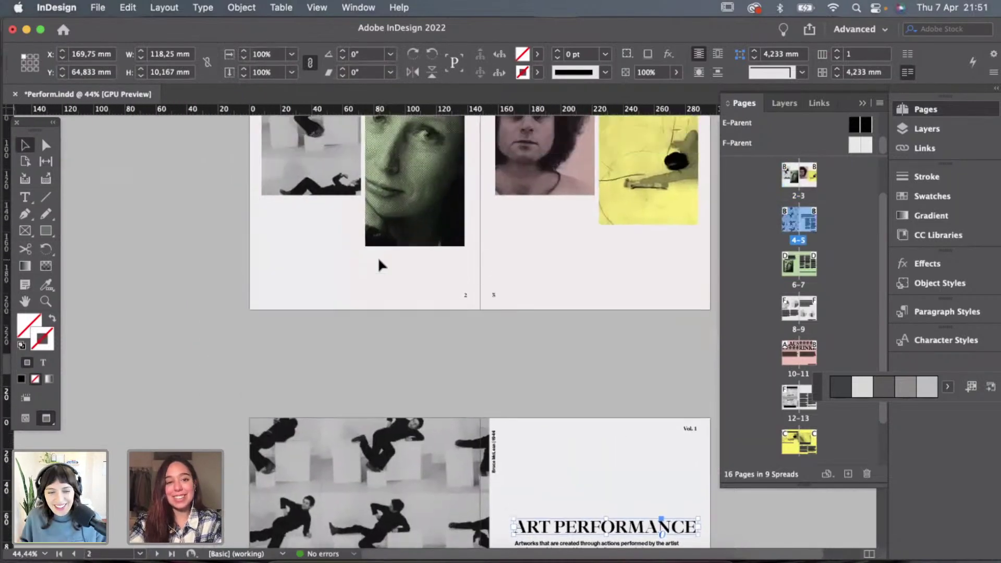
pyautogui.press('super+v')
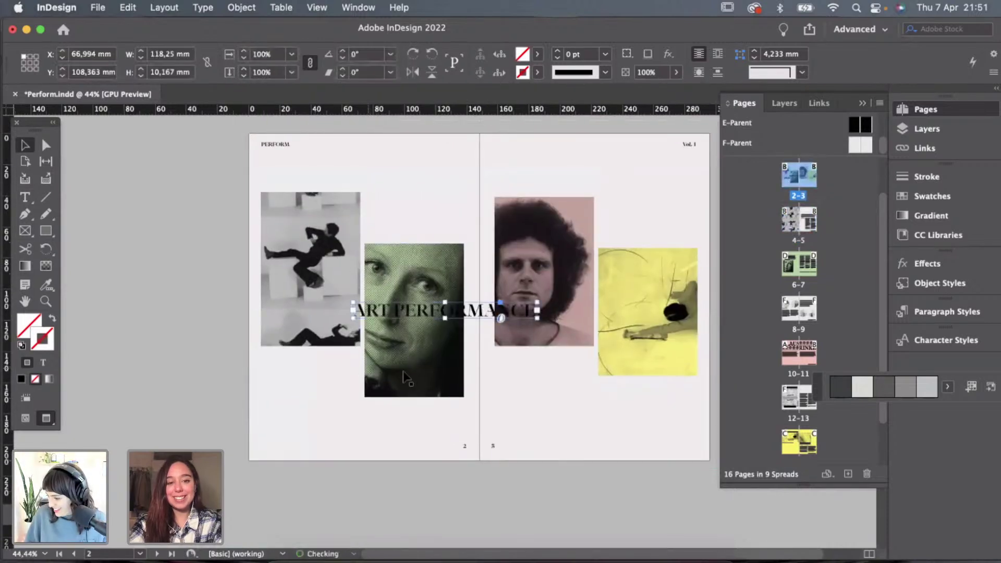
pyautogui.moveTo(445, 319); pyautogui.dragTo(355, 368)
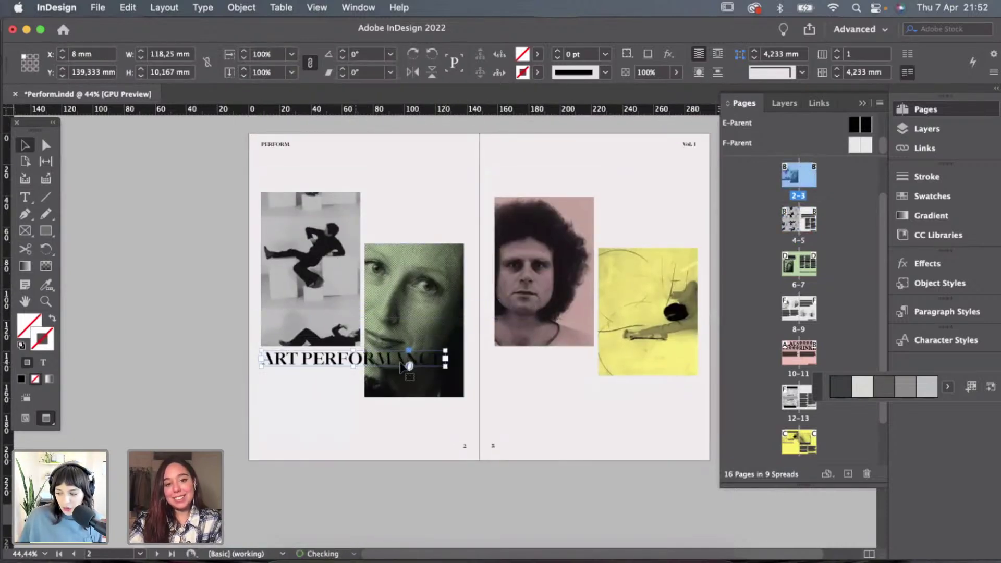
# Resize the copied title's frame to the width of the image above it and reduce its text to 23 pt.
pyautogui.moveTo(446, 367); pyautogui.dragTo(311, 442)
pyautogui.doubleClick(320, 424)
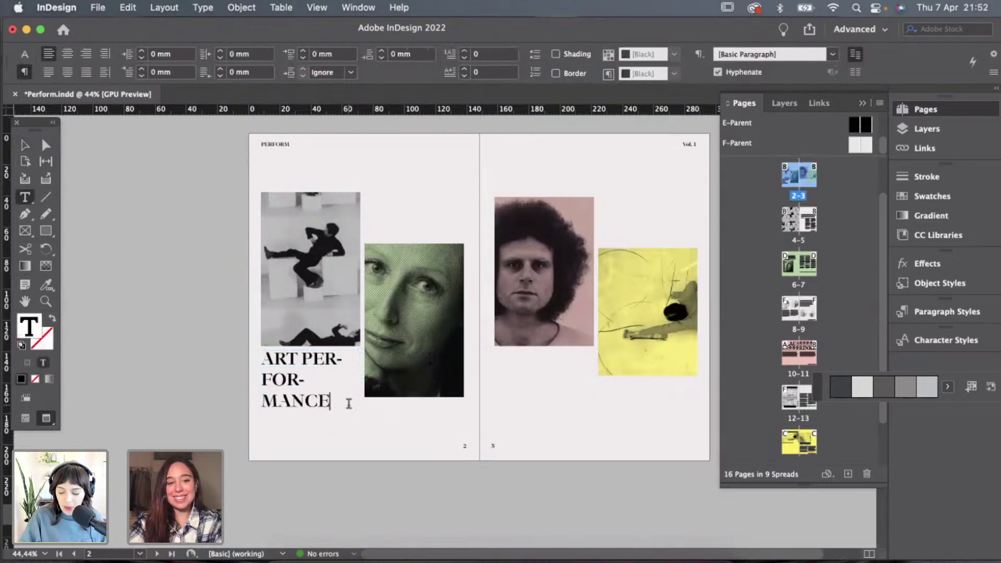
pyautogui.press('super+a')
pyautogui.press('super+alt+7')
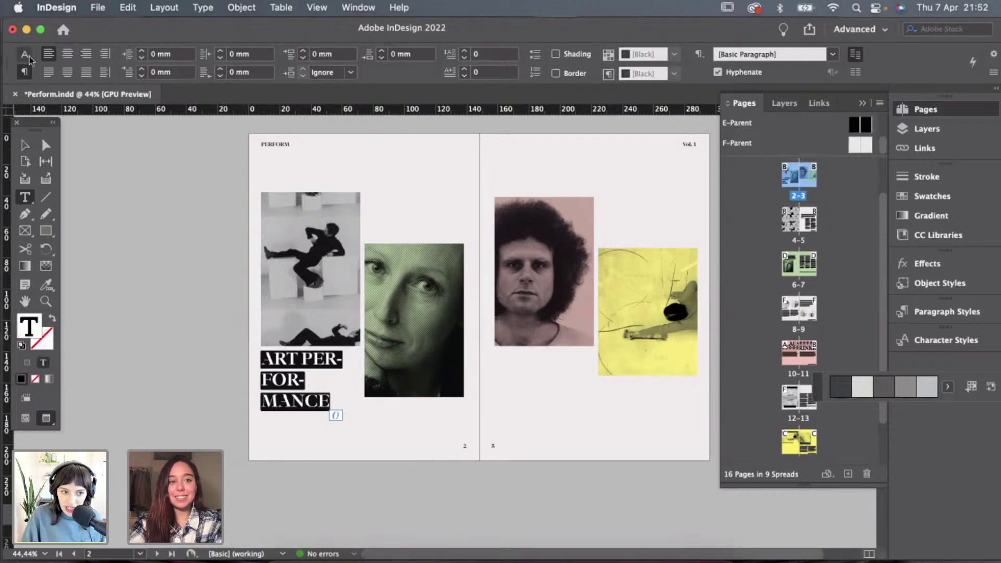
pyautogui.click(175, 58)
pyautogui.click(175, 58)
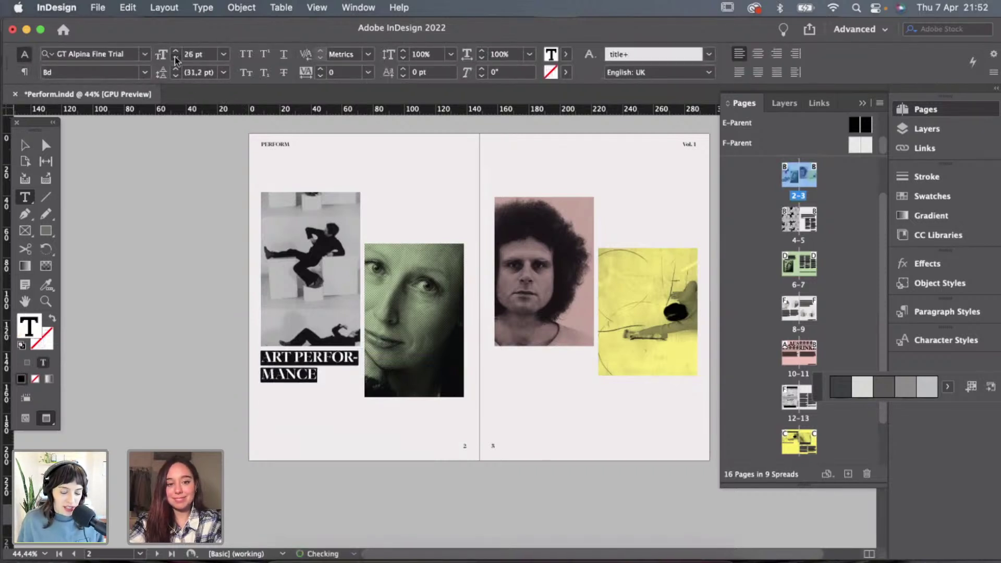
pyautogui.click(176, 58)
pyautogui.click(175, 58)
# Break the page 2 title onto a new line after ART, reduce its size to 21 pt and deselect it.
pyautogui.click(287, 355)
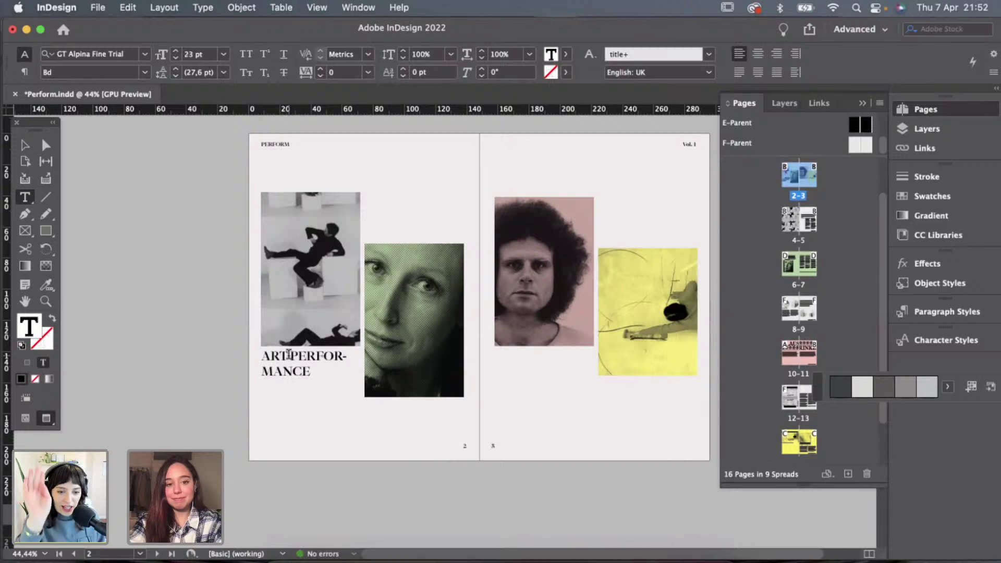
pyautogui.press('Return')
pyautogui.moveTo(308, 386); pyautogui.dragTo(255, 356)
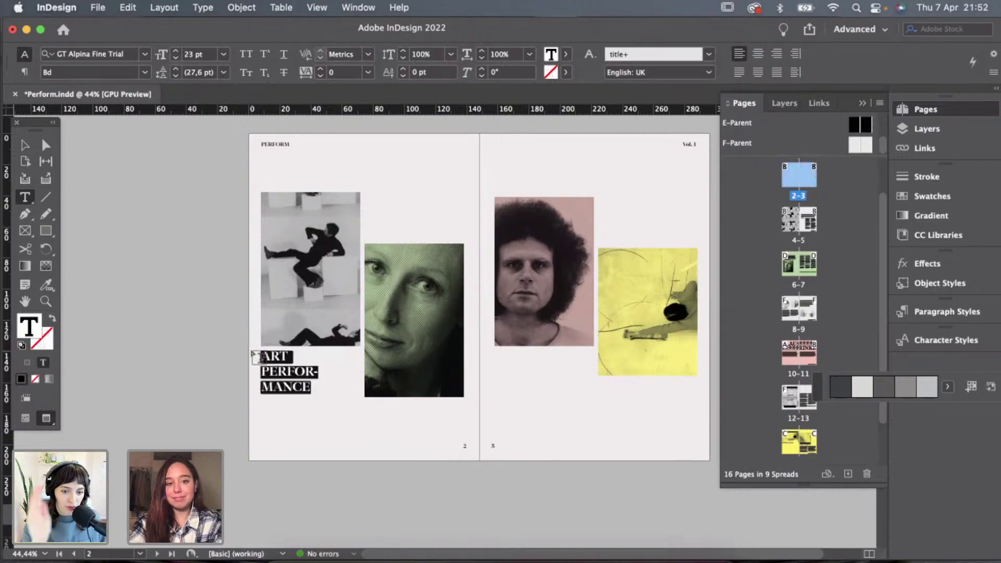
pyautogui.click(175, 59)
pyautogui.click(175, 58)
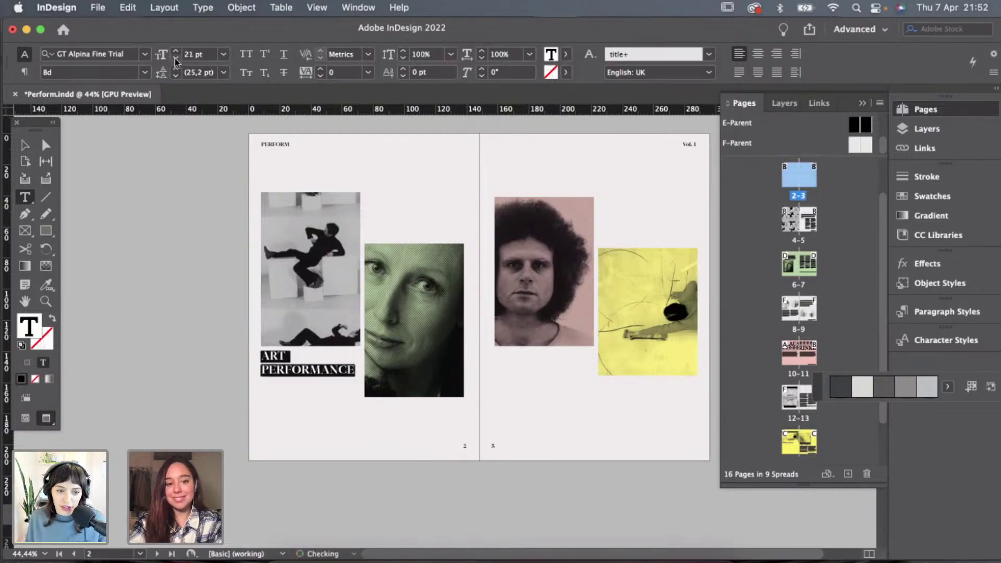
pyautogui.click(25, 145)
pyautogui.click(242, 321)
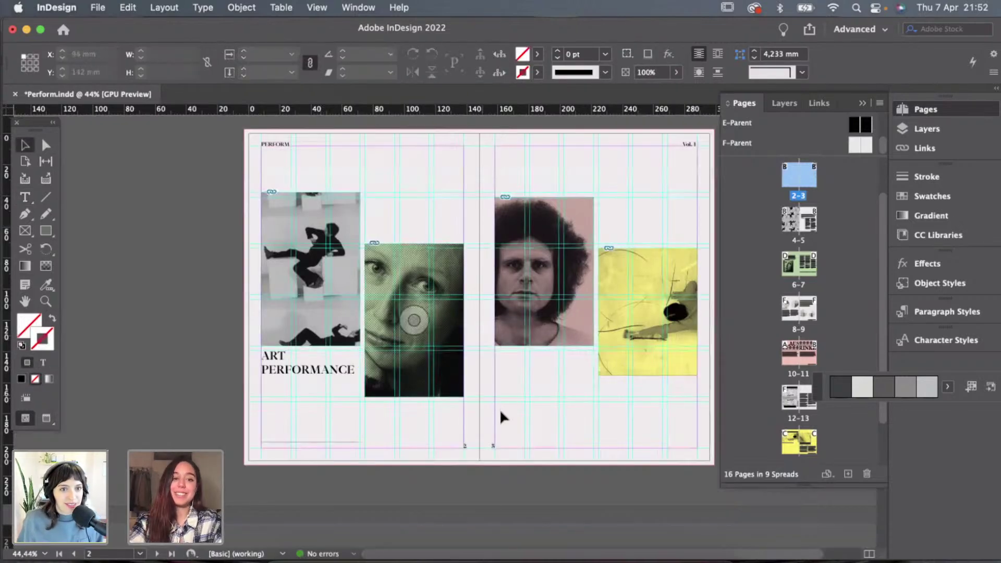
# Examine spread 2–3 with its title in preview and compare it with the spreads that follow.
pyautogui.scroll(-1, 500, 406)
pyautogui.scroll(1, 500, 405)
pyautogui.scroll(-2, 500, 405)
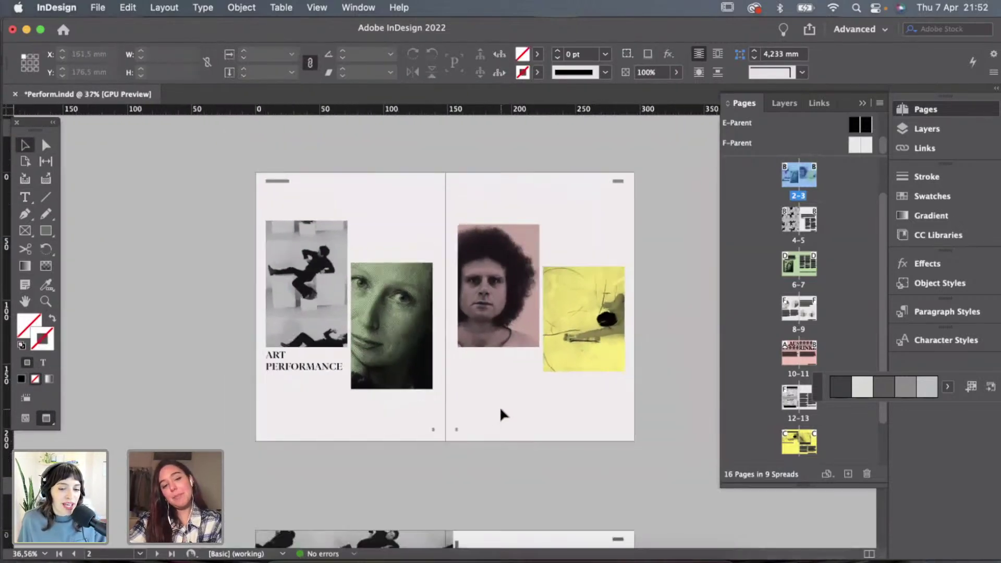
pyautogui.scroll(-10, 499, 406)
pyautogui.scroll(-20, 501, 410)
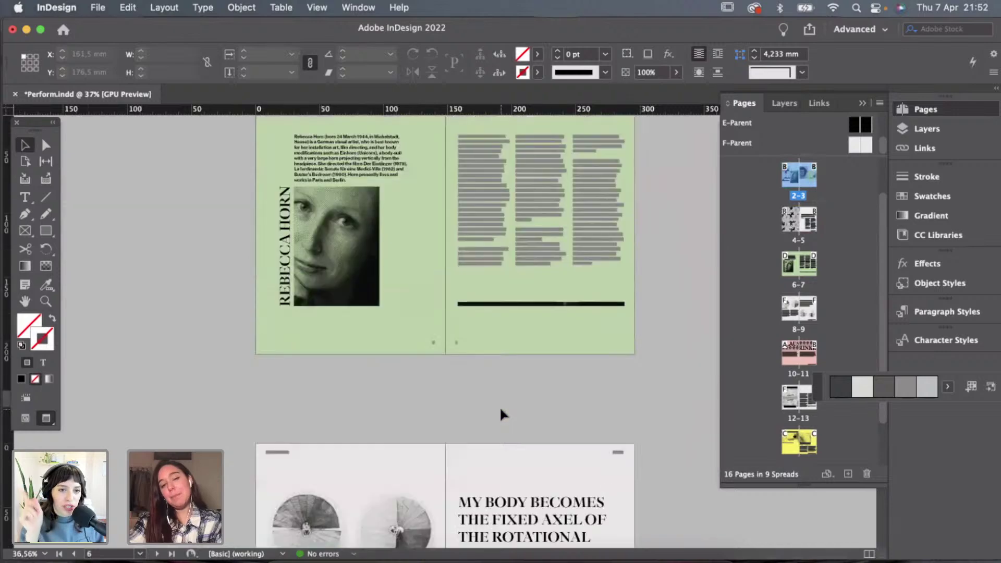
pyautogui.scroll(20, 500, 406)
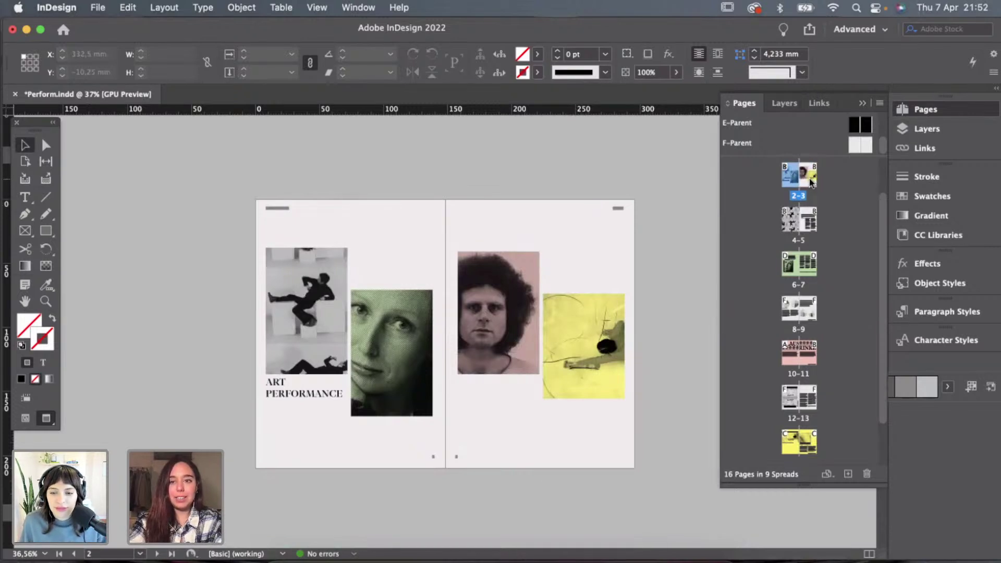
# Add two blank pages after spread 2–3 to form a new spread 4–5, and check the neighbouring spreads.
pyautogui.click(848, 475)
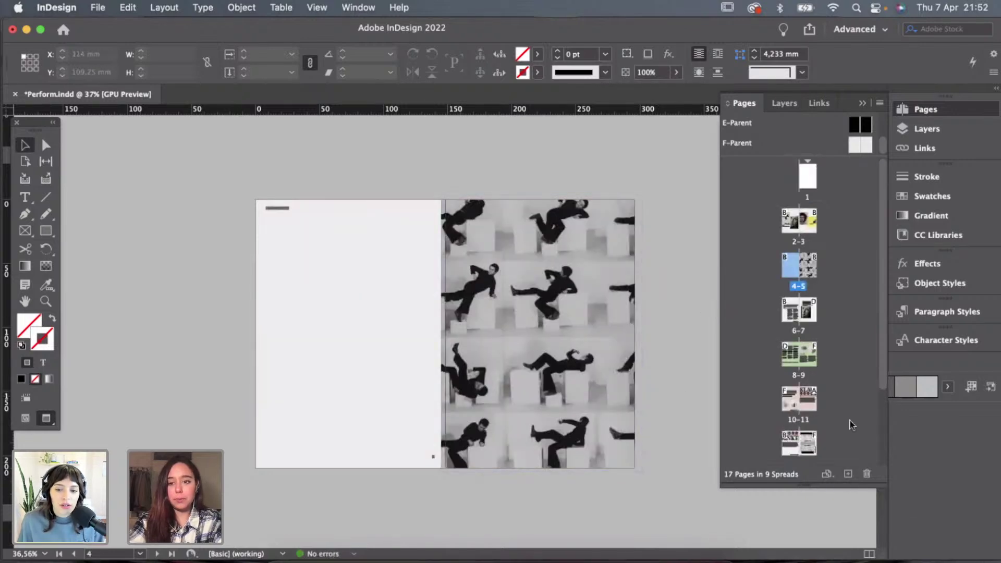
pyautogui.click(849, 474)
pyautogui.scroll(-5, 580, 281)
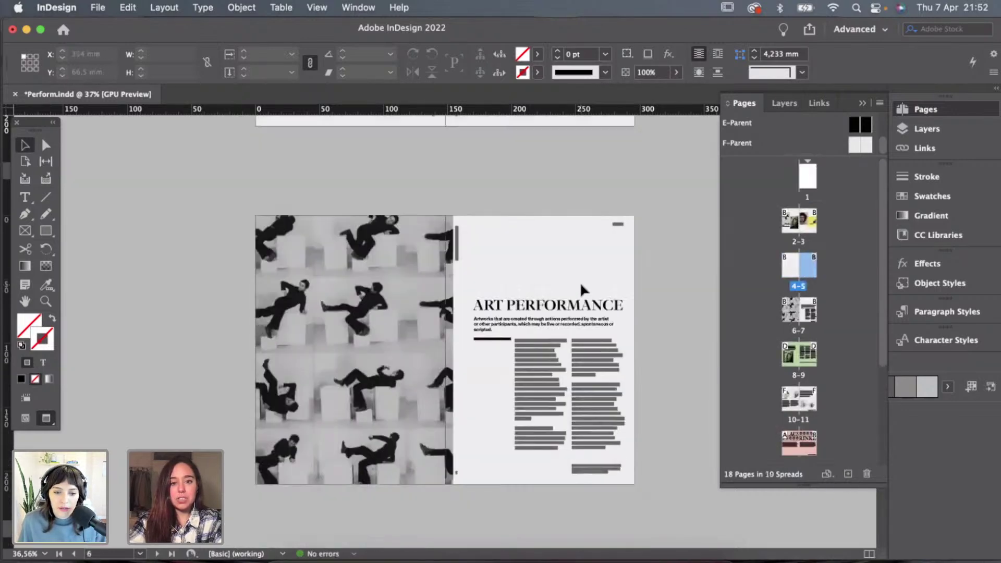
pyautogui.scroll(10, 580, 281)
pyautogui.scroll(-15, 580, 281)
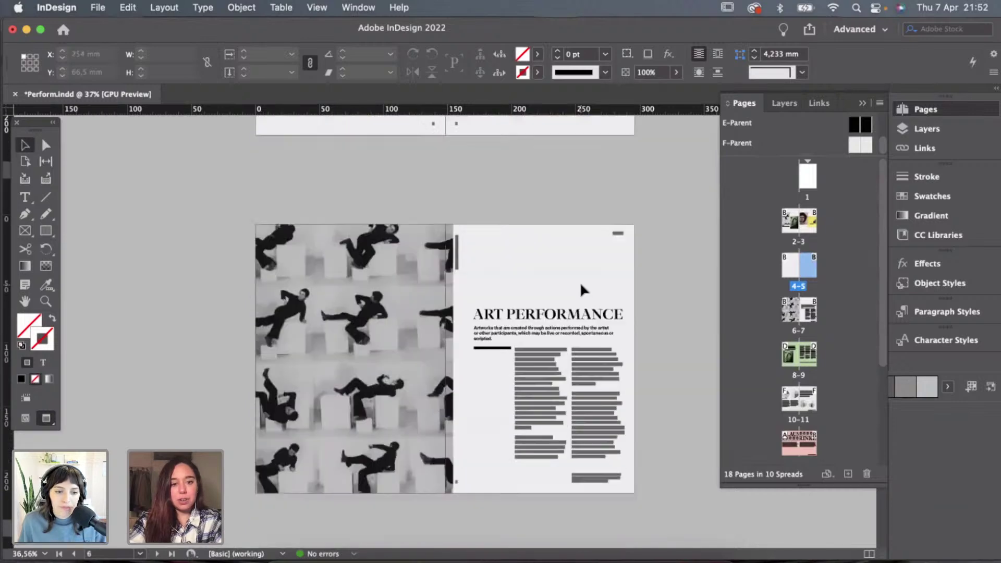
pyautogui.scroll(6, 580, 289)
pyautogui.scroll(3, 554, 290)
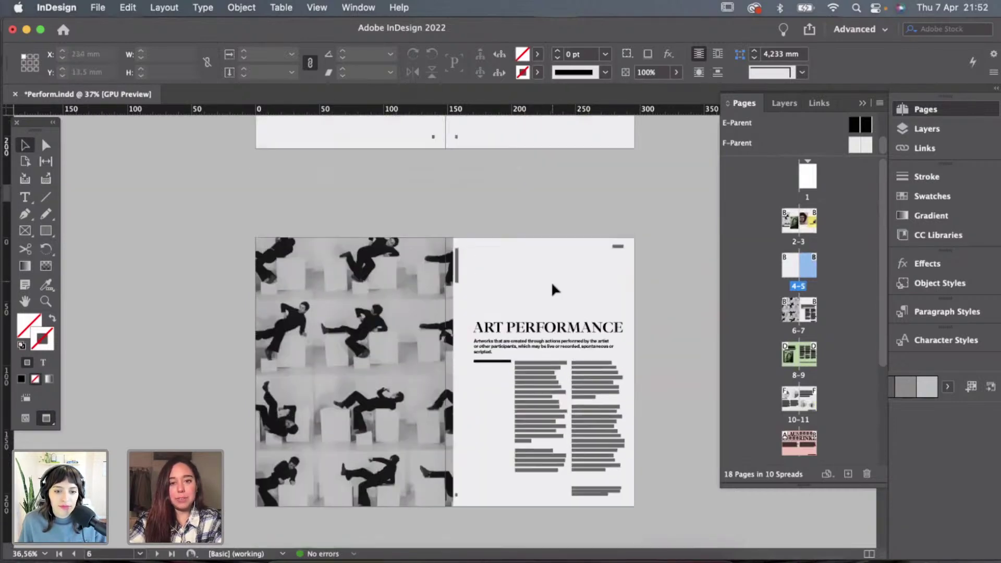
# Copy the ART PERFORMANCE title from spread 6–7 onto blank spread 4–5 at X 88 mm, Y 36.5 mm, with a 118.25 × 96 mm frame.
pyautogui.click(563, 330)
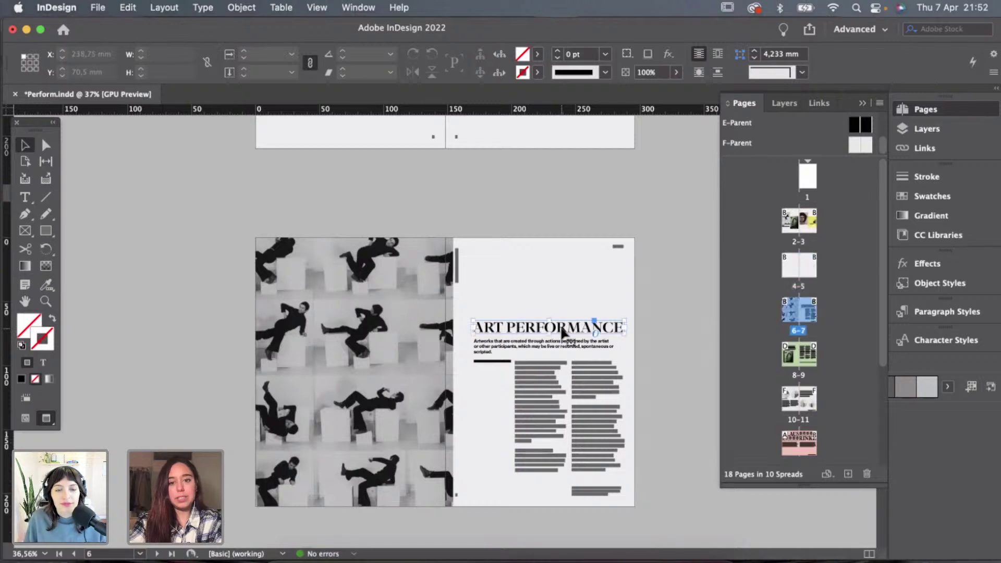
pyautogui.scroll(6, 561, 326)
pyautogui.moveTo(509, 209); pyautogui.dragTo(510, 209)
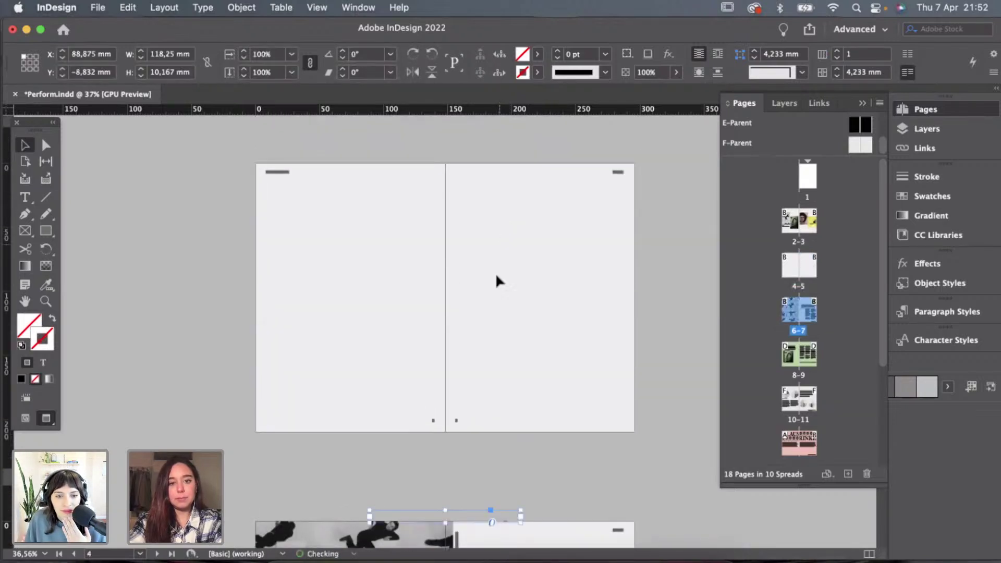
pyautogui.moveTo(474, 511); pyautogui.dragTo(444, 332)
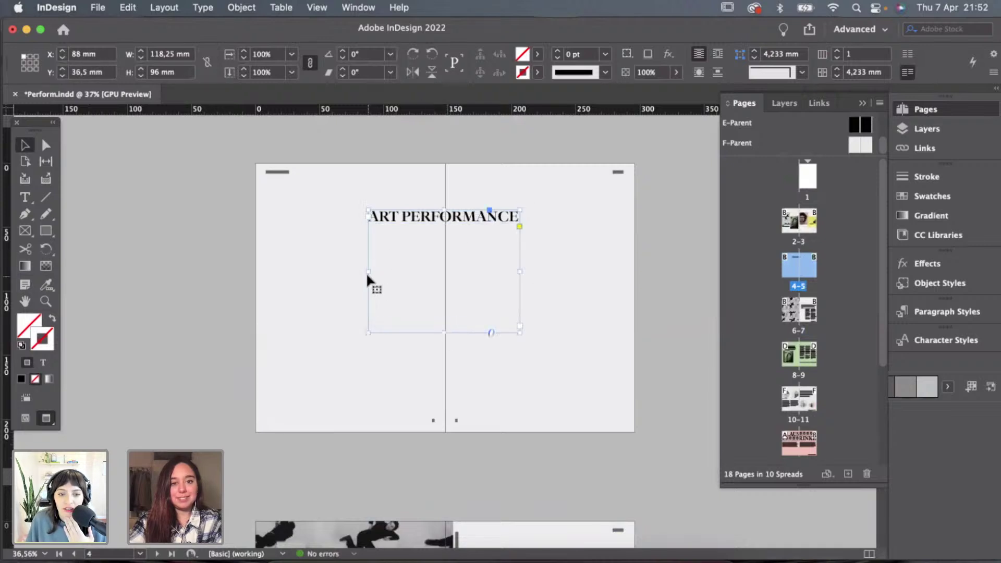
# Widen the ART PERFORMANCE frame across spread 4–5 to 241.667 mm, starting at X 27.167 mm, with the grid shown.
pyautogui.moveTo(368, 271); pyautogui.dragTo(294, 271)
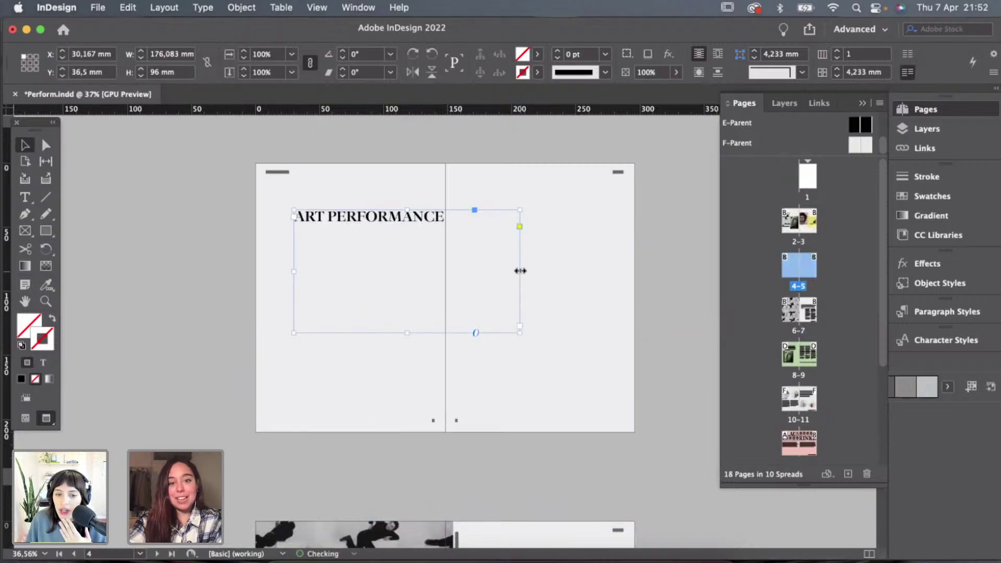
pyautogui.moveTo(520, 270); pyautogui.dragTo(600, 274)
pyautogui.press('w')
pyautogui.moveTo(294, 271); pyautogui.dragTo(294, 270)
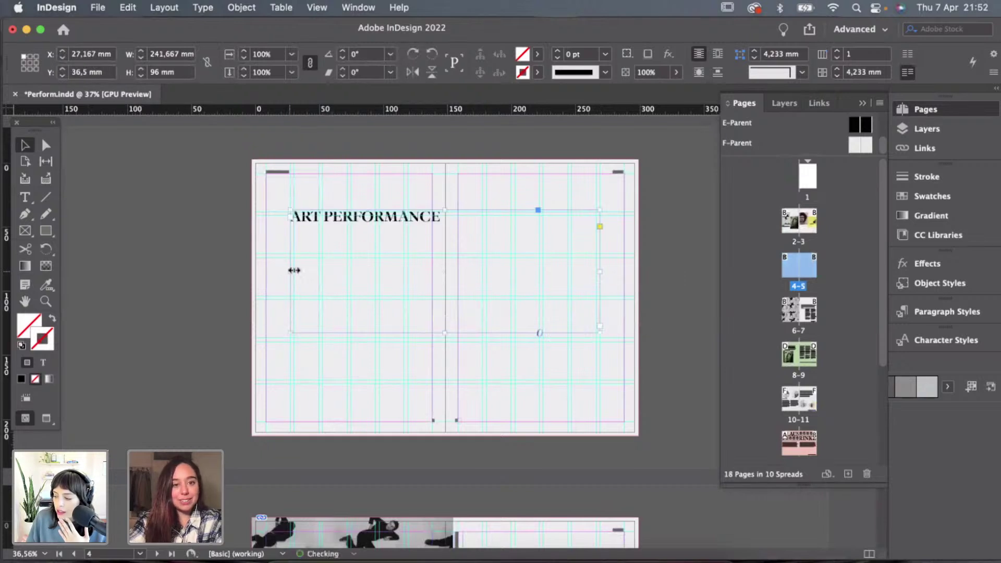
# Set the ART PERFORMANCE title's font size to 60 pt.
pyautogui.doubleClick(434, 219)
pyautogui.moveTo(441, 218); pyautogui.dragTo(262, 214)
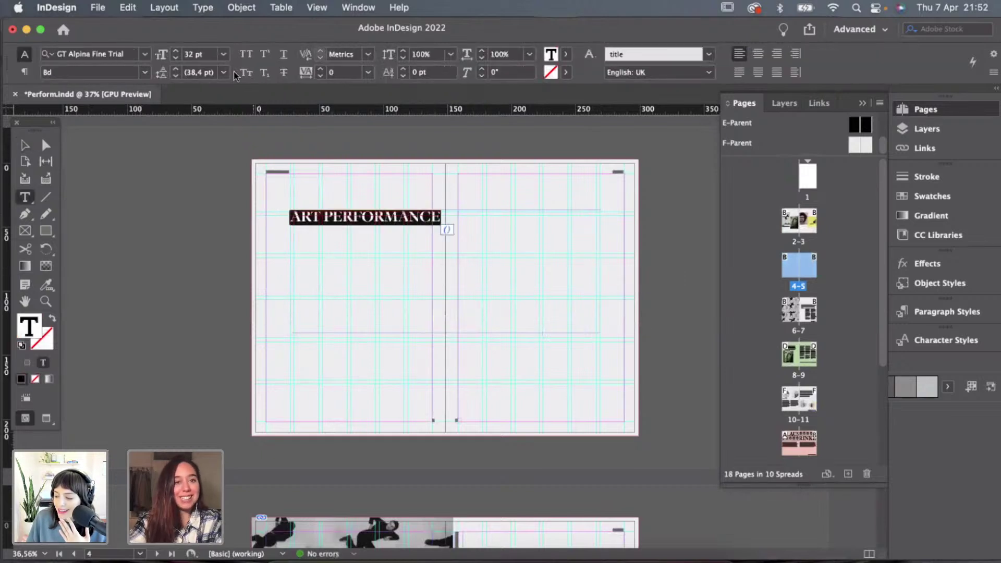
pyautogui.click(176, 51)
pyautogui.click(176, 51)
pyautogui.click(175, 51)
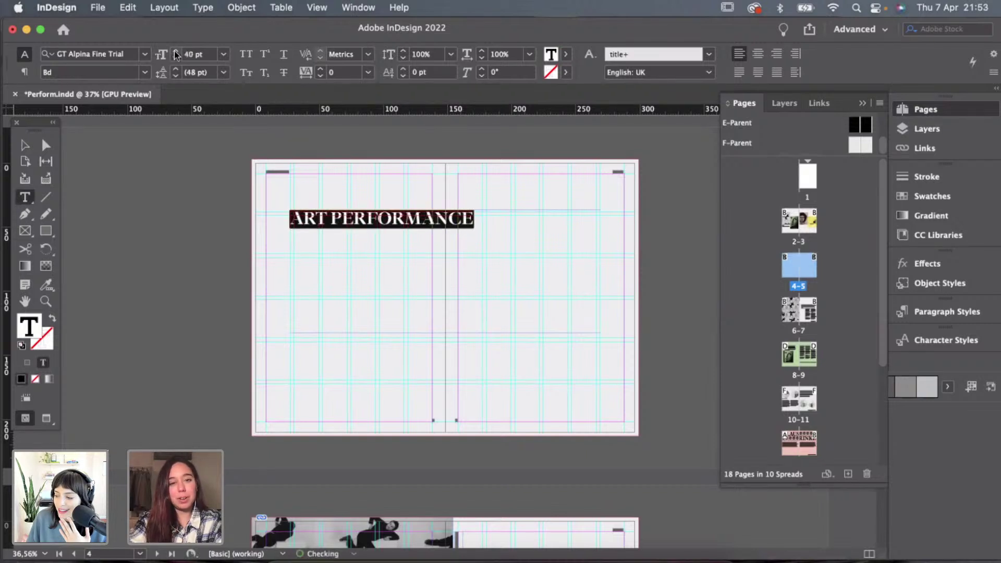
pyautogui.click(175, 51)
pyautogui.click(176, 51)
pyautogui.click(175, 51)
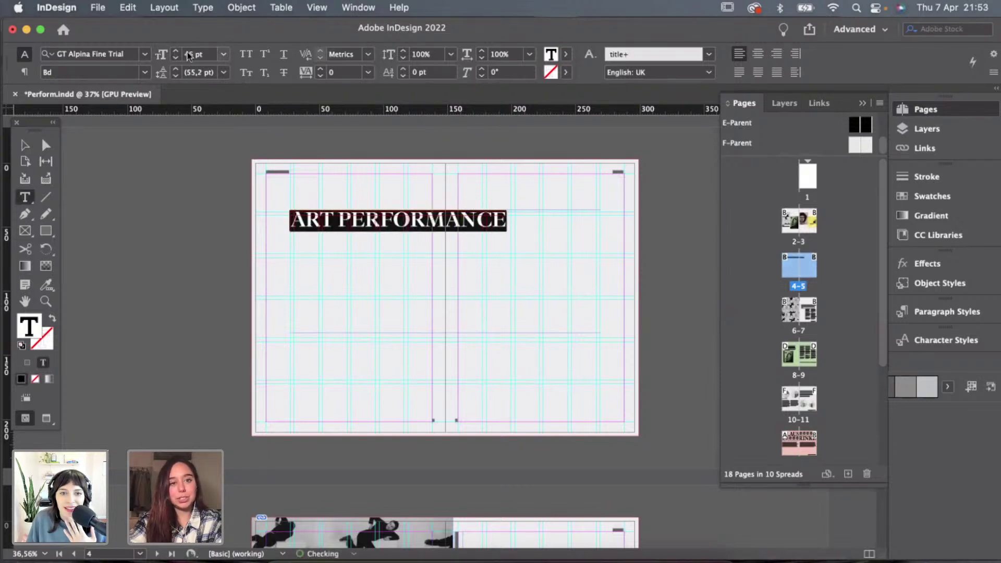
pyautogui.click(184, 55)
pyautogui.write('60')
pyautogui.press('Return')
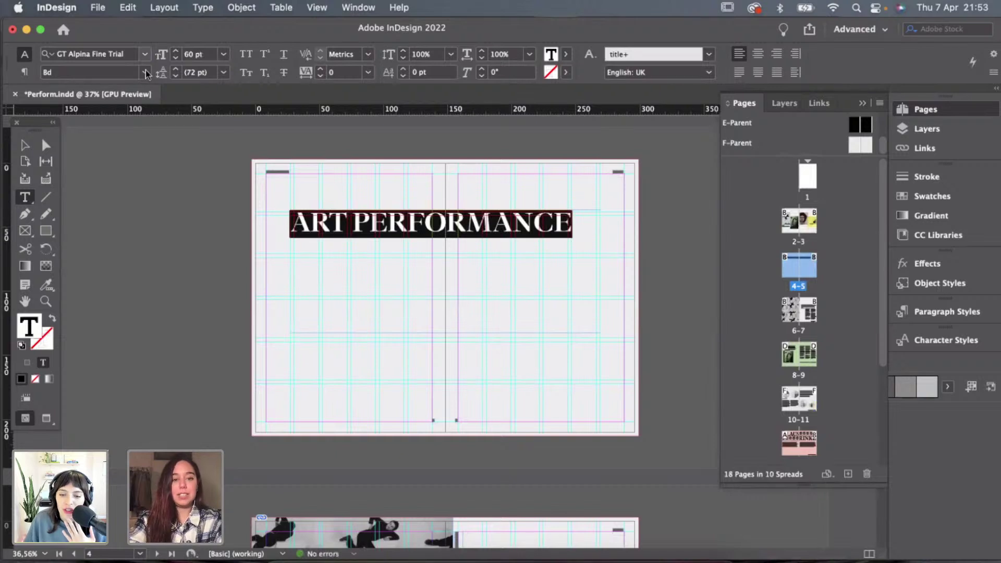
pyautogui.click(26, 146)
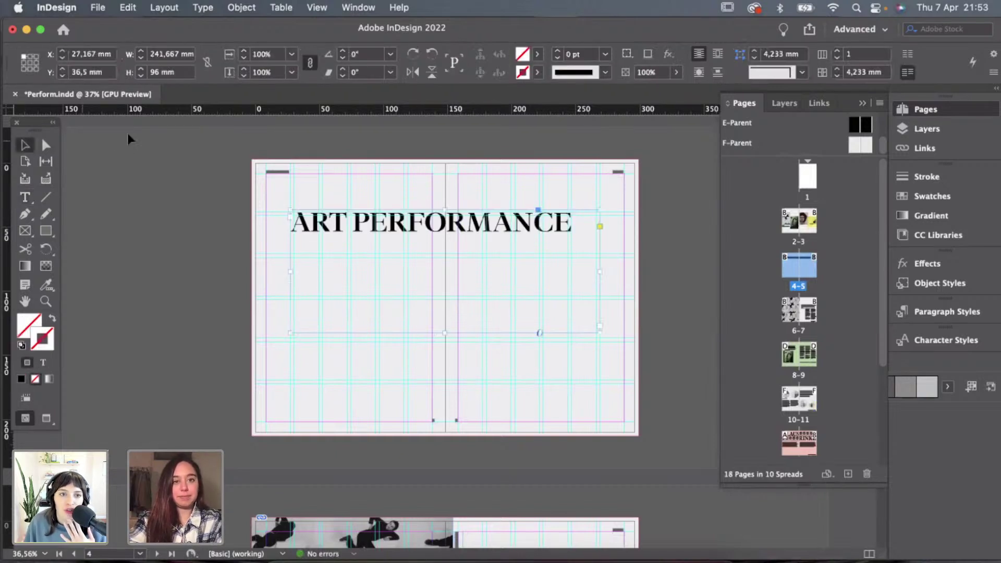
# Centre-align the ART PERFORMANCE title within its frame.
pyautogui.doubleClick(582, 230)
pyautogui.moveTo(579, 223); pyautogui.dragTo(272, 222)
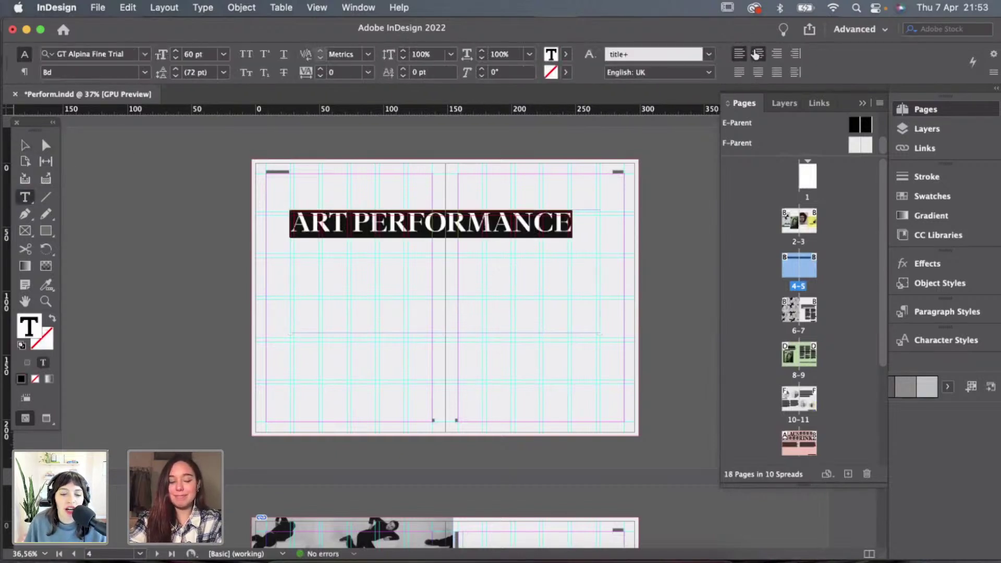
pyautogui.click(757, 53)
pyautogui.click(24, 149)
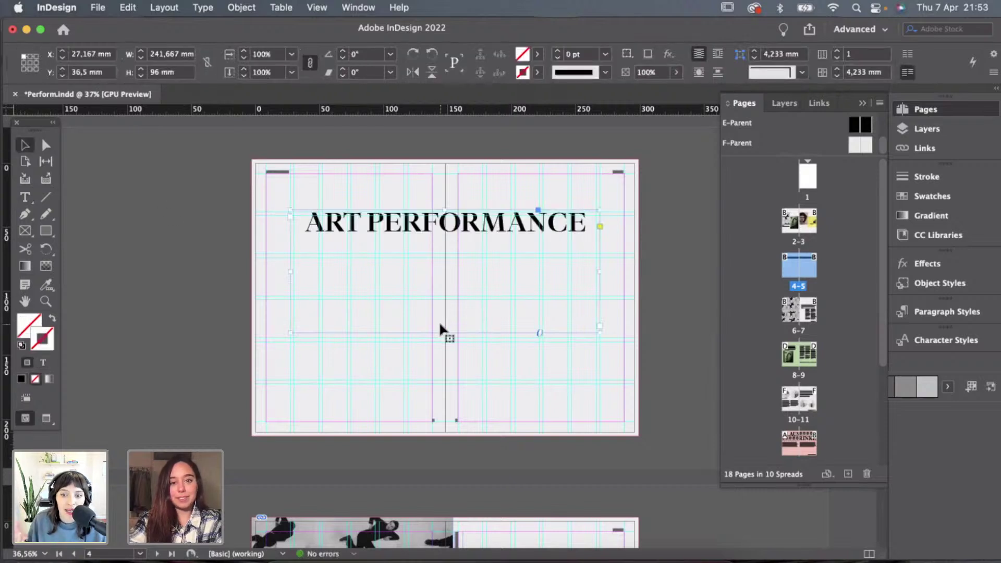
# Shorten the title frame, add a matching 21.5 mm high frame below at Y 66 mm, and paste REBECCA HORN from spread 8–9 into it.
pyautogui.moveTo(443, 333); pyautogui.dragTo(480, 283)
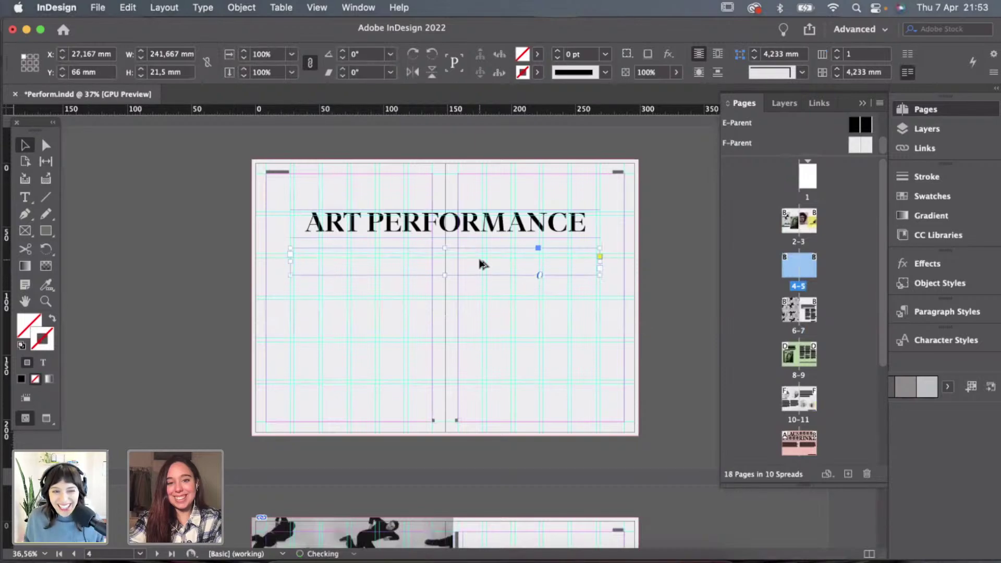
pyautogui.scroll(-20, 493, 374)
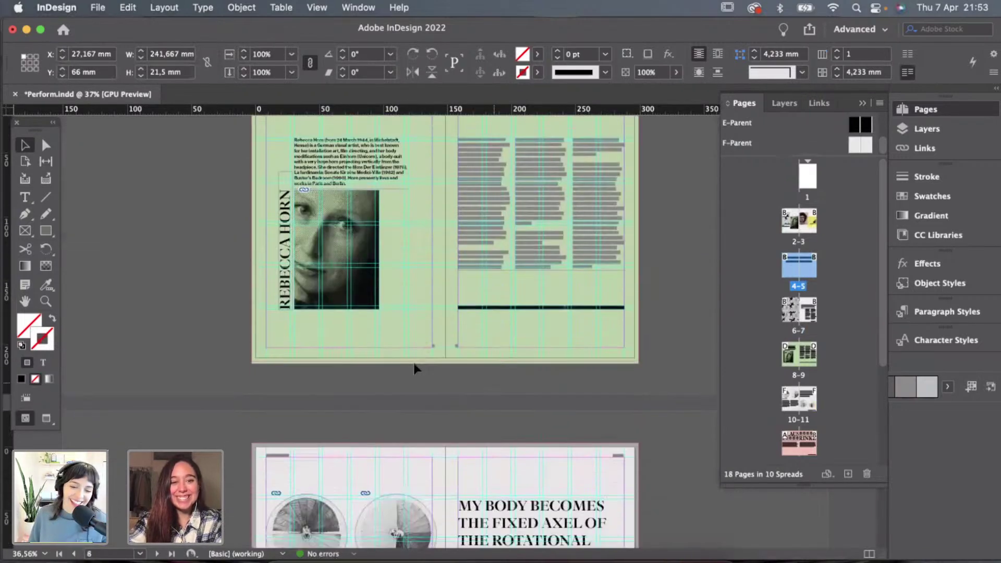
pyautogui.scroll(2, 288, 160)
pyautogui.tripleClick(287, 201)
pyautogui.press('cmd+c')
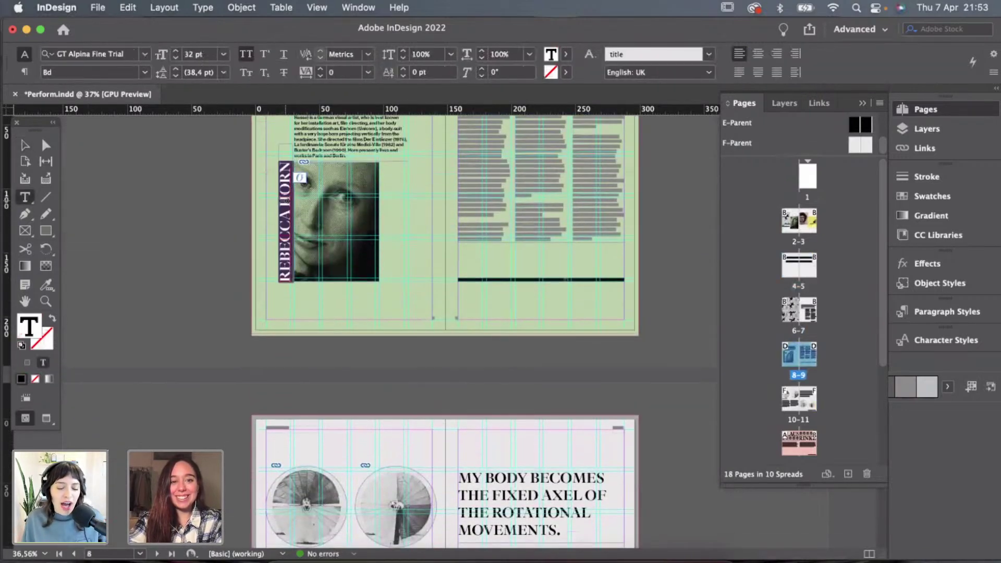
pyautogui.scroll(8, 448, 202)
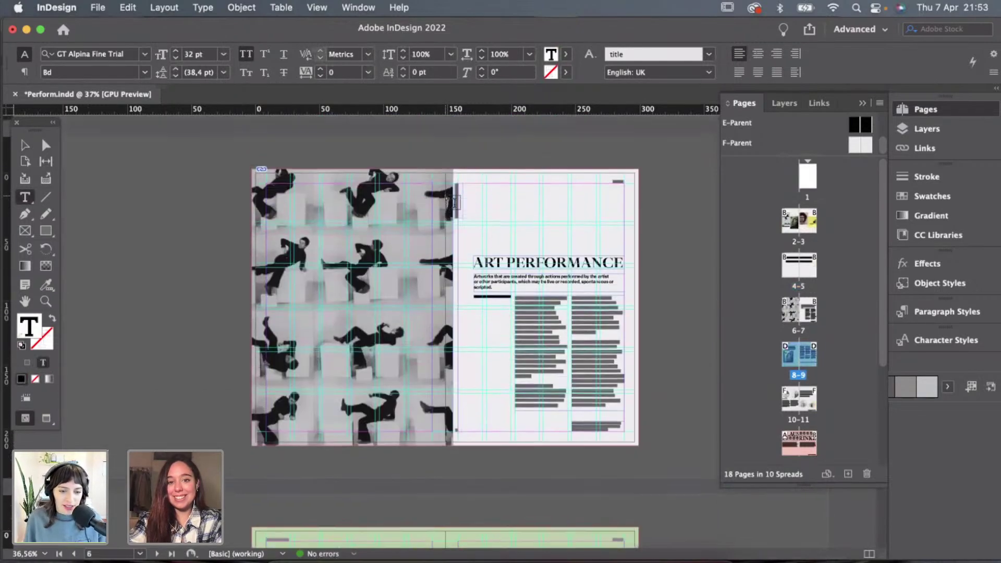
pyautogui.tripleClick(475, 249)
pyautogui.press('cmd+v')
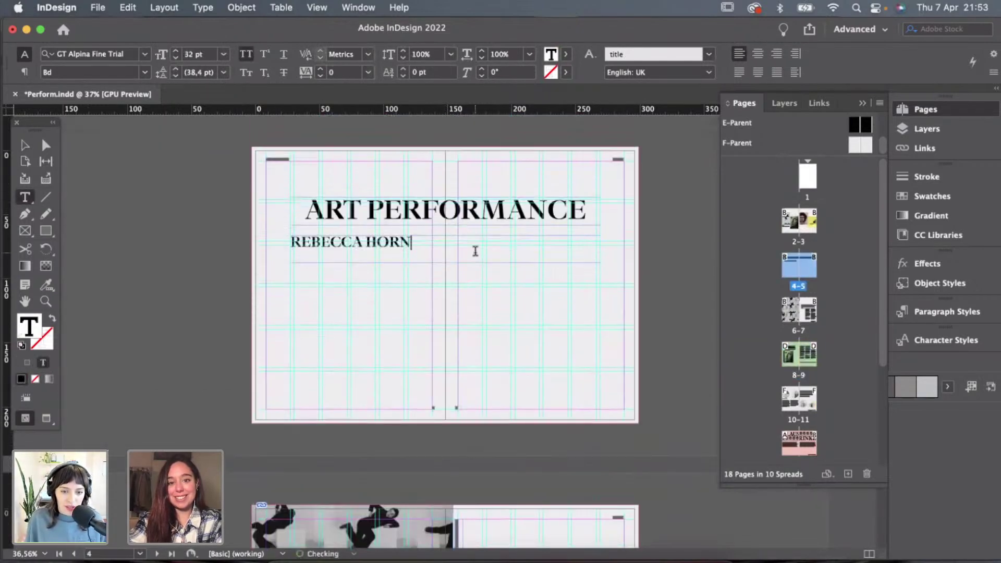
# Set the REBECCA HORN line to 60 pt, centre-align it and deselect it.
pyautogui.tripleClick(337, 244)
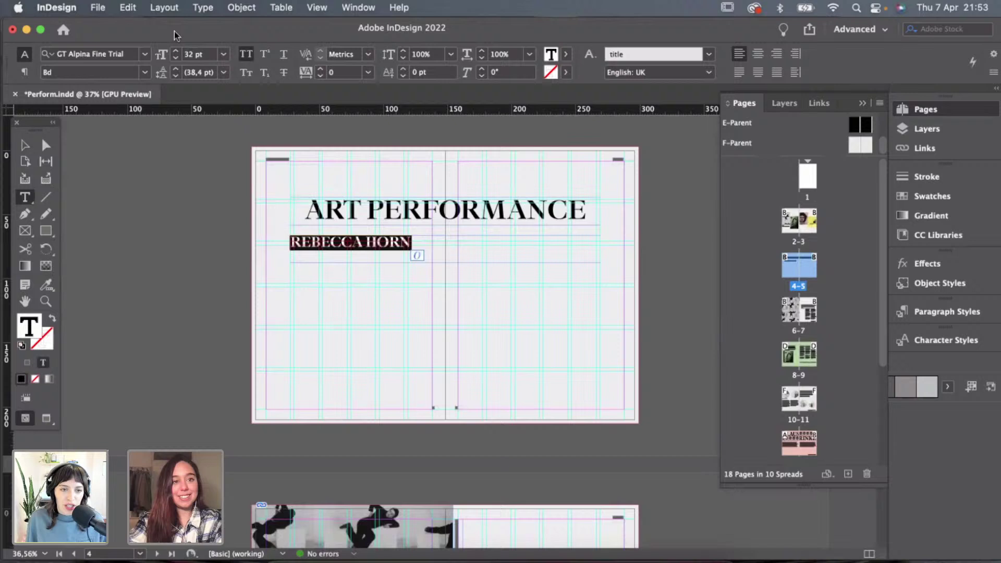
pyautogui.doubleClick(197, 55)
pyautogui.write('60')
pyautogui.press('Return')
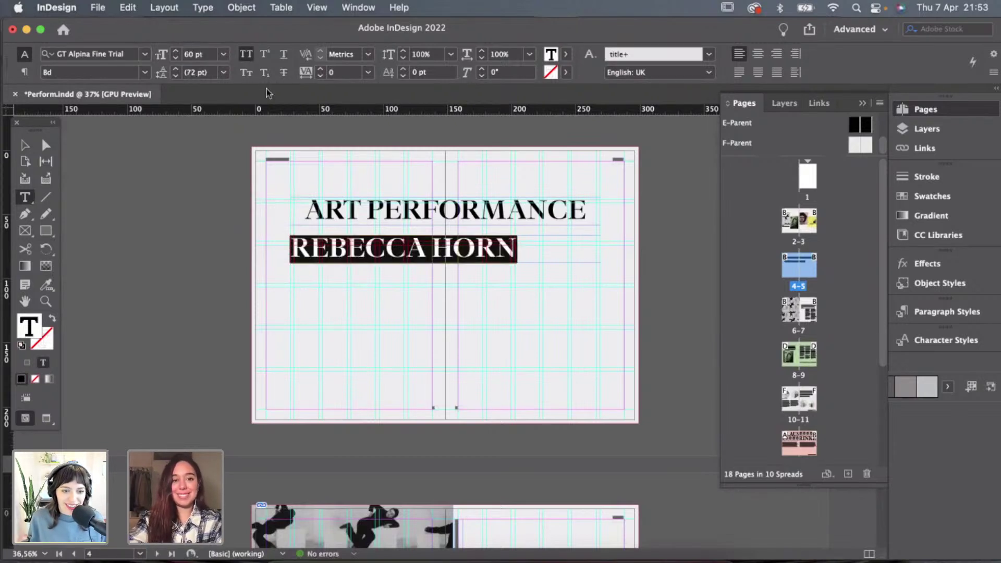
pyautogui.click(756, 56)
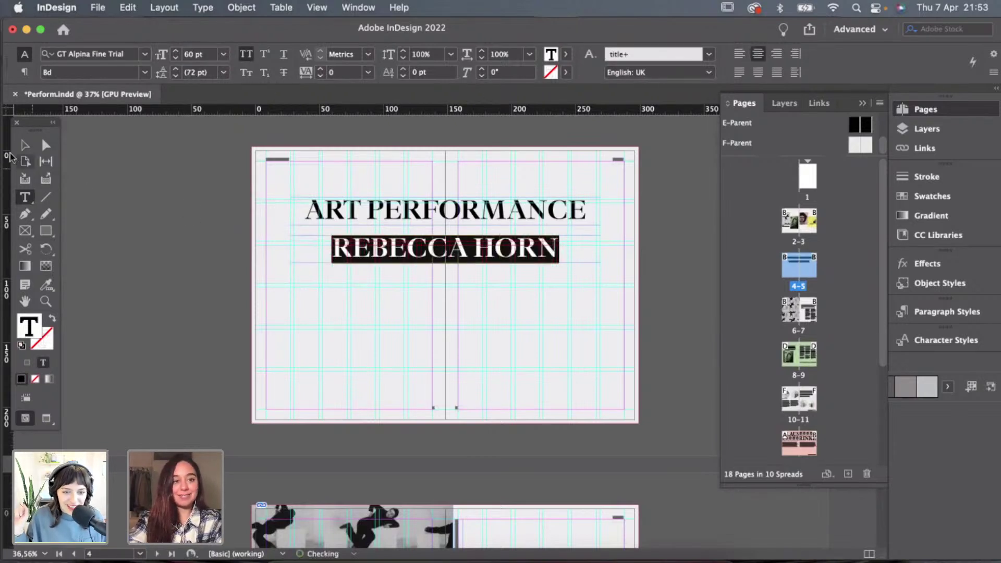
pyautogui.click(24, 145)
pyautogui.click(272, 331)
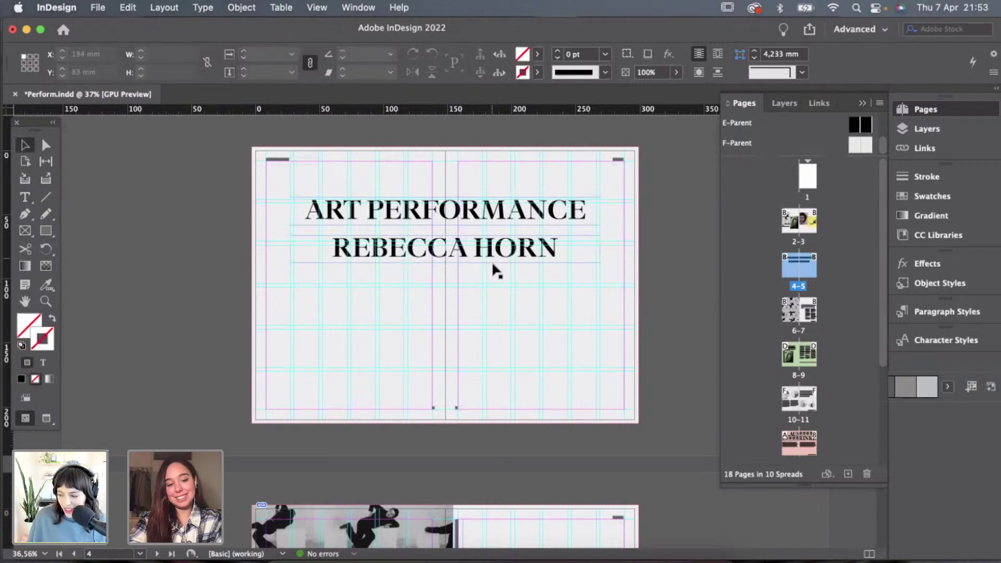
# Duplicate the REBECCA HORN line below at Y 103.5 mm and reposition the original line at Y 70.667 mm.
pyautogui.press('w')
pyautogui.press('w')
pyautogui.moveTo(491, 252); pyautogui.dragTo(495, 304)
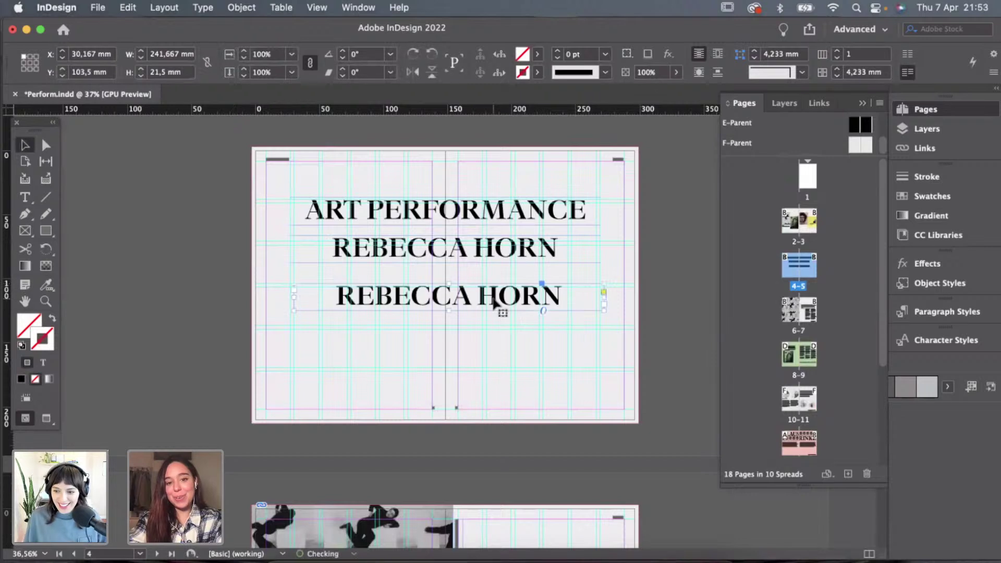
pyautogui.moveTo(493, 249); pyautogui.dragTo(493, 256)
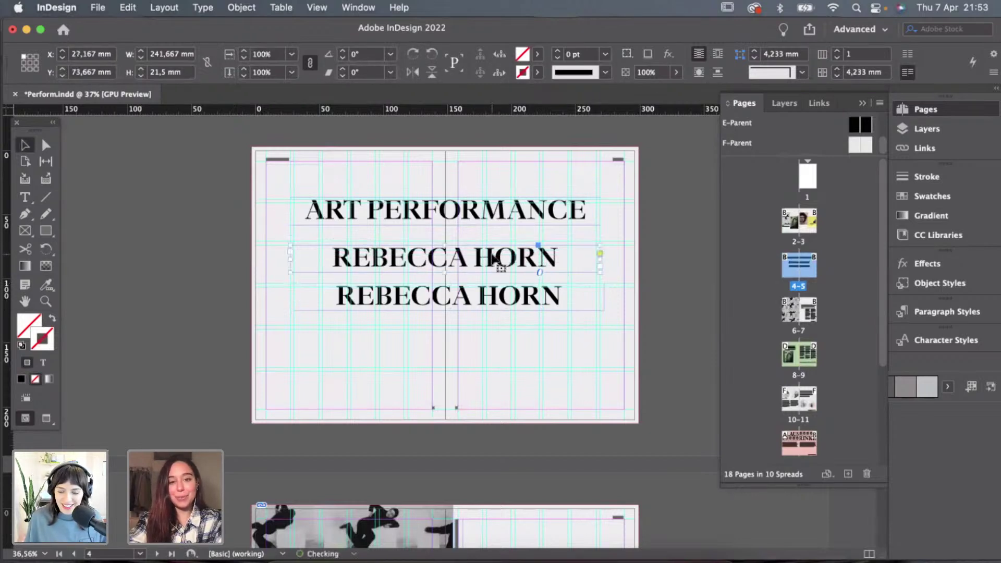
pyautogui.press('Up')
pyautogui.press('Up')
pyautogui.press('Up')
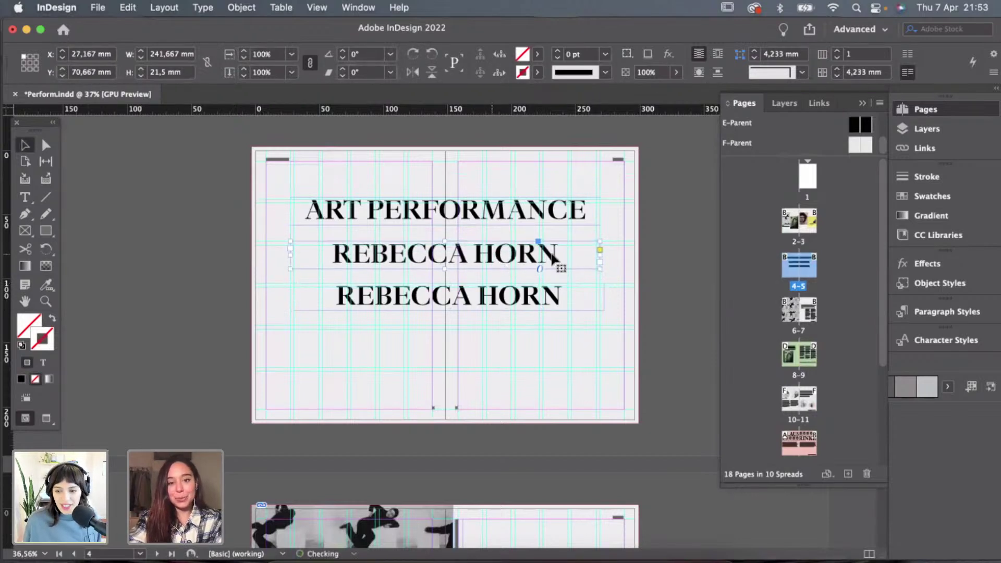
# Deselect the text and examine the spacing of the three title lines on spread 4–5 in preview mode.
pyautogui.click(646, 262)
pyautogui.press('w')
pyautogui.scroll(-1, 646, 263)
pyautogui.press('w')
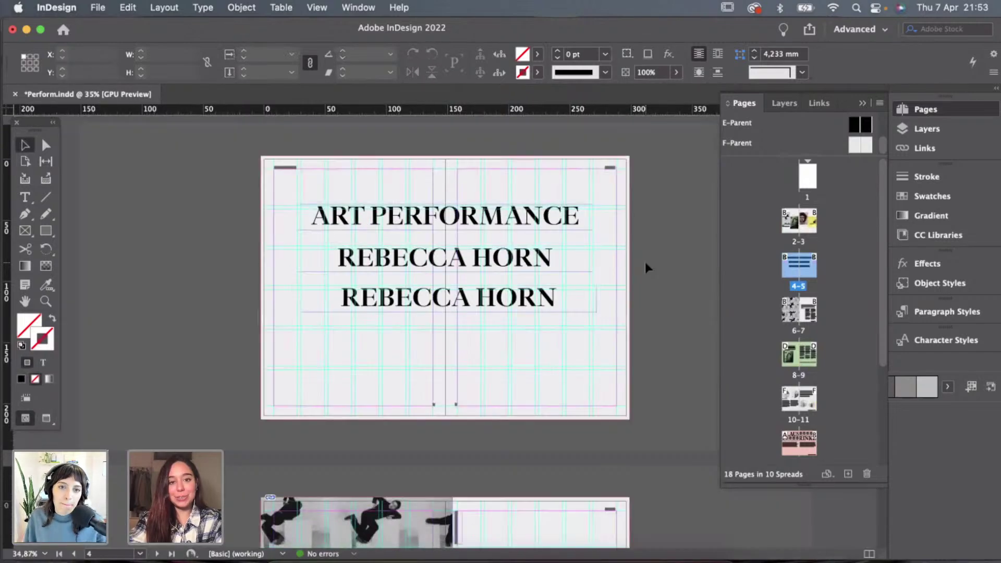
pyautogui.press('w')
pyautogui.scroll(-1, 644, 258)
pyautogui.scroll(3, 644, 258)
pyautogui.scroll(-1, 637, 254)
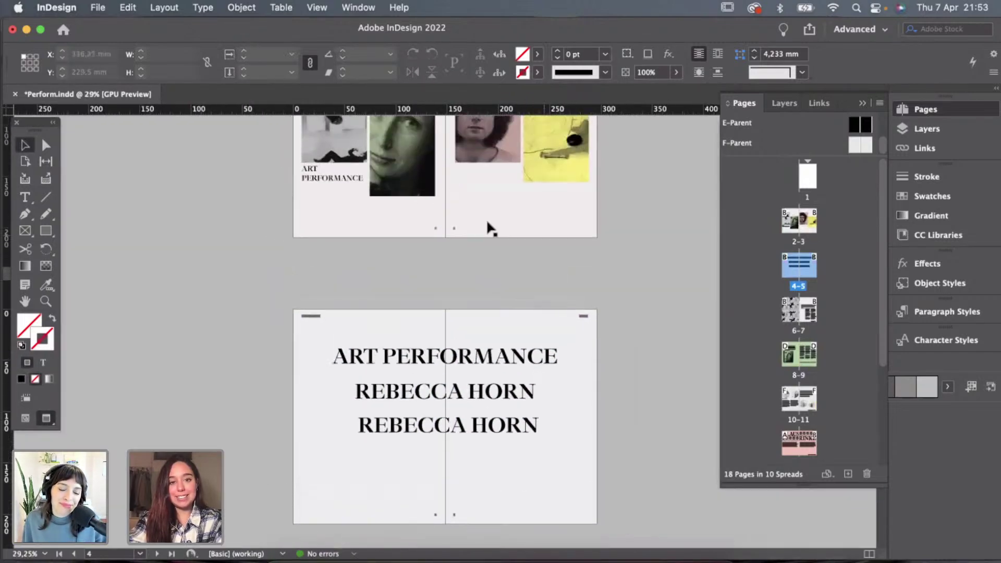
# Copy the green portrait from spread 2–3 beside REBECCA HORN, cropped to the eye at X 240 mm, Y 65 mm, about 17.7 × 29.8 mm.
pyautogui.moveTo(430, 176); pyautogui.dragTo(554, 404)
pyautogui.scroll(5, 554, 403)
pyautogui.click(645, 414)
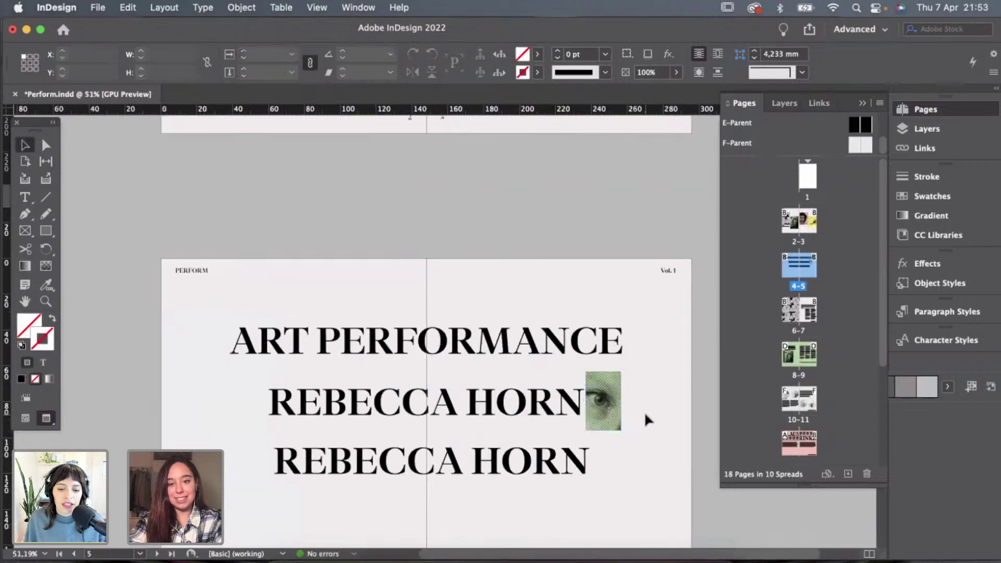
pyautogui.scroll(-1, 645, 416)
pyautogui.click(621, 417)
pyautogui.moveTo(621, 431); pyautogui.dragTo(616, 414)
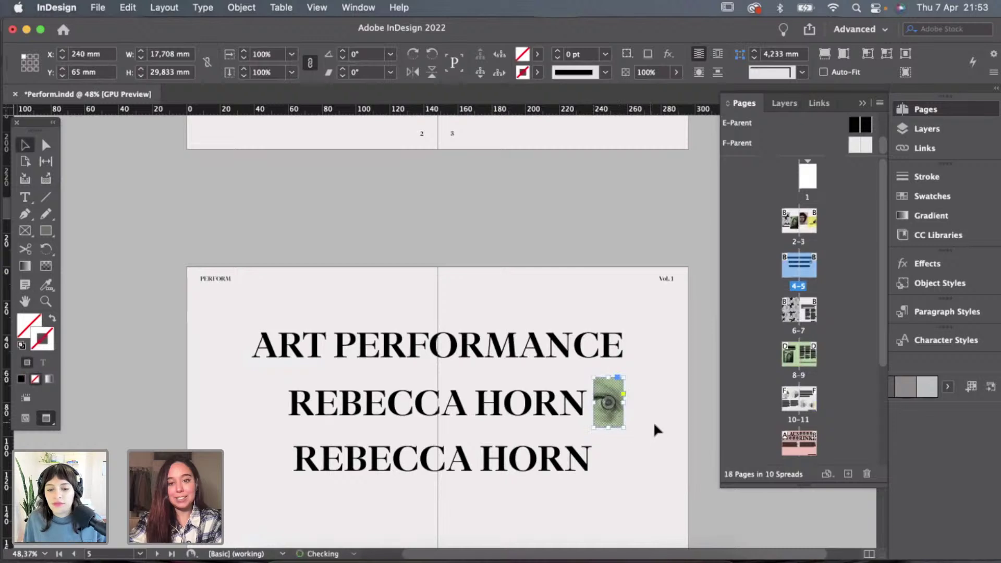
pyautogui.click(653, 421)
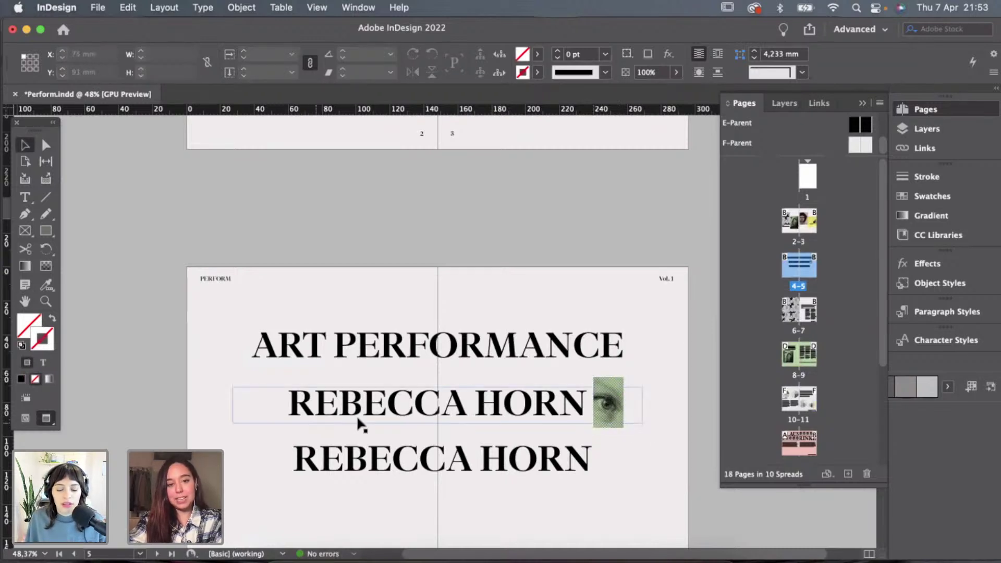
# Review spread 4–5 and the following spreads up to the pink artist spread for names and images to reuse.
pyautogui.scroll(-2, 553, 421)
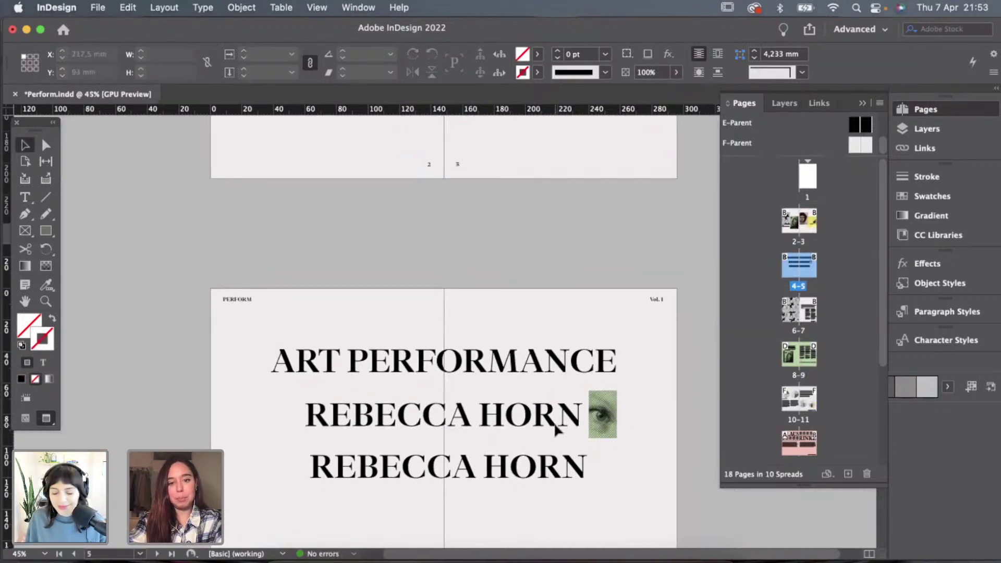
pyautogui.scroll(2, 556, 429)
pyautogui.scroll(-2, 556, 429)
pyautogui.scroll(-1, 556, 429)
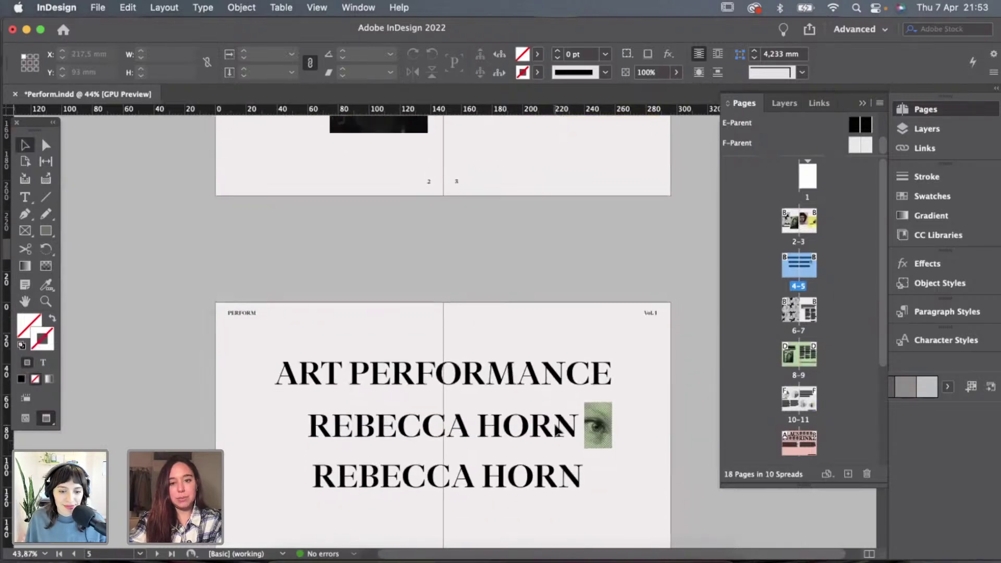
pyautogui.scroll(-2, 555, 429)
pyautogui.scroll(-6, 536, 412)
pyautogui.scroll(-3, 536, 413)
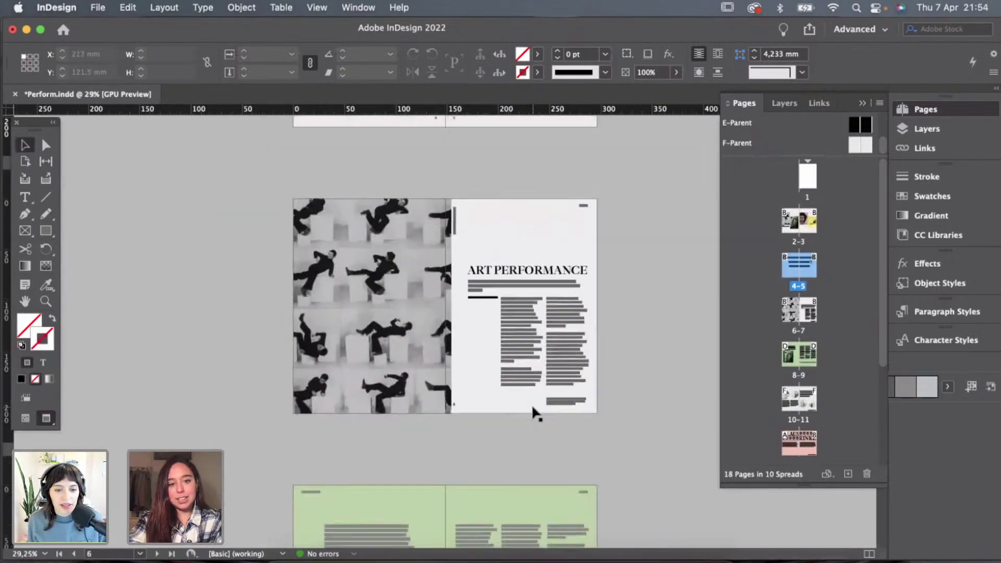
pyautogui.scroll(2, 536, 413)
pyautogui.scroll(-10, 536, 412)
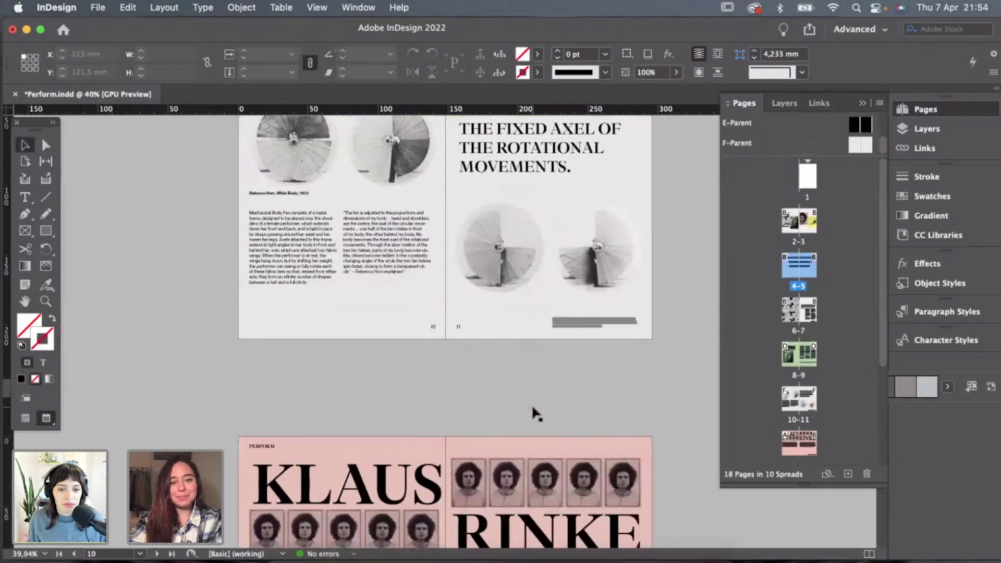
pyautogui.scroll(5, 419, 201)
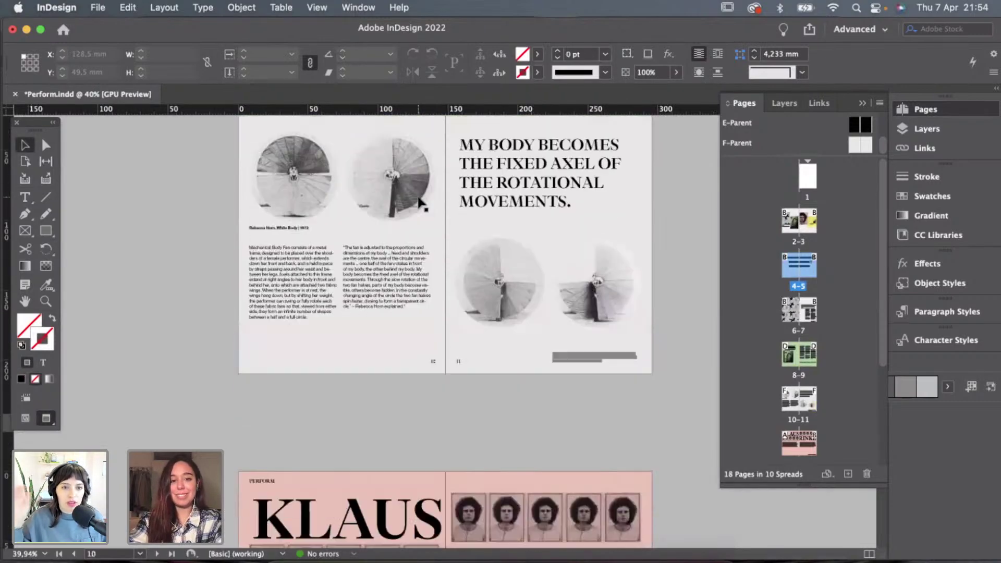
pyautogui.scroll(-2, 419, 201)
pyautogui.scroll(12, 420, 203)
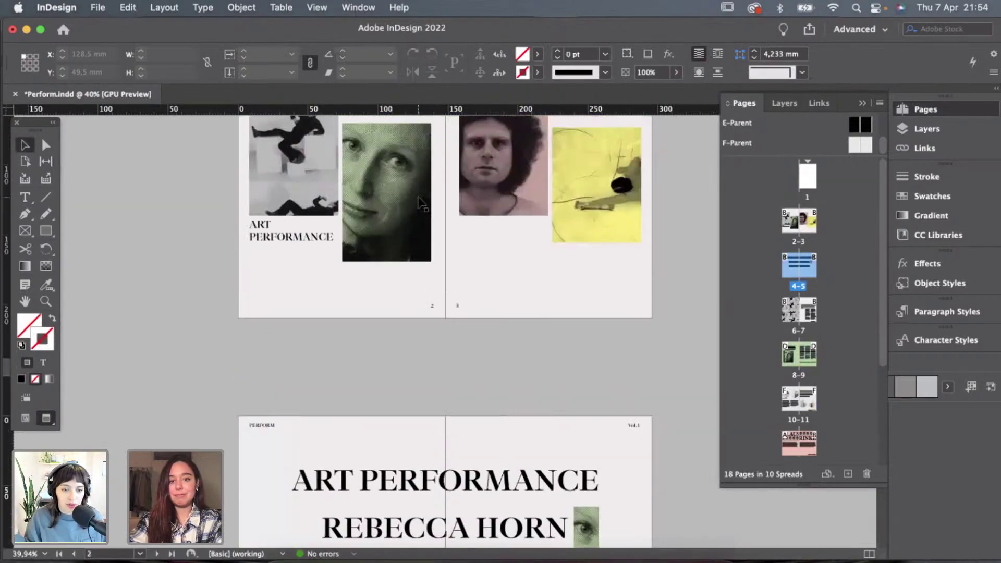
# Replace the third title line on spread 4–5 with KLAUS RINKE.
pyautogui.scroll(-3, 469, 240)
pyautogui.tripleClick(538, 390)
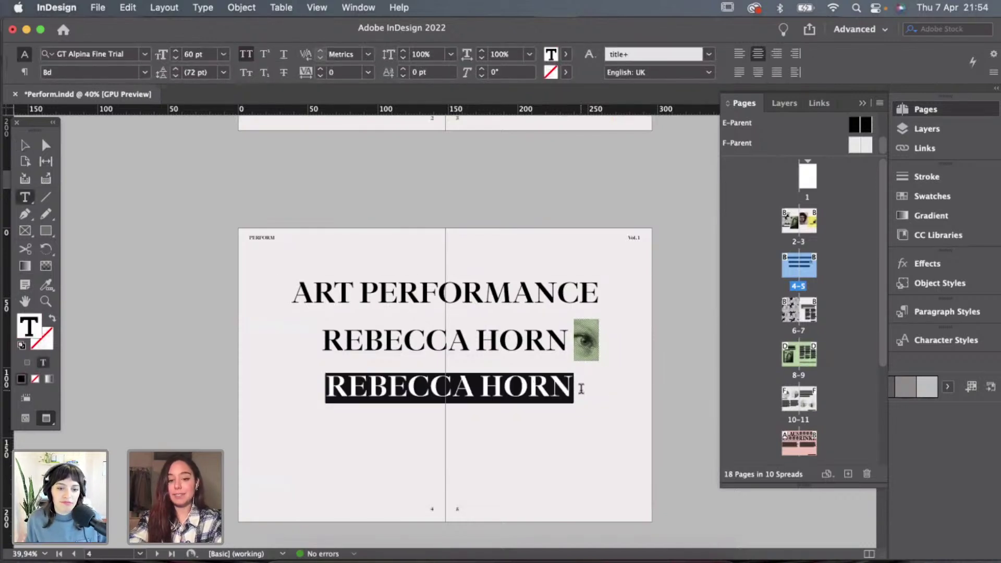
pyautogui.write('KLAUS RIN')
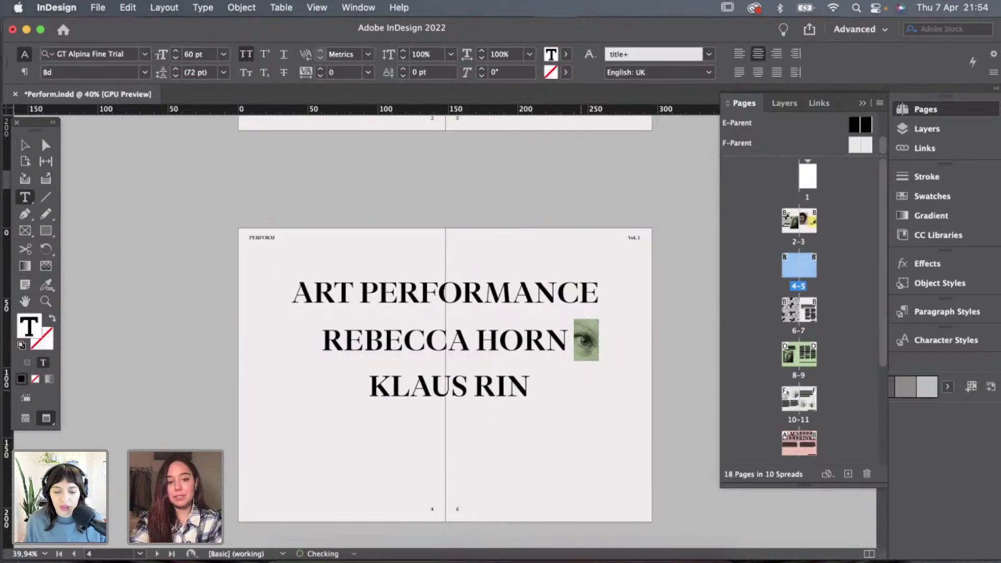
pyautogui.write('KE')
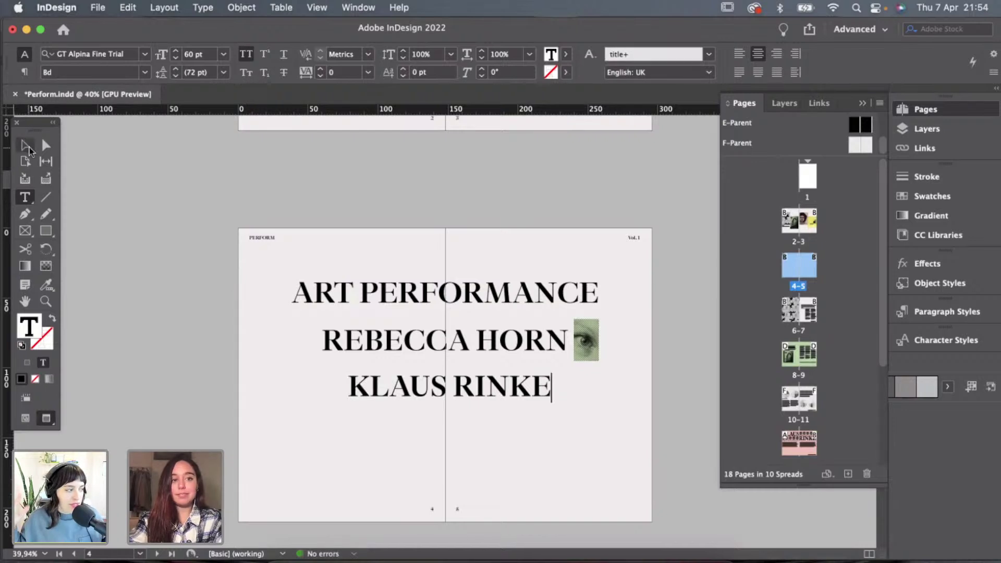
# Duplicate the KLAUS RINKE line directly below itself as a fourth title line on spread 4–5 and deselect it.
pyautogui.click(30, 148)
pyautogui.click(562, 441)
pyautogui.moveTo(521, 391); pyautogui.dragTo(523, 433)
pyautogui.click(520, 458)
# Copy the heading text CAROLINE DENERVAUD from the yellow artist spread.
pyautogui.scroll(-1, 520, 458)
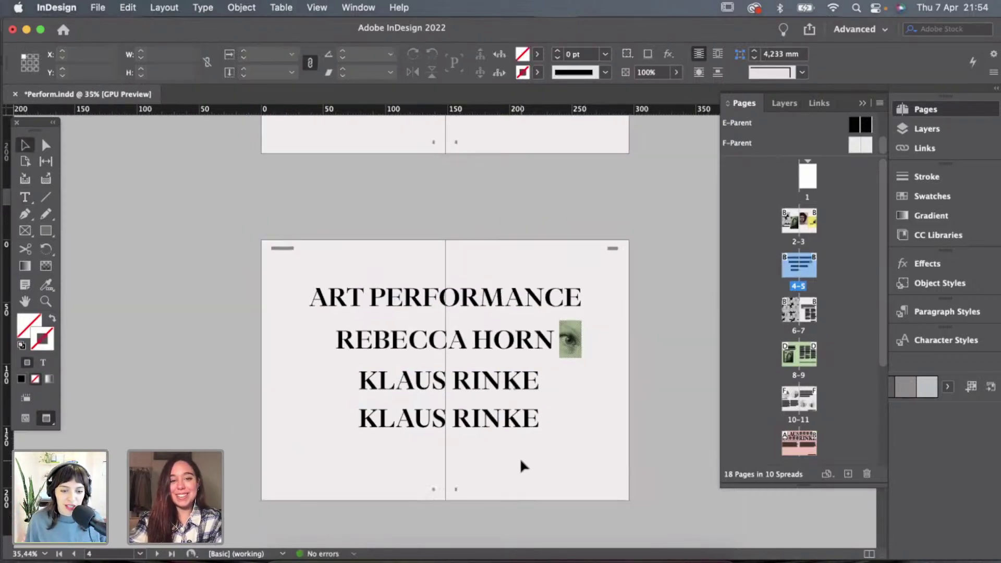
pyautogui.scroll(-1, 520, 458)
pyautogui.scroll(-15, 520, 458)
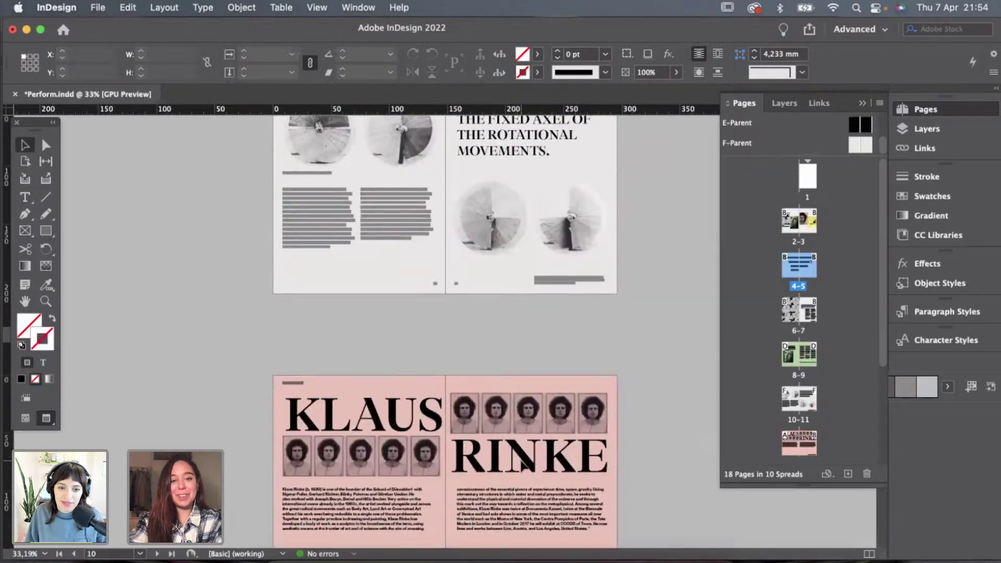
pyautogui.scroll(-10, 521, 458)
pyautogui.scroll(-3, 403, 427)
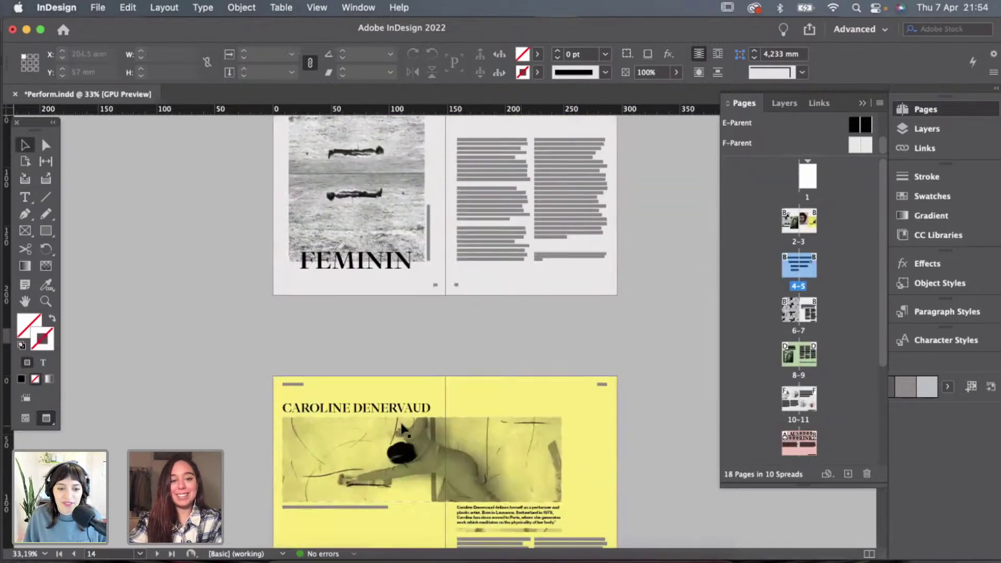
pyautogui.tripleClick(402, 411)
pyautogui.press('super+c')
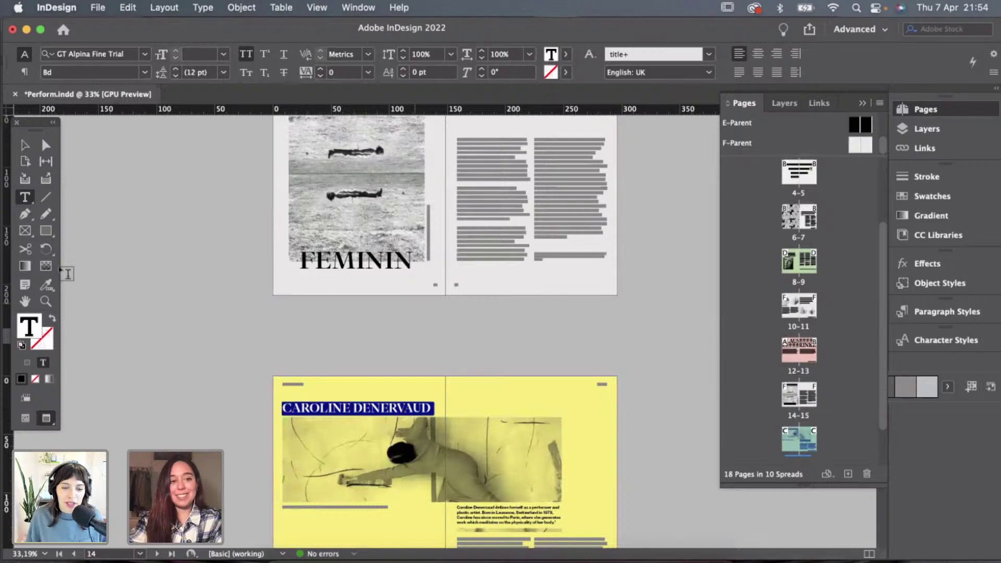
# Replace the duplicated KLAUS RINKE text in the fourth line on spread 4–5 with the copied CAROLINE DENERVAUD heading.
pyautogui.click(23, 146)
pyautogui.scroll(10, 187, 237)
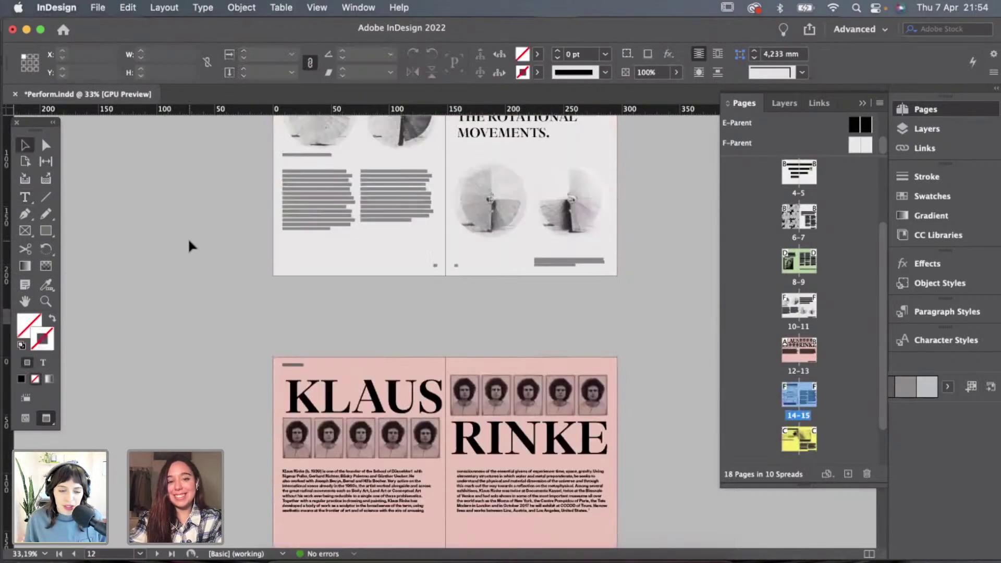
pyautogui.scroll(10, 187, 237)
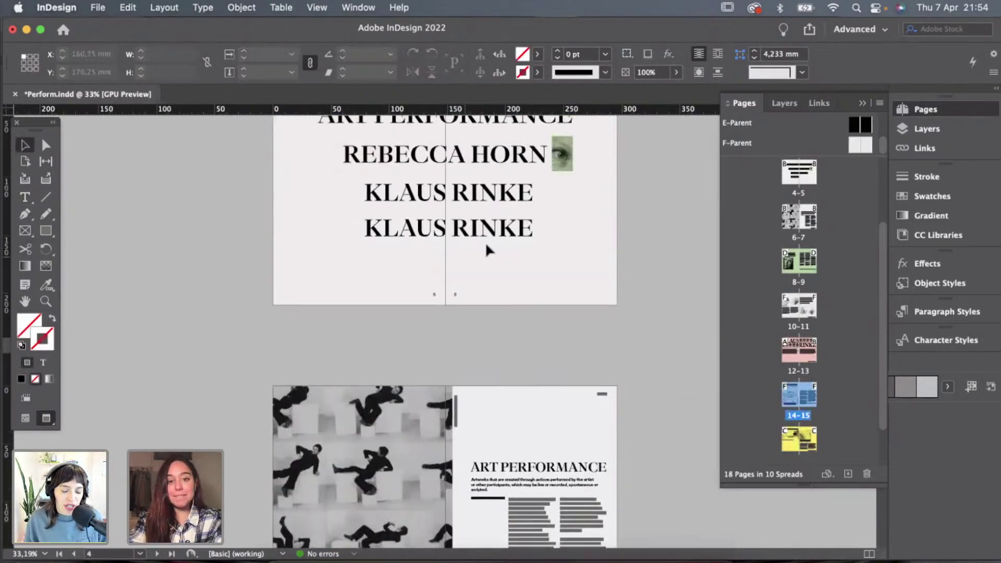
pyautogui.click(499, 232)
pyautogui.tripleClick(499, 232)
pyautogui.press('super+v')
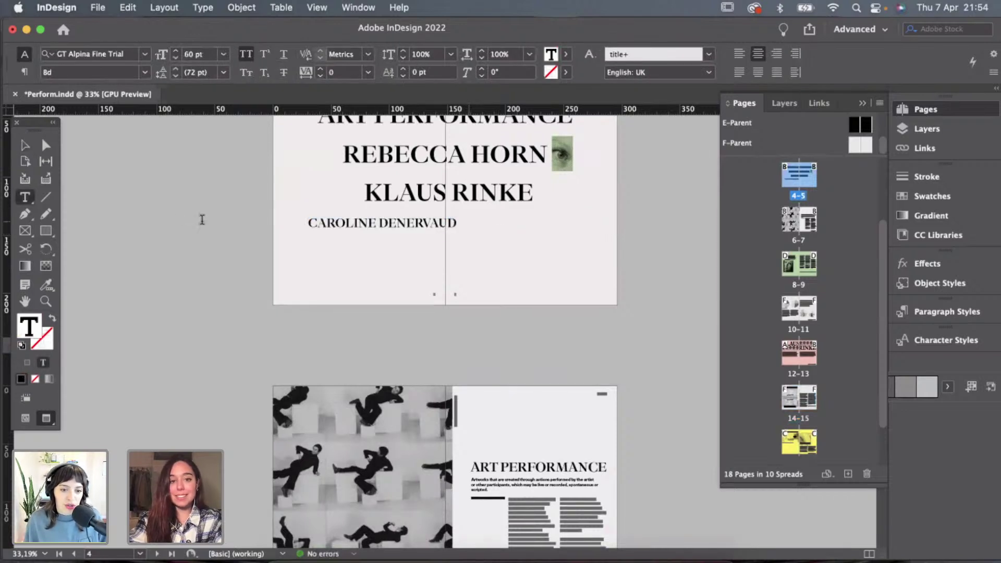
# Set CAROLINE DENERVAUD to 60 pt and widen its text frame to about 302 mm so the name fits on one line.
pyautogui.press('super+a')
pyautogui.click(188, 54)
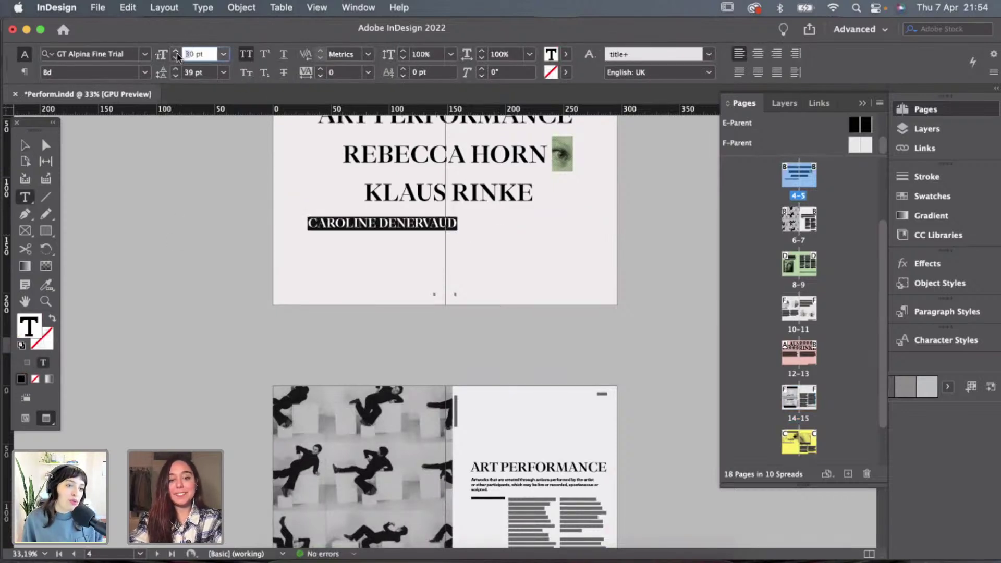
pyautogui.write('60')
pyautogui.press('Return')
pyautogui.click(25, 145)
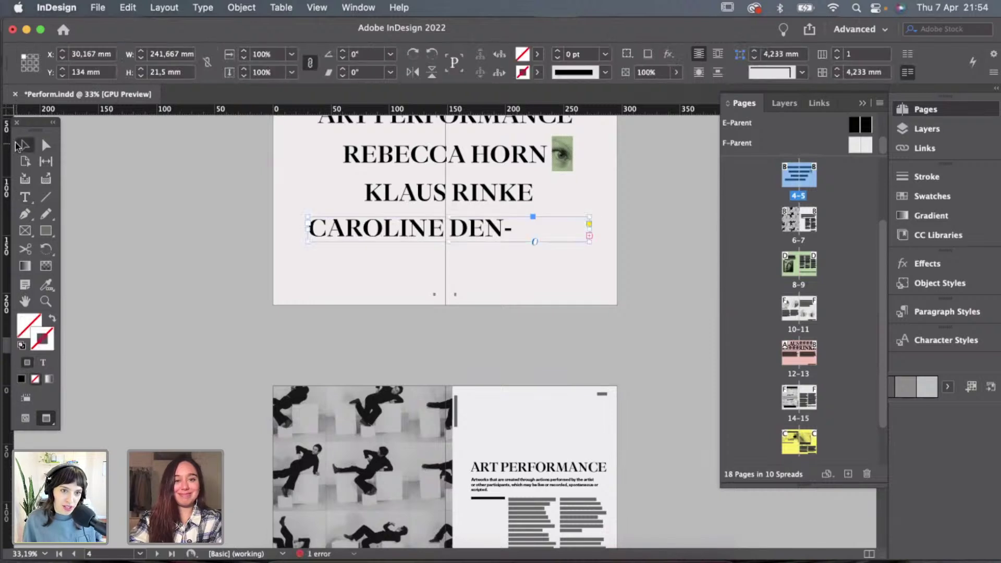
pyautogui.moveTo(589, 230); pyautogui.dragTo(660, 230)
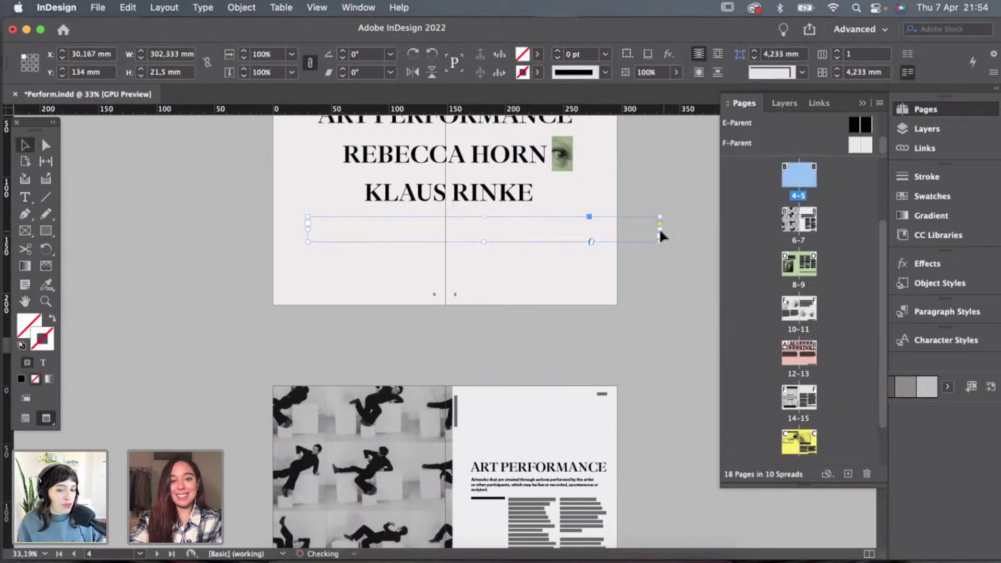
pyautogui.scroll(2, 540, 227)
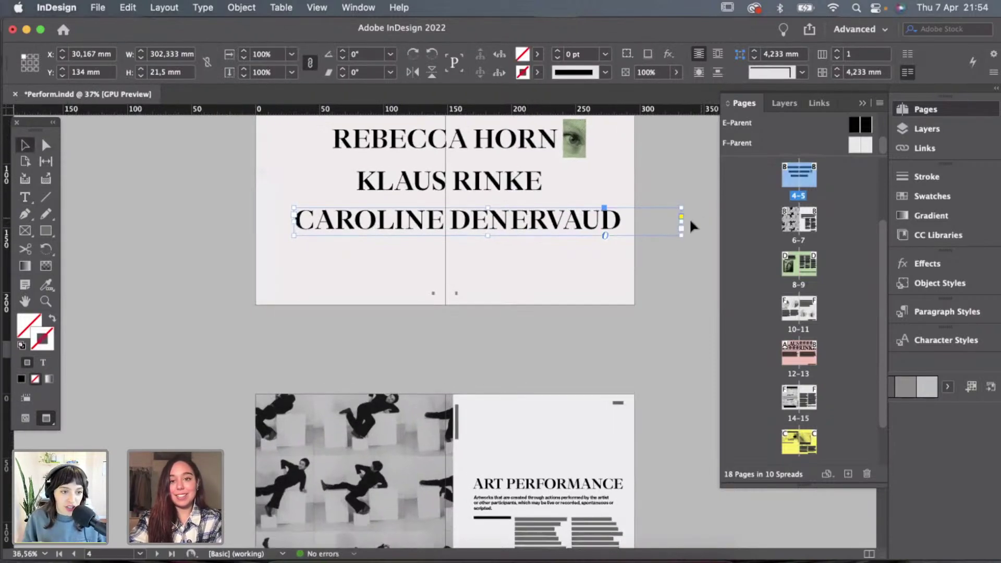
# Centre-align the CAROLINE DENERVAUD text in its frame and switch from preview to the normal view with guides.
pyautogui.doubleClick(614, 225)
pyautogui.moveTo(621, 223); pyautogui.dragTo(289, 223)
pyautogui.click(759, 56)
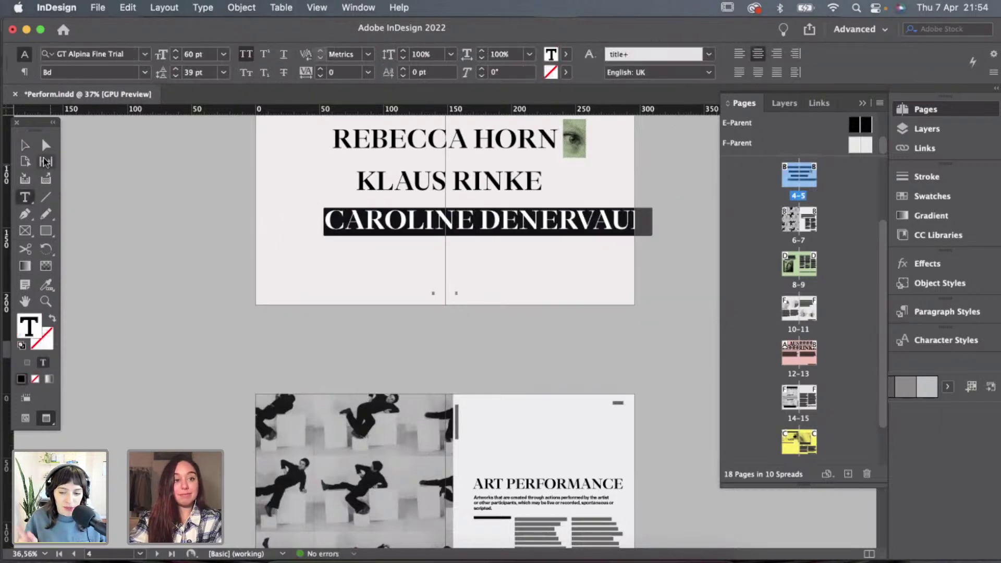
pyautogui.click(25, 145)
pyautogui.click(562, 237)
pyautogui.press('w')
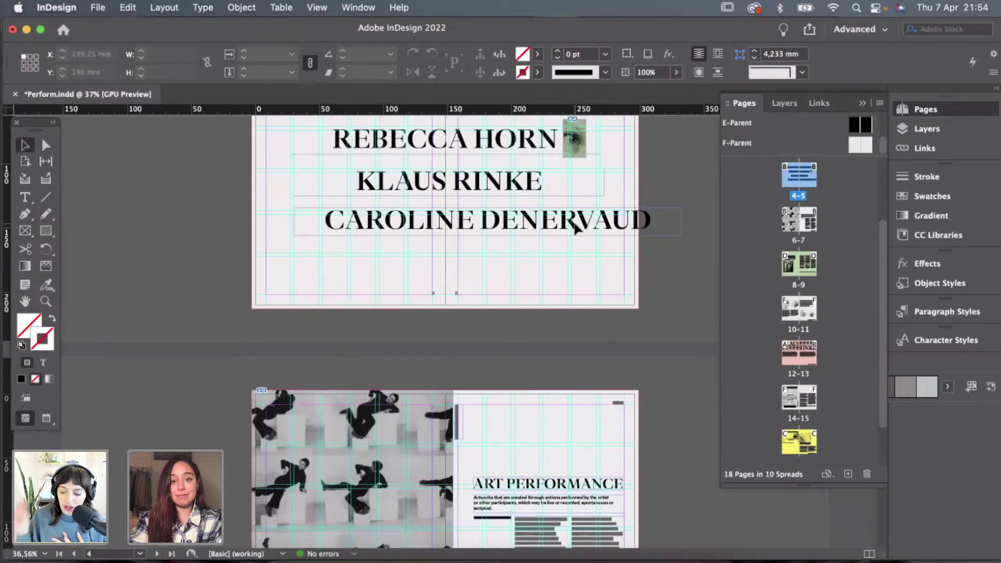
# Fit the CAROLINE DENERVAUD frame between the outer page margins at X 8 mm, 280 mm wide, and return to preview mode.
pyautogui.moveTo(575, 228); pyautogui.dragTo(544, 229)
pyautogui.doubleClick(542, 226)
pyautogui.press('super+a')
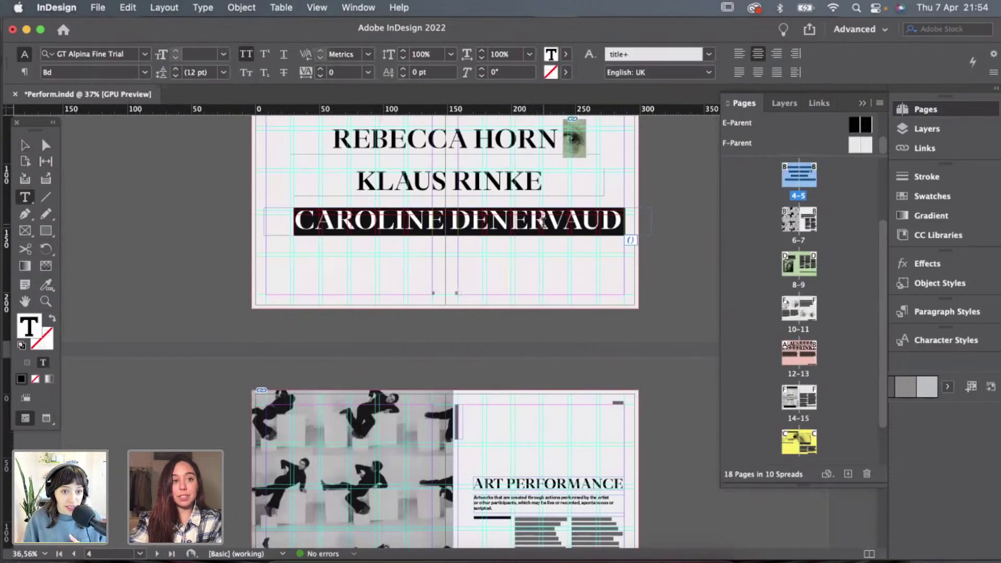
pyautogui.scroll(1, 461, 254)
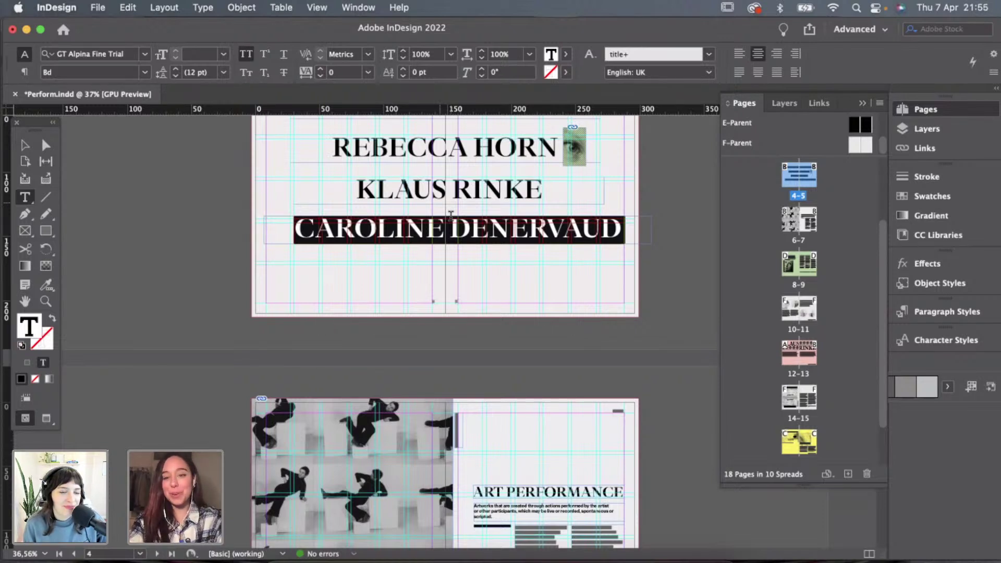
pyautogui.click(24, 145)
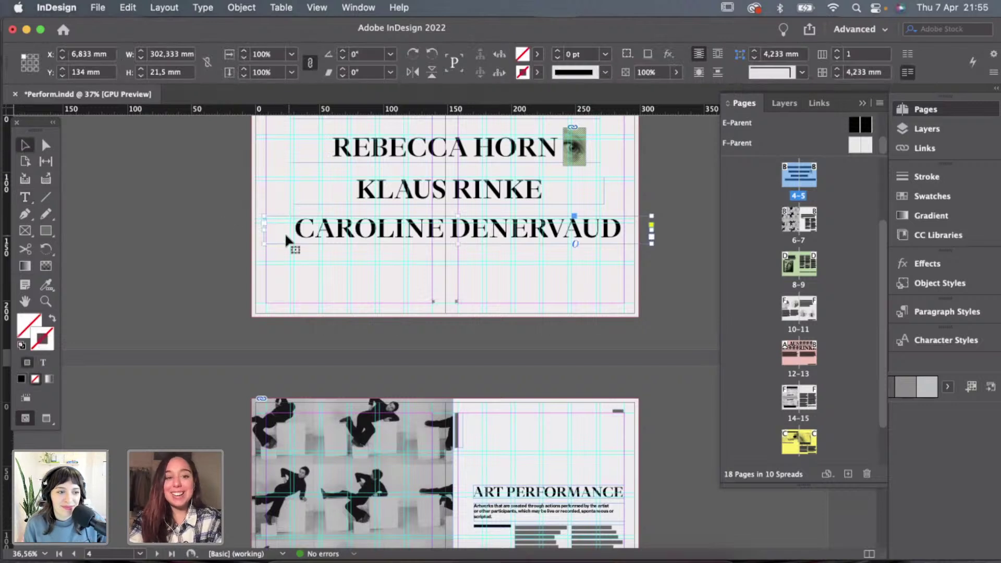
pyautogui.moveTo(264, 229); pyautogui.dragTo(266, 229)
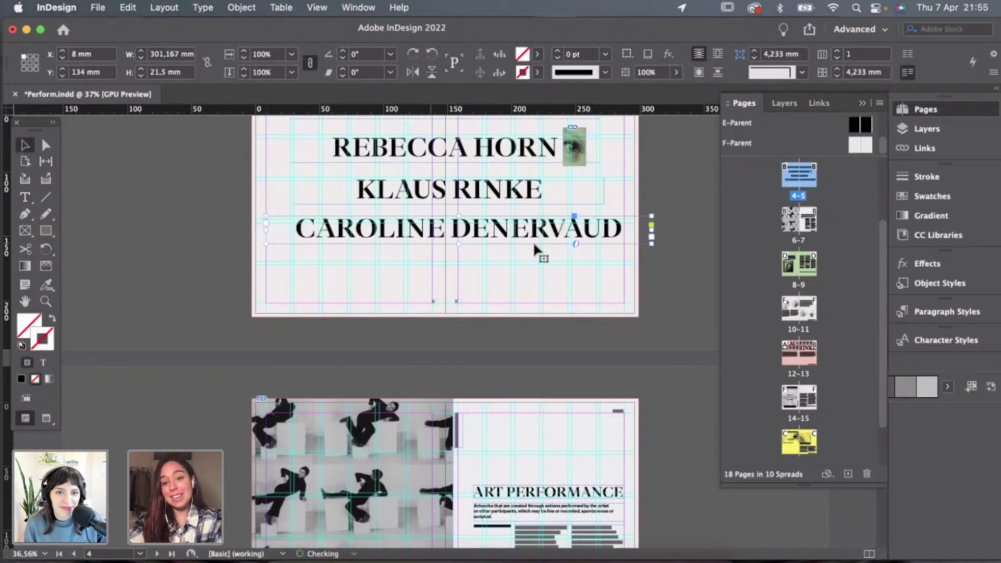
pyautogui.moveTo(650, 229); pyautogui.dragTo(624, 231)
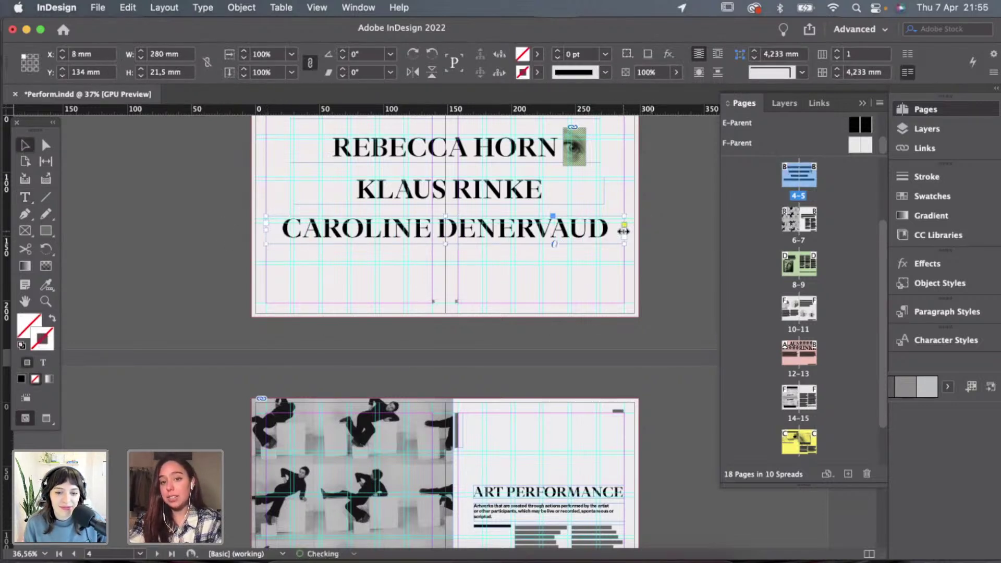
pyautogui.click(647, 214)
pyautogui.press('w')
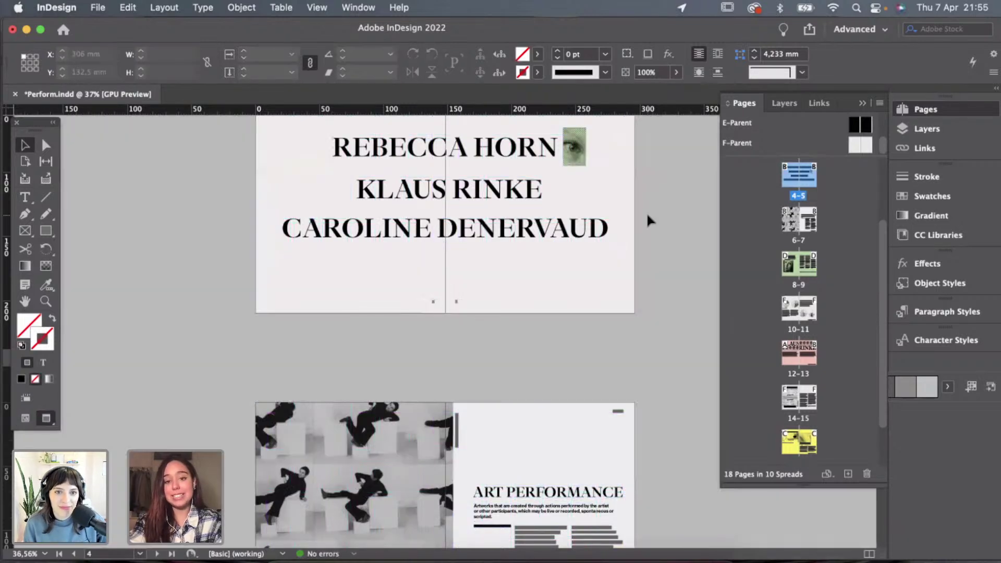
# Copy the black-and-white performer photo from spread 2–3 in front of ART PERFORMANCE, cropped to the outstretched leg at X 15 mm, about 22 mm wide.
pyautogui.scroll(3, 647, 216)
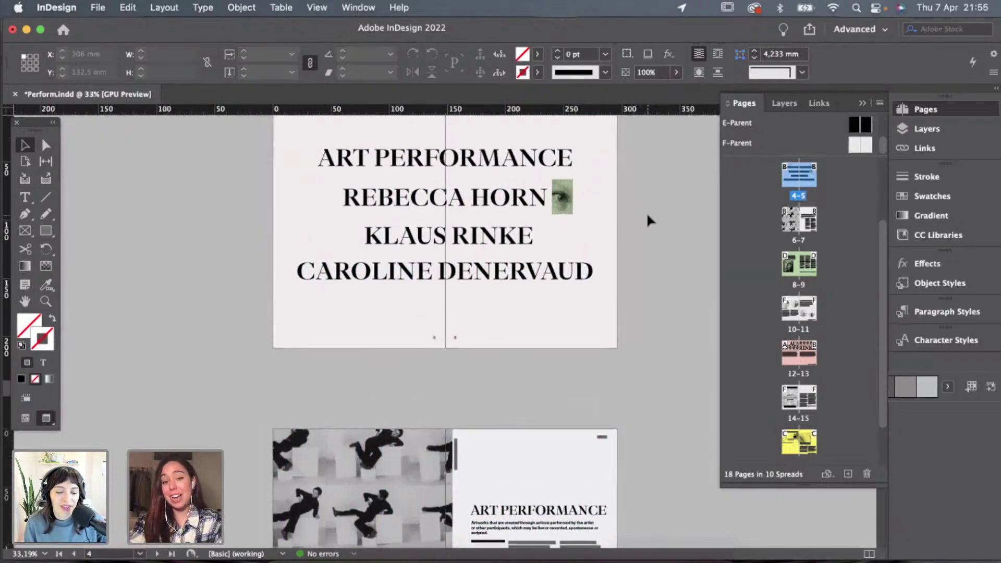
pyautogui.scroll(1, 646, 212)
pyautogui.scroll(5, 647, 212)
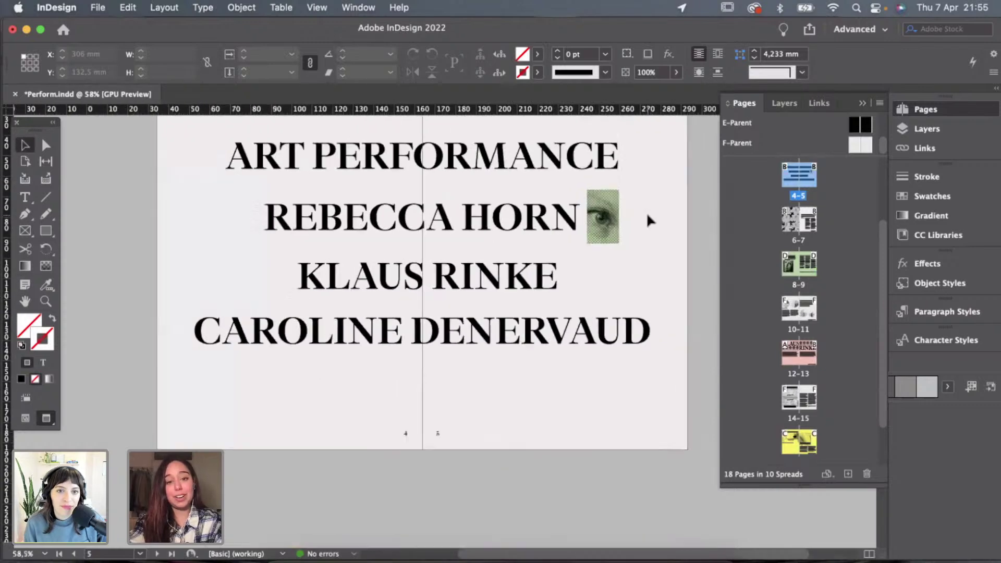
pyautogui.scroll(-1, 646, 212)
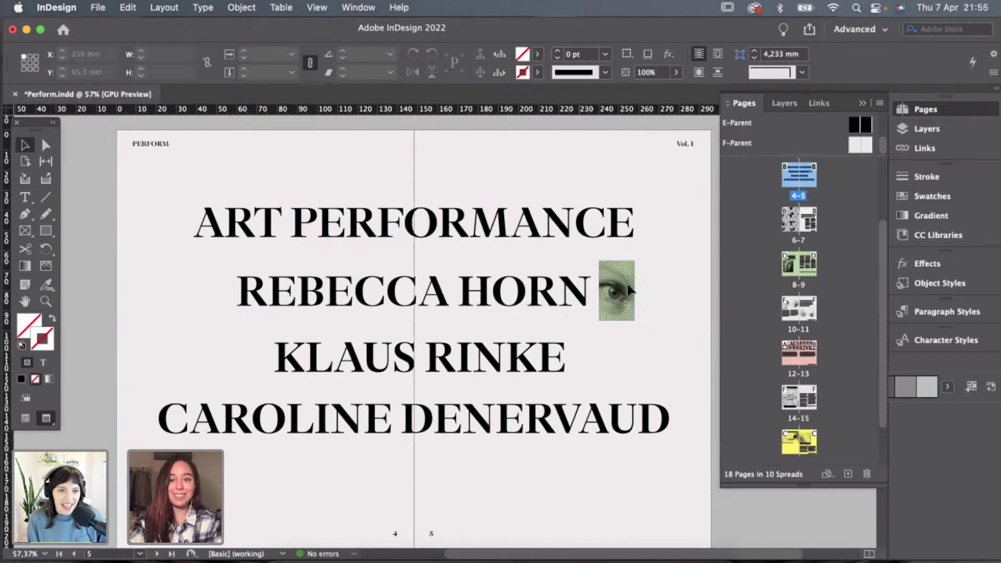
pyautogui.scroll(5, 627, 282)
pyautogui.scroll(-1, 627, 282)
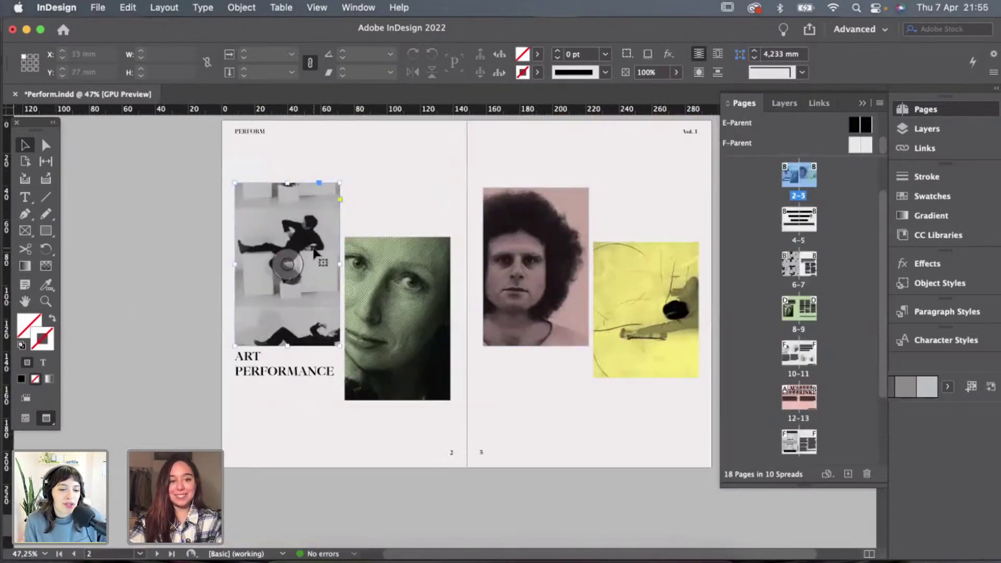
pyautogui.scroll(-5, 331, 346)
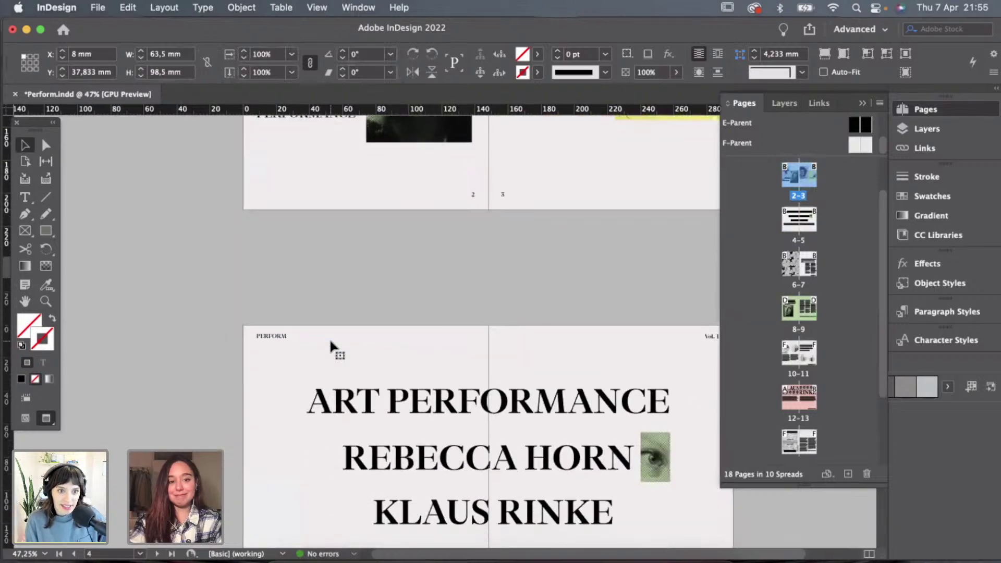
pyautogui.moveTo(330, 346); pyautogui.dragTo(288, 230)
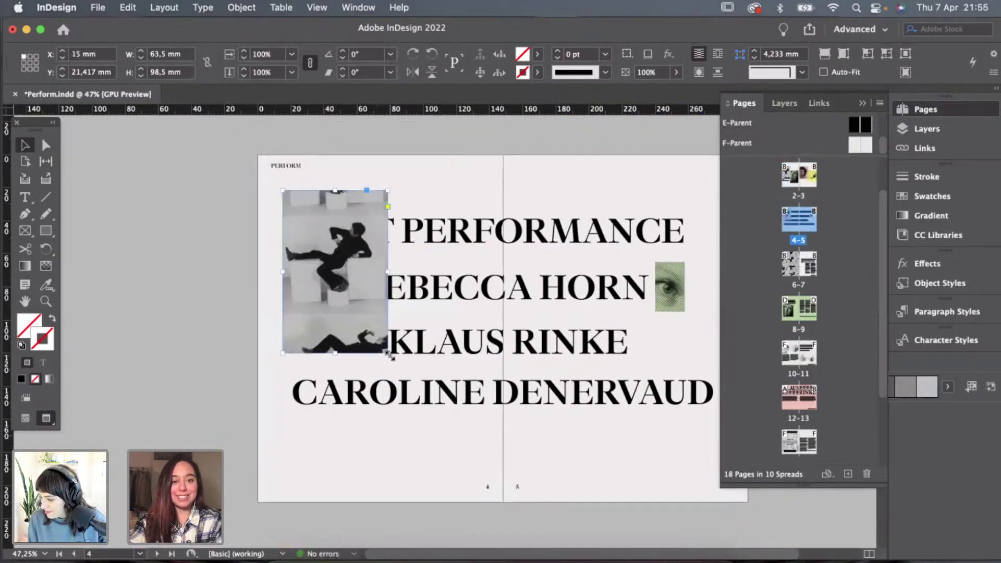
pyautogui.moveTo(390, 356); pyautogui.dragTo(319, 280)
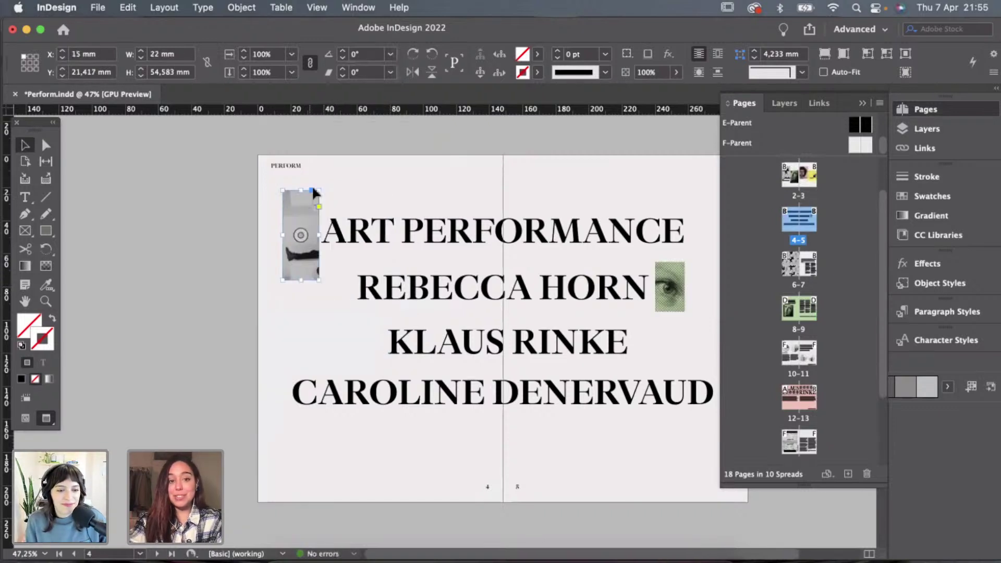
pyautogui.moveTo(320, 191); pyautogui.dragTo(307, 229)
pyautogui.scroll(2, 433, 188)
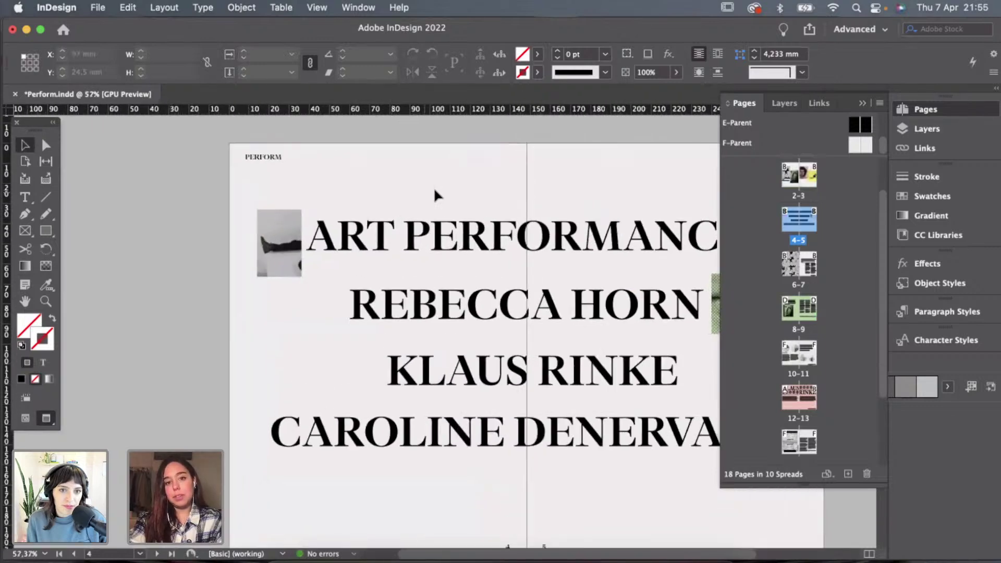
# Change the font of the CAROLINE DENERVAUD line to Akira Expanded Super Bold.
pyautogui.scroll(-3, 572, 417)
pyautogui.click(573, 417)
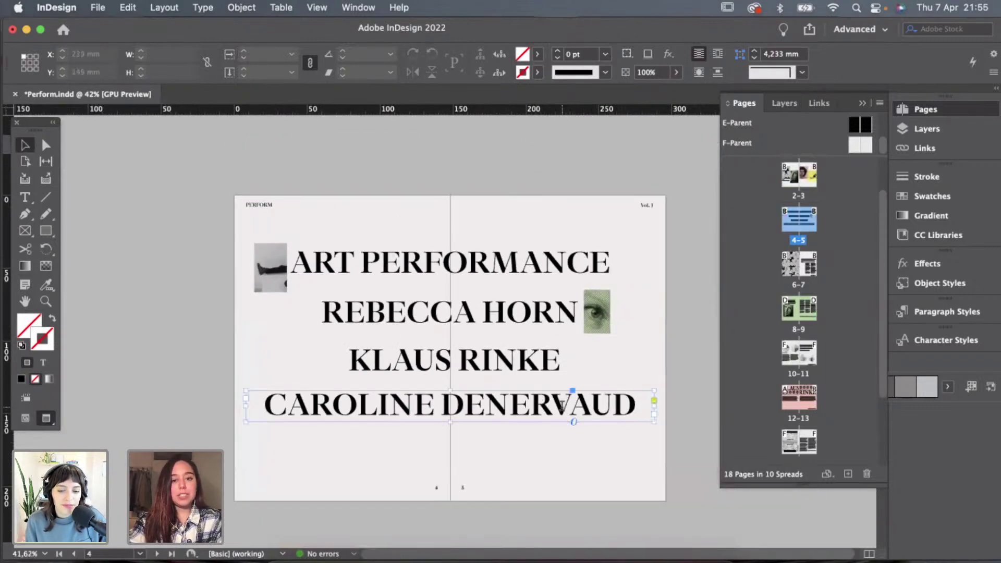
pyautogui.tripleClick(593, 406)
pyautogui.click(129, 53)
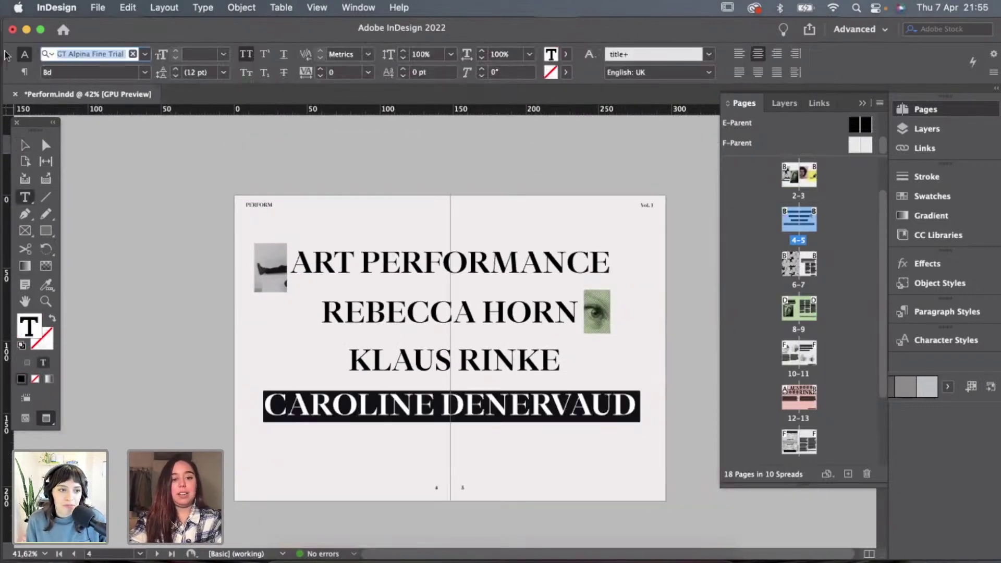
pyautogui.write('akira')
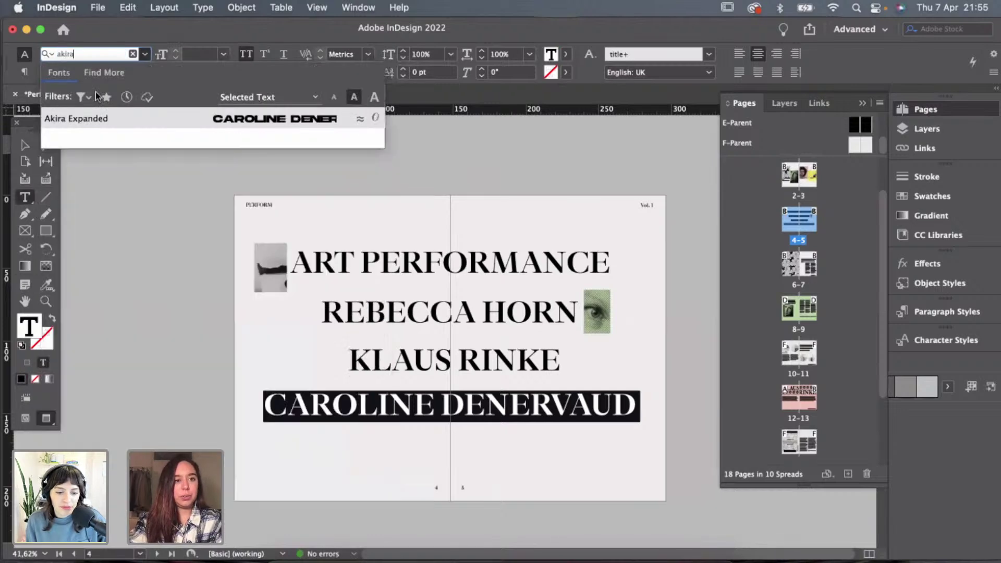
pyautogui.click(237, 119)
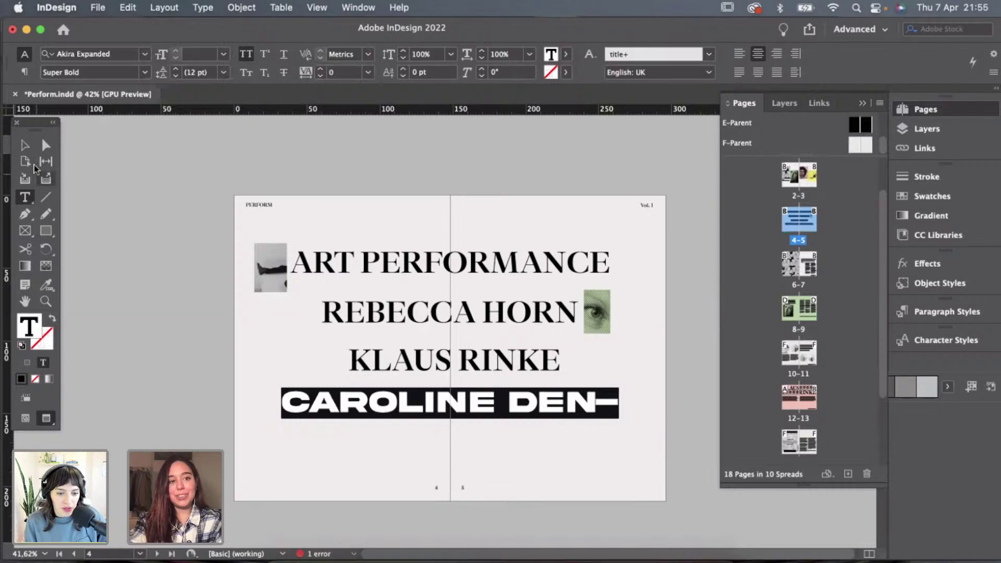
pyautogui.press('Escape')
# Extend the CAROLINE DENERVAUD frame downward to about 79 mm high and break the name into two lines before DENERVAUD.
pyautogui.click(527, 418)
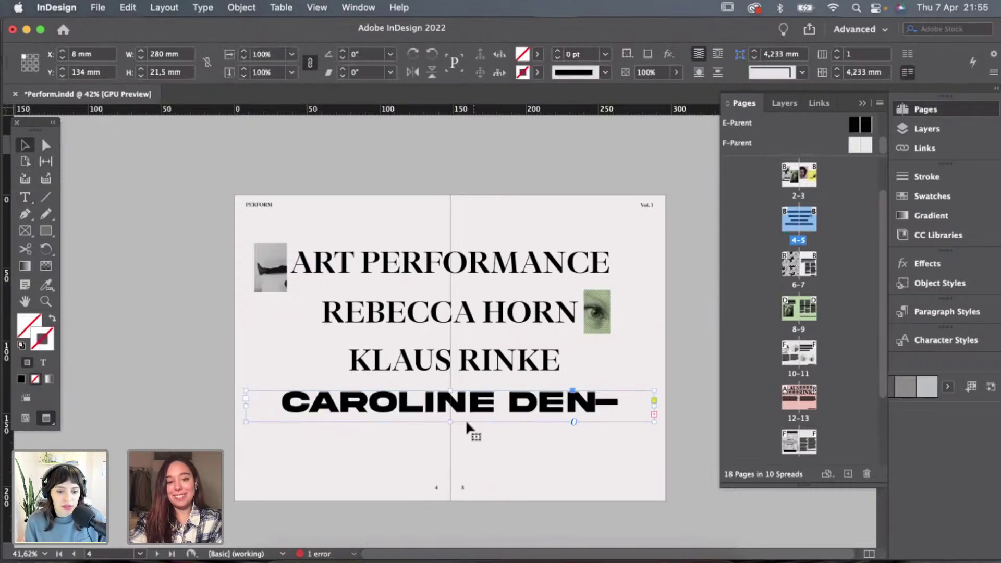
pyautogui.moveTo(451, 422); pyautogui.dragTo(451, 506)
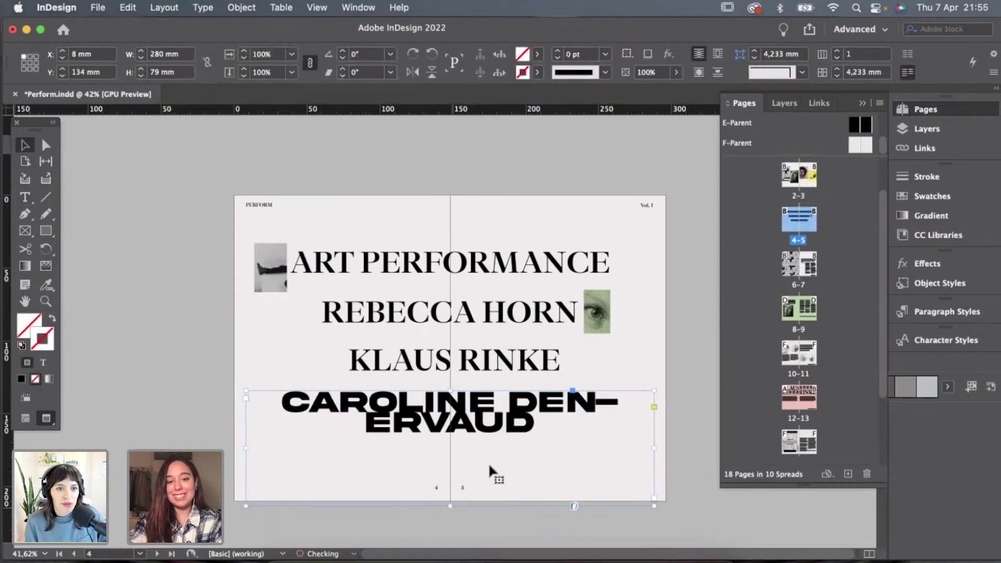
pyautogui.doubleClick(519, 410)
pyautogui.press('Return')
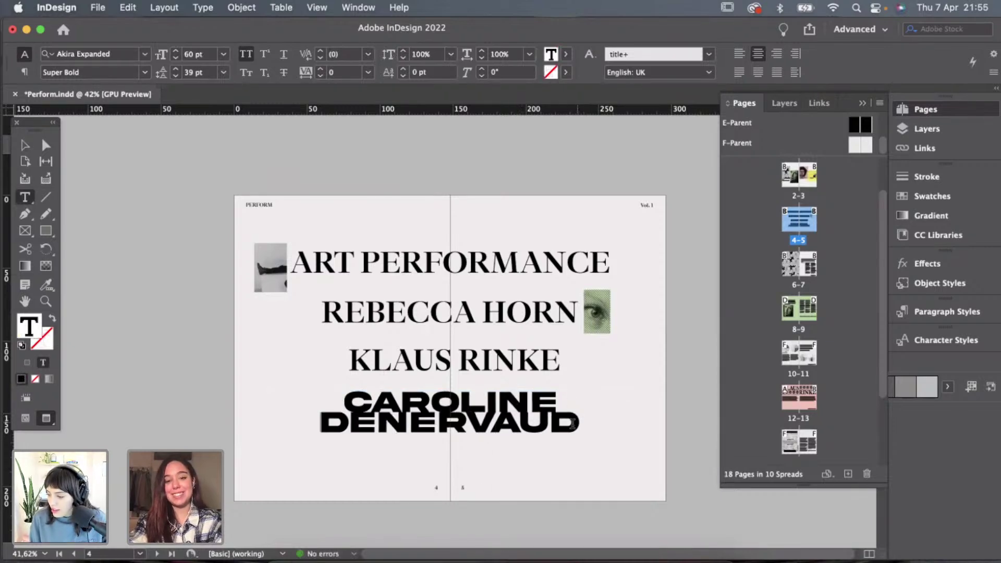
pyautogui.scroll(3, 402, 414)
pyautogui.scroll(-1, 402, 415)
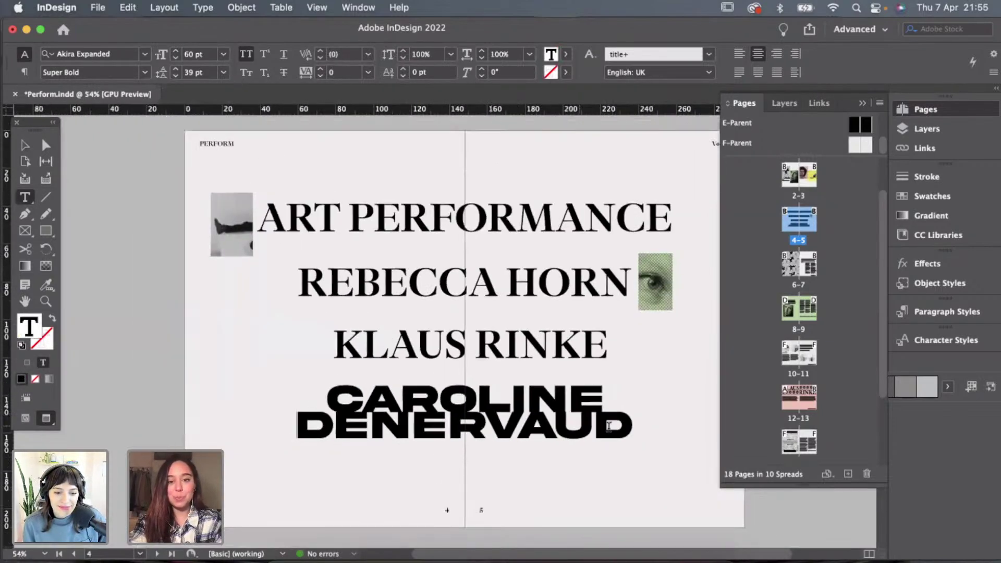
# Increase the leading of the two-line CAROLINE DENERVAUD title to add space between the two words.
pyautogui.hotkey('shift', 'Left')
pyautogui.keyDown('shift'); pyautogui.click(312, 399); pyautogui.keyUp('shift')
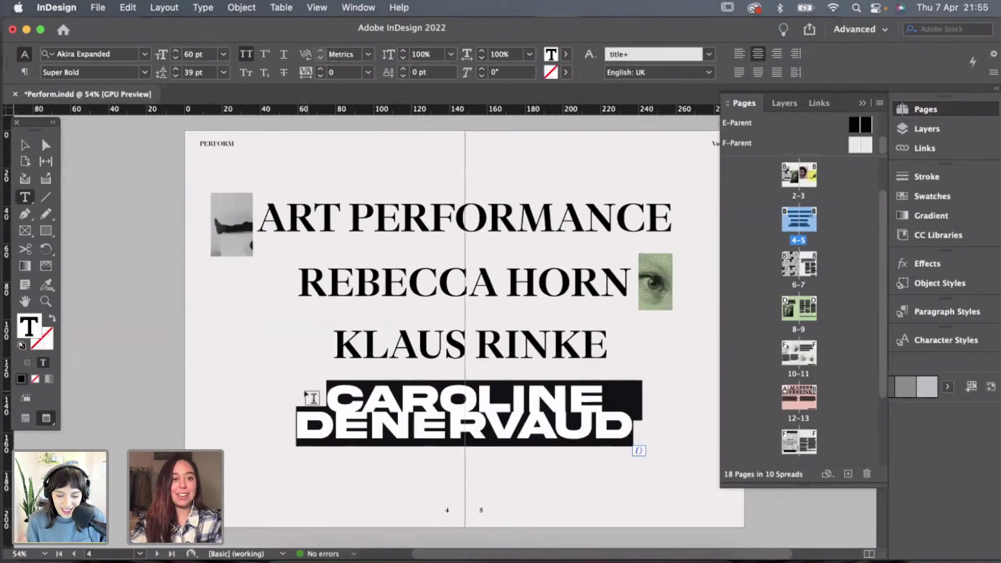
pyautogui.click(176, 68)
pyautogui.click(177, 68)
pyautogui.click(176, 68)
pyautogui.click(177, 68)
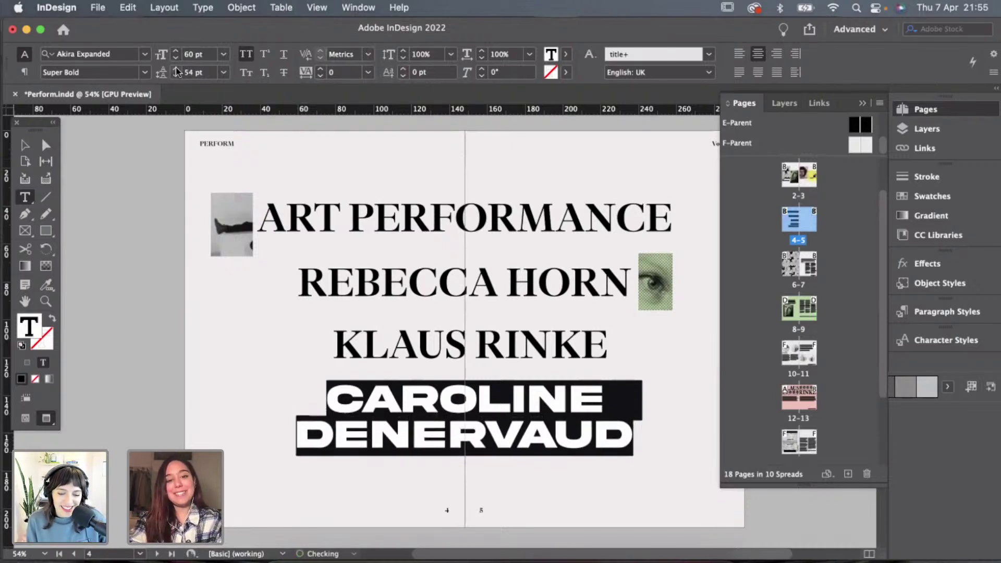
pyautogui.click(177, 67)
pyautogui.click(176, 67)
pyautogui.press('Escape')
pyautogui.click(104, 198)
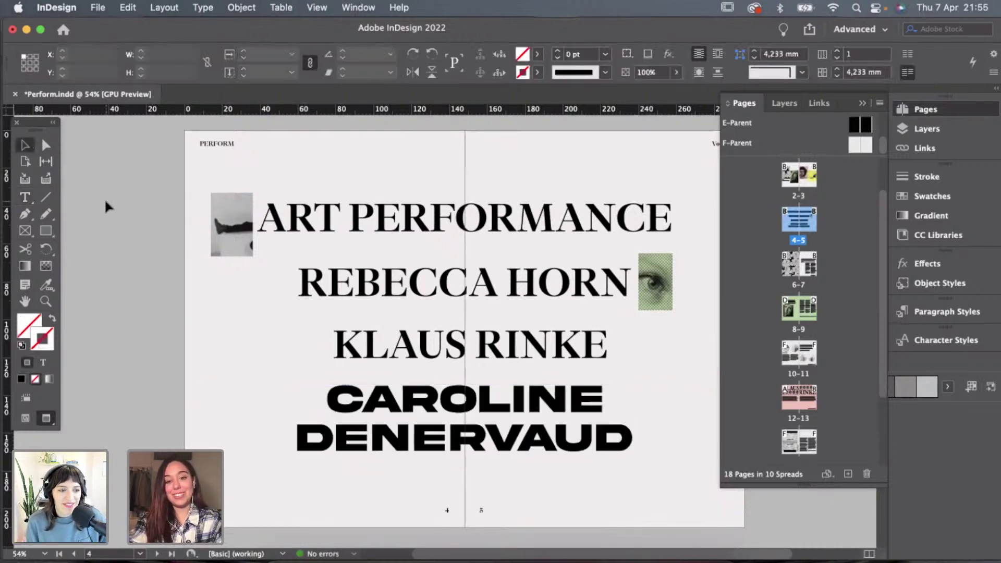
# Undo the leading, line-break and font changes on the CAROLINE DENERVAUD title, restoring a single serif line.
pyautogui.scroll(-3, 104, 198)
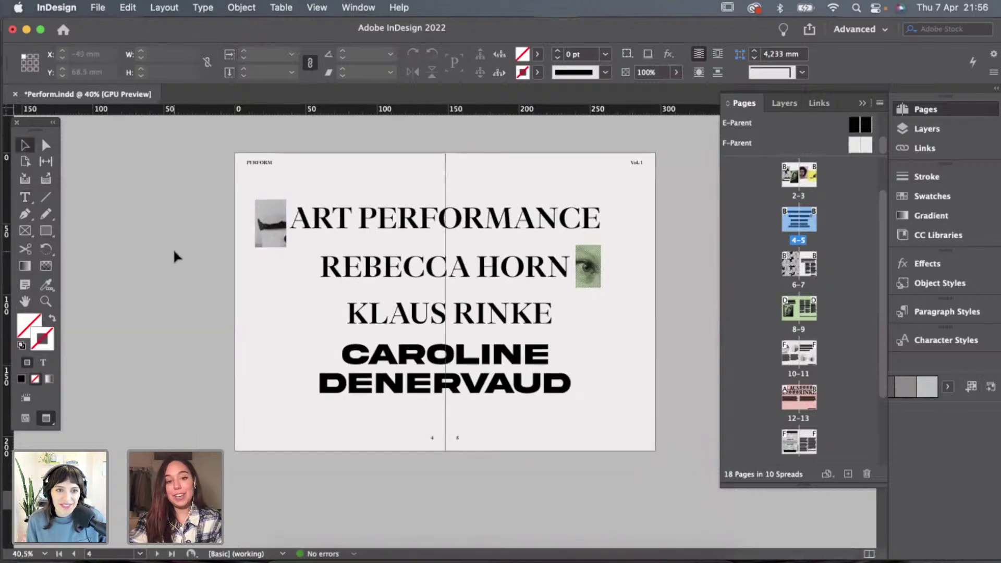
pyautogui.scroll(1, 173, 248)
pyautogui.scroll(-2, 173, 248)
pyautogui.scroll(-5, 174, 249)
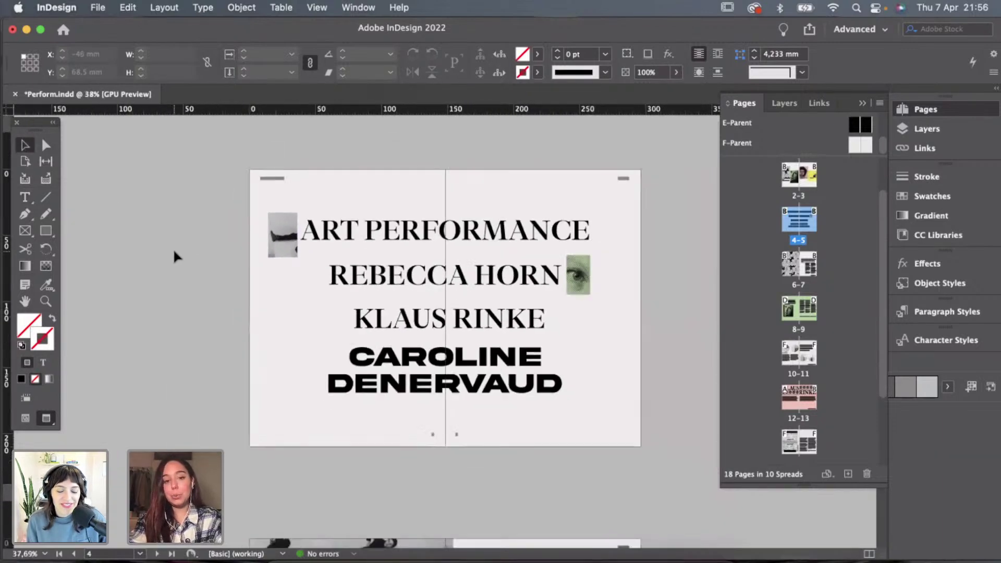
pyautogui.scroll(4, 173, 248)
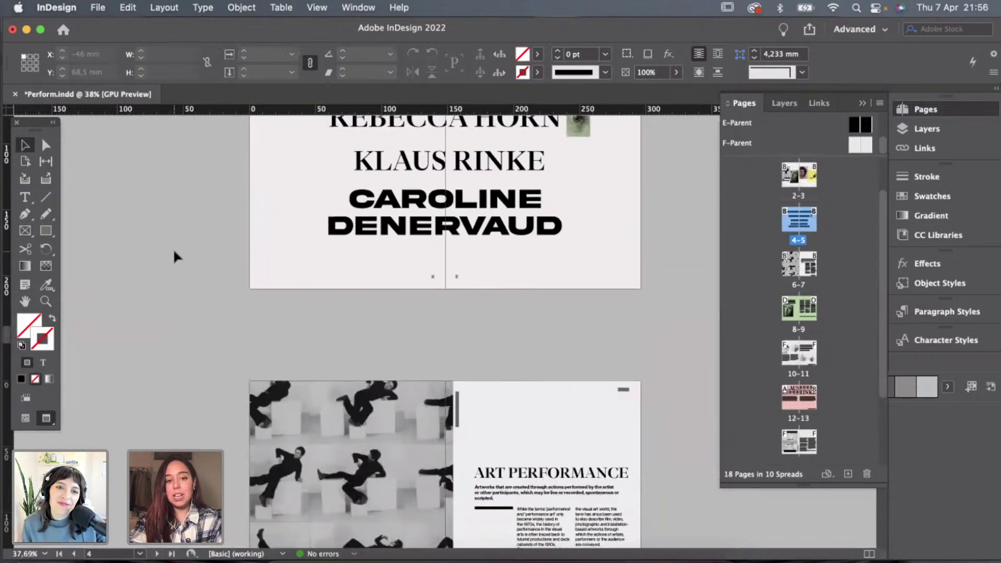
pyautogui.scroll(1, 173, 248)
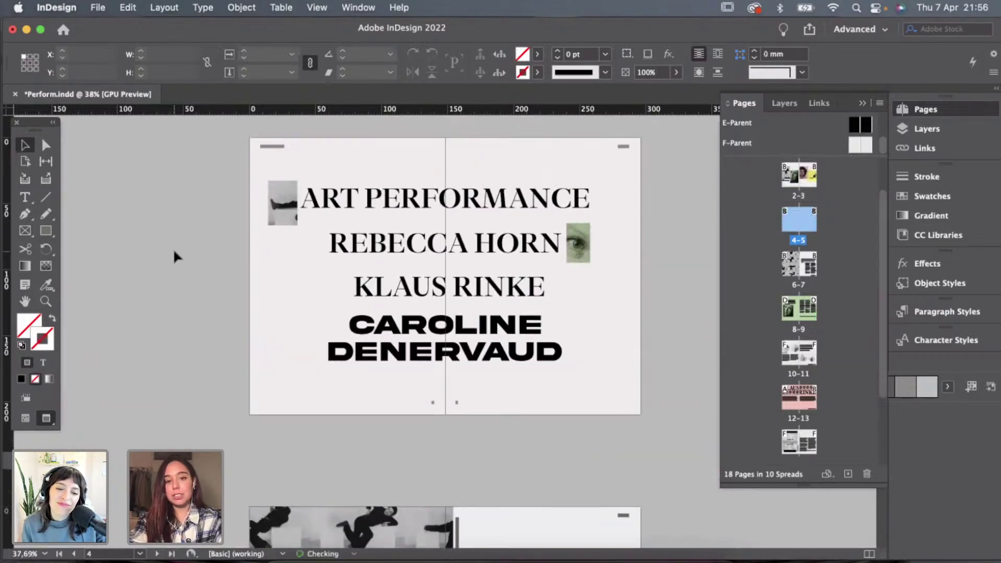
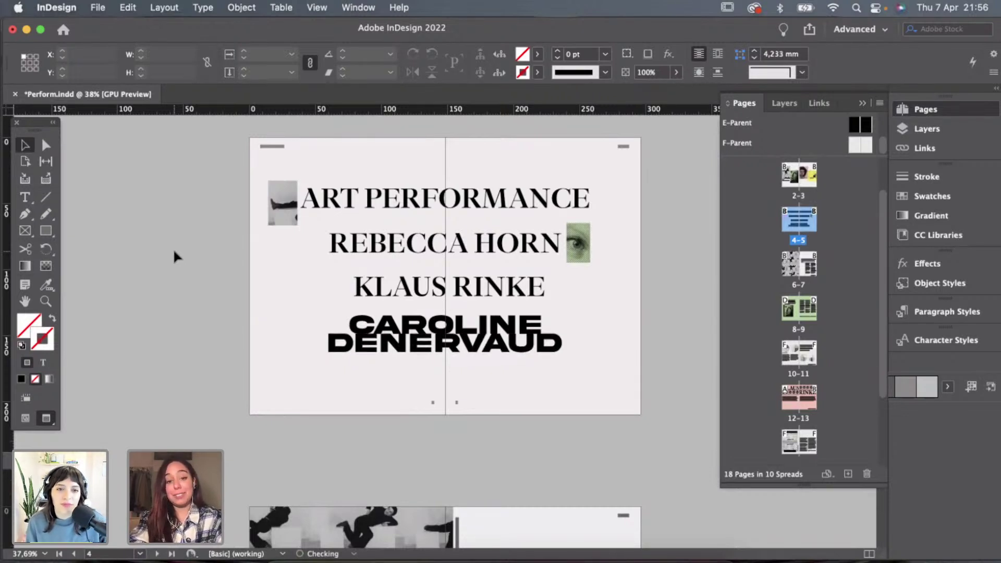
pyautogui.press('cmd+z')
pyautogui.press('cmd+z')
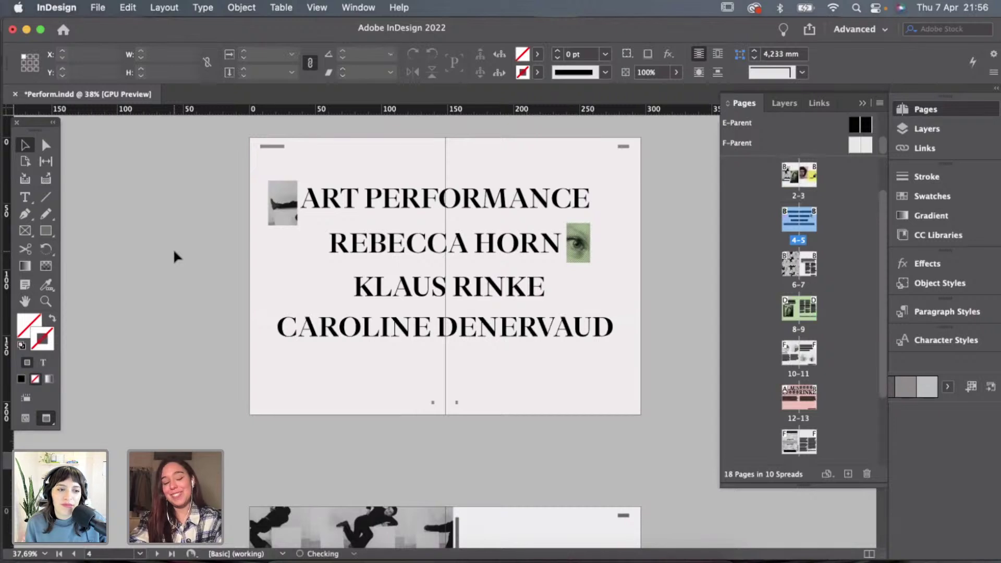
# Crop the leg photo in front of ART PERFORMANCE to 19.667 mm wide and 31 mm high, and show the layout guides.
pyautogui.scroll(2, 123, 199)
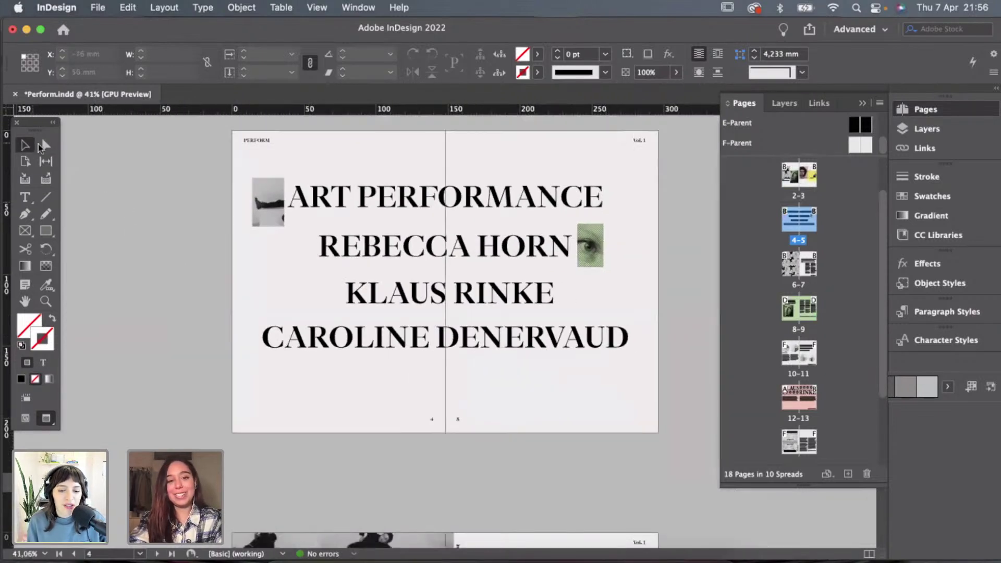
pyautogui.scroll(4, 286, 230)
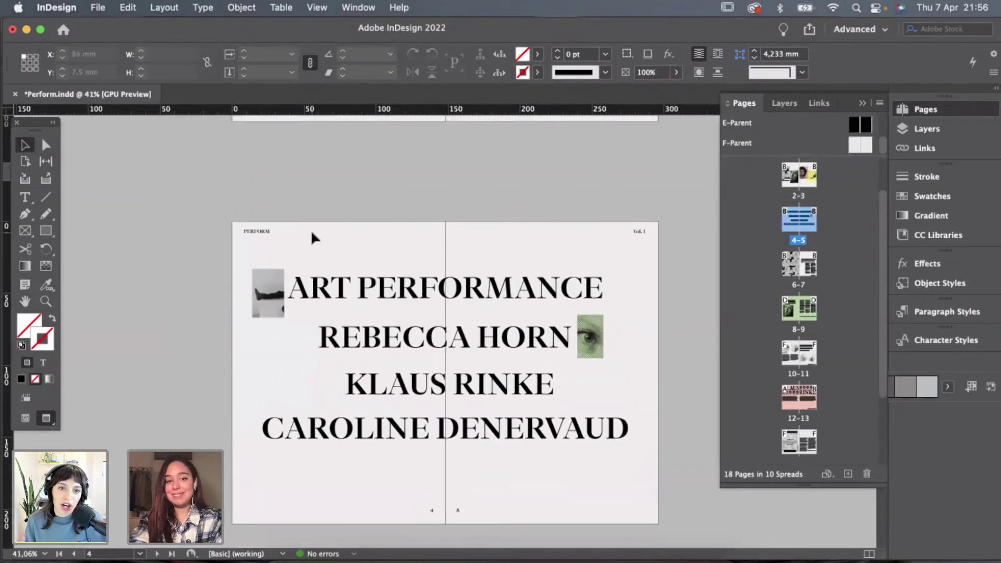
pyautogui.click(271, 292)
pyautogui.scroll(4, 275, 286)
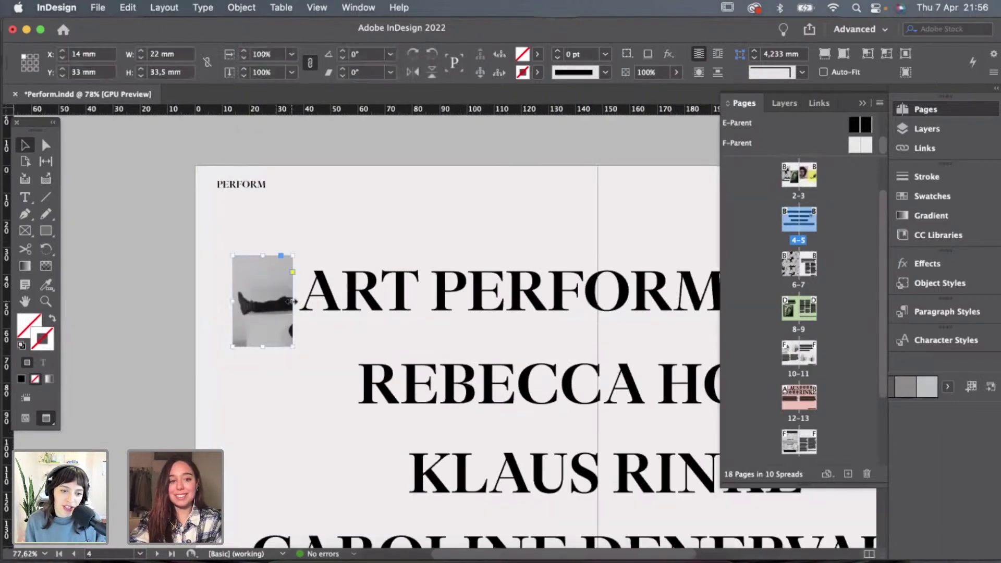
pyautogui.moveTo(293, 302); pyautogui.dragTo(287, 301)
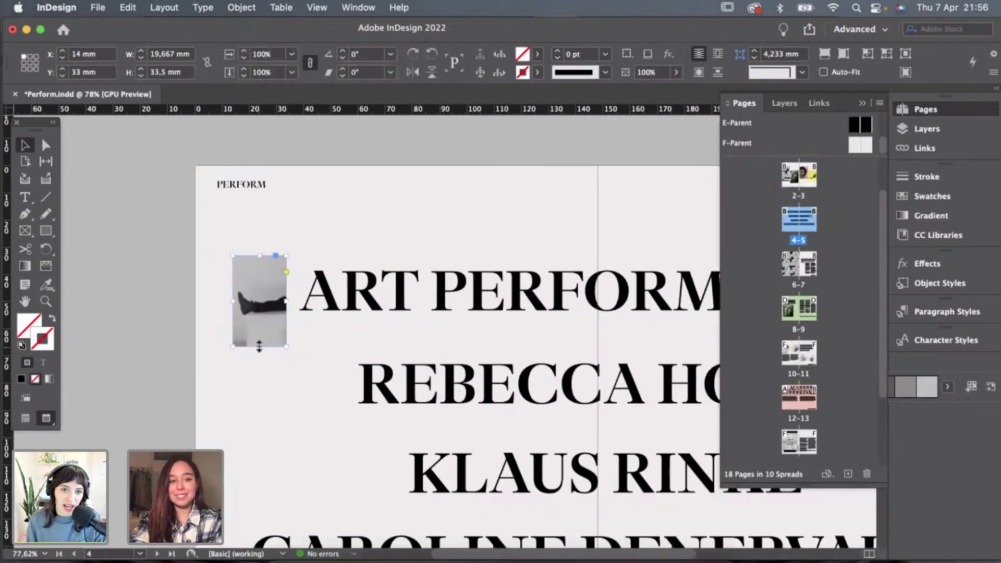
pyautogui.moveTo(260, 347); pyautogui.dragTo(264, 339)
pyautogui.click(305, 340)
pyautogui.press('w')
pyautogui.hscroll(4, 304, 342)
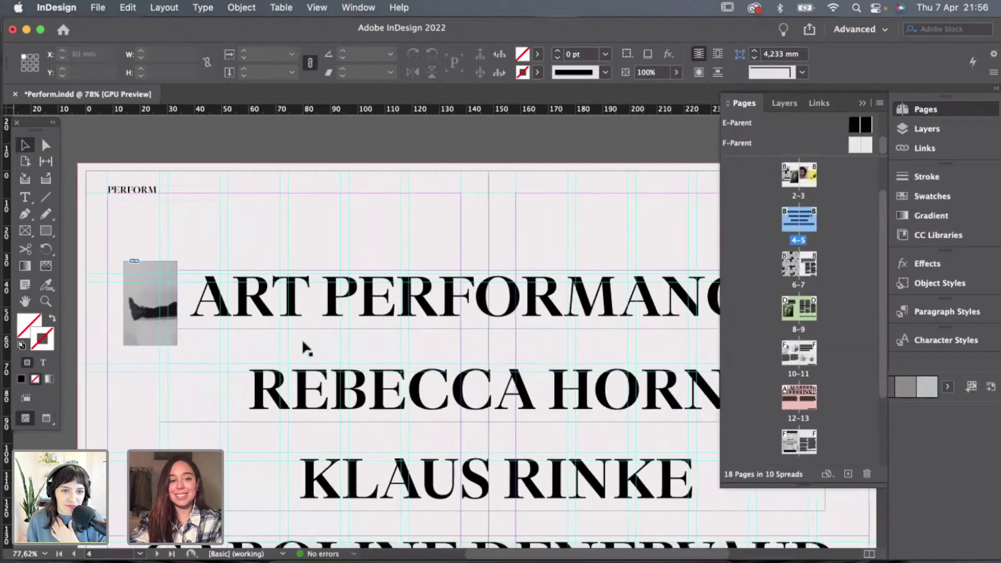
# Lay the leg photo over the eye photo beside REBECCA HORN and crop it to 18 mm wide and 30.333 mm high to match.
pyautogui.click(150, 303)
pyautogui.scroll(-1, 244, 287)
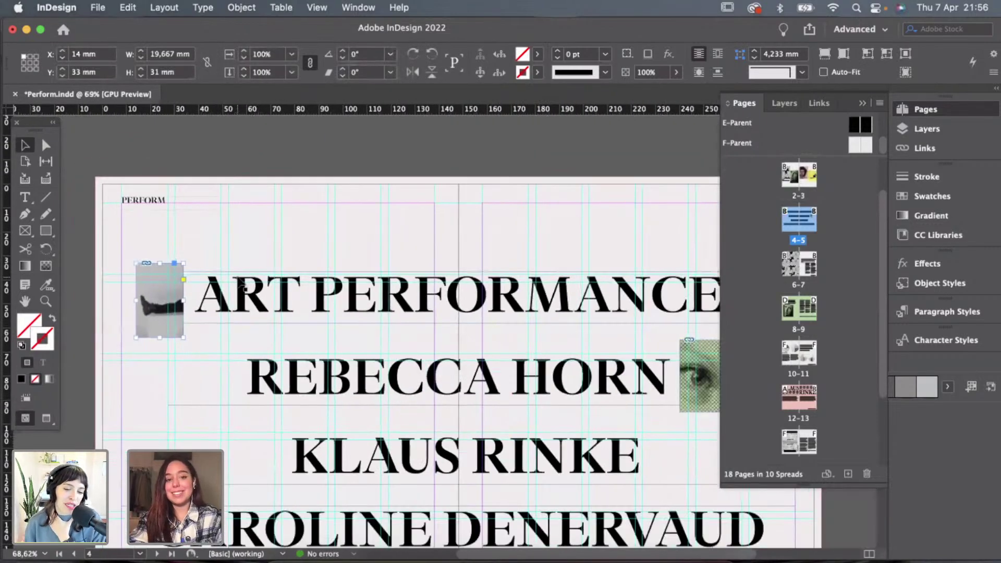
pyautogui.scroll(-1, 244, 288)
pyautogui.hscroll(3, 244, 288)
pyautogui.moveTo(83, 252); pyautogui.dragTo(606, 334)
pyautogui.scroll(1, 606, 334)
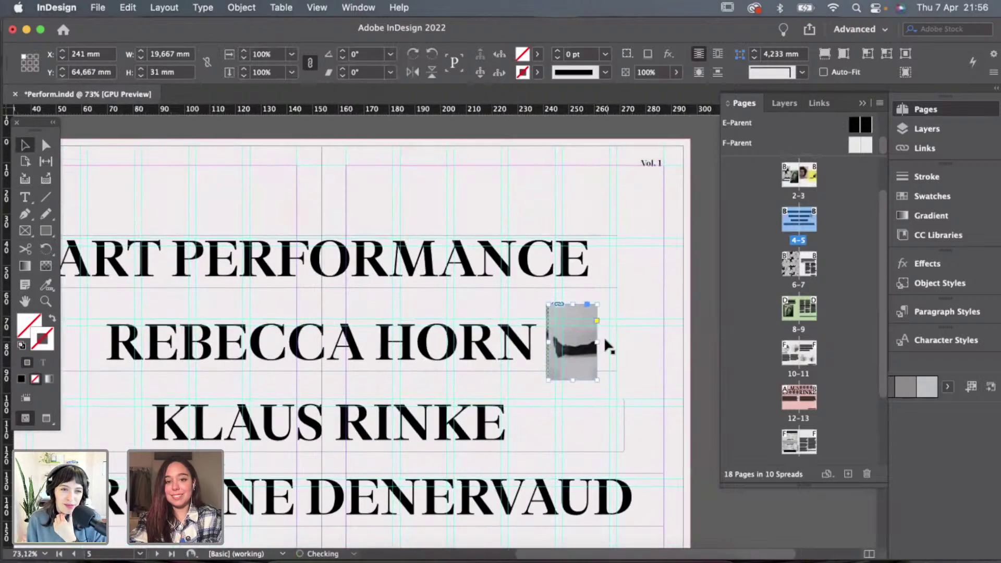
pyautogui.scroll(1, 604, 336)
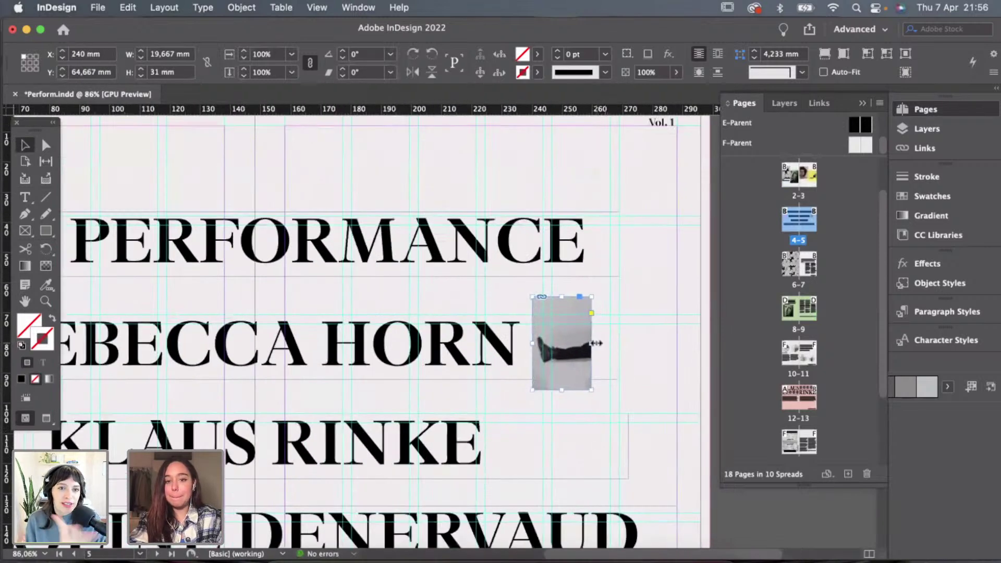
pyautogui.moveTo(596, 344)
pyautogui.mouseDown()
pyautogui.moveTo(580, 341)
pyautogui.moveTo(602, 344)
pyautogui.moveTo(588, 345)
pyautogui.mouseUp()
pyautogui.scroll(2, 588, 345)
pyautogui.scroll(1, 588, 348)
pyautogui.moveTo(550, 407)
pyautogui.mouseDown()
pyautogui.moveTo(553, 358)
pyautogui.moveTo(552, 408)
pyautogui.mouseUp()
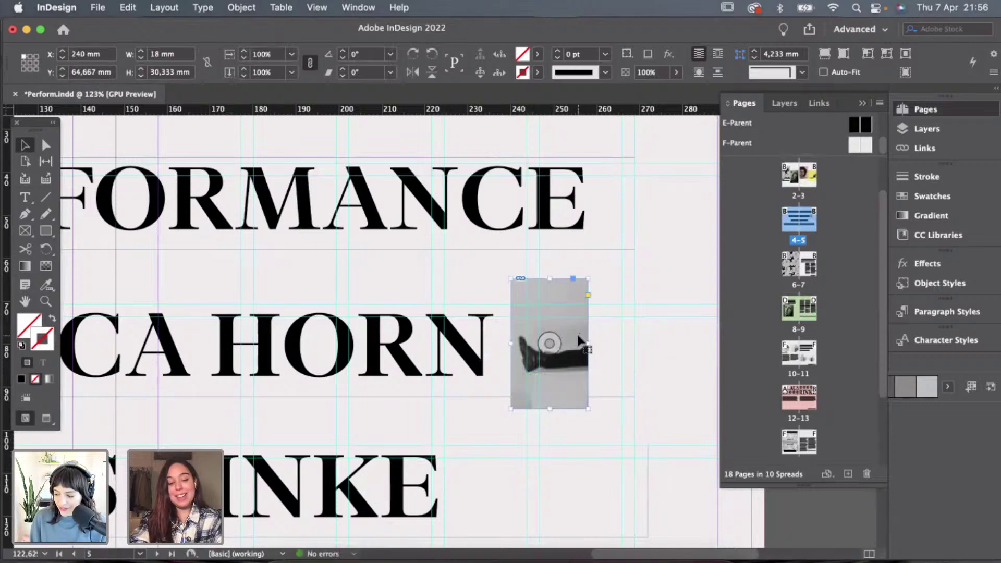
# Cut the resized leg photo, paste it back in front of ART PERFORMANCE, and check it in preview mode.
pyautogui.click(596, 324)
pyautogui.scroll(-2, 597, 324)
pyautogui.hscroll(-5, 295, 289)
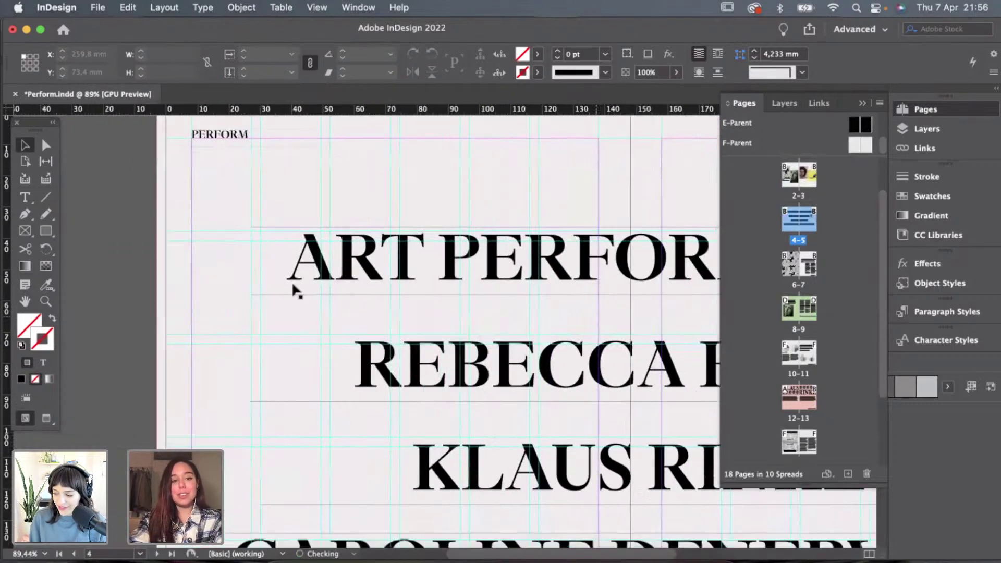
pyautogui.hscroll(-4, 295, 290)
pyautogui.hotkey('ctrl', 'v')
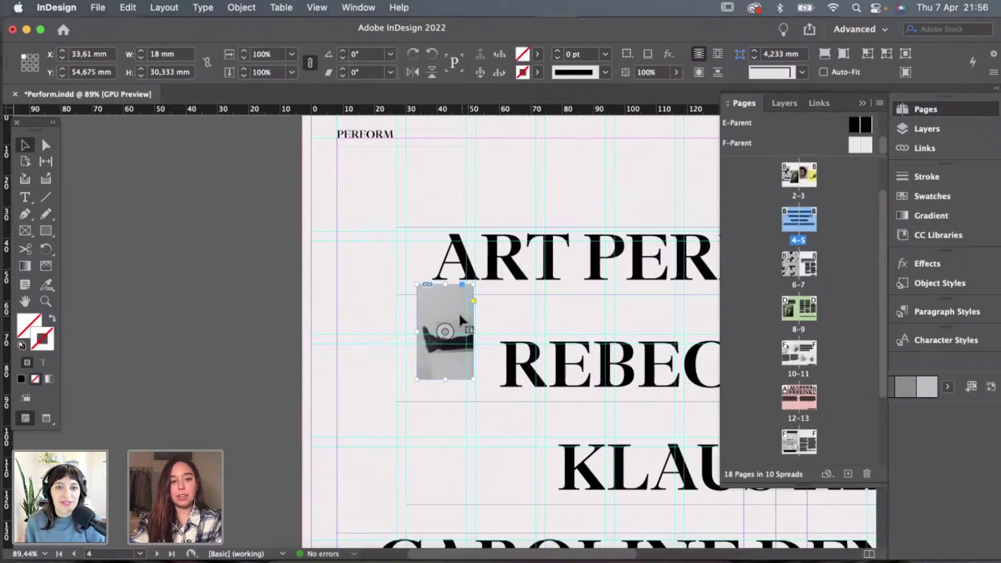
pyautogui.moveTo(460, 315); pyautogui.dragTo(421, 240)
pyautogui.click(476, 207)
pyautogui.press('w')
pyautogui.scroll(-3, 475, 207)
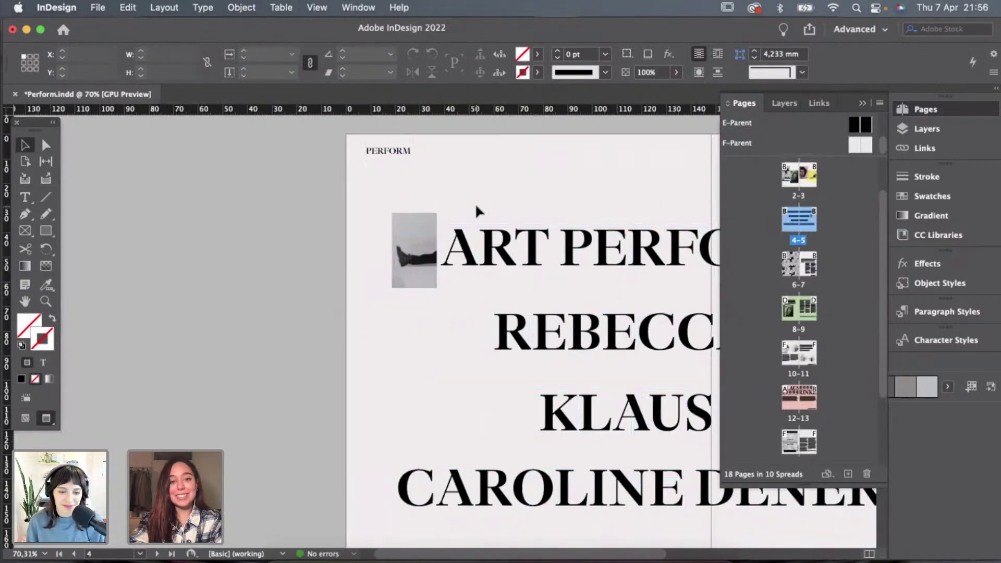
# Examine the size and alignment of the leg and eye photos against the title lines with the layout guides shown.
pyautogui.hscroll(3, 475, 207)
pyautogui.press('w')
pyautogui.scroll(-3, 476, 210)
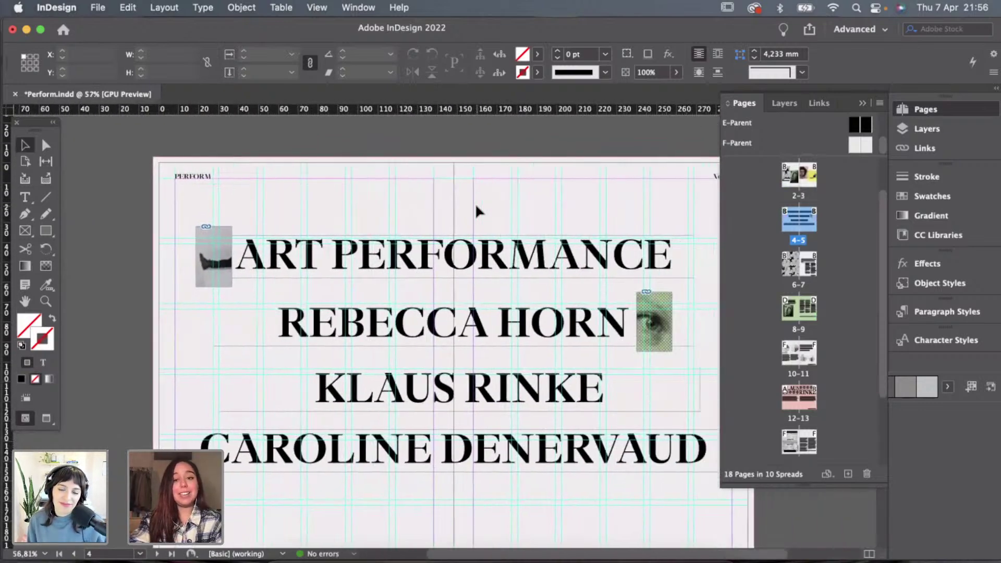
pyautogui.hscroll(2, 475, 210)
pyautogui.scroll(2, 421, 183)
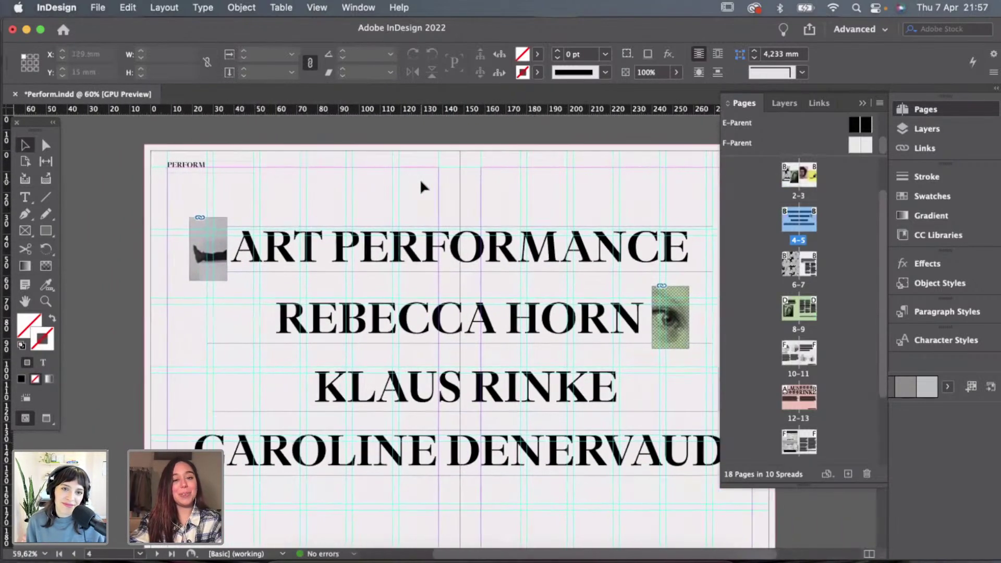
pyautogui.scroll(2, 291, 190)
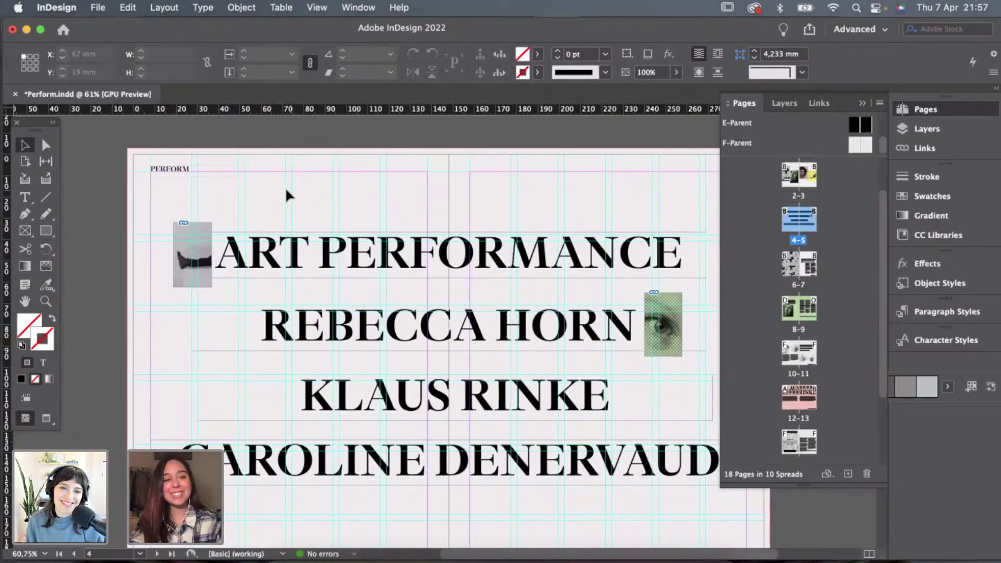
pyautogui.scroll(2, 212, 191)
pyautogui.scroll(-2, 211, 191)
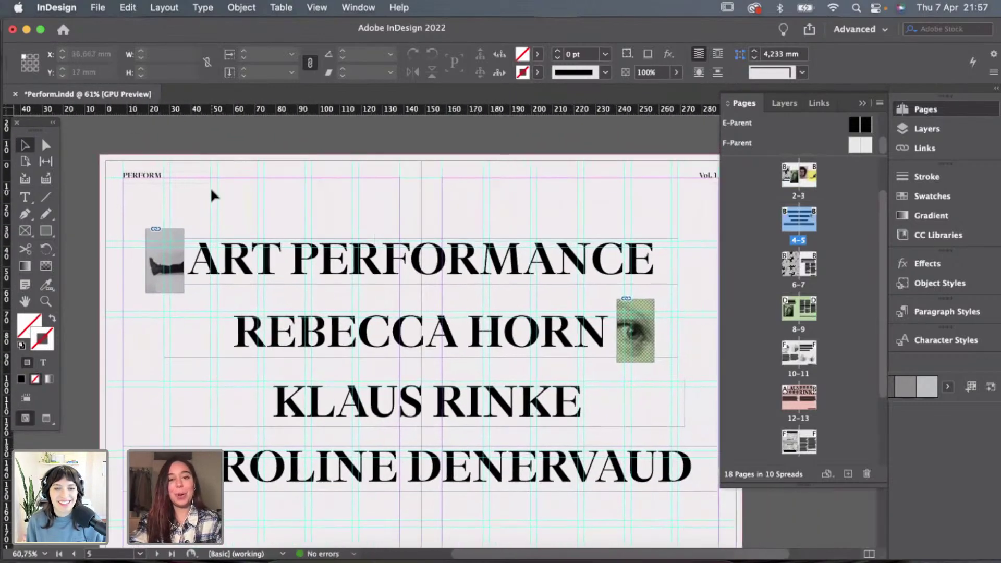
pyautogui.scroll(1, 233, 213)
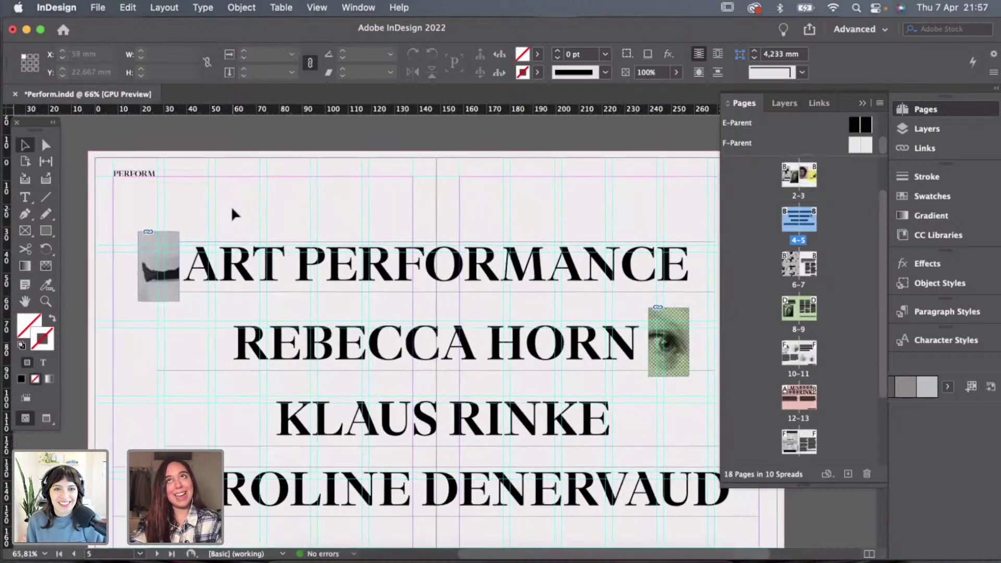
pyautogui.scroll(2, 211, 202)
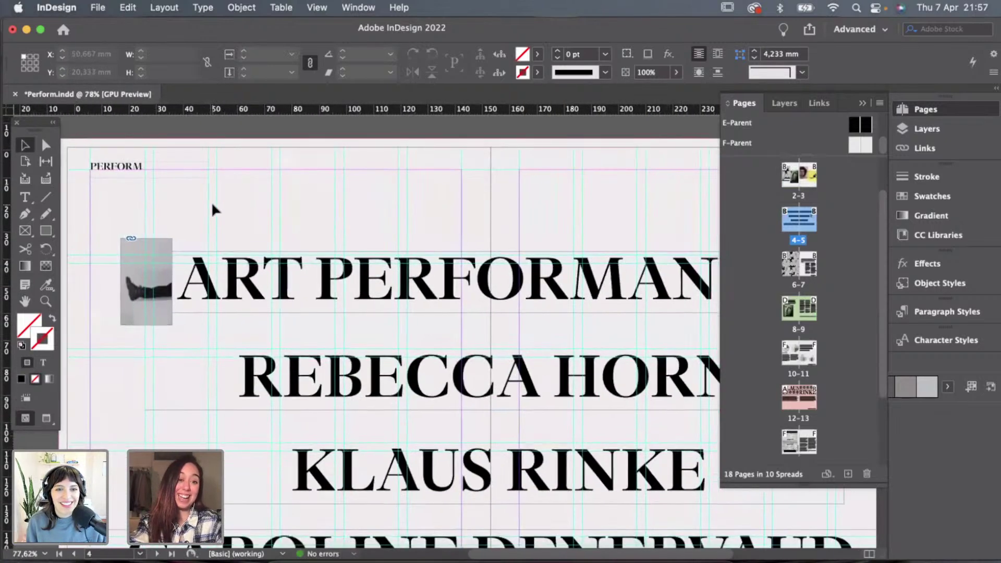
pyautogui.scroll(-3, 212, 201)
pyautogui.hscroll(2, 214, 209)
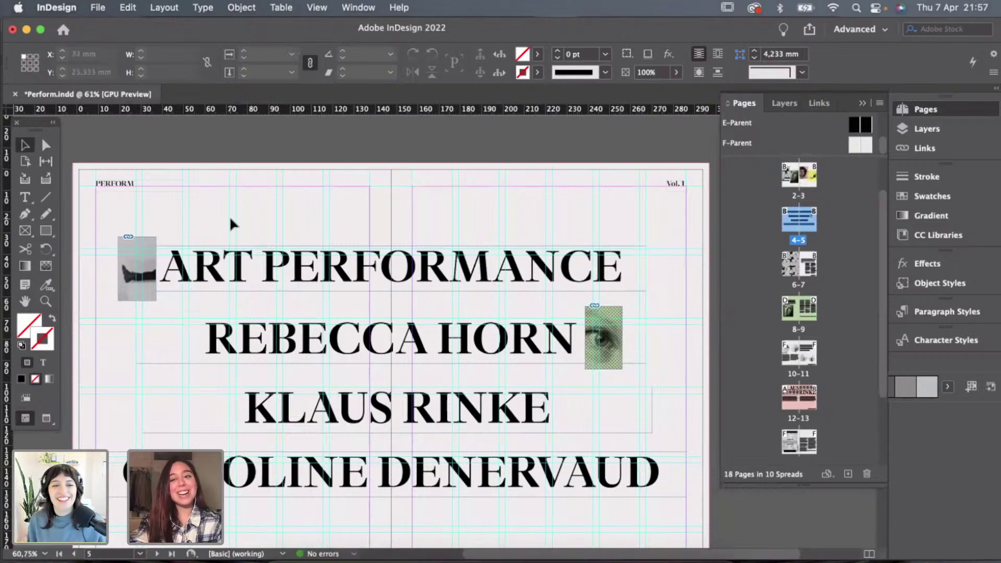
pyautogui.scroll(-1, 233, 225)
pyautogui.scroll(4, 173, 233)
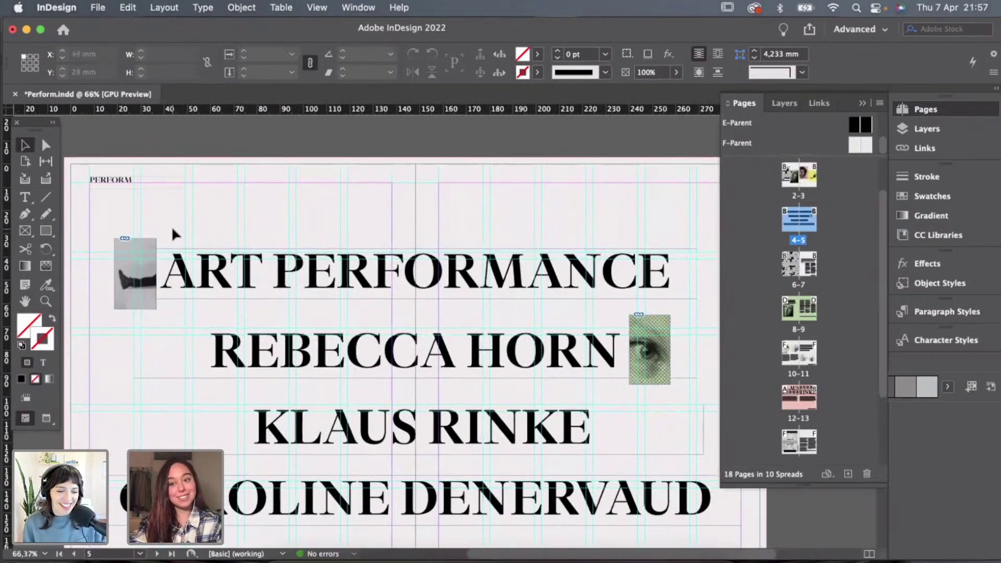
pyautogui.click(135, 274)
pyautogui.click(258, 222)
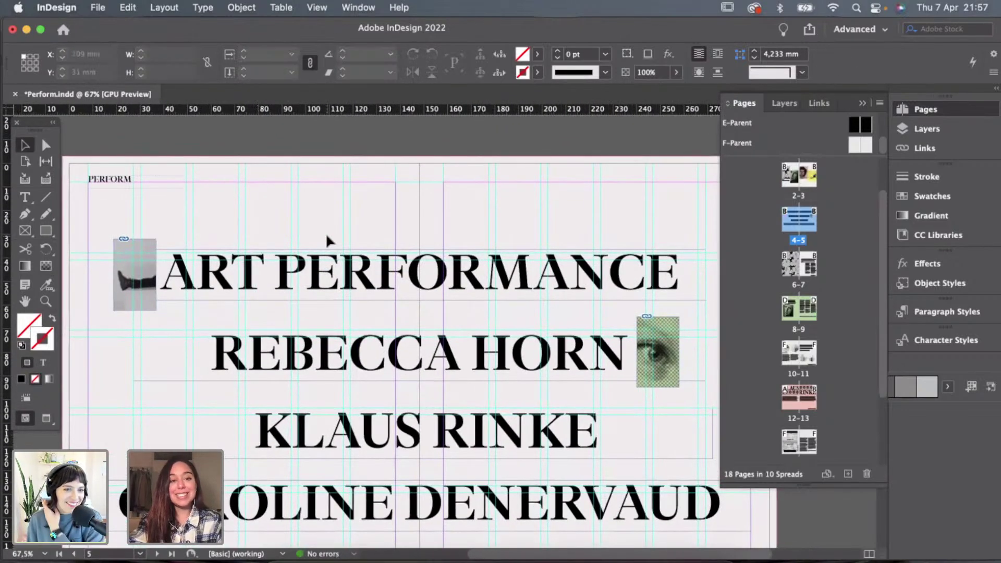
# Copy the curly-haired man's portrait from spread 2–3 and paste it onto spread 4–5.
pyautogui.scroll(-3, 329, 240)
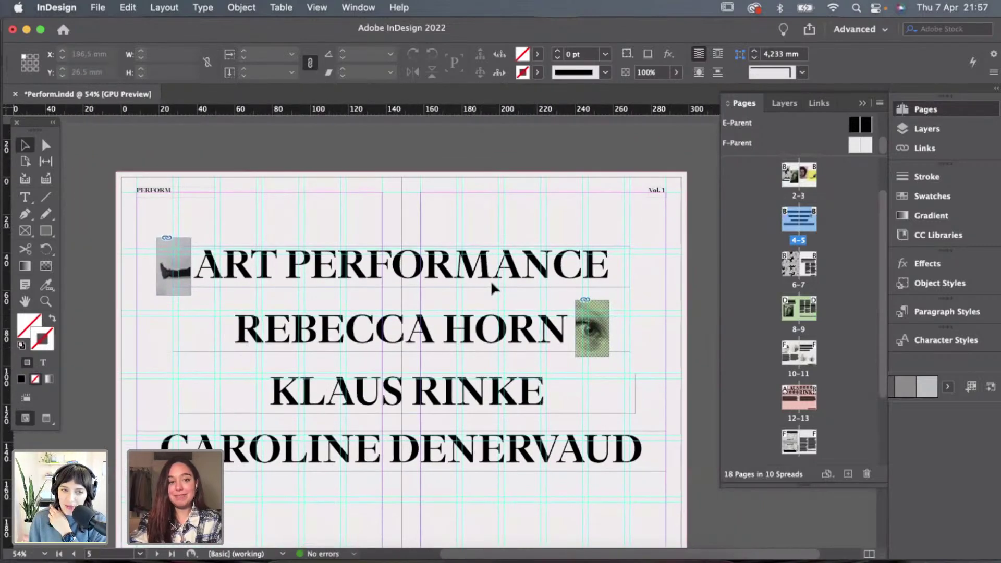
pyautogui.scroll(-2, 490, 280)
pyautogui.scroll(8, 365, 267)
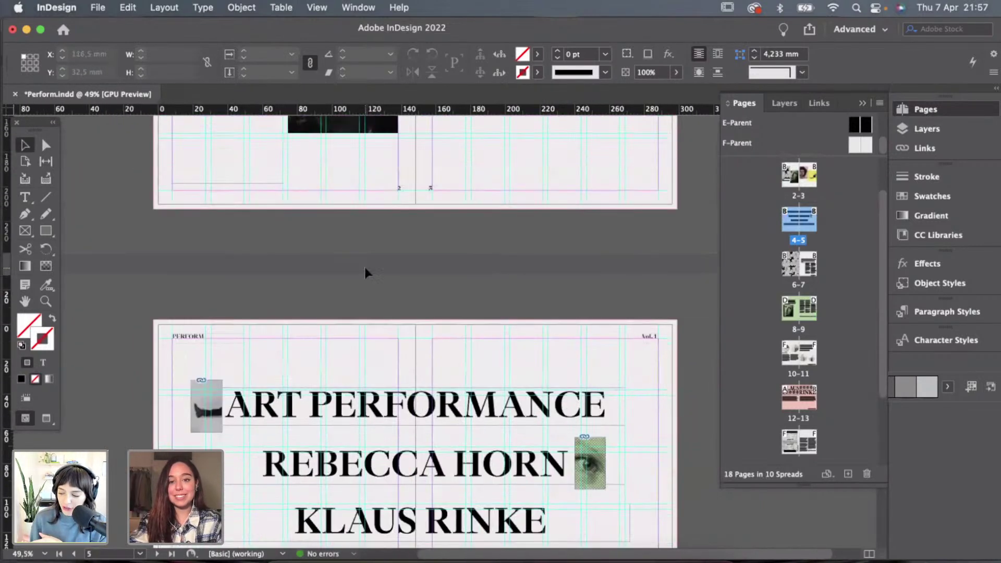
pyautogui.click(497, 270)
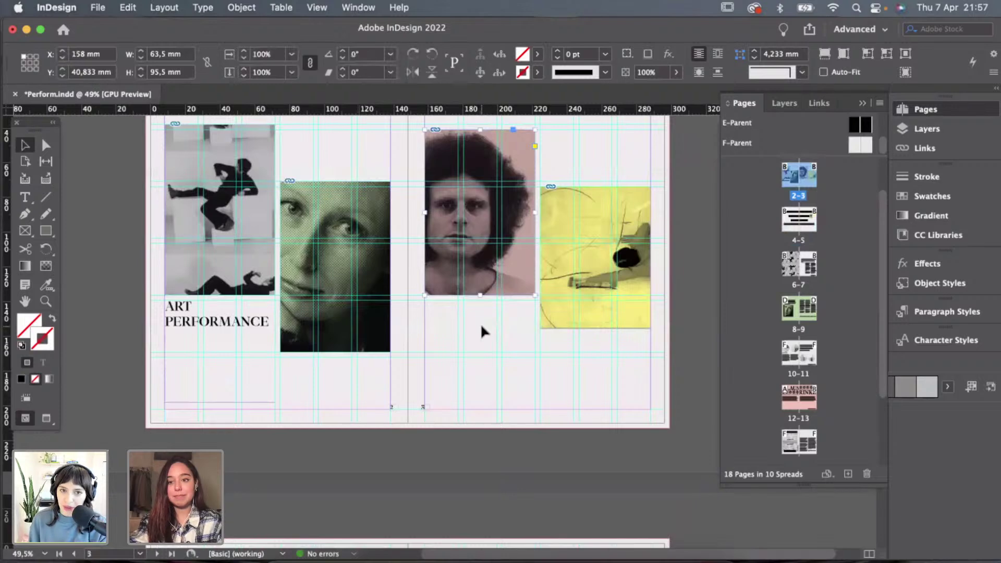
pyautogui.scroll(-8, 480, 323)
pyautogui.scroll(2, 287, 227)
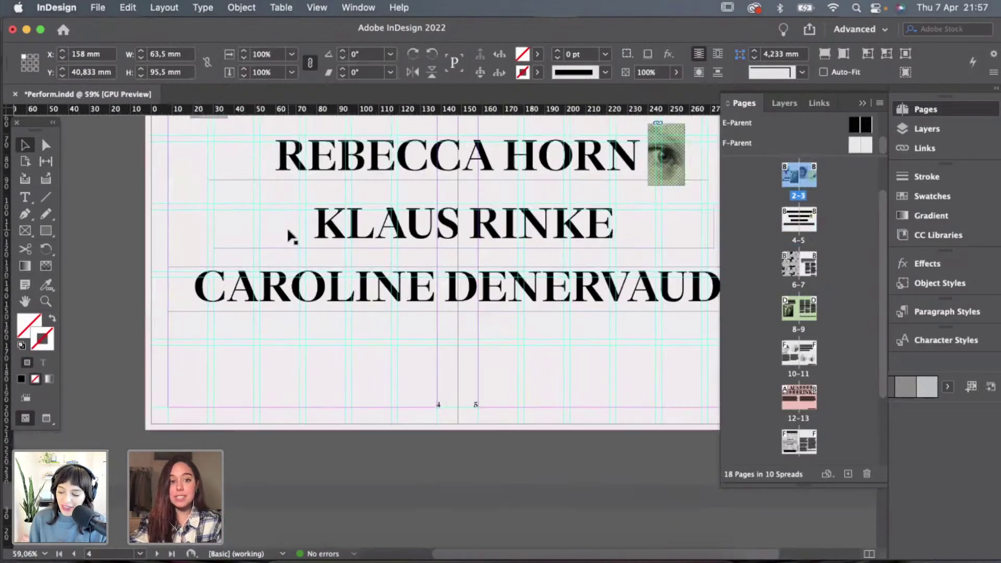
pyautogui.press('super+v')
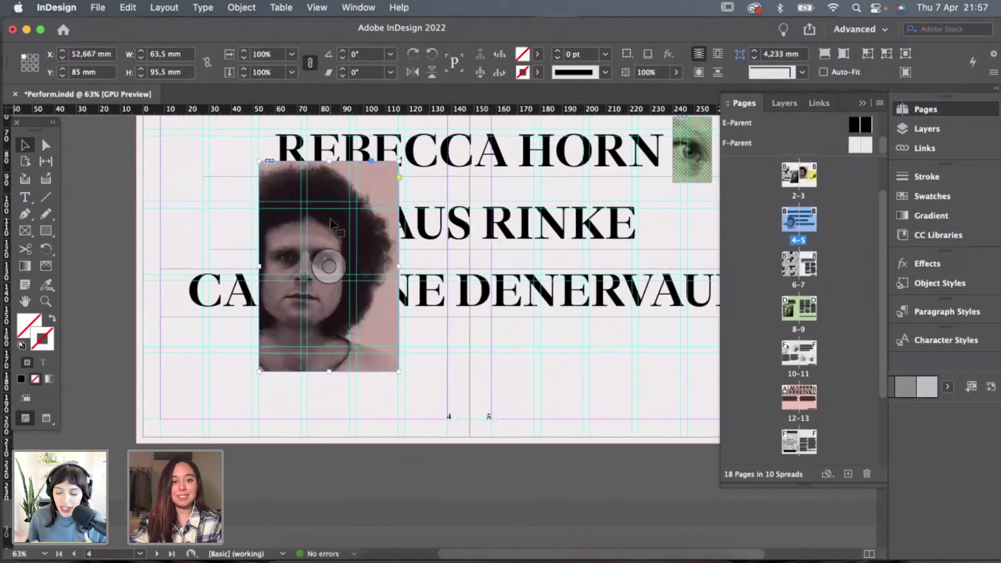
# Position the pasted portrait beside KLAUS RINKE and crop it to a hair detail 22.167 mm wide and 32.833 mm high.
pyautogui.scroll(2, 348, 250)
pyautogui.moveTo(384, 240); pyautogui.dragTo(266, 234)
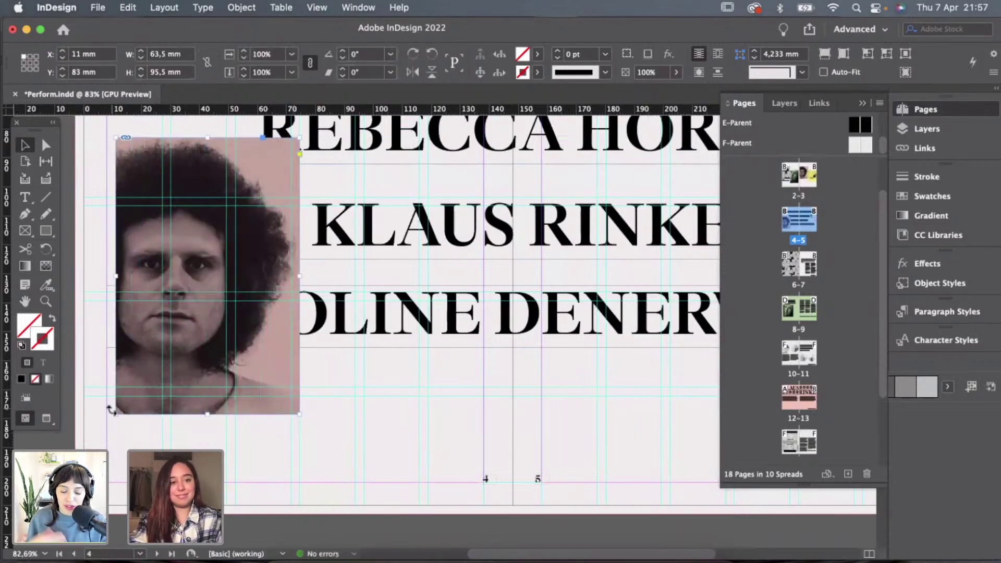
pyautogui.moveTo(114, 416); pyautogui.dragTo(236, 290)
pyautogui.moveTo(267, 137); pyautogui.dragTo(270, 197)
pyautogui.scroll(-2, 331, 194)
pyautogui.scroll(3, 330, 196)
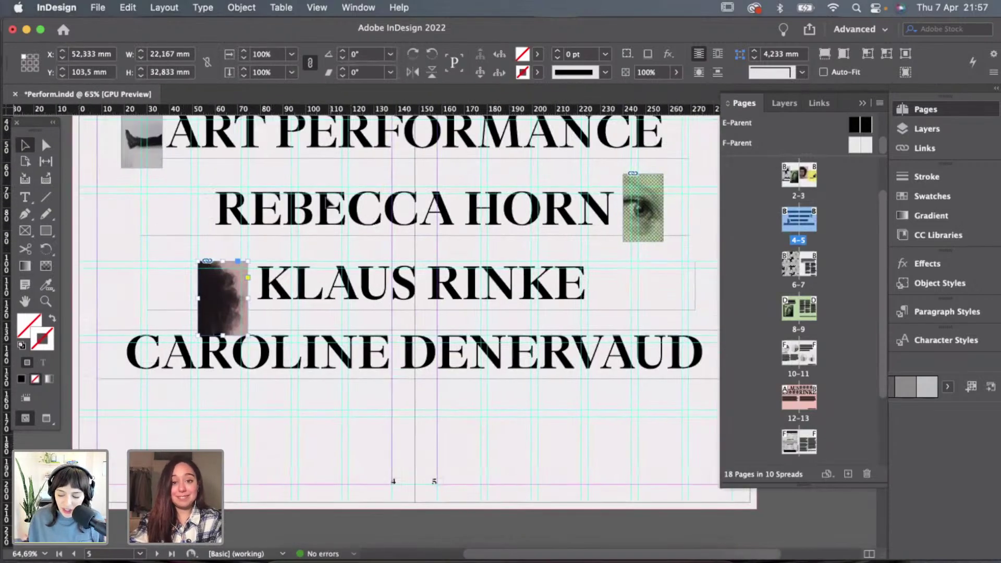
# Lay the hair photo over the eye photo beside REBECCA HORN and crop it to about 18 by 30 mm to match.
pyautogui.moveTo(236, 280); pyautogui.dragTo(653, 194)
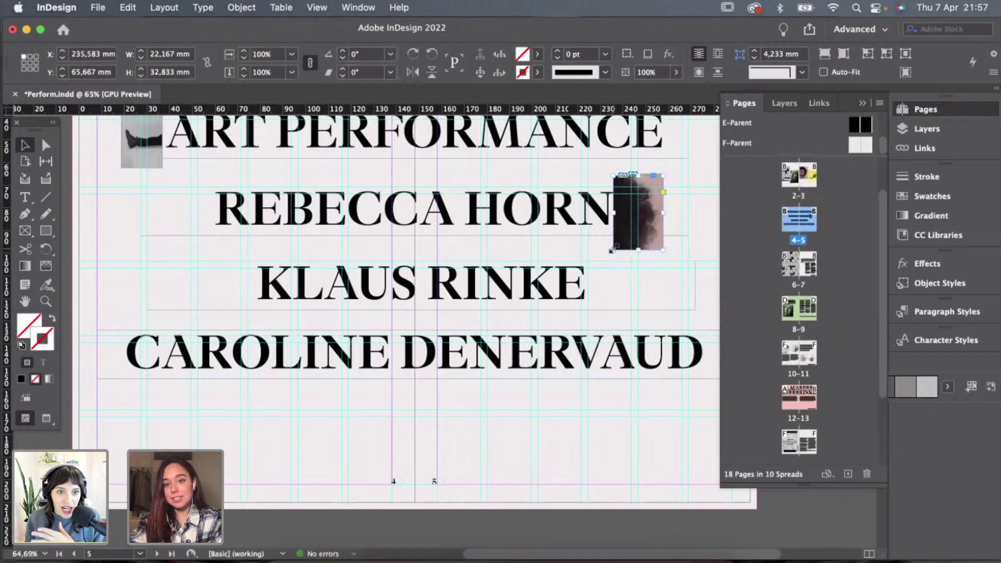
pyautogui.moveTo(613, 249)
pyautogui.mouseDown()
pyautogui.moveTo(639, 212)
pyautogui.moveTo(621, 243)
pyautogui.mouseUp()
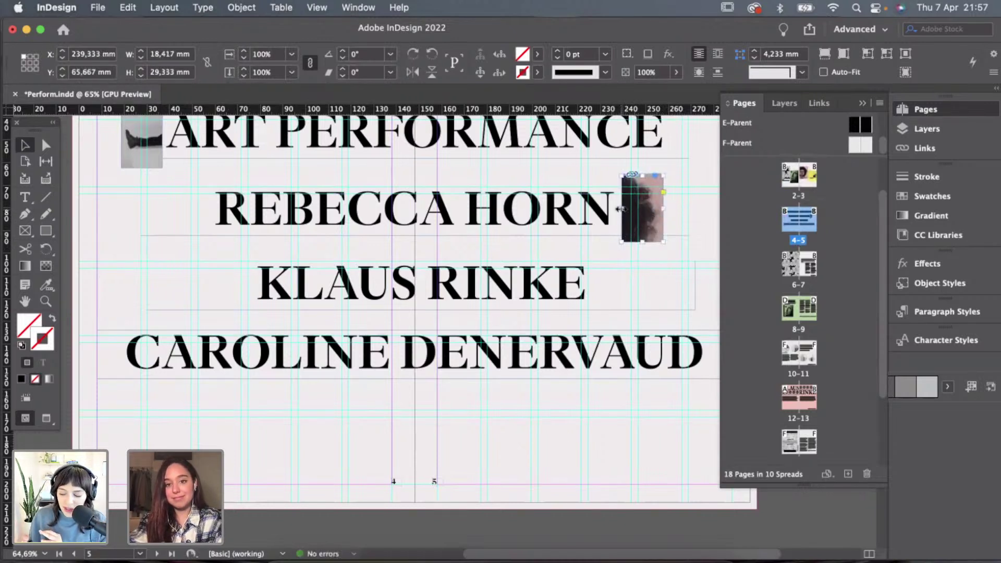
pyautogui.moveTo(622, 209)
pyautogui.mouseDown()
pyautogui.moveTo(632, 210)
pyautogui.moveTo(623, 210)
pyautogui.mouseUp()
pyautogui.click(677, 212)
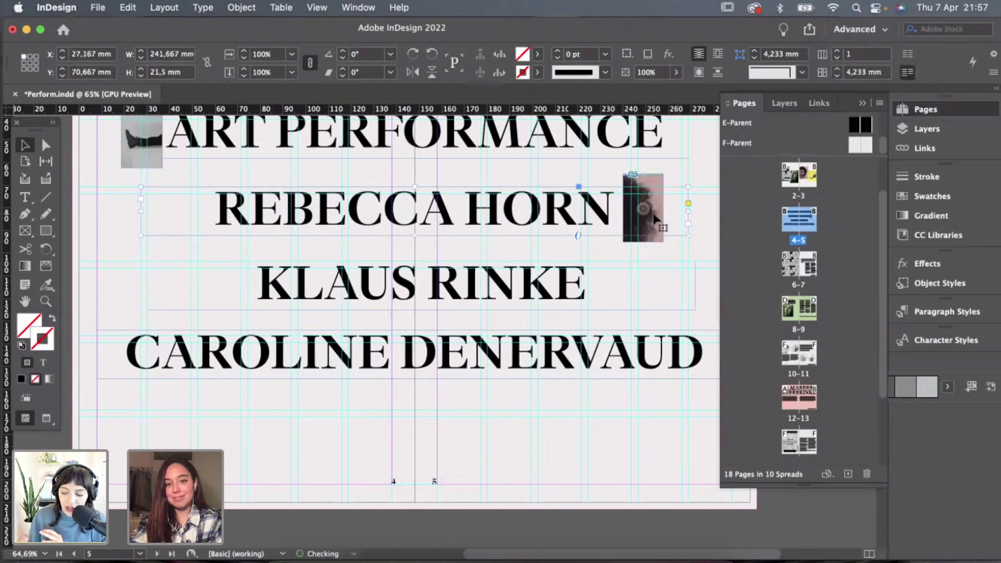
pyautogui.scroll(4, 659, 183)
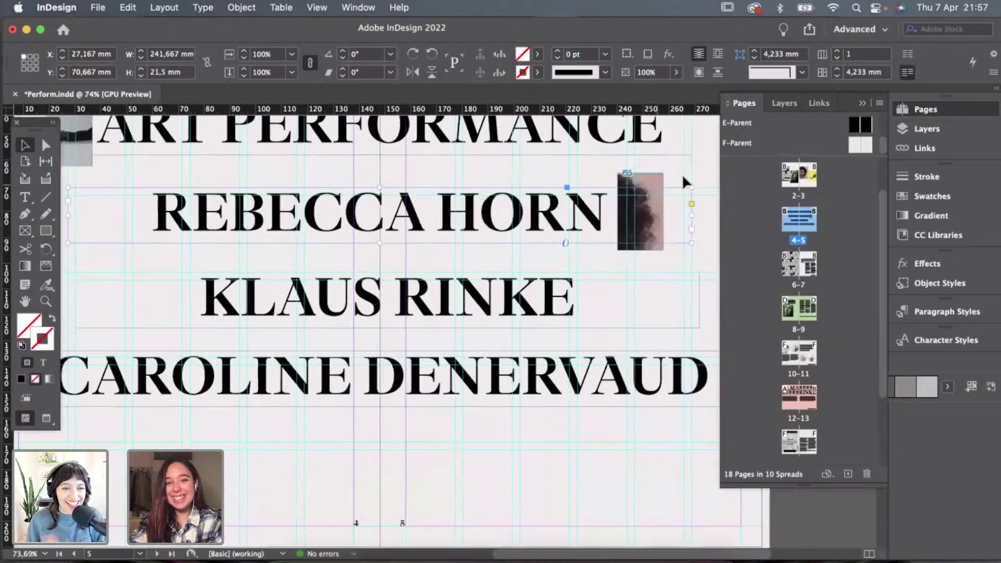
# Move the matched hair photo back in front of the KLAUS RINKE title line.
pyautogui.click(657, 183)
pyautogui.moveTo(635, 172); pyautogui.dragTo(320, 238)
pyautogui.scroll(-3, 636, 167)
pyautogui.click(220, 278)
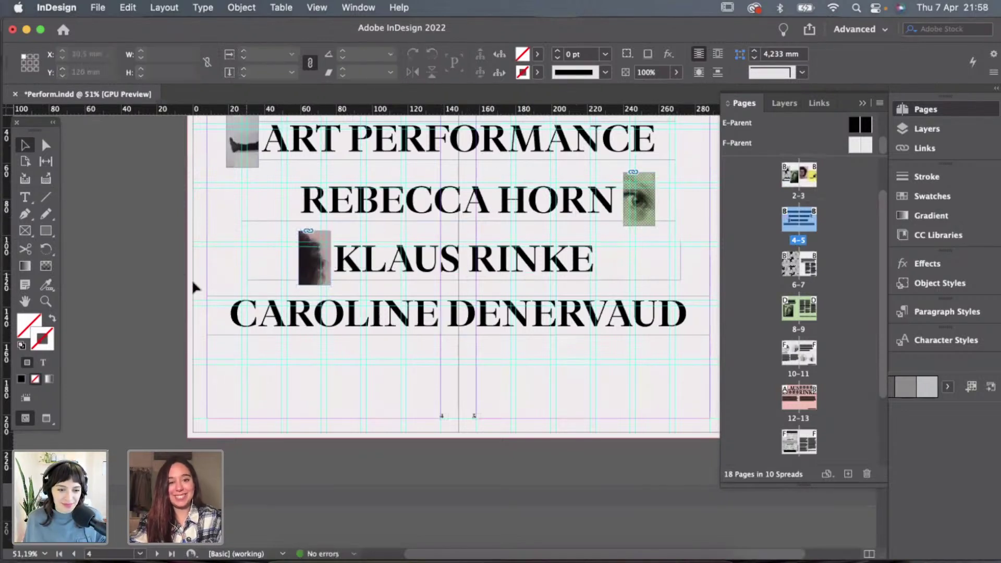
pyautogui.click(294, 267)
pyautogui.moveTo(248, 257); pyautogui.dragTo(332, 258)
pyautogui.click(260, 252)
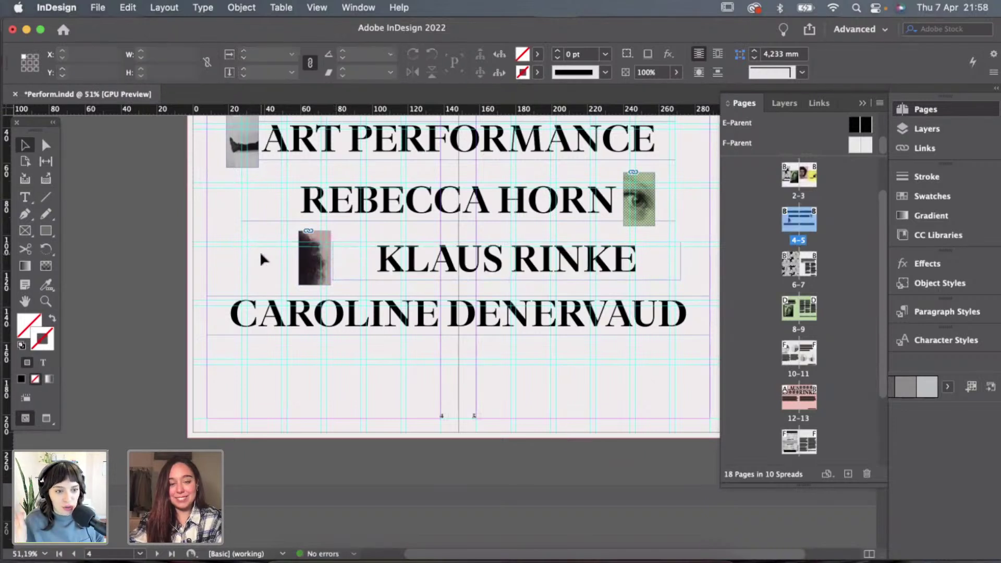
pyautogui.press('super+z')
# Switch to preview mode and nudge the hair photo away from KLAUS RINKE to X 56.75 mm, widening the gap.
pyautogui.click(222, 256)
pyautogui.press('s')
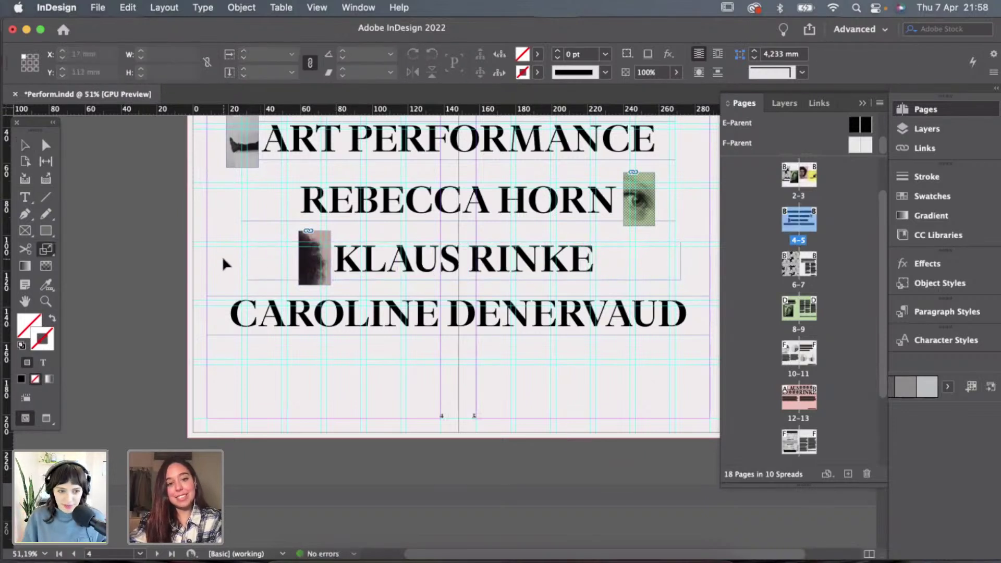
pyautogui.press('w')
pyautogui.scroll(-1, 221, 255)
pyautogui.click(307, 258)
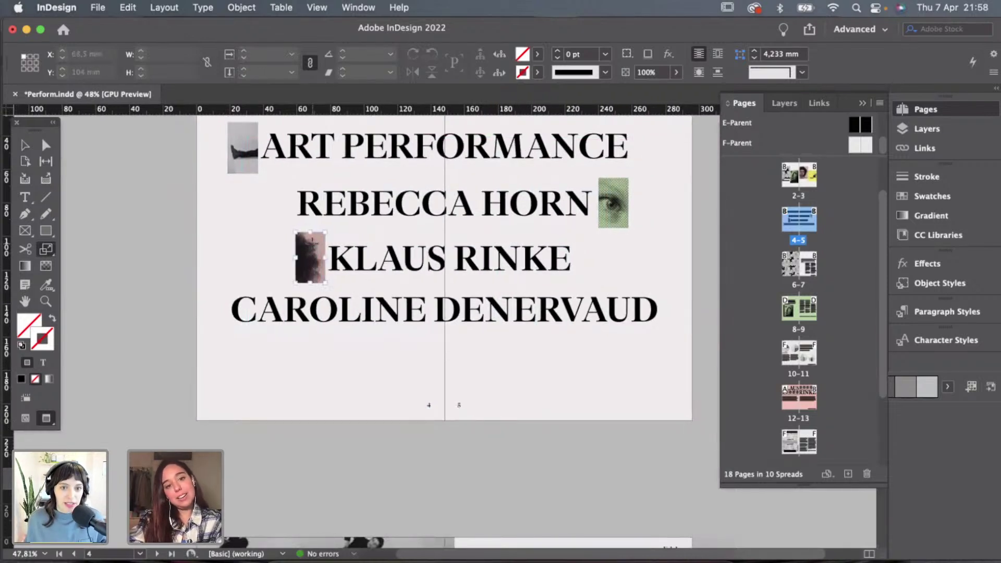
pyautogui.press('Left')
pyautogui.press('Left')
pyautogui.press('Left')
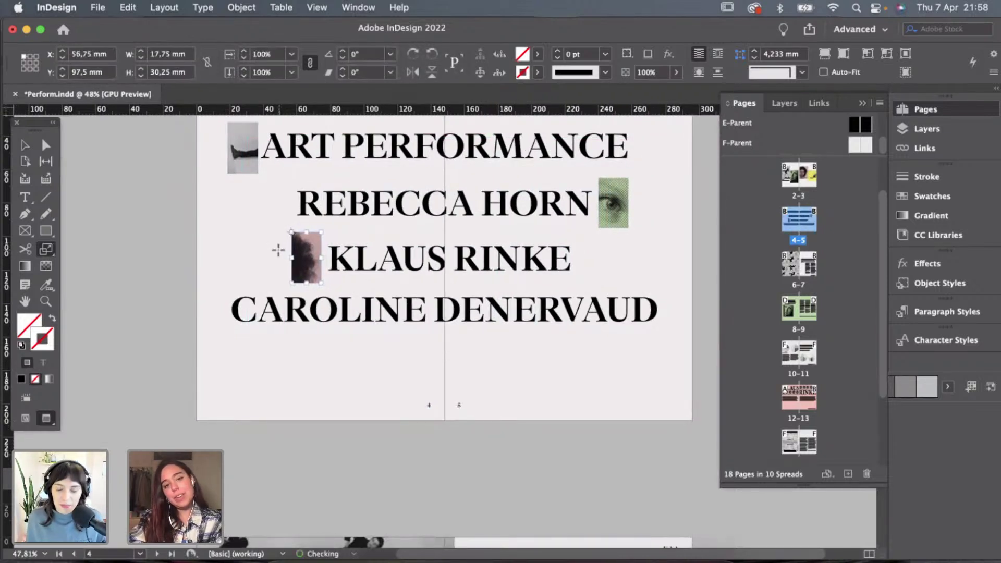
pyautogui.click(23, 146)
pyautogui.click(198, 240)
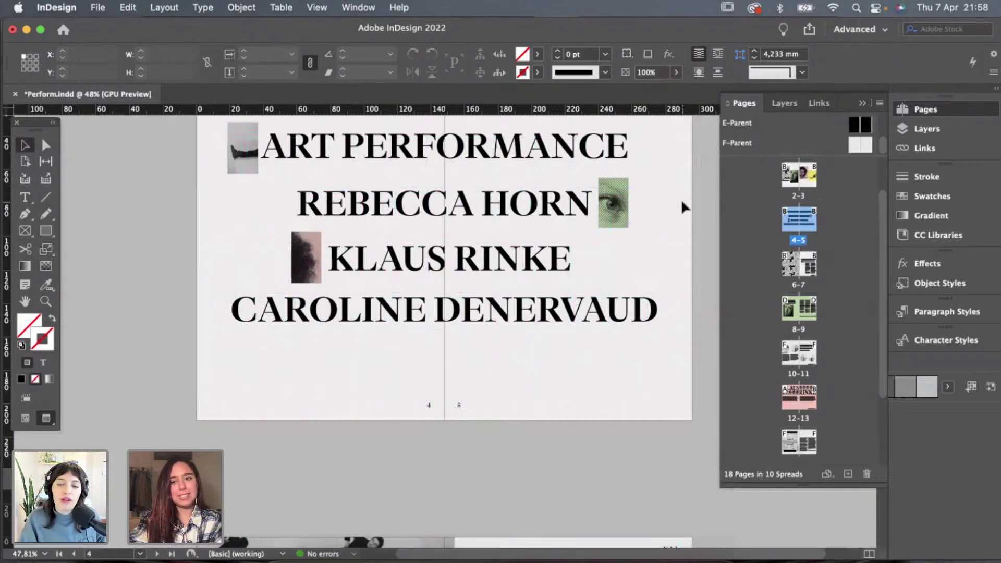
# Try the spread without the hair photo in front of KLAUS RINKE, and undo its removal.
pyautogui.press('super+minus')
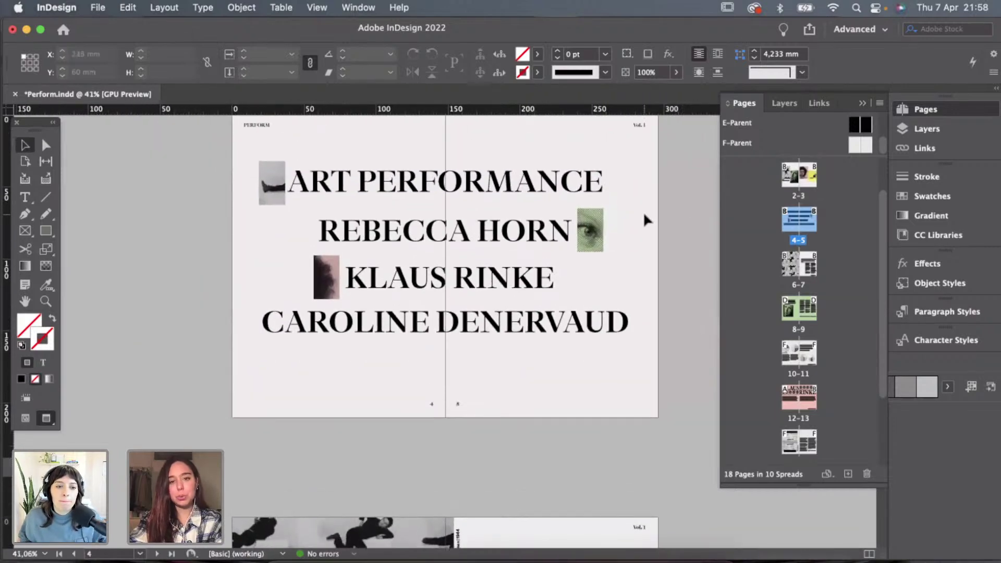
pyautogui.scroll(-1, 643, 212)
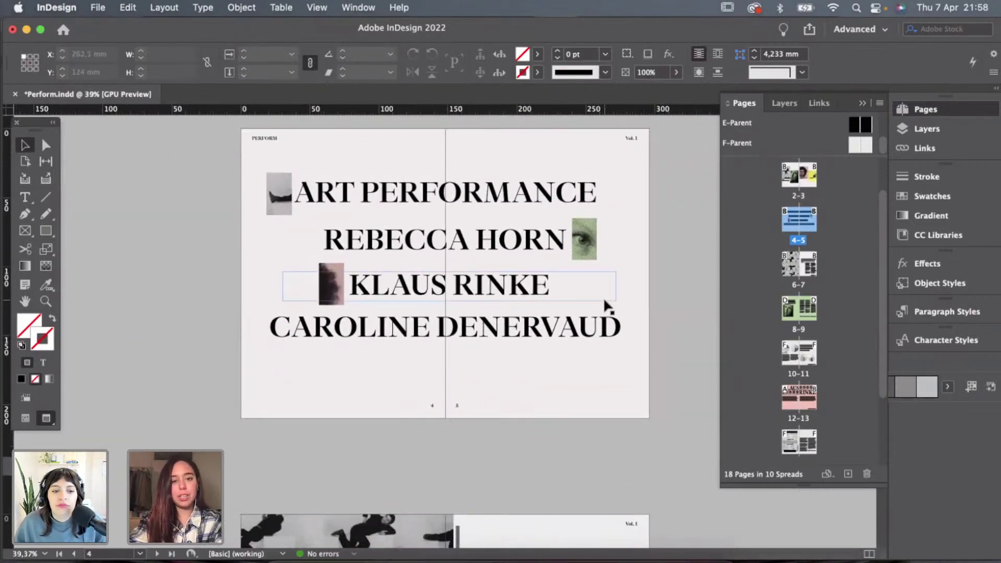
pyautogui.press('super+equal')
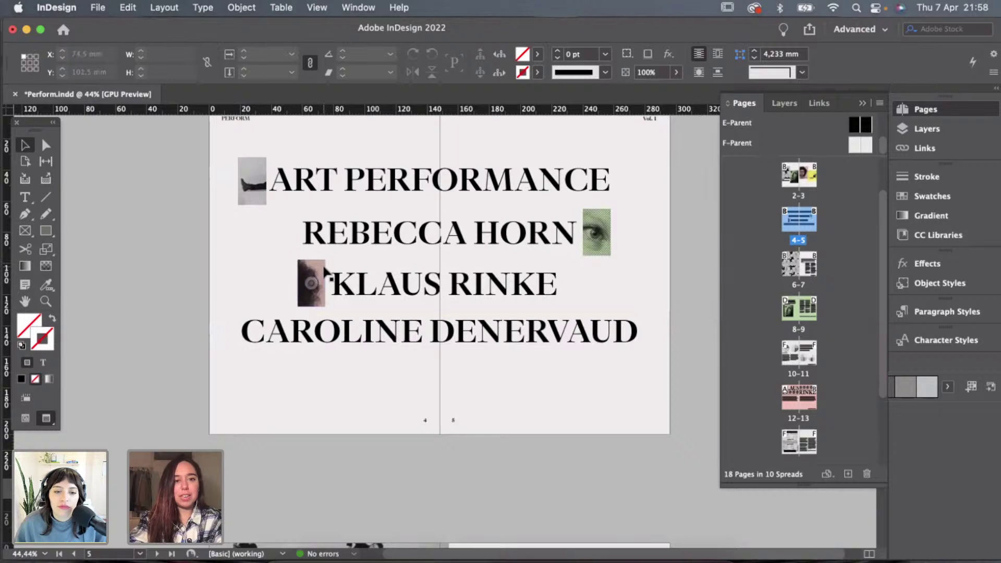
pyautogui.moveTo(321, 267); pyautogui.dragTo(655, 308)
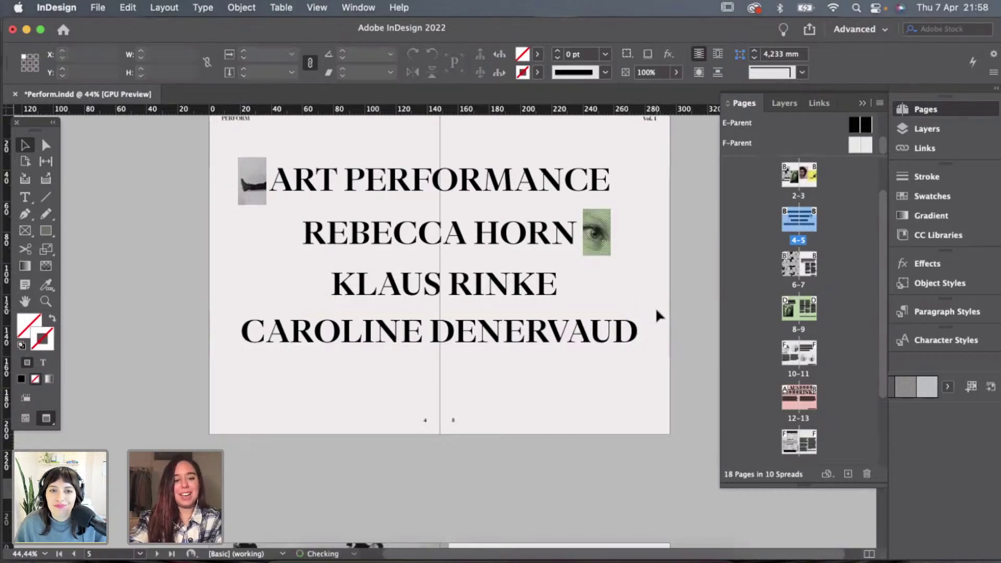
pyautogui.press('super+z')
pyautogui.scroll(-1, 654, 162)
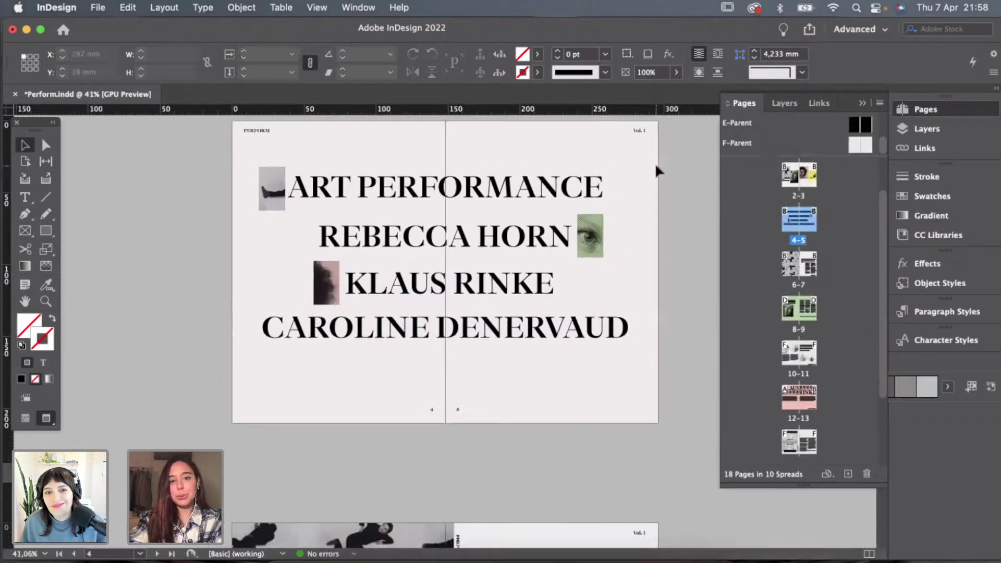
# Copy the yellow image from spread 2-3 onto spread 4-5, placing it over the end of the CAROLINE DENERVAUD title.
pyautogui.scroll(8, 654, 163)
pyautogui.click(605, 236)
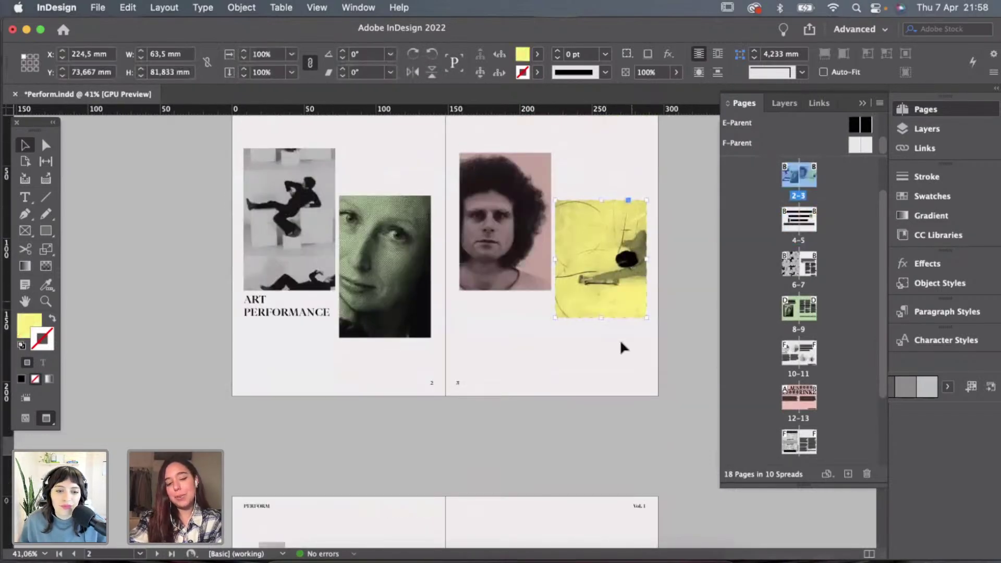
pyautogui.scroll(-8, 619, 339)
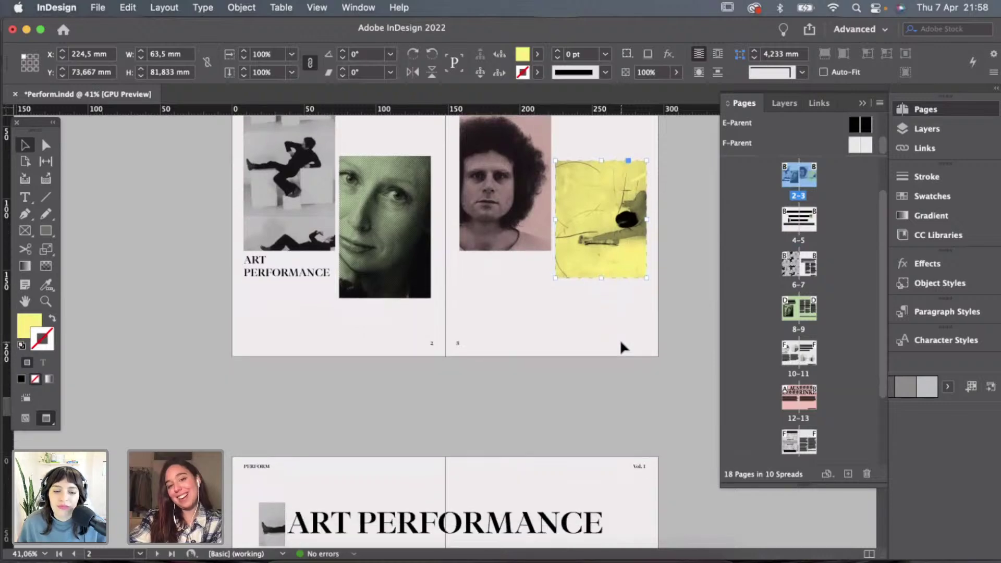
pyautogui.scroll(2, 623, 347)
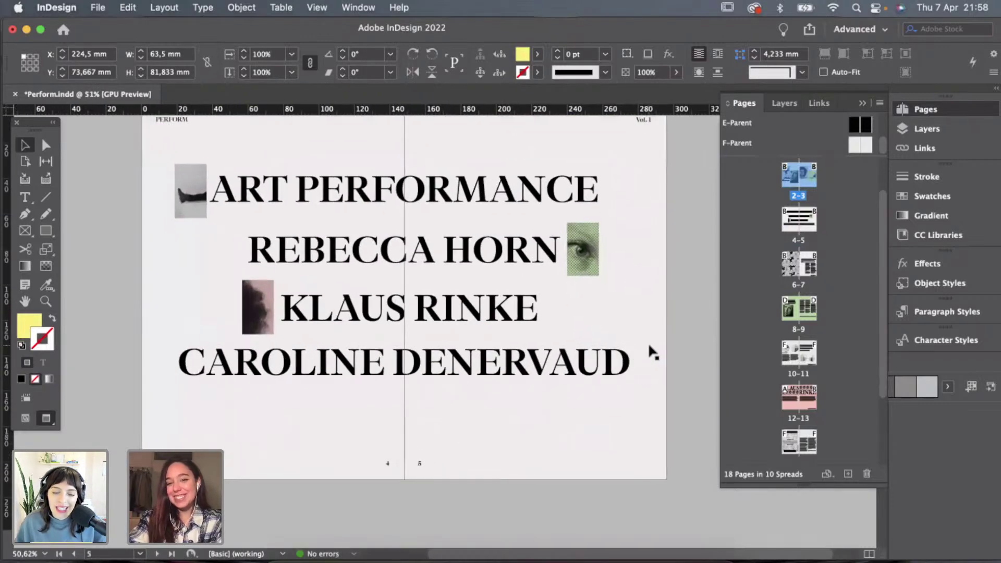
pyautogui.press('super+v')
pyautogui.moveTo(477, 297); pyautogui.dragTo(609, 342)
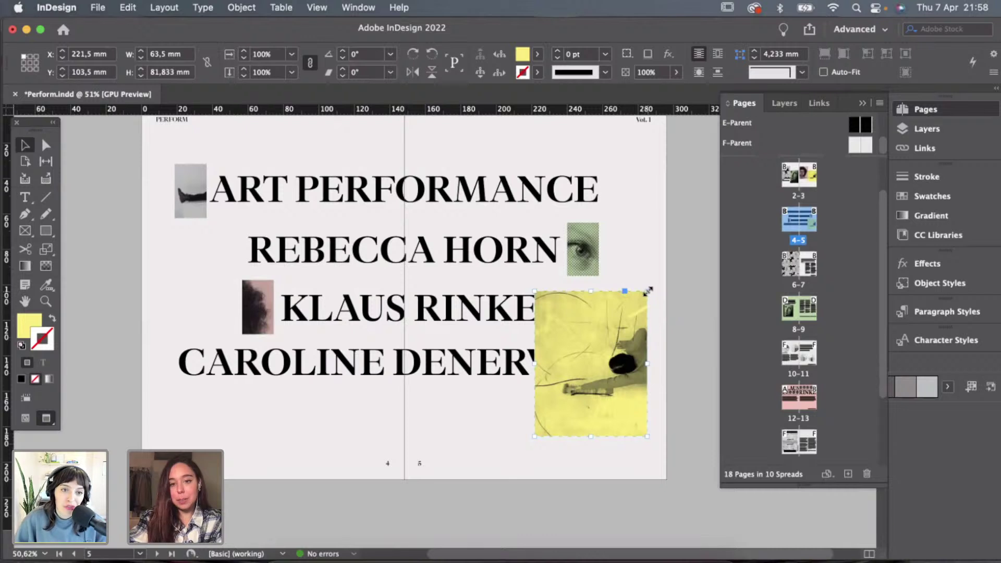
# Crop the pasted yellow image's frame to about 25.5 × 35.5 mm around the grey arm detail.
pyautogui.moveTo(648, 290); pyautogui.dragTo(597, 357)
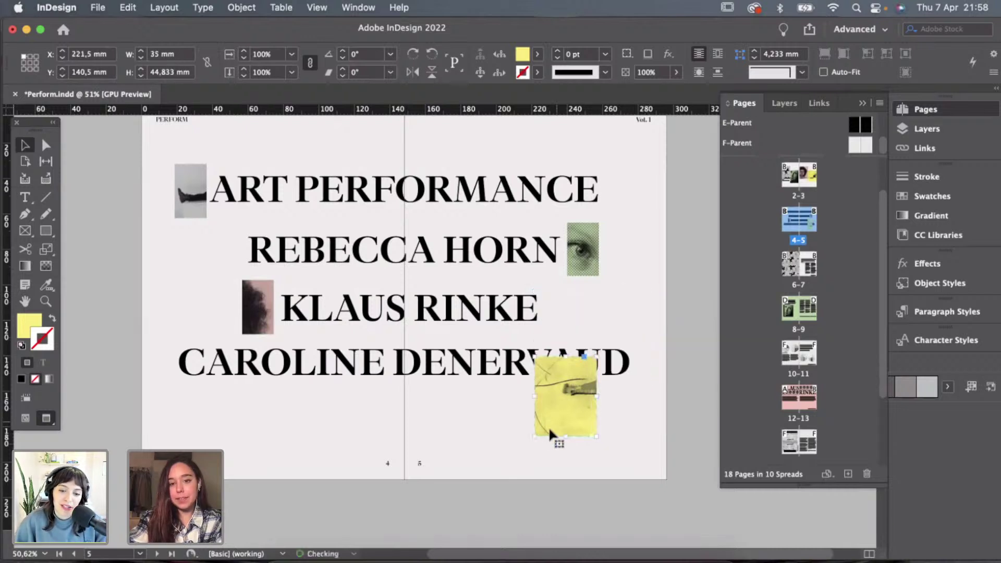
pyautogui.moveTo(536, 436); pyautogui.dragTo(551, 419)
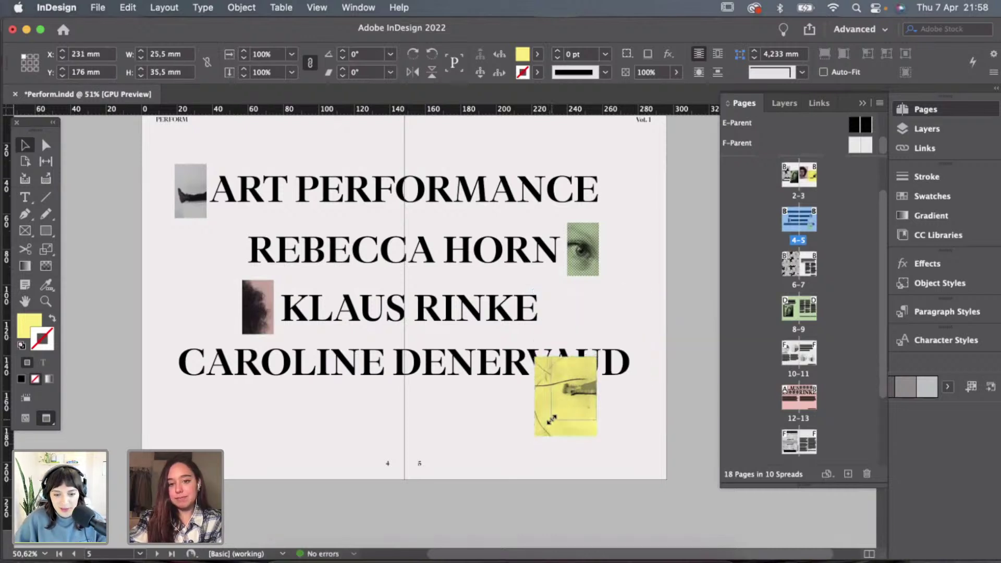
pyautogui.click(636, 339)
pyautogui.scroll(3, 636, 339)
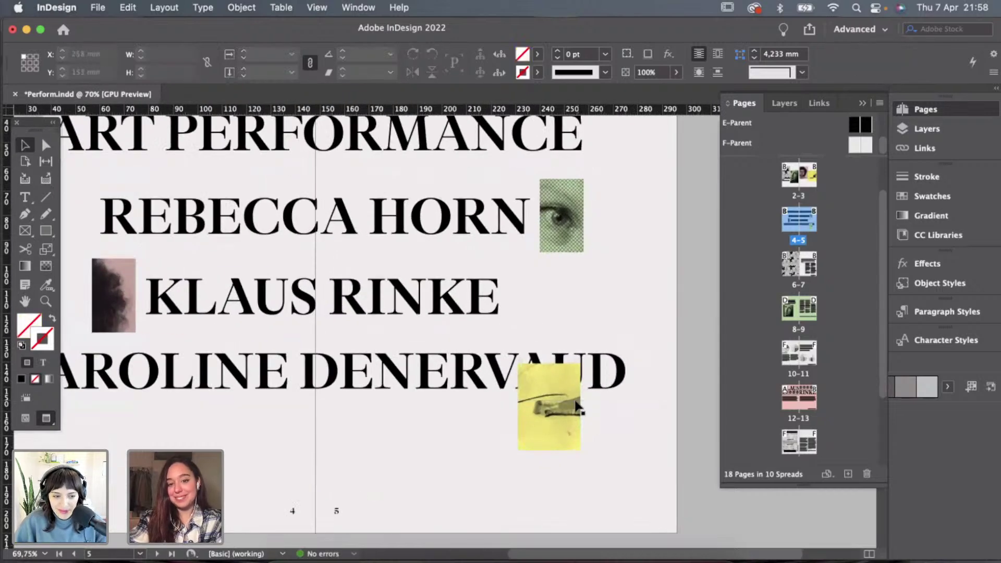
# Lay the yellow image over the green eye image as a size reference and crop its frame to about 20.2 × 30.2 mm.
pyautogui.moveTo(566, 430); pyautogui.dragTo(570, 254)
pyautogui.moveTo(569, 251)
pyautogui.mouseDown()
pyautogui.moveTo(530, 257)
pyautogui.moveTo(559, 251)
pyautogui.mouseUp()
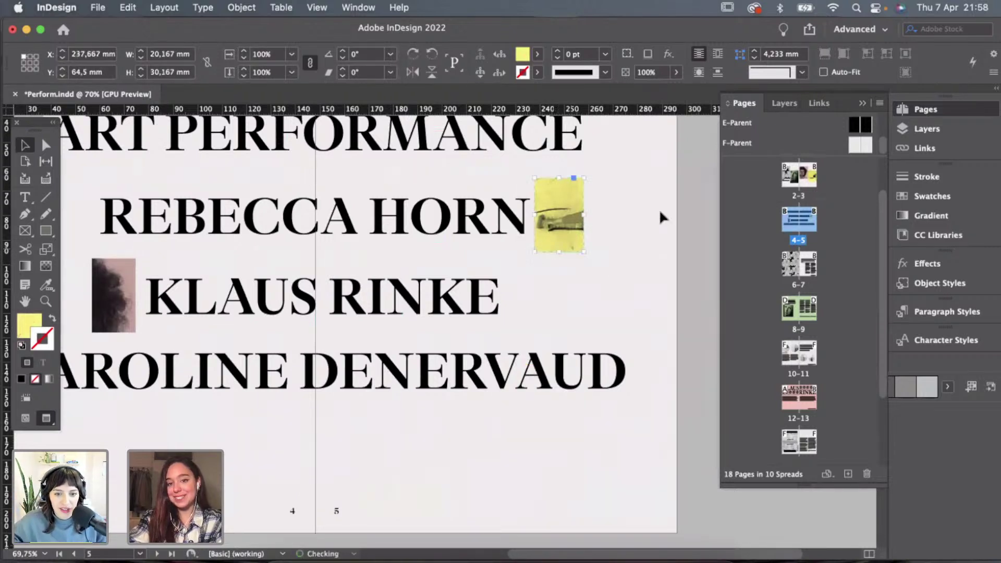
pyautogui.click(644, 207)
pyautogui.press('w')
pyautogui.press('w')
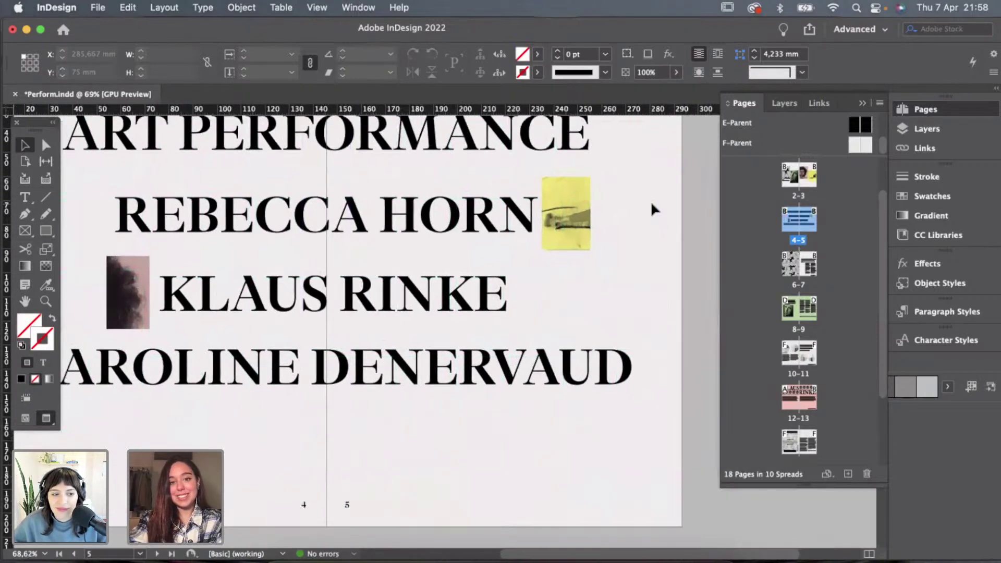
# Move the cropped yellow image to the end of the CAROLINE DENERVAUD line, at about X 266 mm, Y 128 mm.
pyautogui.press('super+alt+0')
pyautogui.moveTo(626, 239); pyautogui.dragTo(682, 371)
pyautogui.click(672, 333)
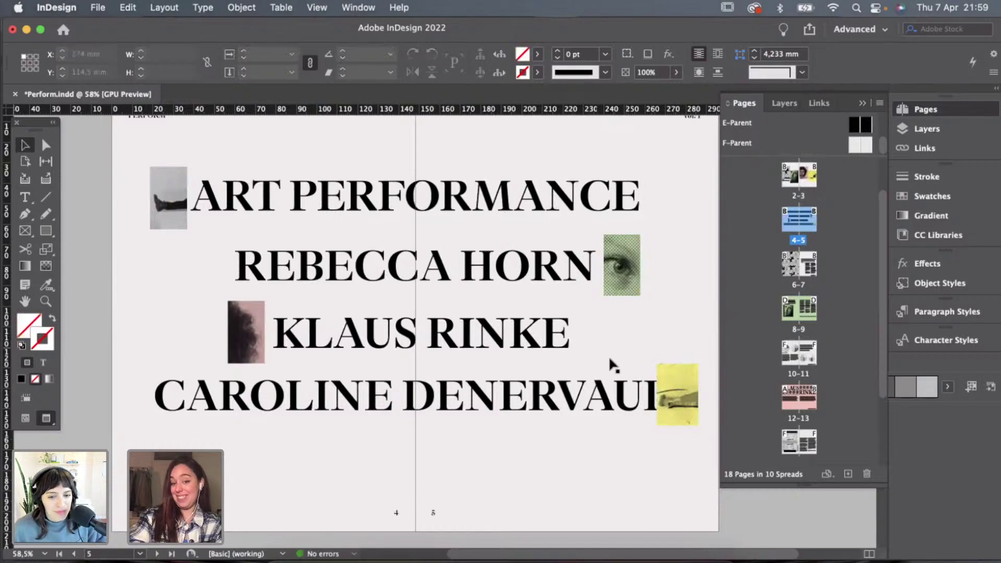
pyautogui.click(681, 380)
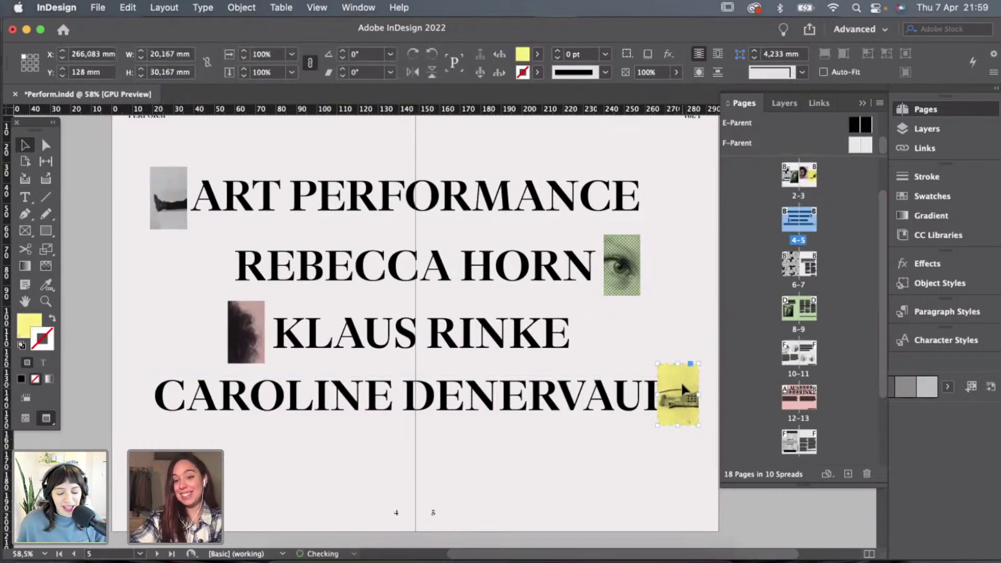
pyautogui.scroll(-2, 683, 383)
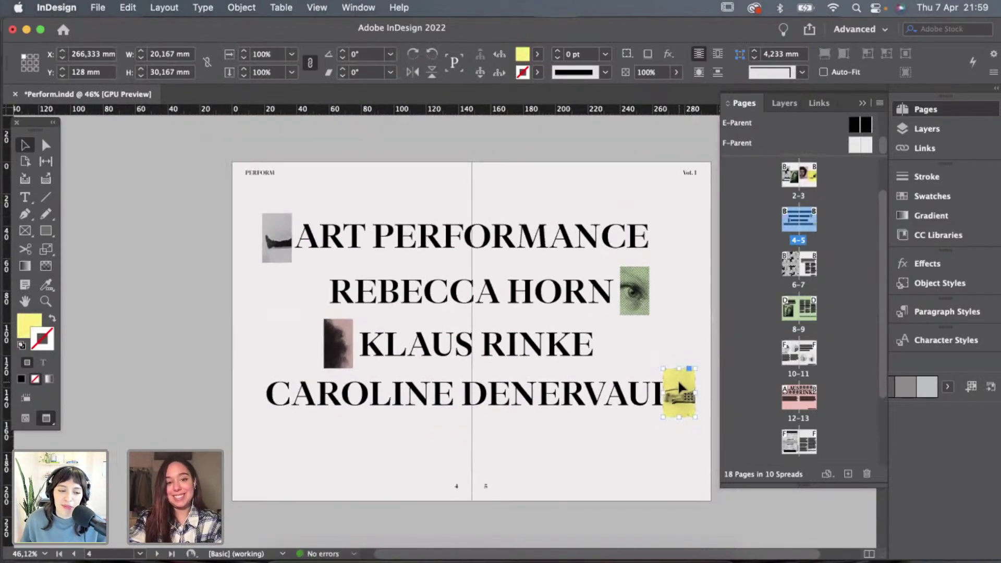
# Set the font size of the CAROLINE DENERVAUD title to 55 pt.
pyautogui.doubleClick(539, 376)
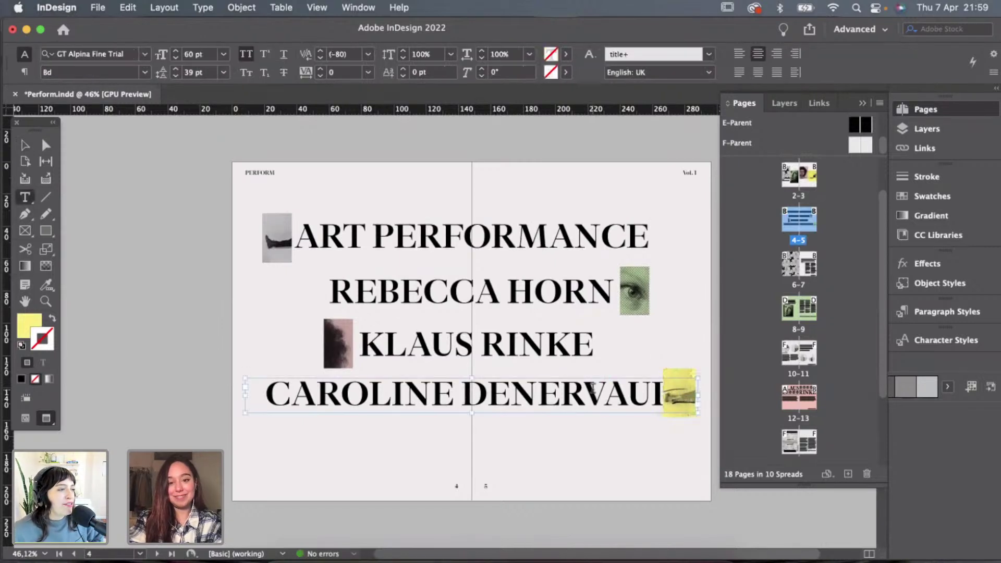
pyautogui.tripleClick(540, 375)
pyautogui.click(204, 53)
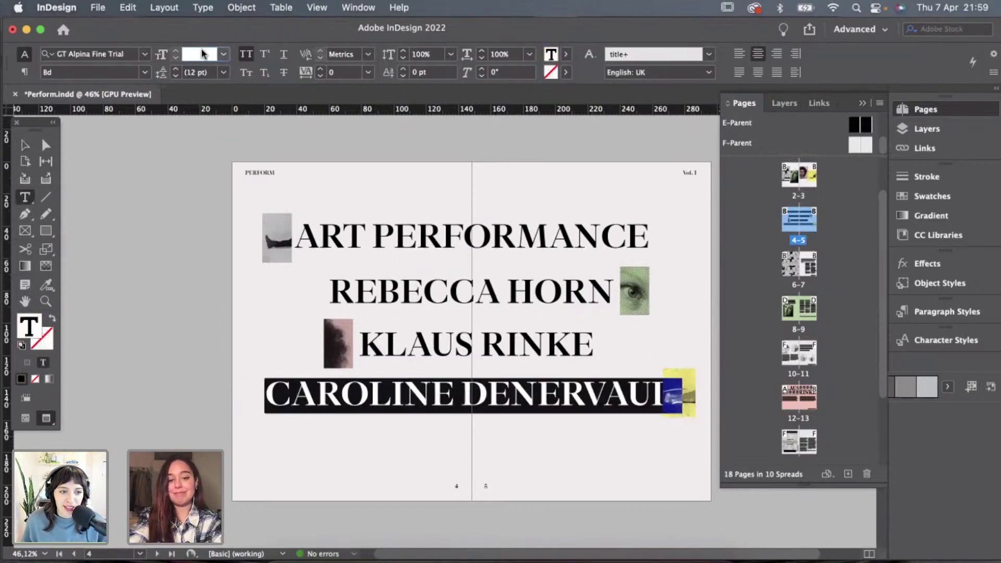
pyautogui.write('55')
pyautogui.press('Return')
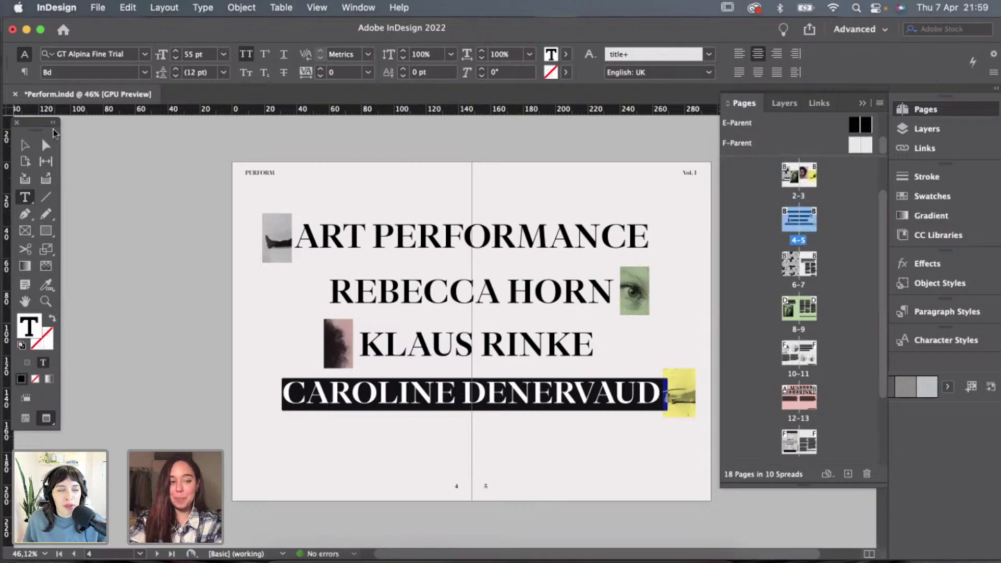
pyautogui.click(23, 150)
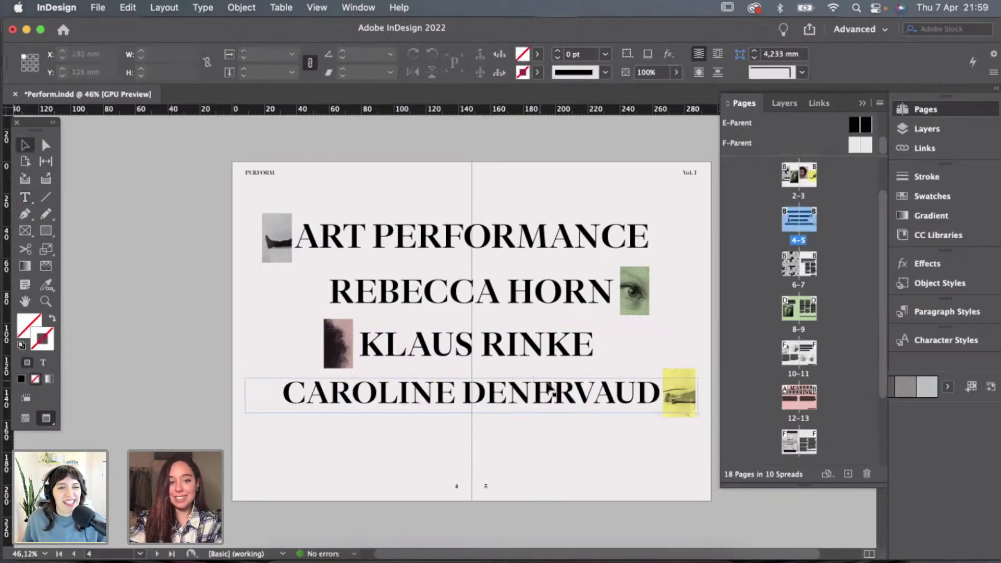
# Set the font size of the KLAUS RINKE title to 55 pt.
pyautogui.click(554, 344)
pyautogui.tripleClick(556, 344)
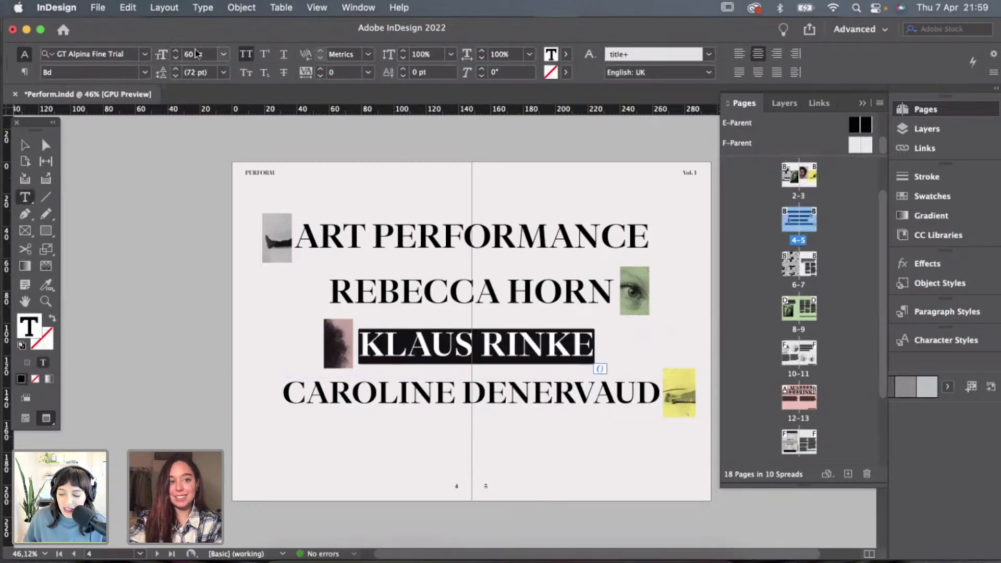
pyautogui.click(154, 53)
pyautogui.write('60')
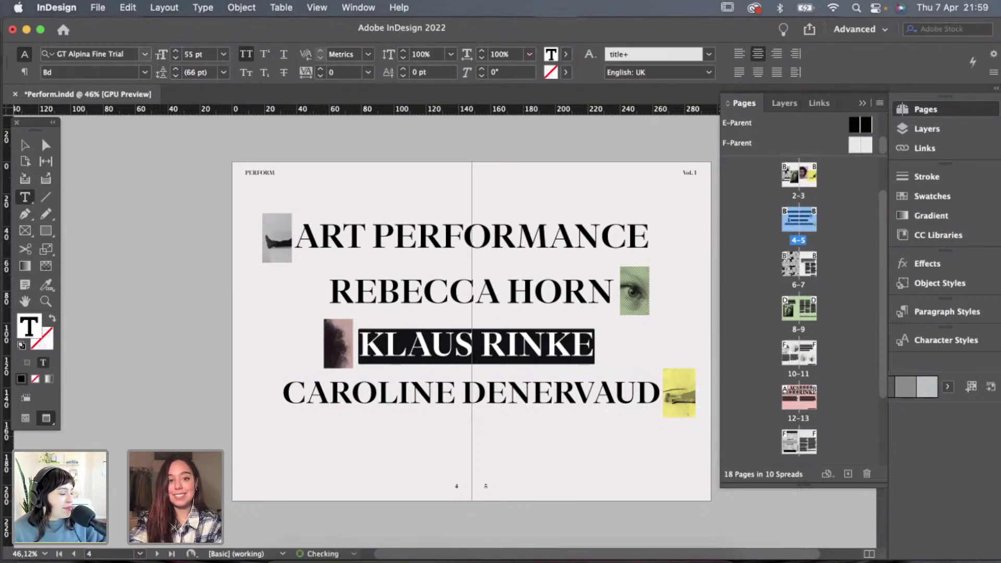
pyautogui.press('Return')
# Set the font size of the REBECCA HORN title to 55 pt.
pyautogui.doubleClick(543, 295)
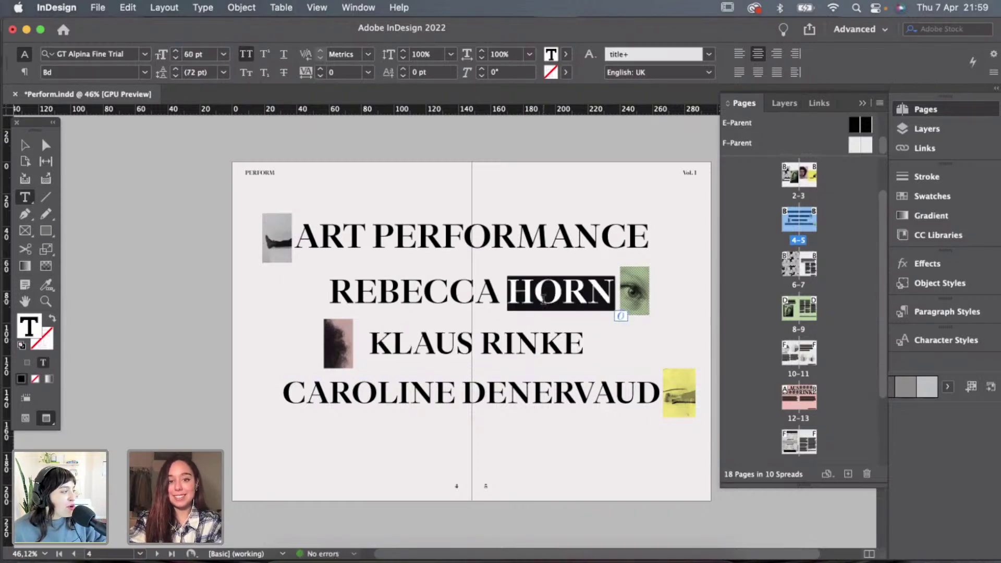
pyautogui.tripleClick(457, 280)
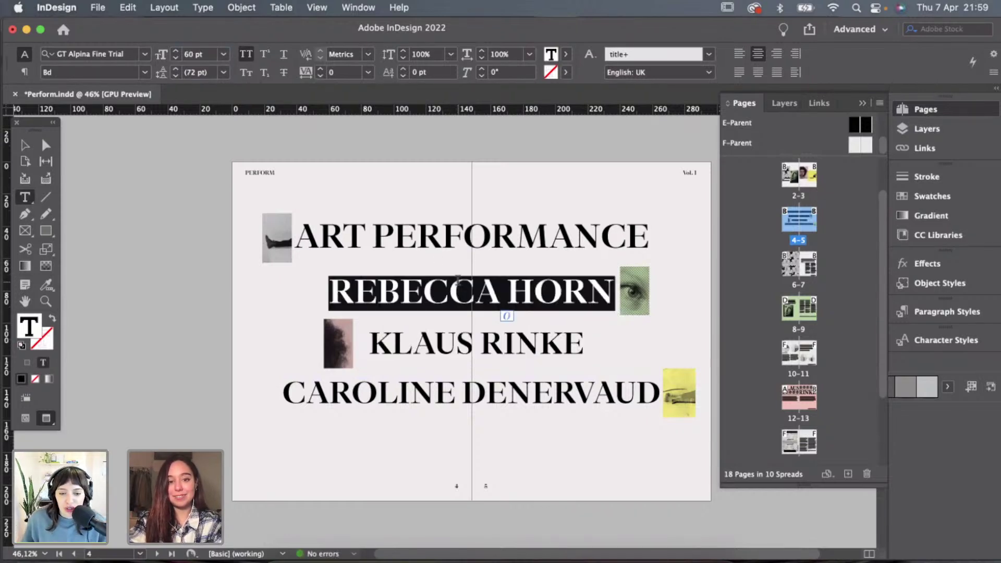
pyautogui.click(193, 54)
pyautogui.write('55')
pyautogui.press('Return')
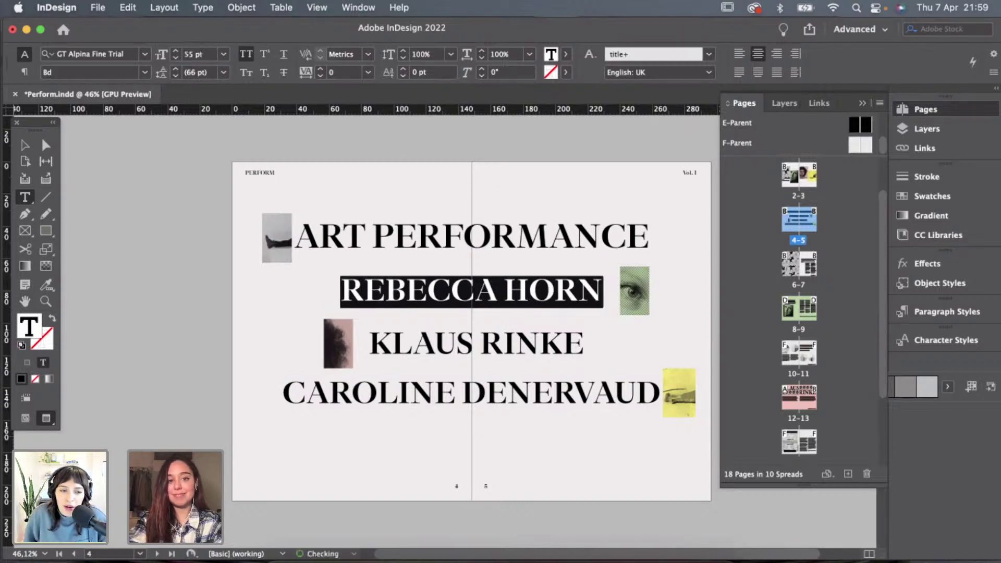
# Set the font size of the ART PERFORMANCE title to 55 pt and deselect the text.
pyautogui.tripleClick(477, 227)
pyautogui.click(193, 54)
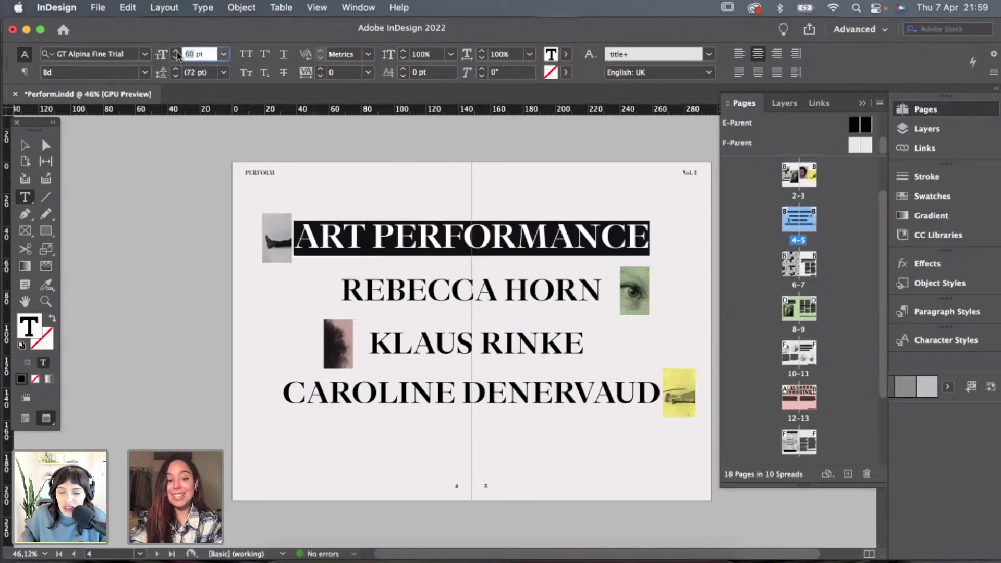
pyautogui.write('55')
pyautogui.press('Return')
pyautogui.click(25, 145)
pyautogui.click(139, 219)
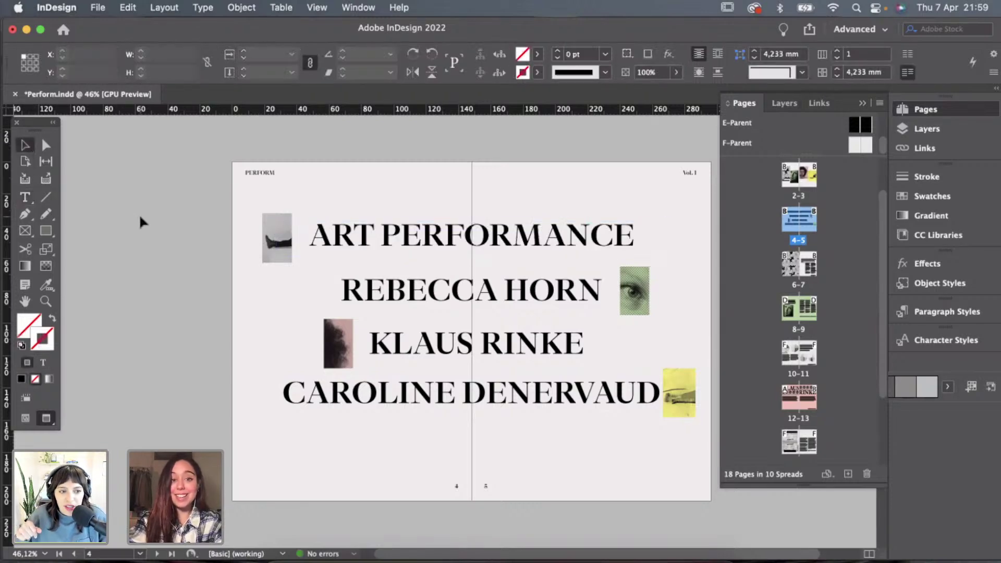
# Compare the four title frames and nudge the ART PERFORMANCE title slightly down against the layout guides.
pyautogui.scroll(-2, 286, 235)
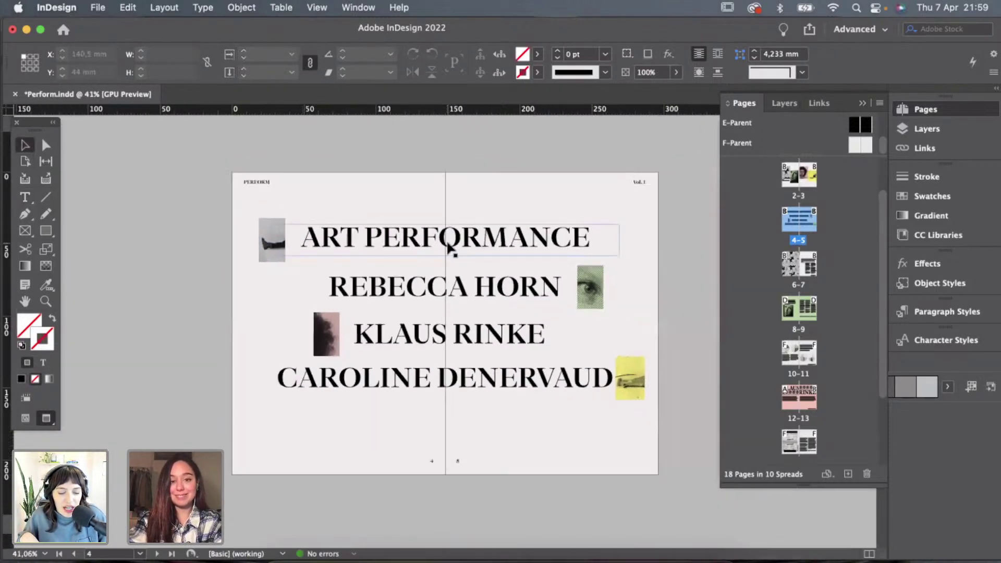
pyautogui.moveTo(436, 207); pyautogui.dragTo(457, 426)
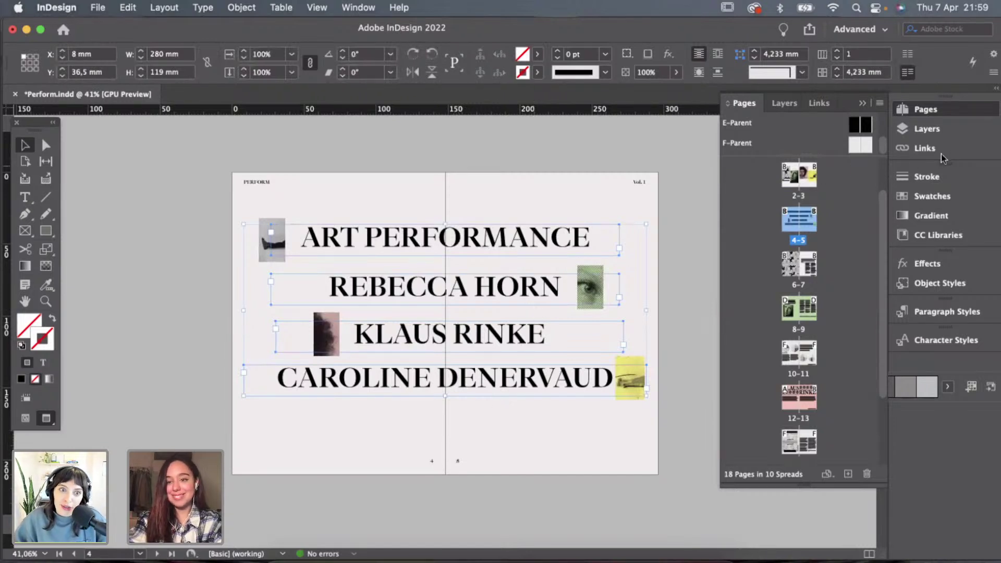
pyautogui.click(499, 180)
pyautogui.scroll(2, 499, 179)
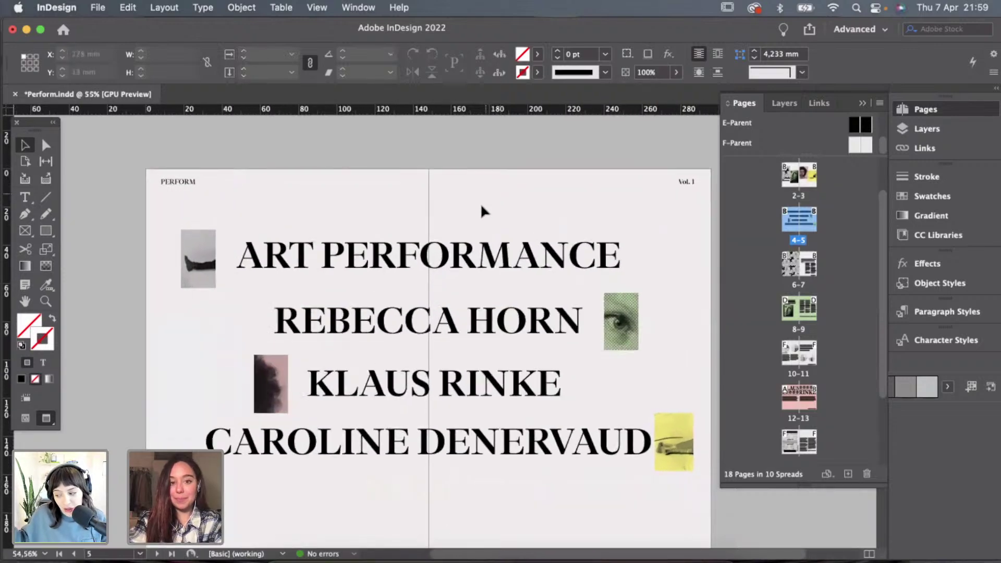
pyautogui.press('w')
pyautogui.scroll(2, 480, 204)
pyautogui.moveTo(476, 264); pyautogui.dragTo(476, 270)
pyautogui.click(492, 232)
pyautogui.press('w')
# Widen the REBECCA HORN text frame to both outer margins of the spread, starting at X 8 mm and 280 mm wide.
pyautogui.click(482, 360)
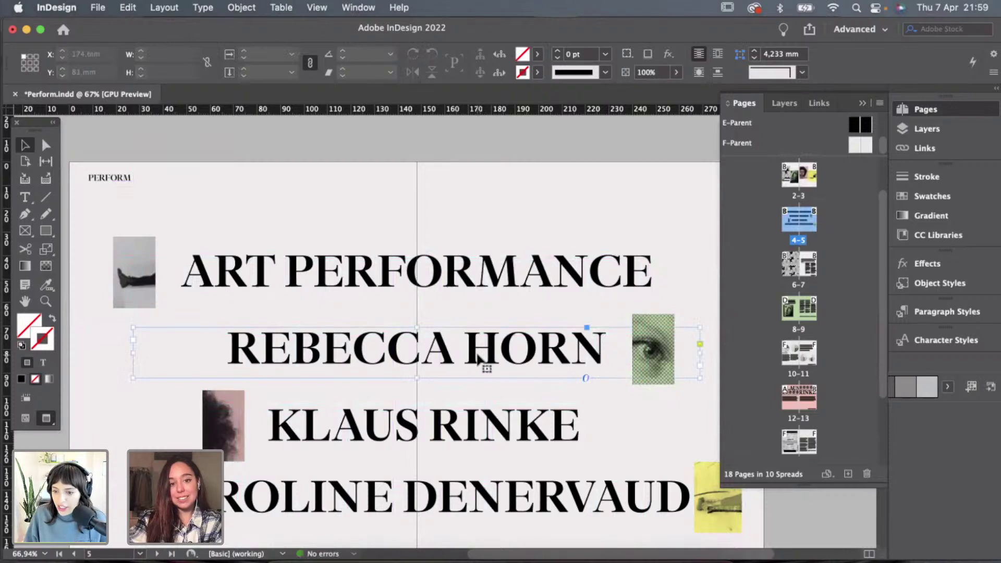
pyautogui.press('w')
pyautogui.moveTo(483, 360); pyautogui.dragTo(478, 359)
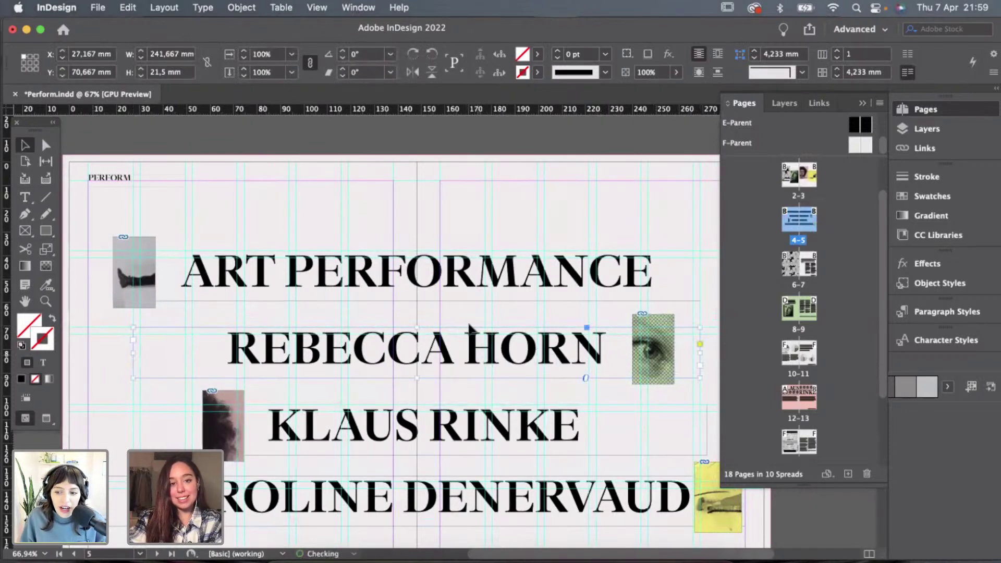
pyautogui.click(467, 314)
pyautogui.scroll(-1, 467, 314)
pyautogui.scroll(-1, 468, 314)
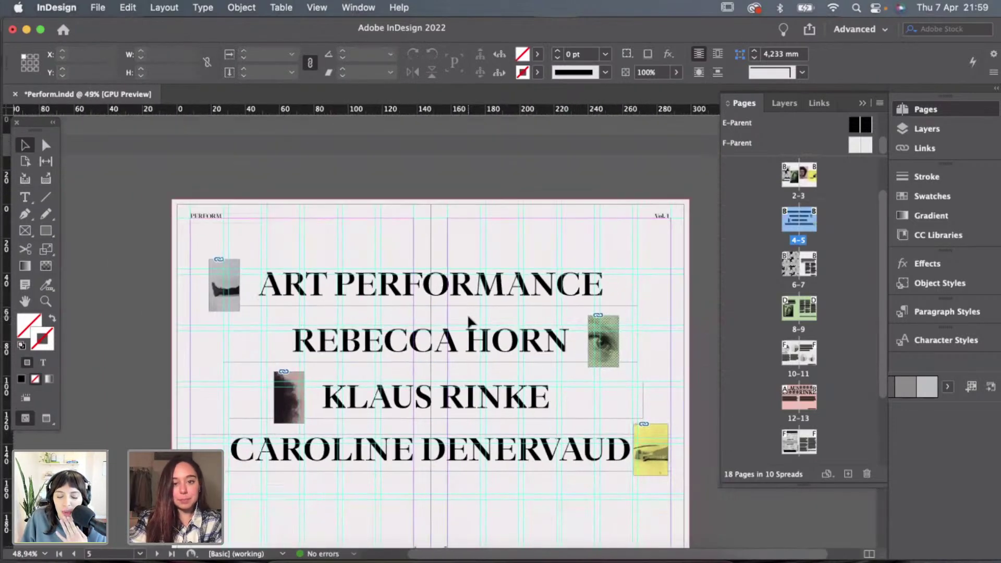
pyautogui.click(230, 347)
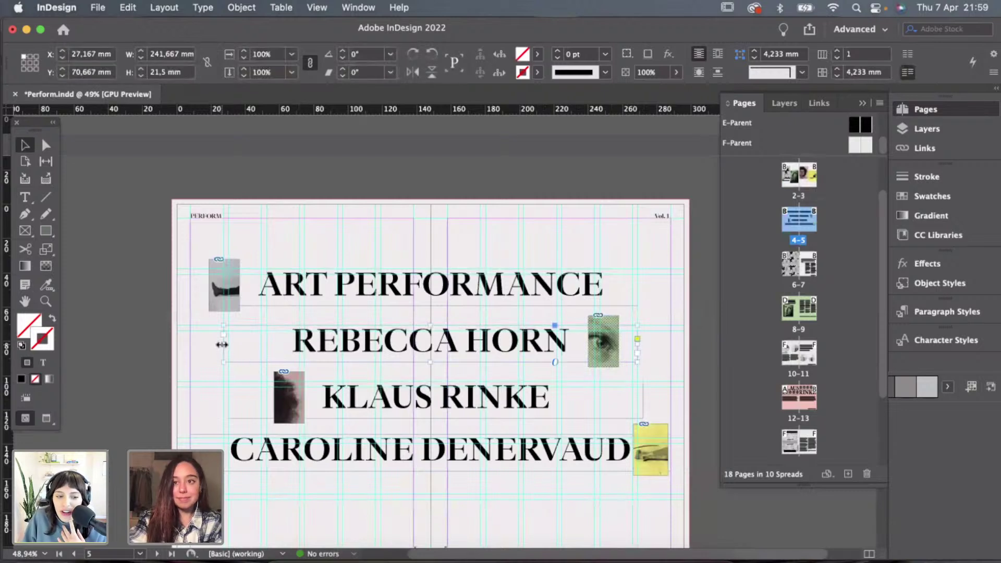
pyautogui.moveTo(222, 345); pyautogui.dragTo(191, 345)
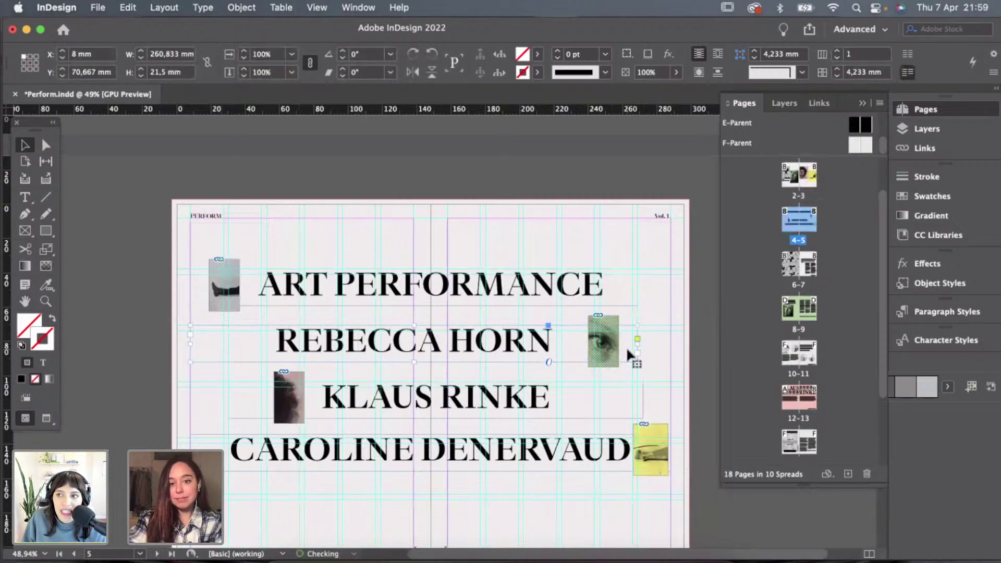
pyautogui.moveTo(637, 346); pyautogui.dragTo(669, 345)
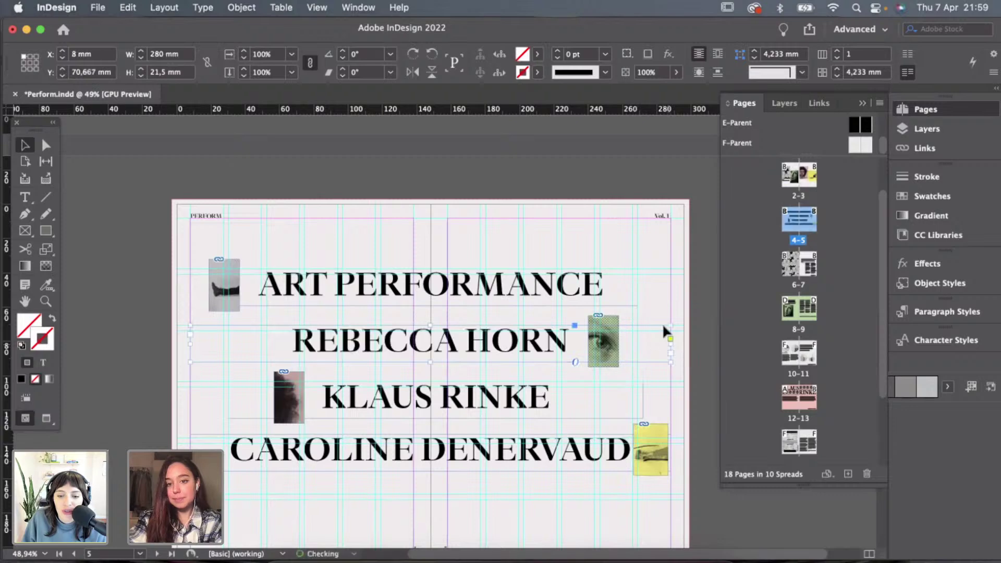
pyautogui.click(658, 302)
# Widen the KLAUS RINKE text frame to 280 mm from X 8 mm, and preview the spread without guides.
pyautogui.scroll(-1, 659, 306)
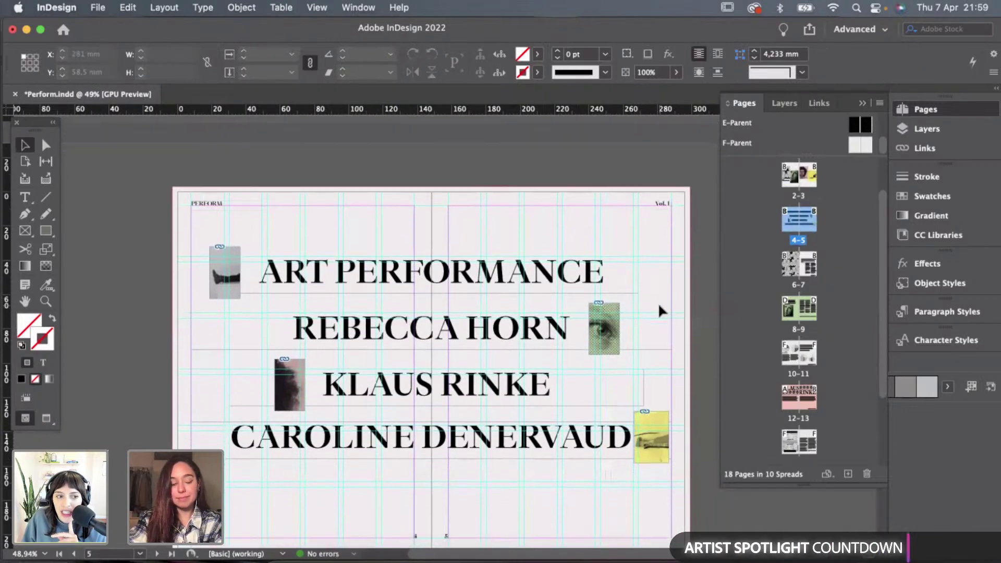
pyautogui.click(517, 405)
pyautogui.moveTo(646, 389); pyautogui.dragTo(672, 389)
pyautogui.moveTo(229, 389); pyautogui.dragTo(191, 389)
pyautogui.press('w')
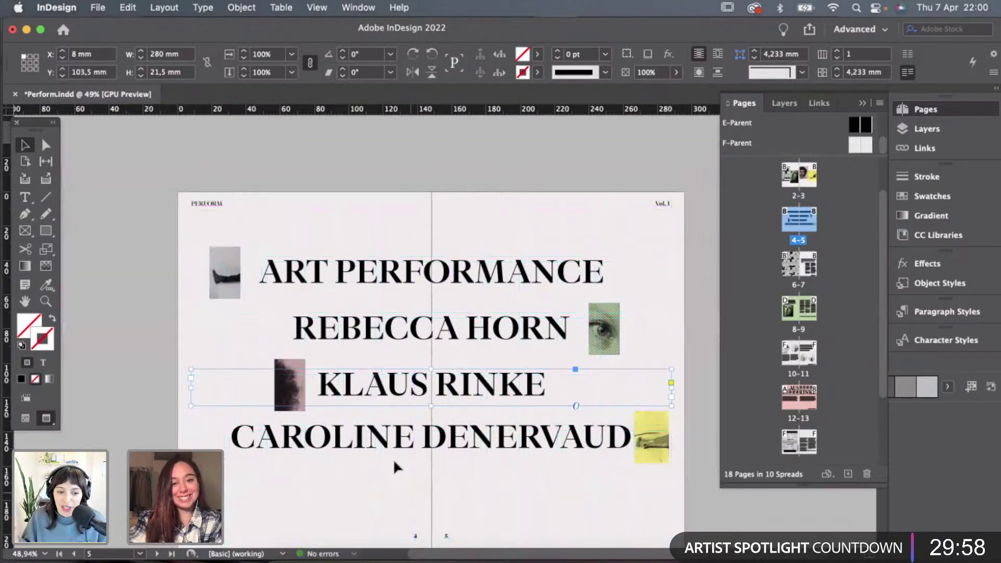
pyautogui.scroll(-2, 394, 464)
pyautogui.press('w')
pyautogui.click(435, 473)
pyautogui.press('w')
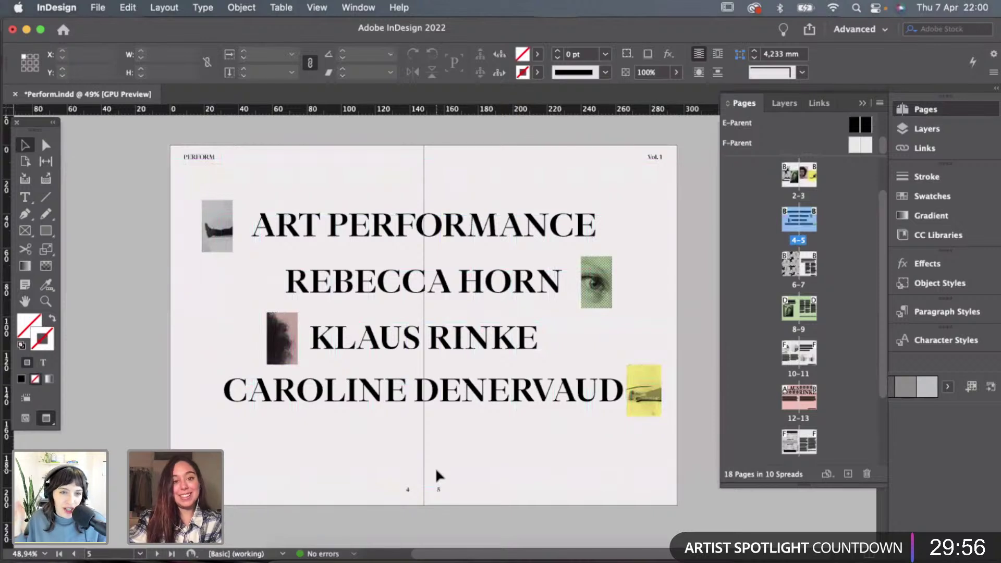
# Compare the KLAUS RINKE and REBECCA HORN title frames against the layout guides and preview the spread without them.
pyautogui.press('w')
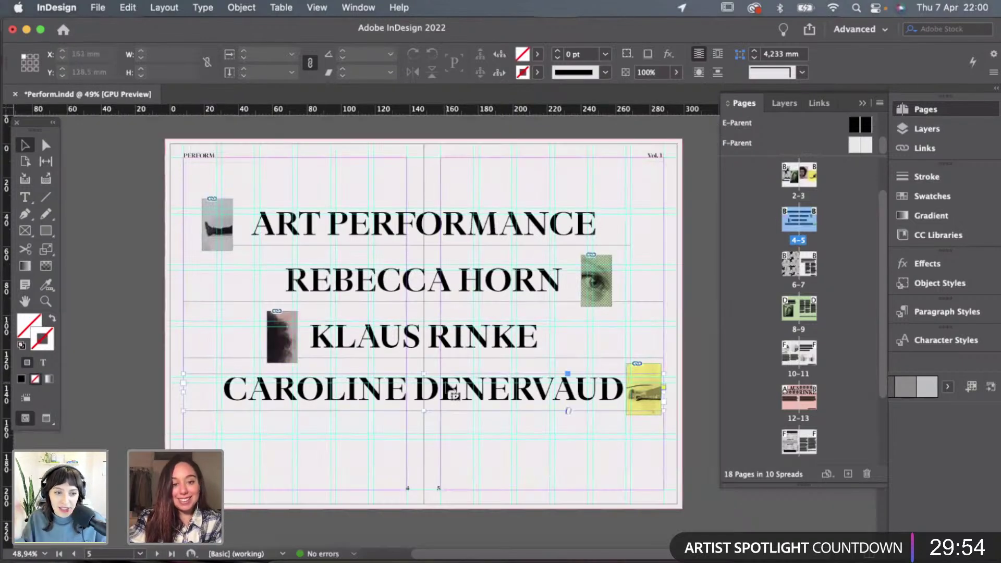
pyautogui.click(444, 337)
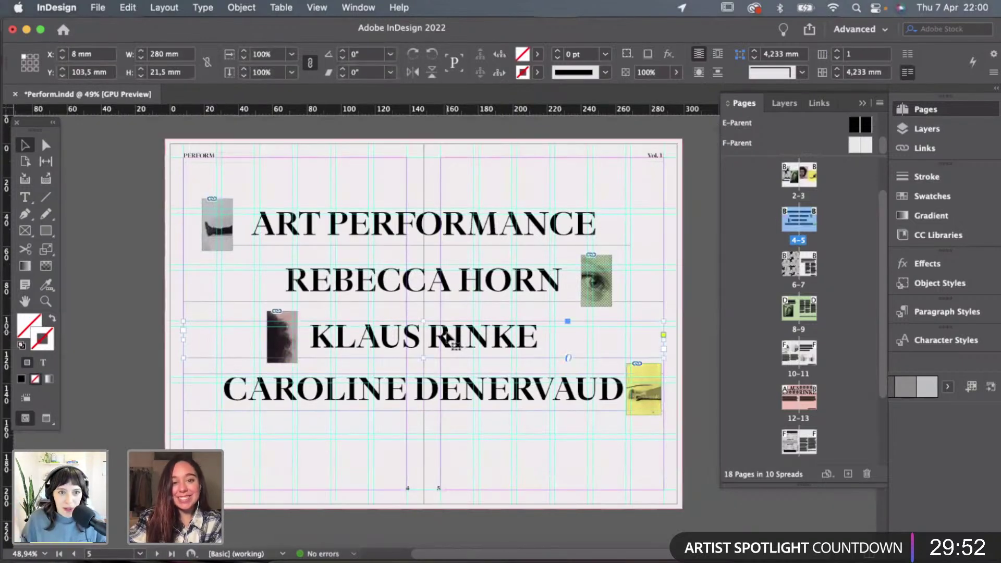
pyautogui.click(461, 286)
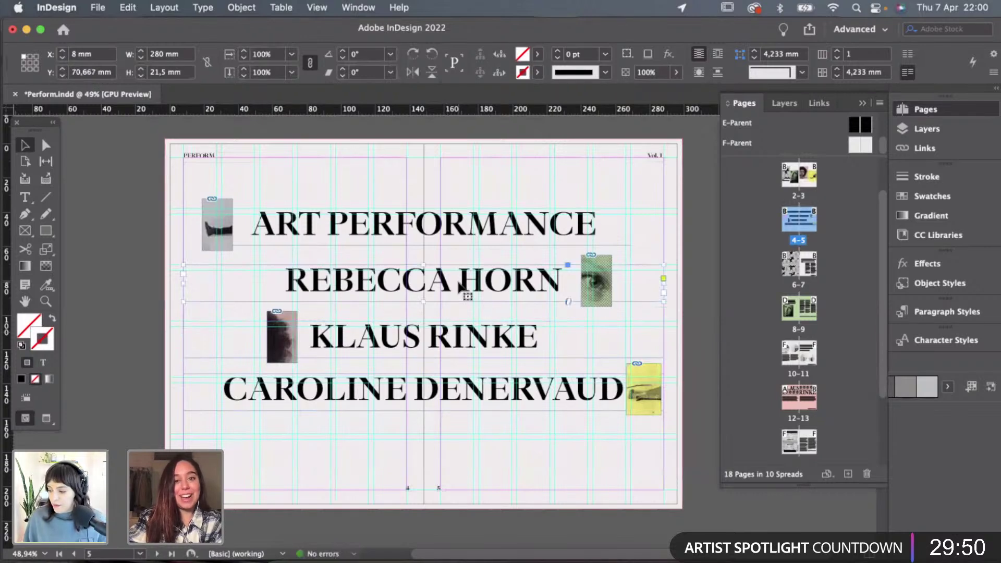
pyautogui.press('w')
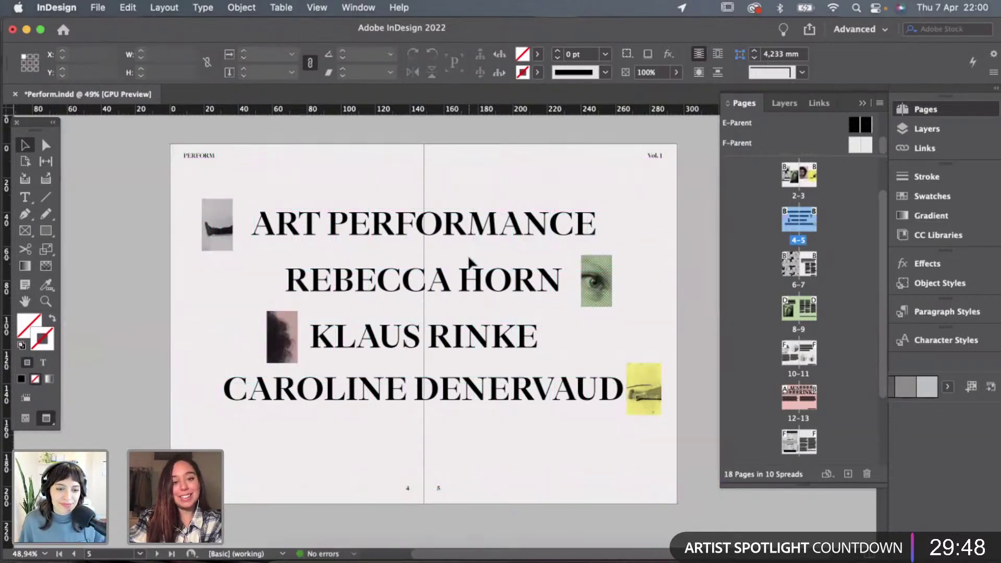
# Copy the two-column body text frame about Rinke from page 15 and paste it onto page 18.
pyautogui.scroll(-3, 469, 261)
pyautogui.scroll(-5, 469, 262)
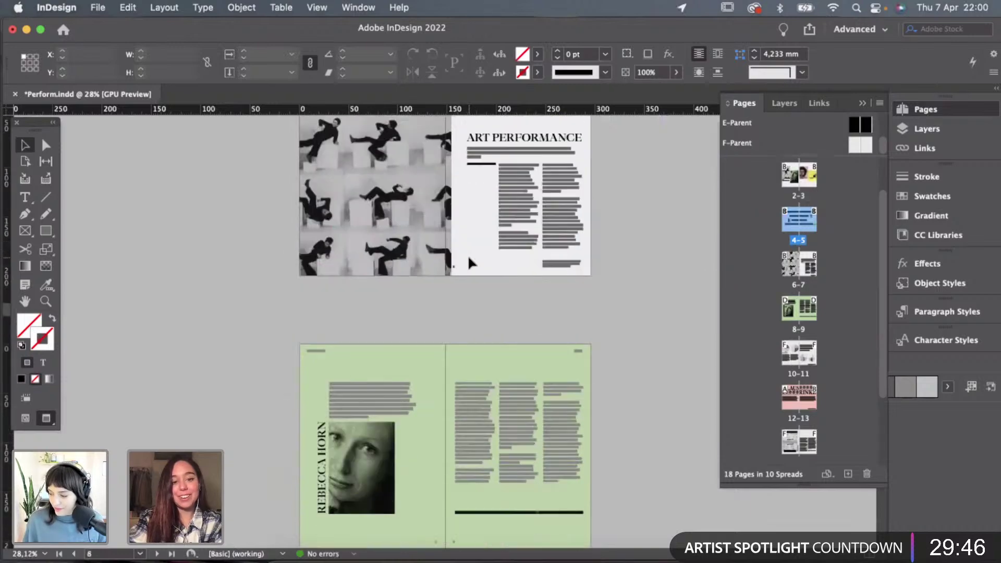
pyautogui.scroll(-10, 467, 255)
pyautogui.scroll(2, 528, 202)
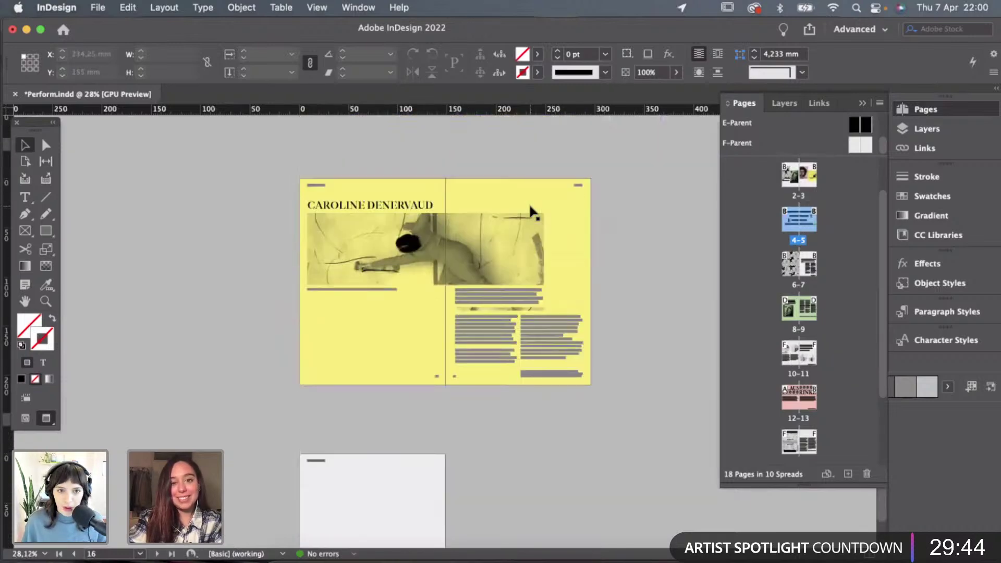
pyautogui.scroll(5, 528, 202)
pyautogui.scroll(2, 490, 209)
pyautogui.press('w')
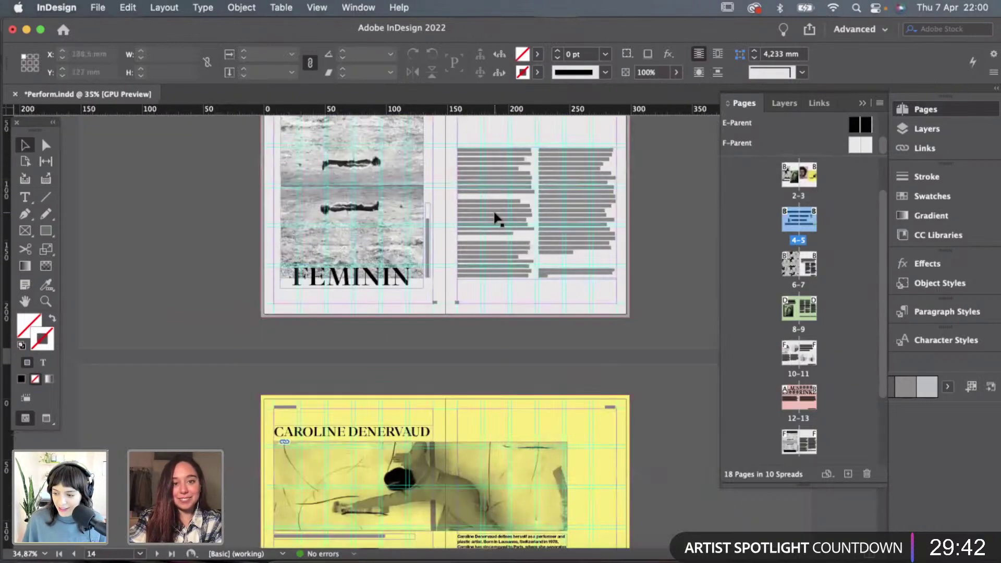
pyautogui.scroll(2, 496, 218)
pyautogui.press('w')
pyautogui.click(502, 214)
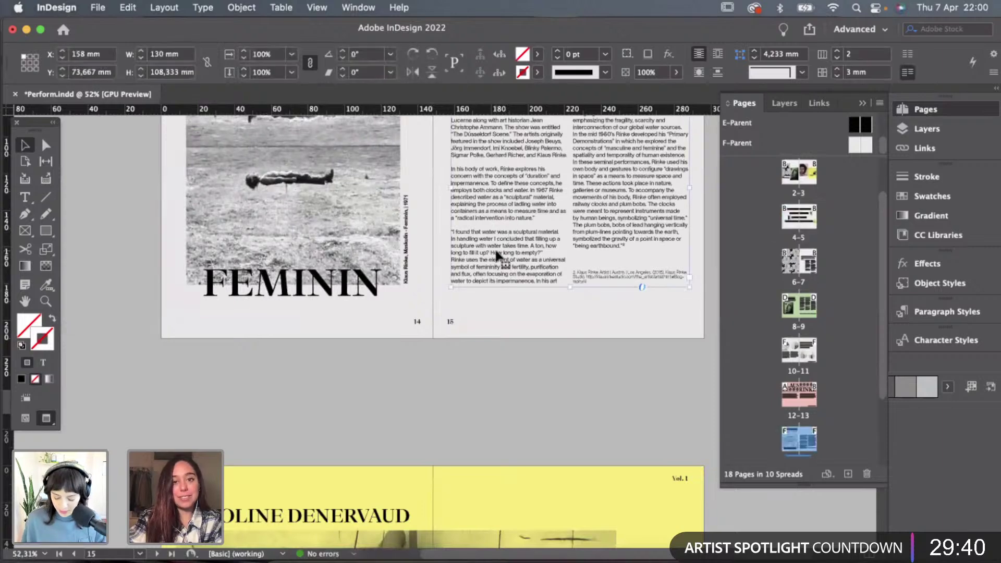
pyautogui.scroll(-8, 496, 255)
pyautogui.hotkey('ctrl', 'v')
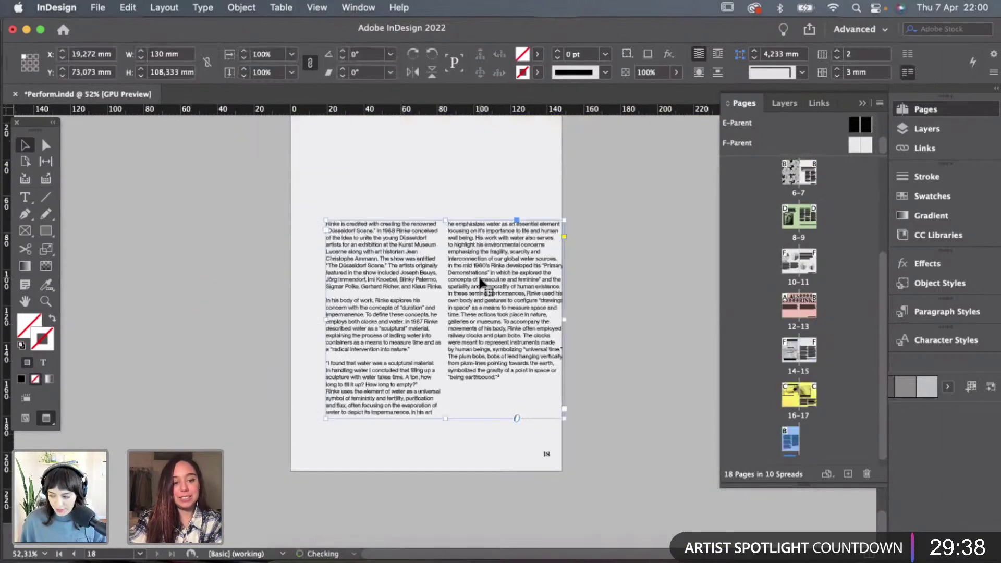
# Show the layout guides and move the pasted text frame to align with page 18's margins.
pyautogui.press('w')
pyautogui.moveTo(495, 281); pyautogui.dragTo(475, 275)
pyautogui.click(452, 200)
# Find Caroline Denervaud.png in Finder and draw a picture frame about 47 × 61.5 mm over the lower part of page 18's second column.
pyautogui.click(289, 560)
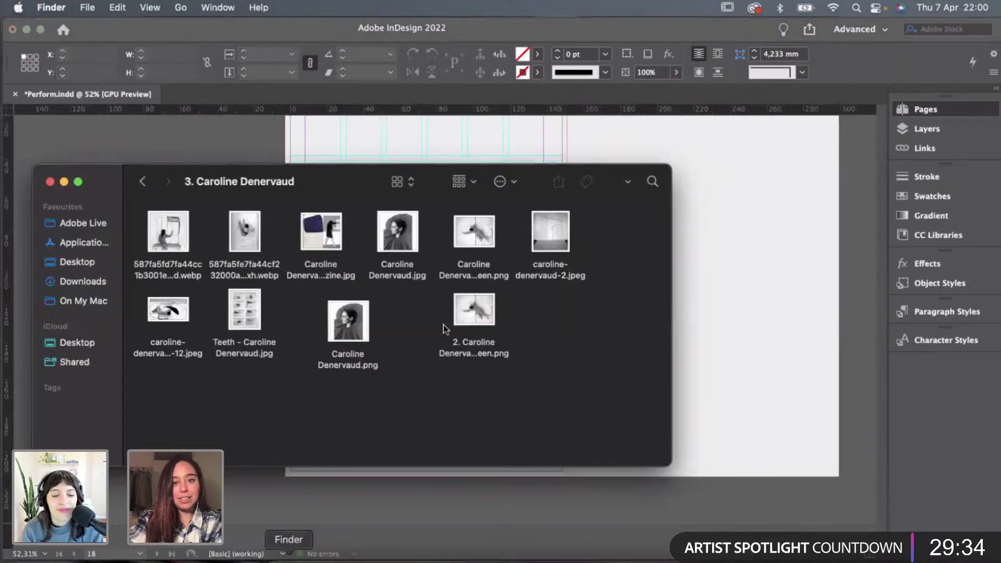
pyautogui.click(351, 319)
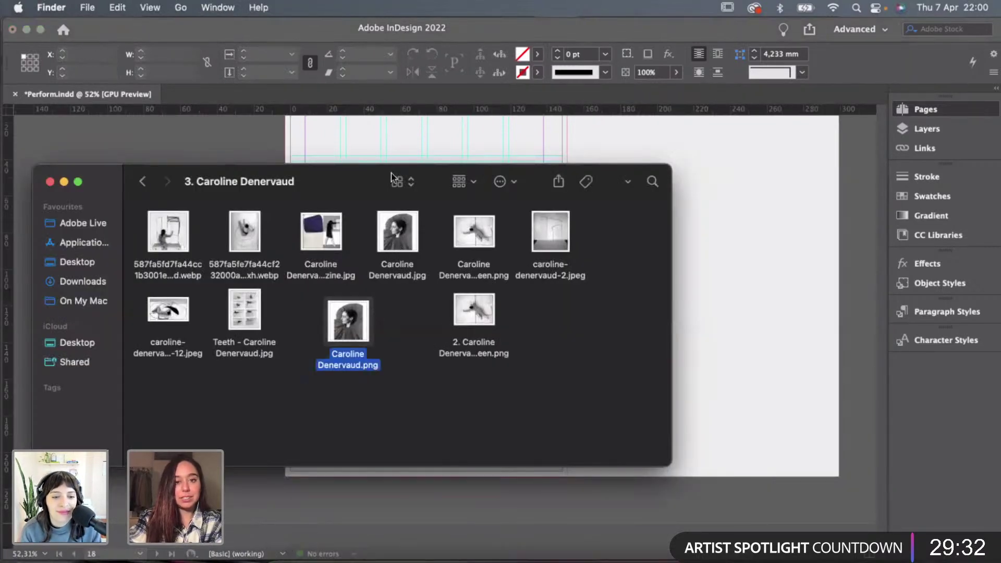
pyautogui.click(405, 154)
pyautogui.click(25, 231)
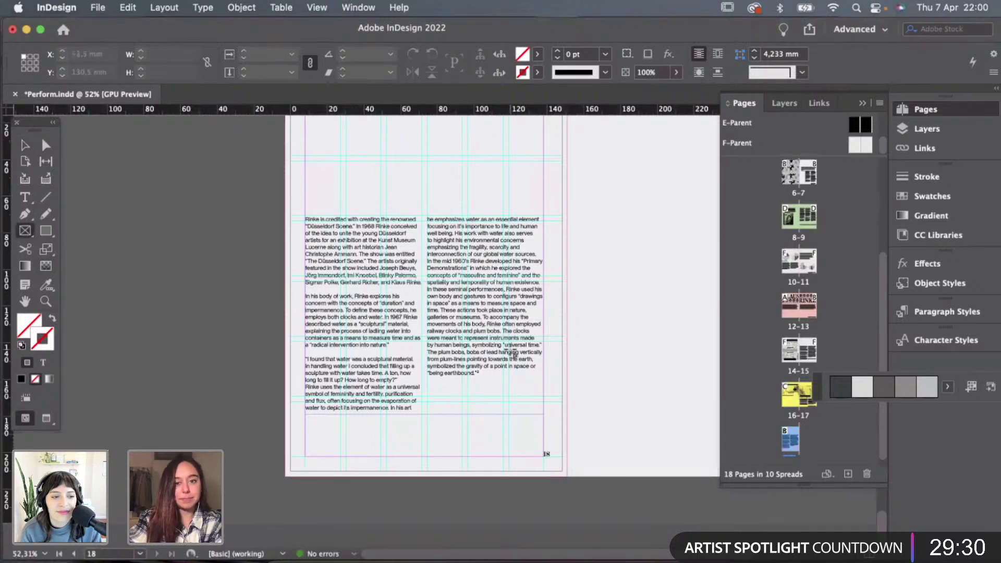
pyautogui.moveTo(545, 309); pyautogui.dragTo(457, 419)
# Place Caroline Denervaud.png from Finder into the picture frame and scale the image proportionally to about 55 mm so it fits.
pyautogui.click(288, 556)
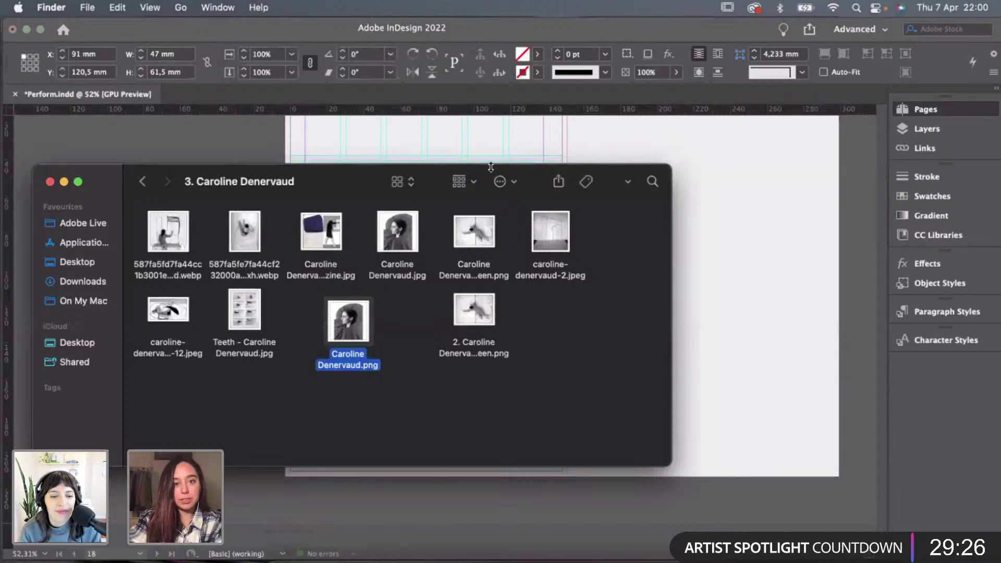
pyautogui.moveTo(538, 185); pyautogui.dragTo(466, 61)
pyautogui.moveTo(285, 192); pyautogui.dragTo(525, 394)
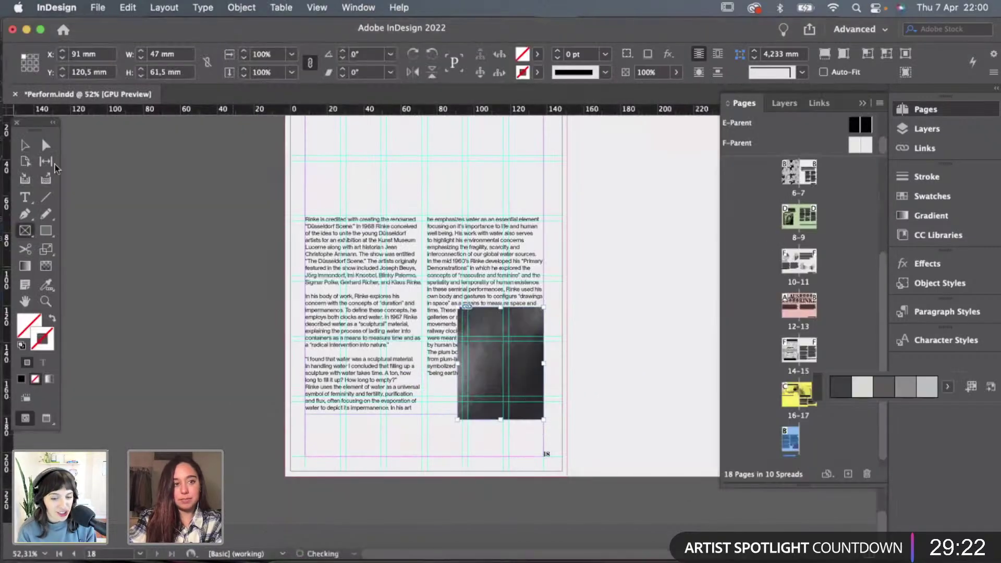
pyautogui.click(25, 145)
pyautogui.click(498, 364)
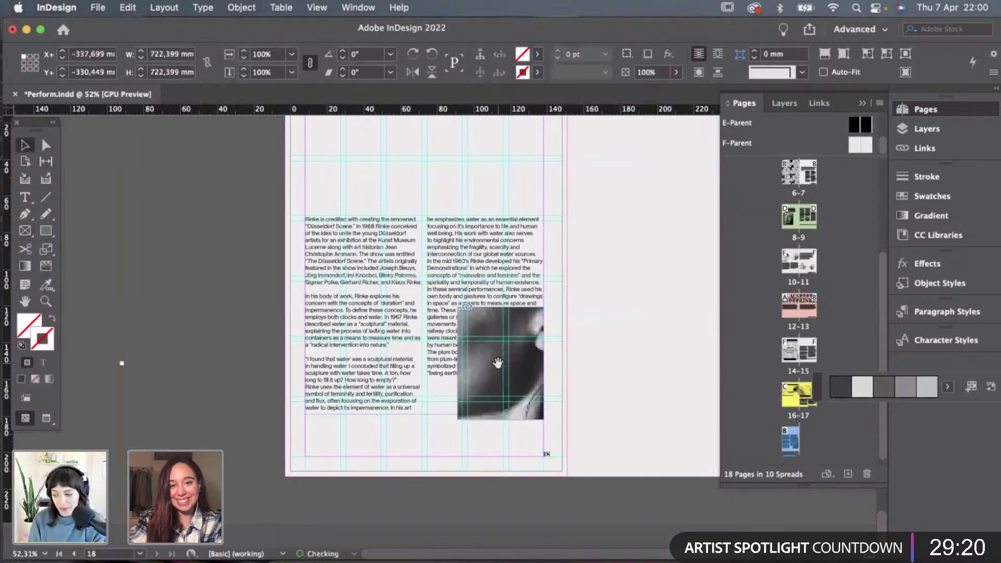
pyautogui.moveTo(573, 290); pyautogui.dragTo(551, 313)
pyautogui.click(611, 324)
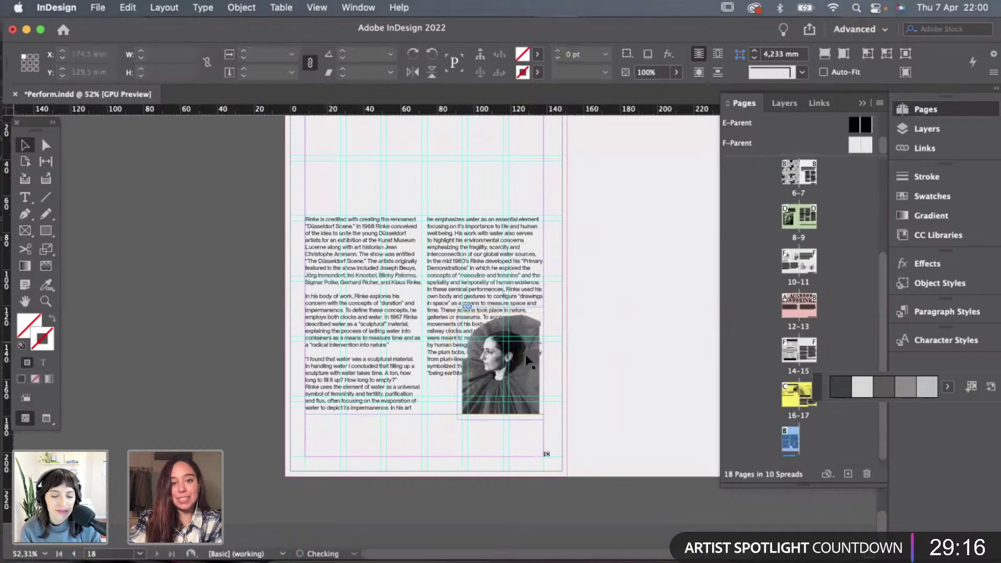
# Apply text wrap around the object shape to the portrait and examine how the second column flows around it.
pyautogui.click(525, 354)
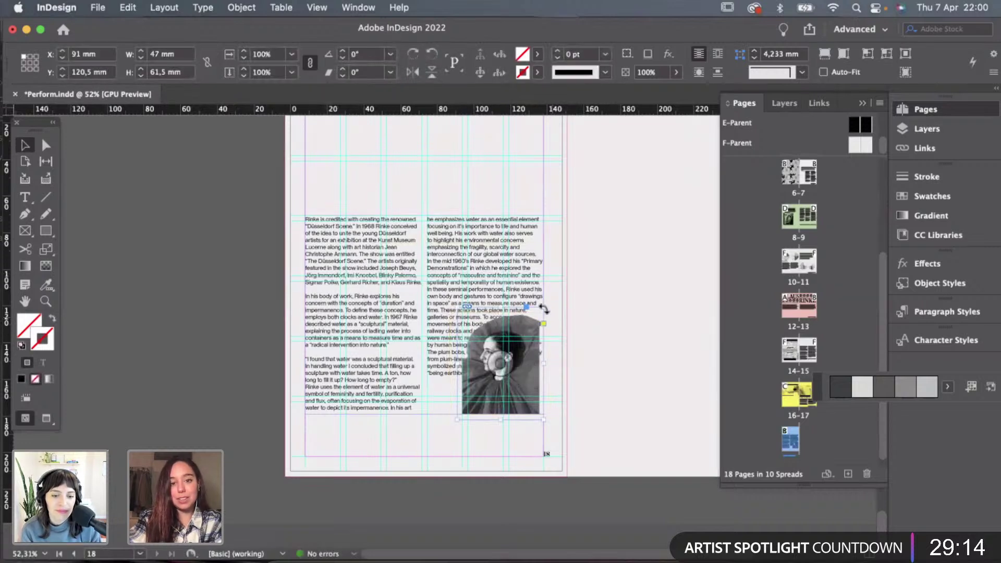
pyautogui.click(698, 74)
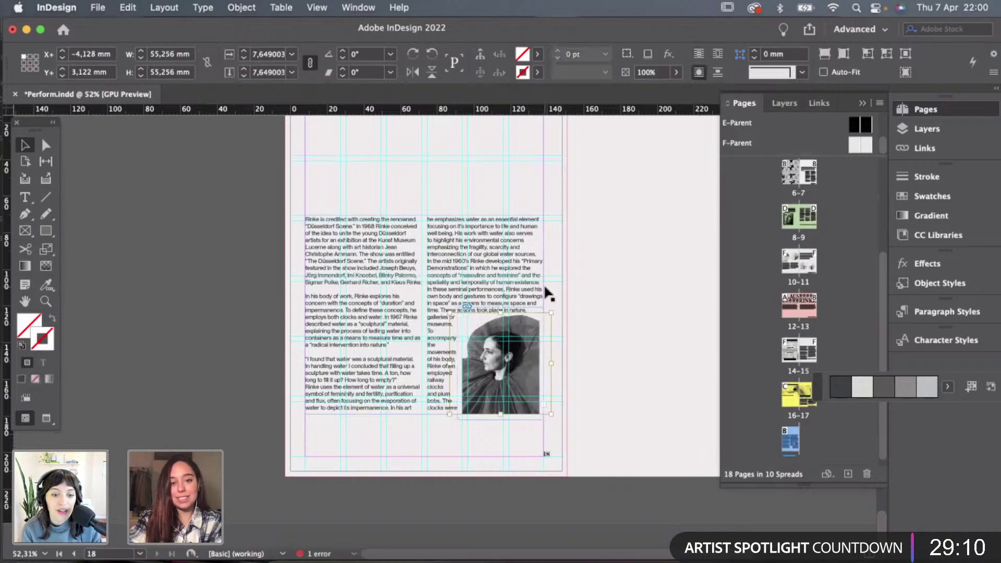
pyautogui.scroll(5, 547, 295)
pyautogui.click(581, 302)
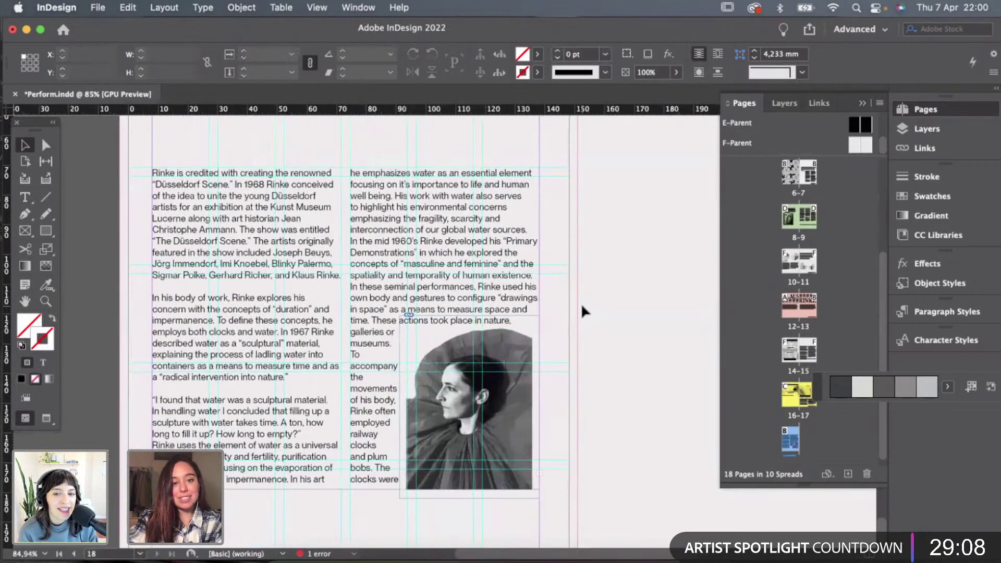
# Remove the text wrap from the portrait and delete its picture frame from page 18.
pyautogui.scroll(-2, 582, 306)
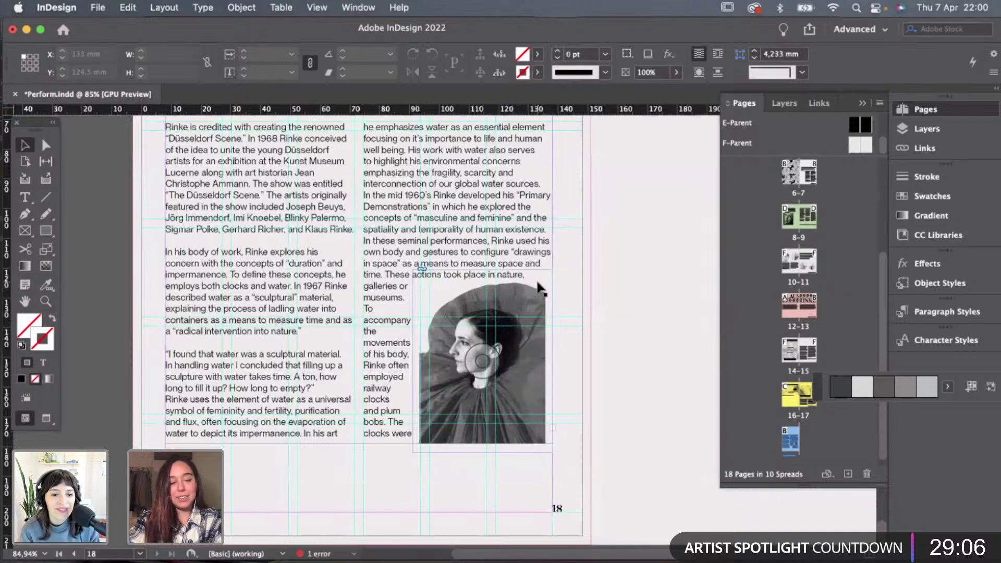
pyautogui.scroll(2, 574, 286)
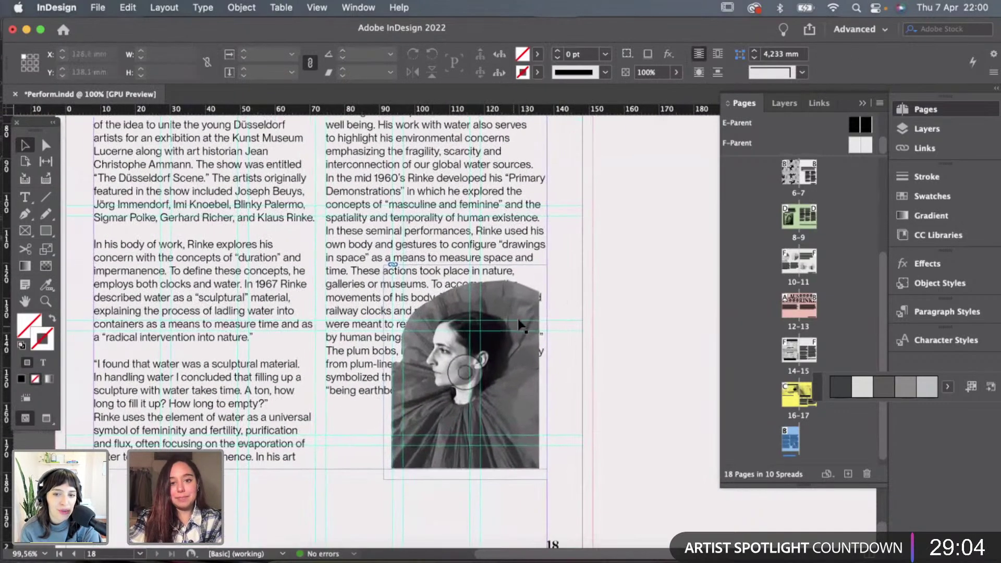
pyautogui.click(518, 322)
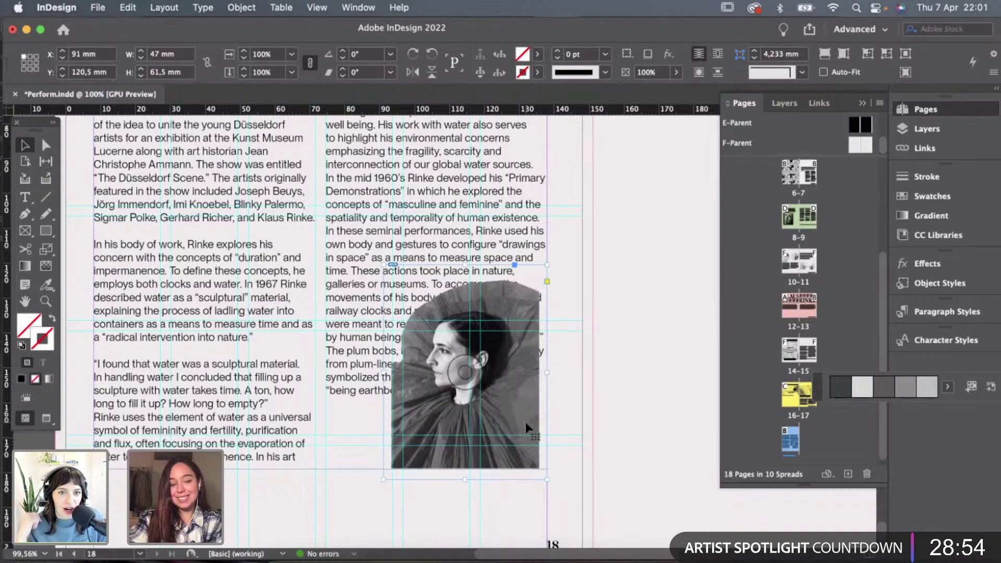
pyautogui.press('Delete')
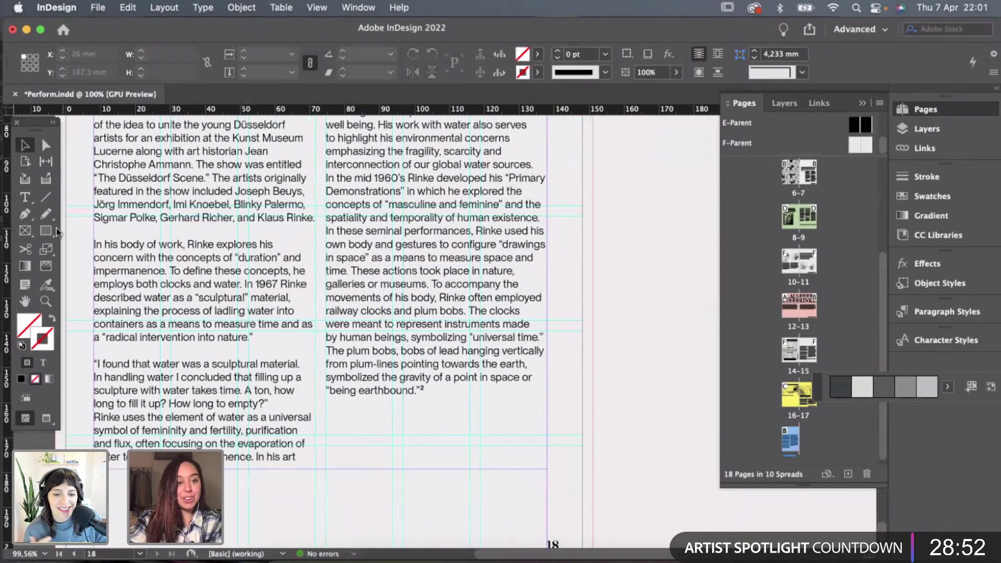
# Draw a circle about 28.8 mm across over the second column and wrap the text around its shape.
pyautogui.moveTo(57, 232); pyautogui.dragTo(112, 261)
pyautogui.scroll(5, 366, 270)
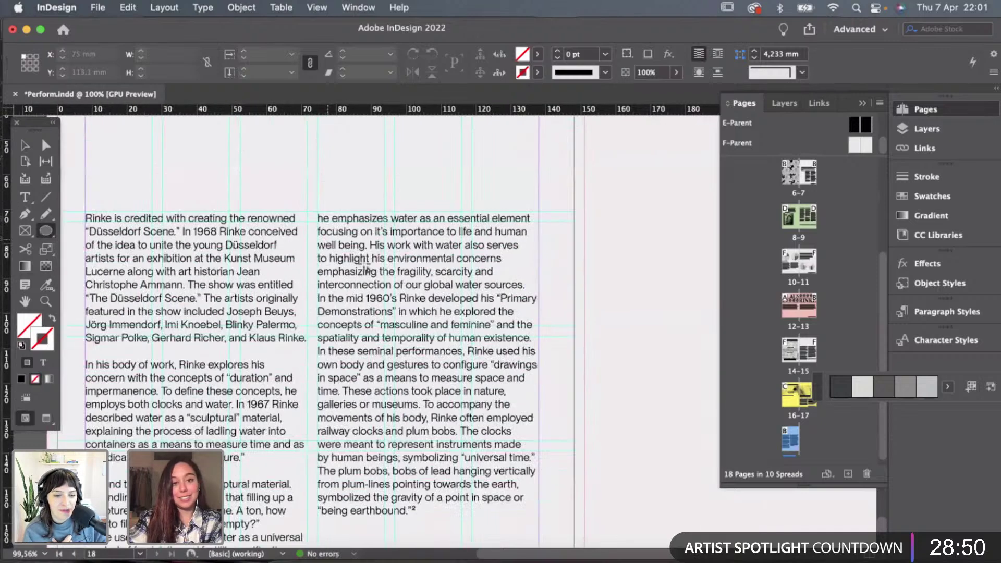
pyautogui.scroll(2, 367, 270)
pyautogui.moveTo(345, 359); pyautogui.dragTo(462, 450)
pyautogui.click(699, 72)
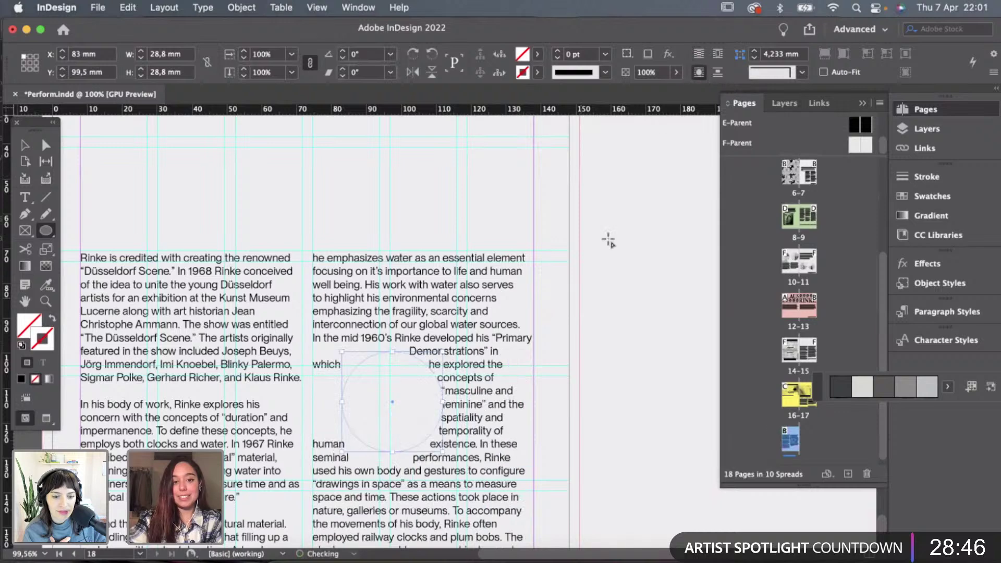
# Shift the body text frame slightly right beneath the circle and preview page 18 without guides.
pyautogui.scroll(-6, 604, 239)
pyautogui.click(24, 146)
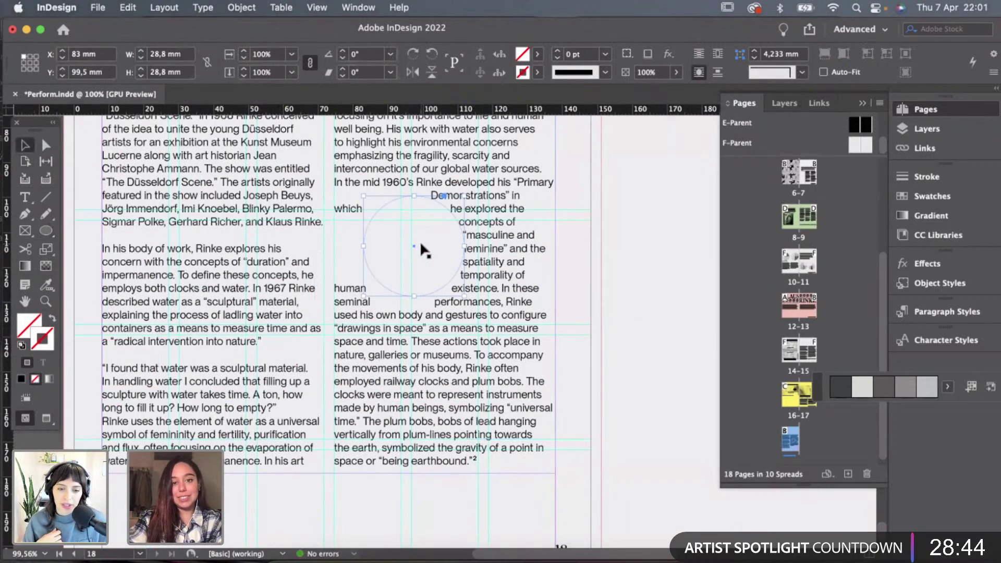
pyautogui.moveTo(421, 245)
pyautogui.mouseDown()
pyautogui.moveTo(442, 244)
pyautogui.moveTo(414, 230)
pyautogui.mouseUp()
pyautogui.press('super+z')
pyautogui.click(612, 321)
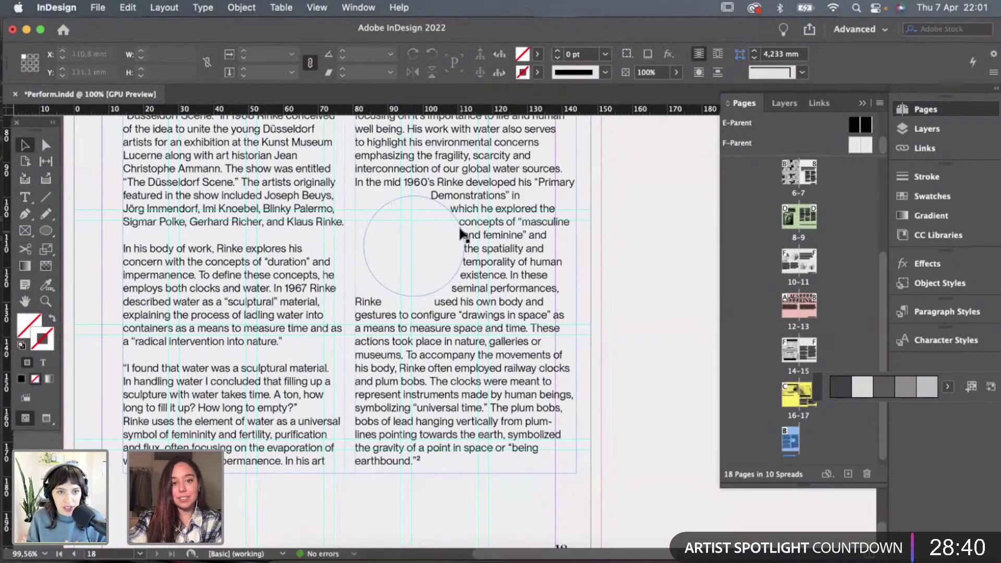
pyautogui.press('w')
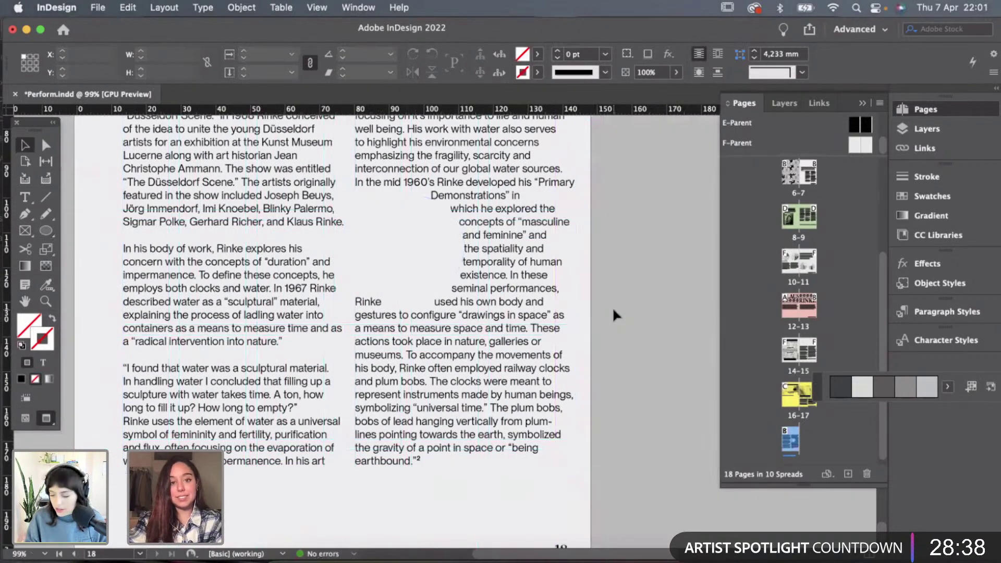
pyautogui.scroll(-3, 612, 307)
pyautogui.scroll(2, 612, 315)
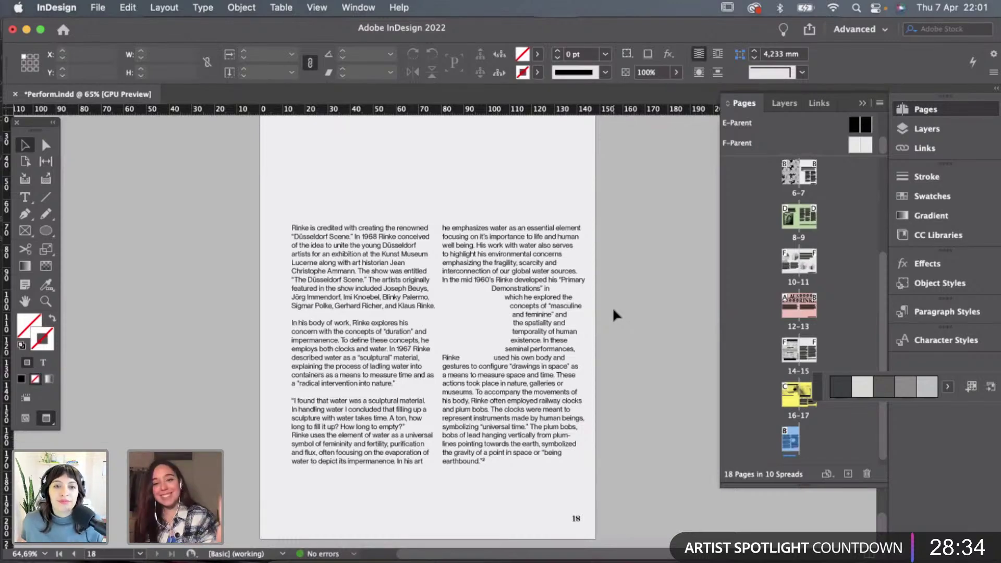
# Undo the text frame shift, the text wrap and the circle on page 18.
pyautogui.press('super+z')
pyautogui.press('super+z')
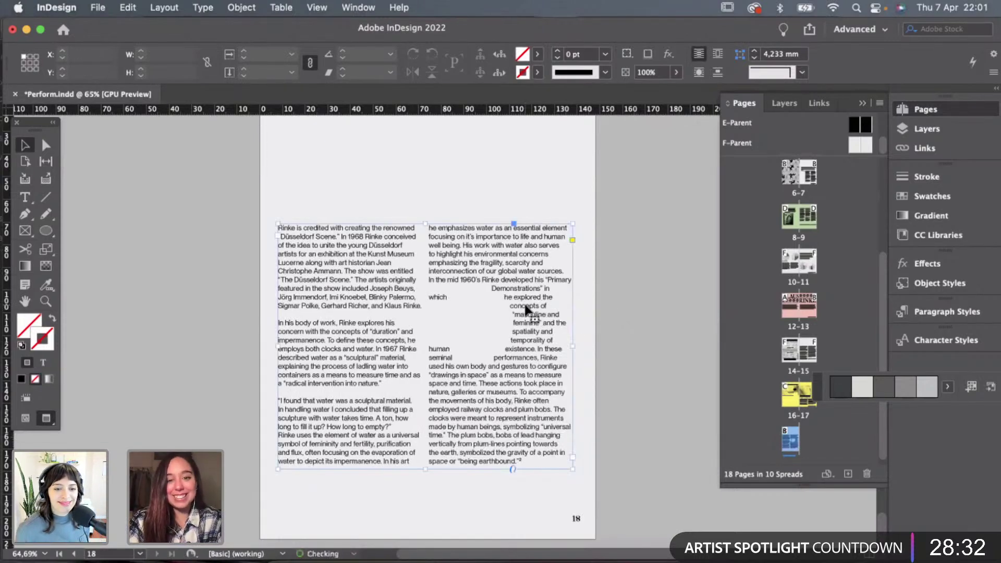
pyautogui.press('super+shift+a')
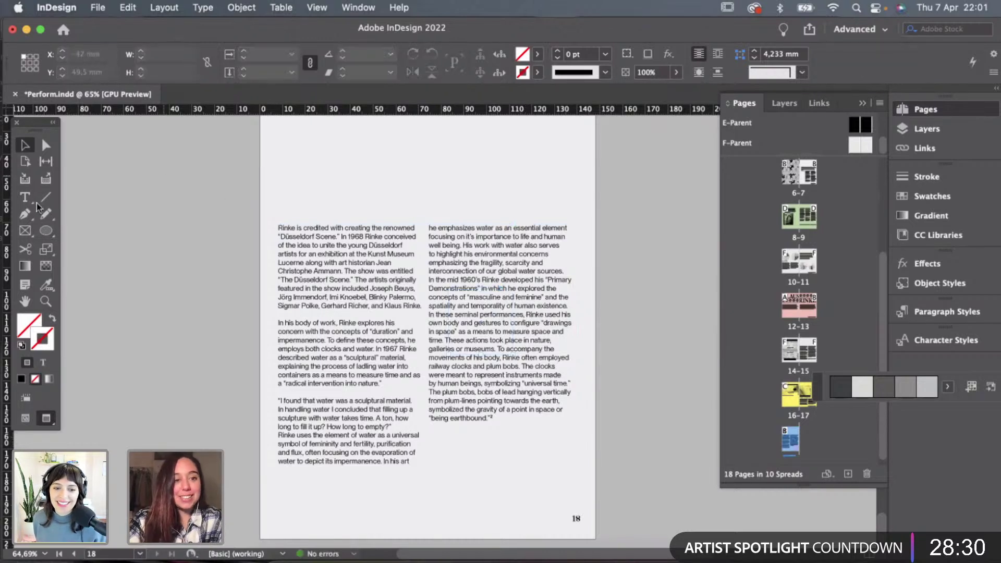
# Show the layout guides and justify all the body text on page 18 with the last line aligned left.
pyautogui.click(25, 233)
pyautogui.press('w')
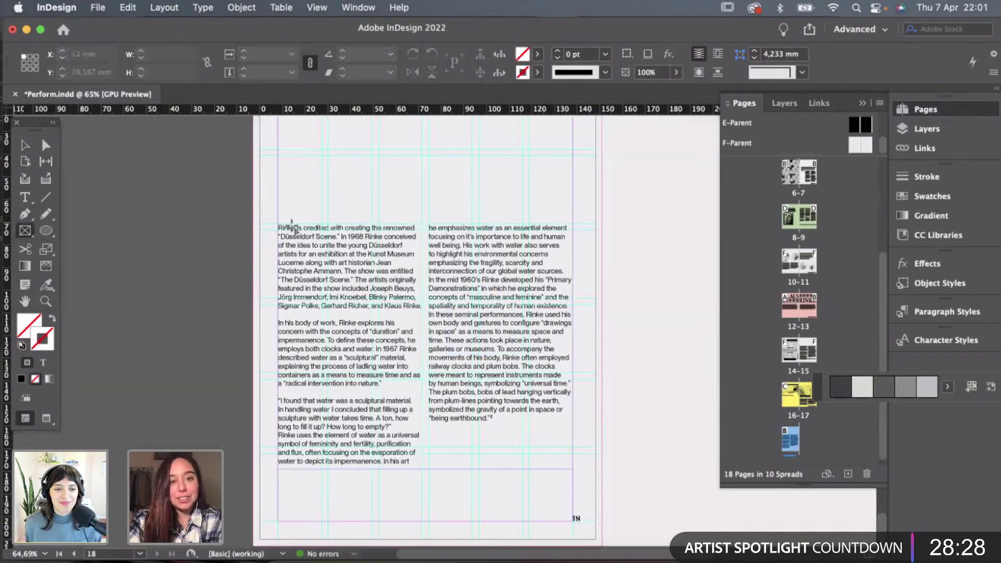
pyautogui.click(24, 146)
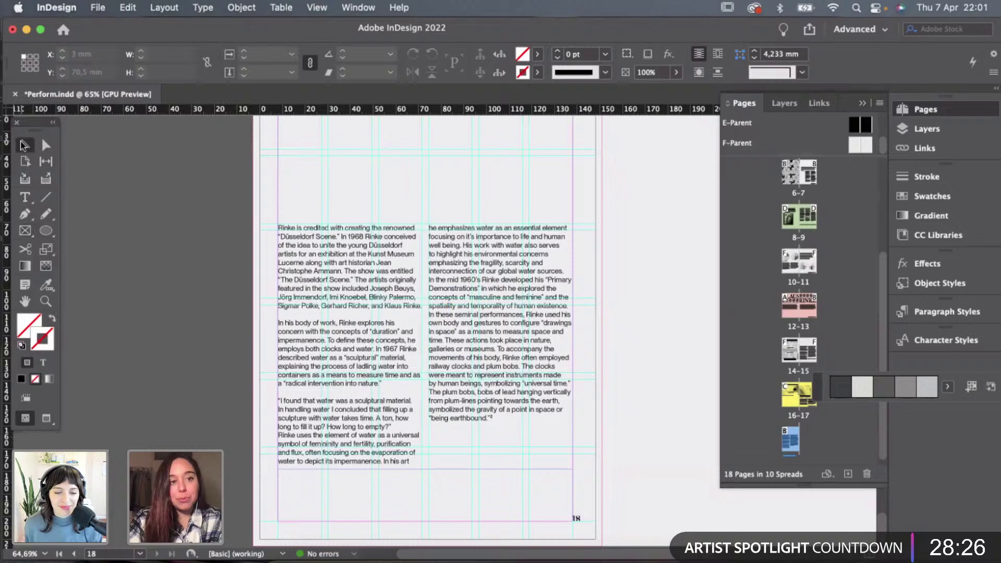
pyautogui.doubleClick(475, 369)
pyautogui.press('super+a')
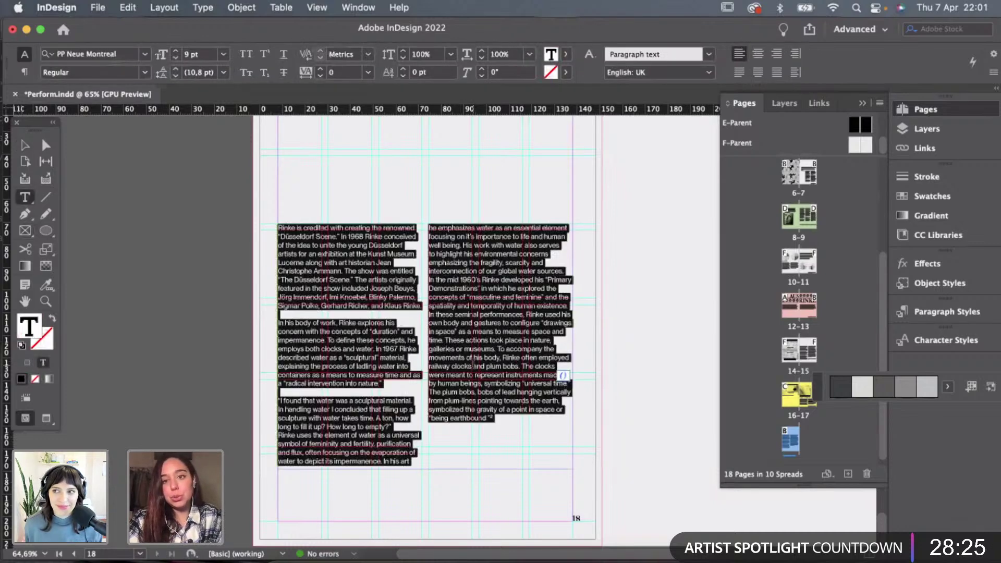
pyautogui.click(739, 73)
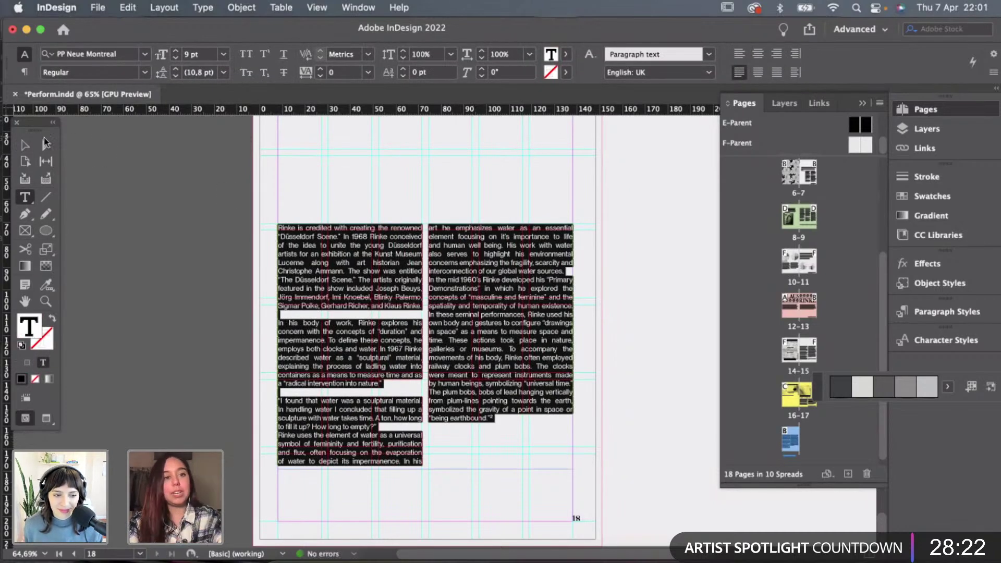
# Draw an empty 28 × 34.333 mm rectangular frame at the start of page 18's first column and wrap the text around its shape.
pyautogui.click(25, 146)
pyautogui.click(25, 230)
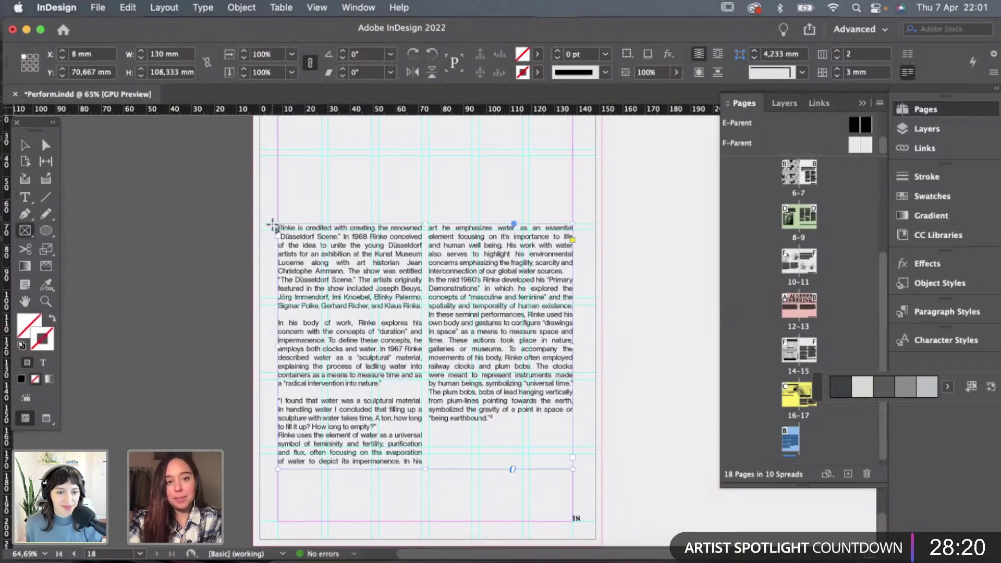
pyautogui.moveTo(274, 226); pyautogui.dragTo(342, 305)
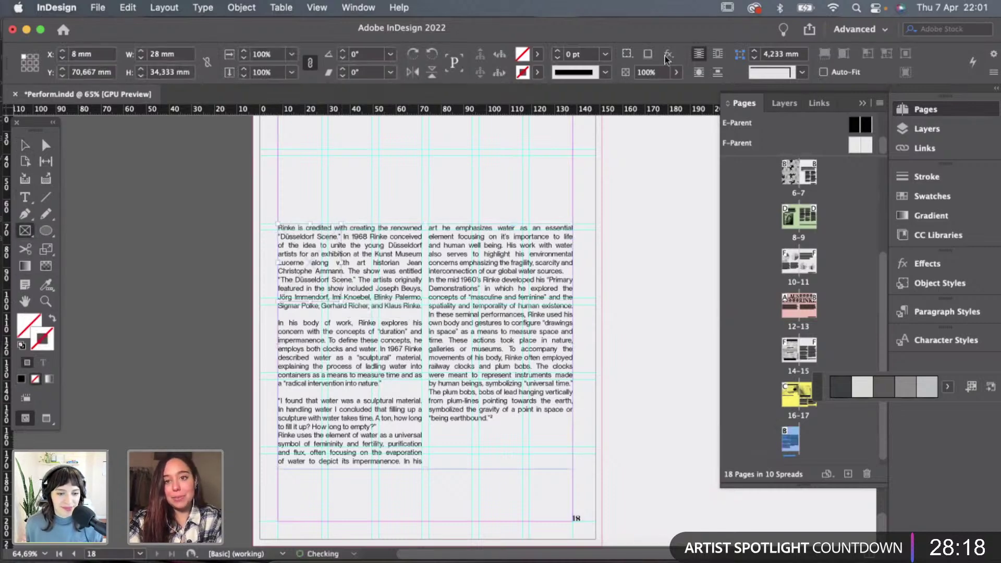
pyautogui.click(699, 74)
pyautogui.click(25, 145)
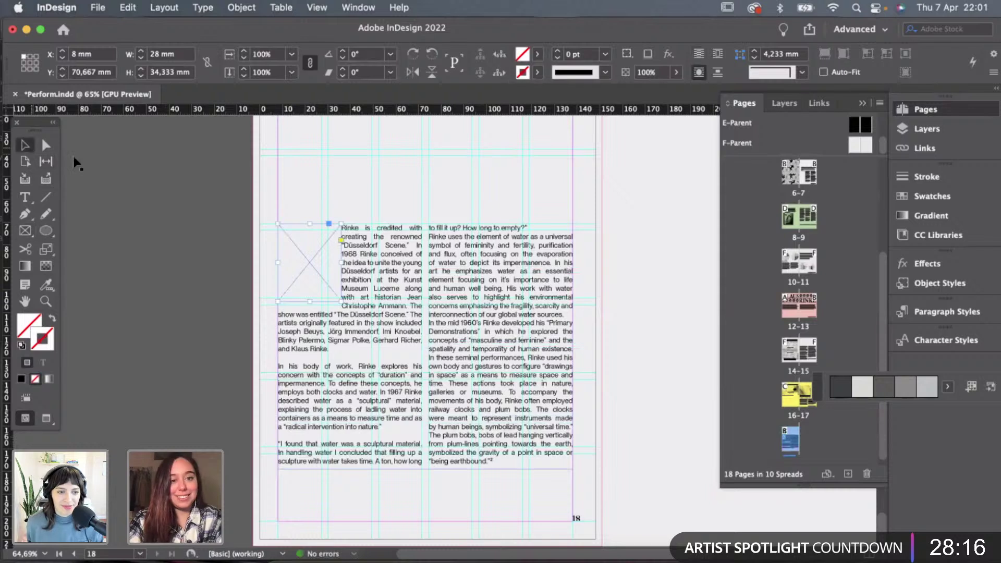
# Place a copy of the wrapped frame against the right edge of the second text column and preview page 18 without guides.
pyautogui.moveTo(311, 254); pyautogui.dragTo(545, 352)
pyautogui.click(589, 245)
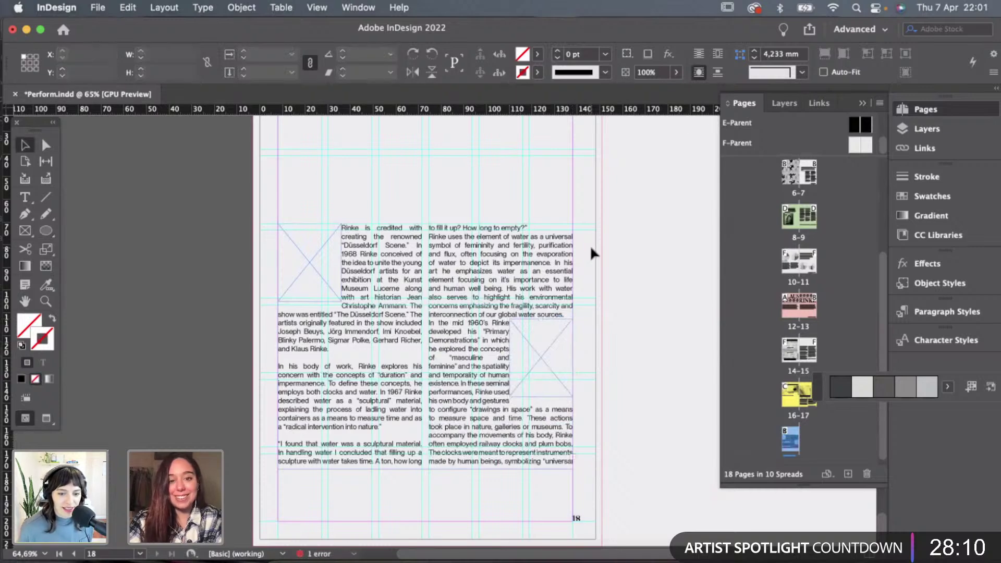
pyautogui.press('w')
pyautogui.scroll(-2, 623, 268)
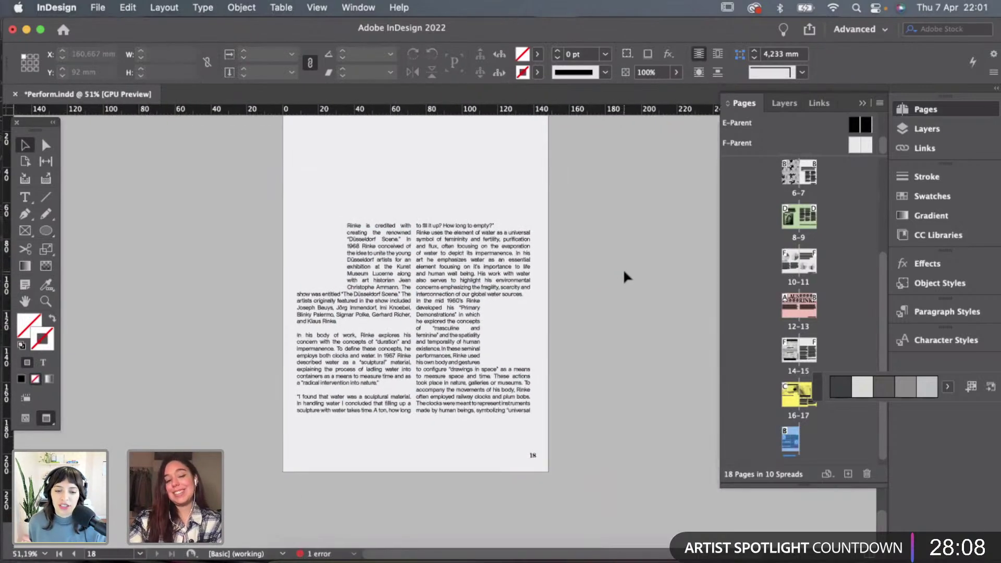
pyautogui.scroll(2, 624, 268)
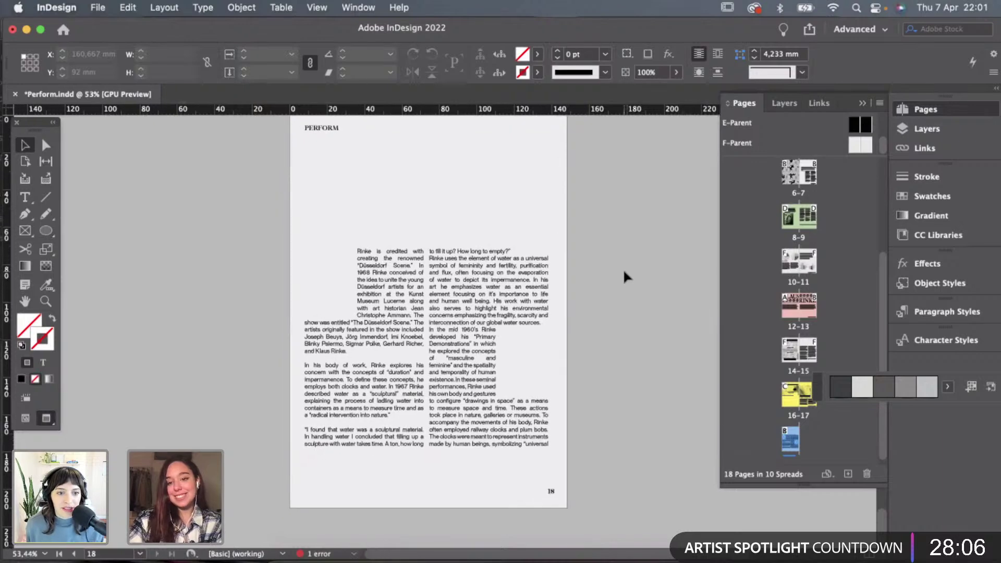
# Extend the body text frame to 131.333 mm high and move it up to Y 40.833 mm together with both empty frames.
pyautogui.click(459, 417)
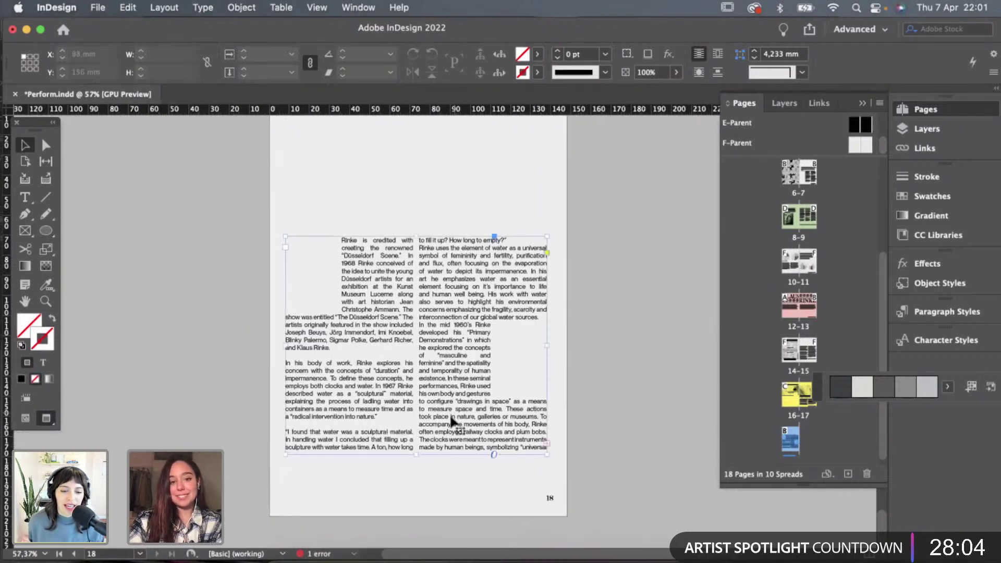
pyautogui.moveTo(417, 455); pyautogui.dragTo(417, 498)
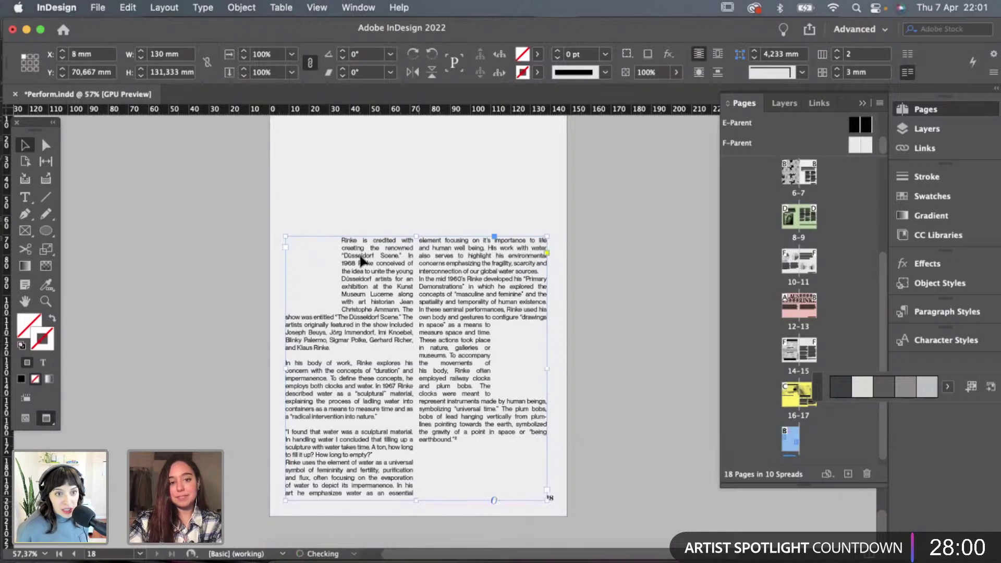
pyautogui.moveTo(283, 196); pyautogui.dragTo(508, 319)
pyautogui.click(630, 317)
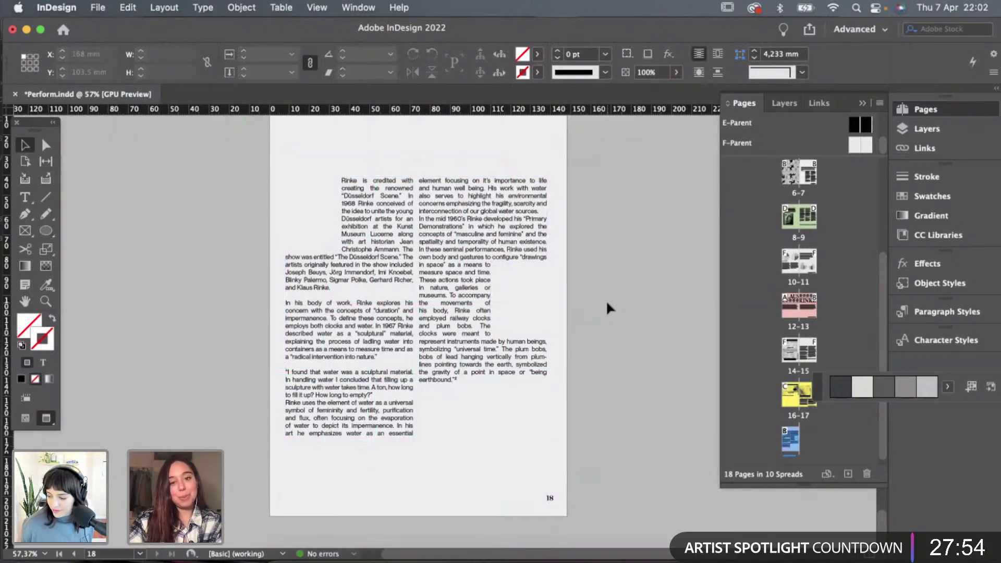
# Check the wrapped columns in preview and delete the body text and both empty frames from page 18.
pyautogui.scroll(2, 606, 299)
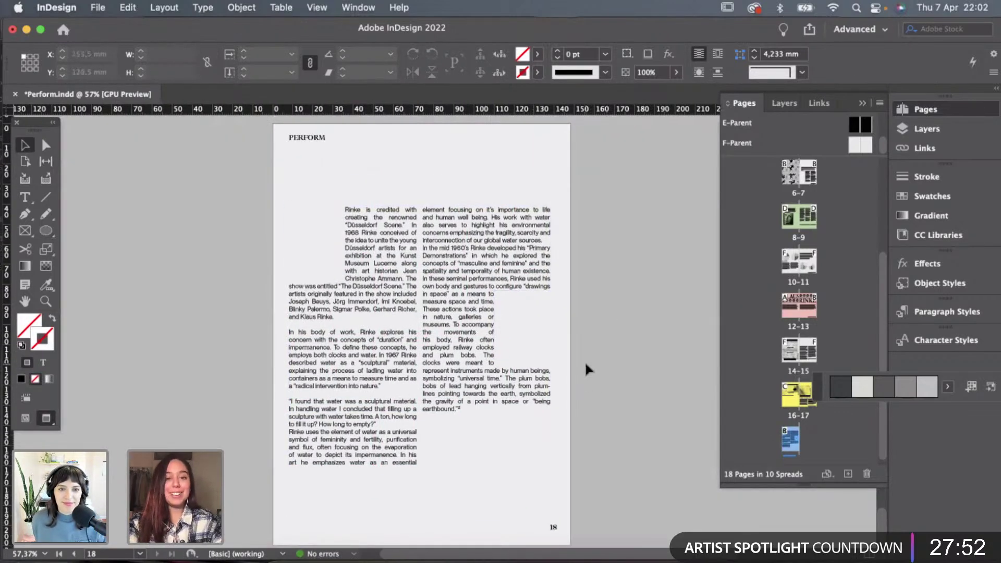
pyautogui.scroll(3, 527, 324)
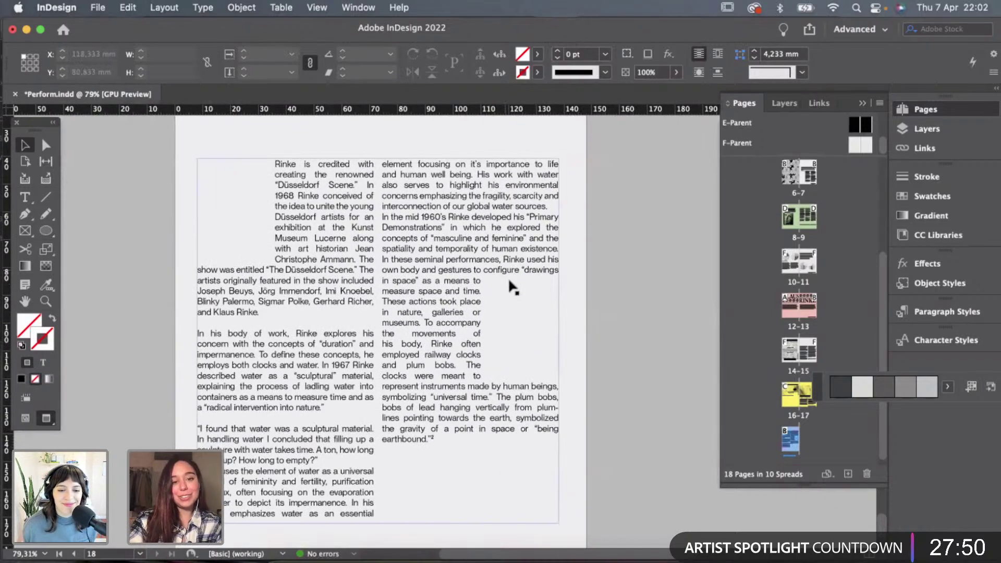
pyautogui.scroll(-1, 624, 307)
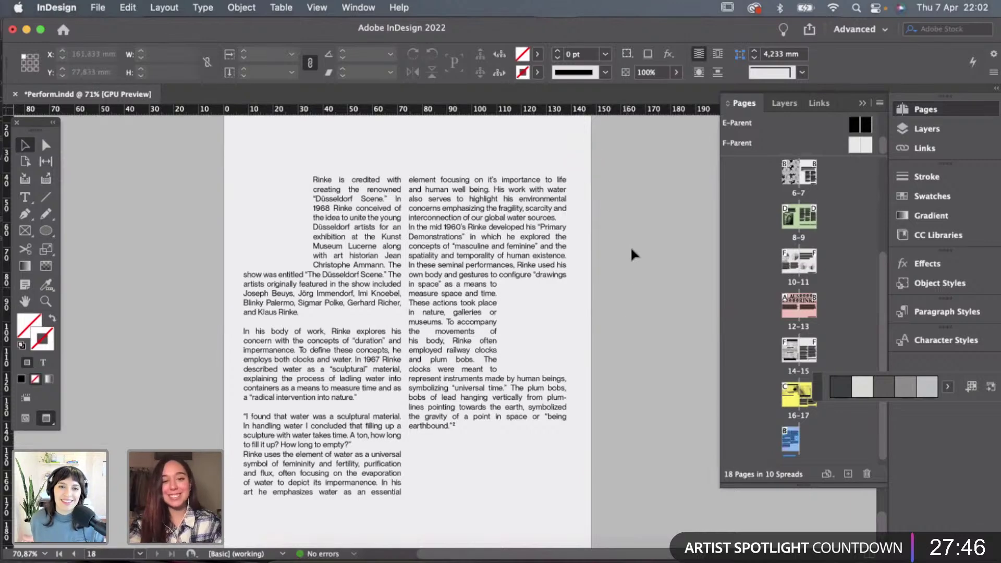
pyautogui.scroll(-2, 613, 243)
pyautogui.press('w')
pyautogui.press('w')
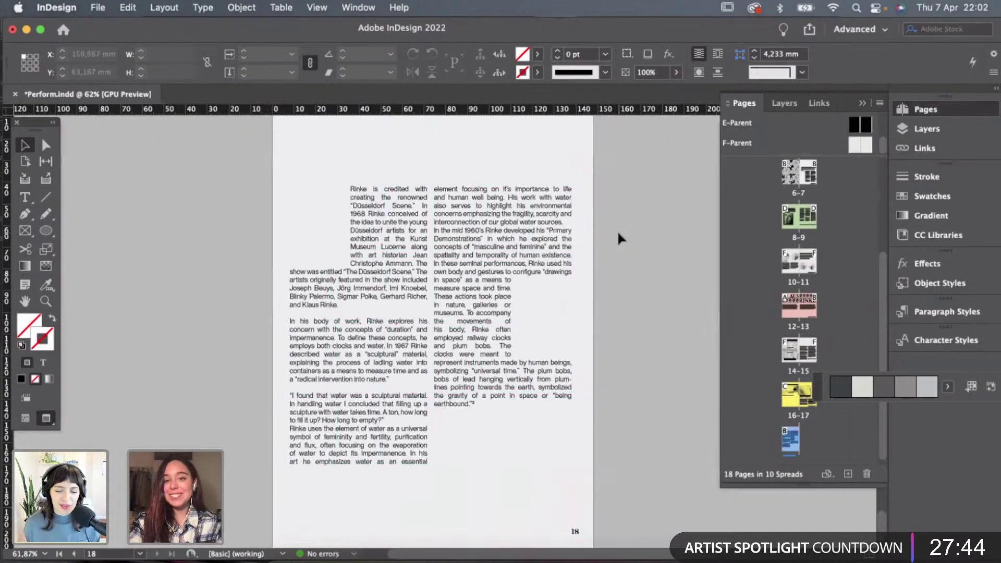
pyautogui.moveTo(614, 219); pyautogui.dragTo(273, 427)
pyautogui.press('Delete')
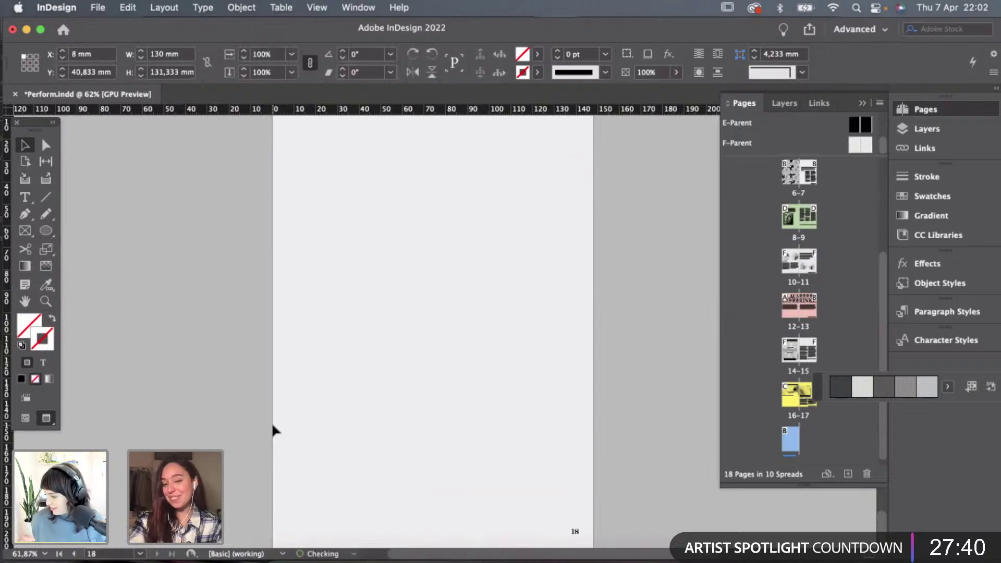
# Draw a closed, partly curved Pen tool shape about 70 × 58 mm over the upper part of page 15's second text column.
pyautogui.scroll(-1, 322, 362)
pyautogui.scroll(6, 322, 362)
pyautogui.scroll(10, 321, 355)
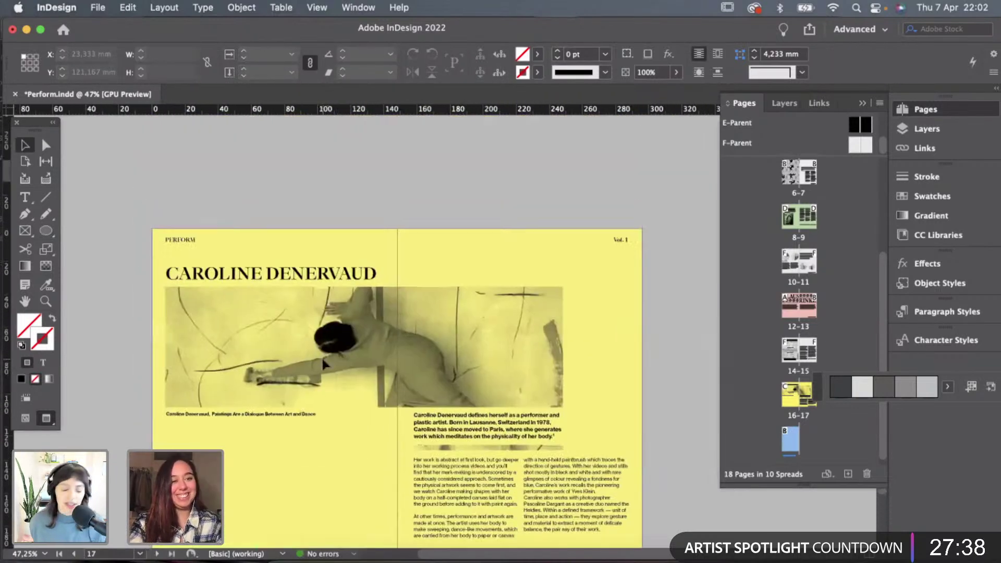
pyautogui.scroll(-1, 24, 271)
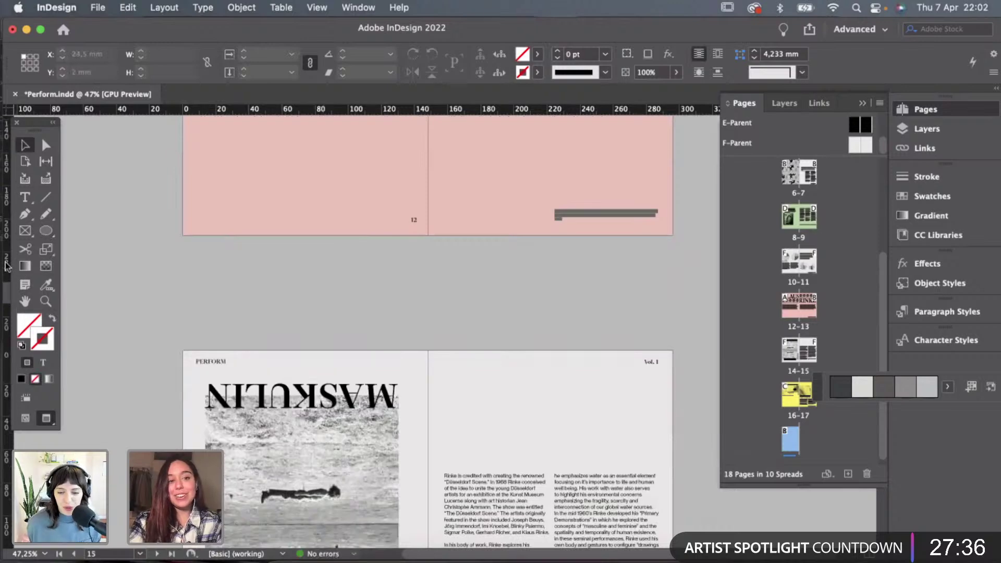
pyautogui.click(24, 216)
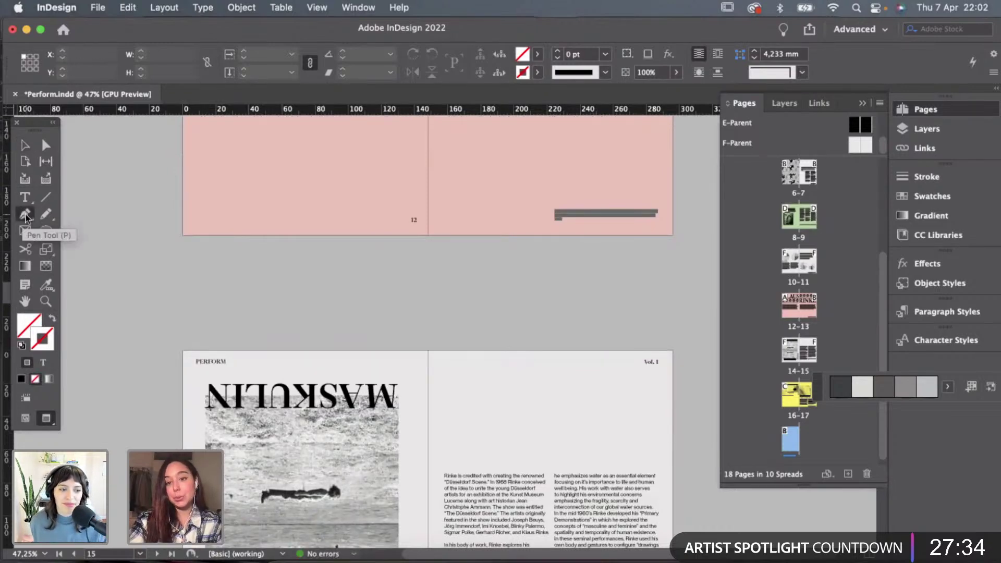
pyautogui.scroll(-2, 482, 357)
pyautogui.scroll(3, 484, 359)
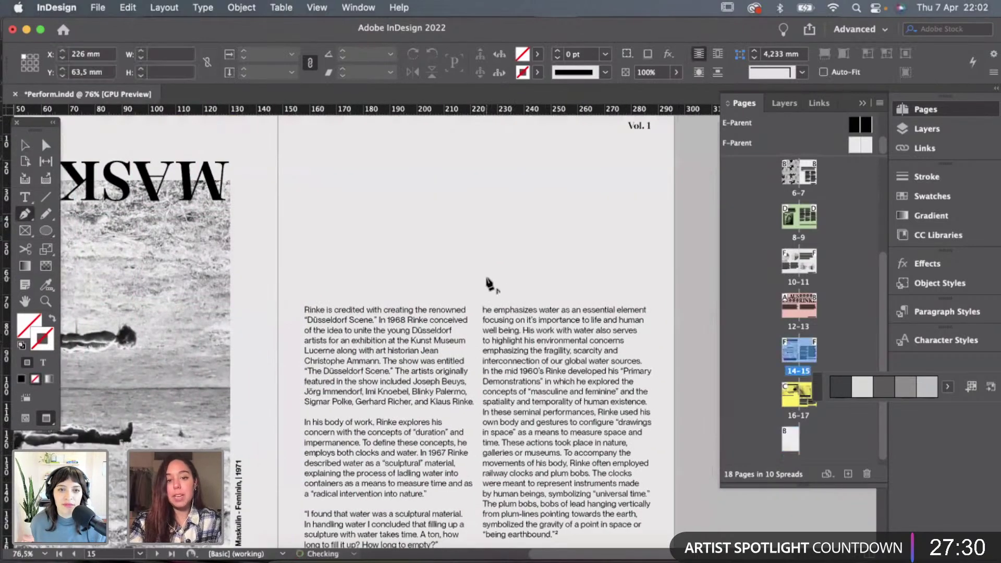
pyautogui.click(486, 277)
pyautogui.moveTo(521, 300); pyautogui.dragTo(530, 325)
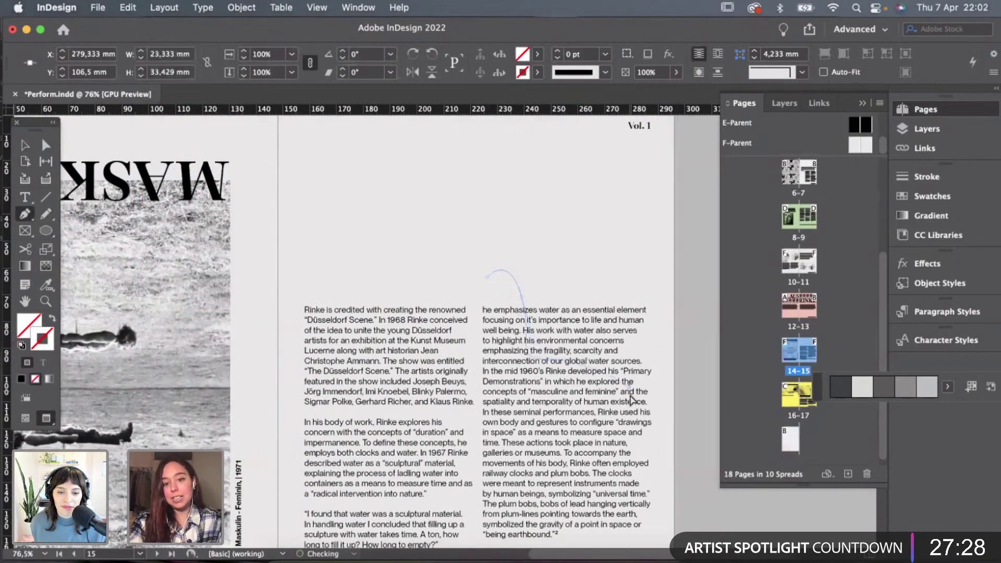
pyautogui.moveTo(634, 397); pyautogui.dragTo(673, 300)
pyautogui.click(671, 296)
pyautogui.click(613, 256)
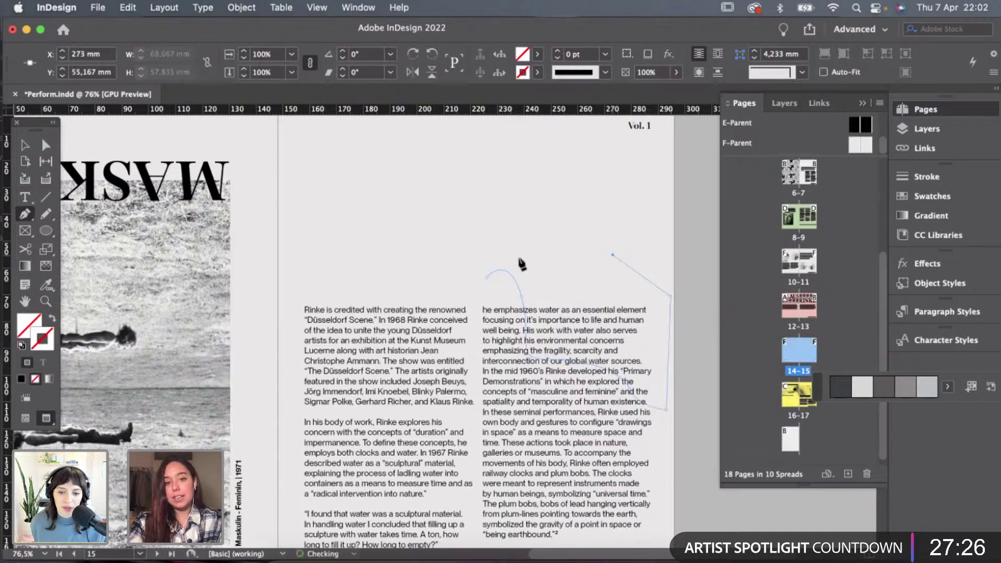
pyautogui.click(482, 258)
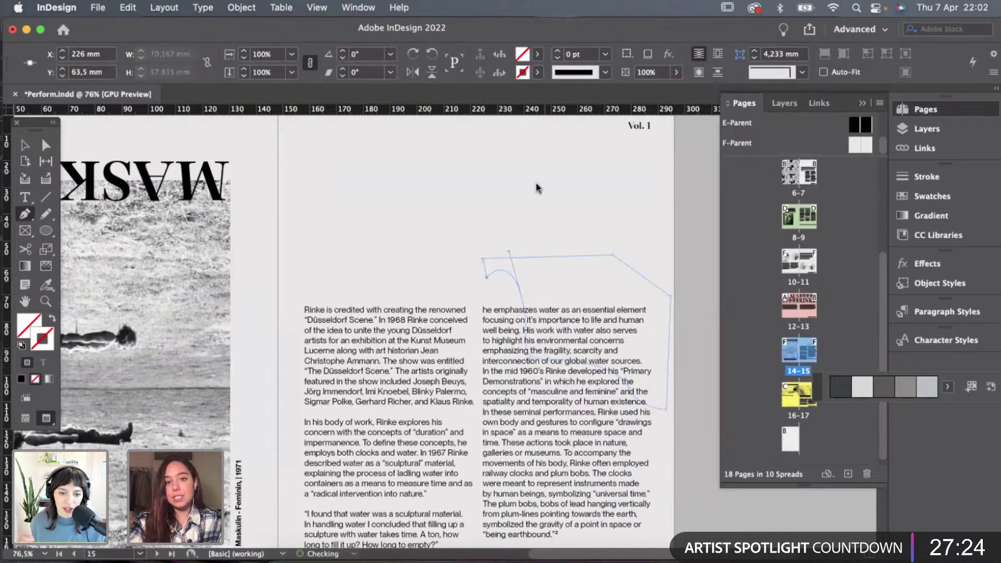
# Wrap page 15's body text around the contour of the freeform shape and deselect it to check the result.
pyautogui.click(698, 73)
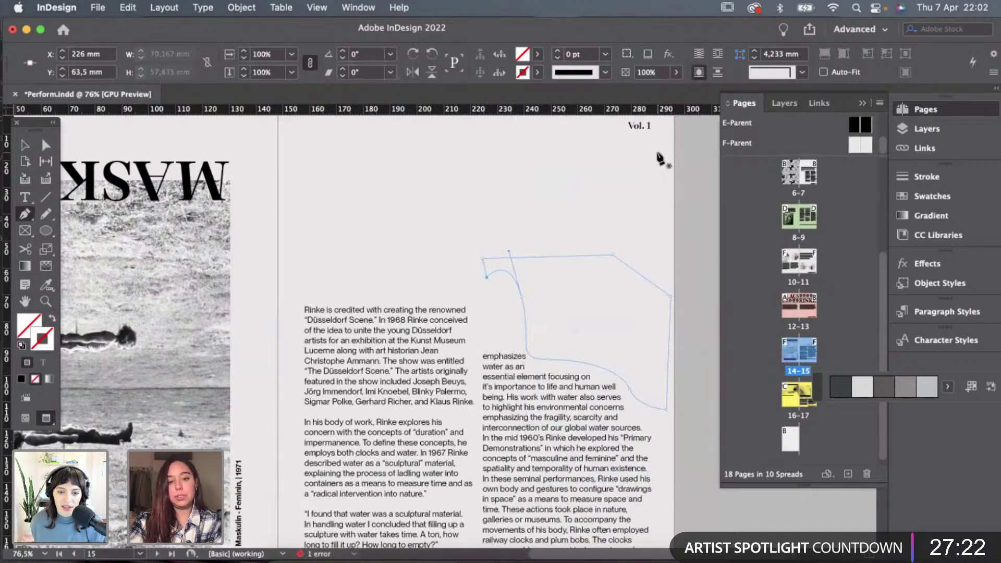
pyautogui.scroll(-3, 612, 230)
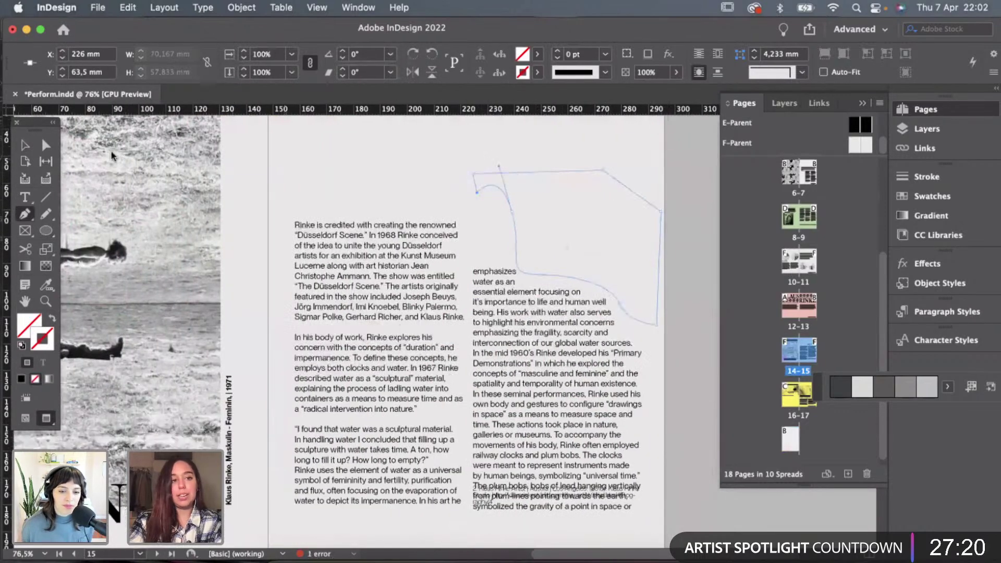
pyautogui.press('v')
pyautogui.click(399, 192)
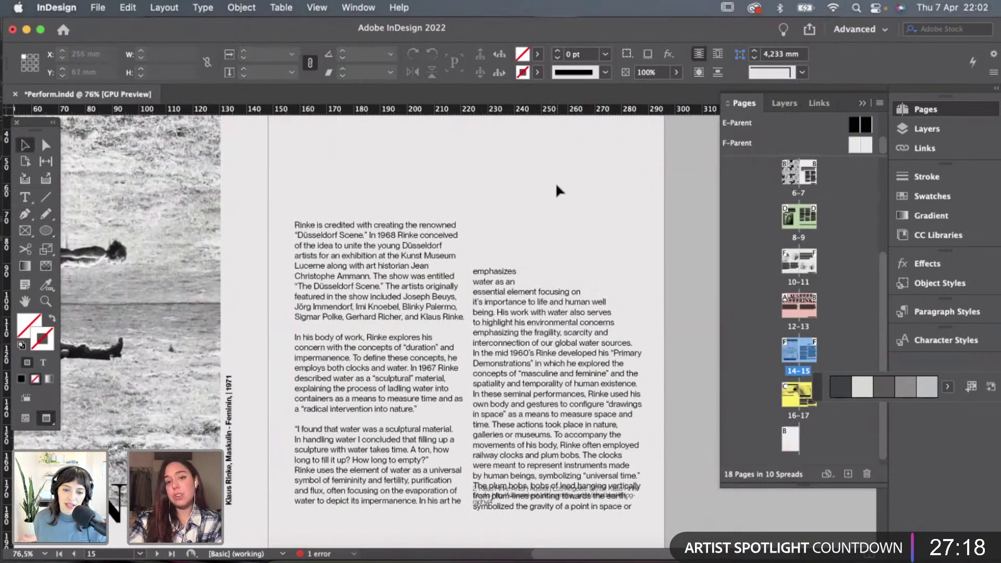
# Delete the freeform wrap shape from page 15.
pyautogui.click(540, 187)
pyautogui.press('BackSpace')
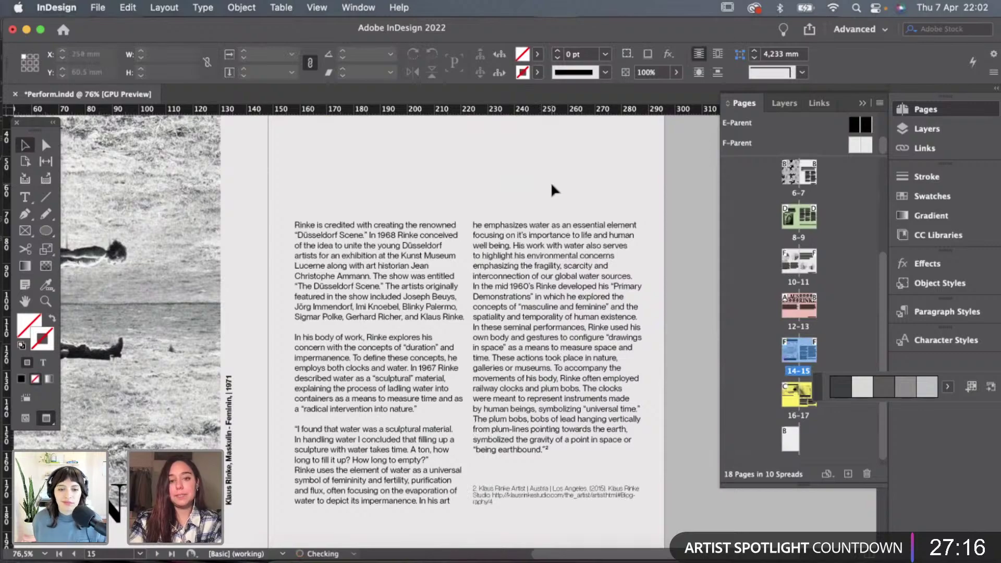
pyautogui.scroll(-2, 539, 183)
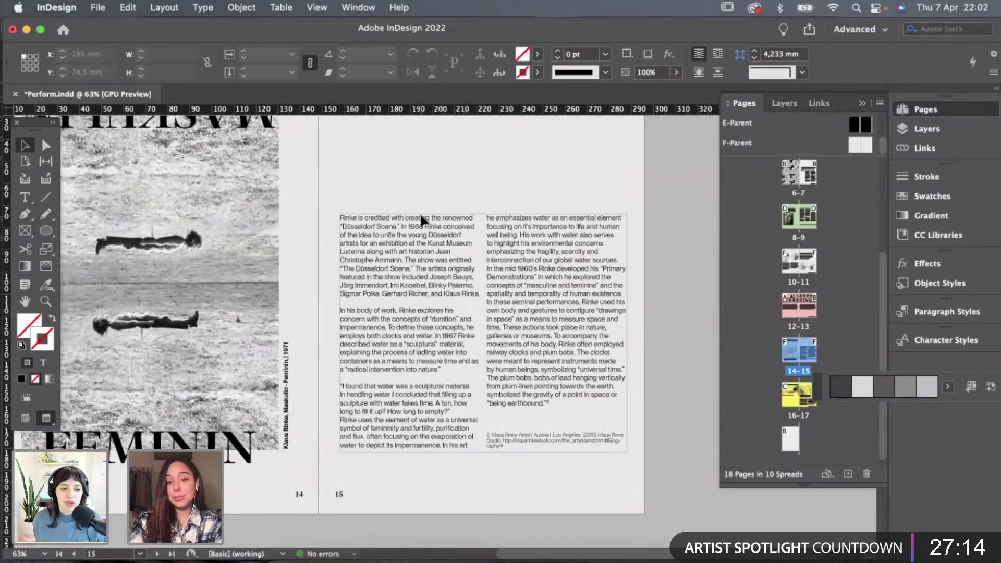
# Examine the contents spread on pages 4-5 and the Art Performance article's heading, intro and columns on pages 6-7.
pyautogui.scroll(10, 420, 214)
pyautogui.scroll(-1, 421, 213)
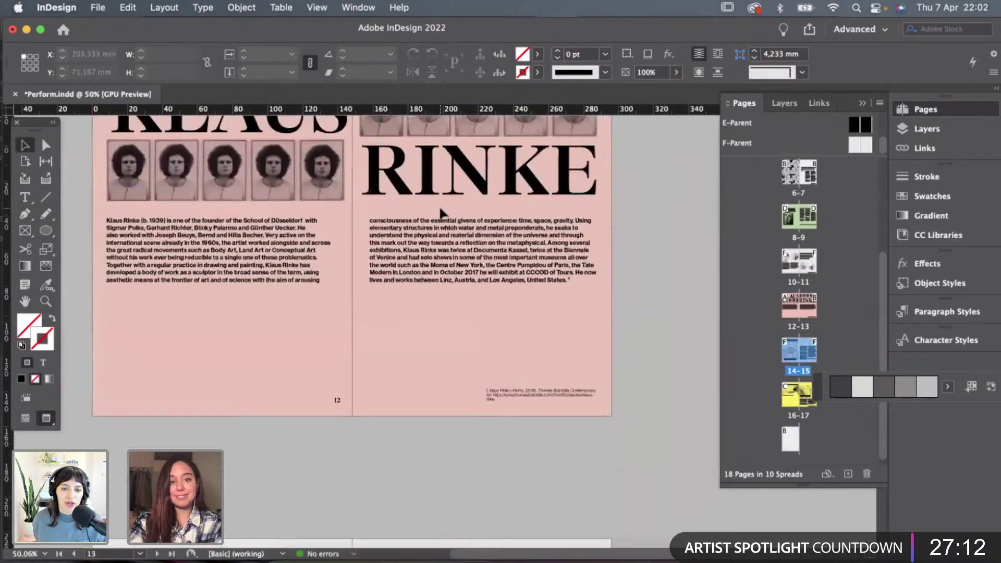
pyautogui.scroll(15, 441, 213)
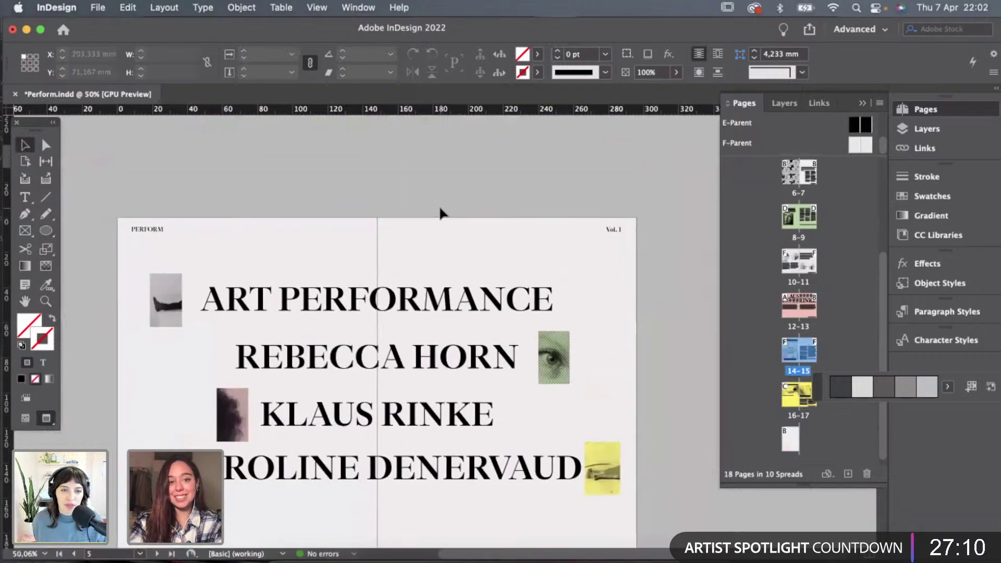
pyautogui.scroll(-3, 458, 208)
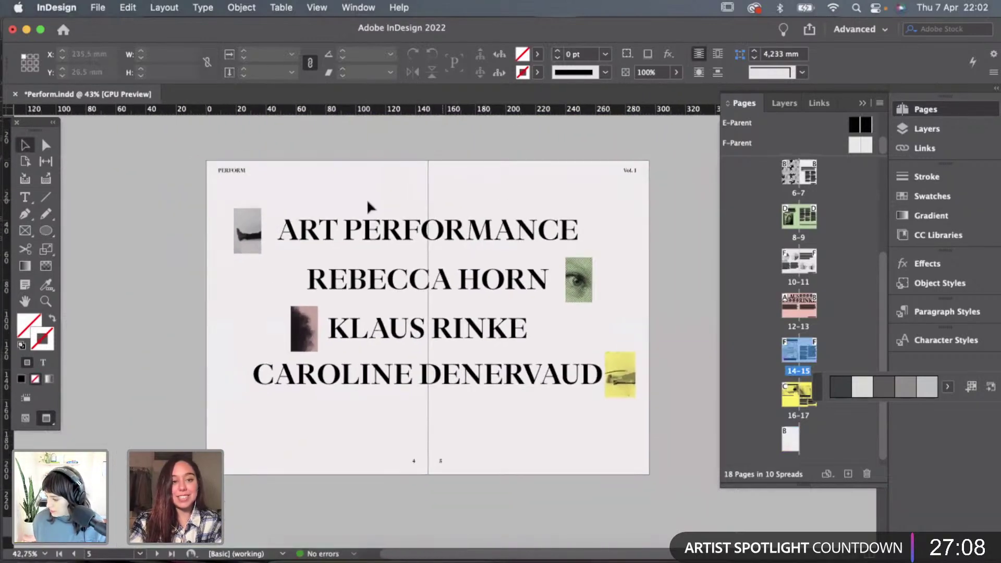
pyautogui.click(255, 239)
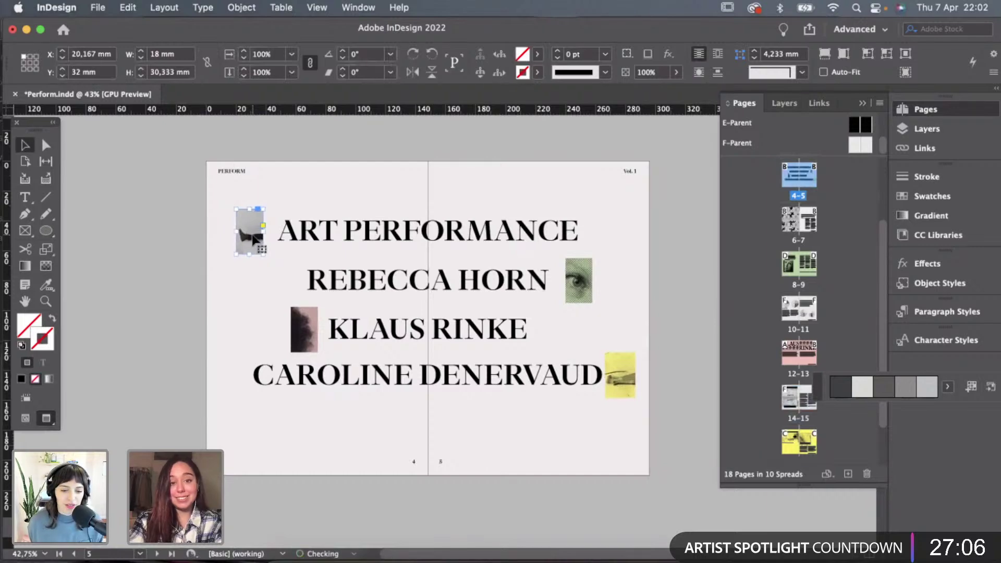
pyautogui.click(294, 255)
pyautogui.scroll(-10, 294, 254)
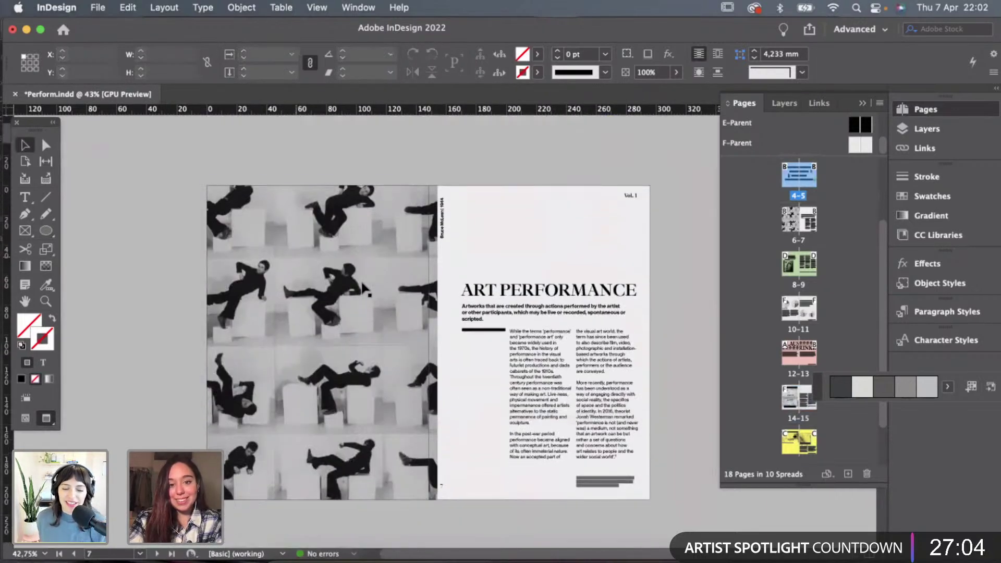
pyautogui.click(523, 318)
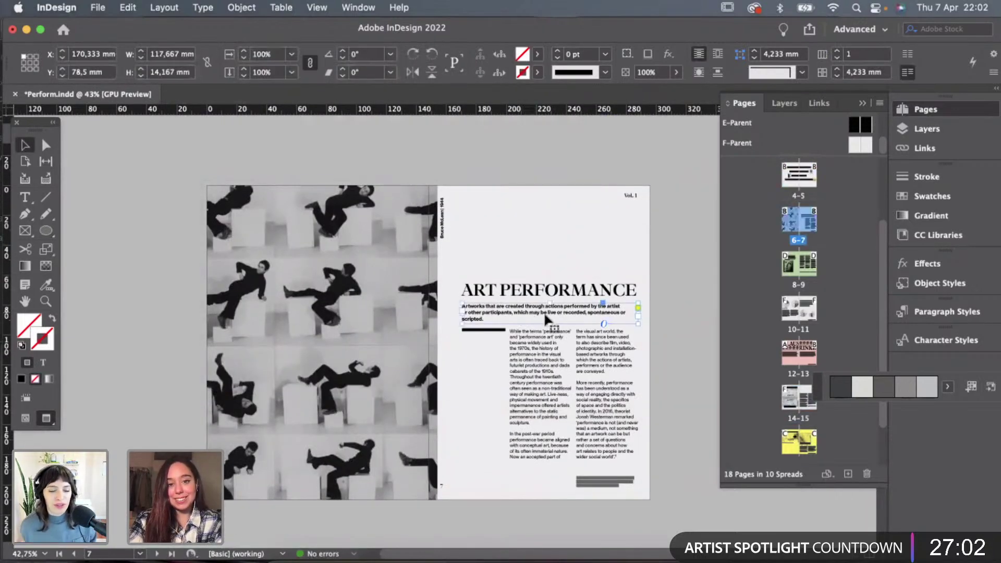
pyautogui.scroll(4, 527, 311)
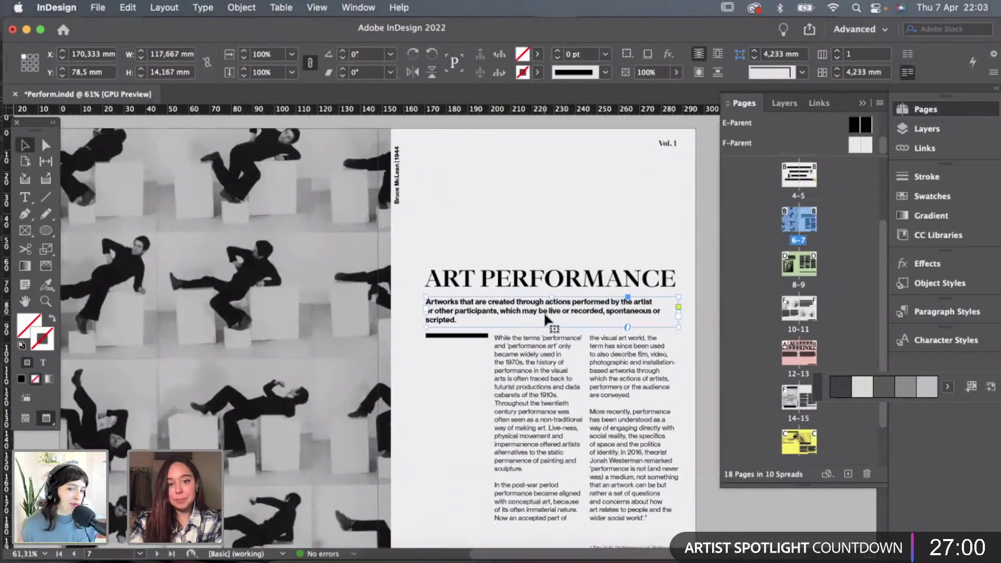
pyautogui.click(499, 249)
pyautogui.scroll(-2, 500, 251)
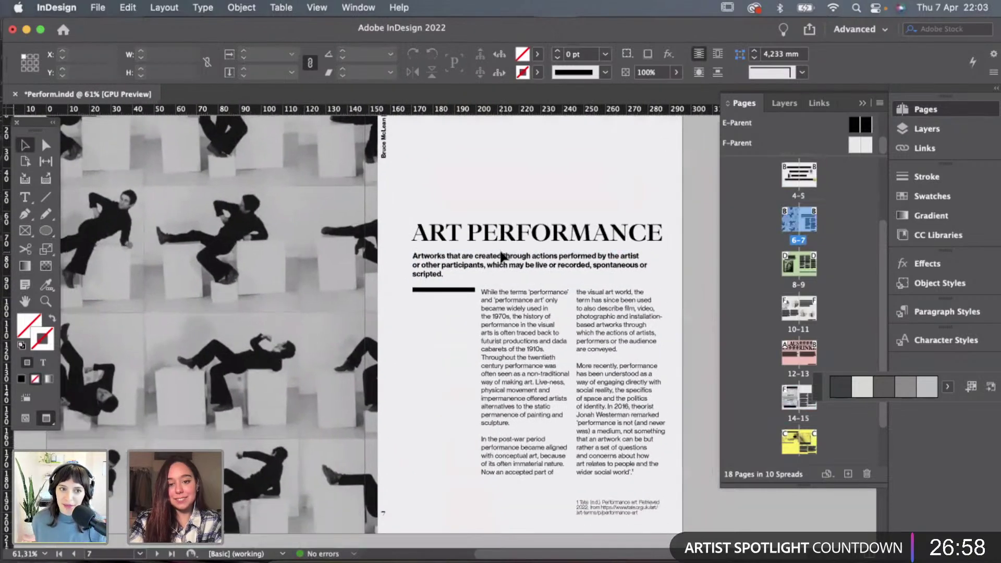
pyautogui.scroll(-3, 477, 208)
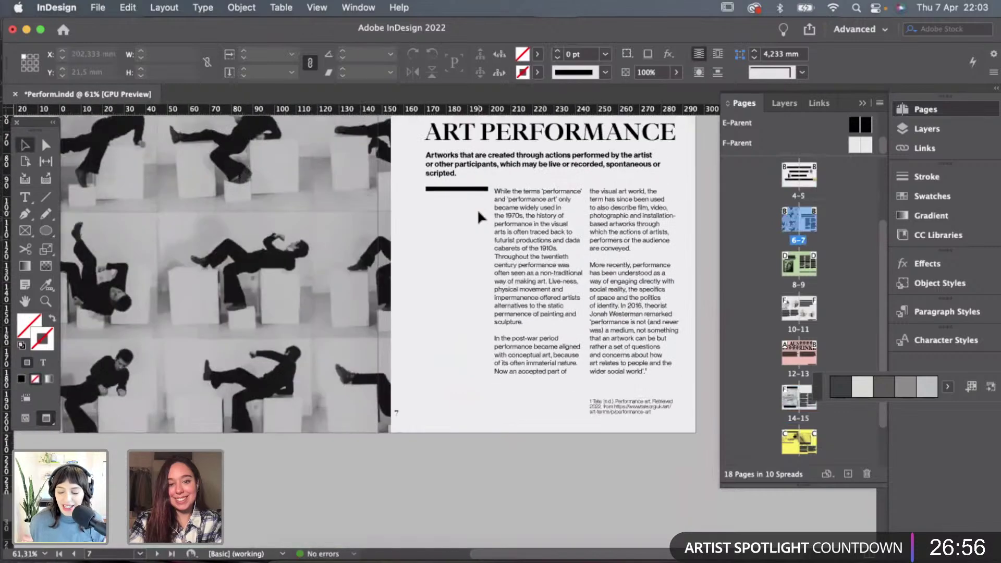
# Return to the contents spread on pages 4-5 and check the ART PERFORMANCE title's text frame.
pyautogui.hotkey('alt', 'pageup')
pyautogui.click(490, 305)
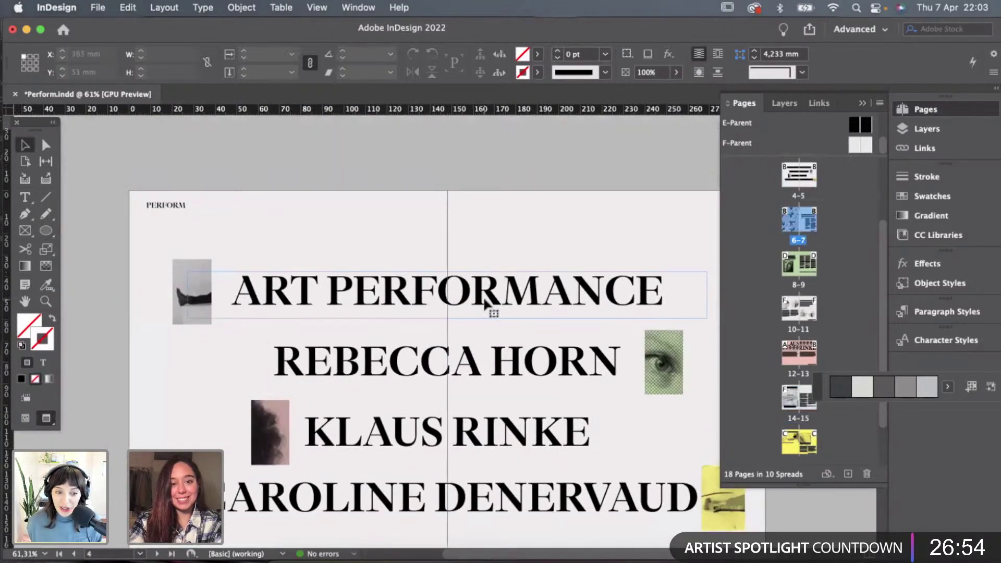
pyautogui.keyDown('alt'); pyautogui.scroll(-2, 487, 302); pyautogui.keyUp('alt')
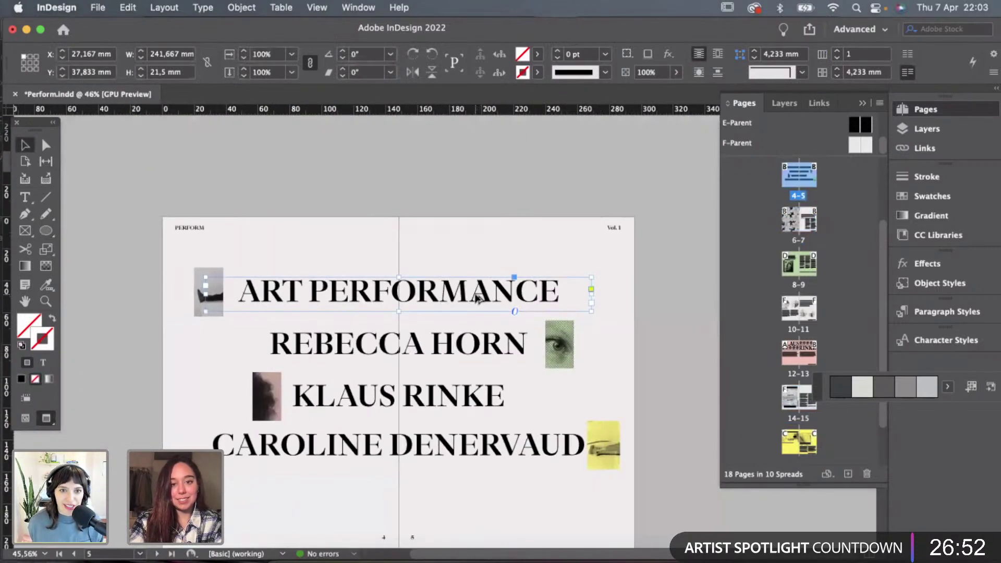
pyautogui.moveTo(477, 298); pyautogui.dragTo(192, 295)
pyautogui.doubleClick(582, 294)
pyautogui.click(445, 292)
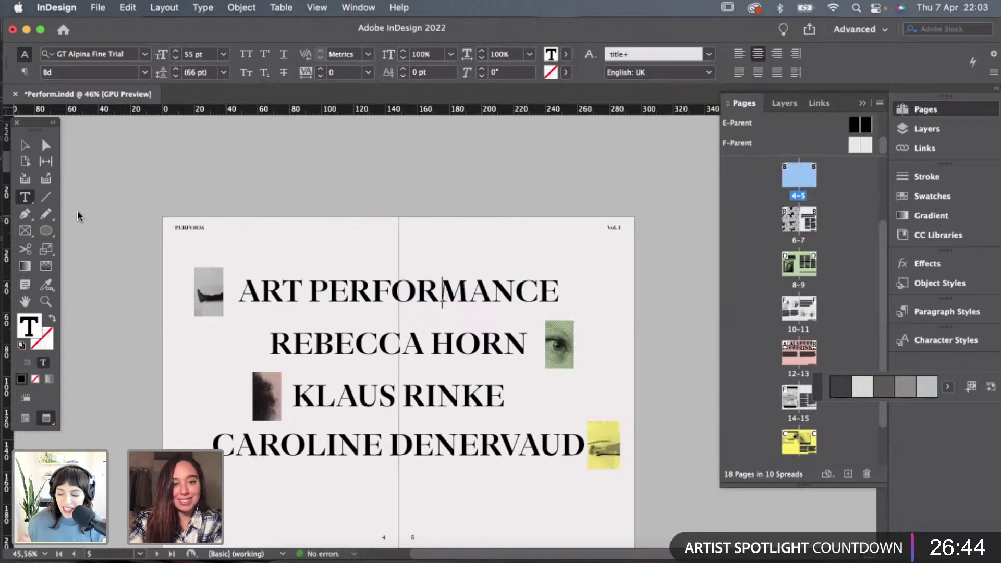
pyautogui.click(24, 146)
pyautogui.click(476, 275)
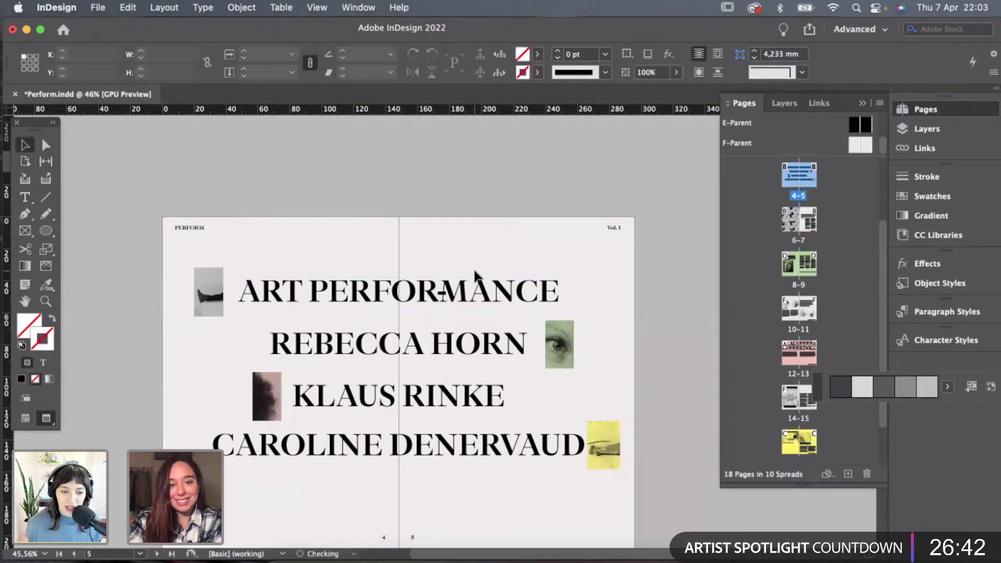
# Draw a rectangular frame 29 mm wide and 2.4 mm high just below the start of the ART PERFORMANCE title on page 4.
pyautogui.scroll(5, 488, 273)
pyautogui.hscroll(3, 313, 250)
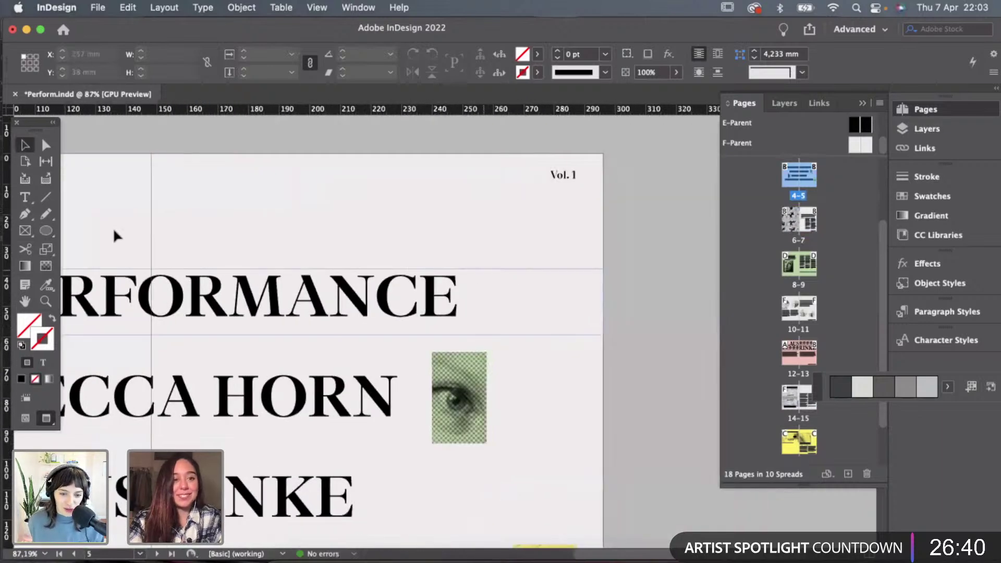
pyautogui.click(24, 231)
pyautogui.scroll(3, 468, 308)
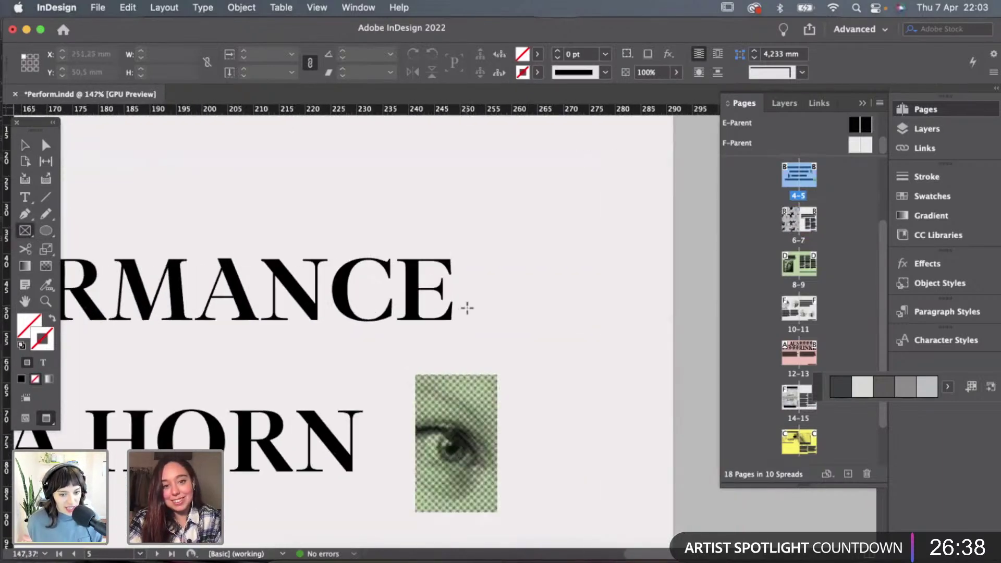
pyautogui.hscroll(-5, 463, 257)
pyautogui.hscroll(-3, 347, 335)
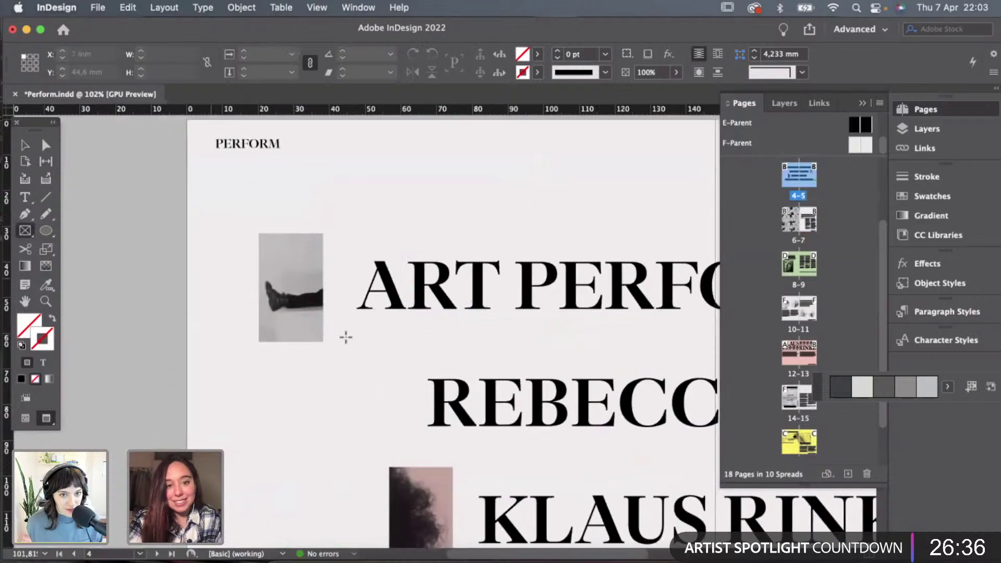
pyautogui.scroll(3, 346, 335)
pyautogui.hscroll(5, 320, 318)
pyautogui.hscroll(-5, 190, 302)
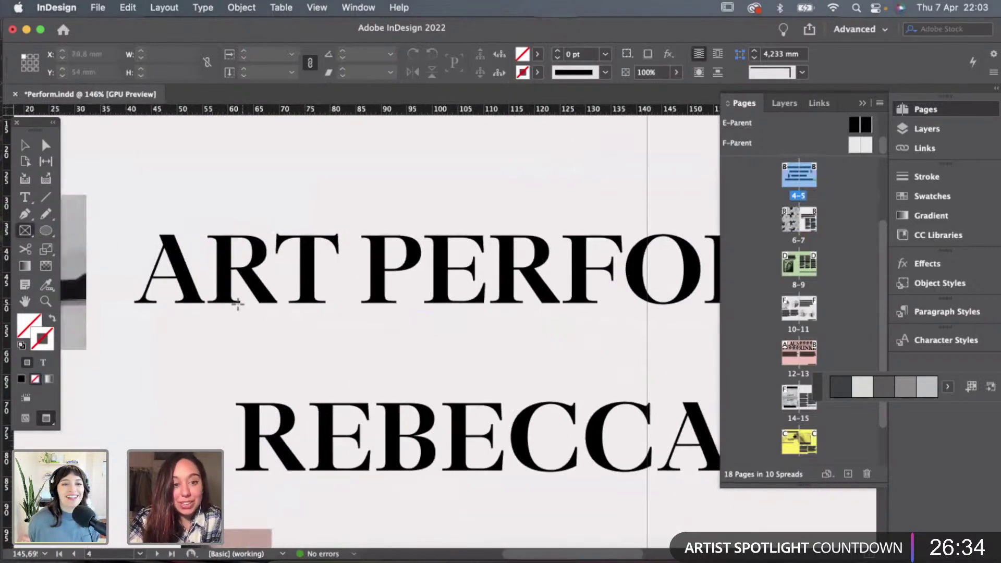
pyautogui.moveTo(162, 326); pyautogui.dragTo(310, 339)
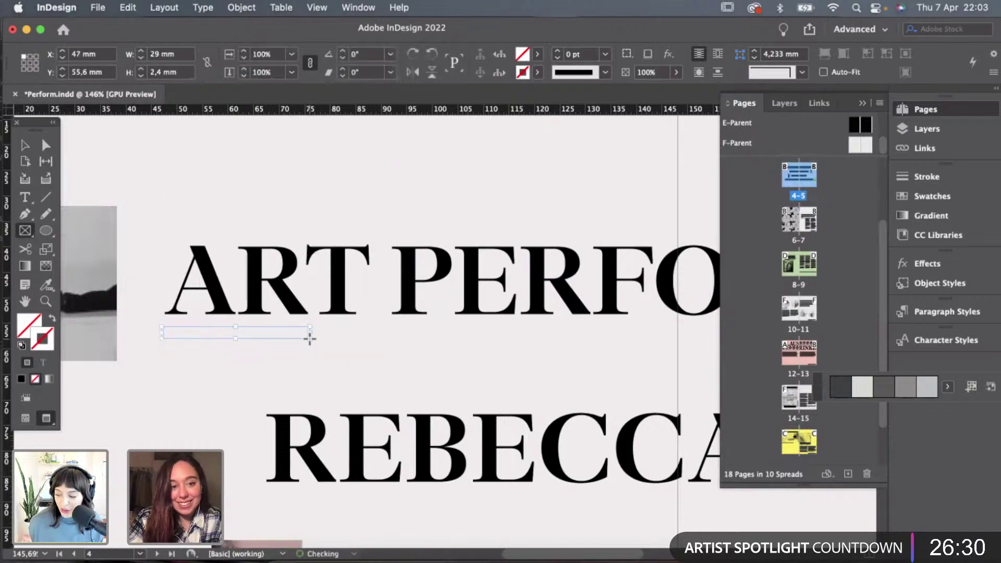
# Fill the thin frame under ART PERFORMANCE with [Black] and deselect it to preview the bar.
pyautogui.click(538, 54)
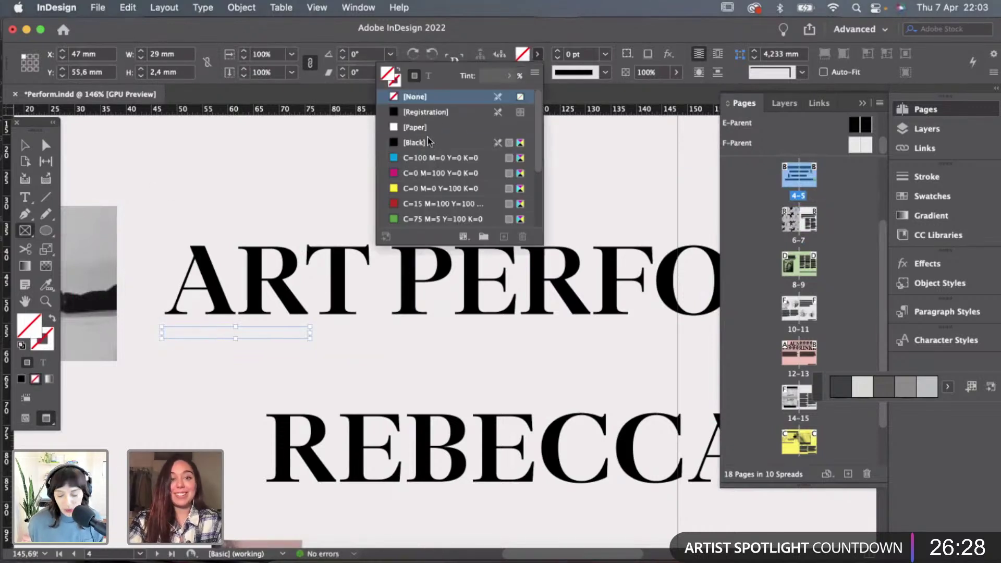
pyautogui.click(415, 142)
pyautogui.click(23, 148)
pyautogui.click(214, 174)
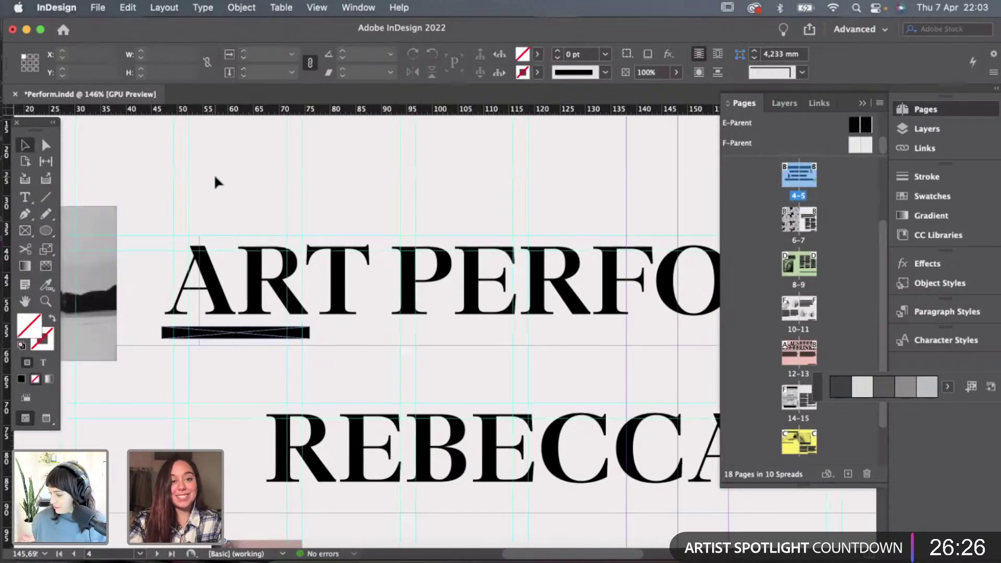
pyautogui.scroll(-2, 217, 173)
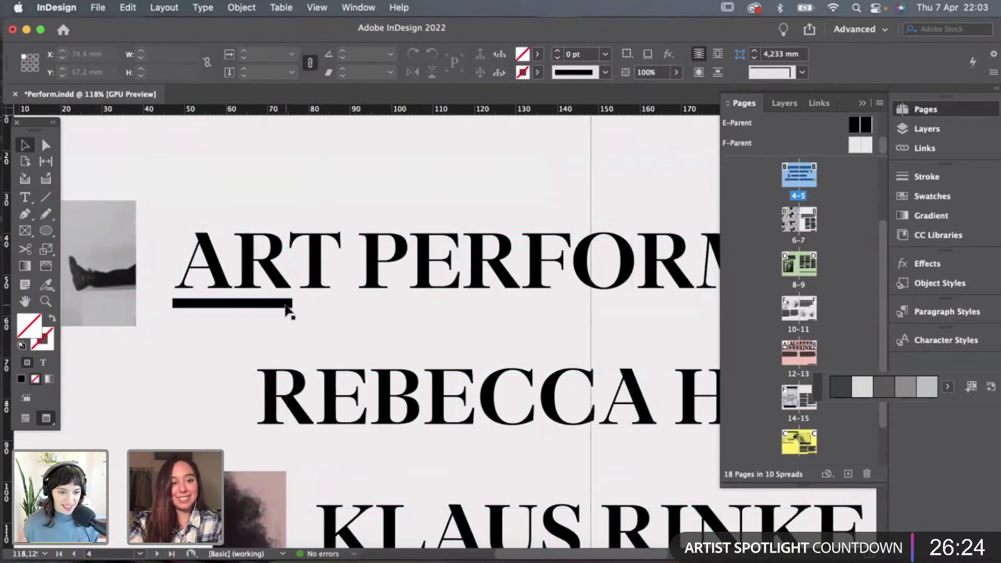
pyautogui.scroll(-3, 282, 309)
# Delete the empty text frame overlapping the ART PERFORMANCE title on the contents spread.
pyautogui.click(301, 283)
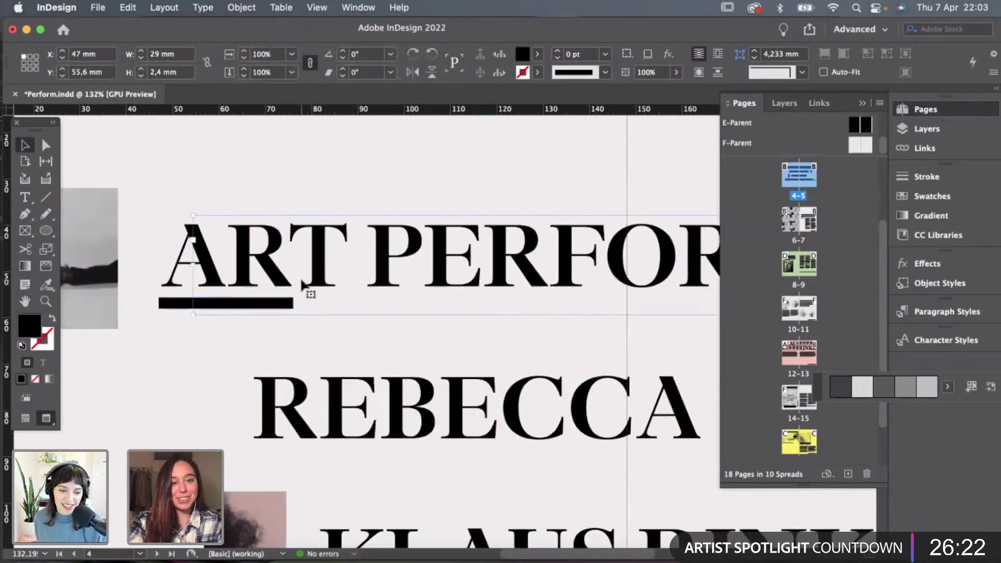
pyautogui.moveTo(401, 282); pyautogui.dragTo(377, 316)
pyautogui.scroll(-4, 355, 320)
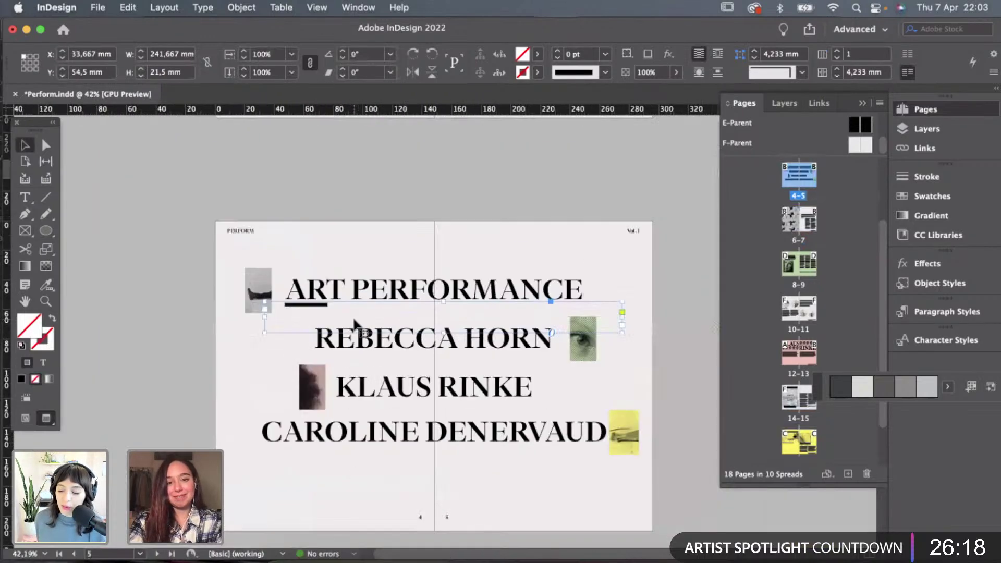
pyautogui.click(545, 294)
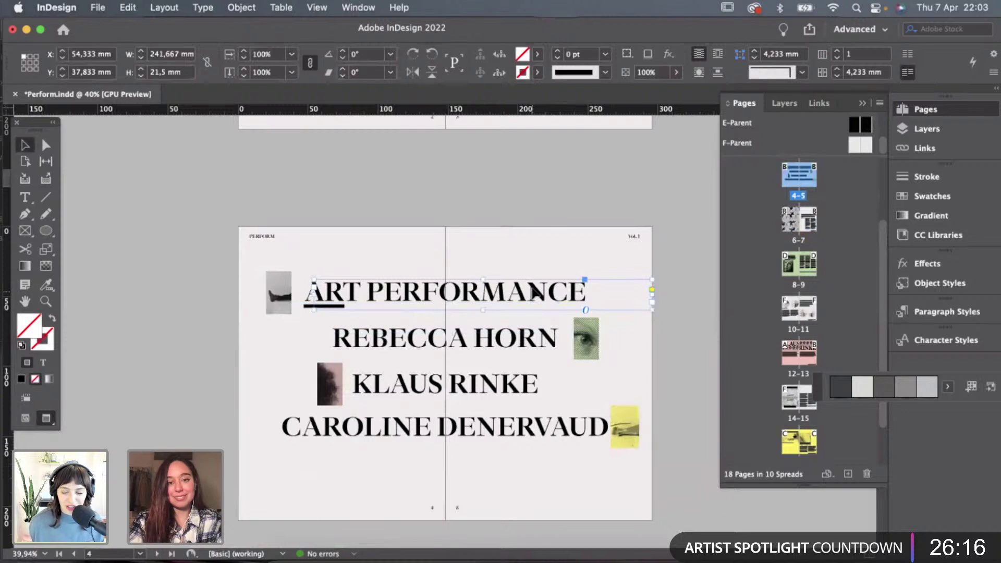
pyautogui.click(536, 261)
pyautogui.doubleClick(534, 253)
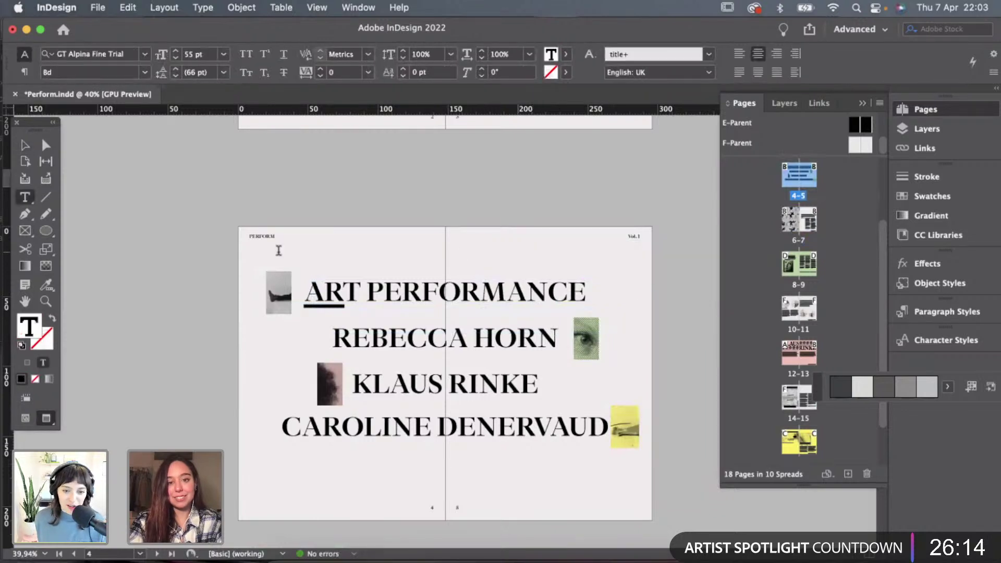
pyautogui.click(26, 146)
pyautogui.press('Delete')
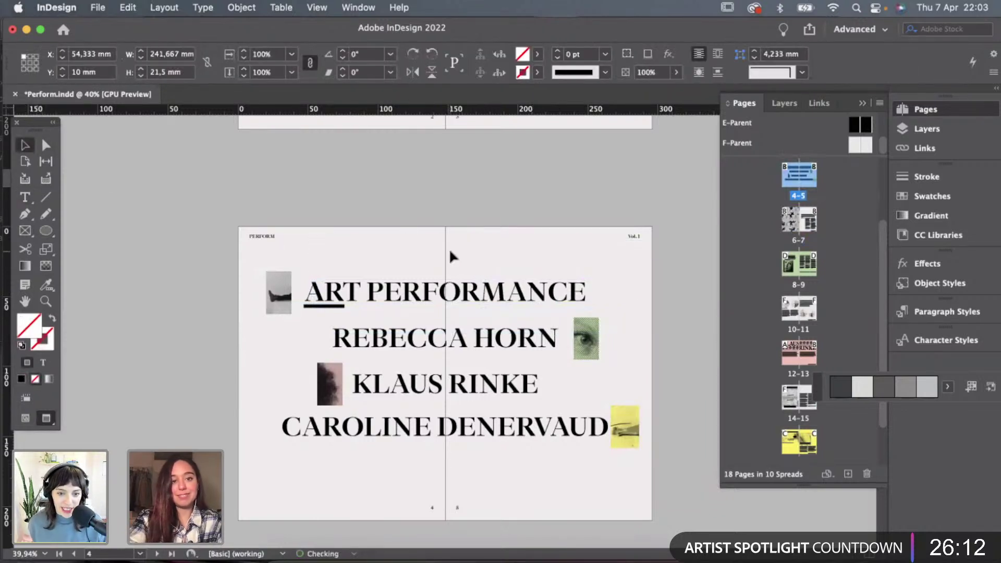
# Try extending the black bar under ART PERFORMANCE to the edge of the leg image and review the spread.
pyautogui.scroll(2, 313, 254)
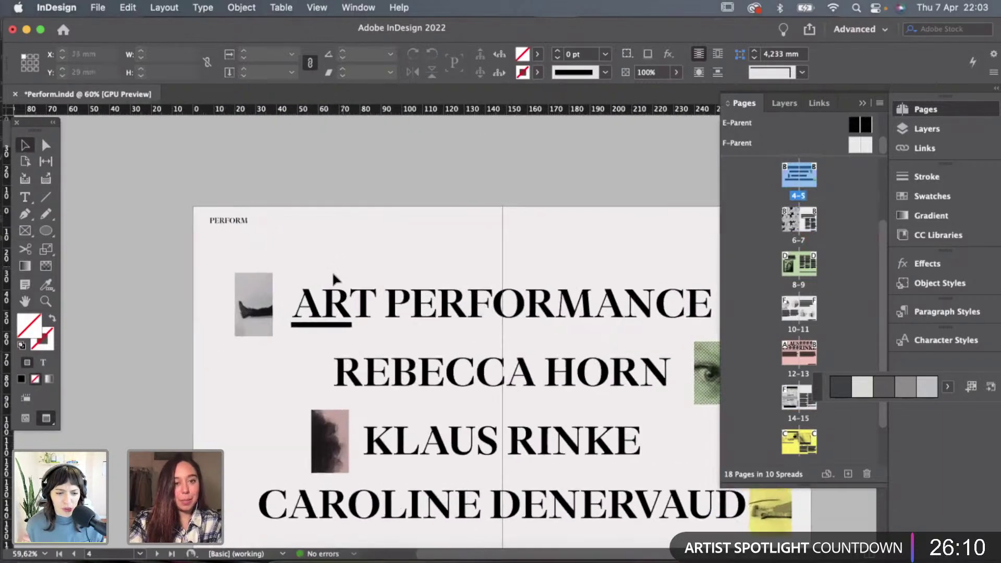
pyautogui.click(256, 318)
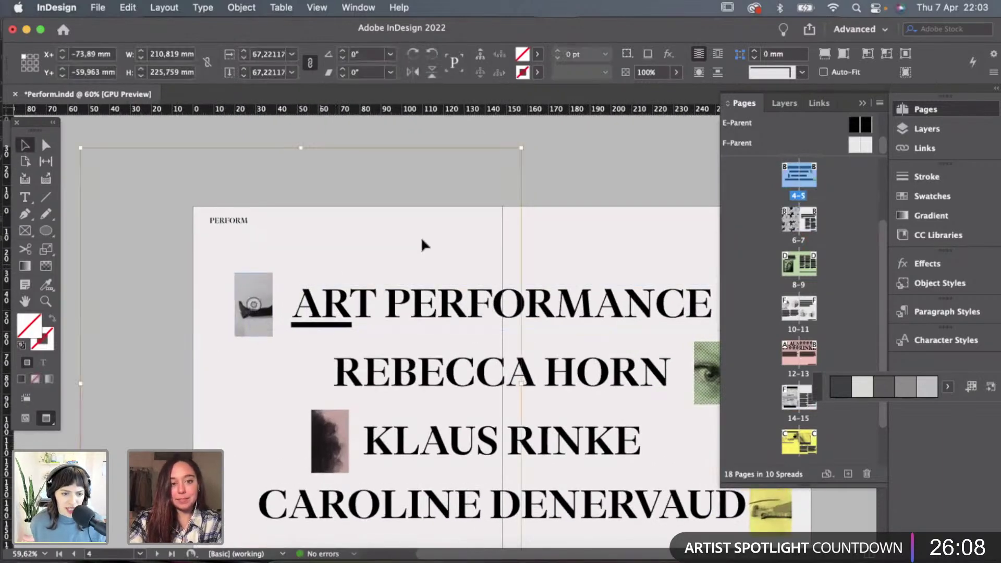
pyautogui.click(572, 218)
pyautogui.scroll(1, 572, 218)
pyautogui.scroll(1, 190, 398)
pyautogui.scroll(1, 198, 404)
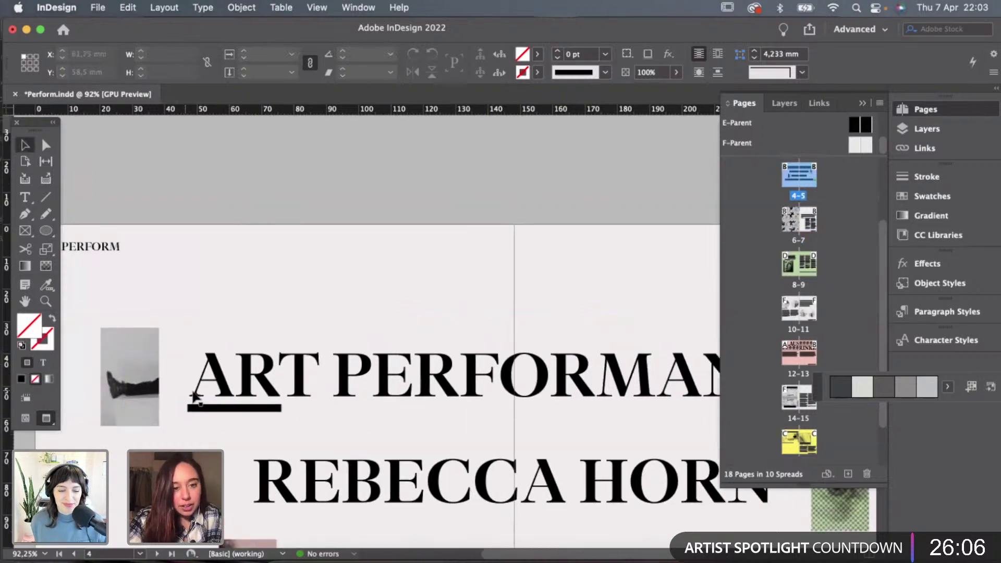
pyautogui.click(210, 409)
pyautogui.moveTo(187, 409); pyautogui.dragTo(159, 409)
pyautogui.click(245, 451)
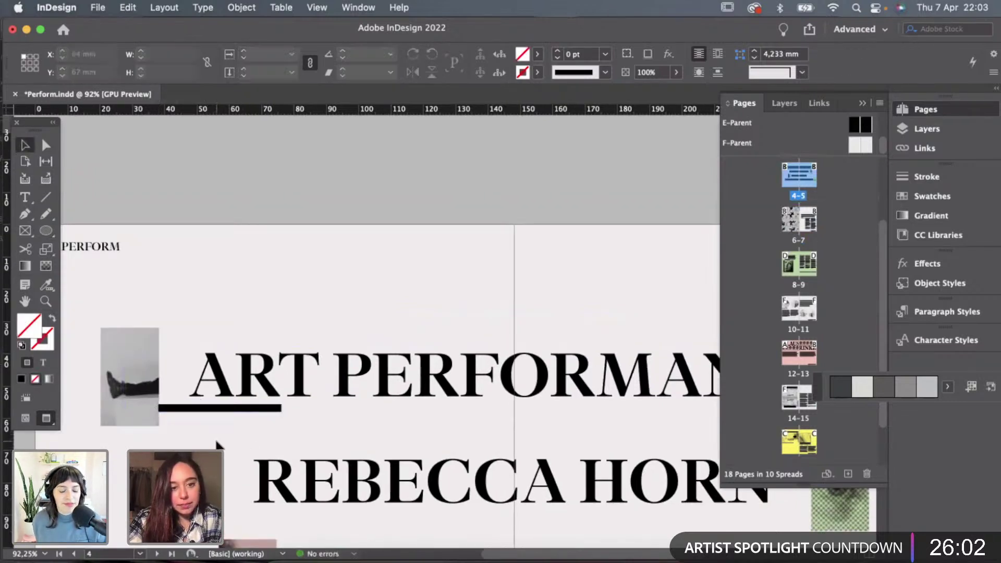
pyautogui.hscroll(-5, 216, 443)
pyautogui.scroll(1, 217, 443)
pyautogui.scroll(-5, 368, 469)
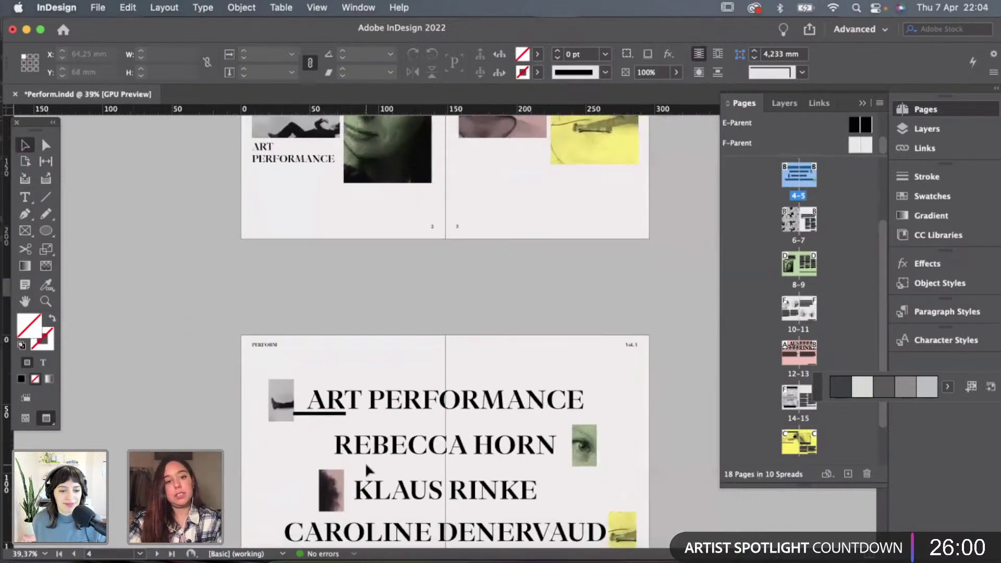
pyautogui.scroll(1, 370, 346)
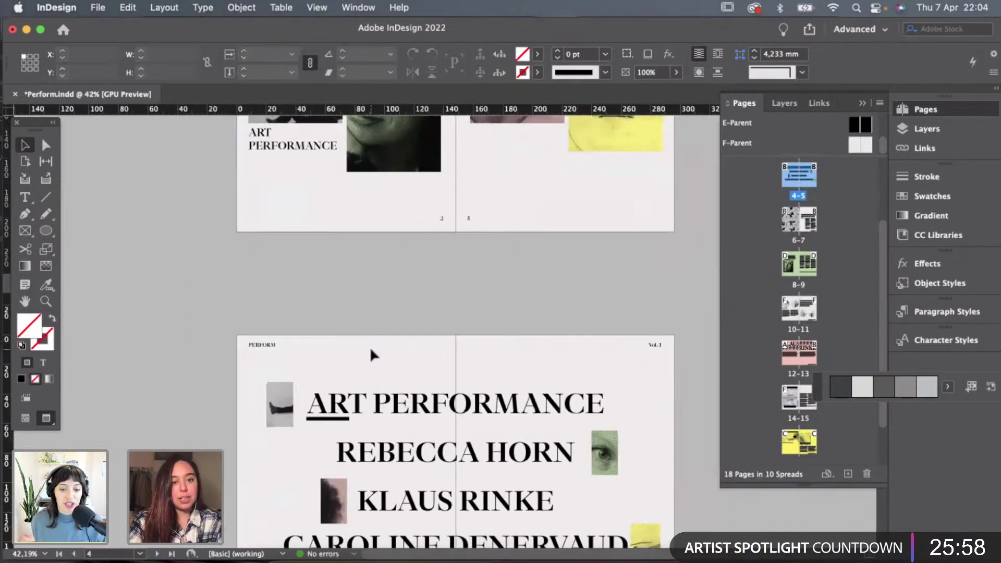
# Add a text frame of 24.5 × 22 mm below the black bar under ART PERFORMANCE and enter 7 as the page number.
pyautogui.click(26, 199)
pyautogui.click(317, 431)
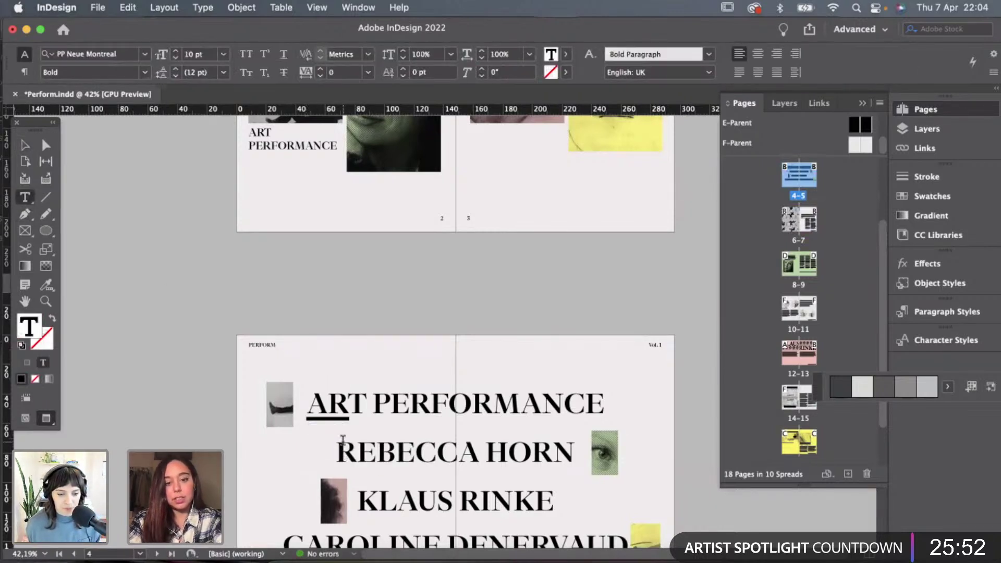
pyautogui.write('7')
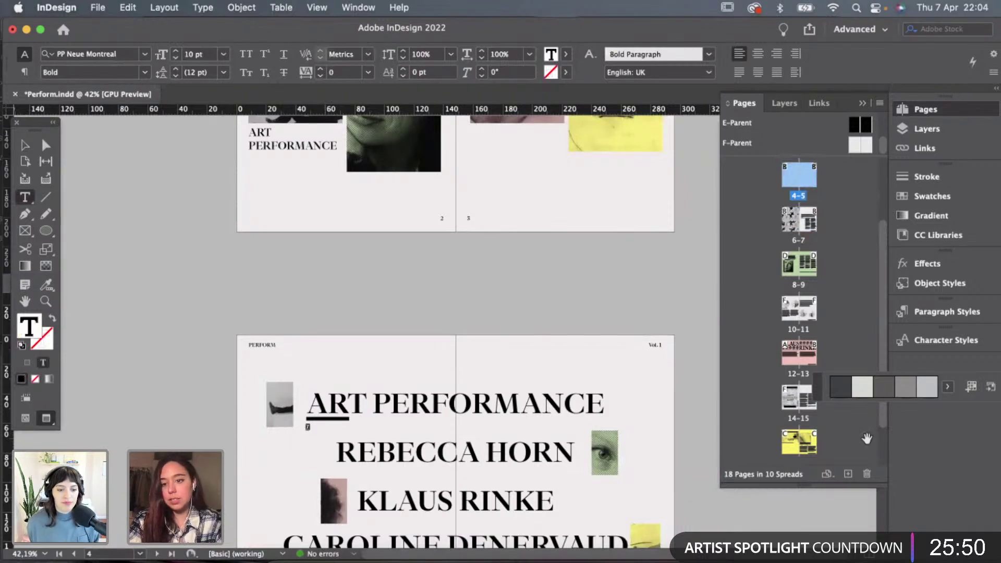
# Apply the title character style to the page number 7 and deselect it.
pyautogui.click(943, 339)
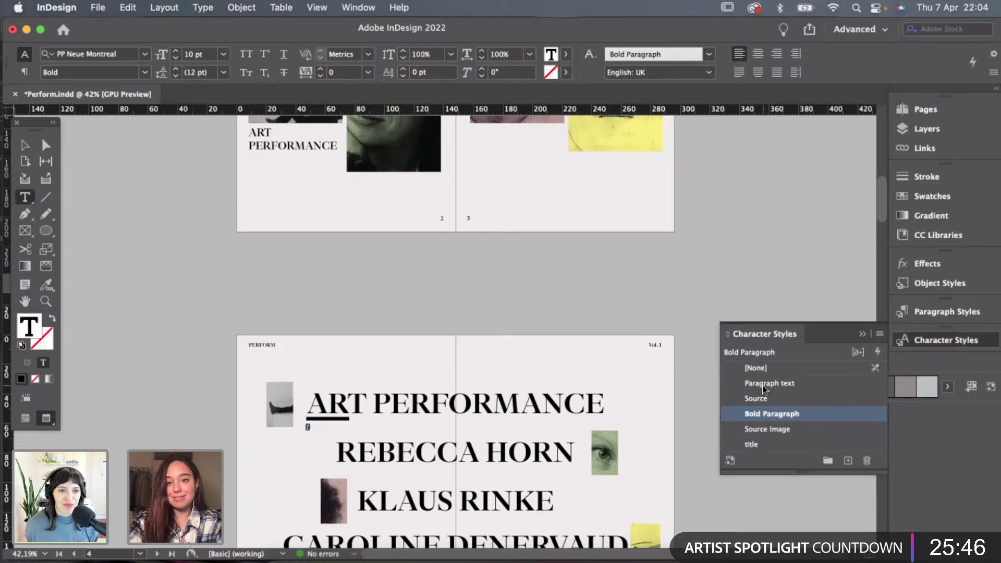
pyautogui.click(759, 438)
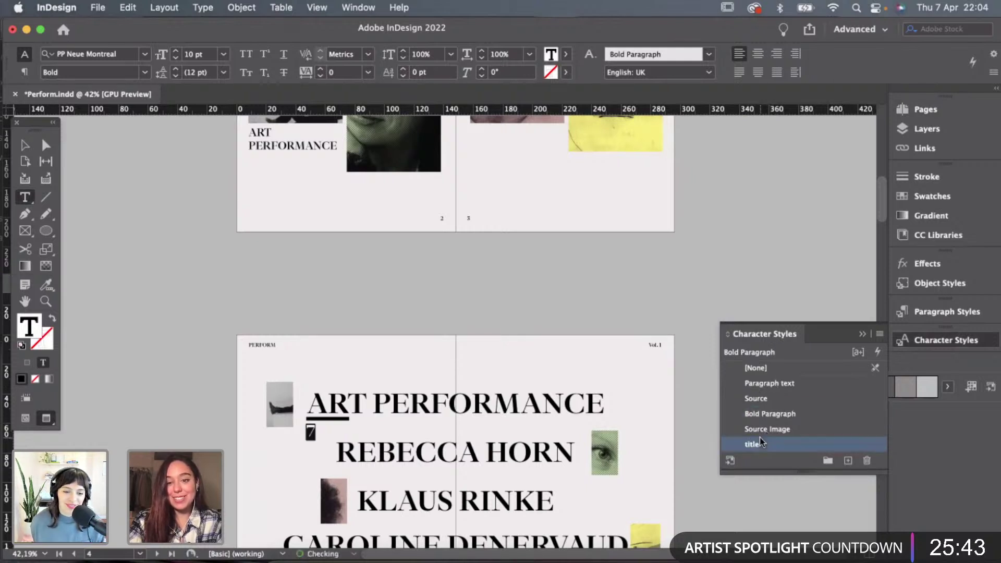
pyautogui.click(25, 145)
pyautogui.click(361, 305)
pyautogui.scroll(3, 361, 305)
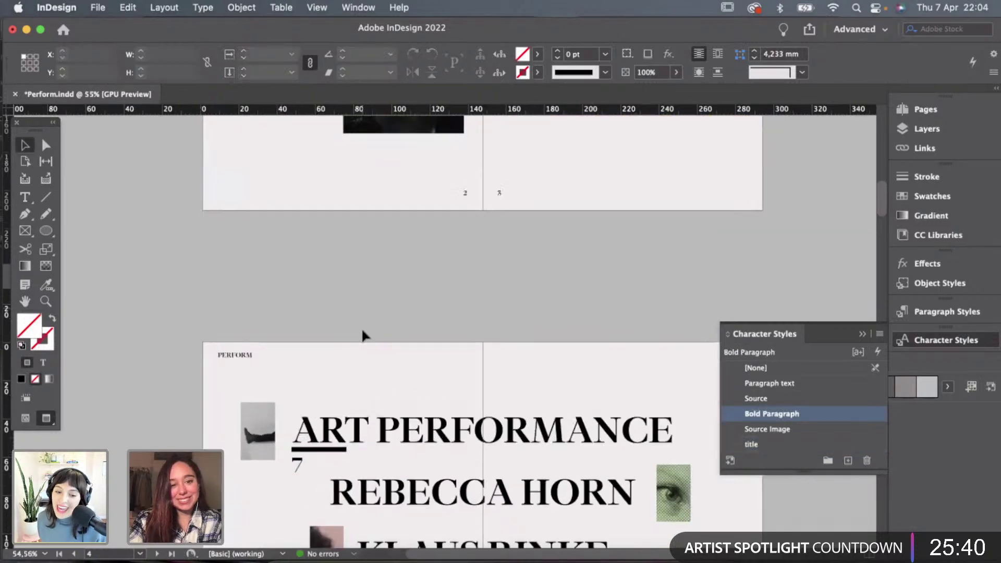
# Shrink the page number 7's text frame to 12.5 × 11.667 mm and check its placement beneath the black bar.
pyautogui.click(312, 475)
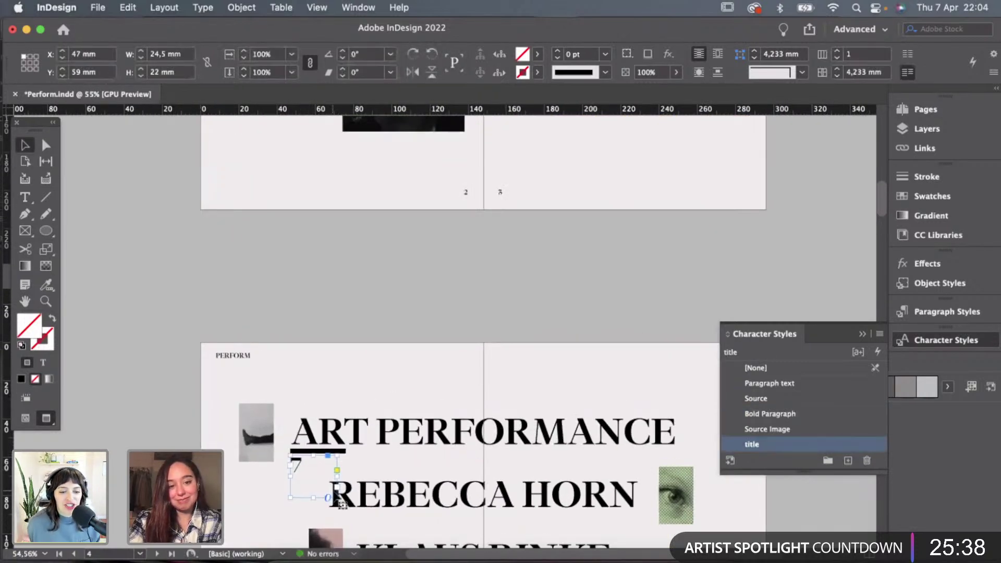
pyautogui.moveTo(340, 502); pyautogui.dragTo(315, 479)
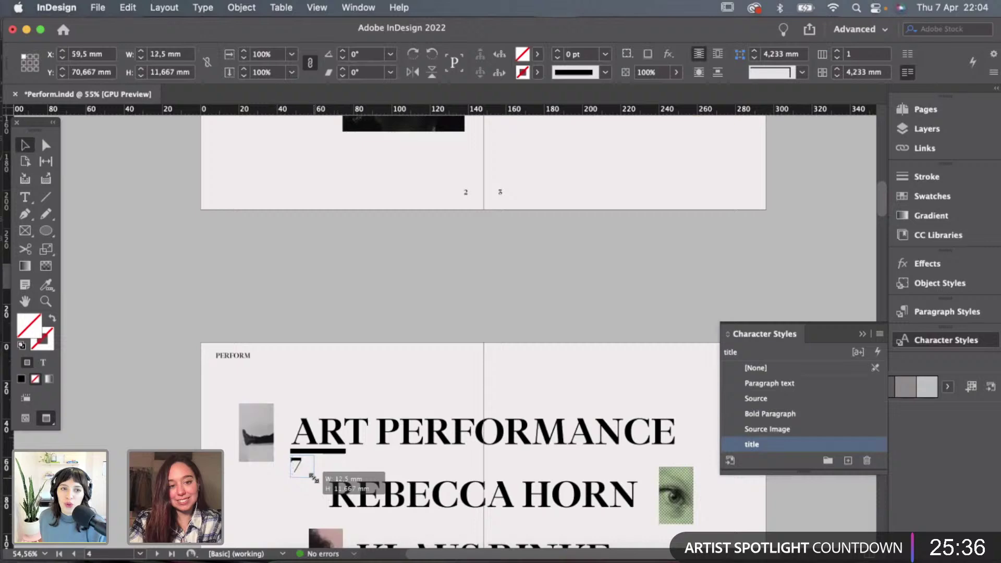
pyautogui.click(342, 364)
pyautogui.scroll(2, 342, 364)
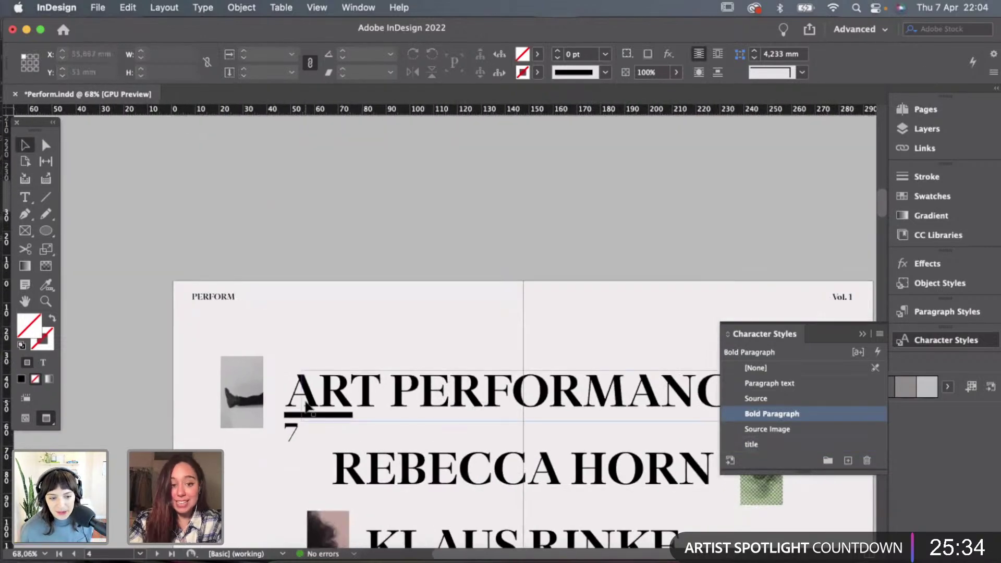
pyautogui.scroll(2, 306, 408)
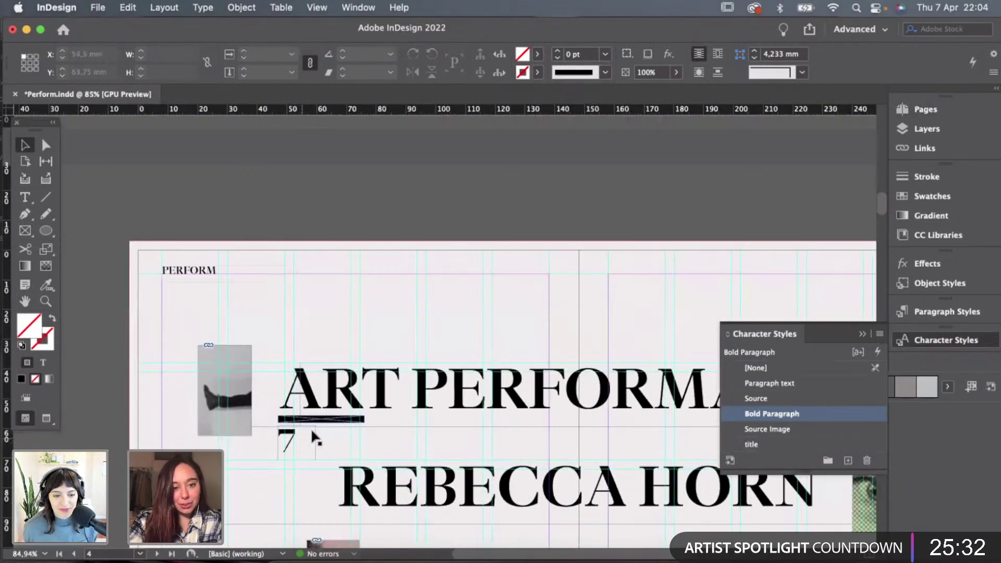
pyautogui.click(303, 442)
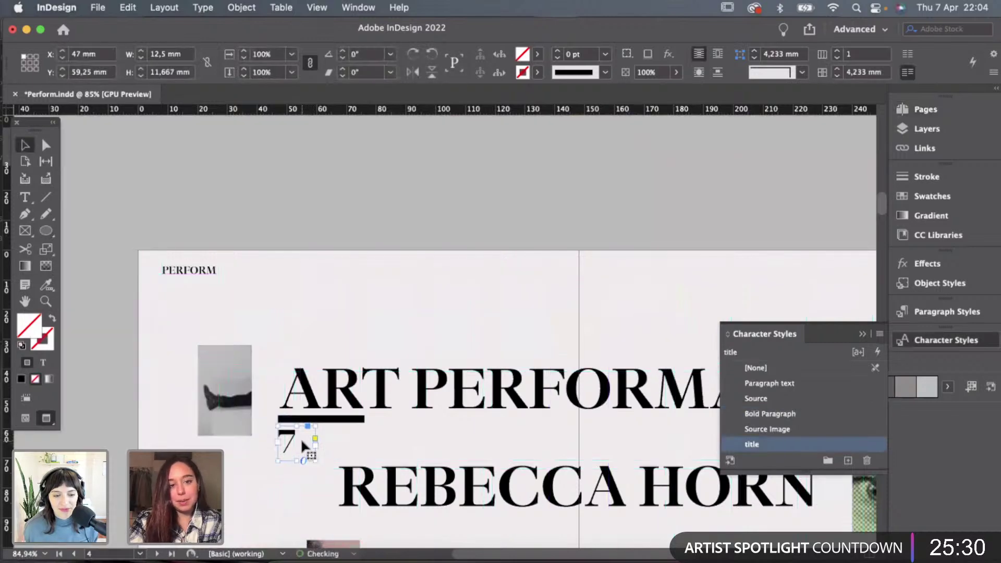
pyautogui.click(413, 322)
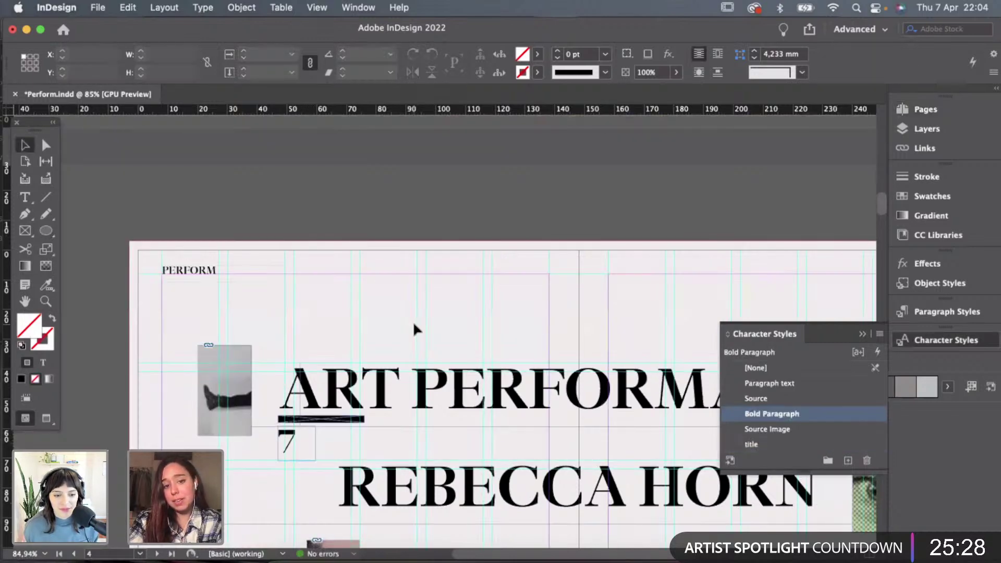
pyautogui.scroll(2, 348, 326)
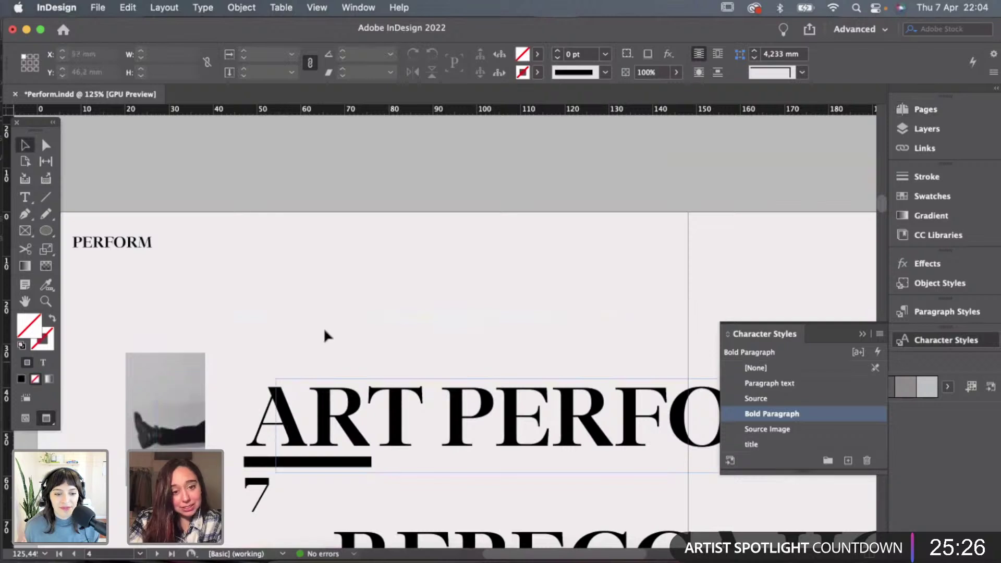
# Duplicate the black bar and page number 7 from ART PERFORMANCE to beneath the end of REBECCA HORN.
pyautogui.scroll(-3, 331, 318)
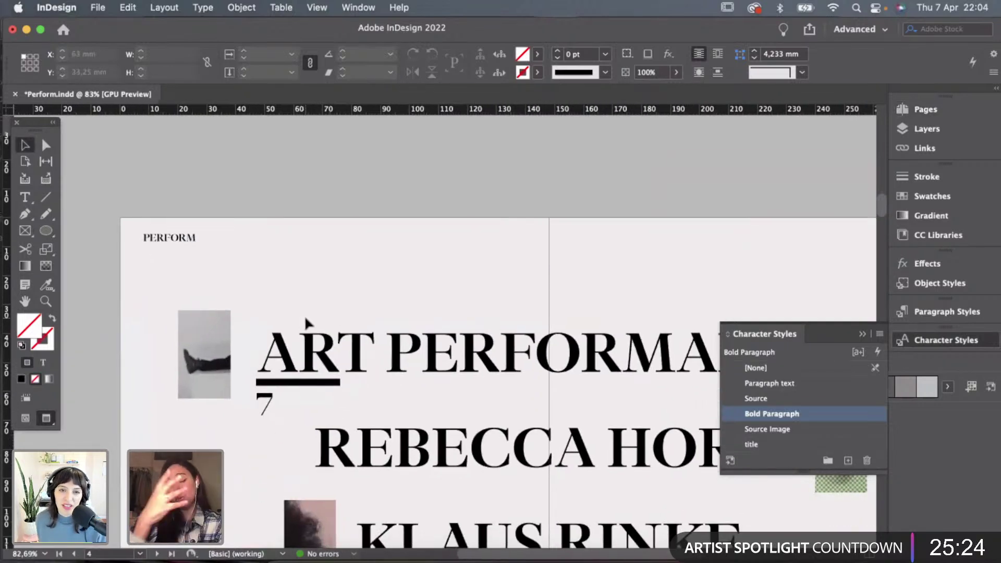
pyautogui.click(267, 402)
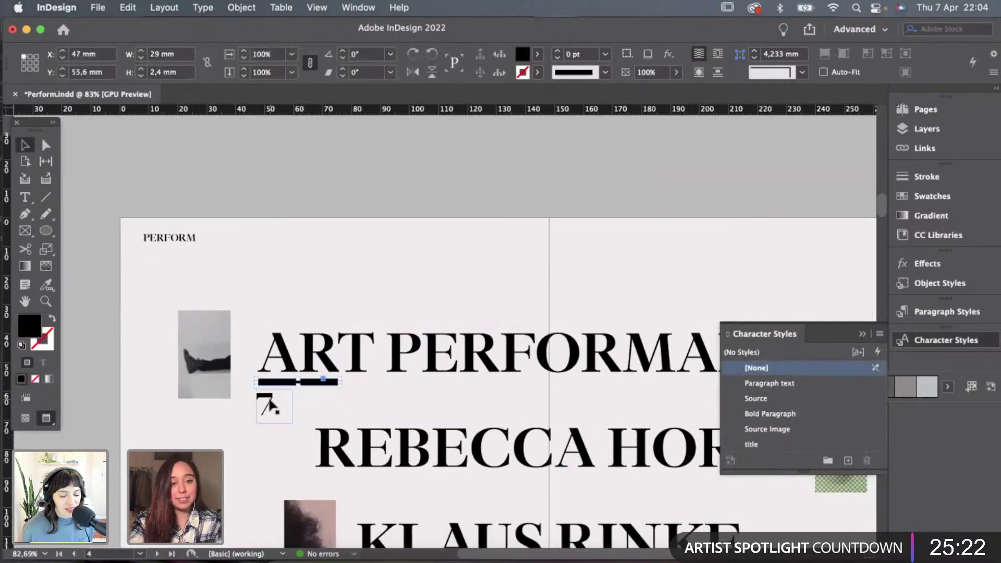
pyautogui.scroll(-4, 324, 422)
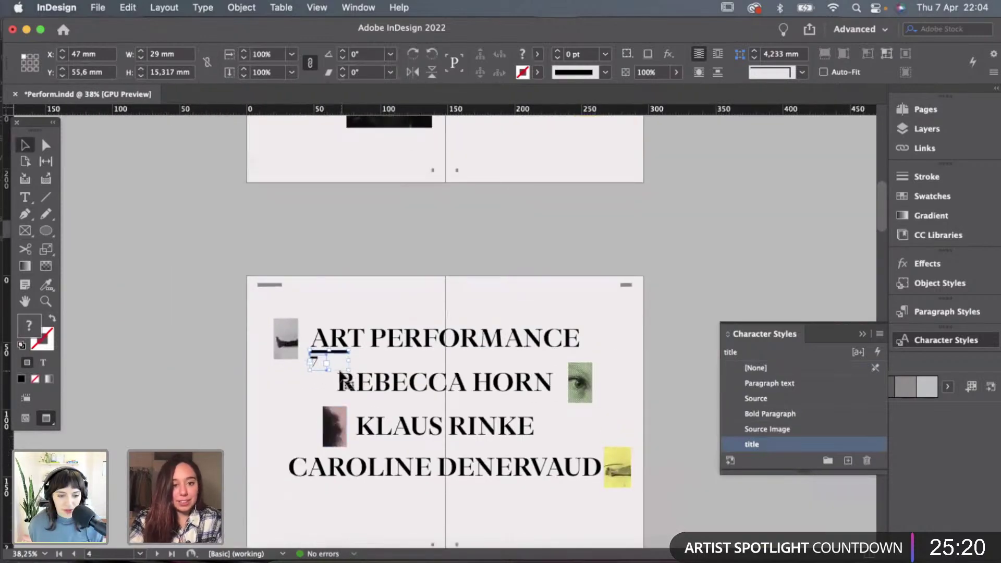
pyautogui.moveTo(341, 357); pyautogui.dragTo(577, 402)
pyautogui.scroll(4, 542, 401)
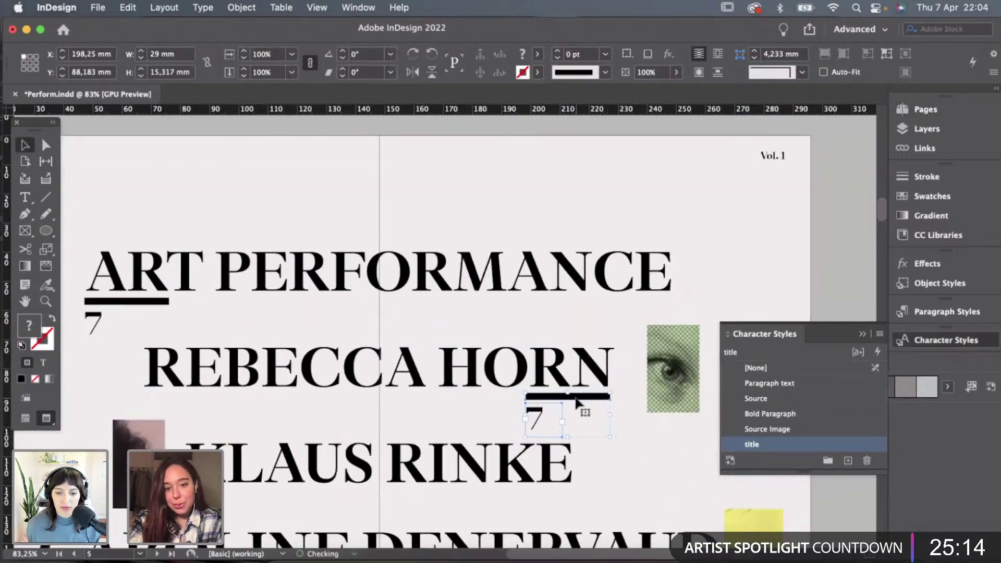
# Shorten the bar under REBECCA HORN to 27.917 mm and fit its 7 beneath the right end in a 7.6 × 11.4 mm frame.
pyautogui.click(619, 399)
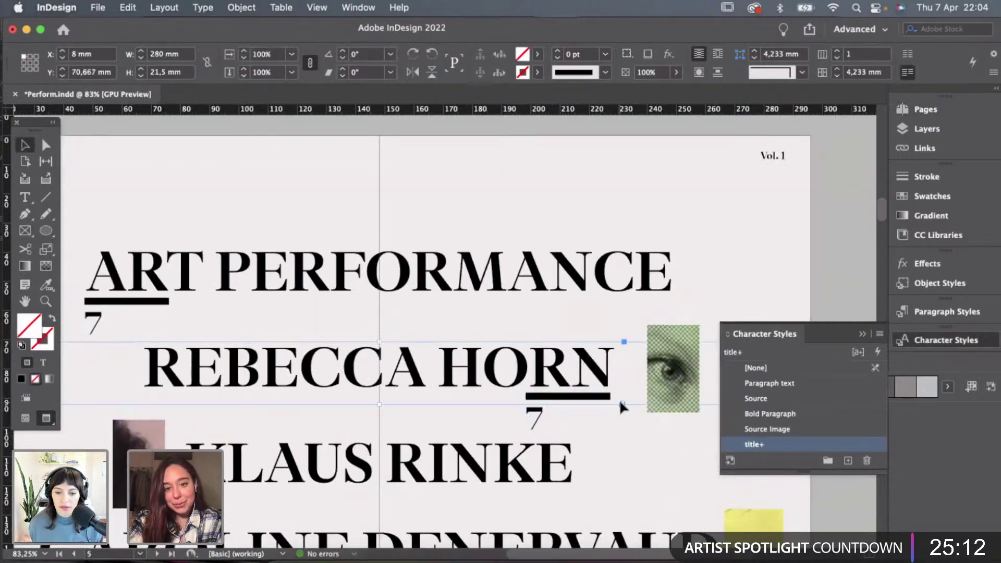
pyautogui.scroll(2, 618, 399)
pyautogui.click(548, 399)
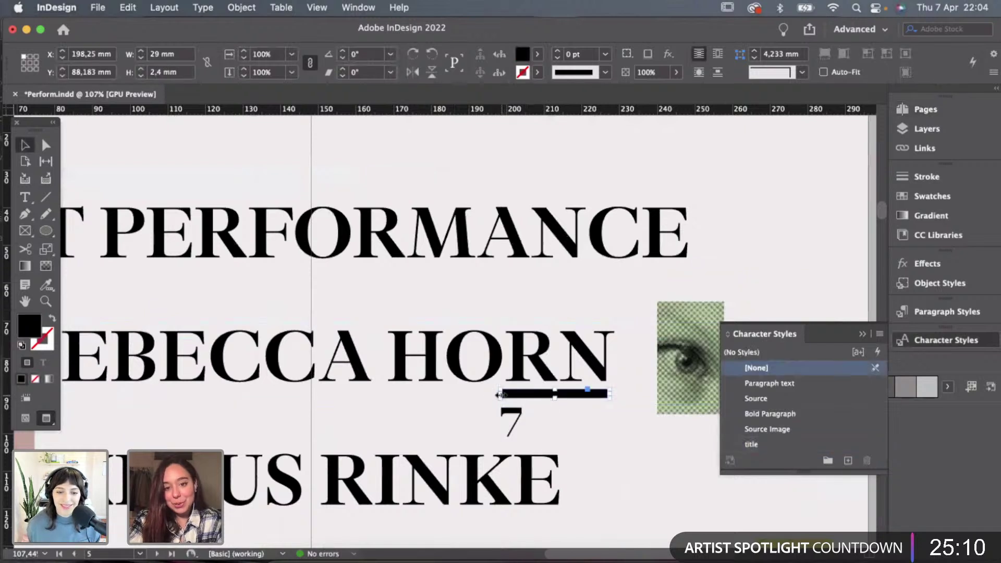
pyautogui.moveTo(498, 395); pyautogui.dragTo(610, 443)
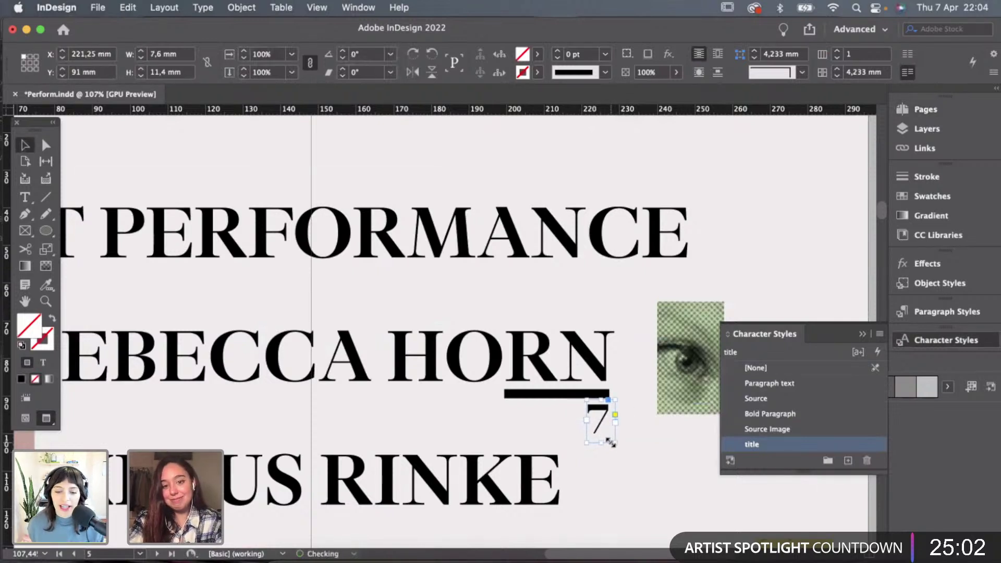
pyautogui.click(640, 465)
# Find the page where the Rebecca Horn feature starts and change the page number under REBECCA HORN to 8.
pyautogui.scroll(-2, 639, 461)
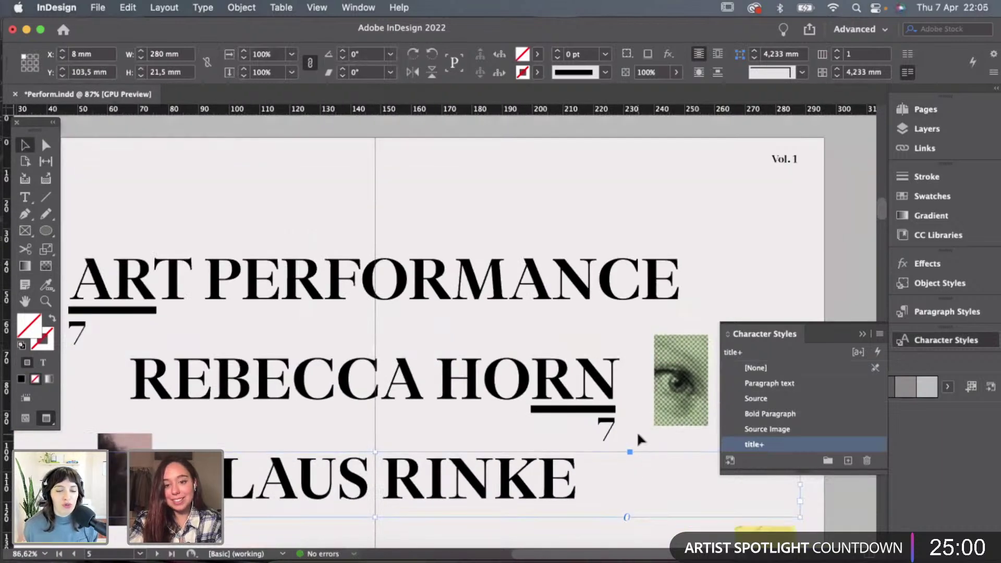
pyautogui.scroll(-3, 636, 431)
pyautogui.scroll(-2, 638, 437)
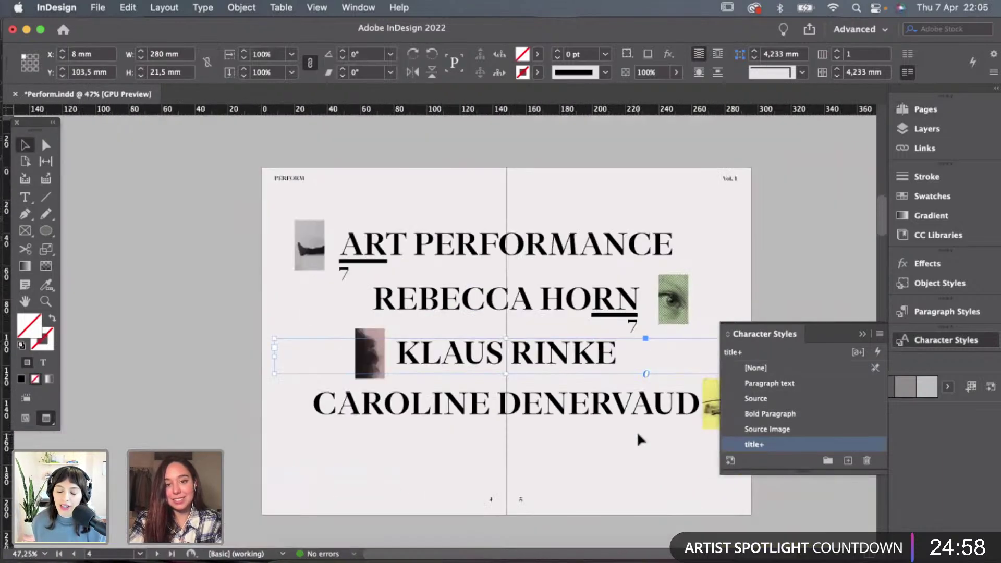
pyautogui.scroll(-10, 638, 437)
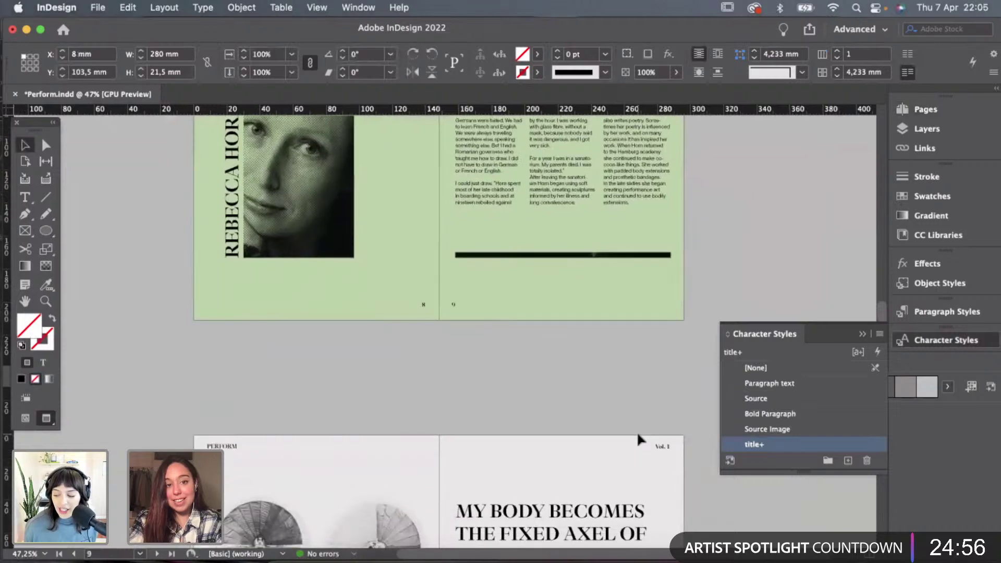
pyautogui.scroll(10, 555, 342)
pyautogui.scroll(5, 556, 342)
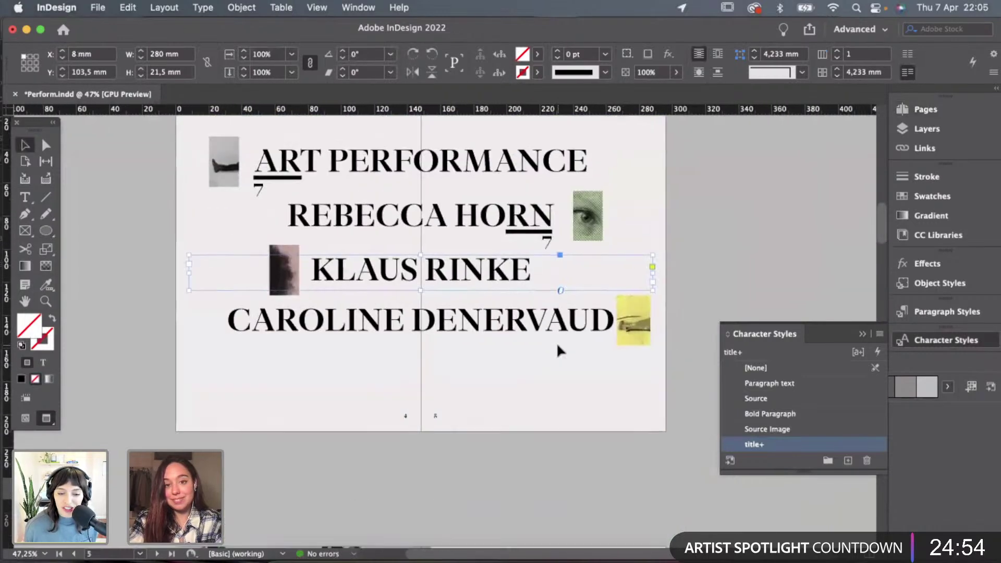
pyautogui.click(542, 395)
pyautogui.doubleClick(541, 395)
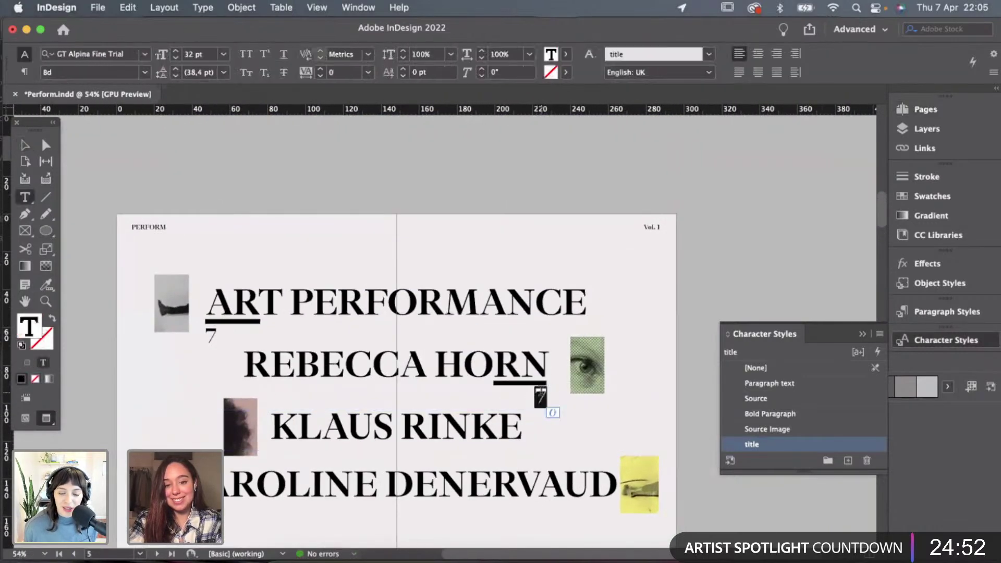
pyautogui.click(32, 147)
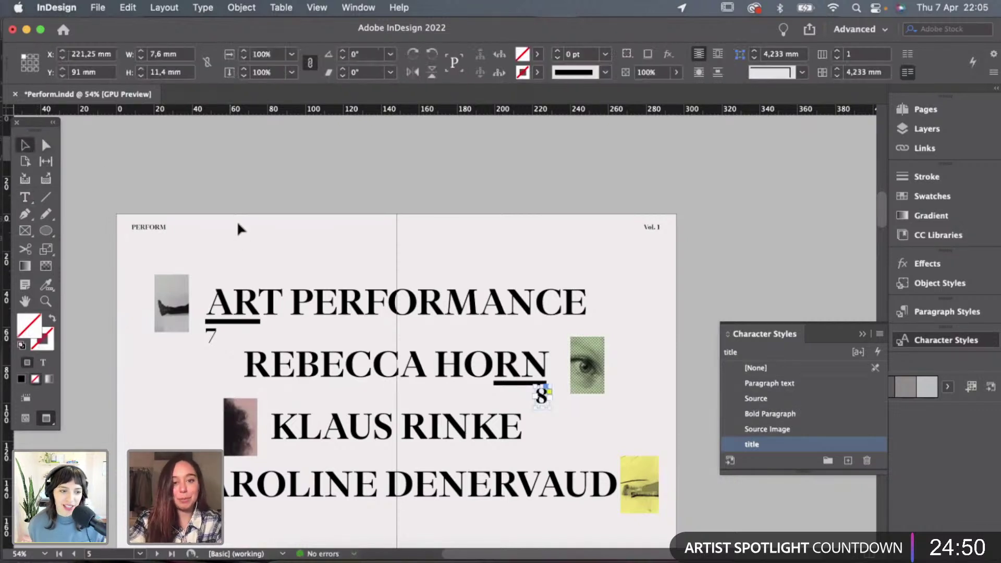
pyautogui.click(237, 220)
# Duplicate the bar and number 8 from REBECCA HORN to beneath the start of KLAUS RINKE.
pyautogui.scroll(-3, 401, 207)
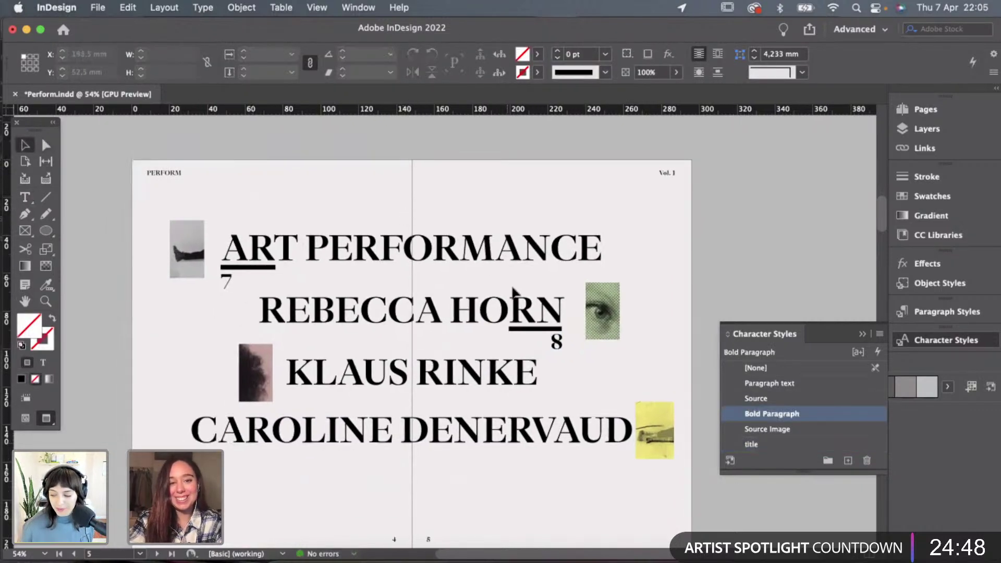
pyautogui.click(547, 334)
pyautogui.click(547, 330)
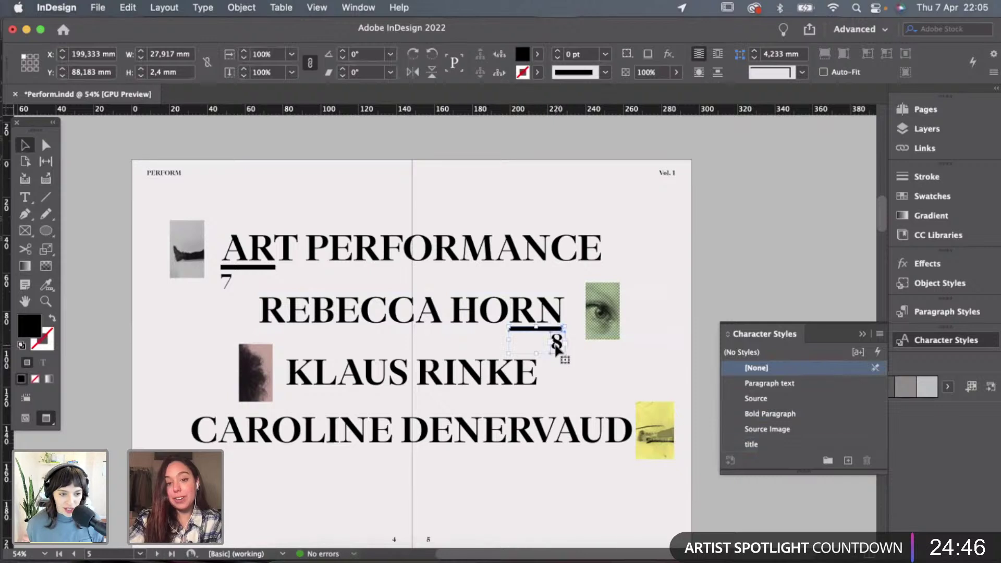
pyautogui.keyDown('shift'); pyautogui.click(557, 348); pyautogui.keyUp('shift')
pyautogui.moveTo(563, 347); pyautogui.dragTo(364, 417)
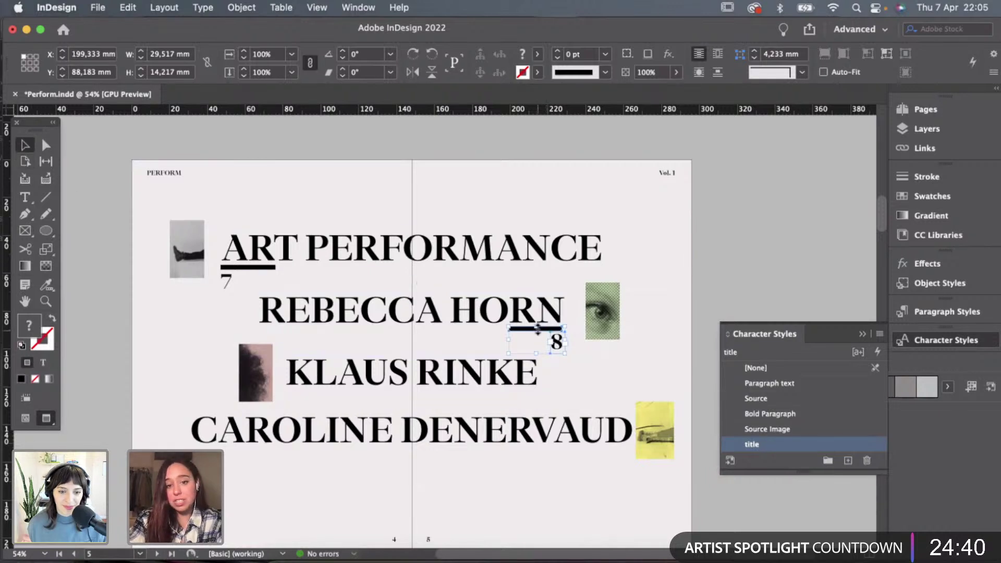
pyautogui.moveTo(545, 335); pyautogui.dragTo(323, 398)
pyautogui.scroll(5, 321, 398)
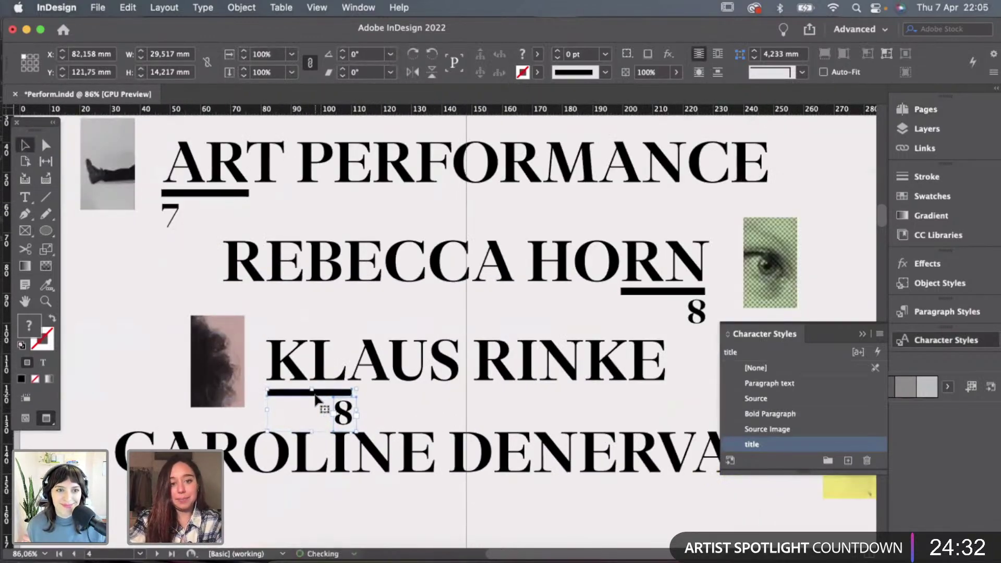
# Move the copied 8 beneath the left end of the bar under KLAUS RINKE.
pyautogui.click(402, 414)
pyautogui.moveTo(352, 417); pyautogui.dragTo(287, 417)
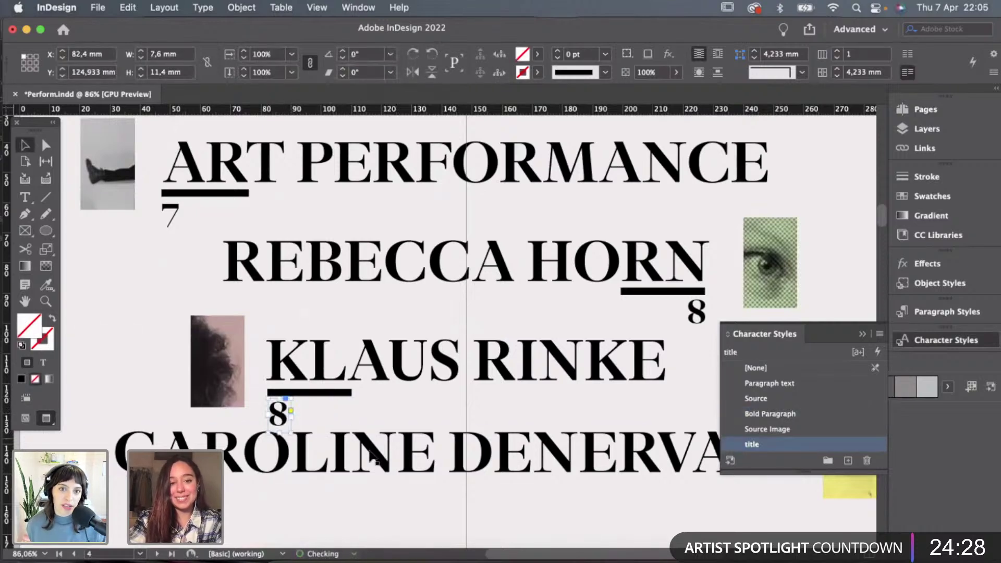
pyautogui.click(375, 458)
# Nudge the KLAUS RINKE row, including its image, bar and page number, up slightly.
pyautogui.scroll(-2, 397, 468)
pyautogui.hscroll(1, 398, 468)
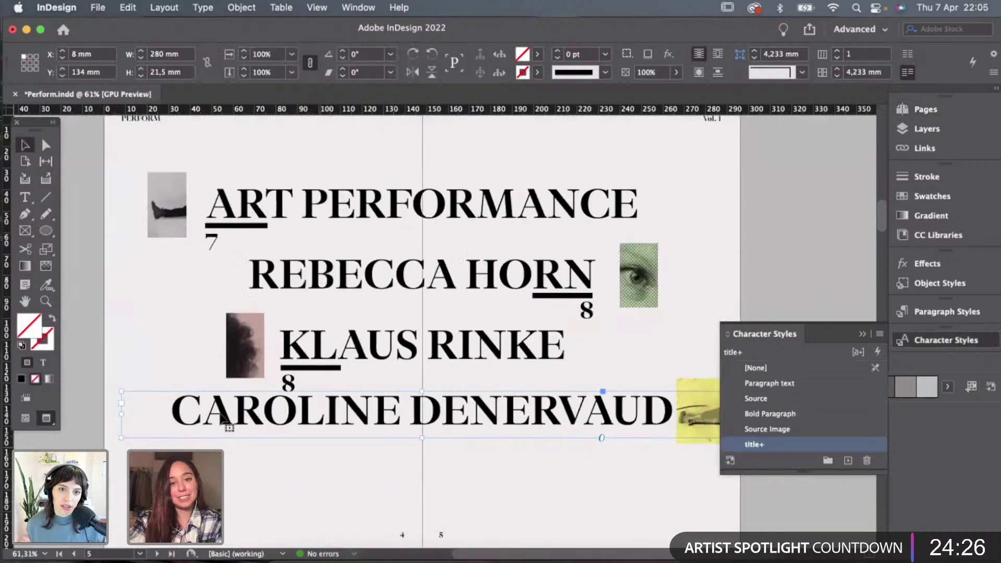
pyautogui.scroll(-2, 144, 402)
pyautogui.click(177, 342)
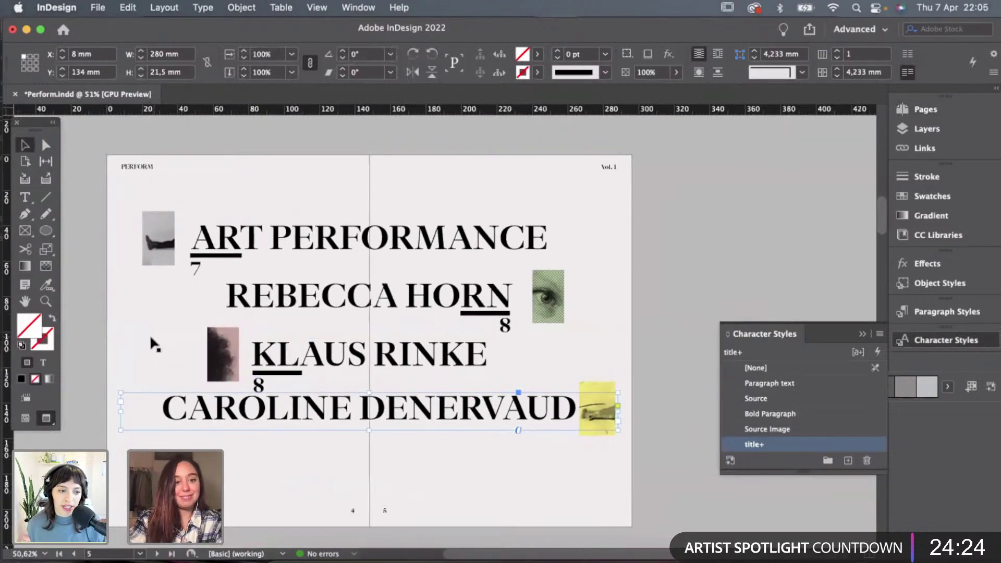
pyautogui.moveTo(97, 342); pyautogui.dragTo(305, 388)
pyautogui.press('Up')
# Select the CAROLINE DENERVAUD title with its yellow image and nudge both down slightly.
pyautogui.click(137, 421)
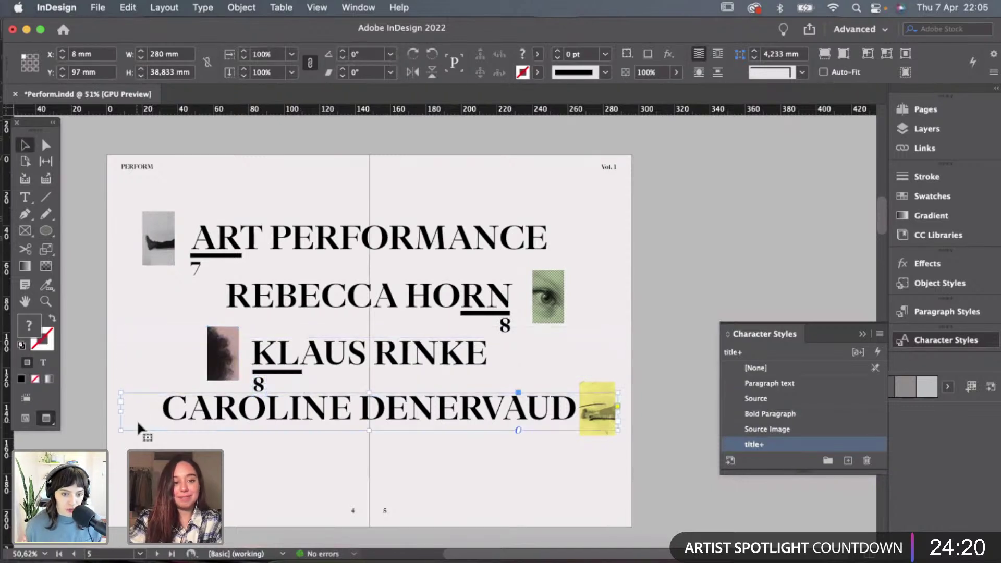
pyautogui.click(129, 402)
pyautogui.keyDown('shift'); pyautogui.click(607, 430); pyautogui.keyUp('shift')
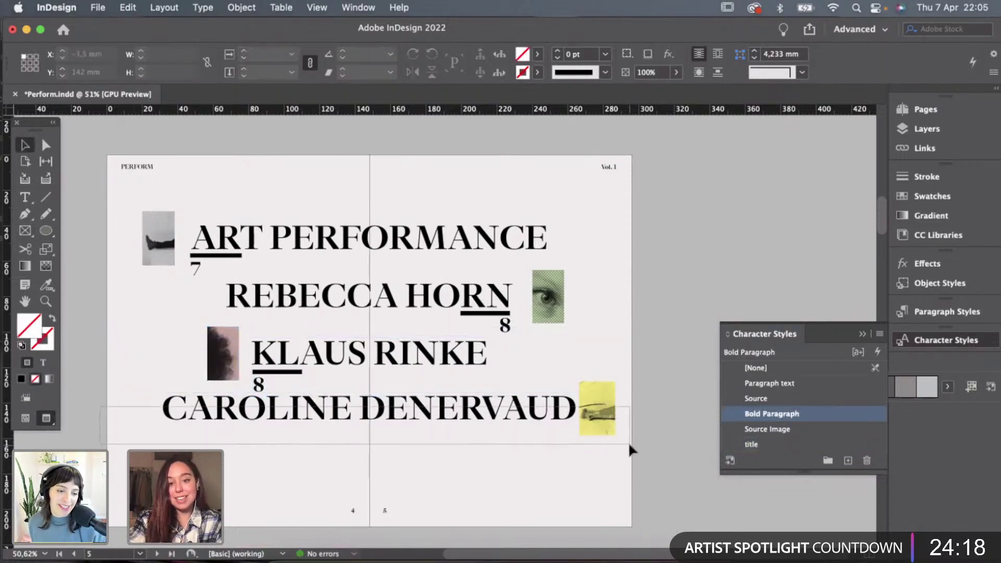
pyautogui.press('Down')
pyautogui.press('Down')
pyautogui.click(622, 456)
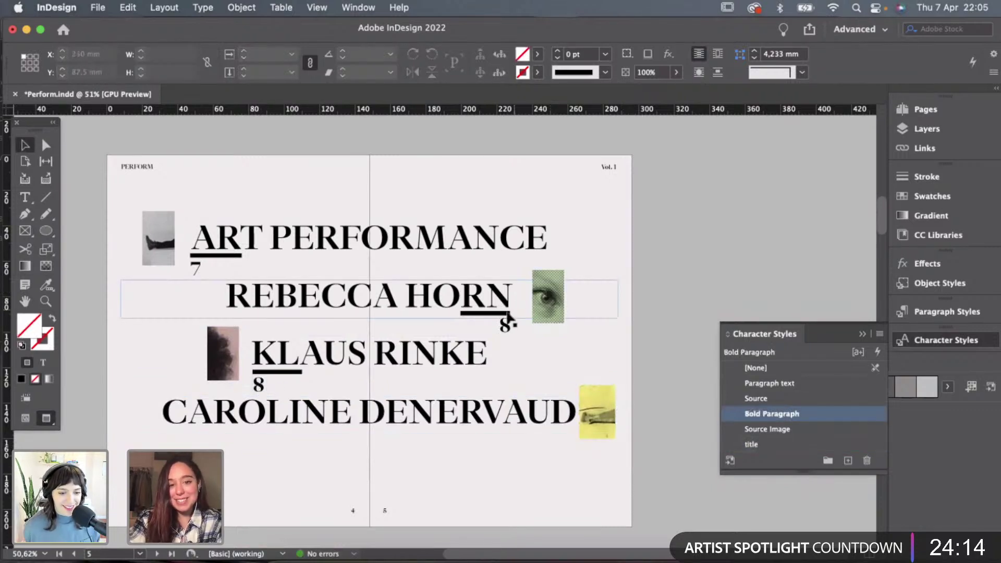
# Duplicate the bar and number 8 from REBECCA HORN to beneath the end of CAROLINE DENERVAUD.
pyautogui.click(501, 313)
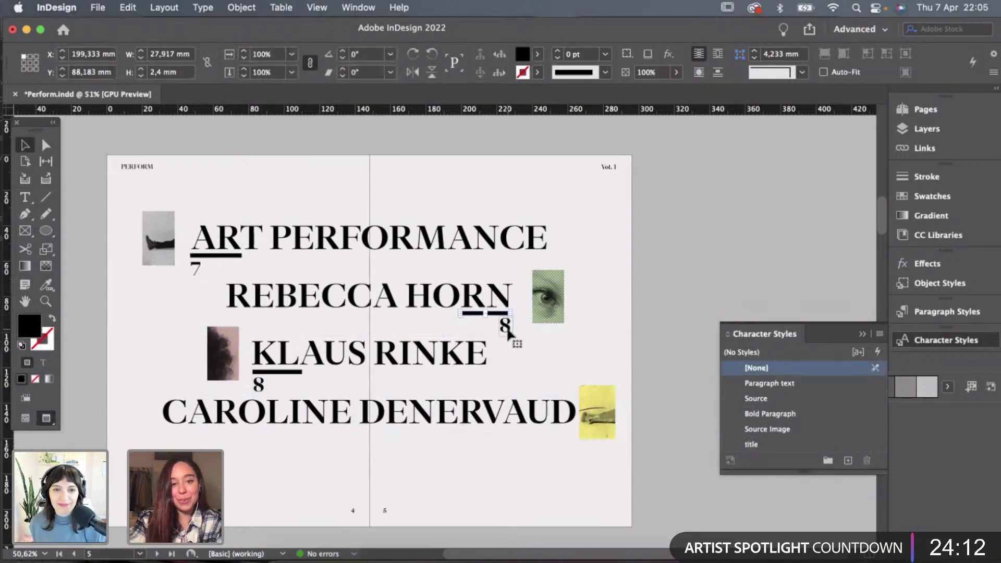
pyautogui.keyDown('shift'); pyautogui.click(506, 328); pyautogui.keyUp('shift')
pyautogui.moveTo(510, 332); pyautogui.dragTo(575, 443)
pyautogui.scroll(3, 569, 450)
# Show the layout guides and shift the bar and 8 slightly right to line up with the final D of DENERVAUD.
pyautogui.press('w')
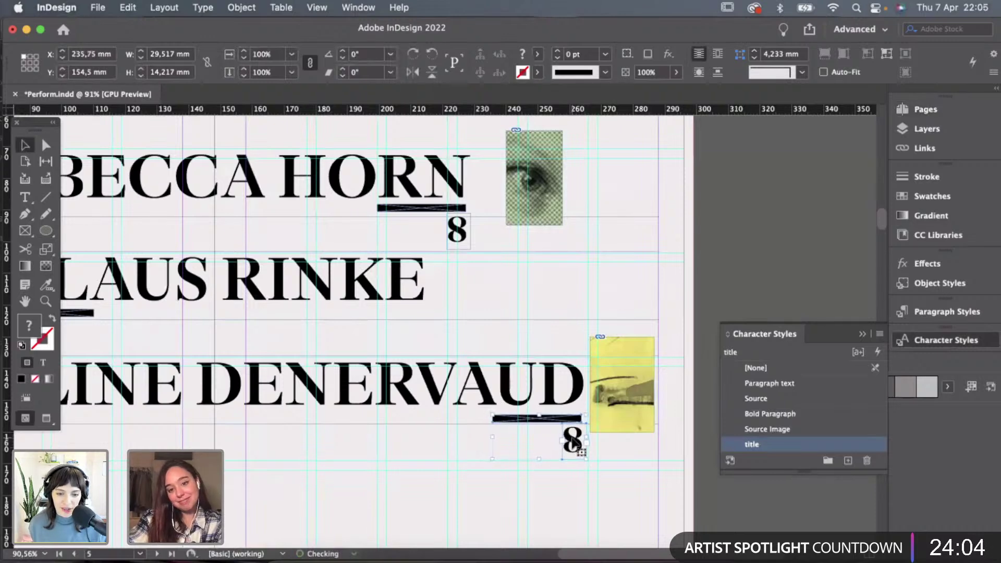
pyautogui.click(555, 496)
pyautogui.scroll(2, 520, 451)
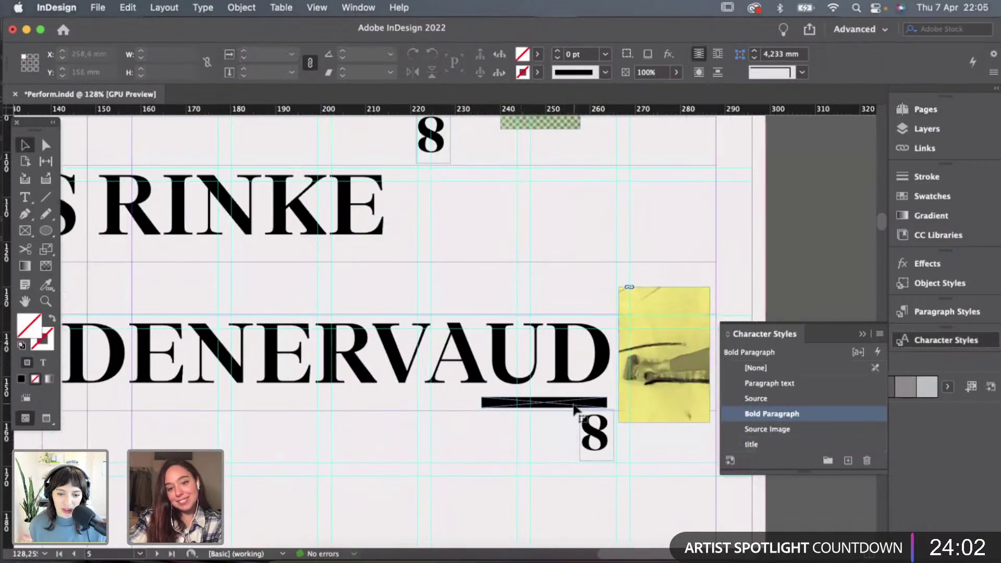
pyautogui.click(575, 409)
pyautogui.moveTo(600, 441); pyautogui.dragTo(609, 443)
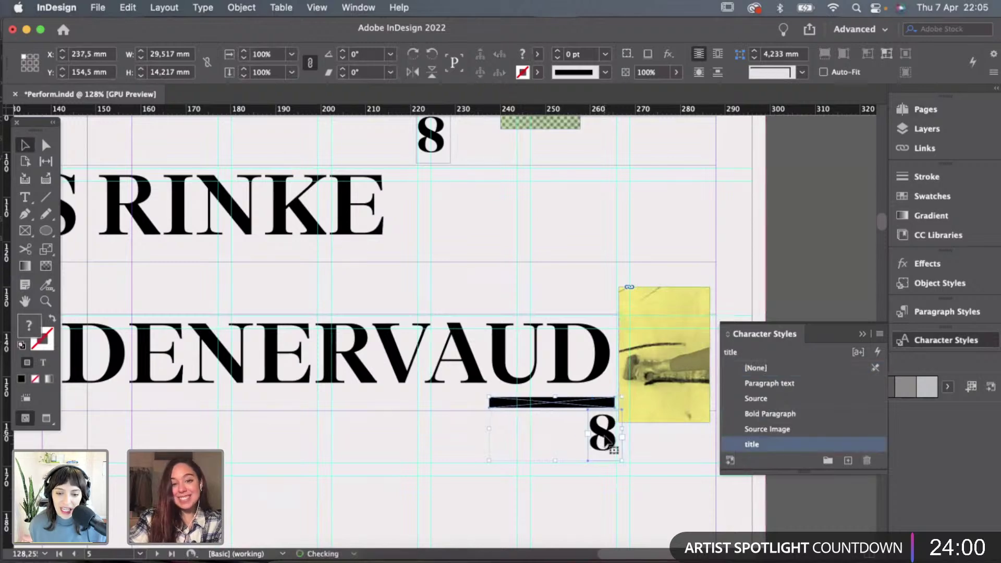
pyautogui.click(649, 452)
# Trim the left end of the bar under CAROLINE DENERVAUD slightly and check the 8 beneath it.
pyautogui.scroll(2, 482, 412)
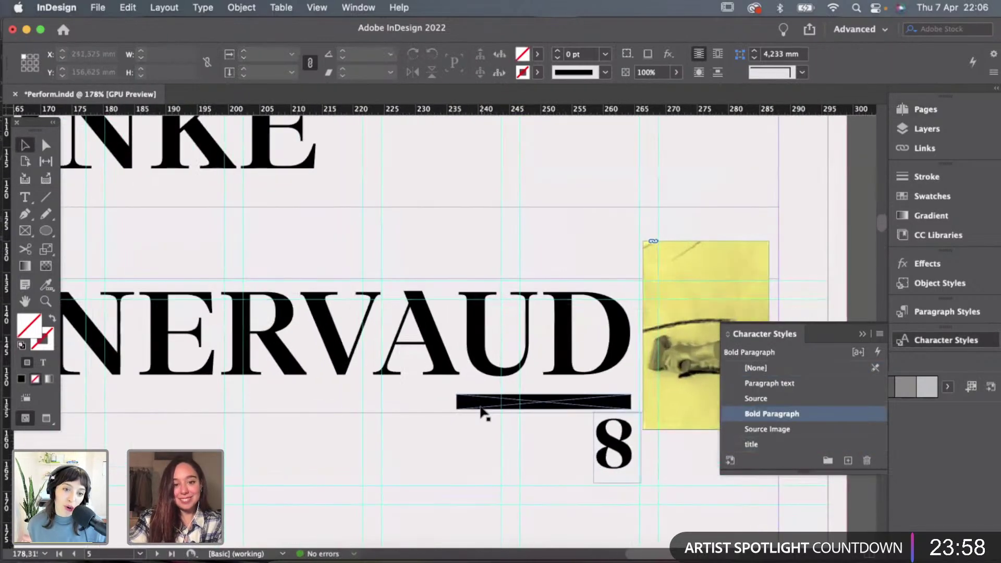
pyautogui.click(457, 404)
pyautogui.moveTo(457, 403); pyautogui.dragTo(462, 403)
pyautogui.click(527, 473)
pyautogui.click(605, 471)
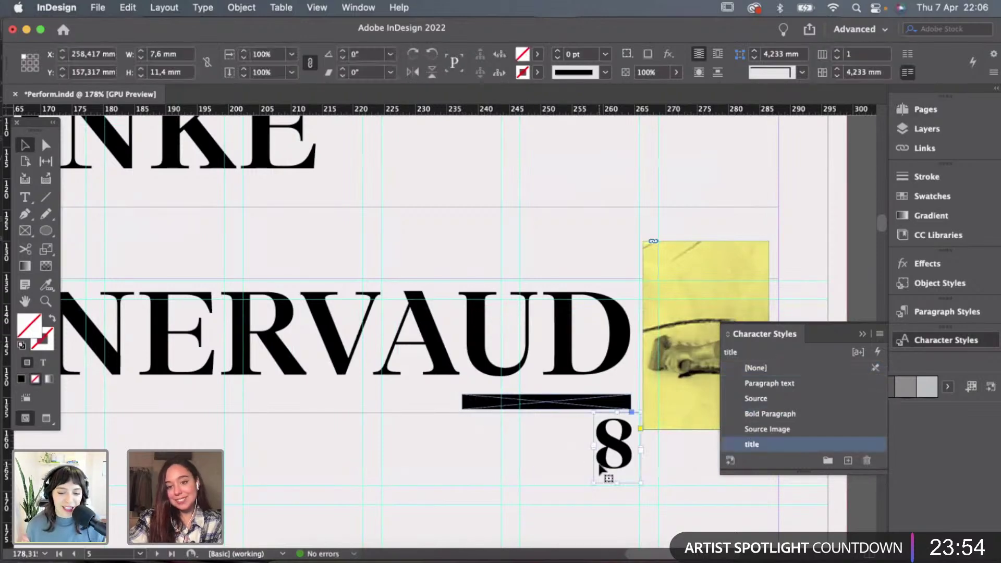
pyautogui.click(529, 451)
# Check on which pages the Klaus Rinke and Caroline Denervaud features start and return to the contents spread.
pyautogui.scroll(-5, 529, 452)
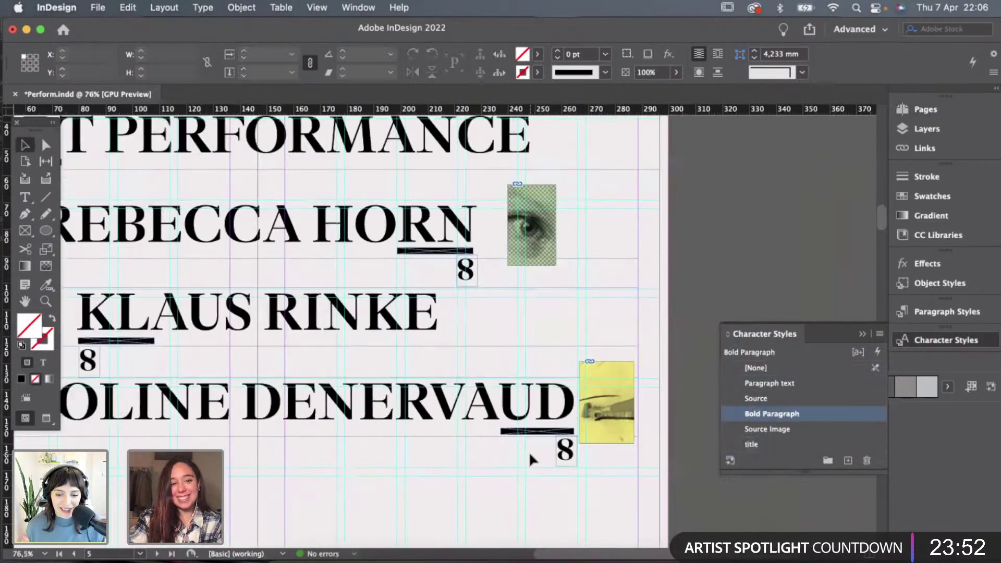
pyautogui.scroll(-5, 529, 453)
pyautogui.scroll(-20, 531, 459)
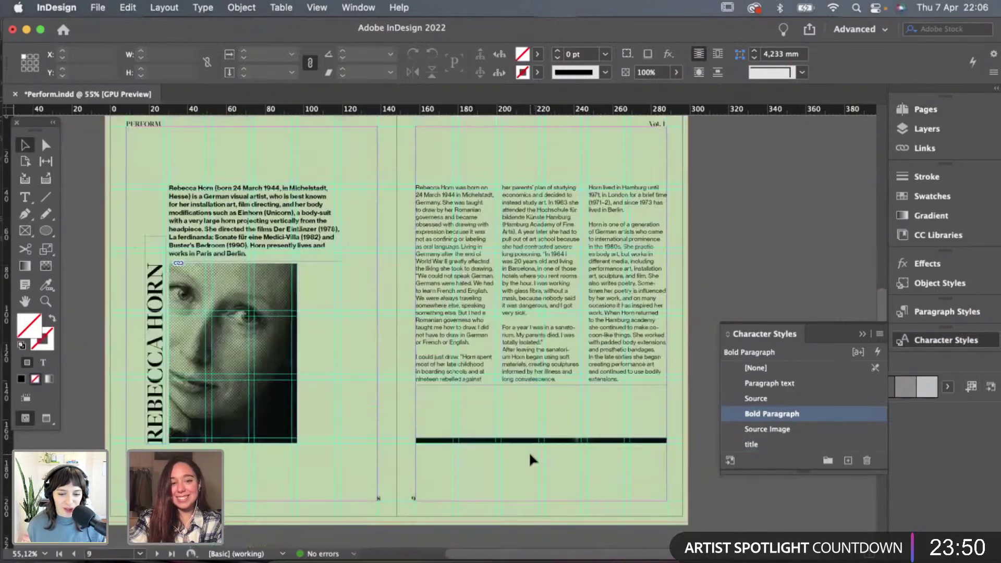
pyautogui.scroll(-10, 530, 455)
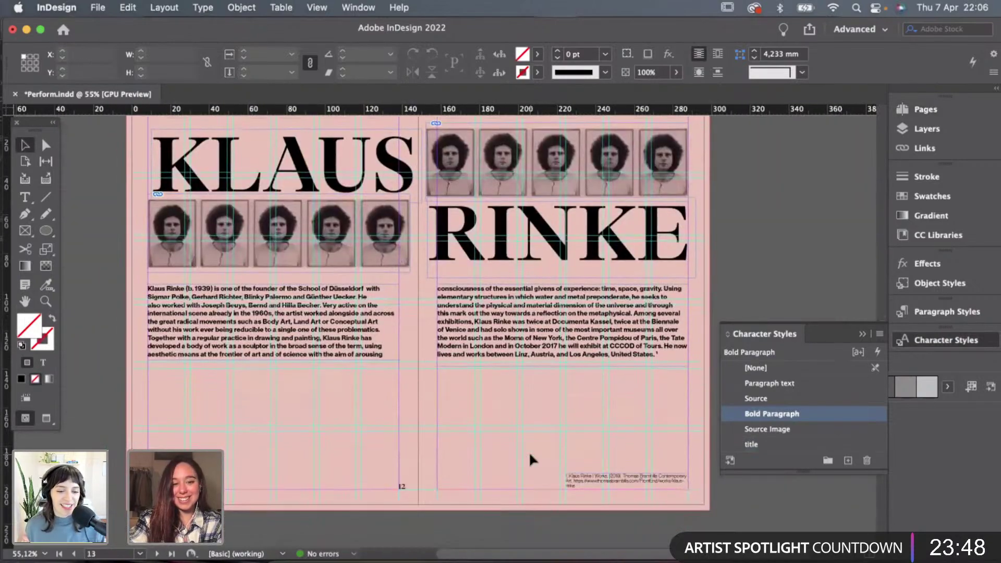
pyautogui.scroll(-10, 474, 461)
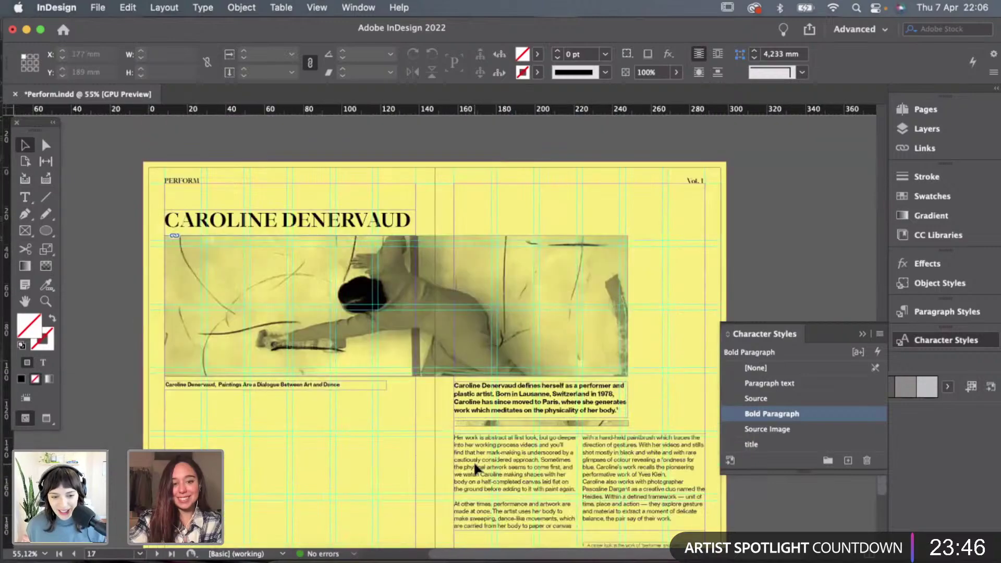
pyautogui.scroll(5, 473, 461)
pyautogui.scroll(20, 473, 461)
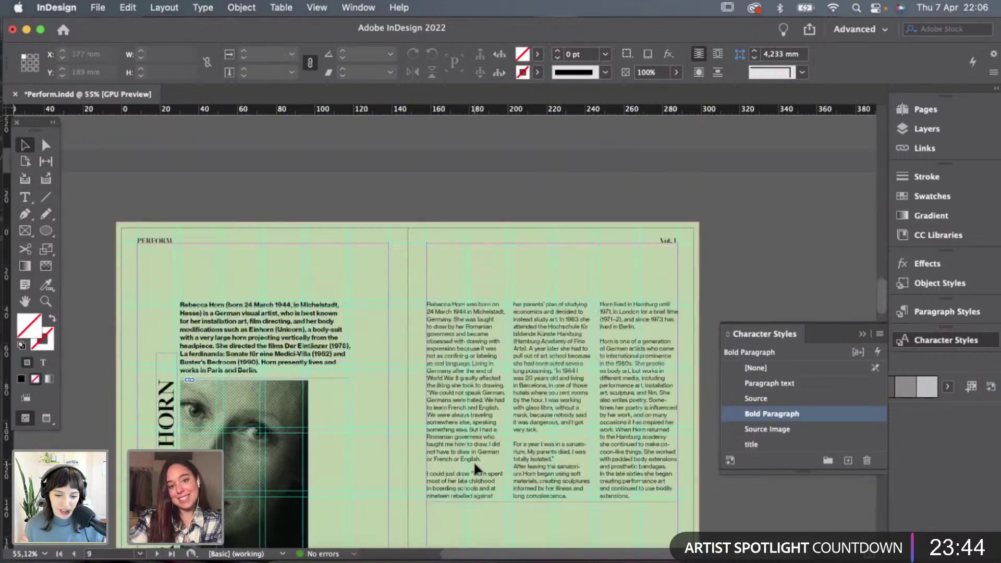
pyautogui.scroll(-8, 473, 461)
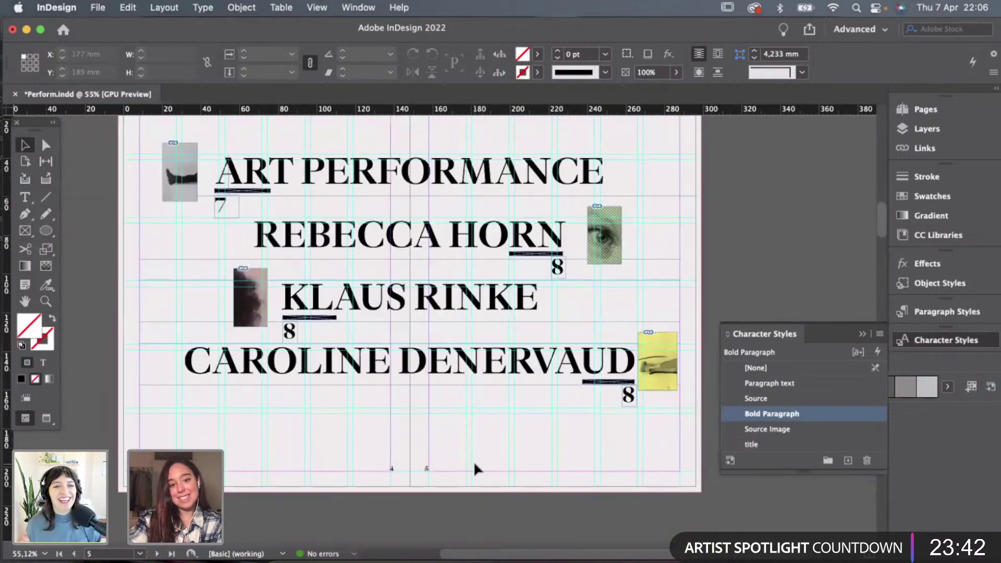
# Widen the number frame beneath KLAUS RINKE and change its page number to 12.
pyautogui.click(297, 331)
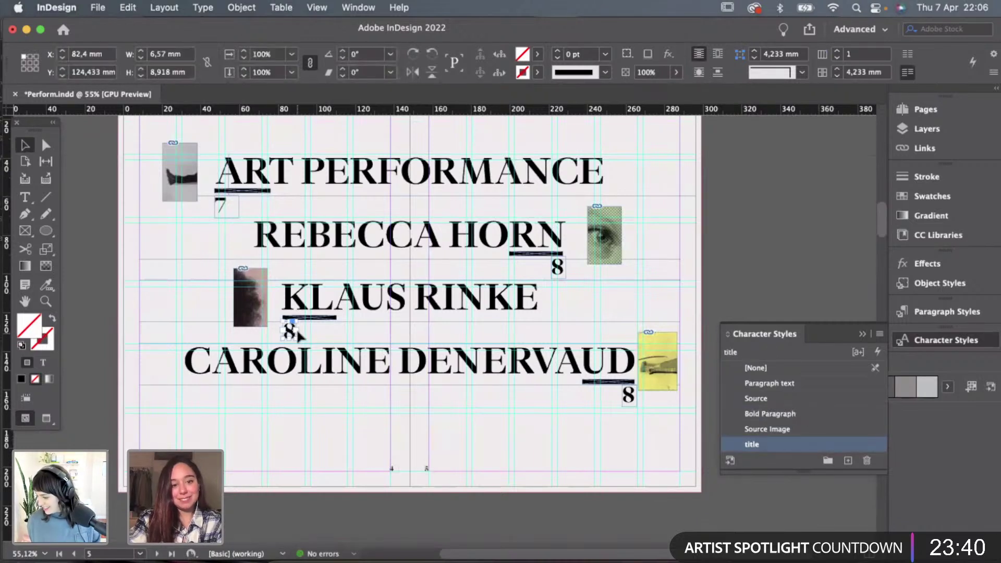
pyautogui.moveTo(296, 339); pyautogui.dragTo(316, 341)
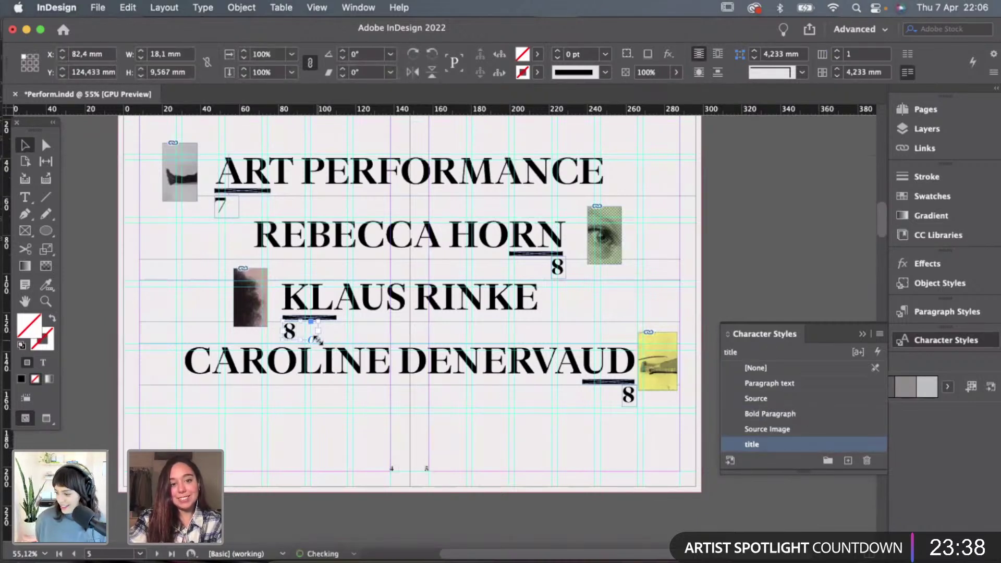
pyautogui.doubleClick(317, 339)
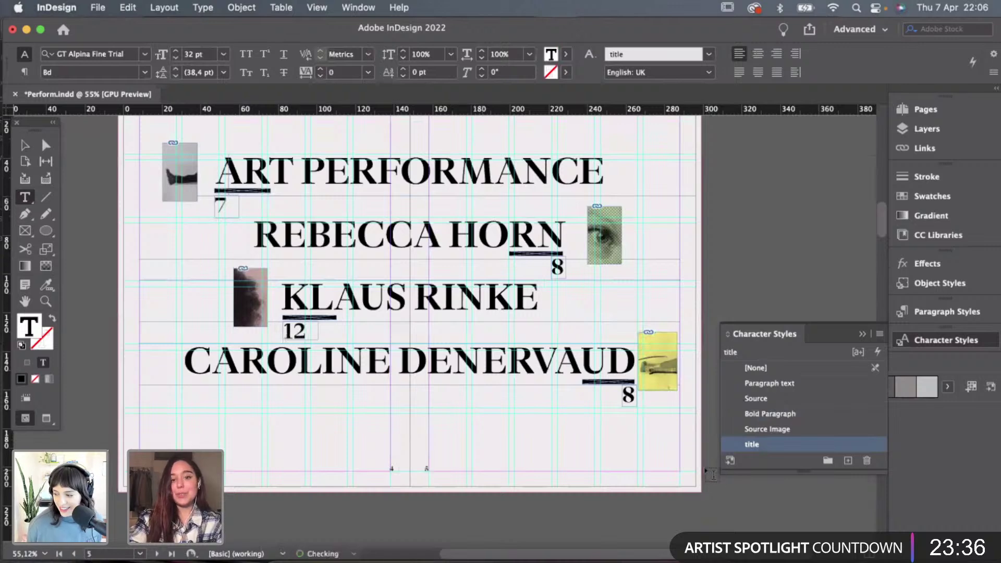
pyautogui.click(23, 149)
# Widen the number frame beneath CAROLINE DENERVAUD to the left and change its page number to 16.
pyautogui.click(628, 399)
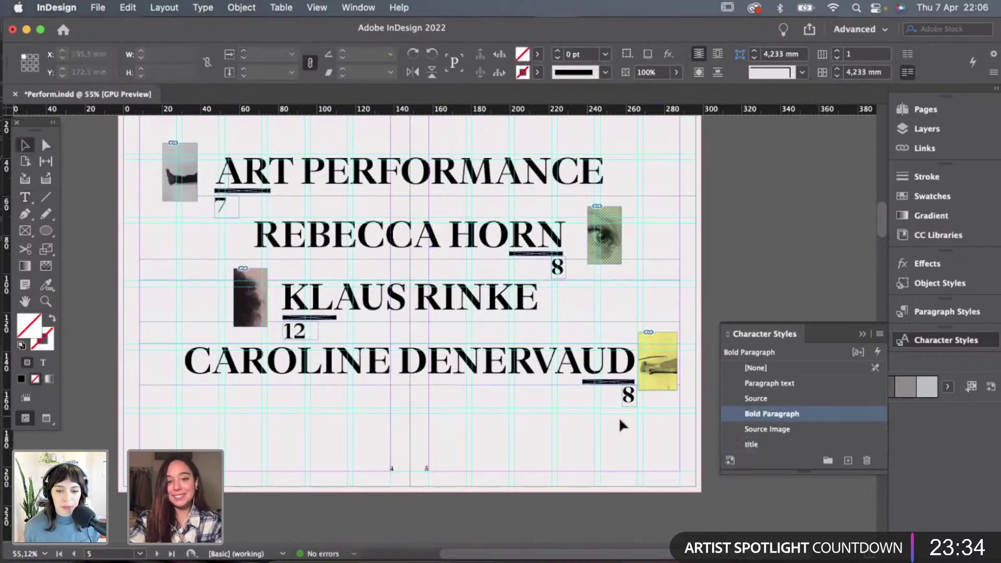
pyautogui.scroll(5, 629, 396)
pyautogui.click(628, 397)
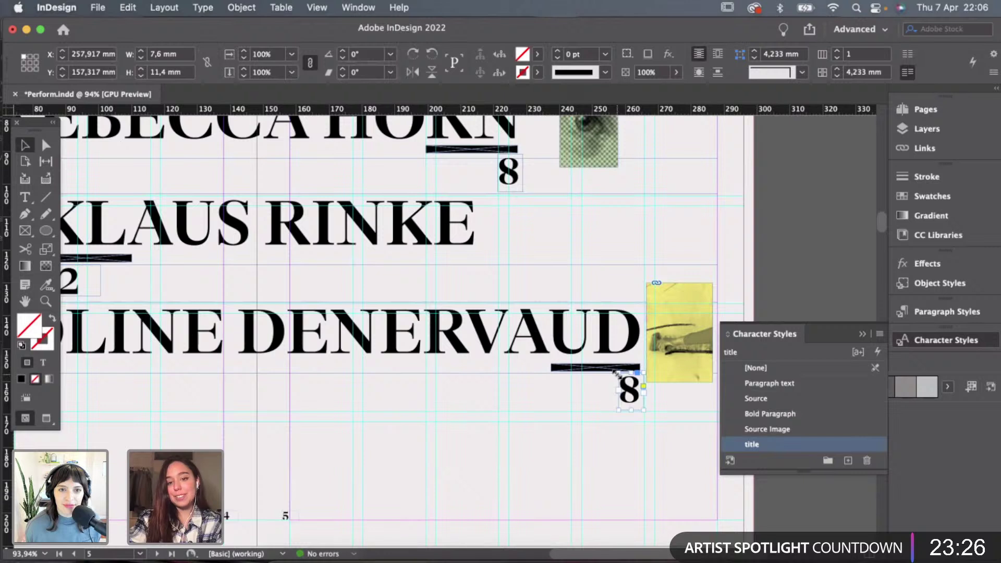
pyautogui.moveTo(617, 374); pyautogui.dragTo(583, 394)
pyautogui.doubleClick(615, 389)
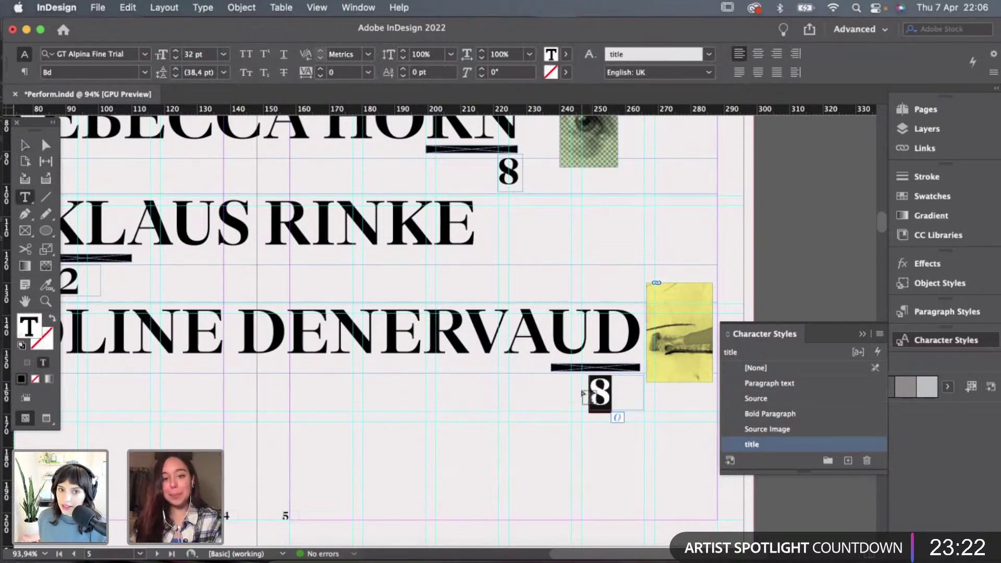
pyautogui.write('1')
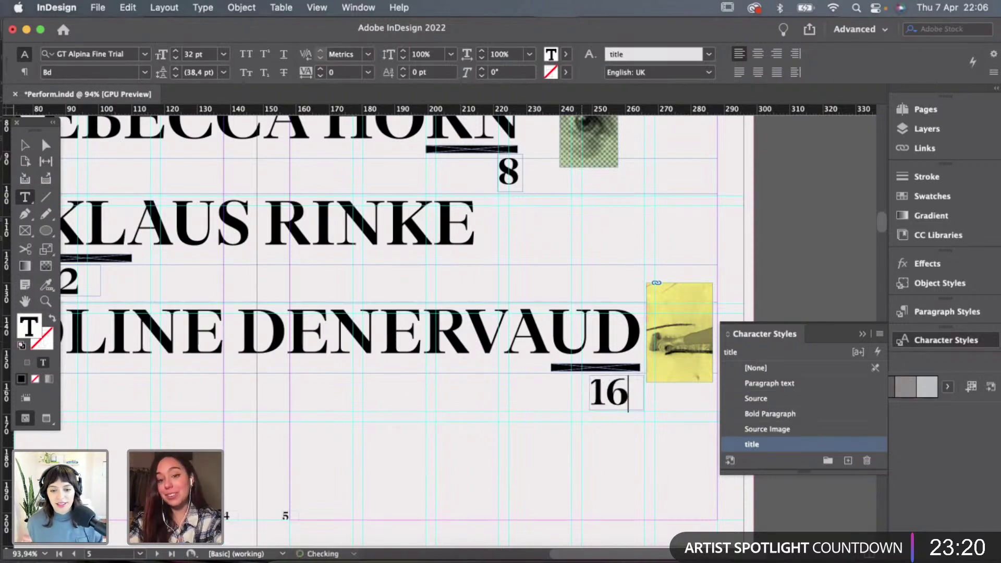
pyautogui.write('6')
# Nudge the 16 right until it lines up with the end of the bar under DENERVAUD.
pyautogui.click(24, 146)
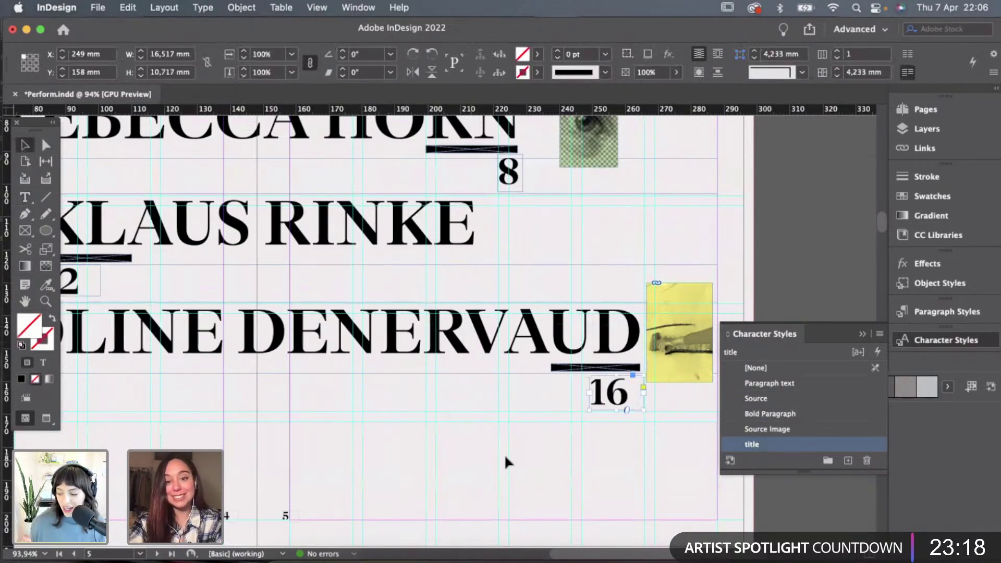
pyautogui.press('Right')
pyautogui.press('Right')
pyautogui.press('Right')
pyautogui.press('Right')
pyautogui.press('Right')
pyautogui.press('Right')
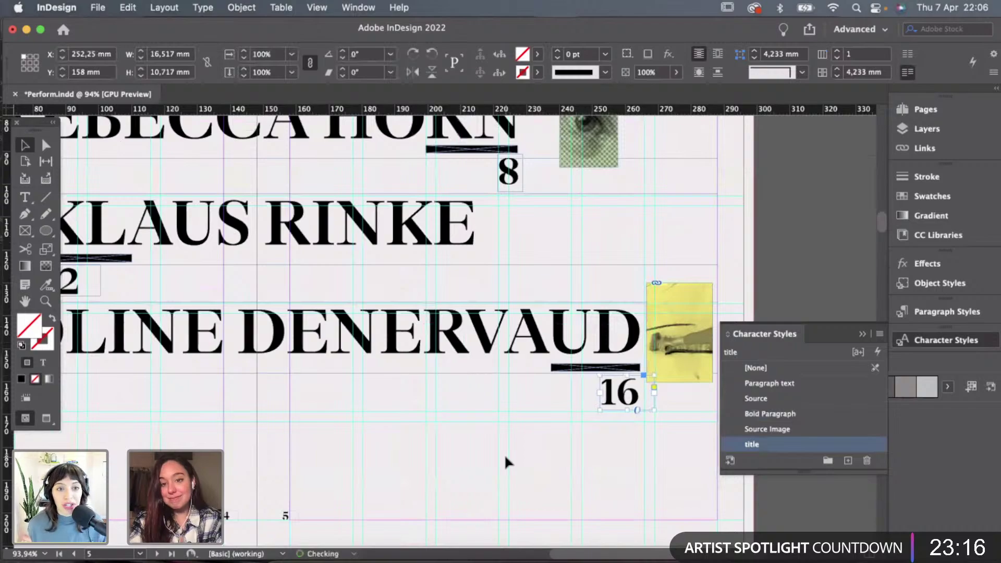
pyautogui.click(506, 457)
# Check the page numbers of the Klaus Rinke and Caroline Denervaud feature spreads against the contents entries.
pyautogui.scroll(-2, 505, 456)
pyautogui.scroll(-2, 505, 454)
pyautogui.scroll(-10, 505, 454)
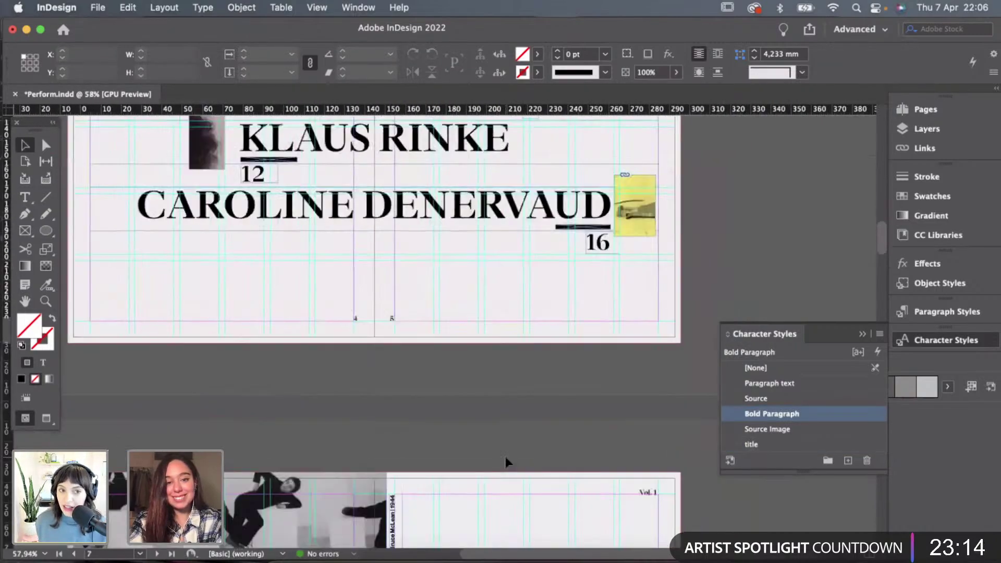
pyautogui.scroll(-15, 506, 458)
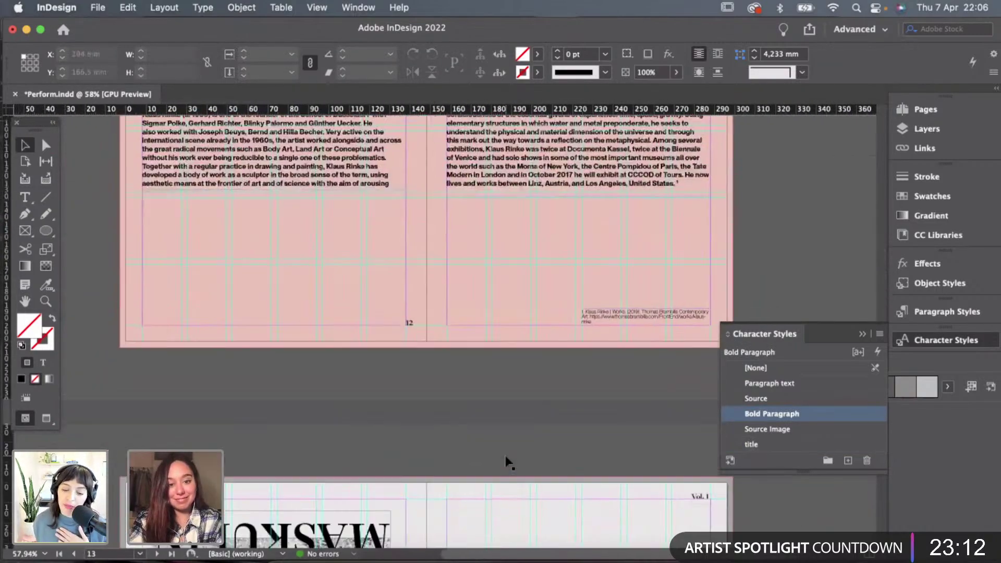
pyautogui.scroll(-10, 506, 458)
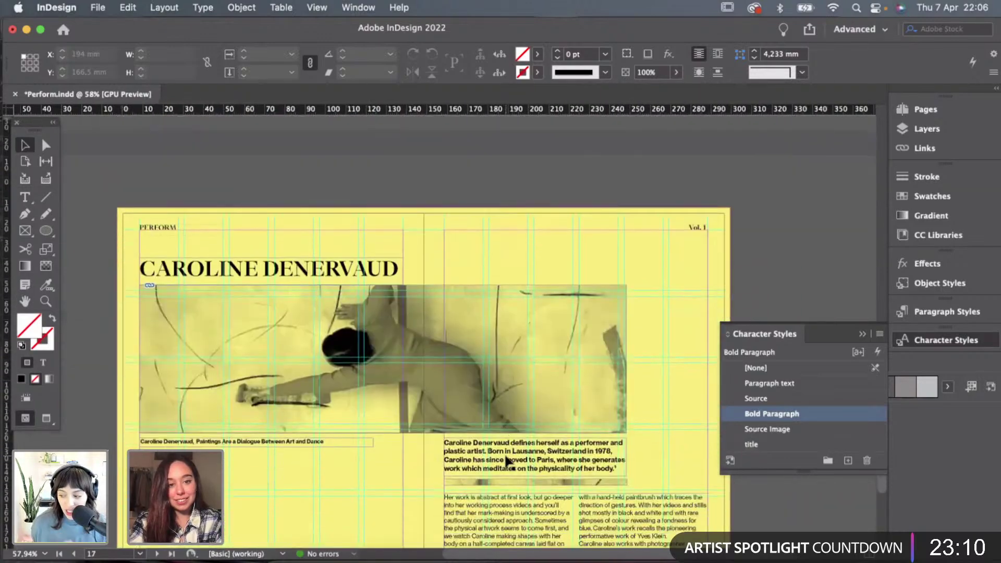
pyautogui.scroll(-1, 509, 461)
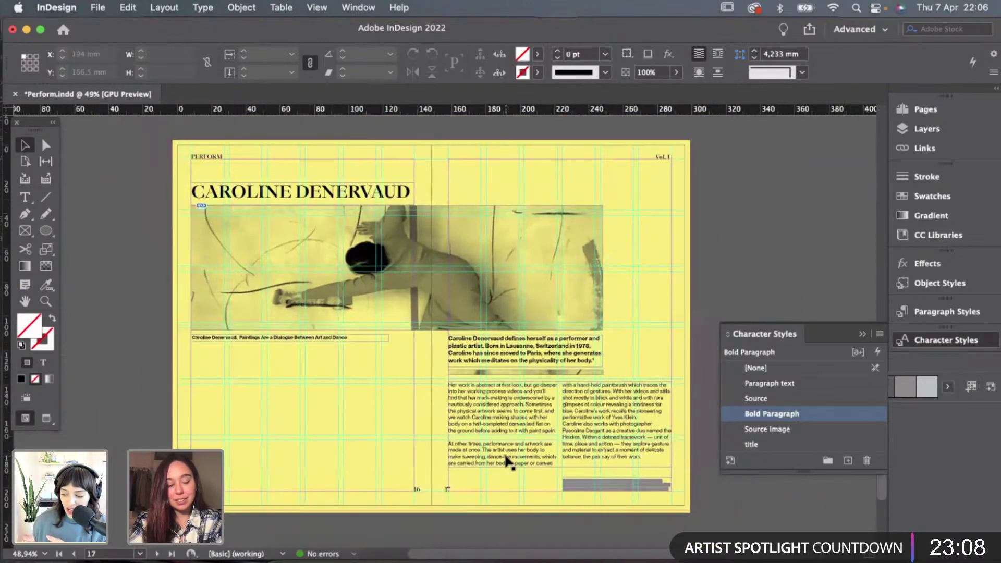
pyautogui.scroll(20, 505, 457)
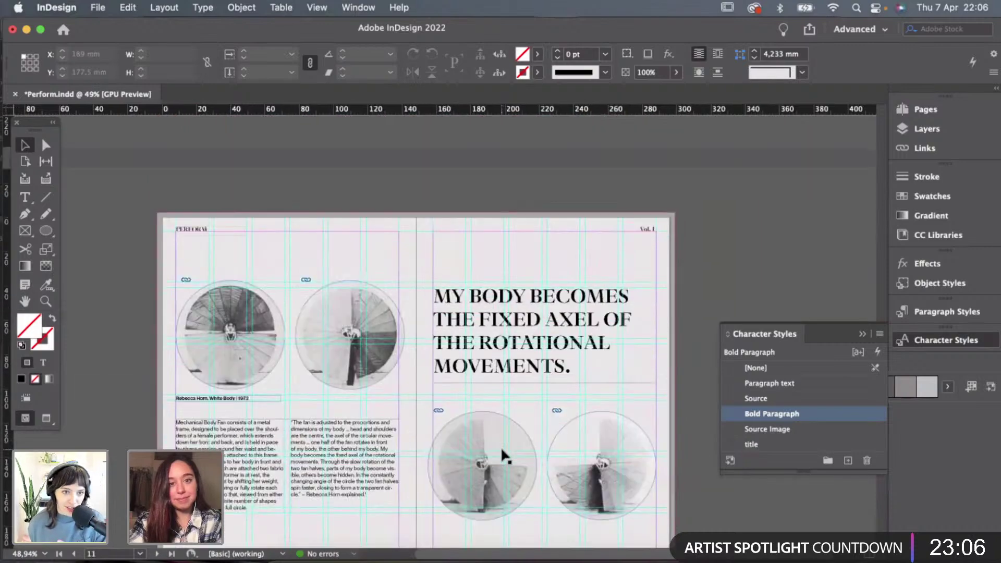
pyautogui.scroll(20, 501, 449)
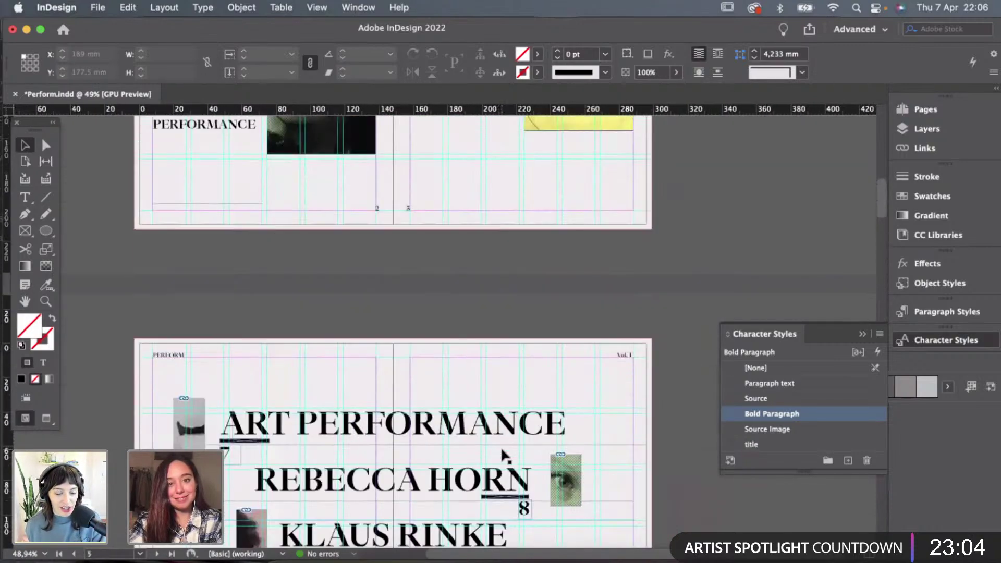
pyautogui.scroll(-5, 502, 455)
# Preview the contents spread without guides and nudge the yellow thumbnail slightly right, away from DENERVAUD.
pyautogui.click(630, 275)
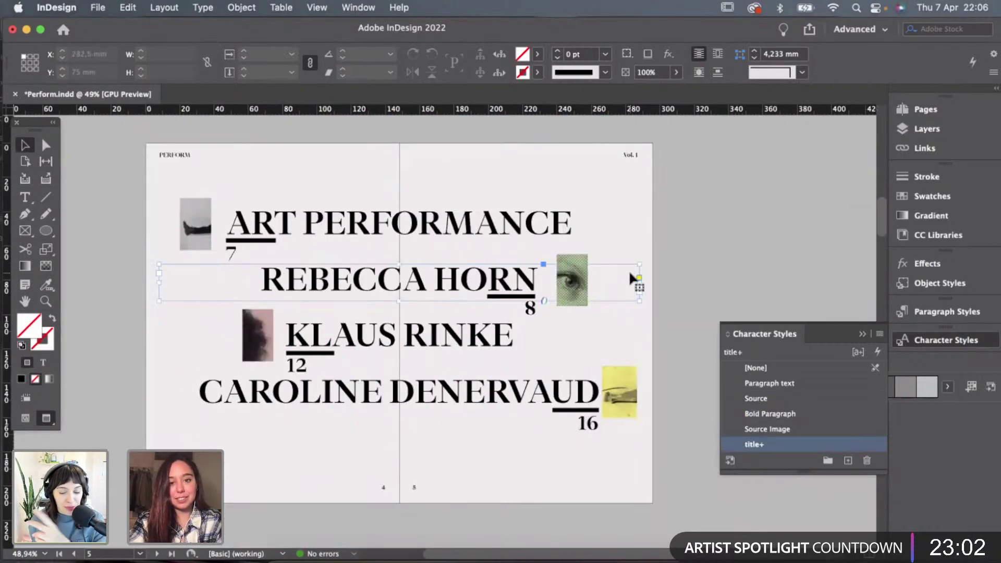
pyautogui.click(625, 214)
pyautogui.click(621, 179)
pyautogui.scroll(-1, 622, 180)
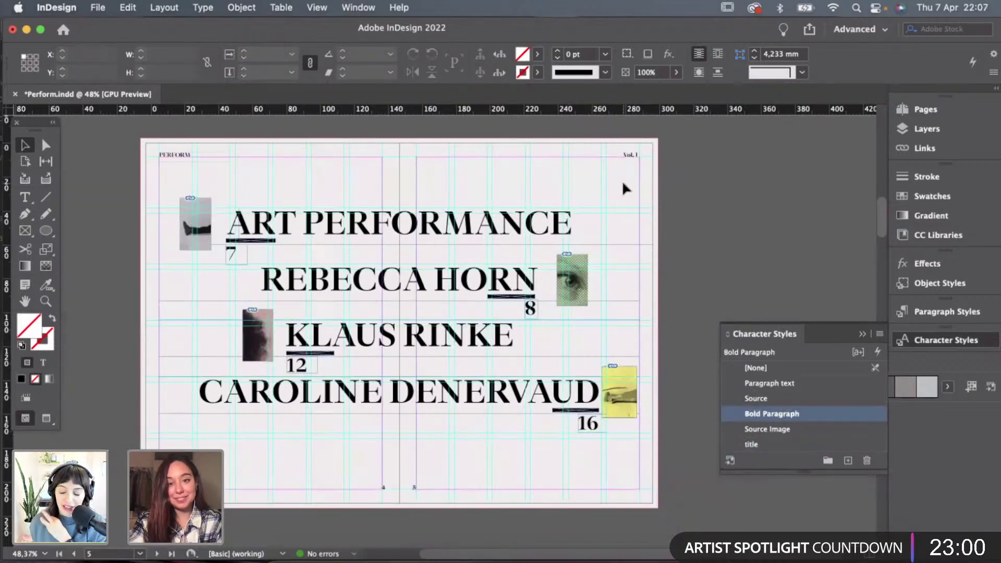
pyautogui.scroll(1, 622, 180)
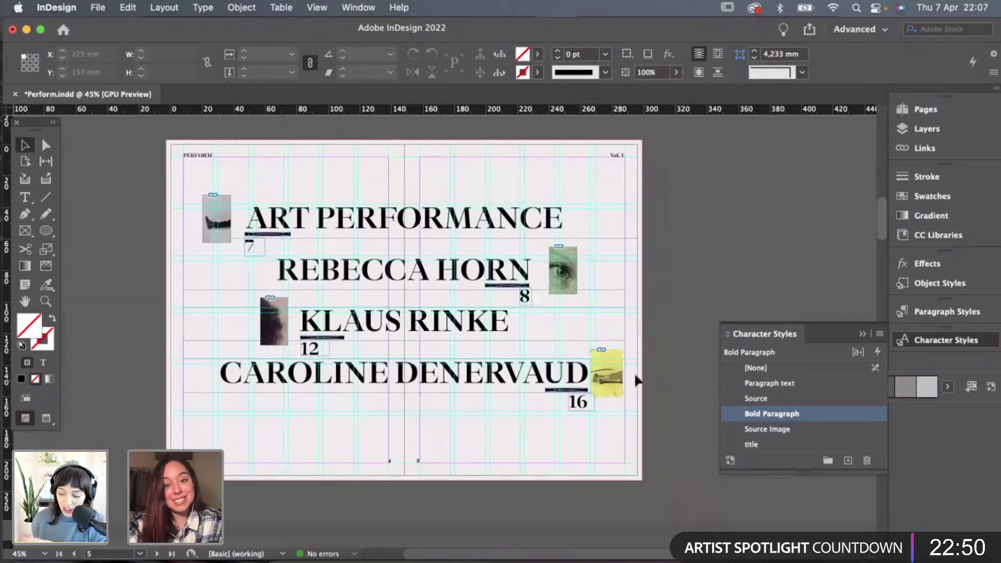
pyautogui.click(619, 377)
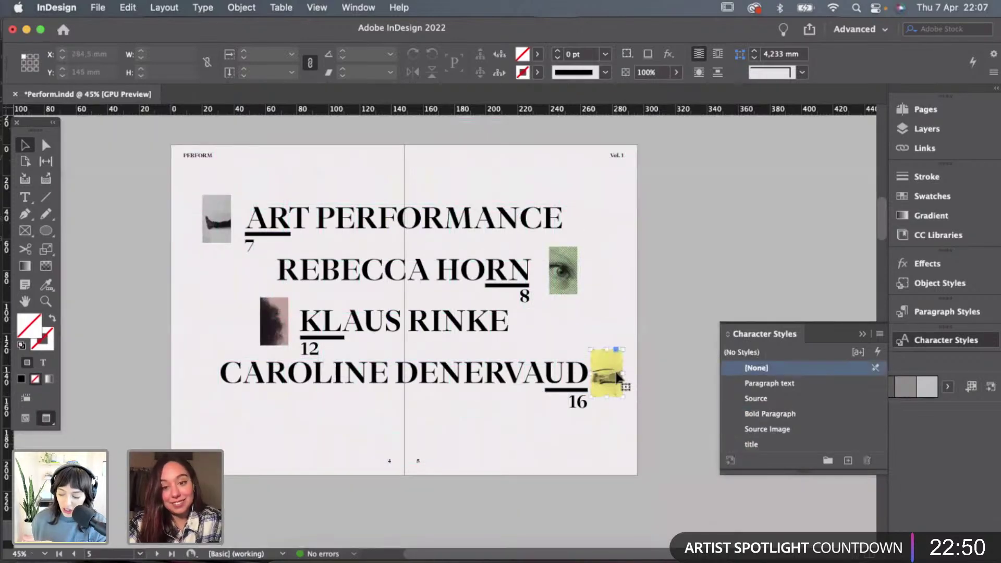
pyautogui.click(650, 399)
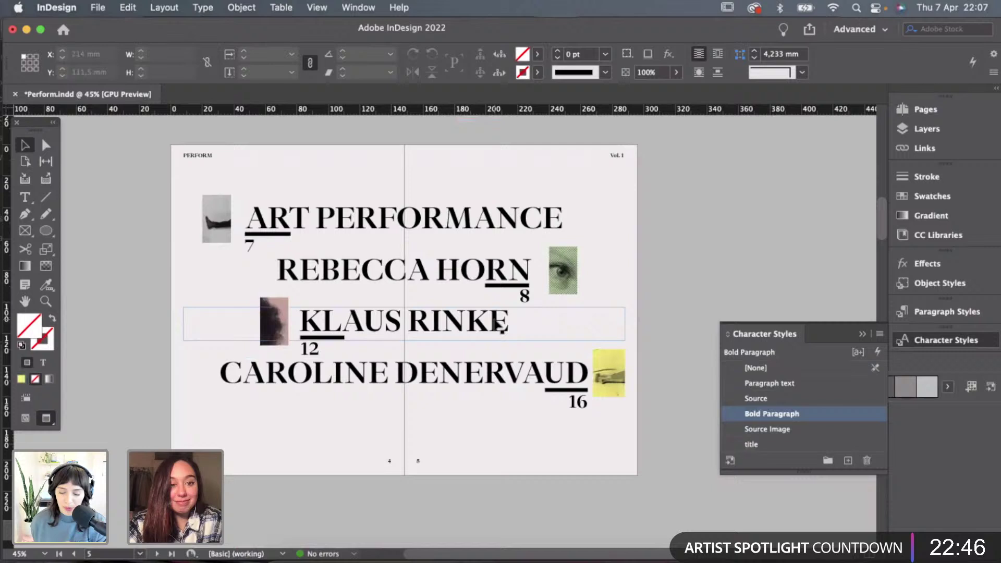
# Nudge the grey leg thumbnail right, closer to the start of ART PERFORMANCE.
pyautogui.click(221, 234)
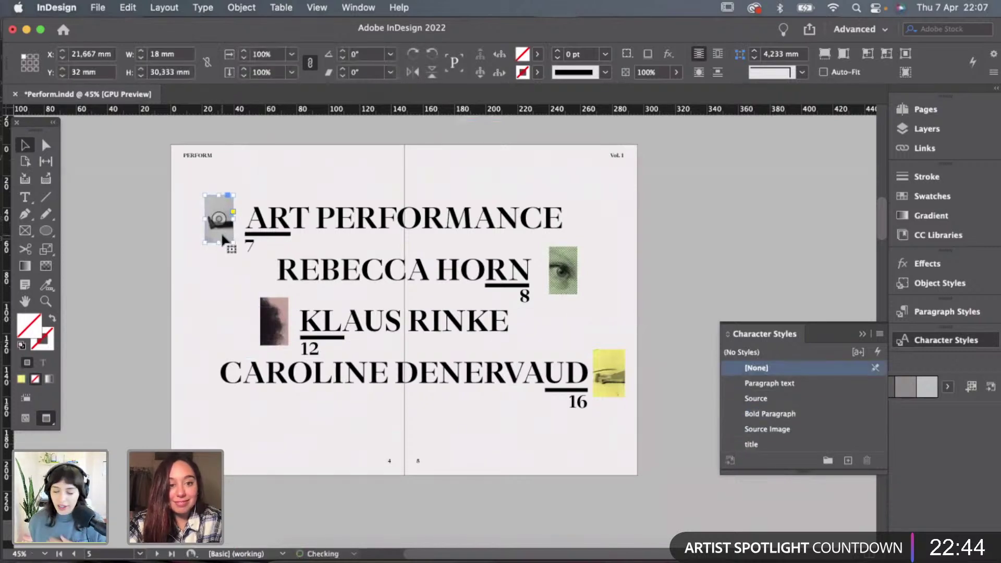
pyautogui.press('Right')
pyautogui.press('Right')
pyautogui.press('Right')
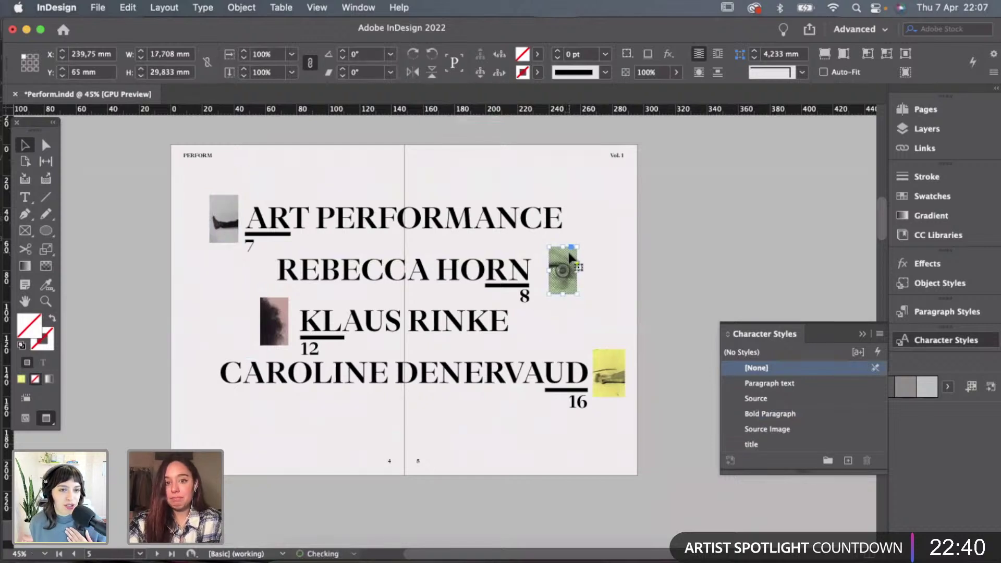
# Nudge the green eye thumbnail left, closer to the end of REBECCA HORN.
pyautogui.press('Left')
pyautogui.press('Left')
pyautogui.press('Left')
pyautogui.press('Left')
pyautogui.press('Left')
pyautogui.press('Left')
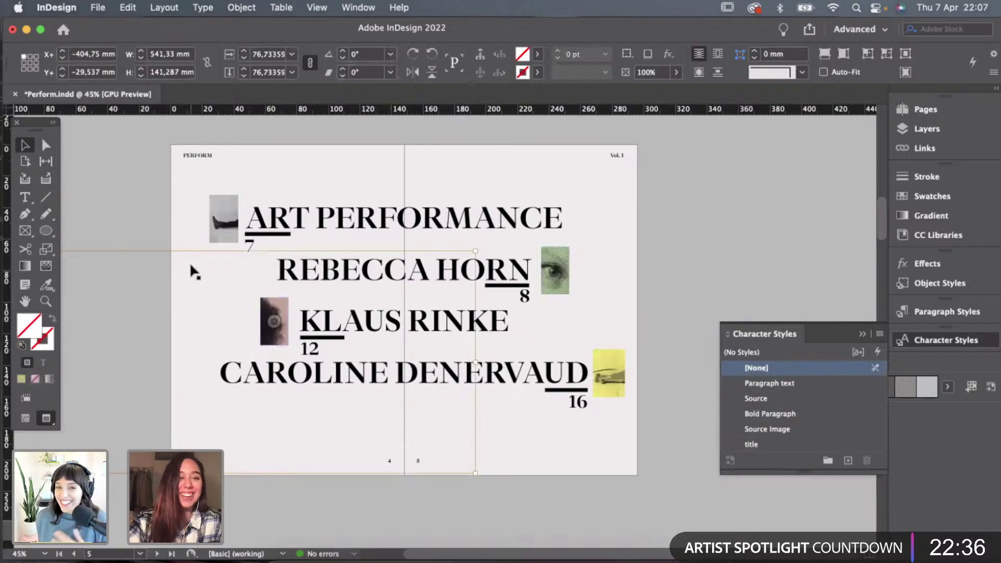
# Move the pink hair thumbnail slightly right, closer to KLAUS RINKE, and check the spread with the guides shown.
pyautogui.click(157, 220)
pyautogui.click(279, 313)
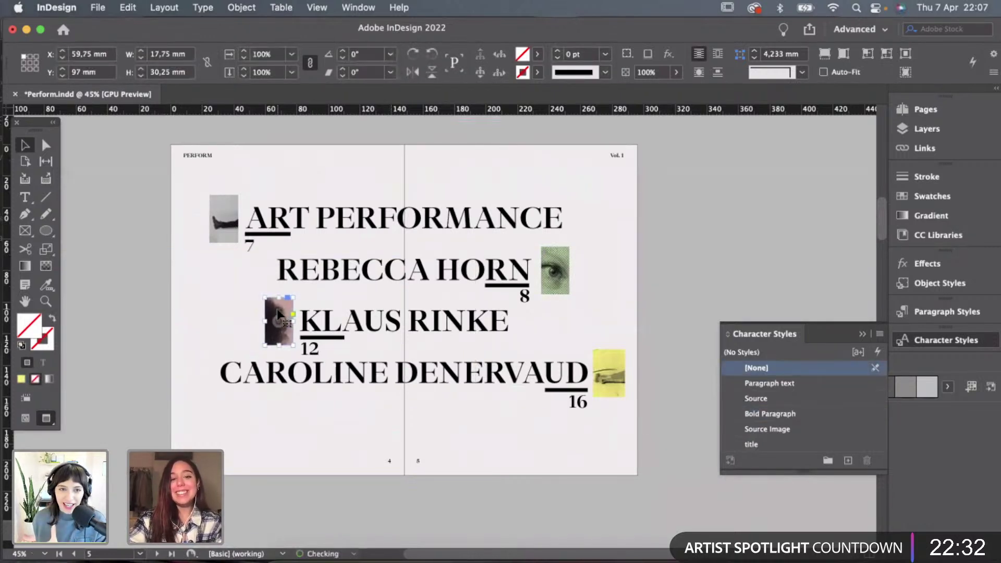
pyautogui.click(631, 315)
pyautogui.press('w')
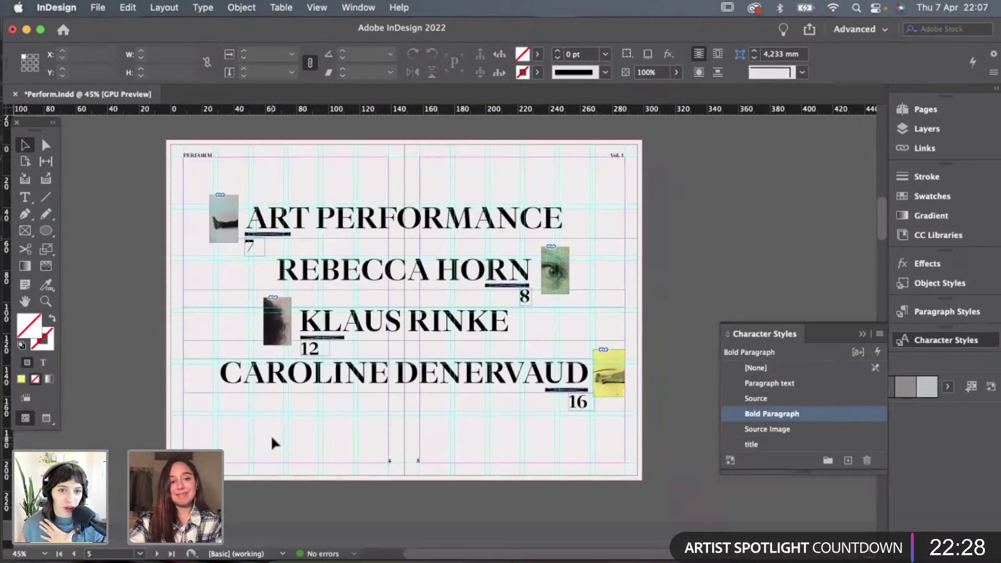
pyautogui.press('w')
# Move the whole CAROLINE DENERVAUD entry with its bar, number and thumbnail slightly down and check it against the guides.
pyautogui.scroll(-3, 271, 437)
pyautogui.moveTo(245, 376); pyautogui.dragTo(626, 419)
pyautogui.press('Down')
pyautogui.press('Down')
pyautogui.press('Down')
pyautogui.press('Down')
pyautogui.press('Down')
pyautogui.press('Down')
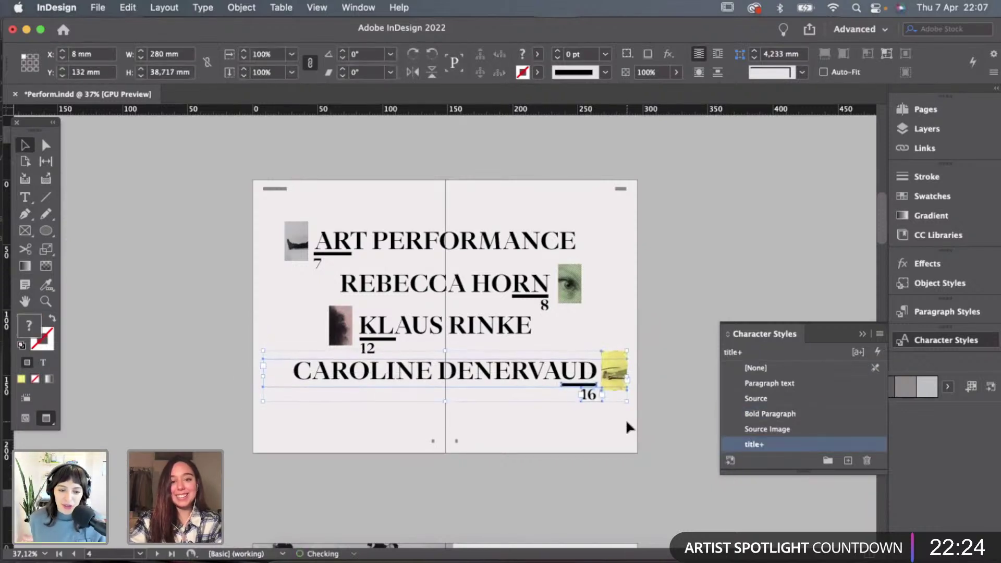
pyautogui.click(608, 445)
pyautogui.press('w')
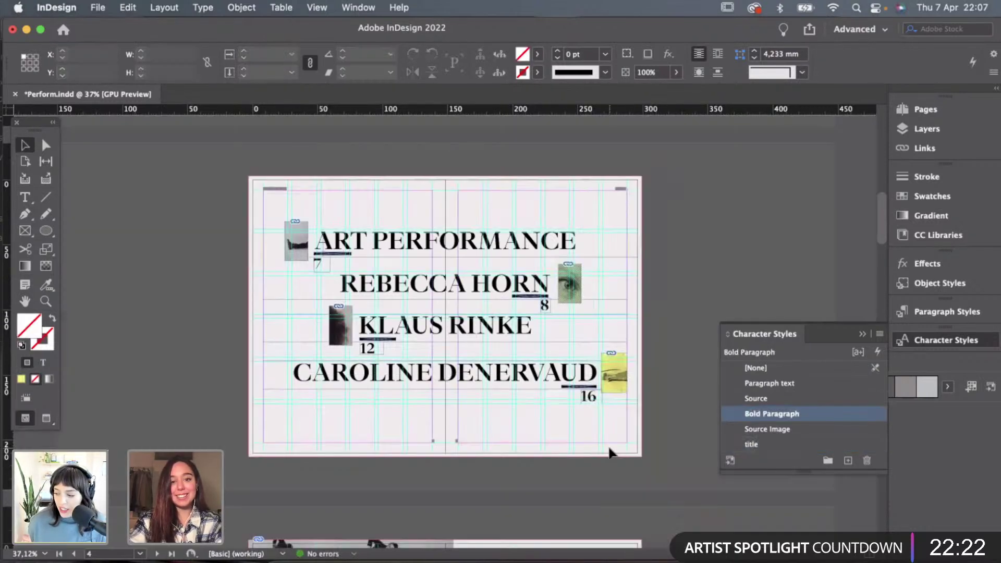
pyautogui.press('w')
# Stretch the bar under ART PERFORMANCE rightward across the title to about 194 mm wide.
pyautogui.scroll(3, 355, 224)
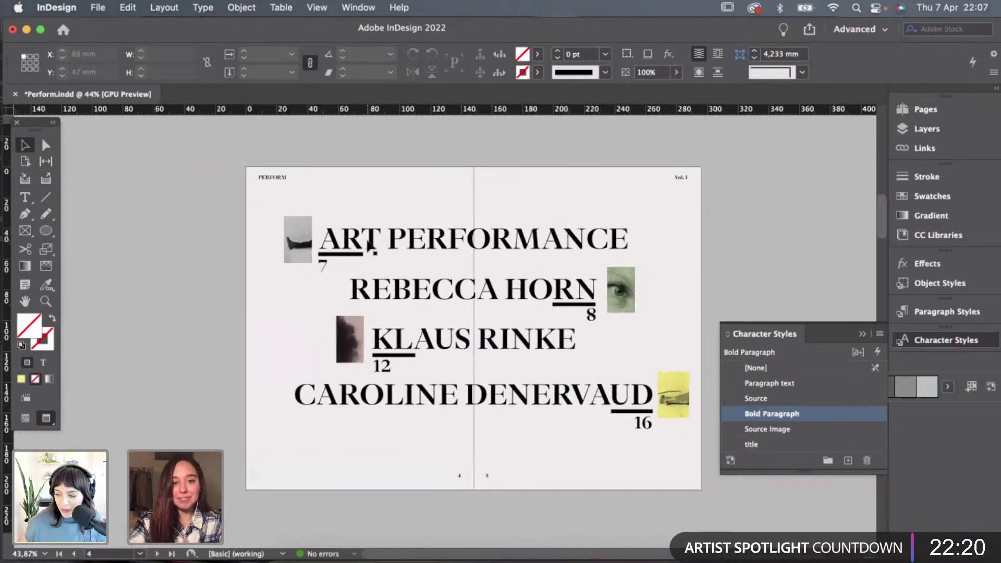
pyautogui.click(351, 265)
pyautogui.moveTo(351, 265); pyautogui.dragTo(285, 294)
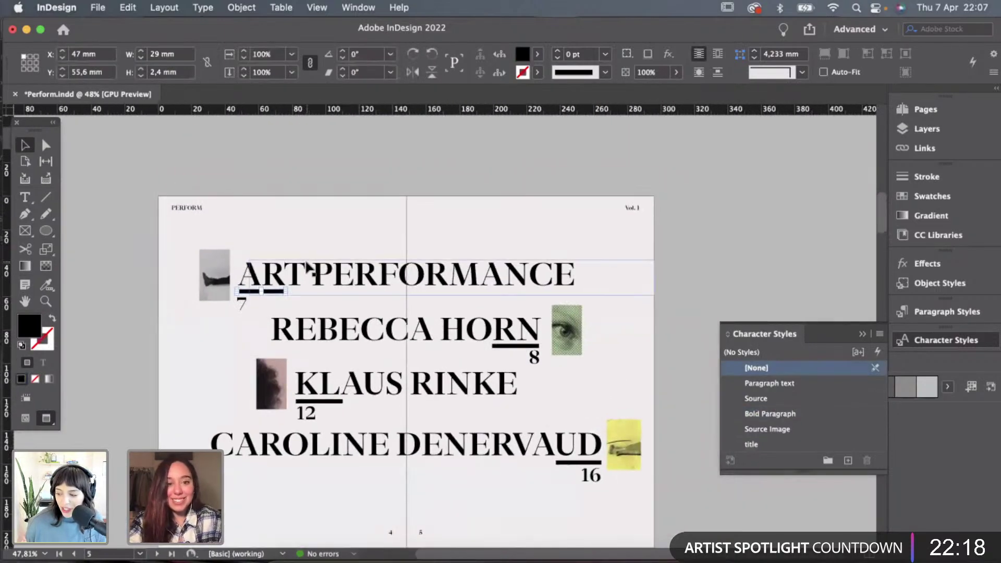
pyautogui.scroll(2, 287, 293)
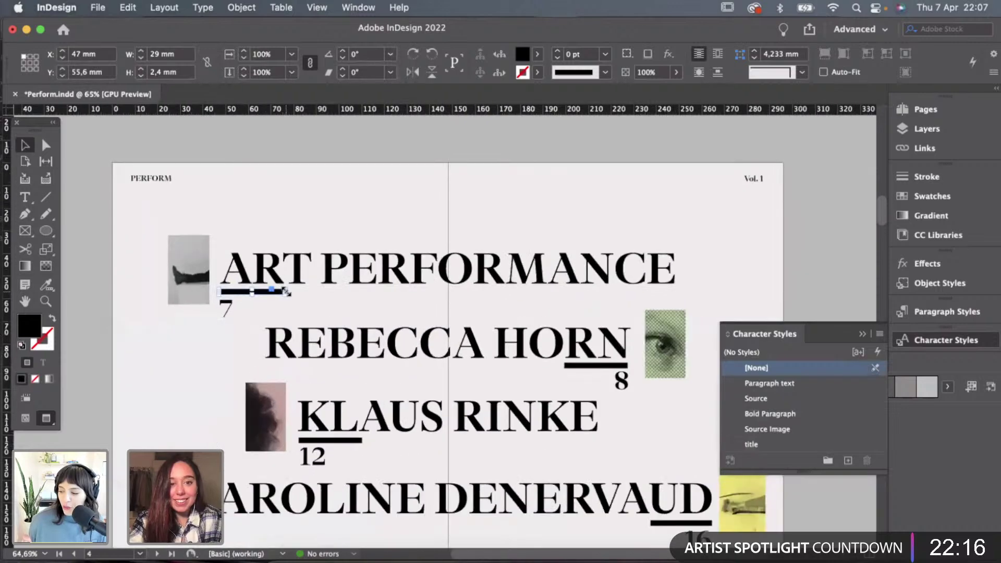
pyautogui.scroll(1, 283, 293)
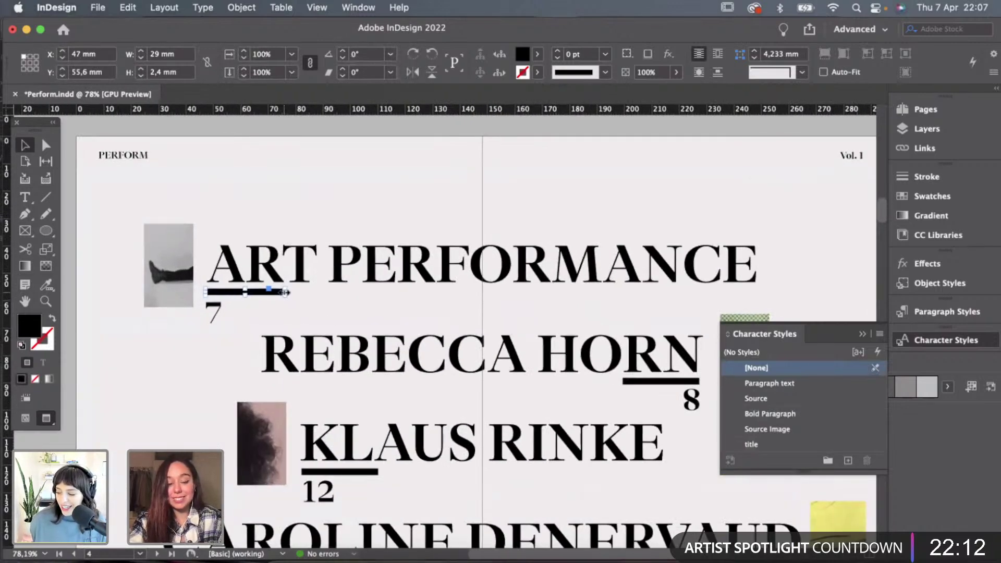
pyautogui.moveTo(285, 292); pyautogui.dragTo(737, 293)
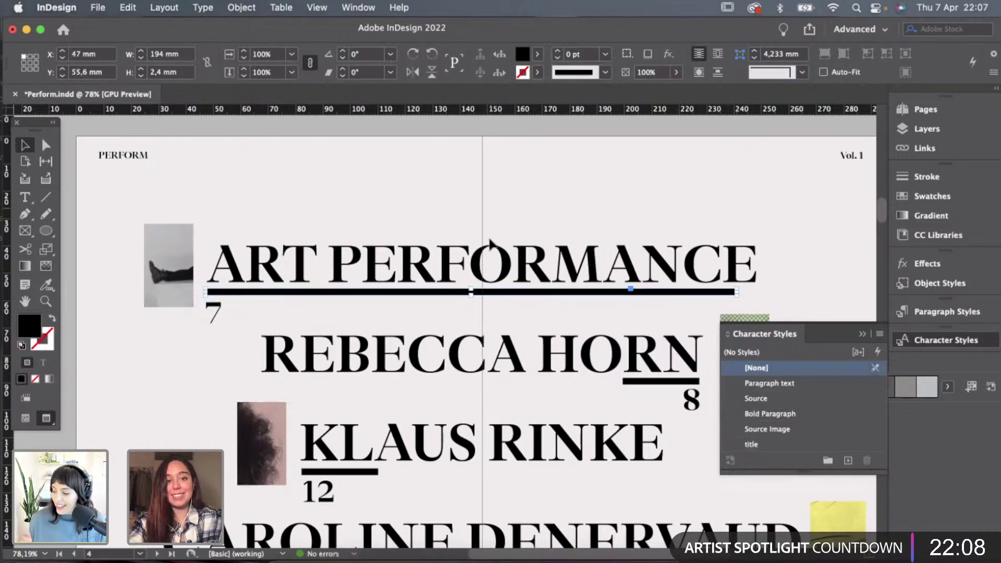
pyautogui.click(494, 193)
# Extend the right end of the ART PERFORMANCE bar flush with the title's final E.
pyautogui.scroll(-3, 493, 193)
pyautogui.hscroll(2, 493, 192)
pyautogui.scroll(1, 622, 233)
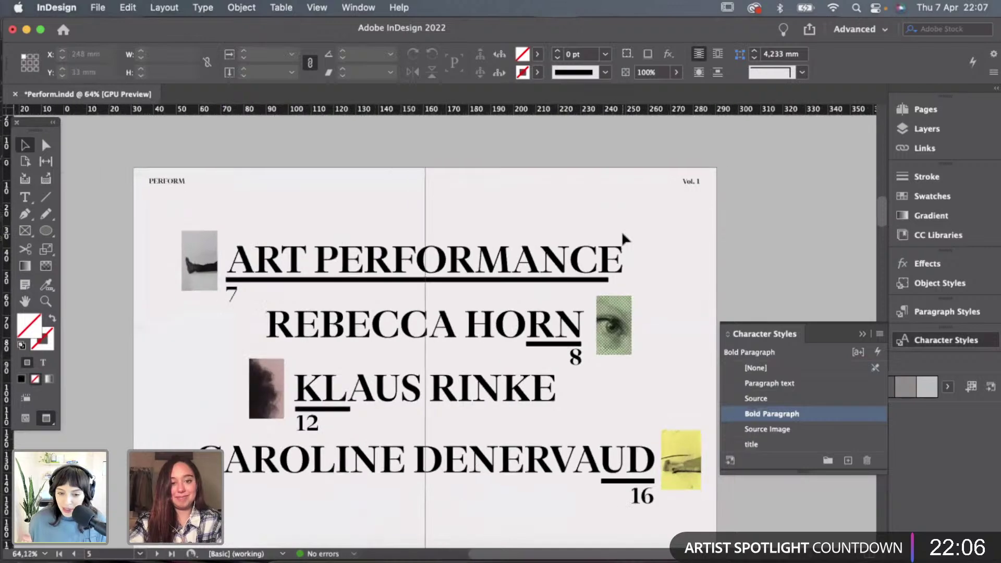
pyautogui.scroll(5, 621, 231)
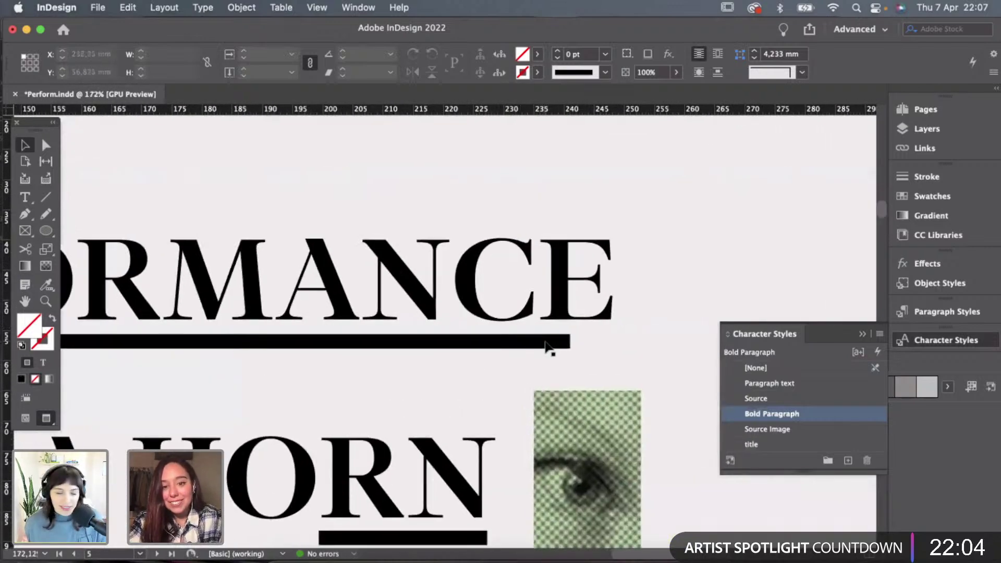
pyautogui.click(563, 342)
pyautogui.moveTo(570, 342); pyautogui.dragTo(614, 343)
pyautogui.click(644, 361)
pyautogui.scroll(-1, 646, 369)
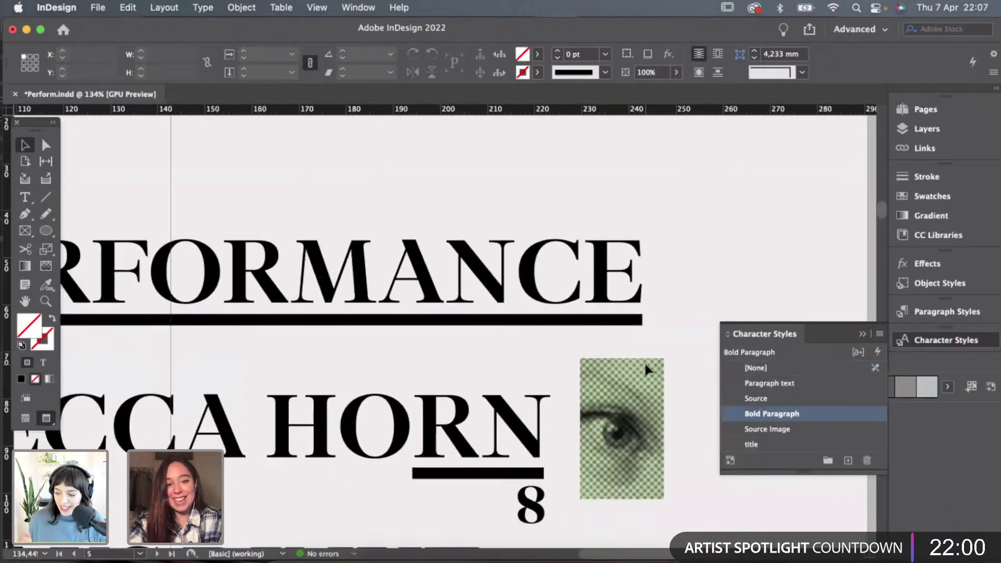
# Stretch the bar under REBECCA HORN leftward across the whole title to about 160 mm wide.
pyautogui.scroll(-2, 646, 369)
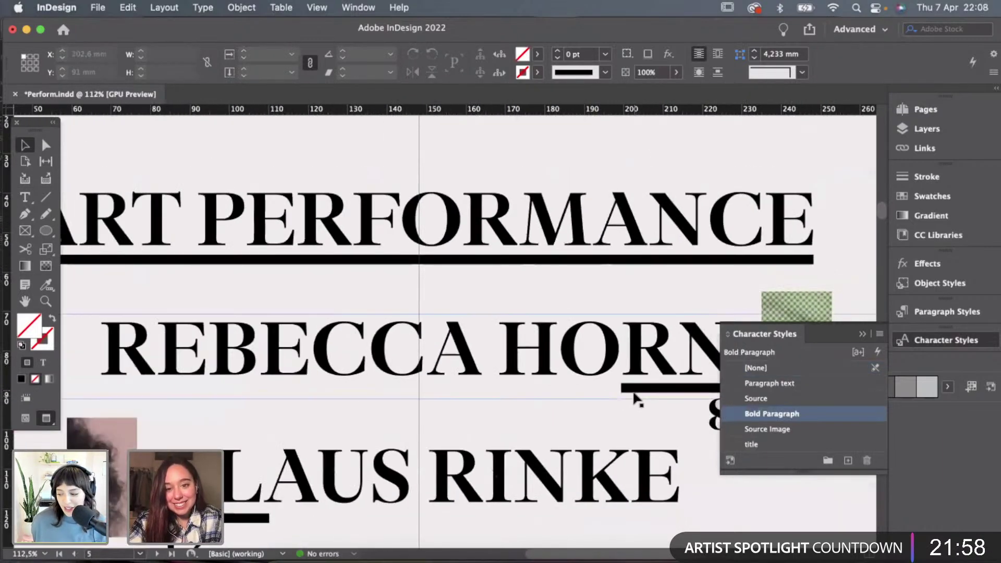
pyautogui.click(635, 391)
pyautogui.moveTo(621, 388); pyautogui.dragTo(100, 386)
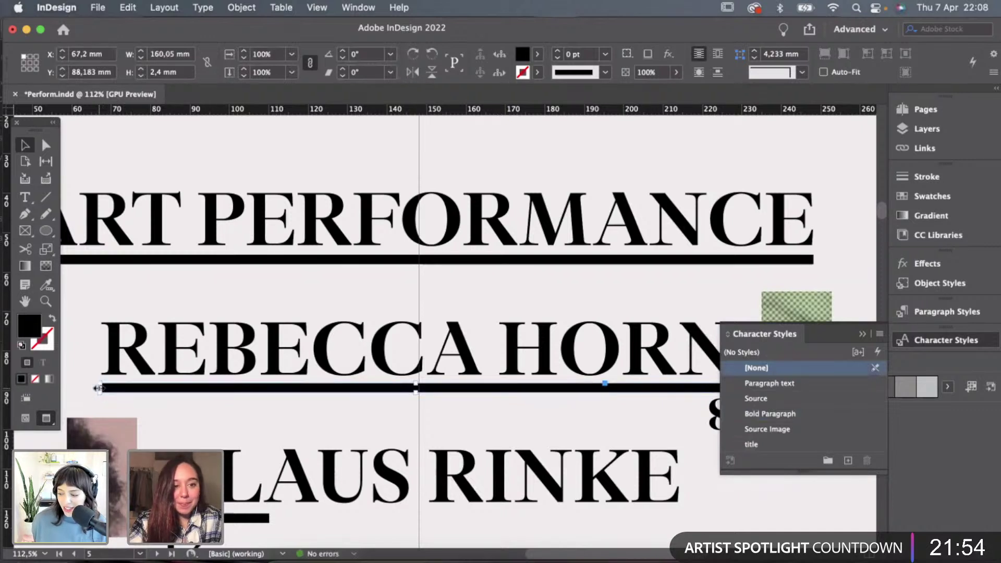
pyautogui.click(205, 280)
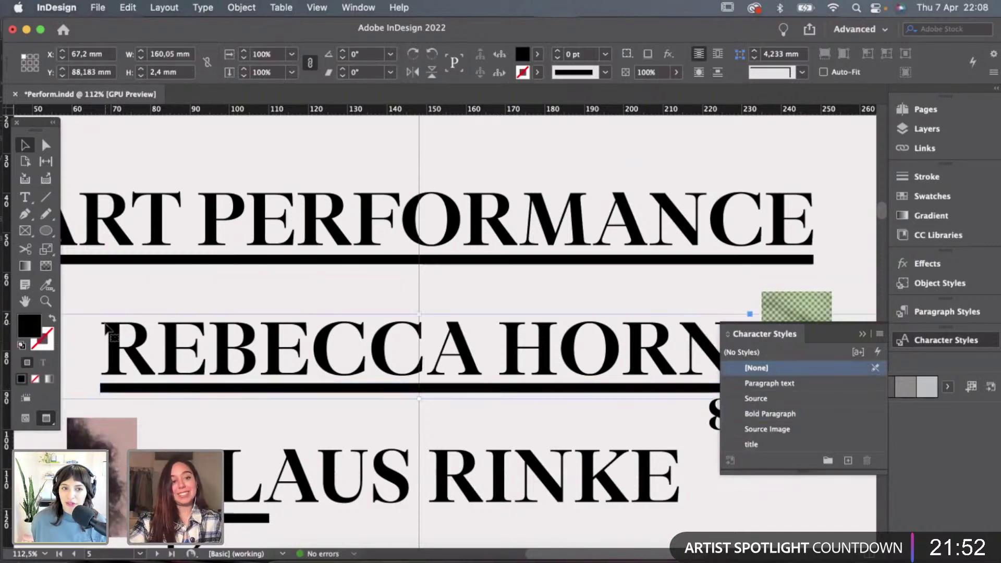
# Stretch the bar under KLAUS RINKE rightward to the end of the title's final E.
pyautogui.scroll(-3, 205, 277)
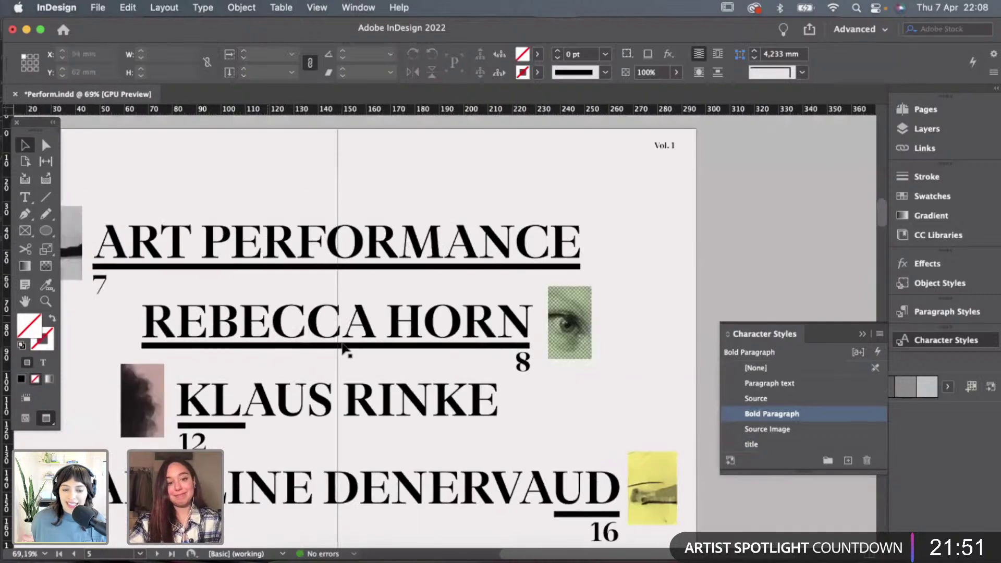
pyautogui.click(240, 425)
pyautogui.moveTo(240, 425); pyautogui.dragTo(498, 428)
pyautogui.click(541, 426)
# Stretch the bar under CAROLINE DENERVAUD leftward to the title's first letter and check the spread with the guides toggled.
pyautogui.scroll(-2, 541, 426)
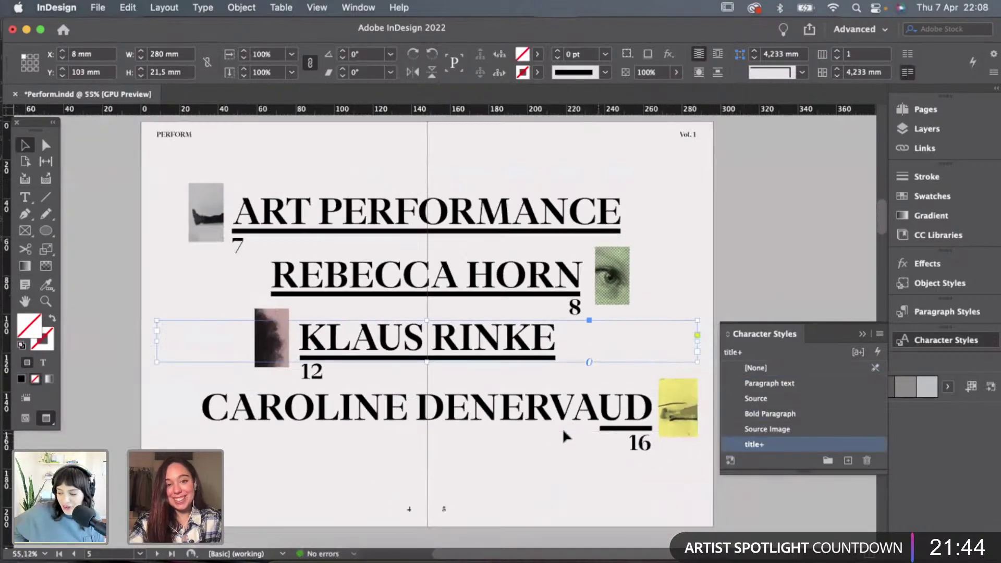
pyautogui.click(604, 428)
pyautogui.scroll(1, 602, 431)
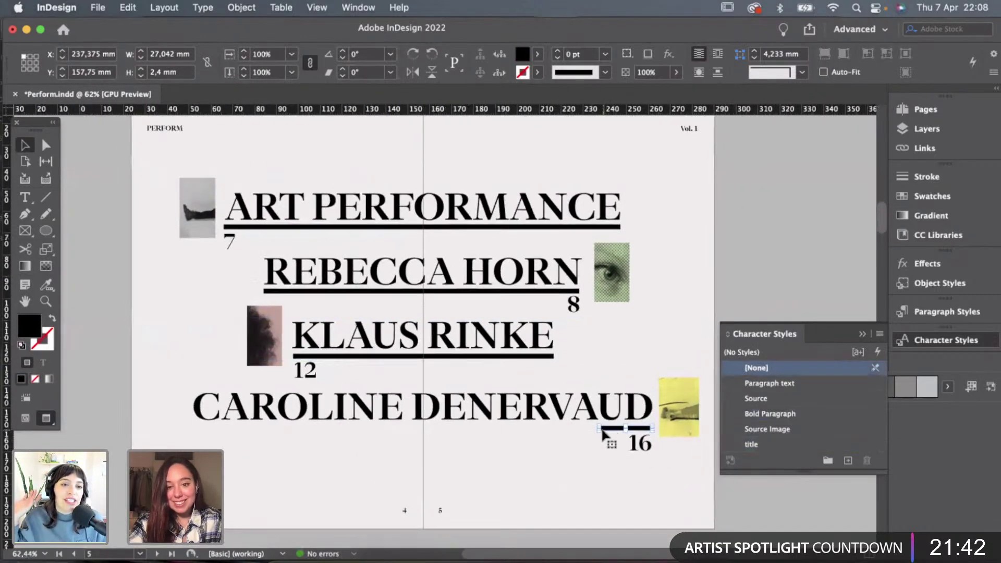
pyautogui.scroll(1, 602, 430)
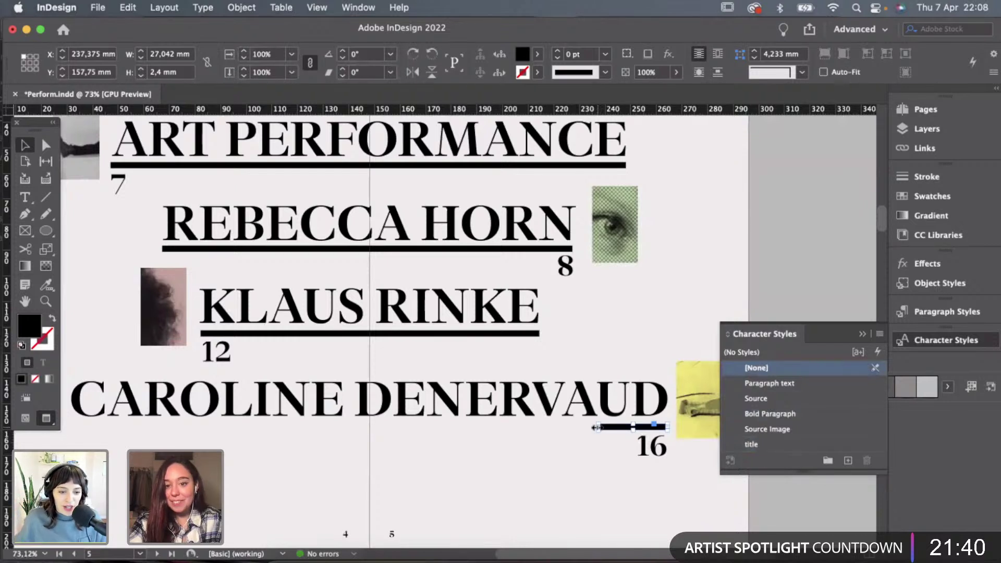
pyautogui.moveTo(596, 427); pyautogui.dragTo(72, 430)
pyautogui.click(158, 456)
pyautogui.scroll(-2, 158, 456)
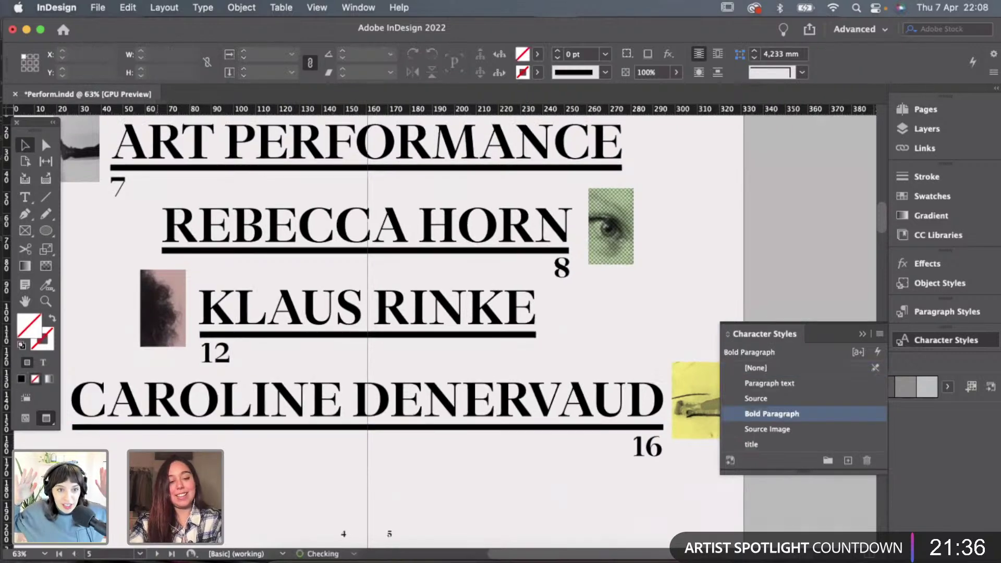
pyautogui.press('w')
pyautogui.press('w')
pyautogui.scroll(-2, 360, 339)
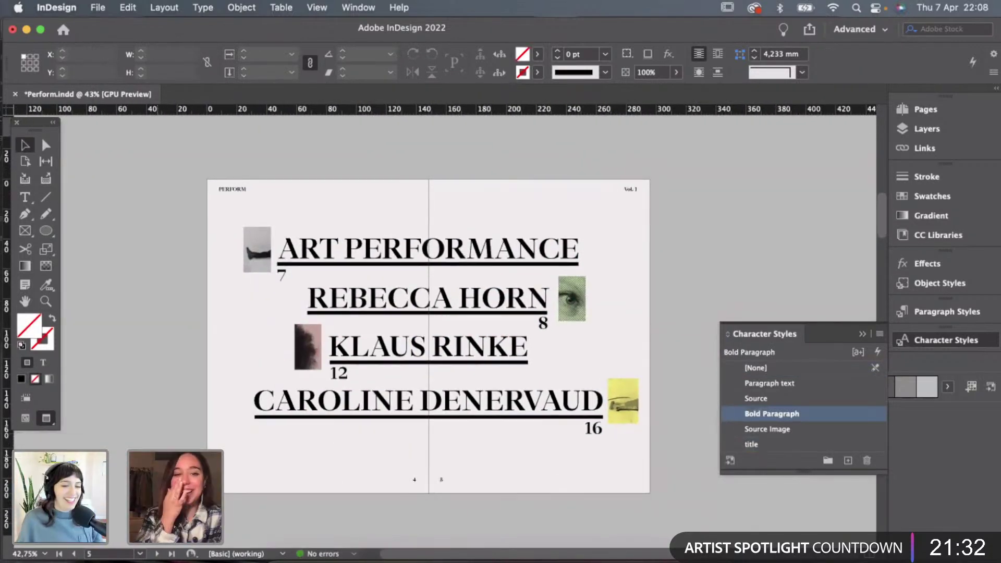
pyautogui.scroll(-1, 239, 358)
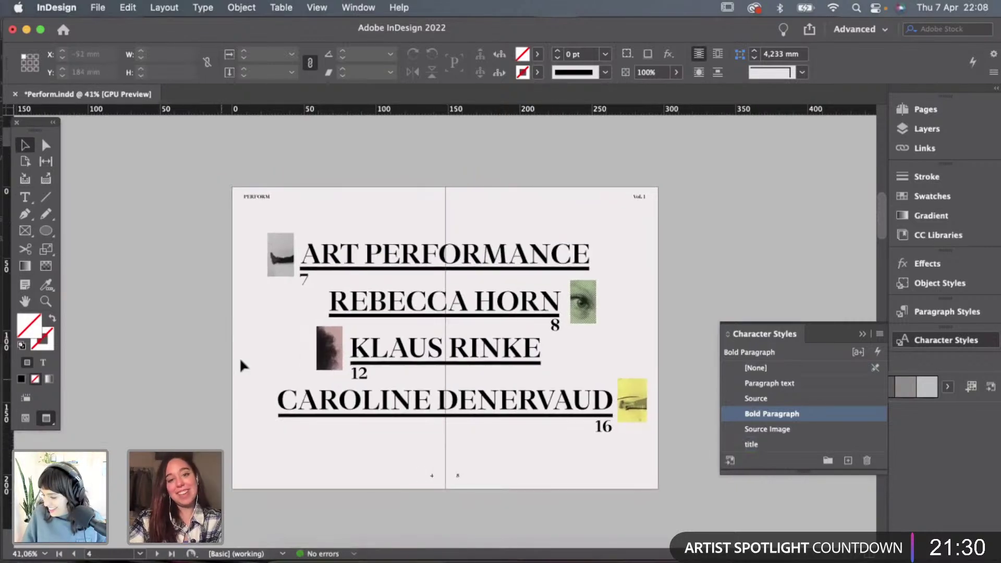
# Select the whole CAROLINE DENERVAUD entry with its bar, number and thumbnail and shift it slightly down.
pyautogui.moveTo(187, 349); pyautogui.dragTo(531, 374)
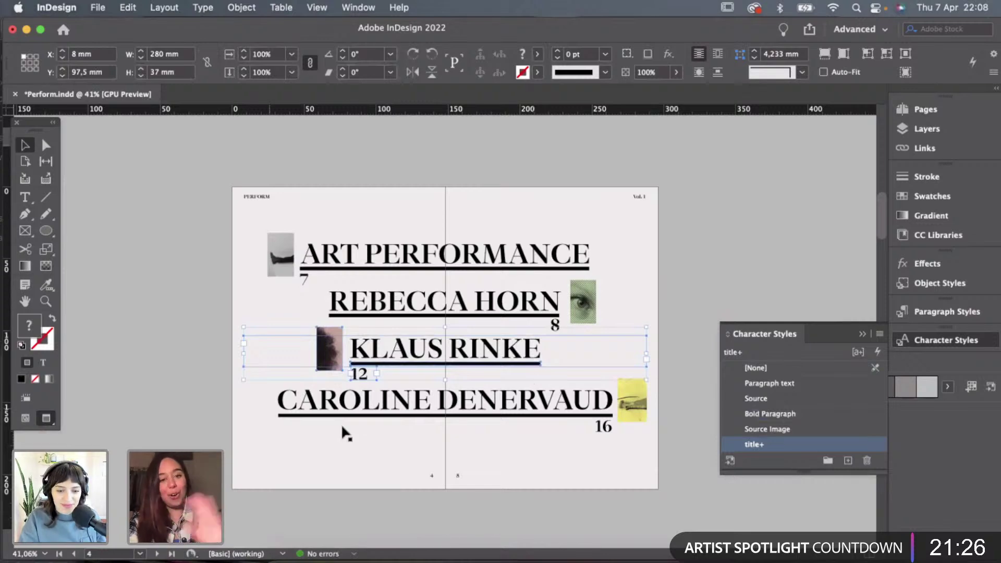
pyautogui.click(221, 398)
pyautogui.moveTo(222, 402); pyautogui.dragTo(645, 451)
pyautogui.click(651, 467)
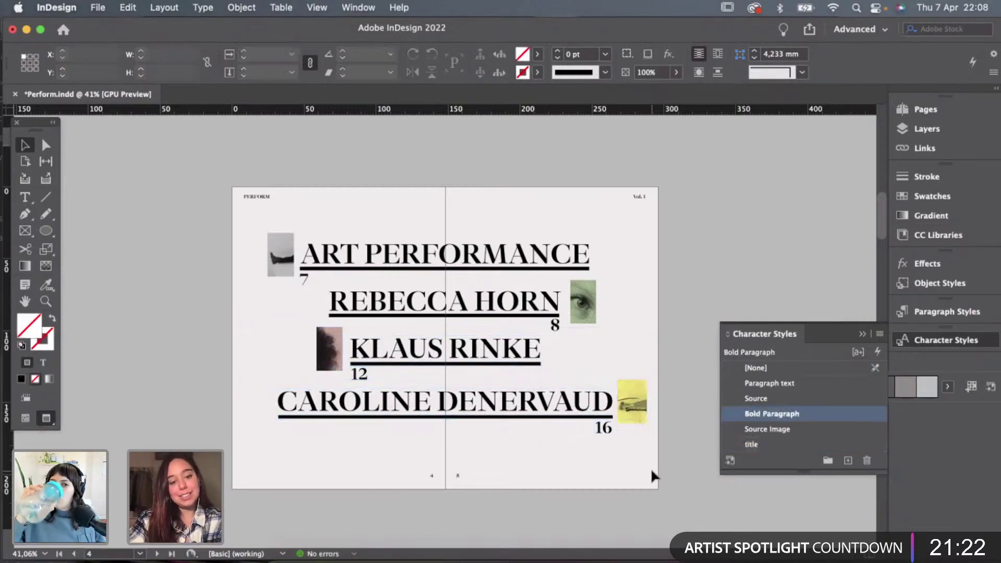
# Show the guides, select all four contents entries with their bars, numbers and thumbnails, and shift them left to X −3,25 mm.
pyautogui.scroll(-1, 651, 468)
pyautogui.scroll(2, 652, 418)
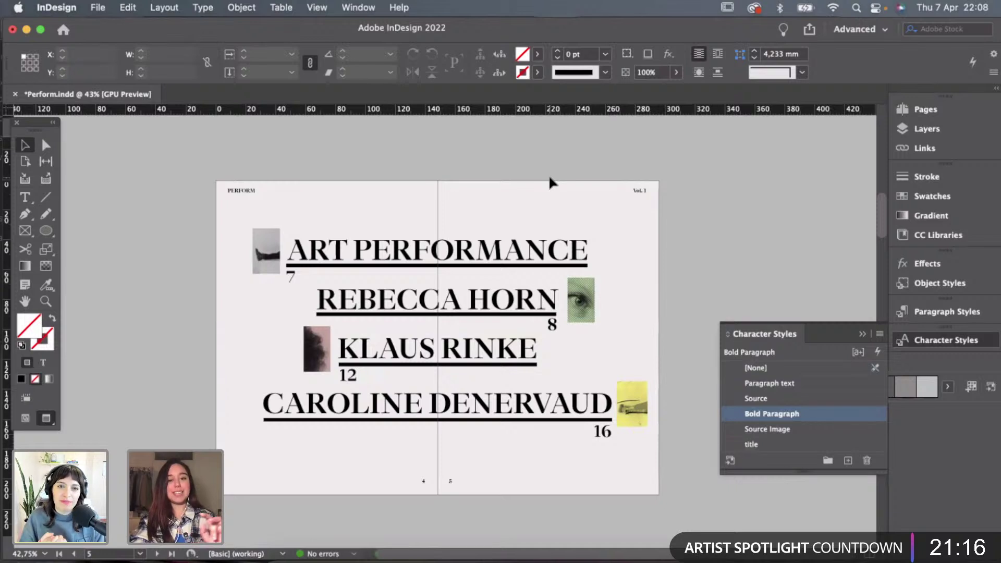
pyautogui.scroll(-1, 550, 178)
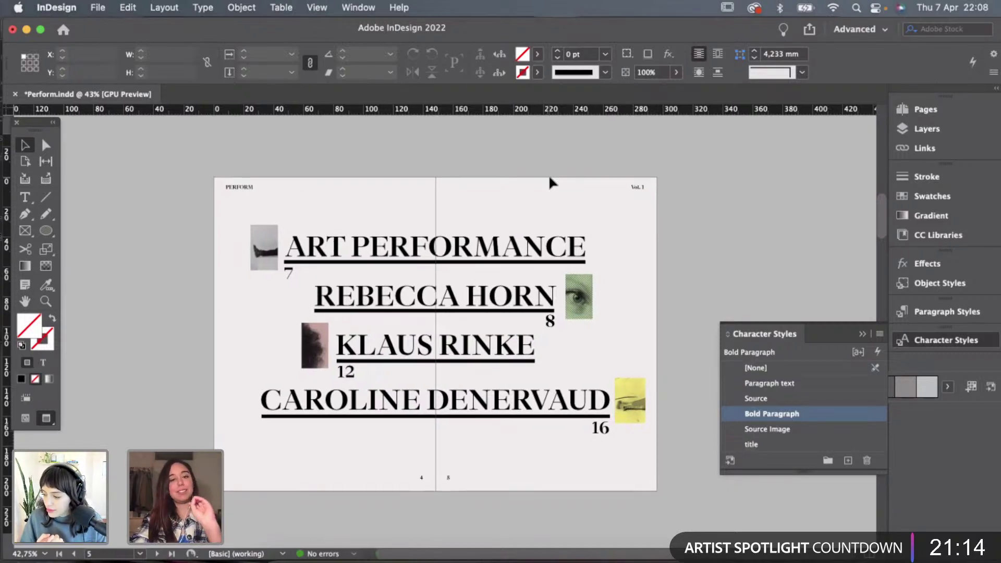
pyautogui.scroll(-1, 549, 179)
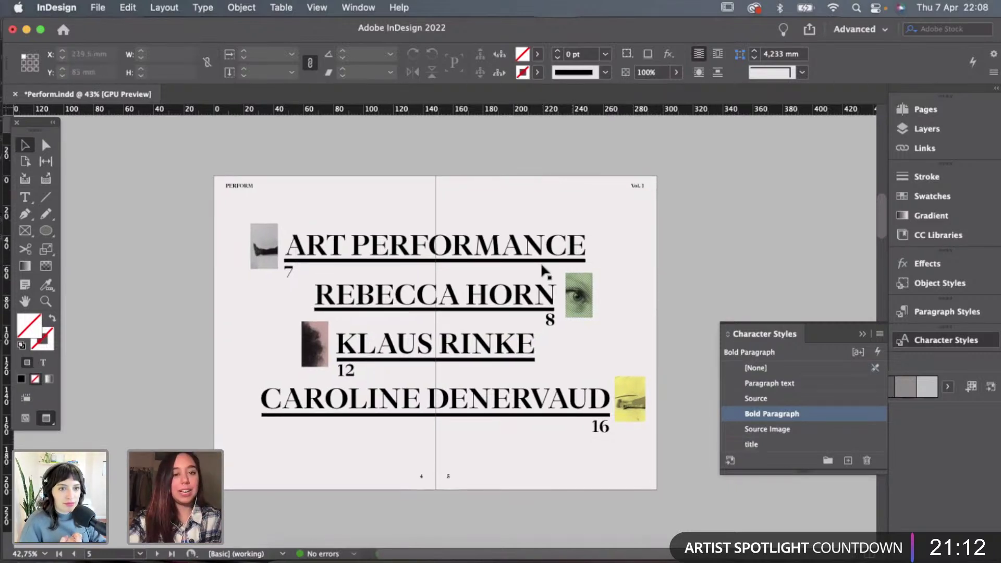
pyautogui.scroll(-2, 511, 442)
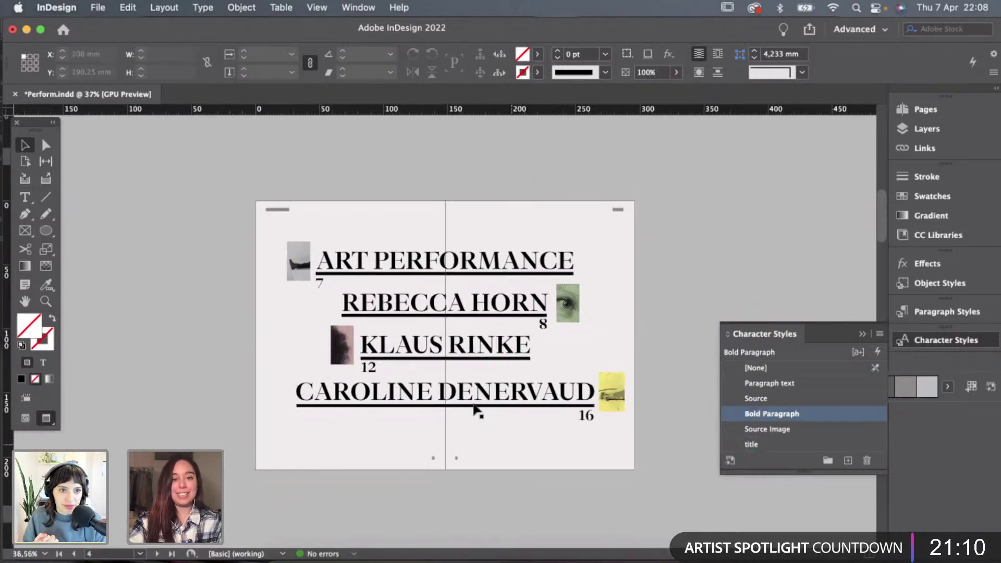
pyautogui.scroll(-2, 476, 449)
pyautogui.press('w')
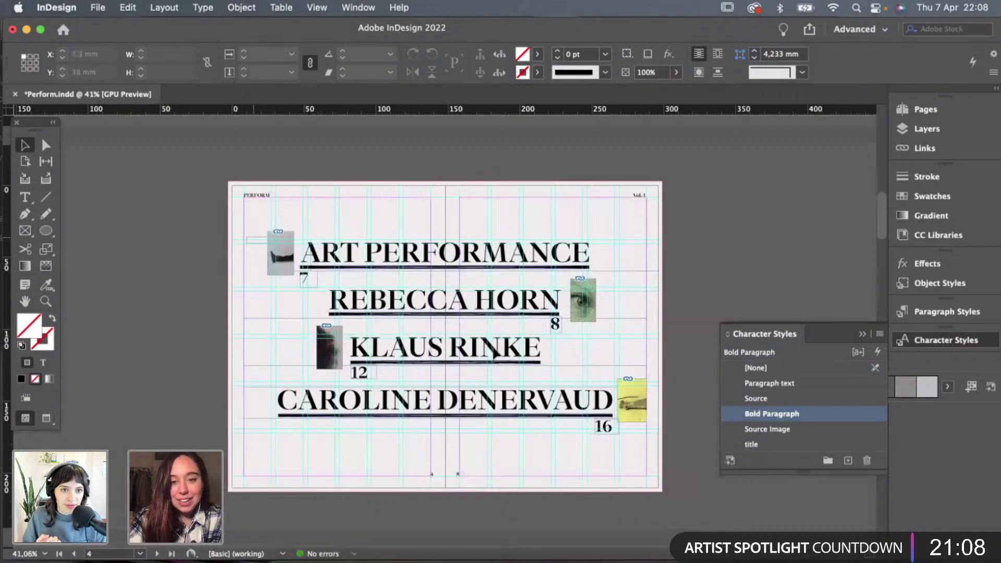
pyautogui.moveTo(248, 241); pyautogui.dragTo(640, 455)
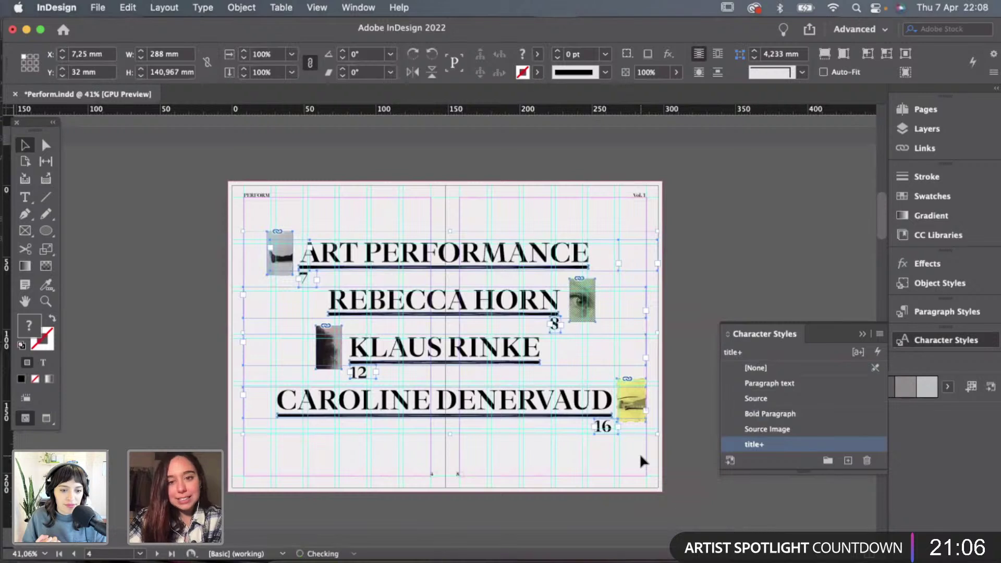
pyautogui.press('Left')
pyautogui.press('Left')
pyautogui.press('Left')
pyautogui.press('Left')
pyautogui.press('Left')
pyautogui.press('Left')
pyautogui.press('Left')
pyautogui.press('Left')
pyautogui.press('Left')
pyautogui.press('Left')
pyautogui.press('Left')
pyautogui.press('Left')
pyautogui.press('Left')
pyautogui.press('Left')
pyautogui.press('Left')
pyautogui.press('Left')
pyautogui.press('Left')
pyautogui.press('Left')
pyautogui.press('Left')
pyautogui.press('Left')
pyautogui.press('Left')
pyautogui.press('Left')
pyautogui.press('Left')
pyautogui.press('Left')
pyautogui.press('Left')
pyautogui.press('Left')
pyautogui.press('Left')
pyautogui.press('Left')
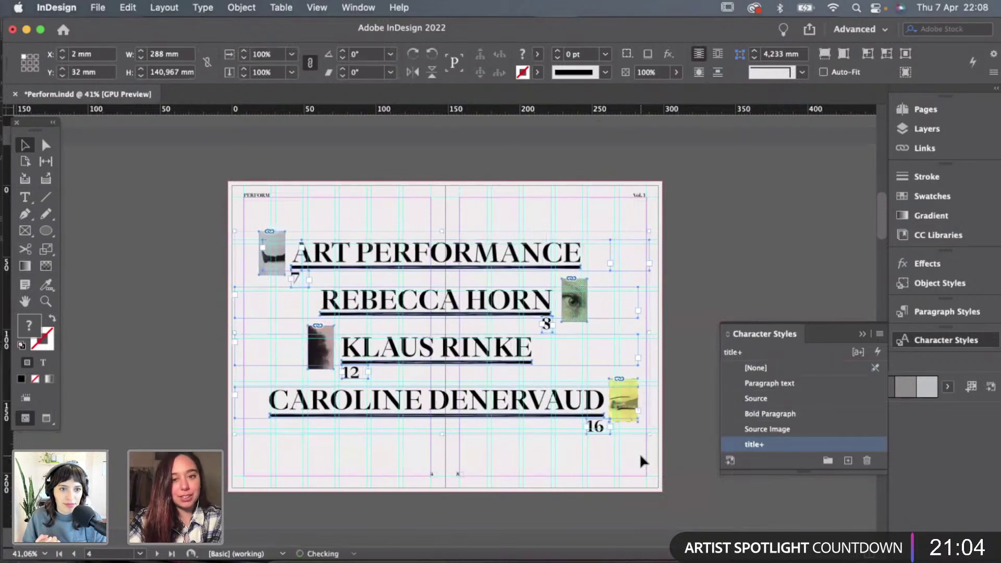
pyautogui.press('Left')
pyautogui.press('Left')
pyautogui.press('Left')
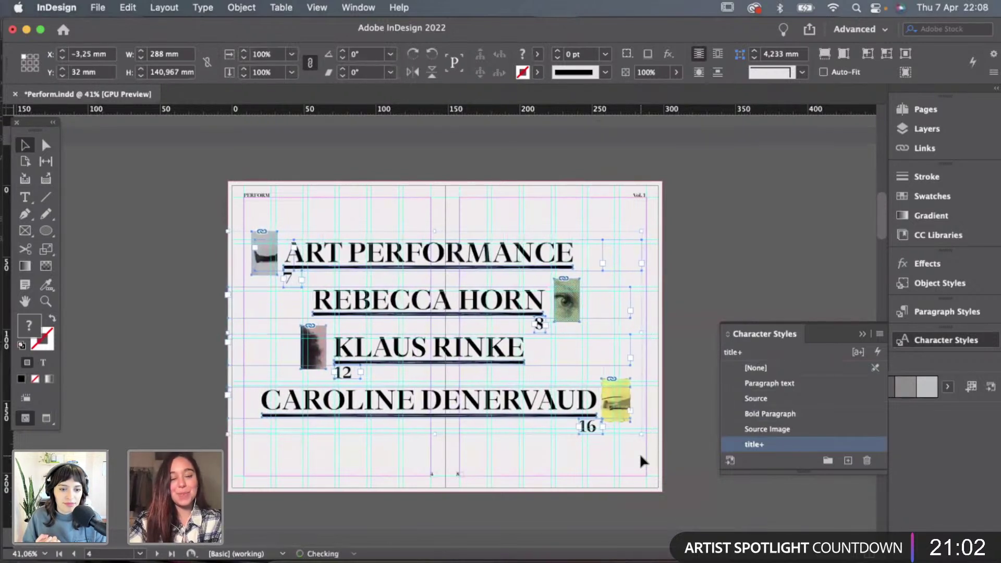
# Shift the selected contents entries down and slightly back right to X −1 mm, Y 35,5 mm, and check the spread without guides.
pyautogui.press('Down')
pyautogui.press('Down')
pyautogui.press('Down')
pyautogui.press('Down')
pyautogui.press('Down')
pyautogui.press('Down')
pyautogui.press('Down')
pyautogui.press('Down')
pyautogui.press('Right')
pyautogui.press('Right')
pyautogui.press('Right')
pyautogui.press('Right')
pyautogui.press('Right')
pyautogui.press('Right')
pyautogui.press('Right')
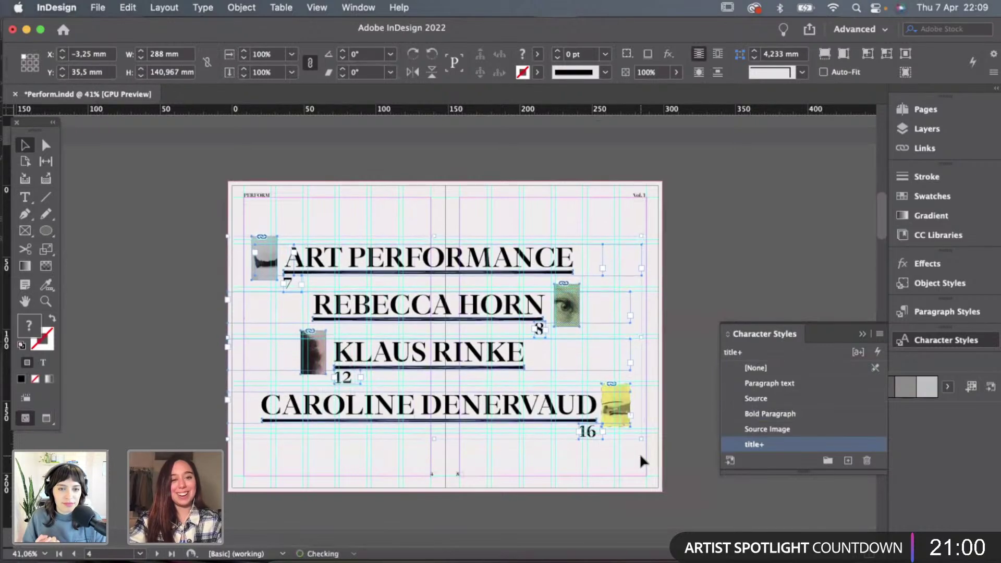
pyautogui.press('Down')
pyautogui.press('Down')
pyautogui.press('Down')
pyautogui.press('Down')
pyautogui.press('Down')
pyautogui.press('Down')
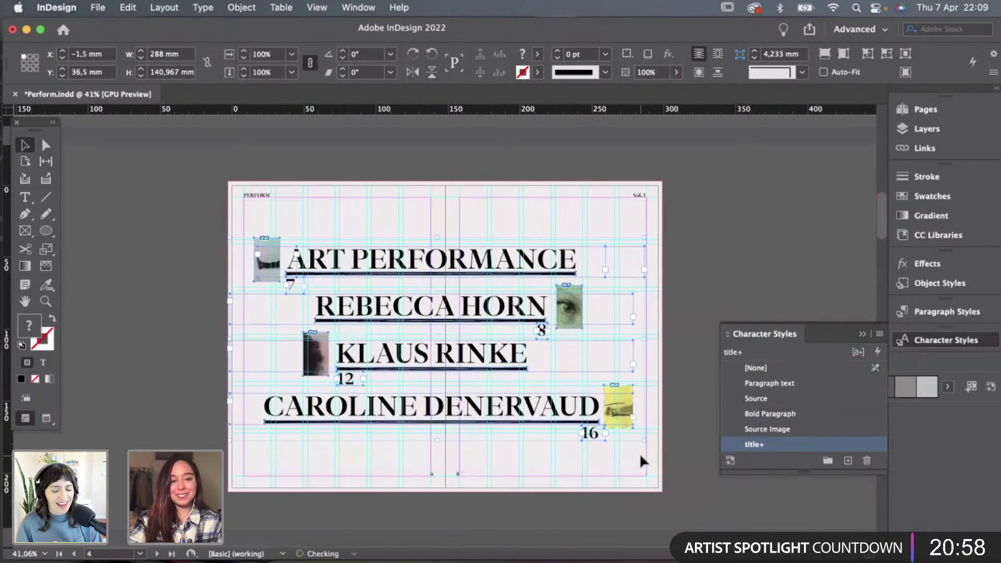
pyautogui.press('Right')
pyautogui.press('Right')
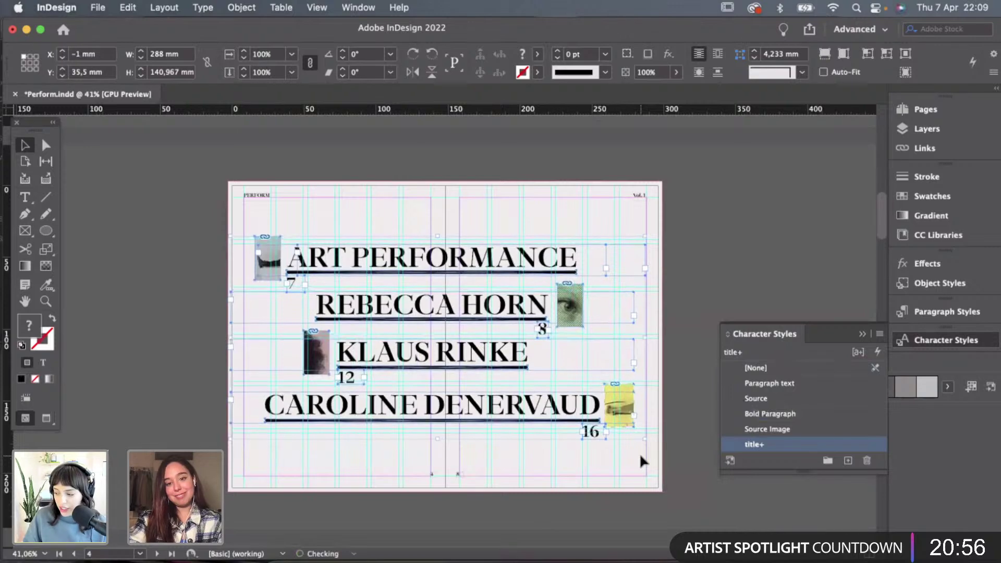
pyautogui.click(623, 460)
pyautogui.press('w')
pyautogui.scroll(-2, 624, 461)
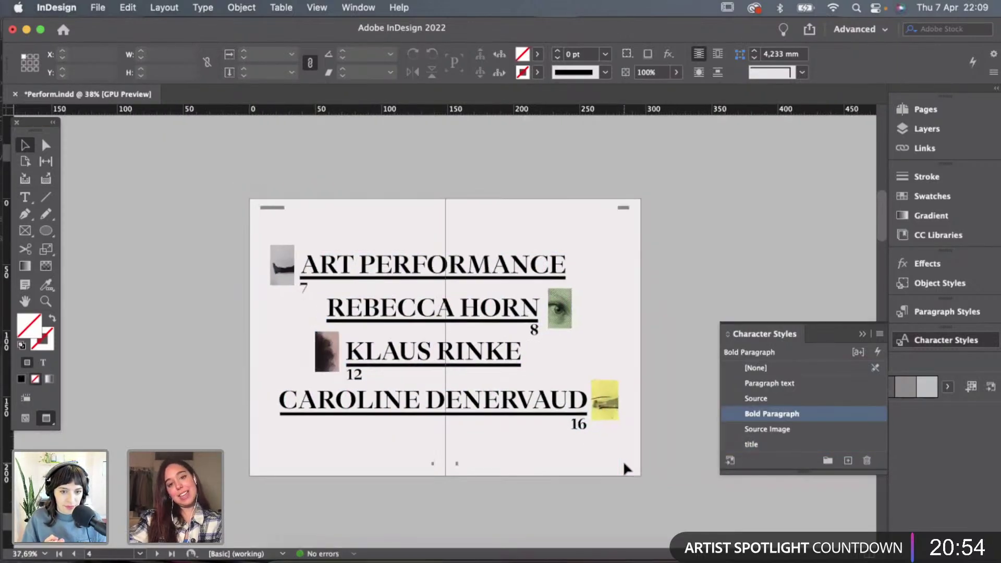
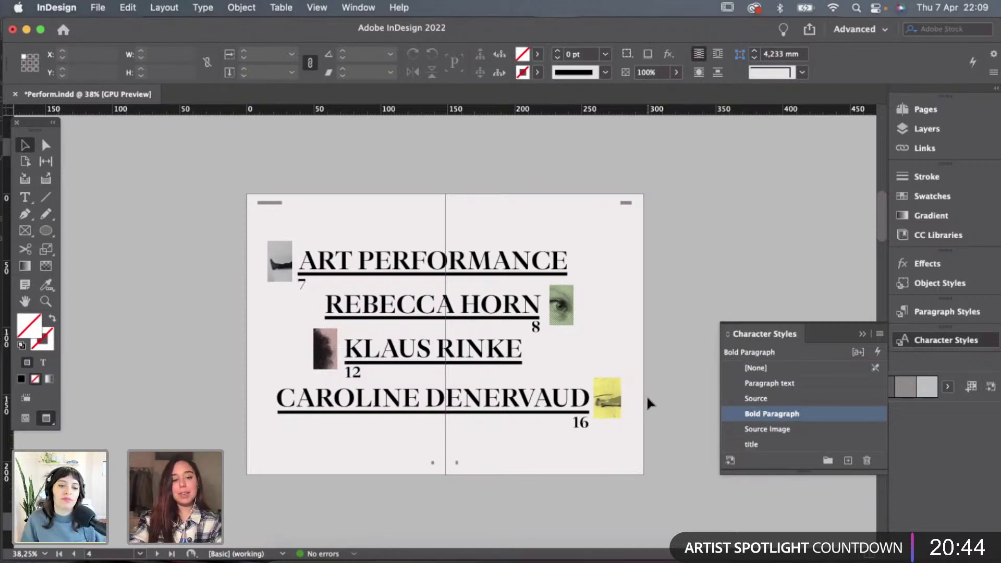
pyautogui.press('w')
pyautogui.press('w')
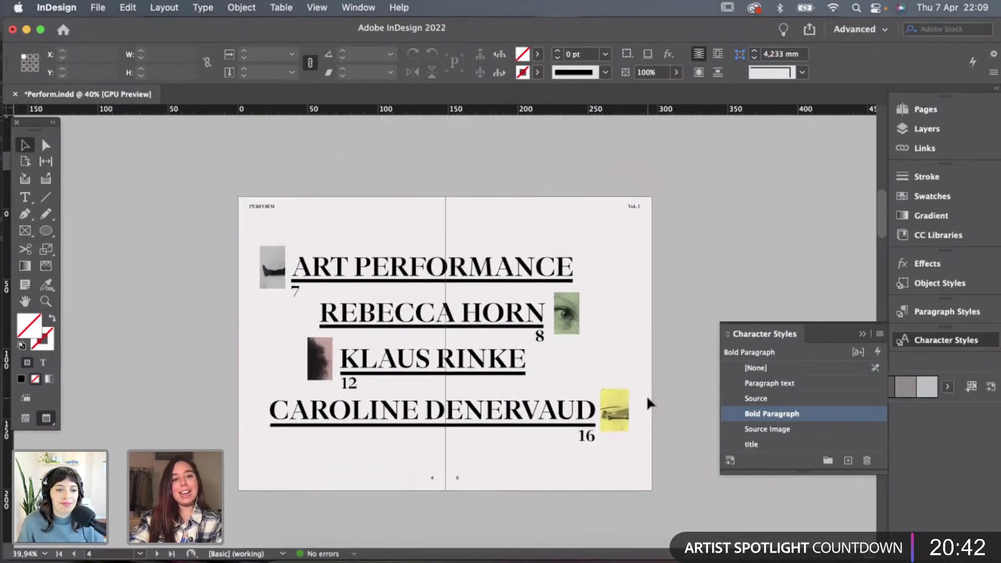
# Delete the image spread on pages 2-3 that precedes the contents spread, including its objects.
pyautogui.scroll(5, 648, 403)
pyautogui.scroll(-2, 647, 395)
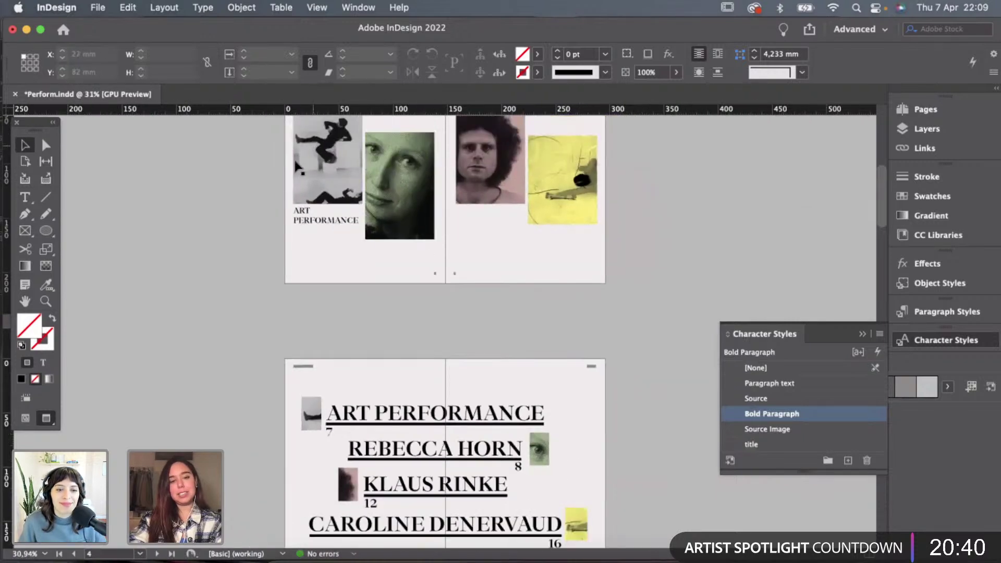
pyautogui.press('super+minus')
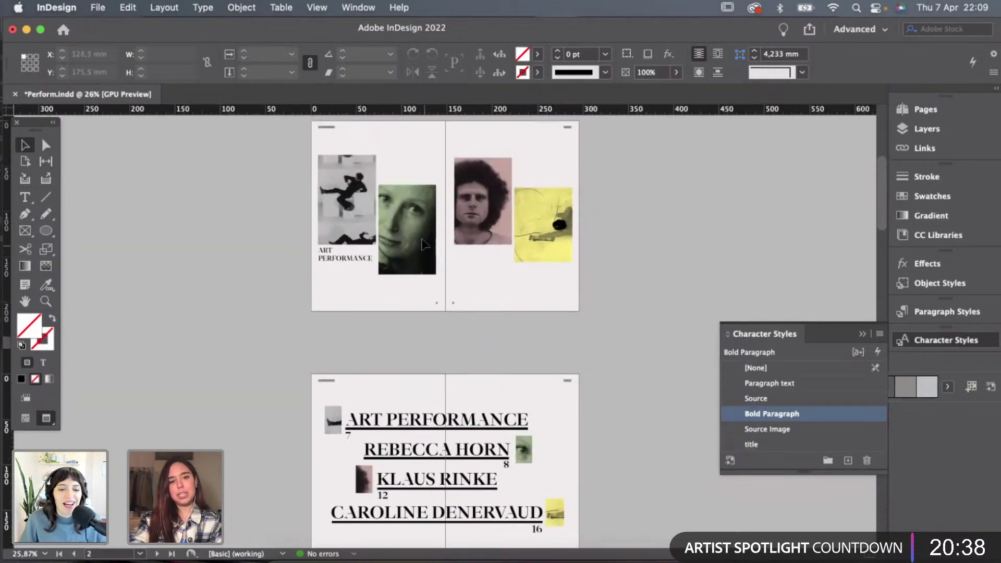
pyautogui.click(923, 111)
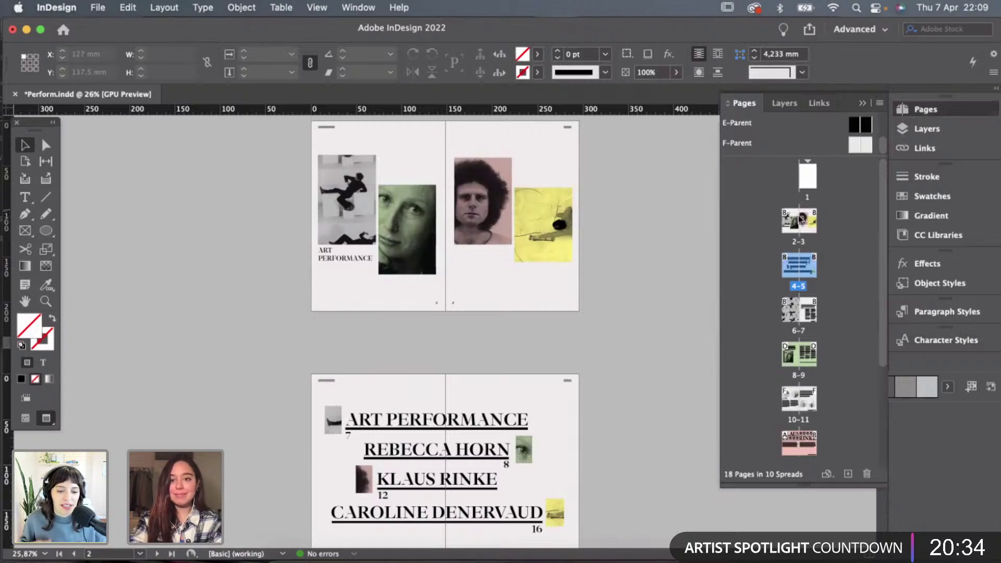
pyautogui.click(806, 225)
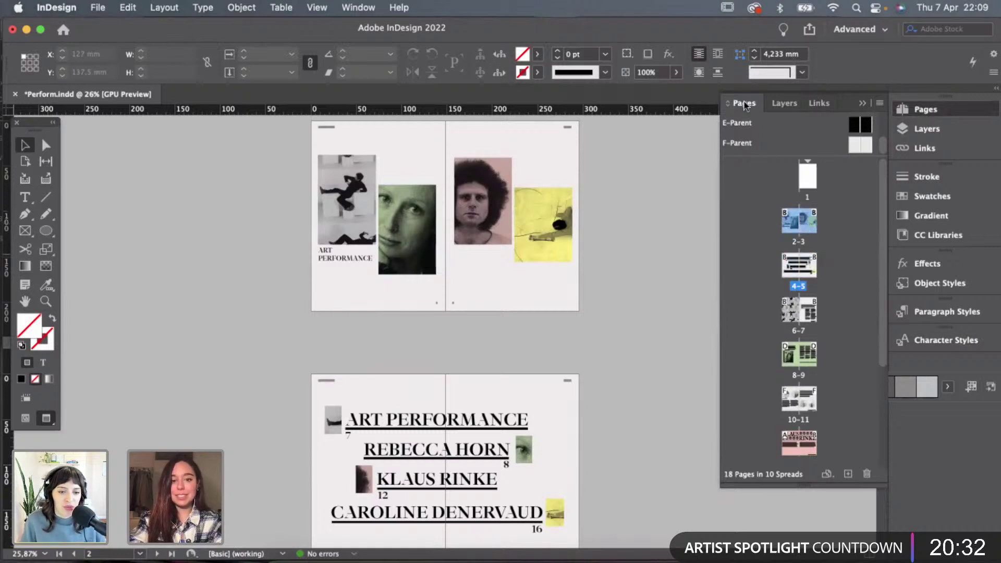
pyautogui.click(866, 476)
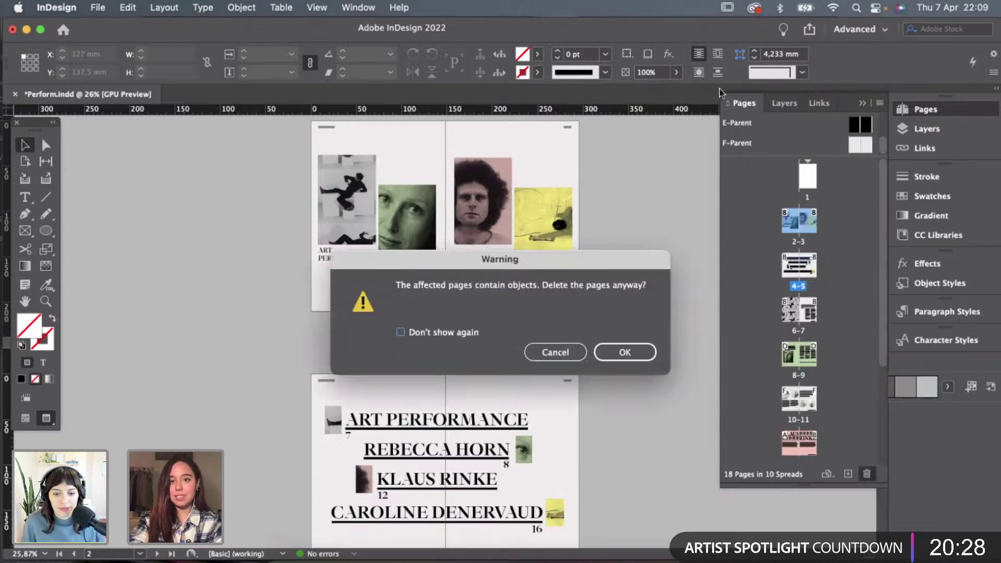
pyautogui.click(627, 355)
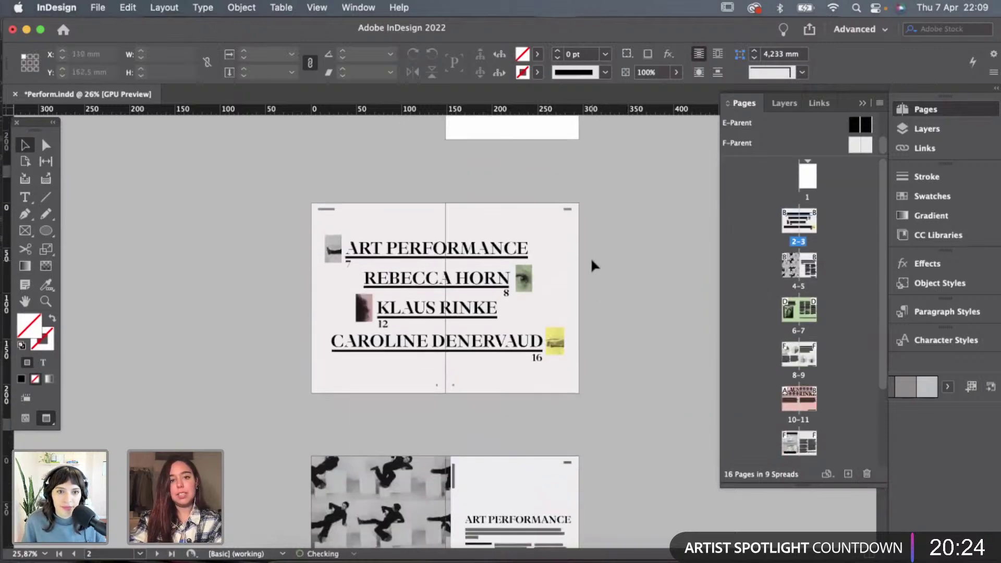
# Examine the contents spread on pages 2-3 and the spreads around it, with and without guides.
pyautogui.press('super+equal')
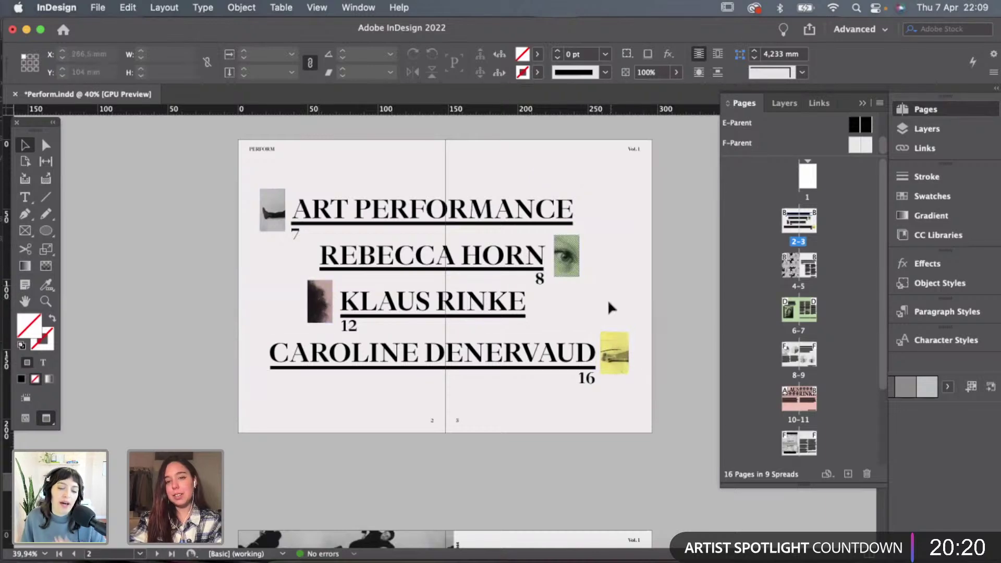
pyautogui.scroll(2, 589, 235)
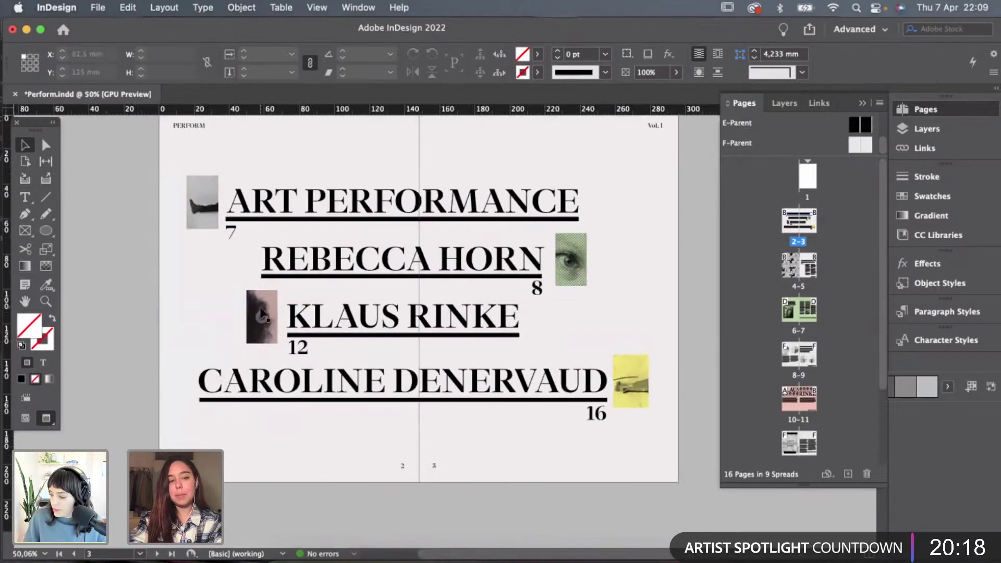
pyautogui.scroll(-2, 260, 313)
pyautogui.scroll(-10, 259, 308)
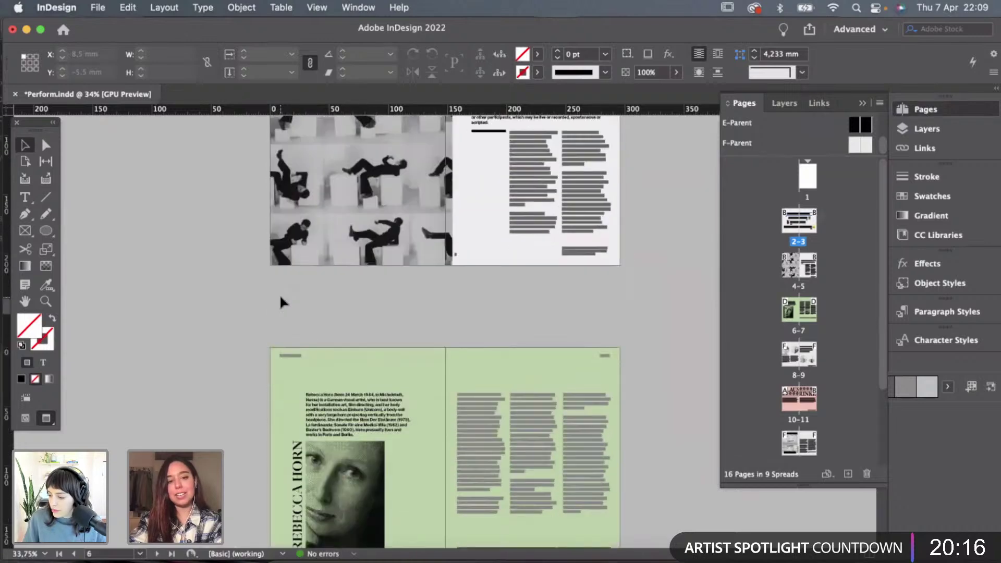
pyautogui.scroll(10, 279, 294)
pyautogui.press('w')
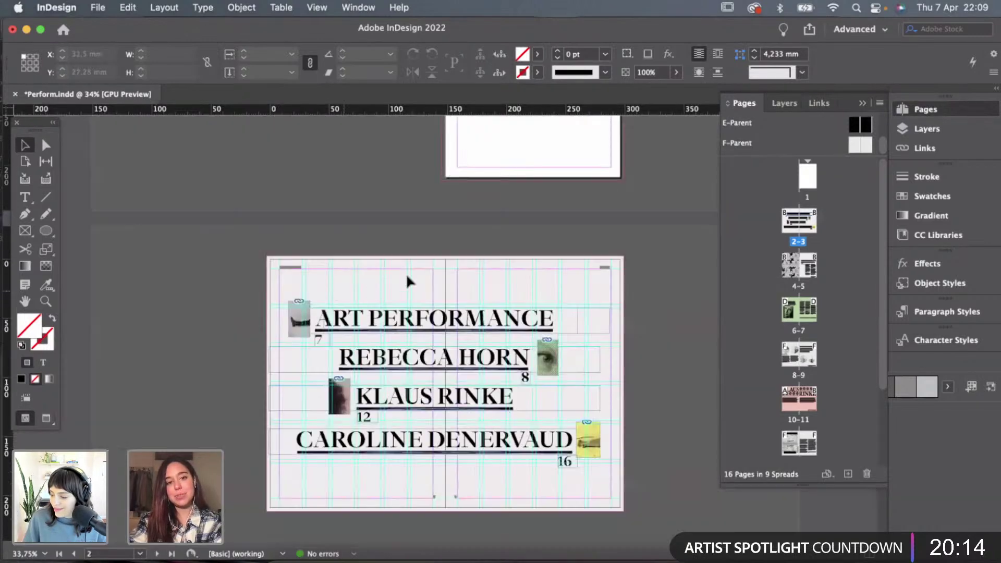
pyautogui.press('w')
pyautogui.scroll(2, 407, 270)
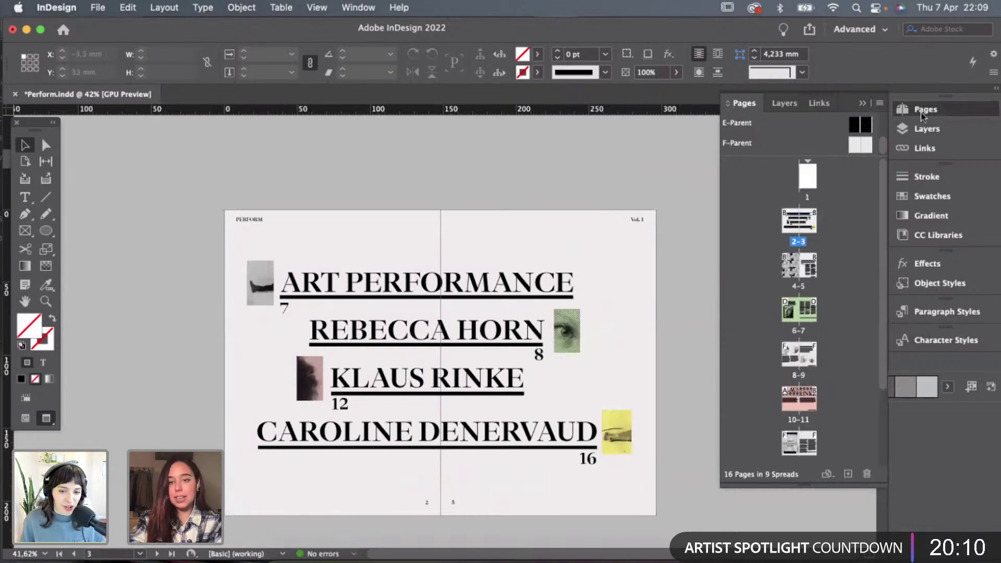
# Apply the [None] parent to both pages 2 and 3 of the contents spread.
pyautogui.scroll(3, 859, 120)
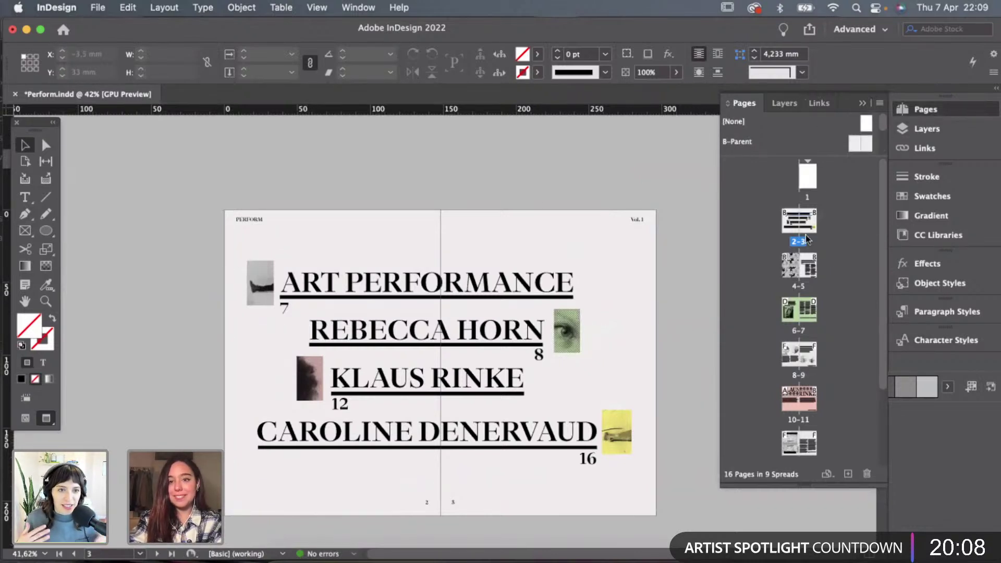
pyautogui.click(855, 145)
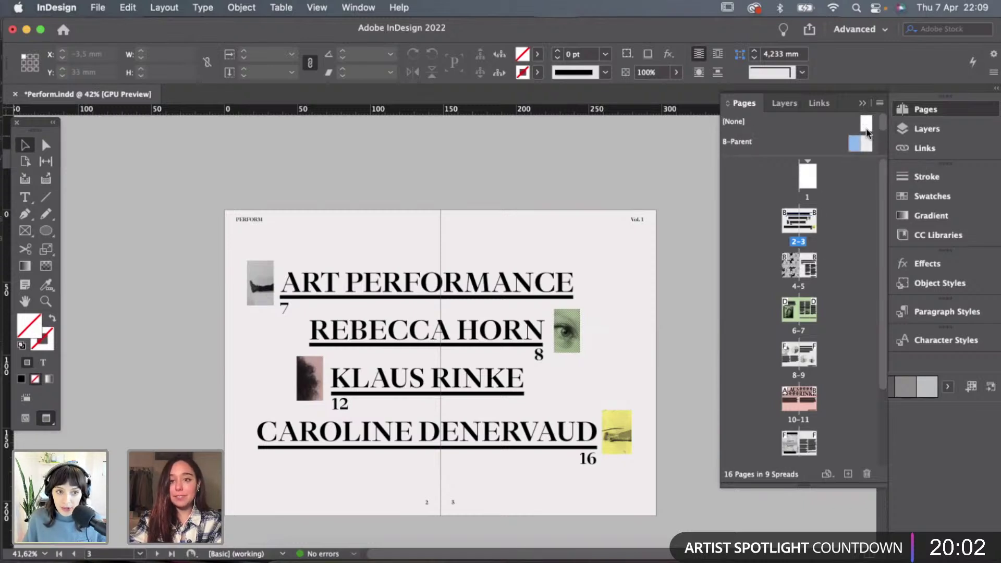
pyautogui.moveTo(866, 127); pyautogui.dragTo(789, 222)
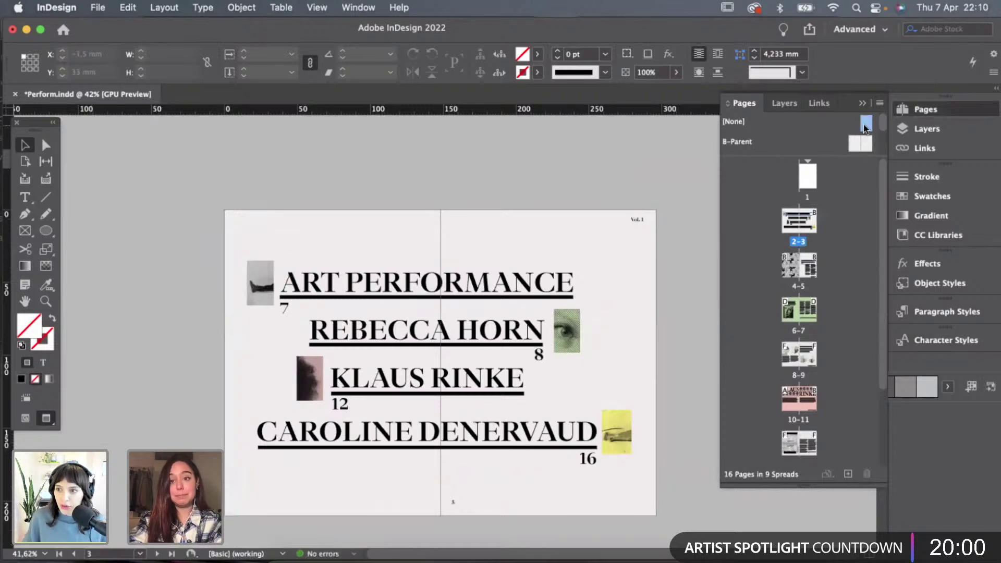
pyautogui.moveTo(864, 128); pyautogui.dragTo(809, 221)
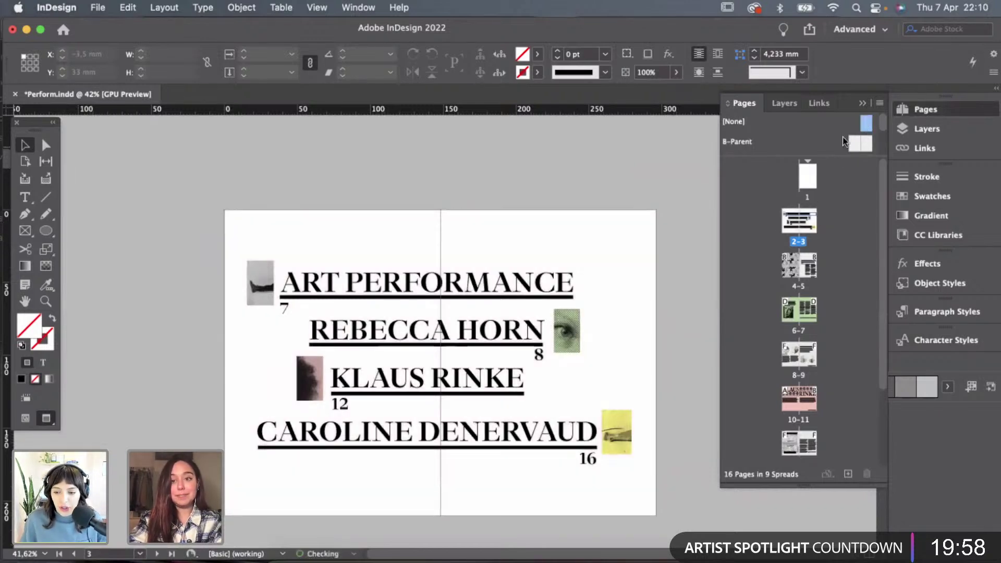
# Copy the full-spread background frame from B-Parent, paste it in place on pages 2-3, and send it to the back.
pyautogui.doubleClick(845, 142)
pyautogui.click(546, 264)
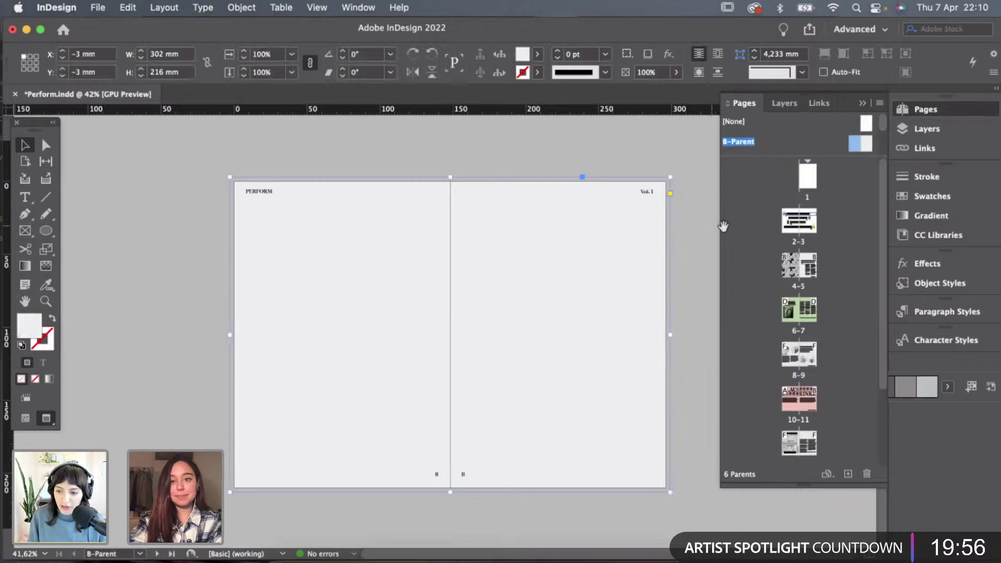
pyautogui.doubleClick(793, 222)
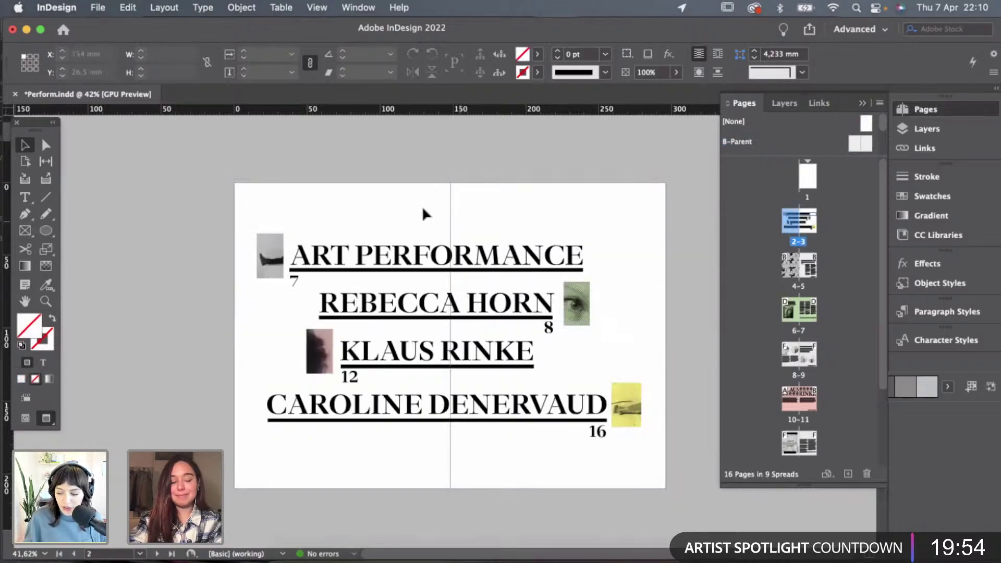
pyautogui.rightClick(423, 208)
pyautogui.click(470, 237)
pyautogui.rightClick(490, 211)
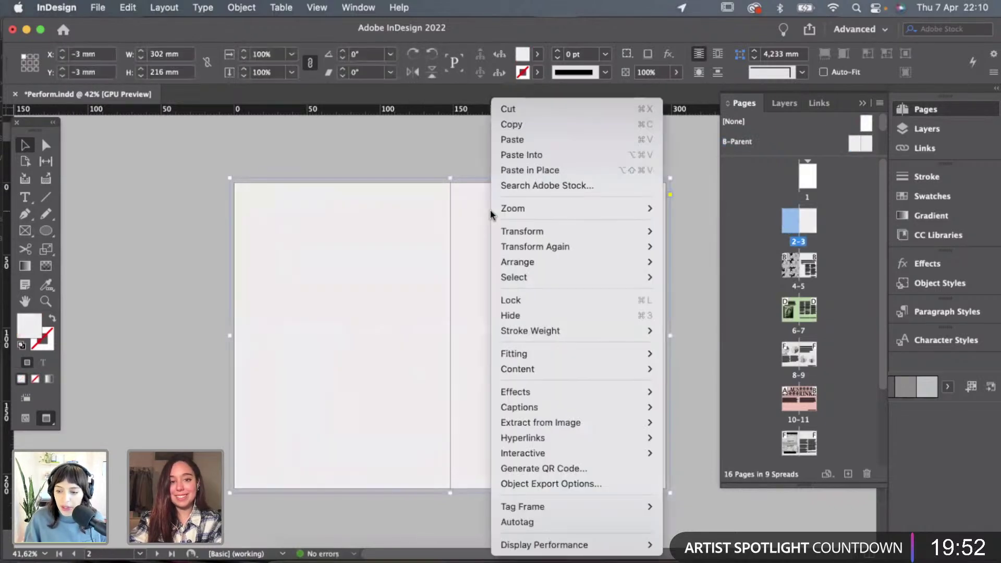
pyautogui.moveTo(558, 260)
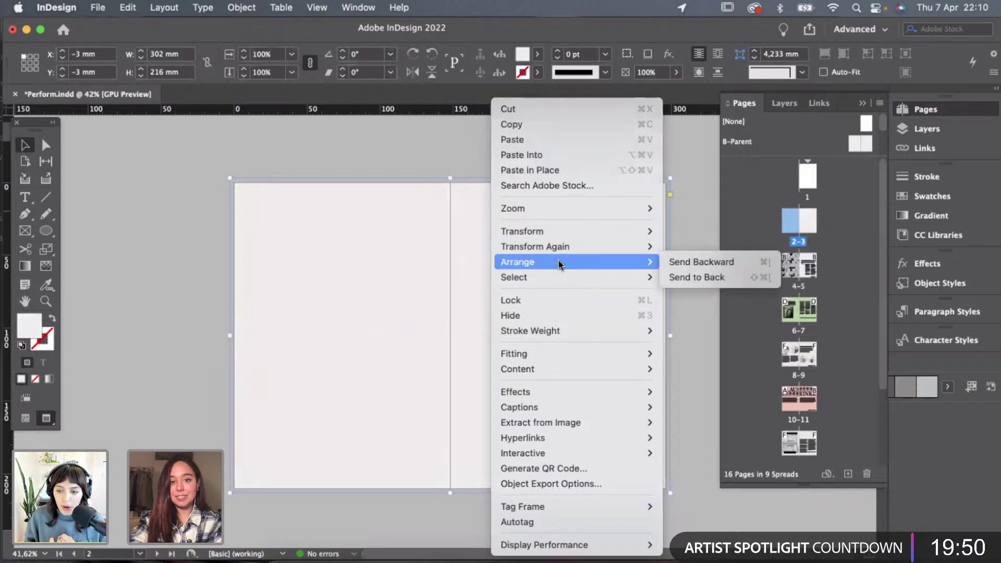
pyautogui.click(684, 282)
pyautogui.click(686, 257)
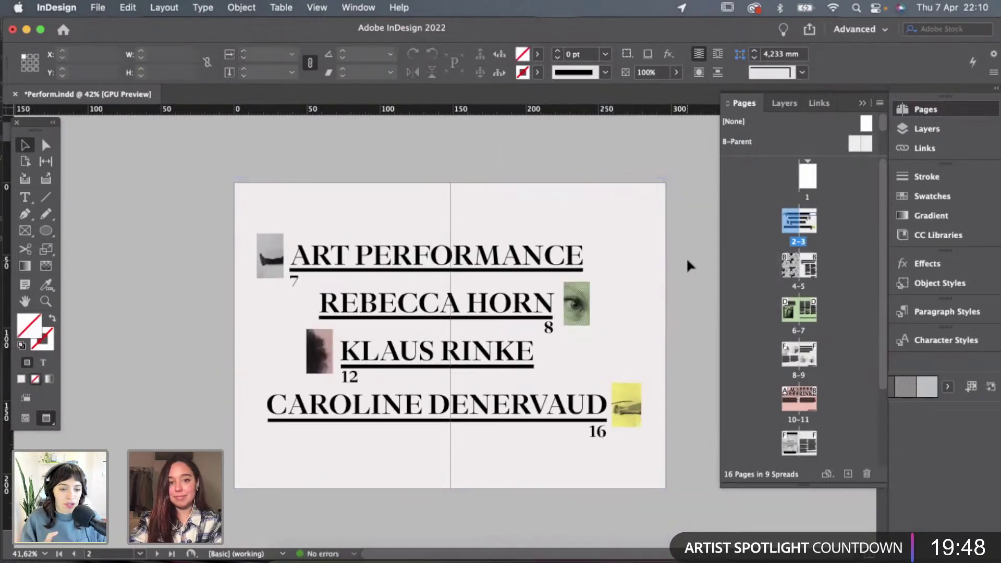
# Draw a text frame about 77 × 63 mm on blank page 1 and enter "Perforated" as its first line.
pyautogui.scroll(-2, 685, 258)
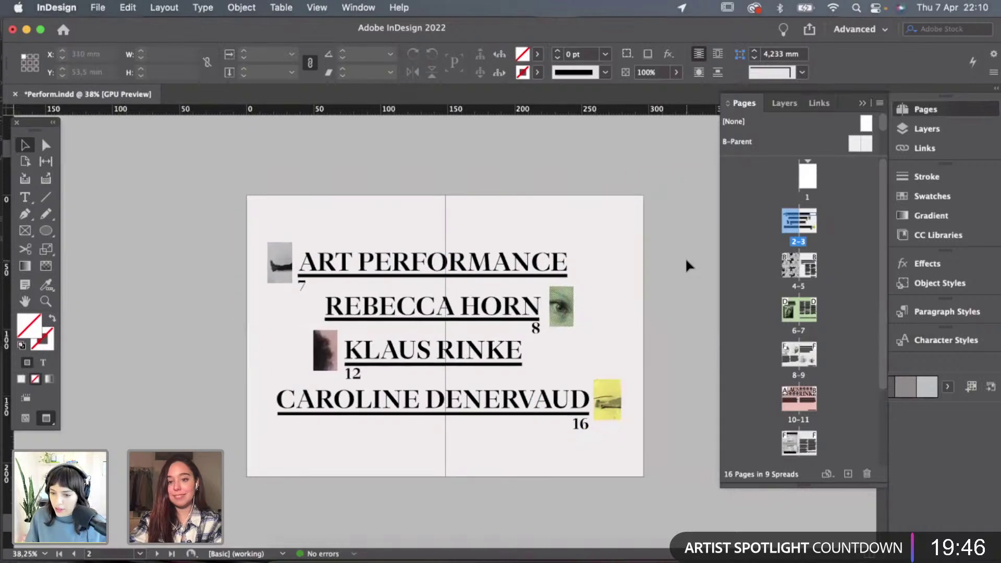
pyautogui.scroll(8, 685, 258)
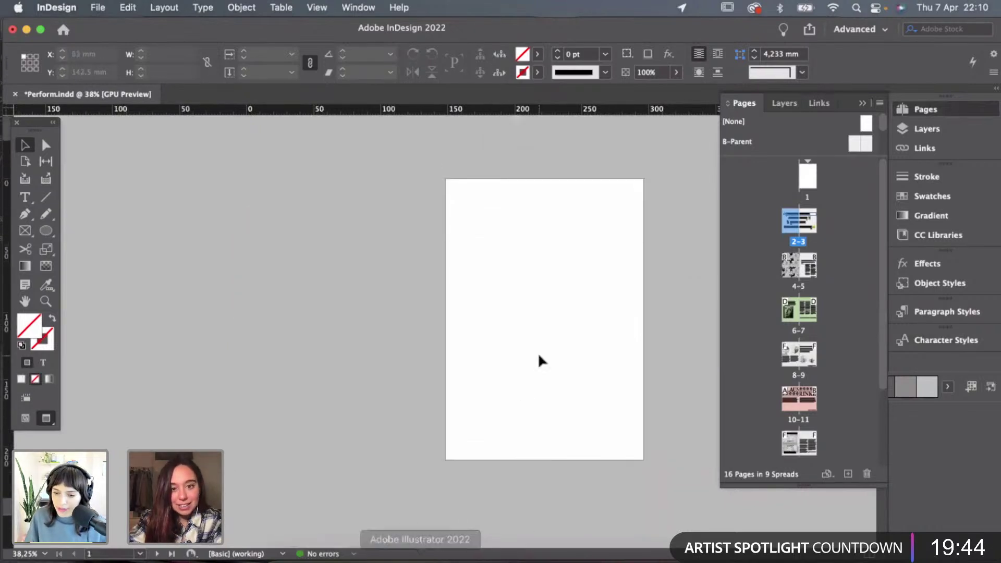
pyautogui.scroll(3, 536, 304)
pyautogui.hscroll(3, 536, 304)
pyautogui.scroll(1, 536, 304)
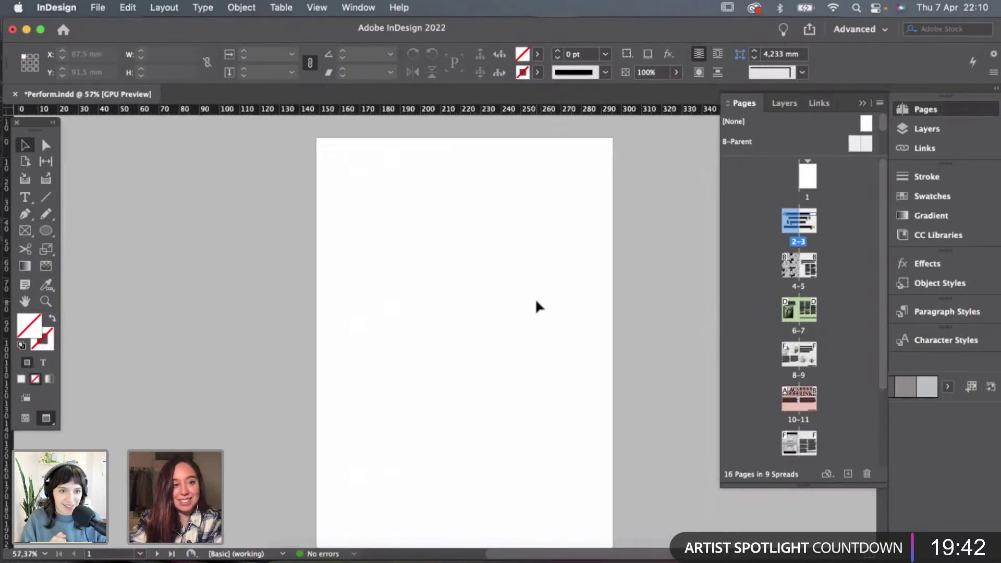
pyautogui.click(26, 197)
pyautogui.moveTo(345, 270); pyautogui.dragTo(496, 386)
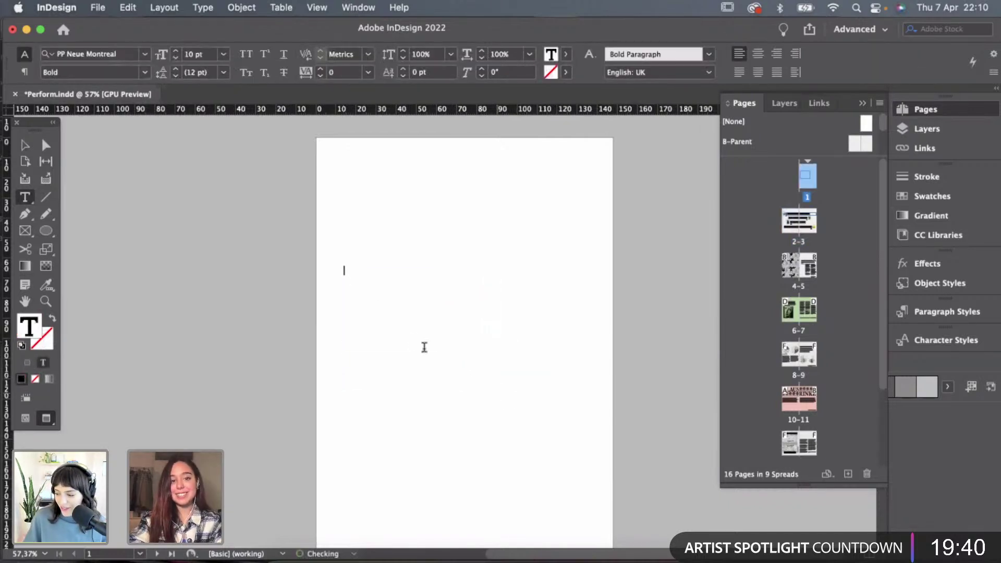
pyautogui.write('pe')
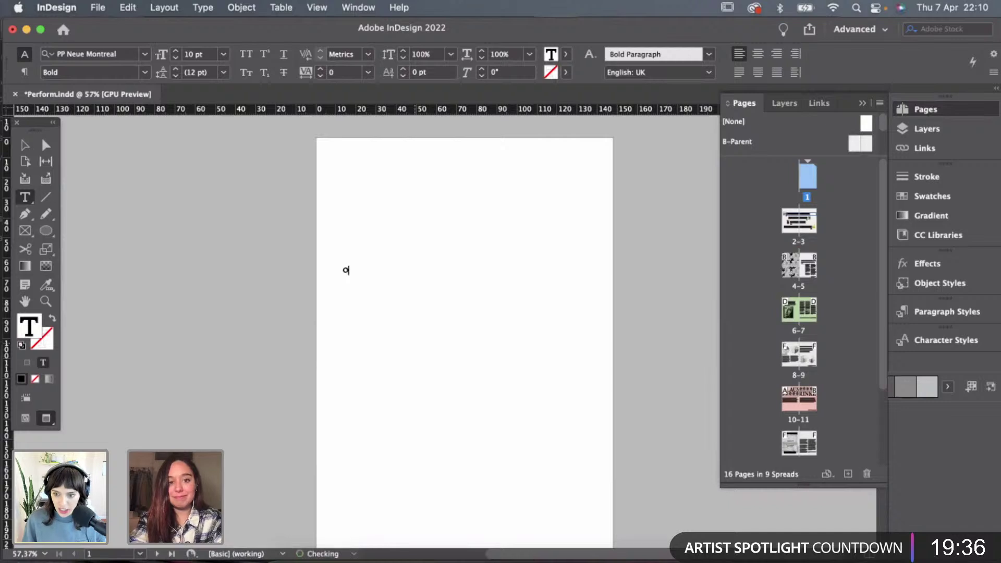
pyautogui.press('BackSpace')
pyautogui.write('Per')
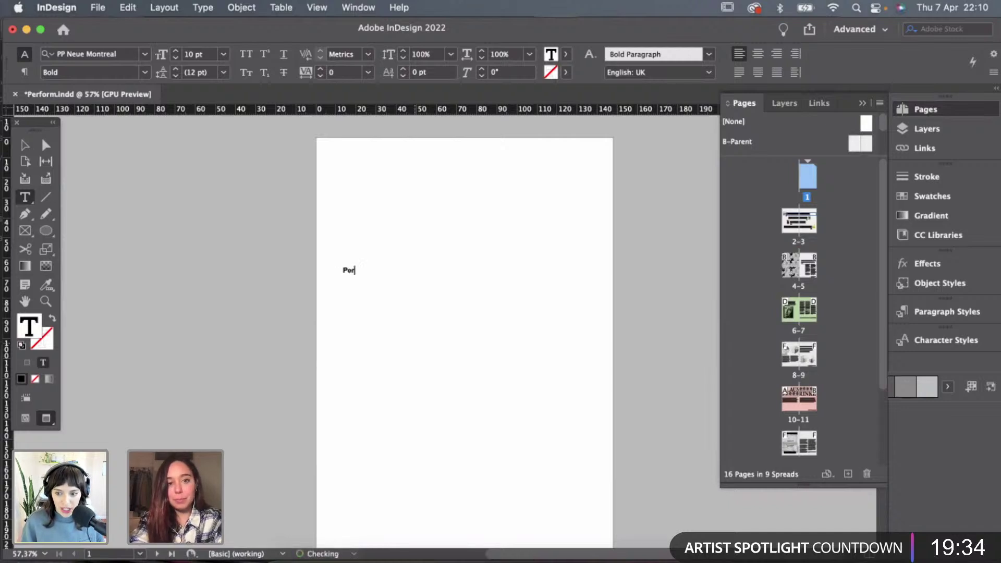
pyautogui.write('forad')
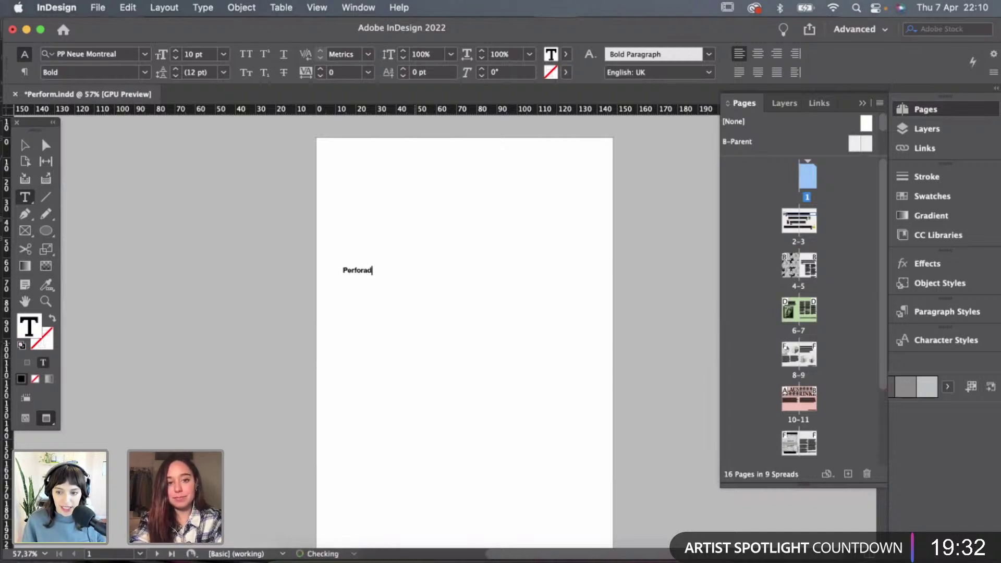
pyautogui.press('BackSpace')
pyautogui.write('ted')
pyautogui.press('Return')
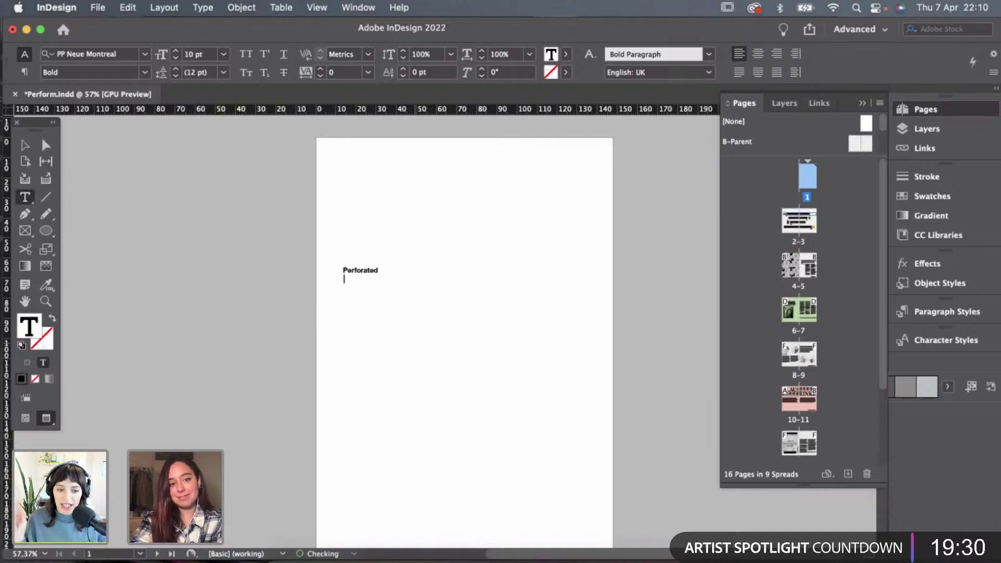
# Add "Adapt", "Persistance" and "Scraps" as separate lines below "Perforated".
pyautogui.write('Adapt ')
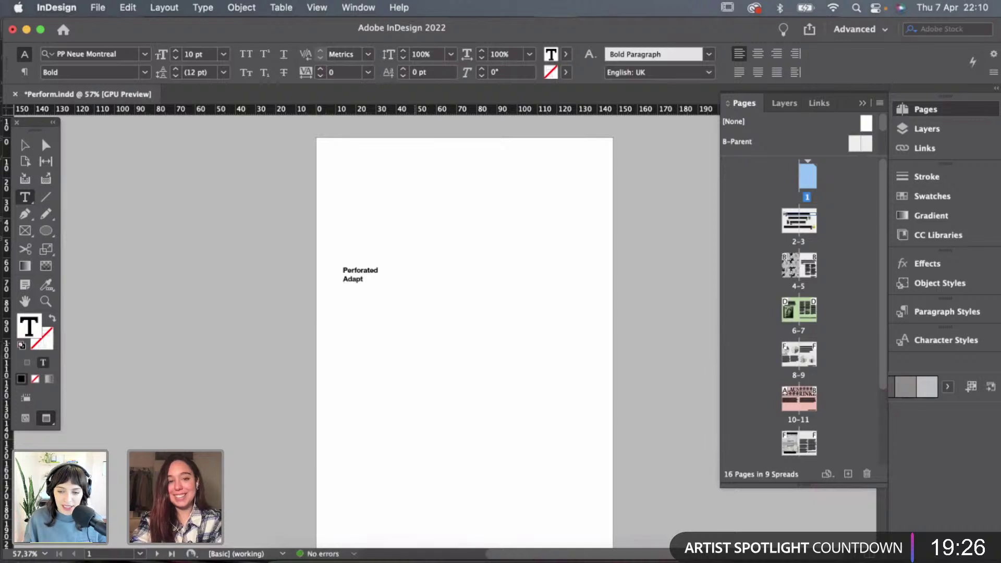
pyautogui.write('Pers')
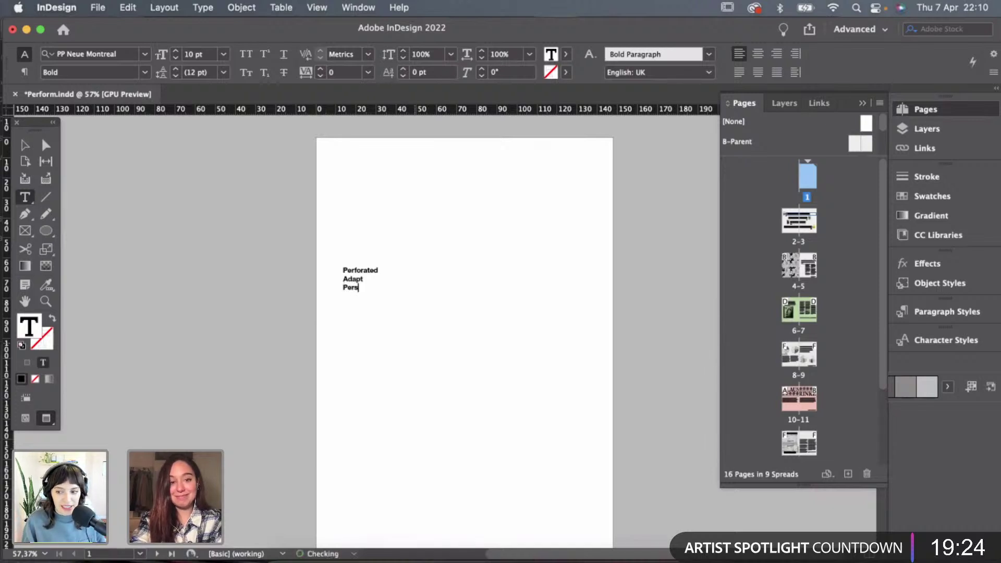
pyautogui.write('istanve')
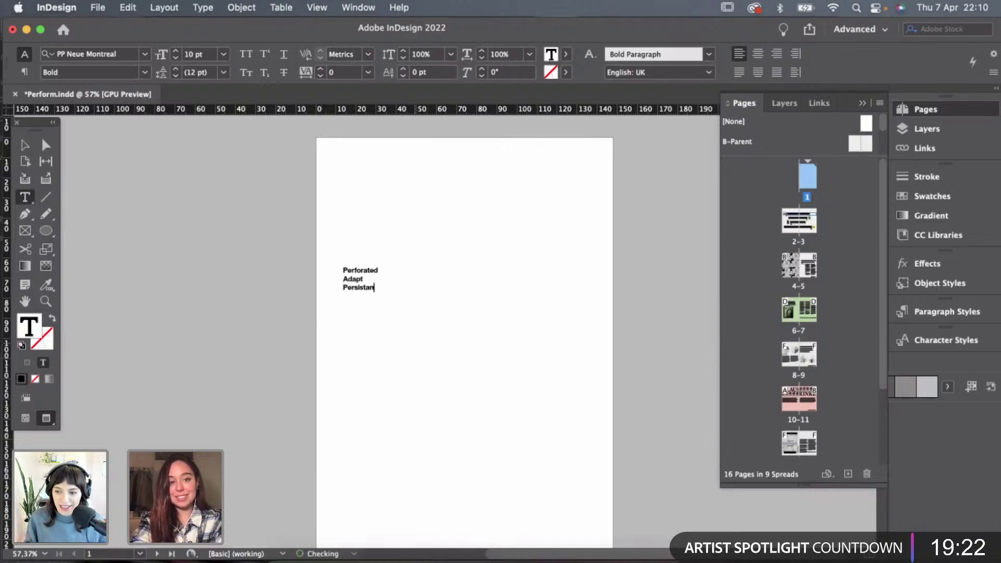
pyautogui.press('Return')
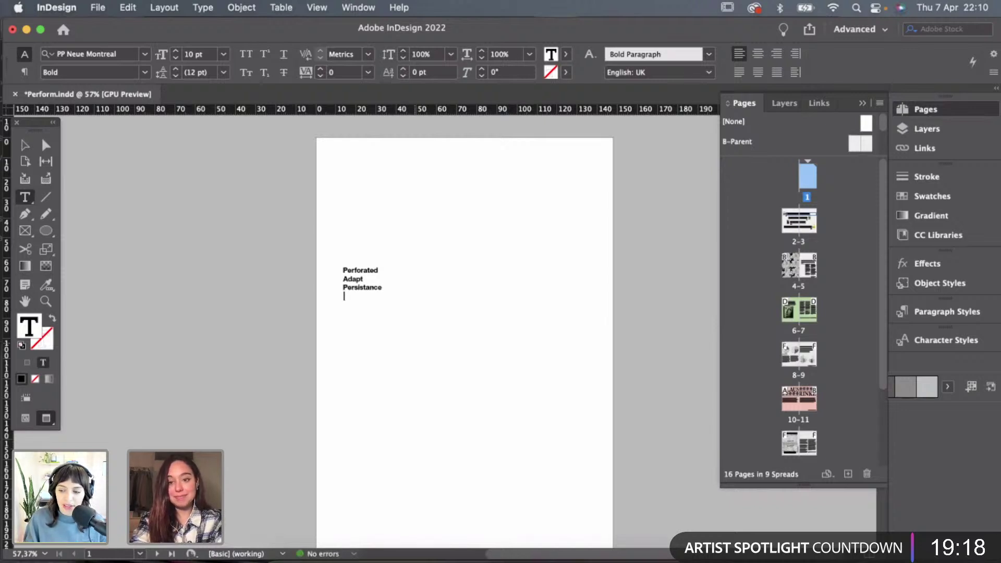
pyautogui.write('Scrap')
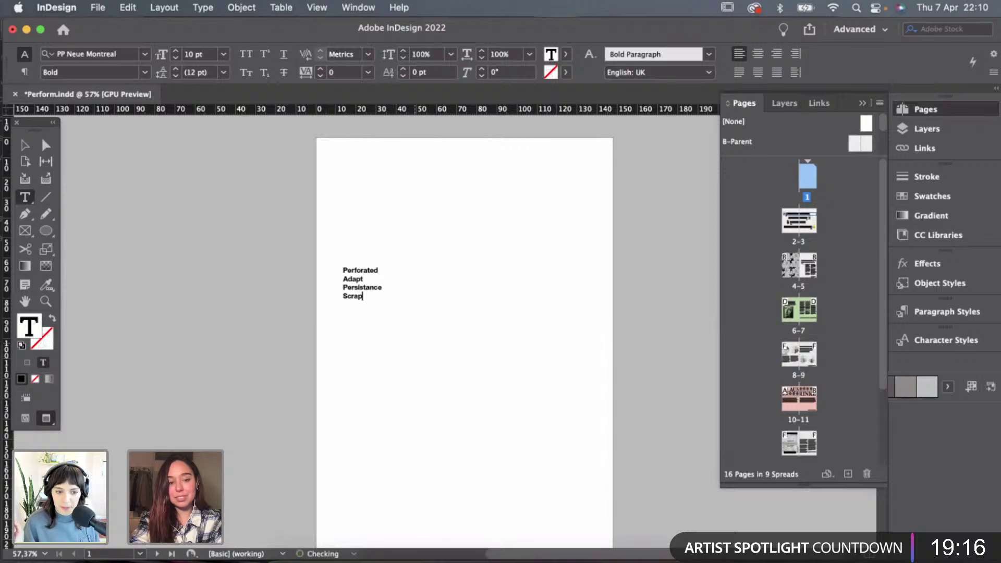
pyautogui.write('s')
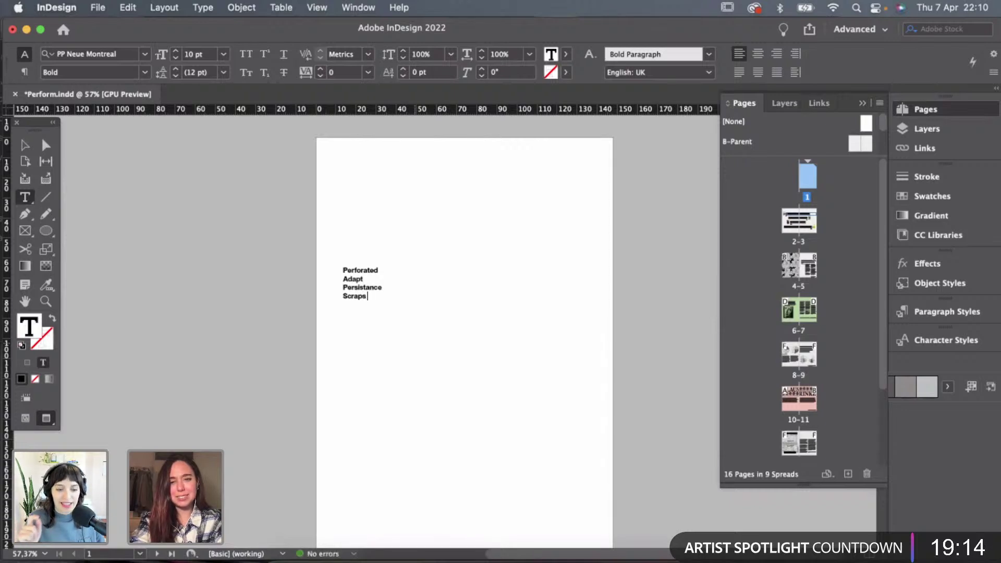
# Add "Pieces" and join it to the line above to read "Scraps & Pieces", then deselect the text frame.
pyautogui.press('Return')
pyautogui.write('Pi')
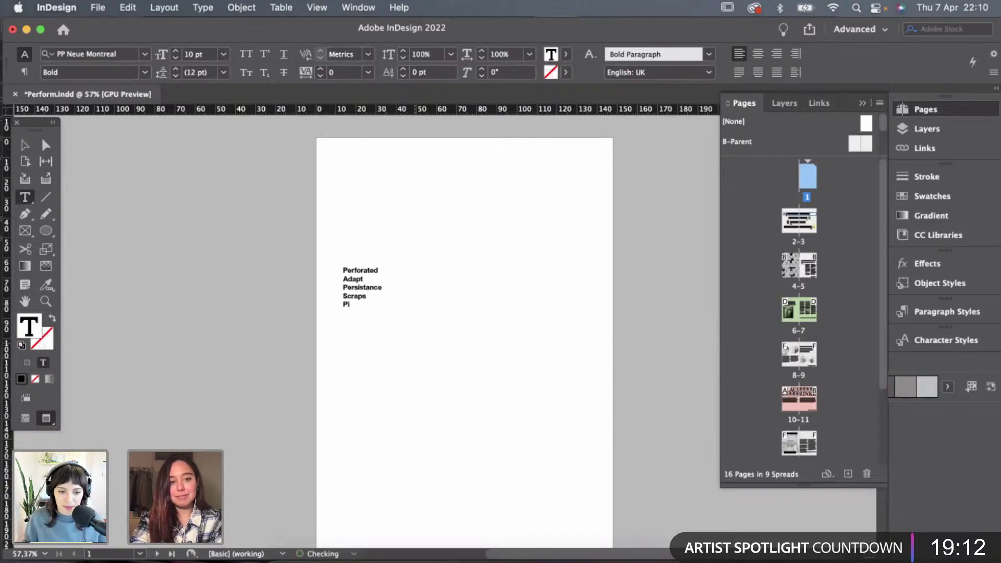
pyautogui.write('eces')
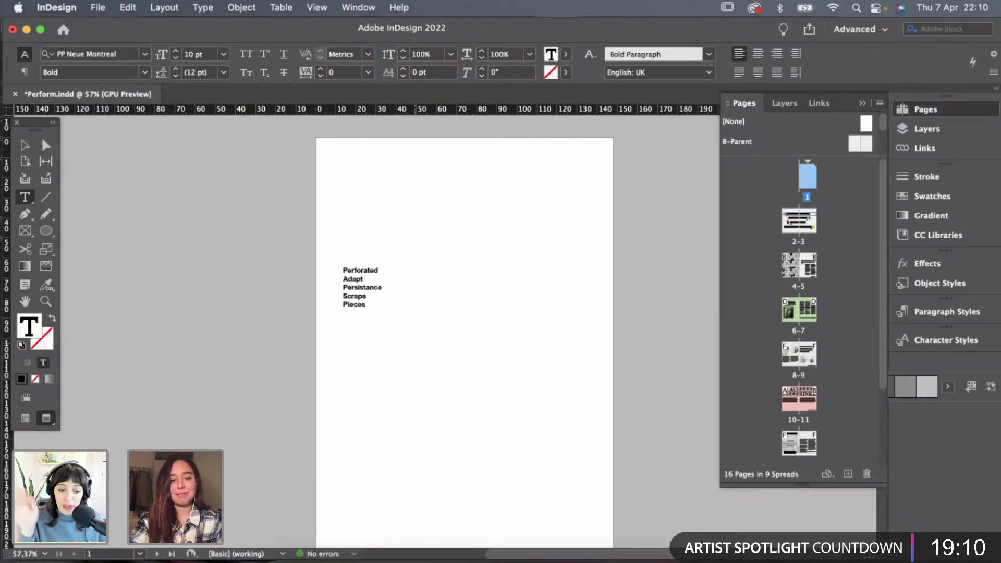
pyautogui.click(344, 305)
pyautogui.press('BackSpace')
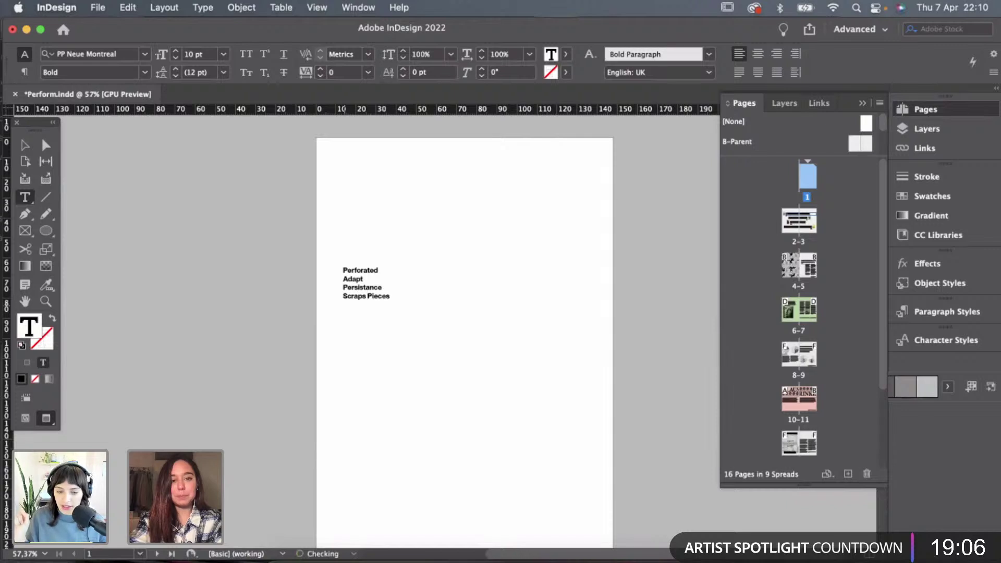
pyautogui.write('&')
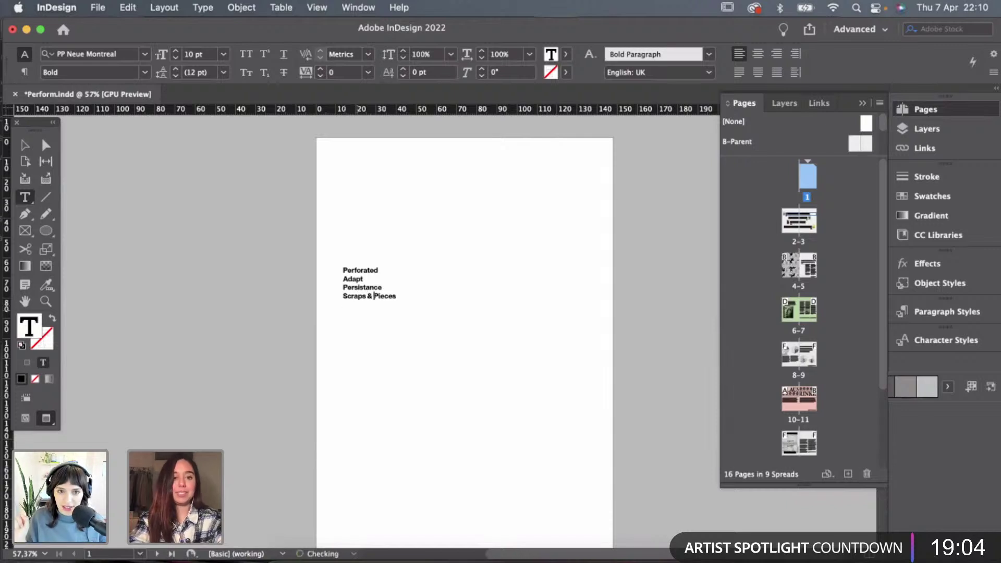
pyautogui.press('Escape')
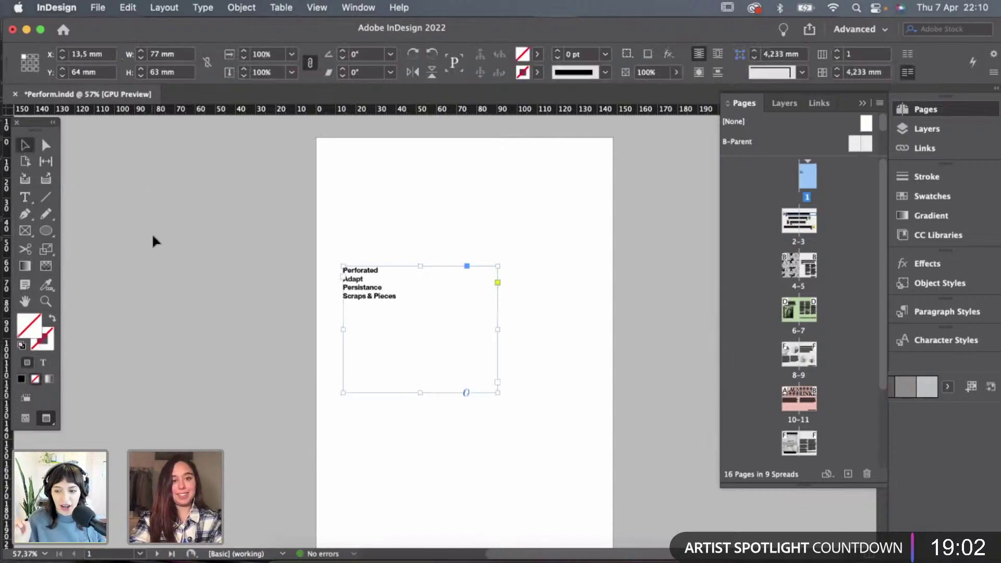
pyautogui.click(151, 233)
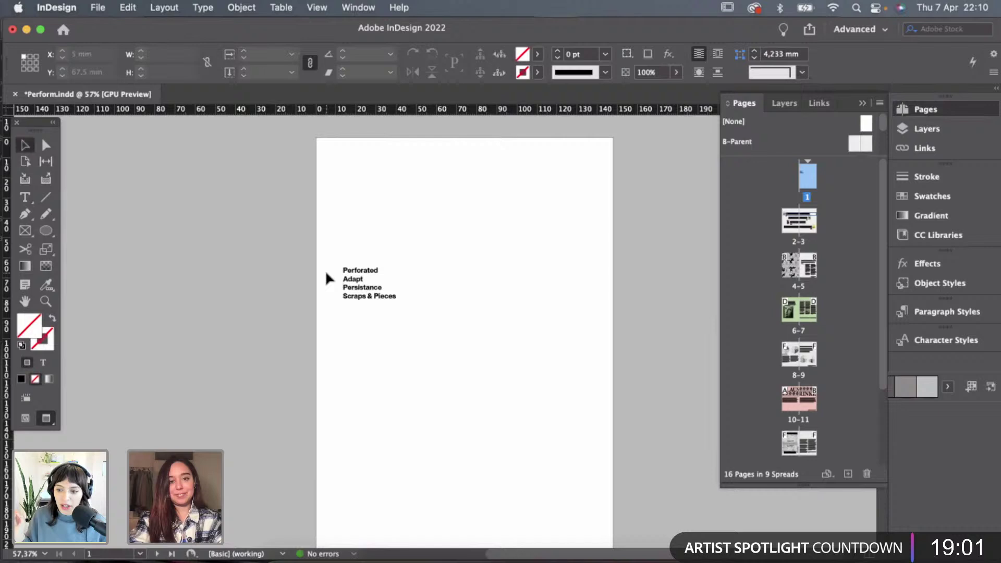
# Add "Leap", "Move" and "Shift" as separate lines below "Scraps & Pieces" in the page 1 word list.
pyautogui.doubleClick(411, 296)
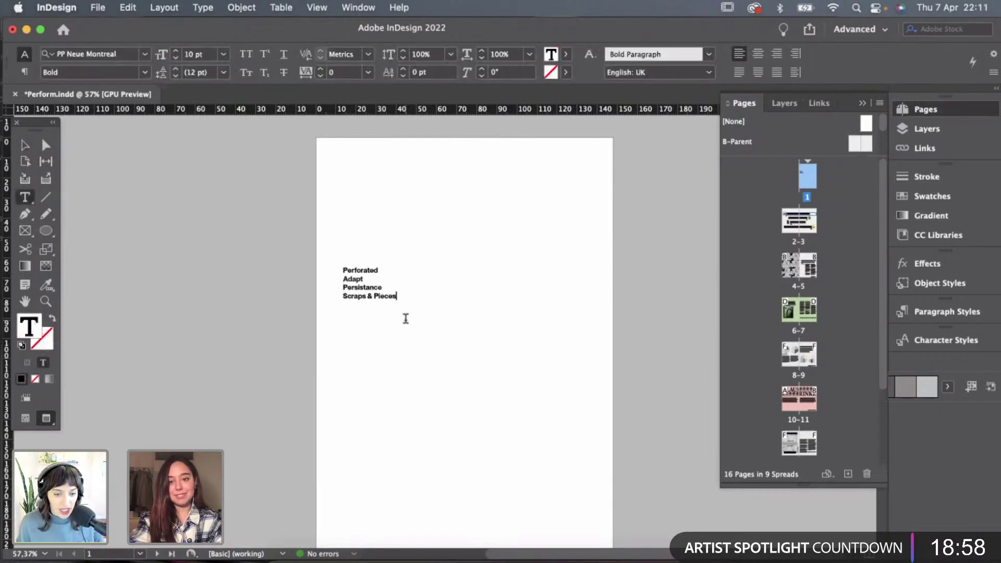
pyautogui.press('Return')
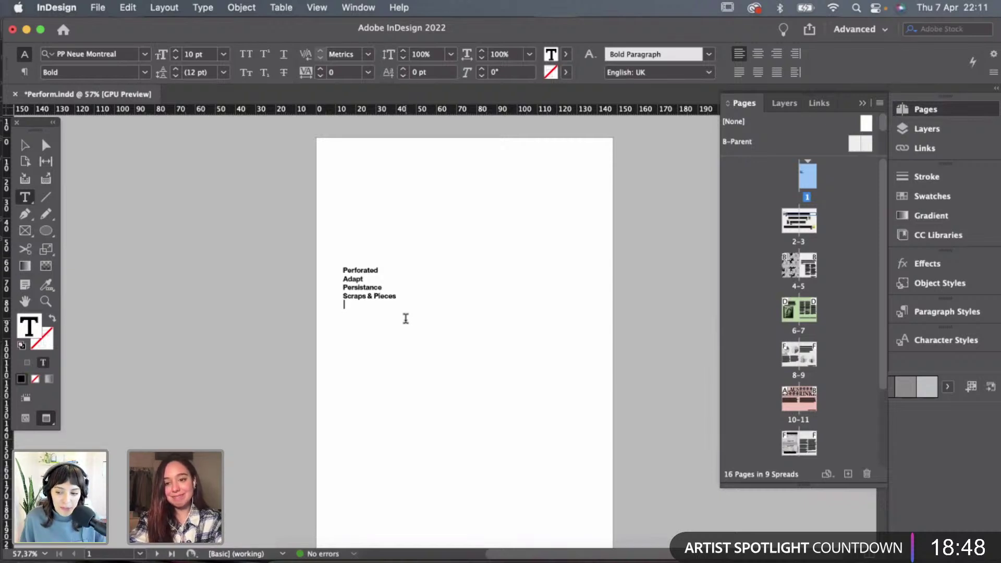
pyautogui.write('L')
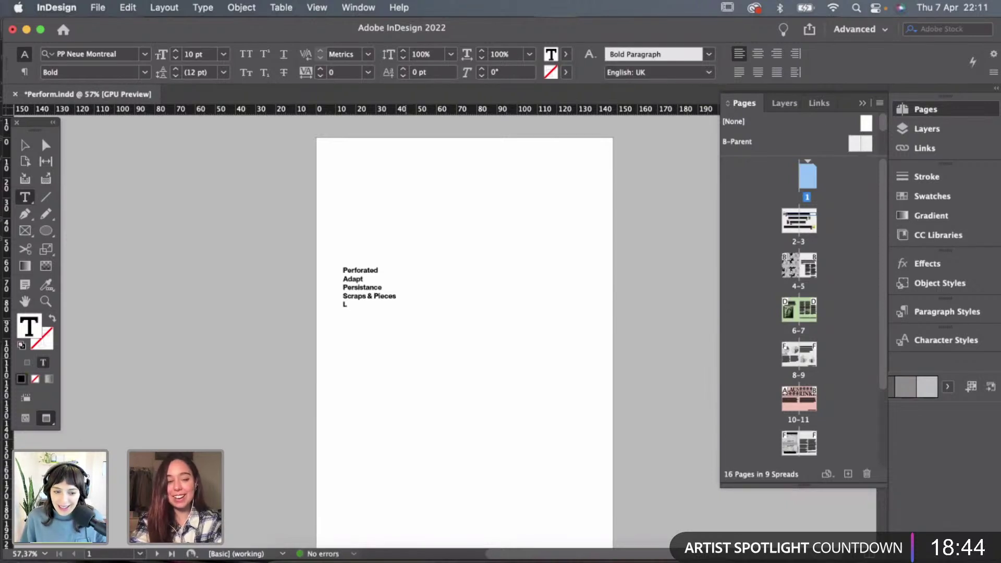
pyautogui.write('eap')
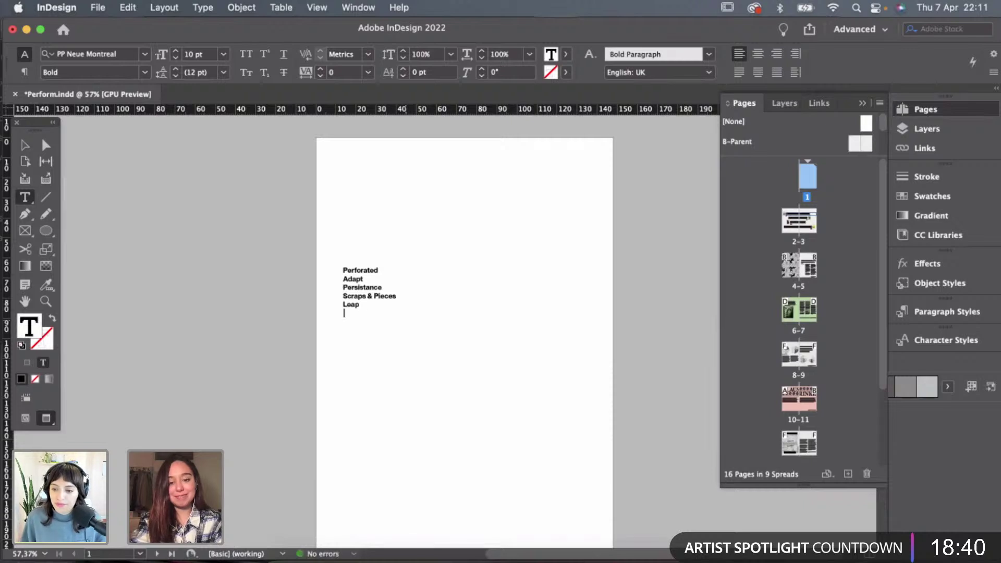
pyautogui.write('TMopv')
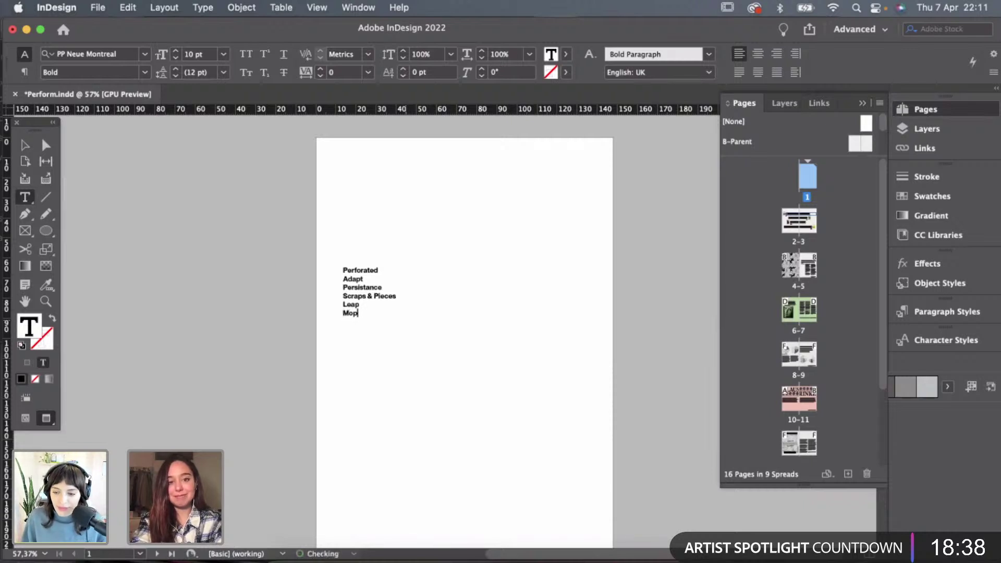
pyautogui.press('BackSpace')
pyautogui.write('ve')
pyautogui.press('Return')
pyautogui.write('Shi')
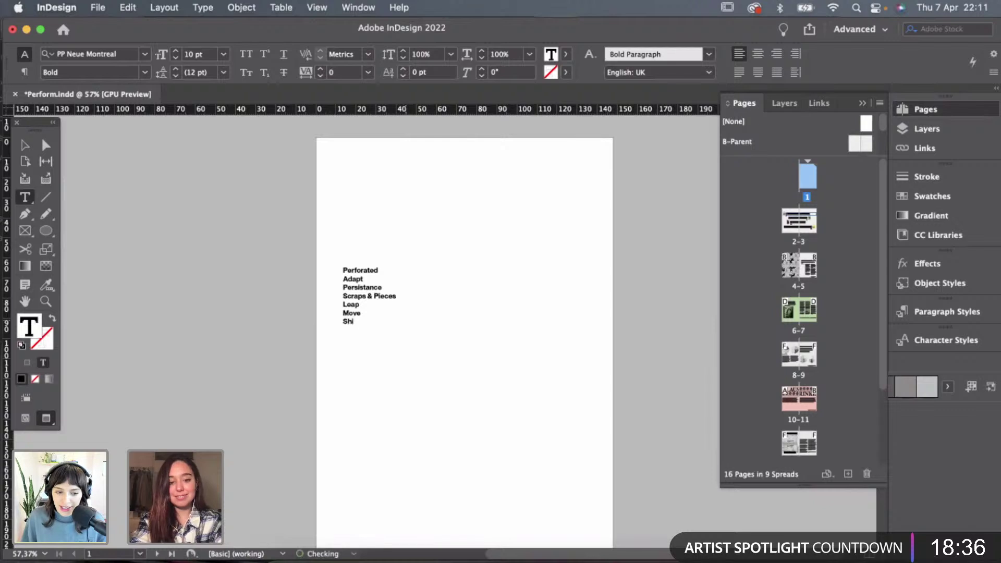
pyautogui.write('ft')
pyautogui.press('Return')
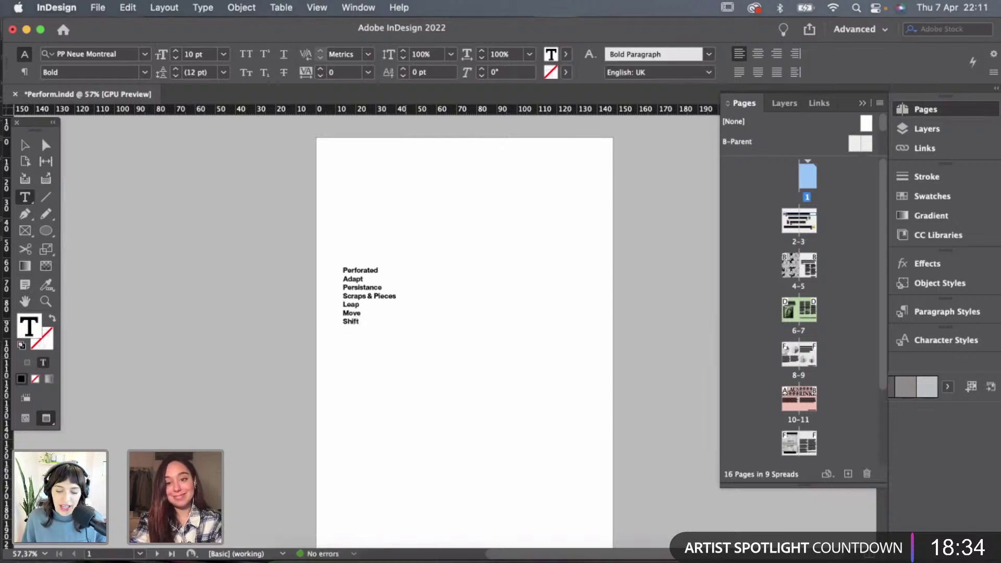
# Add "Rhithm" and "Flow" as separate lines below "Shift".
pyautogui.write('Rith')
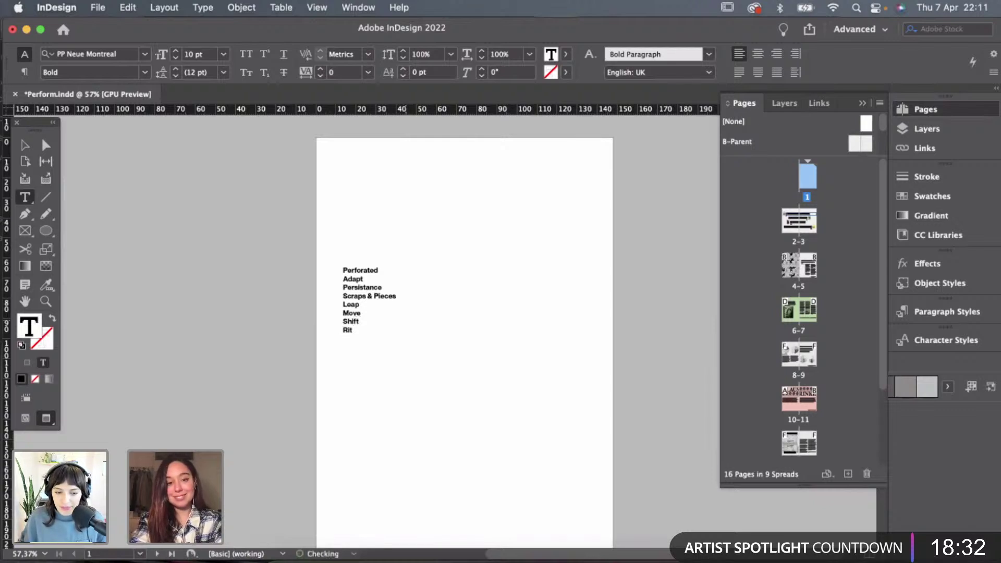
pyautogui.press('BackSpace')
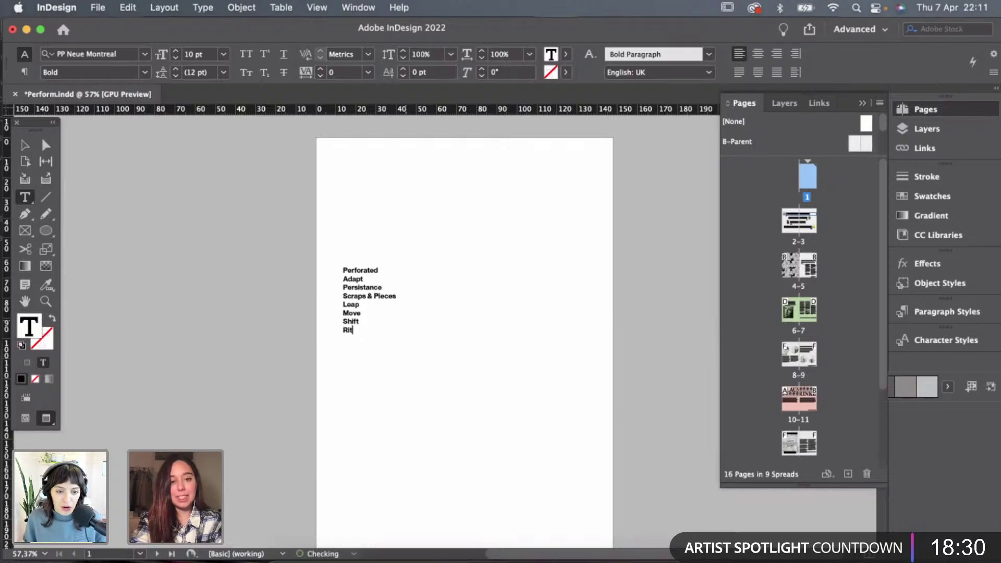
pyautogui.write('hm')
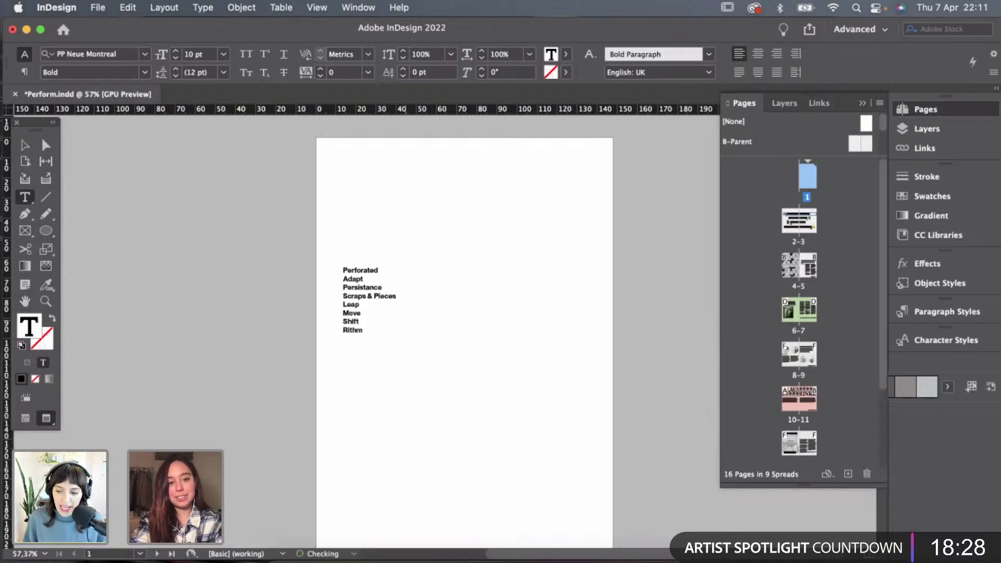
pyautogui.press('BackSpace')
pyautogui.press('BackSpace')
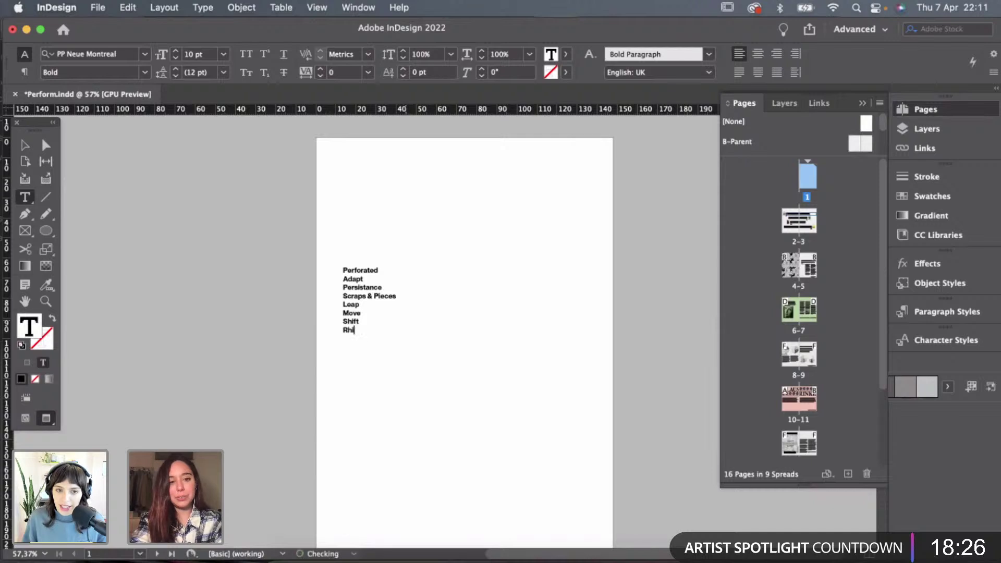
pyautogui.write('hitm')
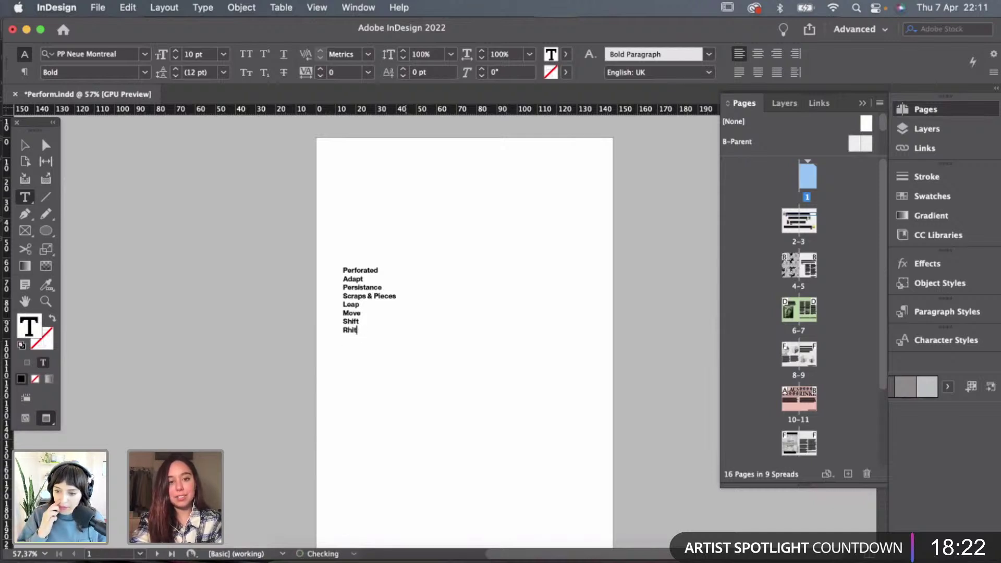
pyautogui.press('BackSpace')
pyautogui.press('BackSpace')
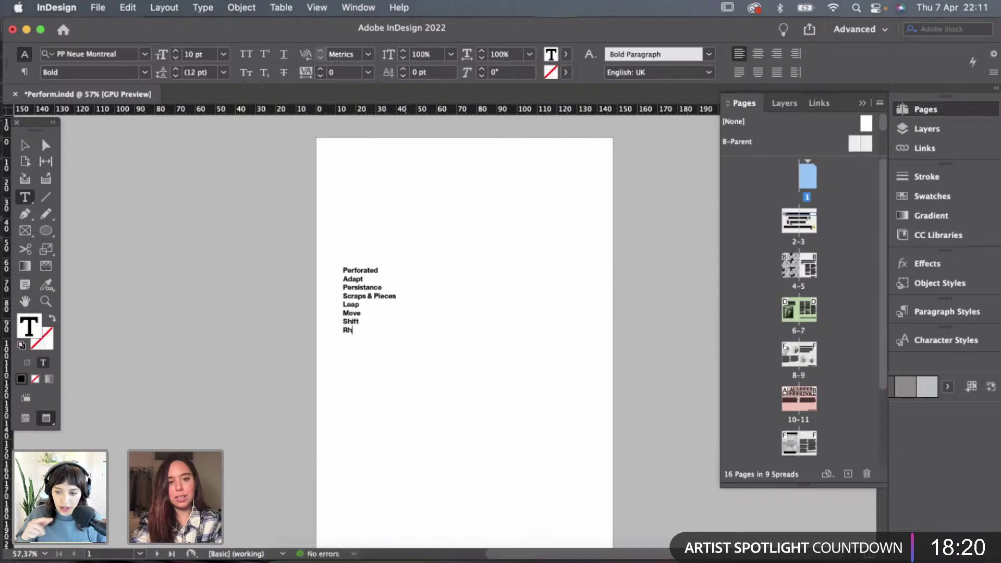
pyautogui.write('ithm')
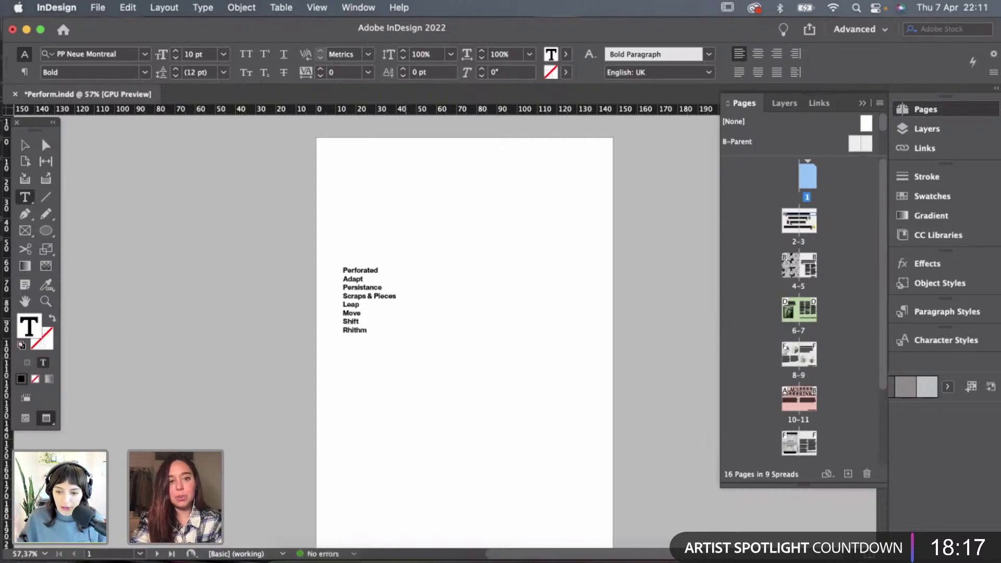
pyautogui.press('Return')
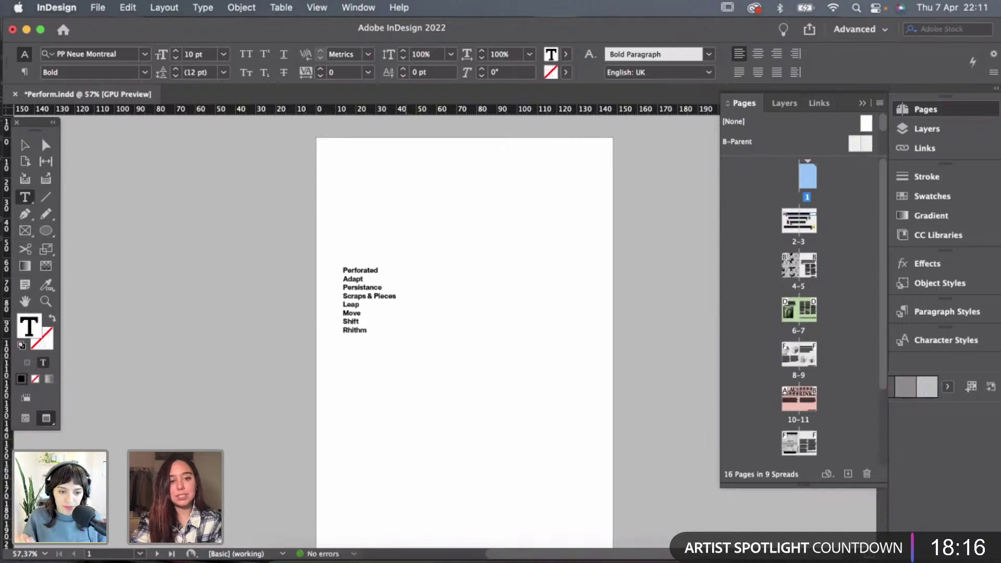
pyautogui.write('Flow')
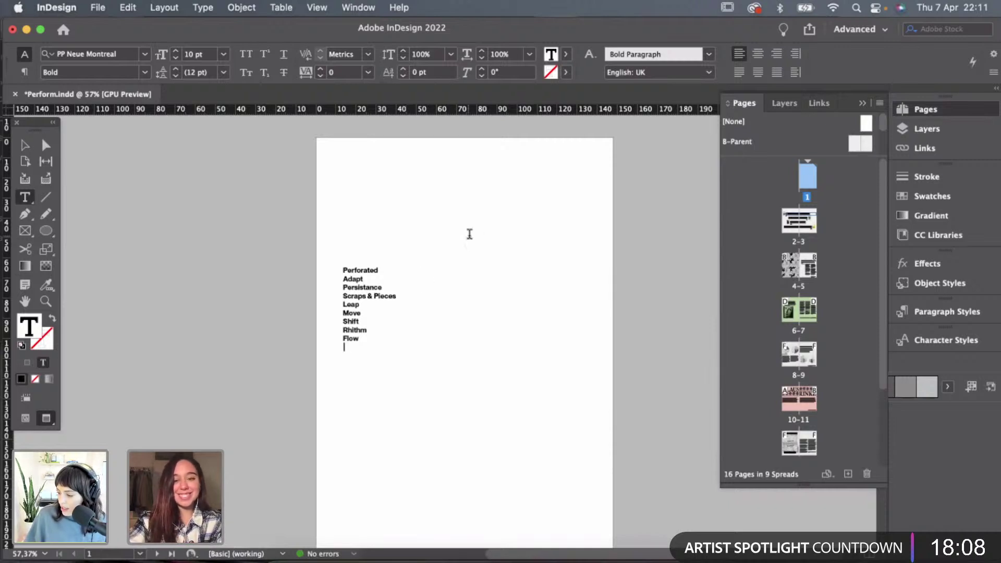
pyautogui.scroll(1, 378, 306)
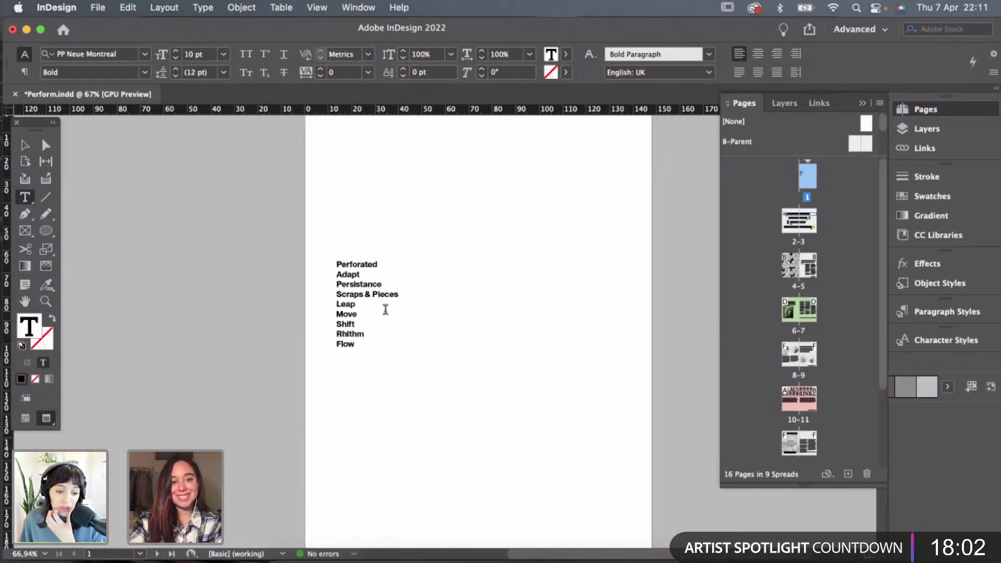
pyautogui.scroll(2, 404, 291)
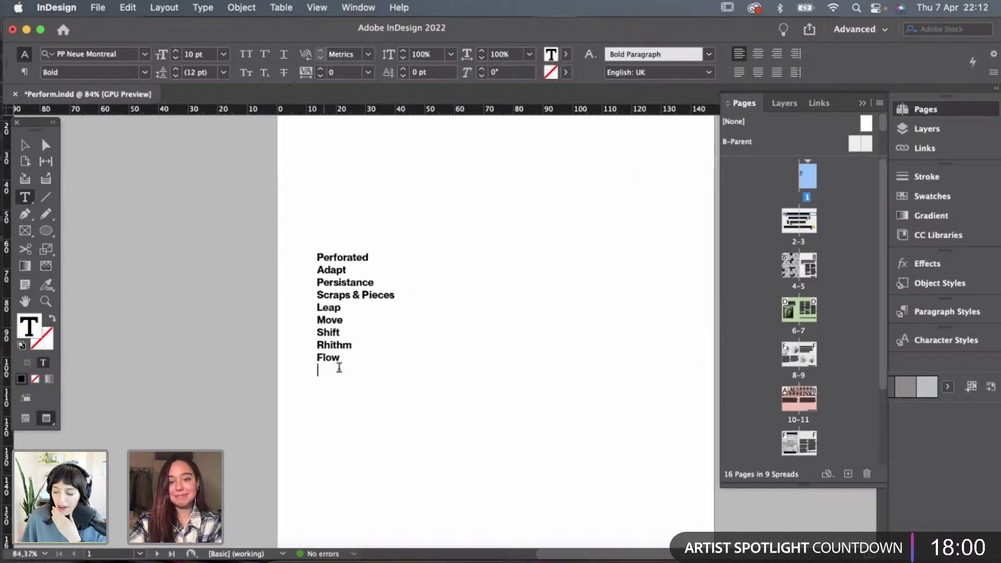
pyautogui.moveTo(343, 359); pyautogui.dragTo(314, 359)
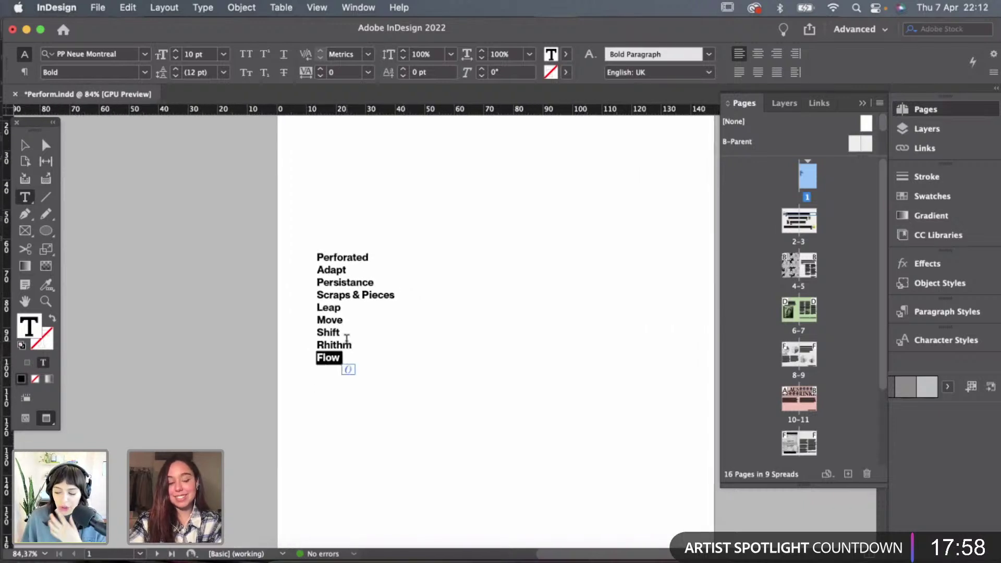
pyautogui.click(25, 146)
pyautogui.click(245, 256)
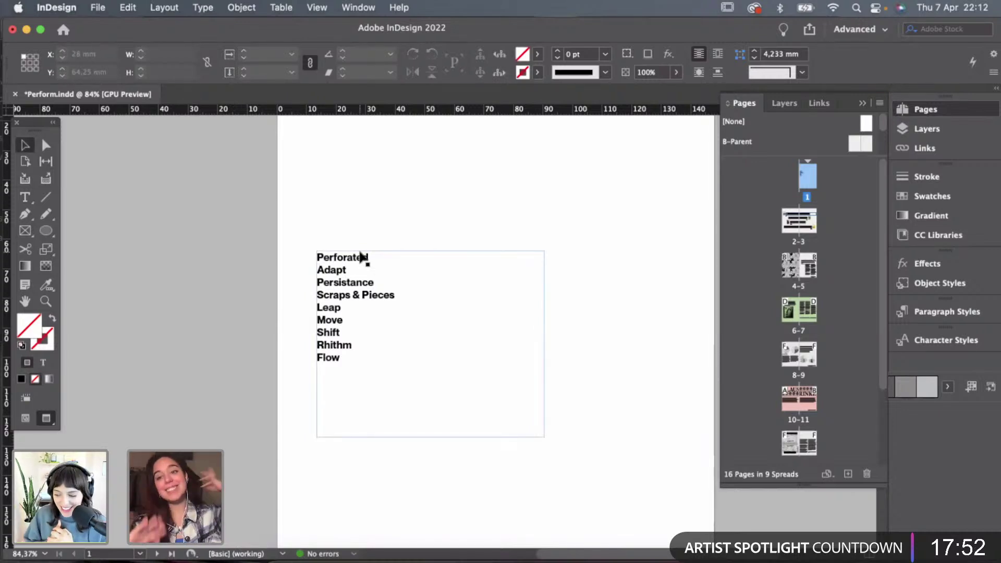
pyautogui.scroll(-1, 402, 228)
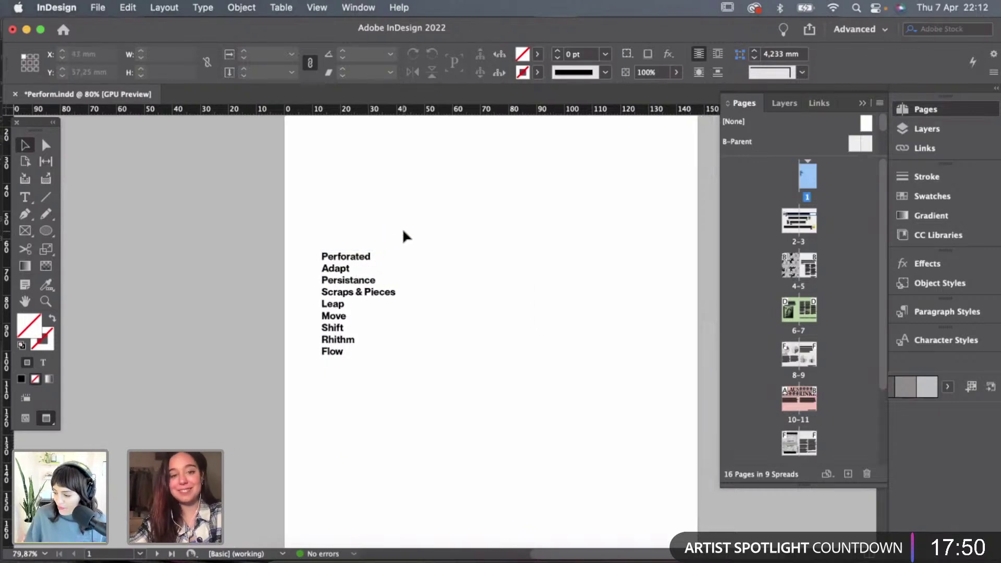
# Mark the words "Adapt" and "Rhithm" in the list with a leading dash.
pyautogui.doubleClick(361, 268)
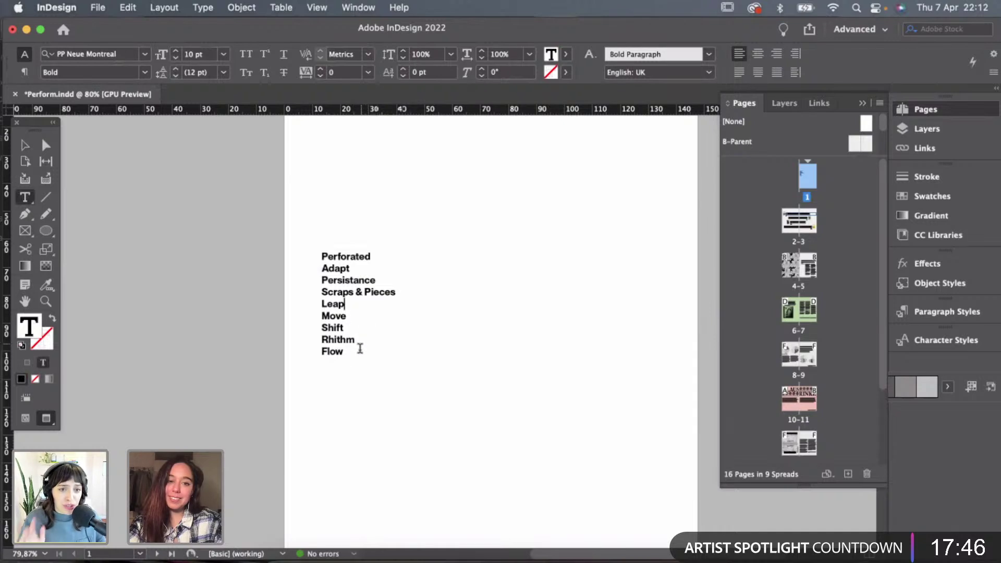
pyautogui.click(336, 351)
pyautogui.click(359, 270)
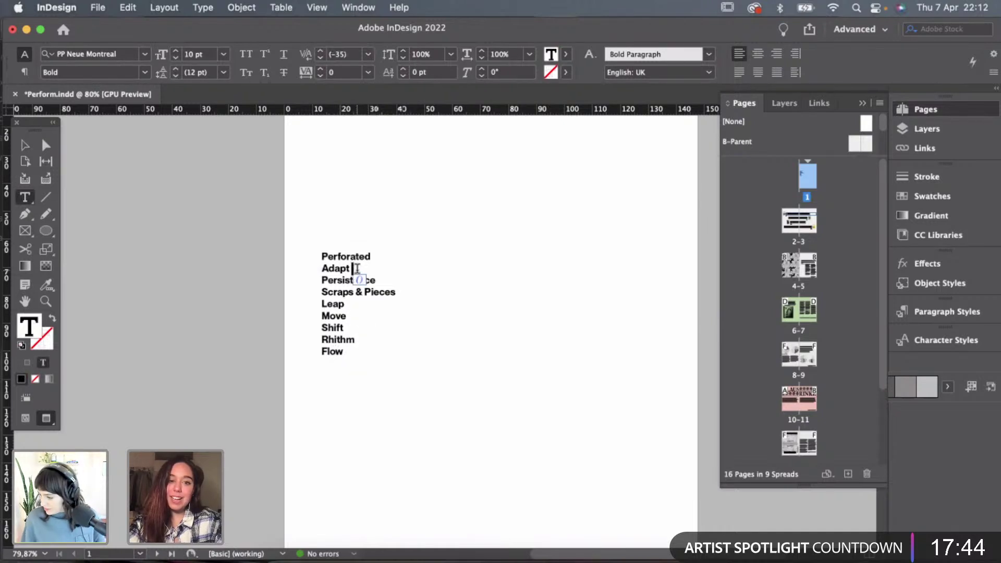
pyautogui.click(319, 268)
pyautogui.write('-')
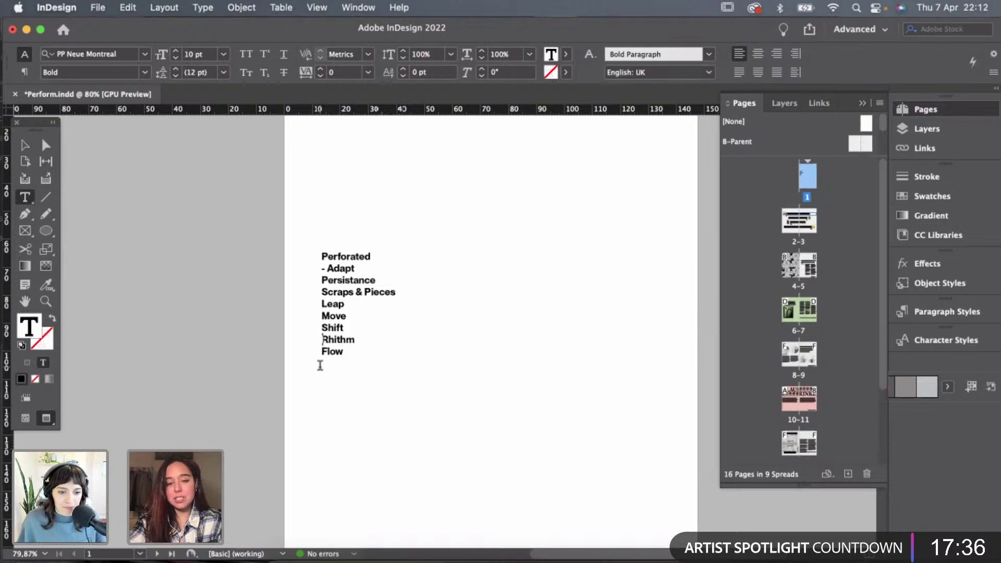
pyautogui.click(321, 340)
pyautogui.write('-')
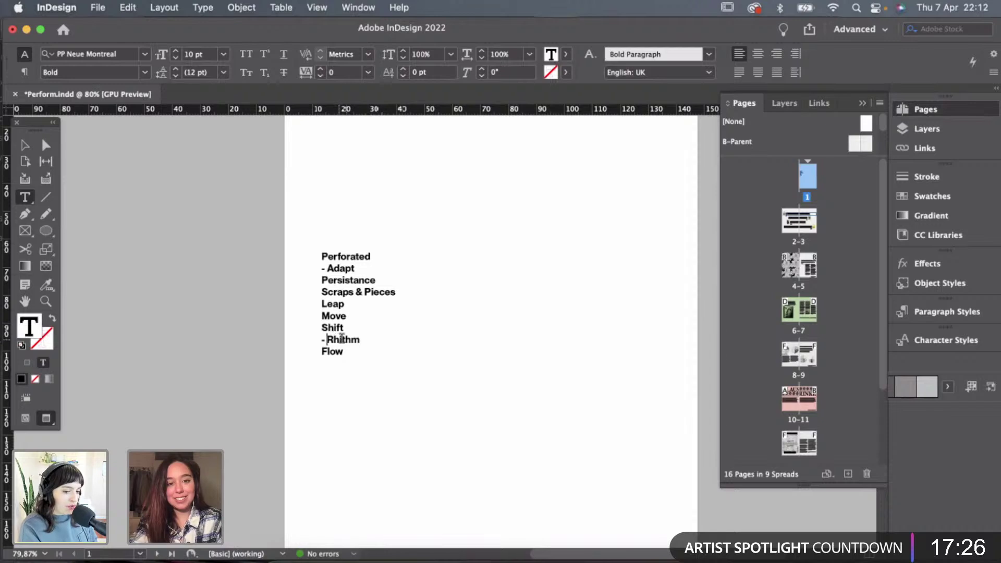
# Correct the spelling of "Rhithm" to "Rhythm" in the word list.
pyautogui.click(350, 377)
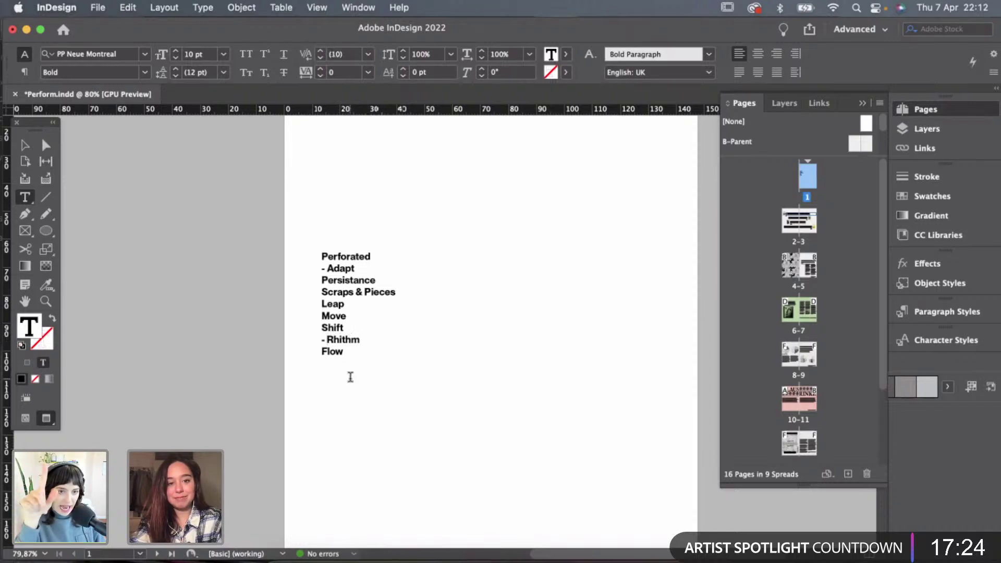
pyautogui.press('BackSpace')
pyautogui.write('y')
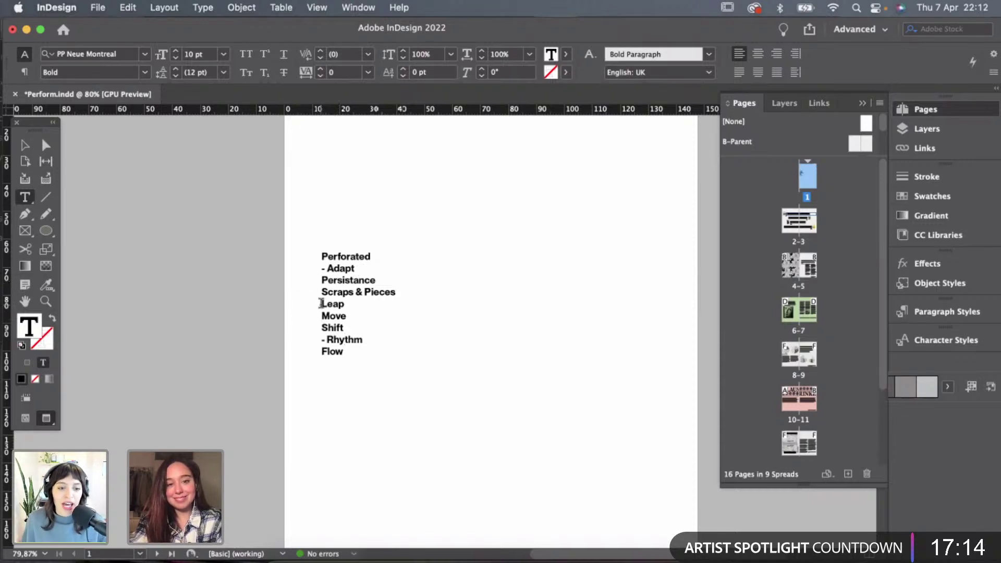
# Mark the "Scraps & Pieces" line with a leading dash.
pyautogui.click(330, 354)
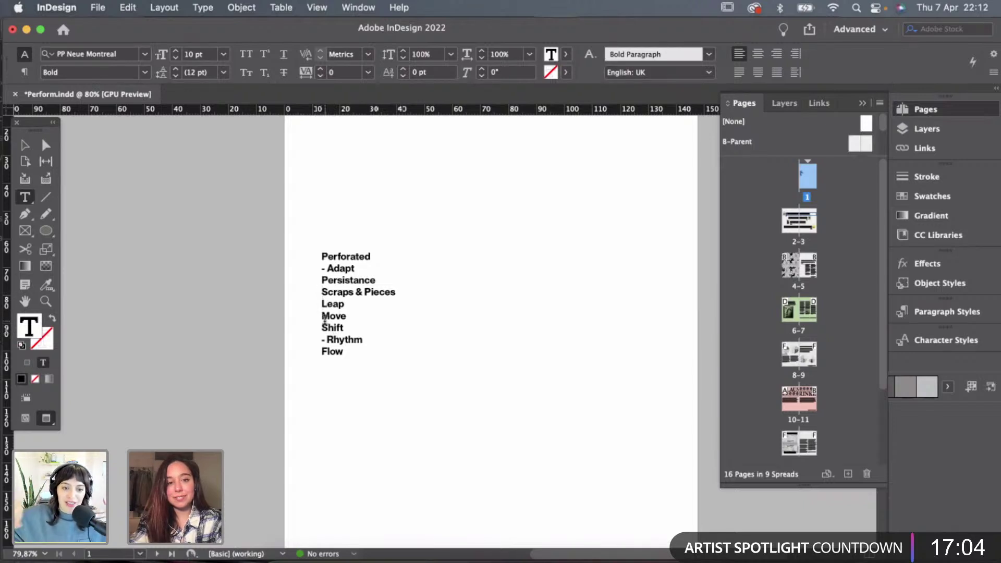
pyautogui.press('Up')
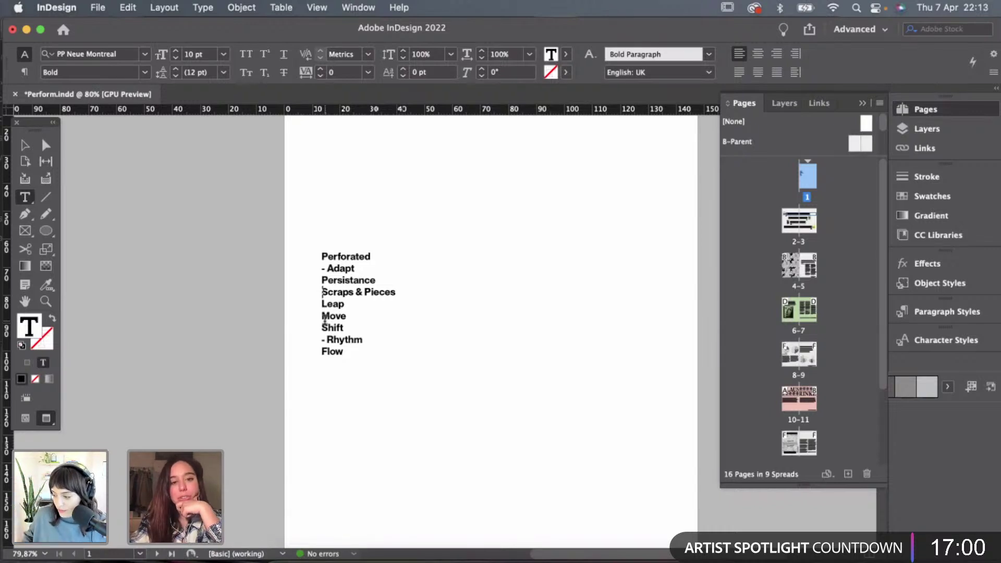
pyautogui.scroll(-3, 364, 294)
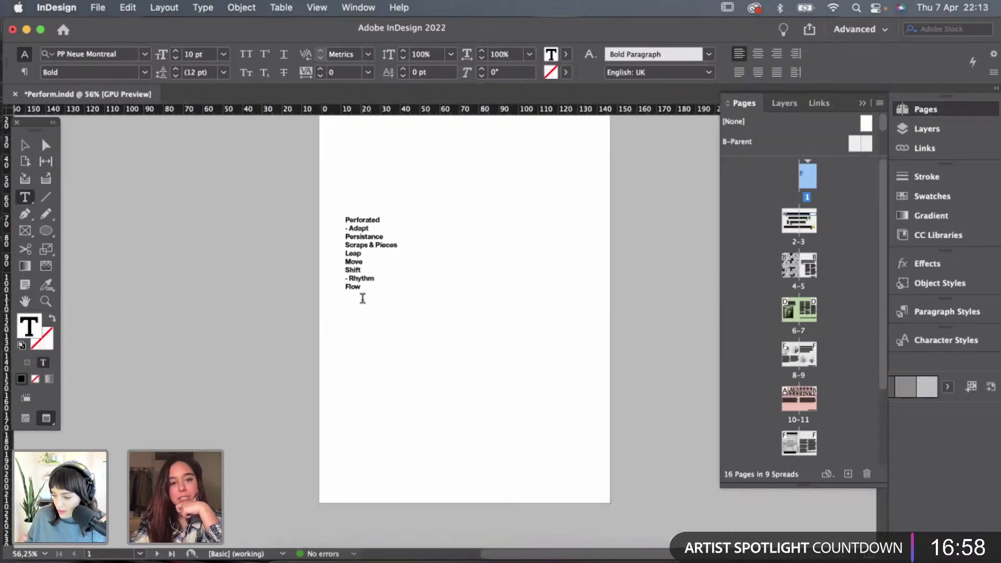
pyautogui.scroll(-1, 363, 299)
pyautogui.scroll(5, 375, 221)
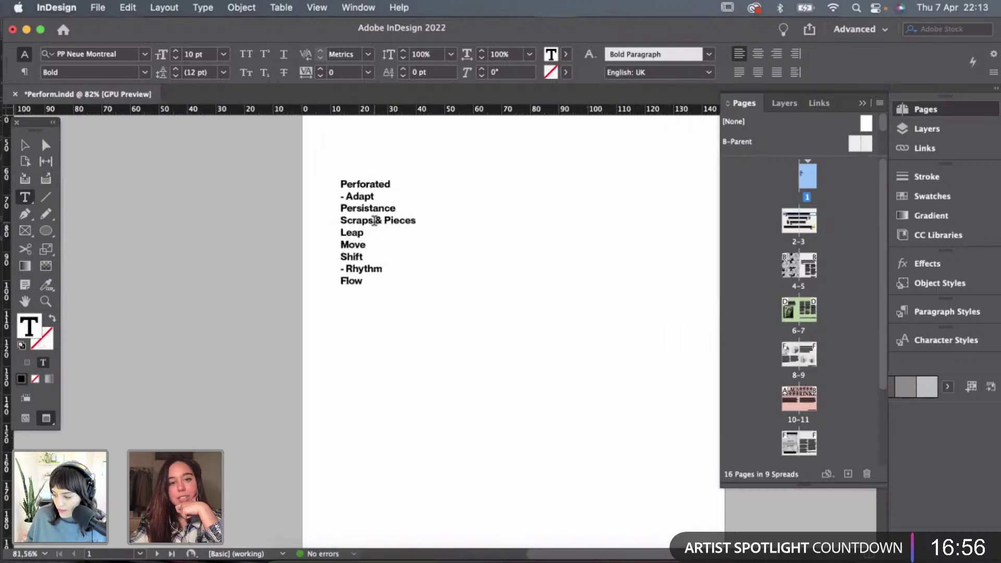
pyautogui.click(324, 219)
pyautogui.write('-')
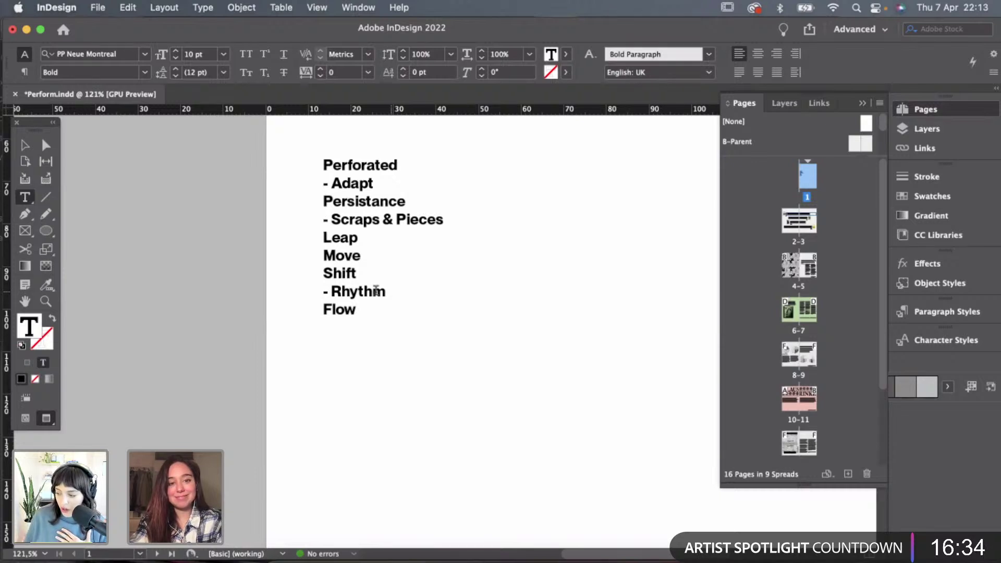
pyautogui.moveTo(386, 291); pyautogui.dragTo(330, 291)
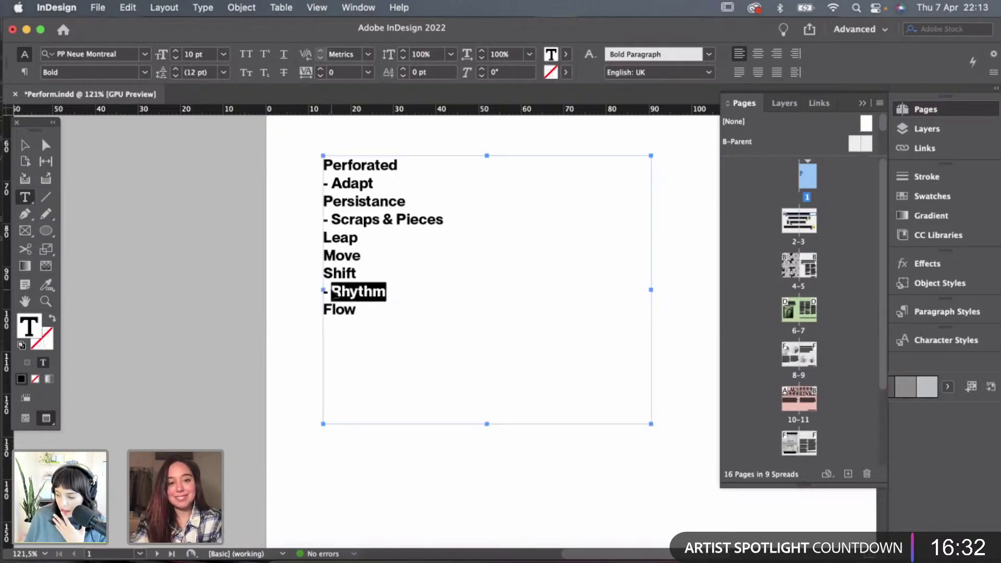
pyautogui.click(330, 290)
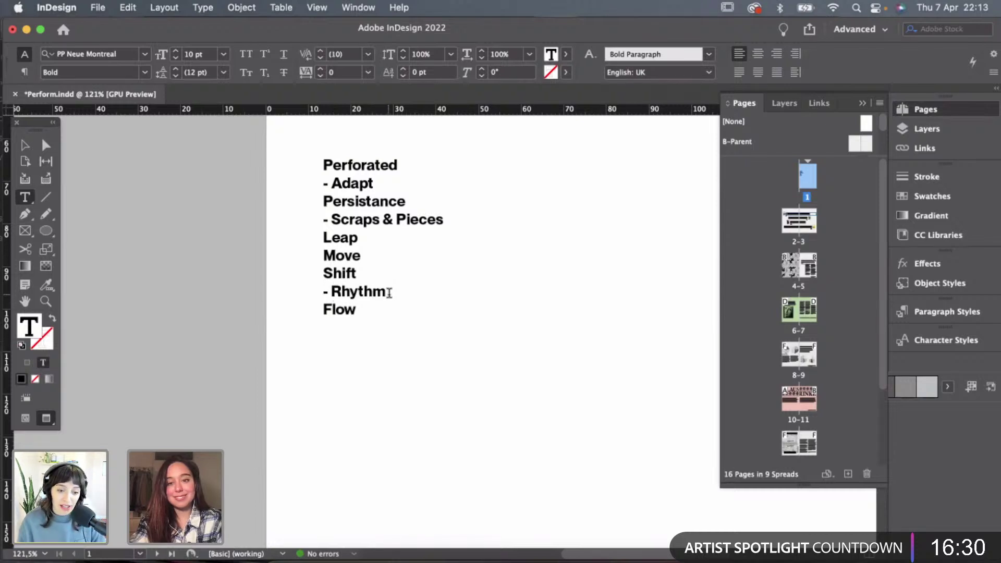
pyautogui.moveTo(387, 291); pyautogui.dragTo(320, 308)
pyautogui.click(354, 311)
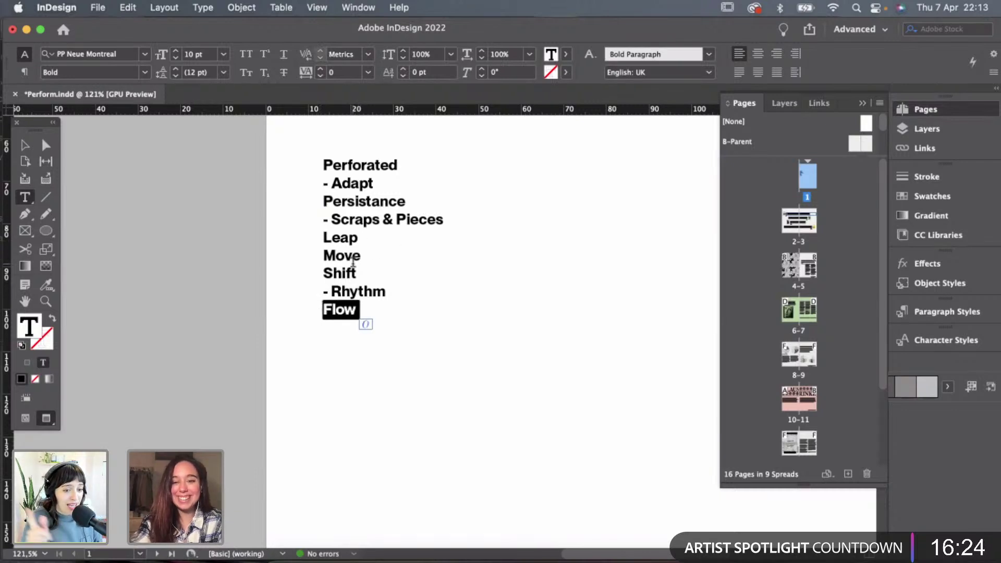
# Delete every word from the list on page 1 except the dashed "Rhythm" line.
pyautogui.moveTo(386, 291); pyautogui.dragTo(290, 167)
pyautogui.press('BackSpace')
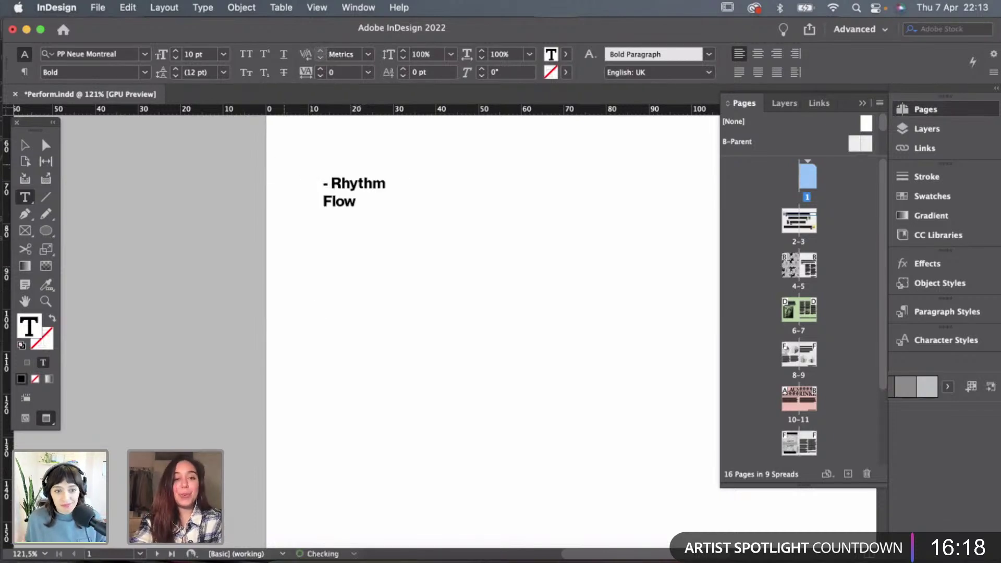
pyautogui.doubleClick(358, 201)
pyautogui.press('BackSpace')
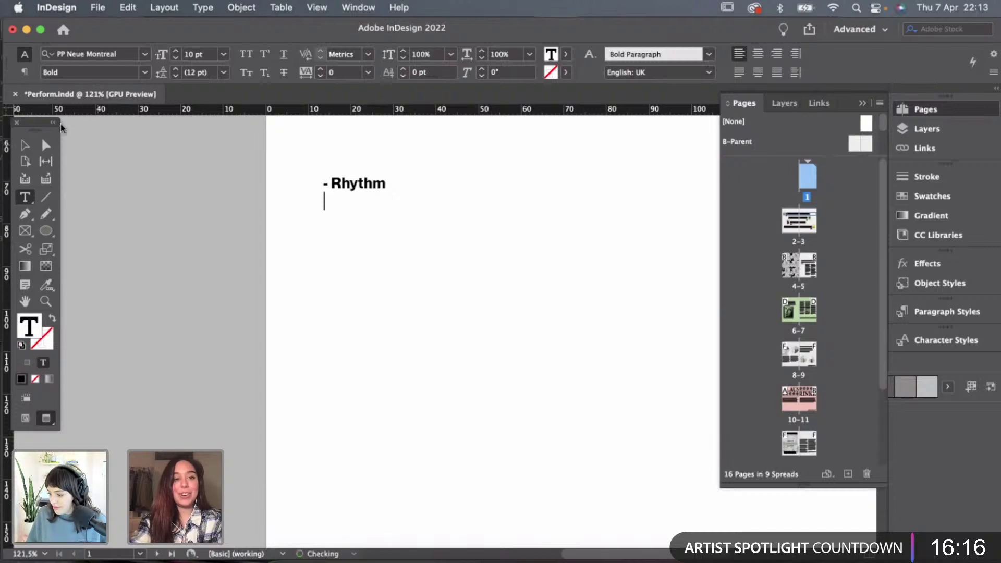
pyautogui.click(25, 146)
pyautogui.scroll(-3, 390, 176)
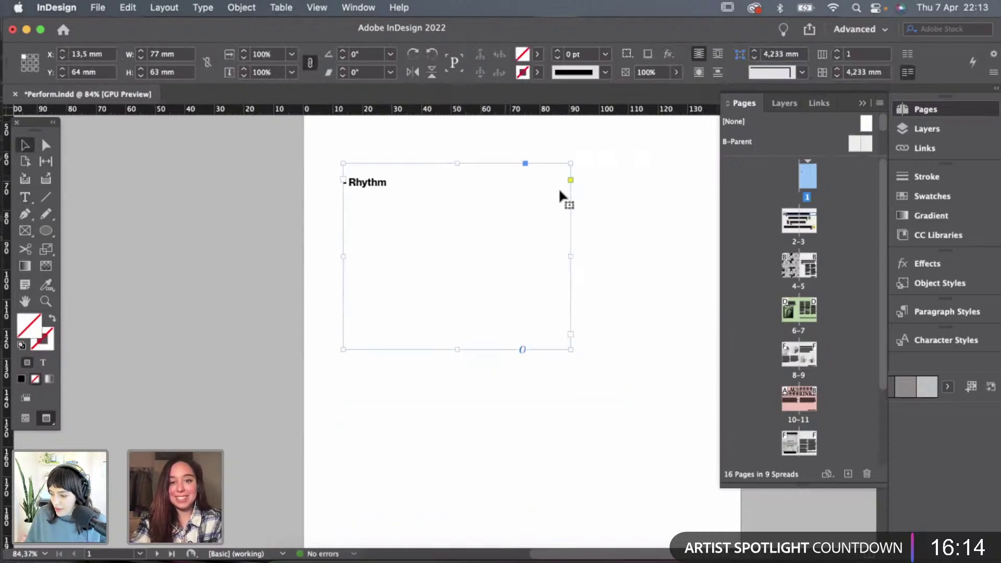
pyautogui.hscroll(3, 605, 209)
pyautogui.scroll(2, 605, 208)
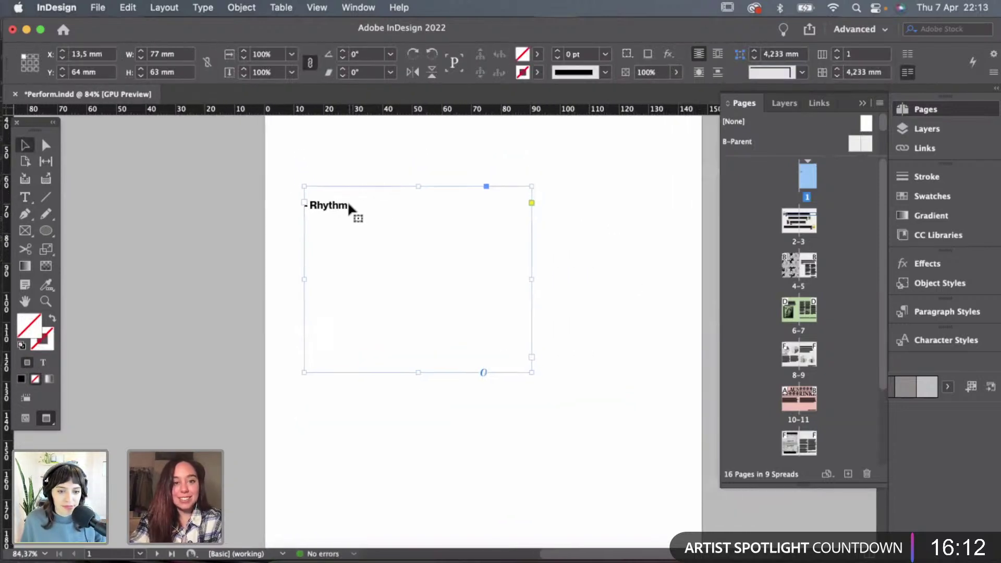
# Replace the PERFORM header on the B-Parent page with the letter "R".
pyautogui.doubleClick(347, 204)
pyautogui.moveTo(349, 205); pyautogui.dragTo(310, 202)
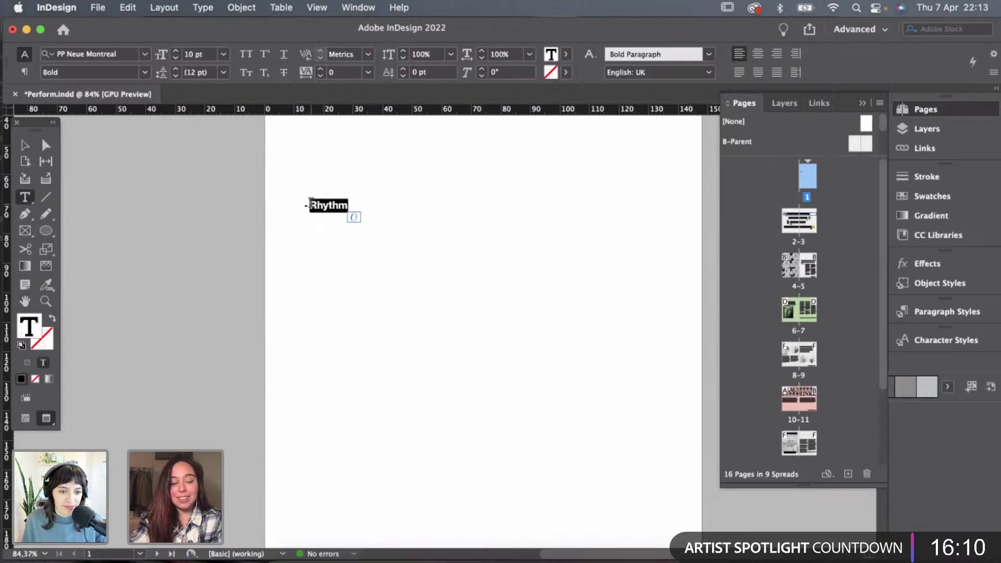
pyautogui.doubleClick(860, 143)
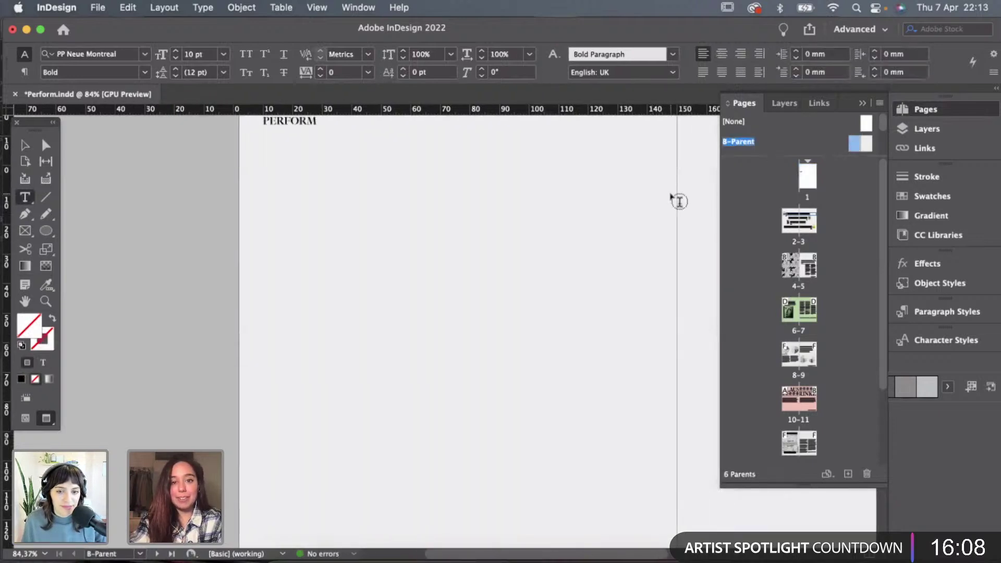
pyautogui.scroll(5, 678, 201)
pyautogui.doubleClick(272, 250)
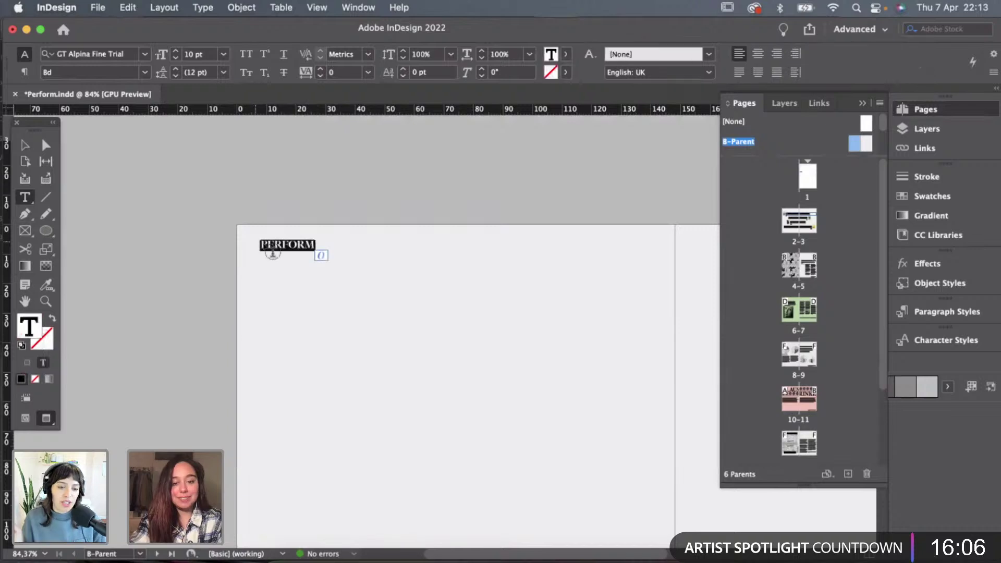
pyautogui.write('w')
pyautogui.press('super+z')
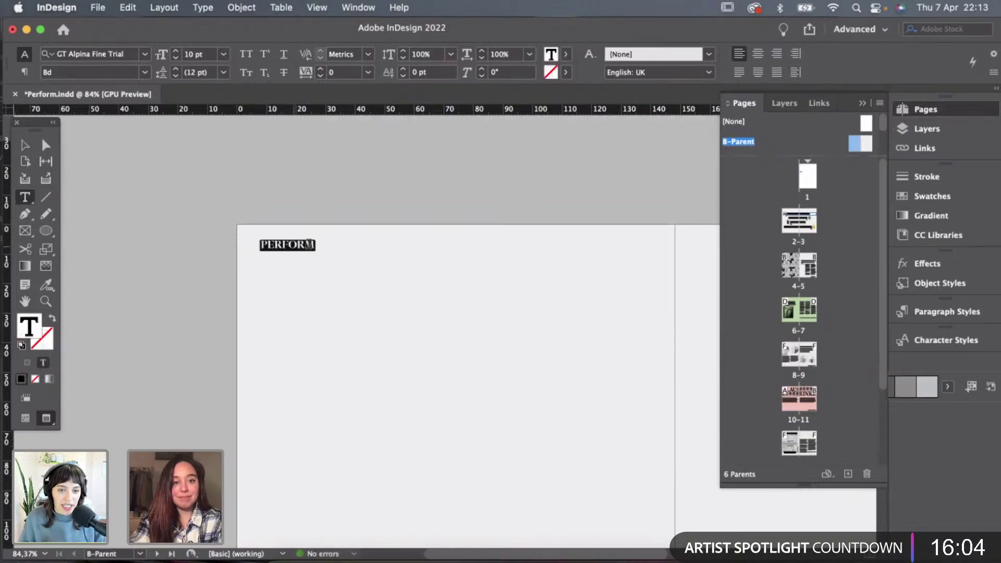
pyautogui.write('B')
# Copy "Rhythm" from page 1 and paste it after the "R" in the B-Parent header.
pyautogui.doubleClick(807, 178)
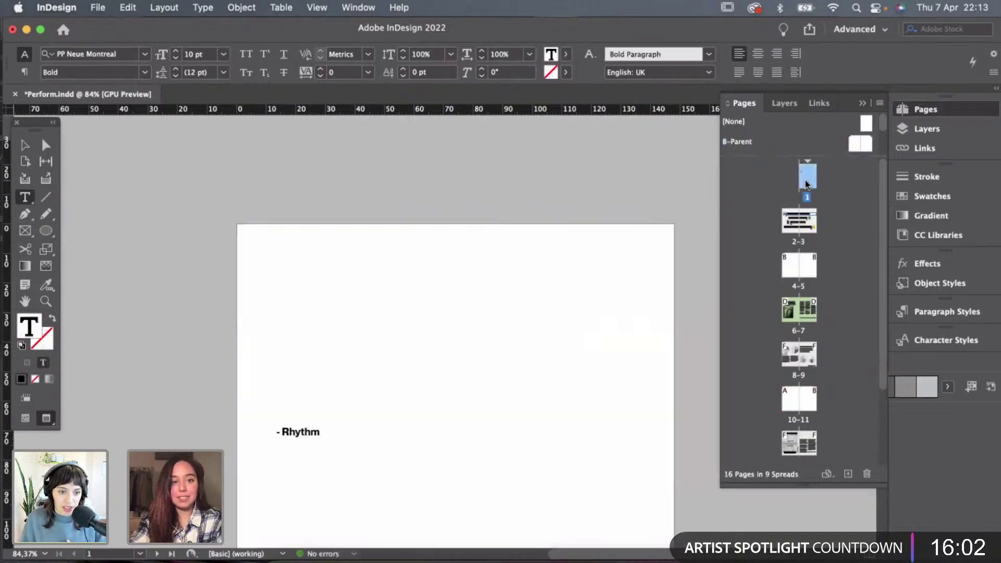
pyautogui.doubleClick(313, 431)
pyautogui.press('super+c')
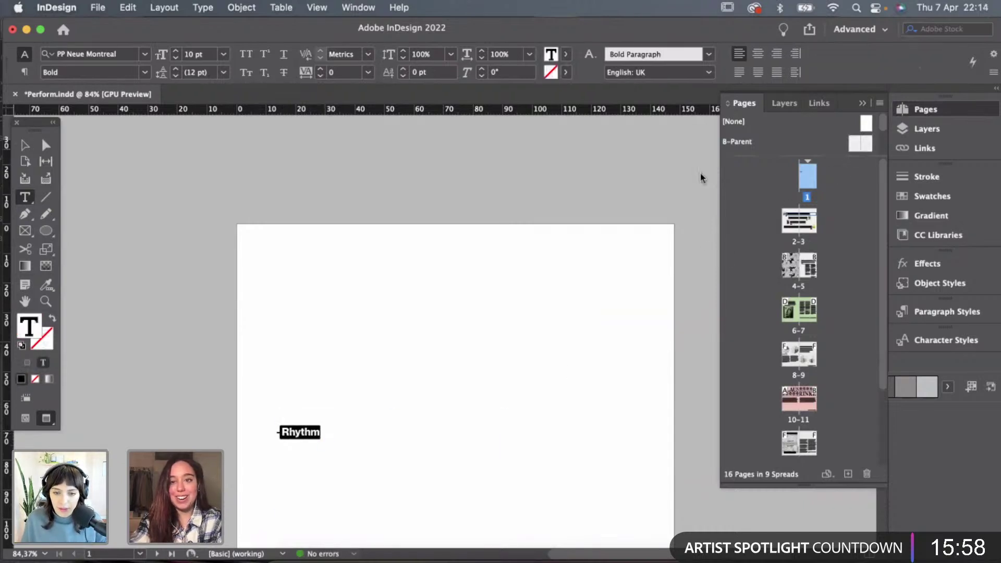
pyautogui.doubleClick(858, 145)
pyautogui.click(264, 243)
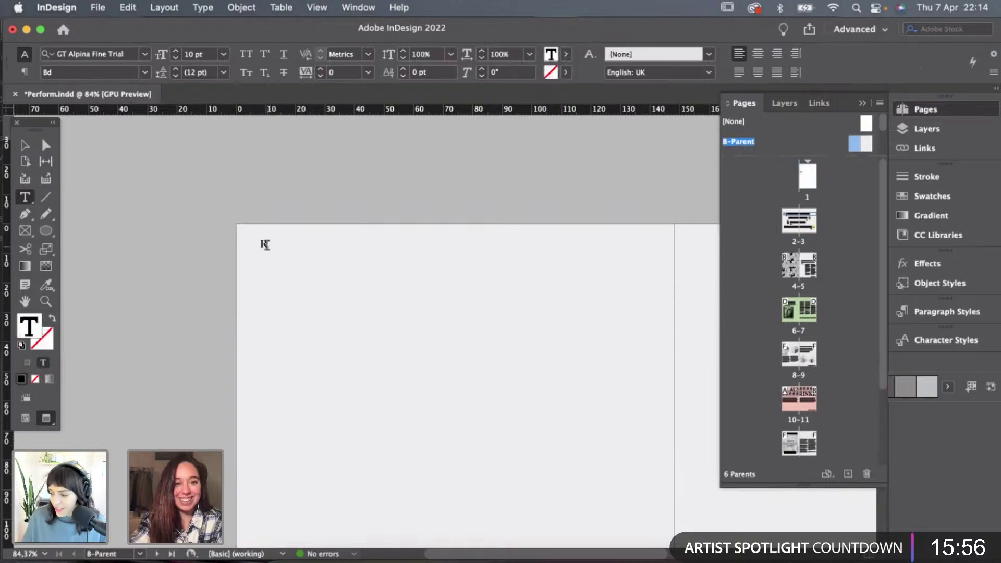
pyautogui.press('super+v')
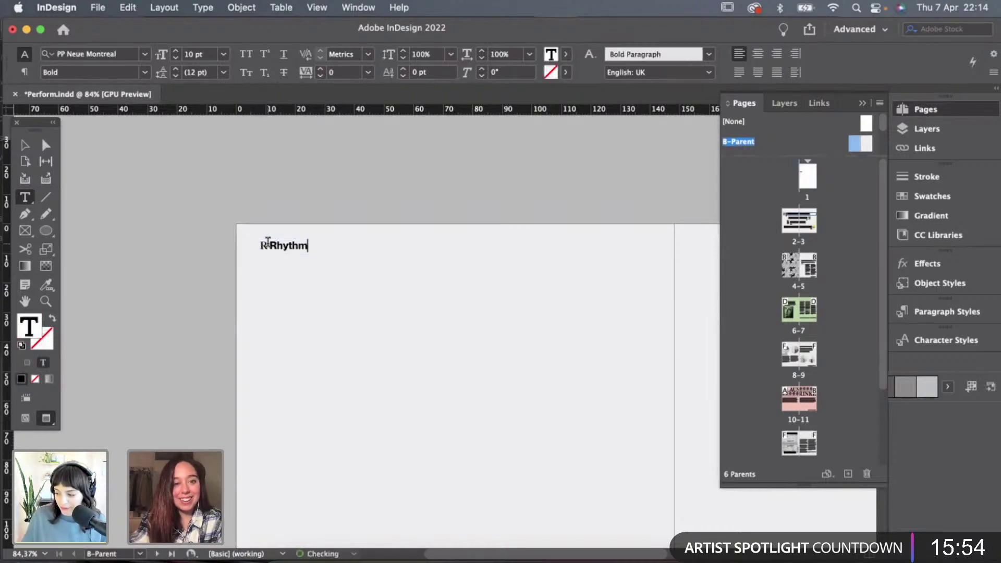
# Rewrite the B-Parent header as "Rhythm" in its serif font, remove the pasted sans-serif word, and apply all caps.
pyautogui.moveTo(269, 241); pyautogui.dragTo(241, 245)
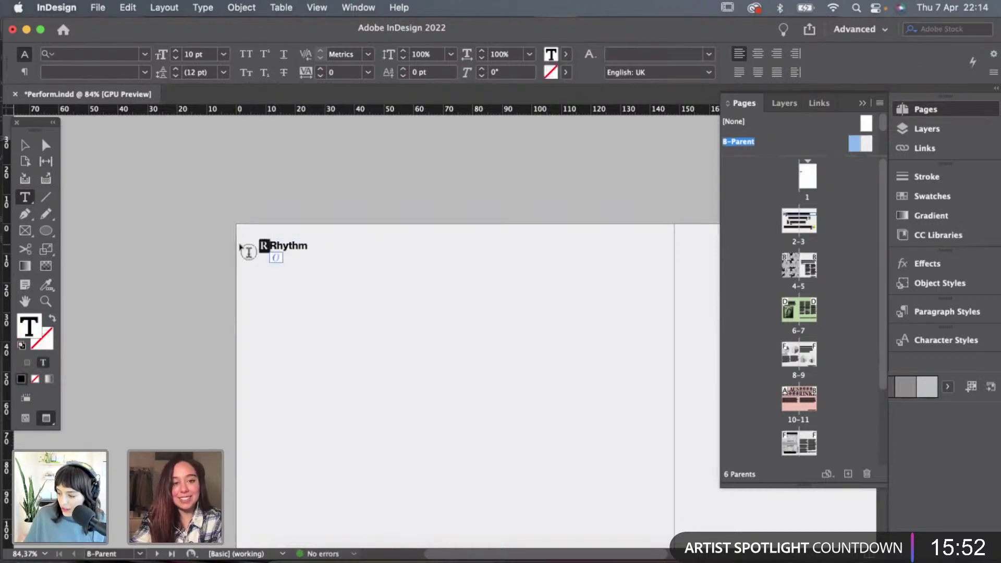
pyautogui.write('RH')
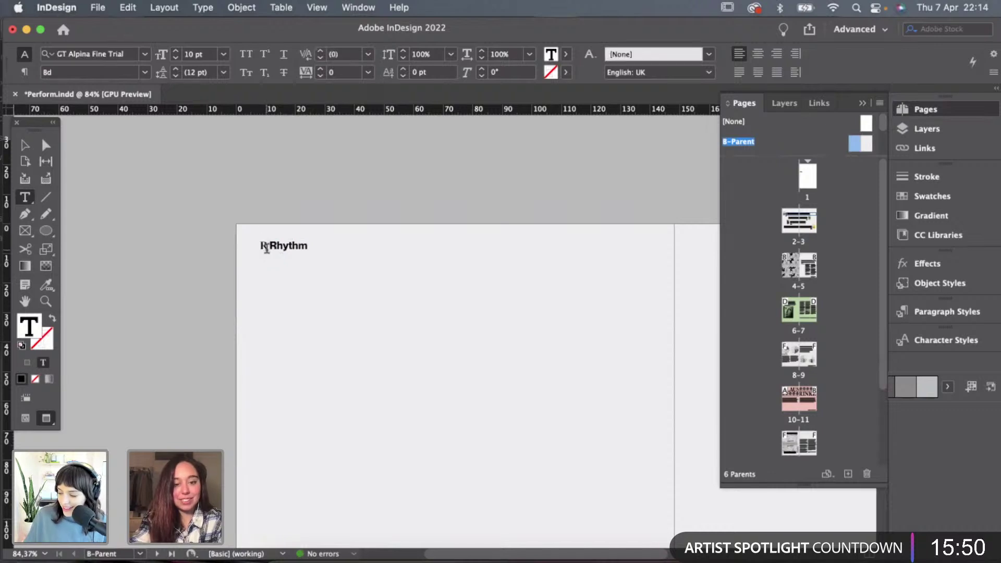
pyautogui.press('BackSpace')
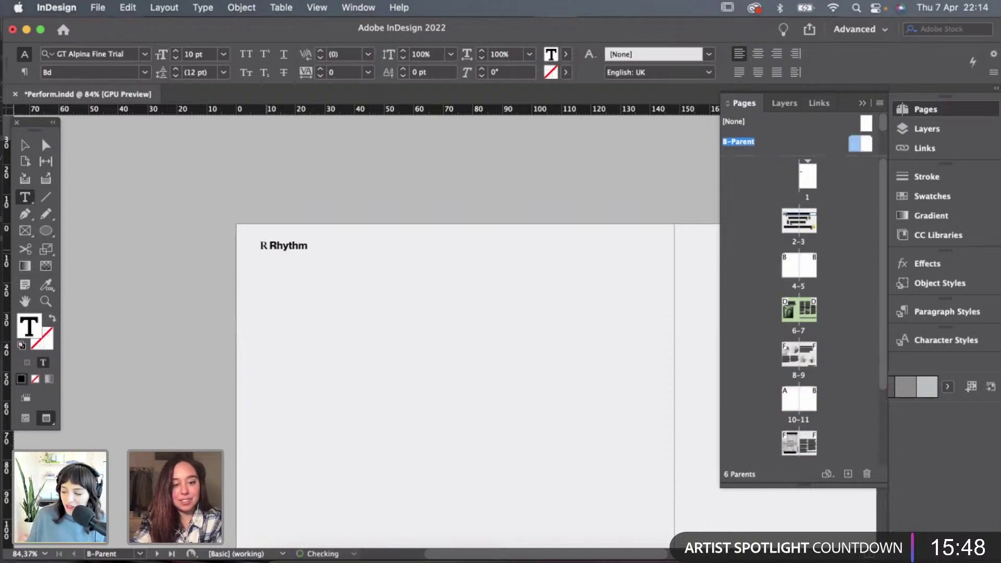
pyautogui.write('hyt')
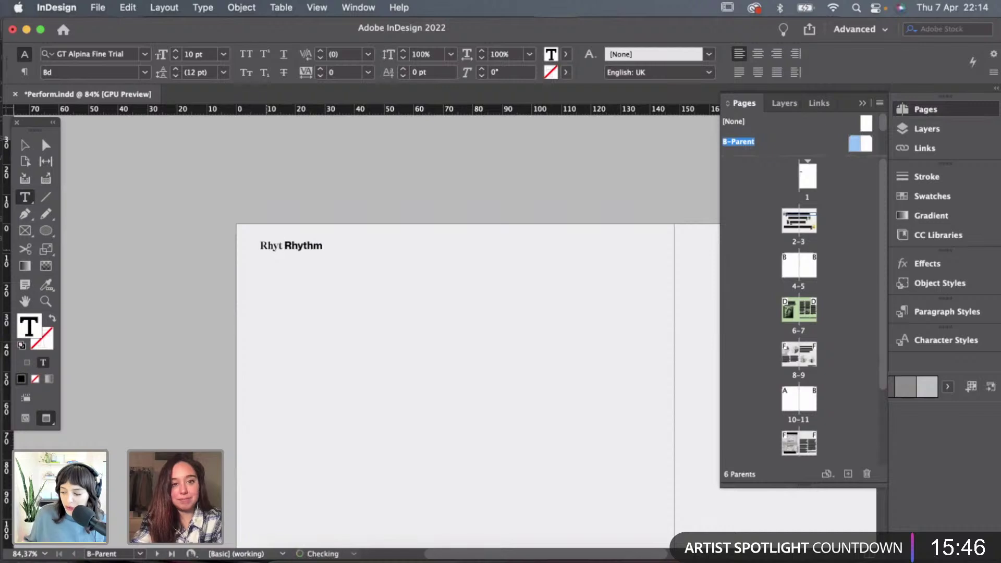
pyautogui.write('hm')
pyautogui.moveTo(341, 246); pyautogui.dragTo(239, 245)
pyautogui.press('BackSpace')
pyautogui.press('BackSpace')
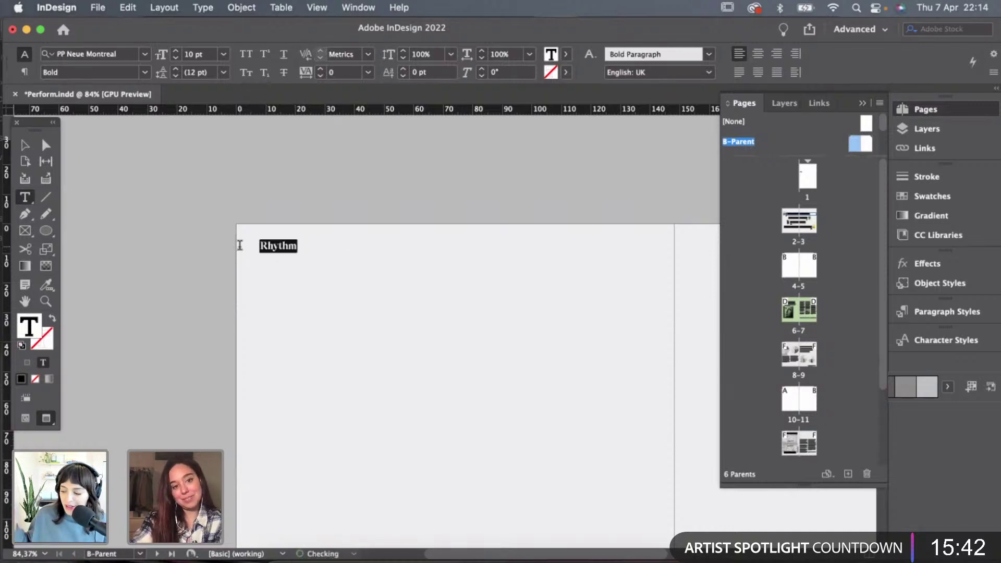
pyautogui.click(246, 54)
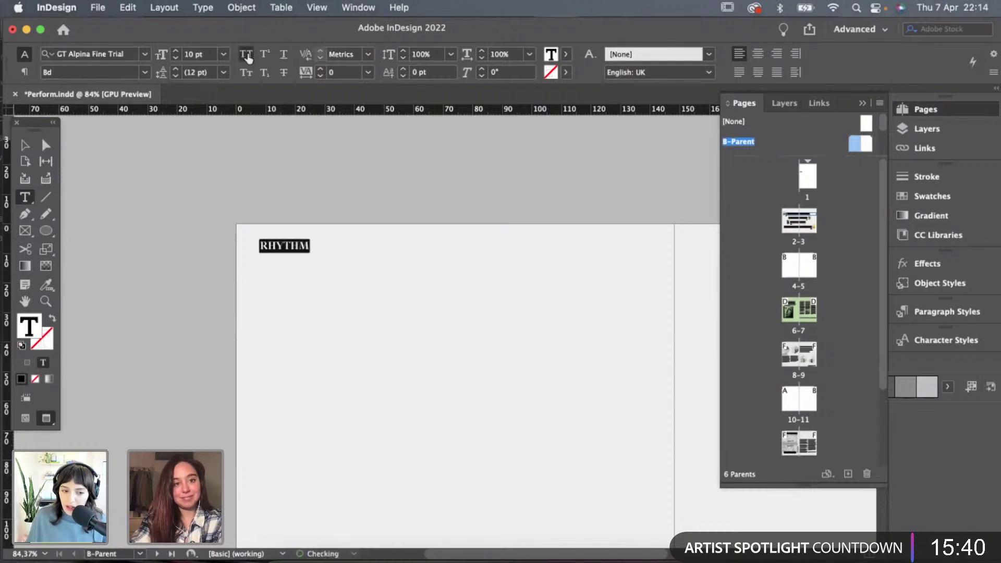
# Copy the RHYTHM header from B-Parent and paste it over PERFORM on the A-Parent page.
pyautogui.click(306, 243)
pyautogui.scroll(3, 306, 244)
pyautogui.moveTo(315, 246); pyautogui.dragTo(242, 245)
pyautogui.press('super+c')
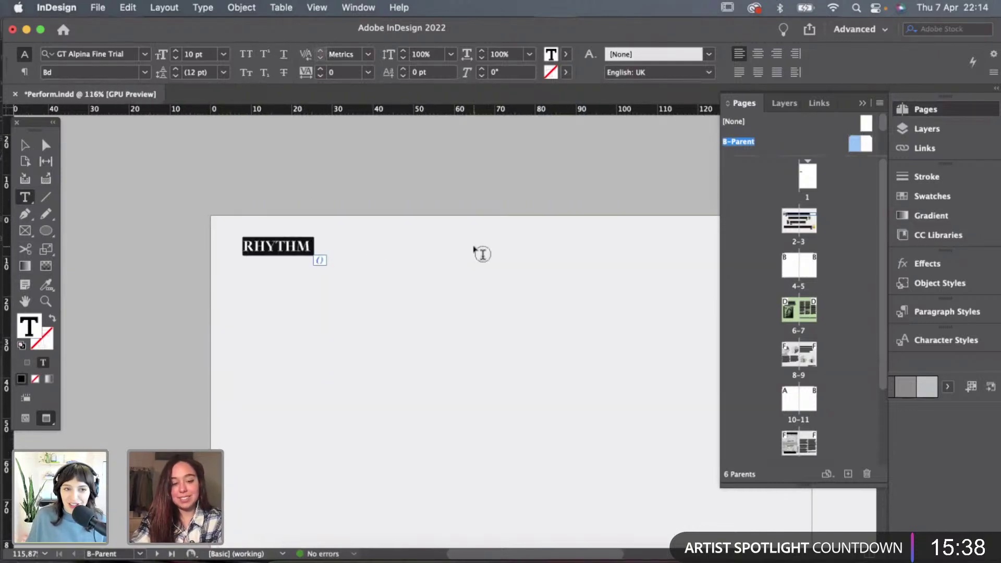
pyautogui.scroll(-1, 854, 141)
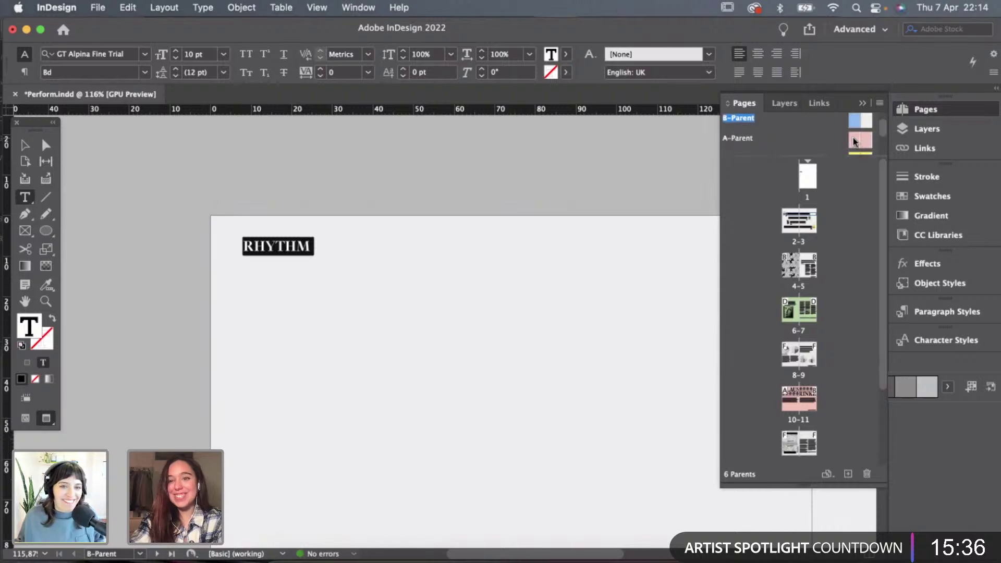
pyautogui.doubleClick(859, 140)
pyautogui.moveTo(314, 241); pyautogui.dragTo(202, 240)
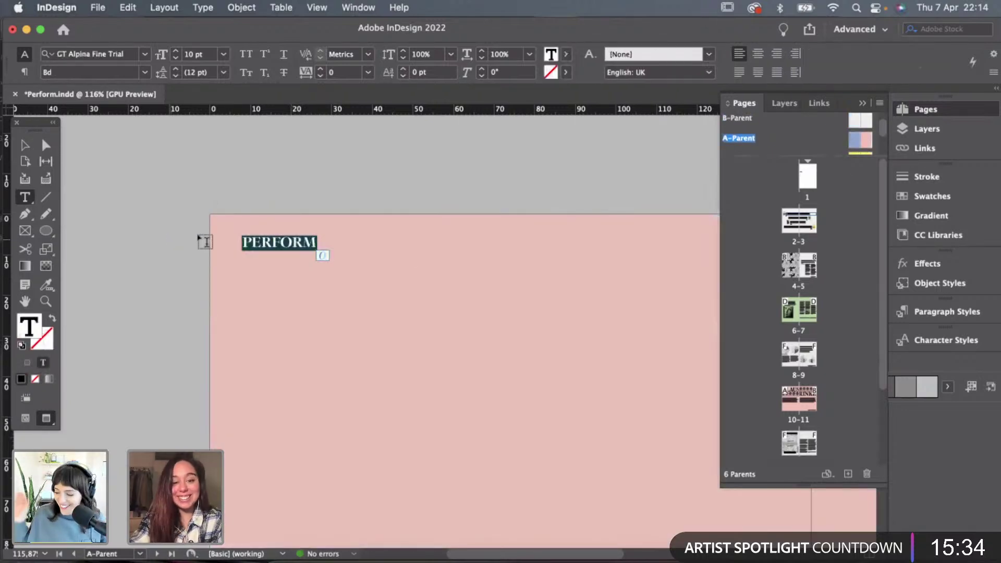
pyautogui.press('super+v')
pyautogui.scroll(5, 323, 259)
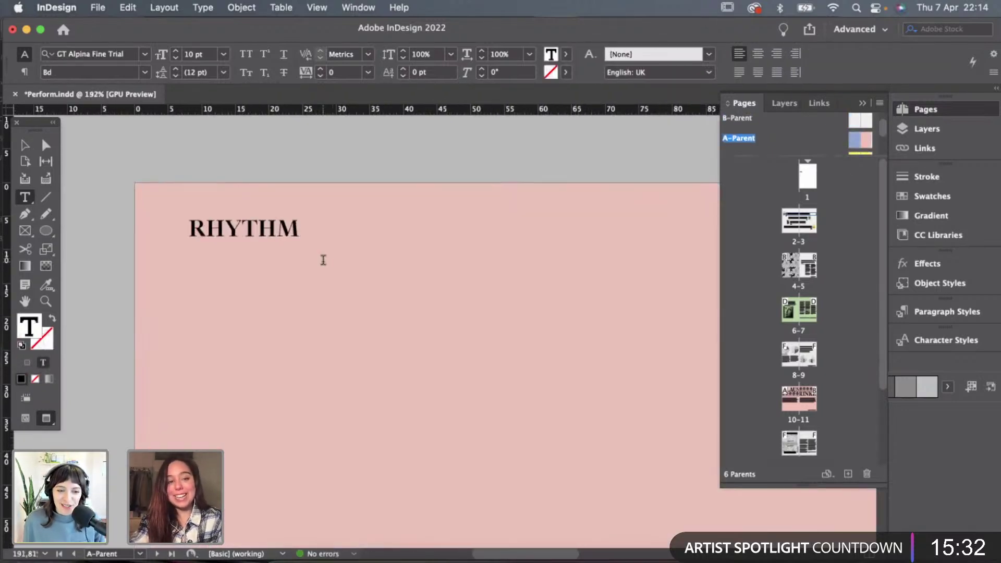
pyautogui.hscroll(-10, 323, 260)
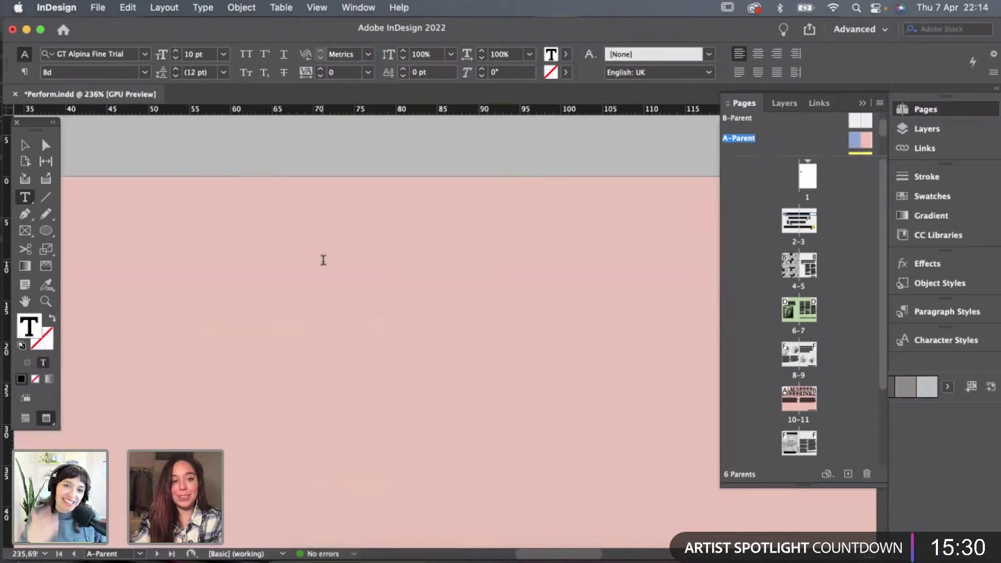
# Replace the PERFORM headers on the C-Parent and D-Parent pages with the copied RHYTHM text.
pyautogui.scroll(-1, 850, 147)
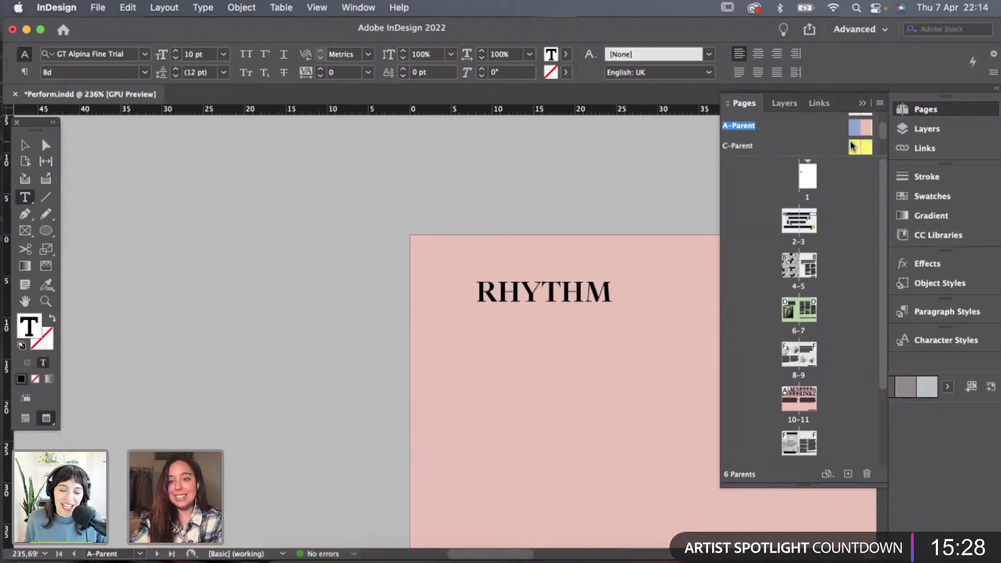
pyautogui.doubleClick(853, 146)
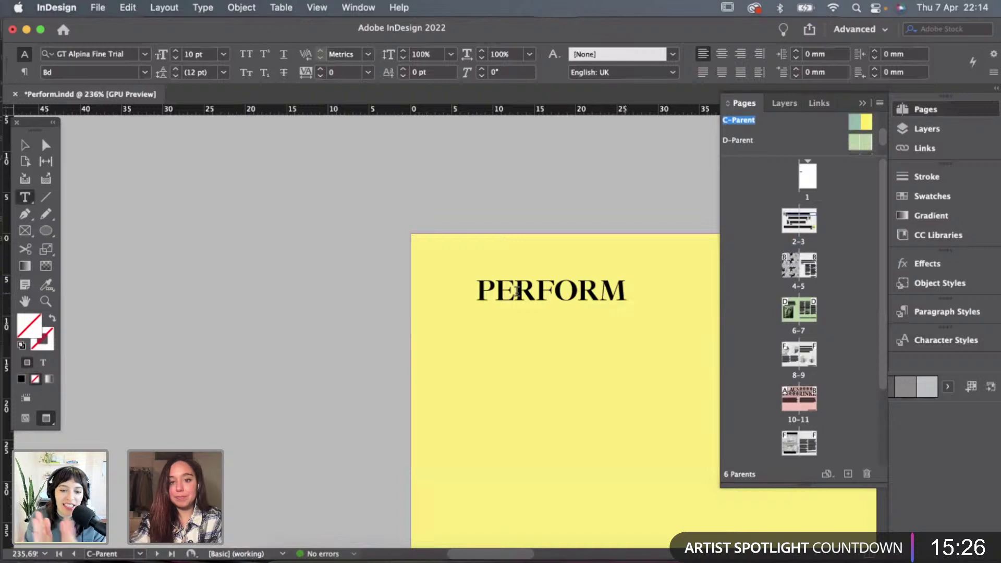
pyautogui.moveTo(622, 299); pyautogui.dragTo(447, 291)
pyautogui.press('super+v')
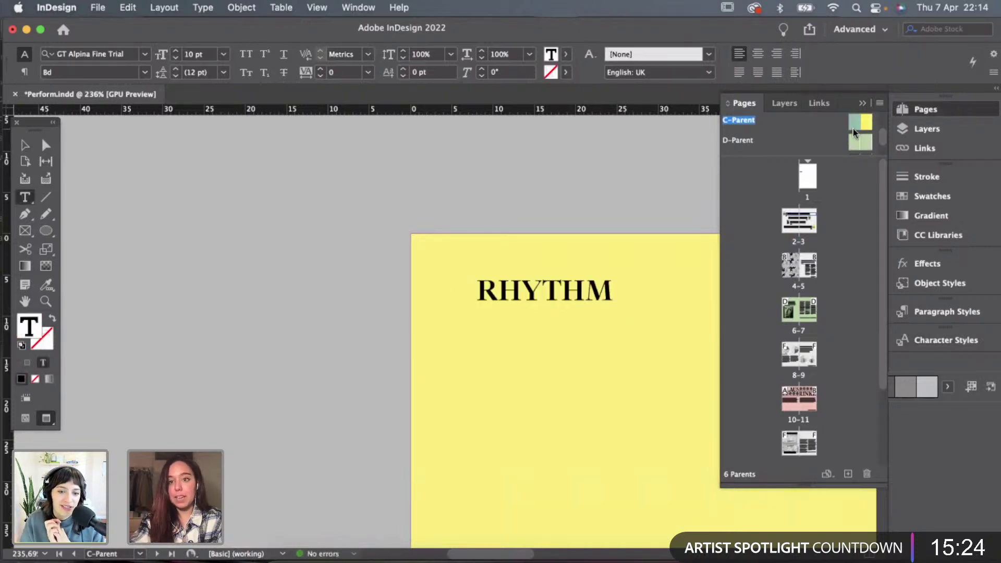
pyautogui.doubleClick(864, 147)
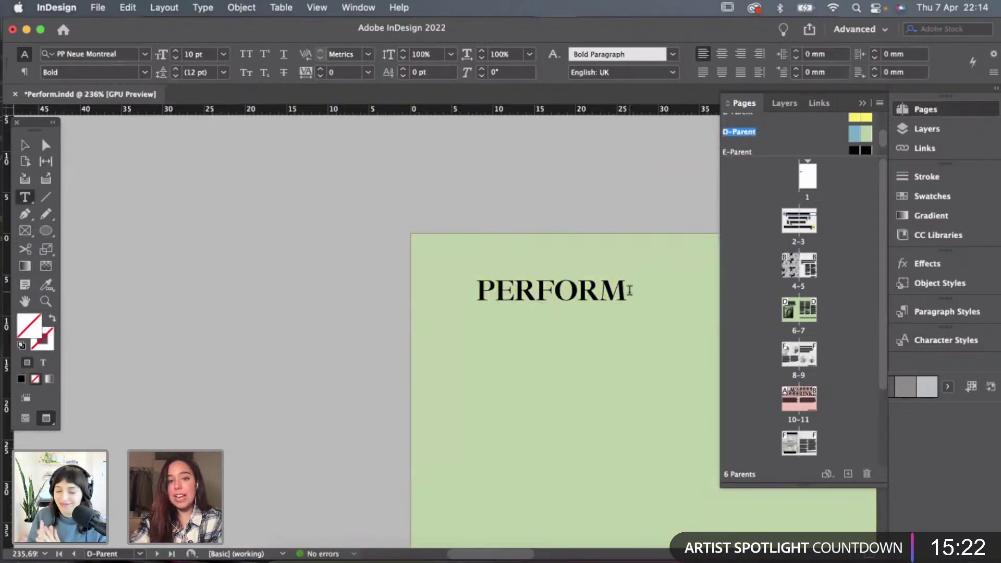
pyautogui.moveTo(630, 290); pyautogui.dragTo(465, 290)
pyautogui.press('super+v')
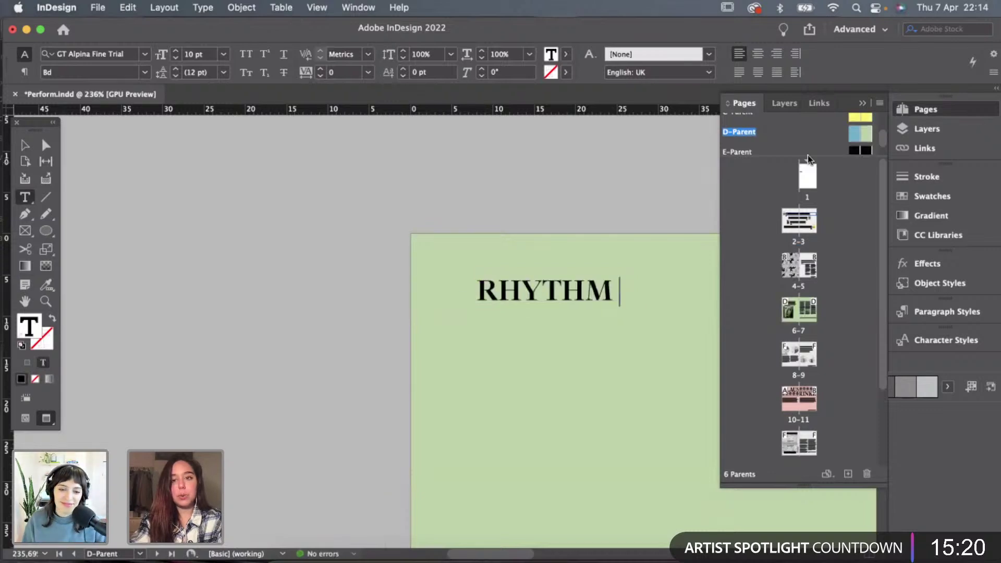
# Replace the PERFORM header on the black E-Parent page with RHYTHM and set its fill colour to [Paper].
pyautogui.doubleClick(859, 149)
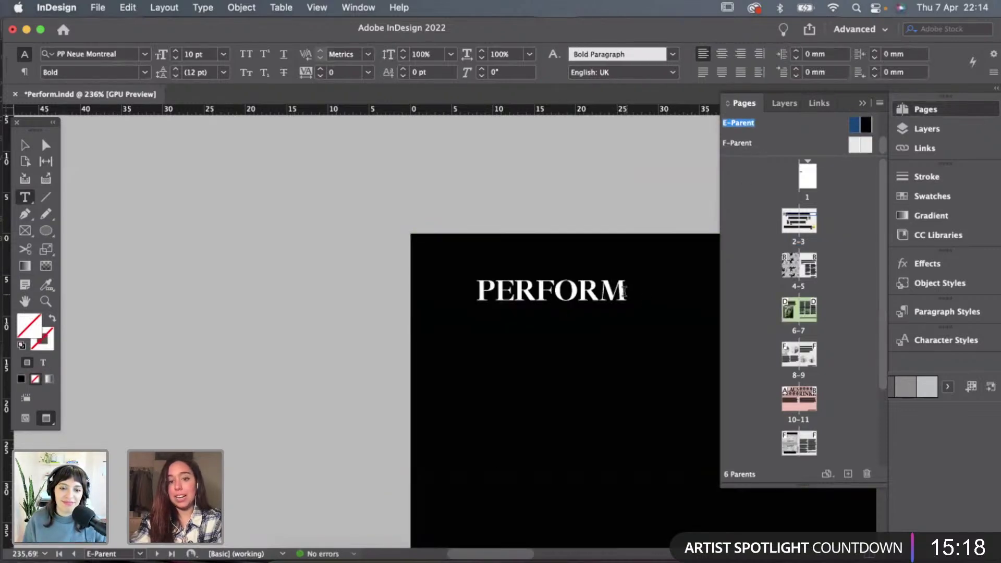
pyautogui.moveTo(624, 291); pyautogui.dragTo(469, 296)
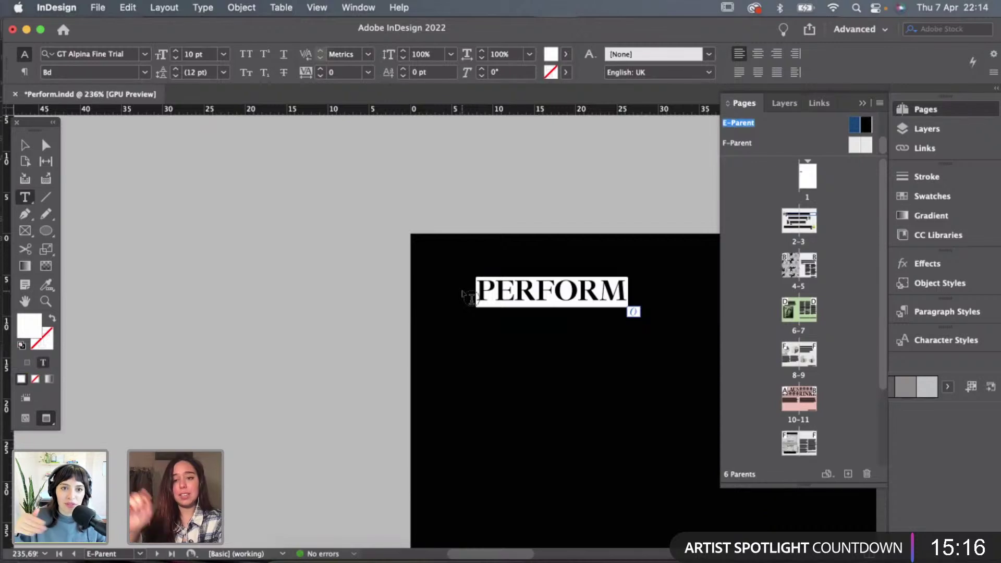
pyautogui.press('BackSpace')
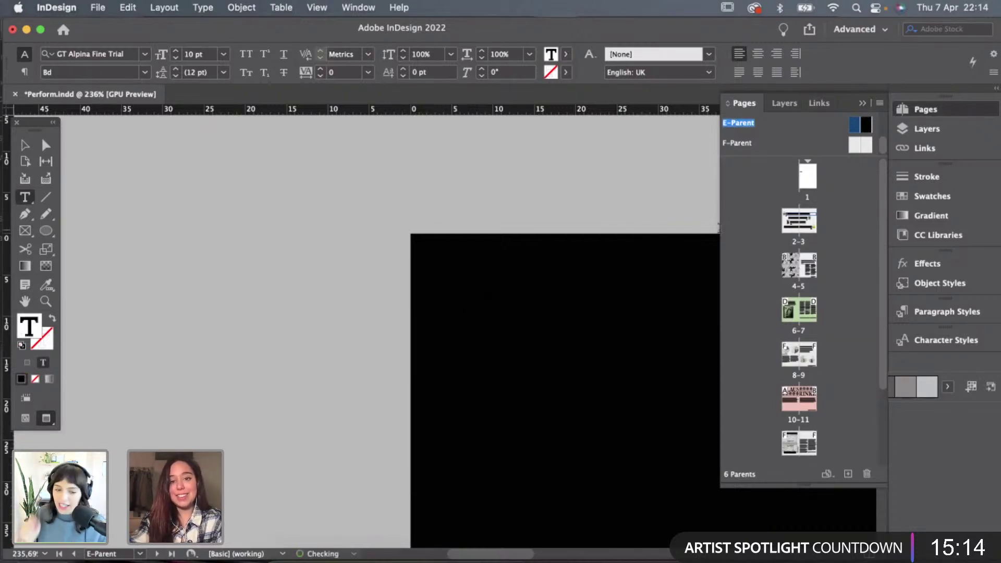
pyautogui.moveTo(628, 286); pyautogui.dragTo(447, 268)
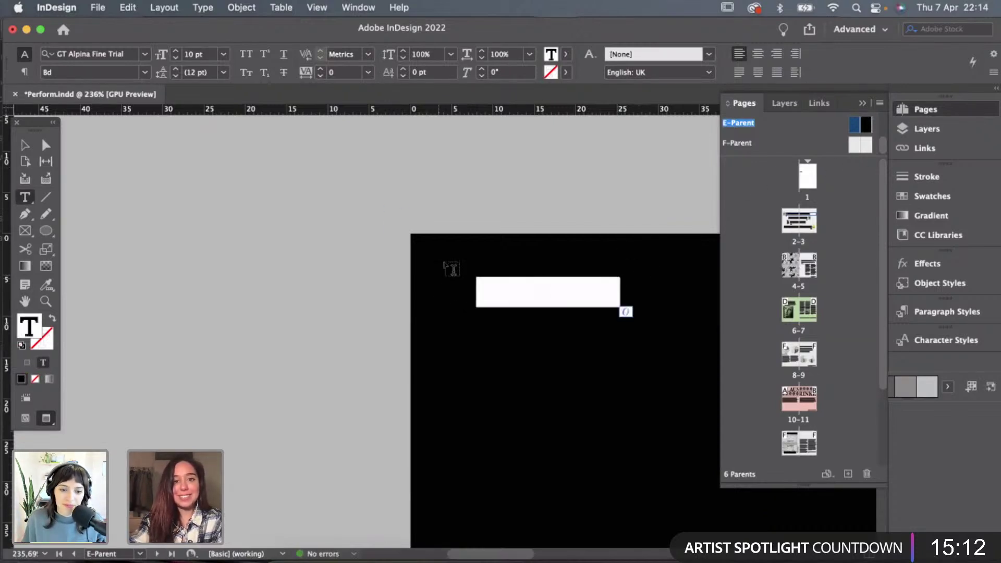
pyautogui.click(566, 55)
pyautogui.click(445, 127)
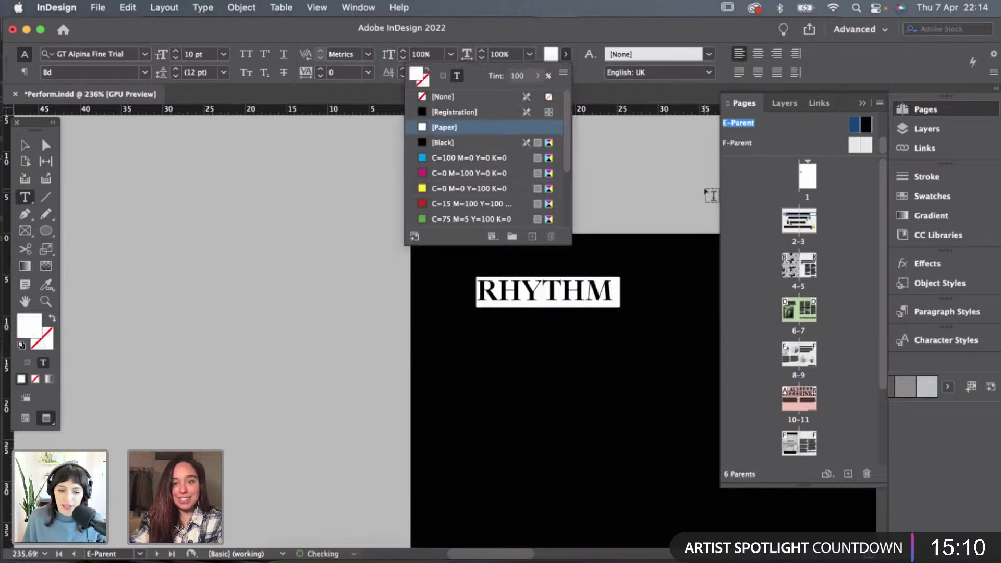
# Replace the PERFORM header on the F-Parent page with RHYTHM and return to page 1.
pyautogui.doubleClick(855, 148)
pyautogui.moveTo(623, 293); pyautogui.dragTo(445, 291)
pyautogui.press('super+v')
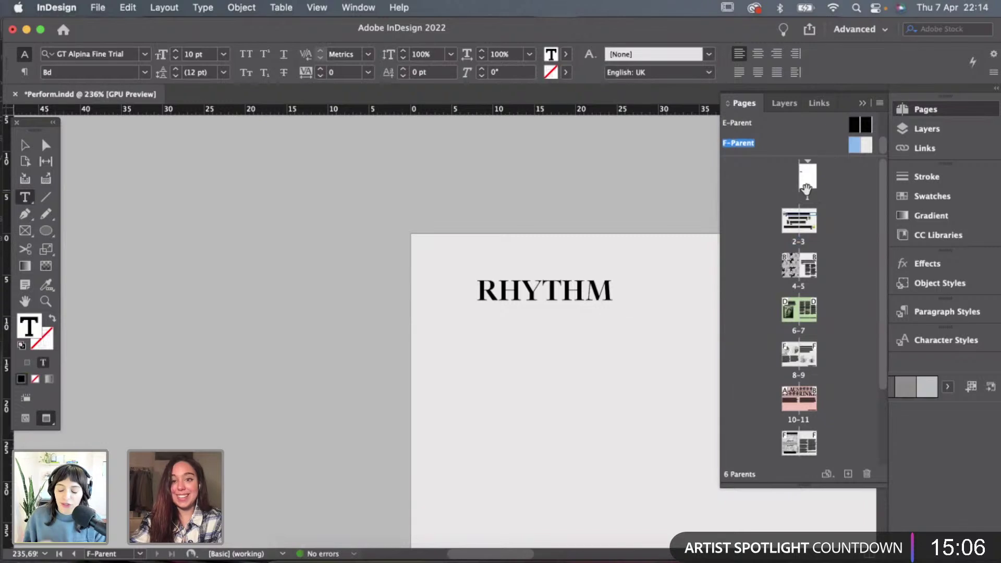
pyautogui.doubleClick(806, 189)
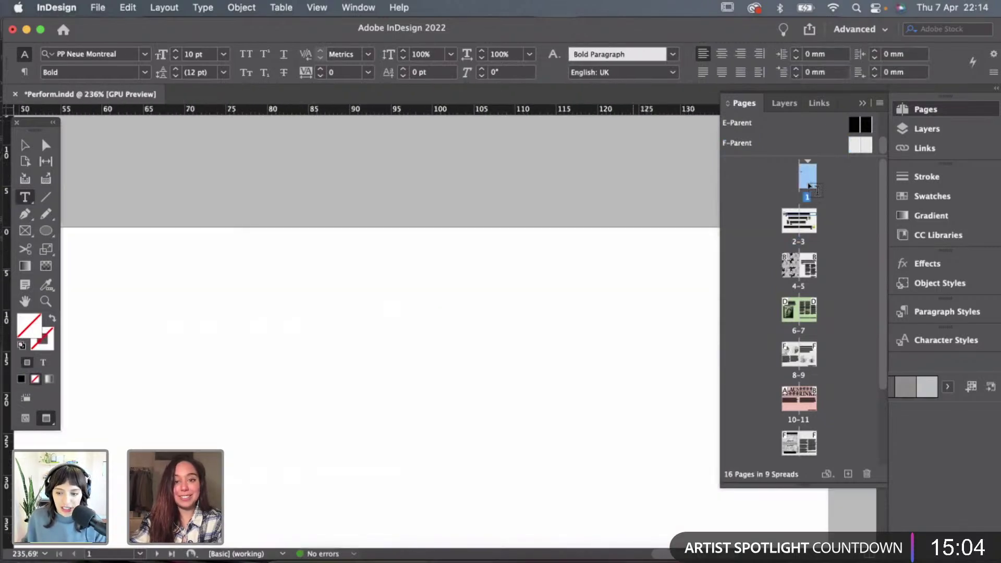
# Switch to the Selection tool and show the whole of page 1 at 50% zoom.
pyautogui.click(25, 145)
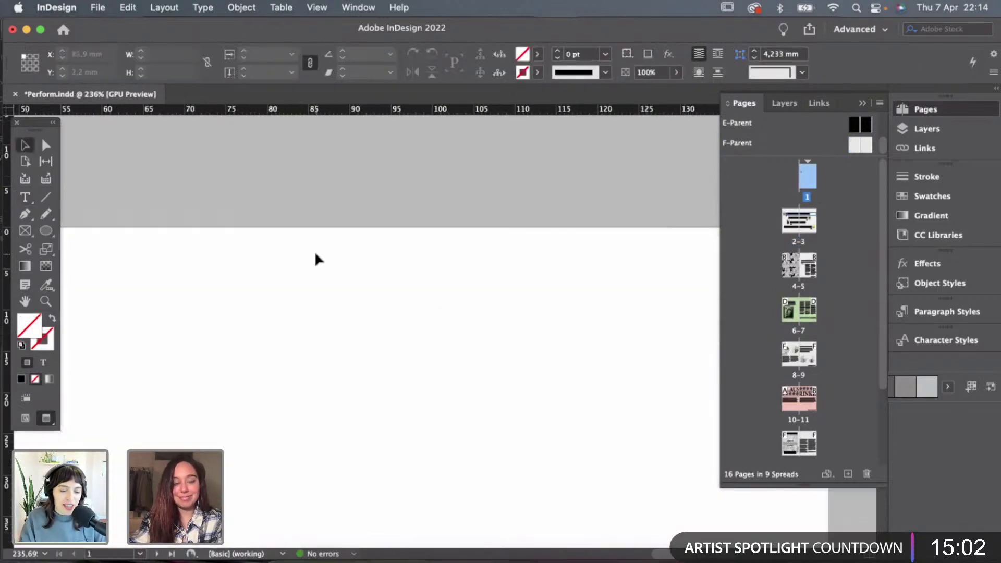
pyautogui.press('super+1')
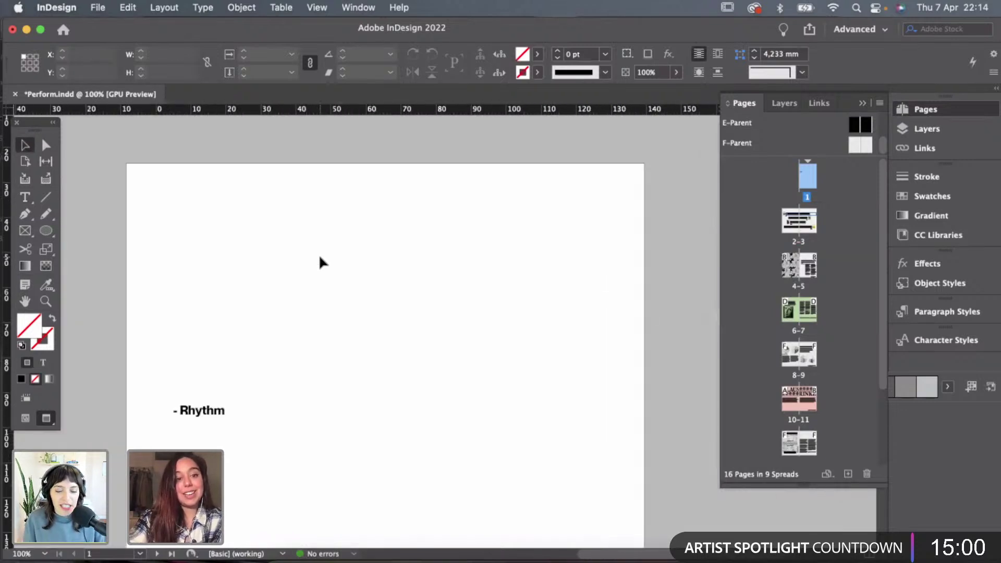
pyautogui.scroll(-5, 319, 263)
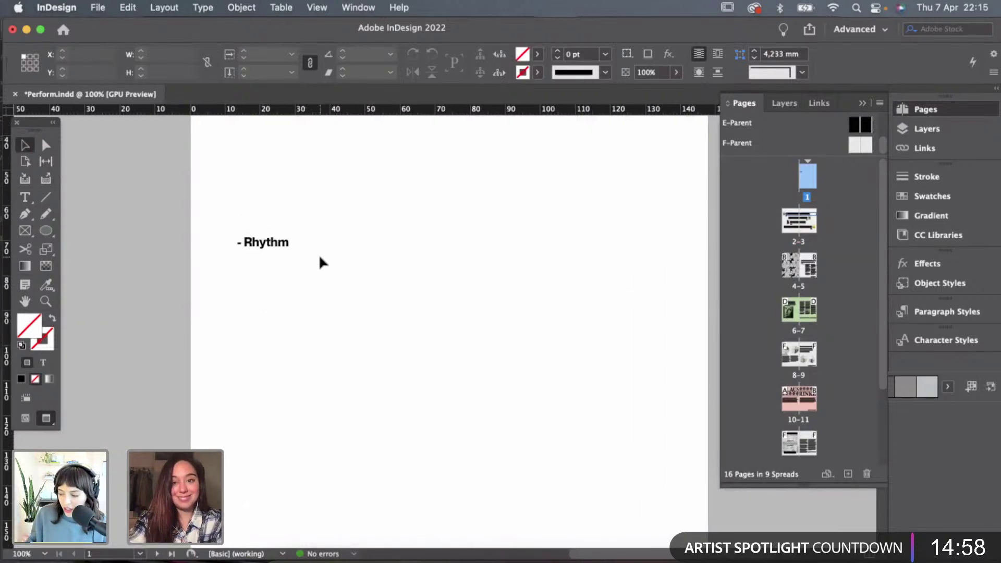
pyautogui.scroll(-2, 320, 259)
pyautogui.press('super+minus')
pyautogui.press('super+minus')
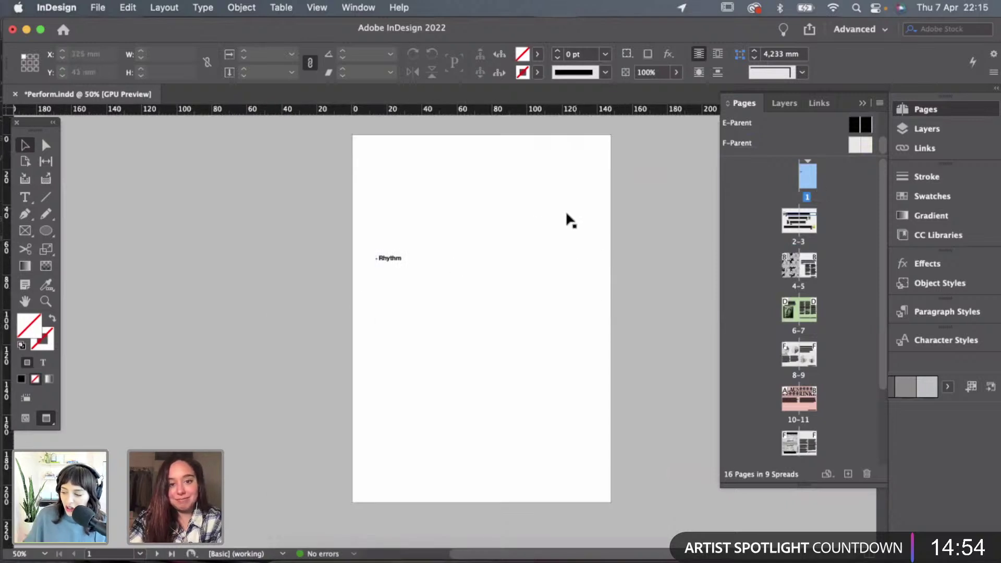
# Switch to Finder and preview the image whose name starts with 47410a in the "5. Franz Erhard Walther" folder.
pyautogui.click(282, 557)
pyautogui.click(397, 192)
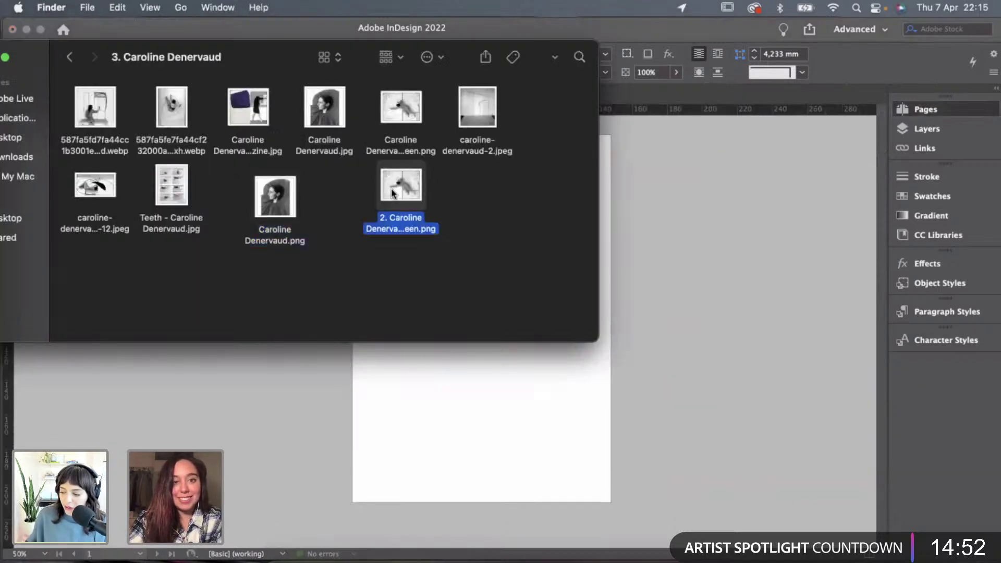
pyautogui.click(321, 176)
pyautogui.moveTo(299, 41); pyautogui.dragTo(389, 61)
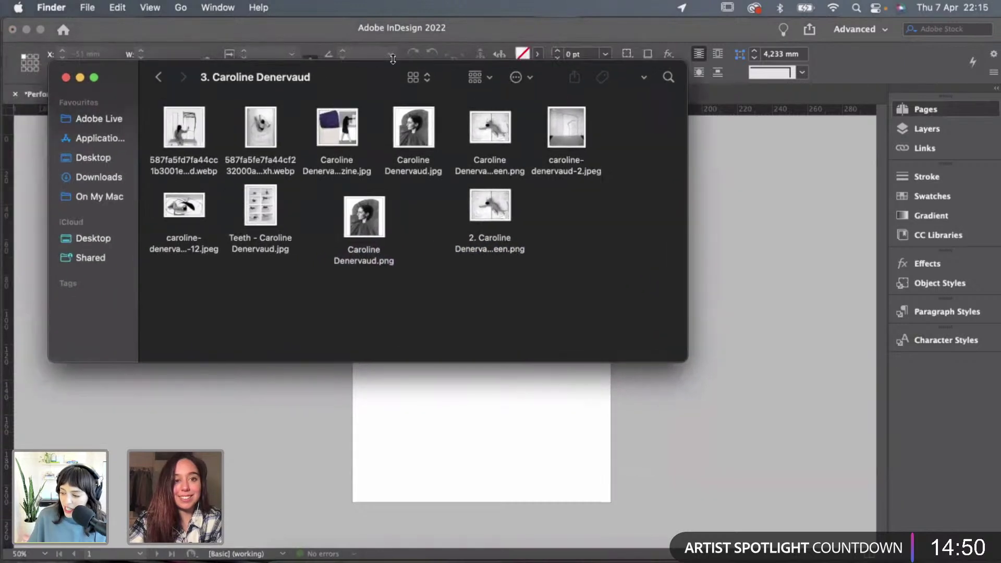
pyautogui.click(158, 79)
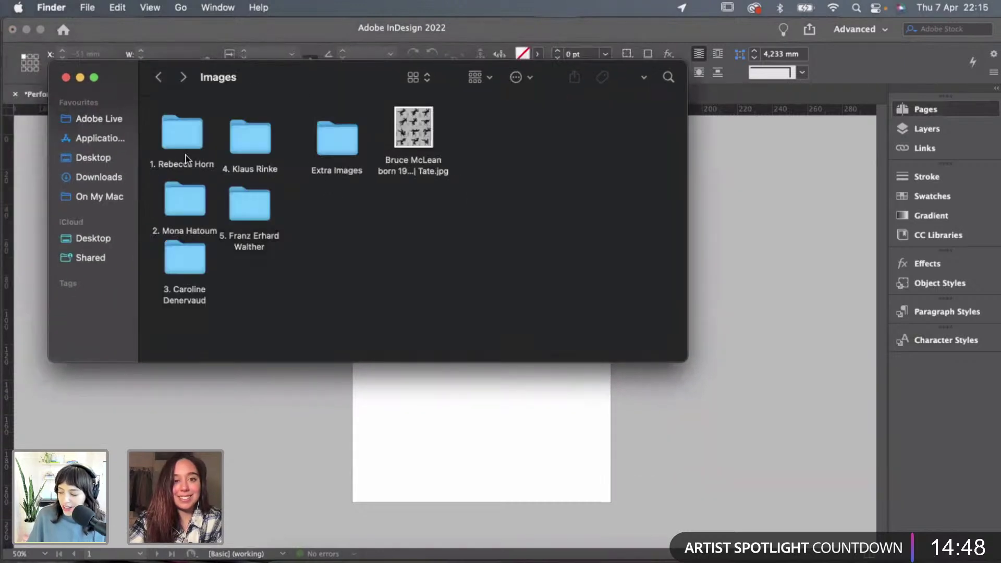
pyautogui.doubleClick(250, 206)
pyautogui.click(333, 127)
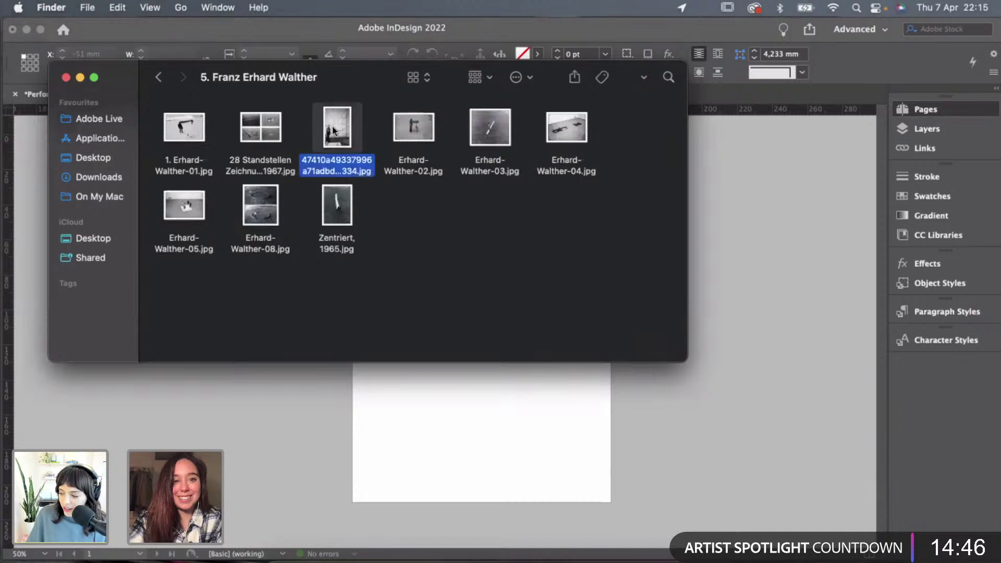
pyautogui.press('space')
pyautogui.press('space')
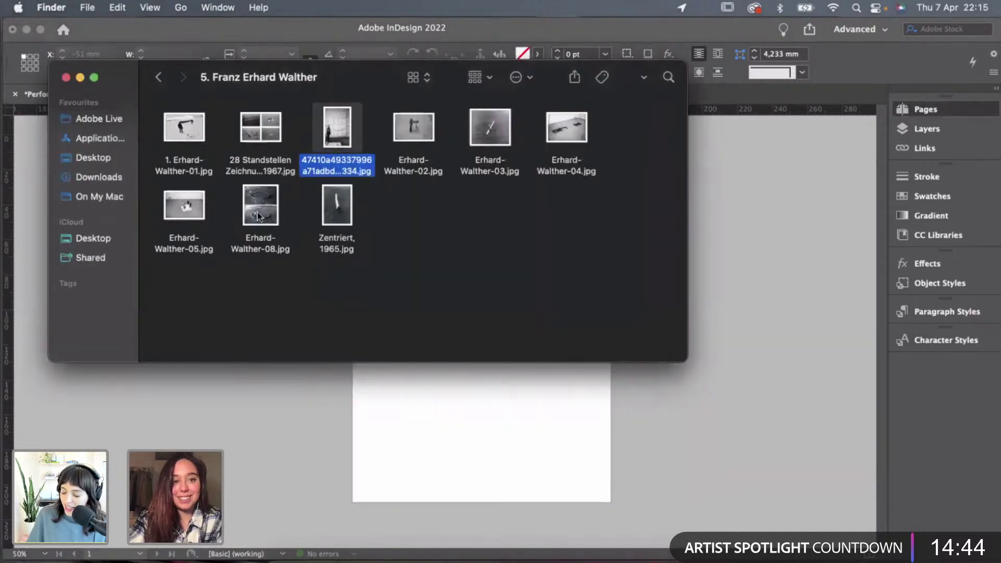
# Return to the Images folder, open "1. Rebecca Horn" and preview rebecca-horn-white-body-fan-1.jpg.
pyautogui.click(158, 79)
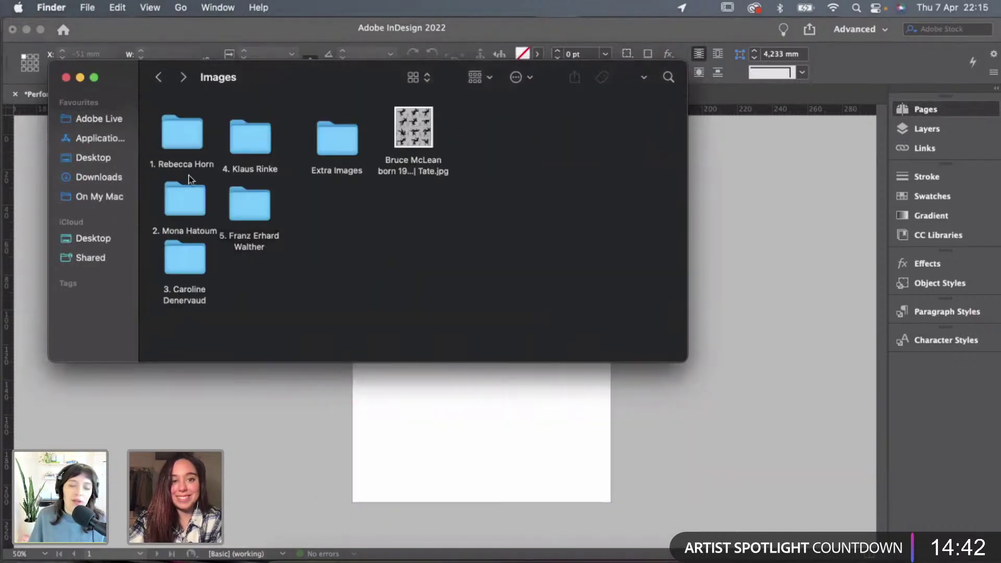
pyautogui.doubleClick(186, 135)
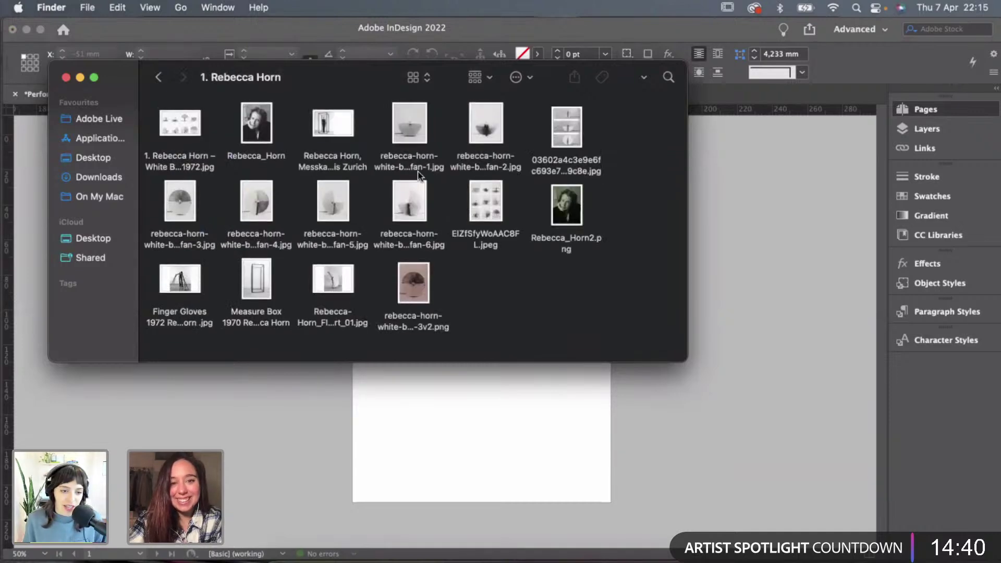
pyautogui.click(407, 129)
pyautogui.press('space')
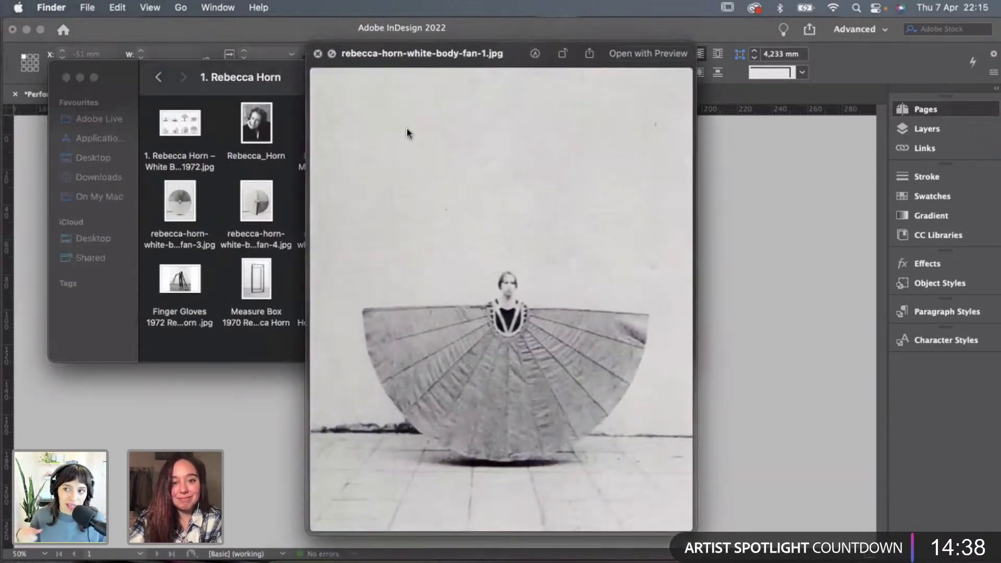
pyautogui.press('space')
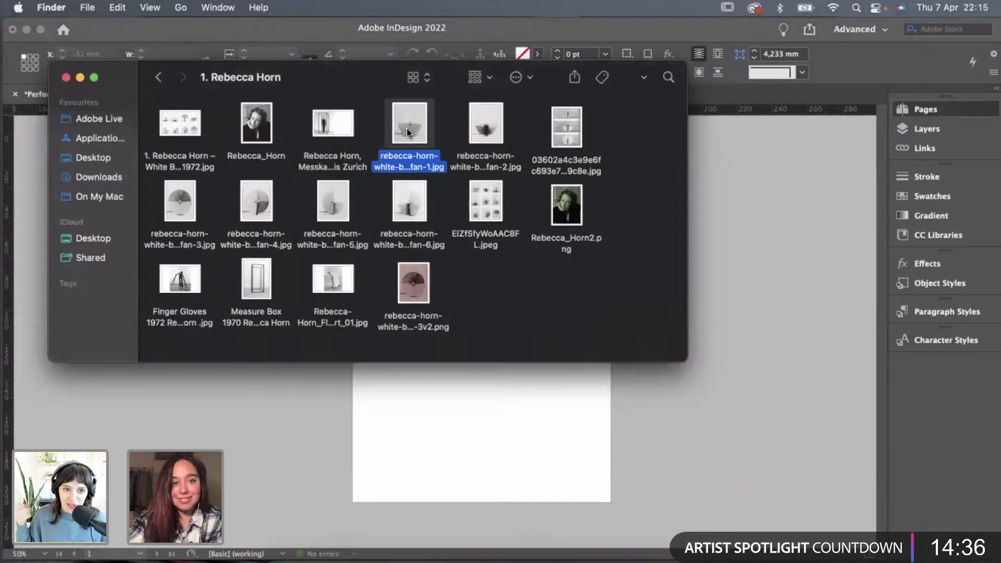
# Preview "1. Rebecca Horn – White Body Fan 1972.jpg" and the three-frame image whose name starts with 03602a.
pyautogui.click(179, 120)
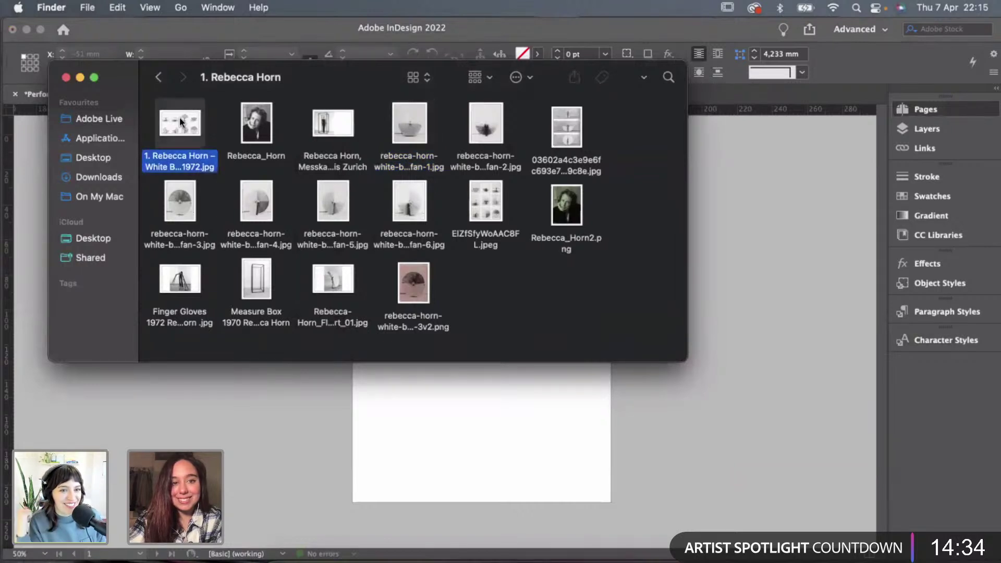
pyautogui.press('space')
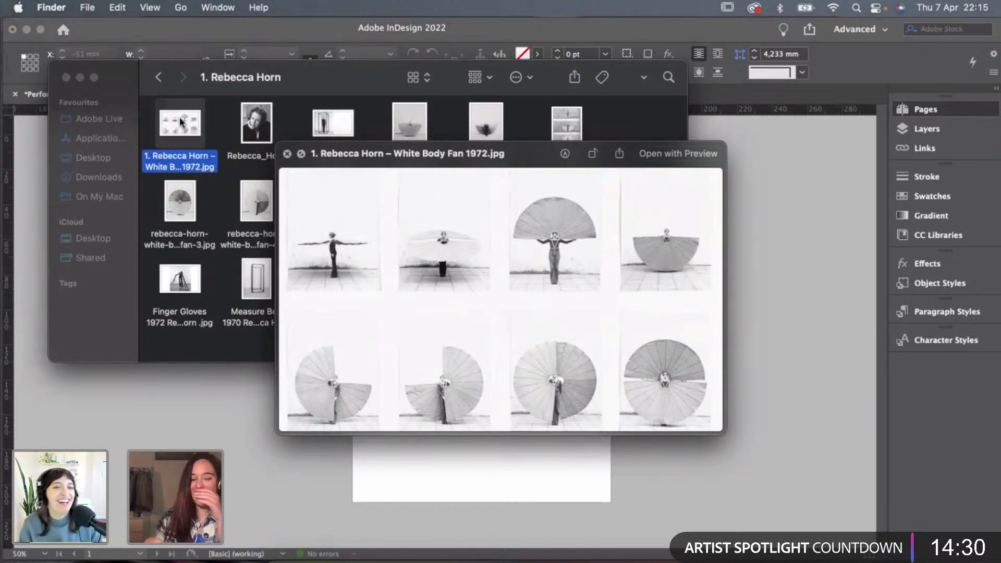
pyautogui.press('space')
pyautogui.click(562, 132)
pyautogui.press('space')
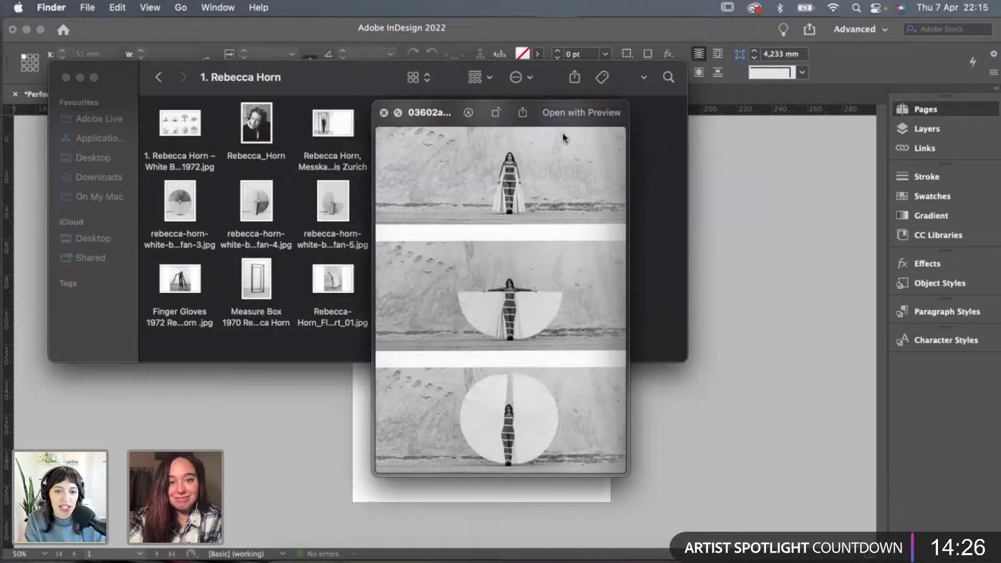
pyautogui.press('space')
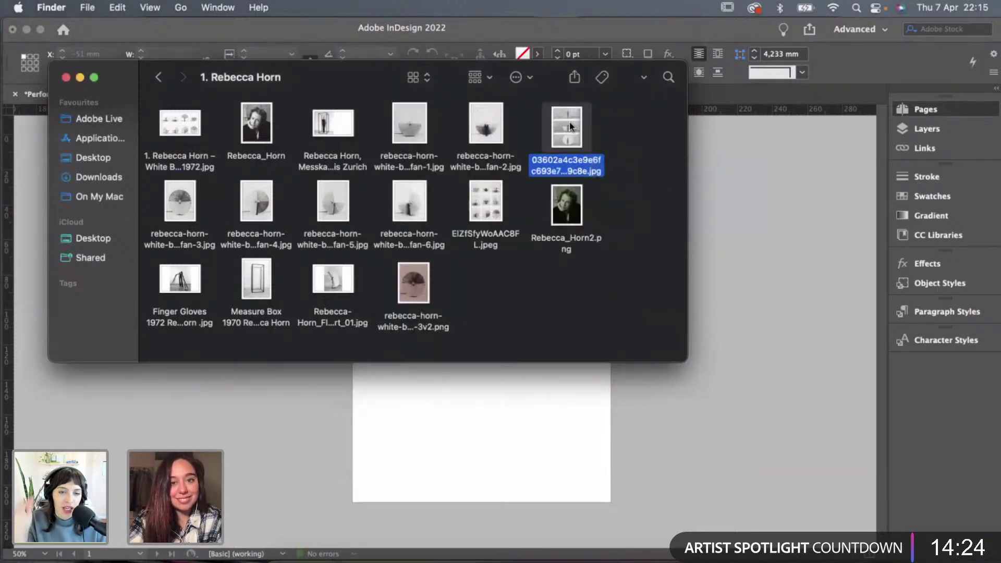
# Preview the three-panel beach photo in the Rebecca Horn folder, then look through the Mona Hatoum image folder.
pyautogui.press('space')
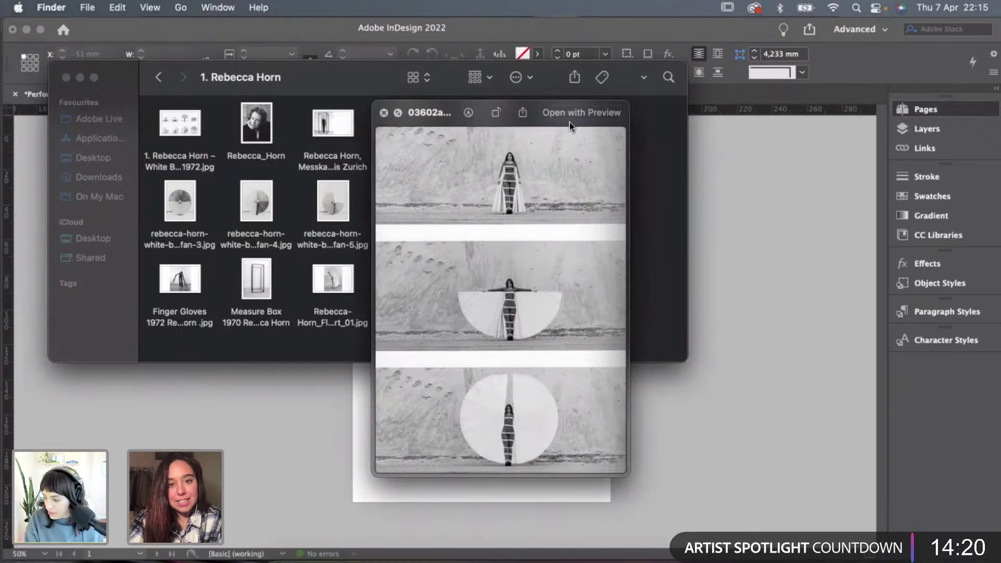
pyautogui.press('space')
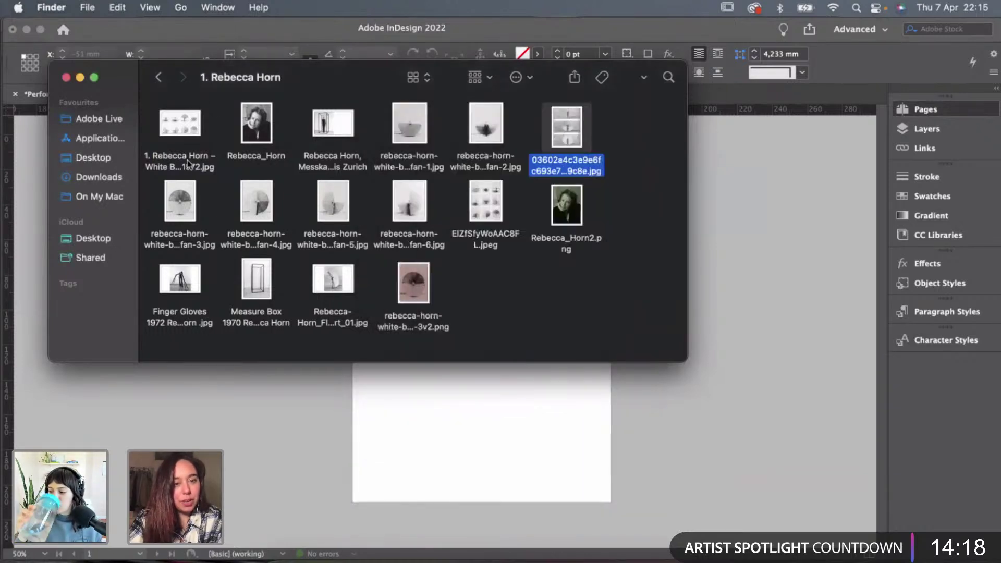
pyautogui.press('super+bracketleft')
pyautogui.doubleClick(186, 199)
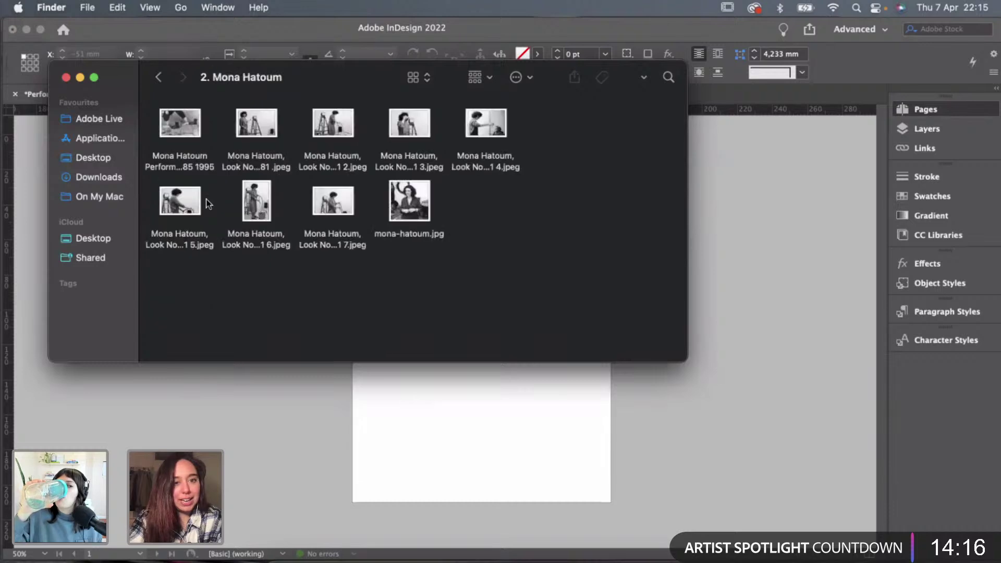
pyautogui.click(158, 77)
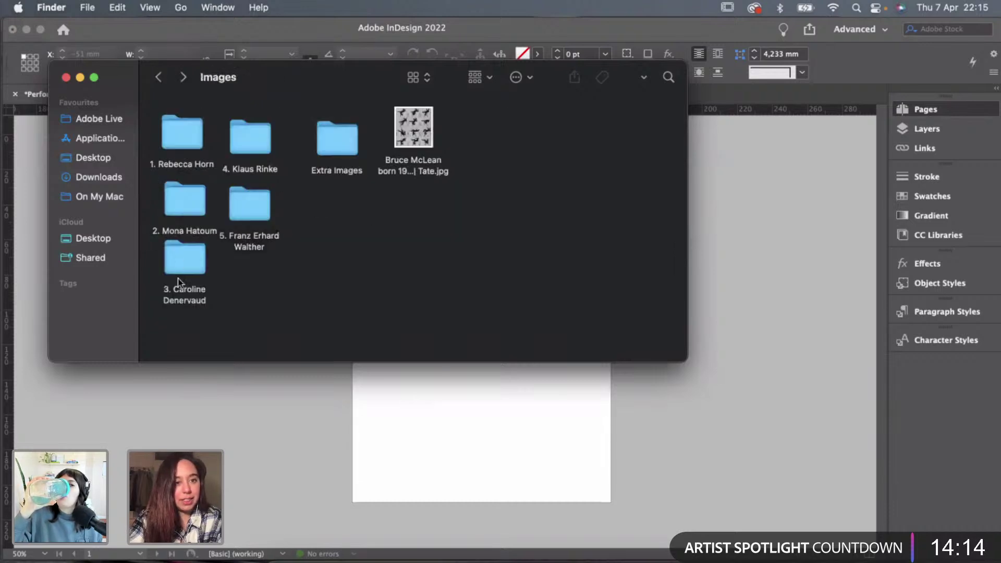
# Look through the Caroline Denervaud folder and preview the image Teeth - Caroline Denervaud.jpg.
pyautogui.doubleClick(181, 259)
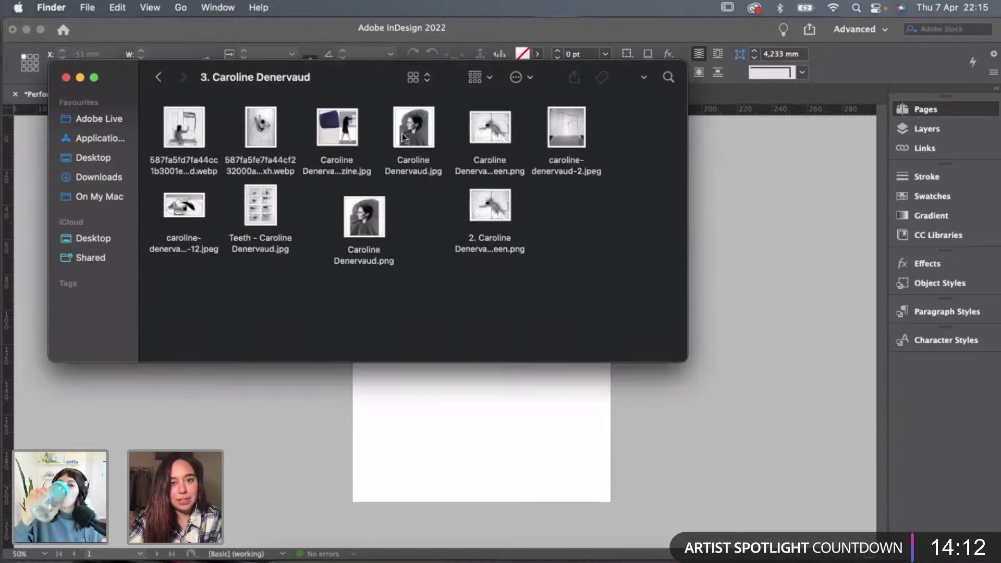
pyautogui.click(203, 117)
pyautogui.click(270, 196)
pyautogui.press('space')
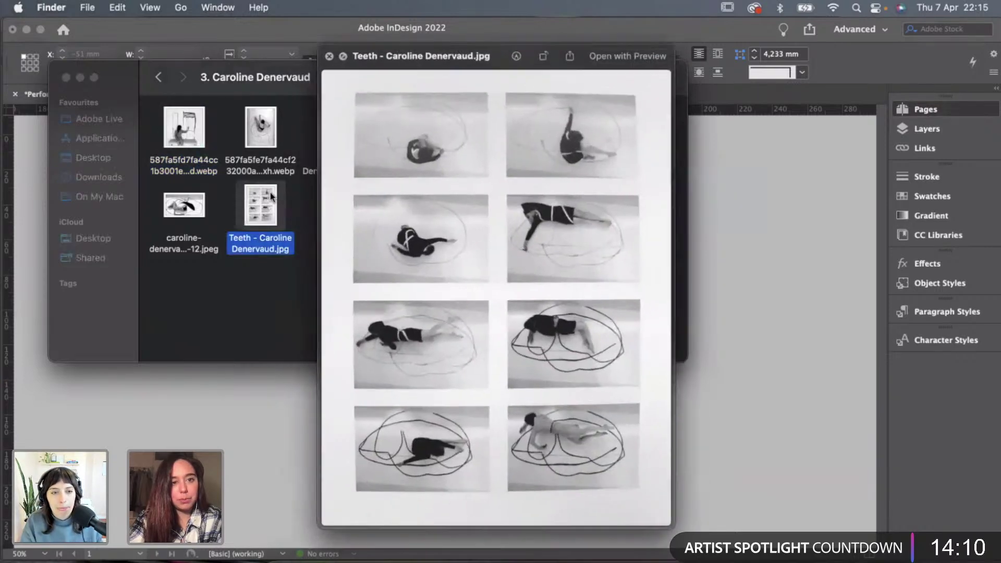
pyautogui.press('space')
pyautogui.click(158, 77)
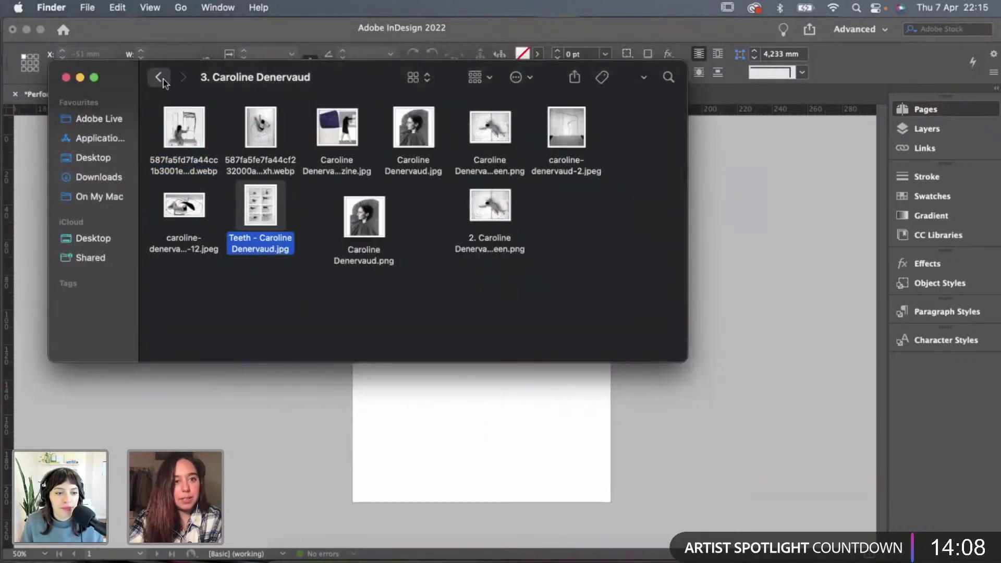
# Check the Franz Erhard Walther folder, then preview the three-panel beach photo in the Rebecca Horn folder again.
pyautogui.doubleClick(247, 223)
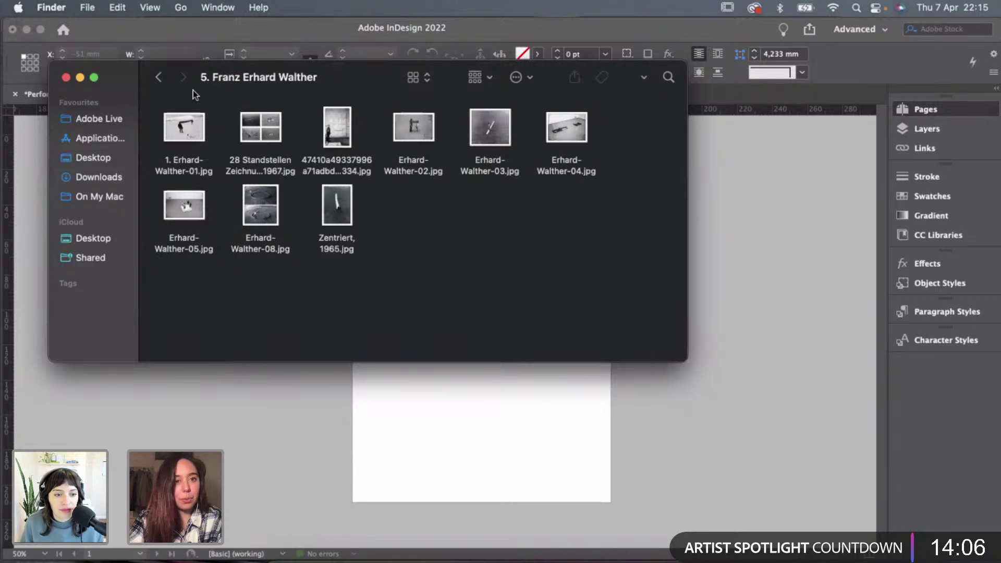
pyautogui.click(159, 77)
pyautogui.click(179, 130)
pyautogui.doubleClick(178, 131)
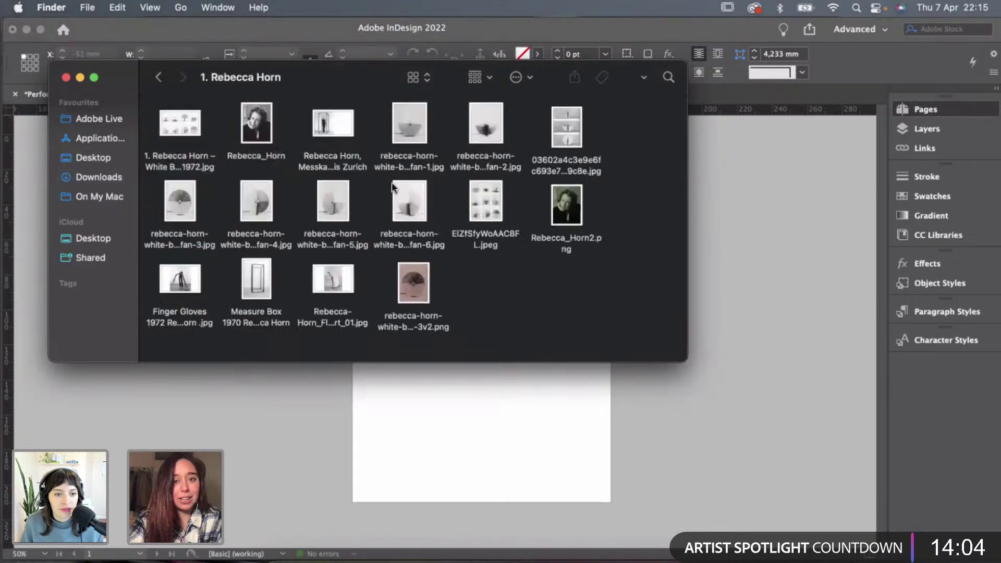
pyautogui.click(565, 135)
pyautogui.press('space')
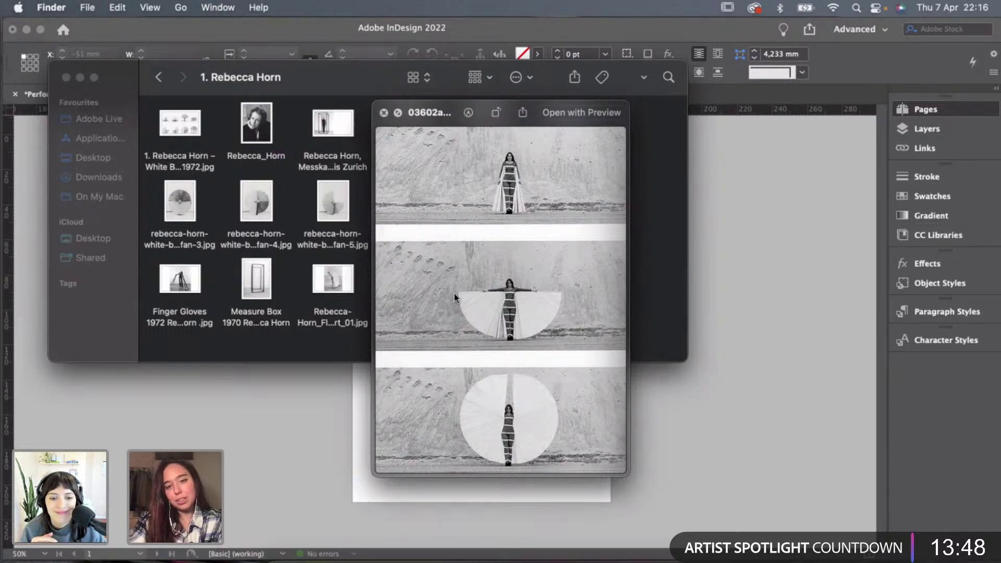
pyautogui.scroll(-2, 512, 248)
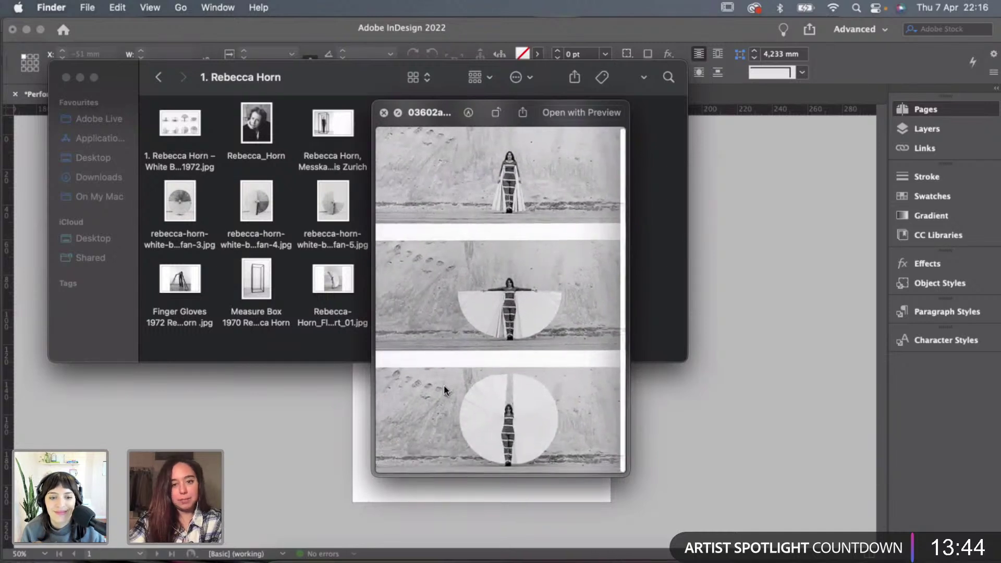
pyautogui.press('space')
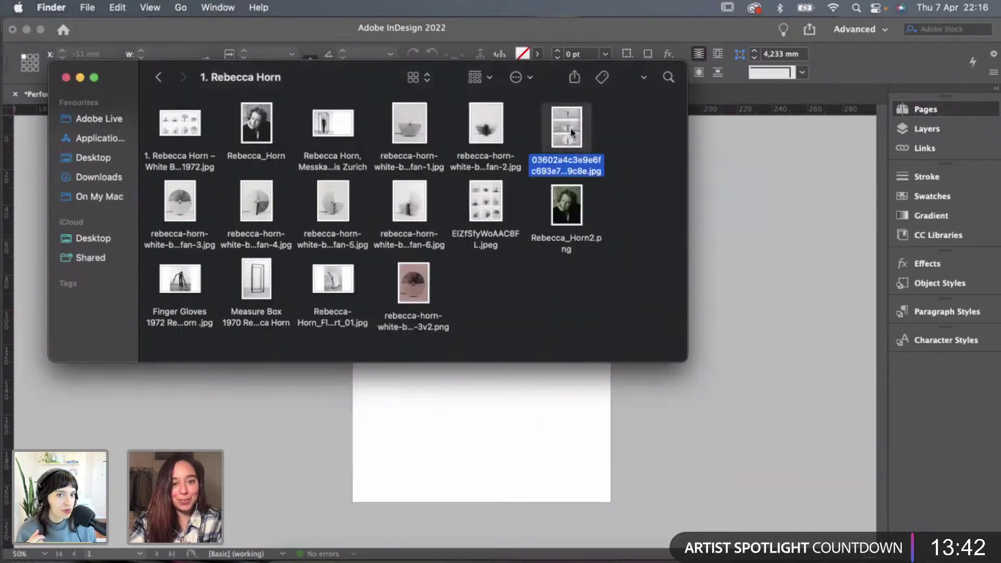
# Switch to InDesign, apply the title character style to the "- Rhythm" text and set it in all caps.
pyautogui.click(505, 376)
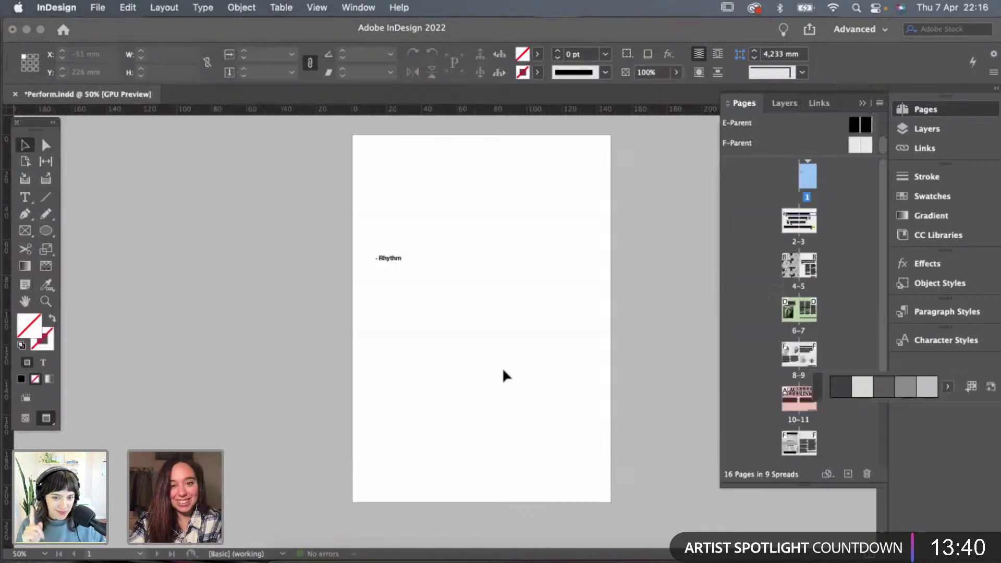
pyautogui.click(407, 264)
pyautogui.doubleClick(406, 260)
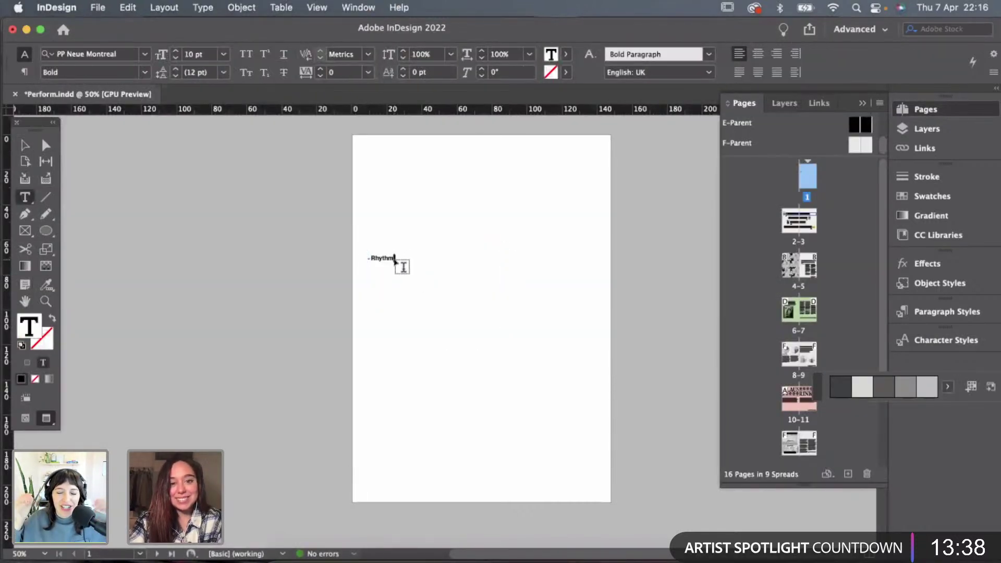
pyautogui.tripleClick(403, 267)
pyautogui.click(946, 340)
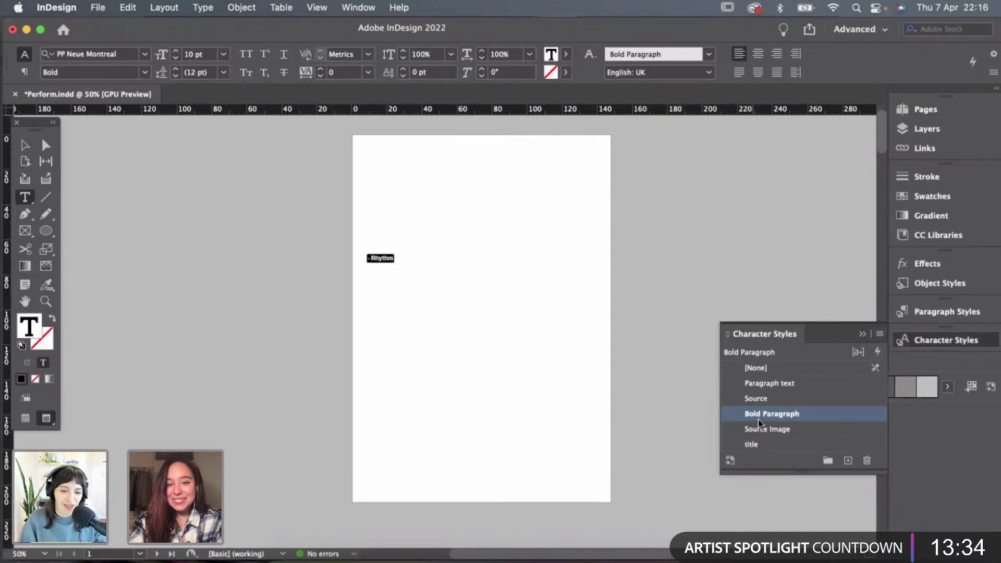
pyautogui.click(753, 444)
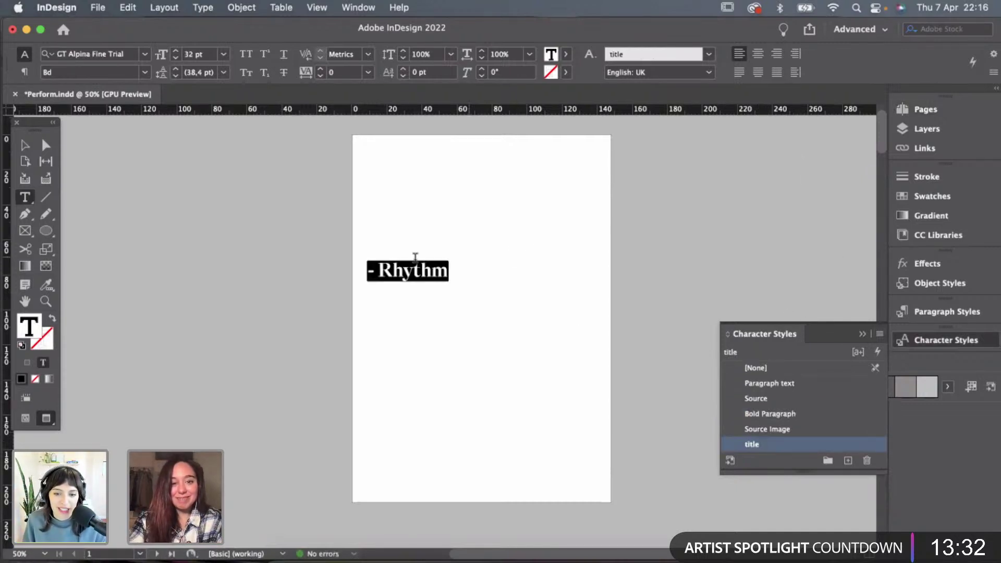
pyautogui.click(246, 55)
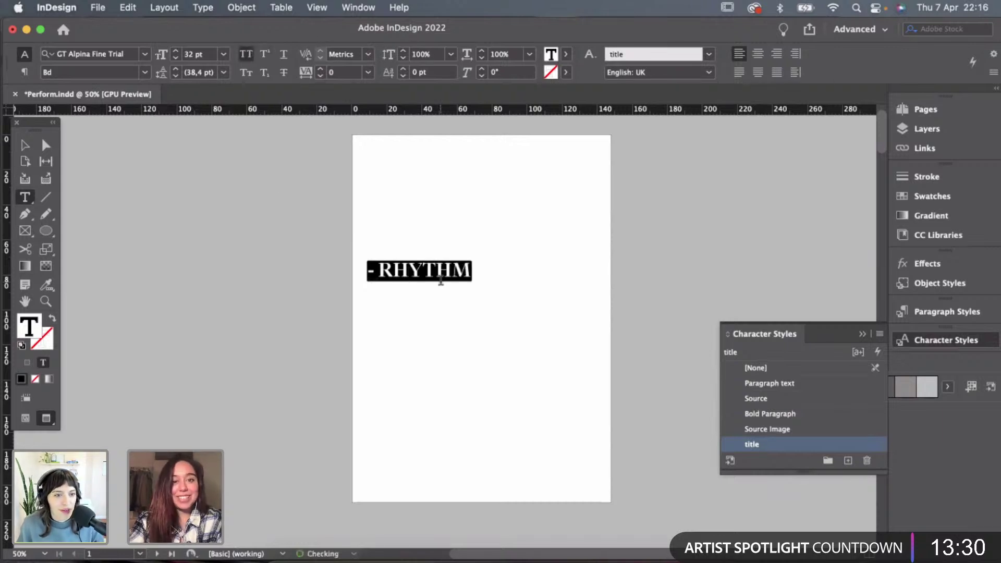
# Delete the hyphen and space in front of RHYTHM and finish editing the text.
pyautogui.click(354, 266)
pyautogui.press('Delete')
pyautogui.press('Delete')
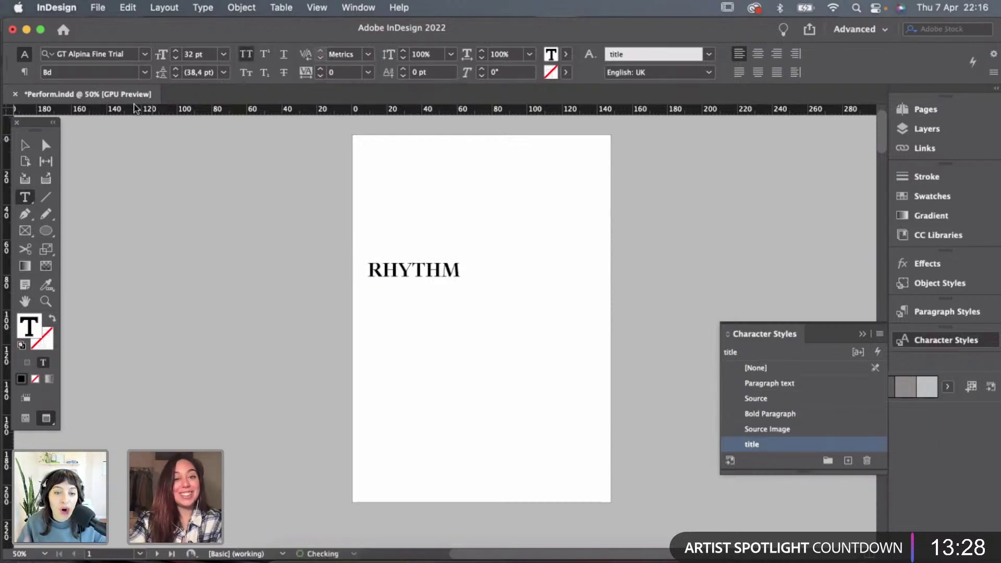
pyautogui.press('Escape')
pyautogui.click(209, 228)
pyautogui.click(441, 273)
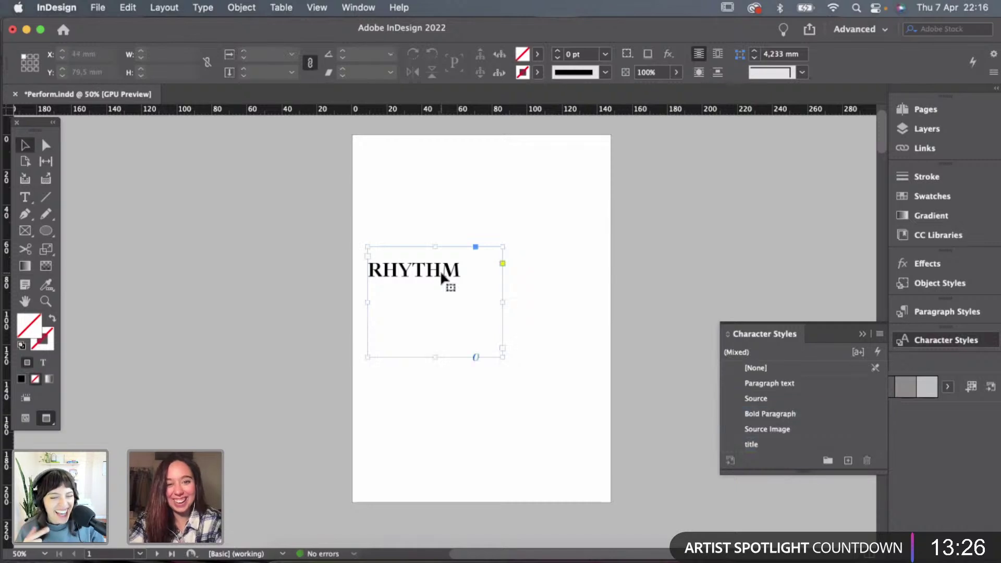
pyautogui.scroll(3, 412, 264)
pyautogui.doubleClick(358, 275)
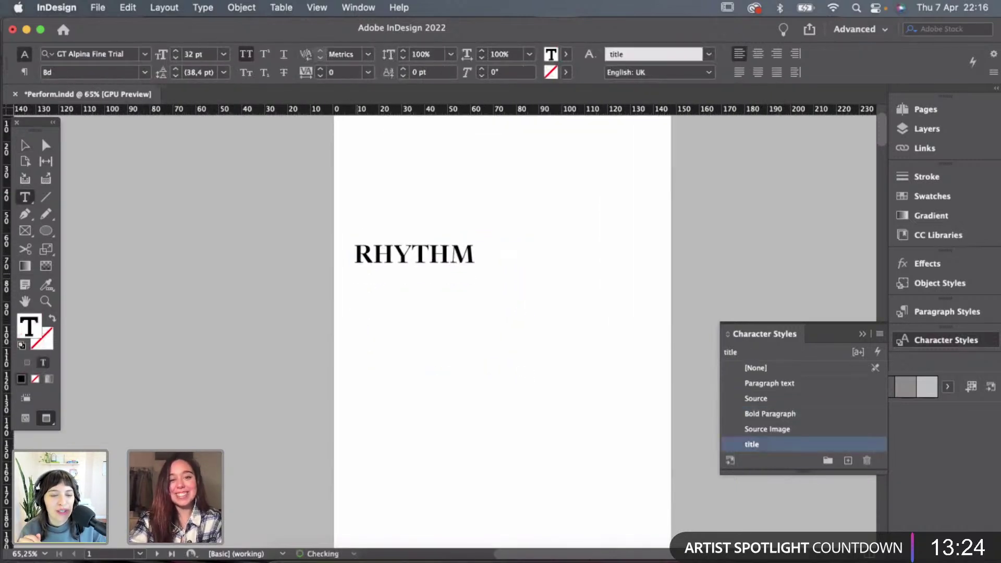
pyautogui.click(26, 146)
pyautogui.click(241, 249)
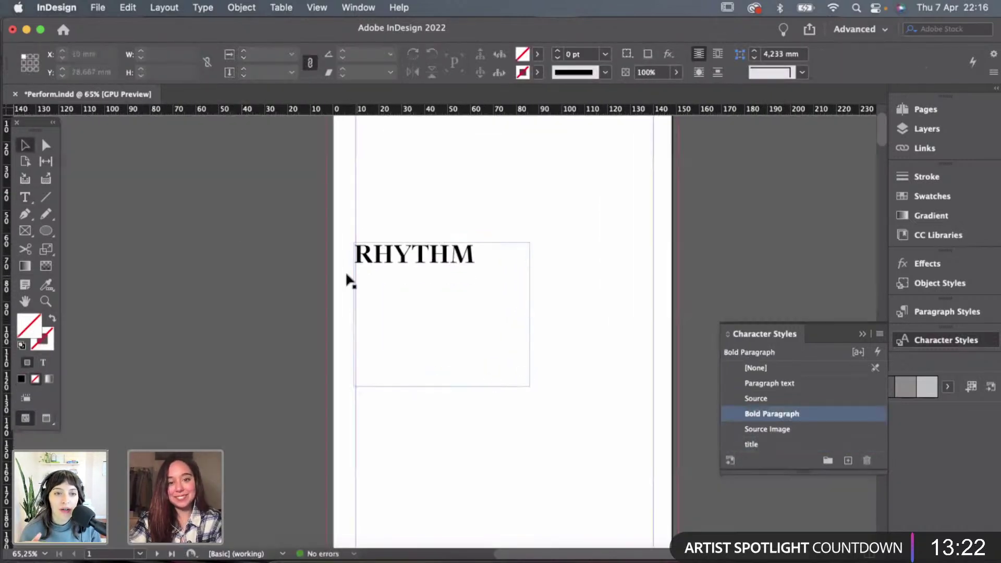
# Shrink the RHYTHM text frame so it fits more closely around the word's width.
pyautogui.scroll(-1, 357, 279)
pyautogui.scroll(-2, 503, 307)
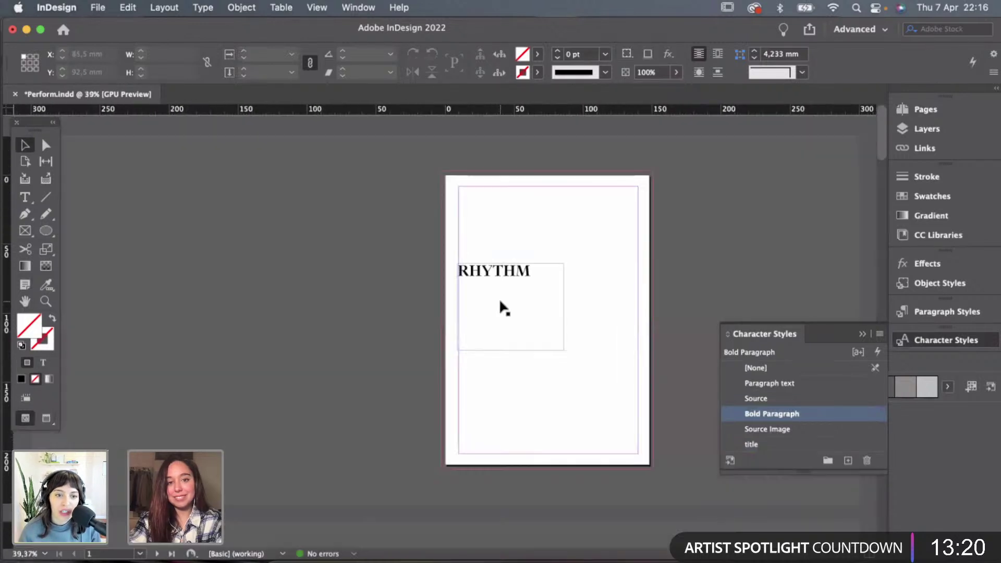
pyautogui.click(531, 283)
pyautogui.moveTo(561, 351); pyautogui.dragTo(495, 339)
pyautogui.press('w')
pyautogui.click(614, 288)
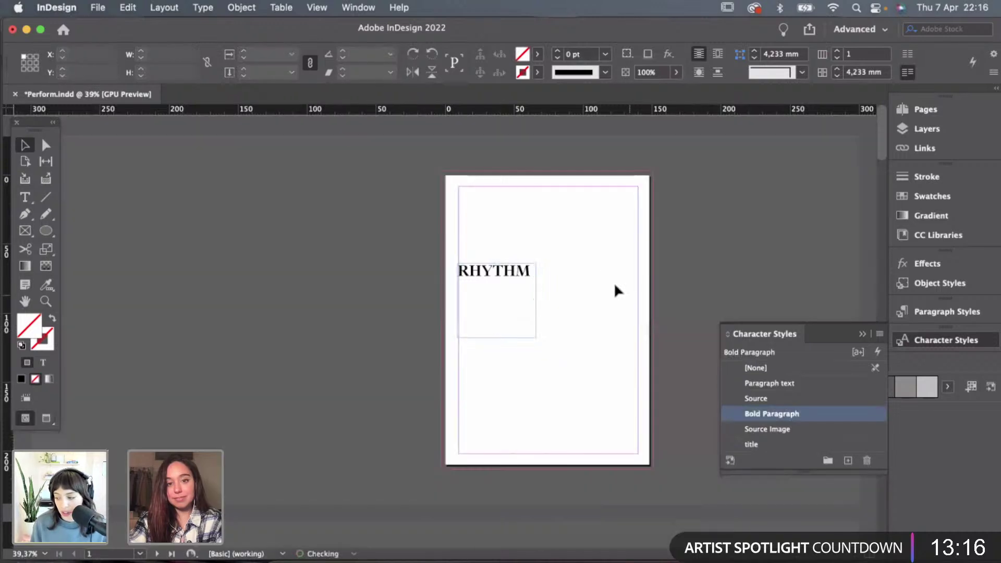
# Move the RHYTHM text frame up to the top-left corner of the page margins.
pyautogui.scroll(1, 521, 261)
pyautogui.moveTo(521, 281); pyautogui.dragTo(515, 187)
pyautogui.press('w')
pyautogui.click(577, 237)
pyautogui.press('w')
pyautogui.press('w')
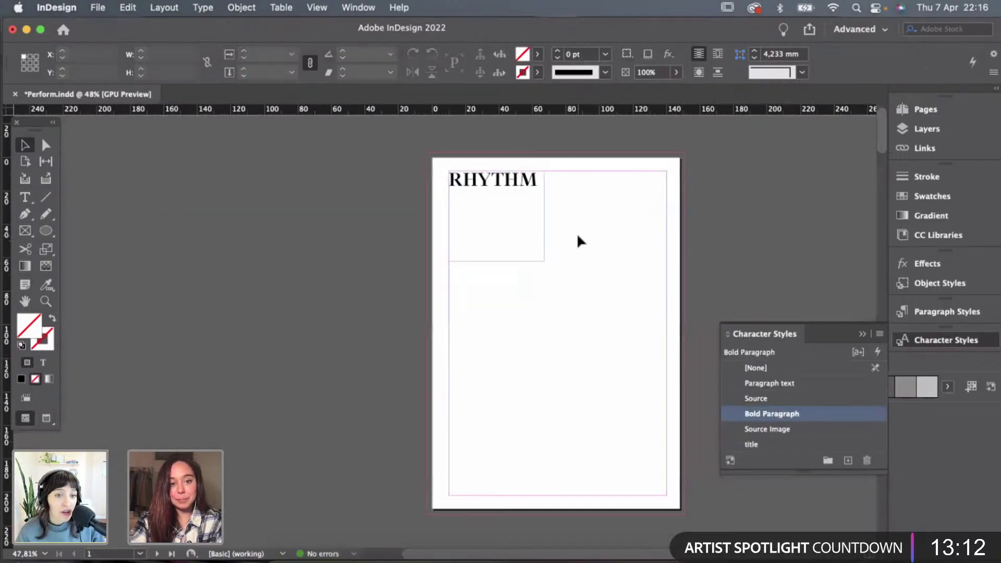
# Switch to Finder and look through the AnaMendieta and MarinaandUwe folders inside Extra Images.
pyautogui.click(289, 554)
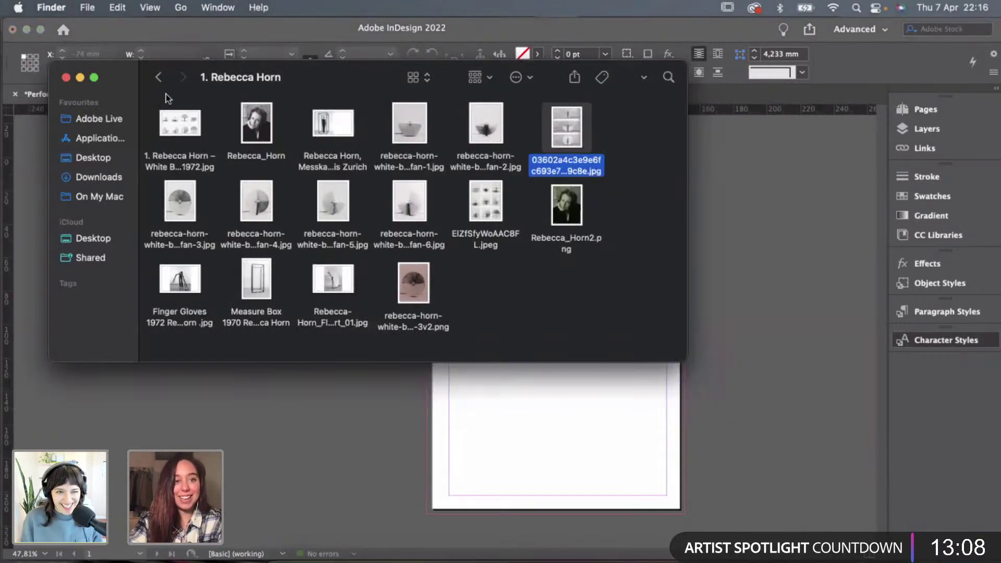
pyautogui.click(158, 77)
pyautogui.doubleClick(335, 141)
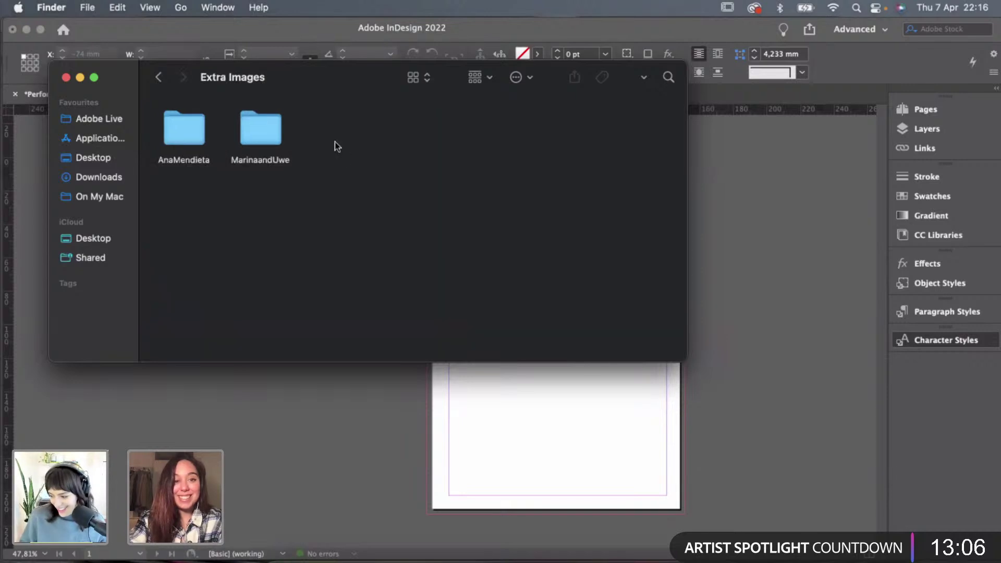
pyautogui.doubleClick(187, 132)
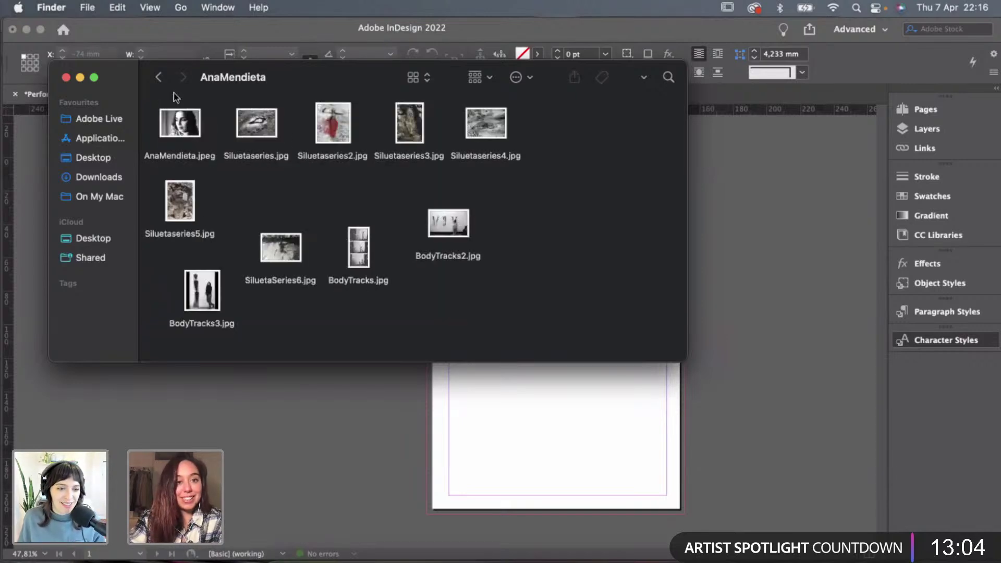
pyautogui.click(158, 77)
pyautogui.doubleClick(253, 133)
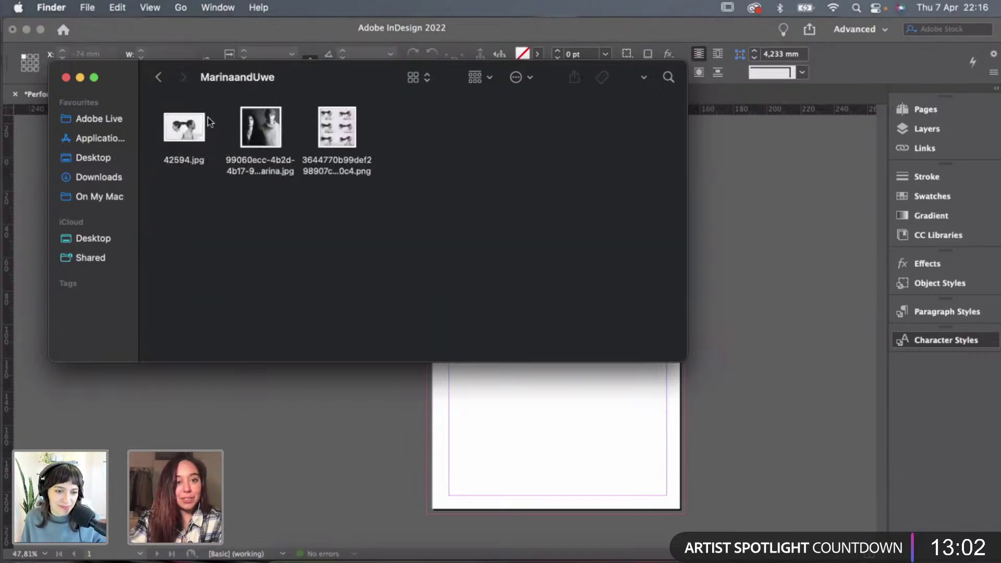
# Preview the six-photo grid image and 42594.jpg in the MarinaandUwe folder to compare them.
pyautogui.click(335, 120)
pyautogui.press('space')
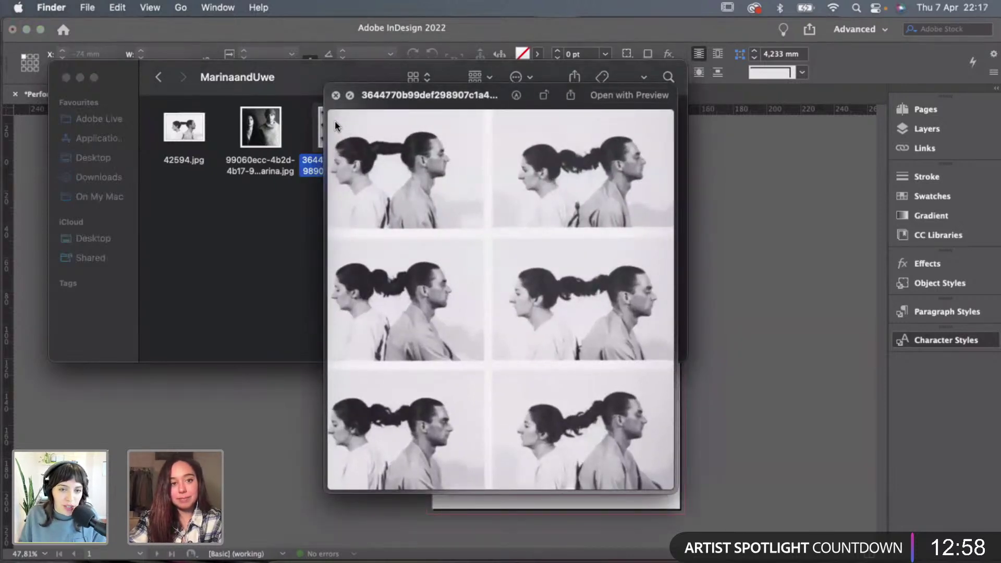
pyautogui.click(197, 130)
pyautogui.press('space')
pyautogui.press('space')
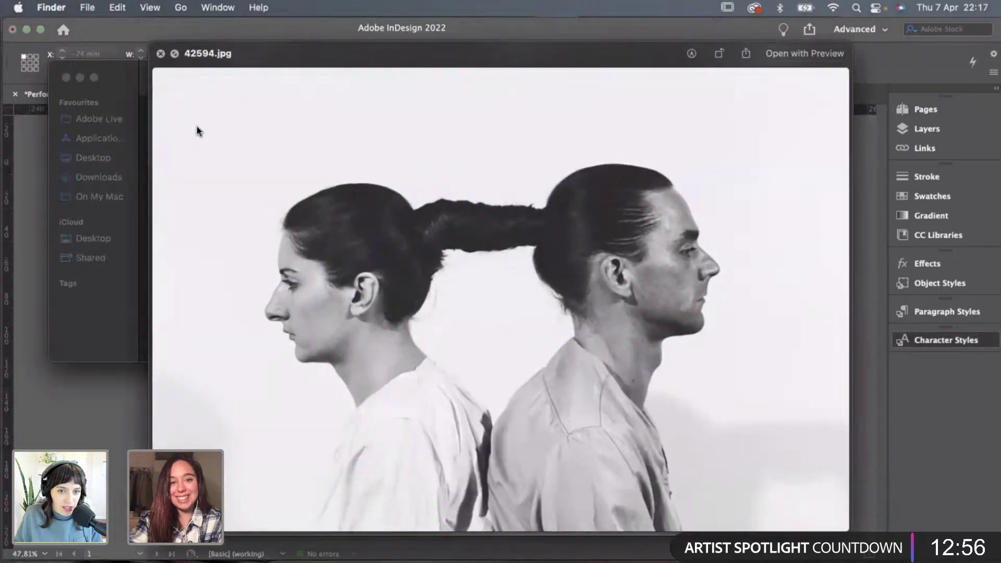
pyautogui.doubleClick(492, 63)
pyautogui.moveTo(341, 52); pyautogui.dragTo(369, 48)
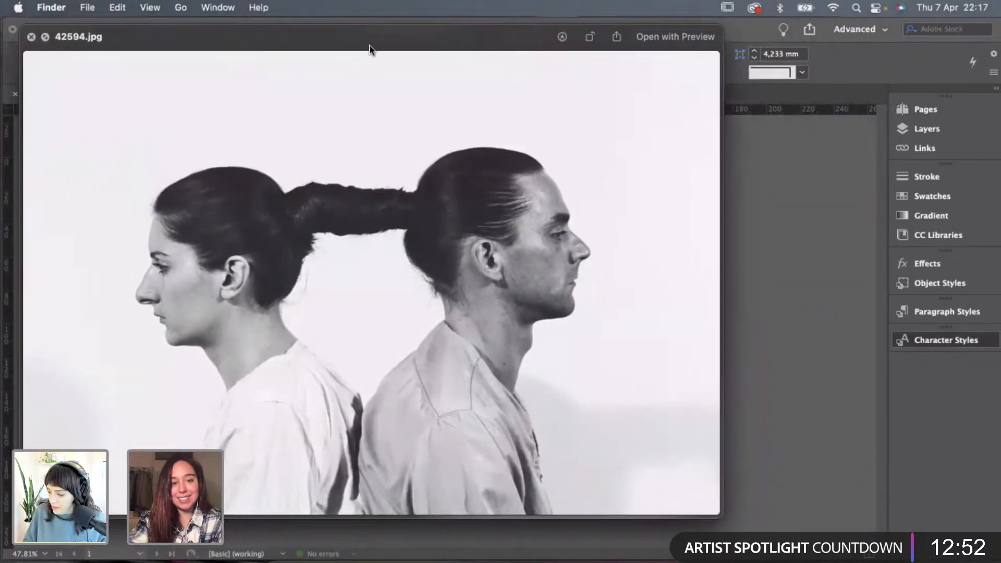
pyautogui.press('space')
pyautogui.press('space')
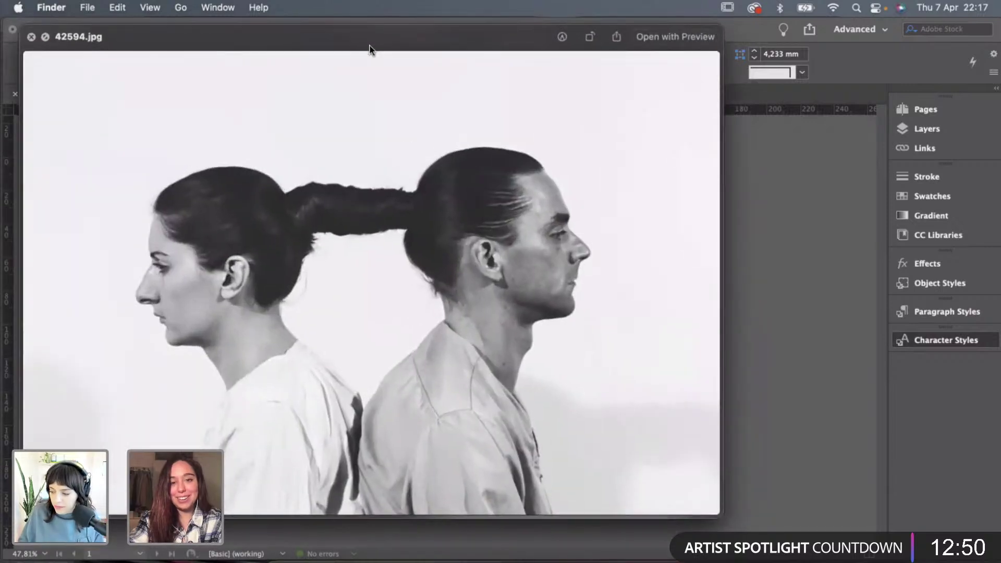
pyautogui.press('space')
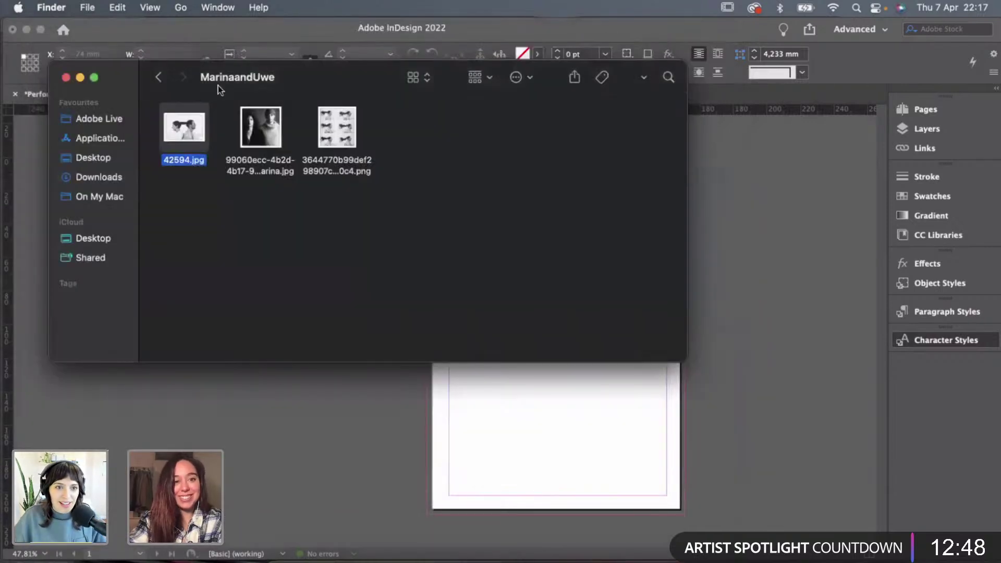
# Close the preview of 42594.jpg and open the photo in Adobe Photoshop 2022.
pyautogui.press('space')
pyautogui.rightClick(184, 125)
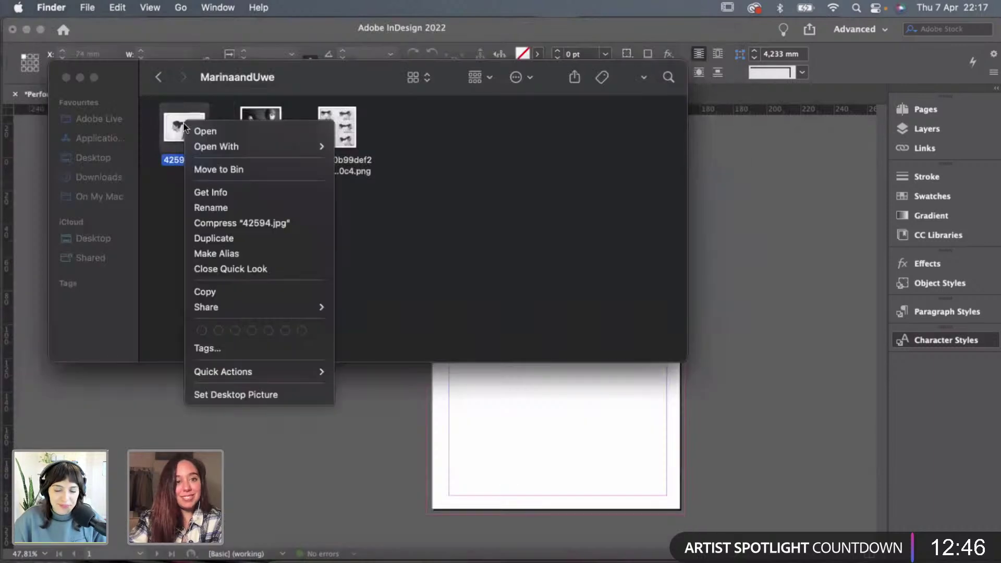
pyautogui.moveTo(234, 146)
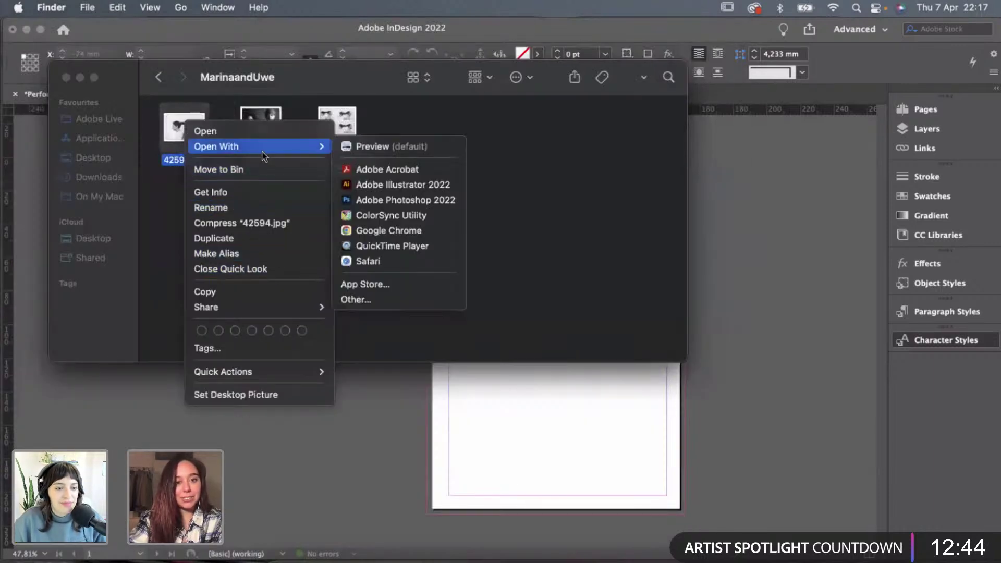
pyautogui.click(404, 199)
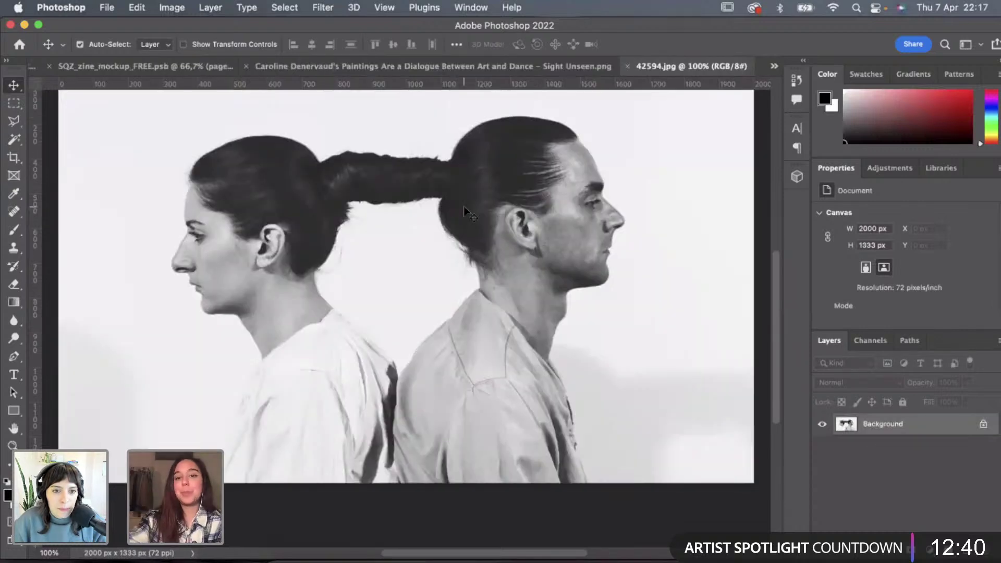
# Unlock the photo's Background layer and activate the Object Selection tool in place of the Magic Wand.
pyautogui.scroll(3, 467, 211)
pyautogui.scroll(-2, 466, 211)
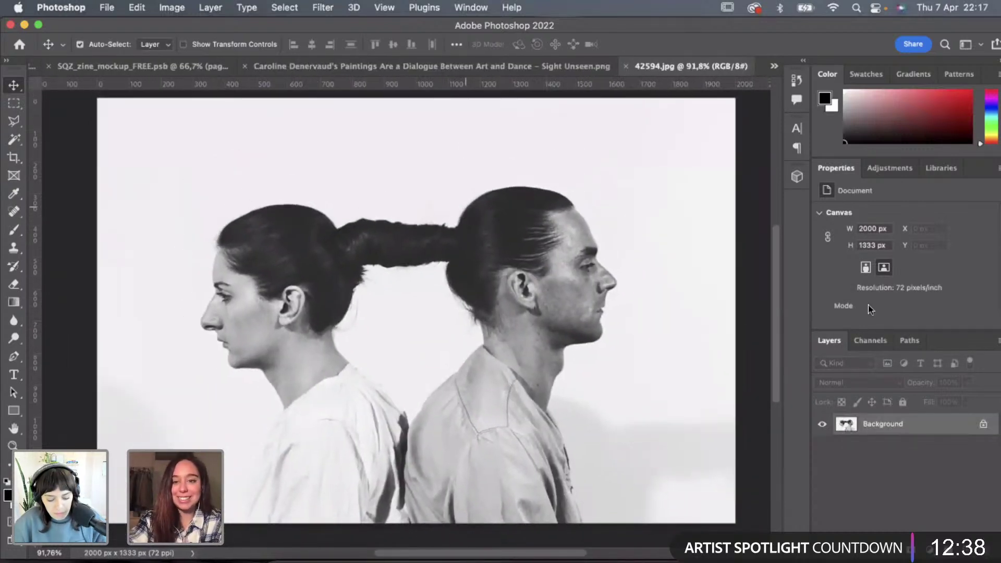
pyautogui.click(983, 425)
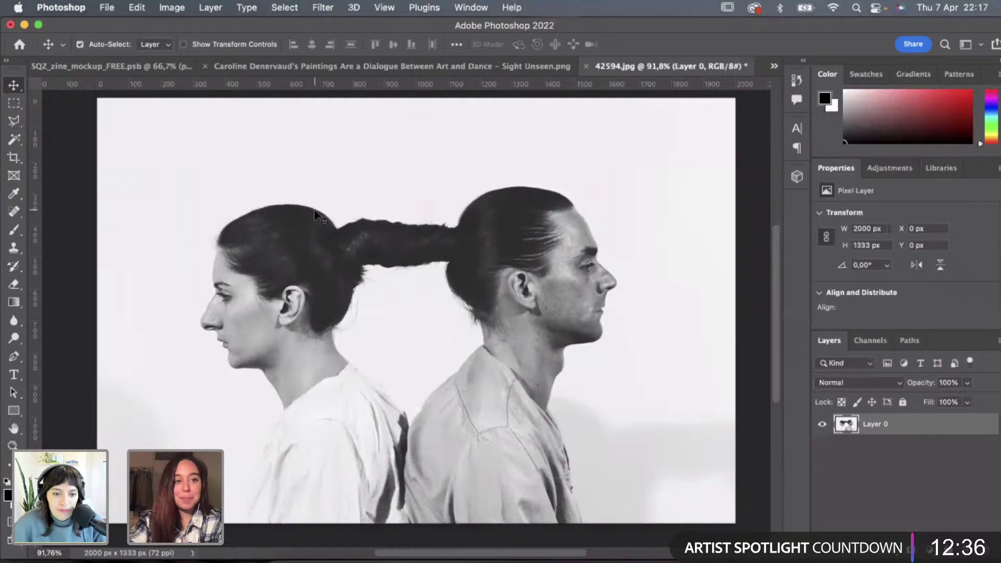
pyautogui.click(15, 141)
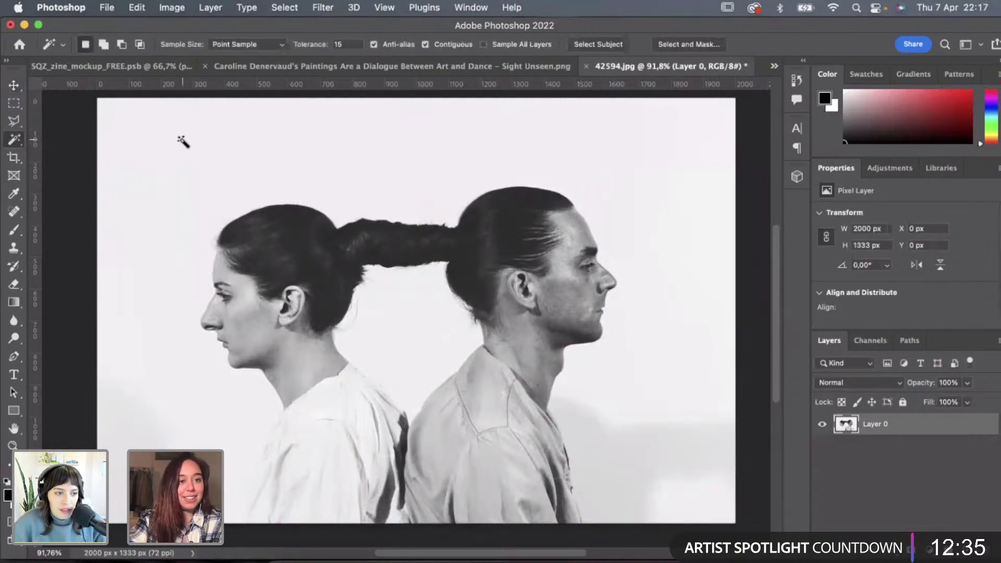
pyautogui.rightClick(15, 140)
pyautogui.click(62, 138)
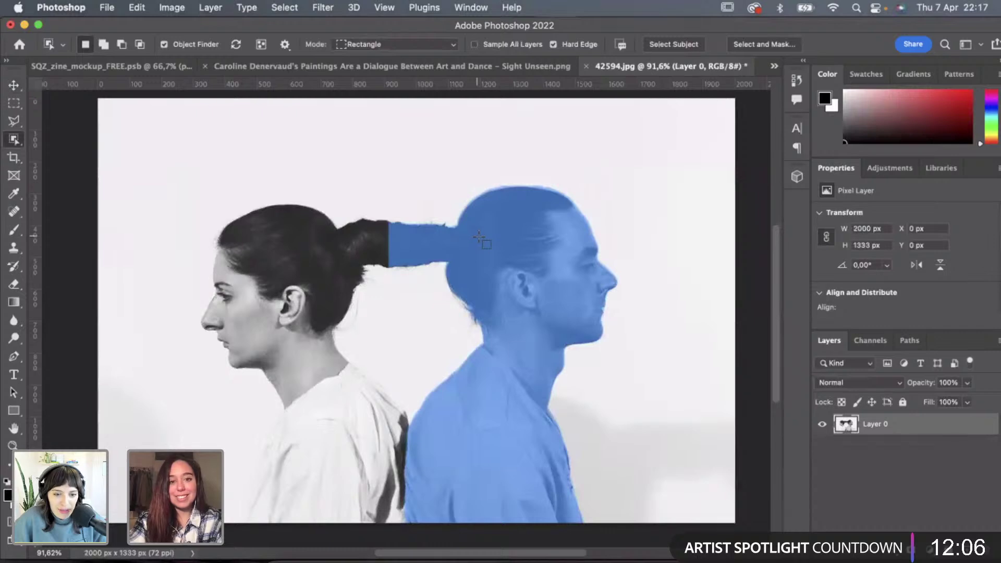
# Switch to InDesign, save Perform.indd and look at the contents spread listing the artists.
pyautogui.press('super+Tab')
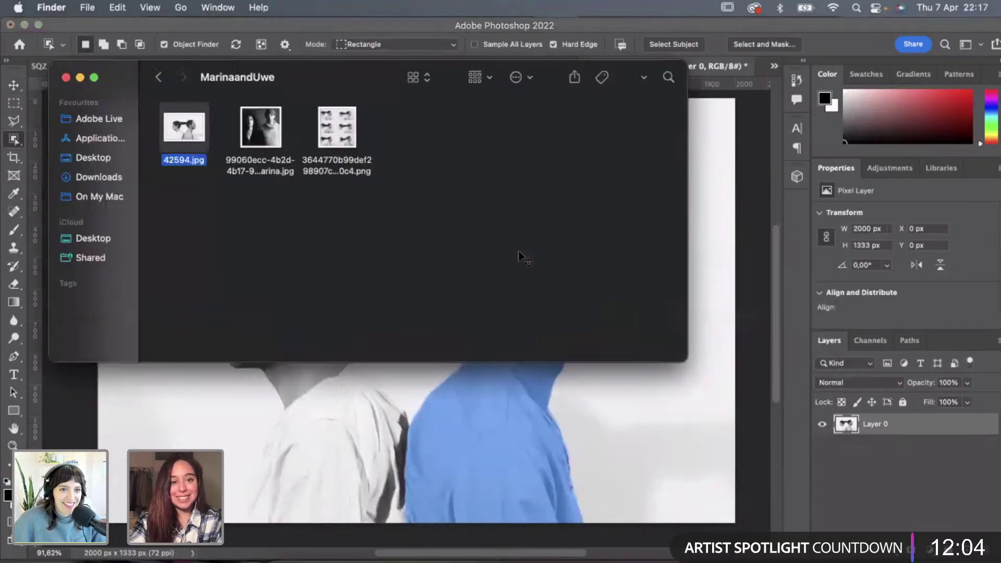
pyautogui.press('super+Tab')
pyautogui.press('super+Tab')
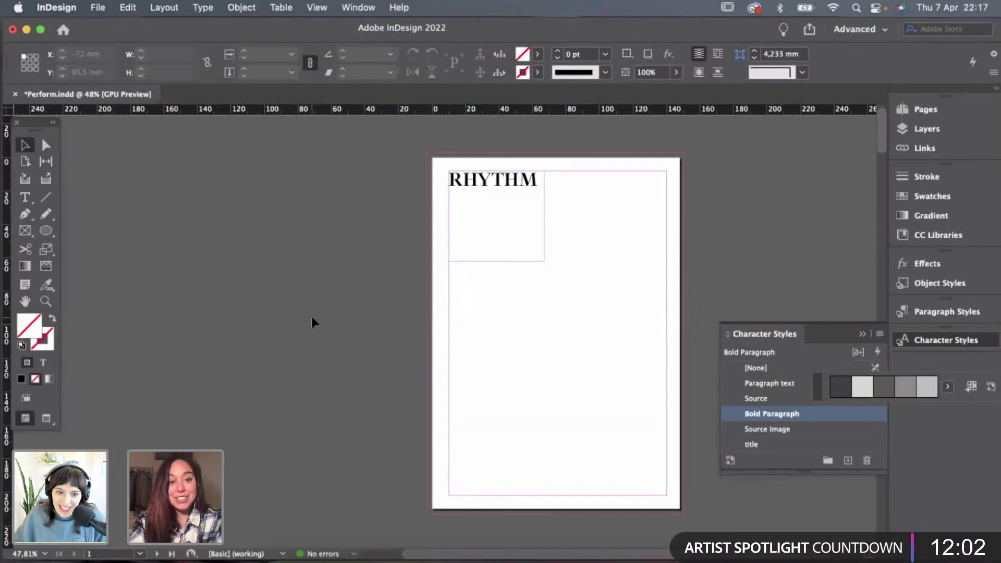
pyautogui.press('super+s')
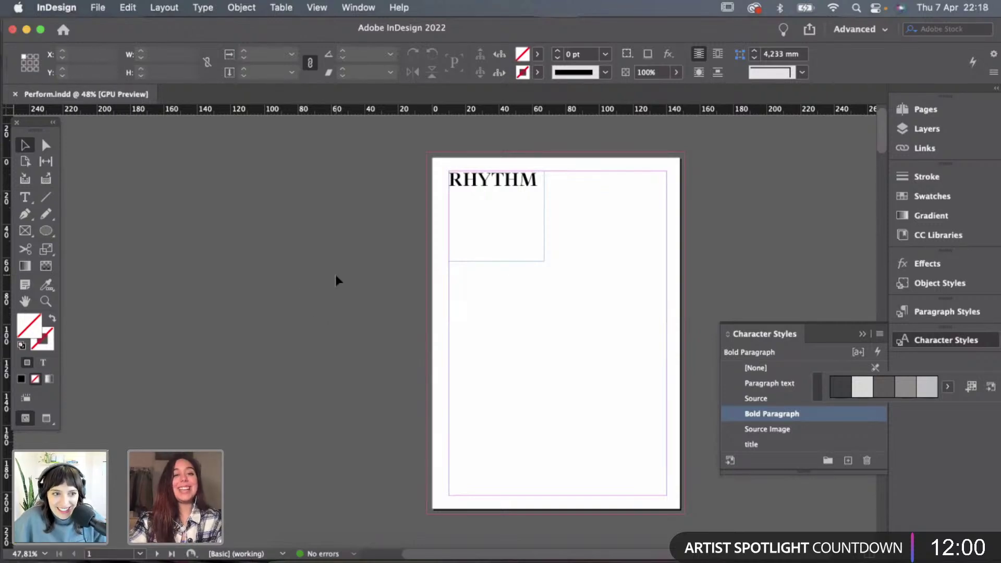
pyautogui.scroll(-1, 337, 280)
pyautogui.scroll(-15, 337, 281)
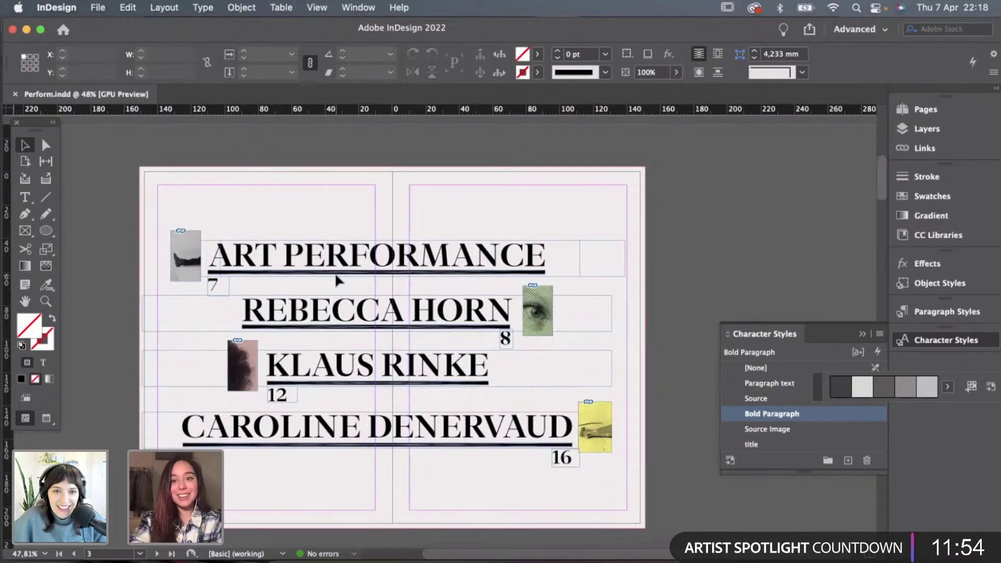
# Switch back to Photoshop and select both people, including their joined hair, with the Object Selection tool.
pyautogui.press('super+Tab')
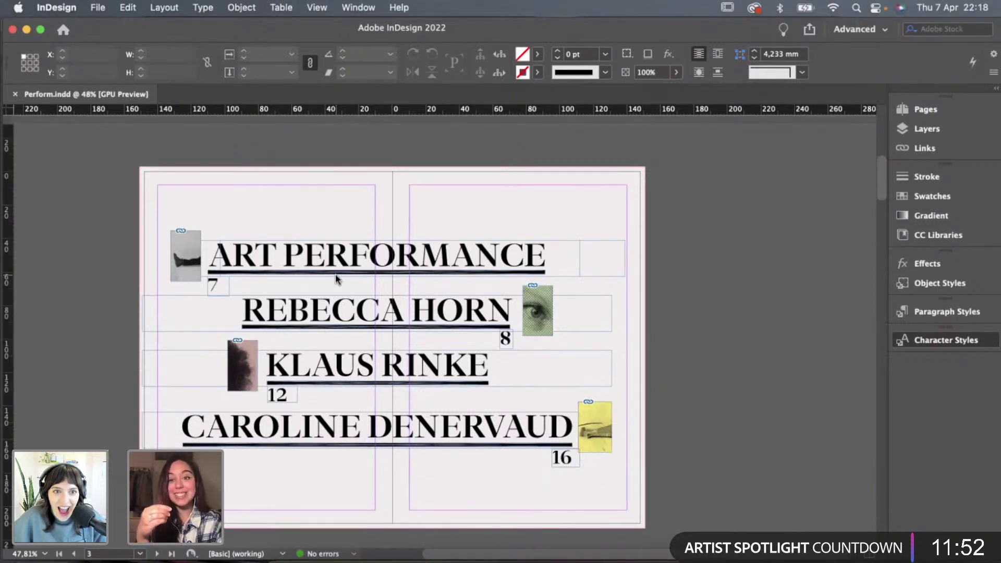
pyautogui.press('super+Tab')
pyautogui.press('Tab')
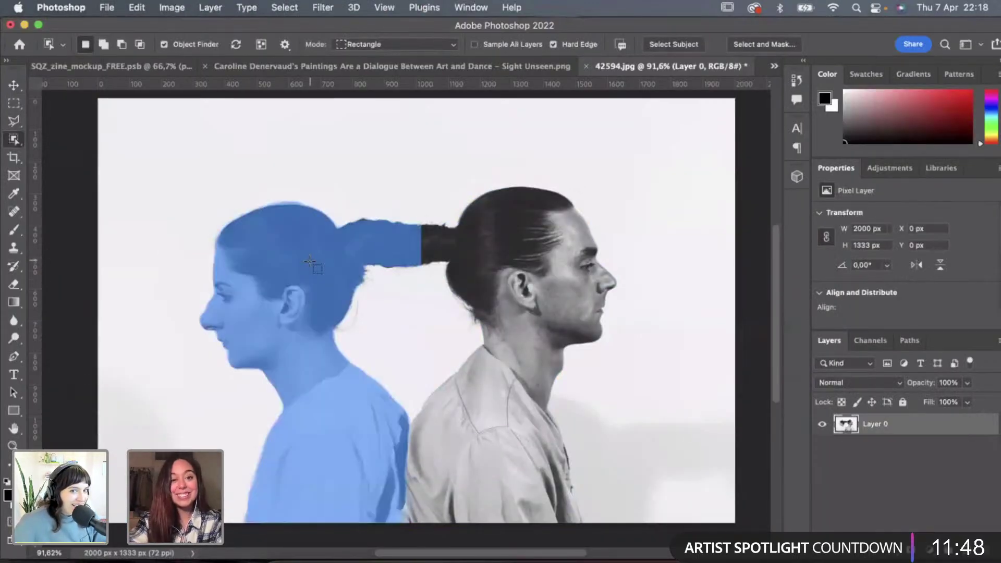
pyautogui.click(412, 250)
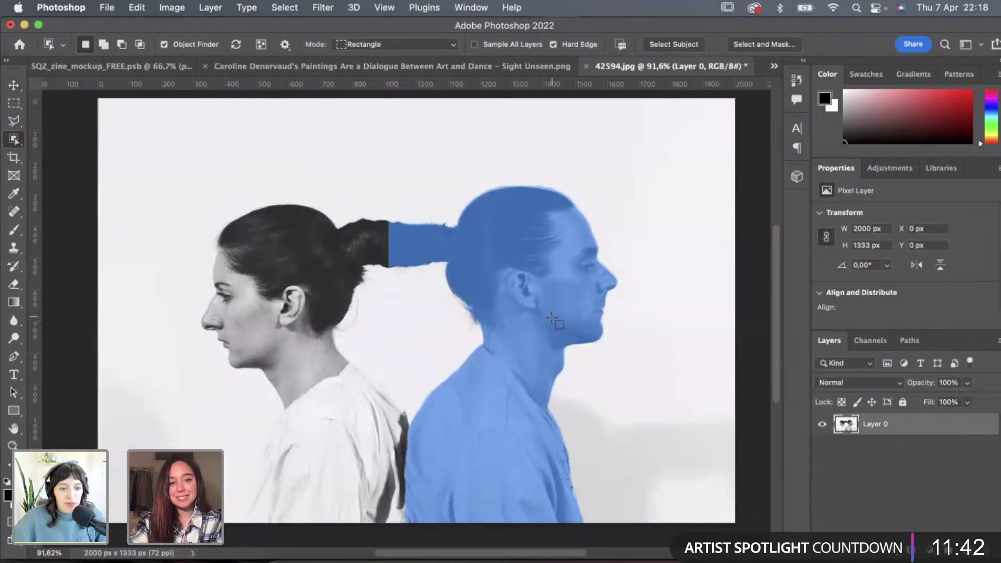
pyautogui.click(557, 323)
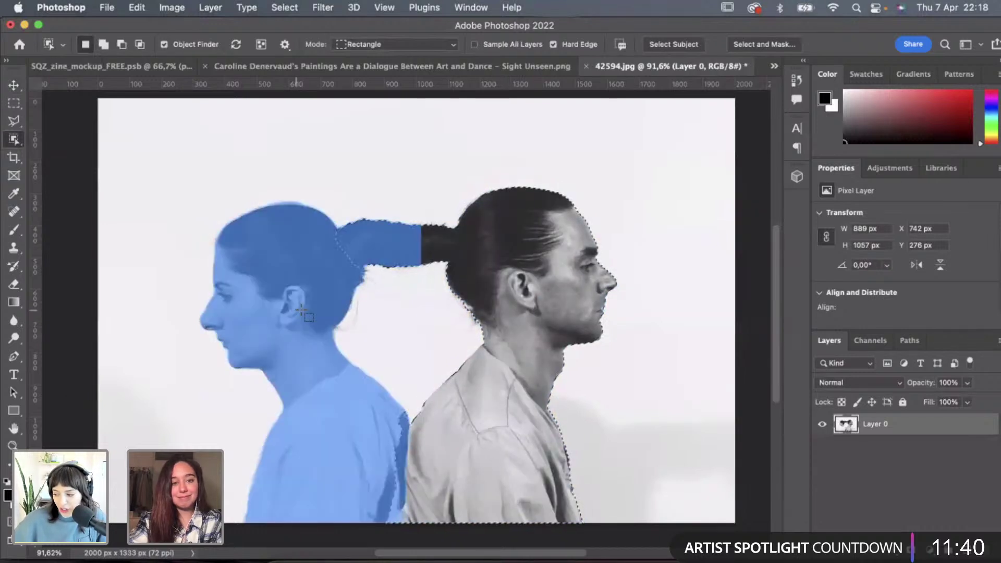
pyautogui.keyDown('shift'); pyautogui.click(357, 272); pyautogui.keyUp('shift')
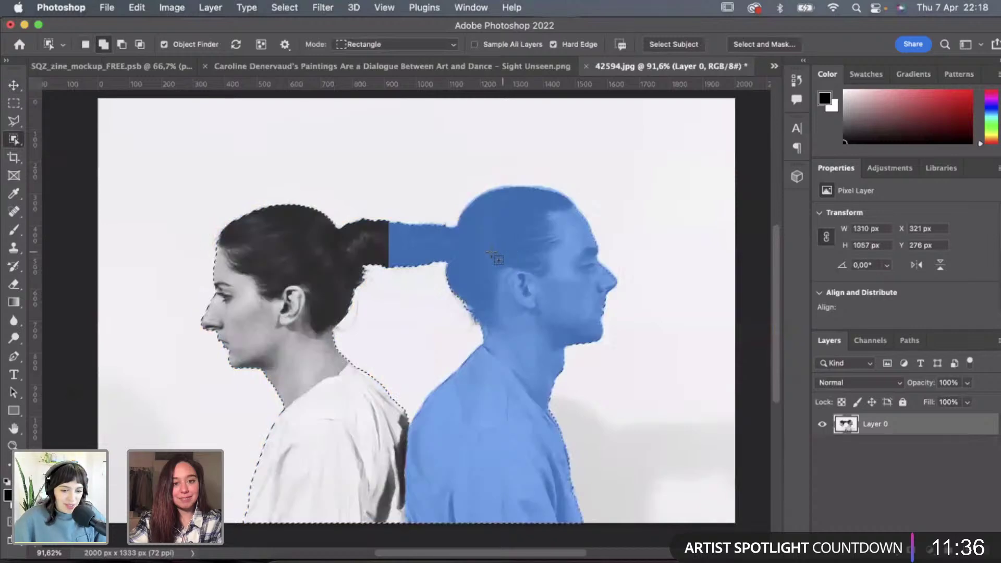
# Invert the selection, delete the background around the two people and deselect.
pyautogui.scroll(-2, 552, 446)
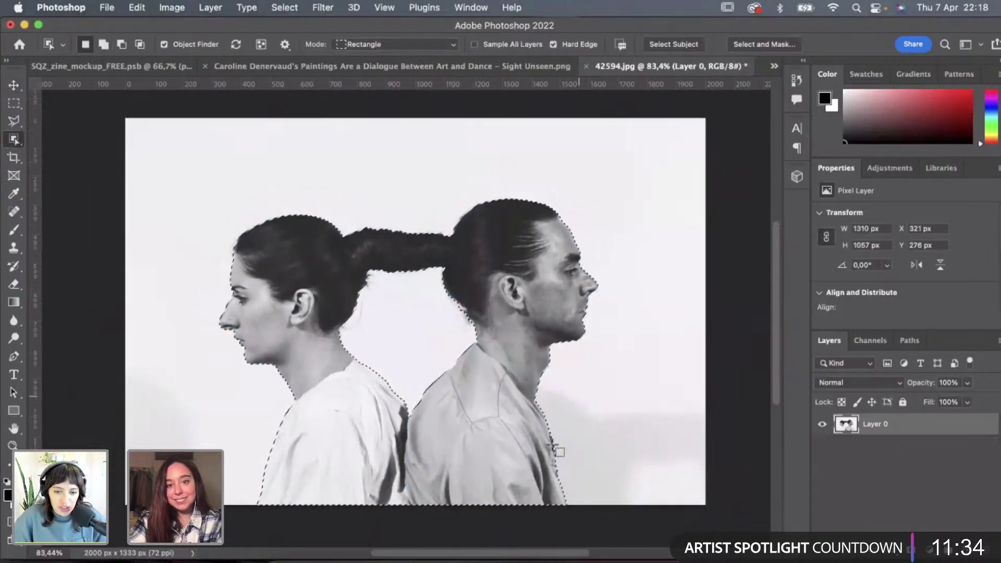
pyautogui.hscroll(-4, 391, 302)
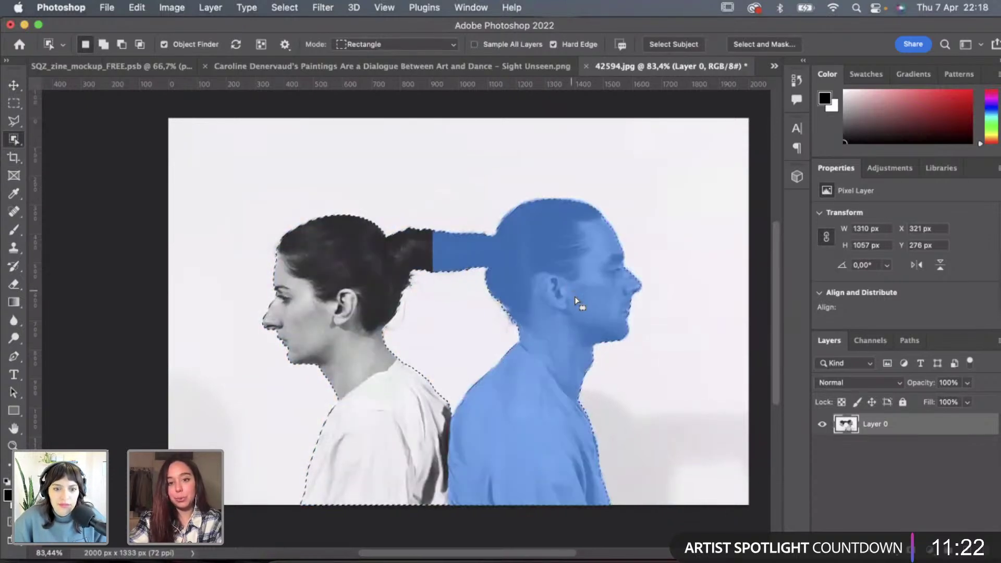
pyautogui.hscroll(2, 579, 296)
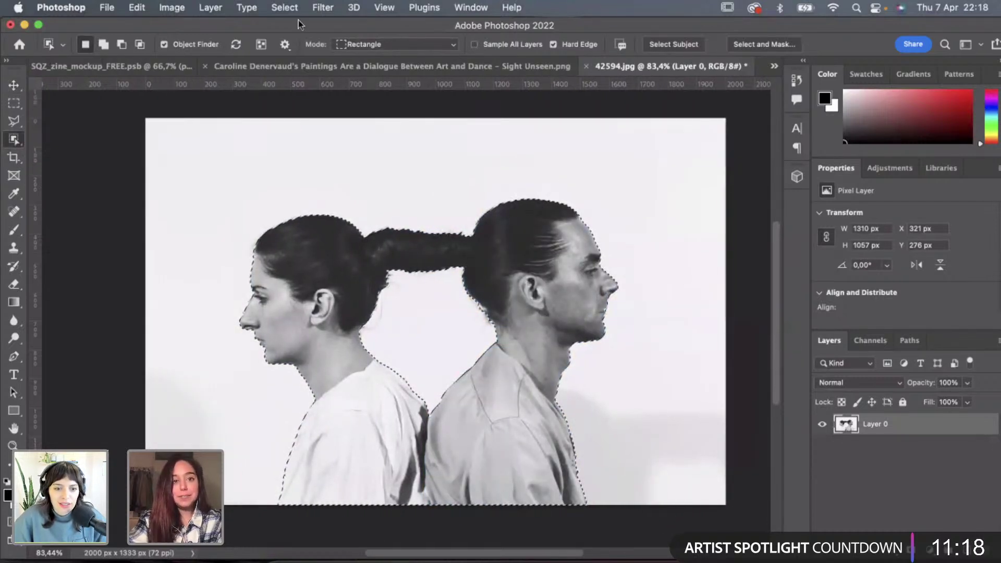
pyautogui.click(286, 8)
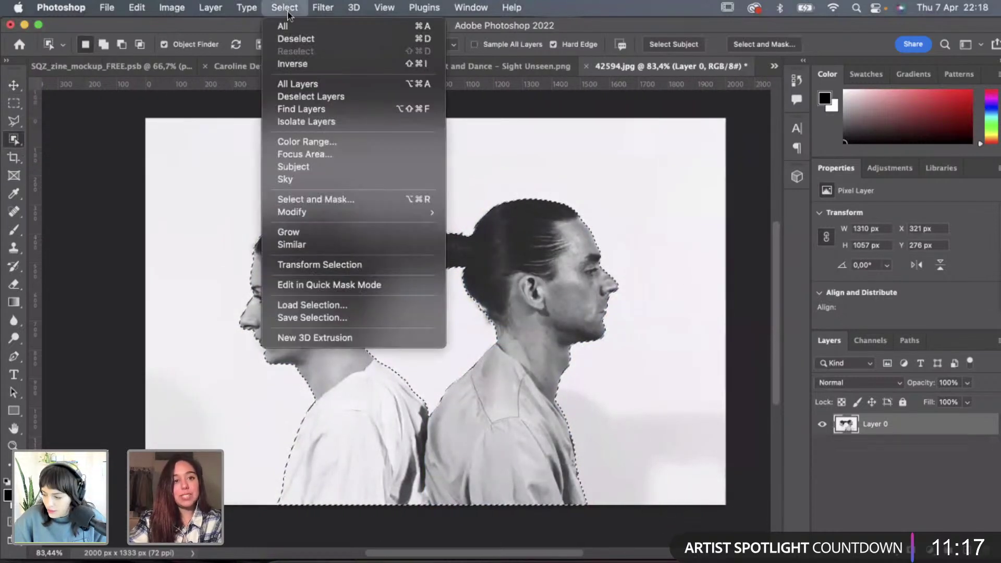
pyautogui.click(316, 63)
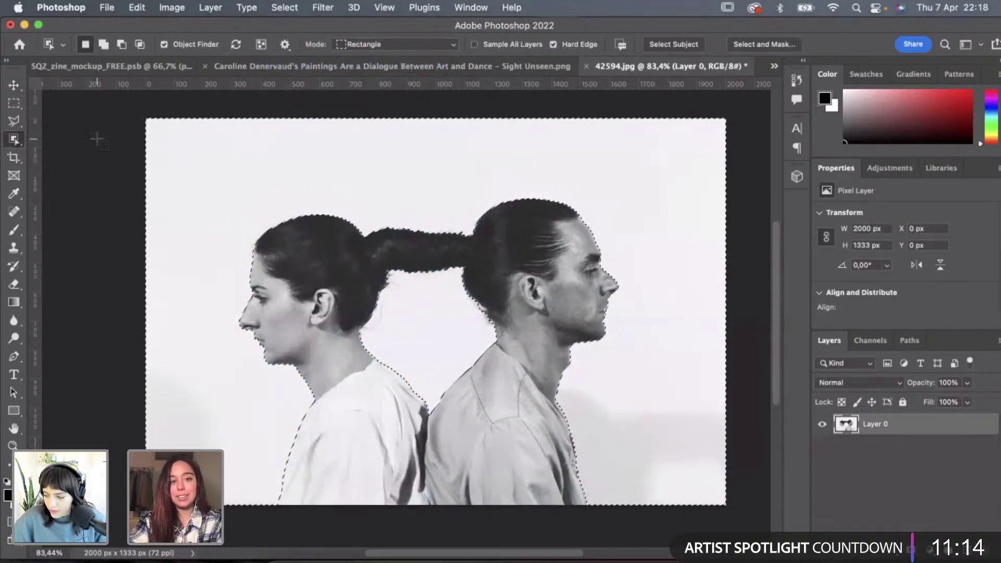
pyautogui.press('BackSpace')
pyautogui.press('super+d')
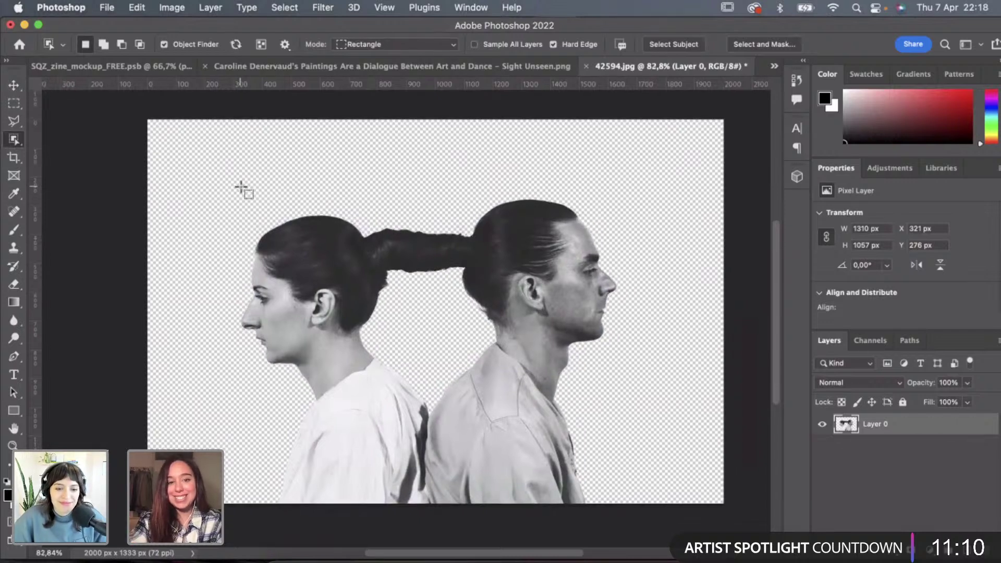
# Scale the cut-out couple down to about 89.38%, keeping its bottom edge on the canvas edge.
pyautogui.scroll(-1, 241, 188)
pyautogui.click(19, 86)
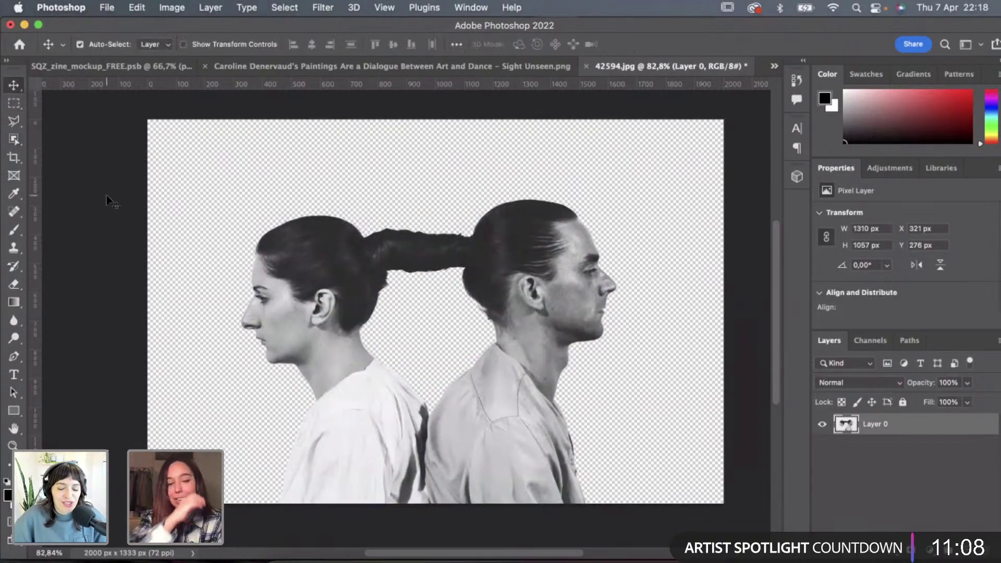
pyautogui.scroll(-2, 215, 194)
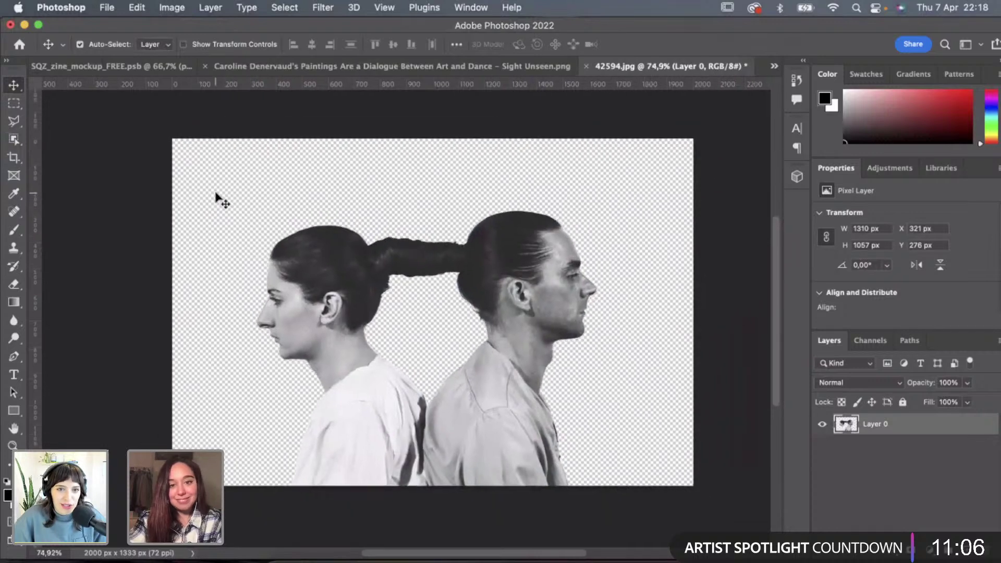
pyautogui.hscroll(3, 215, 194)
pyautogui.scroll(2, 215, 194)
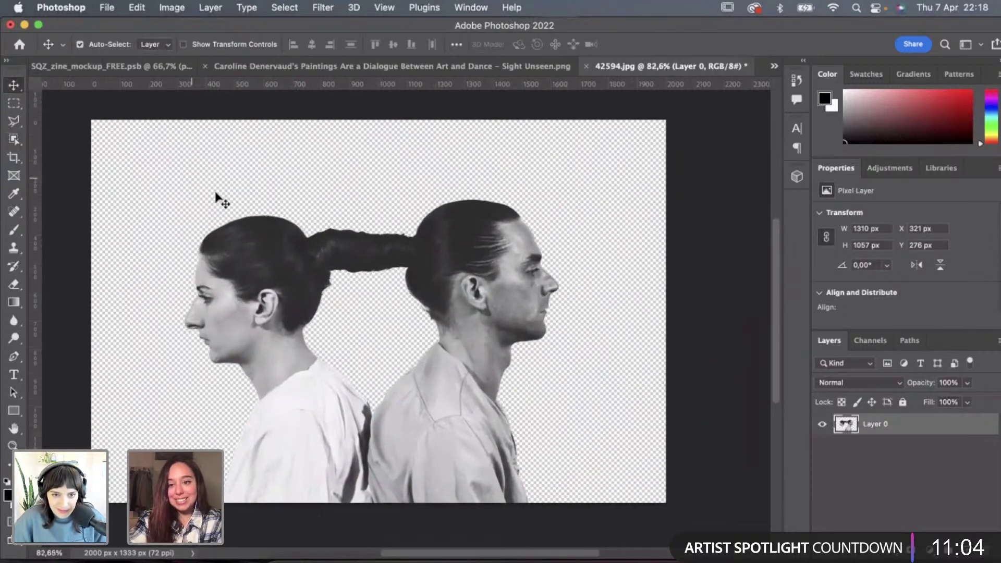
pyautogui.scroll(-1, 358, 364)
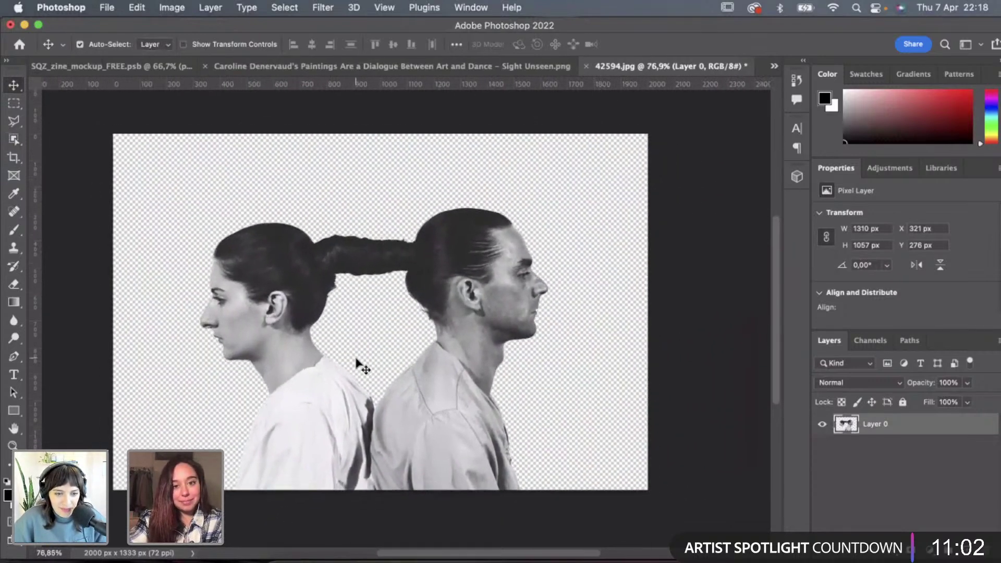
pyautogui.hscroll(-2, 358, 363)
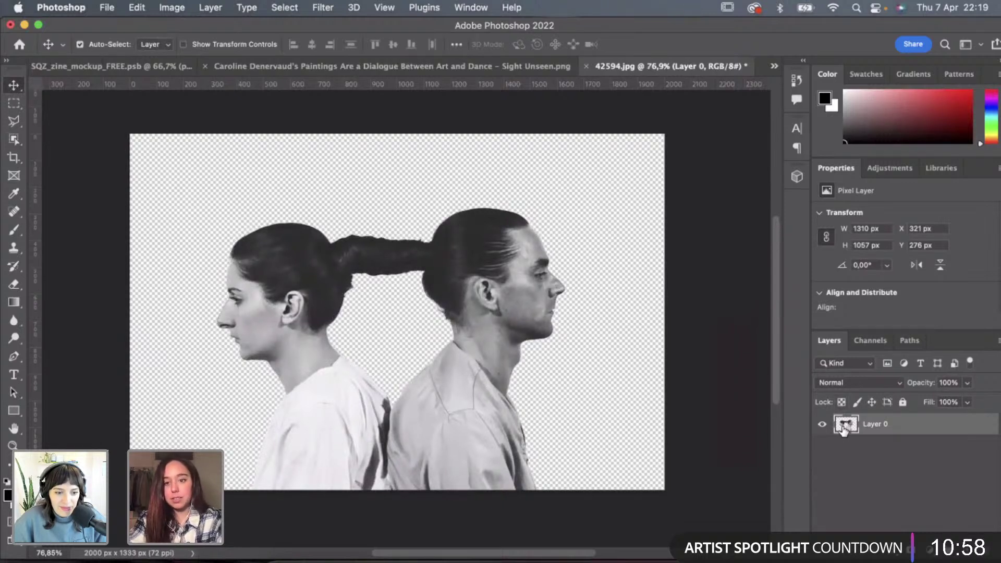
pyautogui.press('super+t')
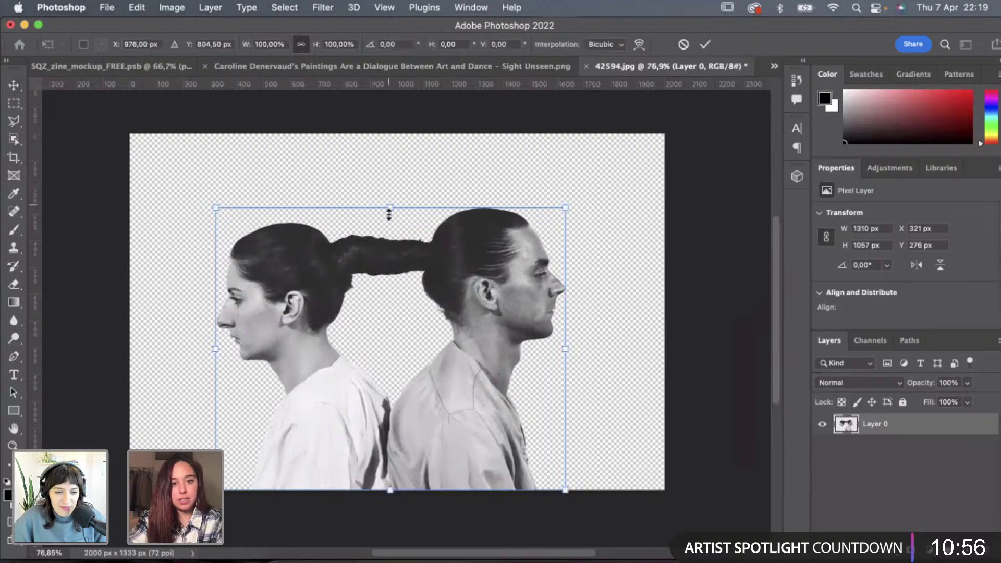
pyautogui.moveTo(388, 213); pyautogui.dragTo(390, 238)
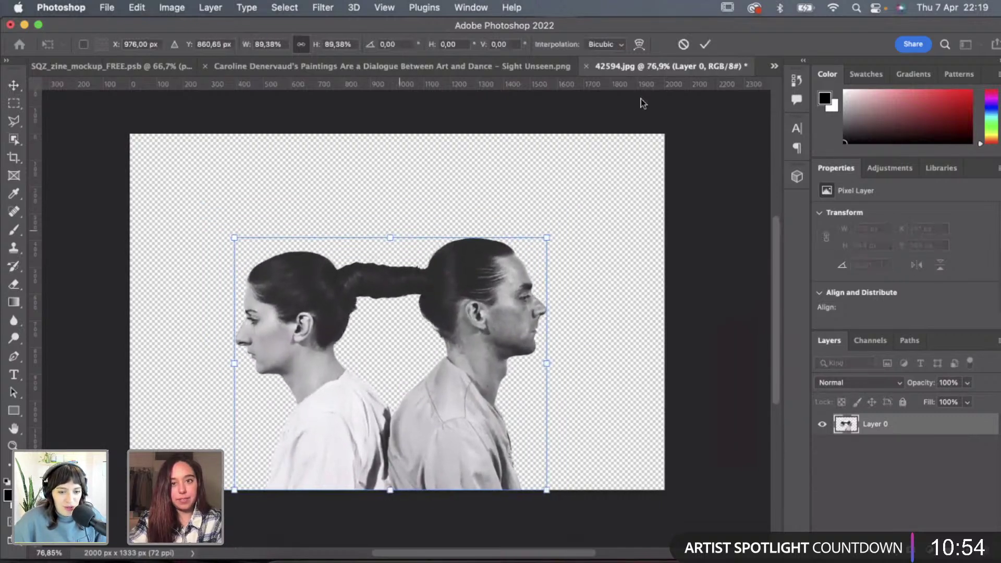
pyautogui.click(704, 47)
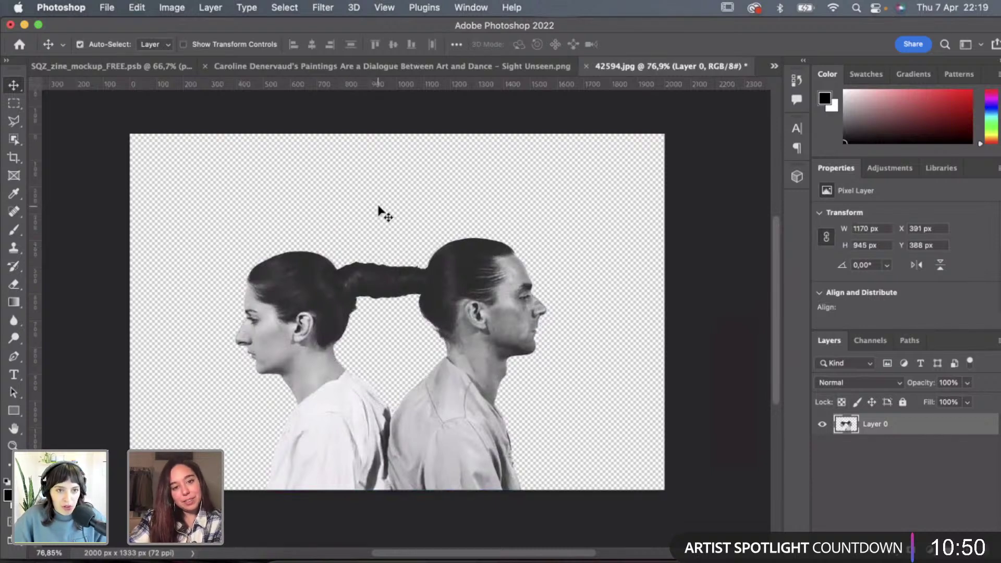
# Apply the Filter Gallery's Halftone Pattern to the cut-out couple with size 1, contrast 4 and the Dot pattern type.
pyautogui.click(319, 8)
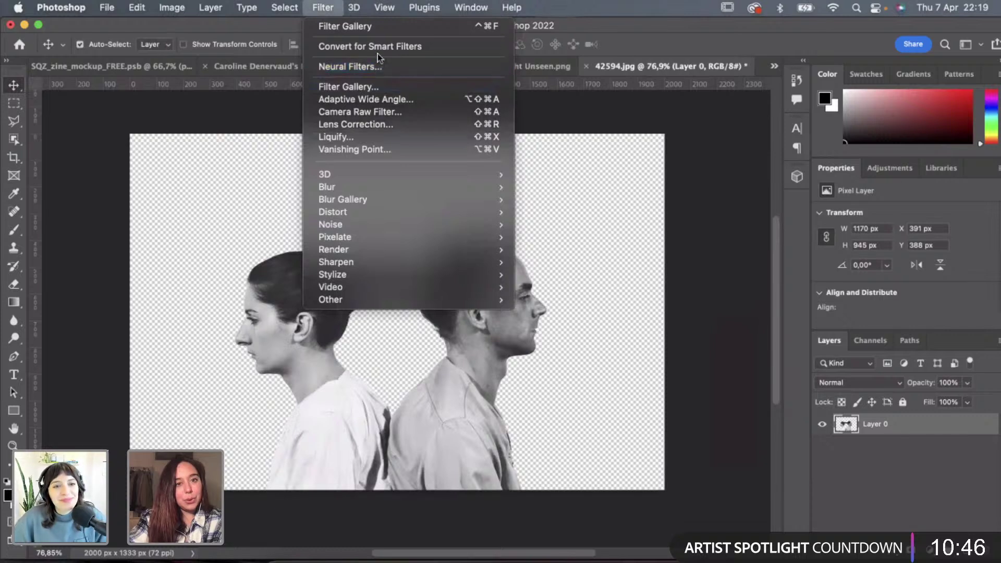
pyautogui.click(373, 86)
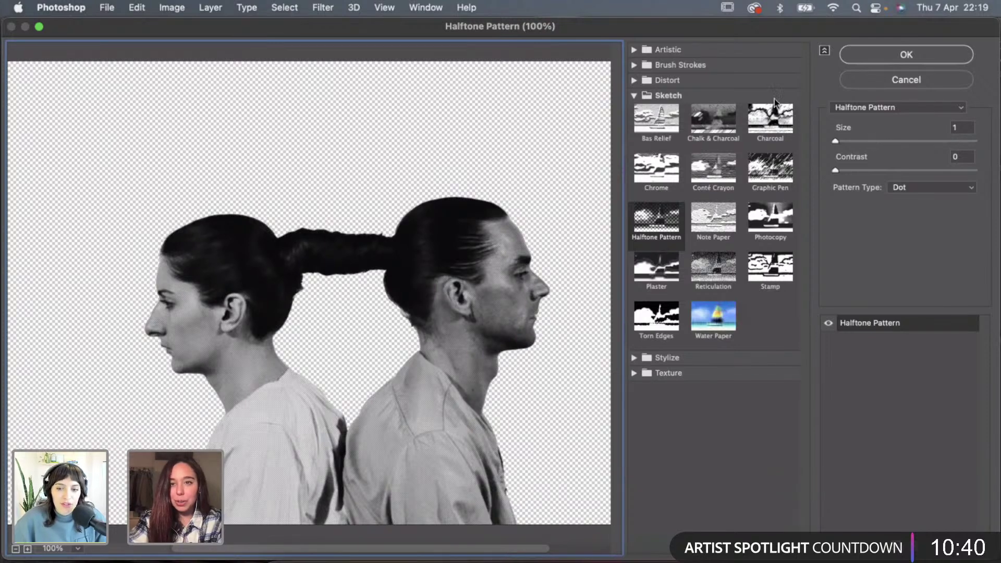
pyautogui.click(840, 140)
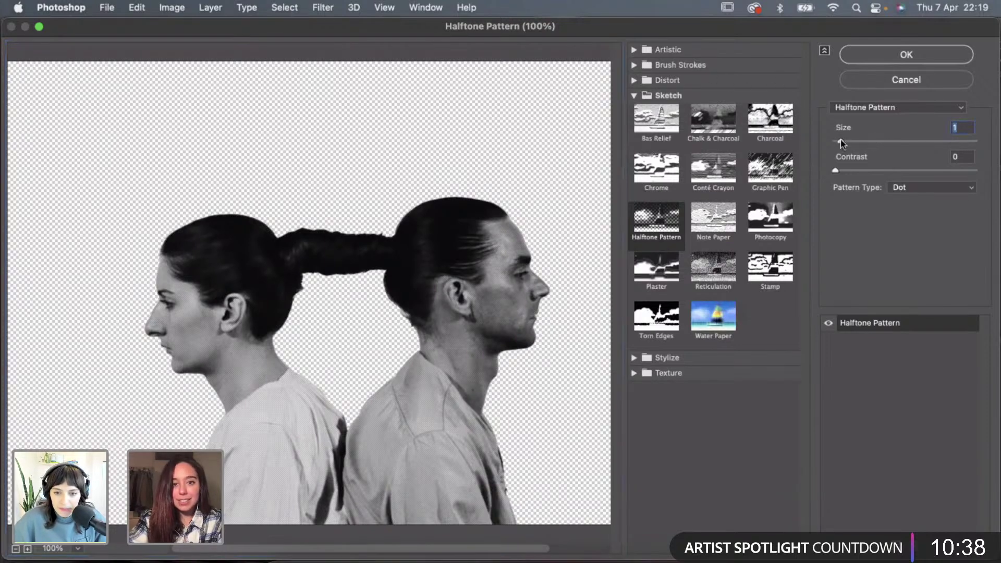
pyautogui.click(840, 142)
pyautogui.click(840, 142)
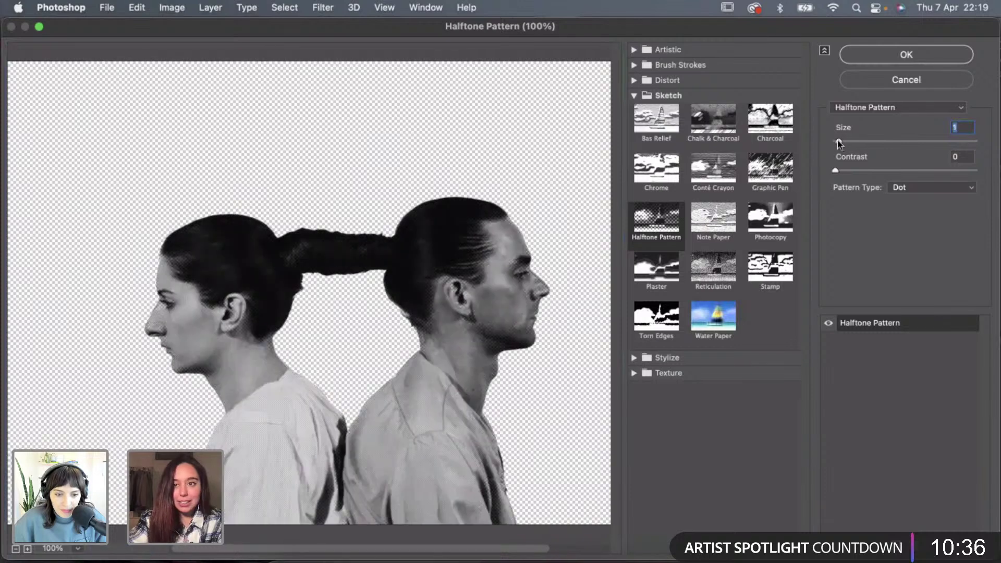
pyautogui.moveTo(839, 141); pyautogui.dragTo(849, 173)
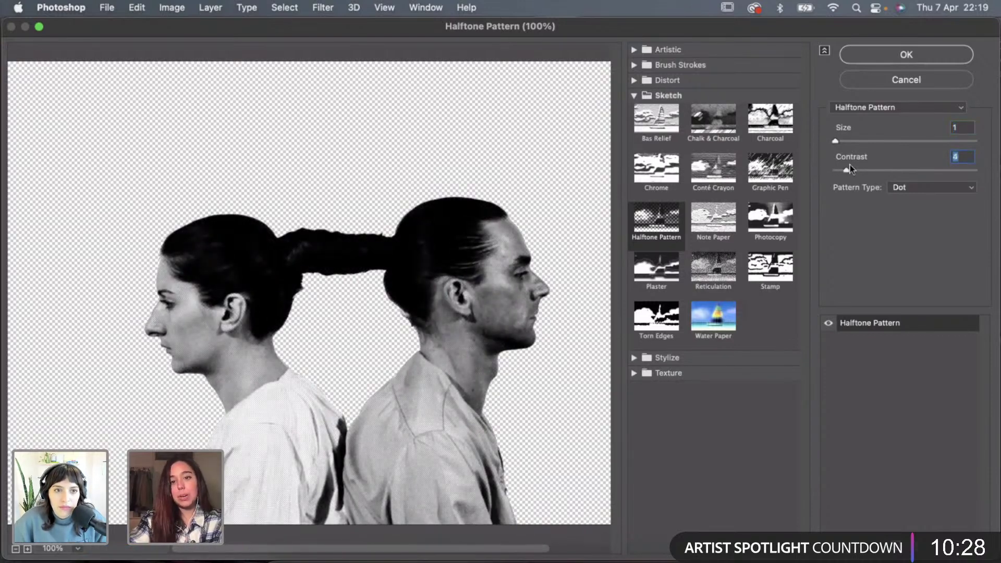
pyautogui.click(902, 58)
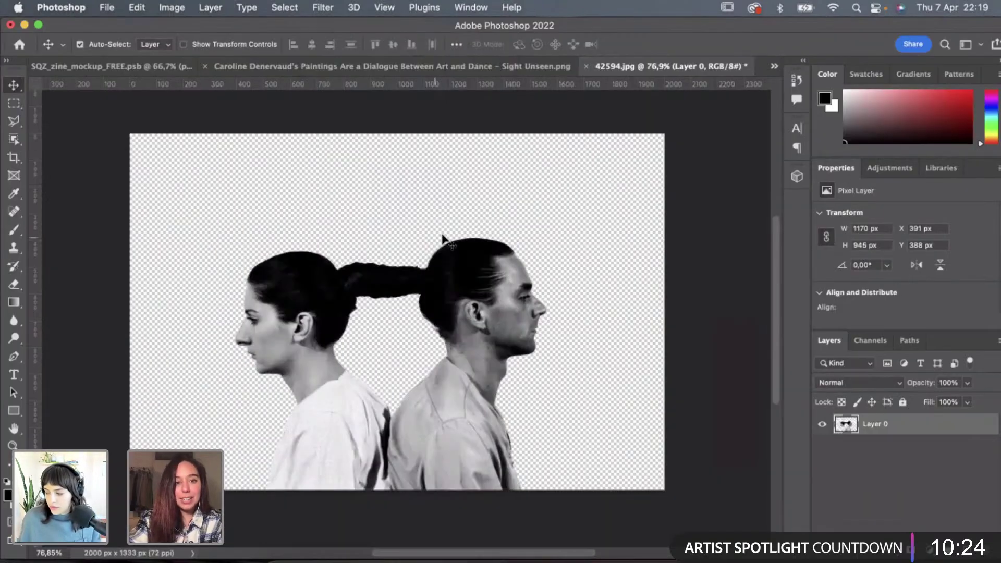
# Examine the halftone texture on the couple up close and at full view.
pyautogui.scroll(6, 468, 245)
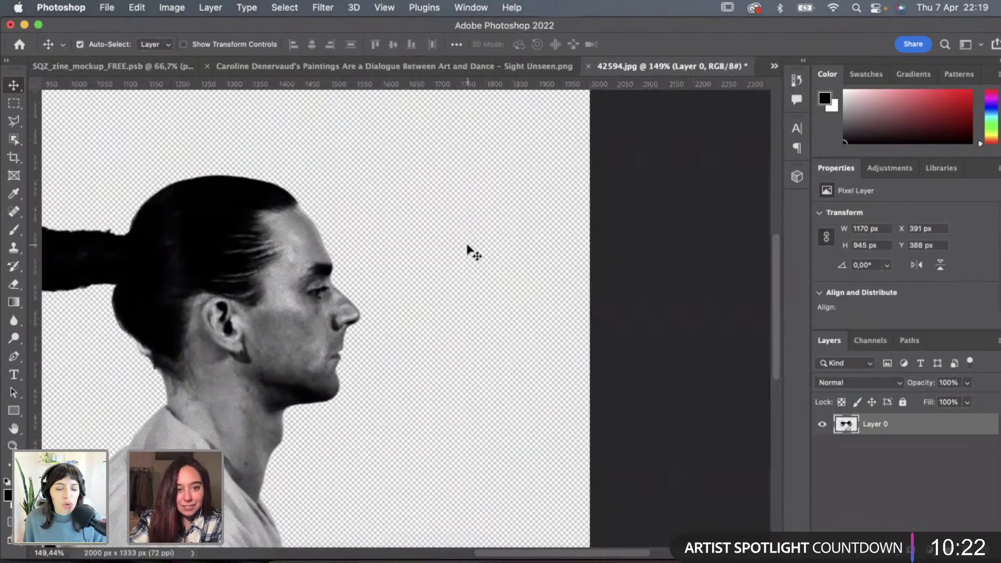
pyautogui.scroll(-4, 467, 244)
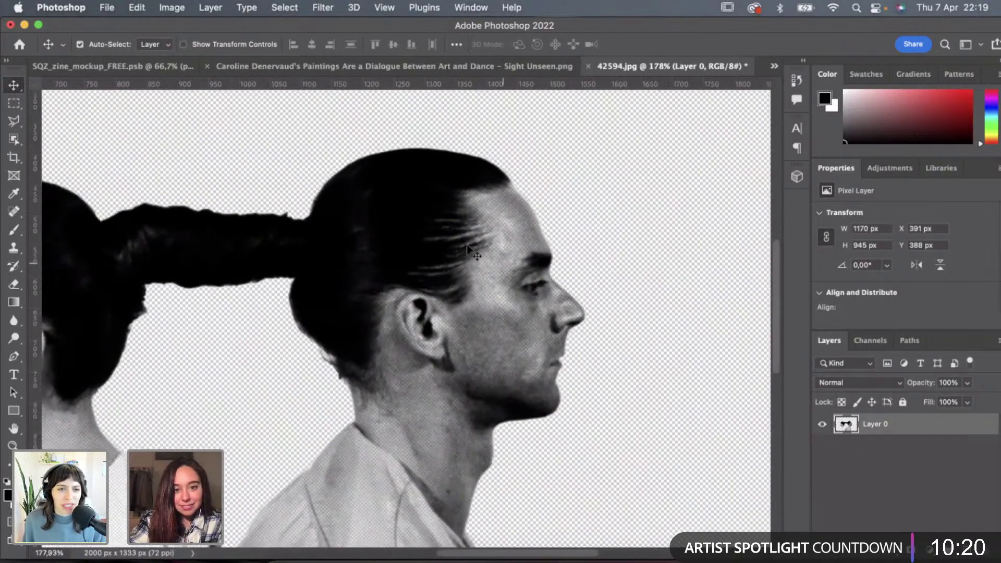
pyautogui.scroll(-4, 467, 246)
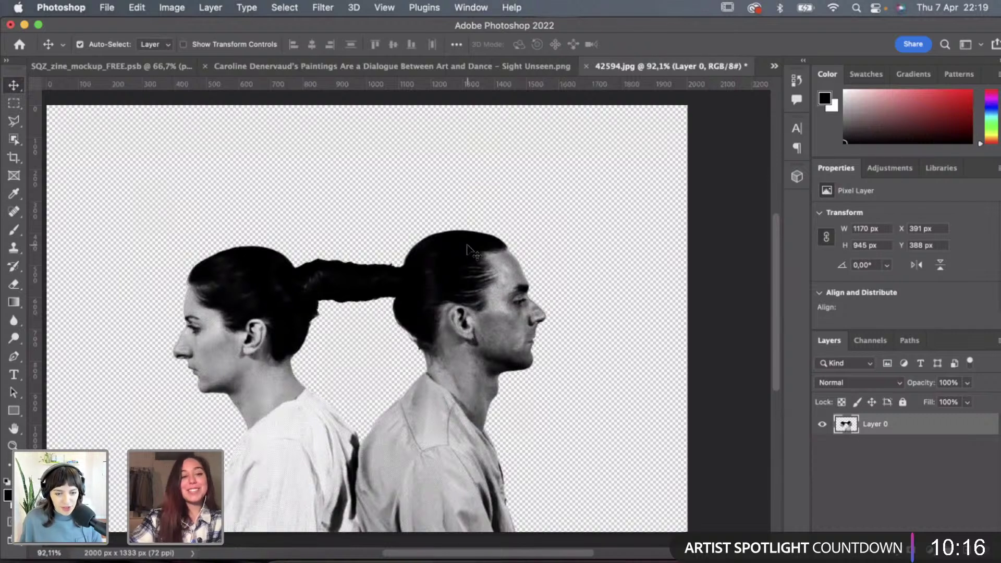
pyautogui.scroll(1, 468, 246)
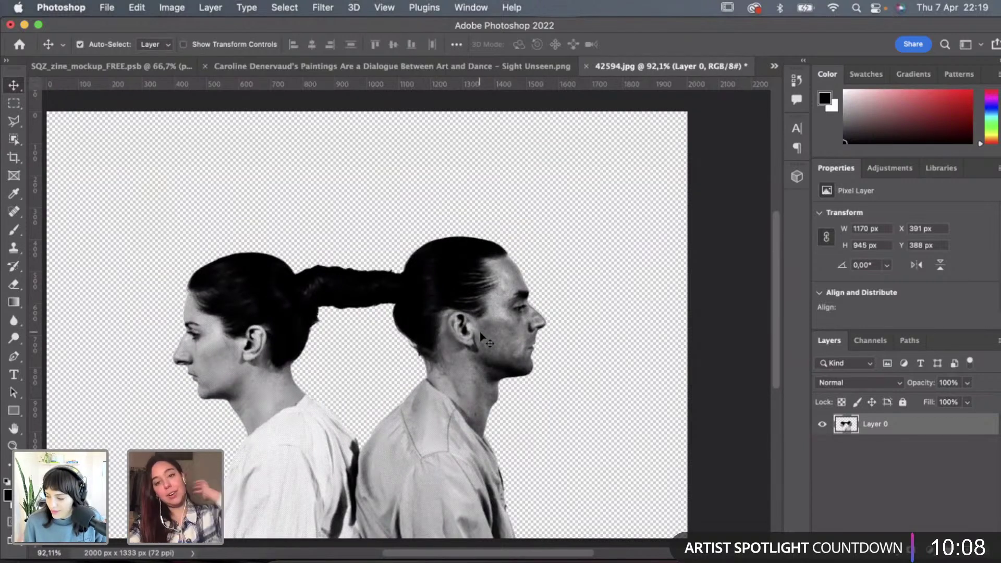
pyautogui.scroll(-4, 464, 339)
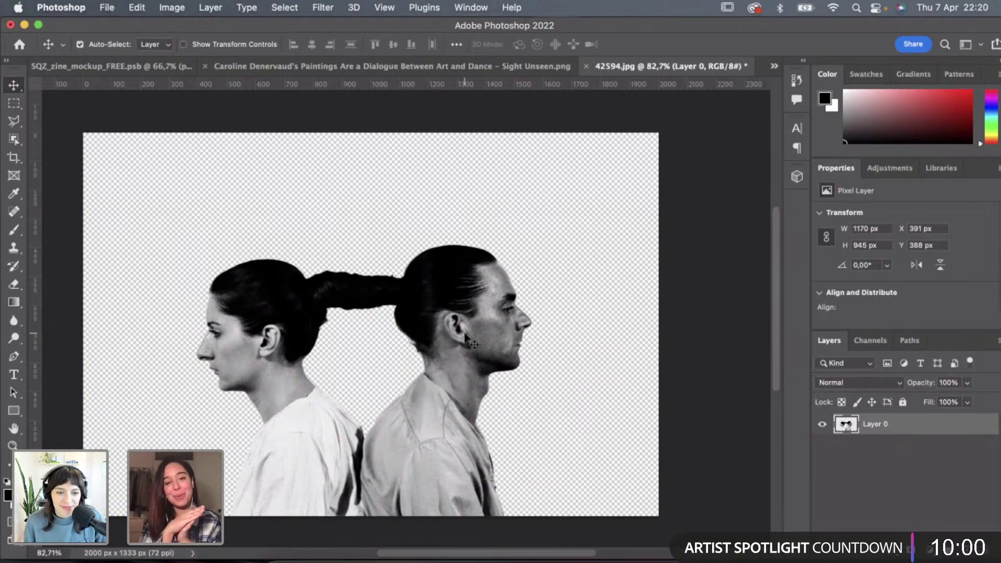
pyautogui.scroll(-3, 468, 345)
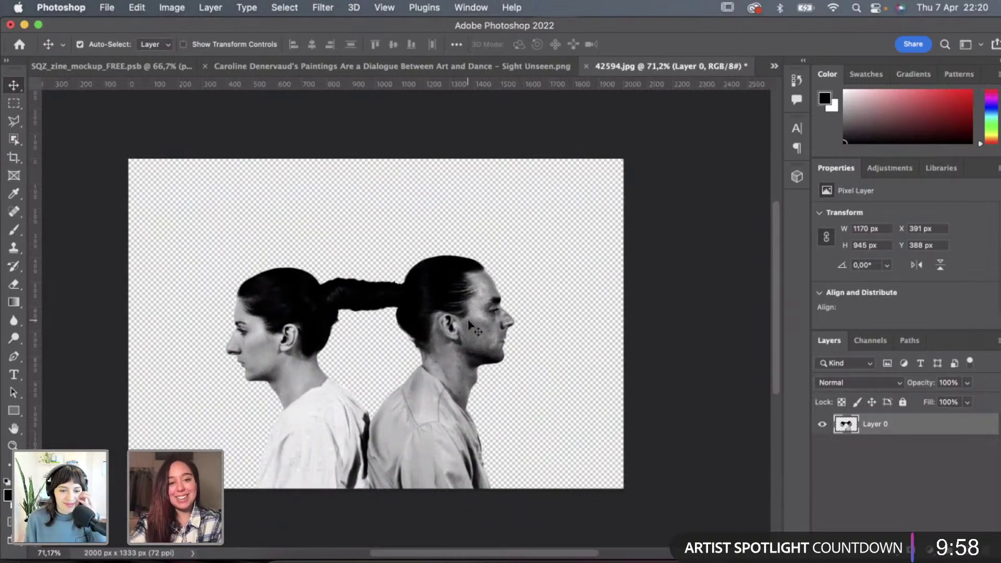
pyautogui.scroll(2, 472, 328)
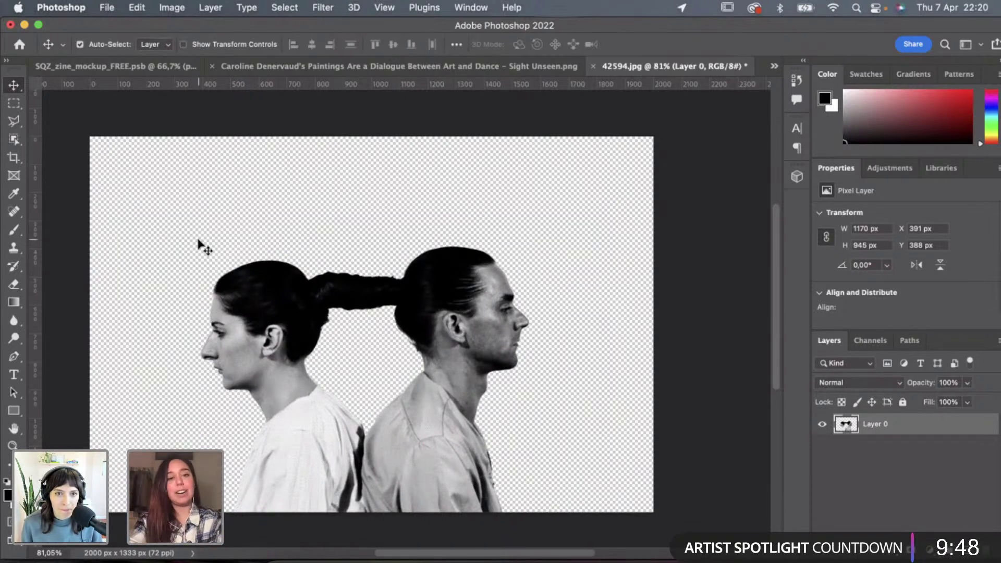
pyautogui.scroll(-1, 270, 185)
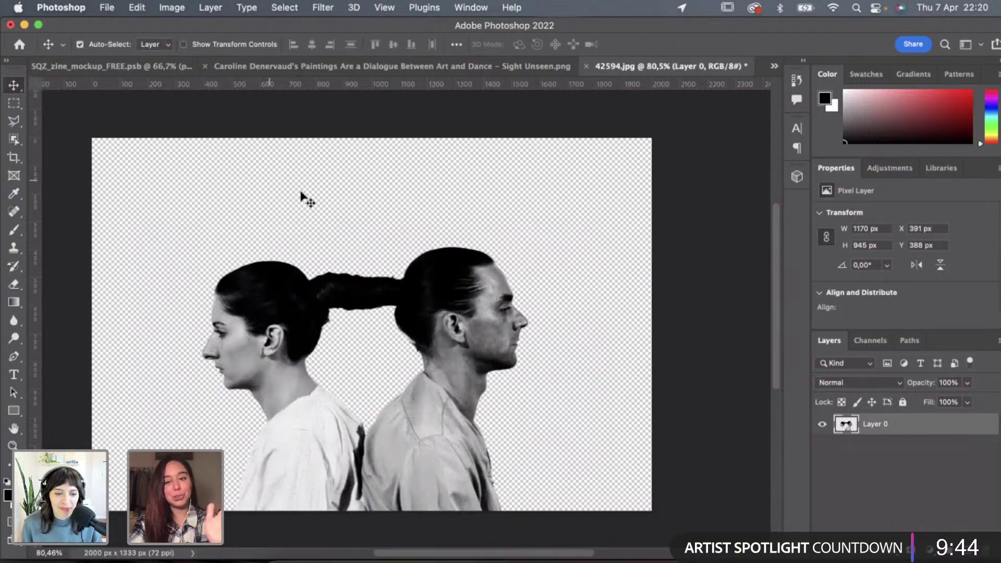
pyautogui.scroll(-2, 337, 219)
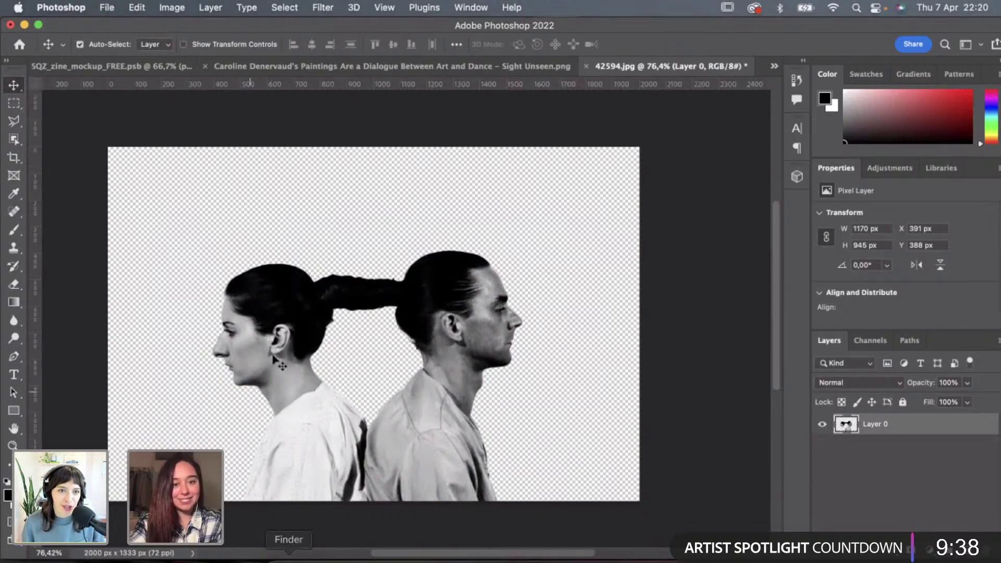
# Export the halftoned cut-out as a PNG named Cover in the Images folder.
pyautogui.click(14, 105)
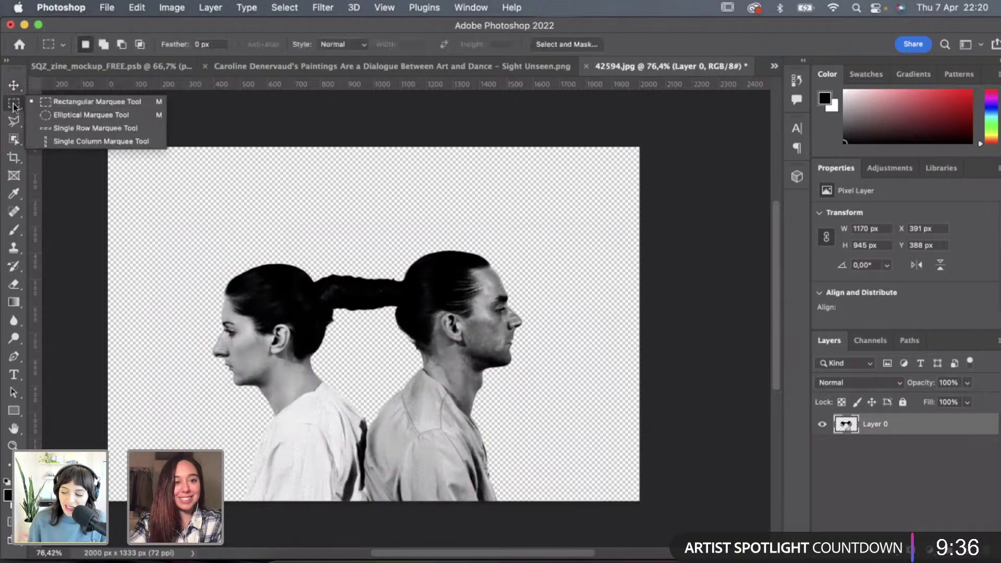
pyautogui.click(14, 107)
pyautogui.click(107, 10)
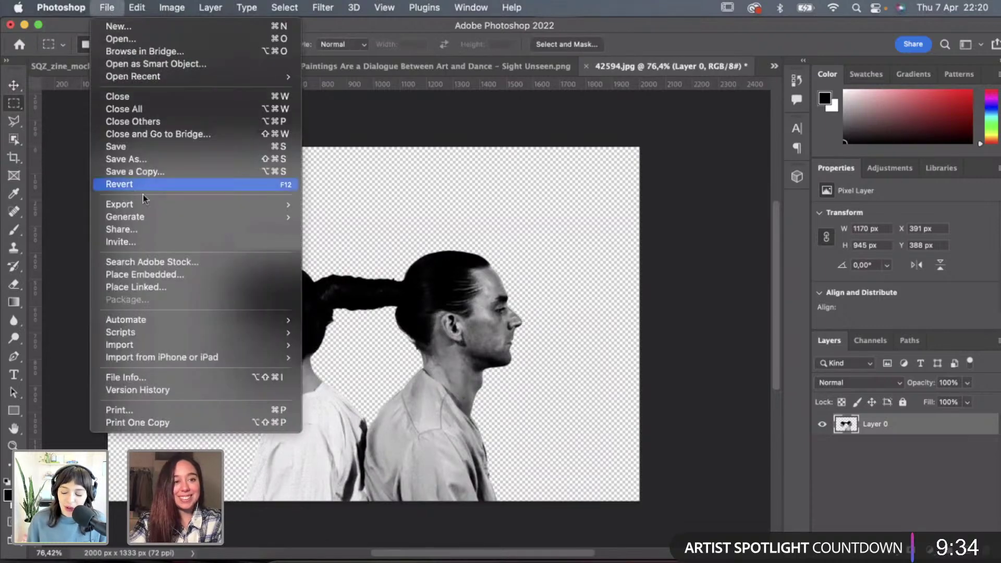
pyautogui.click(333, 207)
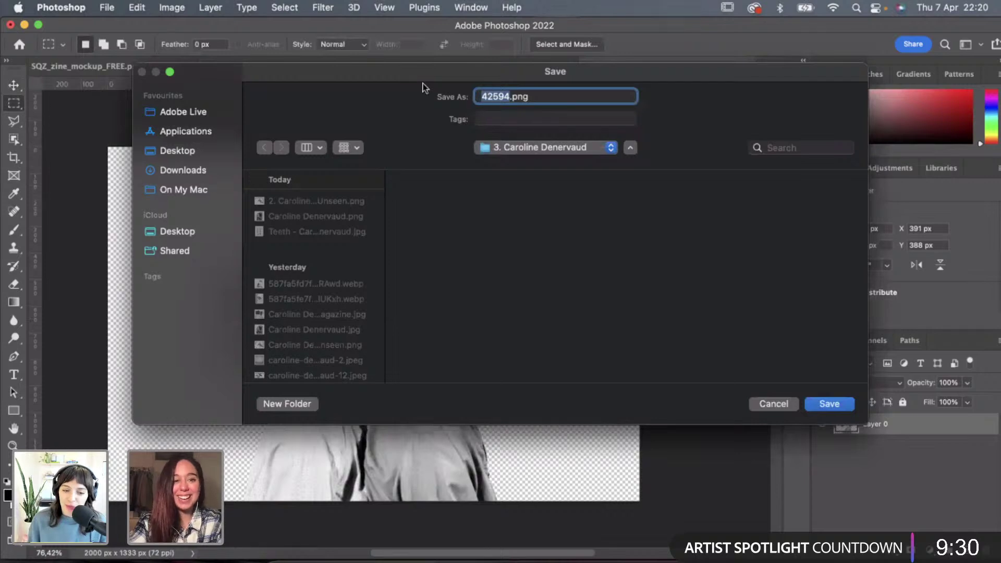
pyautogui.moveTo(425, 87); pyautogui.dragTo(341, 86)
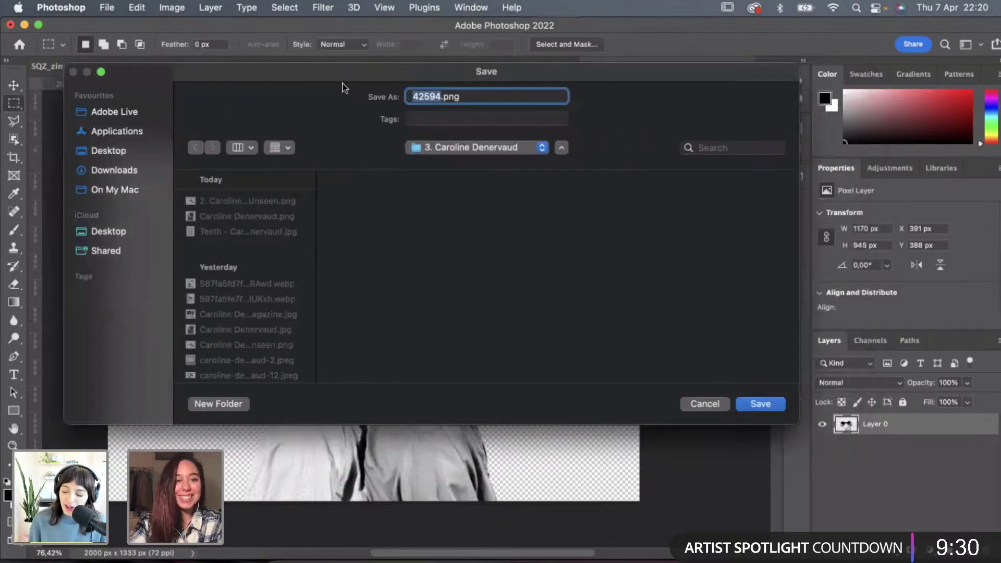
pyautogui.click(452, 149)
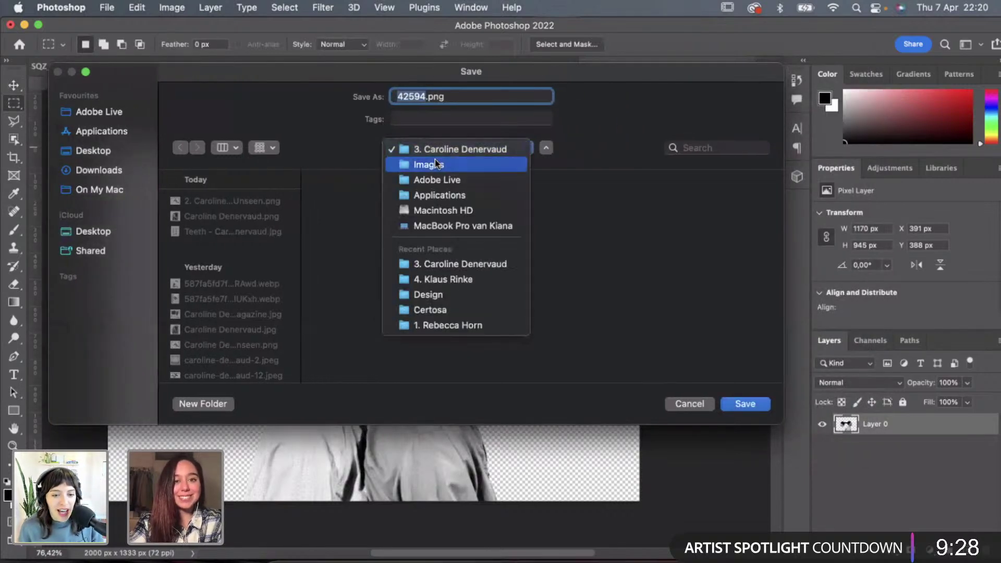
pyautogui.click(435, 158)
pyautogui.write('Ma')
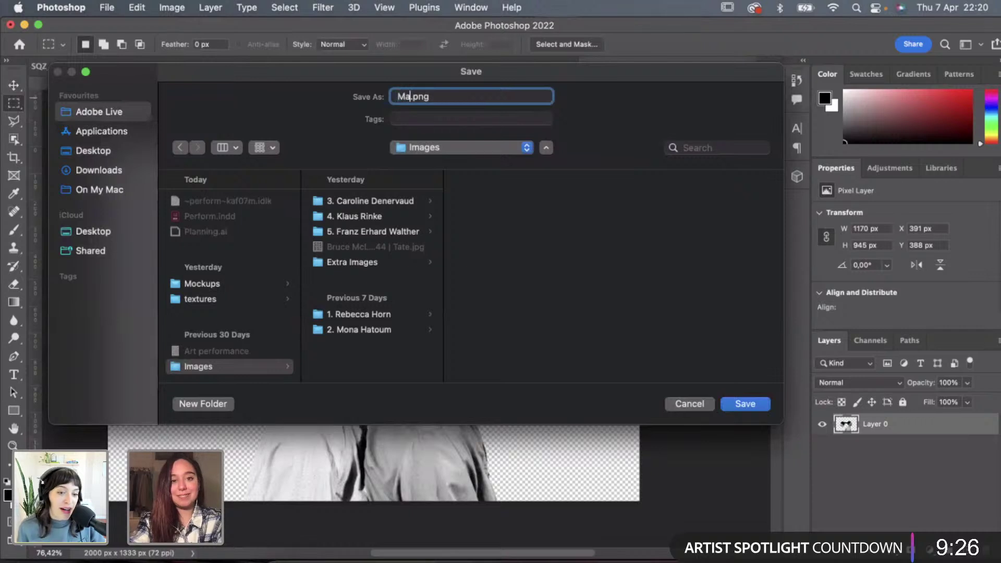
pyautogui.press('BackSpace')
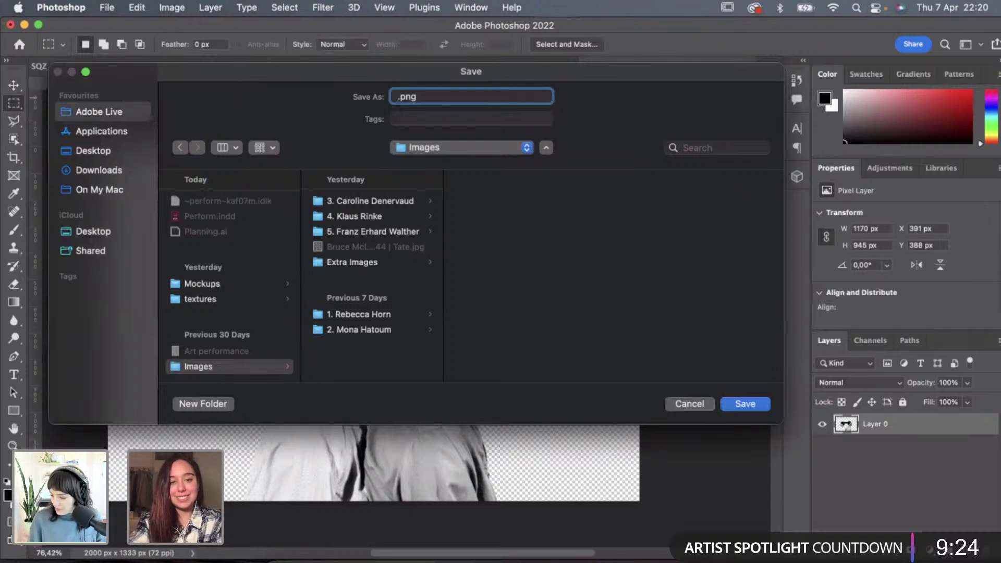
pyautogui.write('Cov')
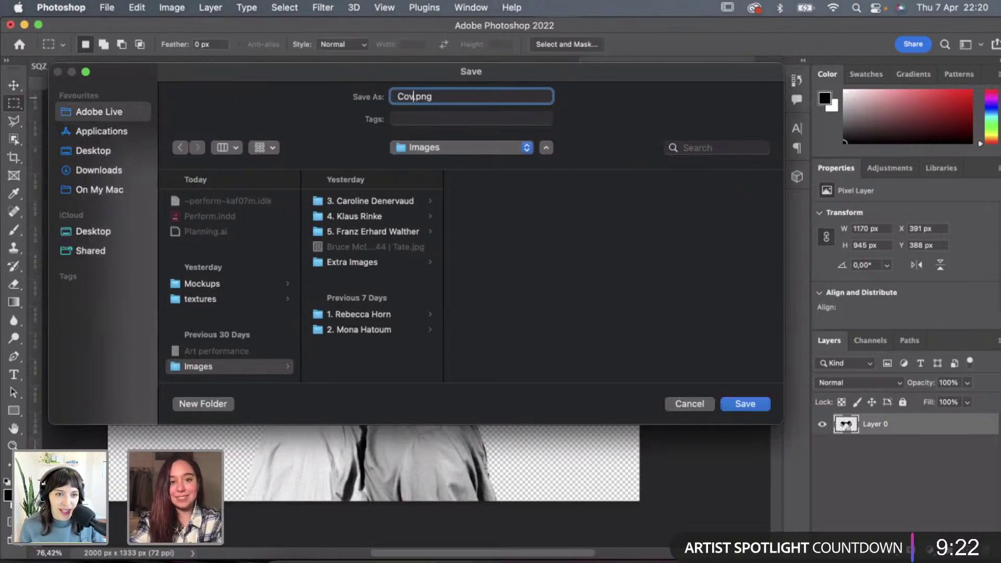
pyautogui.write('er')
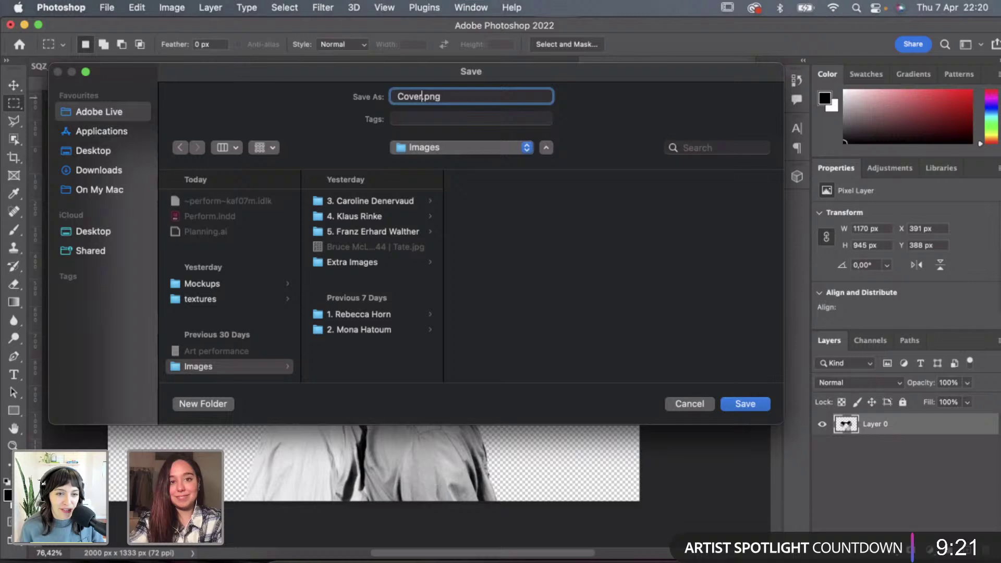
pyautogui.click(746, 404)
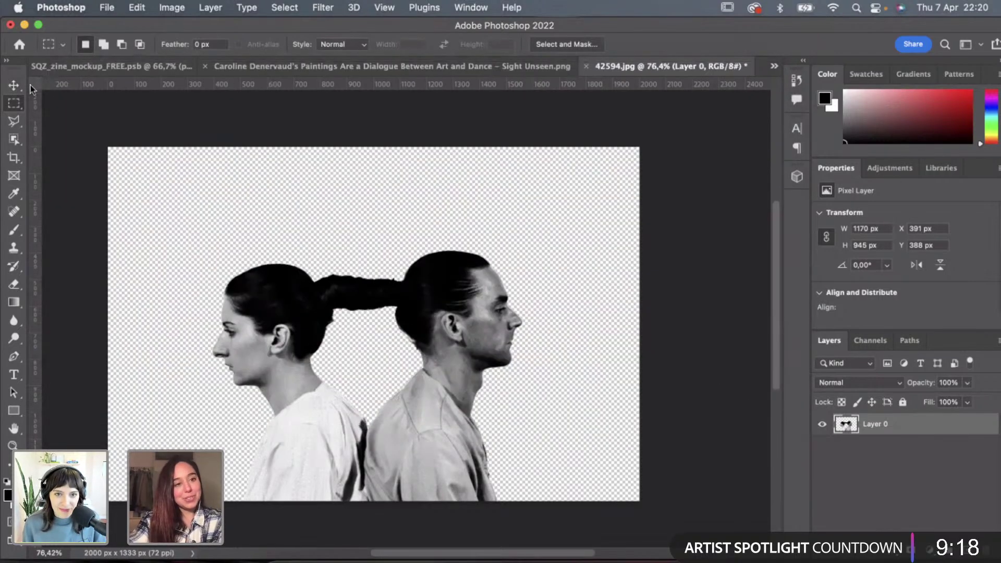
# Switch to InDesign and go to page 1 of Perform.indd, the RHYTHM cover, with the page overview open.
pyautogui.press('v')
pyautogui.hscroll(-2, 249, 175)
pyautogui.press('super+Tab')
pyautogui.press('super+Tab')
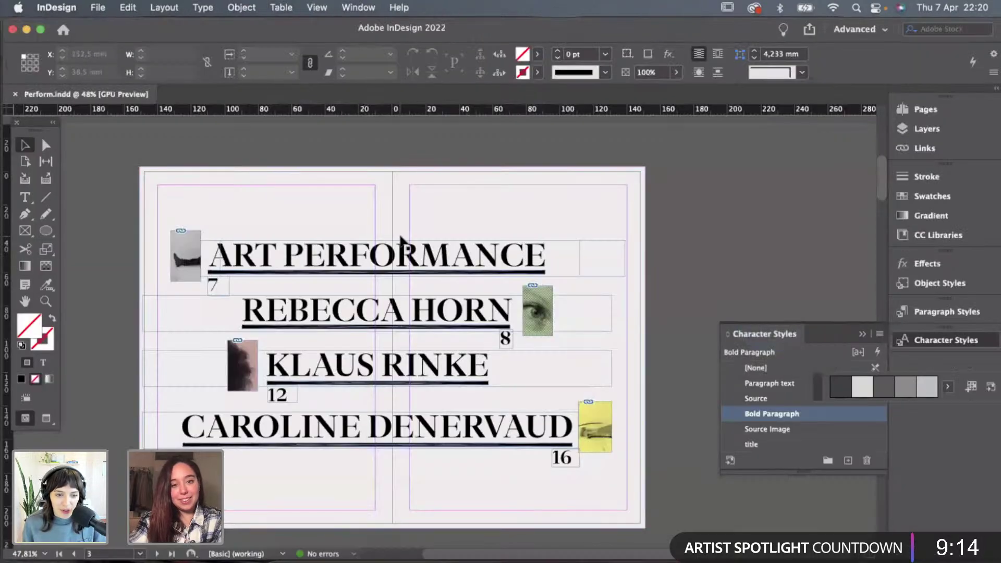
pyautogui.click(402, 210)
pyautogui.scroll(10, 400, 208)
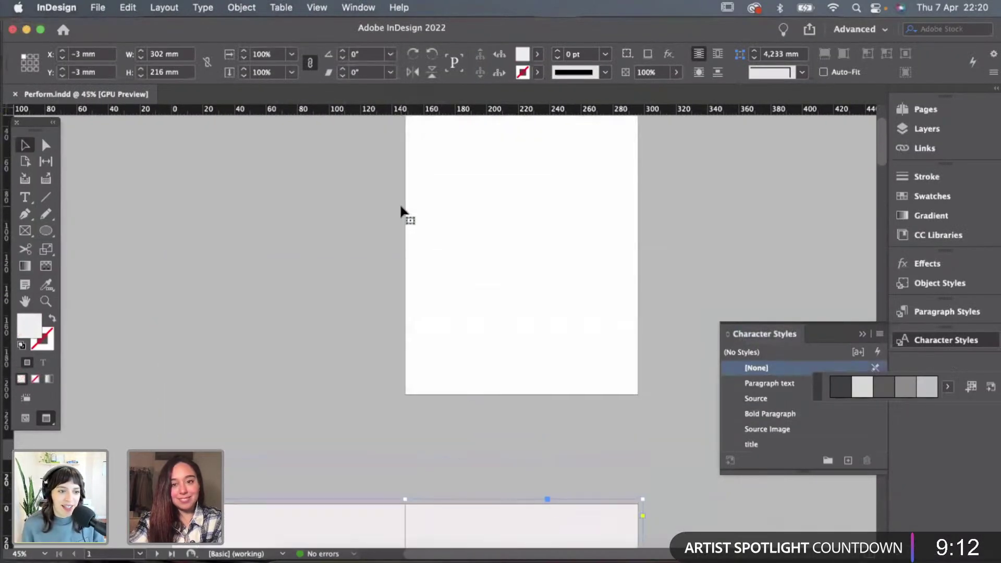
pyautogui.press('super+0')
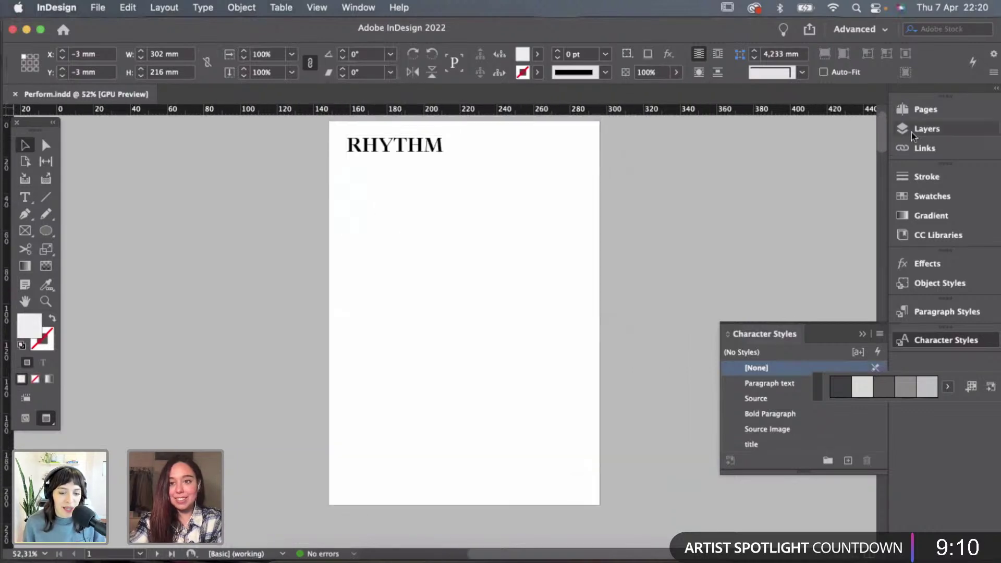
pyautogui.click(925, 114)
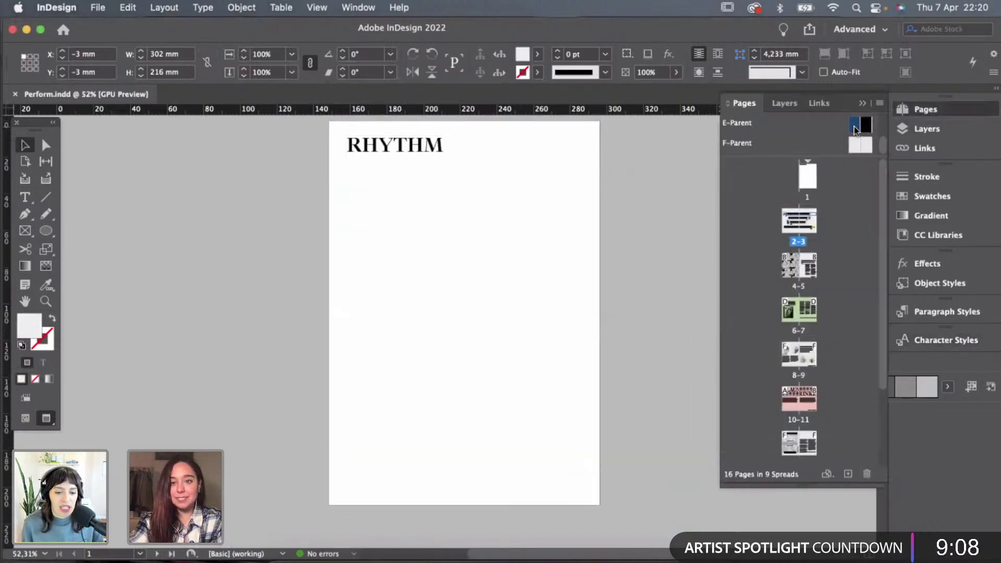
pyautogui.click(495, 230)
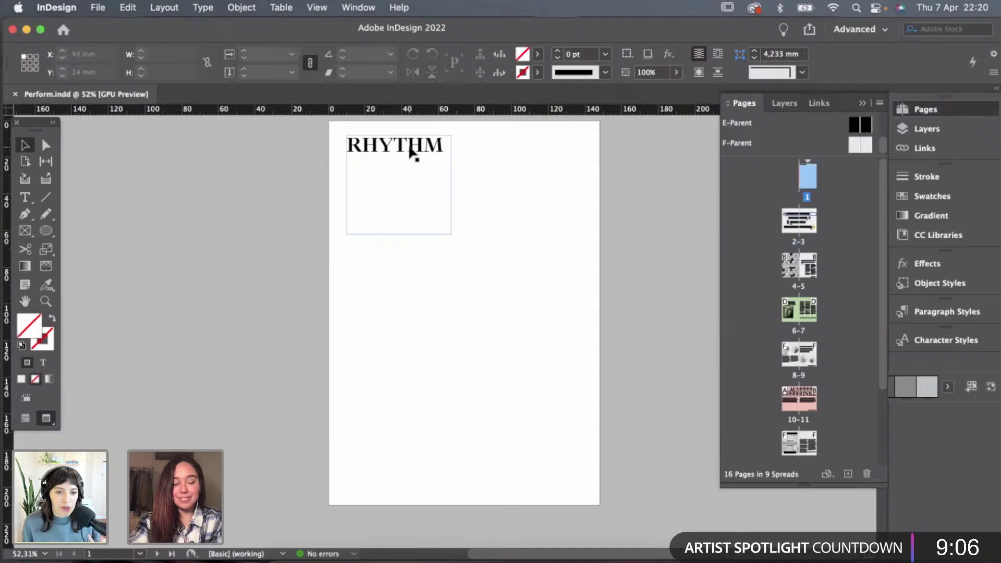
# Try to place Cover.png from the Images folder in Finder directly on the RHYTHM cover page.
pyautogui.click(288, 558)
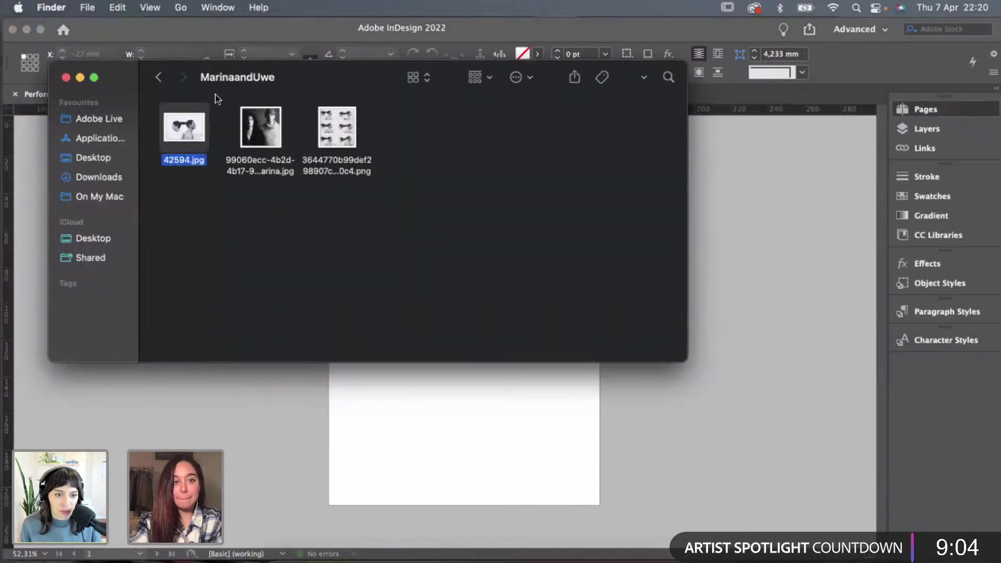
pyautogui.click(159, 78)
pyautogui.click(159, 78)
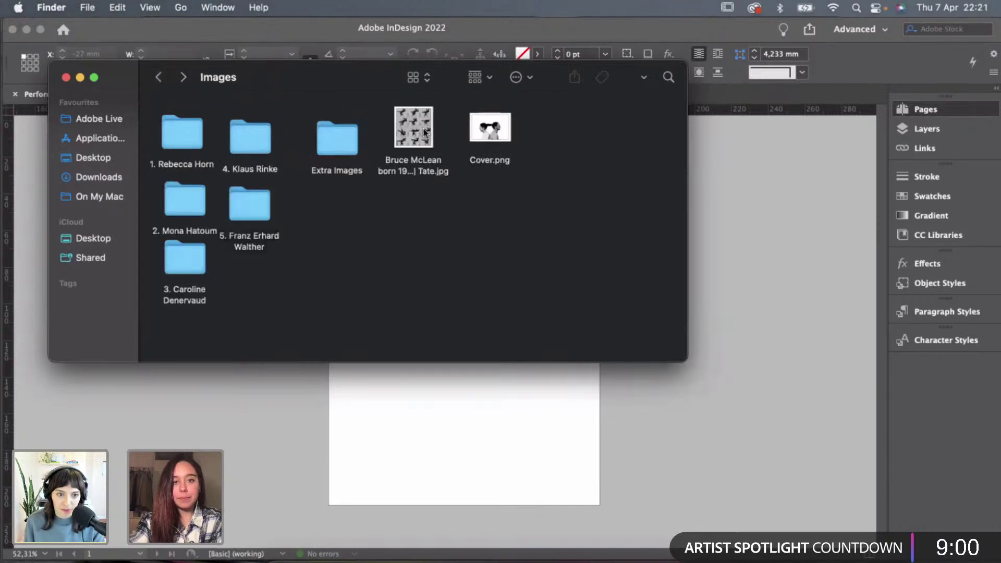
pyautogui.click(498, 134)
pyautogui.moveTo(490, 130); pyautogui.dragTo(486, 408)
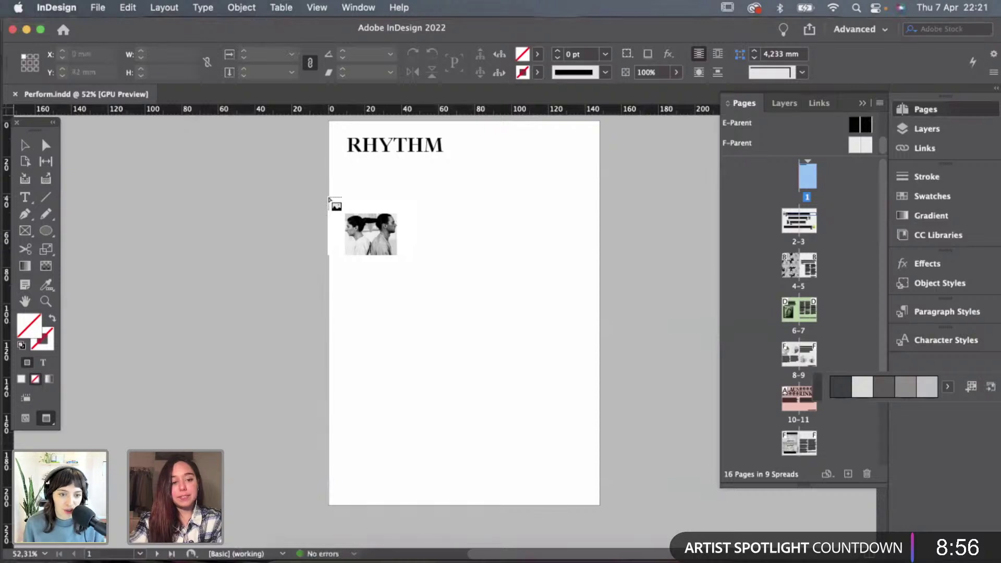
pyautogui.click(331, 201)
# Show the page guides and draw a rectangular image frame about 130 × 131 mm between the margins, below the RHYTHM title.
pyautogui.click(21, 231)
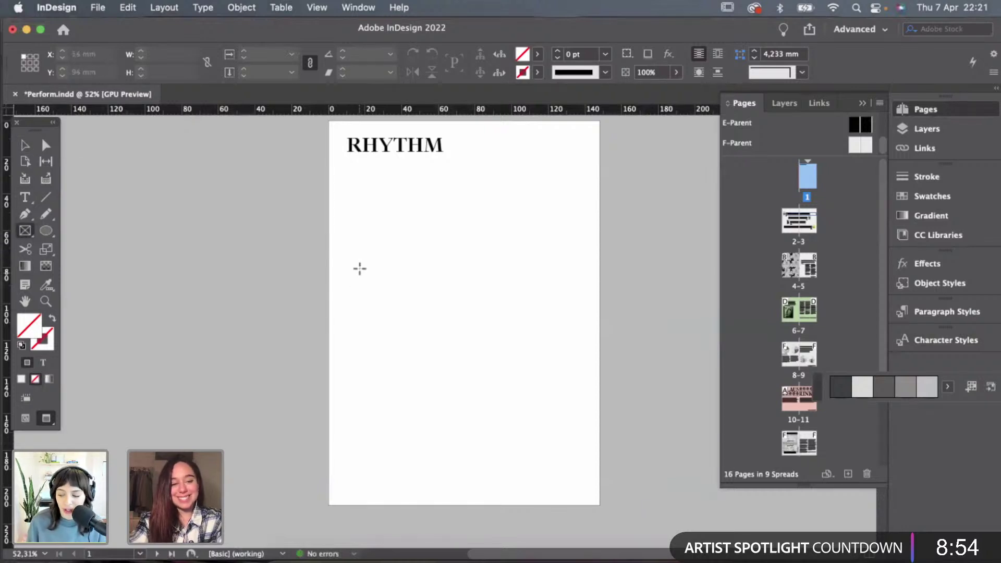
pyautogui.press('w')
pyautogui.moveTo(346, 251); pyautogui.dragTo(585, 490)
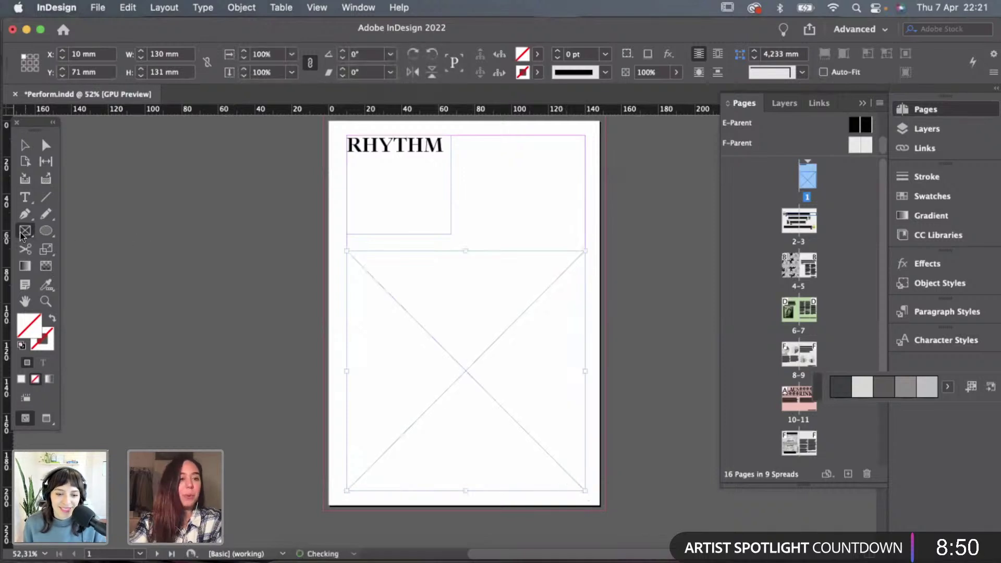
# Place Cover.png from the Images folder in Finder into the empty image frame on the RHYTHM cover.
pyautogui.click(289, 559)
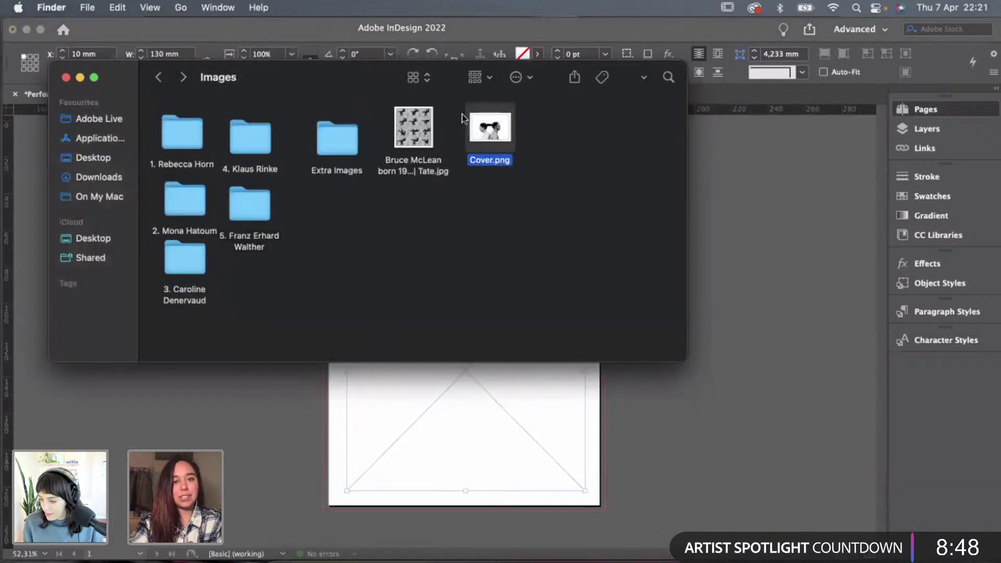
pyautogui.moveTo(489, 135); pyautogui.dragTo(476, 425)
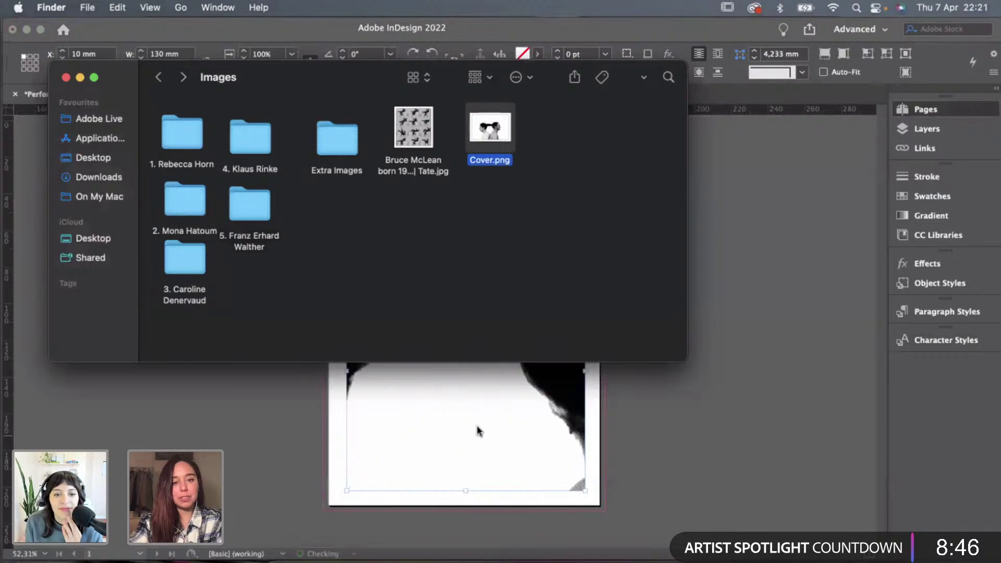
pyautogui.press('v')
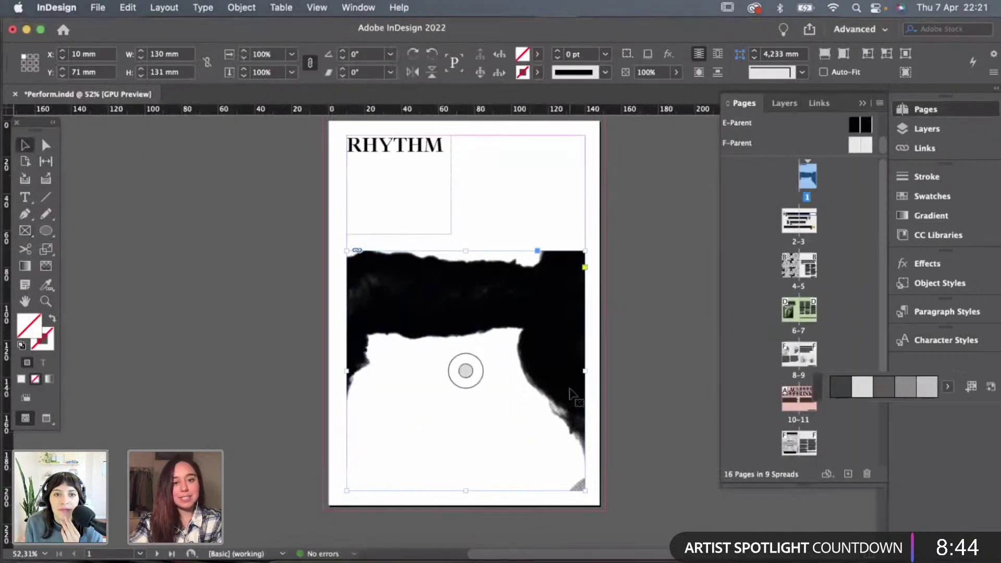
# Scale the placed image down inside its frame until both figures fit between the cover's side margins.
pyautogui.click(466, 371)
pyautogui.press('super+alt+shift+c')
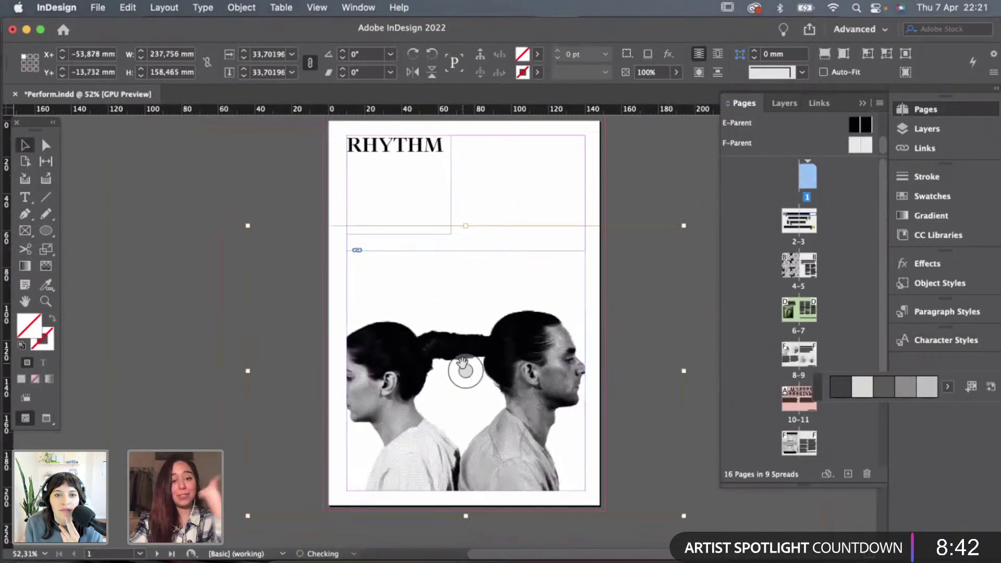
pyautogui.click(691, 425)
pyautogui.press('w')
pyautogui.press('w')
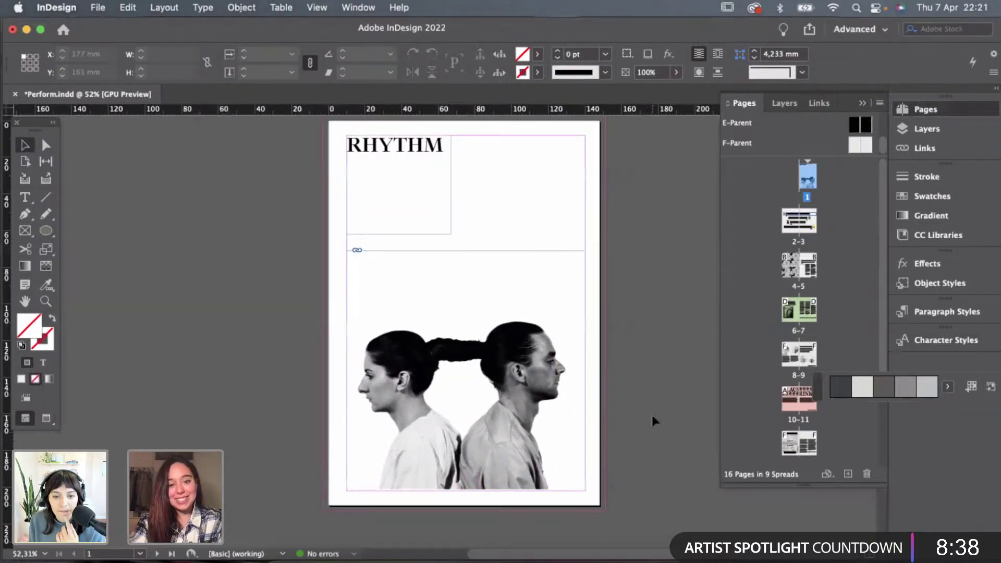
# Move the image frame down to Y 72 mm and preview the cover without guides.
pyautogui.press('w')
pyautogui.click(537, 446)
pyautogui.press('w')
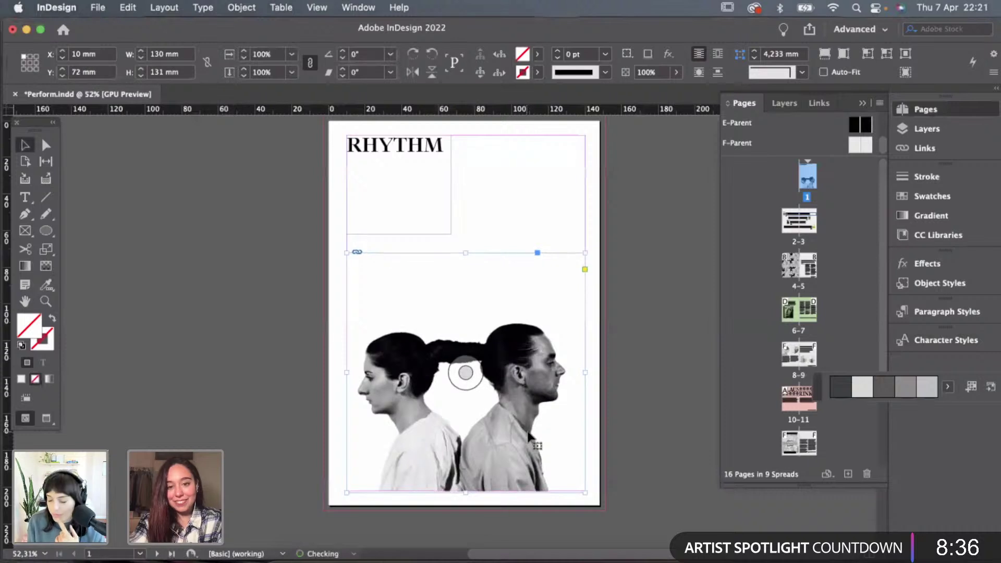
pyautogui.click(648, 499)
pyautogui.press('w')
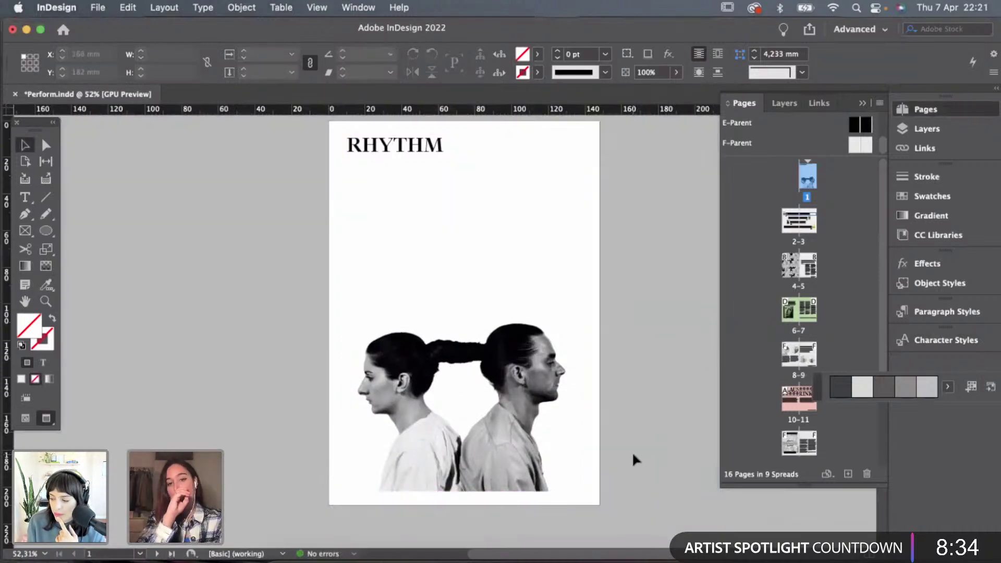
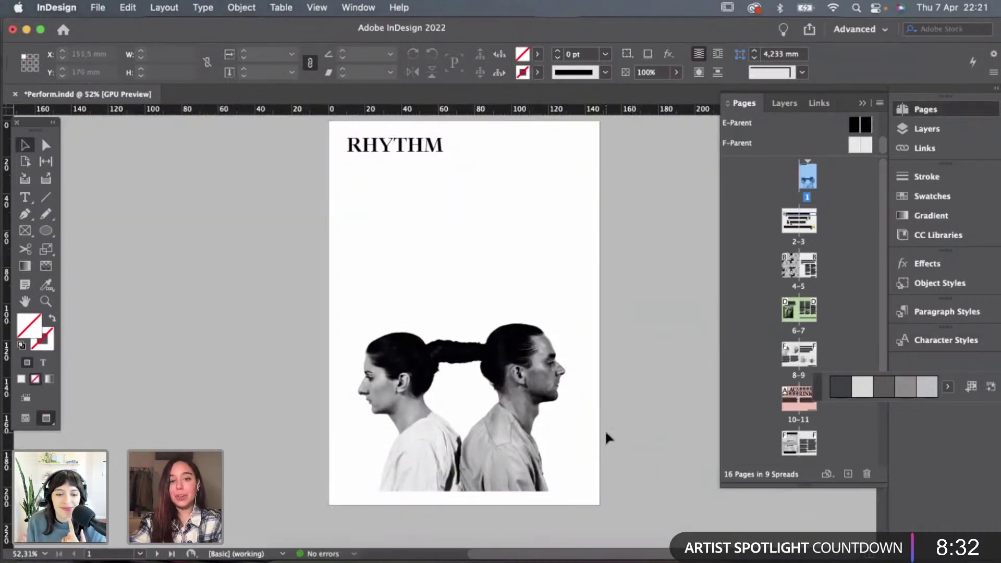
pyautogui.click(46, 231)
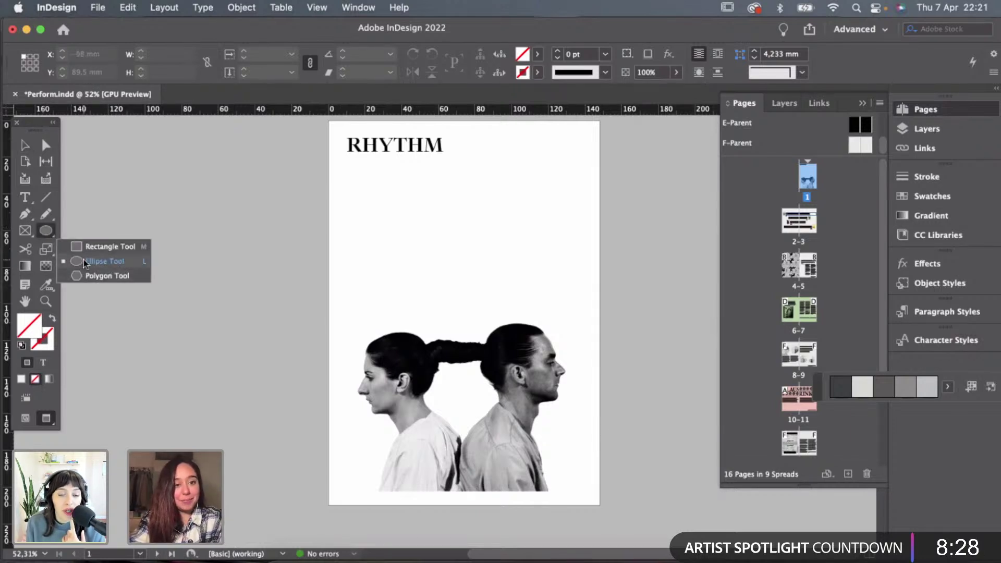
pyautogui.click(105, 261)
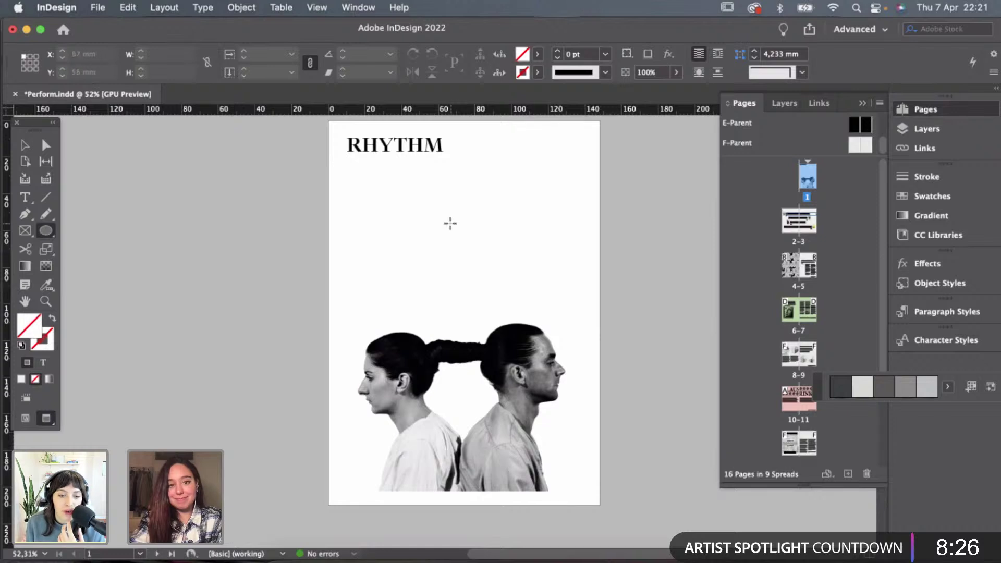
pyautogui.click(28, 145)
pyautogui.click(476, 350)
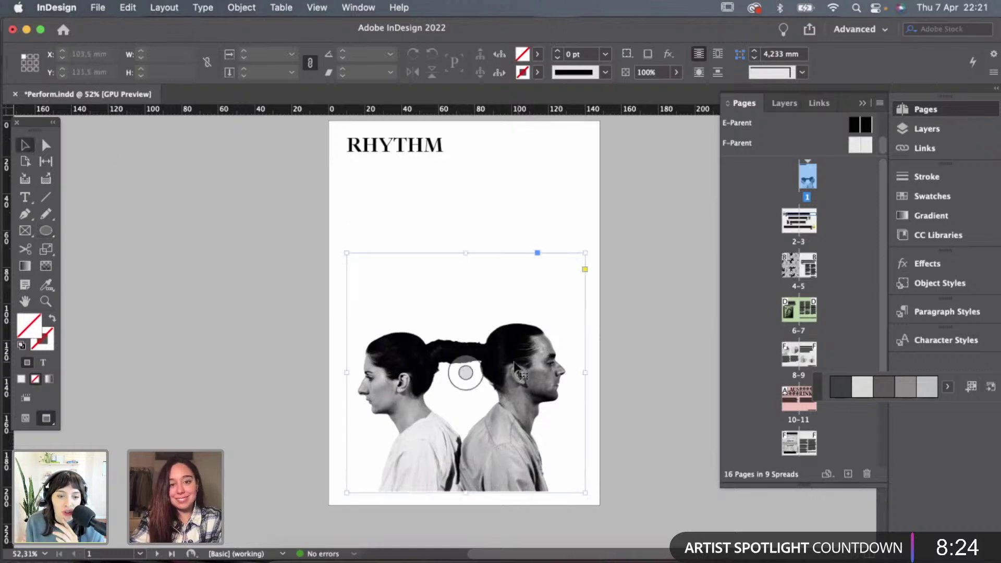
pyautogui.click(465, 373)
pyautogui.press('super+shift+a')
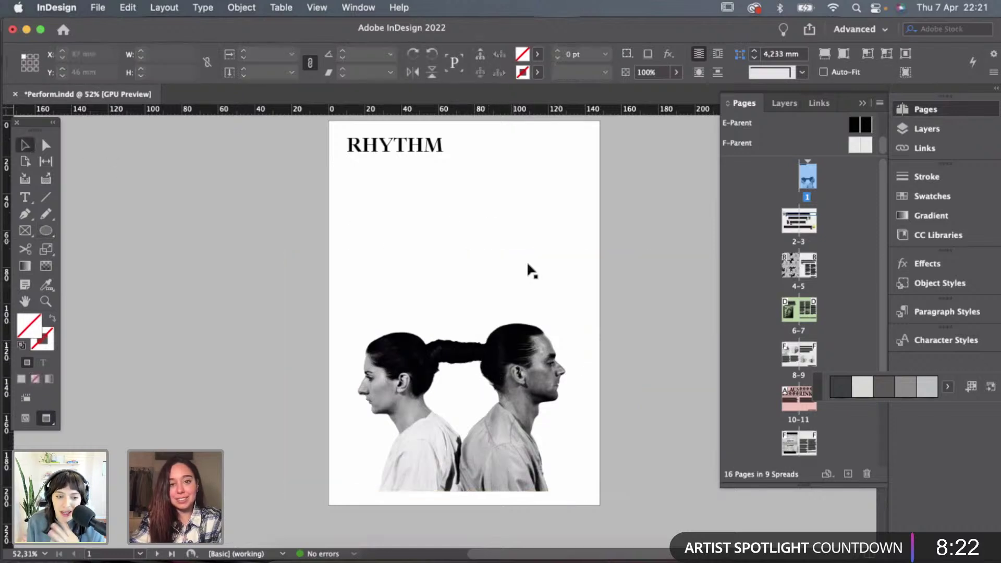
# Try moving the couple's image frame partly off the cover's left edge, to about X −51 mm, Y 58 mm.
pyautogui.scroll(-2, 526, 261)
pyautogui.click(583, 349)
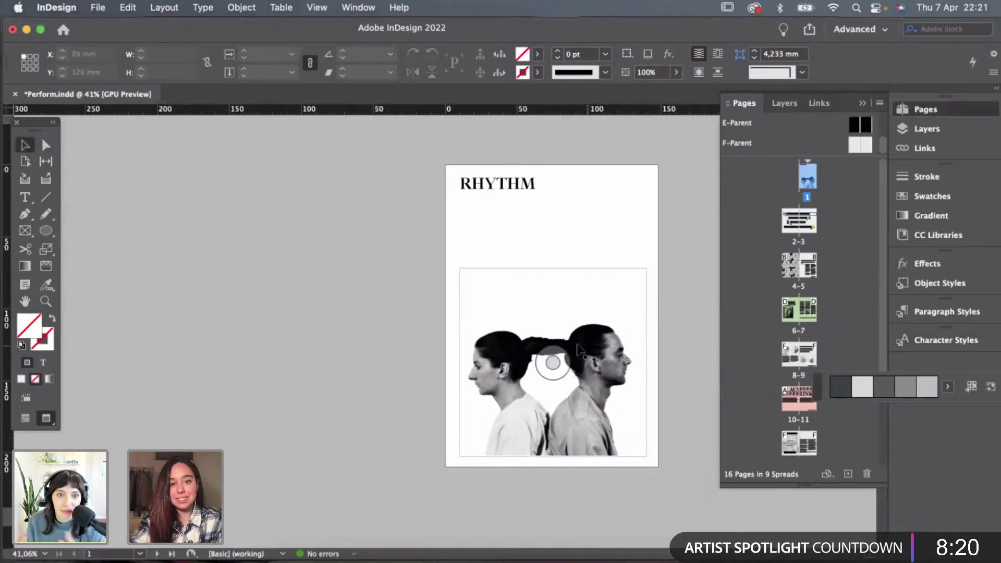
pyautogui.moveTo(584, 349); pyautogui.dragTo(482, 304)
pyautogui.moveTo(519, 384); pyautogui.dragTo(534, 409)
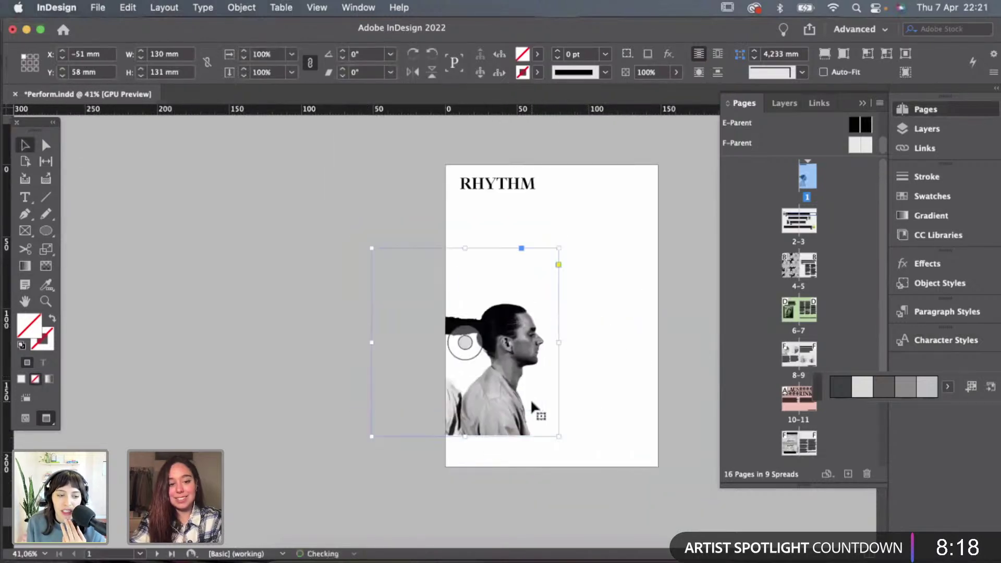
# Show the guides and enlarge the image frame to about 244 × 189.5 mm, reaching the cover's right and bottom bleed.
pyautogui.press('w')
pyautogui.scroll(1, 533, 407)
pyautogui.hscroll(2, 534, 407)
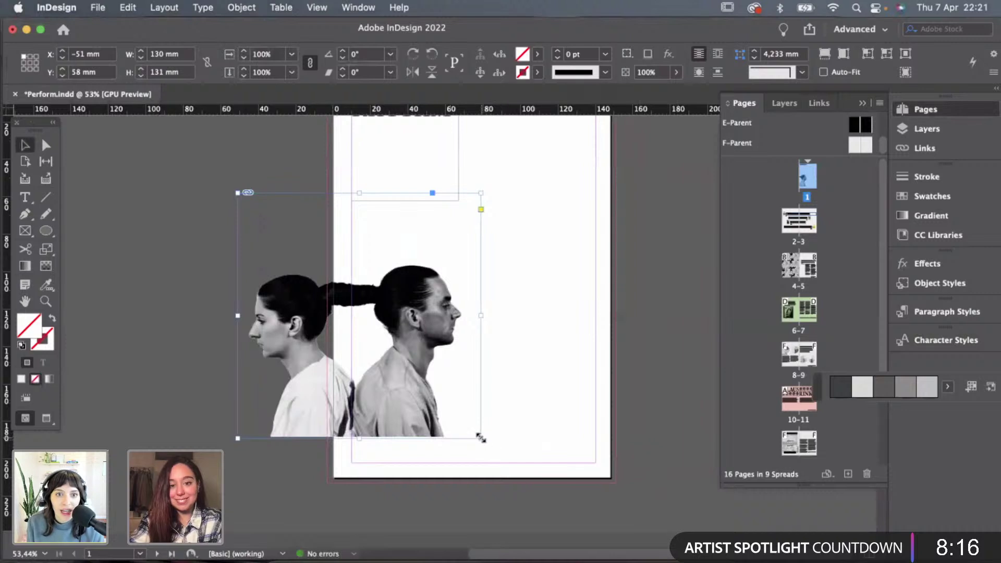
pyautogui.moveTo(480, 439); pyautogui.dragTo(617, 485)
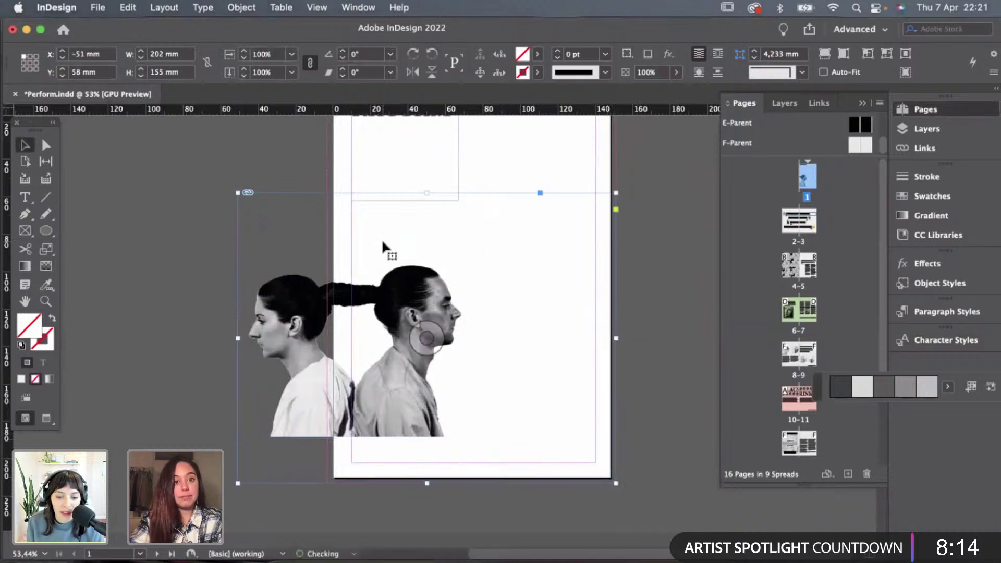
pyautogui.moveTo(236, 192); pyautogui.dragTo(158, 127)
pyautogui.press('super+minus')
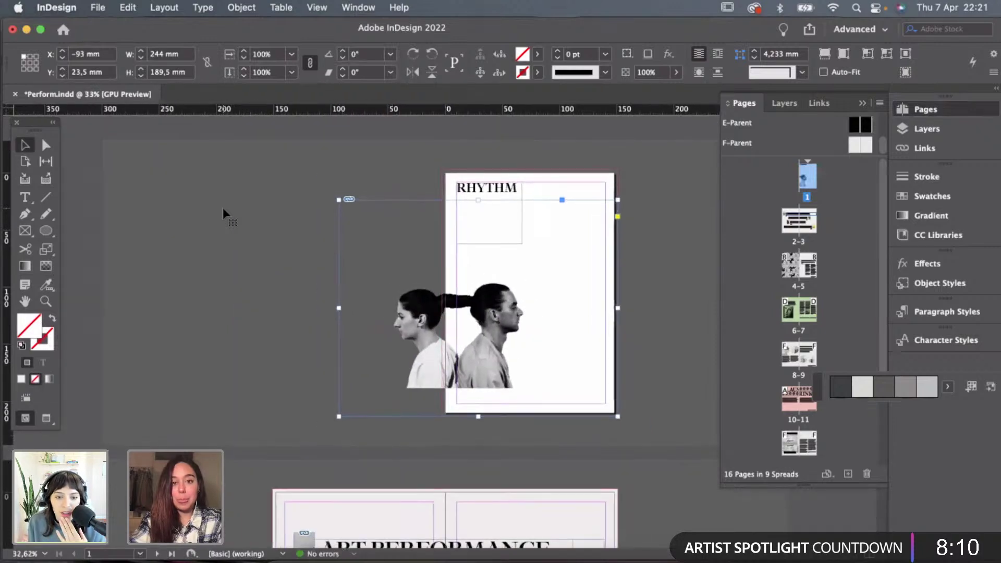
# Scale the image inside the frame to about 43.6%, shift it towards the left bleed and preview the cover.
pyautogui.click(475, 299)
pyautogui.press('super+alt+period')
pyautogui.press('super+alt+period')
pyautogui.press('super+alt+period')
pyautogui.press('super+alt+period')
pyautogui.press('super+alt+period')
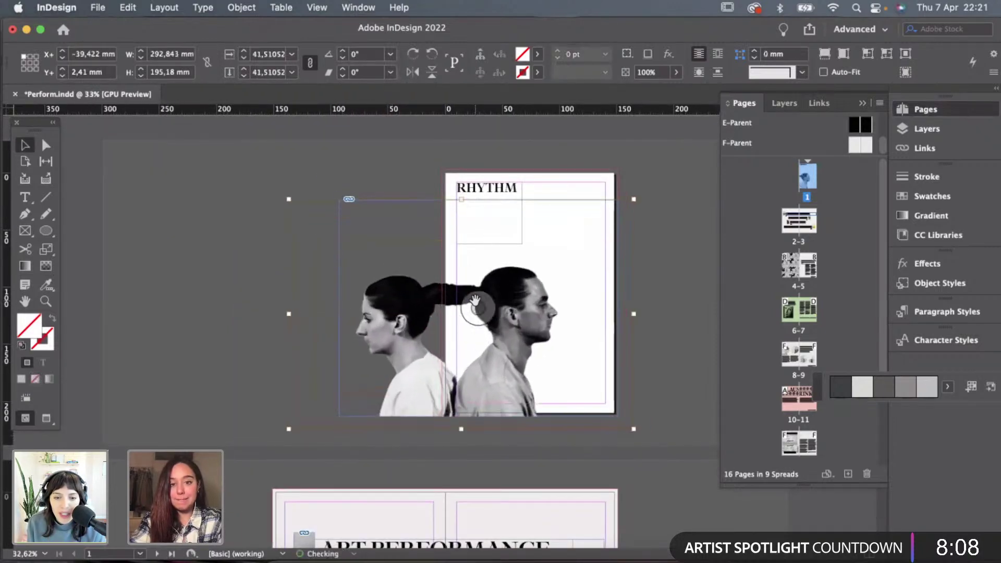
pyautogui.press('super+alt+period')
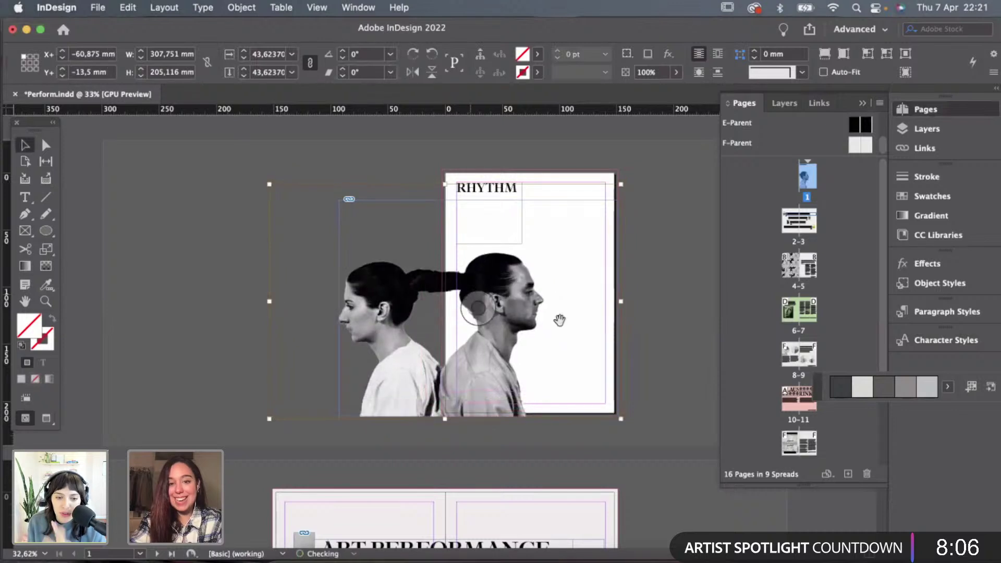
pyautogui.click(665, 423)
pyautogui.press('super+equal')
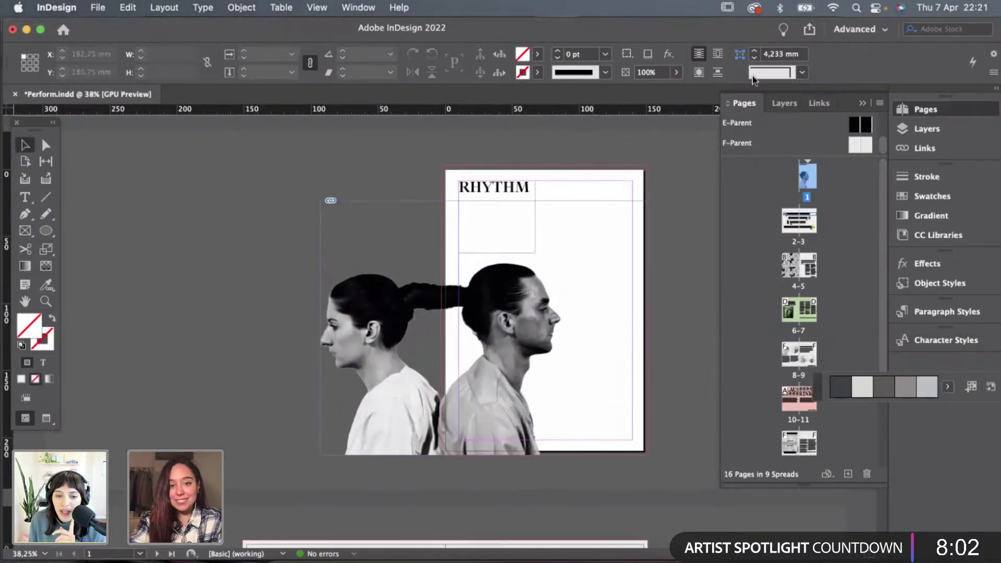
pyautogui.press('super+equal')
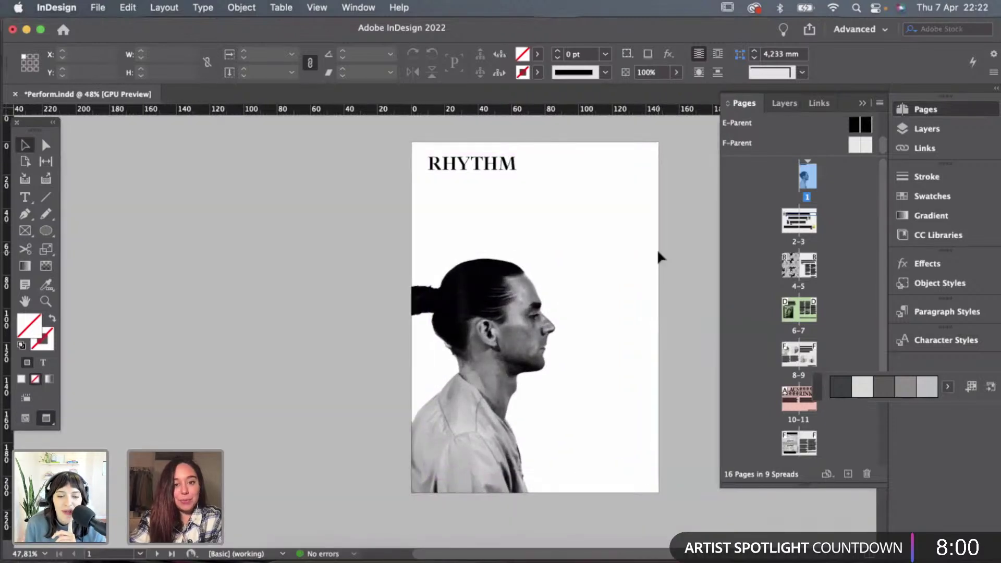
# Undo the image scaling, the frame enlargement and the frame move on the cover.
pyautogui.press('super+z')
pyautogui.press('super+z')
pyautogui.press('super+z')
pyautogui.press('super+z')
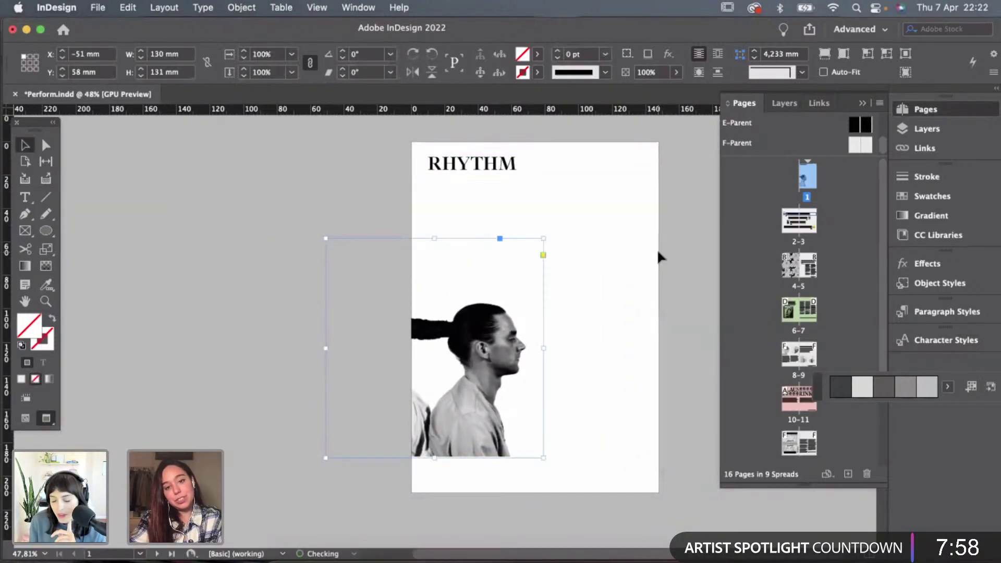
pyautogui.press('super+z')
pyautogui.press('super+z')
pyautogui.click(693, 420)
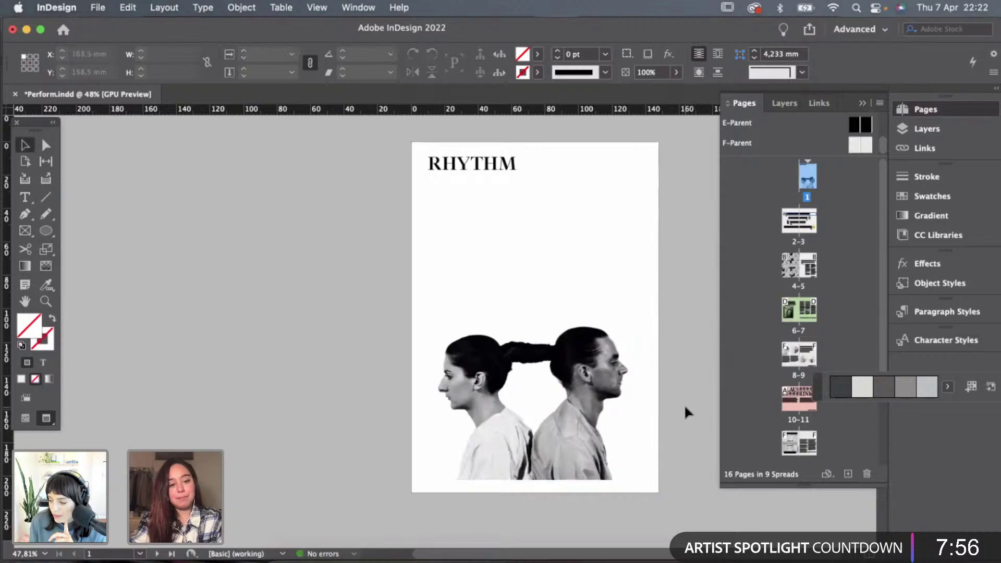
# Enlarge the image frame to about 249 × 192.5 mm, extending past the cover's left edge and to the right and bottom bleed.
pyautogui.press('w')
pyautogui.press('w')
pyautogui.click(541, 323)
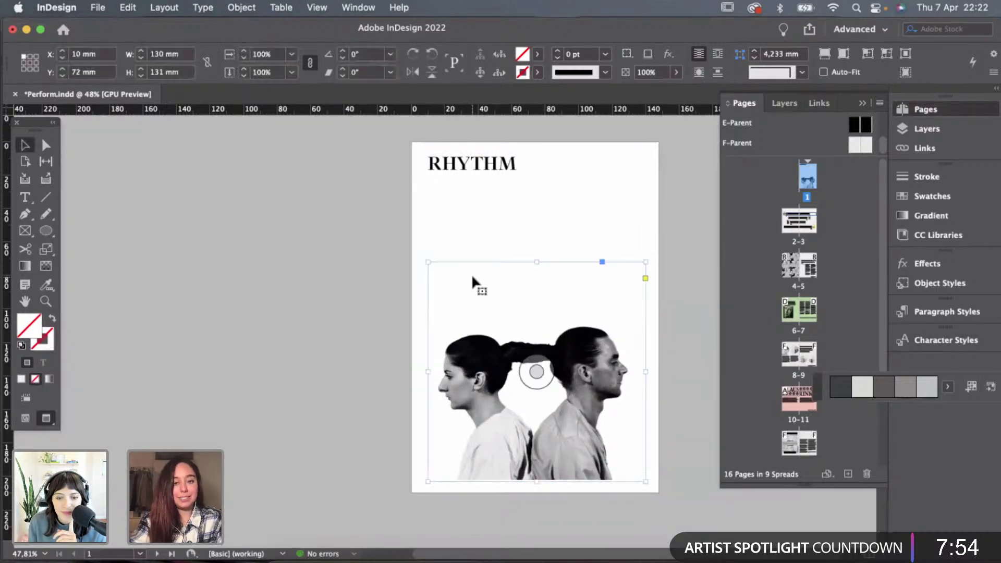
pyautogui.press('w')
pyautogui.moveTo(428, 262); pyautogui.dragTo(247, 175)
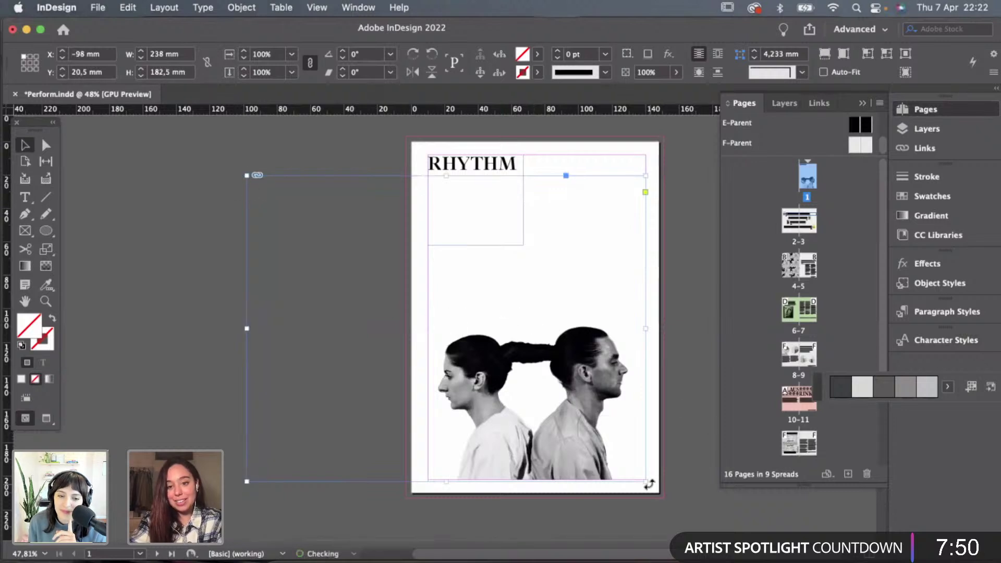
pyautogui.moveTo(647, 482); pyautogui.dragTo(668, 502)
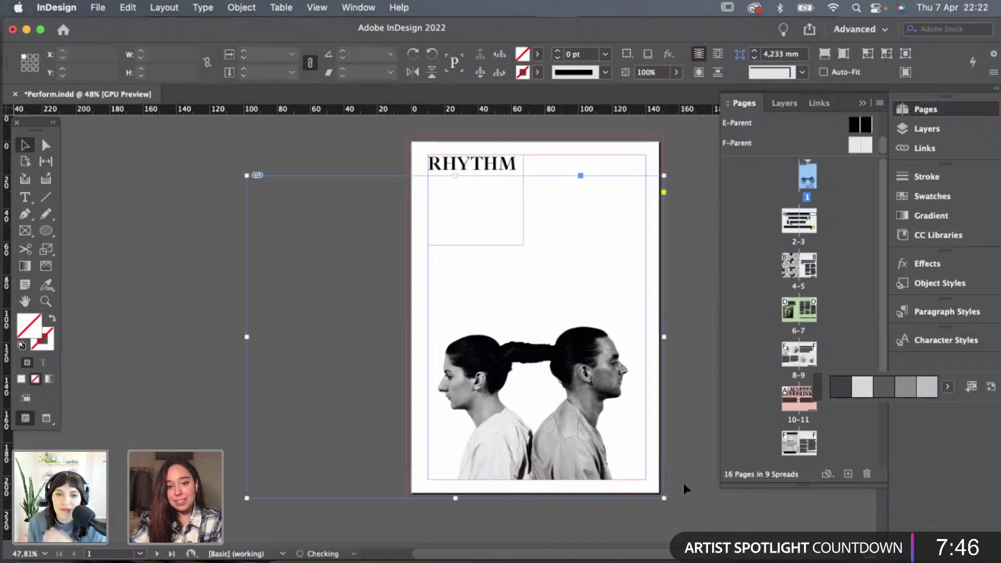
# Enlarge the image inside the frame to about 41% and shift it left so only the man falls on the cover.
pyautogui.click(456, 337)
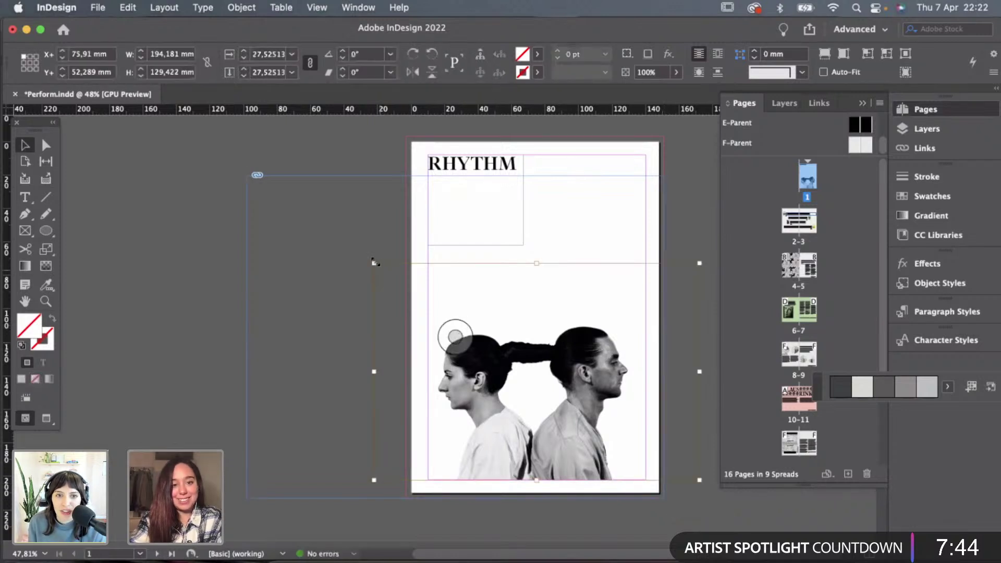
pyautogui.moveTo(373, 264); pyautogui.dragTo(229, 167)
pyautogui.moveTo(455, 338); pyautogui.dragTo(452, 362)
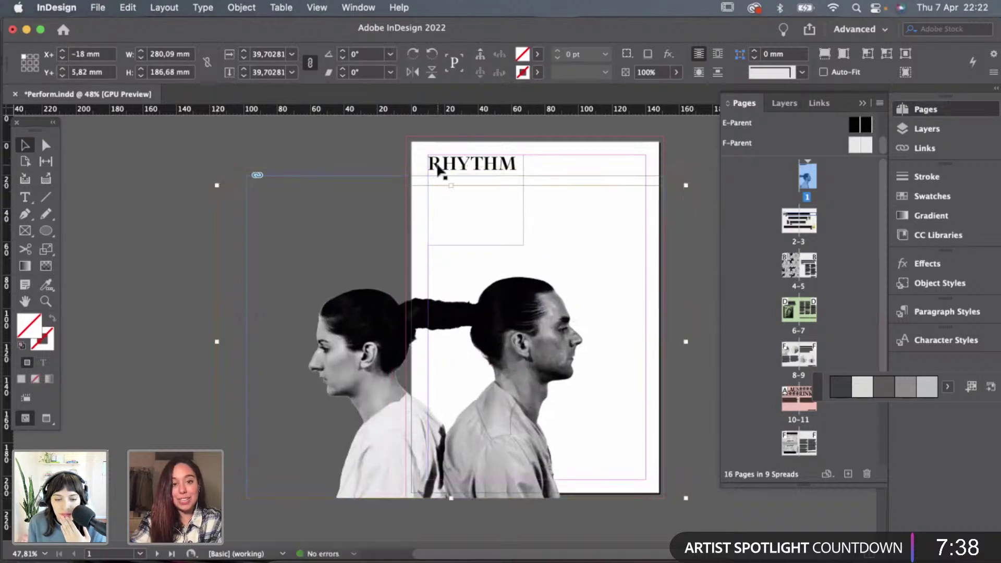
pyautogui.moveTo(449, 180); pyautogui.dragTo(449, 174)
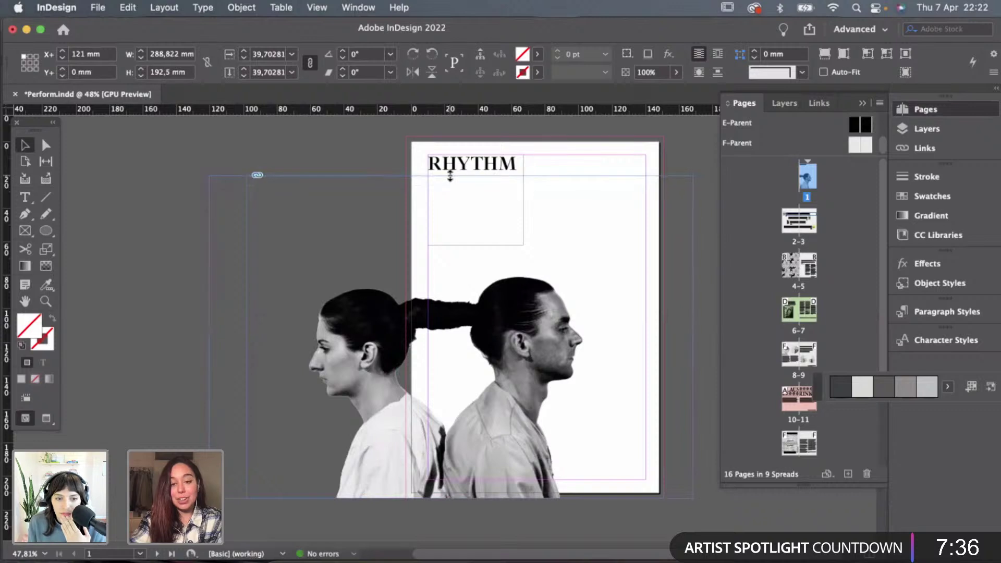
pyautogui.moveTo(455, 337); pyautogui.dragTo(453, 345)
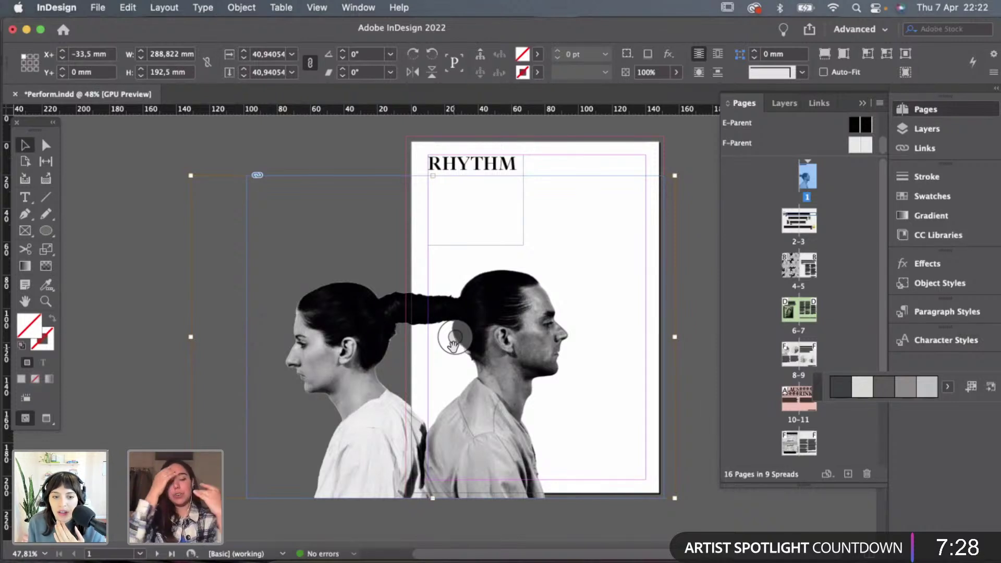
pyautogui.moveTo(456, 340); pyautogui.dragTo(454, 341)
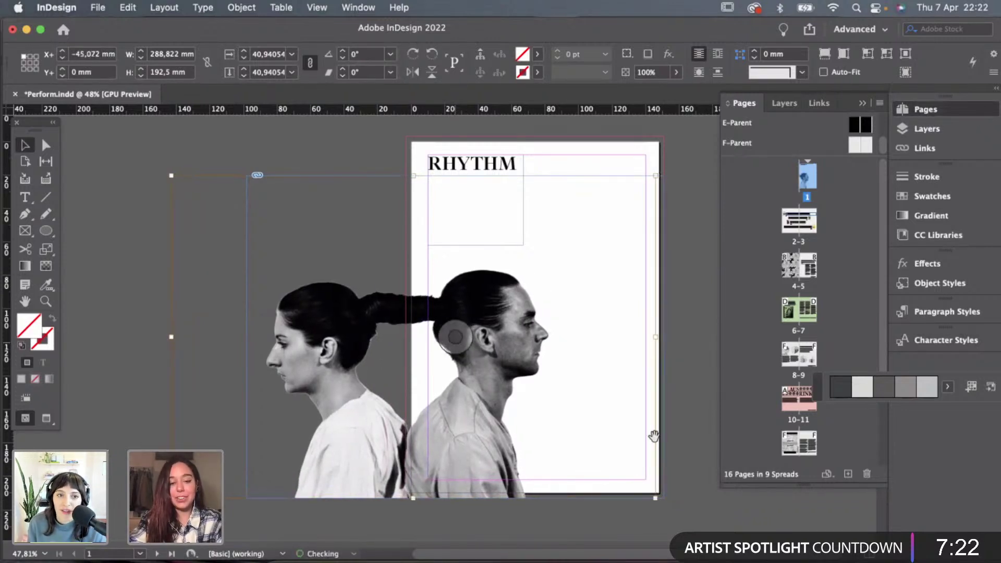
# Preview the cover without guides and check how the image and its frame sit against the page edges.
pyautogui.click(695, 442)
pyautogui.press('w')
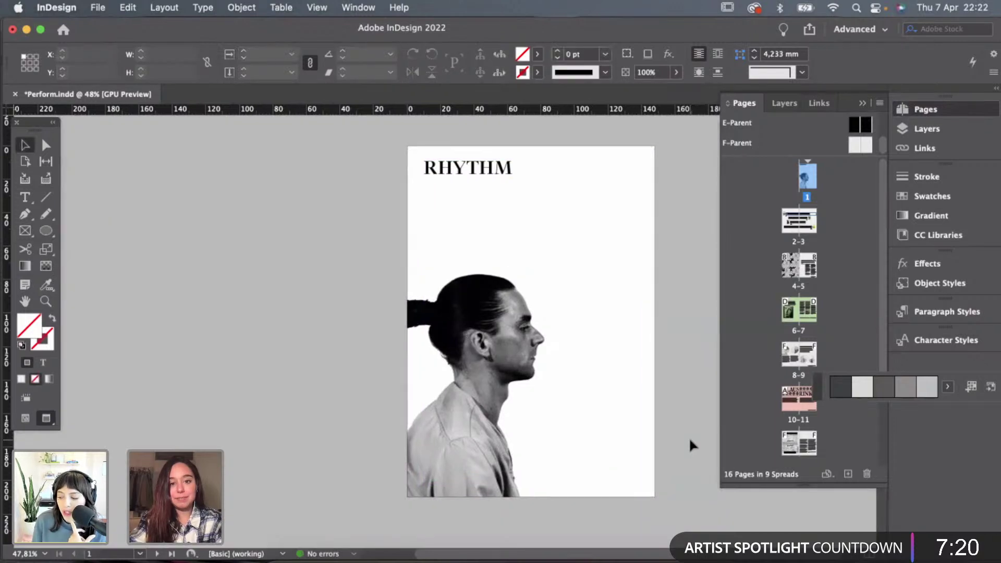
pyautogui.press('w')
pyautogui.scroll(-1, 555, 373)
pyautogui.click(510, 396)
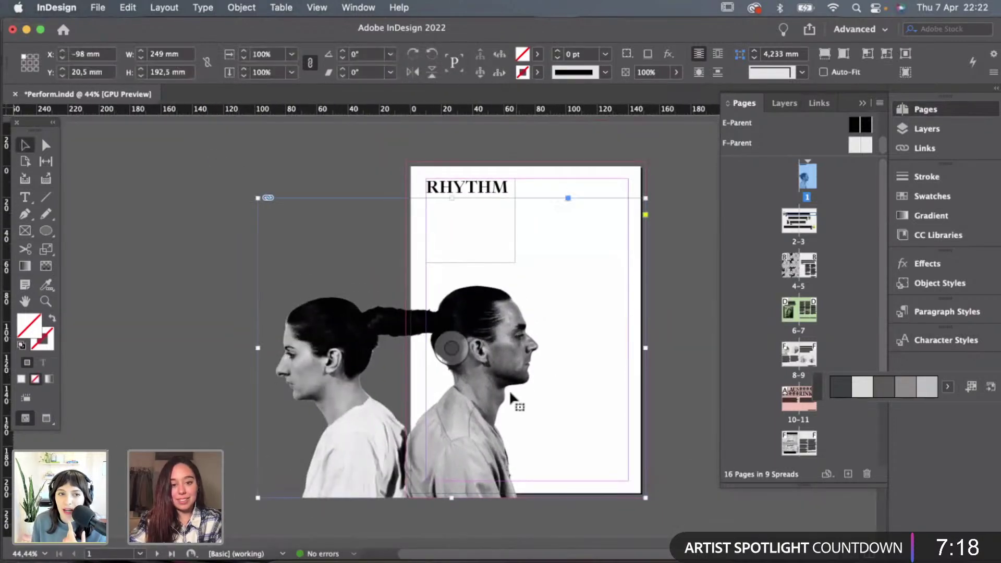
pyautogui.click(454, 347)
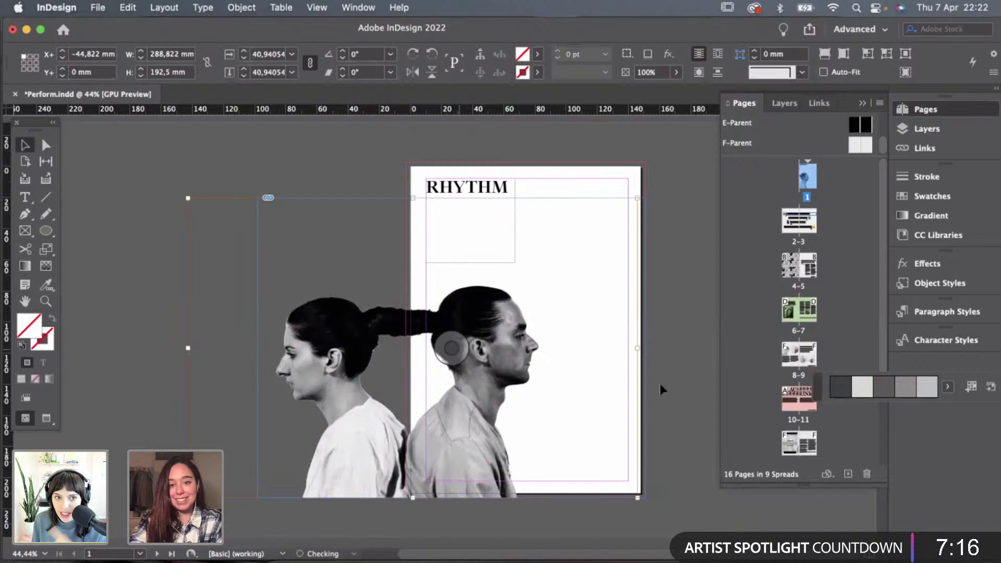
pyautogui.press('Escape')
pyautogui.moveTo(637, 348); pyautogui.dragTo(676, 365)
pyautogui.click(676, 365)
pyautogui.press('w')
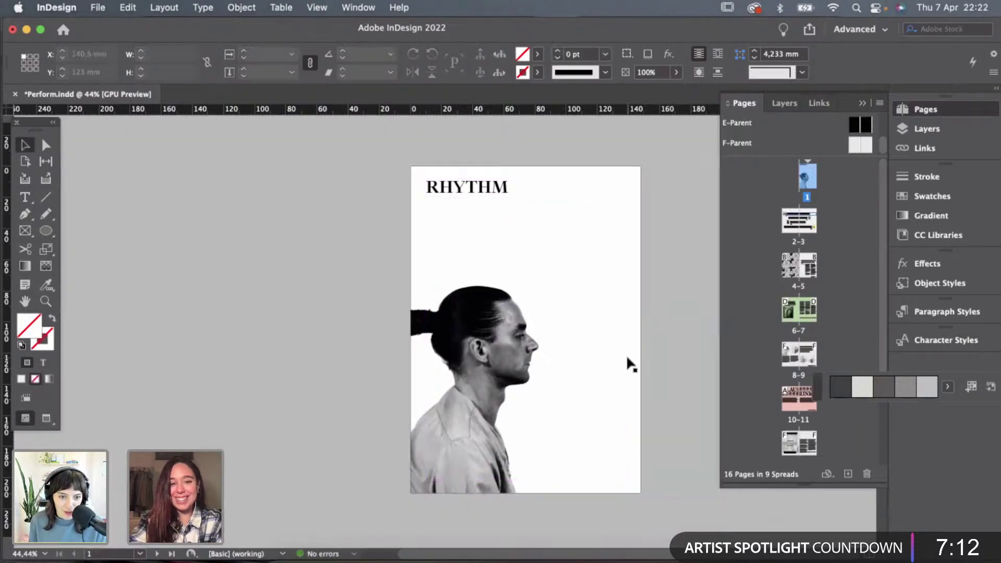
# Paste a copy of the cover image in place and crop its frame to 98 mm wide, ending at the cover's left edge.
pyautogui.press('w')
pyautogui.click(573, 352)
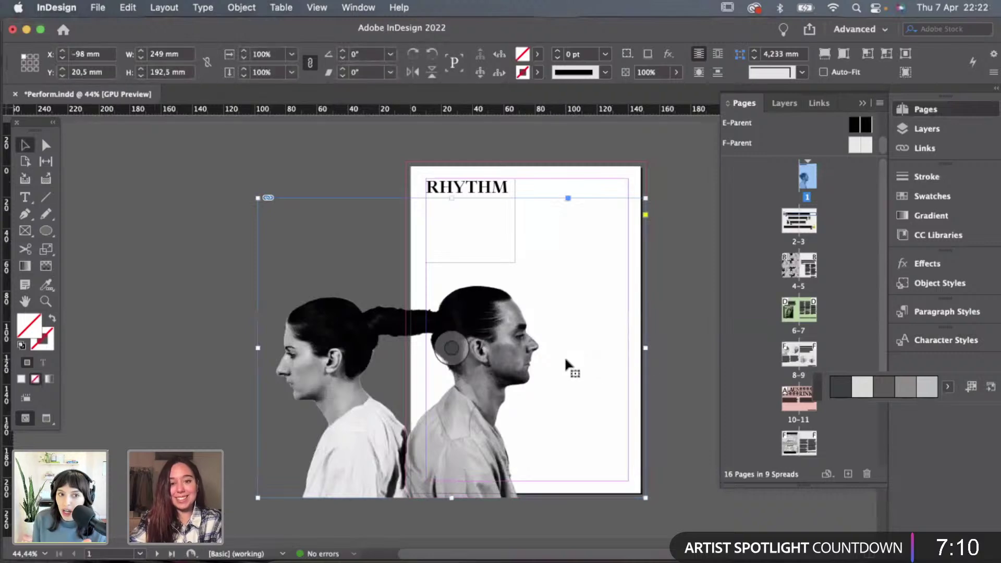
pyautogui.rightClick(541, 356)
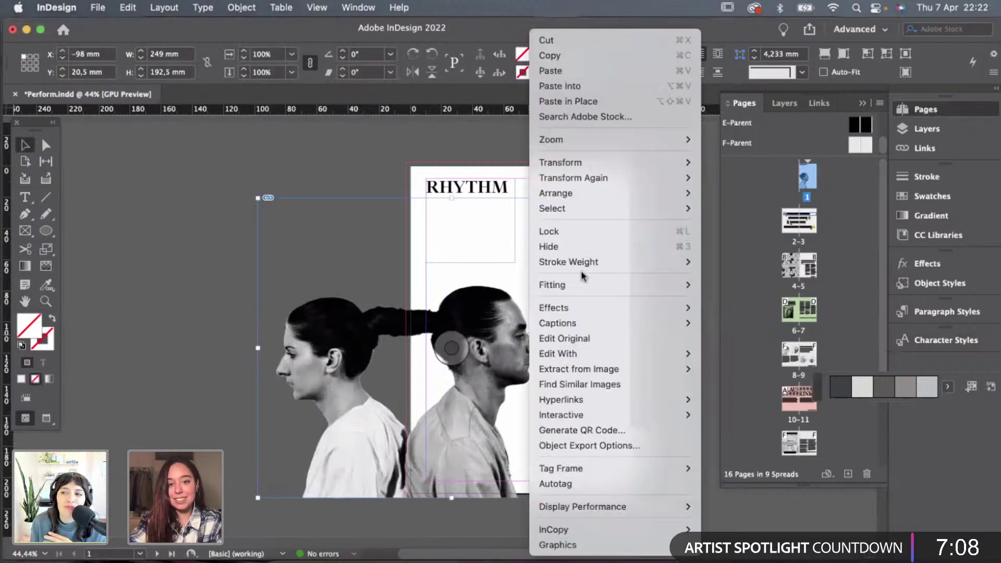
pyautogui.click(588, 100)
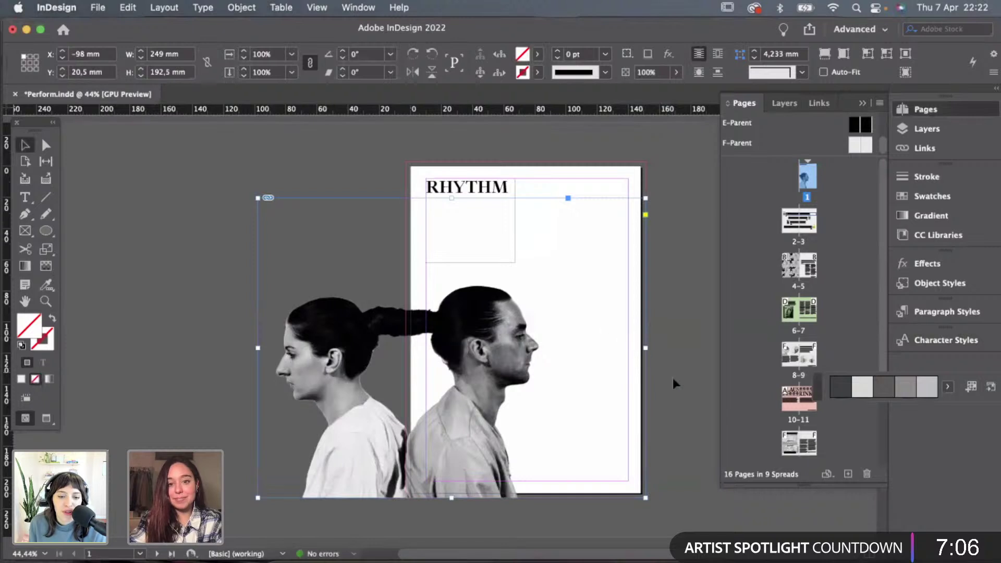
pyautogui.moveTo(646, 349); pyautogui.dragTo(409, 349)
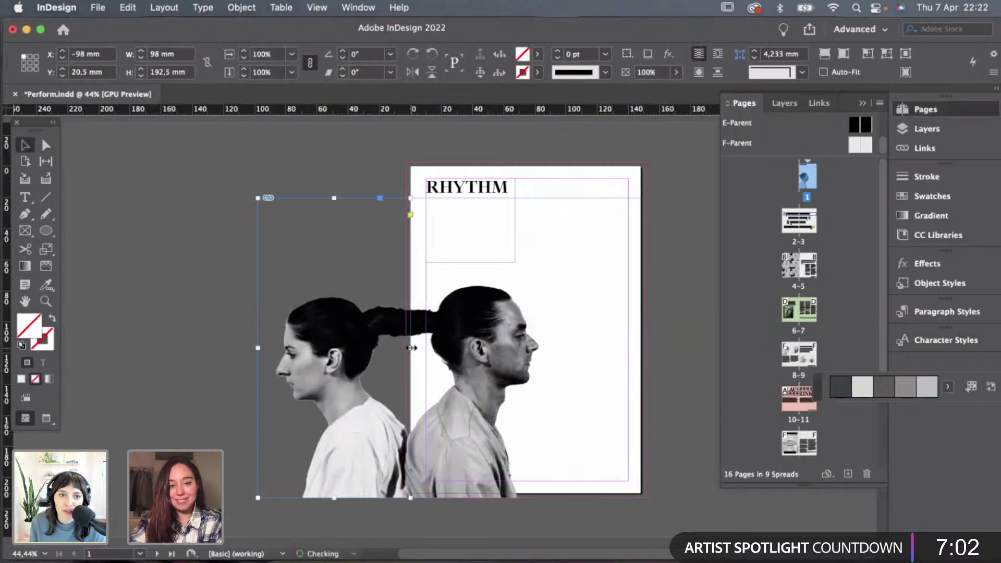
# Try moving the cropped copy of the woman further out onto the pasteboard, and undo the move.
pyautogui.click(649, 366)
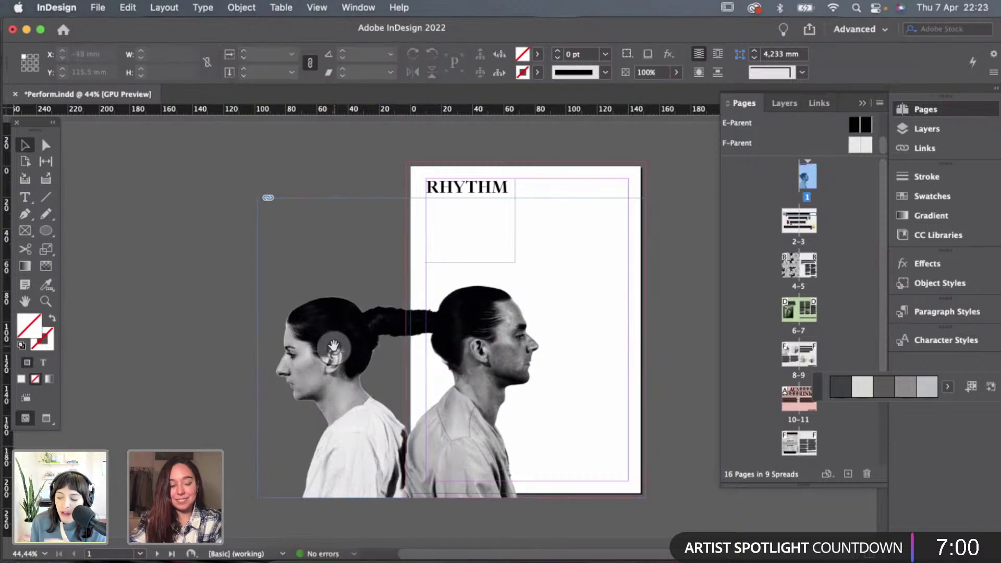
pyautogui.moveTo(334, 345); pyautogui.dragTo(225, 330)
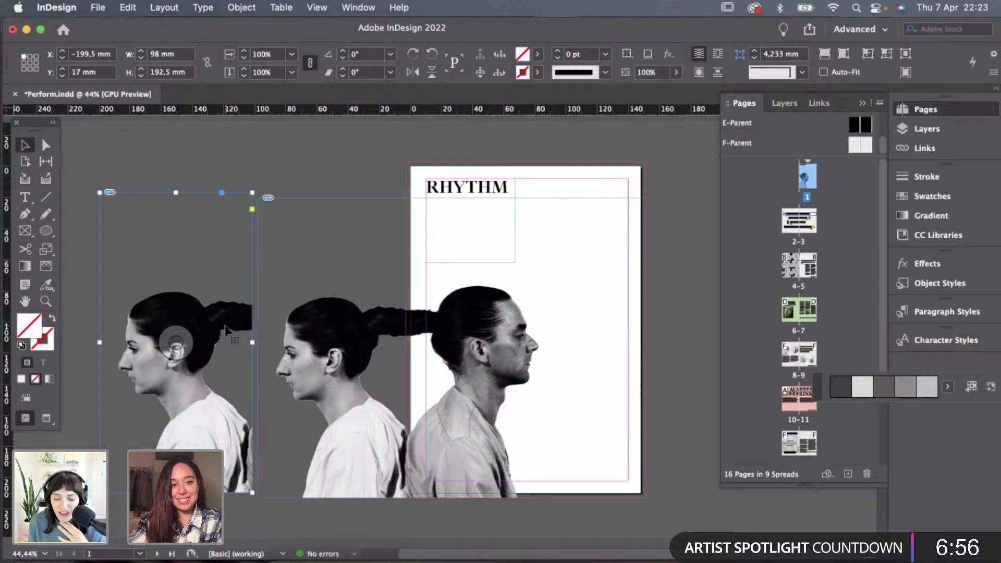
pyautogui.press('super+z')
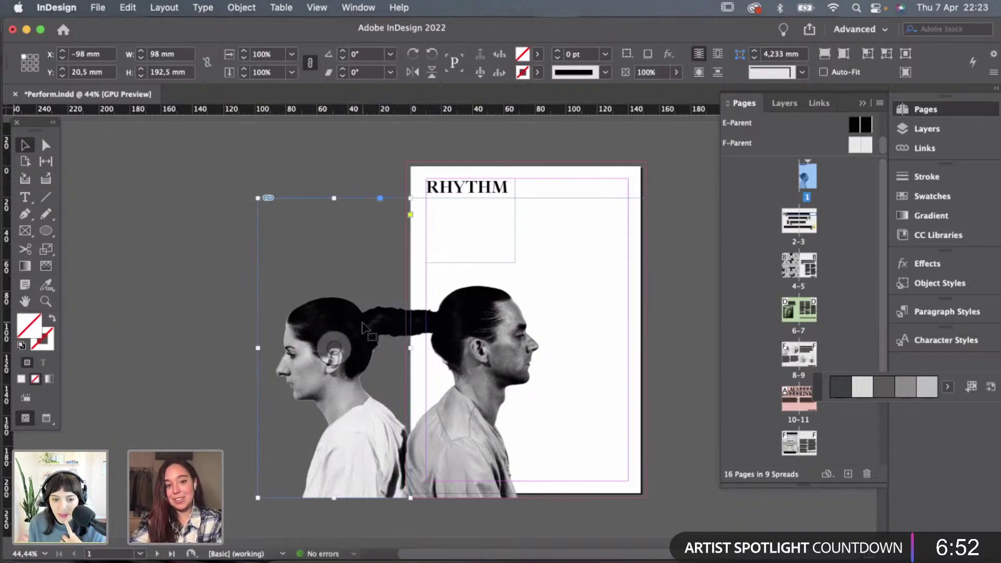
# Cut the cropped copy from the cover spread and apply the [None] parent to page 16.
pyautogui.press('Delete')
pyautogui.scroll(-10, 262, 320)
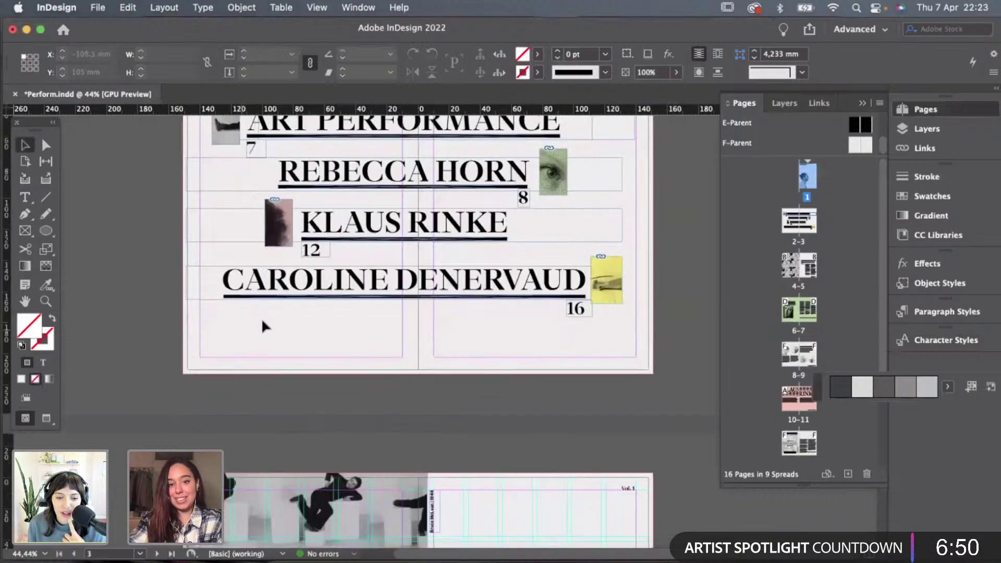
pyautogui.scroll(-15, 261, 317)
pyautogui.scroll(3, 240, 327)
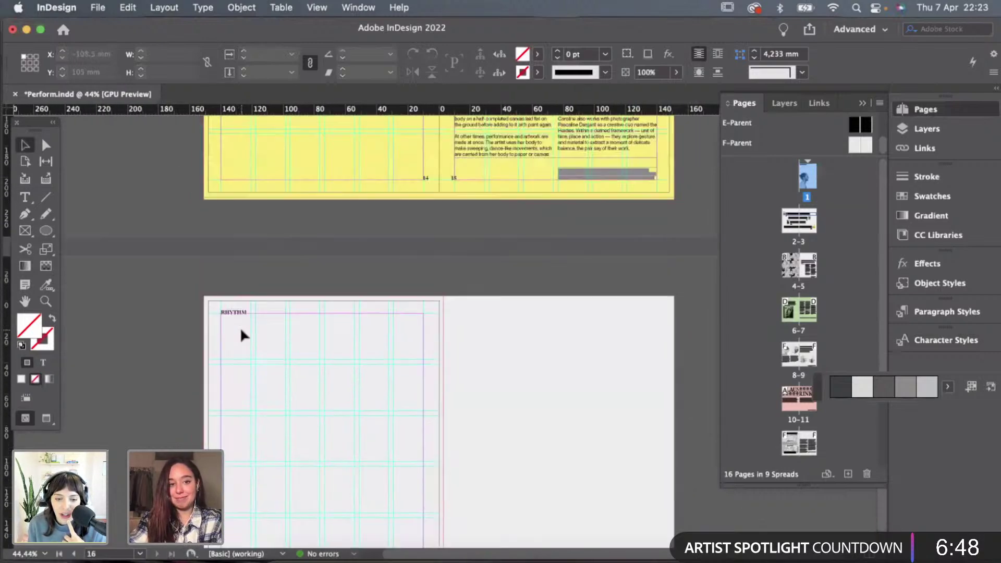
pyautogui.scroll(5, 240, 327)
pyautogui.scroll(-5, 241, 334)
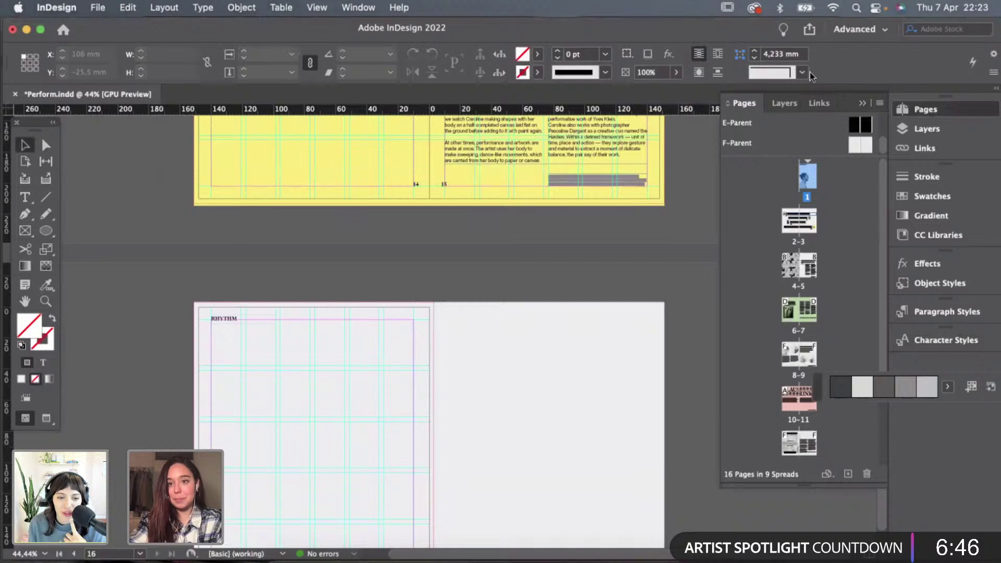
pyautogui.scroll(5, 861, 140)
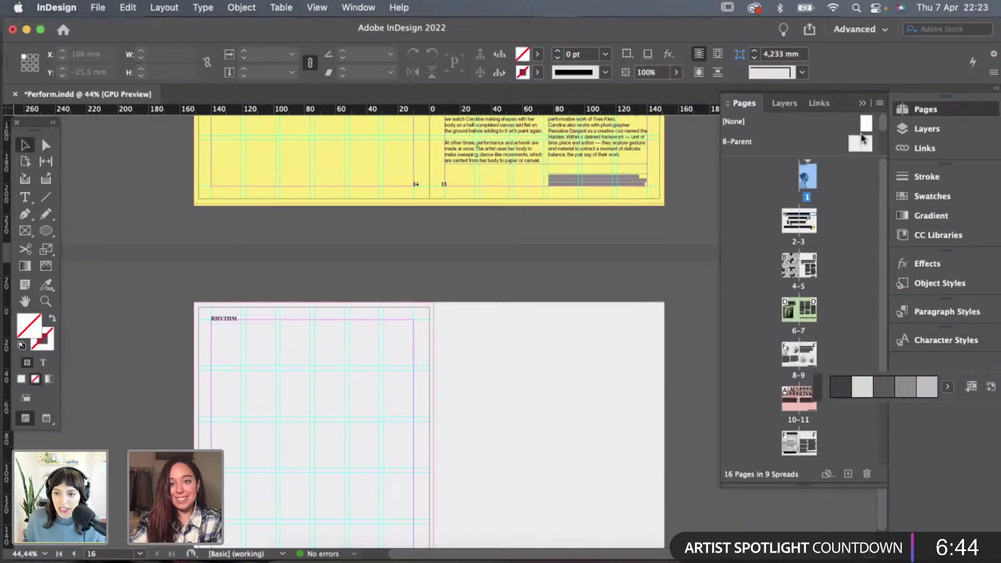
pyautogui.moveTo(865, 124); pyautogui.dragTo(422, 384)
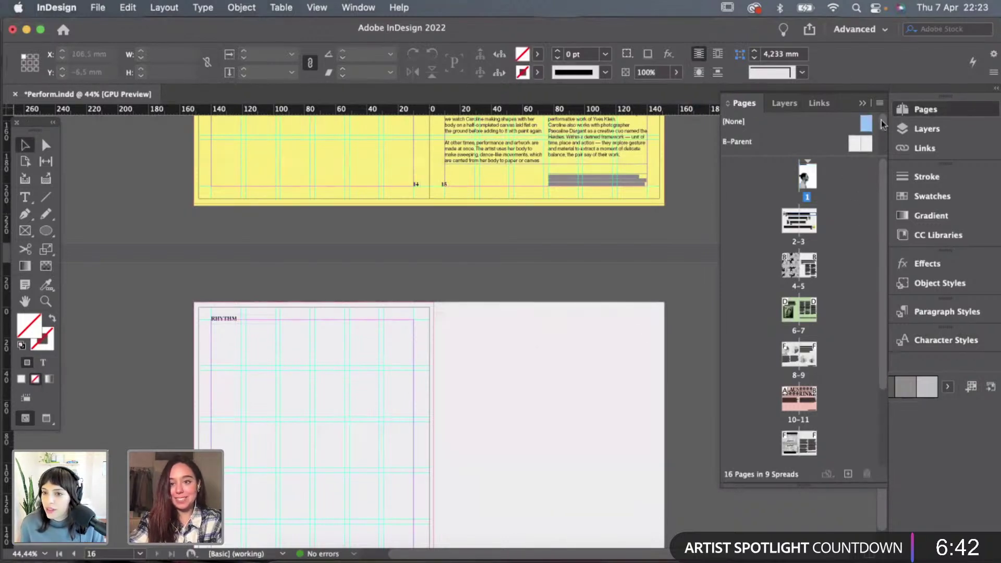
pyautogui.scroll(-4, 850, 245)
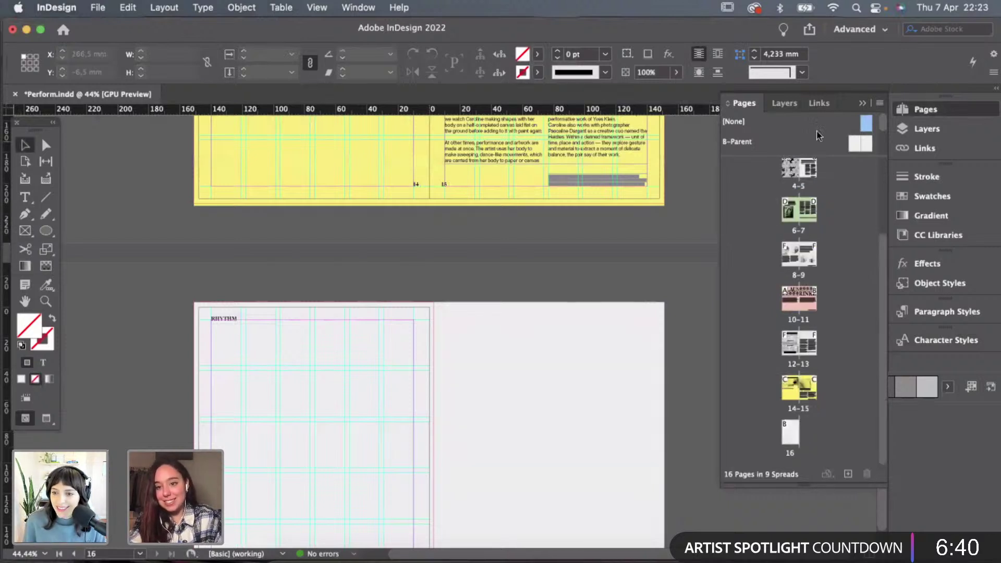
pyautogui.moveTo(763, 370); pyautogui.dragTo(792, 440)
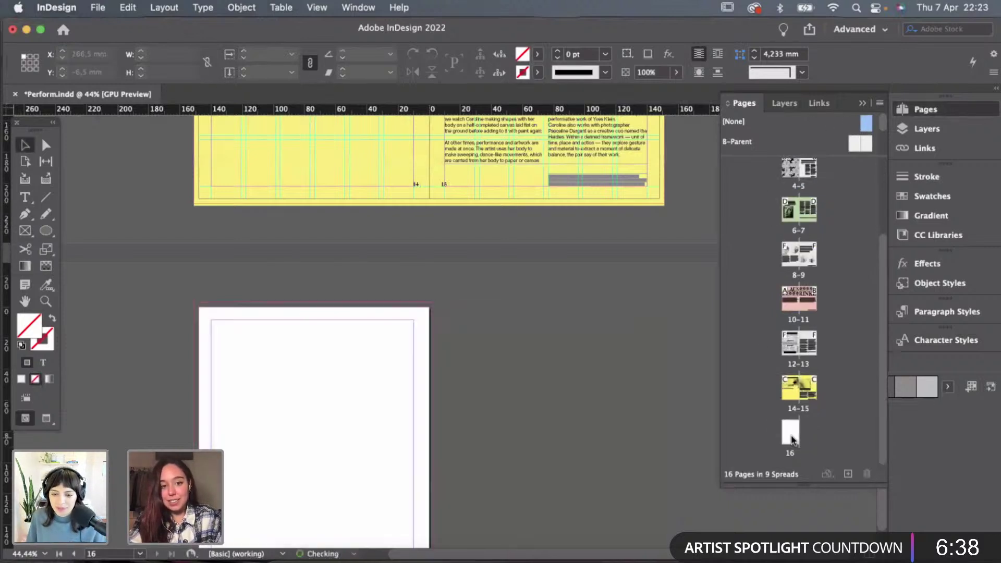
# Paste the cropped image on page 16 and position it at X 53 mm, Y 20.5 mm, against the right and bottom bleed.
pyautogui.scroll(-3, 456, 333)
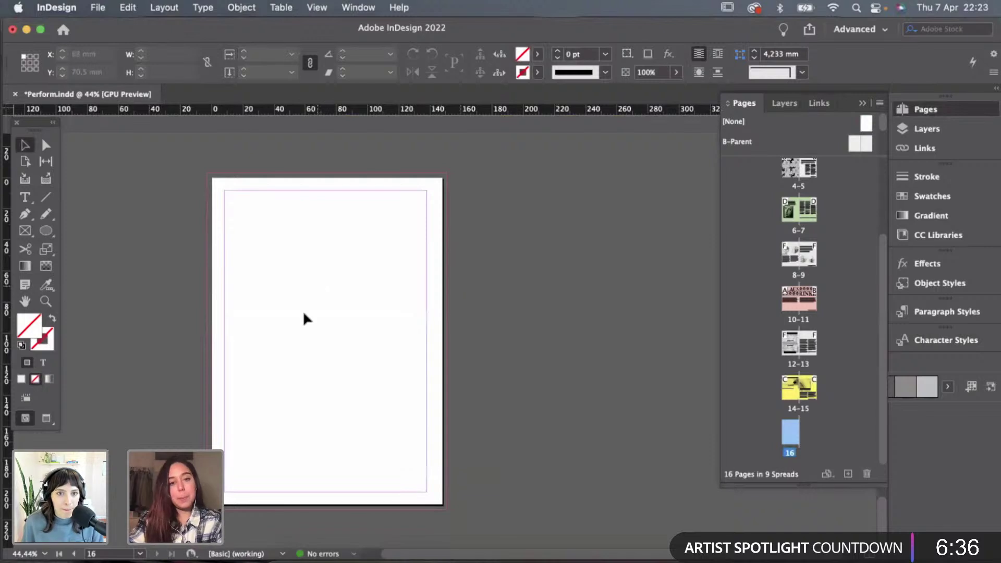
pyautogui.press('super+v')
pyautogui.moveTo(437, 390); pyautogui.dragTo(369, 418)
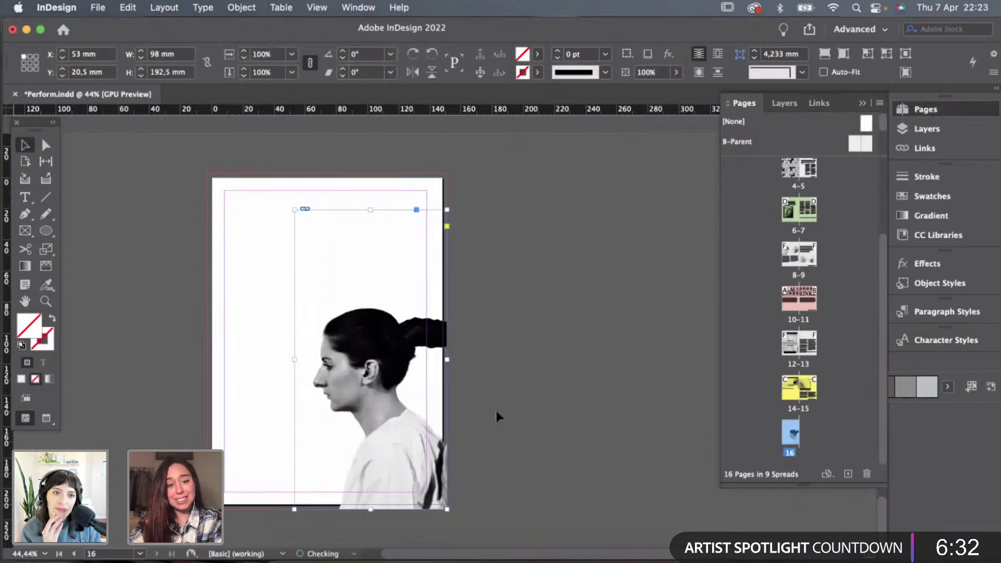
pyautogui.click(496, 411)
# Preview page 16 with and without guides and check how the woman's image meets the right and bottom page edges.
pyautogui.scroll(2, 492, 394)
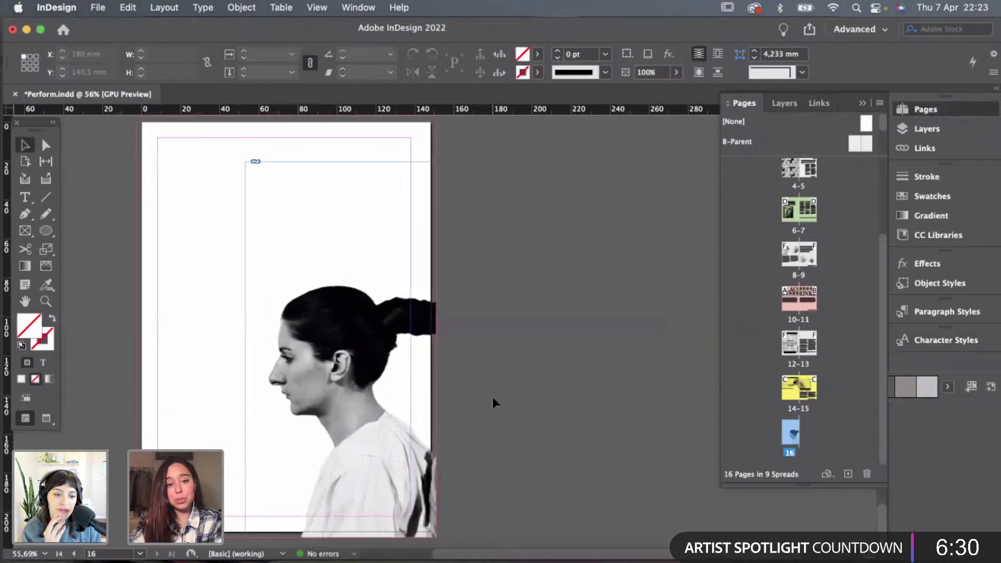
pyautogui.scroll(-2, 494, 403)
pyautogui.scroll(-2, 490, 375)
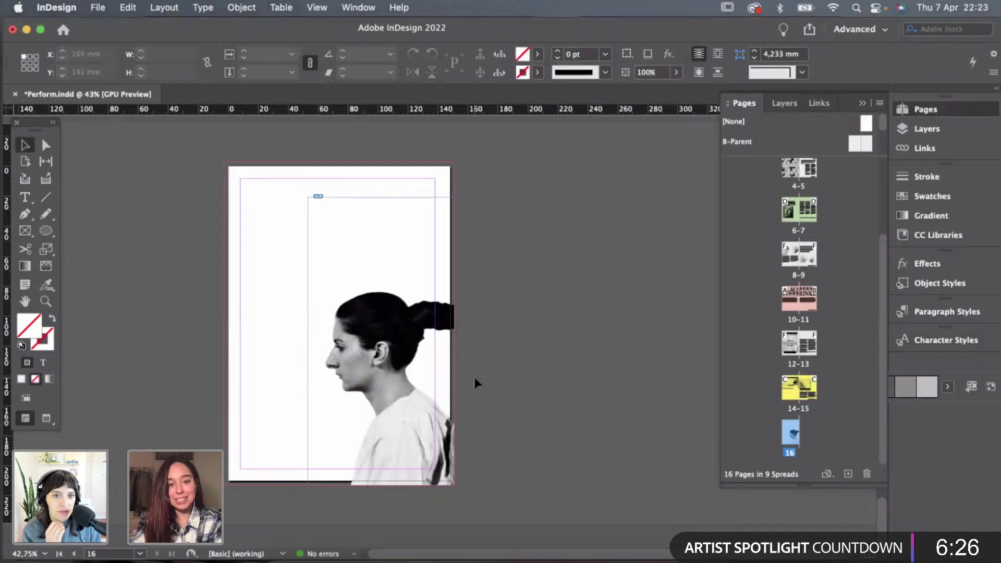
pyautogui.scroll(1, 475, 379)
pyautogui.scroll(-1, 475, 380)
pyautogui.press('w')
pyautogui.scroll(1, 475, 380)
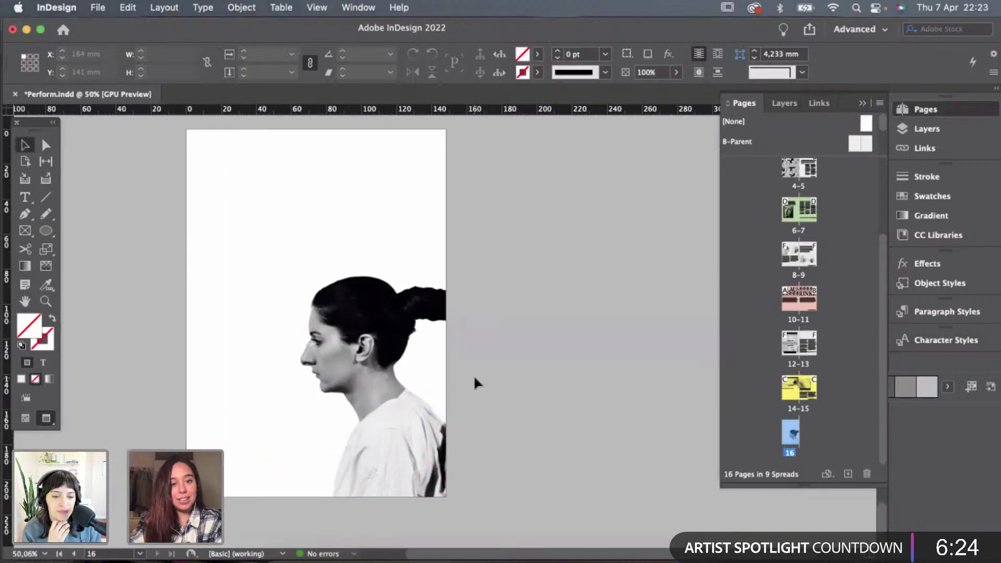
pyautogui.scroll(-1, 475, 383)
pyautogui.press('w')
pyautogui.press('w')
pyautogui.scroll(-2, 478, 398)
# Return to the RHYTHM cover and compare its preview with the full image frame extending past the left edge.
pyautogui.scroll(15, 478, 398)
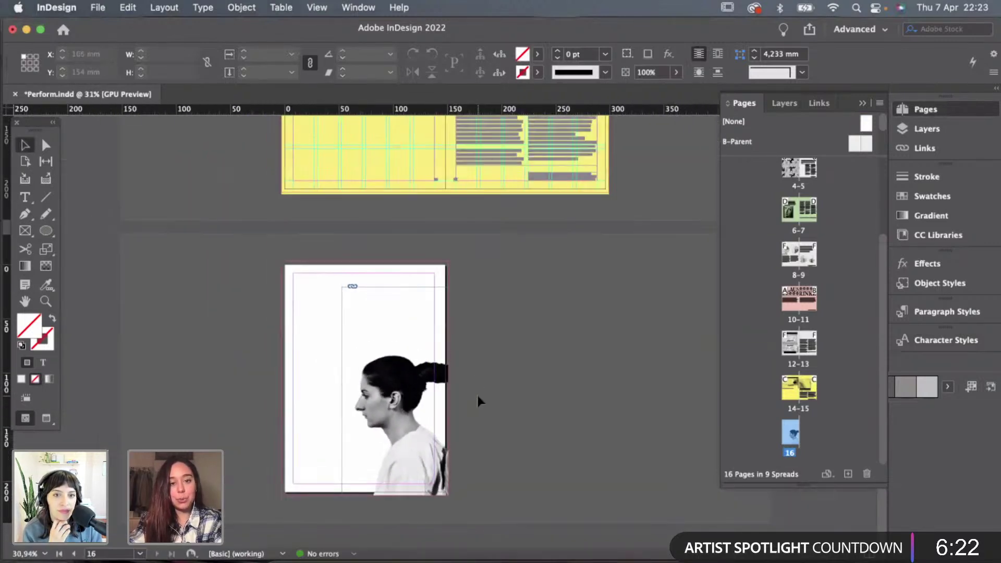
pyautogui.scroll(3, 478, 397)
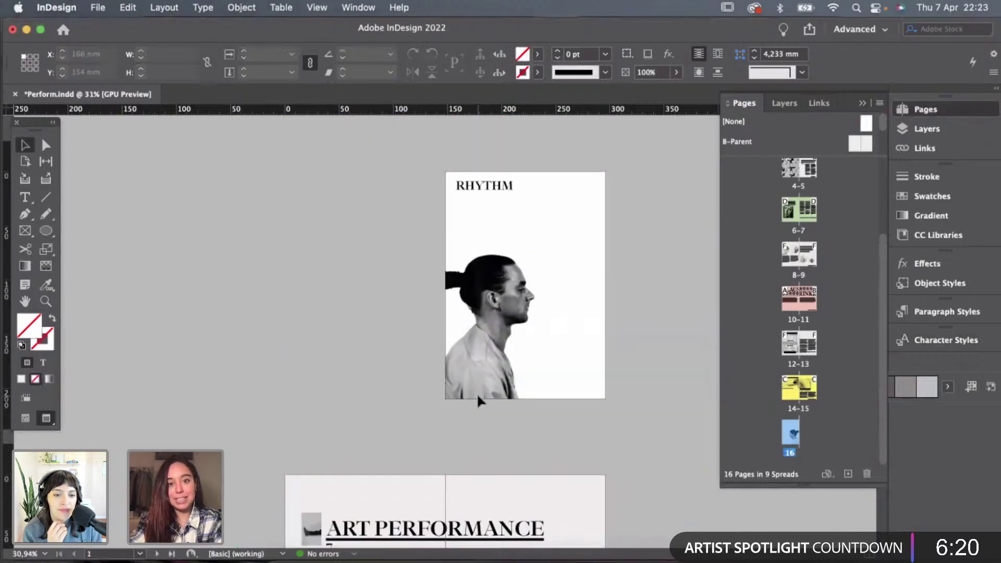
pyautogui.press('w')
pyautogui.scroll(3, 477, 340)
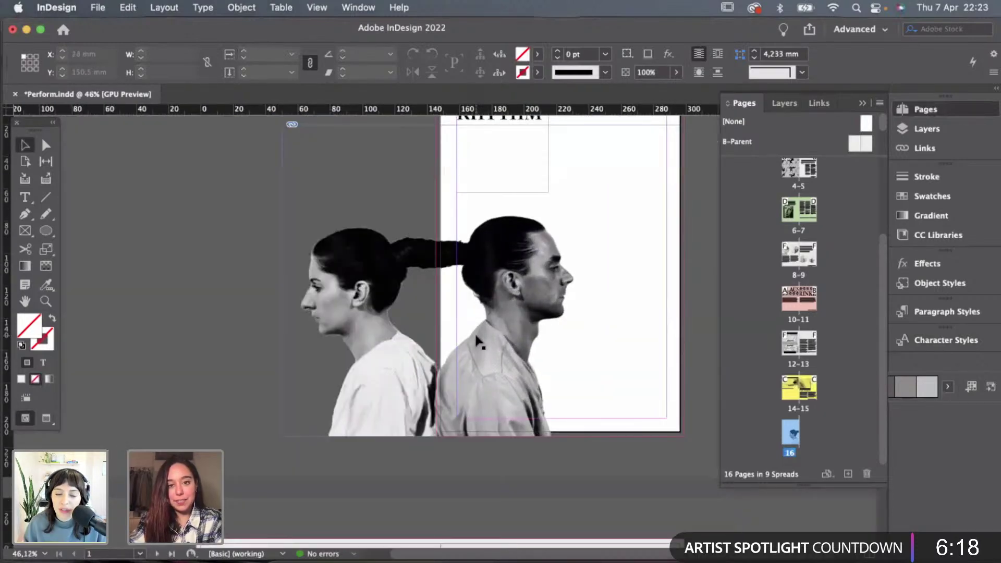
pyautogui.scroll(-1, 476, 342)
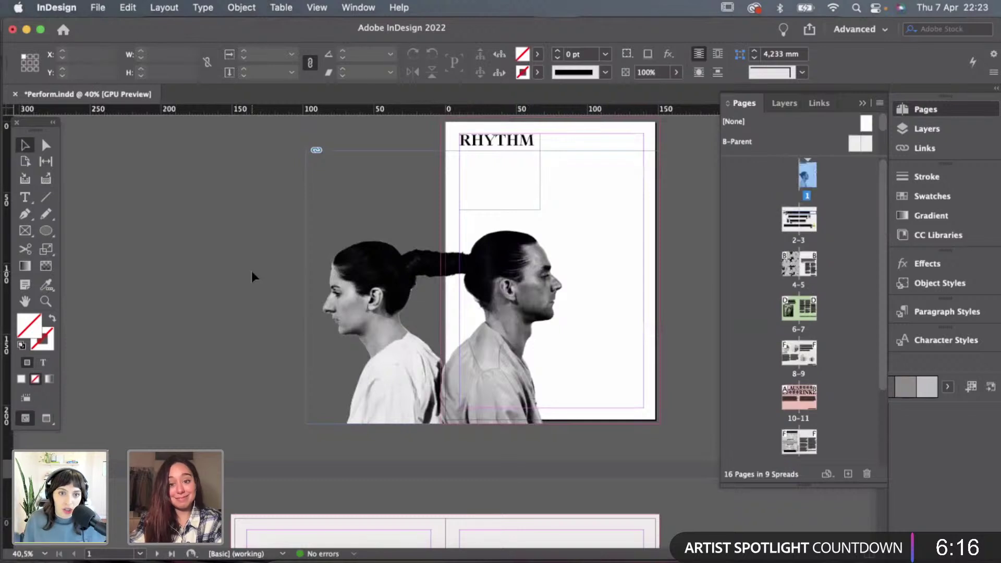
pyautogui.press('w')
pyautogui.press('w')
pyautogui.scroll(-1, 252, 270)
pyautogui.scroll(-1, 252, 271)
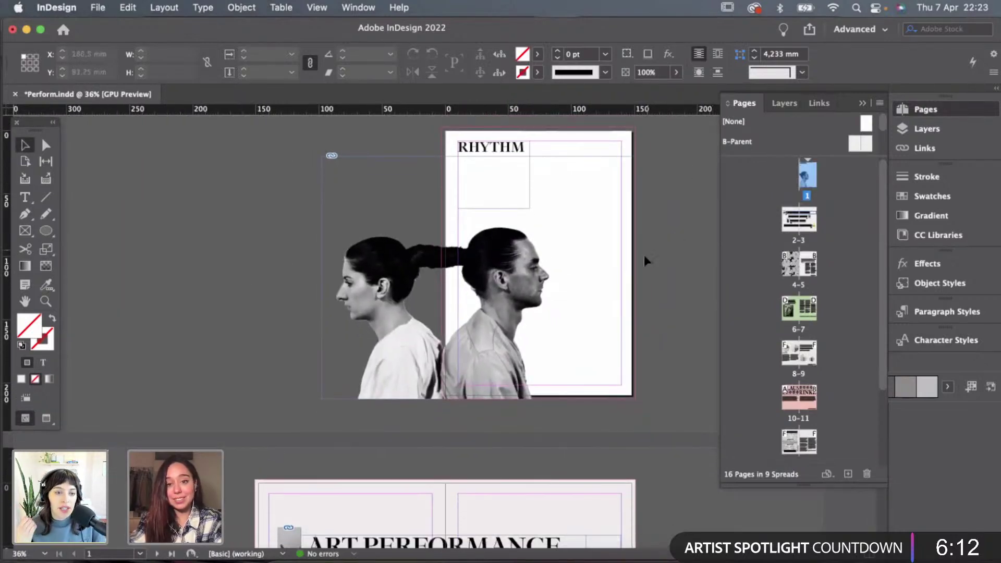
pyautogui.press('w')
pyautogui.press('w')
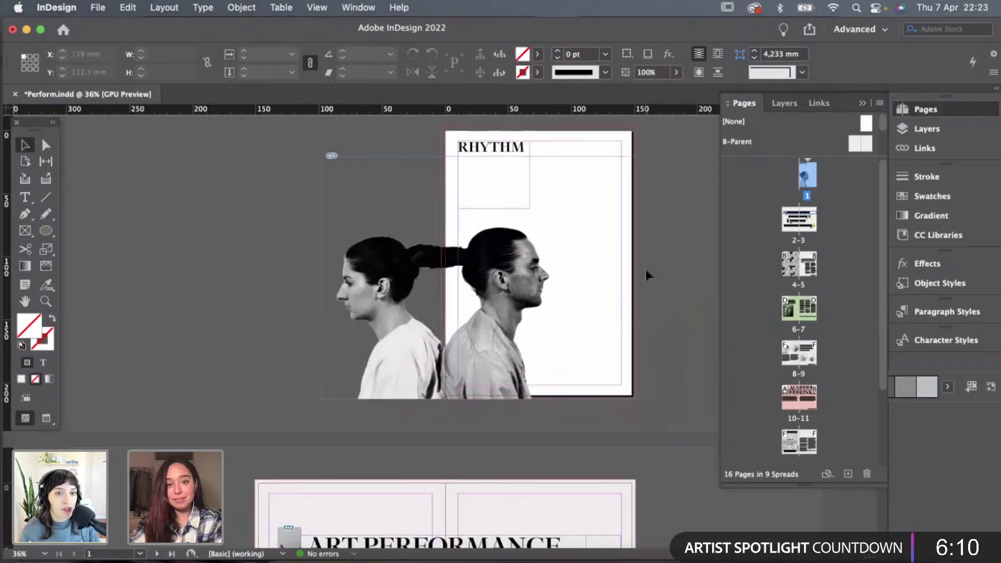
pyautogui.scroll(-1, 646, 269)
pyautogui.press('w')
pyautogui.press('w')
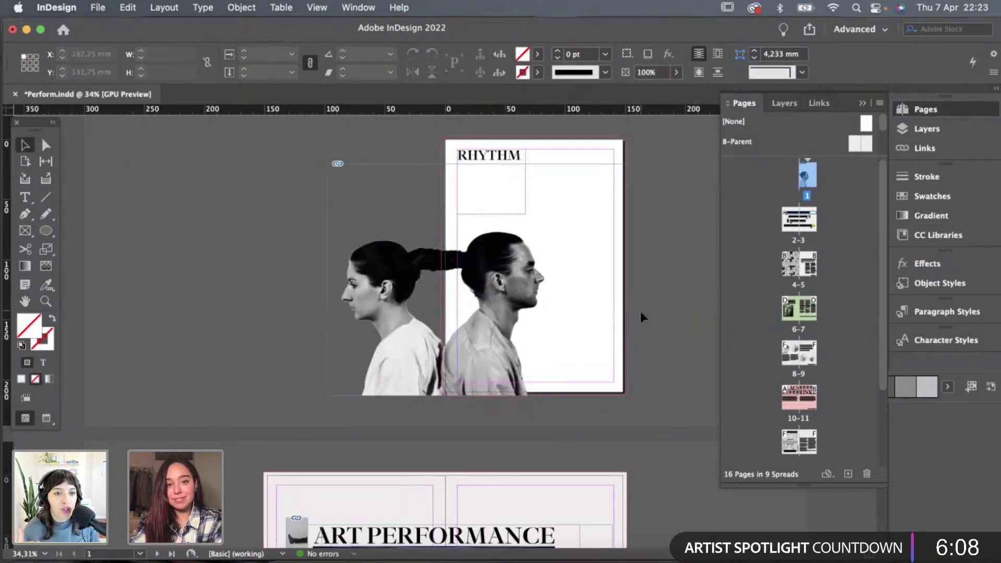
pyautogui.press('w')
# Go back to page 16 and examine how the ponytail crop at the page edge continues the front cover image.
pyautogui.scroll(-20, 637, 314)
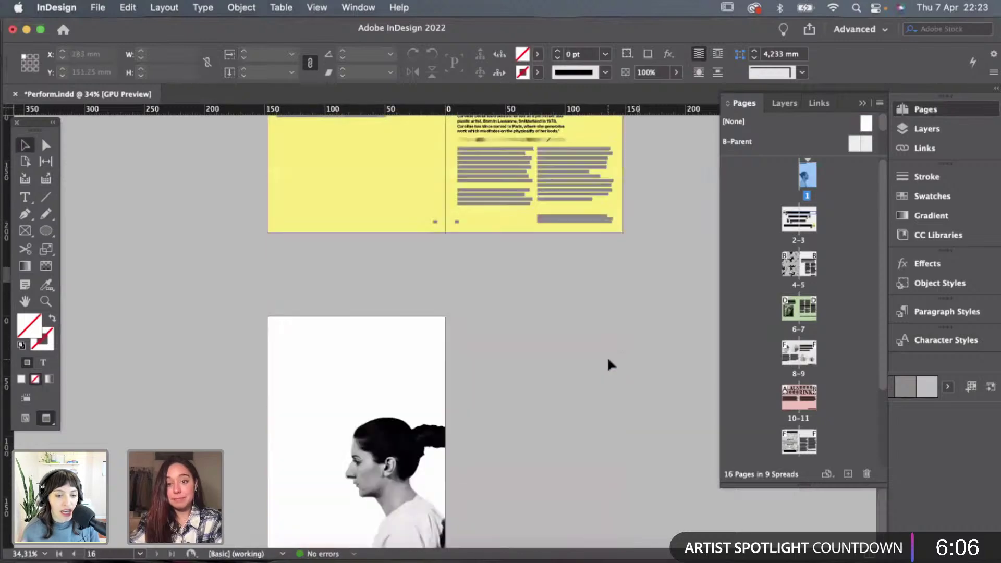
pyautogui.scroll(-2, 607, 355)
pyautogui.press('w')
pyautogui.scroll(1, 538, 352)
pyautogui.press('w')
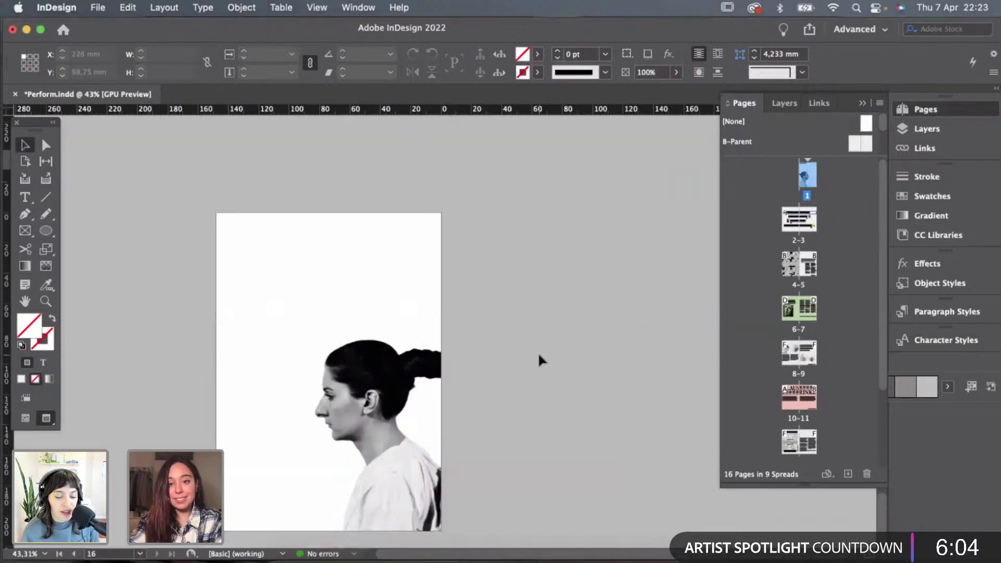
pyautogui.scroll(-1, 538, 352)
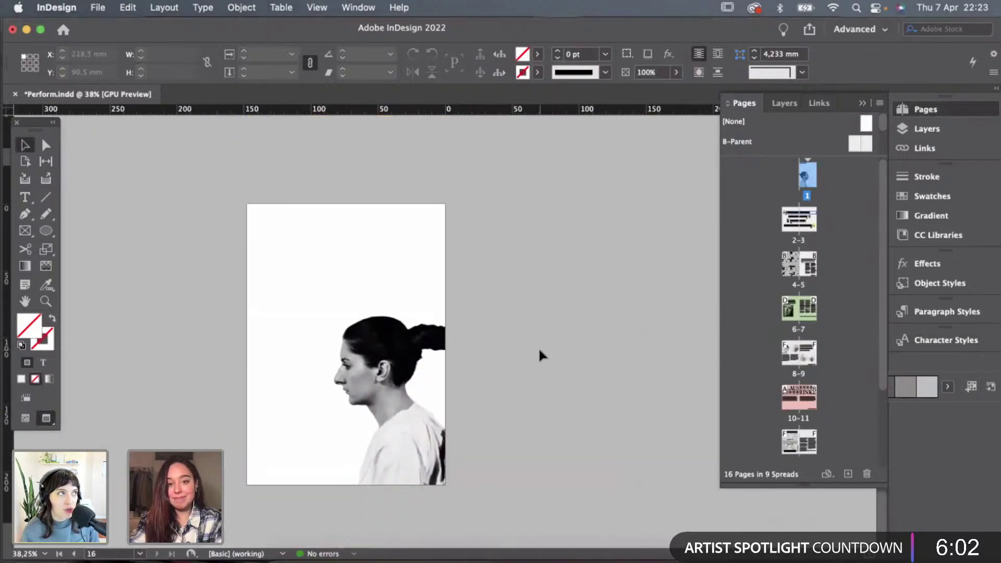
pyautogui.scroll(1, 540, 351)
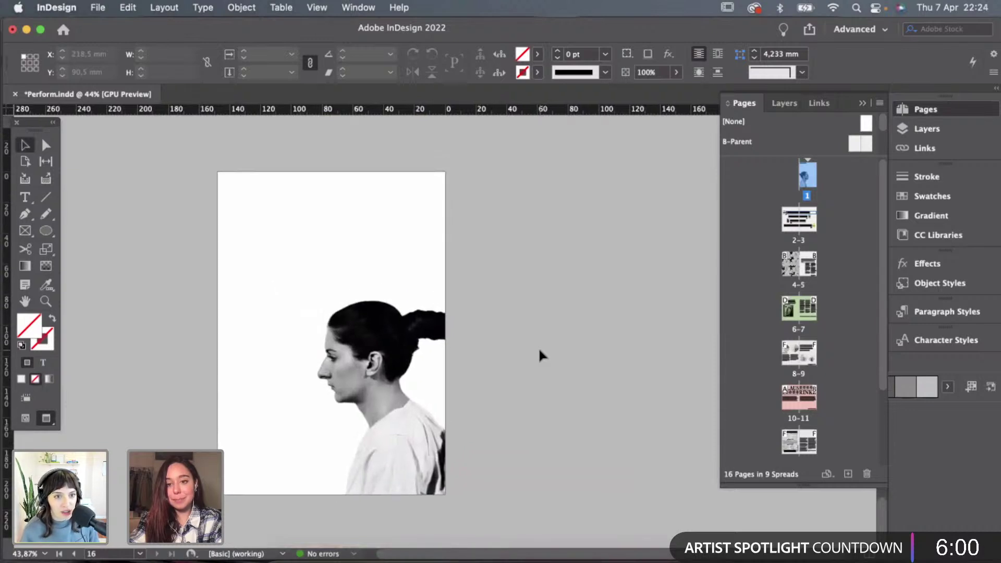
pyautogui.press('w')
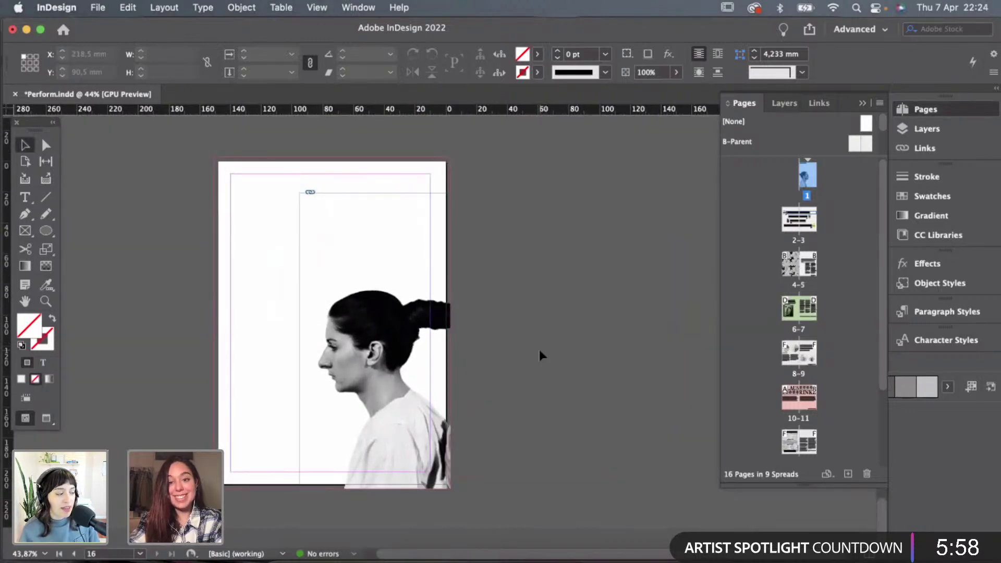
pyautogui.scroll(1, 539, 355)
pyautogui.scroll(-1, 540, 354)
pyautogui.press('w')
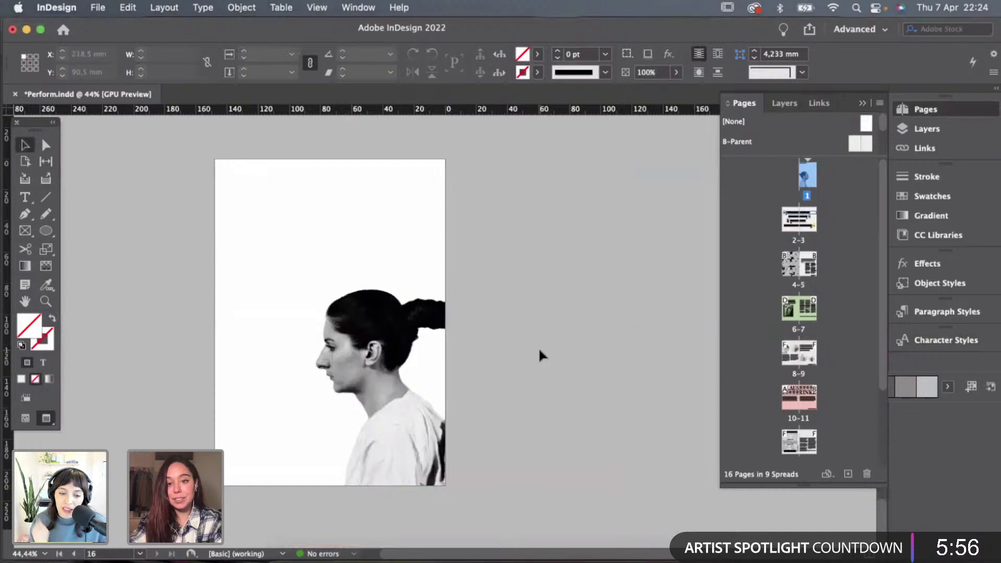
pyautogui.scroll(-1, 539, 352)
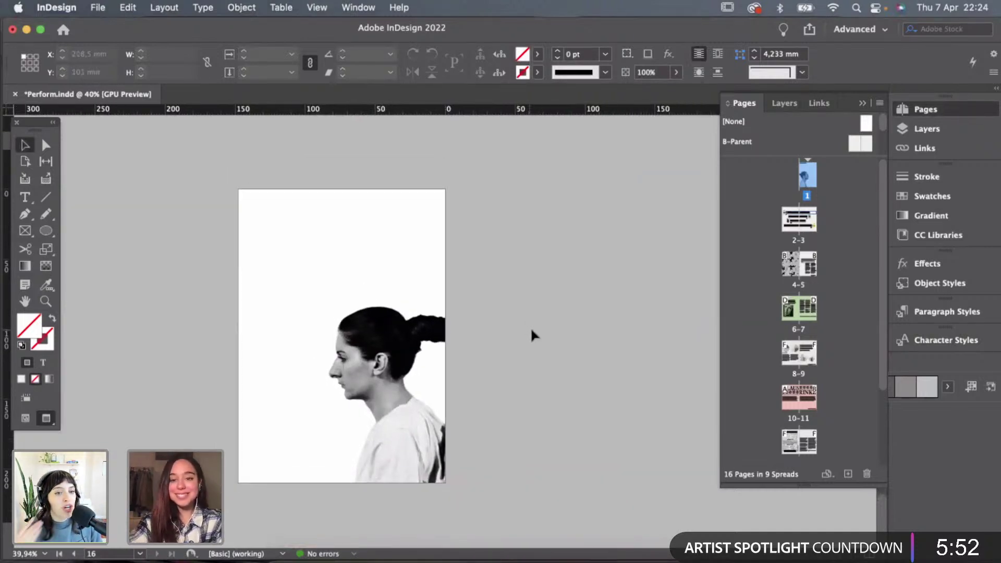
pyautogui.press('w')
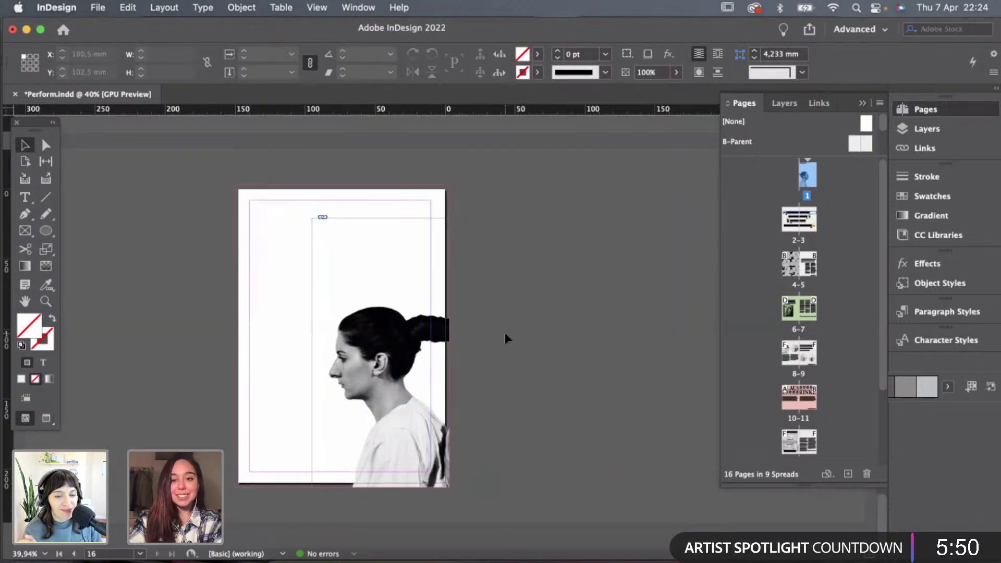
pyautogui.press('w')
pyautogui.press('w')
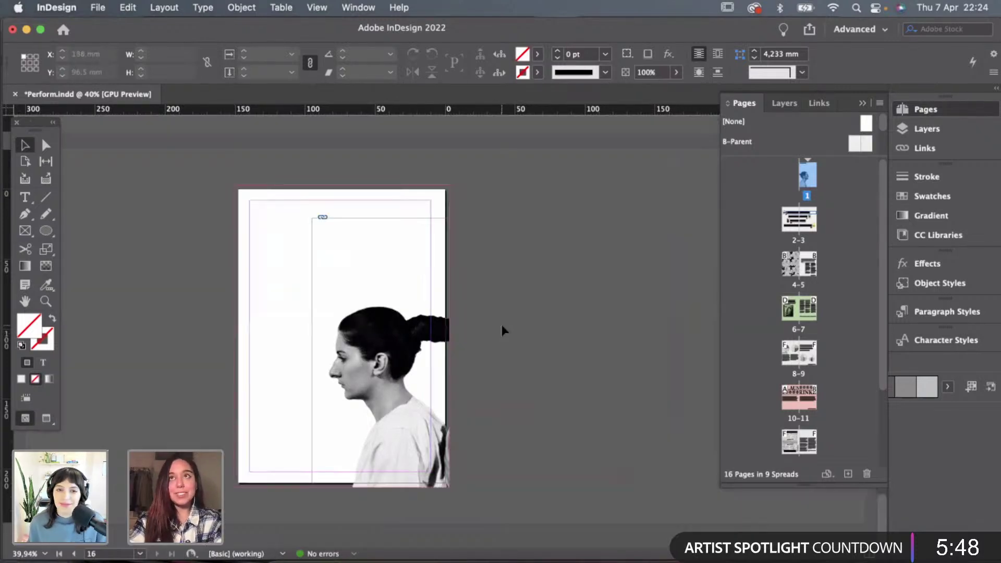
# Extend the image frame on page 16 across to the left bleed, at X -3 mm with a width of 154 mm.
pyautogui.press('w')
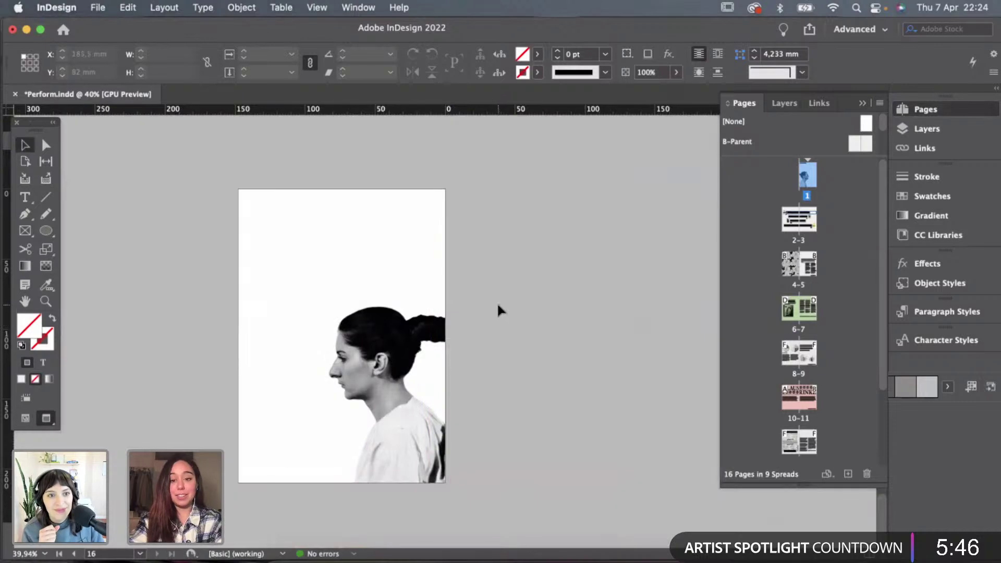
pyautogui.scroll(-1, 498, 306)
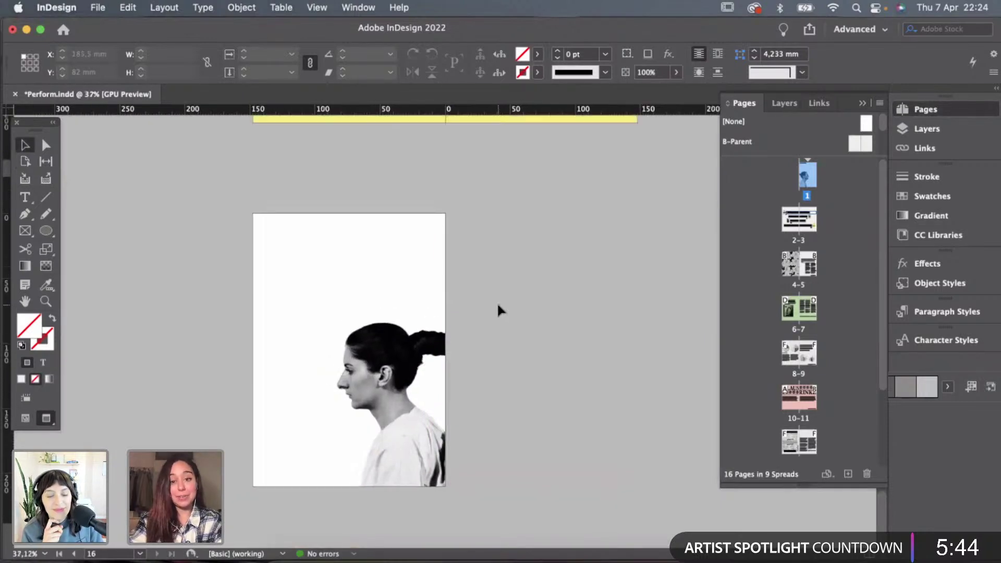
pyautogui.press('w')
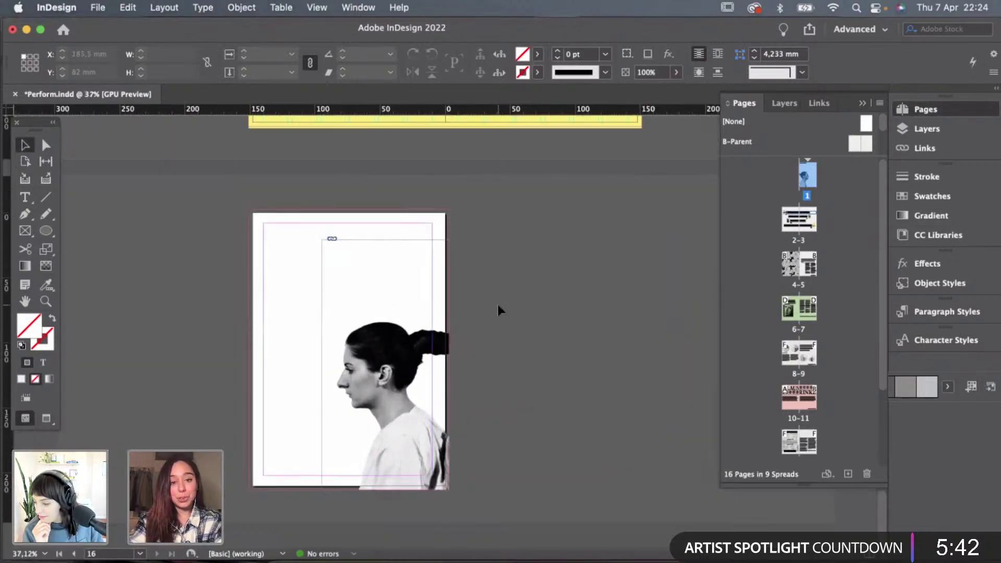
pyautogui.scroll(1, 497, 305)
pyautogui.click(305, 349)
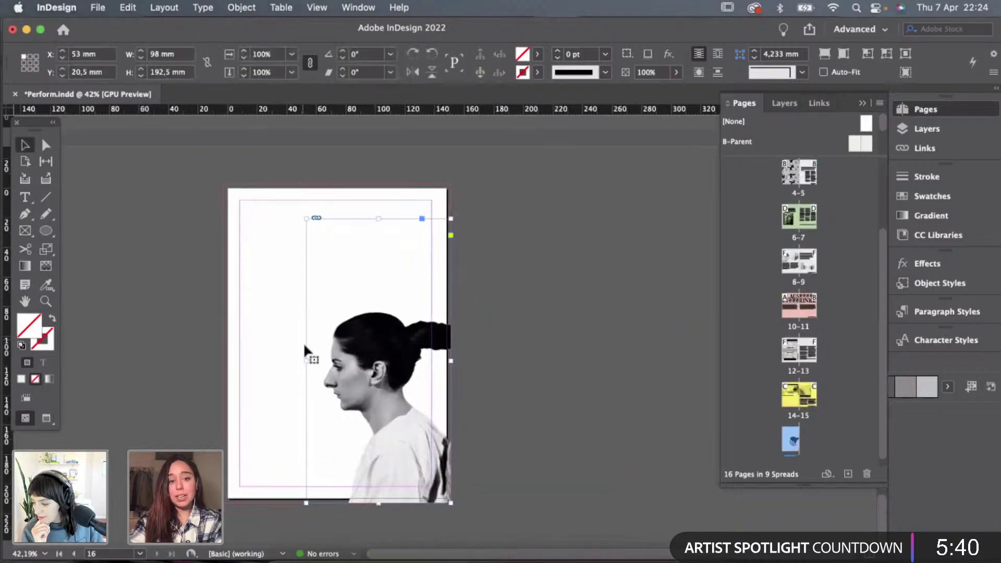
pyautogui.moveTo(306, 360); pyautogui.dragTo(222, 361)
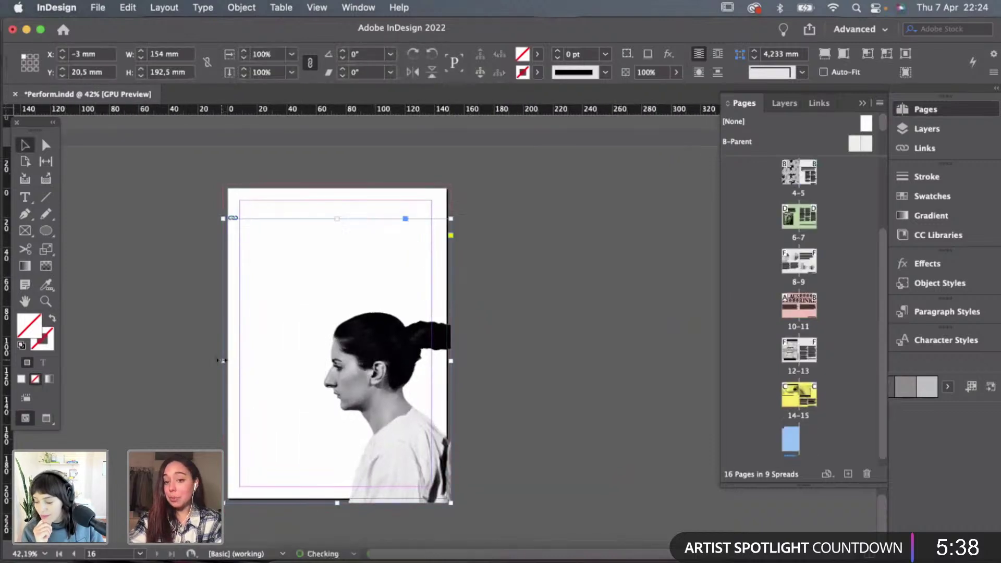
# Compare page 16 in preview and with guides to examine the back cover with its widened image frame.
pyautogui.click(508, 333)
pyautogui.press('w')
pyautogui.scroll(-1, 508, 334)
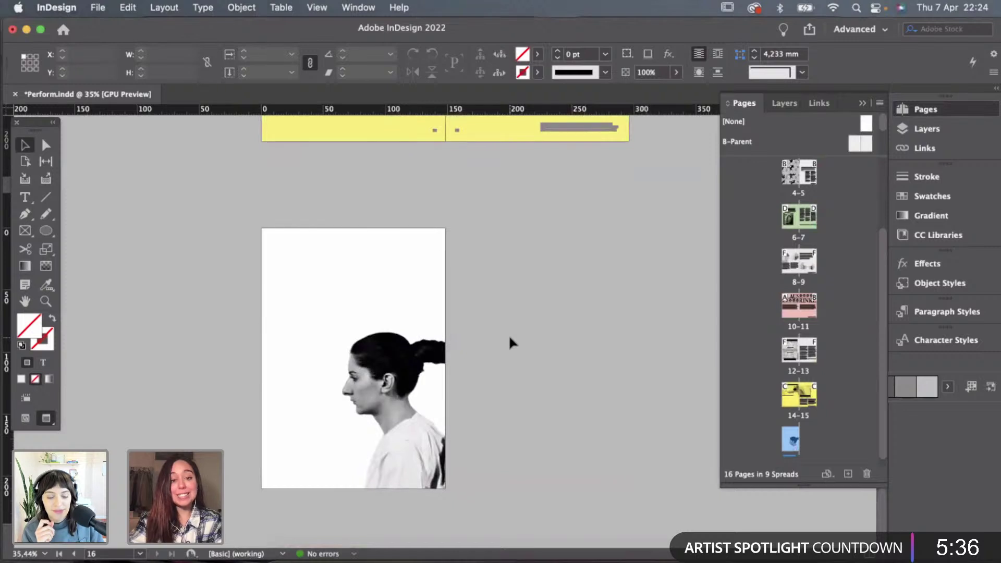
pyautogui.press('w')
pyautogui.scroll(1, 509, 339)
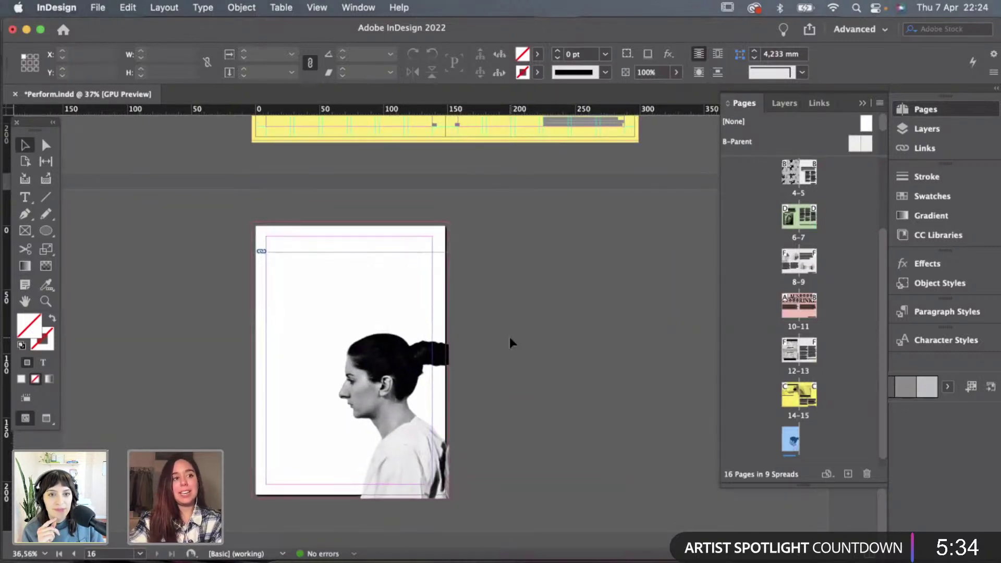
pyautogui.scroll(3, 509, 337)
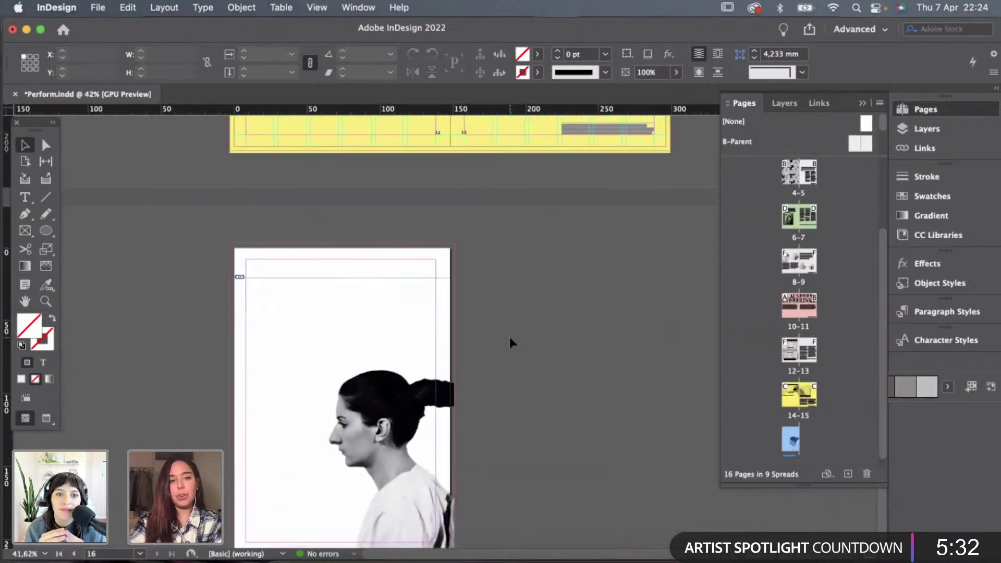
pyautogui.scroll(-3, 509, 337)
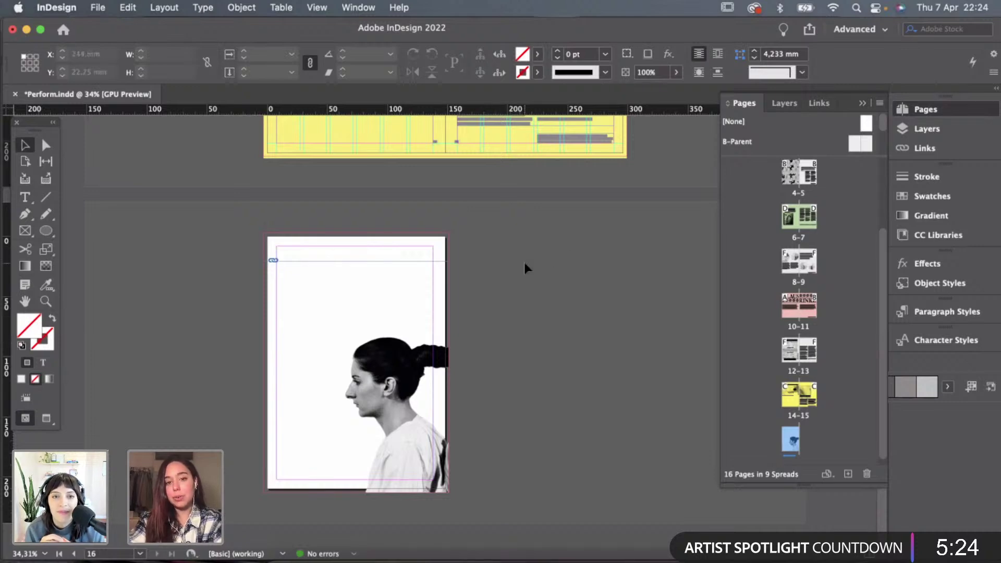
pyautogui.press('w')
# Draw a rectangle over the whole front cover on page 1 out past the page edges, about 157 by 217.5 mm.
pyautogui.scroll(20, 524, 260)
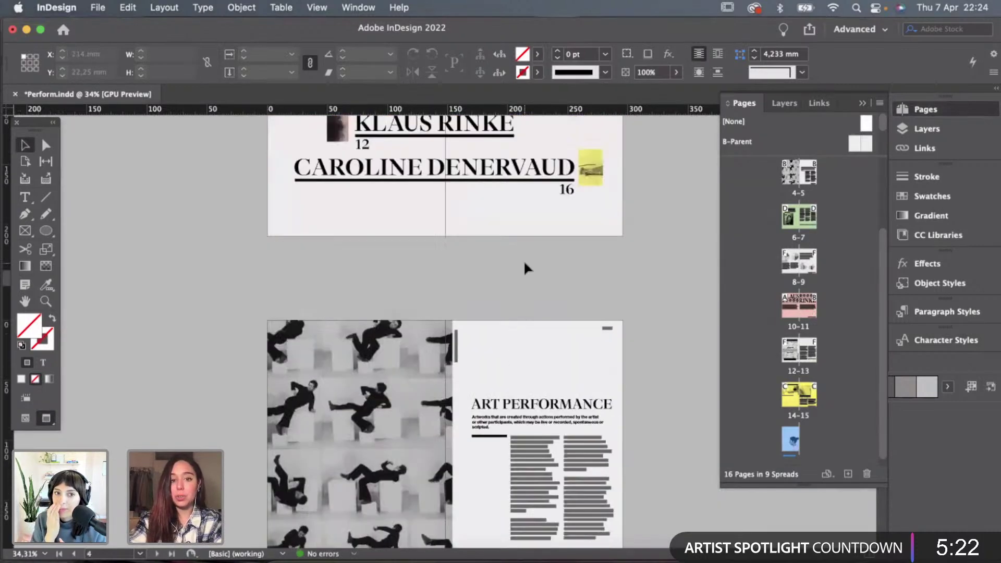
pyautogui.scroll(5, 523, 259)
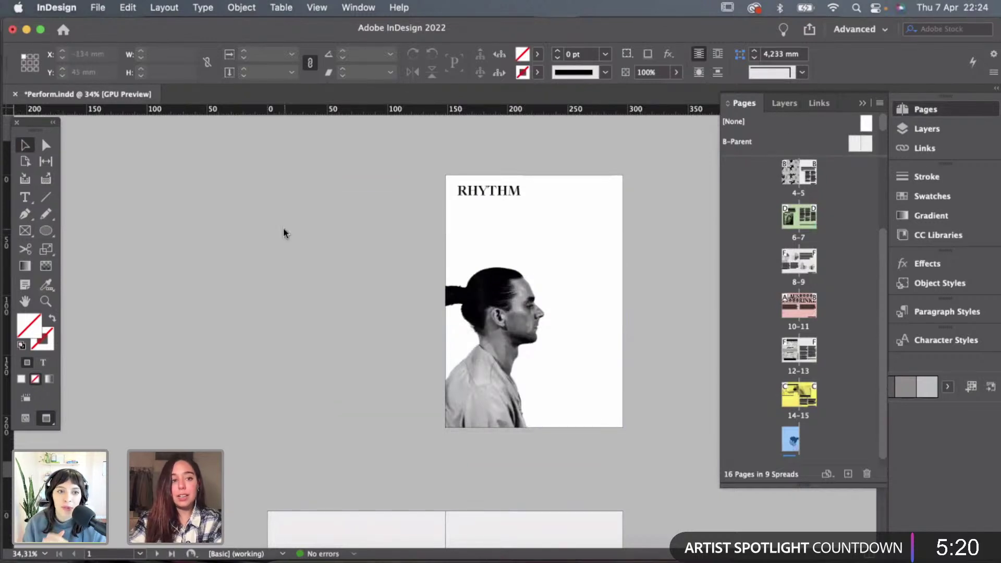
pyautogui.moveTo(46, 230); pyautogui.dragTo(96, 248)
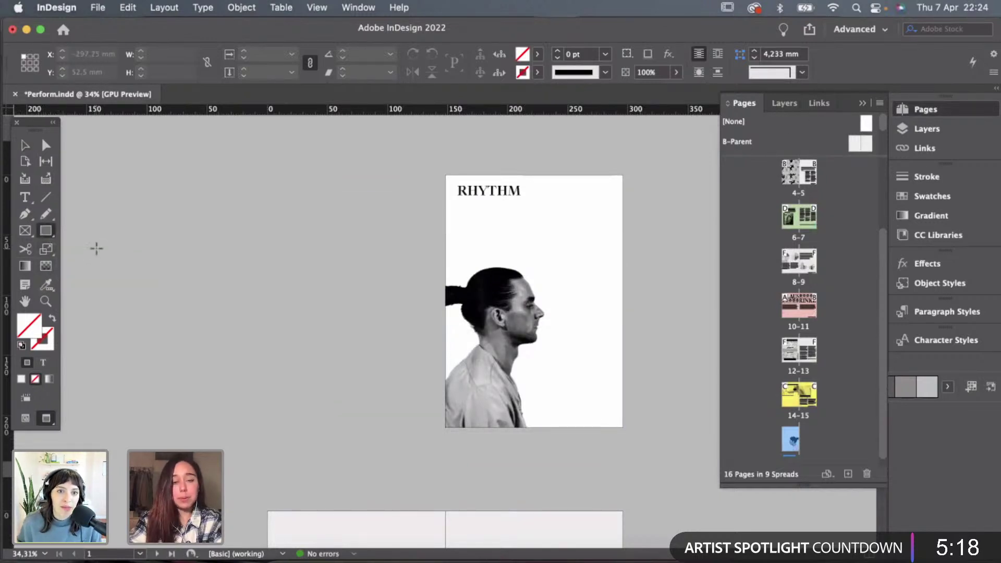
pyautogui.press('w')
pyautogui.moveTo(629, 176); pyautogui.dragTo(438, 433)
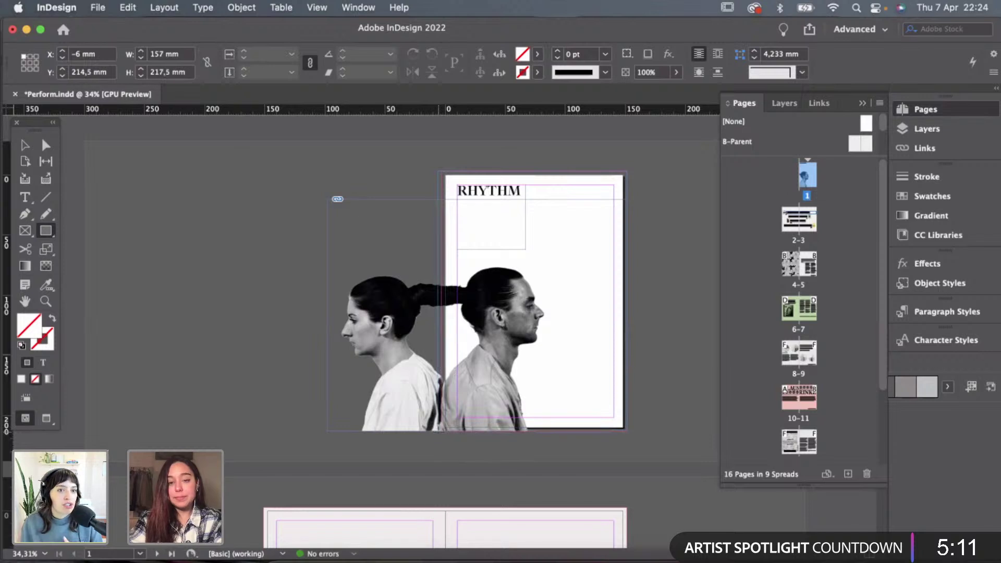
# Fill the cover rectangle with the c91m79y62k97 copy swatch from the Zine Adobe group, leaving it without a stroke.
pyautogui.click(537, 73)
pyautogui.scroll(-3, 431, 179)
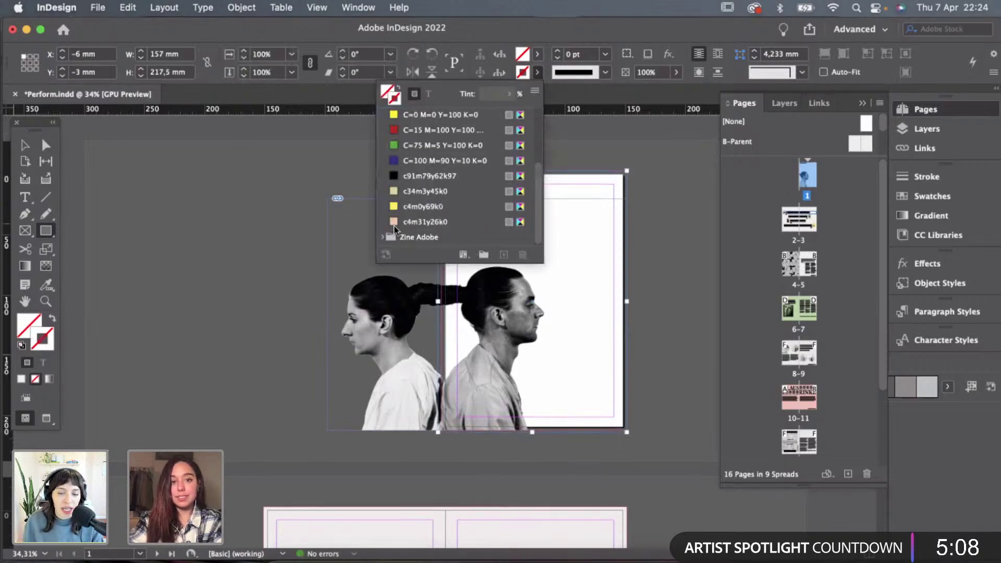
pyautogui.click(383, 237)
pyautogui.click(427, 238)
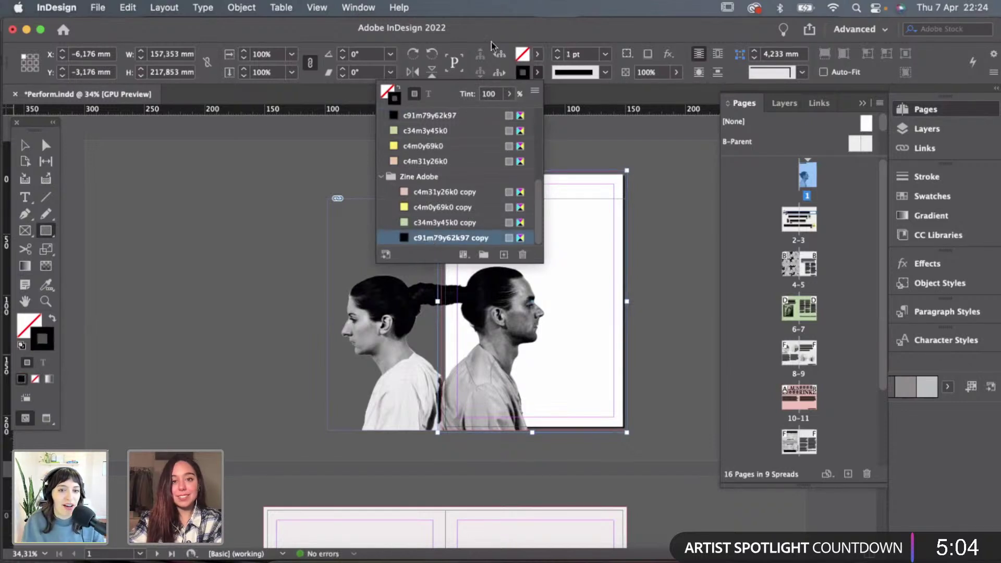
pyautogui.click(52, 321)
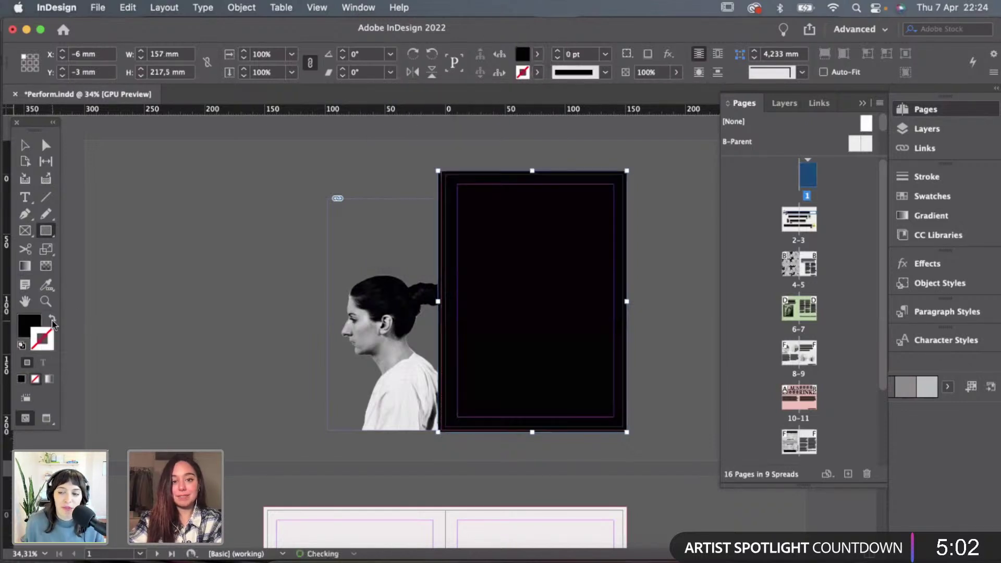
# Send the black rectangle behind the cover image and preview the front cover on the dark background.
pyautogui.click(24, 145)
pyautogui.rightClick(539, 218)
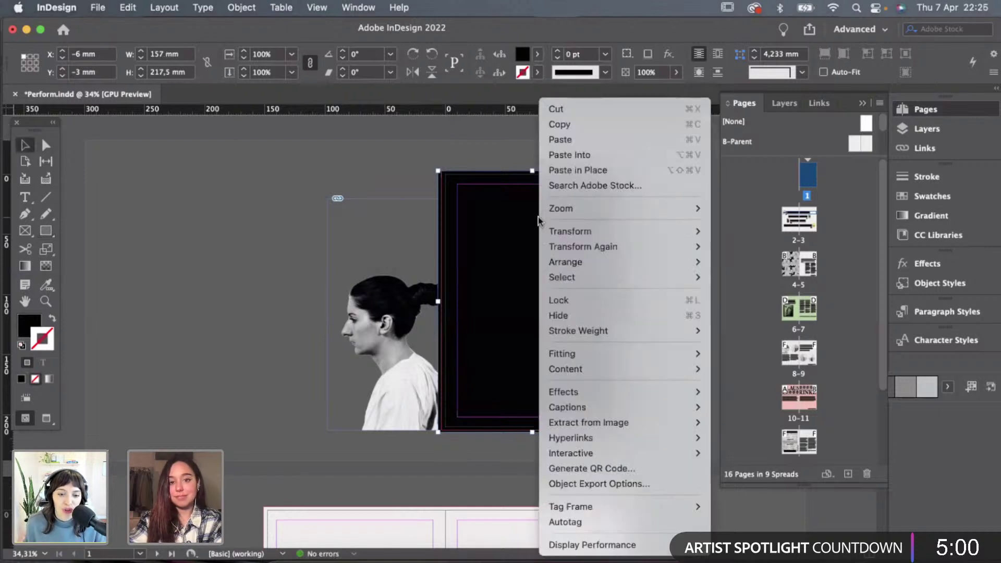
pyautogui.moveTo(602, 262)
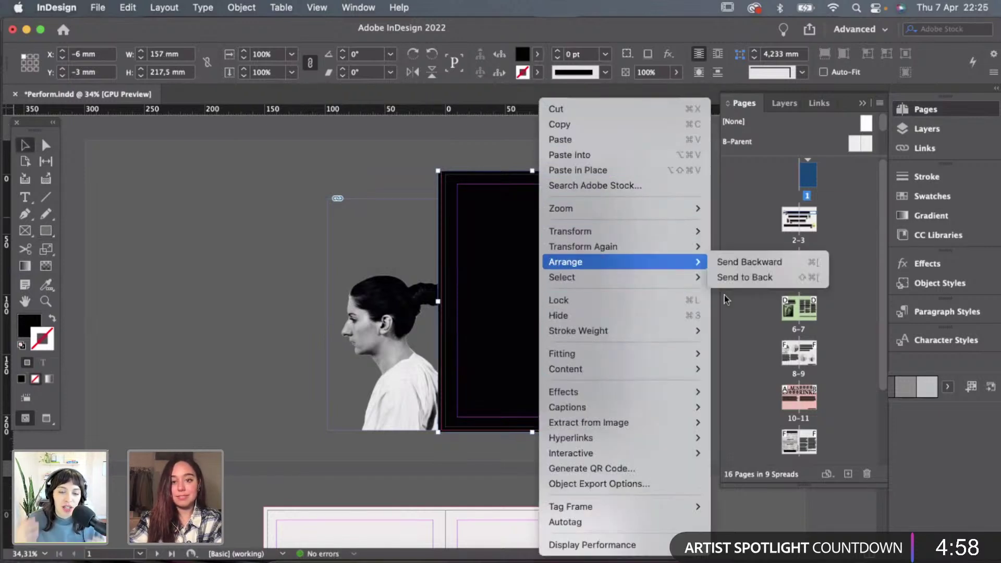
pyautogui.click(737, 278)
pyautogui.press('w')
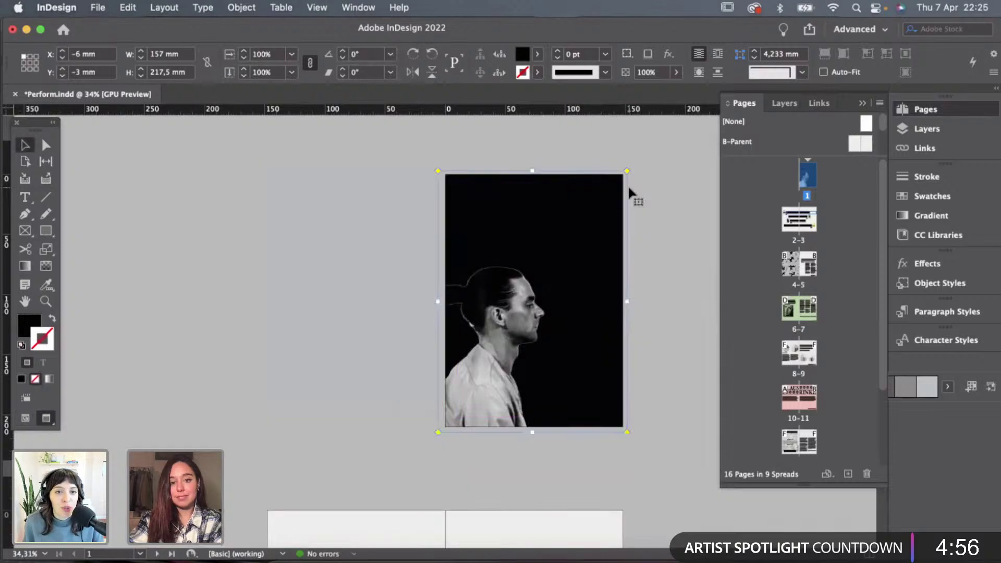
# Delete the black background rectangle from the front cover.
pyautogui.scroll(2, 628, 185)
pyautogui.press('w')
pyautogui.press('Delete')
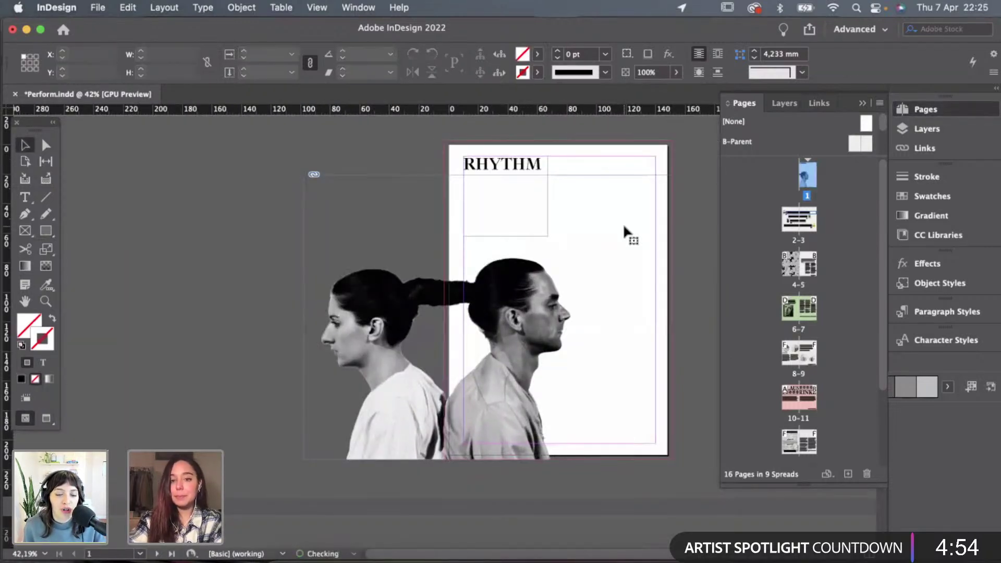
# Lower the top edge of the cover image frame to just above the heads, clear of the RHYTHM text frame.
pyautogui.scroll(-1, 624, 224)
pyautogui.scroll(1, 590, 201)
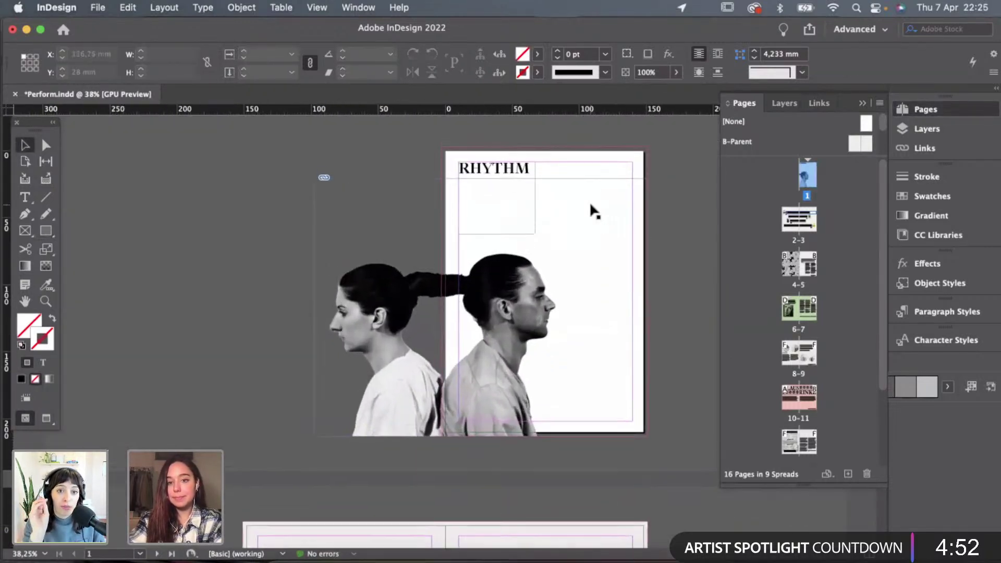
pyautogui.click(477, 191)
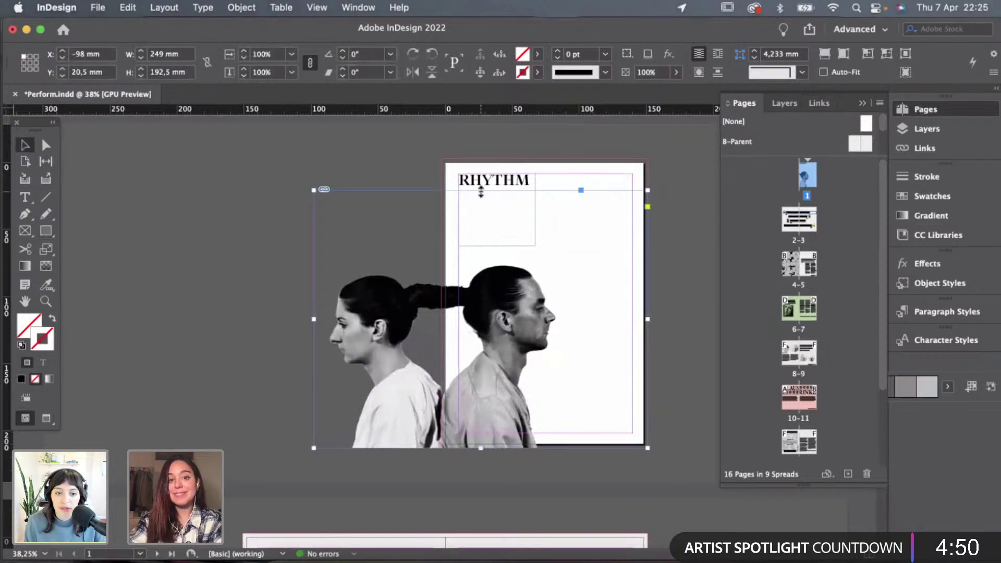
pyautogui.moveTo(481, 191); pyautogui.dragTo(481, 254)
pyautogui.click(603, 215)
pyautogui.scroll(2, 603, 216)
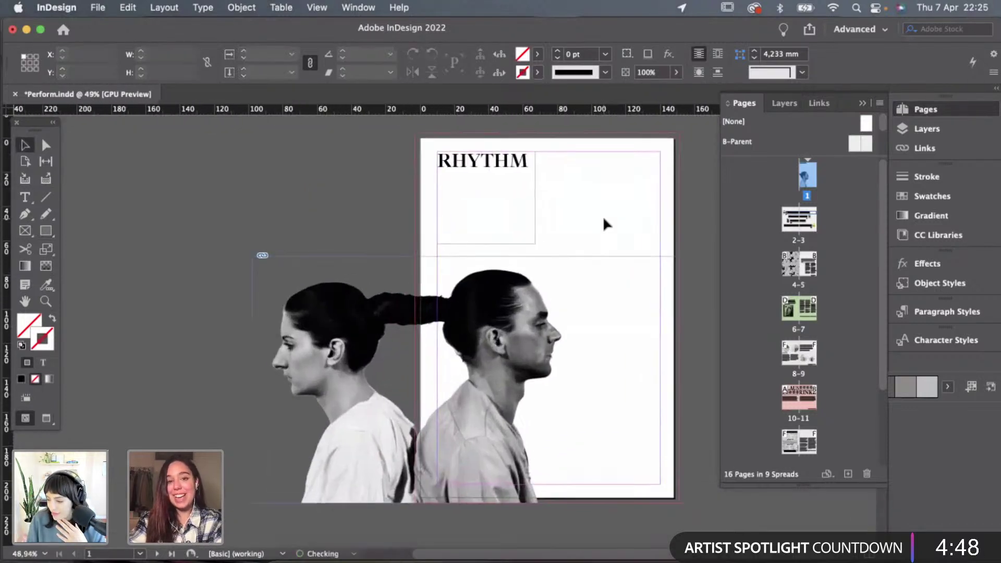
pyautogui.scroll(-2, 603, 216)
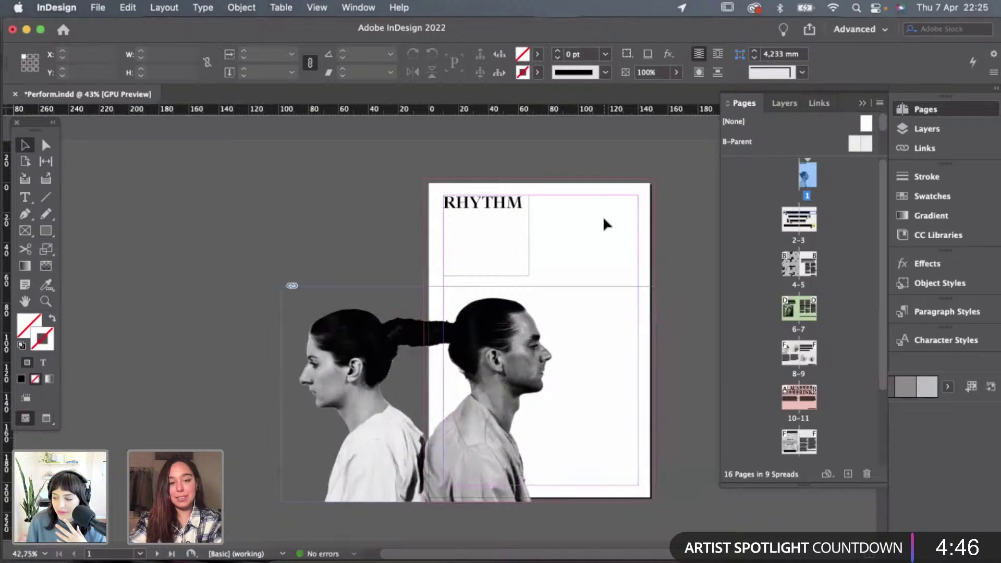
# Enlarge the RHYTHM text frame to the right margin and downward, to 130 mm by about 114.5 mm.
pyautogui.scroll(2, 559, 209)
pyautogui.click(514, 222)
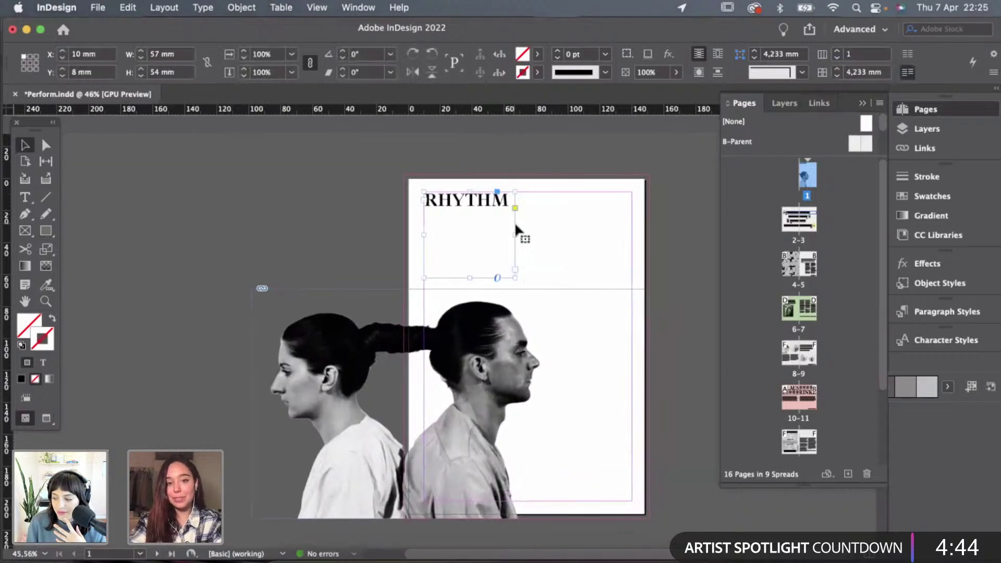
pyautogui.moveTo(515, 231); pyautogui.dragTo(632, 232)
pyautogui.moveTo(528, 277); pyautogui.dragTo(528, 375)
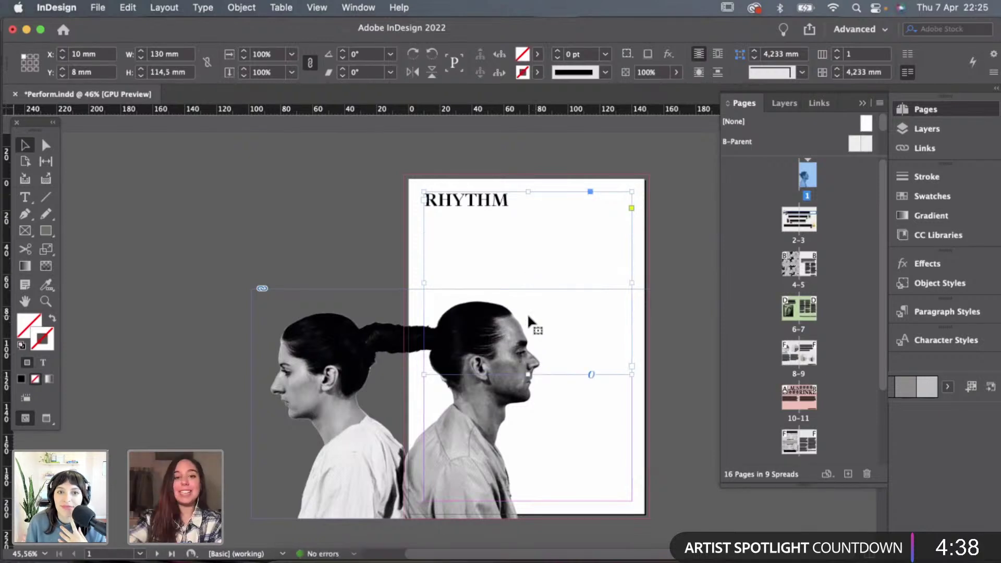
# Set the font size of the RHYTHM title to 72 pt.
pyautogui.doubleClick(516, 232)
pyautogui.doubleClick(520, 206)
pyautogui.moveTo(522, 208); pyautogui.dragTo(403, 191)
pyautogui.click(223, 54)
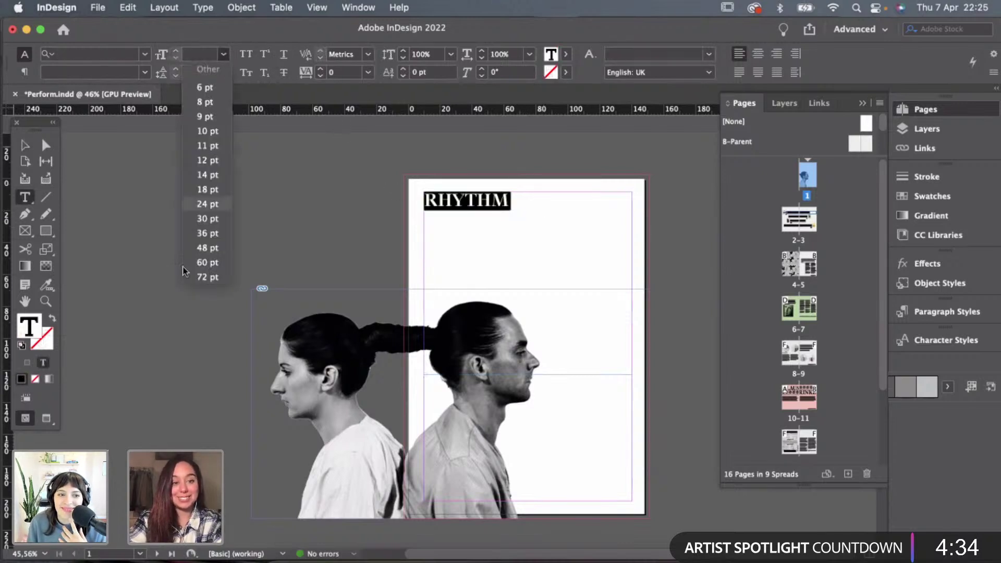
pyautogui.click(220, 242)
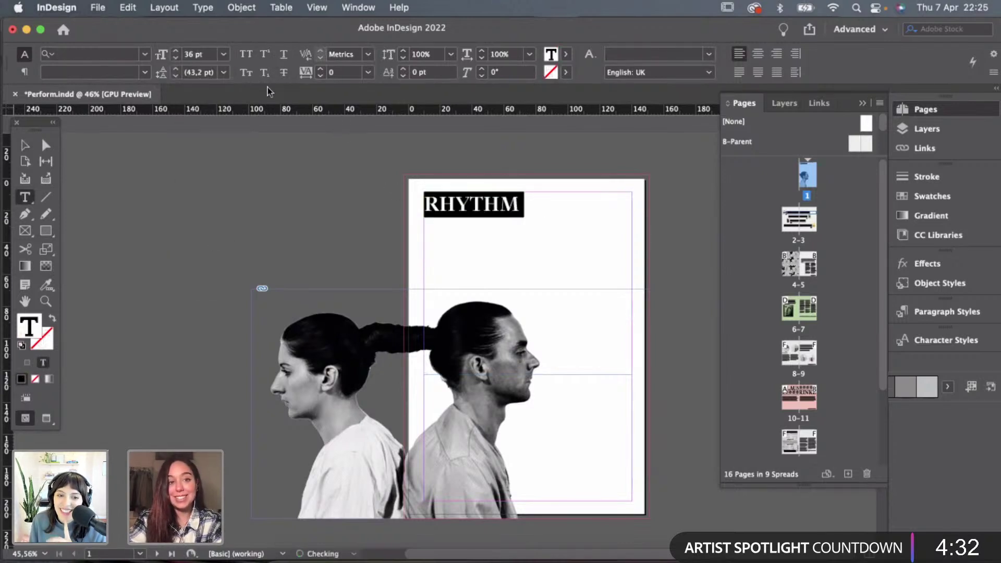
pyautogui.click(223, 55)
pyautogui.click(205, 277)
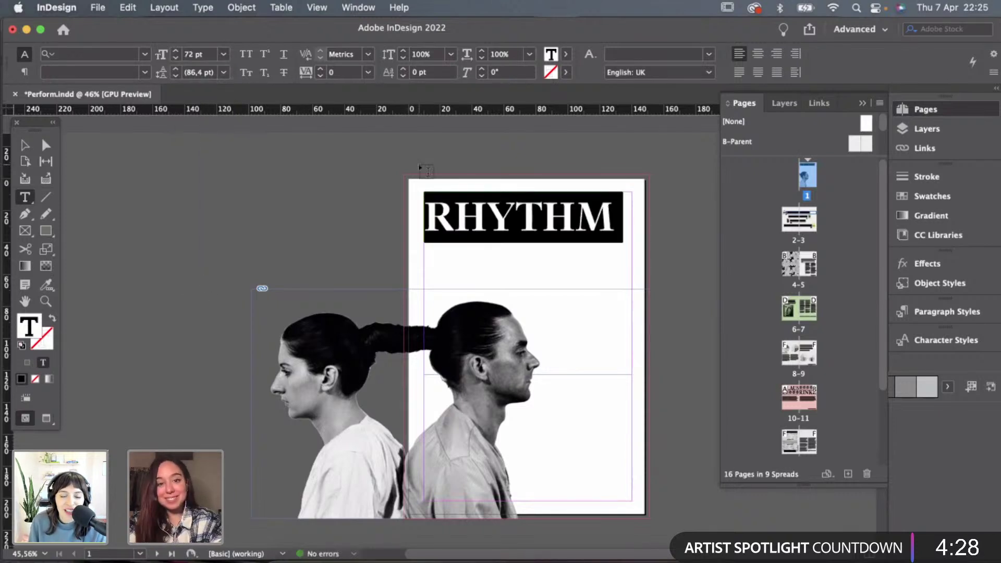
# Rotate the RHYTHM text frame 90° clockwise and place it against the right and bottom margins at X 140 mm, Y 72 mm.
pyautogui.click(24, 145)
pyautogui.click(443, 219)
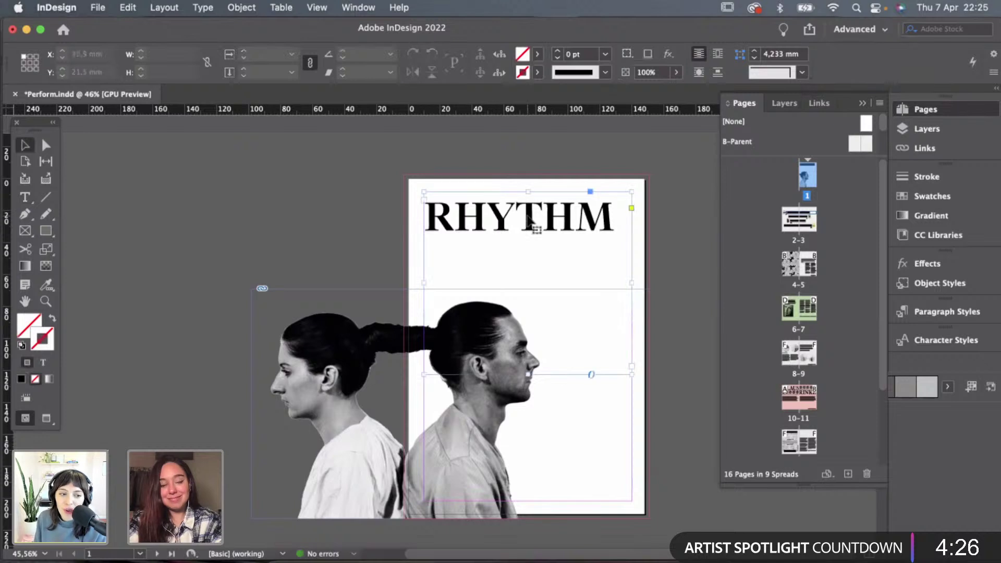
pyautogui.click(412, 54)
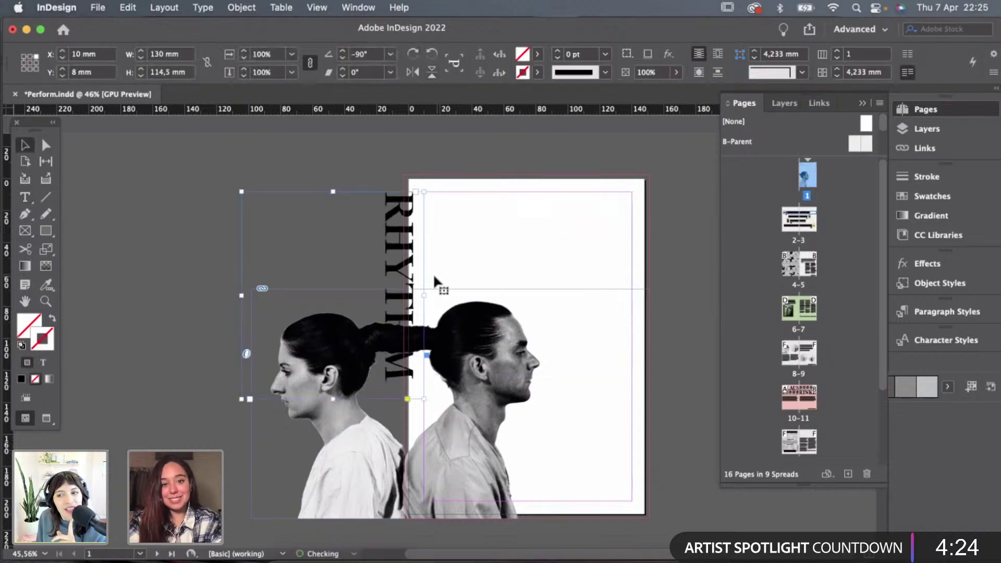
pyautogui.moveTo(615, 374); pyautogui.dragTo(617, 381)
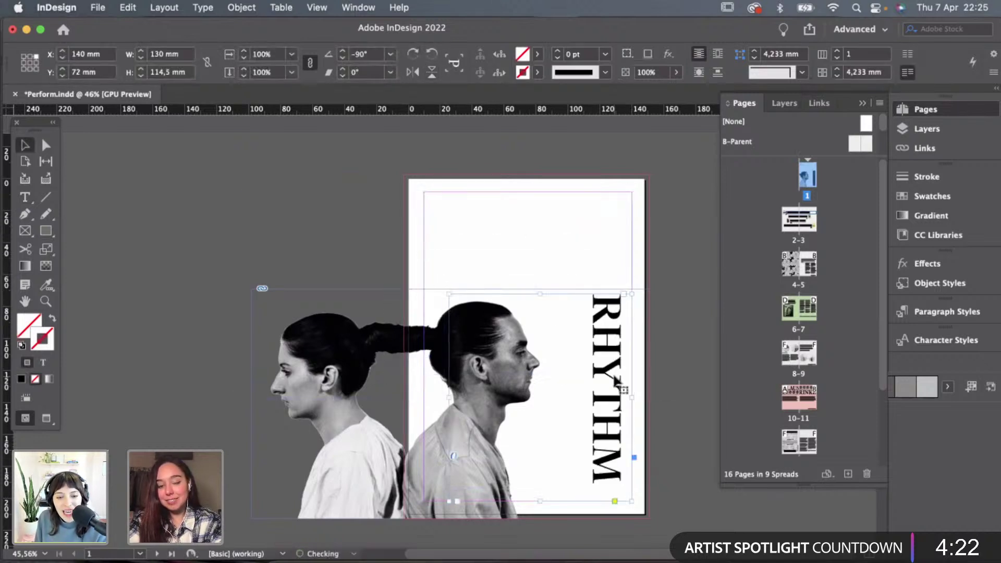
# Shorten the vertical RHYTHM frame to 120 mm, reposition it at X 143.25 mm, Y 82 mm, and preview the cover.
pyautogui.moveTo(541, 501); pyautogui.dragTo(542, 485)
pyautogui.moveTo(615, 422); pyautogui.dragTo(617, 438)
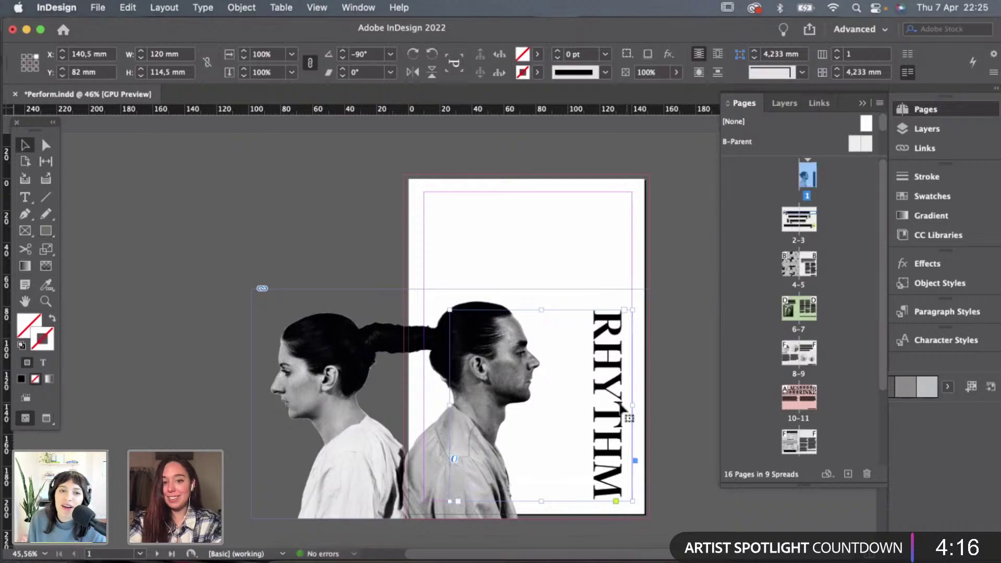
pyautogui.press('Right')
pyautogui.press('Right')
pyautogui.press('Right')
pyautogui.press('Right')
pyautogui.press('Right')
pyautogui.press('Right')
pyautogui.press('Right')
pyautogui.press('Right')
pyautogui.press('Right')
pyautogui.press('Right')
pyautogui.press('Right')
pyautogui.press('Right')
pyautogui.press('Right')
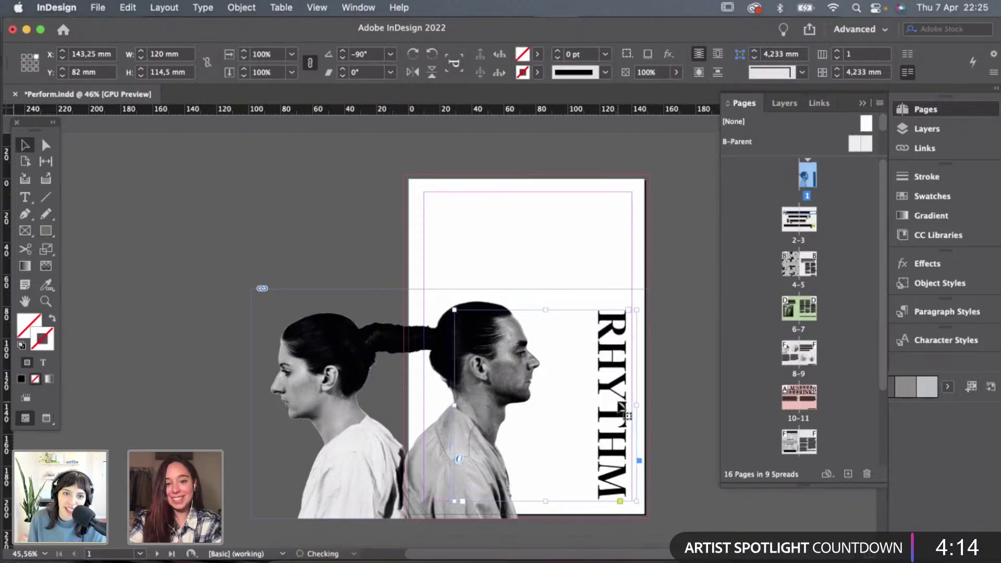
pyautogui.click(549, 268)
pyautogui.press('w')
pyautogui.scroll(2, 549, 268)
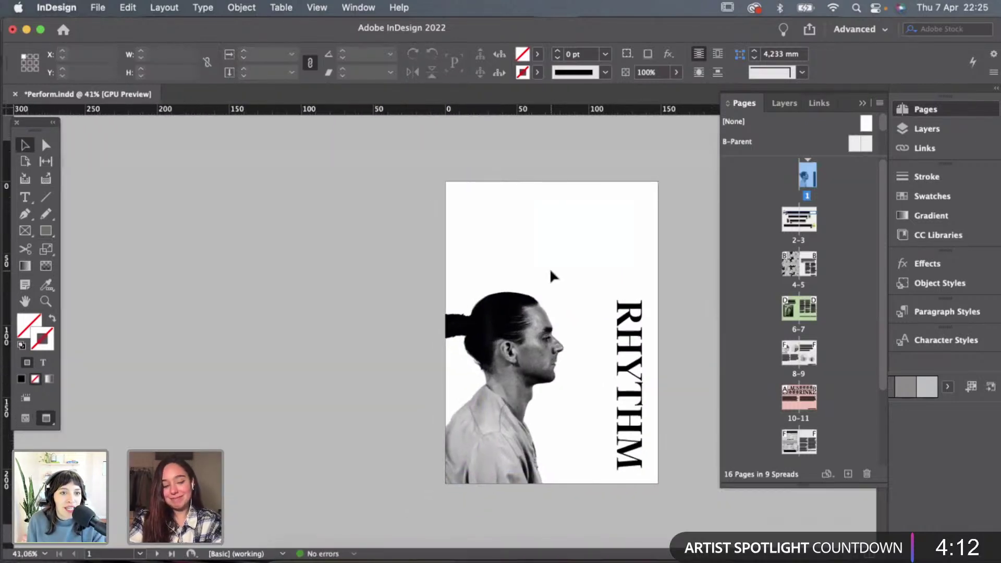
pyautogui.hscroll(3, 549, 268)
pyautogui.scroll(1, 550, 268)
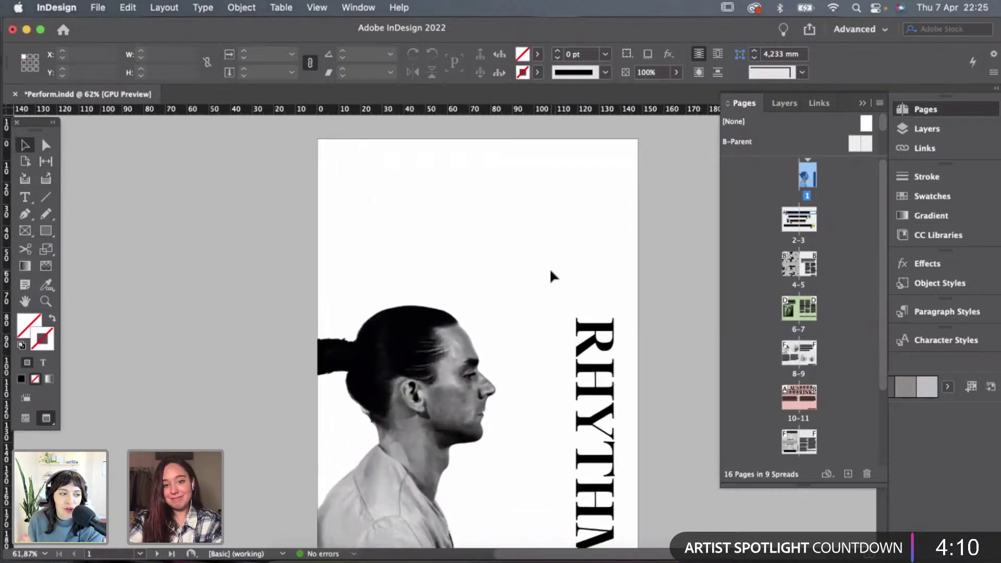
pyautogui.press('w')
pyautogui.press('w')
pyautogui.click(574, 313)
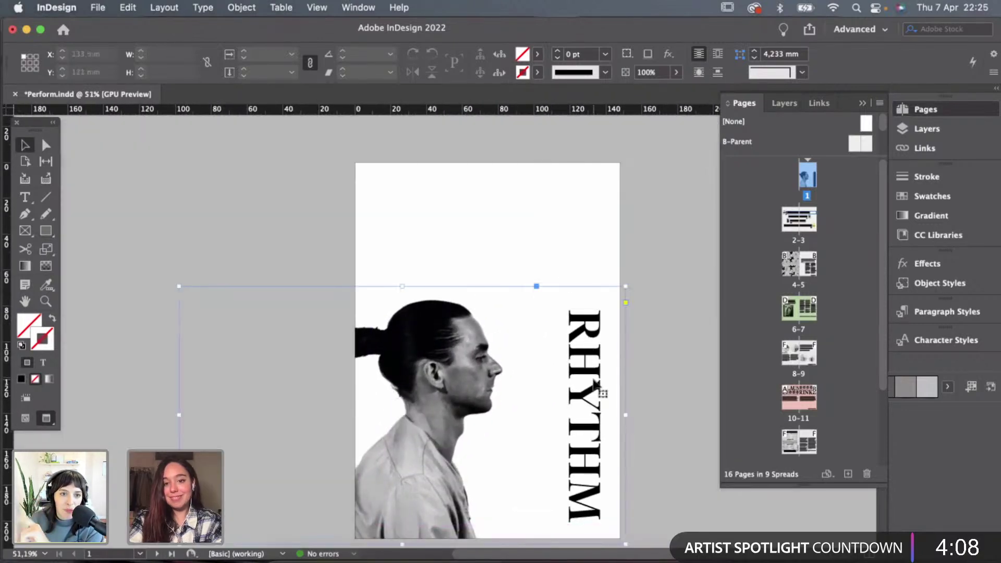
pyautogui.moveTo(597, 397); pyautogui.dragTo(587, 274)
pyautogui.press('super+z')
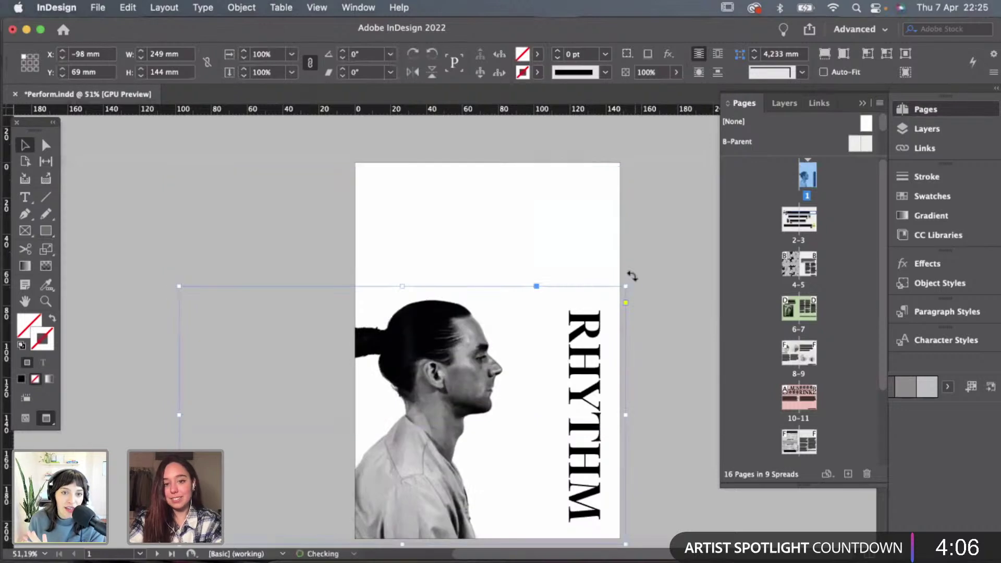
pyautogui.click(632, 272)
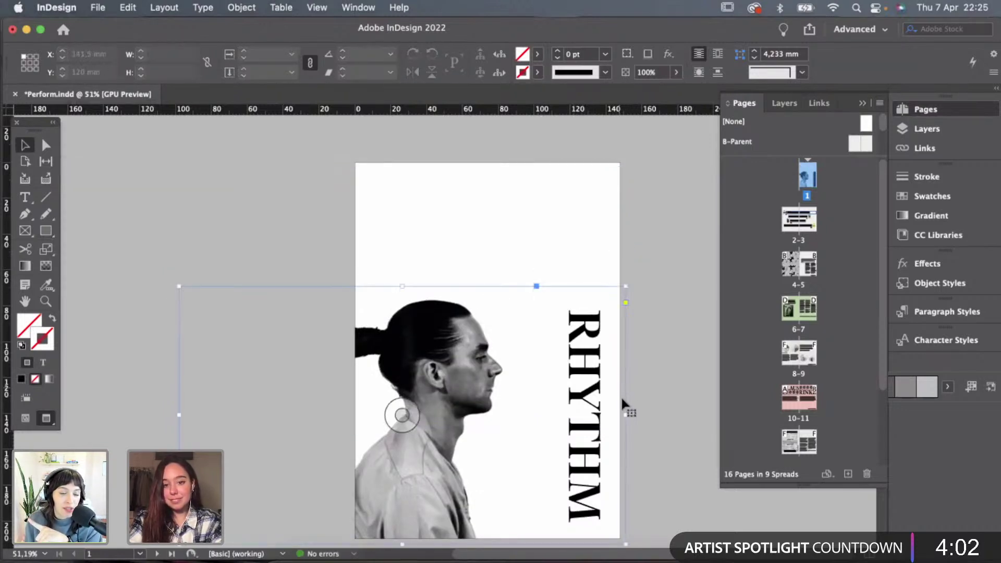
# Rotate the RHYTHM text frame back to 0° and fit it between the side margins at X 10 mm, Y 8 mm, 130 mm wide.
pyautogui.click(587, 417)
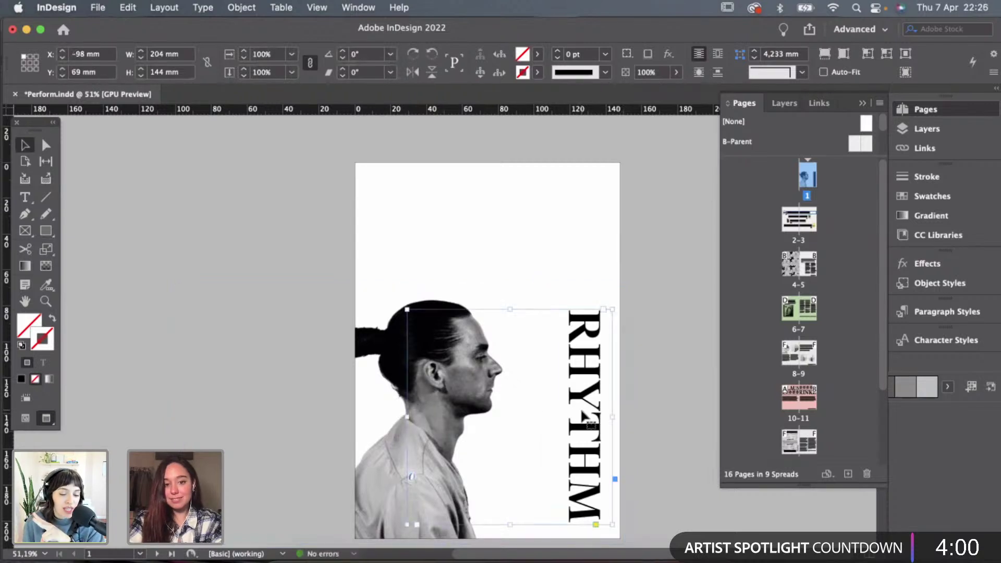
pyautogui.moveTo(587, 422); pyautogui.dragTo(577, 253)
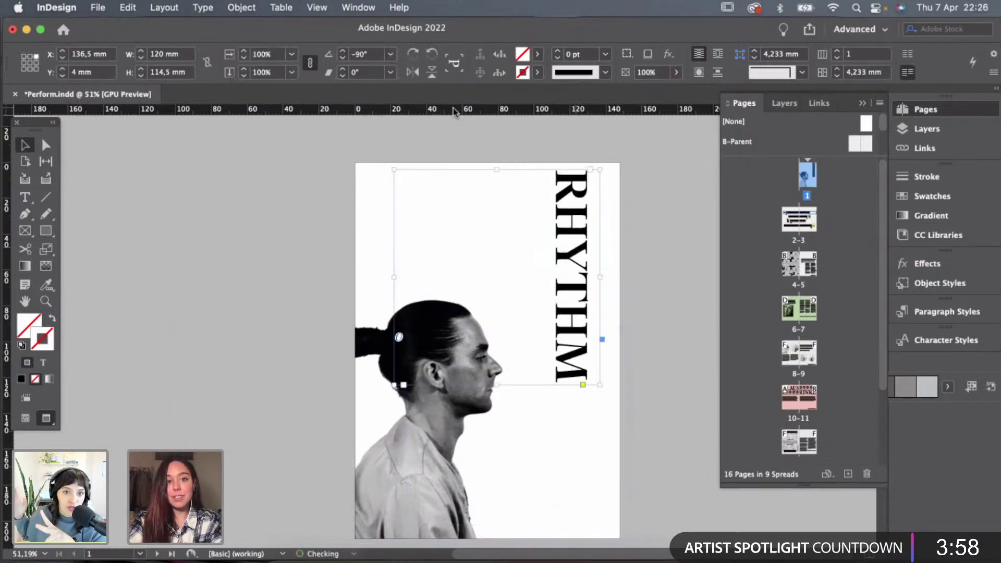
pyautogui.click(430, 57)
pyautogui.moveTo(611, 209); pyautogui.dragTo(371, 214)
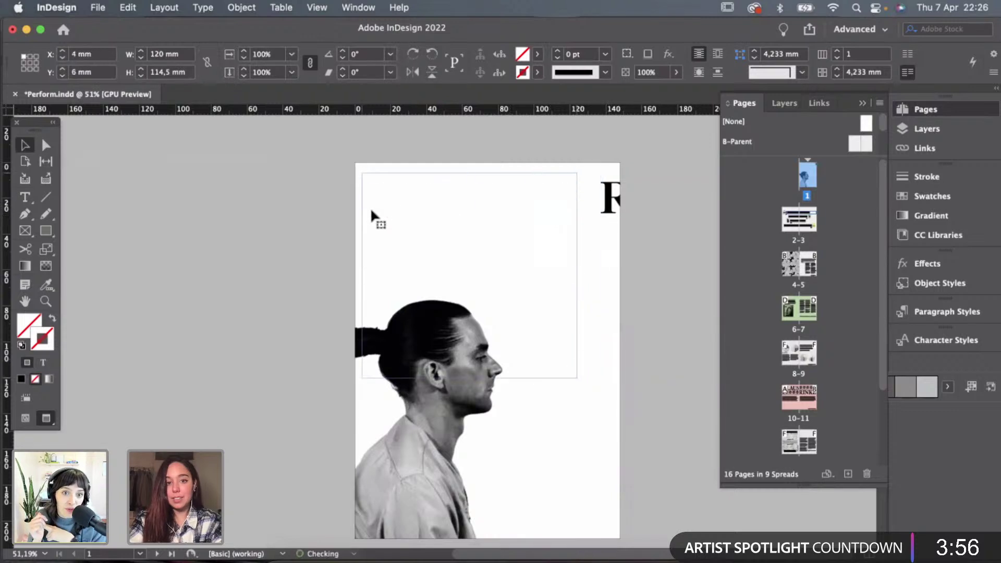
pyautogui.moveTo(481, 200); pyautogui.dragTo(495, 205)
pyautogui.moveTo(590, 281); pyautogui.dragTo(602, 283)
pyautogui.click(643, 277)
# Enlarge the RHYTHM title to 78 pt so it spans the margins, and preview the cover.
pyautogui.doubleClick(582, 201)
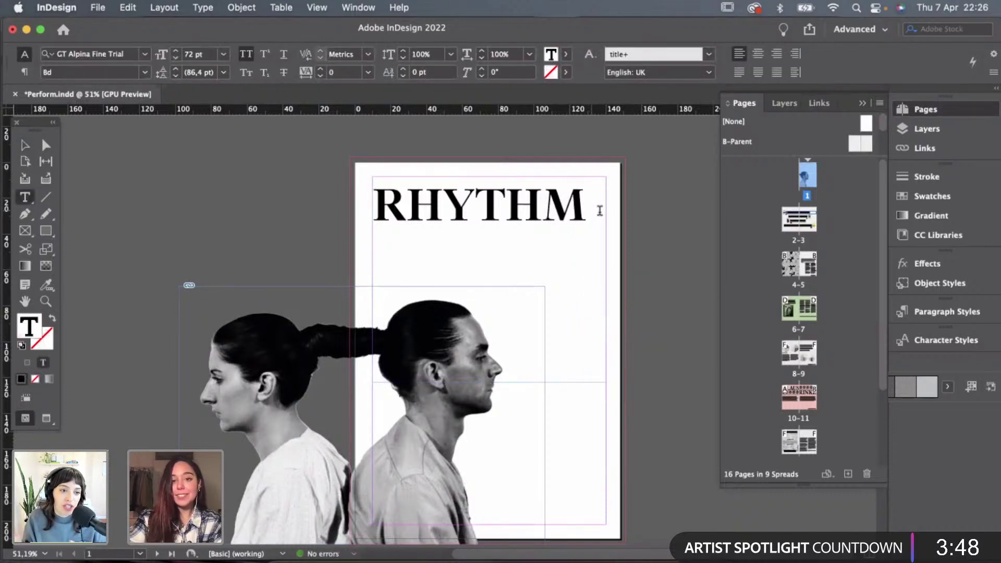
pyautogui.moveTo(599, 211); pyautogui.dragTo(339, 206)
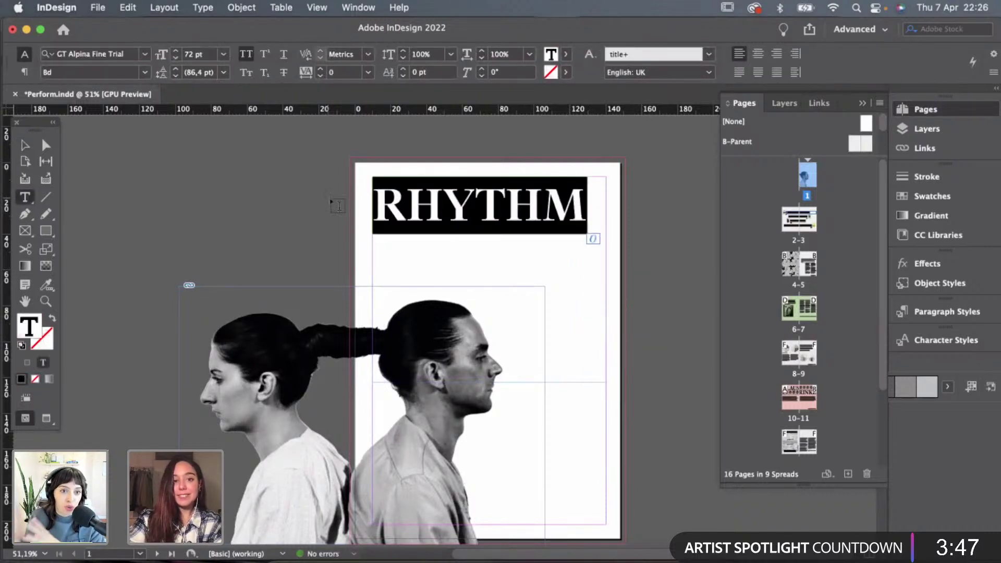
pyautogui.click(175, 52)
pyautogui.click(175, 52)
pyautogui.click(175, 52)
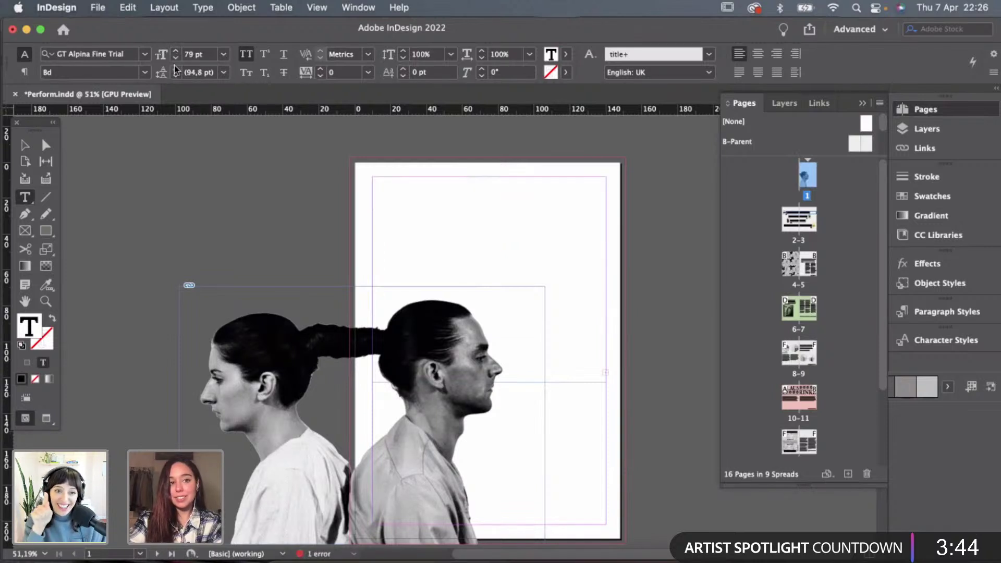
pyautogui.click(176, 57)
pyautogui.click(240, 178)
pyautogui.press('w')
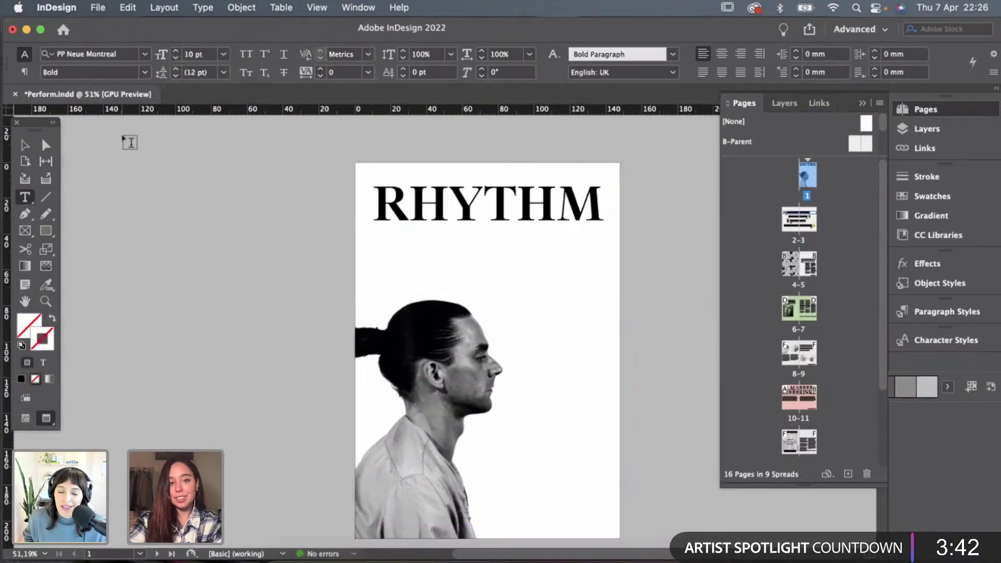
# Set the RHYTHM title's font size to 18 pt and center-align it.
pyautogui.doubleClick(497, 209)
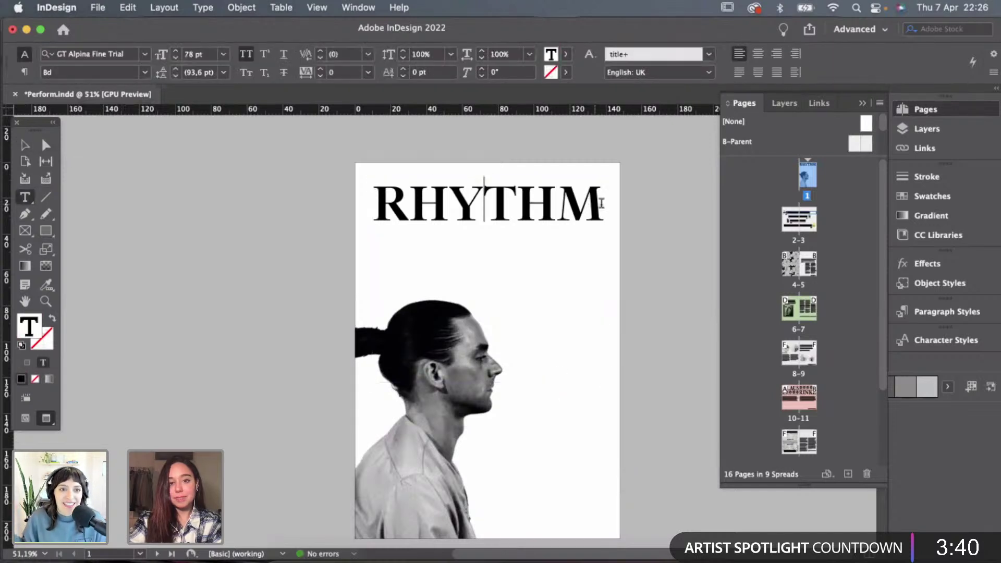
pyautogui.moveTo(601, 205); pyautogui.dragTo(351, 211)
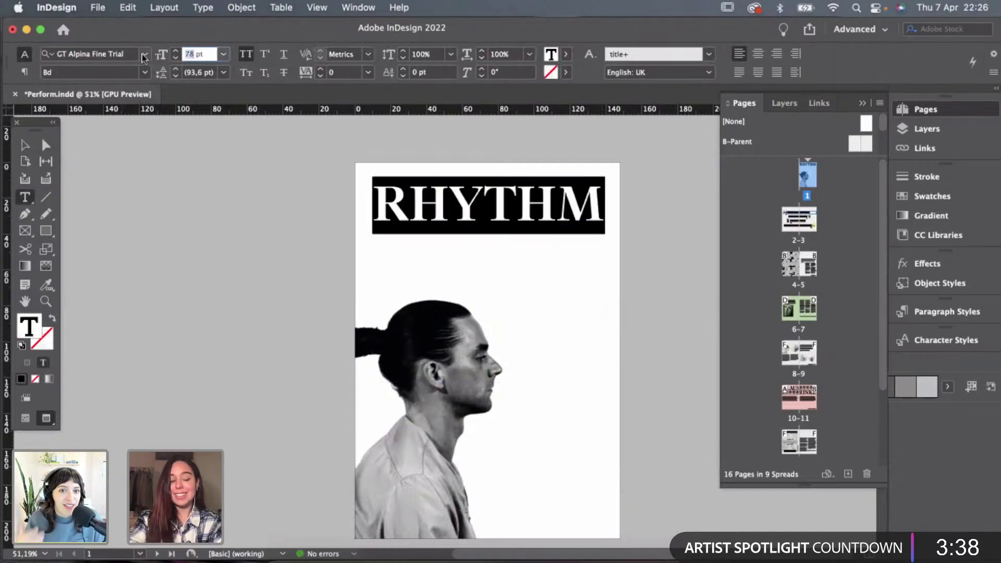
pyautogui.write('18')
pyautogui.press('Return')
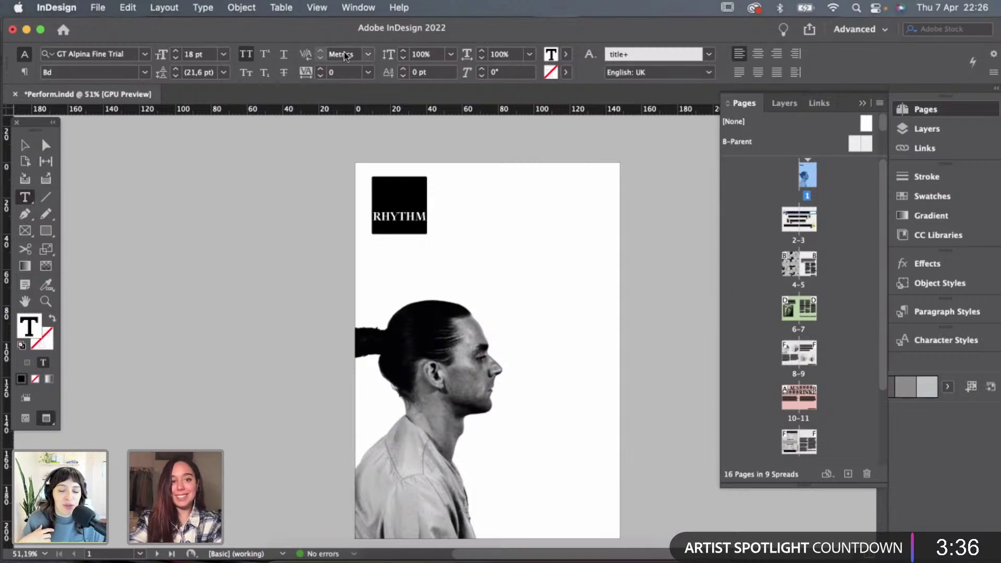
pyautogui.click(758, 54)
pyautogui.click(24, 146)
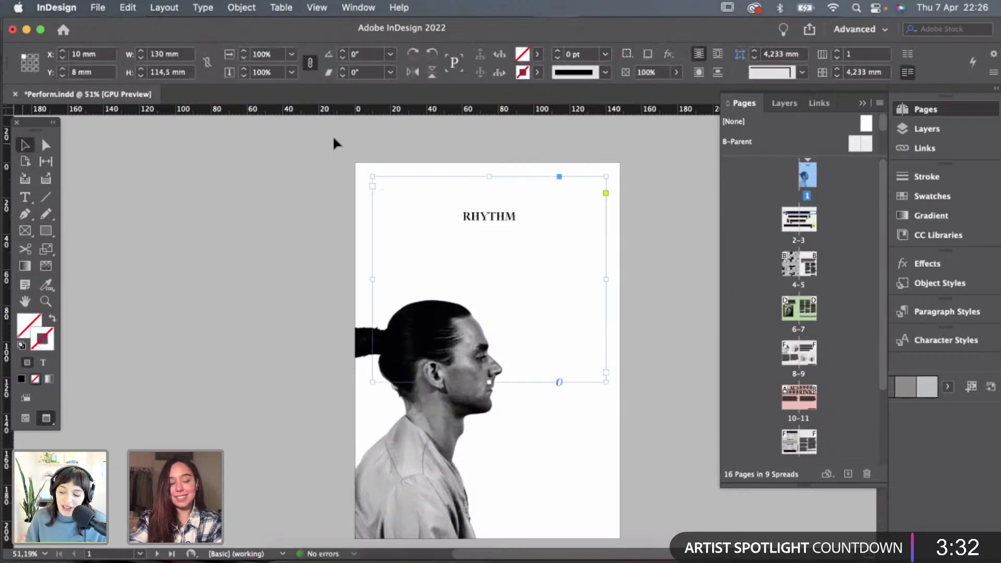
# Shorten the RHYTHM text frame from below so it ends just under the title, and check the previewed cover.
pyautogui.click(332, 136)
pyautogui.click(519, 260)
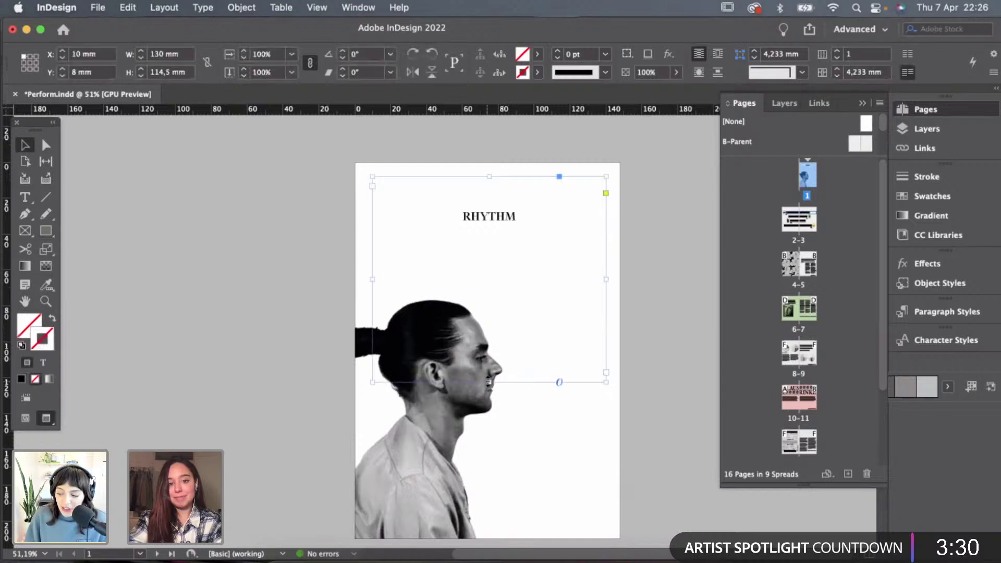
pyautogui.moveTo(489, 383); pyautogui.dragTo(499, 238)
pyautogui.click(542, 269)
pyautogui.scroll(-2, 542, 269)
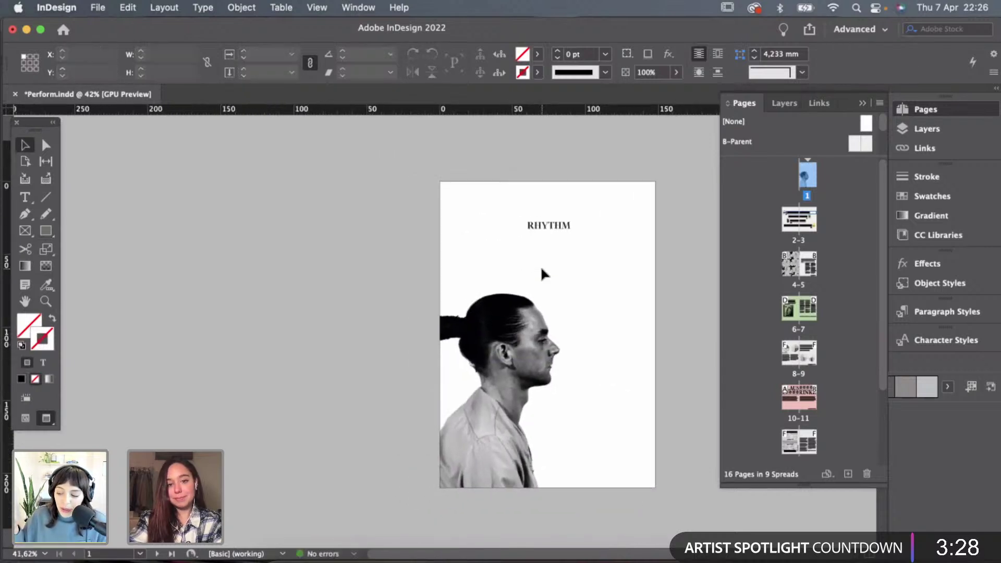
pyautogui.scroll(1, 602, 289)
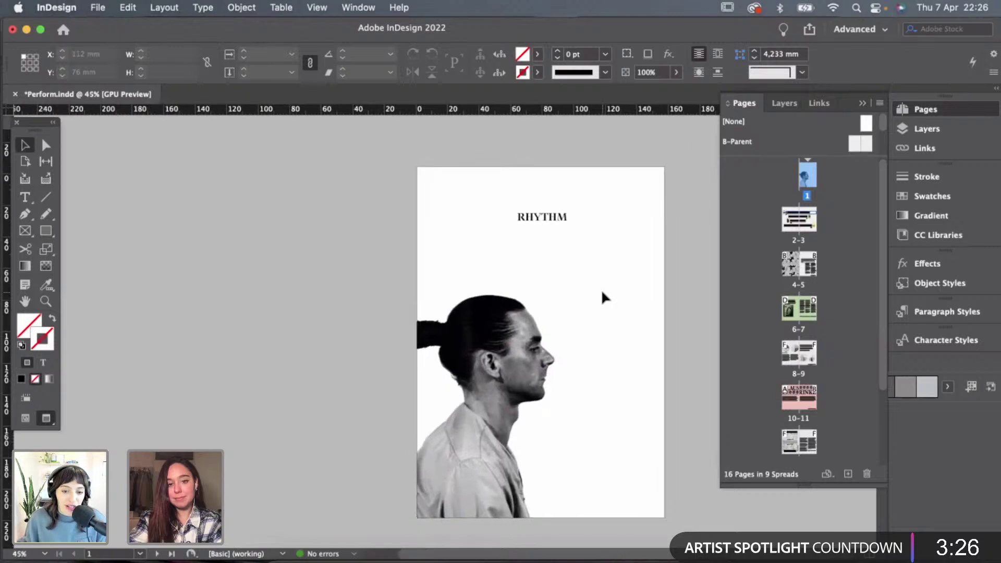
pyautogui.scroll(1, 613, 293)
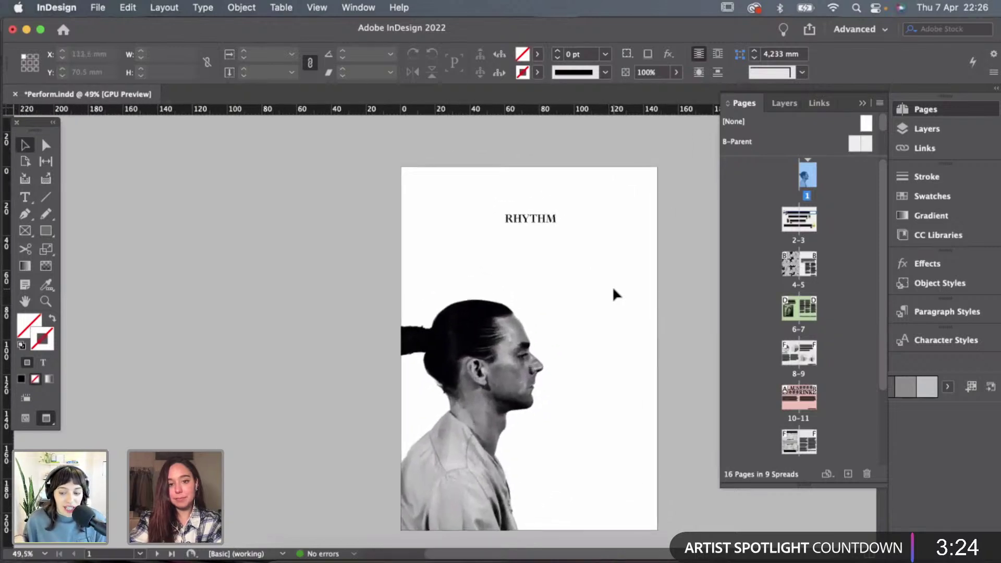
pyautogui.scroll(-1, 612, 286)
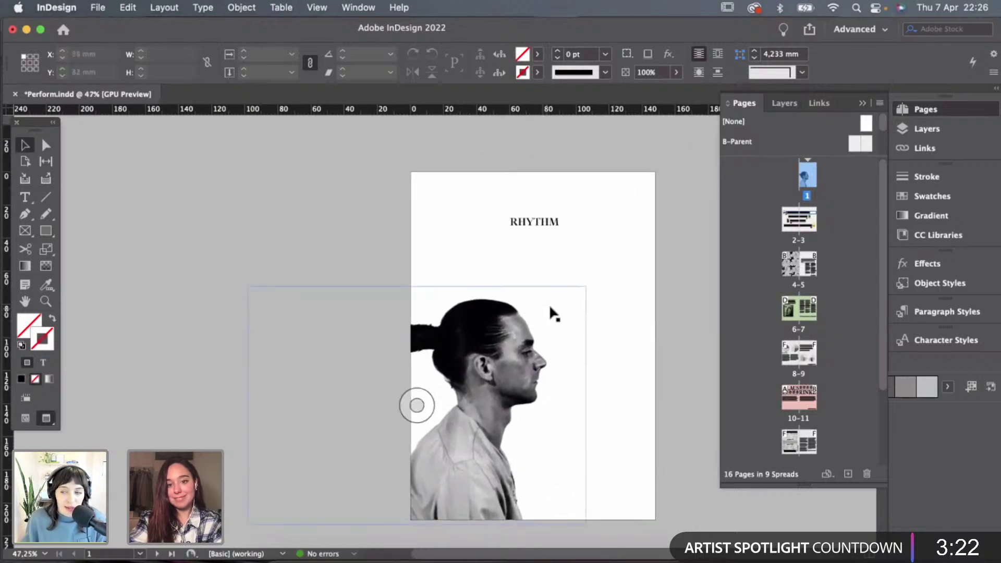
# Open the 1. Rebecca Horn image folder in Finder, select the three-panel JPEG starting with 03602a4c, and return to InDesign.
pyautogui.click(577, 293)
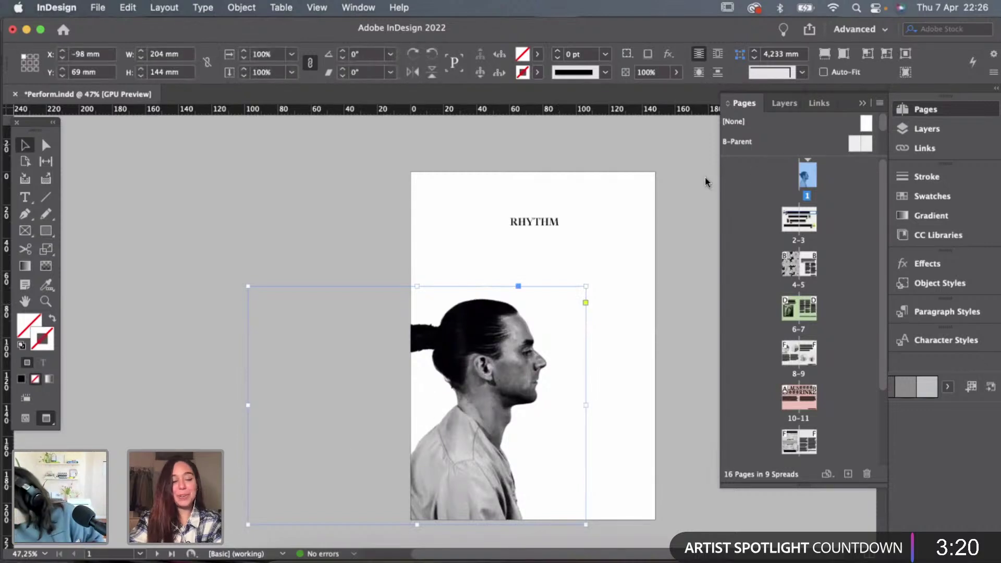
pyautogui.click(288, 556)
pyautogui.click(413, 148)
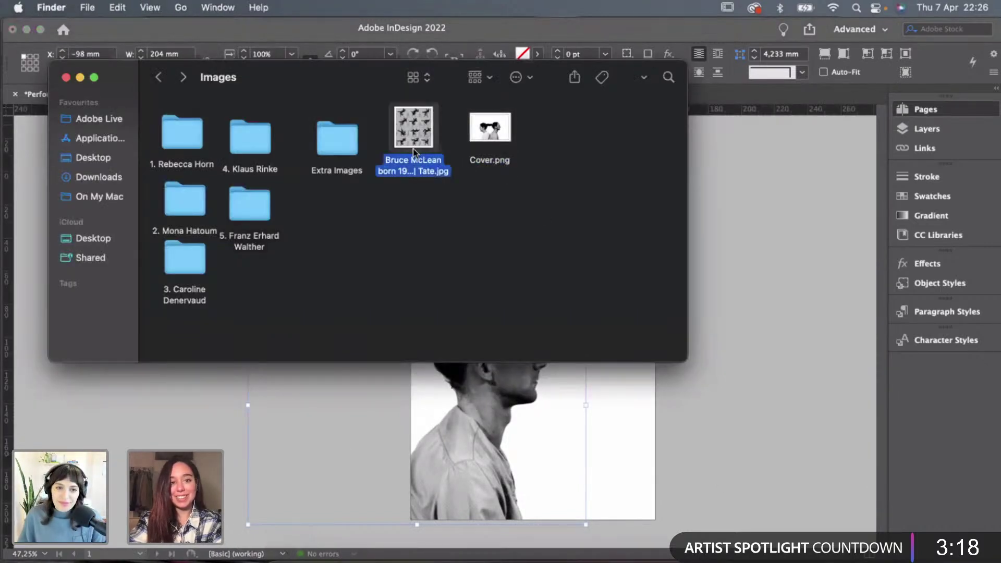
pyautogui.doubleClick(181, 130)
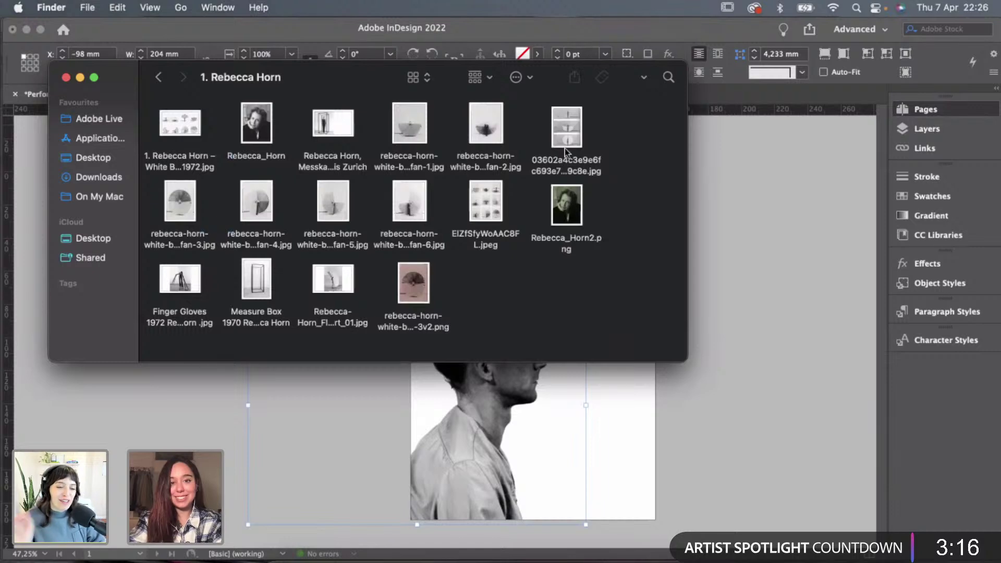
pyautogui.click(564, 134)
pyautogui.click(631, 416)
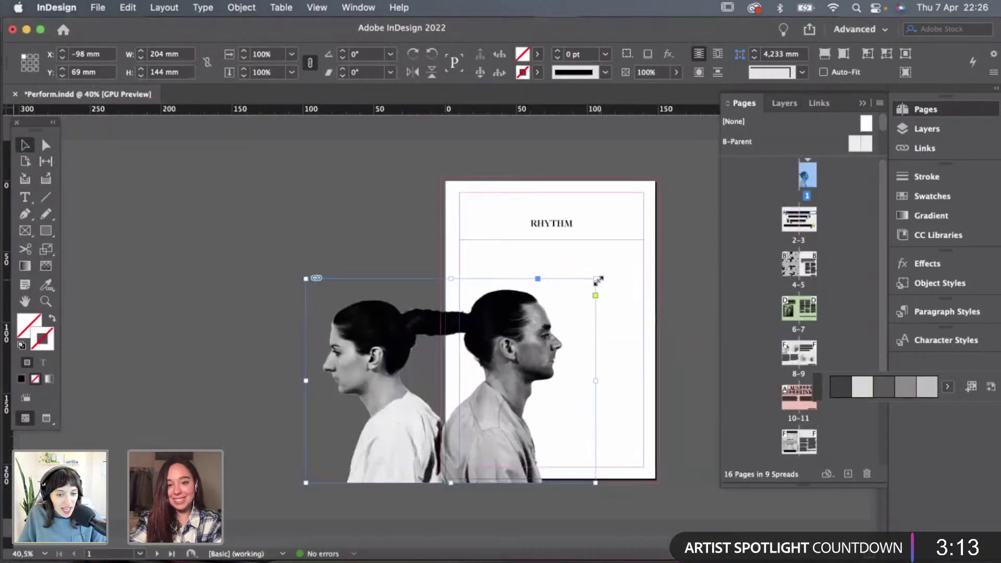
# Extend the cover image frame to the upper and right bleed and crop it at the left bleed, giving 154 by 216 mm.
pyautogui.moveTo(598, 280); pyautogui.dragTo(659, 177)
pyautogui.click(604, 154)
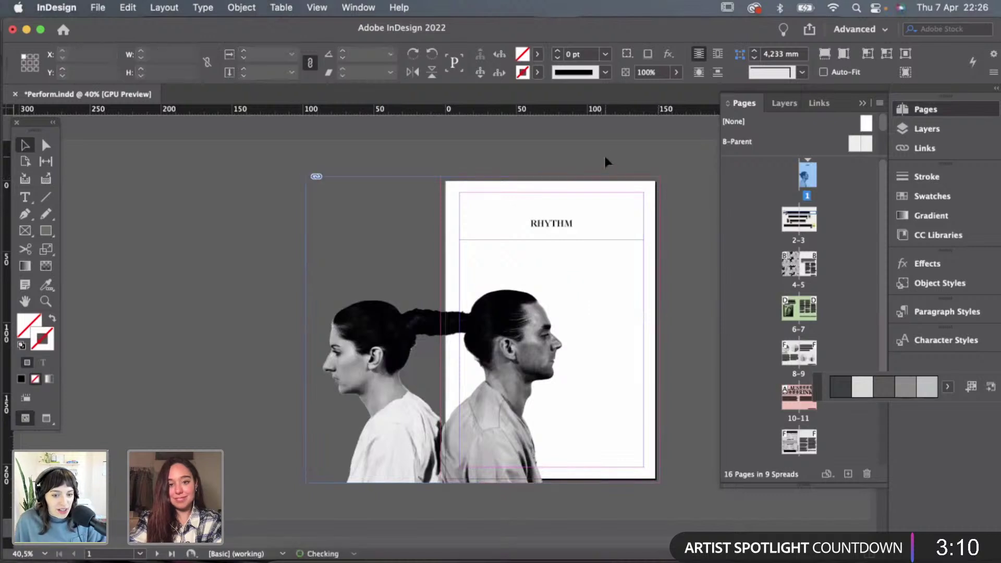
pyautogui.click(521, 367)
pyautogui.click(222, 393)
pyautogui.click(336, 360)
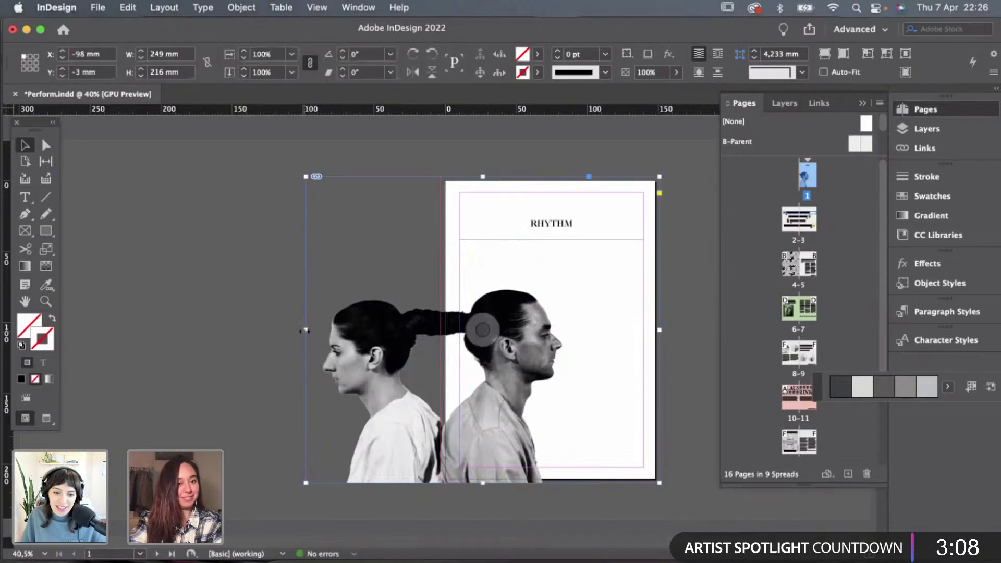
pyautogui.moveTo(306, 329); pyautogui.dragTo(441, 329)
pyautogui.click(380, 324)
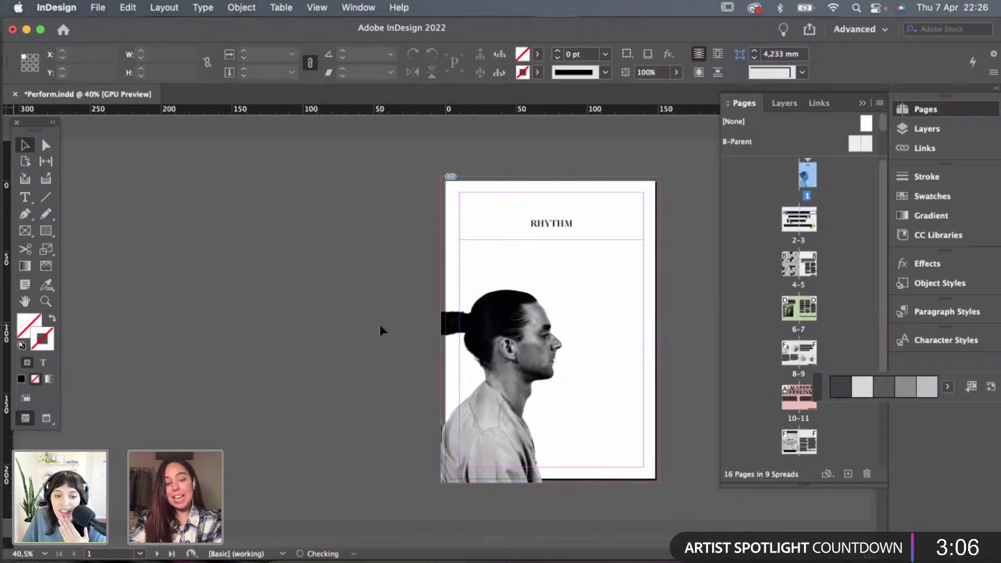
# Examine the cropped front cover in preview and normal view.
pyautogui.press('super+minus')
pyautogui.scroll(2, 380, 325)
pyautogui.press('w')
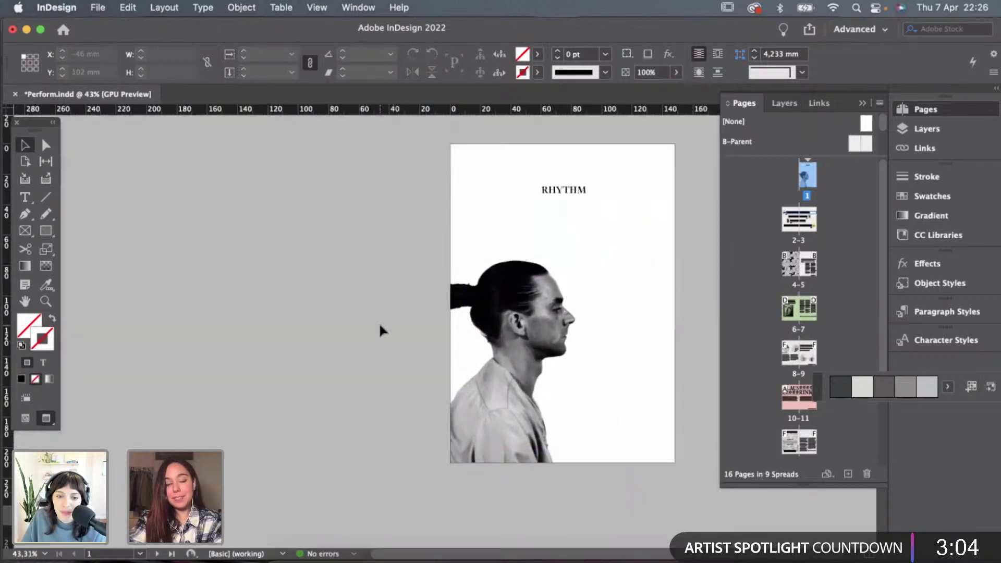
pyautogui.scroll(2, 380, 322)
pyautogui.press('w')
pyautogui.scroll(-1, 379, 322)
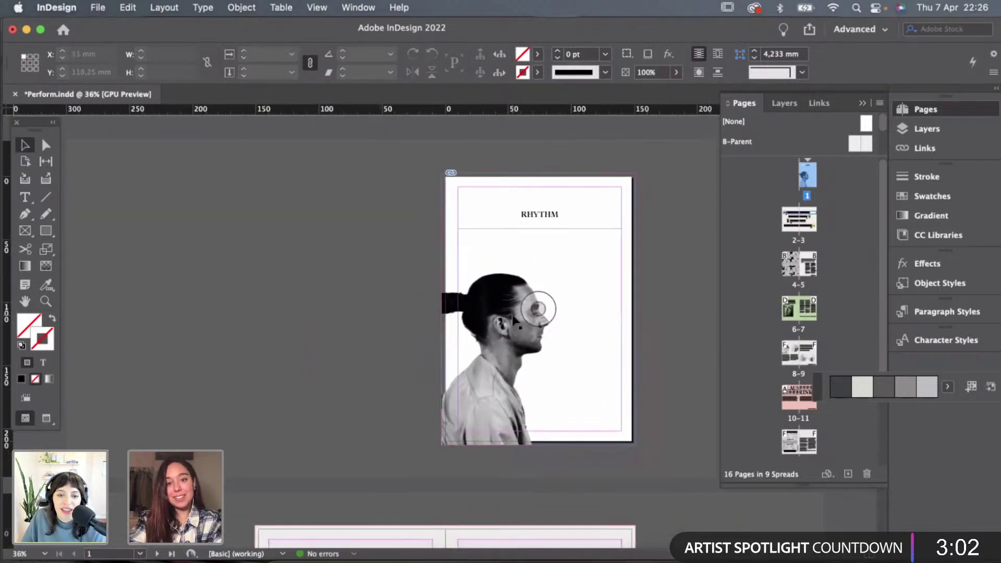
pyautogui.scroll(1, 621, 309)
pyautogui.hscroll(1, 621, 308)
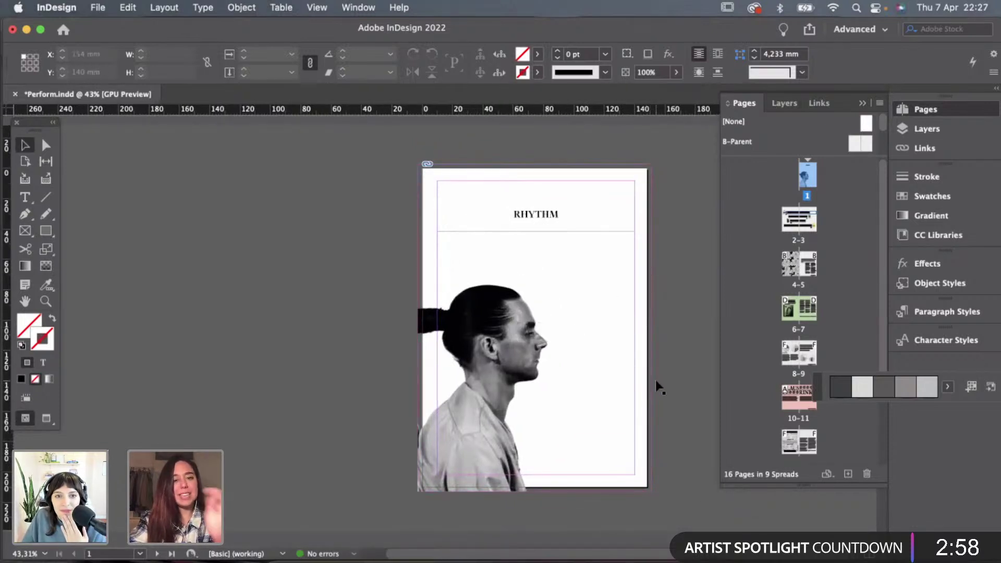
# Replace the portrait in the cover frame with the three-panel JPEG from the 1. Rebecca Horn folder and fit it within the margins.
pyautogui.click(290, 554)
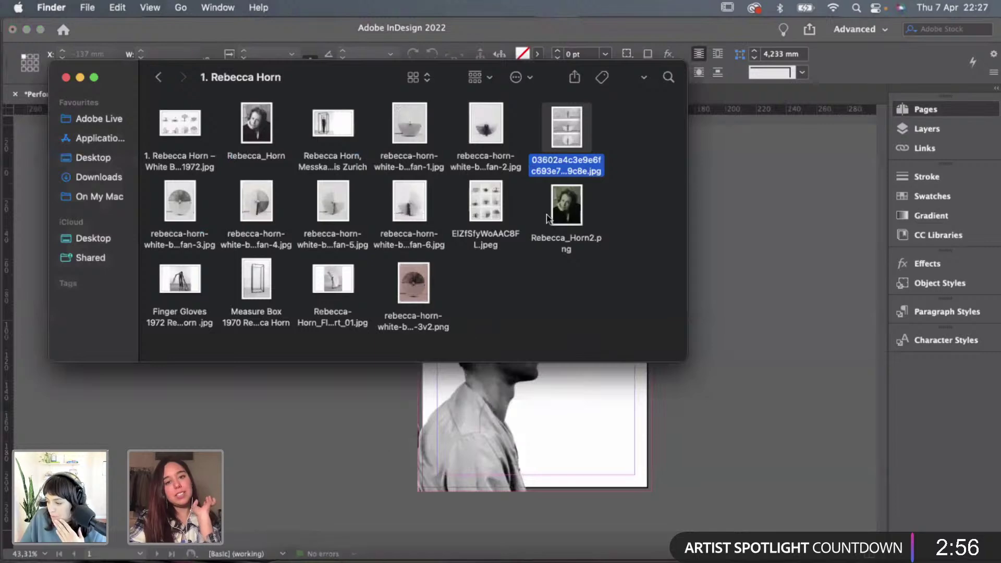
pyautogui.moveTo(568, 128); pyautogui.dragTo(498, 458)
pyautogui.click(343, 429)
pyautogui.click(535, 327)
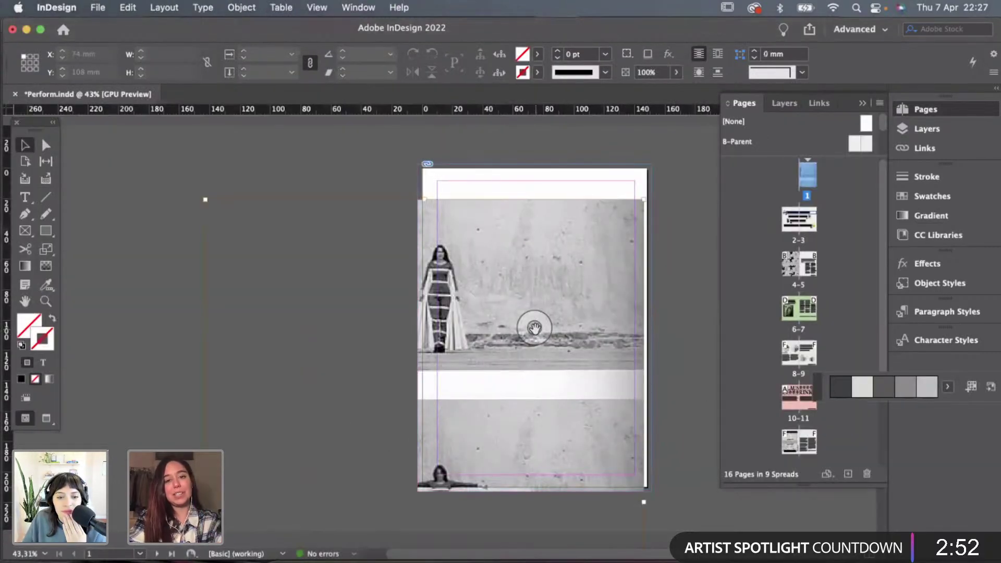
pyautogui.moveTo(485, 374); pyautogui.dragTo(546, 296)
pyautogui.press('super+alt+shift+c')
pyautogui.moveTo(573, 356); pyautogui.dragTo(579, 348)
pyautogui.click(349, 370)
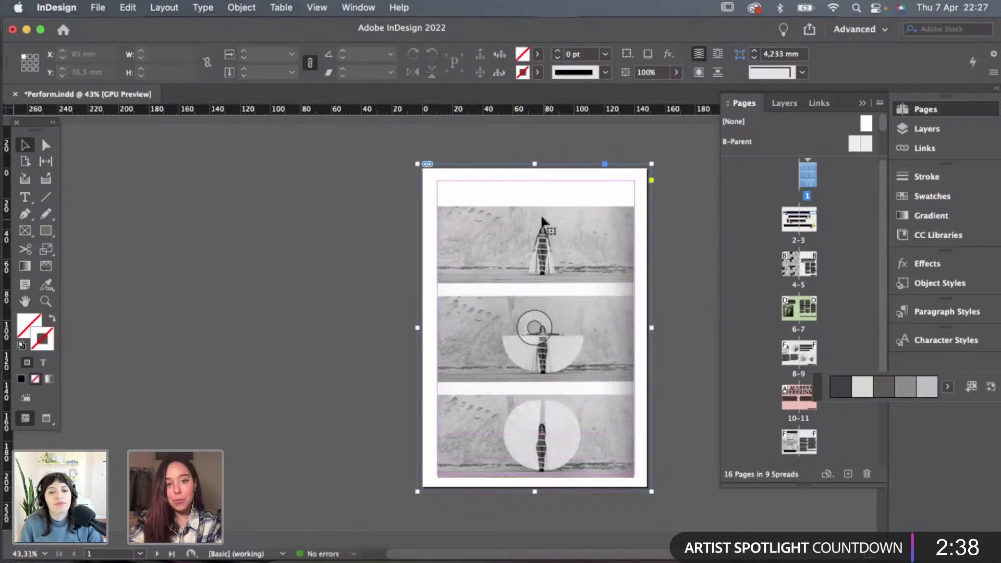
# Move the image frame down to Y 32 mm and apply the title character style to RHYTHM without overrides.
pyautogui.press('super+z')
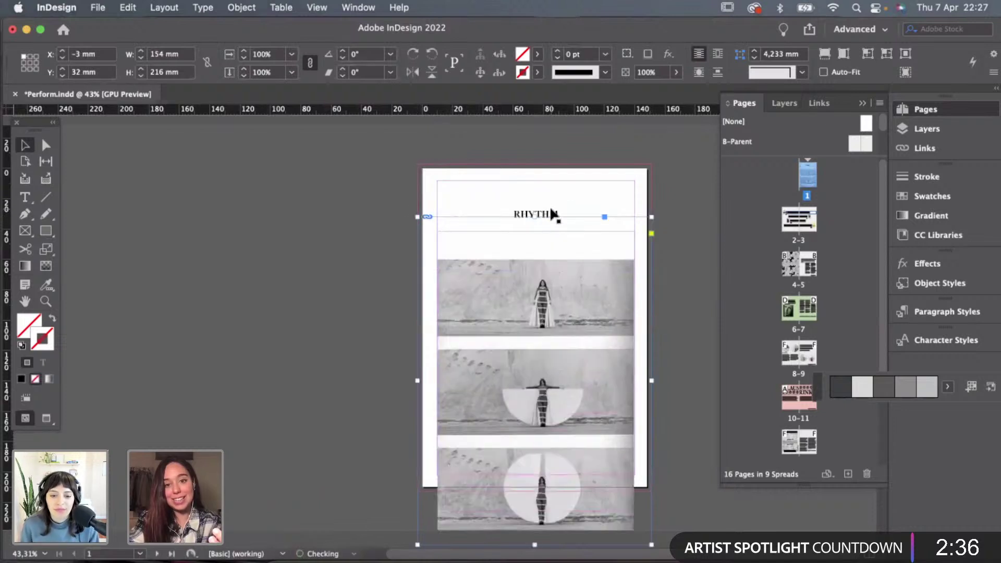
pyautogui.moveTo(552, 214)
pyautogui.mouseDown()
pyautogui.moveTo(553, 187)
pyautogui.moveTo(552, 216)
pyautogui.mouseUp()
pyautogui.doubleClick(528, 214)
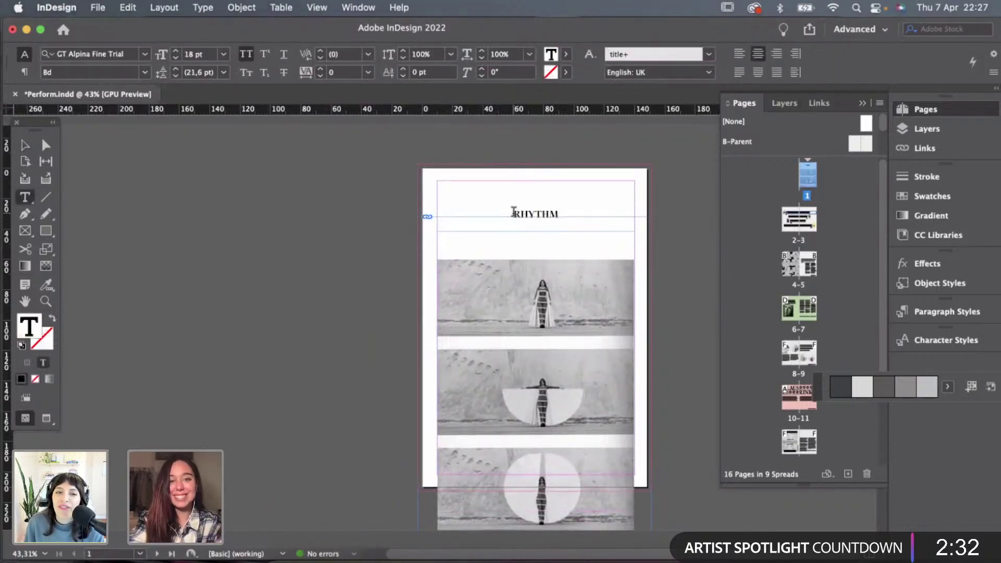
pyautogui.moveTo(561, 210); pyautogui.dragTo(495, 213)
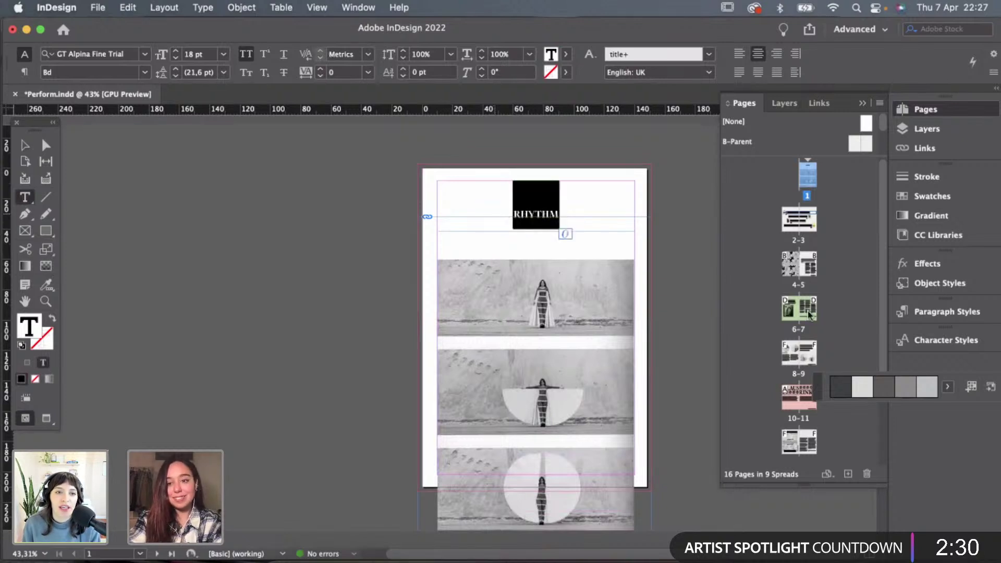
pyautogui.click(938, 345)
pyautogui.doubleClick(800, 447)
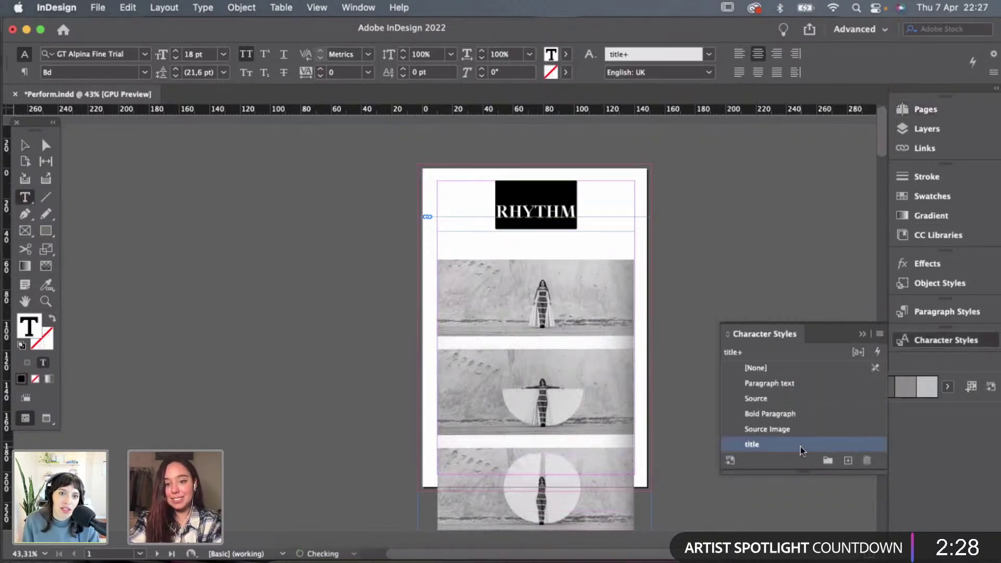
pyautogui.click(944, 434)
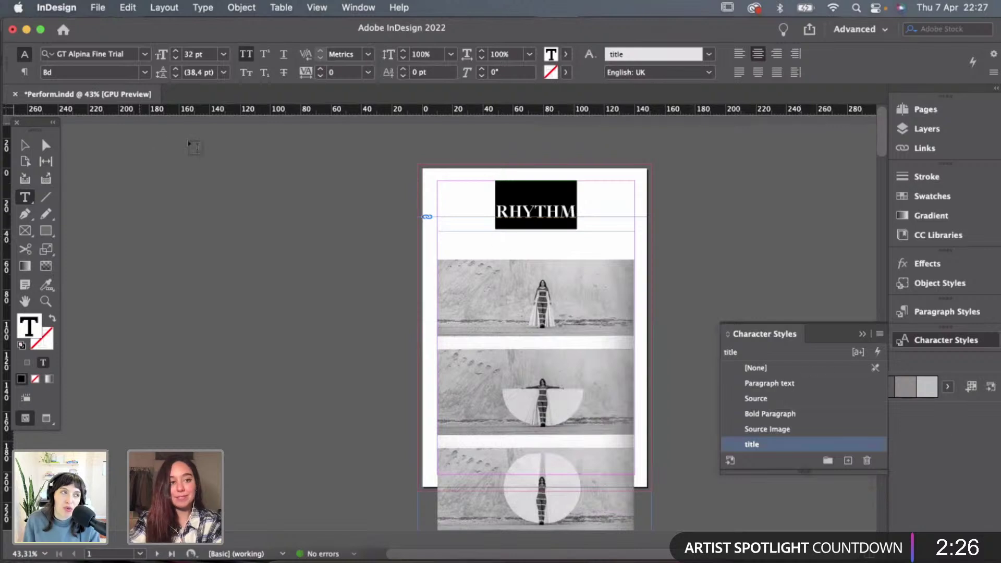
# Preview the cover and move the three-panel image frame up to X -3.5 mm, Y 0 mm.
pyautogui.click(28, 144)
pyautogui.click(308, 256)
pyautogui.press('w')
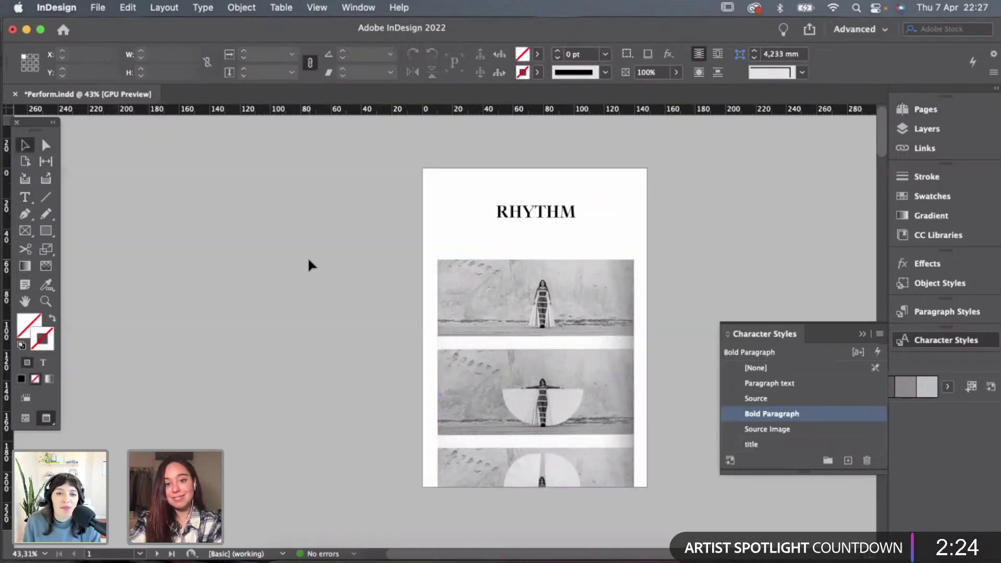
pyautogui.scroll(-1, 307, 256)
pyautogui.scroll(3, 597, 276)
pyautogui.moveTo(598, 342); pyautogui.dragTo(592, 320)
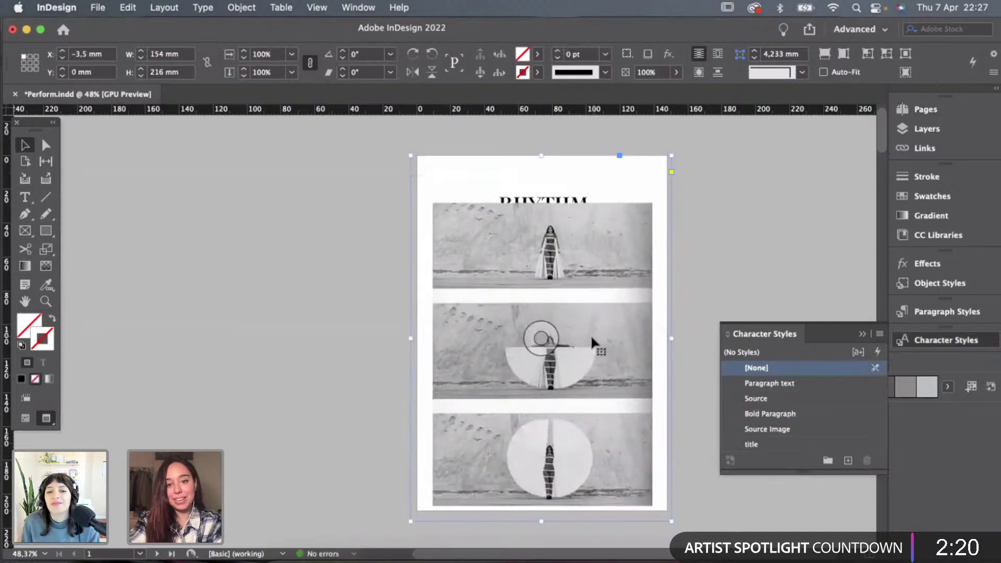
# Crop the image frame's top edge to Y 32 mm and move the RHYTHM title up into the space above it.
pyautogui.moveTo(542, 157); pyautogui.dragTo(542, 209)
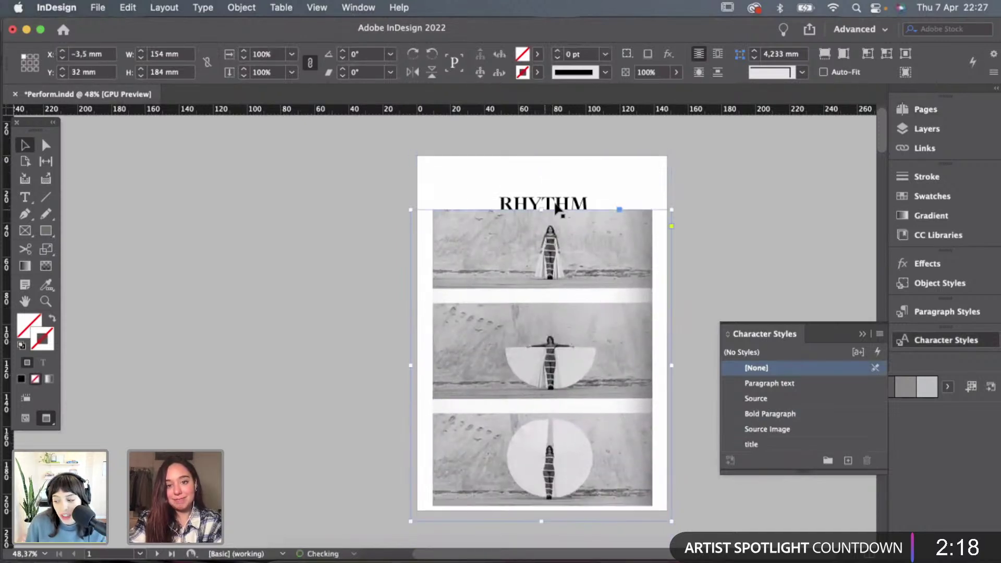
pyautogui.click(559, 183)
pyautogui.click(370, 261)
pyautogui.scroll(3, 337, 281)
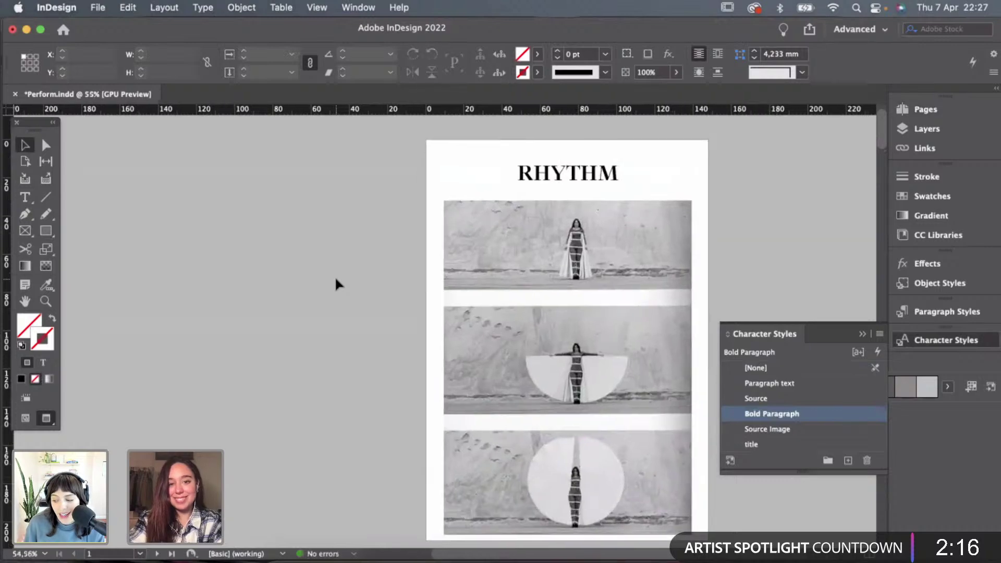
# Extend the image frame's top edge to Y 29 mm and scale the image inside it to about 85 by 117 mm.
pyautogui.scroll(1, 504, 287)
pyautogui.press('w')
pyautogui.click(461, 228)
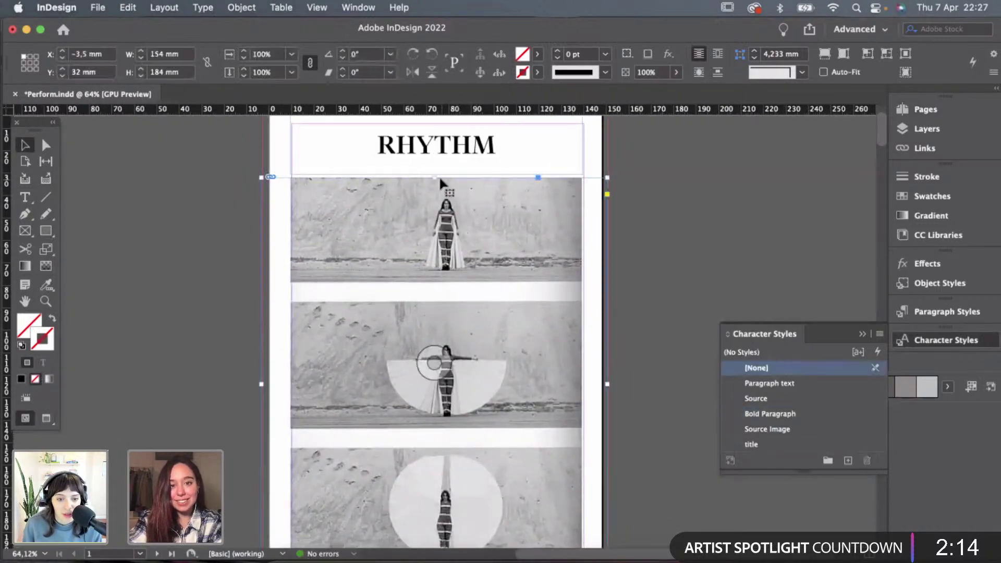
pyautogui.moveTo(435, 177); pyautogui.dragTo(434, 171)
pyautogui.click(430, 348)
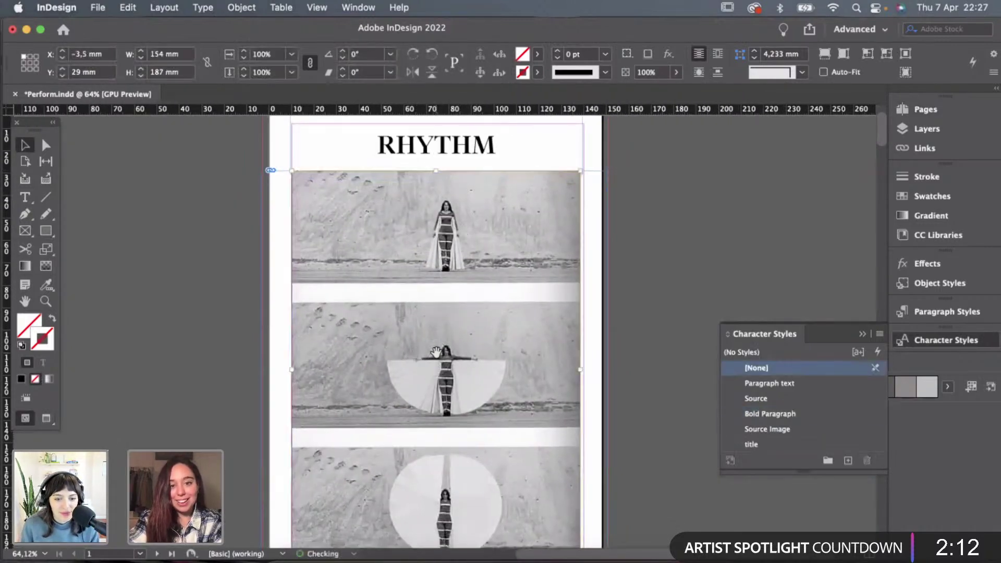
pyautogui.moveTo(582, 371); pyautogui.dragTo(531, 369)
pyautogui.click(621, 343)
pyautogui.press('w')
pyautogui.scroll(-2, 623, 348)
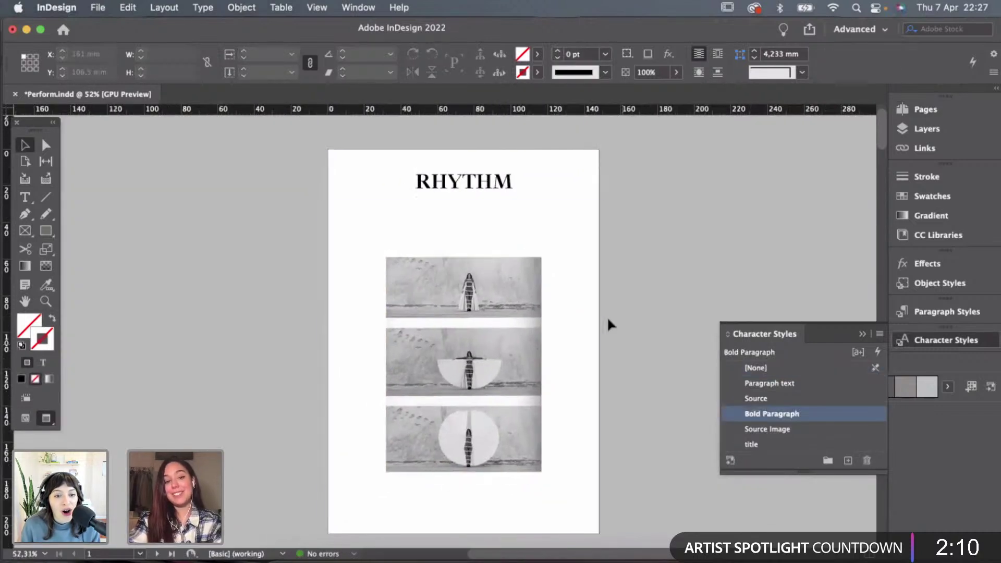
# Nudge the scaled three-panel image slightly within its frame so it sits centered below the RHYTHM title.
pyautogui.click(464, 369)
pyautogui.moveTo(464, 369); pyautogui.dragTo(462, 362)
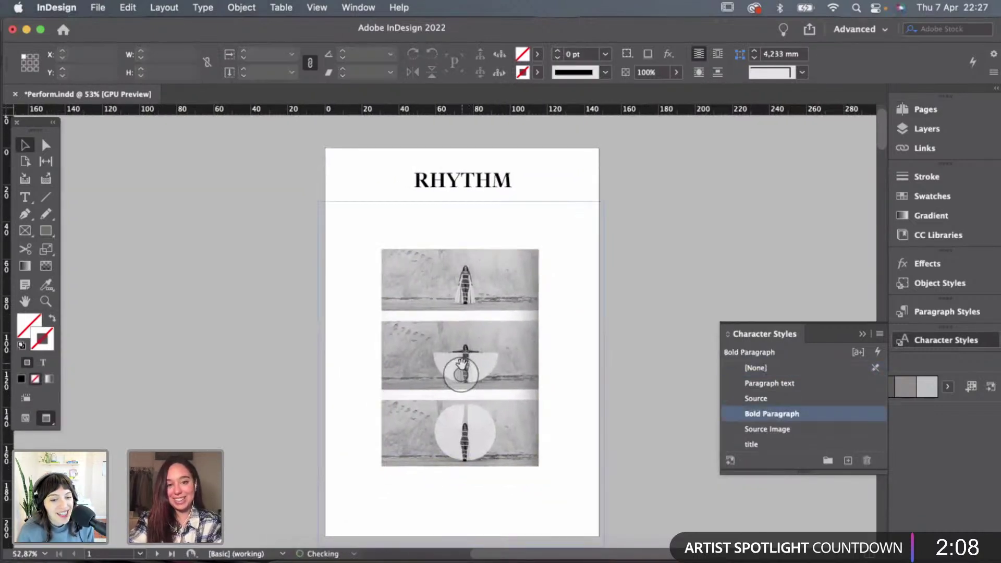
pyautogui.scroll(-1, 612, 342)
pyautogui.press('w')
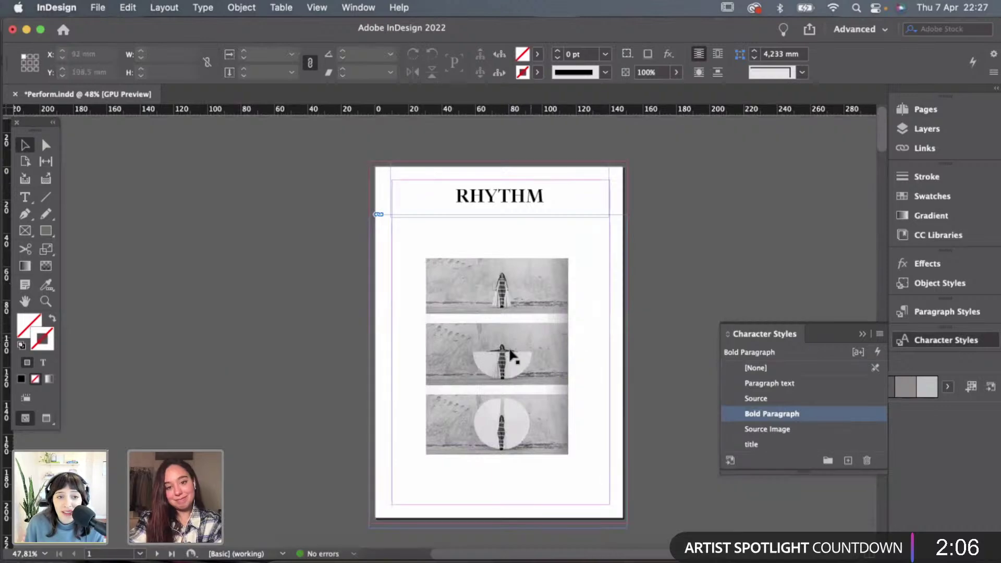
pyautogui.click(488, 353)
pyautogui.click(496, 360)
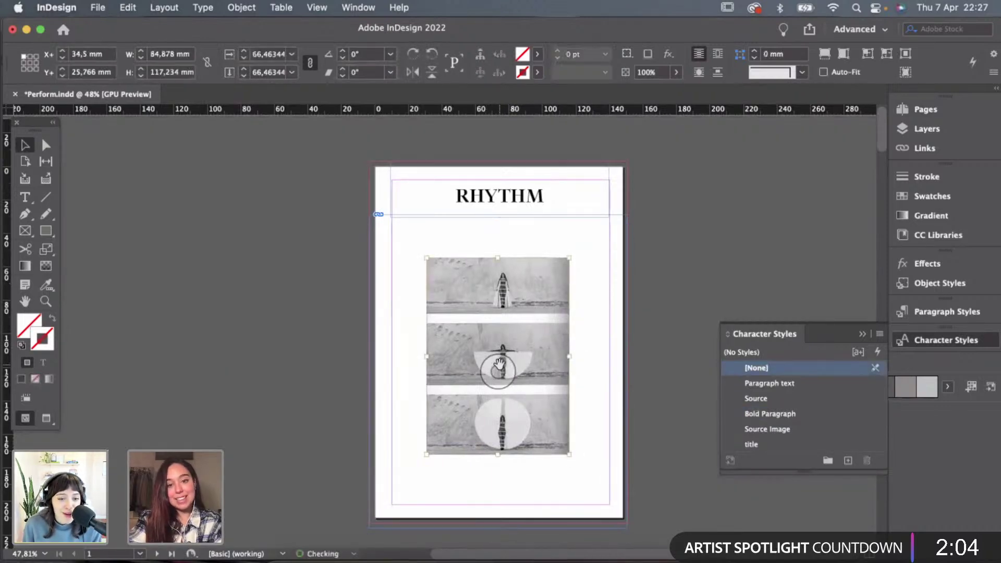
pyautogui.click(639, 380)
# Look through the inner spreads, especially the pink KLAUS RINKE spread, for comparison with the front cover.
pyautogui.scroll(-19, 639, 380)
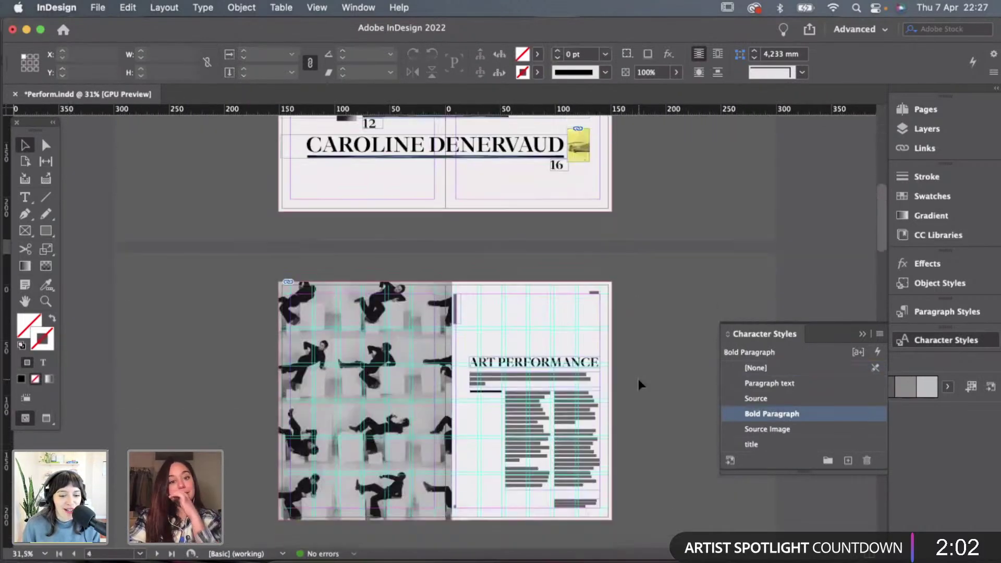
pyautogui.scroll(-5, 637, 379)
pyautogui.scroll(2, 637, 378)
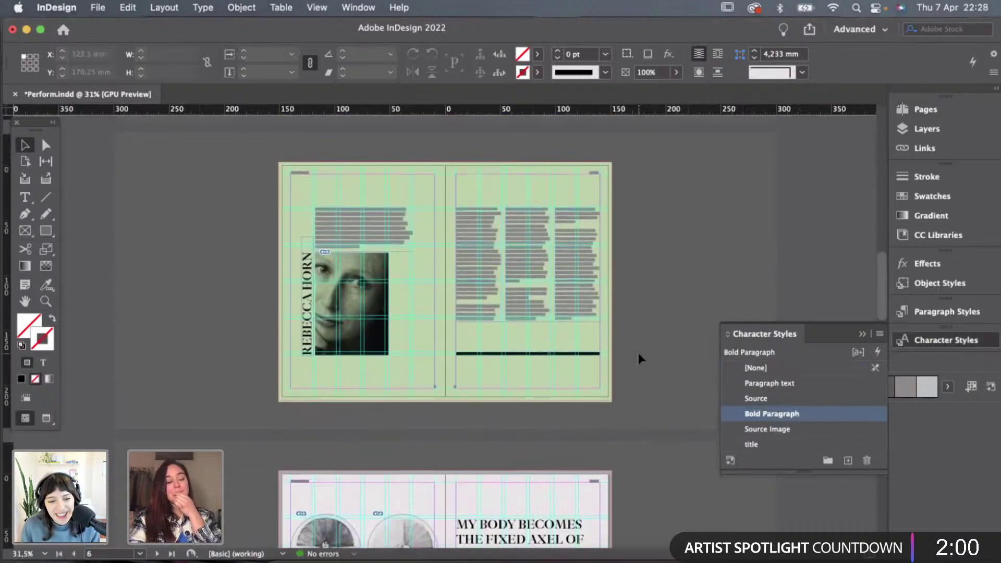
pyautogui.scroll(-2, 637, 353)
pyautogui.scroll(-8, 637, 352)
pyautogui.scroll(5, 637, 353)
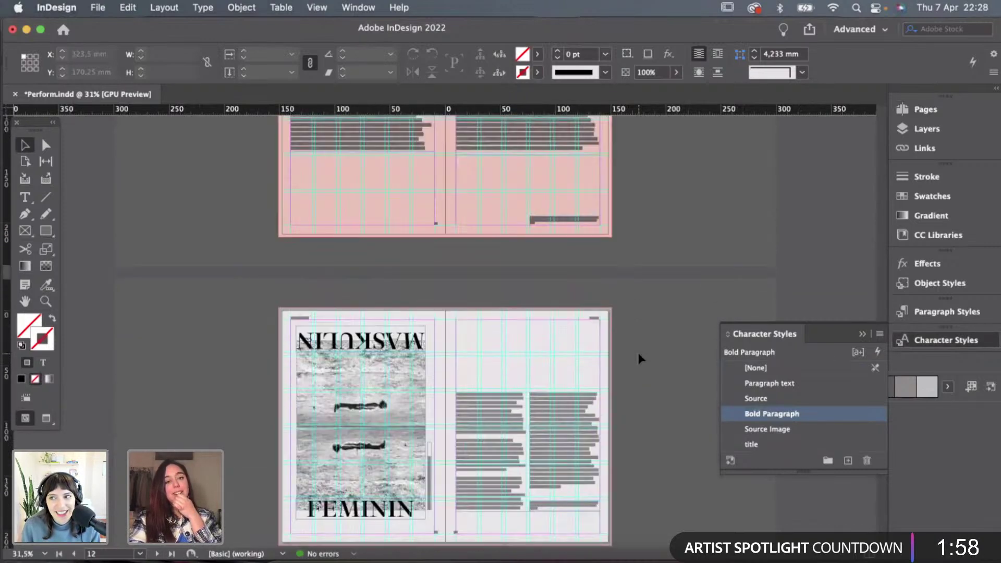
pyautogui.scroll(5, 637, 346)
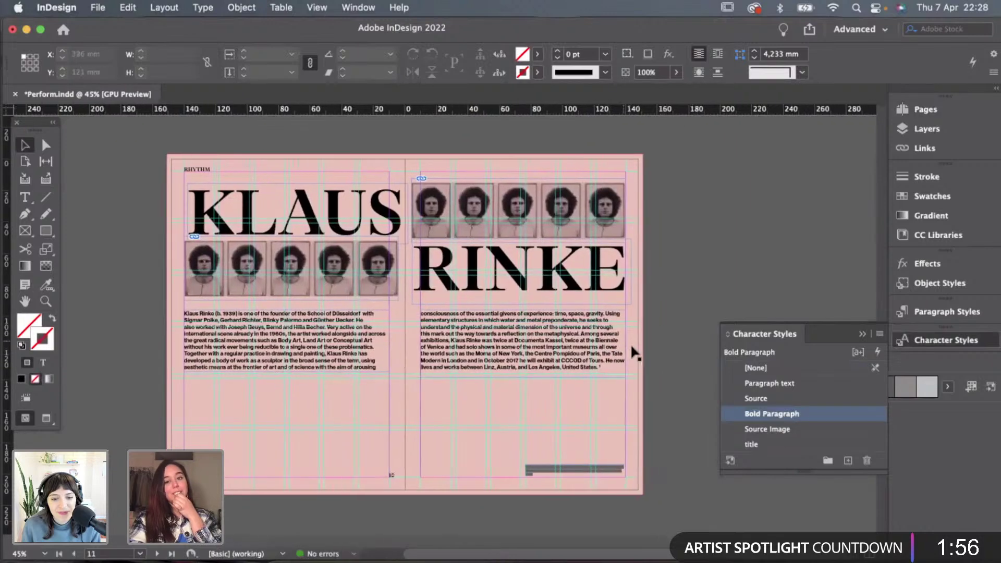
pyautogui.scroll(-1, 630, 311)
pyautogui.scroll(6, 630, 308)
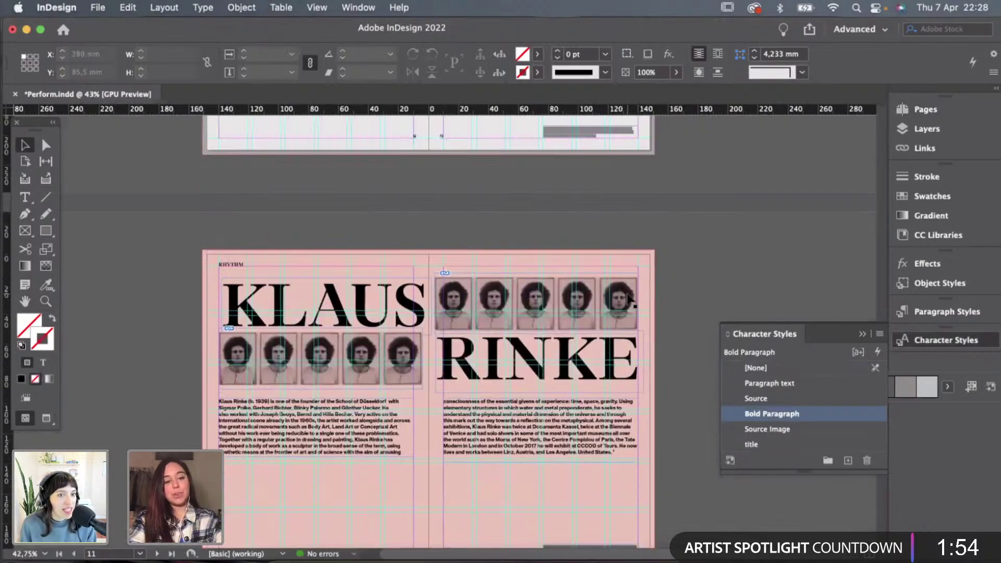
pyautogui.scroll(15, 628, 297)
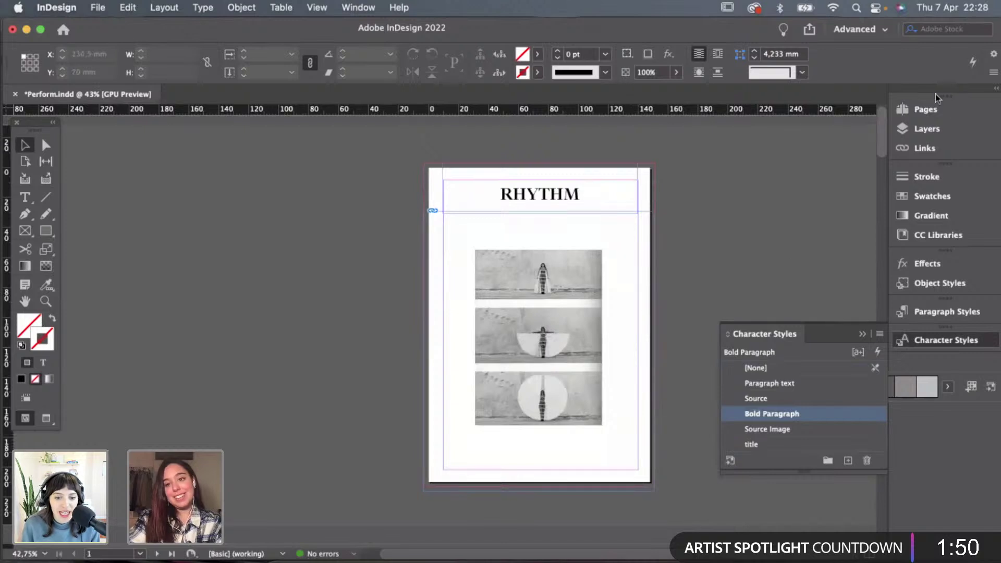
# Copy the pink background rectangle from A-Parent, paste it in place on page 1 and send it to the back.
pyautogui.click(926, 109)
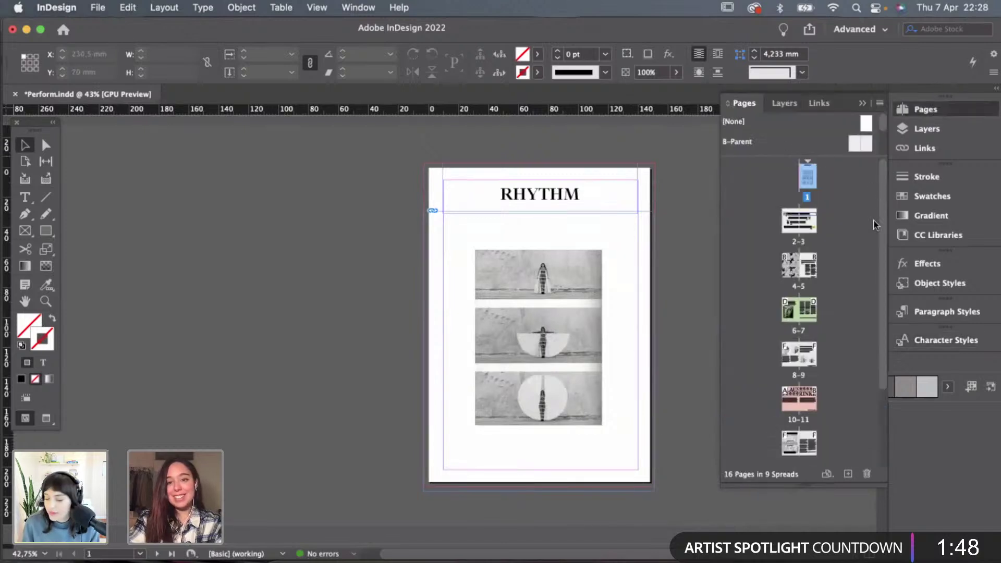
pyautogui.scroll(-2, 858, 147)
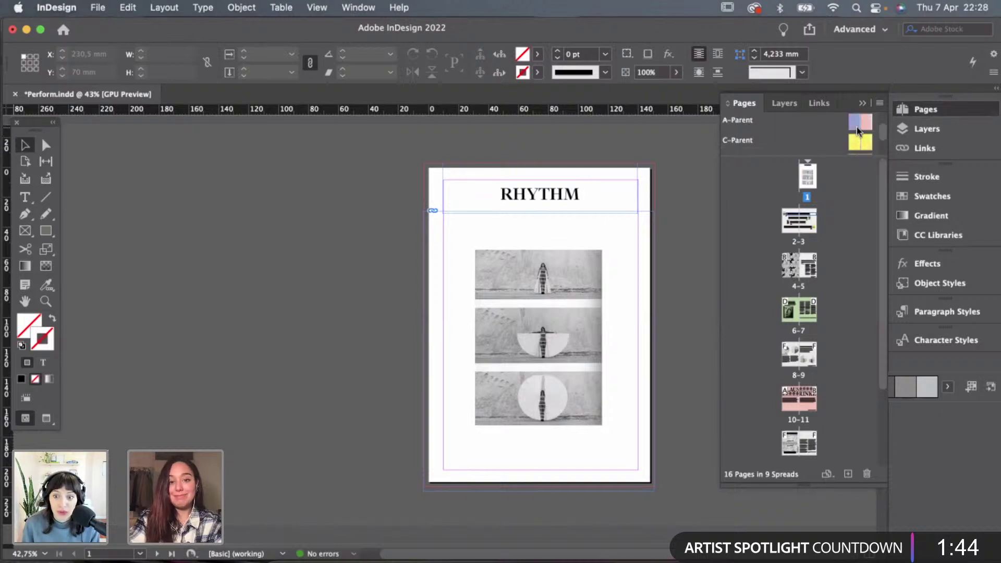
pyautogui.doubleClick(858, 129)
pyautogui.click(562, 294)
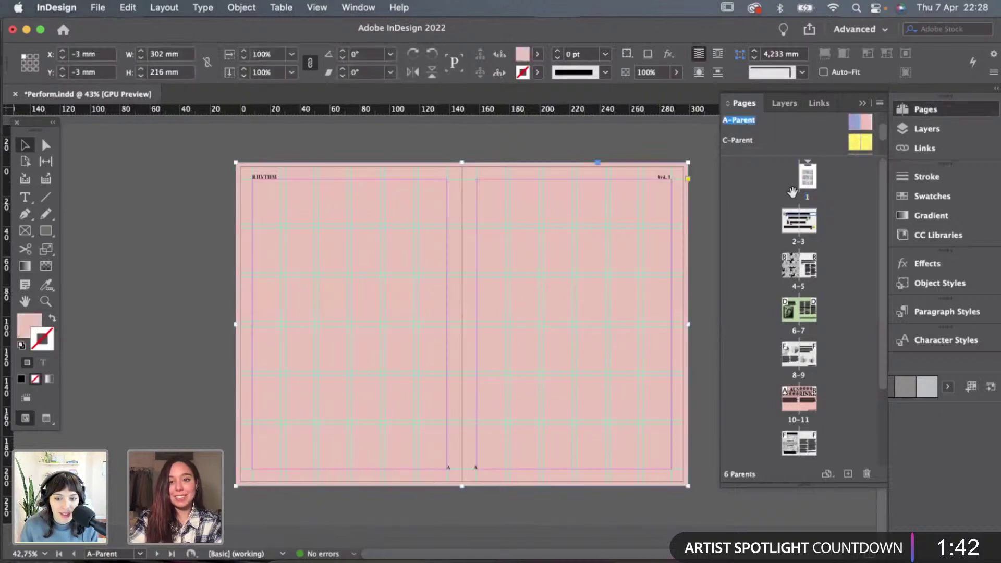
pyautogui.doubleClick(809, 186)
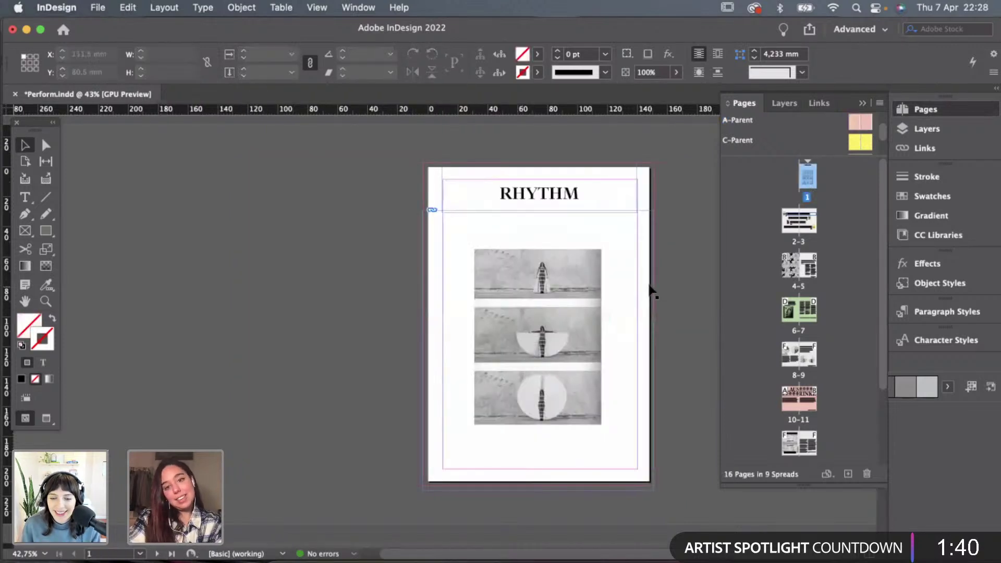
pyautogui.press('super+alt+shift+v')
pyautogui.rightClick(602, 276)
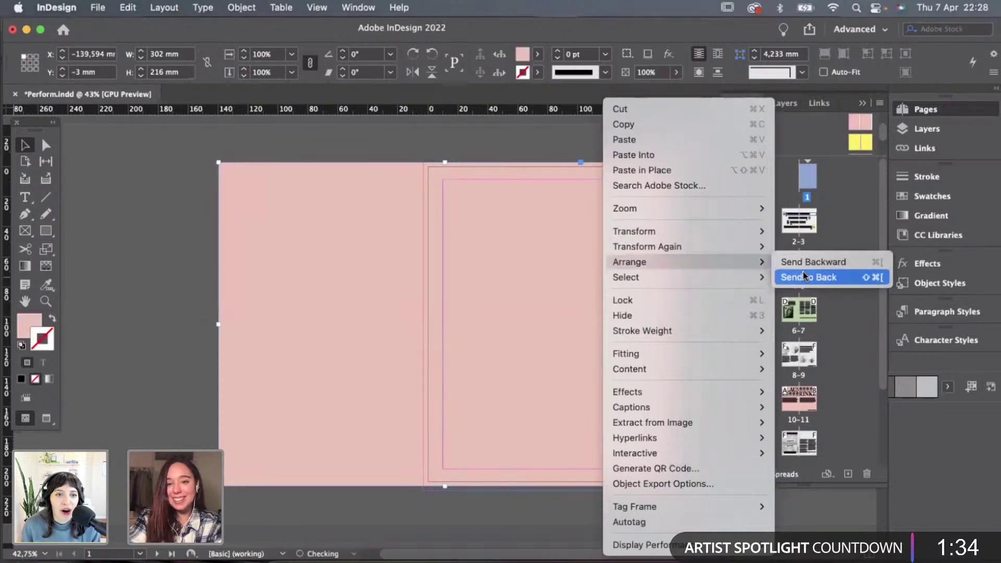
pyautogui.click(808, 277)
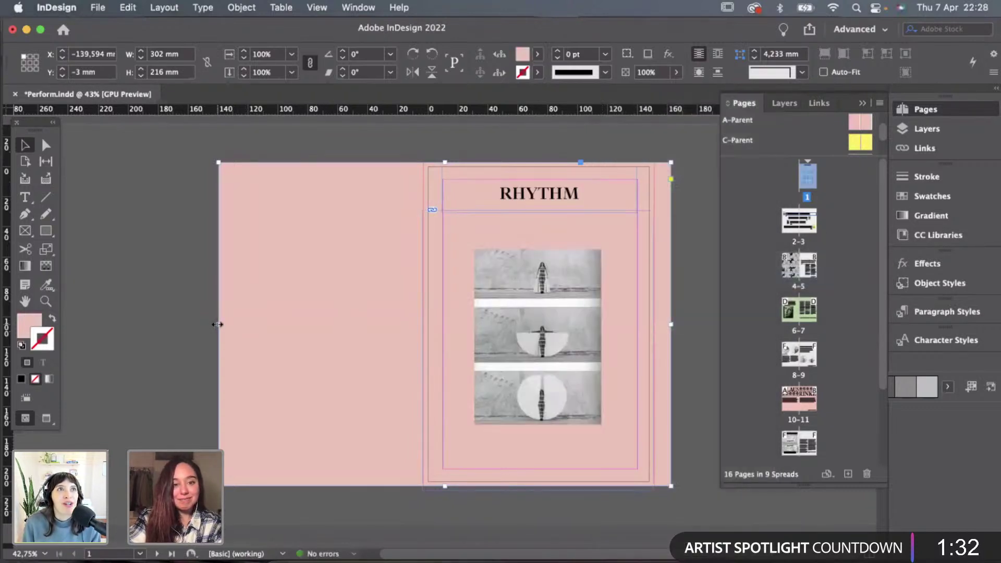
# Crop the pink background rectangle on both sides to the front cover's bleed, starting at X -3 mm.
pyautogui.moveTo(218, 324); pyautogui.dragTo(422, 327)
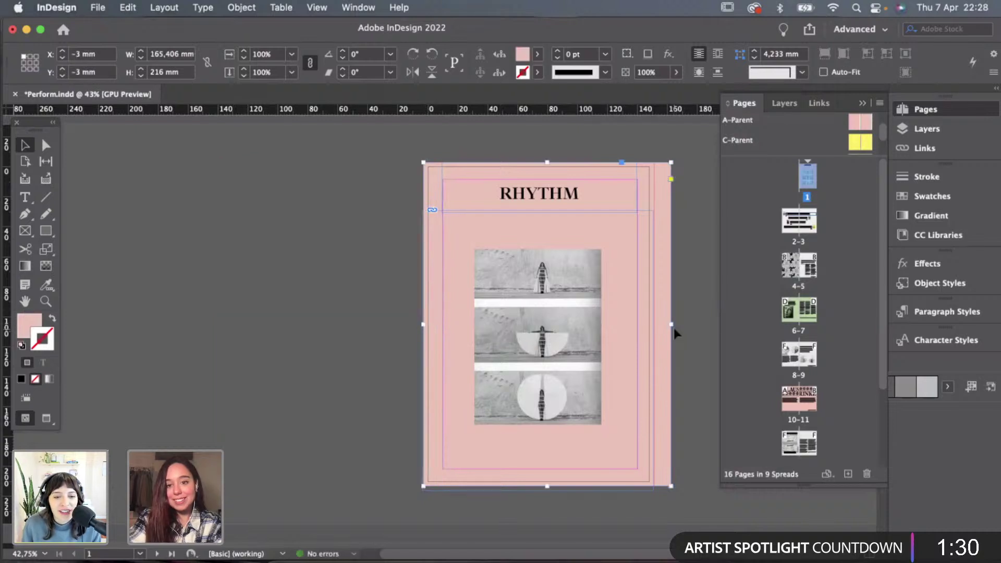
pyautogui.moveTo(673, 325); pyautogui.dragTo(656, 325)
pyautogui.click(686, 315)
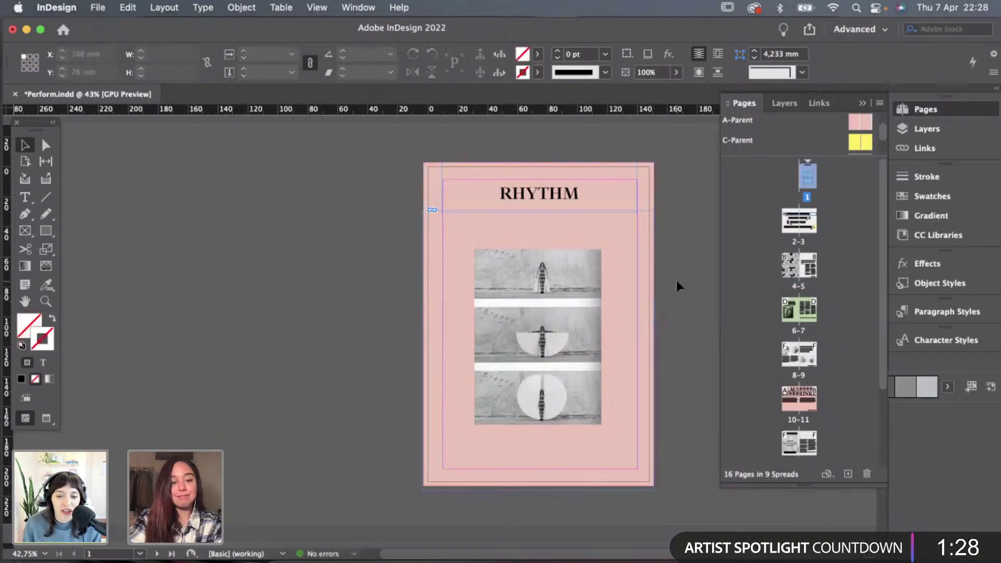
pyautogui.scroll(2, 675, 277)
pyautogui.click(537, 286)
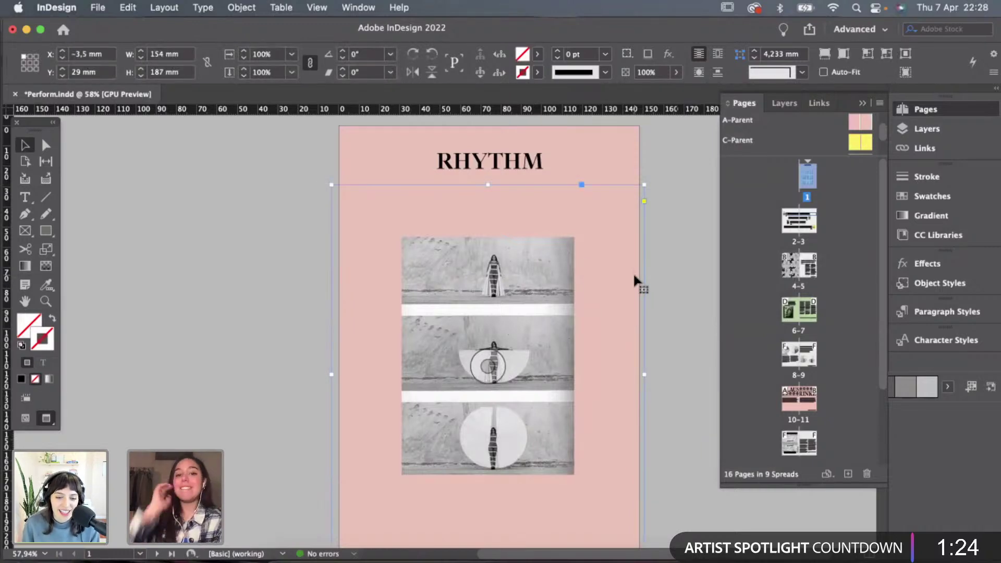
pyautogui.rightClick(574, 279)
pyautogui.click(546, 283)
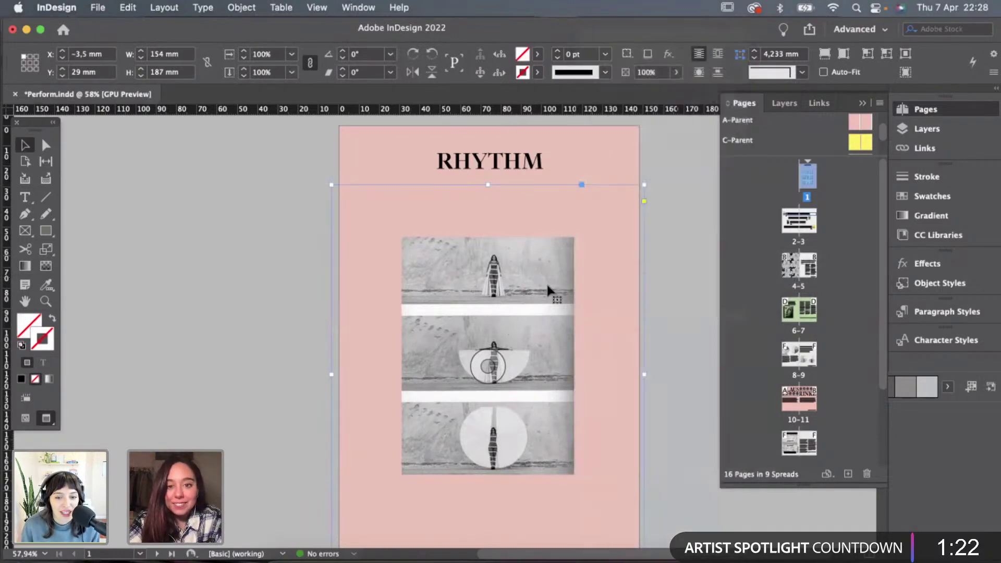
pyautogui.rightClick(547, 284)
pyautogui.moveTo(678, 193)
pyautogui.click(753, 208)
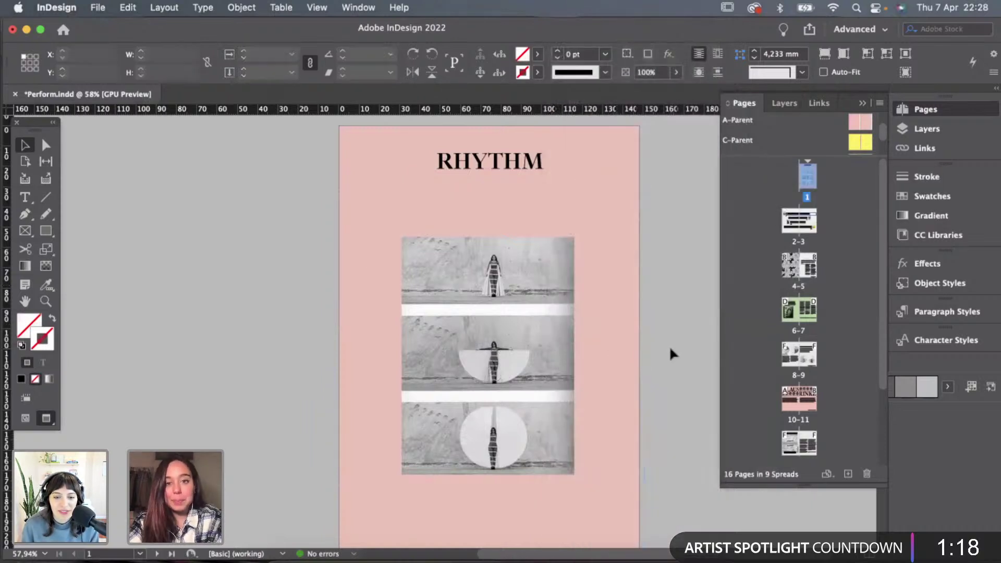
# Crop the image frame to the first performance panel, 86.5 by 33.5 mm at X 30.5 mm, Y 54.5 mm.
pyautogui.scroll(-2, 669, 349)
pyautogui.moveTo(487, 515); pyautogui.dragTo(533, 257)
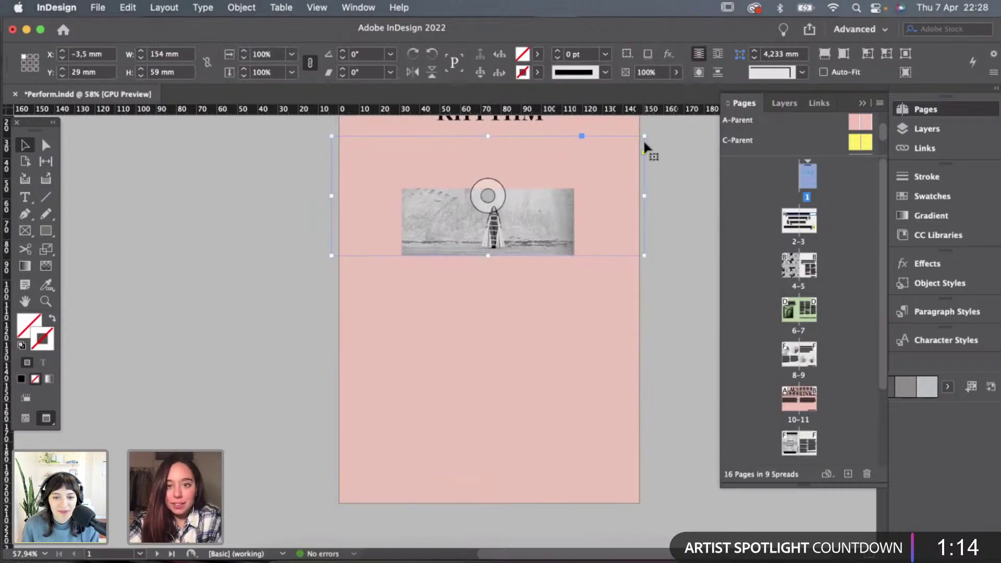
pyautogui.moveTo(644, 136); pyautogui.dragTo(577, 186)
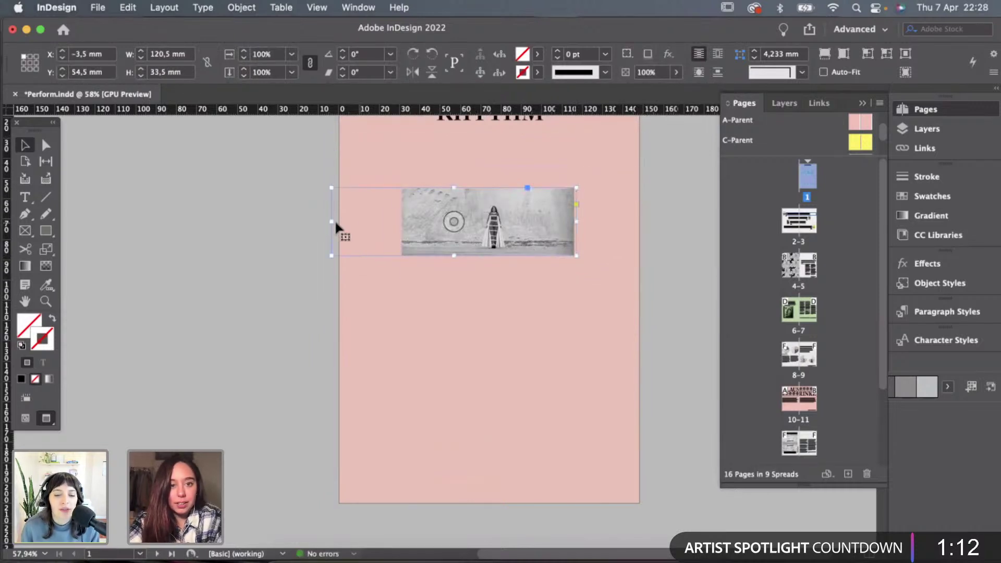
pyautogui.moveTo(331, 222); pyautogui.dragTo(401, 221)
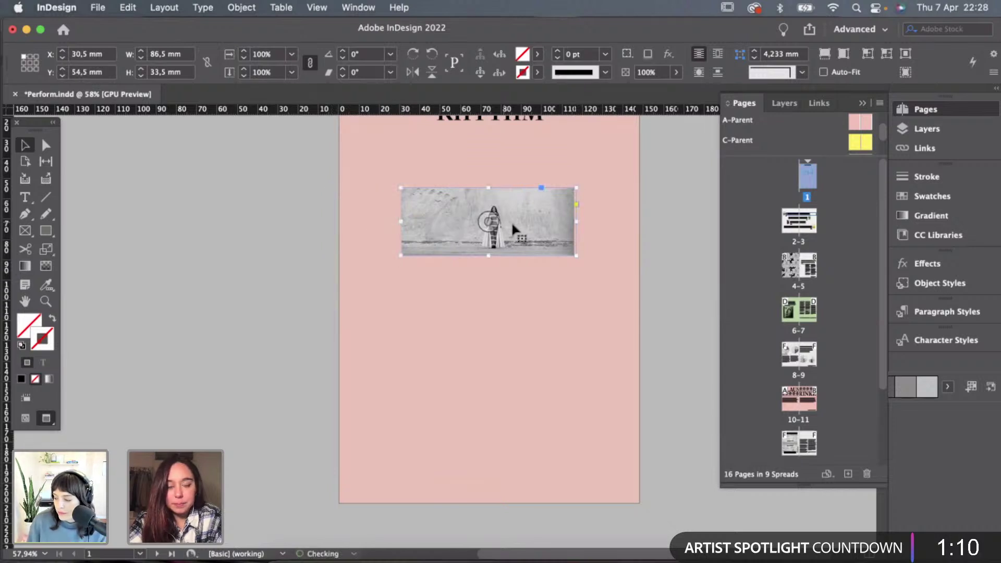
# Duplicate the first panel frame below it at about X 30 mm, Y 94.5 mm and shift its image to the second performance panel.
pyautogui.moveTo(517, 221); pyautogui.dragTo(515, 305)
pyautogui.scroll(2, 505, 230)
pyautogui.scroll(3, 489, 257)
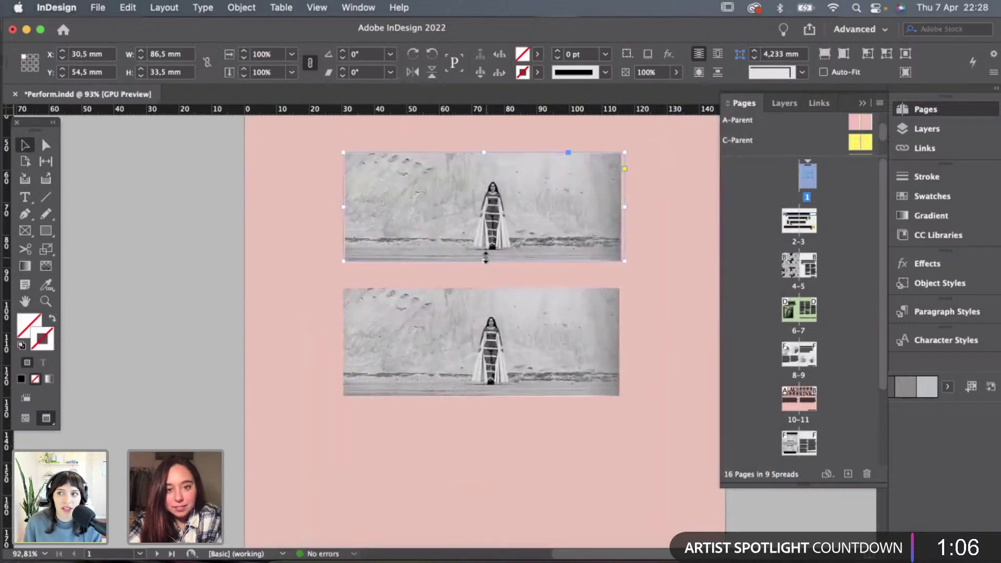
pyautogui.moveTo(485, 258); pyautogui.dragTo(484, 261)
pyautogui.moveTo(484, 342)
pyautogui.mouseDown()
pyautogui.moveTo(481, 290)
pyautogui.moveTo(495, 355)
pyautogui.mouseUp()
pyautogui.click(662, 410)
pyautogui.scroll(-3, 661, 409)
pyautogui.scroll(-2, 661, 410)
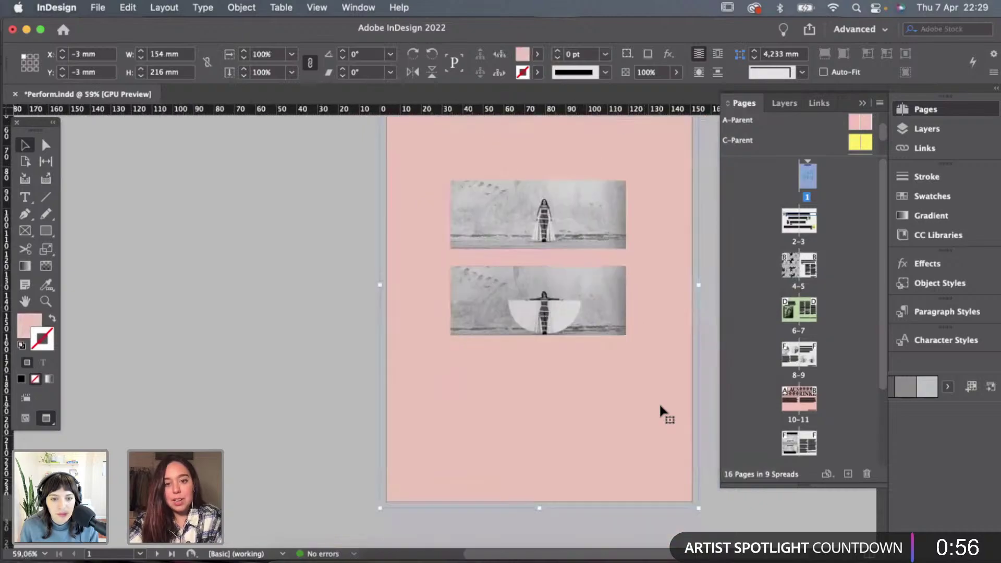
# Look through the inner spreads, especially the circular fan images on pages 8–9, for comparison with the front cover.
pyautogui.scroll(-15, 661, 410)
pyautogui.scroll(-8, 661, 410)
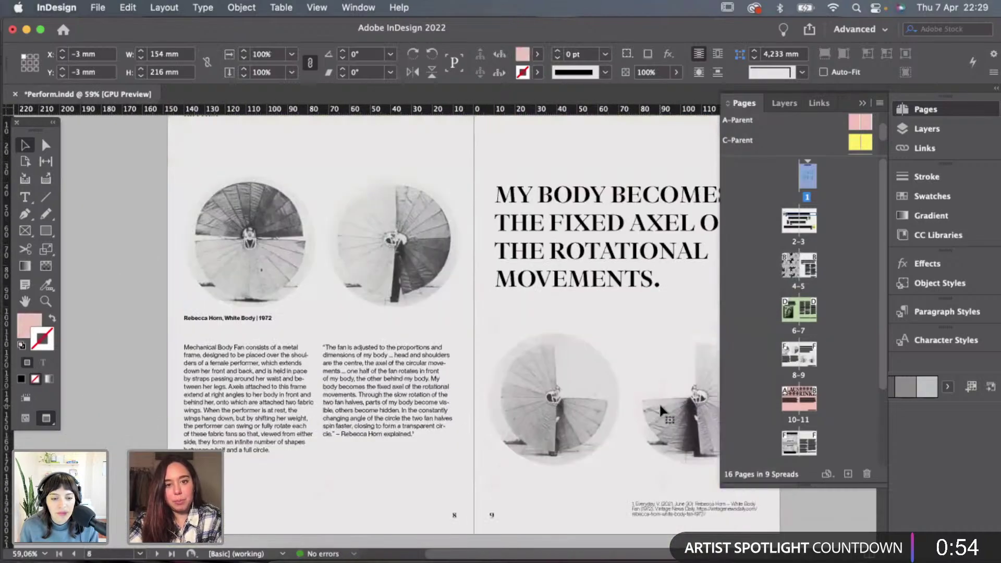
pyautogui.scroll(4, 612, 351)
pyautogui.scroll(-1, 613, 355)
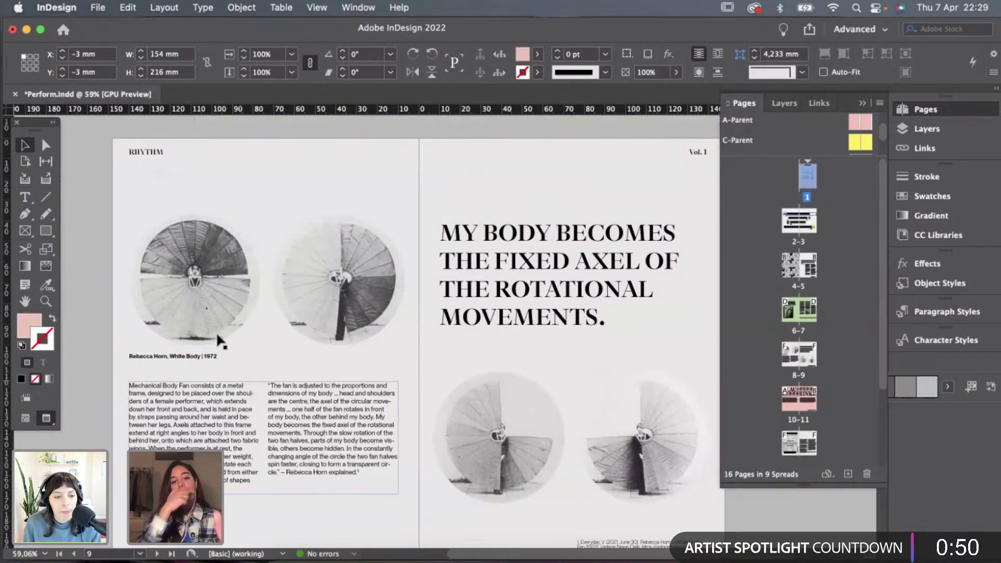
pyautogui.click(688, 356)
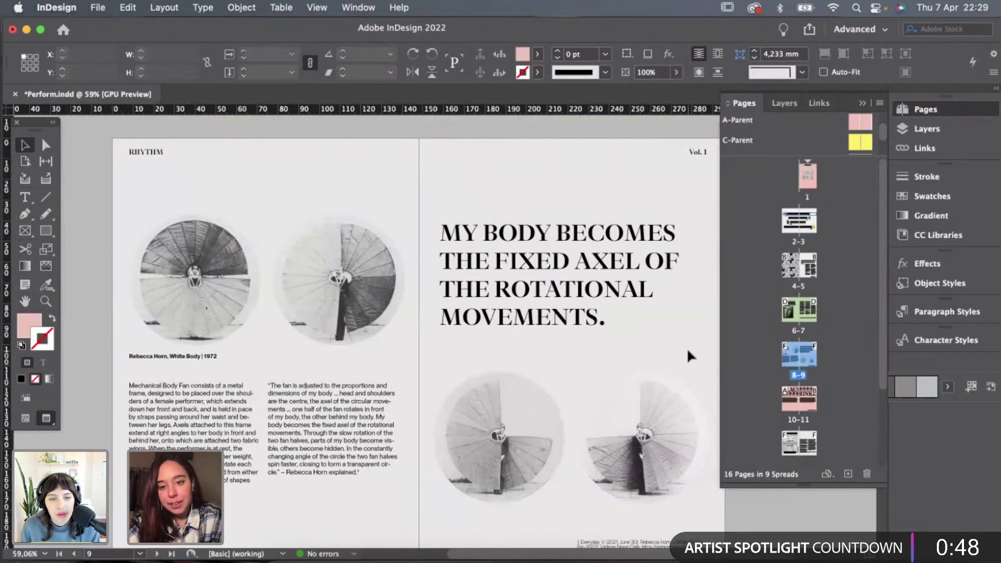
pyautogui.scroll(3, 688, 356)
pyautogui.scroll(-4, 687, 357)
pyautogui.scroll(5, 687, 356)
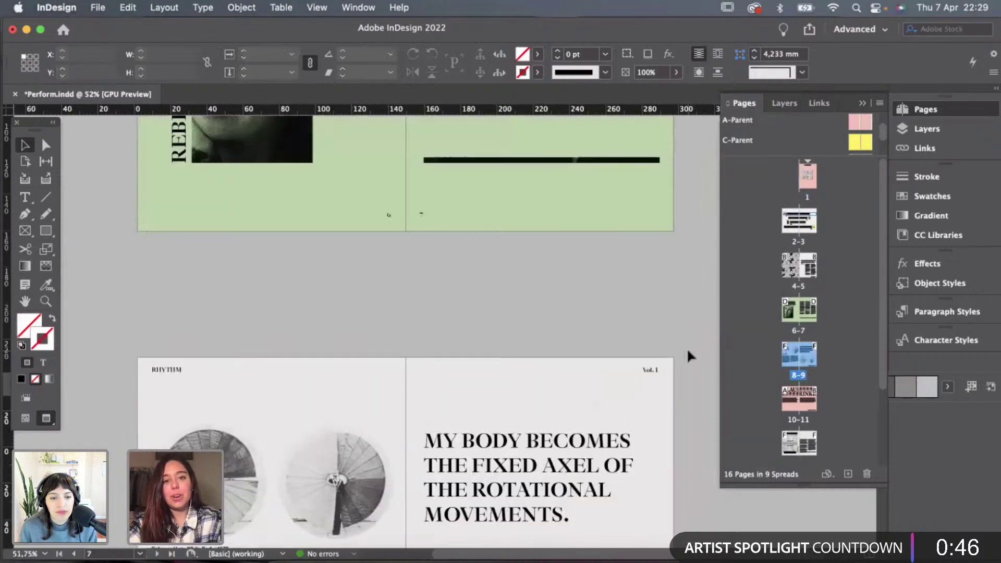
pyautogui.scroll(10, 686, 347)
pyautogui.scroll(2, 615, 318)
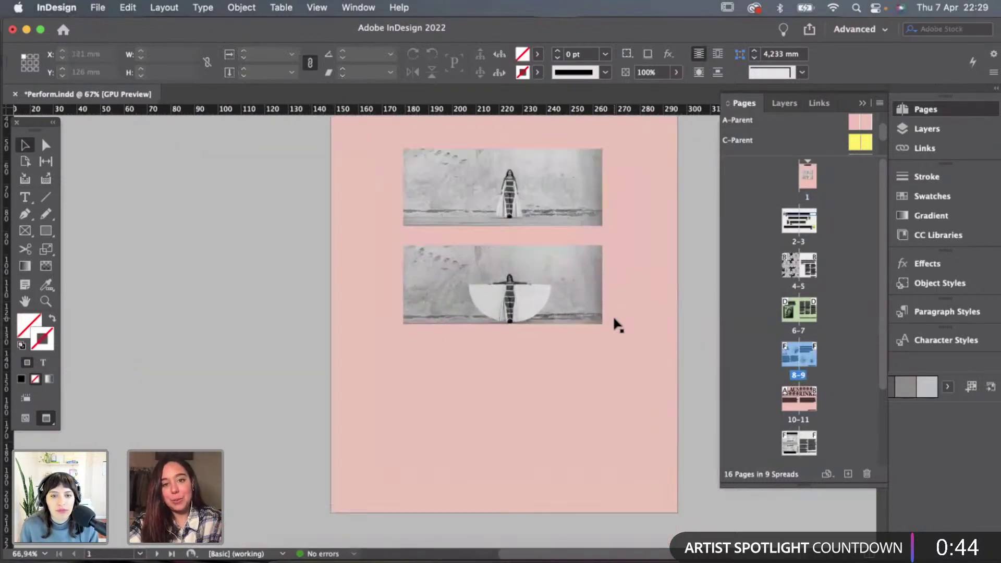
# Duplicate the second panel frame below it at about X 29.667 mm, Y 137 mm and shift its image to the third performance panel.
pyautogui.scroll(1, 617, 324)
pyautogui.click(530, 277)
pyautogui.moveTo(550, 305); pyautogui.dragTo(549, 400)
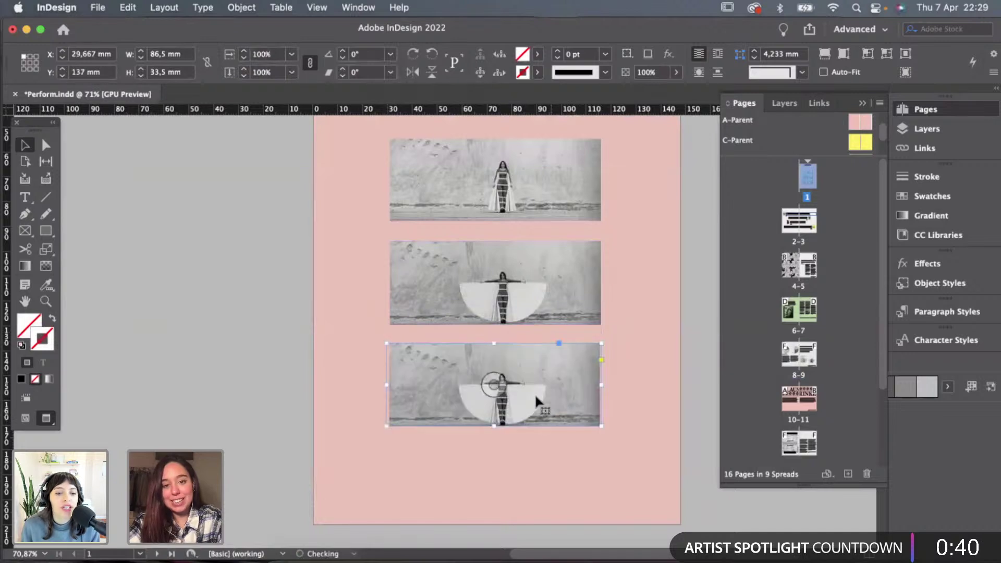
pyautogui.moveTo(493, 385)
pyautogui.mouseDown()
pyautogui.moveTo(496, 320)
pyautogui.moveTo(497, 383)
pyautogui.mouseUp()
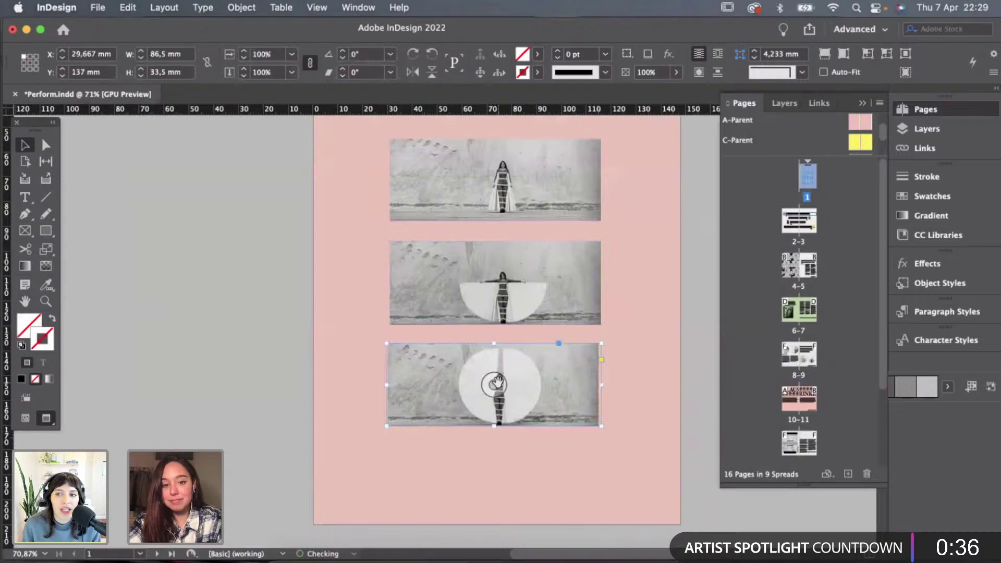
pyautogui.click(496, 384)
pyautogui.click(672, 421)
pyautogui.click(710, 418)
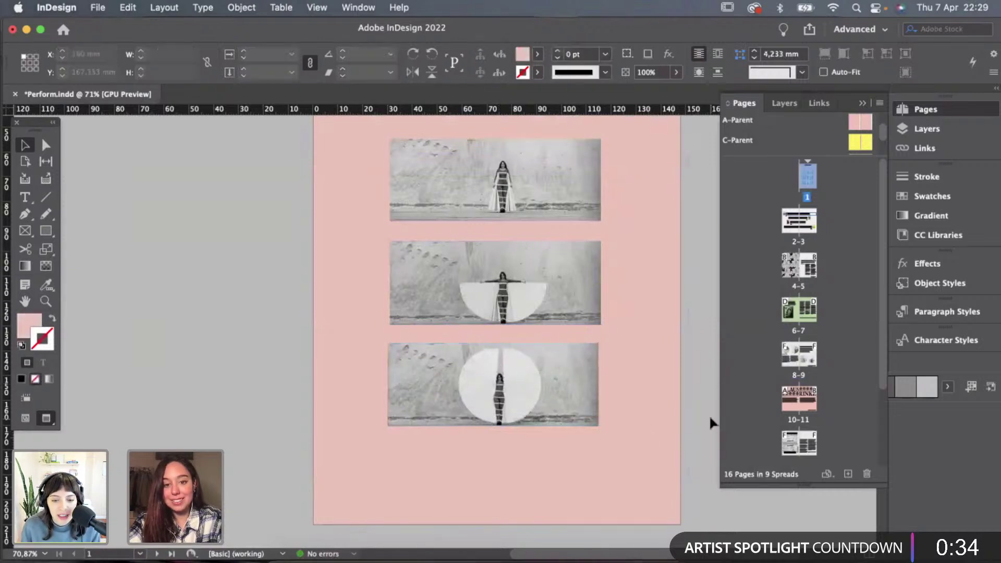
# Fine-tune the image inside the third frame to X+ 1.333 mm, Y+ -81.667 mm so its figure lines up with the panels above.
pyautogui.scroll(2, 690, 378)
pyautogui.click(554, 367)
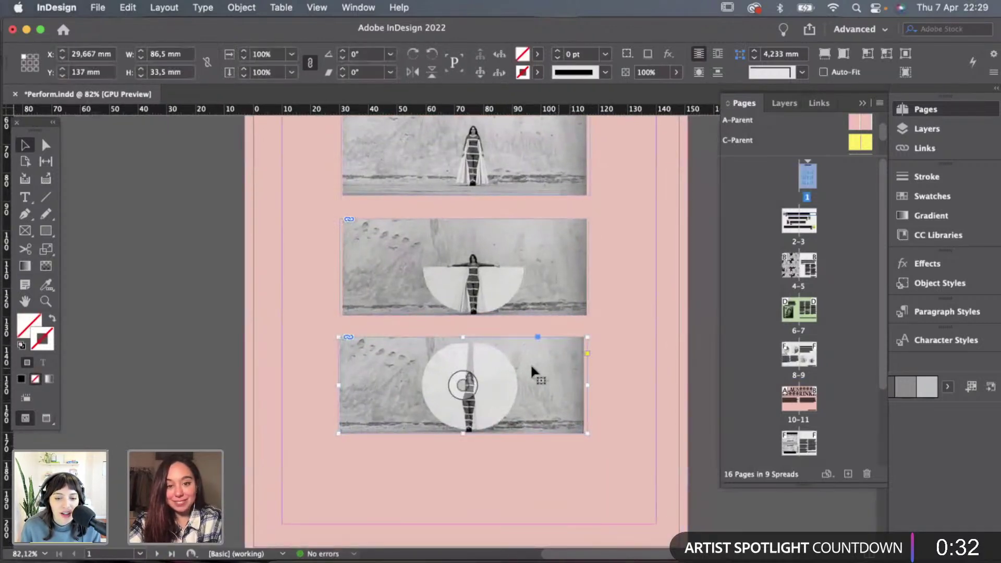
pyautogui.moveTo(462, 385); pyautogui.dragTo(464, 384)
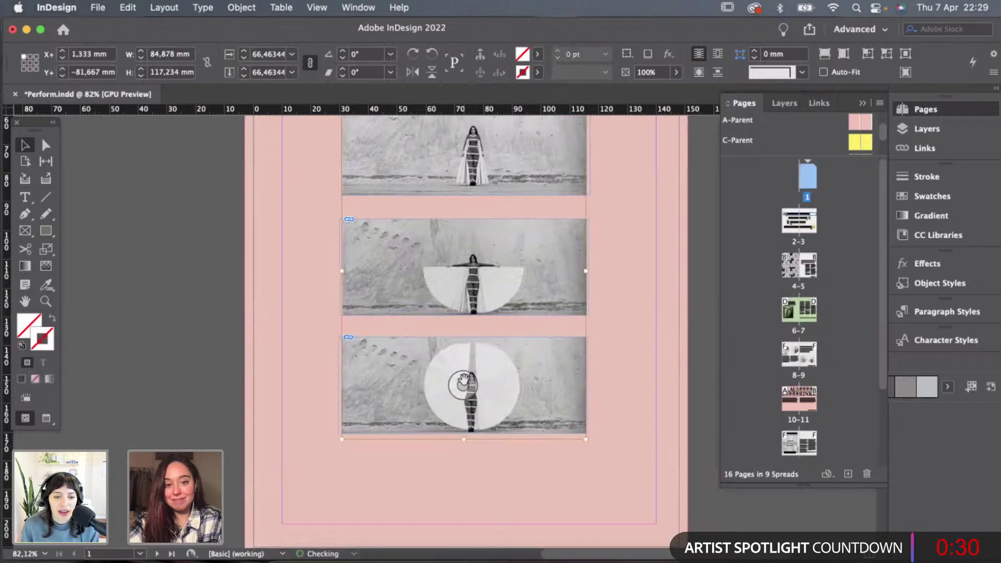
pyautogui.click(708, 373)
pyautogui.press('w')
pyautogui.scroll(-2, 692, 384)
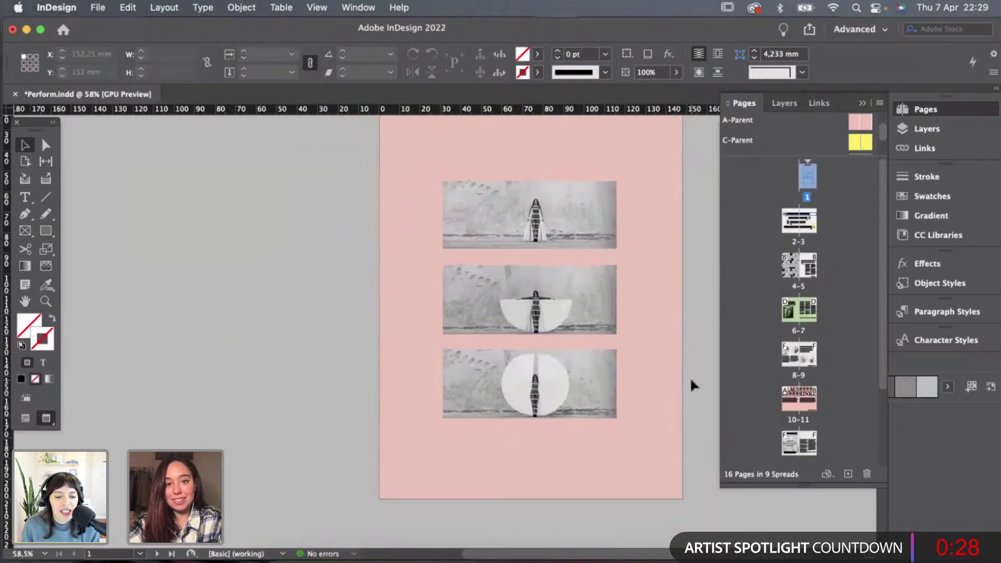
# Nudge the image slightly upward inside the second frame, to about X+ 1 mm, Y+ -40.234 mm, and check the cover in preview.
pyautogui.scroll(-1, 693, 384)
pyautogui.click(607, 314)
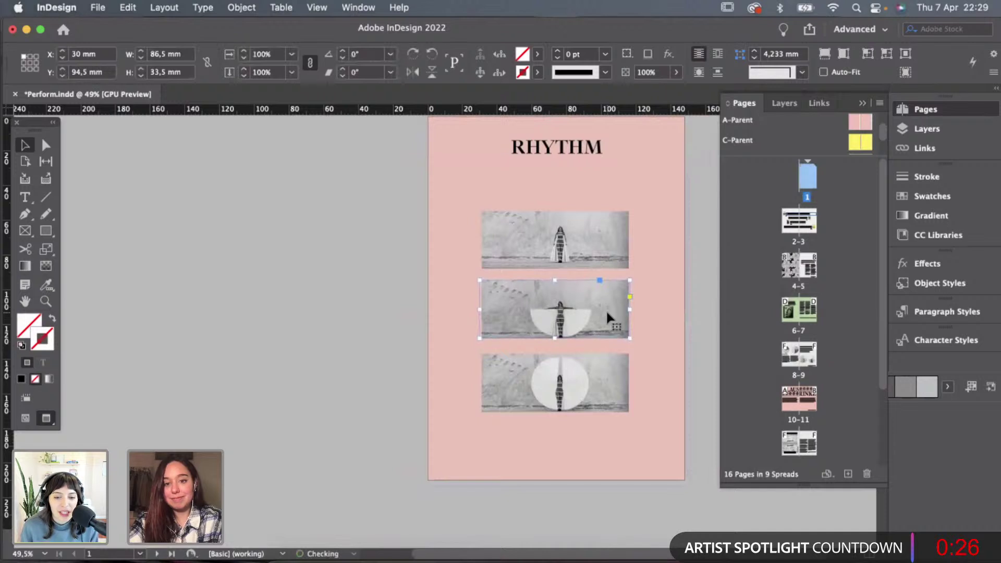
pyautogui.click(696, 343)
pyautogui.hscroll(1, 697, 344)
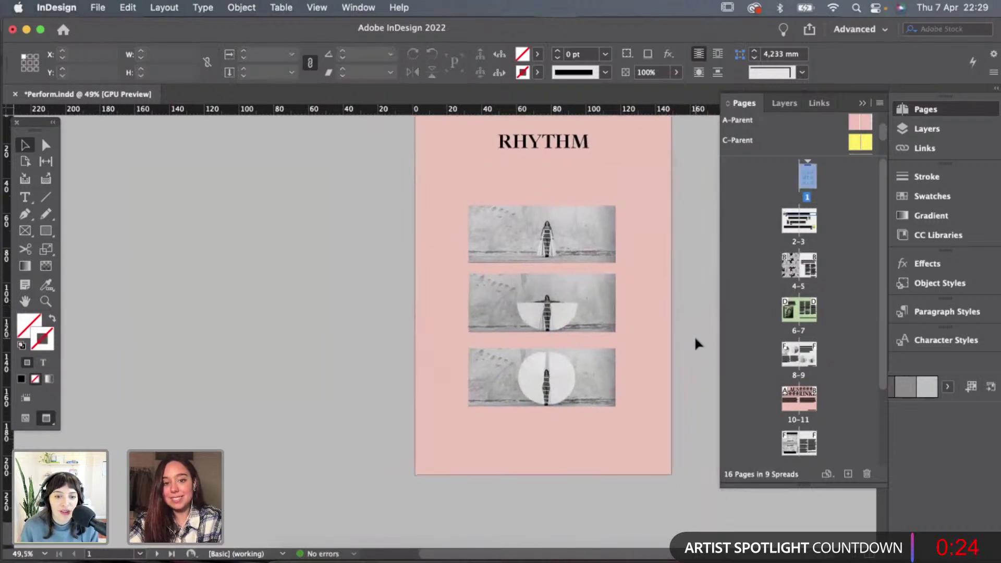
pyautogui.press('w')
pyautogui.press('w')
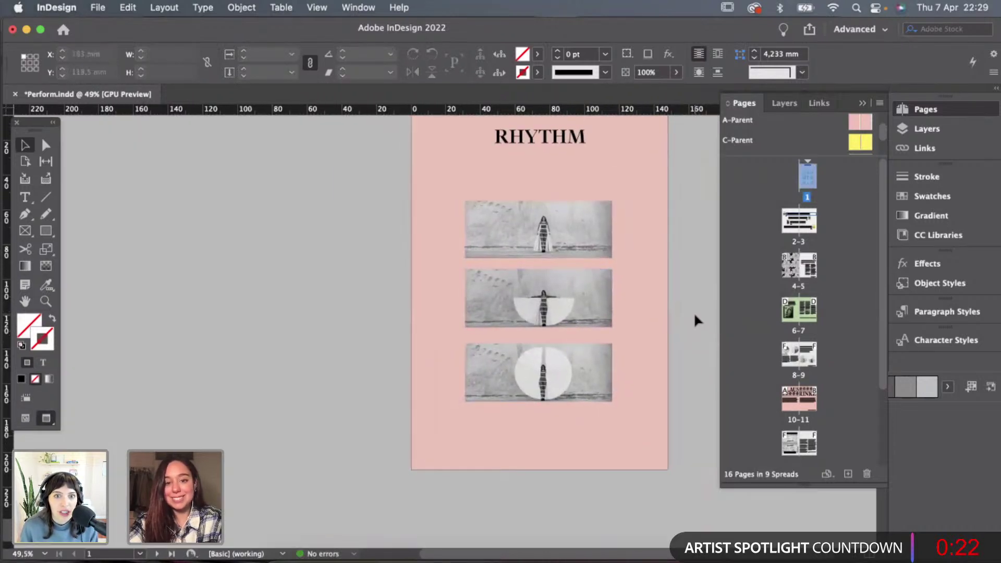
pyautogui.click(536, 297)
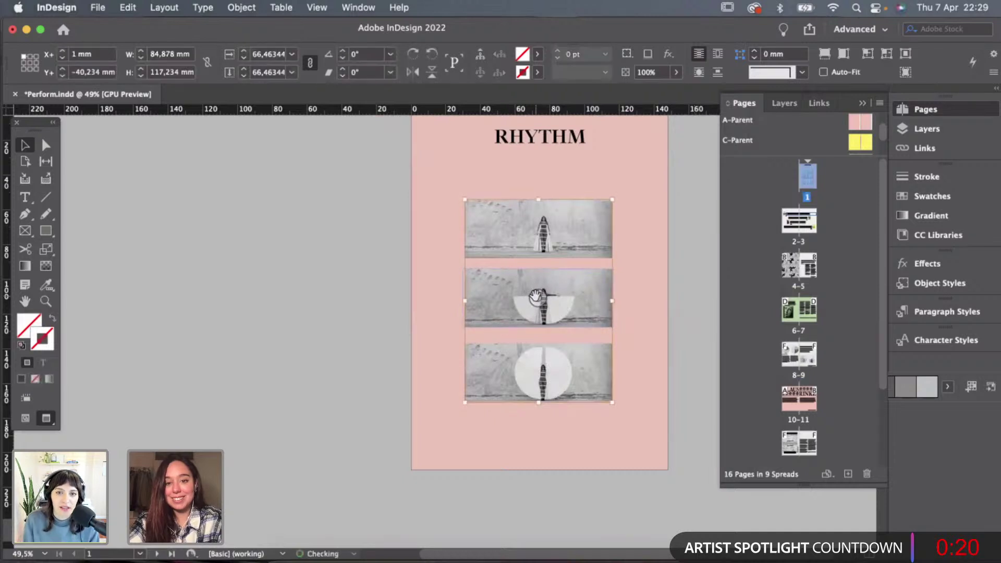
pyautogui.click(704, 308)
pyautogui.press('w')
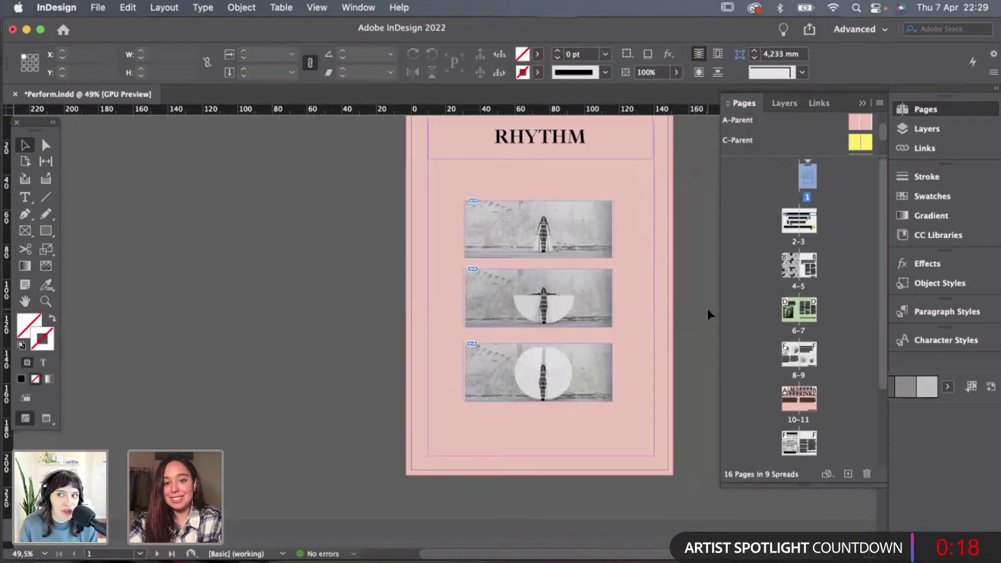
pyautogui.press('w')
pyautogui.moveTo(631, 224); pyautogui.dragTo(516, 380)
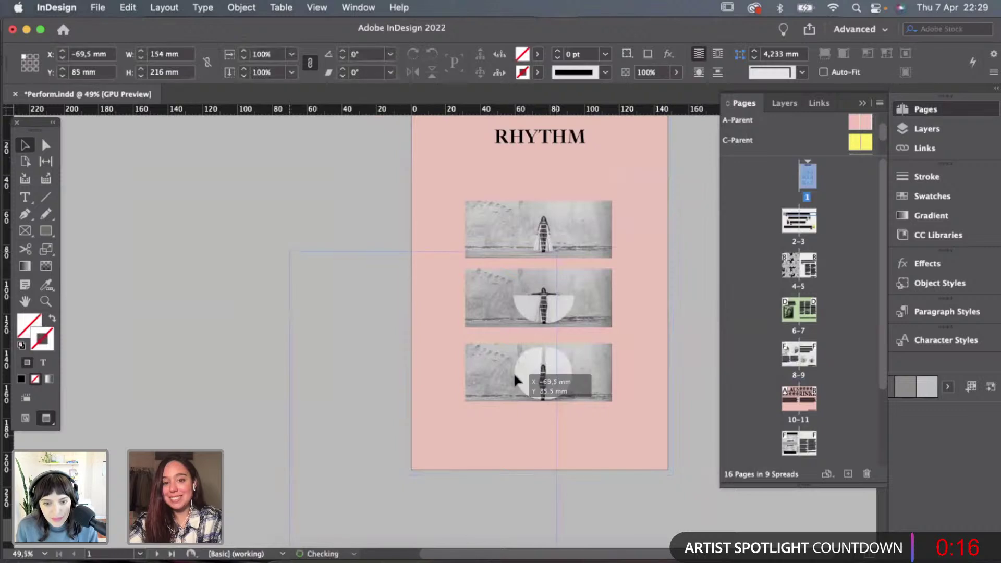
pyautogui.press('super+z')
pyautogui.click(693, 321)
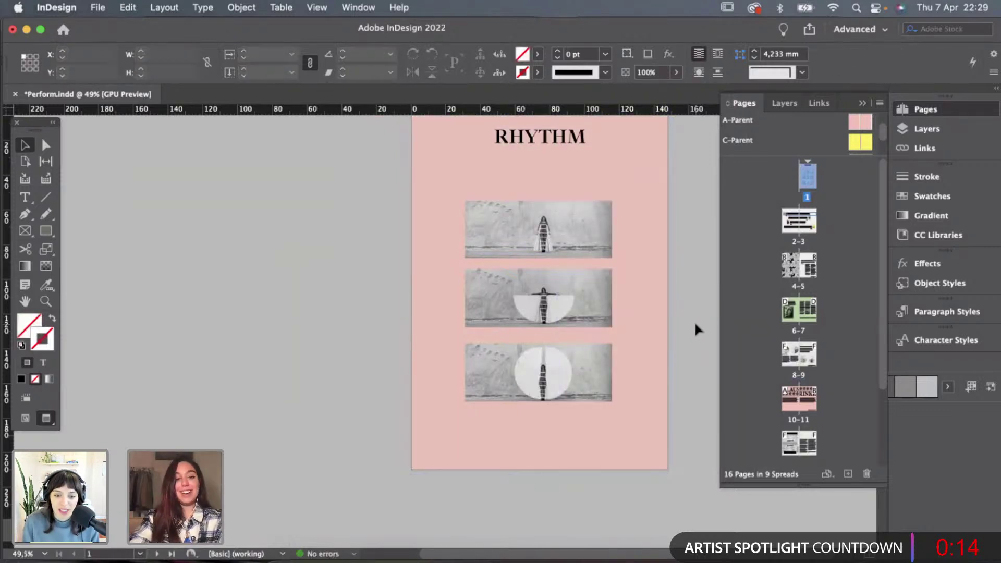
# Switch to Safari and look over the projects on the graphic designer's Behance profile.
pyautogui.press('super+Tab')
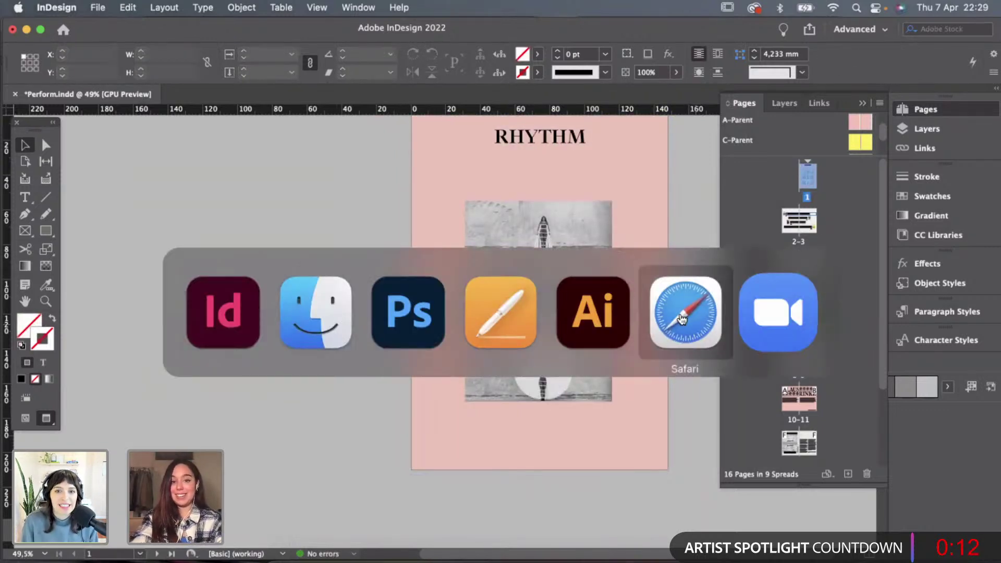
pyautogui.click(682, 319)
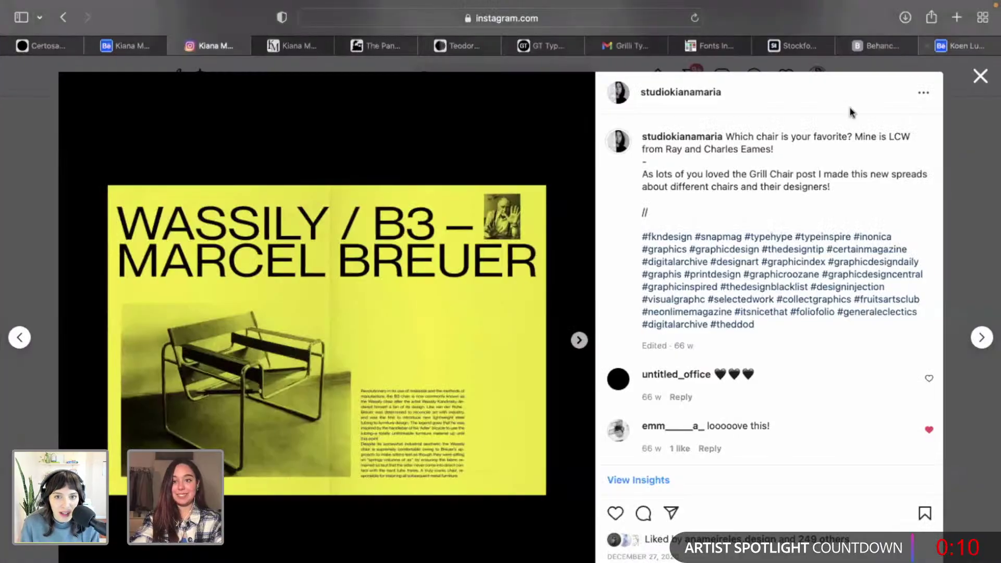
pyautogui.click(971, 49)
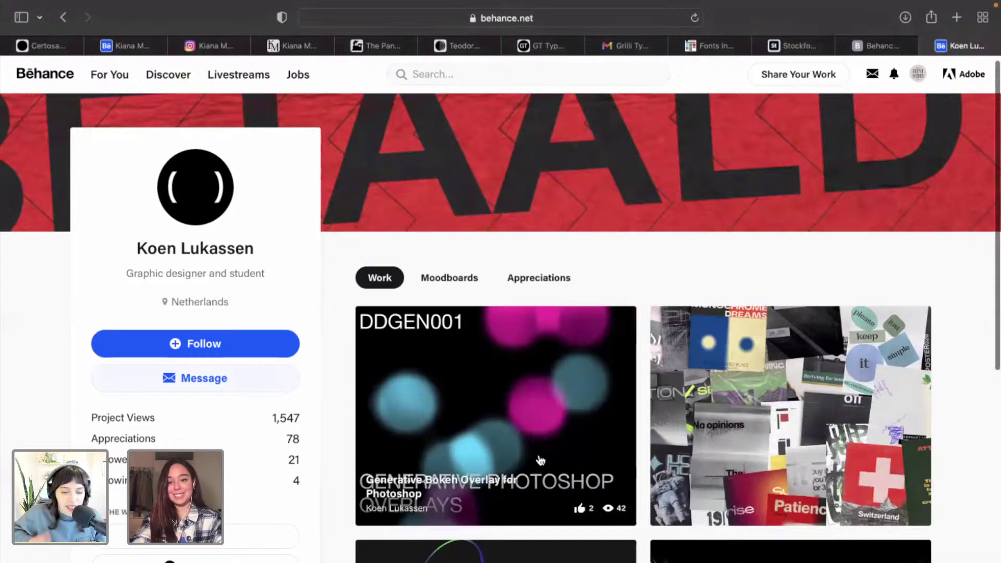
pyautogui.scroll(-2, 541, 460)
pyautogui.scroll(3, 540, 460)
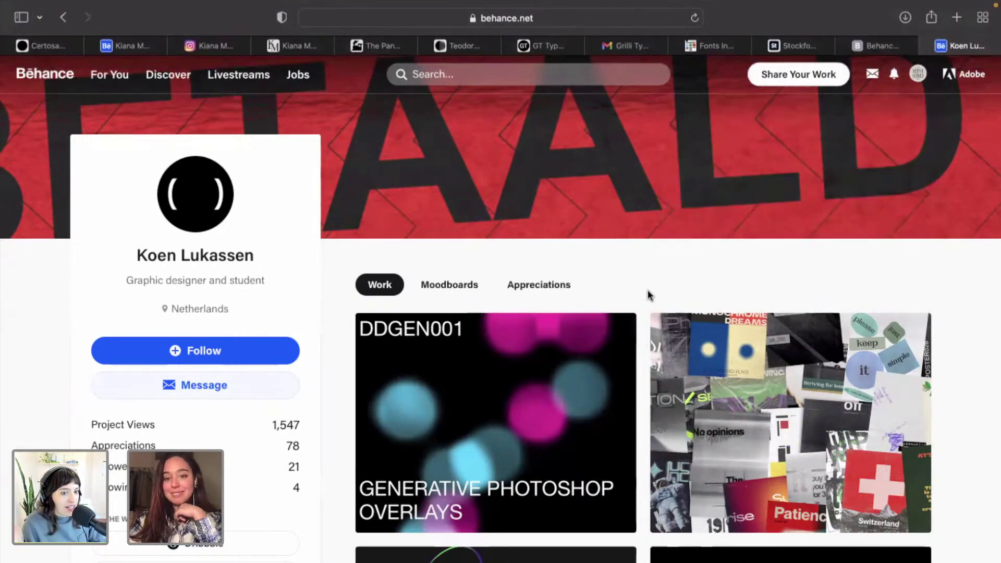
pyautogui.scroll(-1, 649, 296)
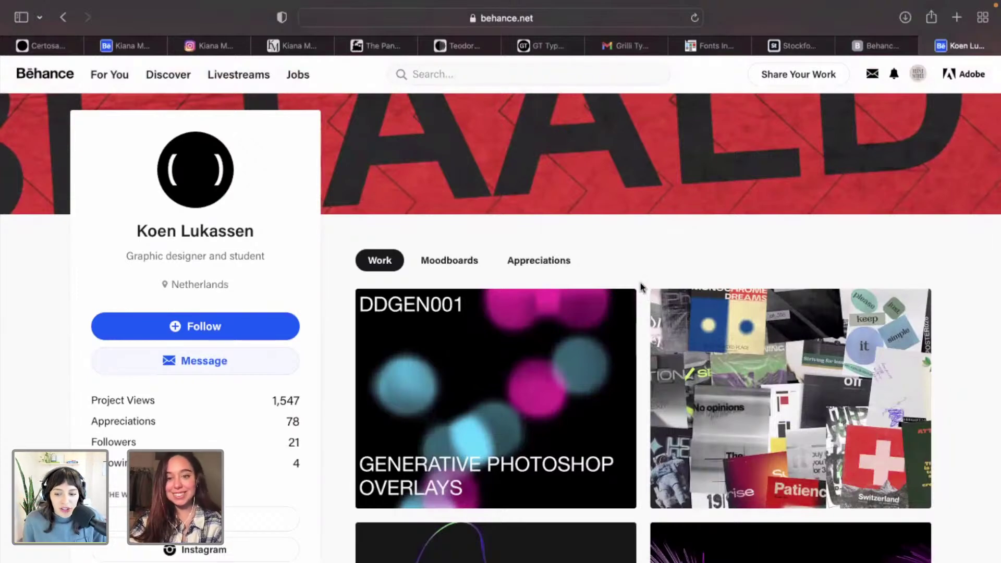
pyautogui.scroll(-2, 639, 278)
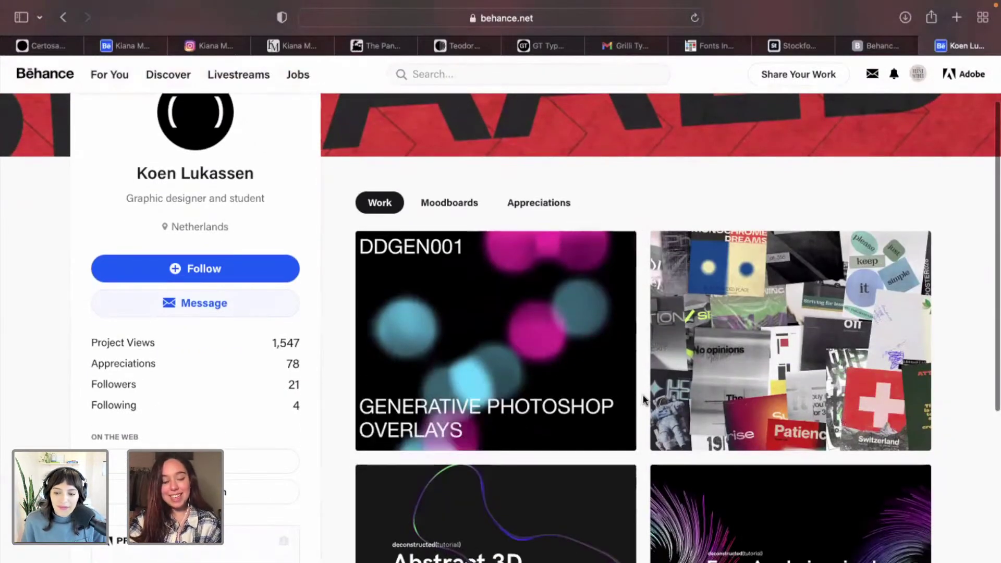
# Open the "Recap daily Deconstructed posters 001-030" project and look over its opening collage of overlapping posters.
pyautogui.click(751, 330)
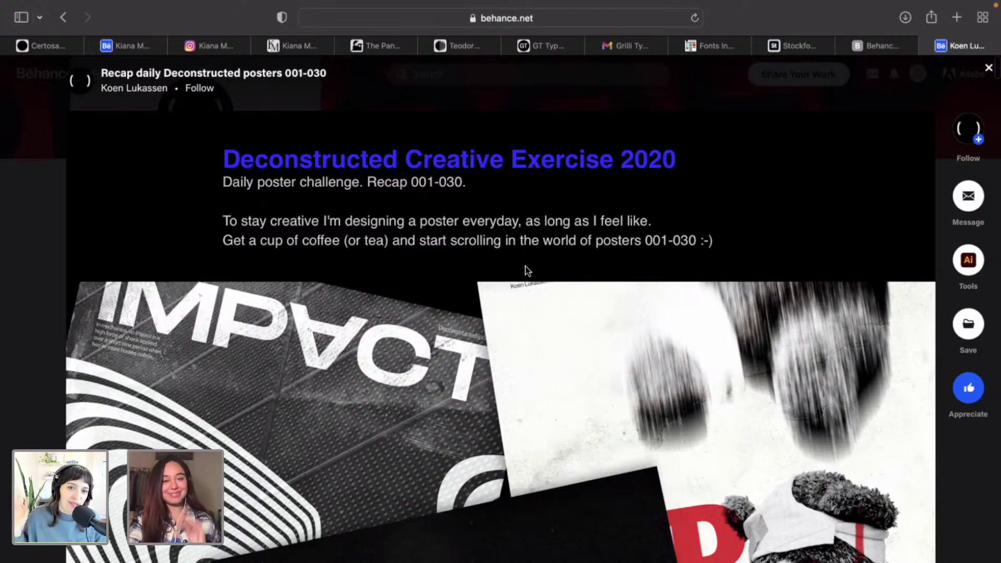
pyautogui.scroll(-2, 527, 269)
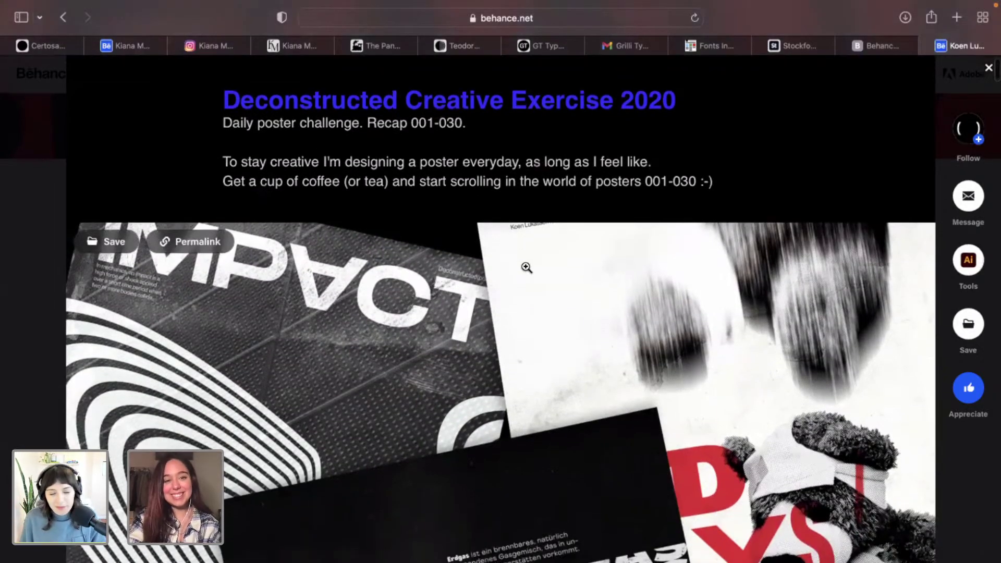
pyautogui.scroll(-5, 509, 345)
pyautogui.scroll(-12, 510, 346)
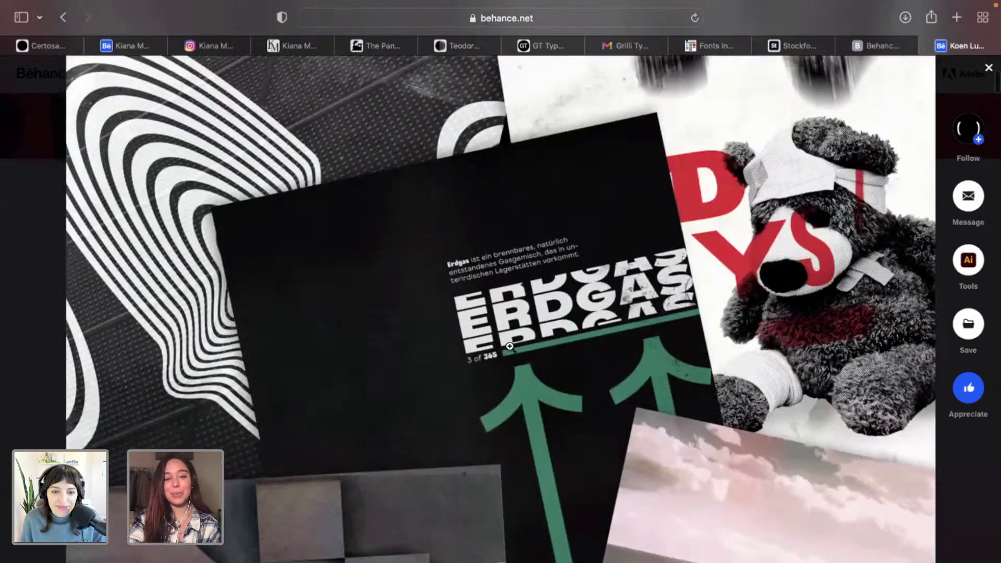
pyautogui.scroll(10, 510, 346)
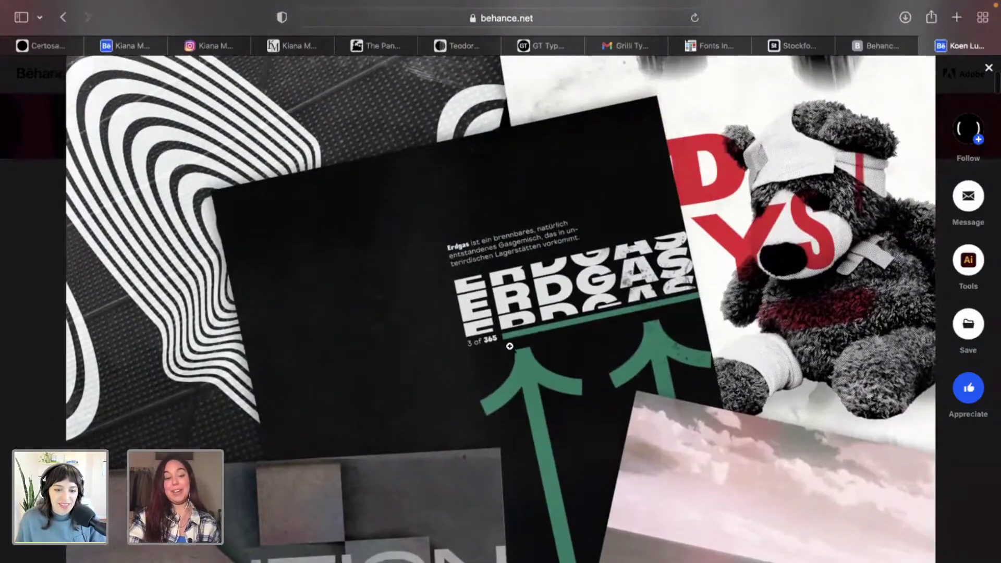
pyautogui.scroll(3, 548, 318)
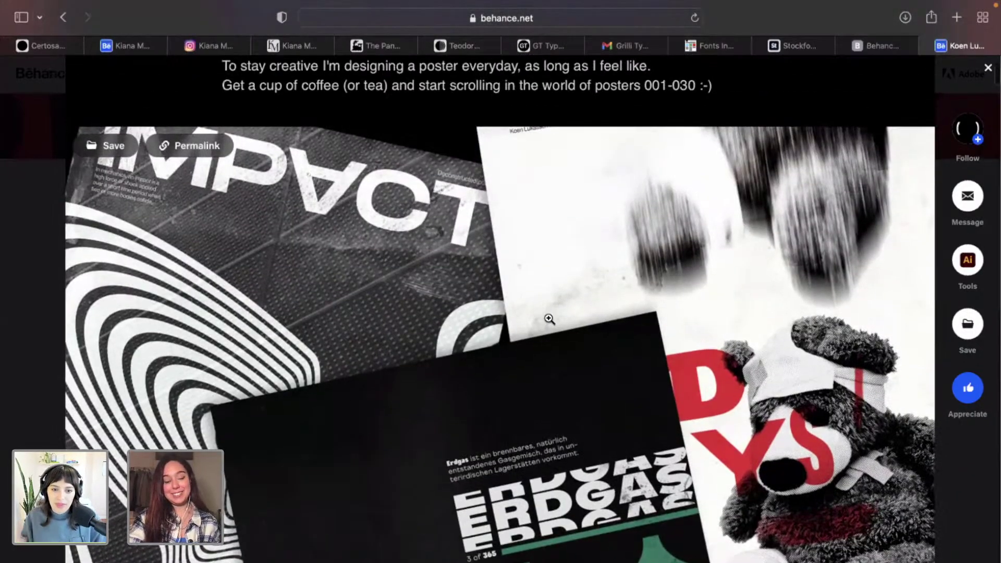
pyautogui.scroll(-2, 548, 318)
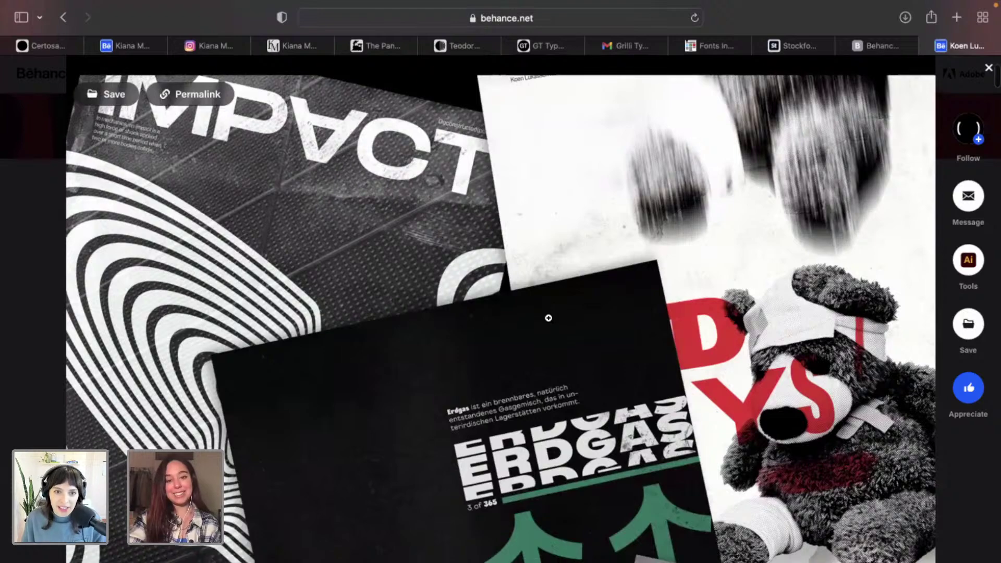
pyautogui.scroll(-5, 548, 318)
pyautogui.scroll(-3, 548, 318)
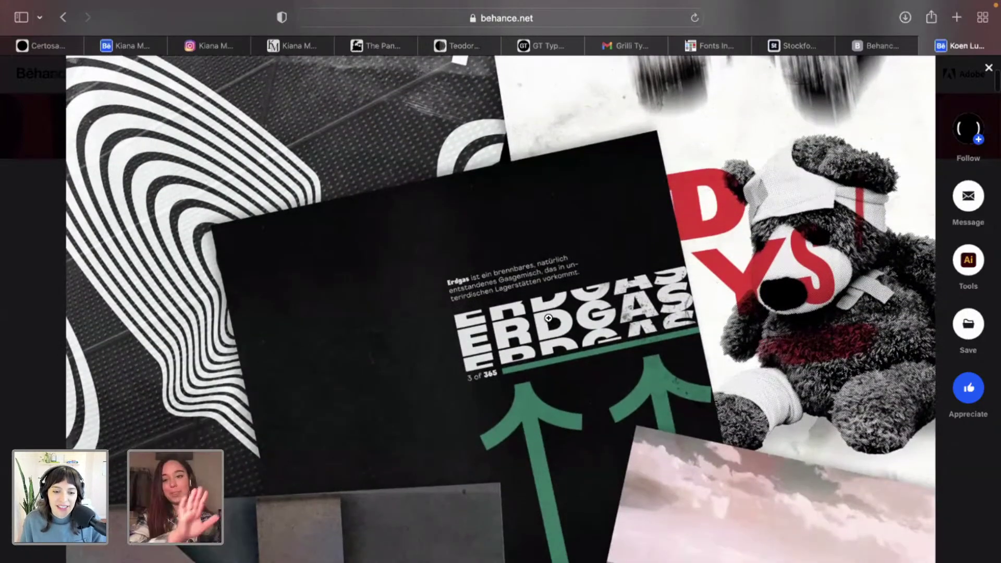
pyautogui.scroll(-15, 548, 318)
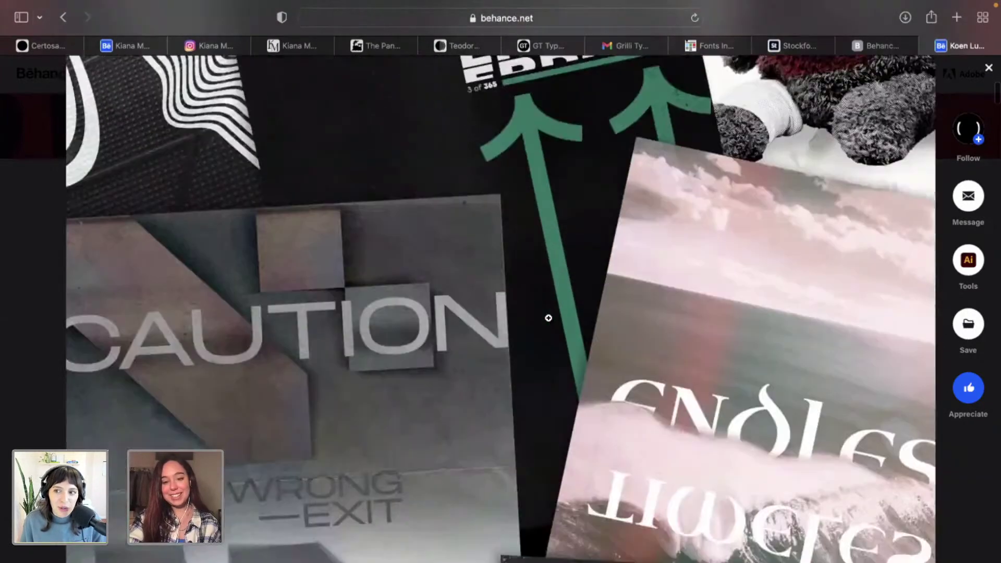
pyautogui.scroll(-15, 549, 318)
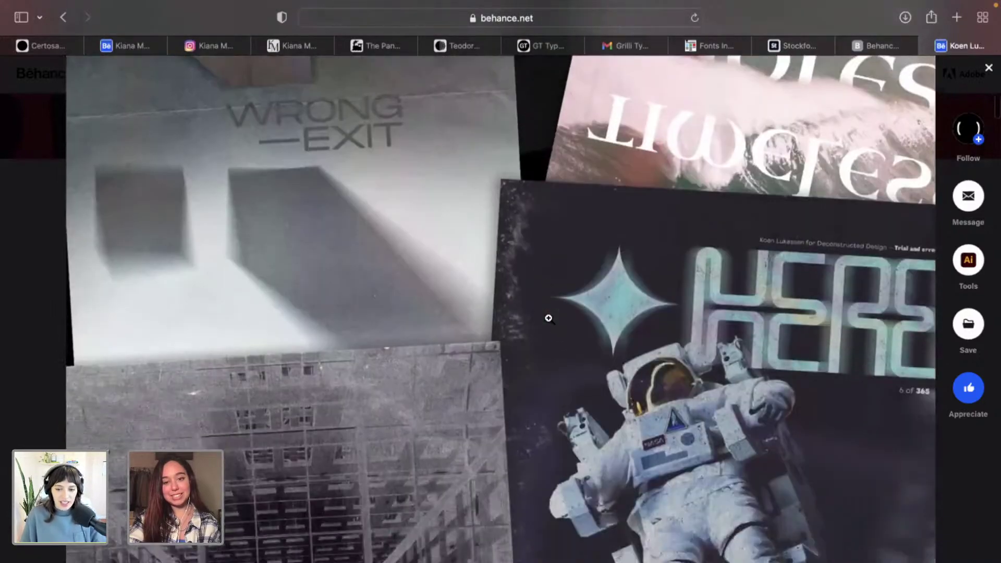
pyautogui.scroll(-15, 548, 318)
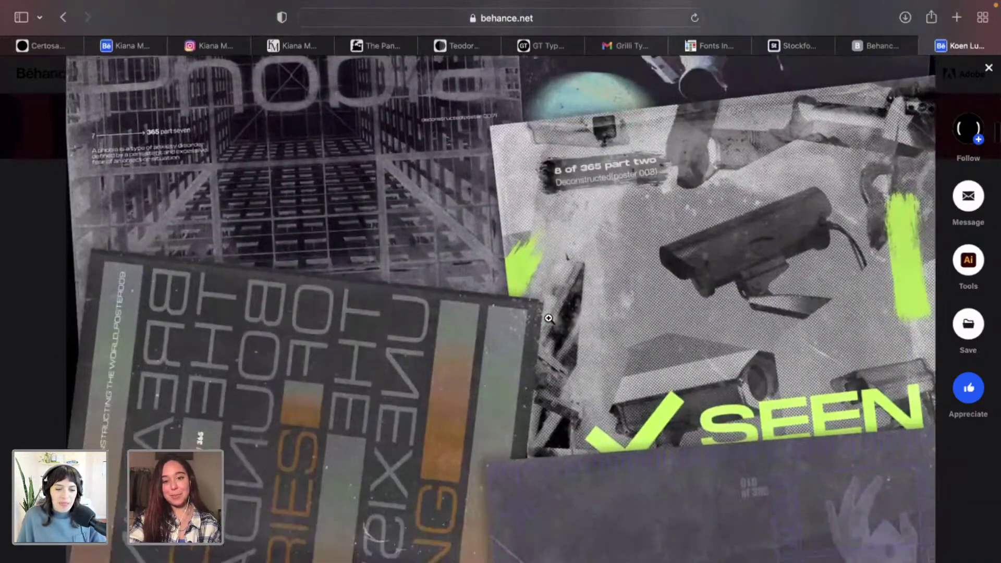
# Examine the individual posters 001 to 006 in the project, from IMPACT and BAD dAYS to CAUTION and HERO.
pyautogui.scroll(-1, 632, 392)
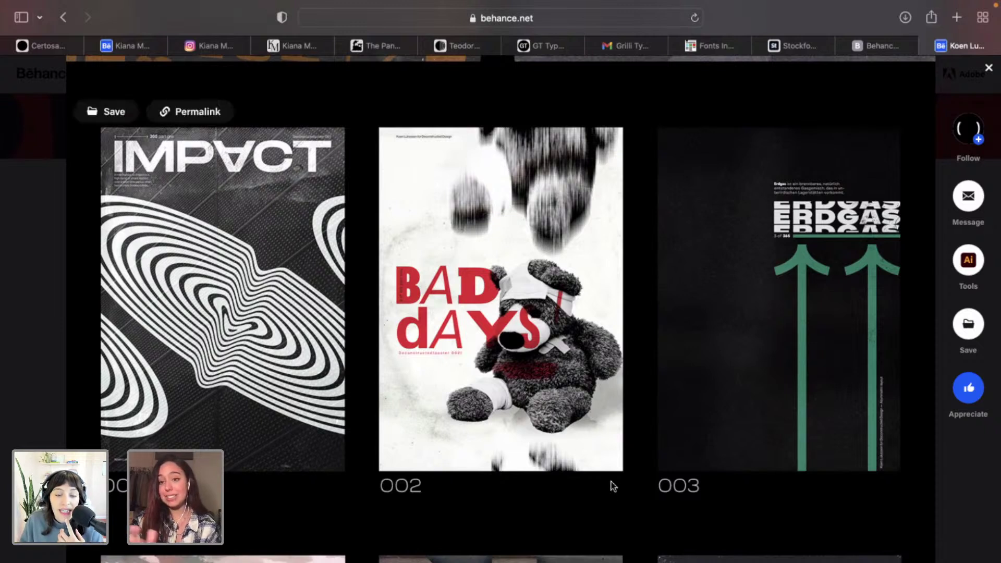
pyautogui.scroll(2, 641, 495)
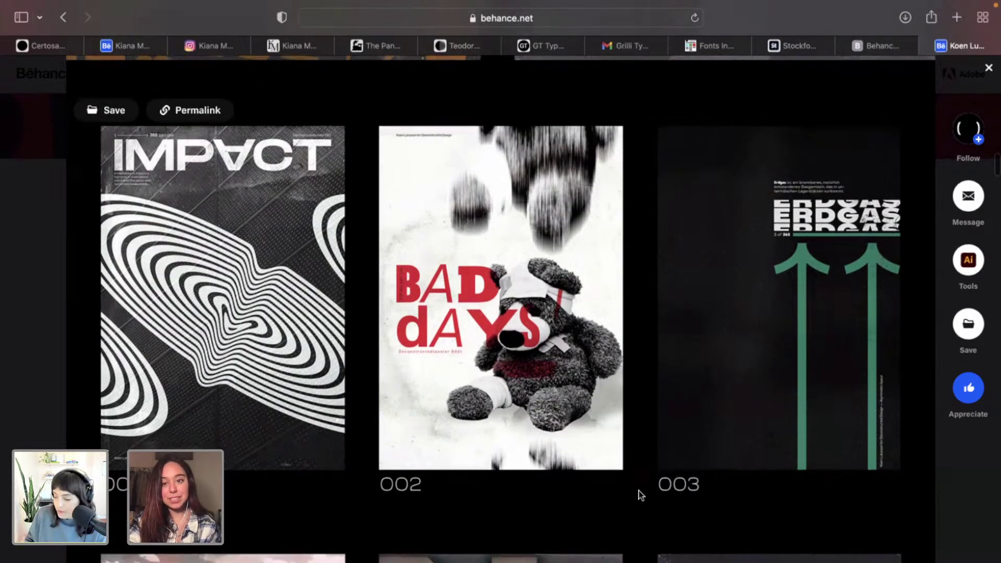
pyautogui.scroll(3, 641, 496)
pyautogui.scroll(-15, 641, 495)
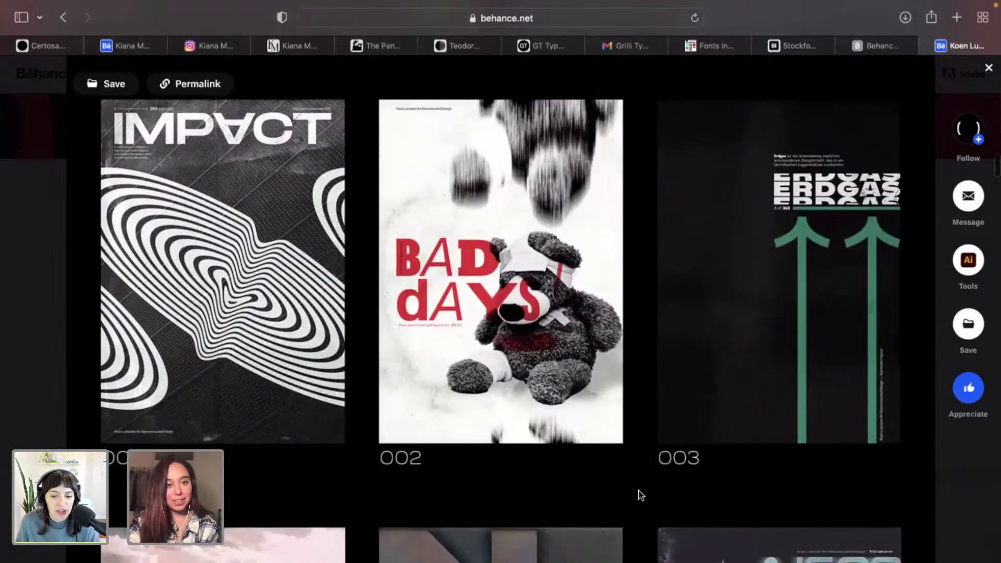
pyautogui.scroll(-4, 641, 495)
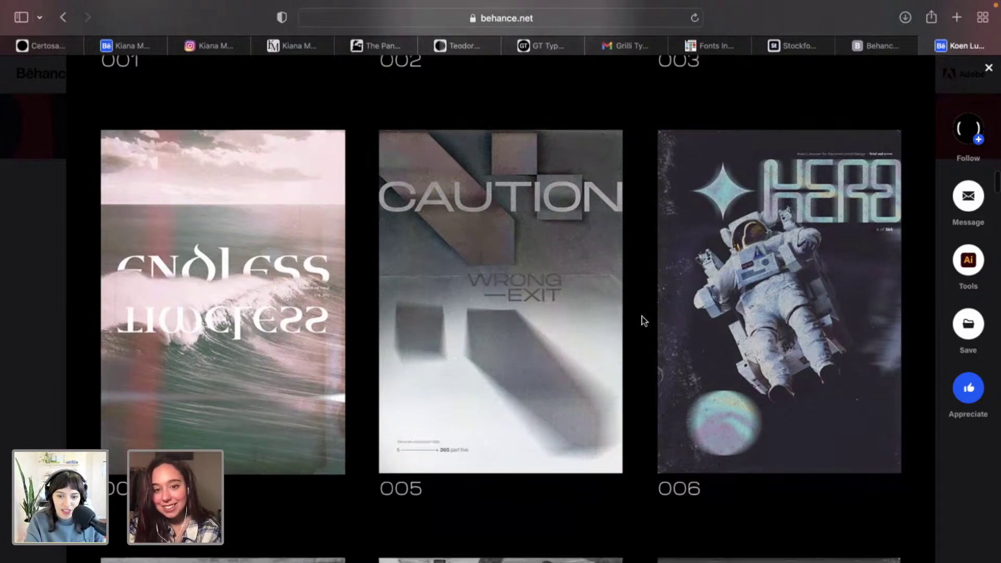
pyautogui.scroll(2, 644, 321)
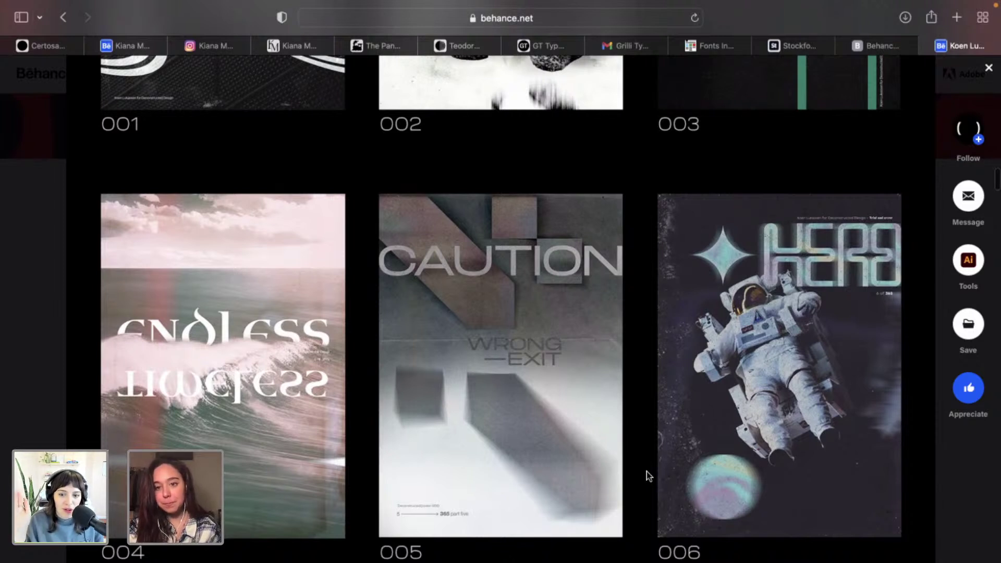
pyautogui.scroll(-1, 647, 471)
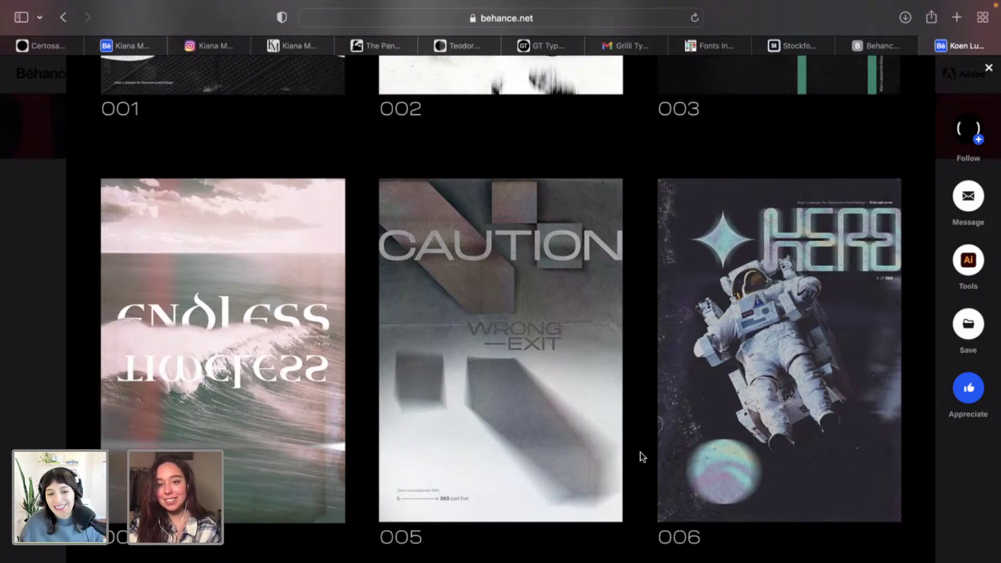
# Examine posters 007 to 009 and view the SEEN poster with the surveillance cameras up close.
pyautogui.scroll(-10, 642, 457)
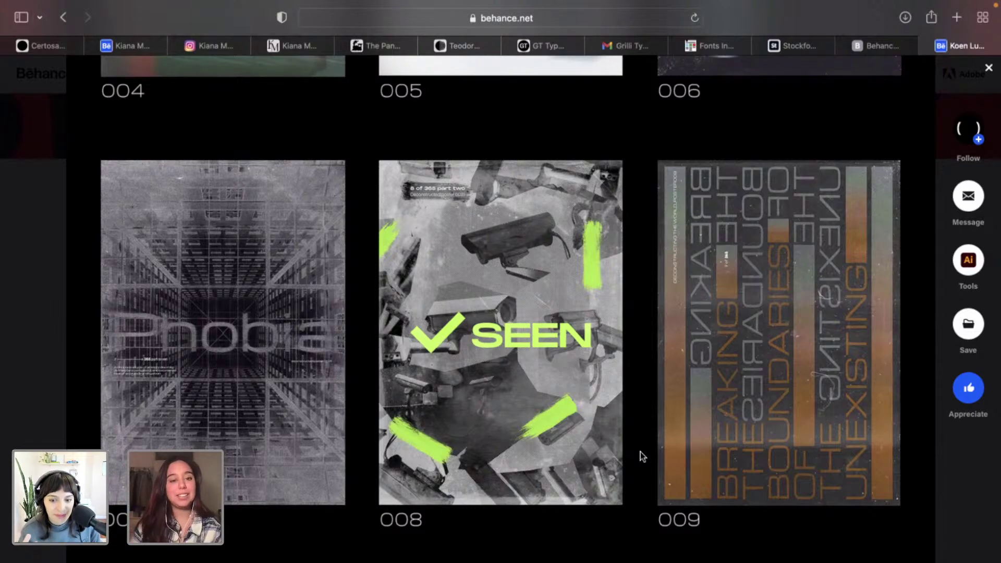
pyautogui.scroll(5, 643, 456)
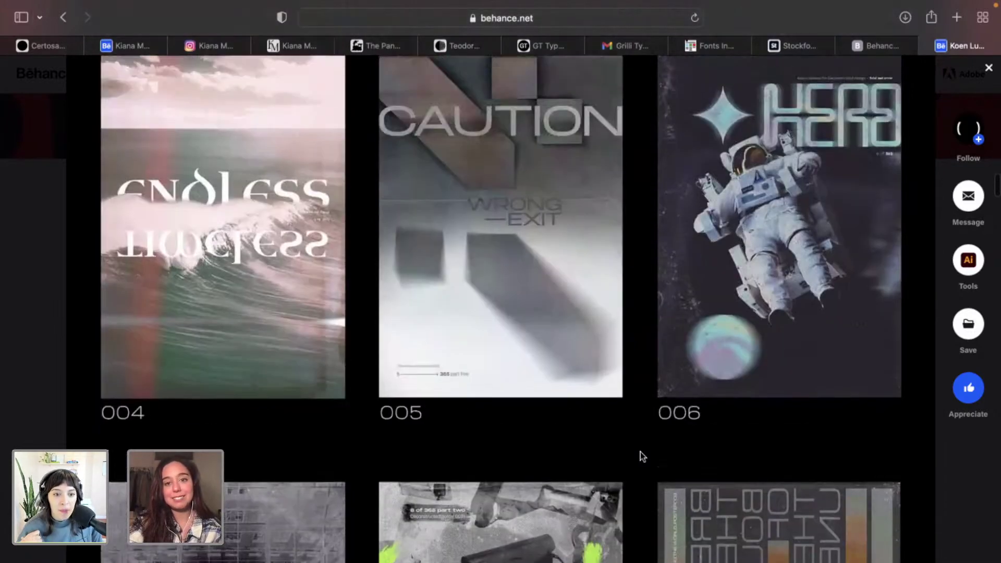
pyautogui.scroll(-5, 699, 402)
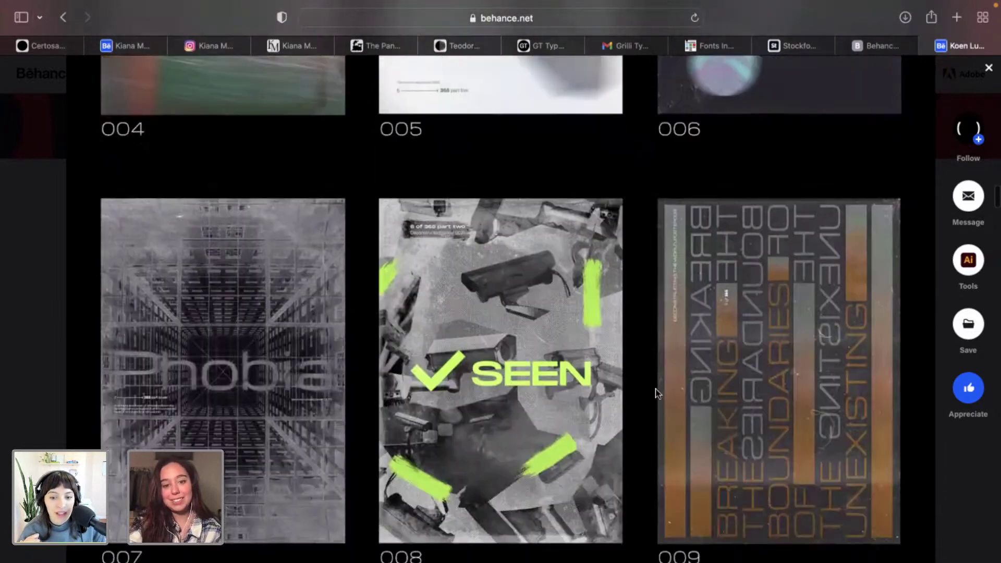
pyautogui.scroll(-1, 624, 372)
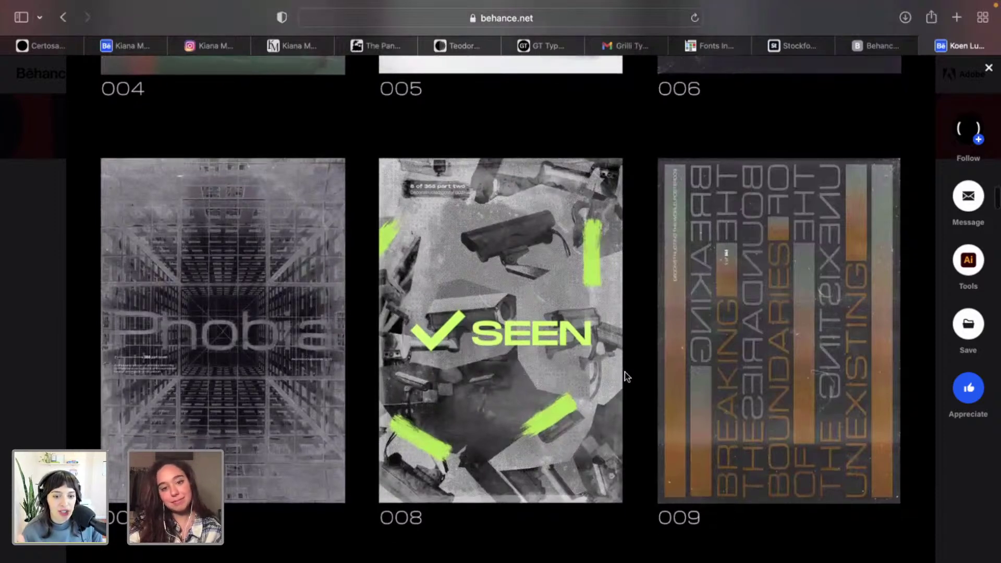
pyautogui.scroll(5, 582, 332)
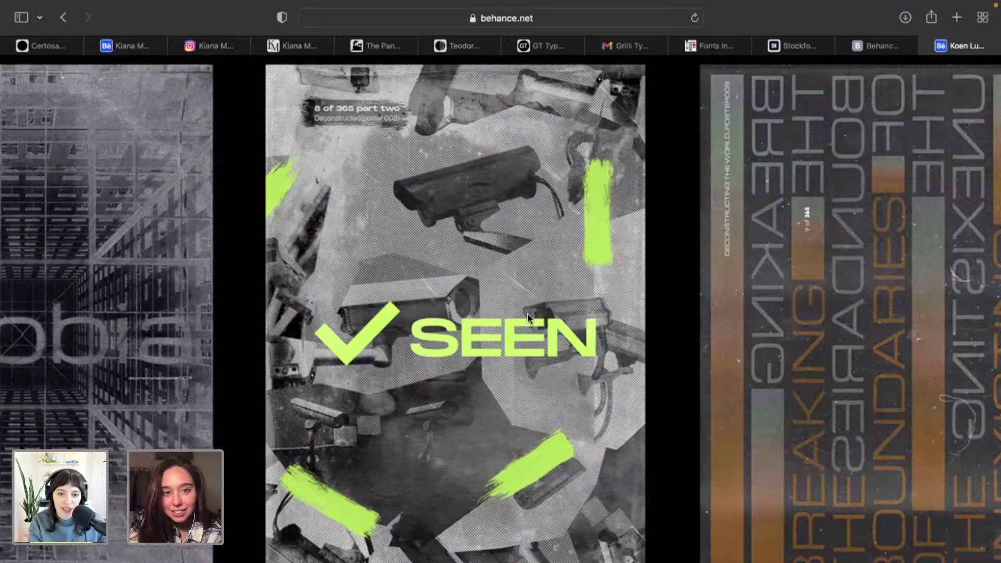
pyautogui.scroll(-5, 527, 313)
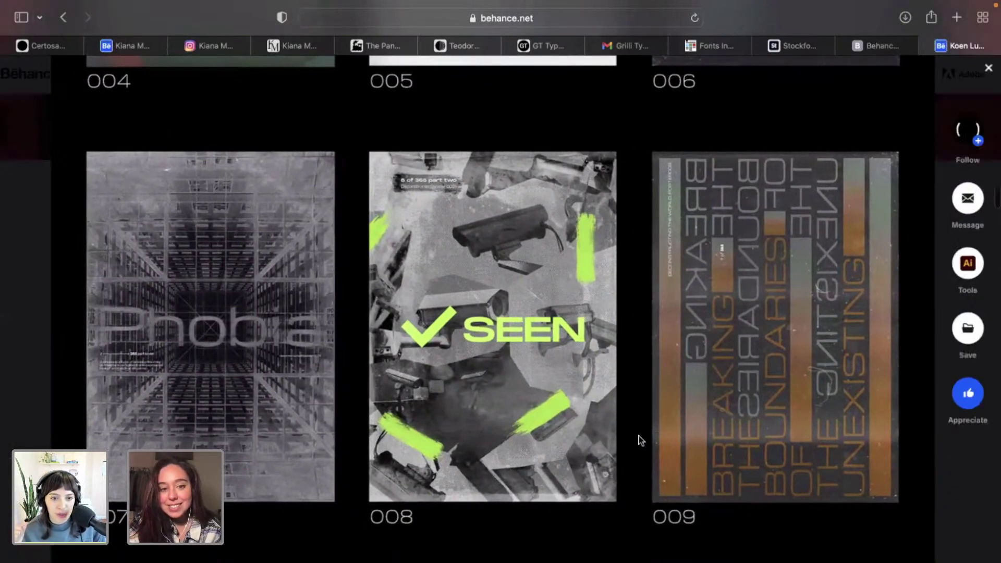
# Look at poster 010, Missing Context, and the following collage of posters from 011 onward.
pyautogui.scroll(-3, 641, 440)
pyautogui.scroll(-10, 641, 440)
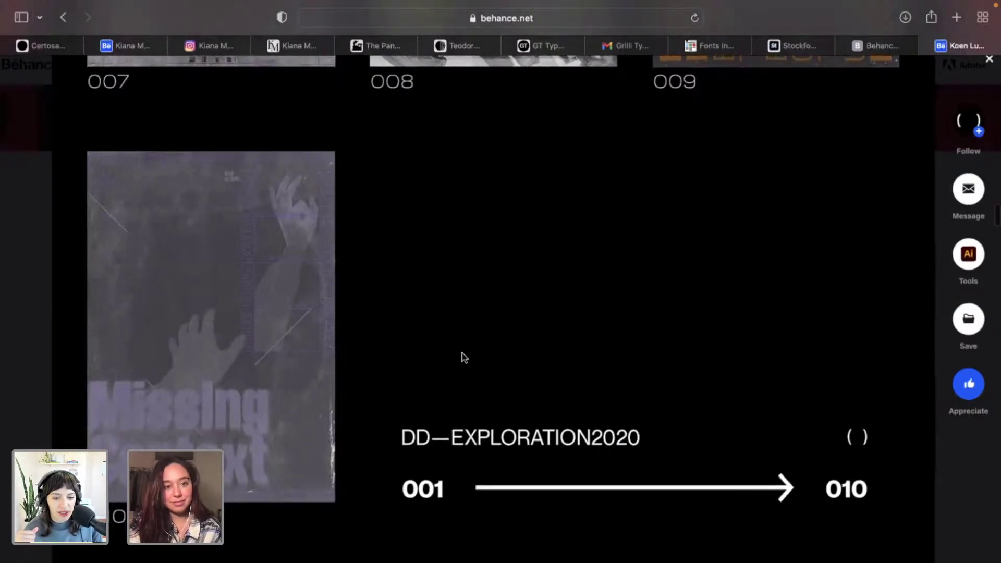
pyautogui.scroll(-5, 461, 354)
pyautogui.scroll(-2, 462, 354)
pyautogui.scroll(-12, 462, 352)
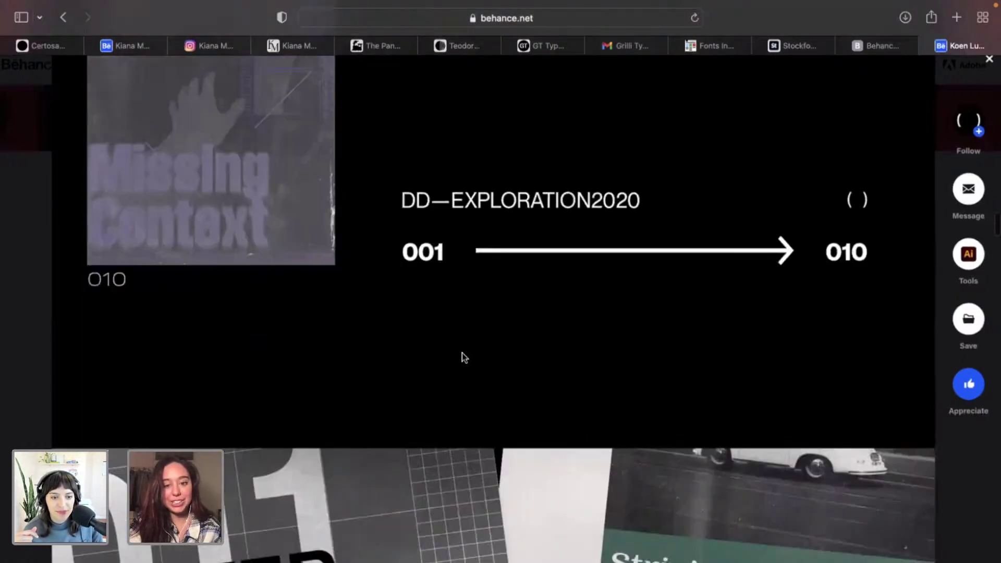
pyautogui.scroll(2, 266, 258)
pyautogui.scroll(-20, 266, 258)
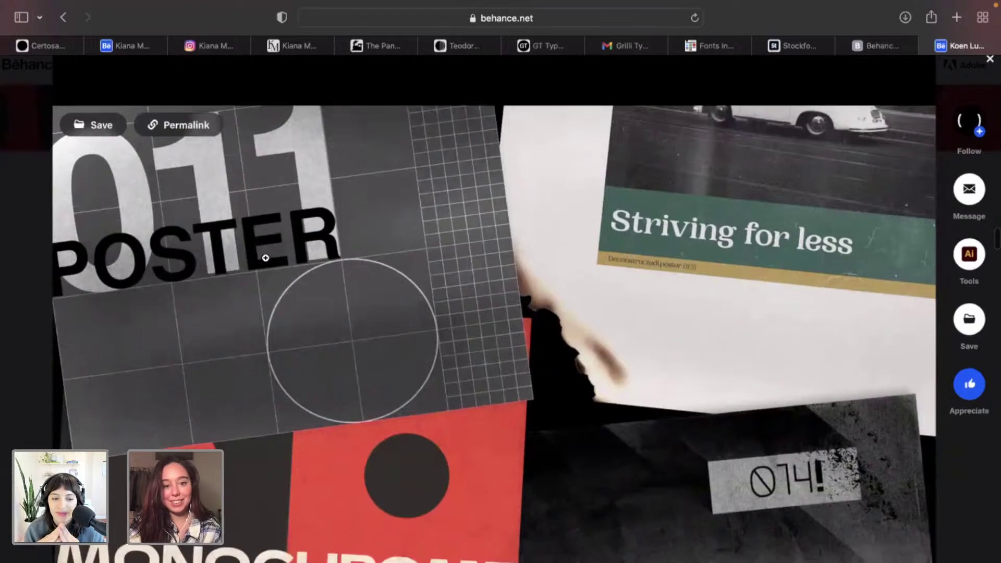
pyautogui.scroll(20, 281, 245)
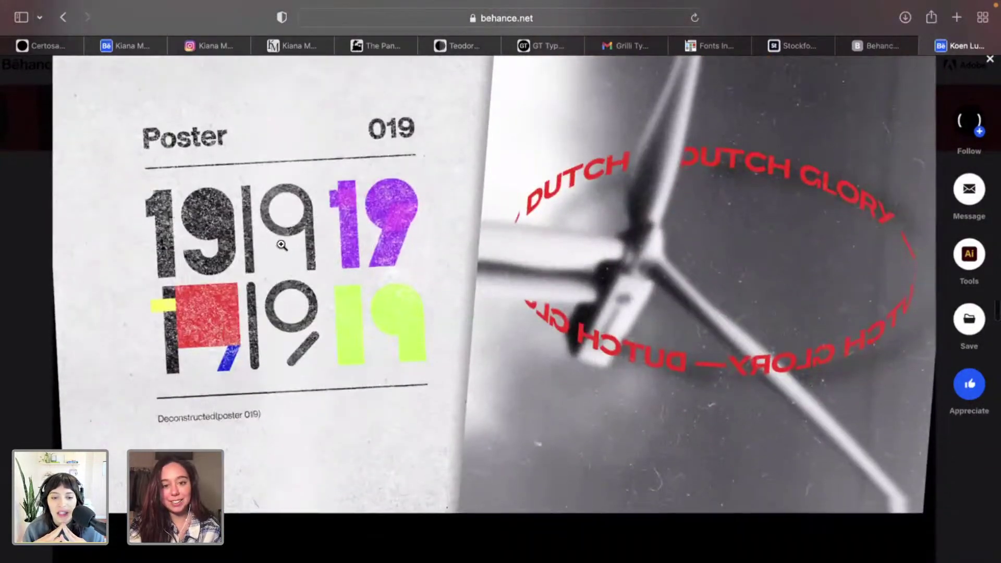
# Study the individual posters 011 to 016, comparing the layouts of POSTER 011, MONOCHROME DREAMS, Striving for less and the following row.
pyautogui.scroll(-2, 344, 312)
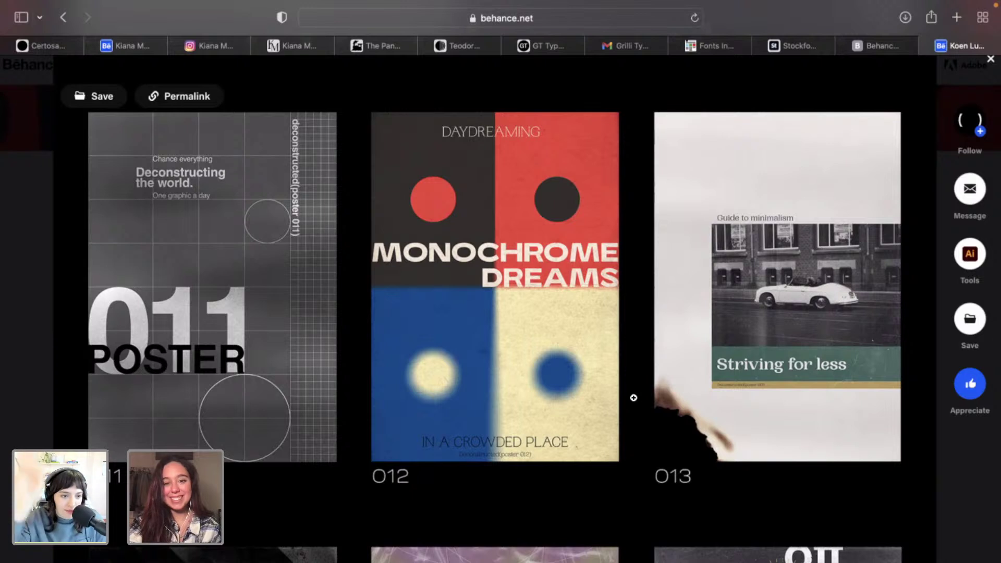
pyautogui.scroll(-1, 633, 398)
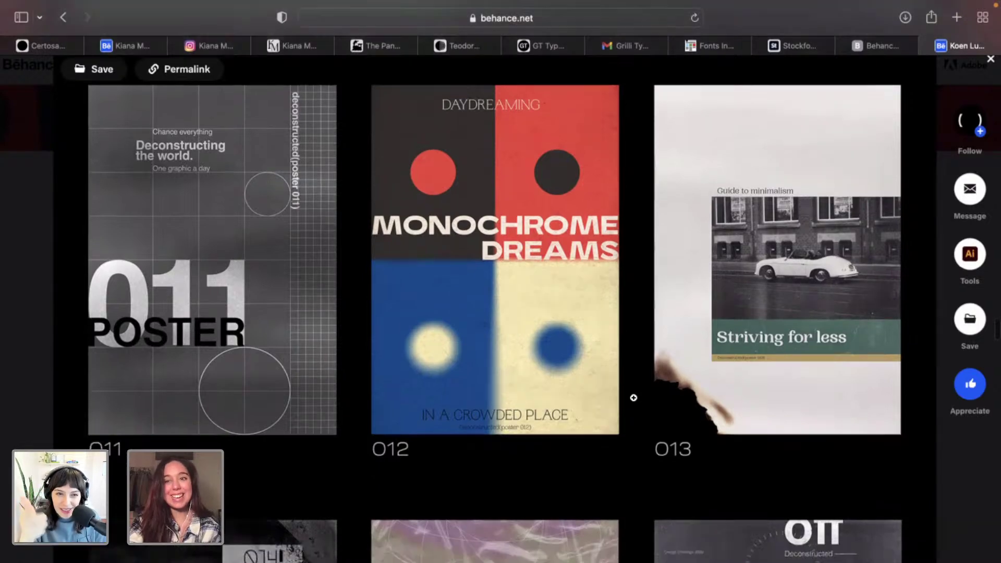
pyautogui.scroll(-5, 633, 398)
pyautogui.scroll(4, 634, 398)
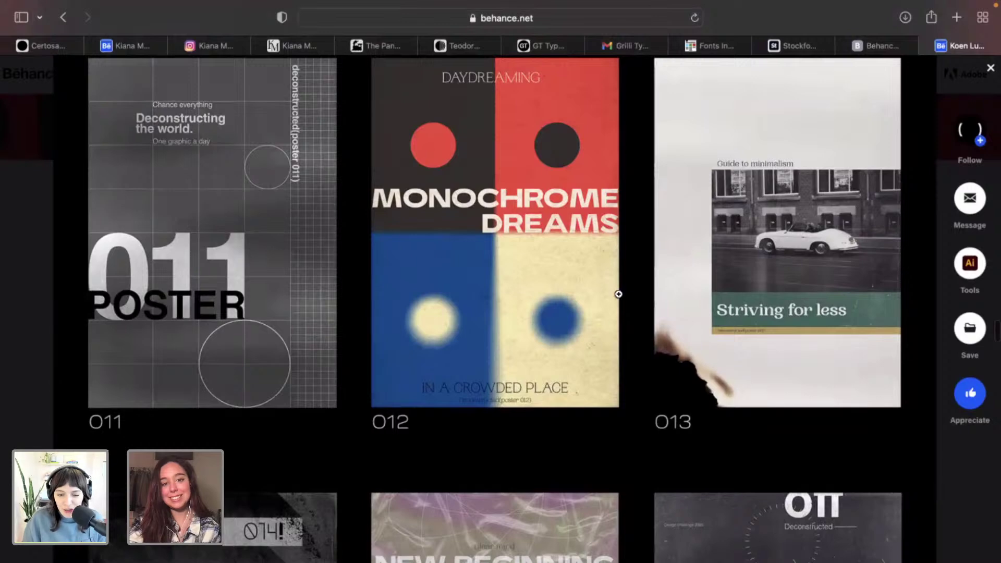
pyautogui.scroll(1, 634, 449)
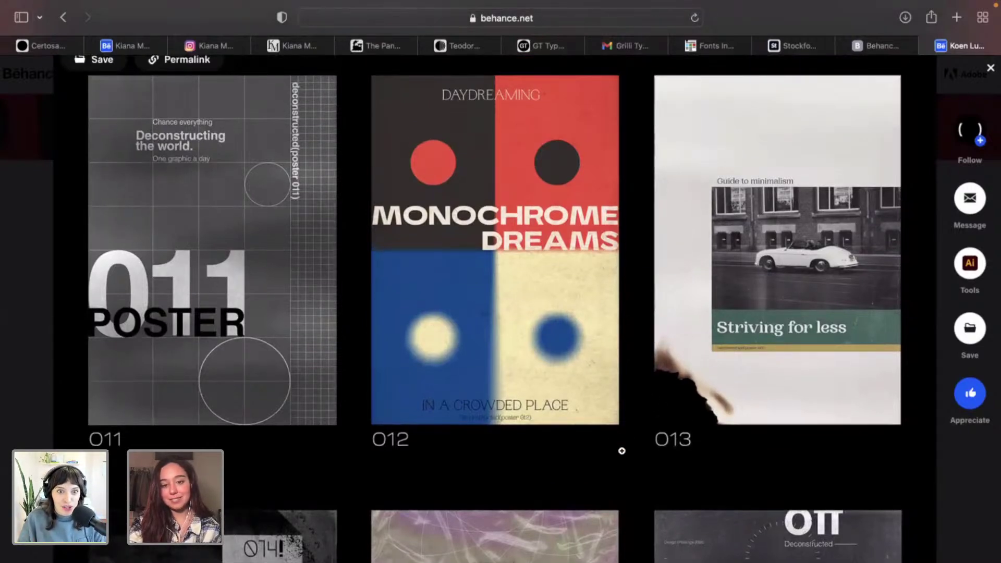
pyautogui.scroll(-1, 621, 451)
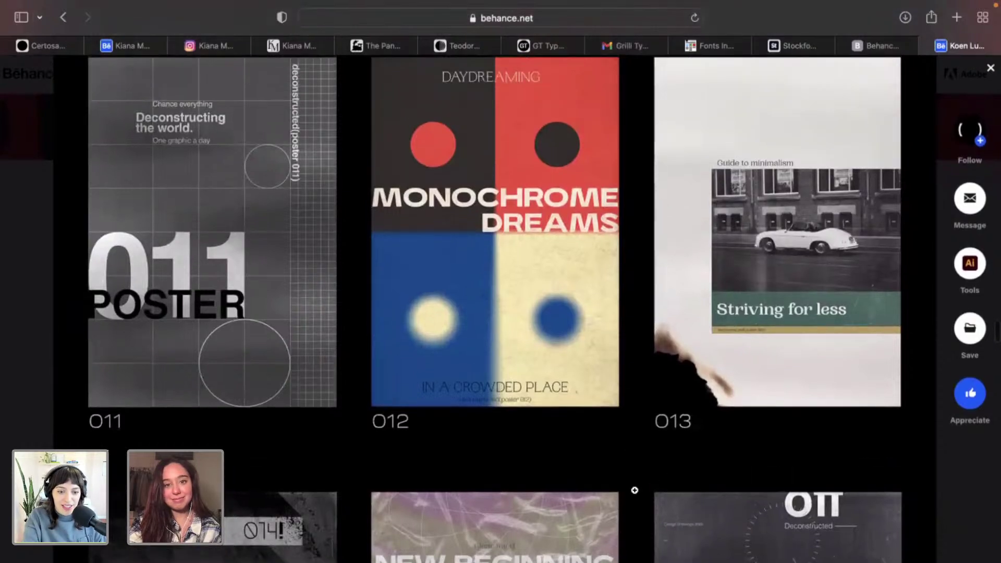
pyautogui.scroll(-1, 637, 490)
pyautogui.scroll(1, 635, 490)
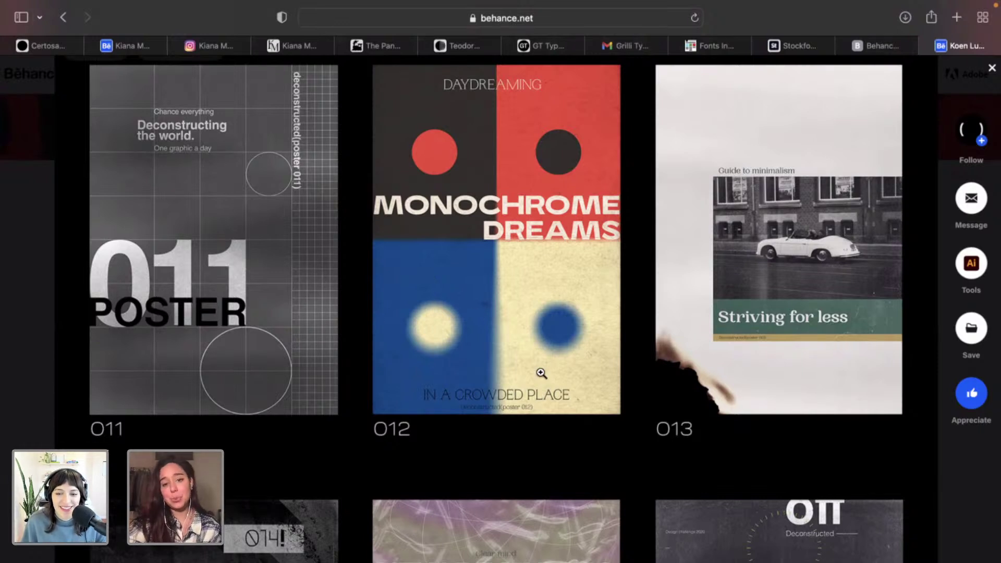
pyautogui.scroll(1, 634, 464)
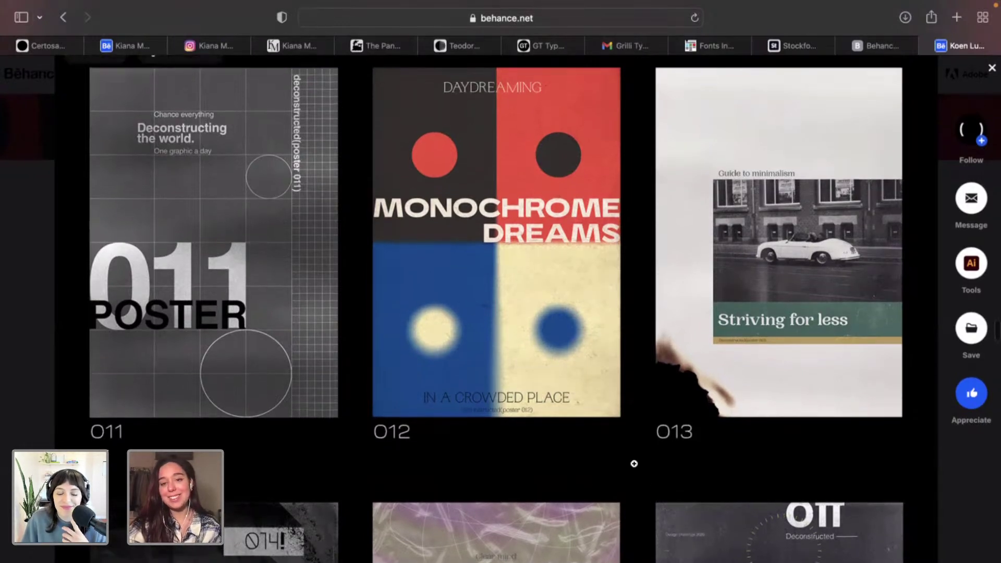
pyautogui.scroll(-5, 634, 464)
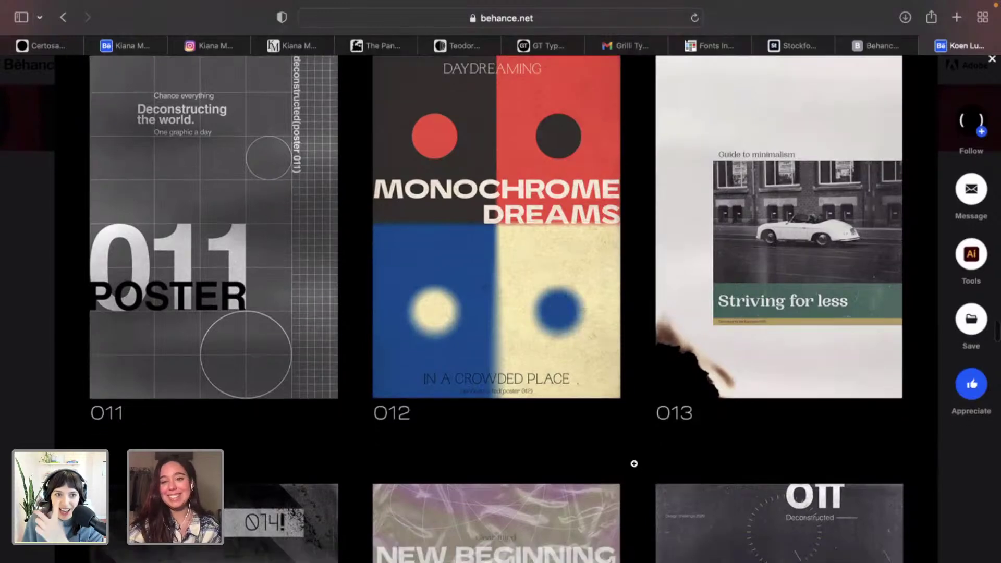
pyautogui.scroll(-5, 634, 463)
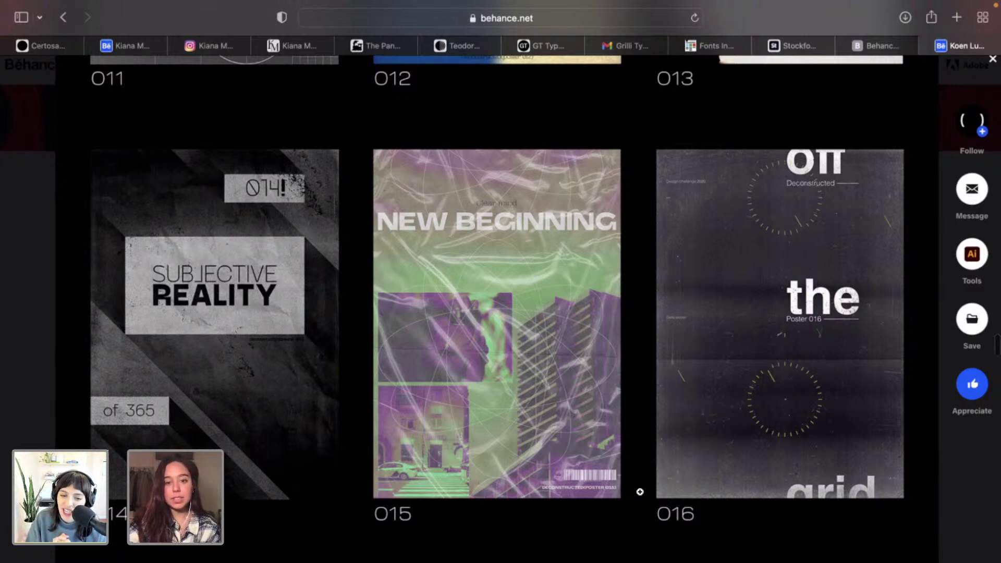
# Compare the posters 014 to 016: SUBJECTIVE REALITY, NEW BEGINNING and off the grid.
pyautogui.scroll(-1, 638, 490)
pyautogui.scroll(-1, 640, 491)
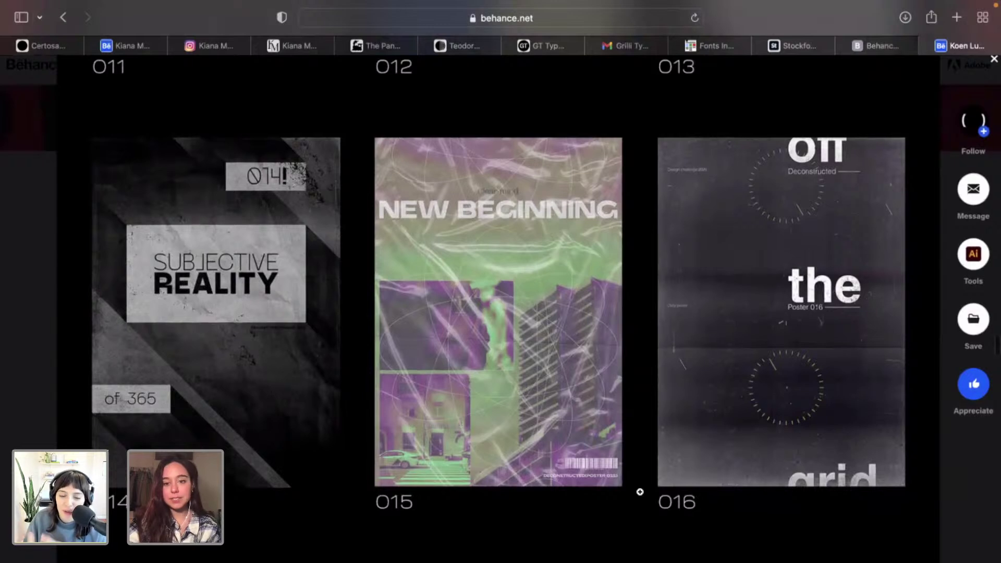
pyautogui.scroll(-1, 640, 491)
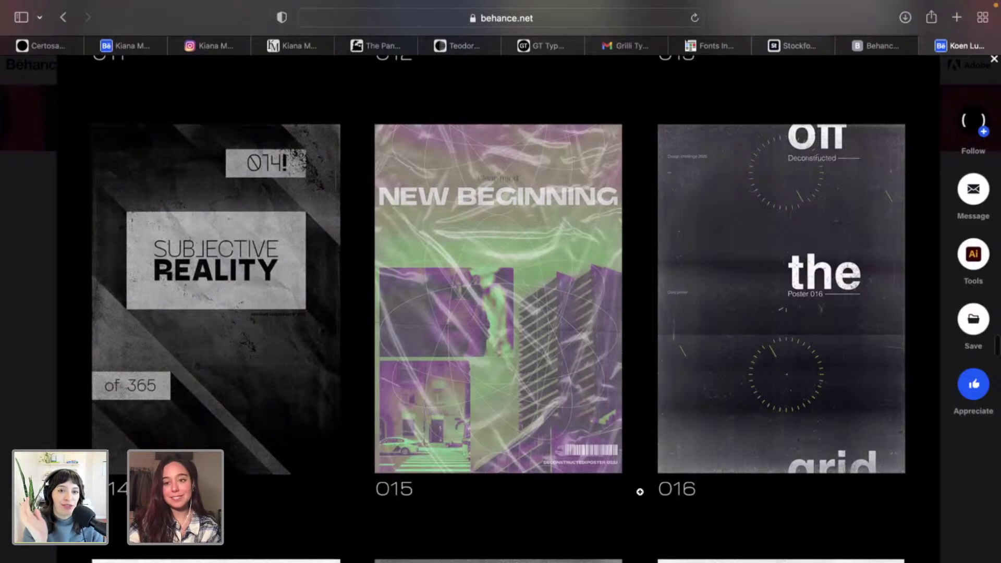
pyautogui.scroll(-1, 640, 492)
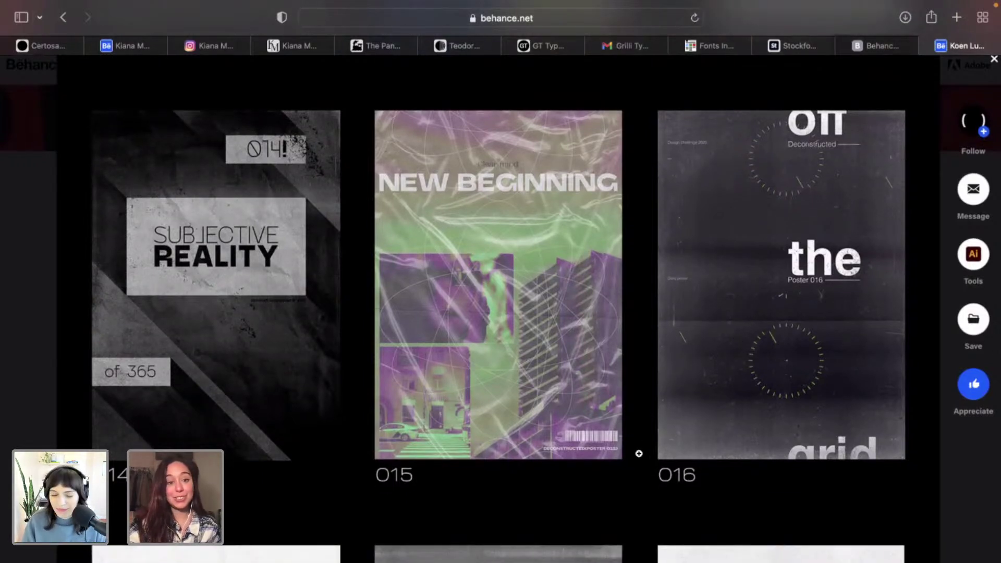
# Examine posters 017 to 020, from Editorial, No opinions and the 19 type study to TEGENWIND.
pyautogui.scroll(-10, 639, 454)
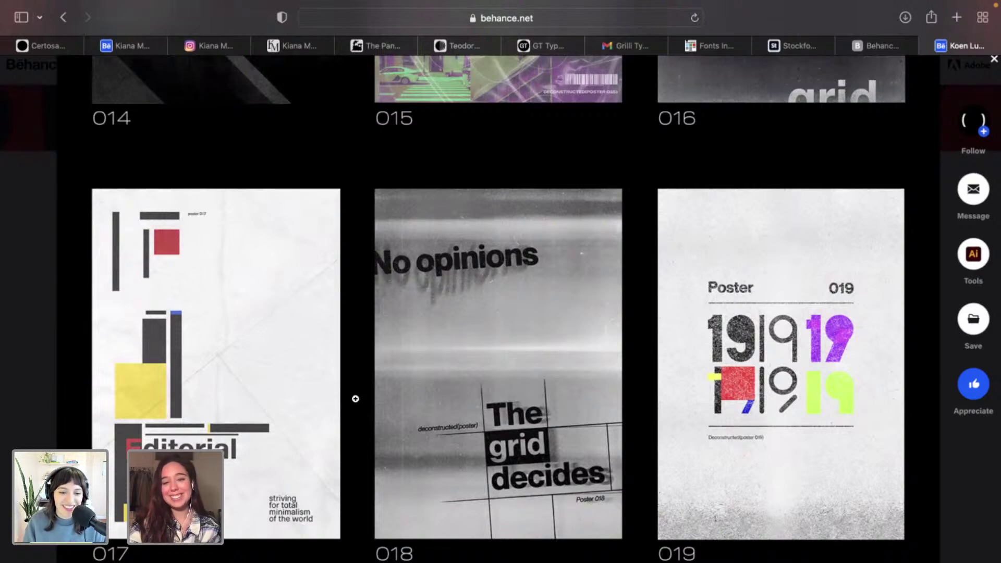
pyautogui.scroll(-1, 637, 485)
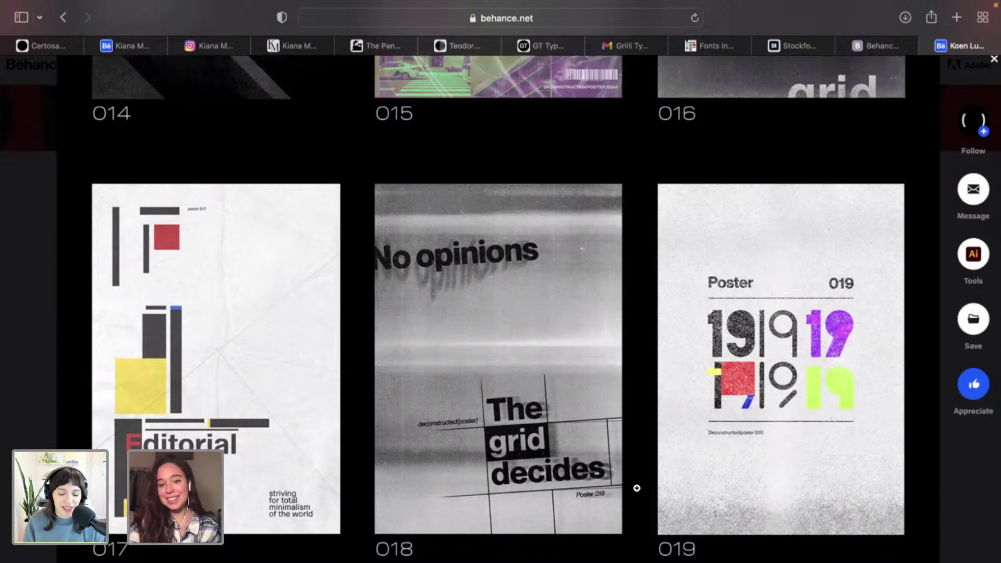
pyautogui.scroll(-3, 637, 488)
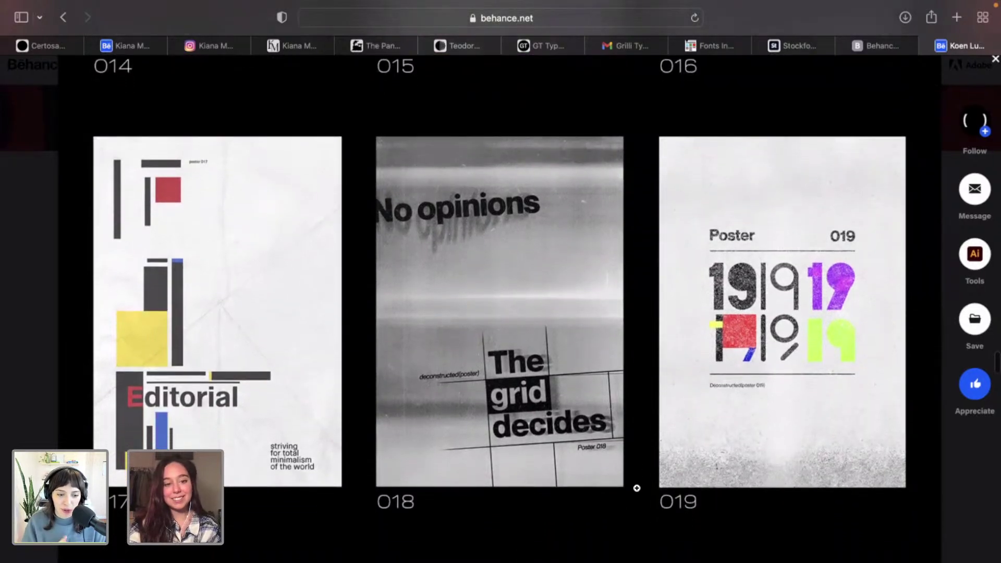
pyautogui.scroll(-2, 636, 488)
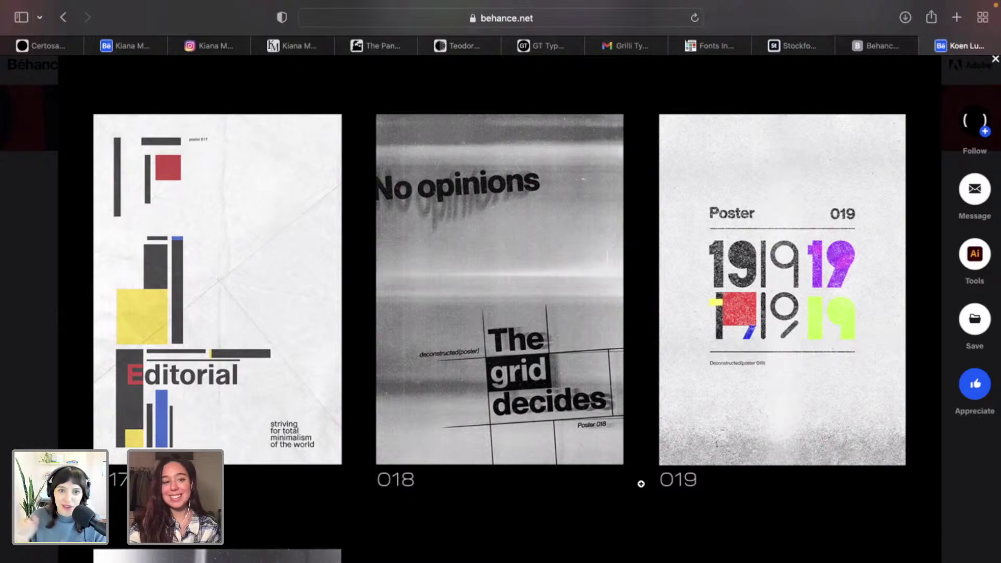
pyautogui.scroll(-1, 641, 484)
pyautogui.scroll(-4, 641, 484)
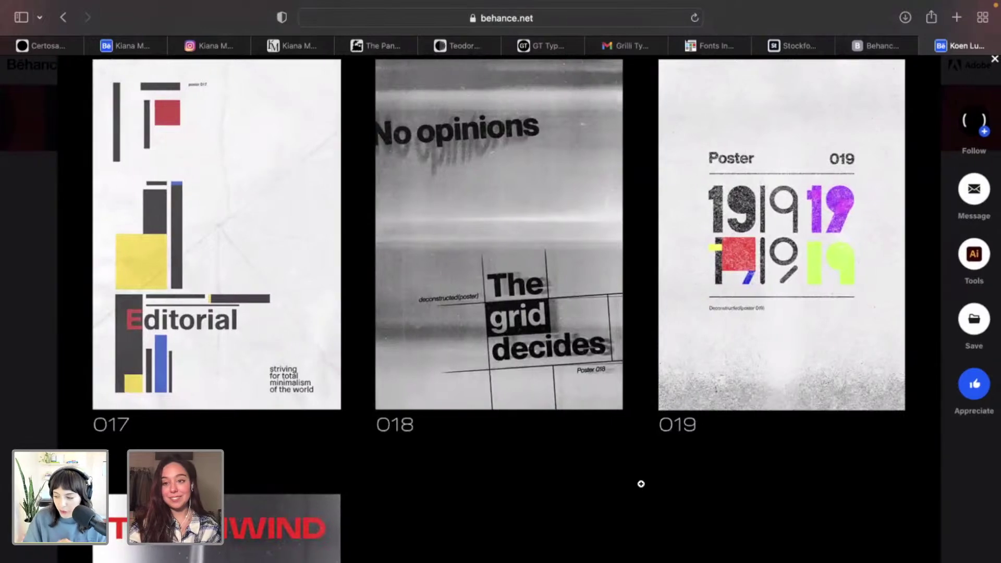
pyautogui.scroll(-15, 641, 484)
pyautogui.scroll(-8, 641, 484)
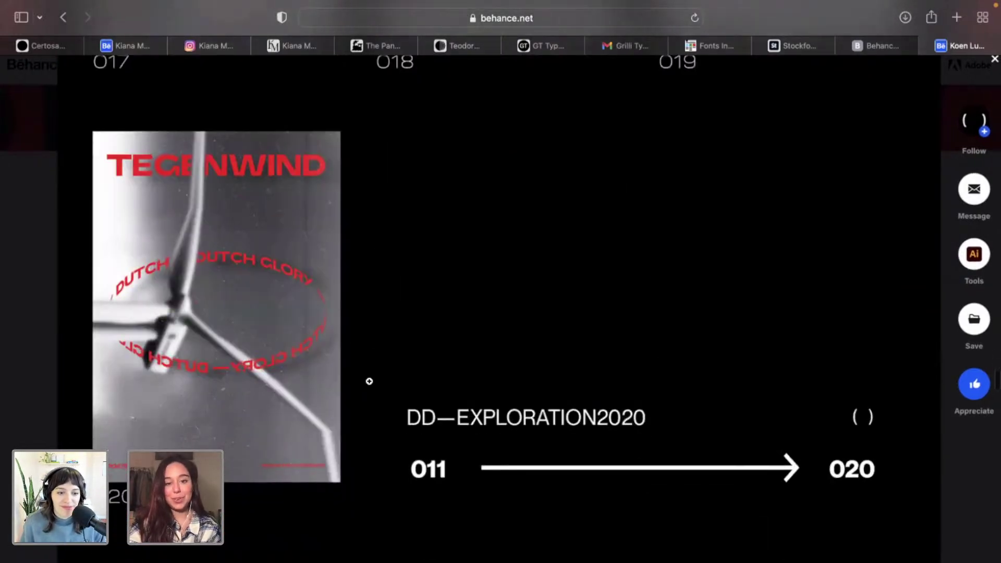
# Look through the collage introducing posters 021 to 030, including Apples, Switzerland and the creative block poster.
pyautogui.scroll(-20, 368, 380)
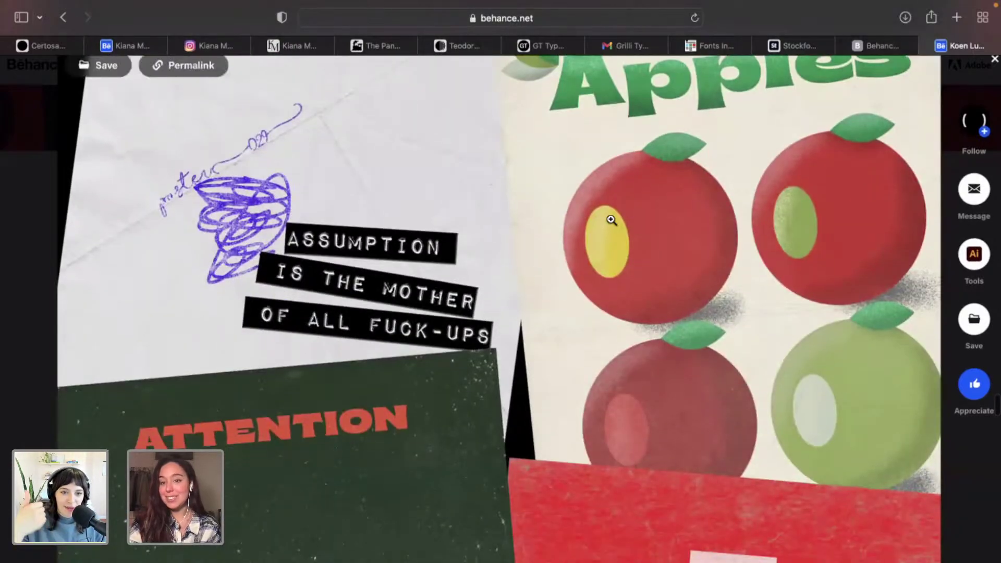
pyautogui.scroll(-2, 575, 329)
pyautogui.scroll(-20, 576, 327)
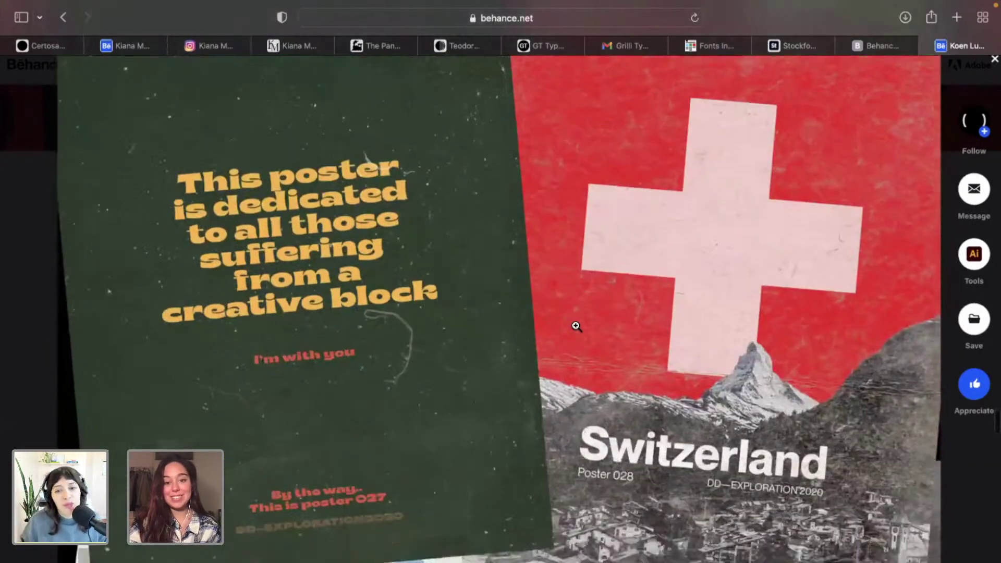
pyautogui.scroll(-20, 575, 325)
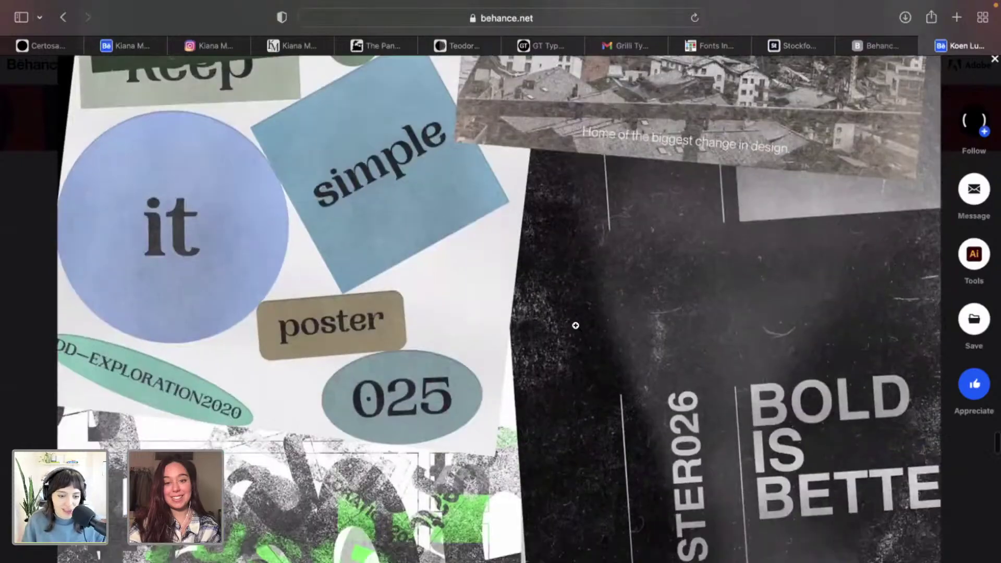
# View posters 021 to 023, including Sunrise and Patience, and inspect Patience and the layered type poster up close.
pyautogui.scroll(-5, 575, 326)
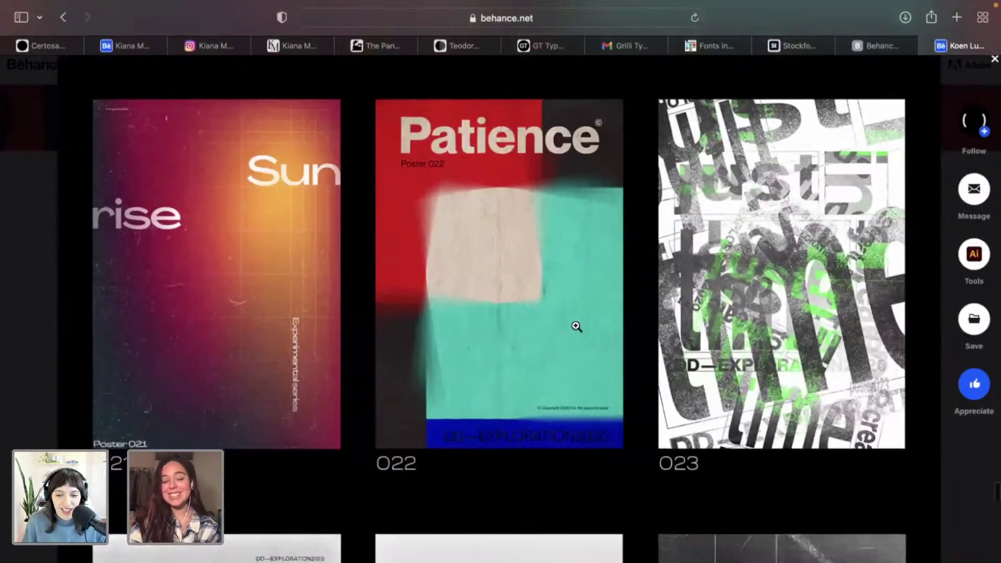
pyautogui.scroll(1, 576, 326)
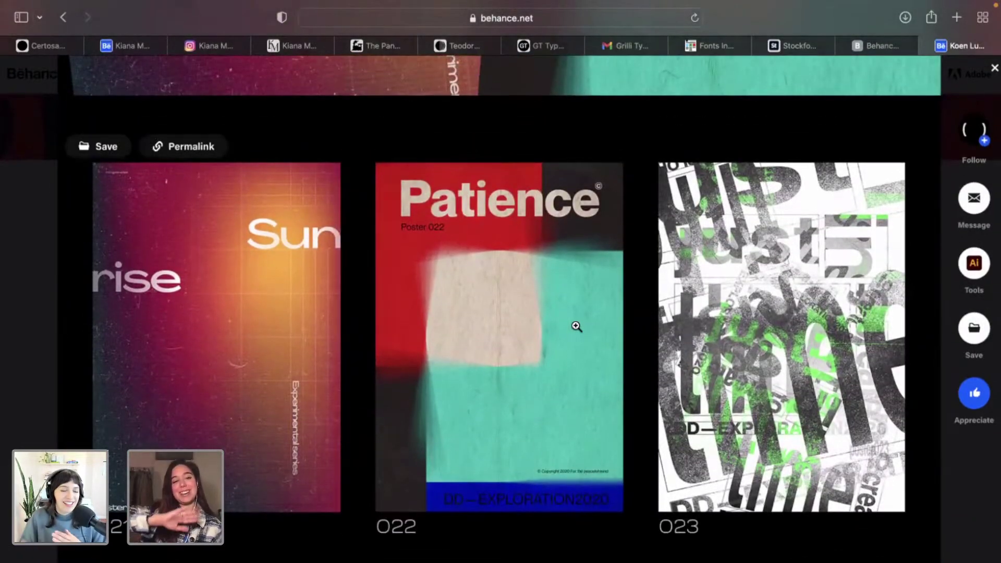
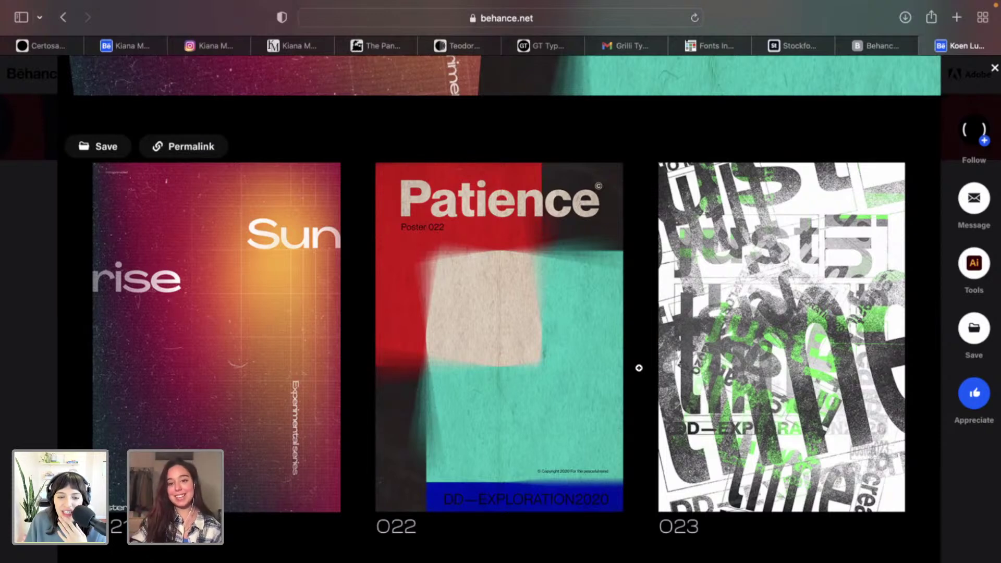
pyautogui.scroll(5, 817, 322)
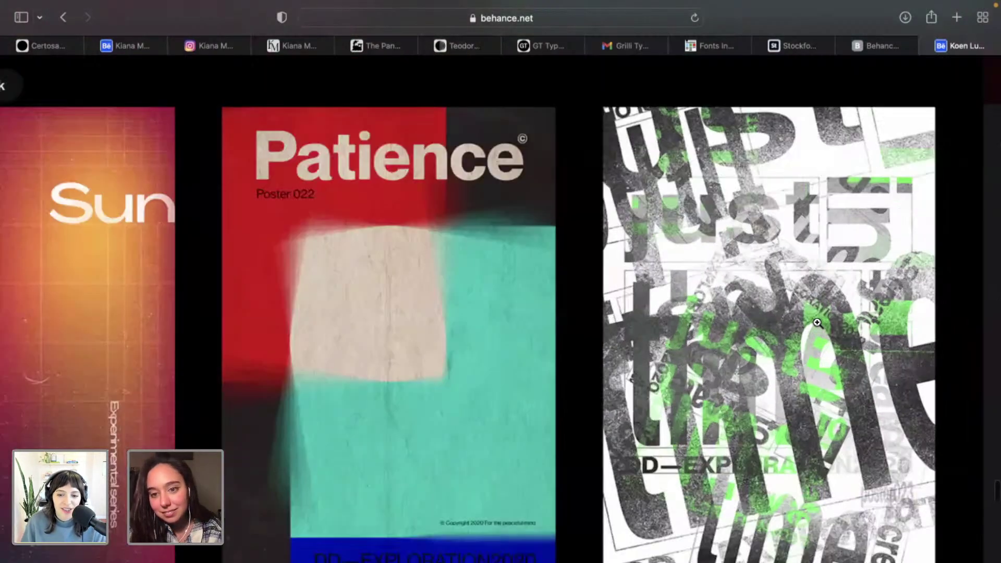
pyautogui.scroll(-5, 817, 323)
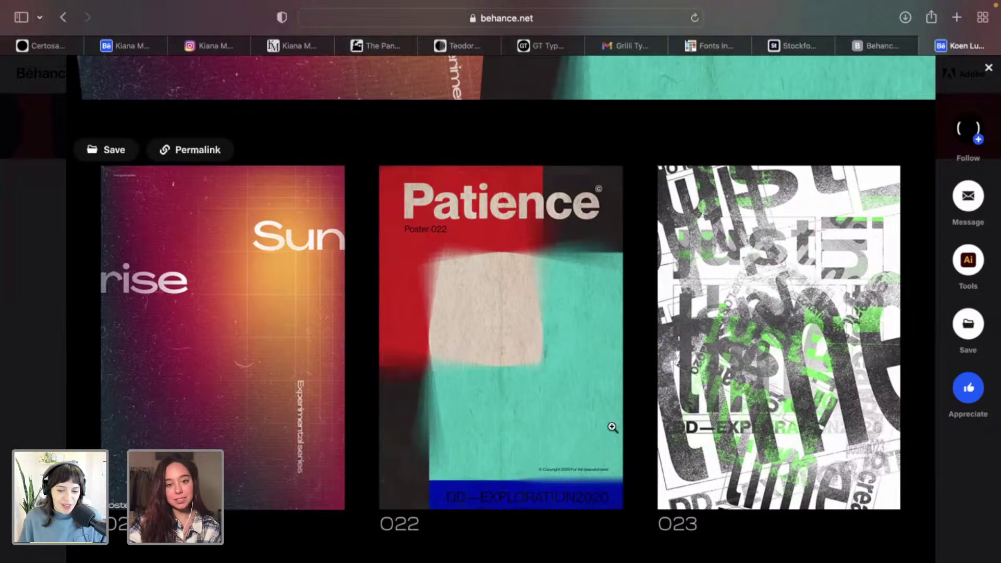
# Examine posters 024 to 029, from the buy it poster and BOLD IS BETTER to ATTENTION, Switzerland and the label-tape poster.
pyautogui.scroll(-3, 464, 365)
pyautogui.scroll(-10, 464, 365)
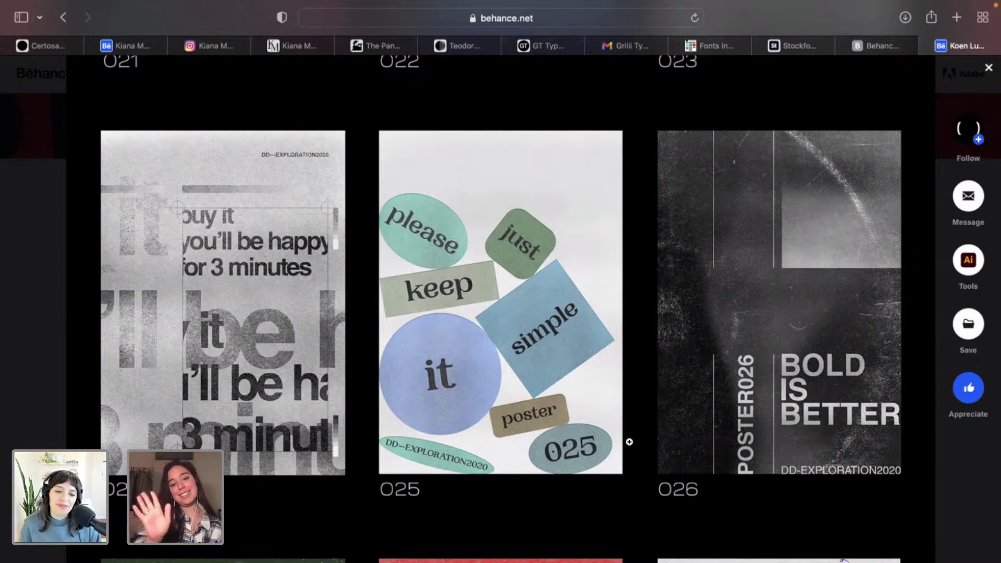
pyautogui.scroll(-1, 630, 442)
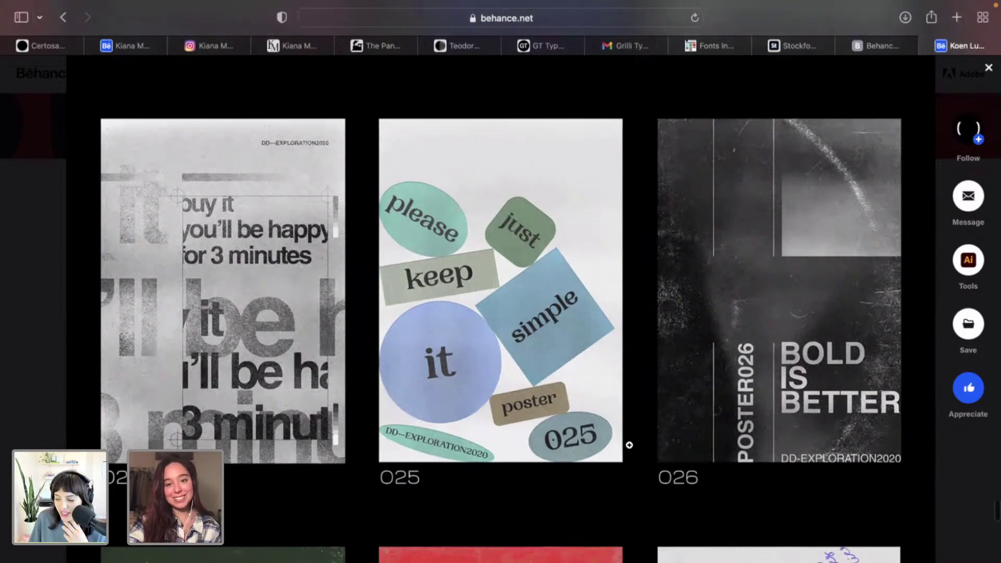
pyautogui.scroll(-10, 630, 448)
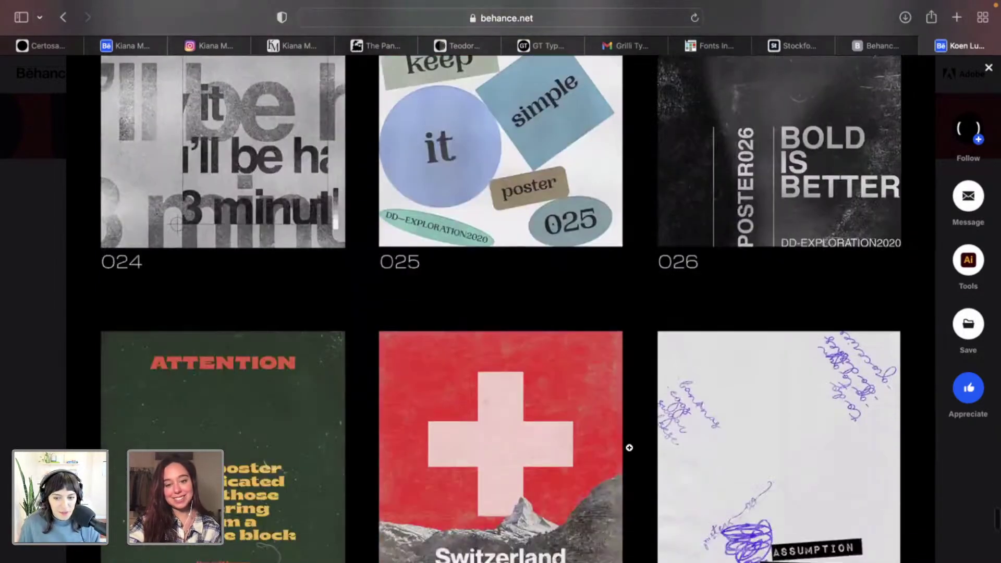
pyautogui.scroll(-2, 636, 456)
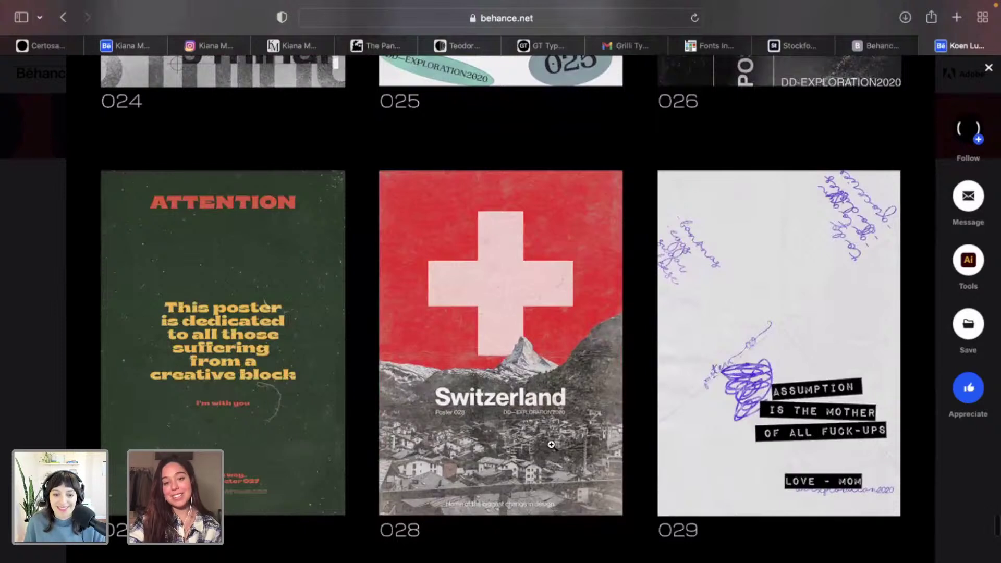
pyautogui.scroll(-1, 634, 416)
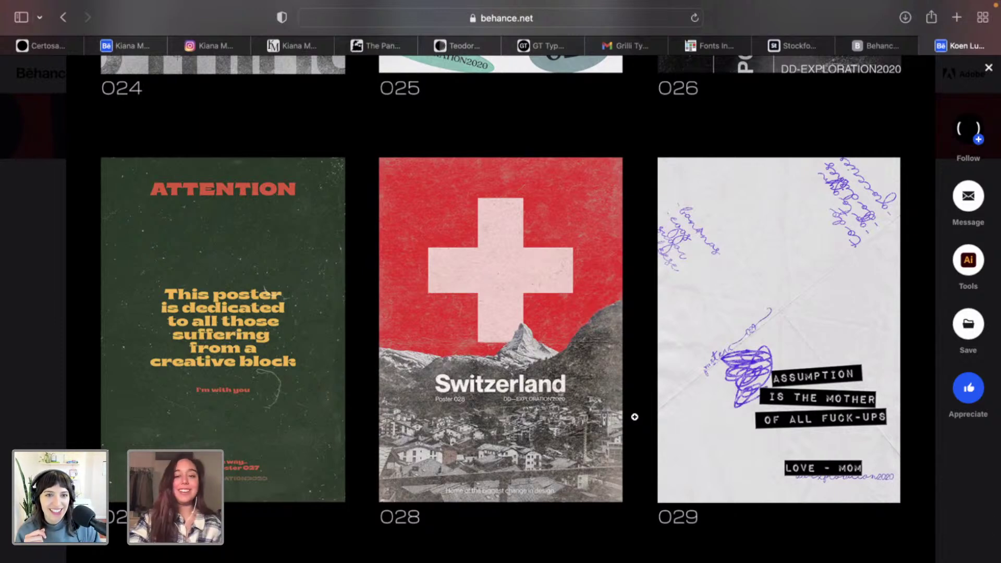
# Look at poster 030, Apples, and the project's closing section with the contact links.
pyautogui.scroll(-6, 635, 417)
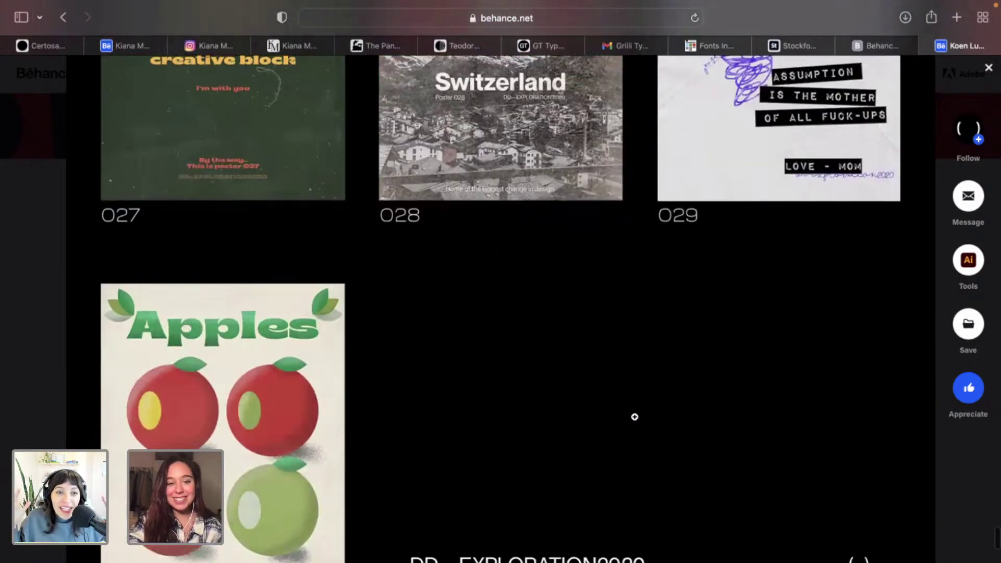
pyautogui.scroll(-2, 634, 417)
pyautogui.scroll(-1, 623, 352)
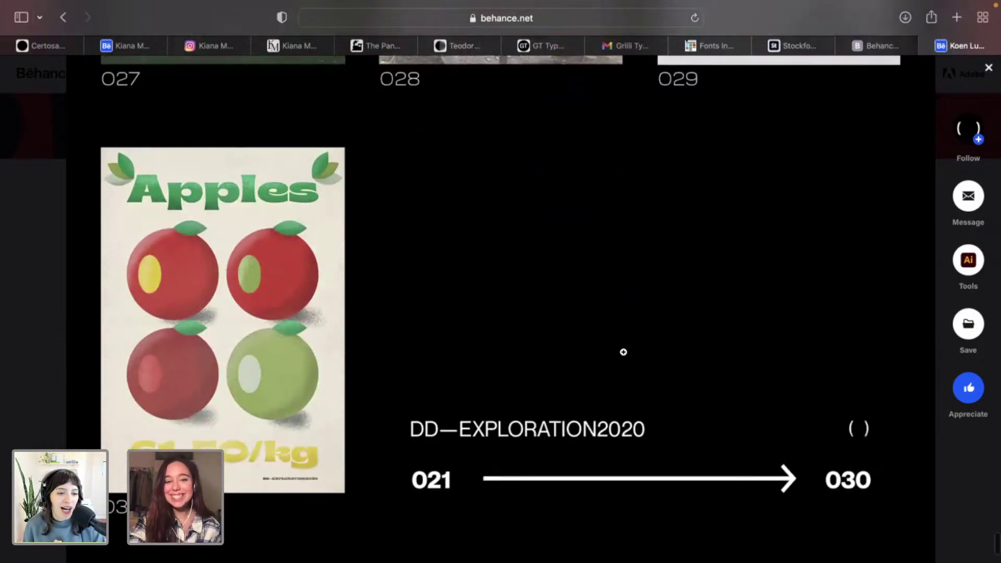
pyautogui.scroll(-3, 470, 394)
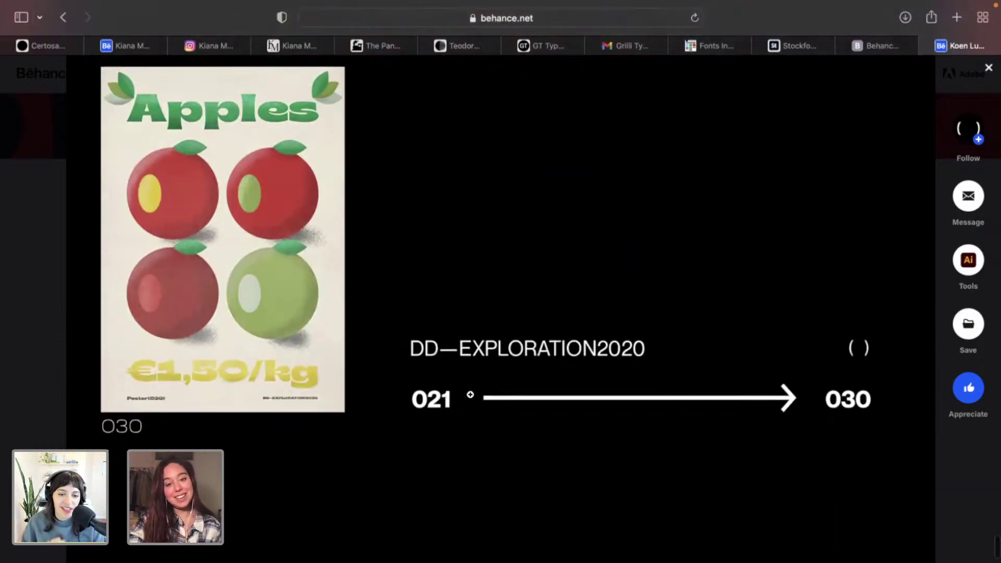
pyautogui.scroll(1, 470, 395)
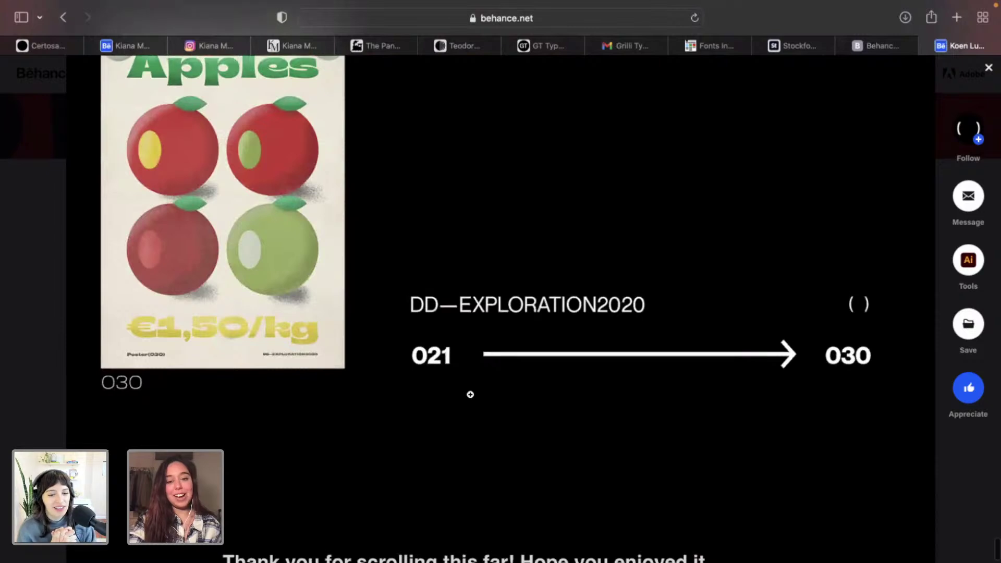
pyautogui.scroll(-4, 471, 395)
pyautogui.scroll(-2, 472, 399)
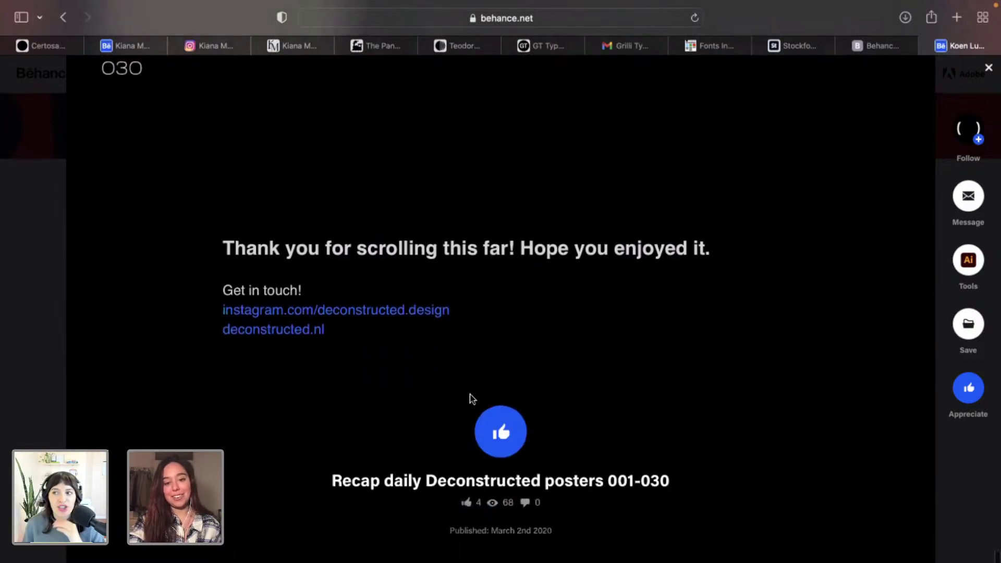
pyautogui.scroll(5, 472, 399)
pyautogui.scroll(2, 471, 399)
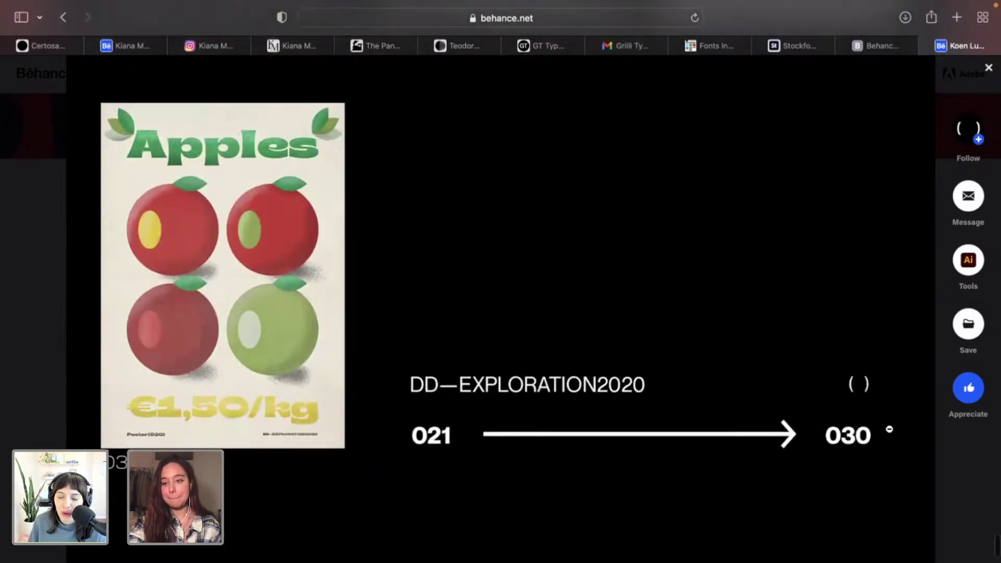
# Close the poster project and browse the other projects on the designer's profile, down to the business card and BETAALD work.
pyautogui.click(956, 472)
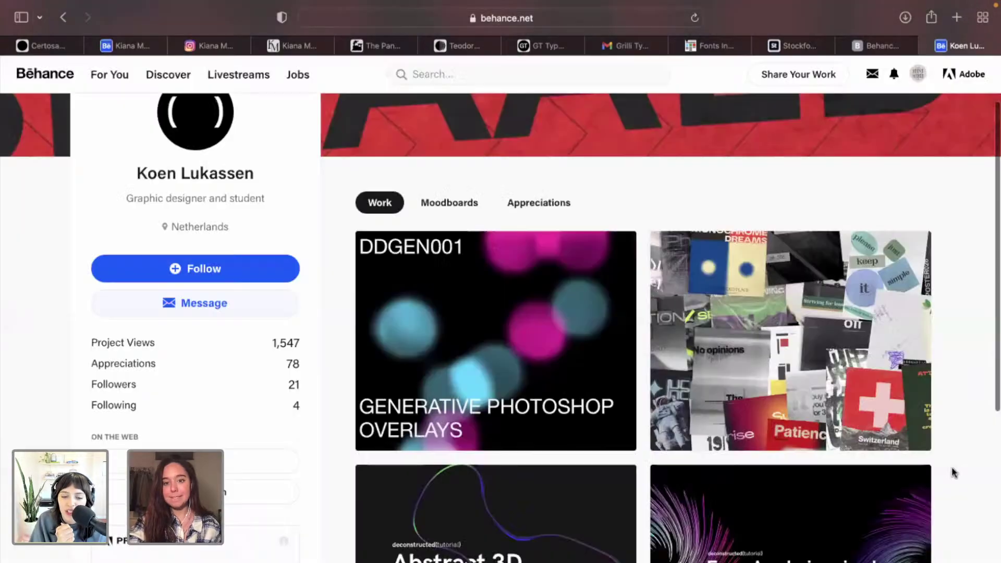
pyautogui.scroll(-7, 442, 447)
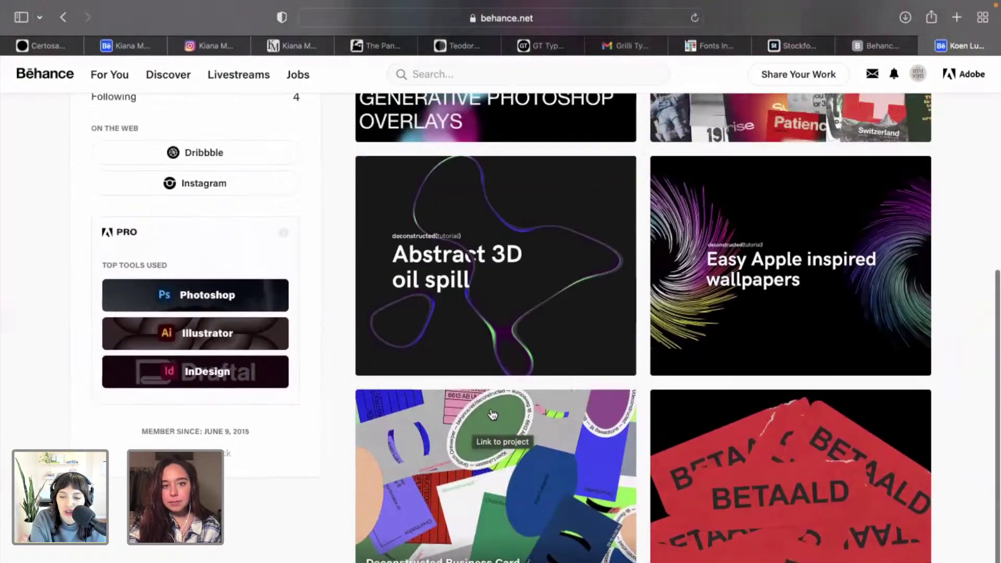
pyautogui.scroll(2, 496, 412)
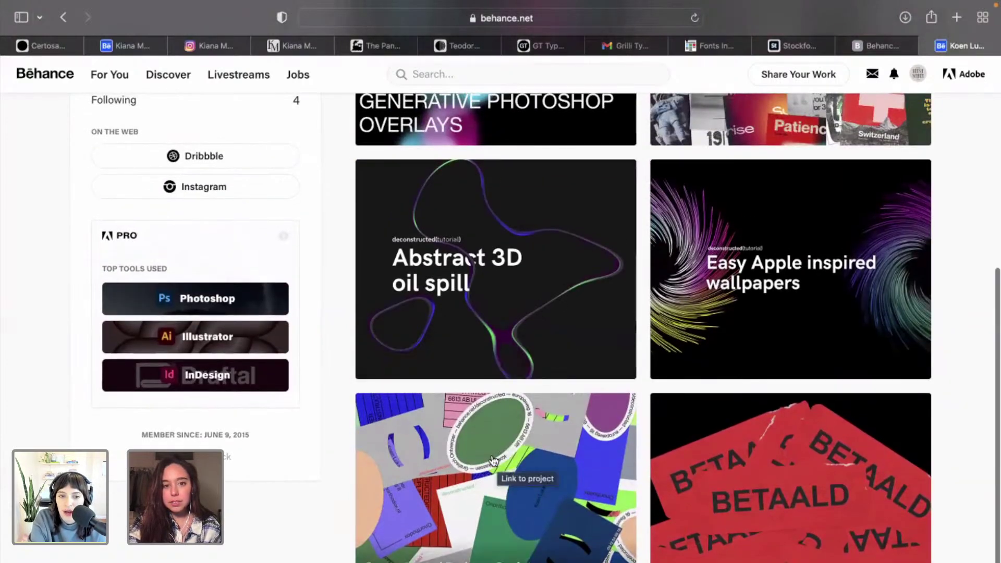
# Open the "Abstract 3D oil spill" tutorial project and view its cover image.
pyautogui.scroll(2, 508, 338)
pyautogui.click(509, 336)
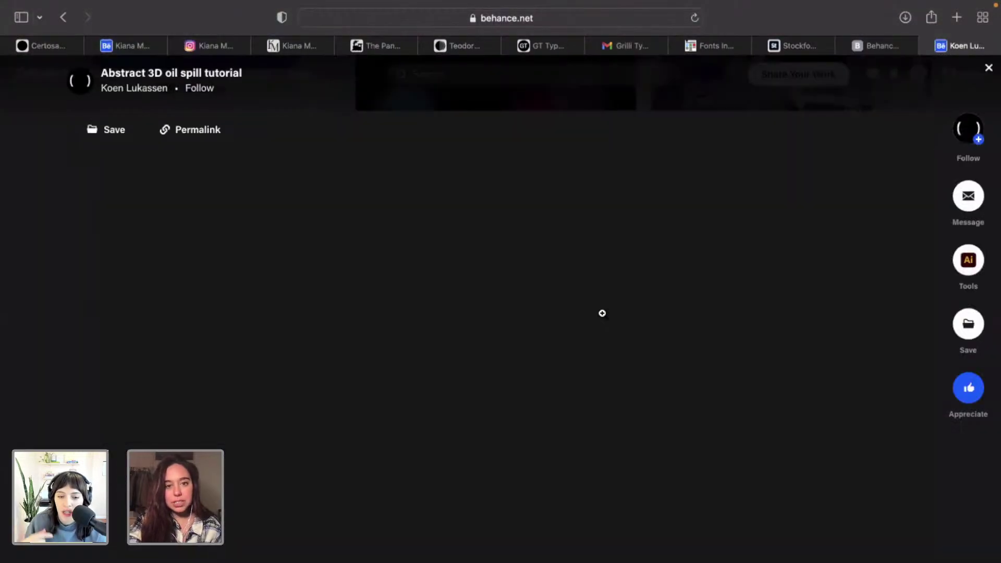
pyautogui.scroll(-4, 602, 313)
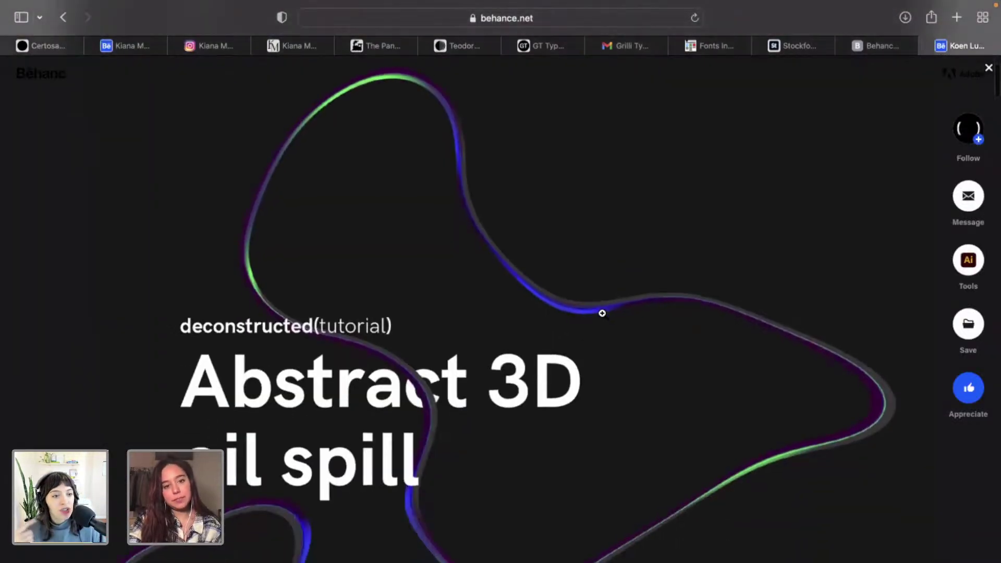
pyautogui.scroll(-1, 605, 336)
pyautogui.scroll(1, 605, 336)
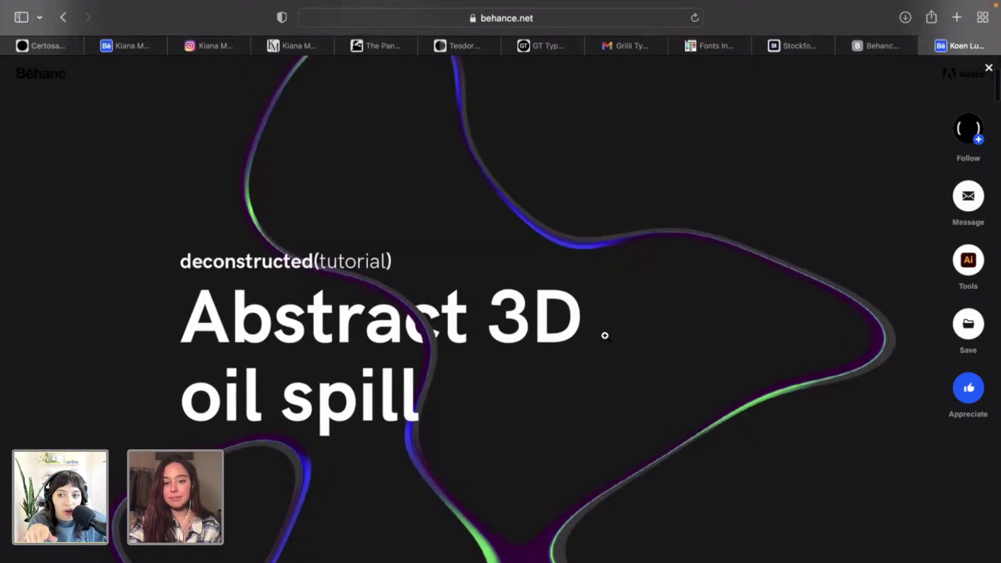
pyautogui.scroll(-3, 606, 332)
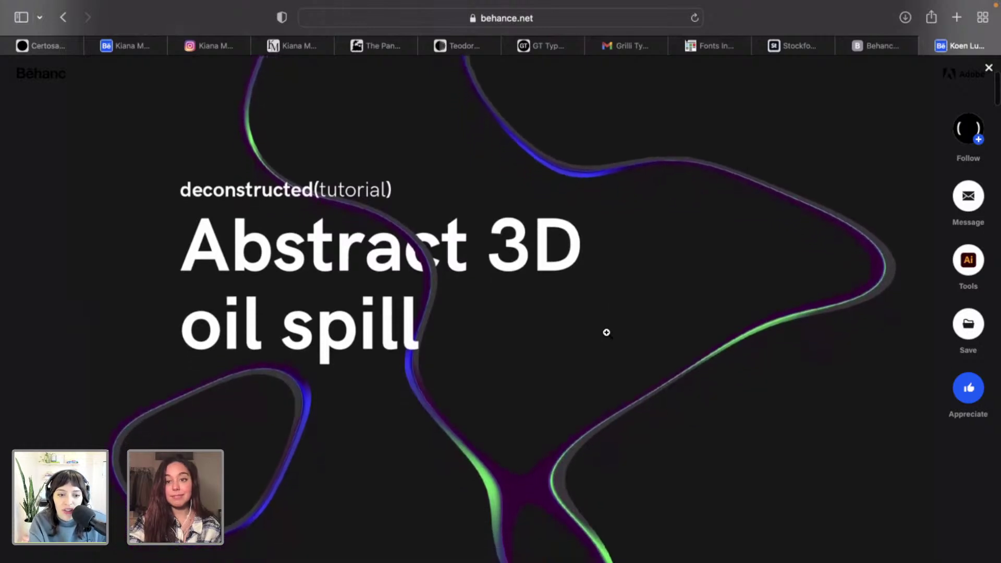
pyautogui.scroll(2, 607, 332)
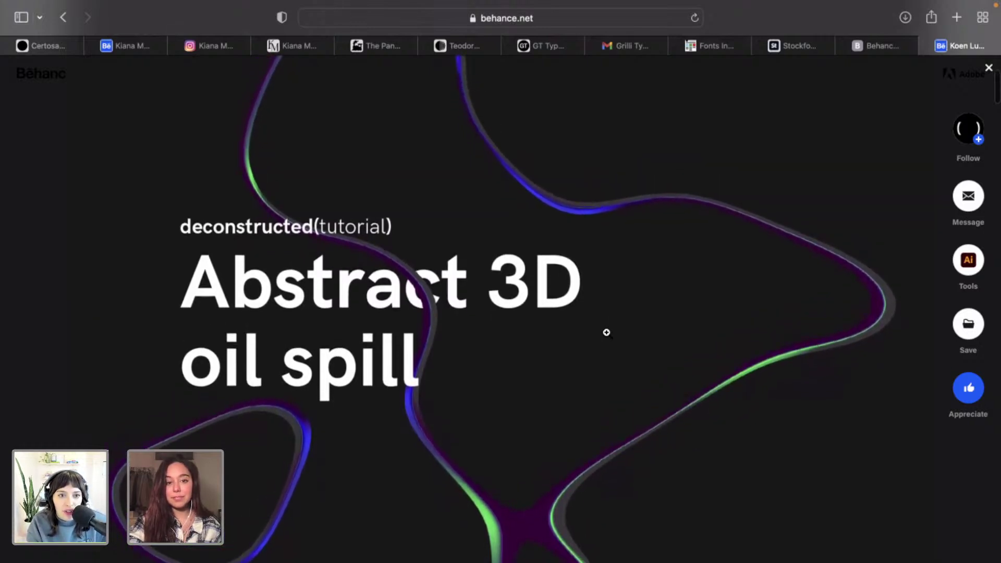
pyautogui.scroll(-6, 606, 332)
pyautogui.scroll(-8, 606, 332)
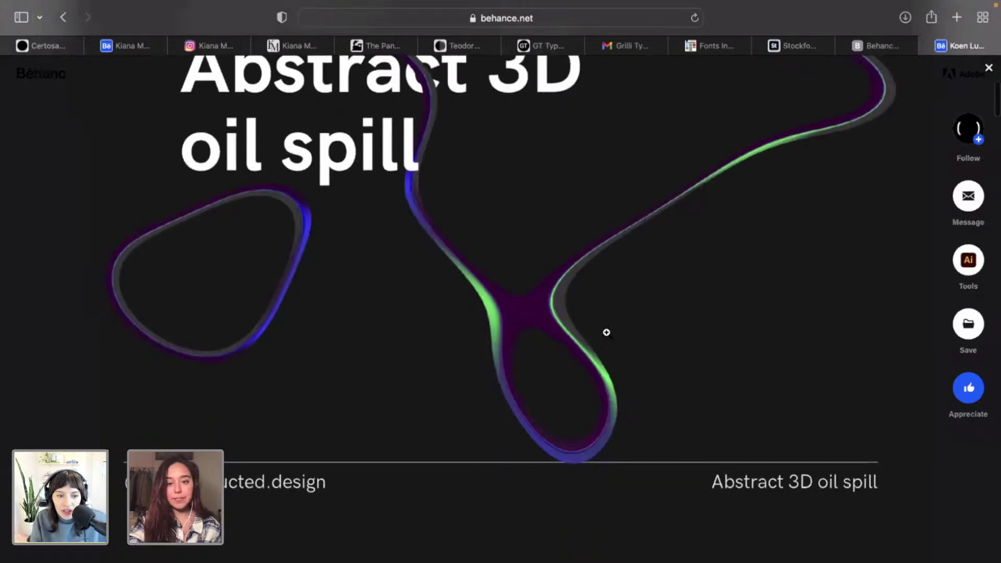
# Examine the tutorial's instructions for drawing the circle, moving it to Photoshop as a smart object and adding Bevel and Emboss.
pyautogui.scroll(-20, 608, 327)
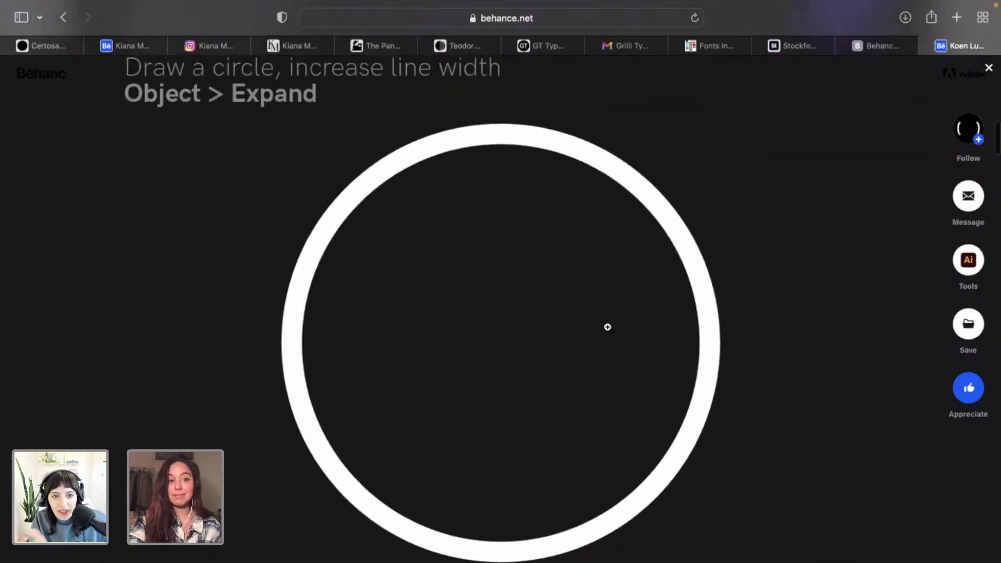
pyautogui.scroll(8, 607, 327)
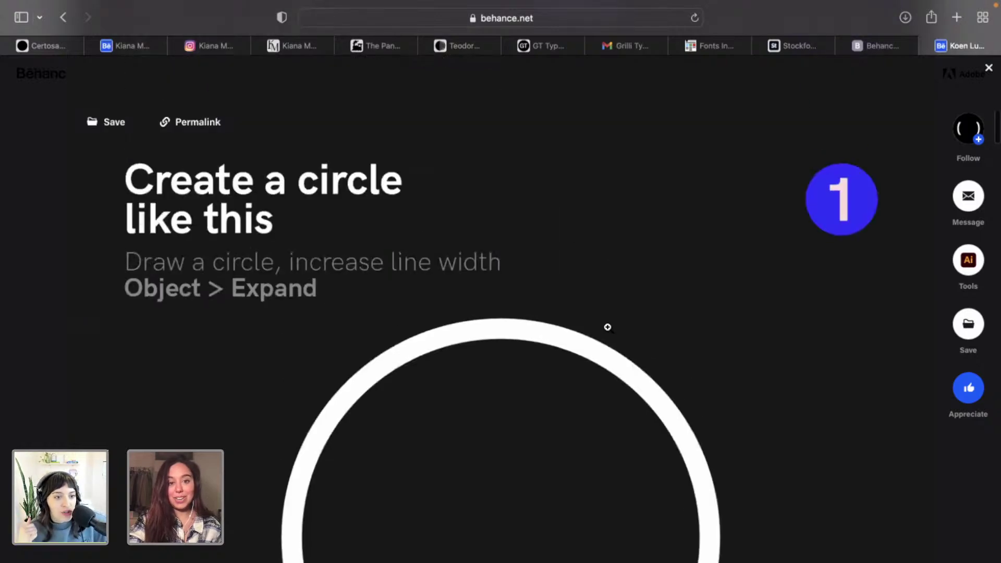
pyautogui.scroll(-20, 607, 327)
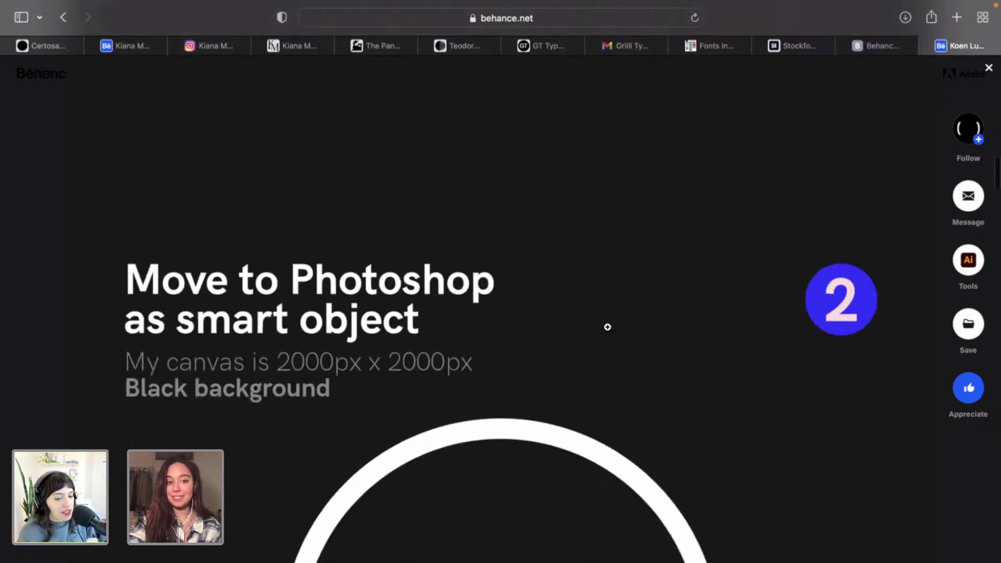
pyautogui.scroll(-11, 607, 327)
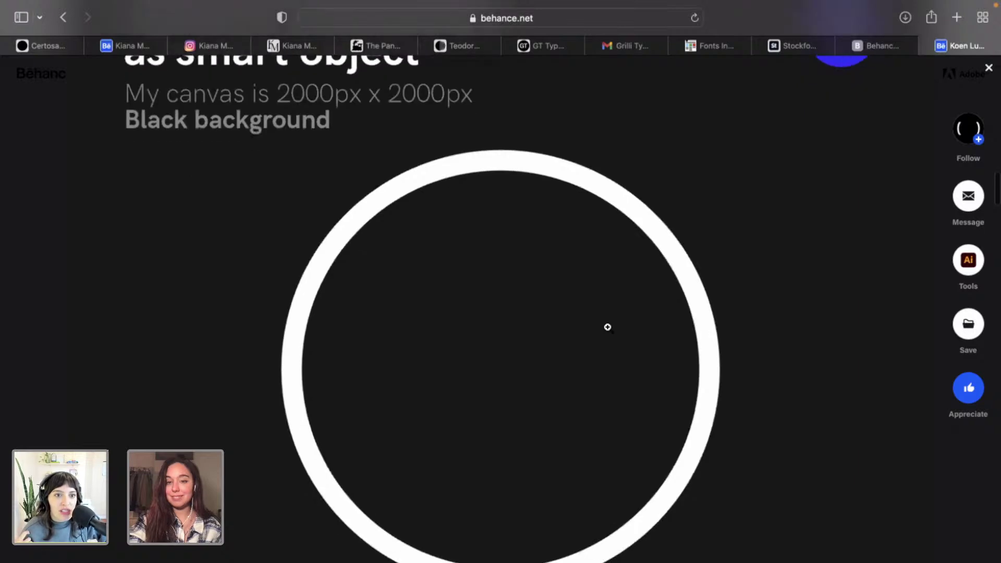
pyautogui.scroll(-20, 608, 327)
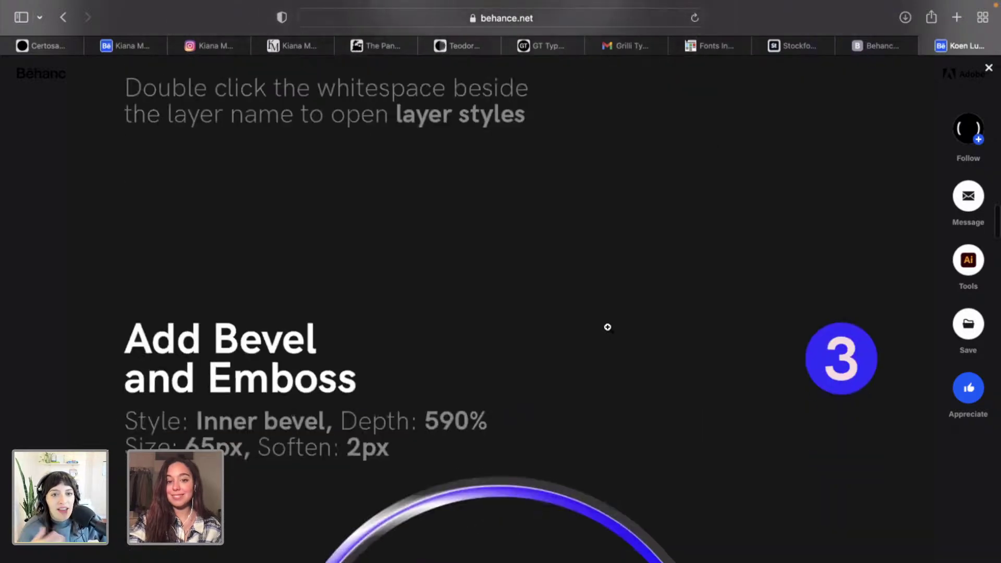
pyautogui.scroll(-16, 608, 327)
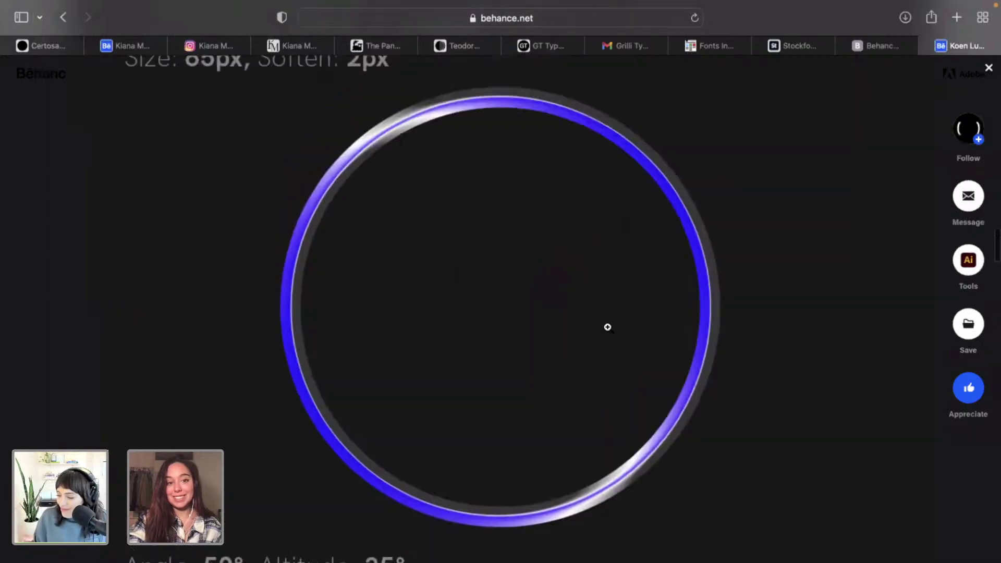
pyautogui.scroll(-9, 607, 327)
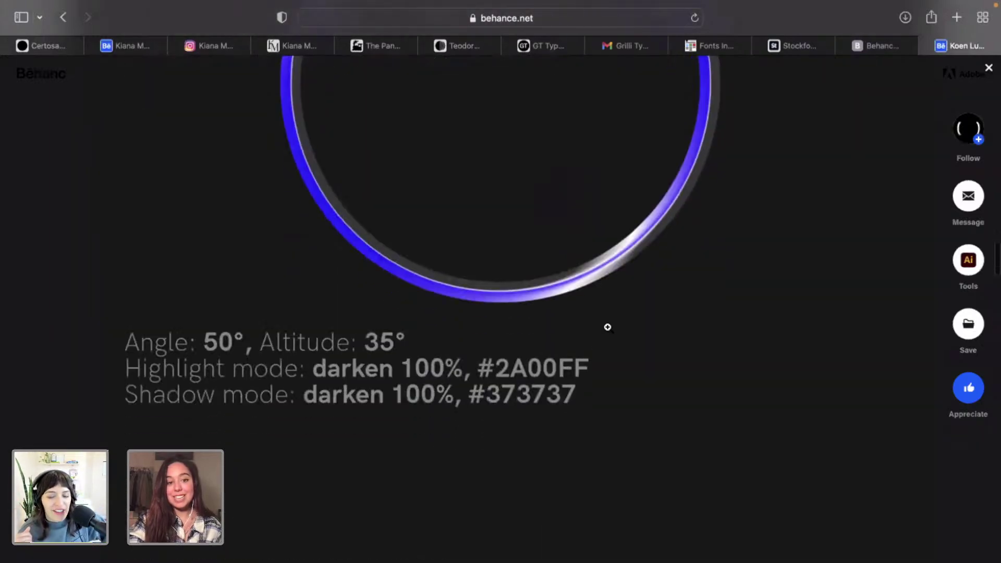
# Read the tutorial's instructions on converting layer styles to pixels and distorting the circle with the Wave filter.
pyautogui.scroll(-16, 270, 357)
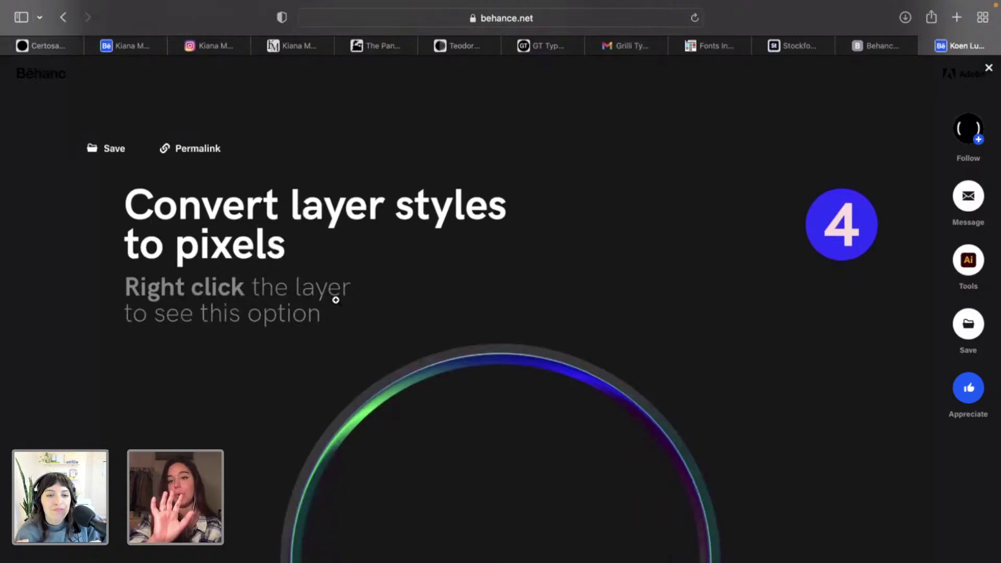
pyautogui.scroll(-18, 402, 332)
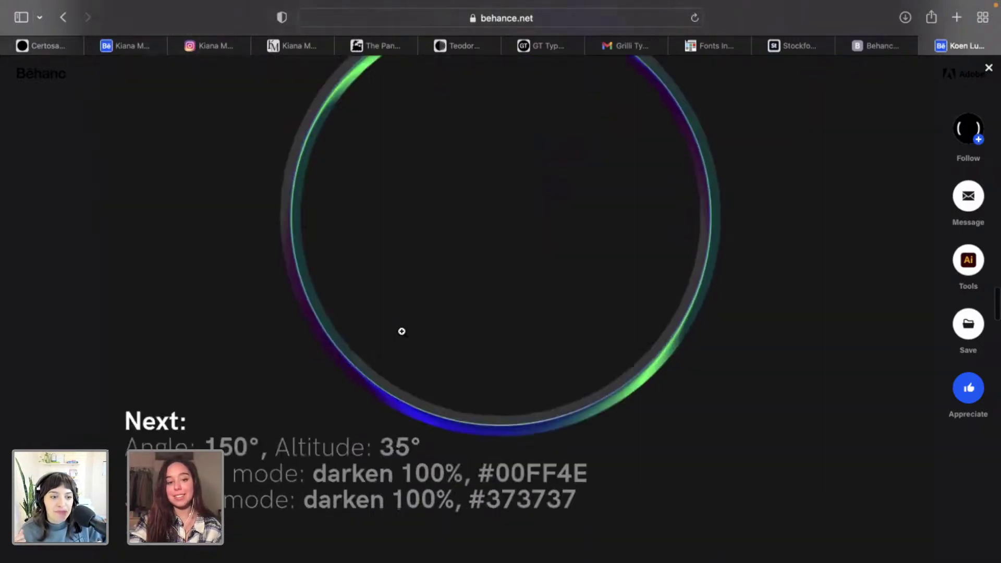
pyautogui.scroll(-20, 524, 401)
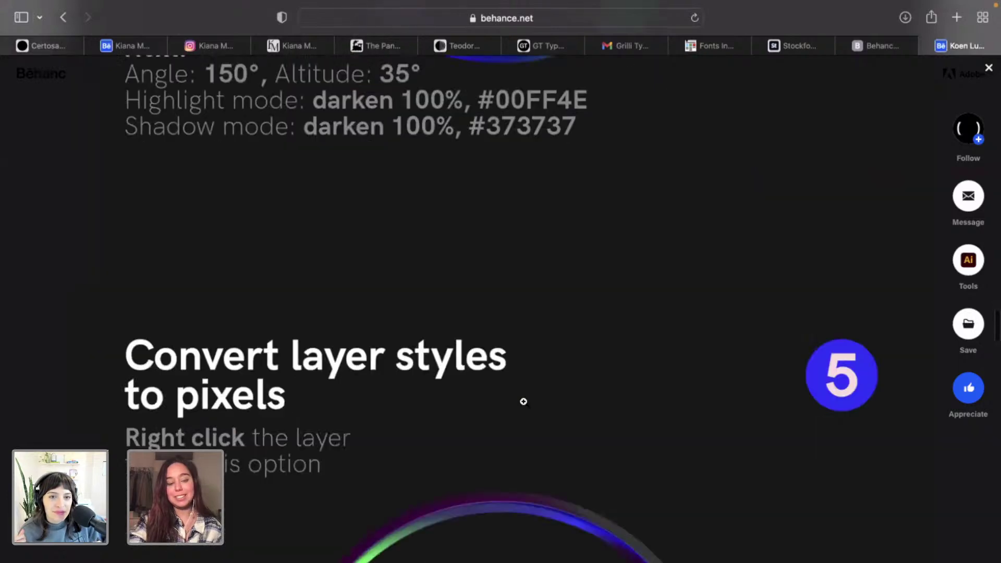
pyautogui.scroll(-20, 524, 401)
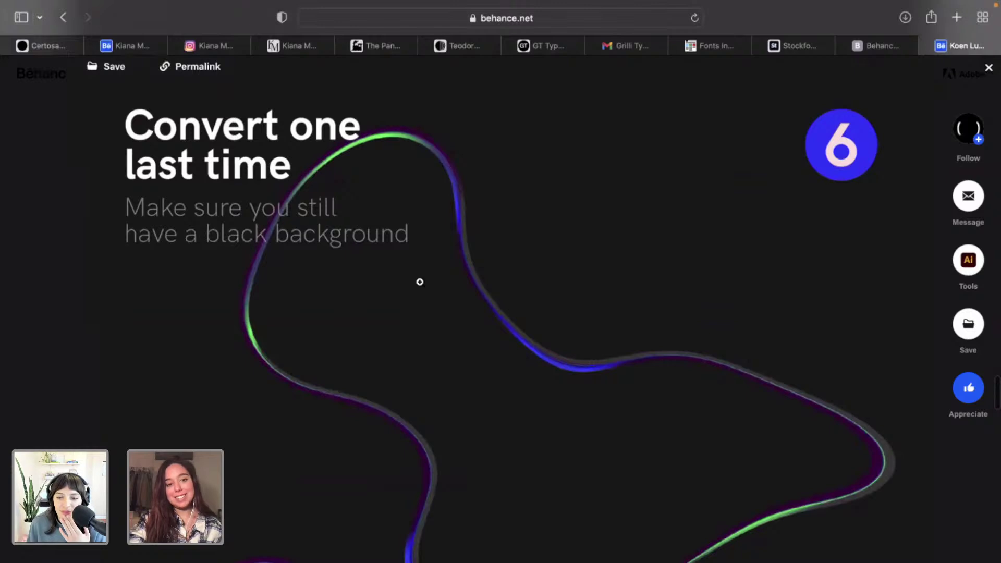
pyautogui.scroll(-11, 419, 281)
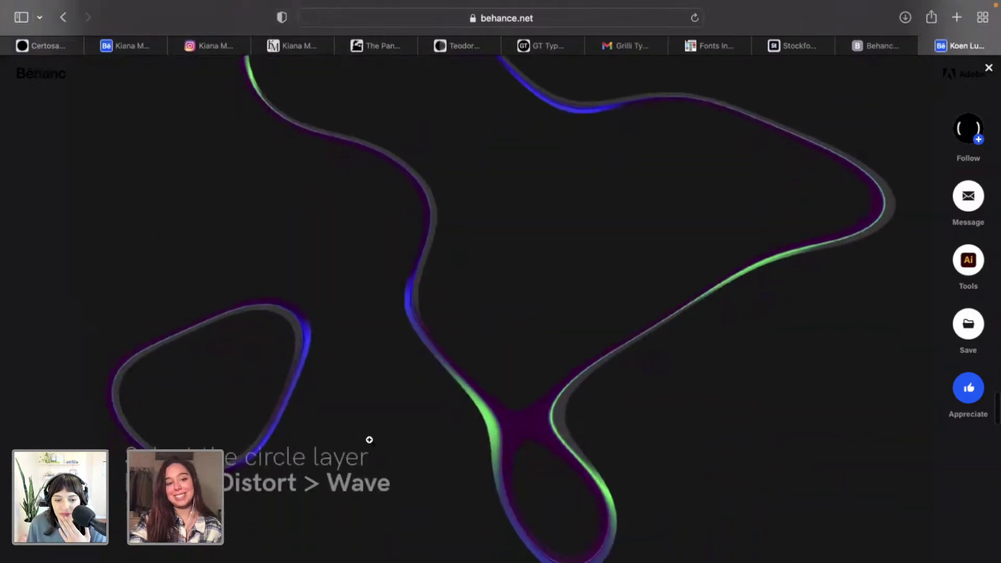
pyautogui.scroll(-12, 416, 509)
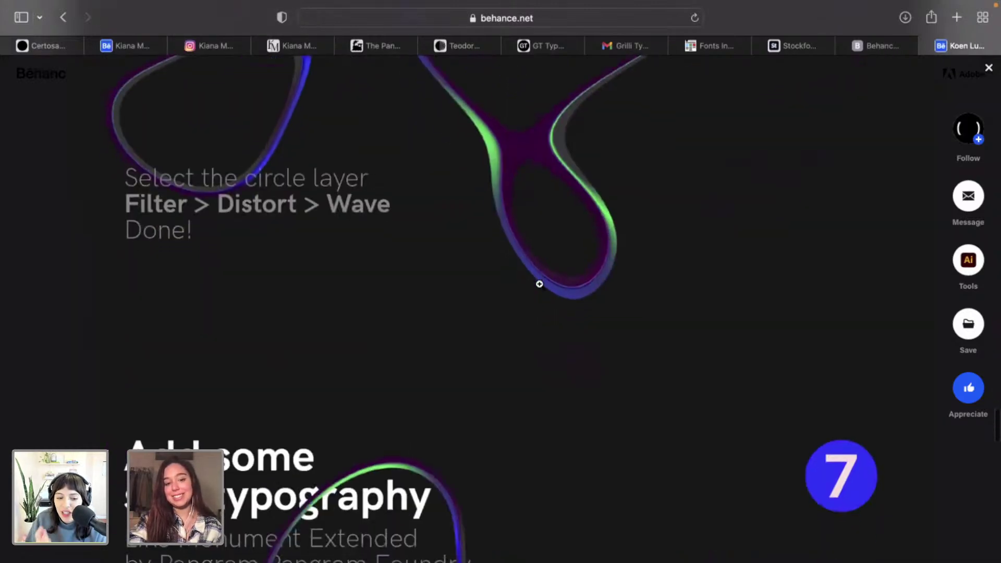
# Examine the "EROSION" typography example and read the extra tips for improving the effect.
pyautogui.scroll(-16, 539, 284)
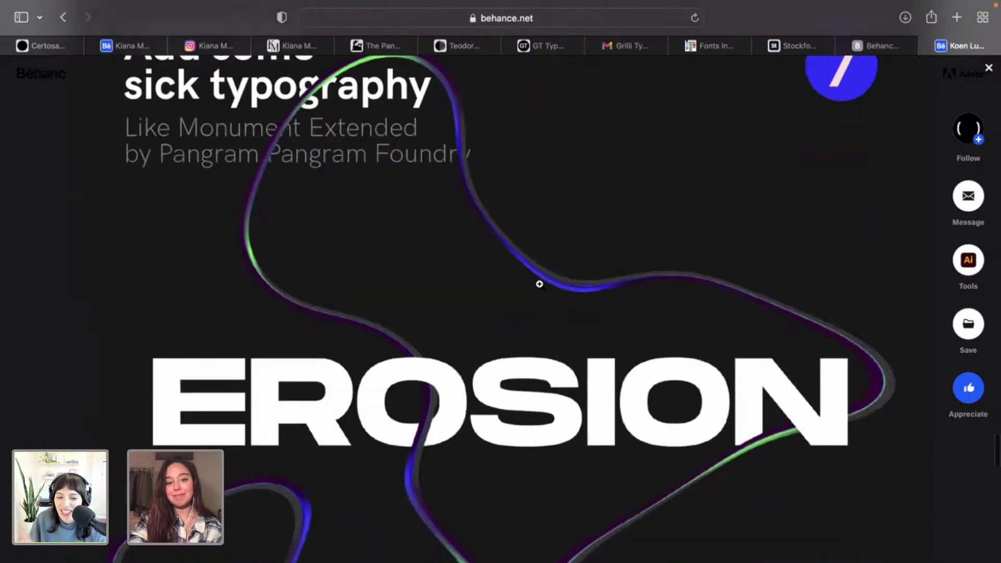
pyautogui.scroll(-4, 539, 284)
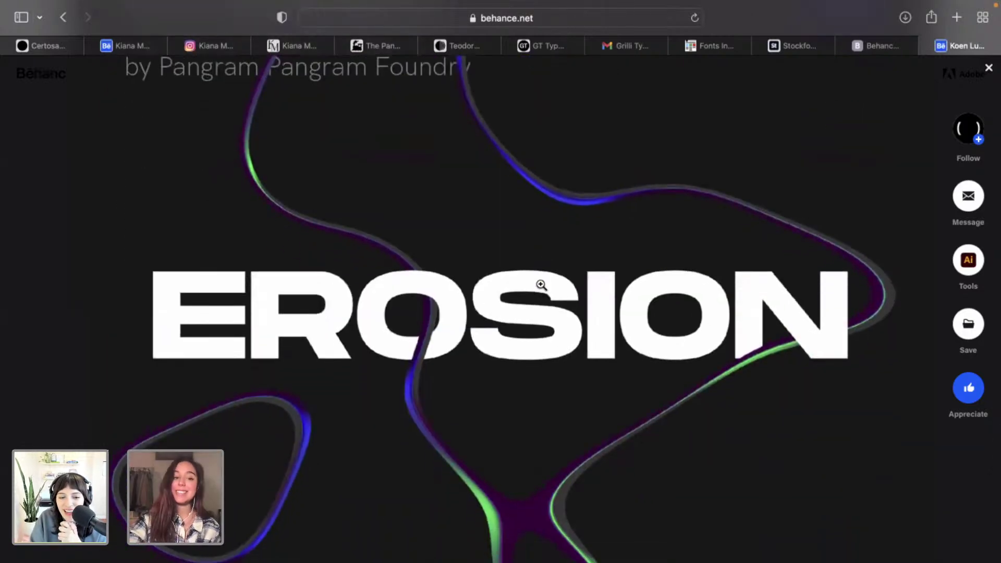
pyautogui.scroll(-1, 541, 284)
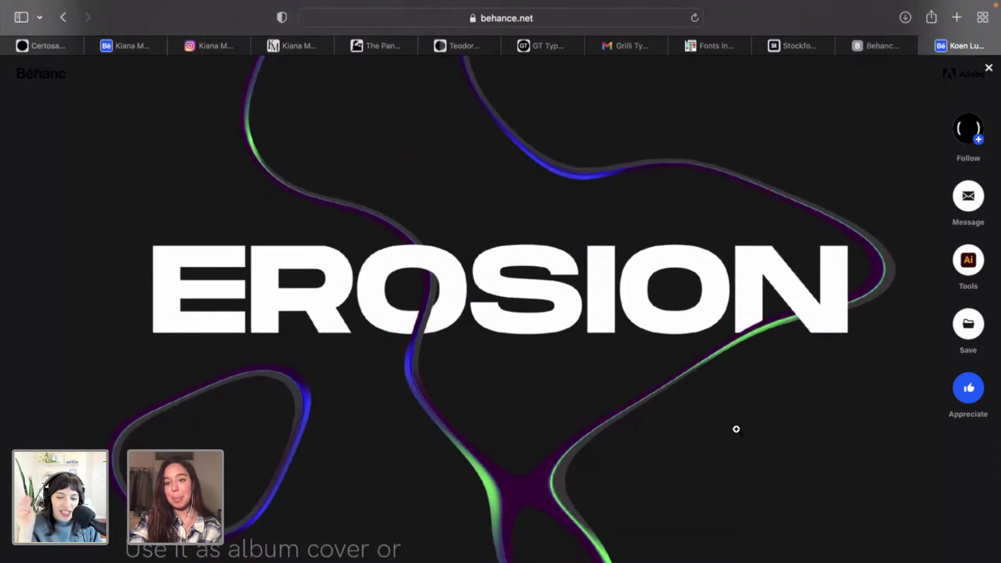
pyautogui.scroll(-1, 736, 429)
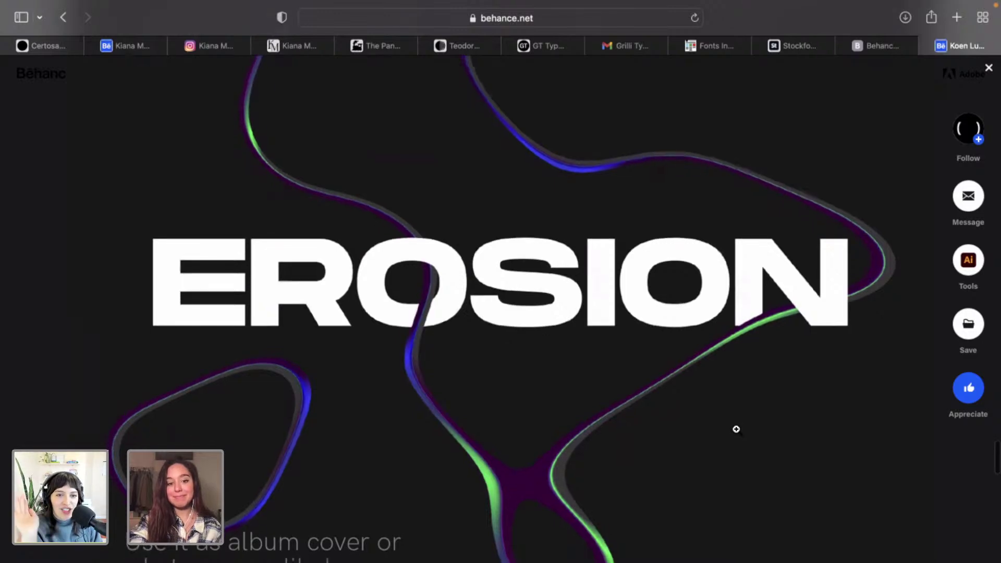
pyautogui.scroll(-2, 736, 429)
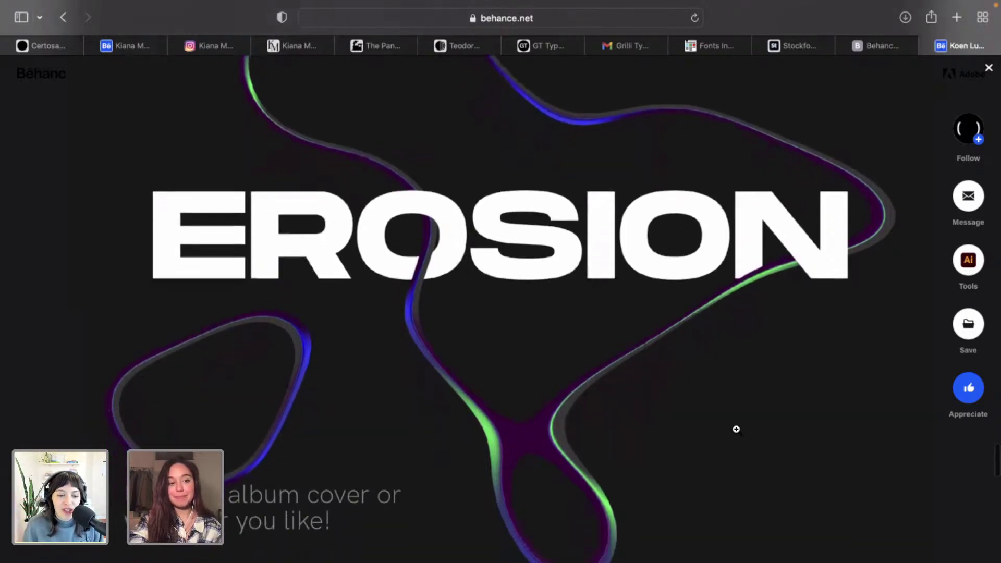
pyautogui.scroll(-2, 736, 429)
pyautogui.scroll(-8, 736, 429)
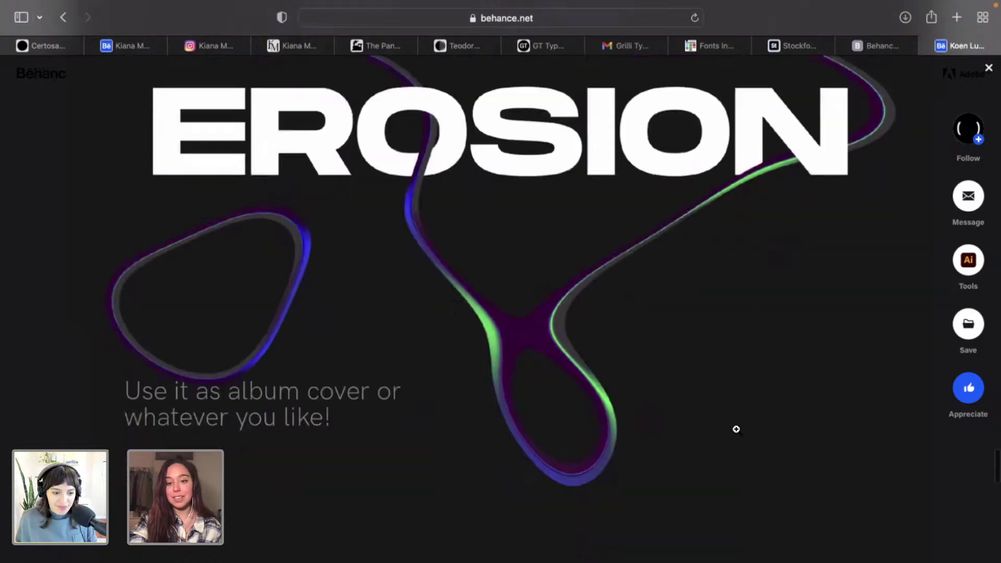
pyautogui.scroll(-12, 770, 361)
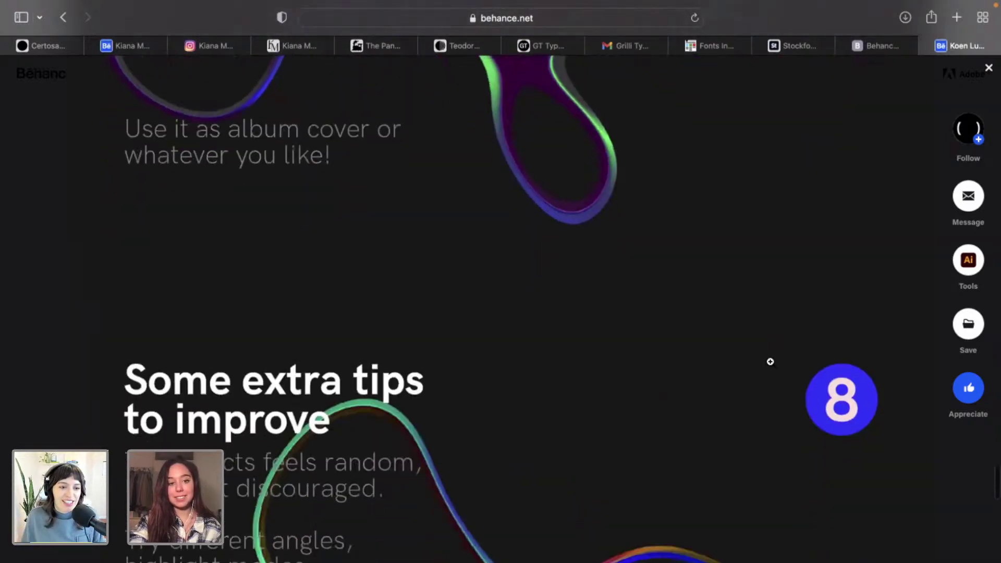
pyautogui.scroll(-10, 770, 361)
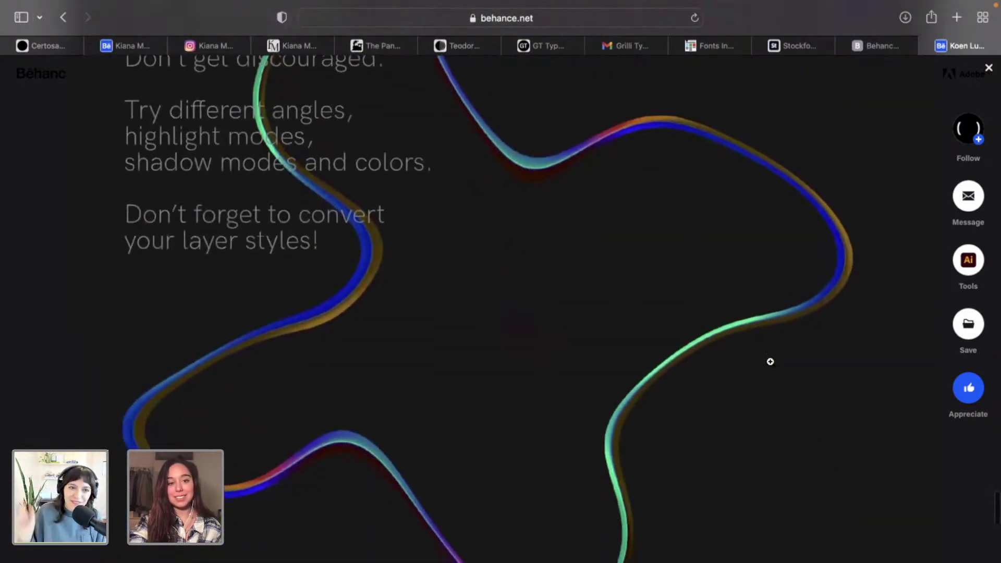
# Return to the "EROSION" typography image, enlarge it and advance to the enlarged extra tips image.
pyautogui.scroll(20, 770, 361)
pyautogui.scroll(10, 770, 362)
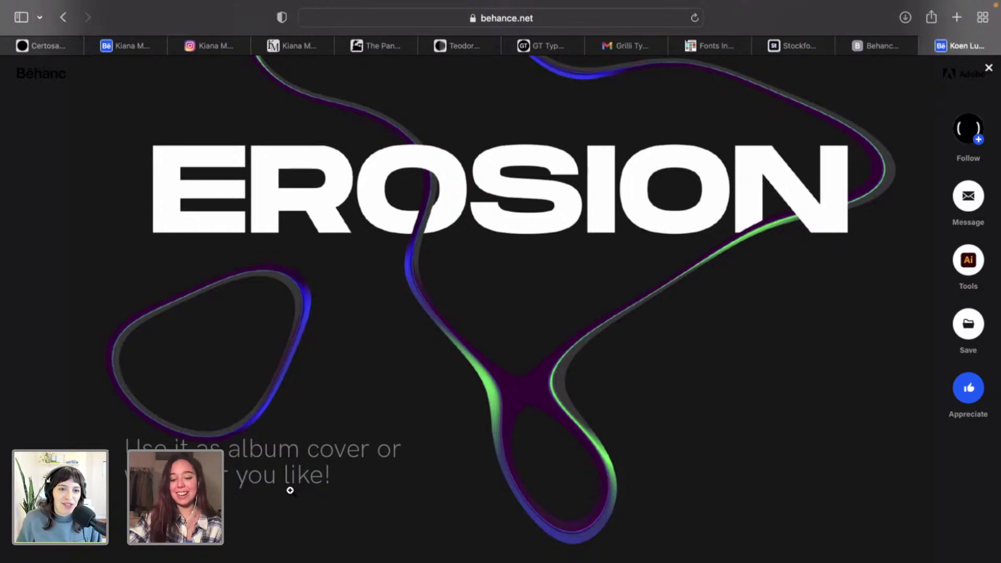
pyautogui.click(852, 417)
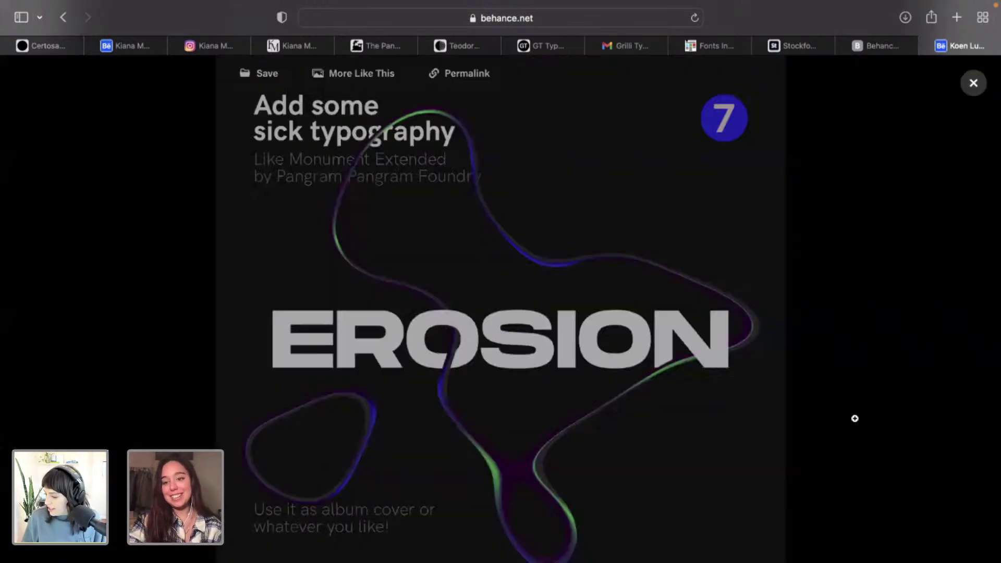
pyautogui.click(921, 324)
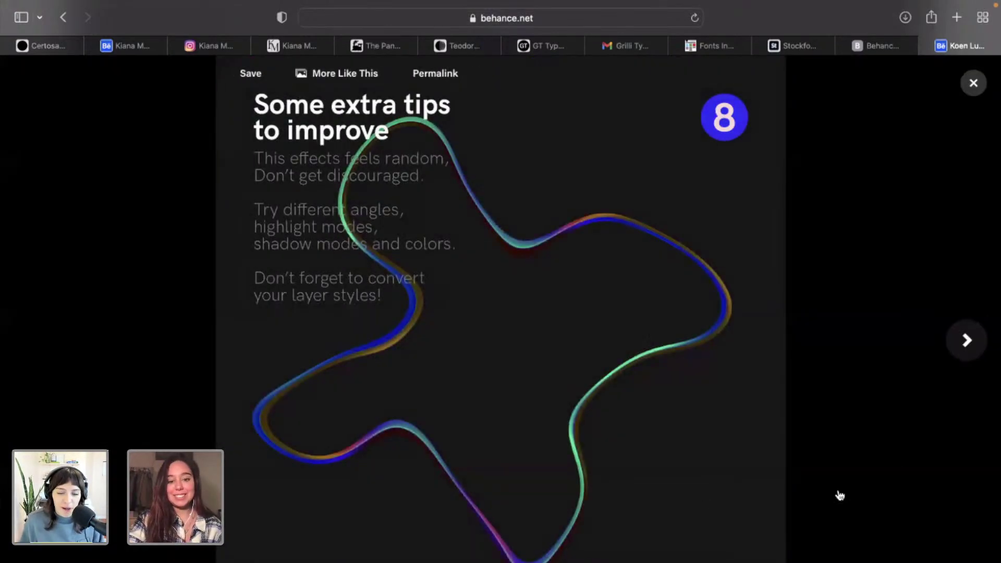
# Load the Abstract 3D oil spill tutorial as a standalone project page from its current web address.
pyautogui.moveTo(555, 14)
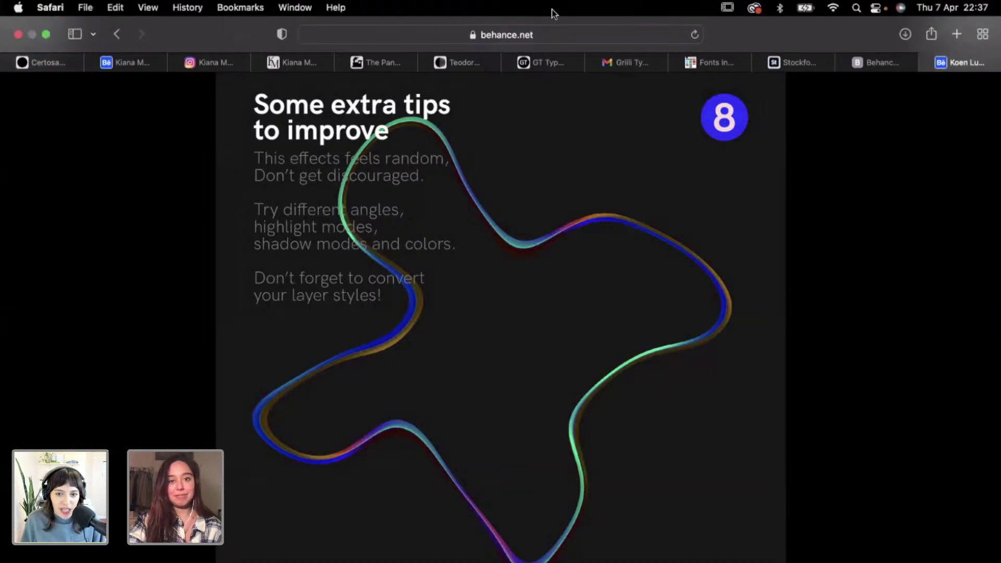
pyautogui.click(542, 34)
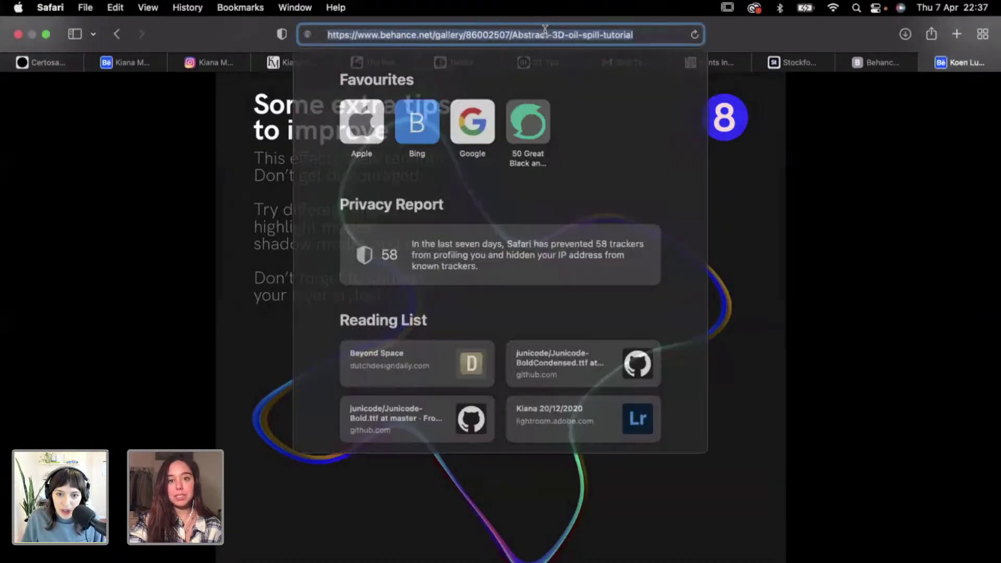
pyautogui.press('Return')
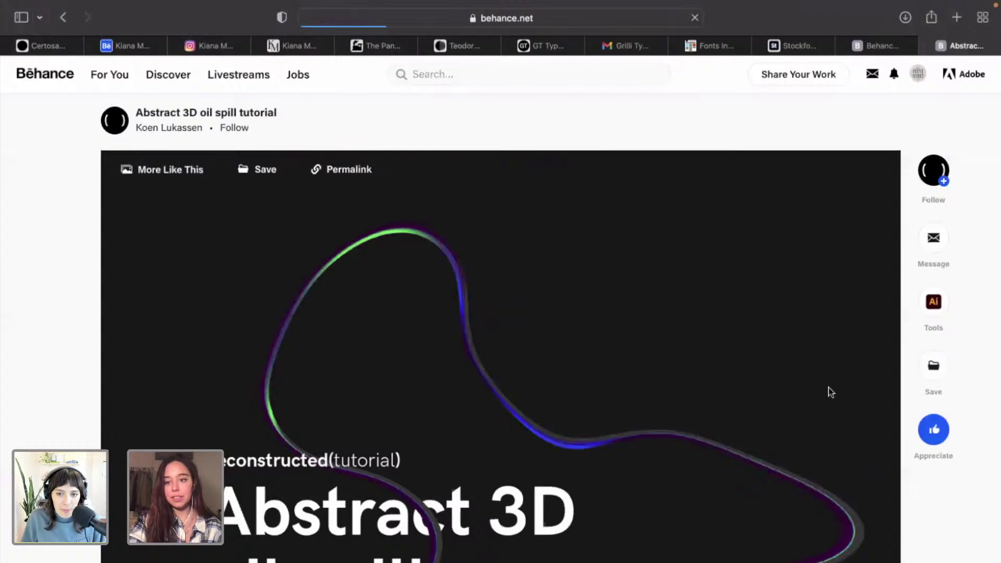
# Appreciate the oil spill tutorial project and open its creator's profile in a new tab.
pyautogui.click(935, 435)
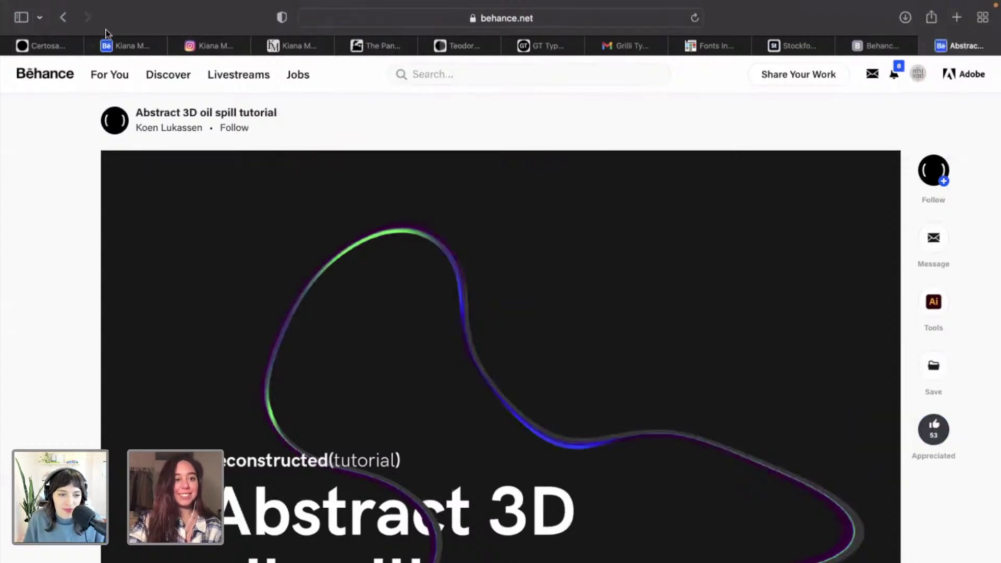
pyautogui.click(179, 130)
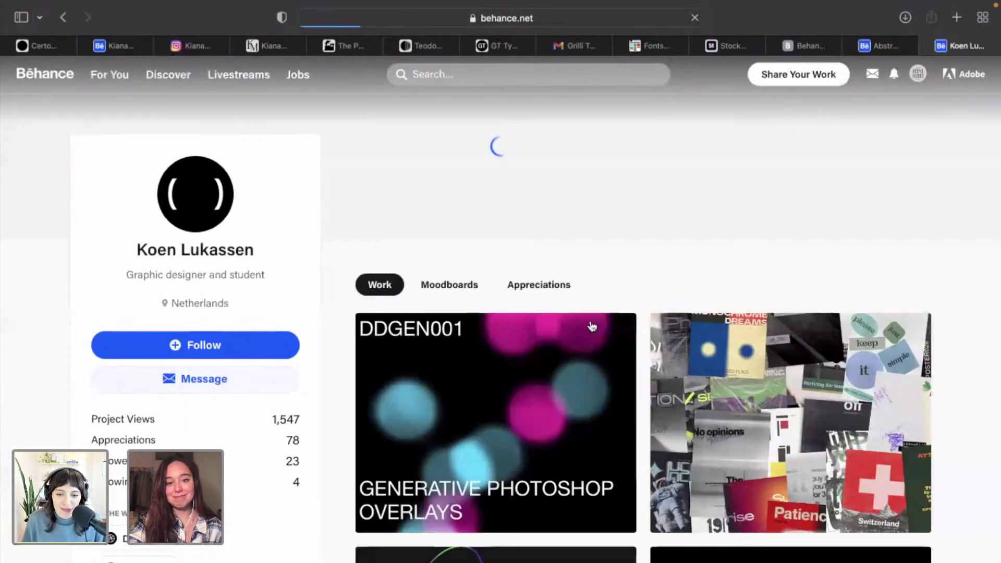
# Browse the designer's work and open the project "Deconstructed Business Card Exploration: 1".
pyautogui.scroll(-5, 591, 326)
pyautogui.scroll(-5, 592, 326)
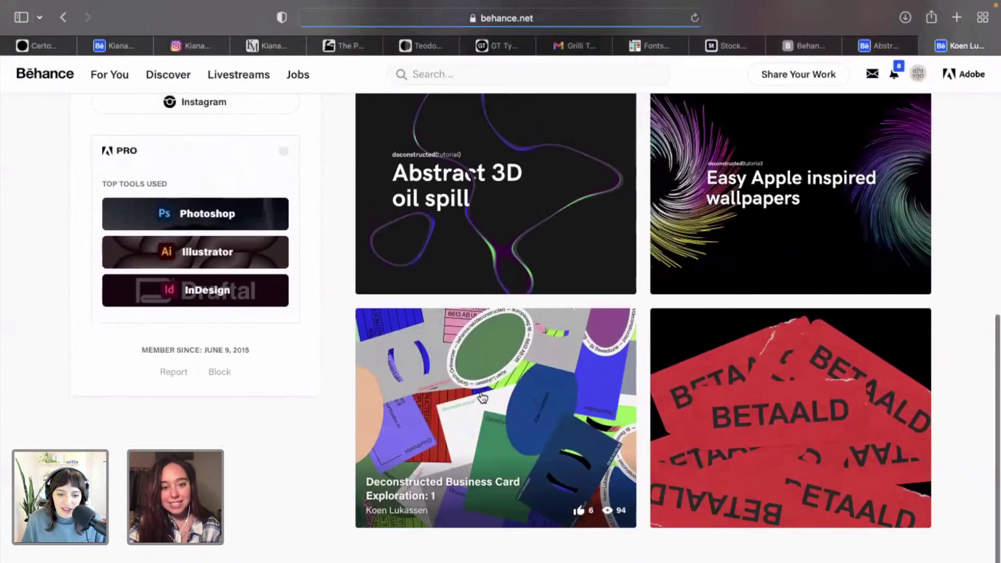
pyautogui.scroll(1, 725, 309)
pyautogui.click(537, 438)
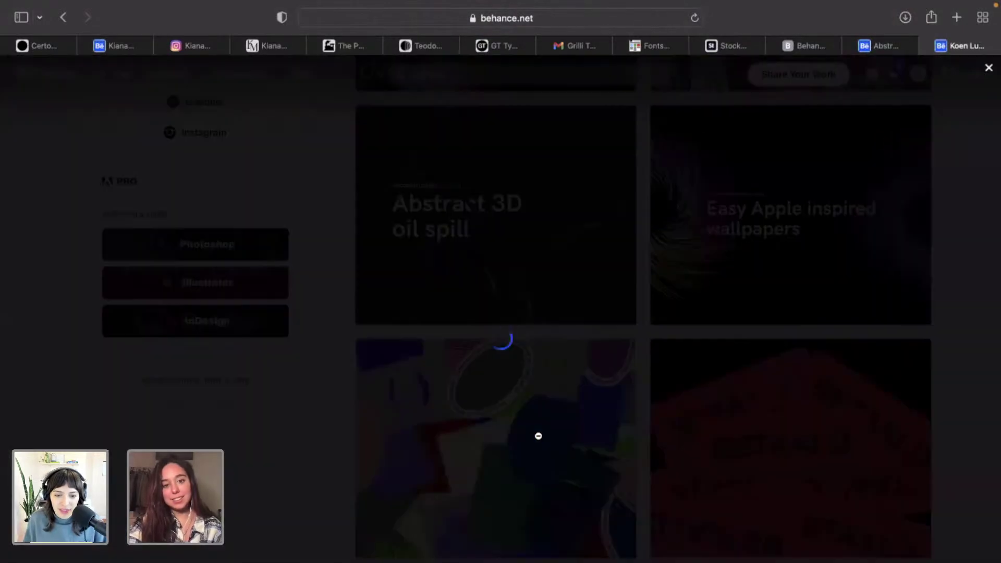
# Examine the business card designs and the six grouped card sets in the project, and return to the designer's profile.
pyautogui.scroll(-1, 676, 366)
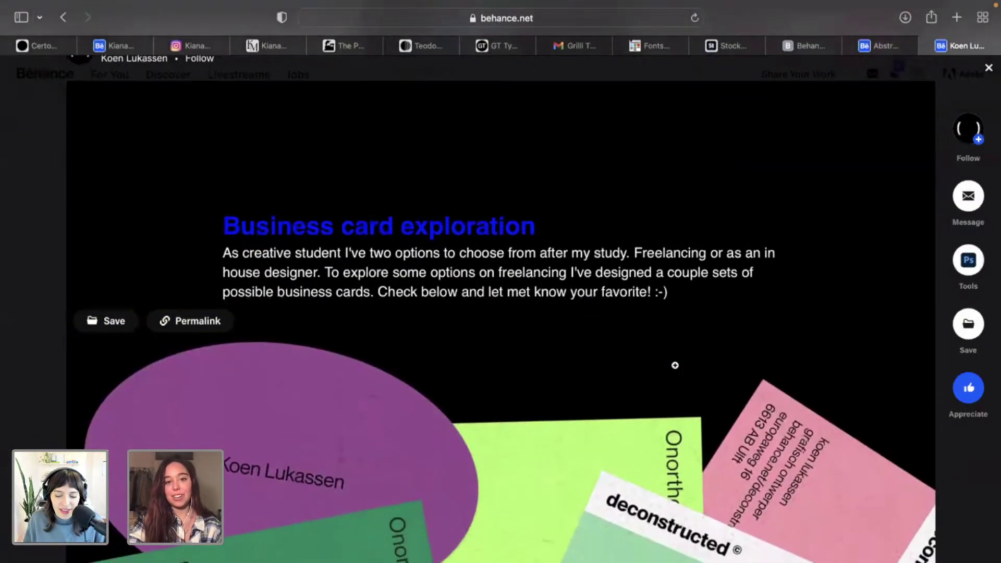
pyautogui.scroll(-2, 675, 366)
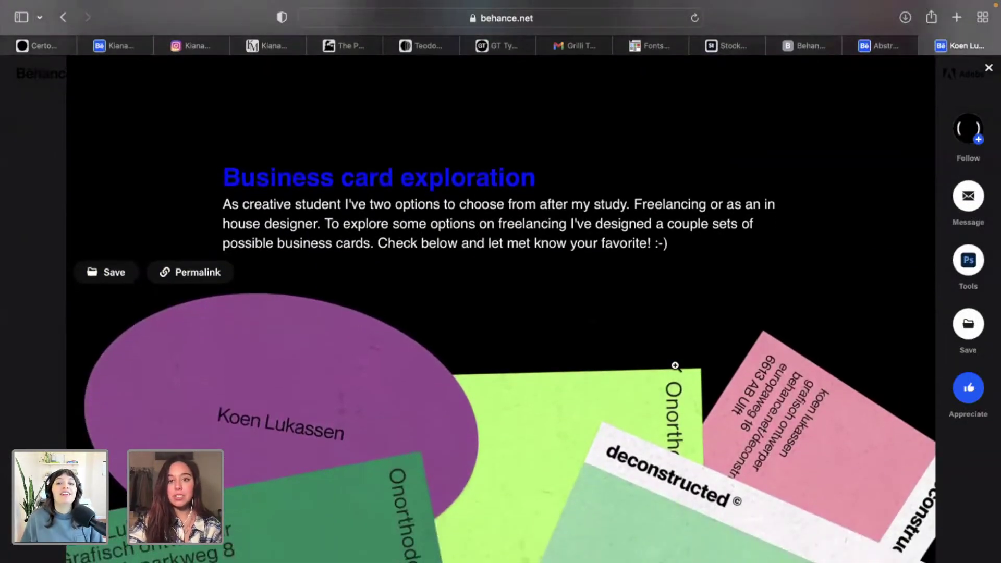
pyautogui.scroll(-10, 675, 366)
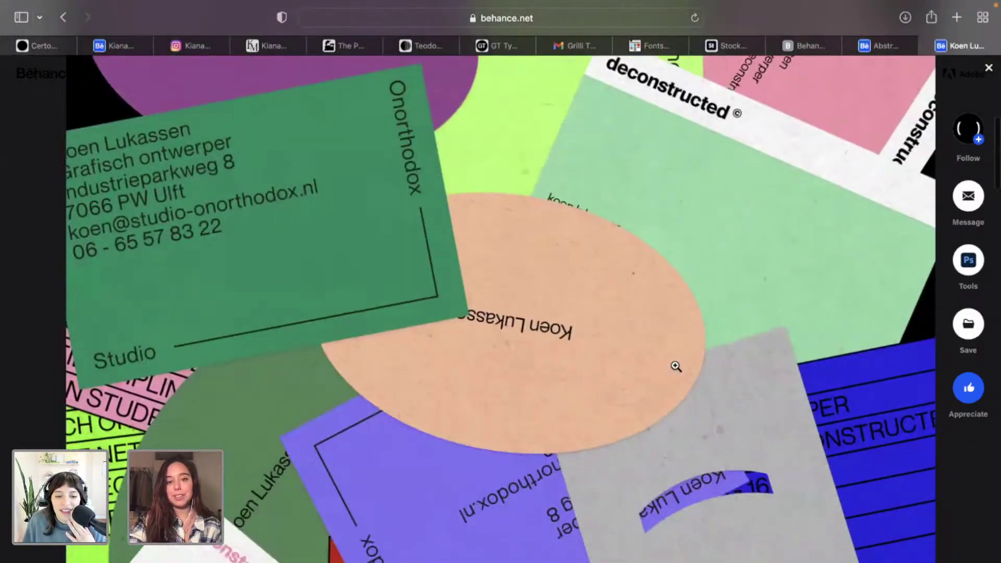
pyautogui.scroll(-15, 675, 365)
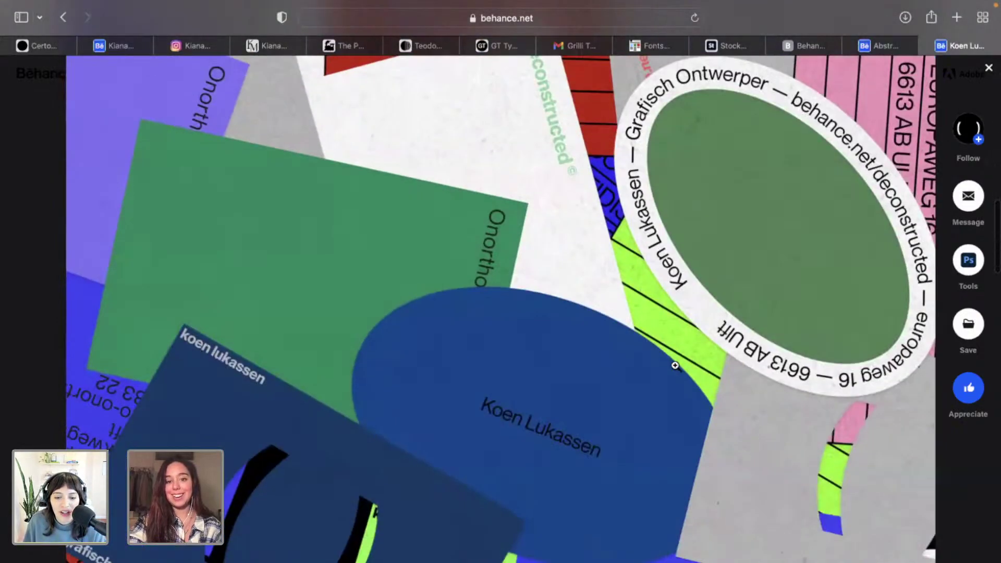
pyautogui.scroll(-15, 676, 366)
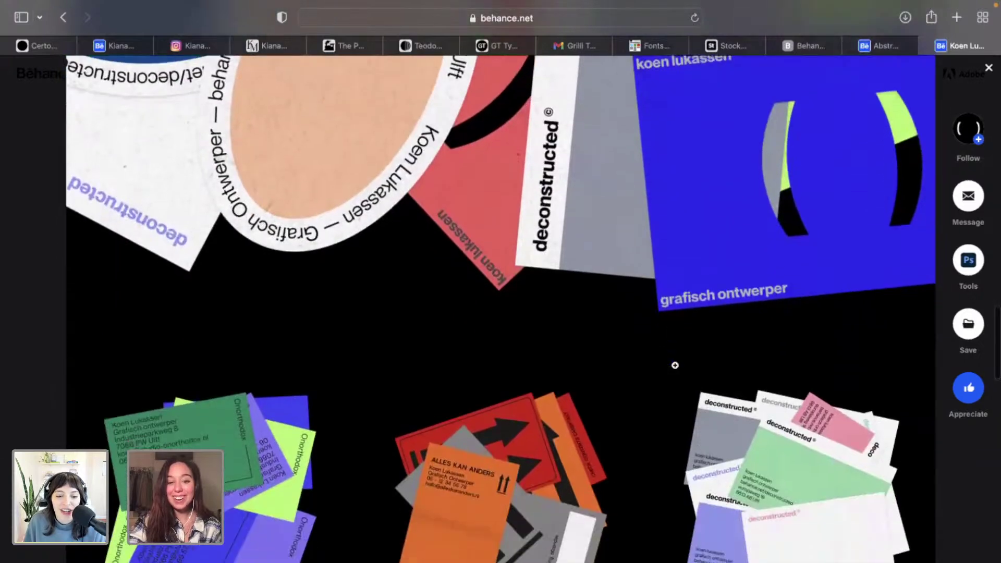
pyautogui.scroll(-7, 675, 366)
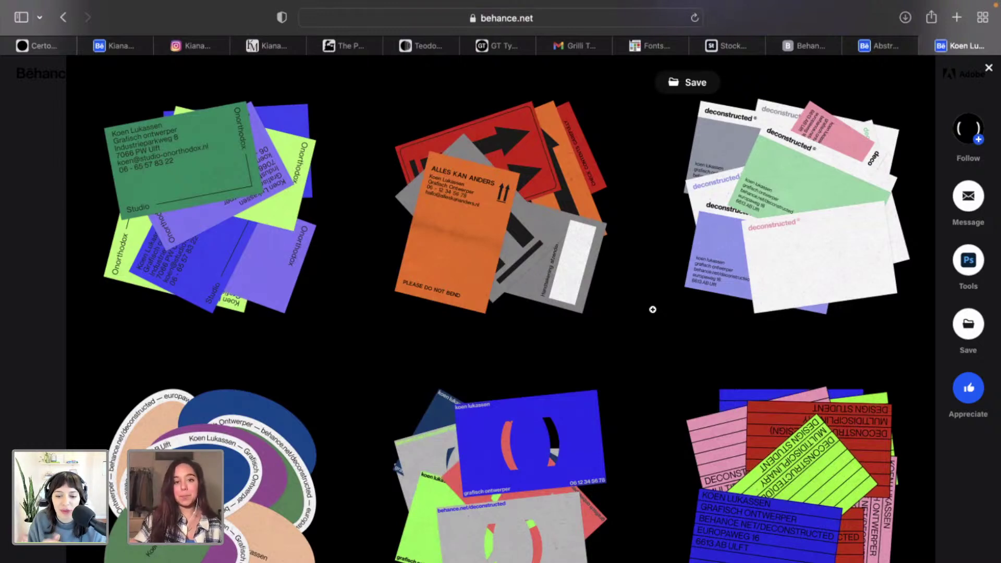
pyautogui.scroll(-2, 653, 309)
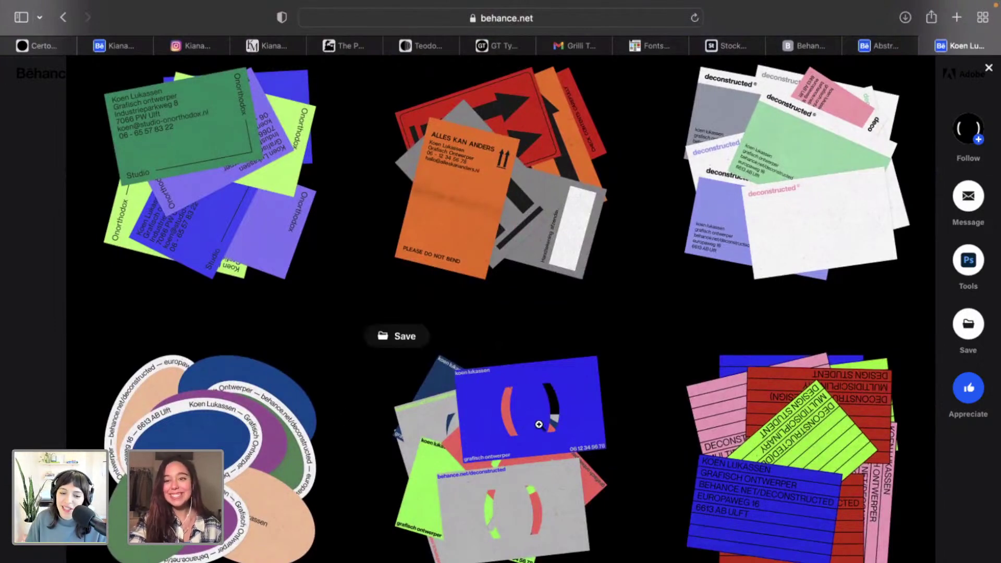
pyautogui.scroll(-2, 241, 465)
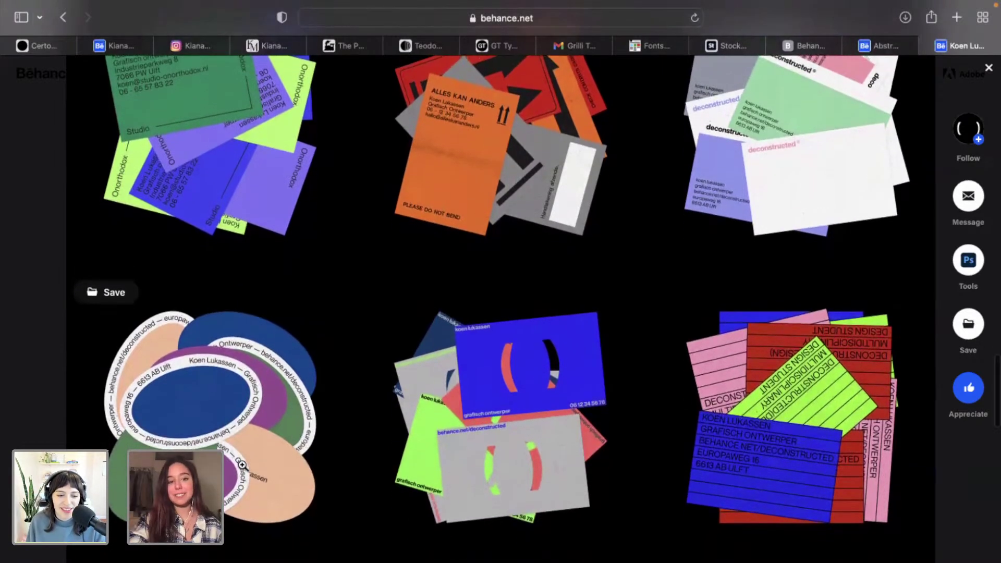
pyautogui.scroll(-1, 241, 464)
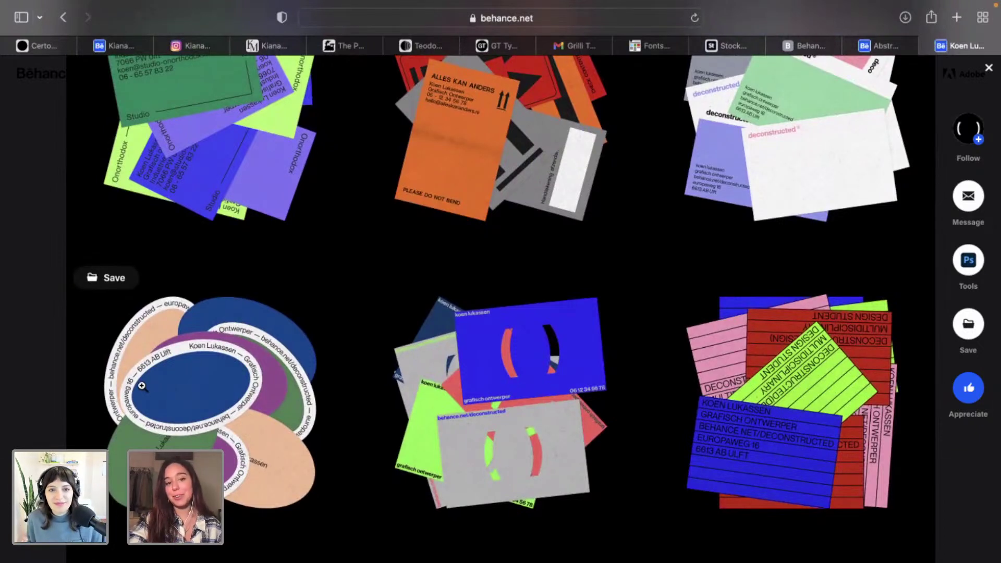
pyautogui.scroll(-1, 544, 327)
pyautogui.scroll(-3, 543, 327)
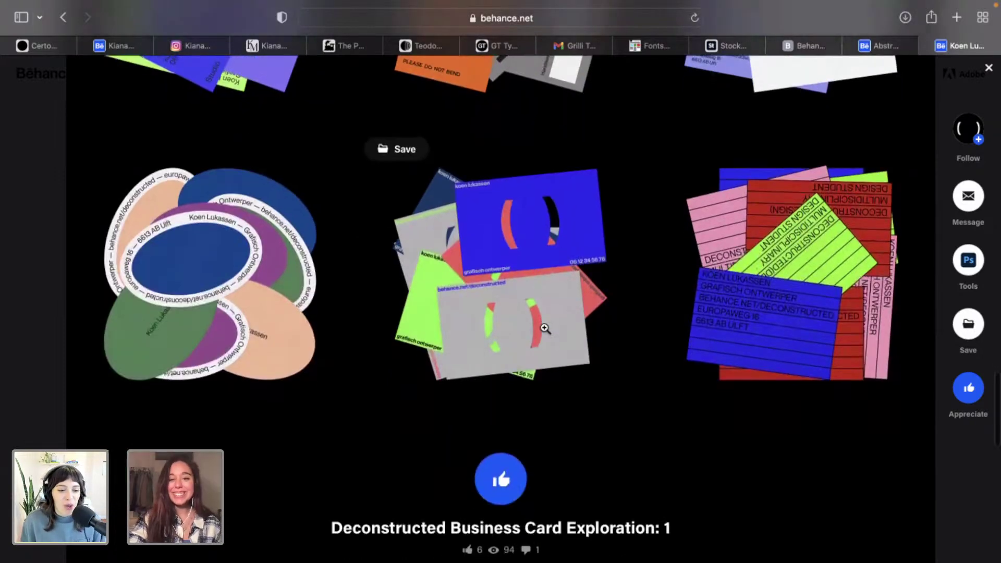
pyautogui.scroll(3, 659, 362)
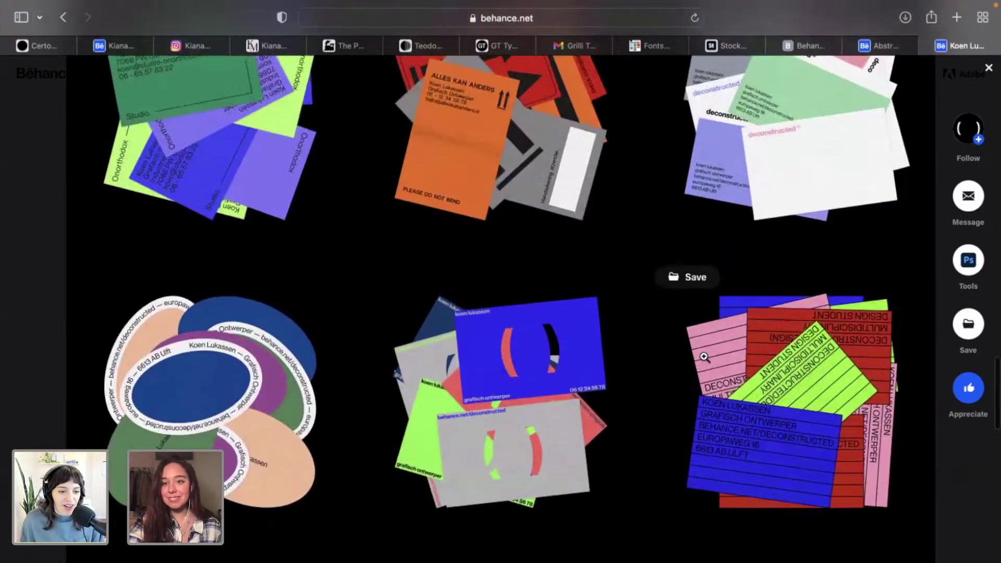
pyautogui.scroll(3, 661, 363)
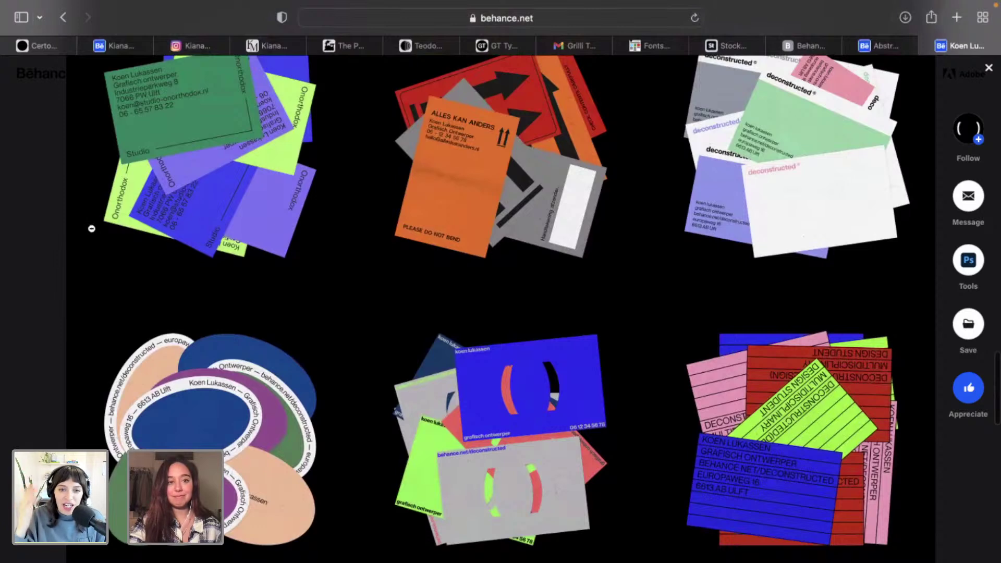
pyautogui.click(37, 226)
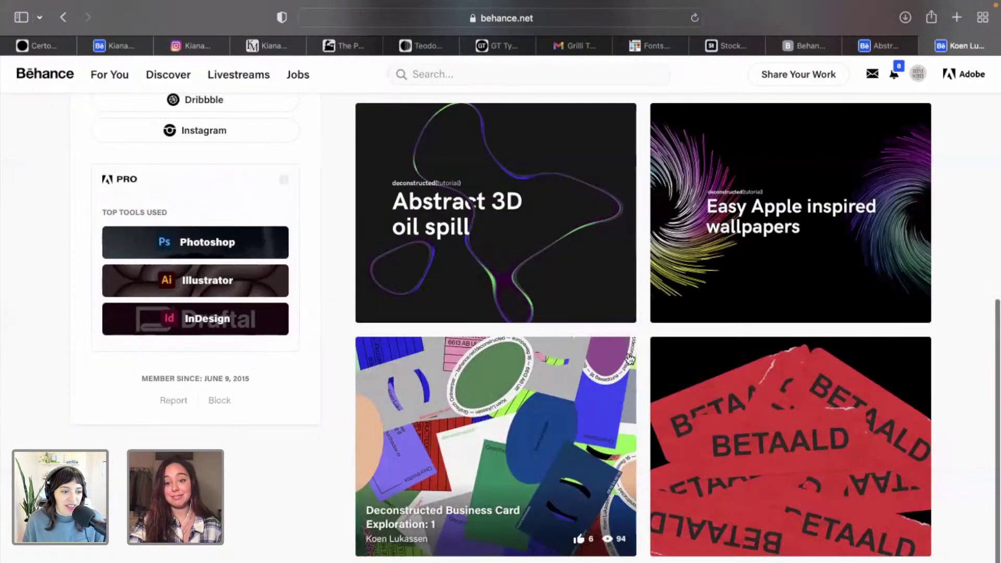
pyautogui.scroll(-1, 673, 390)
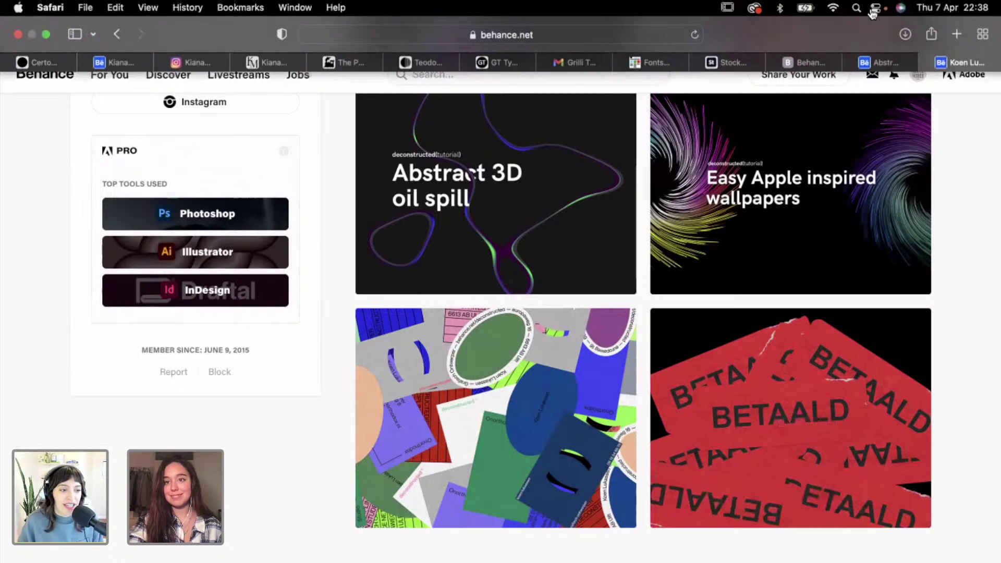
pyautogui.click(798, 74)
pyautogui.click(736, 384)
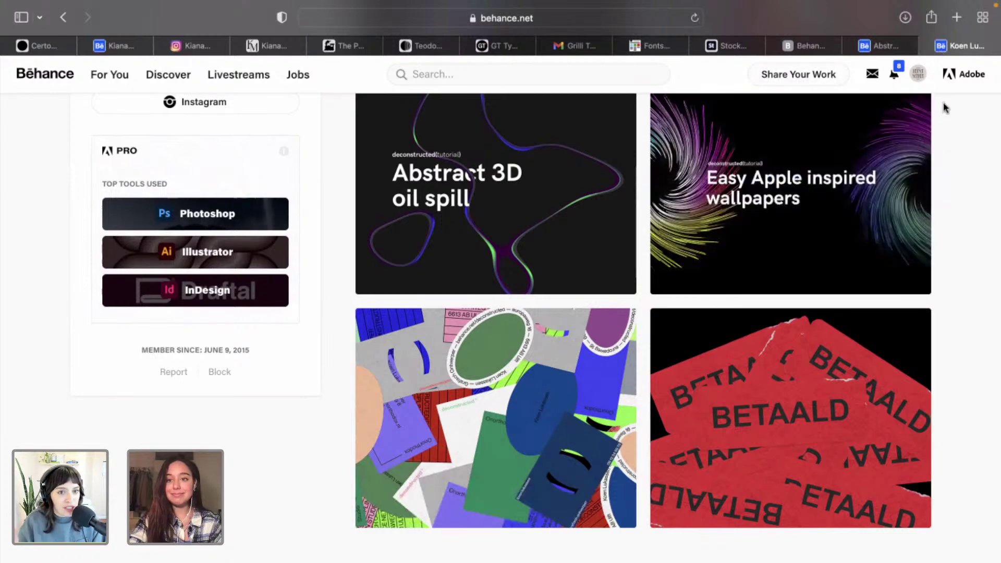
# Close the Abstract 3D oil spill tutorial's tab and follow the designer from the profile page.
pyautogui.click(850, 46)
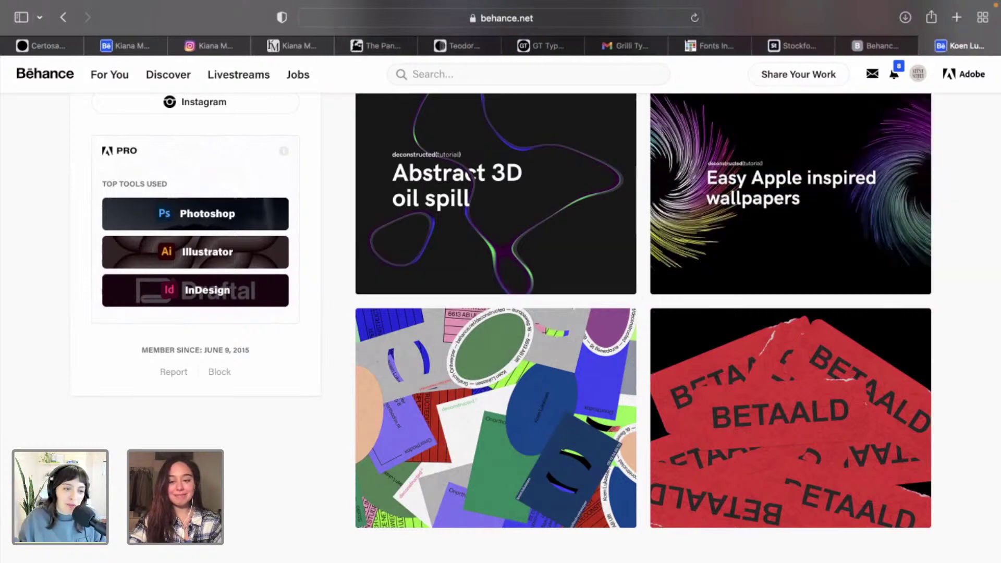
pyautogui.scroll(10, 471, 174)
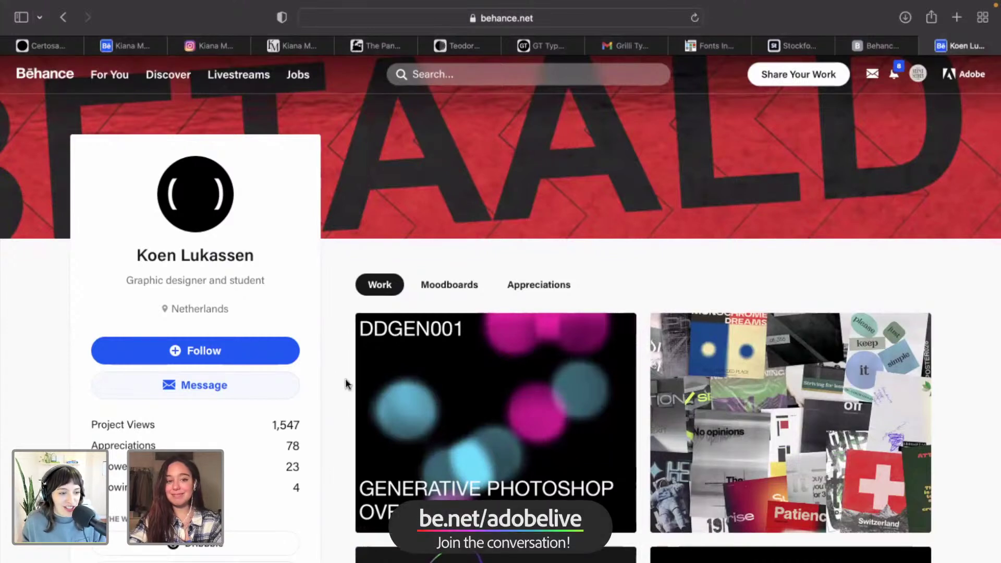
pyautogui.click(210, 355)
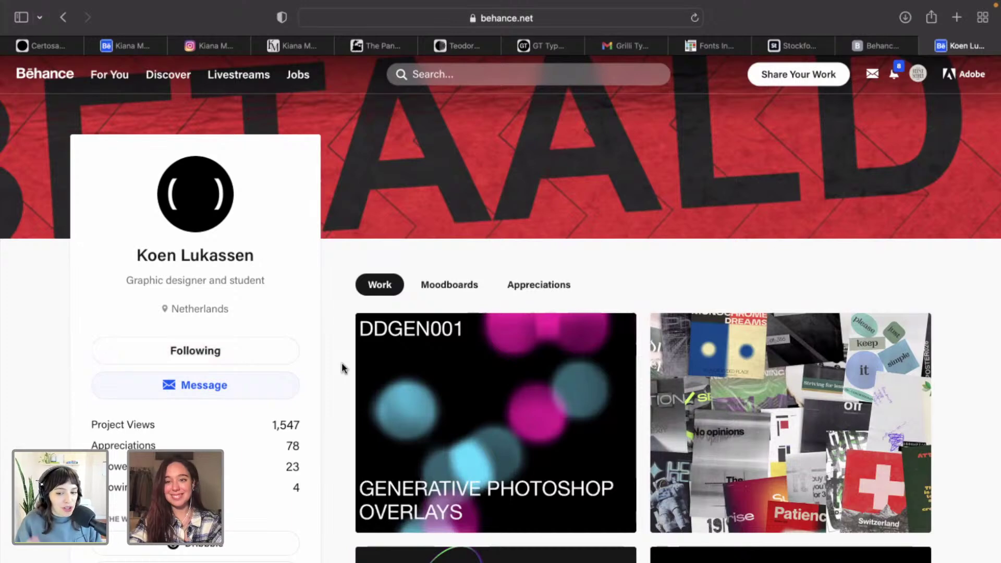
# Switch to Adobe InDesign and duplicate the RHYTHM title frame to just below the lowest photo on page 1.
pyautogui.press('super+Tab')
pyautogui.press('super+Tab')
pyautogui.click(312, 328)
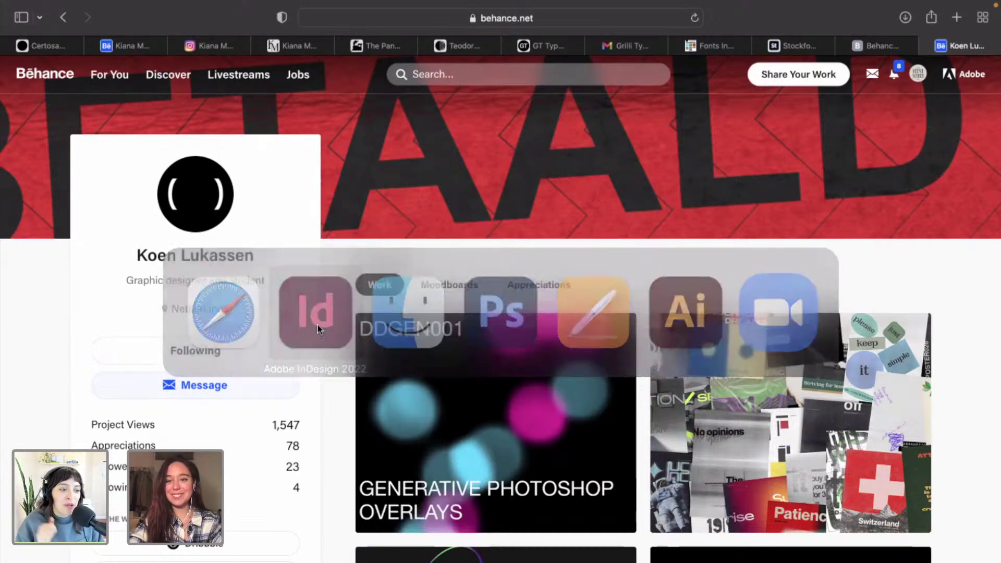
pyautogui.scroll(3, 699, 226)
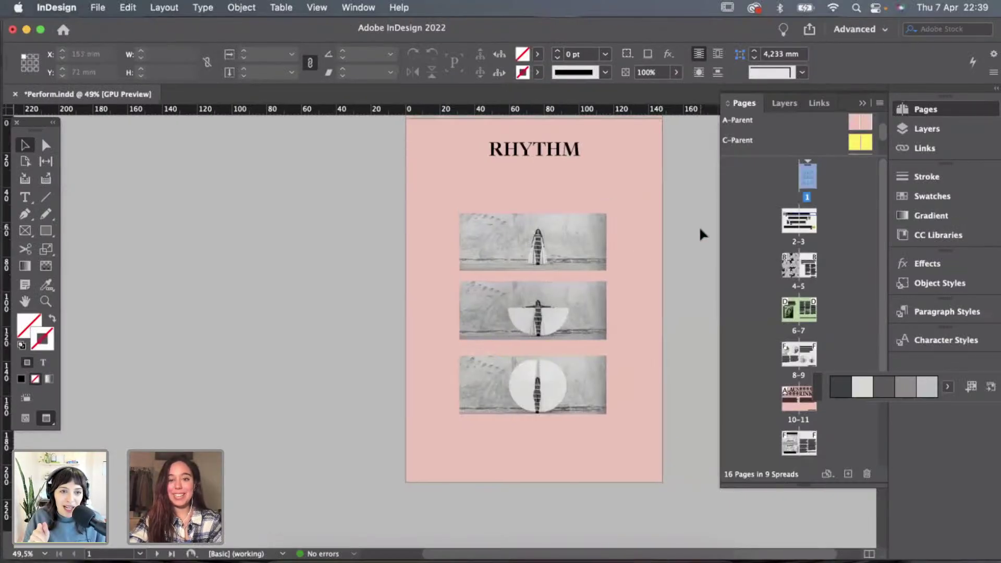
pyautogui.scroll(-5, 552, 212)
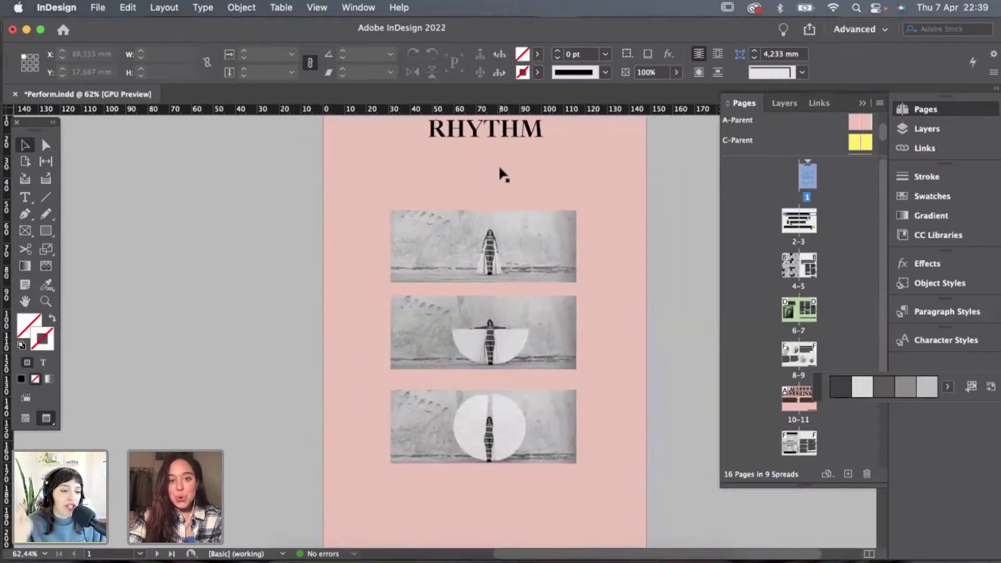
pyautogui.click(514, 138)
pyautogui.moveTo(514, 138); pyautogui.dragTo(516, 527)
pyautogui.scroll(-2, 540, 458)
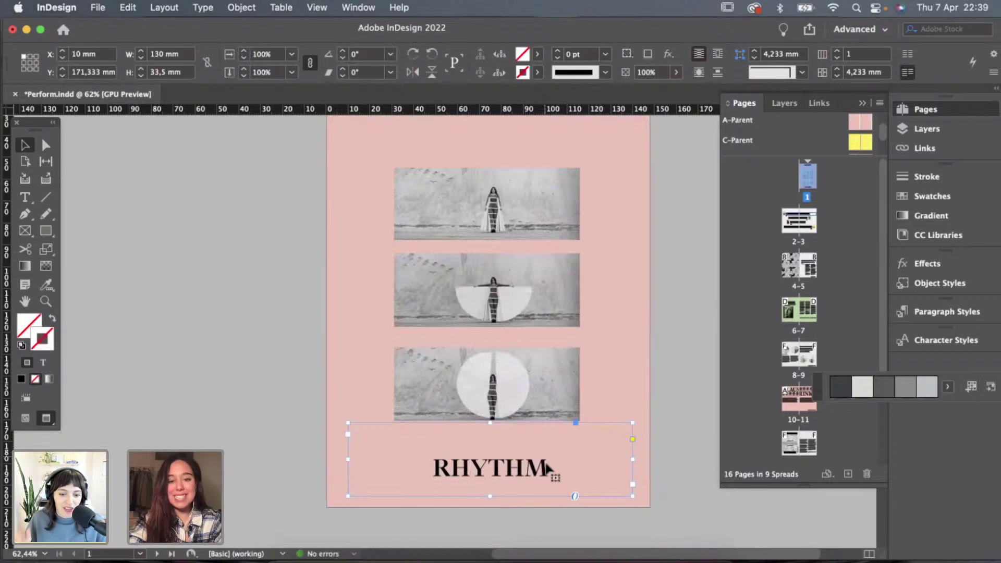
# Replace the text in the title frame below the lowest photo with "VOLUME 1".
pyautogui.tripleClick(540, 456)
pyautogui.write('V')
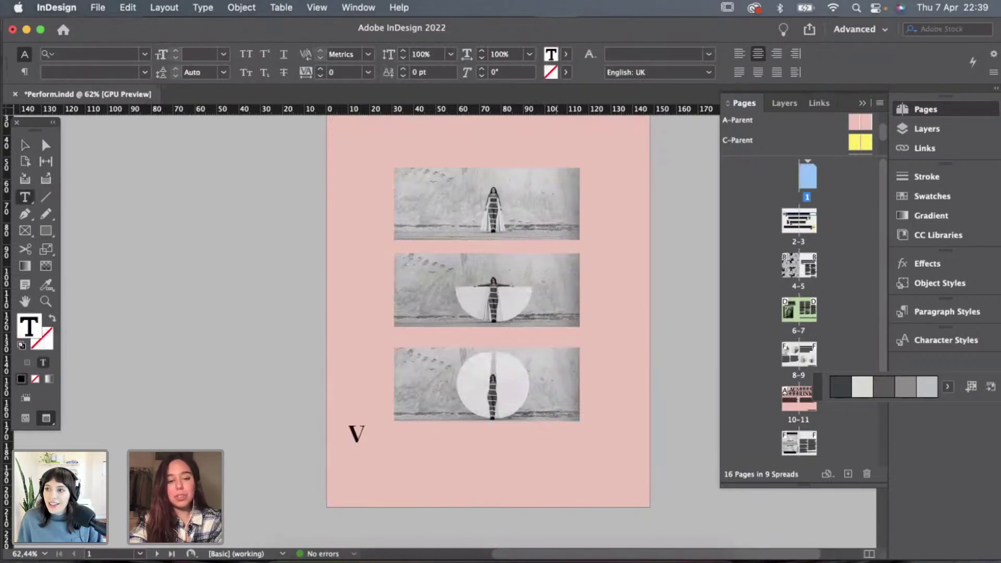
pyautogui.write('OLLME ')
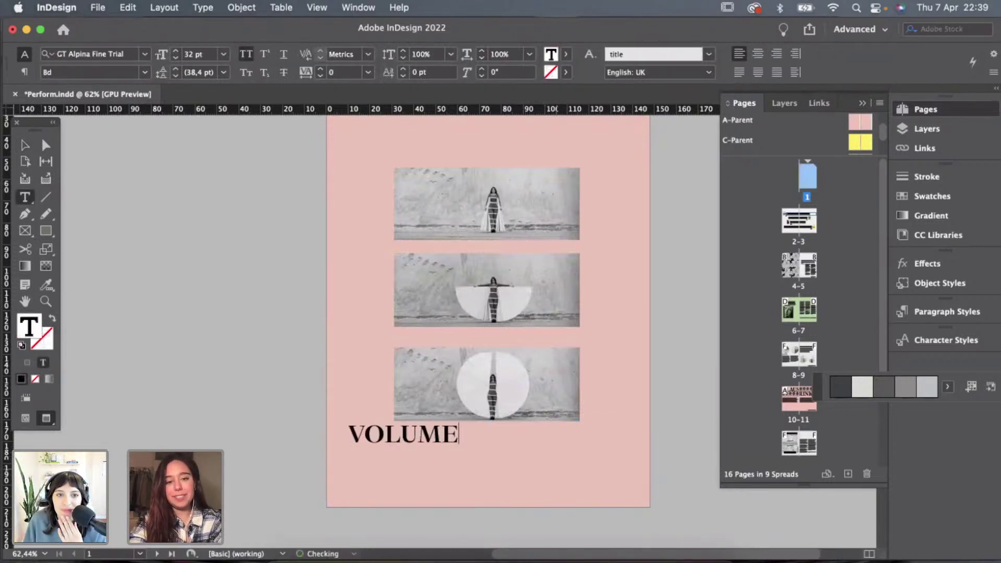
pyautogui.write('1')
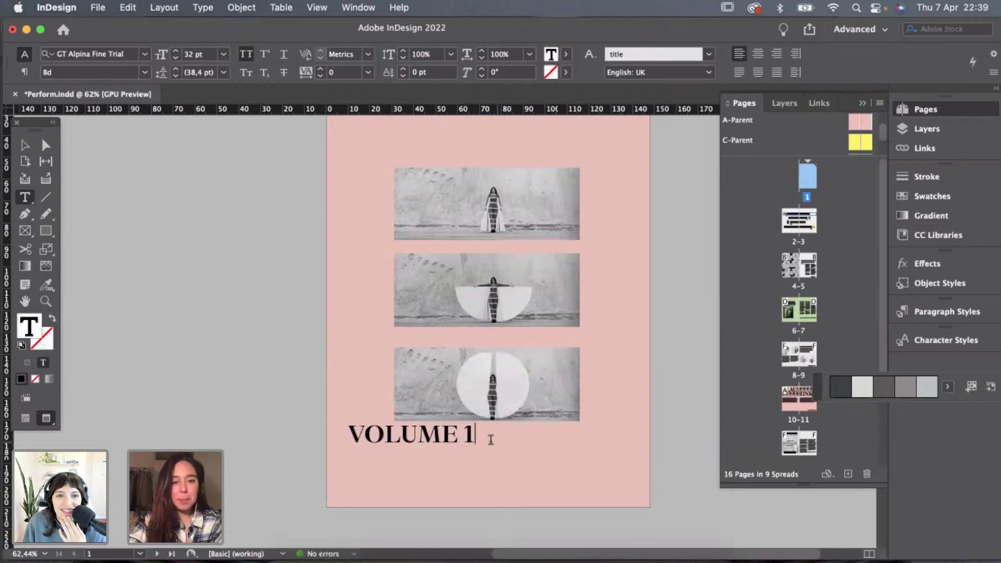
# Set the "VOLUME 1" text to 12 pt and centre it within its frame.
pyautogui.press('super+a')
pyautogui.click(182, 54)
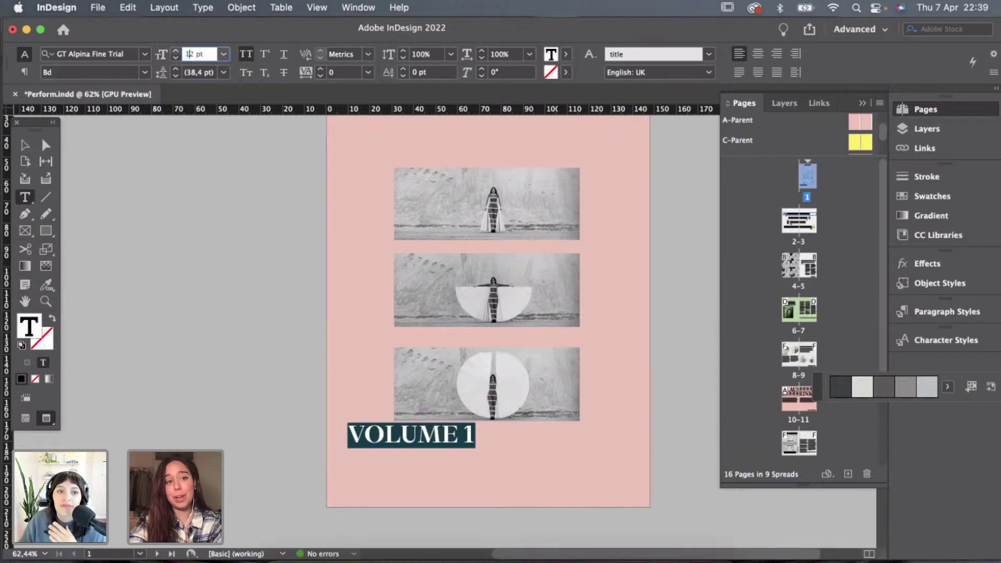
pyautogui.press('Return')
pyautogui.click(25, 145)
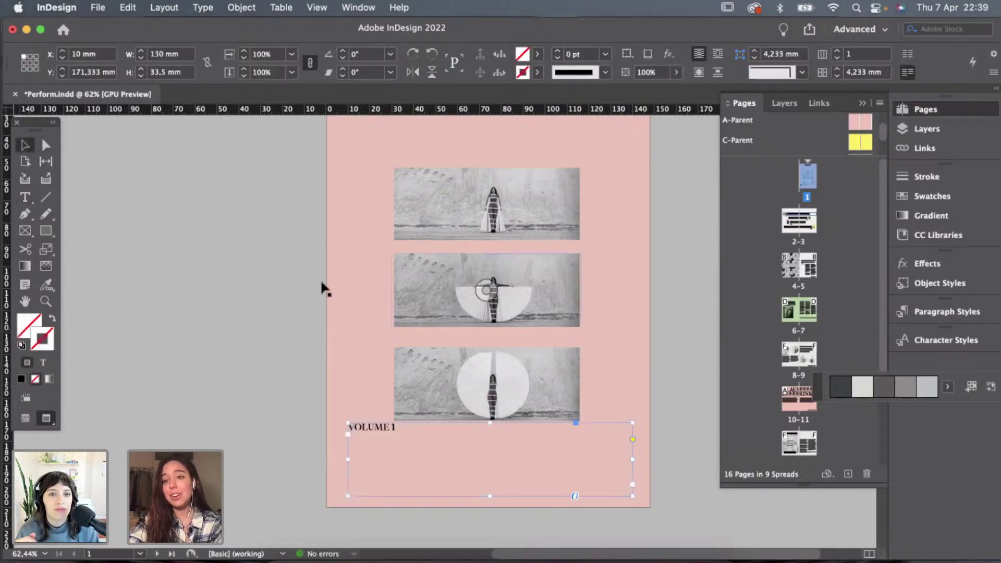
pyautogui.doubleClick(438, 434)
pyautogui.moveTo(438, 434); pyautogui.dragTo(329, 420)
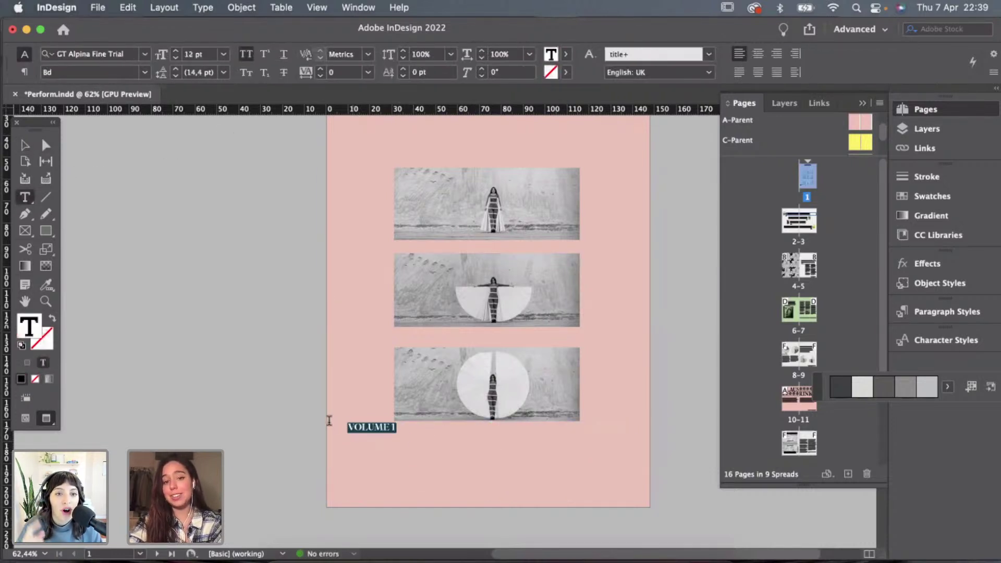
pyautogui.click(758, 54)
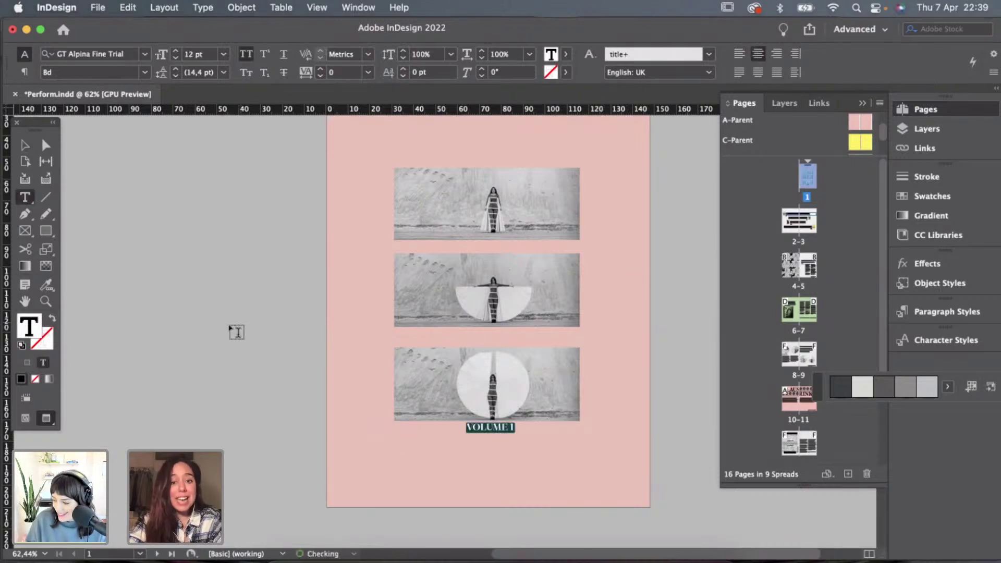
pyautogui.click(25, 145)
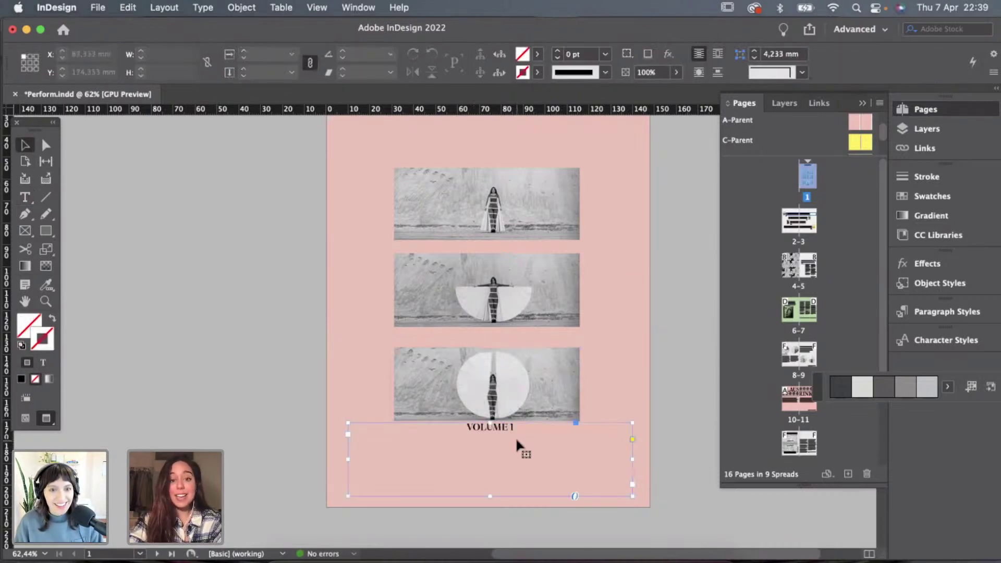
# Align the bottom edge of the "VOLUME 1" frame with the page margin and lower its top edge to move the text away from the photo.
pyautogui.moveTo(490, 423); pyautogui.dragTo(490, 452)
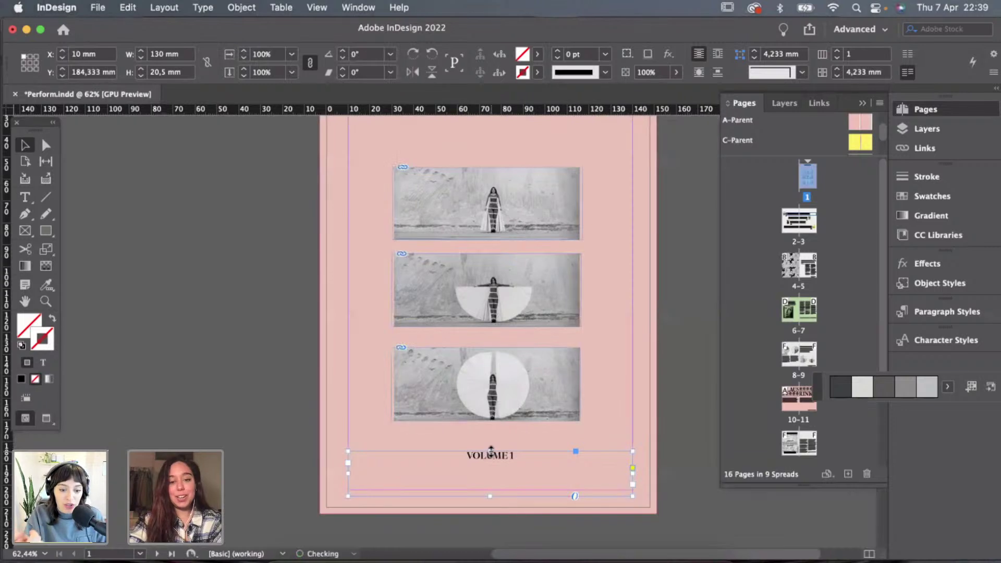
pyautogui.moveTo(492, 498); pyautogui.dragTo(493, 491)
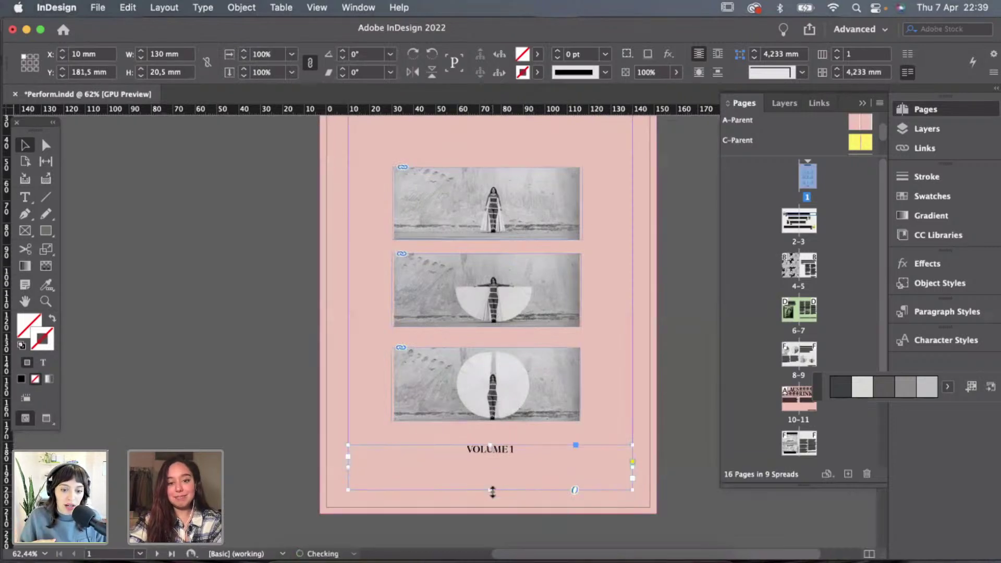
pyautogui.moveTo(490, 445); pyautogui.dragTo(492, 463)
pyautogui.click(678, 437)
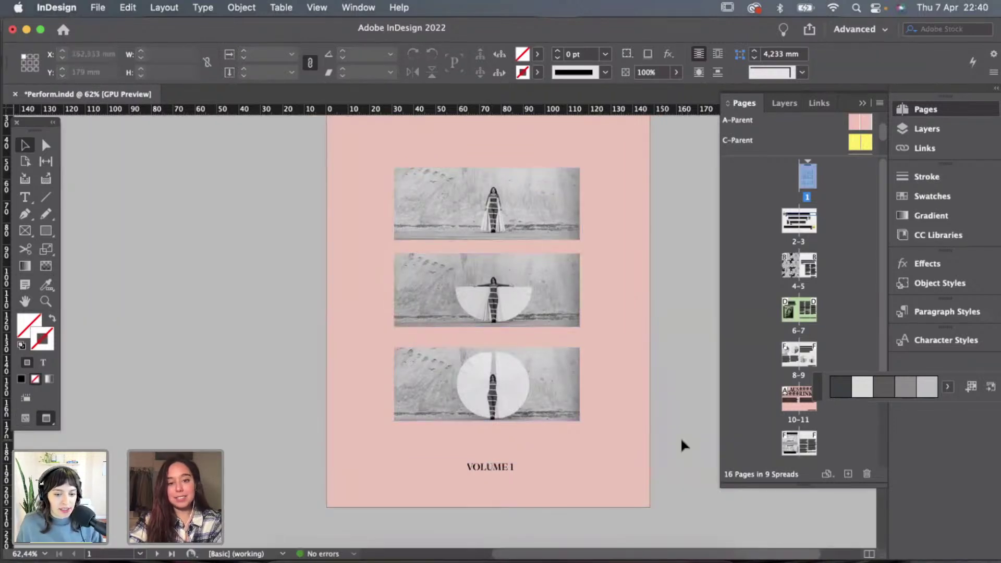
# Set the "VOLUME 1" text to 10 pt and lower its frame across the bottom margin to Y 197.667 mm.
pyautogui.click(534, 467)
pyautogui.moveTo(490, 463); pyautogui.dragTo(446, 479)
pyautogui.doubleClick(506, 482)
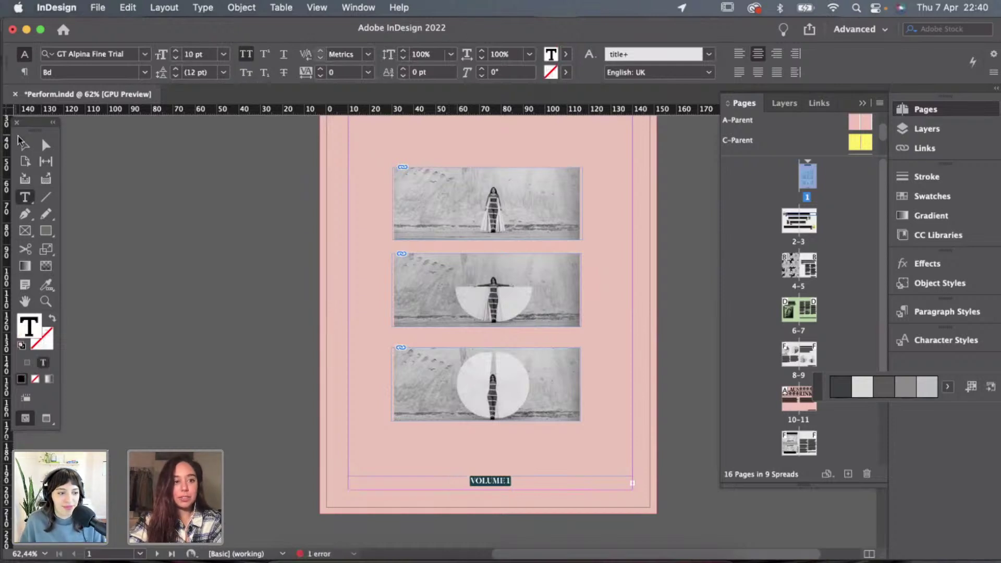
pyautogui.press('Escape')
pyautogui.press('Down')
pyautogui.press('Down')
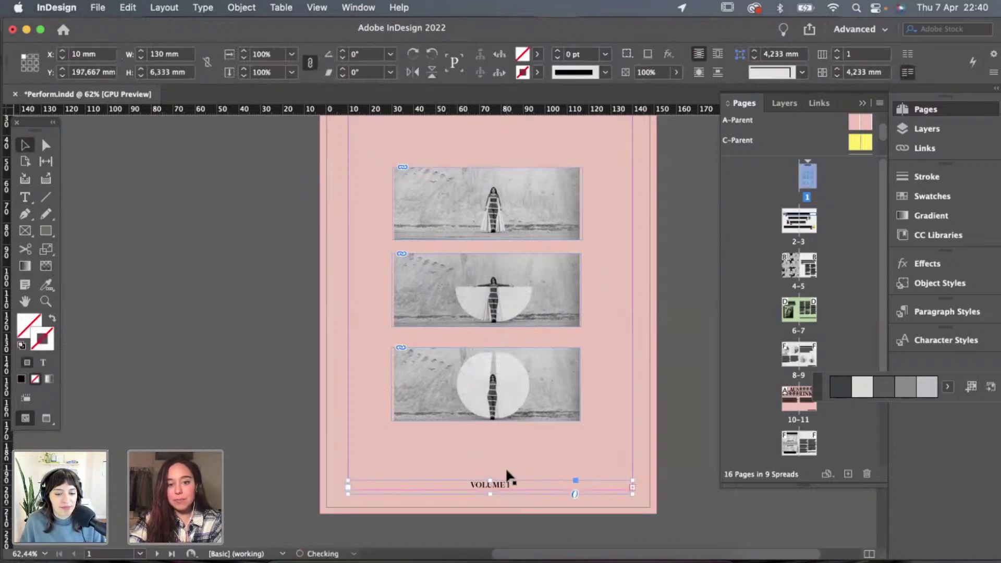
pyautogui.click(686, 420)
pyautogui.press('w')
pyautogui.press('w')
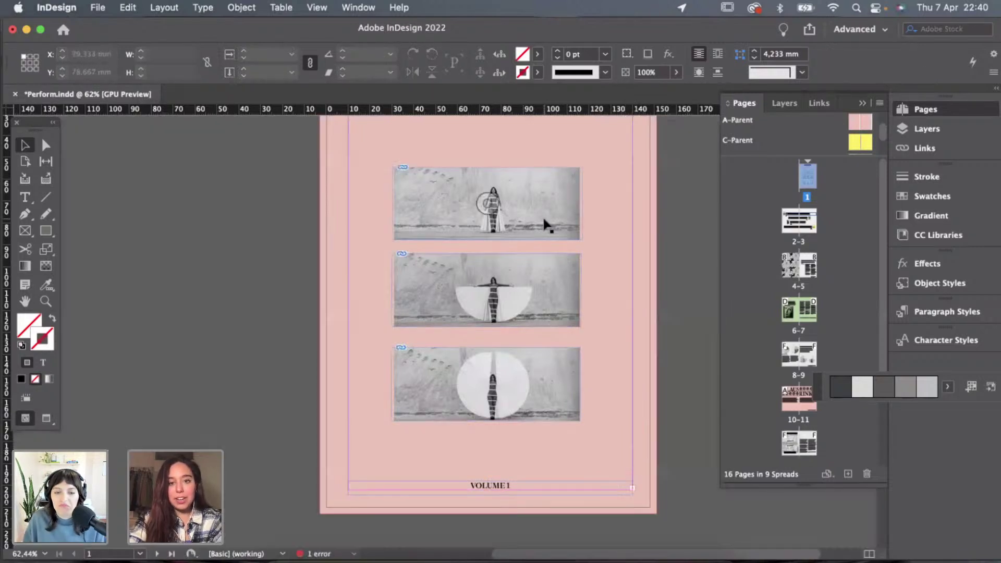
# Apply the Multiply blending mode to the three cover photos and check the whole page in preview.
pyautogui.click(545, 223)
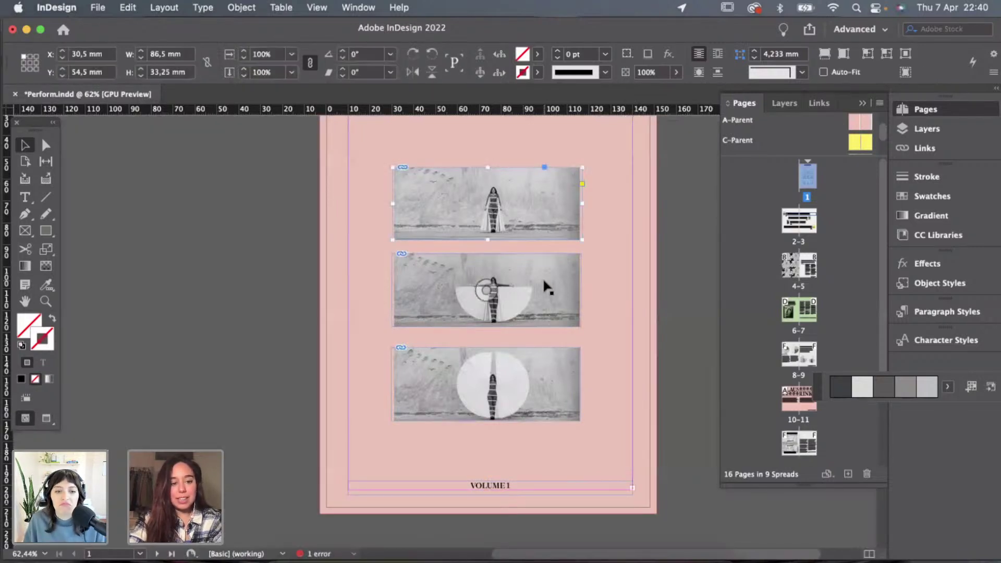
pyautogui.keyDown('shift'); pyautogui.click(547, 366); pyautogui.keyUp('shift')
pyautogui.click(667, 54)
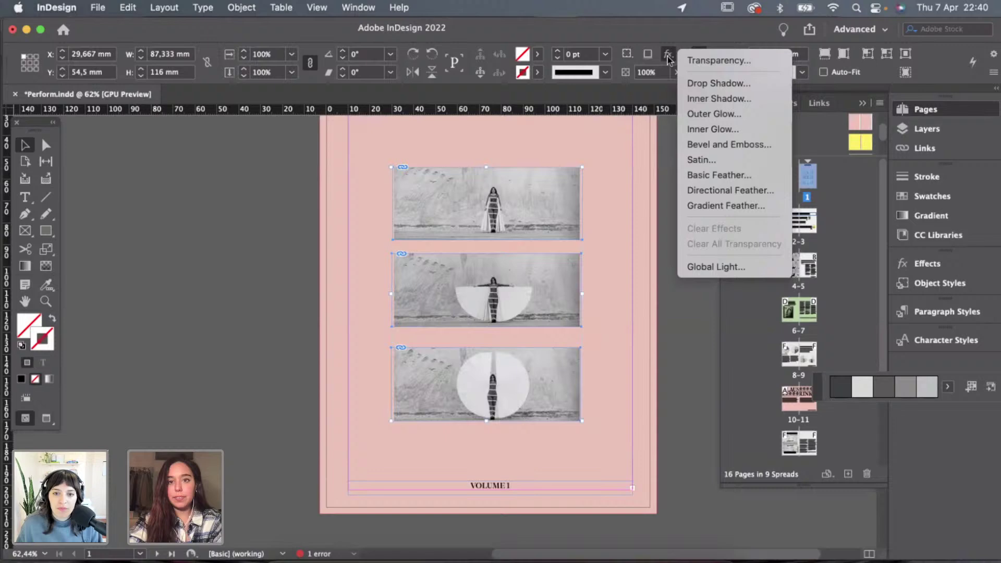
pyautogui.click(714, 63)
pyautogui.click(614, 137)
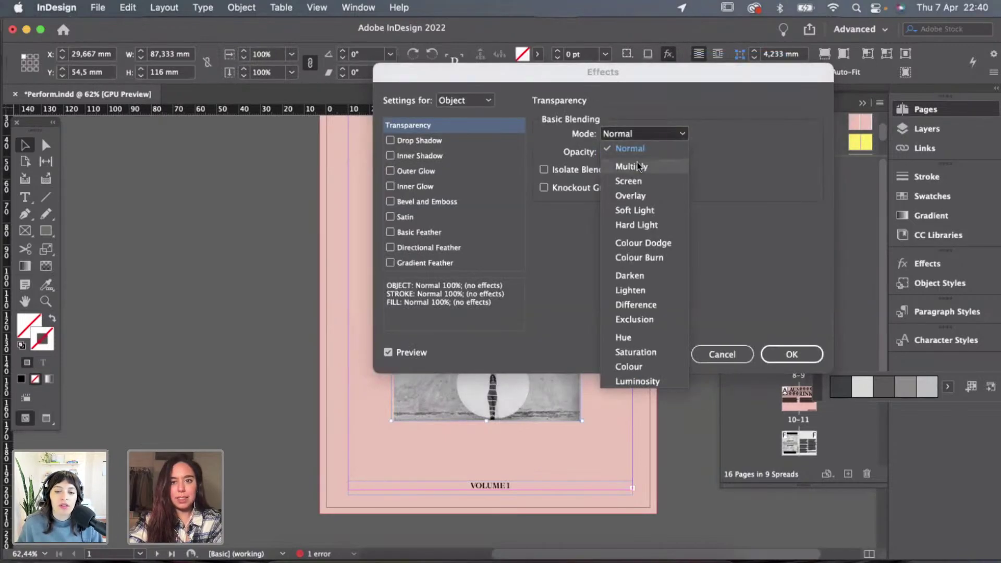
pyautogui.click(632, 164)
pyautogui.moveTo(607, 72); pyautogui.dragTo(117, 121)
pyautogui.click(346, 405)
pyautogui.click(267, 359)
pyautogui.press('w')
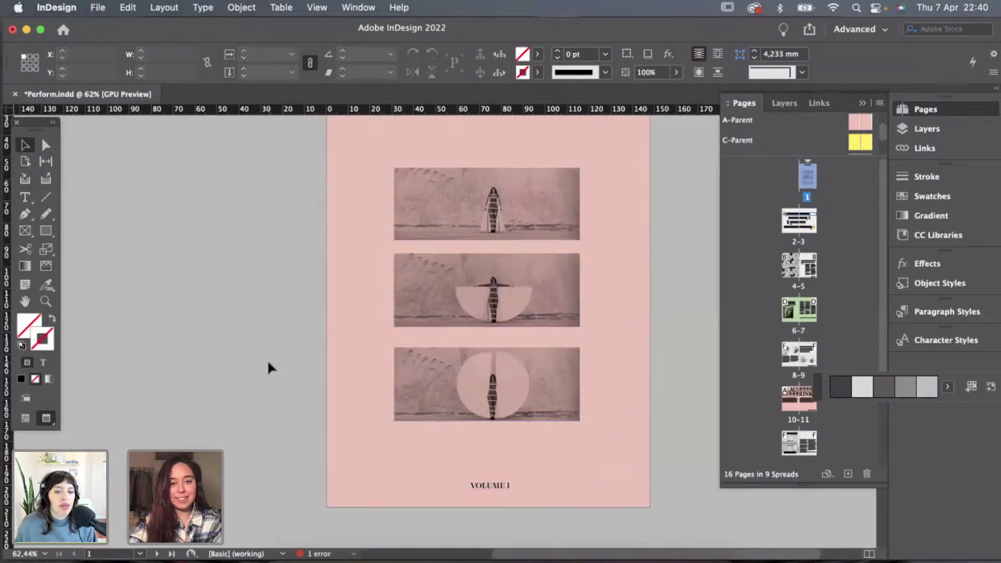
pyautogui.press('super+0')
pyautogui.scroll(2, 268, 363)
pyautogui.scroll(-2, 268, 363)
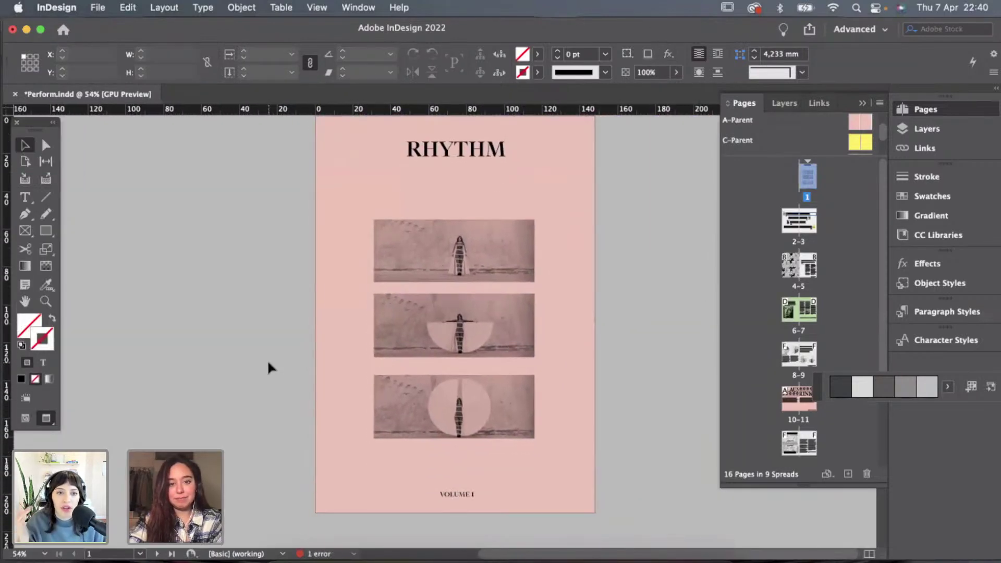
# Narrow the top photo's frame to a width of 85.5 mm.
pyautogui.click(500, 224)
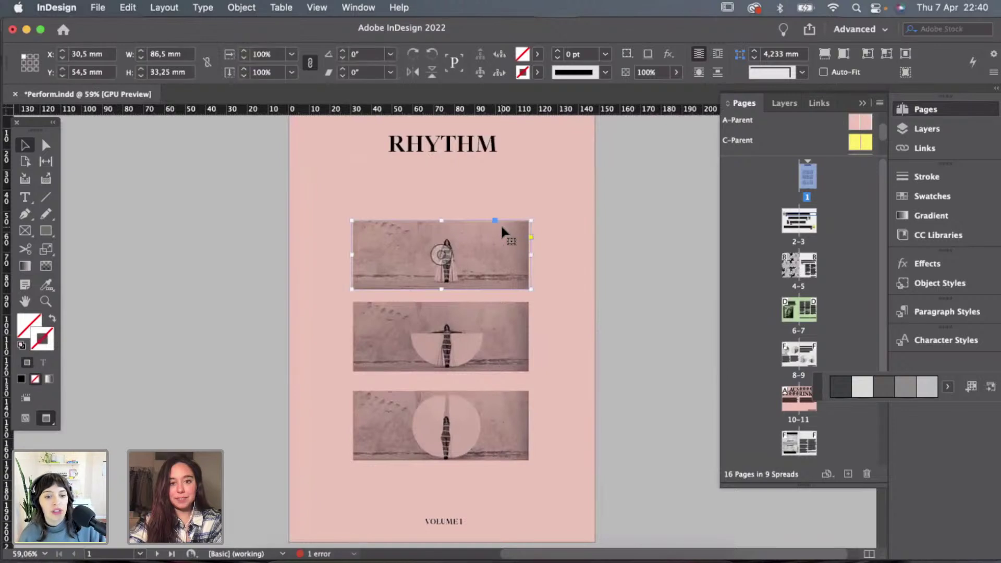
pyautogui.press('w')
pyautogui.scroll(1, 494, 245)
pyautogui.moveTo(527, 252); pyautogui.dragTo(530, 261)
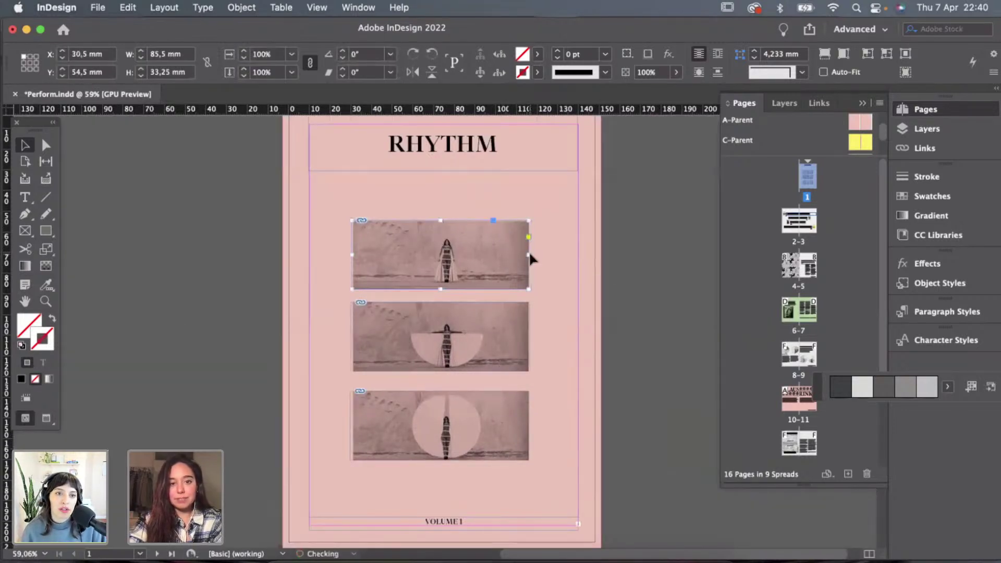
pyautogui.scroll(1, 409, 287)
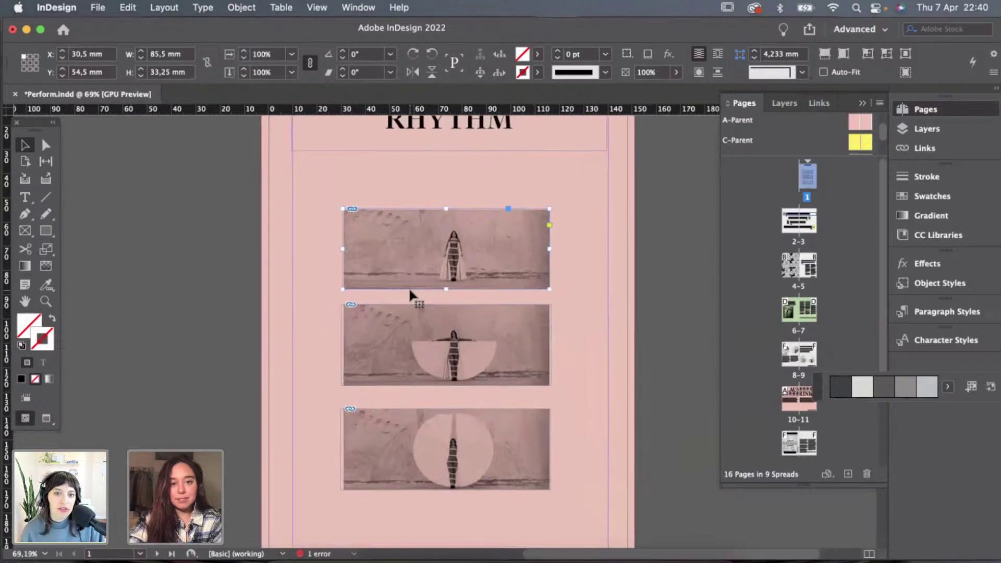
# Try to fill all three photo frames proportionally with their images.
pyautogui.keyDown('shift'); pyautogui.click(472, 342); pyautogui.keyUp('shift')
pyautogui.keyDown('shift'); pyautogui.click(505, 431); pyautogui.keyUp('shift')
pyautogui.click(823, 54)
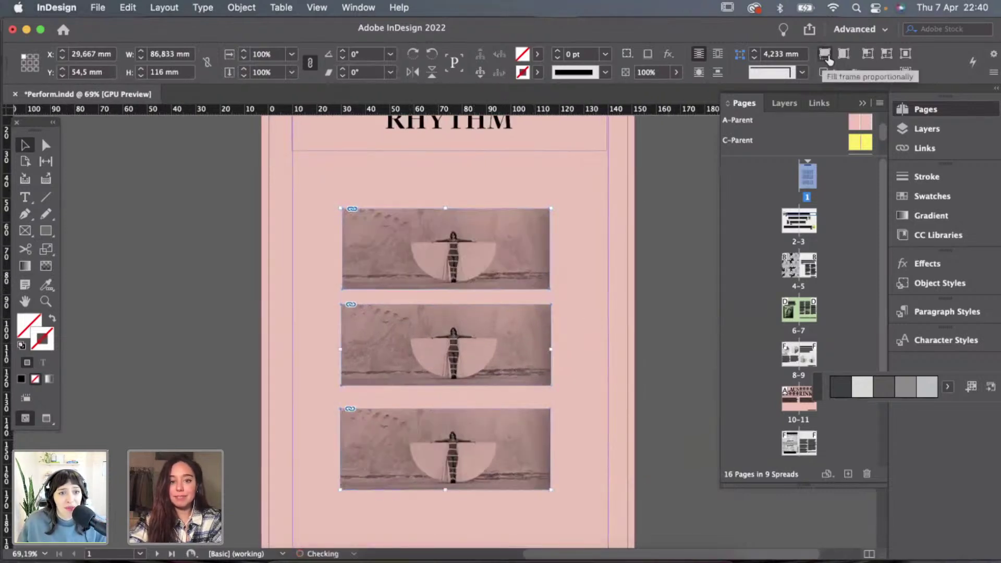
pyautogui.click(668, 270)
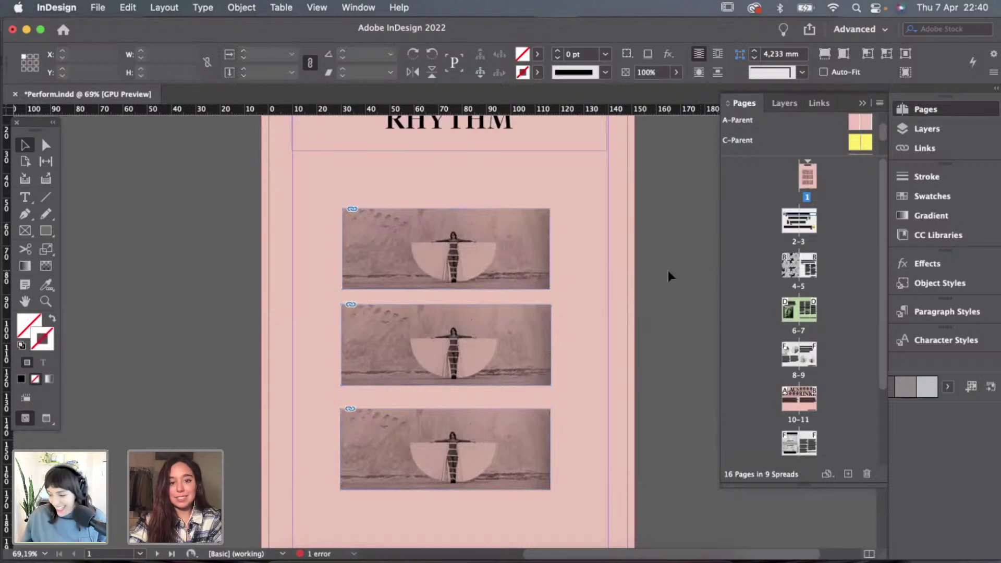
pyautogui.press('w')
pyautogui.press('super+0')
pyautogui.scroll(3, 573, 263)
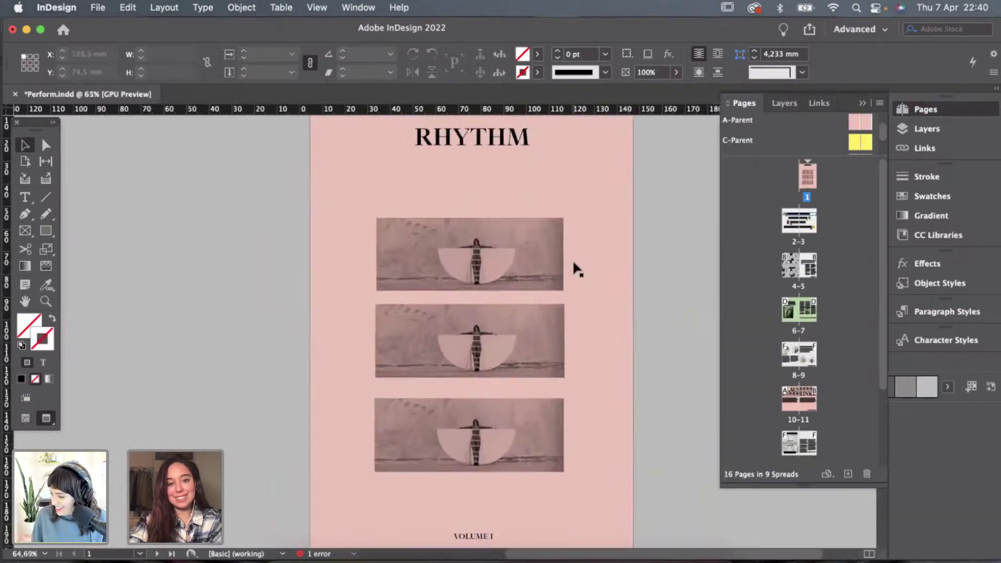
pyautogui.click(487, 241)
pyautogui.press('super+a')
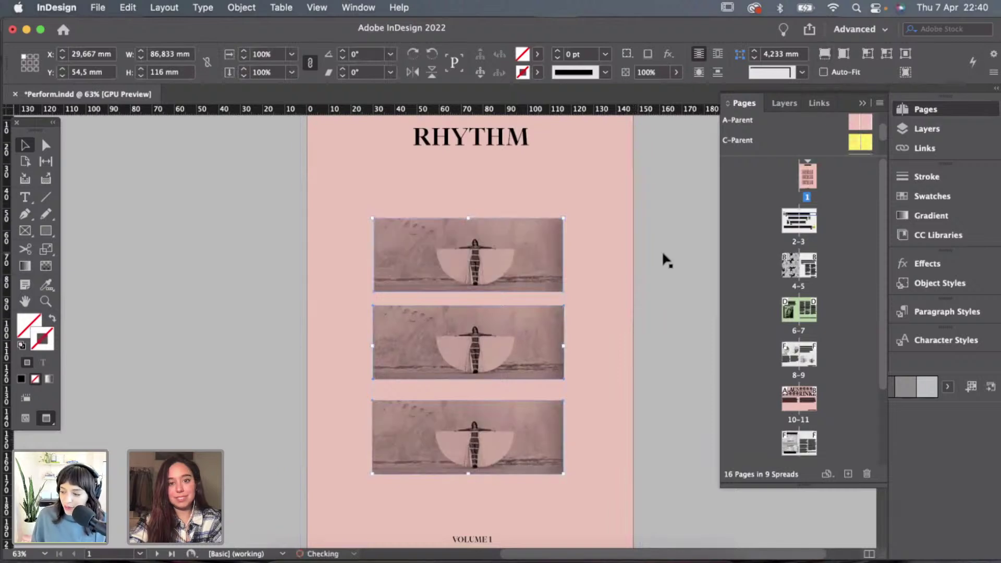
pyautogui.click(665, 237)
pyautogui.scroll(-2, 666, 237)
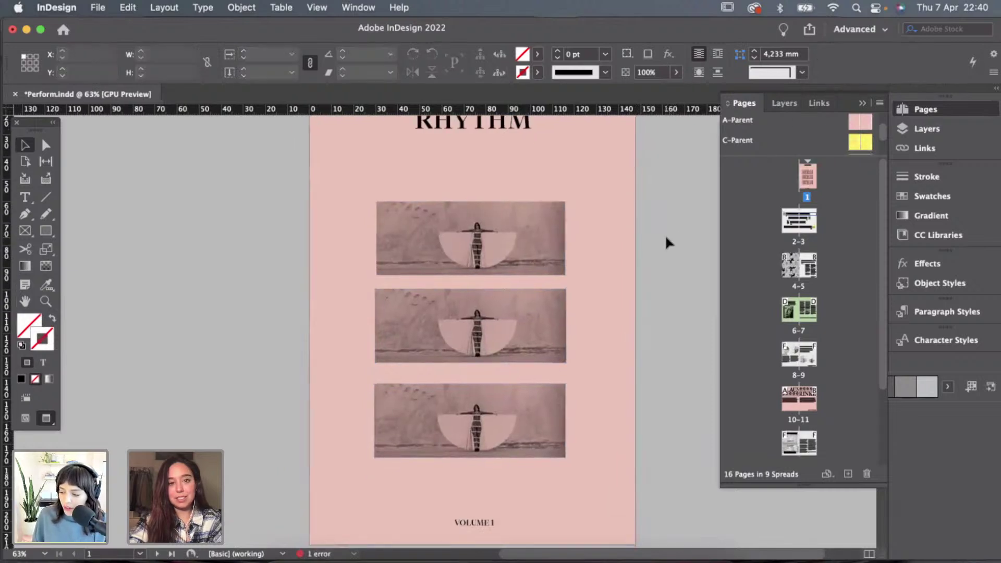
pyautogui.scroll(-1, 666, 237)
pyautogui.press('super+z')
pyautogui.click(659, 233)
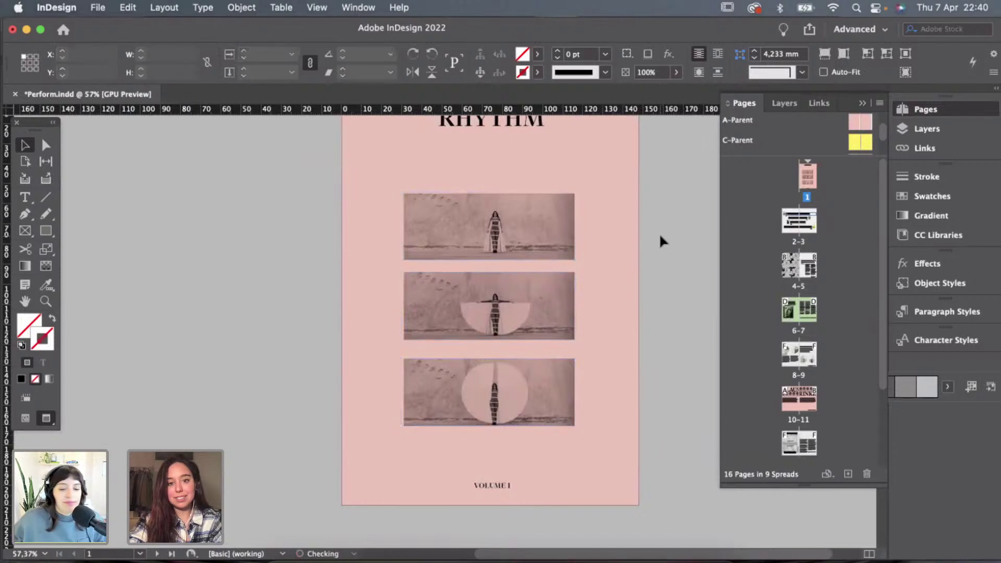
# Fit the image proportionally to the top photo's frame and compare the cover with and without guides.
pyautogui.click(563, 258)
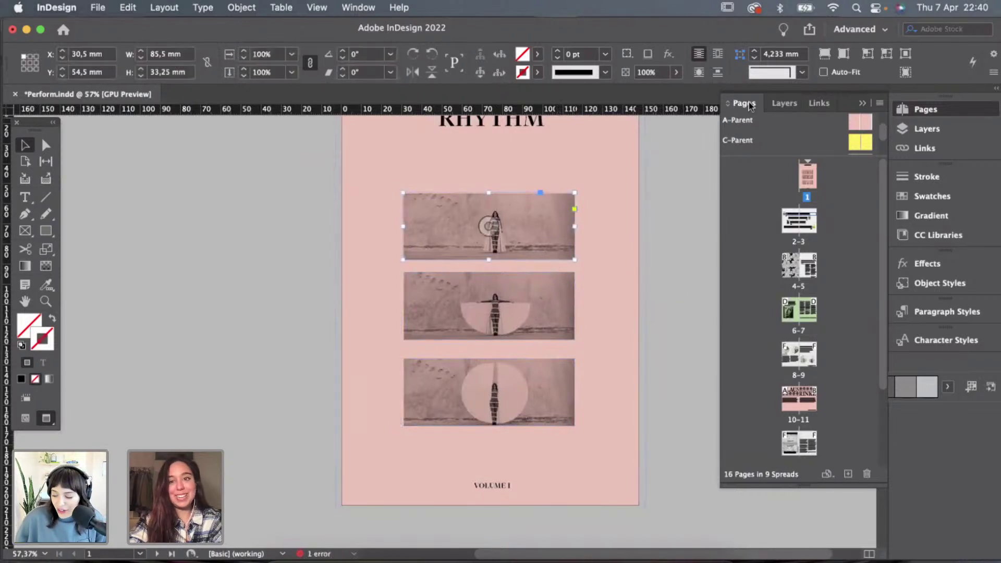
pyautogui.click(841, 56)
pyautogui.click(839, 56)
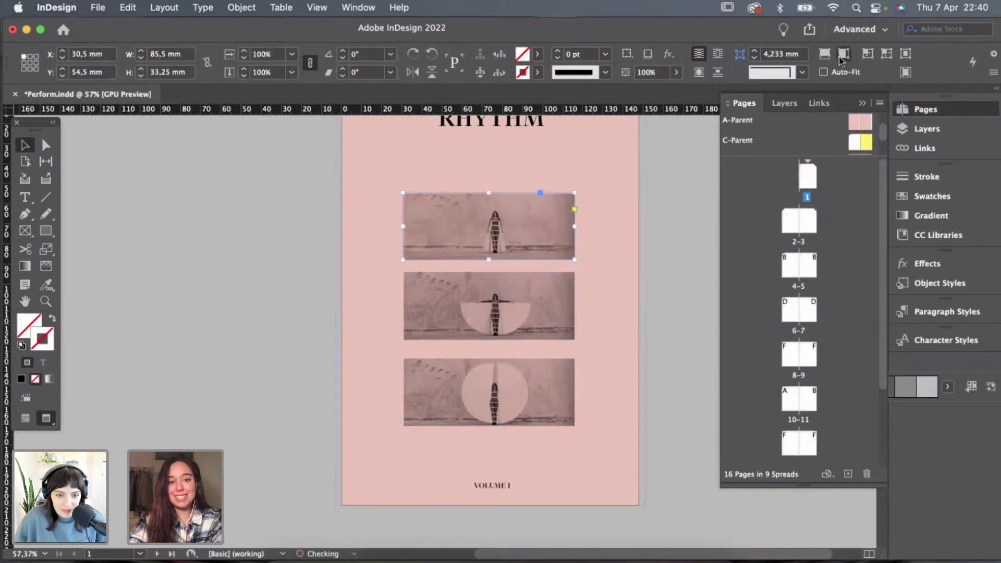
pyautogui.click(643, 274)
pyautogui.click(699, 245)
pyautogui.press('w')
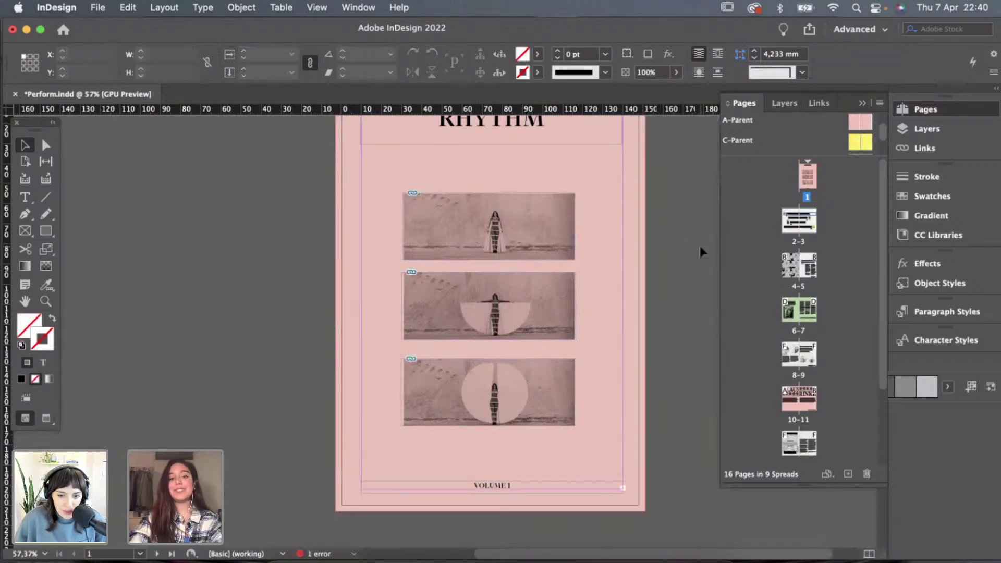
pyautogui.press('w')
pyautogui.scroll(-3, 699, 245)
pyautogui.scroll(2, 699, 245)
pyautogui.press('w')
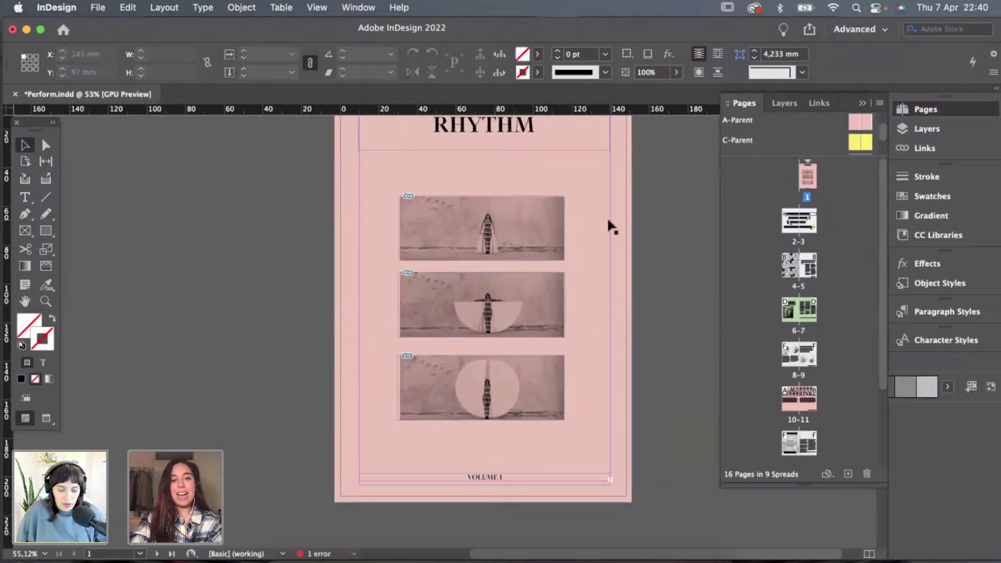
pyautogui.moveTo(608, 215); pyautogui.dragTo(450, 401)
pyautogui.press('super+z')
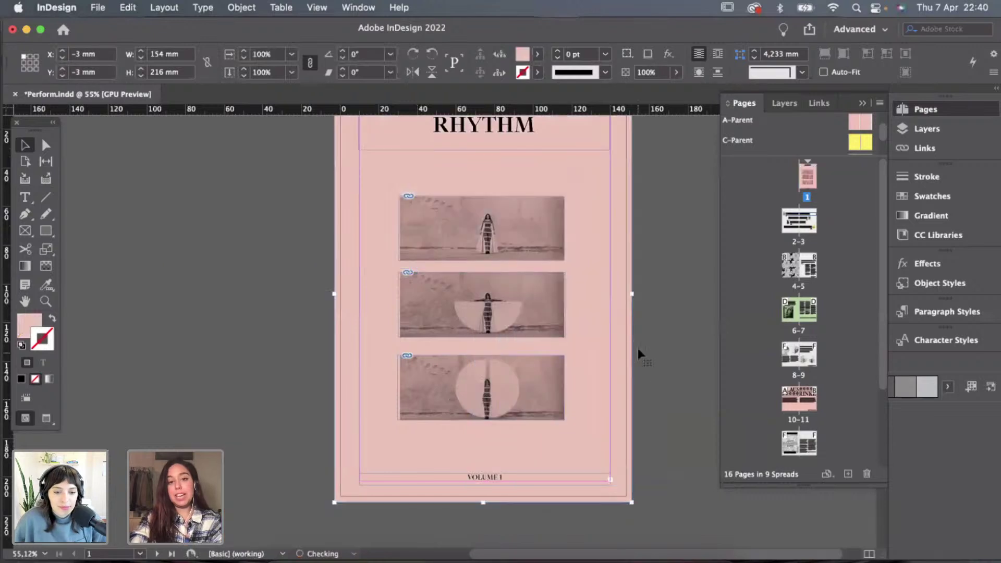
pyautogui.click(637, 333)
pyautogui.press('w')
pyautogui.scroll(-1, 649, 330)
pyautogui.scroll(-1, 650, 335)
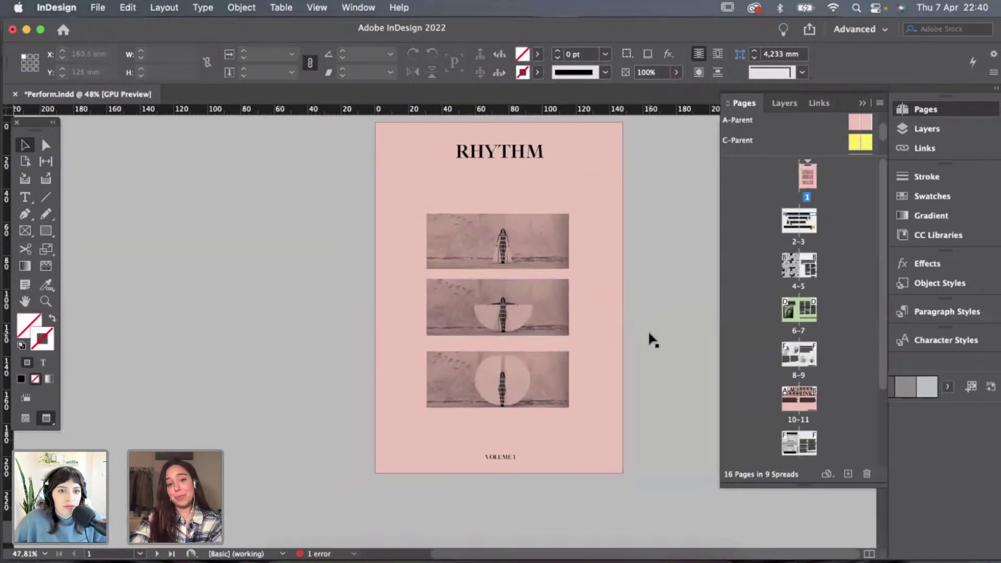
# Move the three photos together up towards the RHYTHM title, to a Y position of about 46 mm.
pyautogui.click(546, 249)
pyautogui.keyDown('shift'); pyautogui.click(544, 297); pyautogui.keyUp('shift')
pyautogui.keyDown('shift'); pyautogui.click(542, 377); pyautogui.keyUp('shift')
pyautogui.press('Up')
pyautogui.press('Up')
pyautogui.press('Up')
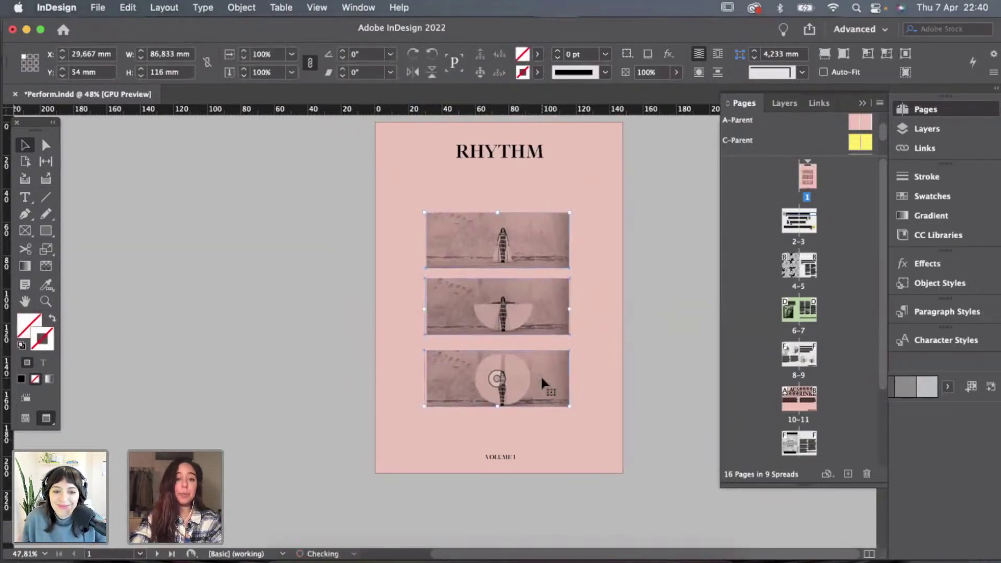
pyautogui.moveTo(540, 375); pyautogui.dragTo(542, 366)
pyautogui.click(661, 362)
pyautogui.scroll(-1, 661, 362)
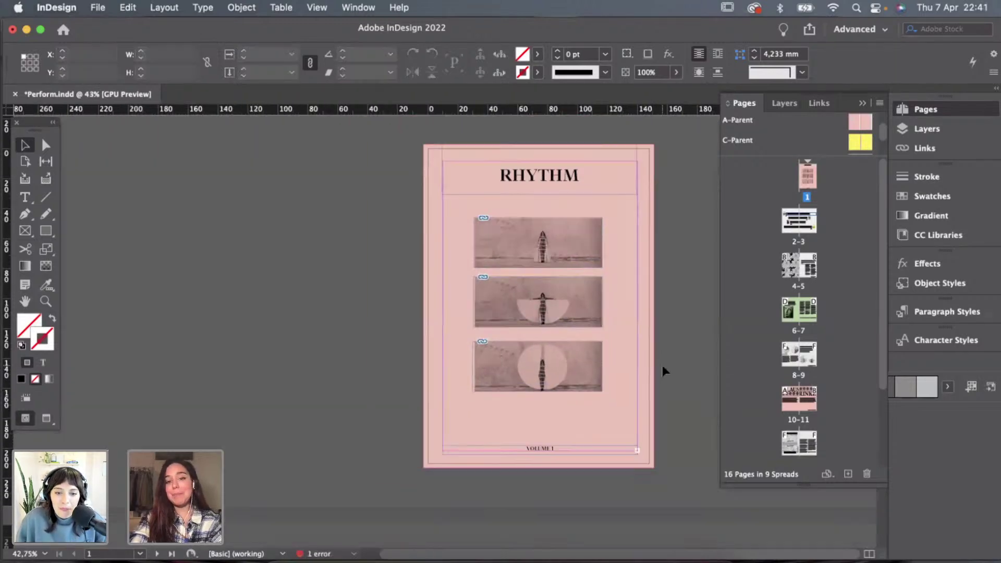
# Look through the inner spreads to compare them with the cover and return to page 1.
pyautogui.scroll(-10, 661, 362)
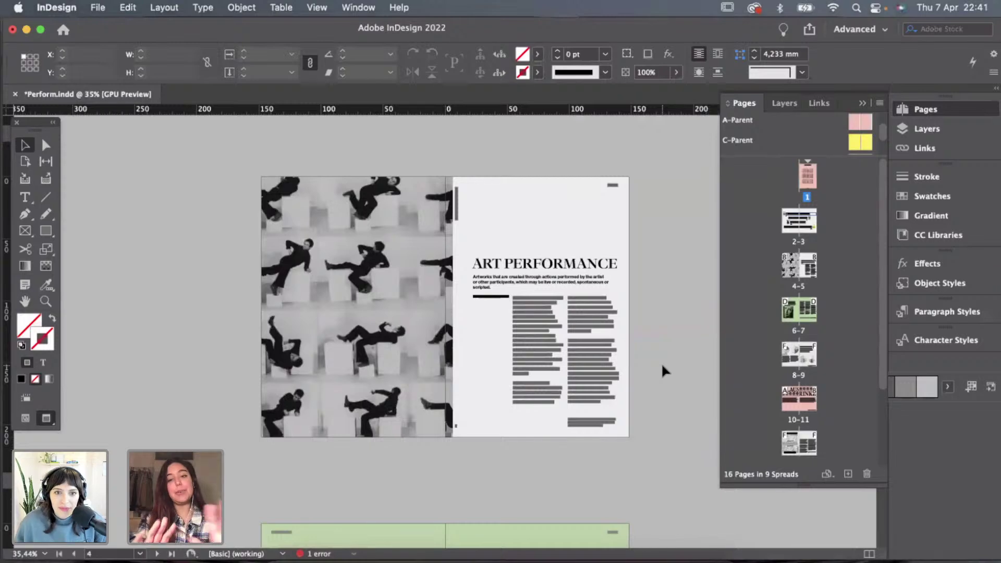
pyautogui.scroll(10, 662, 362)
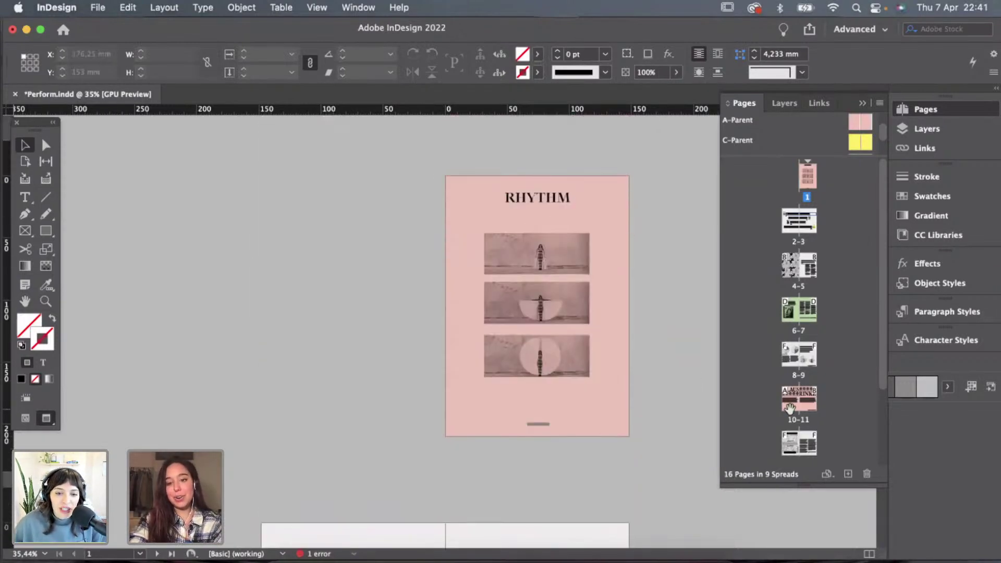
pyautogui.scroll(-5, 787, 408)
pyautogui.scroll(5, 787, 410)
pyautogui.click(624, 218)
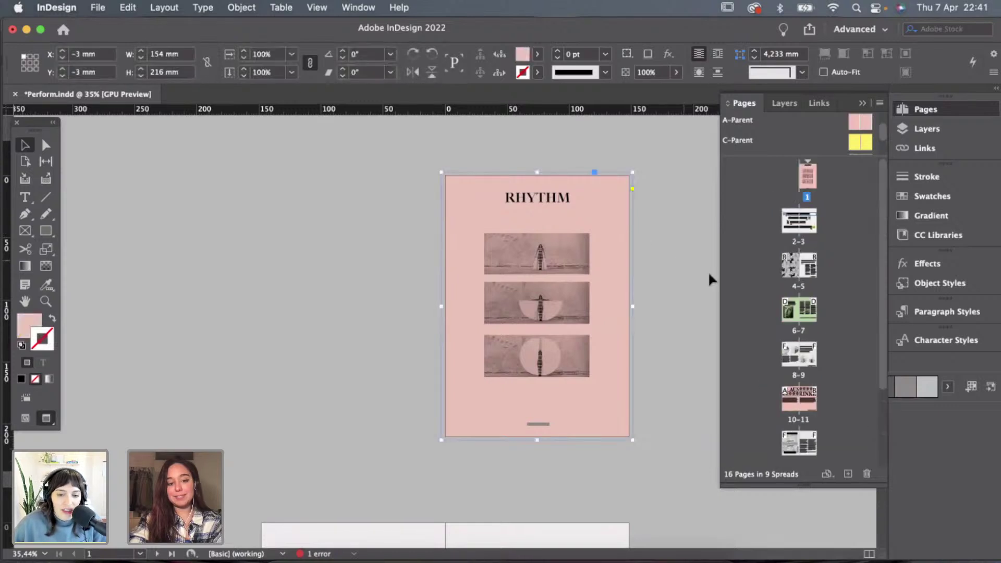
pyautogui.click(653, 216)
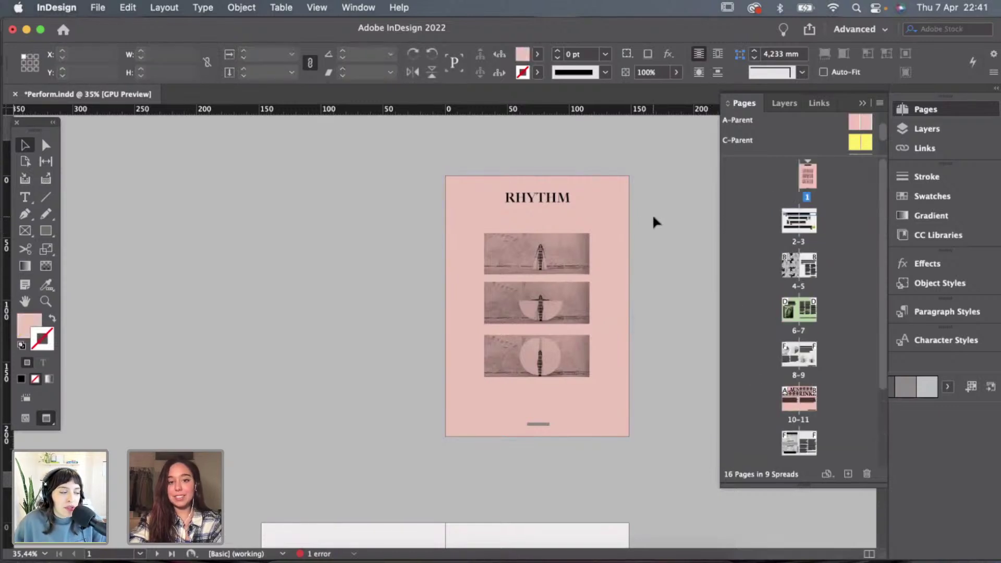
# Align the RHYTHM title frame's sides with the page margins, at X 10 mm and 130 mm wide.
pyautogui.scroll(4, 653, 216)
pyautogui.click(575, 171)
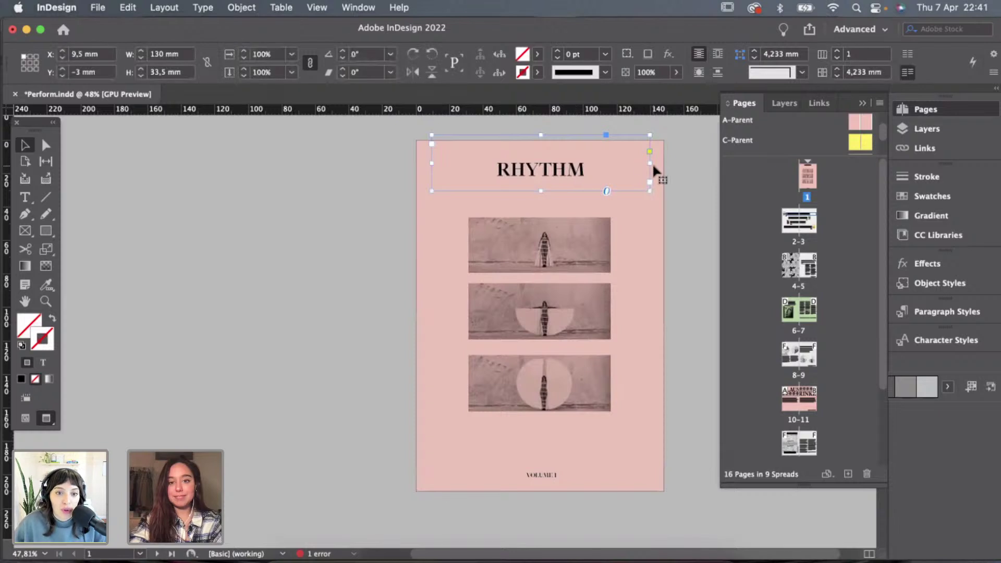
pyautogui.press('w')
pyautogui.moveTo(646, 163)
pyautogui.mouseDown()
pyautogui.moveTo(665, 172)
pyautogui.moveTo(647, 168)
pyautogui.mouseUp()
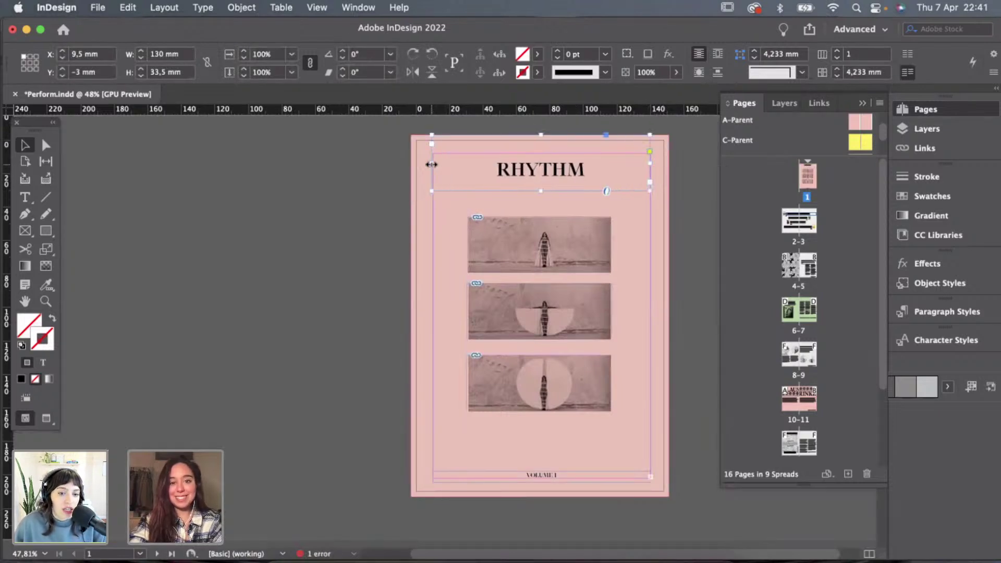
pyautogui.moveTo(431, 164); pyautogui.dragTo(433, 165)
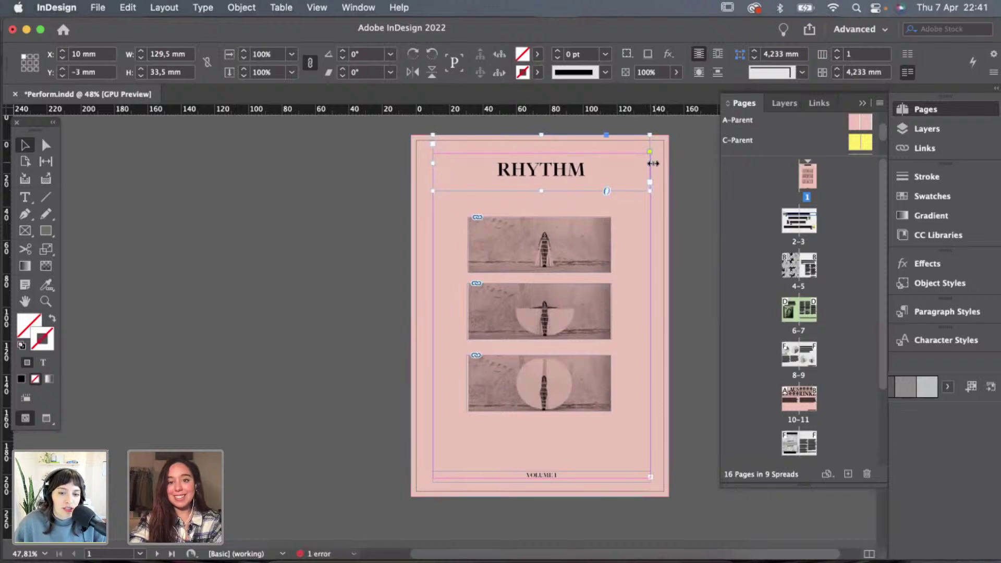
pyautogui.moveTo(653, 163); pyautogui.dragTo(654, 163)
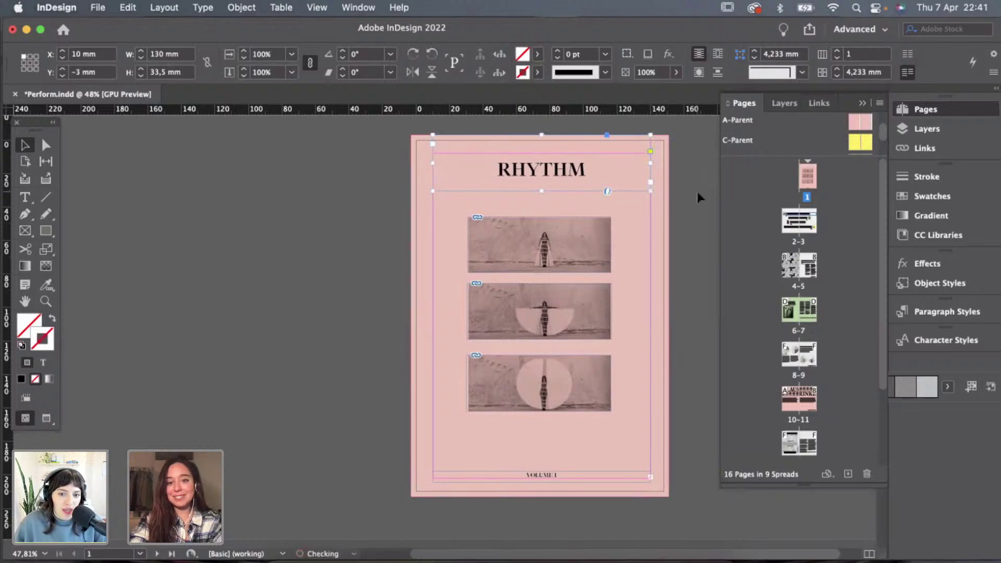
pyautogui.click(696, 189)
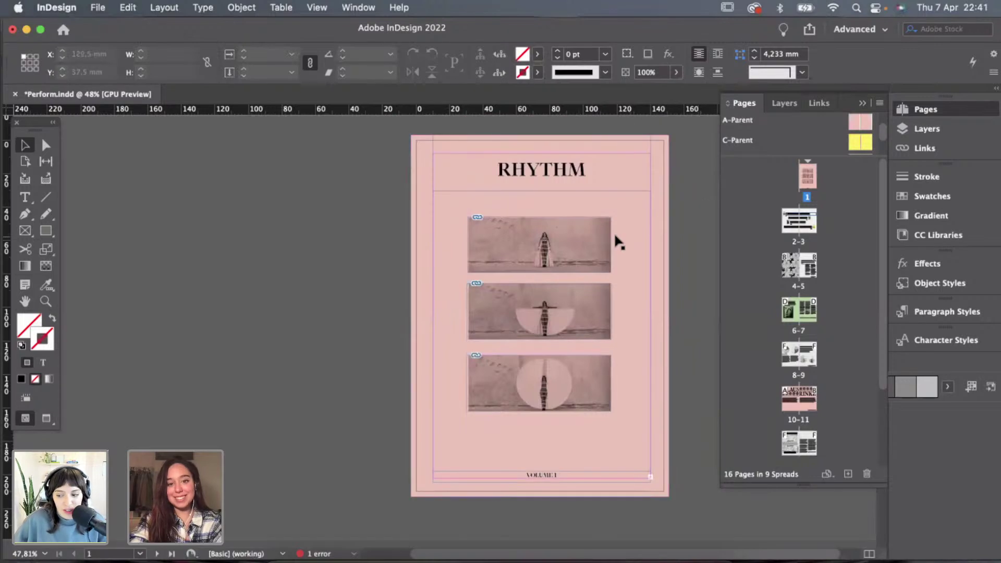
# Shift the three cover photos together slightly to the right, to an X position of 32 mm, and preview the page.
pyautogui.click(577, 248)
pyautogui.keyDown('shift'); pyautogui.click(586, 311); pyautogui.keyUp('shift')
pyautogui.keyDown('shift'); pyautogui.click(581, 367); pyautogui.keyUp('shift')
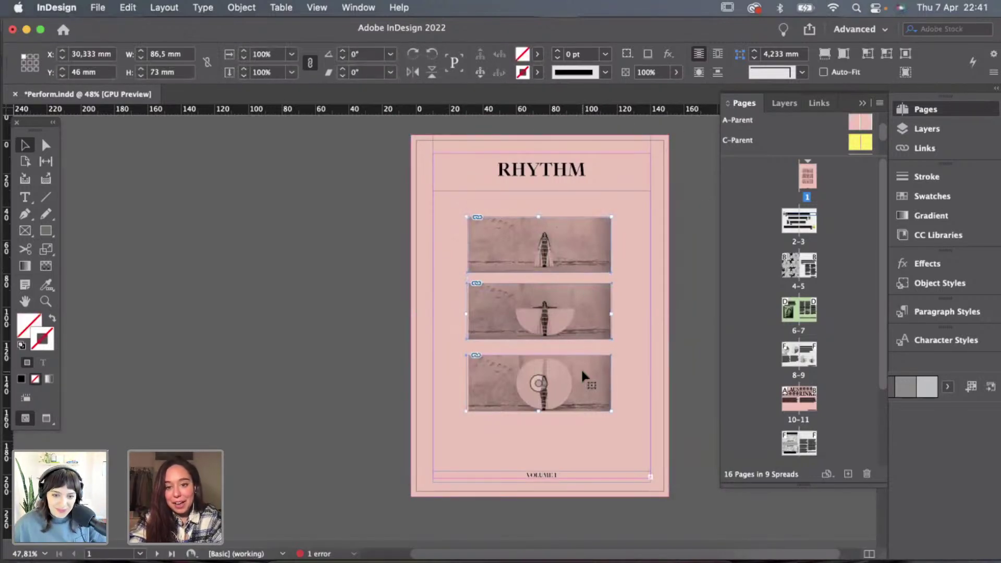
pyautogui.press('Right')
pyautogui.press('Right')
pyautogui.press('Right')
pyautogui.press('Right')
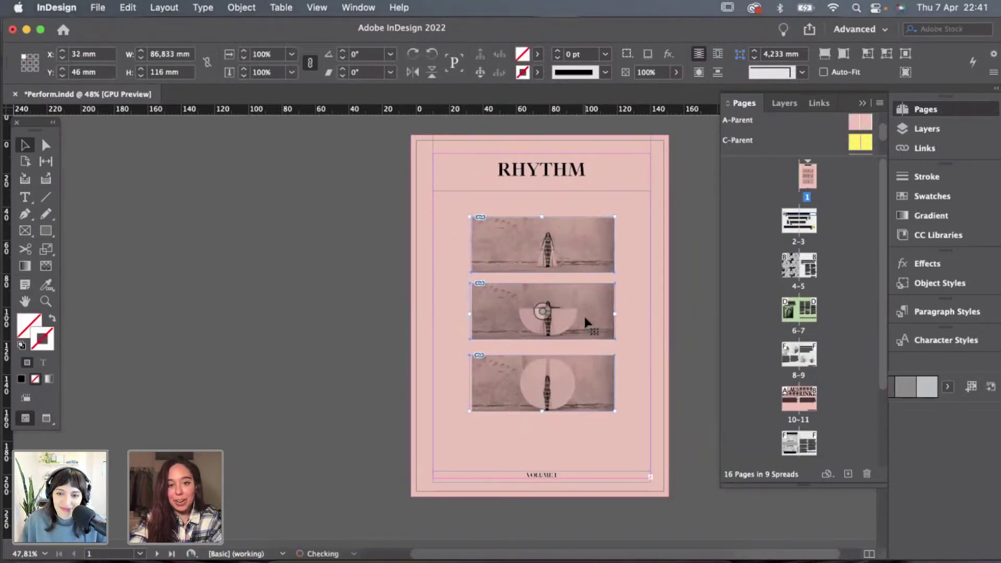
pyautogui.click(697, 349)
pyautogui.press('w')
# Delete the black-and-white portrait from page 16 to leave a plain pink back cover, and preview the page.
pyautogui.scroll(-5, 799, 392)
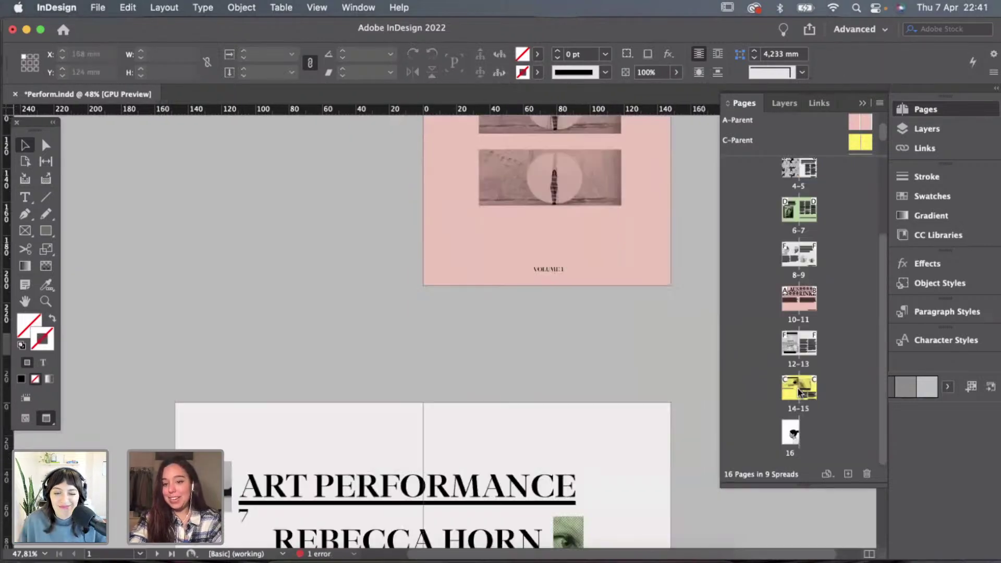
pyautogui.doubleClick(792, 433)
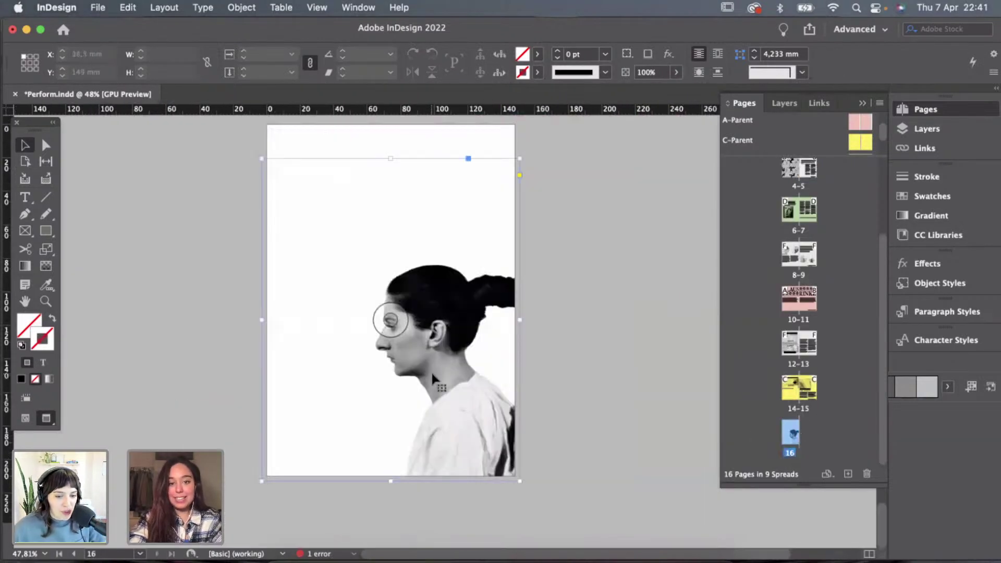
pyautogui.press('super+v')
pyautogui.moveTo(453, 348); pyautogui.dragTo(401, 328)
pyautogui.click(546, 320)
pyautogui.press('w')
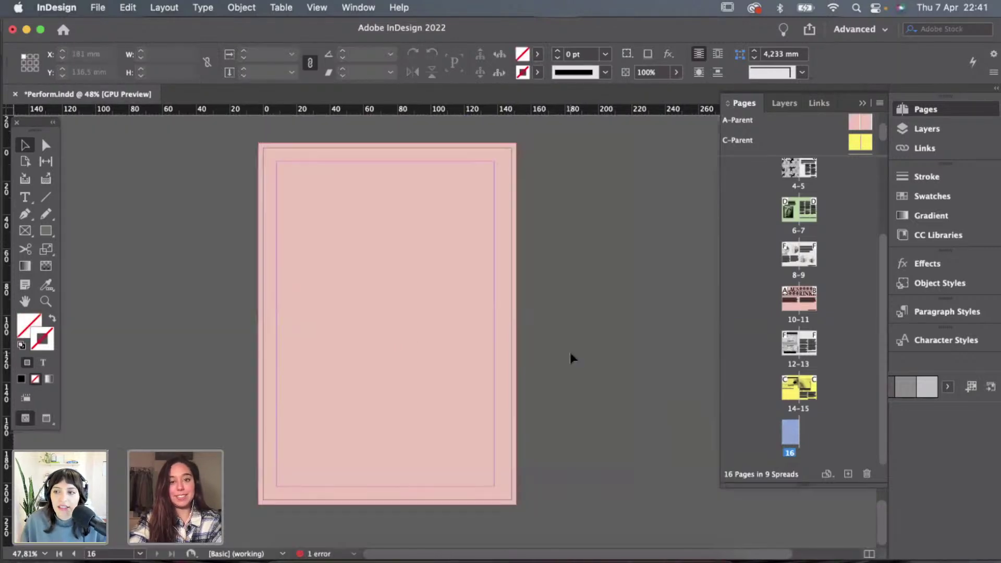
pyautogui.press('super+0')
pyautogui.press('w')
# Start exporting the document in PNG format to the Adobe Live folder under the name Perform.
pyautogui.scroll(20, 571, 352)
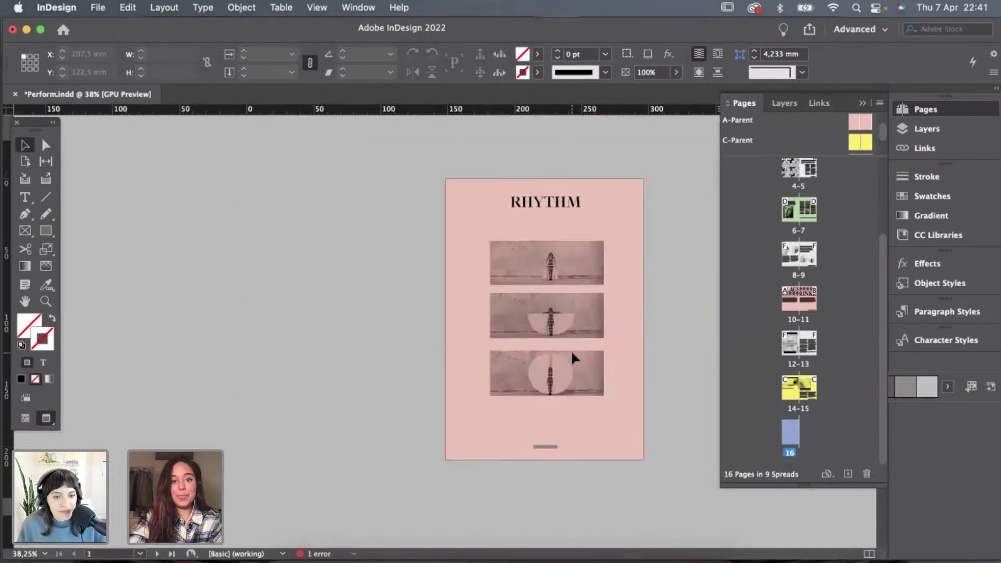
pyautogui.scroll(-2, 459, 341)
pyautogui.click(99, 8)
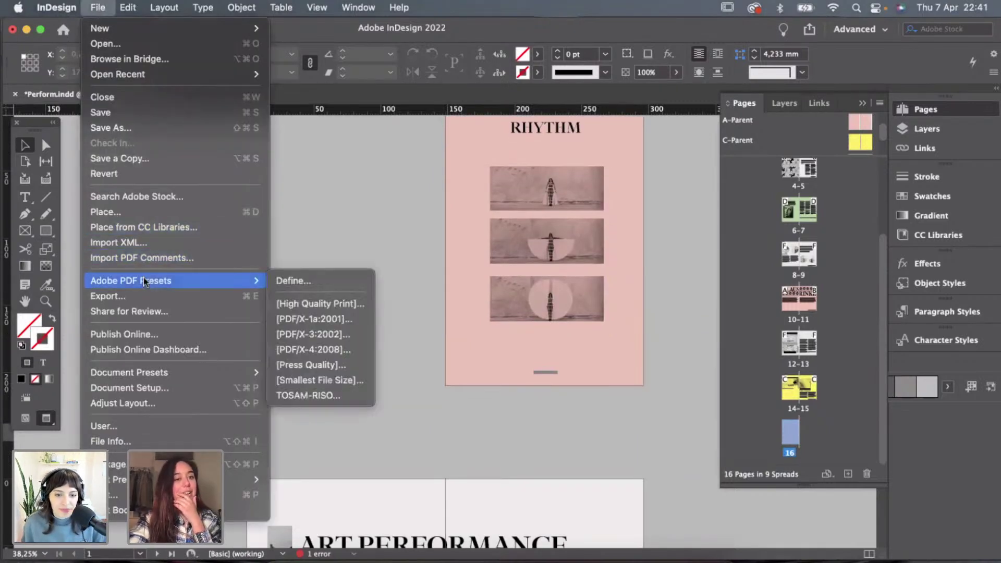
pyautogui.click(151, 298)
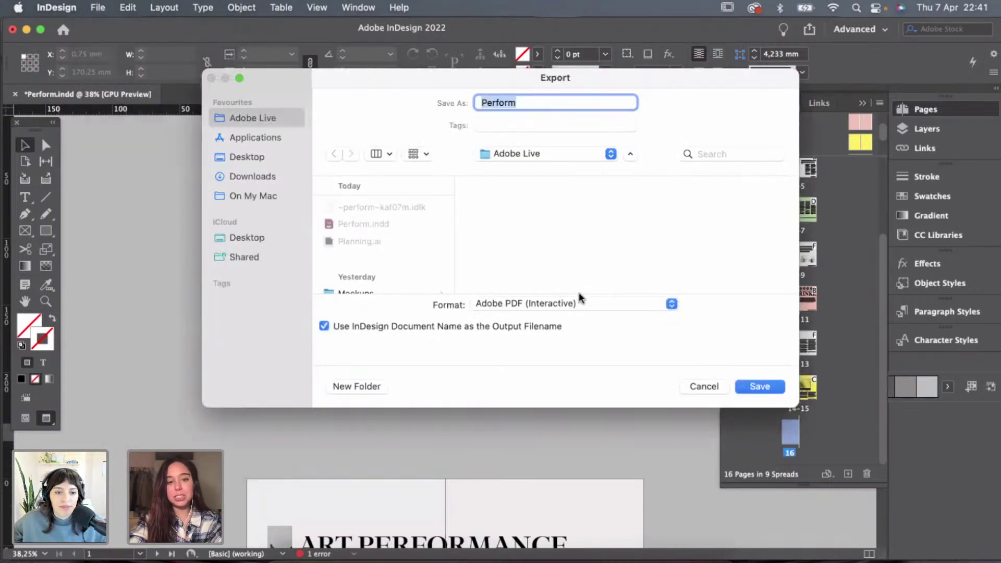
pyautogui.click(565, 303)
pyautogui.click(499, 429)
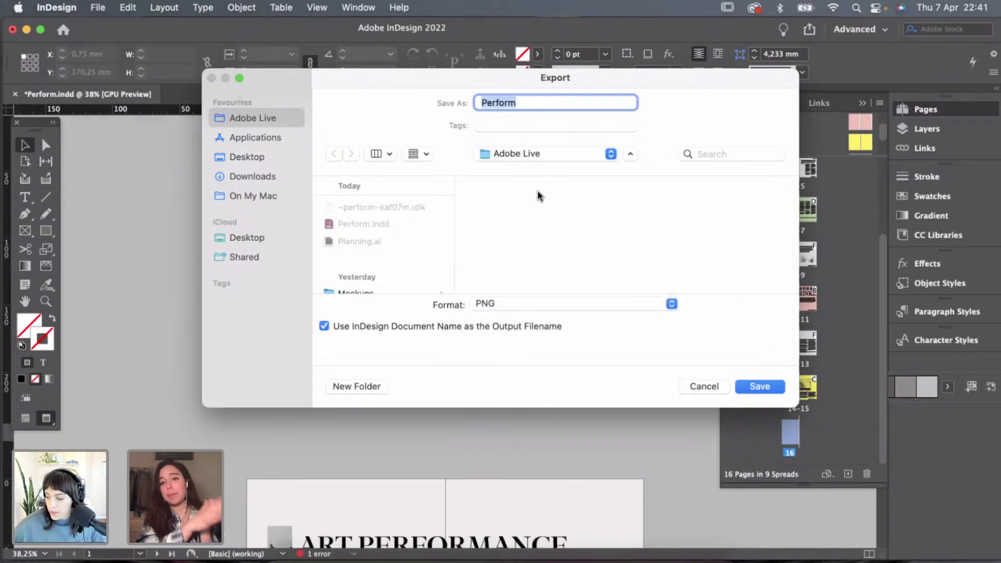
pyautogui.click(533, 152)
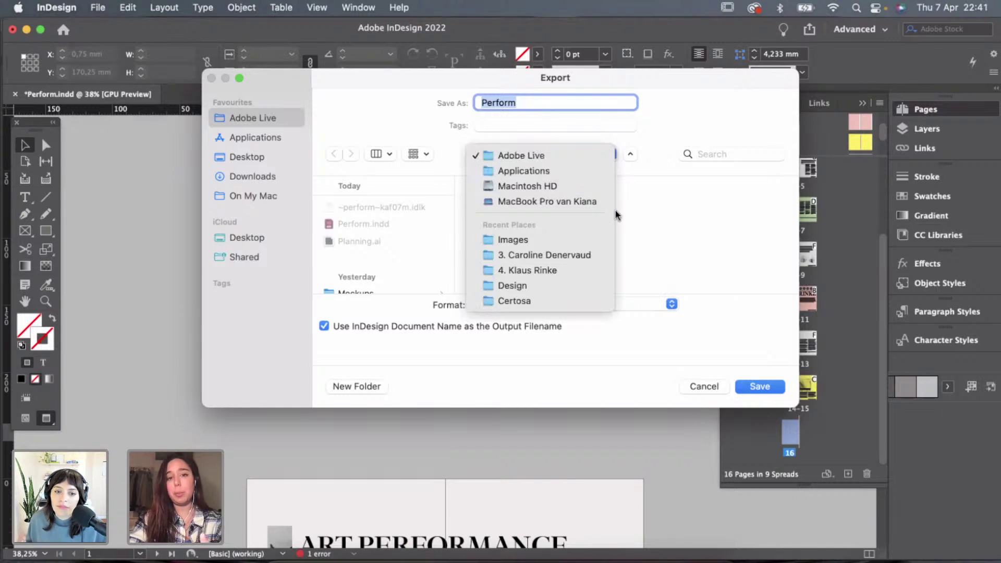
pyautogui.click(663, 192)
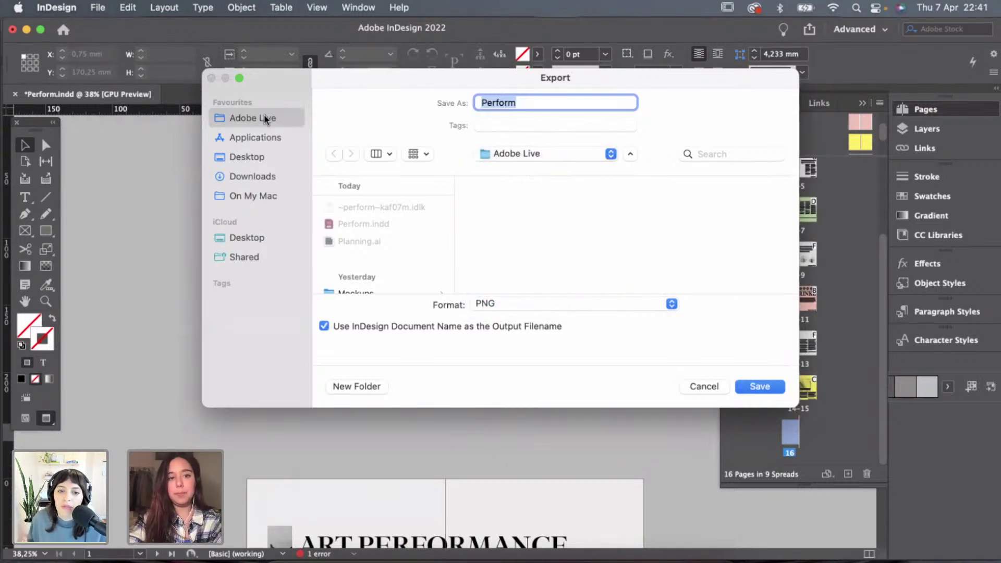
pyautogui.click(760, 387)
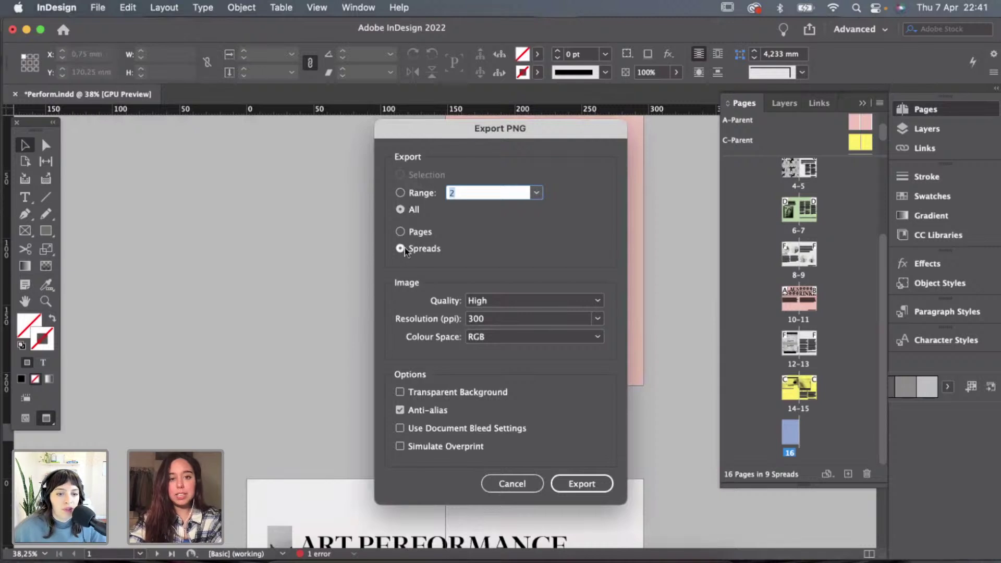
# Export the whole document as spreads in high-quality RGB PNG at 300 ppi.
pyautogui.moveTo(466, 138); pyautogui.dragTo(465, 120)
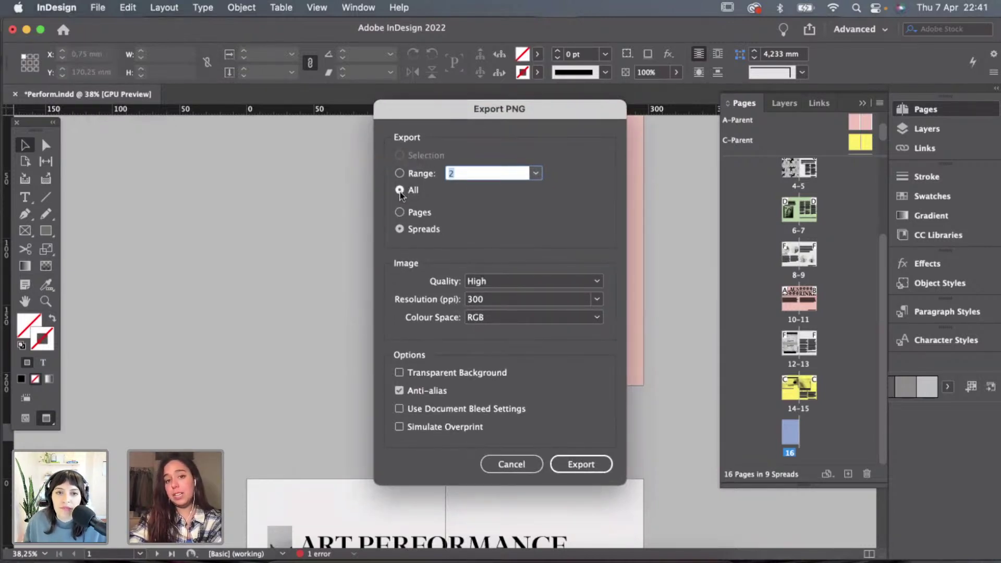
pyautogui.click(400, 212)
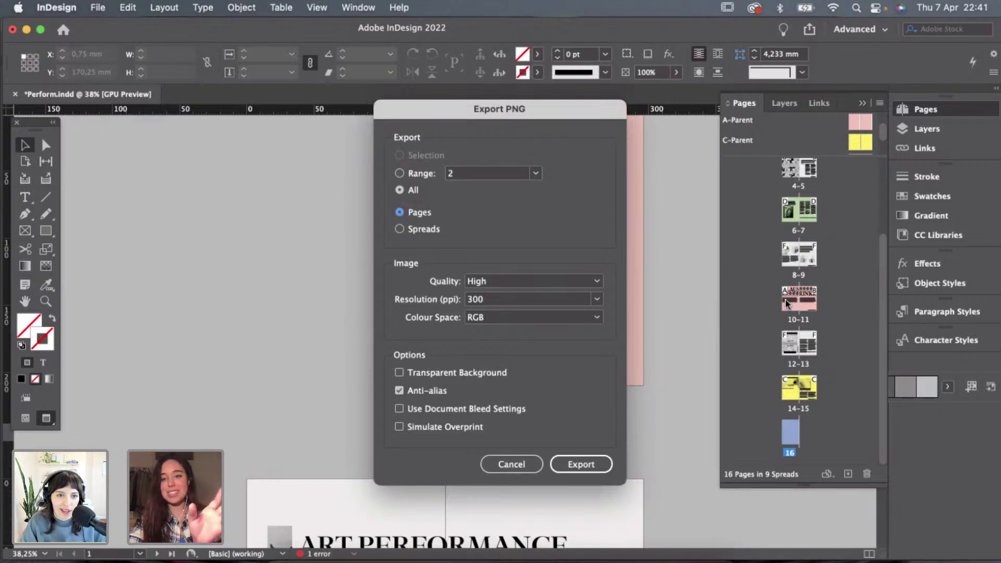
pyautogui.click(400, 229)
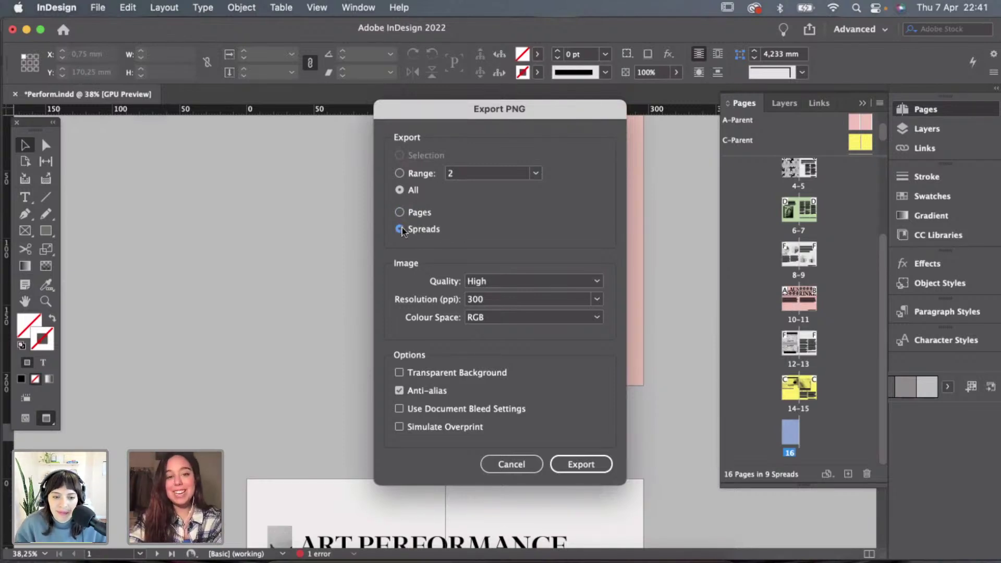
pyautogui.click(582, 465)
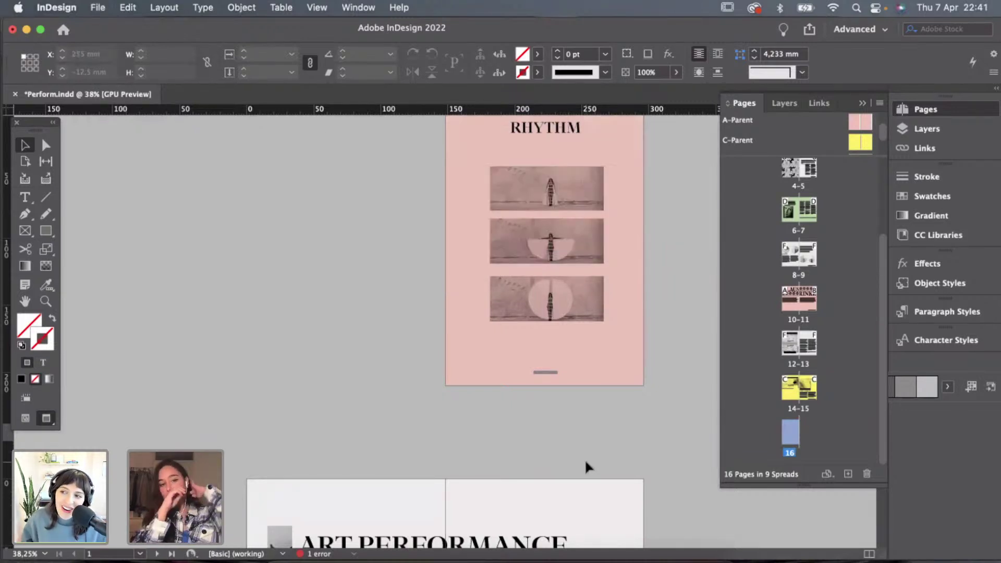
# Switch to Finder and group the nine exported Perform PNG files in the Adobe Live folder into a new folder.
pyautogui.click(289, 559)
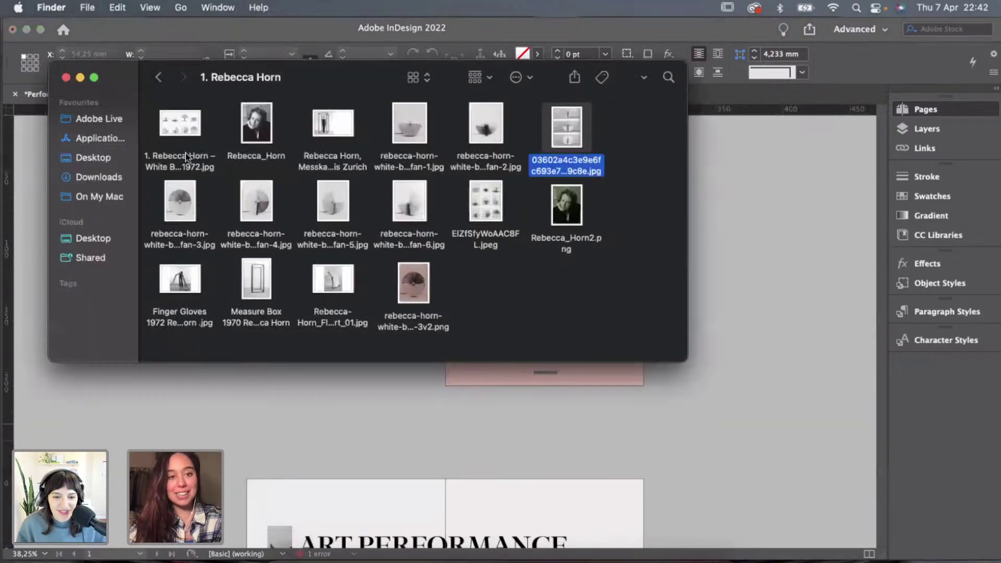
pyautogui.click(160, 77)
pyautogui.click(161, 78)
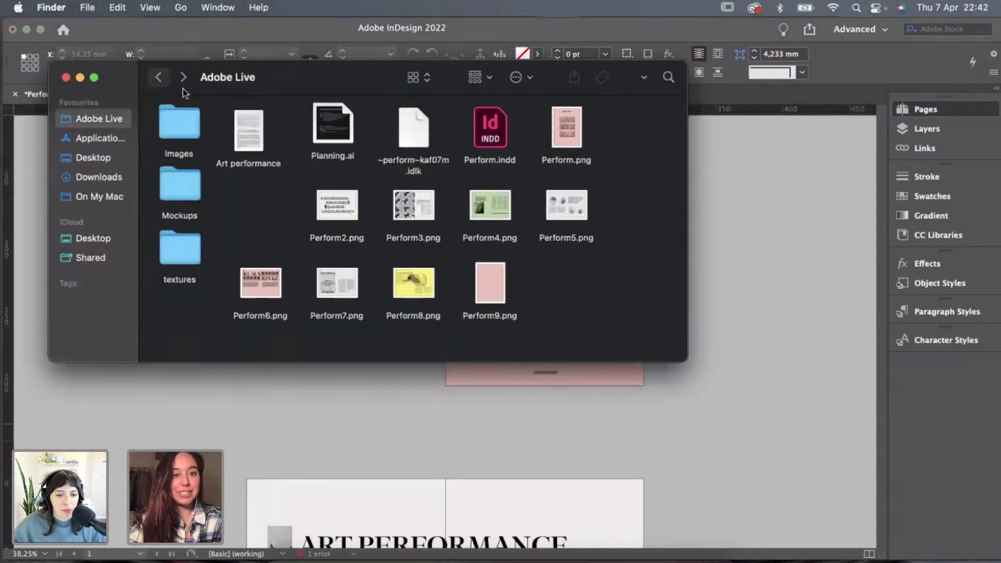
pyautogui.rightClick(634, 189)
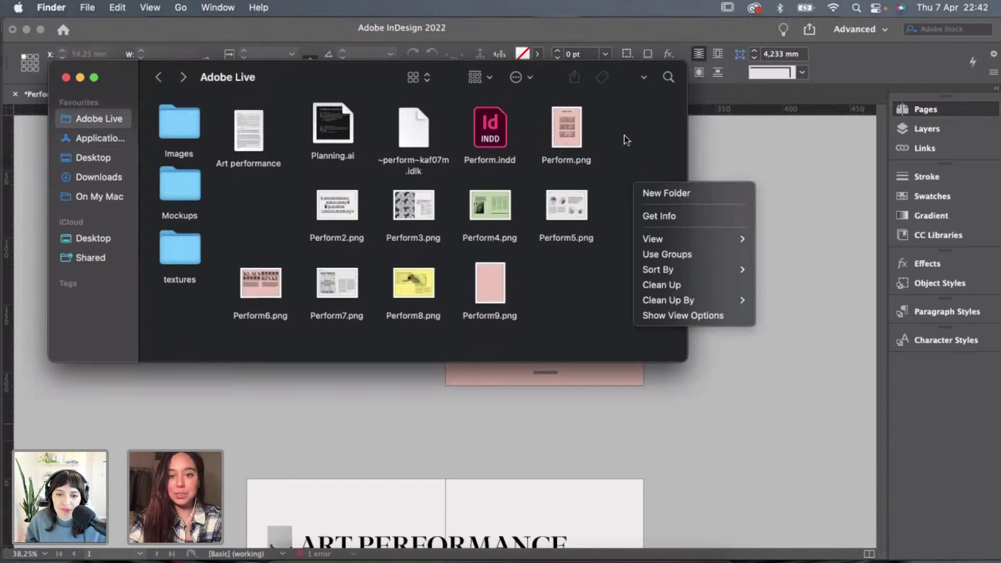
pyautogui.press('Escape')
pyautogui.moveTo(608, 127); pyautogui.dragTo(270, 283)
pyautogui.rightClick(340, 285)
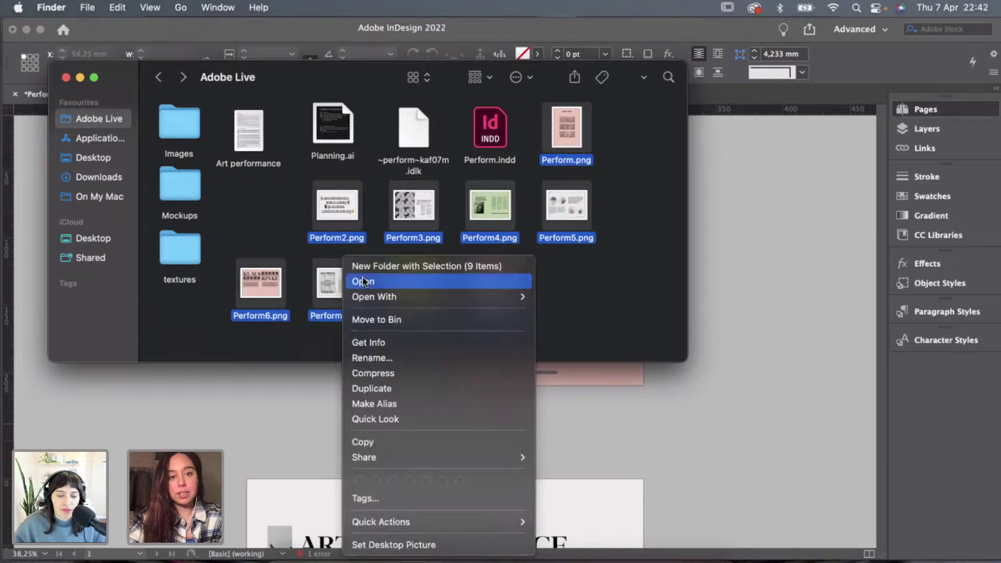
pyautogui.click(396, 266)
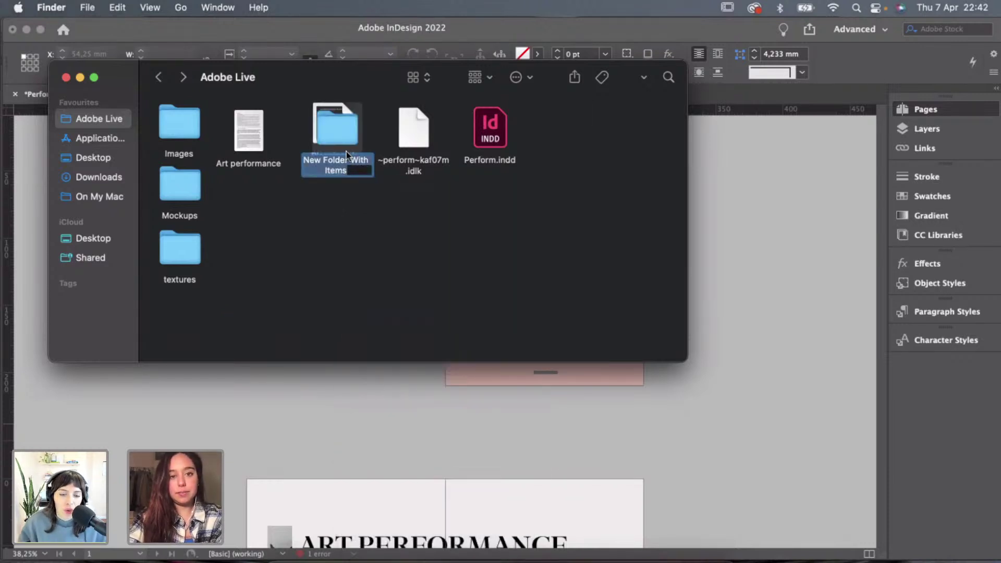
# Move the new folder to an empty spot, rename it RHYTHM and open it.
pyautogui.moveTo(346, 154); pyautogui.dragTo(311, 267)
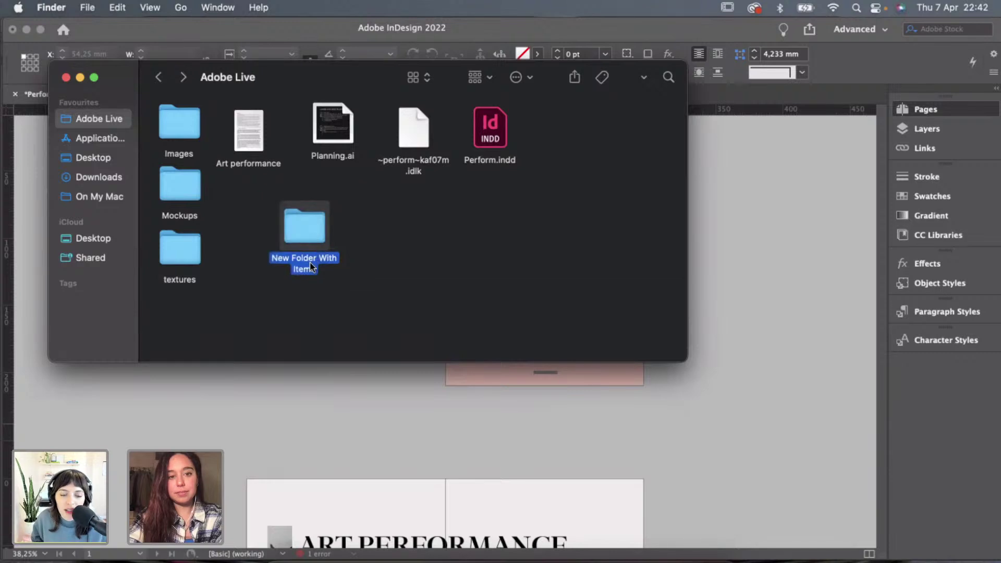
pyautogui.press('Return')
pyautogui.write('RHY')
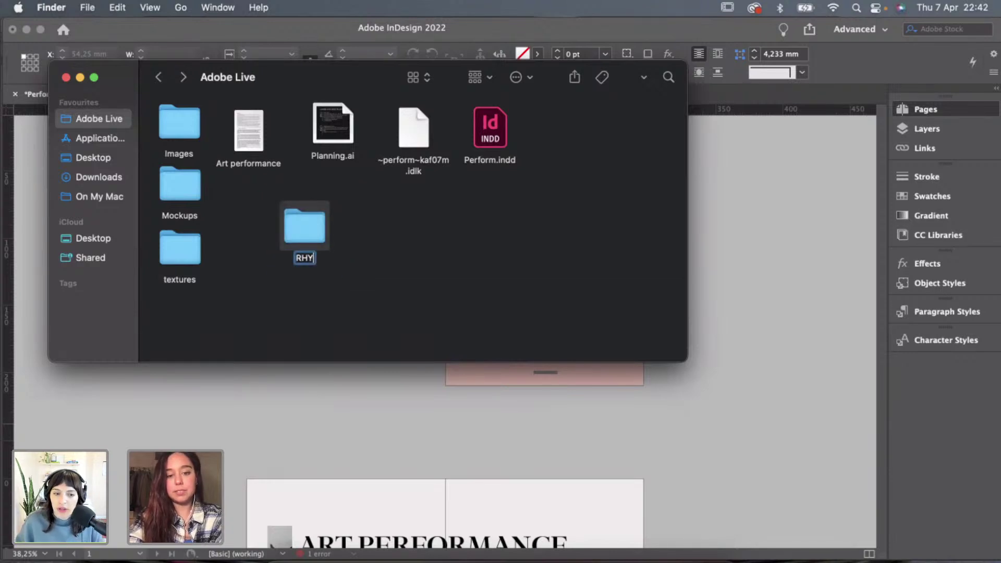
pyautogui.write('THM')
pyautogui.click(334, 266)
pyautogui.click(320, 236)
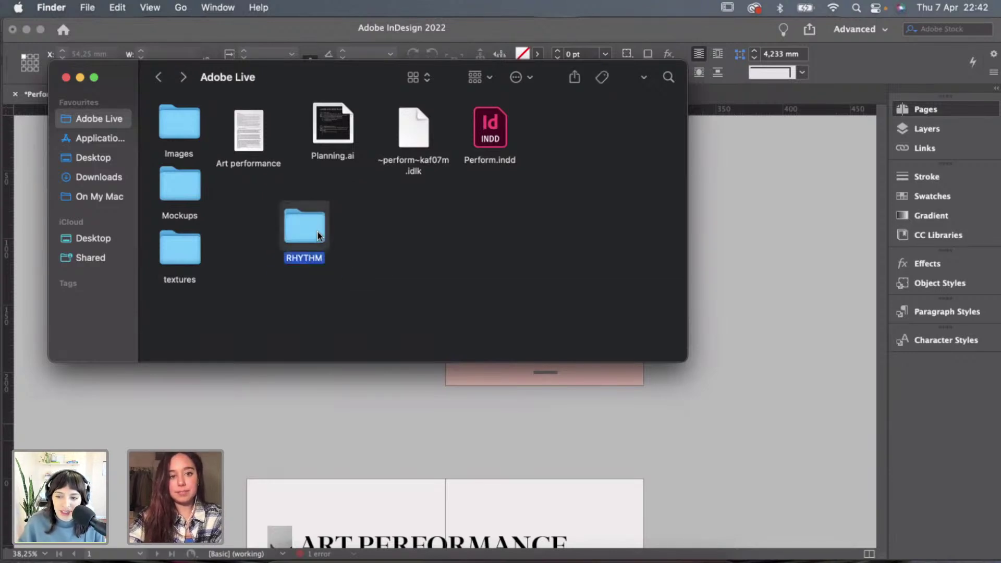
pyautogui.doubleClick(318, 235)
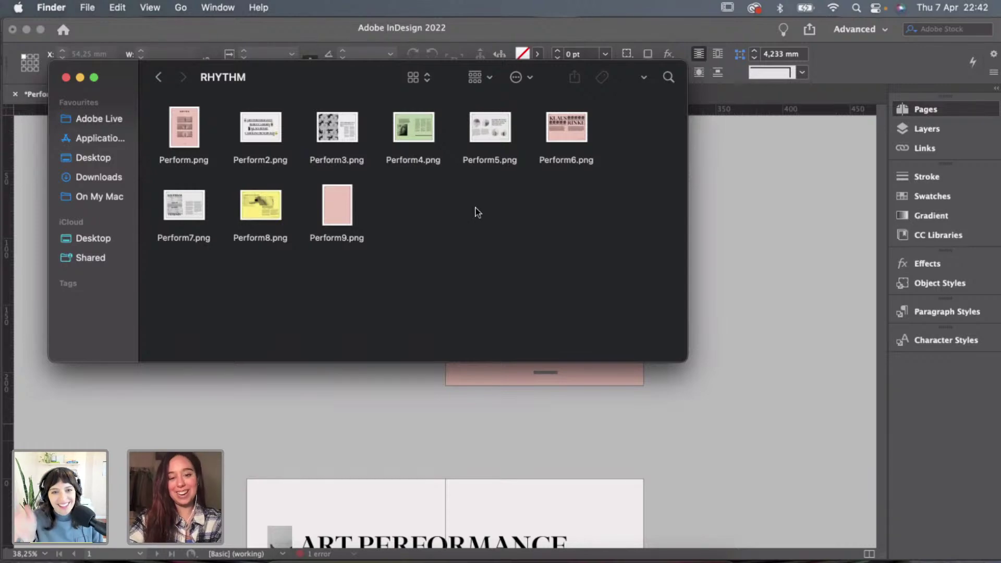
# Switch to Photoshop and close 42594.jpg without saving, as well as the image of the dancer on the painted floor.
pyautogui.click(527, 557)
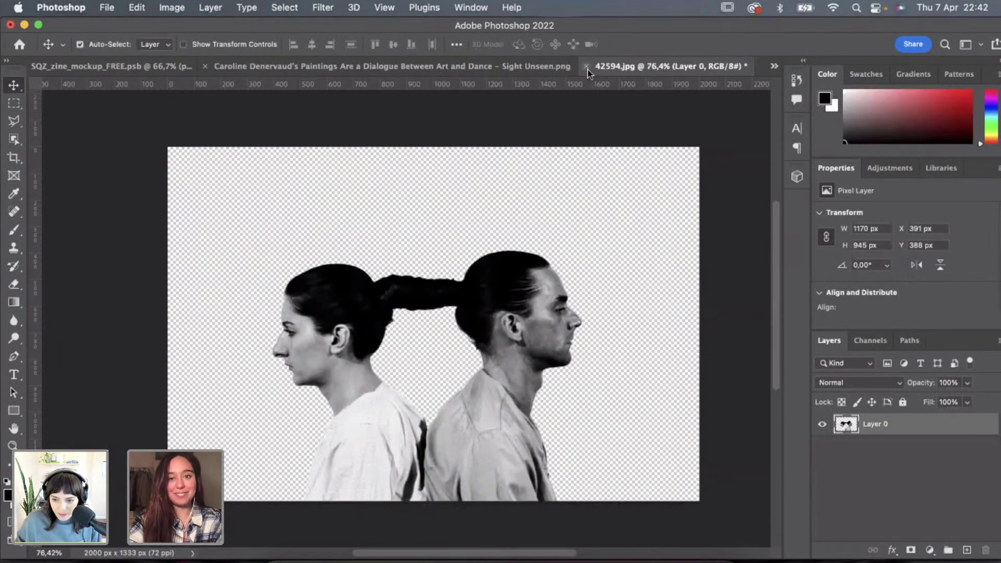
pyautogui.click(587, 67)
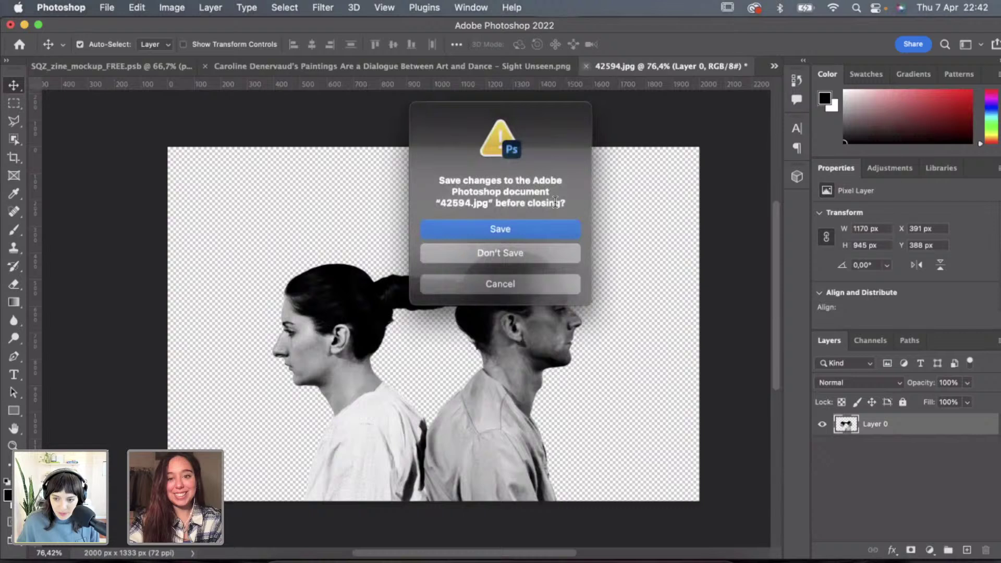
pyautogui.click(498, 252)
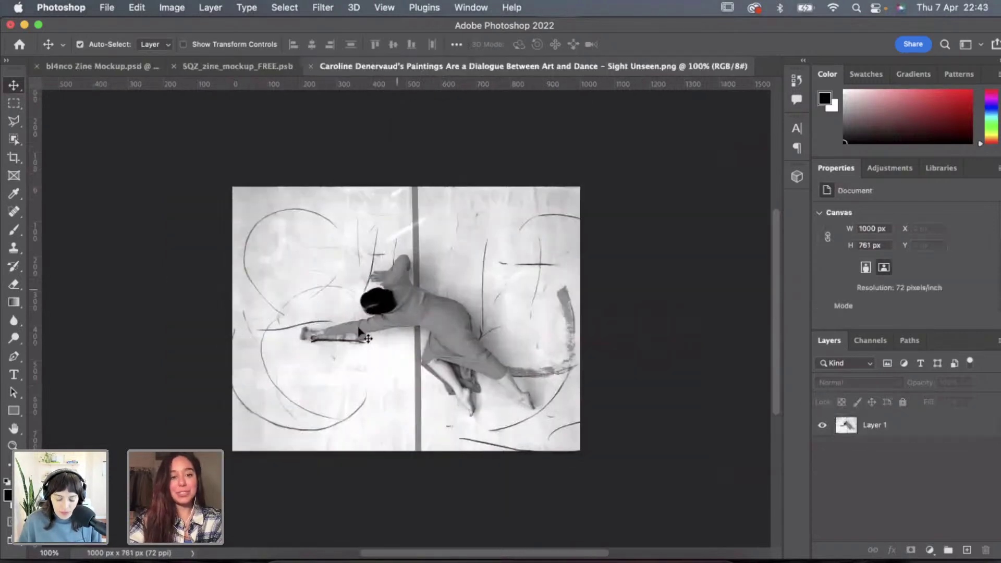
pyautogui.click(312, 67)
# Compare bl4nco Zine Mockup.psd with the Pages and Cover groups of spread 1 shown and hidden.
pyautogui.click(143, 65)
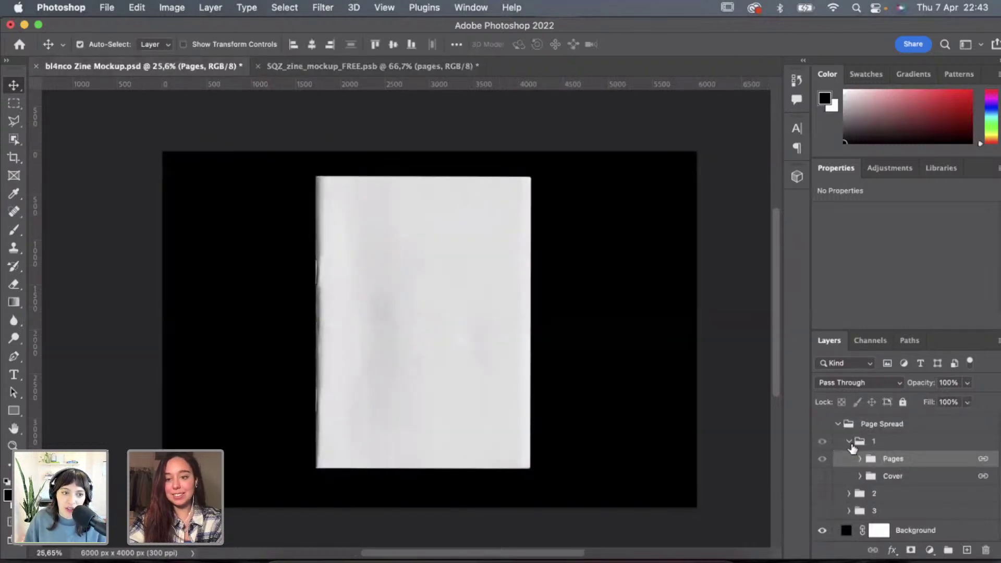
pyautogui.click(822, 477)
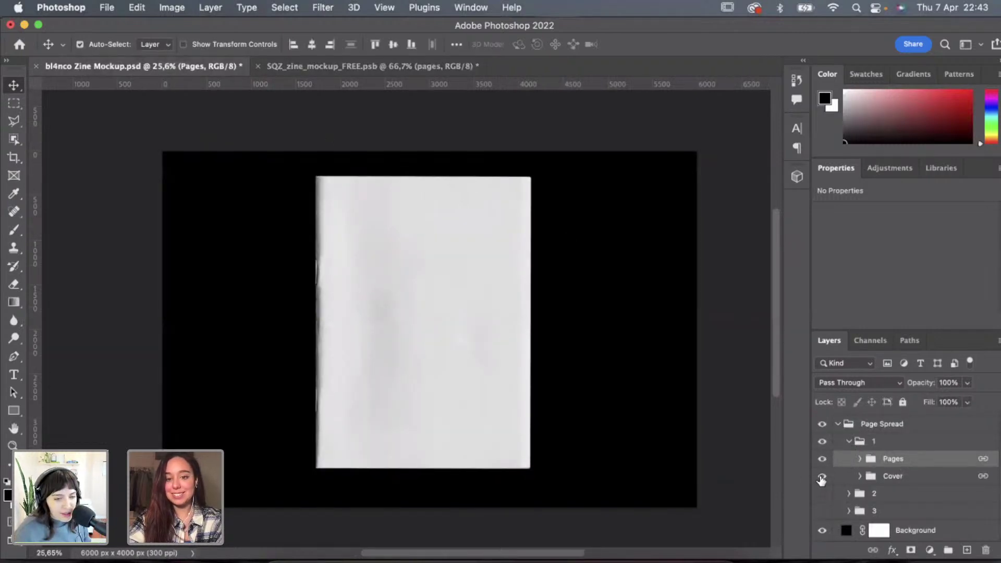
pyautogui.click(822, 478)
pyautogui.click(822, 477)
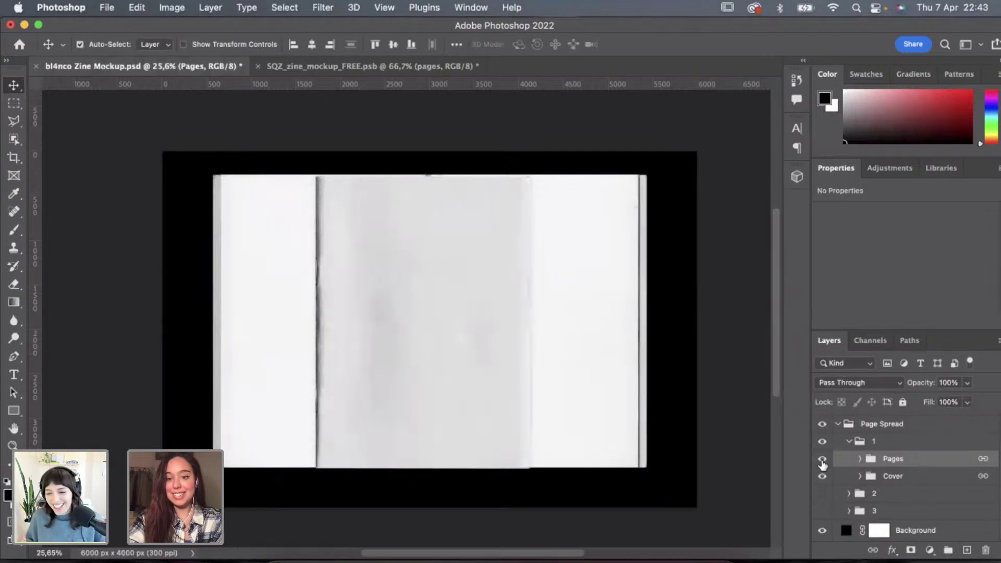
pyautogui.click(823, 459)
pyautogui.click(822, 460)
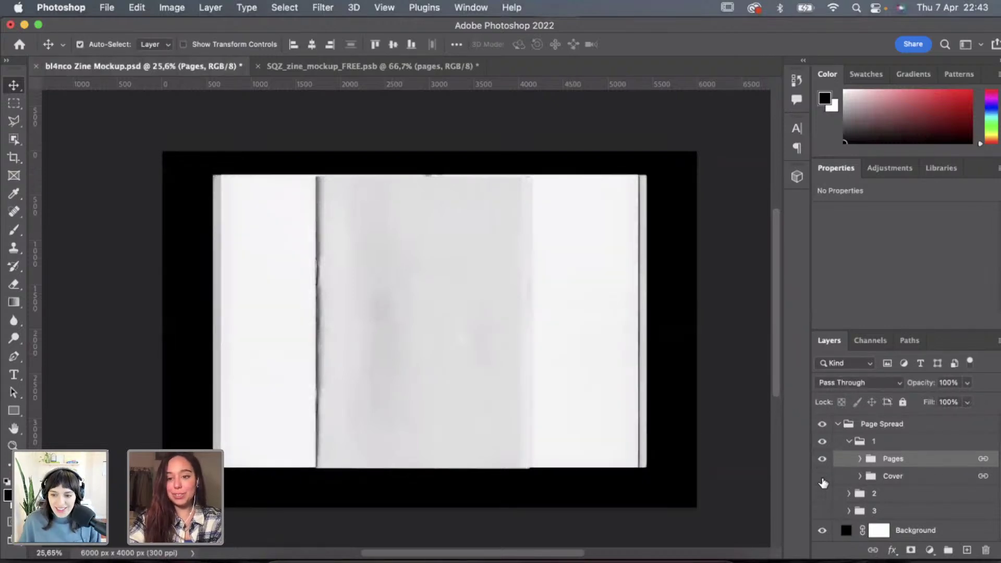
pyautogui.click(822, 476)
pyautogui.click(822, 460)
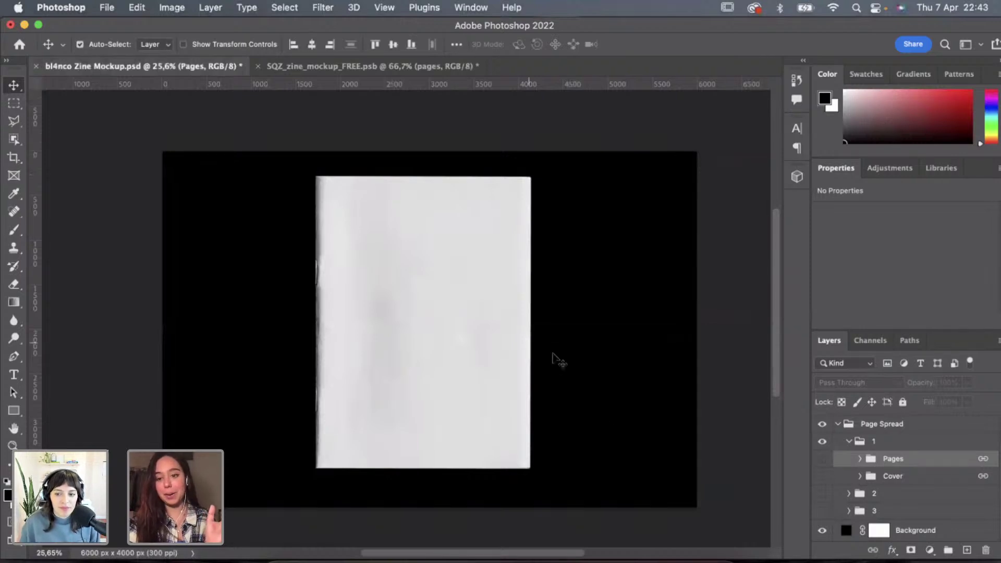
pyautogui.click(822, 459)
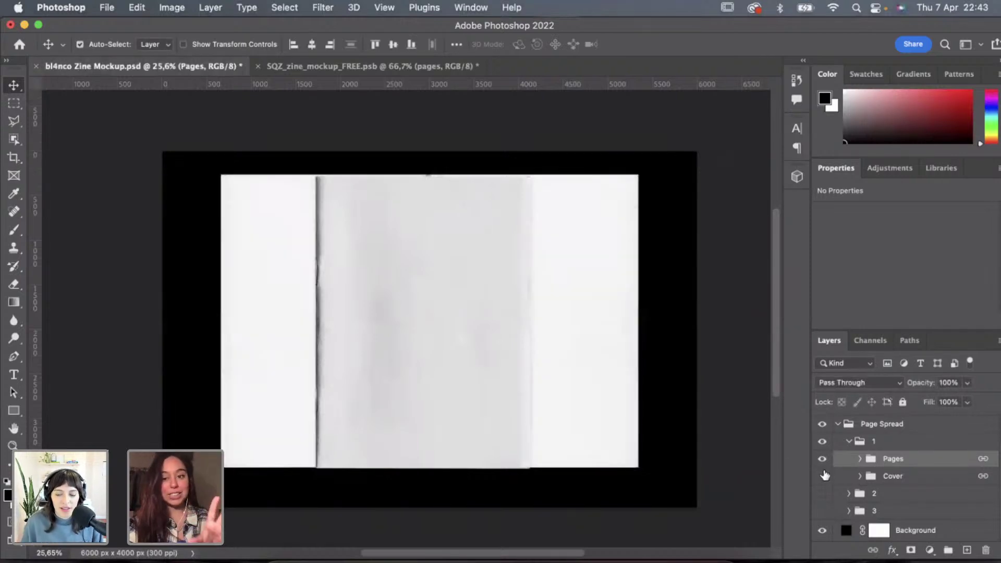
pyautogui.click(822, 476)
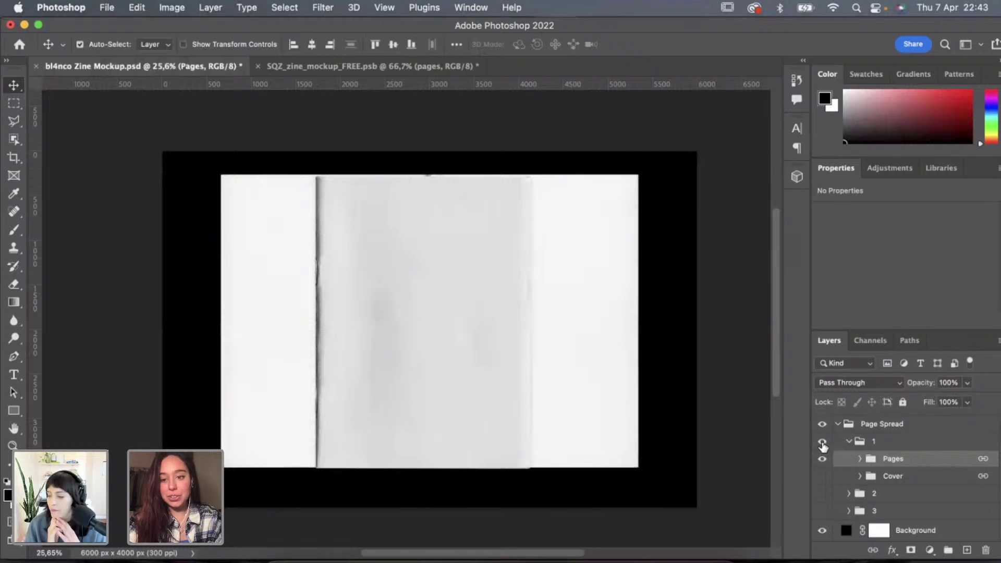
# Collapse the Page Spread group, hide the Cover group and inspect the blank open spread's stapled centre fold.
pyautogui.click(822, 441)
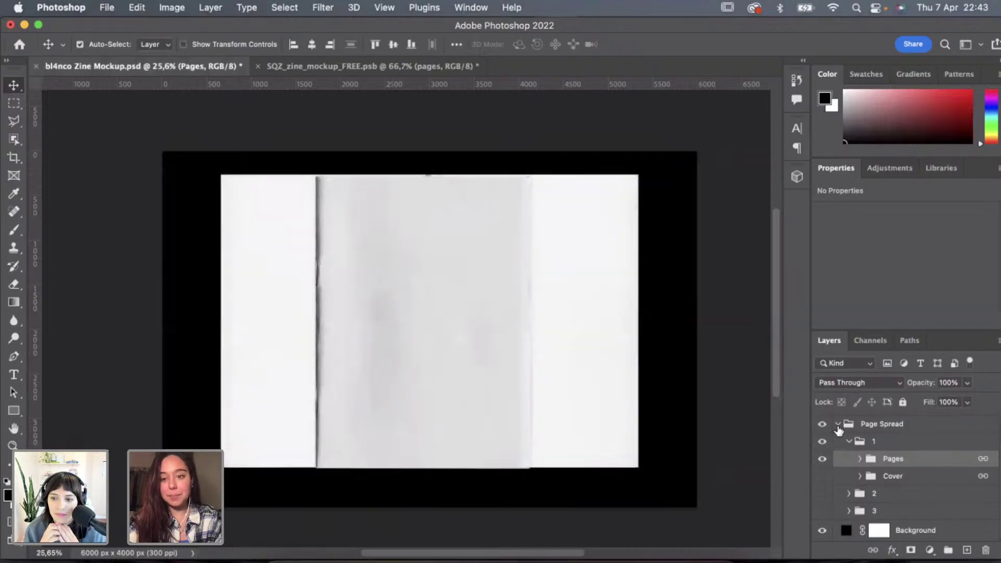
pyautogui.click(838, 425)
pyautogui.click(823, 439)
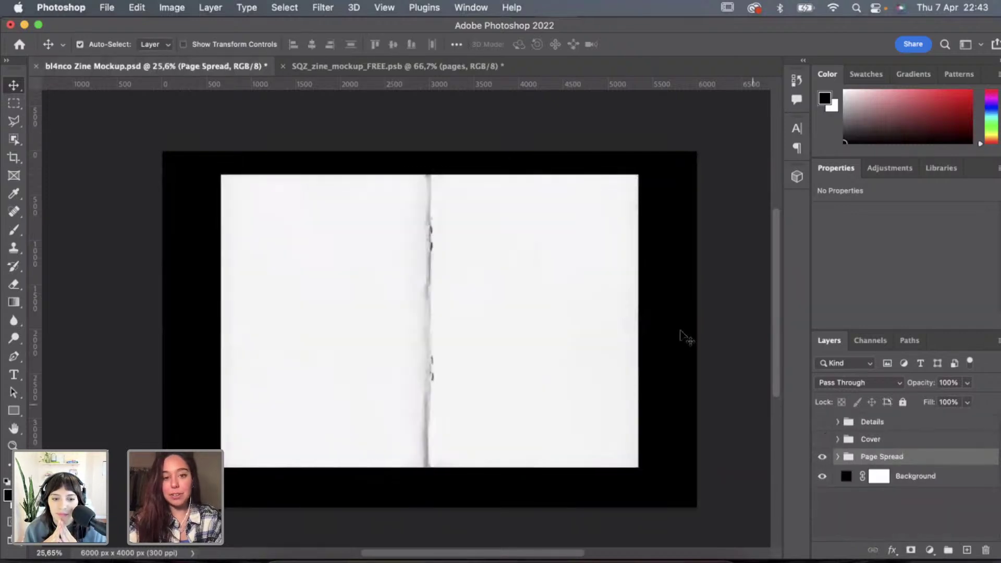
pyautogui.scroll(1, 655, 294)
pyautogui.scroll(2, 655, 294)
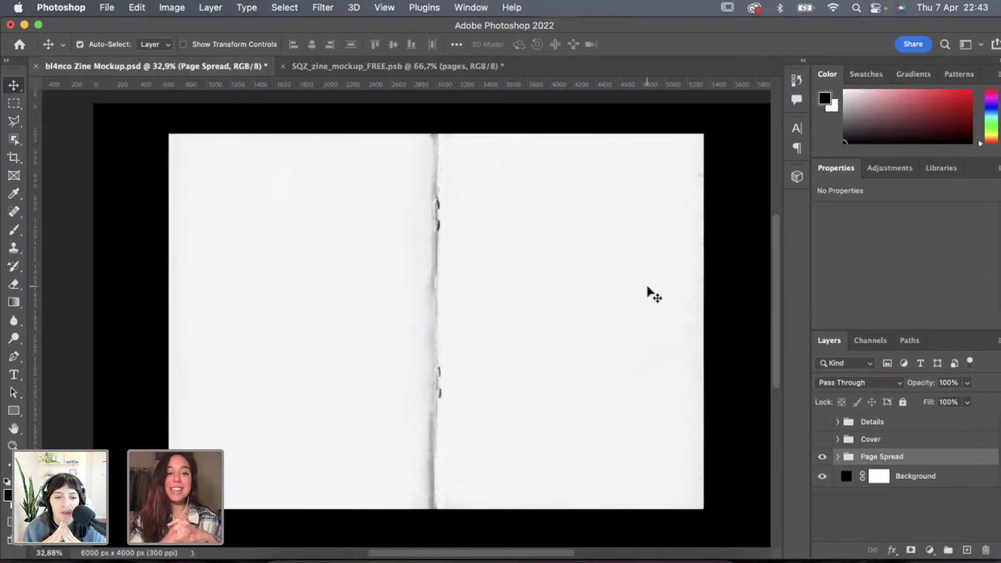
pyautogui.scroll(3, 647, 292)
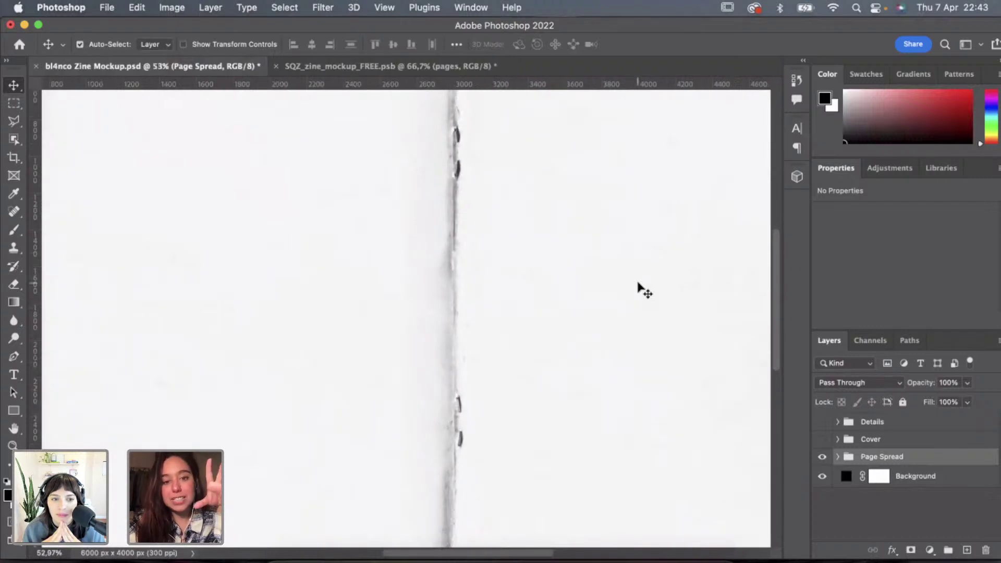
pyautogui.scroll(-2, 638, 283)
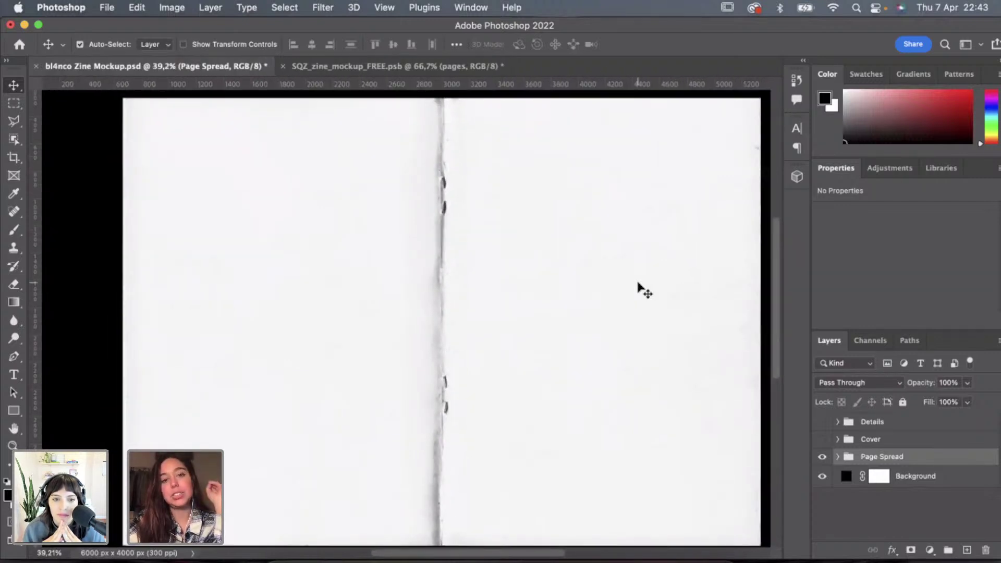
pyautogui.scroll(-1, 643, 289)
# Show the Cover group, hide the Page Spread group and expand Cover and its Front subgroup.
pyautogui.click(822, 440)
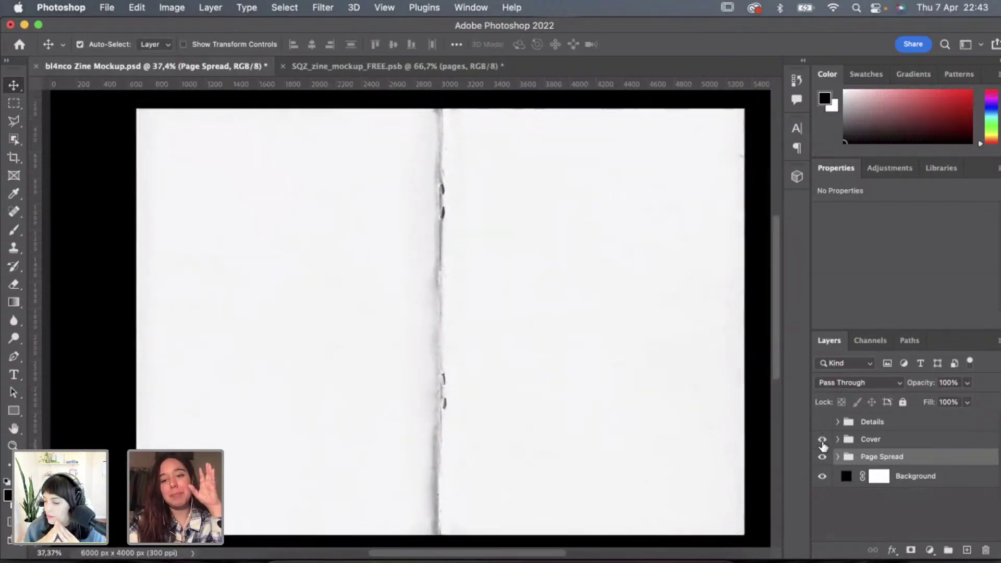
pyautogui.click(822, 457)
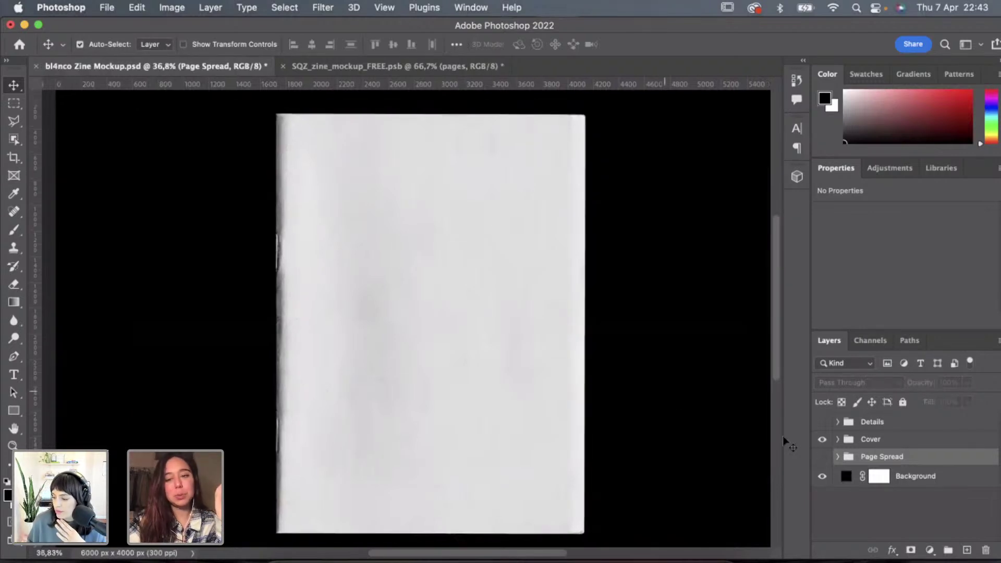
pyautogui.click(838, 440)
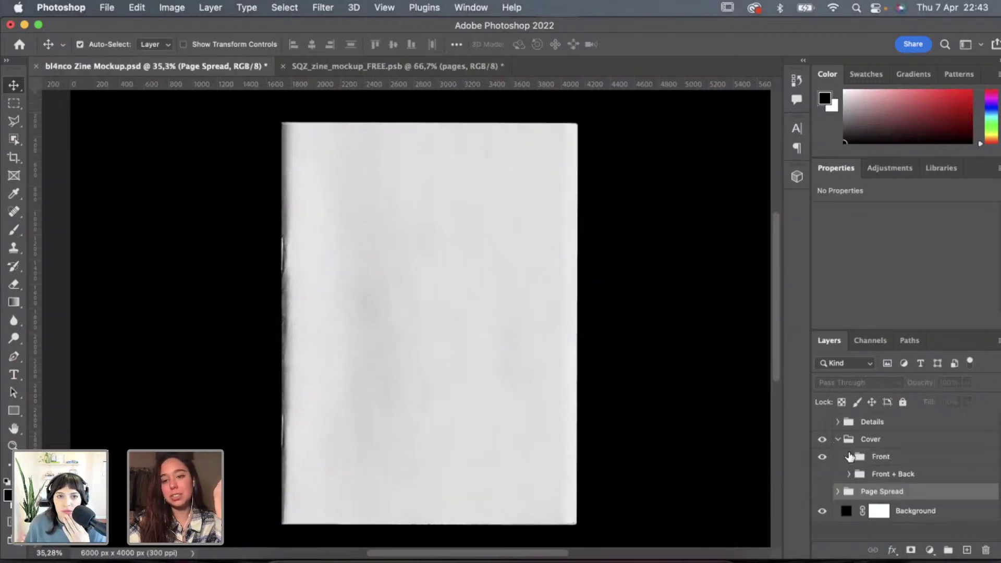
pyautogui.click(848, 457)
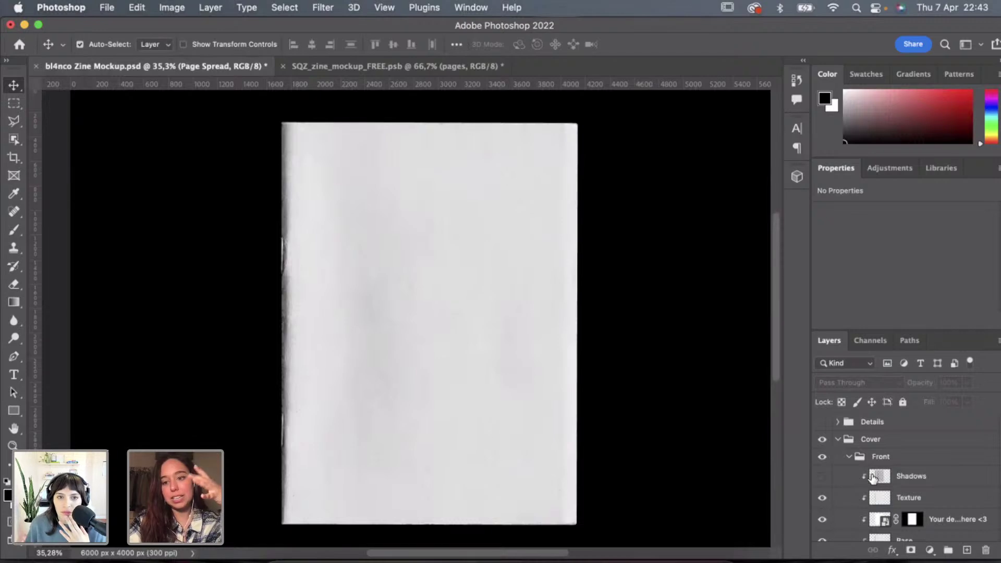
# Open the contents of the Front group's "Your design here <3" smart object for editing.
pyautogui.scroll(-1, 873, 478)
pyautogui.scroll(1, 859, 450)
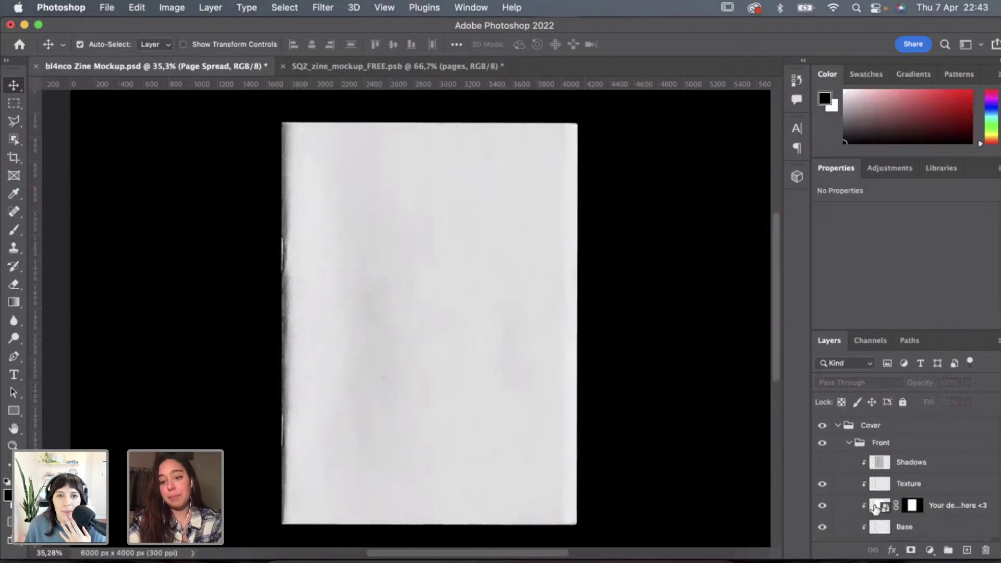
pyautogui.scroll(-2, 874, 509)
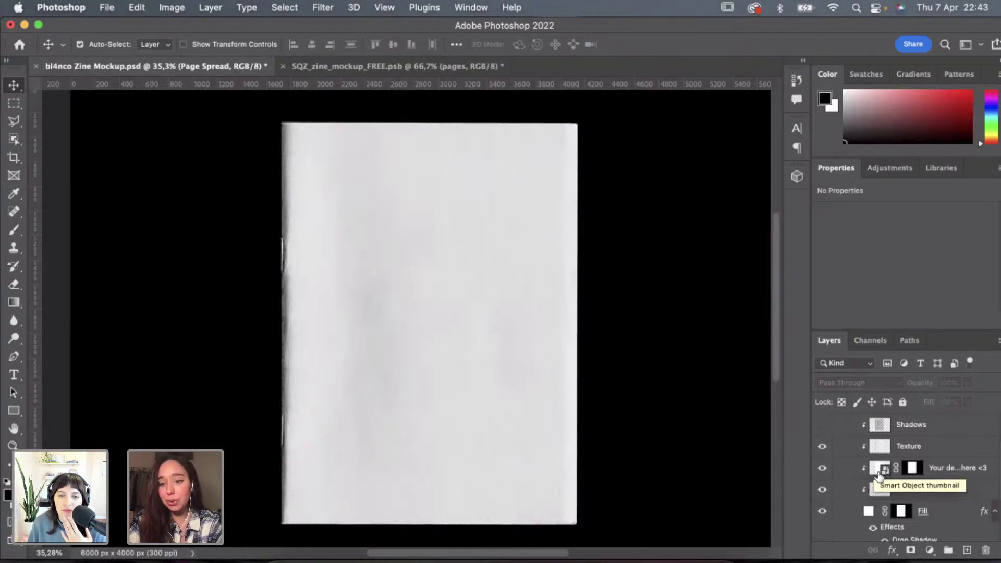
pyautogui.scroll(-1, 878, 482)
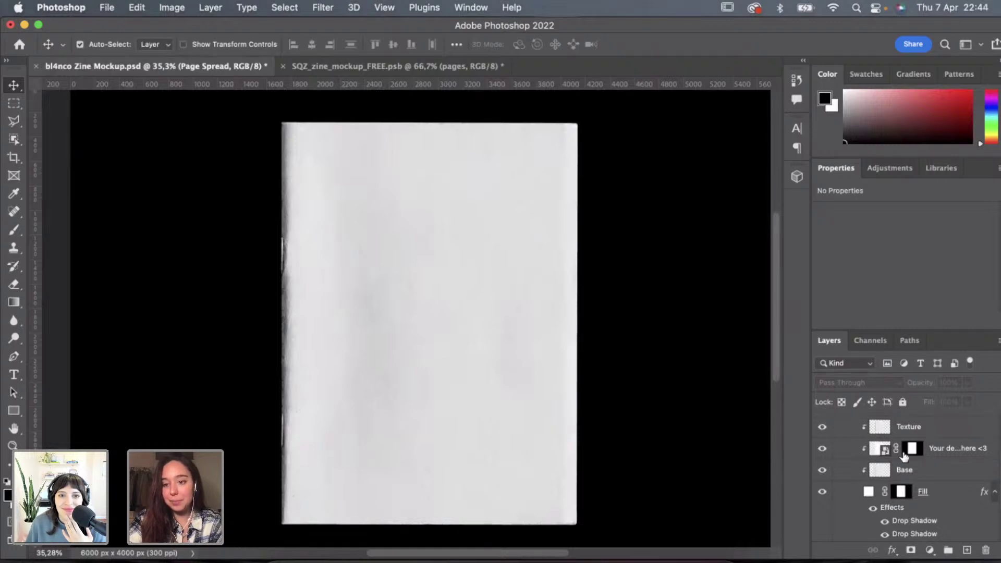
pyautogui.click(878, 449)
pyautogui.doubleClick(878, 449)
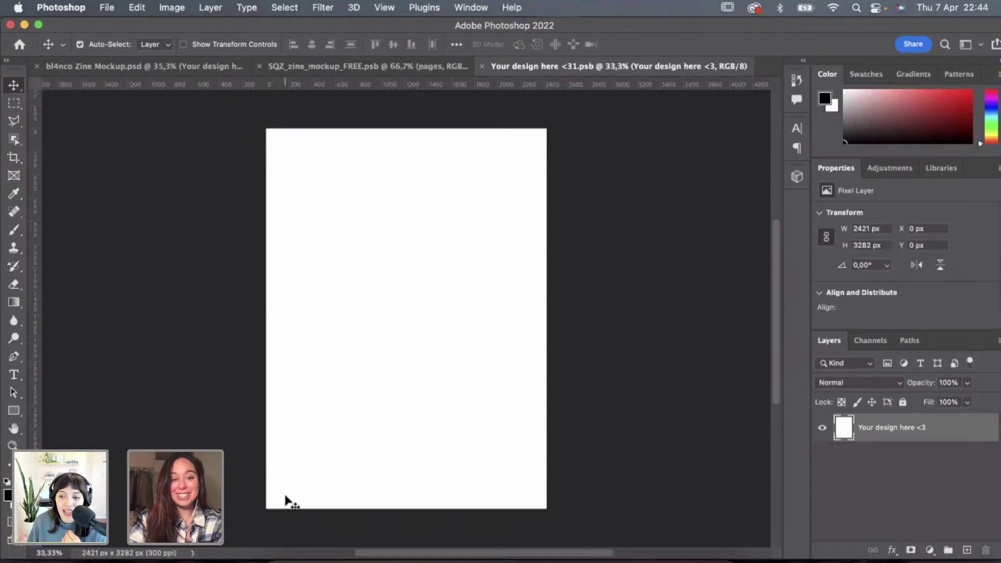
# Bring Perform.png from the RHYTHM folder in Finder onto the blank smart object canvas in Photoshop.
pyautogui.click(291, 550)
pyautogui.click(187, 133)
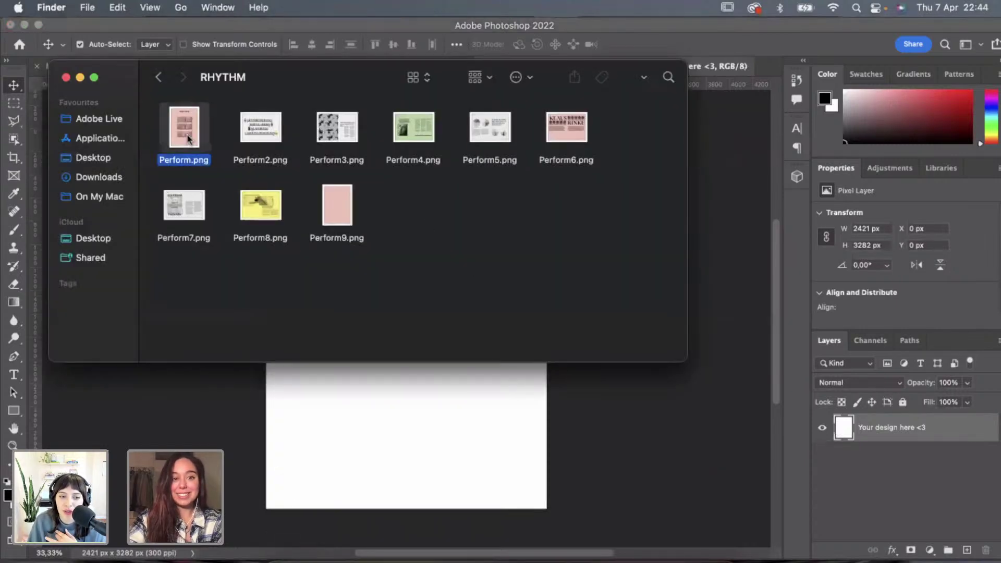
pyautogui.moveTo(183, 120); pyautogui.dragTo(426, 424)
pyautogui.click(467, 454)
pyautogui.click(291, 550)
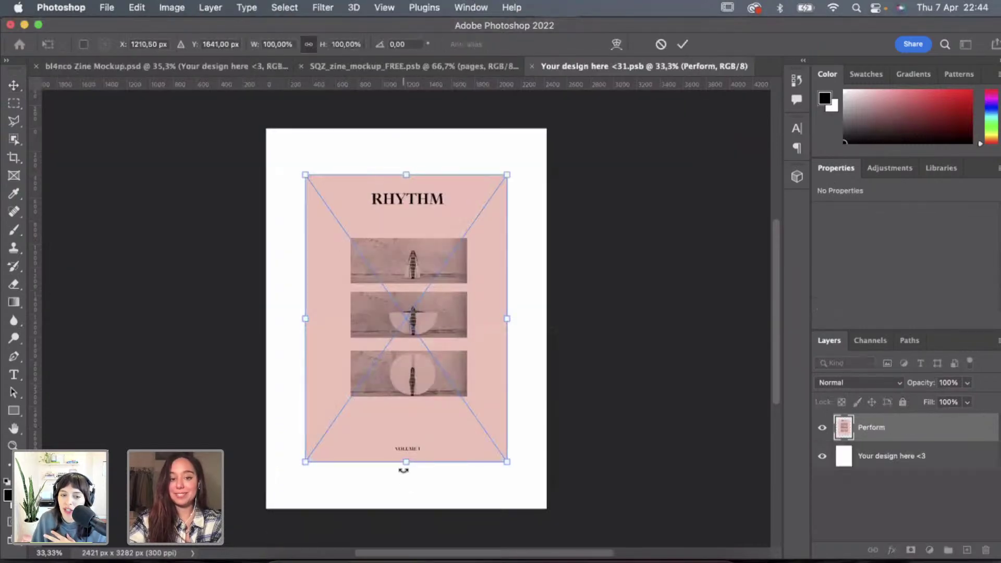
# Scale the placed Perform cover to 138.50% so it fills the whole canvas, and commit the transform.
pyautogui.moveTo(406, 462); pyautogui.dragTo(406, 509)
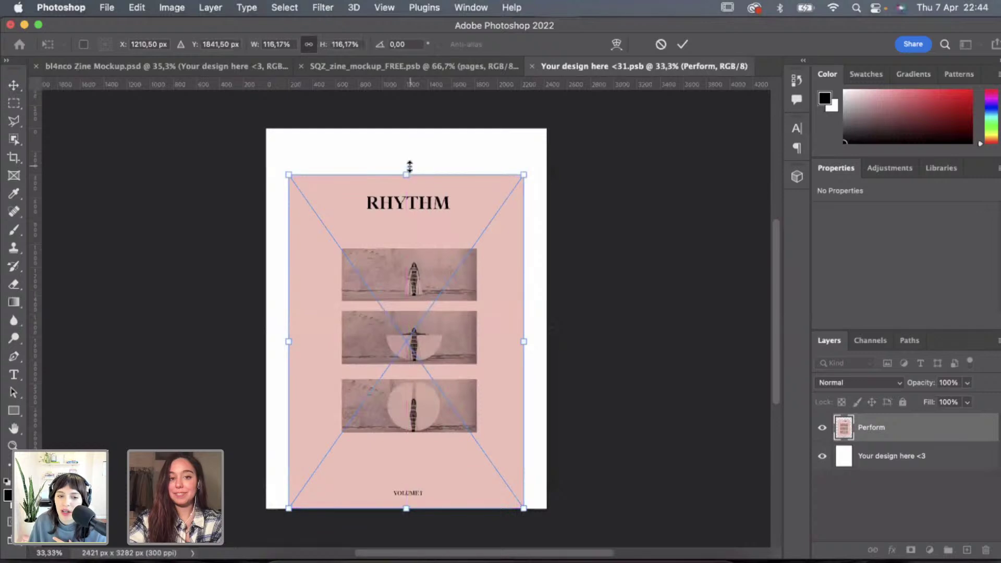
pyautogui.moveTo(406, 174); pyautogui.dragTo(415, 129)
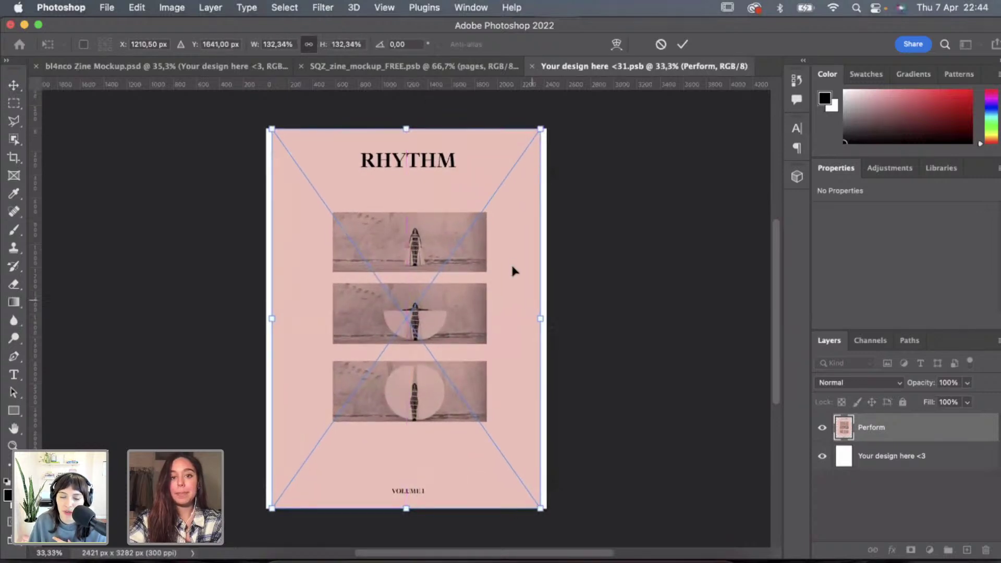
pyautogui.moveTo(542, 318); pyautogui.dragTo(547, 319)
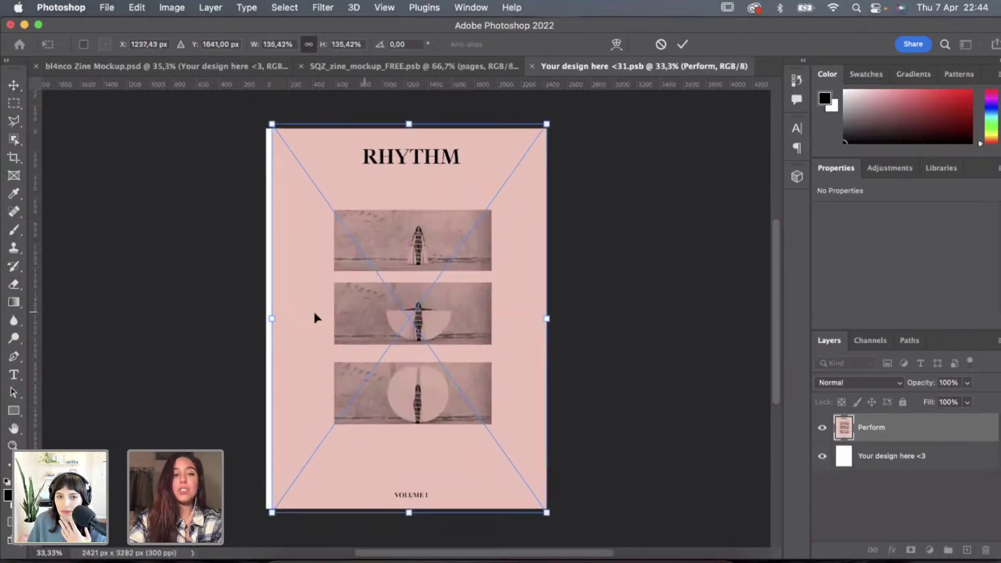
pyautogui.moveTo(271, 320); pyautogui.dragTo(266, 319)
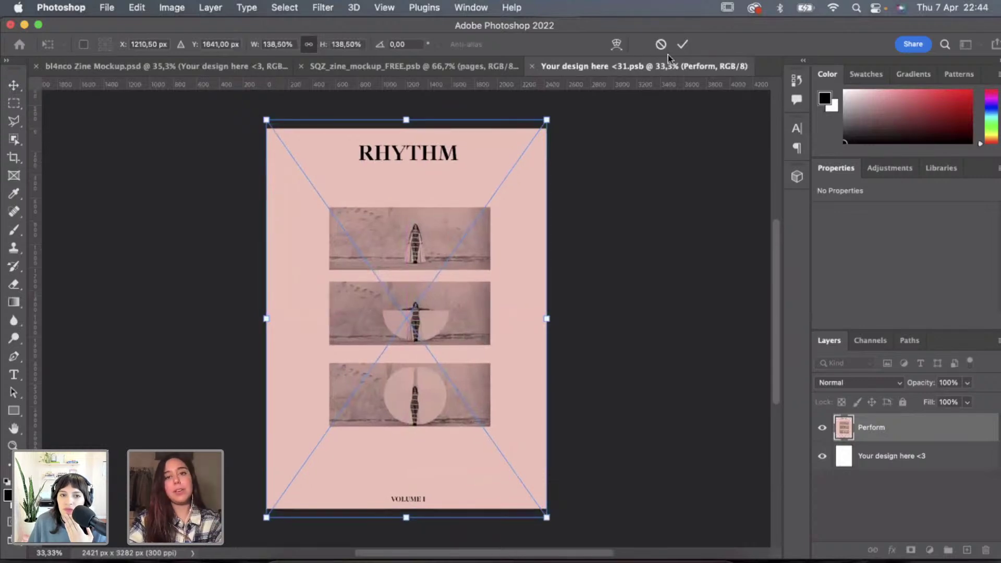
pyautogui.click(681, 46)
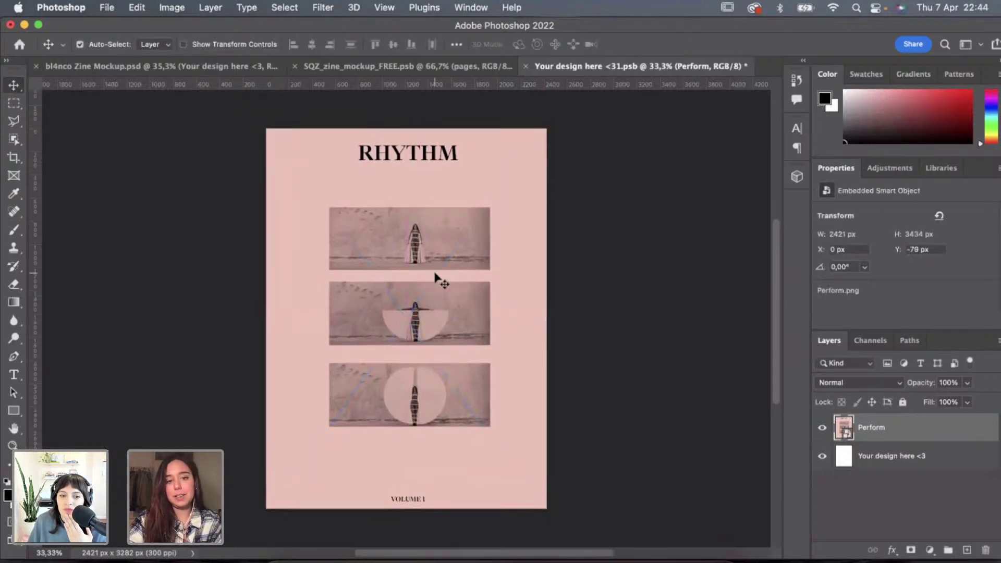
# Deselect the Perform layer, save the smart object file and return to bl4nco Zine Mockup.psd.
pyautogui.click(580, 318)
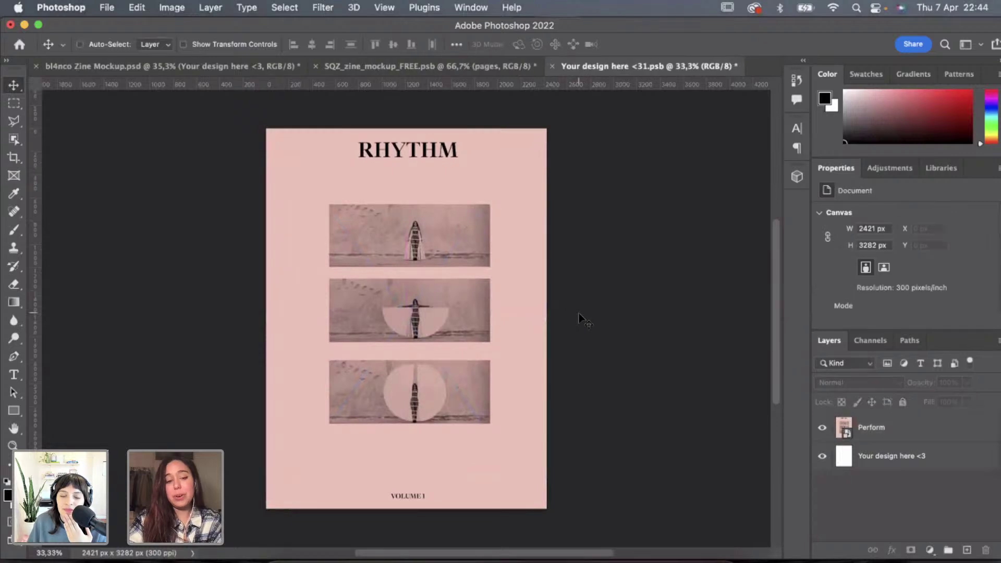
pyautogui.press('super+s')
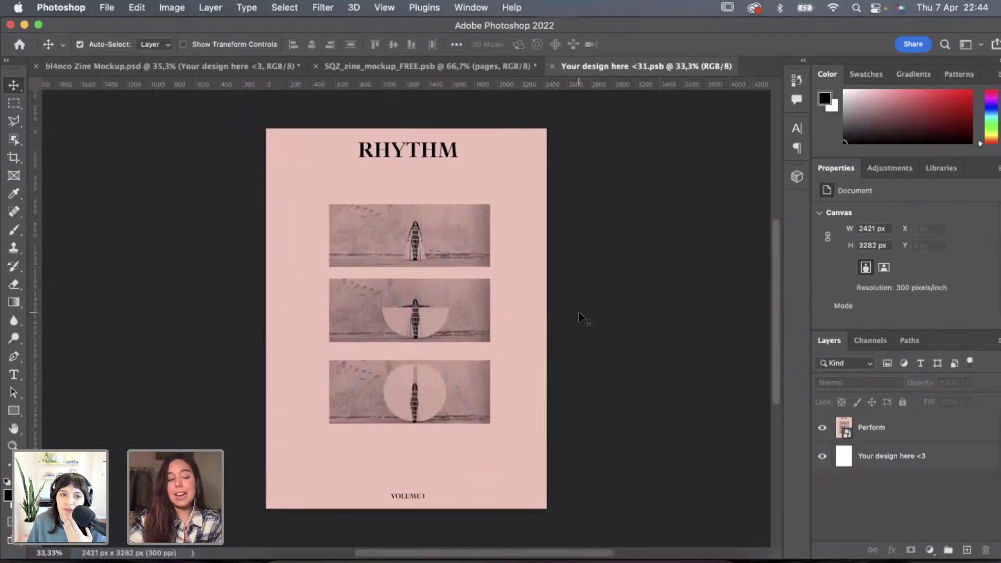
pyautogui.click(497, 70)
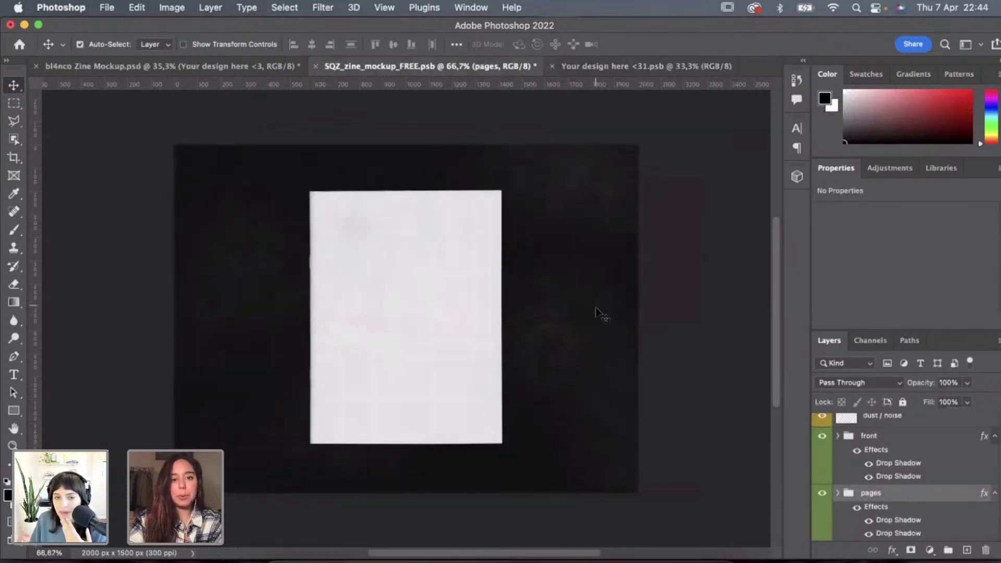
pyautogui.click(620, 64)
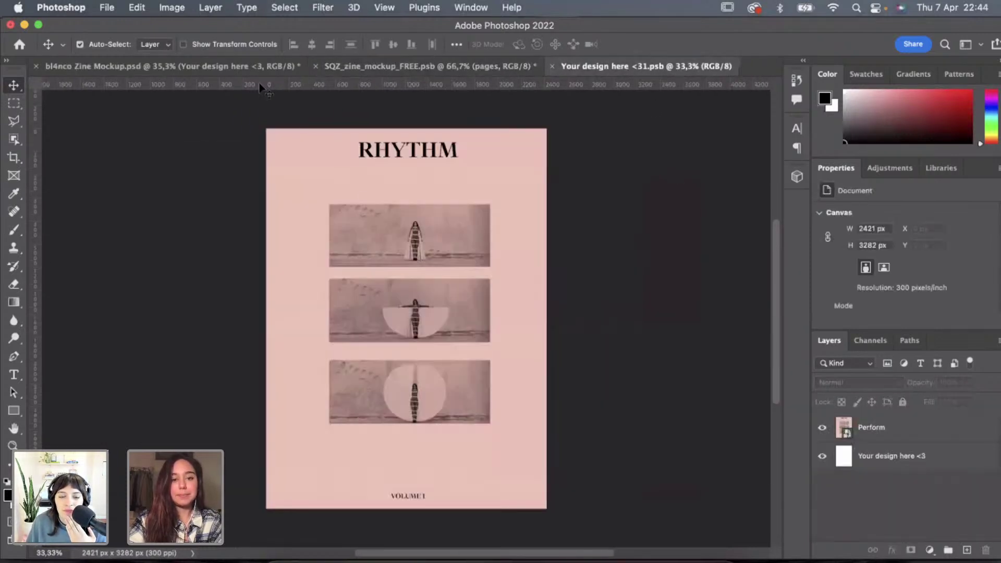
pyautogui.click(222, 67)
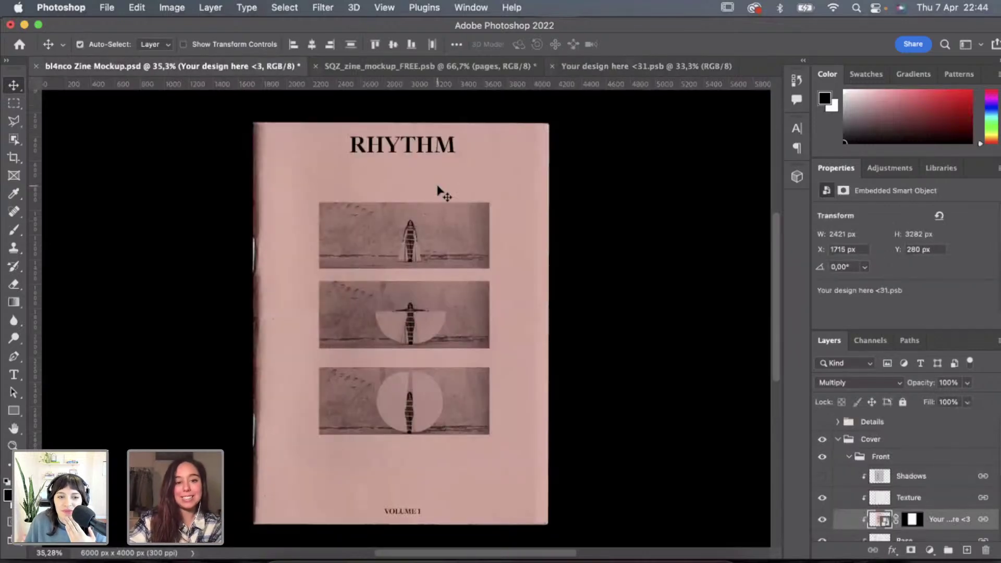
# Examine the RHYTHM cover in the mockup at different zooms and with the Shadows and Texture layers shown and hidden.
pyautogui.scroll(3, 441, 192)
pyautogui.scroll(-6, 442, 192)
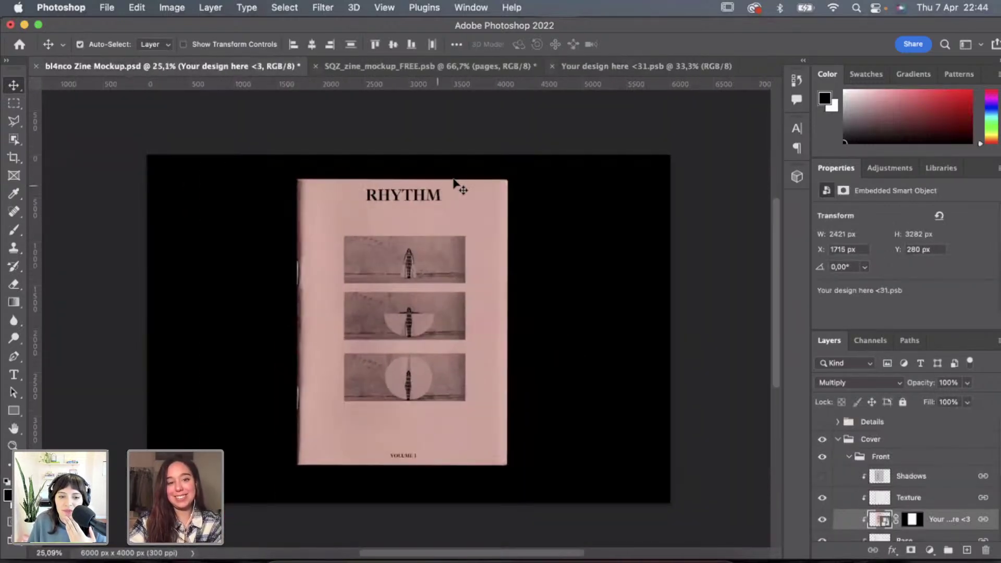
pyautogui.scroll(2, 449, 180)
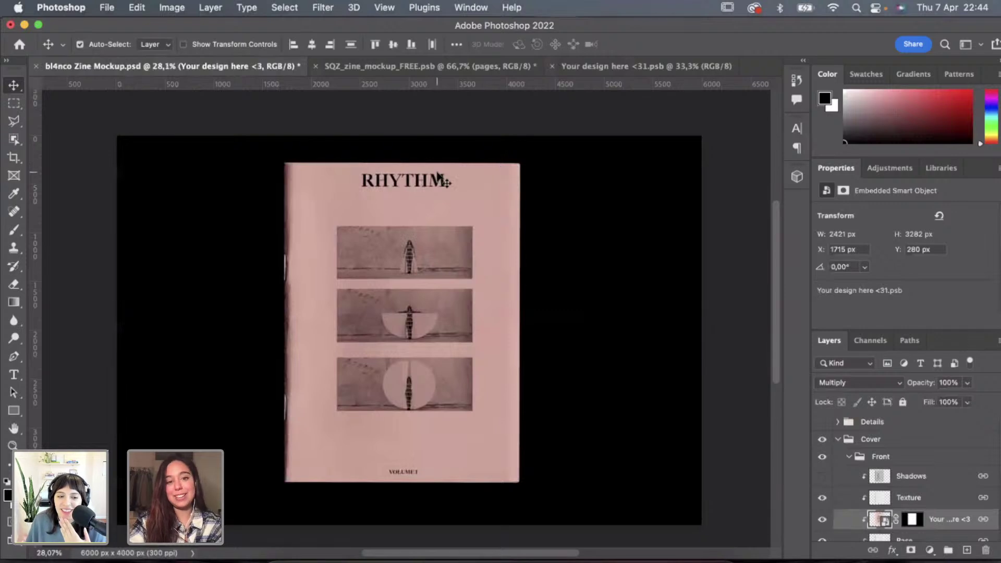
pyautogui.scroll(2, 443, 180)
pyautogui.scroll(-2, 443, 180)
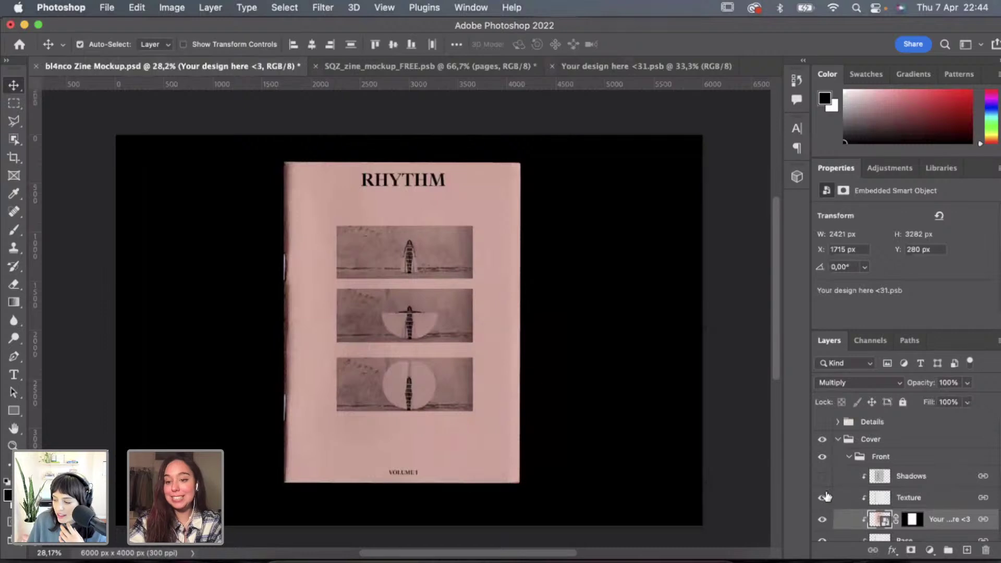
pyautogui.scroll(-2, 826, 497)
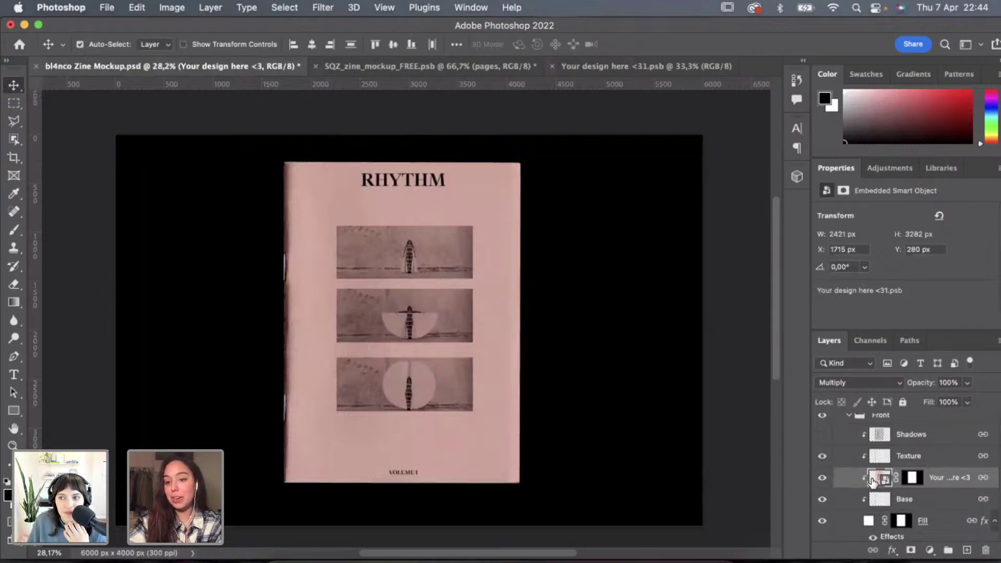
pyautogui.scroll(1, 872, 481)
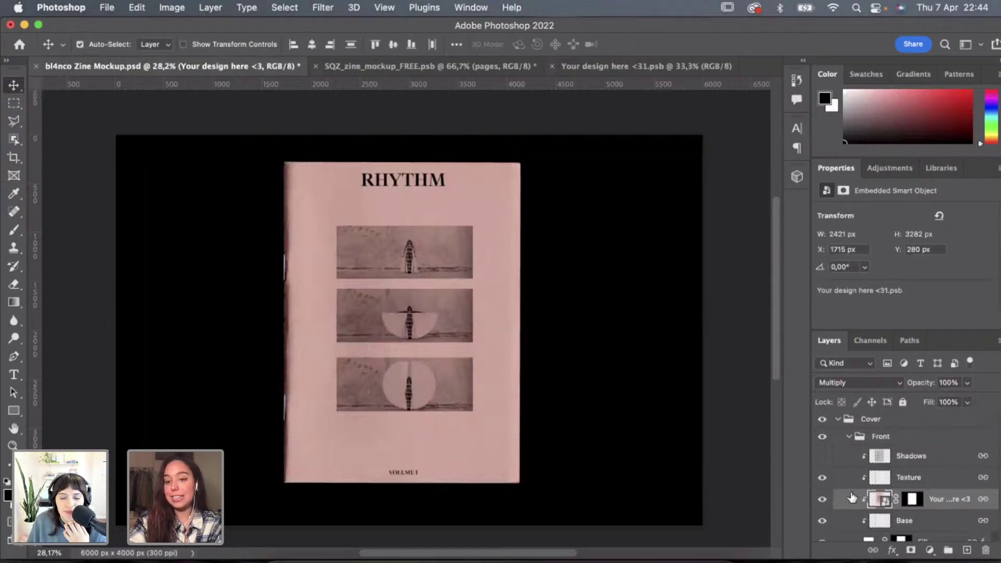
pyautogui.click(823, 456)
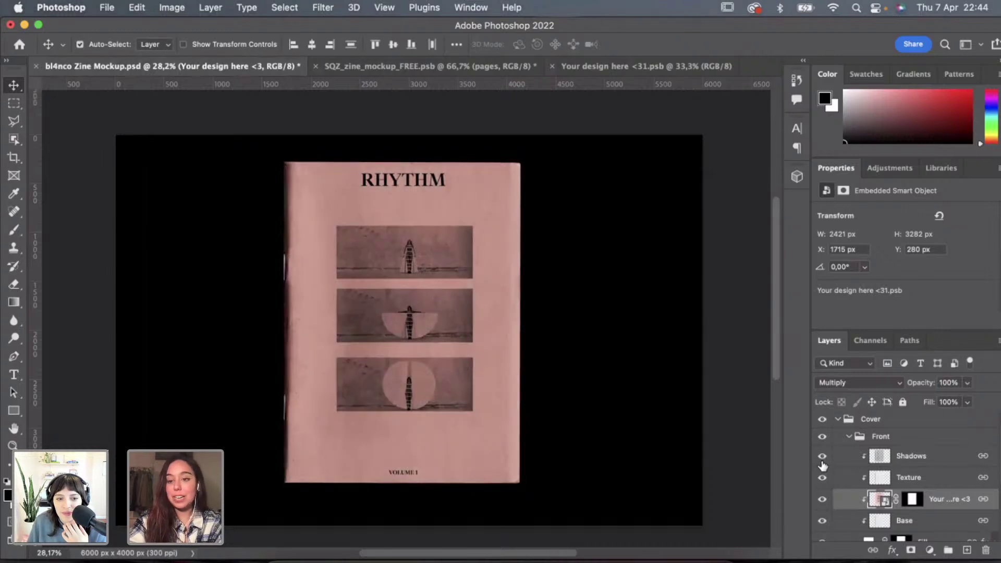
pyautogui.click(822, 461)
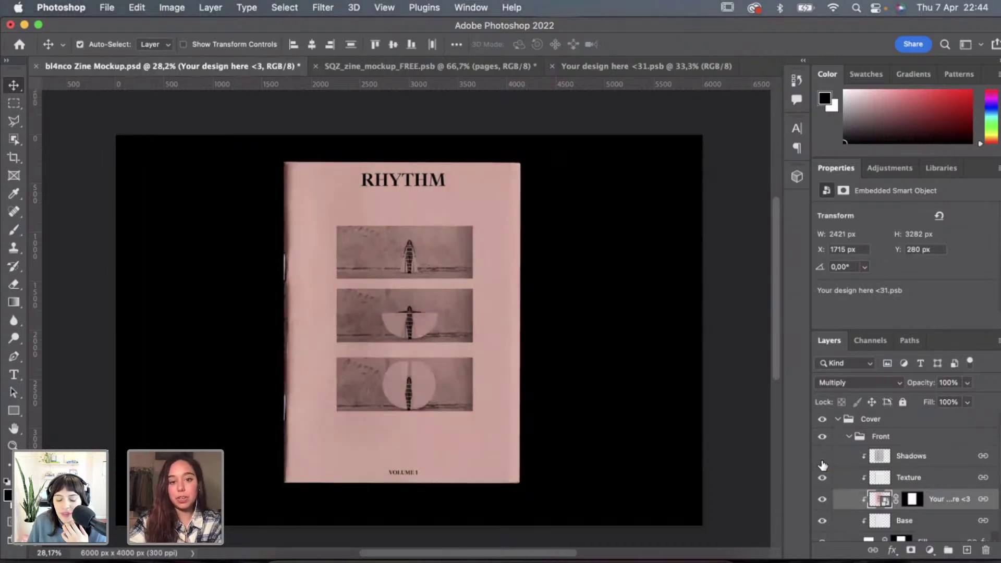
pyautogui.click(822, 461)
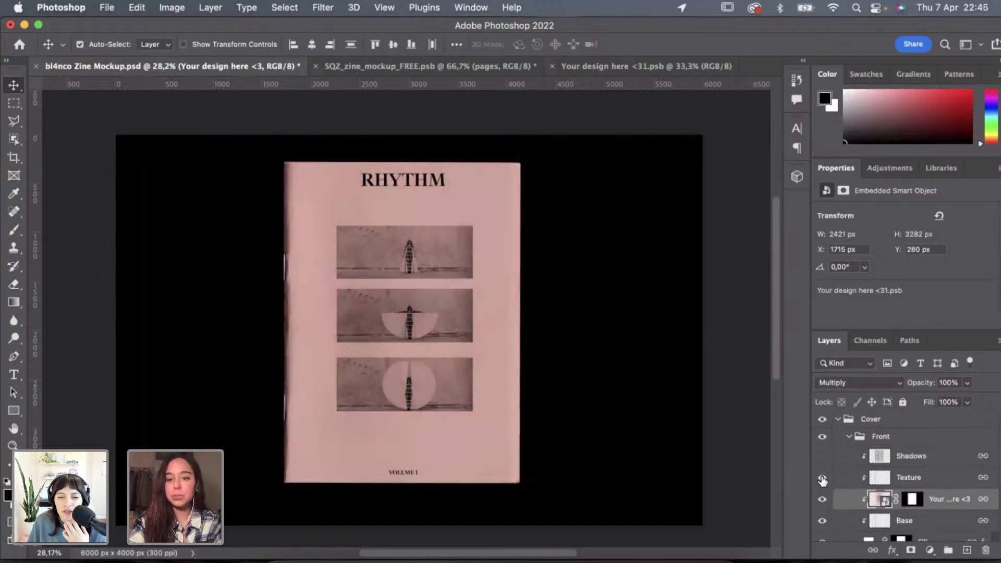
pyautogui.click(822, 478)
pyautogui.click(822, 478)
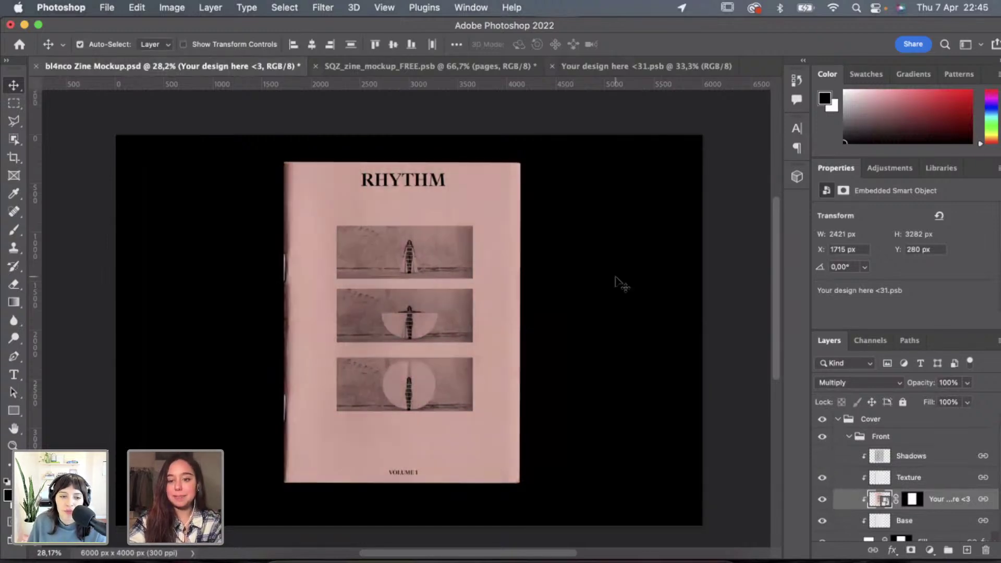
pyautogui.scroll(-2, 617, 282)
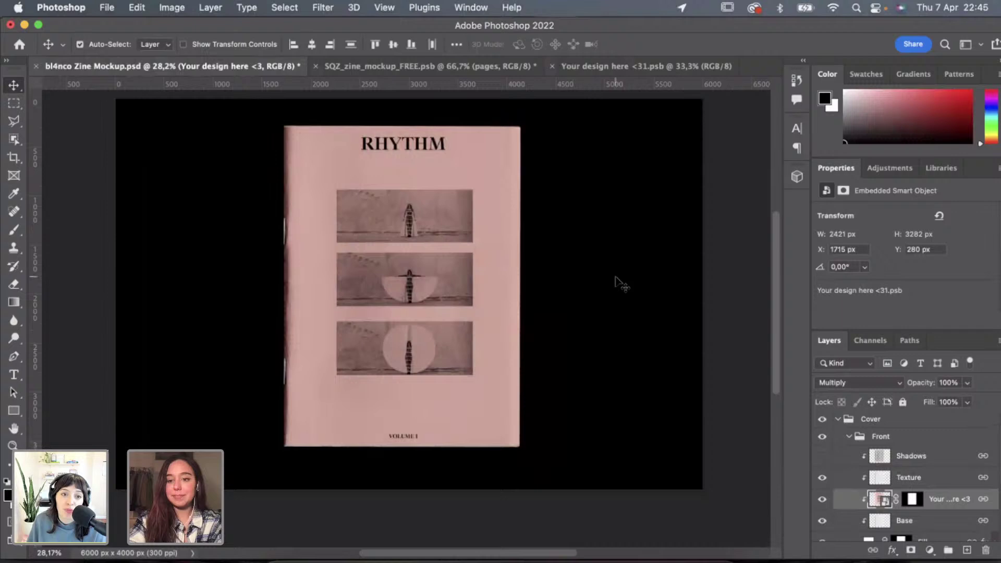
# Start a quick PNG export of the cover mockup and create a folder named Final inside Images as its destination.
pyautogui.click(106, 8)
pyautogui.moveTo(224, 204)
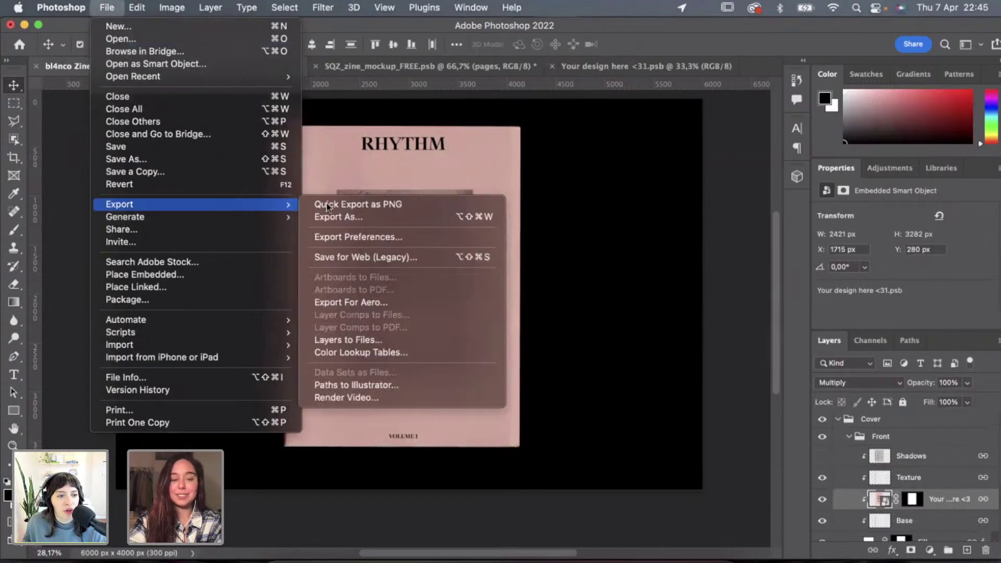
pyautogui.click(371, 204)
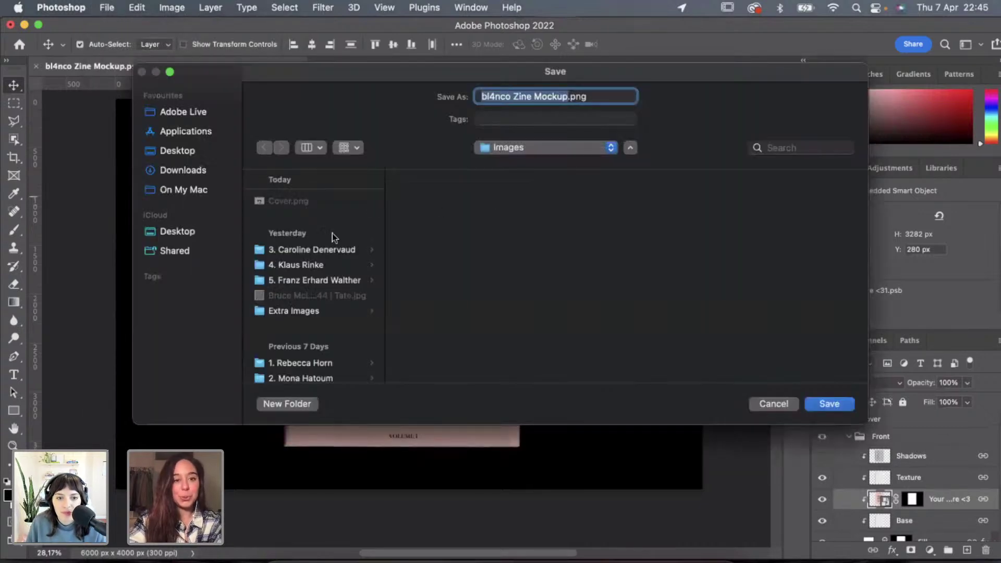
pyautogui.click(532, 96)
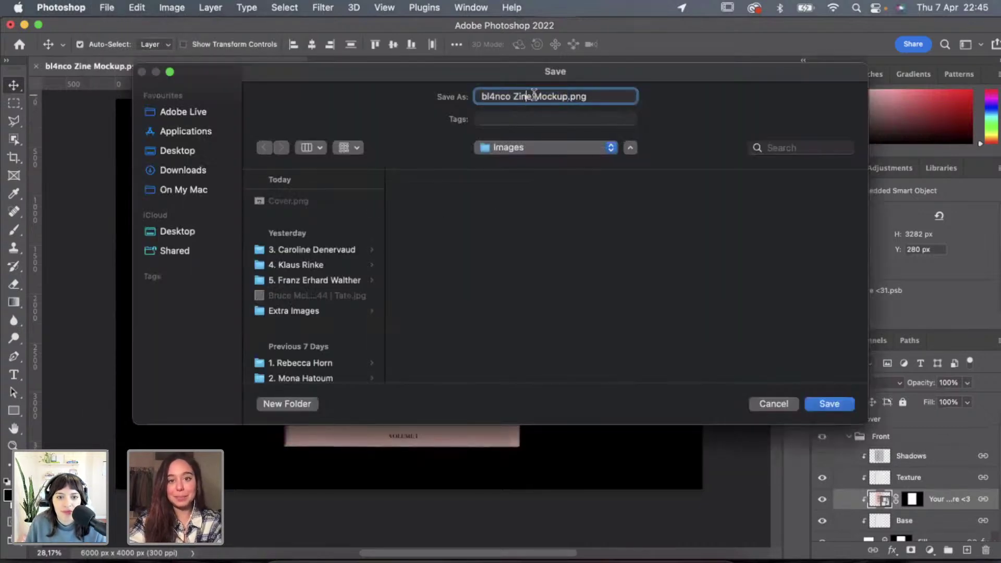
pyautogui.scroll(-2, 308, 292)
pyautogui.scroll(2, 293, 313)
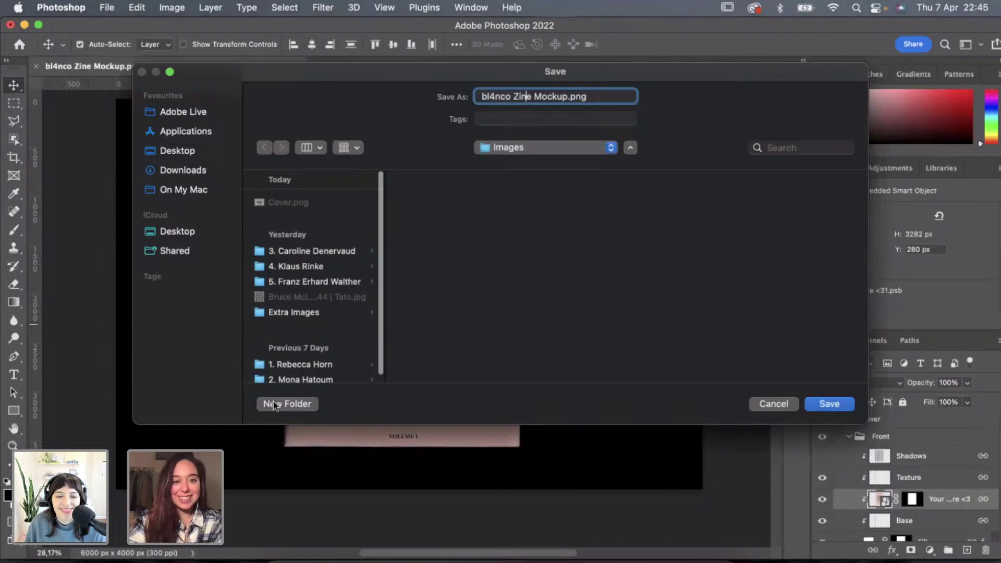
pyautogui.click(286, 404)
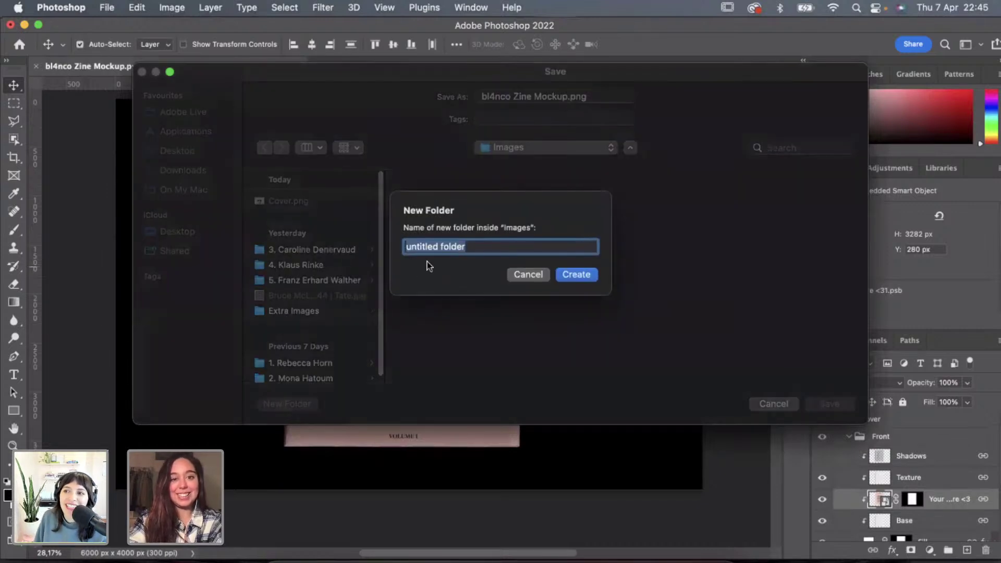
pyautogui.write('Final')
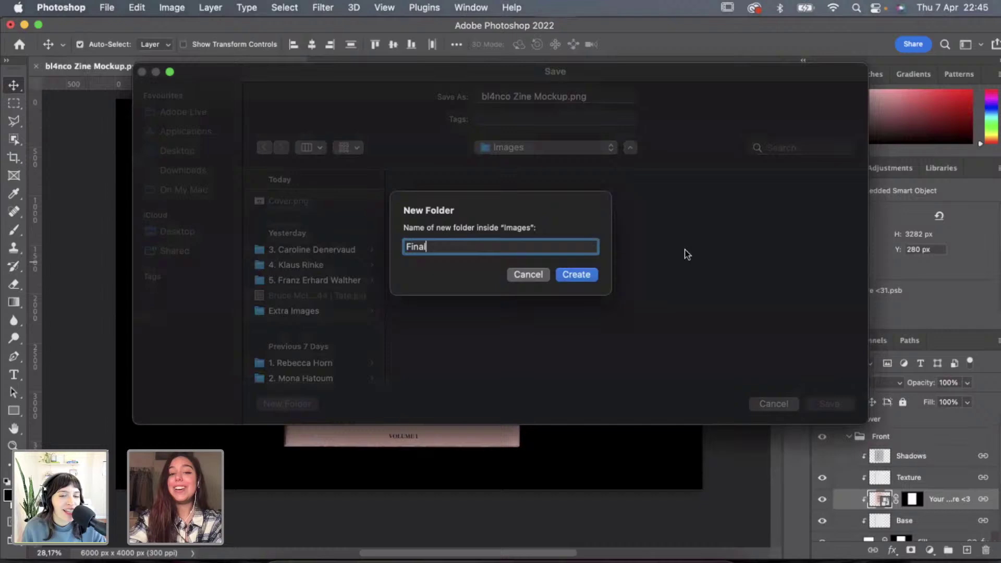
pyautogui.click(576, 274)
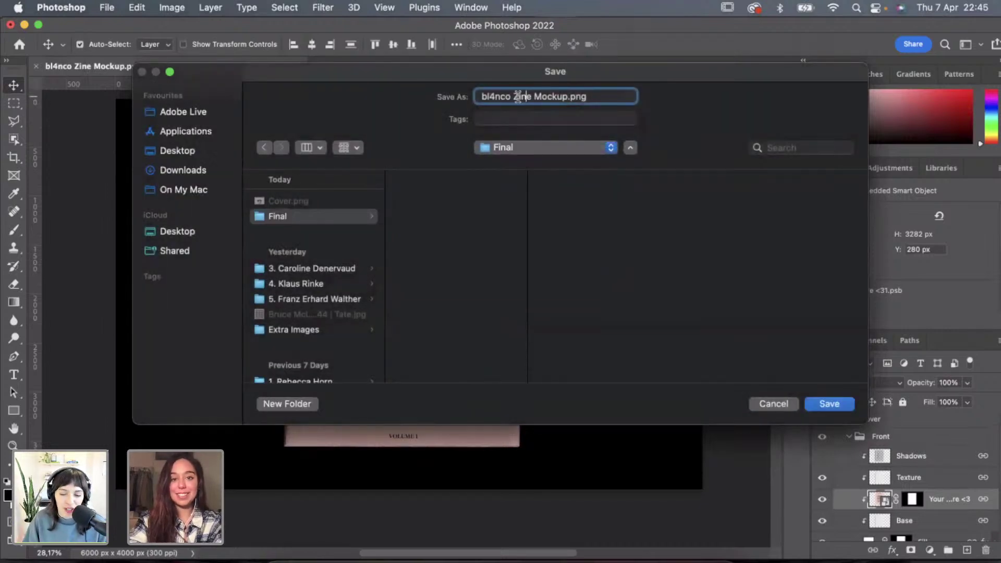
# Shorten the export's file name to Zine Mockup.png and save it in the Final folder.
pyautogui.moveTo(515, 96); pyautogui.dragTo(455, 99)
pyautogui.press('BackSpace')
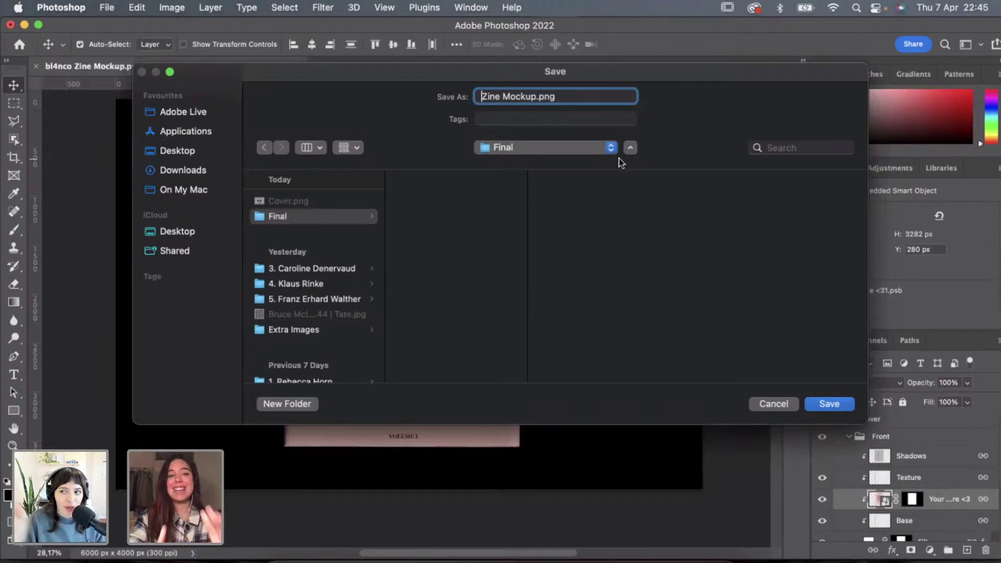
pyautogui.press('Right')
pyautogui.press('Right')
pyautogui.press('Right')
pyautogui.press('Right')
pyautogui.press('Right')
pyautogui.press('Right')
pyautogui.press('Right')
pyautogui.press('Right')
pyautogui.press('Right')
pyautogui.press('Right')
pyautogui.press('Right')
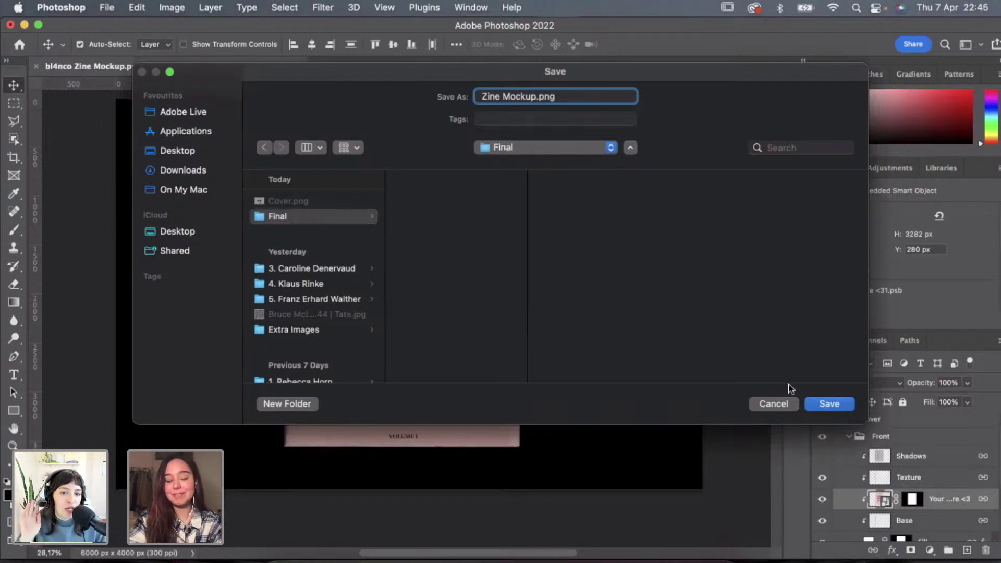
pyautogui.click(829, 404)
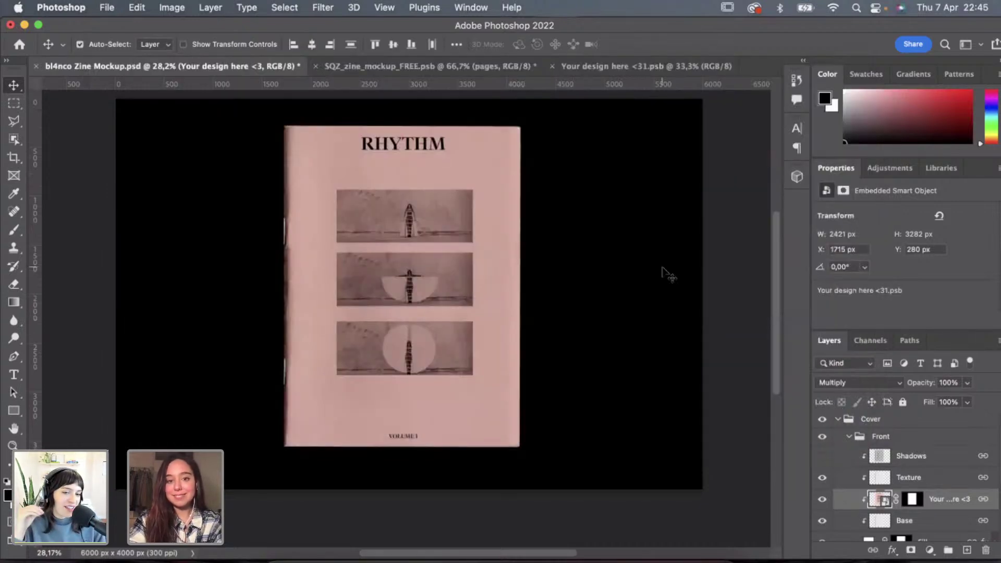
# Switch to Safari, search for mockupmaison in a new tab and open the Mockup.Maison website.
pyautogui.scroll(-2, 668, 275)
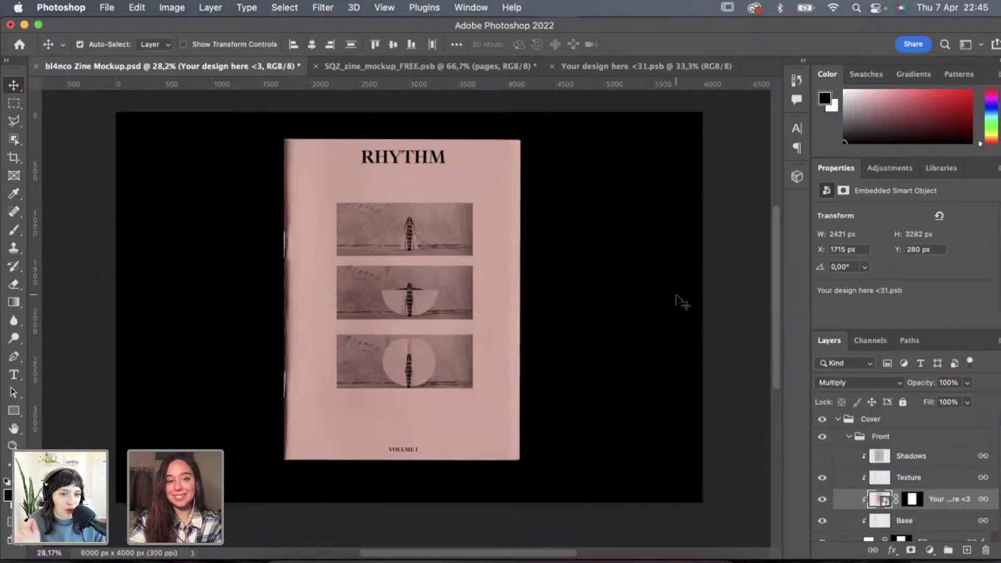
pyautogui.scroll(2, 681, 301)
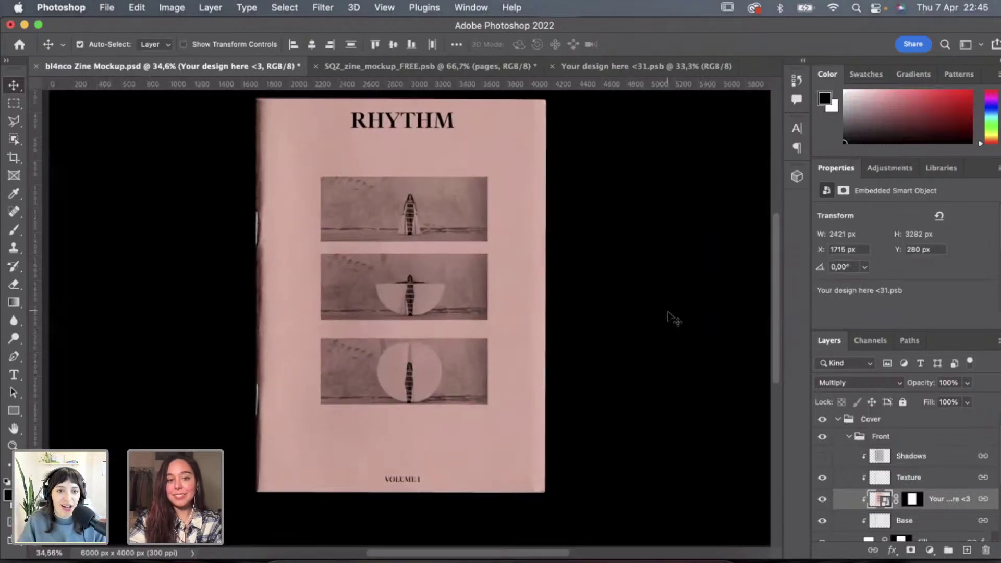
pyautogui.scroll(-1, 709, 345)
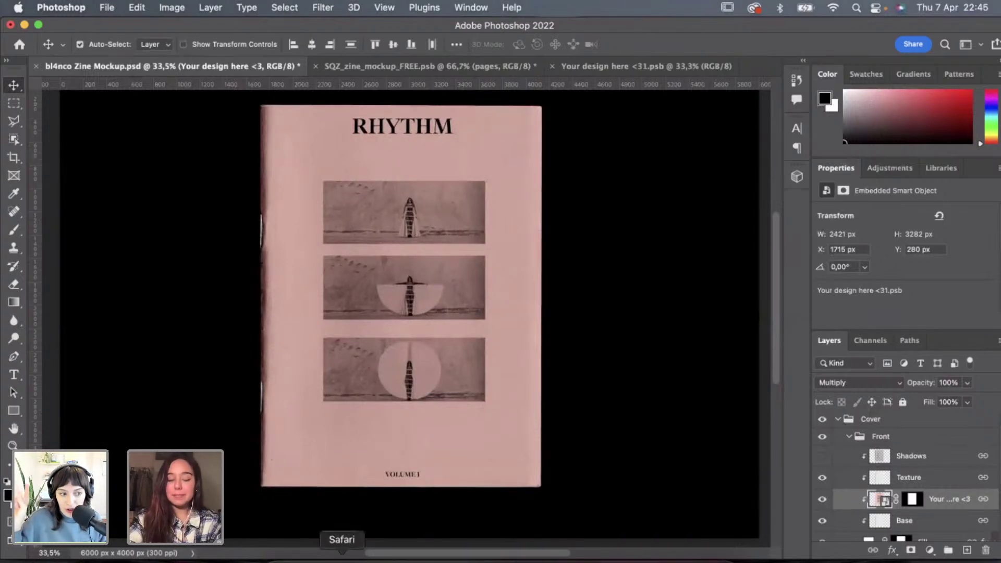
pyautogui.click(342, 560)
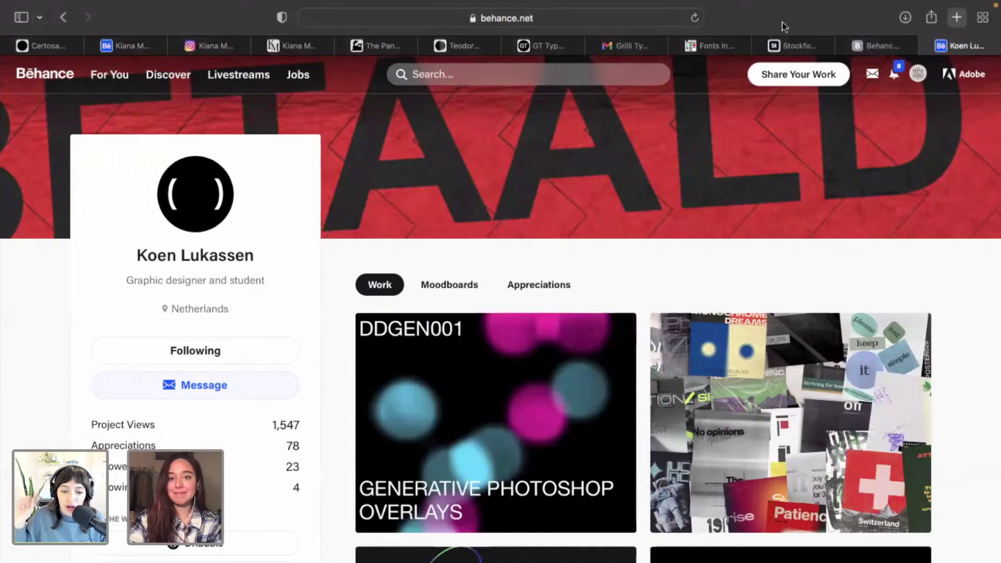
pyautogui.click(957, 17)
pyautogui.write('mockup')
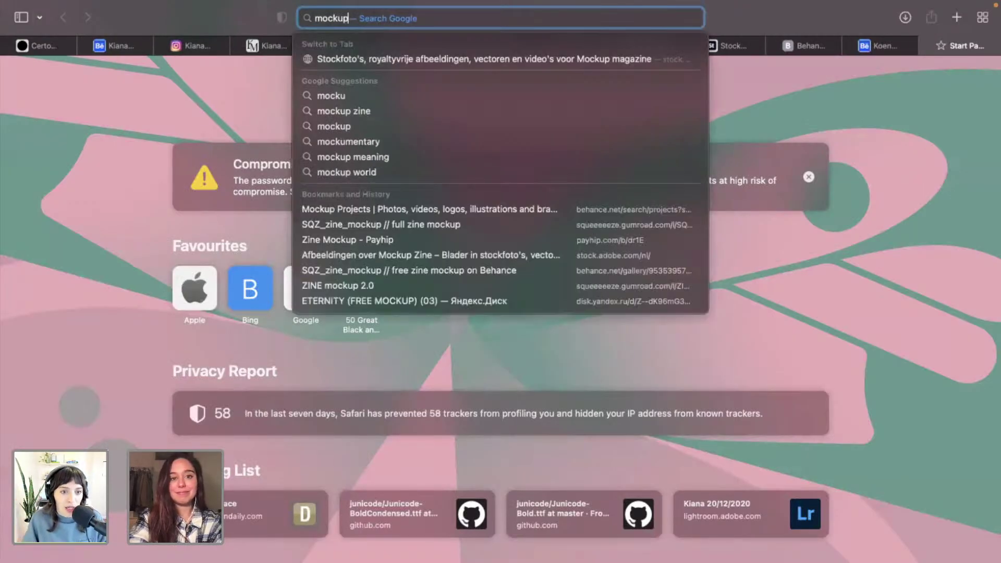
pyautogui.write('maison')
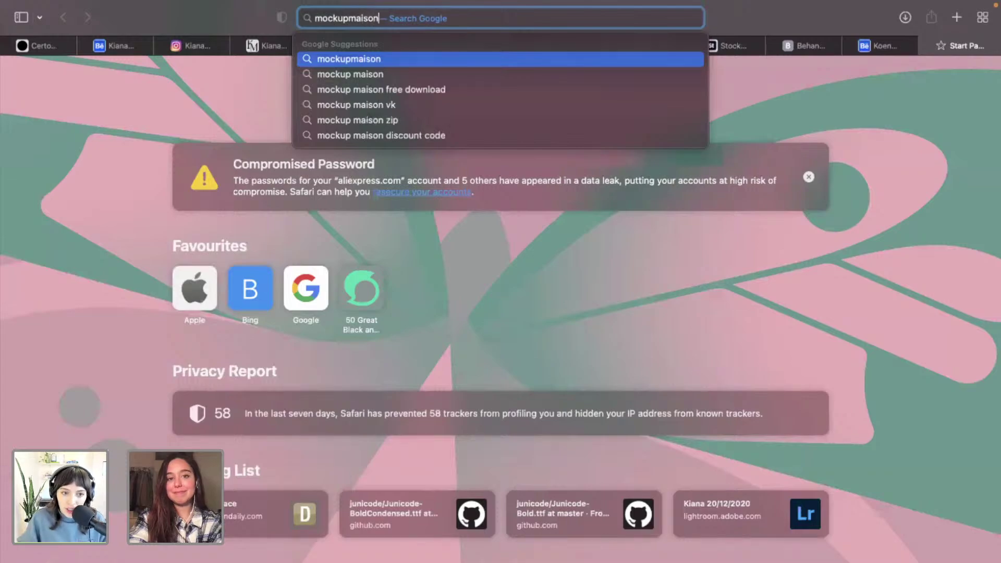
pyautogui.press('Return')
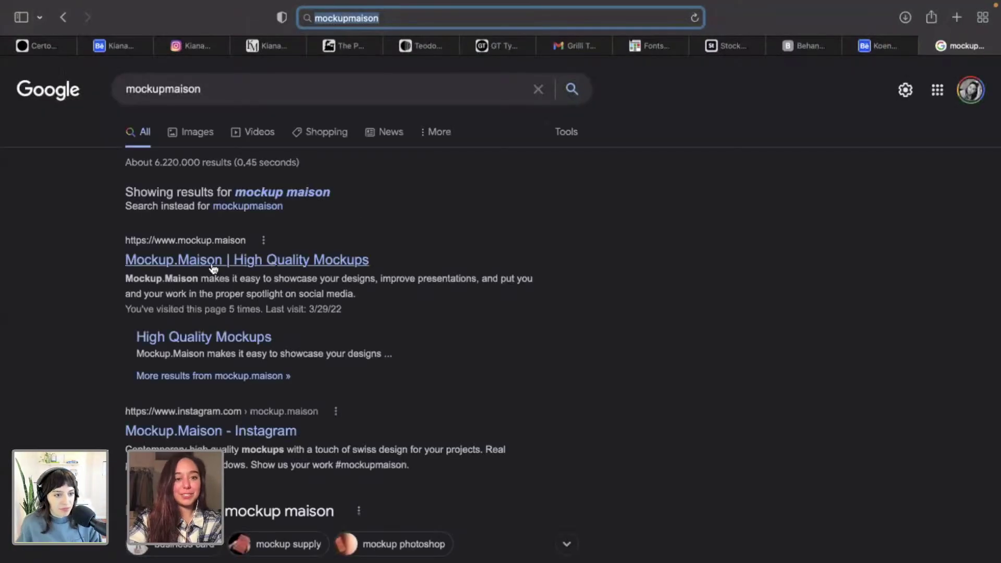
pyautogui.click(214, 260)
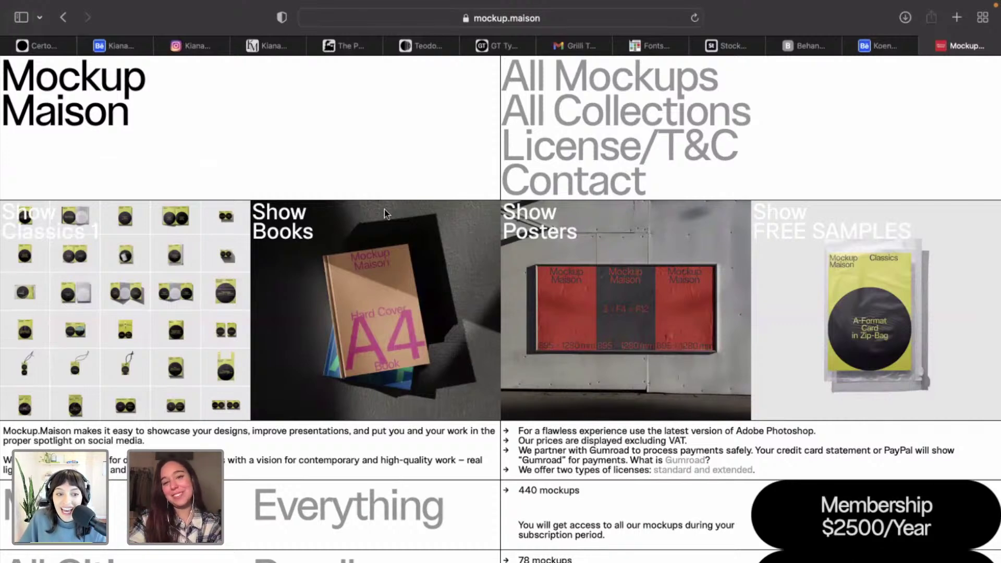
# Look through the Mockup.Maison home page, examining its bundles, collections, prices and individual mockups.
pyautogui.scroll(-2, 420, 167)
pyautogui.scroll(2, 420, 163)
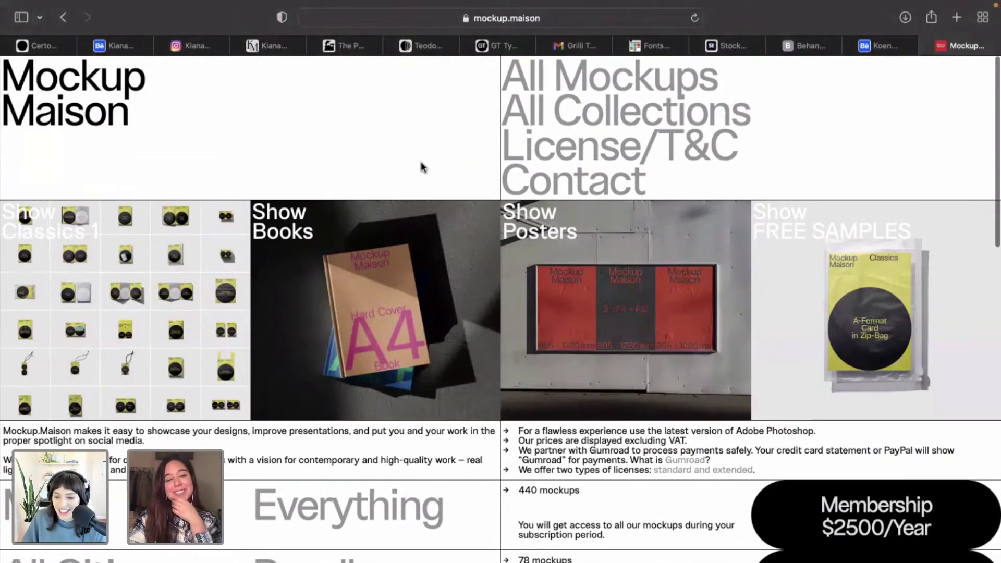
pyautogui.scroll(-3, 423, 167)
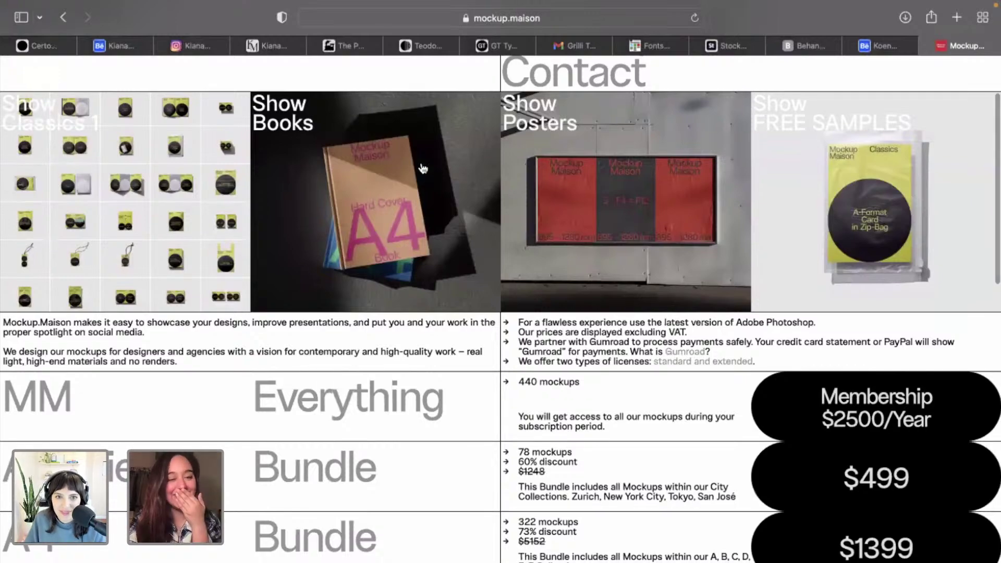
pyautogui.scroll(-10, 423, 168)
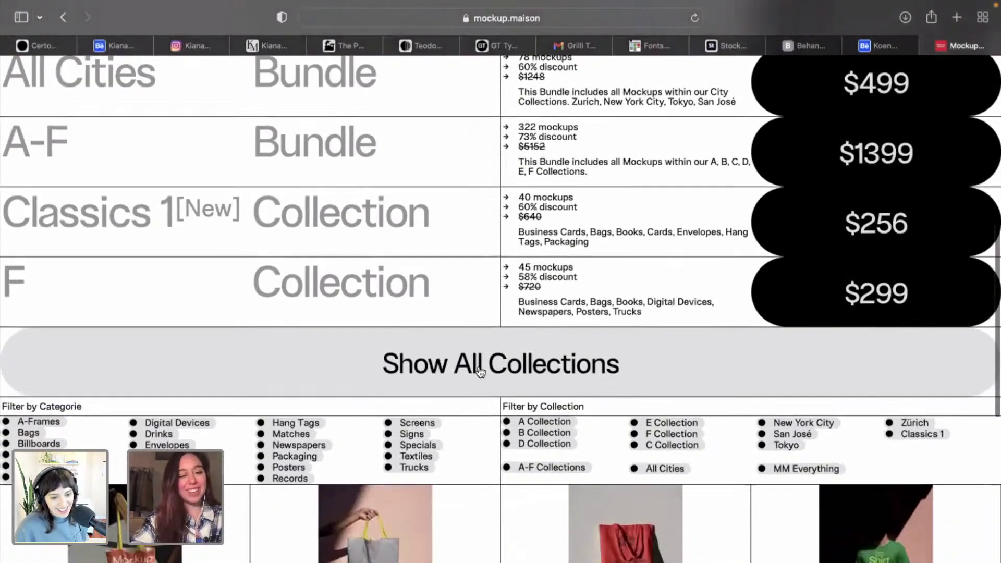
pyautogui.scroll(-7, 480, 371)
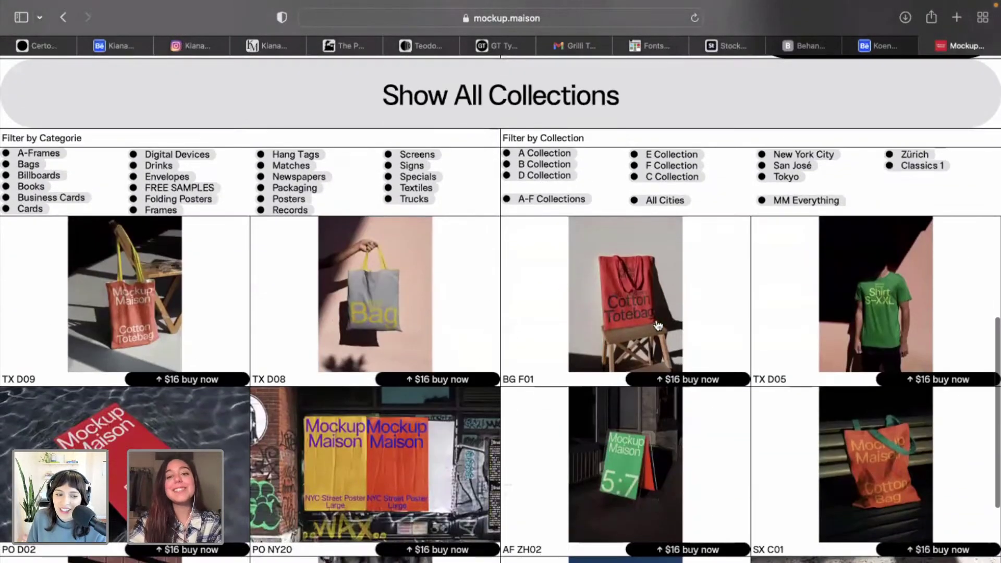
pyautogui.scroll(-6, 508, 414)
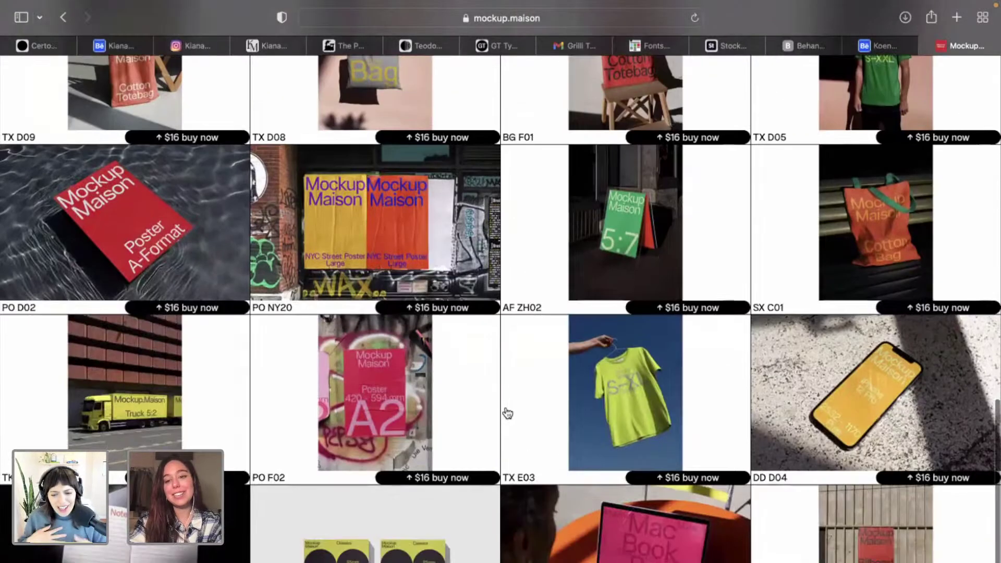
pyautogui.scroll(-2, 505, 414)
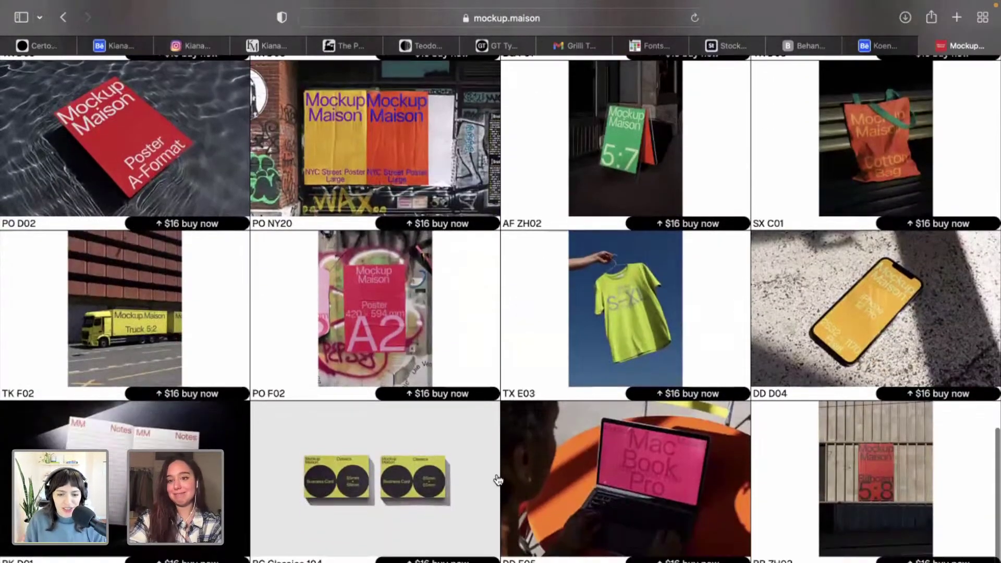
pyautogui.scroll(-1, 496, 474)
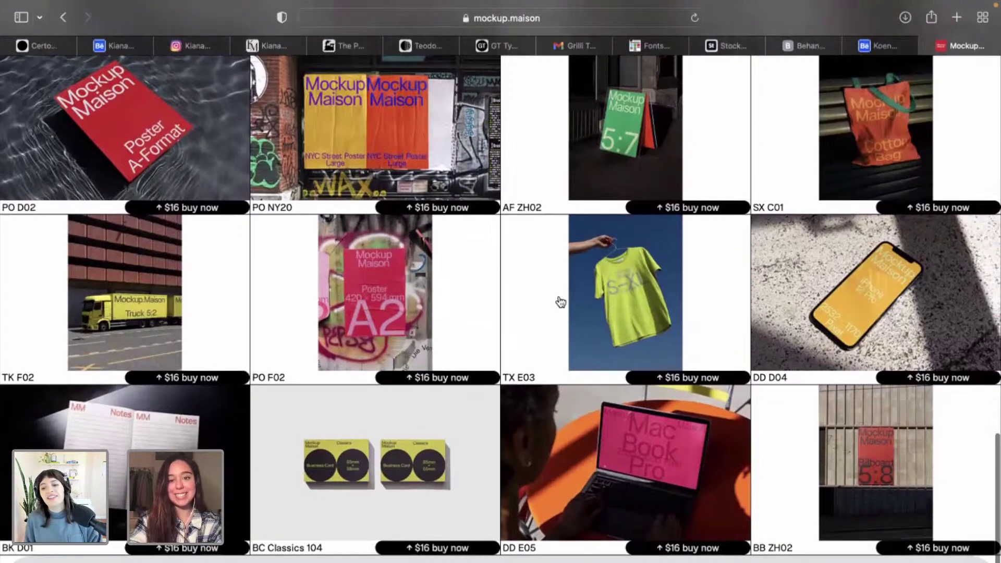
pyautogui.scroll(15, 559, 301)
pyautogui.scroll(-2, 711, 245)
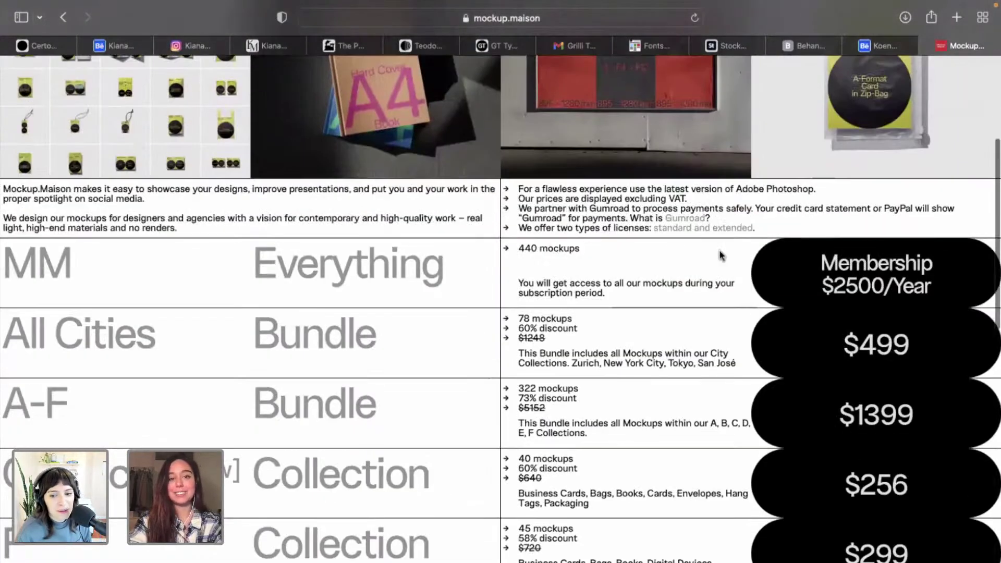
pyautogui.scroll(10, 721, 255)
# Open the Books category, examine its book and magazine mockup bundles, and return to bl4nco Zine Mockup.psd in Photoshop.
pyautogui.click(336, 328)
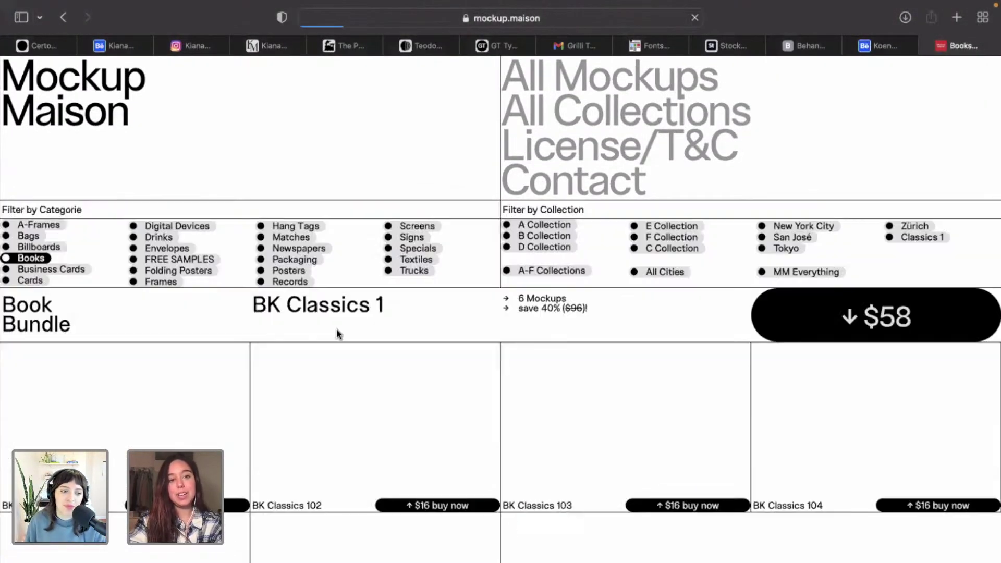
pyautogui.scroll(-10, 424, 399)
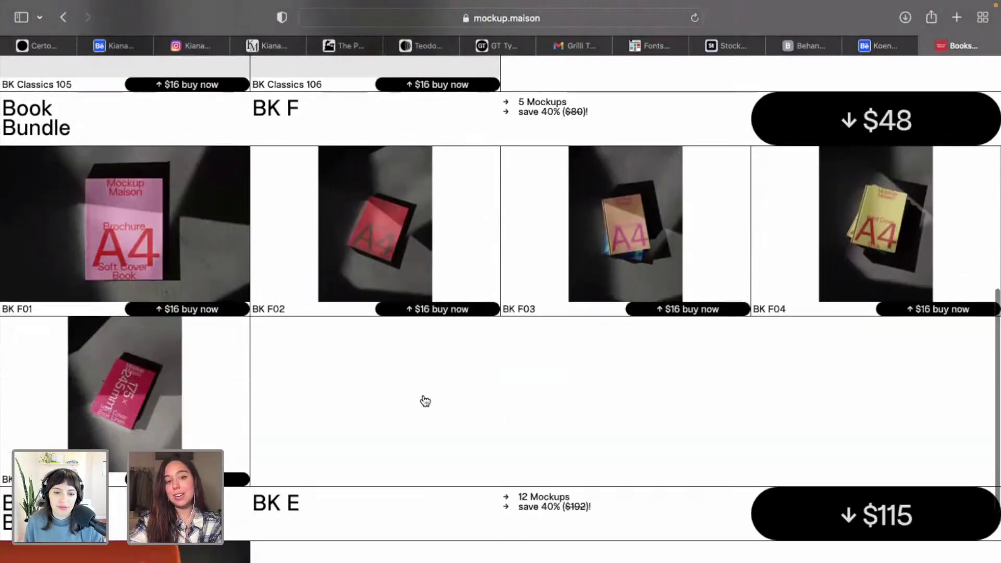
pyautogui.scroll(-2, 425, 400)
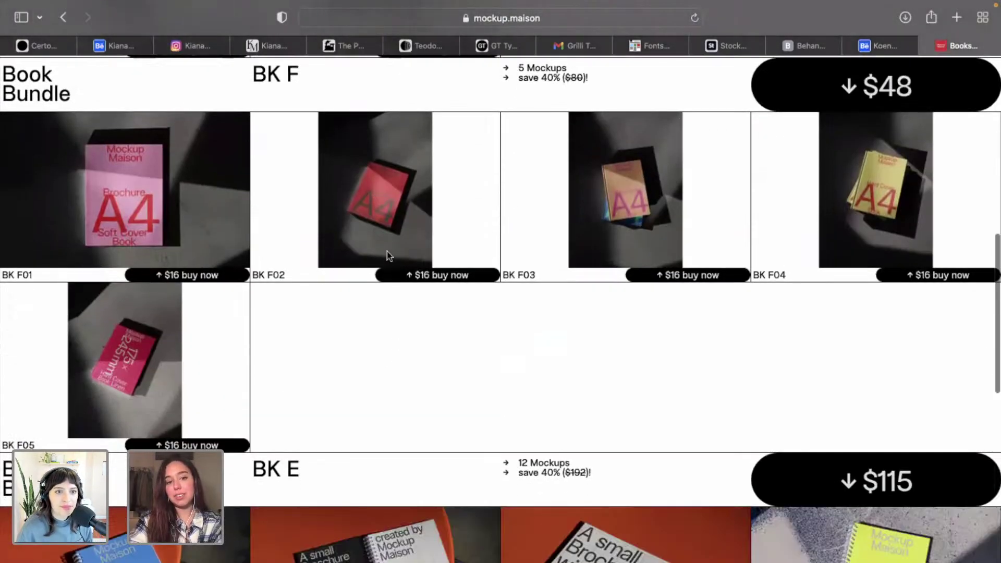
pyautogui.scroll(-10, 387, 256)
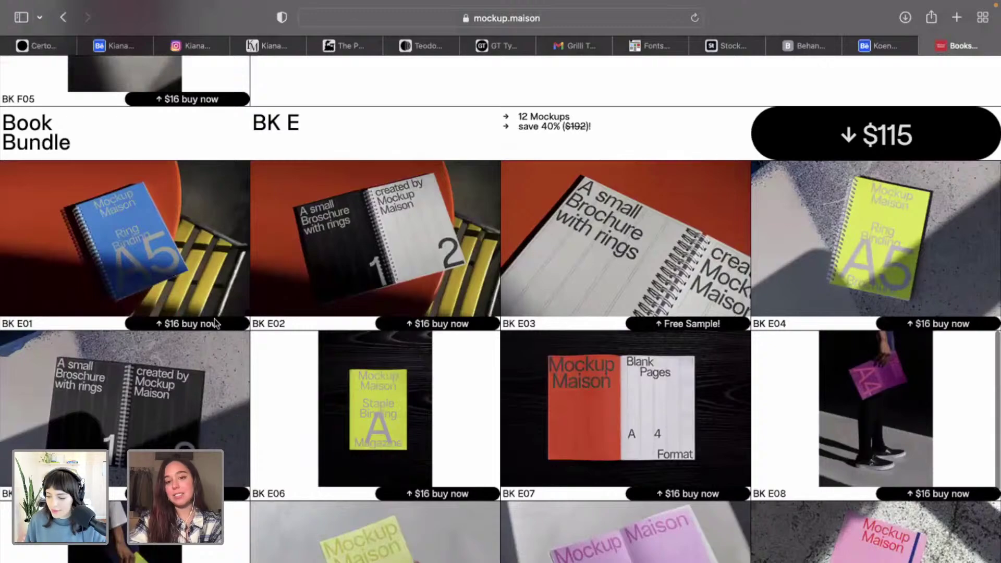
pyautogui.scroll(-5, 665, 359)
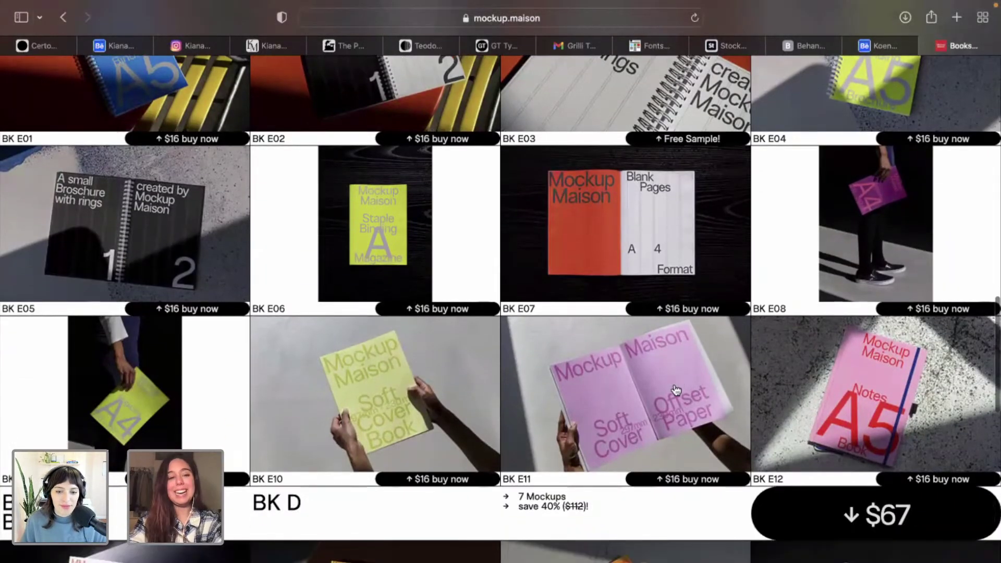
pyautogui.scroll(-5, 673, 386)
pyautogui.scroll(-15, 676, 390)
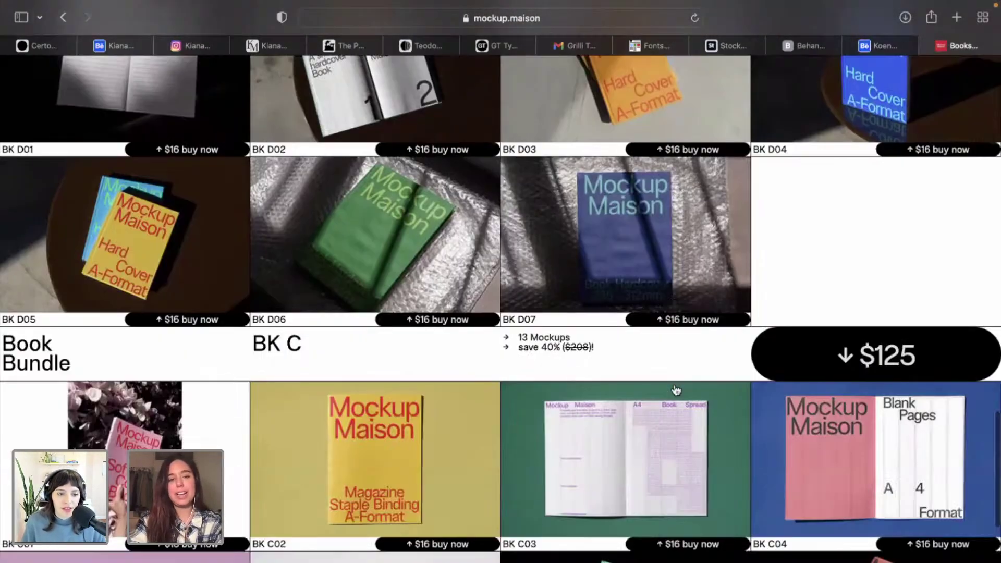
pyautogui.scroll(-13, 497, 334)
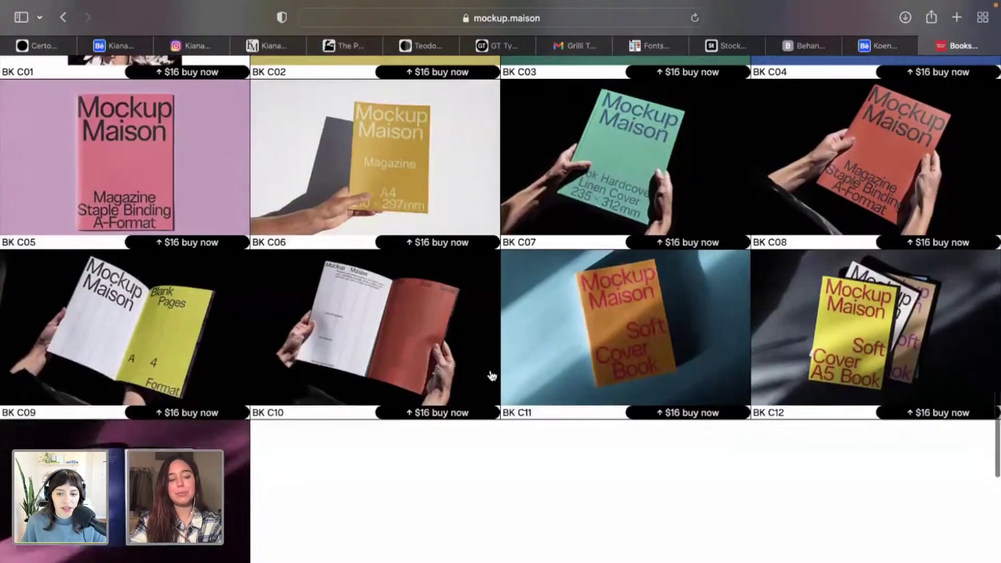
pyautogui.scroll(-18, 492, 376)
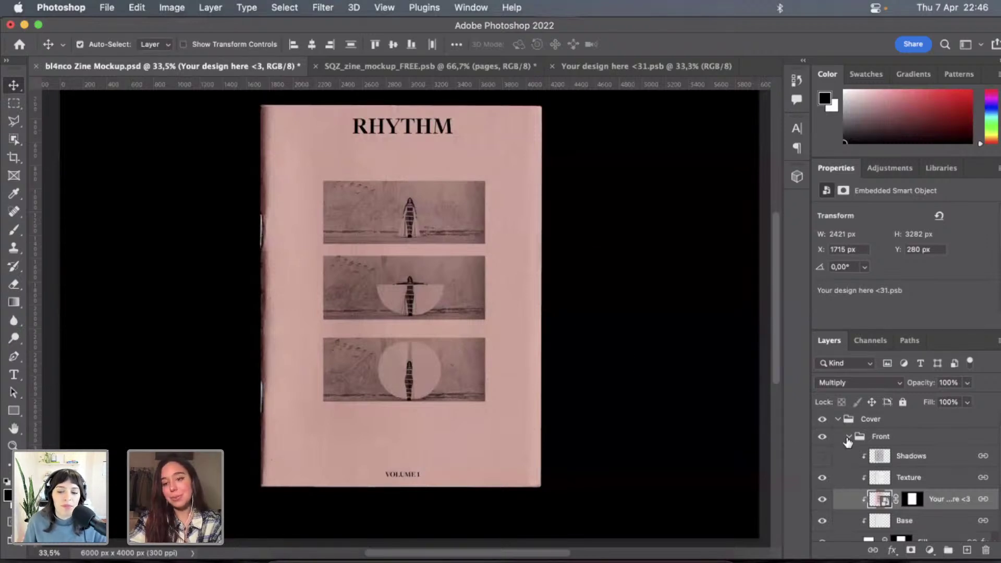
pyautogui.scroll(-1, 865, 501)
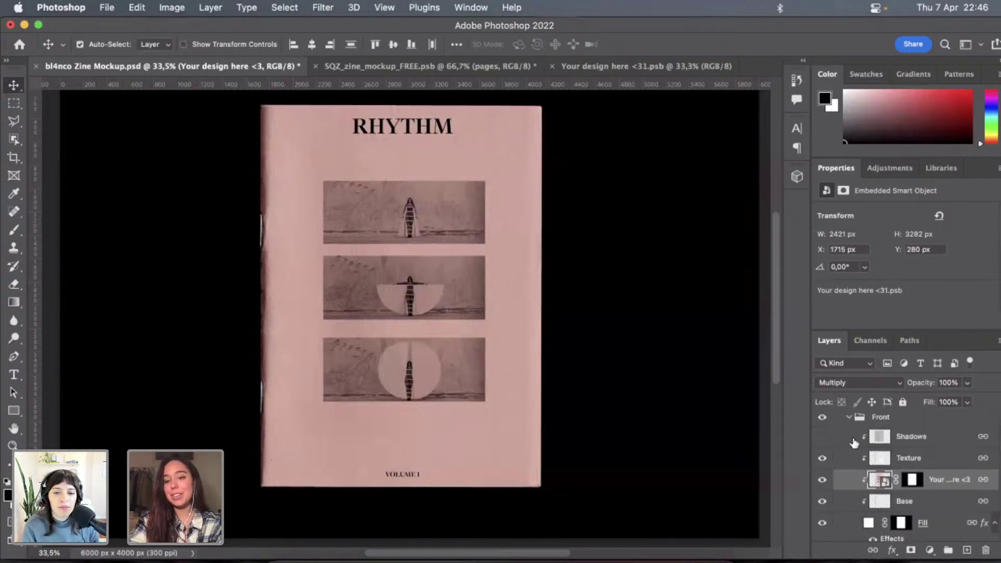
# Hide the Cover group and show the Page Spread group in the bl4nco zine mockup, expanding its contents.
pyautogui.click(848, 418)
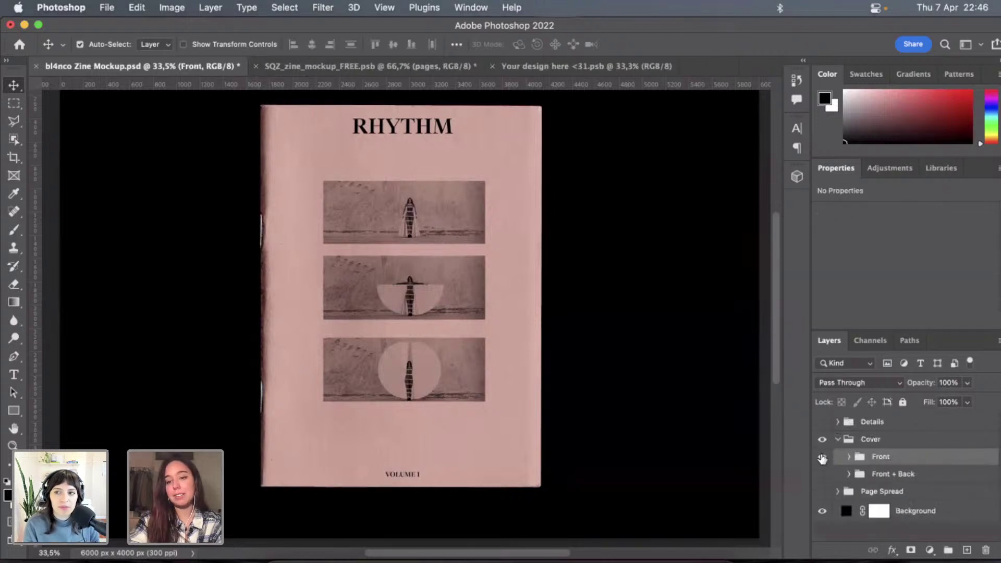
pyautogui.click(822, 456)
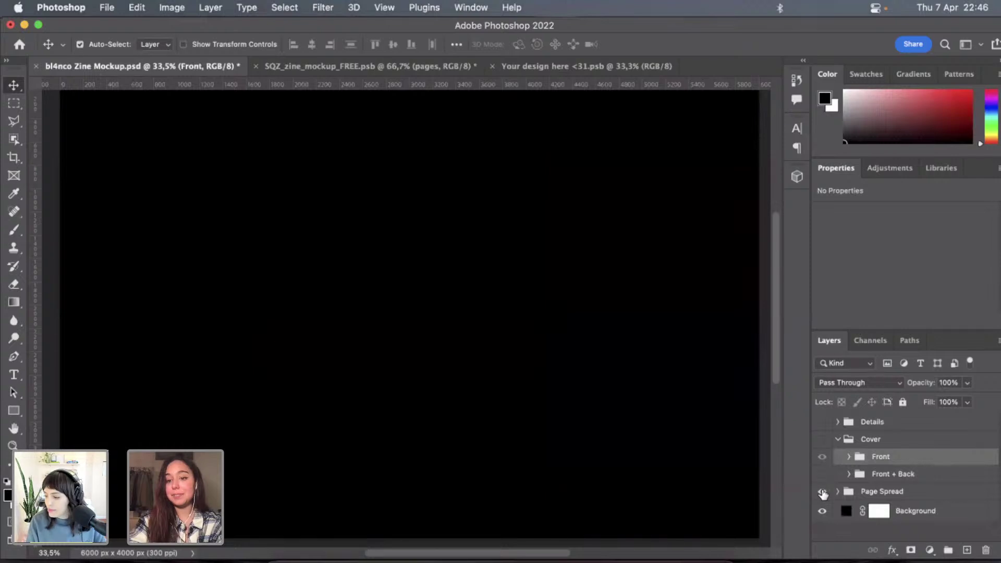
pyautogui.click(822, 491)
pyautogui.click(837, 493)
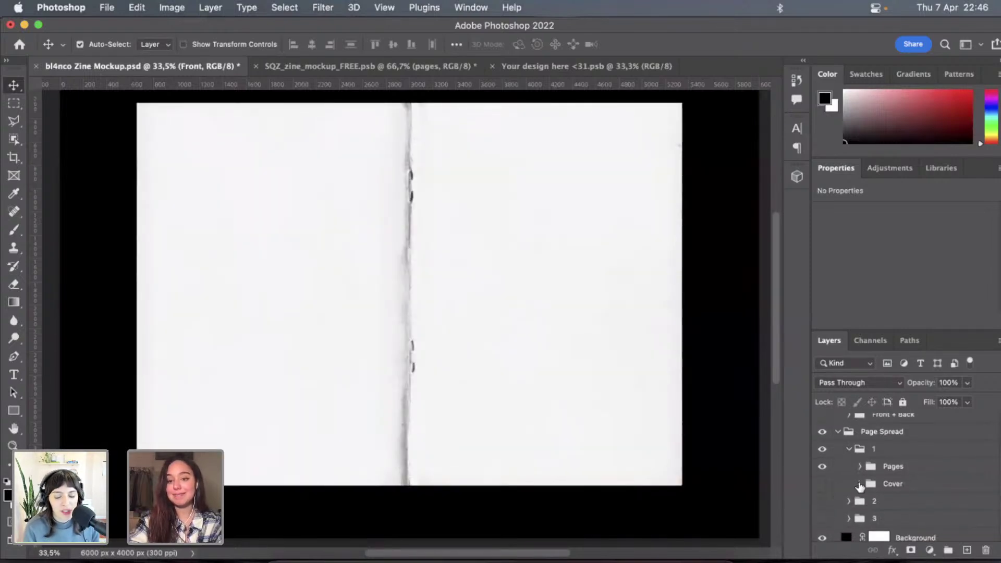
# Open the Your design <3 smart object from the Pages group of page spread 1.
pyautogui.click(849, 449)
pyautogui.scroll(2, 850, 432)
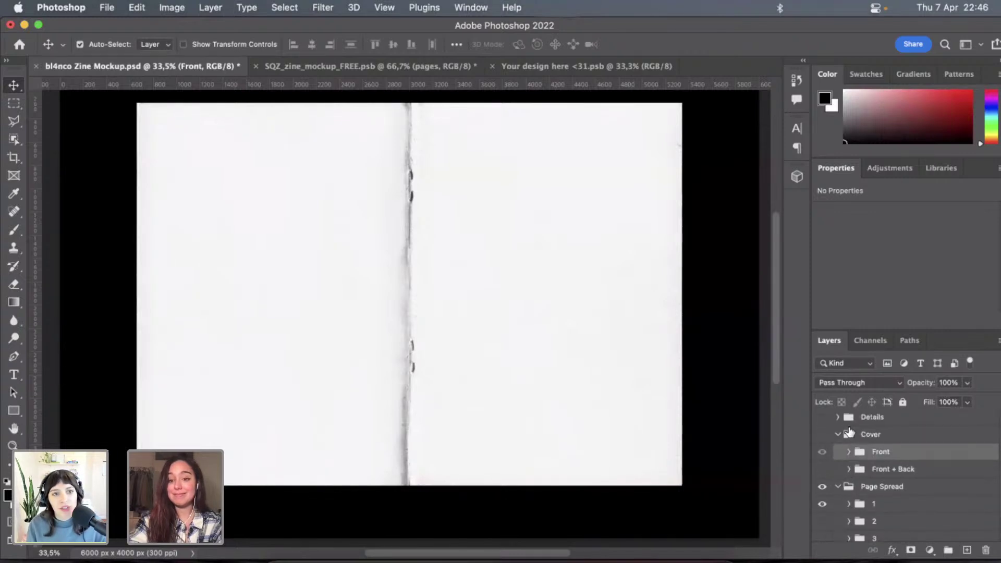
pyautogui.click(848, 453)
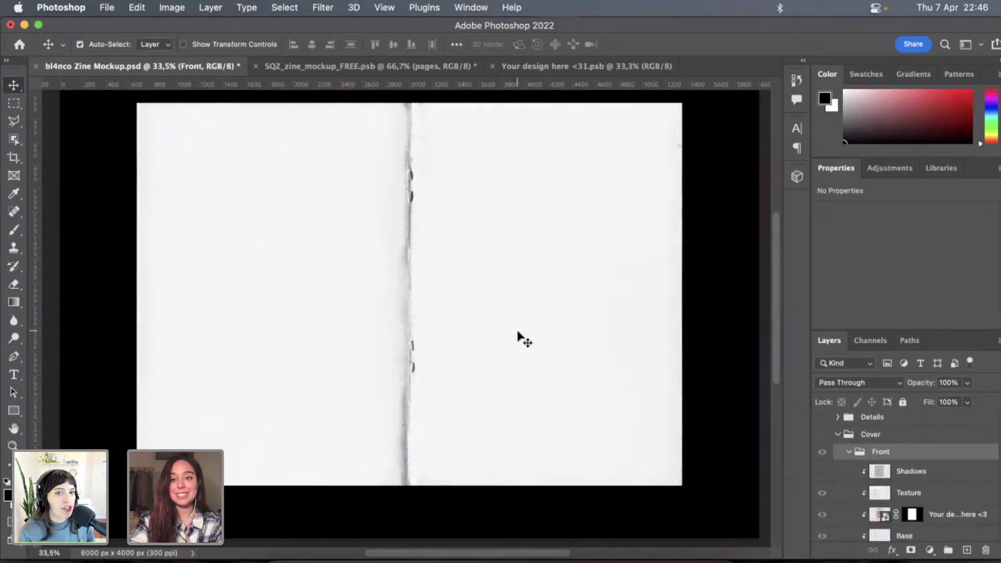
pyautogui.click(849, 452)
pyautogui.scroll(-2, 848, 456)
pyautogui.click(849, 478)
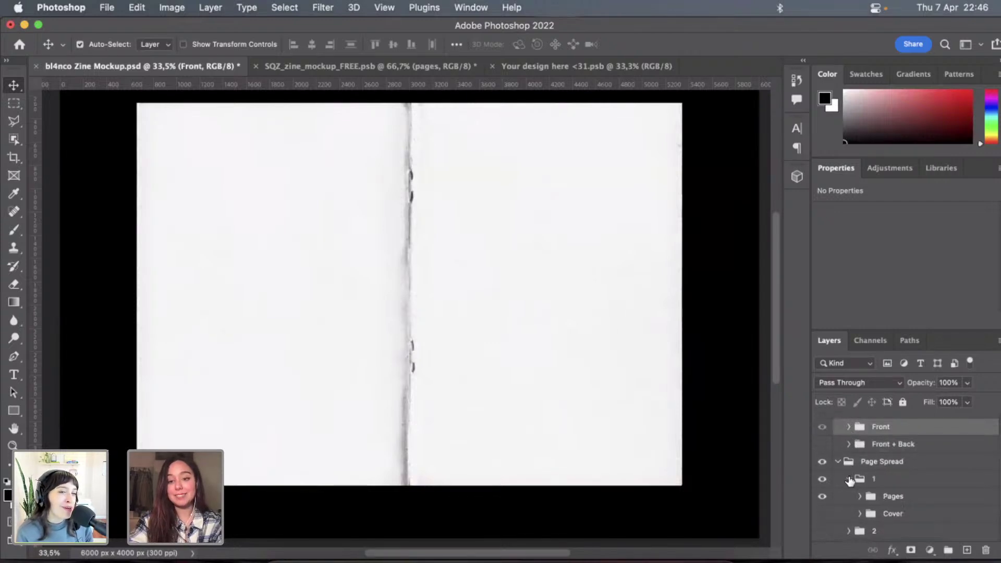
pyautogui.scroll(-1, 850, 480)
pyautogui.click(860, 479)
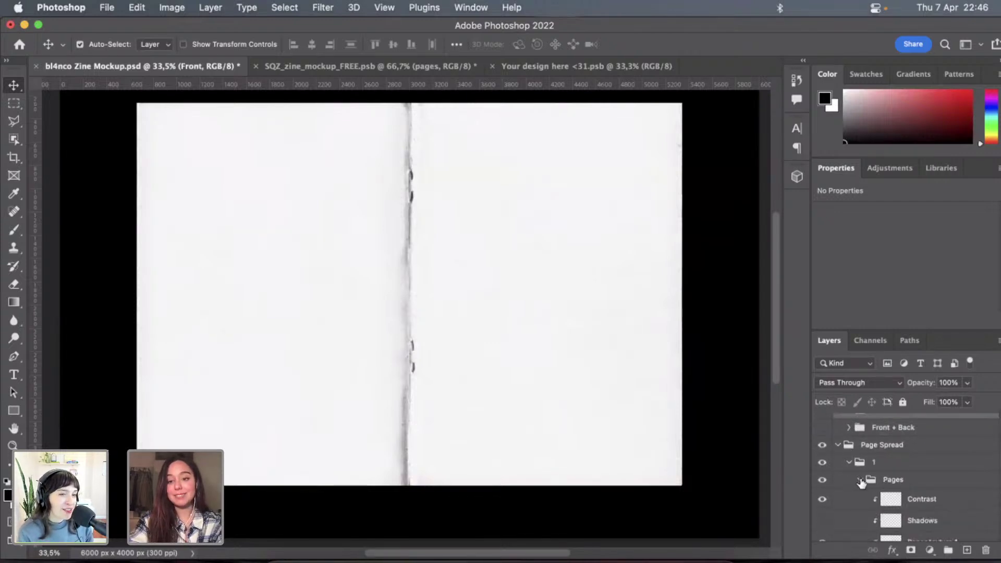
pyautogui.scroll(-6, 861, 482)
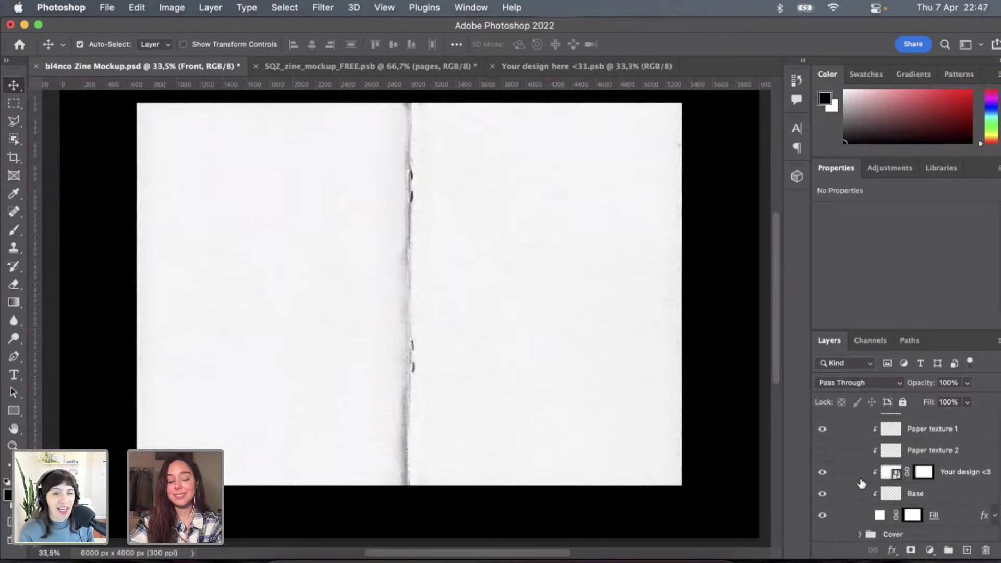
pyautogui.scroll(3, 861, 484)
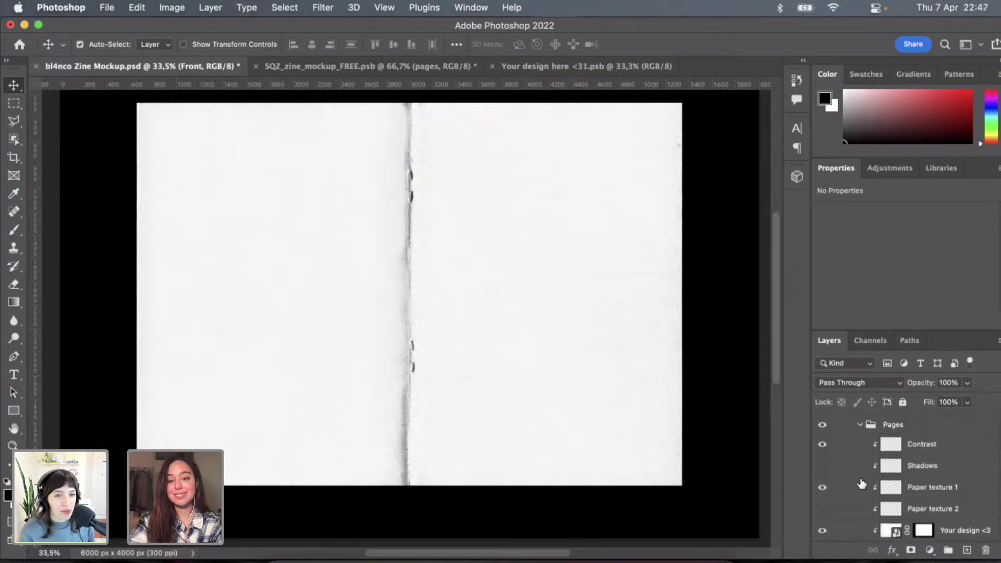
pyautogui.doubleClick(885, 524)
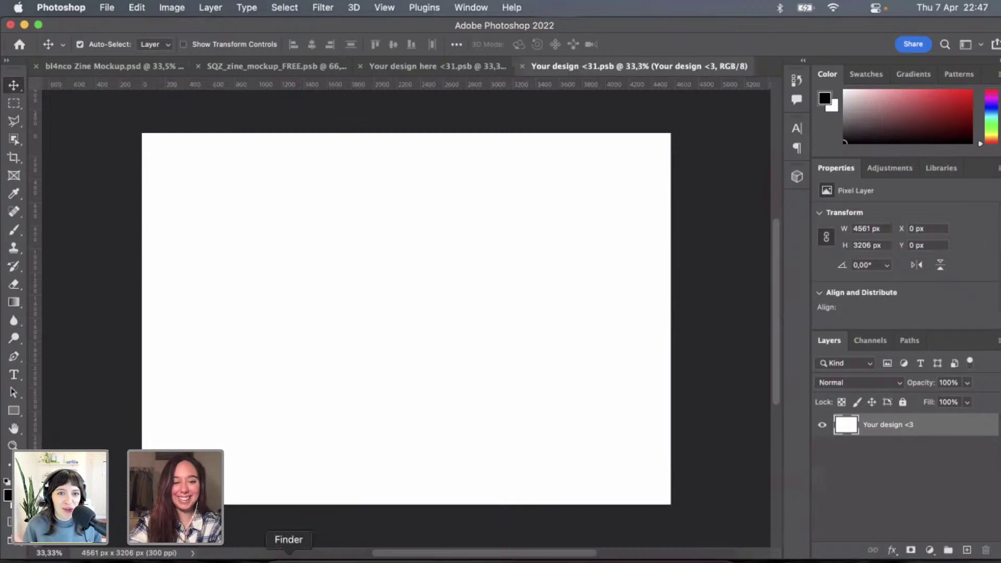
# Preview Perform2.png in Finder's RHYTHM folder and place it on the spread's blank smart object canvas.
pyautogui.click(288, 557)
pyautogui.click(265, 129)
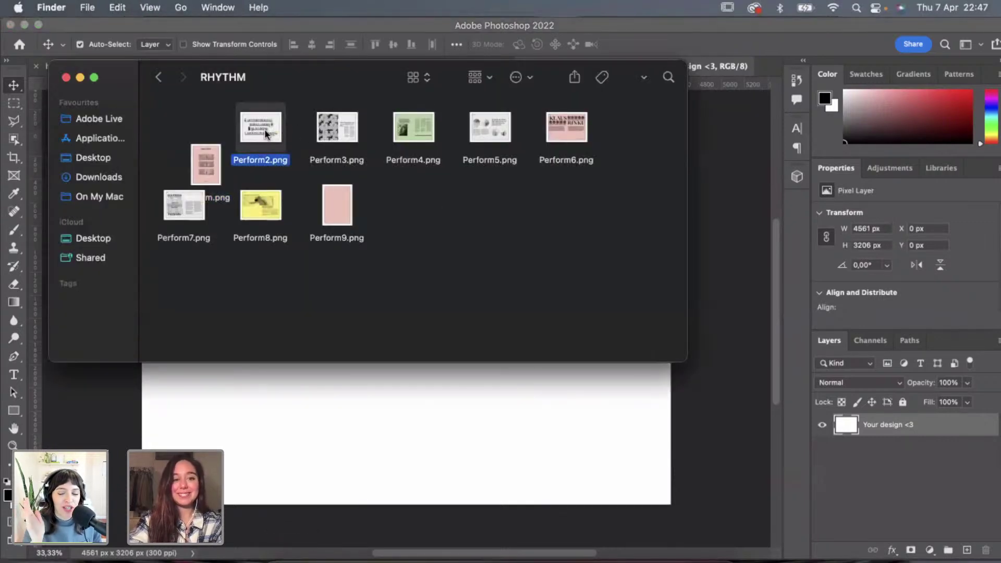
pyautogui.press('space')
pyautogui.press('space')
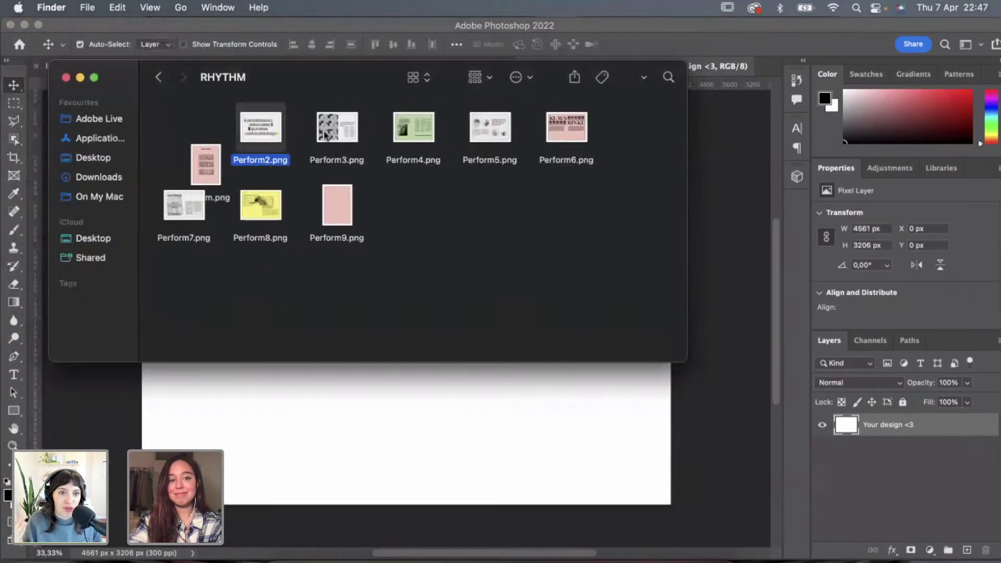
pyautogui.moveTo(357, 365); pyautogui.dragTo(402, 421)
# Align the Perform2 image with the canvas and enlarge it to 130.46% so it fills the spread's full width.
pyautogui.moveTo(406, 176); pyautogui.dragTo(412, 136)
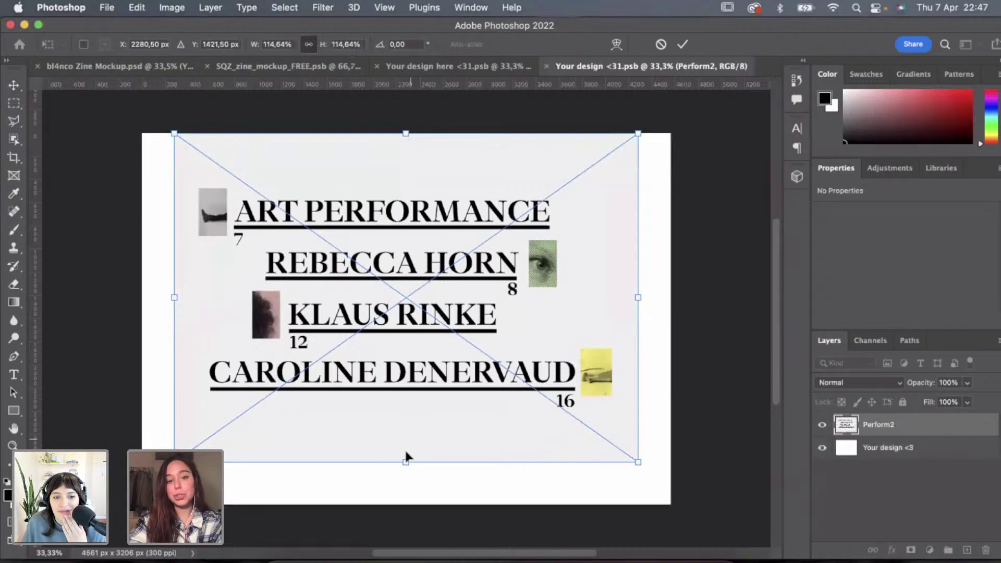
pyautogui.moveTo(406, 463); pyautogui.dragTo(407, 504)
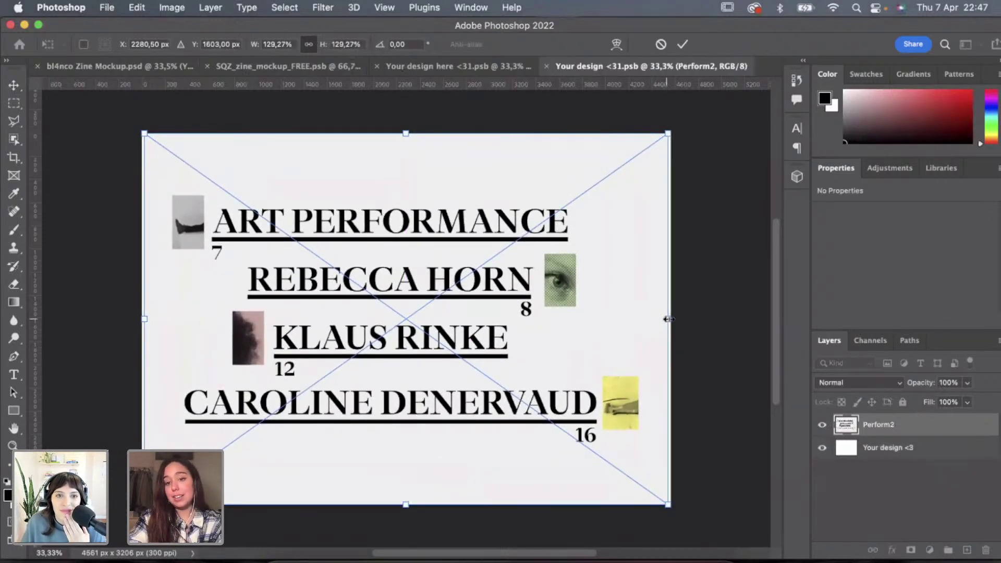
pyautogui.moveTo(669, 319); pyautogui.dragTo(671, 318)
pyautogui.moveTo(141, 320); pyautogui.dragTo(141, 318)
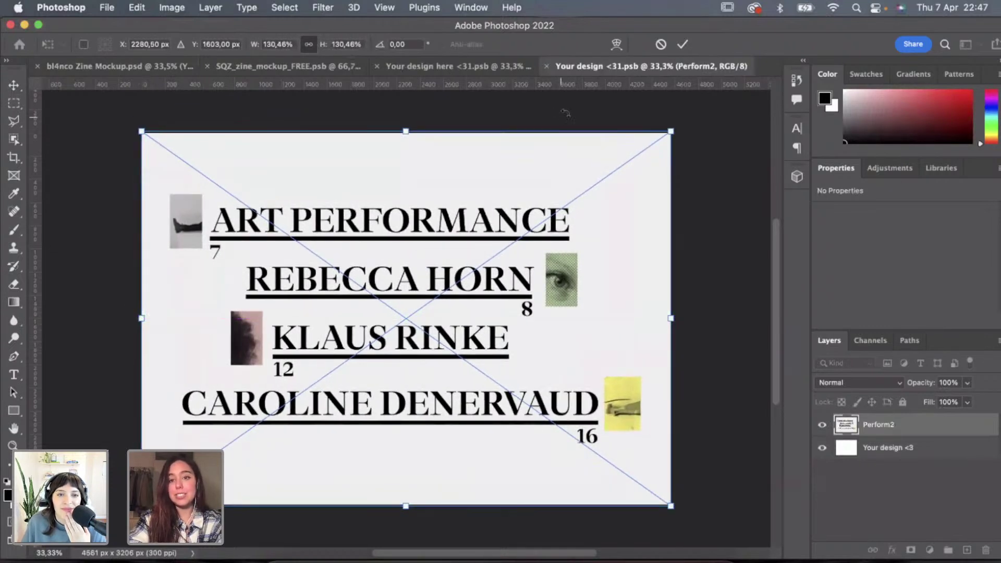
pyautogui.click(682, 44)
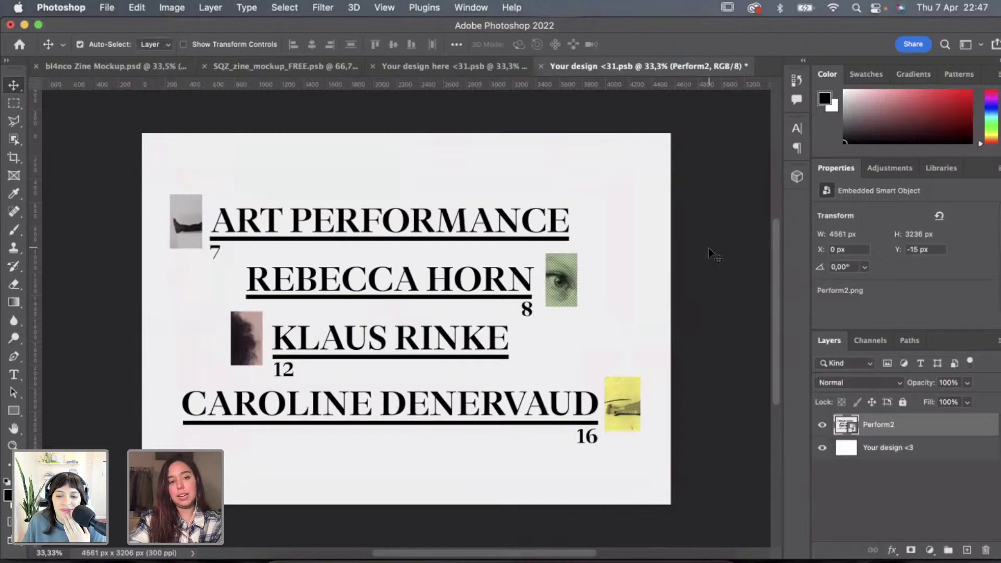
# Save the spread's smart object, close the old cover document Your design here <31.psb, and check the spread in the mockup.
pyautogui.press('super+s')
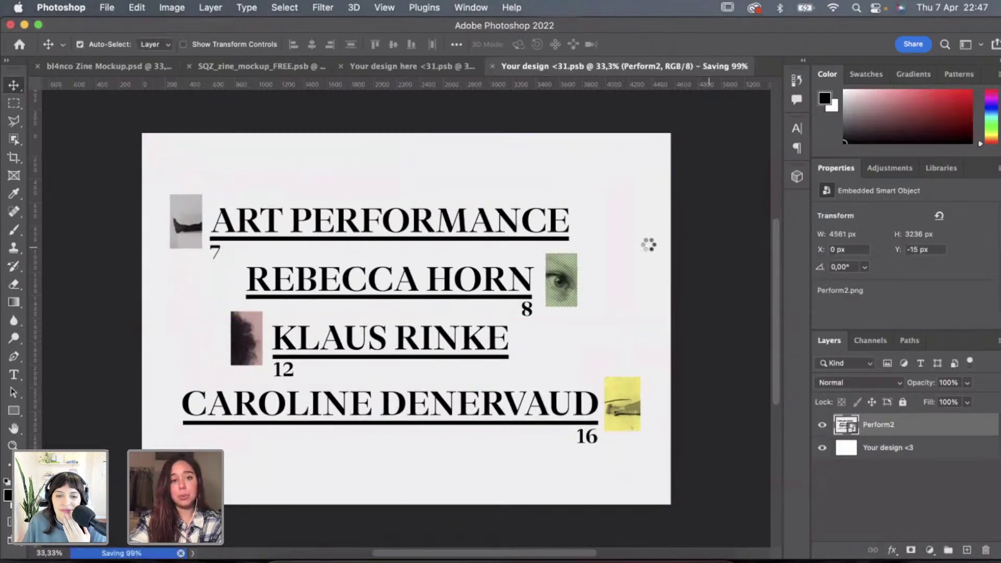
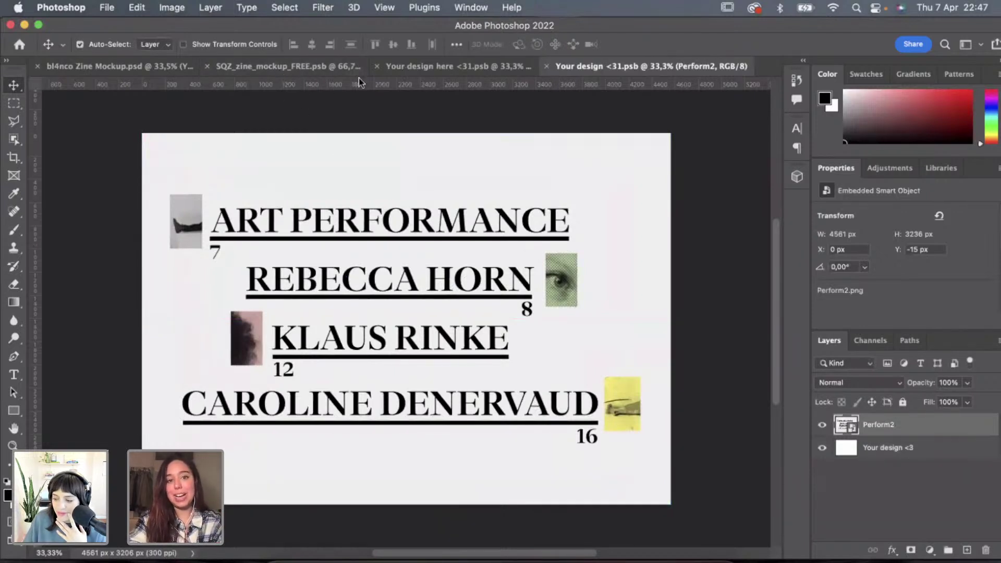
pyautogui.click(377, 66)
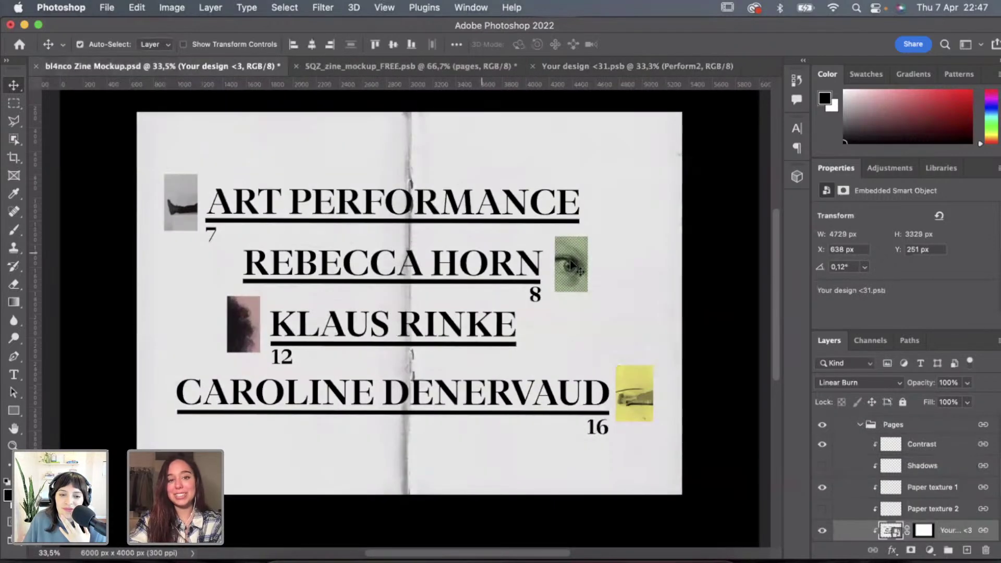
pyautogui.scroll(-2, 571, 260)
pyautogui.scroll(-1, 571, 265)
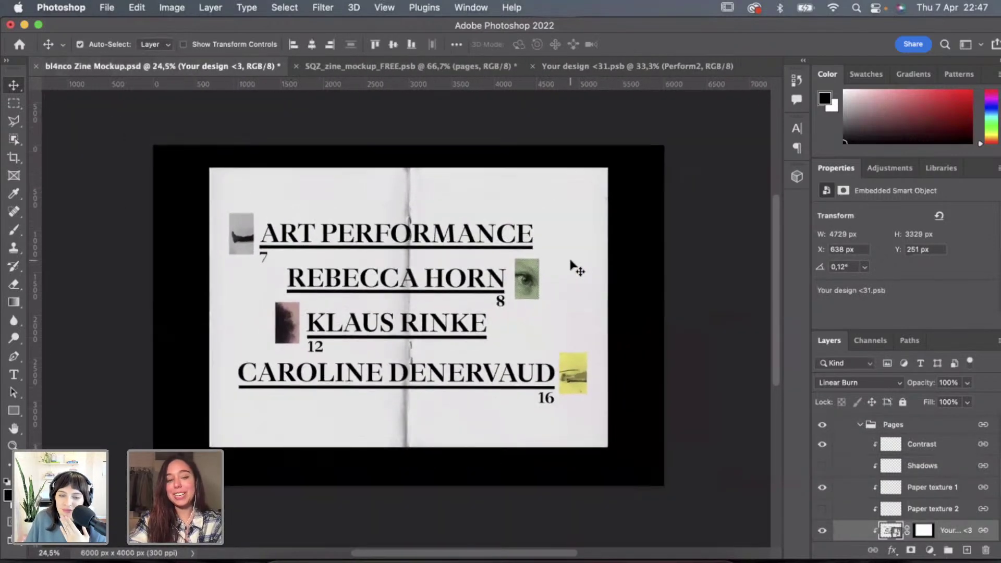
pyautogui.scroll(1, 572, 267)
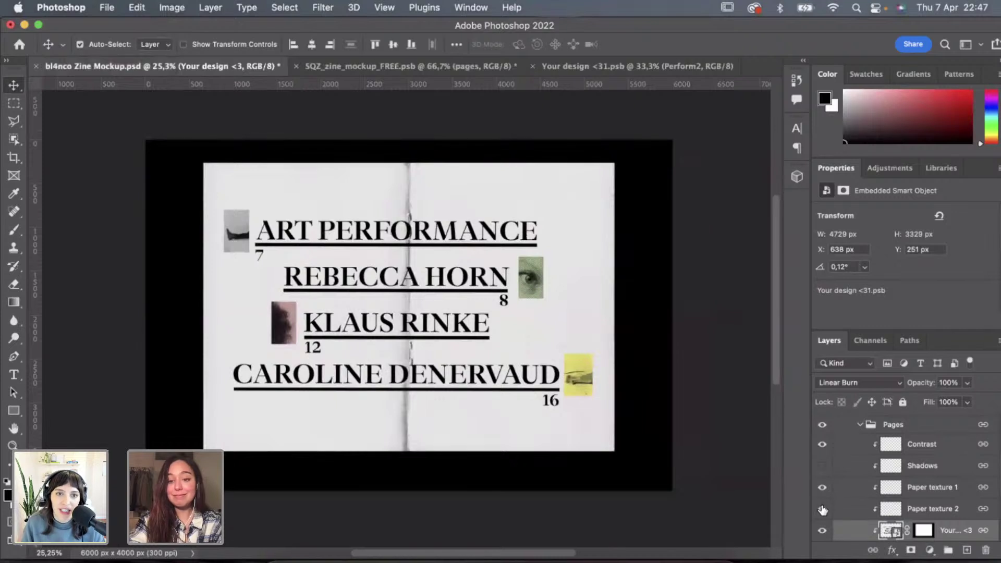
# Show the Shadows and Paper texture 2 layers of spread 1 and inspect the paper effect up close and as a whole.
pyautogui.click(822, 465)
pyautogui.click(823, 472)
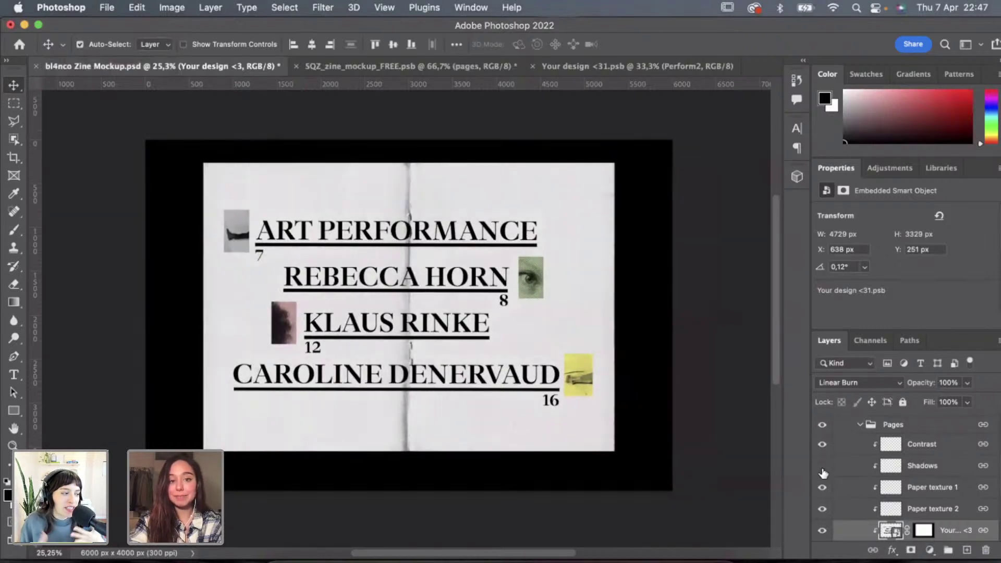
pyautogui.scroll(1, 829, 466)
pyautogui.scroll(-1, 829, 465)
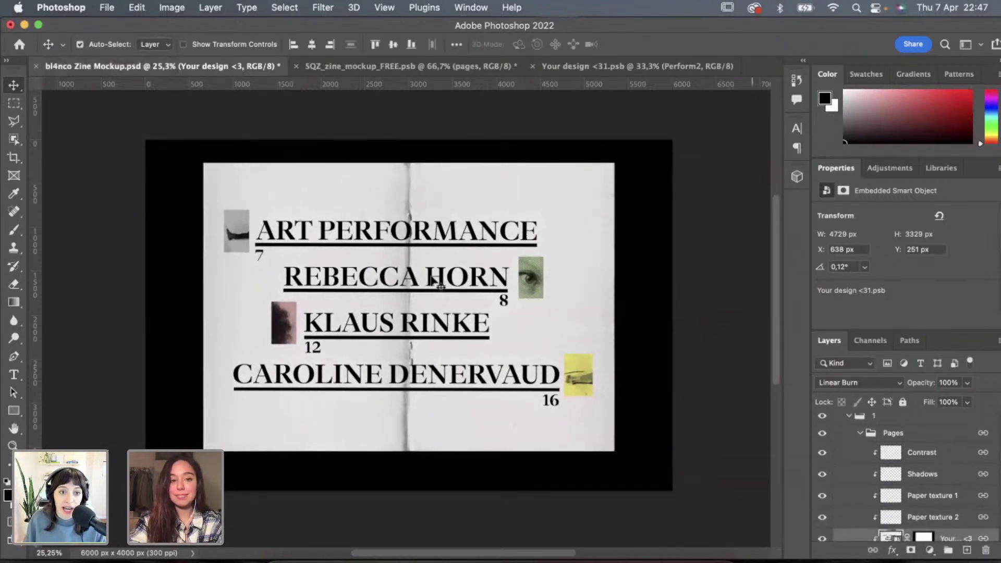
pyautogui.scroll(2, 433, 266)
pyautogui.scroll(5, 433, 266)
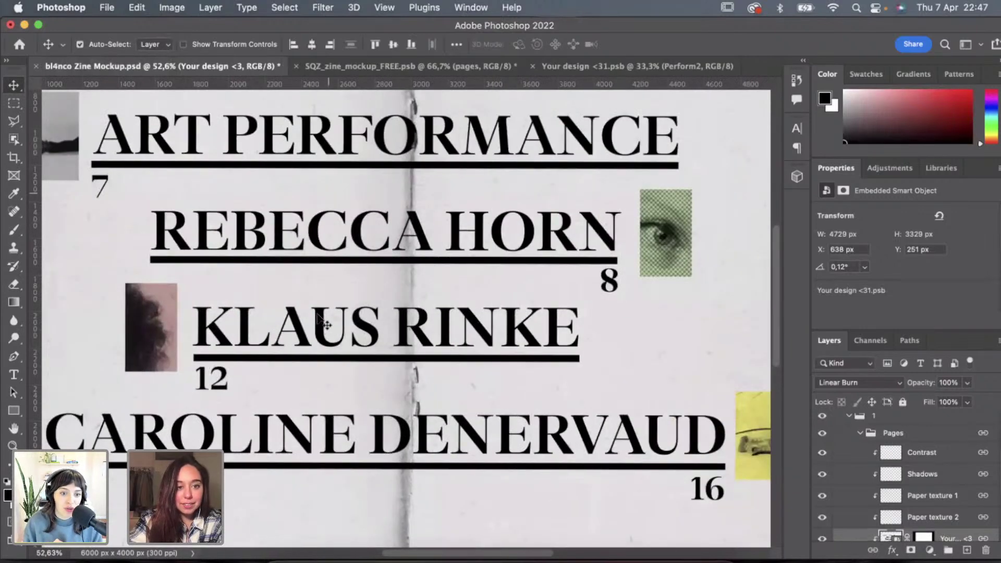
pyautogui.scroll(-4, 501, 418)
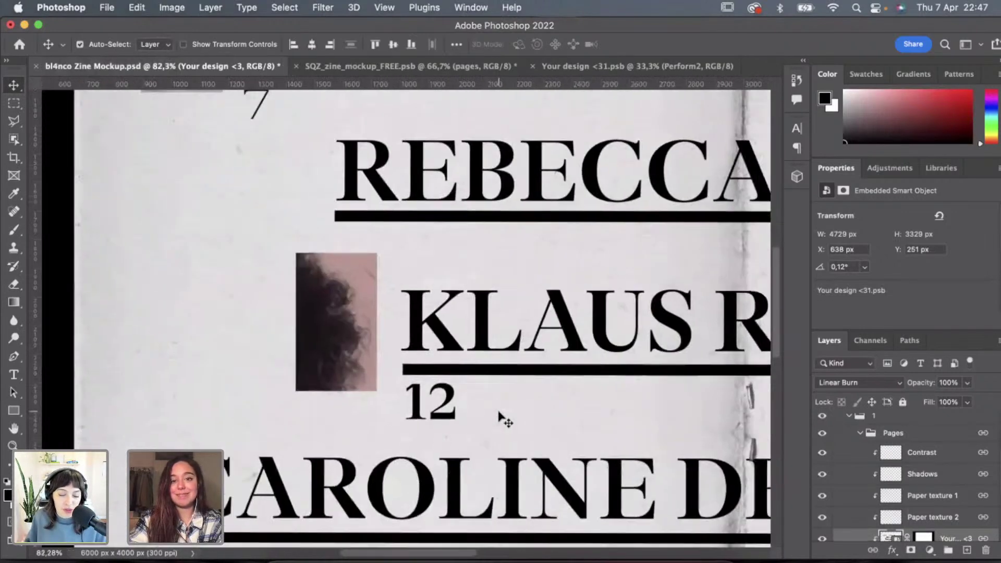
pyautogui.scroll(-2, 508, 421)
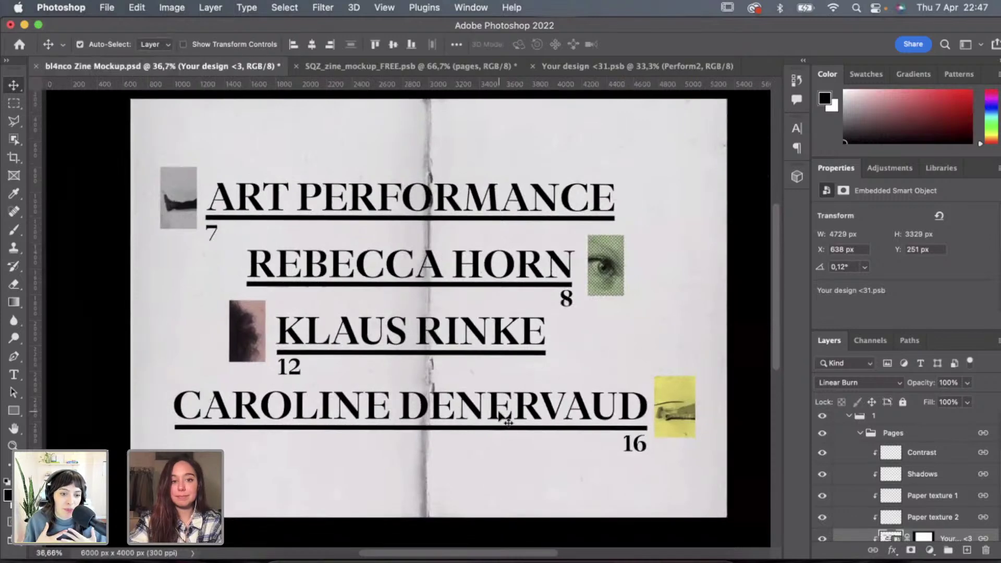
pyautogui.scroll(-2, 509, 421)
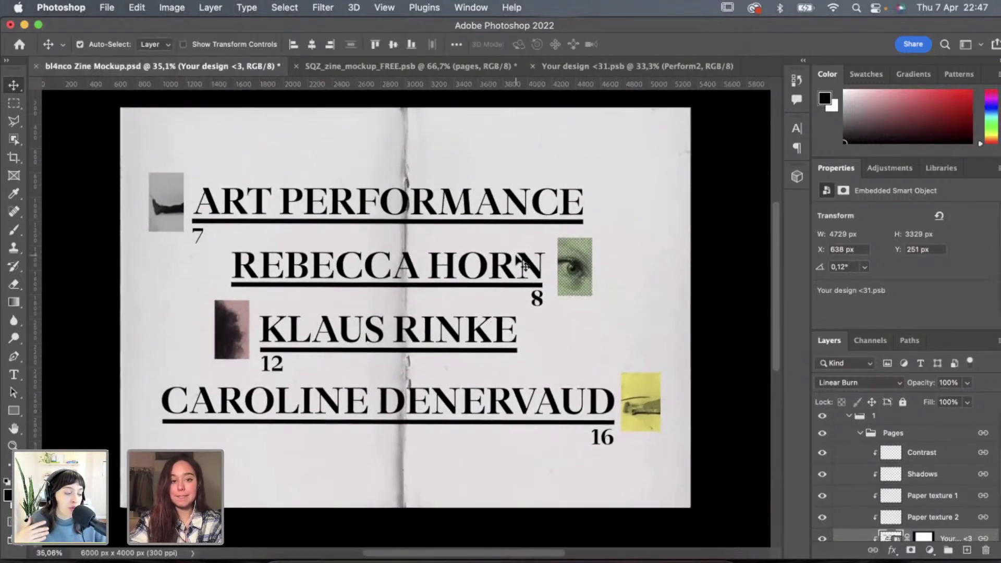
pyautogui.scroll(-2, 516, 261)
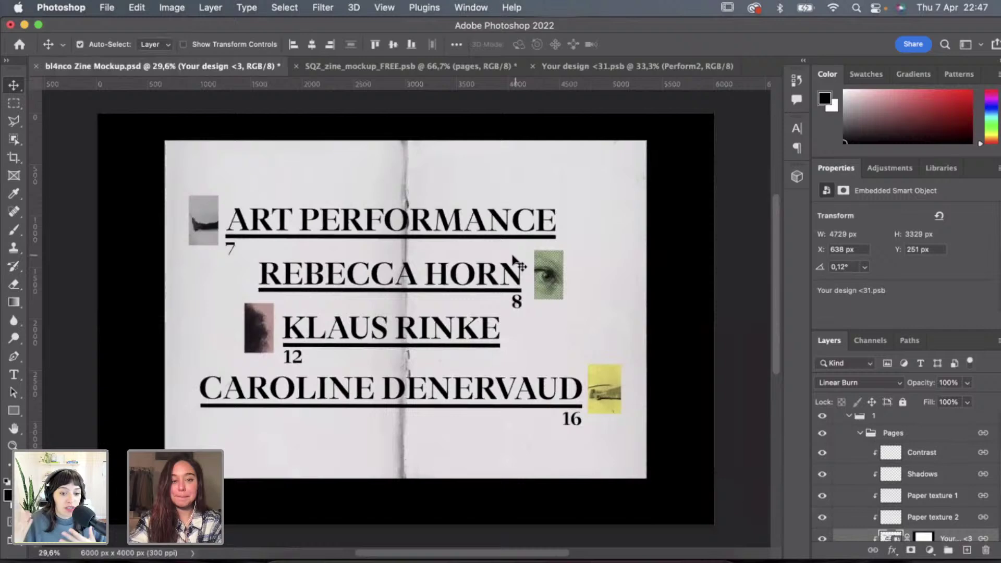
# Quick-export the contents spread as a PNG into the Final folder, removing the bl4nco prefix from its file name.
pyautogui.click(107, 7)
pyautogui.moveTo(201, 204)
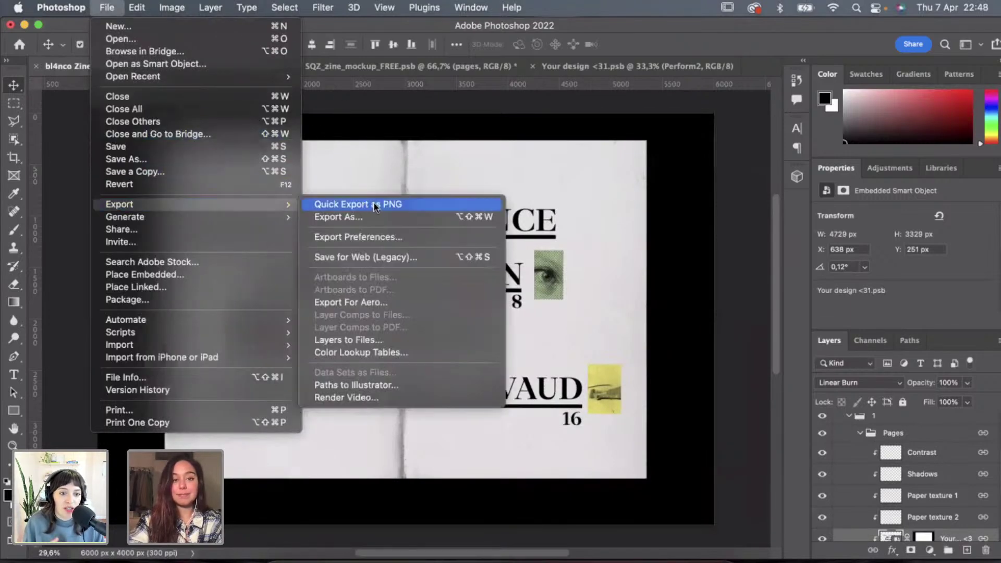
pyautogui.click(374, 205)
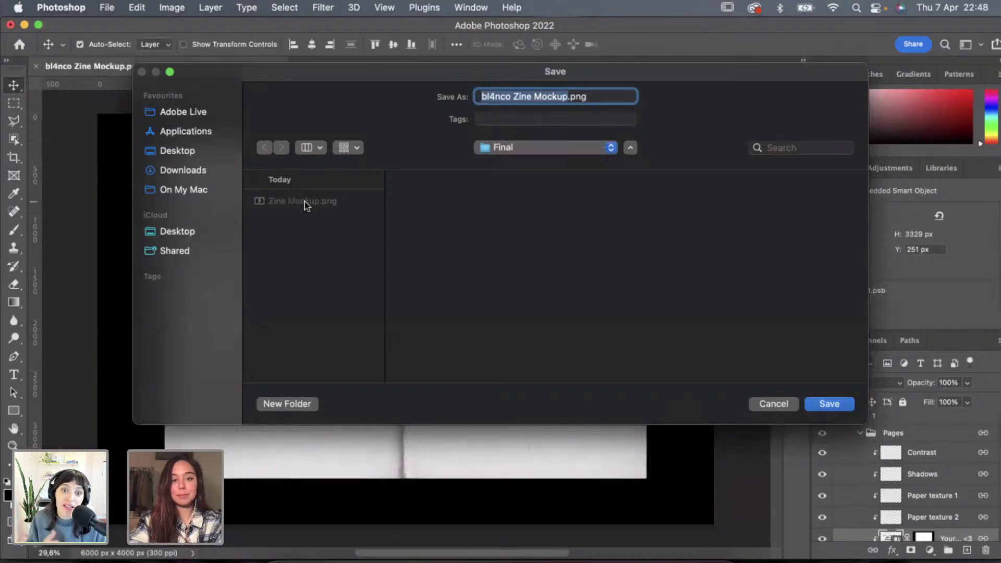
pyautogui.moveTo(514, 96); pyautogui.dragTo(464, 94)
pyautogui.press('BackSpace')
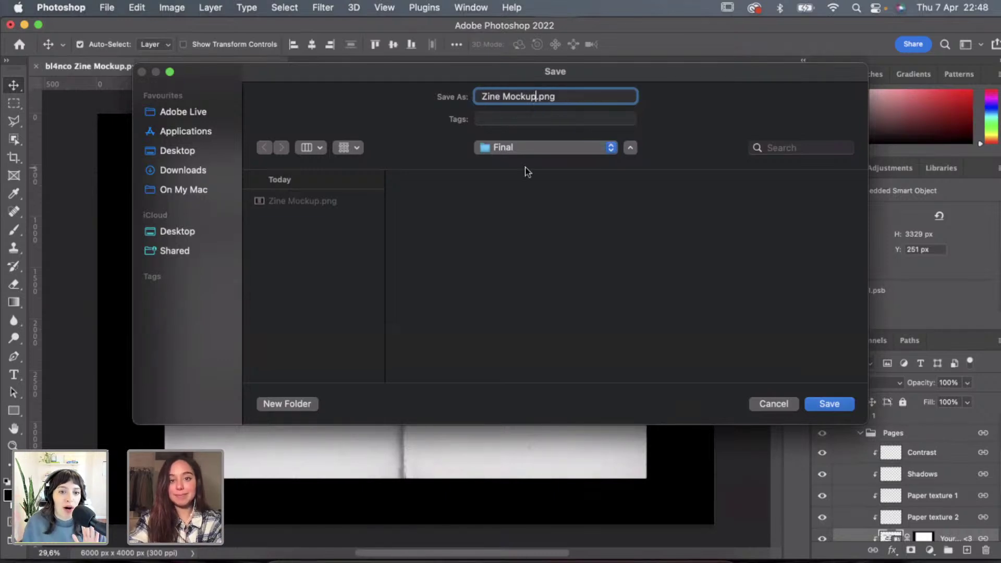
pyautogui.click(843, 408)
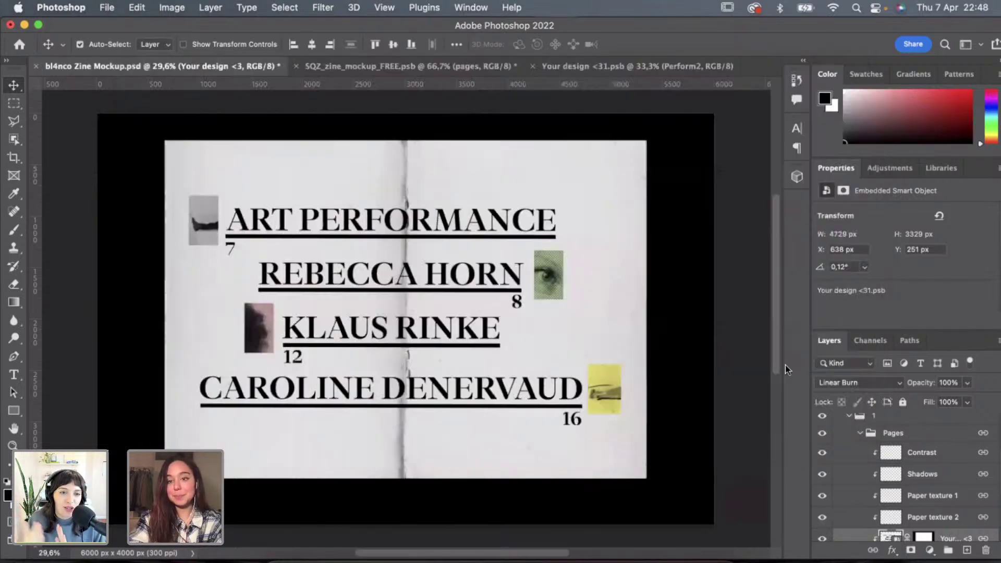
# Hide spread 1's Pages group, show page spread 2 instead, and expand its layers.
pyautogui.click(858, 439)
pyautogui.click(860, 433)
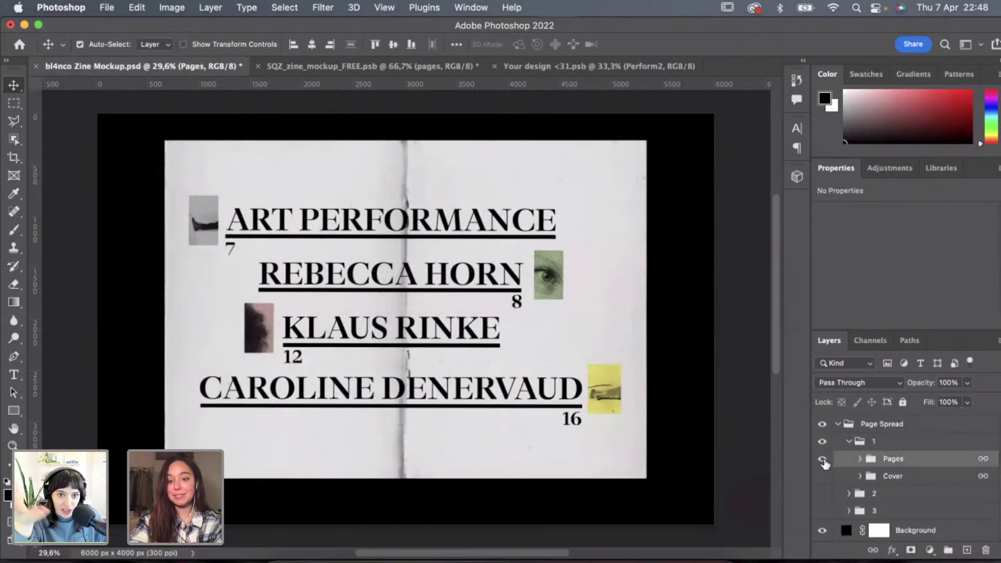
pyautogui.moveTo(823, 459); pyautogui.dragTo(823, 477)
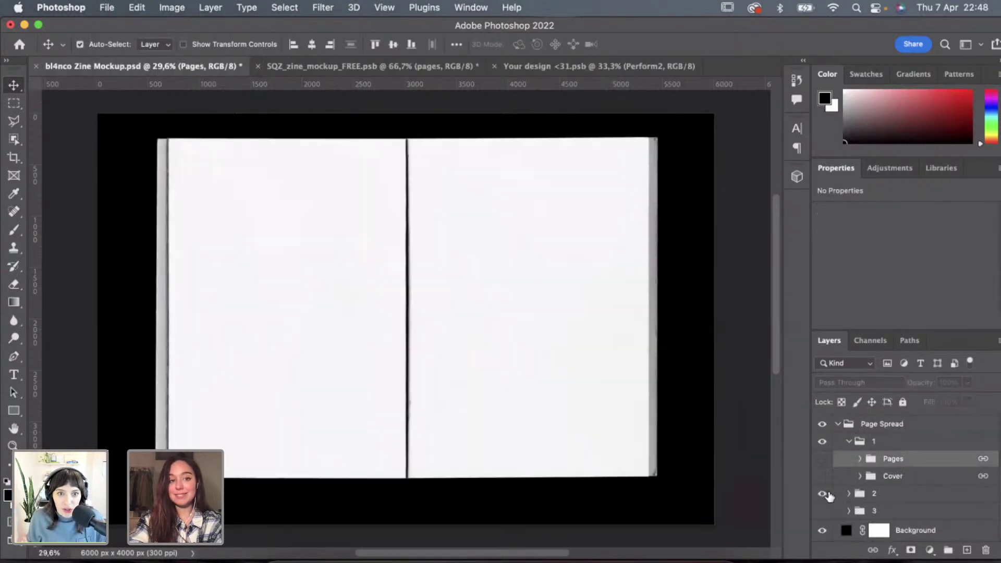
pyautogui.click(849, 494)
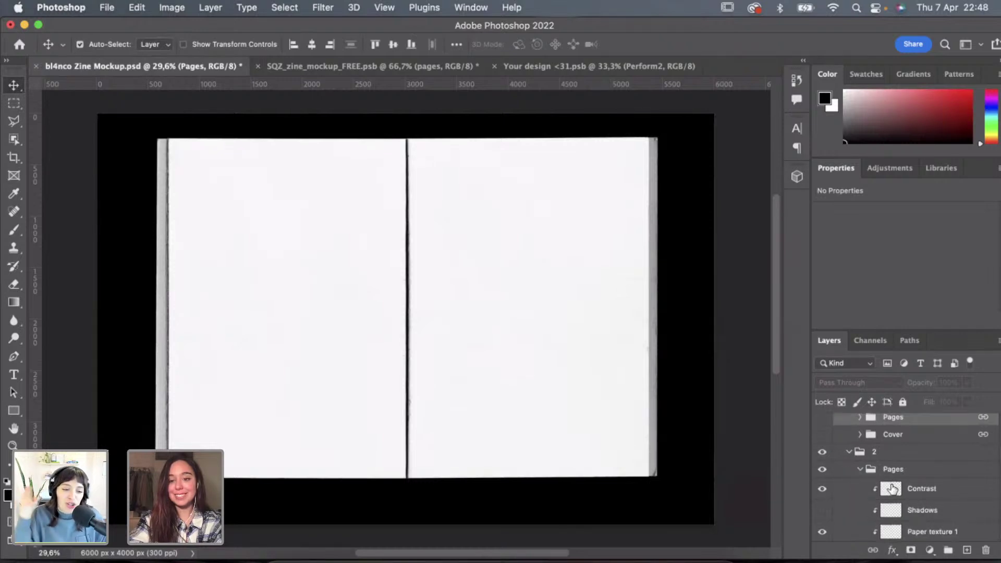
# Open the left-page smart object of spread 2 and close the old contents spread document Your design <31.psb.
pyautogui.scroll(-3, 887, 485)
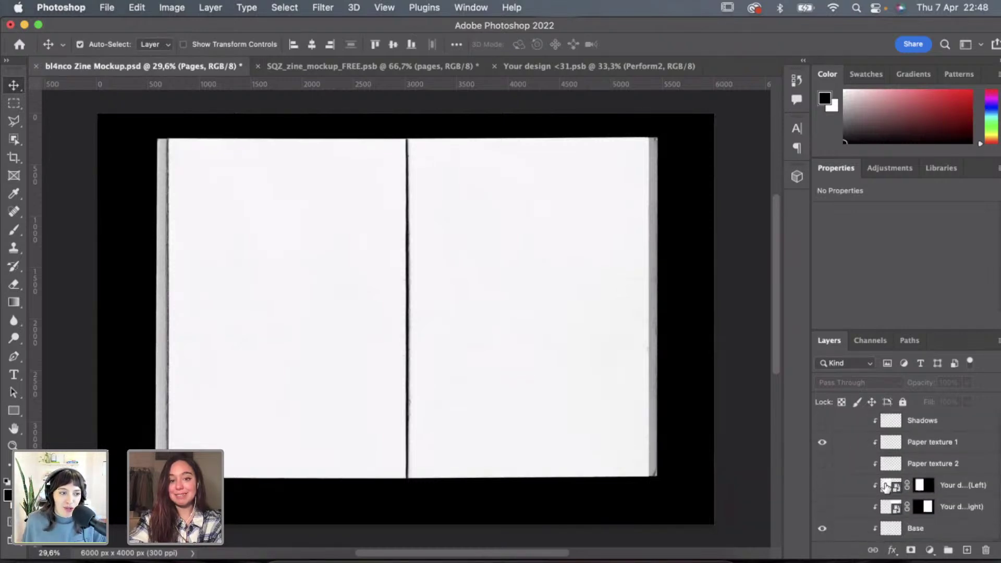
pyautogui.doubleClick(885, 486)
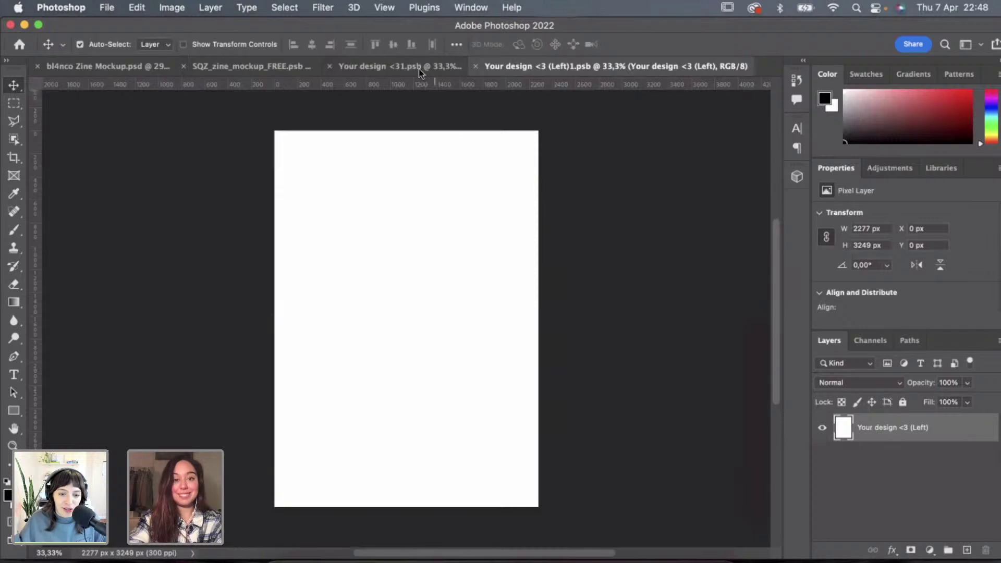
pyautogui.click(418, 69)
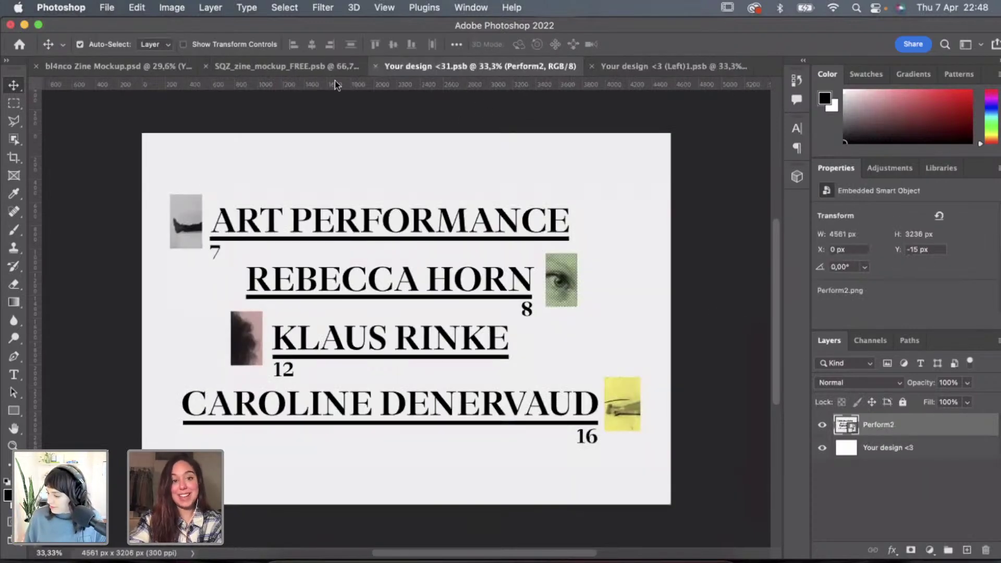
pyautogui.click(377, 68)
# Look at the blank spread in the mockup, and reorder the open documents so the left-page document sits beside it.
pyautogui.click(222, 68)
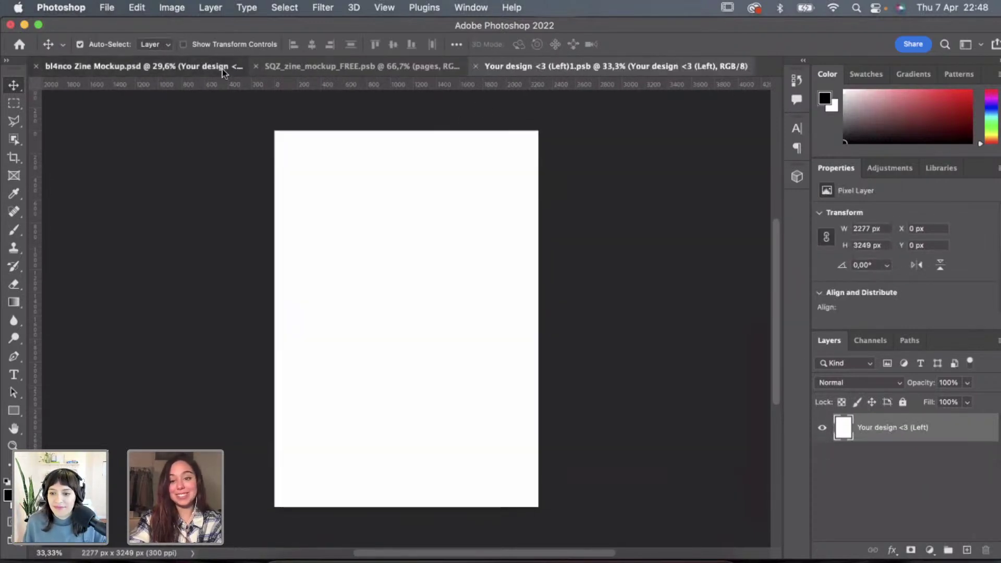
pyautogui.scroll(-3, 884, 488)
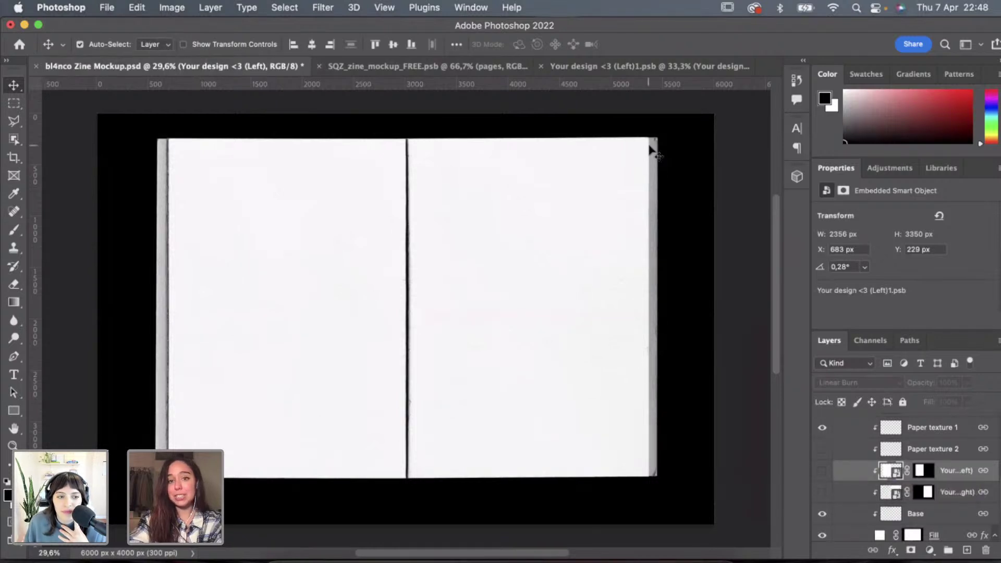
pyautogui.moveTo(590, 61); pyautogui.dragTo(368, 66)
pyautogui.click(369, 66)
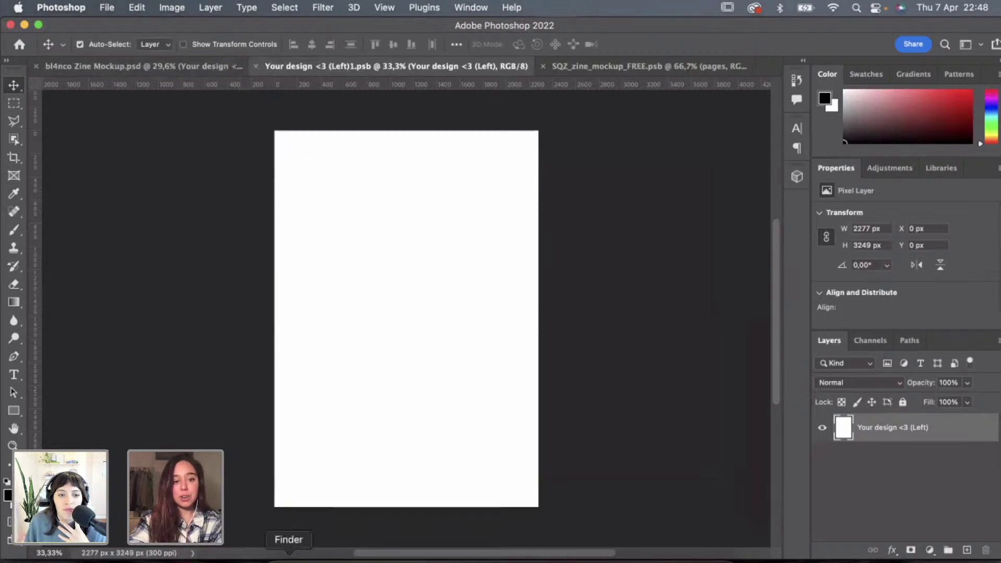
# Place the Perform3 spread image in the left-page document, scaled to 131.01% to fill the page height and aligned to its left edge.
pyautogui.click(286, 558)
pyautogui.click(352, 128)
pyautogui.moveTo(352, 128); pyautogui.dragTo(417, 447)
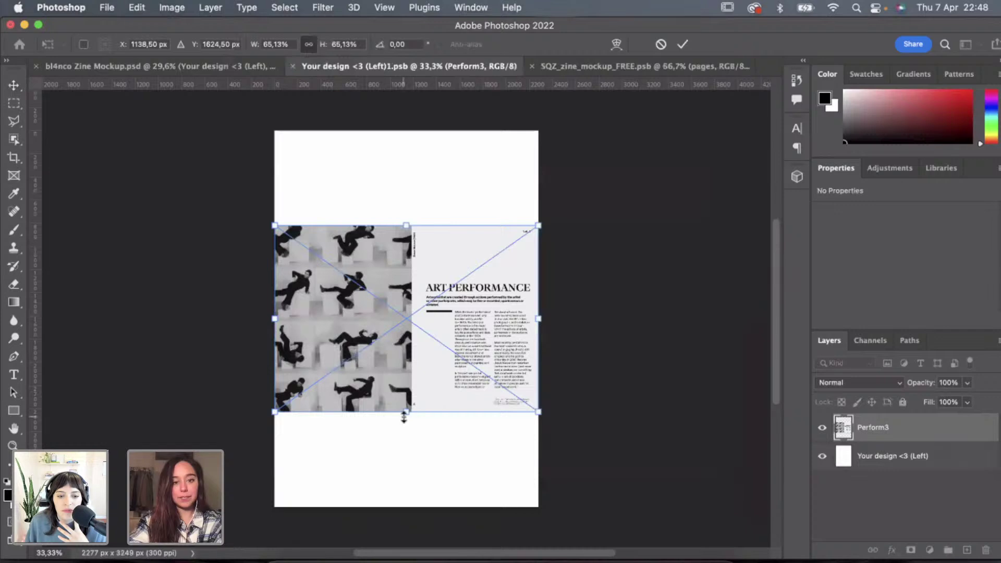
pyautogui.moveTo(406, 412); pyautogui.dragTo(409, 499)
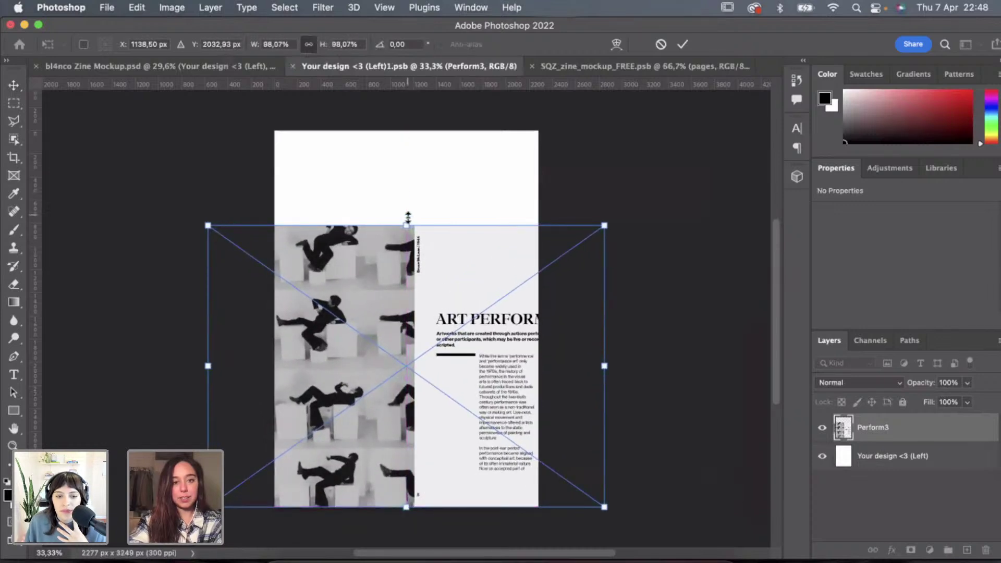
pyautogui.moveTo(407, 226); pyautogui.dragTo(518, 165)
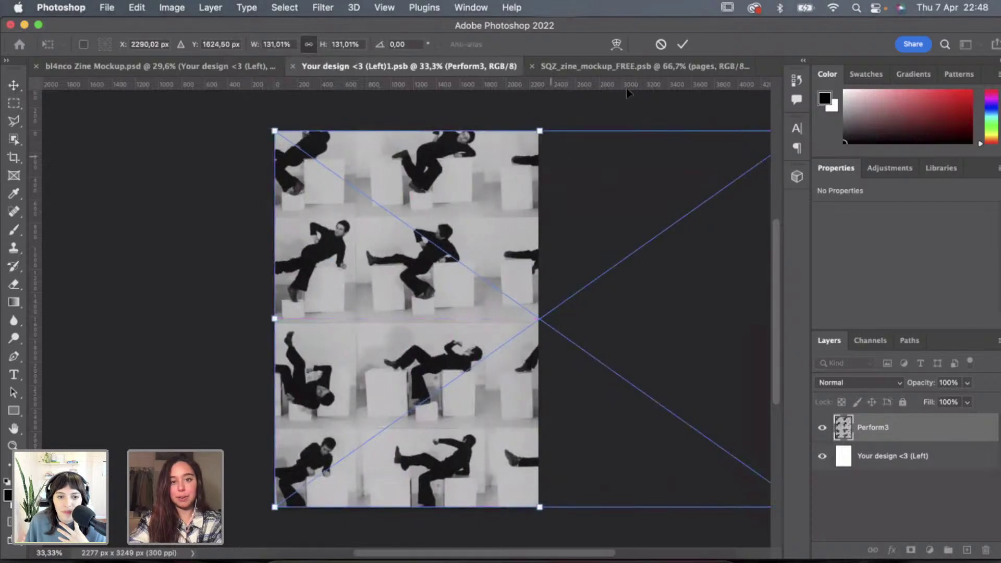
pyautogui.click(682, 45)
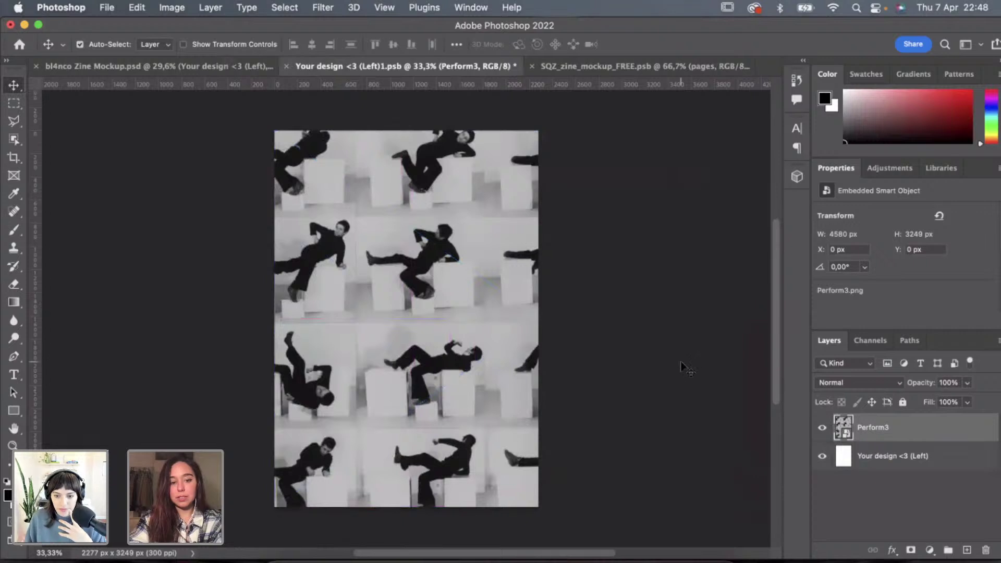
# Save the left-page smart object and show its design layer in spread 2 of the mockup.
pyautogui.press('super+s')
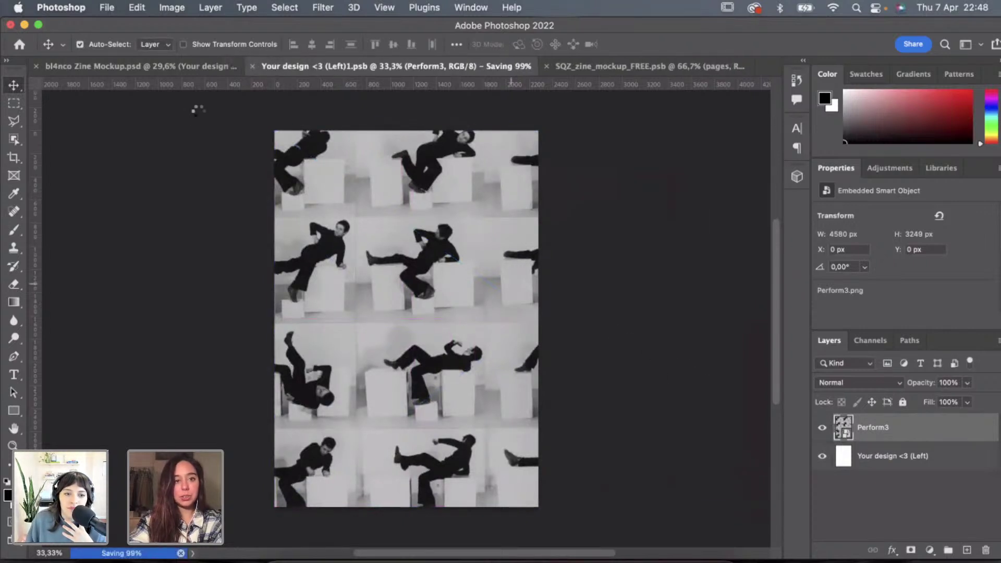
pyautogui.click(221, 67)
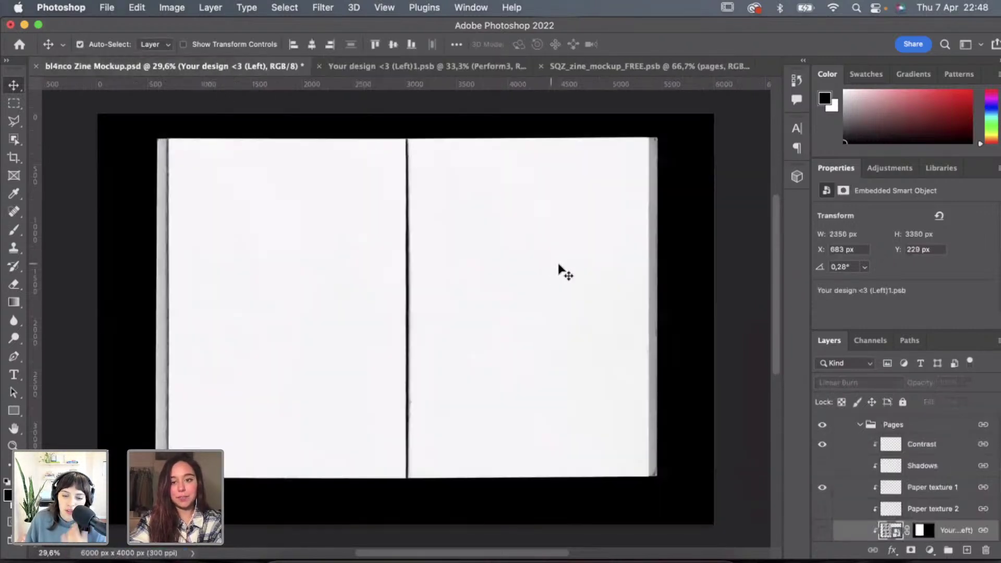
pyautogui.scroll(-3, 889, 522)
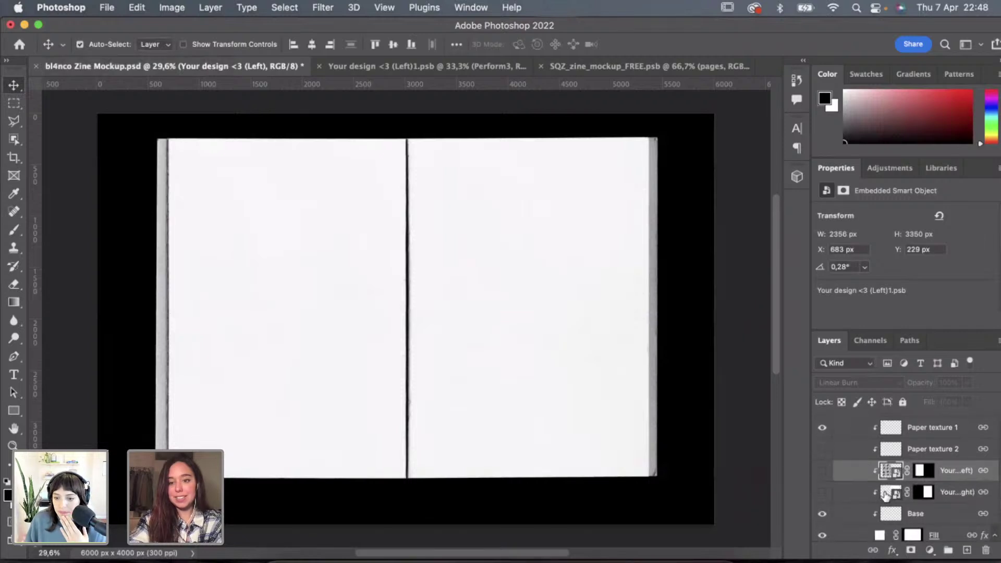
pyautogui.click(822, 471)
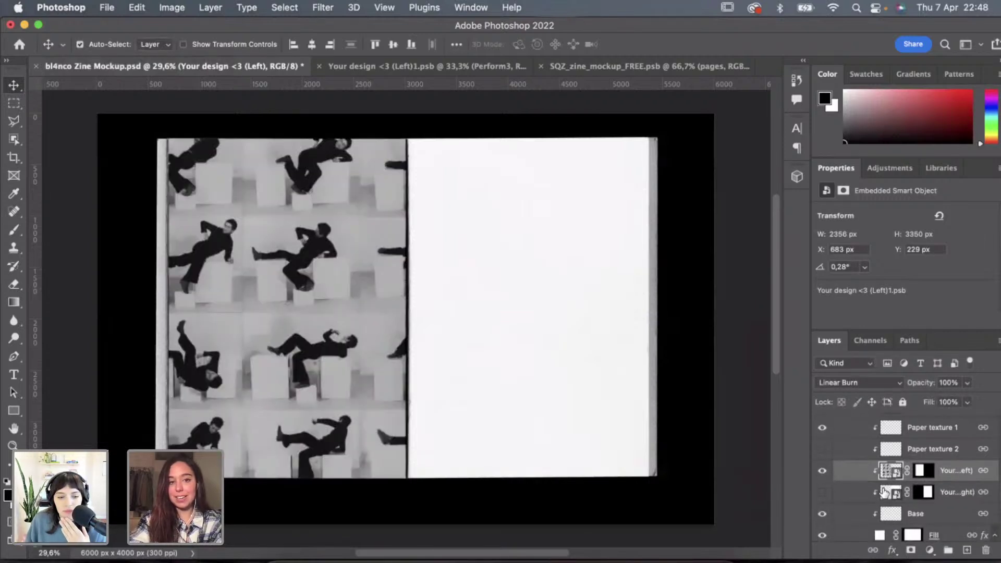
# Open the right-page smart object, add Perform3 at full page height with X at -2269 px to show its right half, and save.
pyautogui.doubleClick(885, 493)
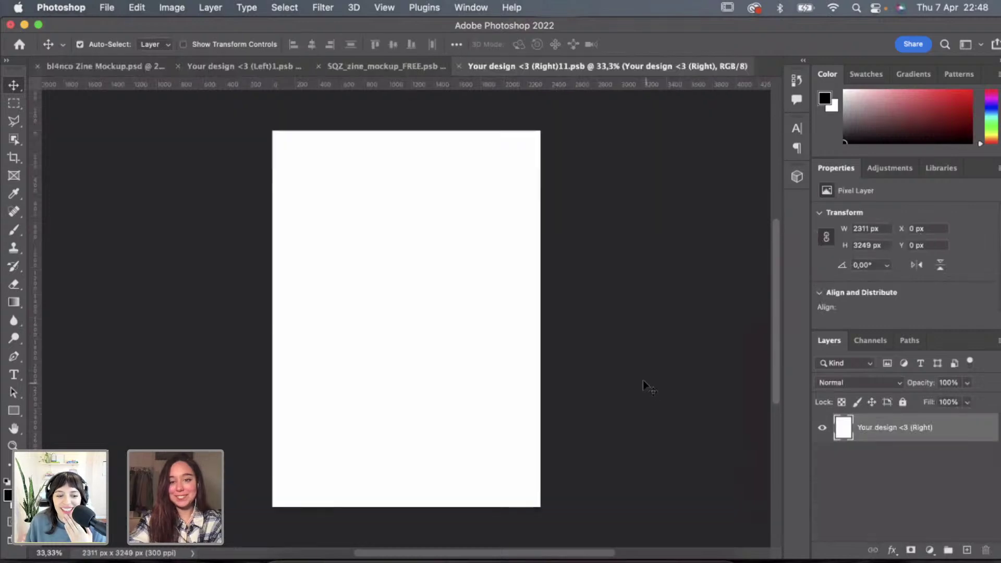
pyautogui.moveTo(648, 386); pyautogui.dragTo(322, 318)
pyautogui.moveTo(390, 285)
pyautogui.mouseDown()
pyautogui.moveTo(390, 264)
pyautogui.moveTo(391, 278)
pyautogui.mouseUp()
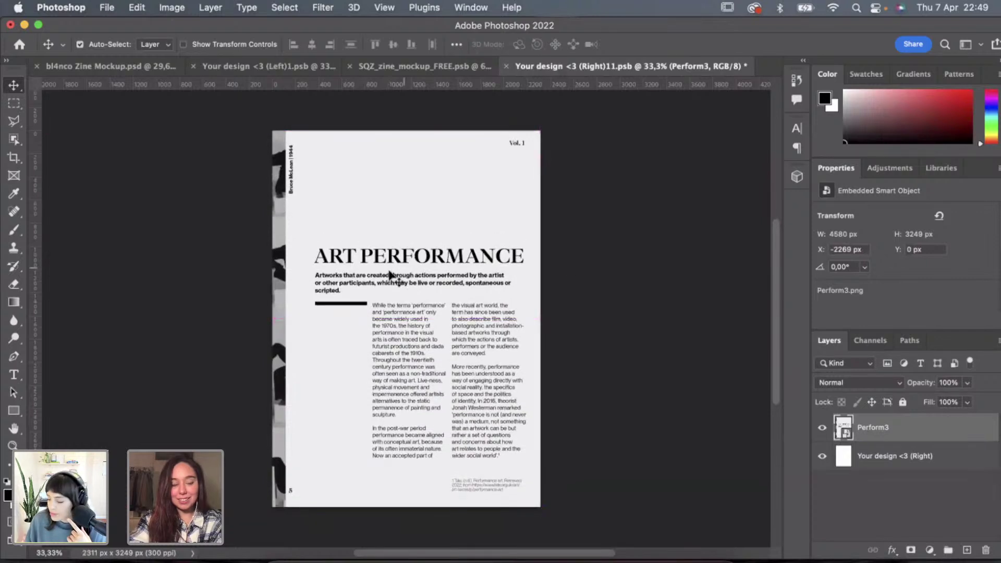
pyautogui.click(590, 268)
pyautogui.press('super+s')
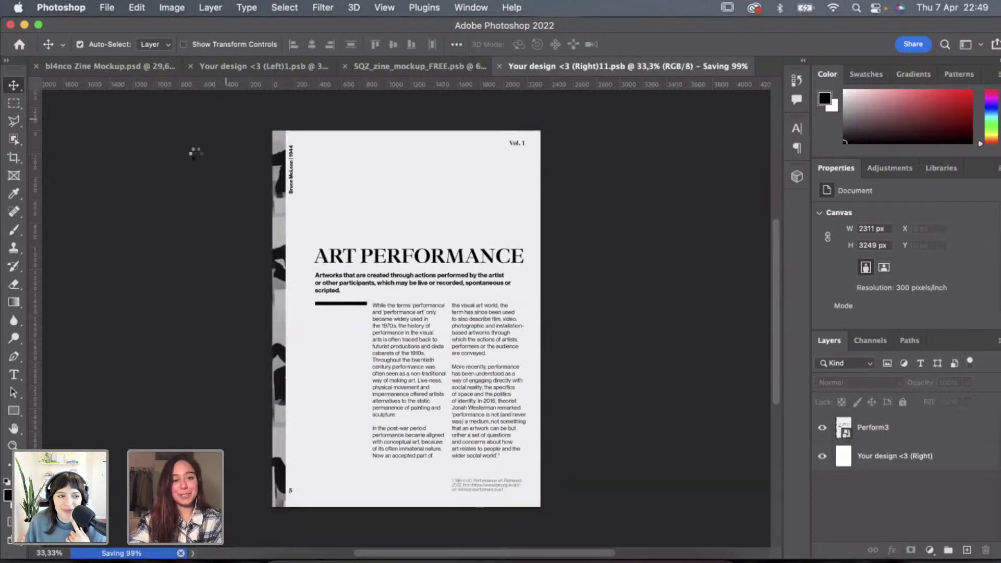
# Show the right-page design layer of spread 2 in the mockup and inspect the complete ART PERFORMANCE spread.
pyautogui.click(165, 66)
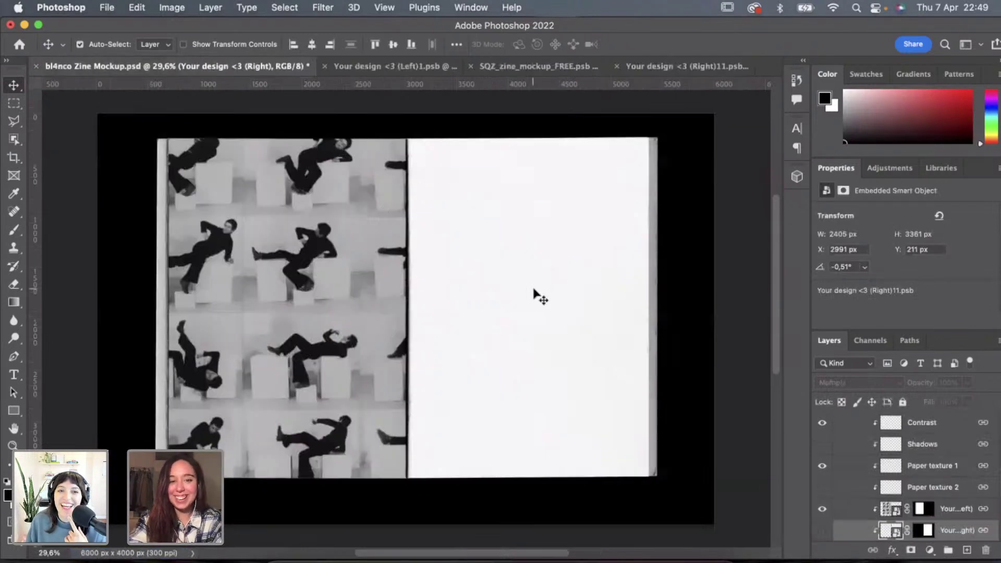
pyautogui.click(822, 530)
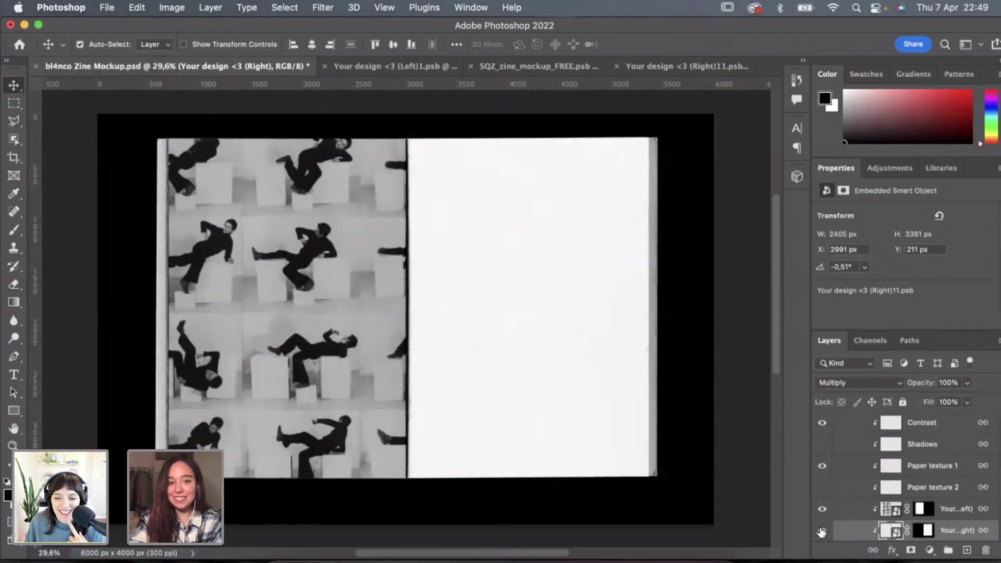
pyautogui.scroll(2, 699, 325)
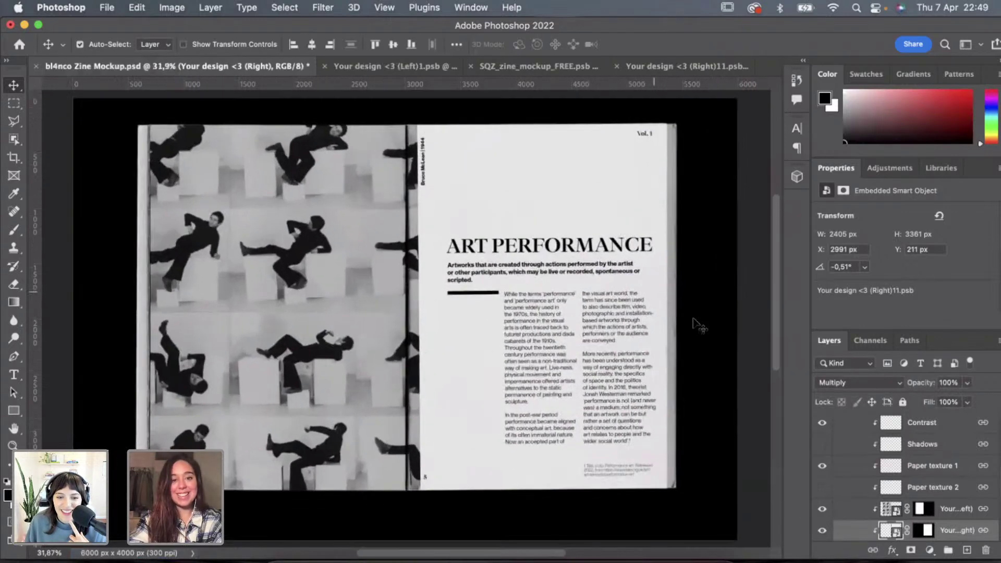
pyautogui.scroll(-2, 693, 319)
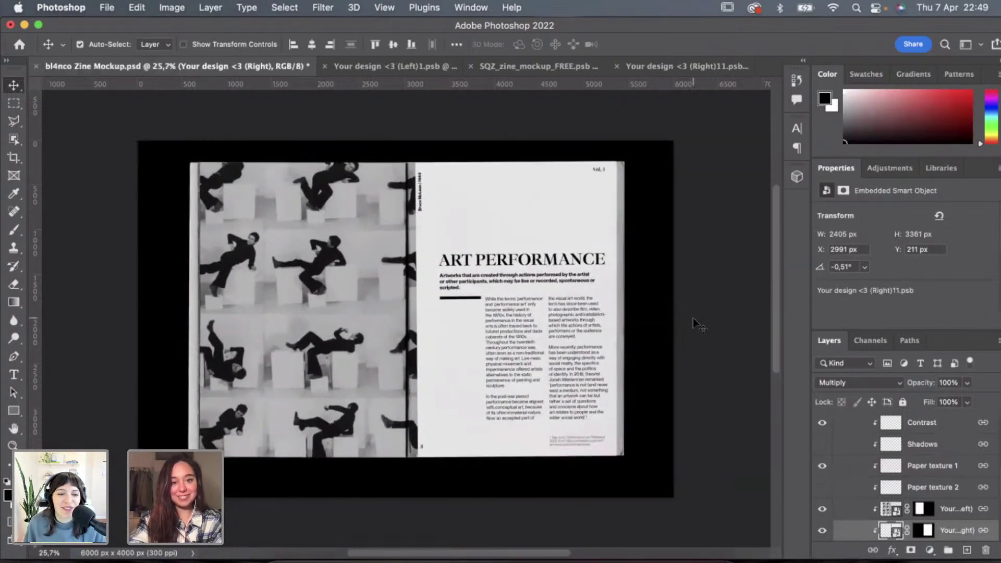
pyautogui.hscroll(-3, 693, 317)
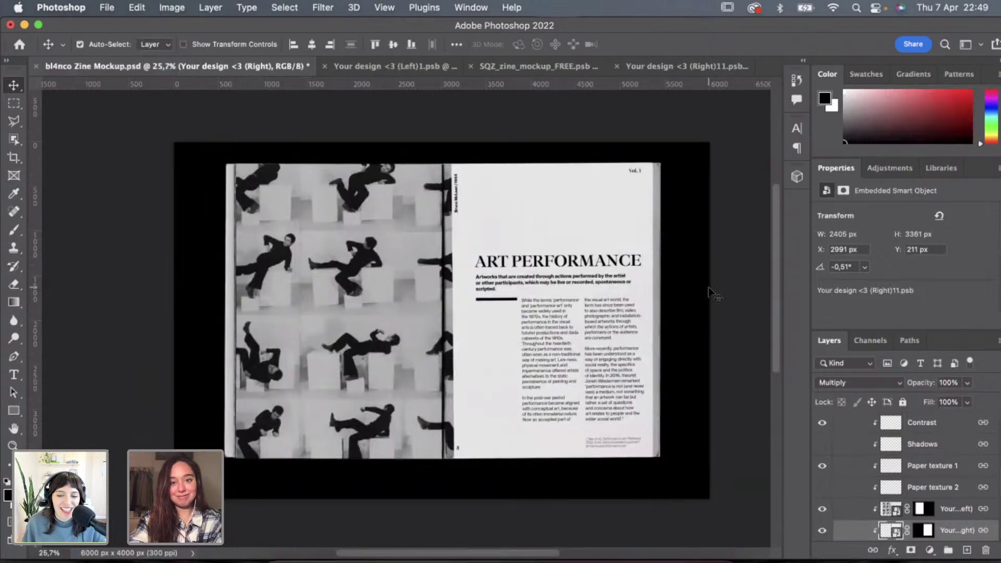
pyautogui.hscroll(3, 631, 289)
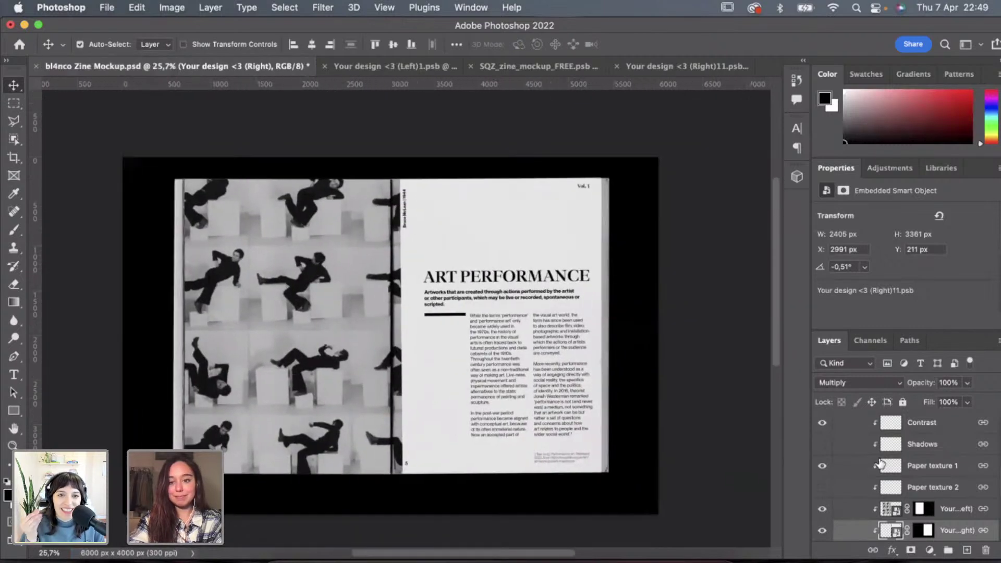
# Compare other blend modes on the right-page design layer, keep Multiply, and deselect the layer.
pyautogui.click(968, 383)
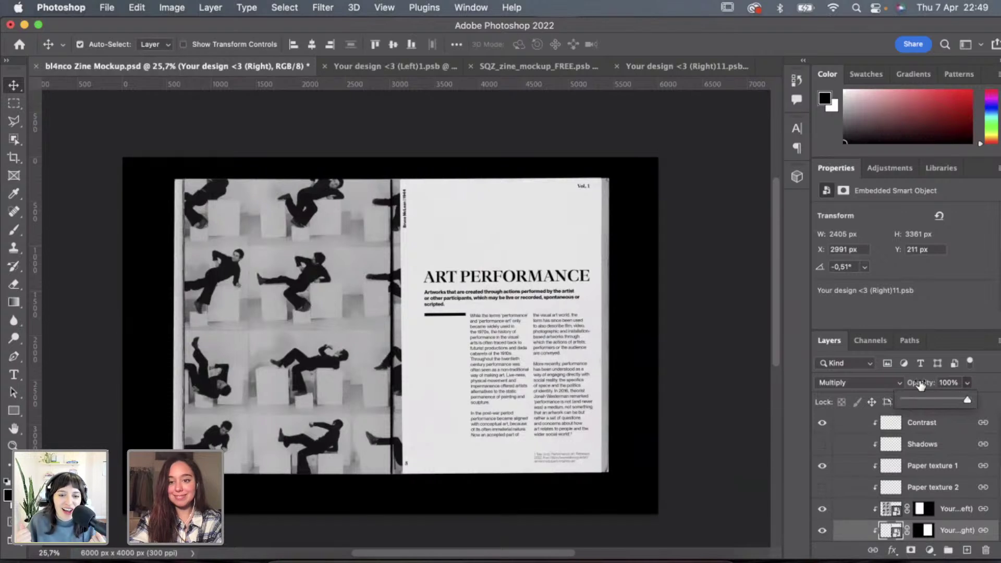
pyautogui.click(968, 381)
pyautogui.click(859, 382)
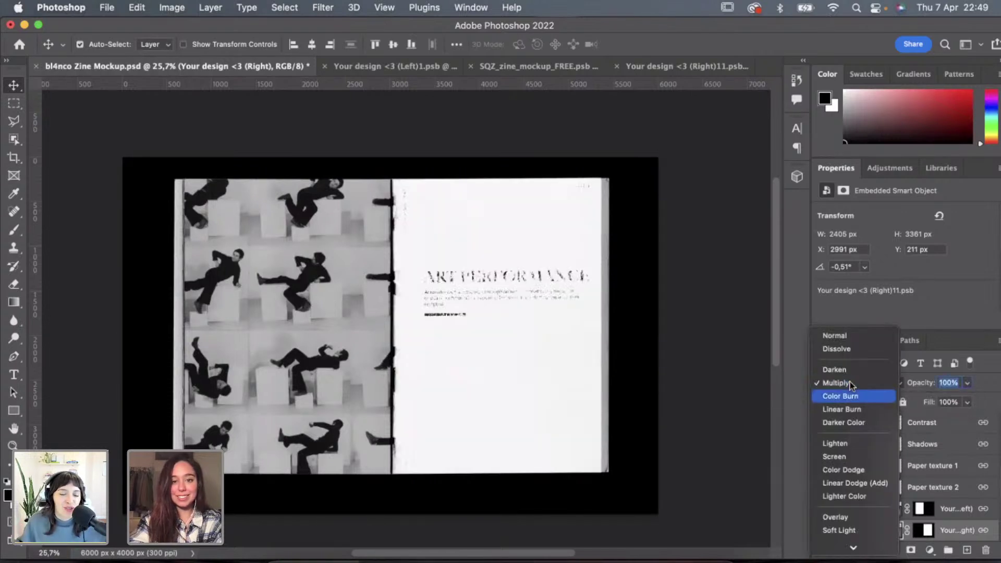
pyautogui.press('Up')
pyautogui.press('Up')
pyautogui.press('Down')
pyautogui.press('Up')
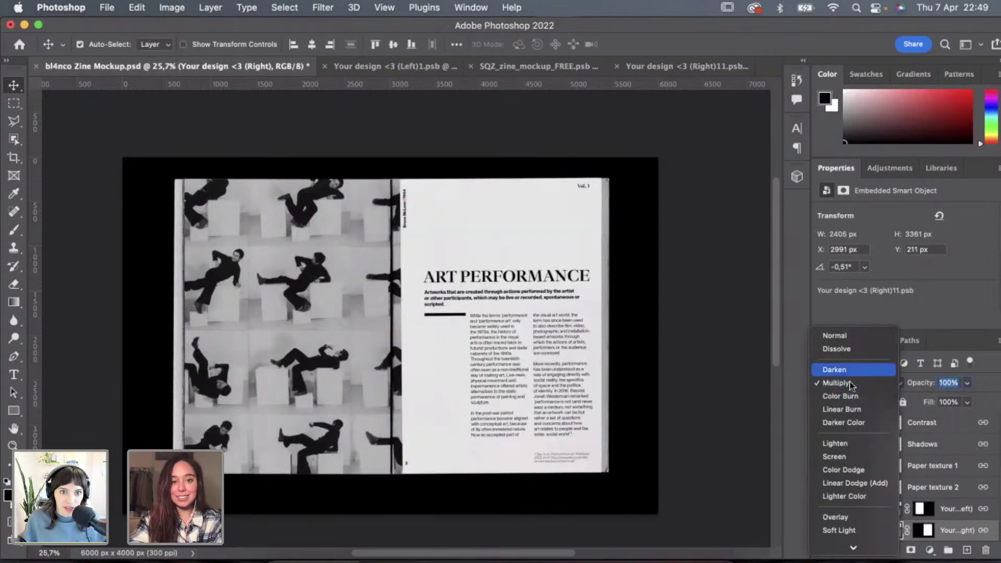
pyautogui.press('Up')
pyautogui.press('Down')
pyautogui.press('Down')
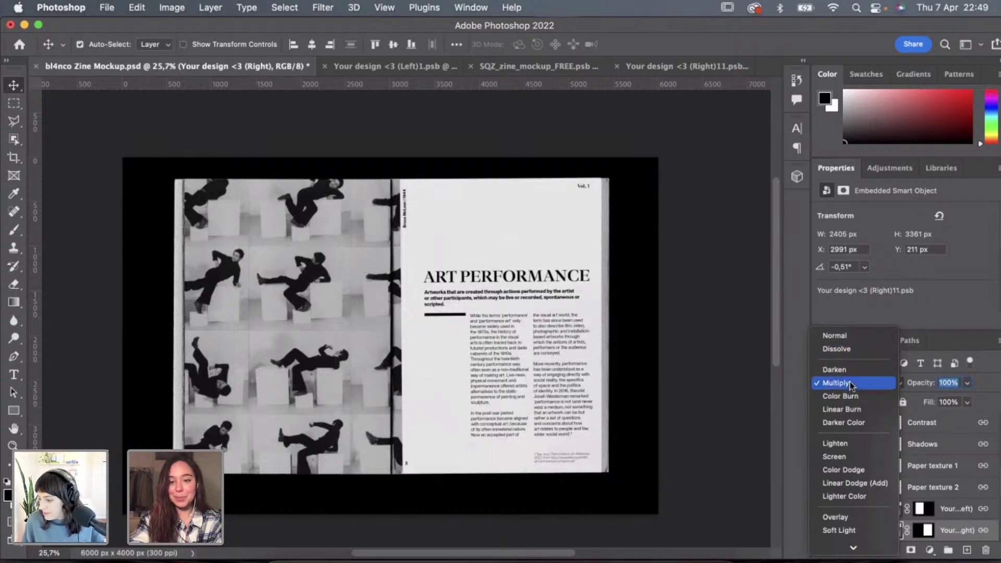
pyautogui.click(851, 384)
pyautogui.click(662, 249)
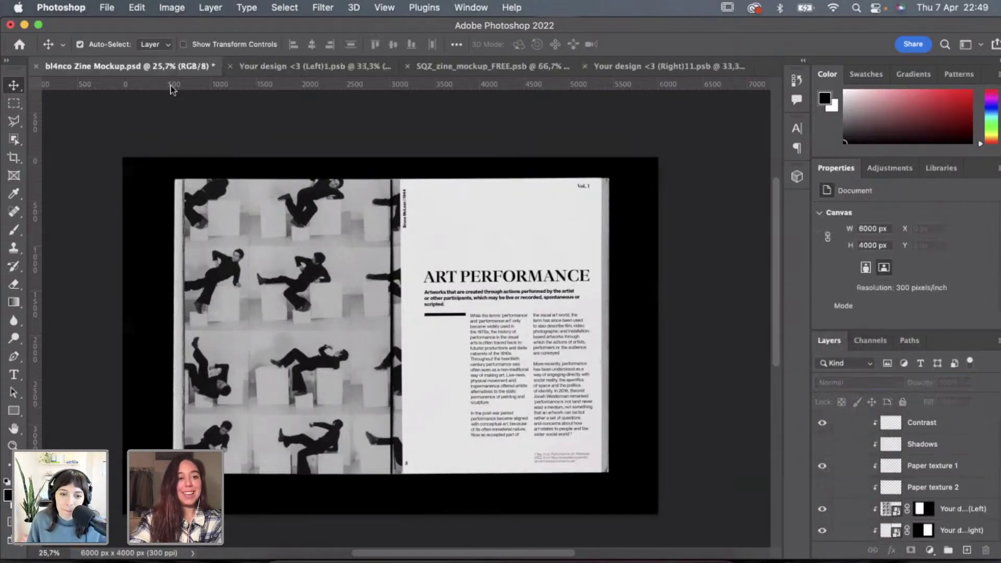
# Quick-export the ART PERFORMANCE spread as a PNG named Zine Mockup 3 in the Final folder.
pyautogui.click(107, 8)
pyautogui.moveTo(230, 205)
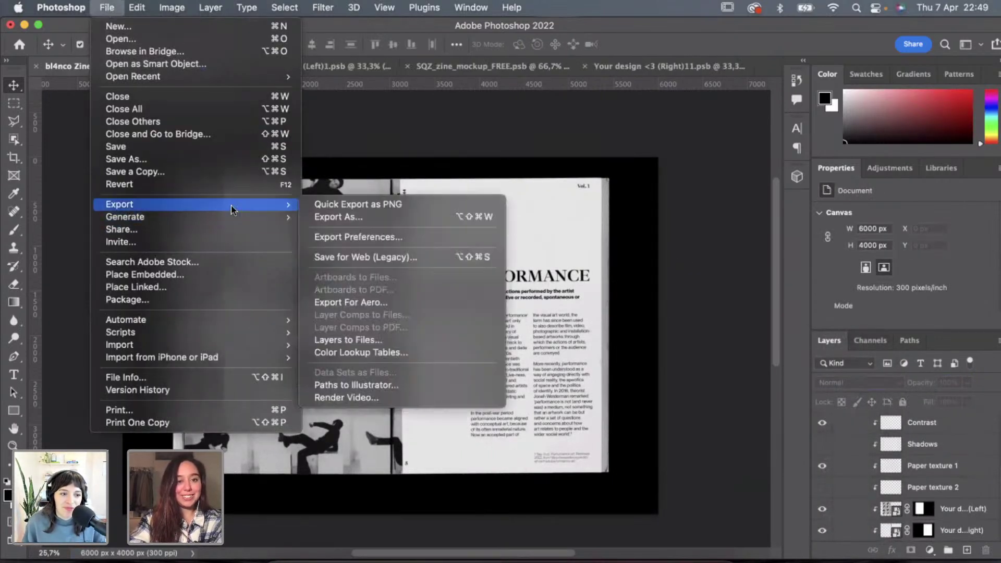
pyautogui.click(373, 206)
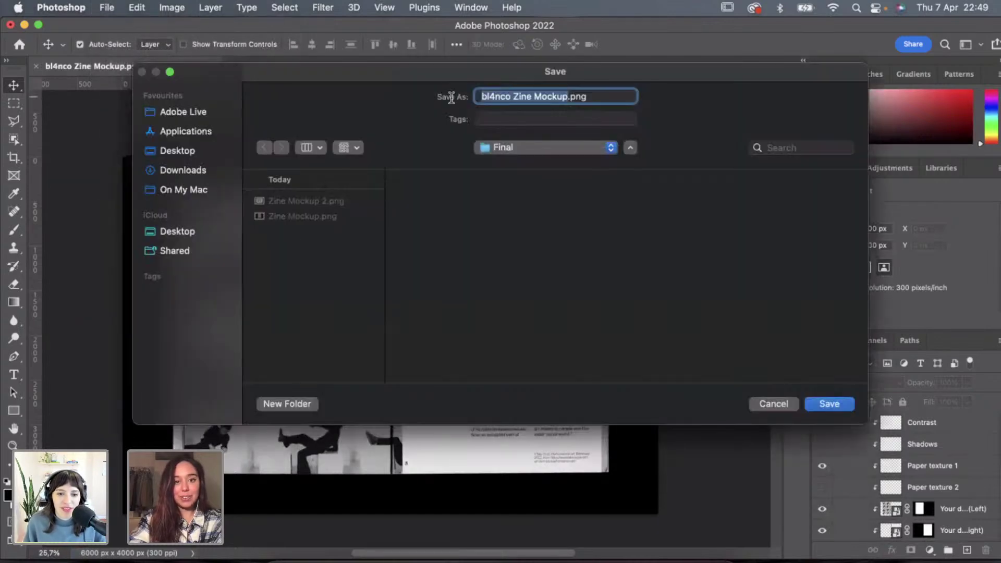
pyautogui.click(310, 201)
pyautogui.click(543, 97)
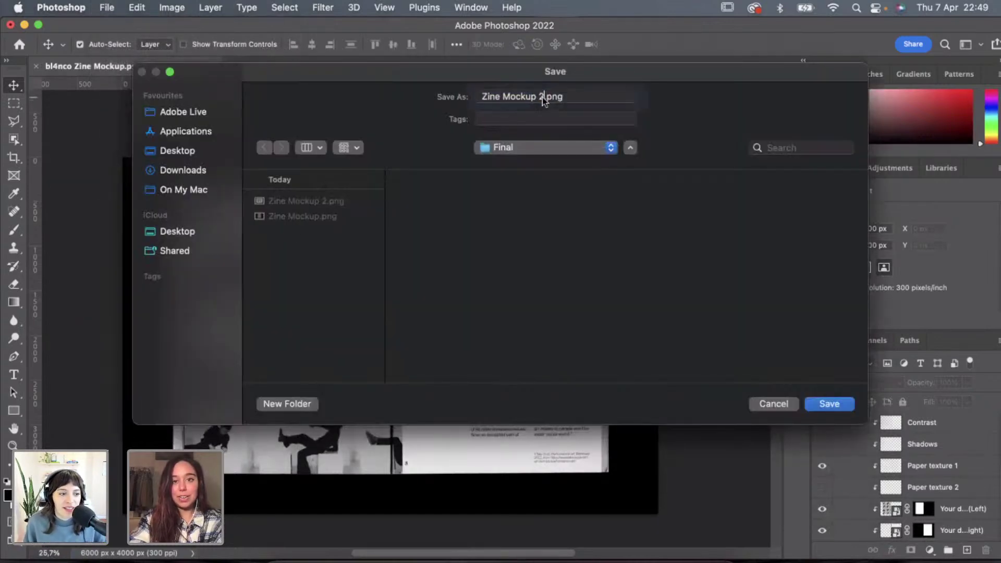
pyautogui.press('BackSpace')
pyautogui.write('3')
pyautogui.press('Return')
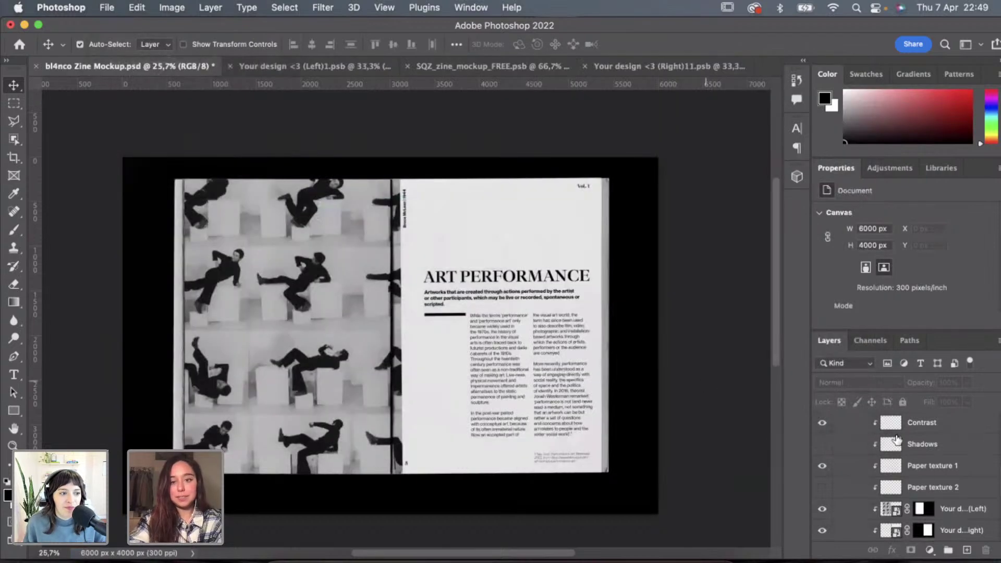
# Collapse spread 2's layer group, then show spread 3 and expand its group.
pyautogui.scroll(-3, 897, 439)
pyautogui.scroll(6, 876, 454)
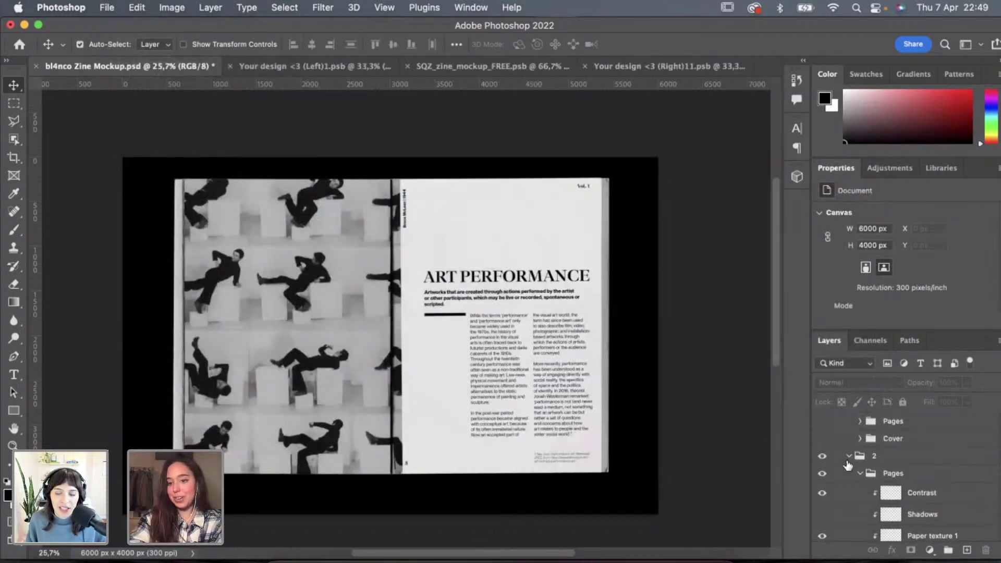
pyautogui.click(848, 457)
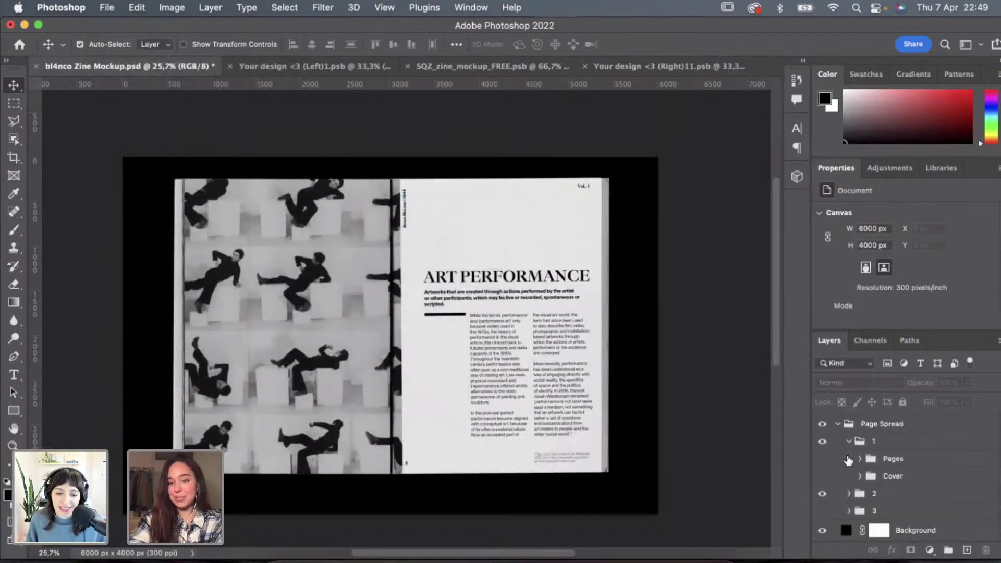
pyautogui.click(841, 512)
pyautogui.click(849, 511)
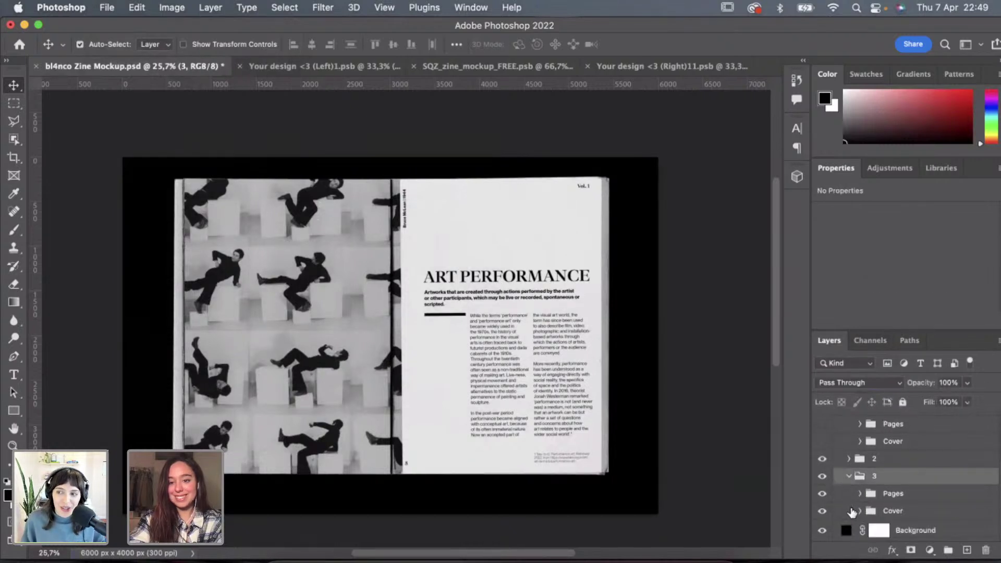
# Hide spread 2 in the mockup so spread 3's blank pages show, and collapse spread 3's layer group.
pyautogui.click(860, 494)
pyautogui.scroll(-2, 886, 464)
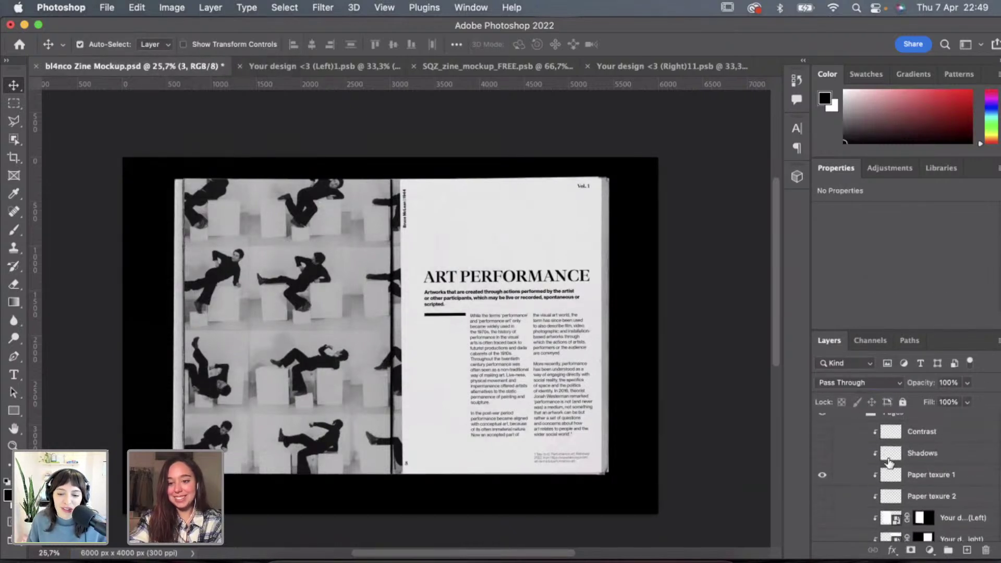
pyautogui.scroll(-1, 887, 477)
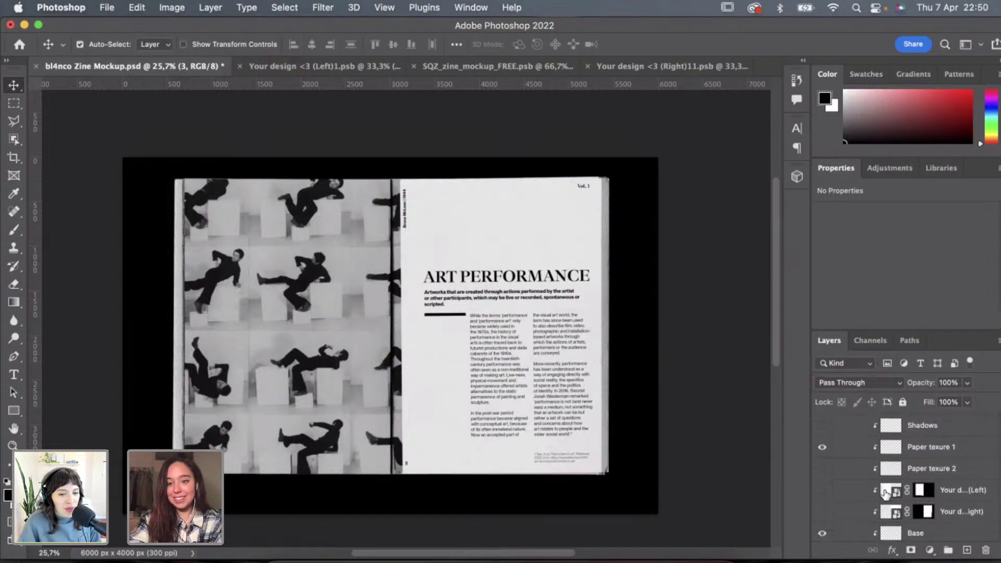
pyautogui.scroll(5, 881, 477)
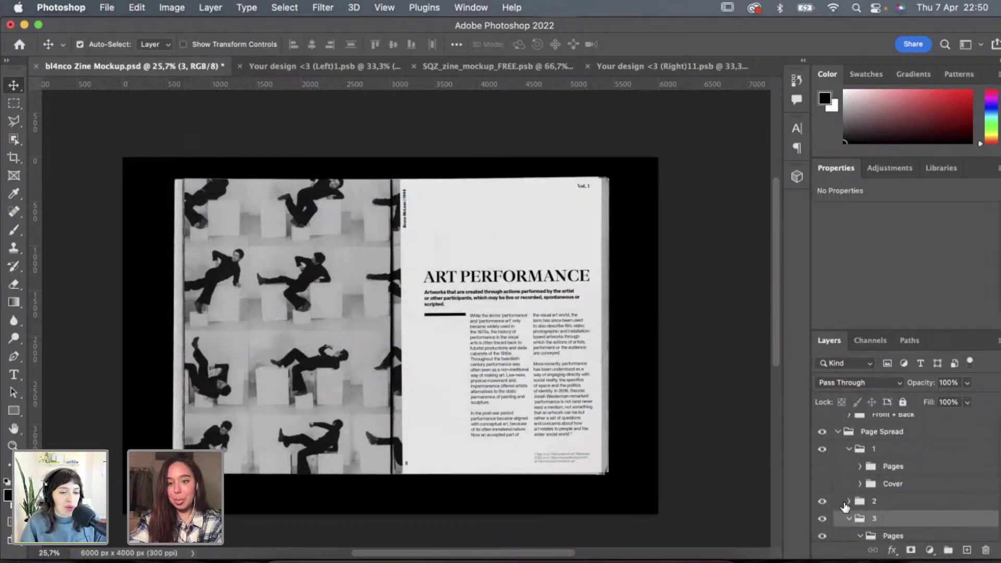
pyautogui.click(822, 501)
pyautogui.click(848, 519)
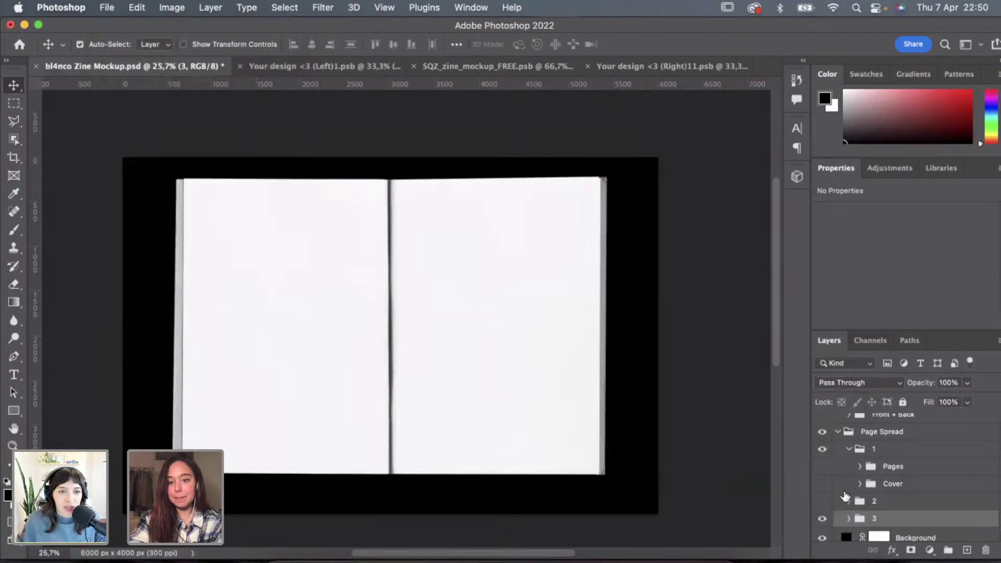
# Open the left-page design smart object inside spread 3's Pages group for editing.
pyautogui.scroll(-1, 845, 496)
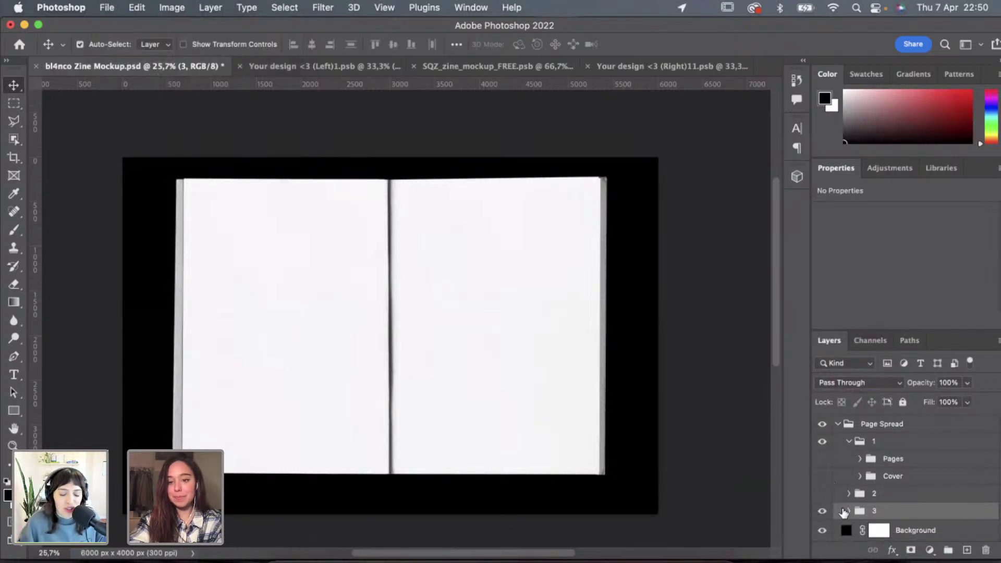
pyautogui.click(844, 512)
pyautogui.scroll(-3, 848, 510)
pyautogui.scroll(-3, 856, 453)
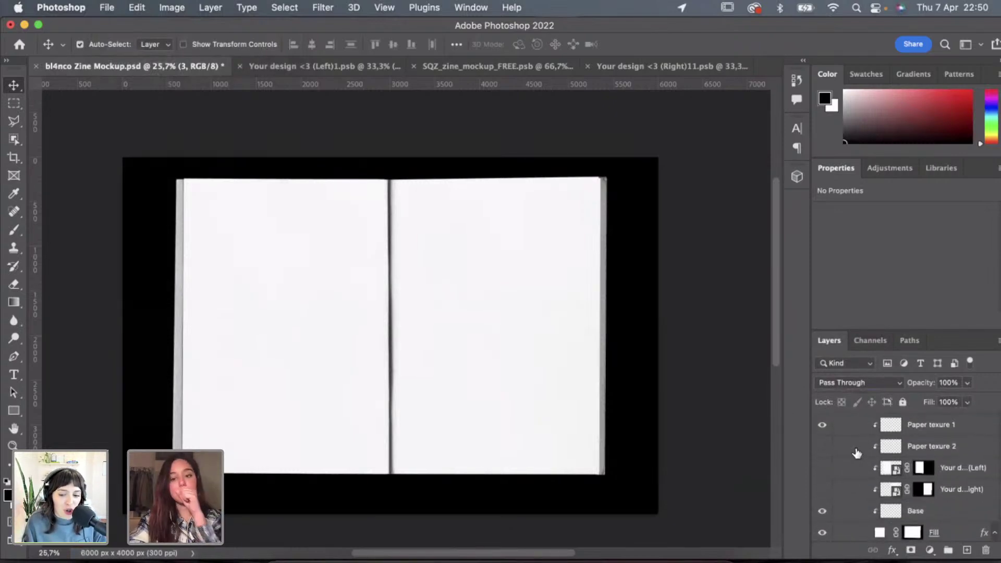
pyautogui.scroll(-4, 859, 452)
pyautogui.scroll(5, 889, 483)
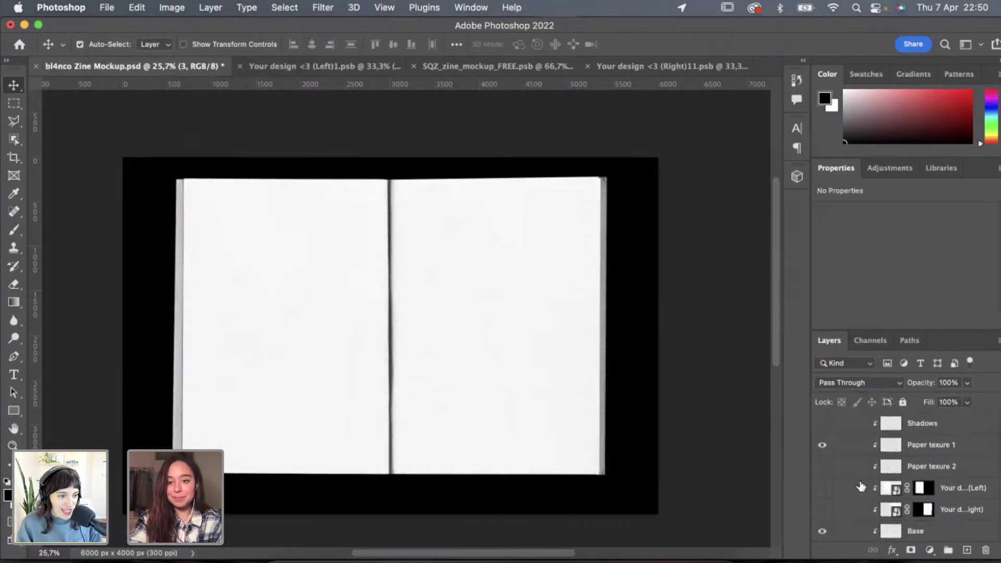
pyautogui.doubleClick(889, 489)
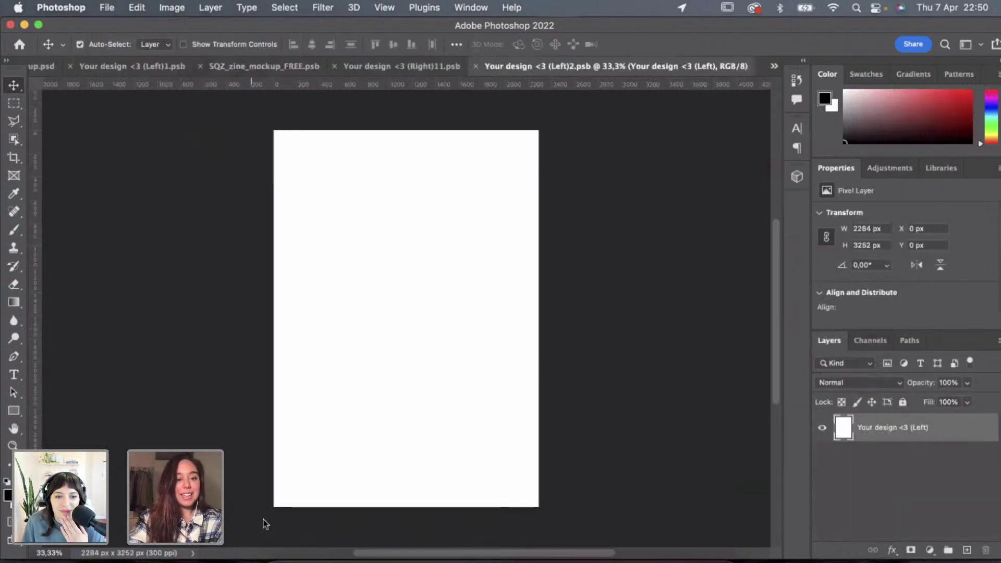
# Preview Perform4.png in the RHYTHM folder in Finder, and return to the left-page design document in Photoshop.
pyautogui.click(271, 547)
pyautogui.click(412, 133)
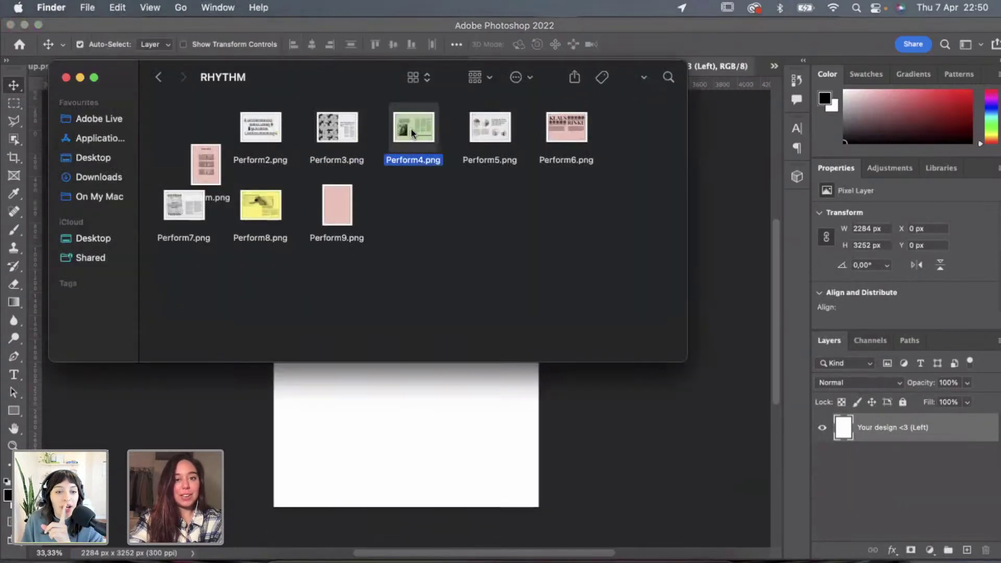
pyautogui.press('space')
pyautogui.press('space')
pyautogui.press('space')
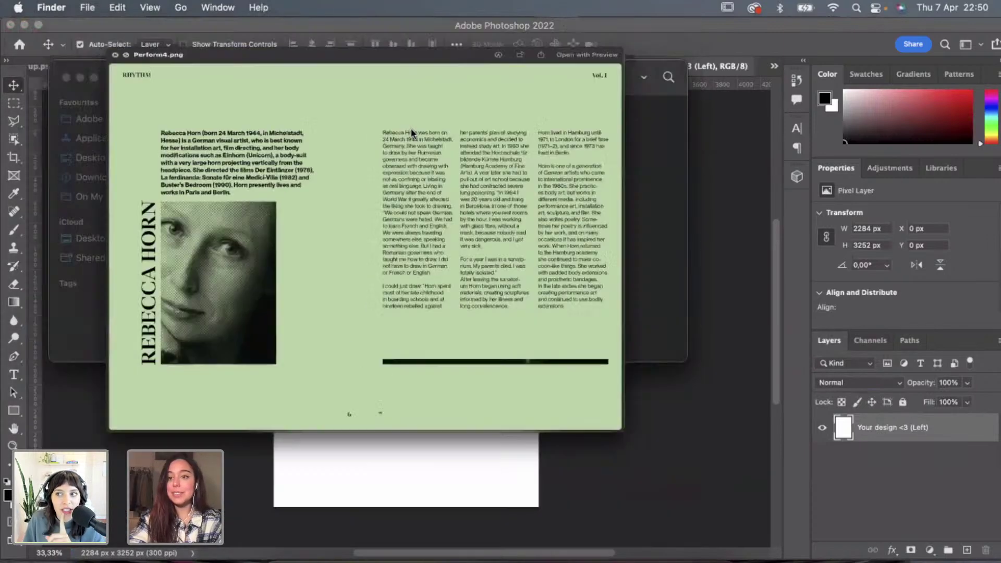
pyautogui.press('space')
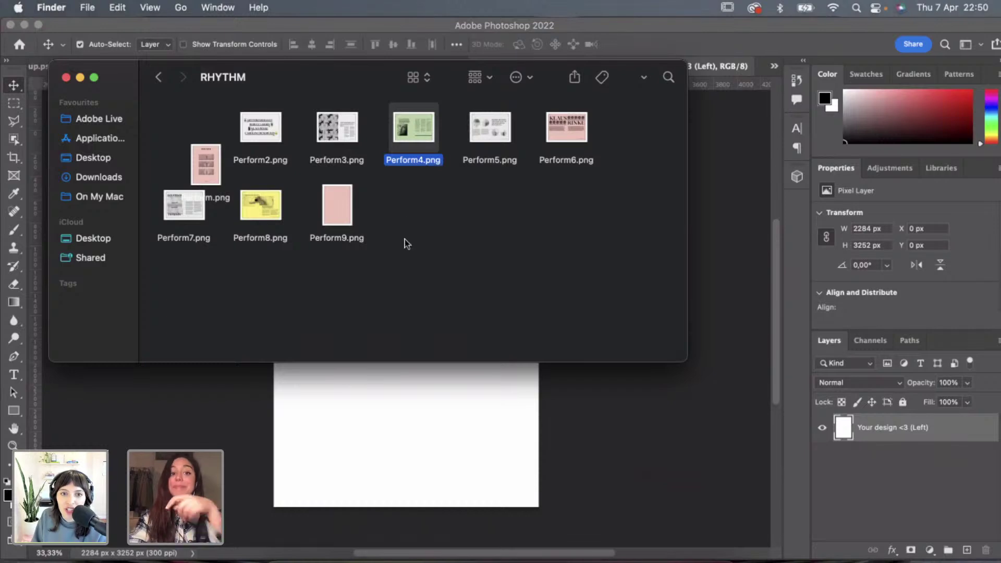
pyautogui.click(408, 205)
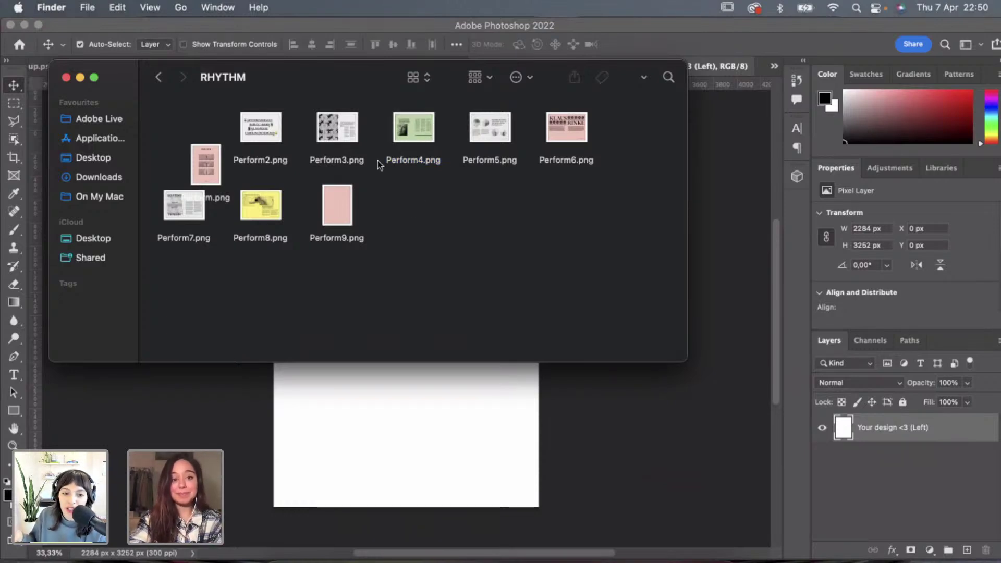
pyautogui.click(406, 131)
pyautogui.click(433, 418)
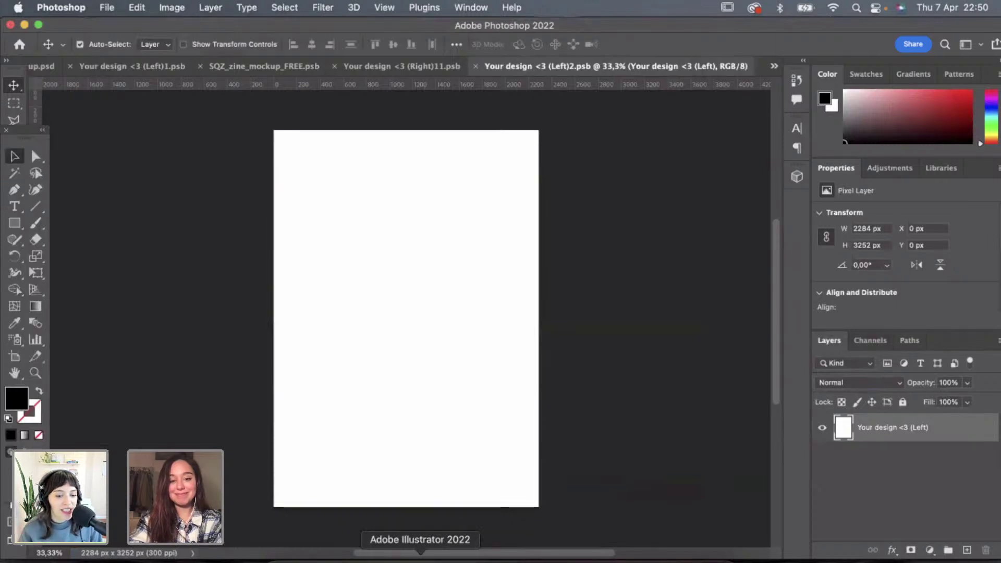
# Switch to Planning.ai in Illustrator and examine The Book Block's bookbinding images on the BOOK INSPIRATION artboard.
pyautogui.click(421, 558)
pyautogui.scroll(-10, 476, 384)
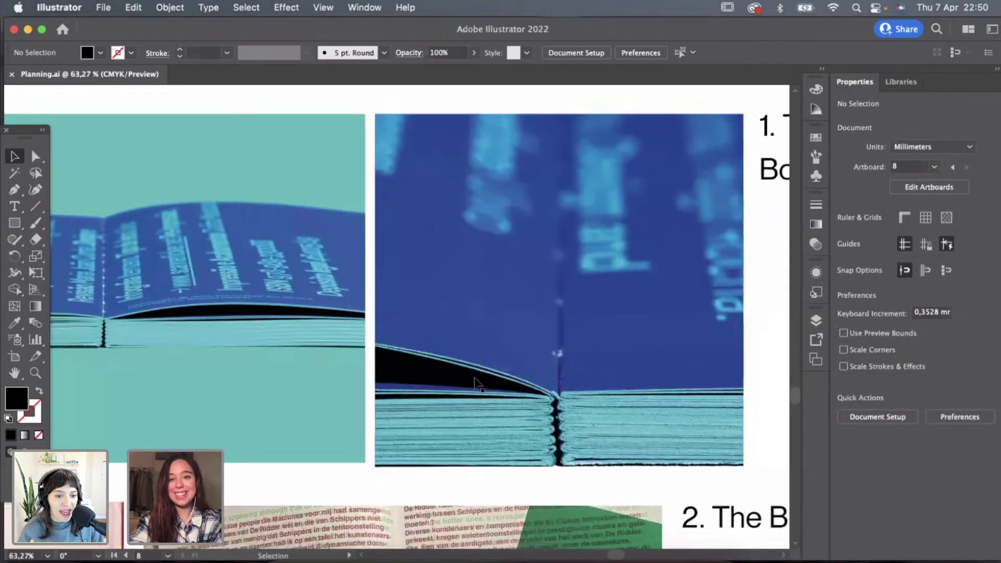
pyautogui.scroll(1, 498, 348)
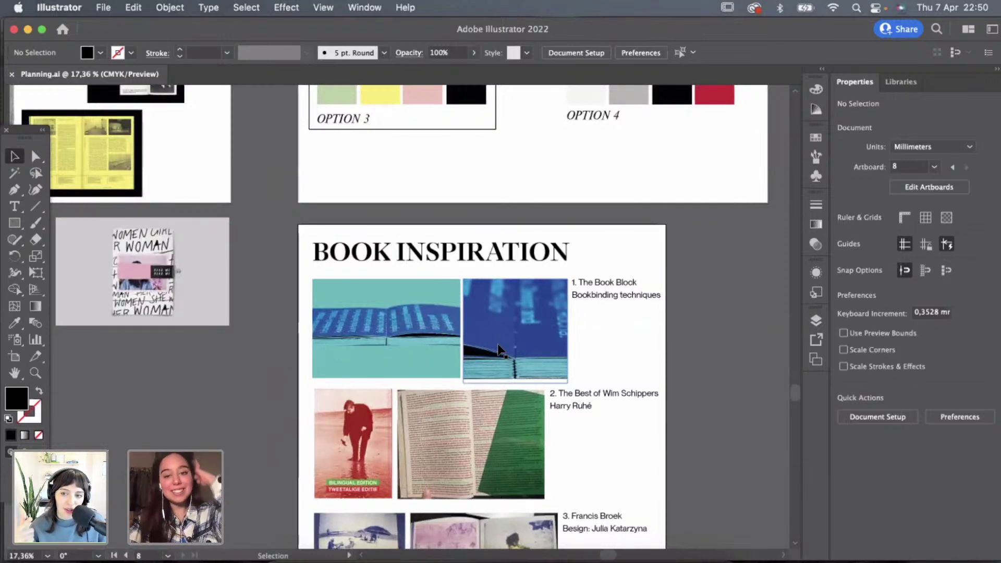
pyautogui.scroll(-2, 498, 349)
pyautogui.scroll(1, 479, 292)
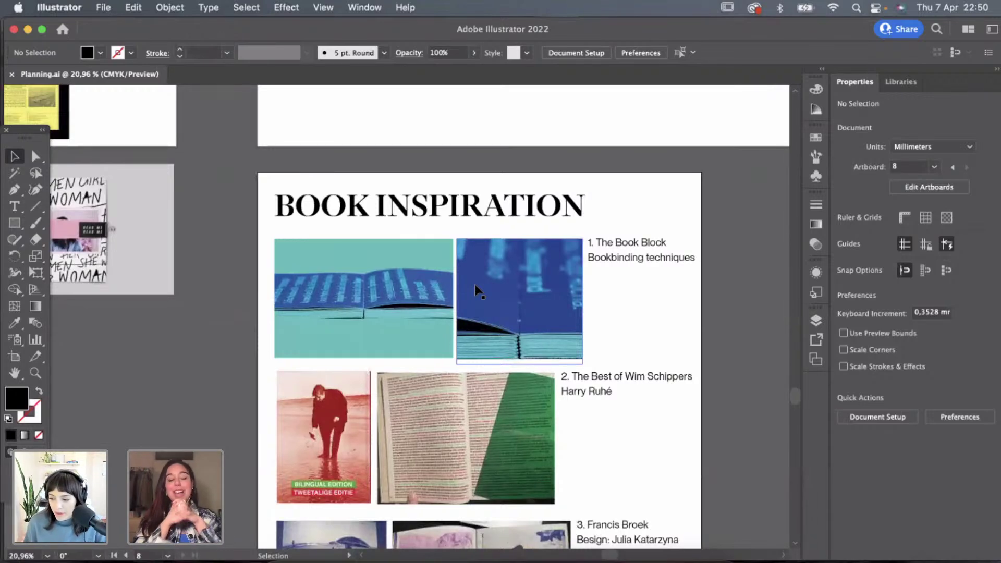
pyautogui.scroll(2, 479, 292)
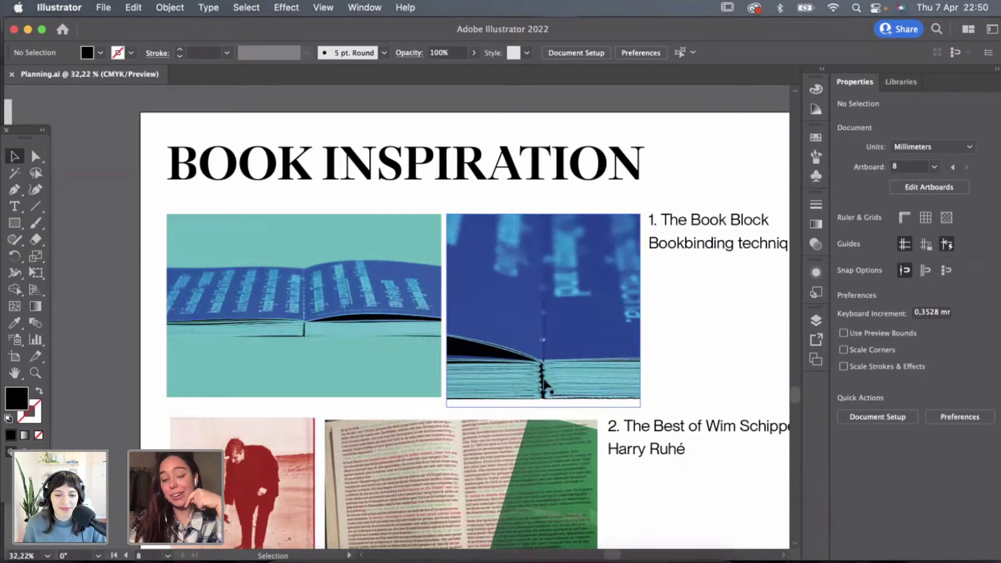
pyautogui.scroll(-2, 649, 339)
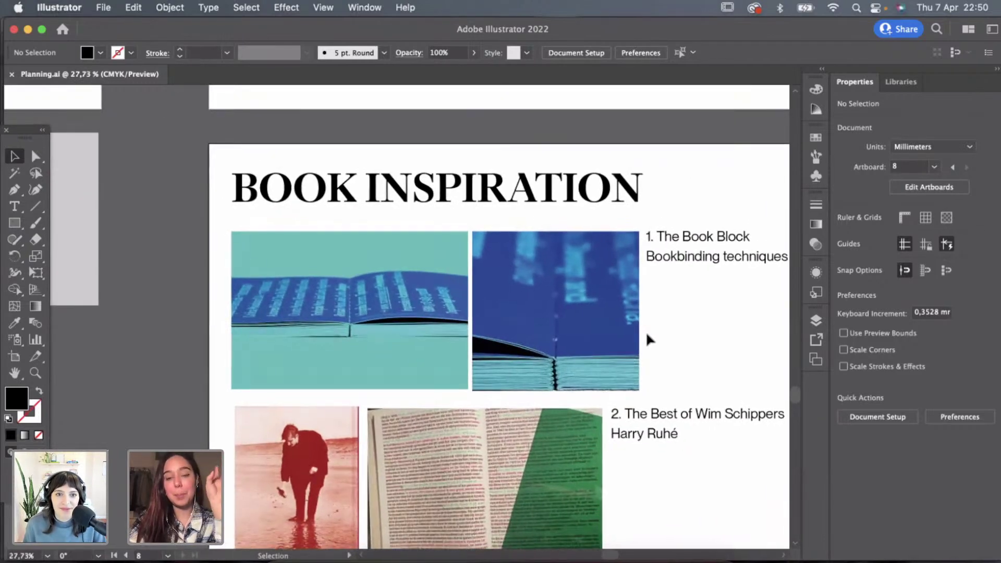
pyautogui.scroll(-1, 646, 334)
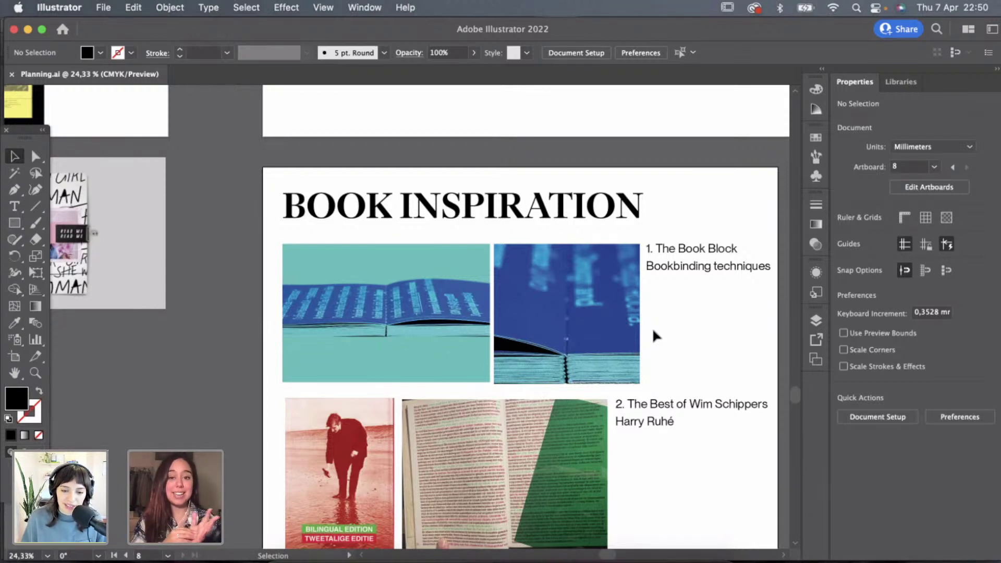
pyautogui.scroll(-1, 656, 335)
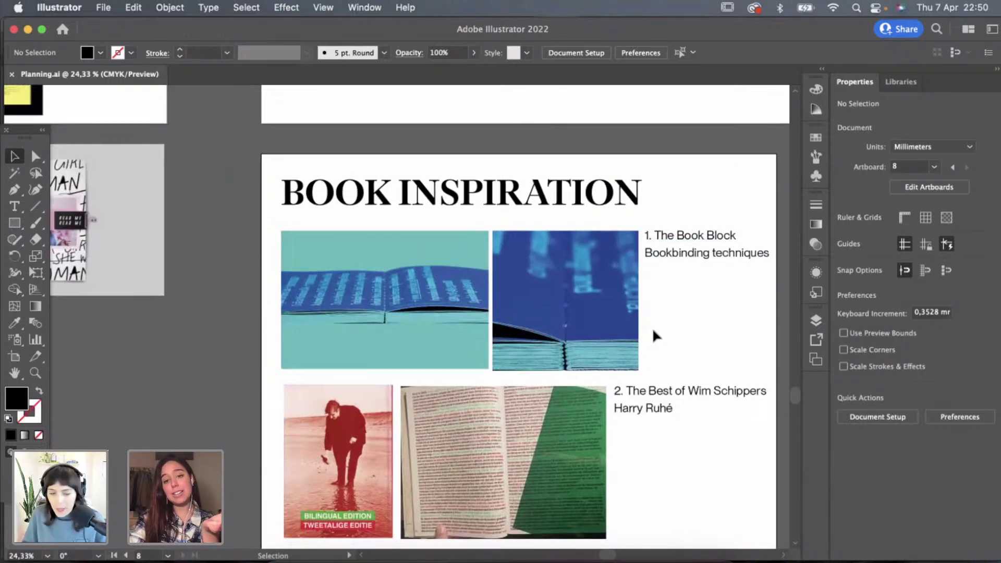
# Examine the second book reference up close, including its overprinted bilingual text, green filter sheet and red cover.
pyautogui.scroll(-1, 656, 335)
pyautogui.scroll(-4, 656, 335)
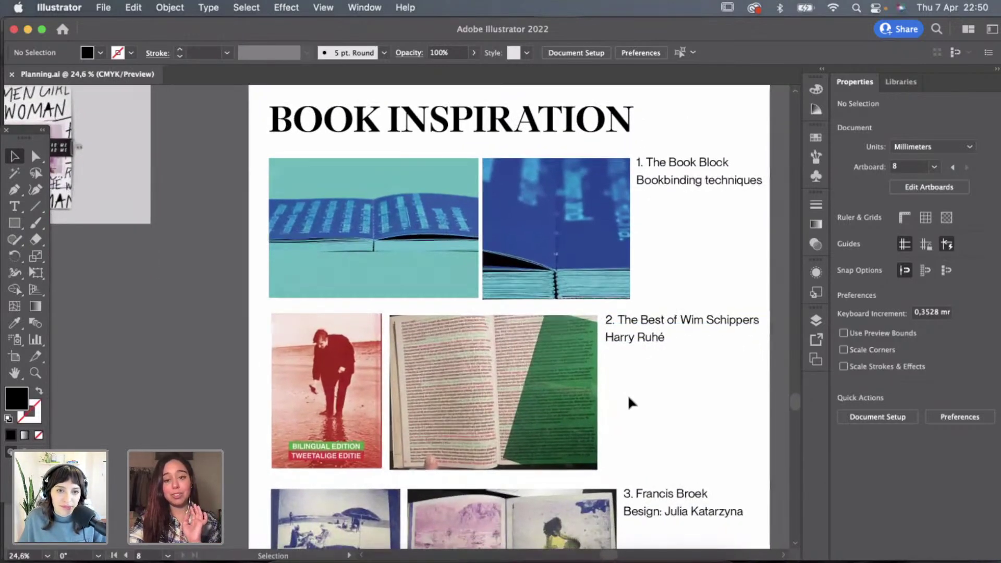
pyautogui.scroll(2, 631, 402)
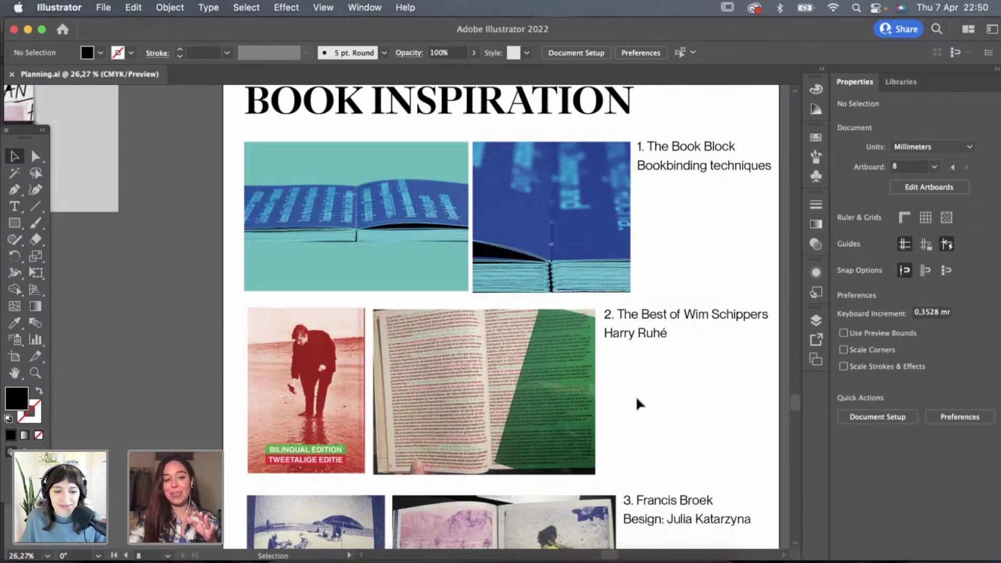
pyautogui.scroll(5, 510, 381)
pyautogui.hscroll(-2, 509, 380)
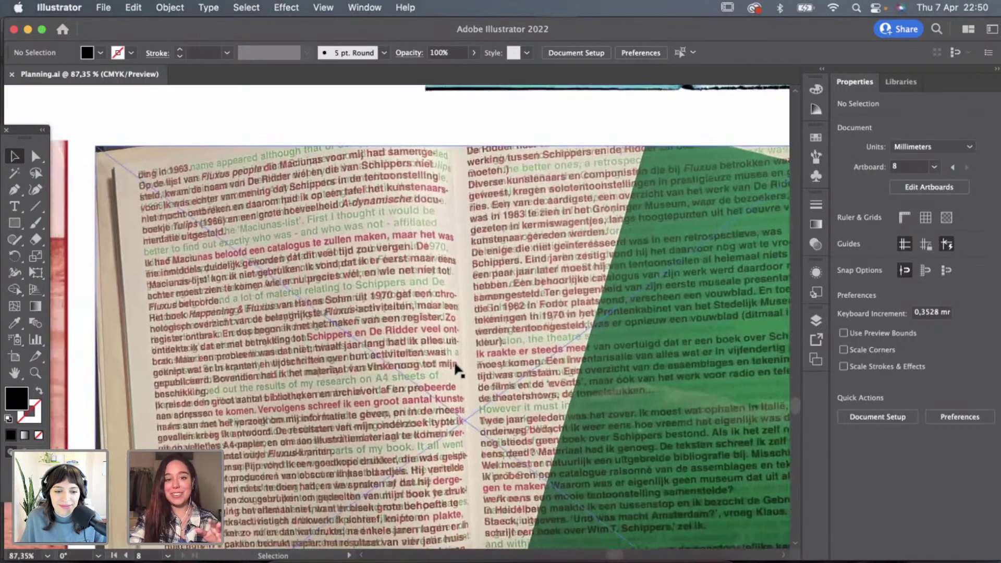
pyautogui.scroll(2, 436, 349)
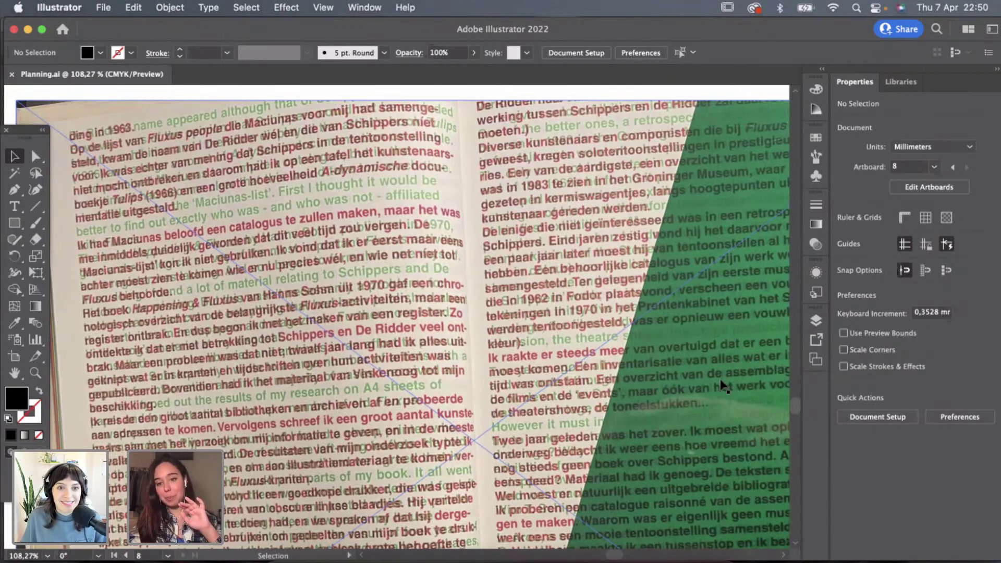
pyautogui.scroll(-2, 724, 386)
pyautogui.scroll(-1, 724, 386)
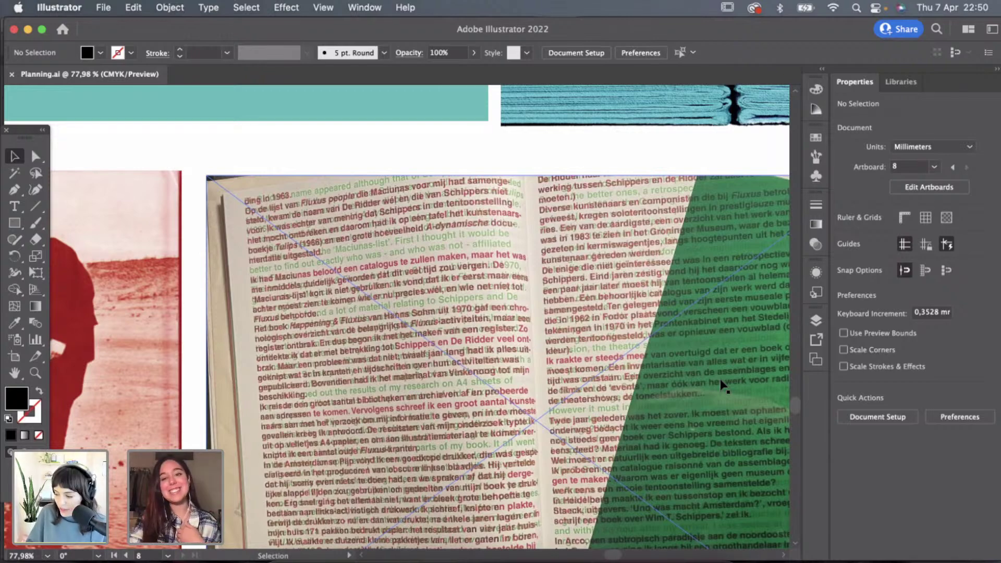
pyautogui.scroll(-3, 721, 386)
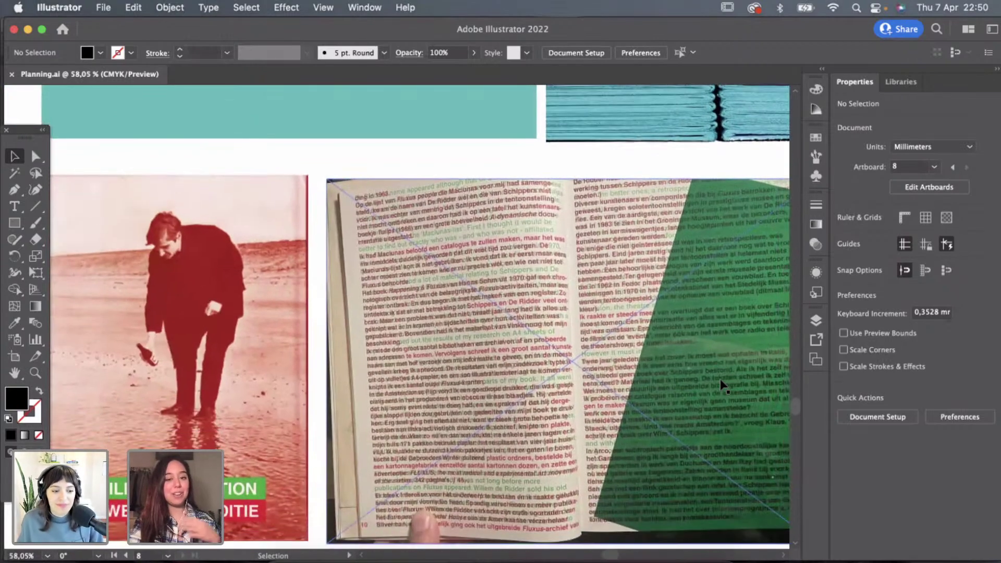
pyautogui.scroll(-3, 721, 386)
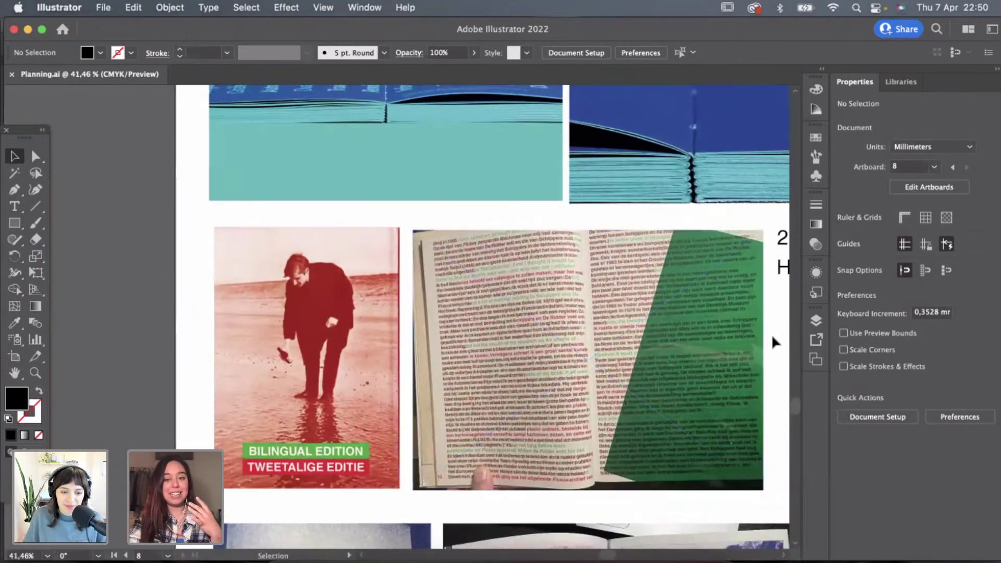
pyautogui.hscroll(2, 773, 342)
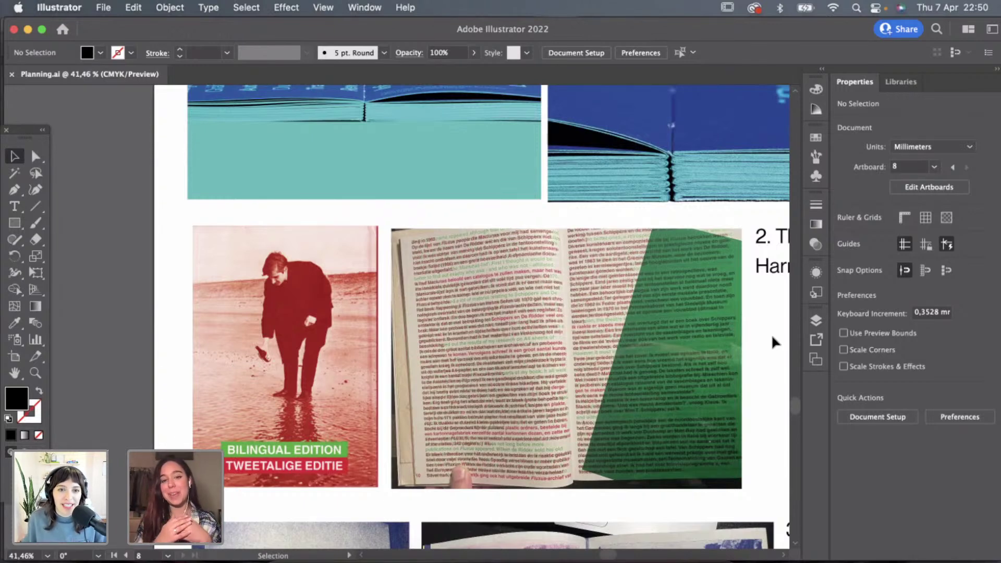
pyautogui.scroll(-3, 774, 341)
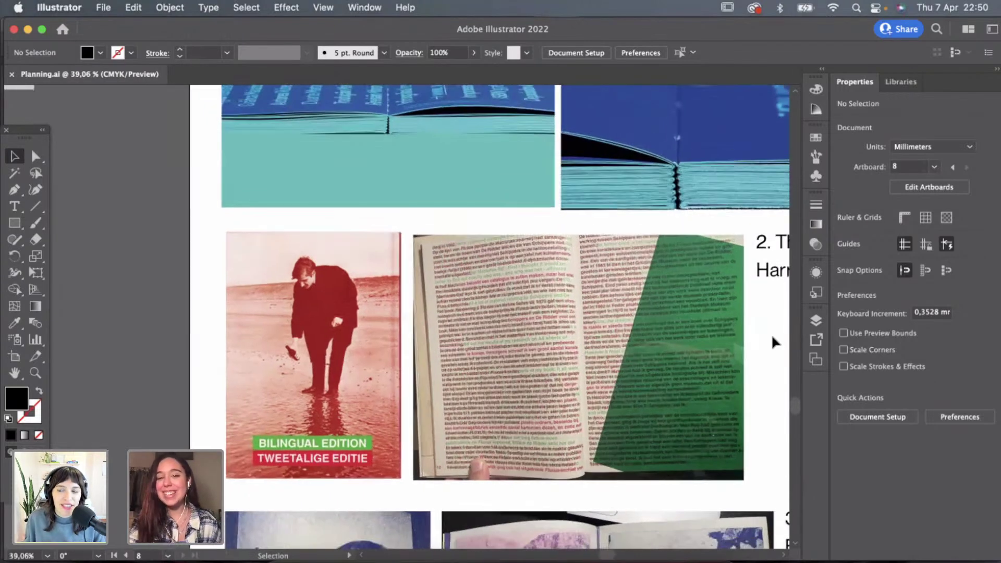
pyautogui.hscroll(2, 774, 342)
pyautogui.scroll(-1, 773, 341)
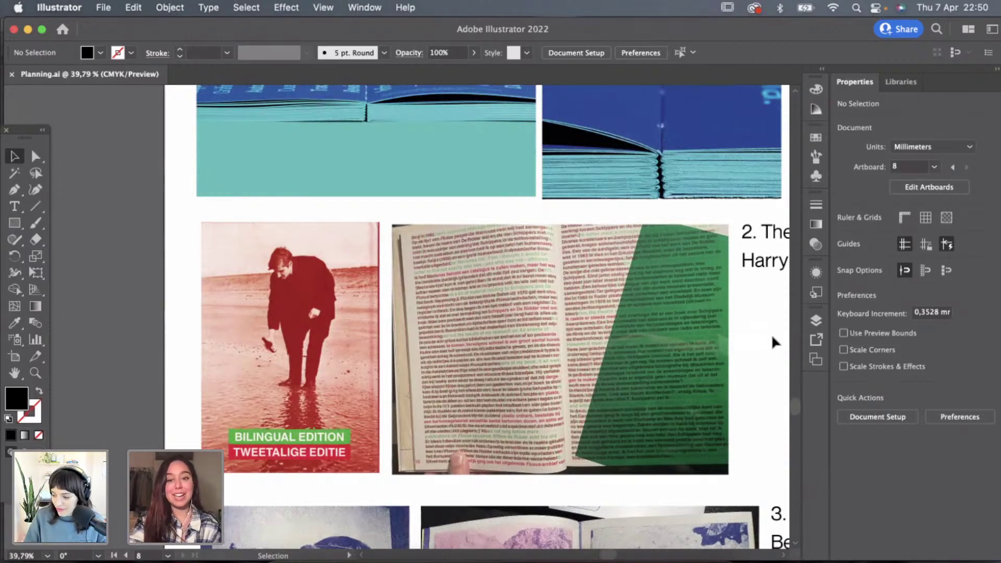
pyautogui.scroll(-3, 774, 342)
pyautogui.hscroll(2, 774, 341)
pyautogui.scroll(-1, 773, 342)
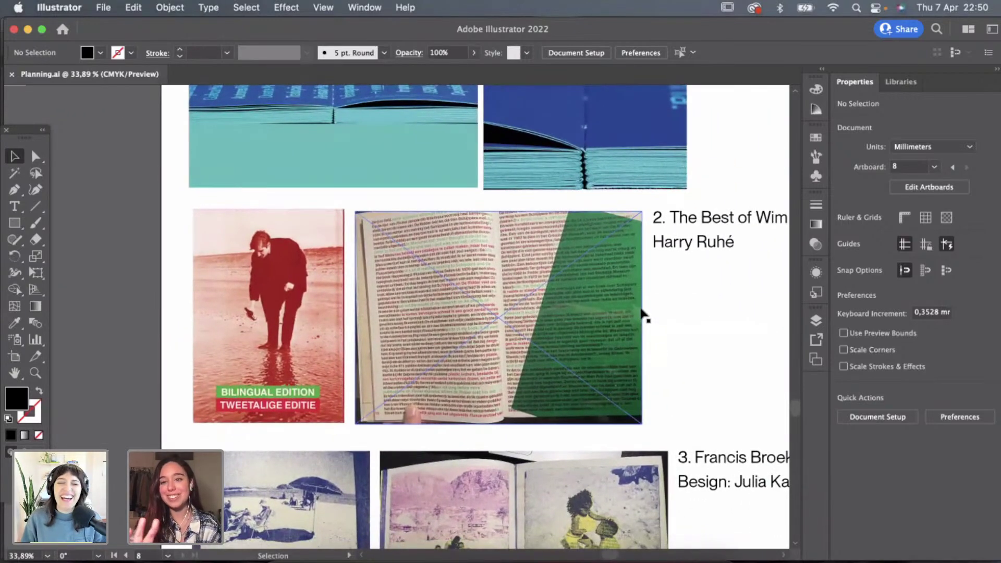
# Examine the third book reference's coloured beach photo spread on the BOOK INSPIRATION artboard.
pyautogui.scroll(-3, 664, 330)
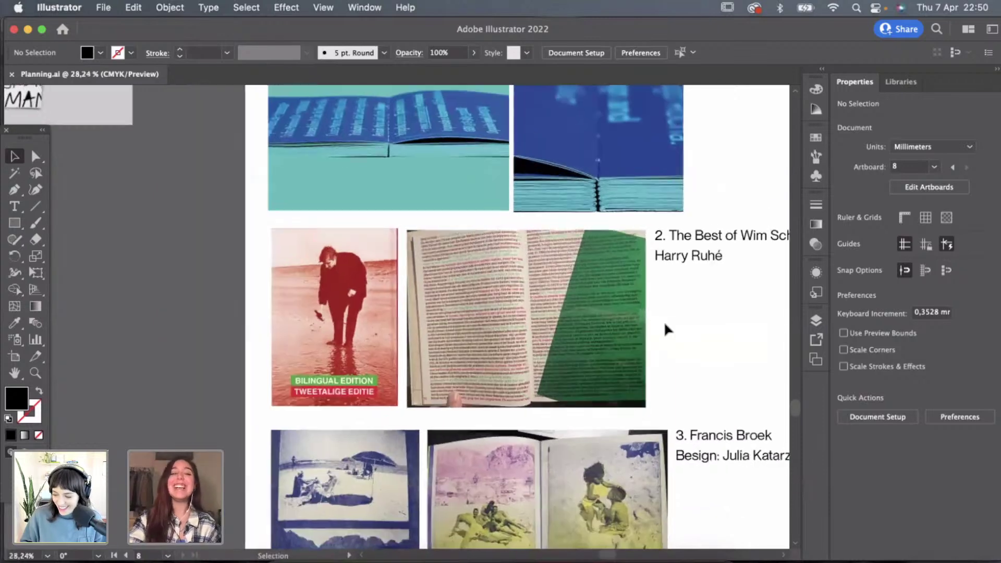
pyautogui.scroll(-3, 700, 304)
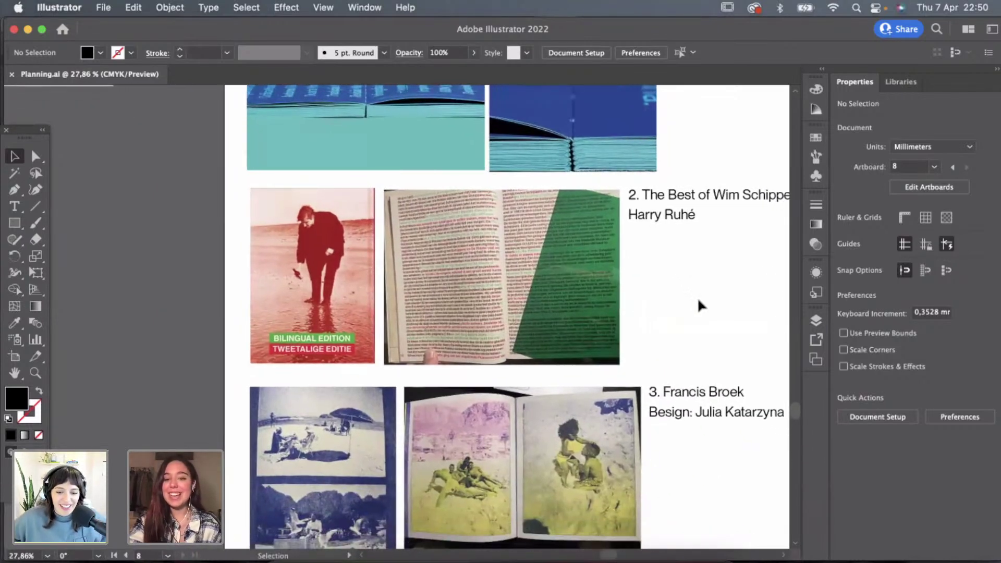
pyautogui.scroll(-5, 700, 306)
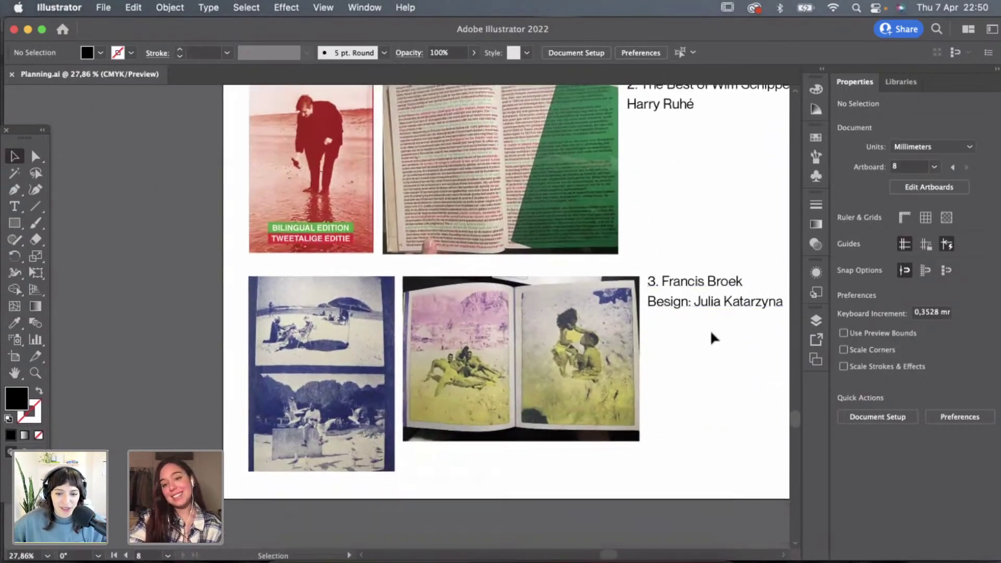
pyautogui.scroll(-1, 666, 337)
pyautogui.scroll(5, 650, 340)
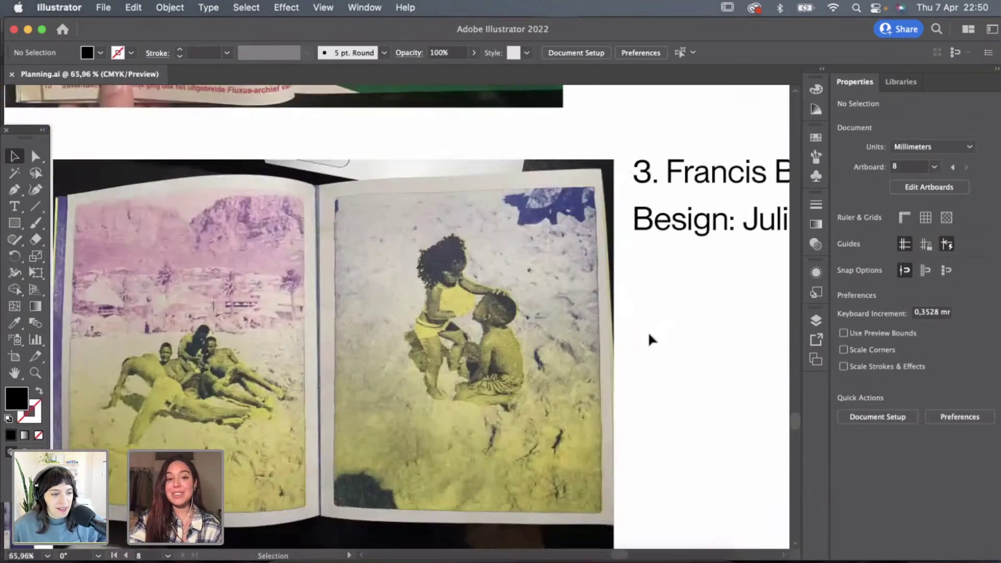
# Examine the halftone figures and the yellow, violet and blue overprinting in the third book reference's beach spread up close.
pyautogui.hscroll(-2, 651, 340)
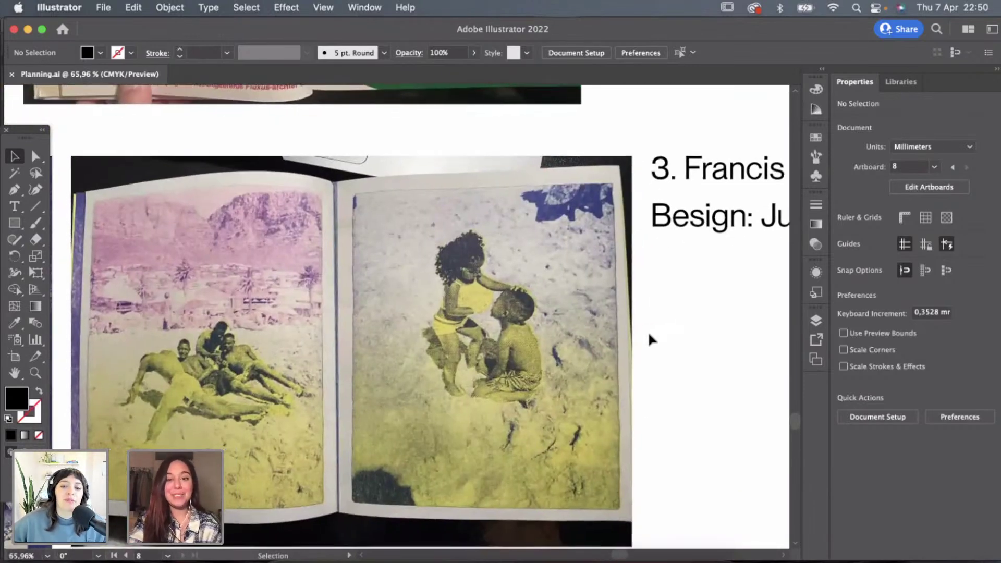
pyautogui.scroll(3, 706, 351)
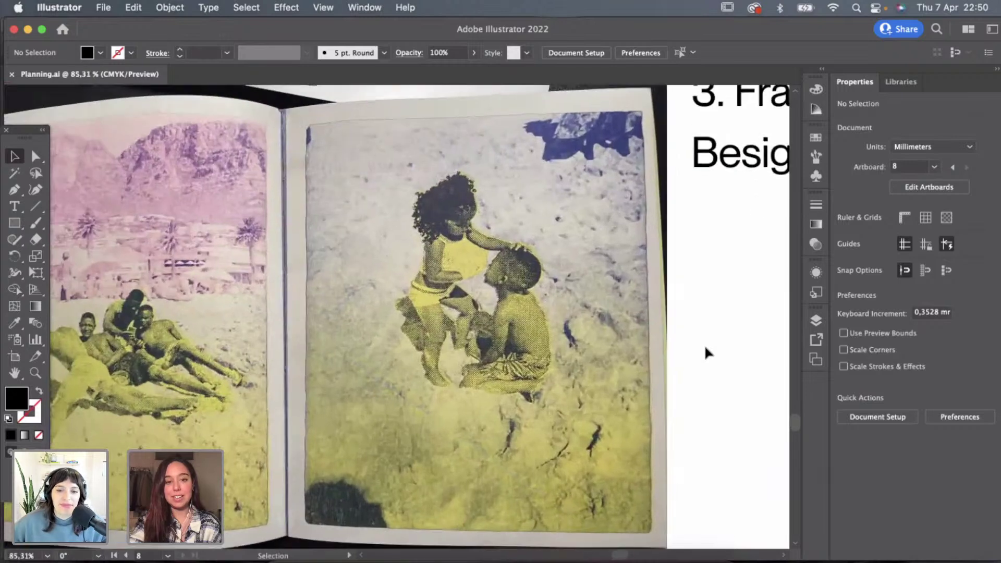
pyautogui.hscroll(-1, 706, 353)
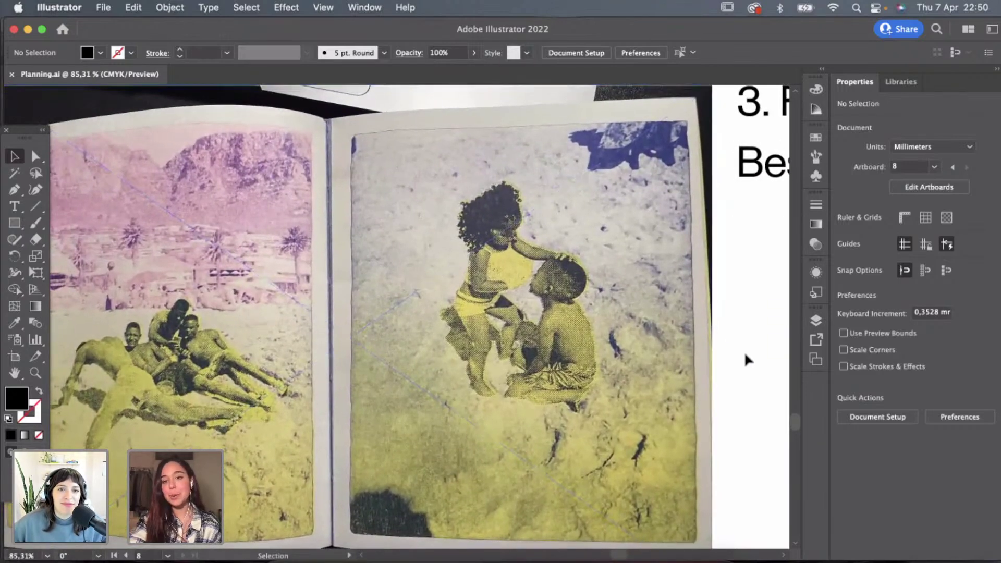
pyautogui.hscroll(-2, 748, 360)
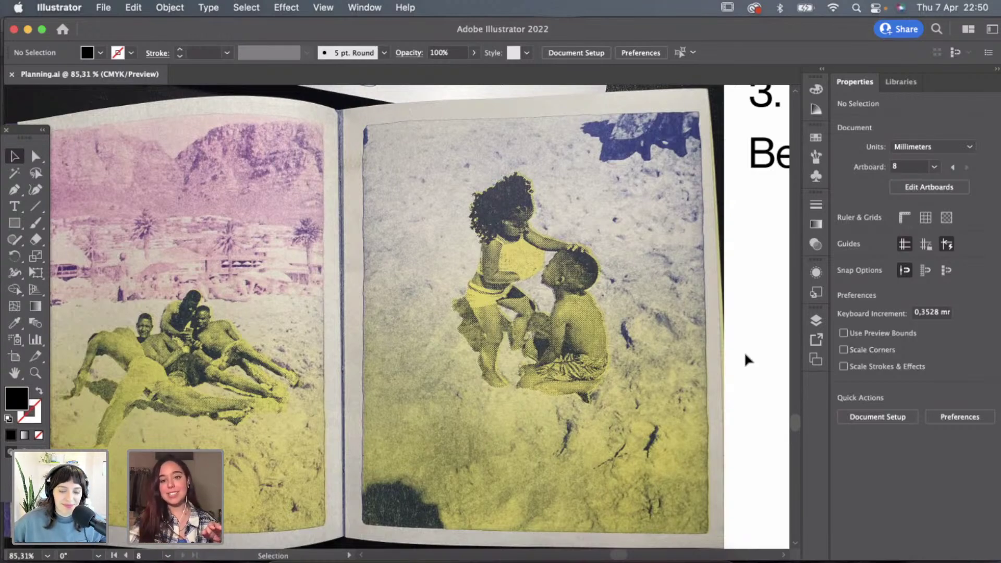
pyautogui.scroll(-2, 748, 358)
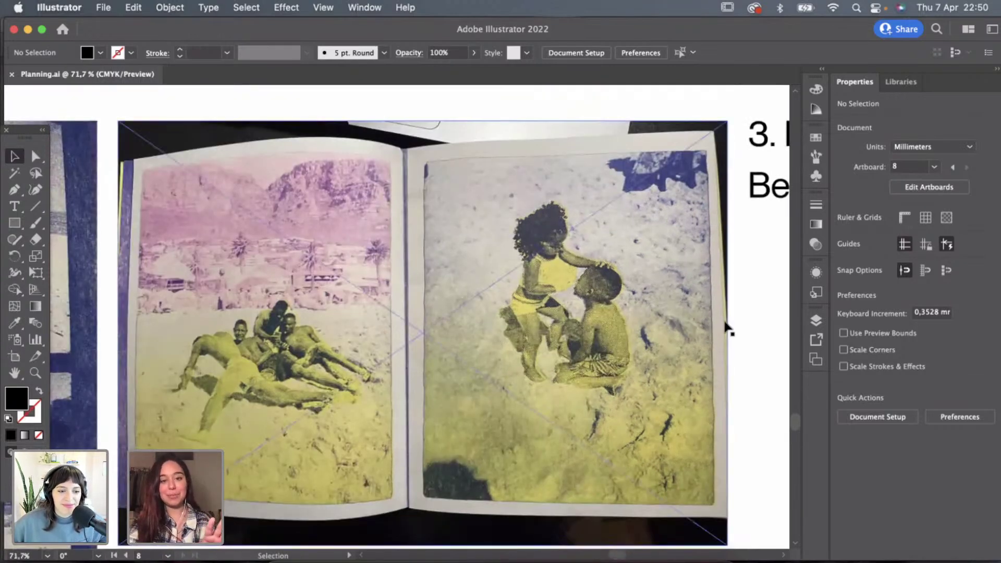
pyautogui.scroll(1, 745, 308)
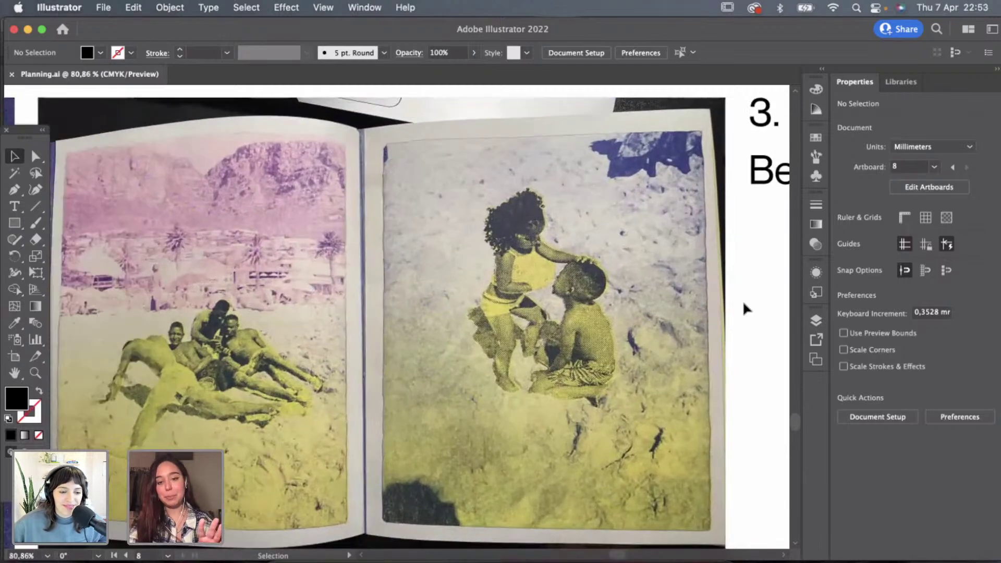
pyautogui.scroll(1, 744, 309)
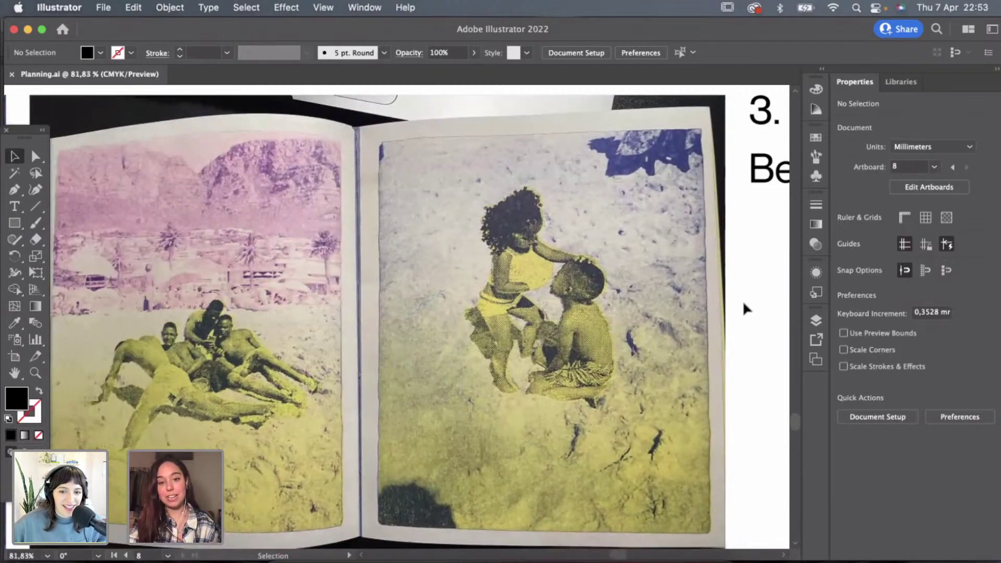
pyautogui.scroll(5, 747, 310)
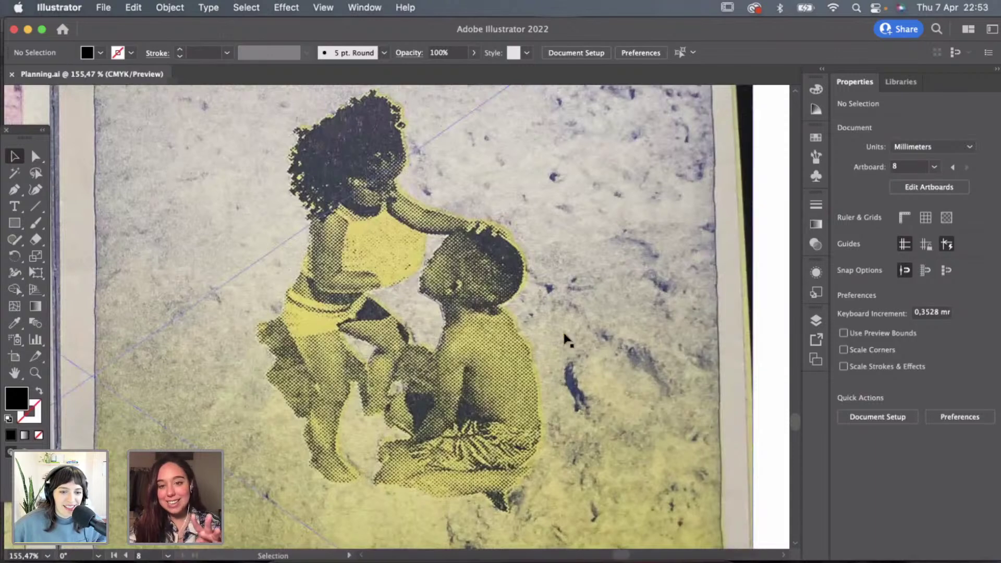
pyautogui.scroll(-2, 524, 307)
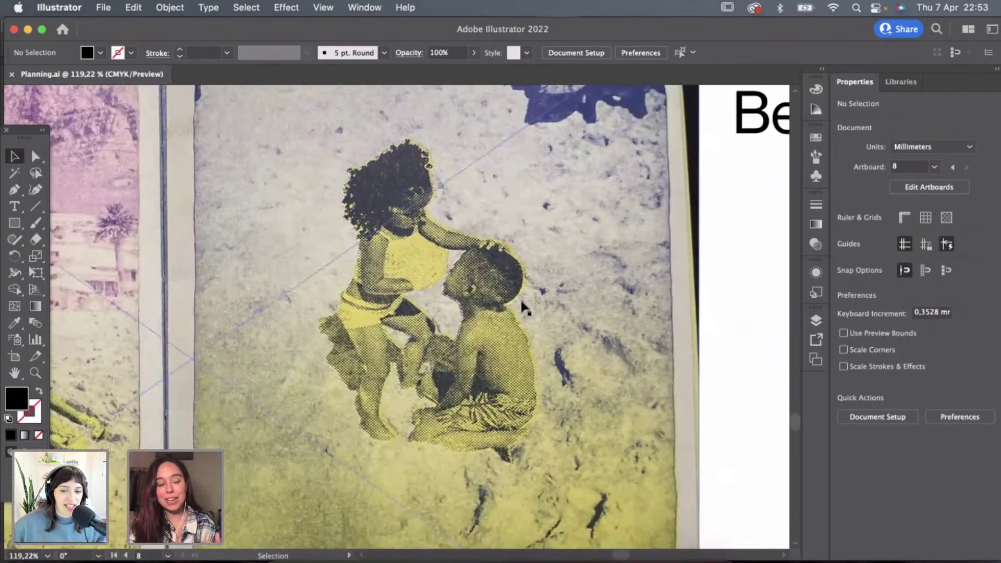
pyautogui.scroll(-2, 699, 313)
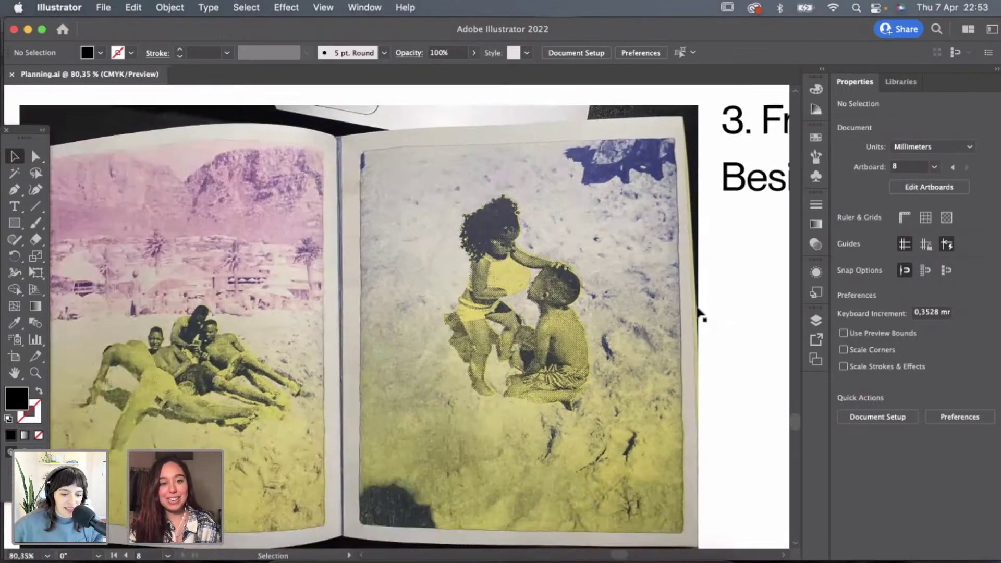
pyautogui.scroll(-2, 700, 314)
pyautogui.scroll(-3, 482, 321)
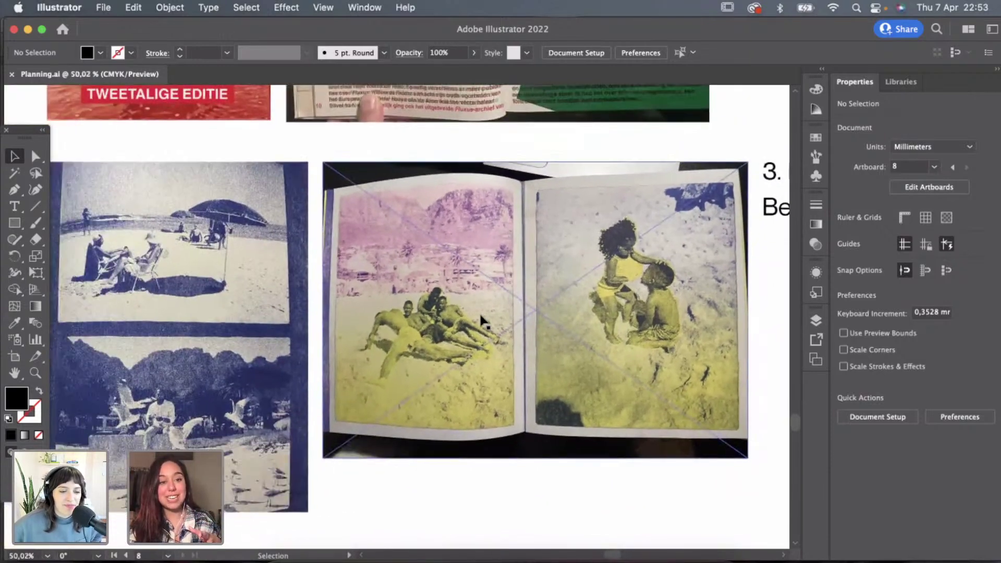
# Examine the two blue monochrome beach and seagull photos of the third book reference and compare them with its coloured spread.
pyautogui.hscroll(-2, 482, 320)
pyautogui.scroll(2, 208, 329)
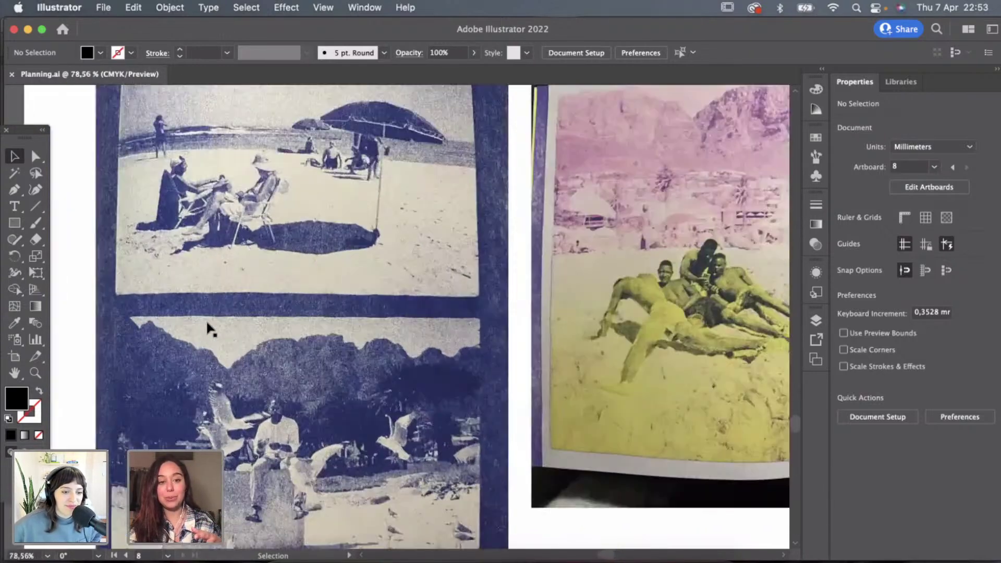
pyautogui.scroll(2, 210, 328)
pyautogui.scroll(-1, 358, 413)
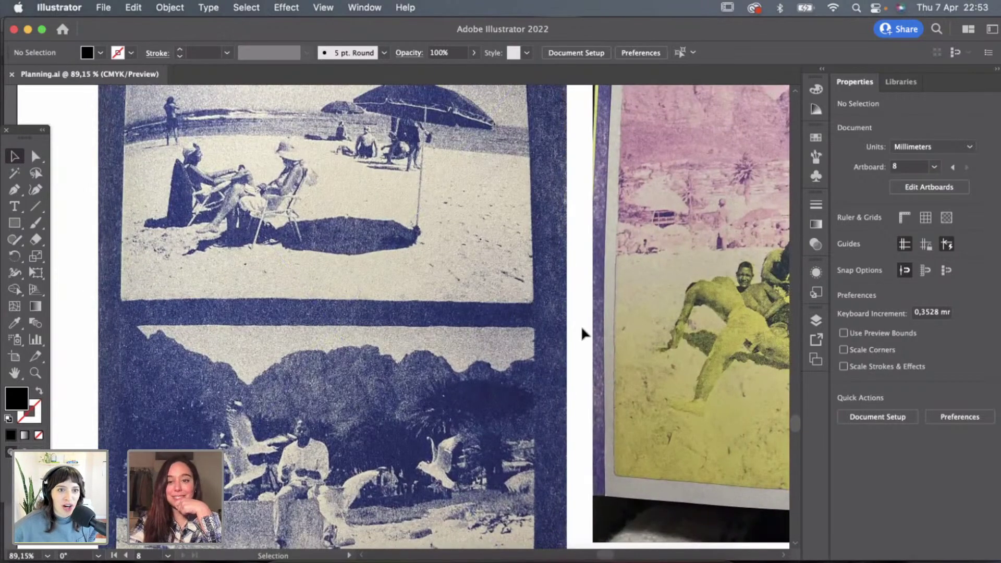
pyautogui.scroll(-1, 584, 334)
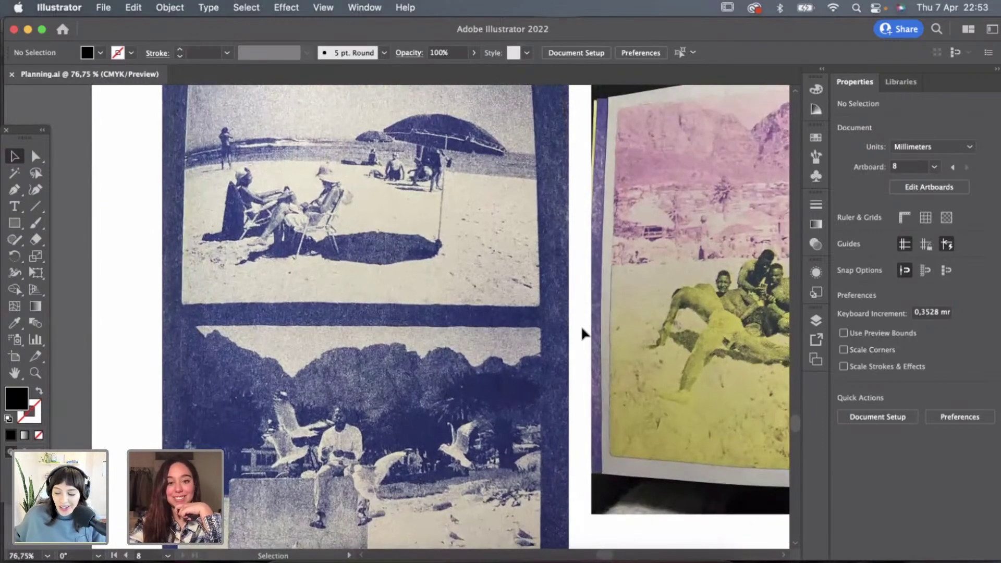
pyautogui.scroll(1, 584, 334)
pyautogui.scroll(-2, 584, 334)
pyautogui.scroll(1, 583, 331)
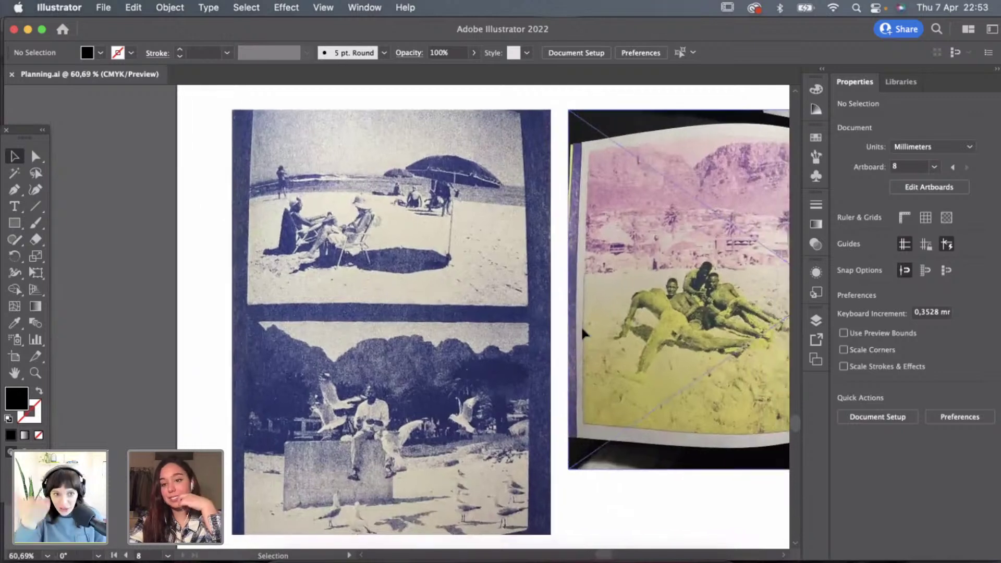
pyautogui.scroll(-2, 583, 331)
pyautogui.scroll(-1, 583, 334)
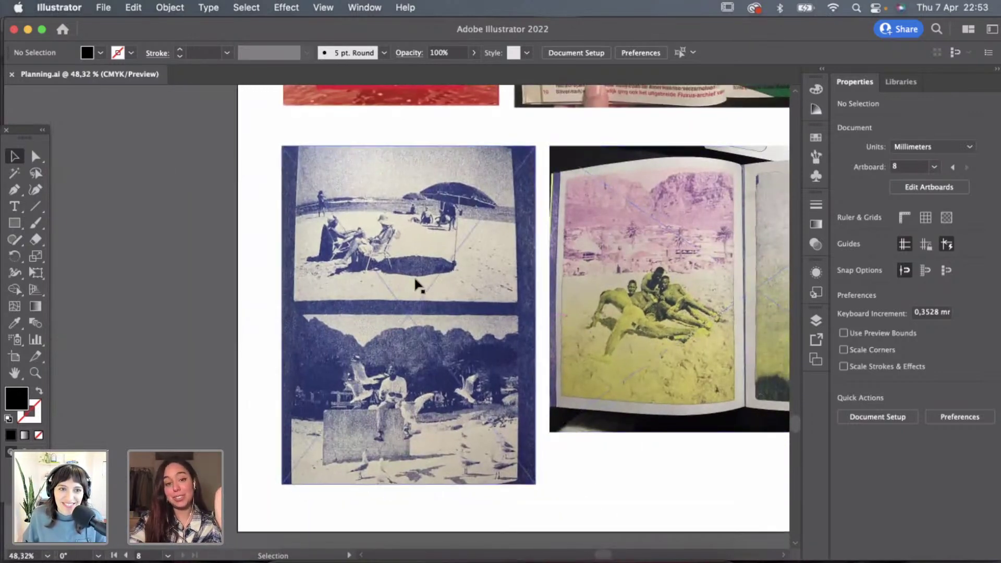
pyautogui.scroll(2, 416, 284)
pyautogui.scroll(-4, 416, 284)
pyautogui.scroll(5, 588, 279)
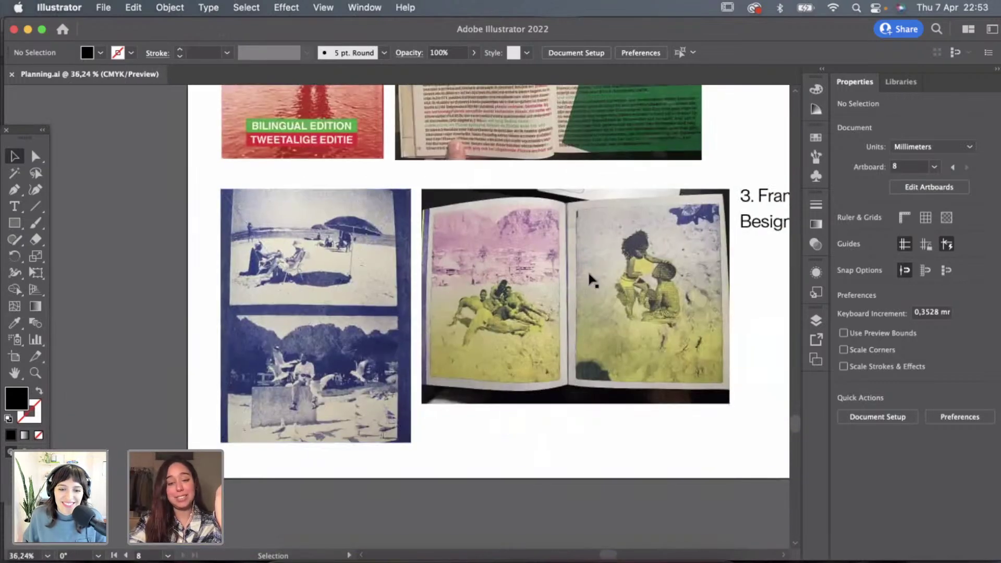
pyautogui.scroll(-1, 615, 294)
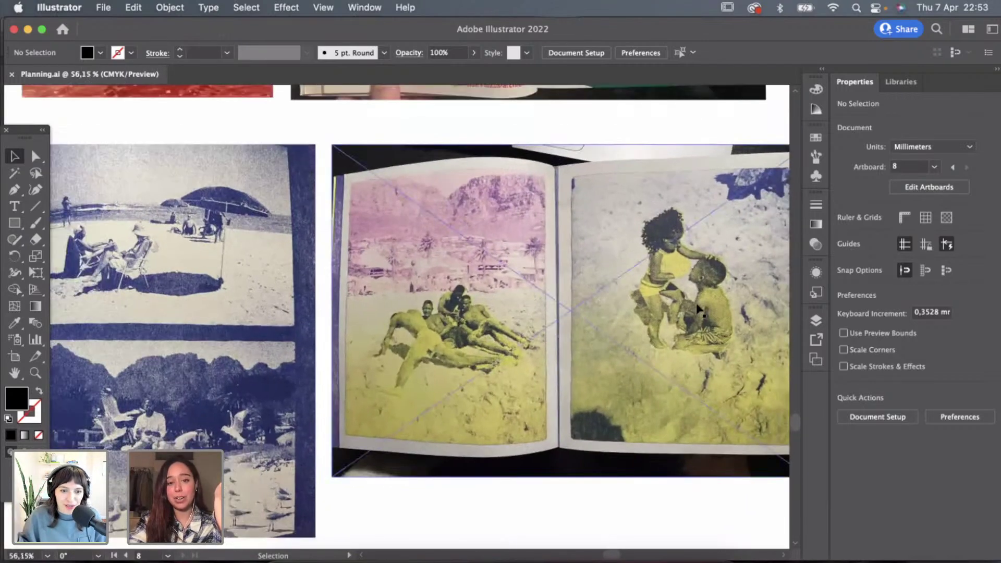
# Review all three book references together on the full BOOK INSPIRATION artboard.
pyautogui.scroll(-4, 597, 505)
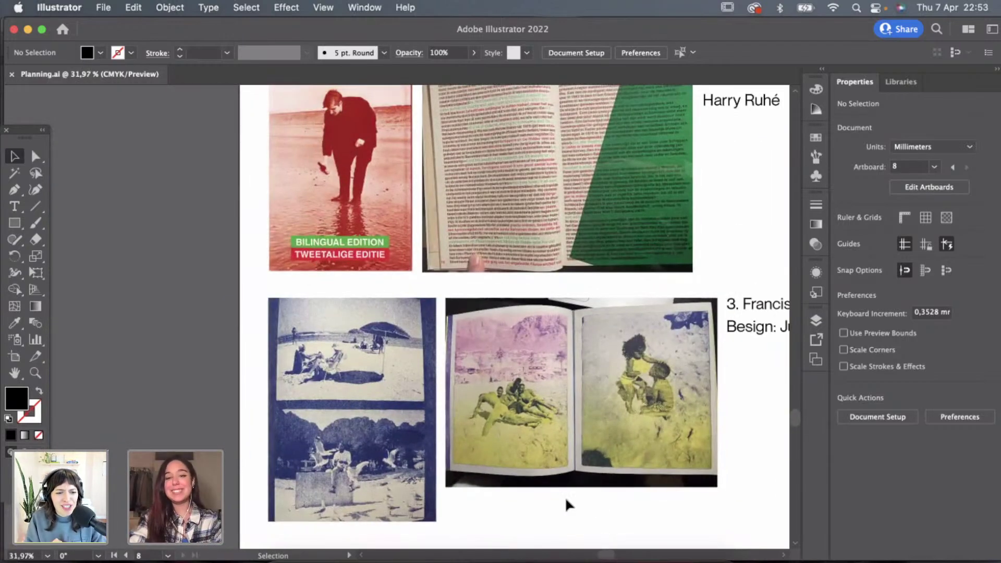
pyautogui.scroll(-4, 566, 501)
pyautogui.scroll(2, 566, 505)
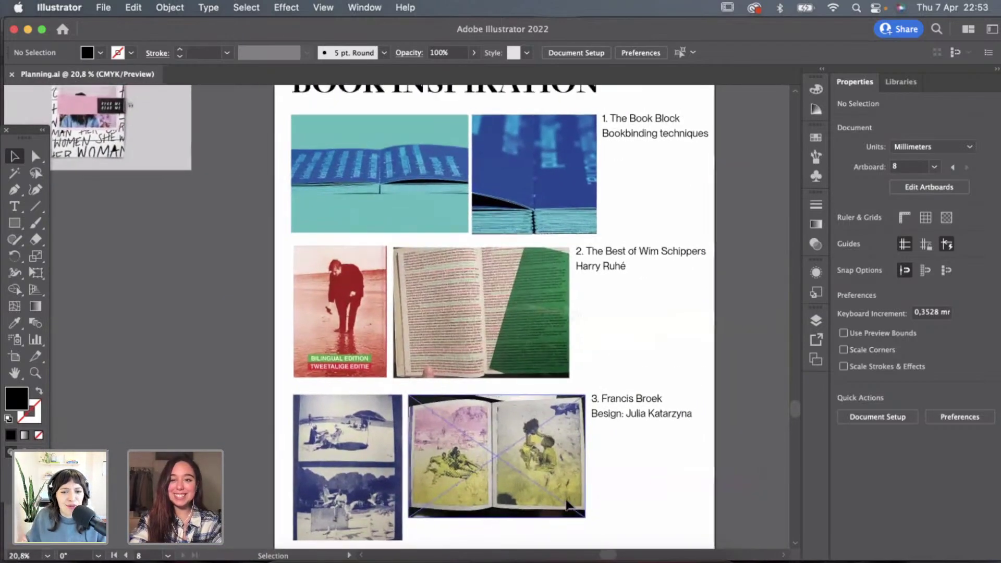
pyautogui.scroll(-2, 573, 470)
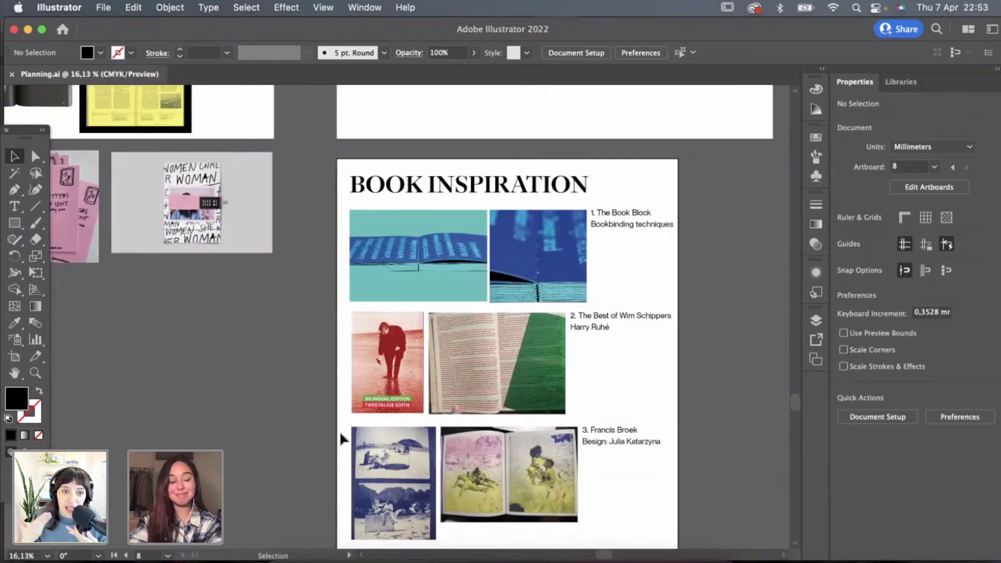
pyautogui.scroll(-1, 298, 394)
pyautogui.scroll(-2, 295, 394)
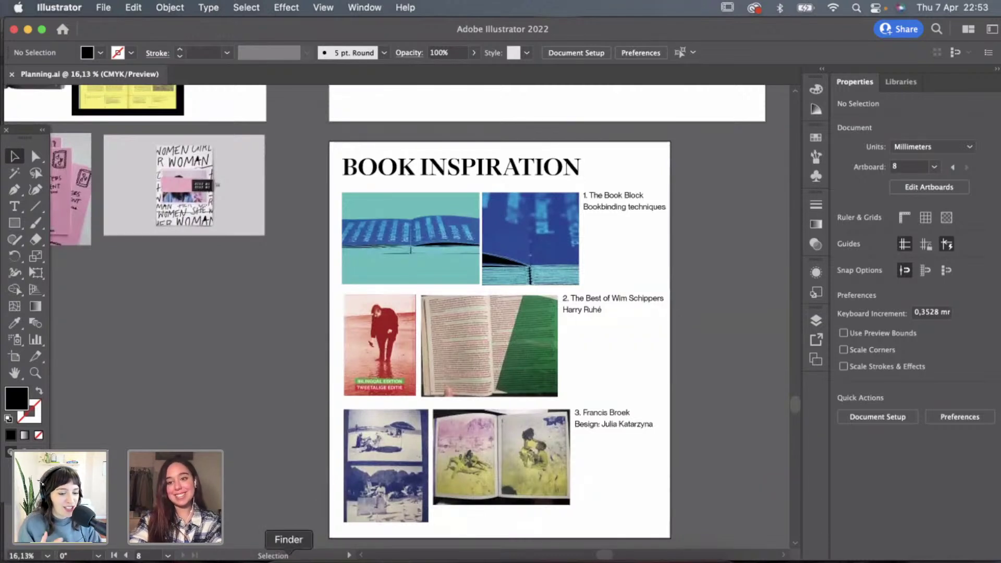
# Switch to the RHYTHM folder in Finder and arrange Perform.png, Perform7.png, Perform8.png and Perform9.png into two tidy rows of thumbnails.
pyautogui.click(288, 558)
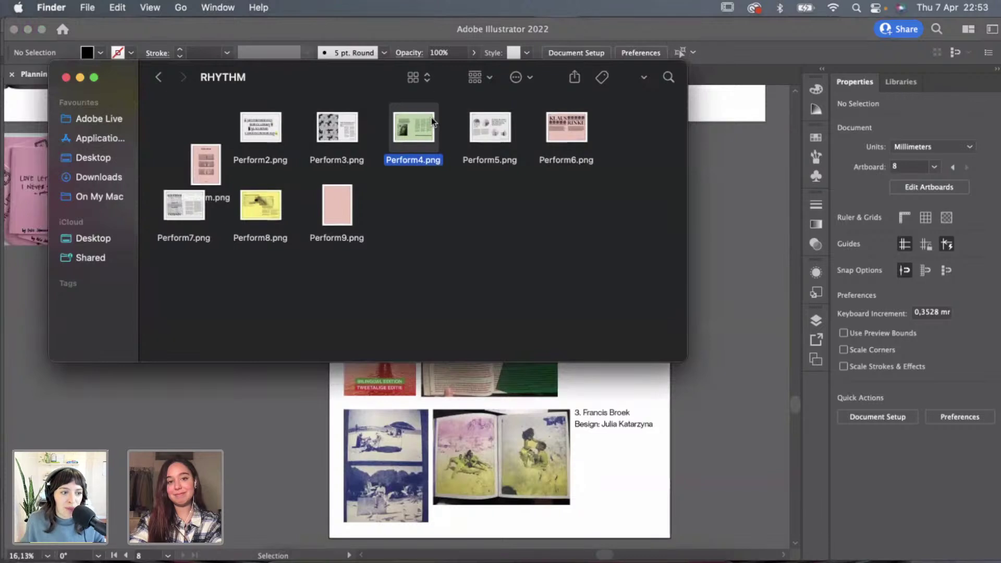
pyautogui.moveTo(442, 78); pyautogui.dragTo(468, 105)
pyautogui.click(475, 208)
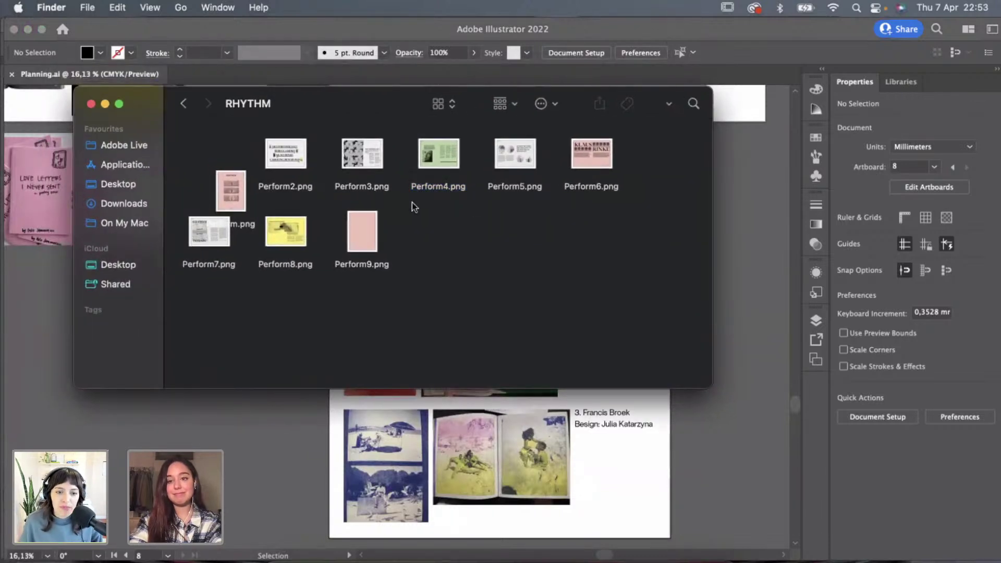
pyautogui.moveTo(233, 190); pyautogui.dragTo(233, 157)
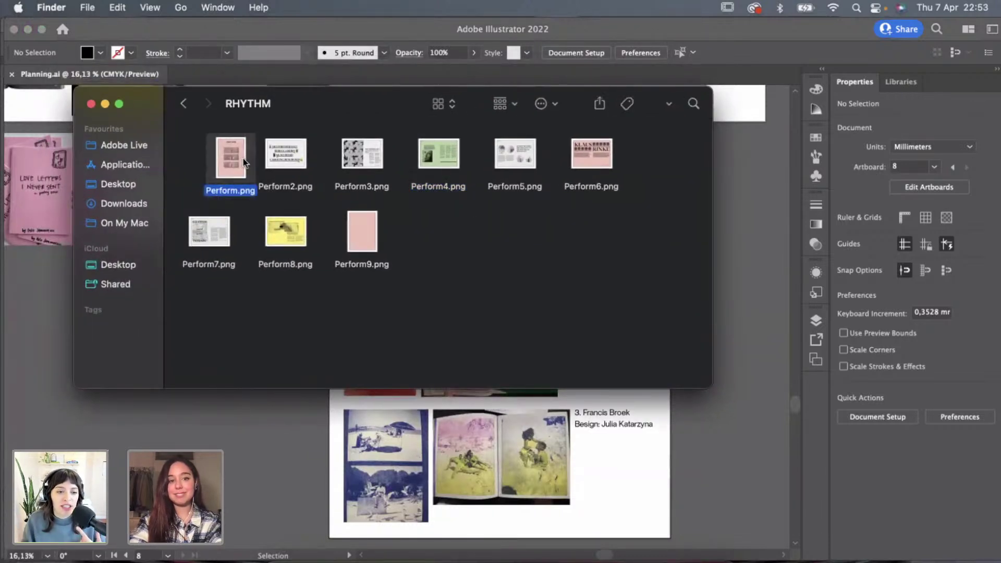
pyautogui.moveTo(365, 234); pyautogui.dragTo(418, 232)
pyautogui.moveTo(295, 234); pyautogui.dragTo(332, 232)
pyautogui.click(280, 228)
pyautogui.click(208, 232)
pyautogui.moveTo(209, 232); pyautogui.dragTo(257, 232)
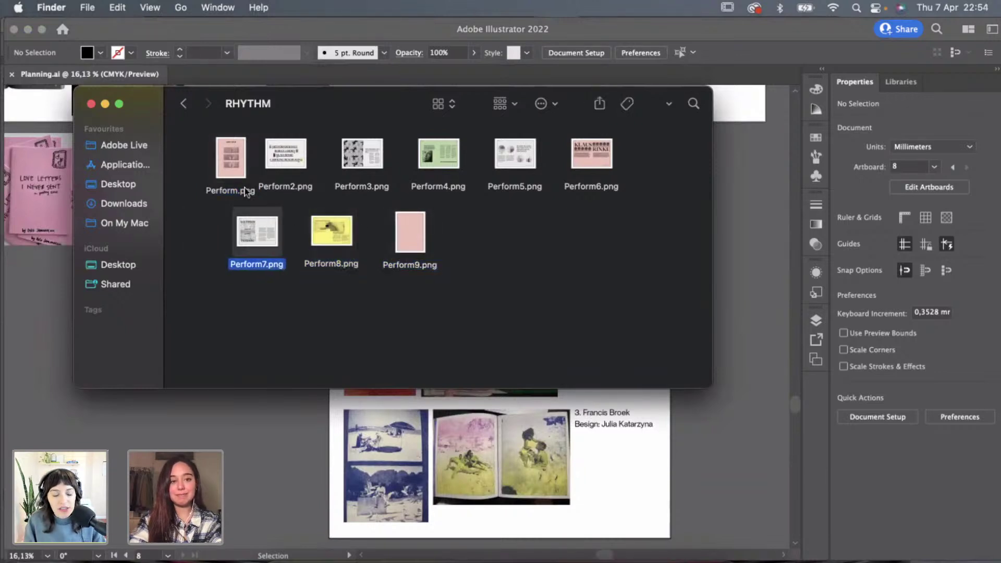
# Go back to the Adobe Live folder, shift the RHYTHM folder slightly, and open the Final folder inside Images.
pyautogui.click(183, 103)
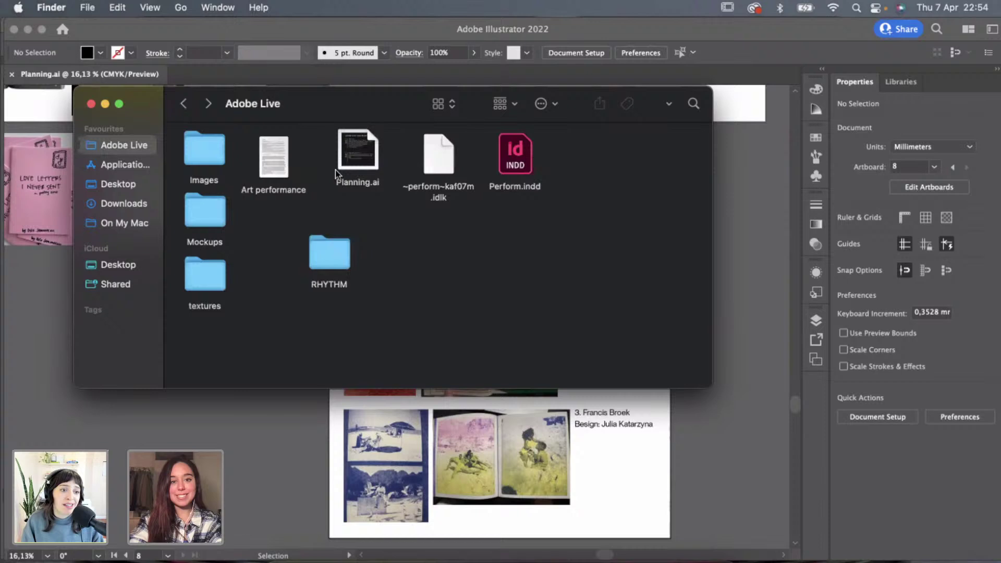
pyautogui.doubleClick(332, 258)
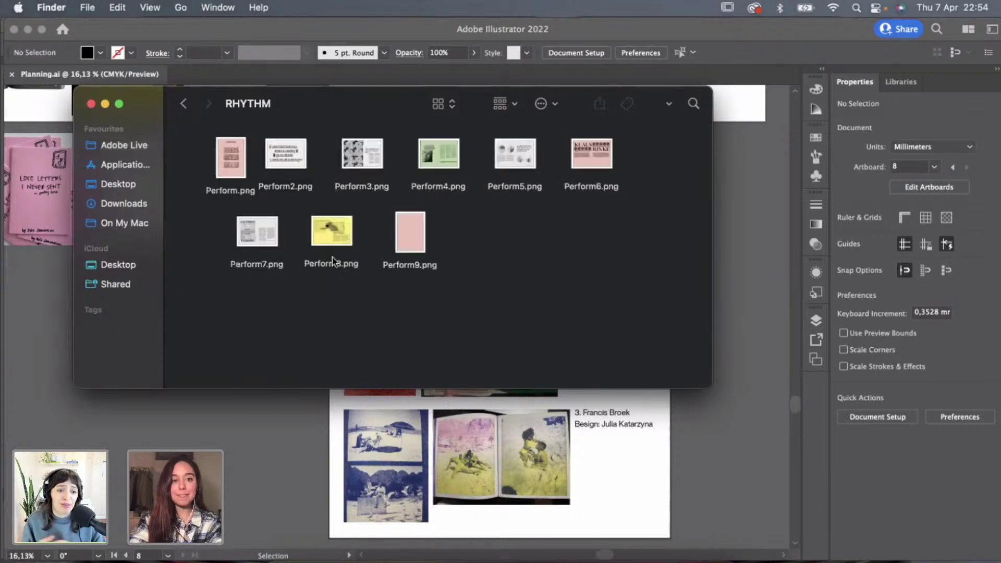
pyautogui.click(184, 103)
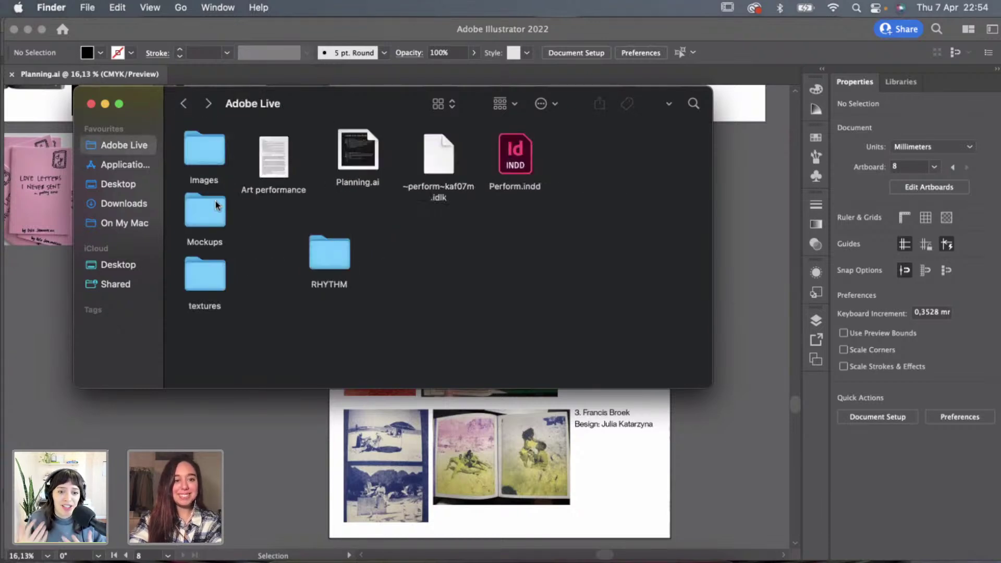
pyautogui.moveTo(329, 253); pyautogui.dragTo(349, 251)
pyautogui.doubleClick(213, 155)
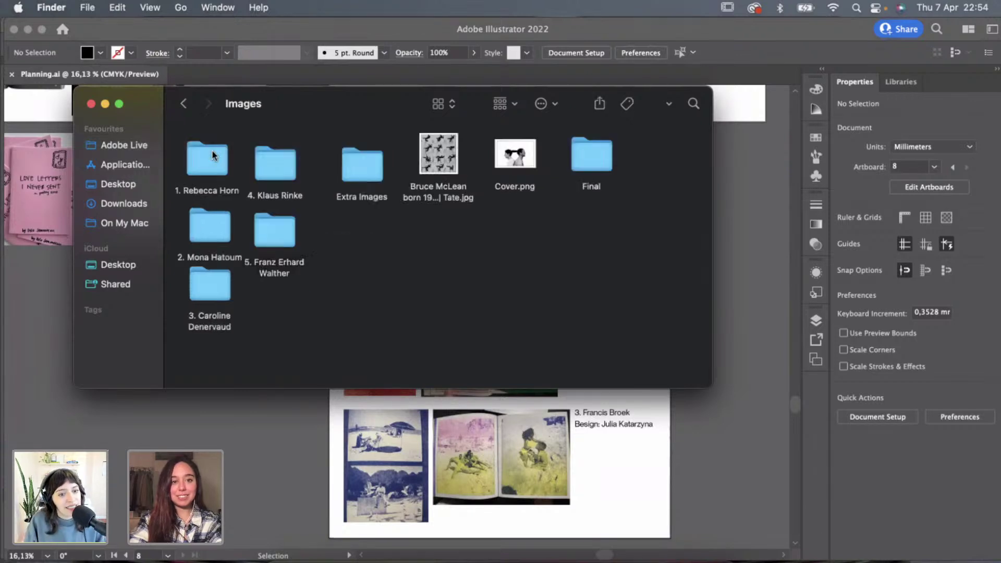
pyautogui.click(586, 156)
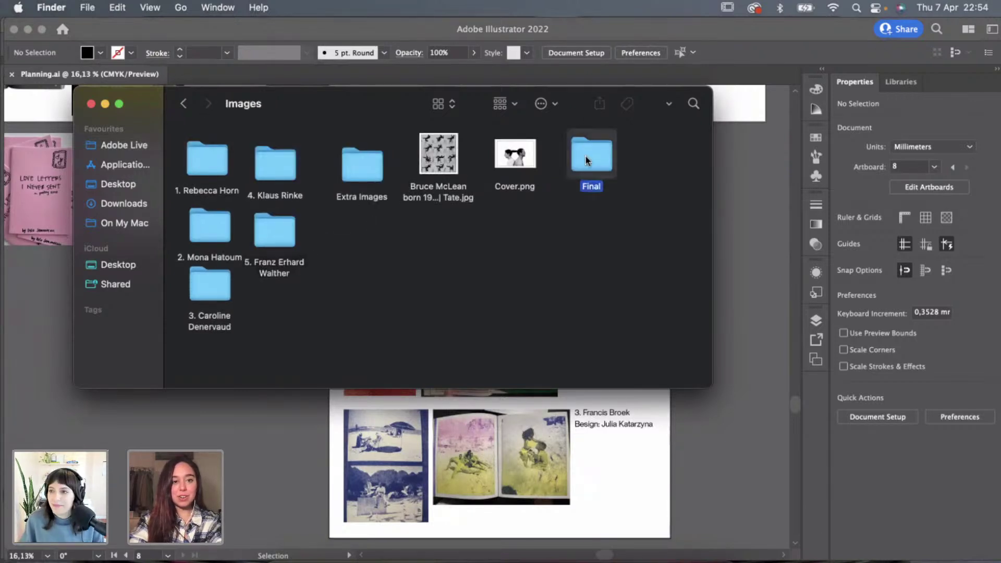
pyautogui.doubleClick(586, 155)
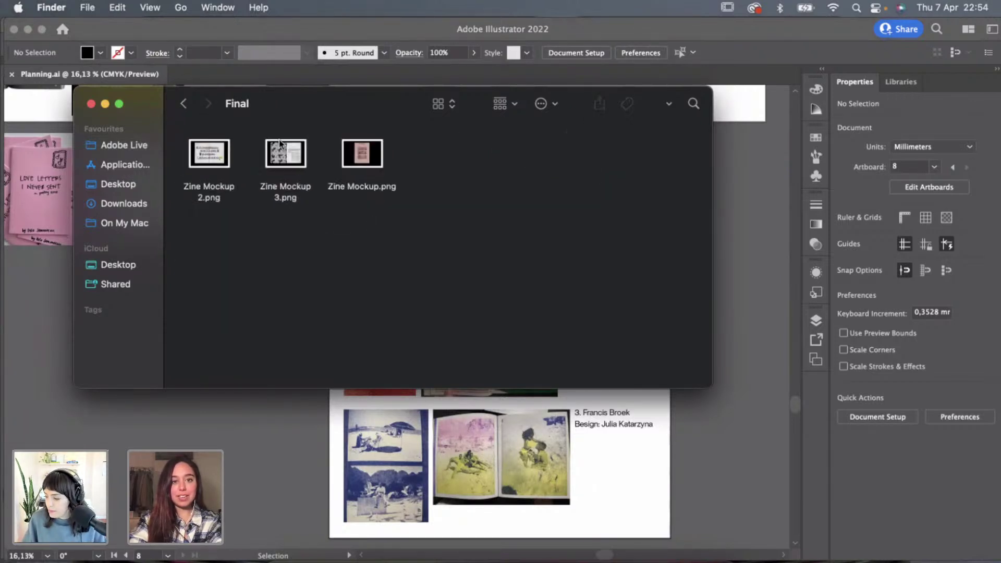
# Preview the exported mockups Zine Mockup.png, Zine Mockup 3.png and Zine Mockup 2.png one after another.
pyautogui.click(354, 160)
pyautogui.press('space')
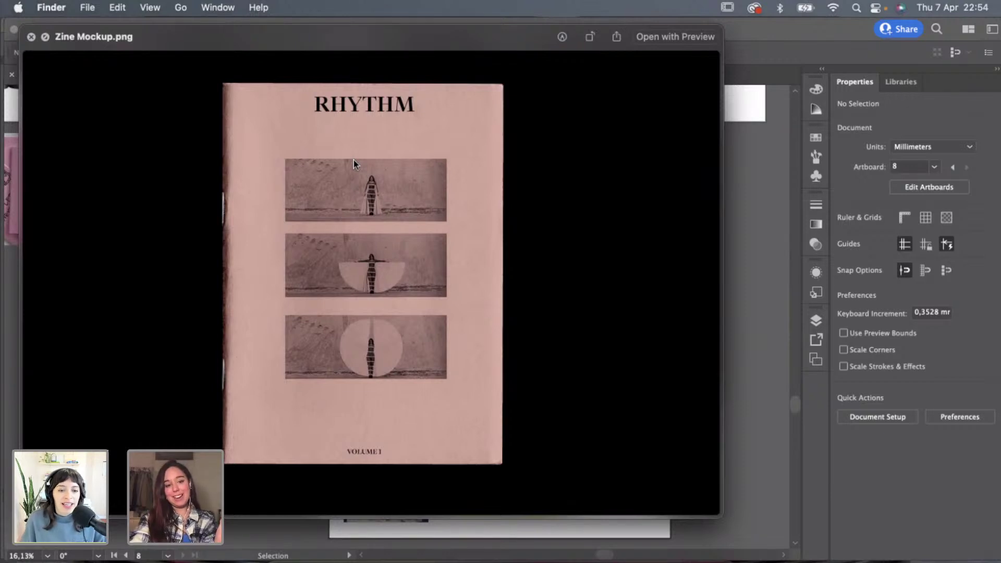
pyautogui.press('Left')
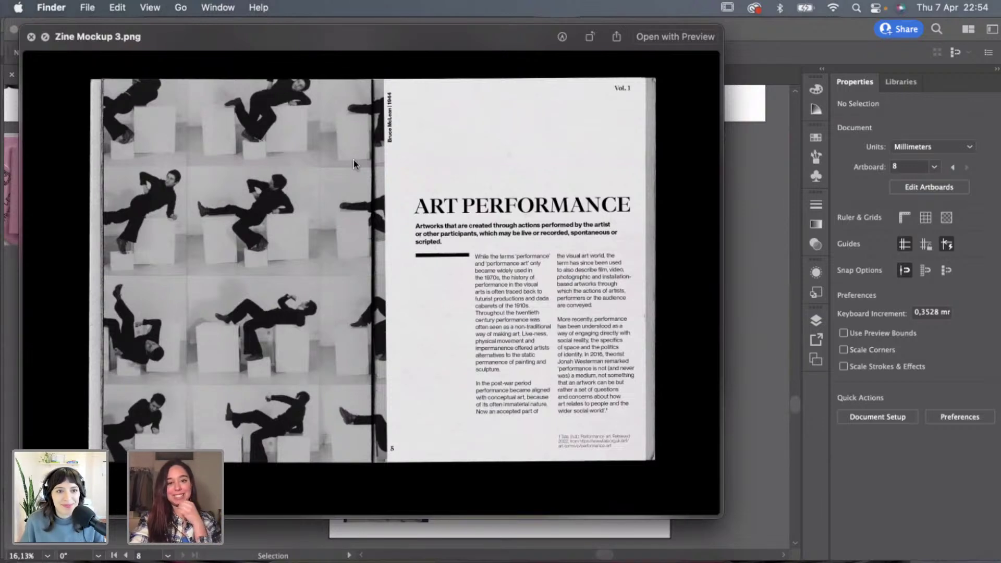
pyautogui.press('Left')
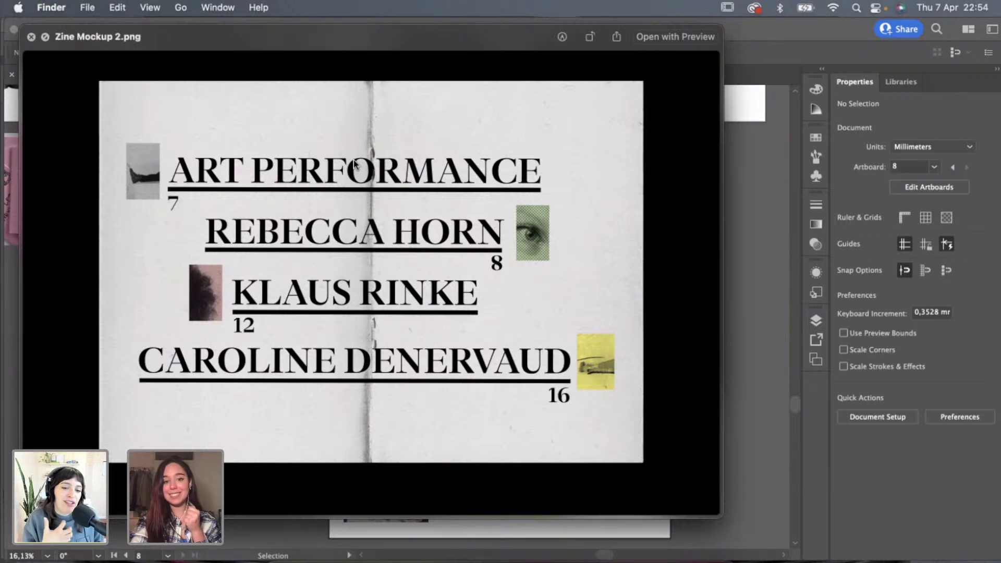
# Close the Zine Mockup 2.png preview, go back to the Adobe Live folder and open the RHYTHM folder.
pyautogui.press('space')
pyautogui.press('space')
pyautogui.press('space')
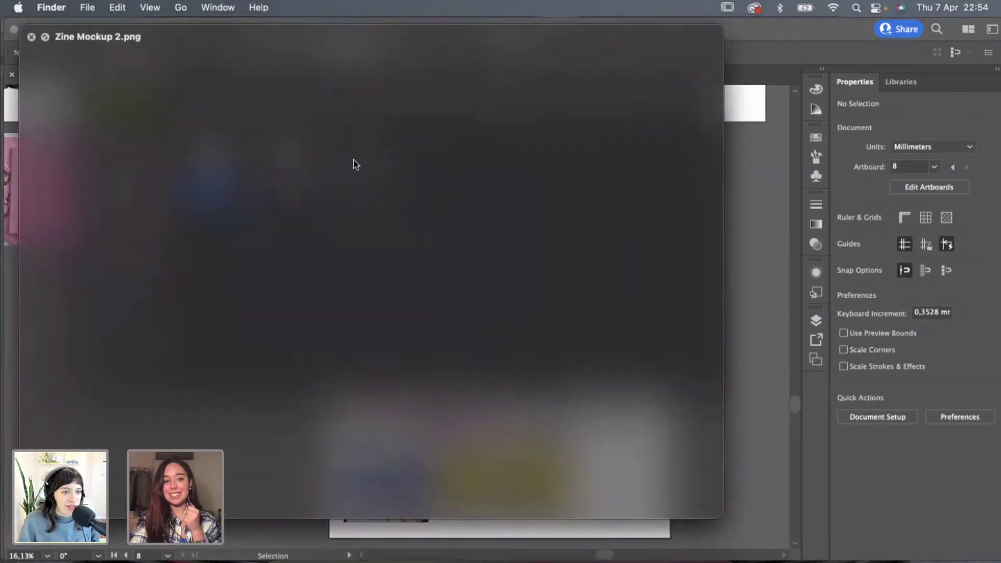
pyautogui.click(183, 103)
pyautogui.click(183, 104)
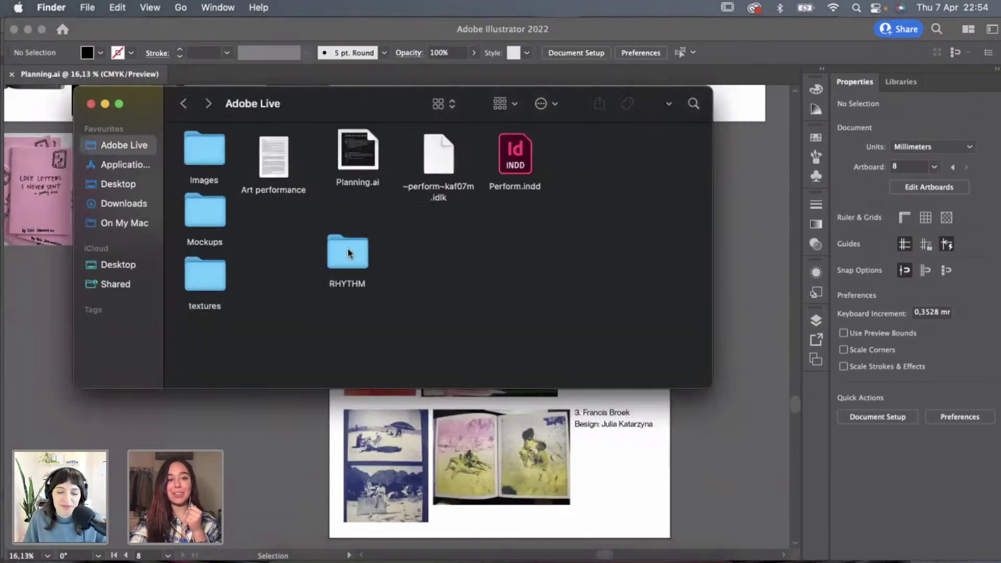
pyautogui.doubleClick(359, 252)
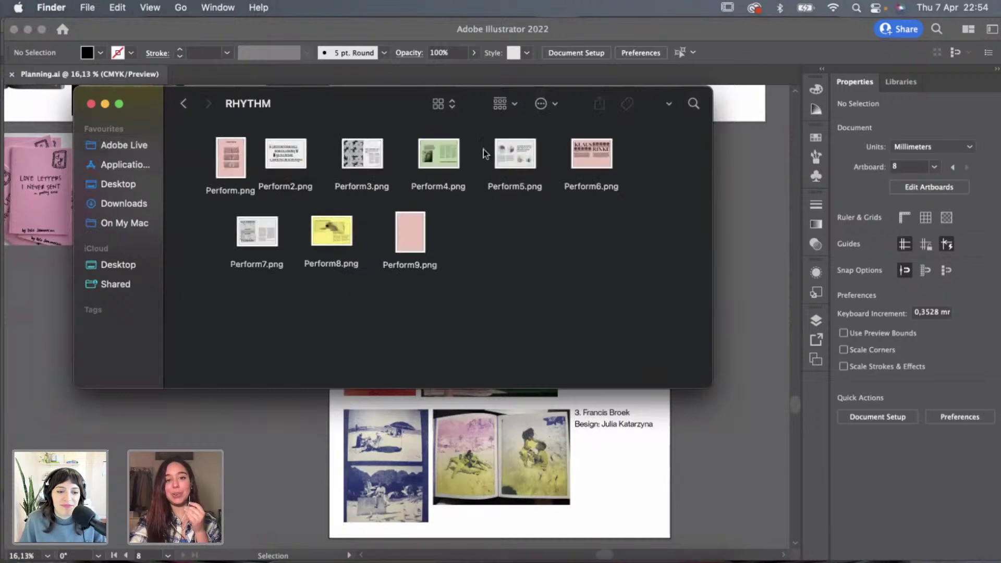
# Preview the exported spreads Perform3.png, Perform4.png, Perform5.png and Perform6.png one after another.
pyautogui.click(286, 152)
pyautogui.click(377, 161)
pyautogui.press('space')
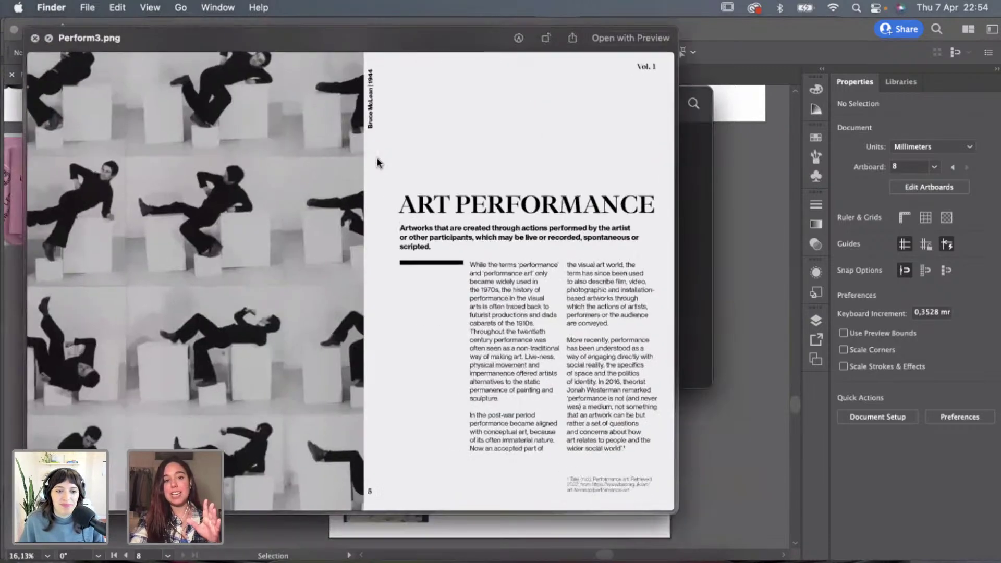
pyautogui.press('Right')
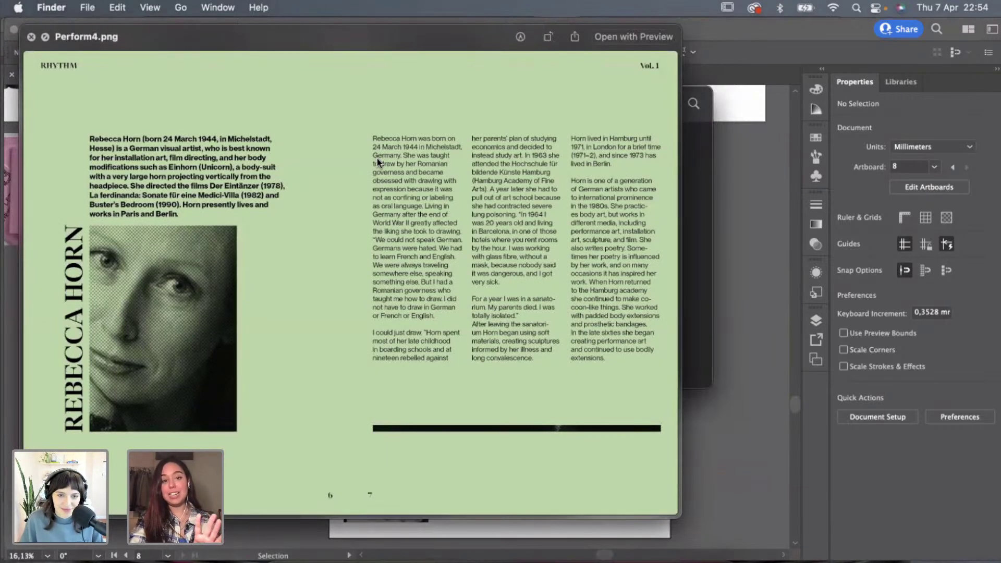
pyautogui.press('Right')
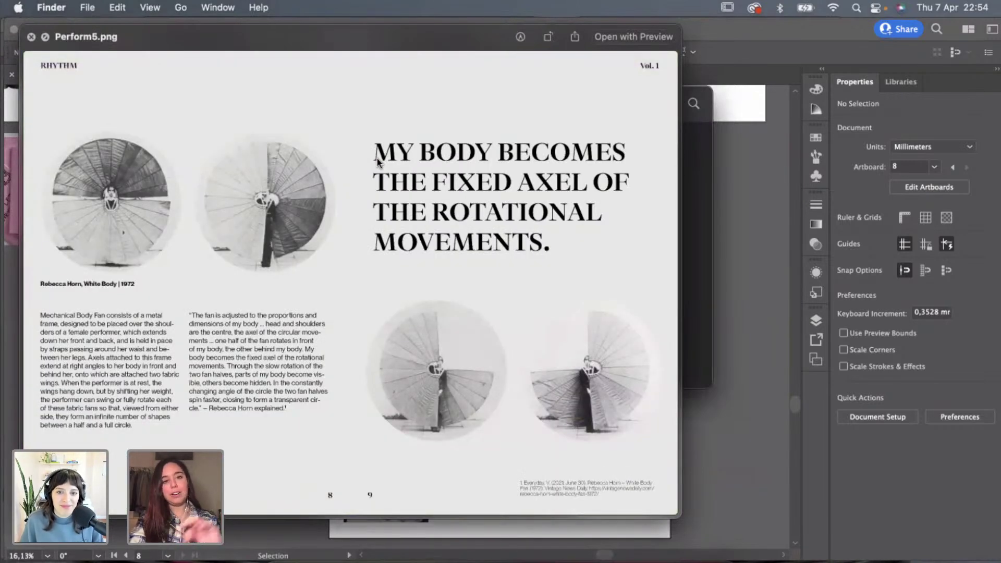
pyautogui.press('Right')
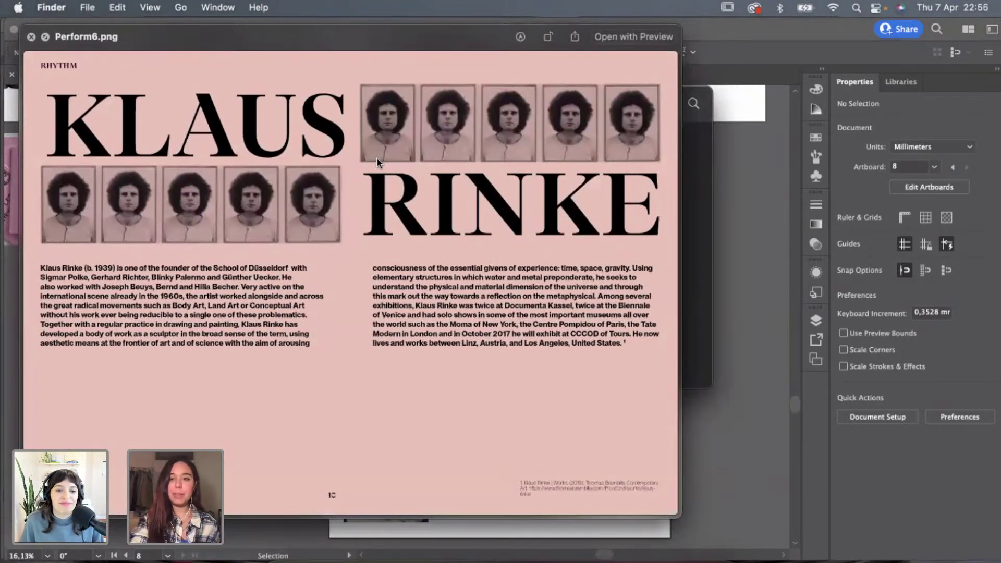
pyautogui.press('space')
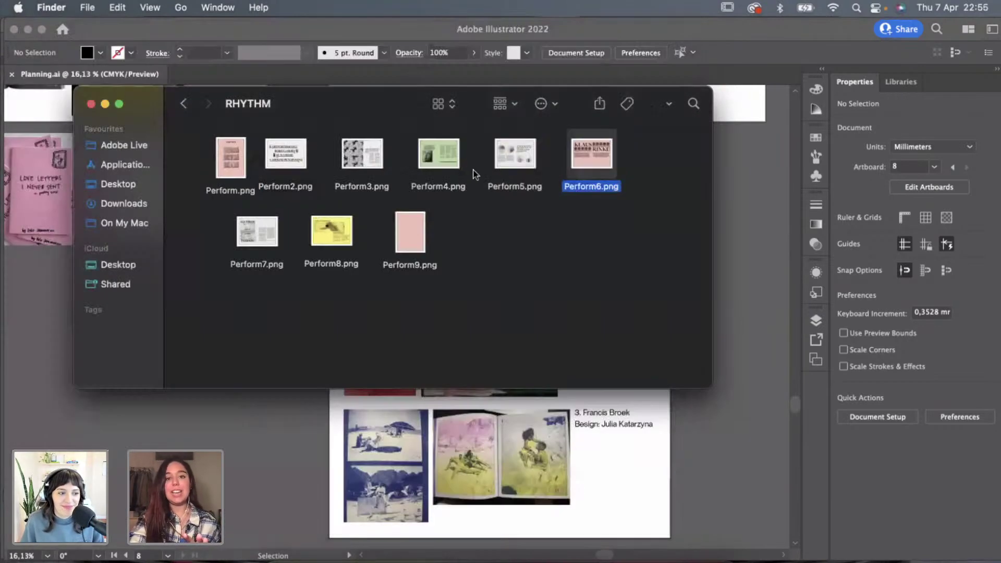
# Preview Perform7.png, Perform8.png and the back cover Perform9.png, and close the quick preview.
pyautogui.click(262, 232)
pyautogui.press('space')
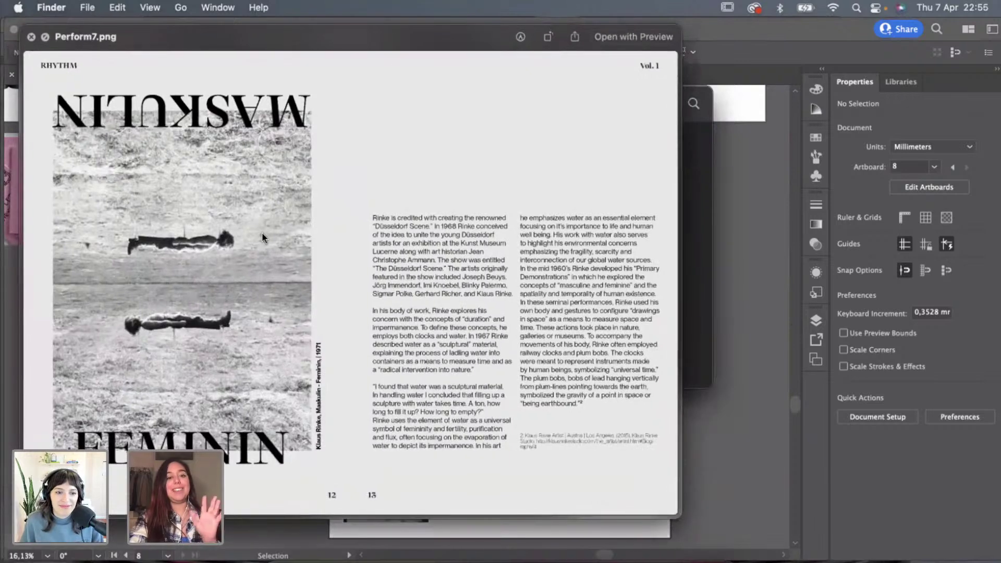
pyautogui.press('Right')
pyautogui.press('Right')
pyautogui.press('Left')
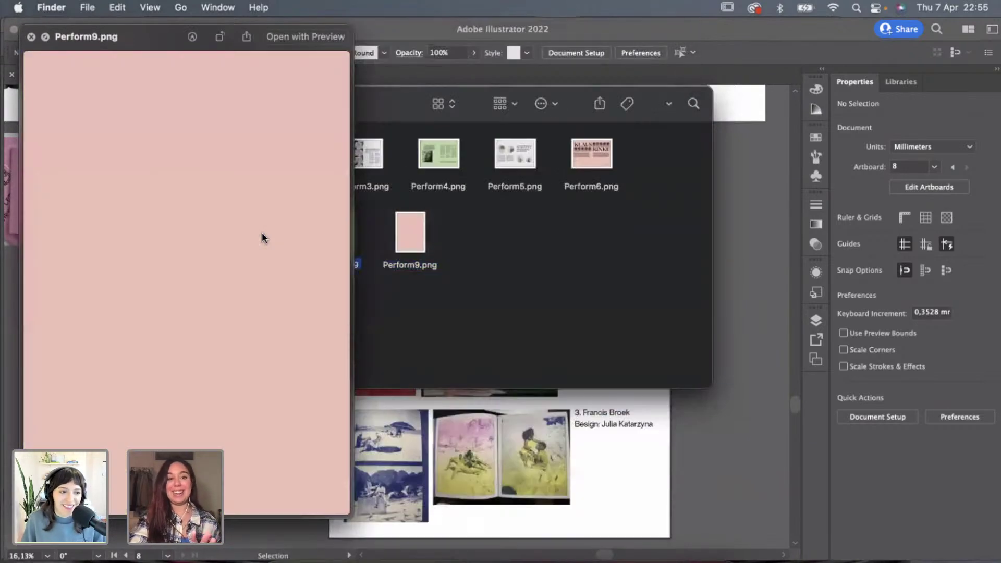
pyautogui.press('space')
# View the contents spread Perform2.png in a quick preview and in the Preview app, and return to the RHYTHM folder.
pyautogui.click(290, 152)
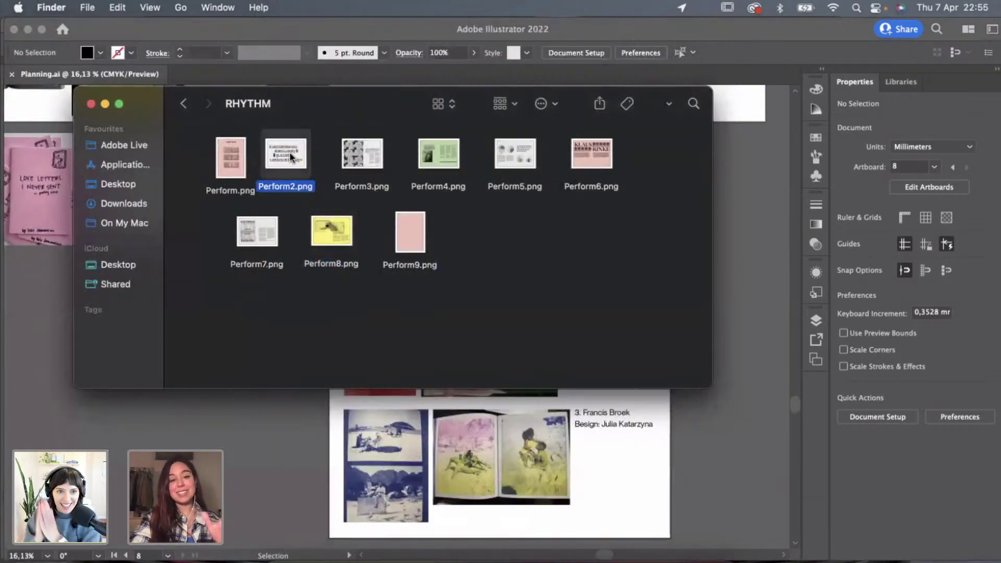
pyautogui.press('space')
pyautogui.press('space')
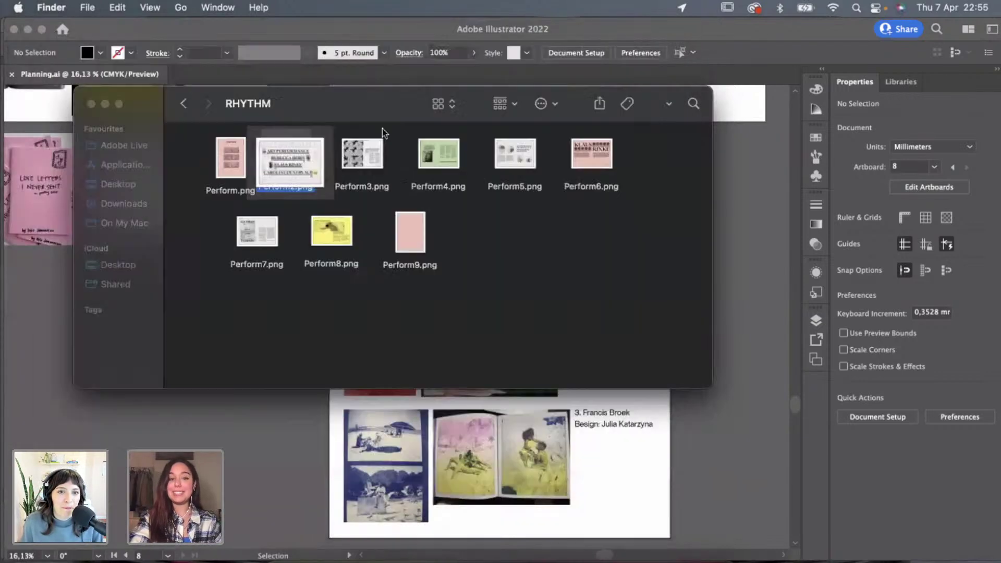
pyautogui.press('super+o')
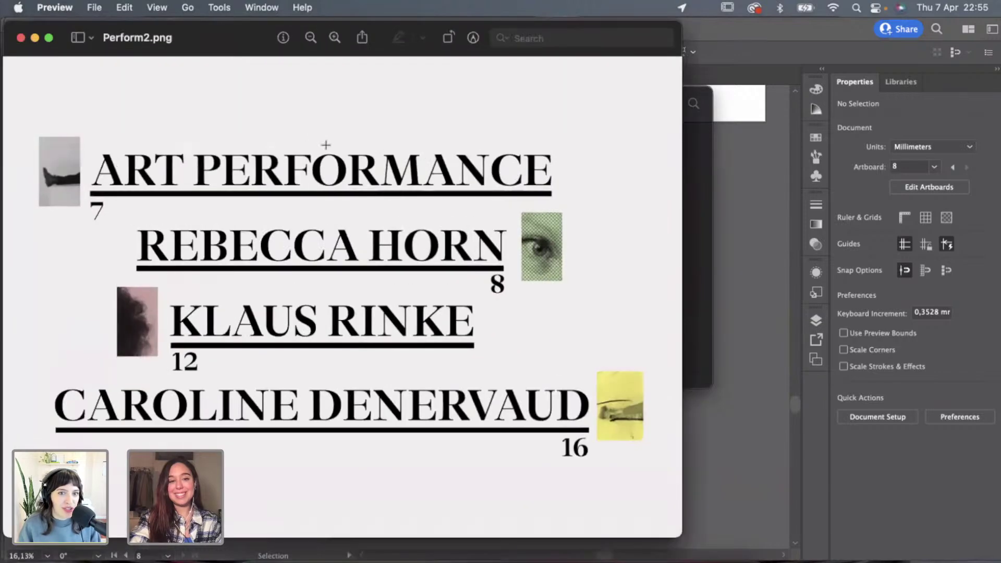
pyautogui.click(20, 37)
pyautogui.click(494, 226)
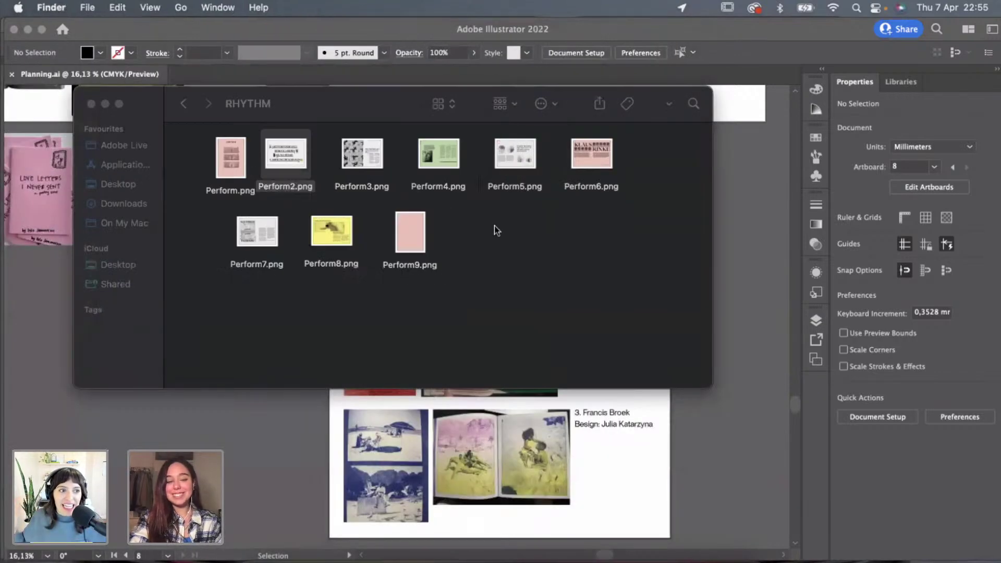